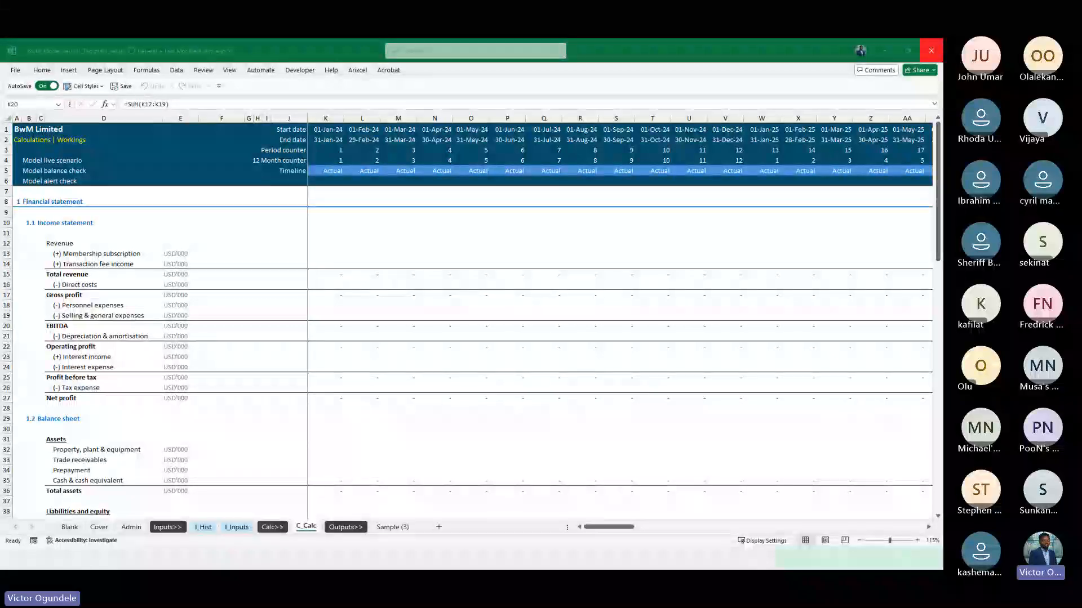
# Review the Cover sheet and the general information, cell style guide and timeline sections of the Admin sheet
pyautogui.click(267, 299)
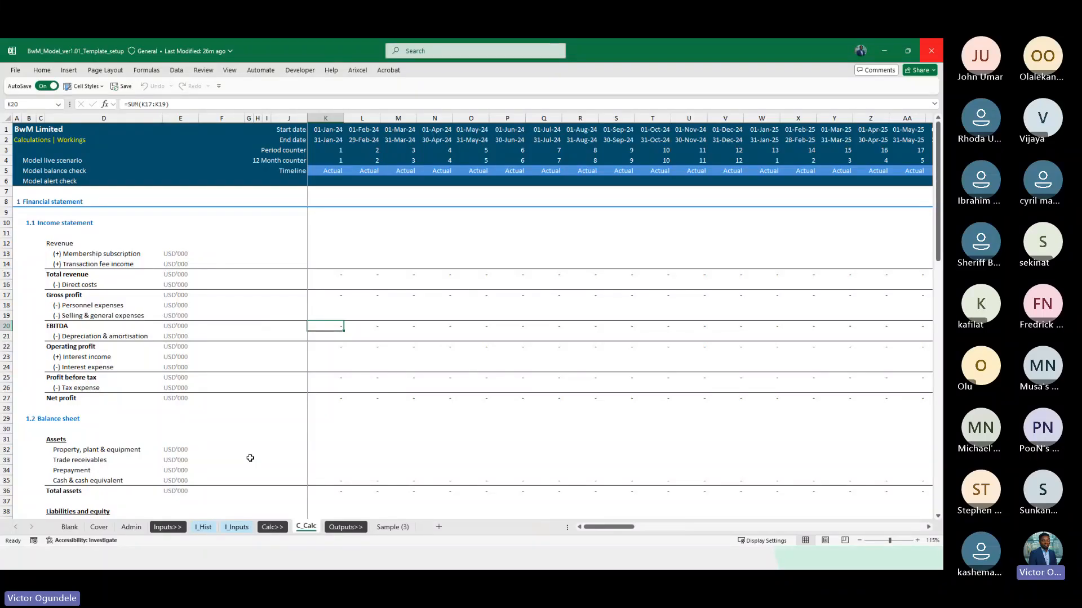
pyautogui.click(99, 528)
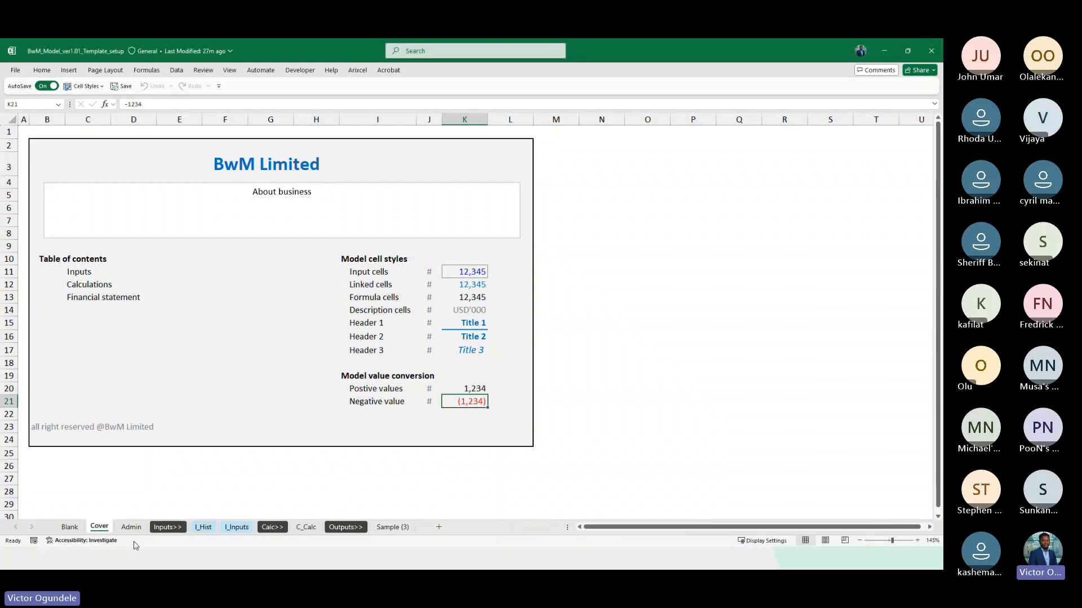
pyautogui.hotkey('ctrl', 'pagedown')
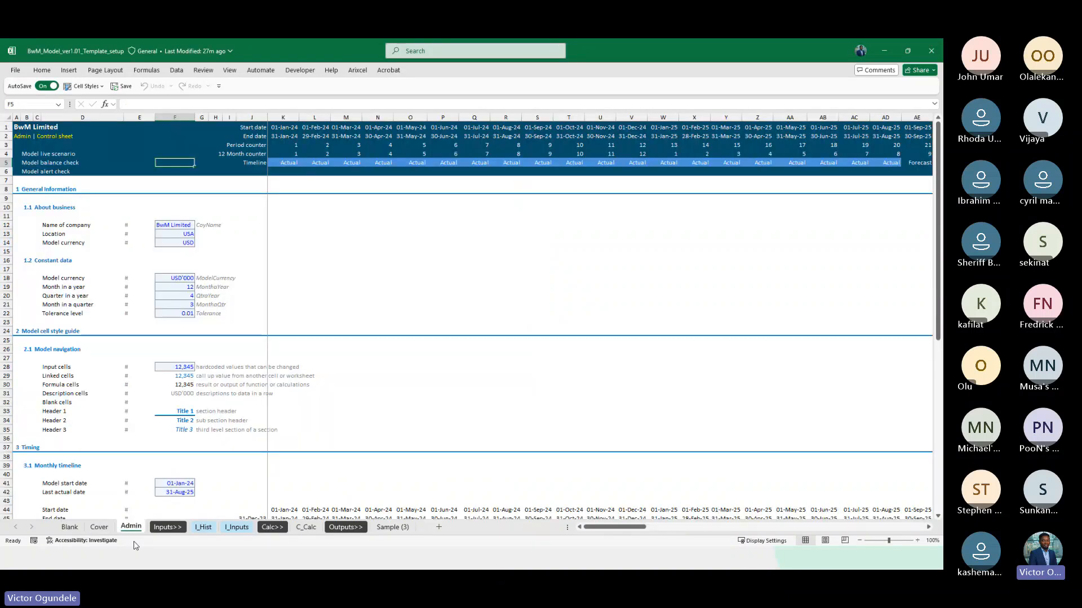
pyautogui.scroll(-3, 398, 321)
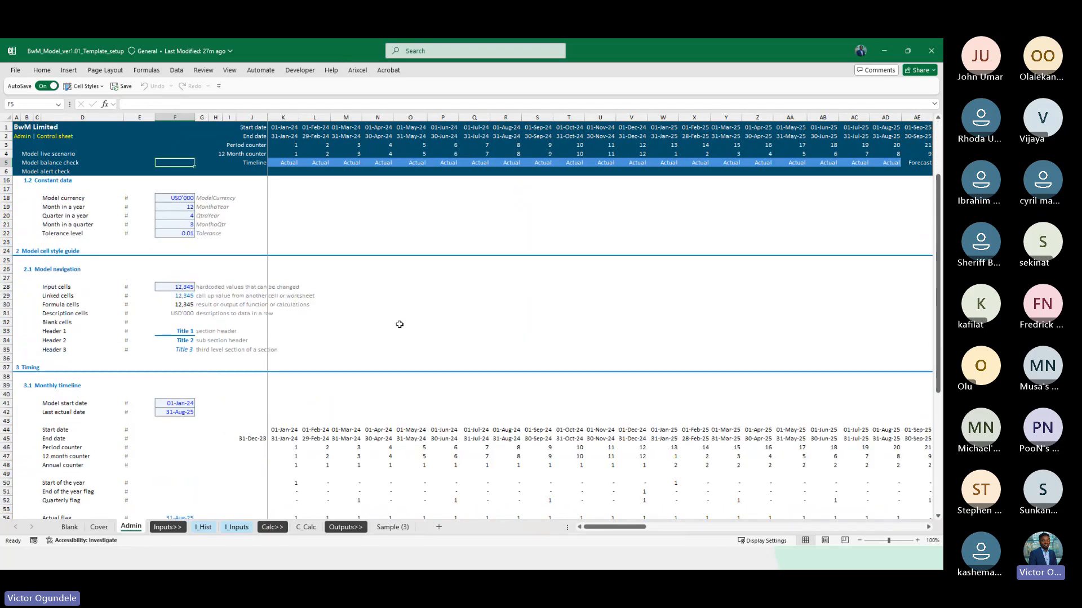
pyautogui.scroll(-8, 399, 324)
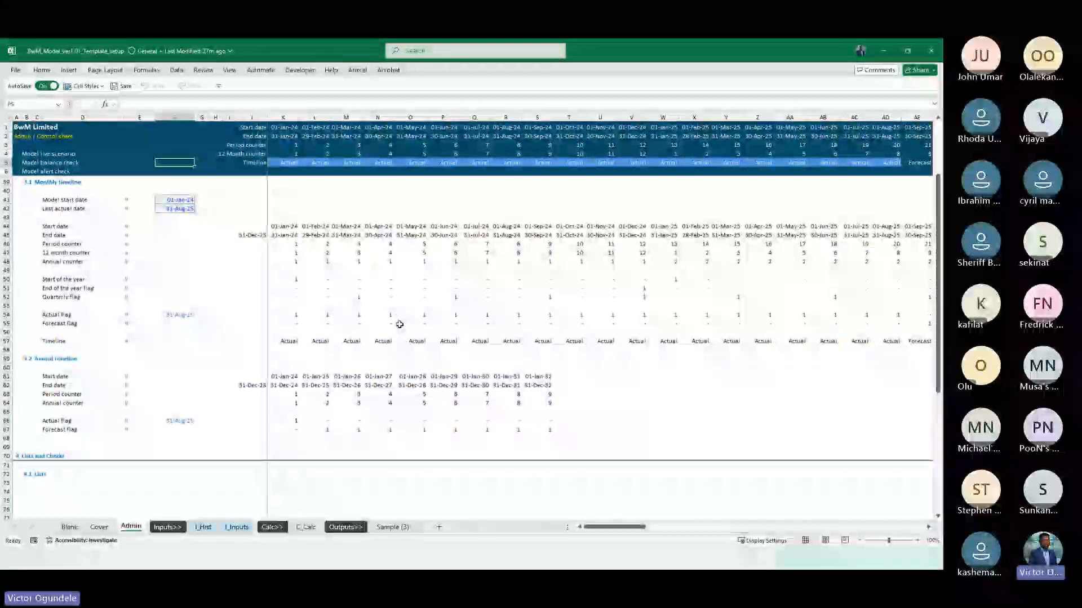
pyautogui.scroll(11, 399, 324)
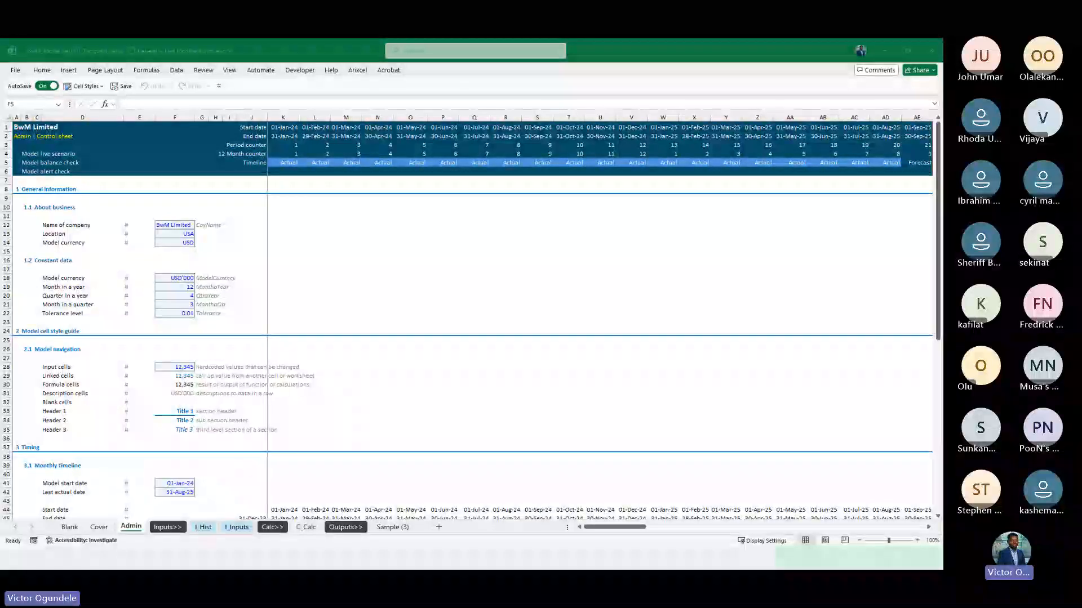
# Examine the historical financial statements on the I_Hist sheet and the inflation and tax assumptions on the I_Inputs sheet
pyautogui.click(203, 531)
pyautogui.click(204, 531)
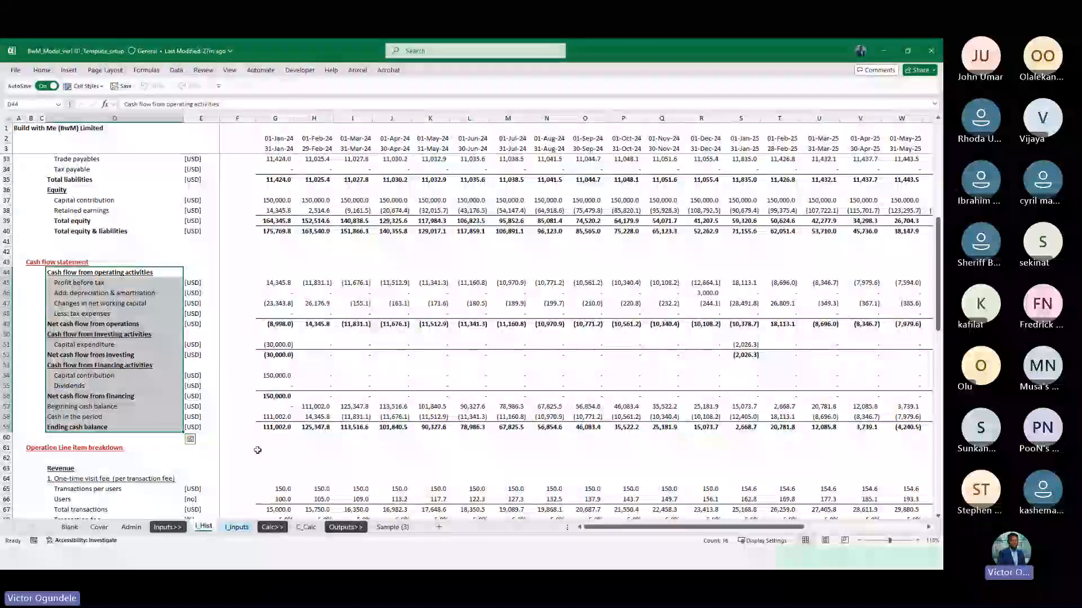
pyautogui.scroll(10, 258, 450)
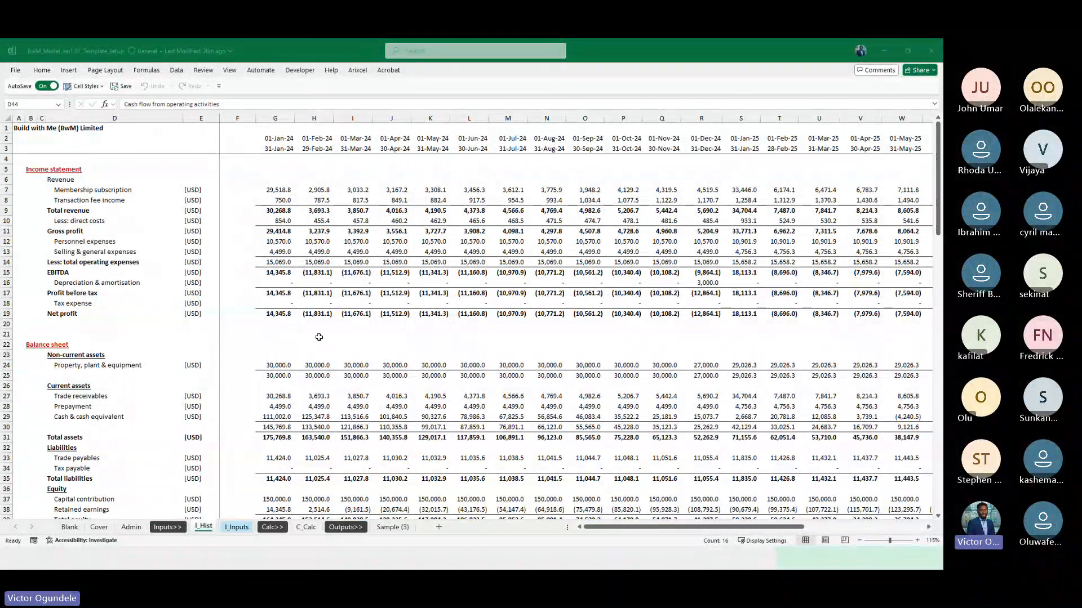
pyautogui.click(295, 338)
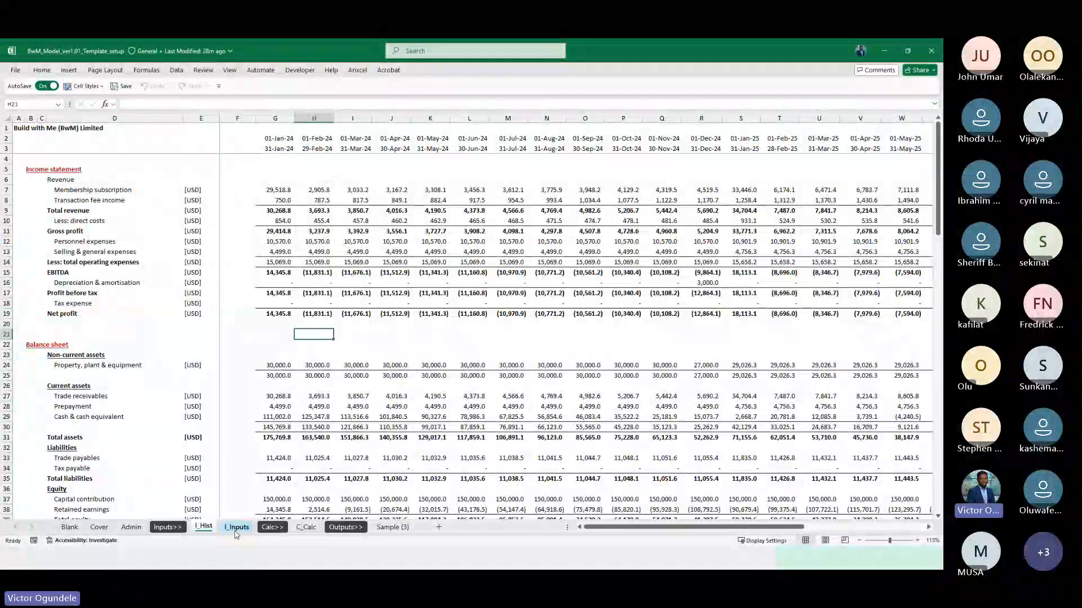
pyautogui.hotkey('ctrl', 'pagedown')
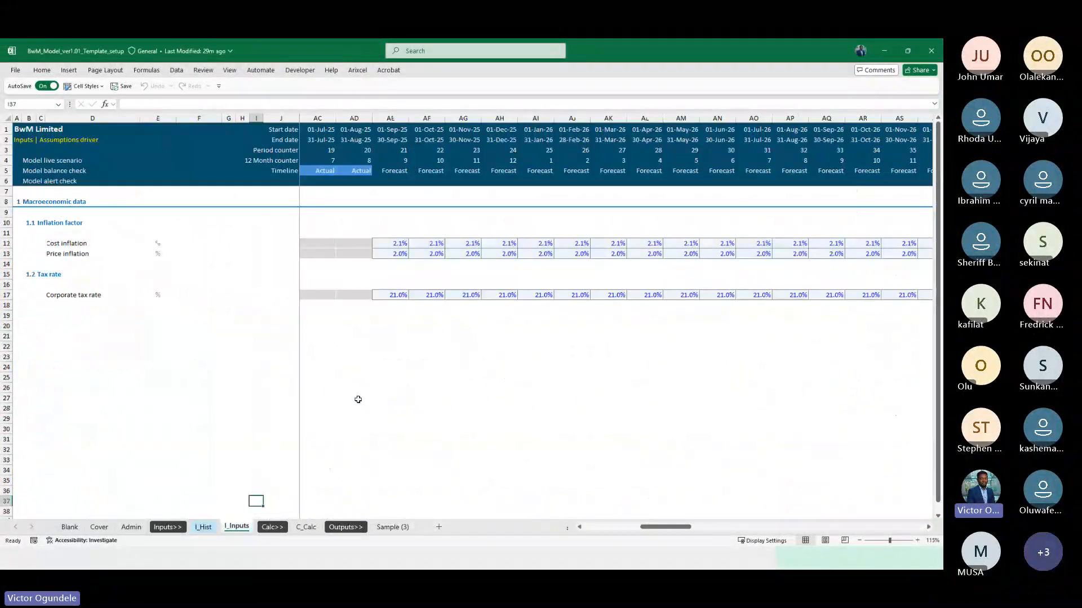
pyautogui.scroll(1, 152, 270)
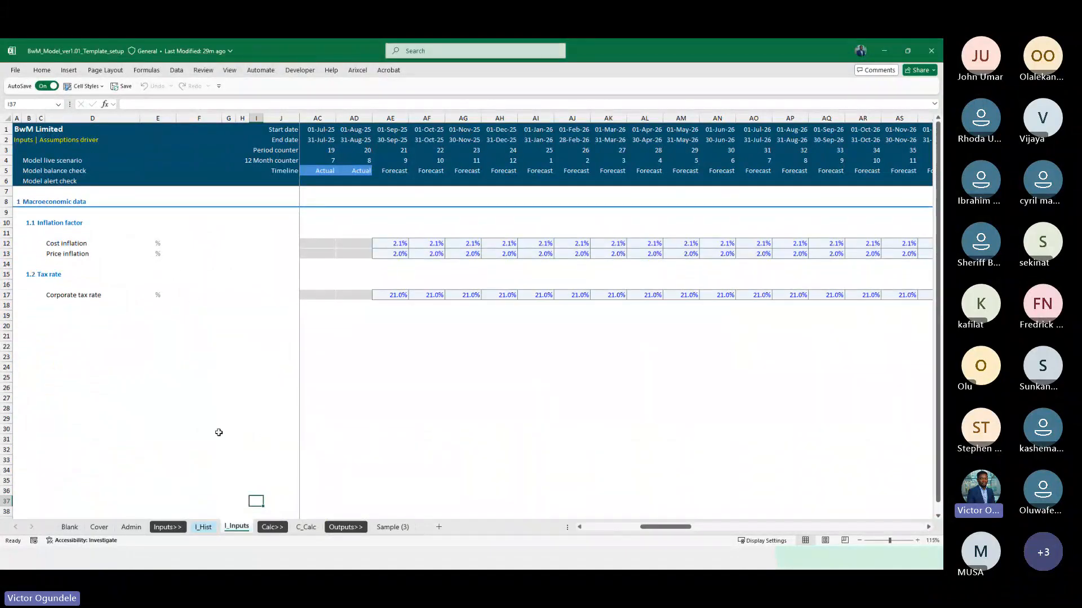
# Examine the income statement, balance sheet, cash flow statement and Calculations section on the C_Calc sheet
pyautogui.click(305, 528)
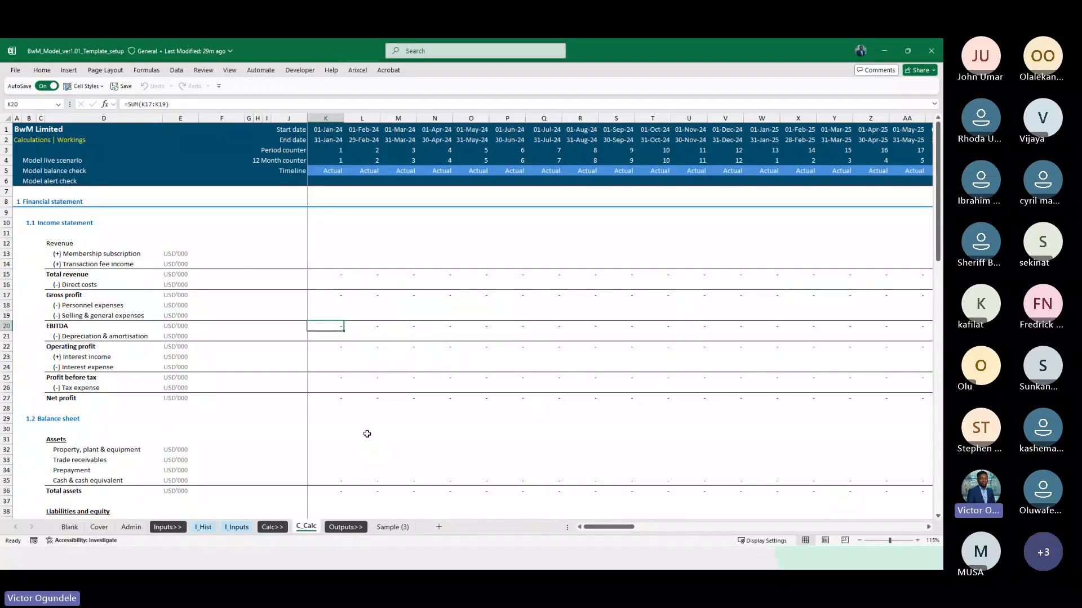
pyautogui.scroll(-6, 367, 434)
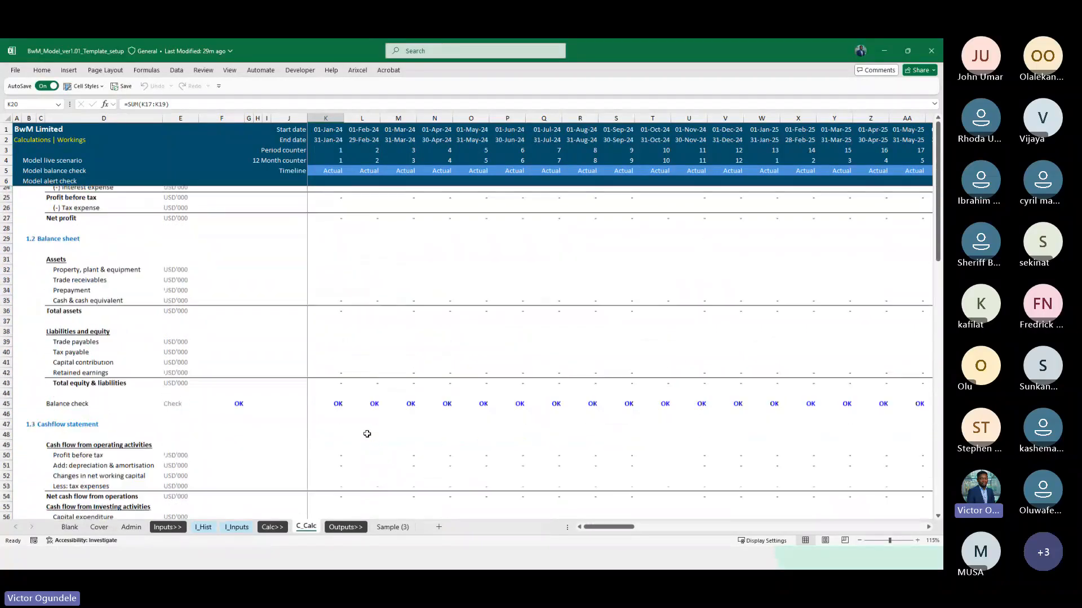
pyautogui.scroll(-10, 367, 434)
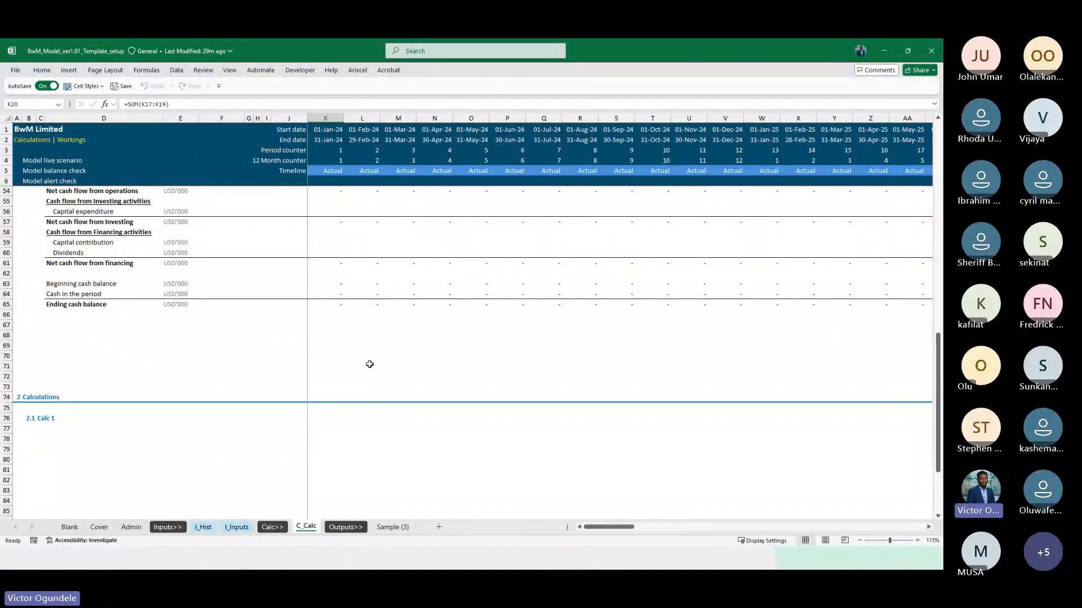
pyautogui.scroll(1, 370, 364)
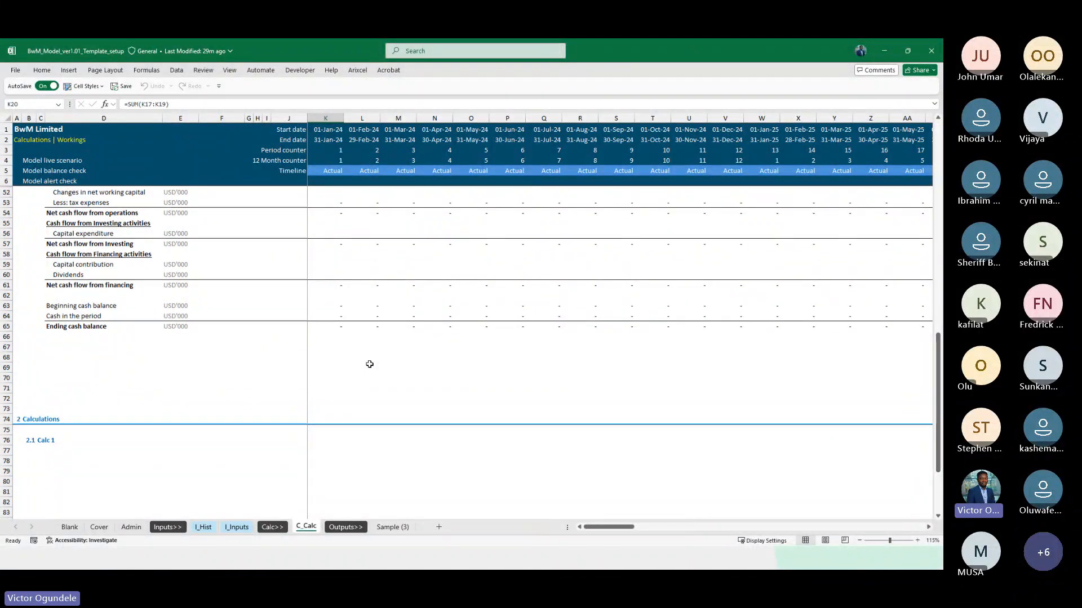
pyautogui.scroll(15, 369, 365)
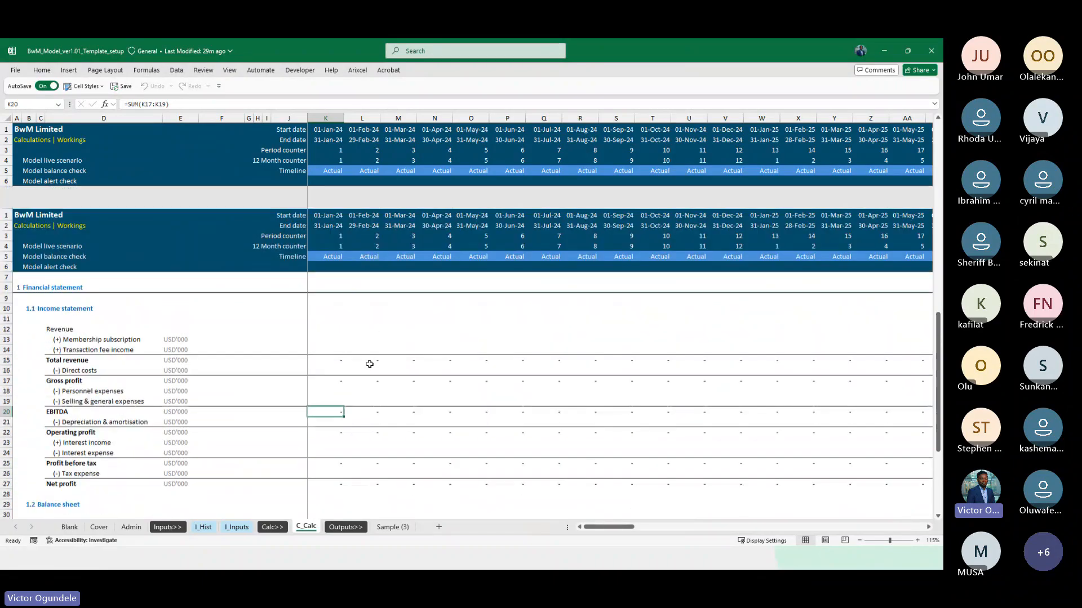
pyautogui.click(396, 526)
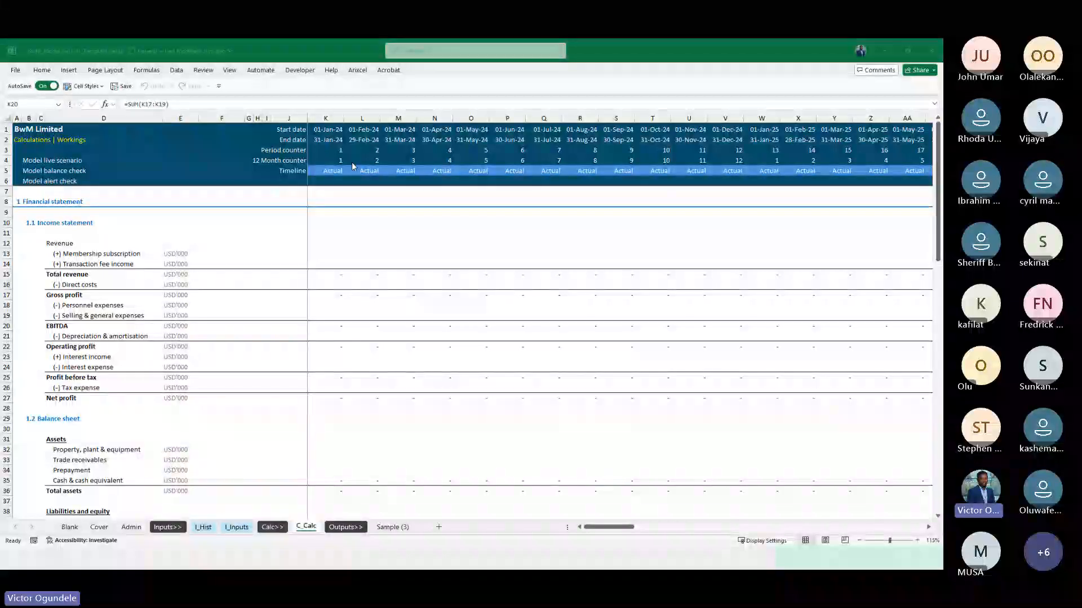
pyautogui.click(254, 393)
pyautogui.click(251, 438)
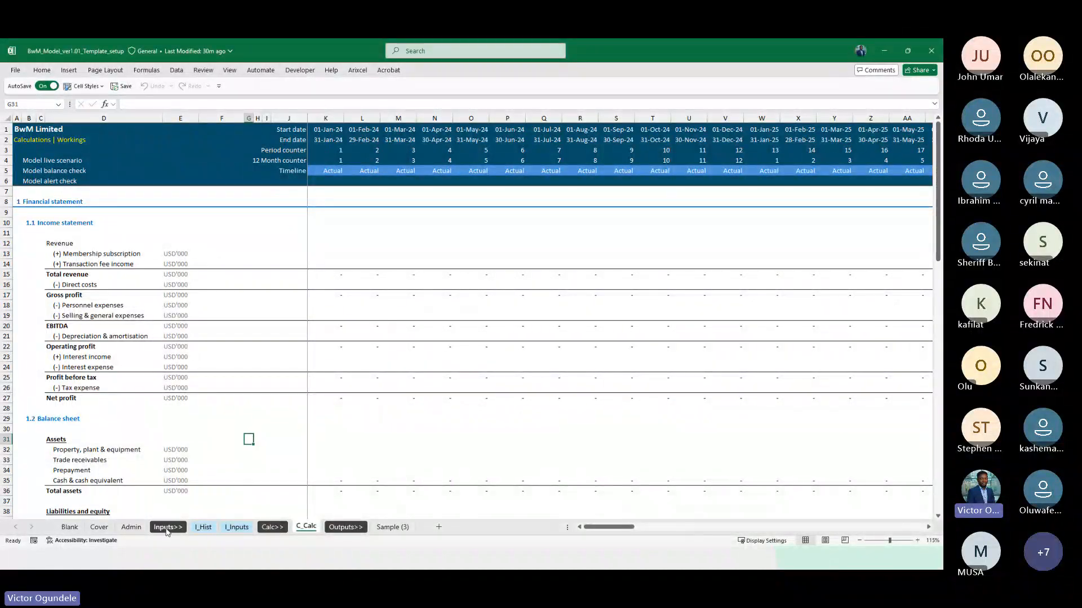
# Inspect the range name labels beside the company name and constant data on the Admin sheet
pyautogui.click(131, 528)
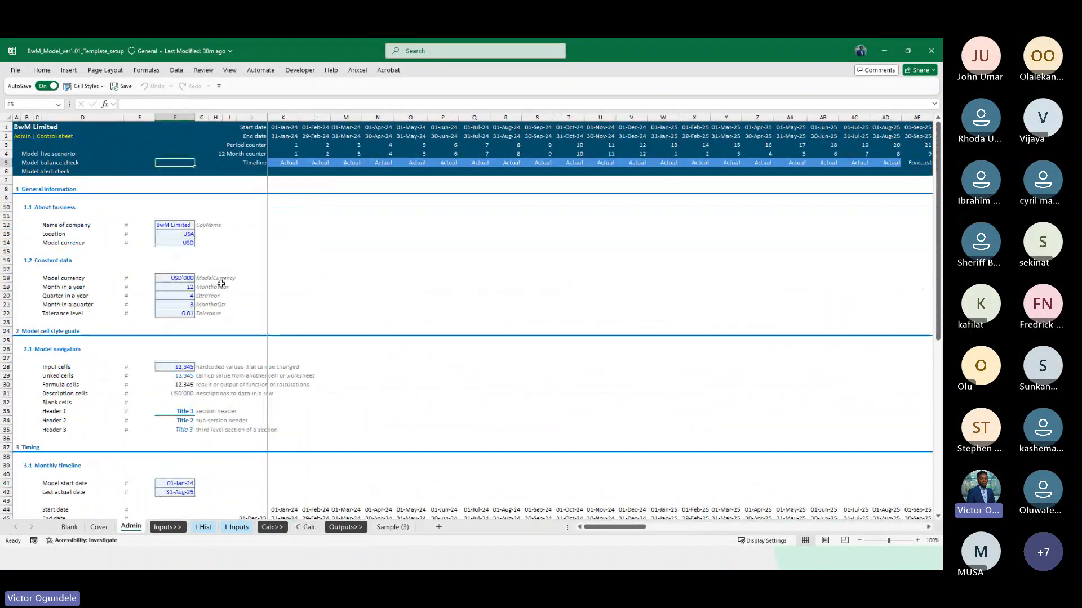
pyautogui.keyDown('ctrl'); pyautogui.scroll(4, 221, 283); pyautogui.keyUp('ctrl')
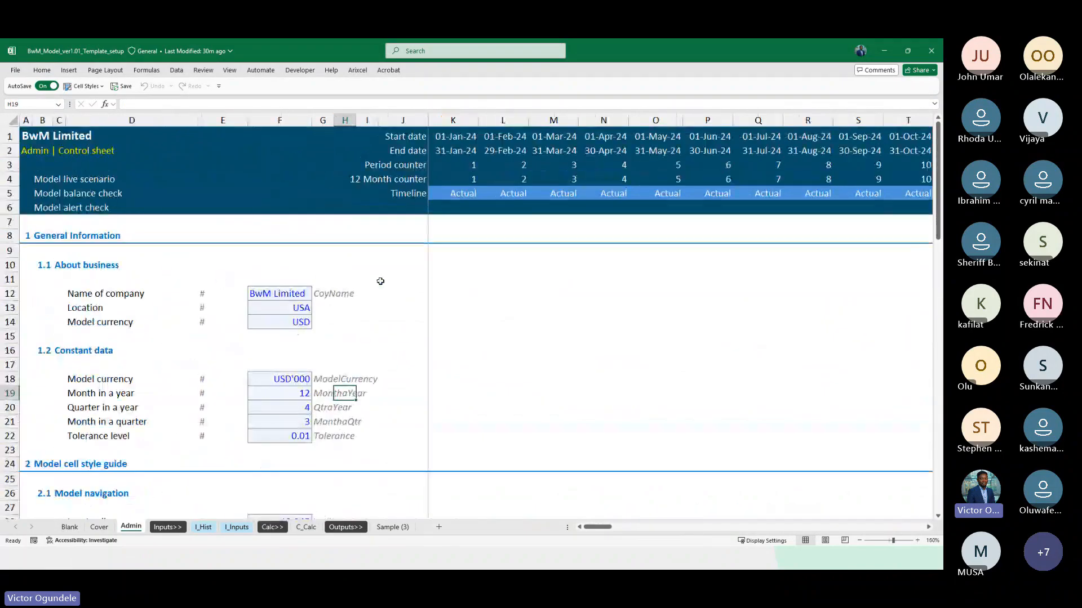
pyautogui.click(325, 293)
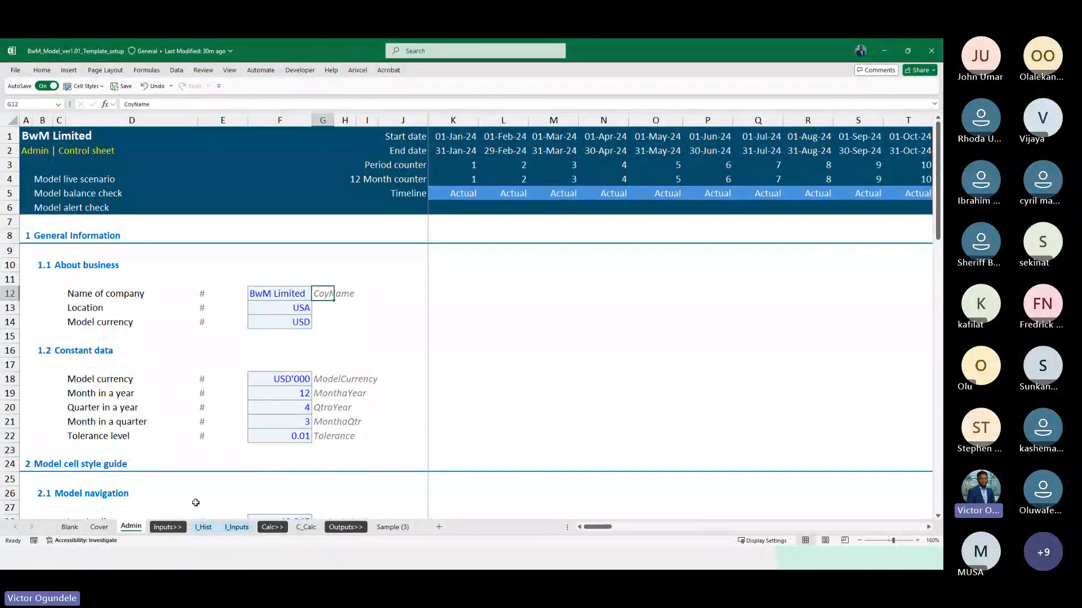
pyautogui.click(340, 319)
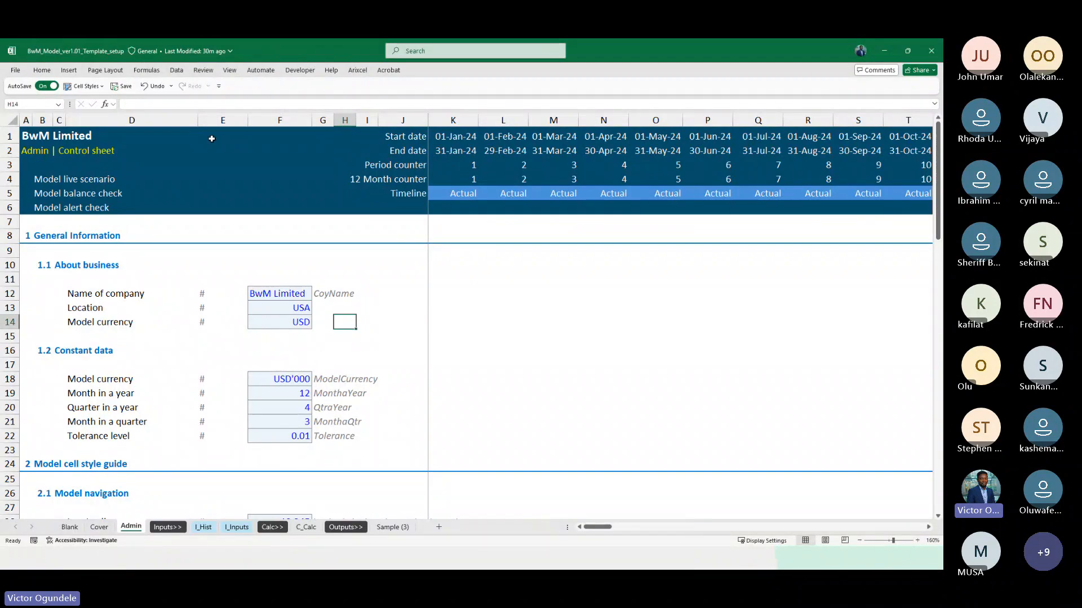
# Delete the broken ModelCurrency name scoped to I_Hist from the workbook's defined names
pyautogui.doubleClick(147, 71)
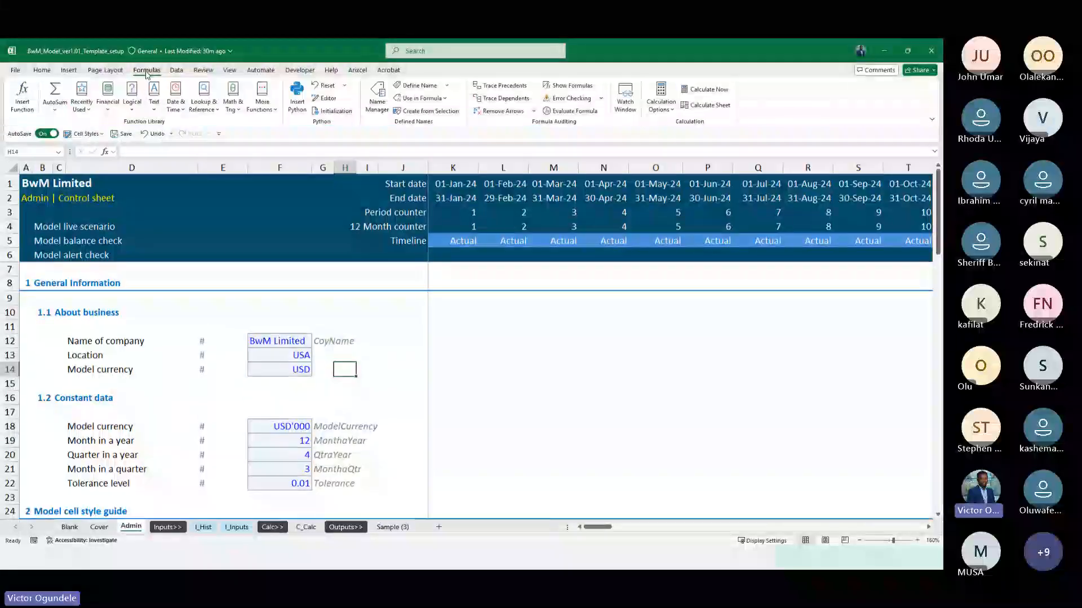
pyautogui.click(376, 101)
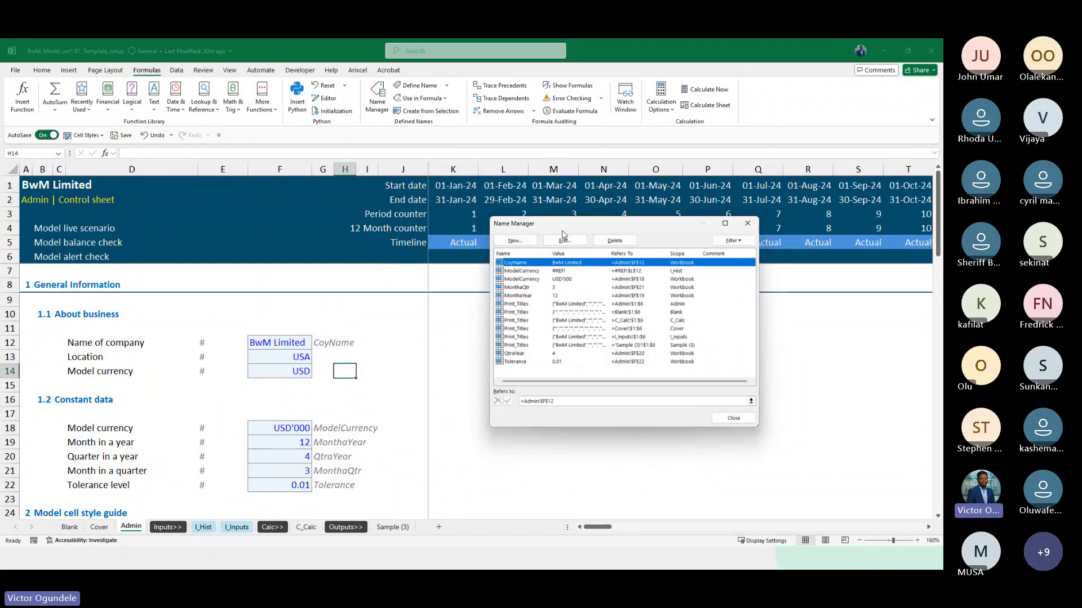
pyautogui.moveTo(562, 231); pyautogui.dragTo(332, 225)
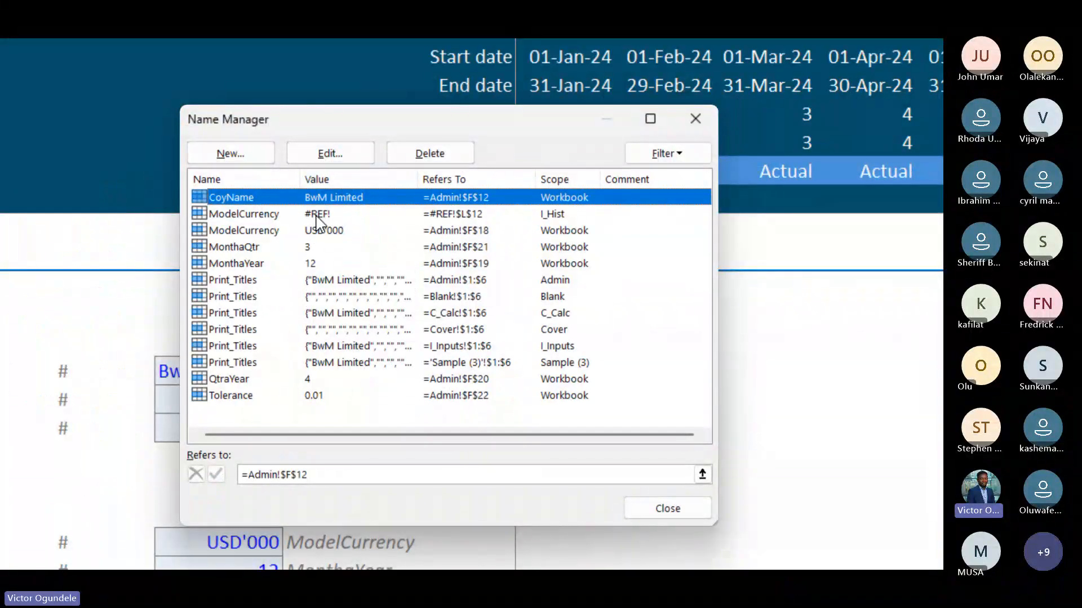
pyautogui.click(285, 218)
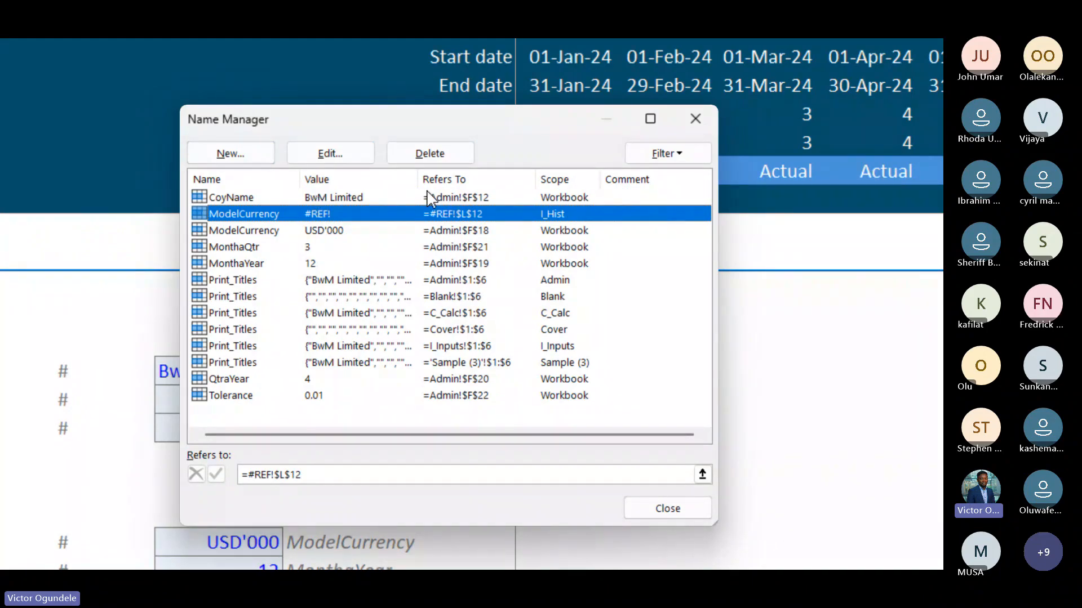
pyautogui.click(439, 162)
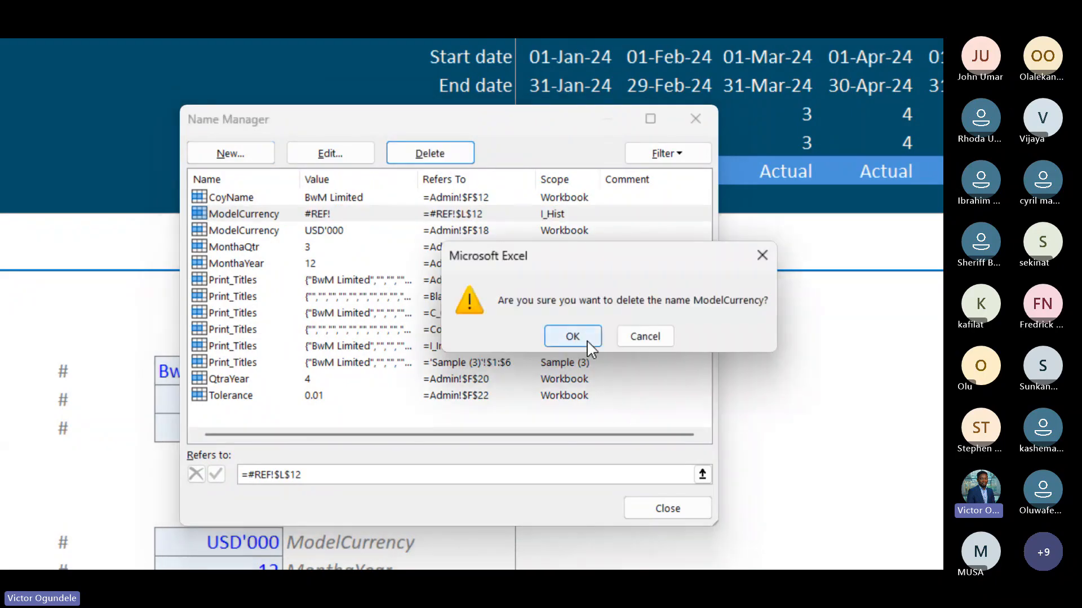
pyautogui.click(587, 340)
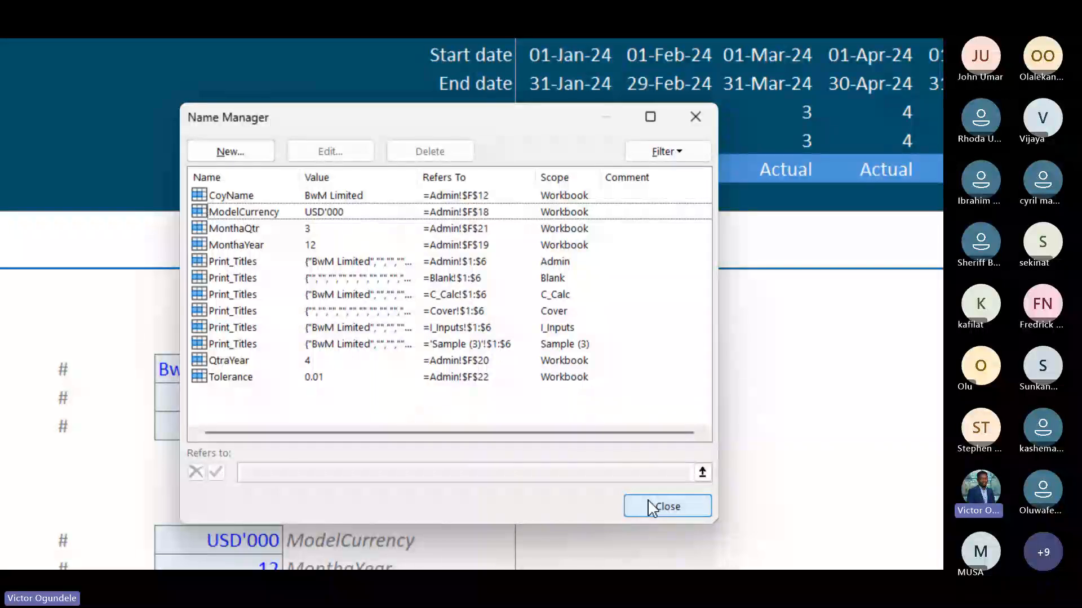
pyautogui.click(660, 506)
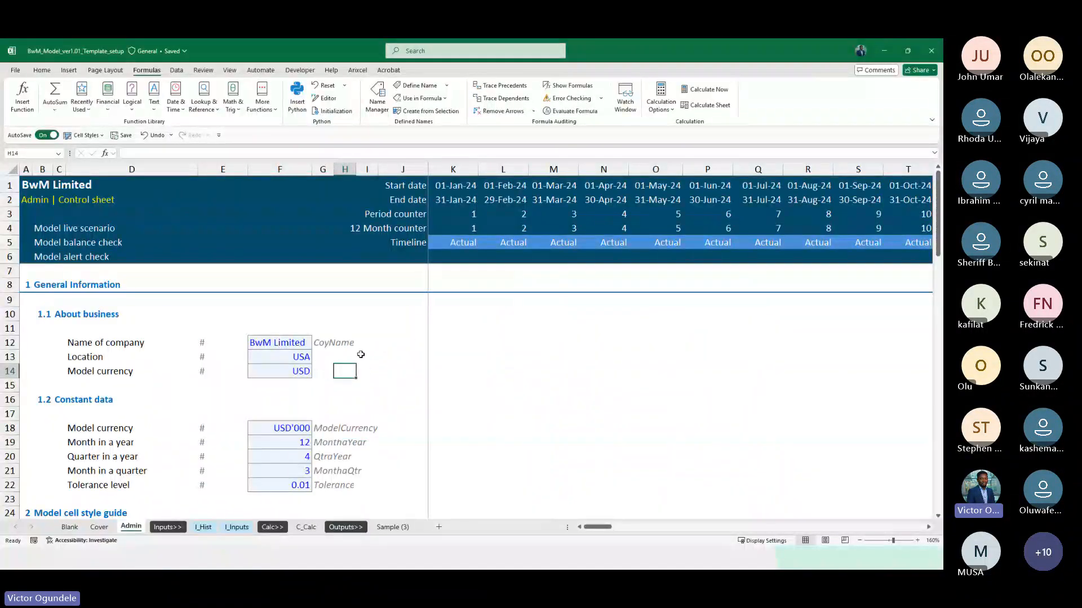
# Check the workbook's file information, including its dates, related people and related documents
pyautogui.scroll(-1, 356, 360)
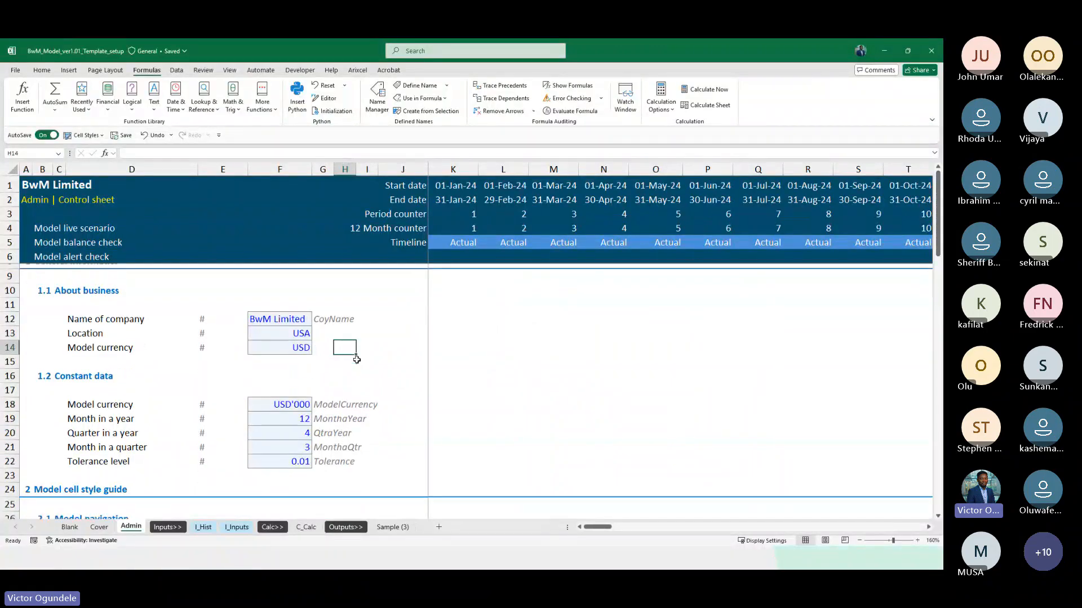
pyautogui.click(16, 70)
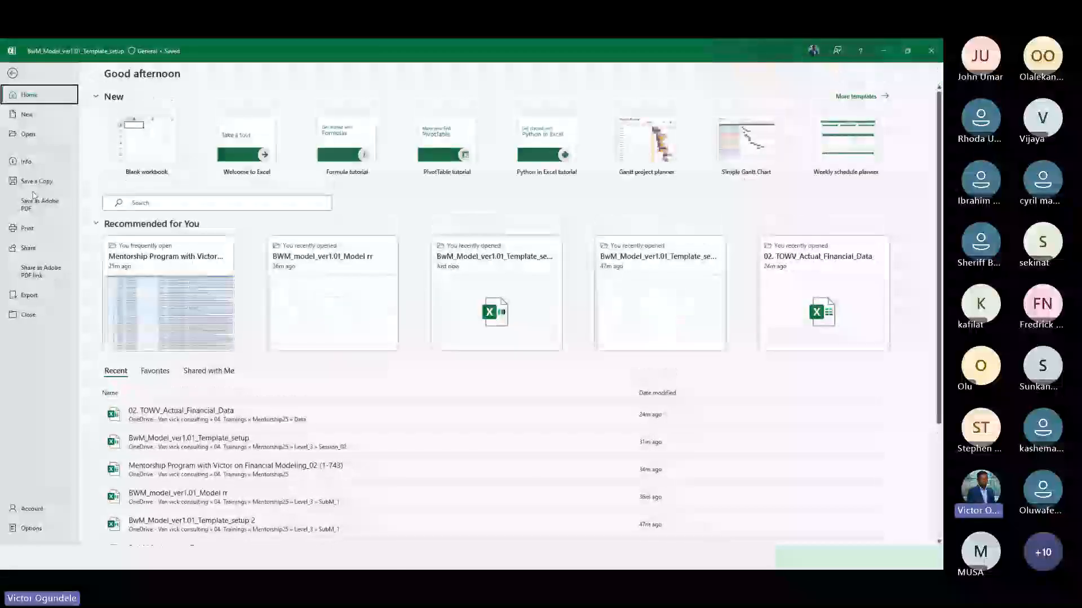
pyautogui.click(26, 162)
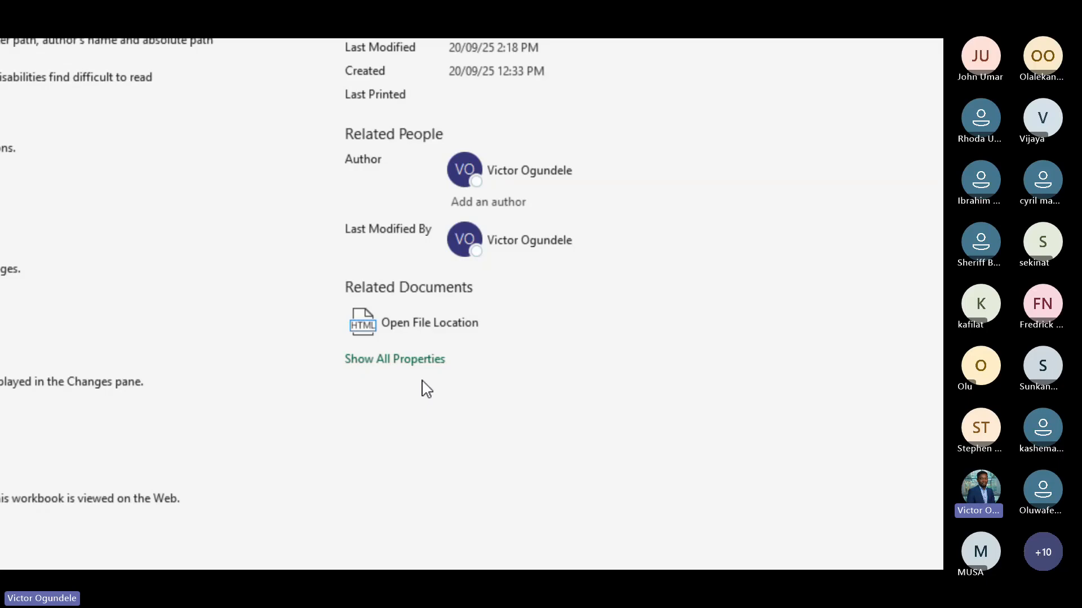
pyautogui.press('Escape')
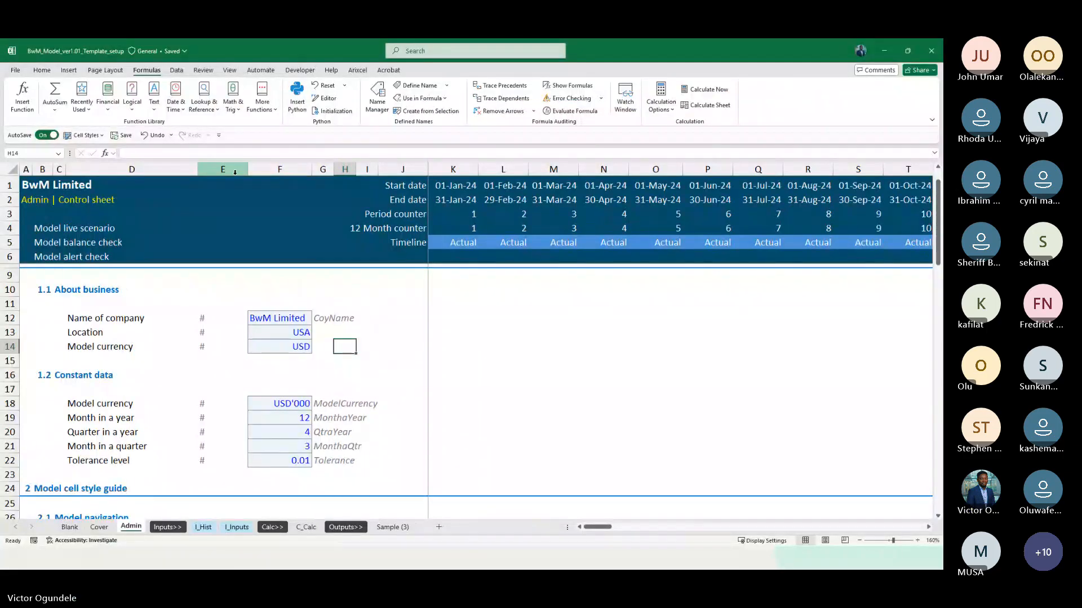
pyautogui.click(41, 70)
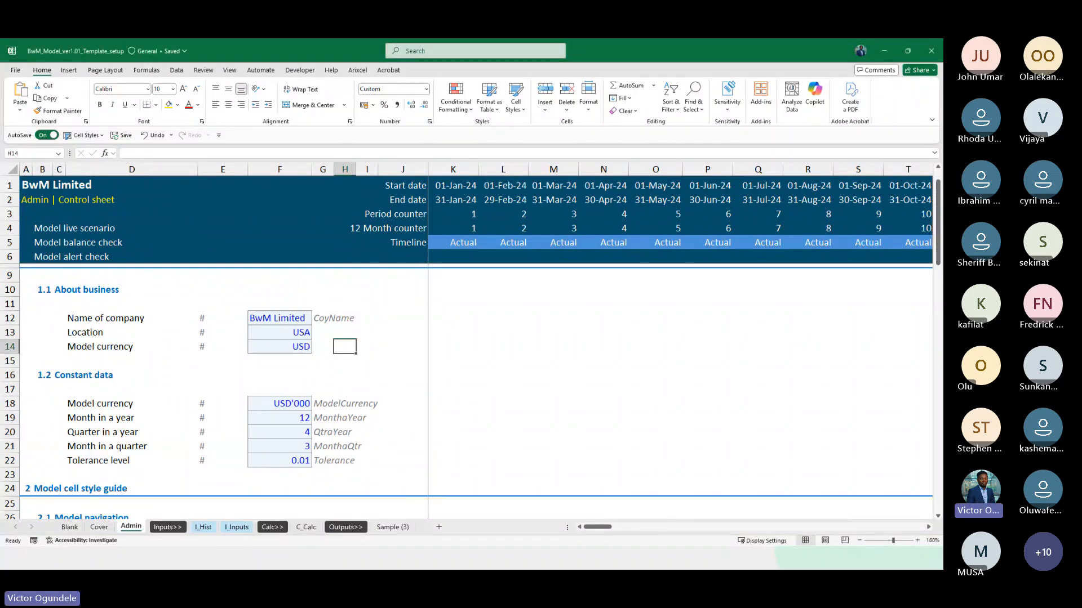
pyautogui.hotkey('alt', 'Tab')
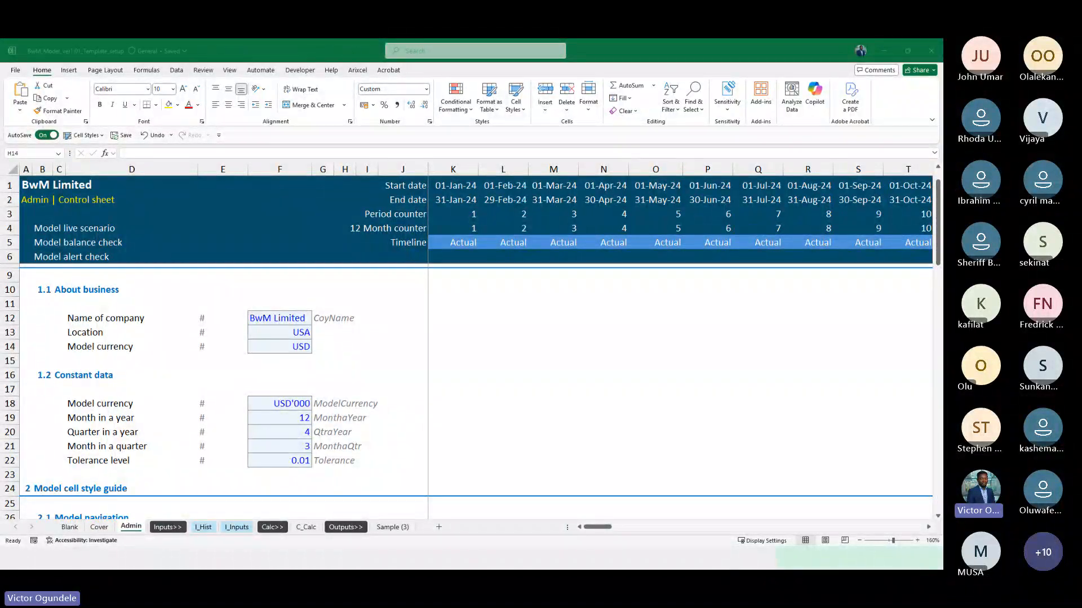
pyautogui.hotkey('alt', 'Tab')
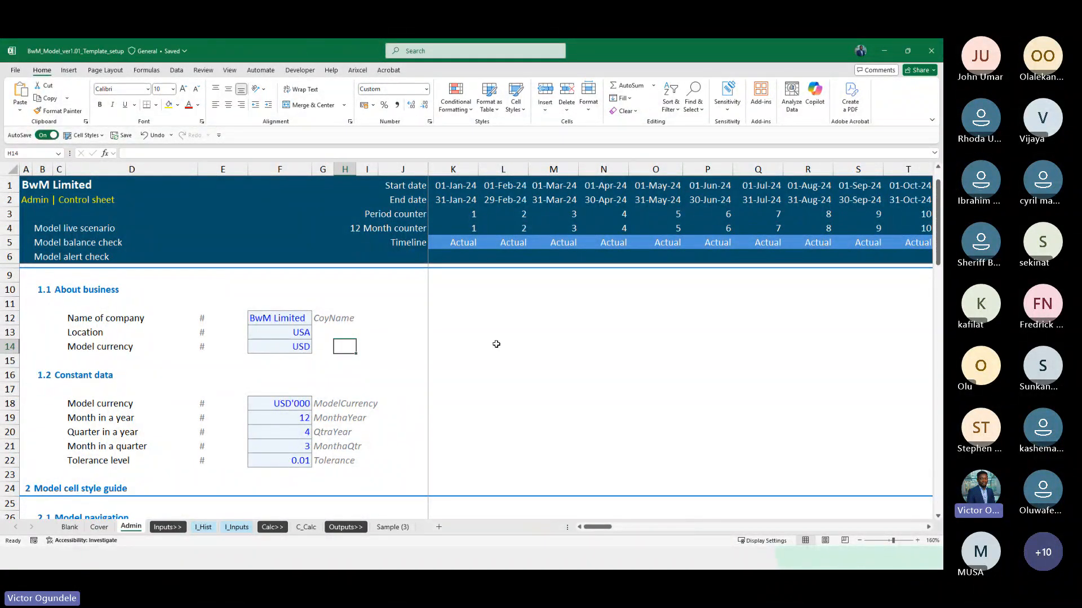
pyautogui.scroll(-2, 497, 344)
pyautogui.press('Right')
pyautogui.press('Right')
pyautogui.press('Right')
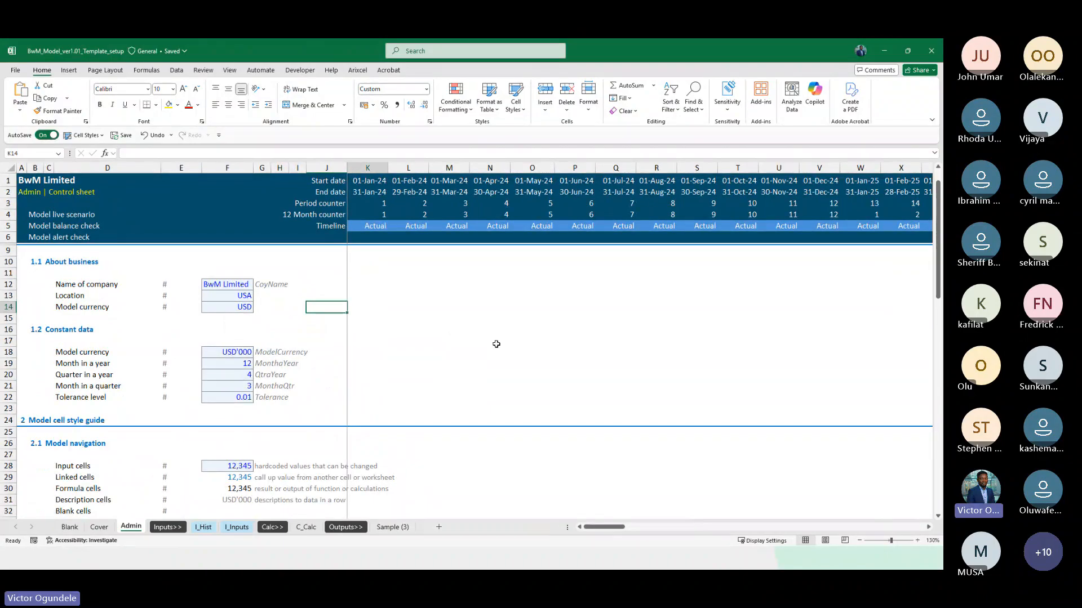
# Duplicate the C_Calc sheet and place the copy directly after the Outputs>> sheet
pyautogui.click(306, 528)
pyautogui.scroll(-5, 372, 428)
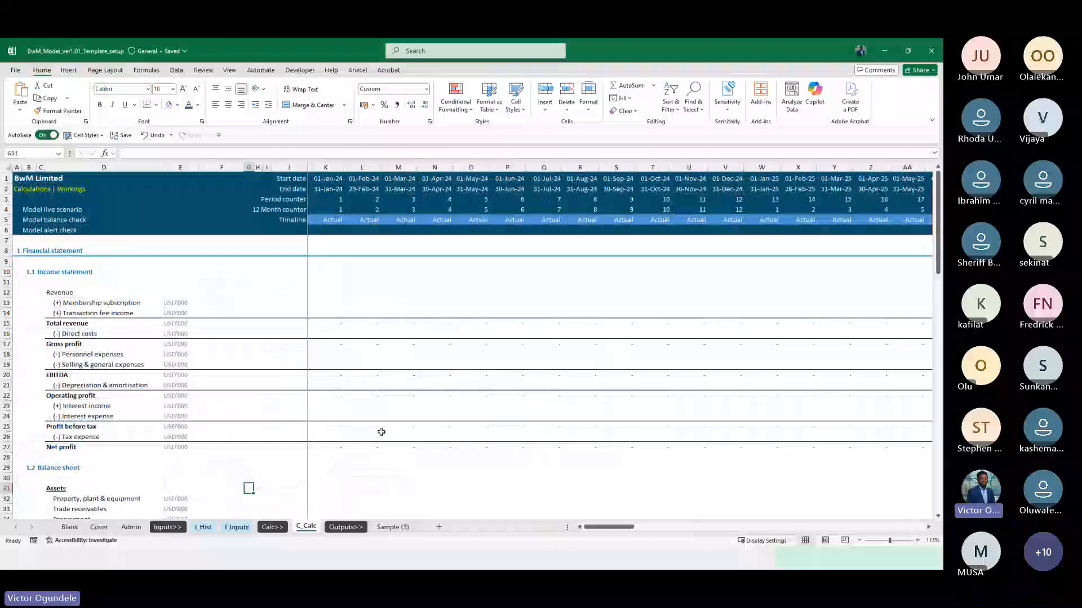
pyautogui.scroll(-9, 364, 419)
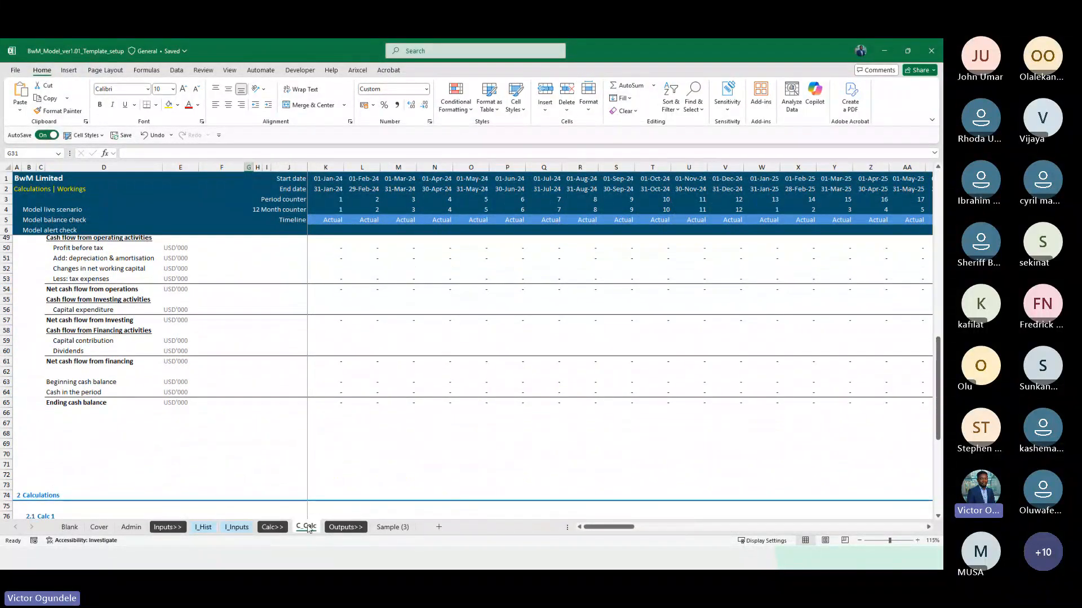
pyautogui.moveTo(330, 515); pyautogui.dragTo(379, 524)
# Rename the duplicated C_Calc sheet as O_FS
pyautogui.doubleClick(387, 528)
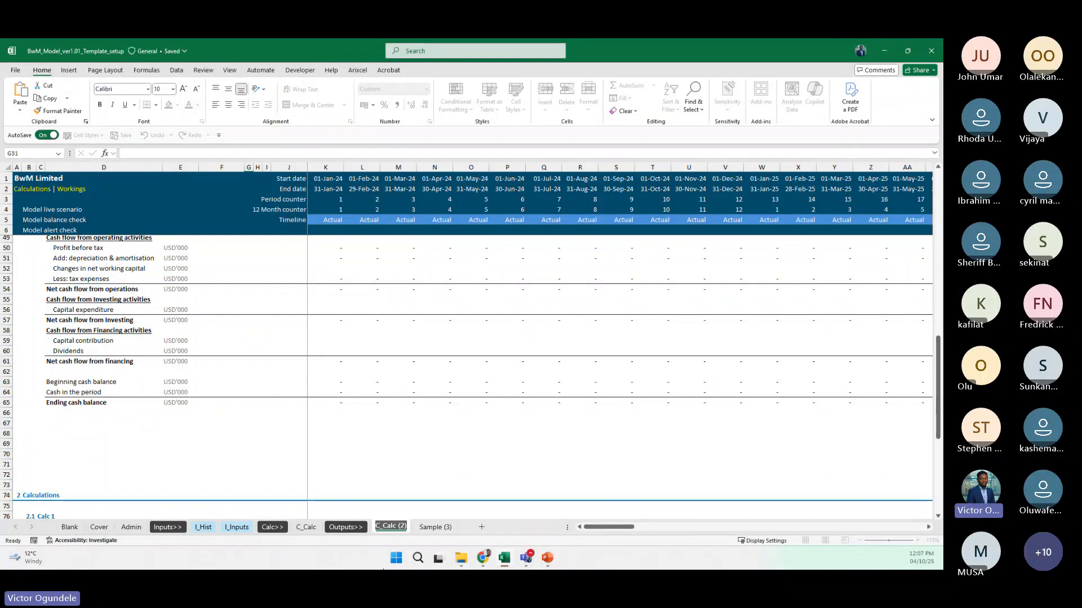
pyautogui.press('BackSpace')
pyautogui.press('BackSpace')
pyautogui.press('BackSpace')
pyautogui.press('BackSpace')
pyautogui.press('BackSpace')
pyautogui.press('BackSpace')
pyautogui.press('BackSpace')
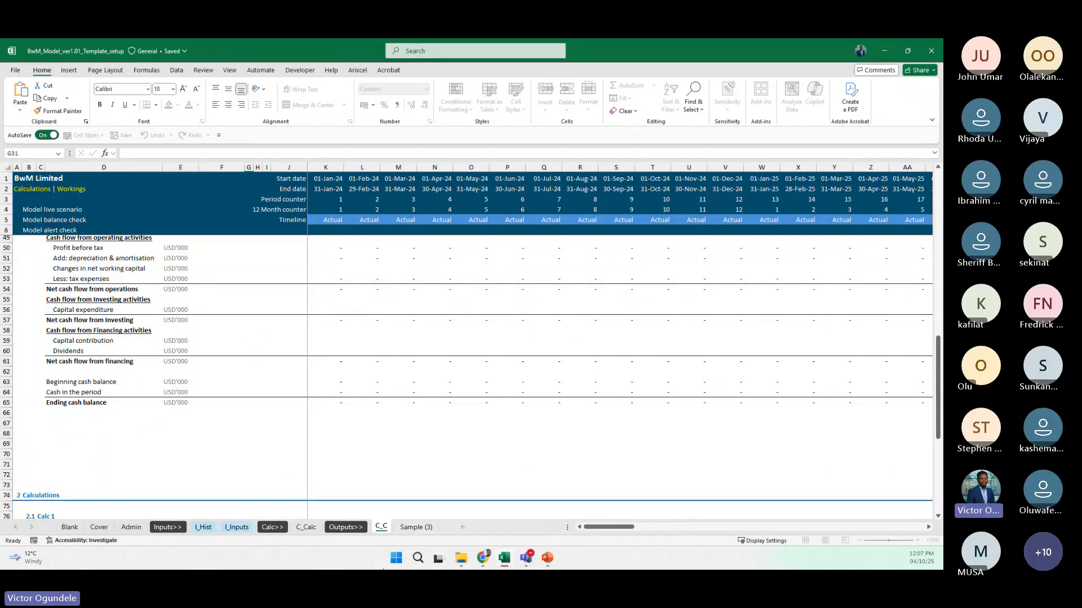
pyautogui.press('BackSpace')
pyautogui.press('BackSpace')
pyautogui.press('BackSpace')
pyautogui.write('O_')
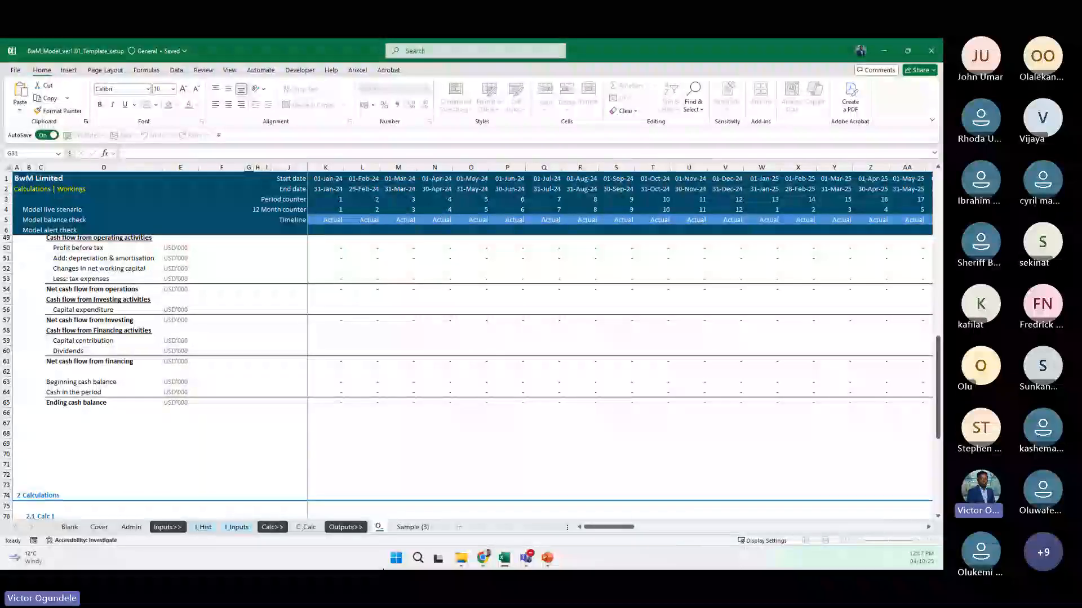
pyautogui.write('FS')
pyautogui.press('Return')
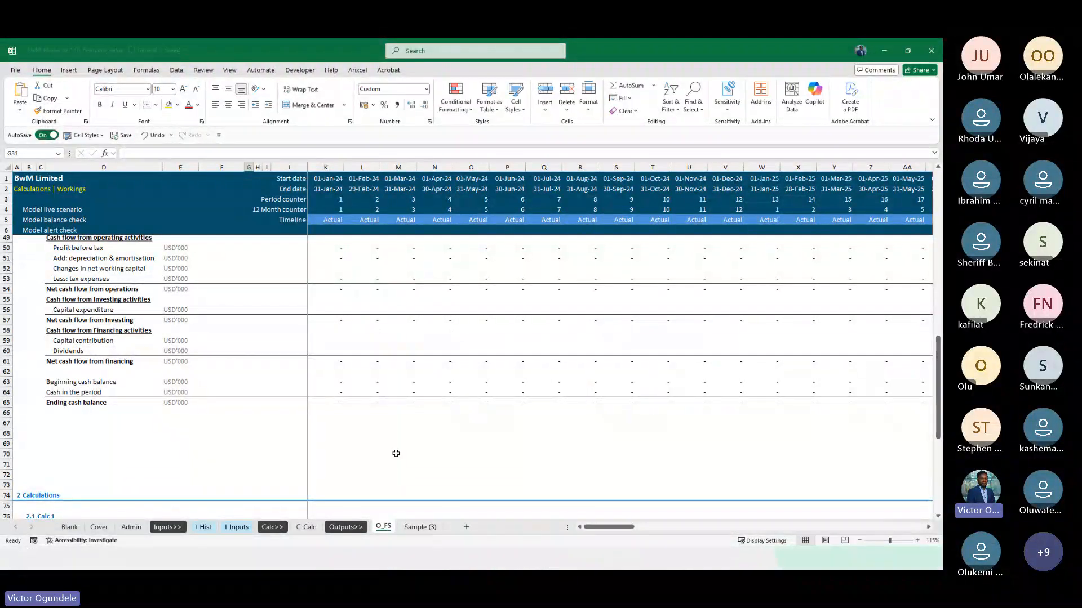
# Review the balance sheet section on the O_FS sheet
pyautogui.scroll(6, 378, 350)
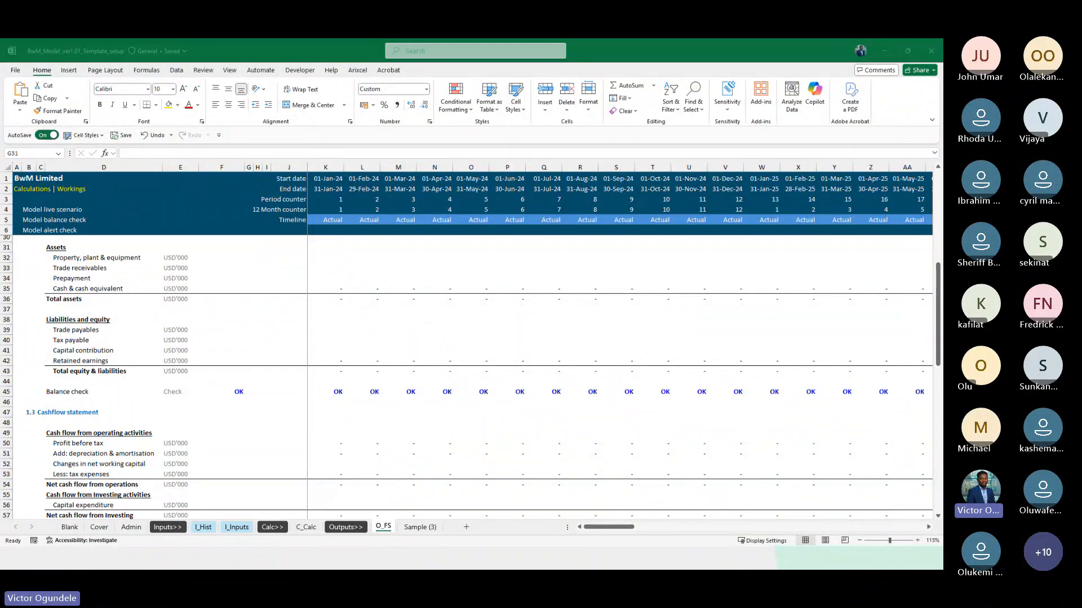
pyautogui.click(263, 258)
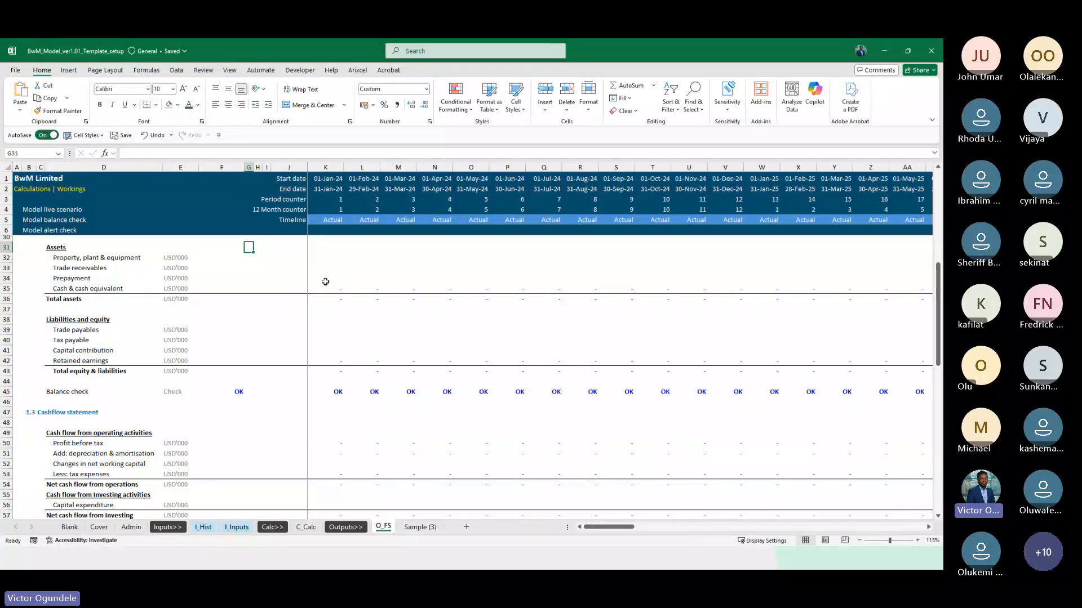
pyautogui.click(267, 262)
pyautogui.press('Right')
pyautogui.press('Right')
pyautogui.press('Right')
pyautogui.press('Left')
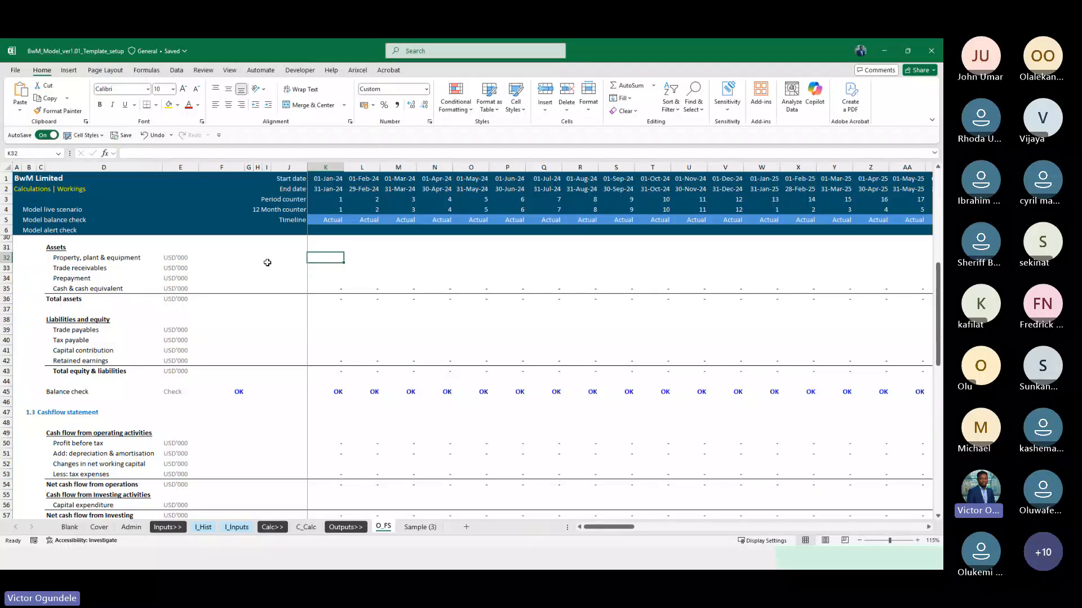
# Delete the rows from row 68 downward on O_FS, removing the Calculations section below the cash flow statement
pyautogui.scroll(-4, 309, 393)
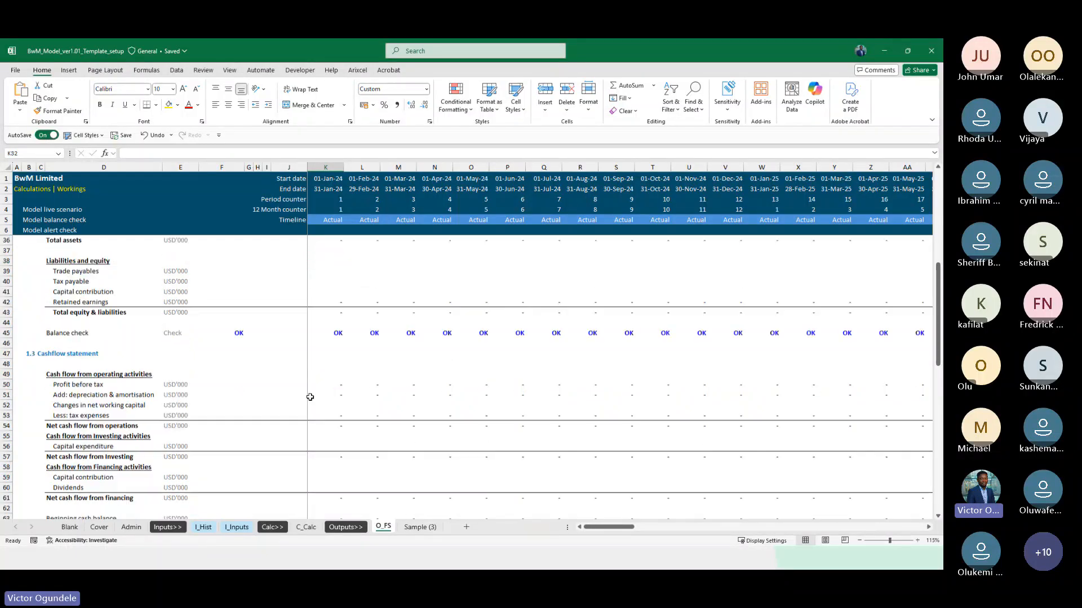
pyautogui.scroll(-2, 321, 460)
pyautogui.click(230, 428)
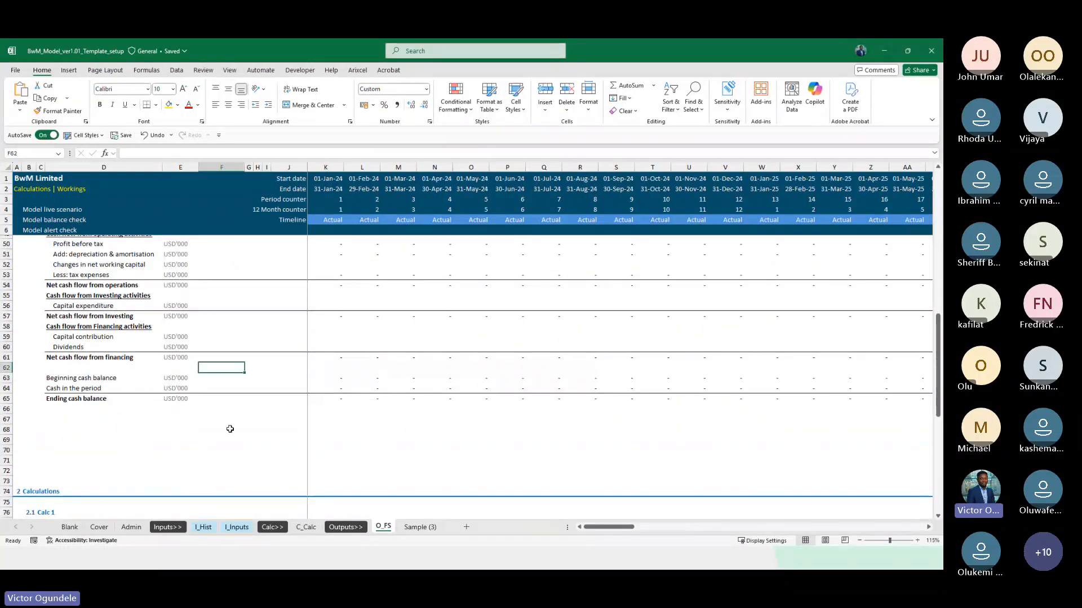
pyautogui.press('Down')
pyautogui.hotkey('shift', 'space')
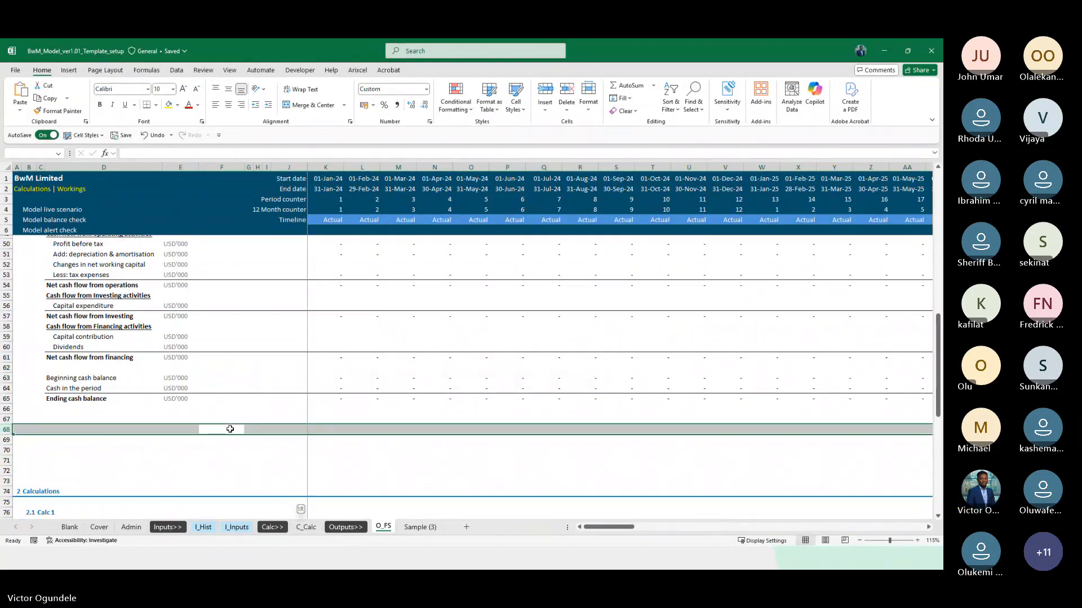
pyautogui.hotkey('shift', 'Down')
pyautogui.hotkey('shift', 'Down')
pyautogui.hotkey('shift', 'Down')
pyautogui.hotkey('shift', 'Down')
pyautogui.hotkey('shift', 'Down')
pyautogui.hotkey('shift', 'Down')
pyautogui.hotkey('shift', 'Down')
pyautogui.hotkey('shift', 'Down')
pyautogui.hotkey('shift', 'Down')
pyautogui.hotkey('shift', 'Down')
pyautogui.hotkey('shift', 'Down')
pyautogui.hotkey('shift', 'Down')
pyautogui.hotkey('shift', 'Down')
pyautogui.hotkey('shift', 'Down')
pyautogui.hotkey('shift', 'Down')
pyautogui.hotkey('shift', 'Down')
pyautogui.hotkey('shift', 'Down')
pyautogui.hotkey('shift', 'Down')
pyautogui.hotkey('shift', 'Down')
pyautogui.hotkey('shift', 'Down')
pyautogui.hotkey('shift', 'Down')
pyautogui.hotkey('shift', 'Down')
pyautogui.hotkey('shift', 'Down')
pyautogui.hotkey('shift', 'Down')
pyautogui.hotkey('shift', 'Down')
pyautogui.hotkey('shift', 'Down')
pyautogui.hotkey('shift', 'Down')
pyautogui.hotkey('shift', 'Down')
pyautogui.hotkey('shift', 'Down')
pyautogui.hotkey('shift', 'Down')
pyautogui.hotkey('shift', 'Down')
pyautogui.hotkey('shift', 'Down')
pyautogui.hotkey('shift', 'Down')
pyautogui.hotkey('shift', 'Down')
pyautogui.hotkey('shift', 'Down')
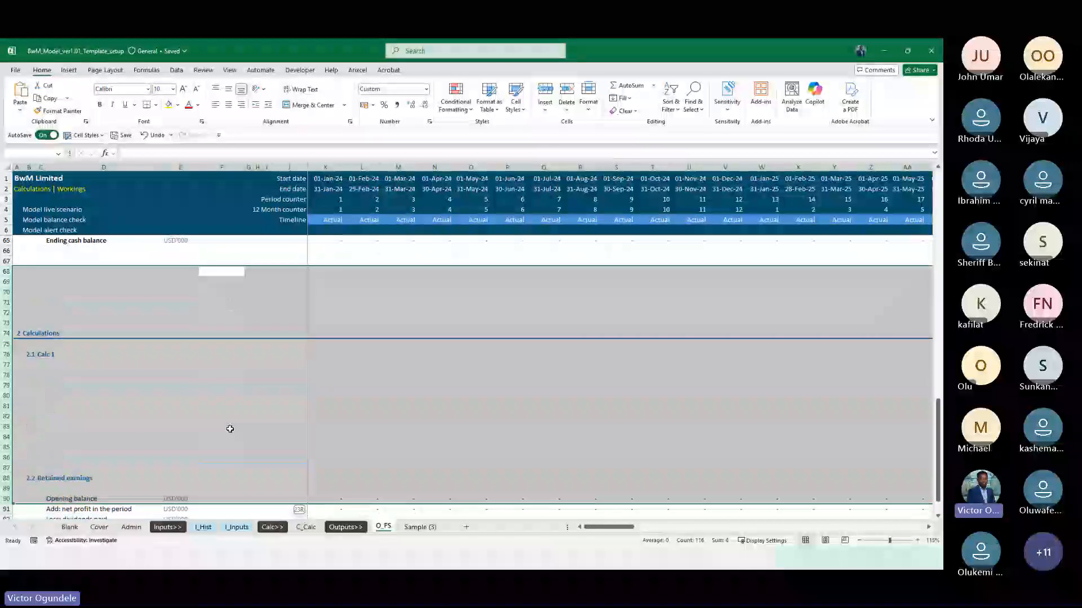
pyautogui.hotkey('shift', 'Up')
pyautogui.hotkey('shift', 'Up')
pyautogui.hotkey('shift', 'Up')
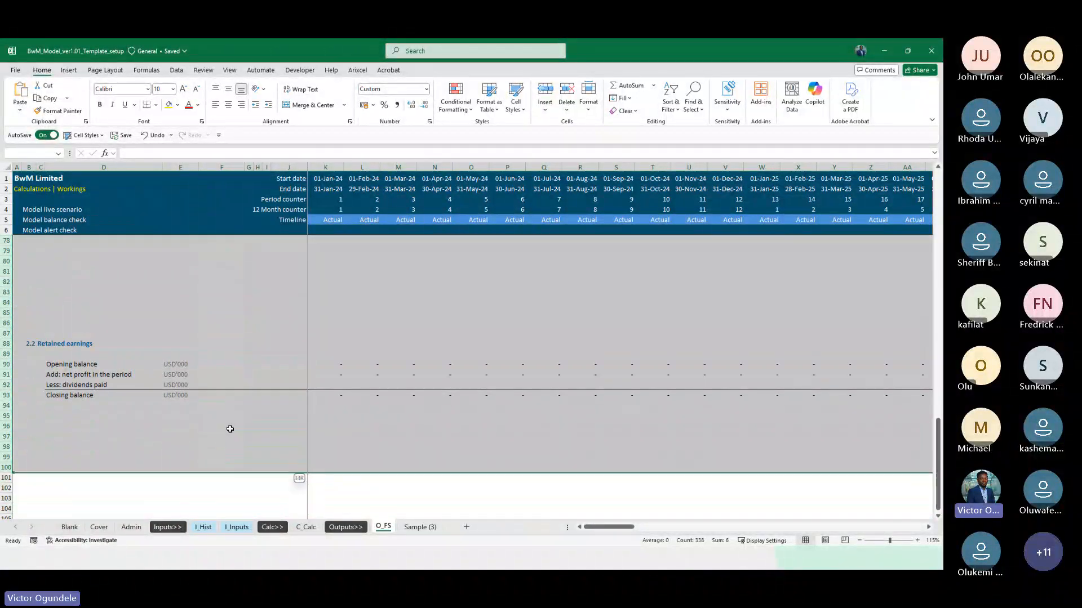
pyautogui.hotkey('ctrl', '-')
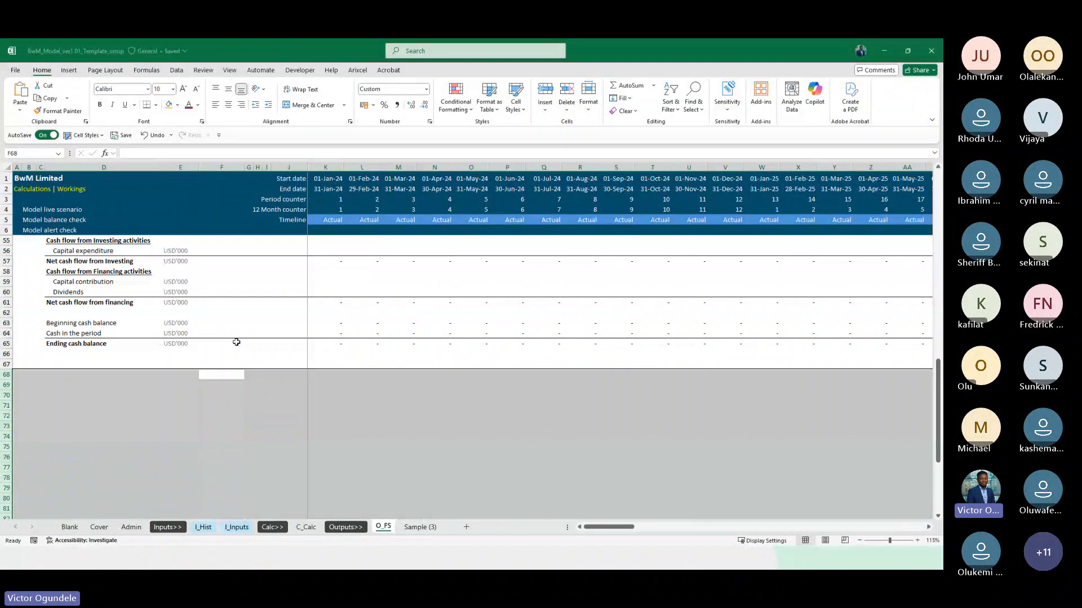
# Clear the broken retained earnings formulas across all periods in row 42 of the O_FS balance sheet
pyautogui.scroll(16, 236, 342)
pyautogui.scroll(-5, 236, 341)
pyautogui.click(326, 453)
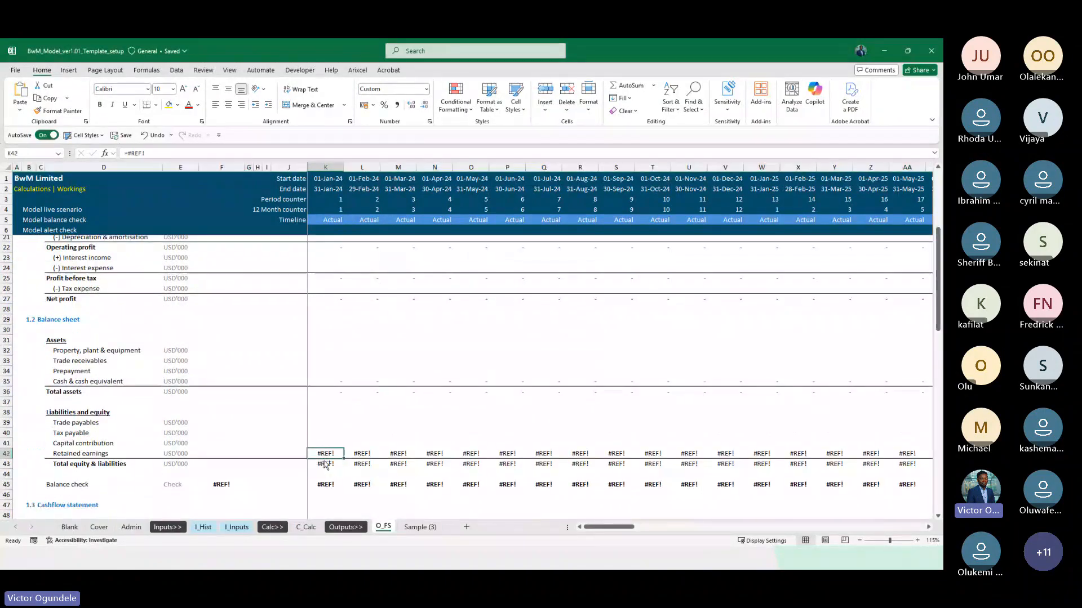
pyautogui.hotkey('ctrl', 'shift', 'Right')
pyautogui.press('Delete')
pyautogui.press('Left')
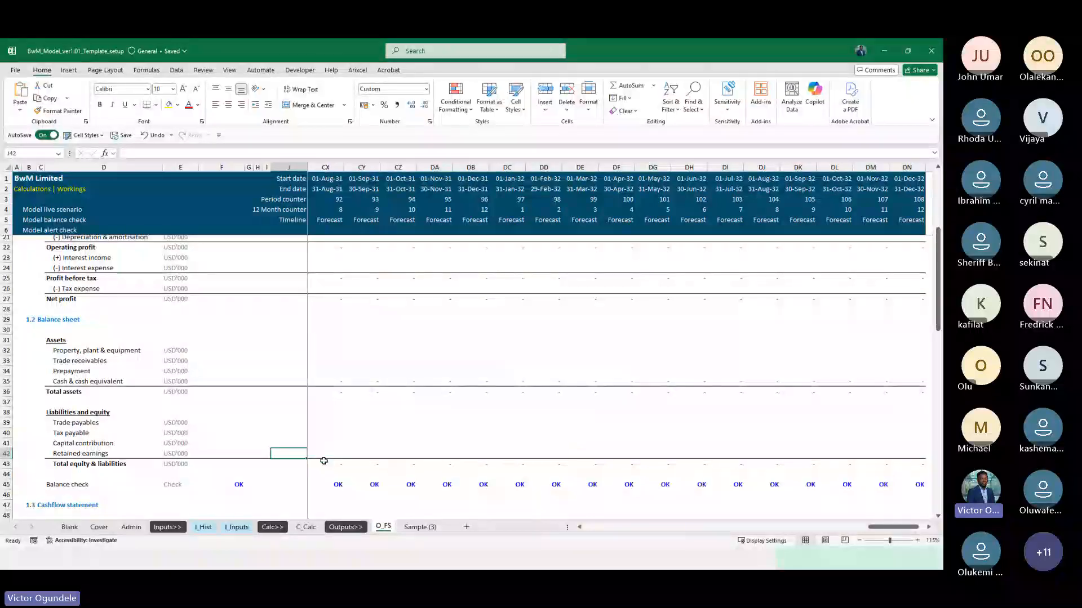
pyautogui.press('Right')
pyautogui.press('Right')
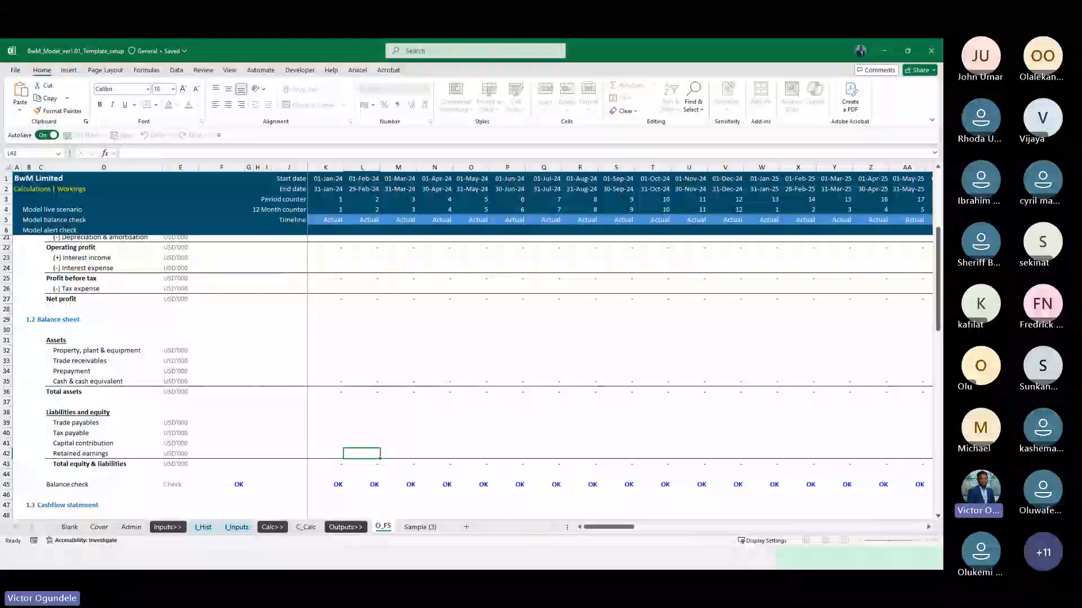
# Rename the O_FS sheet as O_Monthly_FS
pyautogui.write('Monthly')
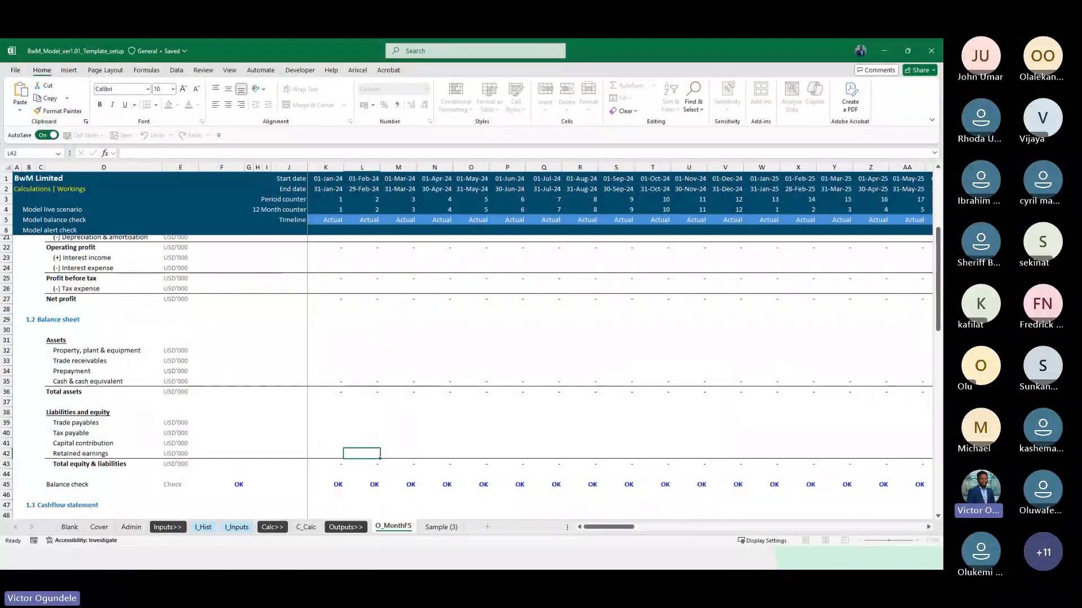
pyautogui.press('Return')
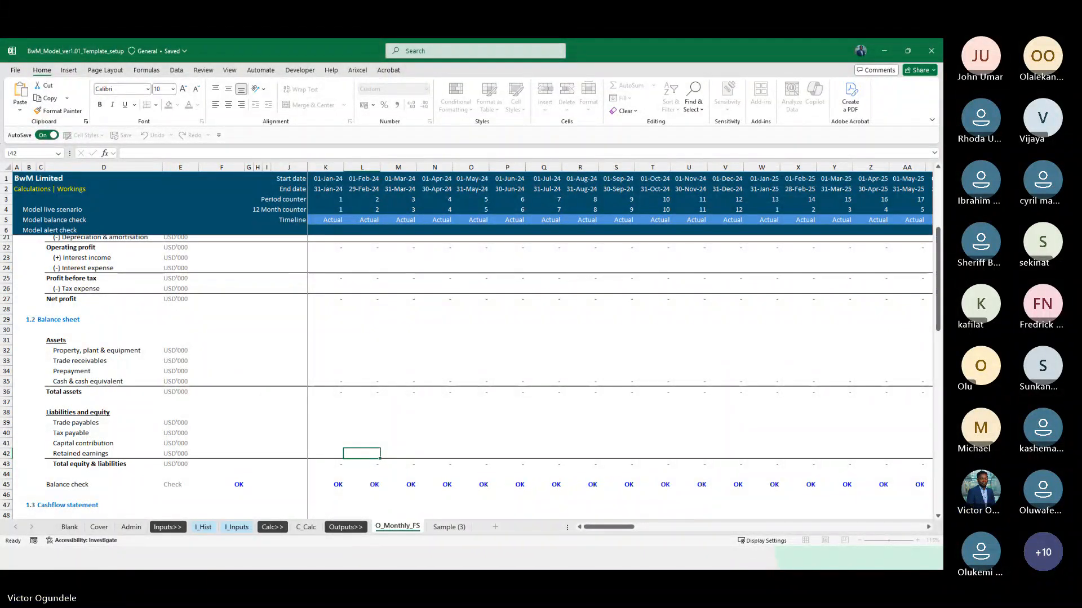
pyautogui.click(236, 363)
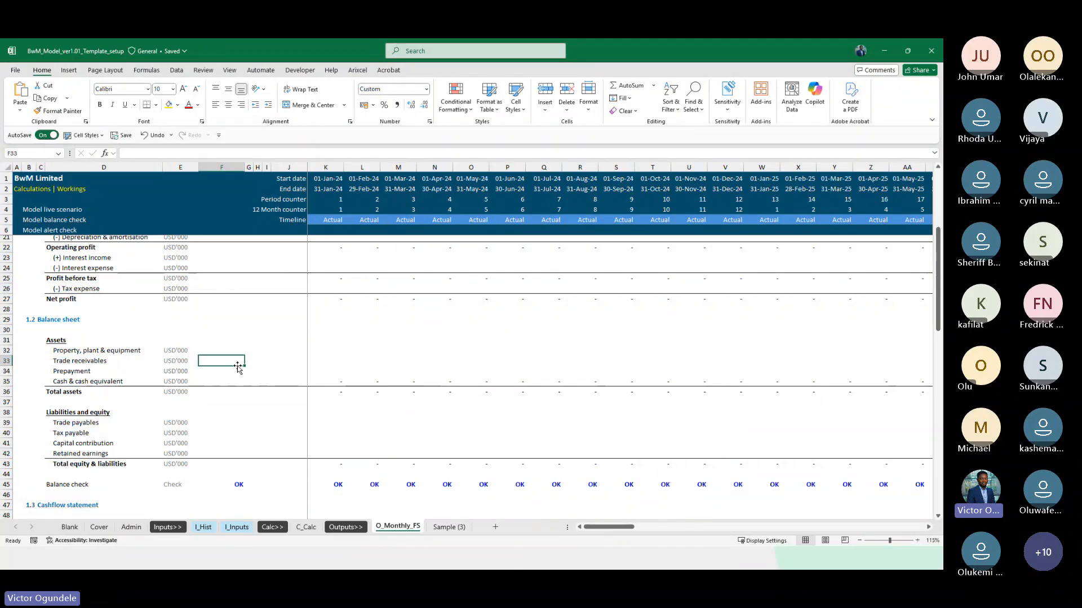
# Review the income statement on O_Monthly_FS and its counterpart on the C_Calc sheet
pyautogui.scroll(5, 393, 352)
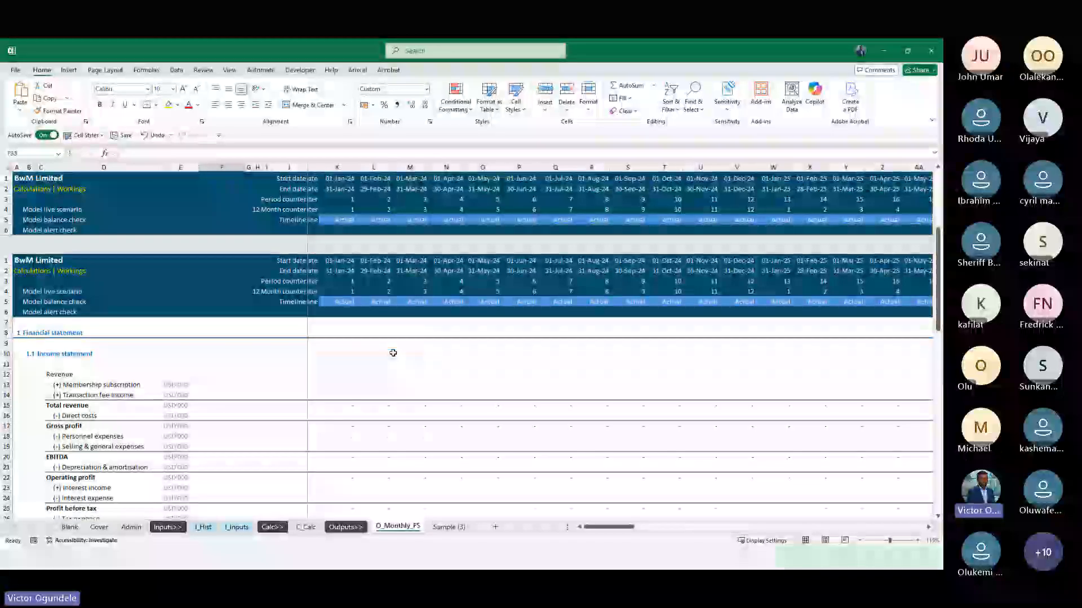
pyautogui.click(220, 312)
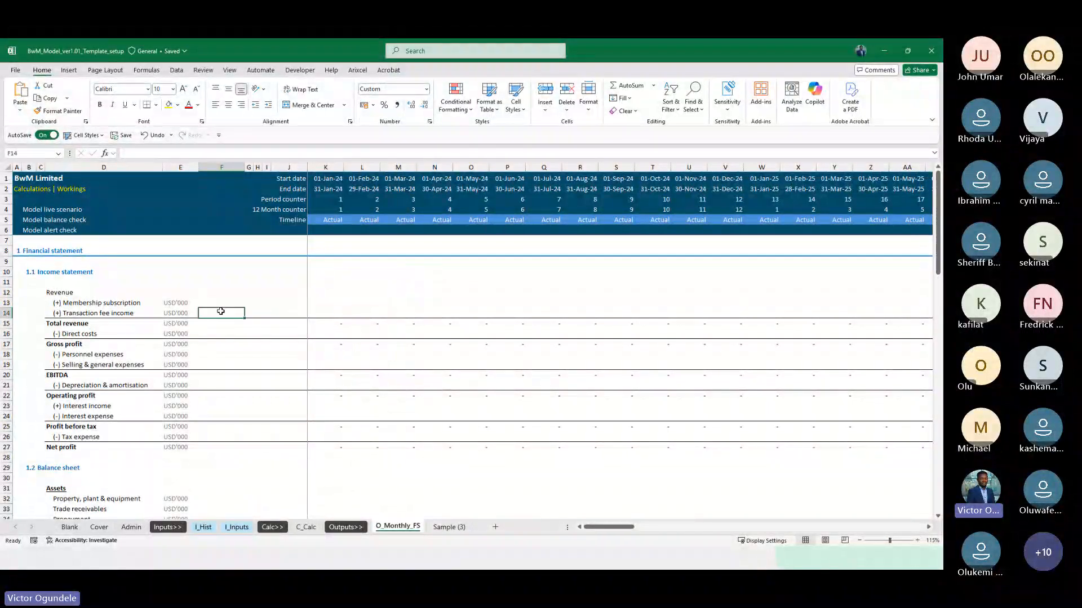
pyautogui.click(216, 300)
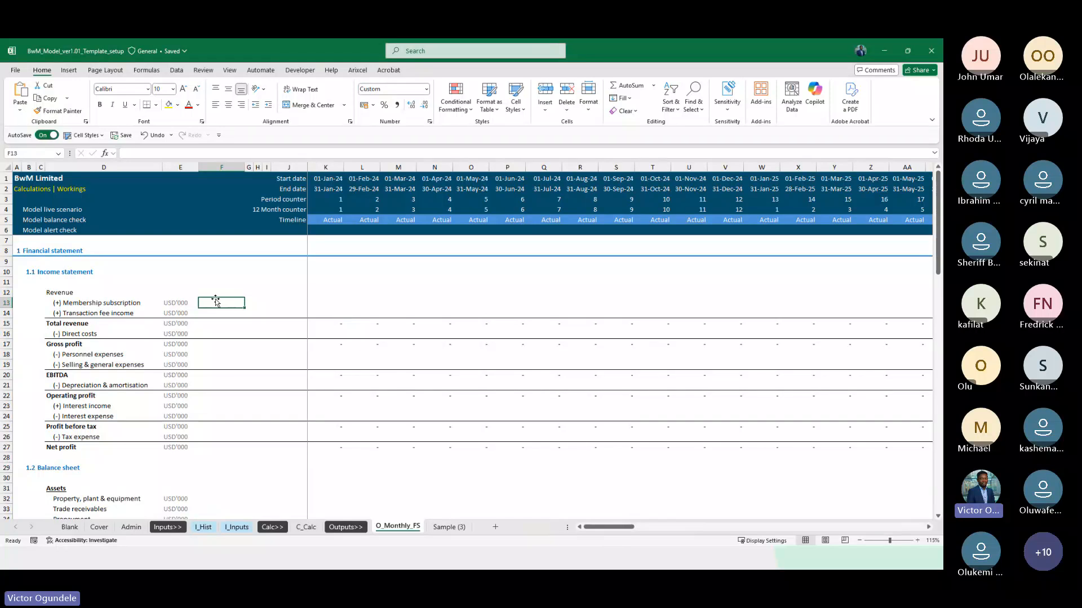
pyautogui.click(306, 528)
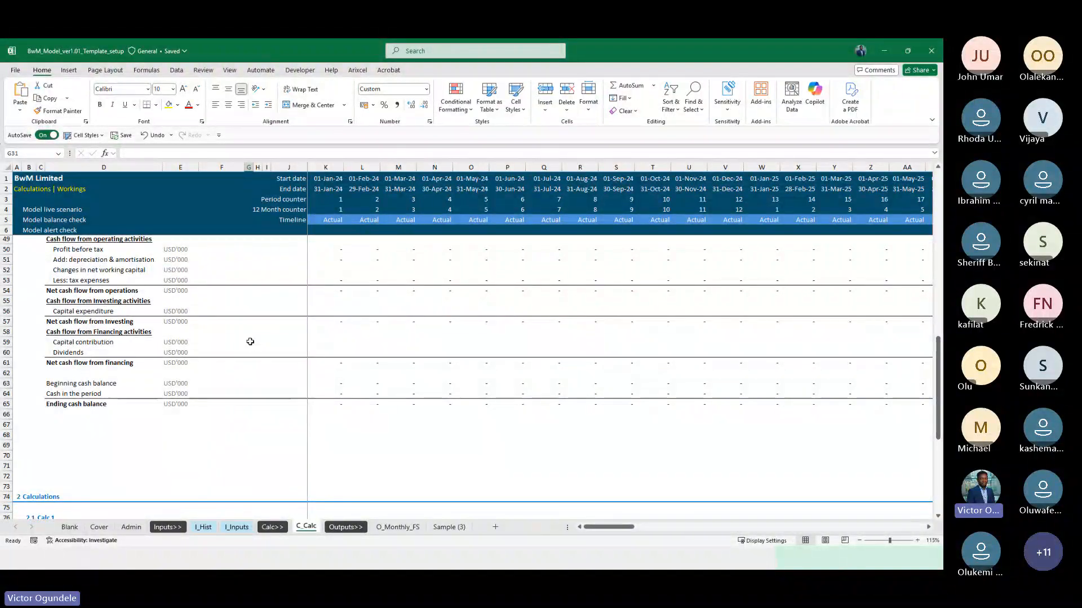
pyautogui.scroll(14, 250, 342)
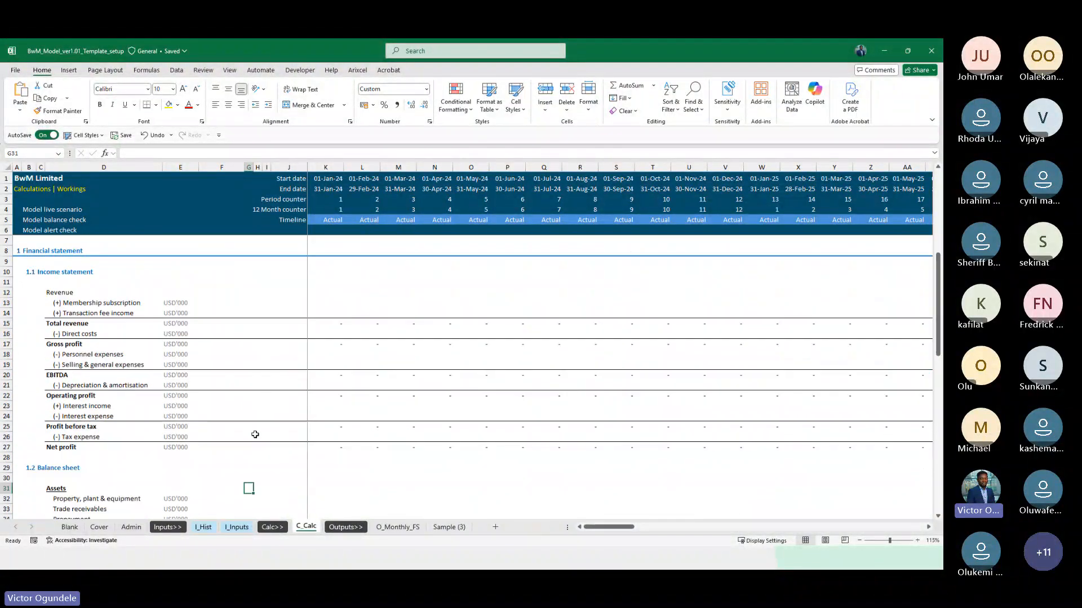
# Collapse the ribbon and inspect the overall balance check formula on the C_Calc sheet
pyautogui.doubleClick(42, 70)
pyautogui.scroll(-15, 268, 372)
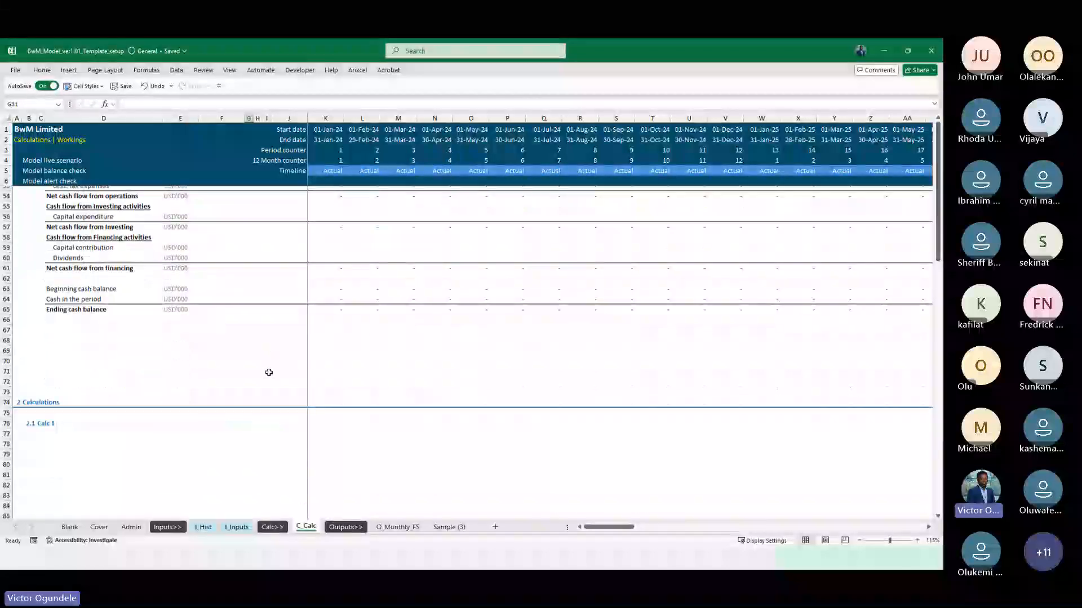
pyautogui.scroll(7, 235, 292)
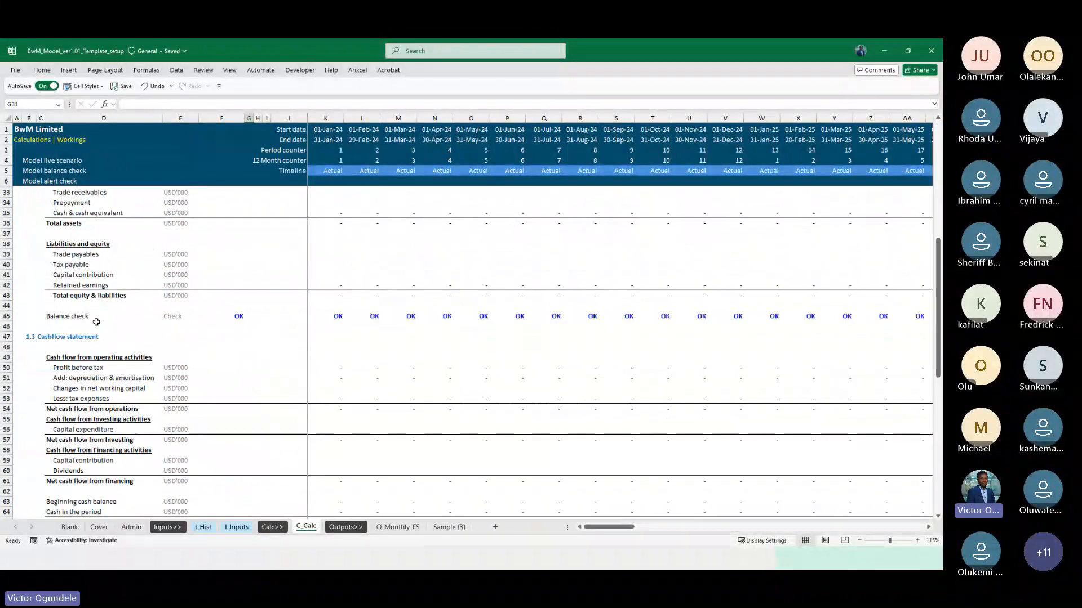
pyautogui.click(235, 316)
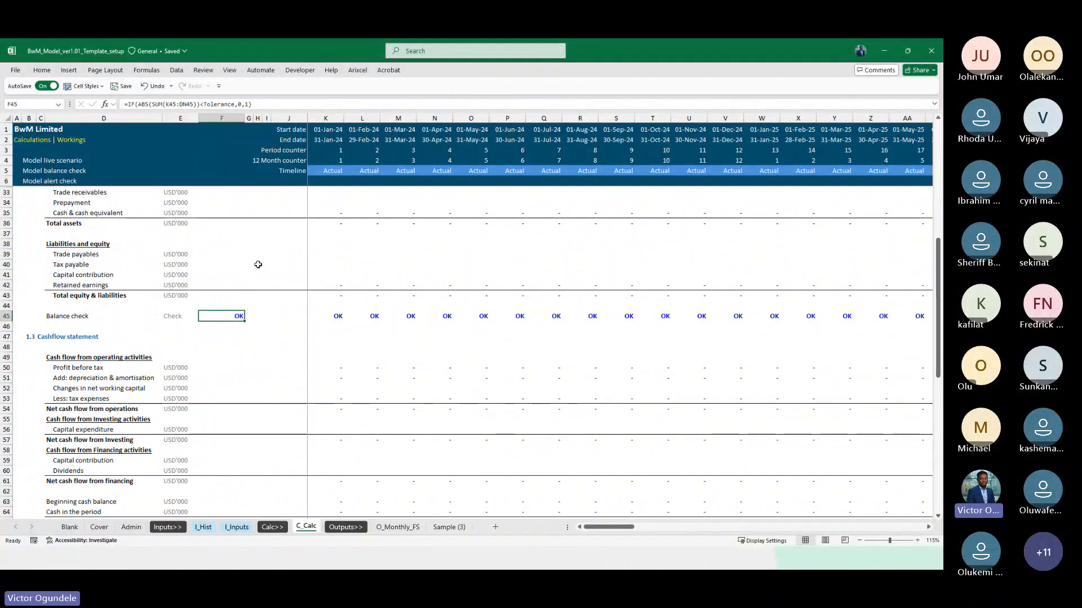
pyautogui.scroll(2, 258, 264)
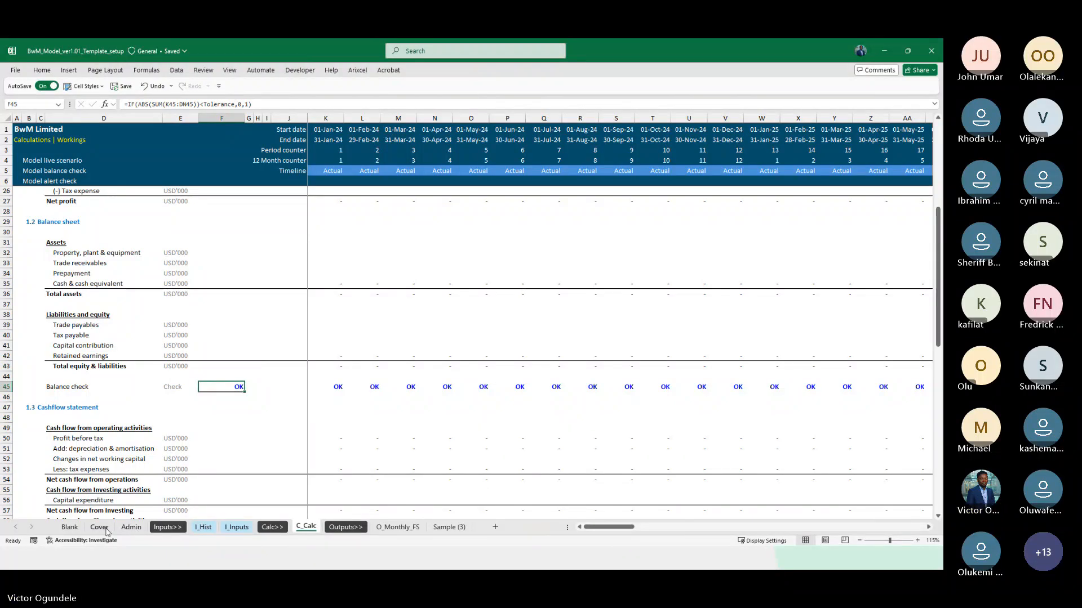
# On the Admin sheet, copy the 4.1 Lists heading row and paste it into row 84 as a second subsection heading
pyautogui.click(135, 533)
pyautogui.scroll(-18, 118, 349)
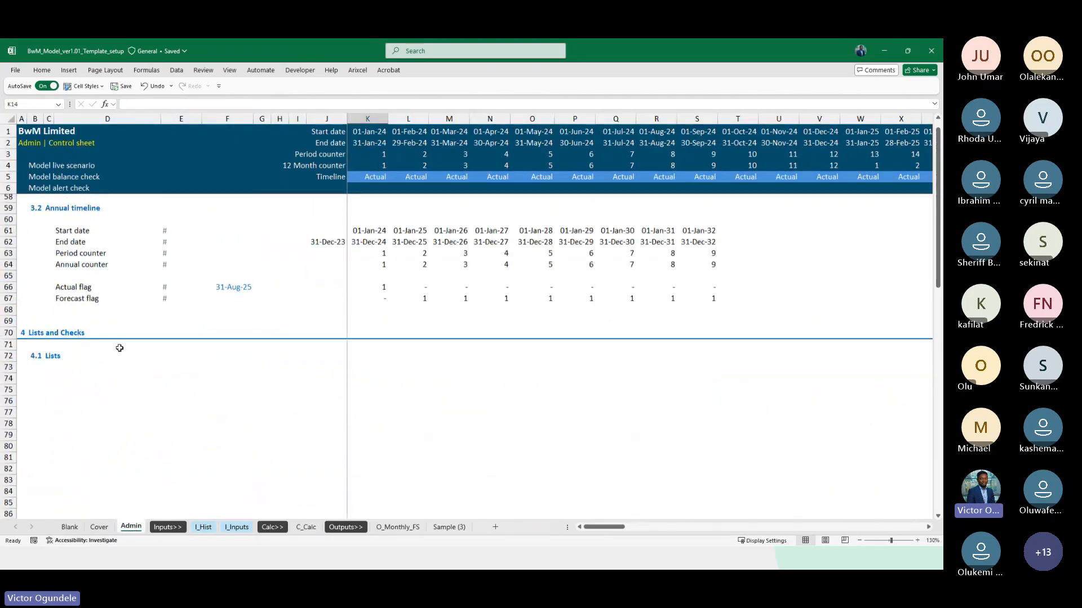
pyautogui.click(61, 298)
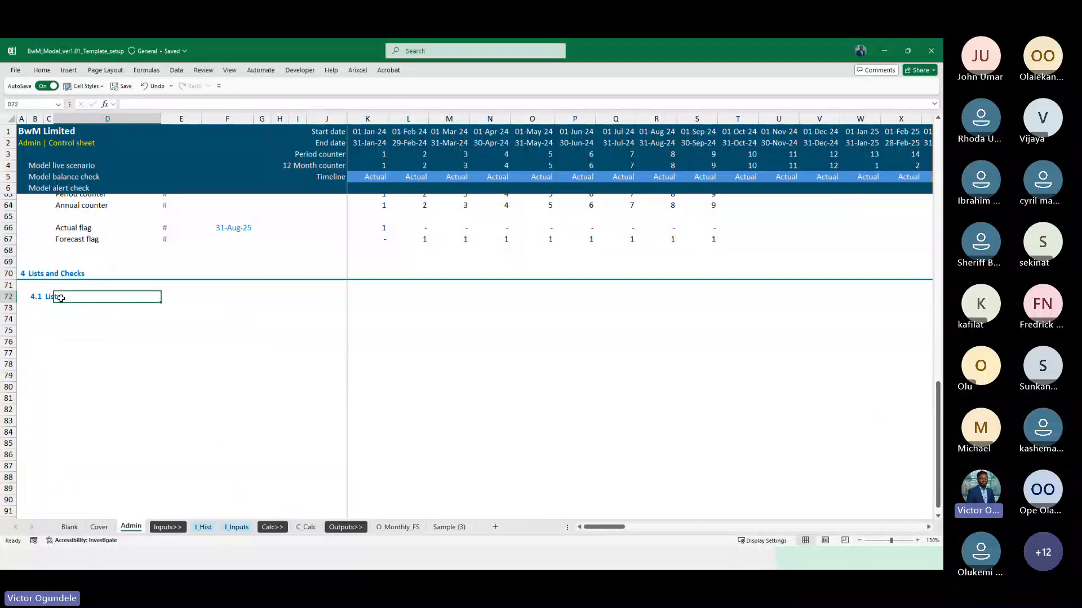
pyautogui.press('Left')
pyautogui.press('Left')
pyautogui.hotkey('shift', 'space')
pyautogui.hotkey('ctrl', 'c')
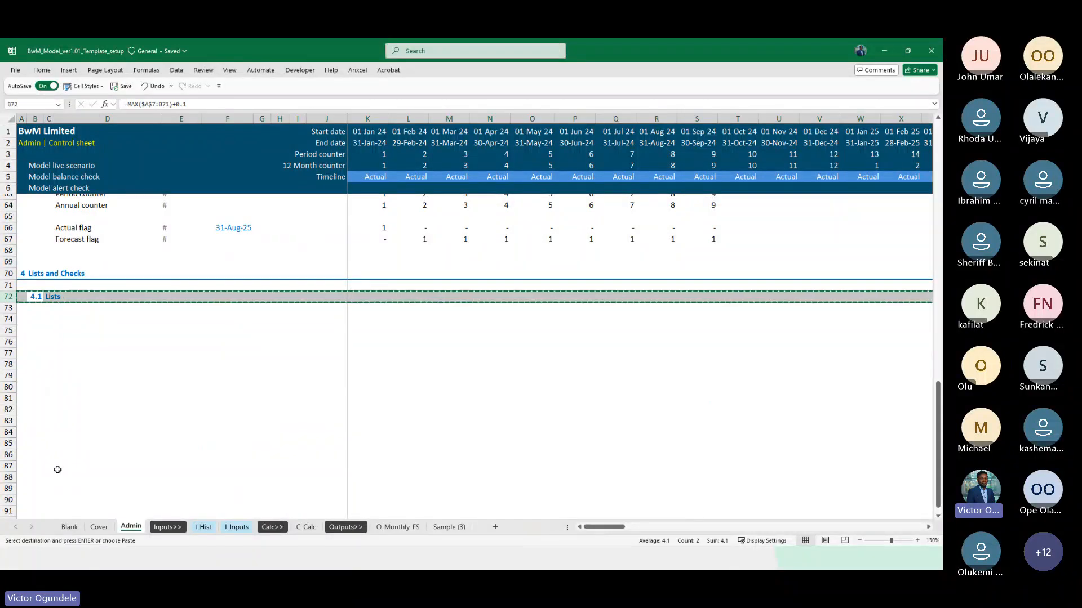
pyautogui.click(9, 431)
pyautogui.hotkey('ctrl', 'v')
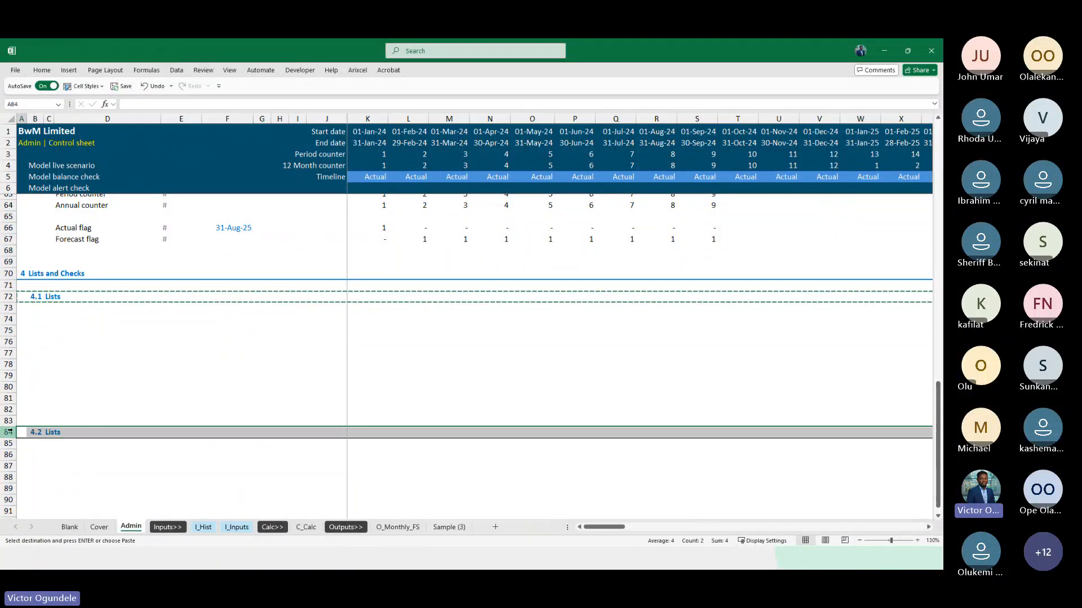
# Enter the label Checks in D86 beneath the pasted subsection heading
pyautogui.press('Right')
pyautogui.press('Right')
pyautogui.scroll(-4, 73, 368)
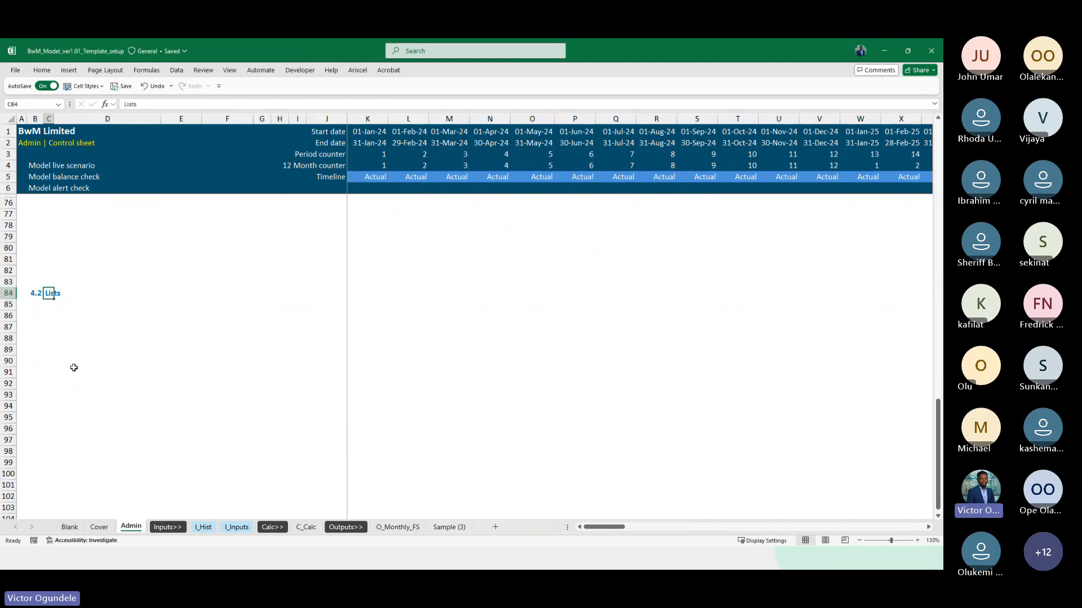
pyautogui.press('Down')
pyautogui.press('Down')
pyautogui.press('Right')
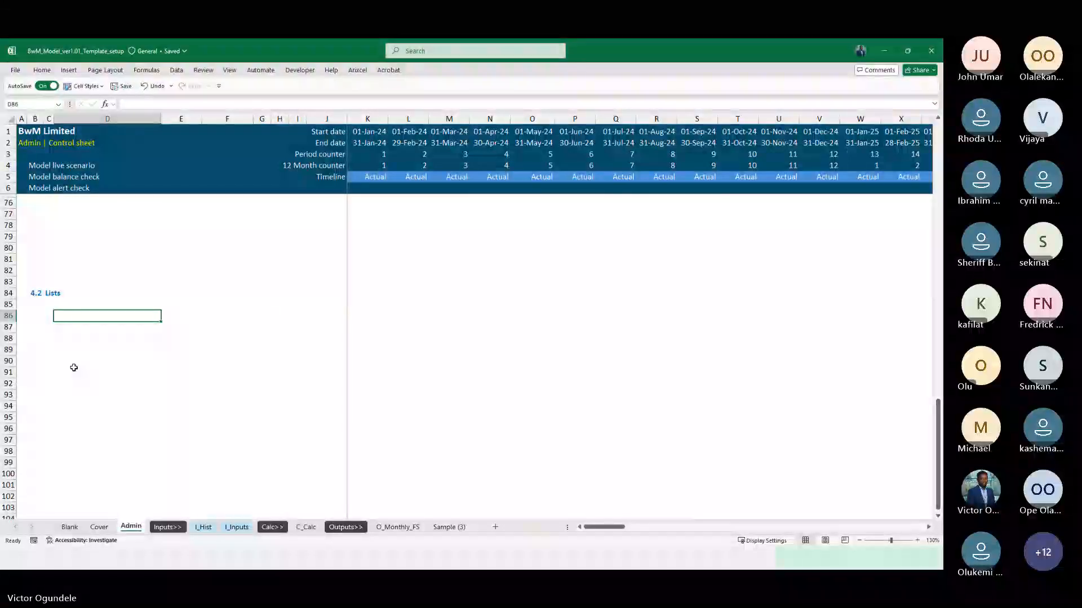
pyautogui.scroll(9, 74, 367)
pyautogui.scroll(-1, 74, 367)
pyautogui.write('c')
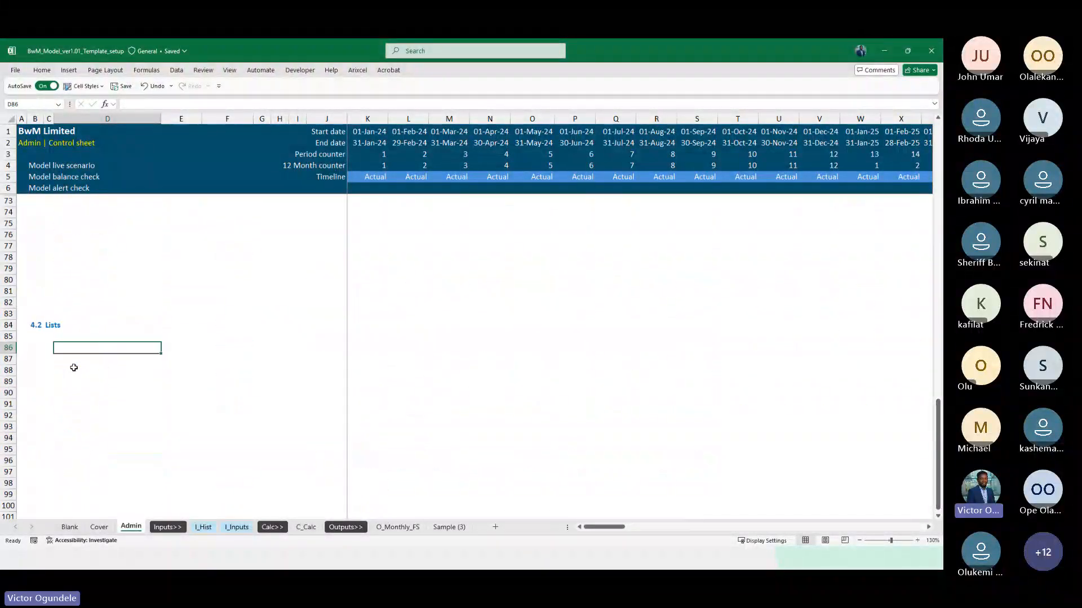
pyautogui.write('hecks')
pyautogui.press('Return')
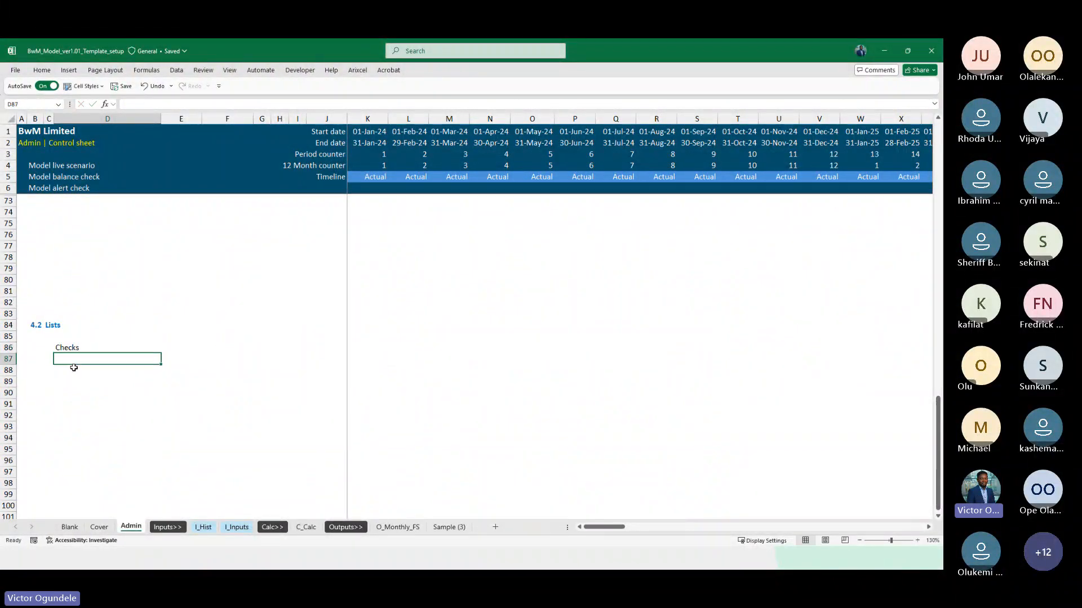
# Enter Checks_1 in D88 and fill the numbered series down to Checks_30 in row 117
pyautogui.press('Return')
pyautogui.write('Check')
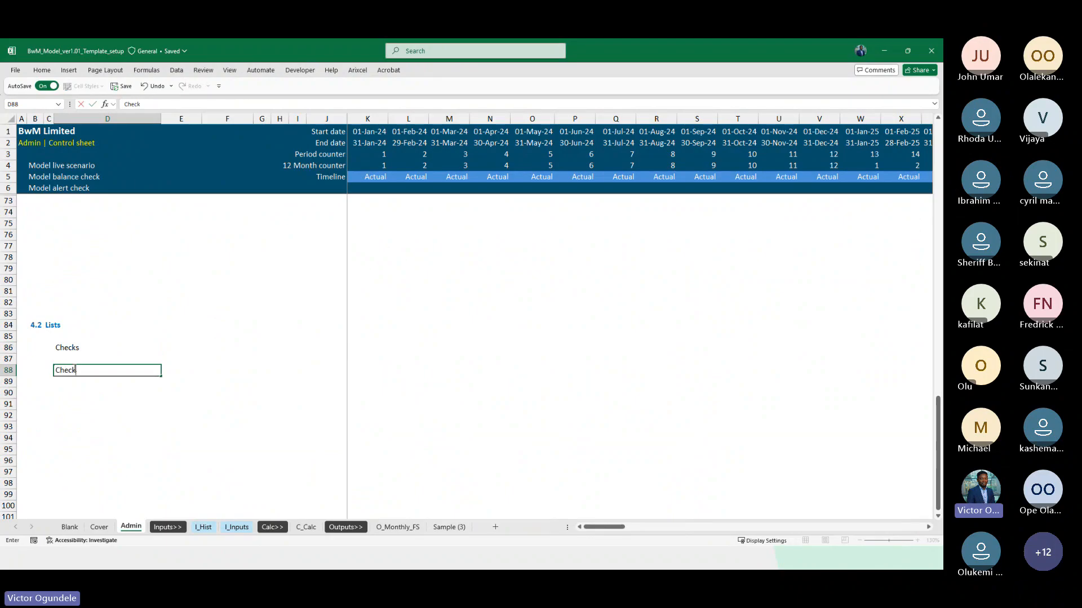
pyautogui.write('s_1')
pyautogui.hotkey('ctrl', 'Return')
pyautogui.moveTo(162, 376); pyautogui.dragTo(162, 508)
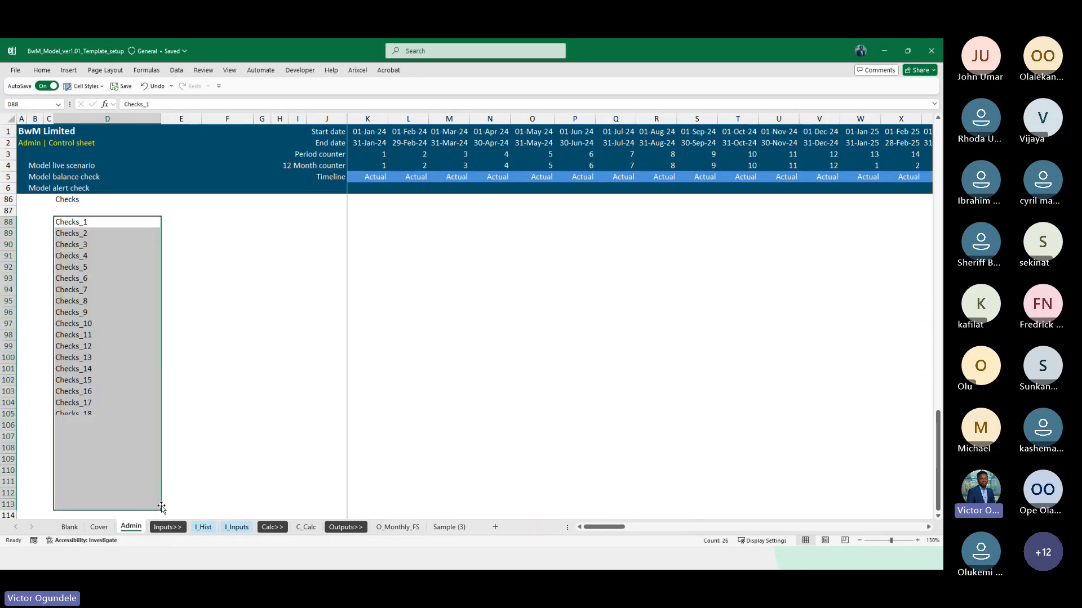
pyautogui.scroll(-1, 110, 496)
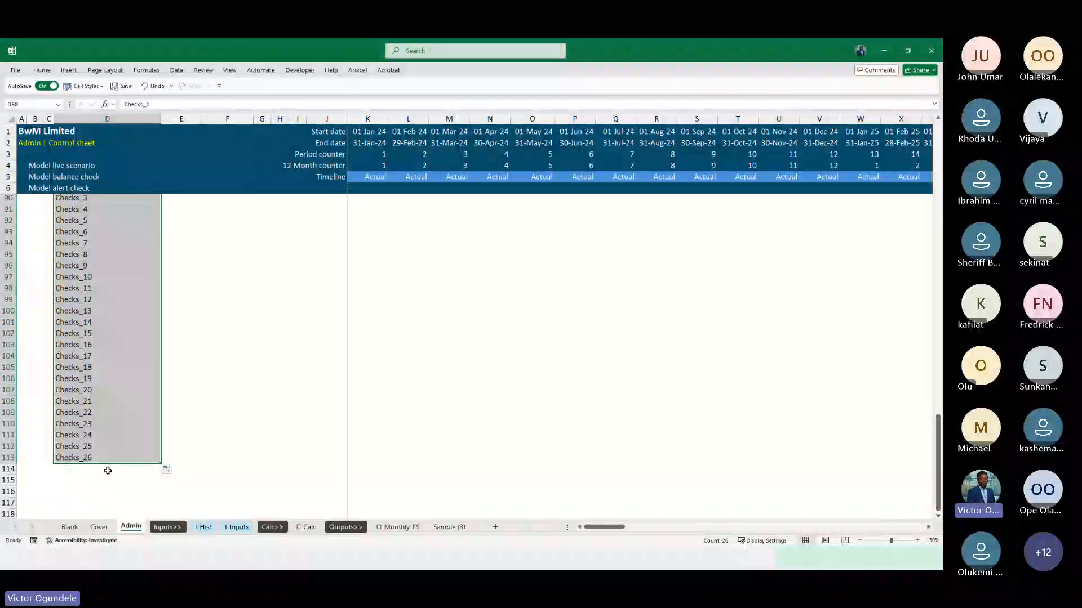
pyautogui.moveTo(161, 465); pyautogui.dragTo(162, 485)
pyautogui.scroll(-2, 129, 434)
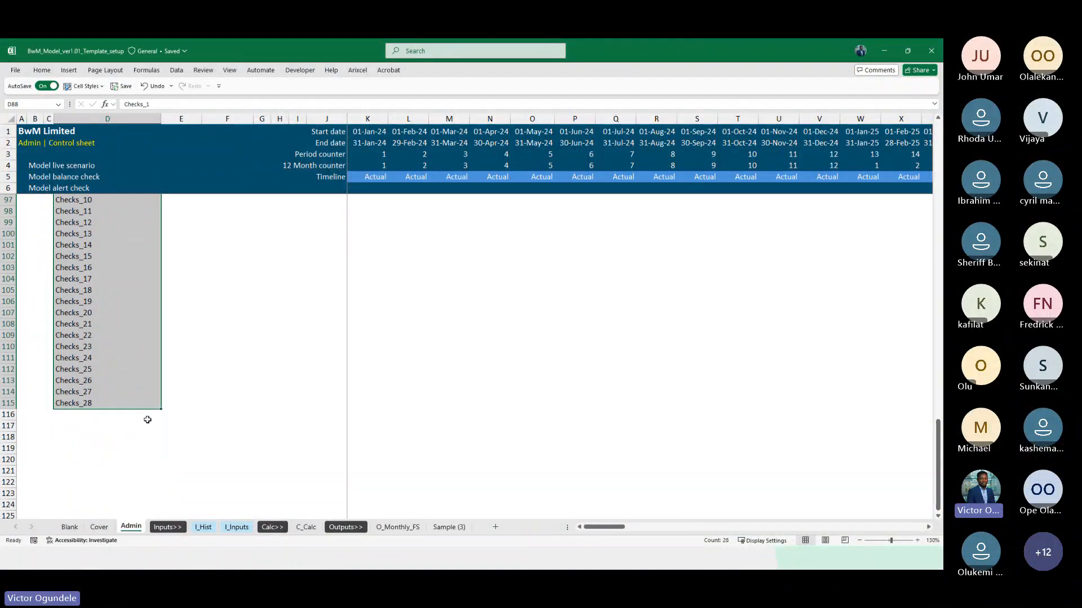
pyautogui.moveTo(161, 411); pyautogui.dragTo(164, 431)
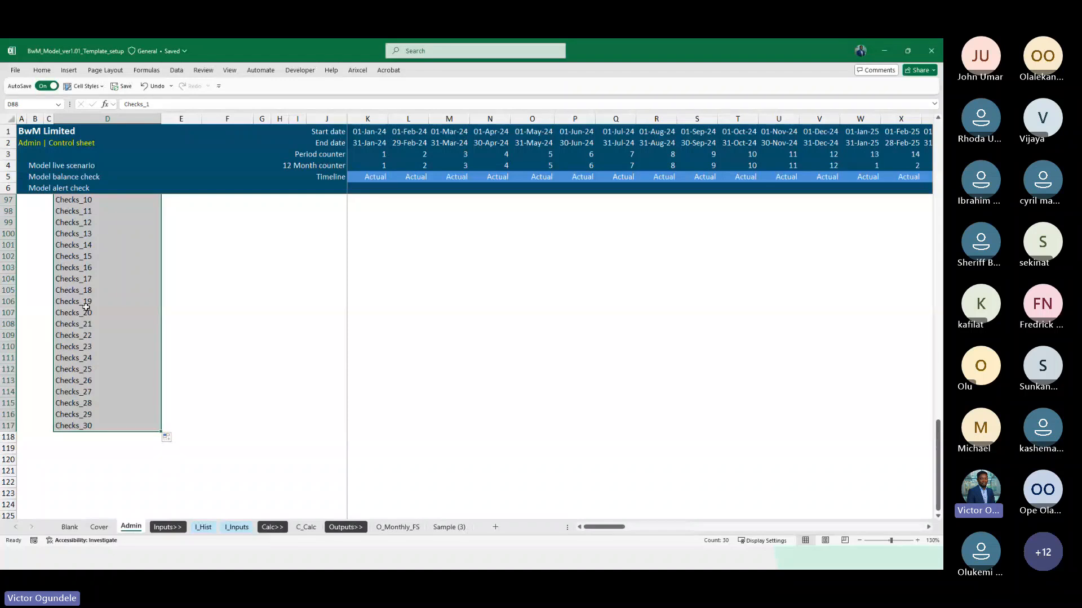
pyautogui.scroll(5, 85, 305)
pyautogui.scroll(-1, 75, 265)
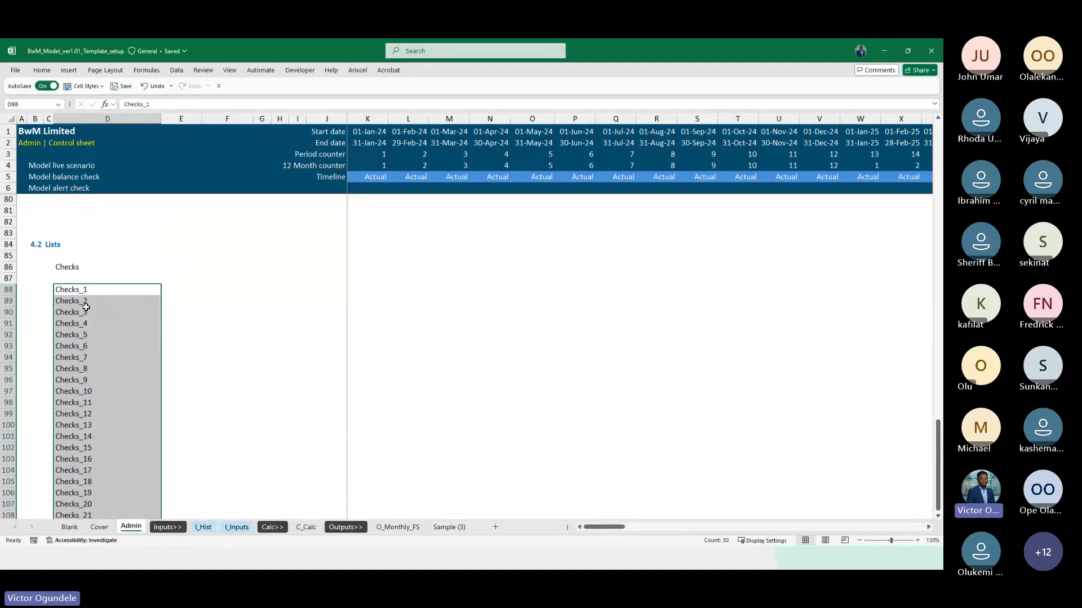
# Move the Checks label down to D87, directly above Checks_1, and delete the emptied row 86
pyautogui.click(70, 250)
pyautogui.hotkey('ctrl', 'x')
pyautogui.press('Down')
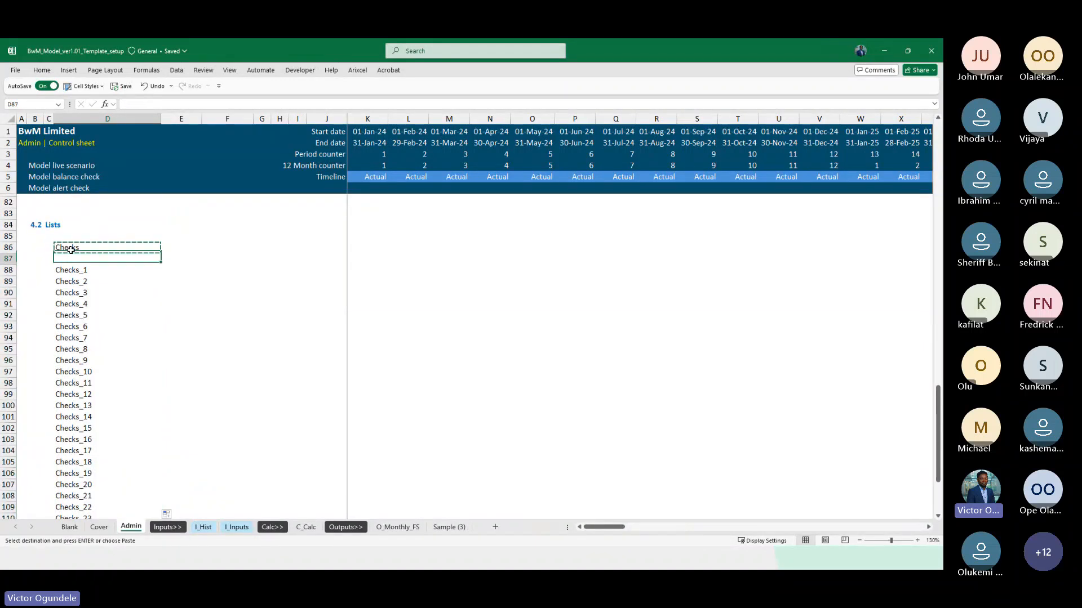
pyautogui.hotkey('ctrl', 'v')
pyautogui.press('Up')
pyautogui.hotkey('shift', 'space')
pyautogui.hotkey('ctrl', '-')
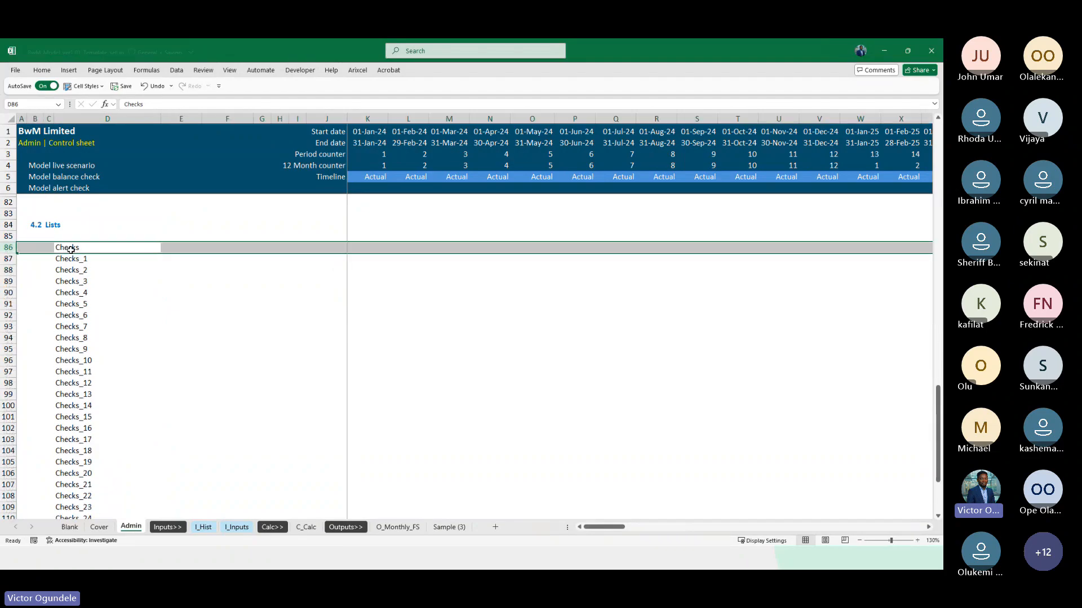
# Underline the Checks label above the numbered list
pyautogui.click(70, 250)
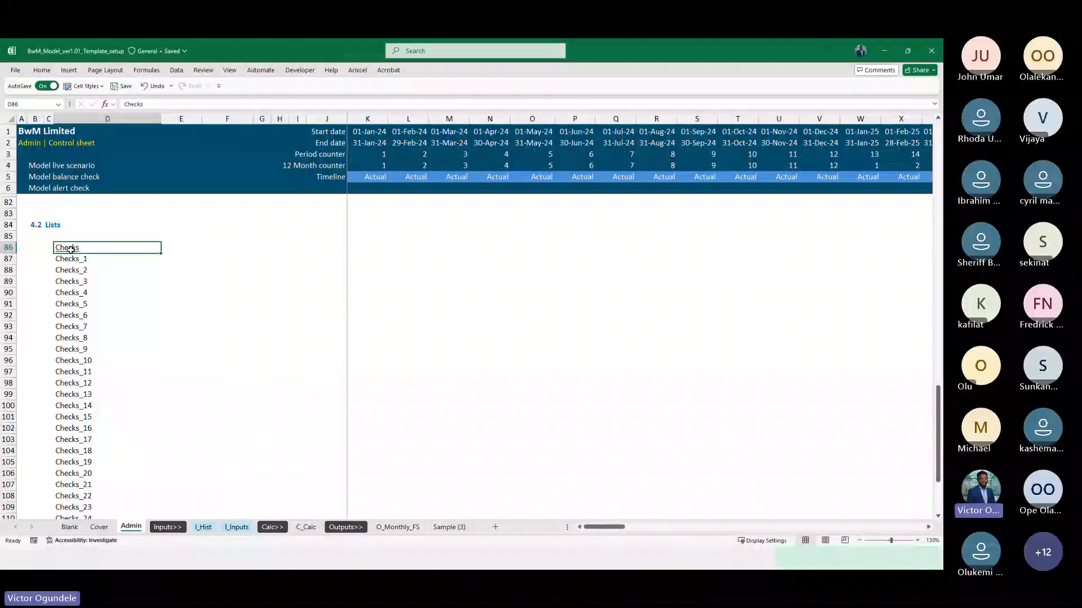
pyautogui.press('Right')
pyautogui.press('Left')
pyautogui.press('Down')
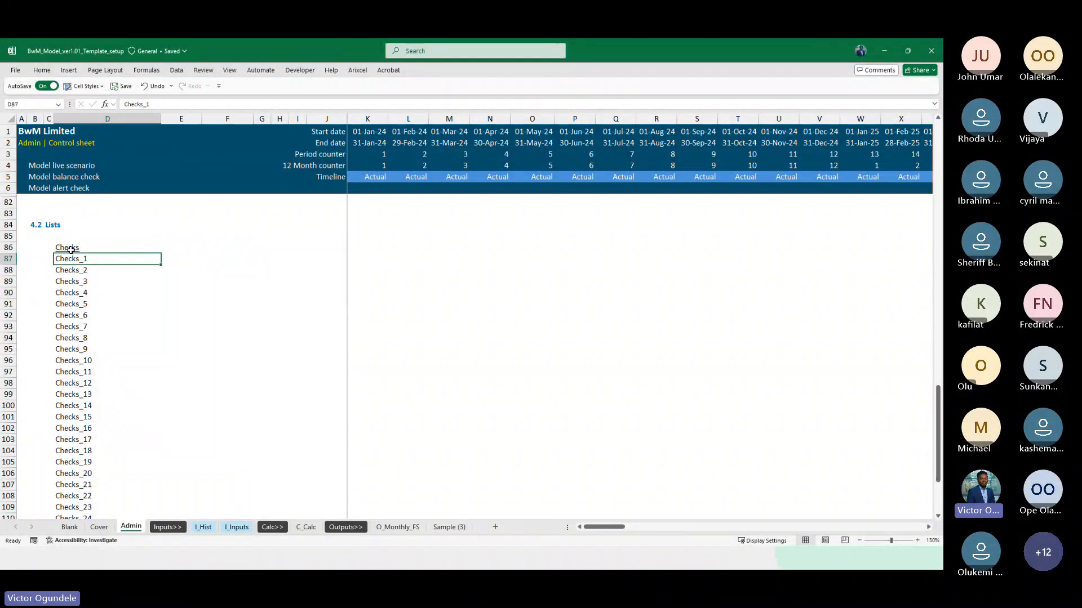
pyautogui.press('Right')
pyautogui.press('Right')
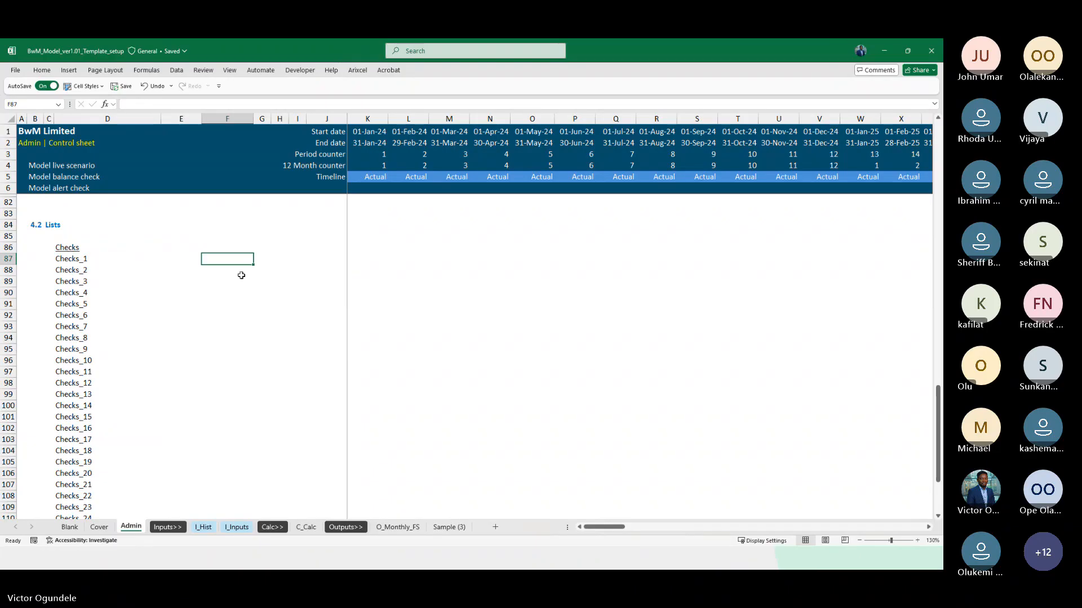
pyautogui.scroll(-6, 340, 316)
pyautogui.keyDown('shift'); pyautogui.click(235, 372); pyautogui.keyUp('shift')
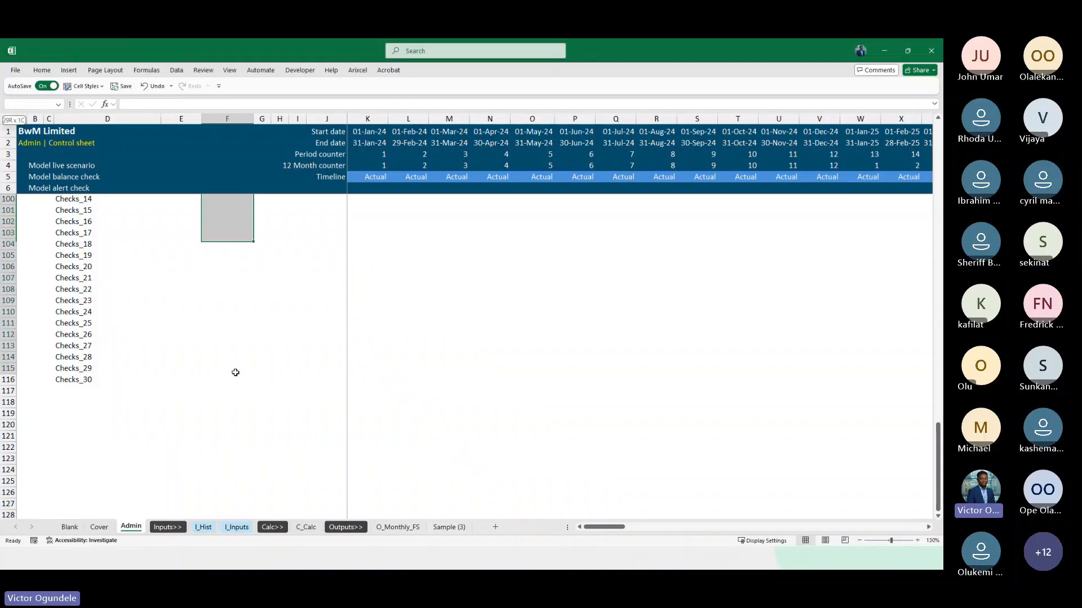
pyautogui.keyDown('shift'); pyautogui.click(235, 380); pyautogui.keyUp('shift')
pyautogui.scroll(2, 242, 382)
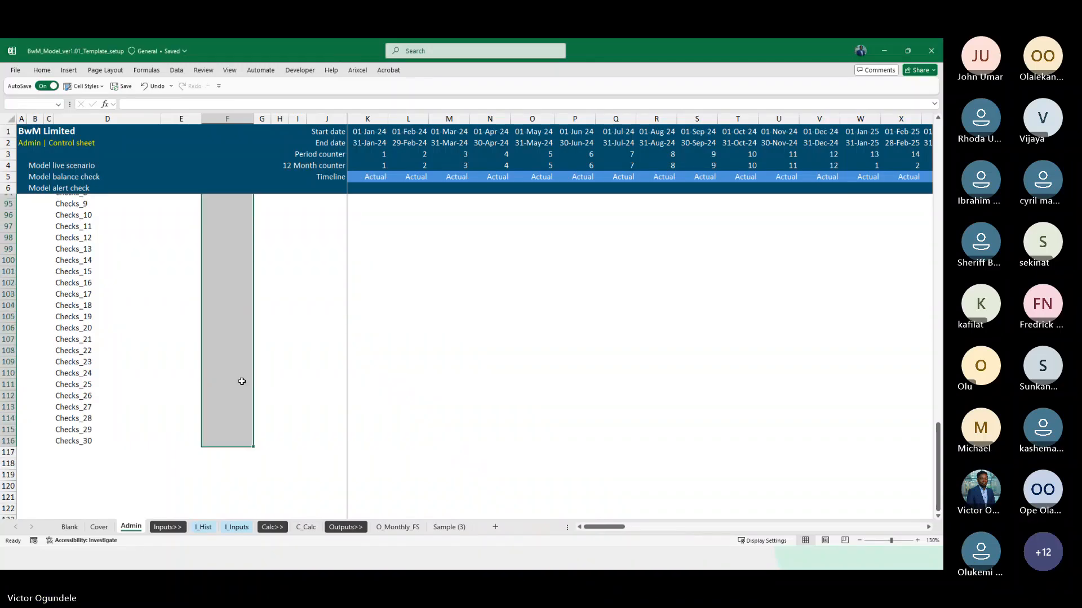
pyautogui.click(84, 86)
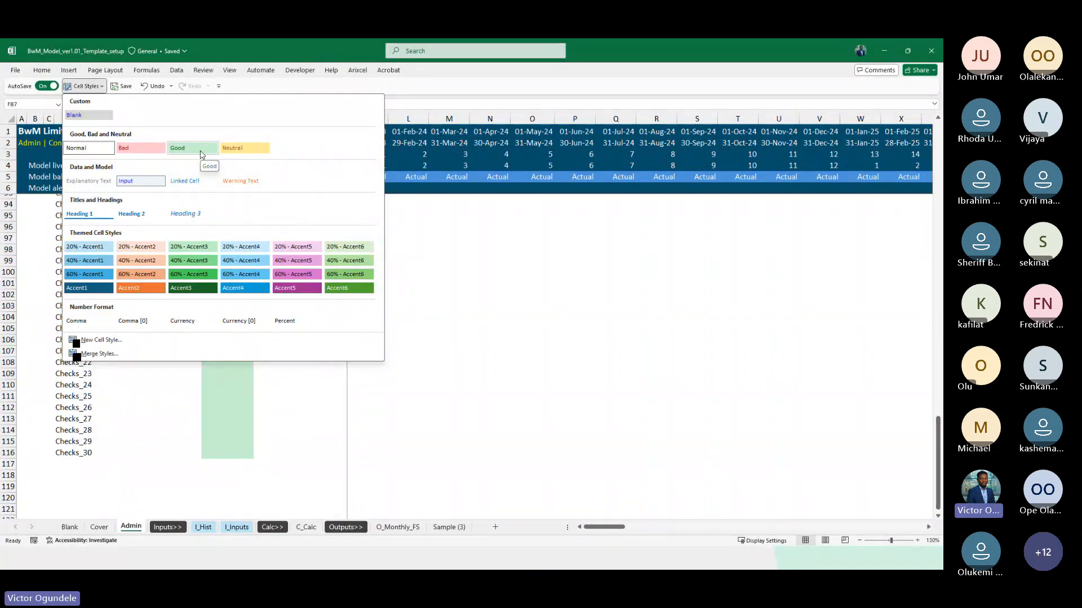
pyautogui.press('Escape')
pyautogui.scroll(5, 213, 316)
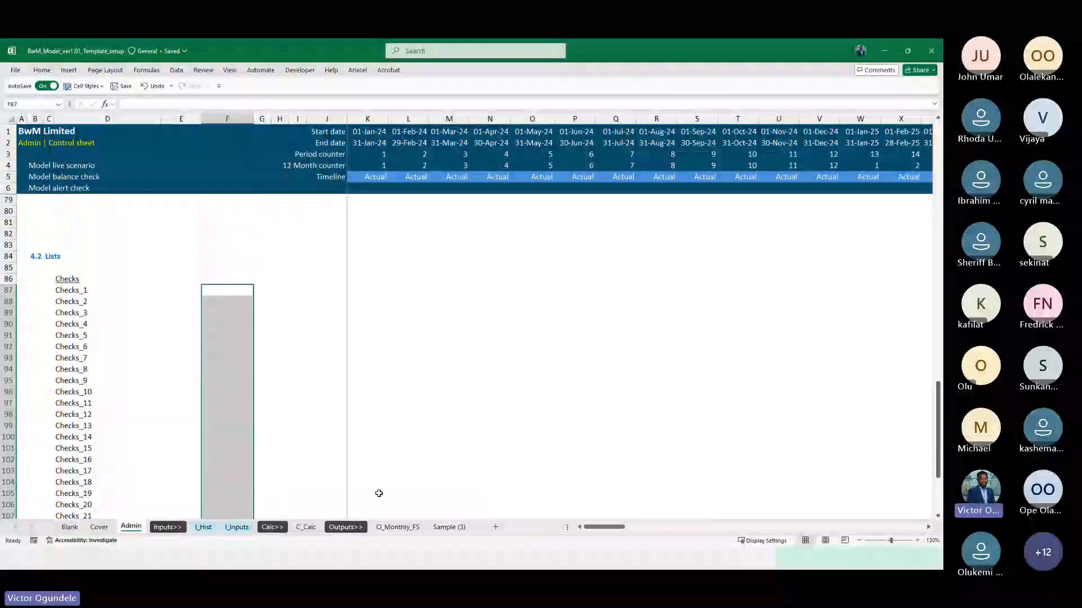
# Inspect the available cell styles and the custom number format of the overall balance check cell F45 on C_Calc
pyautogui.click(306, 527)
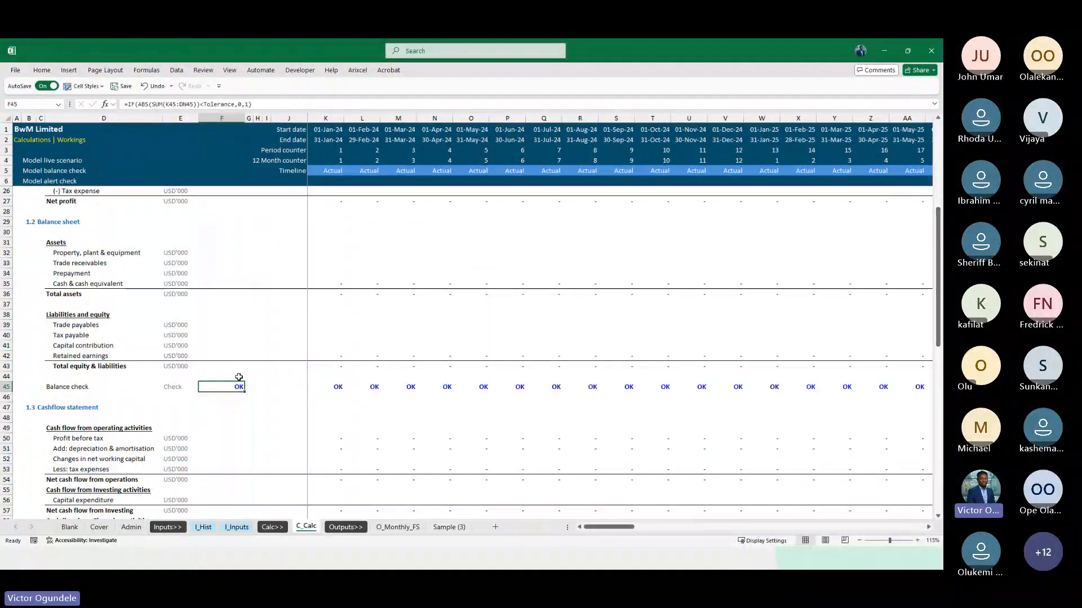
pyautogui.hotkey('ctrl', 'c')
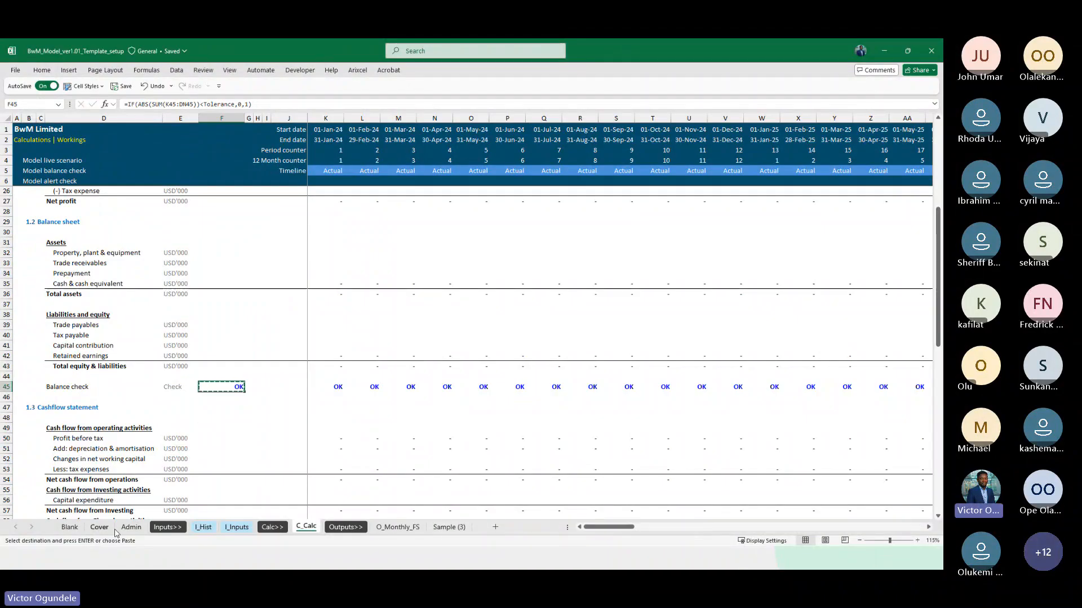
pyautogui.click(84, 86)
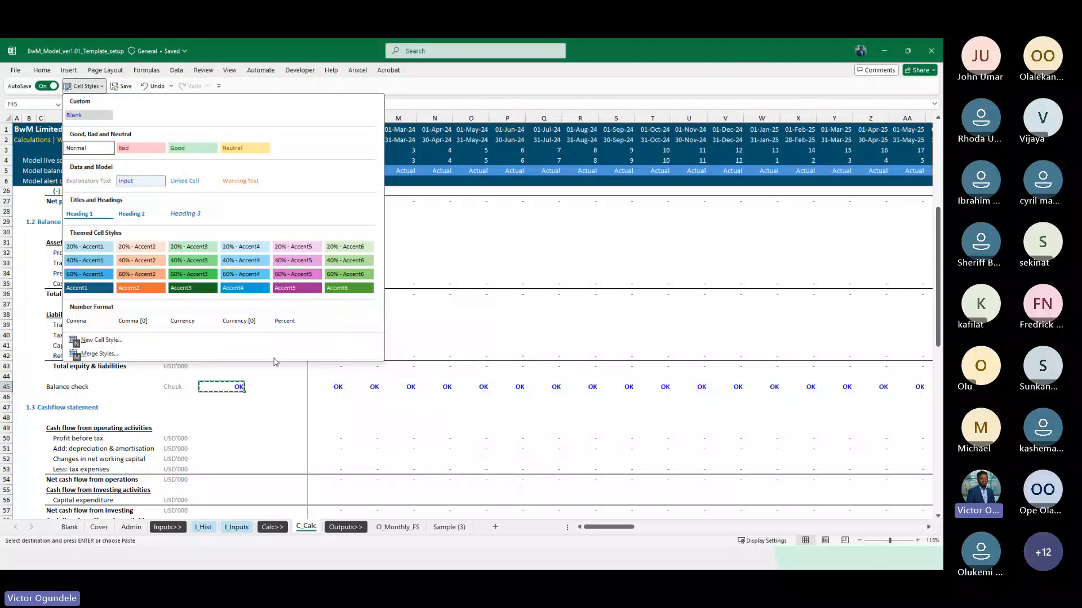
pyautogui.click(226, 393)
pyautogui.hotkey('ctrl', '1')
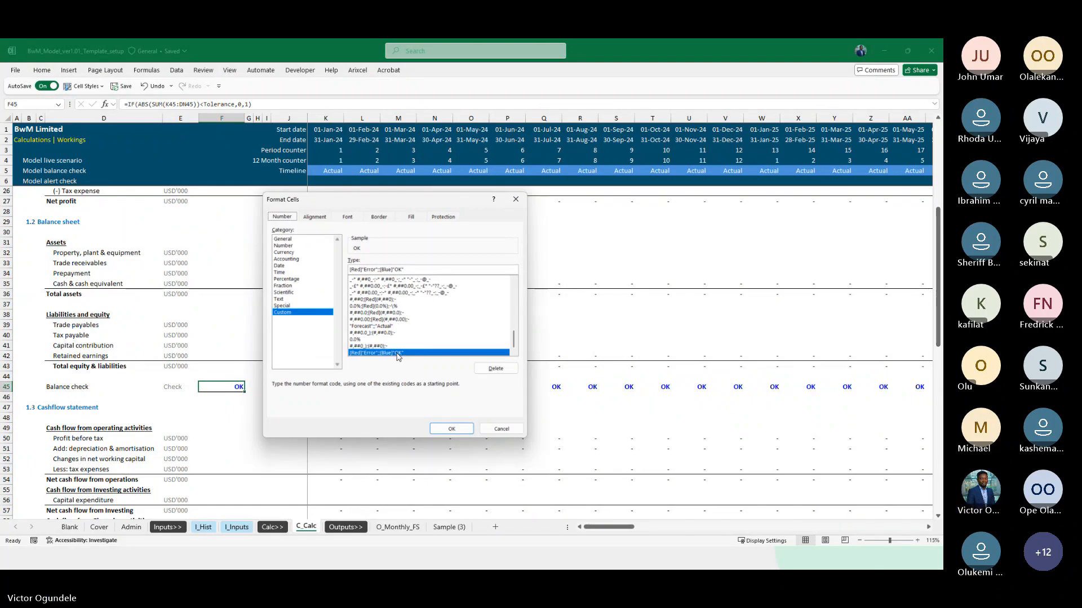
pyautogui.press('Escape')
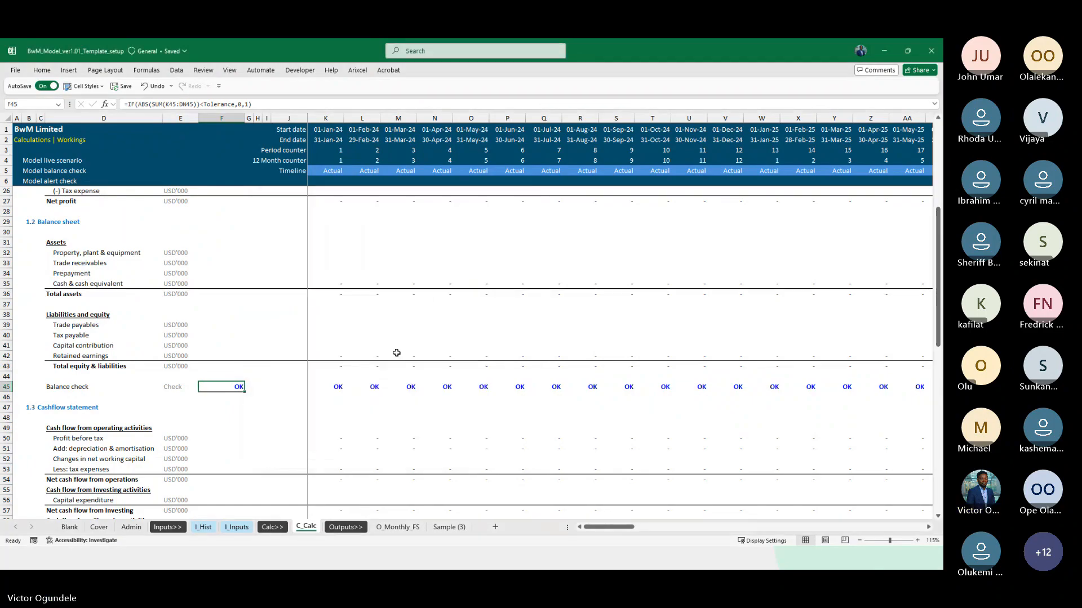
# Remove the Checks_6 to Checks_30 entries from rows 92 to 116 of the Admin sheet
pyautogui.click(130, 527)
pyautogui.click(75, 277)
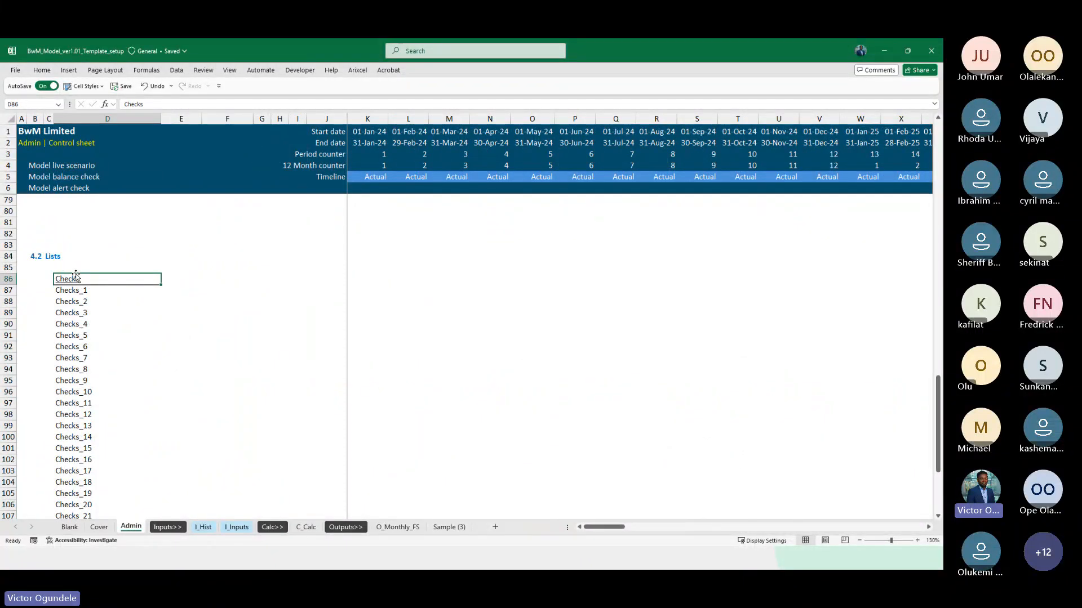
pyautogui.press('Down')
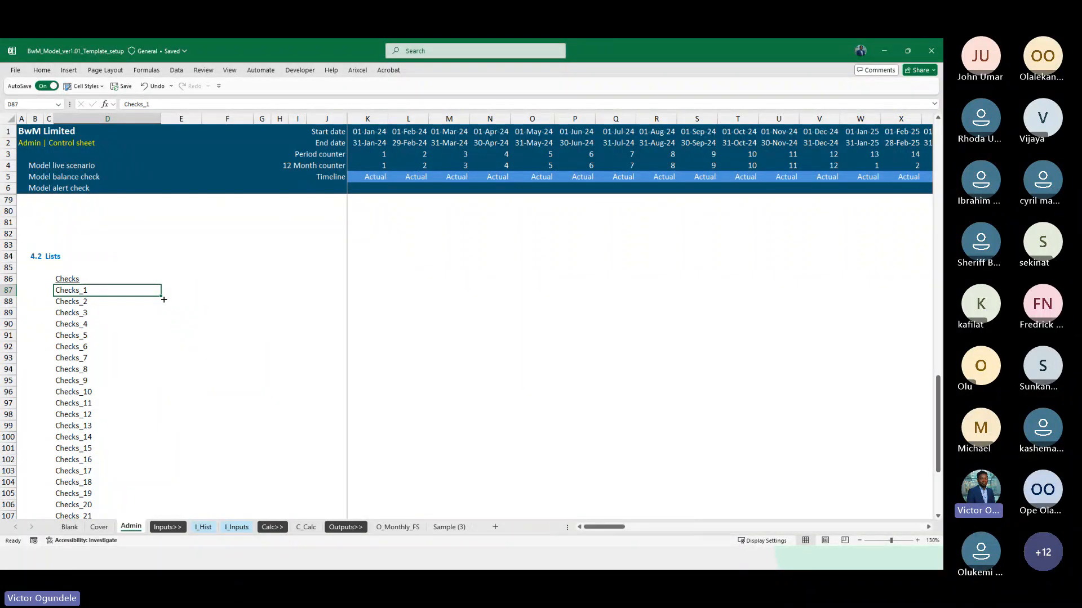
pyautogui.scroll(-1, 164, 299)
pyautogui.press('Down')
pyautogui.press('Down')
pyautogui.press('Down')
pyautogui.press('Down')
pyautogui.press('Down')
pyautogui.press('Down')
pyautogui.press('Down')
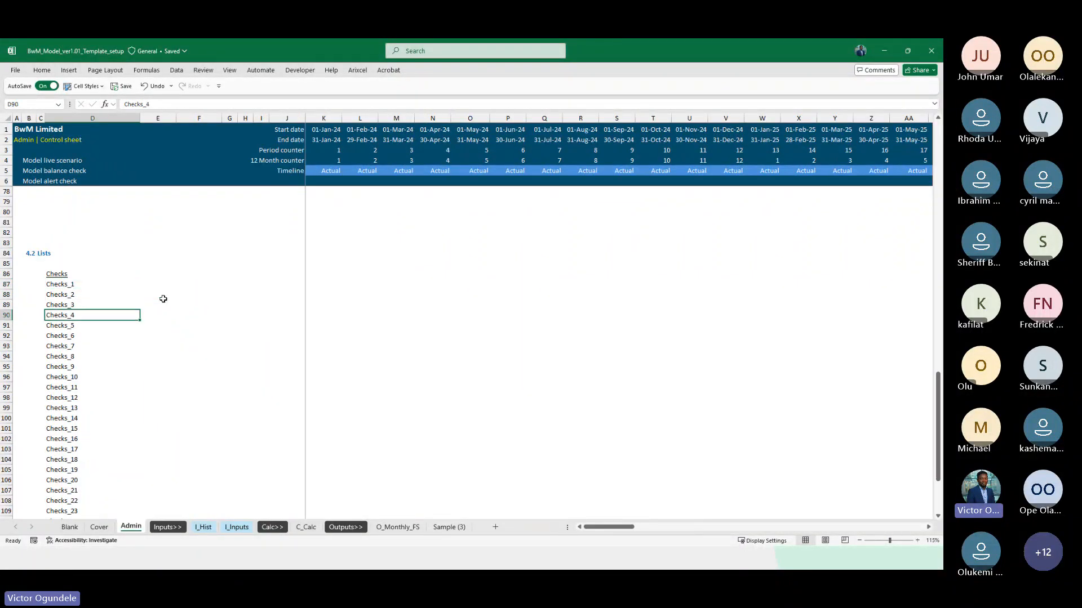
pyautogui.press('Up')
pyautogui.press('Up')
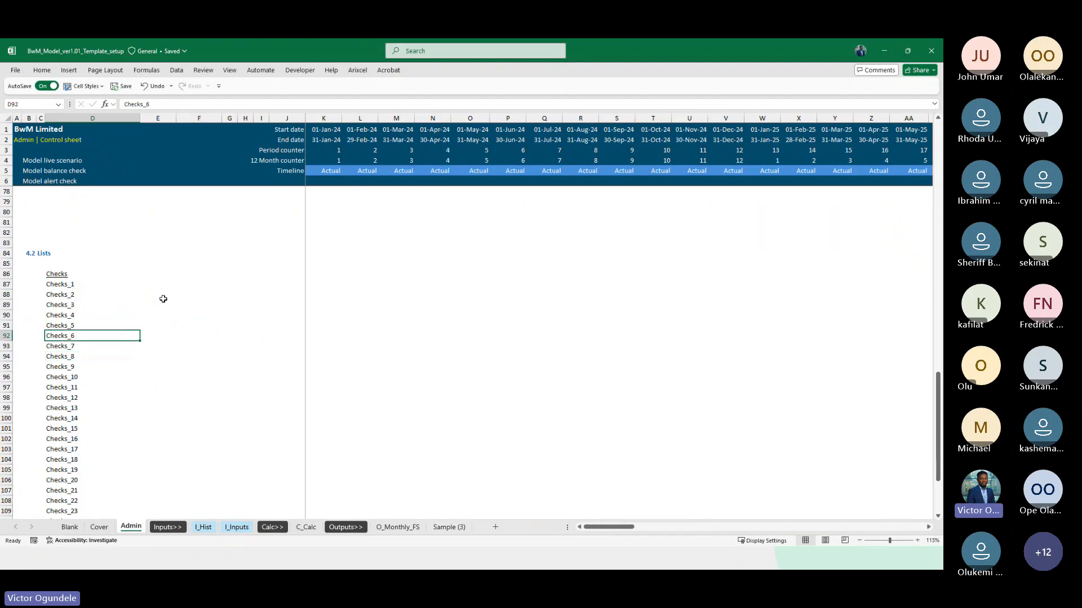
pyautogui.scroll(-6, 164, 299)
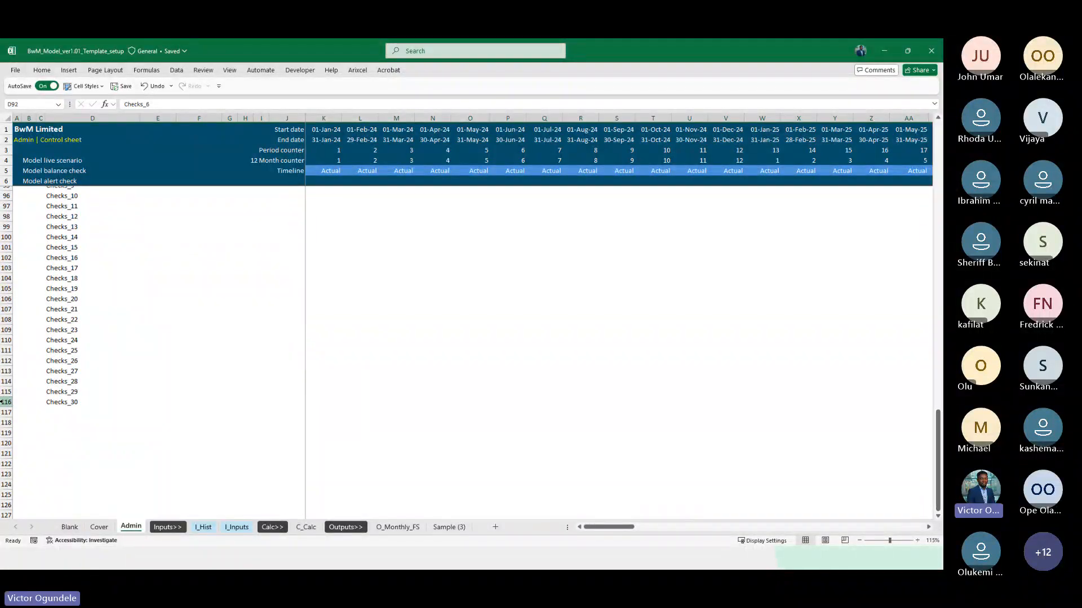
pyautogui.press('Up')
pyautogui.press('Up')
pyautogui.press('Up')
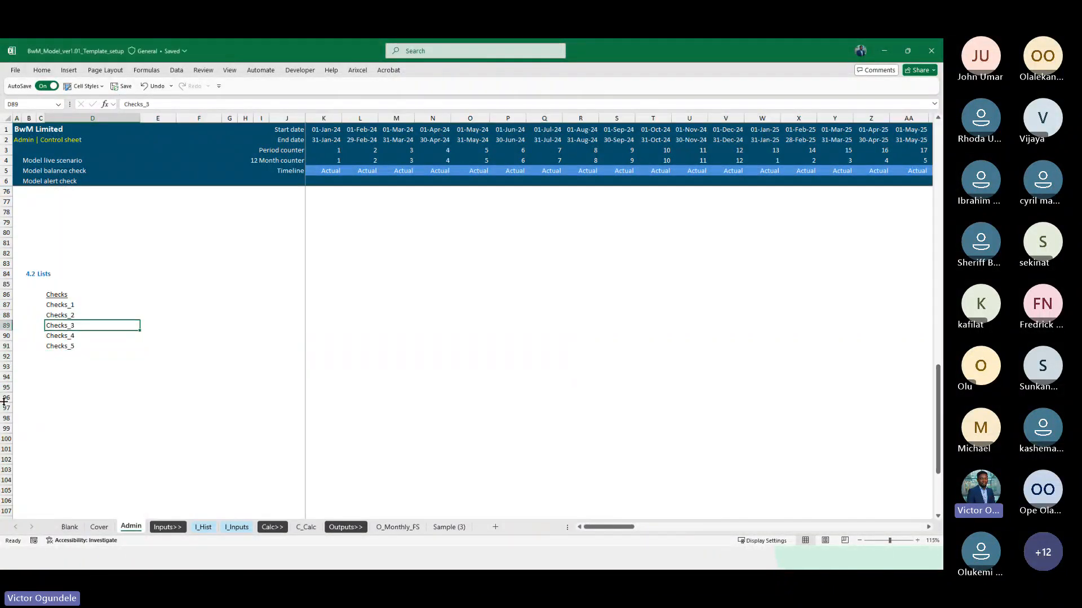
# Apply the Blank cell style to D92:F92, directly beneath the Checks_5 entry
pyautogui.press('Down')
pyautogui.press('Down')
pyautogui.press('Down')
pyautogui.click(85, 85)
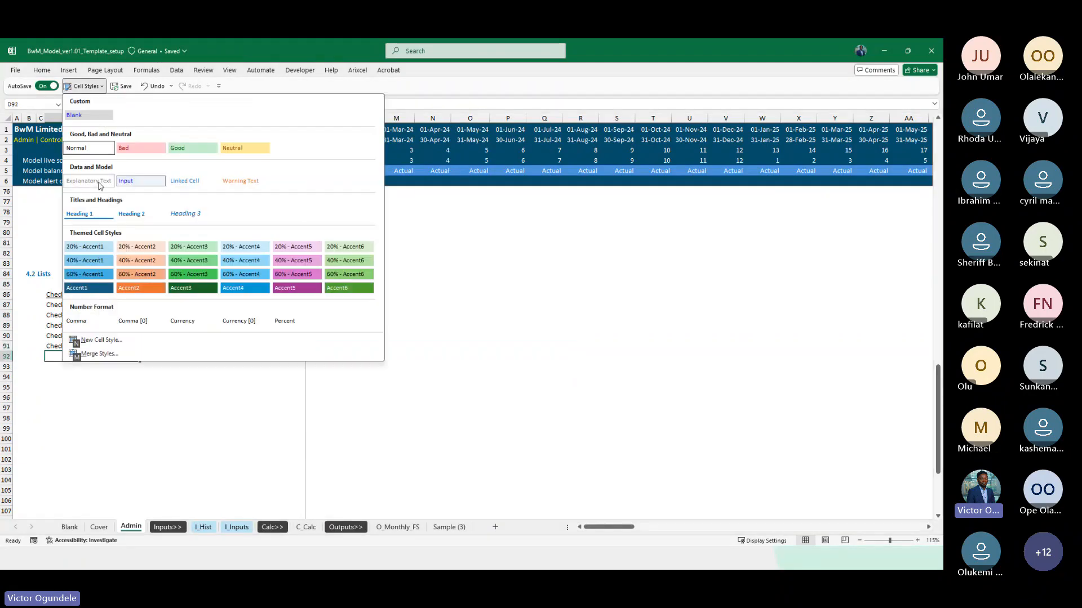
pyautogui.click(92, 120)
pyautogui.hotkey('shift', 'Right')
pyautogui.hotkey('shift', 'Right')
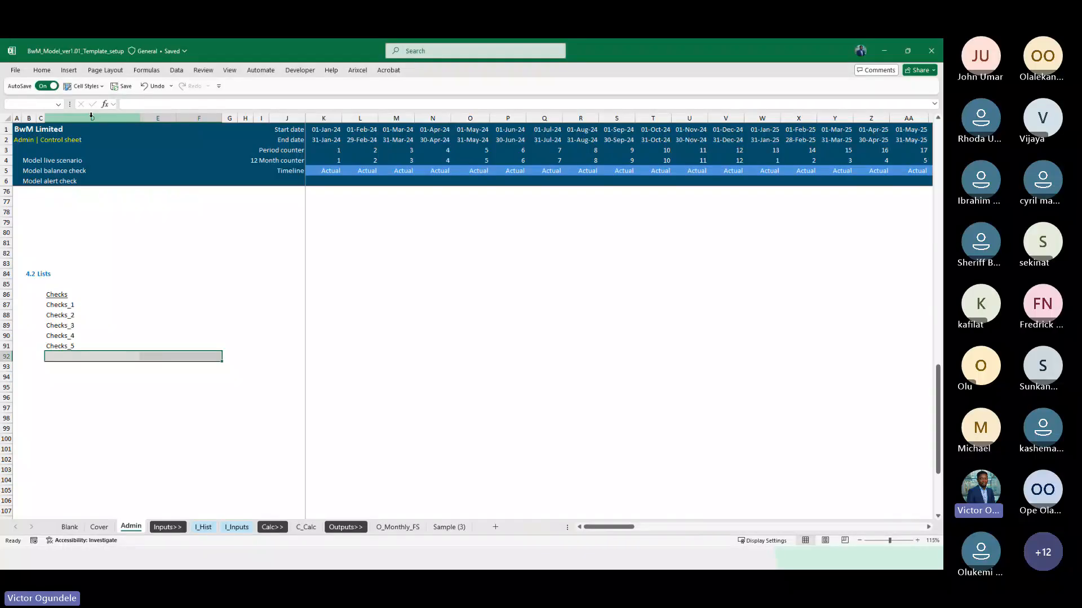
pyautogui.click(85, 86)
pyautogui.click(99, 117)
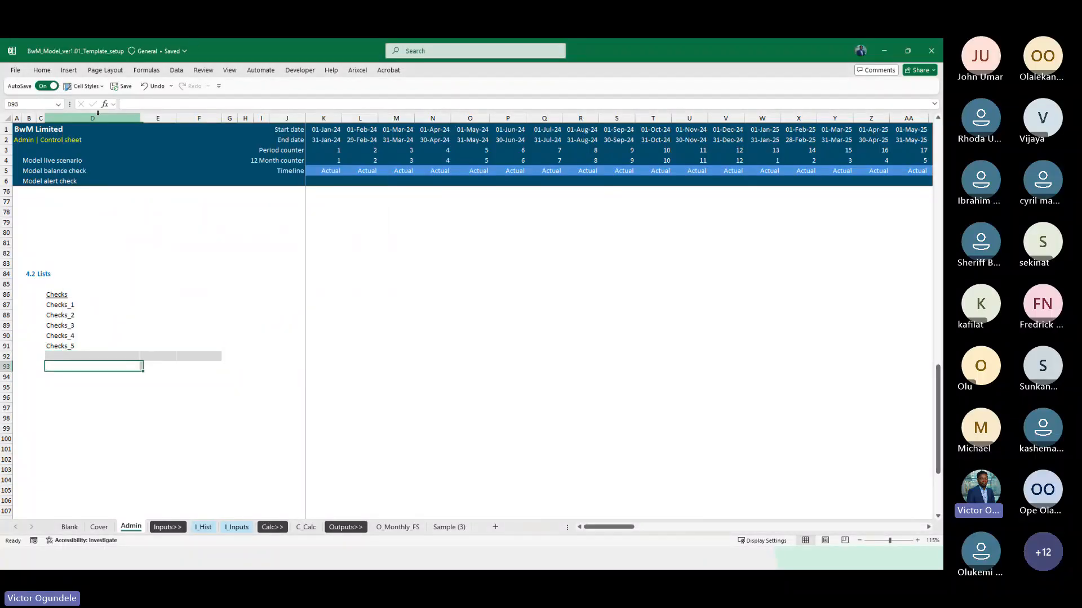
# Copy the balance check cell F45 from C_Calc onto E87:E91 of the Admin sheet for its formatting, and clear the pasted contents
pyautogui.press('Up')
pyautogui.press('Up')
pyautogui.press('Up')
pyautogui.press('Up')
pyautogui.press('Up')
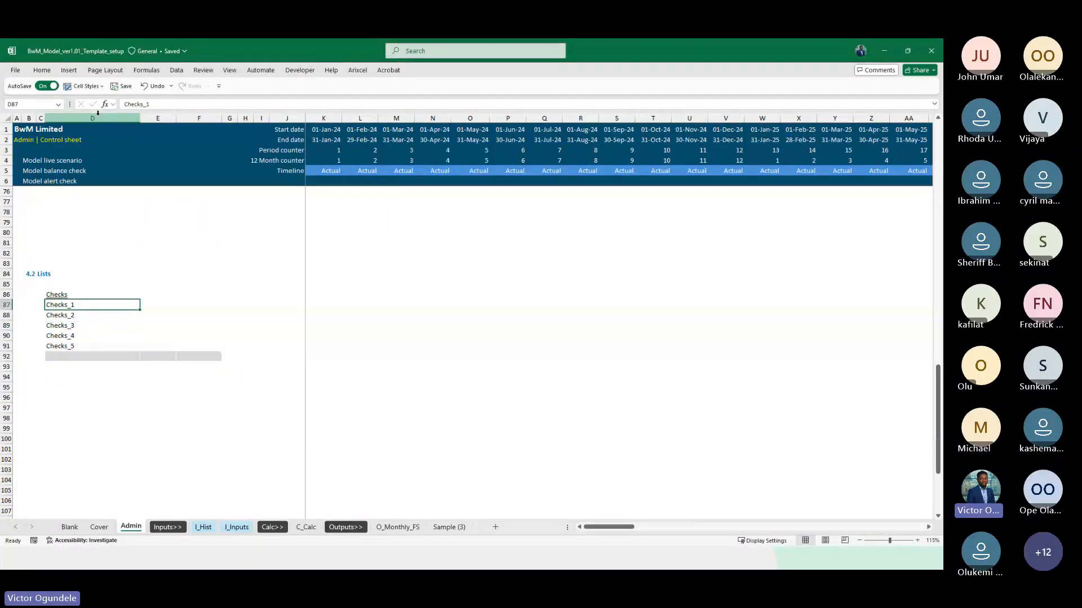
pyautogui.press('Right')
pyautogui.hotkey('shift', 'Down')
pyautogui.hotkey('shift', 'Down')
pyautogui.hotkey('shift', 'Down')
pyautogui.hotkey('shift', 'Down')
pyautogui.hotkey('shift', 'Down')
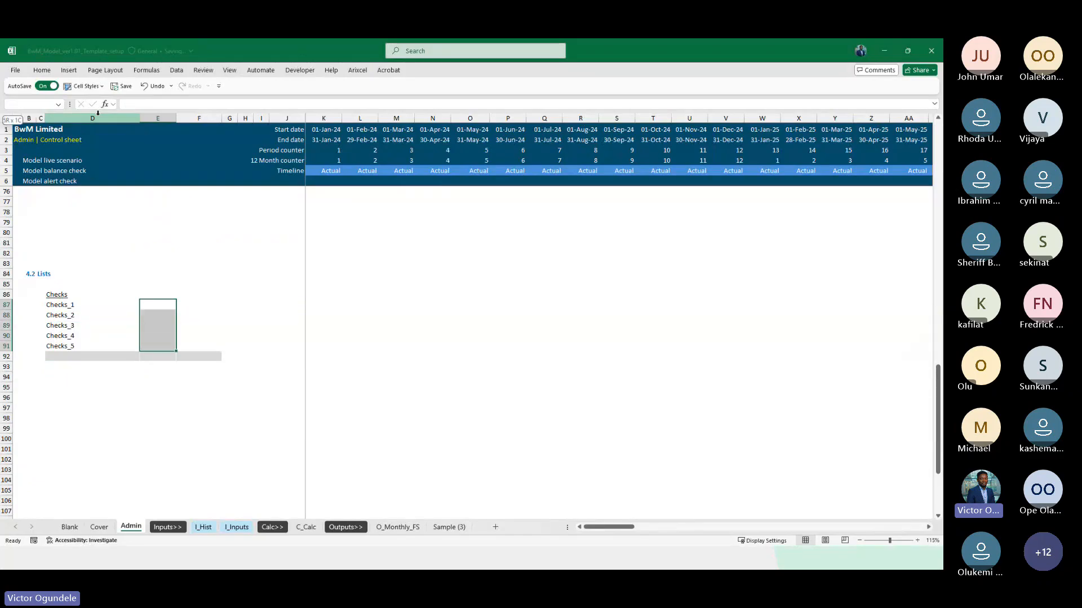
pyautogui.click(306, 527)
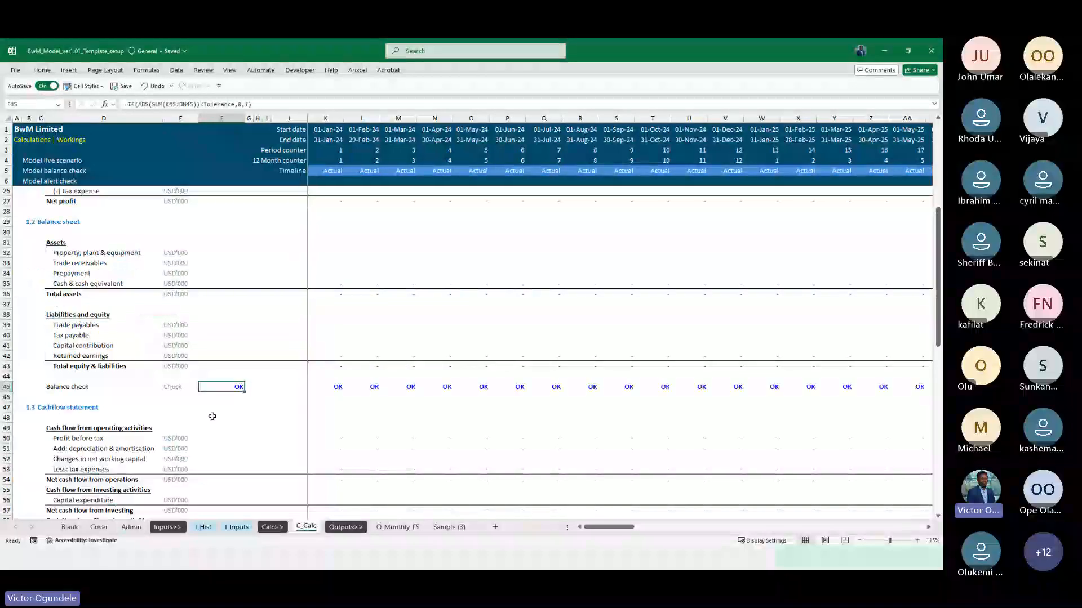
pyautogui.hotkey('ctrl', 'c')
pyautogui.click(131, 527)
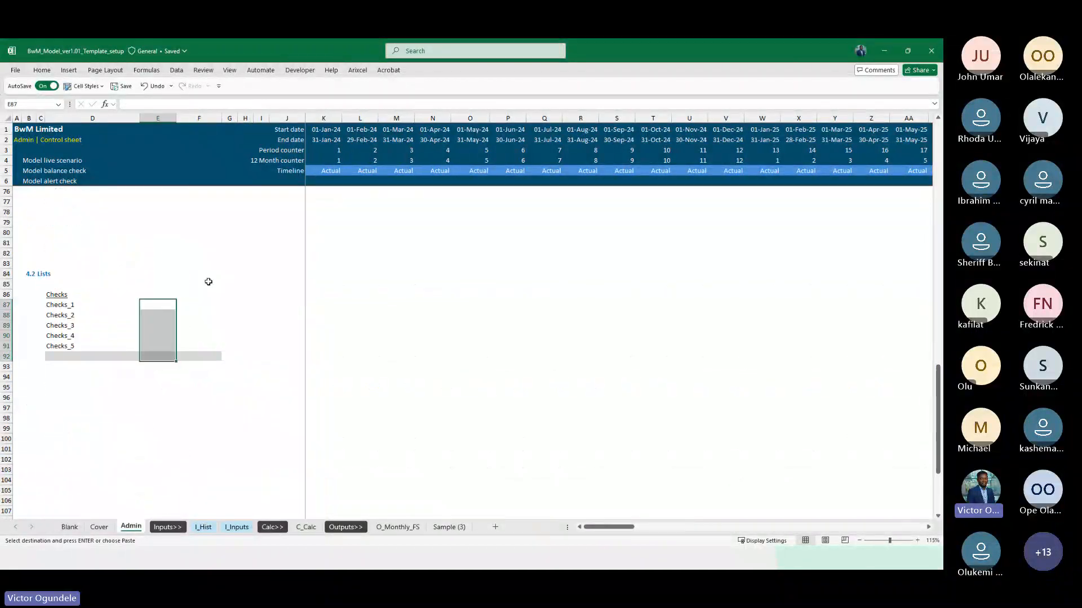
pyautogui.click(160, 303)
pyautogui.hotkey('shift', 'Down')
pyautogui.hotkey('shift', 'Down')
pyautogui.hotkey('shift', 'Down')
pyautogui.hotkey('shift', 'Down')
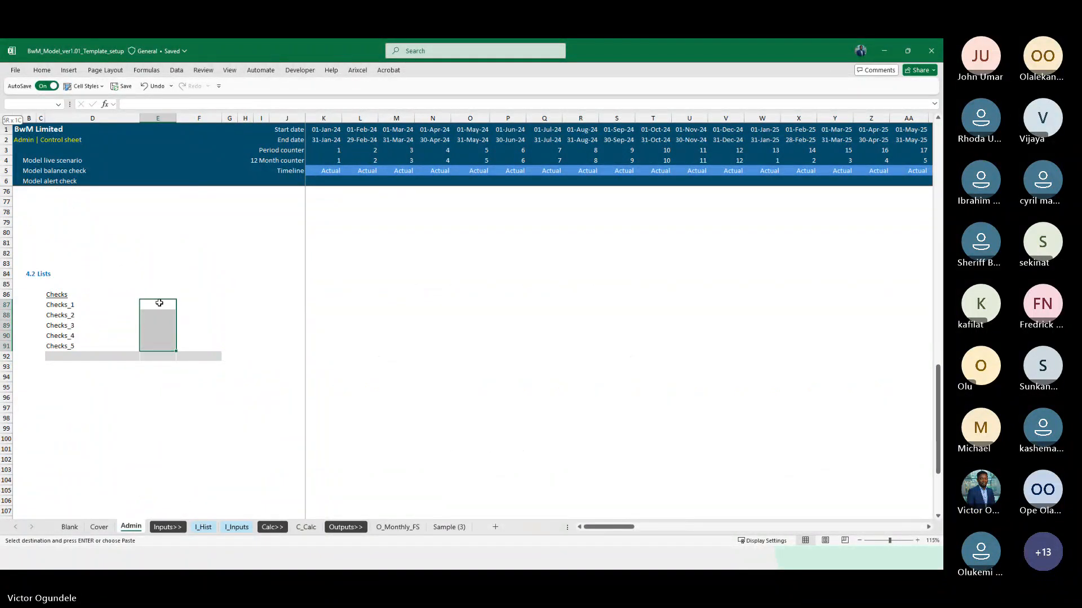
pyautogui.hotkey('ctrl', 'v')
pyautogui.press('Delete')
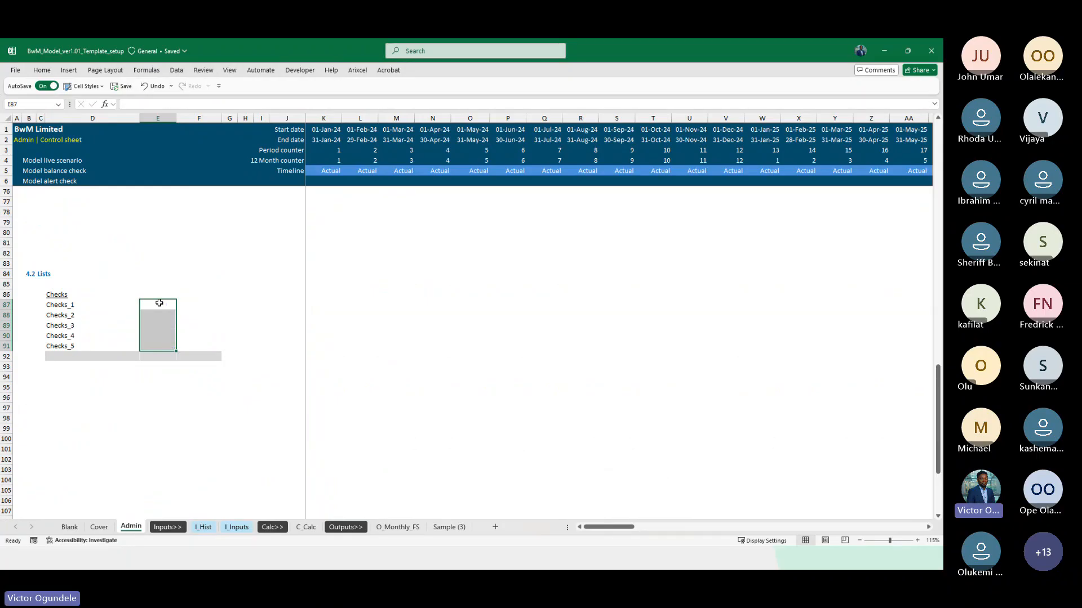
# Fill the check results E87:E91 with 0
pyautogui.write('1')
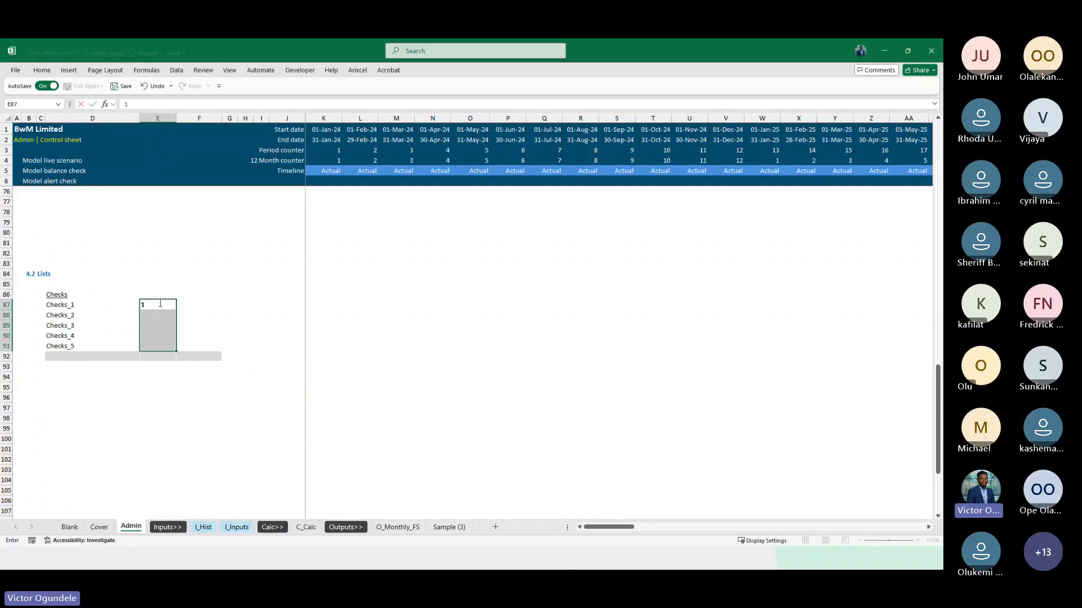
pyautogui.hotkey('ctrl', 'Return')
pyautogui.write('0')
pyautogui.hotkey('ctrl', 'Return')
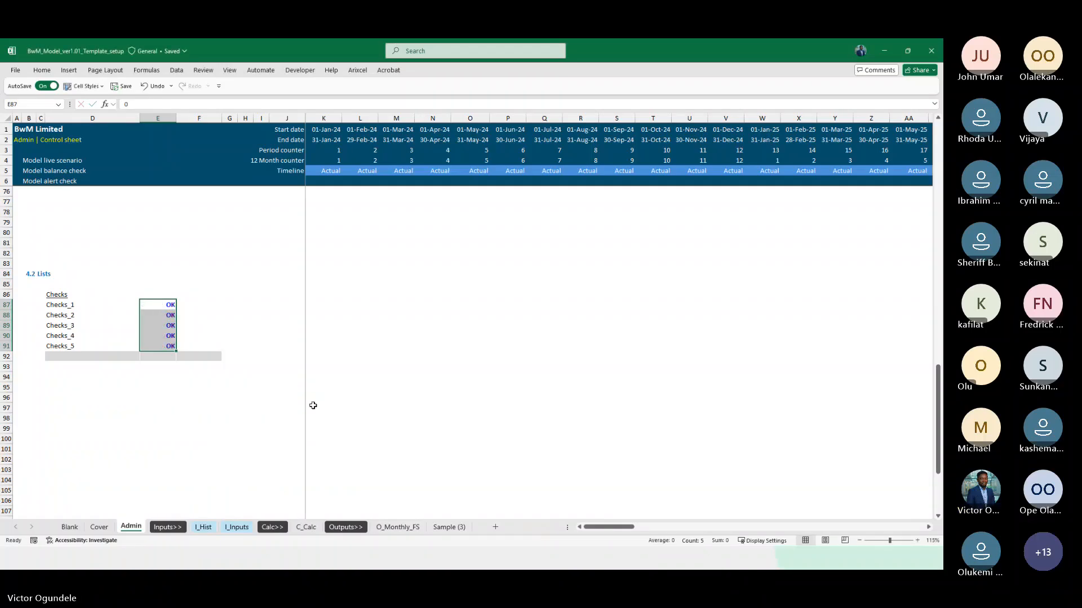
pyautogui.press('Right')
pyautogui.scroll(3, 313, 405)
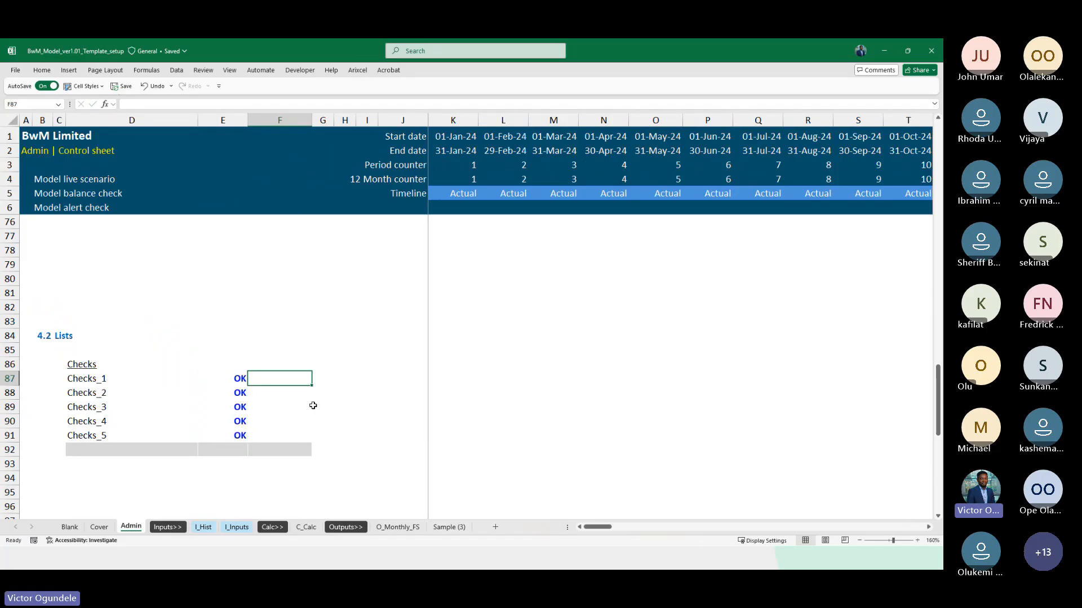
pyautogui.write('=')
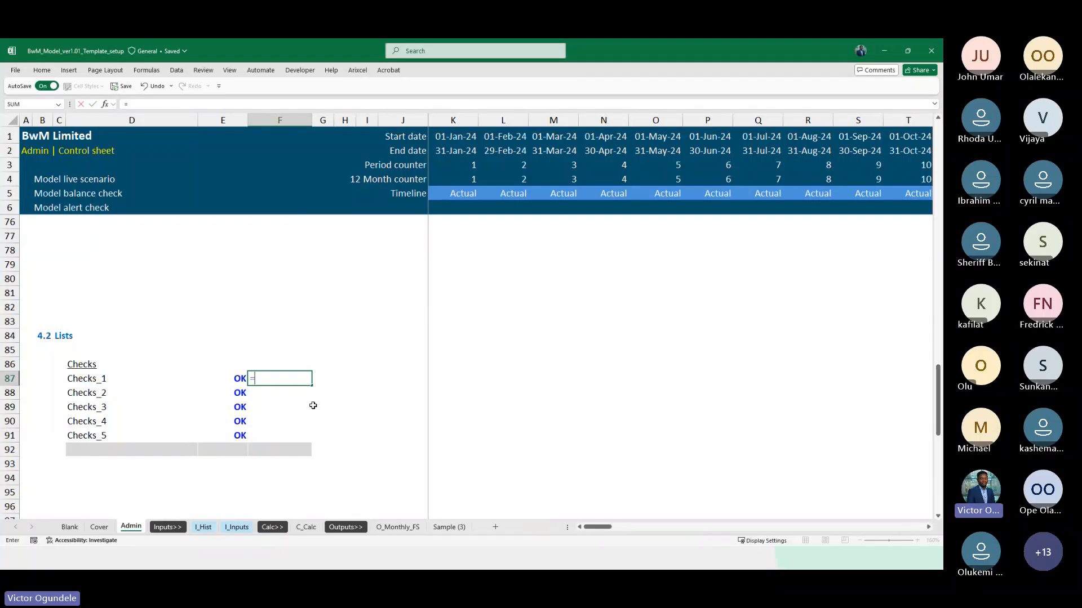
pyautogui.press('Escape')
pyautogui.press('Left')
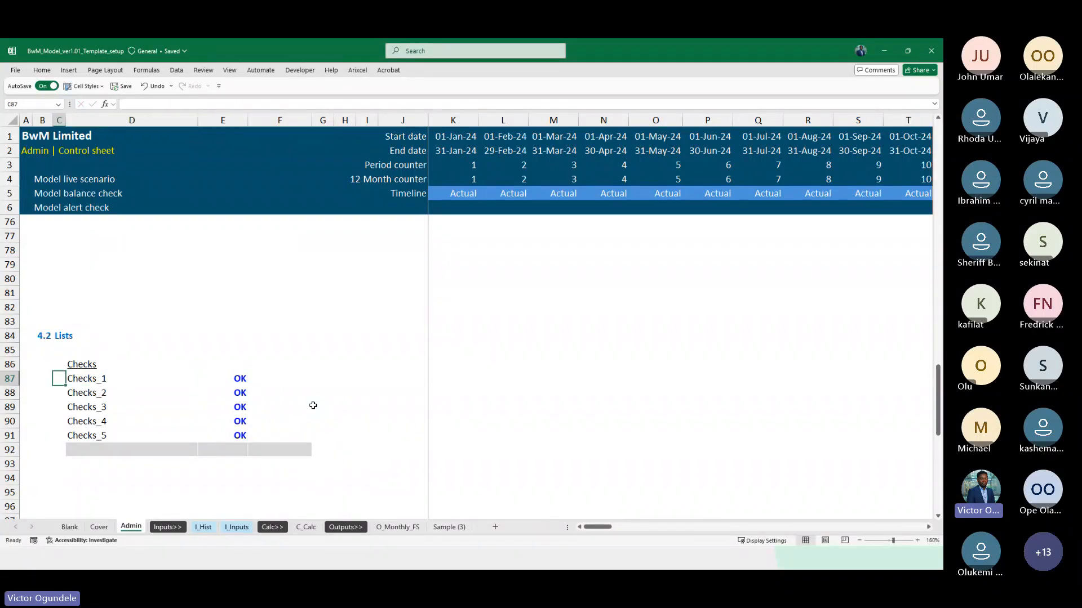
# Number the checks 1 to 5 in C87:C91, in front of their labels
pyautogui.press('Right')
pyautogui.press('Right')
pyautogui.press('Right')
pyautogui.press('Right')
pyautogui.press('Left')
pyautogui.press('Left')
pyautogui.press('Left')
pyautogui.press('Left')
pyautogui.write('1')
pyautogui.press('Return')
pyautogui.write('2')
pyautogui.press('Return')
pyautogui.write('3')
pyautogui.press('Return')
pyautogui.write('4')
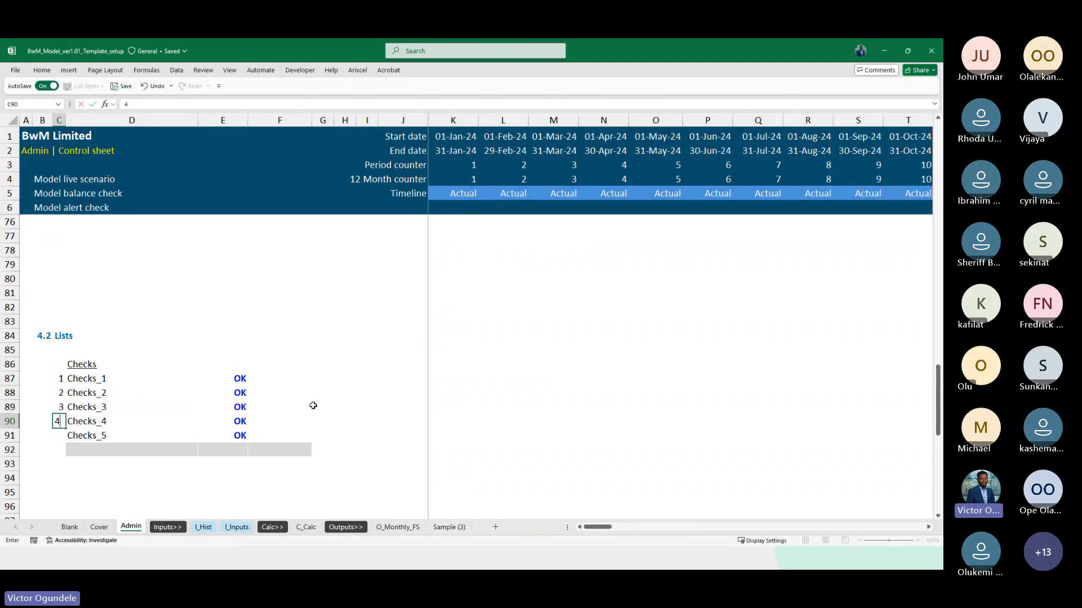
pyautogui.press('Return')
pyautogui.write('5')
pyautogui.press('Return')
# Replace the numbers in C88:C91 with a counter formula that adds 1 to the cell above, starting with =C87+1
pyautogui.press('Up')
pyautogui.press('Up')
pyautogui.press('Up')
pyautogui.press('Up')
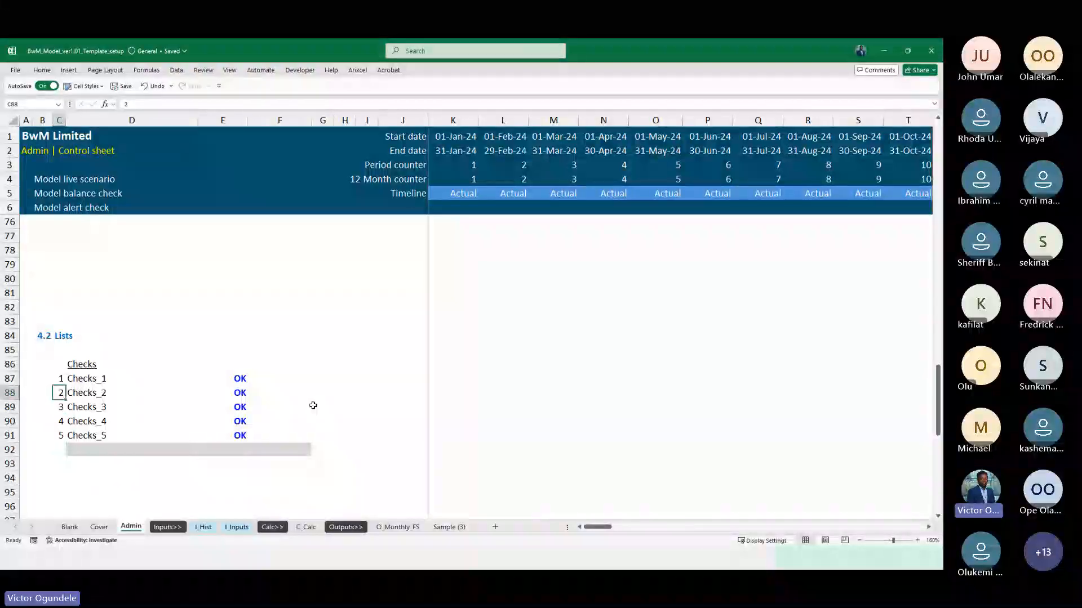
pyautogui.hotkey('shift', 'Down')
pyautogui.hotkey('shift', 'Down')
pyautogui.hotkey('shift', 'Down')
pyautogui.write('=')
pyautogui.press('Up')
pyautogui.write('+1')
pyautogui.hotkey('ctrl', 'Return')
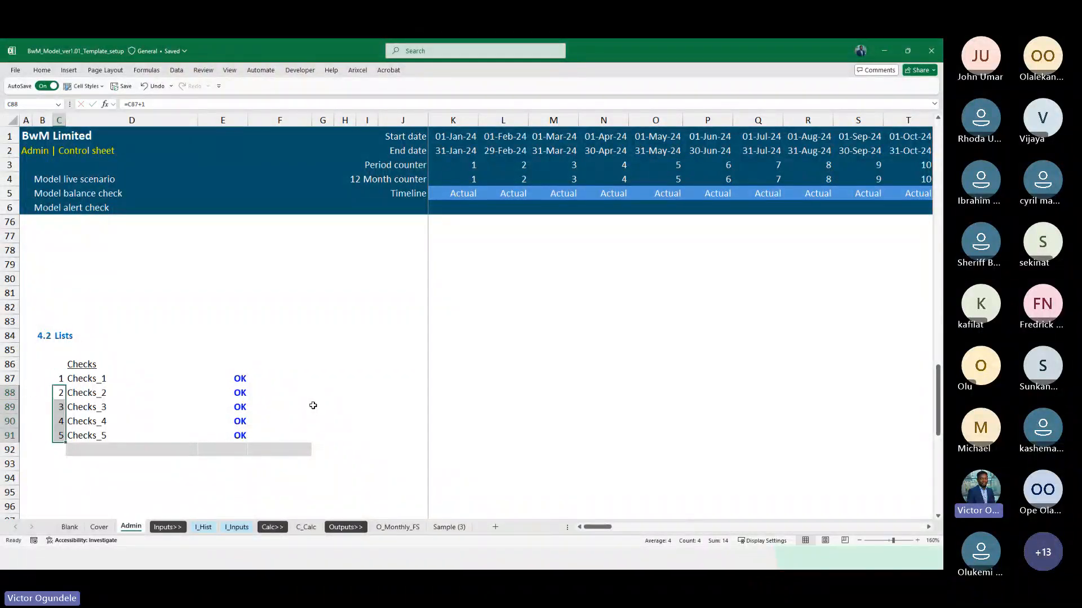
# Apply the Blank cell style to the starting counter value in C87
pyautogui.press('Up')
pyautogui.press('Up')
pyautogui.press('Down')
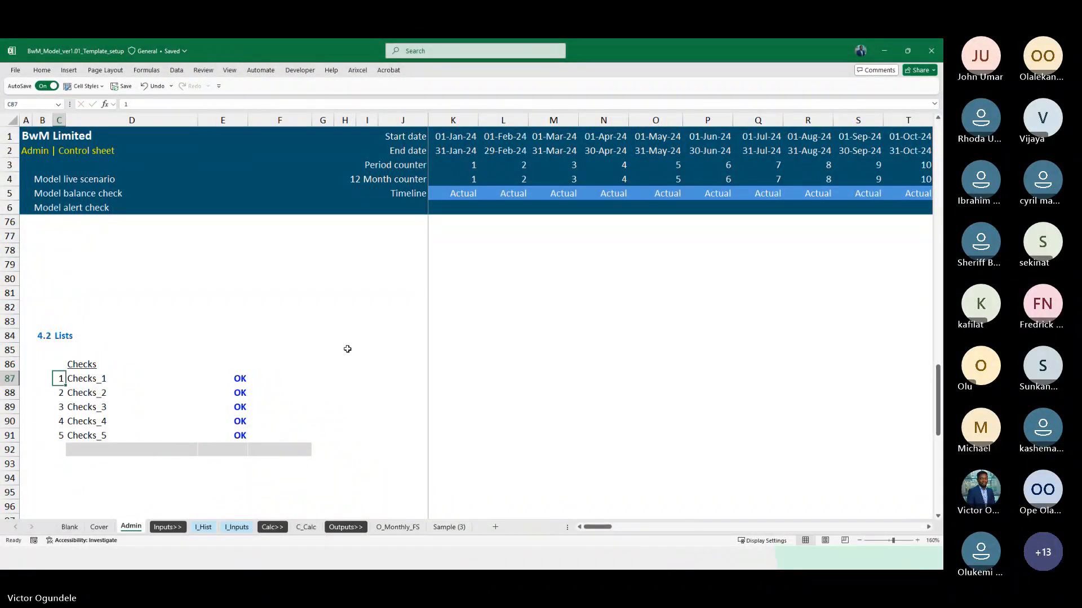
pyautogui.hotkey('alt', '2')
pyautogui.press('Escape')
pyautogui.press('Right')
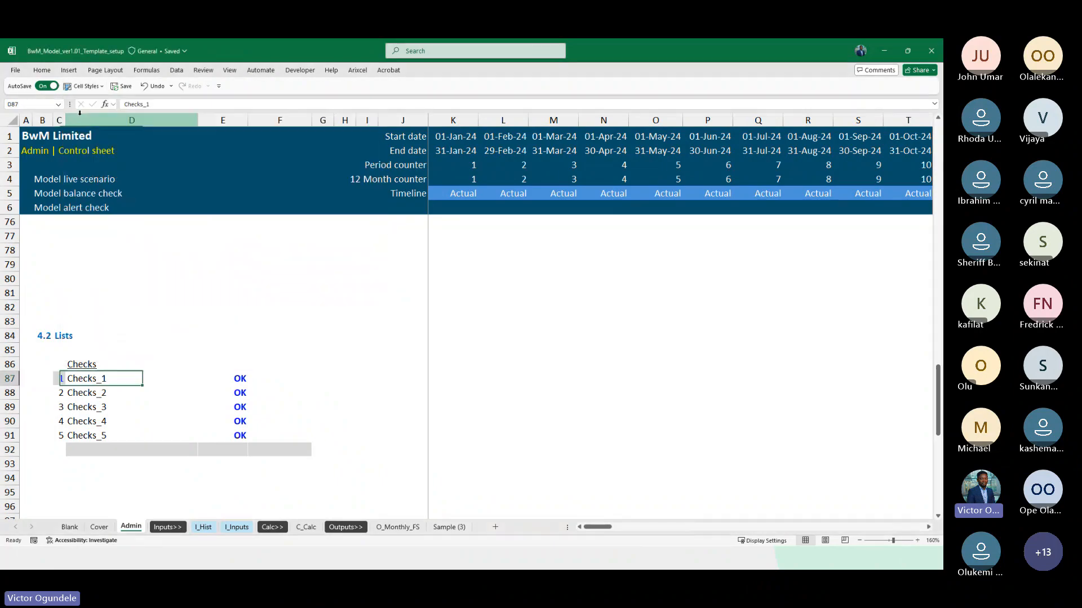
# Check the cell references of the counter formulas in C88:C91
pyautogui.keyDown('ctrl'); pyautogui.scroll(2, 80, 112); pyautogui.keyUp('ctrl')
pyautogui.scroll(-4, 135, 321)
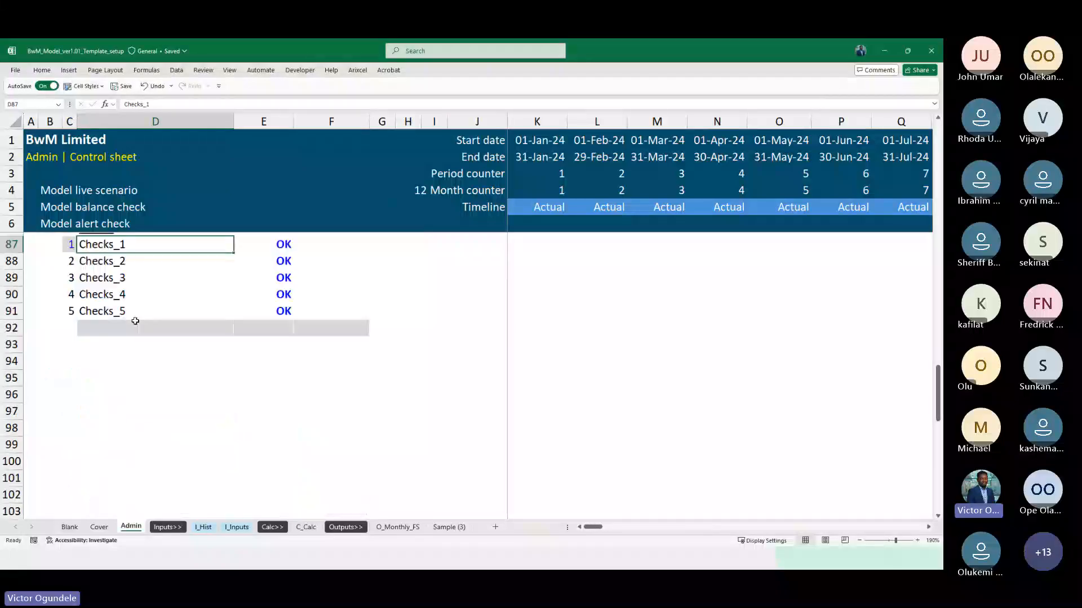
pyautogui.scroll(1, 135, 321)
pyautogui.press('Left')
pyautogui.press('Down')
pyautogui.press('F2')
pyautogui.press('Return')
pyautogui.press('F2')
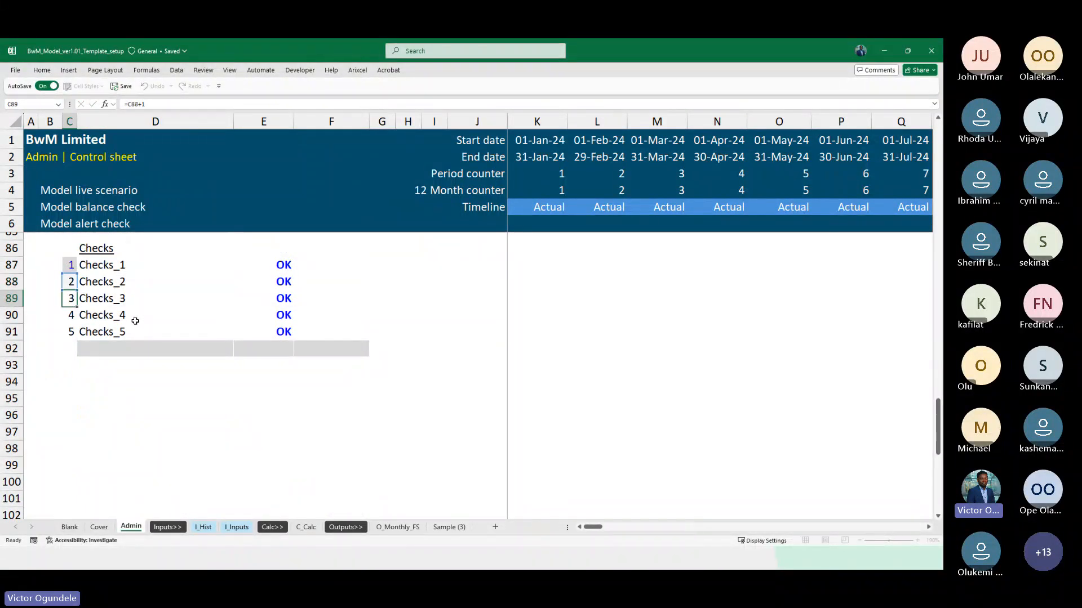
pyautogui.press('Return')
pyautogui.press('Return')
pyautogui.press('F2')
pyautogui.press('Return')
# Enter the formula =IF(E87=0,0,C87) in F87, so a failed check returns its number
pyautogui.press('Up')
pyautogui.press('Up')
pyautogui.press('Up')
pyautogui.press('Up')
pyautogui.press('Up')
pyautogui.press('Right')
pyautogui.press('Right')
pyautogui.press('Right')
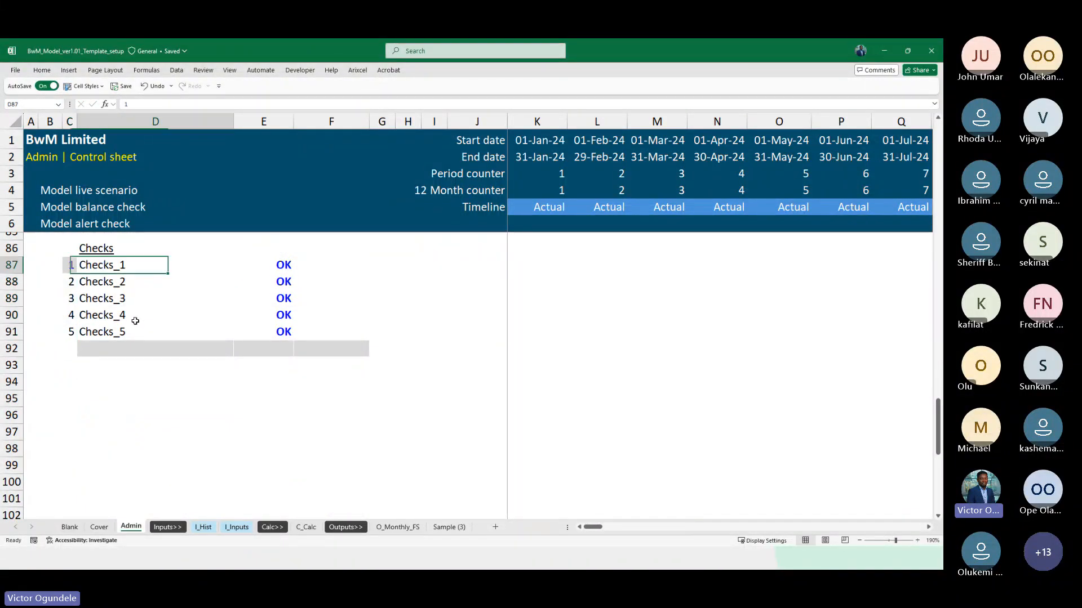
pyautogui.write('=IF(')
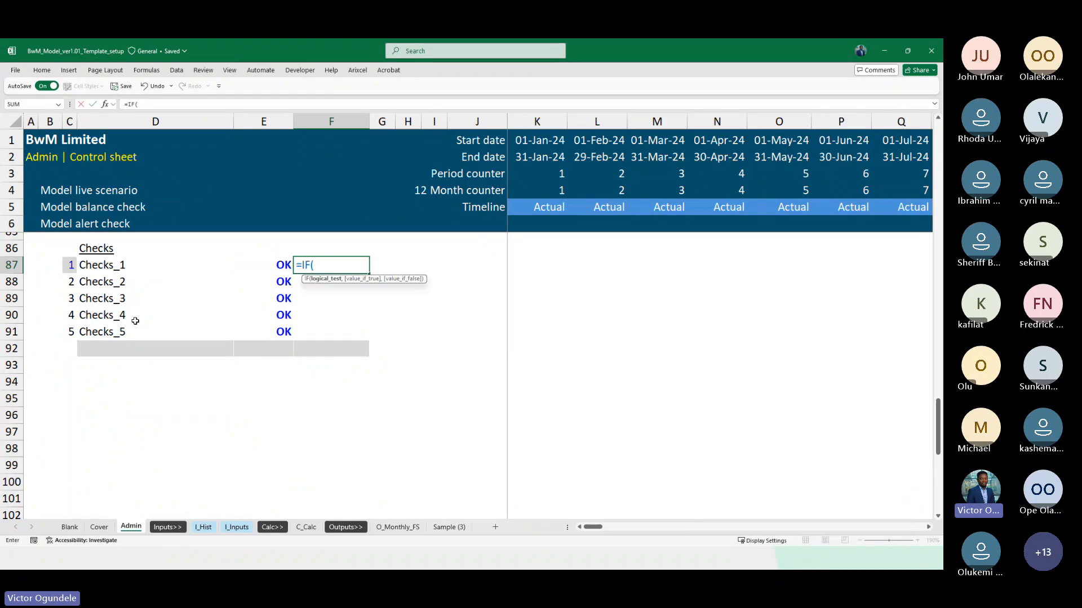
pyautogui.press('Left')
pyautogui.write('=')
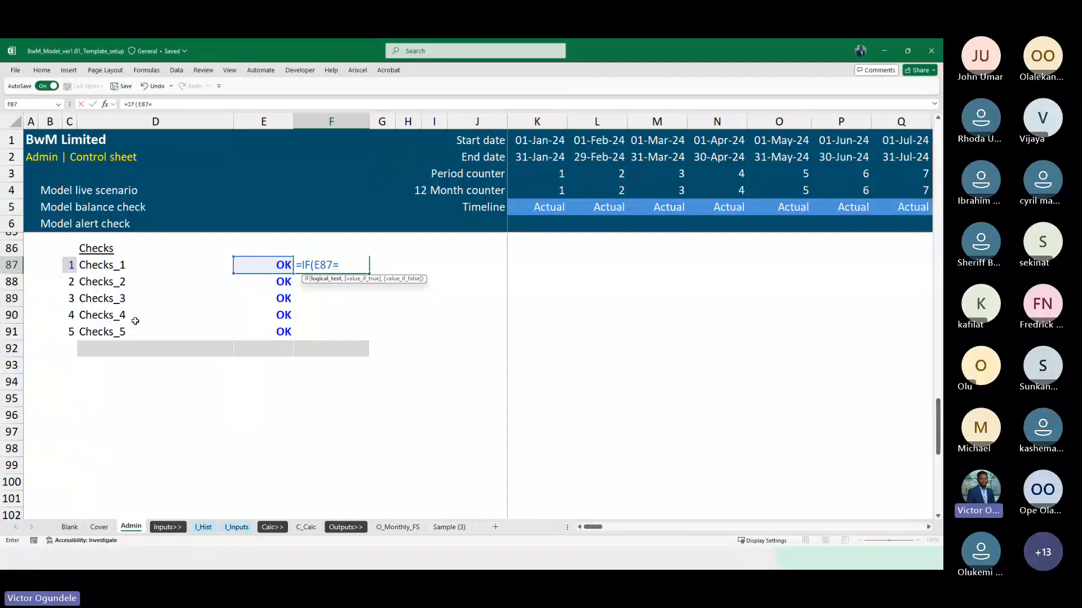
pyautogui.write('0,0')
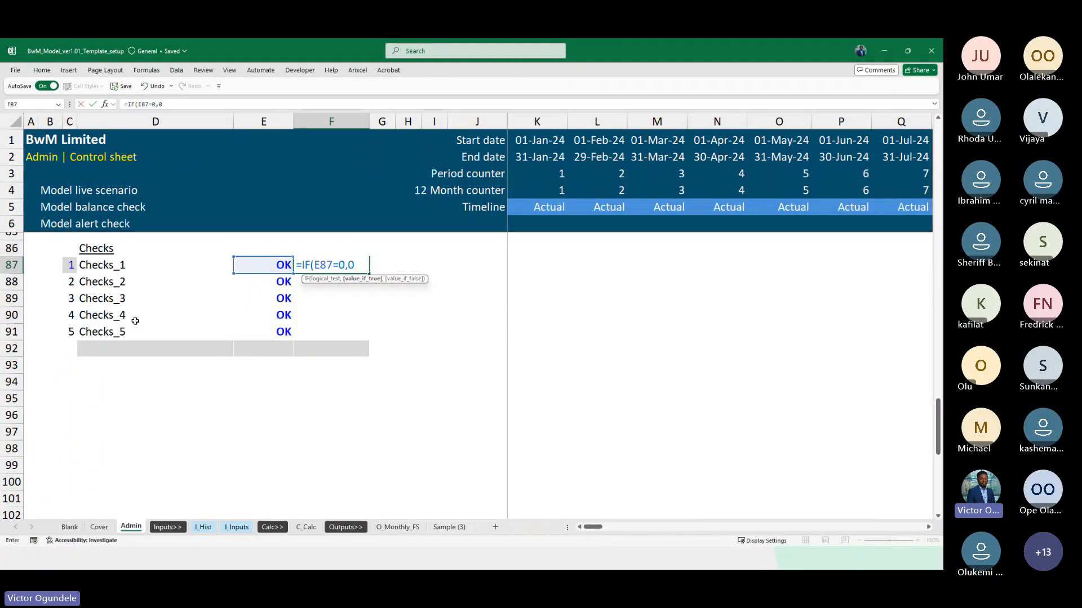
pyautogui.write(',')
pyautogui.press('Left')
pyautogui.press('Left')
pyautogui.press('Left')
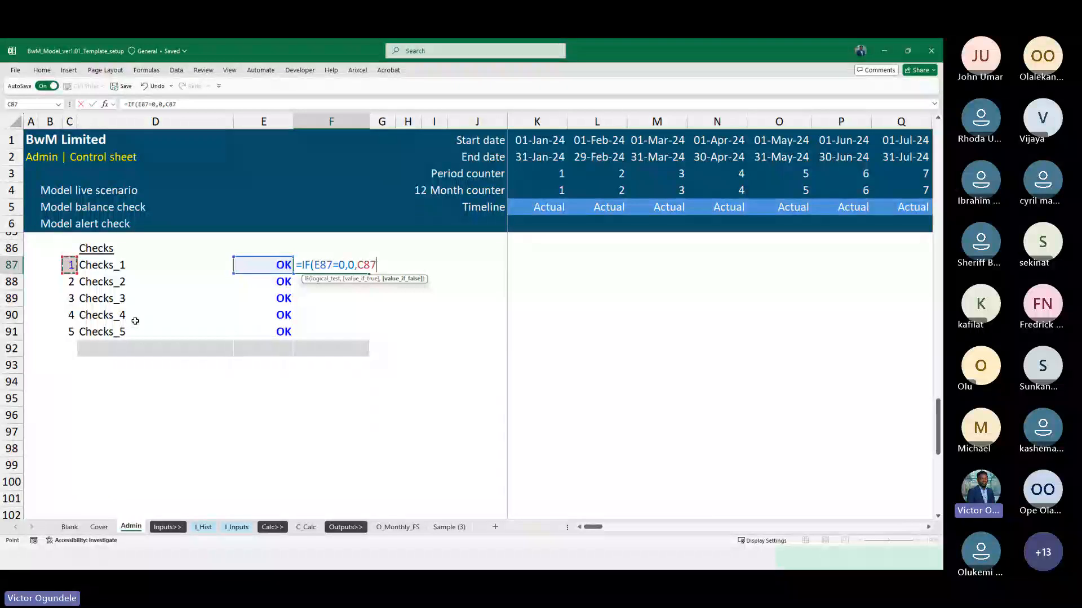
pyautogui.write('_)')
pyautogui.hotkey('ctrl', 'Return')
# Fill the IF formula from F87 down to F91
pyautogui.hotkey('shift', 'Down')
pyautogui.hotkey('shift', 'Down')
pyautogui.hotkey('shift', 'Down')
pyautogui.hotkey('shift', 'Down')
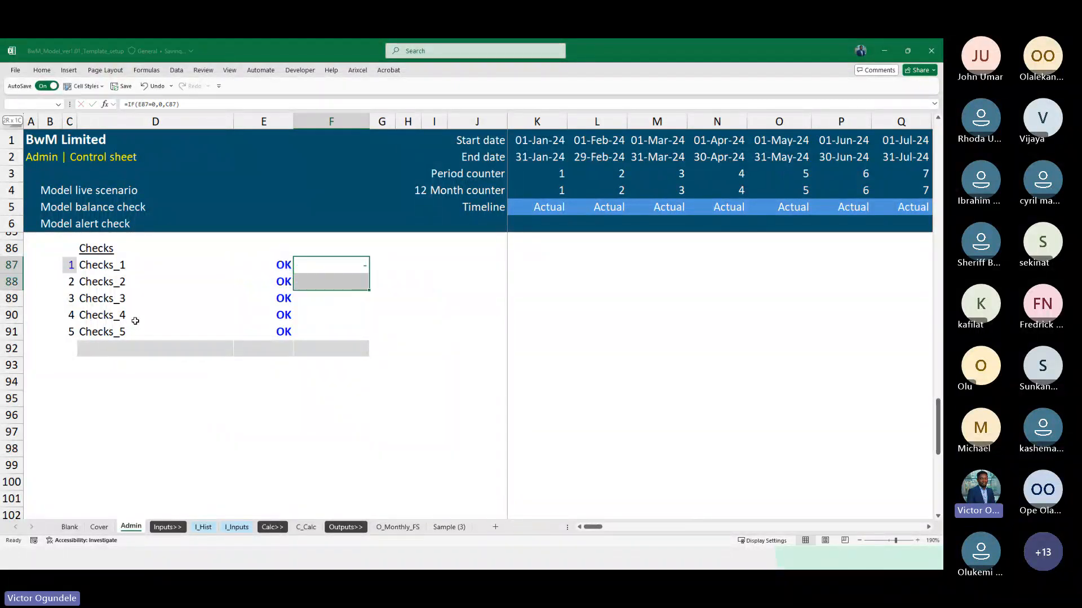
pyautogui.hotkey('ctrl', 'd')
pyautogui.press('Return')
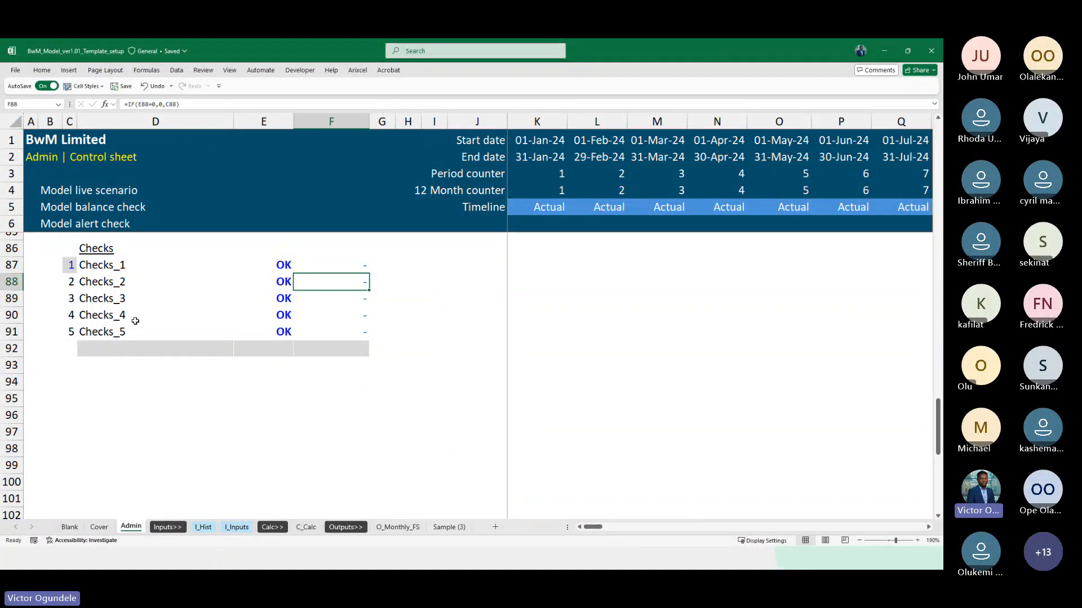
# Set the Checks_2 result in E88 to 1 and examine how the formula in F88 responds
pyautogui.press('Left')
pyautogui.write('0')
pyautogui.press('Return')
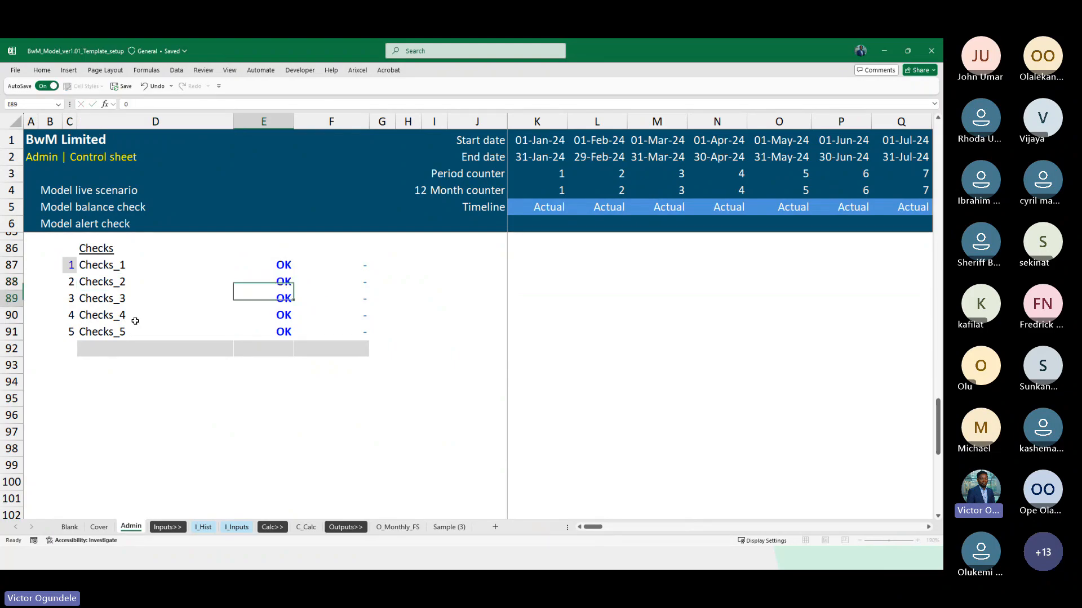
pyautogui.press('Up')
pyautogui.write('1')
pyautogui.press('Return')
pyautogui.press('Up')
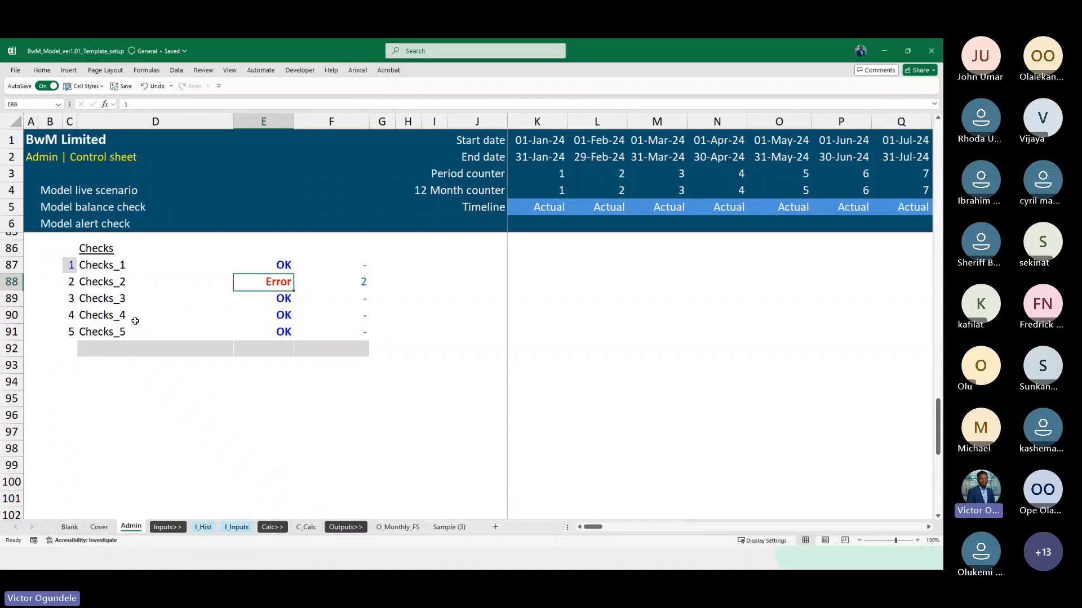
pyautogui.press('Right')
pyautogui.scroll(1, 136, 321)
pyautogui.press('Left')
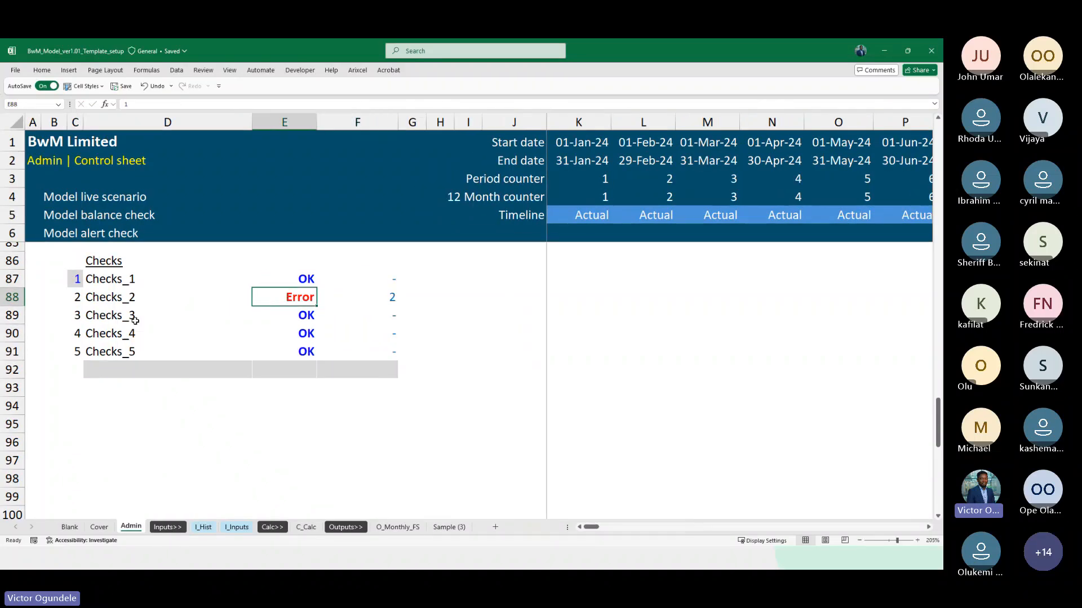
pyautogui.press('Left')
pyautogui.press('Right')
pyautogui.press('Right')
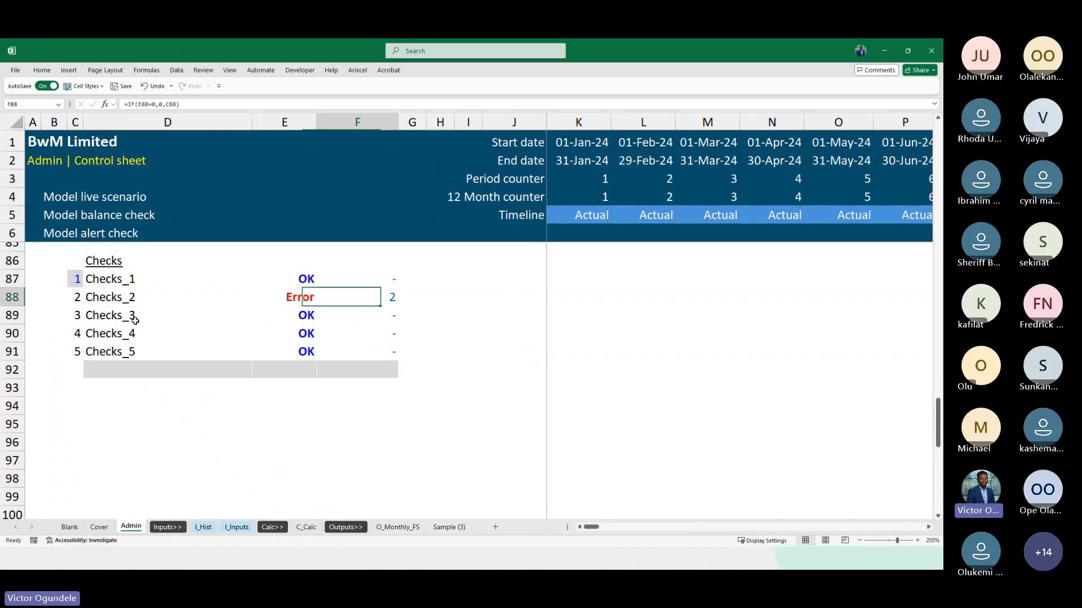
pyautogui.press('Down')
pyautogui.press('Down')
pyautogui.press('Down')
pyautogui.press('Down')
pyautogui.press('Down')
pyautogui.press('Left')
pyautogui.press('Left')
pyautogui.press('Down')
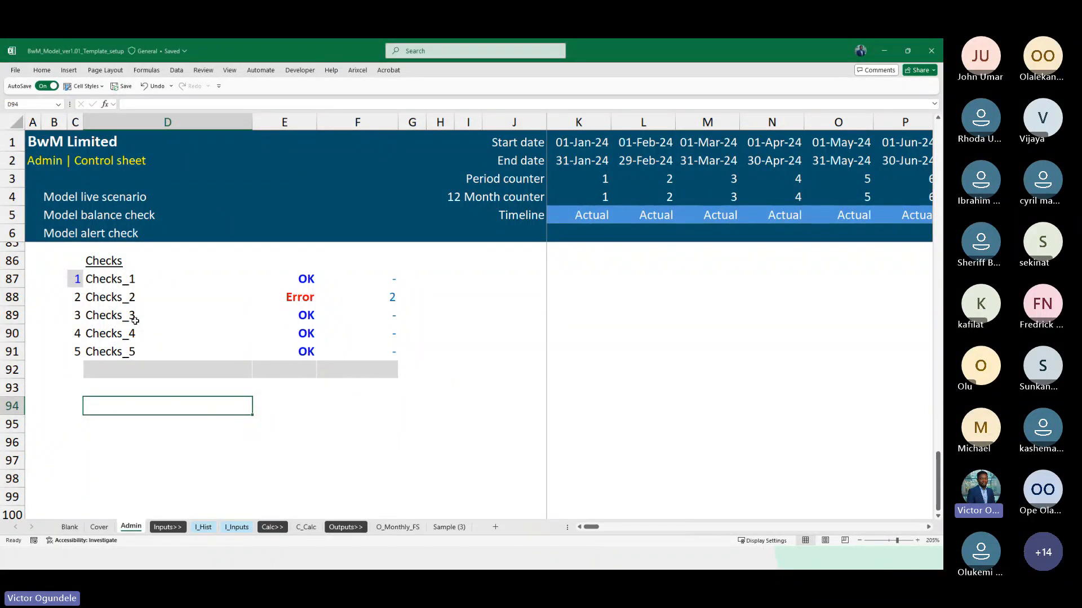
pyautogui.keyDown('ctrl'); pyautogui.scroll(1, 135, 320); pyautogui.keyUp('ctrl')
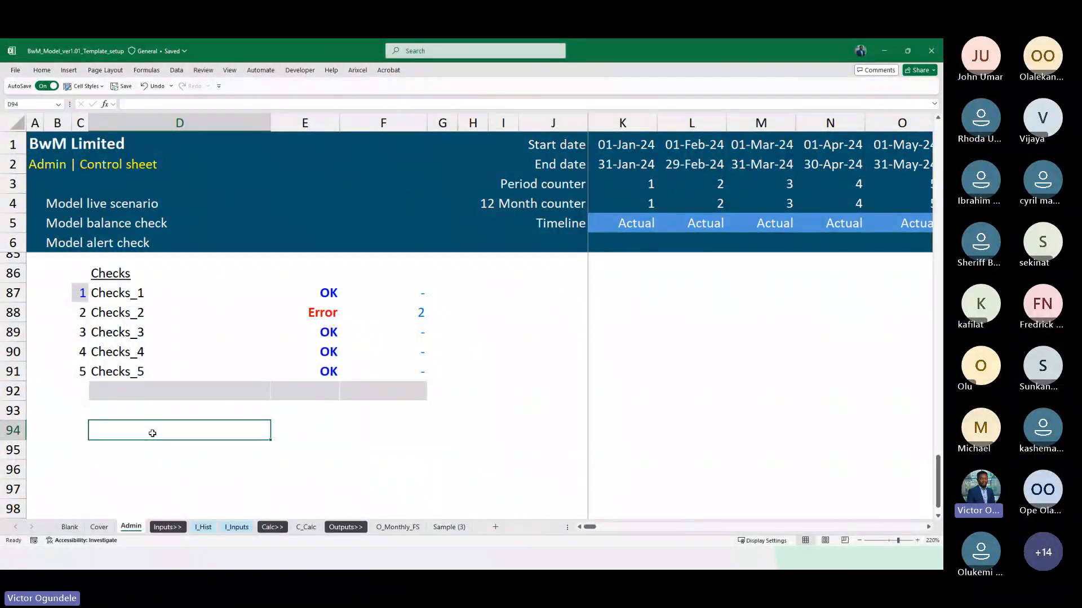
pyautogui.press('Right')
pyautogui.press('Right')
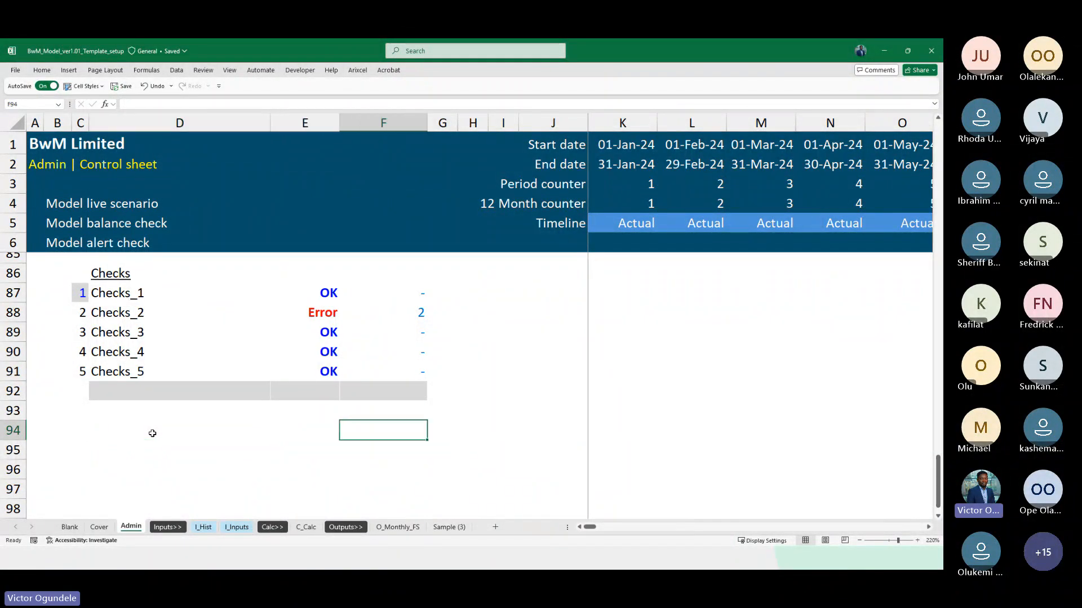
# Label D94 "Minimum current check" below the checks list
pyautogui.click(152, 434)
pyautogui.write('Mi')
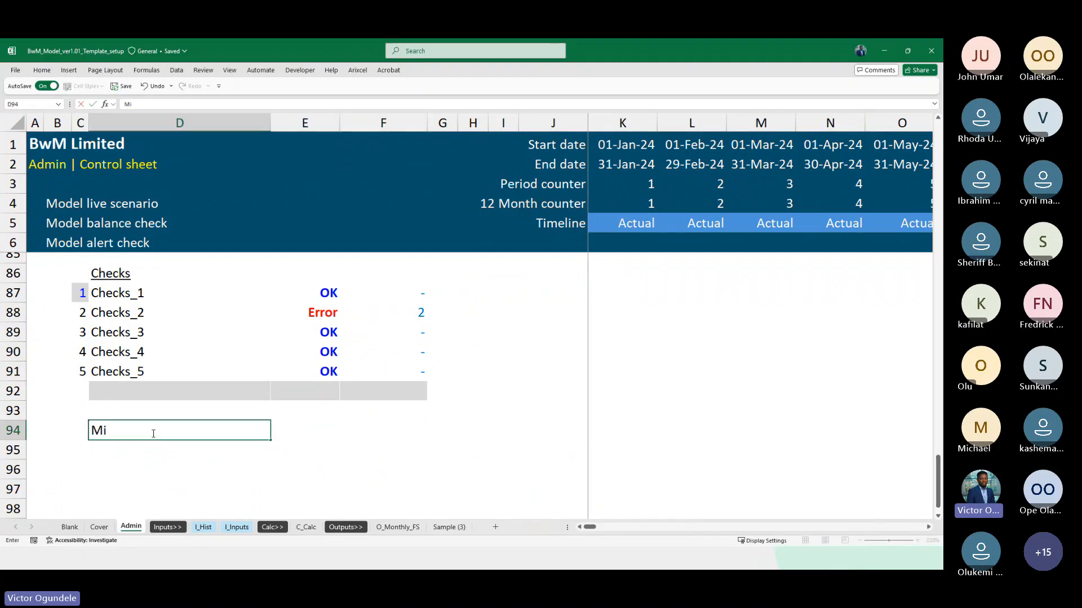
pyautogui.write('ni')
pyautogui.press('BackSpace')
pyautogui.write('nimum current check')
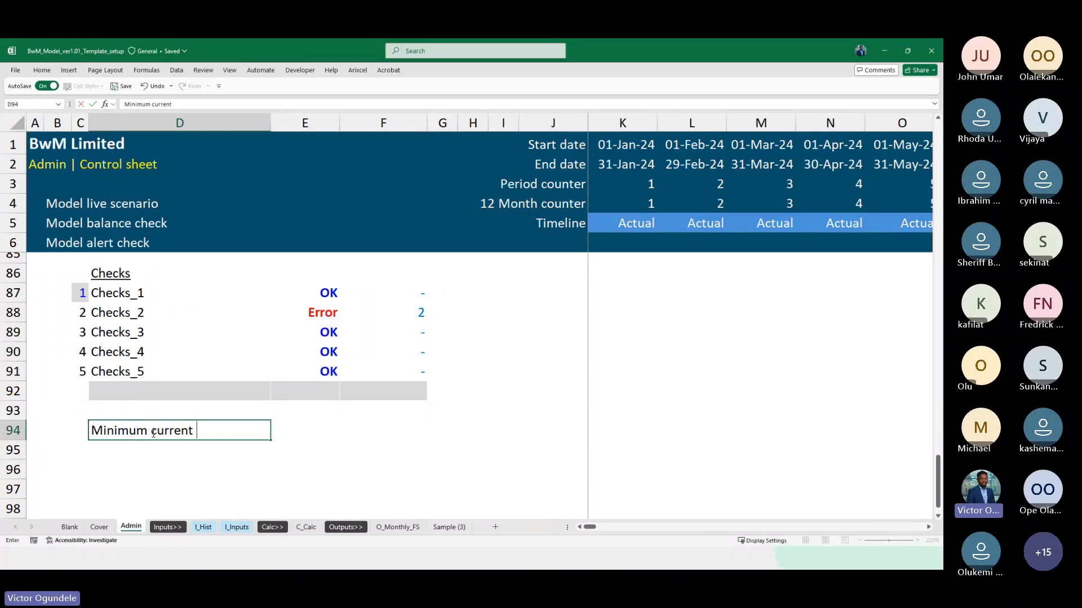
# Enter the formula =MIN(F87:F92) in F94 beside the Minimum current check label
pyautogui.press('Tab')
pyautogui.press('Tab')
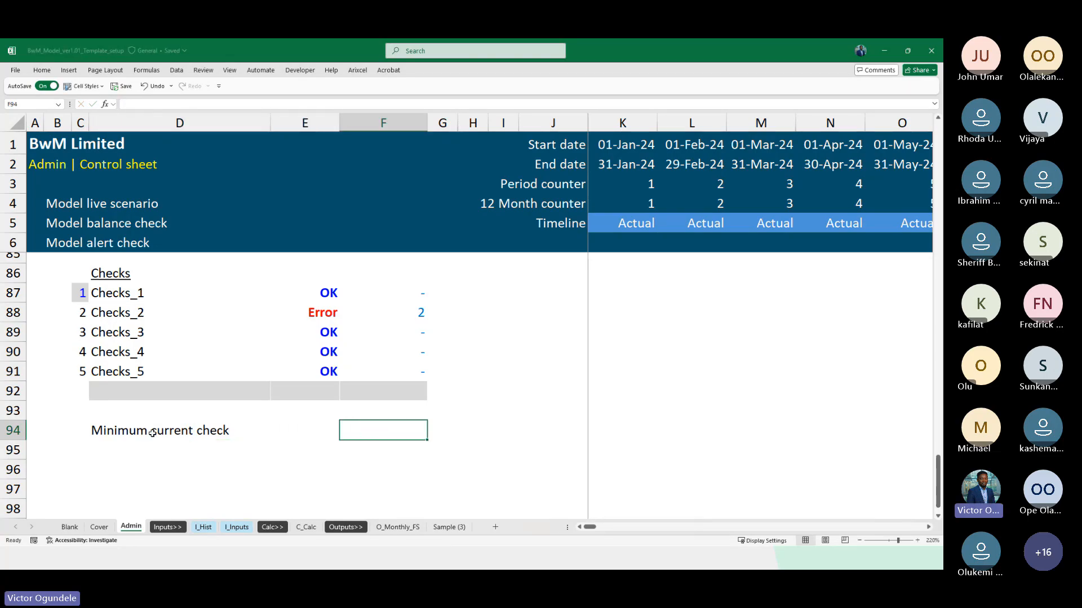
pyautogui.write('=min')
pyautogui.press('Tab')
pyautogui.press('Up')
pyautogui.press('Up')
pyautogui.press('Up')
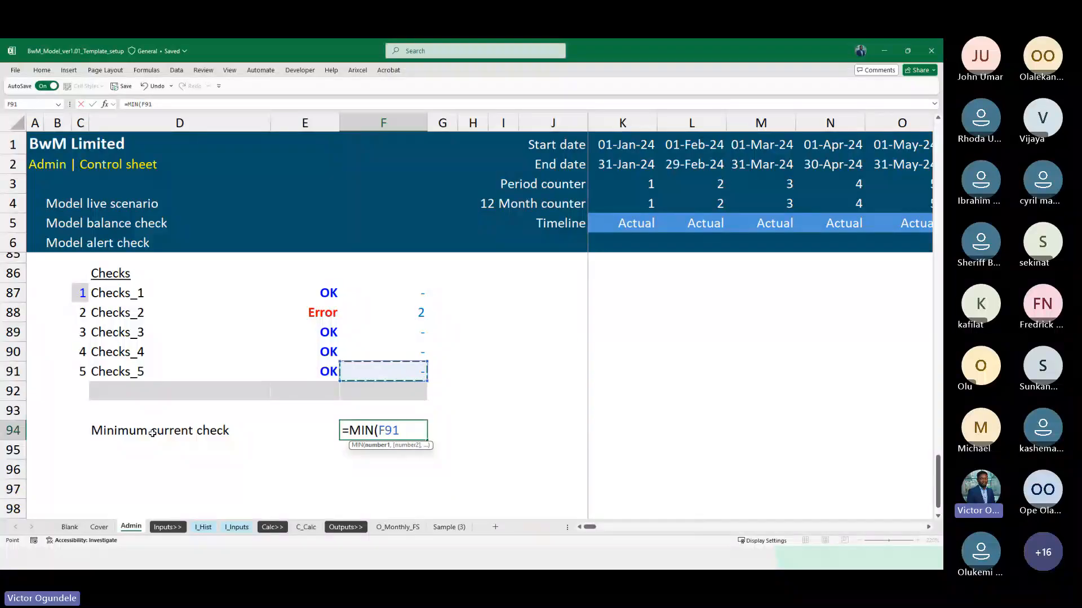
pyautogui.hotkey('shift', 'Up')
pyautogui.hotkey('shift', 'Up')
pyautogui.hotkey('shift', 'Up')
pyautogui.hotkey('shift', 'Up')
pyautogui.press('Down')
pyautogui.press('Up')
pyautogui.press('Up')
pyautogui.press('Up')
pyautogui.press('Up')
pyautogui.press('Up')
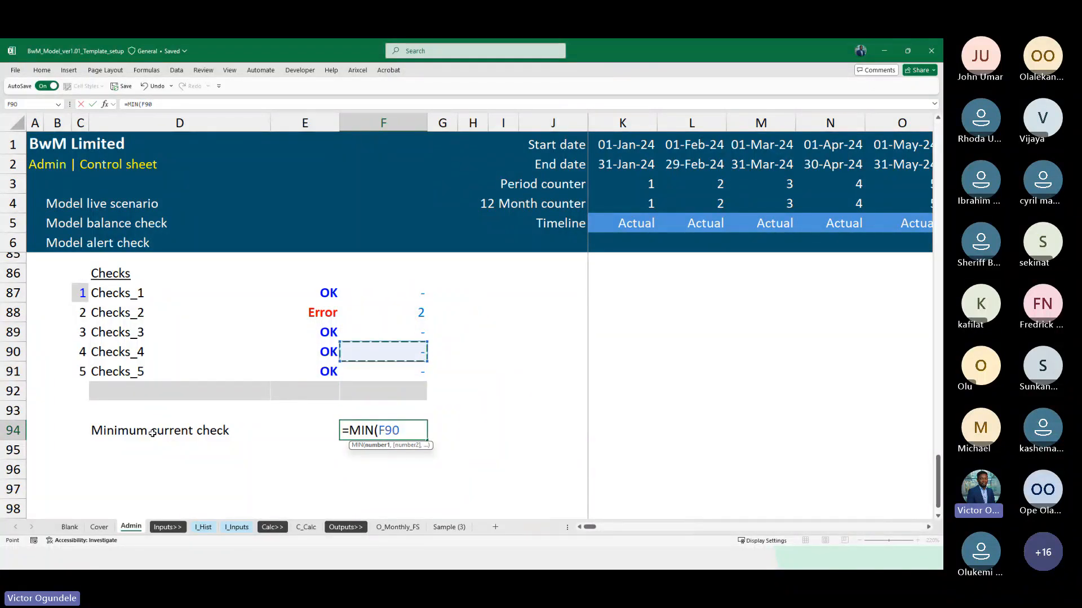
pyautogui.hotkey('shift', 'Down')
pyautogui.hotkey('shift', 'Down')
pyautogui.hotkey('shift', 'Down')
pyautogui.hotkey('shift', 'Down')
pyautogui.hotkey('shift', 'Down')
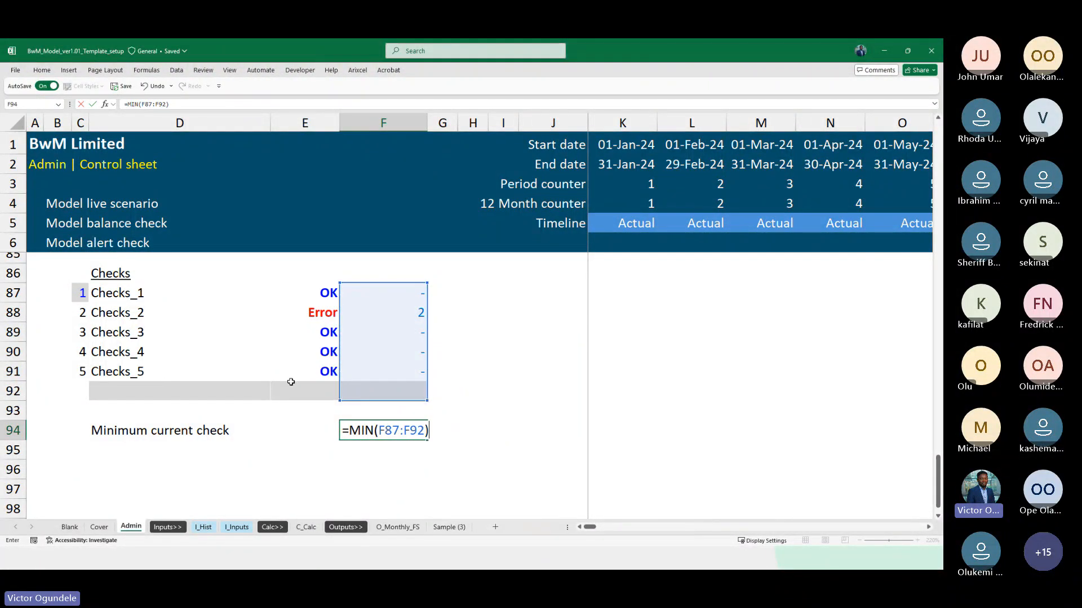
pyautogui.hotkey('ctrl', 'Return')
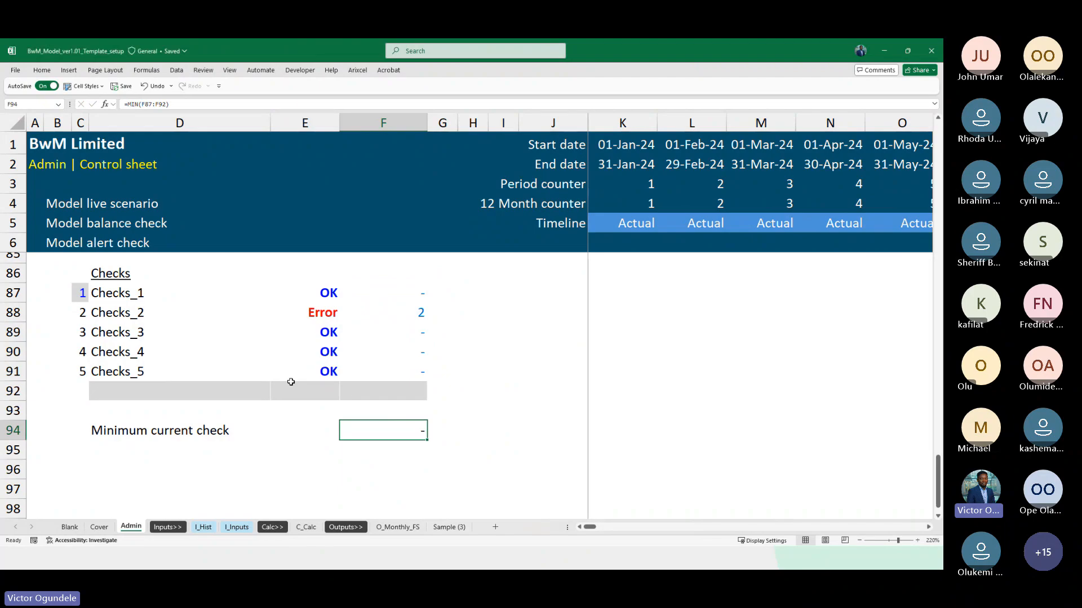
# Label D95 "Current check error" beneath the Minimum current check row
pyautogui.press('Left')
pyautogui.press('Left')
pyautogui.press('Right')
pyautogui.press('Right')
pyautogui.press('Left')
pyautogui.press('Left')
pyautogui.press('Down')
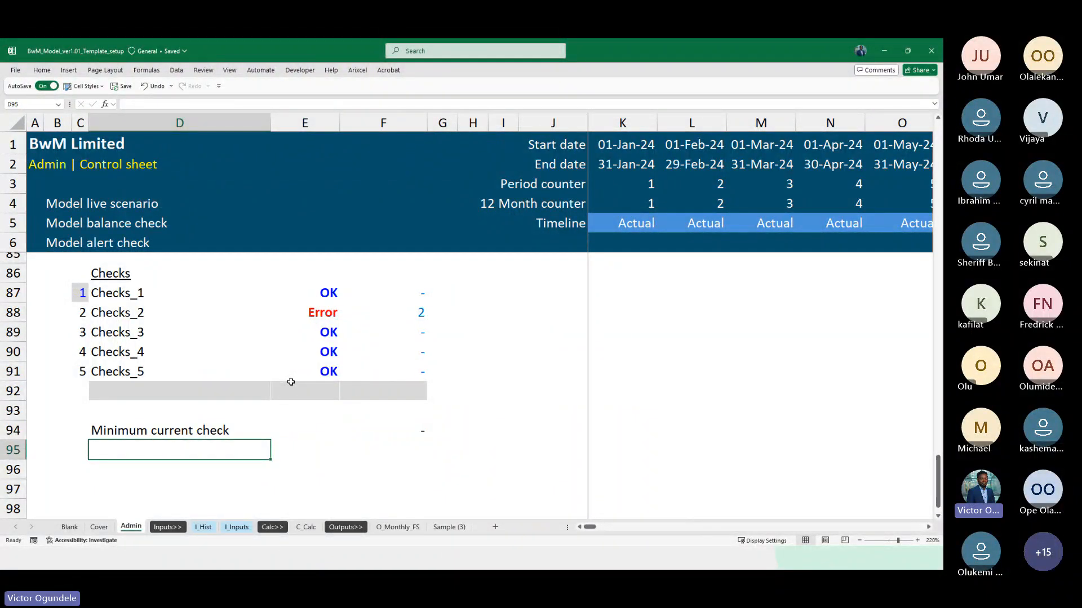
pyautogui.write('Current check error')
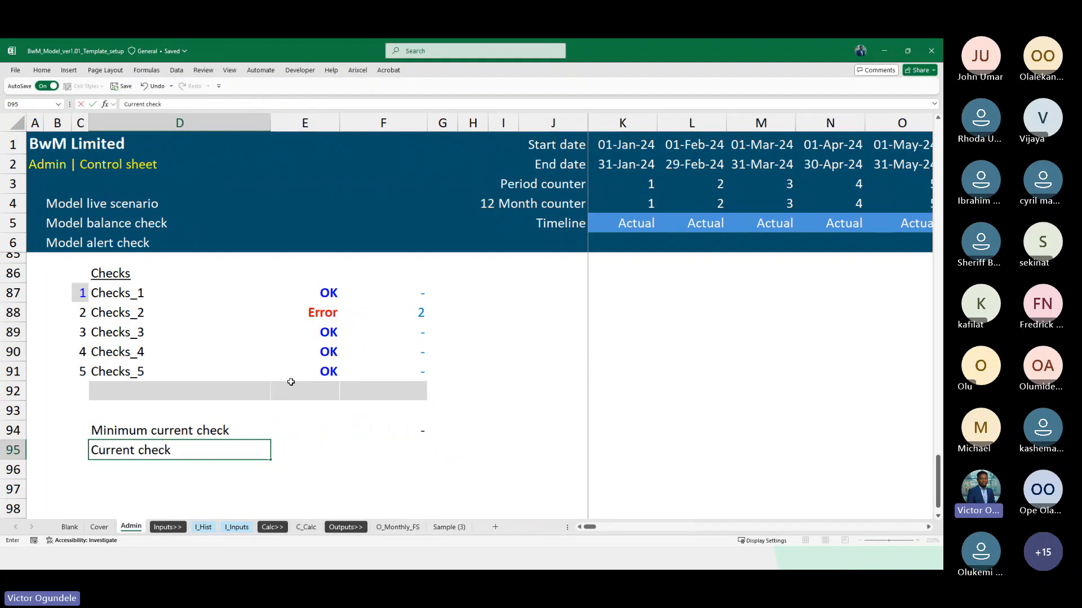
# Examine the MIN formula in F94 and the check results in F87:F92 it refers to
pyautogui.press('Right')
pyautogui.press('Right')
pyautogui.press('Right')
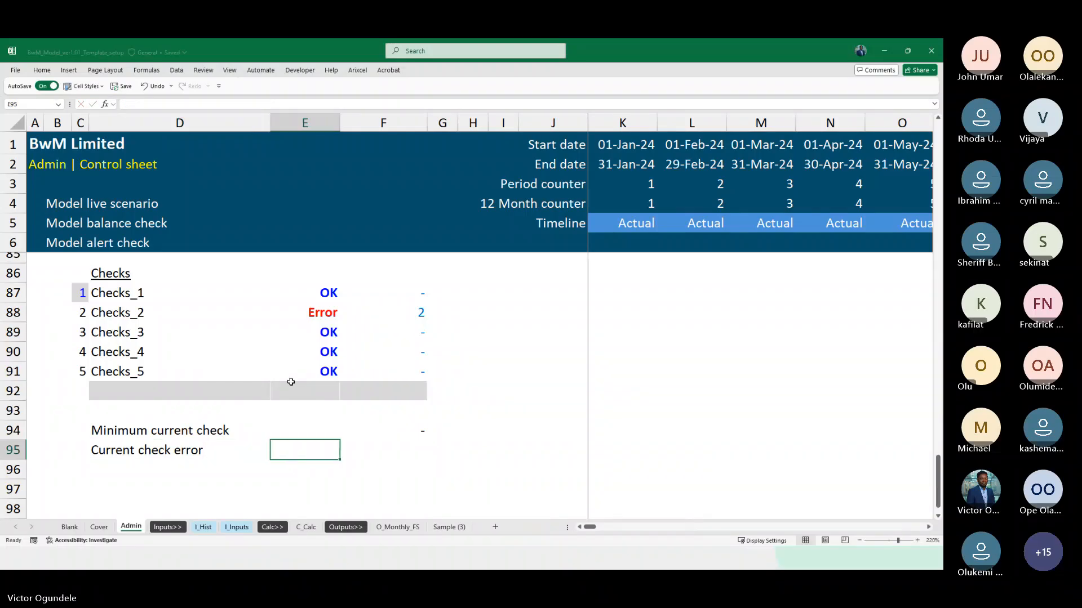
pyautogui.press('Up')
pyautogui.press('Left')
pyautogui.press('F2')
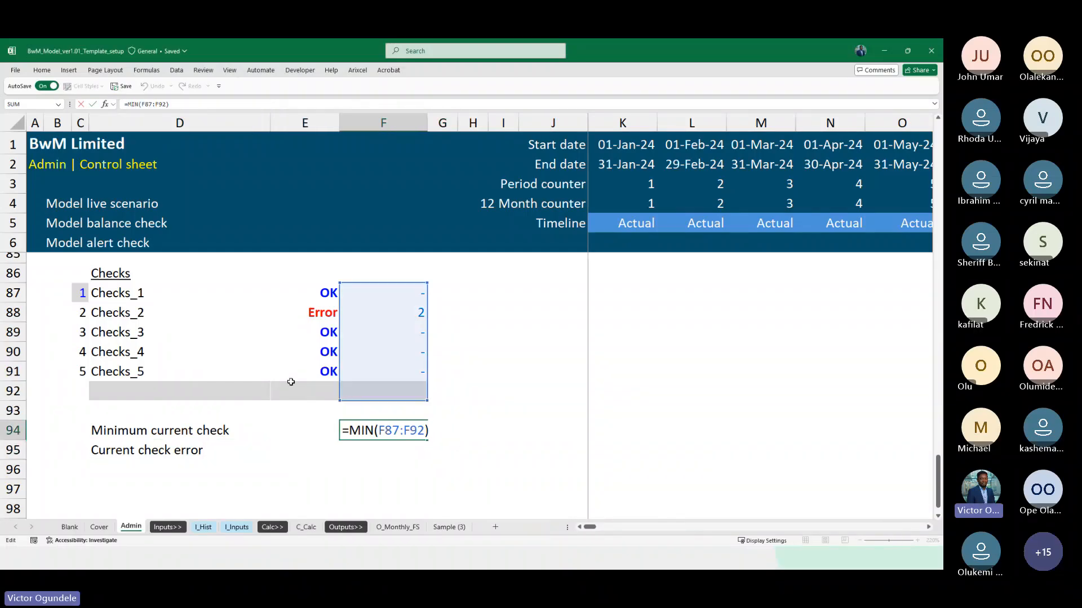
pyautogui.press('Escape')
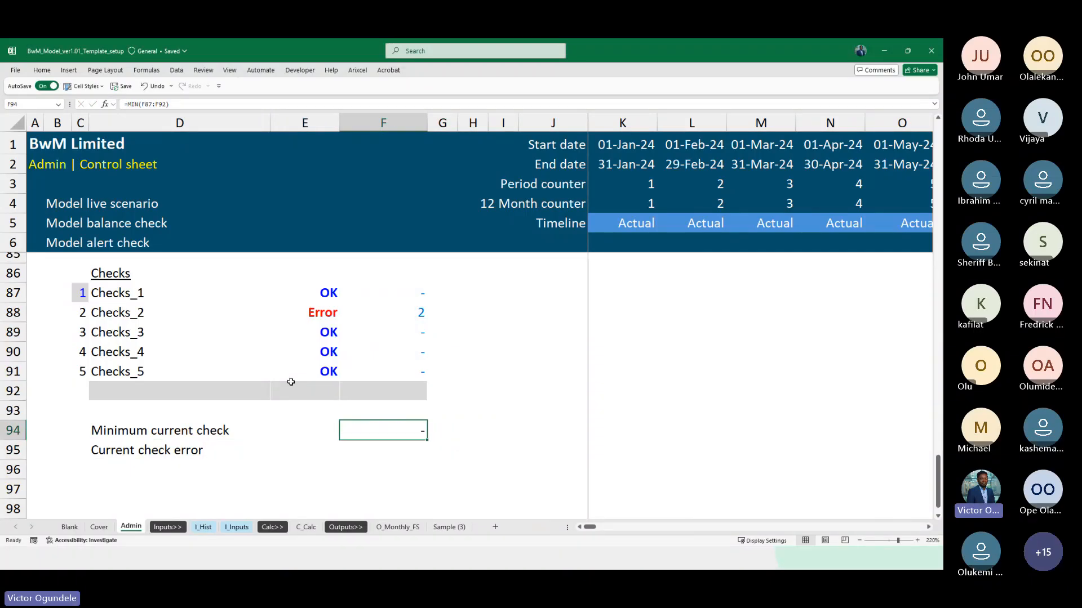
pyautogui.press('Up')
pyautogui.press('Up')
pyautogui.press('Up')
pyautogui.press('Up')
pyautogui.press('Left')
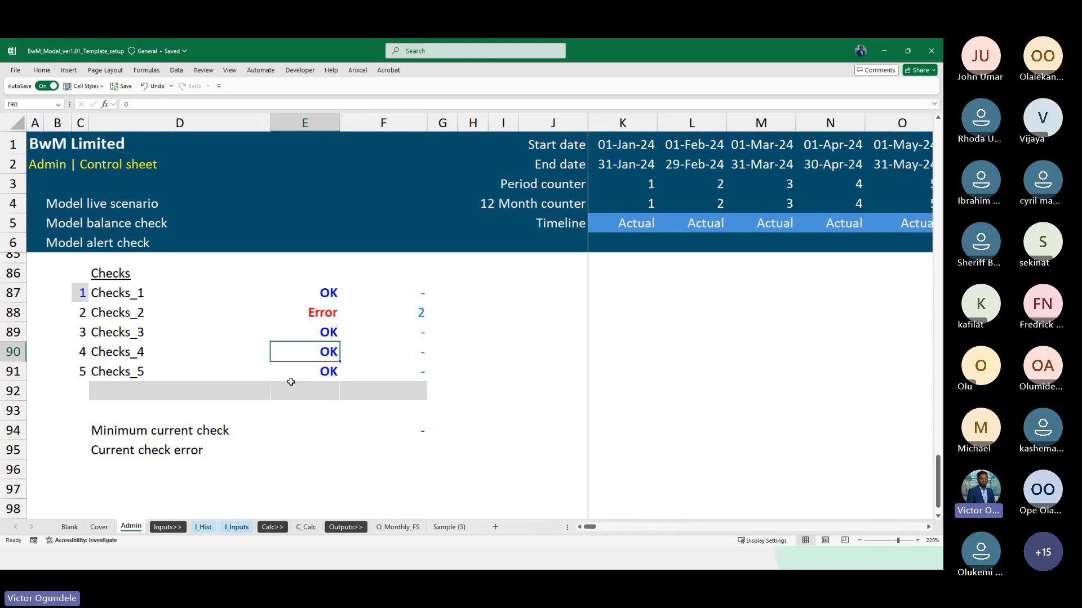
pyautogui.press('Down')
pyautogui.press('Down')
pyautogui.press('Down')
pyautogui.press('Down')
pyautogui.press('Right')
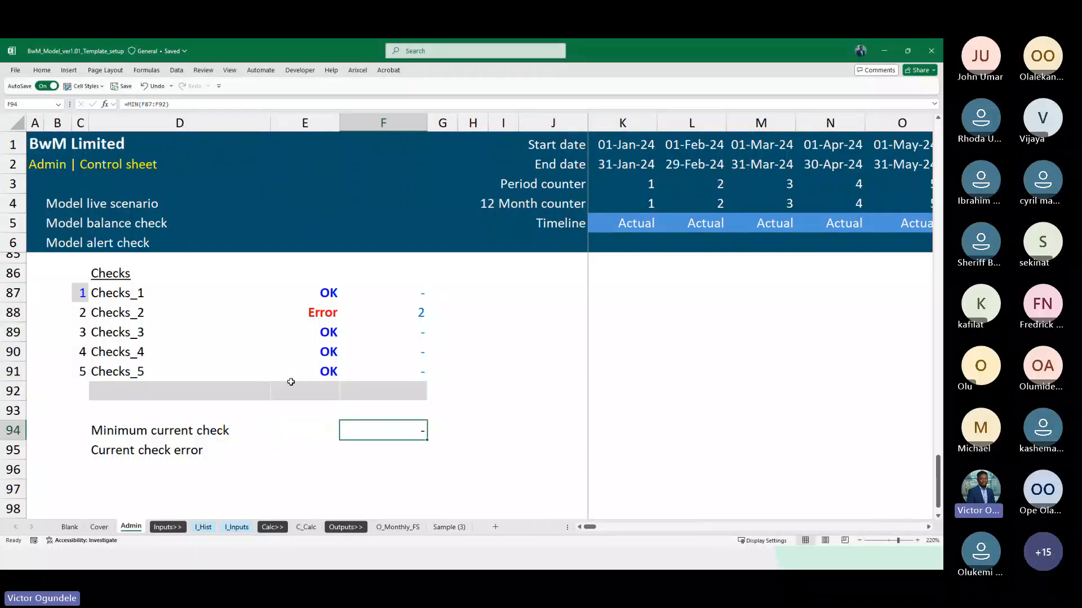
pyautogui.scroll(1, 290, 382)
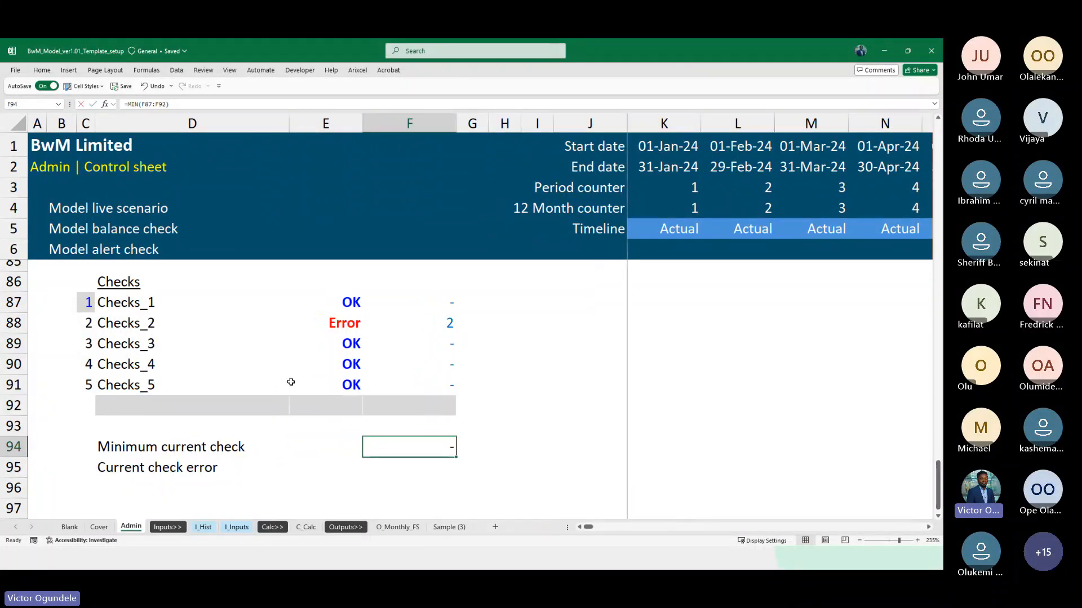
pyautogui.press('F2')
pyautogui.press('Escape')
# Try the formula =MINIFS(F87:F92,">0") in F94 to ignore the zero results
pyautogui.write('=min')
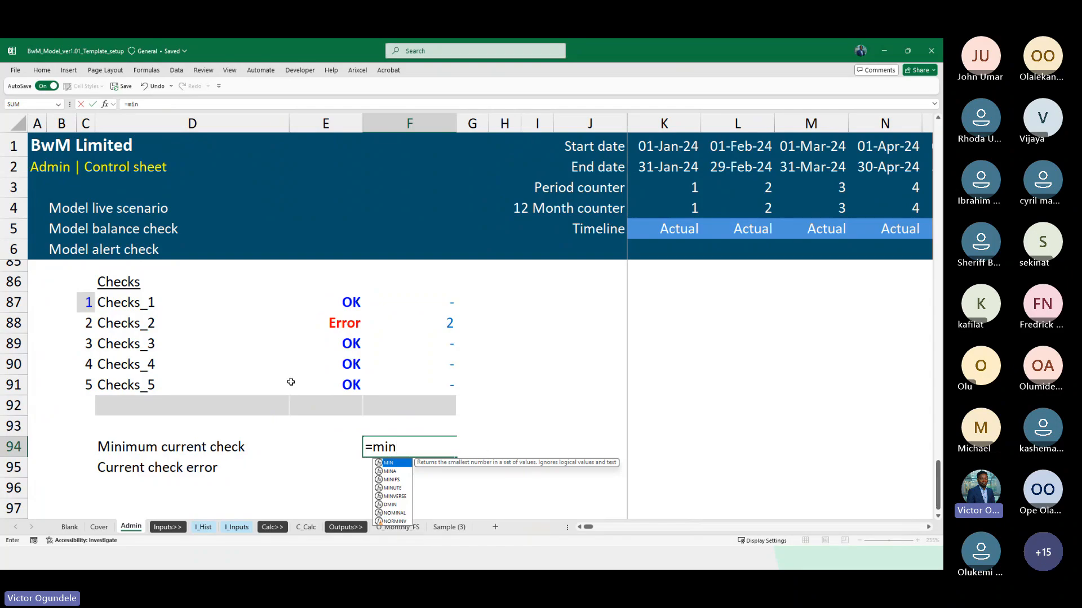
pyautogui.press('Down')
pyautogui.press('Down')
pyautogui.press('Tab')
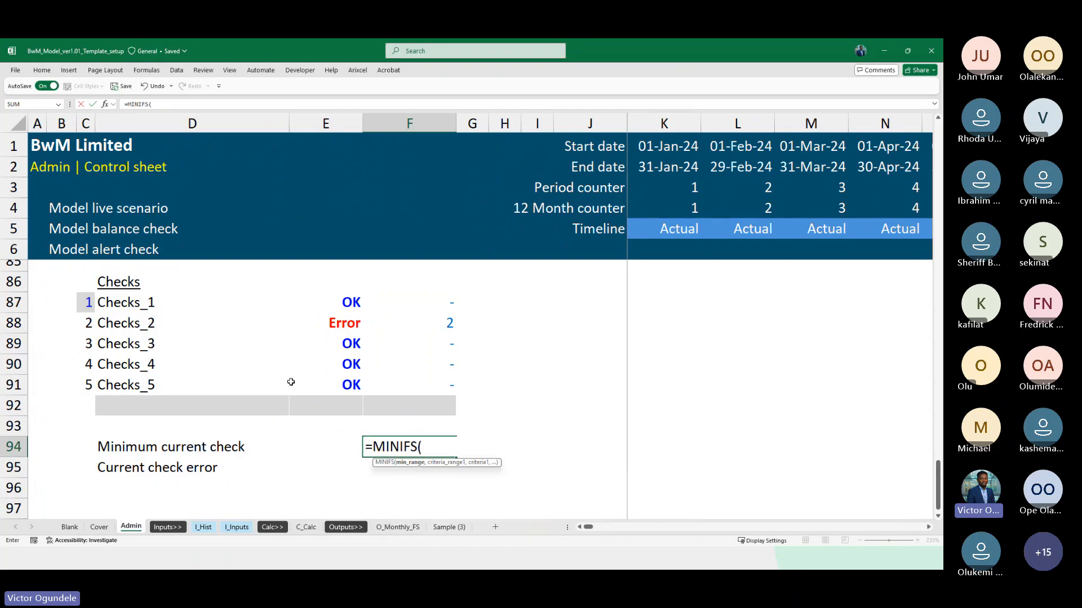
pyautogui.press('Up')
pyautogui.press('Up')
pyautogui.press('Up')
pyautogui.press('Up')
pyautogui.press('Up')
pyautogui.press('Up')
pyautogui.press('Up')
pyautogui.hotkey('shift', 'Down')
pyautogui.hotkey('shift', 'Down')
pyautogui.hotkey('shift', 'Down')
pyautogui.hotkey('shift', 'Down')
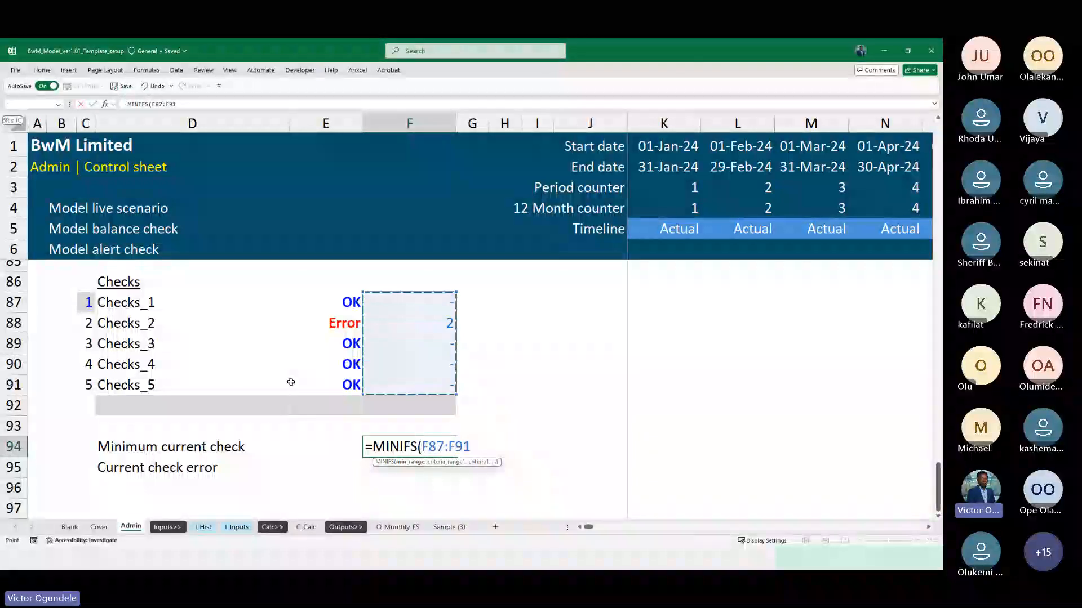
pyautogui.hotkey('shift', 'Down')
pyautogui.write(',')
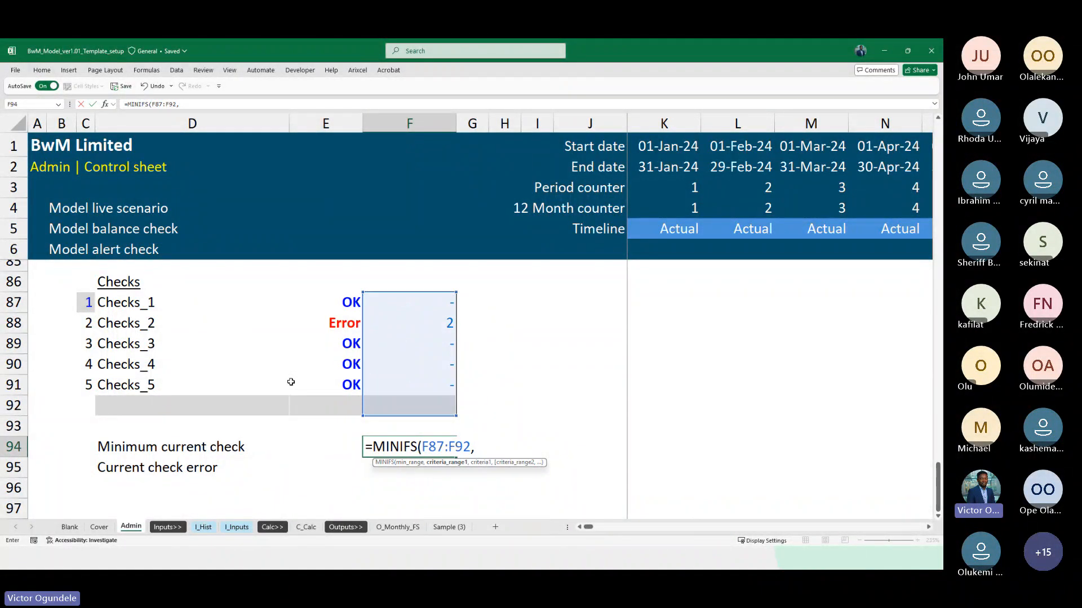
pyautogui.write('>')
pyautogui.write('0')
pyautogui.press('BackSpace')
pyautogui.press('BackSpace')
pyautogui.write('">"')
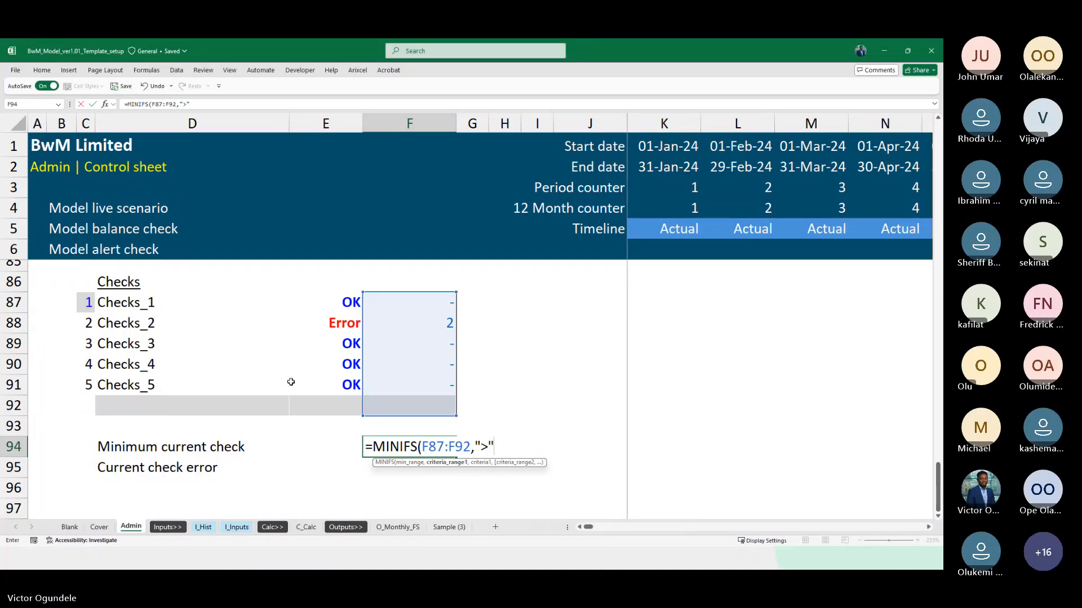
pyautogui.write('&')
pyautogui.press('BackSpace')
pyautogui.press('BackSpace')
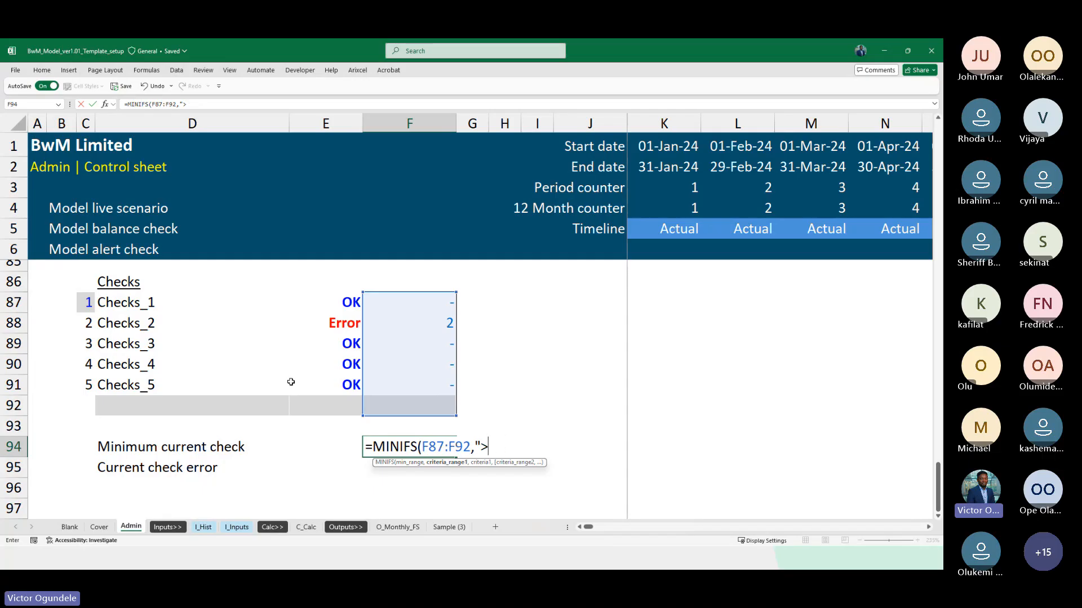
pyautogui.write('0')
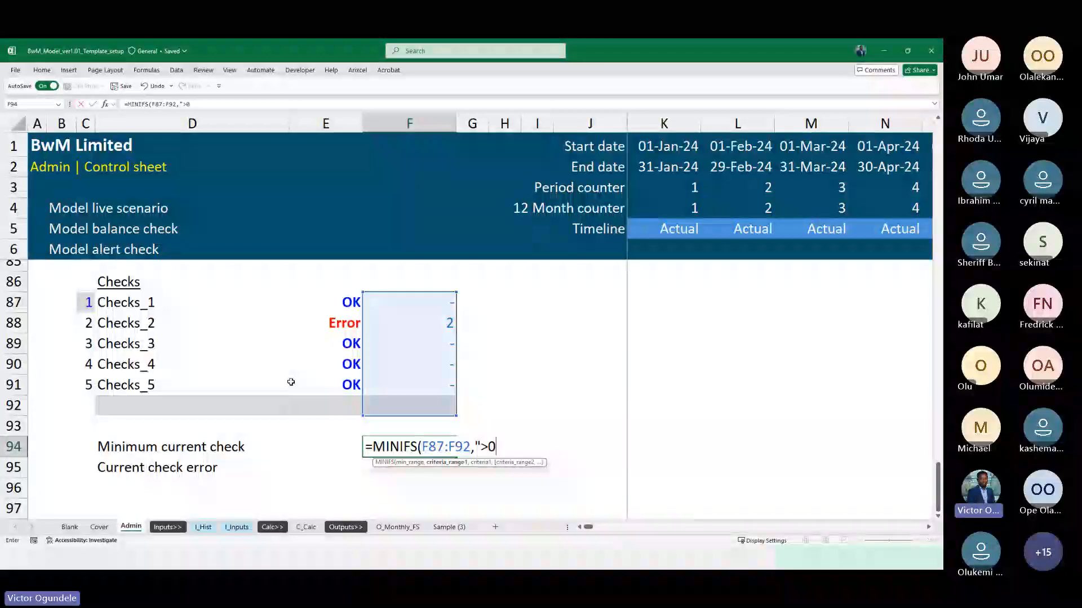
pyautogui.write('"')
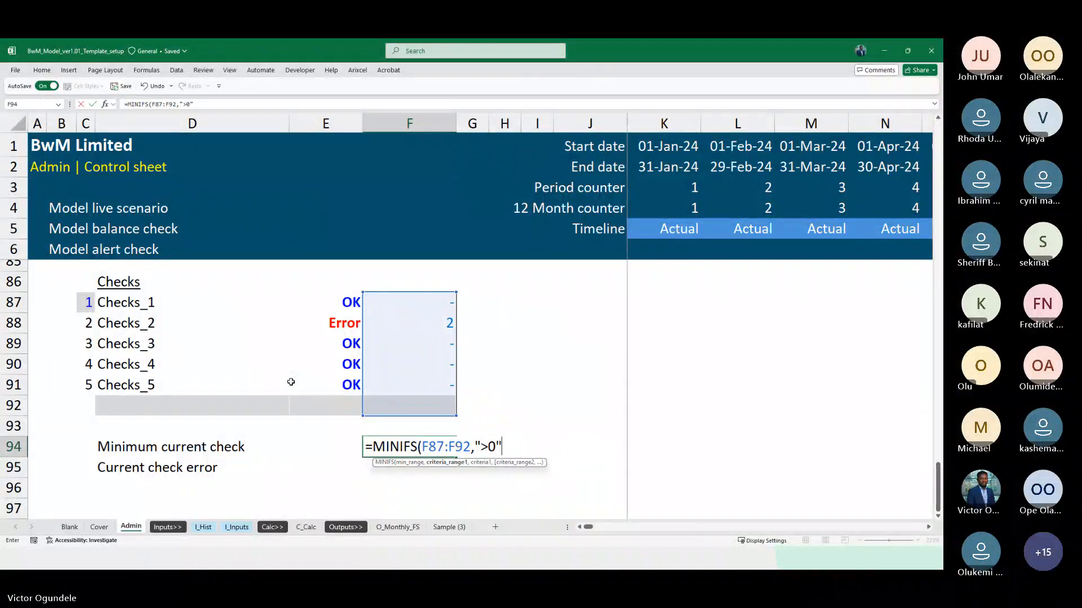
pyautogui.press('Return')
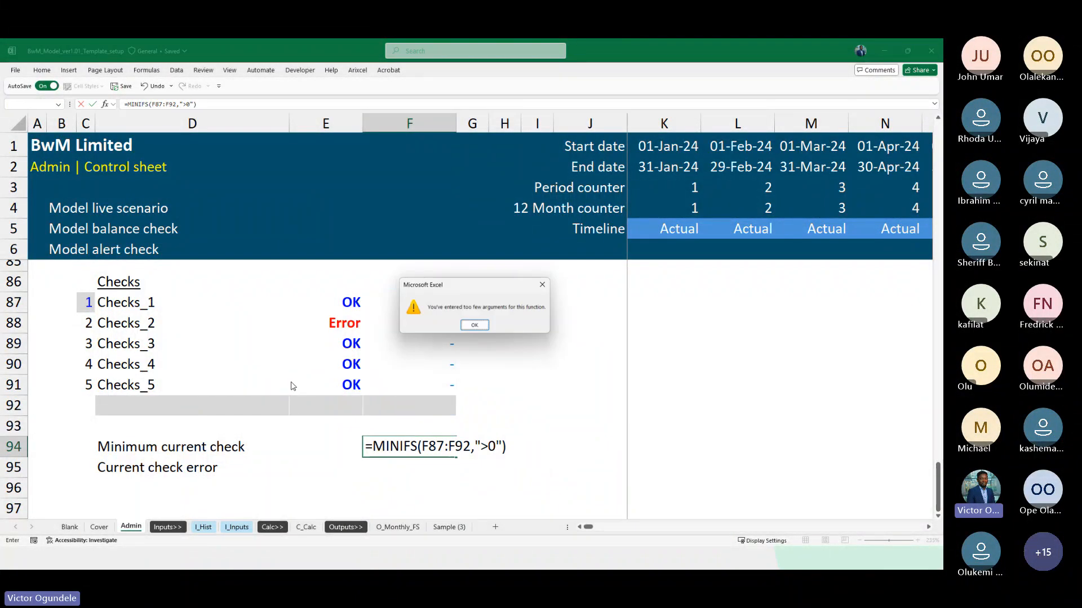
pyautogui.press('Return')
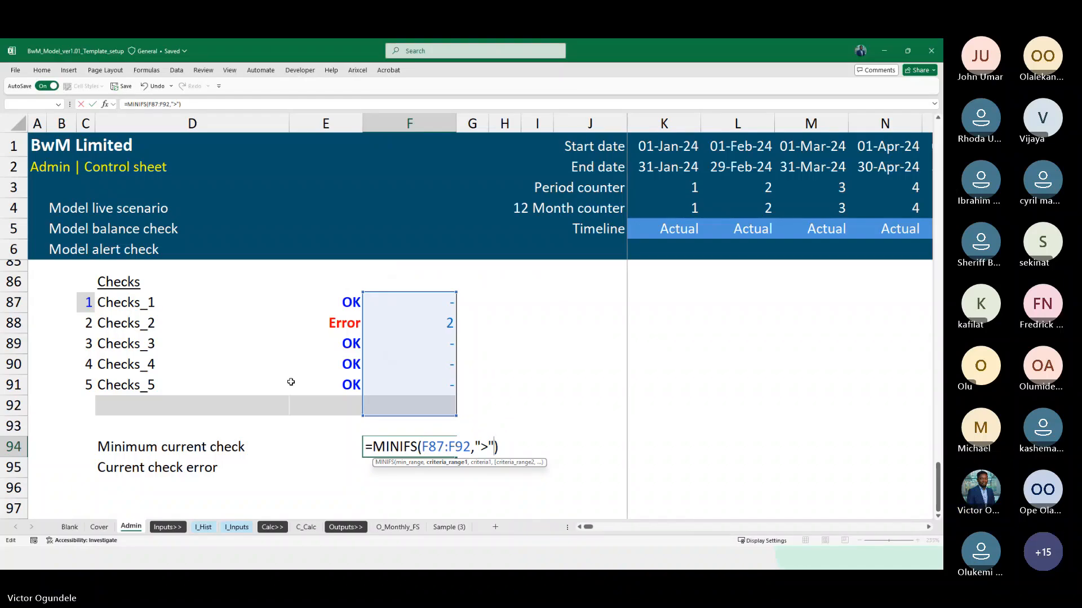
# Try rewriting the criterion in F94 as ">"&0, and abandon the formula edit
pyautogui.write('&0')
pyautogui.press('Return')
pyautogui.press('Return')
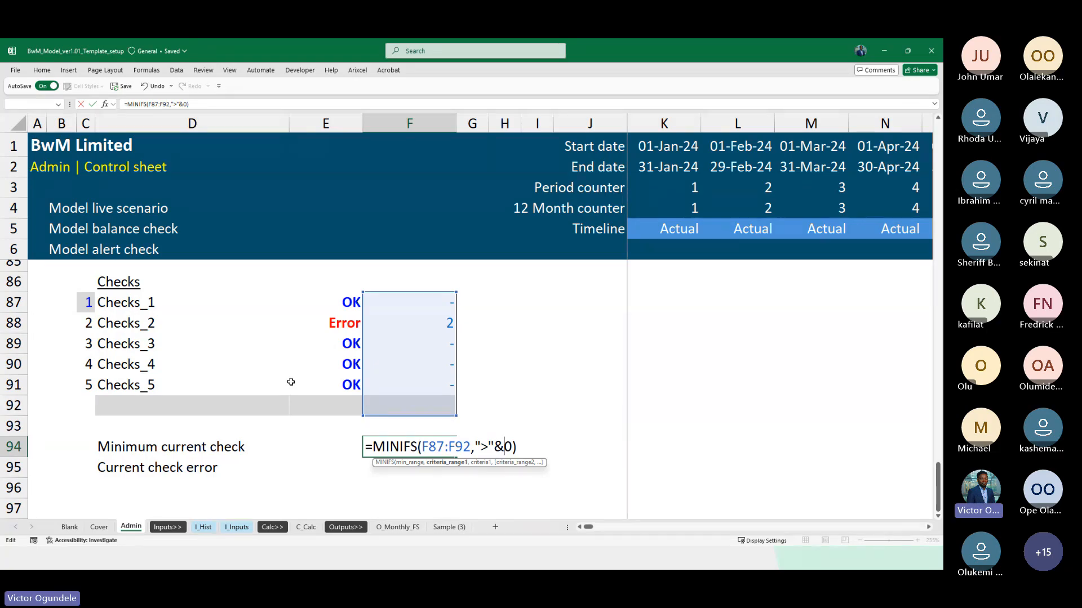
pyautogui.press('BackSpace')
pyautogui.press('BackSpace')
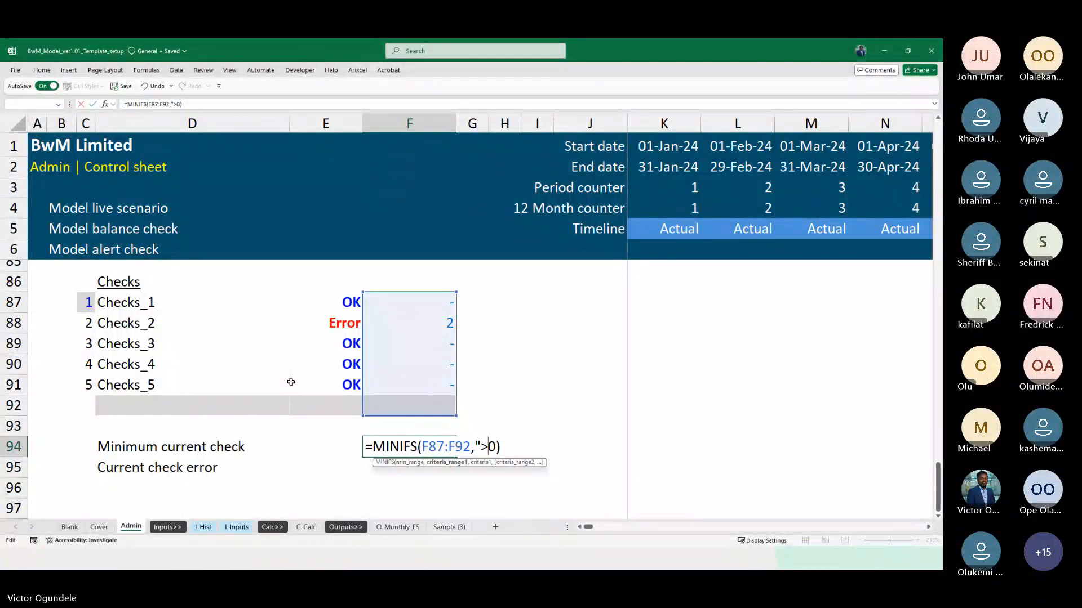
pyautogui.press('Escape')
# Enter the formula =MINIFS(F87:F92,F87:F92,">0") in F94 to return the lowest failed check number
pyautogui.write('=min')
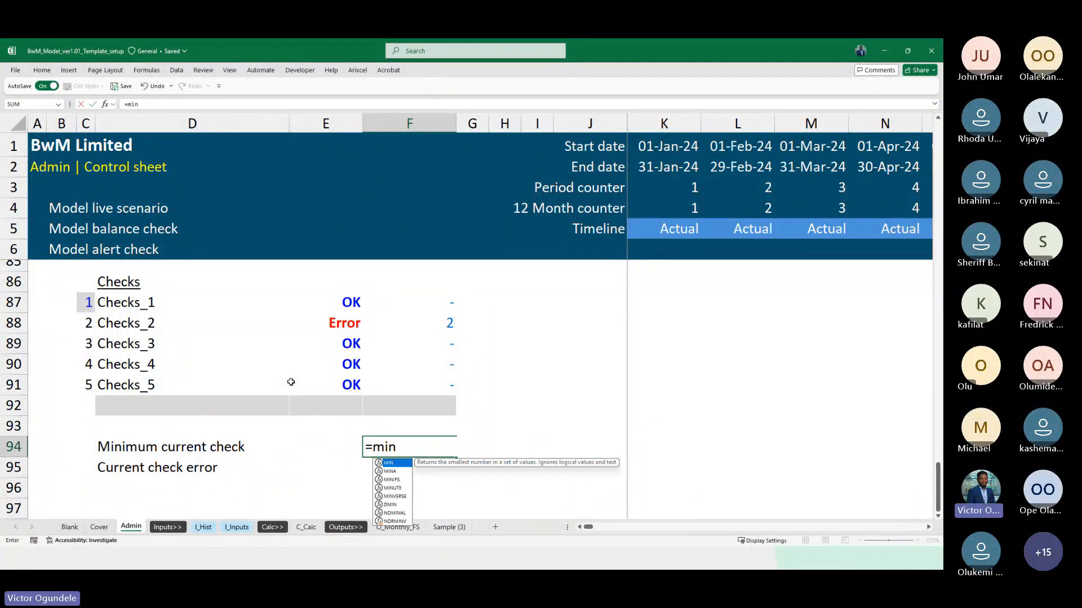
pyautogui.press('Tab')
pyautogui.press('Up')
pyautogui.press('Up')
pyautogui.press('Up')
pyautogui.press('Up')
pyautogui.press('Up')
pyautogui.press('Up')
pyautogui.press('Up')
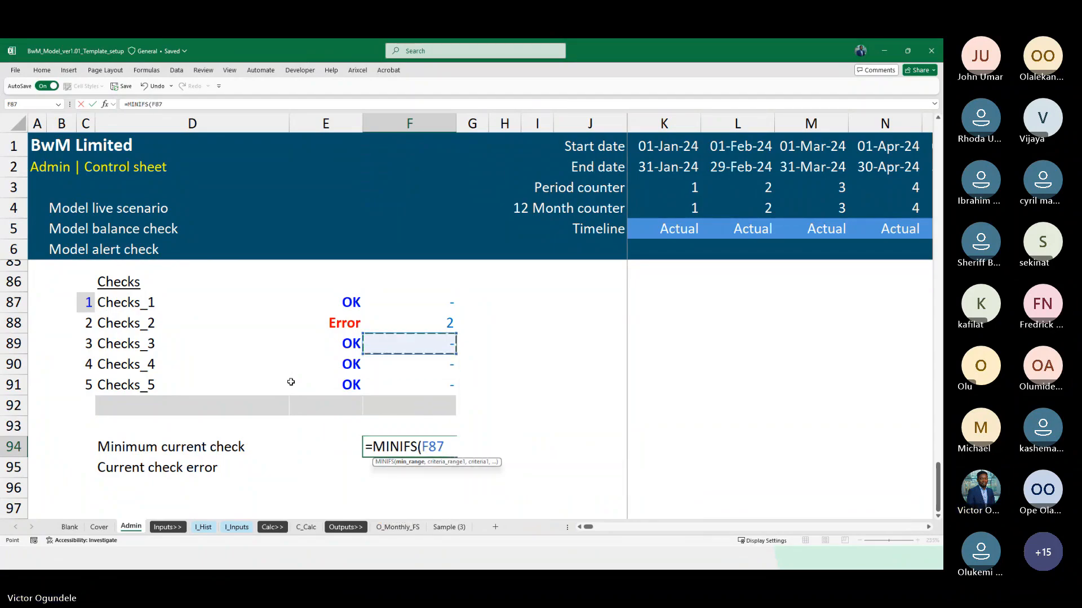
pyautogui.hotkey('shift', 'Down')
pyautogui.hotkey('shift', 'Down')
pyautogui.hotkey('shift', 'Down')
pyautogui.hotkey('shift', 'Down')
pyautogui.hotkey('shift', 'Down')
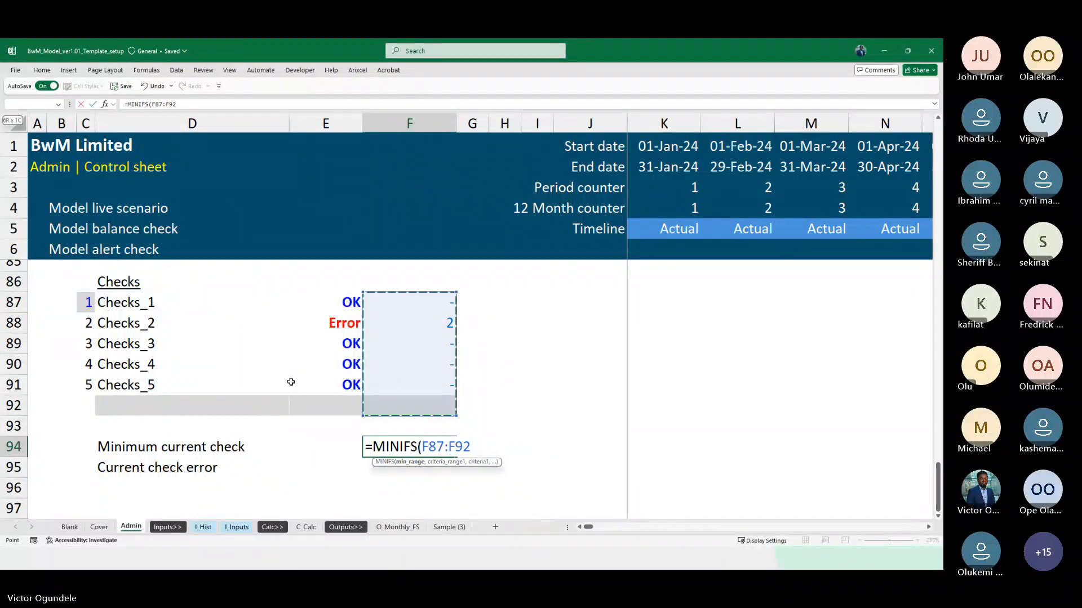
pyautogui.write(',')
pyautogui.press('Up')
pyautogui.press('Up')
pyautogui.press('Up')
pyautogui.press('Up')
pyautogui.press('Up')
pyautogui.press('Up')
pyautogui.press('Up')
pyautogui.hotkey('shift', 'Down')
pyautogui.hotkey('shift', 'Down')
pyautogui.hotkey('shift', 'Down')
pyautogui.hotkey('shift', 'Down')
pyautogui.hotkey('shift', 'Down')
pyautogui.hotkey('shift', 'Down')
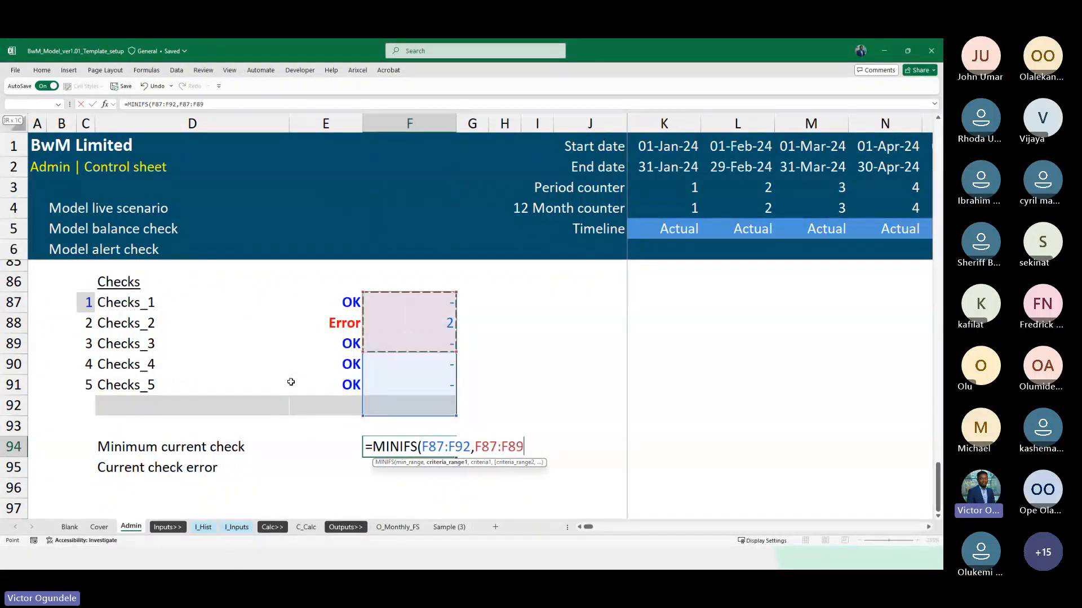
pyautogui.hotkey('shift', 'Up')
pyautogui.write(',')
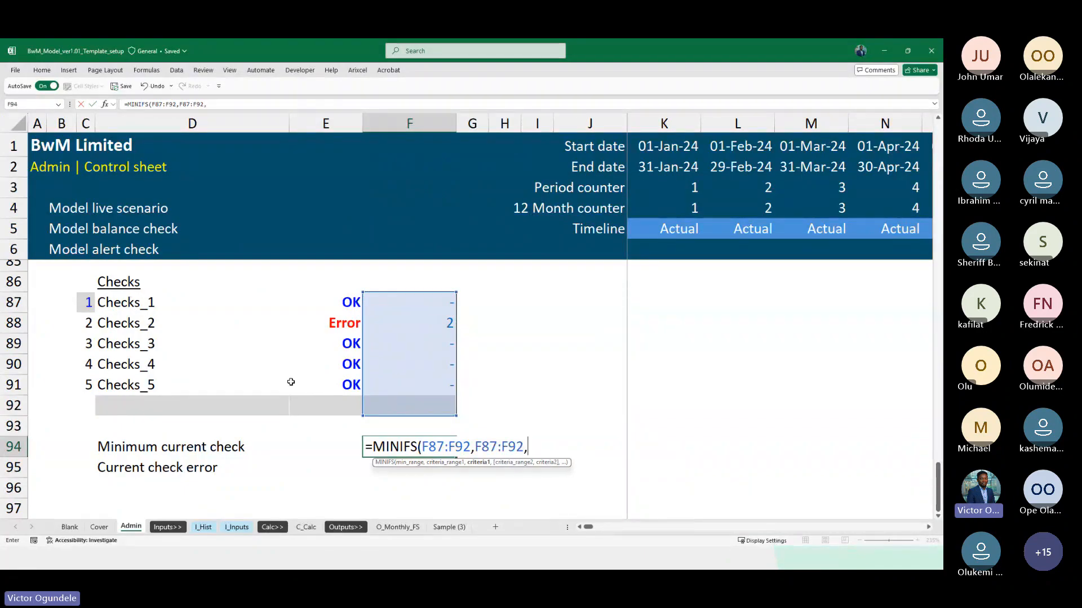
pyautogui.write('">')
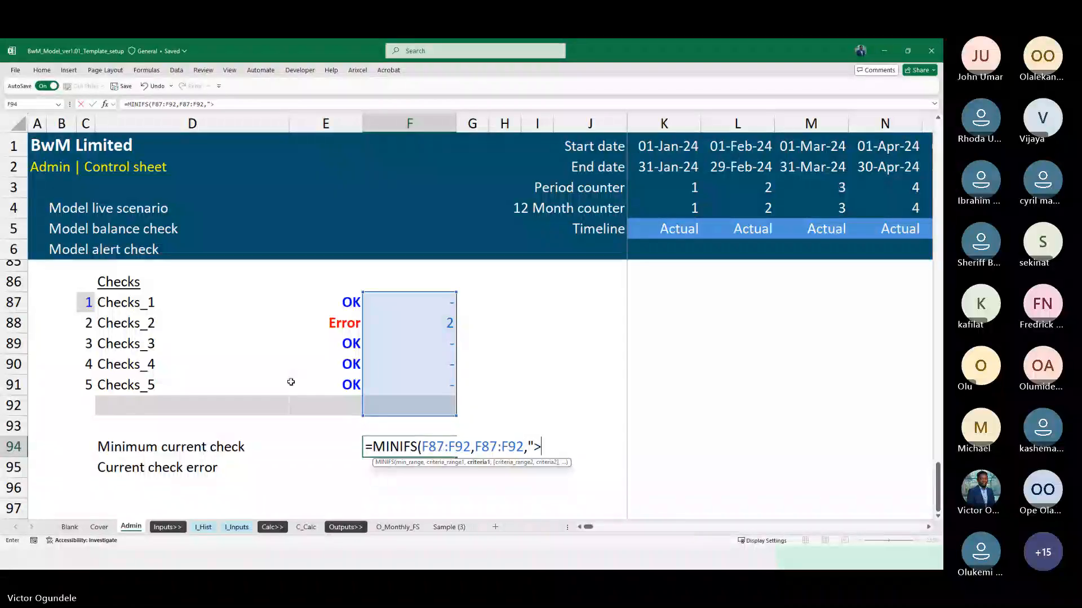
pyautogui.write('0")')
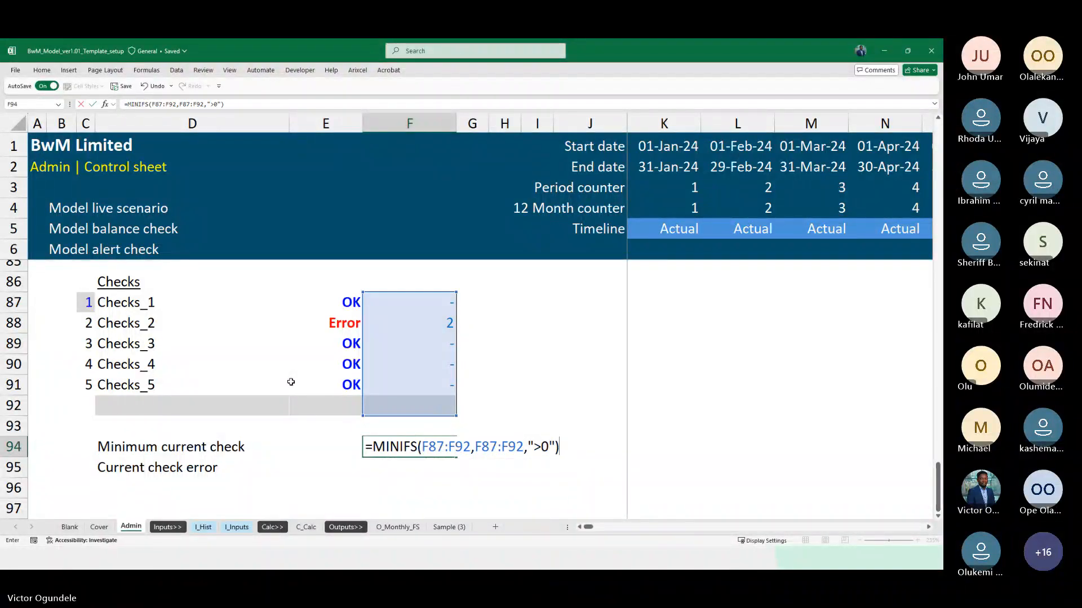
pyautogui.press('Return')
pyautogui.press('Left')
pyautogui.press('Left')
pyautogui.press('Right')
pyautogui.press('Right')
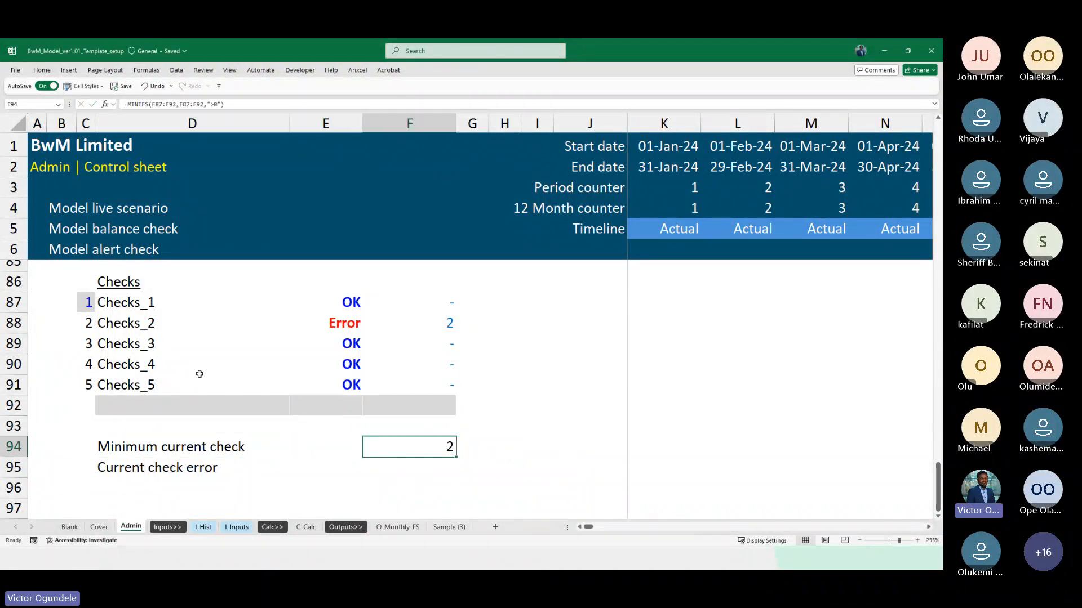
# Enter the formula =INDEX(D87:D92,F94) in F95 to return the name of the lowest-numbered failing check
pyautogui.hotkey('alt', 'Tab')
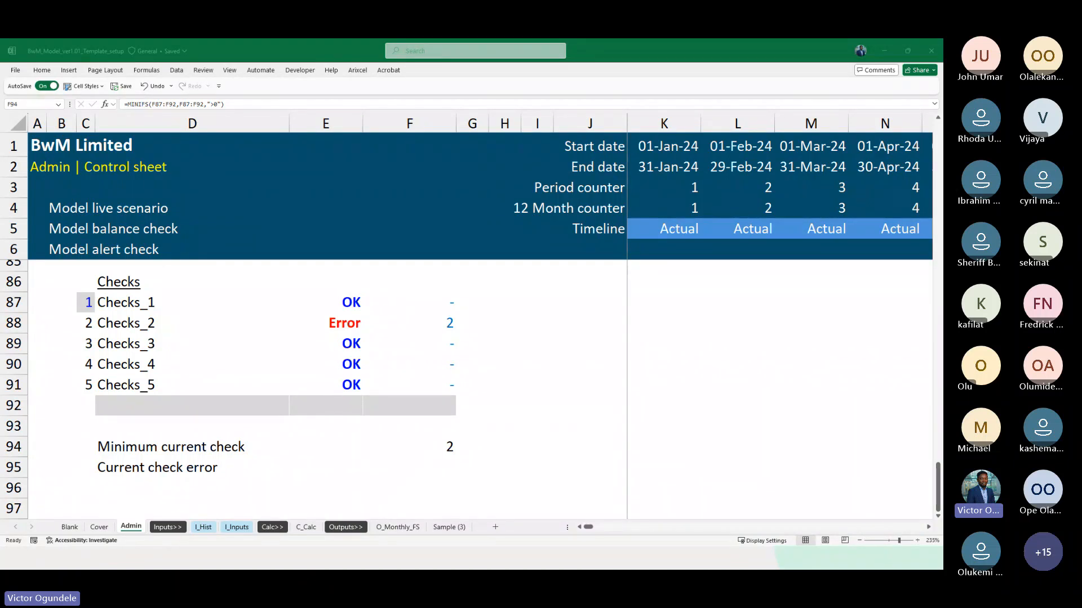
pyautogui.click(383, 473)
pyautogui.press('Down')
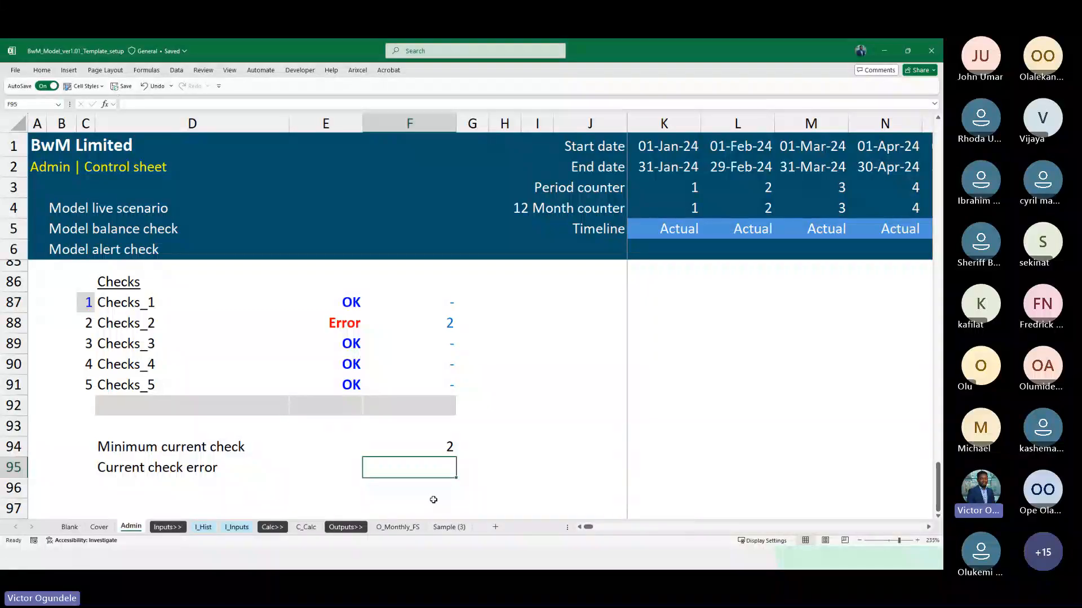
pyautogui.write('=in')
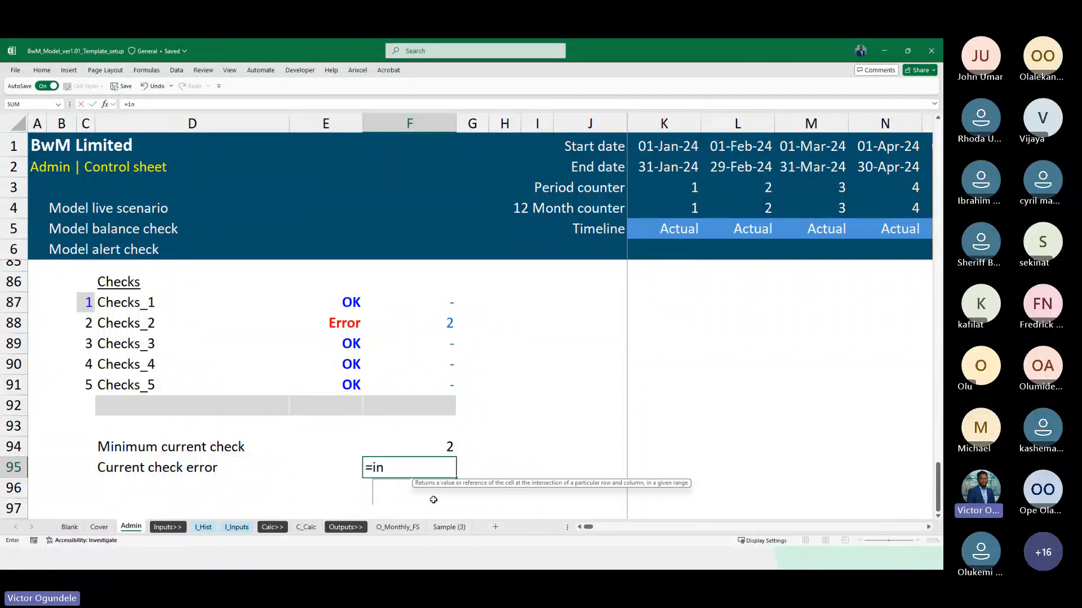
pyautogui.press('Tab')
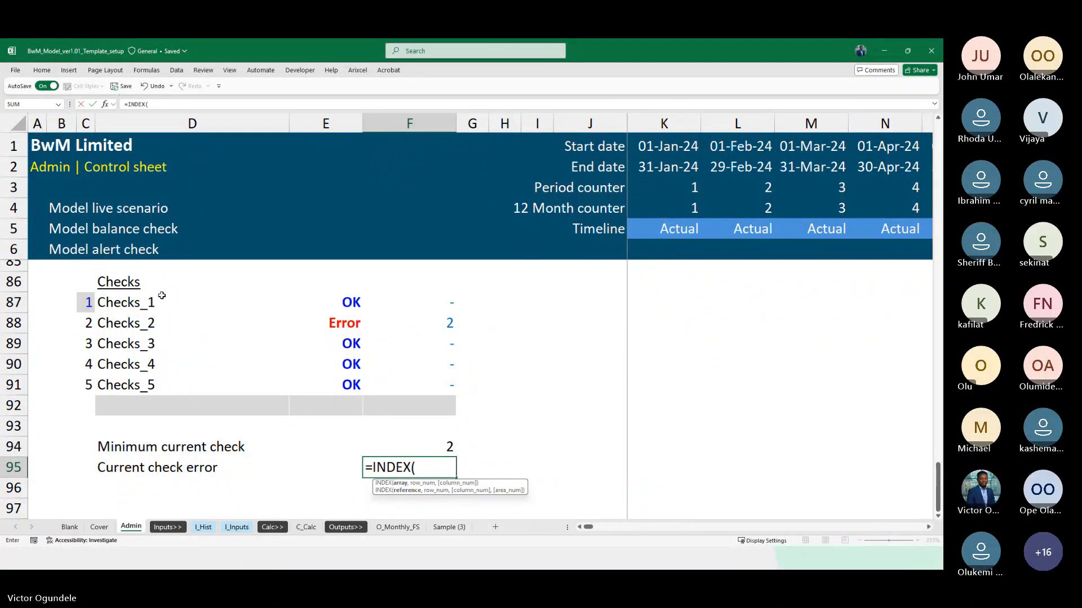
pyautogui.click(135, 302)
pyautogui.hotkey('ctrl', 'shift', 'Down')
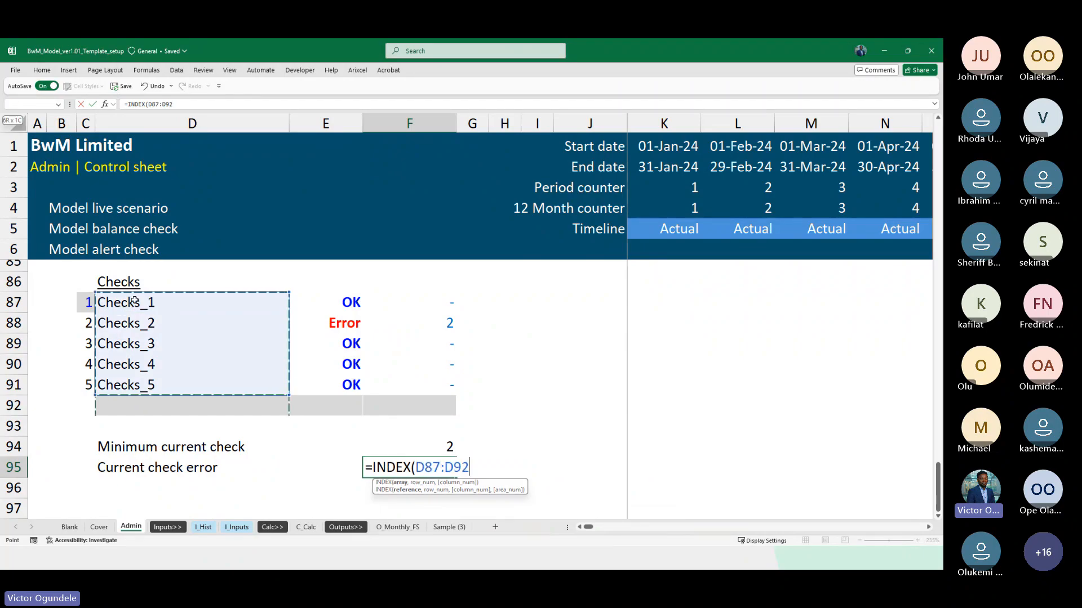
pyautogui.write(',')
pyautogui.press('Up')
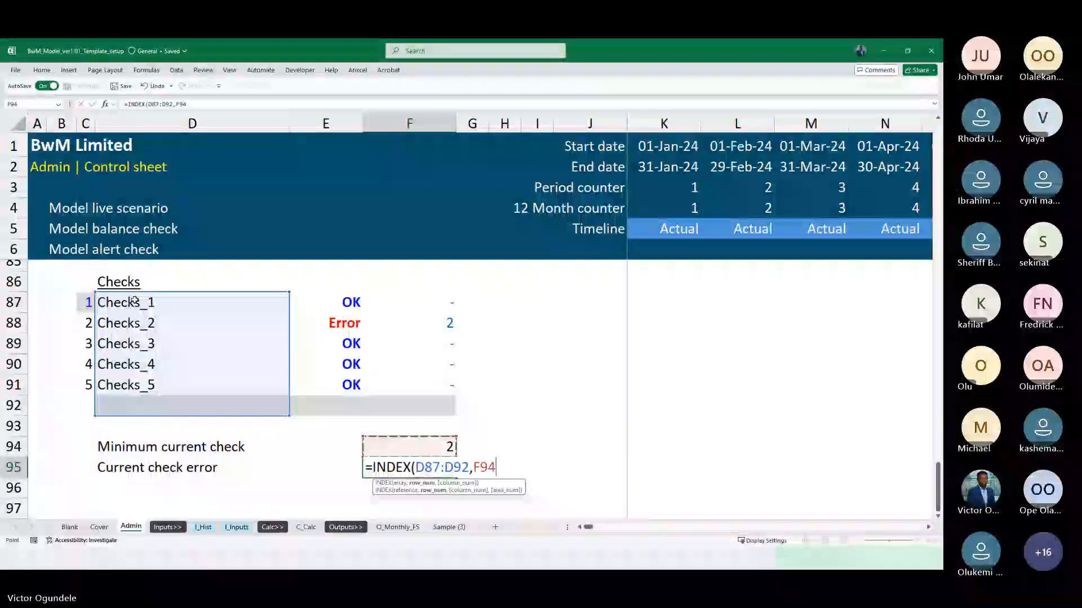
pyautogui.write(')')
pyautogui.hotkey('ctrl', 'Return')
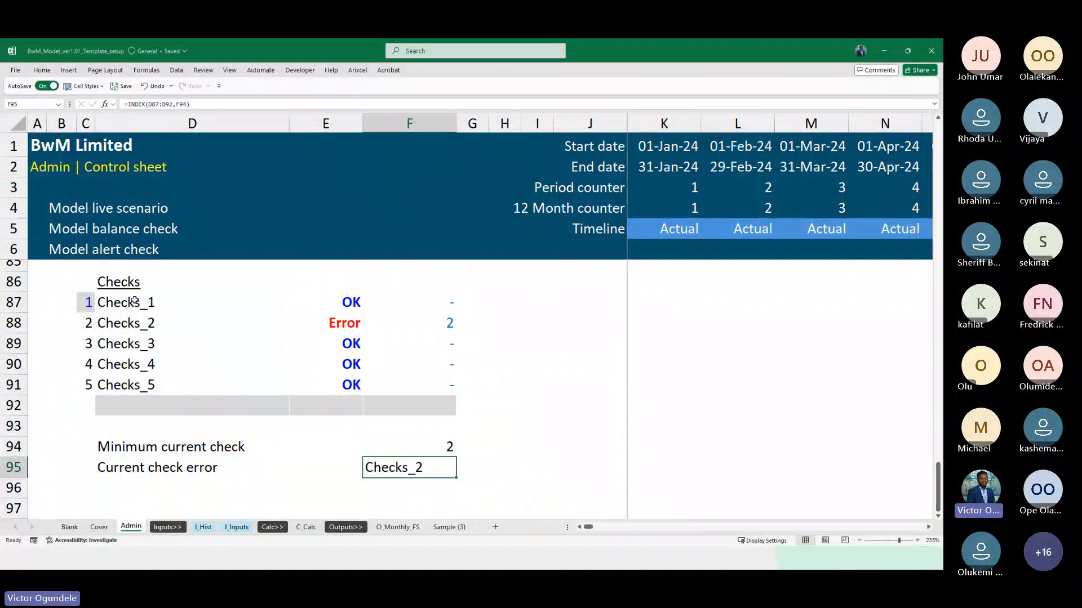
# Clear the test error value for Checks_2 in E88
pyautogui.press('Right')
pyautogui.press('Left')
pyautogui.press('Up')
pyautogui.press('Up')
pyautogui.press('Up')
pyautogui.press('Up')
pyautogui.press('Up')
pyautogui.press('Up')
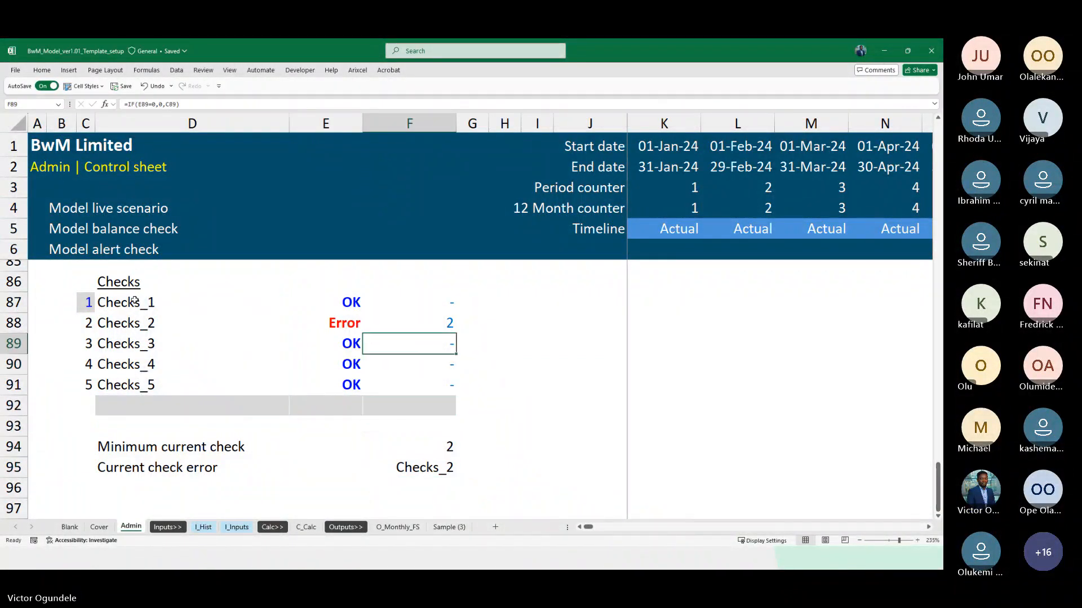
pyautogui.press('Up')
pyautogui.press('Left')
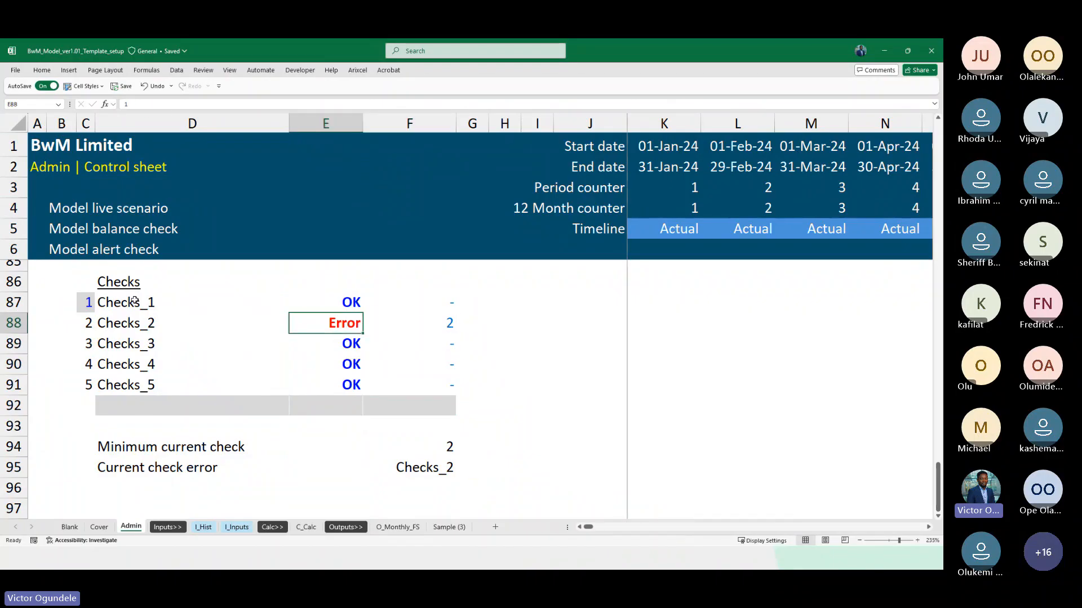
pyautogui.press('Delete')
# Examine what the minimum check formula in F94 and the INDEX formula in F95 return without any failing check
pyautogui.press('Down')
pyautogui.press('Down')
pyautogui.press('Down')
pyautogui.press('Down')
pyautogui.press('Down')
pyautogui.press('Down')
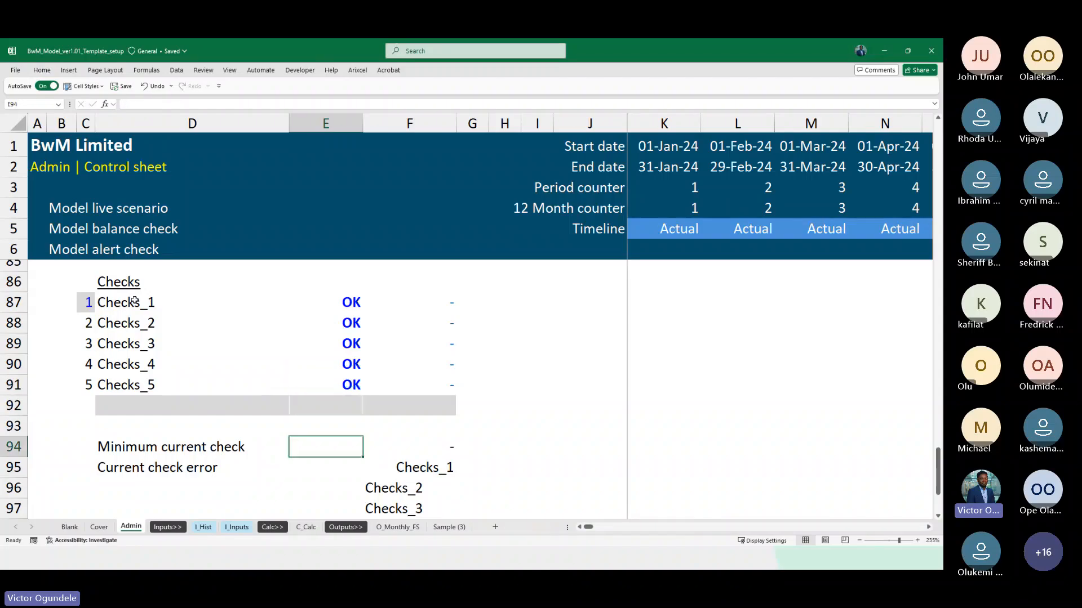
pyautogui.press('Down')
pyautogui.press('Right')
pyautogui.press('Up')
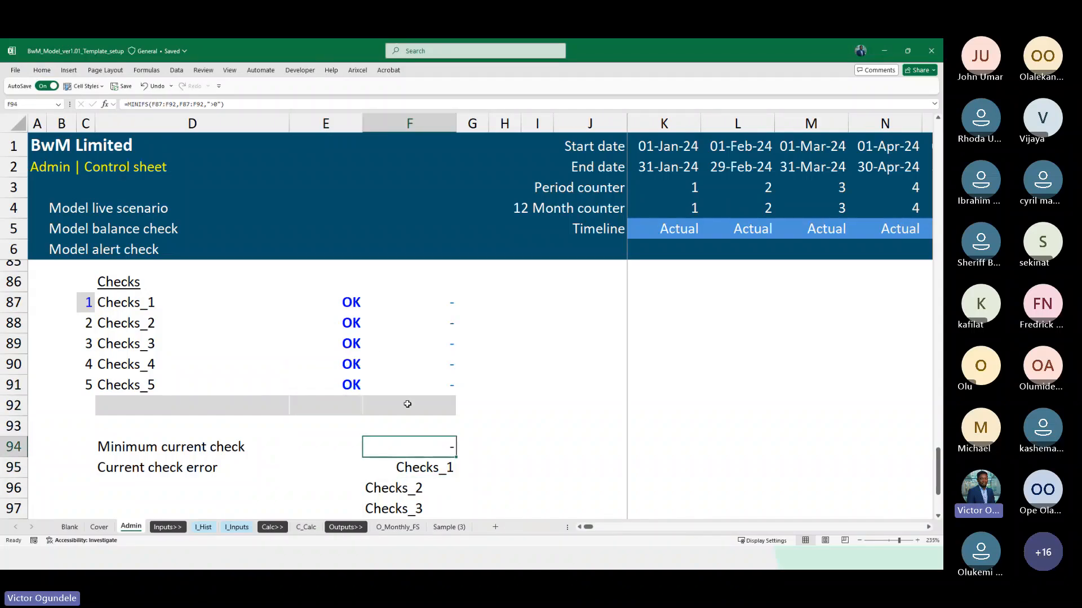
pyautogui.scroll(-1, 407, 404)
pyautogui.press('Down')
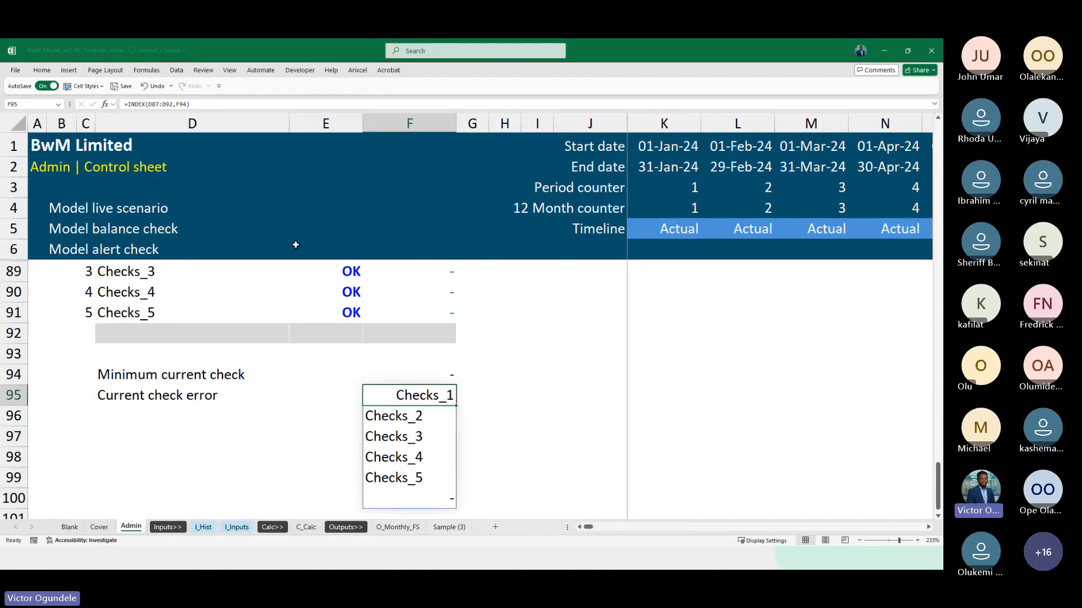
# Wrap the INDEX formula in F95 in an IF that returns "Model checks: OK" when F94=0
pyautogui.press('F2')
pyautogui.press('Left')
pyautogui.press('Left')
pyautogui.press('Left')
pyautogui.press('Left')
pyautogui.press('Left')
pyautogui.press('Left')
pyautogui.press('Left')
pyautogui.press('Left')
pyautogui.press('Left')
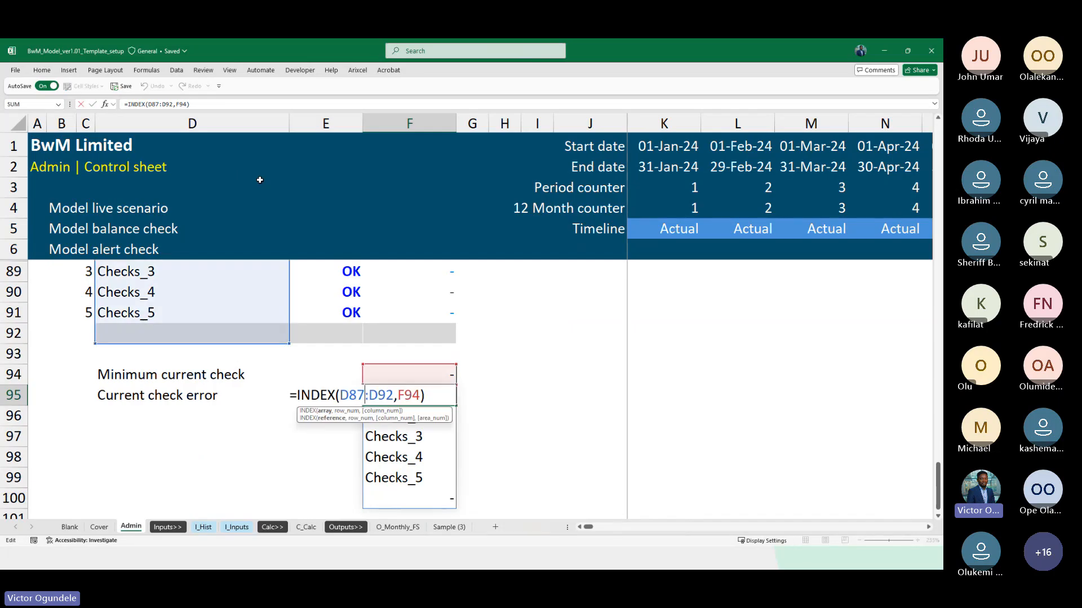
pyautogui.press('Left')
pyautogui.press('Left')
pyautogui.press('Left')
pyautogui.press('Left')
pyautogui.press('Left')
pyautogui.press('Left')
pyautogui.press('Left')
pyautogui.press('Left')
pyautogui.press('Left')
pyautogui.write('if')
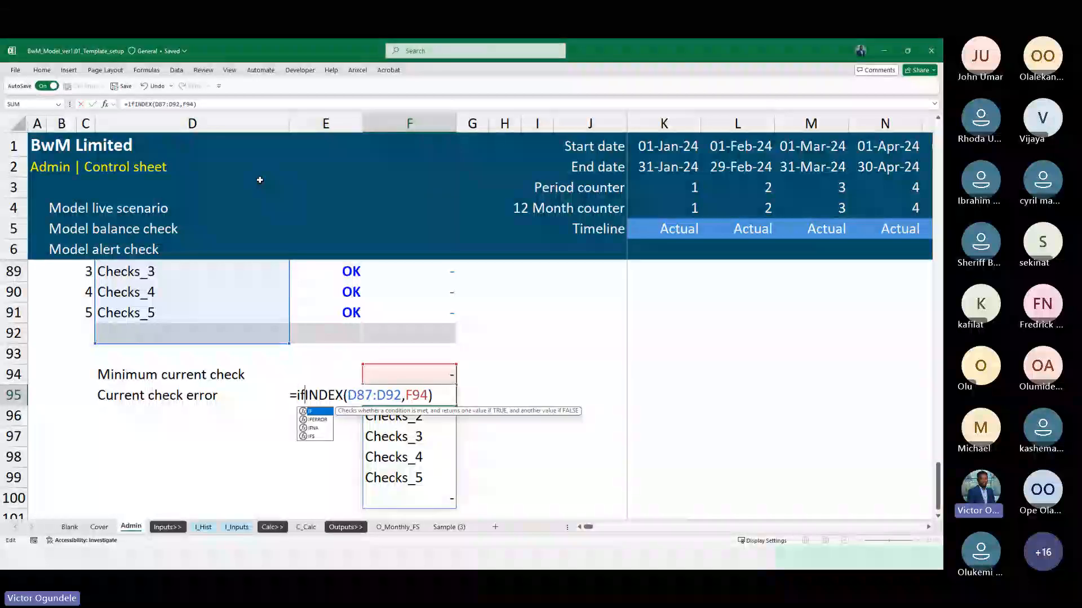
pyautogui.press('Tab')
pyautogui.press('Up')
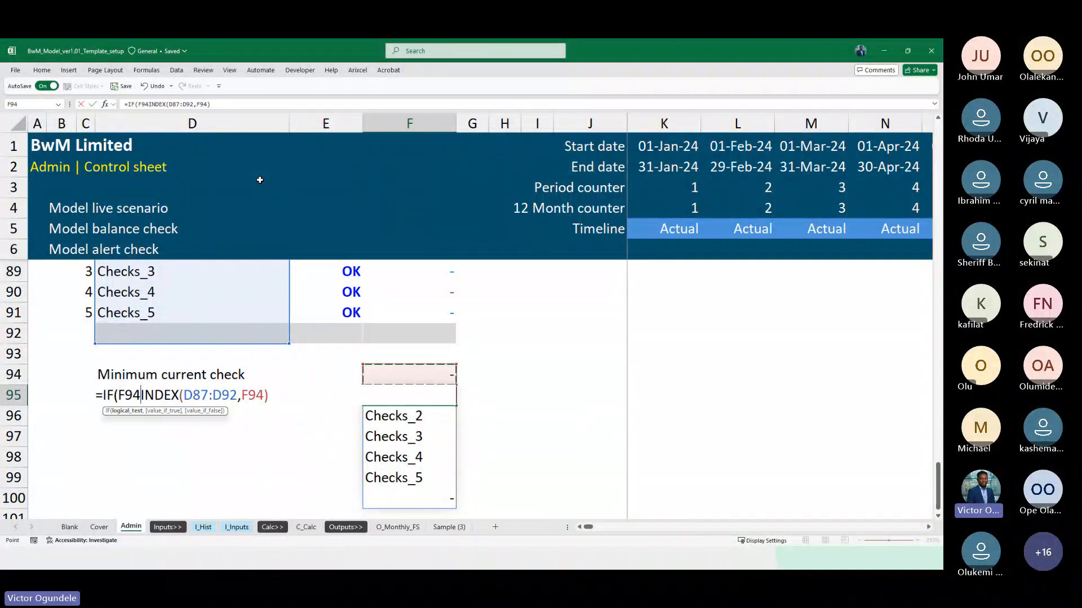
pyautogui.write('=')
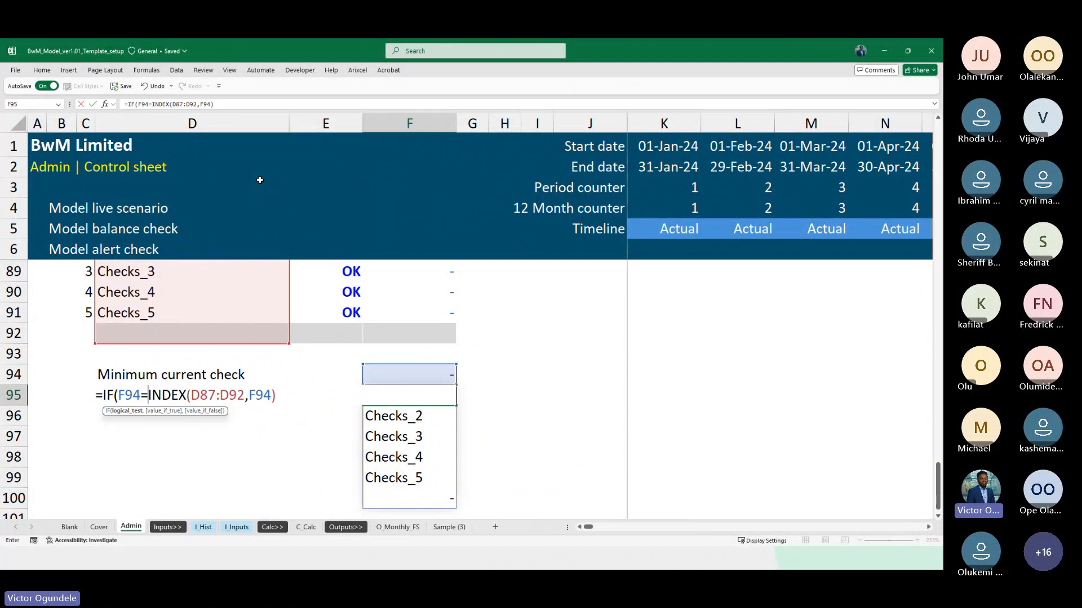
pyautogui.write('0,')
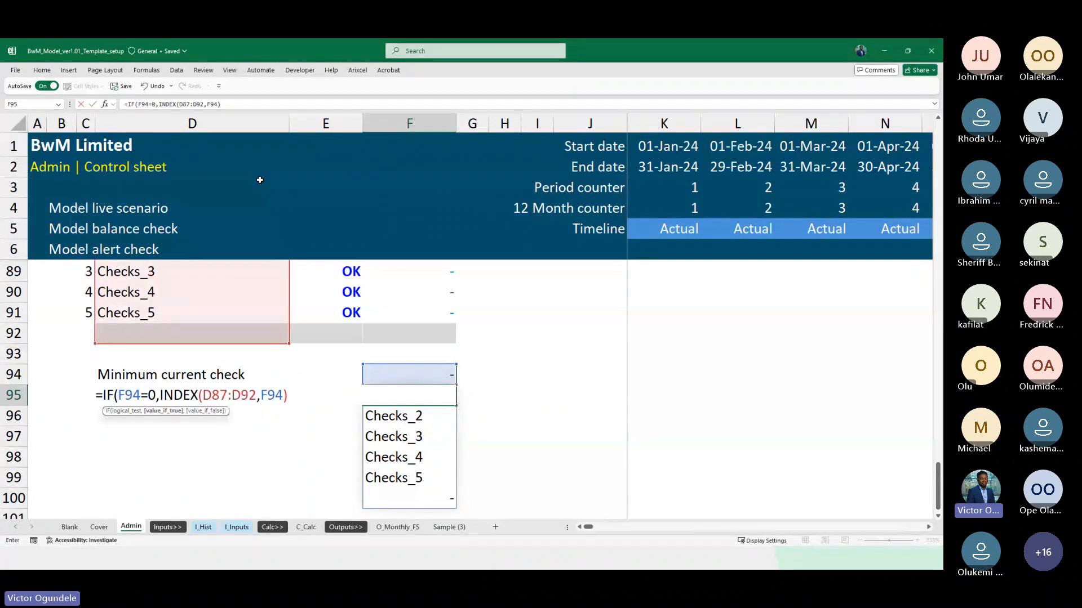
pyautogui.write('"Mode')
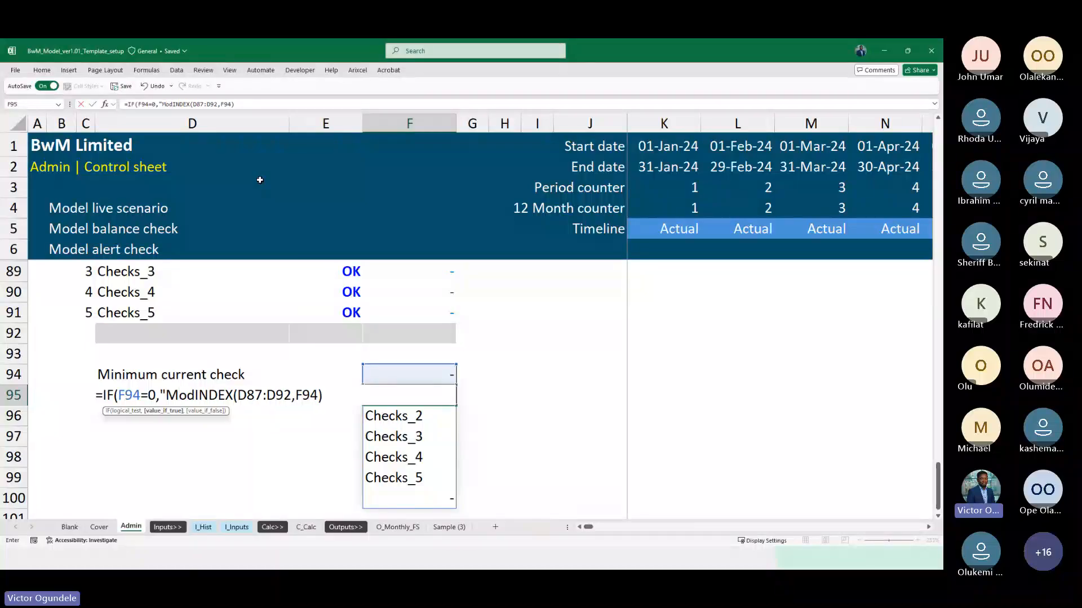
pyautogui.write('l checks')
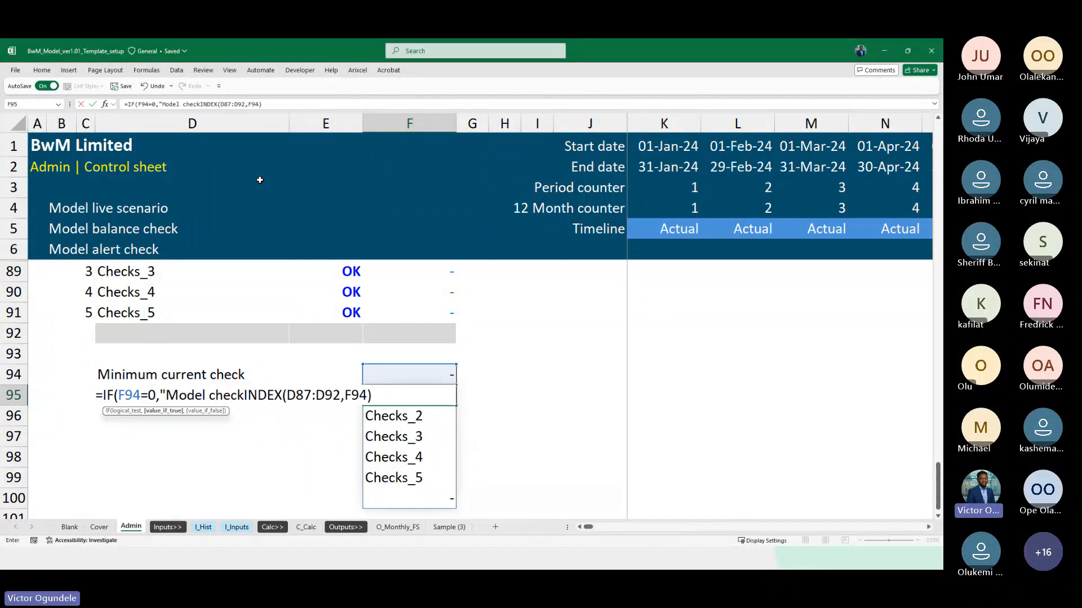
pyautogui.write(': ')
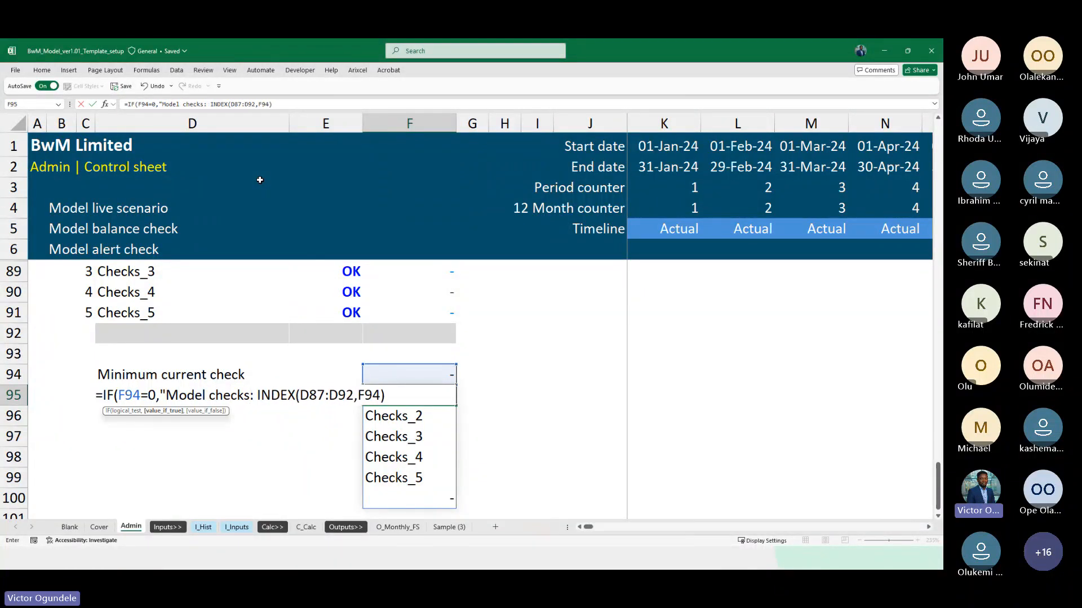
pyautogui.write('OK')
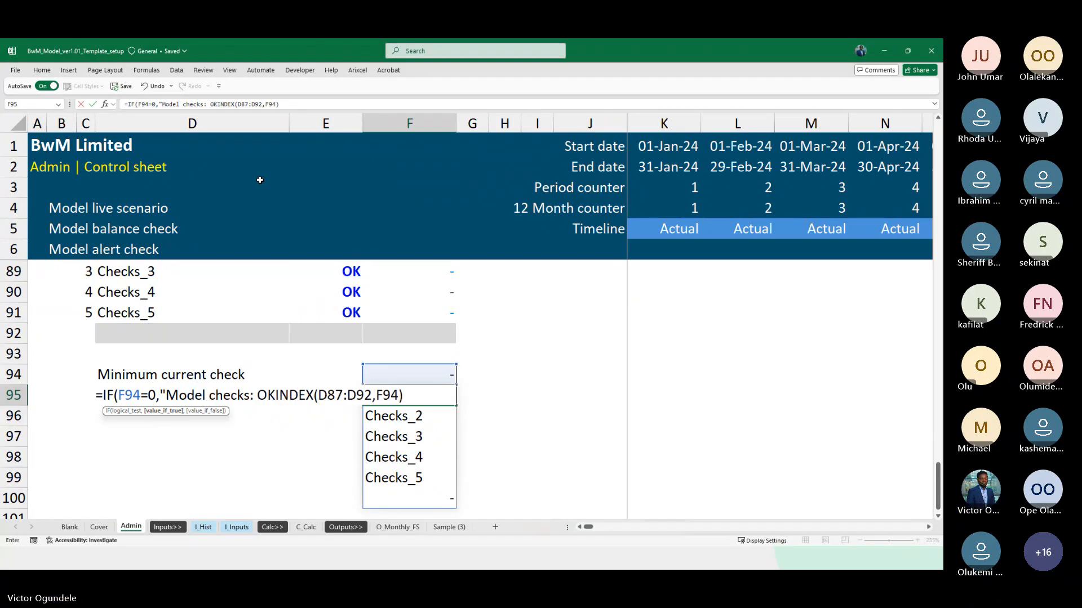
pyautogui.write('"')
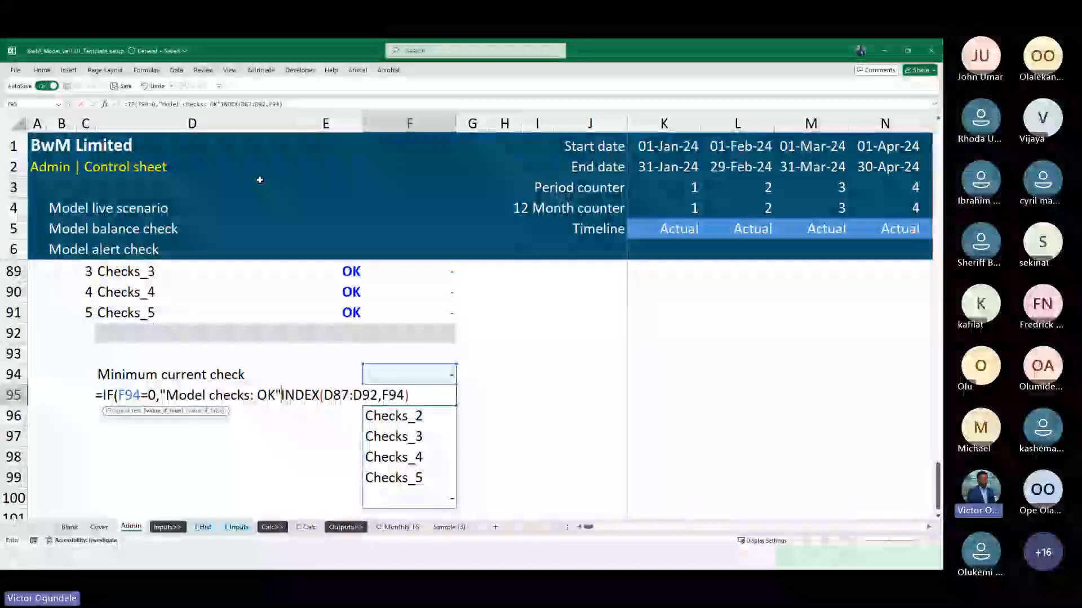
pyautogui.write(',')
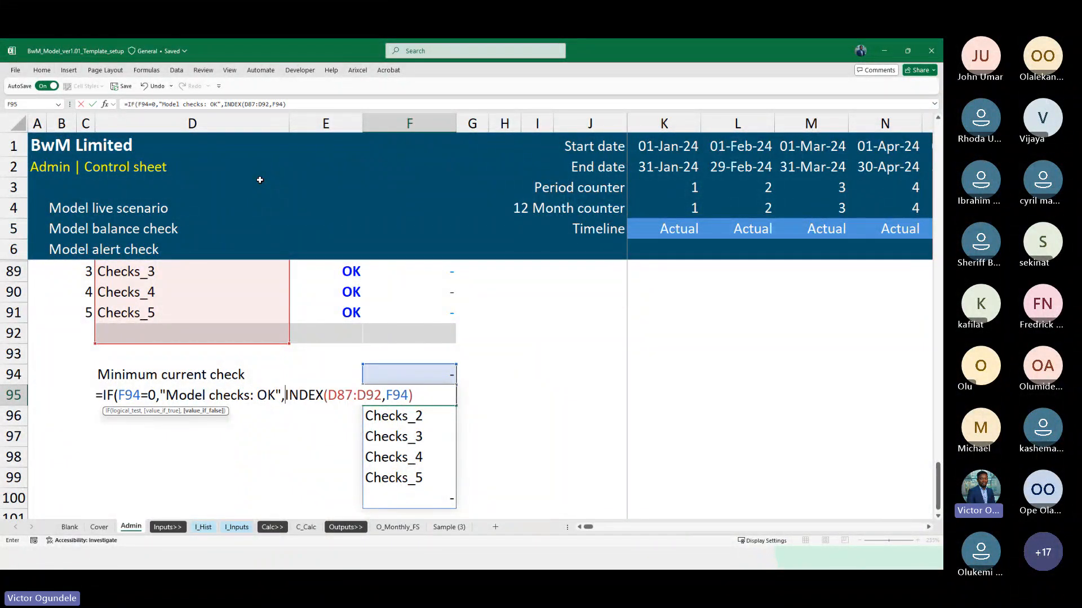
pyautogui.write('"Model')
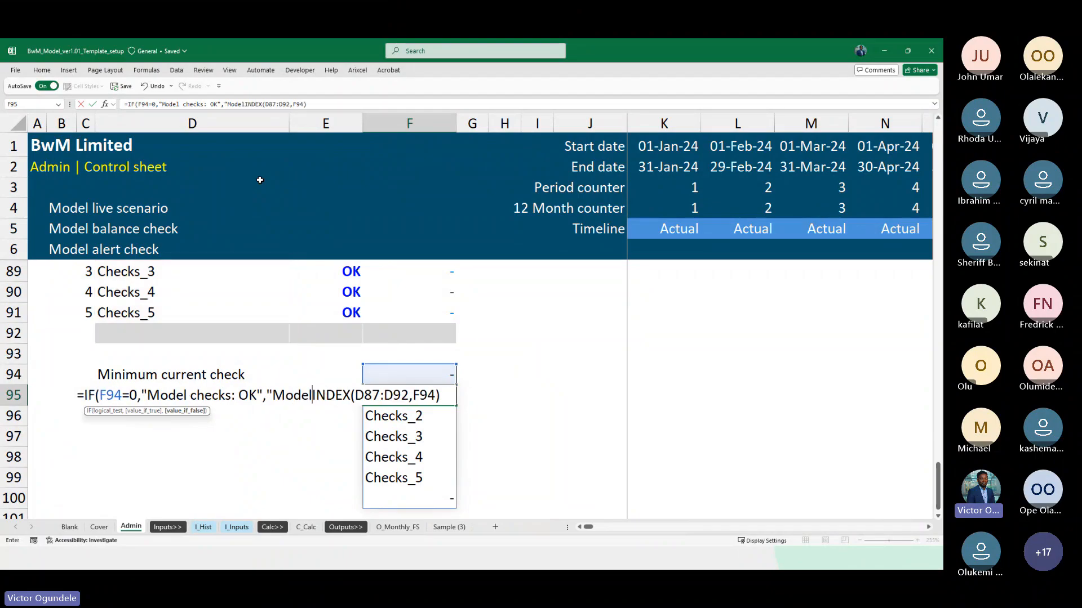
pyautogui.write(' Error')
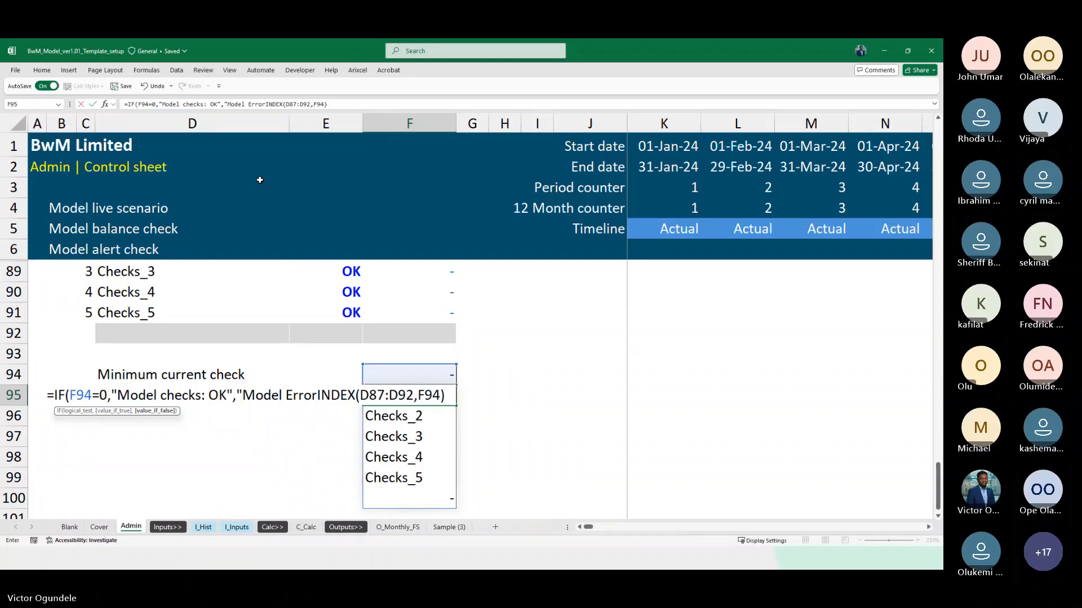
pyautogui.write(': "')
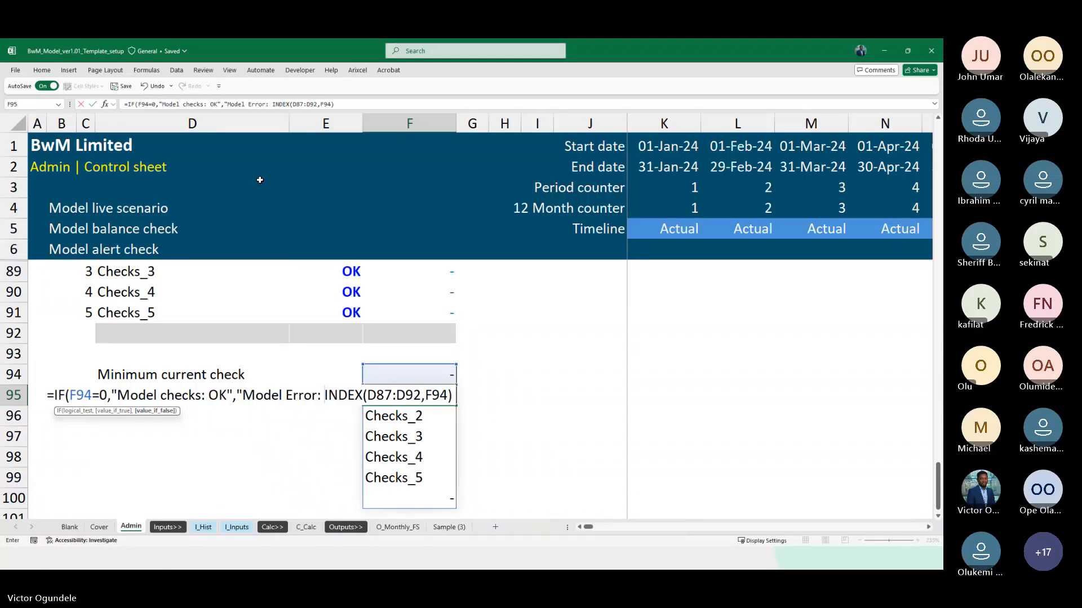
pyautogui.write('&')
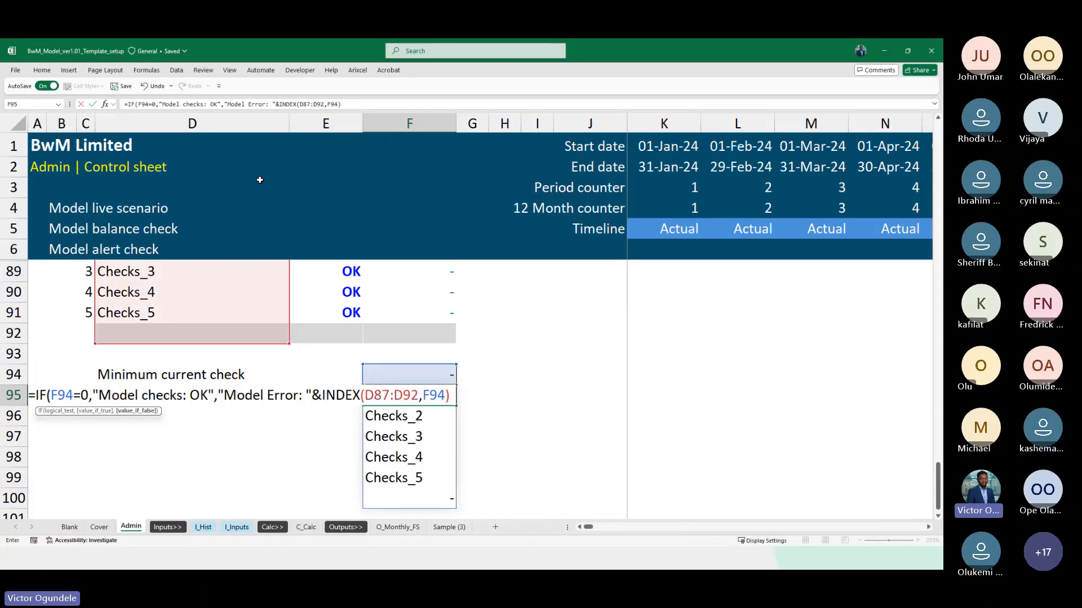
# Prefix the INDEX result in the F95 formula with "Model Error: "& and commit the formula
pyautogui.press('Return')
pyautogui.press('Return')
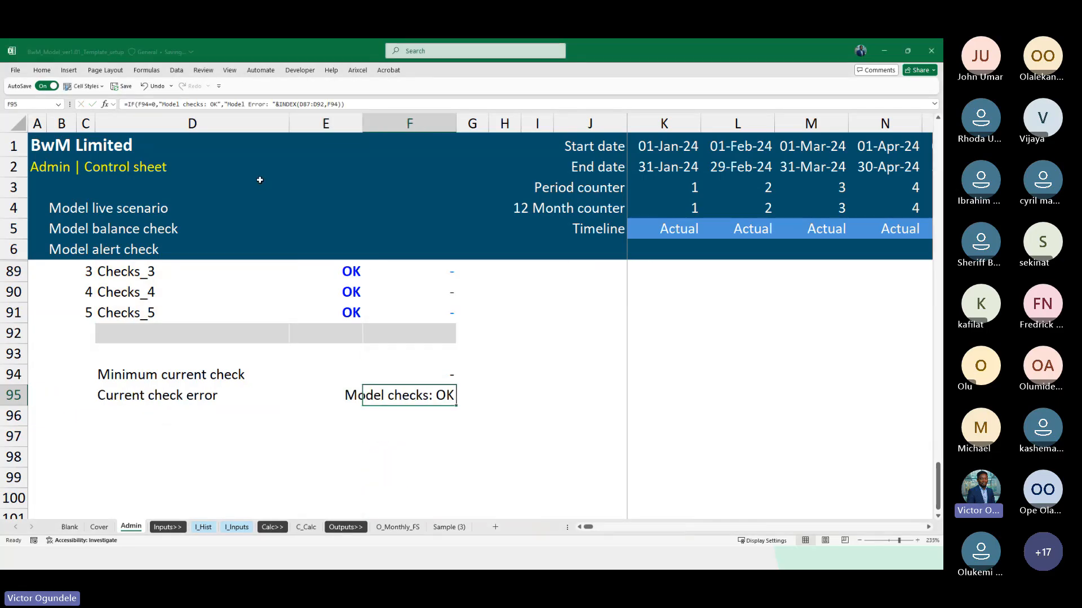
# Enter 1 in E88 to simulate a Checks_2 error and check the message in F95
pyautogui.press('Up')
pyautogui.press('Up')
pyautogui.press('Up')
pyautogui.press('Up')
pyautogui.press('Up')
pyautogui.press('Up')
pyautogui.press('Up')
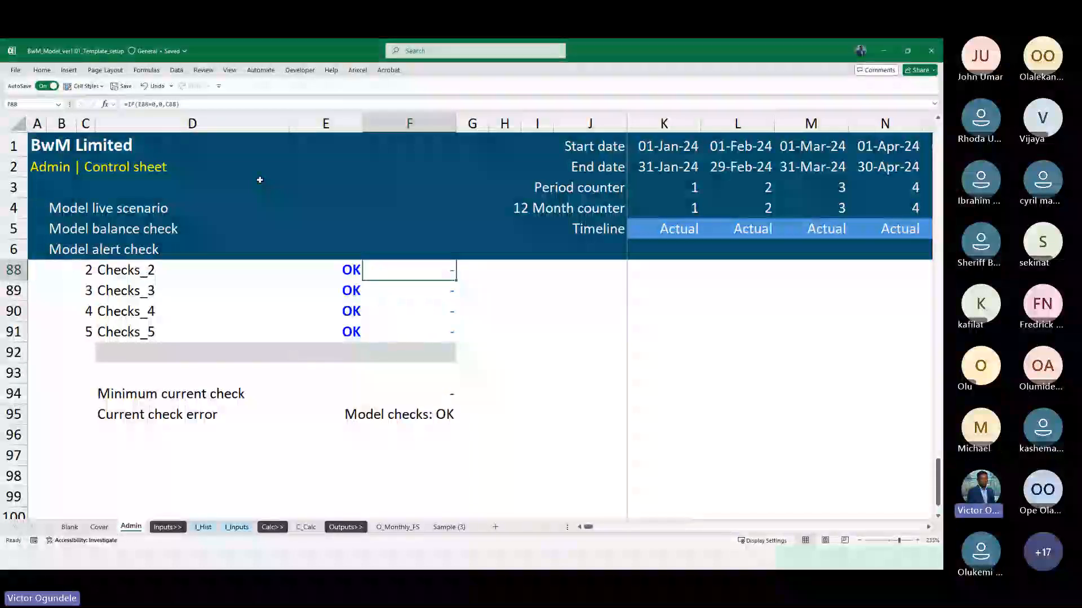
pyautogui.scroll(-1, 303, 183)
pyautogui.scroll(1, 403, 407)
pyautogui.scroll(-1, 403, 407)
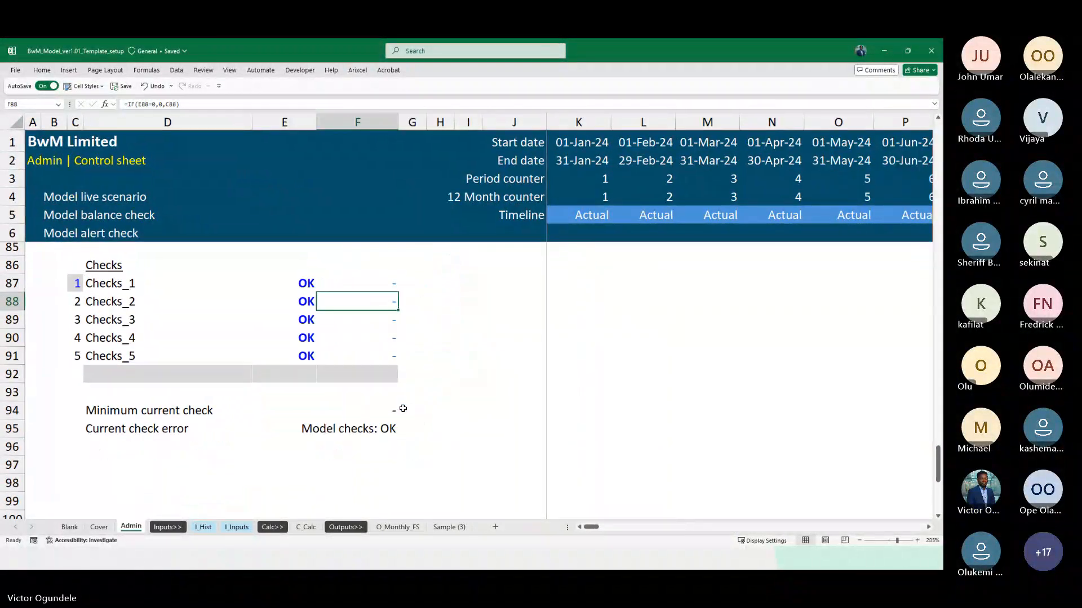
pyautogui.press('Left')
pyautogui.write('1')
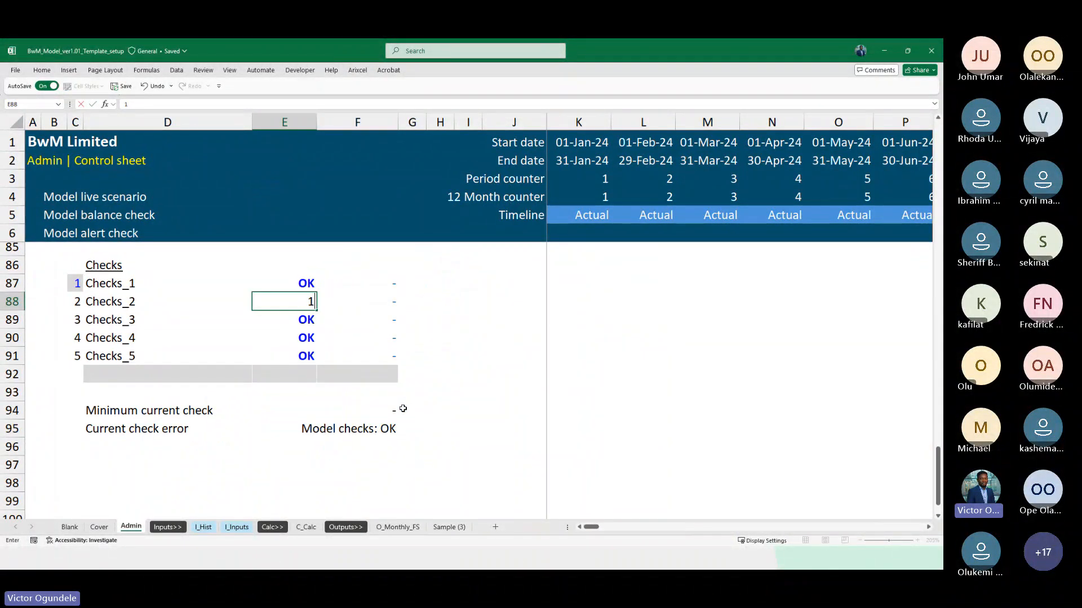
pyautogui.press('Return')
pyautogui.click(301, 427)
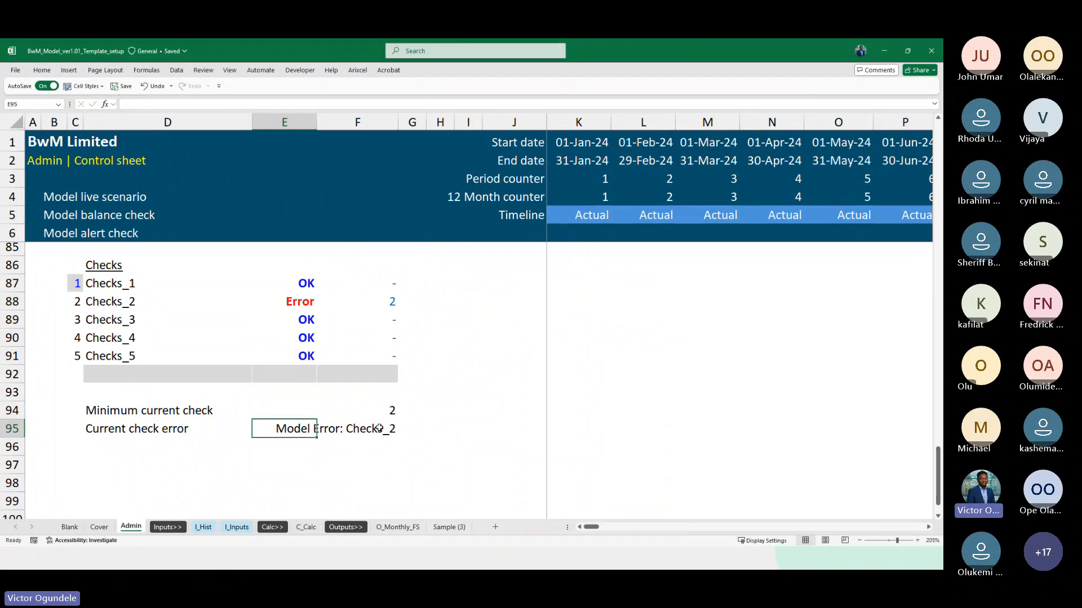
# Rename the second check in D88 to "Monthly model balance"
pyautogui.click(105, 302)
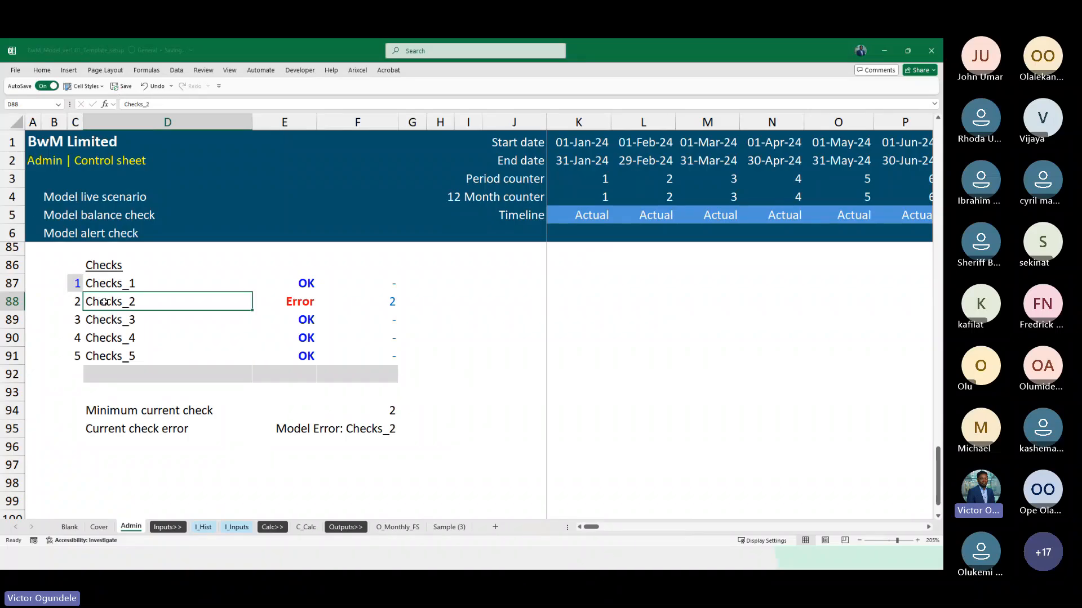
pyautogui.write('Monthly')
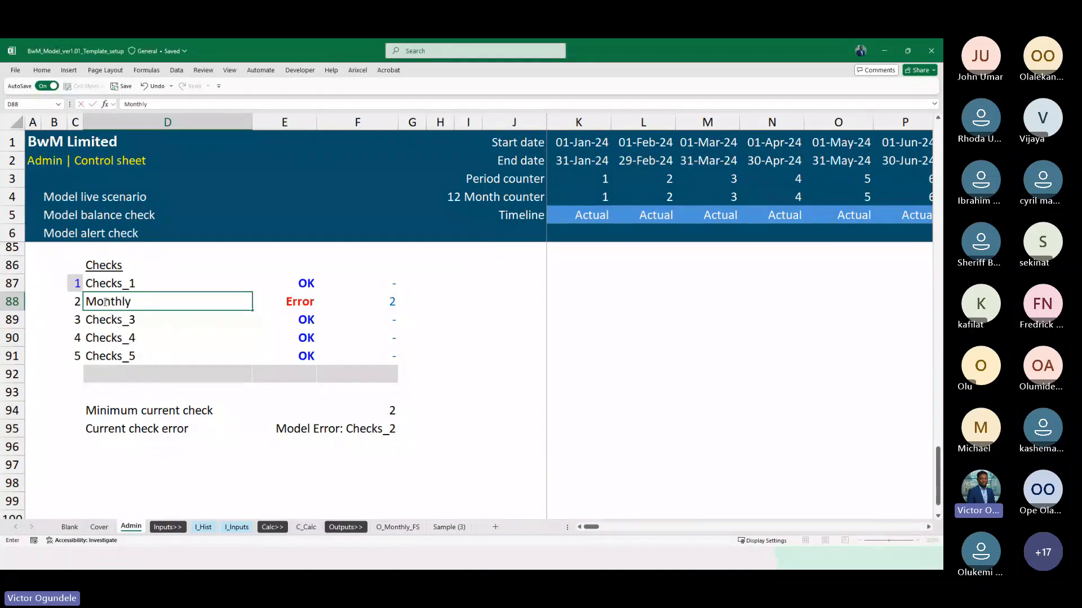
pyautogui.write(' model balance')
pyautogui.hotkey('ctrl', 'Return')
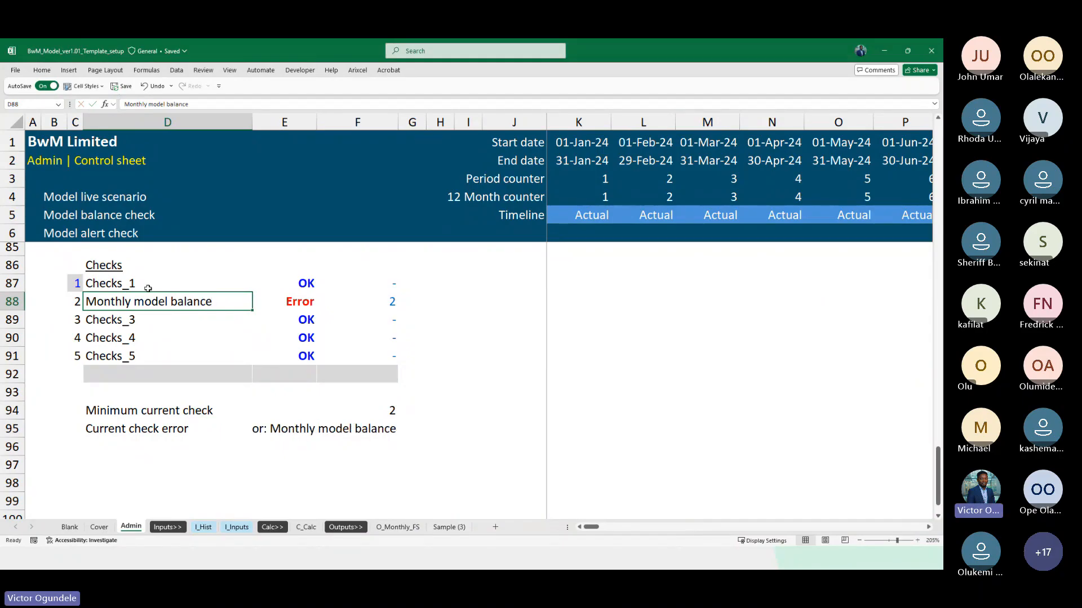
# Restore the second check's label in D88 to "Checks_2"
pyautogui.click(309, 430)
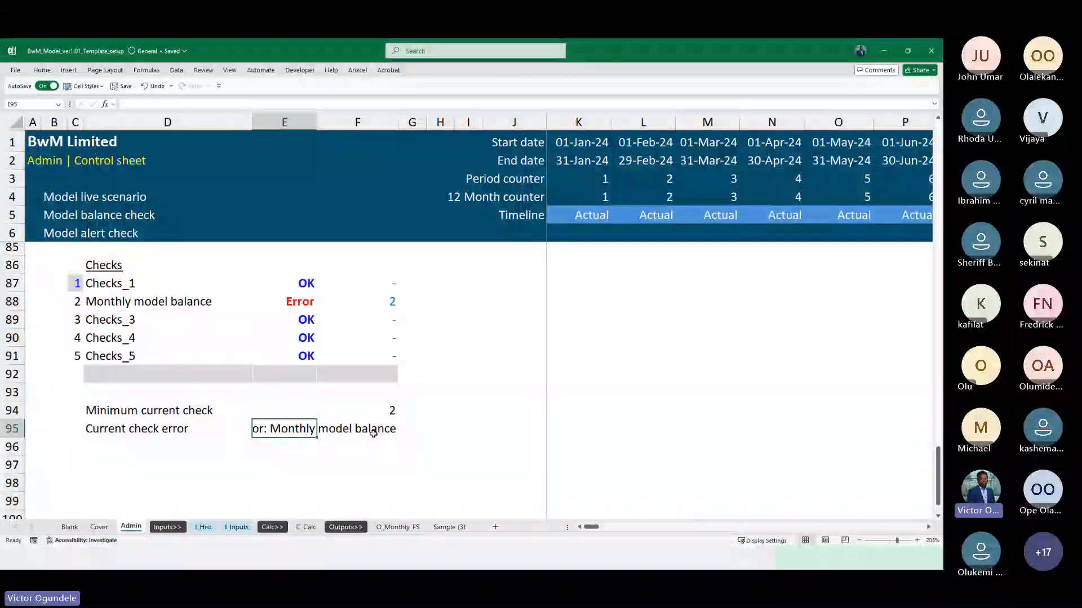
pyautogui.press('Up')
pyautogui.press('Up')
pyautogui.press('Up')
pyautogui.press('Up')
pyautogui.press('Up')
pyautogui.press('Up')
pyautogui.press('Left')
pyautogui.press('Up')
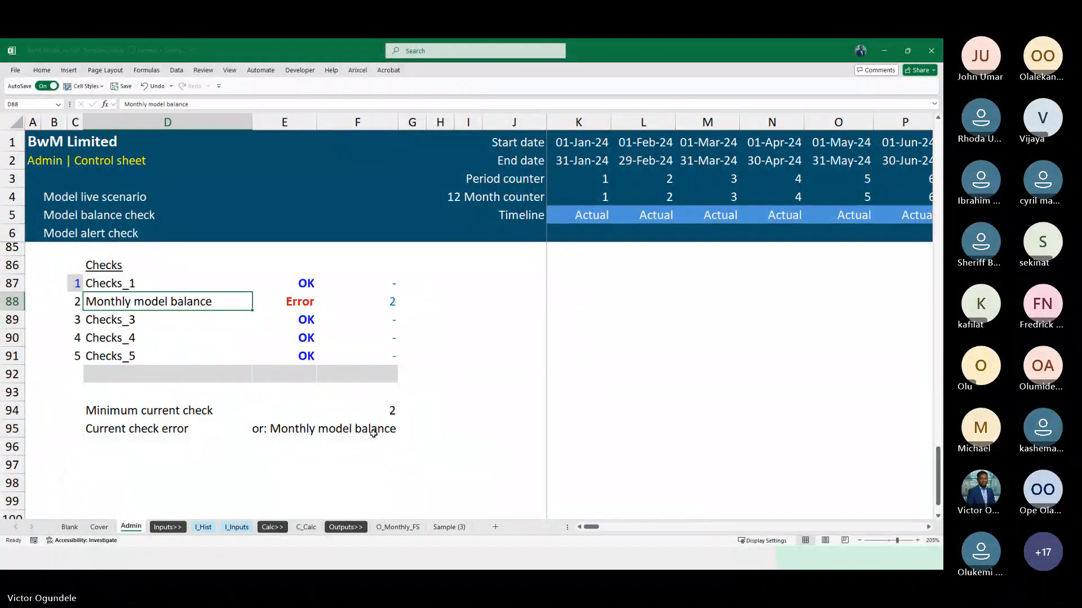
pyautogui.hotkey('ctrl', 'z')
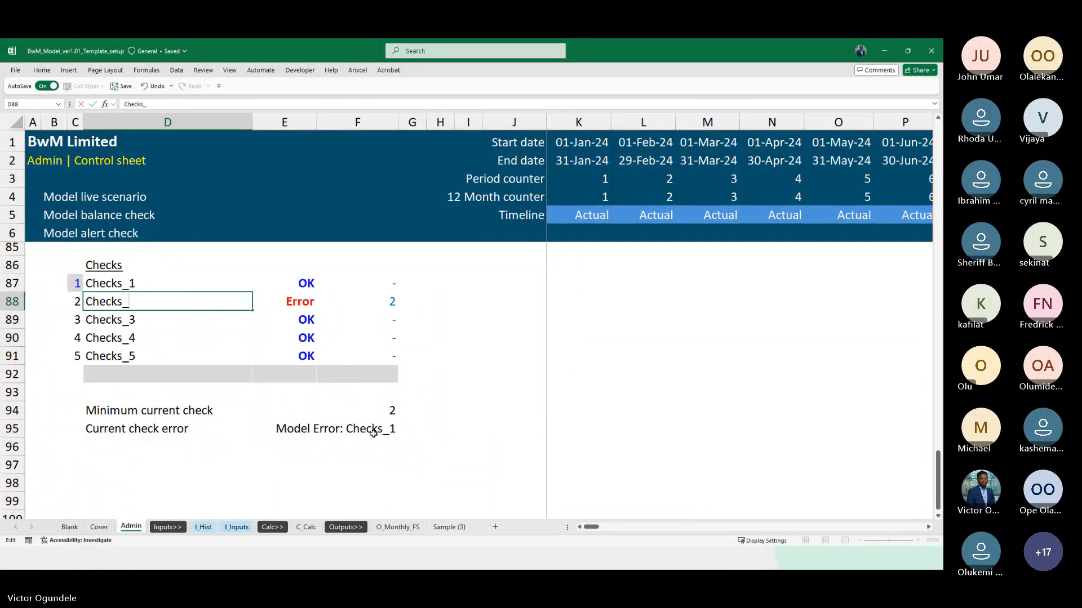
# Set the Checks_2 flag in E88 back to 0 to clear the simulated error
pyautogui.press('Down')
pyautogui.press('Up')
pyautogui.press('Right')
pyautogui.write('OK')
pyautogui.press('Return')
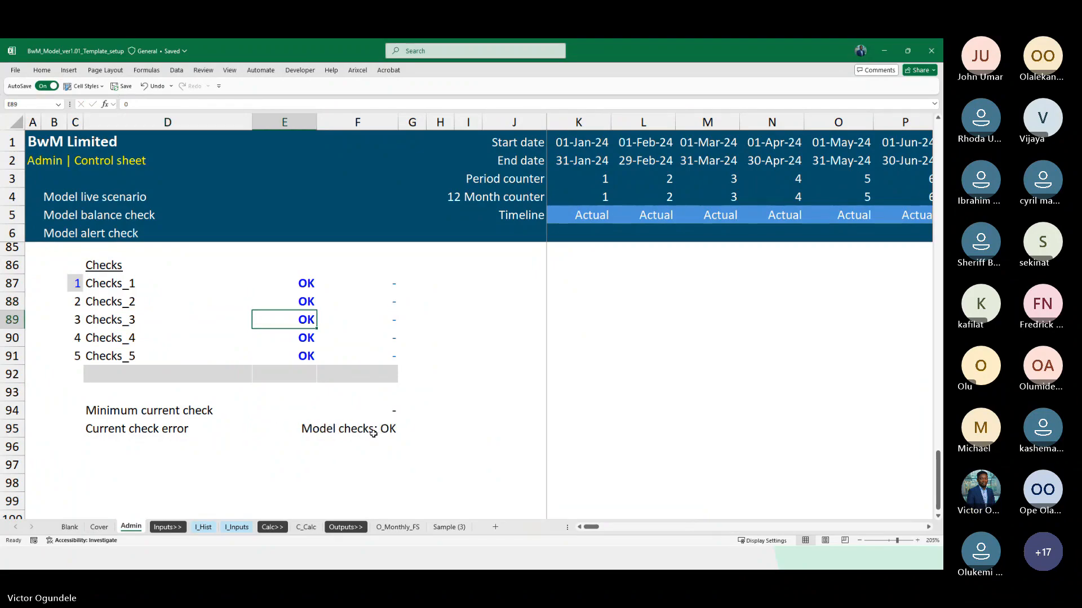
# Examine the current check error message and its formula in F95 with the simulated error cleared
pyautogui.press('Right')
pyautogui.press('Right')
pyautogui.press('Right')
pyautogui.press('Down')
pyautogui.press('Down')
pyautogui.press('Down')
pyautogui.press('Down')
pyautogui.press('Down')
pyautogui.press('Down')
pyautogui.press('Left')
pyautogui.press('Left')
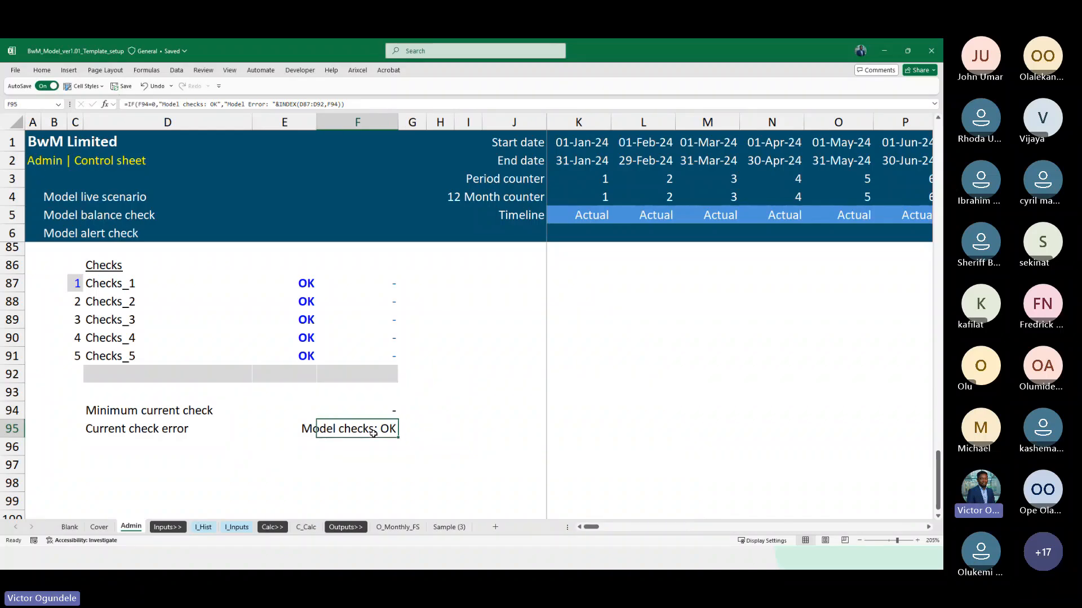
pyautogui.scroll(-2, 373, 432)
pyautogui.scroll(-1, 411, 419)
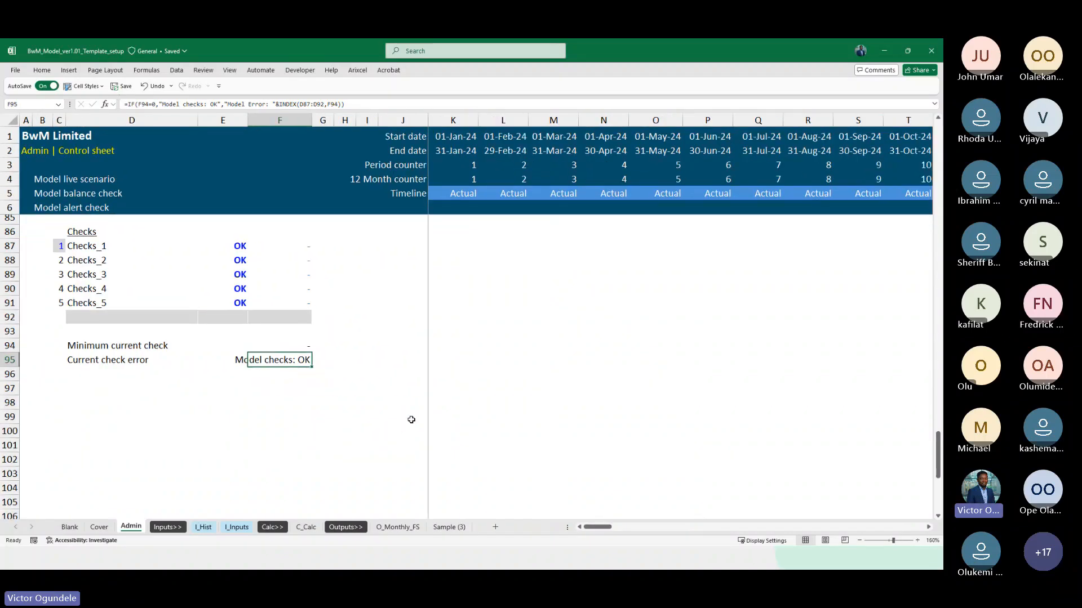
pyautogui.scroll(1, 411, 419)
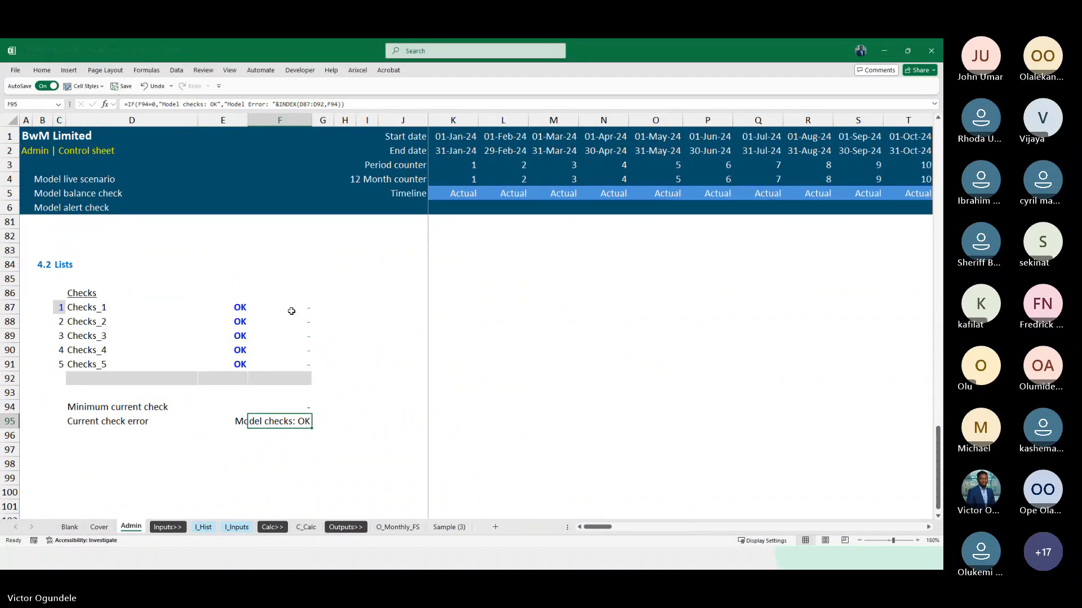
# Apply the Normal cell style to the check number formulas in F87:F91
pyautogui.click(291, 311)
pyautogui.hotkey('ctrl', 'shift', 'Down')
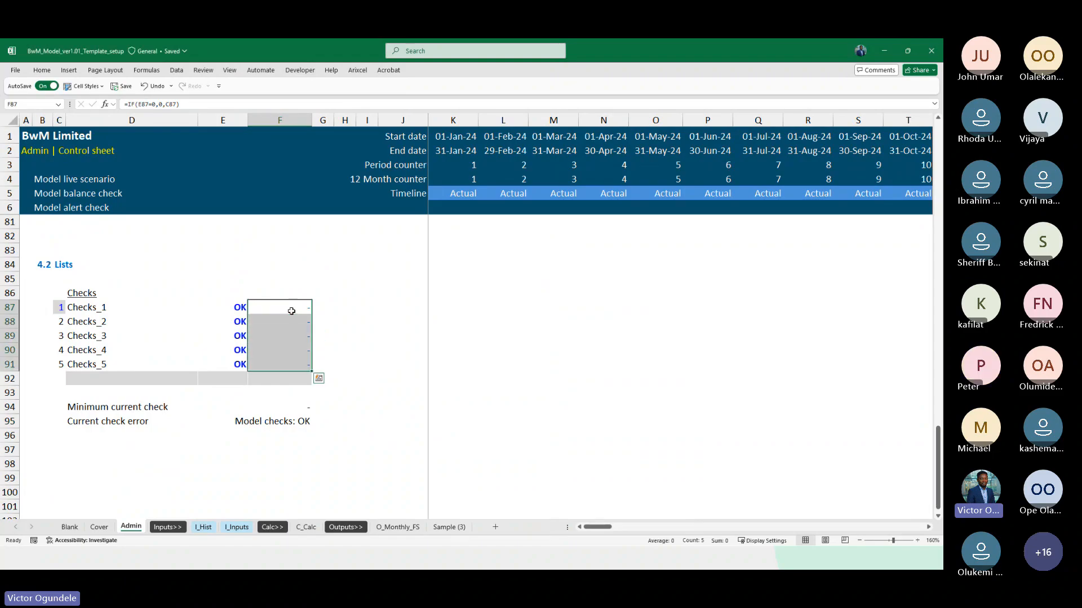
pyautogui.click(85, 86)
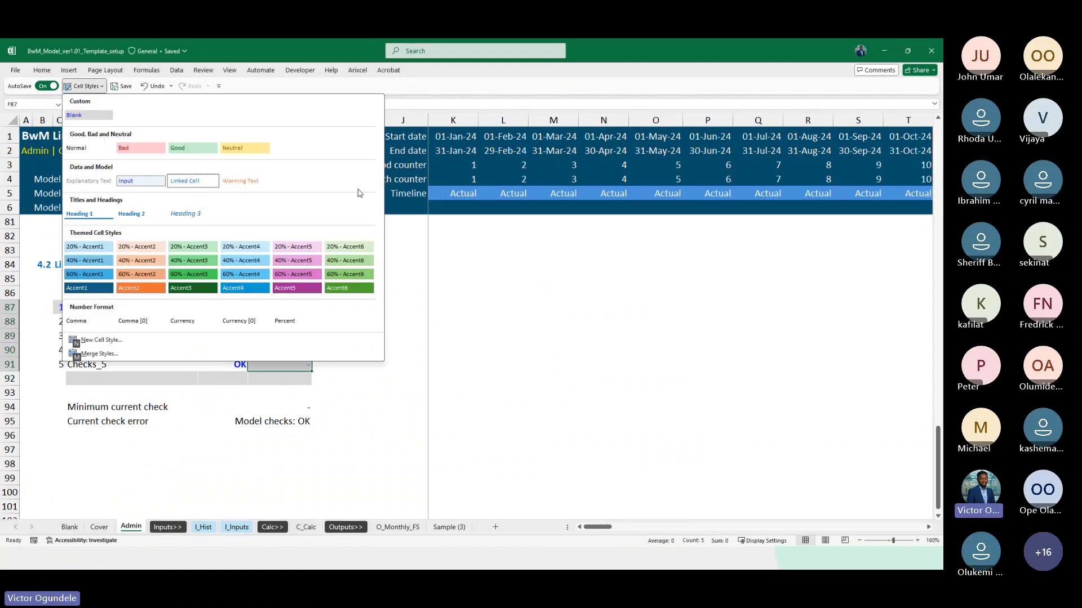
pyautogui.click(93, 149)
# Copy the whole Checks block in rows 86 to 95 and paste it starting at row 97
pyautogui.hotkey('ctrl', 'Left')
pyautogui.press('Up')
pyautogui.hotkey('shift', 'space')
pyautogui.hotkey('shift', 'Down')
pyautogui.hotkey('shift', 'Down')
pyautogui.hotkey('shift', 'Down')
pyautogui.hotkey('shift', 'Down')
pyautogui.hotkey('shift', 'Down')
pyautogui.hotkey('shift', 'Down')
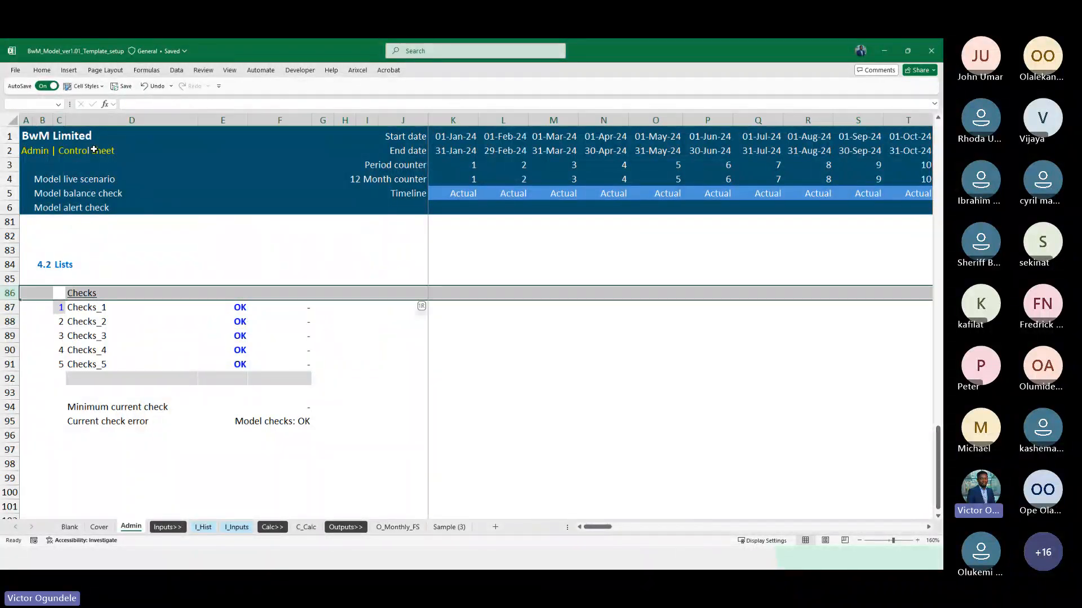
pyautogui.hotkey('shift', 'Down')
pyautogui.hotkey('shift', 'Down')
pyautogui.hotkey('shift', 'Down')
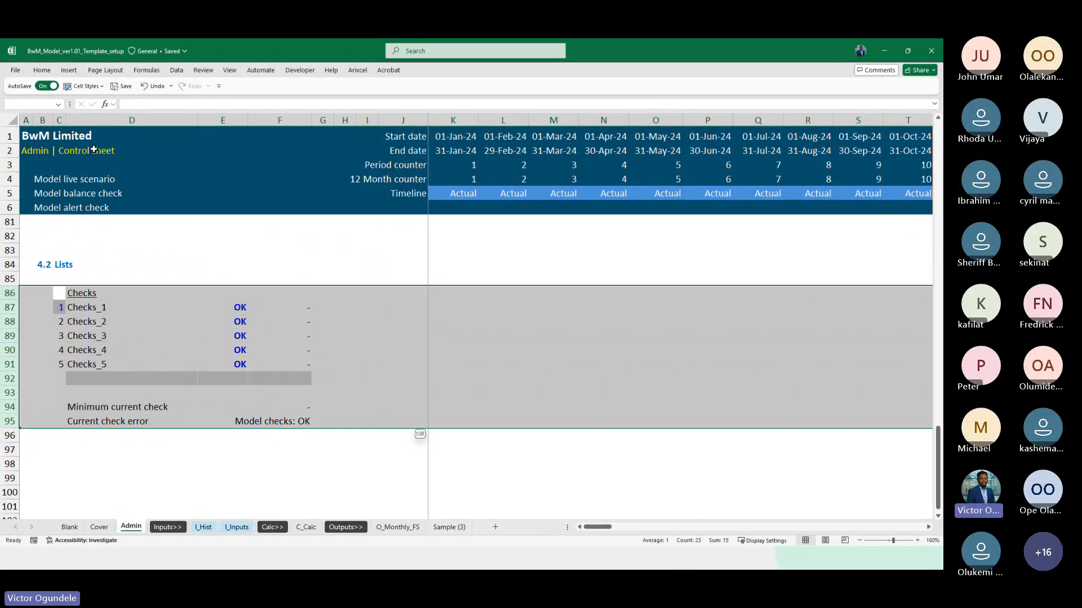
pyautogui.hotkey('ctrl', 'c')
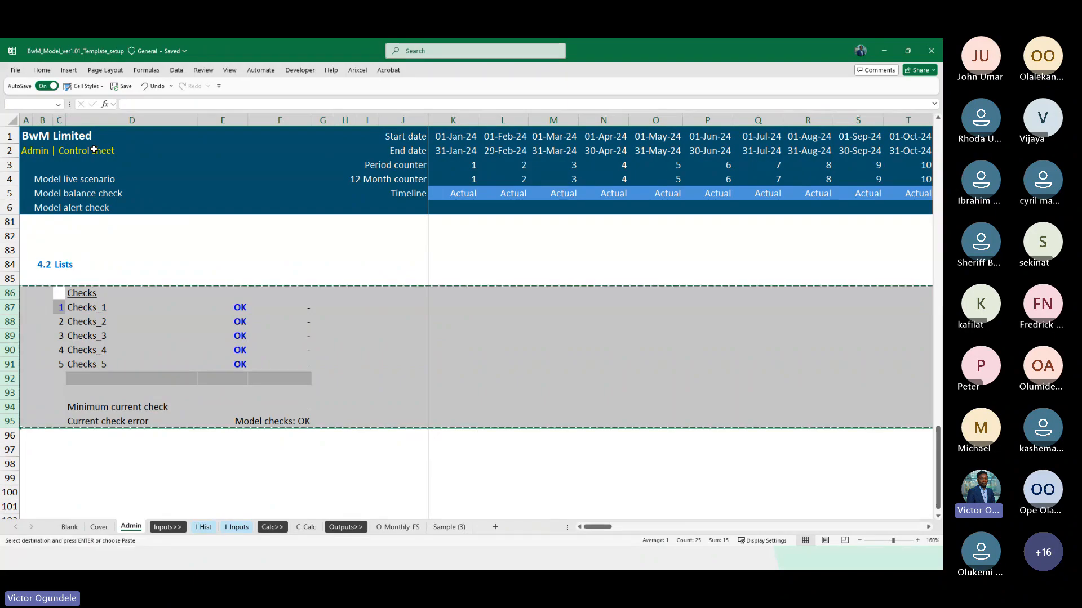
pyautogui.click(19, 450)
pyautogui.hotkey('ctrl', 'v')
pyautogui.press('Right')
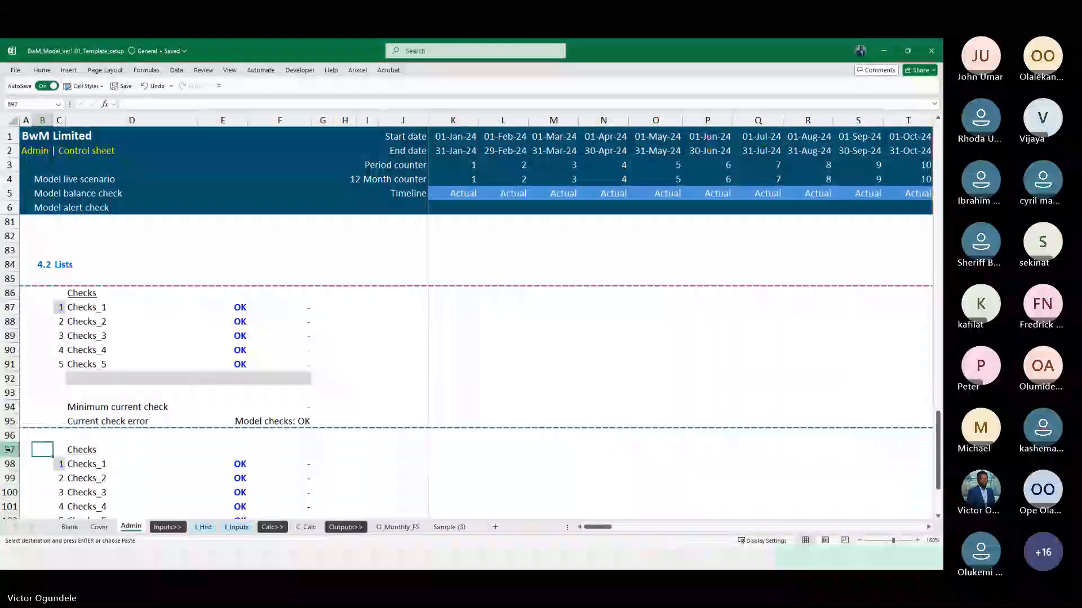
# Insert eight blank rows above the grey row 103 in the copied checks block
pyautogui.scroll(-3, 12, 449)
pyautogui.click(120, 411)
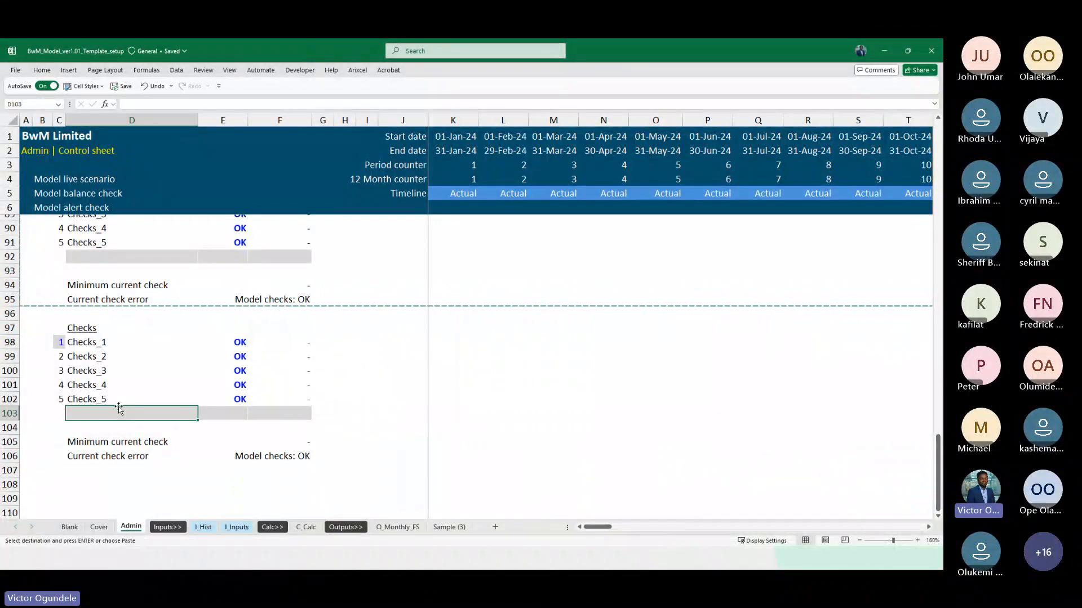
pyautogui.hotkey('shift', 'space')
pyautogui.hotkey('shift', 'Down')
pyautogui.hotkey('shift', 'Down')
pyautogui.hotkey('shift', 'Down')
pyautogui.hotkey('shift', 'Down')
pyautogui.hotkey('shift', 'Down')
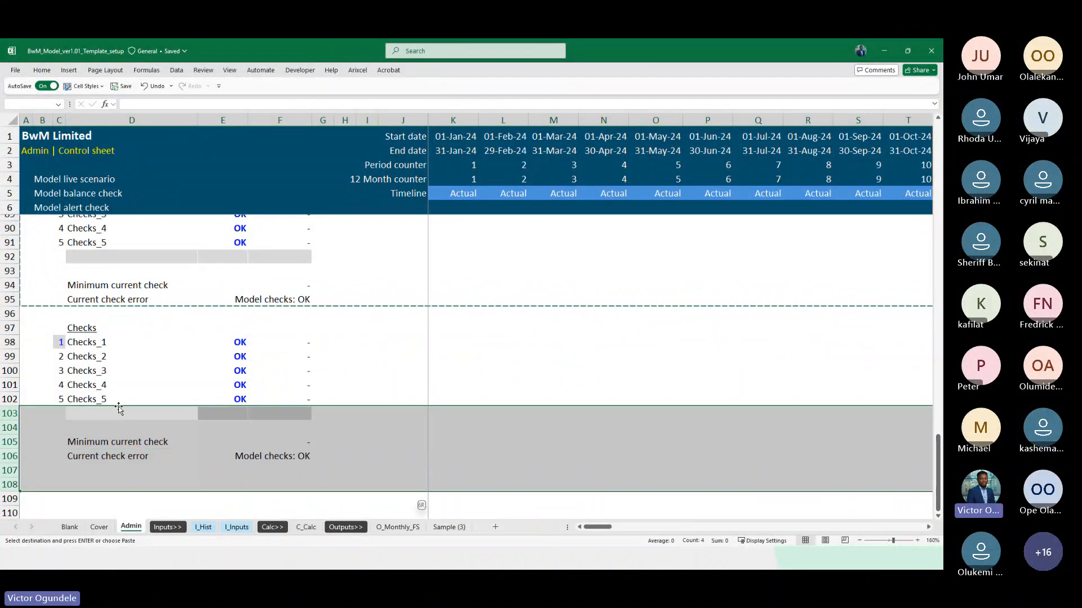
pyautogui.scroll(-1, 119, 408)
pyautogui.hotkey('ctrl', '-')
pyautogui.press('Up')
pyautogui.hotkey('shift', 'space')
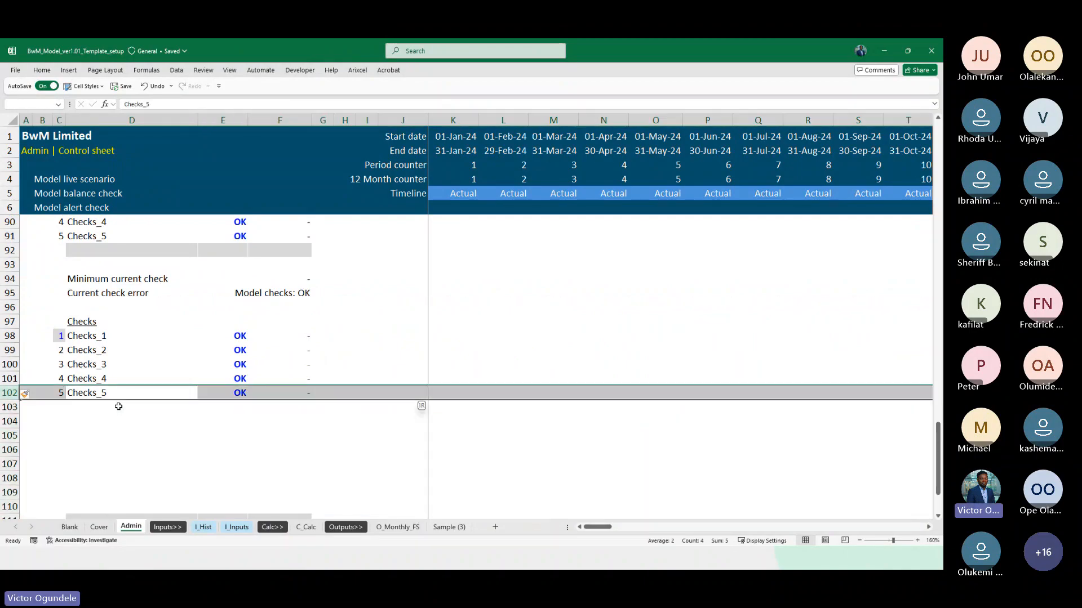
# Fill the check label in D102 down to D110 to add Checks_6 through Checks_13
pyautogui.click(83, 394)
pyautogui.scroll(-3, 186, 285)
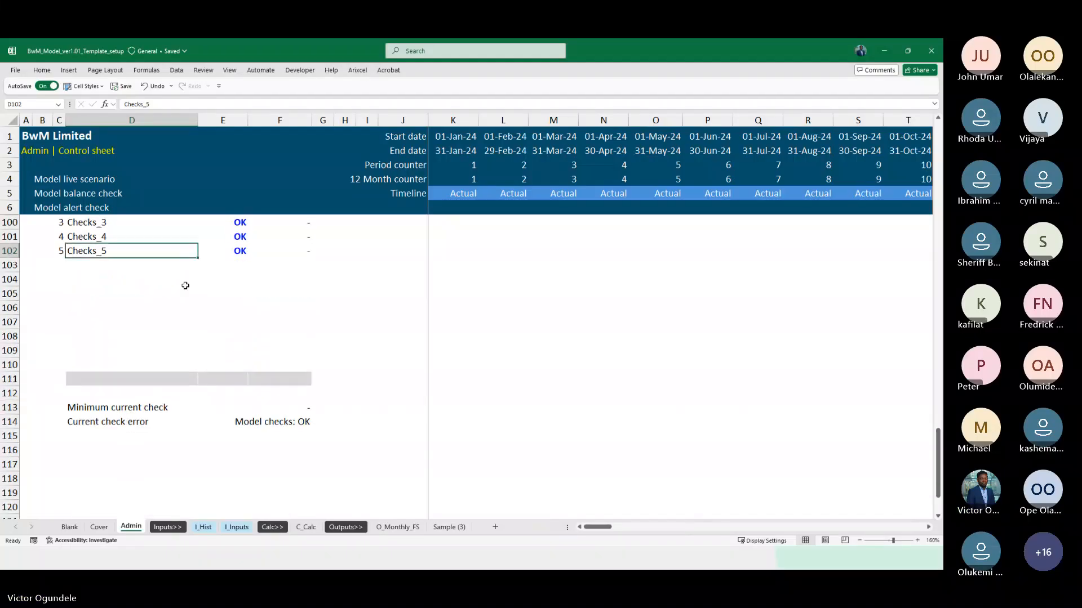
pyautogui.moveTo(193, 258); pyautogui.dragTo(204, 370)
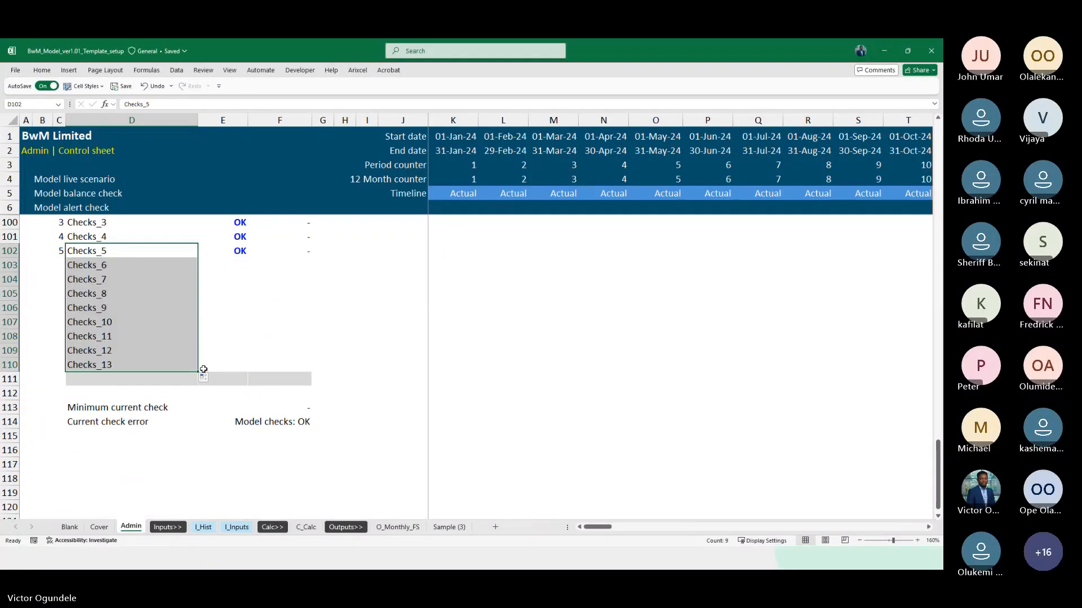
# Insert two more rows above the grey row 111 and extend the labels down to Checks_15 in D112
pyautogui.click(160, 380)
pyautogui.hotkey('shift', 'space')
pyautogui.hotkey('ctrl', '+')
pyautogui.hotkey('ctrl', '+')
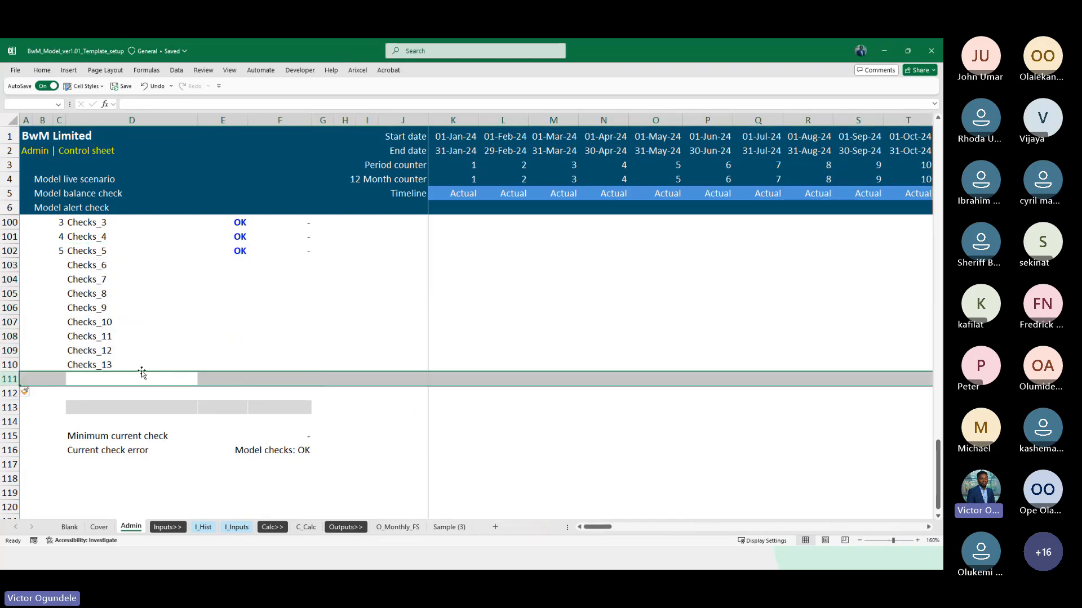
pyautogui.click(164, 365)
pyautogui.moveTo(197, 371); pyautogui.dragTo(197, 400)
# Fill the counter formula in C102 down to C112 and autofit column C to show the two-digit numbers
pyautogui.click(59, 251)
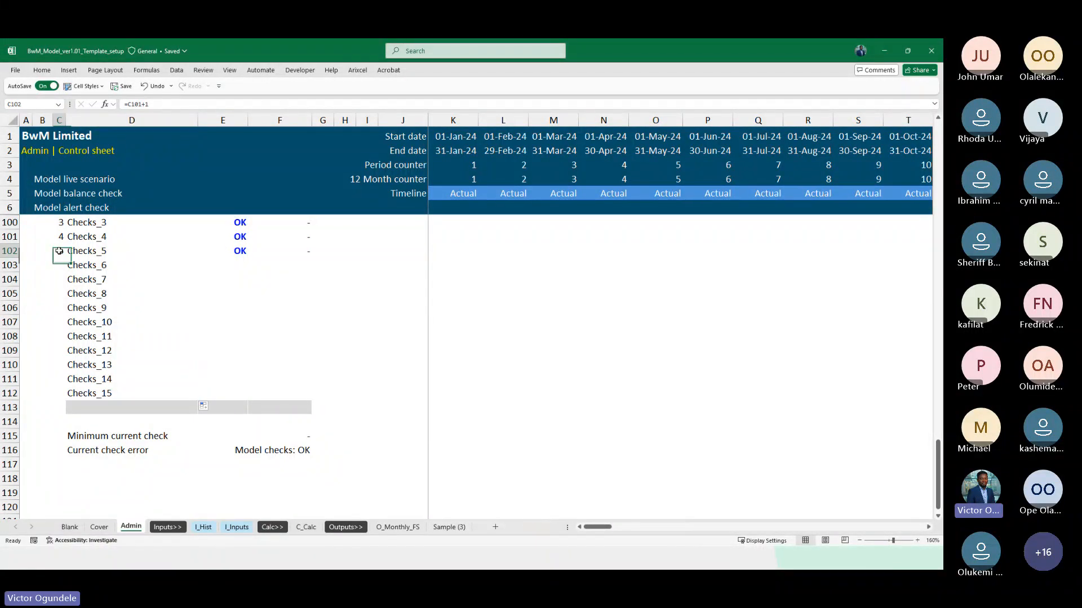
pyautogui.moveTo(67, 257); pyautogui.dragTo(75, 394)
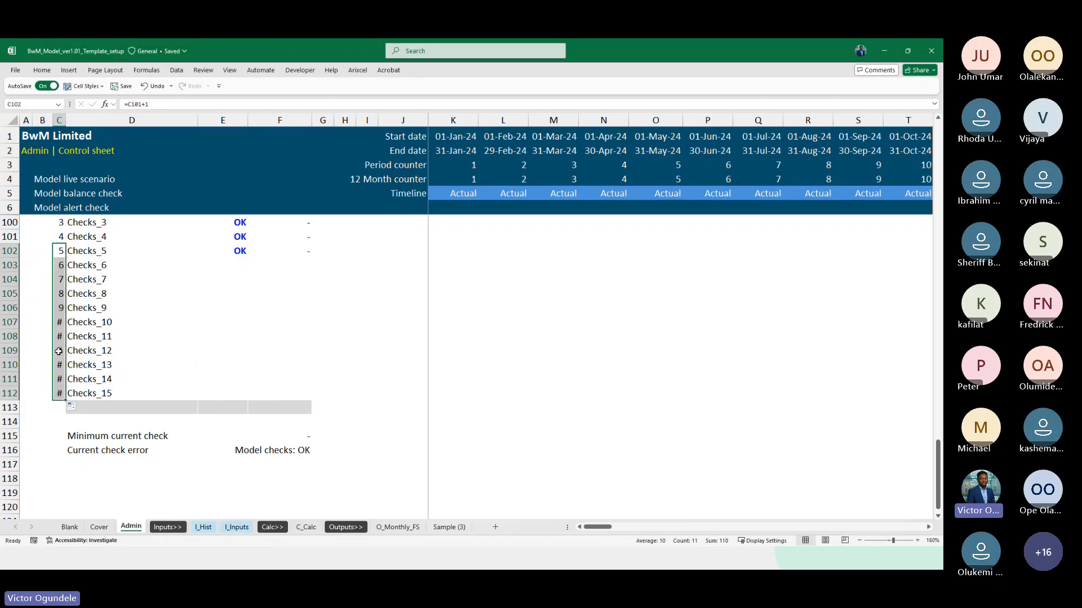
pyautogui.hotkey('alt', 'h')
pyautogui.press('o')
pyautogui.press('i')
pyautogui.press('Left')
# Fill the check flag and number formula in E102:F102 down to row 112
pyautogui.keyDown('ctrl'); pyautogui.scroll(-1, 58, 351); pyautogui.keyUp('ctrl')
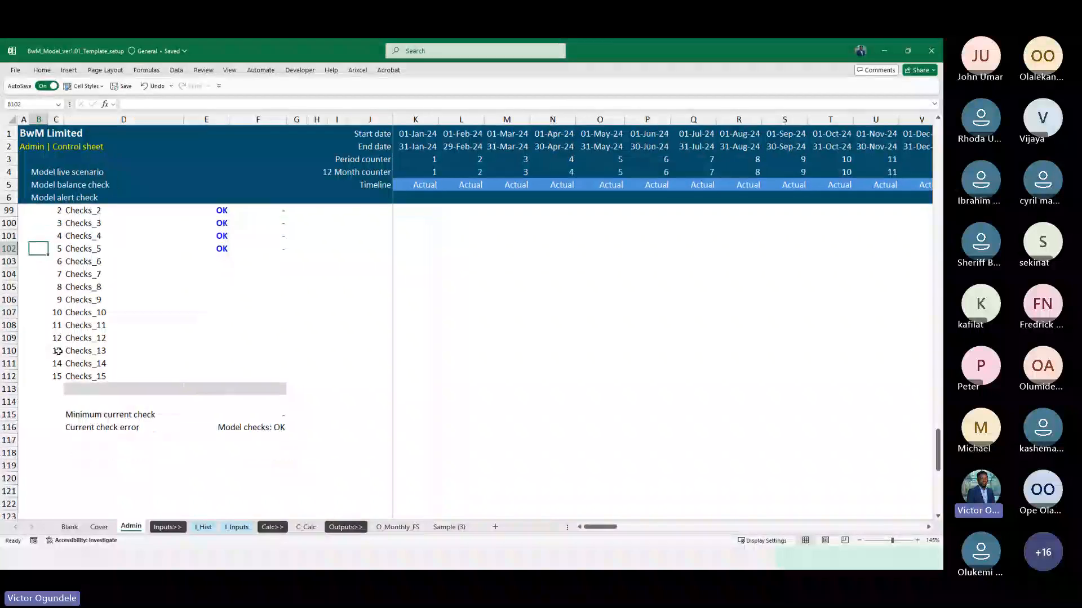
pyautogui.scroll(2, 90, 346)
pyautogui.moveTo(212, 304); pyautogui.dragTo(212, 312)
pyautogui.hotkey('shift', 'Down')
pyautogui.hotkey('shift', 'Down')
pyautogui.hotkey('shift', 'Down')
pyautogui.hotkey('shift', 'Down')
pyautogui.hotkey('shift', 'Down')
pyautogui.hotkey('shift', 'Down')
pyautogui.hotkey('shift', 'Down')
pyautogui.hotkey('shift', 'Down')
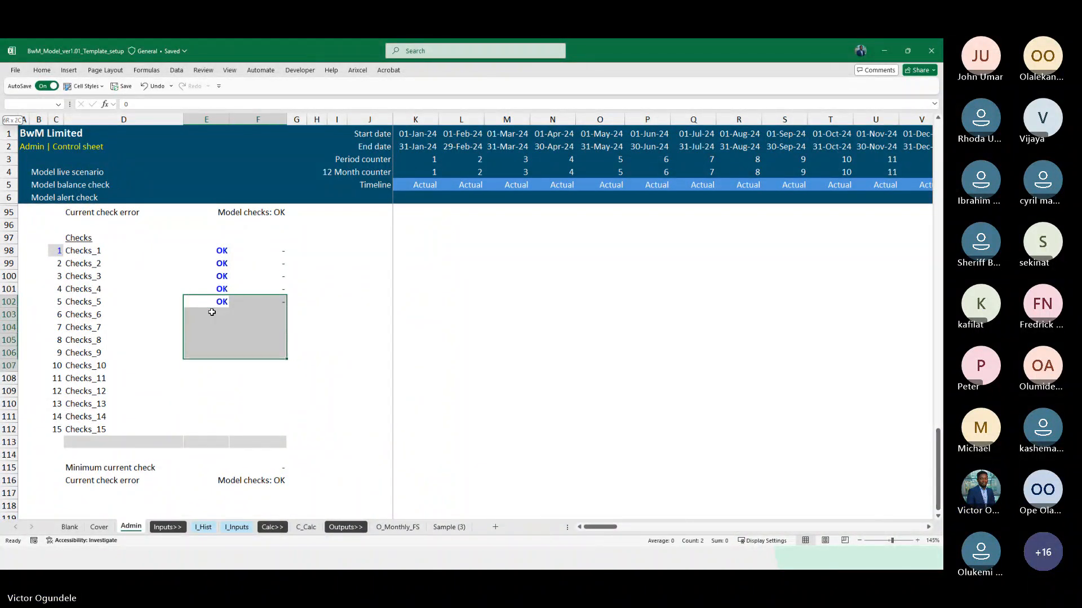
pyautogui.hotkey('ctrl', 'd')
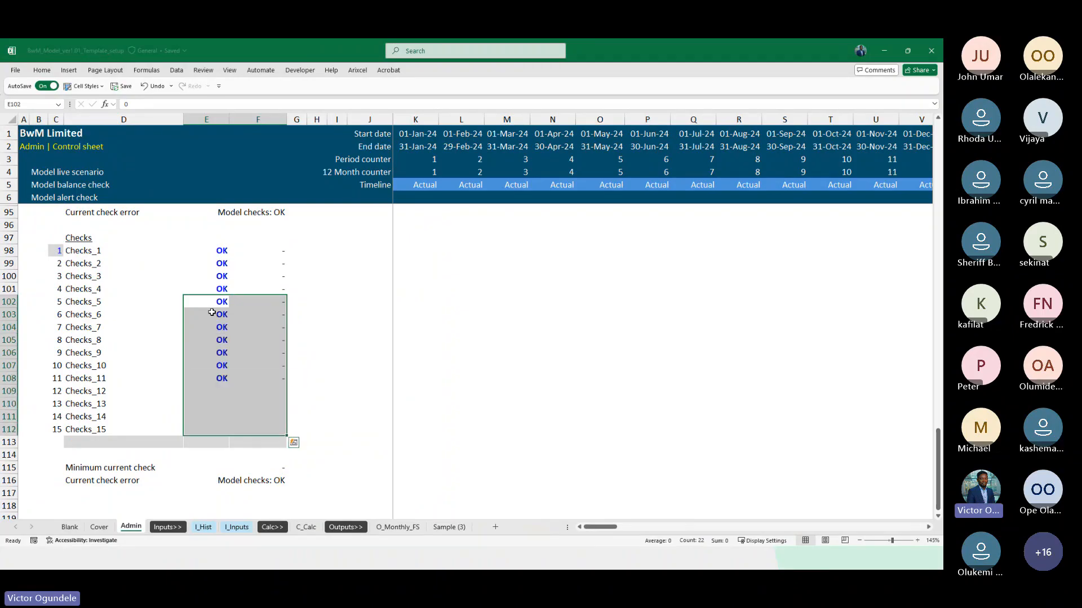
# Inspect the copied block's minimum current check formula in F115 and review the extended list
pyautogui.press('Down')
pyautogui.press('Down')
pyautogui.press('Down')
pyautogui.press('Down')
pyautogui.press('Down')
pyautogui.press('Down')
pyautogui.press('Down')
pyautogui.press('Down')
pyautogui.press('Down')
pyautogui.press('Down')
pyautogui.press('Down')
pyautogui.press('Down')
pyautogui.press('Down')
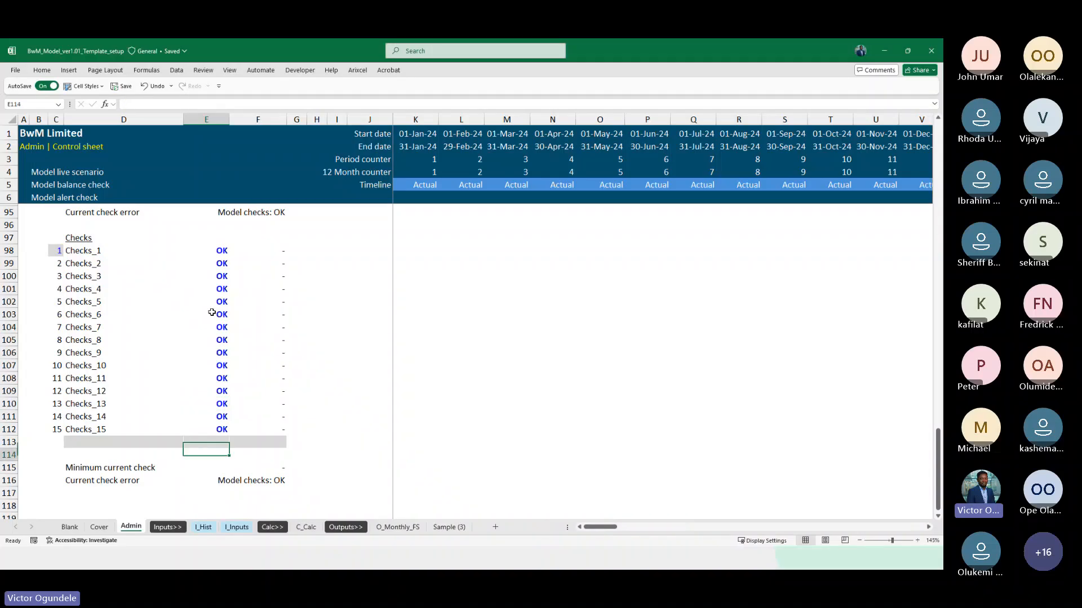
pyautogui.press('Right')
pyautogui.press('F2')
pyautogui.press('Escape')
pyautogui.press('Left')
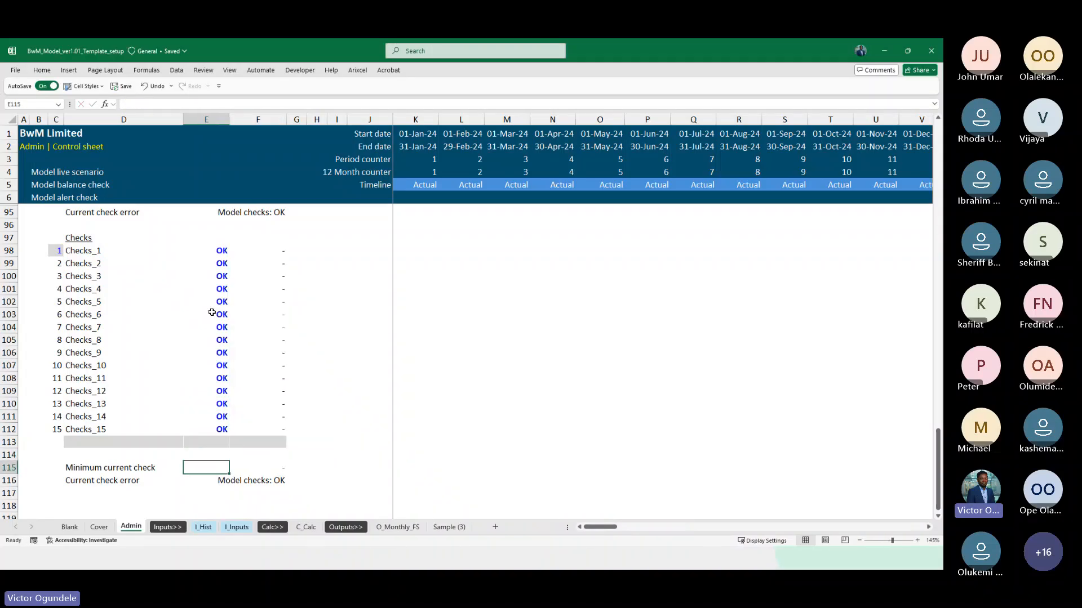
pyautogui.scroll(2, 212, 313)
pyautogui.scroll(-4, 258, 389)
pyautogui.scroll(3, 236, 383)
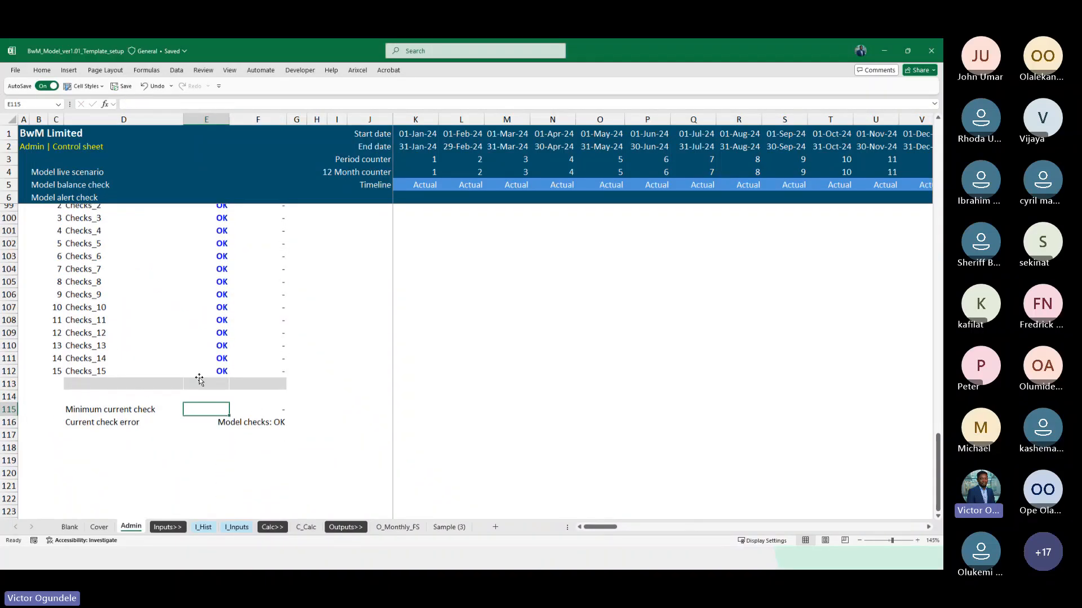
# Rename the copied block's heading in D97 to "Alerts"
pyautogui.click(74, 277)
pyautogui.write('Ale')
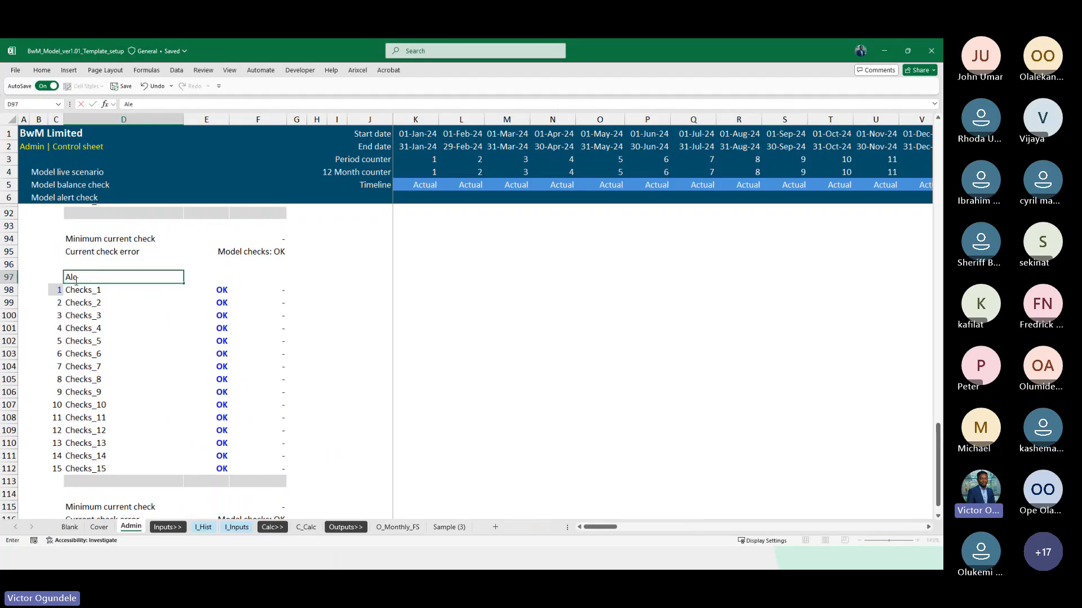
pyautogui.write('rts')
pyautogui.press('Return')
# Rename the first item of the Alerts list in D98 to "Alerts_1"
pyautogui.hotkey('ctrl', 'Down')
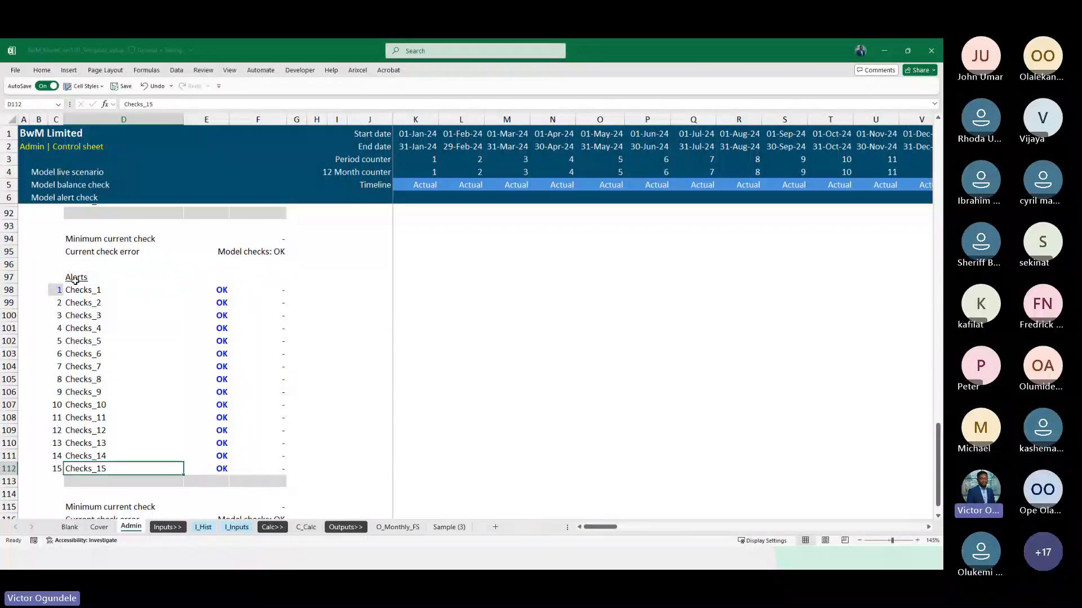
pyautogui.scroll(-2, 144, 349)
pyautogui.hotkey('ctrl', 'Up')
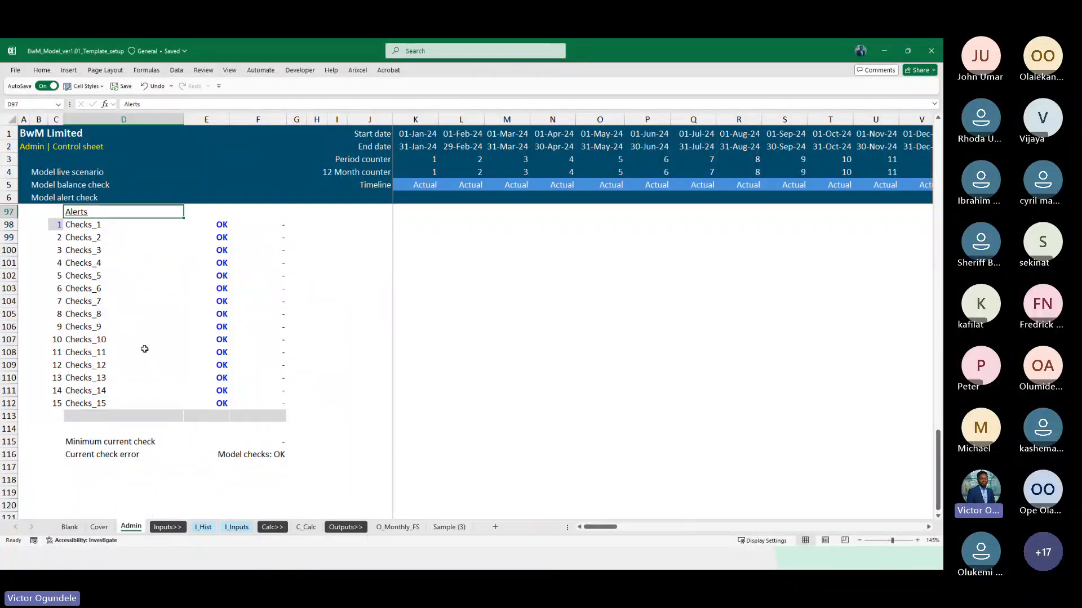
pyautogui.click(144, 350)
pyautogui.press('Down')
pyautogui.hotkey('ctrl', 'Up')
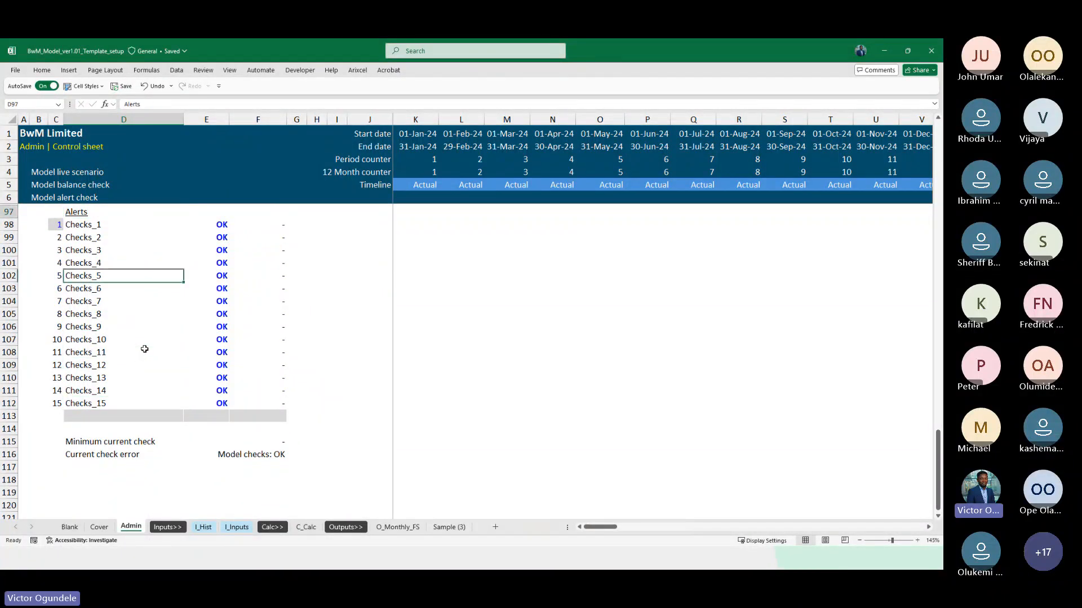
pyautogui.press('Down')
pyautogui.press('F2')
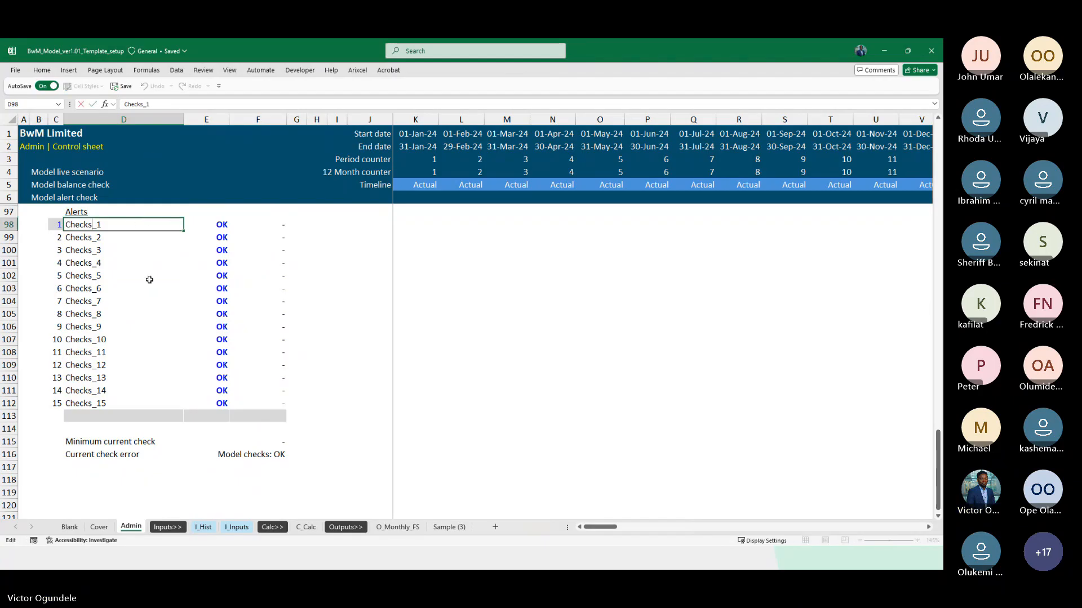
pyautogui.press('Delete')
pyautogui.press('Delete')
pyautogui.press('Delete')
pyautogui.press('Delete')
pyautogui.press('Delete')
pyautogui.write('Al')
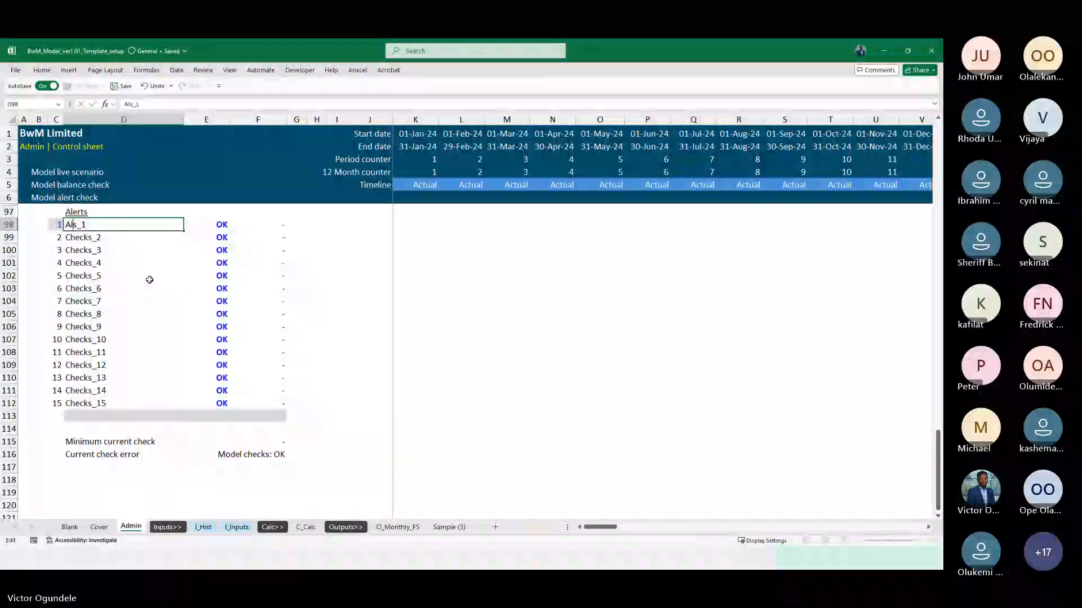
pyautogui.write('et')
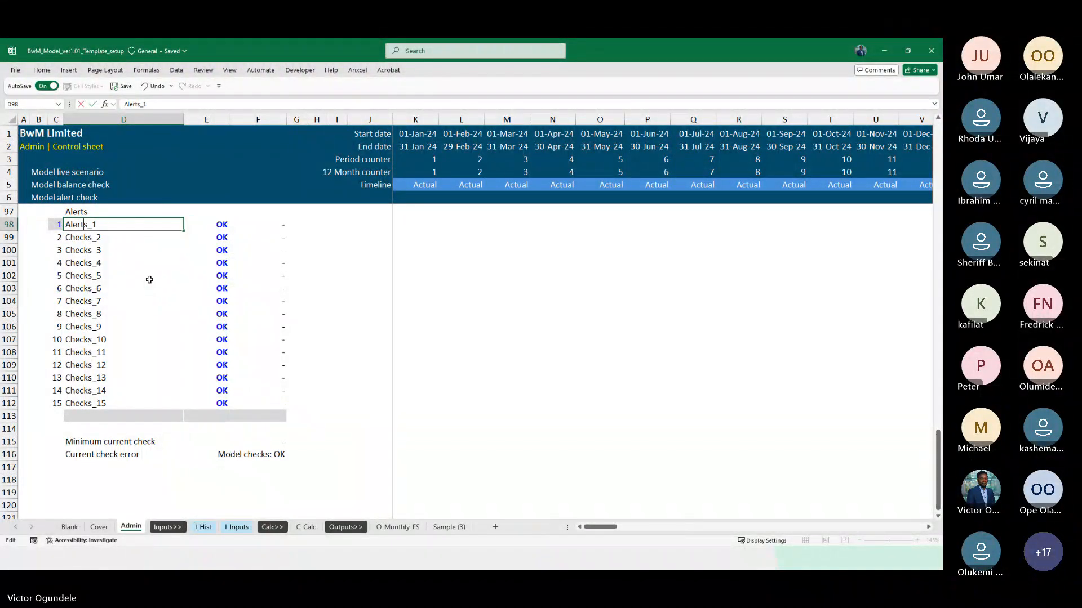
pyautogui.press('Return')
pyautogui.press('Up')
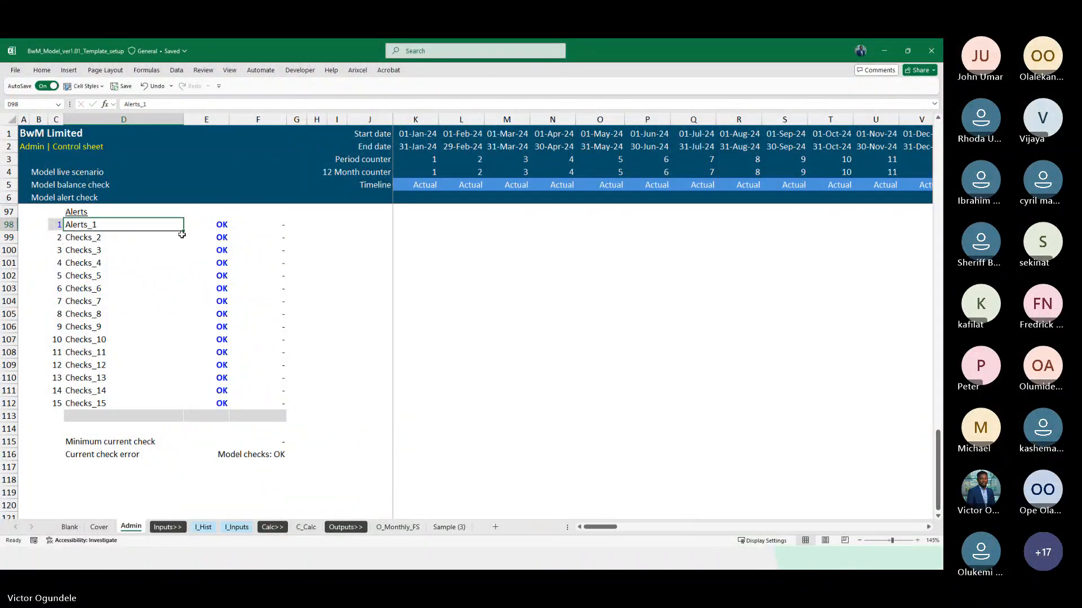
# Fill the Alerts item names down to D112 and reword the F116 messages to "Model Alert: OK" and "Model Alert Error: "
pyautogui.moveTo(184, 231); pyautogui.dragTo(184, 406)
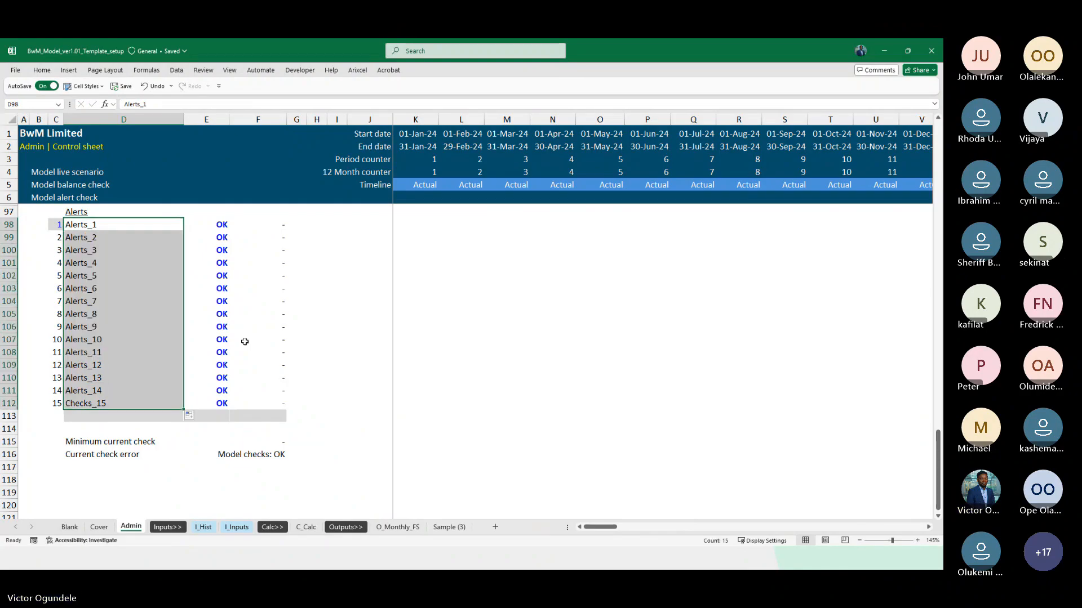
pyautogui.click(250, 457)
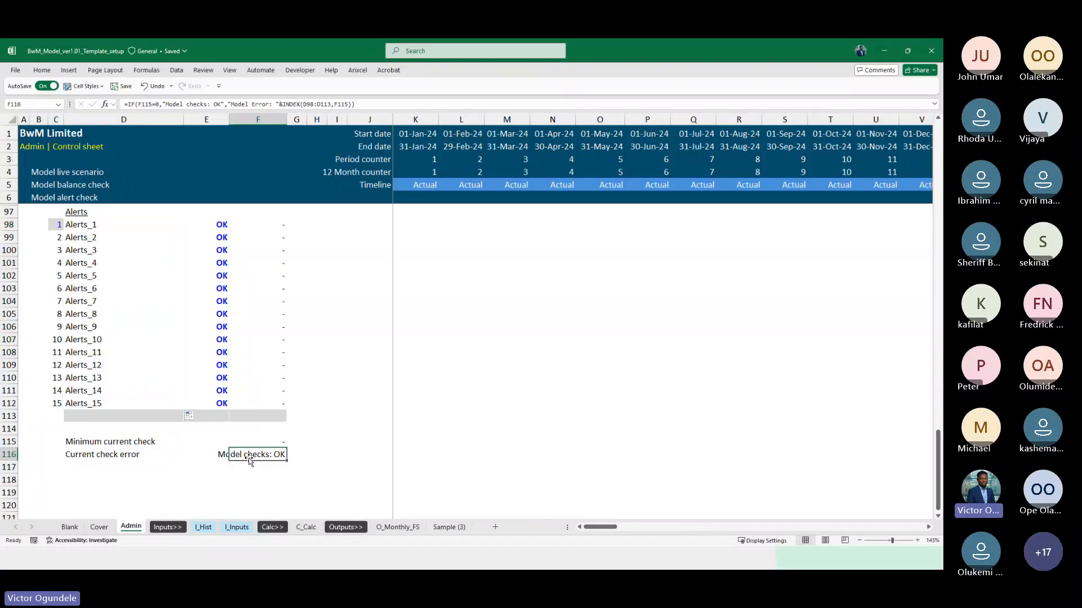
pyautogui.click(187, 104)
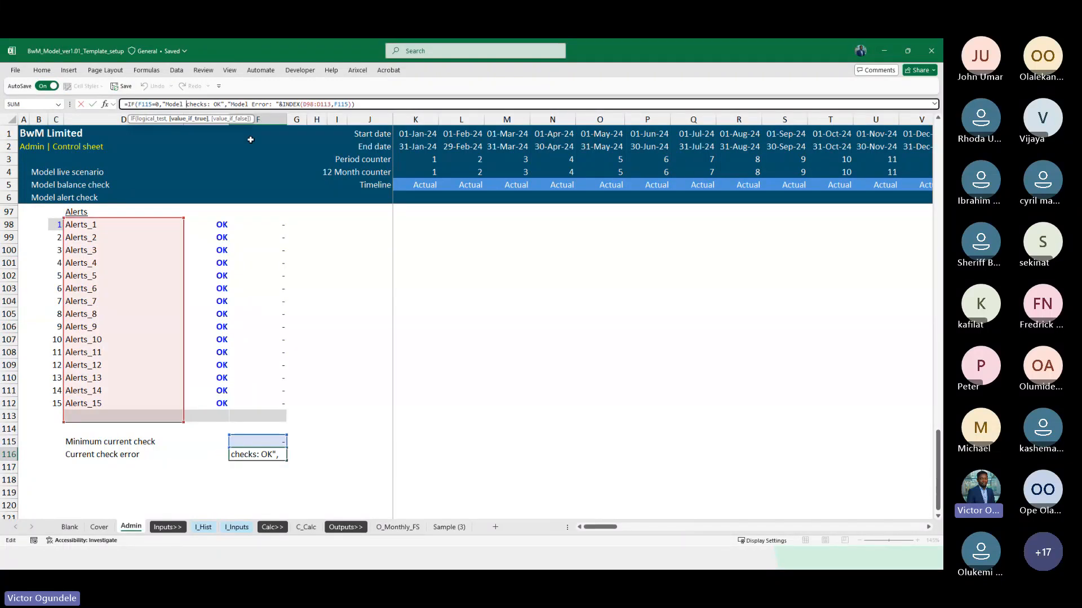
pyautogui.write('Alert')
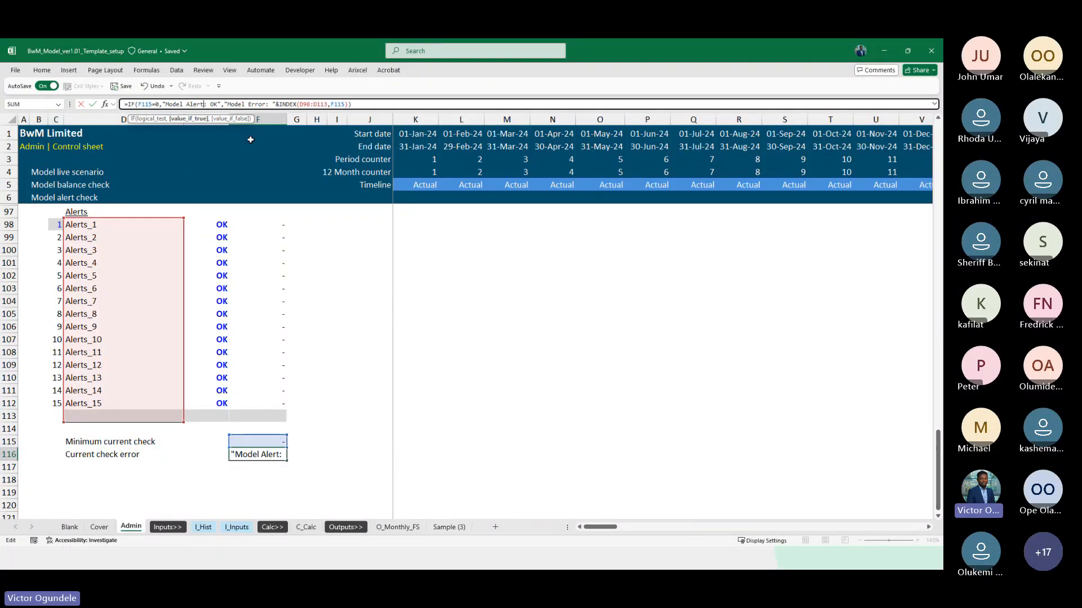
pyautogui.click(252, 104)
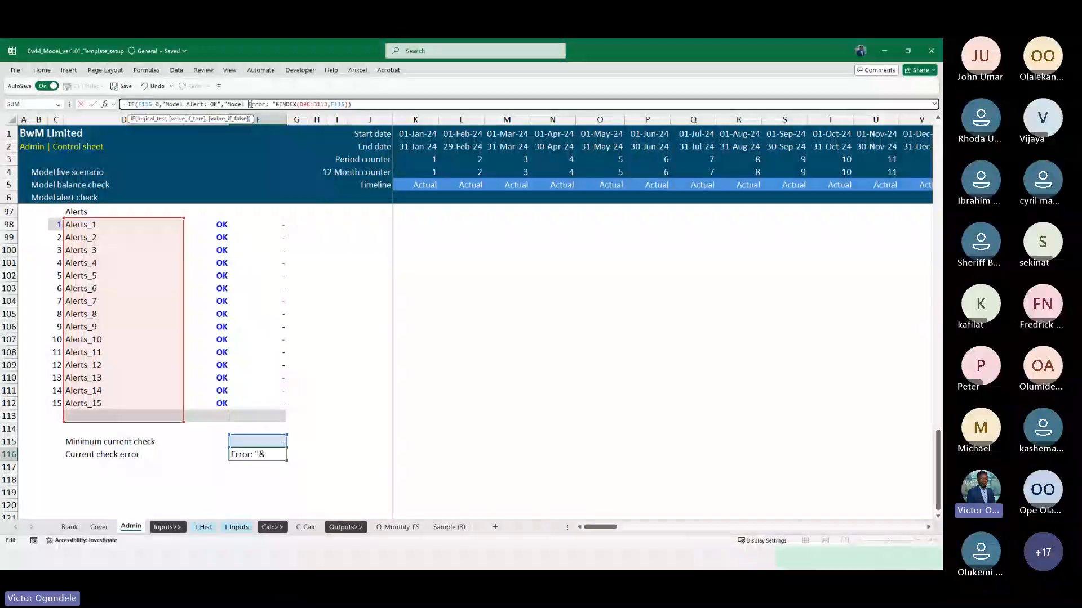
pyautogui.write('Alert:')
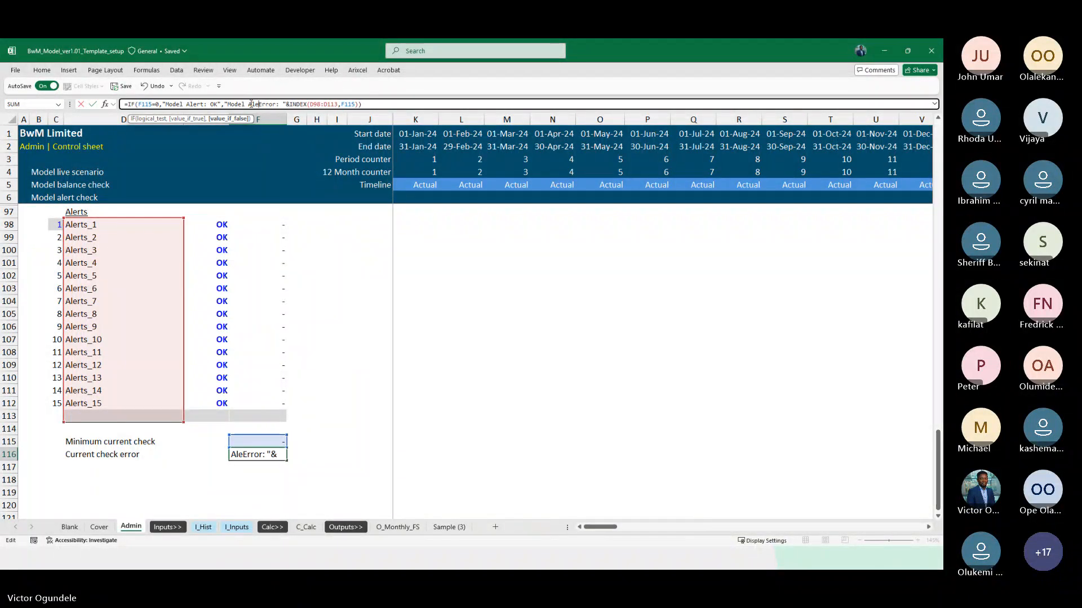
pyautogui.press('Return')
pyautogui.press('Left')
pyautogui.press('Left')
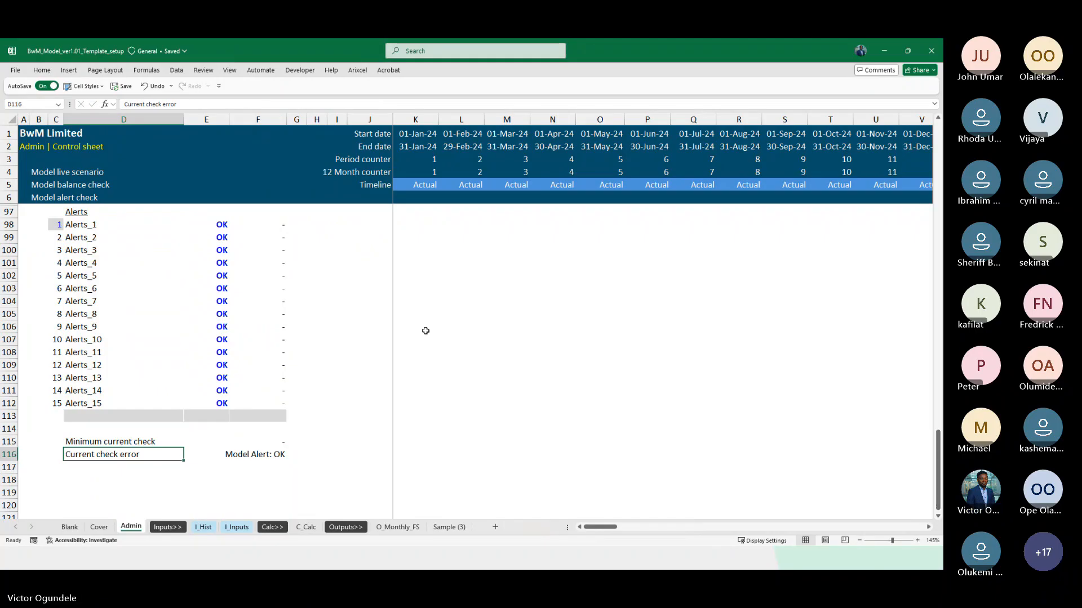
# Label the Checks error result in G95 "MasterChecks", reusing the range-name label style copied from G12
pyautogui.scroll(4, 363, 403)
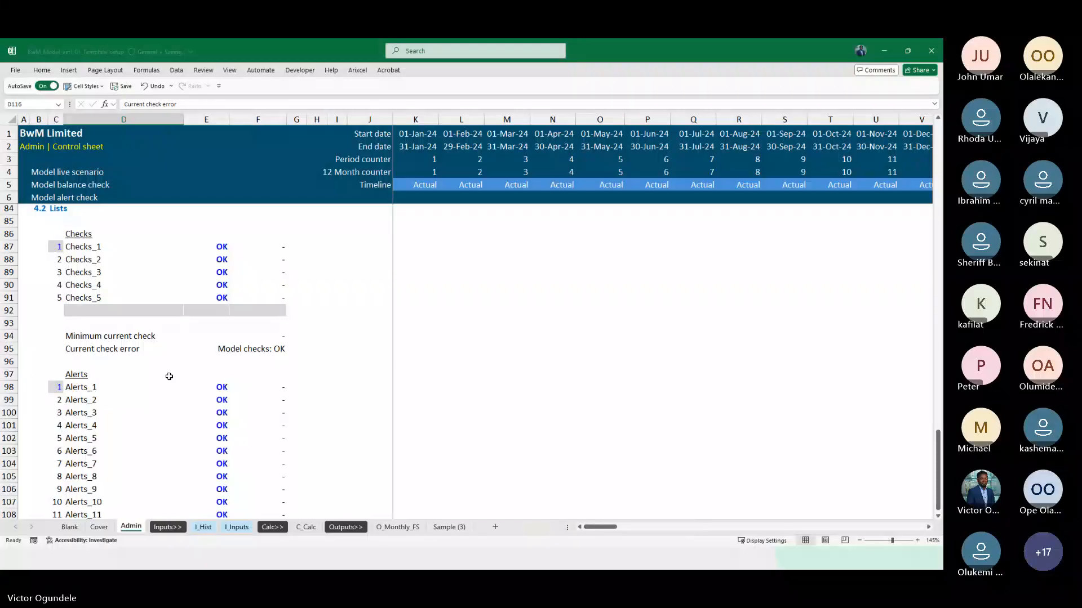
pyautogui.click(111, 352)
pyautogui.press('Right')
pyautogui.press('Right')
pyautogui.press('Right')
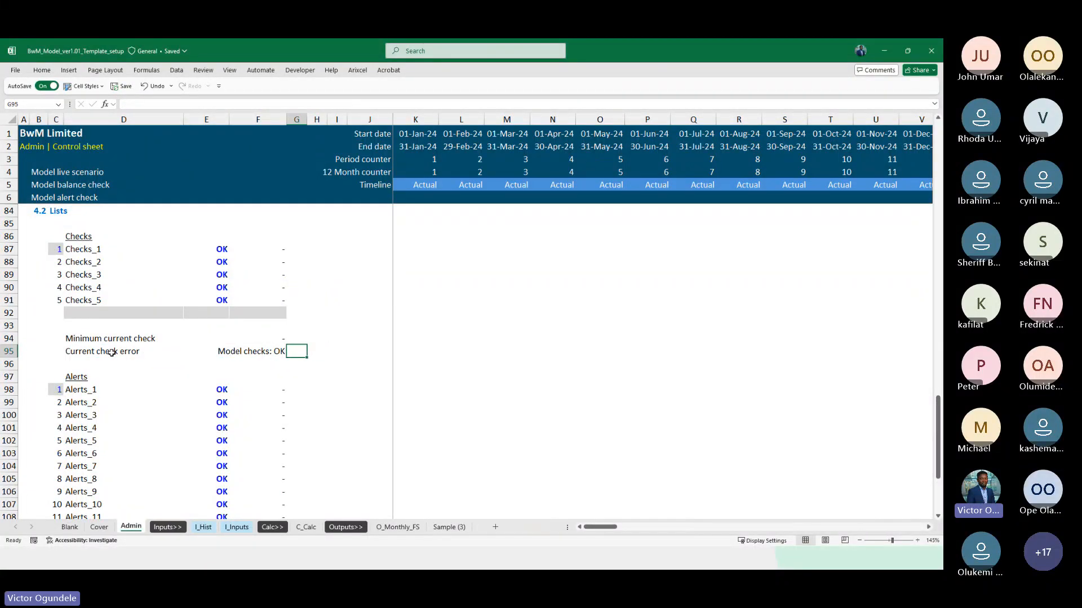
pyautogui.hotkey('ctrl', 'Up')
pyautogui.hotkey('ctrl', 'c')
pyautogui.scroll(2, 112, 352)
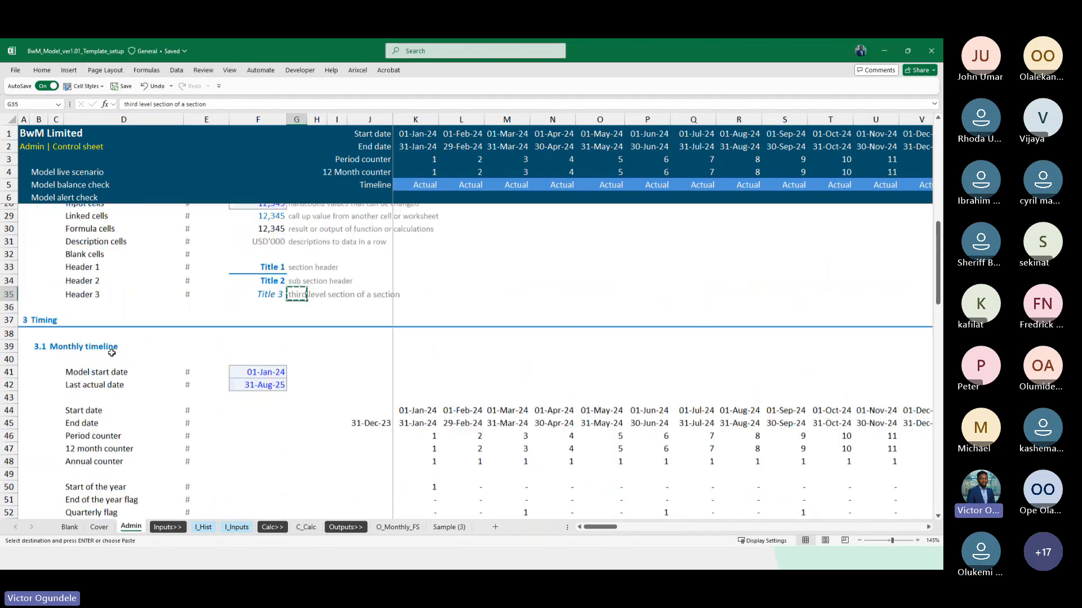
pyautogui.scroll(7, 111, 352)
pyautogui.click(297, 276)
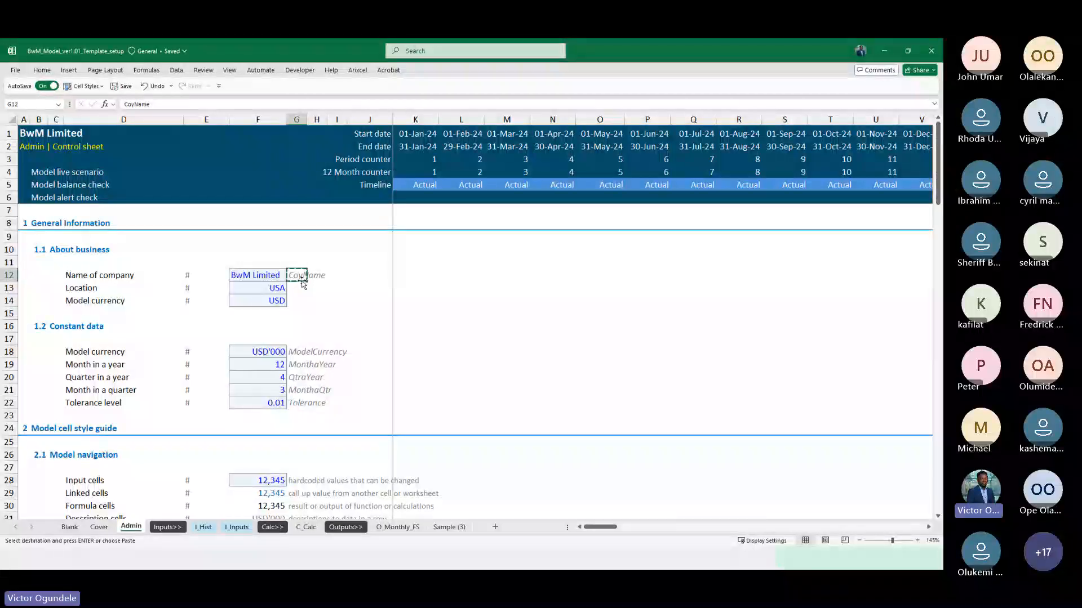
pyautogui.scroll(-20, 303, 285)
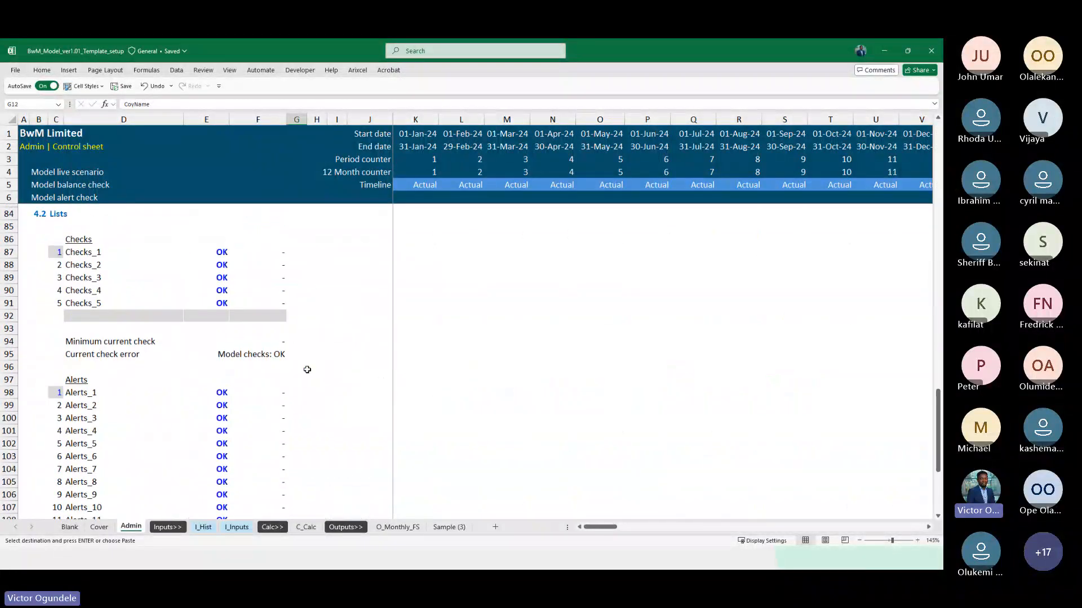
pyautogui.click(296, 354)
pyautogui.hotkey('ctrl', 'v')
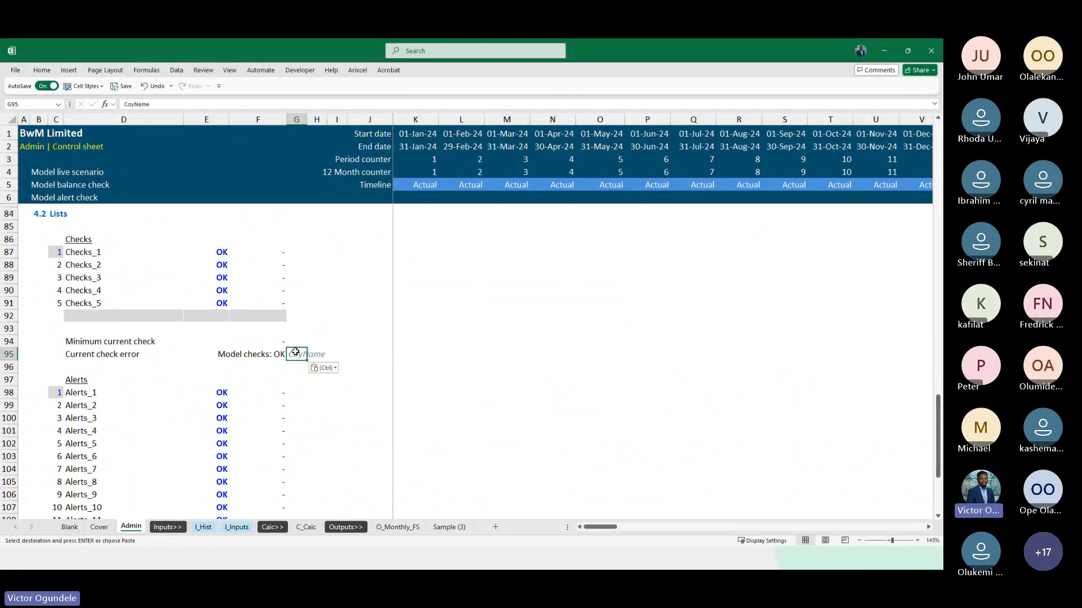
pyautogui.write('MasterChecks')
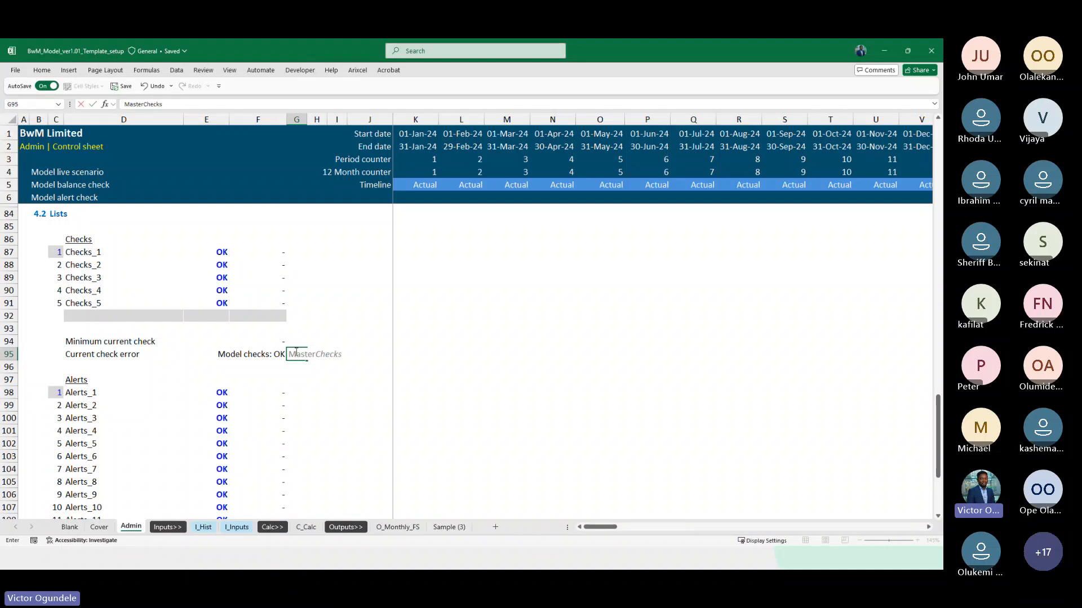
pyautogui.press('Return')
# Label the Alerts error result in G116 "MasterAlerts" in the same style as the G95 label
pyautogui.press('Up')
pyautogui.hotkey('ctrl', 'c')
pyautogui.scroll(-5, 296, 353)
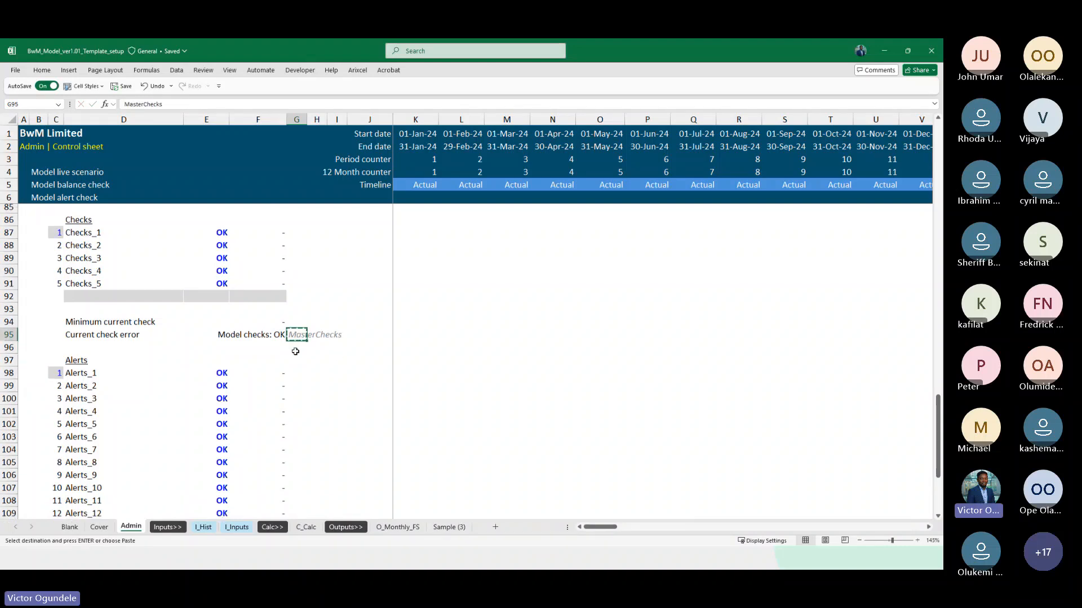
pyautogui.scroll(-1, 300, 421)
pyautogui.click(294, 398)
pyautogui.press('Down')
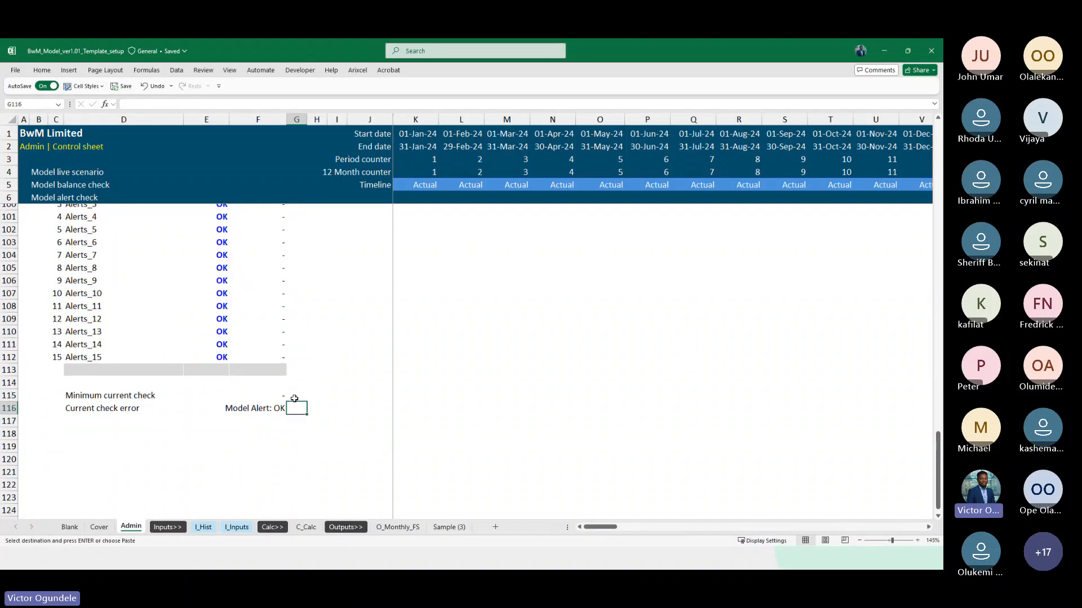
pyautogui.write('Mas')
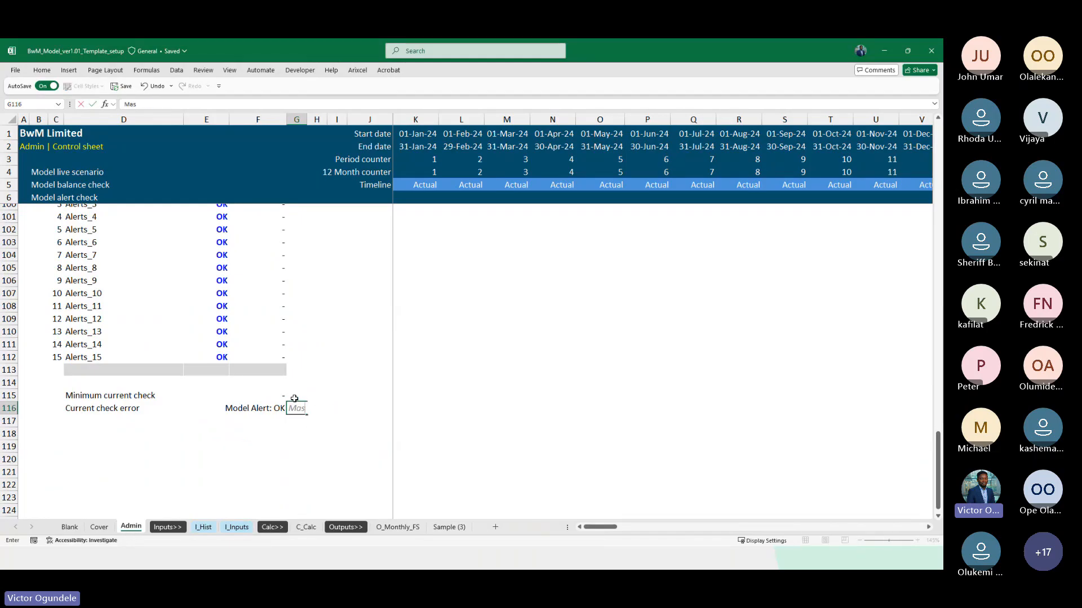
pyautogui.write('terAlerts')
pyautogui.click(311, 405)
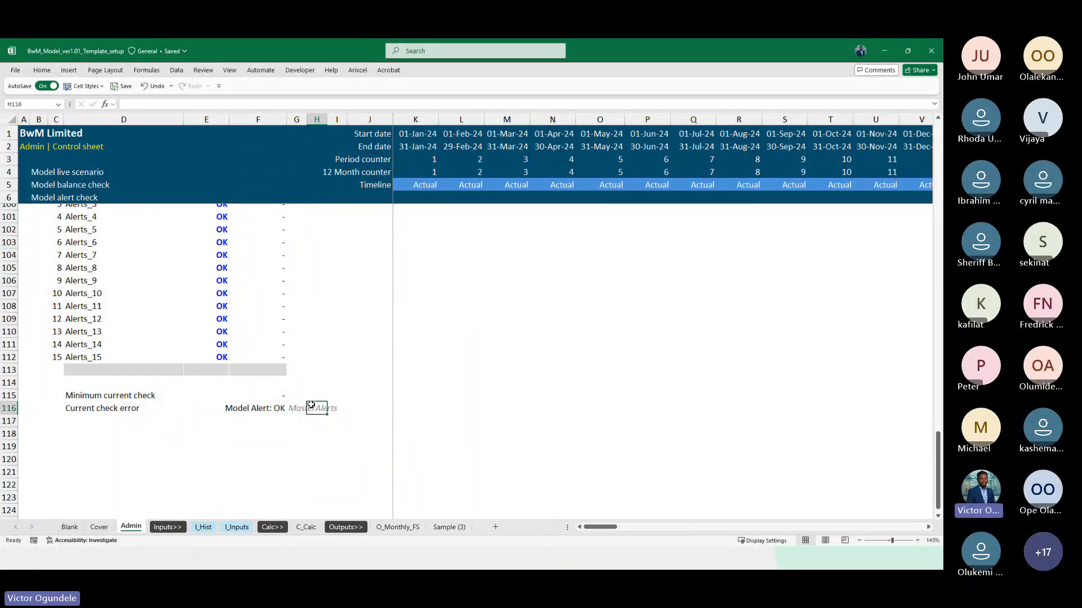
# Define the range name MasterAlerts for the Alerts result cell F116
pyautogui.press('Left')
pyautogui.press('Left')
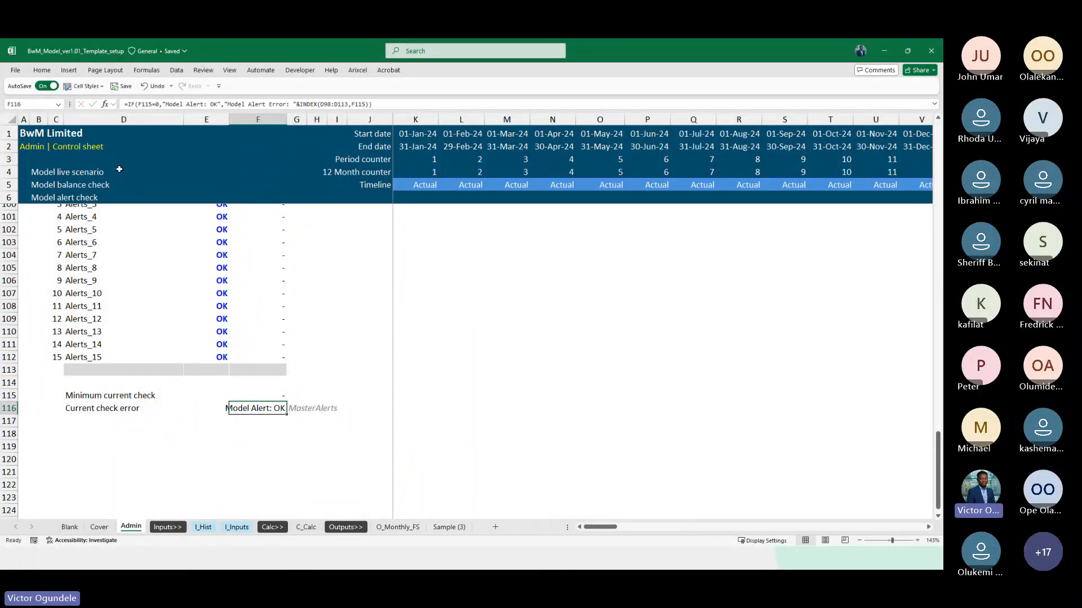
pyautogui.click(36, 102)
pyautogui.press('Up')
# Define the range name MasterChecks for the Checks result cell F95, copying the name from the label in G95
pyautogui.scroll(5, 219, 297)
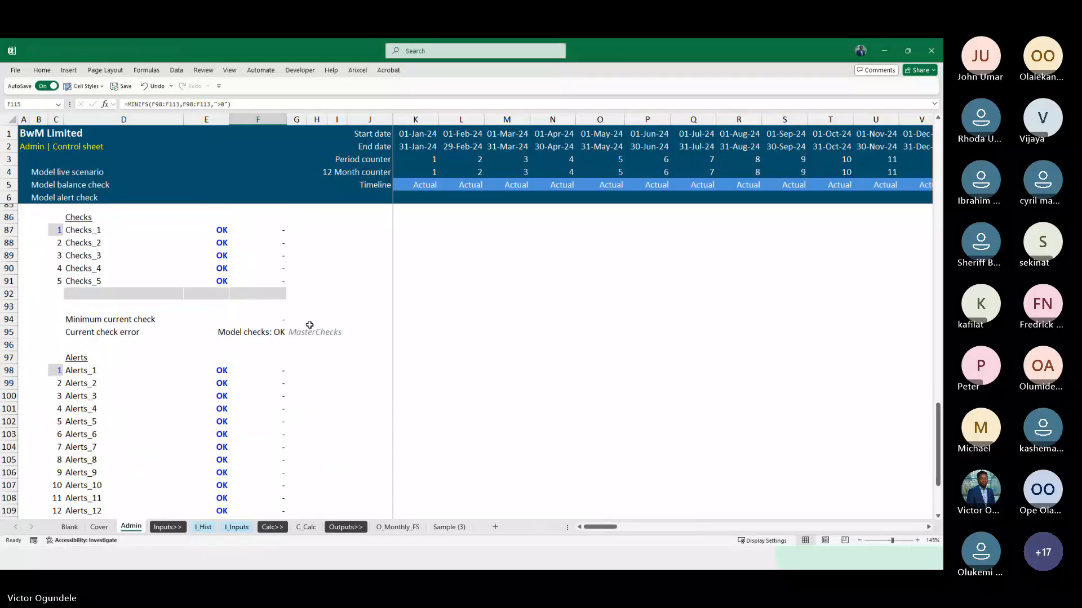
pyautogui.click(301, 331)
pyautogui.press('F2')
pyautogui.hotkey('shift', 'Home')
pyautogui.hotkey('ctrl', 'c')
pyautogui.press('Escape')
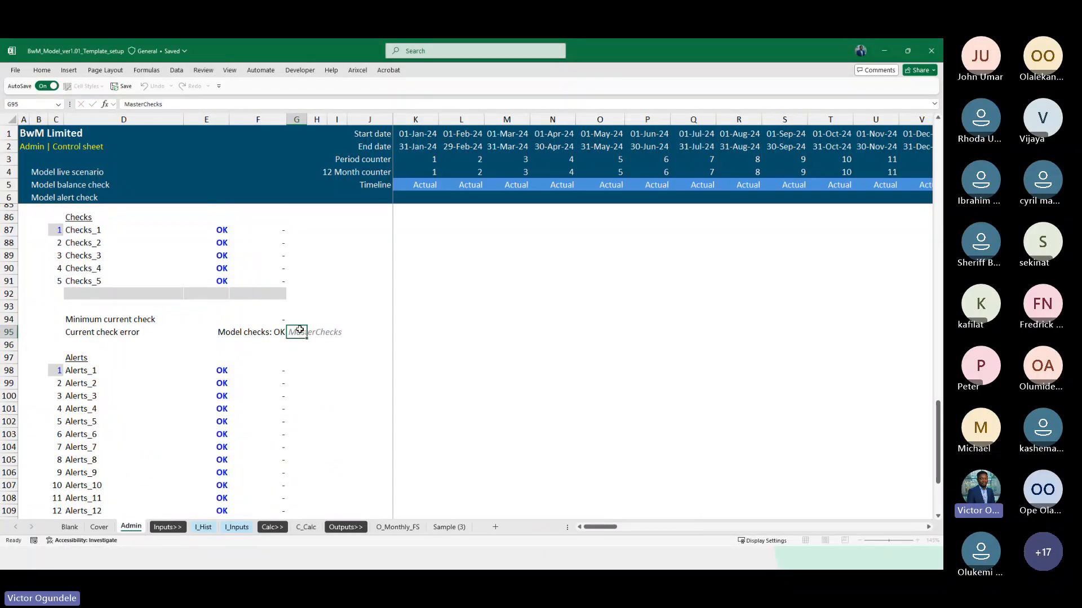
pyautogui.press('Left')
pyautogui.click(27, 105)
pyautogui.hotkey('ctrl', 'v')
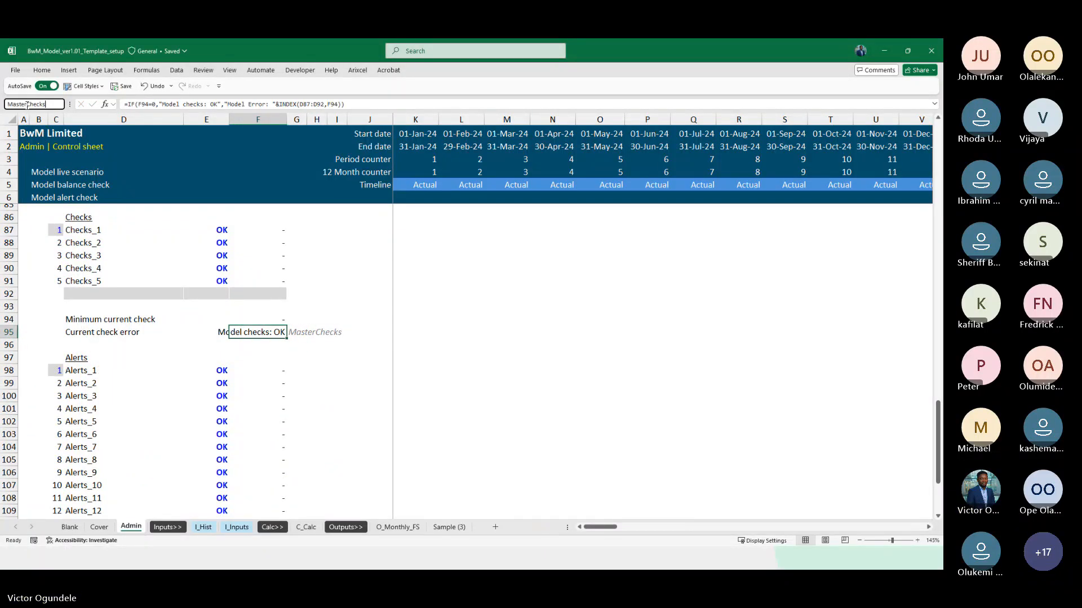
# Replace the "Model balance check" header text in B5 with the formula =MasterChecks
pyautogui.click(50, 196)
pyautogui.scroll(4, 49, 197)
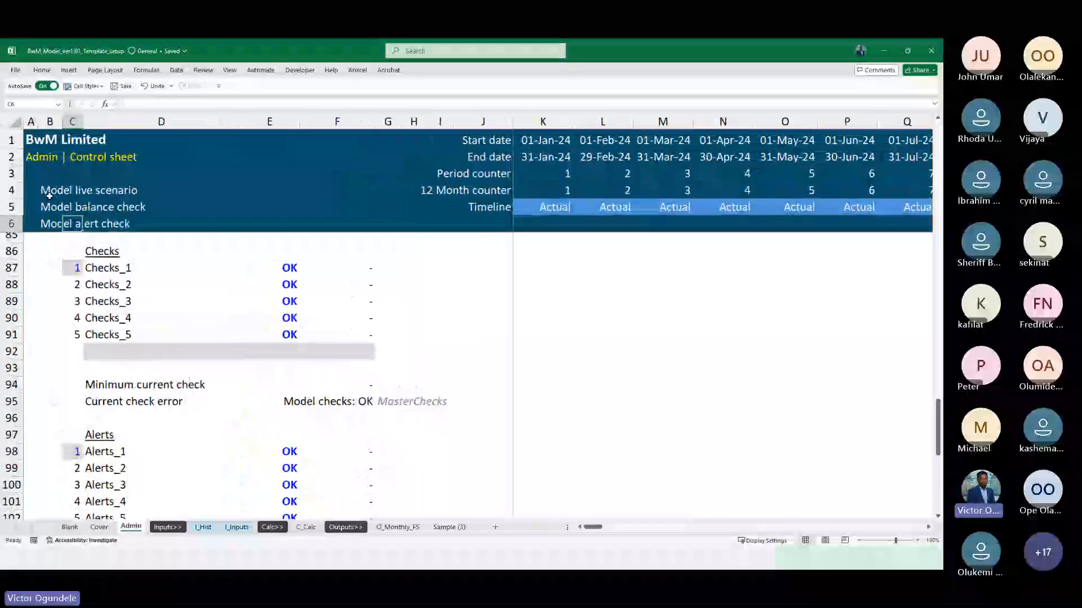
pyautogui.press('Left')
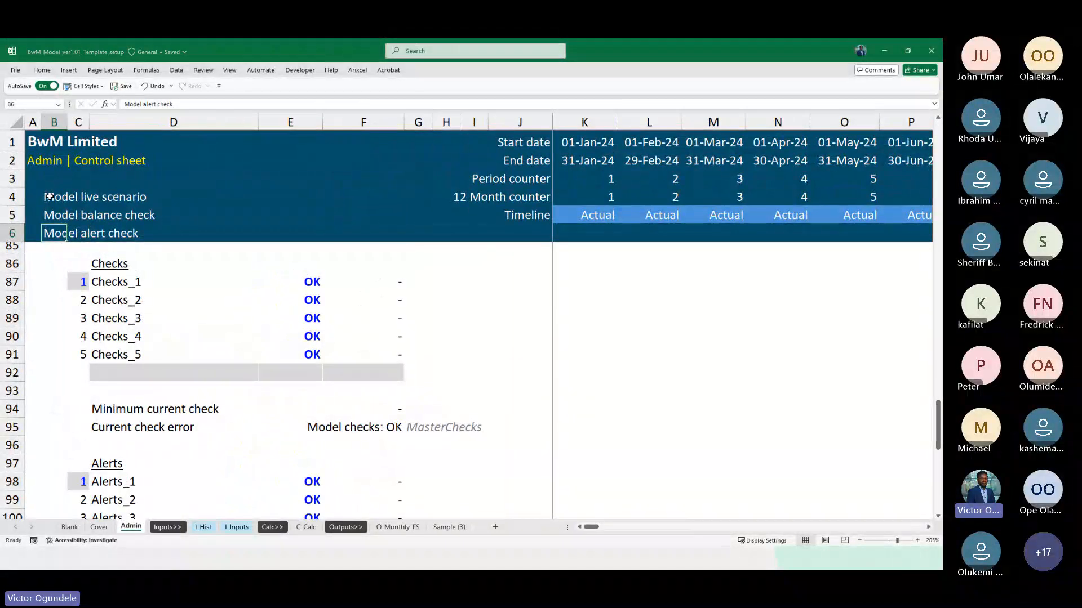
pyautogui.press('Up')
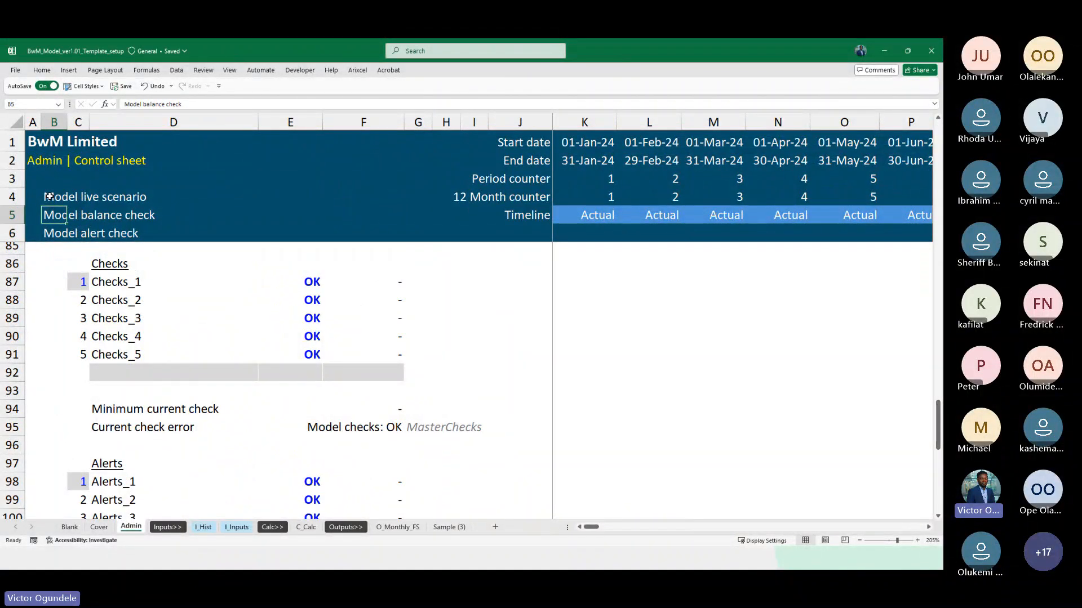
pyautogui.write('=model')
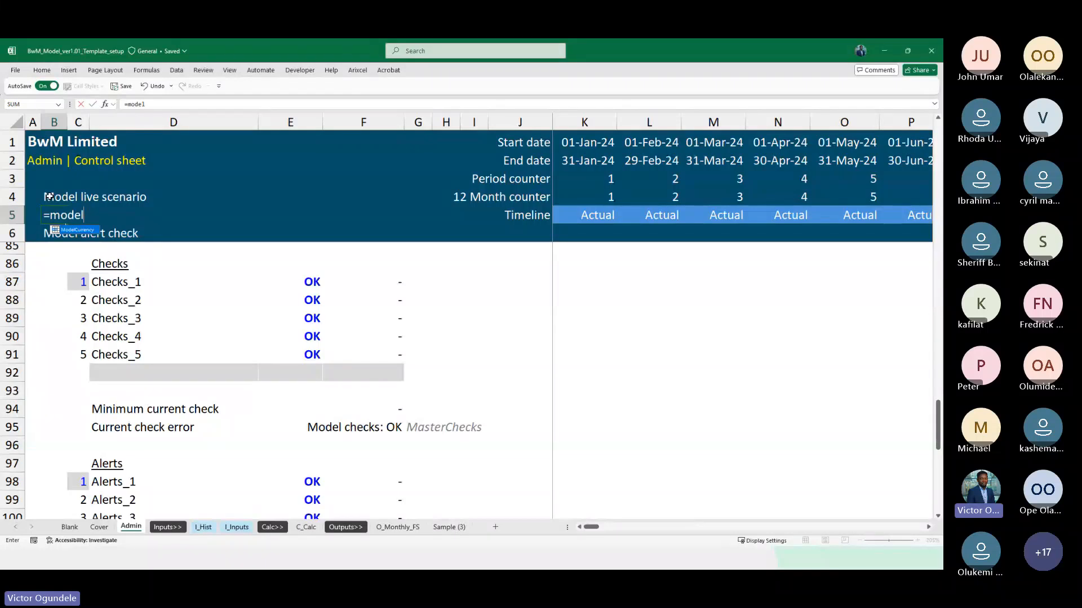
pyautogui.press('BackSpace')
pyautogui.press('BackSpace')
pyautogui.press('BackSpace')
pyautogui.press('BackSpace')
pyautogui.write('aste')
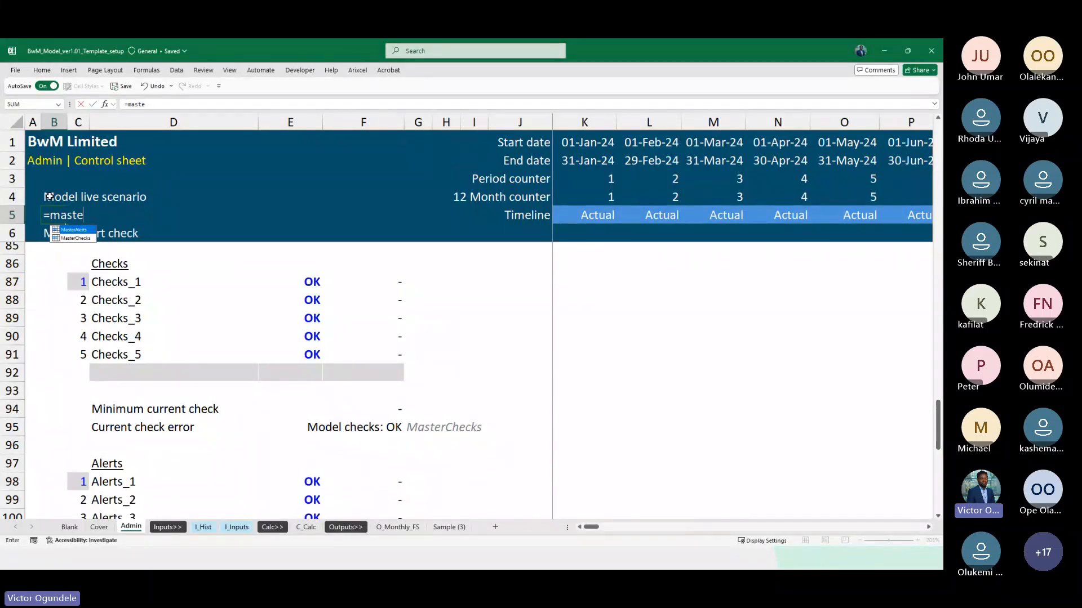
pyautogui.press('Down')
pyautogui.press('Tab')
pyautogui.press('Return')
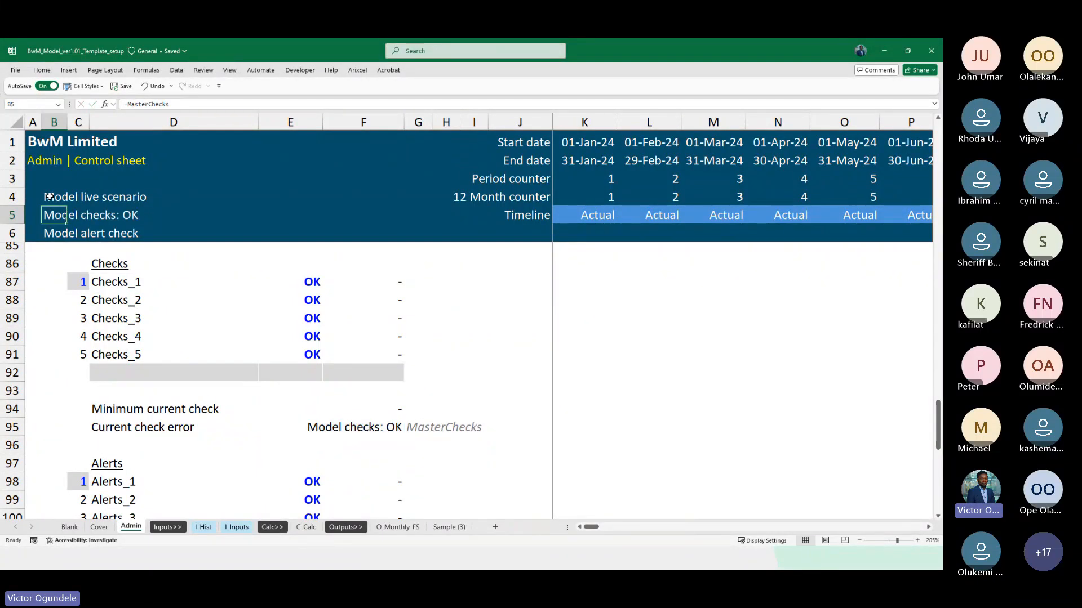
# Replace the "Model alert check" header text in B6 with the formula =MasterAlerts
pyautogui.write('=mas')
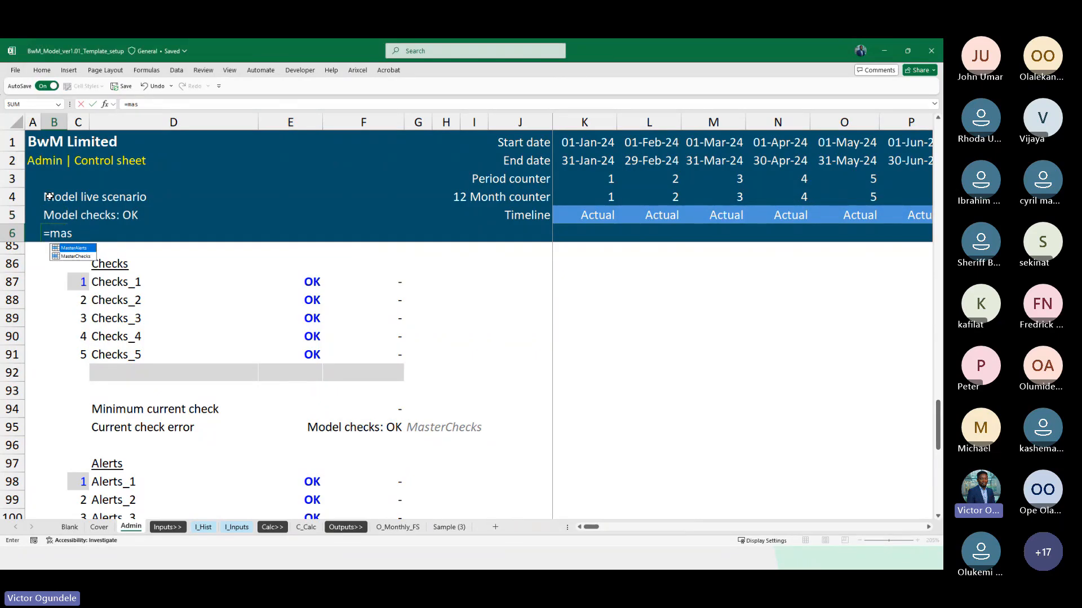
pyautogui.press('Tab')
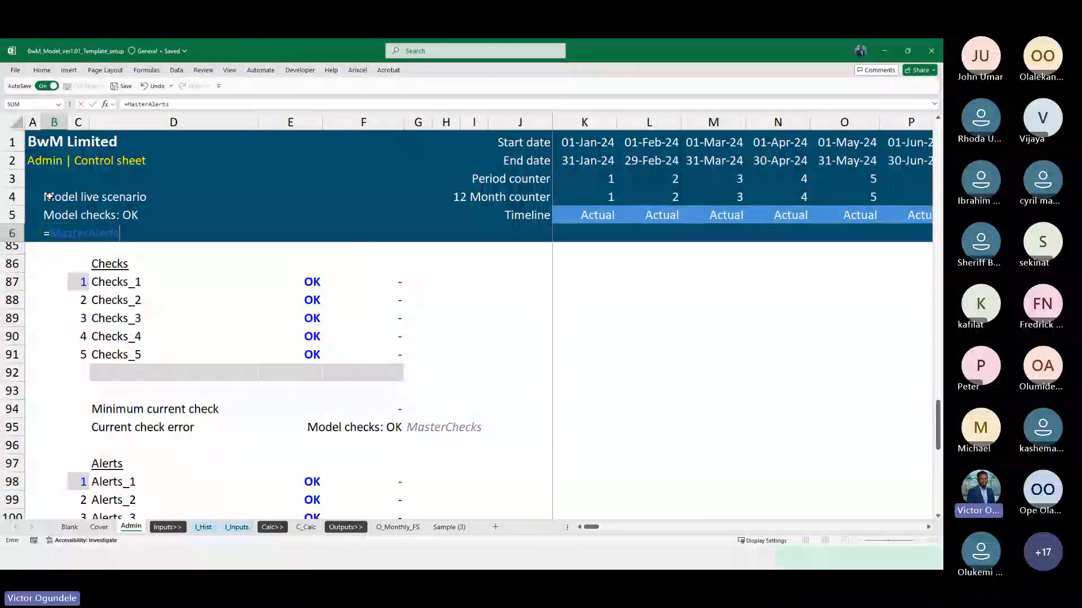
pyautogui.press('Up')
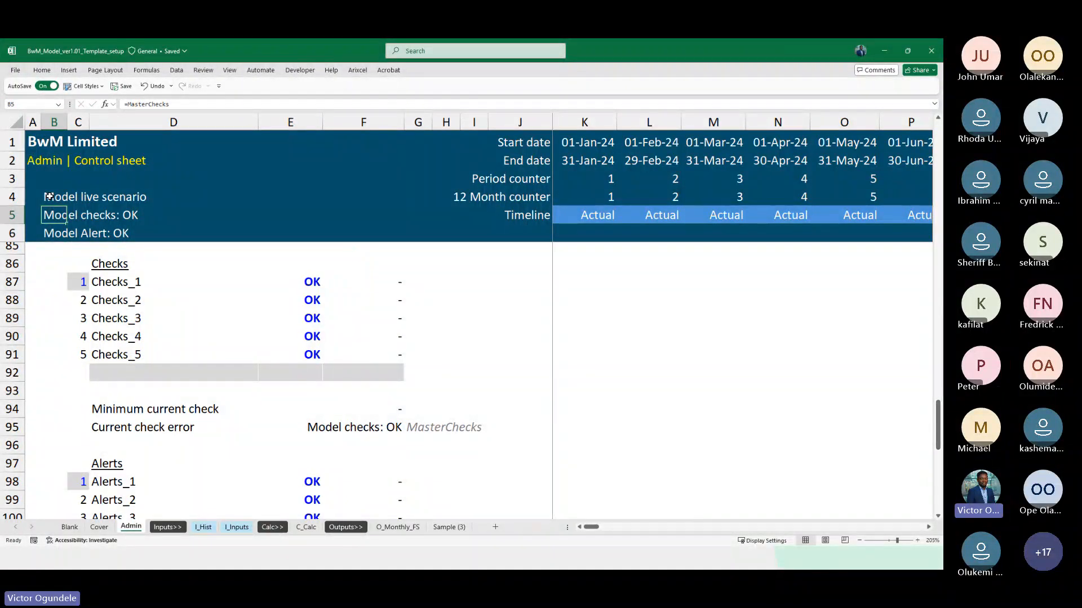
# Set up a conditional formatting rule on B5 for cells containing the text "Error"
pyautogui.scroll(3, 49, 196)
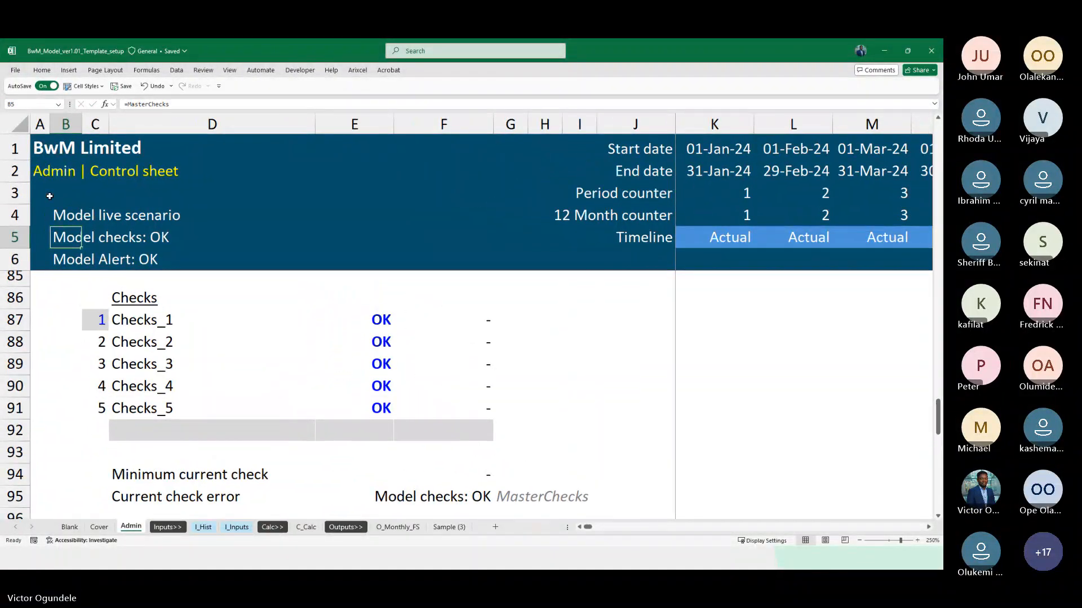
pyautogui.doubleClick(49, 72)
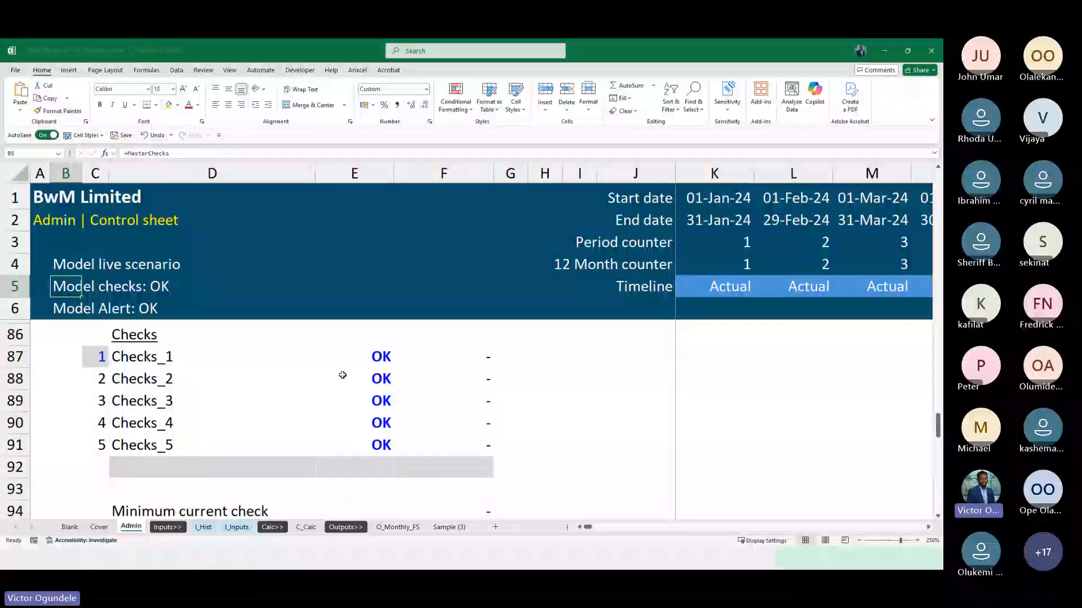
pyautogui.click(456, 100)
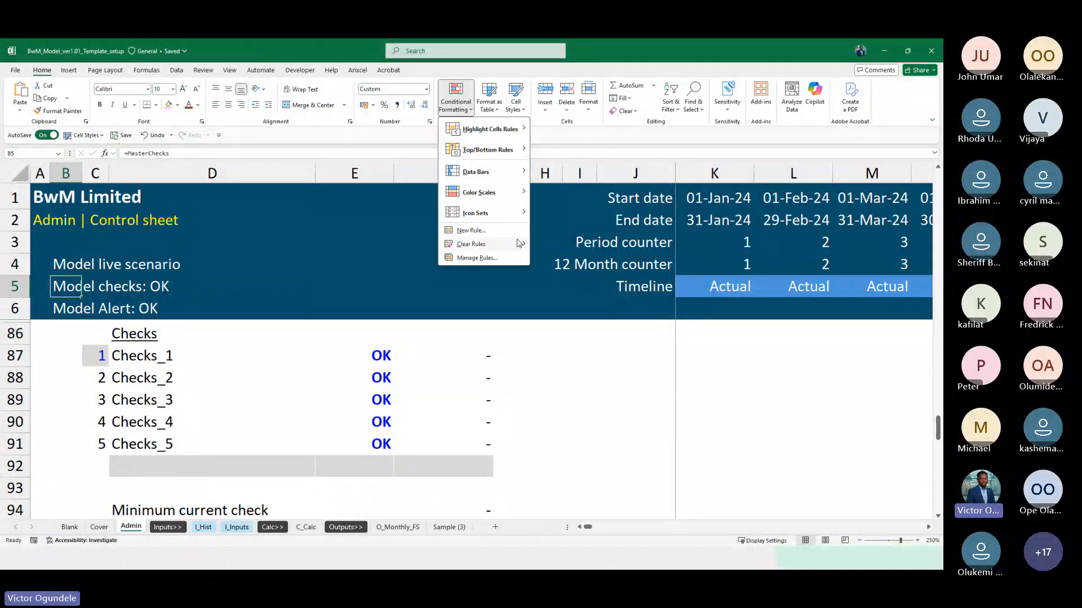
pyautogui.moveTo(503, 130)
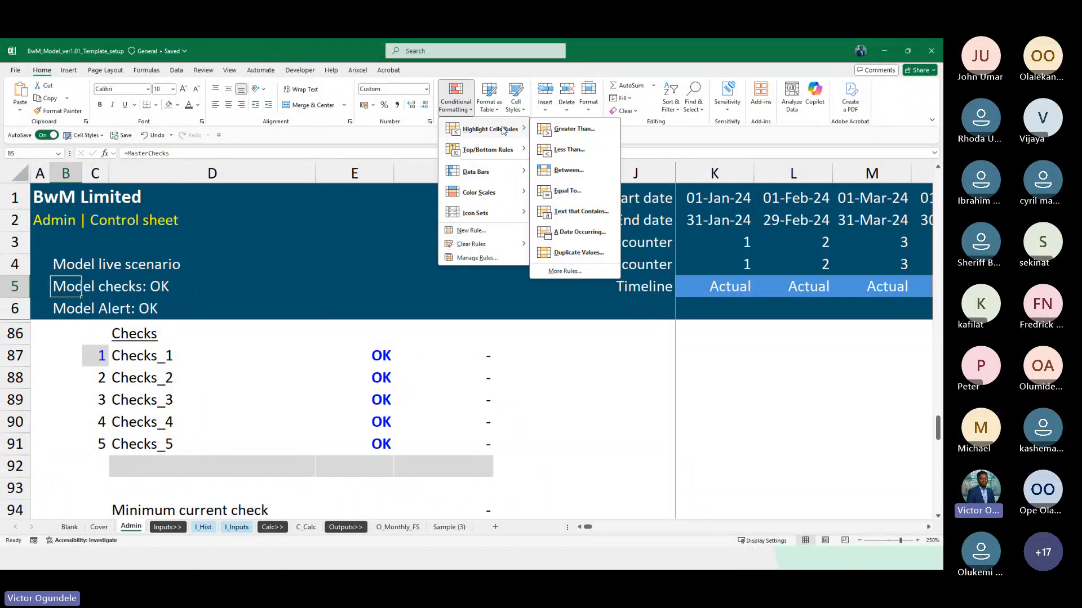
pyautogui.click(578, 213)
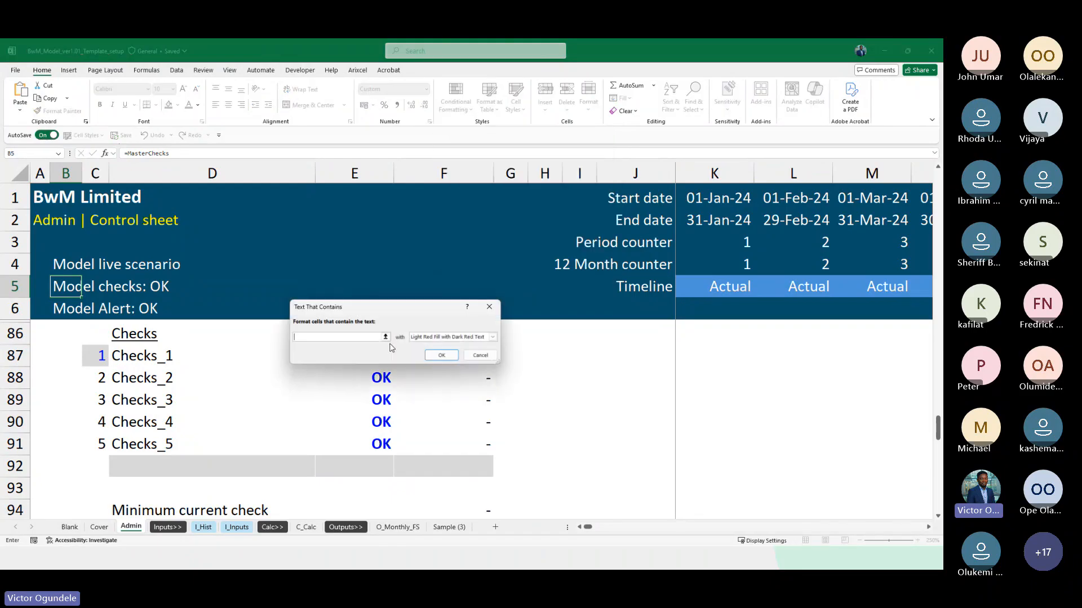
pyautogui.write('Error')
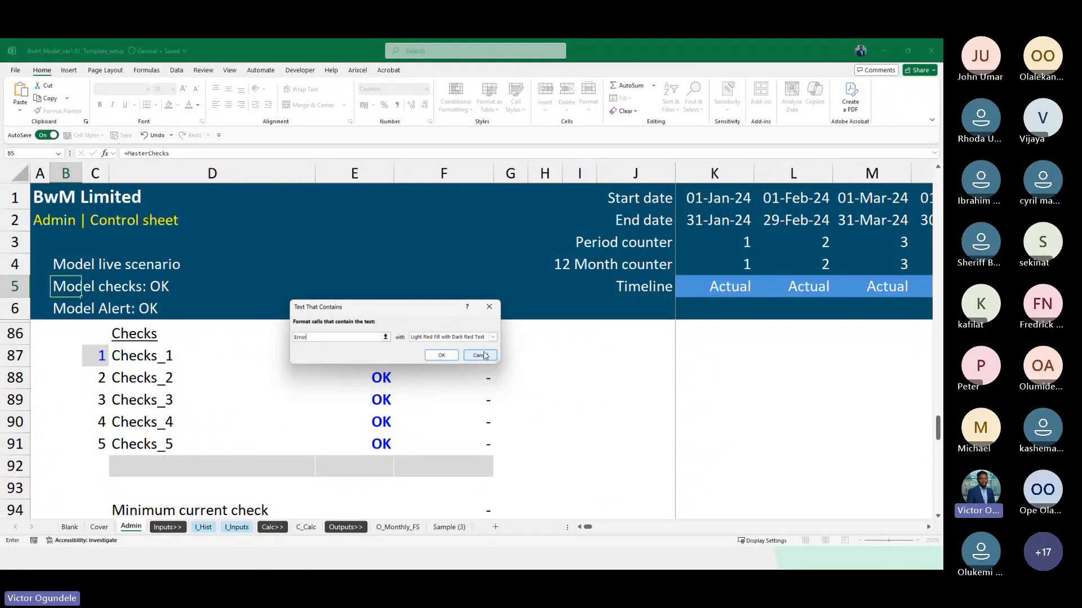
# Finish the "Error" text rule on B5 with Light Red Fill with Dark Red Text
pyautogui.click(492, 337)
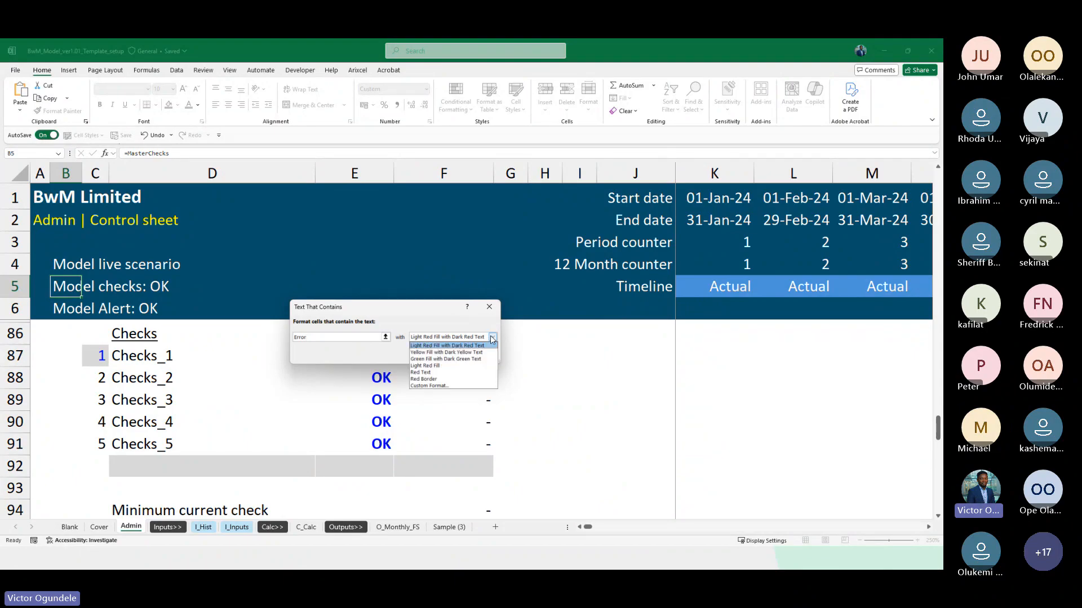
pyautogui.click(492, 338)
pyautogui.click(441, 355)
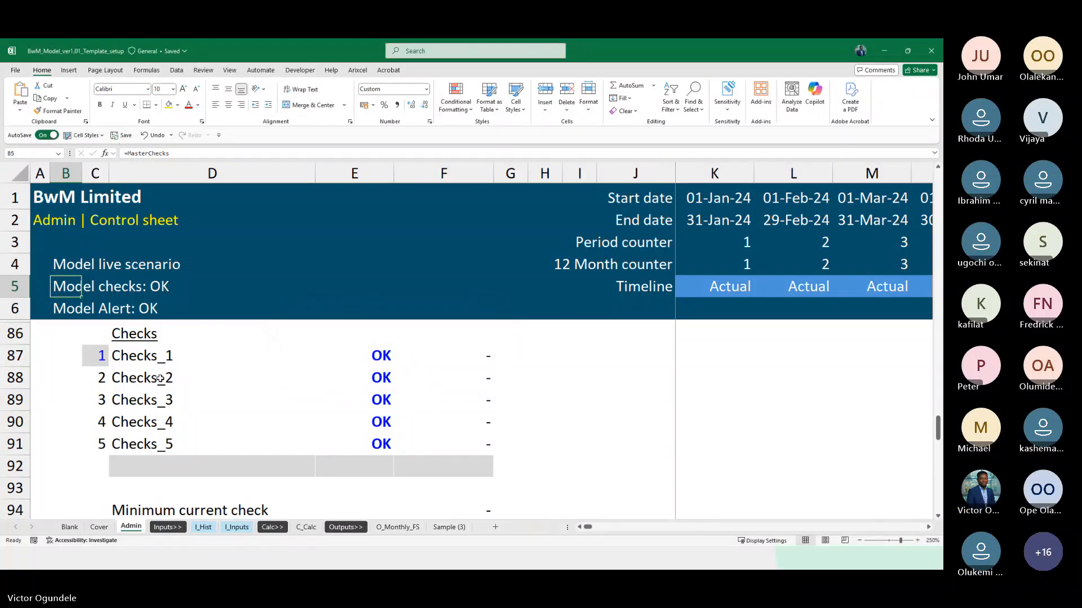
# Set the Checks_2 test value in E88 to 1 to trigger an error in the header
pyautogui.click(373, 382)
pyautogui.write('1')
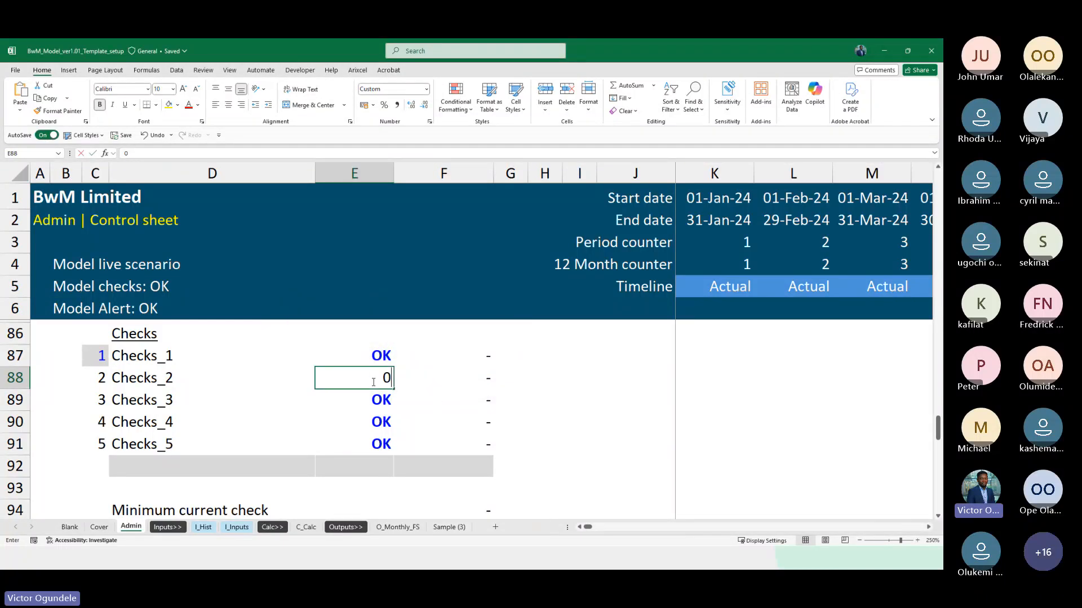
pyautogui.press('Return')
pyautogui.click(373, 382)
# Edit B5's "Error" conditional formatting rule so its font colour is white, and apply the change
pyautogui.click(64, 287)
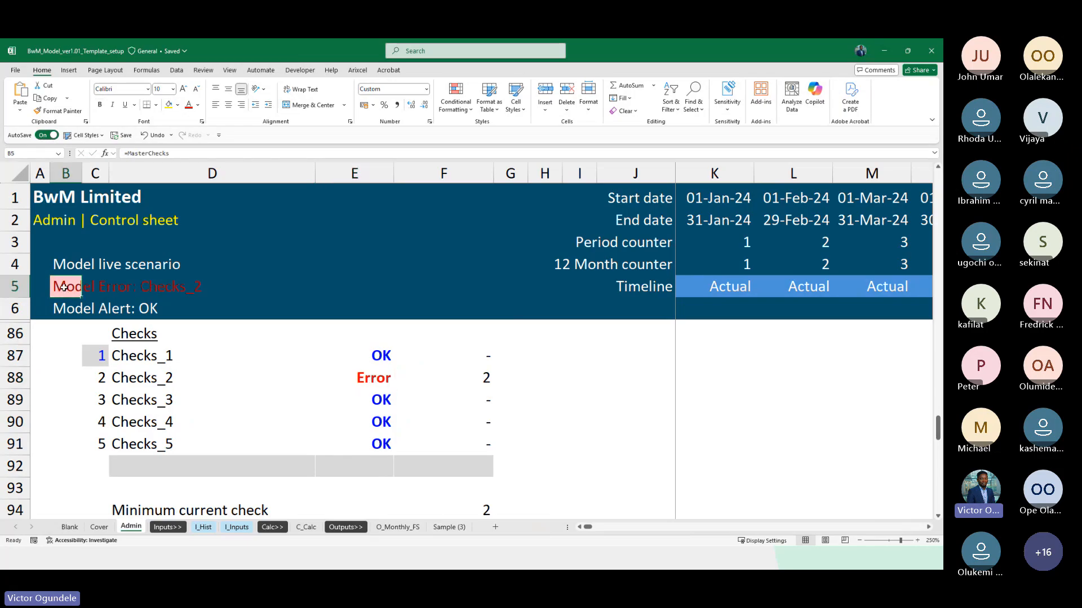
pyautogui.click(456, 104)
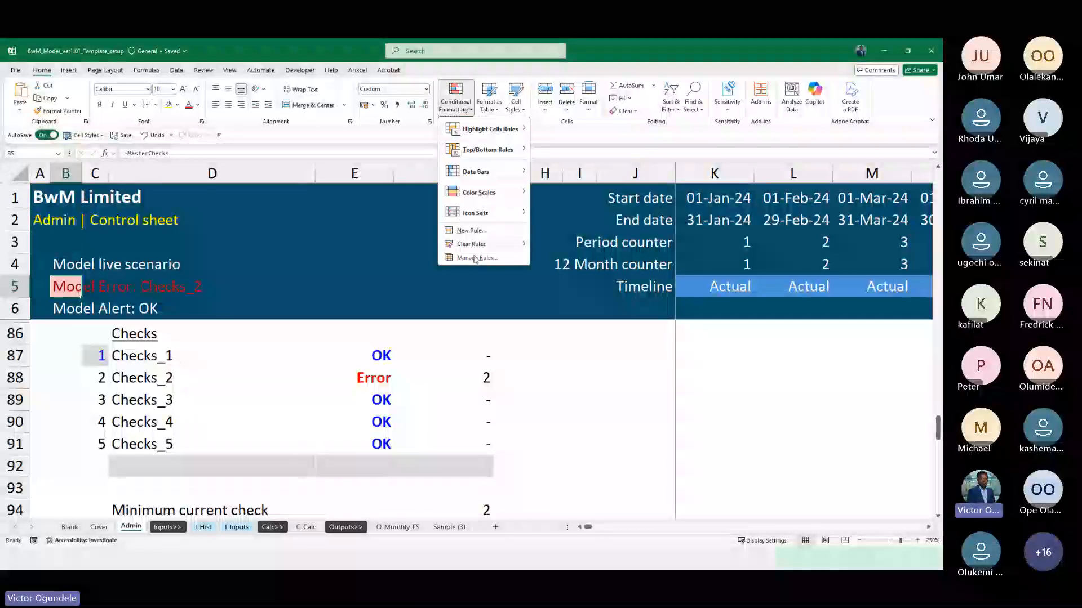
pyautogui.click(476, 258)
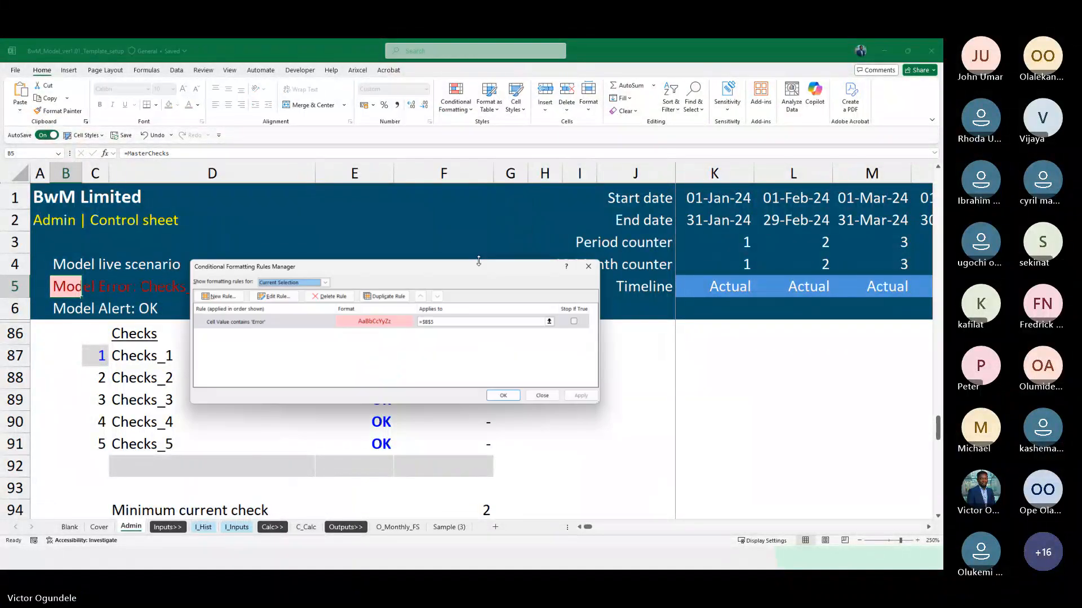
pyautogui.click(332, 322)
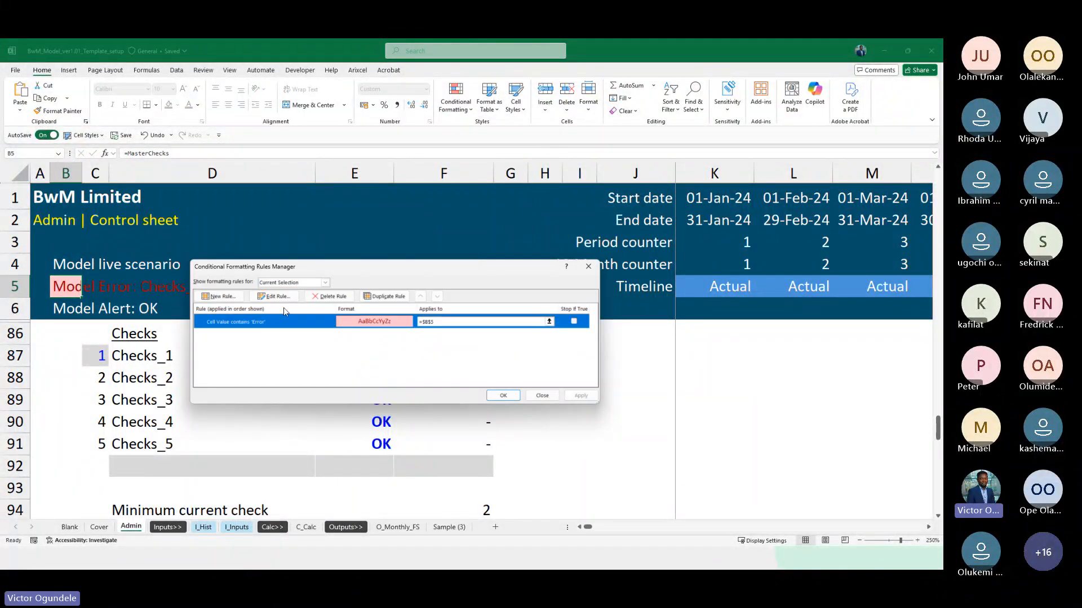
pyautogui.click(274, 296)
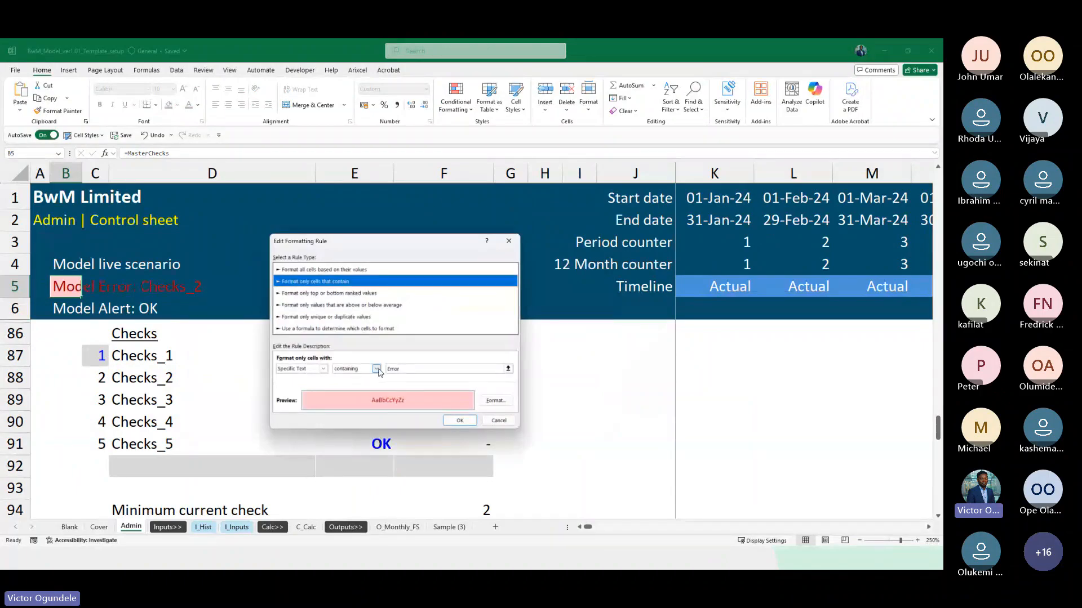
pyautogui.click(495, 400)
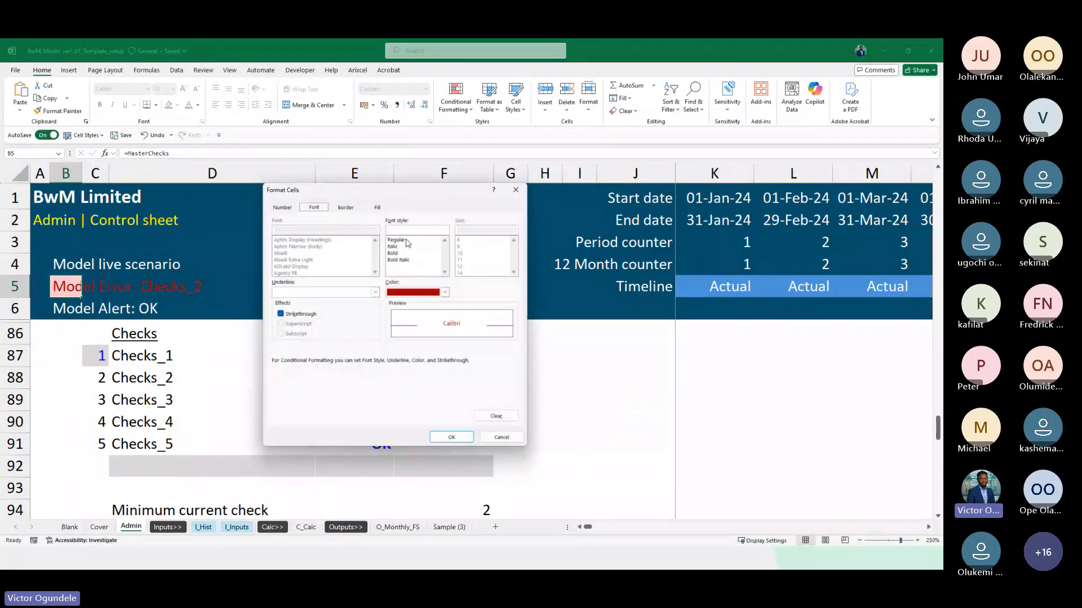
pyautogui.click(444, 292)
pyautogui.click(390, 336)
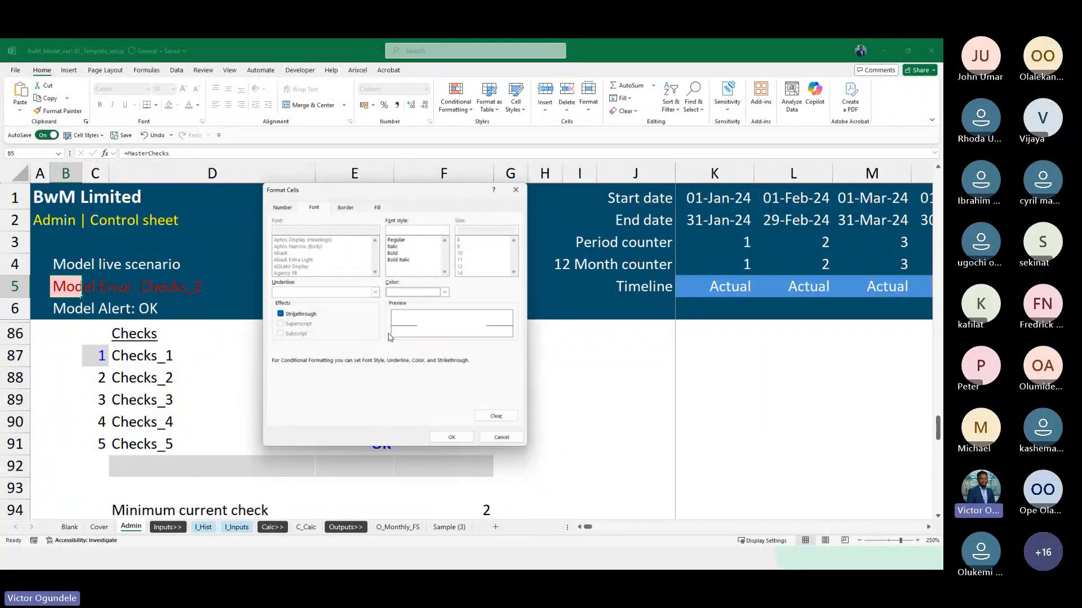
pyautogui.click(451, 438)
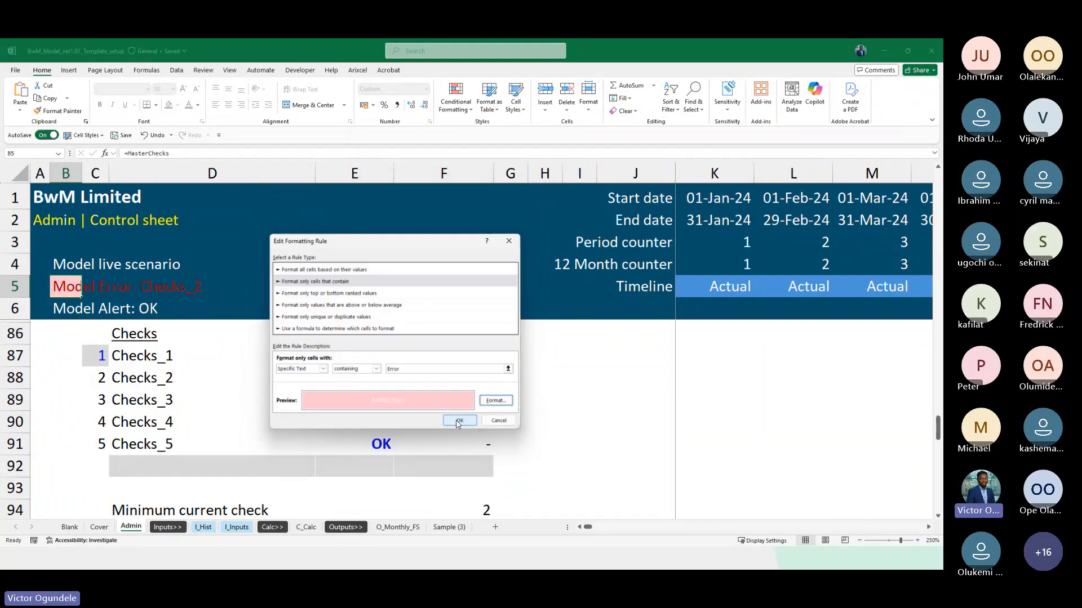
pyautogui.click(460, 421)
pyautogui.click(581, 396)
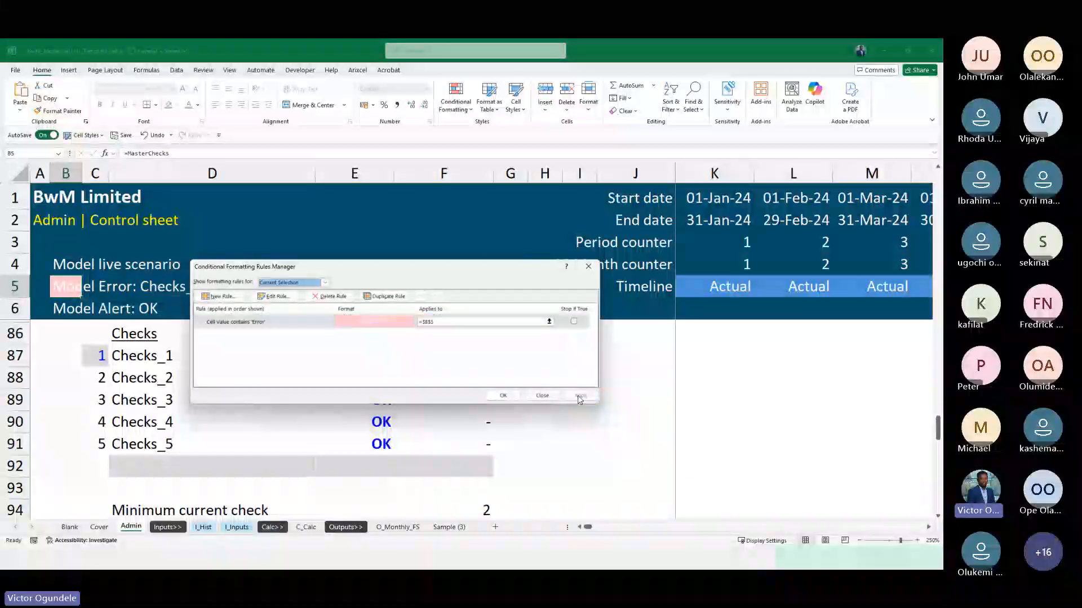
pyautogui.click(499, 396)
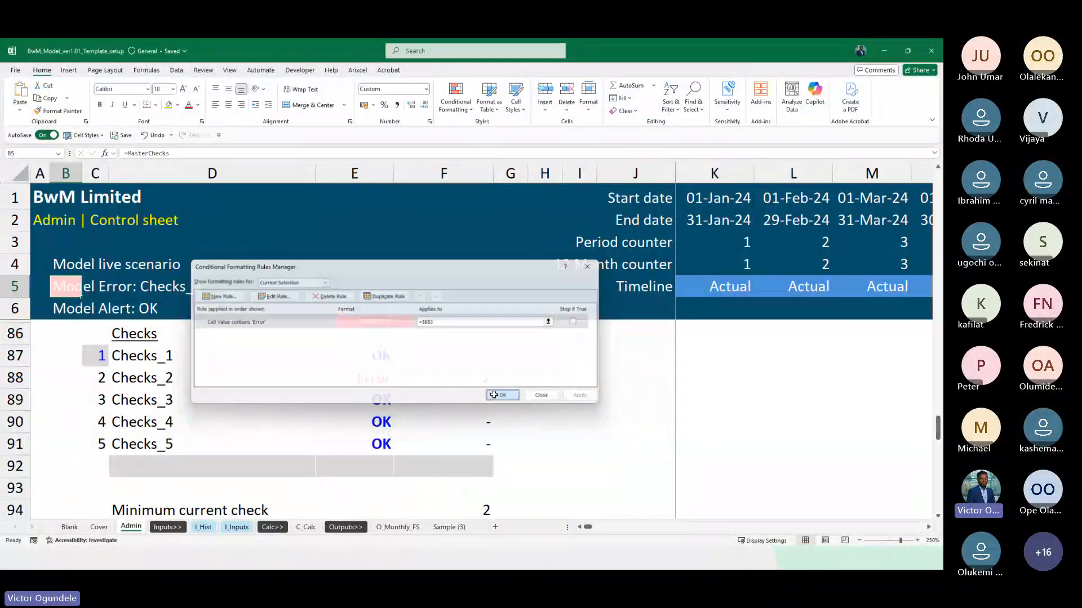
pyautogui.click(121, 288)
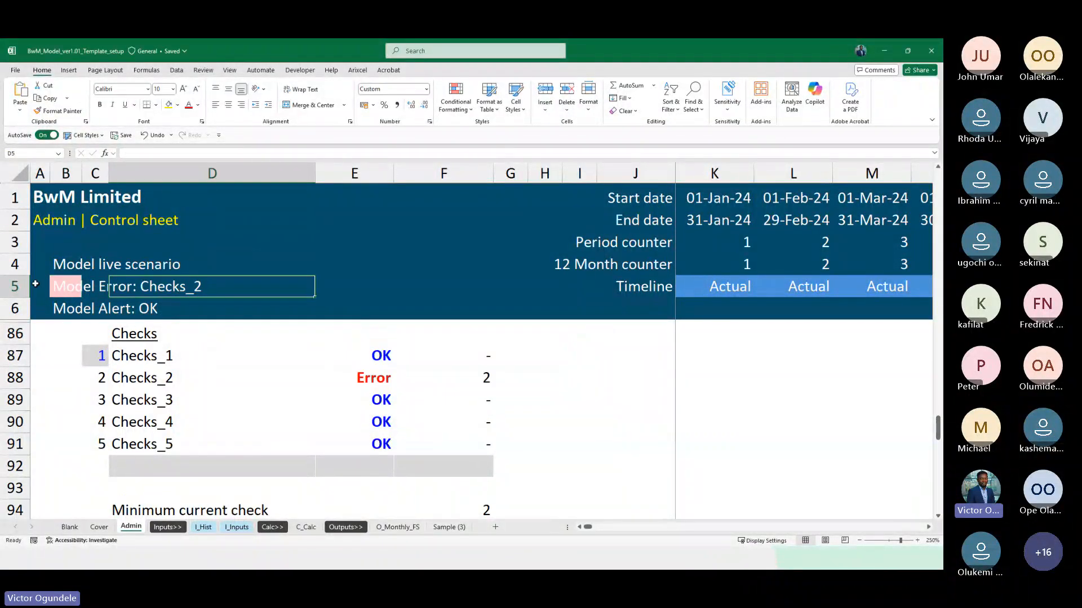
pyautogui.click(51, 289)
# Reset the Checks_2 test value in E88 to 0
pyautogui.click(352, 378)
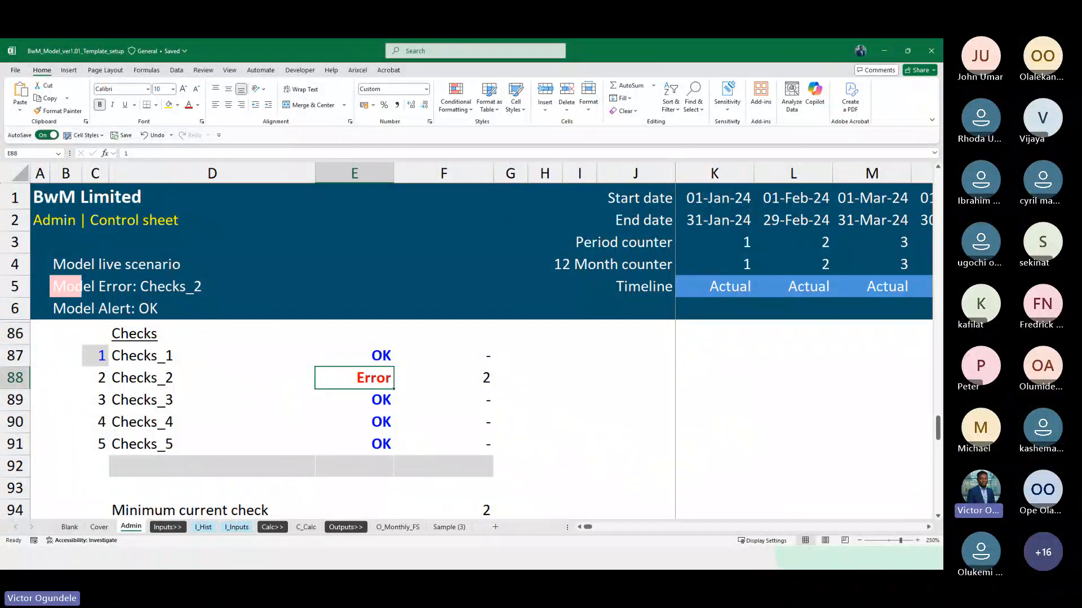
pyautogui.hotkey('alt', 'Tab')
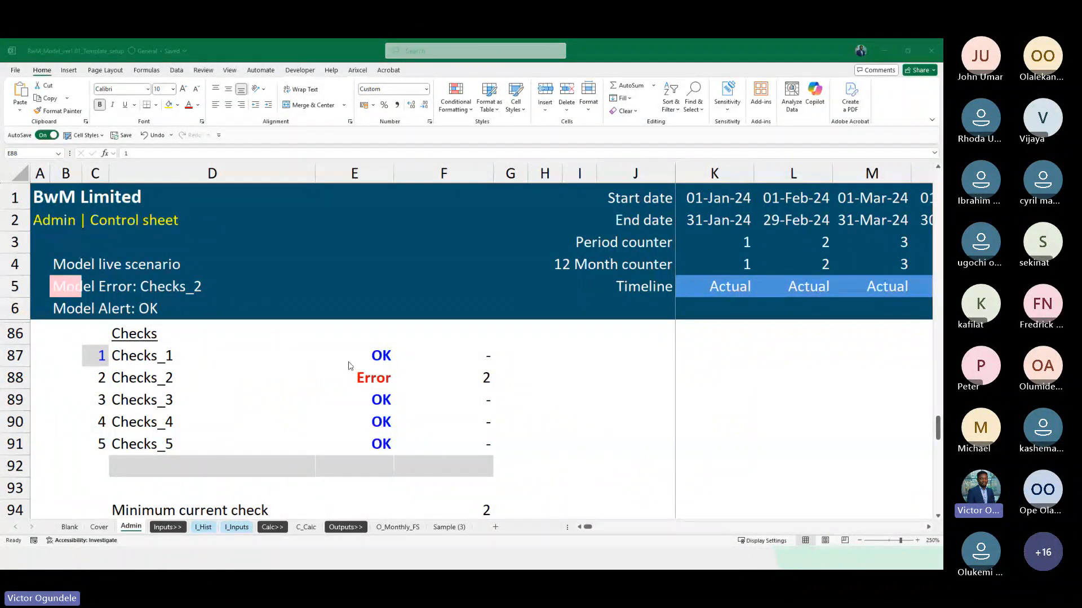
pyautogui.click(352, 400)
pyautogui.press('Up')
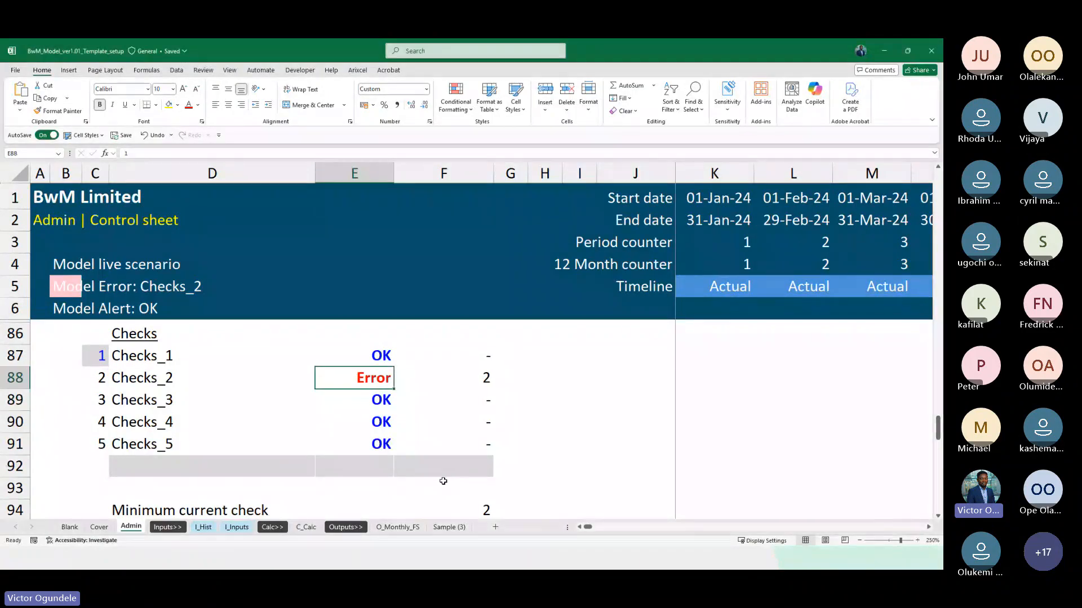
pyautogui.write('0')
pyautogui.press('Return')
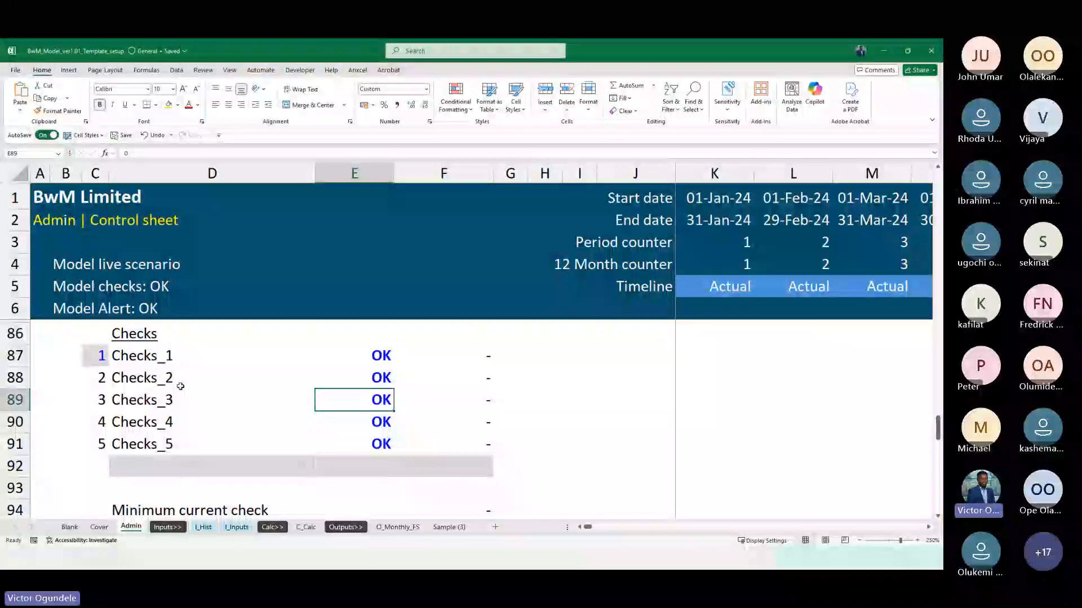
pyautogui.click(69, 305)
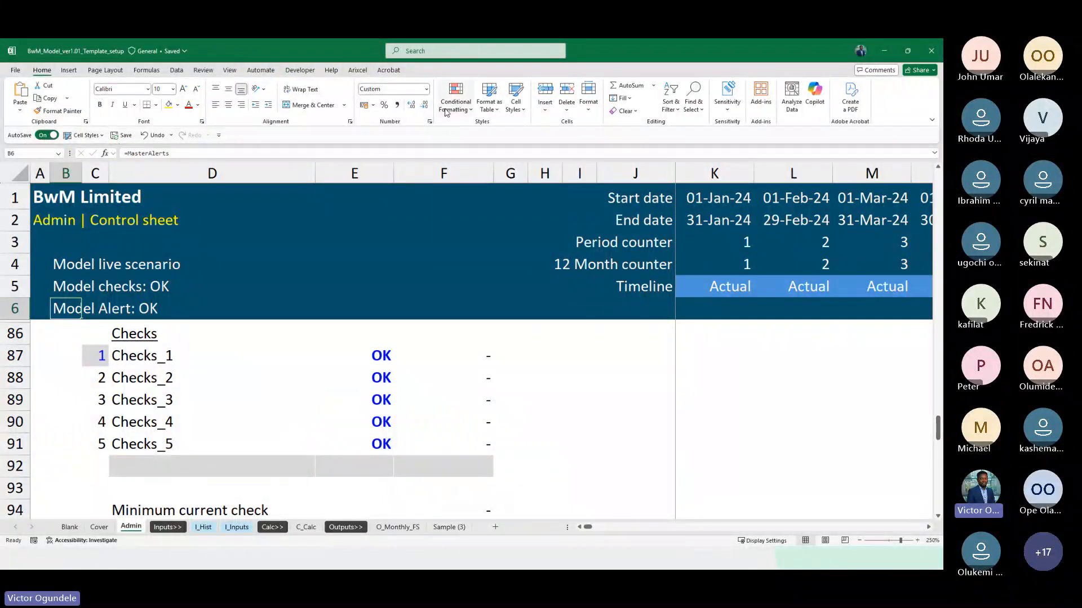
pyautogui.click(455, 101)
pyautogui.moveTo(470, 127)
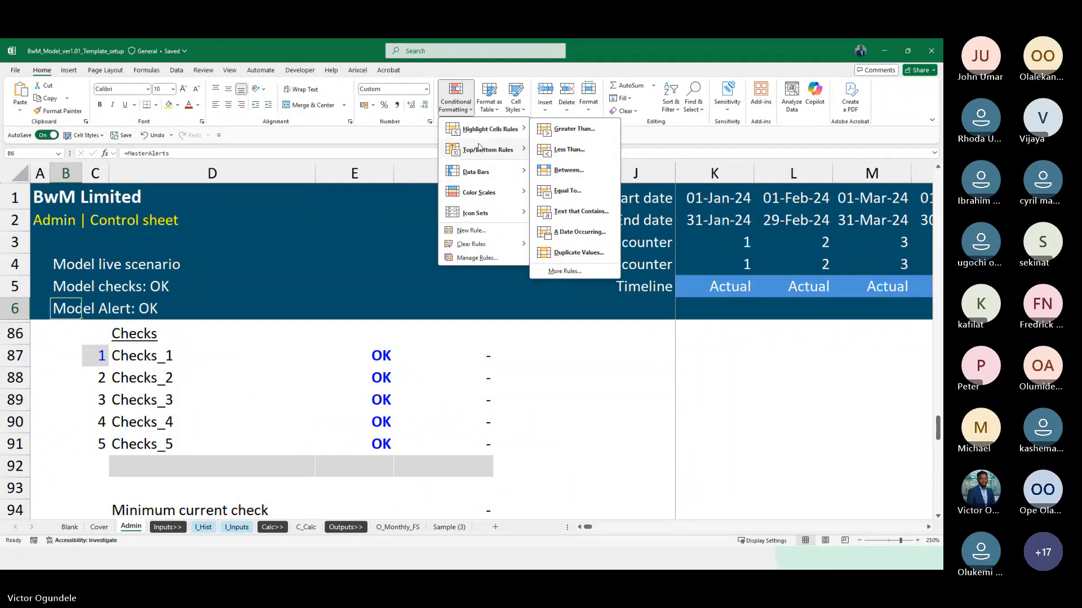
pyautogui.click(48, 329)
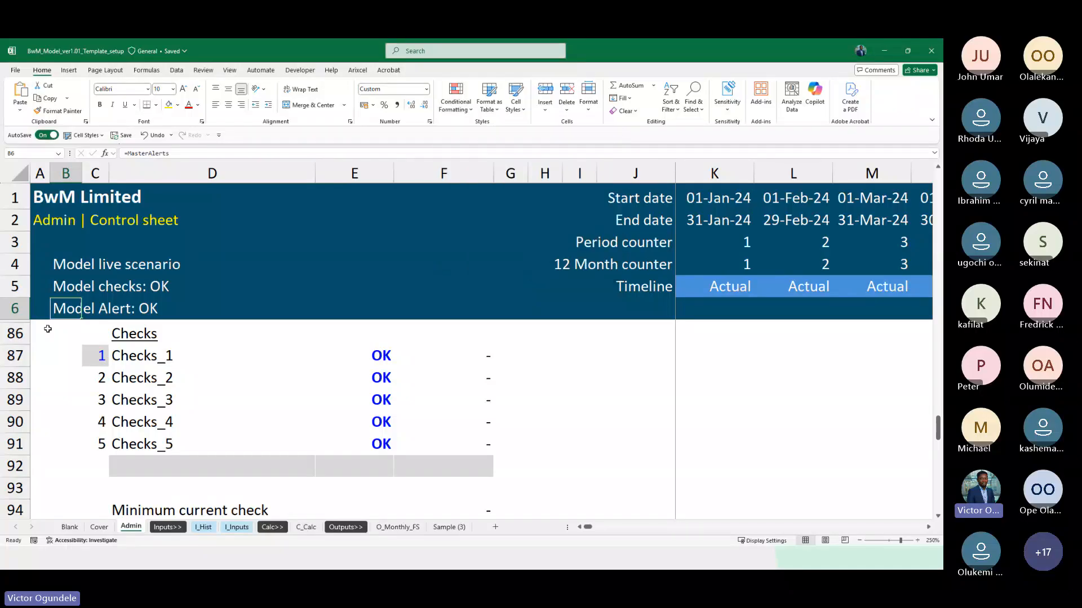
# Copy the formatting of B5, including its conditional rule, onto the alert cell B6 with Format Painter
pyautogui.press('Up')
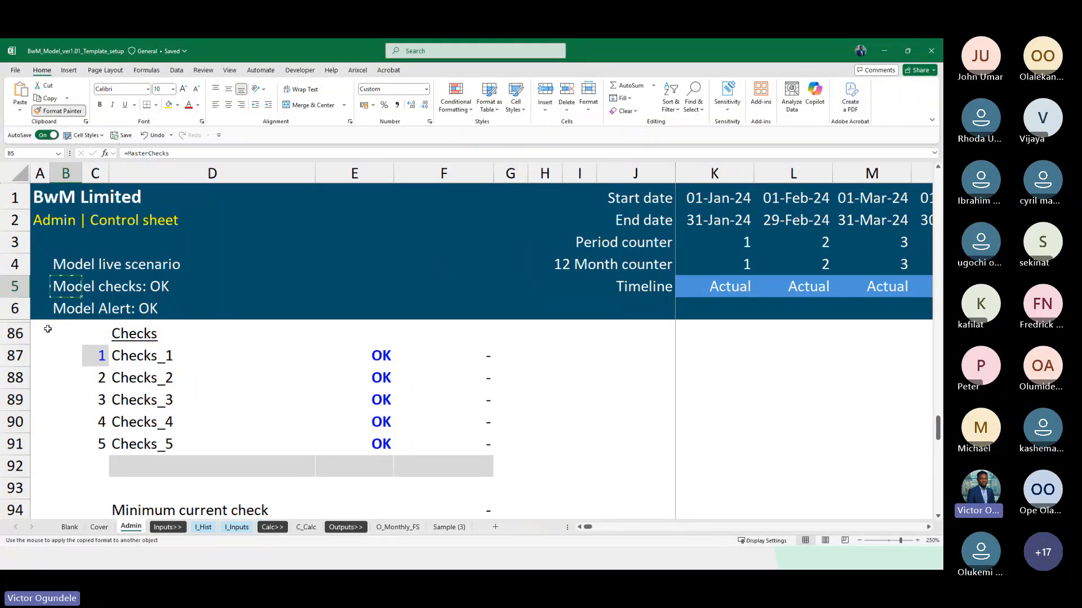
pyautogui.press('Down')
# Set the Alerts_3 test value in E100 to 1 to trigger an alert in the header
pyautogui.scroll(-1, 250, 432)
pyautogui.scroll(-2, 249, 432)
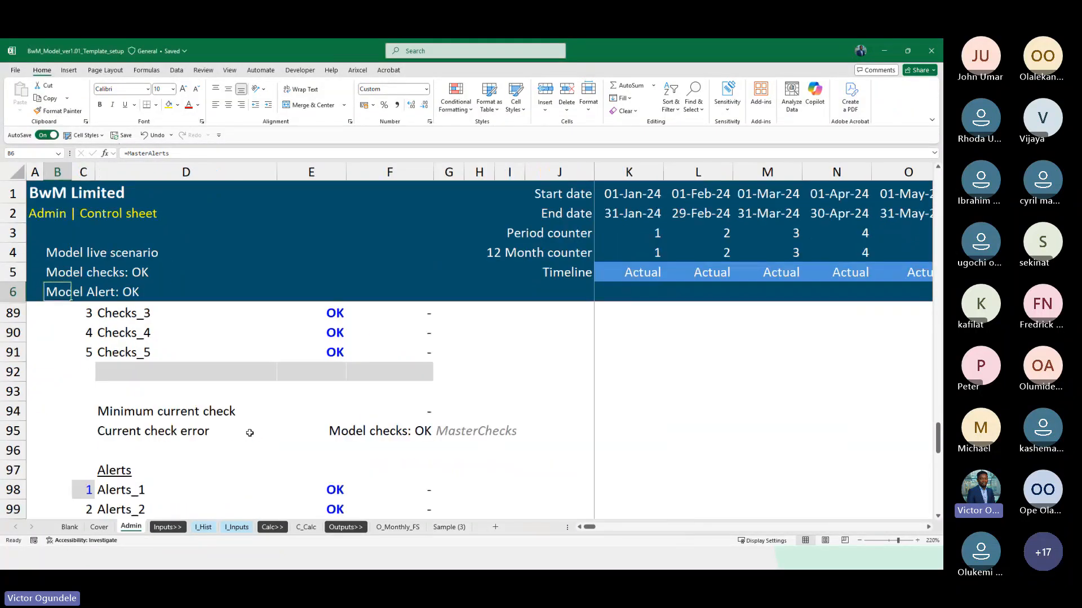
pyautogui.scroll(-6, 250, 432)
pyautogui.scroll(3, 250, 433)
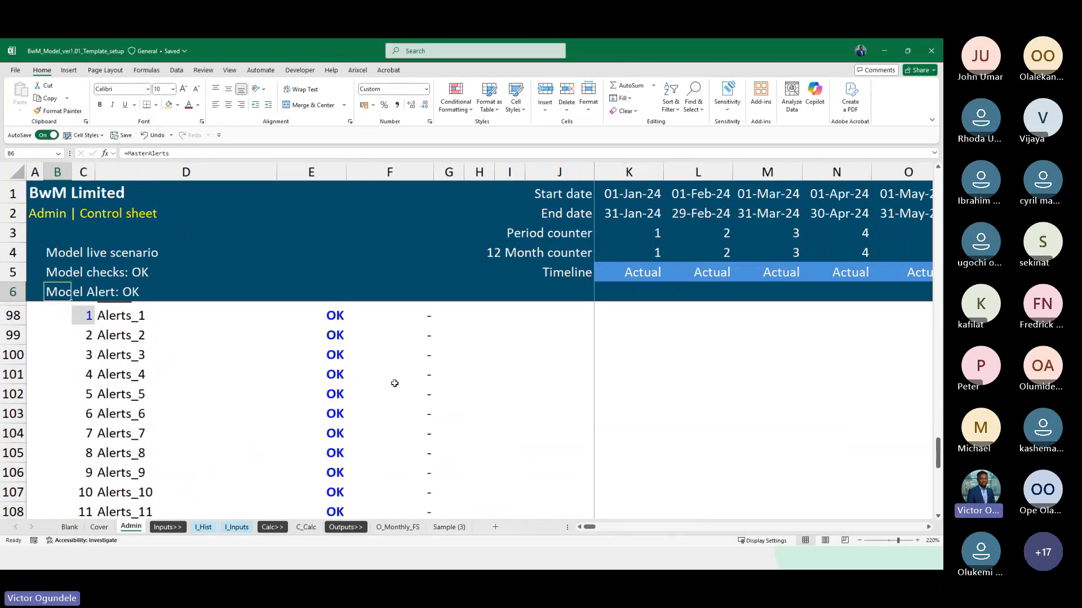
pyautogui.click(319, 356)
pyautogui.write('1')
pyautogui.press('Return')
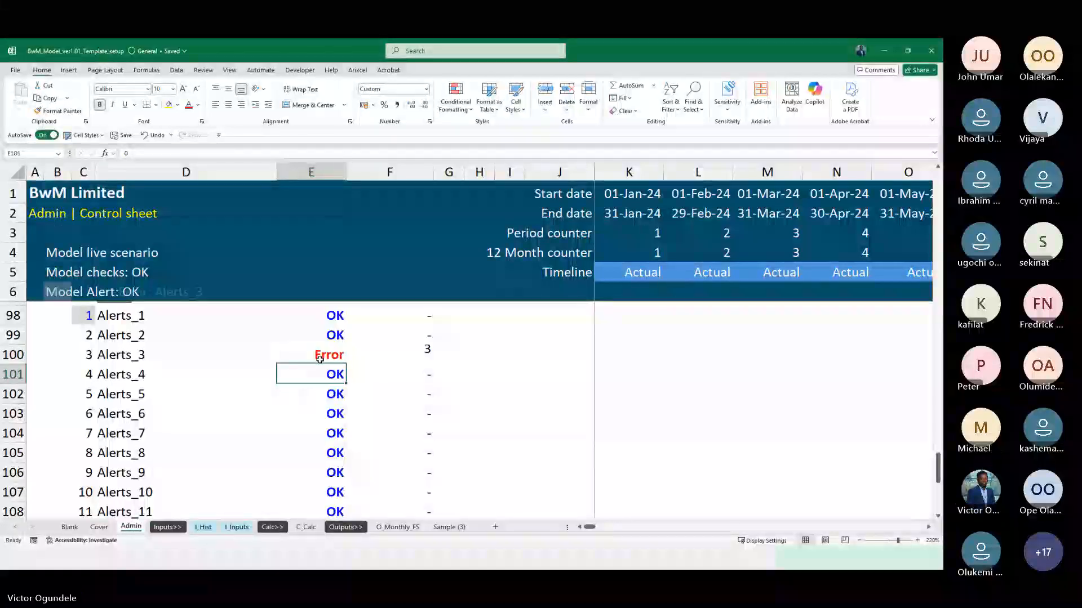
# Reset the Alerts_3 test value in E100 to 0
pyautogui.click(319, 359)
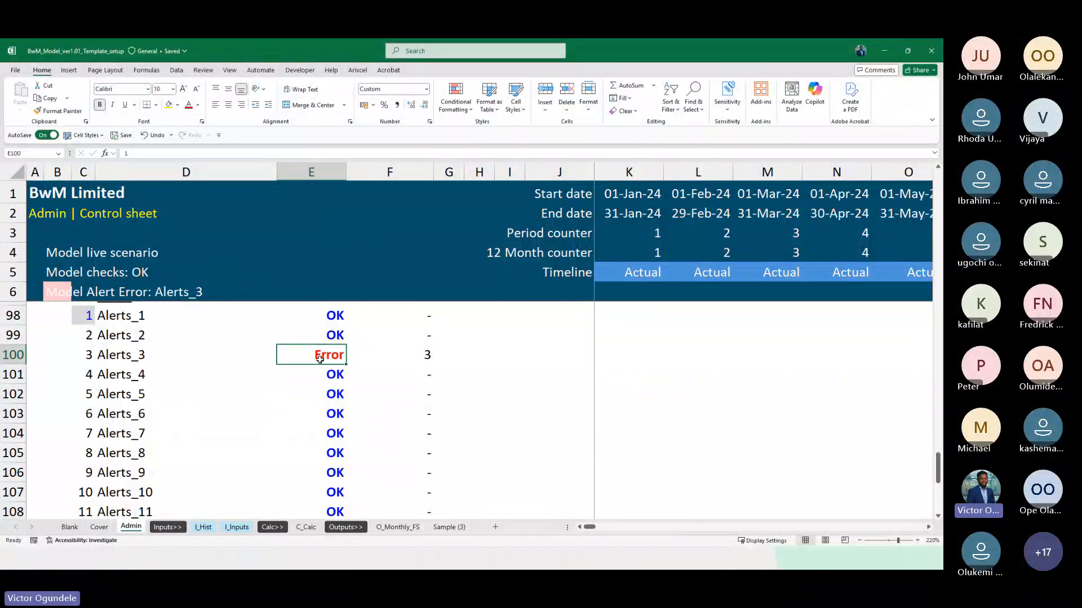
pyautogui.write('1')
pyautogui.press('Return')
pyautogui.click(319, 358)
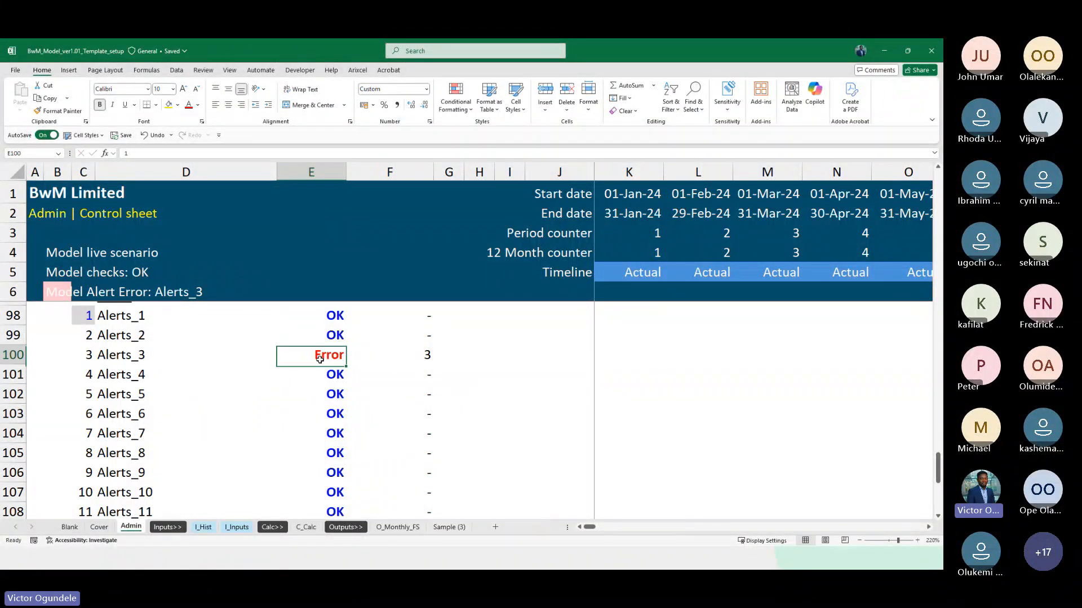
pyautogui.write('0')
pyautogui.press('Return')
# Zoom out on the Alerts block and collapse the ribbon to show more of the sheet
pyautogui.scroll(-2, 131, 334)
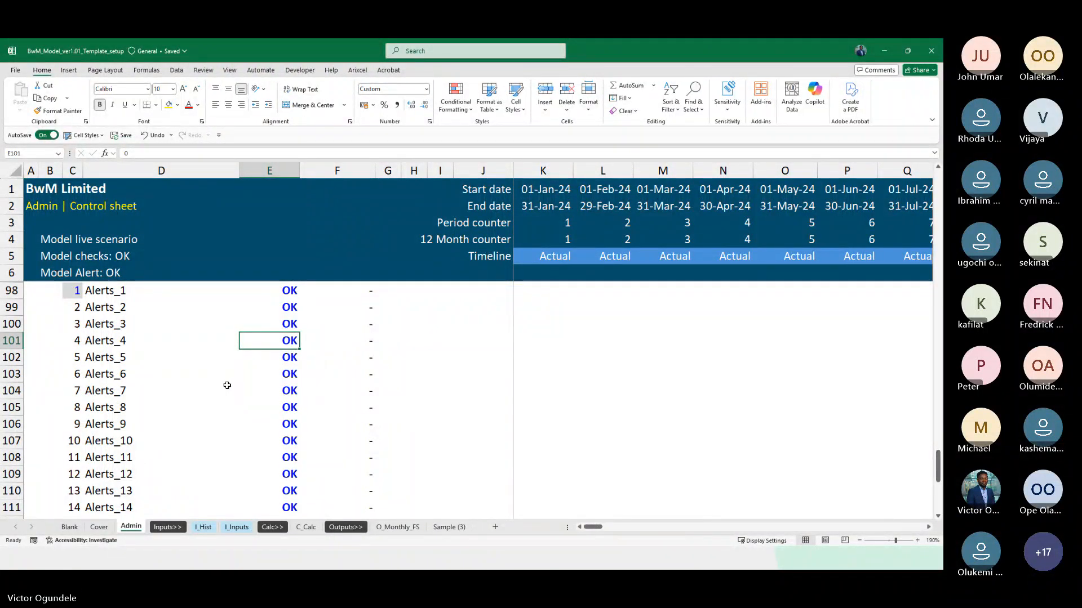
pyautogui.scroll(1, 227, 385)
pyautogui.scroll(-3, 227, 385)
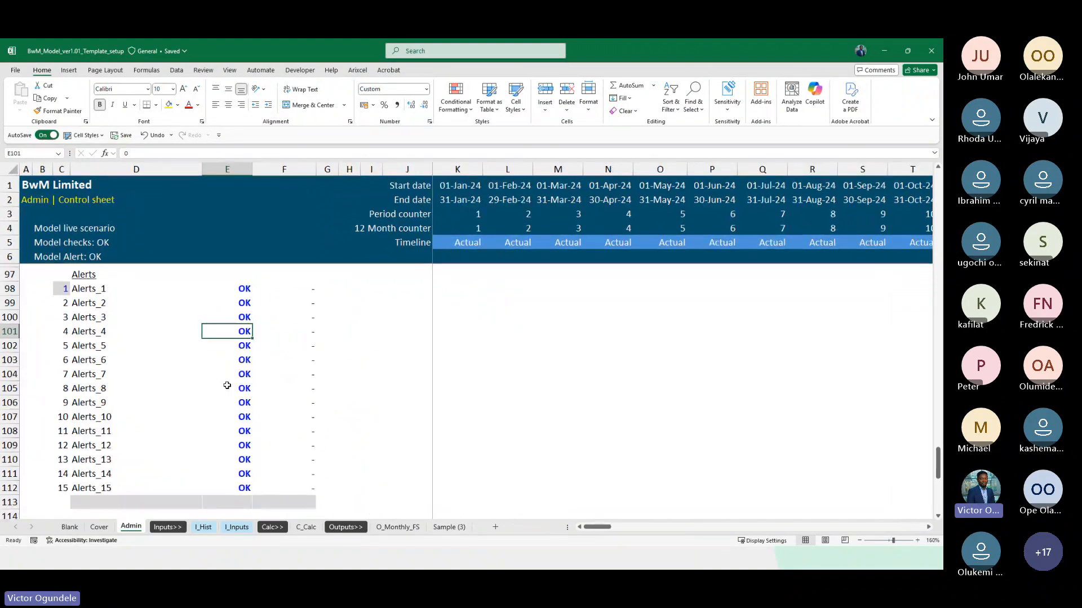
pyautogui.doubleClick(44, 72)
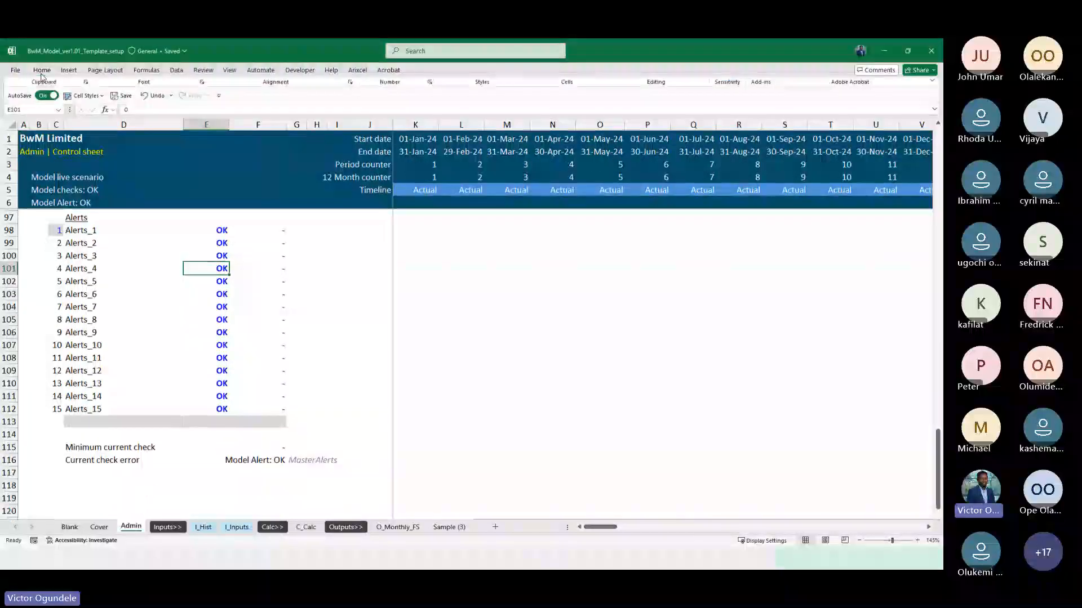
# Copy the header check and alert cells B5:B6 from the Admin sheet into B5:B6 of the I_Inputs sheet
pyautogui.click(39, 186)
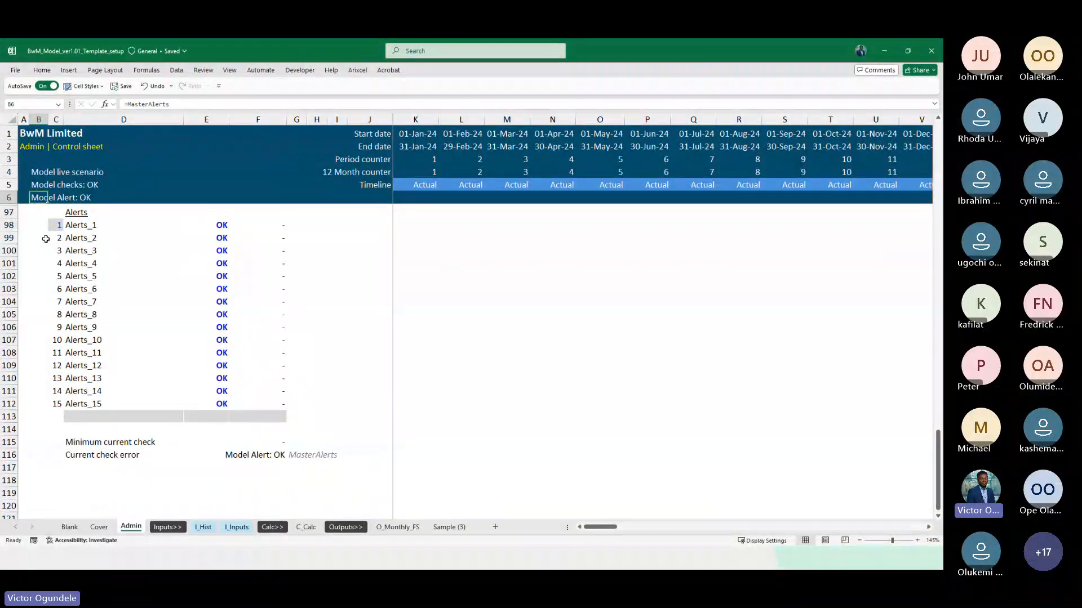
pyautogui.scroll(20, 45, 239)
pyautogui.hotkey('shift', 'Down')
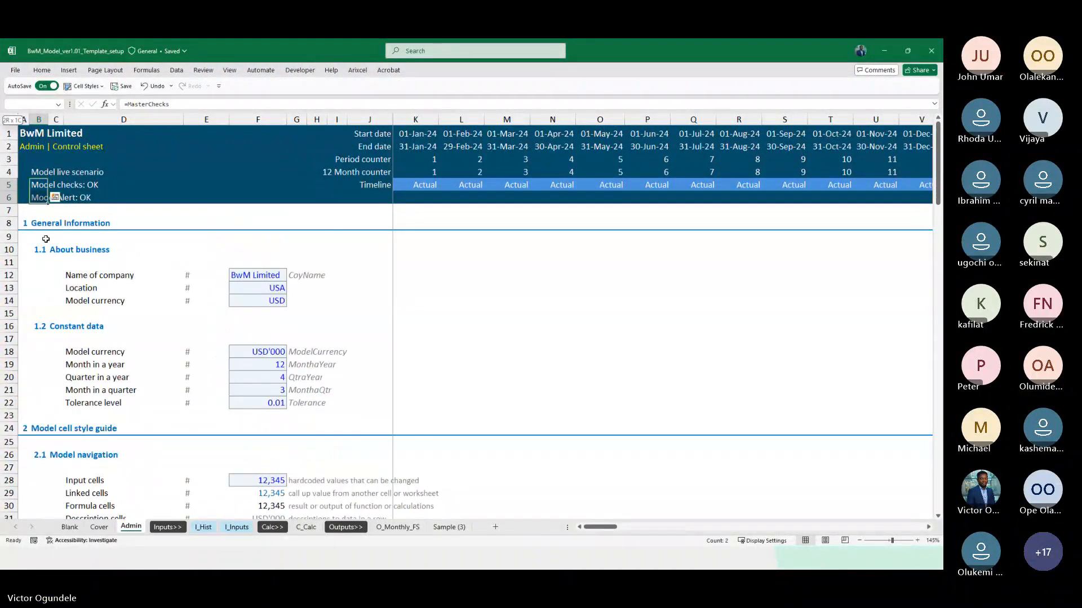
pyautogui.hotkey('ctrl', 'c')
pyautogui.hotkey('ctrl', 'pagedown')
pyautogui.hotkey('ctrl', 'pagedown')
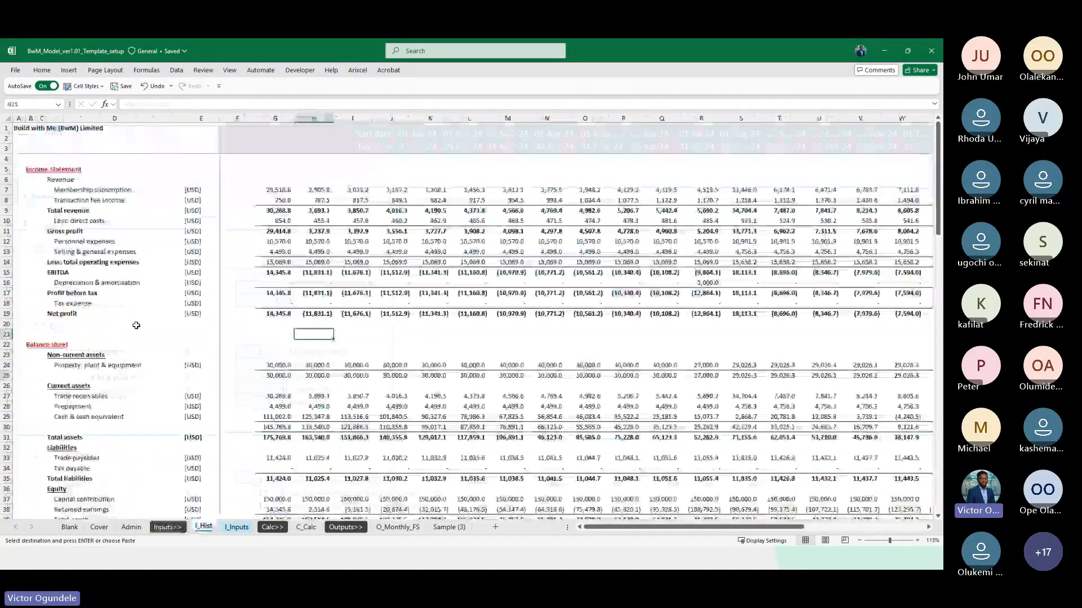
pyautogui.hotkey('ctrl', 'pagedown')
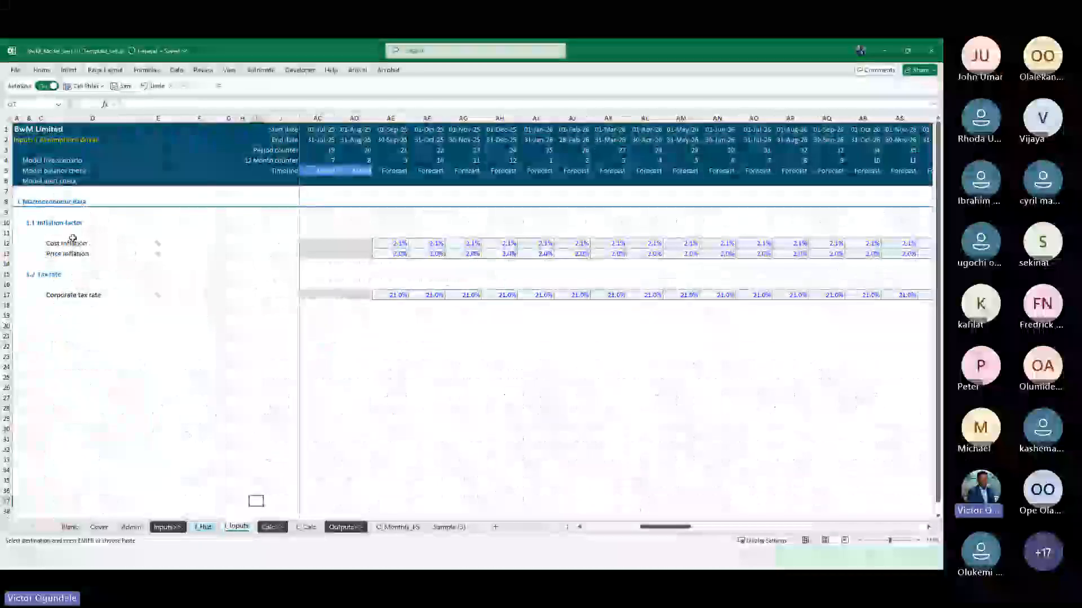
pyautogui.click(25, 170)
pyautogui.hotkey('ctrl', 'v')
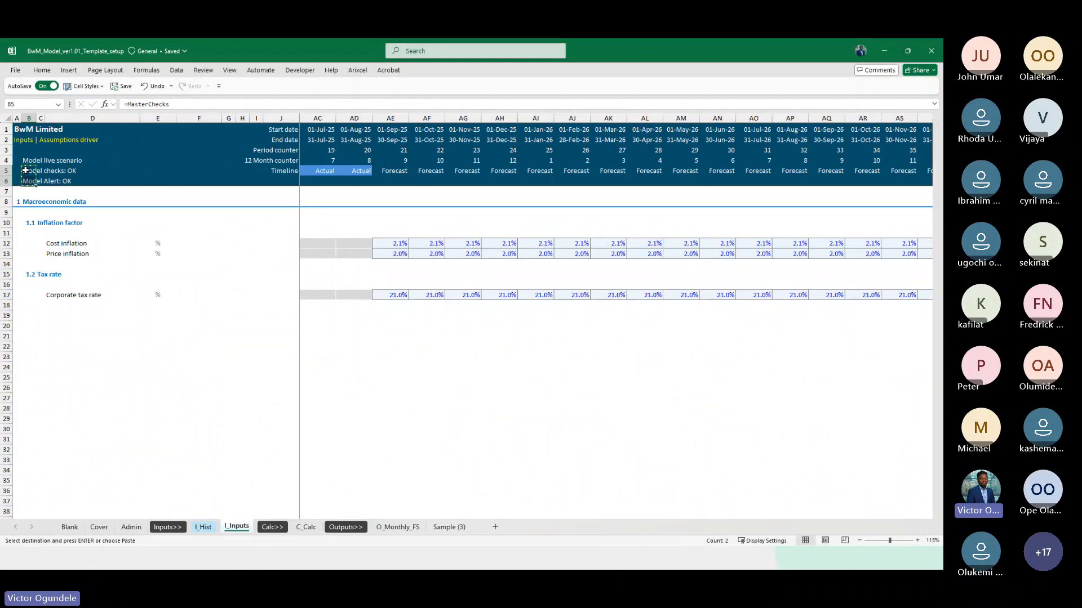
# Paste the copied header check and alert cells into B5:B6 of the C_Calc sheet
pyautogui.click(306, 526)
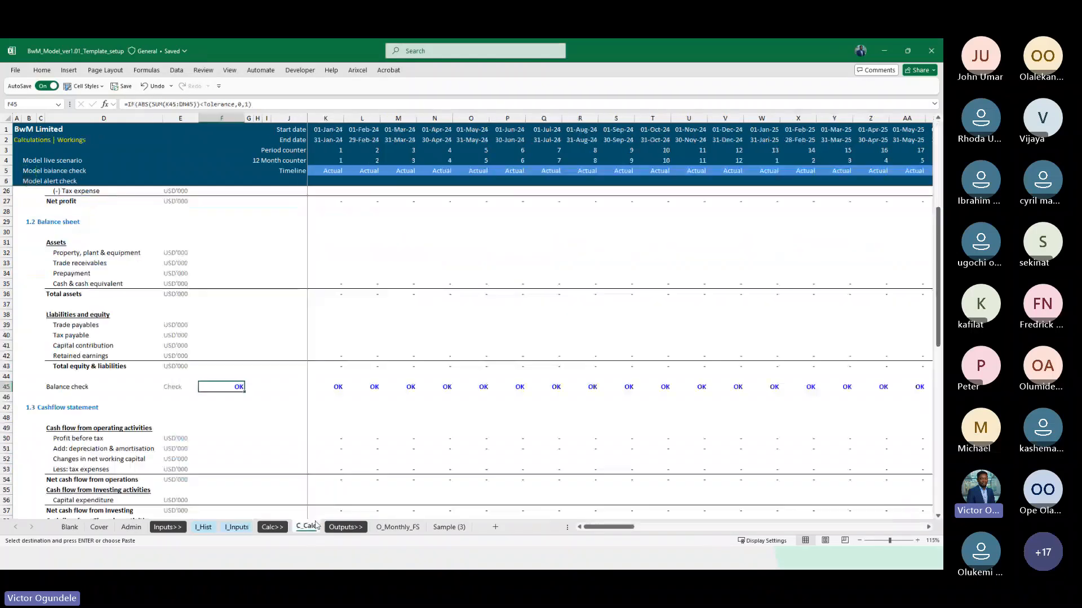
pyautogui.click(31, 166)
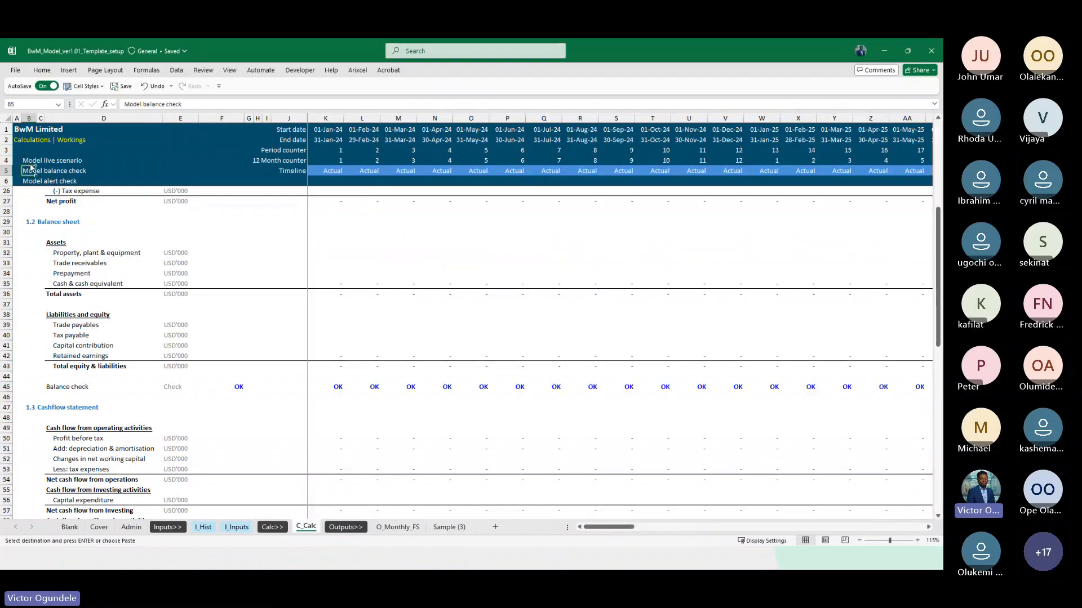
pyautogui.hotkey('ctrl', 'v')
pyautogui.press('Up')
pyautogui.press('Up')
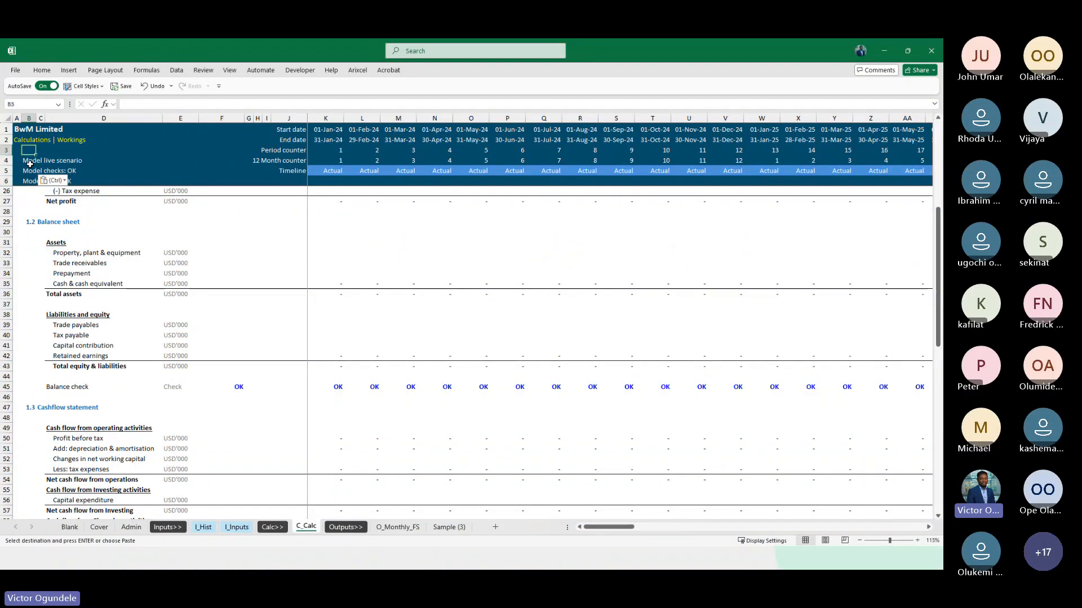
# Paste the same header check and alert cells into B5:B6 of the O_Monthly_FS and Sample (3) sheets
pyautogui.hotkey('ctrl', 'pagedown')
pyautogui.hotkey('ctrl', 'pagedown')
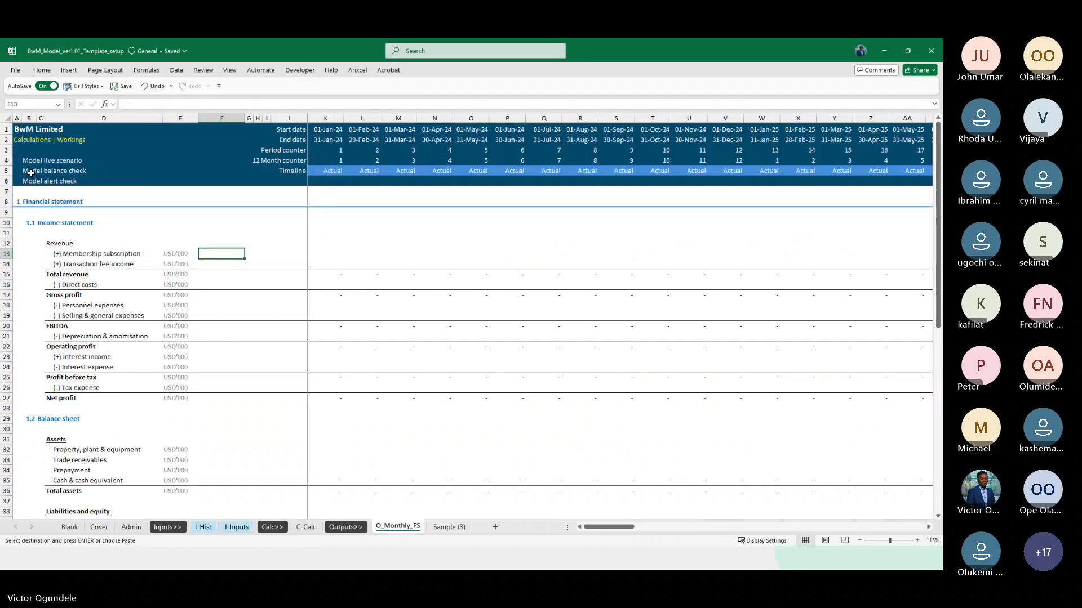
pyautogui.hotkey('ctrl', 'pagedown')
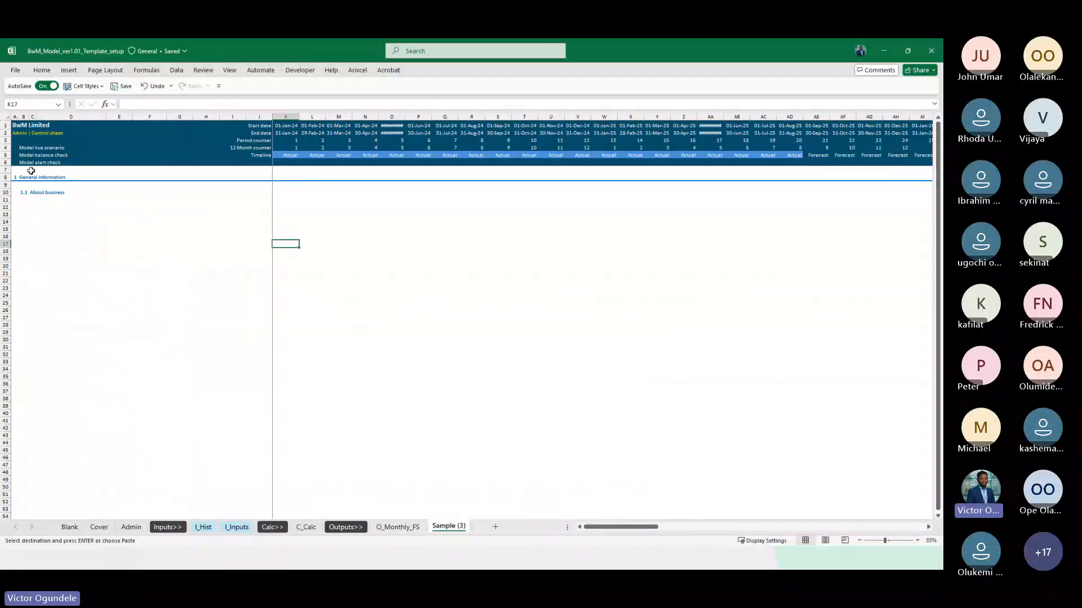
pyautogui.click(27, 155)
pyautogui.hotkey('ctrl', 'v')
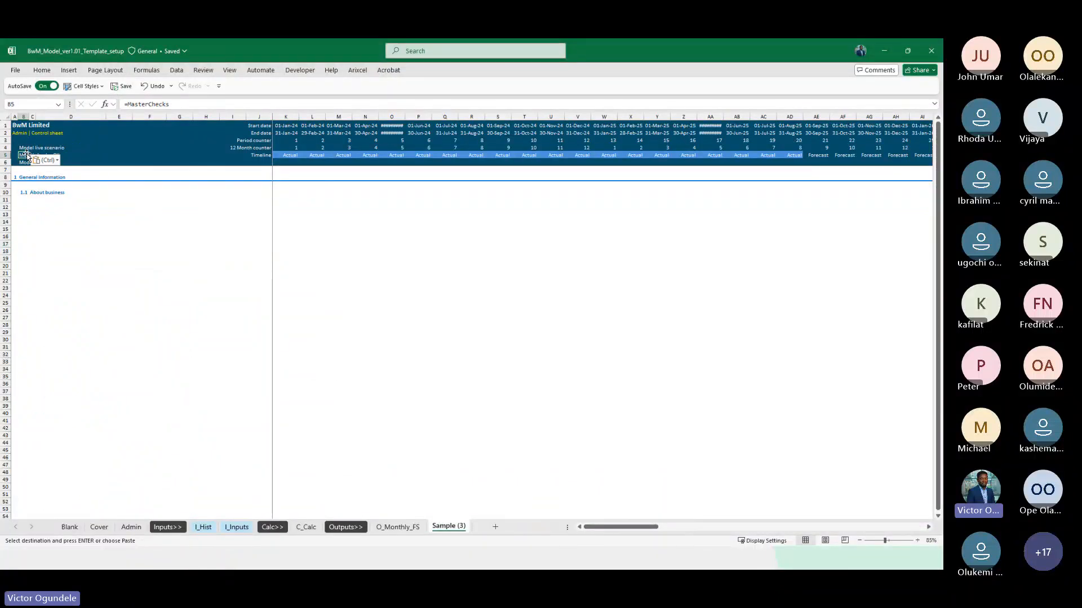
pyautogui.press('Left')
pyautogui.click(45, 160)
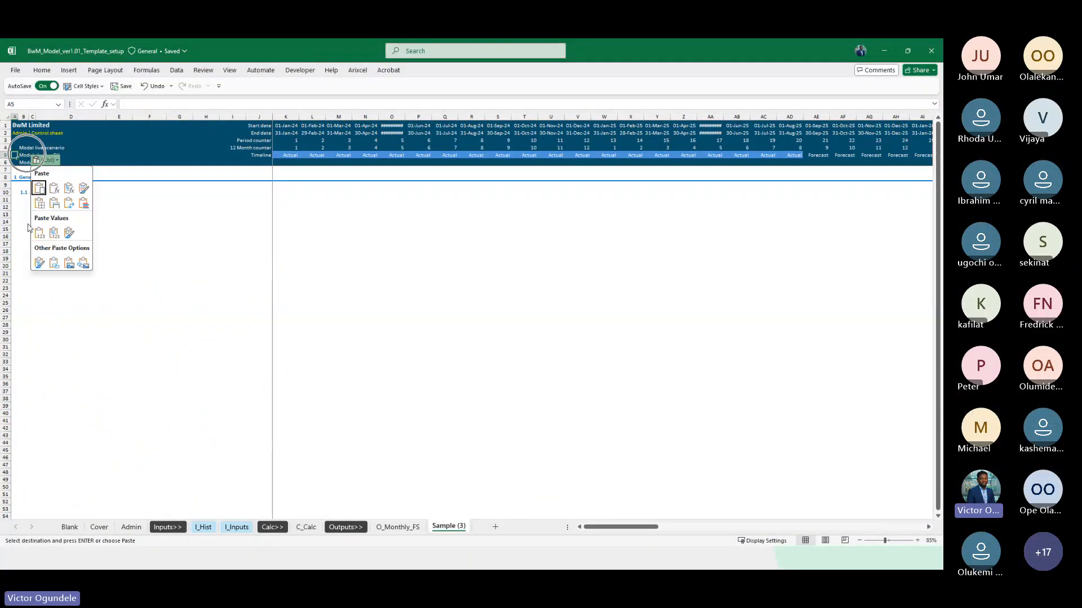
# Set the Checks_2 test value in E88 of the Admin sheet to 1 to trigger a check error
pyautogui.click(131, 526)
pyautogui.scroll(-20, 280, 460)
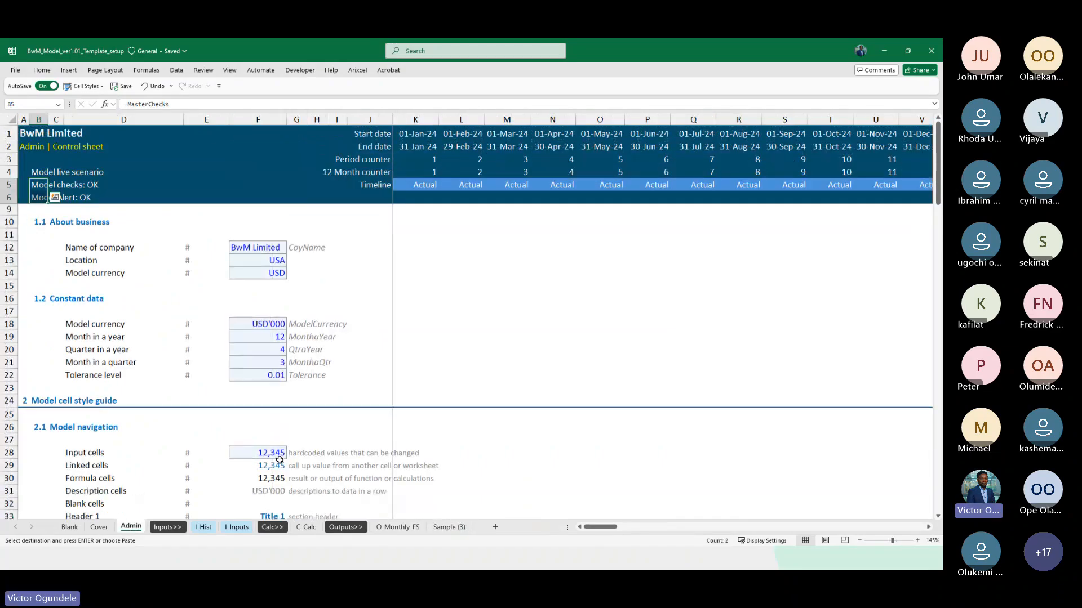
pyautogui.scroll(-2, 279, 459)
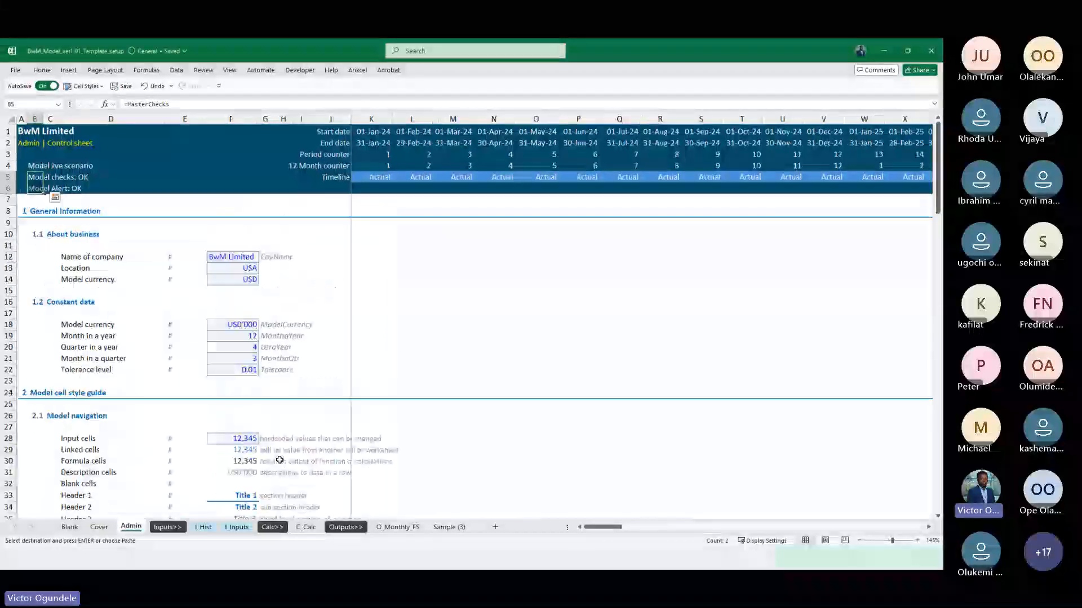
pyautogui.scroll(1, 218, 299)
pyautogui.scroll(-2, 217, 299)
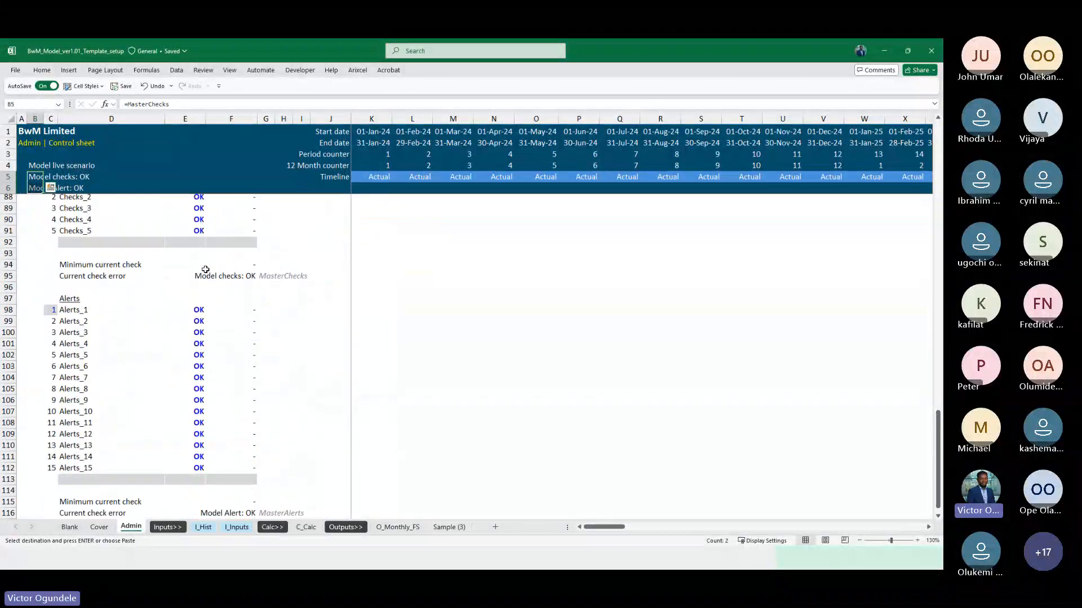
pyautogui.scroll(1, 206, 284)
pyautogui.click(199, 251)
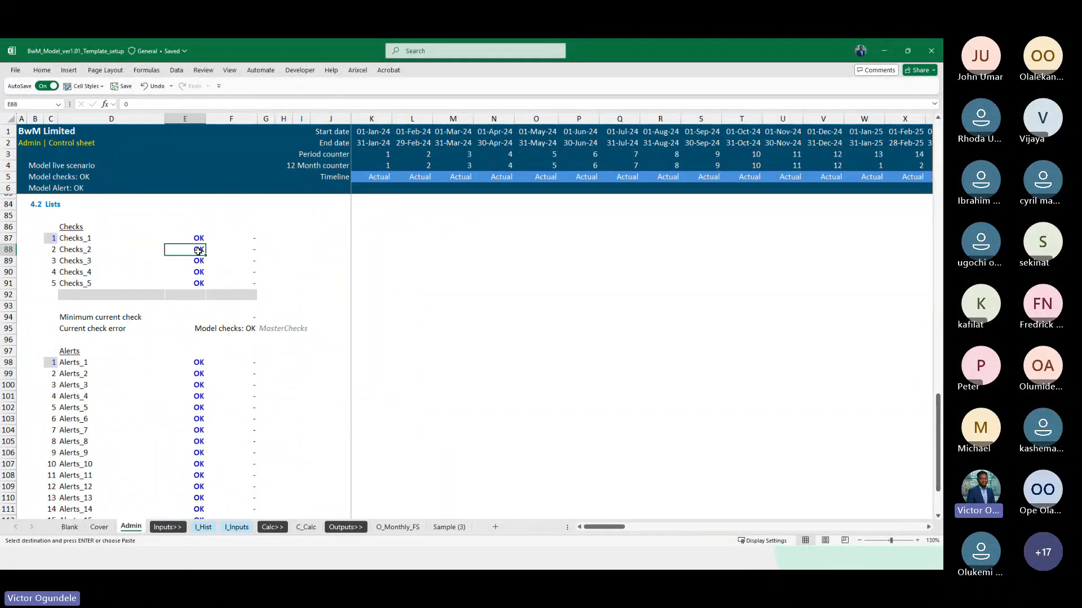
pyautogui.write('1')
pyautogui.press('Return')
# Set the Alerts_2 test value in E99 to 1 to trigger an alert error
pyautogui.press('Down')
pyautogui.press('Down')
pyautogui.press('Down')
pyautogui.press('Down')
pyautogui.press('Down')
pyautogui.press('Down')
pyautogui.press('Down')
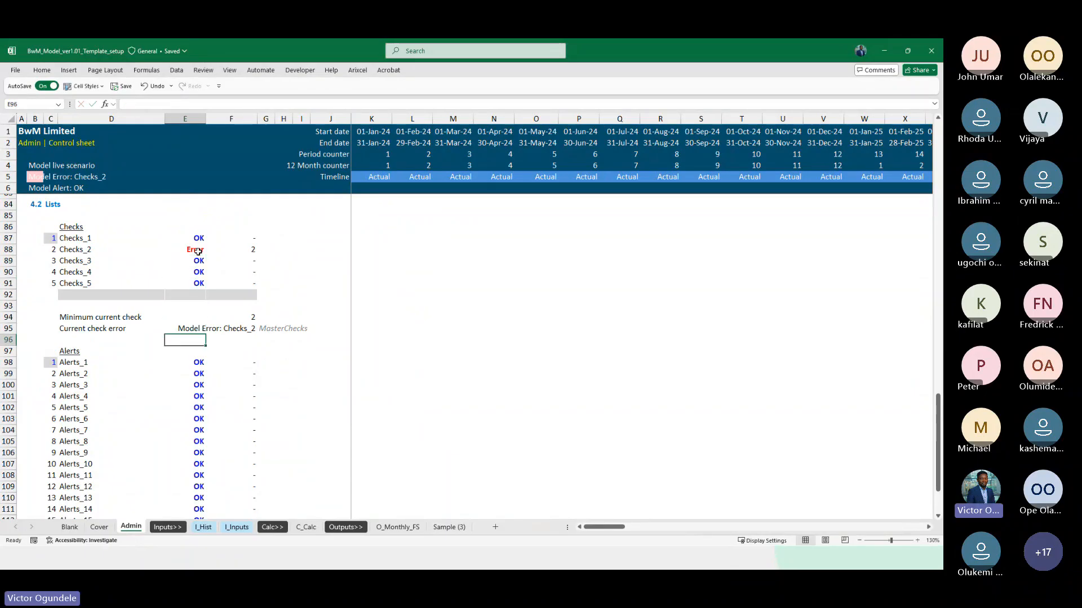
pyautogui.press('Down')
pyautogui.press('Down')
pyautogui.press('Down')
pyautogui.write('1')
pyautogui.press('Return')
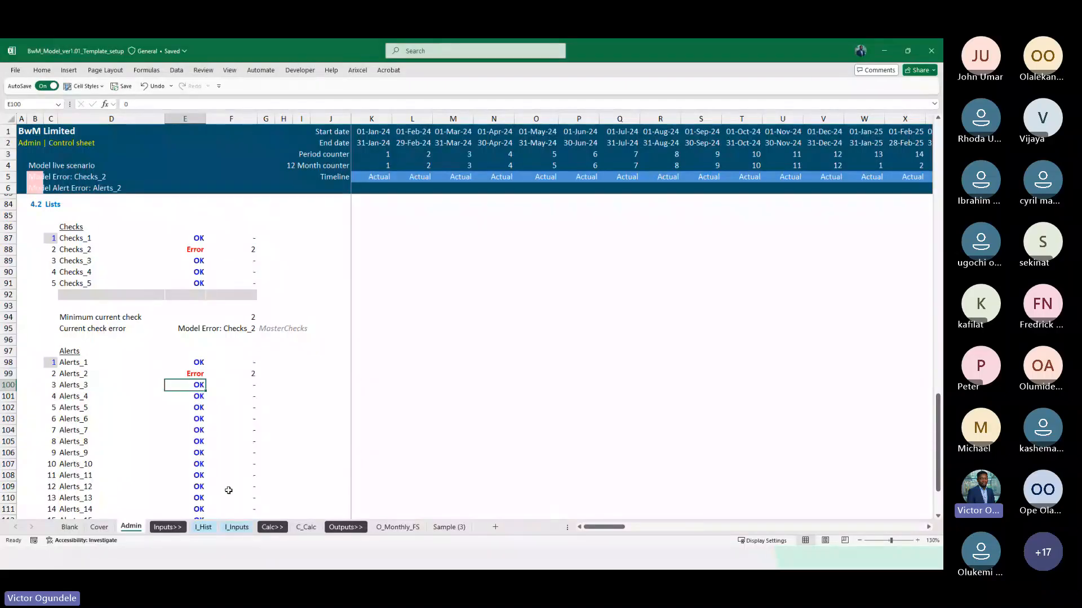
# Examine the header check and alert cells on the I_Hist, I_Inputs, C_Calc, O_Monthly_FS and Sample (3) sheets
pyautogui.click(204, 527)
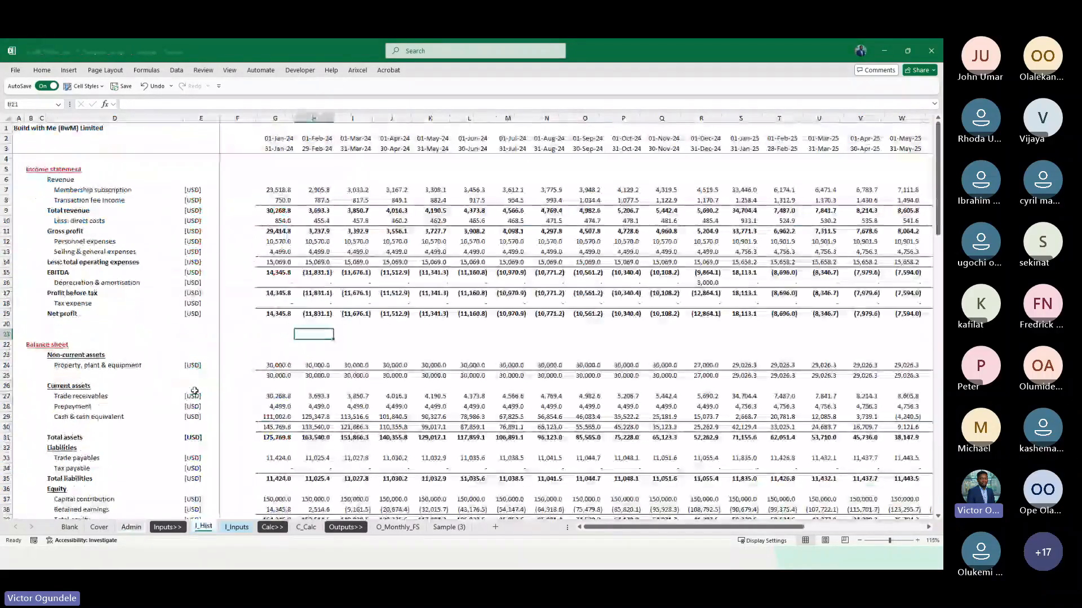
pyautogui.click(243, 528)
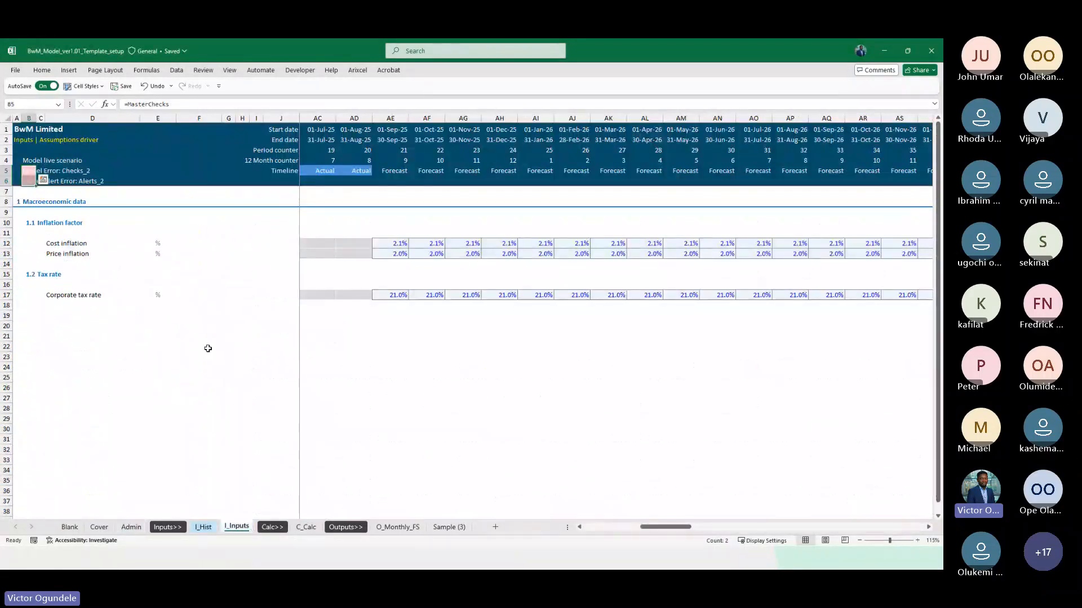
pyautogui.click(151, 179)
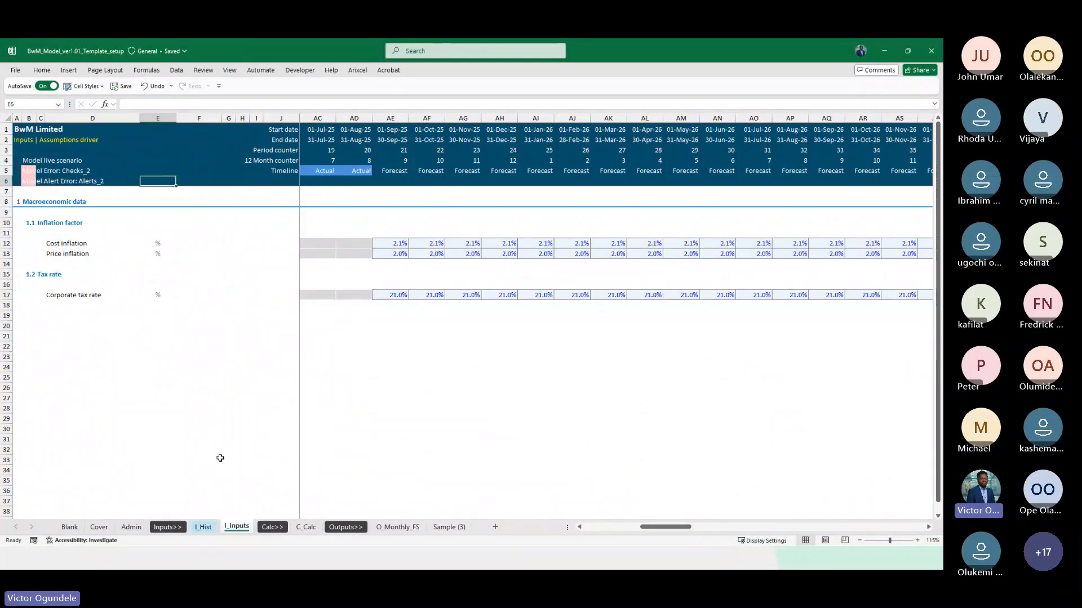
pyautogui.click(307, 528)
pyautogui.click(394, 527)
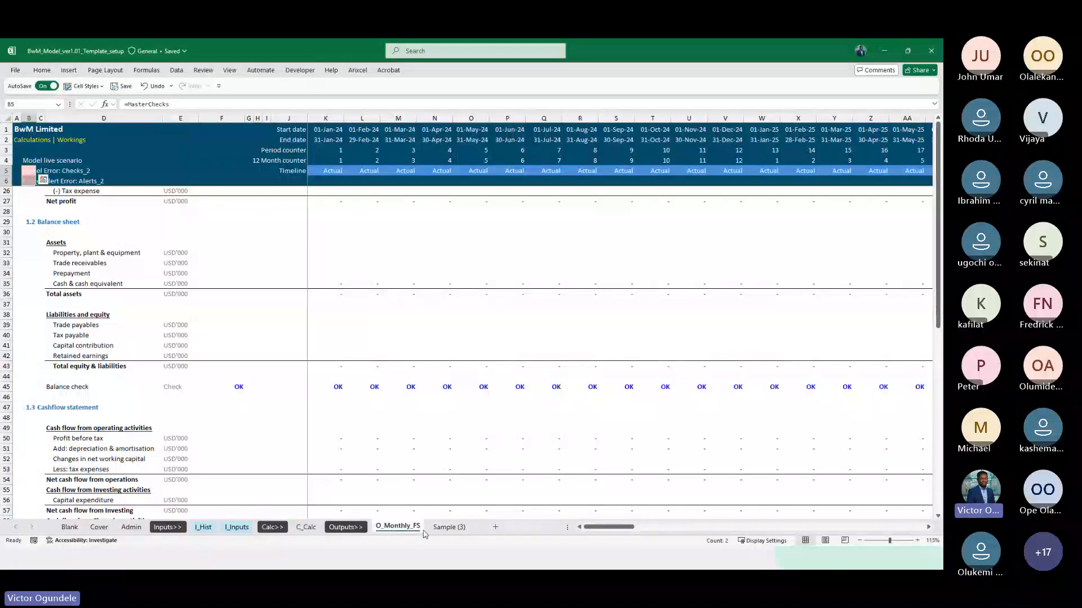
pyautogui.click(448, 528)
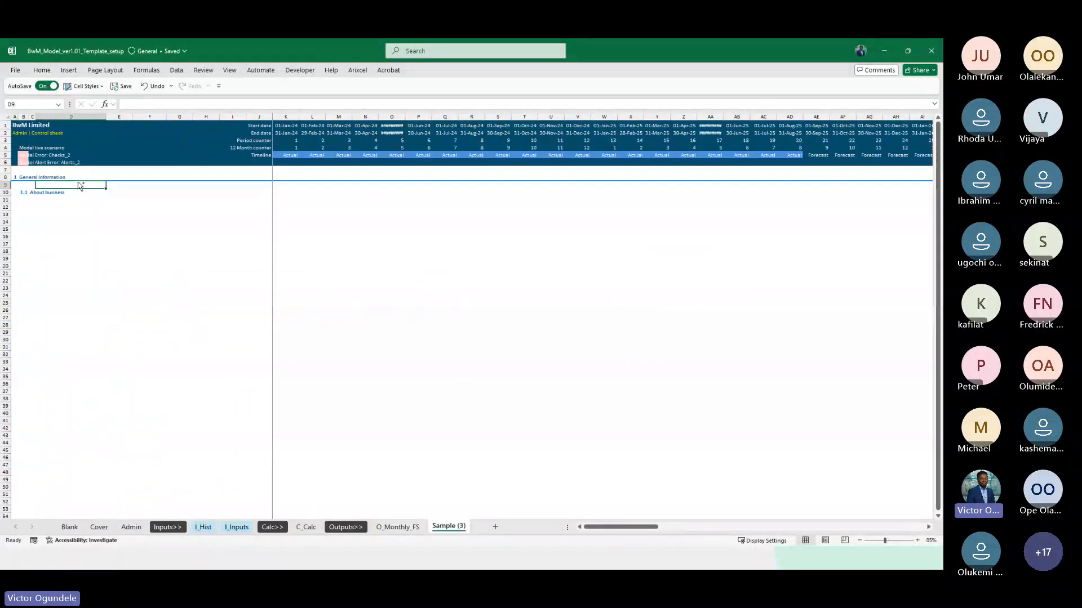
pyautogui.click(205, 421)
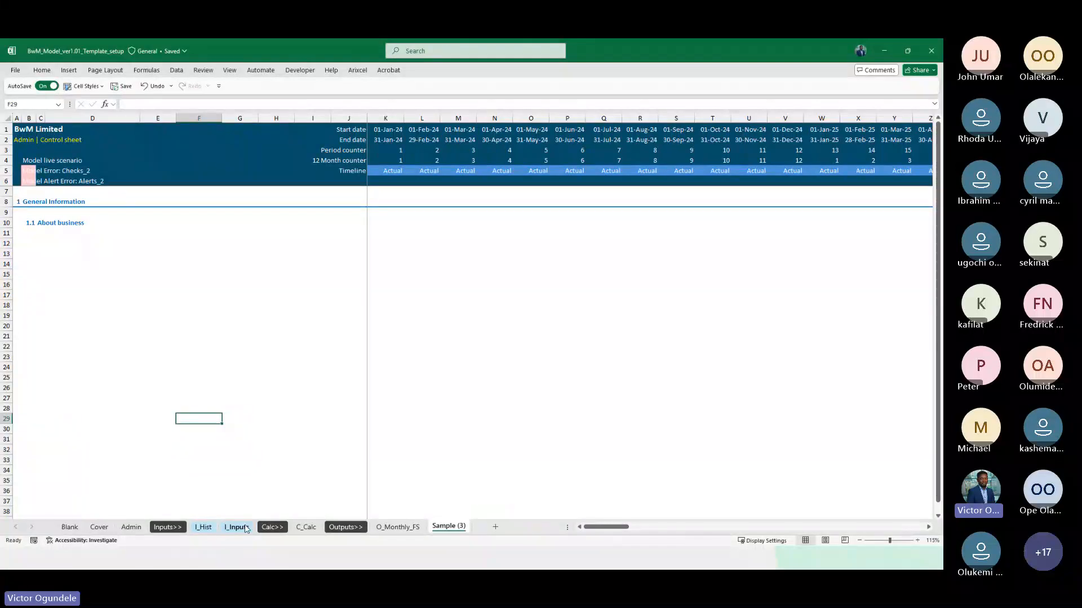
pyautogui.click(203, 527)
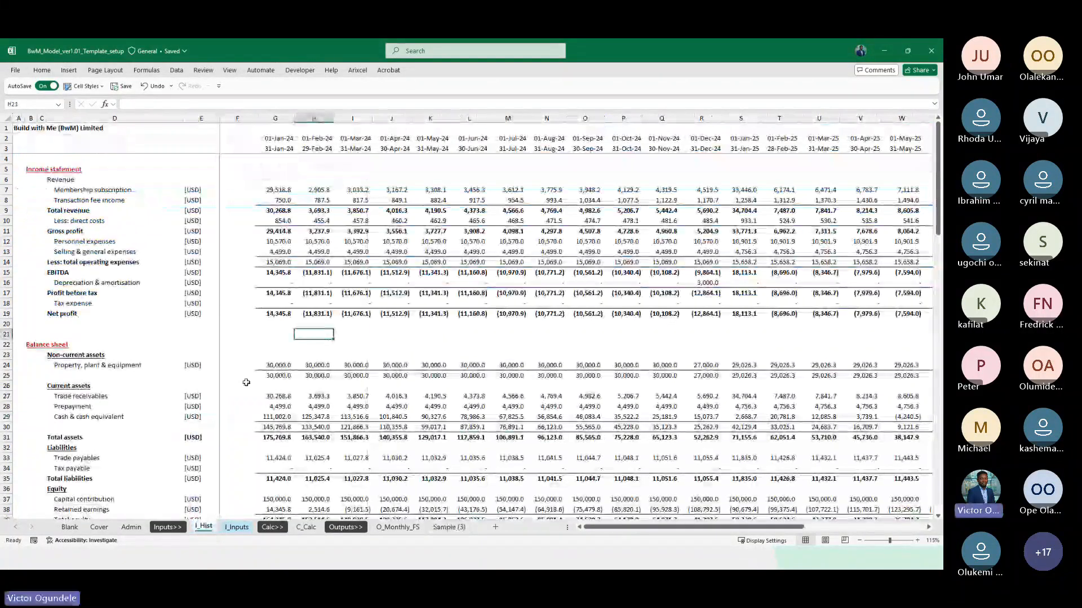
# Reset the Alerts_2 test value in E99 and the Checks_2 test value in E88 of the Admin sheet to 0
pyautogui.click(133, 528)
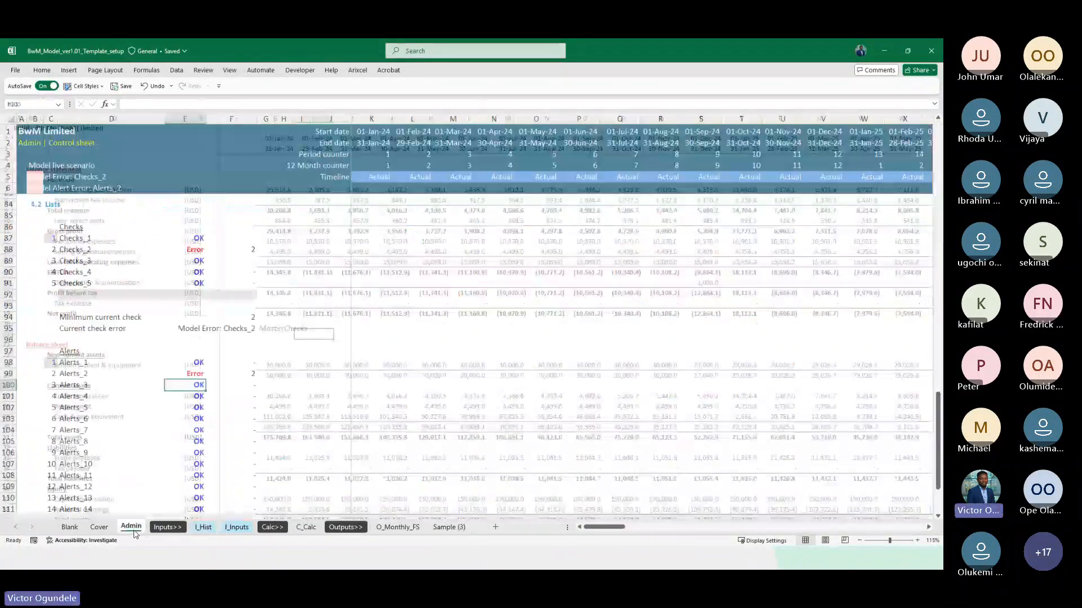
pyautogui.click(238, 394)
pyautogui.scroll(-5, 238, 394)
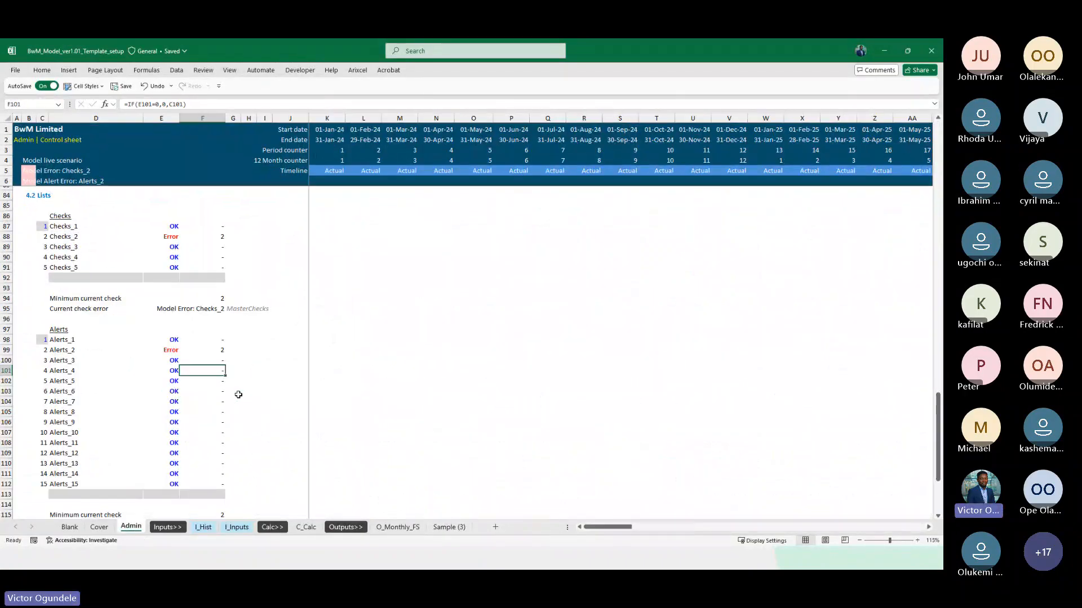
pyautogui.scroll(4, 238, 394)
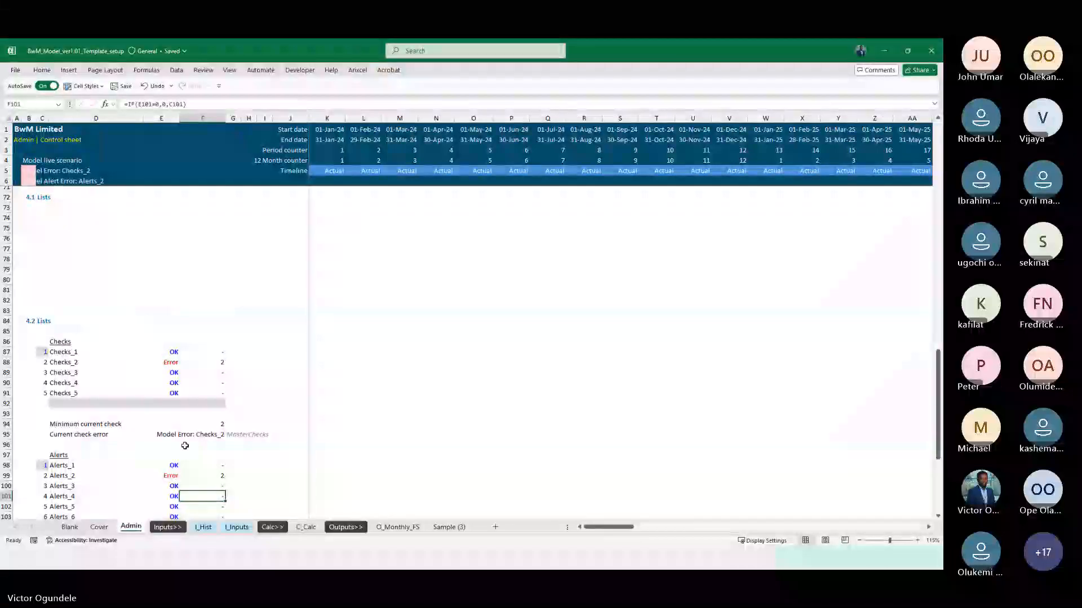
pyautogui.click(168, 476)
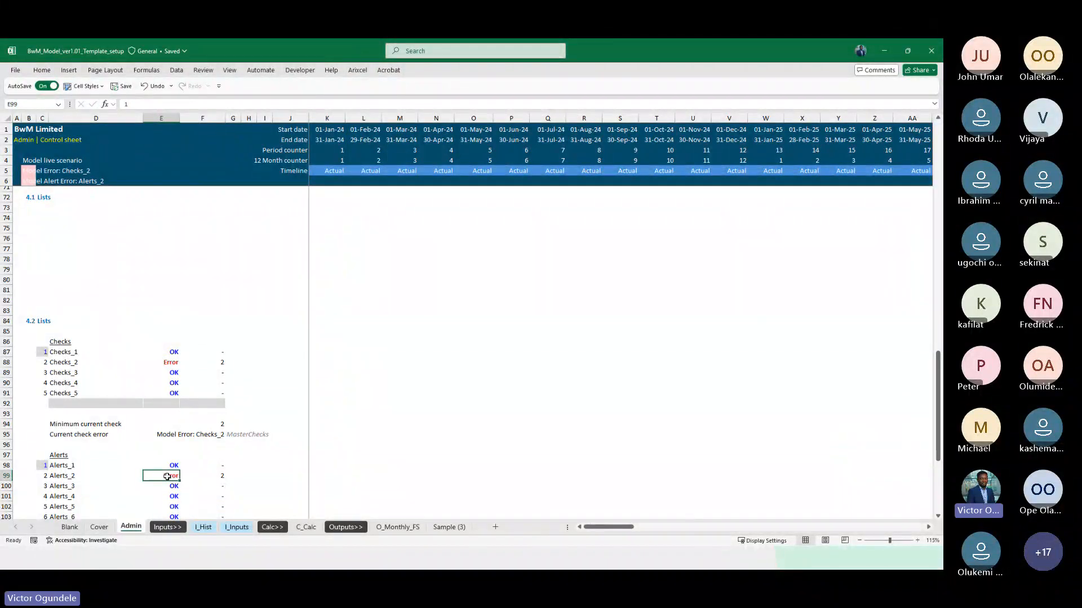
pyautogui.write('0')
pyautogui.hotkey('ctrl', 'Return')
pyautogui.hotkey('ctrl', 'Up')
pyautogui.hotkey('ctrl', 'Up')
pyautogui.hotkey('ctrl', 'Up')
pyautogui.press('Down')
pyautogui.write('0')
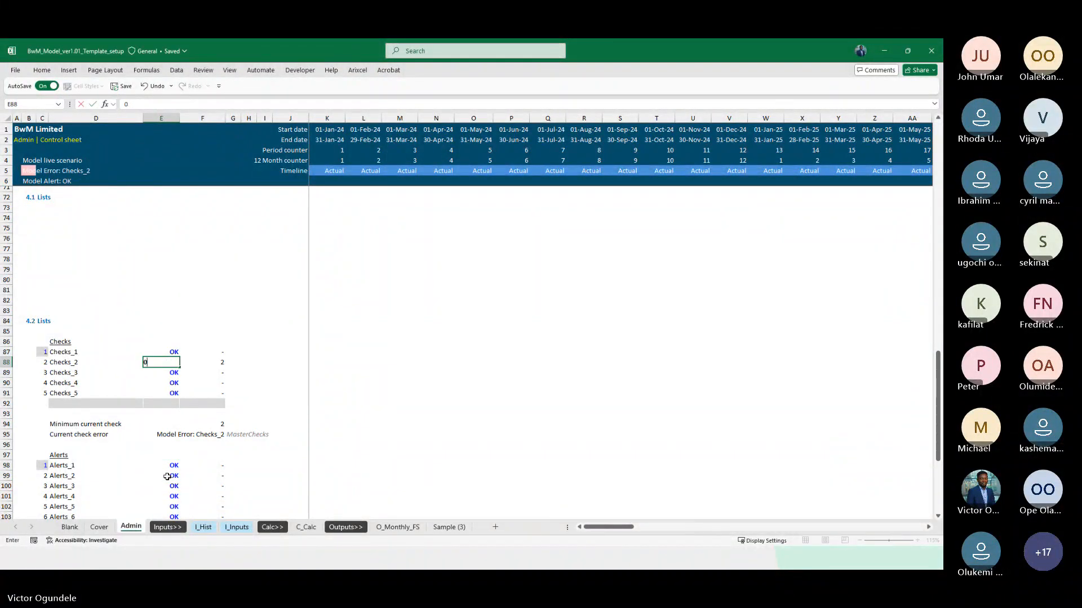
pyautogui.hotkey('ctrl', 'Return')
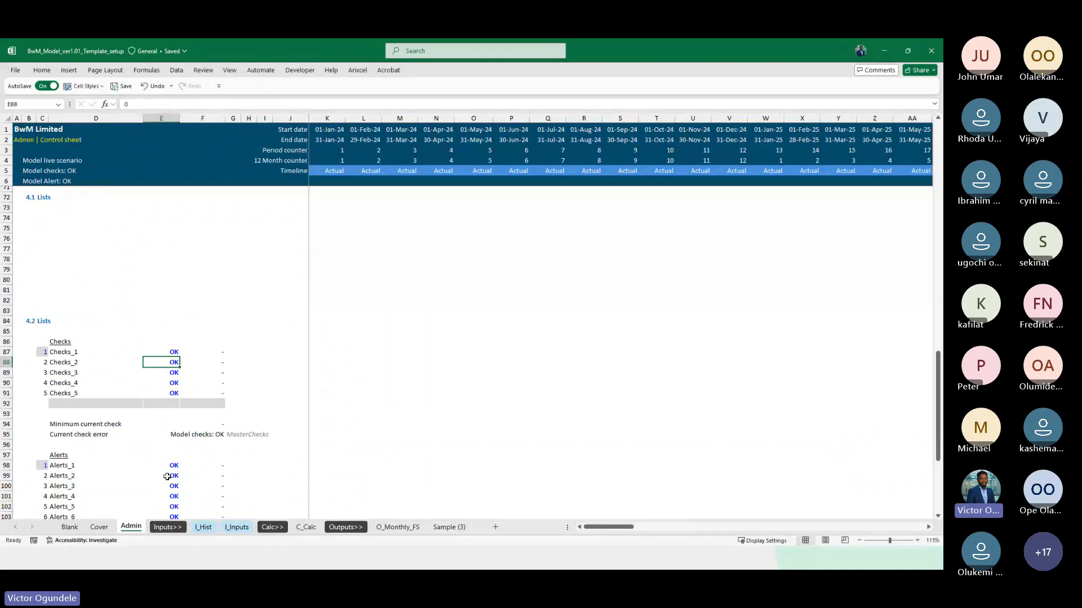
# Change the balance check label in D45 of the C_Calc sheet to "Calculation's balance sheet check"
pyautogui.click(314, 528)
pyautogui.scroll(-4, 419, 440)
pyautogui.scroll(-1, 420, 440)
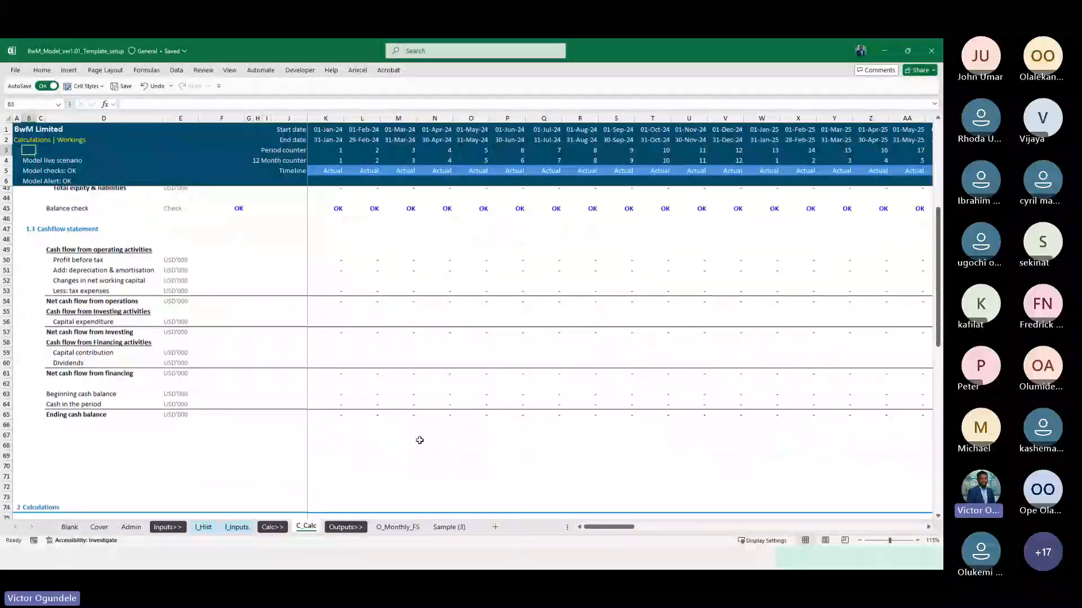
pyautogui.scroll(-2, 420, 440)
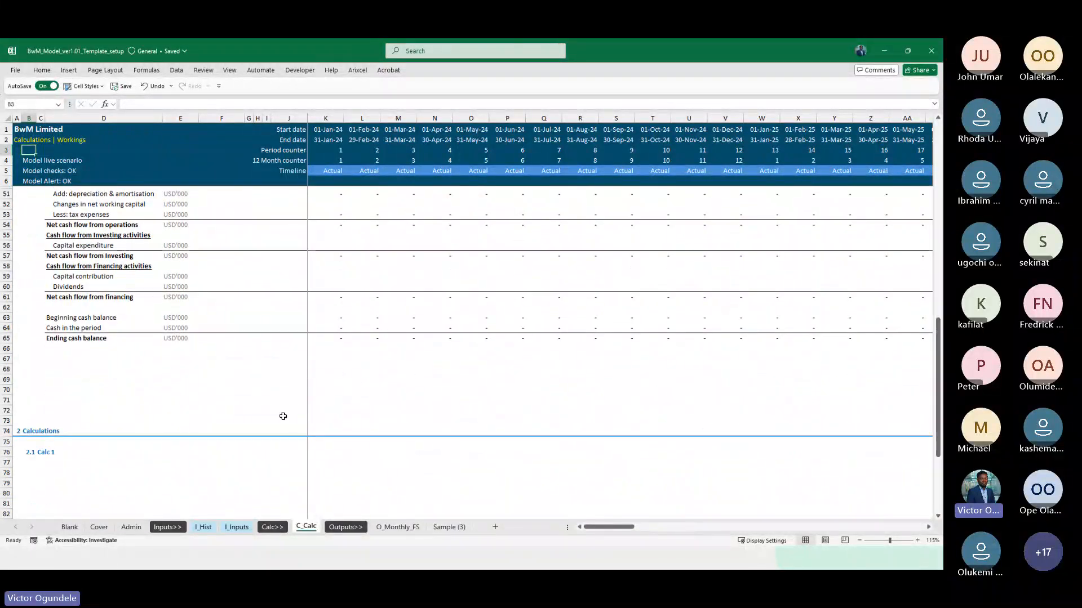
pyautogui.scroll(6, 248, 369)
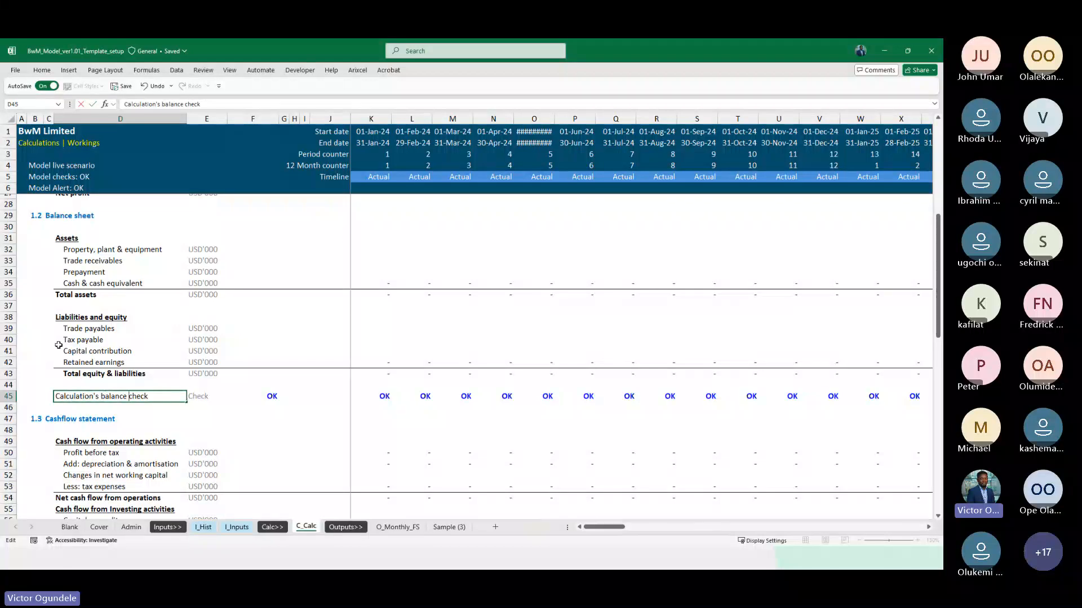
pyautogui.write('sheet')
pyautogui.hotkey('ctrl', 'Return')
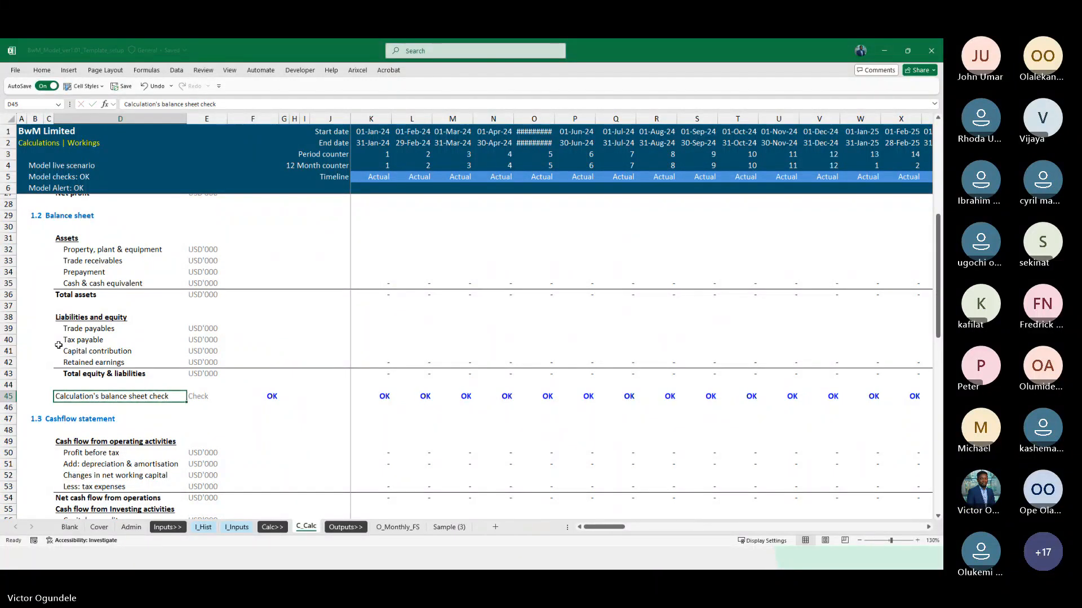
# Link the first check's label in D87 of the Admin sheet to the balance sheet check label with =C_Calc!D45
pyautogui.hotkey('ctrl', 'c')
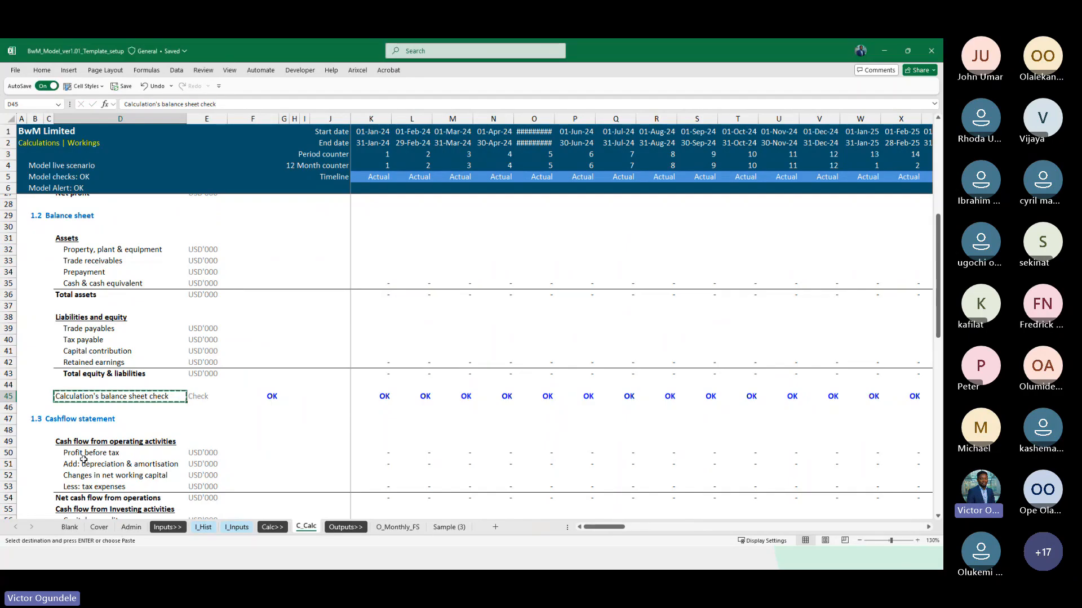
pyautogui.click(131, 527)
pyautogui.scroll(-3, 102, 397)
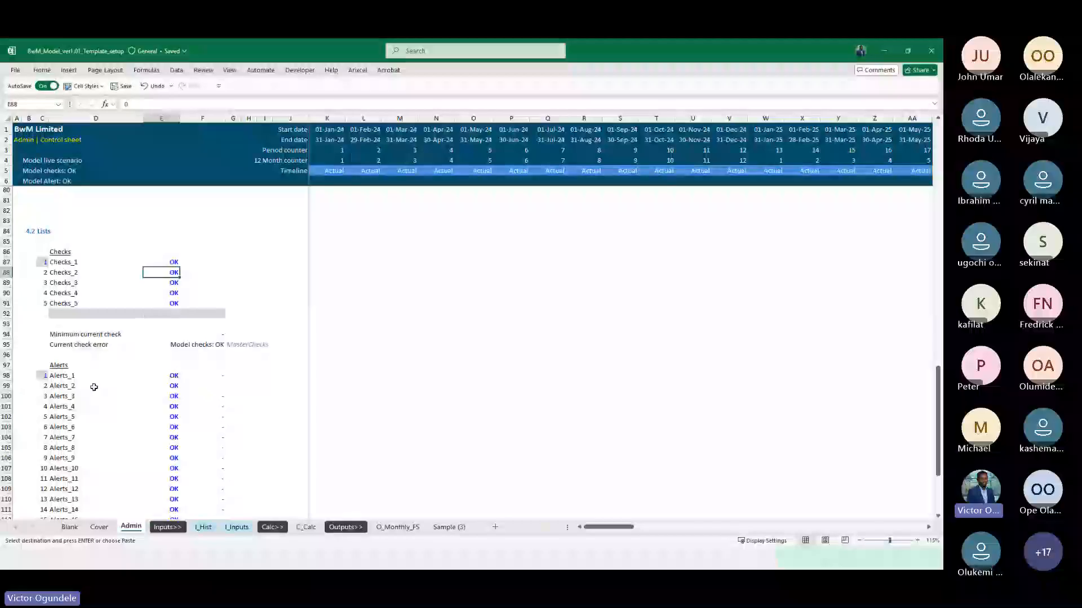
pyautogui.click(64, 263)
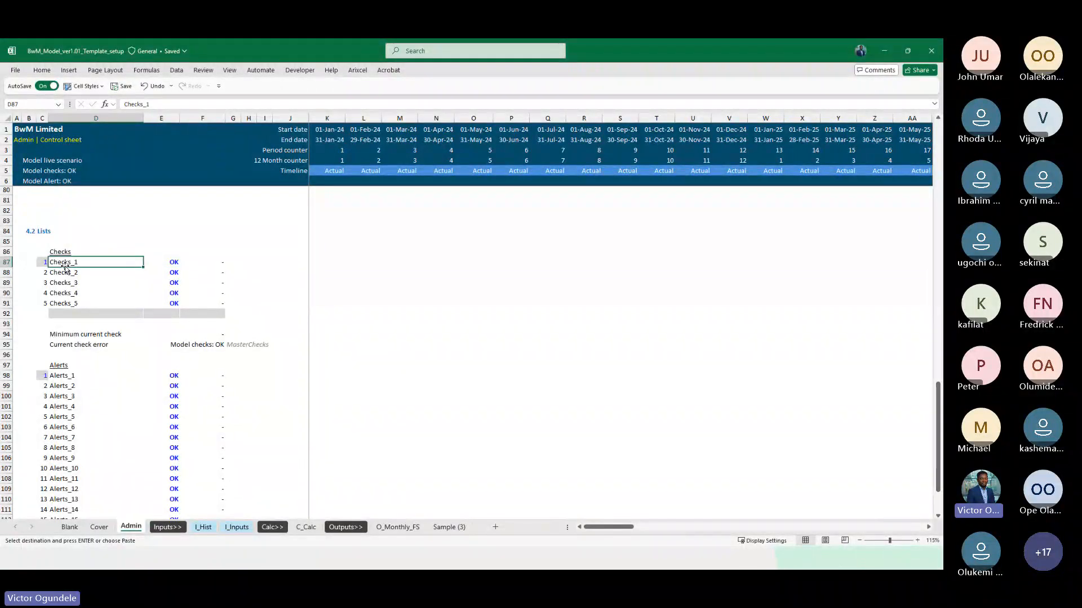
pyautogui.write('=')
pyautogui.click(307, 528)
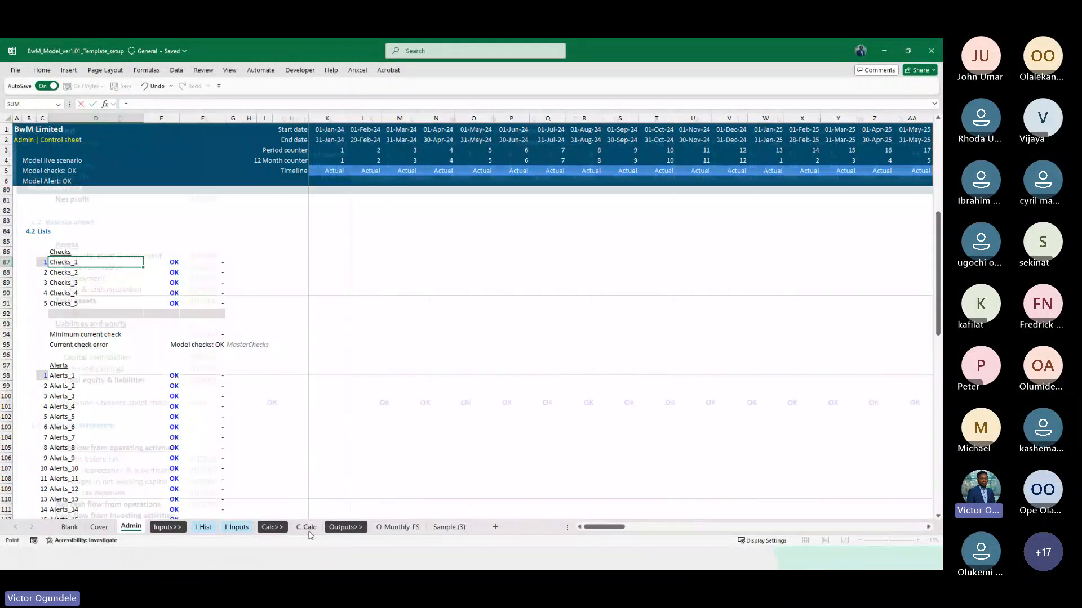
pyautogui.click(79, 400)
pyautogui.press('Return')
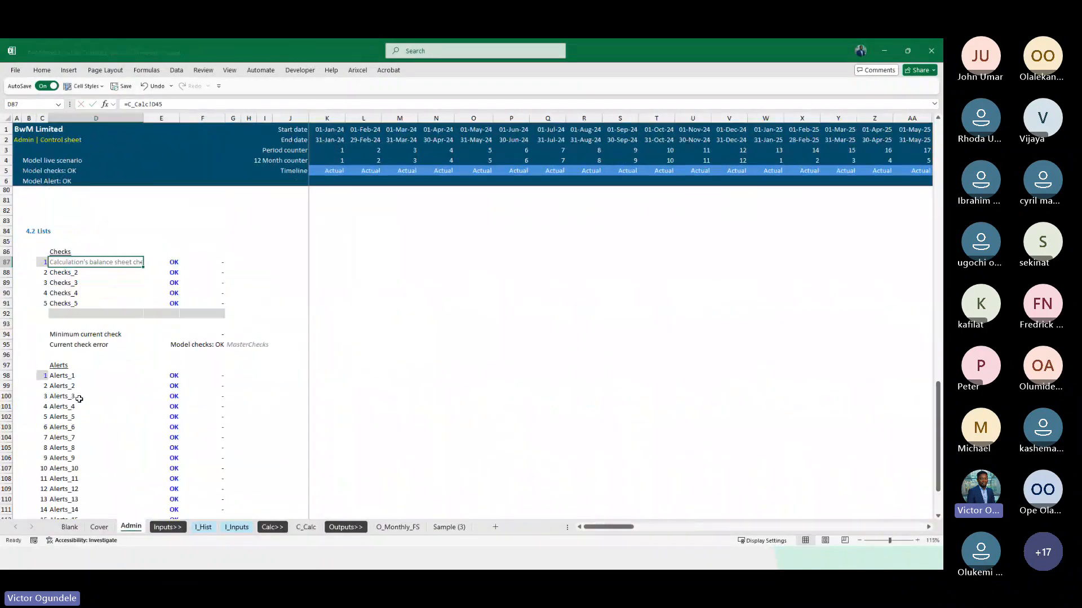
pyautogui.press('Right')
pyautogui.write('=')
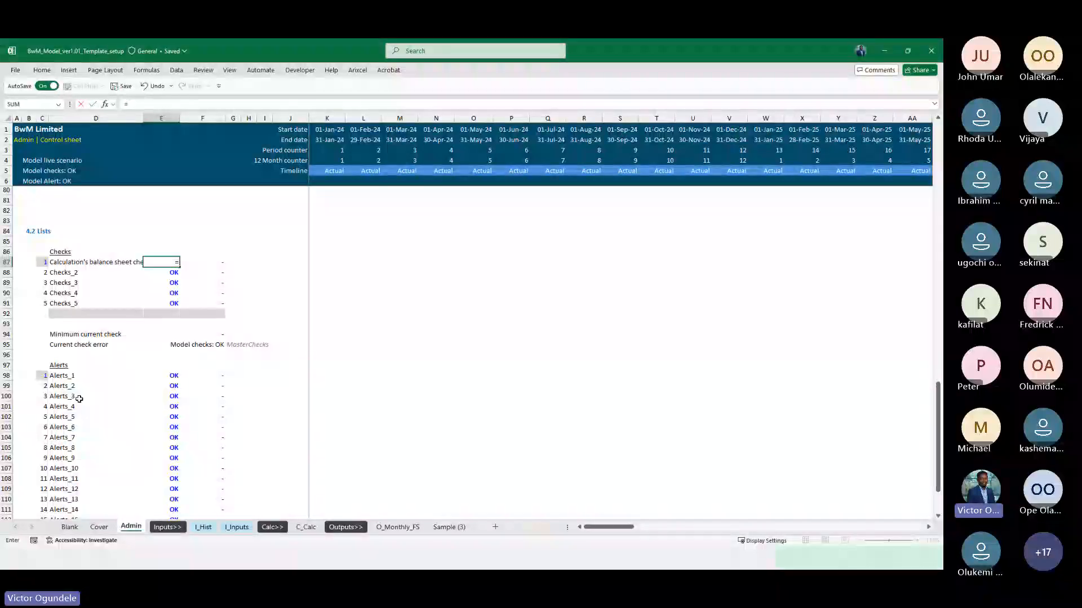
pyautogui.press('Escape')
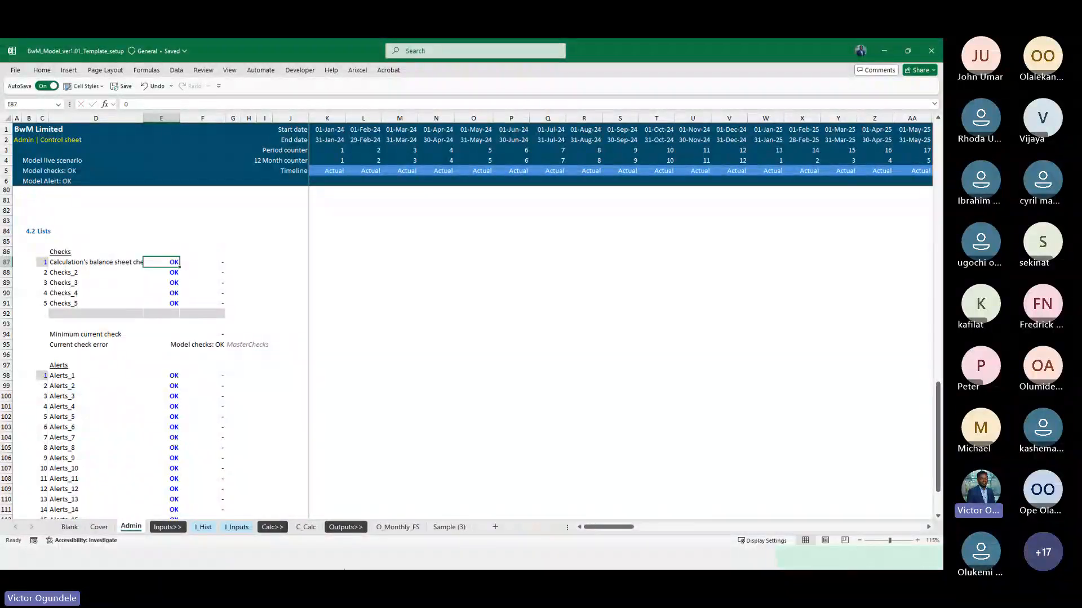
# Try to insert blank cells at E87:F116 of the Admin sheet, shifting the check and alert results right
pyautogui.click(314, 528)
pyautogui.click(261, 119)
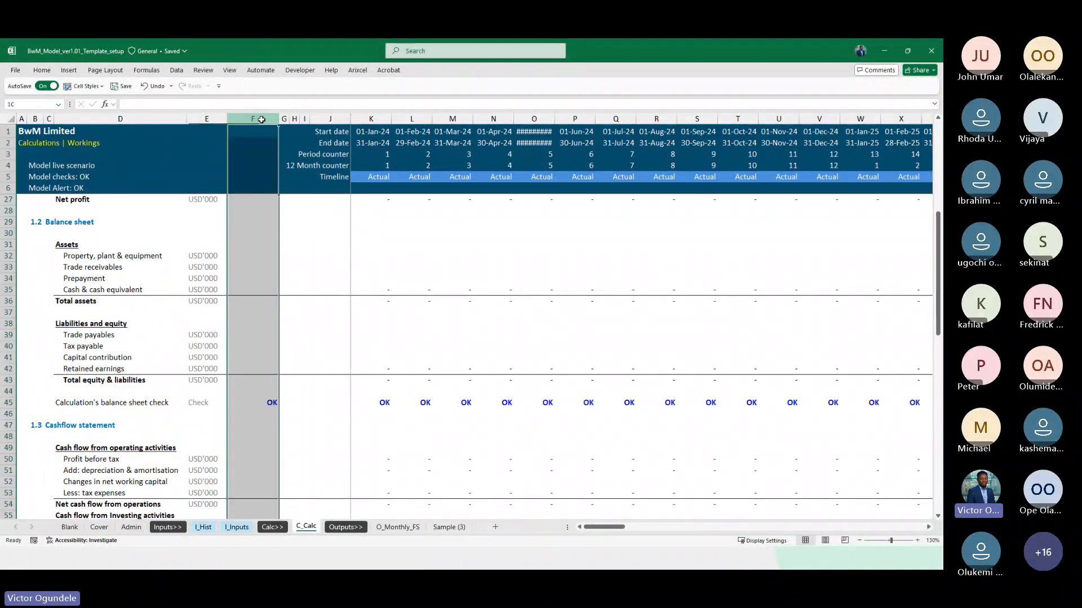
pyautogui.click(131, 528)
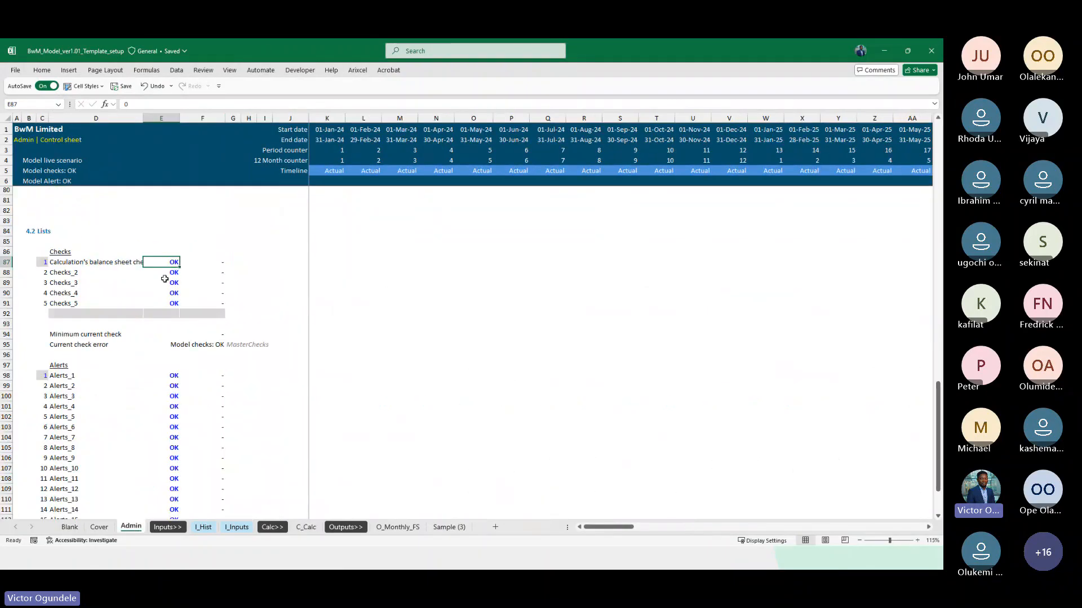
pyautogui.scroll(-5, 180, 304)
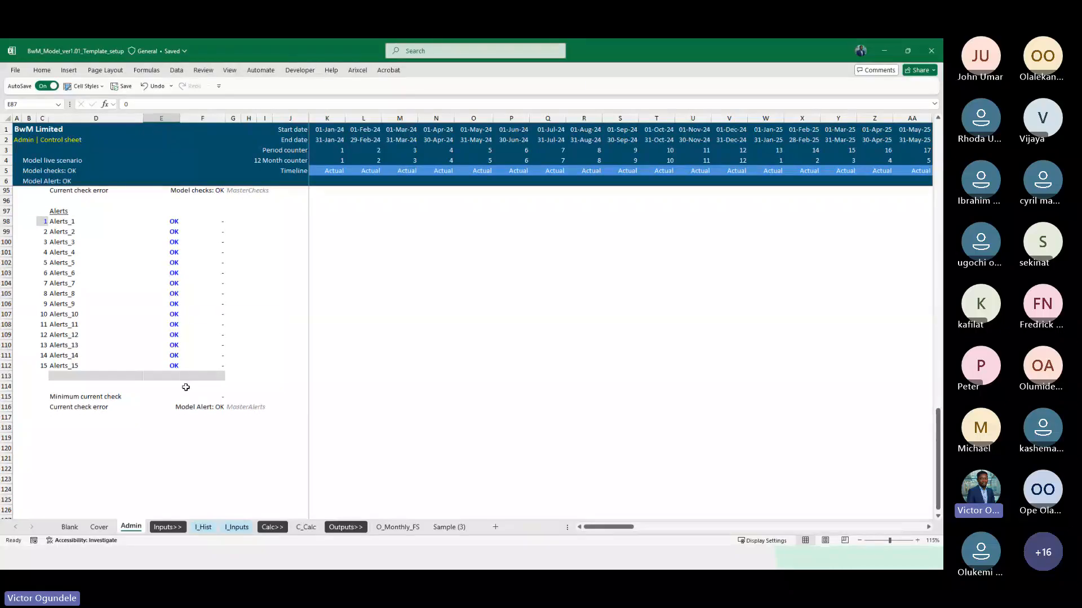
pyautogui.keyDown('shift'); pyautogui.click(181, 403); pyautogui.keyUp('shift')
pyautogui.scroll(3, 177, 402)
pyautogui.scroll(-1, 180, 403)
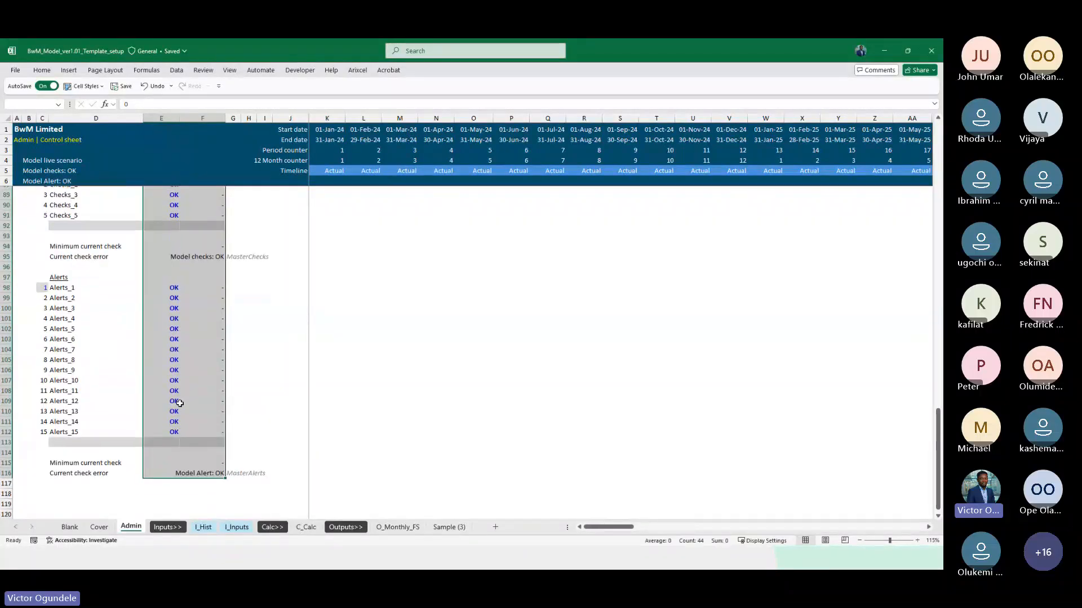
pyautogui.scroll(1, 179, 403)
pyautogui.hotkey('ctrl', '+')
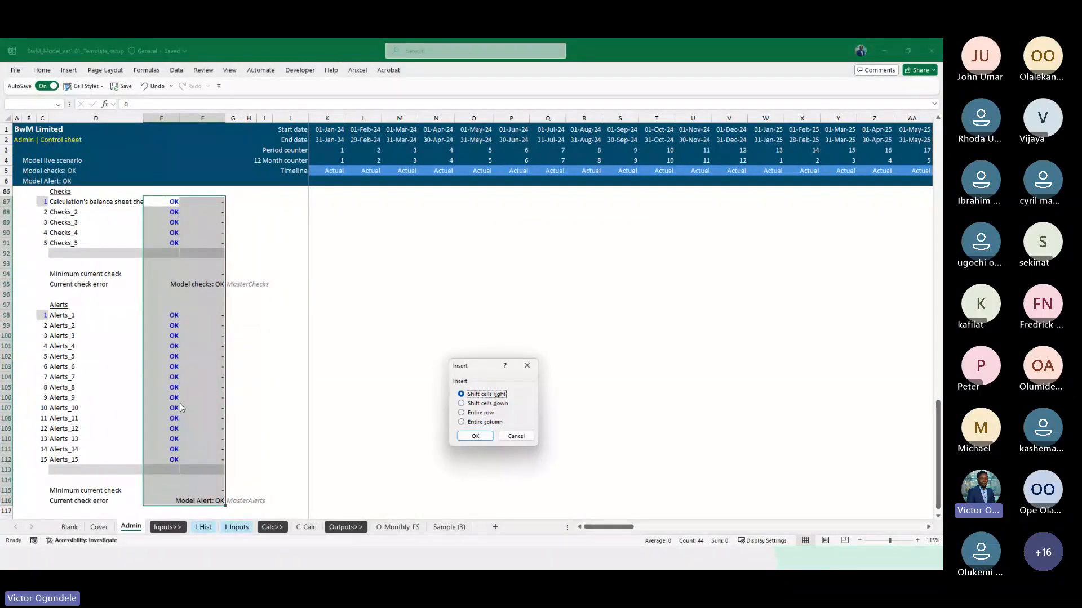
pyautogui.press('Return')
pyautogui.press('Left')
pyautogui.press('Right')
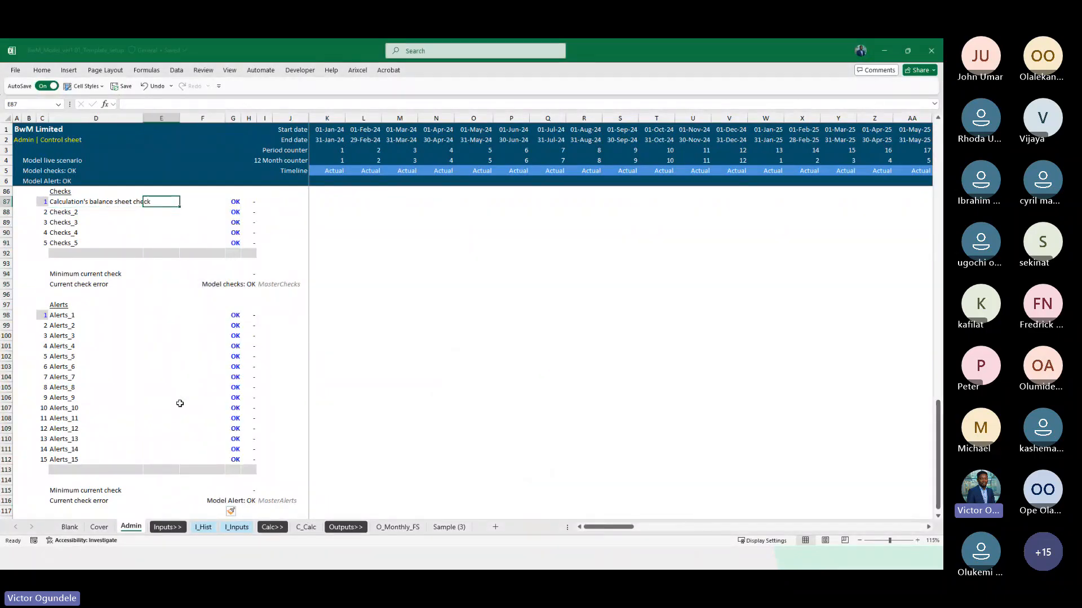
pyautogui.press('Right')
pyautogui.press('Right')
pyautogui.hotkey('ctrl', 'z')
# Insert blank cells at E87:E116 of the Admin sheet, shifting the check and alert results one column right
pyautogui.hotkey('shift', 'Left')
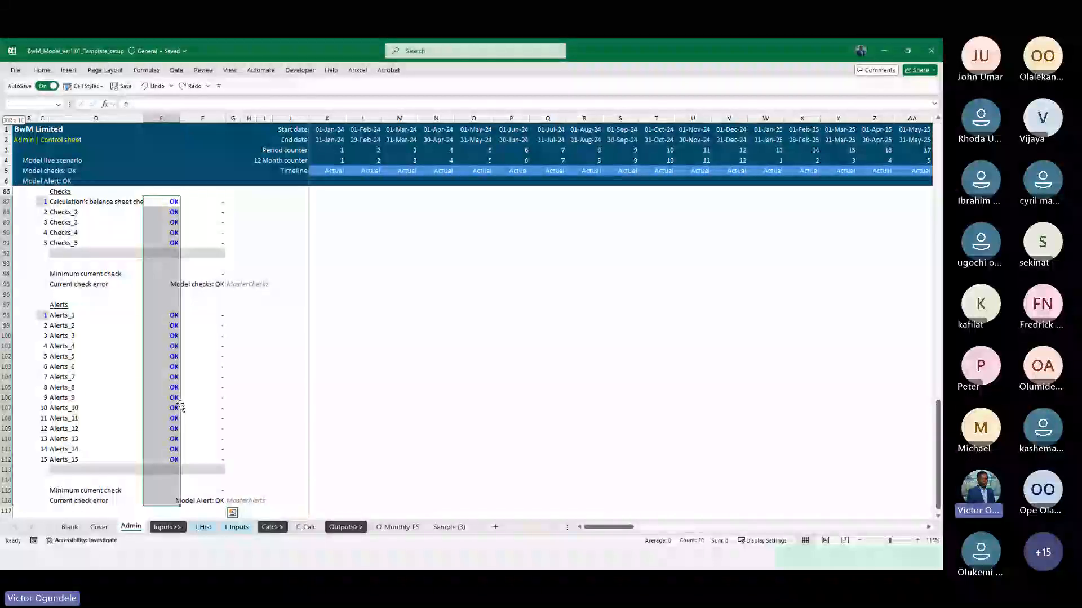
pyautogui.hotkey('ctrl', '+')
pyautogui.press('Return')
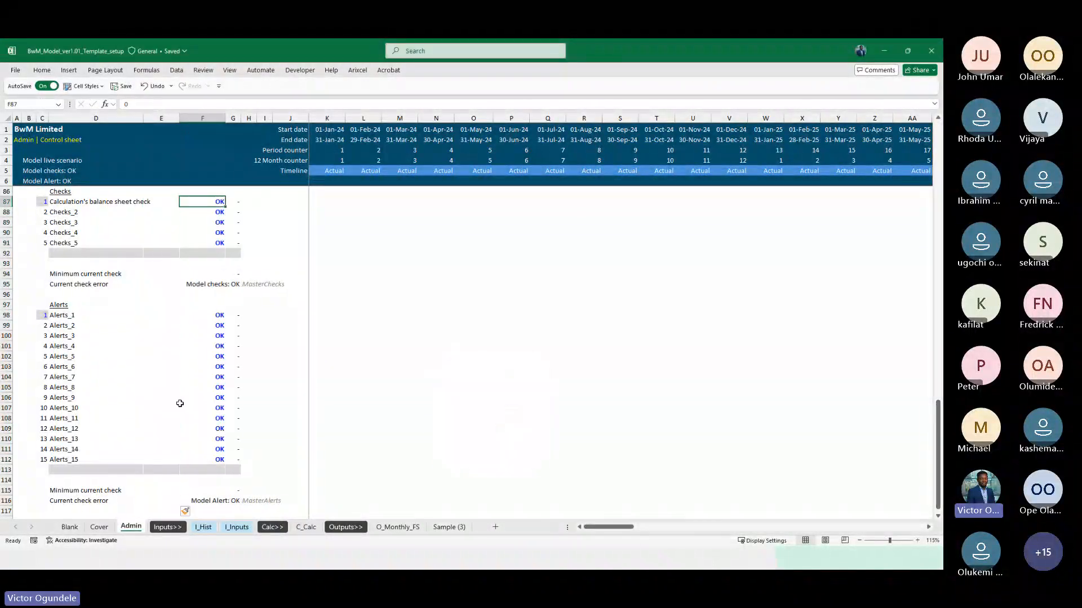
# Clear the placeholder results of the checks in F87:F91 and of the alerts in F98:F112
pyautogui.hotkey('ctrl', 'shift', 'Down')
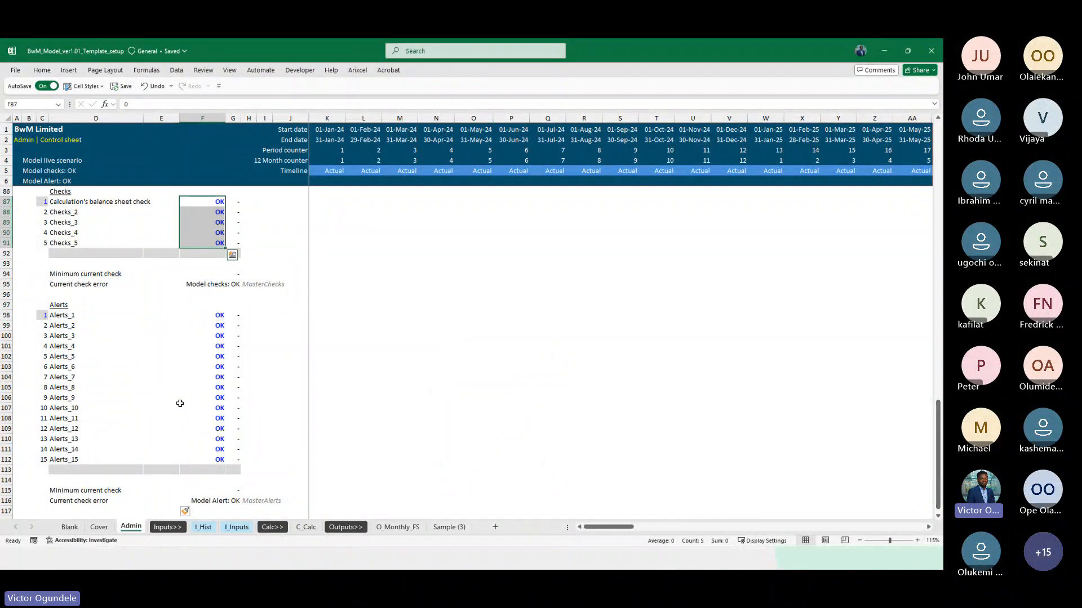
pyautogui.press('Delete')
pyautogui.hotkey('ctrl', 'Down')
pyautogui.hotkey('ctrl', 'shift', 'Down')
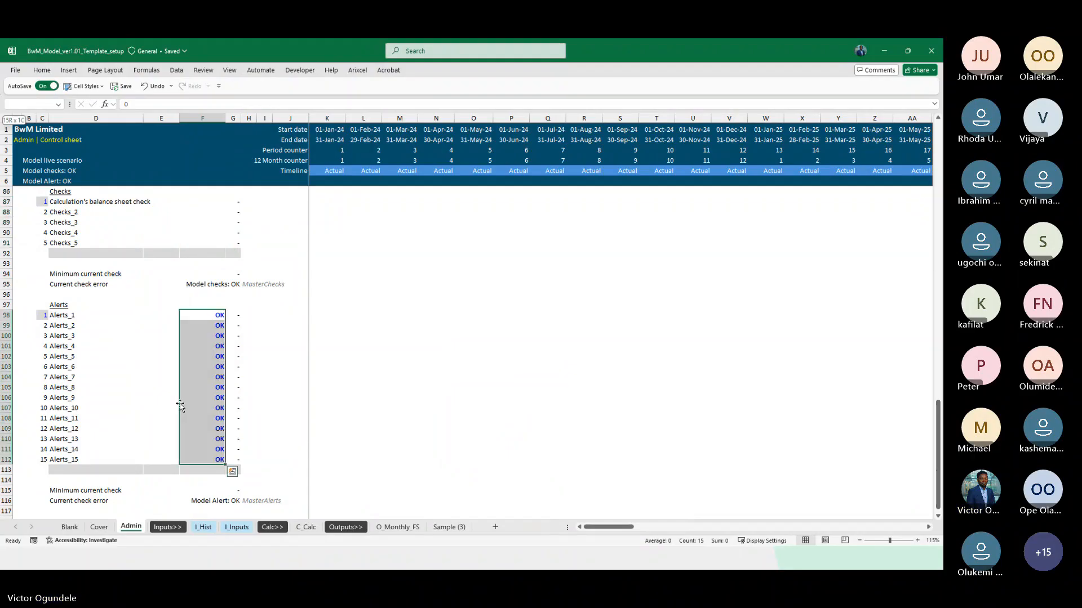
pyautogui.press('Delete')
# Link the first check's result in F87 of the Admin sheet to the balance sheet check with =C_Calc!F45
pyautogui.press('Up')
pyautogui.press('Up')
pyautogui.press('Up')
pyautogui.press('Up')
pyautogui.press('Up')
pyautogui.press('Up')
pyautogui.press('Up')
pyautogui.press('Up')
pyautogui.press('Up')
pyautogui.press('Up')
pyautogui.press('Up')
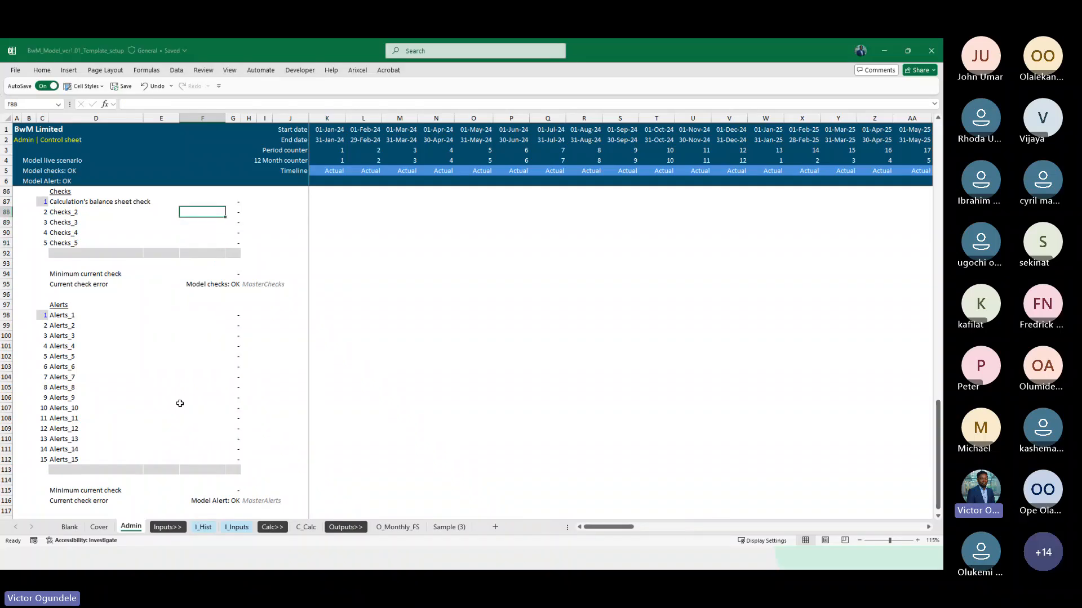
pyautogui.press('F2')
pyautogui.write('=')
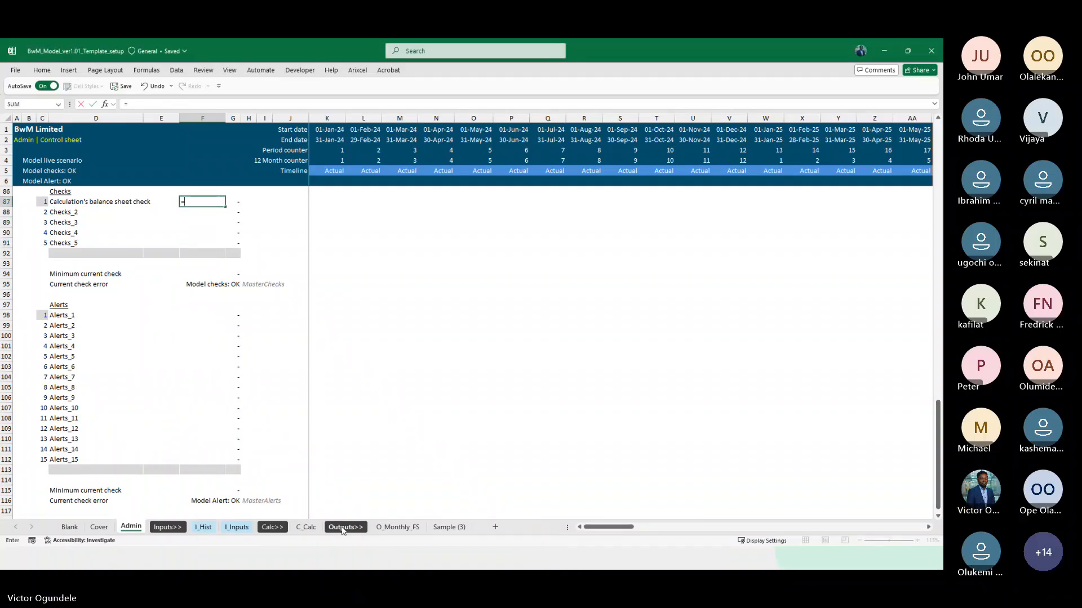
pyautogui.click(306, 527)
pyautogui.click(260, 402)
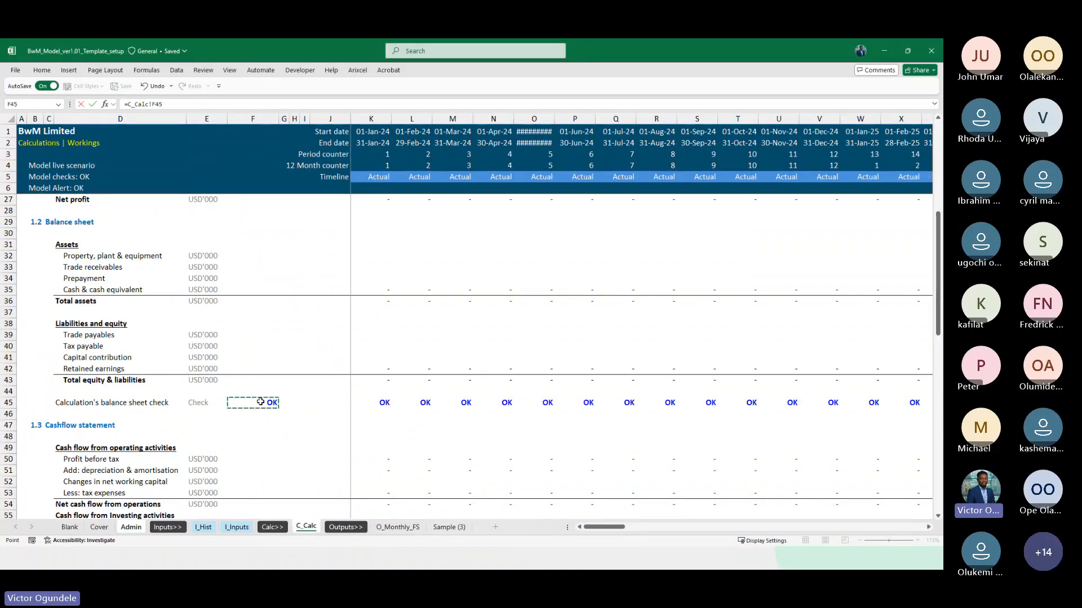
pyautogui.press('Return')
# Enter "check" as the unit for all five checks in E87:E91 and apply the grey unit cell style
pyautogui.press('Down')
pyautogui.press('Down')
pyautogui.press('Down')
pyautogui.press('Down')
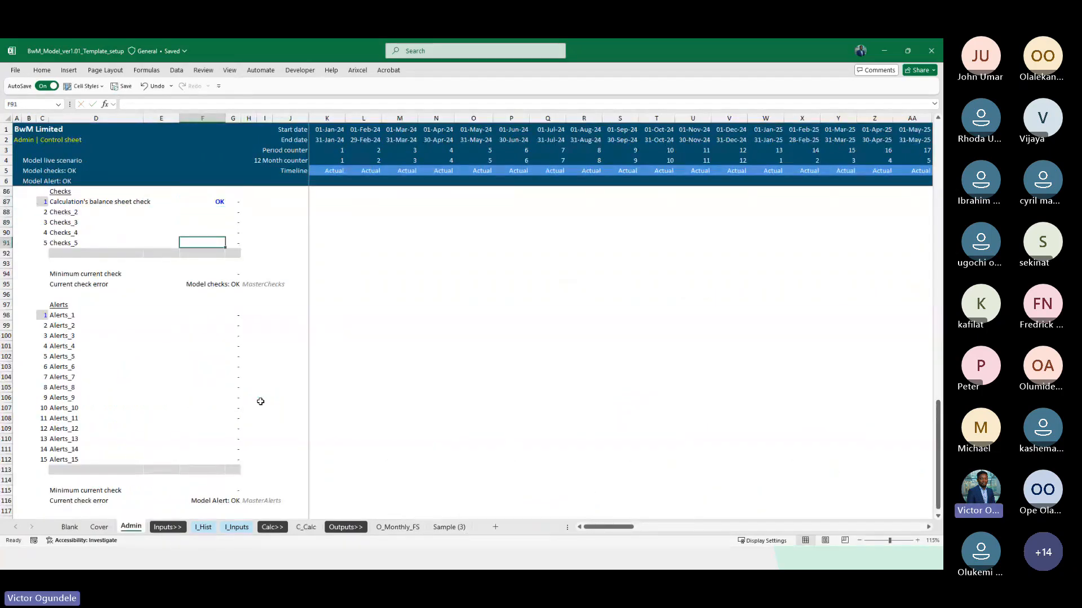
pyautogui.press('Up')
pyautogui.press('Up')
pyautogui.press('Up')
pyautogui.press('Up')
pyautogui.press('Up')
pyautogui.press('Left')
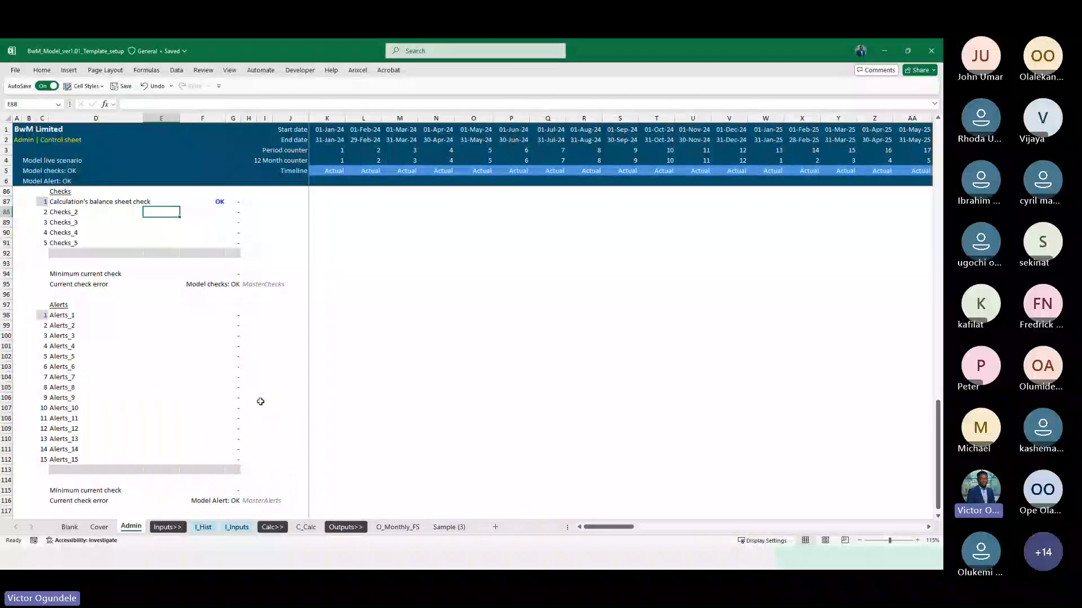
pyautogui.hotkey('shift', 'Down')
pyautogui.hotkey('shift', 'Down')
pyautogui.hotkey('shift', 'Down')
pyautogui.hotkey('shift', 'Down')
pyautogui.write('check')
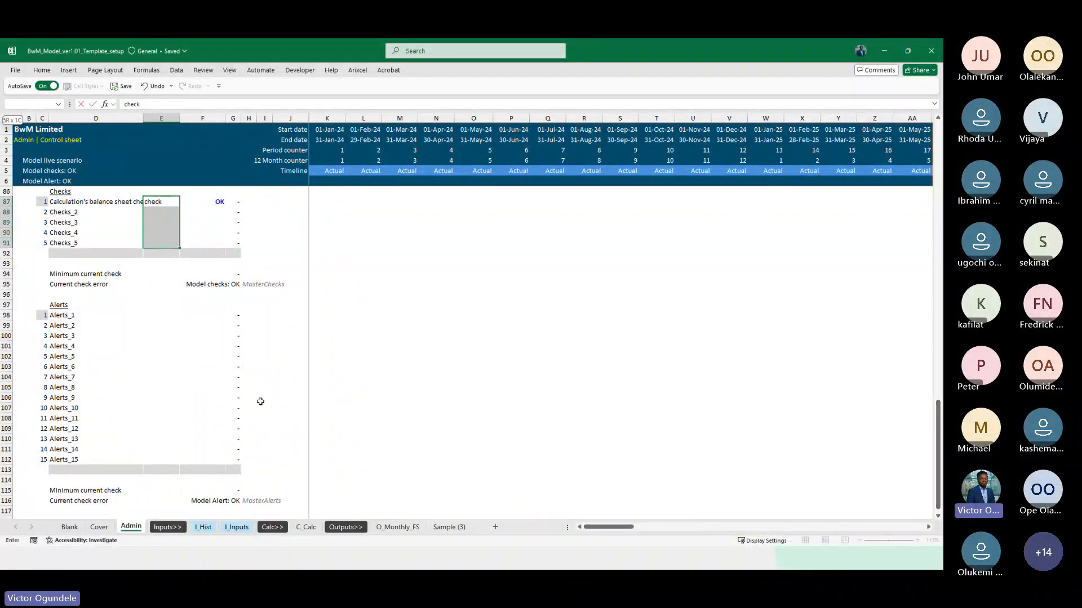
pyautogui.hotkey('ctrl', 'Return')
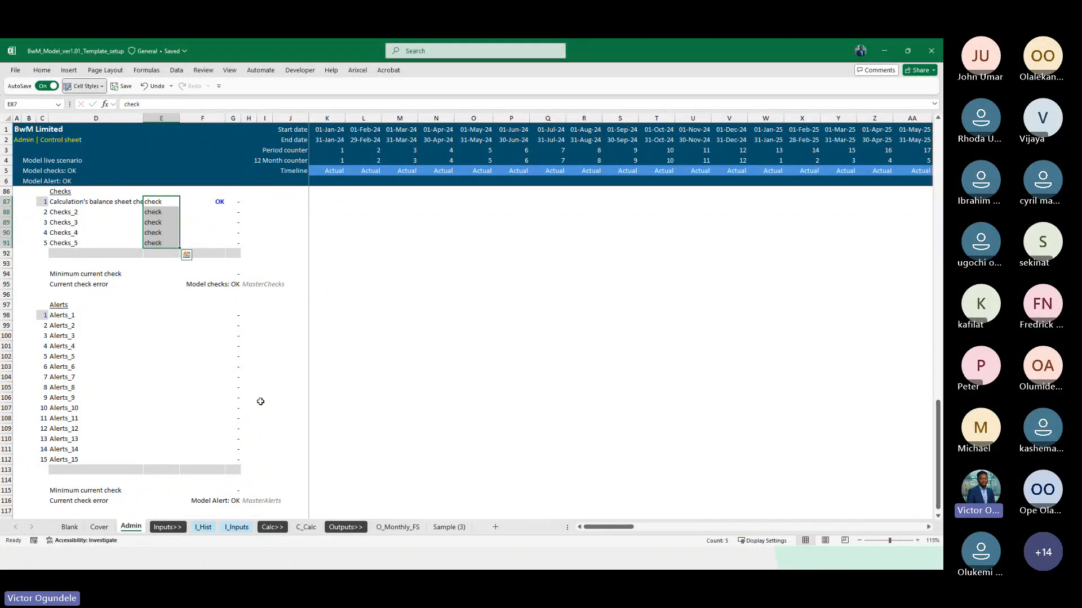
pyautogui.hotkey('alt', '2')
pyautogui.click(97, 181)
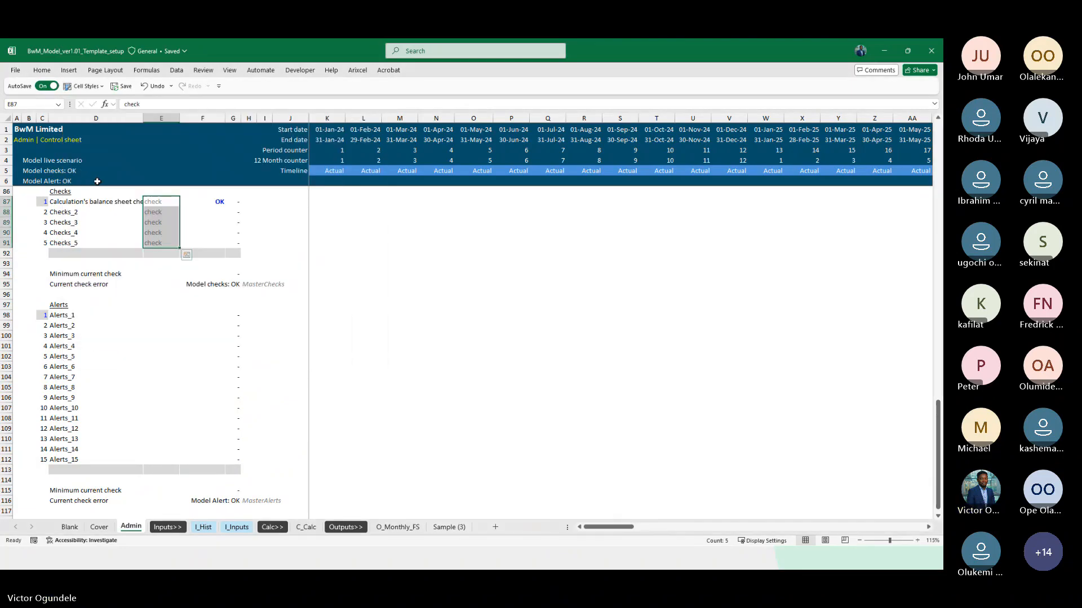
# Copy the "check" unit from E91 to all fifteen alert rows in E98:E112
pyautogui.hotkey('ctrl', 'Down')
pyautogui.hotkey('ctrl', 'c')
pyautogui.press('Down')
pyautogui.press('Down')
pyautogui.press('Down')
pyautogui.press('Down')
pyautogui.press('Down')
pyautogui.press('Down')
pyautogui.press('Down')
pyautogui.press('Down')
pyautogui.press('Up')
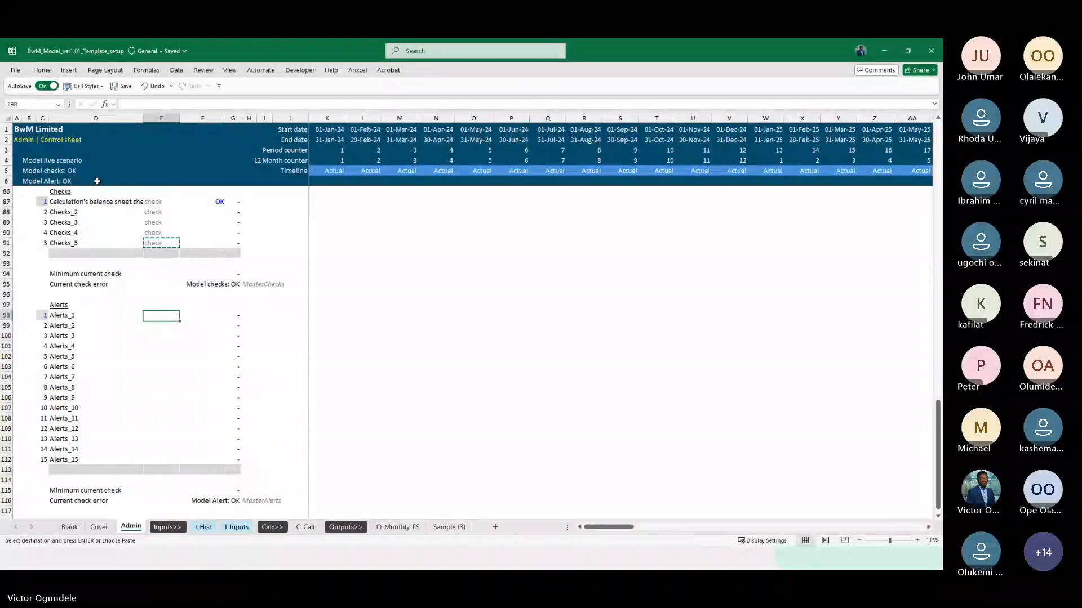
pyautogui.hotkey('shift', 'Down')
pyautogui.hotkey('shift', 'Down')
pyautogui.hotkey('shift', 'Down')
pyautogui.hotkey('shift', 'Down')
pyautogui.hotkey('shift', 'Down')
pyautogui.hotkey('shift', 'Down')
pyautogui.hotkey('shift', 'Down')
pyautogui.hotkey('shift', 'Down')
pyautogui.hotkey('shift', 'Down')
pyautogui.hotkey('shift', 'Down')
pyautogui.hotkey('shift', 'Down')
pyautogui.hotkey('shift', 'Down')
pyautogui.hotkey('shift', 'Down')
pyautogui.hotkey('shift', 'Down')
pyautogui.hotkey('ctrl', 'v')
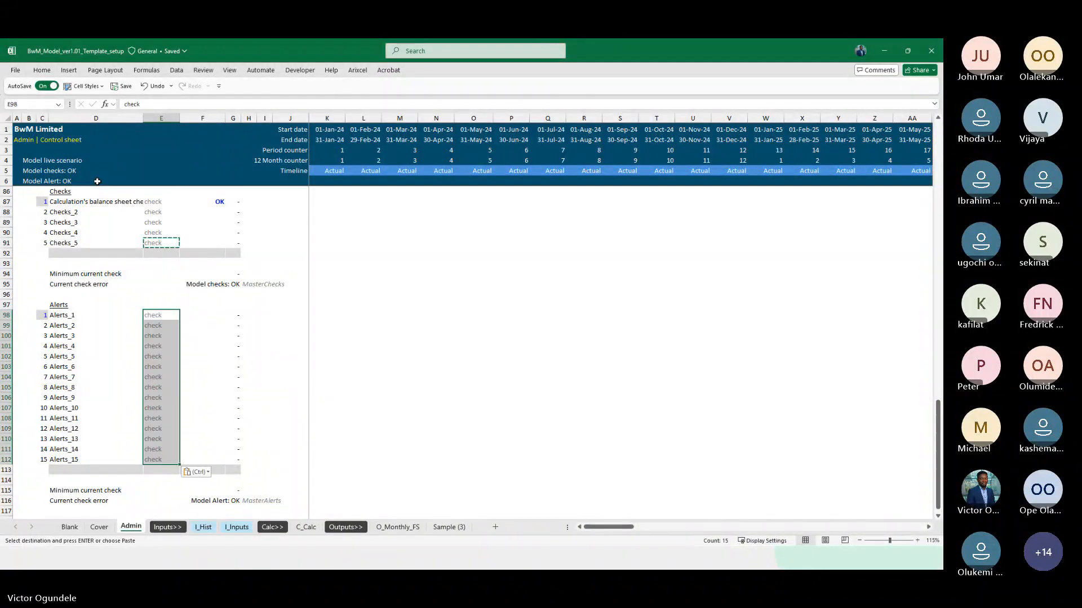
pyautogui.press('Return')
# Examine the cash flow statement, Calc 1 and Retained earnings sections of the C_Calc sheet, including the closing balance formula in K93
pyautogui.scroll(-1, 96, 182)
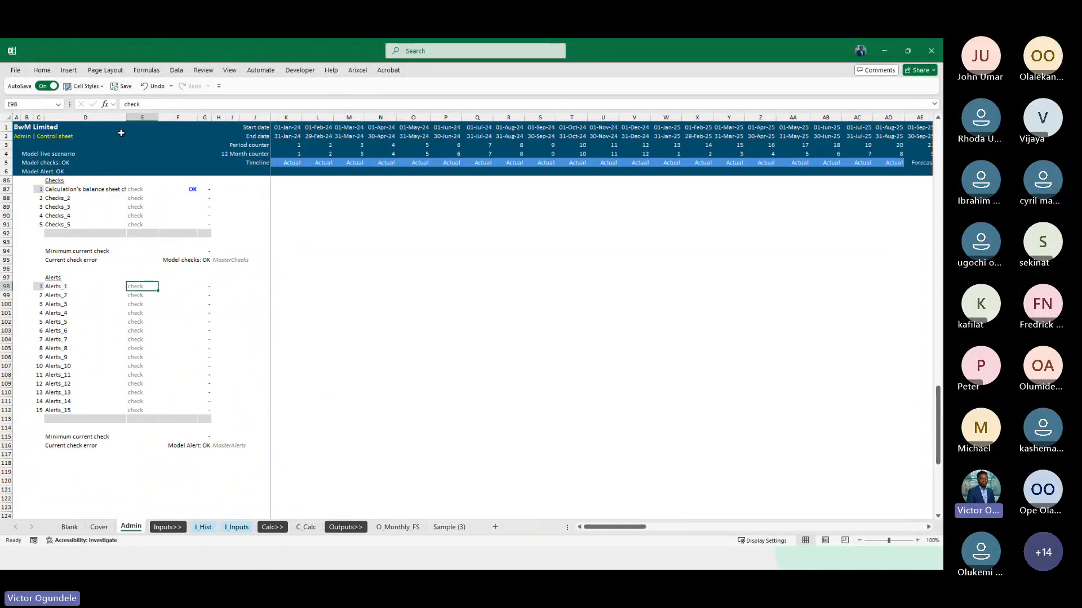
pyautogui.scroll(5, 163, 283)
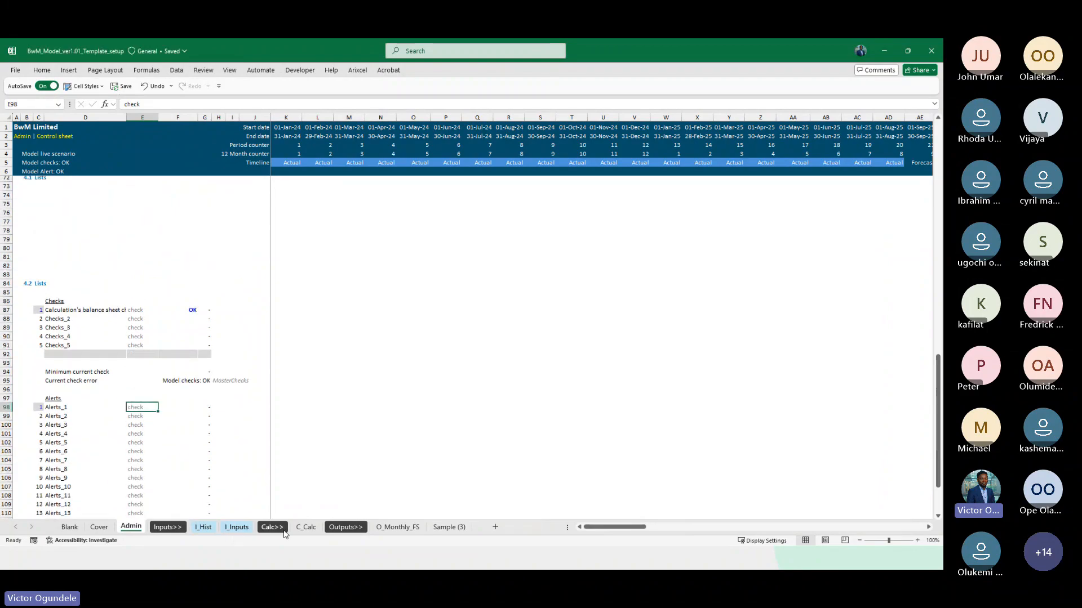
pyautogui.click(306, 526)
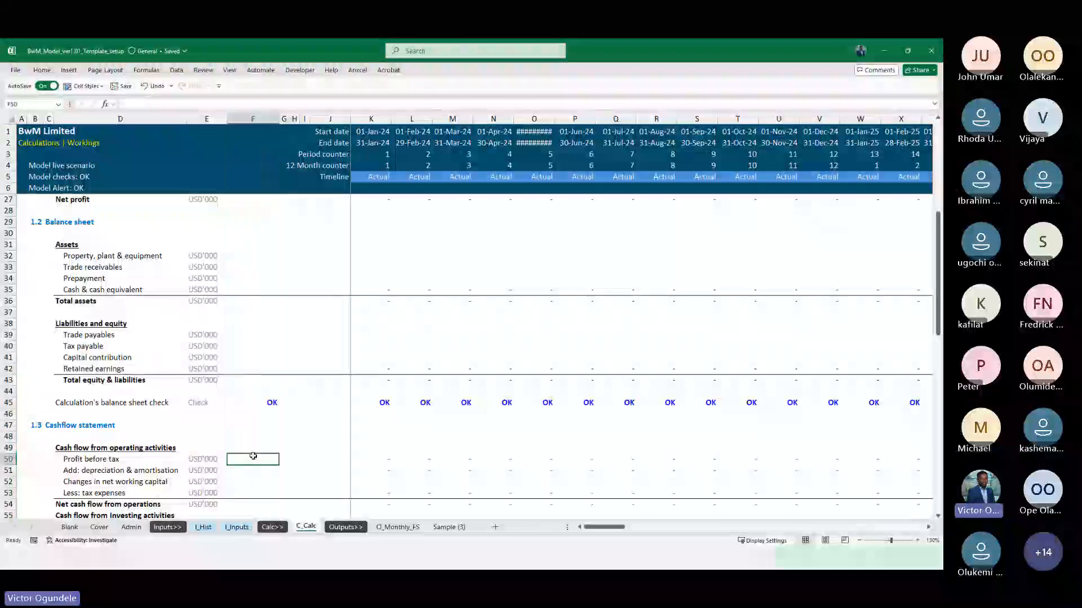
pyautogui.scroll(-3, 253, 455)
pyautogui.scroll(-2, 253, 456)
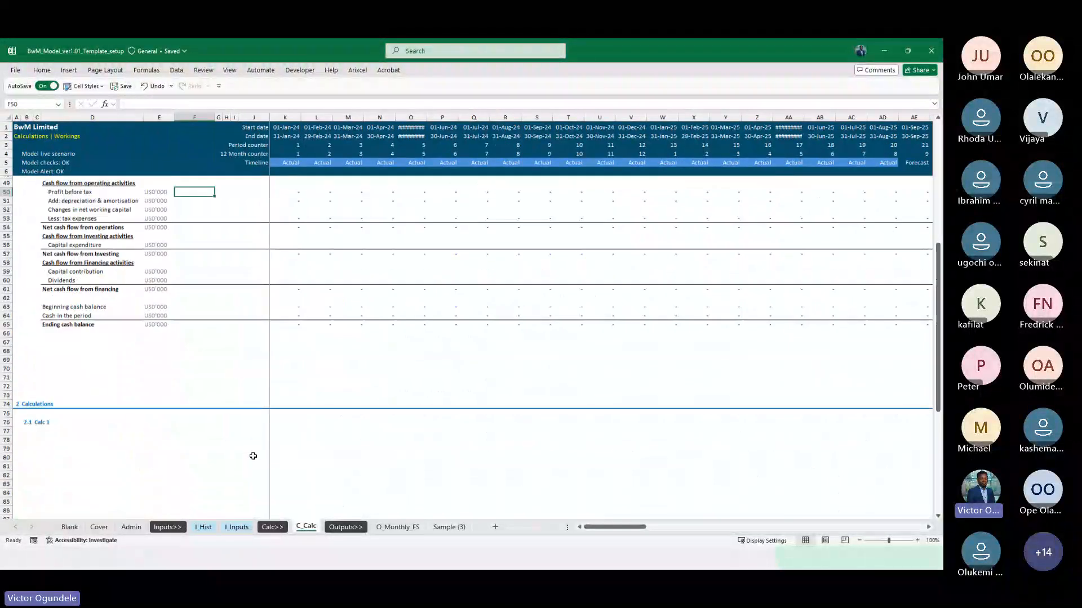
pyautogui.scroll(-5, 253, 456)
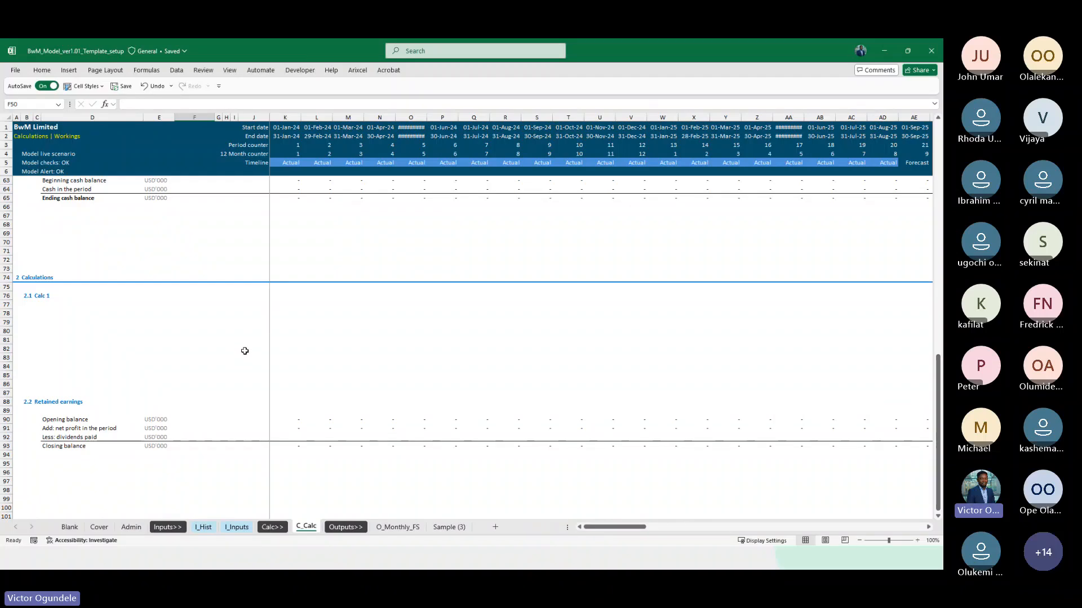
pyautogui.click(204, 347)
pyautogui.scroll(2, 205, 347)
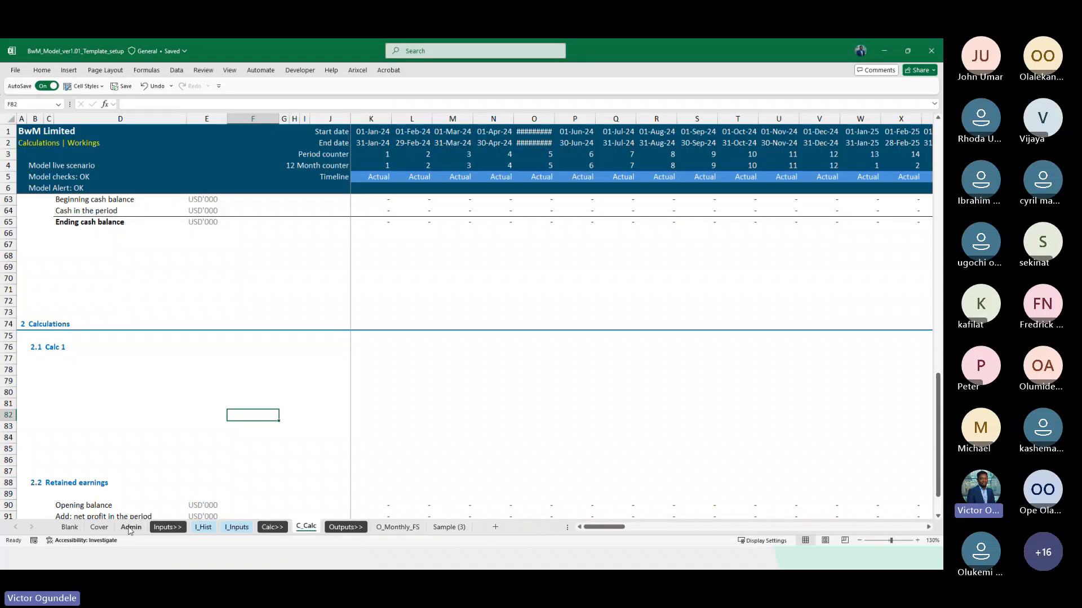
pyautogui.scroll(-6, 377, 338)
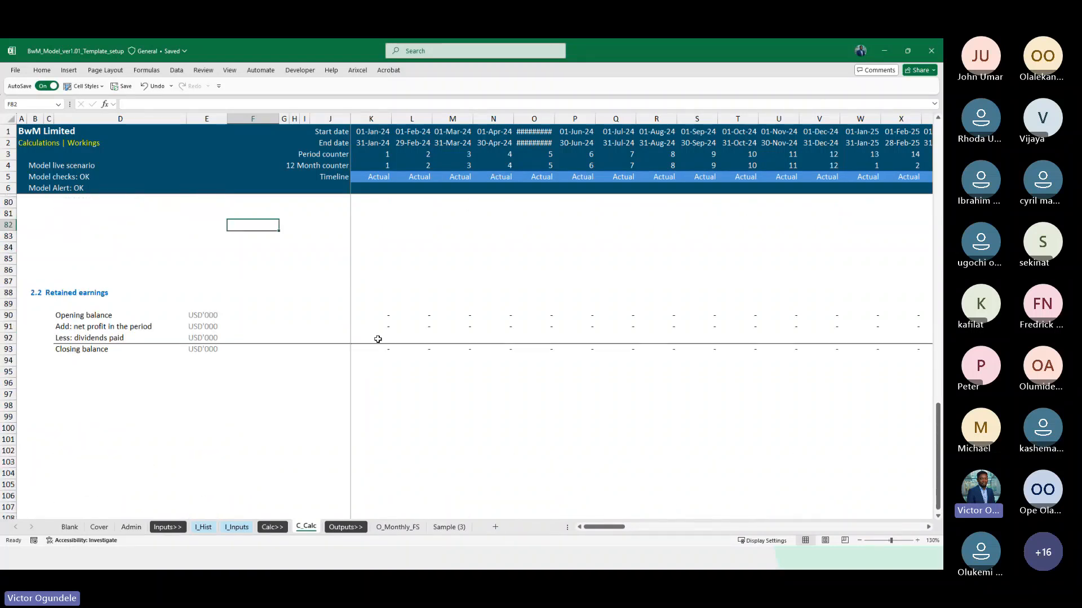
pyautogui.click(362, 350)
pyautogui.scroll(2, 363, 350)
pyautogui.scroll(1, 362, 350)
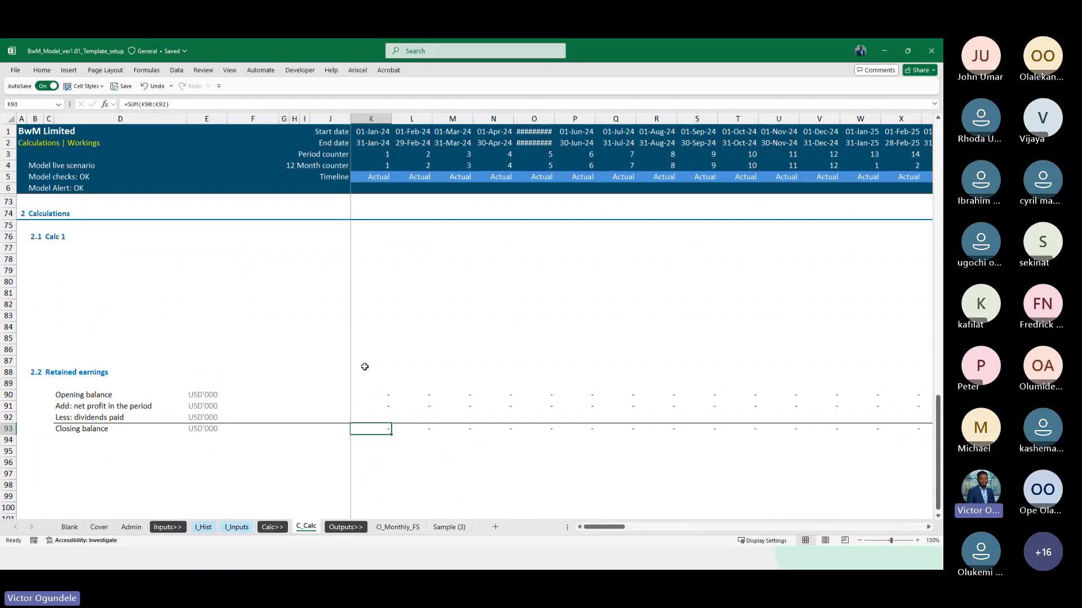
pyautogui.click(79, 451)
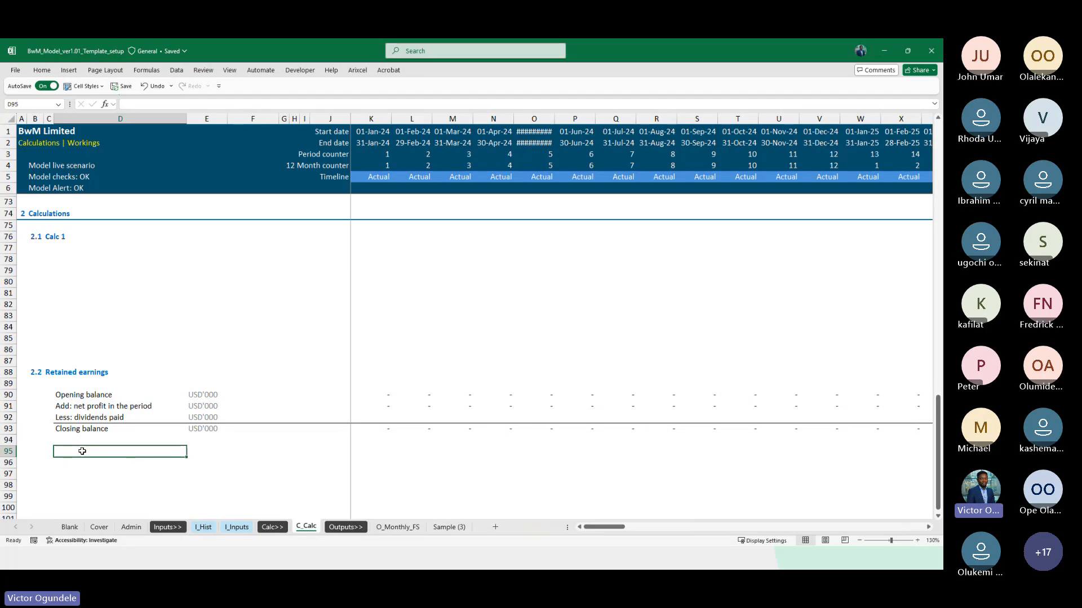
pyautogui.scroll(-2, 83, 450)
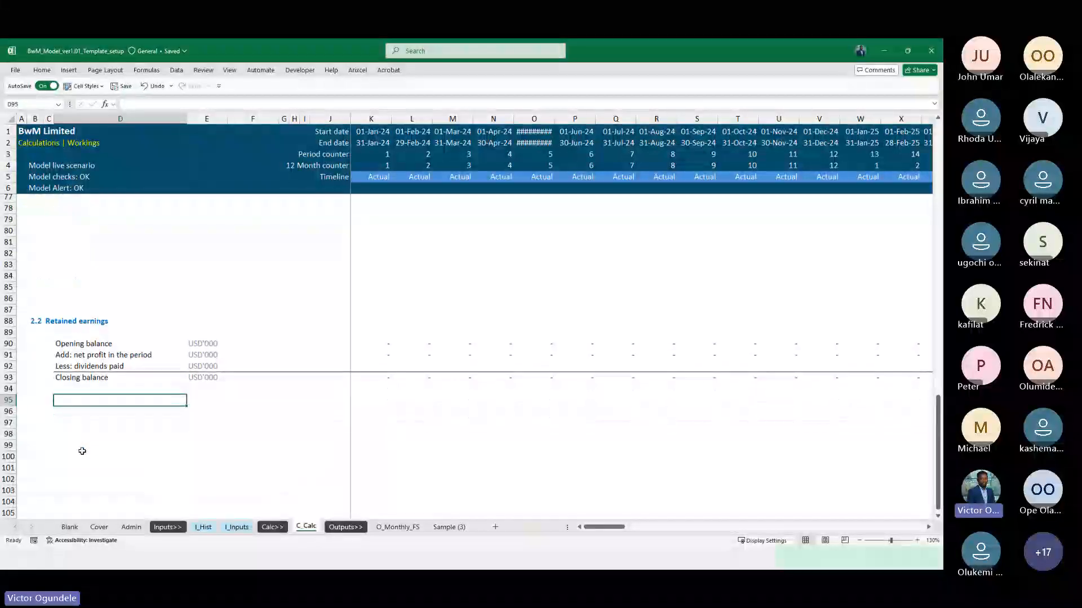
pyautogui.scroll(4, 85, 369)
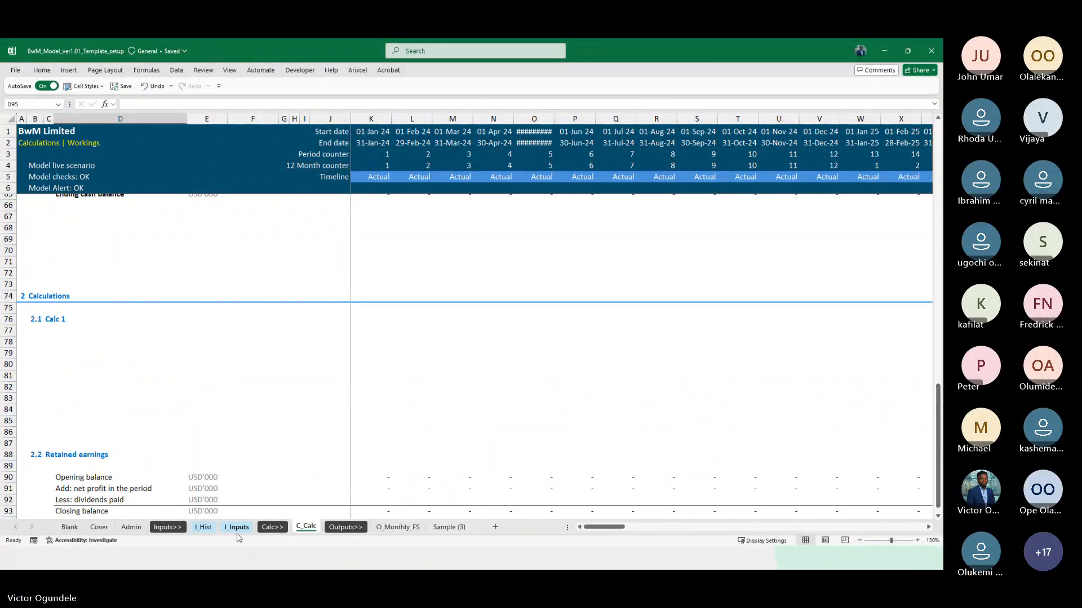
pyautogui.scroll(-1, 265, 434)
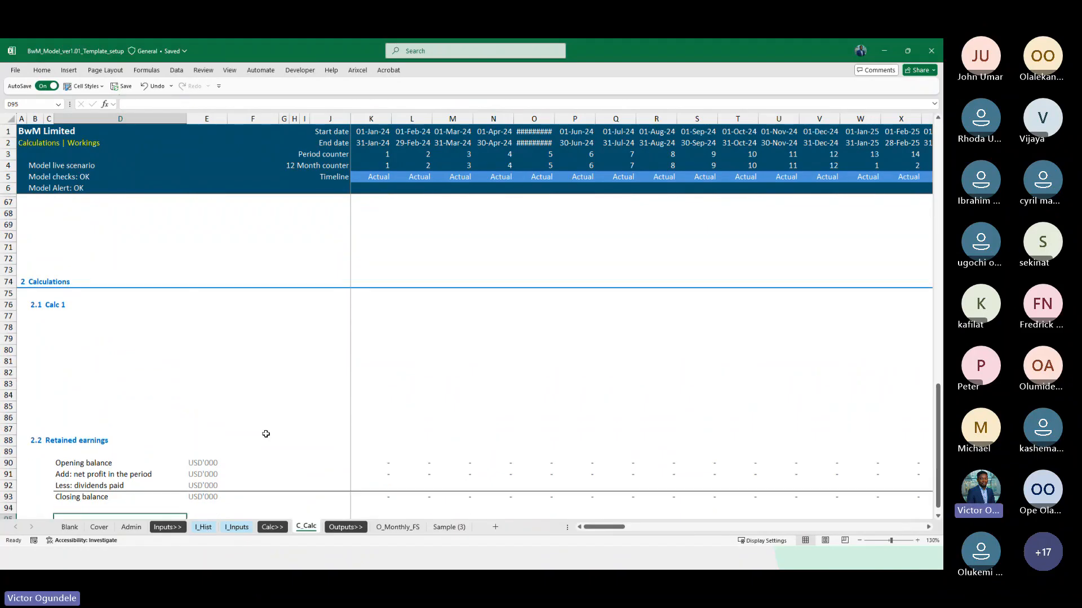
pyautogui.scroll(6, 249, 294)
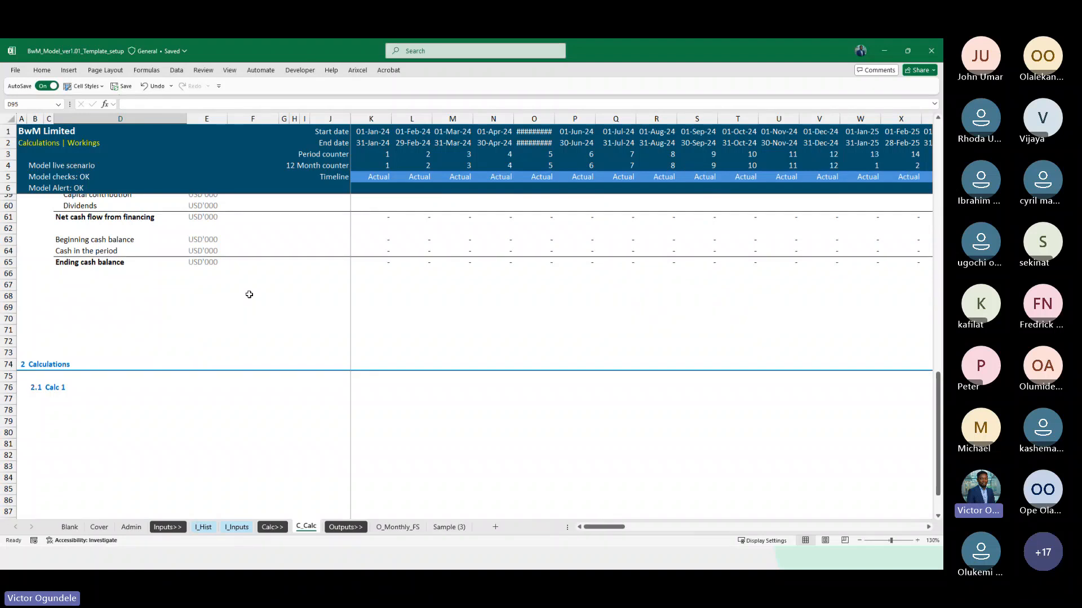
# Review the income statement on the C_Calc sheet, including the Net profit formula in K27
pyautogui.scroll(14, 249, 294)
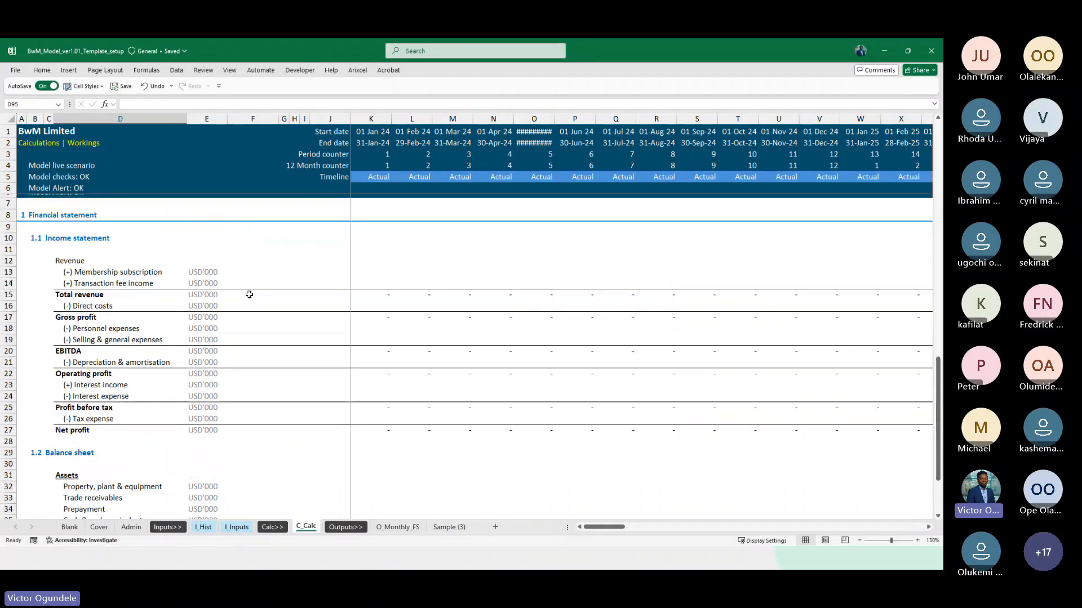
pyautogui.scroll(-1, 284, 385)
pyautogui.click(294, 392)
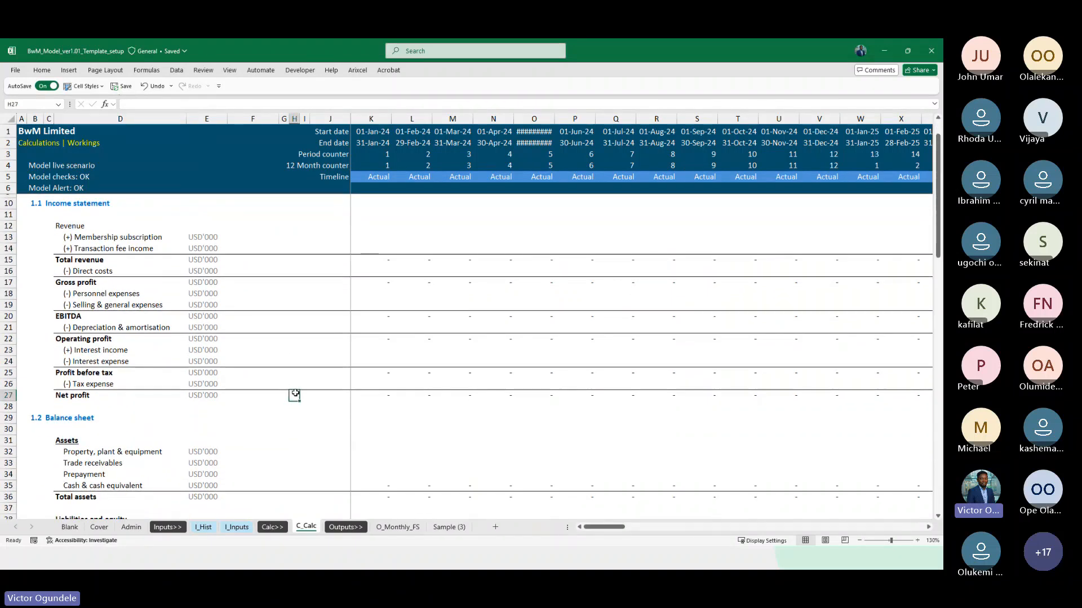
pyautogui.press('Right')
pyautogui.press('Right')
pyautogui.press('Right')
pyautogui.press('Right')
pyautogui.press('Left')
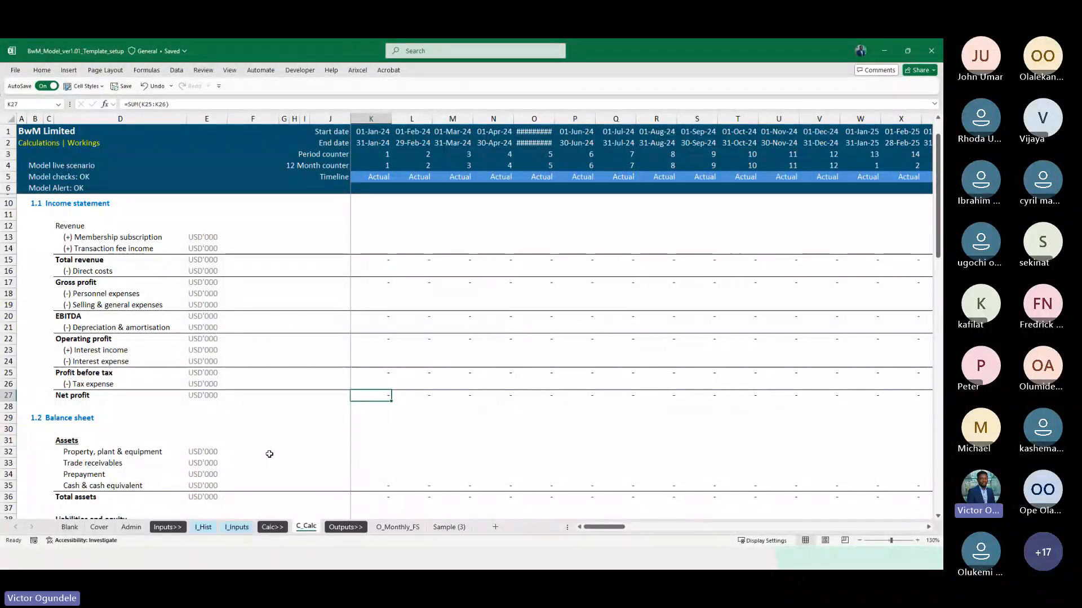
pyautogui.scroll(-19, 270, 454)
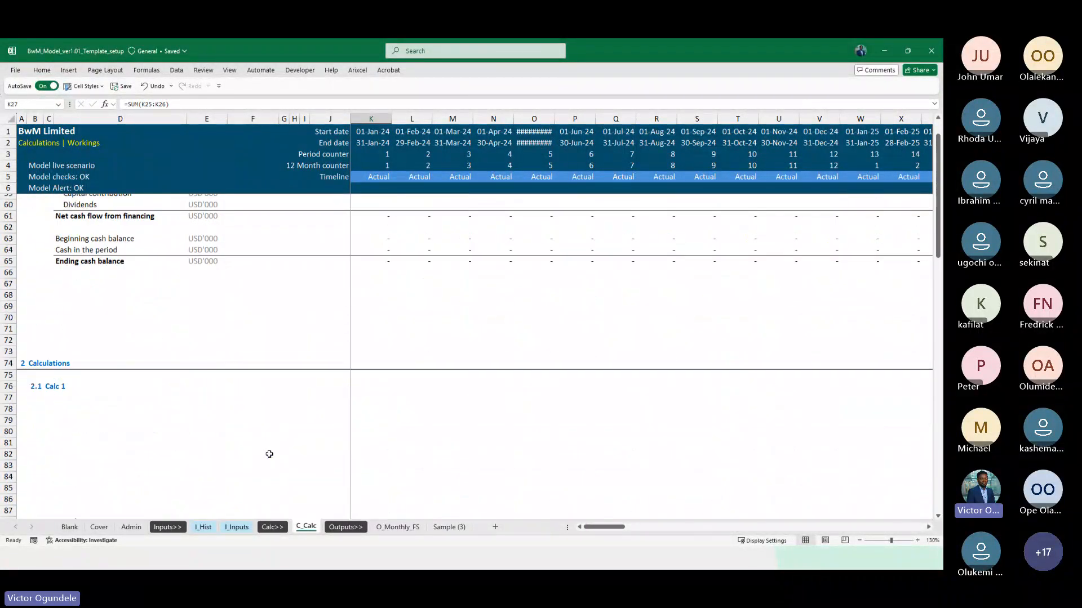
# Insert extra blank rows at row 79, under the 2.1 Calc 1 heading on the C_Calc sheet
pyautogui.click(75, 328)
pyautogui.hotkey('shift', 'space')
pyautogui.hotkey('shift', 'Down')
pyautogui.hotkey('shift', 'Down')
pyautogui.hotkey('shift', 'Down')
pyautogui.hotkey('shift', 'Down')
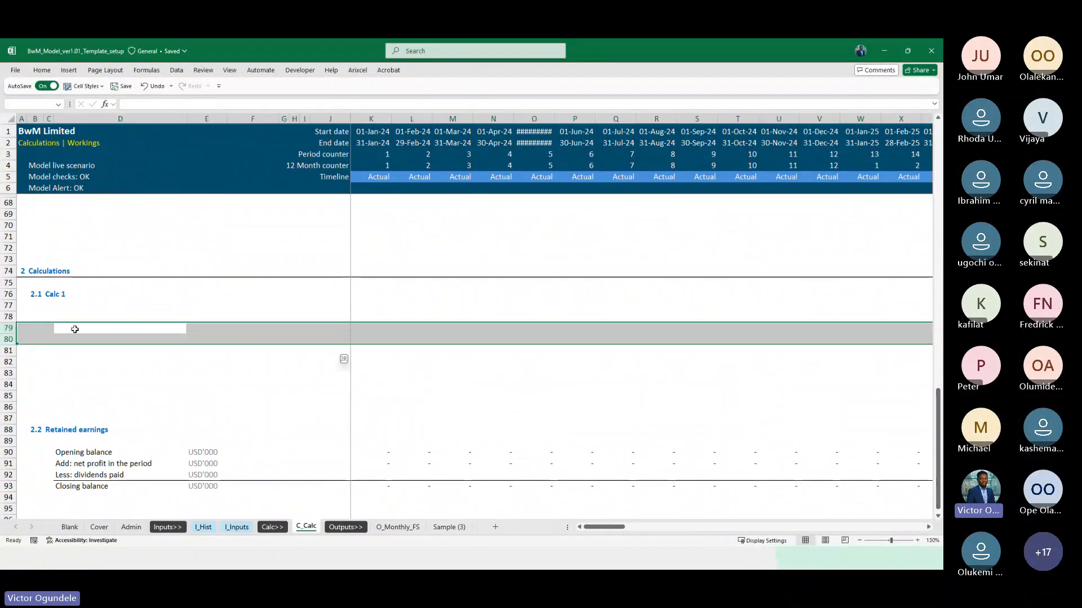
pyautogui.hotkey('ctrl', 'shift', '+')
pyautogui.hotkey('ctrl', 'shift', '+')
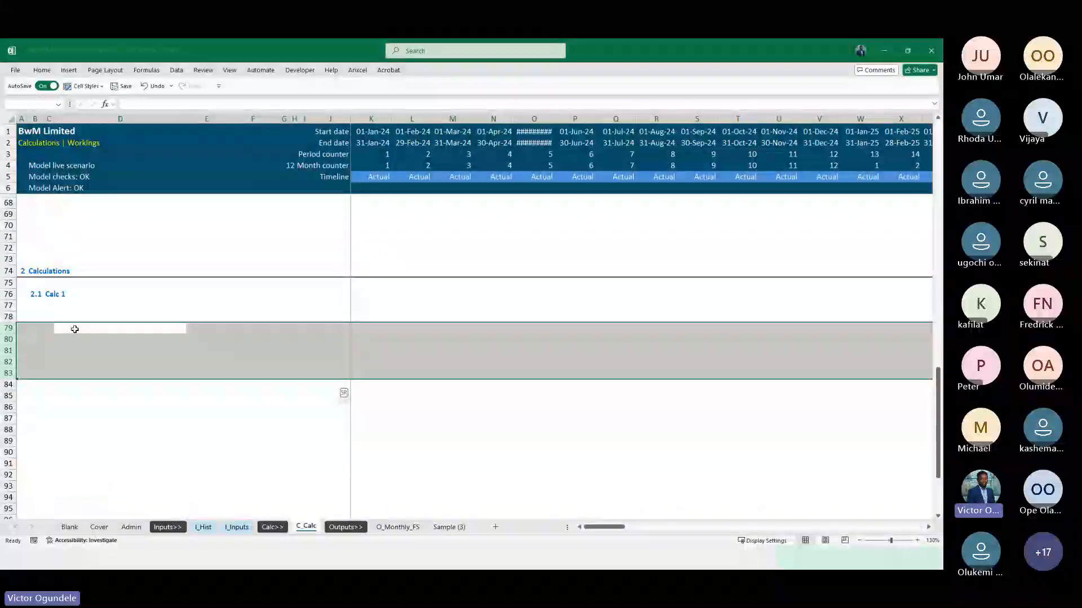
# Rename the 2.1 section heading in C76 of the C_Calc sheet to "Revenue"
pyautogui.press('Up')
pyautogui.press('Up')
pyautogui.press('Up')
pyautogui.press('Left')
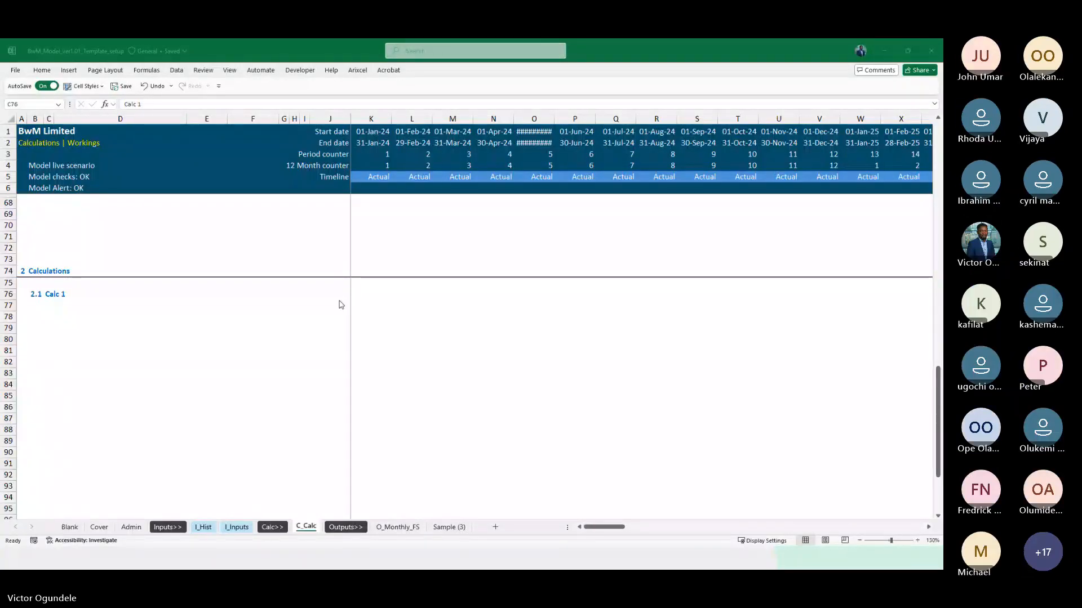
pyautogui.click(163, 316)
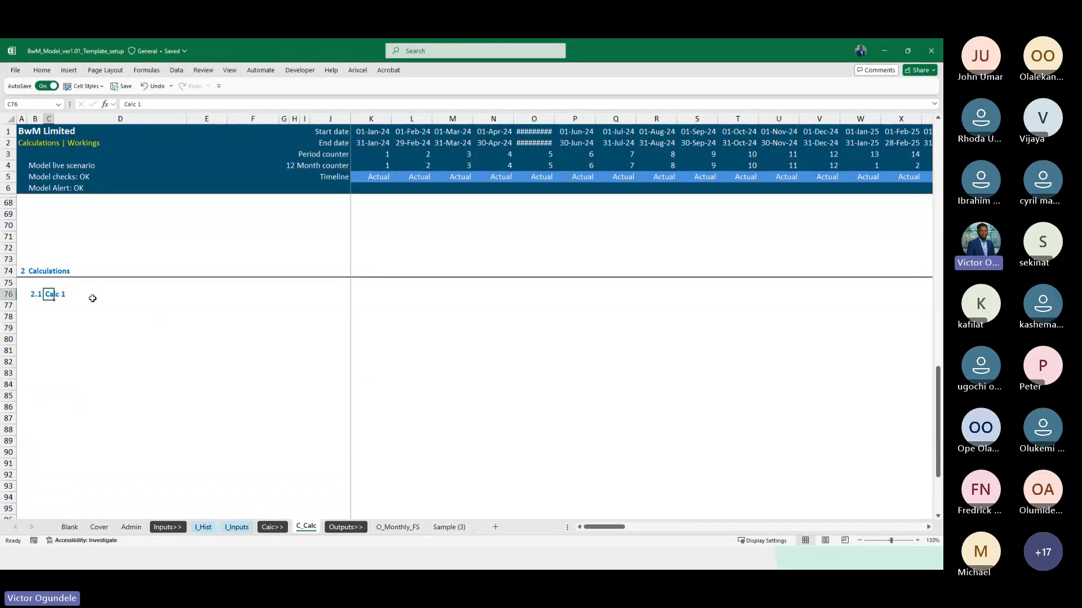
pyautogui.scroll(1, 93, 298)
pyautogui.write('Re')
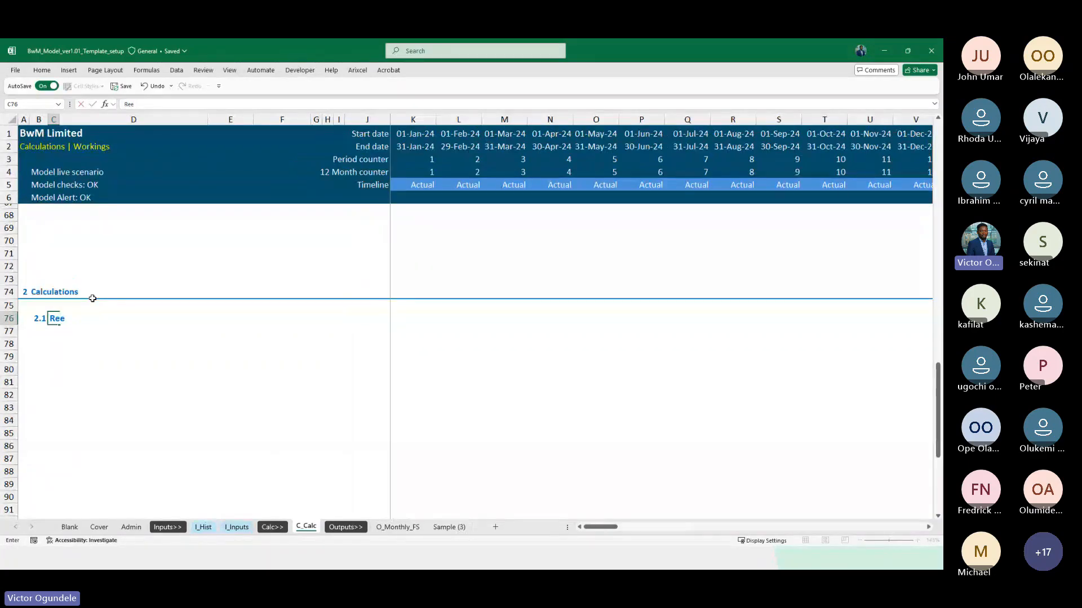
pyautogui.write('venue')
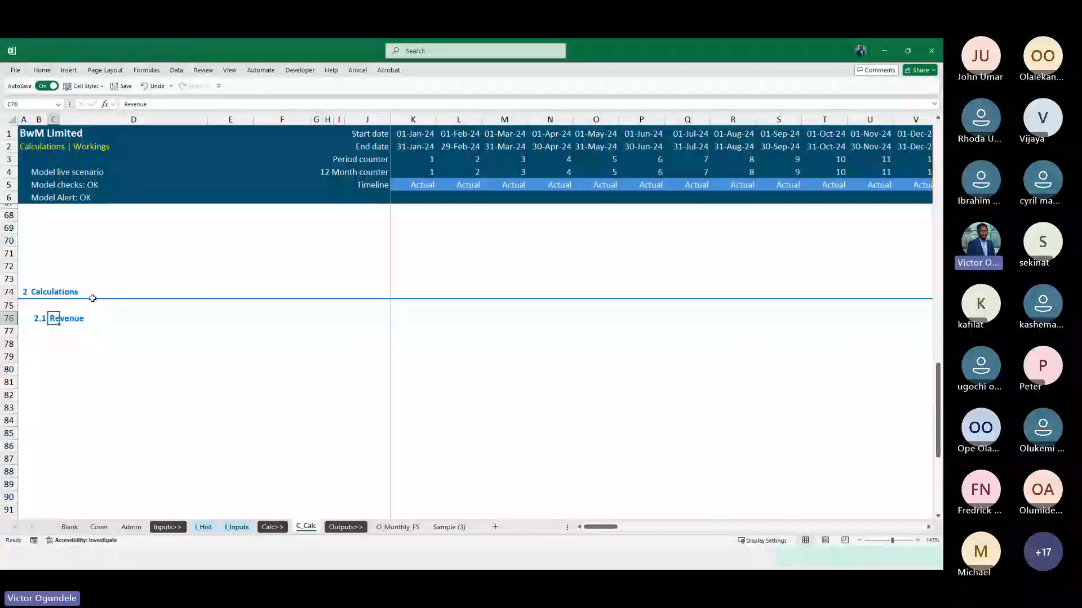
pyautogui.press('Return')
pyautogui.press('Return')
pyautogui.scroll(-1, 92, 298)
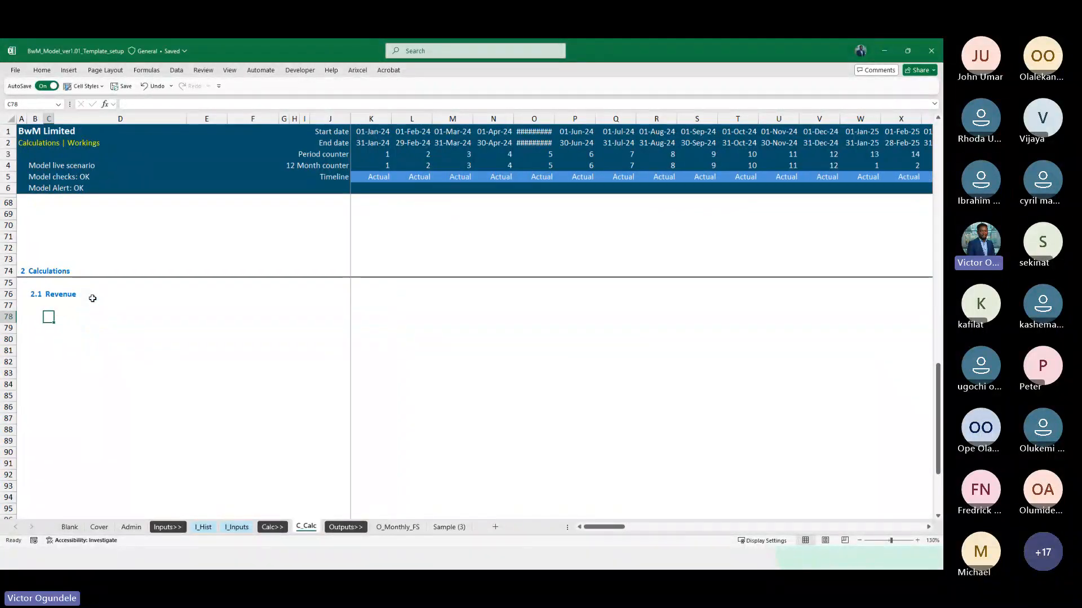
# Look over the I_Inputs sheet and find the Operation Line item breakdown on the I_Hist sheet
pyautogui.hotkey('ctrl', 'pageup')
pyautogui.hotkey('ctrl', 'pageup')
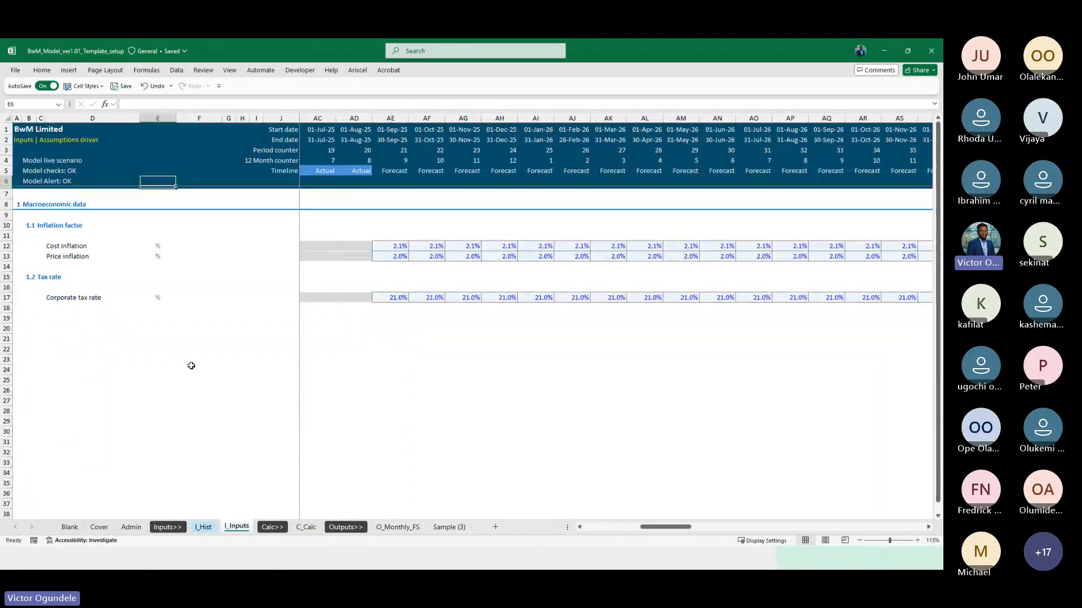
pyautogui.scroll(-1, 197, 389)
pyautogui.click(204, 528)
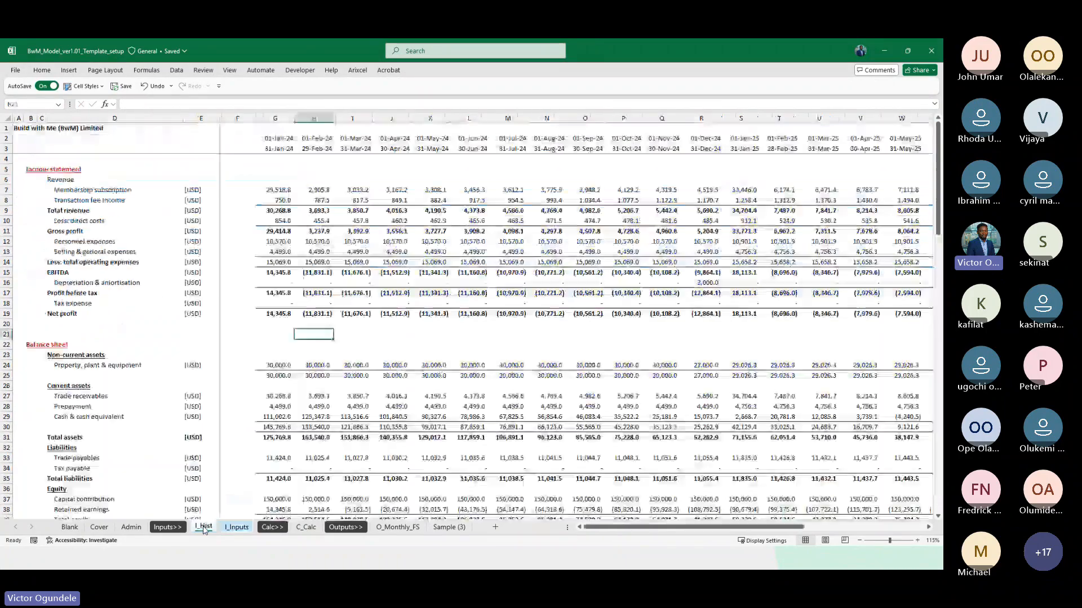
pyautogui.scroll(-15, 223, 435)
pyautogui.scroll(5, 223, 435)
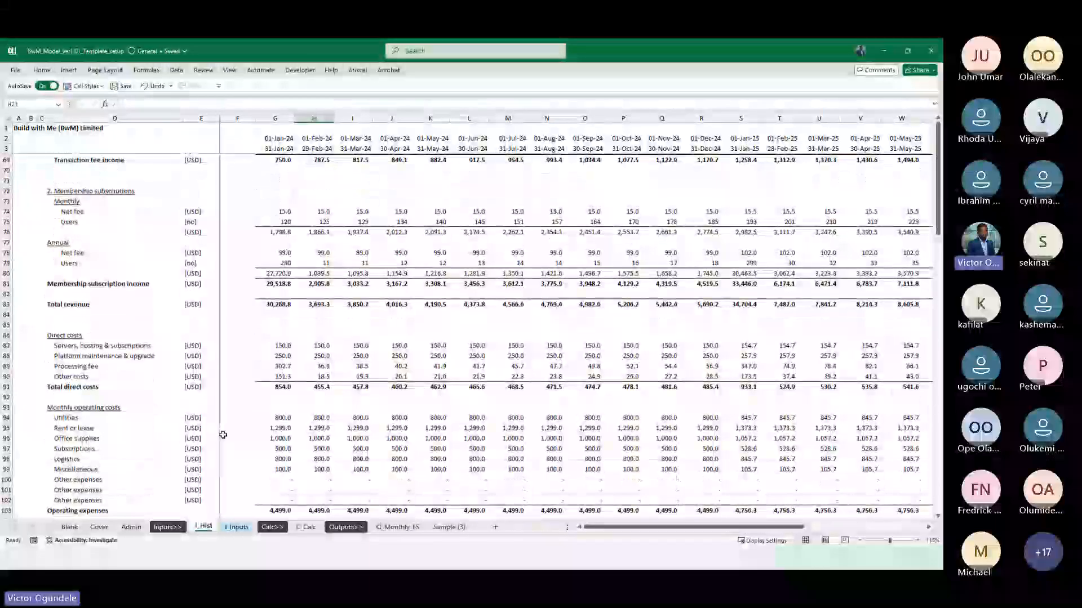
pyautogui.scroll(-1, 199, 336)
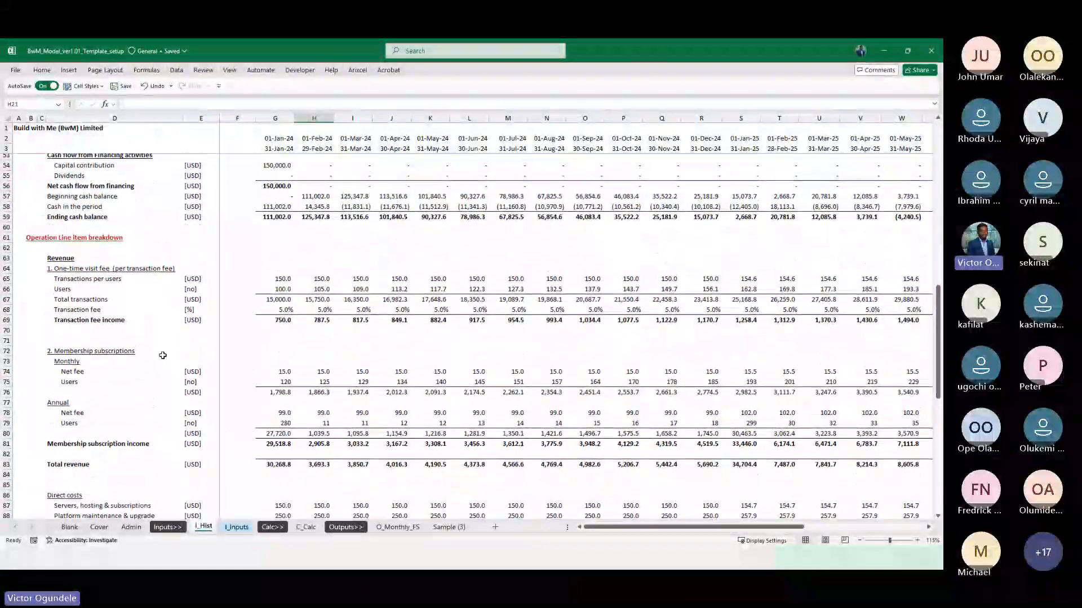
# Examine the one-time visit fee, membership subscription and direct cost lines in the I_Hist breakdown
pyautogui.click(59, 269)
pyautogui.scroll(-1, 85, 313)
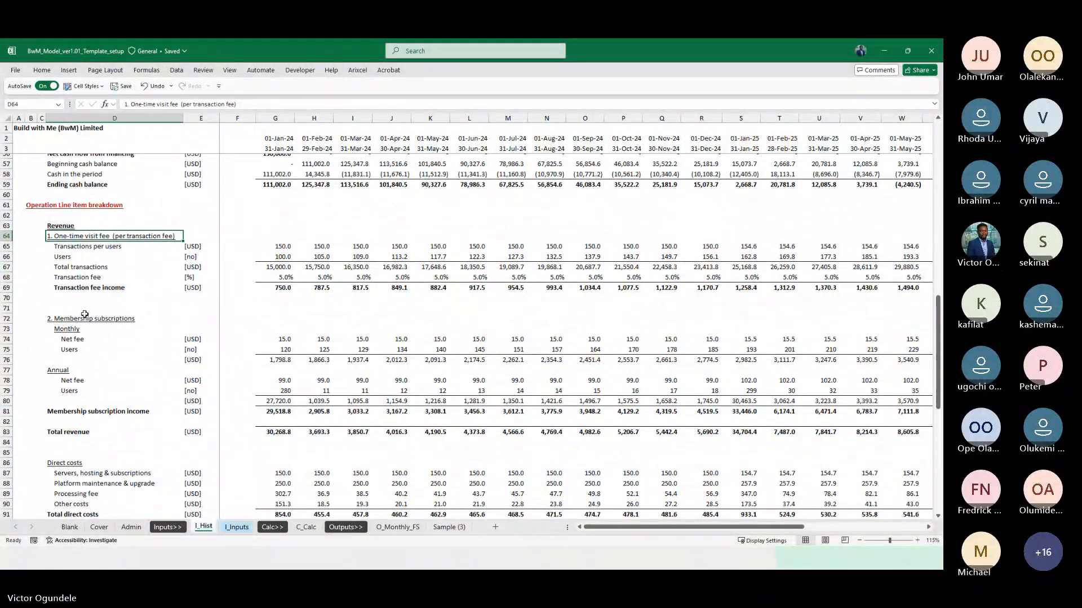
pyautogui.keyDown('ctrl'); pyautogui.scroll(2, 85, 315); pyautogui.keyUp('ctrl')
pyautogui.press('Down')
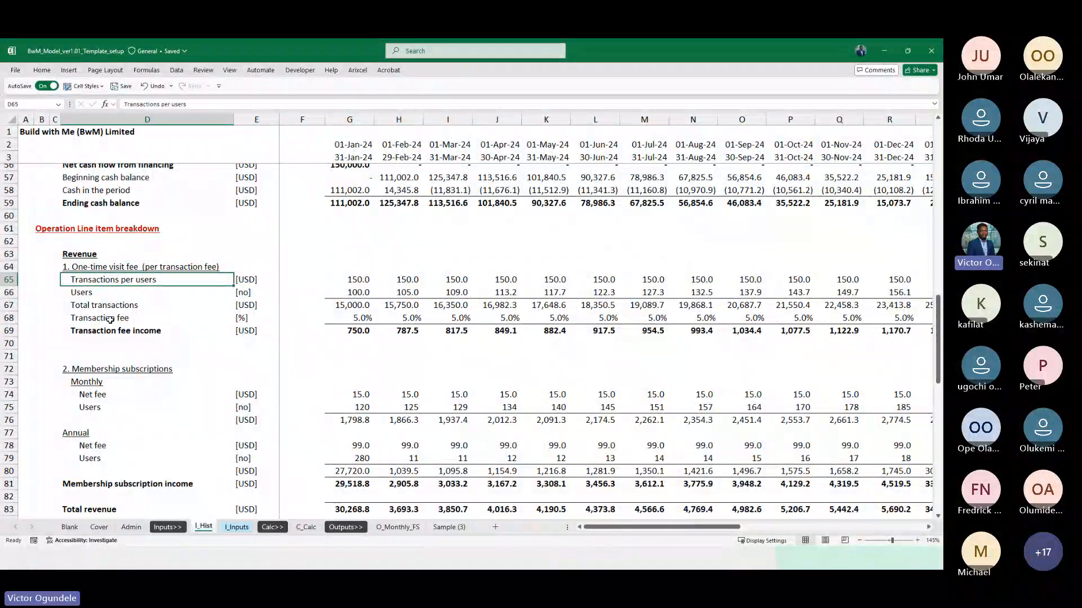
pyautogui.press('Down')
pyautogui.press('Down')
pyautogui.press('Up')
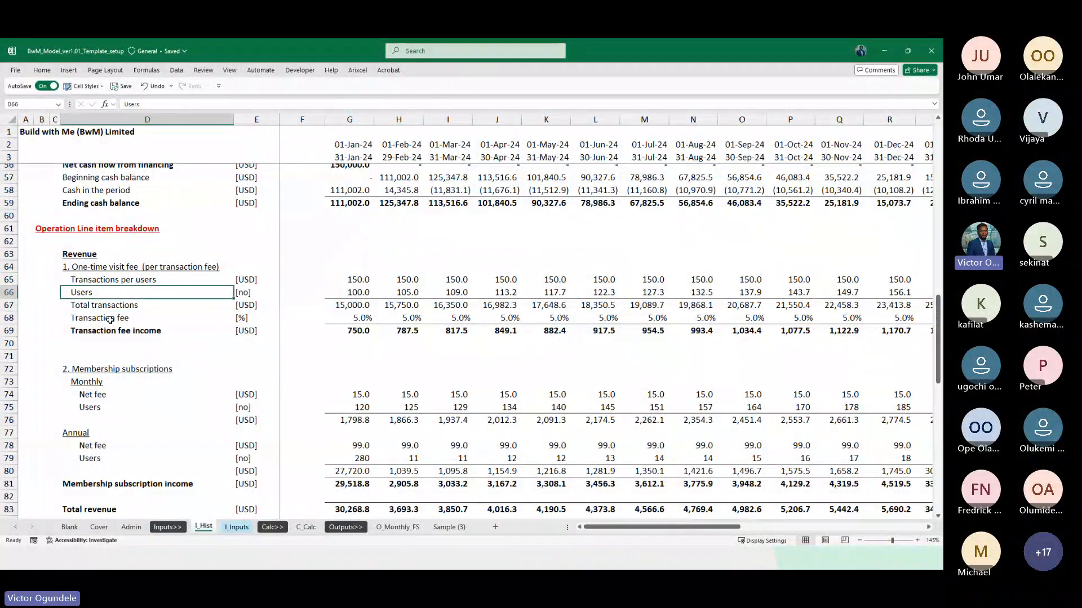
pyautogui.press('Down')
pyautogui.press('Down')
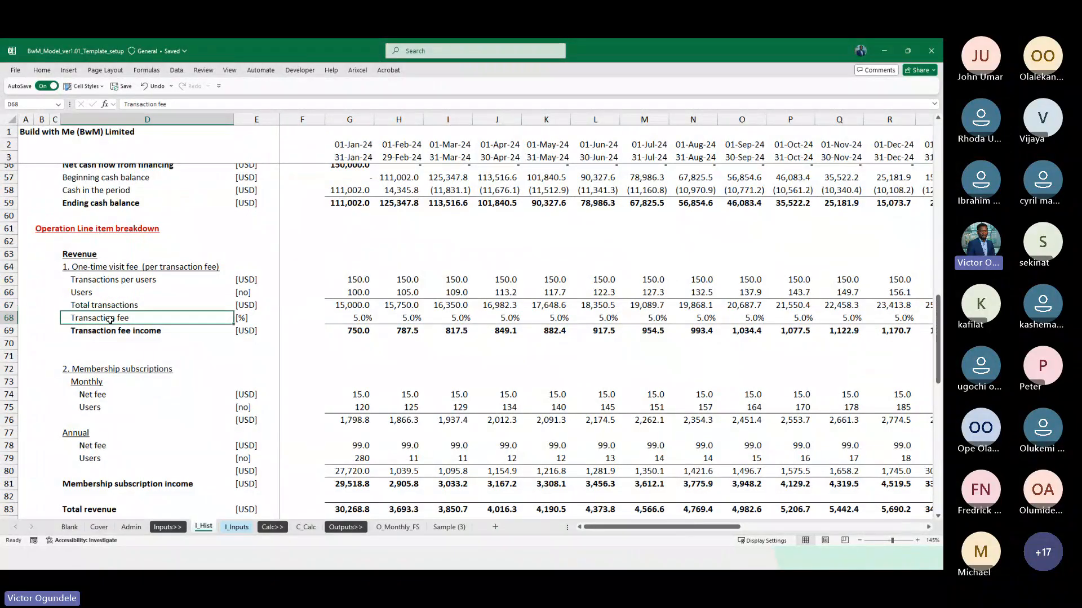
pyautogui.press('Down')
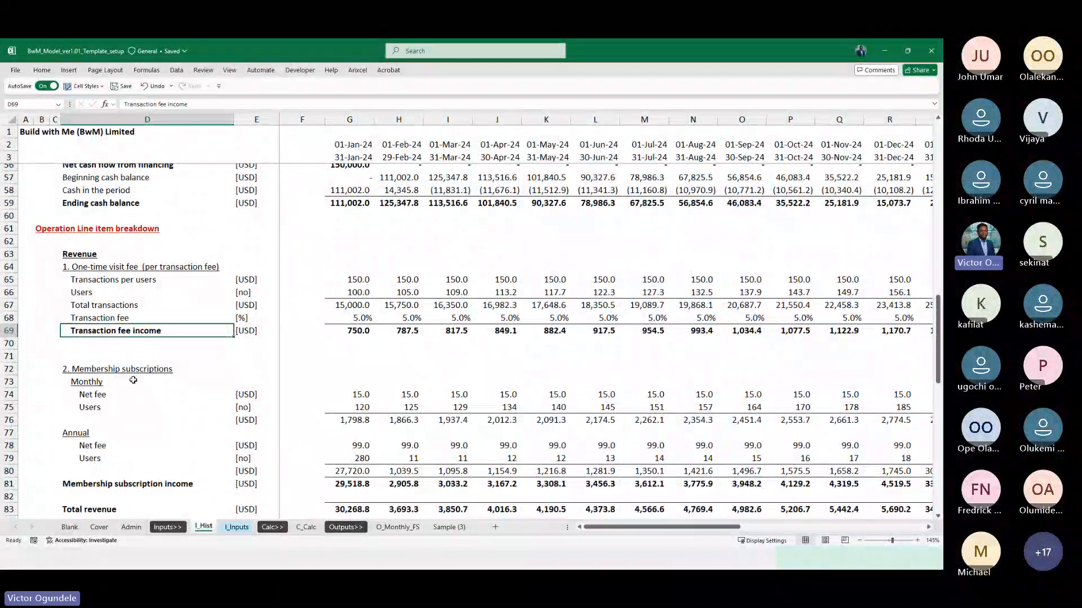
pyautogui.scroll(-1, 132, 380)
pyautogui.keyDown('ctrl'); pyautogui.scroll(-1, 132, 381); pyautogui.keyUp('ctrl')
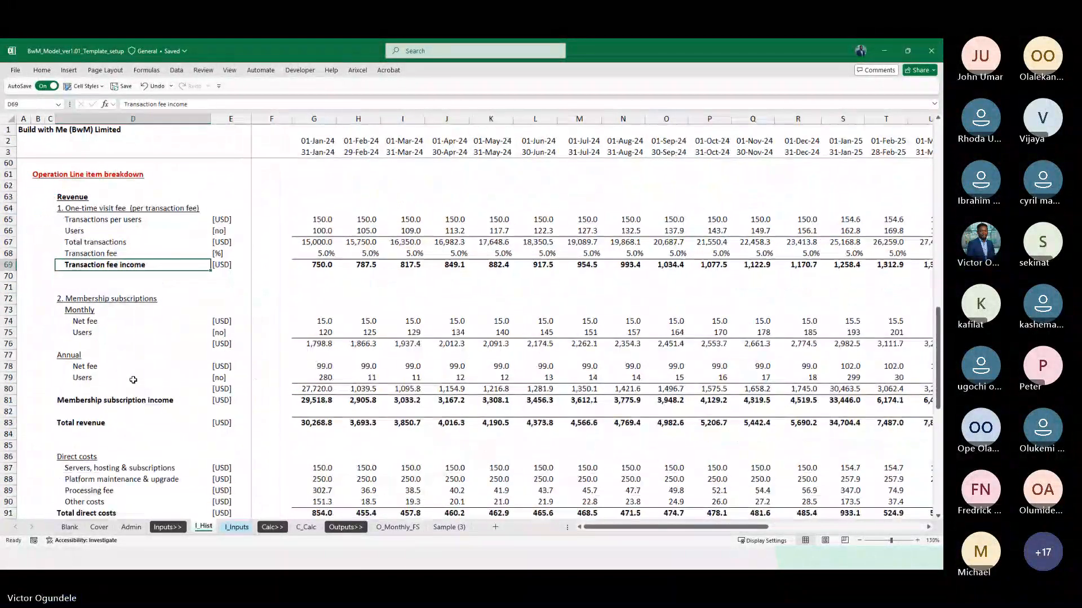
pyautogui.scroll(-1, 133, 380)
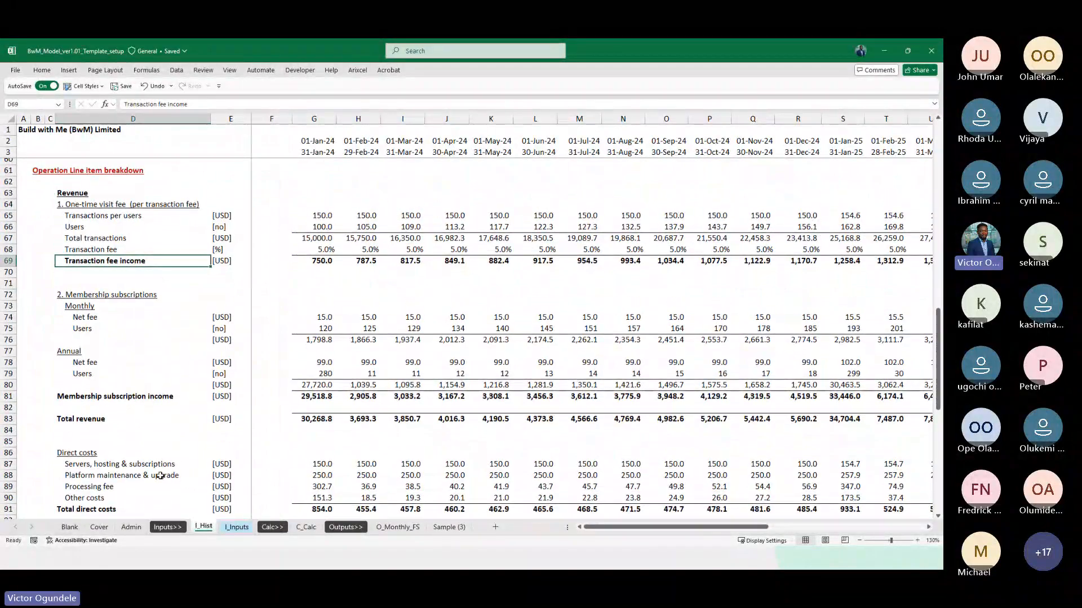
pyautogui.scroll(1, 181, 340)
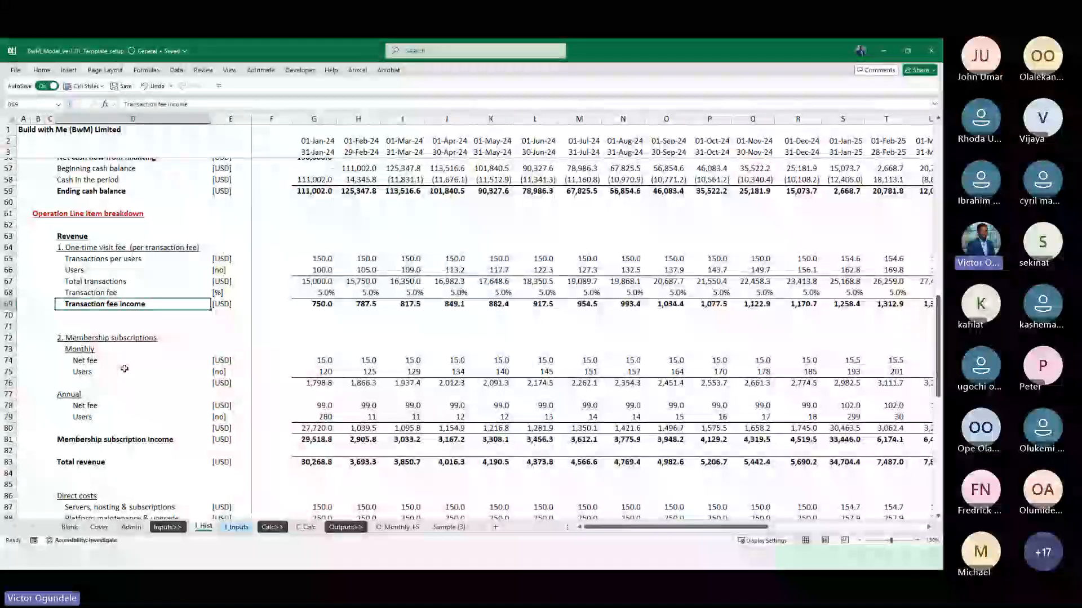
# Copy the one-time visit fee heading from D64 of I_Hist and paste it as values into C78 of C_Calc
pyautogui.click(103, 248)
pyautogui.hotkey('ctrl', 'c')
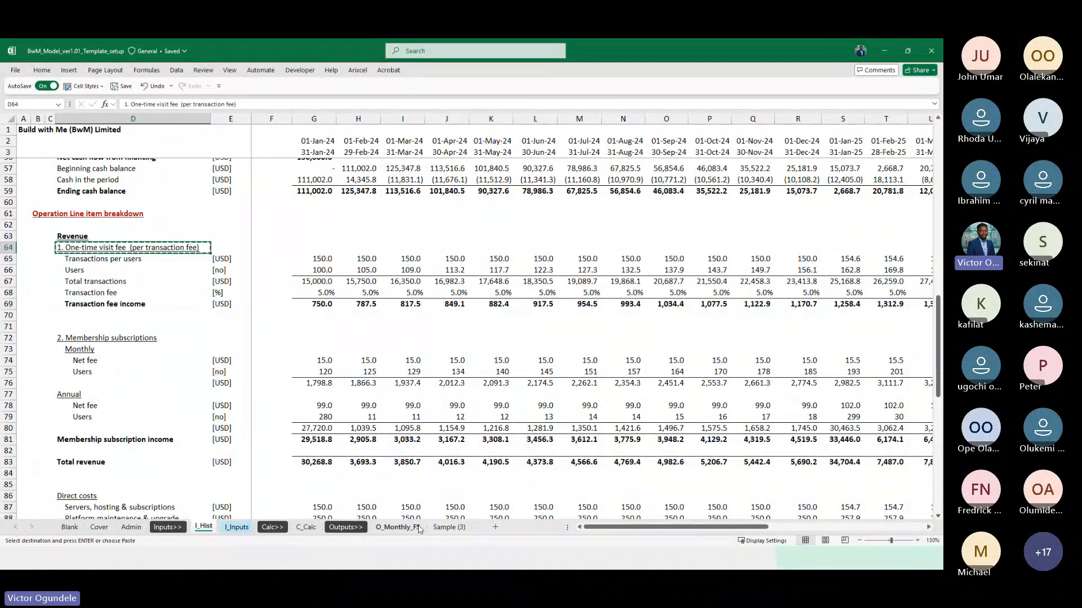
pyautogui.click(306, 526)
pyautogui.hotkey('ctrl', 'alt', 'v')
pyautogui.press('v')
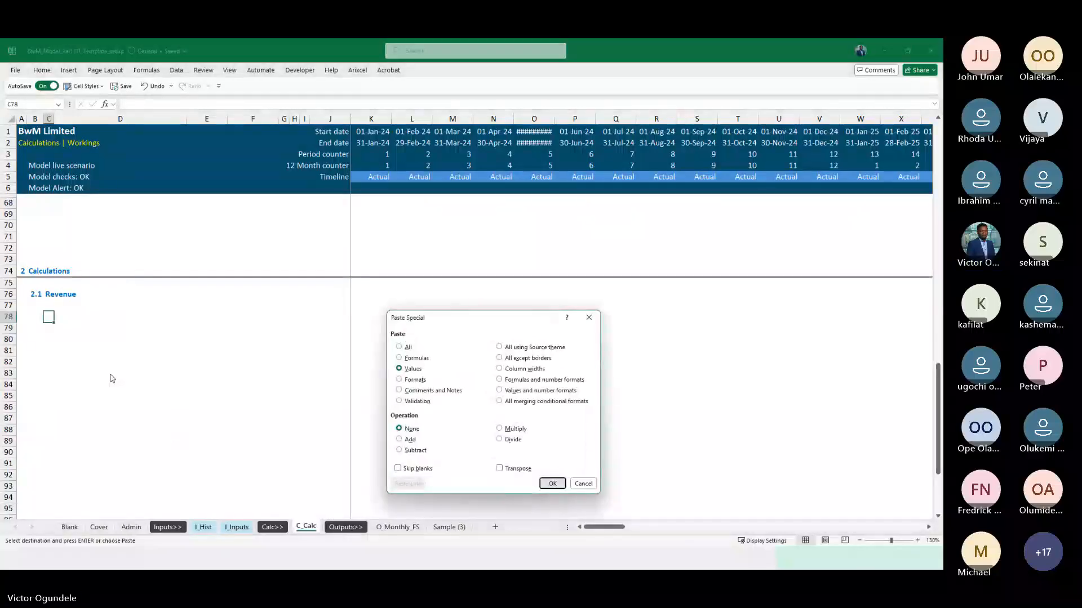
pyautogui.press('Return')
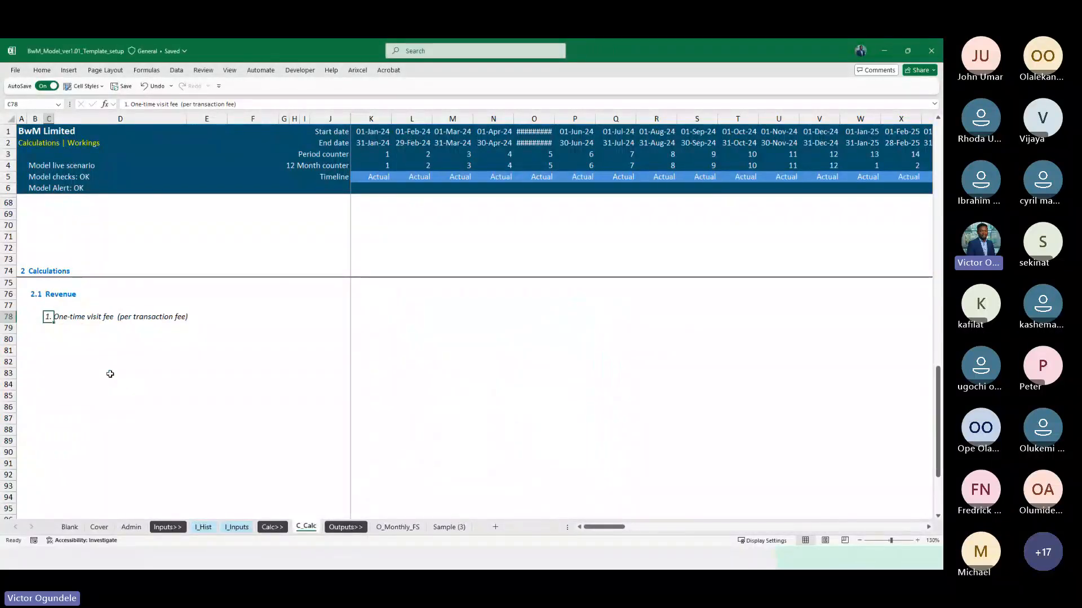
# Remove the "1. " numbering from the heading in C78 so it reads "One-time visit fee (per transaction fee)"
pyautogui.press('F2')
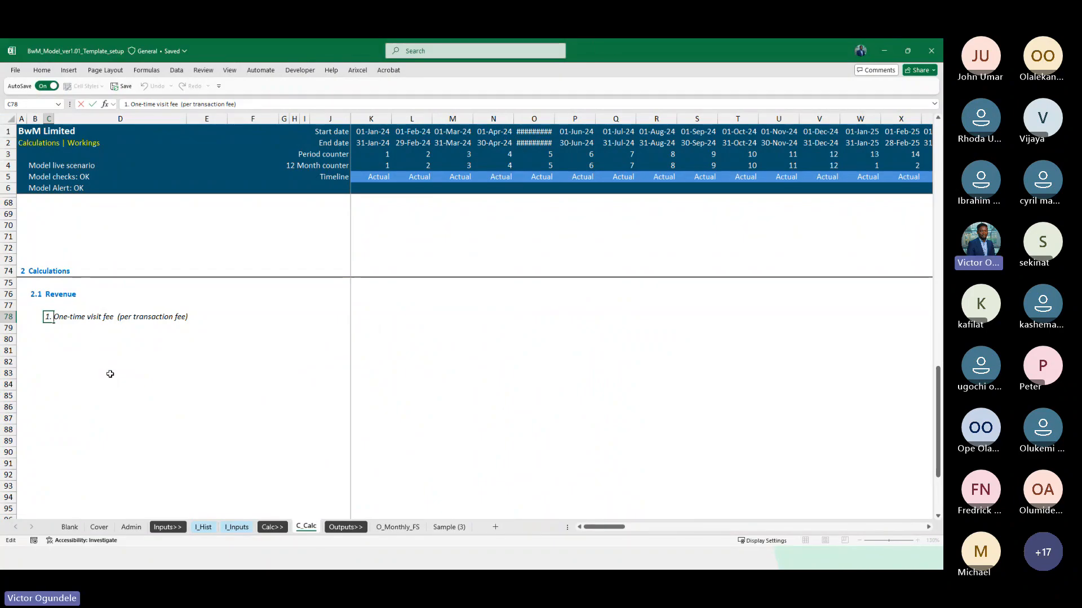
pyautogui.press('Home')
pyautogui.press('Delete')
pyautogui.press('Delete')
pyautogui.press('Delete')
pyautogui.hotkey('ctrl', 'Return')
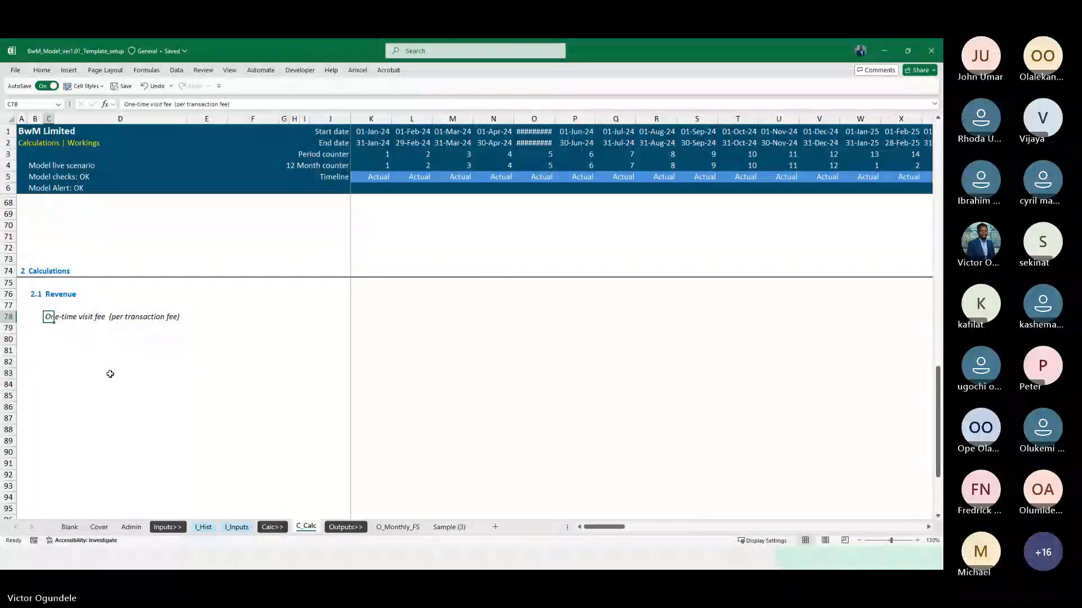
# Check the model cell style guide on the Admin sheet and apply the Heading 3 cell style to C78 on C_Calc
pyautogui.click(110, 374)
pyautogui.scroll(1, 109, 374)
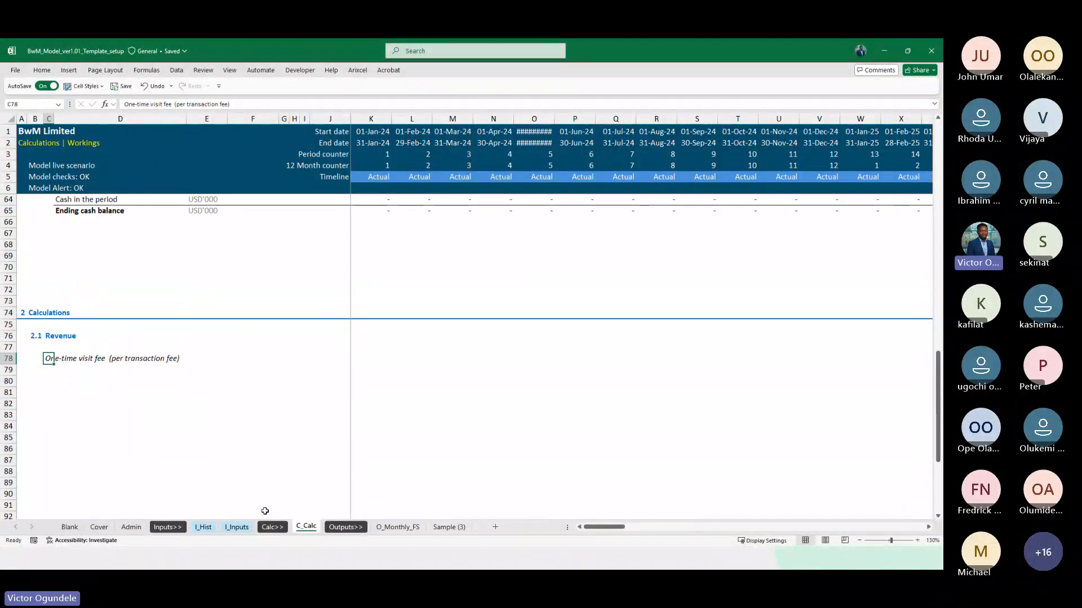
pyautogui.click(204, 528)
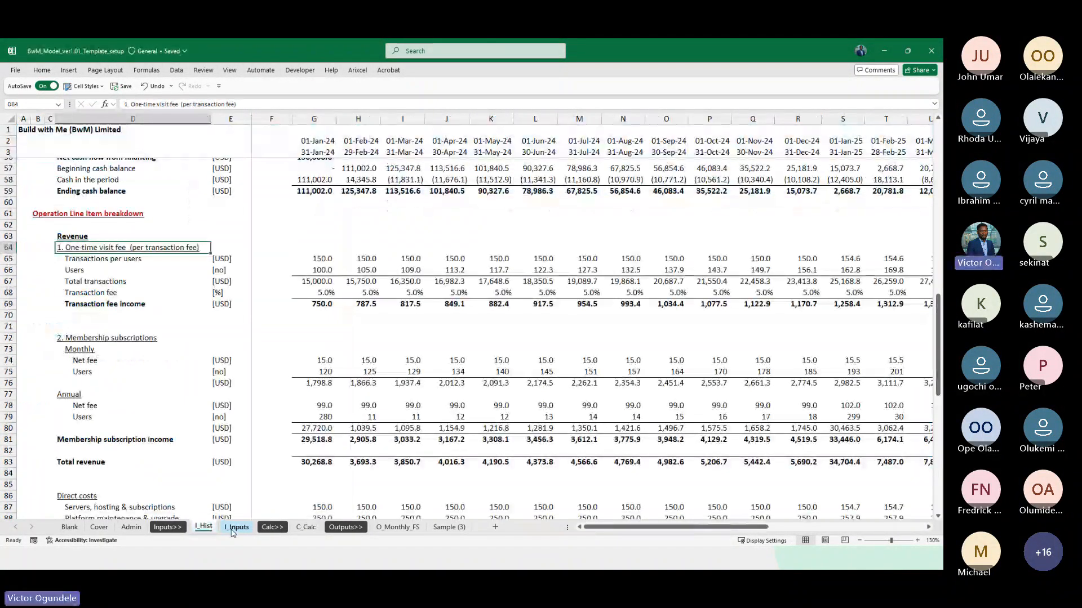
pyautogui.hotkey('ctrl', 'pagedown')
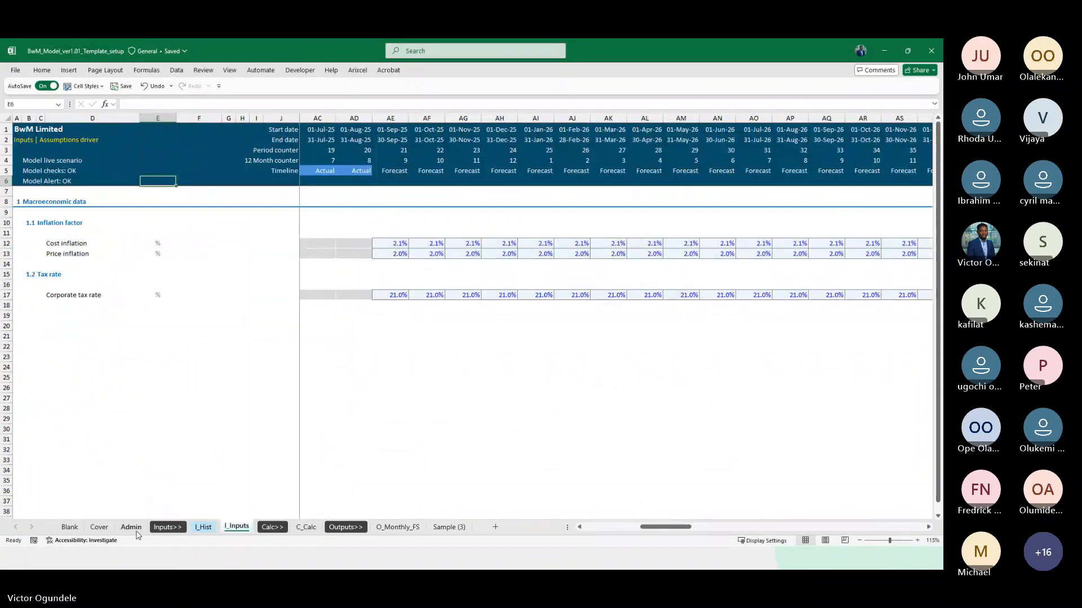
pyautogui.click(131, 527)
pyautogui.scroll(10, 173, 357)
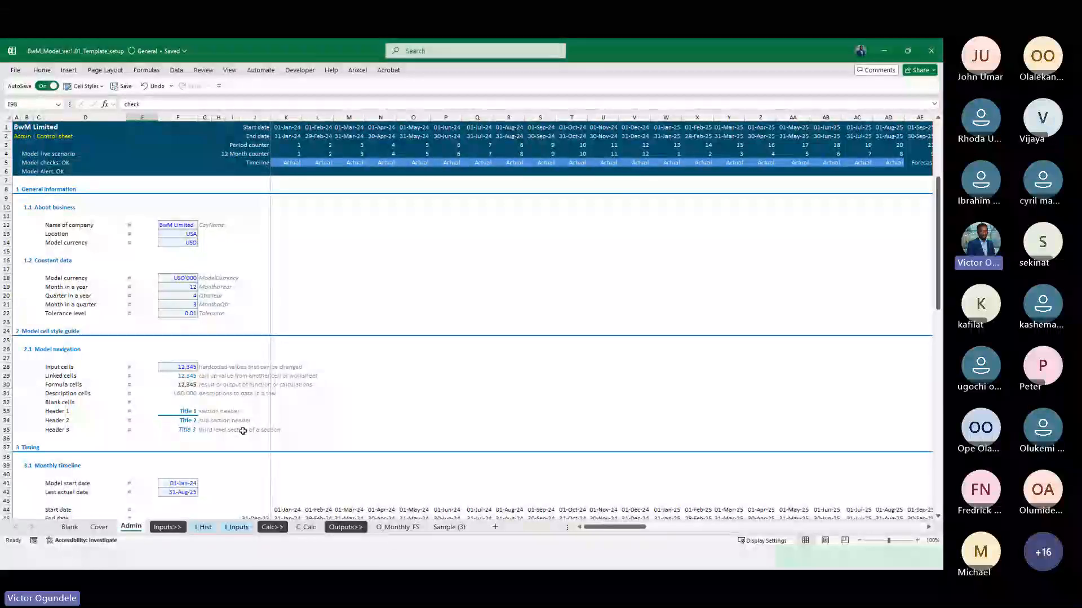
pyautogui.click(306, 528)
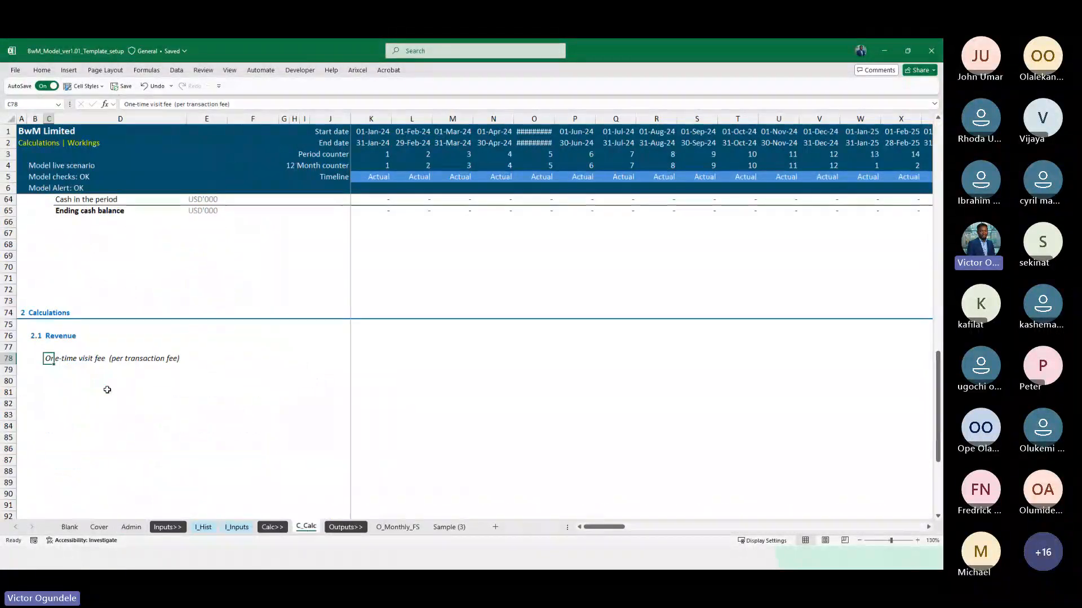
pyautogui.click(83, 87)
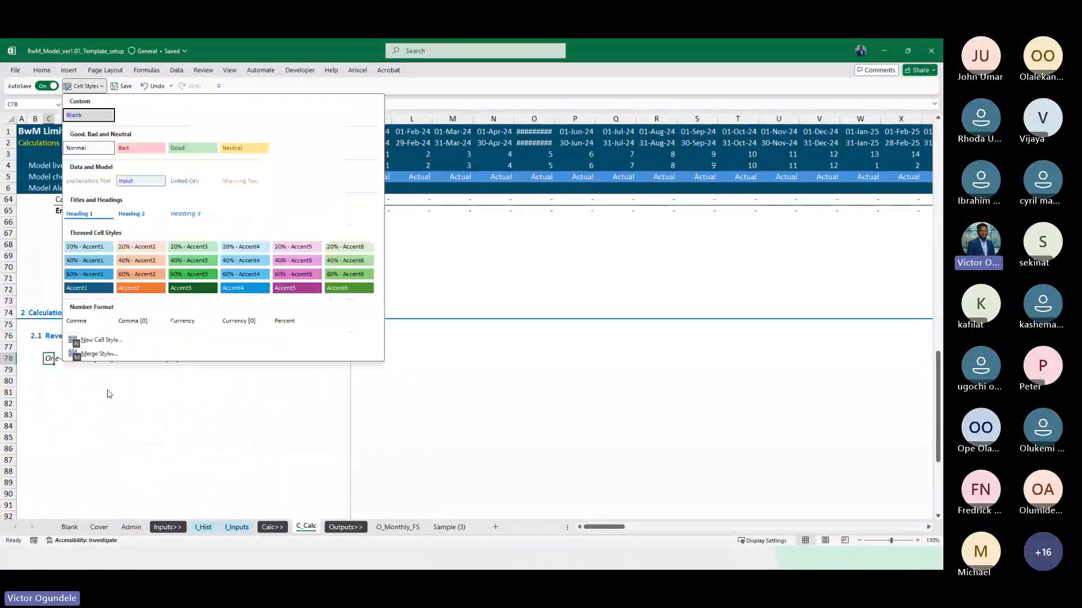
pyautogui.click(174, 221)
pyautogui.scroll(-1, 49, 423)
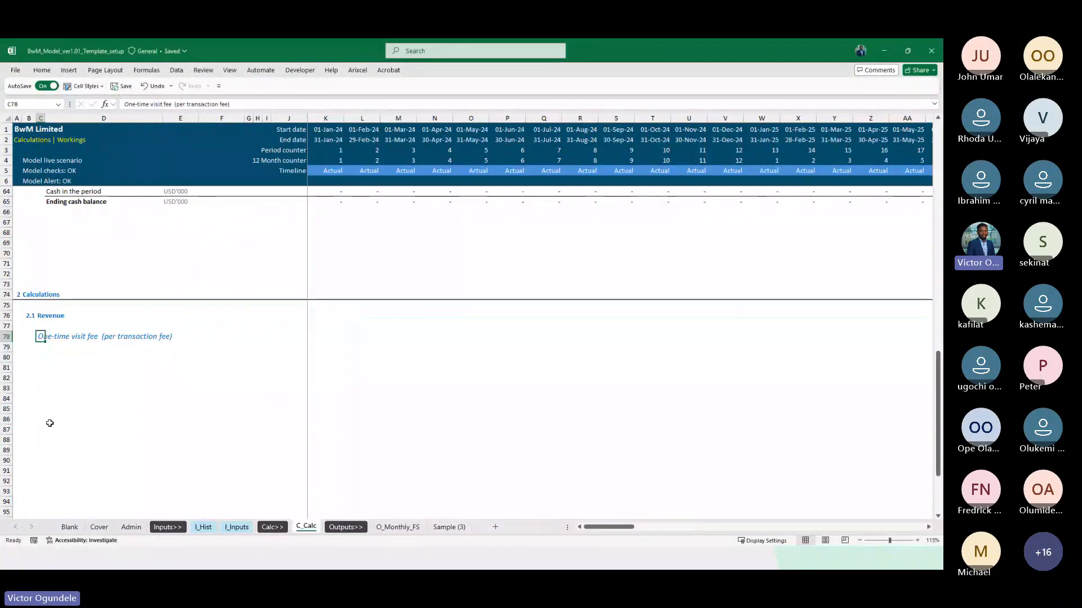
# Copy the five one-time visit fee line labels from D65:D69 of I_Hist and paste them as values into D80:D84 of C_Calc
pyautogui.press('Down')
pyautogui.press('Down')
pyautogui.press('Down')
pyautogui.press('Right')
pyautogui.scroll(-1, 49, 423)
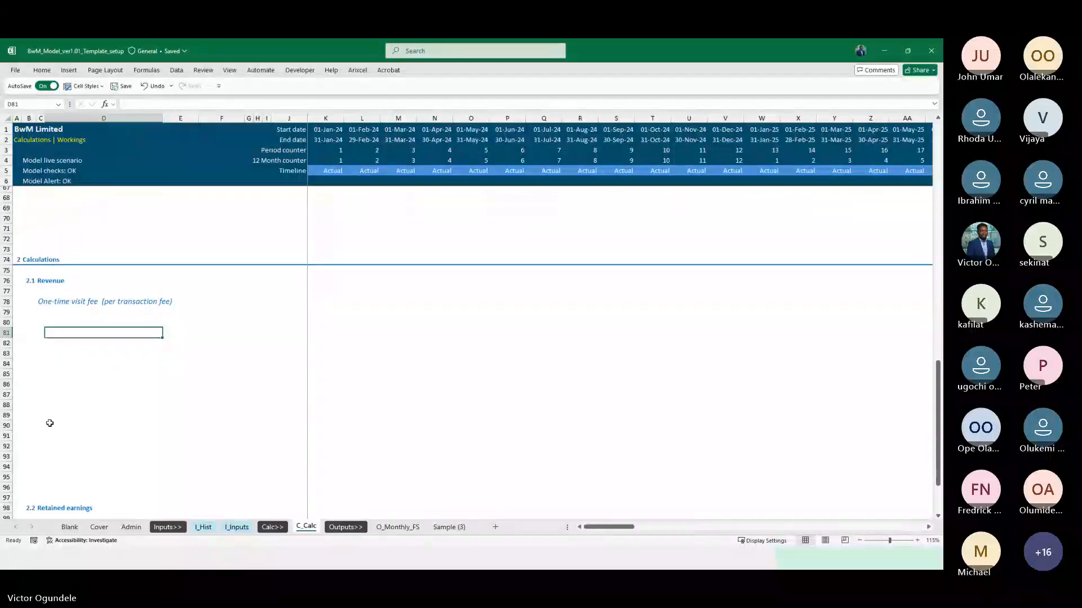
pyautogui.click(82, 321)
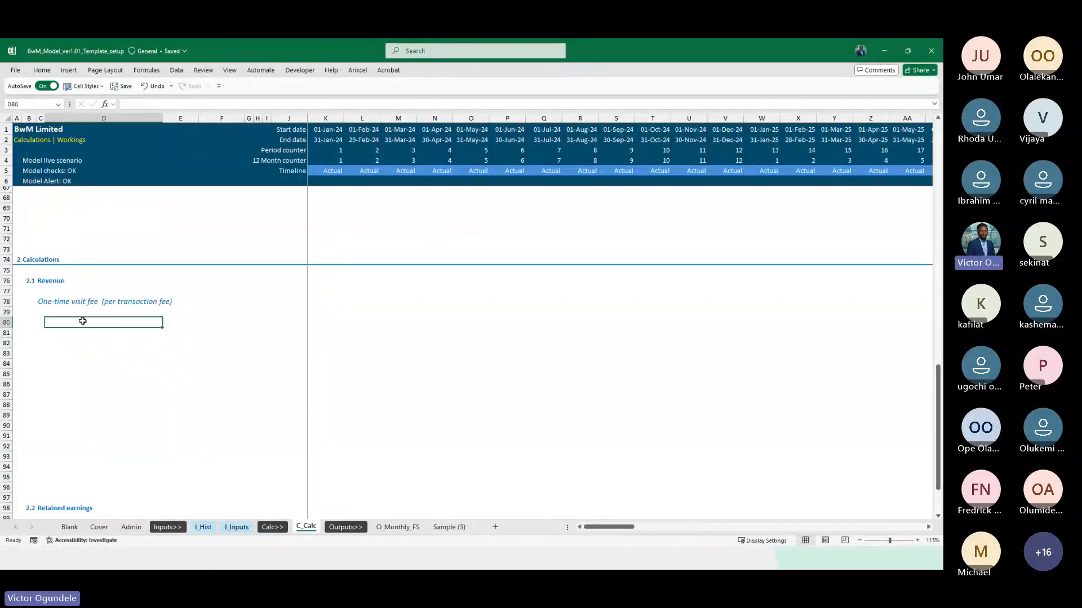
pyautogui.click(203, 528)
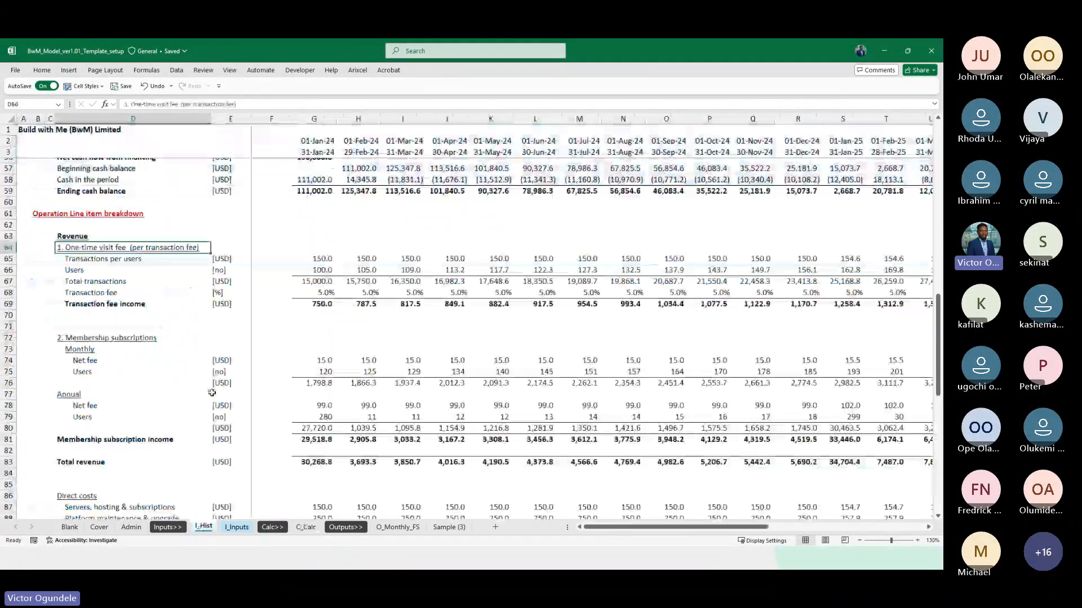
pyautogui.click(105, 259)
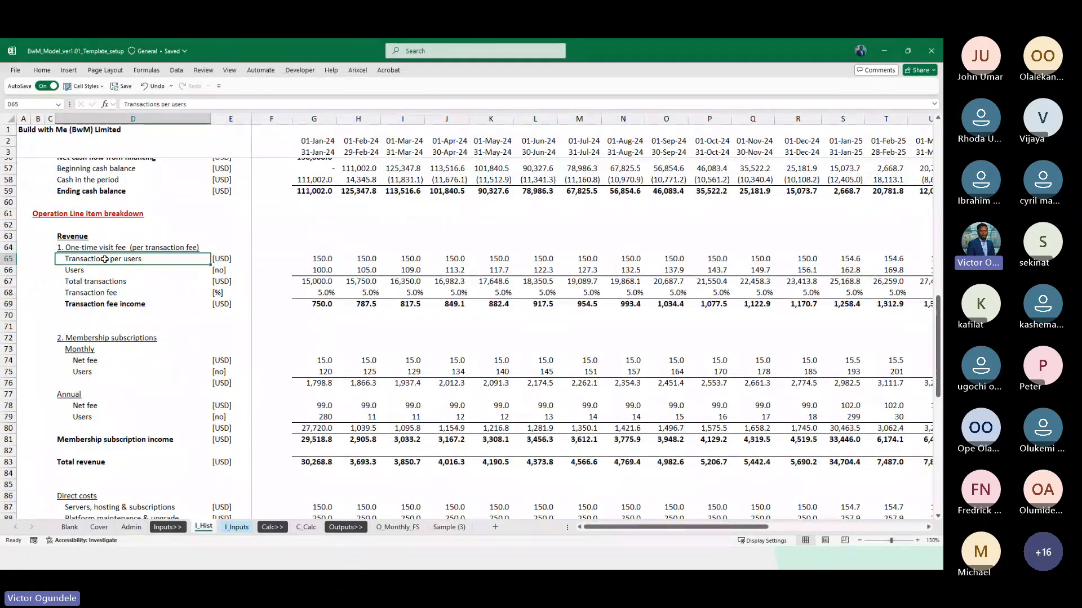
pyautogui.press('Down')
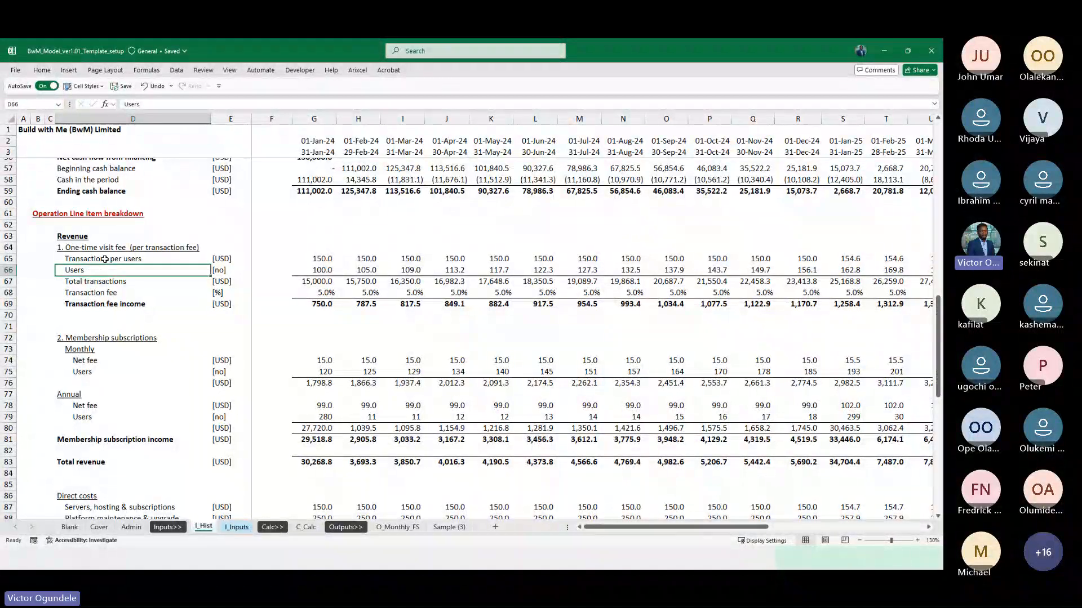
pyautogui.press('Down')
pyautogui.moveTo(106, 259); pyautogui.dragTo(113, 304)
pyautogui.hotkey('ctrl', 'c')
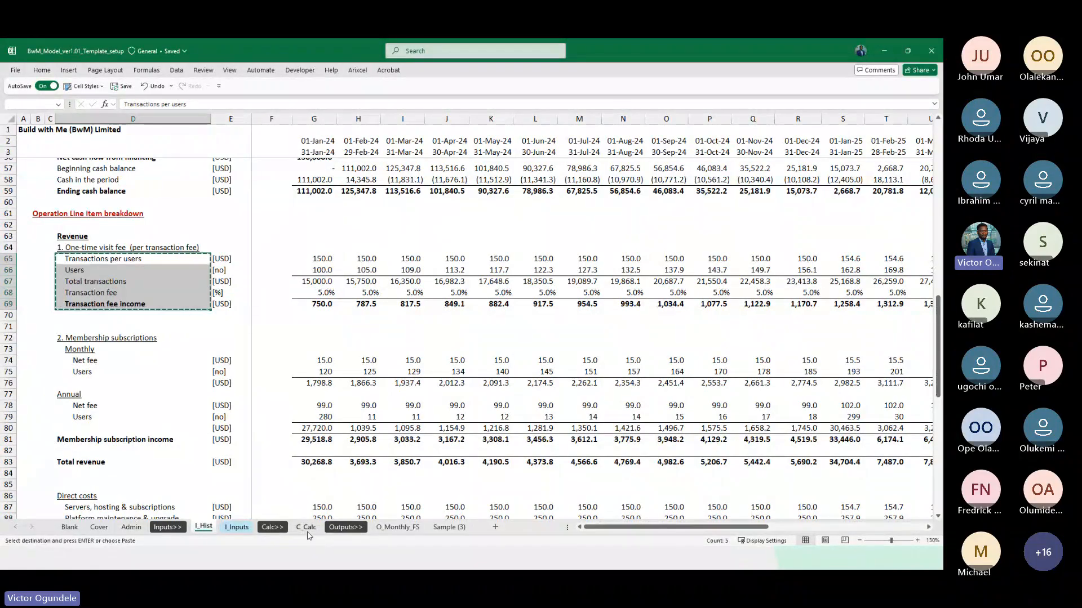
pyautogui.click(306, 526)
pyautogui.hotkey('ctrl', 'alt', 'v')
pyautogui.press('v')
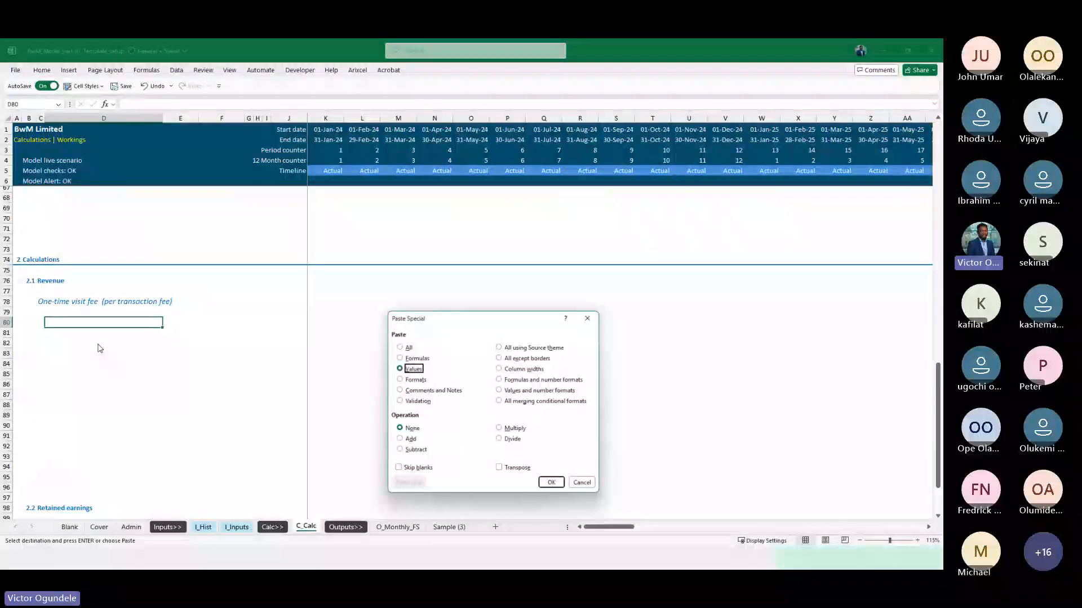
pyautogui.press('Return')
# Check the model currency entries in the About business and Constant data sections of the Admin sheet
pyautogui.press('Right')
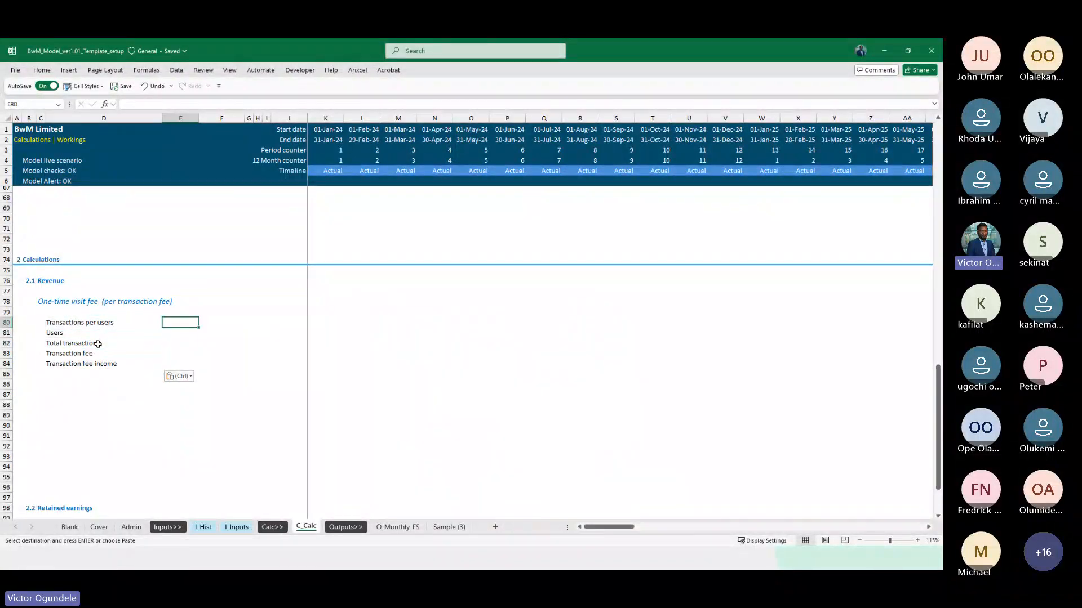
pyautogui.hotkey('ctrl', 'pageup')
pyautogui.hotkey('ctrl', 'pageup')
pyautogui.hotkey('ctrl', 'pageup')
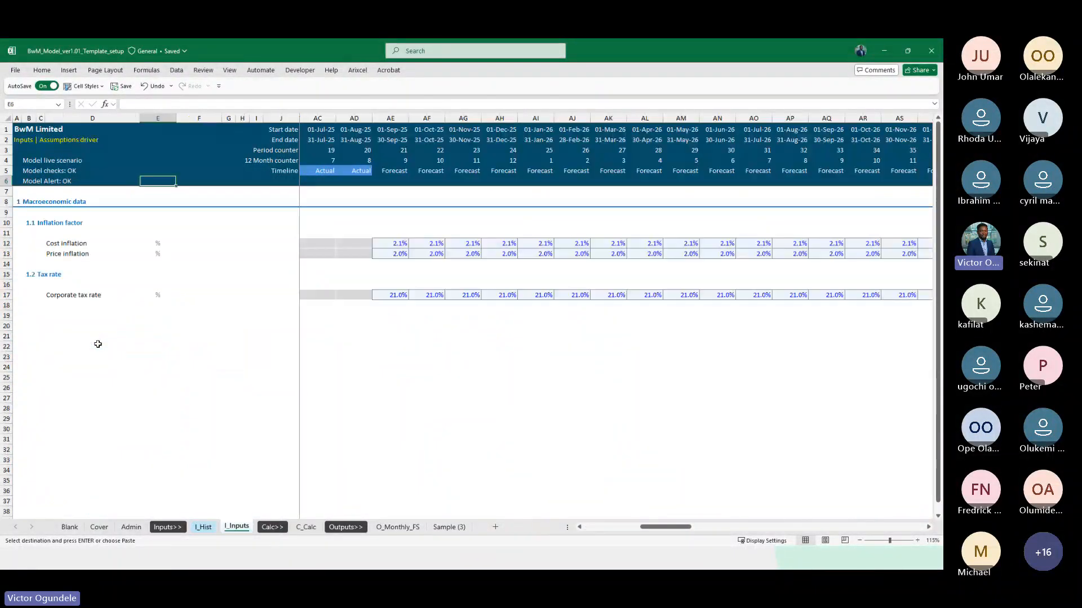
pyautogui.hotkey('ctrl', 'pagedown')
pyautogui.hotkey('ctrl', 'pagedown')
pyautogui.hotkey('ctrl', 'pagedown')
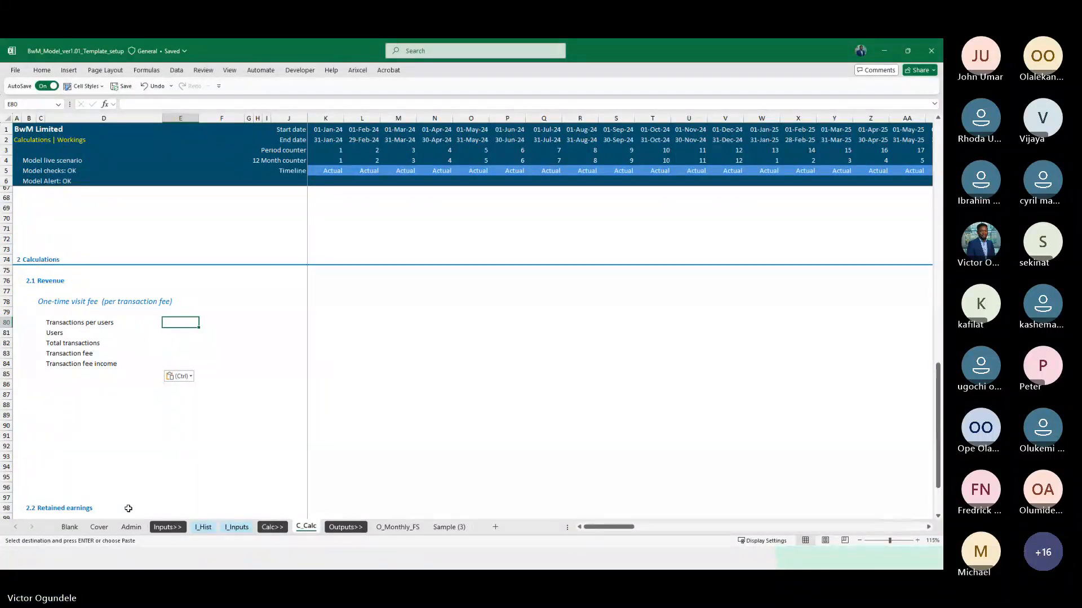
pyautogui.click(131, 527)
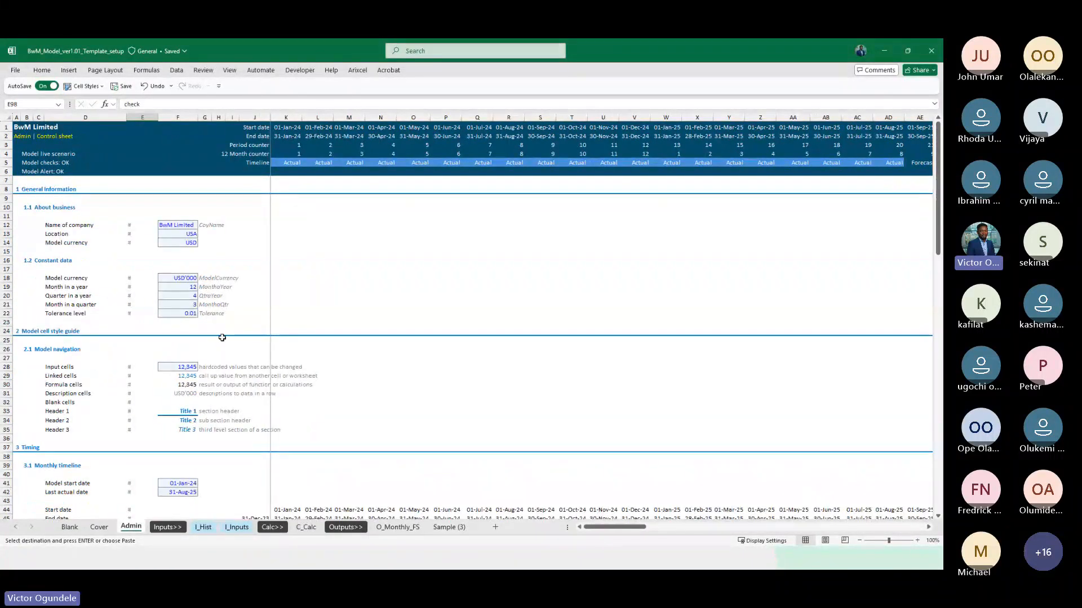
pyautogui.click(184, 244)
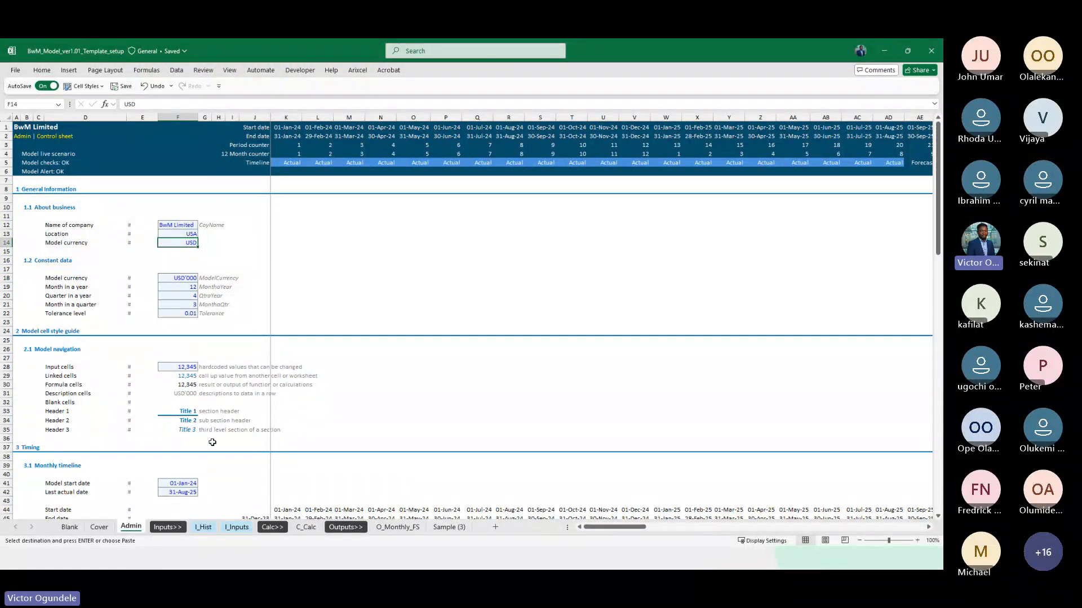
pyautogui.click(179, 278)
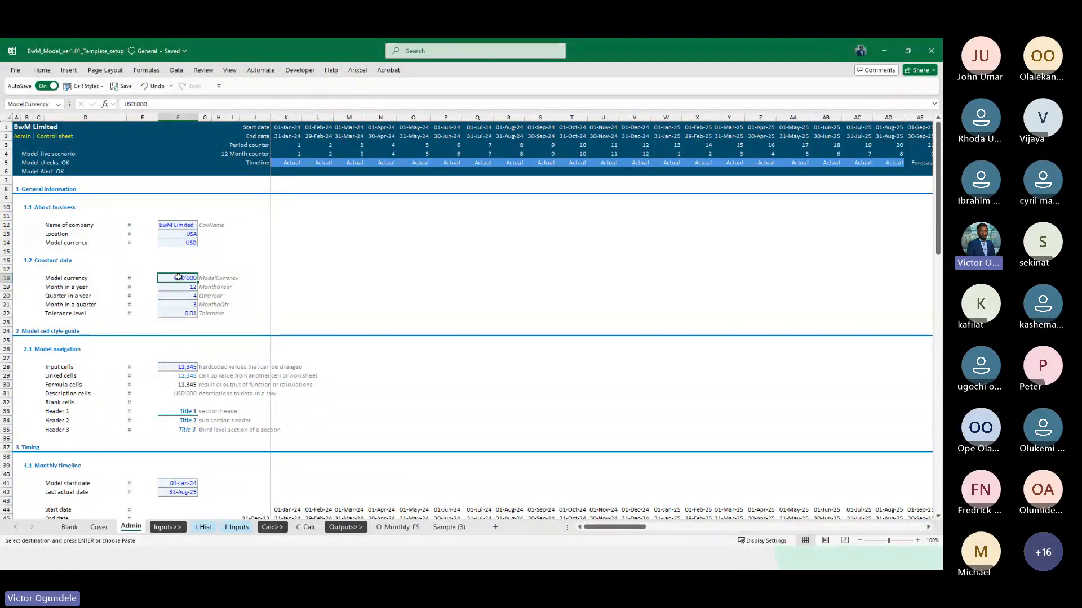
pyautogui.scroll(3, 178, 277)
pyautogui.scroll(1, 178, 276)
# Paste the CoyName label text from G12 into G14 beside the USD model currency on the Admin sheet
pyautogui.click(329, 321)
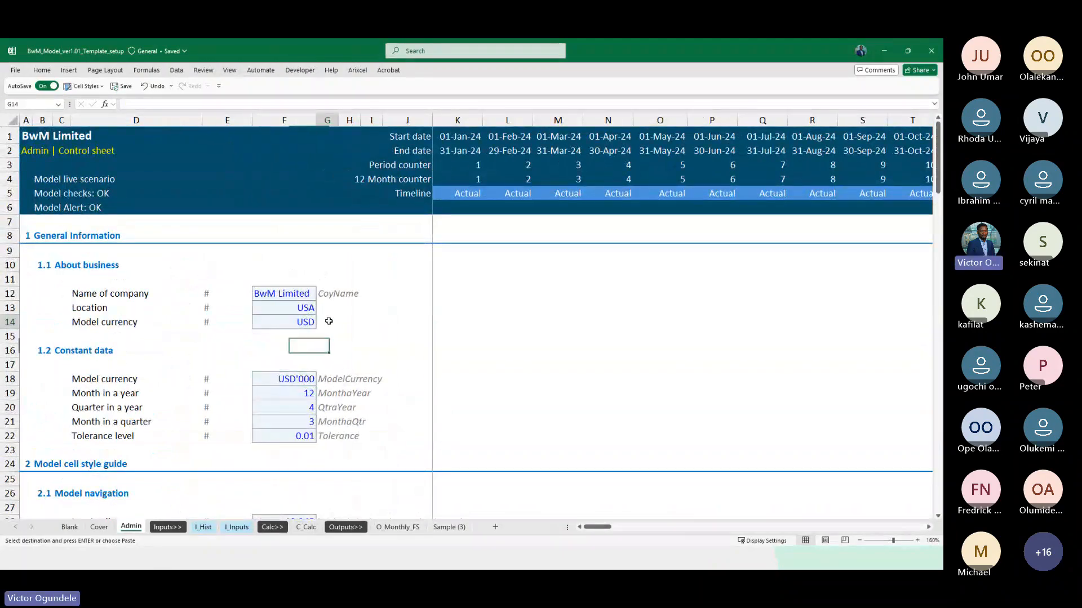
pyautogui.press('Up')
pyautogui.press('Up')
pyautogui.press('Escape')
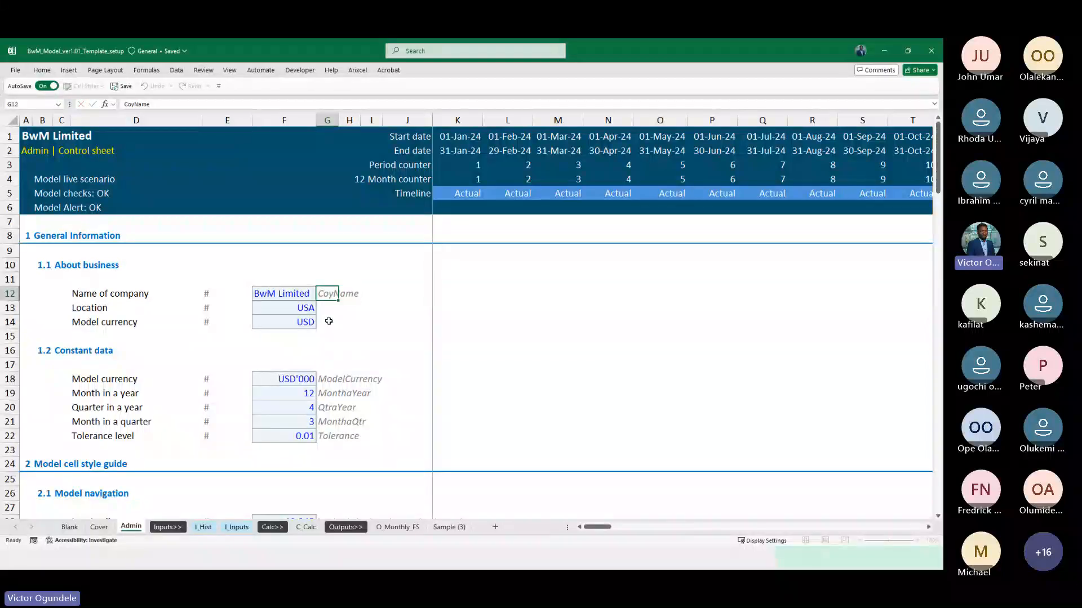
pyautogui.press('Down')
pyautogui.press('Down')
pyautogui.hotkey('ctrl', 'v')
# Copy the formatting of the CoyName label in G12 to G14 and enter "CurrencyUnit" as the label in G14
pyautogui.press('Up')
pyautogui.press('Up')
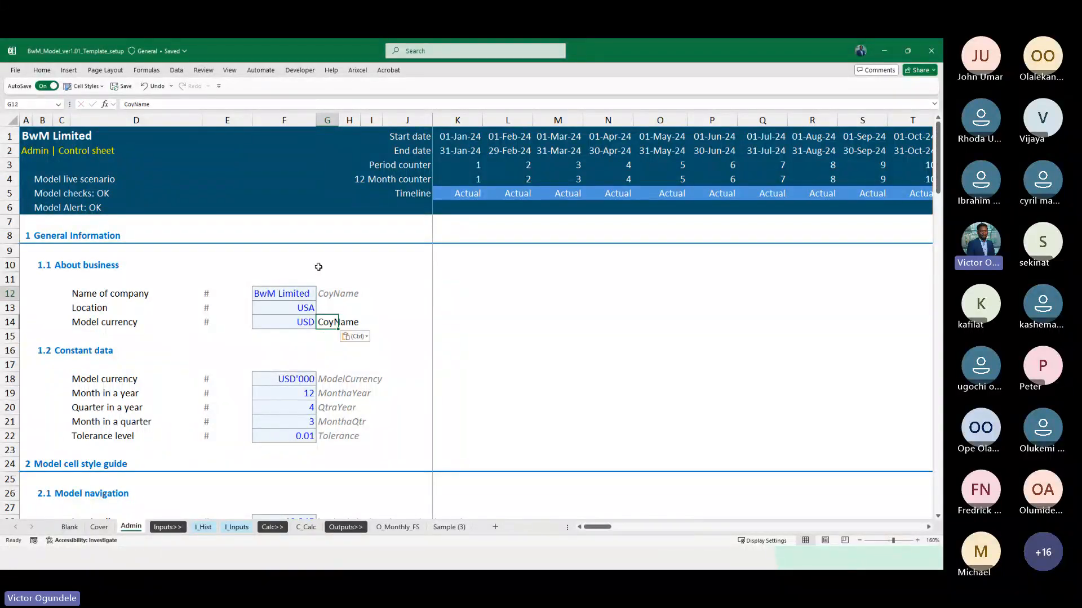
pyautogui.hotkey('alt', 'h')
pyautogui.press('f')
pyautogui.press('p')
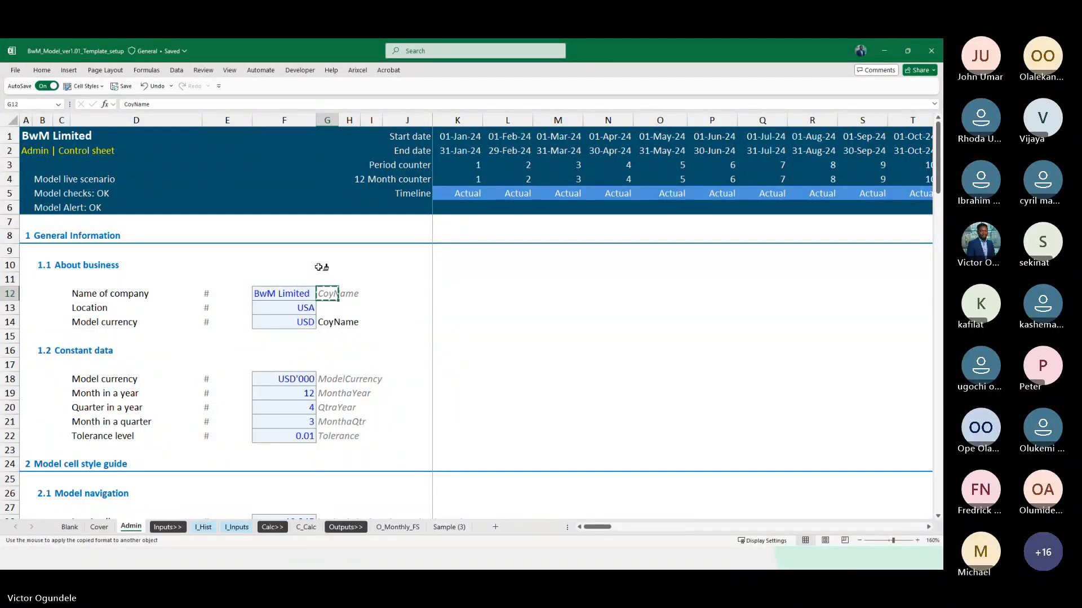
pyautogui.press('Down')
pyautogui.press('Down')
pyautogui.write('c')
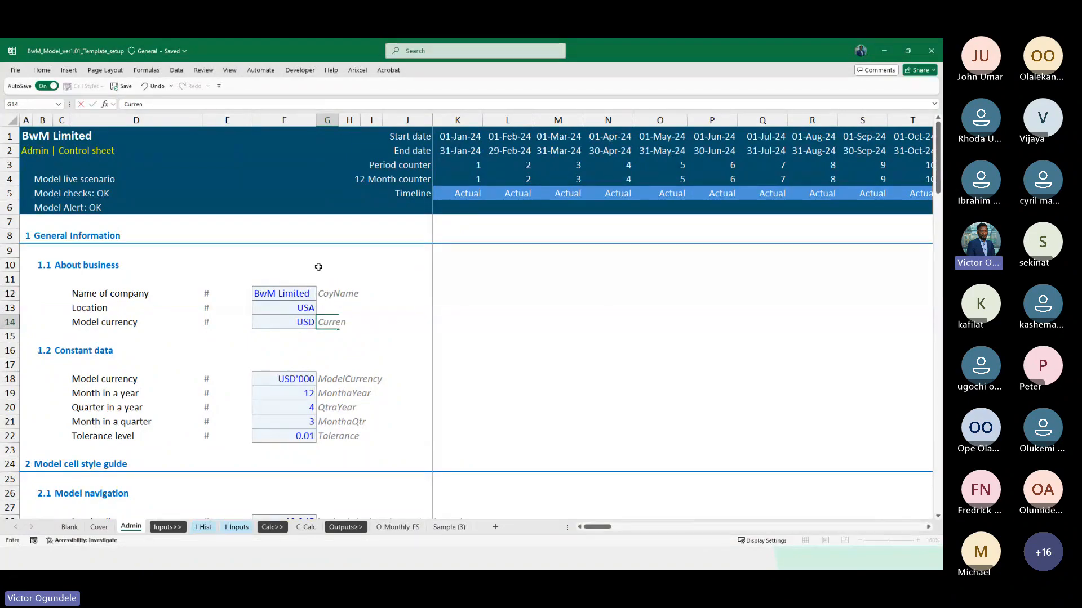
pyautogui.write('urrencyUnit')
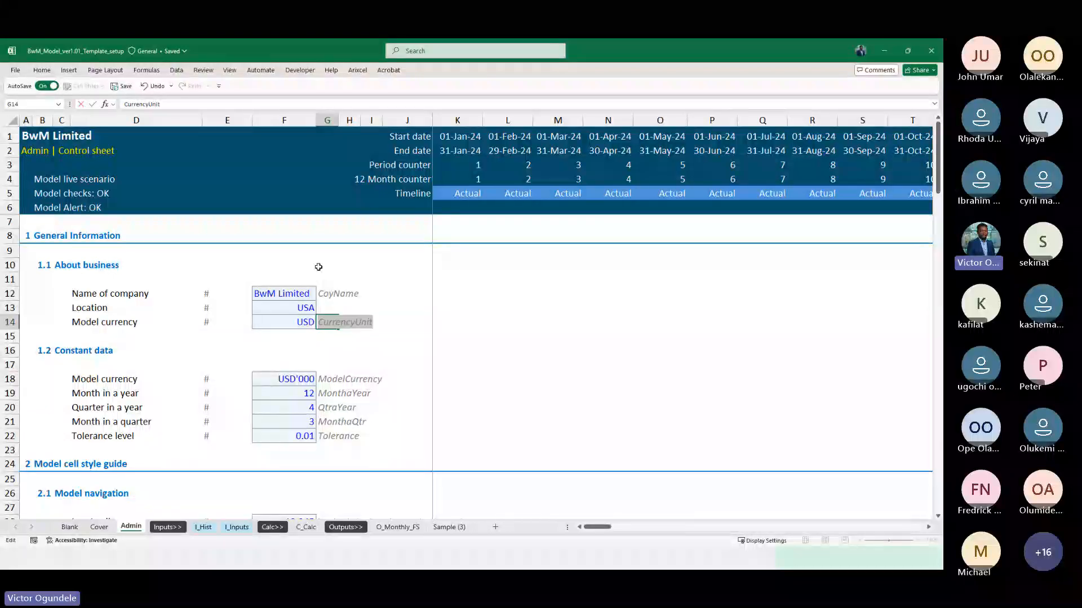
# Define the name CurrencyUnit for the USD model currency cell F14 on the Admin sheet
pyautogui.press('Left')
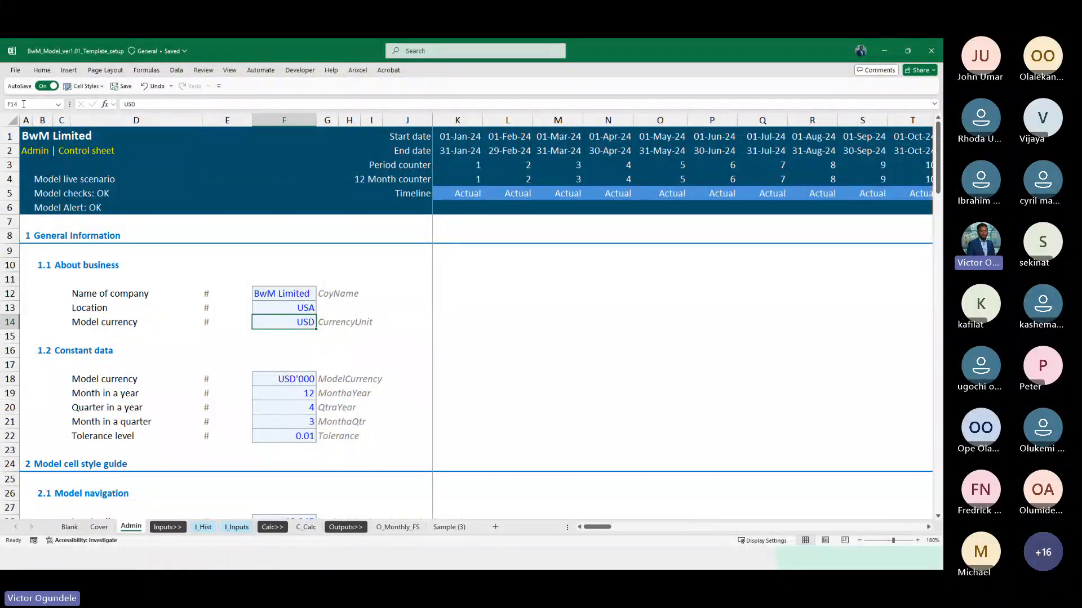
pyautogui.click(24, 104)
pyautogui.write('CurrencyUnit')
pyautogui.press('Return')
# Check the Transactions per users line in I_Hist and enter =CurrencyUnit as its unit in E80 of C_Calc
pyautogui.click(203, 528)
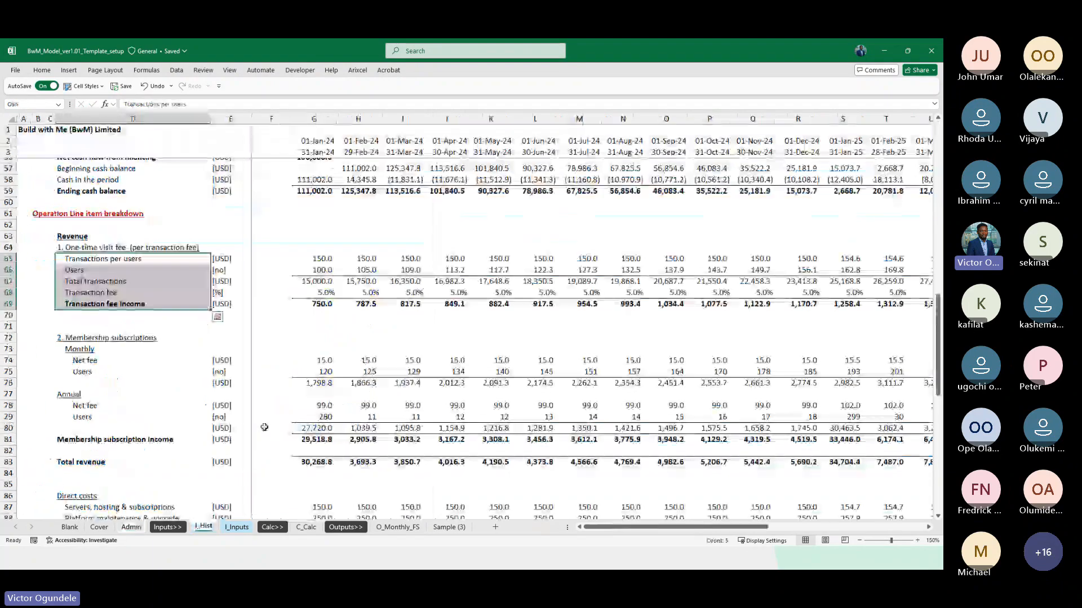
pyautogui.click(168, 256)
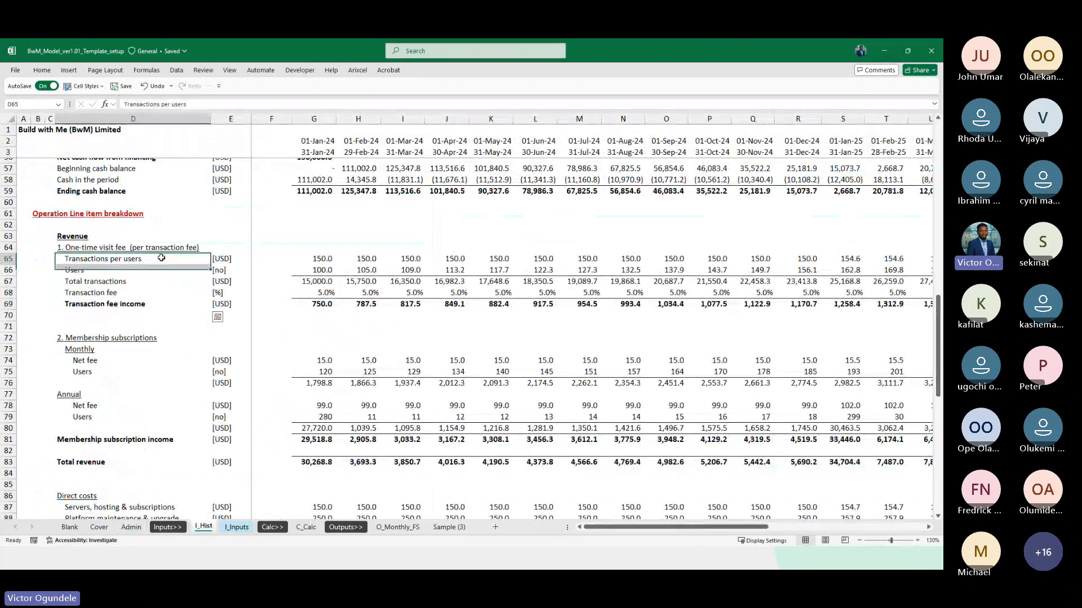
pyautogui.click(309, 527)
pyautogui.write('=')
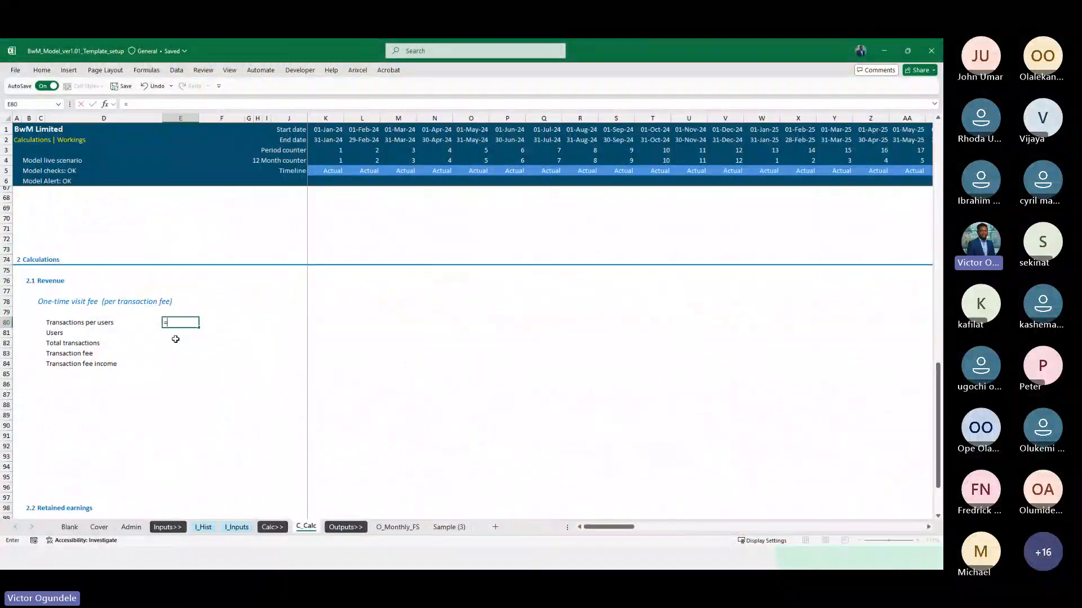
pyautogui.write('pc')
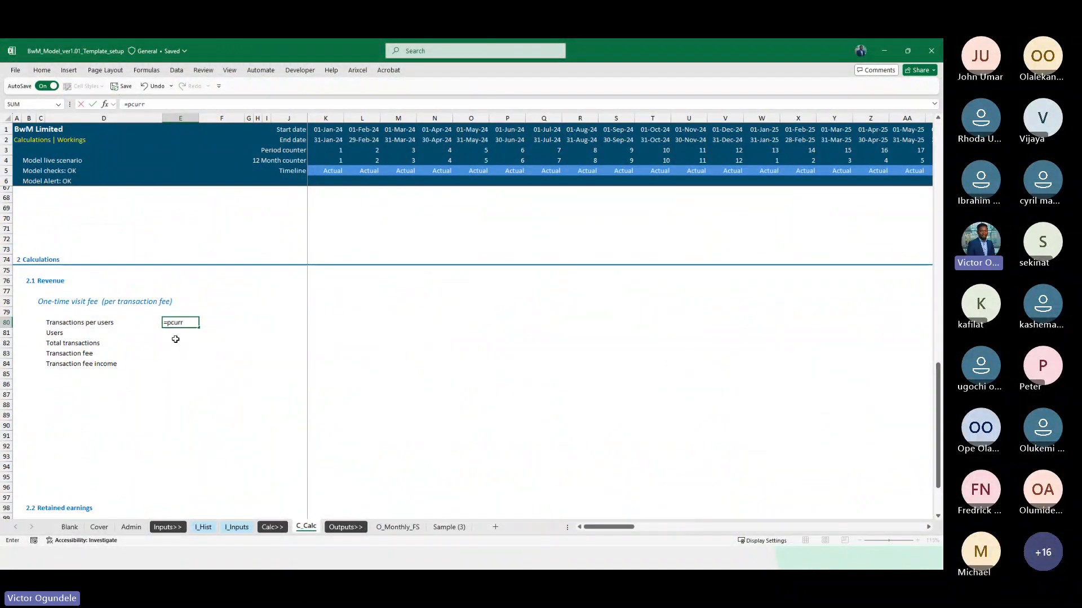
pyautogui.write('urr')
pyautogui.press('Escape')
pyautogui.write('=curr')
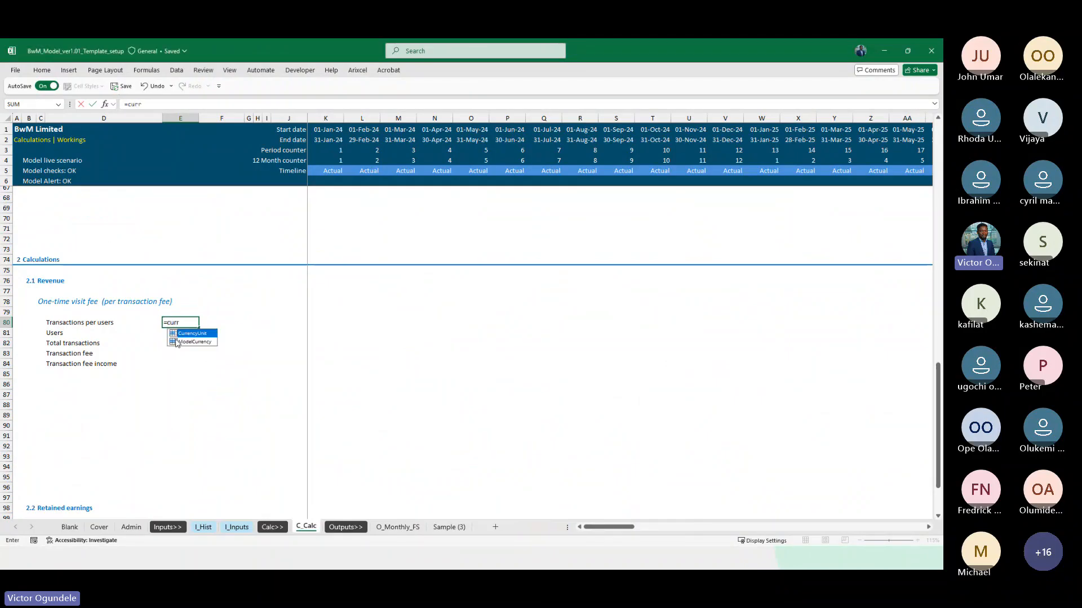
pyautogui.doubleClick(176, 342)
pyautogui.press('Return')
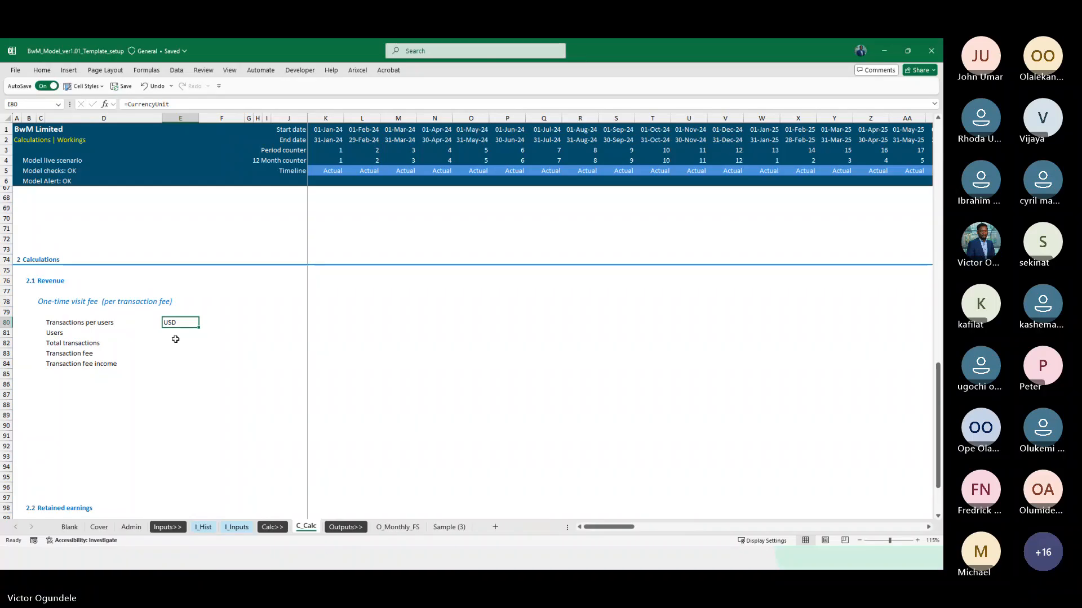
# Check the unit of the Users line in I_Hist and enter # as its unit in E81 of C_Calc
pyautogui.hotkey('ctrl', 'pageup')
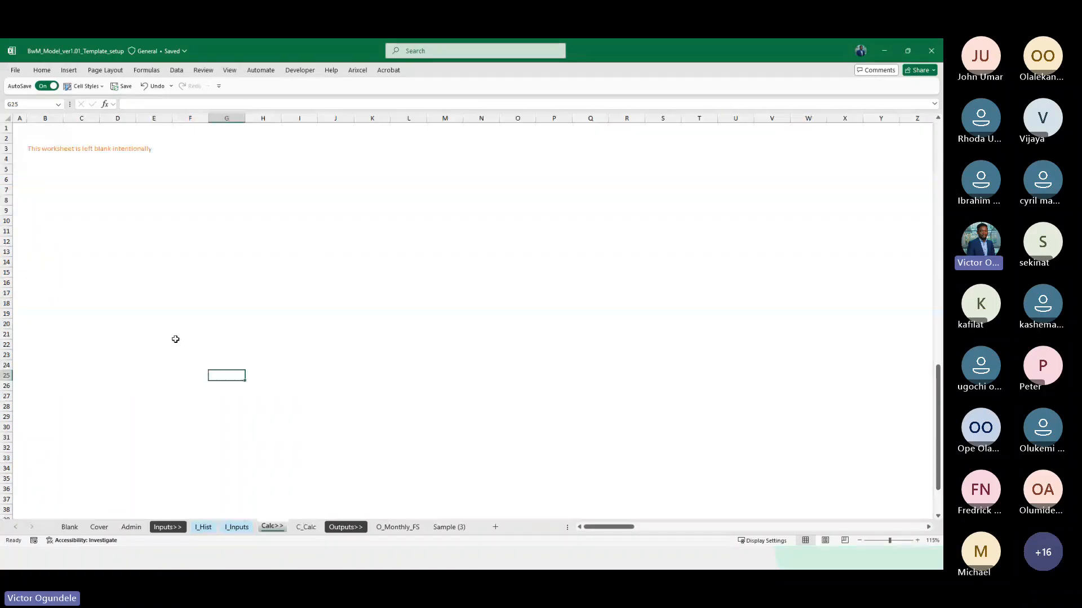
pyautogui.hotkey('ctrl', 'pageup')
pyautogui.hotkey('ctrl', 'pageup')
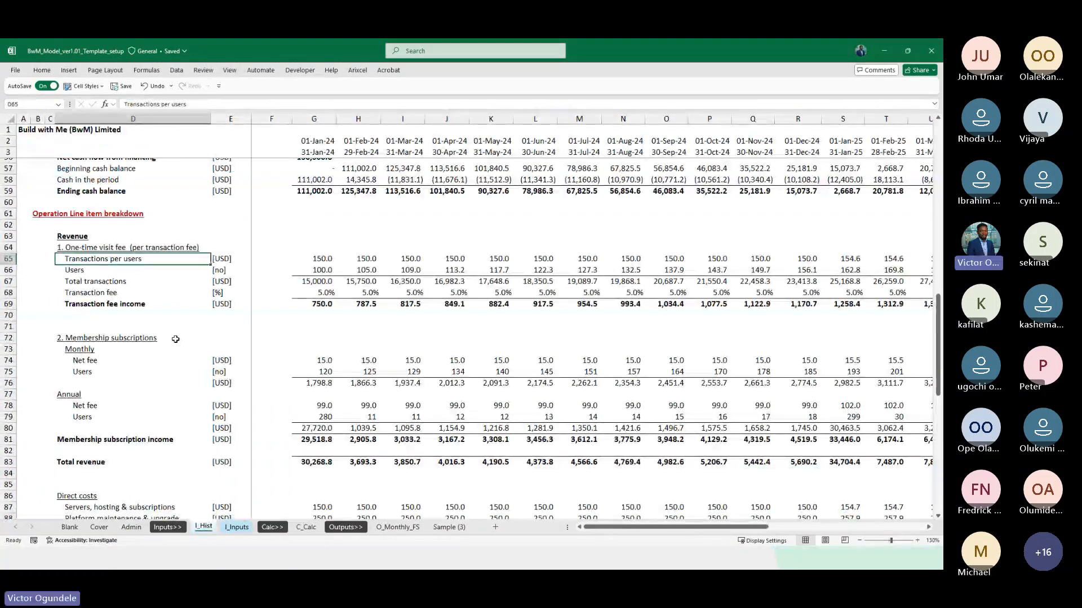
pyautogui.press('Down')
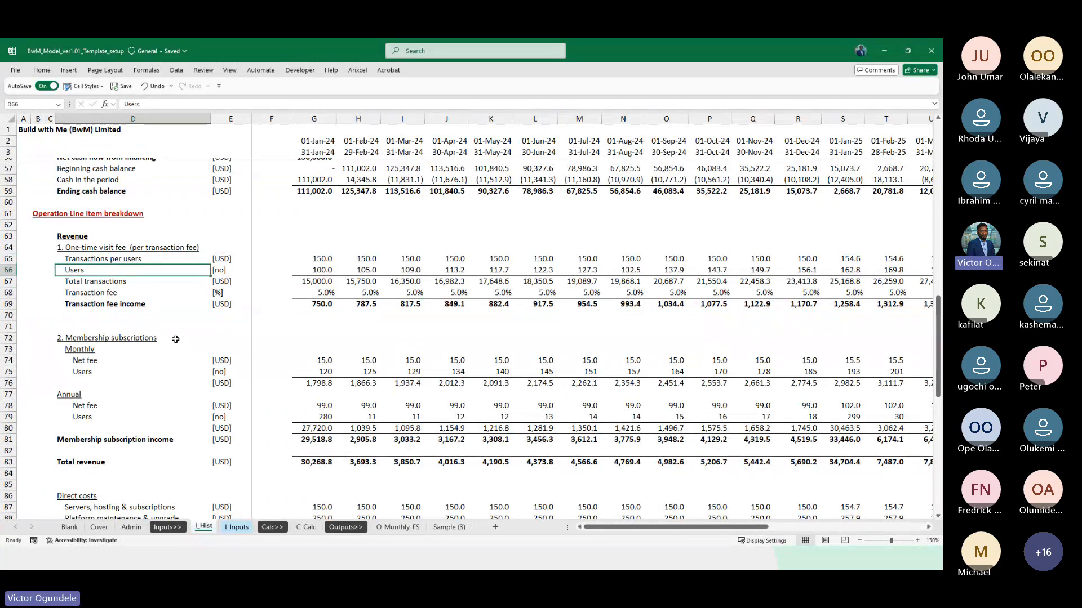
pyautogui.hotkey('ctrl', 'pagedown')
pyautogui.hotkey('ctrl', 'pagedown')
pyautogui.hotkey('ctrl', 'pagedown')
pyautogui.write('=')
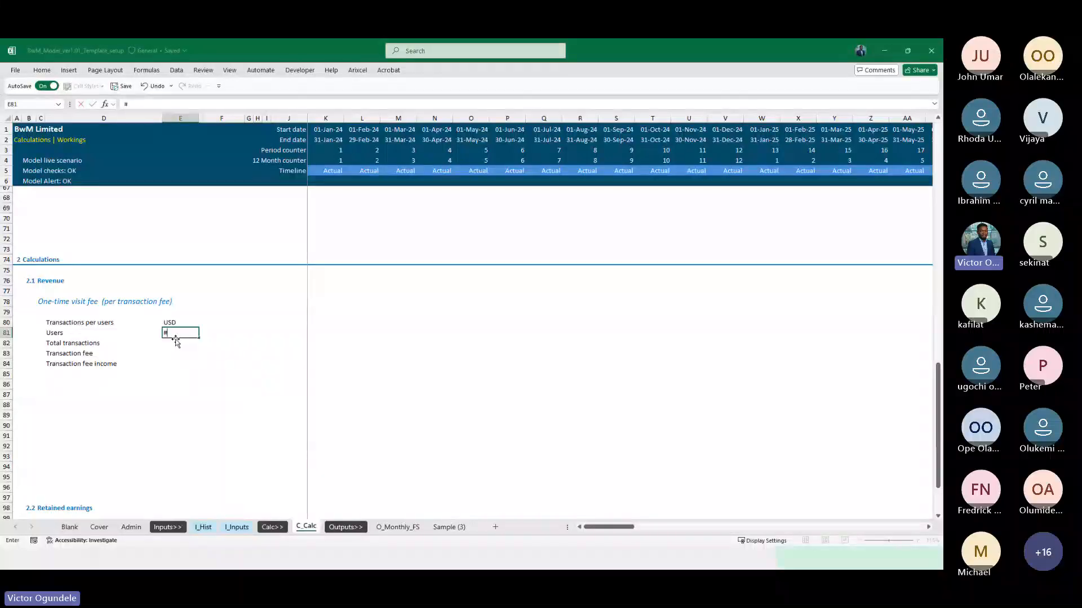
pyautogui.press('Return')
# Add a top border across the Total transactions row from D82 to the last timeline column, DN82
pyautogui.press('Left')
pyautogui.hotkey('ctrl', 'shift', 'Right')
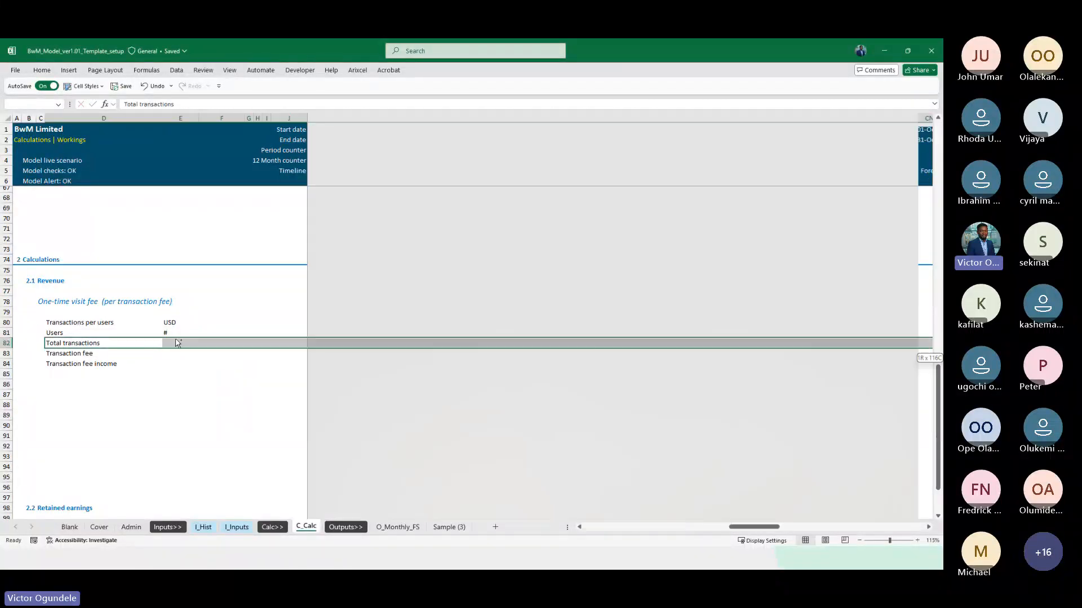
pyautogui.hotkey('shift', 'Left')
pyautogui.hotkey('shift', 'Left')
pyautogui.hotkey('alt', 'h')
pyautogui.press('b')
pyautogui.press('p')
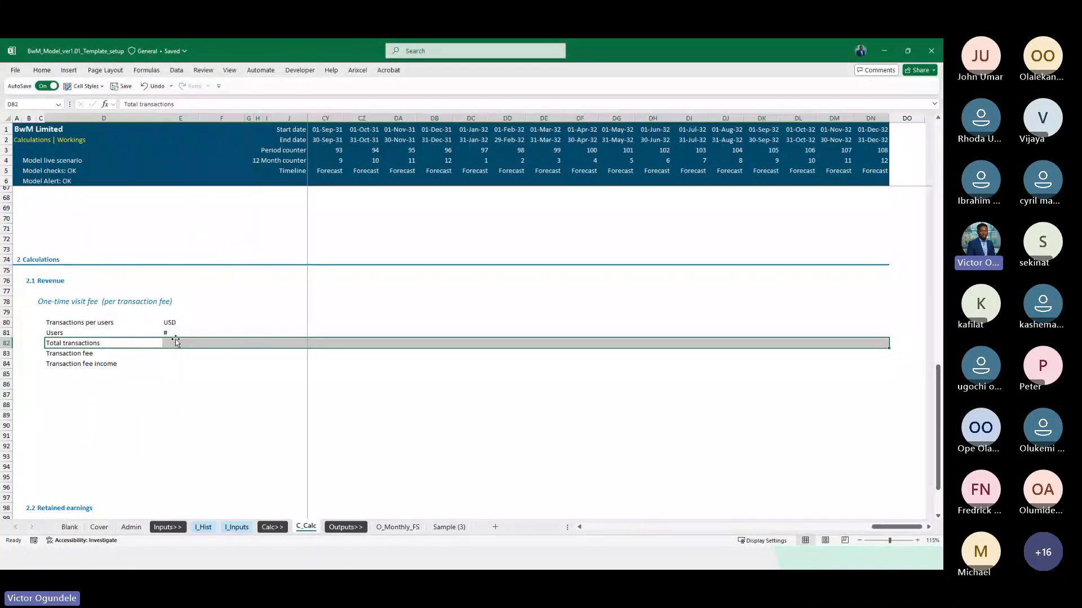
pyautogui.press('Right')
pyautogui.press('Right')
pyautogui.press('Right')
pyautogui.press('Down')
pyautogui.press('Down')
pyautogui.press('Left')
pyautogui.press('Left')
pyautogui.press('Left')
# Examine the income statement, balance sheet, cash flow and revenue breakdown lines in I_Hist, including the unit of Total transactions
pyautogui.press('Up')
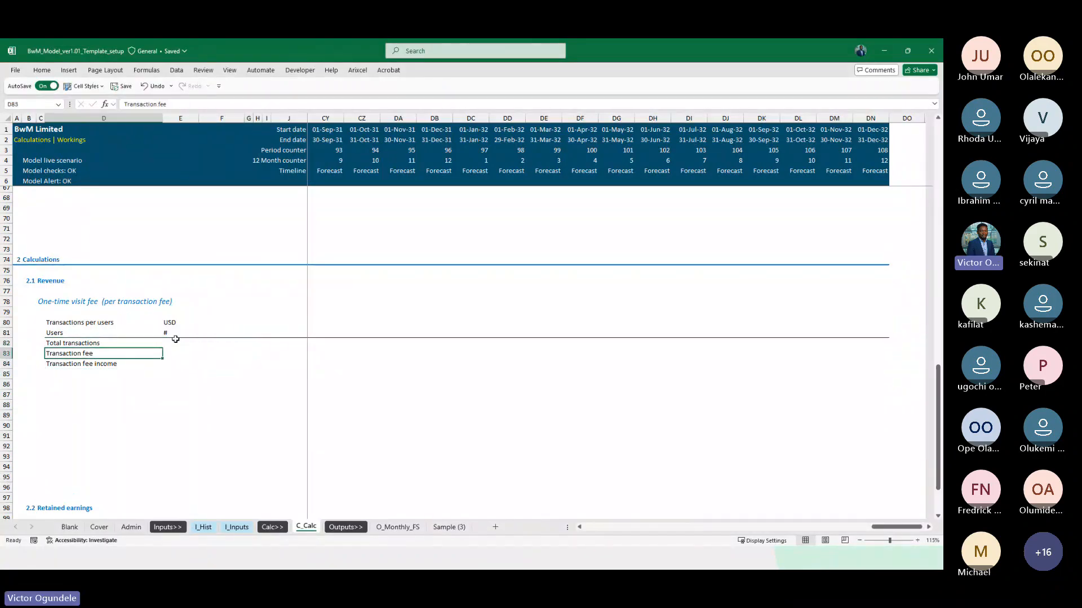
pyautogui.press('Up')
pyautogui.press('Right')
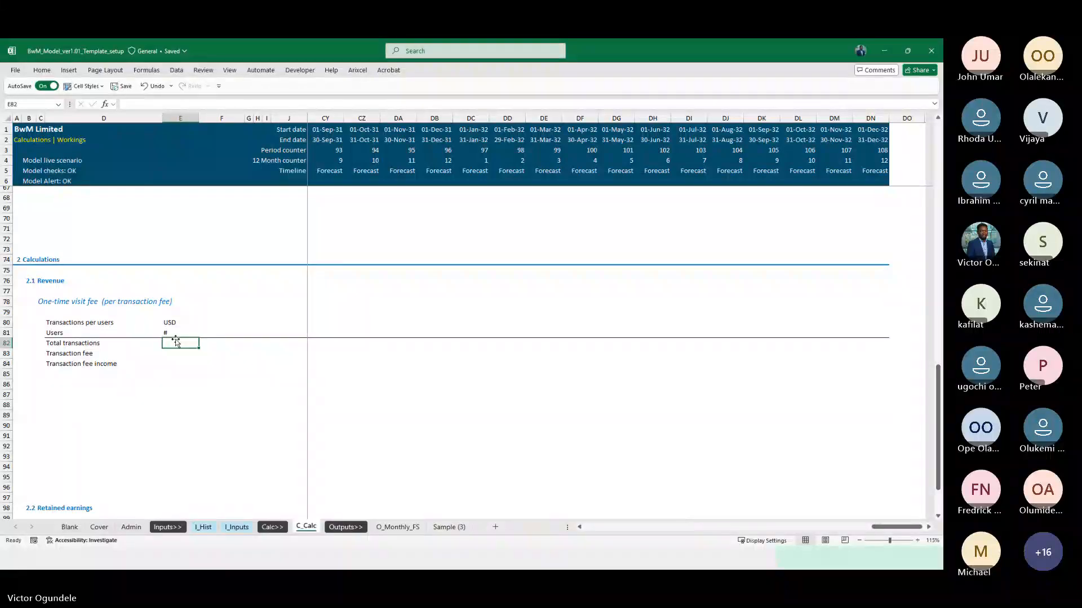
pyautogui.hotkey('ctrl', 'pageup')
pyautogui.hotkey('ctrl', 'pageup')
pyautogui.hotkey('ctrl', 'pageup')
pyautogui.hotkey('ctrl', 'pageup')
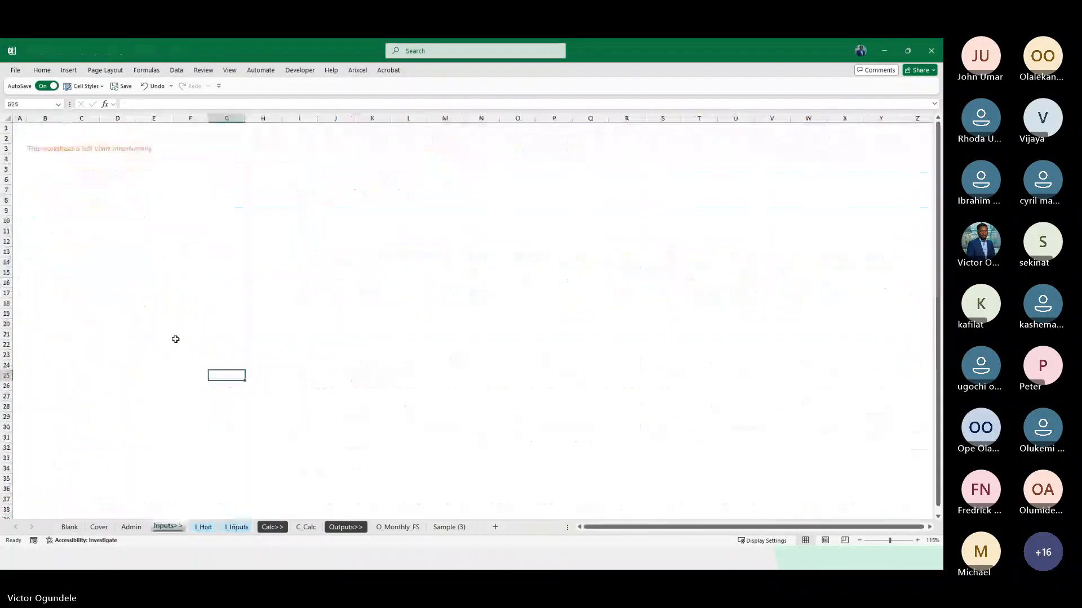
pyautogui.hotkey('ctrl', 'pagedown')
pyautogui.hotkey('ctrl', 'pagedown')
pyautogui.hotkey('ctrl', 'pageup')
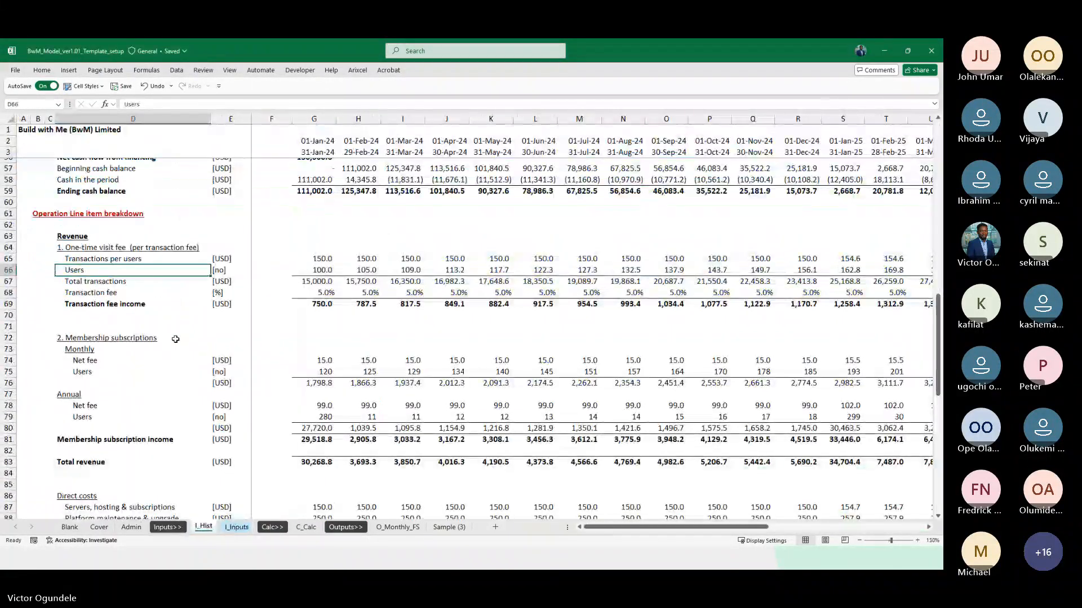
pyautogui.keyDown('ctrl'); pyautogui.scroll(-1, 342, 329); pyautogui.keyUp('ctrl')
pyautogui.scroll(10, 333, 281)
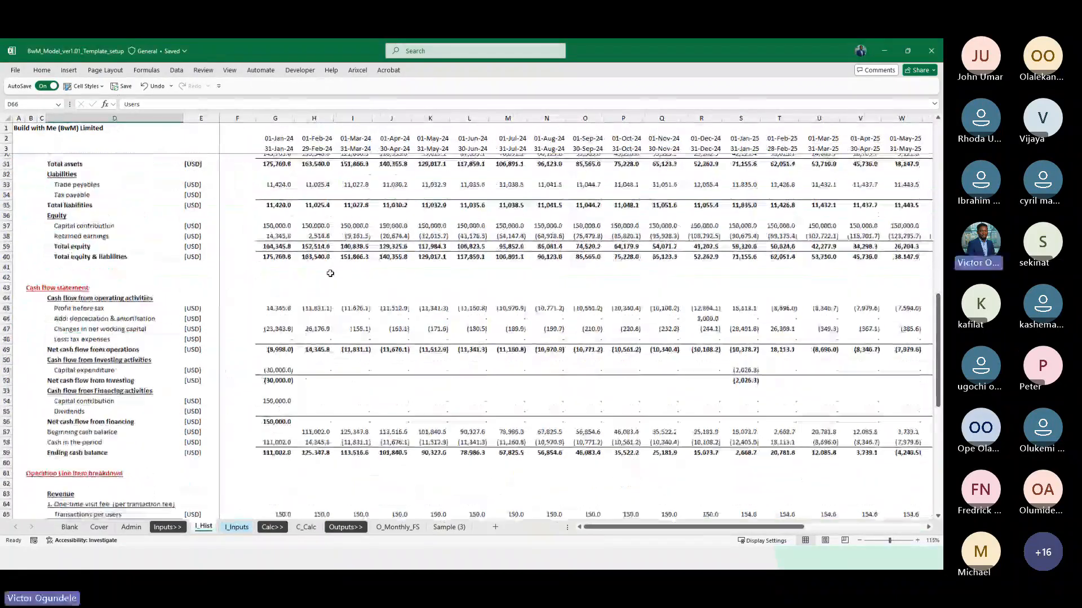
pyautogui.scroll(7, 330, 273)
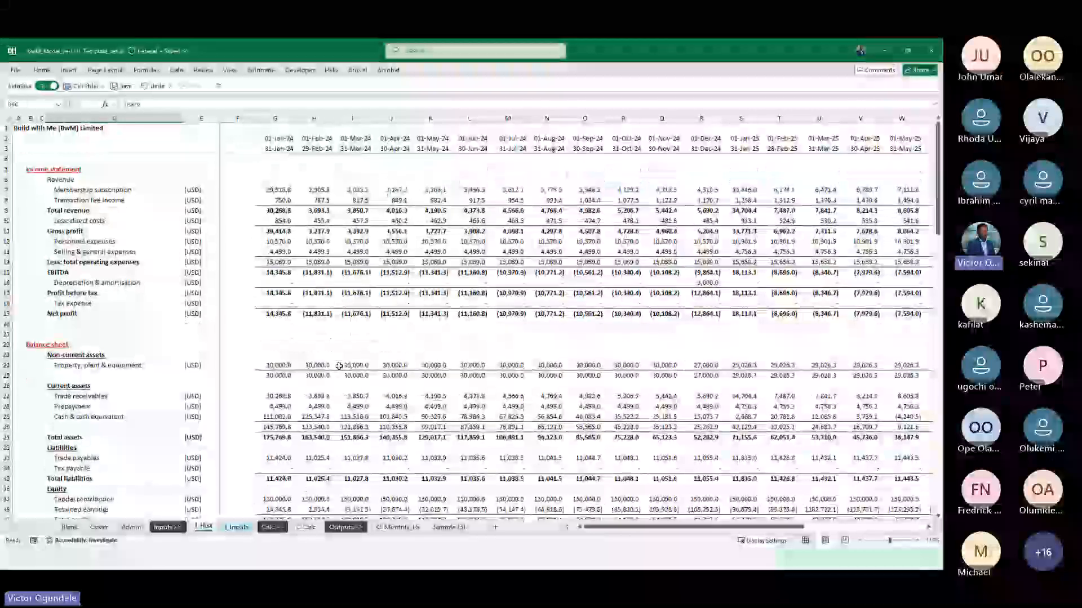
pyautogui.scroll(-3, 334, 452)
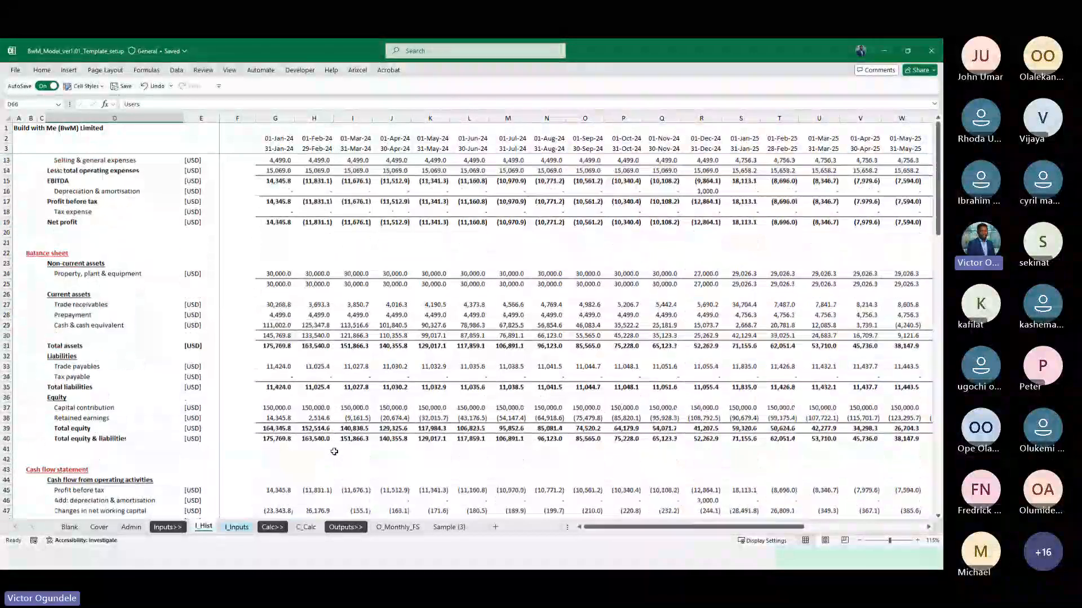
pyautogui.scroll(-3, 334, 452)
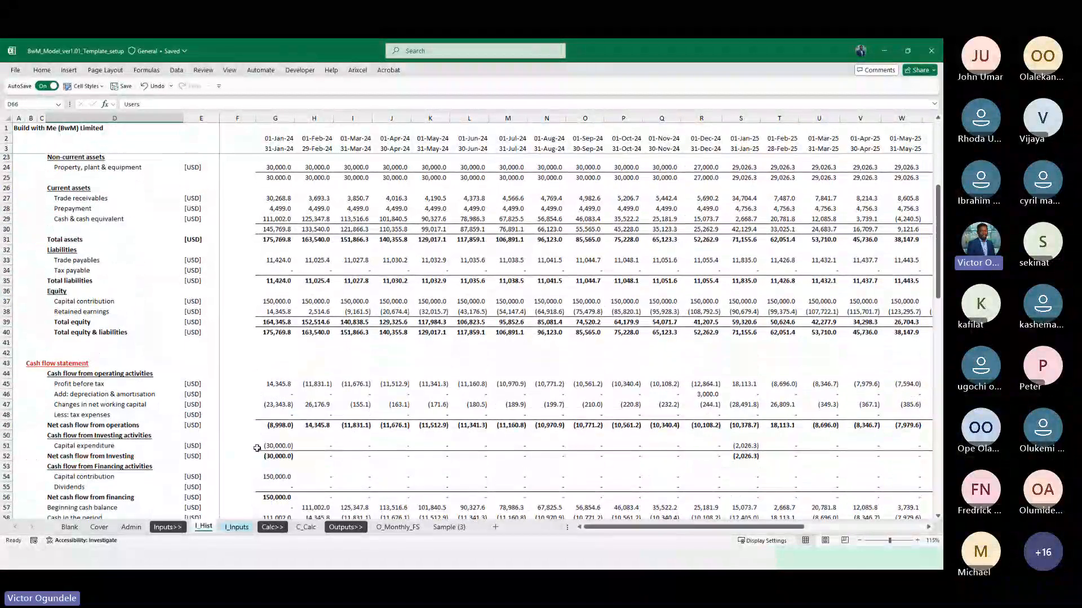
pyautogui.scroll(-5, 216, 434)
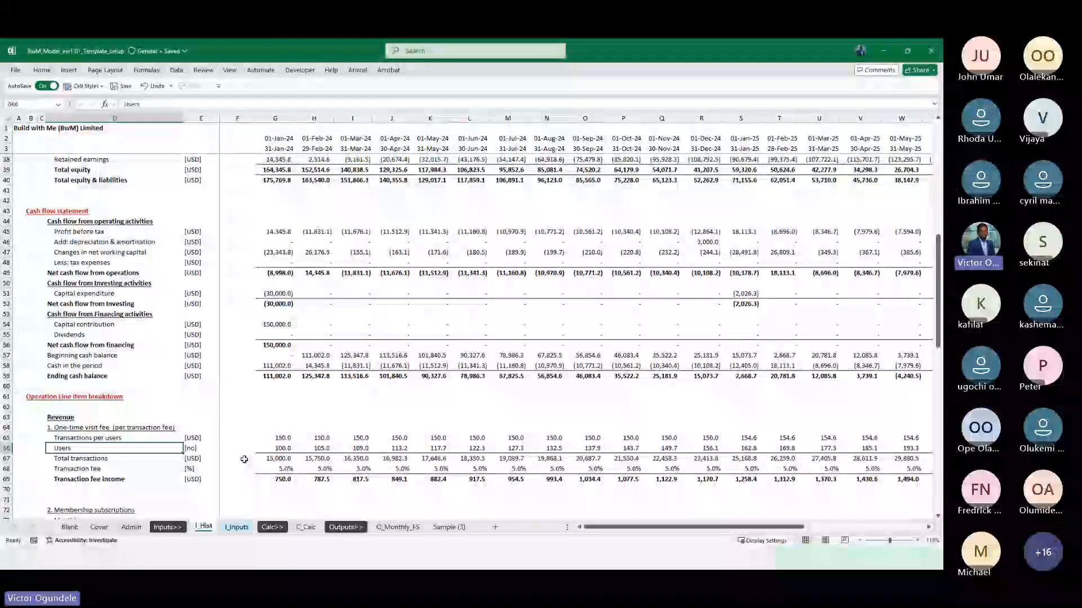
pyautogui.scroll(-2, 248, 463)
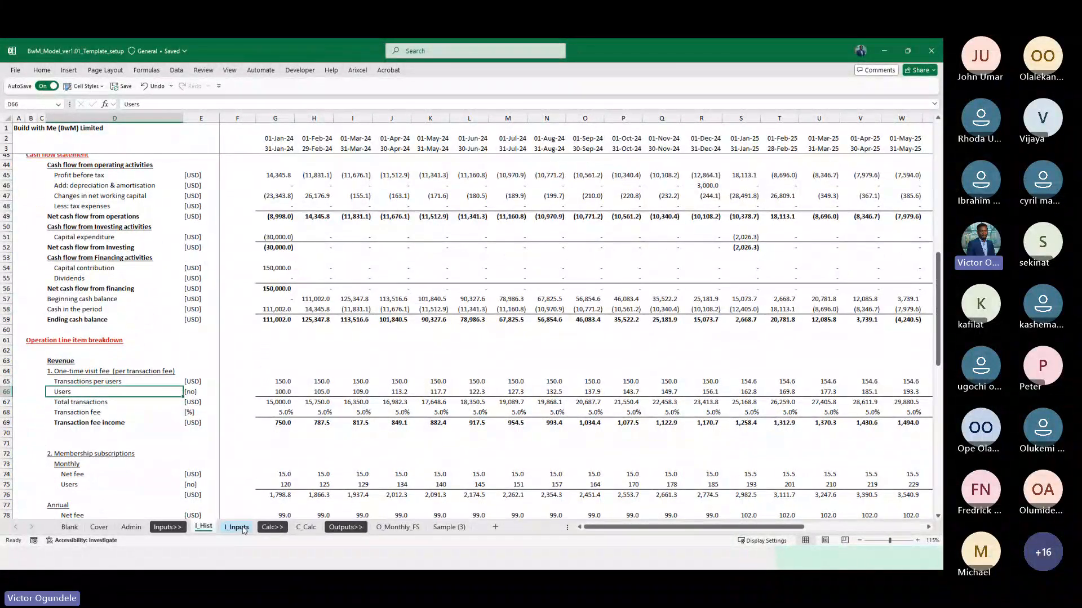
pyautogui.scroll(-2, 242, 439)
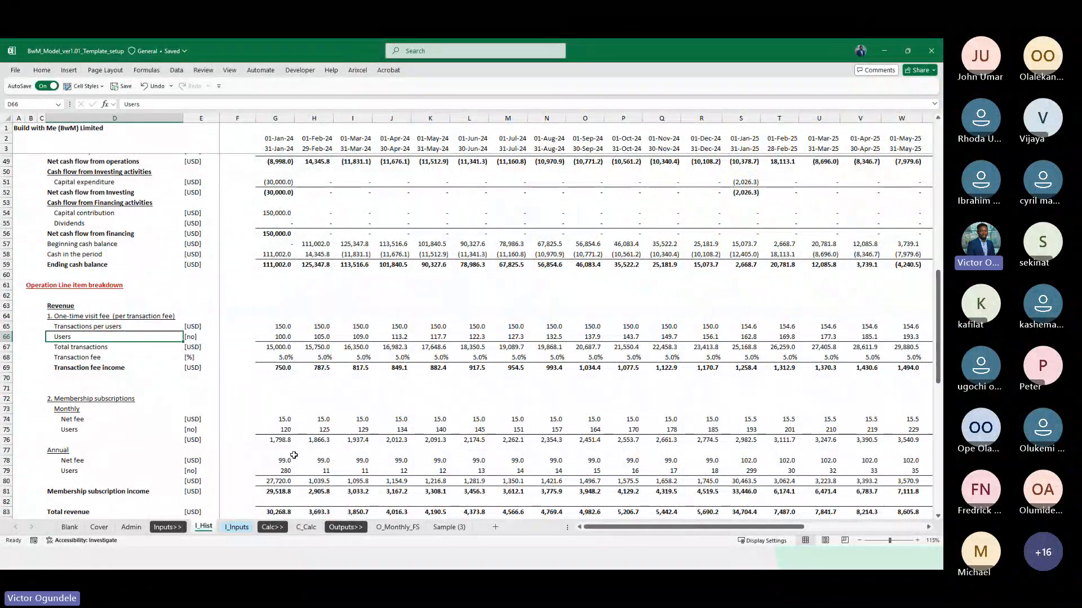
pyautogui.scroll(-1, 293, 455)
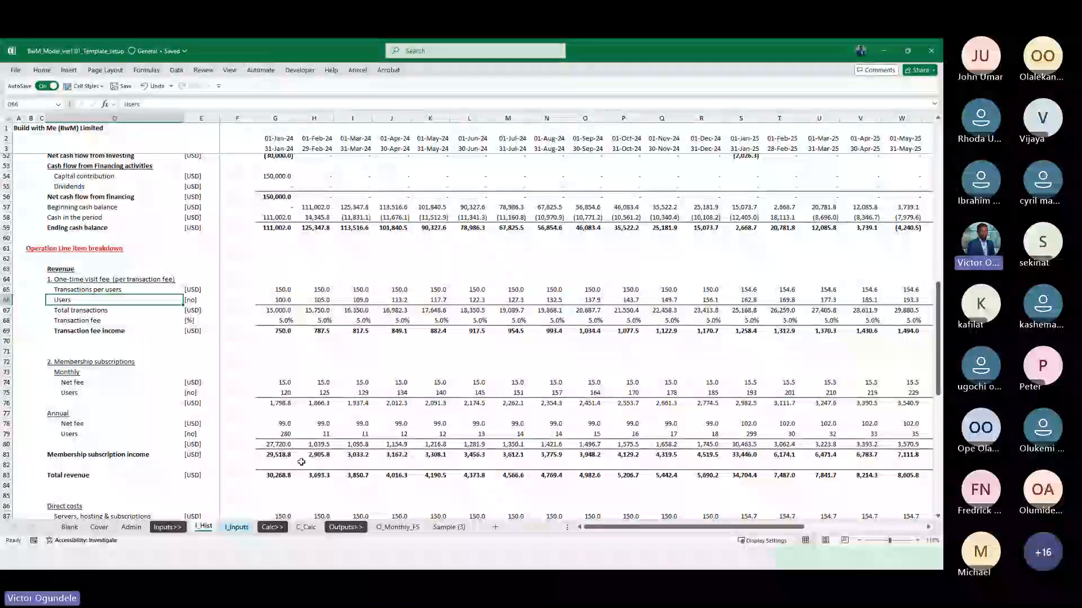
# Enter =ModelCurrency as the unit of the Total transactions line in E82 of C_Calc
pyautogui.click(306, 527)
pyautogui.write('=')
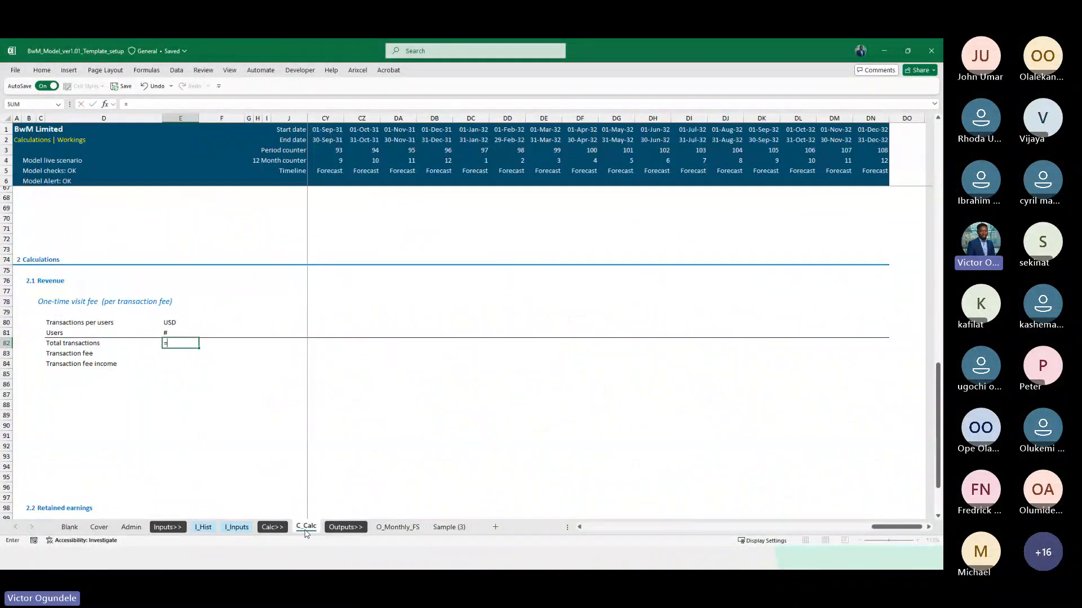
pyautogui.write('ModelC')
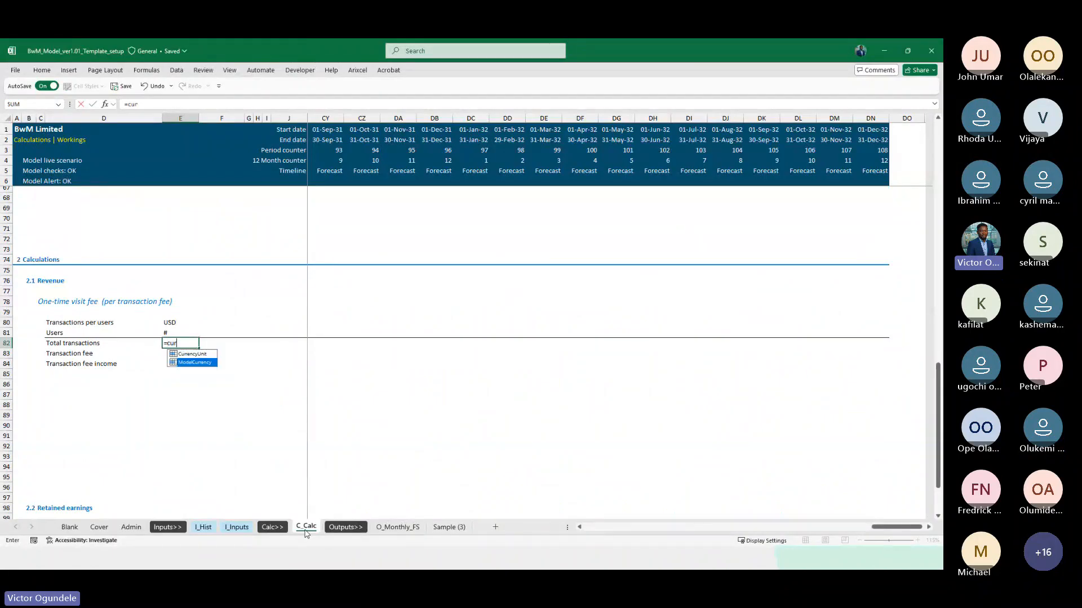
pyautogui.press('Tab')
pyautogui.press('Return')
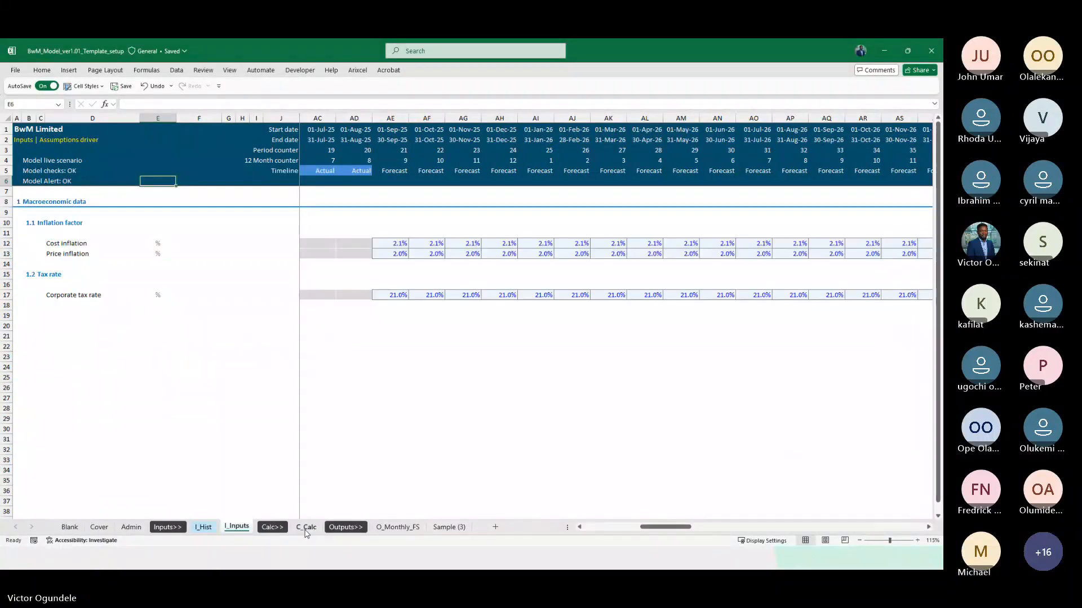
# Enter % as the unit of the Transaction fee line in E83 of C_Calc
pyautogui.click(306, 528)
pyautogui.hotkey('ctrl', 'pageup')
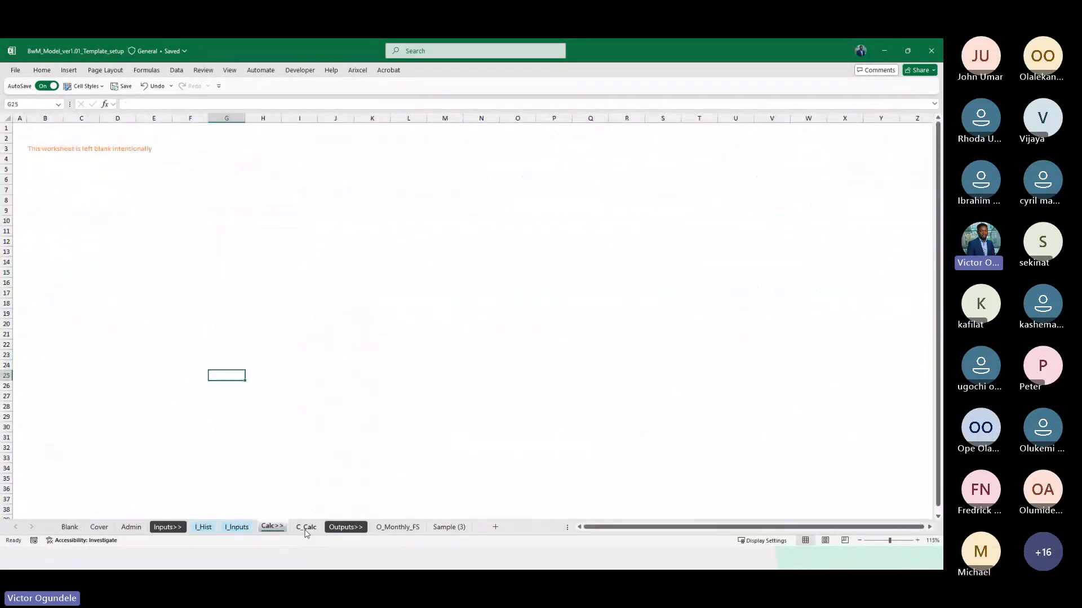
pyautogui.hotkey('ctrl', 'pagedown')
pyautogui.write('%')
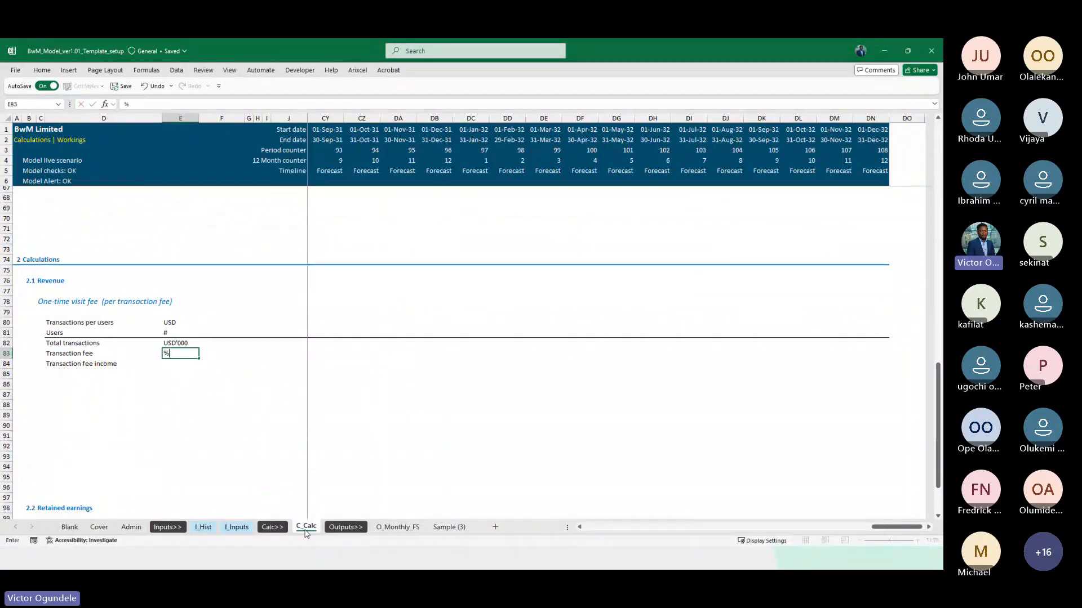
pyautogui.press('Return')
# Copy the Total transactions unit from E82 to the Transaction fee income line in E84
pyautogui.press('Up')
pyautogui.press('Up')
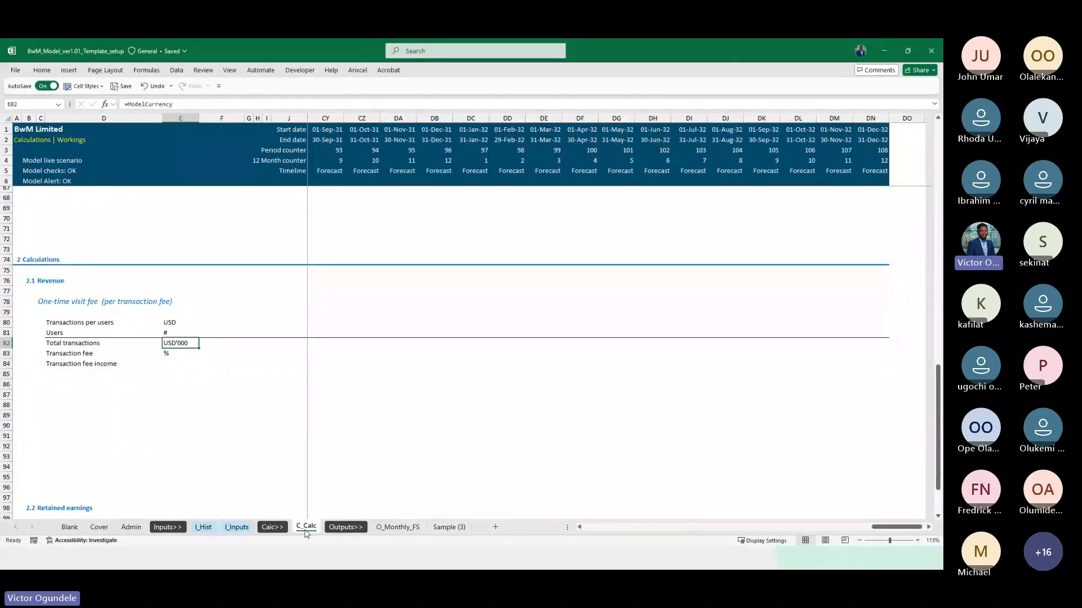
pyautogui.hotkey('ctrl', 'c')
pyautogui.press('Down')
pyautogui.press('Down')
# Add a top border across the Transaction fee income row from D84 to the last timeline column
pyautogui.press('Left')
pyautogui.hotkey('ctrl', 'shift', 'Right')
pyautogui.hotkey('ctrl', 'shift', 'Right')
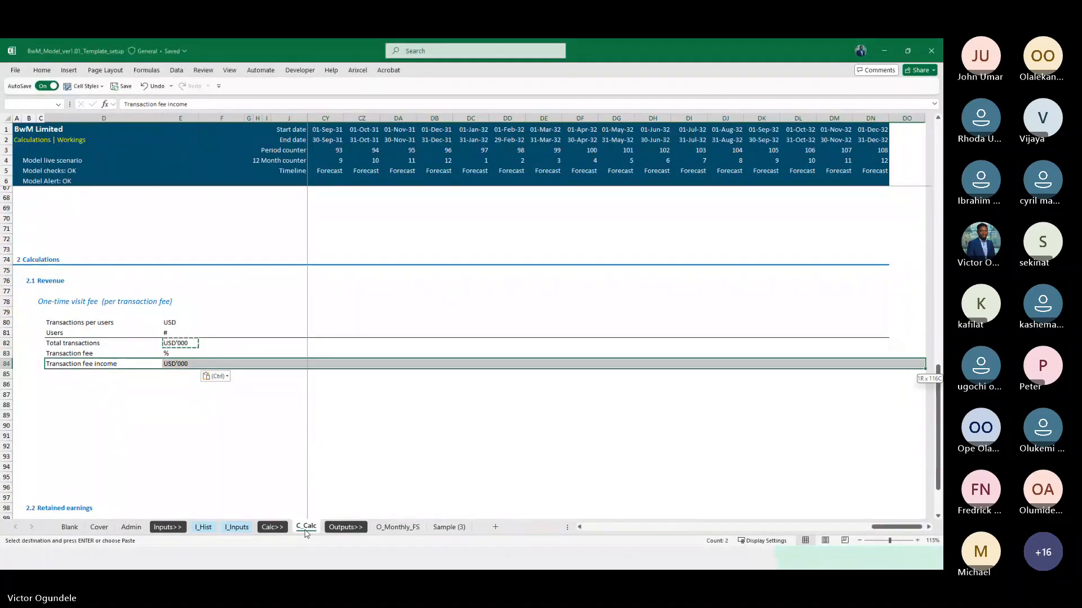
pyautogui.hotkey('alt', 'h')
pyautogui.press('b')
pyautogui.press('p')
pyautogui.press('Left')
pyautogui.press('Right')
pyautogui.press('Right')
pyautogui.press('Right')
pyautogui.press('Right')
pyautogui.press('Right')
pyautogui.press('Right')
pyautogui.press('Right')
pyautogui.press('Right')
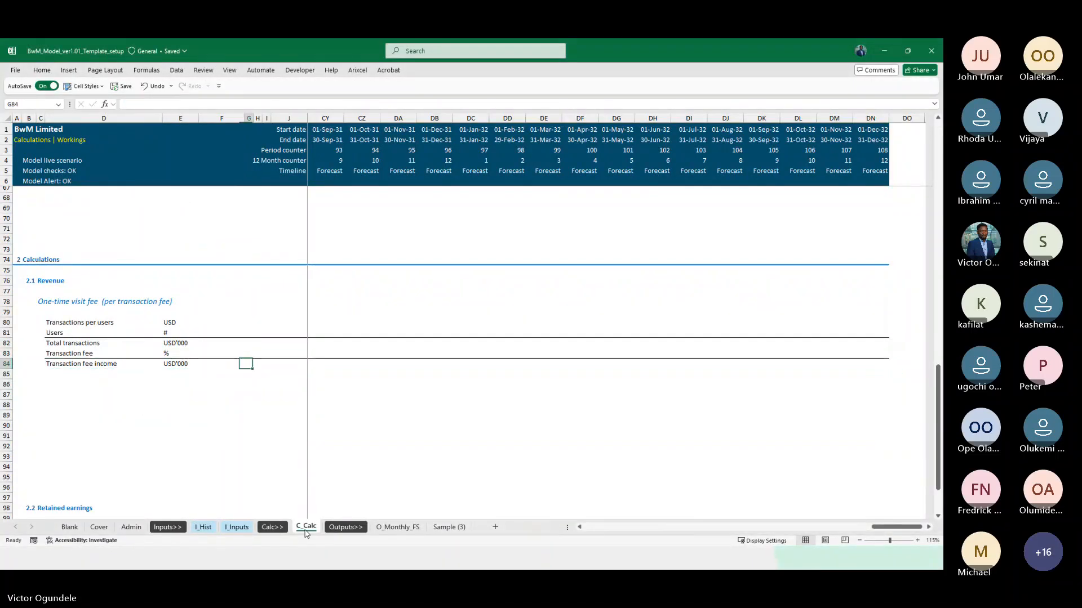
pyautogui.press('Up')
pyautogui.press('Up')
pyautogui.press('Up')
pyautogui.press('Up')
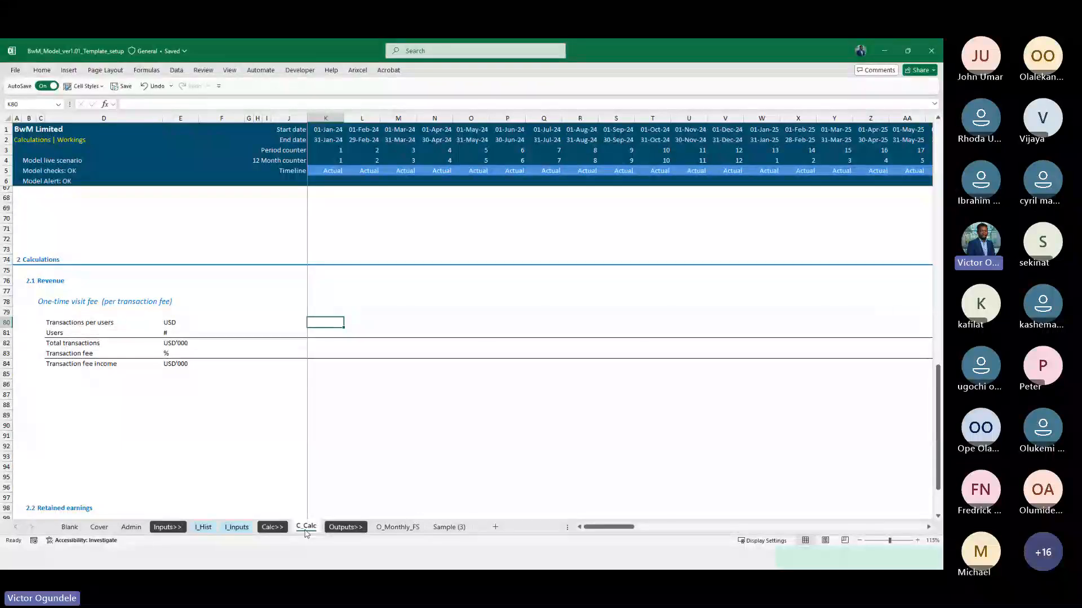
# Insert six blank rows above the 2.1 Revenue heading, starting at row 76
pyautogui.scroll(18, 364, 342)
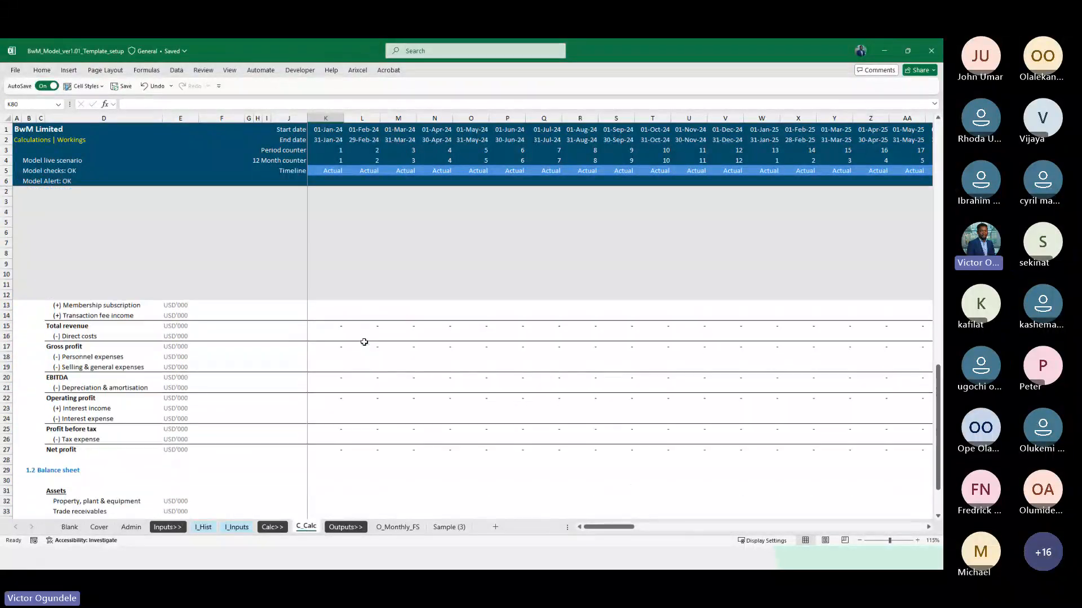
pyautogui.scroll(-17, 378, 471)
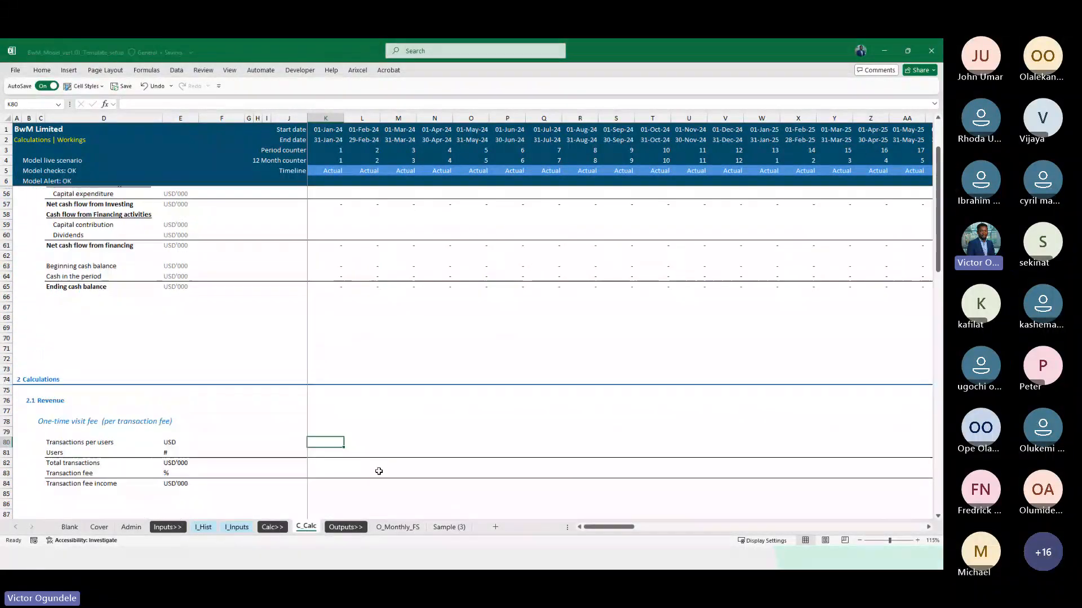
pyautogui.click(321, 326)
pyautogui.hotkey('shift', 'space')
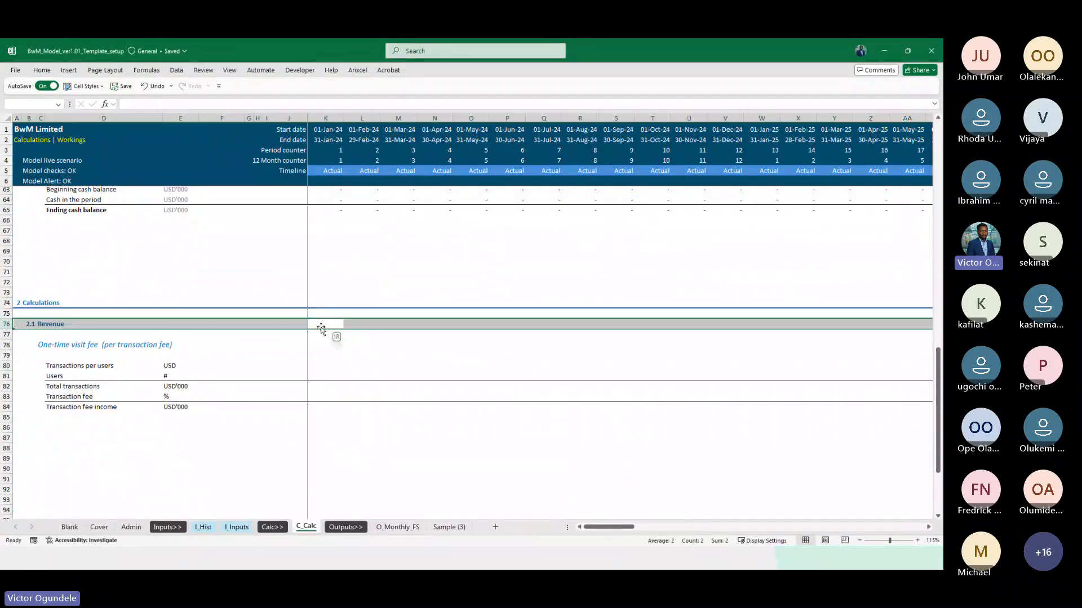
pyautogui.hotkey('shift', 'Down')
pyautogui.hotkey('shift', 'Down')
pyautogui.hotkey('shift', 'Down')
pyautogui.hotkey('shift', 'Down')
pyautogui.hotkey('shift', 'Down')
pyautogui.hotkey('ctrl', 'shift', '=')
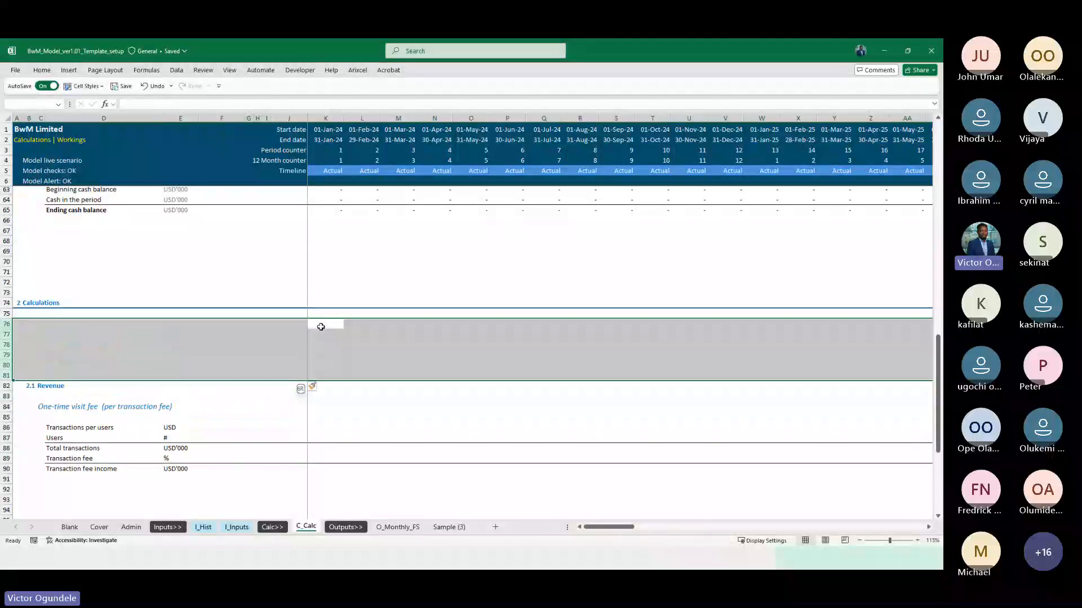
# Copy the 2.1 Revenue heading row and insert the copy at row 76, below the Calculations heading
pyautogui.press('Left')
pyautogui.press('Left')
pyautogui.press('Left')
pyautogui.press('Left')
pyautogui.press('Left')
pyautogui.press('Left')
pyautogui.press('Down')
pyautogui.press('Down')
pyautogui.press('Down')
pyautogui.press('Down')
pyautogui.press('Down')
pyautogui.press('Down')
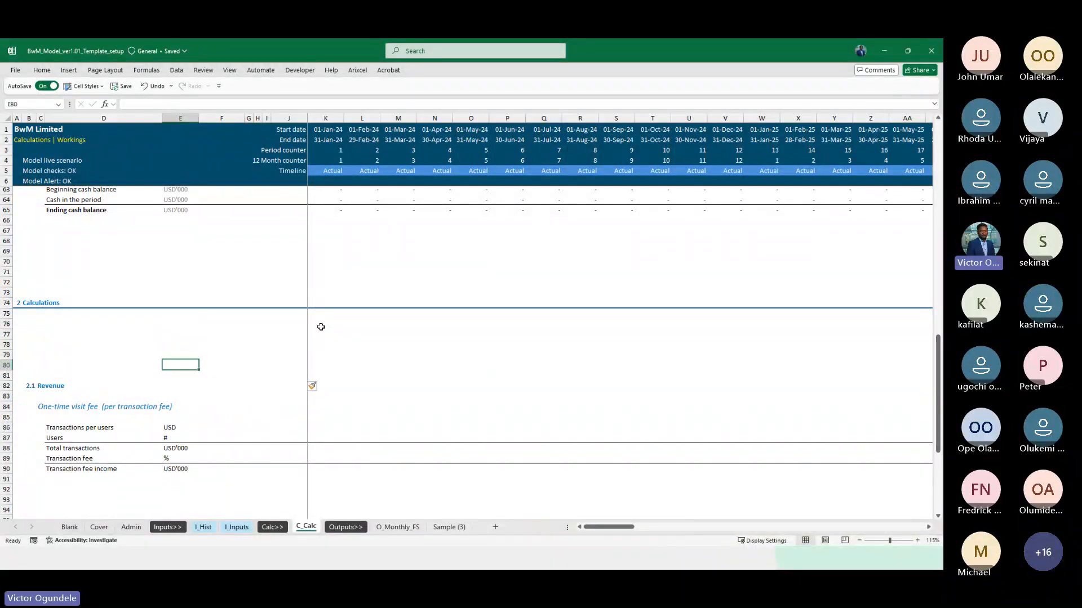
pyautogui.press('Left')
pyautogui.press('Left')
pyautogui.press('Left')
pyautogui.press('Left')
pyautogui.hotkey('shift', 'space')
pyautogui.hotkey('ctrl', 'c')
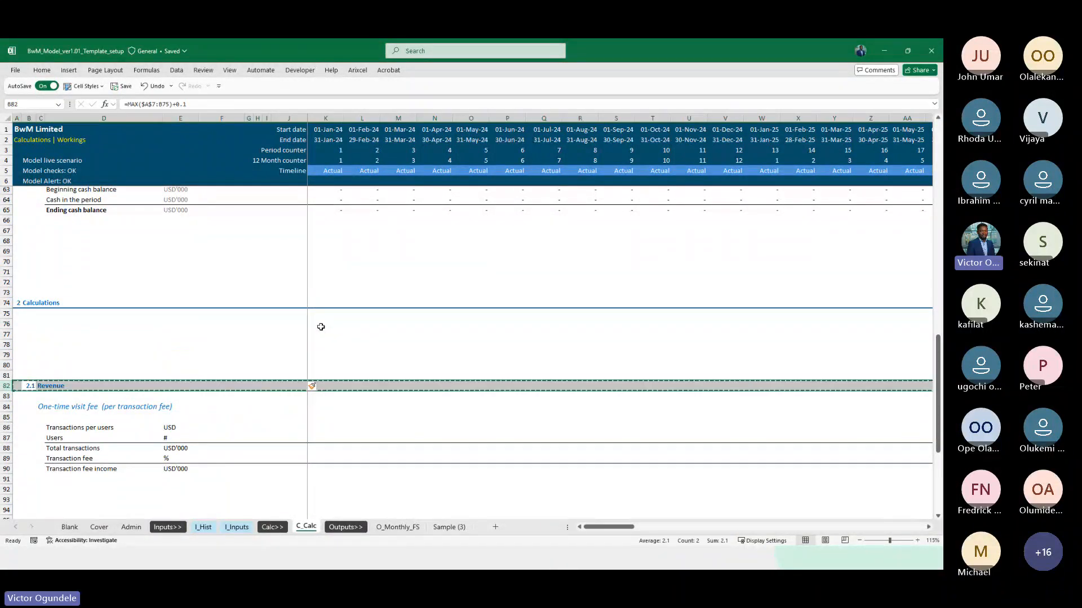
pyautogui.press('Up')
pyautogui.press('Up')
pyautogui.press('Up')
pyautogui.press('Up')
pyautogui.press('Up')
pyautogui.press('Up')
pyautogui.hotkey('shift', 'space')
pyautogui.hotkey('ctrl', 'shift', '=')
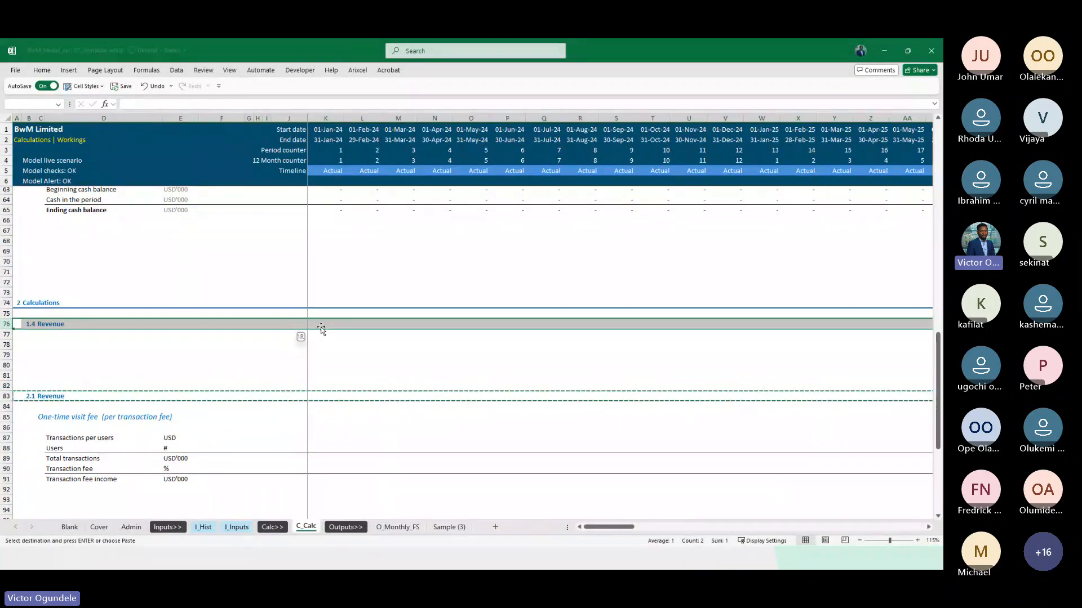
pyautogui.press('Right')
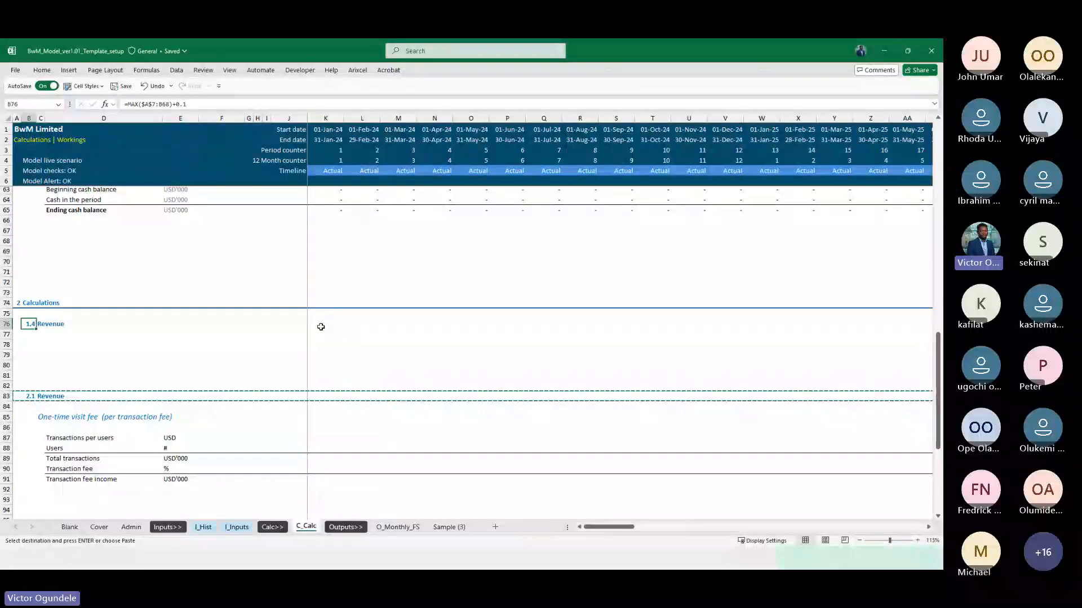
# Delete the copied Revenue heading in row 76 together with the blank rows inserted beneath it
pyautogui.hotkey('shift', 'space')
pyautogui.hotkey('shift', 'Down')
pyautogui.hotkey('shift', 'Down')
pyautogui.hotkey('shift', 'Down')
pyautogui.hotkey('shift', 'Down')
pyautogui.hotkey('shift', 'Down')
pyautogui.hotkey('shift', 'Down')
pyautogui.hotkey('ctrl', '-')
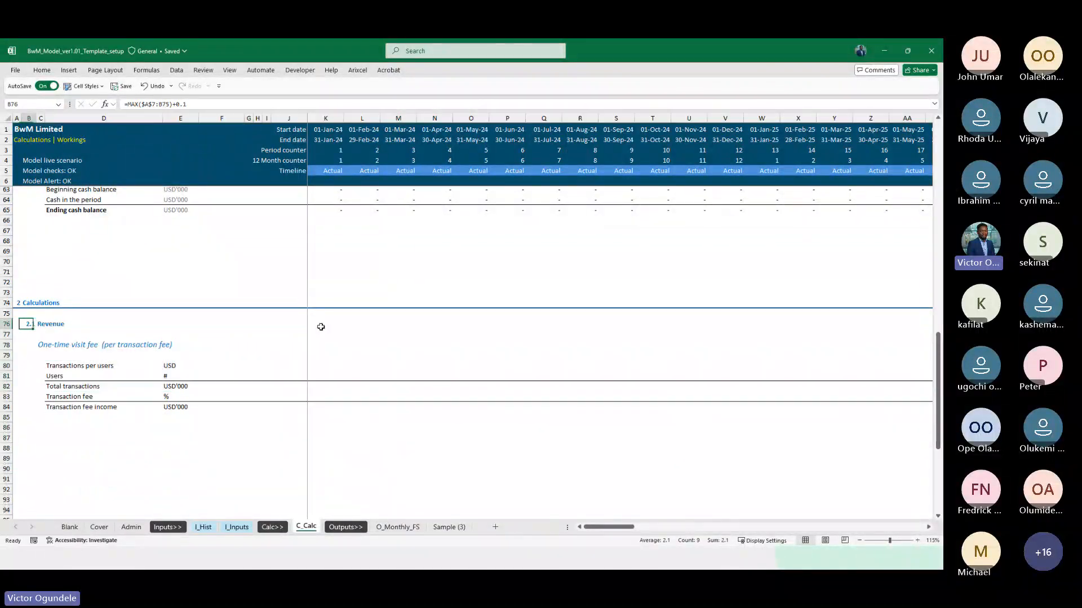
pyautogui.hotkey('ctrl', 'Home')
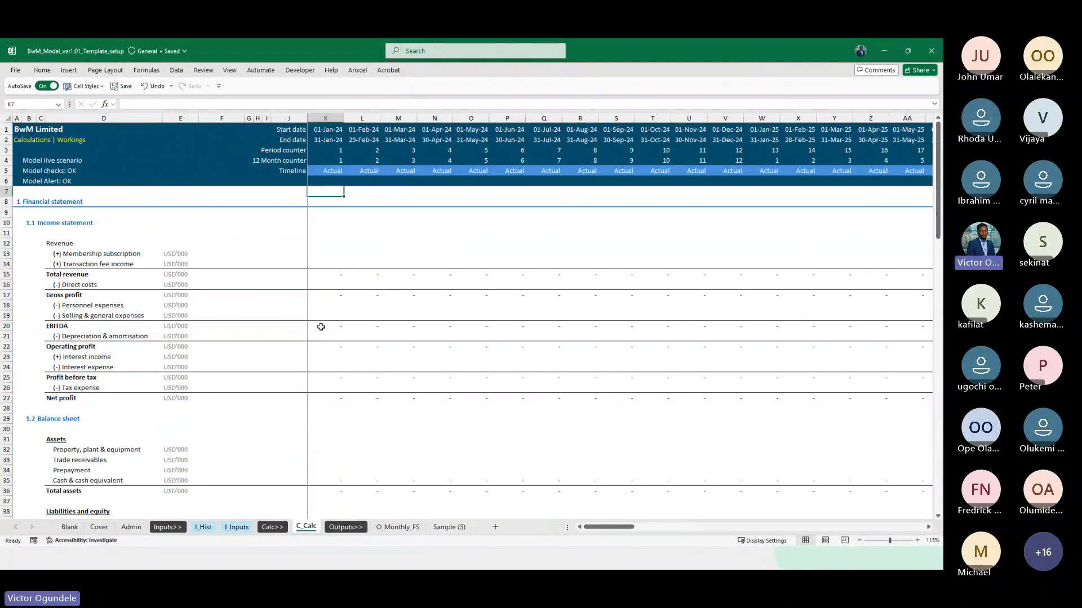
pyautogui.click(108, 237)
pyautogui.click(64, 201)
pyautogui.hotkey('shift', 'space')
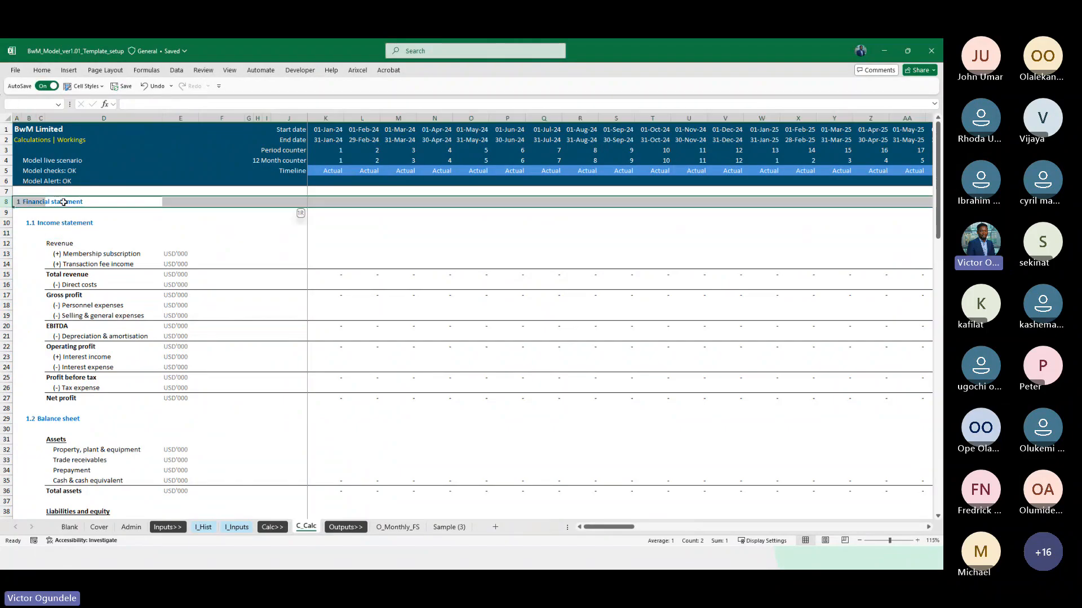
pyautogui.hotkey('shift', 'Down')
pyautogui.hotkey('shift', 'Down')
pyautogui.hotkey('shift', 'Down')
pyautogui.hotkey('shift', 'Down')
pyautogui.hotkey('shift', 'Down')
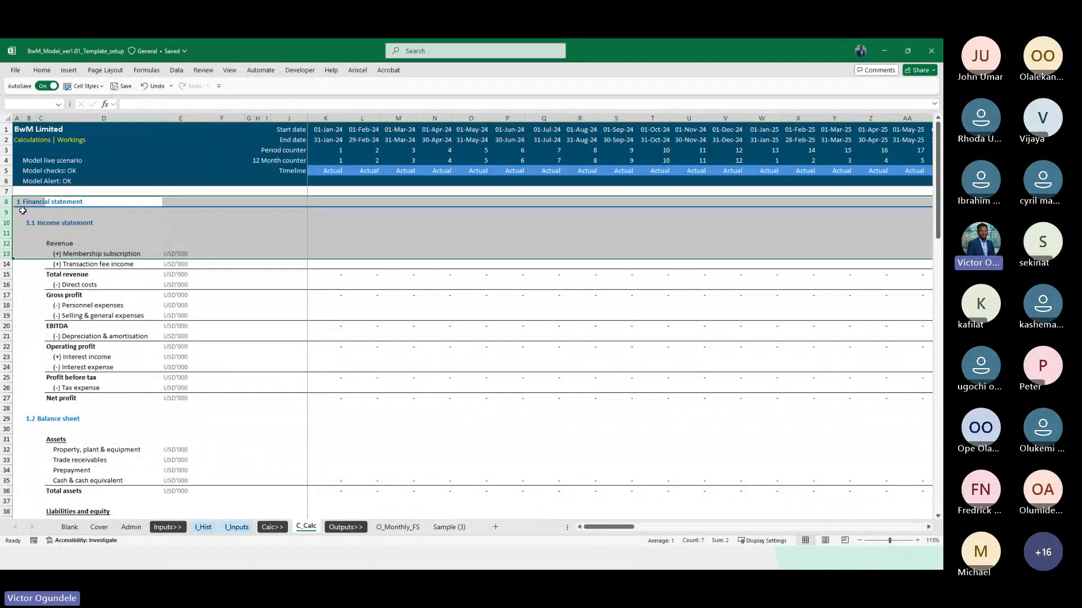
pyautogui.moveTo(7, 202); pyautogui.dragTo(48, 449)
pyautogui.scroll(-7, 65, 468)
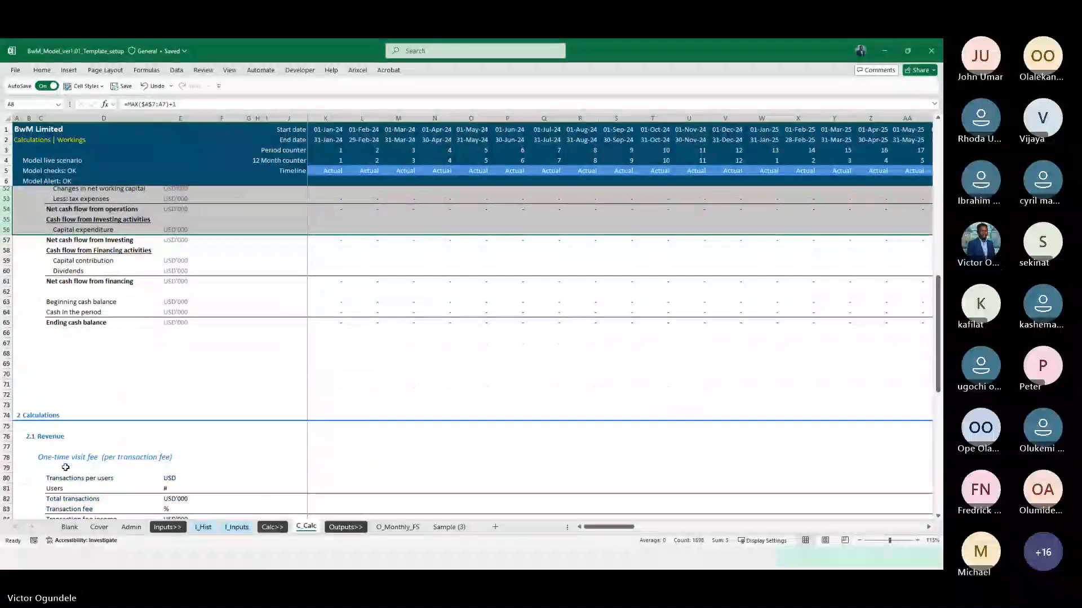
# Insert five blank rows above the 2.1 Revenue heading, so that the heading sits in row 81
pyautogui.click(7, 436)
pyautogui.scroll(-4, 113, 426)
pyautogui.scroll(-1, 112, 425)
pyautogui.hotkey('shift', 'Down')
pyautogui.hotkey('shift', 'Down')
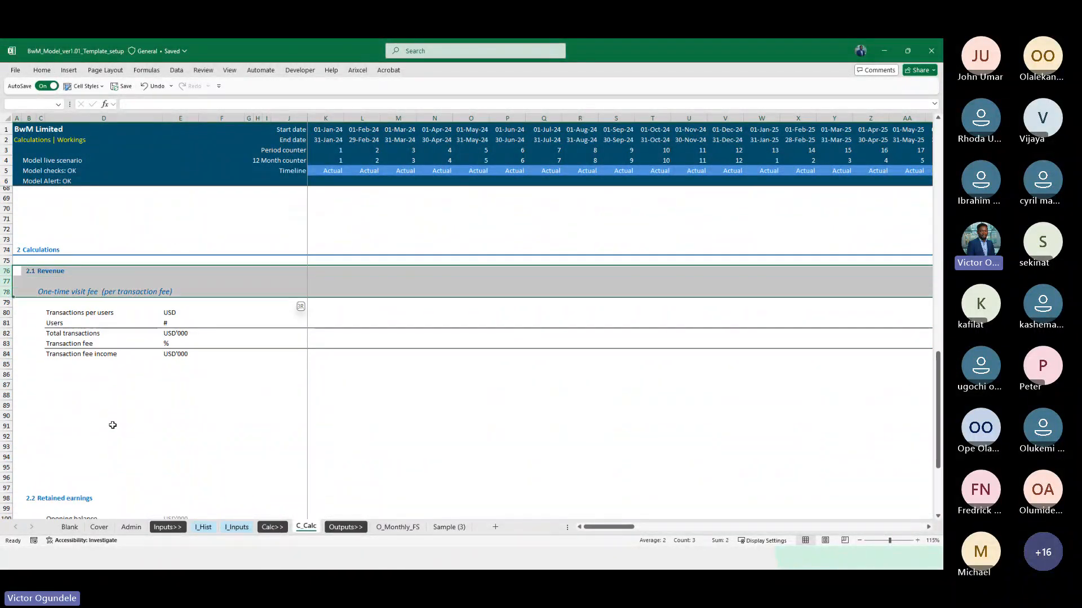
pyautogui.hotkey('ctrl', '+')
pyautogui.press('Down')
pyautogui.press('Down')
pyautogui.press('Down')
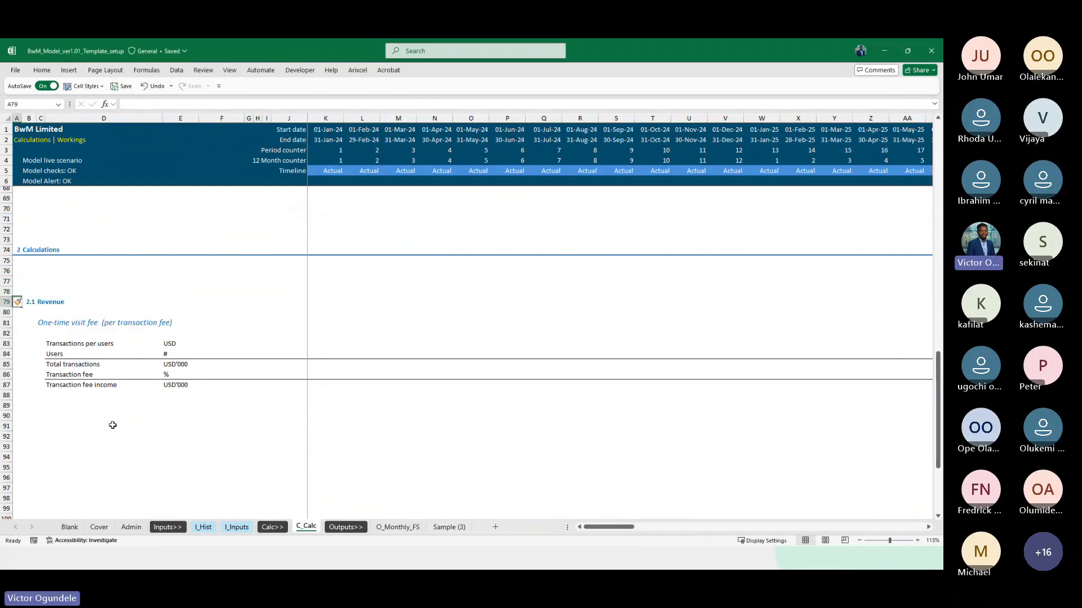
pyautogui.hotkey('shift', 'space')
pyautogui.hotkey('shift', 'Down')
pyautogui.hotkey('ctrl', '+')
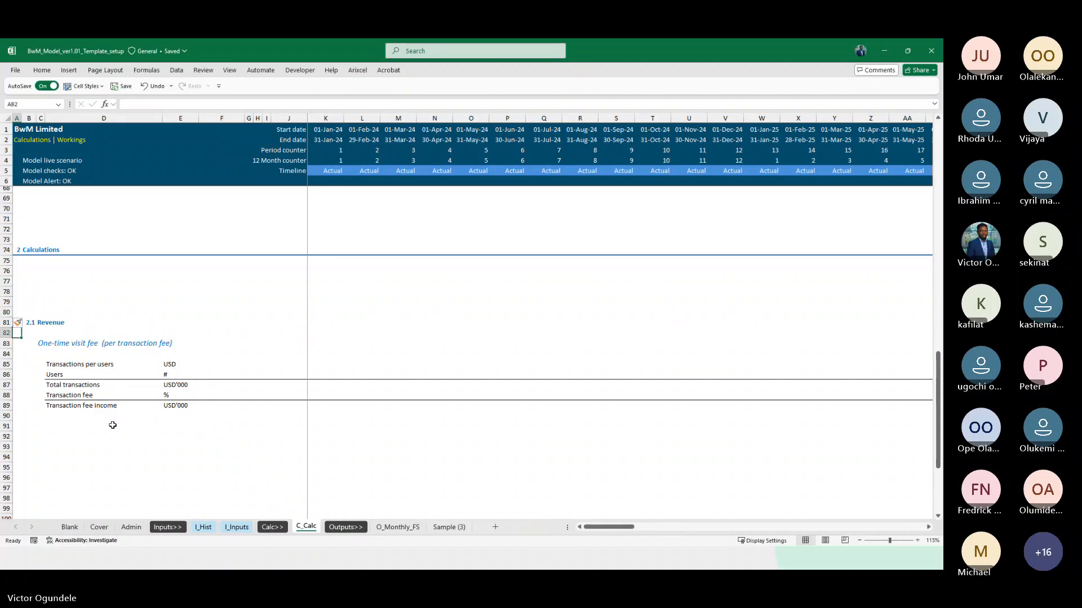
# Copy the 2.1 Revenue heading row and paste it into row 76 below the Calculations heading
pyautogui.press('Up')
pyautogui.hotkey('shift', 'space')
pyautogui.hotkey('ctrl', 'c')
pyautogui.press('Up')
pyautogui.press('Up')
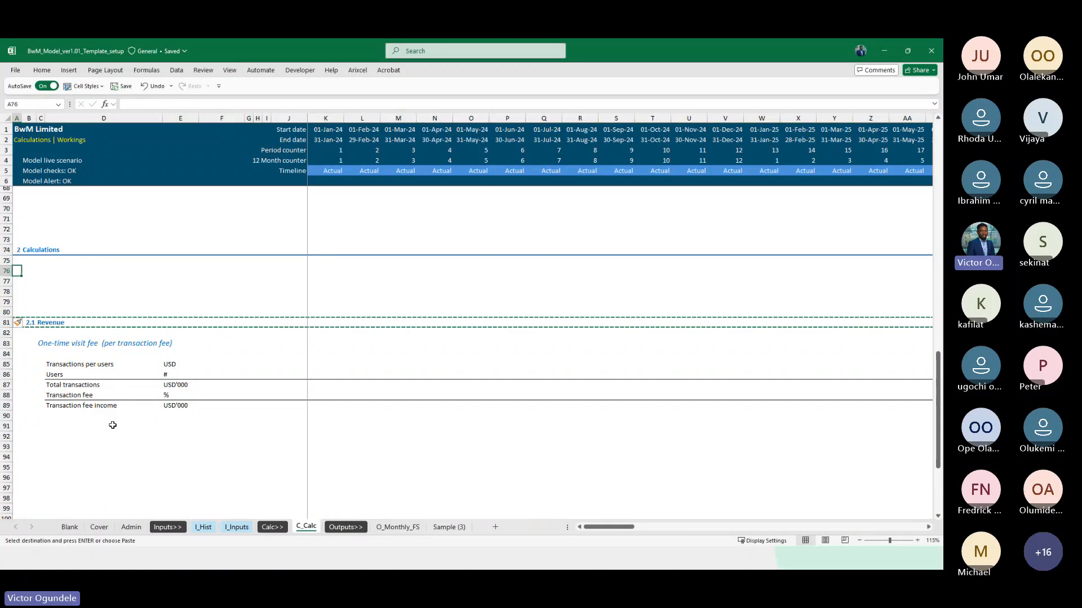
pyautogui.hotkey('ctrl', 'v')
# Change the section number formula in B76 to =MAX($A$7:B75)+0.1 and rename the heading in C76 as Timing call ups
pyautogui.press('Right')
pyautogui.press('F2')
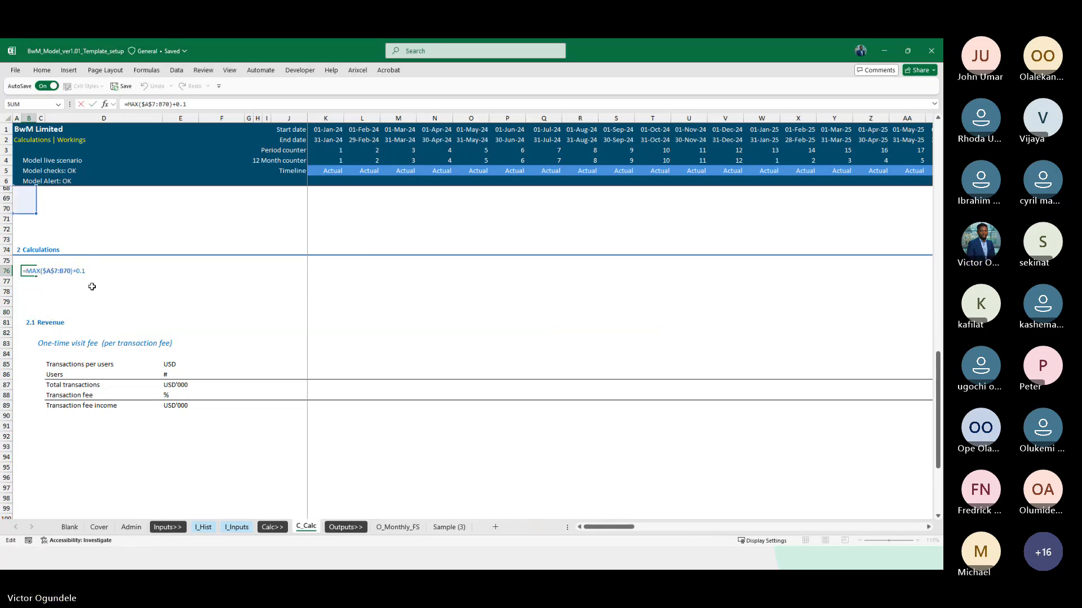
pyautogui.moveTo(37, 218); pyautogui.dragTo(37, 272)
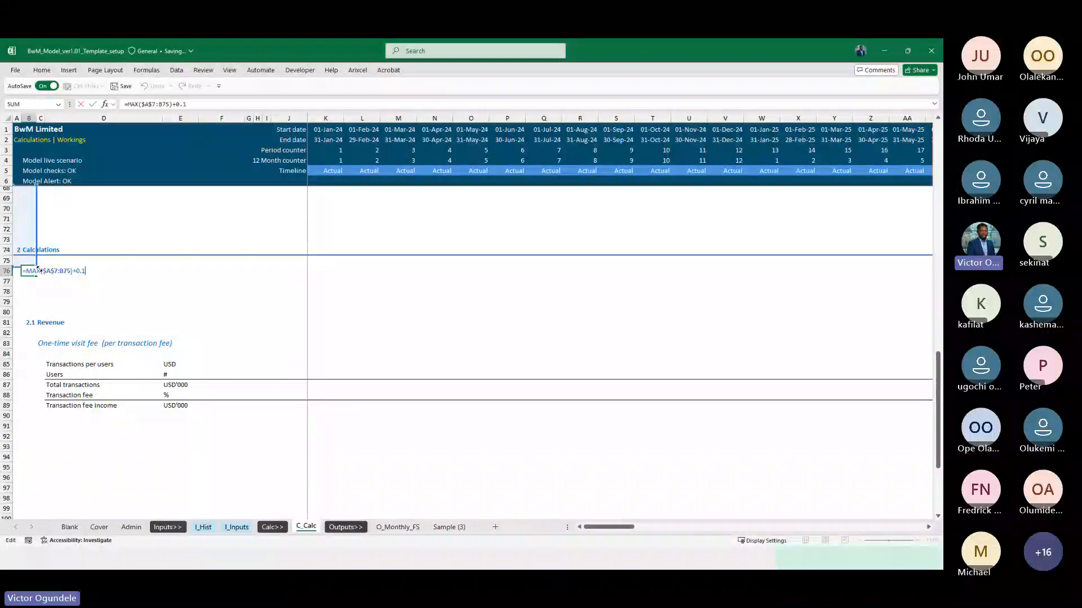
pyautogui.click(40, 270)
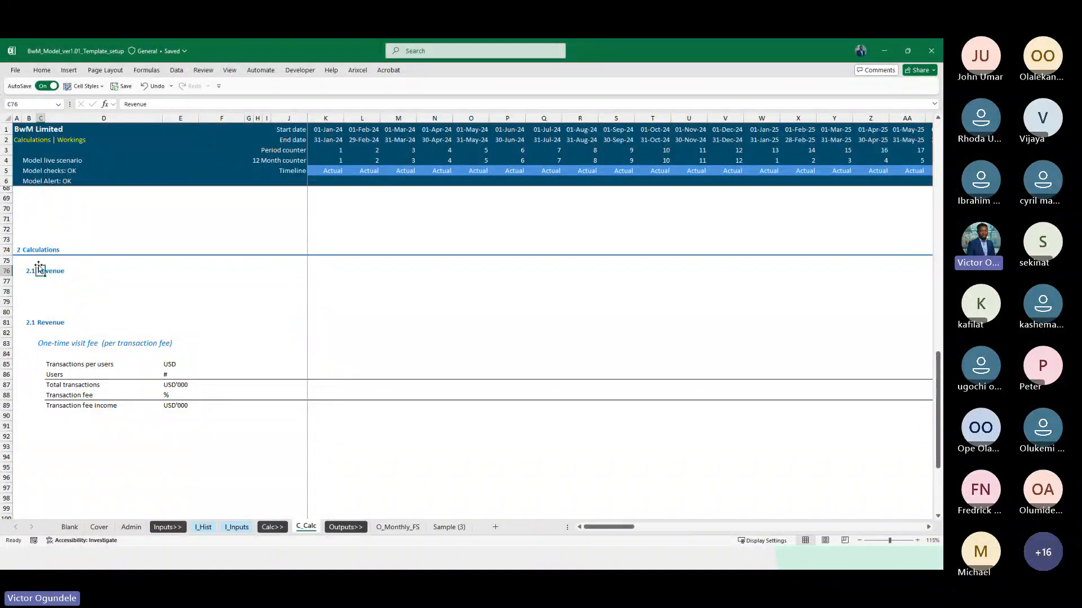
pyautogui.write('Timing call')
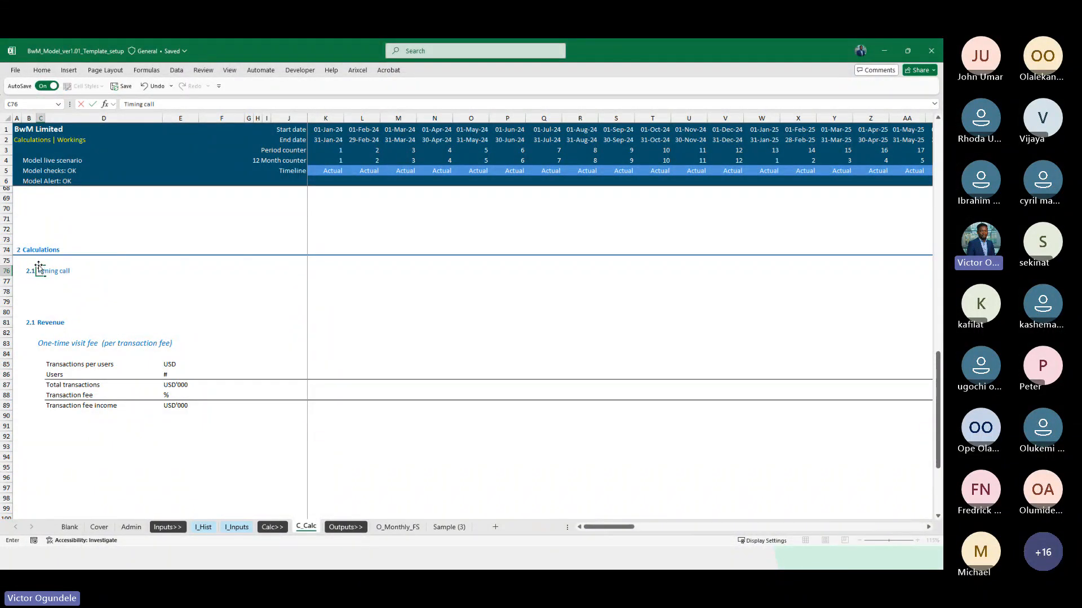
pyautogui.write(' ups')
pyautogui.press('Return')
# Enter the row labels Actual flag in D77 and Forecast flag in D78 under the Timing call ups heading
pyautogui.press('Right')
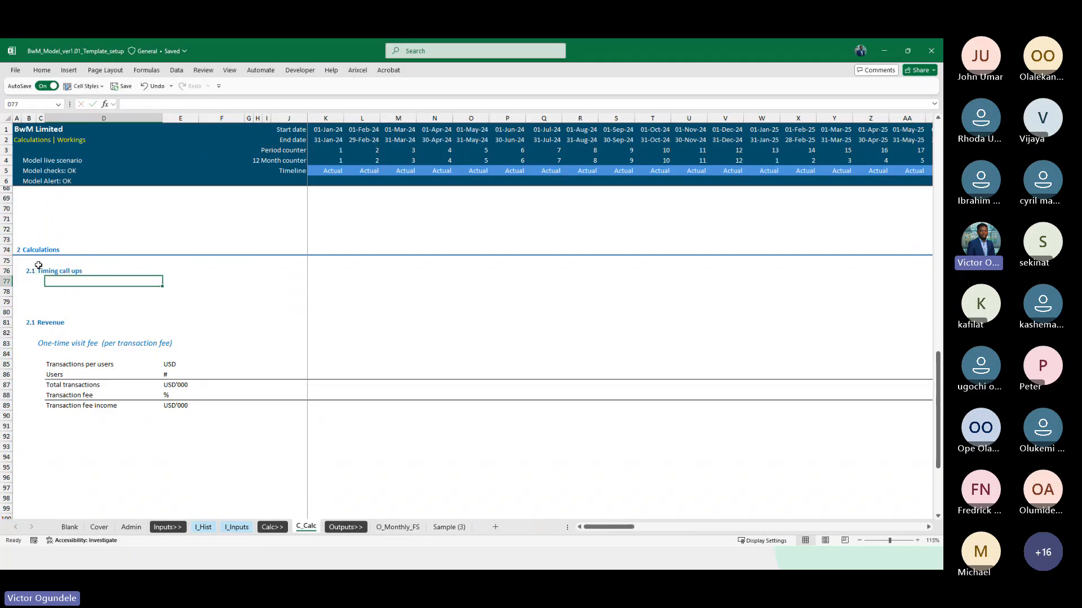
pyautogui.write('Actual fla')
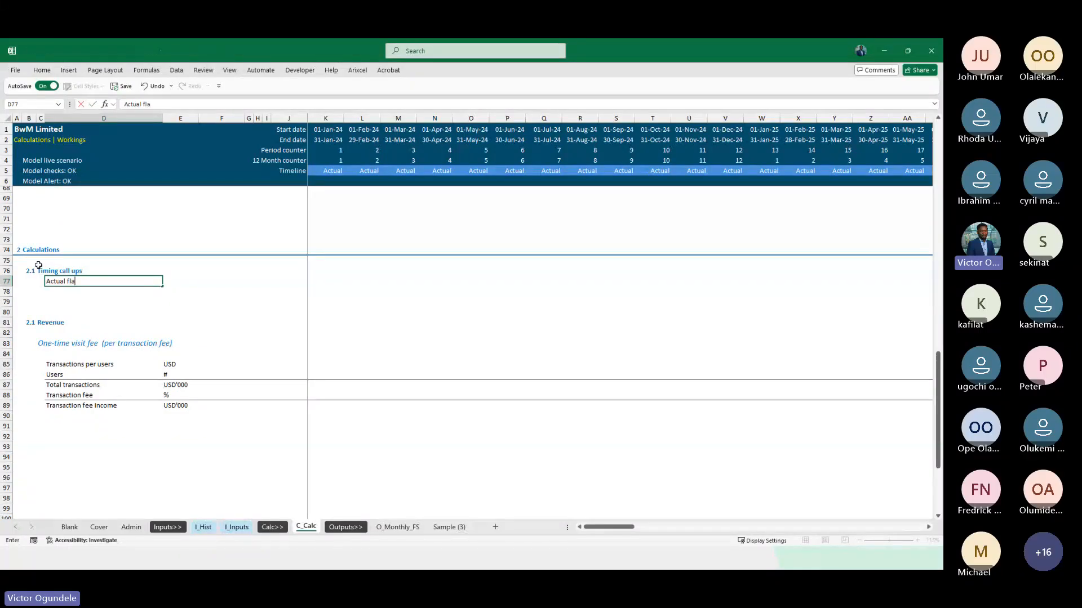
pyautogui.write('g')
pyautogui.press('Return')
pyautogui.write('Forecast fla')
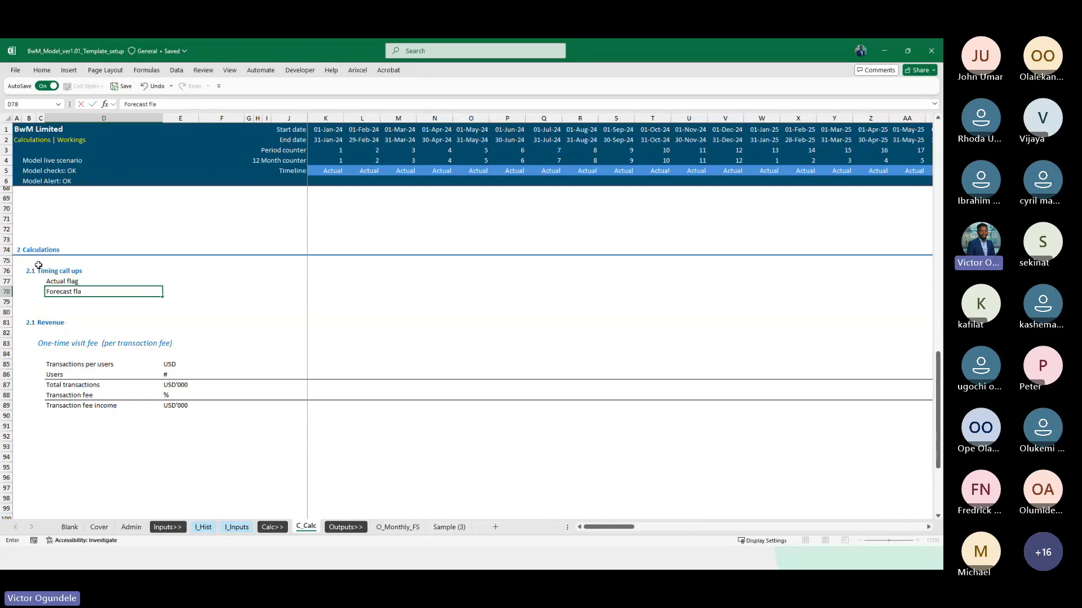
# Enter flag as the unit in E77:E78 and apply the Explanatory Text cell style to both cells
pyautogui.press('Up')
pyautogui.press('Right')
pyautogui.hotkey('shift', 'Down')
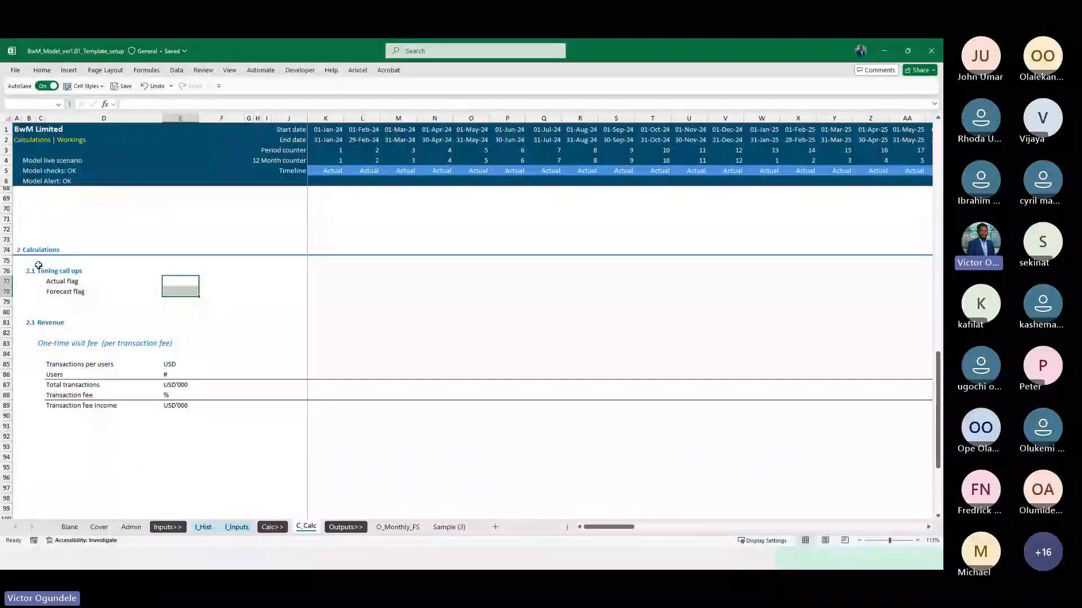
pyautogui.write('flg')
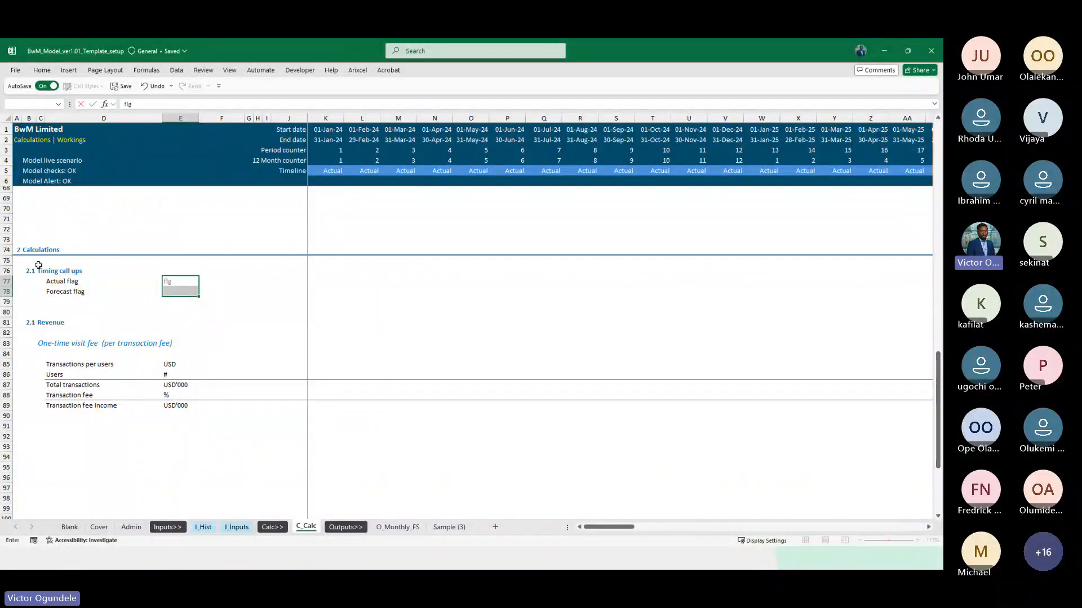
pyautogui.write('lag')
pyautogui.hotkey('ctrl', 'Return')
pyautogui.hotkey('alt', '2')
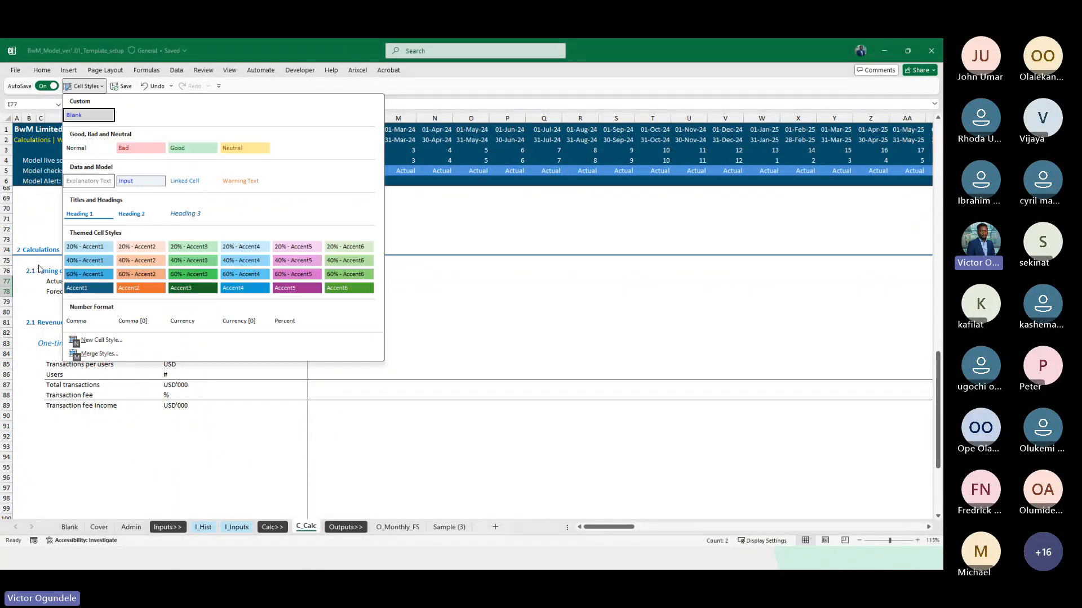
pyautogui.click(90, 181)
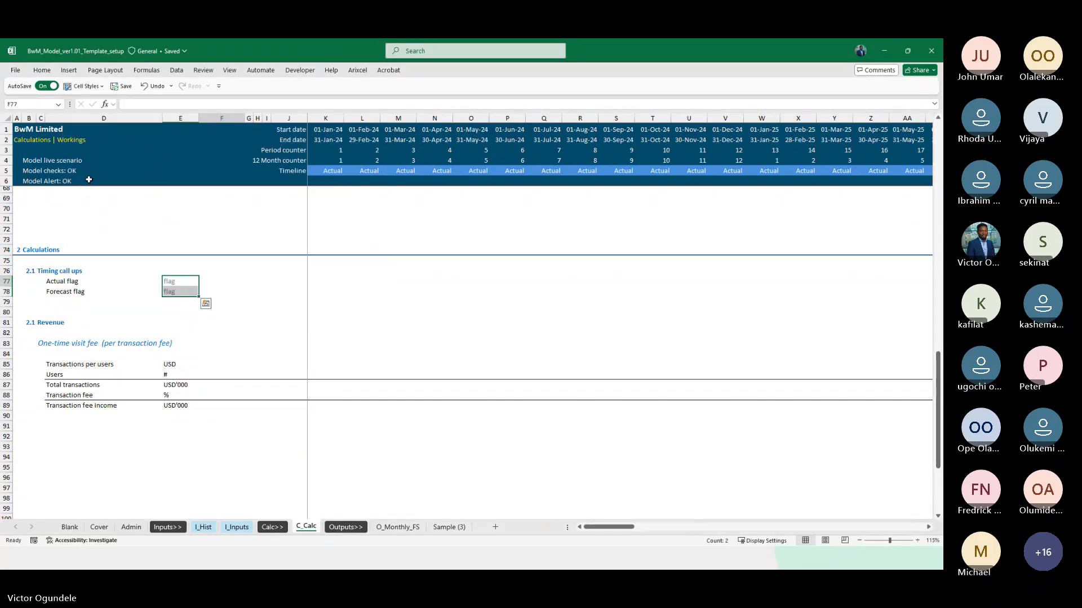
# Link K77 to the monthly Actual flag with =Admin!K54 and fill the formula down to the Forecast flag in K78
pyautogui.press('Right')
pyautogui.press('Right')
pyautogui.press('Right')
pyautogui.press('Right')
pyautogui.press('Right')
pyautogui.press('Right')
pyautogui.write('=')
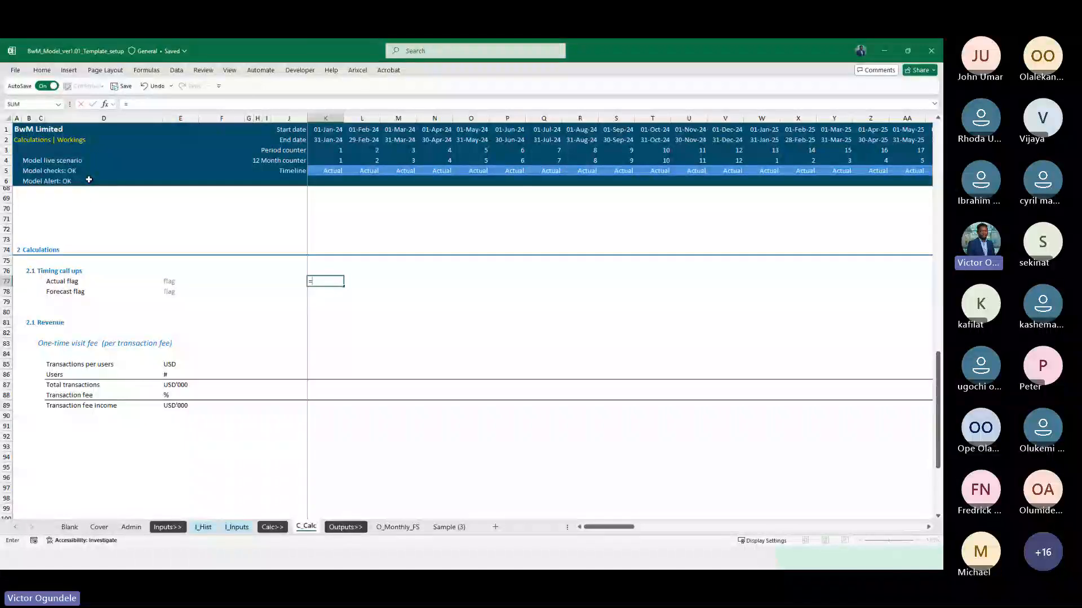
pyautogui.click(131, 527)
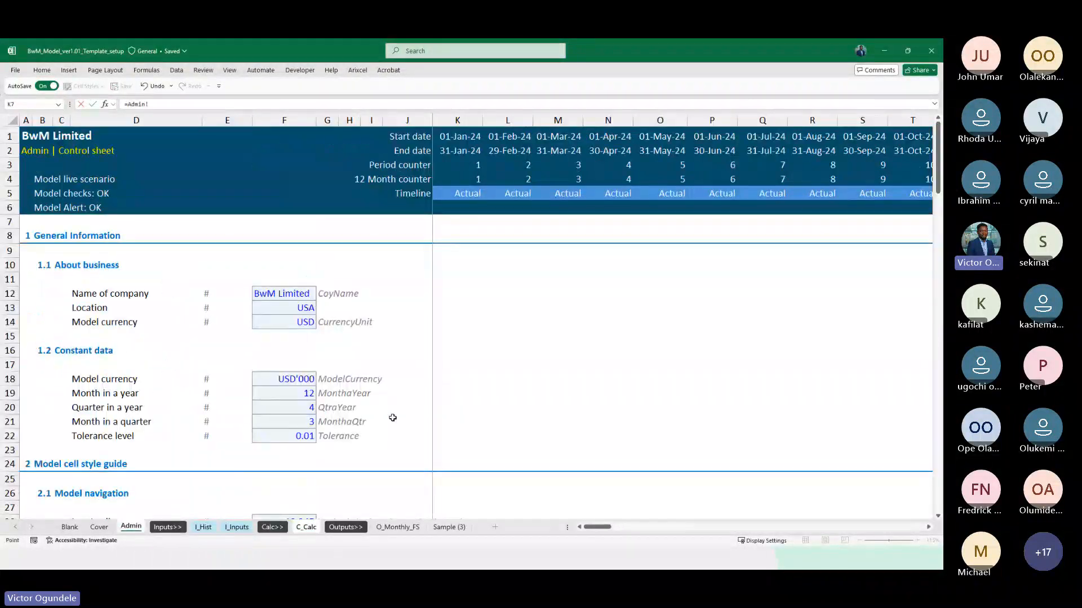
pyautogui.scroll(-13, 392, 418)
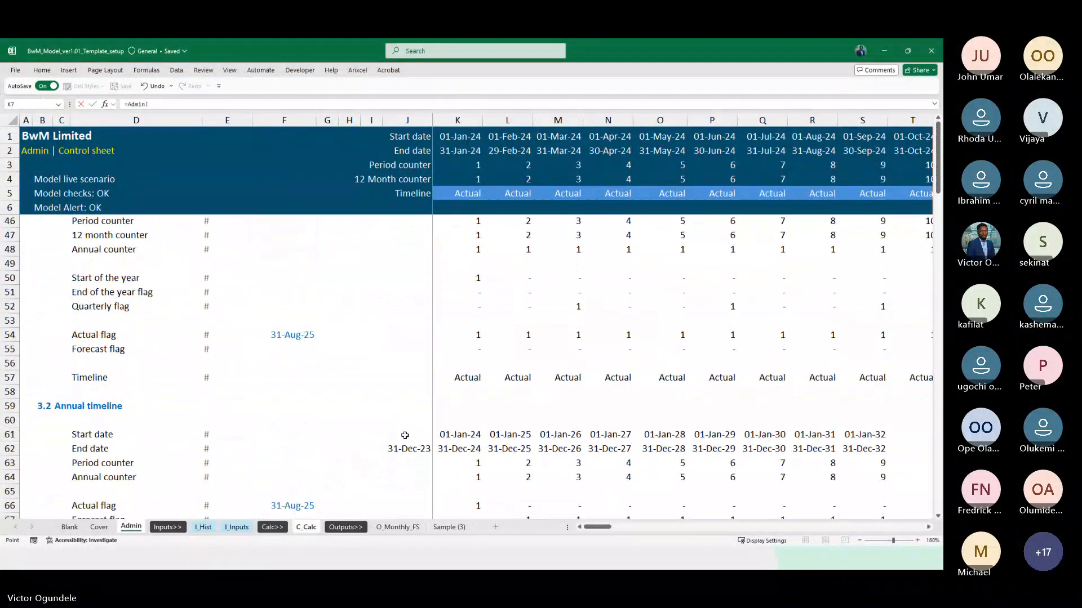
pyautogui.click(445, 336)
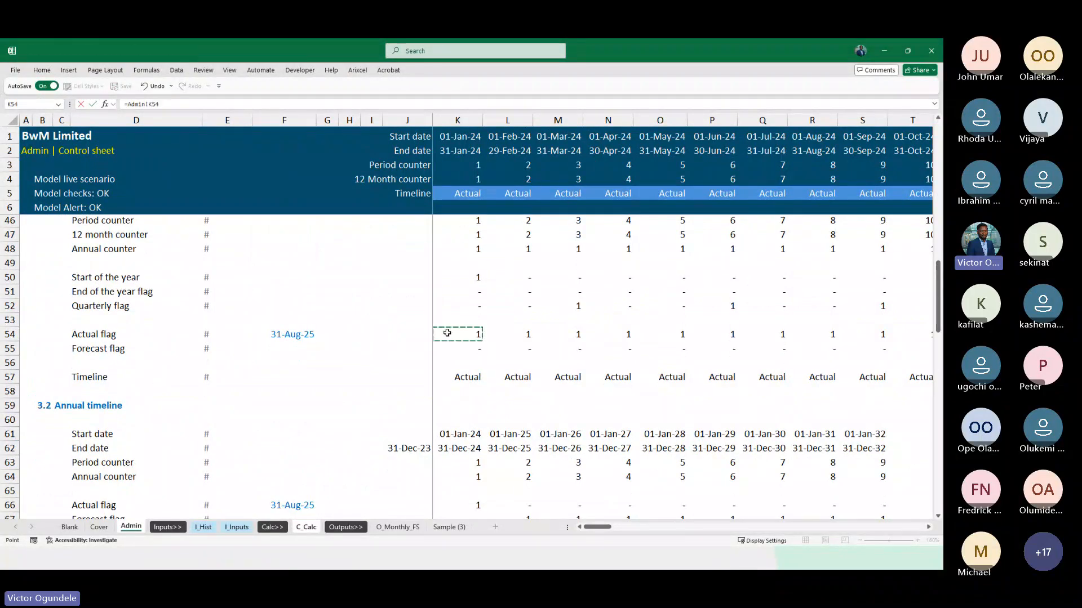
pyautogui.press('Return')
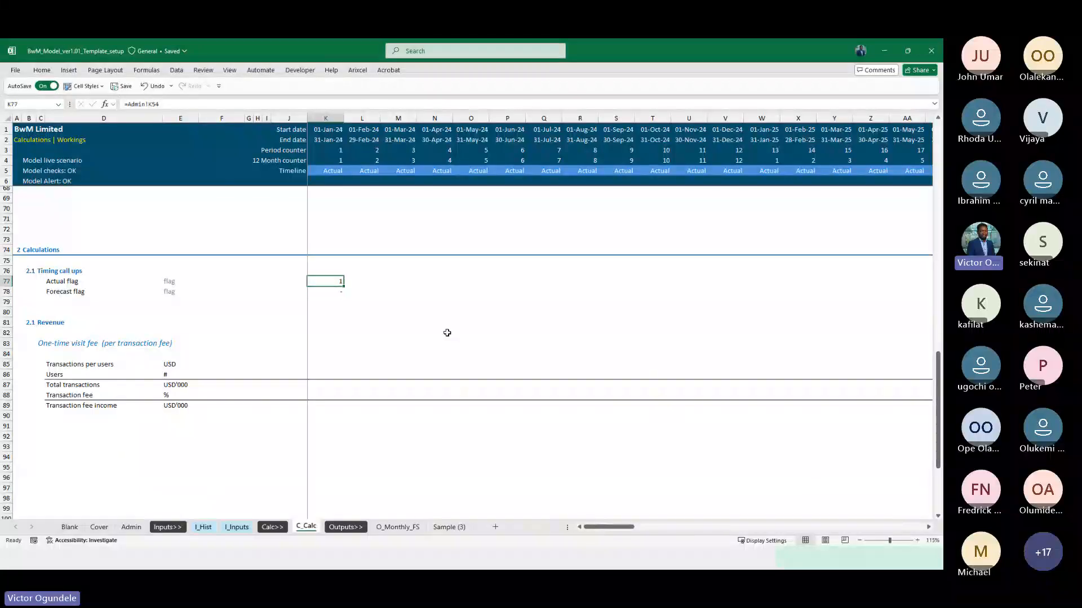
# Fill the Actual flag and Forecast flag formulas from column K across to the last timeline column, DN
pyautogui.hotkey('shift', 'Down')
pyautogui.hotkey('ctrl', 'shift', 'Right')
pyautogui.hotkey('ctrl', 'r')
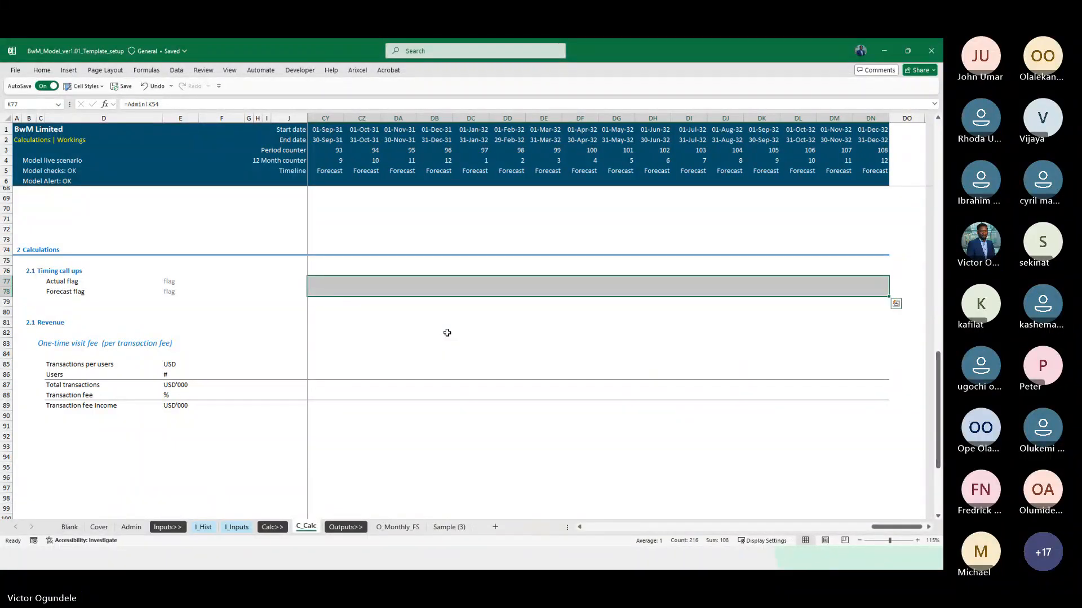
pyautogui.press('Left')
pyautogui.press('Right')
pyautogui.press('Right')
pyautogui.press('Right')
pyautogui.press('Right')
pyautogui.press('Left')
pyautogui.press('Left')
pyautogui.press('Left')
pyautogui.press('Left')
pyautogui.press('Right')
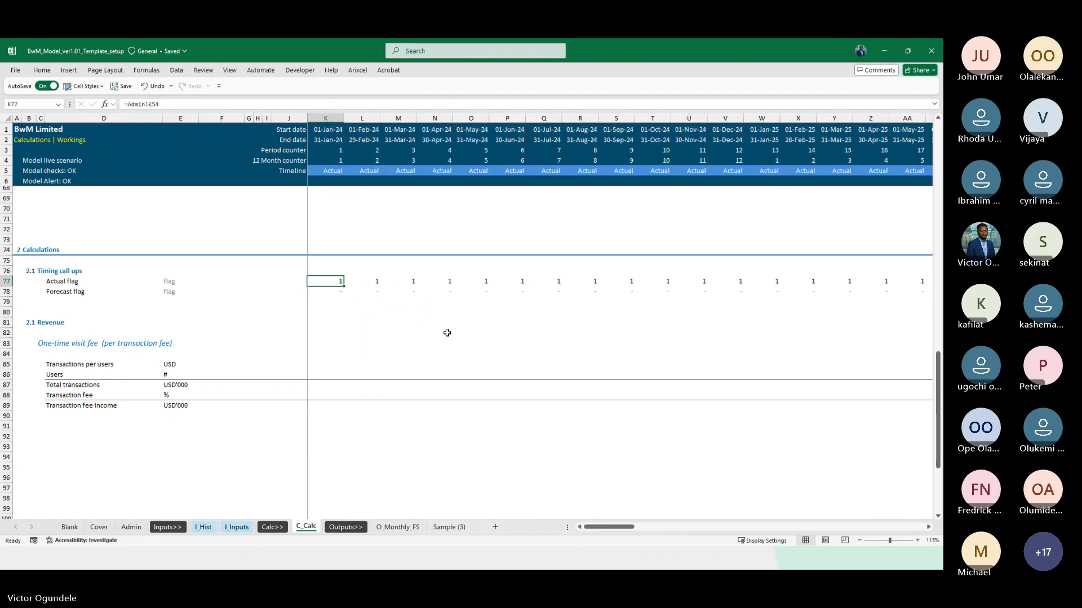
pyautogui.scroll(-1, 447, 332)
pyautogui.scroll(1, 447, 333)
pyautogui.press('Down')
pyautogui.press('Down')
pyautogui.press('Down')
pyautogui.press('Down')
pyautogui.press('Down')
pyautogui.press('Down')
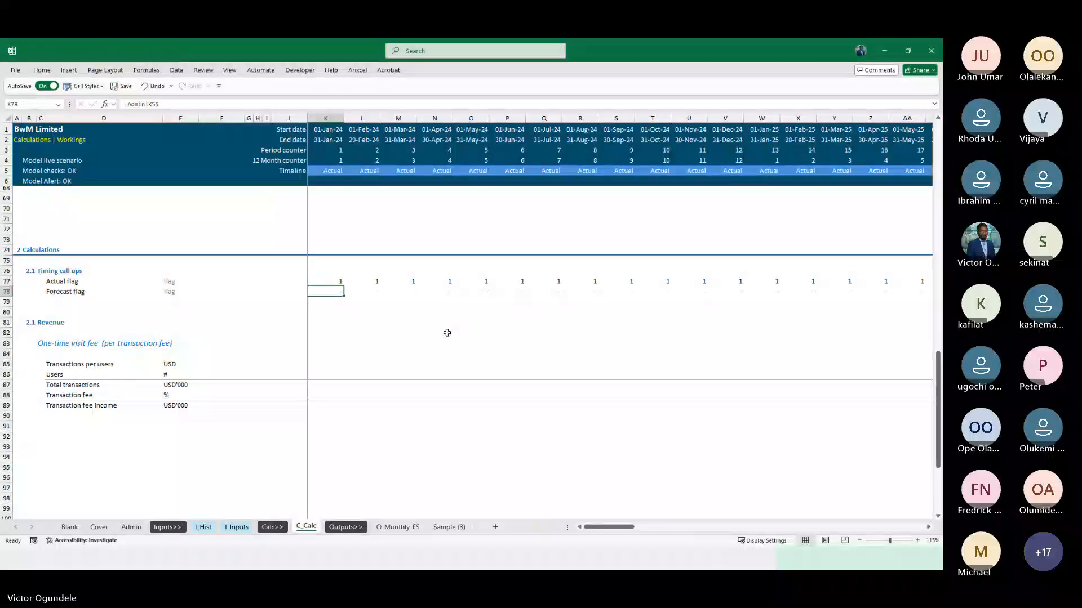
pyautogui.press('Up')
pyautogui.press('Up')
pyautogui.press('Up')
pyautogui.press('Up')
pyautogui.press('Up')
pyautogui.press('Left')
pyautogui.press('Left')
pyautogui.press('Left')
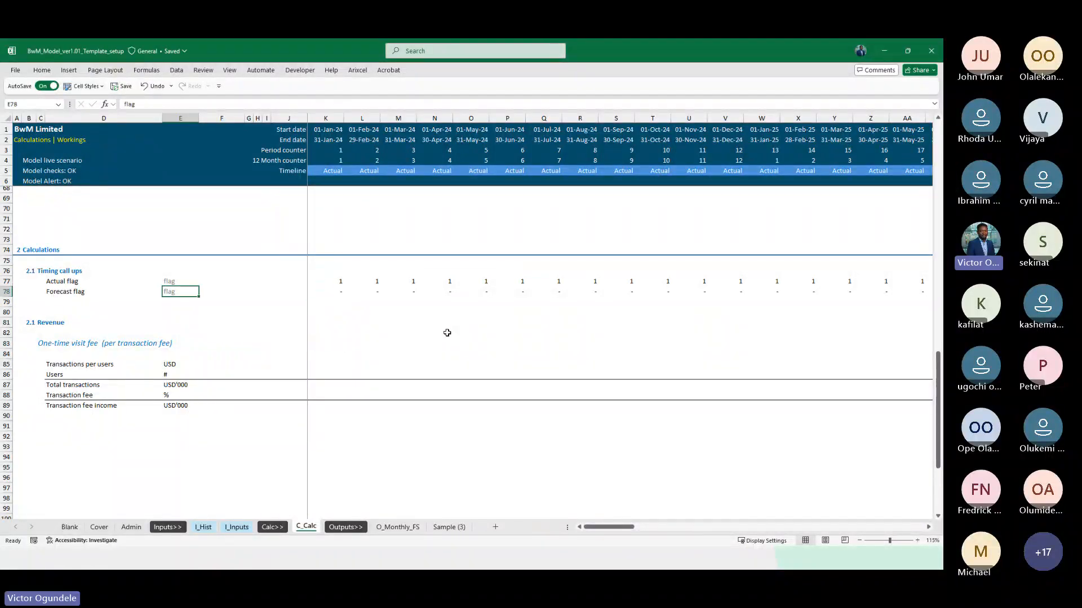
pyautogui.press('Left')
pyautogui.press('Down')
pyautogui.press('Down')
pyautogui.press('Down')
pyautogui.press('Down')
pyautogui.press('Down')
pyautogui.press('Down')
pyautogui.press('Down')
pyautogui.press('Down')
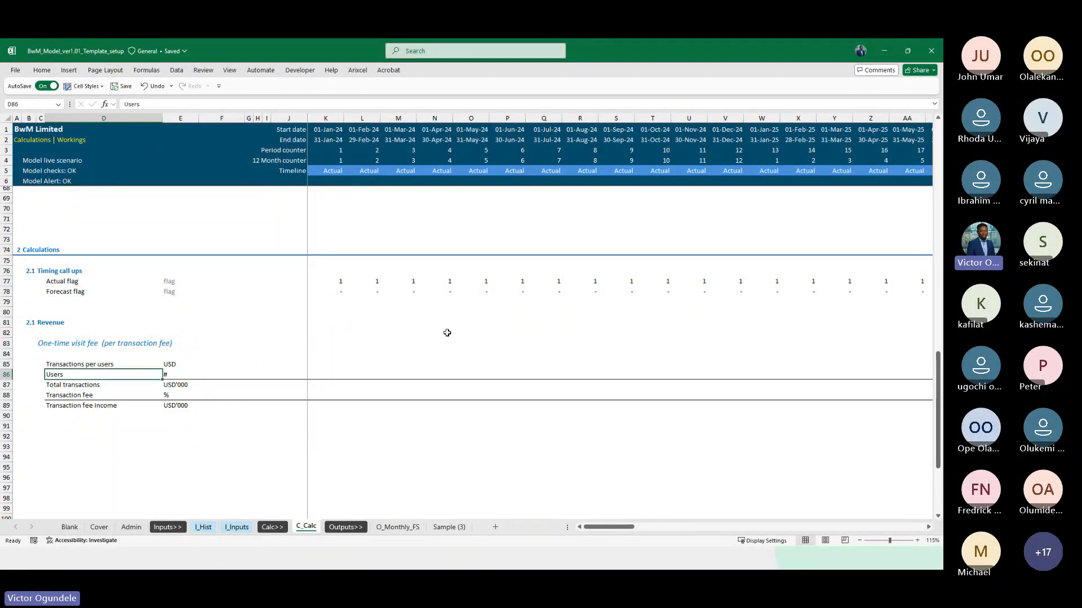
pyautogui.press('Down')
pyautogui.press('Up')
pyautogui.press('Up')
pyautogui.press('Right')
pyautogui.press('Right')
pyautogui.press('Right')
pyautogui.press('Right')
pyautogui.press('Right')
pyautogui.press('Right')
pyautogui.press('Right')
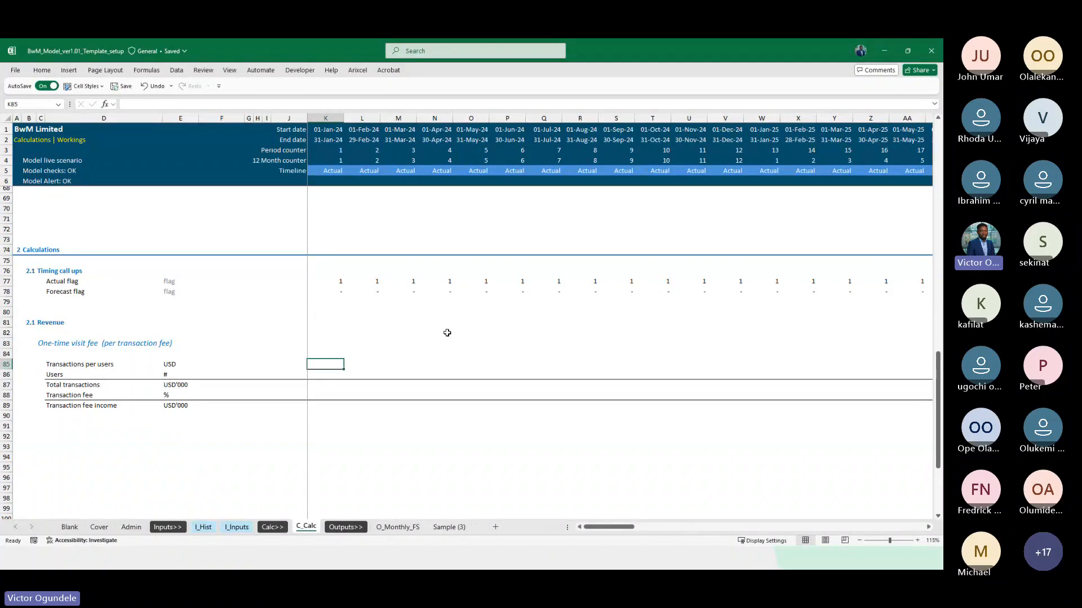
# Examine the I_Inputs sheet and the historical statements and operating line item breakdown on I_Hist, from revenue to salaries and wages
pyautogui.click(237, 527)
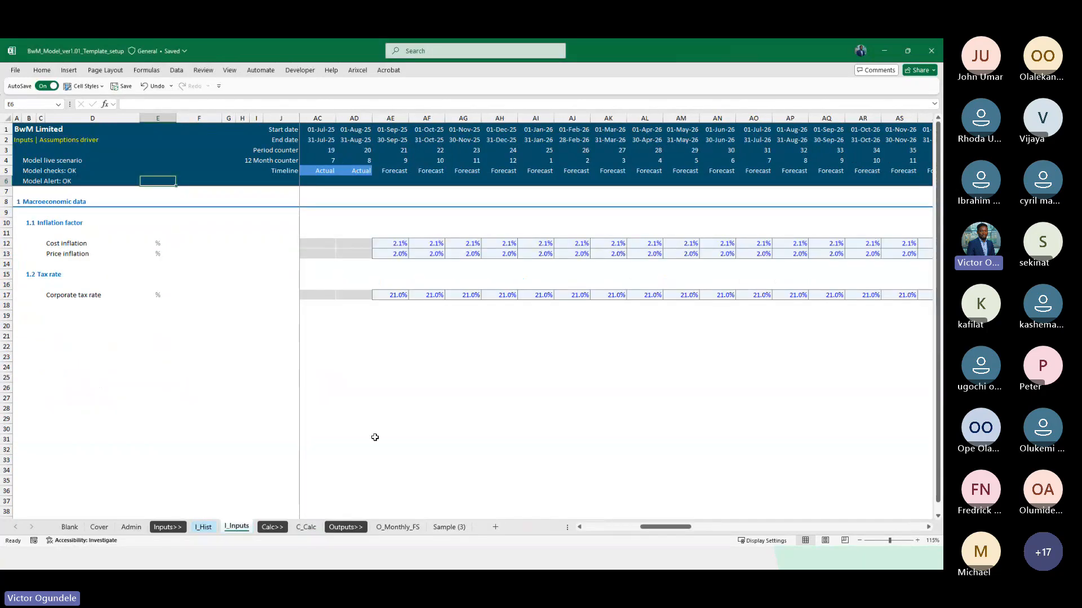
pyautogui.click(205, 527)
pyautogui.hscroll(10, 611, 374)
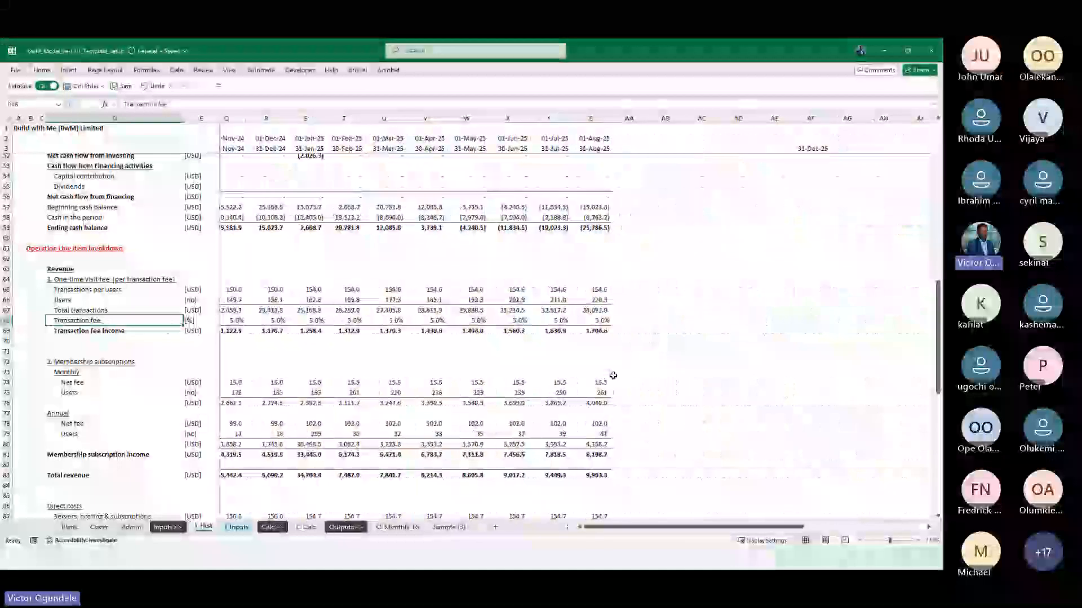
pyautogui.scroll(10, 588, 290)
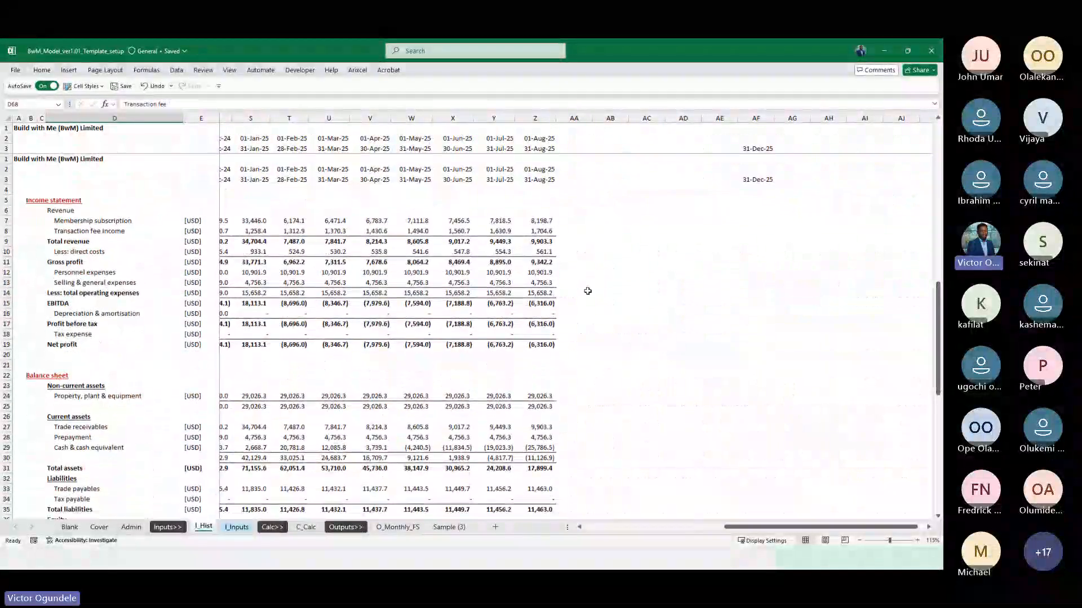
pyautogui.hscroll(-4, 518, 321)
pyautogui.hscroll(-2, 519, 322)
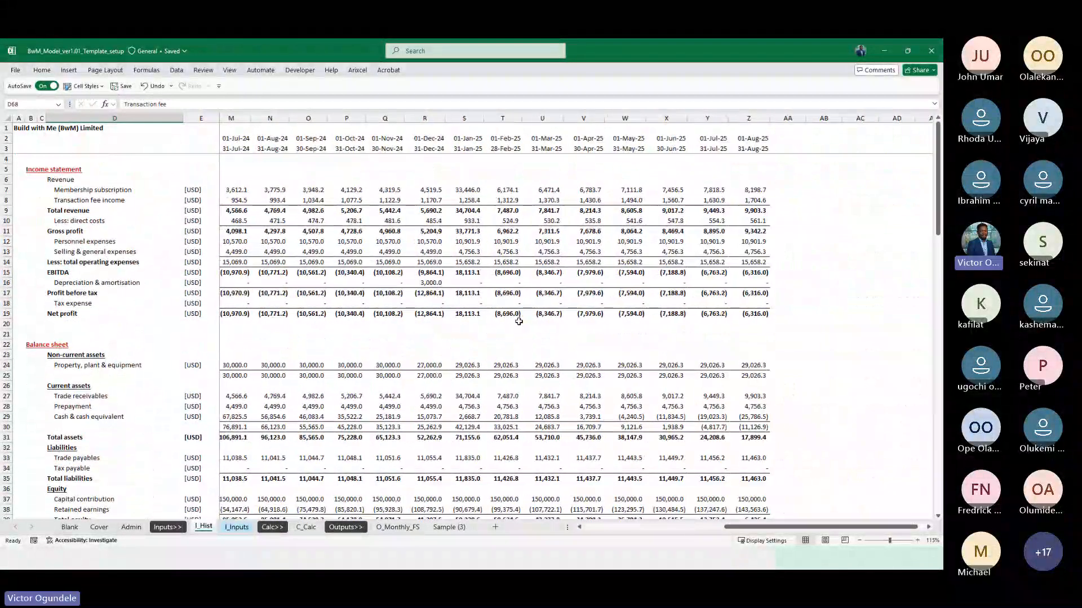
pyautogui.hscroll(-2, 518, 321)
pyautogui.scroll(-11, 480, 399)
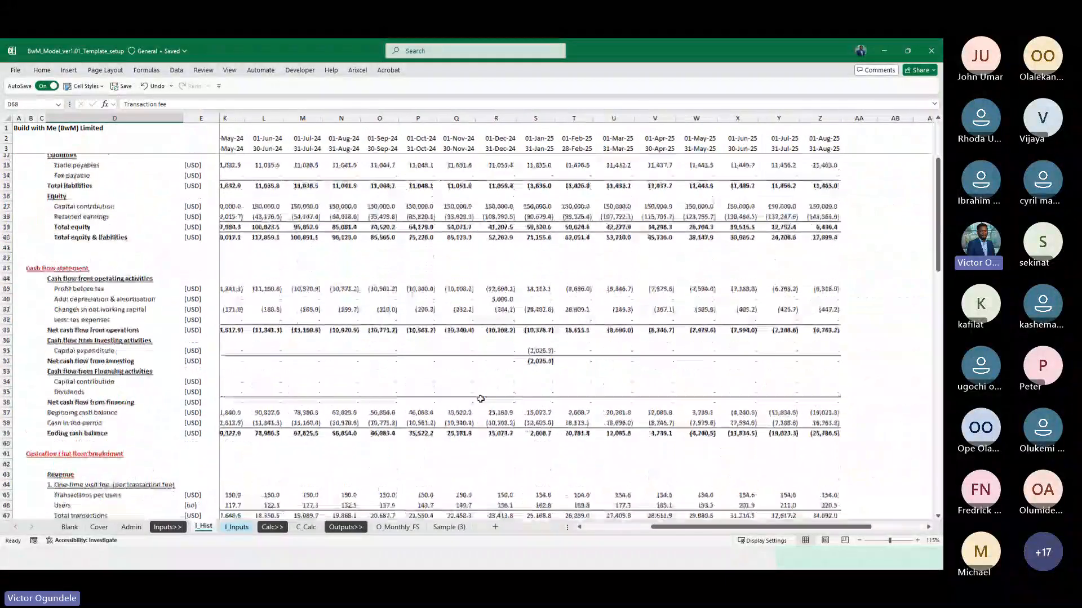
pyautogui.scroll(-8, 480, 399)
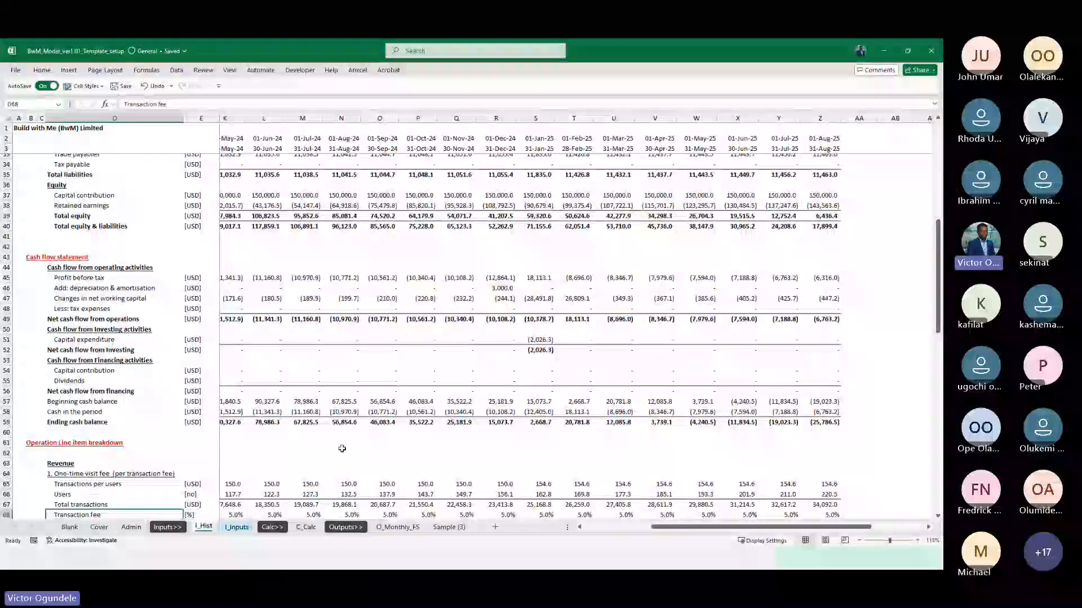
pyautogui.scroll(-11, 341, 447)
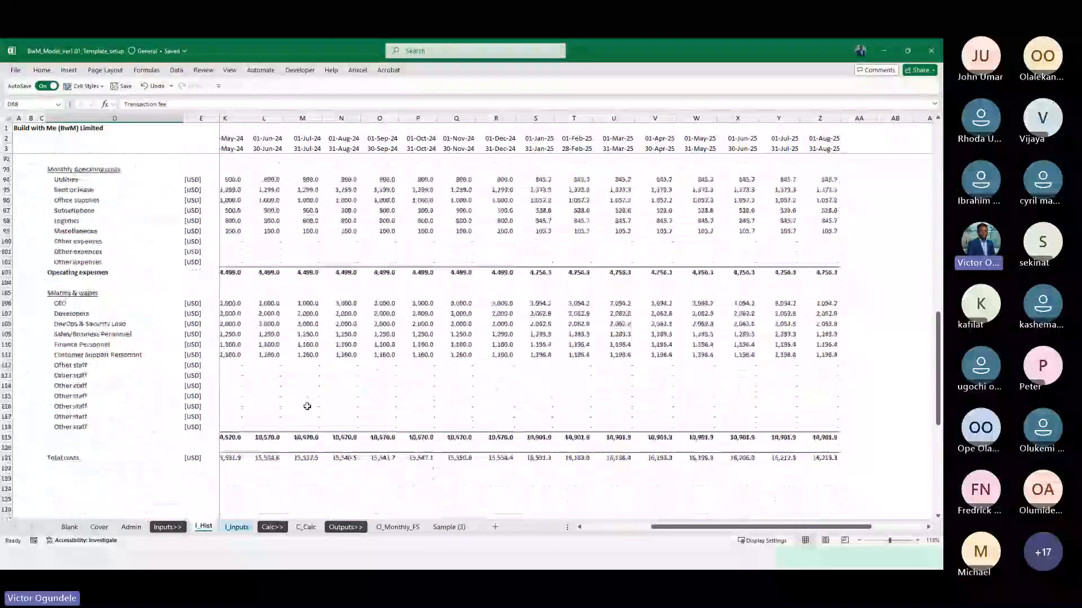
pyautogui.scroll(-1, 307, 406)
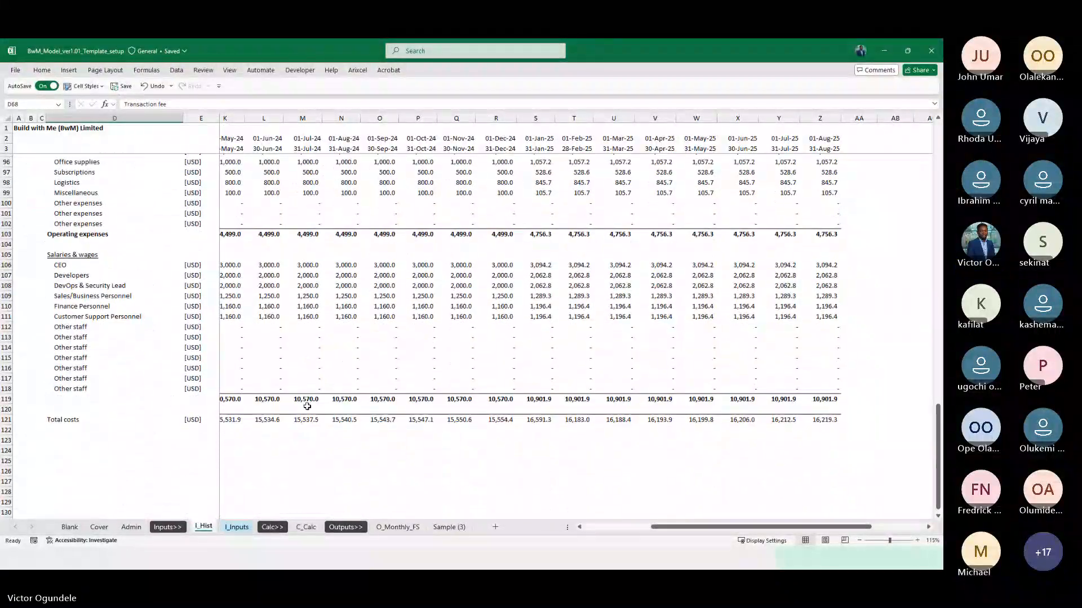
pyautogui.scroll(4, 286, 356)
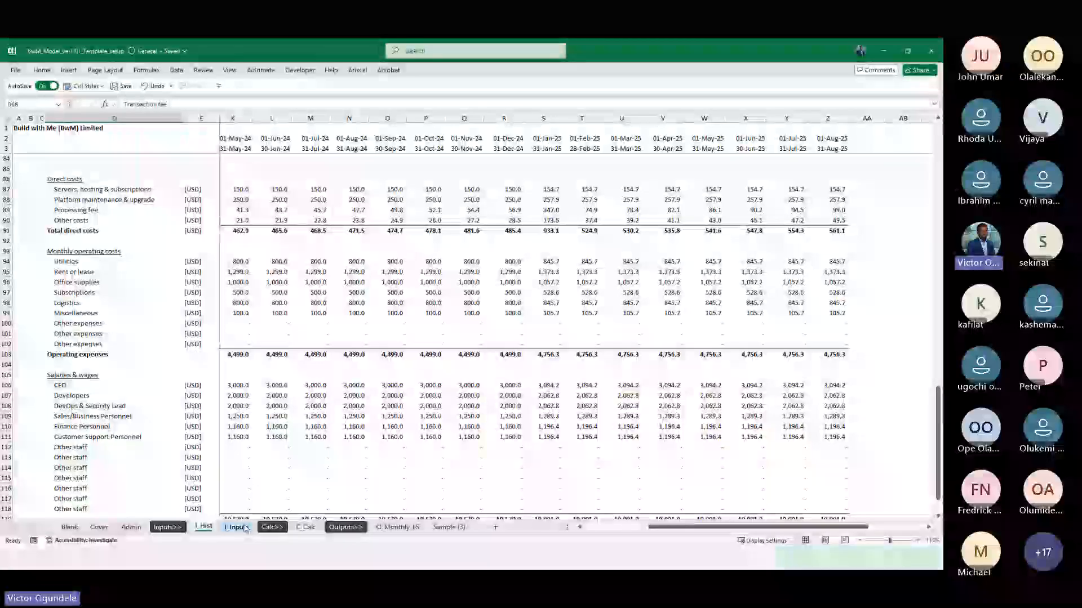
# Clear column AF on I_Hist, removing the stray 31-Dec-25 date beyond the monthly timeline
pyautogui.hscroll(5, 602, 458)
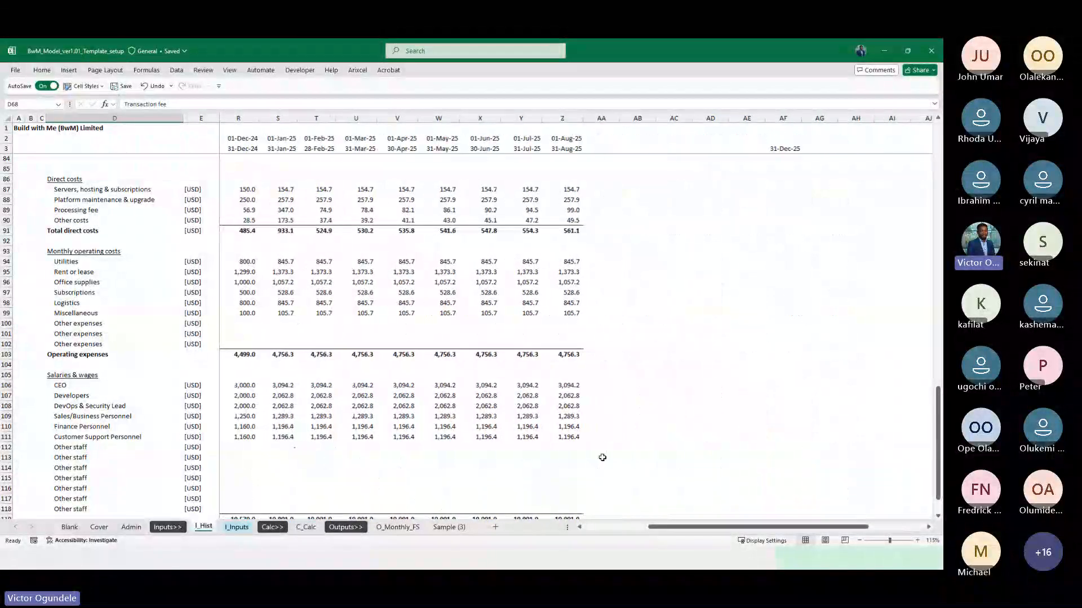
pyautogui.click(766, 119)
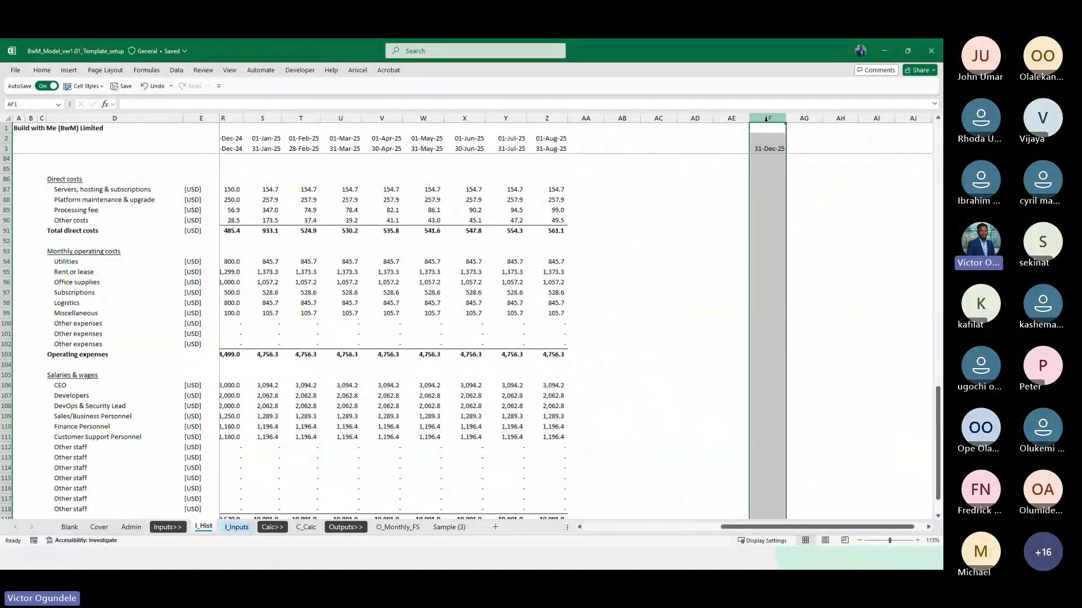
pyautogui.press('Left')
pyautogui.press('Left')
pyautogui.press('Left')
pyautogui.press('Left')
pyautogui.press('Left')
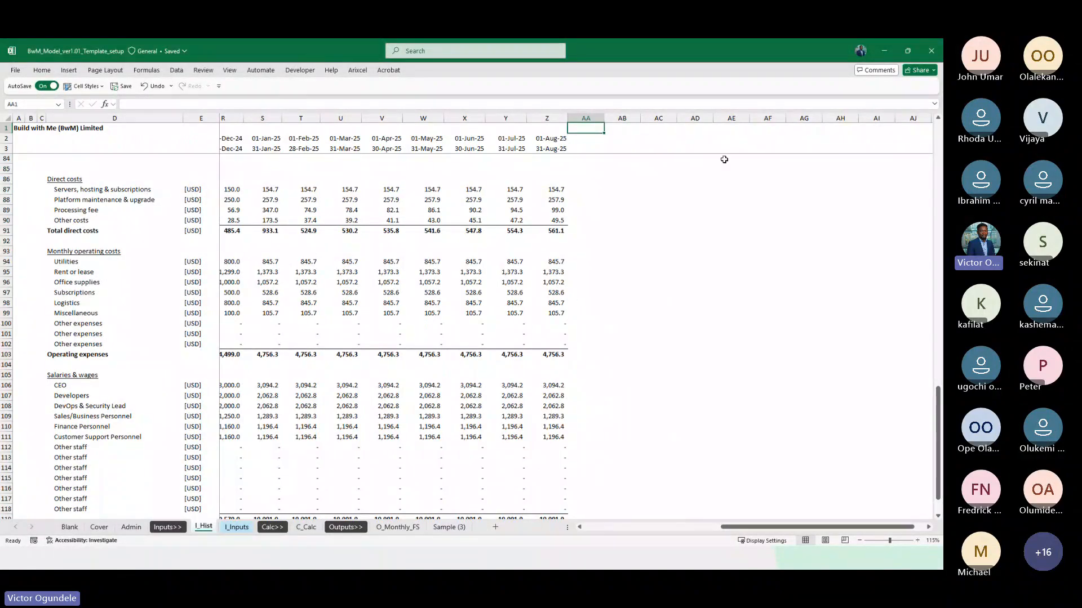
# Apply the custom Blank cell style to AB2:AB3 on I_Hist, beyond the last historical month
pyautogui.scroll(3, 724, 160)
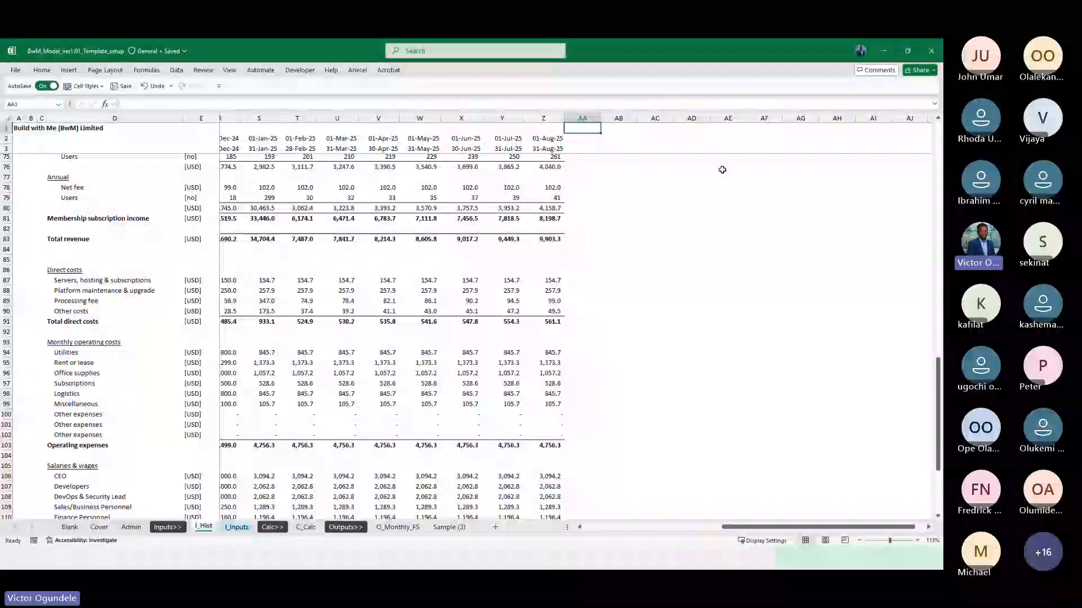
pyautogui.scroll(2, 721, 170)
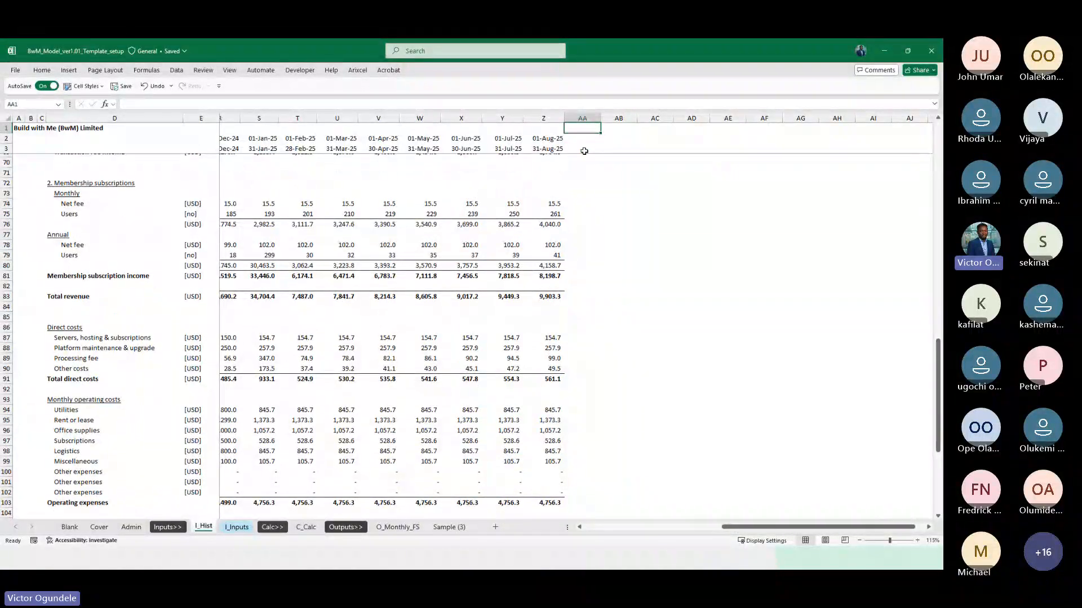
pyautogui.hotkey('ctrl', 'space')
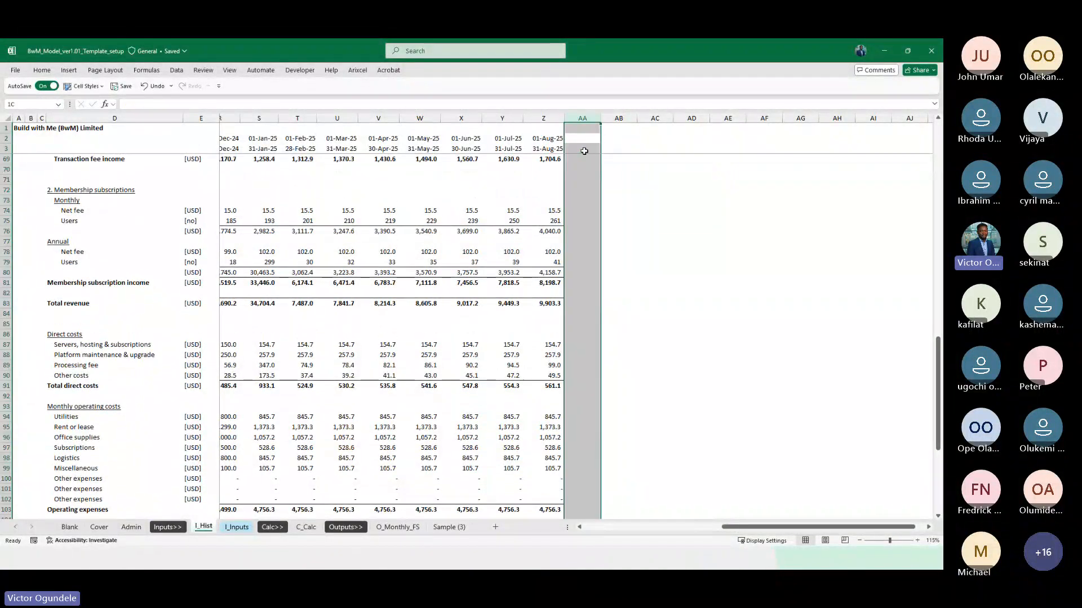
pyautogui.keyDown('ctrl'); pyautogui.scroll(1, 585, 151); pyautogui.keyUp('ctrl')
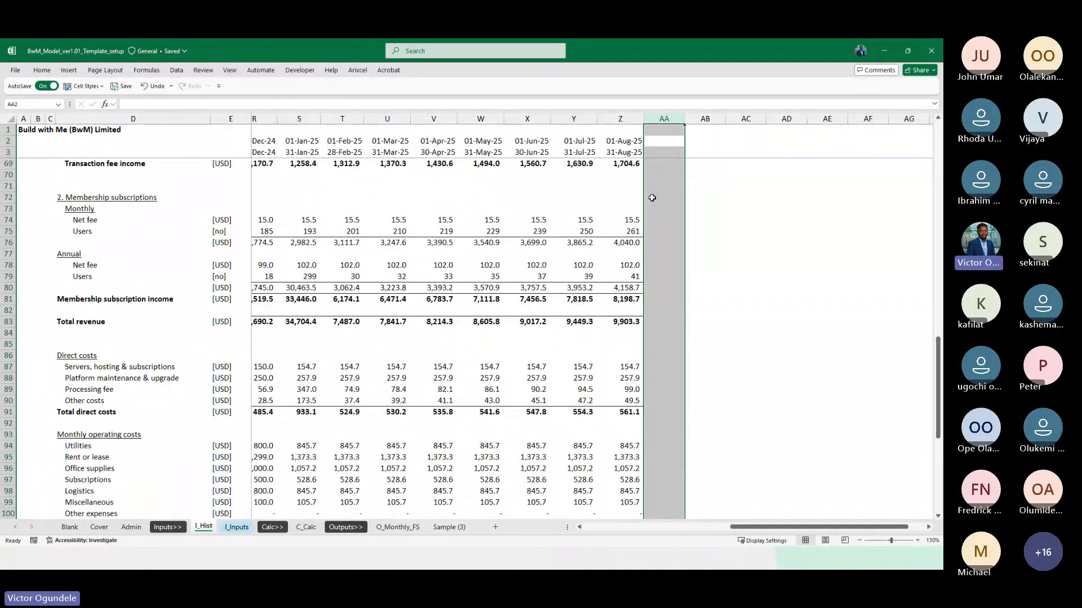
pyautogui.scroll(2, 499, 233)
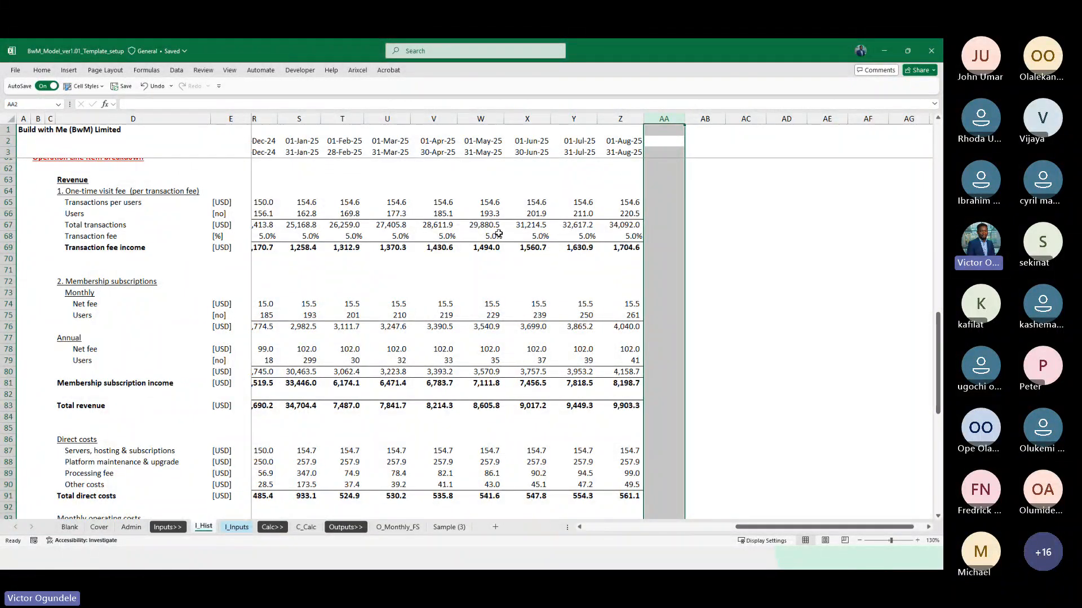
pyautogui.click(662, 141)
pyautogui.press('Right')
pyautogui.hotkey('shift', 'Down')
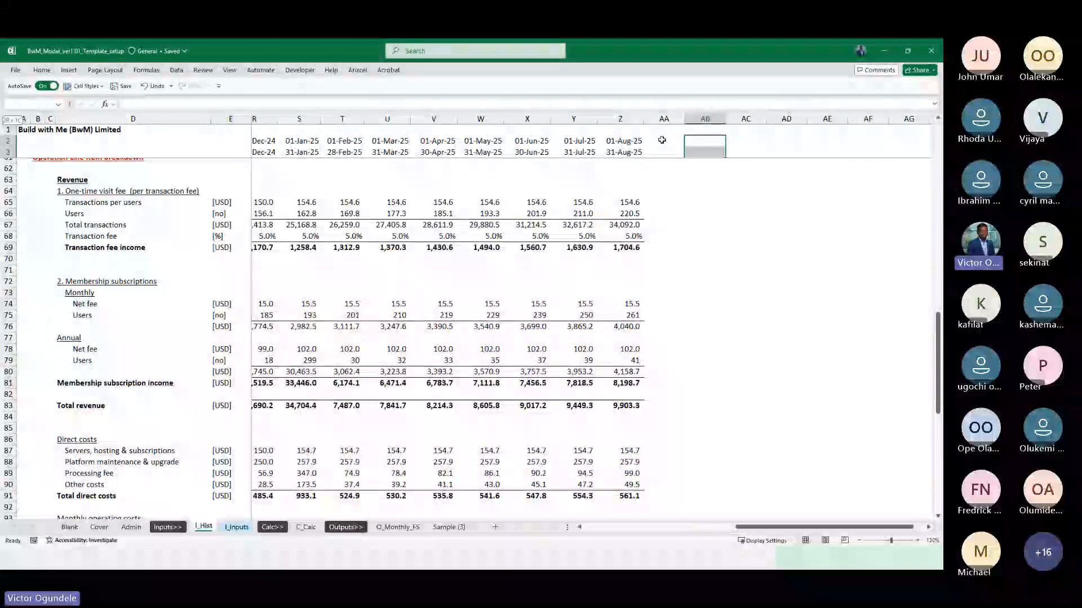
pyautogui.scroll(20, 662, 140)
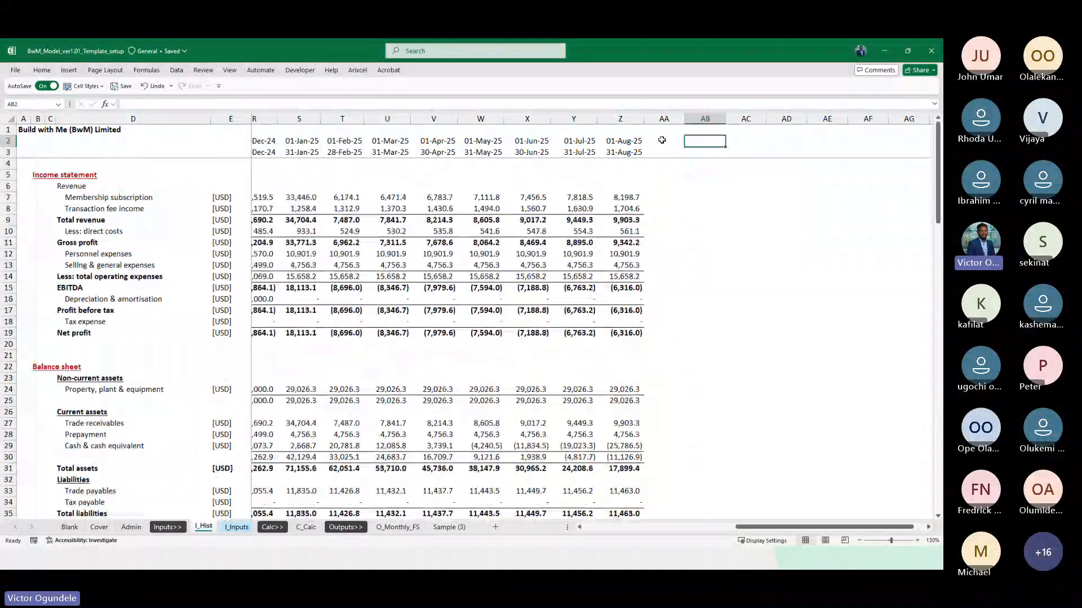
pyautogui.hotkey('alt', '2')
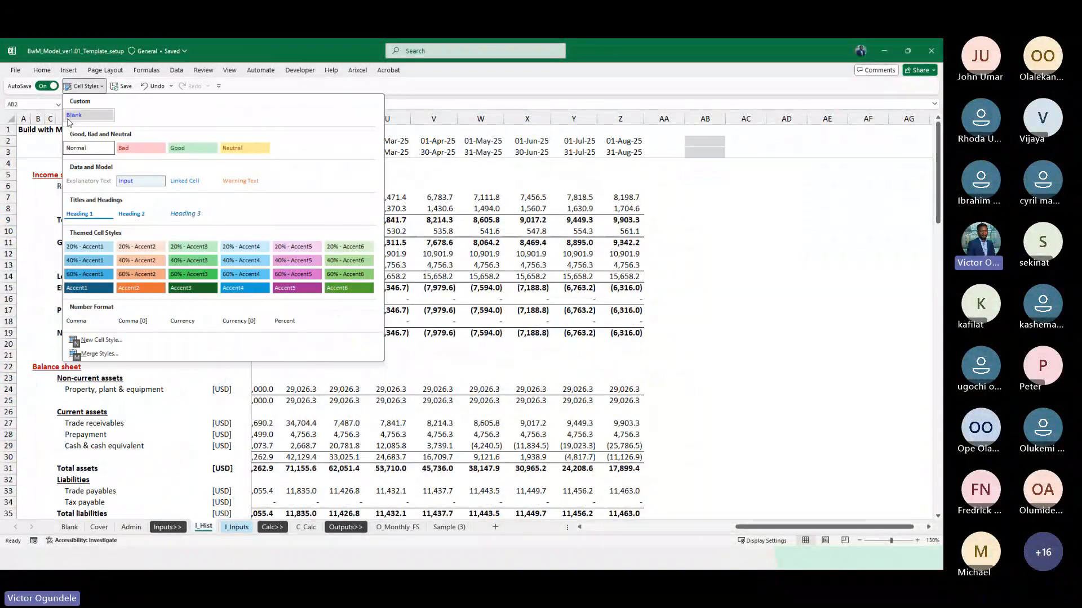
pyautogui.click(68, 117)
pyautogui.press('Down')
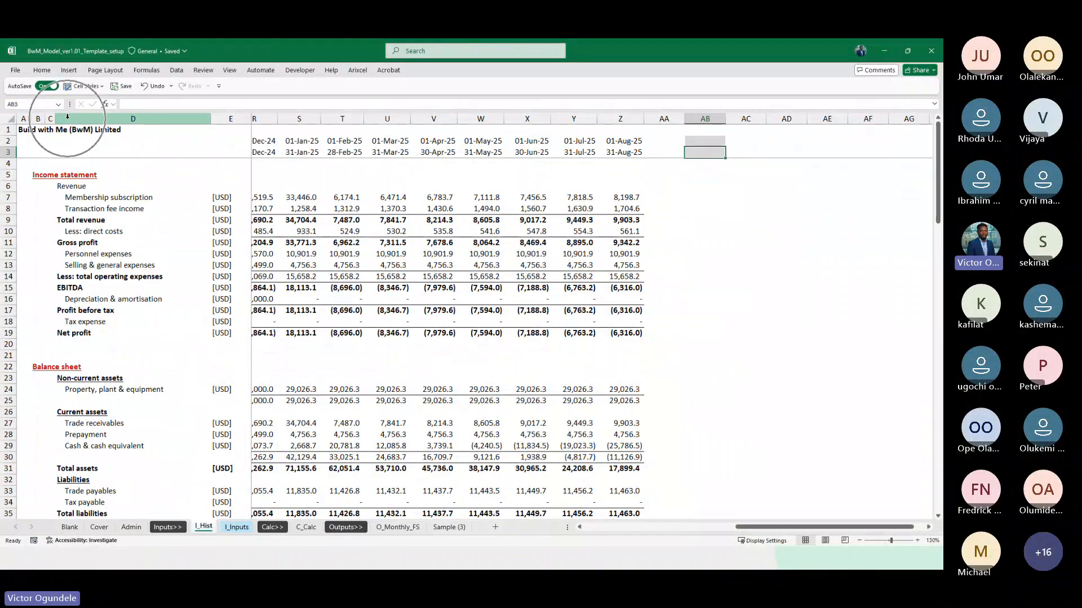
# Copy the shaded cell AB3 down column AB through the Total costs row of I_Hist
pyautogui.hotkey('ctrl', 'c')
pyautogui.hotkey('shift', 'Down')
pyautogui.hotkey('shift', 'Down')
pyautogui.hotkey('shift', 'Down')
pyautogui.hotkey('shift', 'Down')
pyautogui.hotkey('shift', 'Down')
pyautogui.hotkey('shift', 'Down')
pyautogui.hotkey('shift', 'Down')
pyautogui.hotkey('shift', 'Down')
pyautogui.hotkey('shift', 'Down')
pyautogui.hotkey('shift', 'Down')
pyautogui.hotkey('shift', 'Down')
pyautogui.hotkey('shift', 'Down')
pyautogui.hotkey('shift', 'Down')
pyautogui.hotkey('shift', 'Down')
pyautogui.hotkey('shift', 'Down')
pyautogui.hotkey('shift', 'Down')
pyautogui.hotkey('shift', 'Down')
pyautogui.hotkey('shift', 'Down')
pyautogui.hotkey('shift', 'Down')
pyautogui.hotkey('shift', 'Down')
pyautogui.hotkey('shift', 'Down')
pyautogui.hotkey('shift', 'Down')
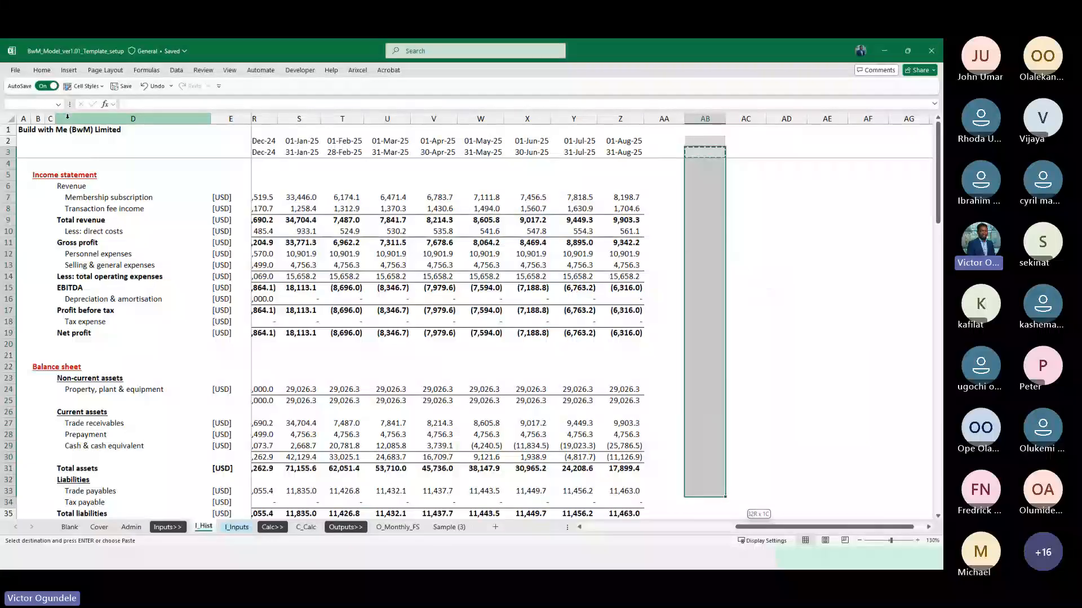
pyautogui.hotkey('shift', 'Down')
pyautogui.hotkey('shift', 'Down')
pyautogui.hotkey('shift', 'Down')
pyautogui.hotkey('shift', 'Down')
pyautogui.hotkey('shift', 'Down')
pyautogui.hotkey('shift', 'Down')
pyautogui.hotkey('shift', 'Down')
pyautogui.hotkey('shift', 'Down')
pyautogui.hotkey('shift', 'Down')
pyautogui.hotkey('shift', 'Down')
pyautogui.hotkey('shift', 'Down')
pyautogui.hotkey('shift', 'Down')
pyautogui.hotkey('shift', 'Down')
pyautogui.hotkey('shift', 'Down')
pyautogui.hotkey('shift', 'Down')
pyautogui.hotkey('shift', 'Down')
pyautogui.hotkey('shift', 'Down')
pyautogui.hotkey('shift', 'Down')
pyautogui.hotkey('shift', 'Down')
pyautogui.hotkey('shift', 'Down')
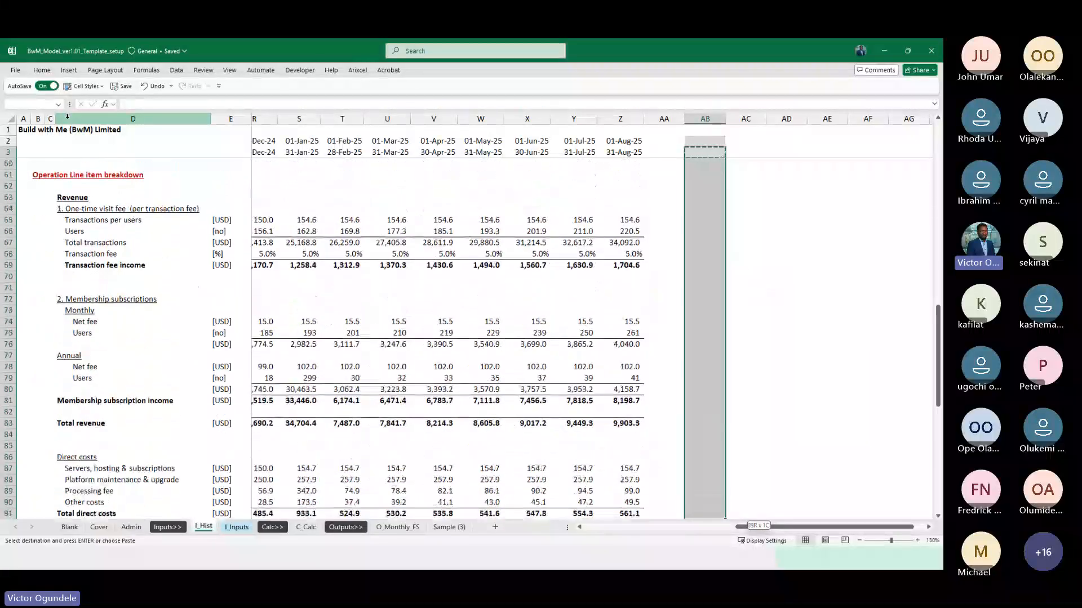
pyautogui.hotkey('shift', 'Down')
pyautogui.hotkey('shift', 'Down')
pyautogui.hotkey('shift', 'Down')
pyautogui.hotkey('shift', 'Down')
pyautogui.hotkey('shift', 'Down')
pyautogui.hotkey('shift', 'Down')
pyautogui.hotkey('shift', 'Down')
pyautogui.hotkey('shift', 'Down')
pyautogui.hotkey('shift', 'Down')
pyautogui.hotkey('shift', 'Down')
pyautogui.hotkey('shift', 'Down')
pyautogui.hotkey('shift', 'Down')
pyautogui.hotkey('shift', 'Down')
pyautogui.hotkey('shift', 'Down')
pyautogui.hotkey('shift', 'Down')
pyautogui.hotkey('shift', 'Down')
pyautogui.hotkey('shift', 'Down')
pyautogui.hotkey('shift', 'Down')
pyautogui.hotkey('shift', 'Down')
pyautogui.hotkey('shift', 'Down')
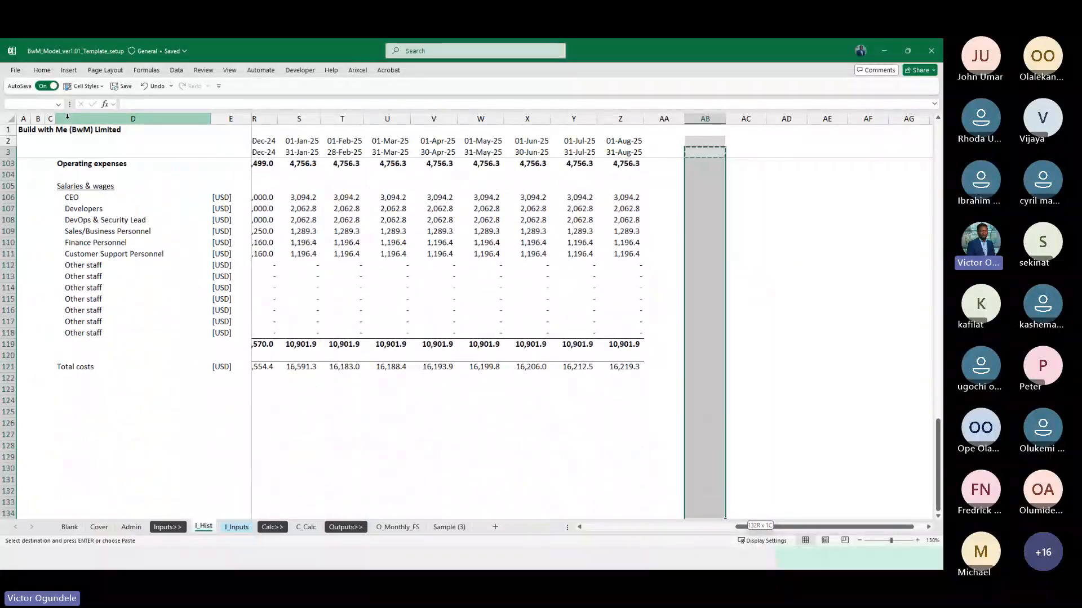
pyautogui.hotkey('shift', 'Down')
pyautogui.hotkey('shift', 'Down')
pyautogui.hotkey('shift', 'Down')
pyautogui.hotkey('shift', 'Down')
pyautogui.hotkey('shift', 'Down')
pyautogui.hotkey('shift', 'Down')
pyautogui.hotkey('shift', 'Up')
pyautogui.hotkey('shift', 'Up')
pyautogui.hotkey('shift', 'Up')
pyautogui.hotkey('shift', 'Up')
pyautogui.hotkey('shift', 'Up')
pyautogui.hotkey('shift', 'Up')
pyautogui.hotkey('shift', 'Up')
pyautogui.hotkey('shift', 'Up')
pyautogui.hotkey('shift', 'Up')
pyautogui.hotkey('shift', 'Up')
pyautogui.hotkey('shift', 'Up')
pyautogui.hotkey('shift', 'Up')
pyautogui.hotkey('shift', 'Up')
pyautogui.hotkey('shift', 'Up')
pyautogui.hotkey('shift', 'Up')
pyautogui.hotkey('shift', 'Up')
pyautogui.hotkey('shift', 'Up')
pyautogui.hotkey('shift', 'Up')
pyautogui.hotkey('shift', 'Up')
pyautogui.hotkey('shift', 'Up')
pyautogui.hotkey('shift', 'Down')
pyautogui.hotkey('shift', 'Down')
pyautogui.hotkey('shift', 'Down')
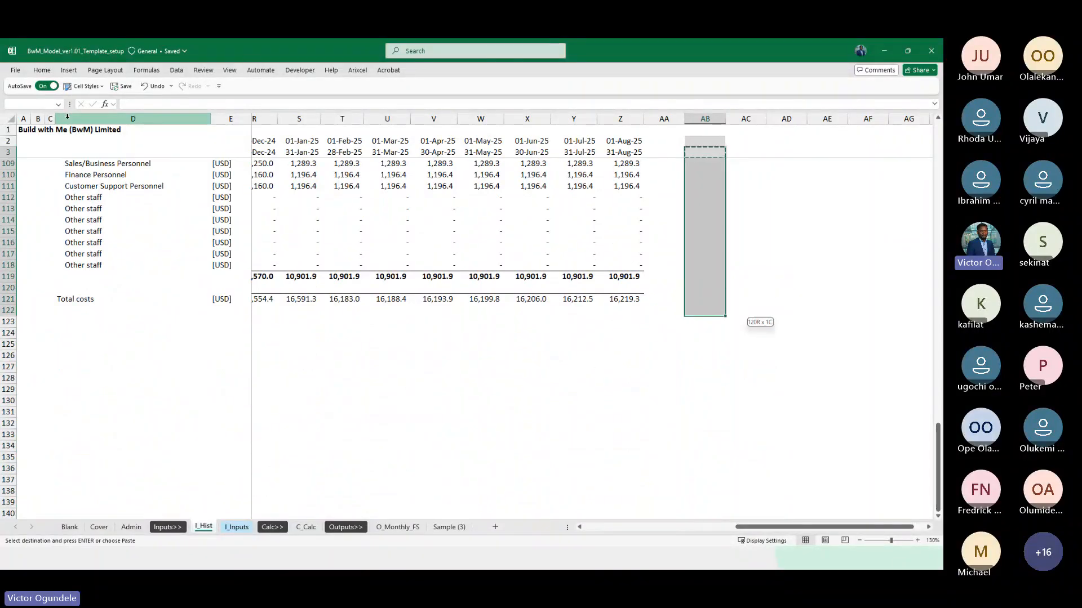
pyautogui.hotkey('shift', 'Up')
pyautogui.hotkey('ctrl', 'v')
pyautogui.press('Escape')
pyautogui.press('Up')
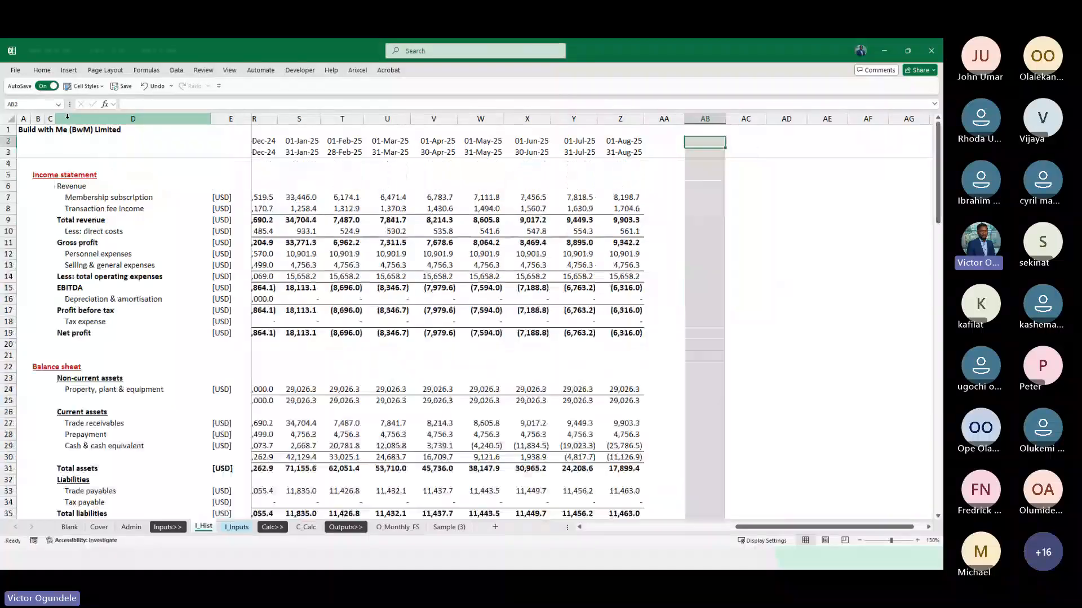
pyautogui.press('Up')
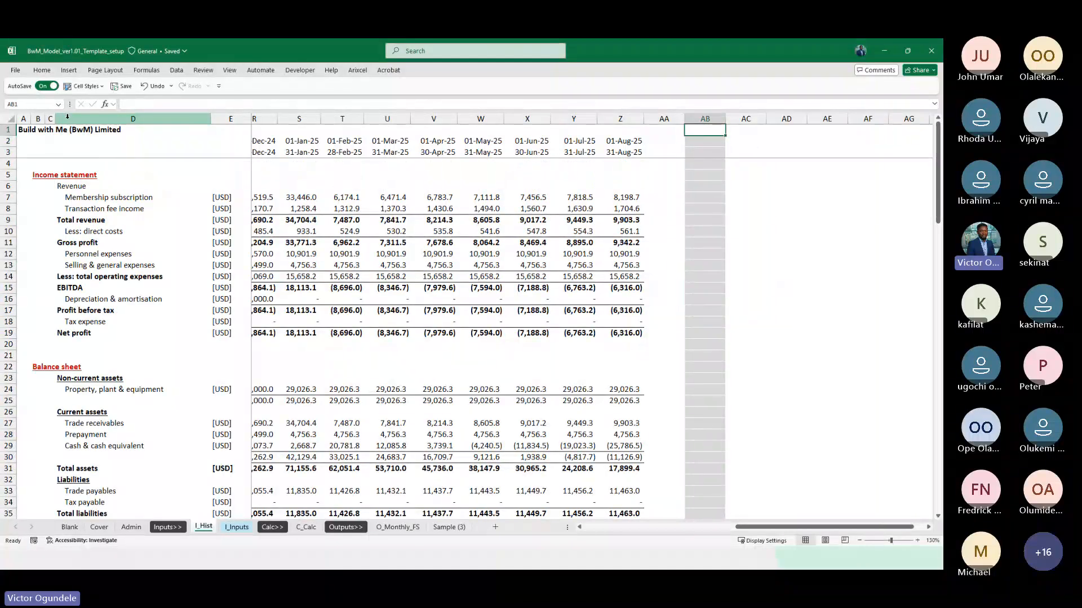
# Narrow the shaded column AB on I_Hist into a thin end-of-timeline divider
pyautogui.scroll(-1, 460, 114)
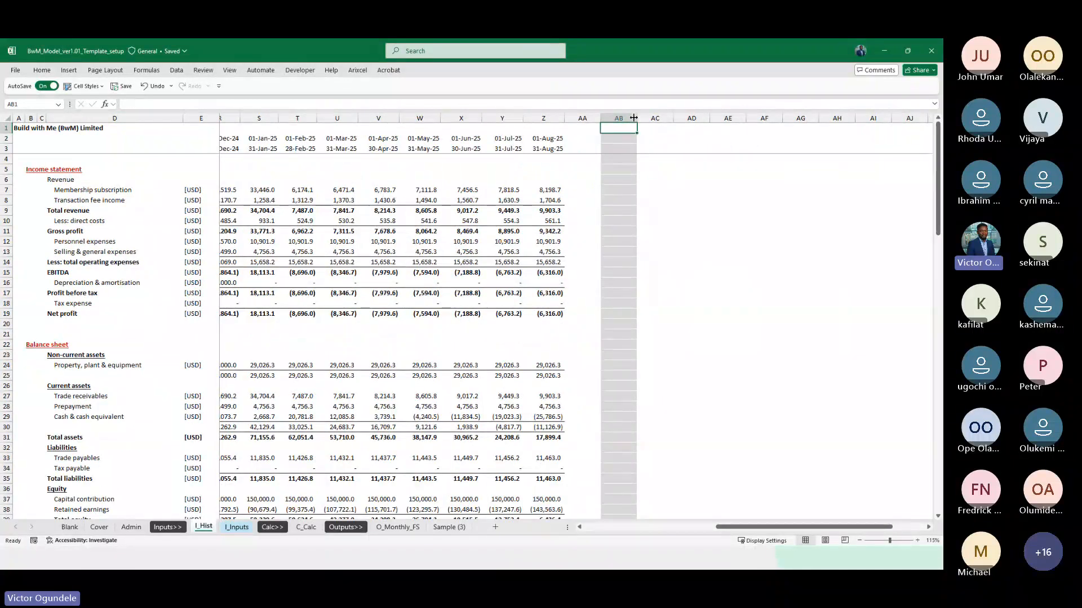
pyautogui.moveTo(633, 118); pyautogui.dragTo(609, 117)
pyautogui.click(423, 271)
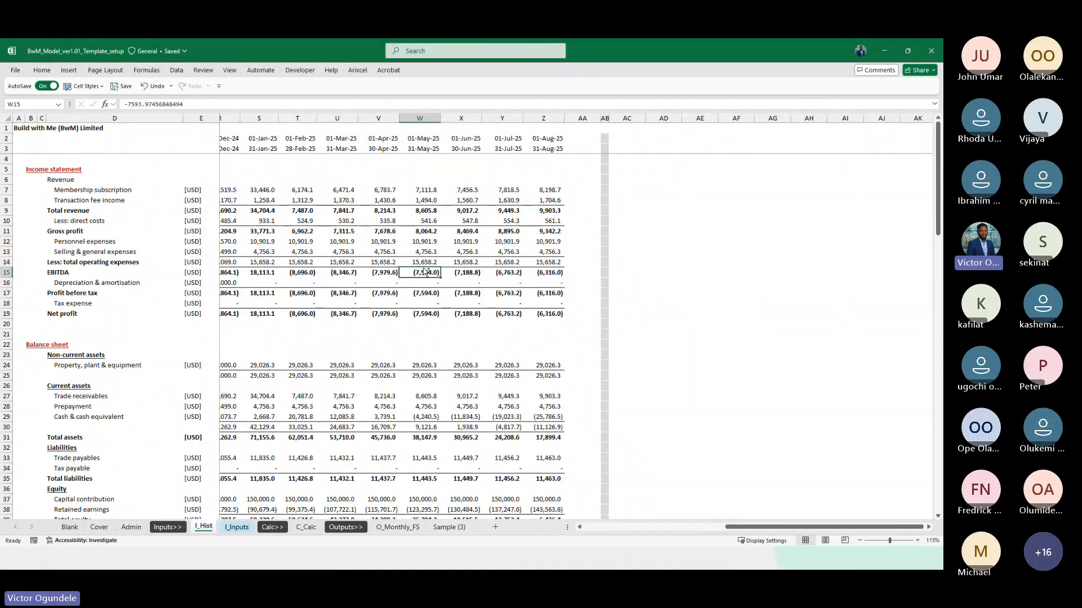
pyautogui.scroll(3, 425, 272)
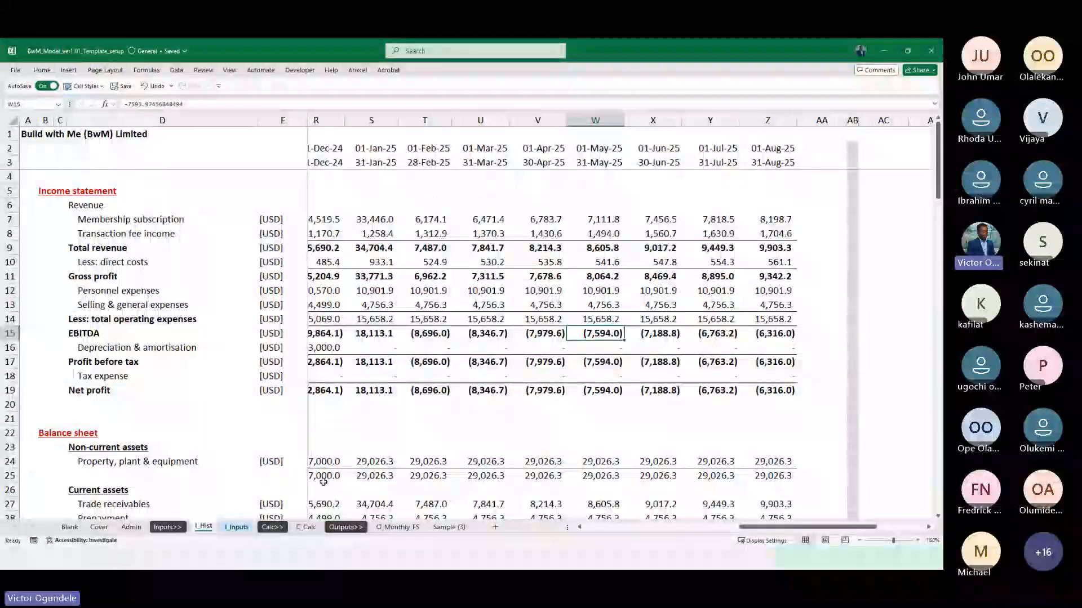
# Insert five blank rows on C_Calc above the Transactions per users row of the one-time visit fee block
pyautogui.click(306, 527)
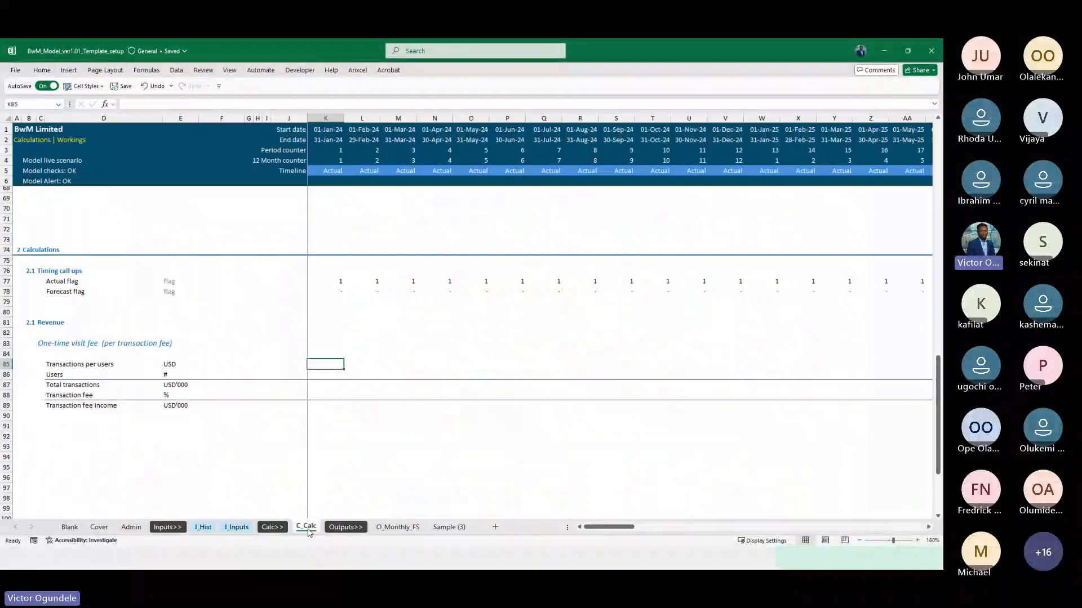
pyautogui.press('Up')
pyautogui.press('Up')
pyautogui.press('Up')
pyautogui.press('Up')
pyautogui.press('Up')
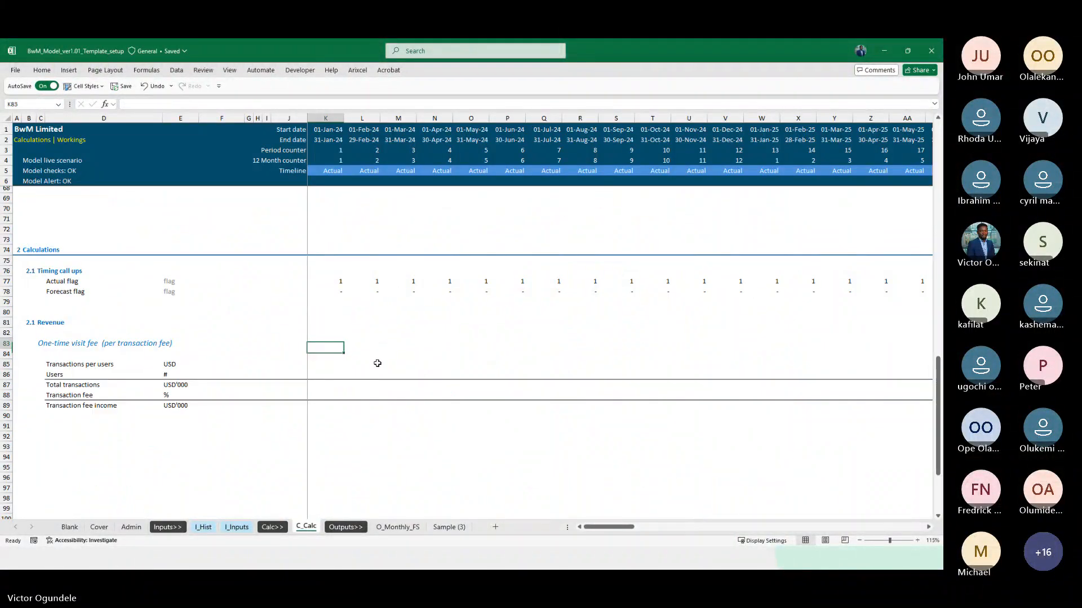
pyautogui.press('Down')
pyautogui.press('Down')
pyautogui.press('Down')
pyautogui.press('Down')
pyautogui.press('Down')
pyautogui.hotkey('ctrl', 'Left')
pyautogui.press('Left')
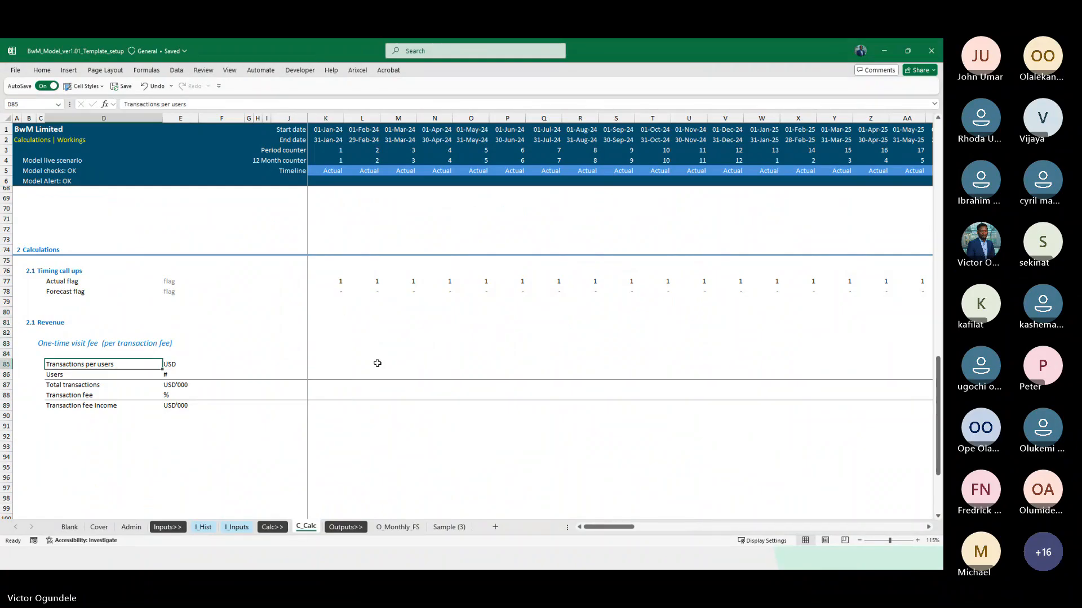
pyautogui.hotkey('shift', 'space')
pyautogui.hotkey('shift', 'Down')
pyautogui.hotkey('shift', 'Down')
pyautogui.hotkey('shift', 'Down')
pyautogui.hotkey('shift', 'Down')
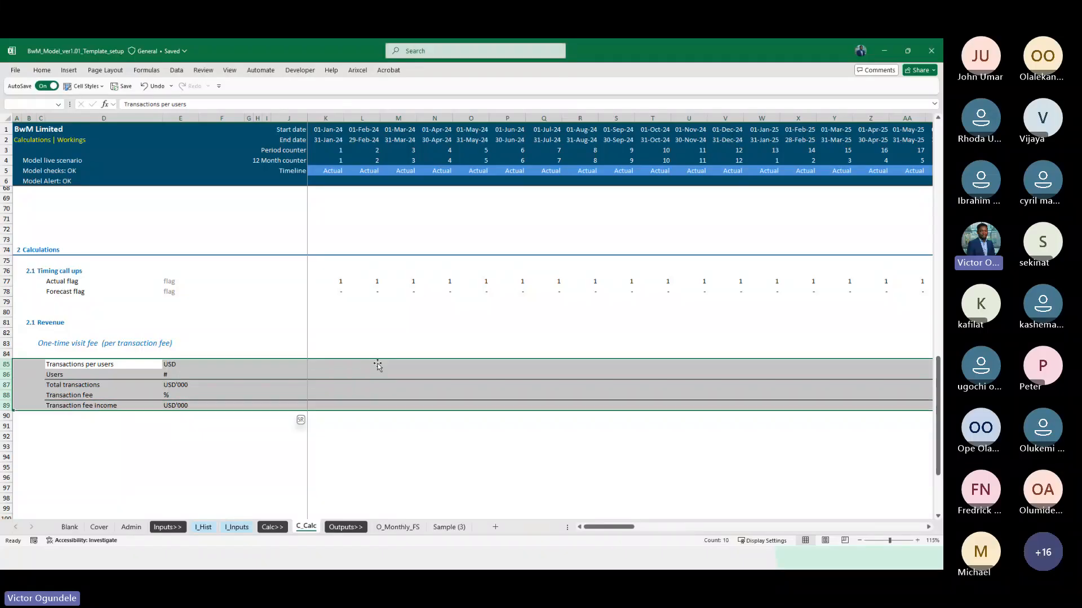
pyautogui.hotkey('ctrl', '+')
pyautogui.hotkey('shift', 'BackSpace')
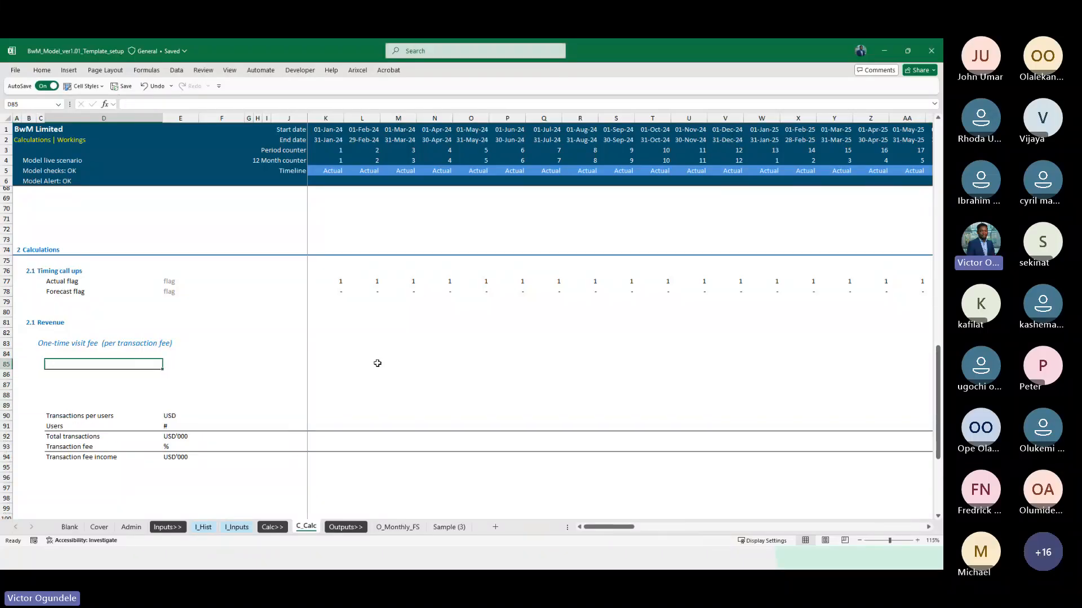
# Enter the heading Call ups in D85 under One-time visit fee and set it in italics
pyautogui.write('Call ups')
pyautogui.hotkey('ctrl', 'Return')
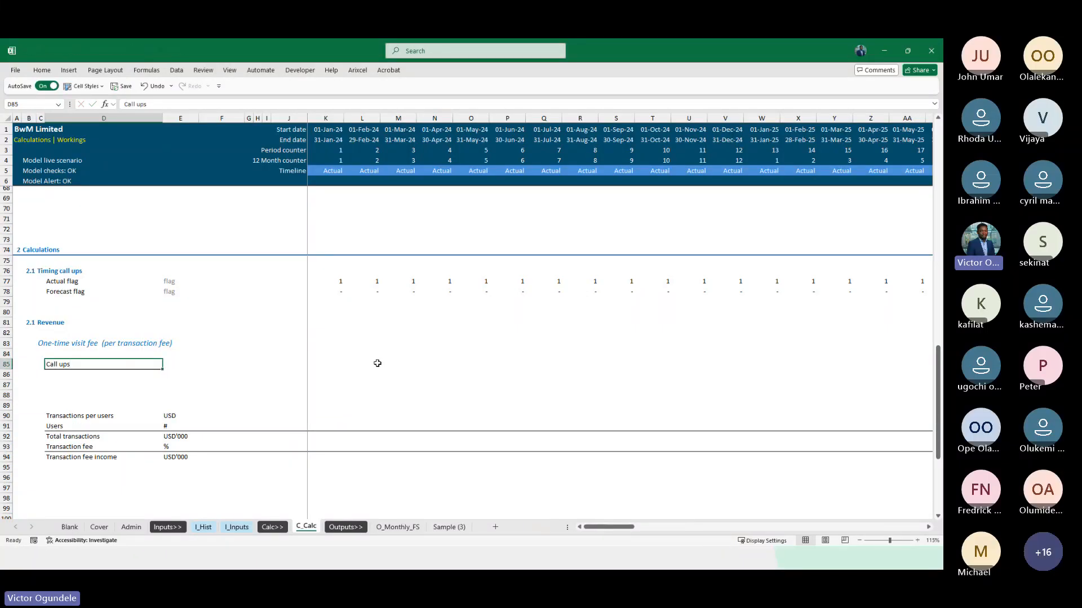
pyautogui.keyDown('ctrl'); pyautogui.scroll(2, 377, 362); pyautogui.keyUp('ctrl')
pyautogui.scroll(-4, 133, 485)
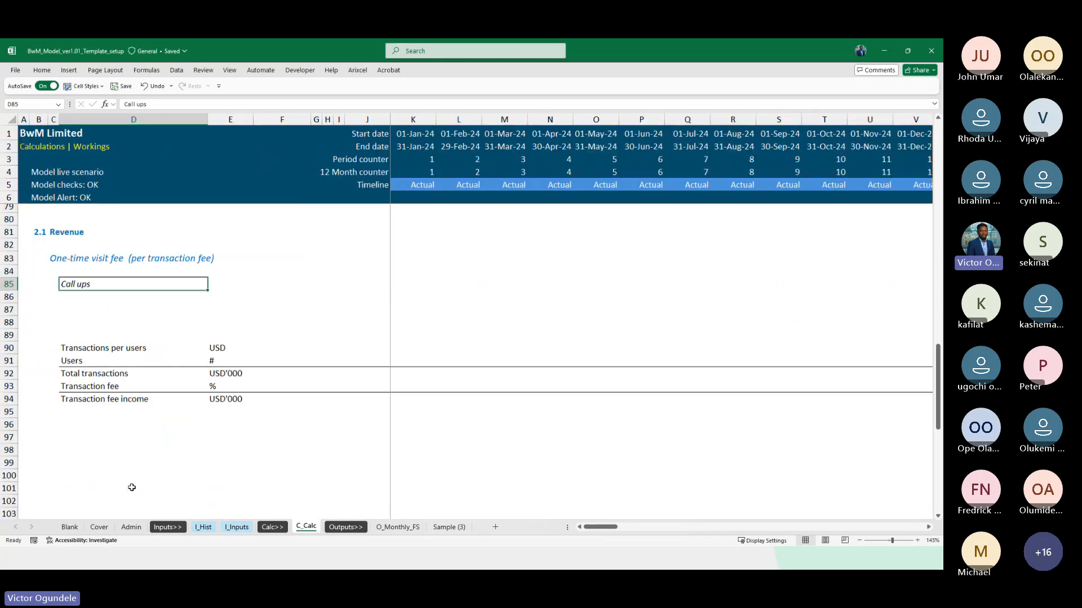
# Insert two more blank rows at row 87, below the Call ups heading
pyautogui.press('Down')
pyautogui.press('Down')
pyautogui.hotkey('shift', 'space')
pyautogui.hotkey('ctrl', 'shift', '=')
pyautogui.hotkey('ctrl', 'shift', '=')
pyautogui.press('Left')
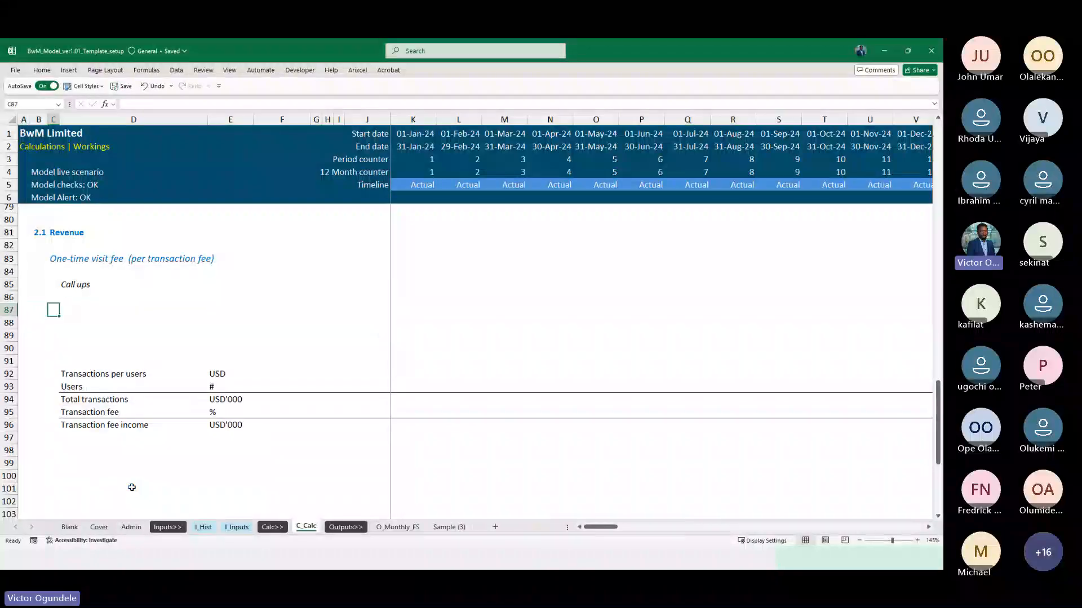
pyautogui.press('Right')
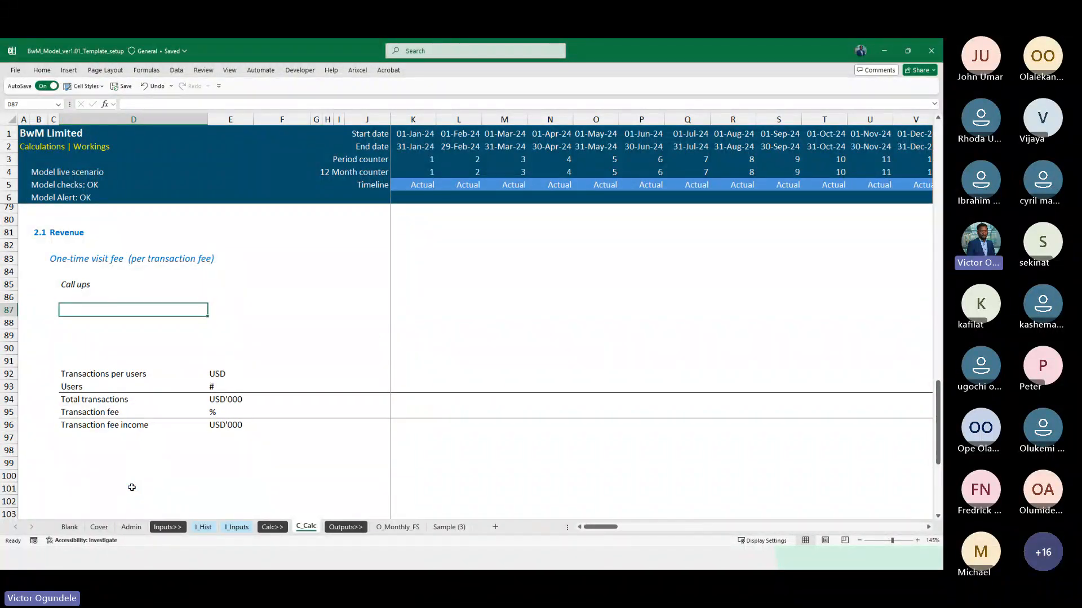
# Copy the Transactions per users label from D92 into D86, directly below the Call ups heading
pyautogui.press('Up')
pyautogui.press('Down')
# Copy the Users label from D93 into D87 of the Call ups block
pyautogui.press('Down')
pyautogui.press('Down')
pyautogui.press('Down')
pyautogui.press('Down')
pyautogui.press('Down')
pyautogui.hotkey('ctrl', 'c')
pyautogui.press('Up')
pyautogui.press('Up')
pyautogui.press('Up')
pyautogui.press('Up')
pyautogui.press('Up')
pyautogui.press('Up')
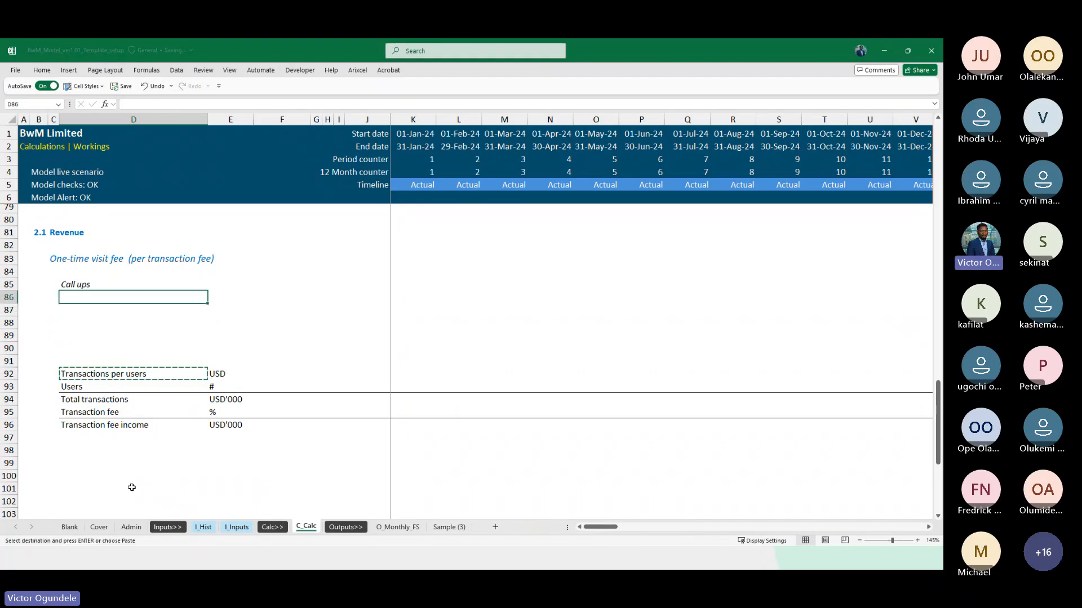
pyautogui.hotkey('ctrl', 'v')
pyautogui.press('Down')
pyautogui.press('Down')
pyautogui.press('Down')
pyautogui.press('Down')
pyautogui.press('Down')
pyautogui.press('Down')
pyautogui.press('Down')
pyautogui.press('Down')
pyautogui.press('Down')
pyautogui.press('Down')
pyautogui.press('Up')
pyautogui.press('Up')
pyautogui.press('Up')
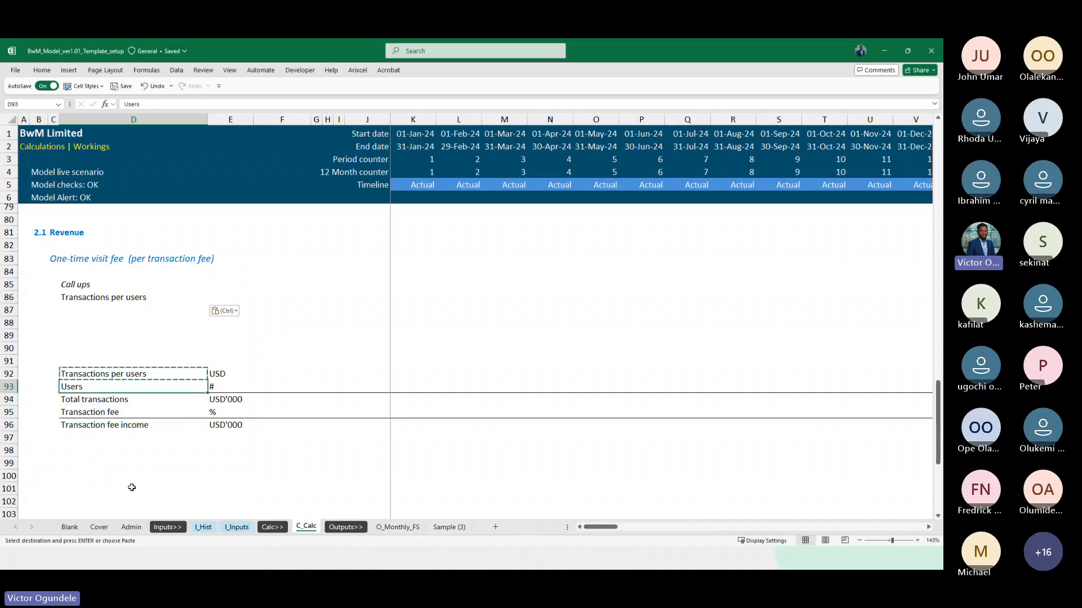
pyautogui.hotkey('ctrl', 'c')
pyautogui.press('Up')
# Copy the Transaction fee label from D95 into D88 of the Call ups block
pyautogui.press('Up')
pyautogui.press('Up')
pyautogui.press('Up')
pyautogui.press('Up')
pyautogui.press('Up')
pyautogui.press('Up')
pyautogui.press('Down')
pyautogui.hotkey('ctrl', 'v')
pyautogui.press('Down')
pyautogui.press('Down')
pyautogui.press('Down')
pyautogui.press('Down')
pyautogui.press('Down')
pyautogui.press('Down')
pyautogui.press('Down')
pyautogui.press('Down')
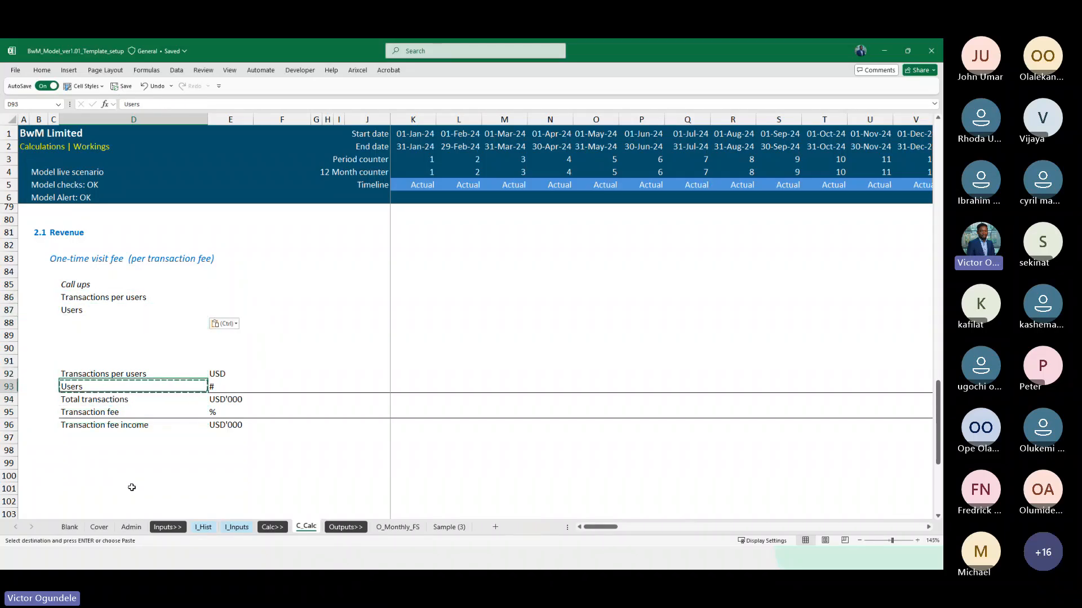
pyautogui.hotkey('ctrl', 'c')
pyautogui.press('Up')
pyautogui.press('Up')
pyautogui.press('Up')
pyautogui.press('Up')
pyautogui.press('Up')
pyautogui.press('Up')
pyautogui.press('Up')
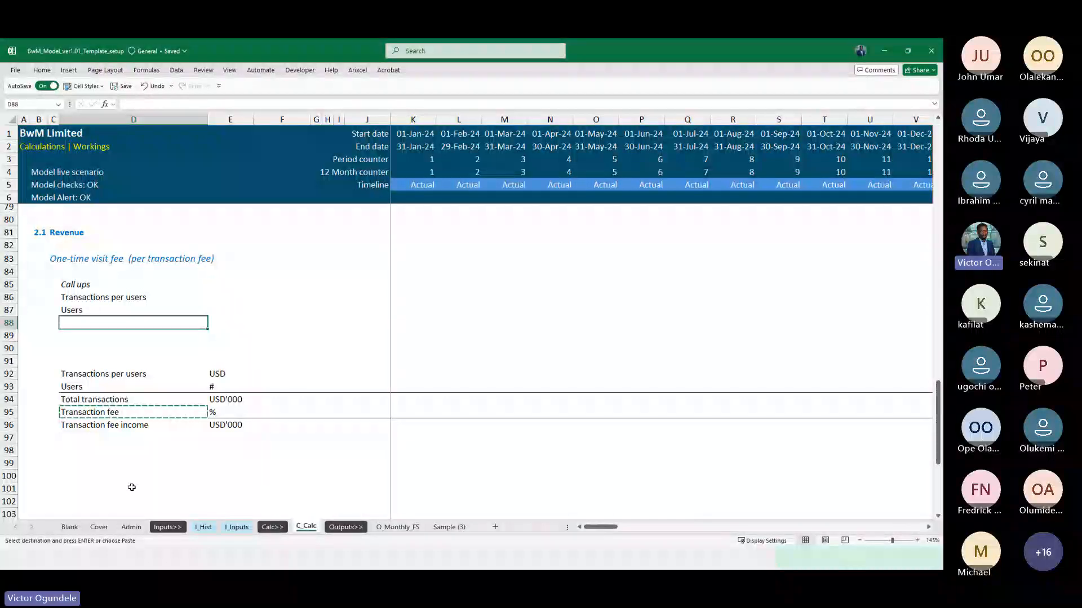
pyautogui.hotkey('ctrl', 'v')
pyautogui.press('Up')
pyautogui.press('Escape')
pyautogui.press('Up')
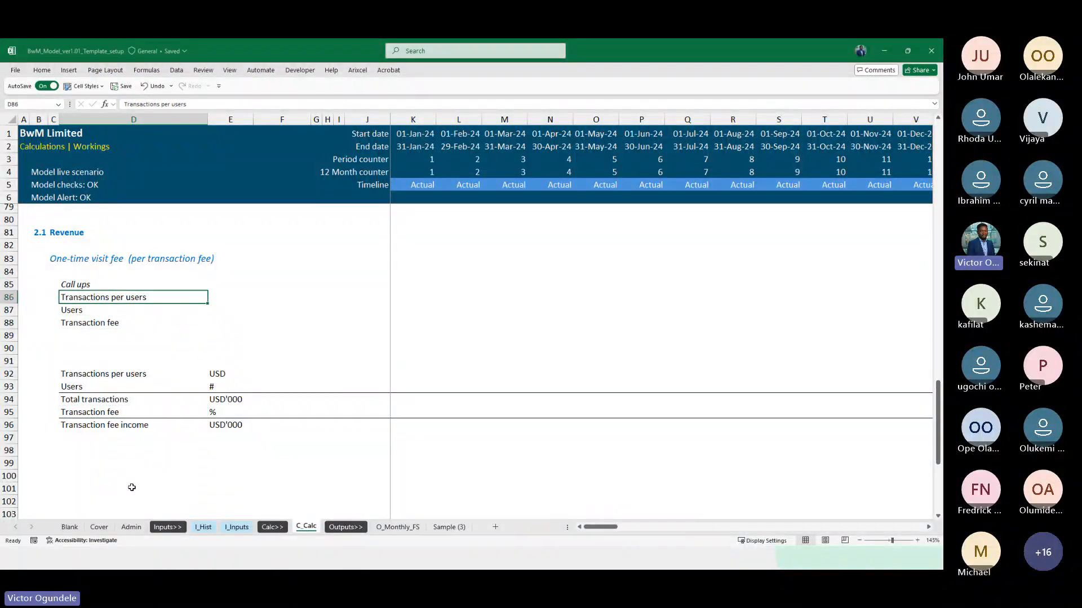
# Copy the USD unit from E92 into E86, beside Transactions per users in the Call ups block
pyautogui.press('Down')
pyautogui.scroll(-1, 132, 487)
pyautogui.press('Right')
pyautogui.press('Down')
pyautogui.press('Down')
pyautogui.press('Down')
pyautogui.press('Down')
pyautogui.press('Down')
pyautogui.hotkey('ctrl', 'c')
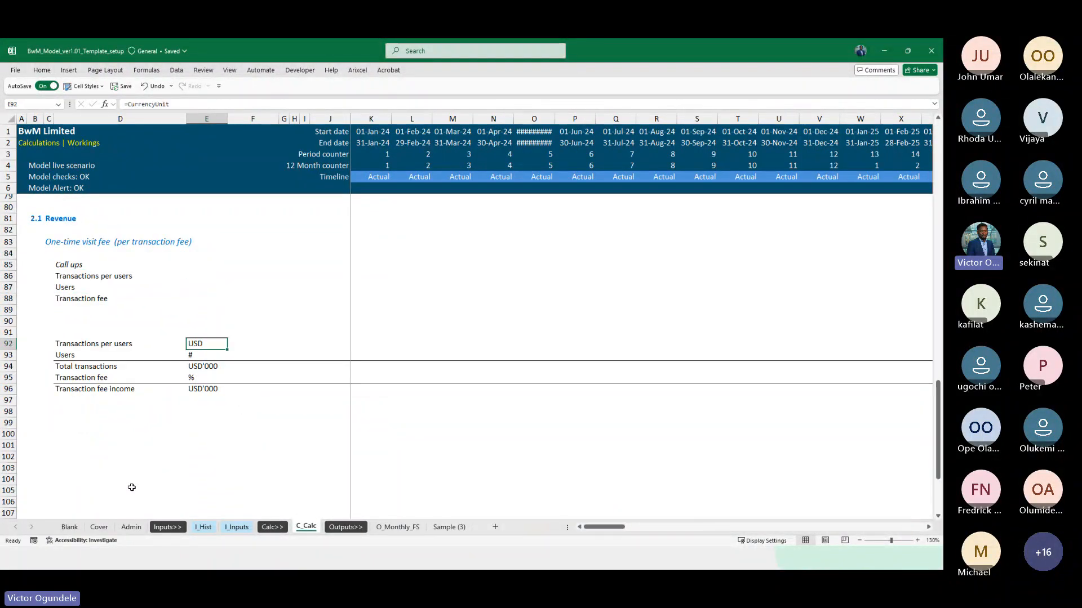
pyautogui.press('Up')
pyautogui.press('Up')
pyautogui.press('Up')
pyautogui.press('Up')
pyautogui.press('Up')
pyautogui.press('Up')
pyautogui.hotkey('ctrl', 'v')
pyautogui.press('ctrl')
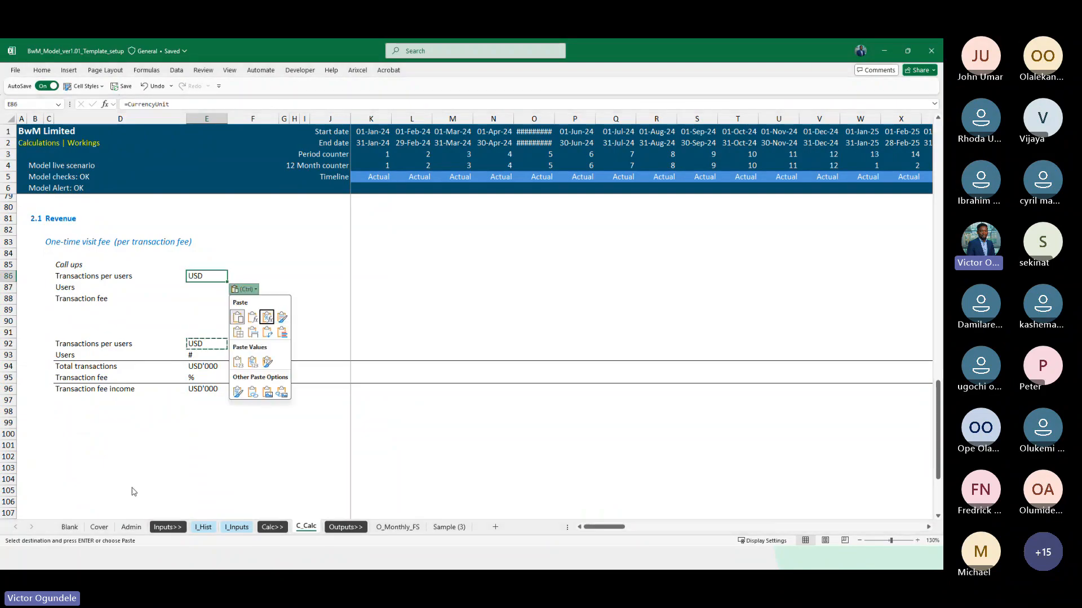
pyautogui.press('Return')
pyautogui.press('Left')
pyautogui.press('Right')
pyautogui.press('Right')
pyautogui.press('Right')
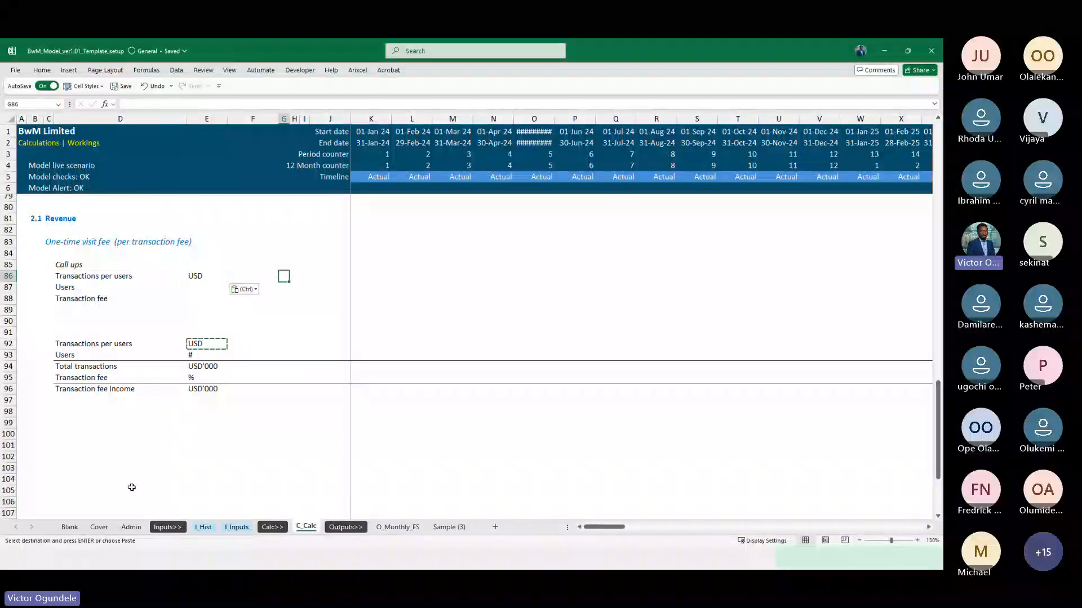
pyautogui.press('Left')
pyautogui.press('Left')
pyautogui.press('Left')
pyautogui.press('Left')
pyautogui.press('Up')
pyautogui.press('Right')
pyautogui.press('Right')
pyautogui.press('Right')
pyautogui.press('Right')
pyautogui.press('Right')
pyautogui.press('Right')
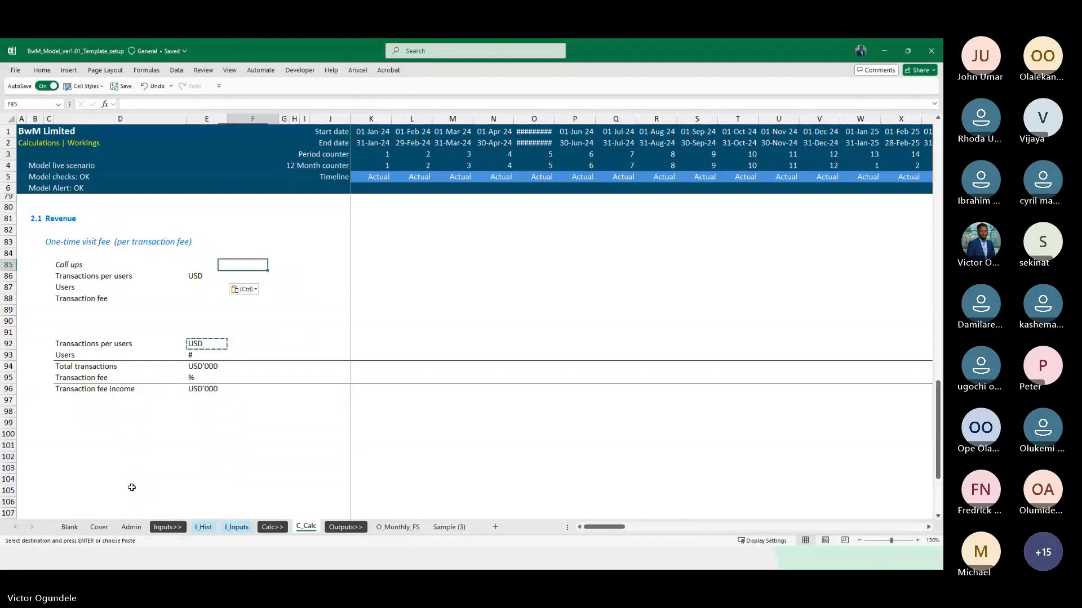
pyautogui.press('Down')
pyautogui.press('Right')
pyautogui.press('Right')
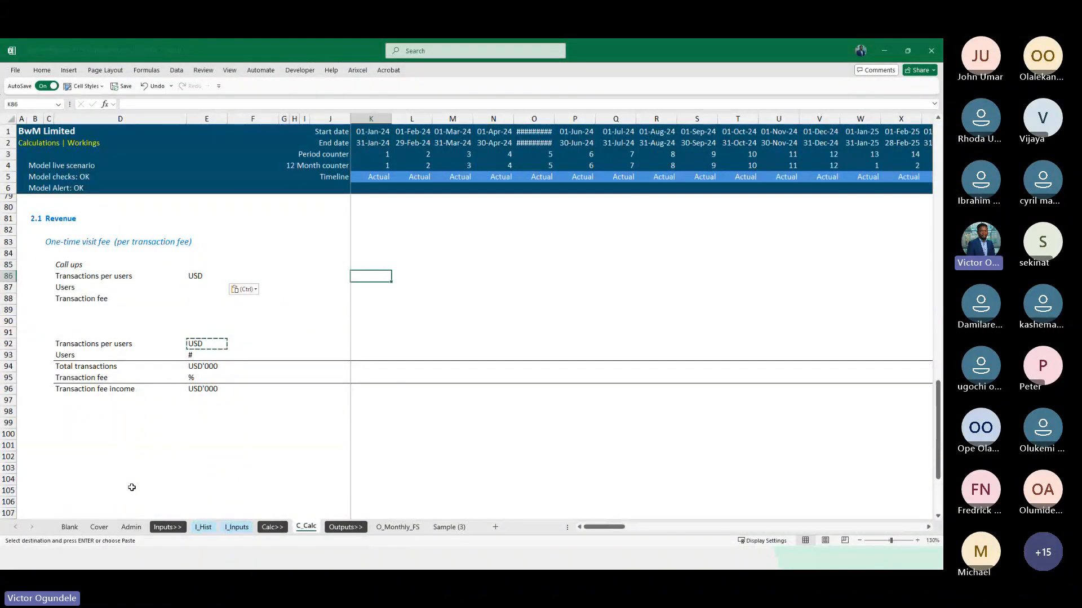
pyautogui.write('=INDEX(')
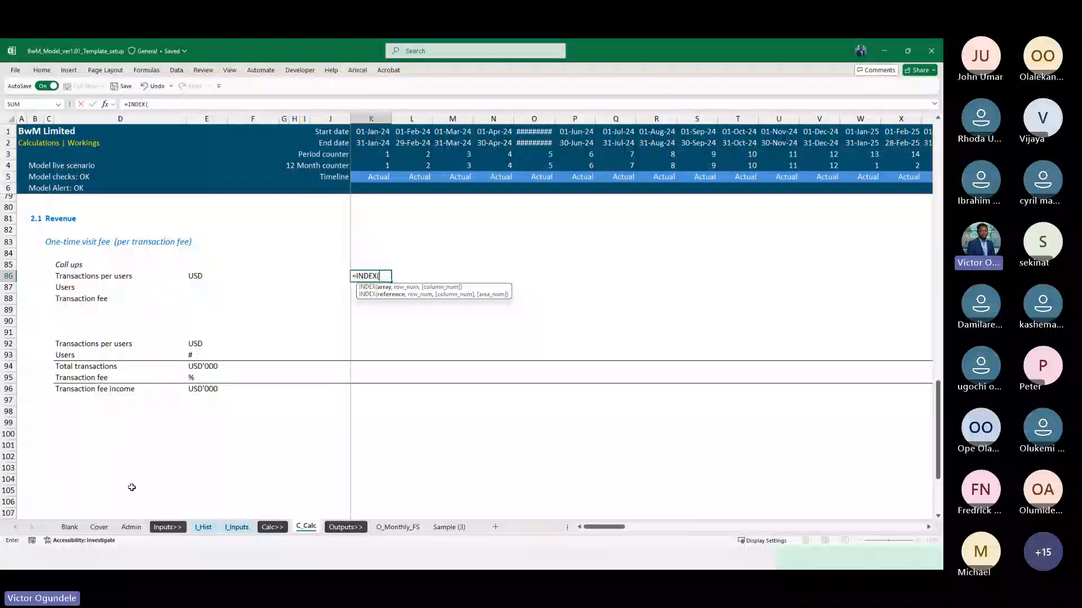
pyautogui.press('Escape')
# Review the actual and forecast flag rows in the Timing call ups block above the Revenue section
pyautogui.press('Up')
pyautogui.press('Up')
pyautogui.press('Up')
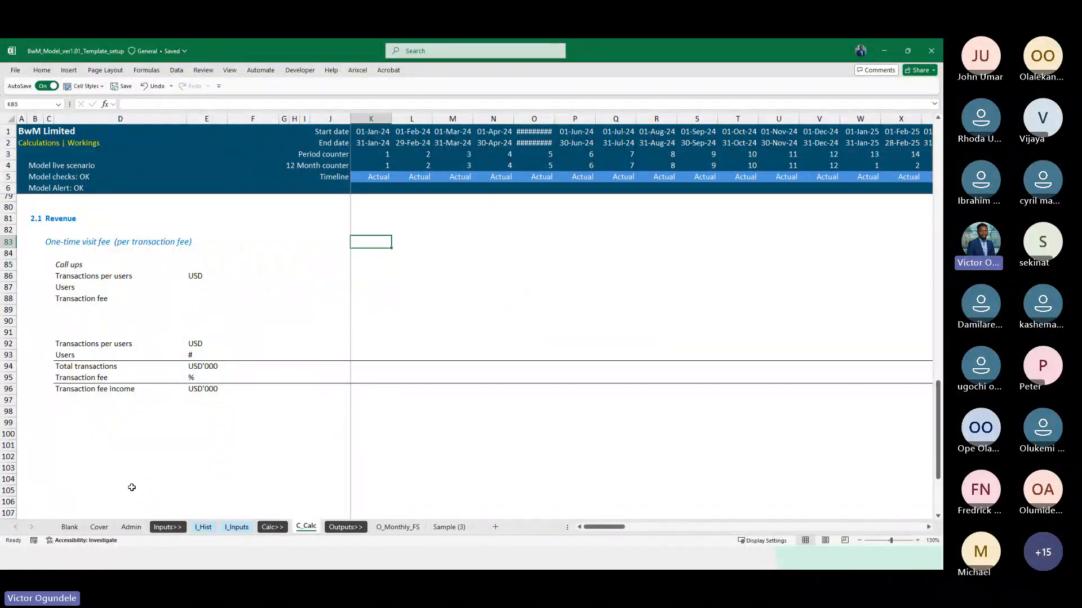
pyautogui.scroll(1, 132, 488)
pyautogui.press('Up')
pyautogui.press('Up')
pyautogui.press('Up')
pyautogui.press('Up')
pyautogui.press('Up')
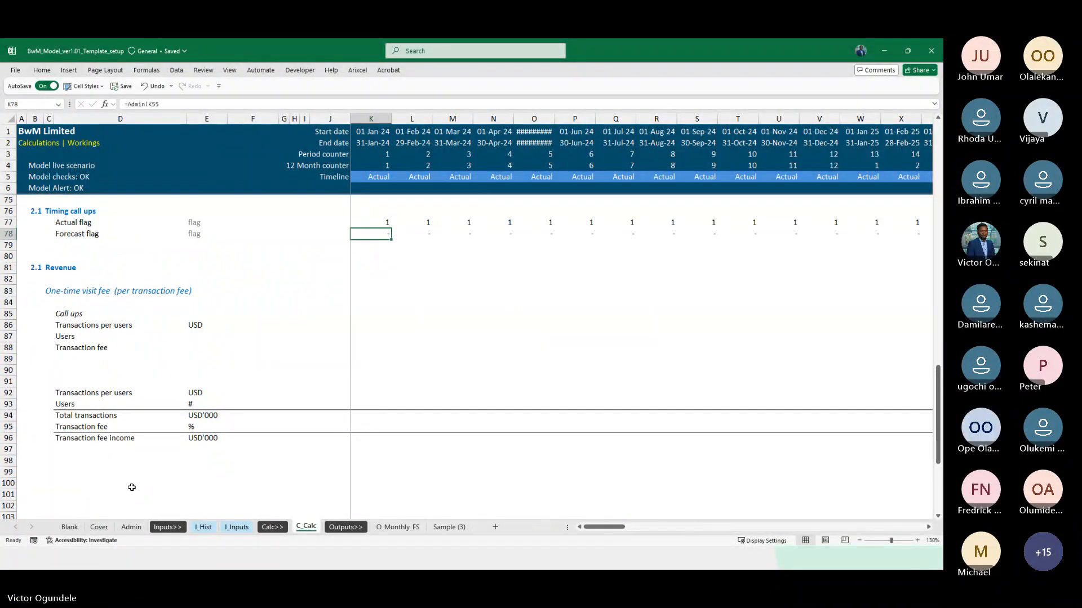
pyautogui.scroll(2, 131, 487)
pyautogui.press('Down')
pyautogui.press('Down')
pyautogui.press('Down')
pyautogui.press('Down')
pyautogui.press('Down')
pyautogui.press('Down')
pyautogui.press('Down')
pyautogui.press('Down')
pyautogui.press('Down')
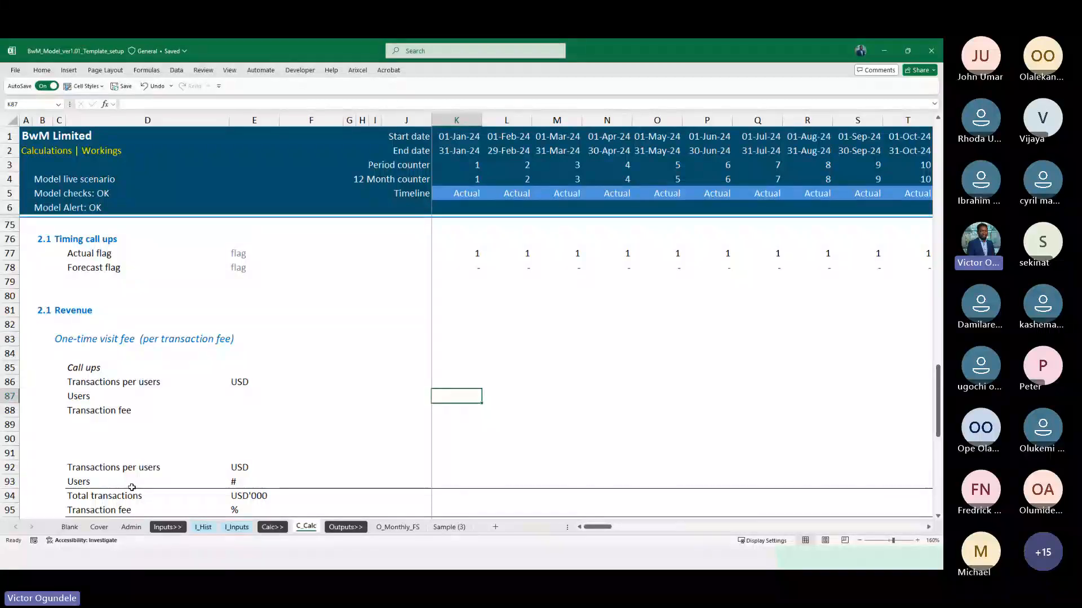
pyautogui.hotkey('ctrl', 'Up')
pyautogui.hotkey('ctrl', 'Left')
pyautogui.hotkey('ctrl', 'Left')
pyautogui.press('Down')
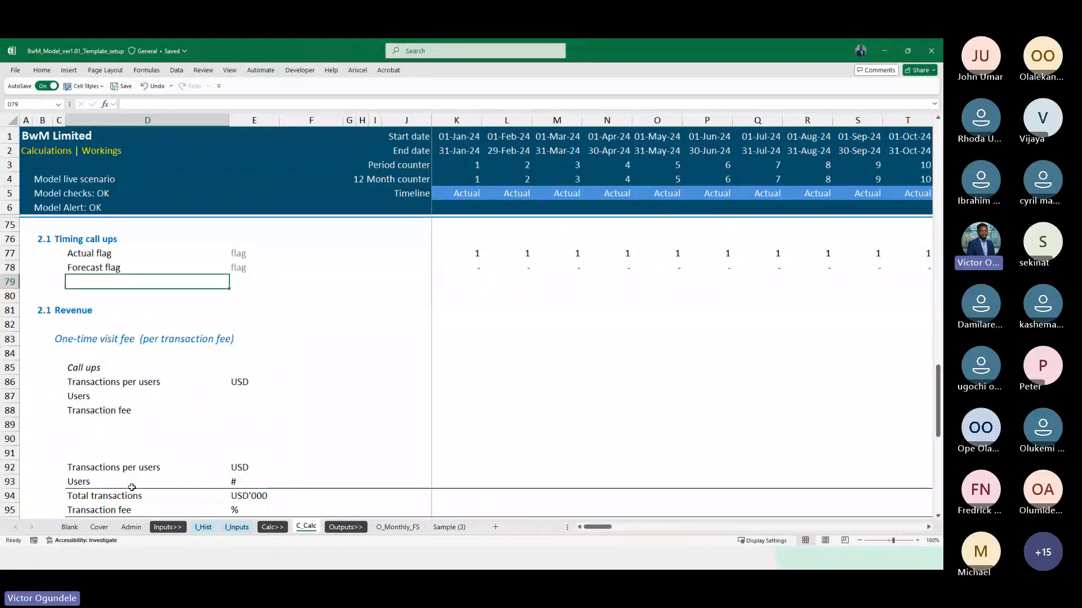
# Start an INDEX formula in K86 with the Transactions per users range I_Hist!G65:AB65 as its array
pyautogui.click(444, 385)
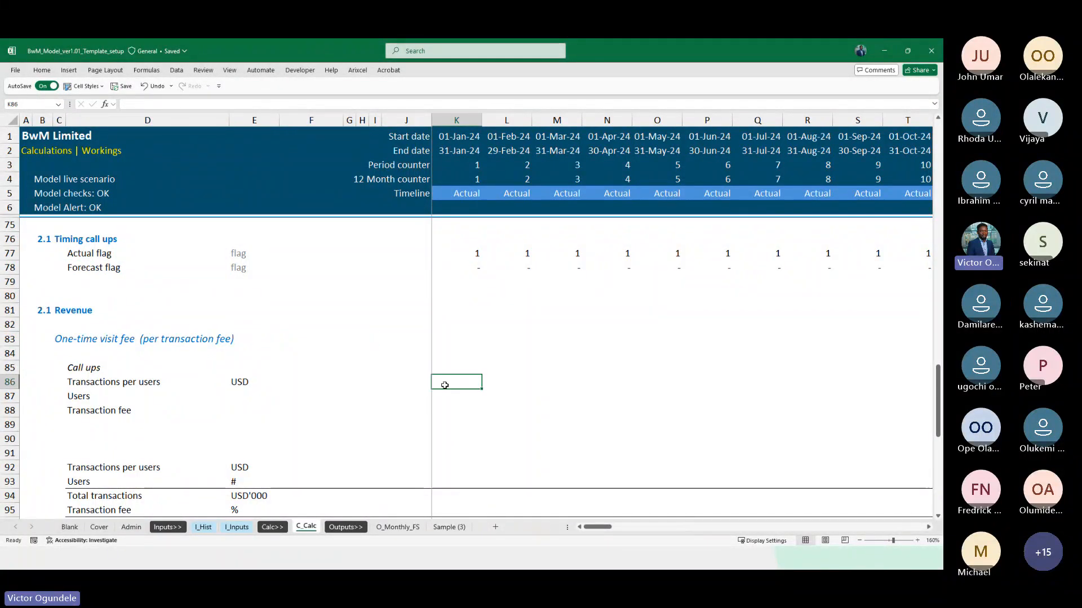
pyautogui.write('=inde')
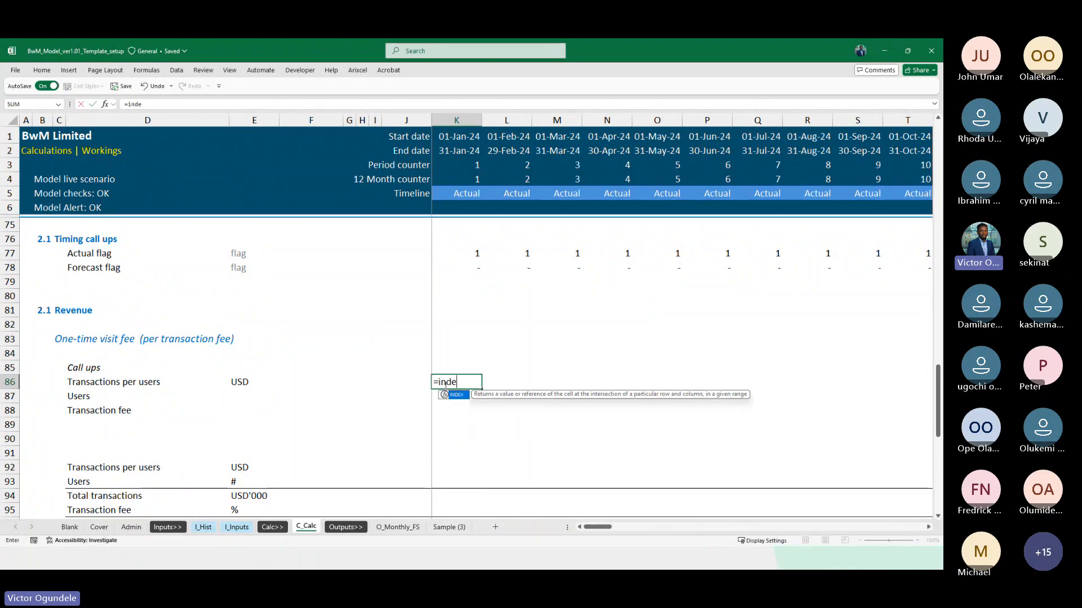
pyautogui.press('Tab')
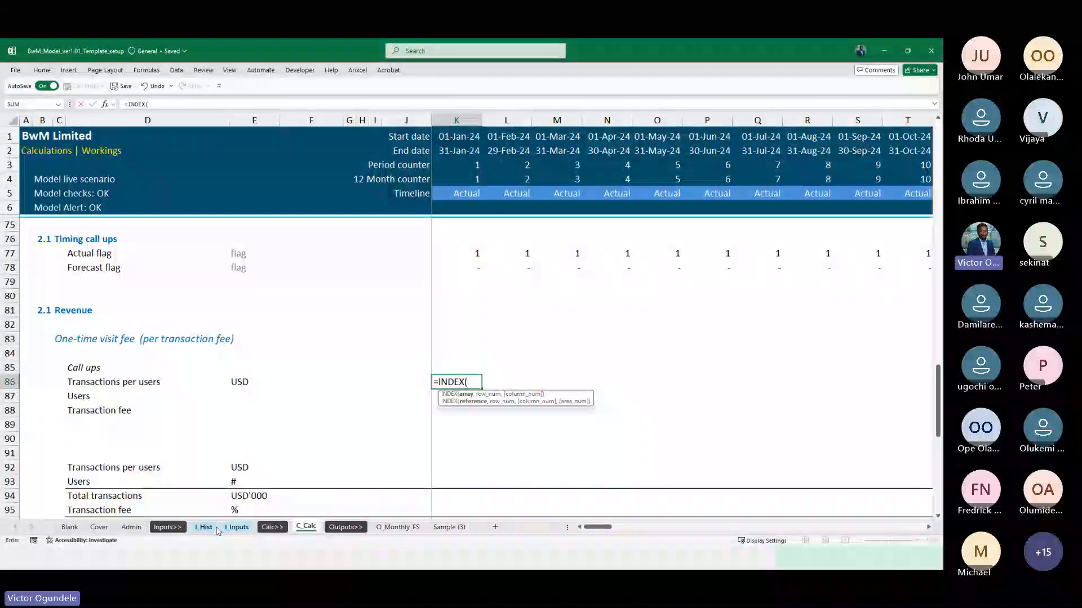
pyautogui.click(237, 528)
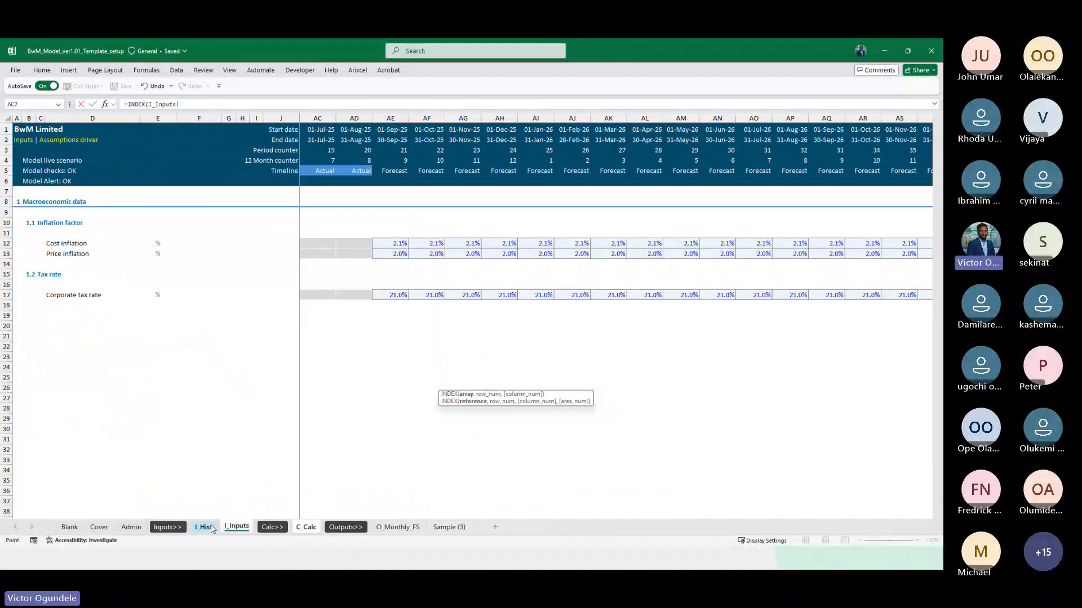
pyautogui.click(210, 527)
pyautogui.scroll(-19, 200, 260)
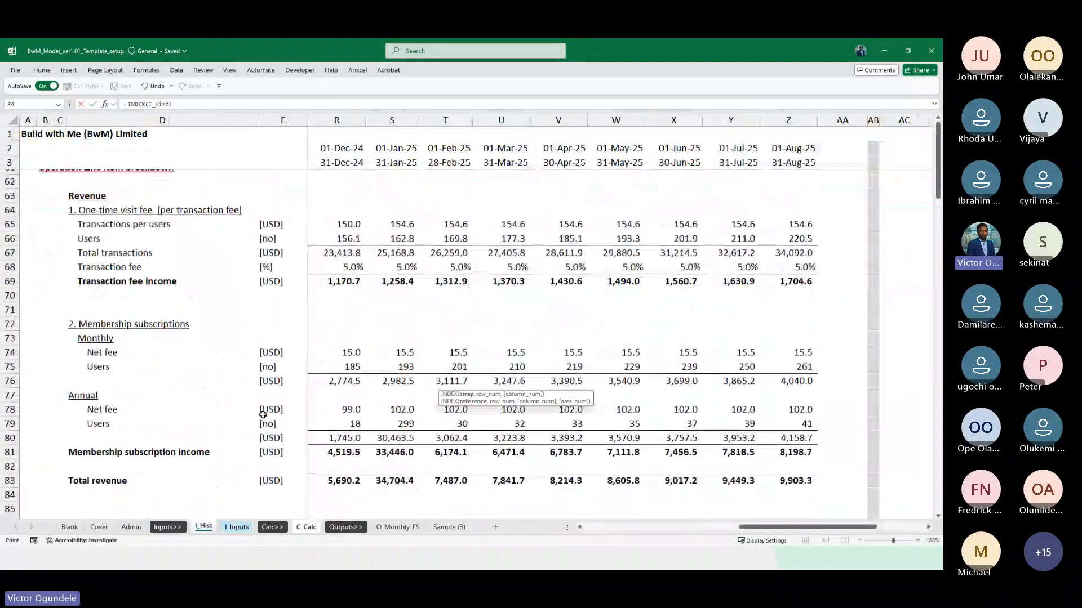
pyautogui.click(164, 219)
pyautogui.press('Right')
pyautogui.press('Right')
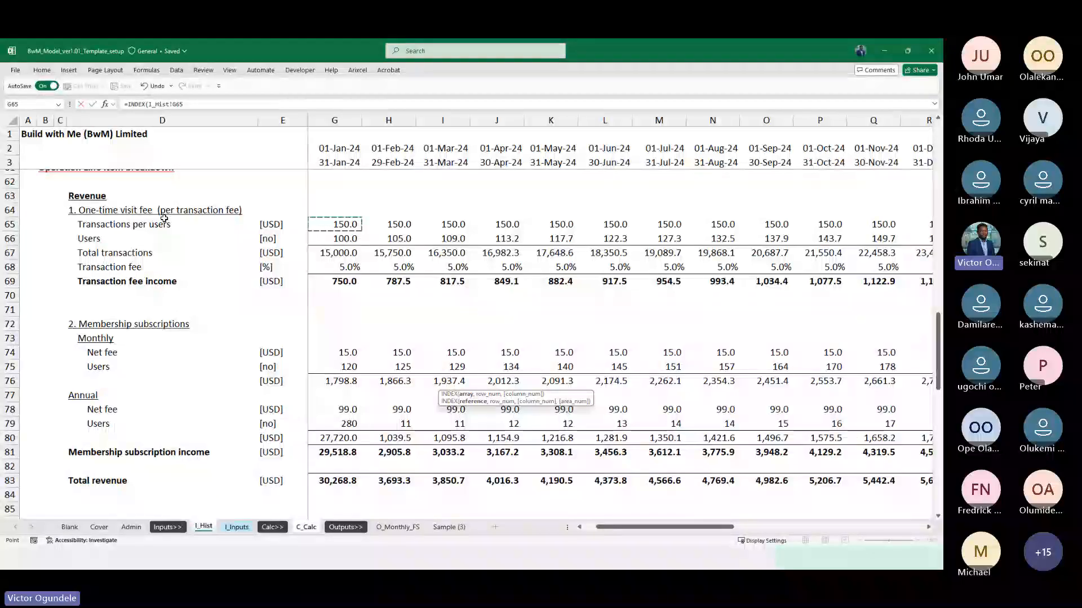
pyautogui.hotkey('ctrl', 'shift', 'Right')
pyautogui.hotkey('shift', 'Right')
pyautogui.hotkey('shift', 'Right')
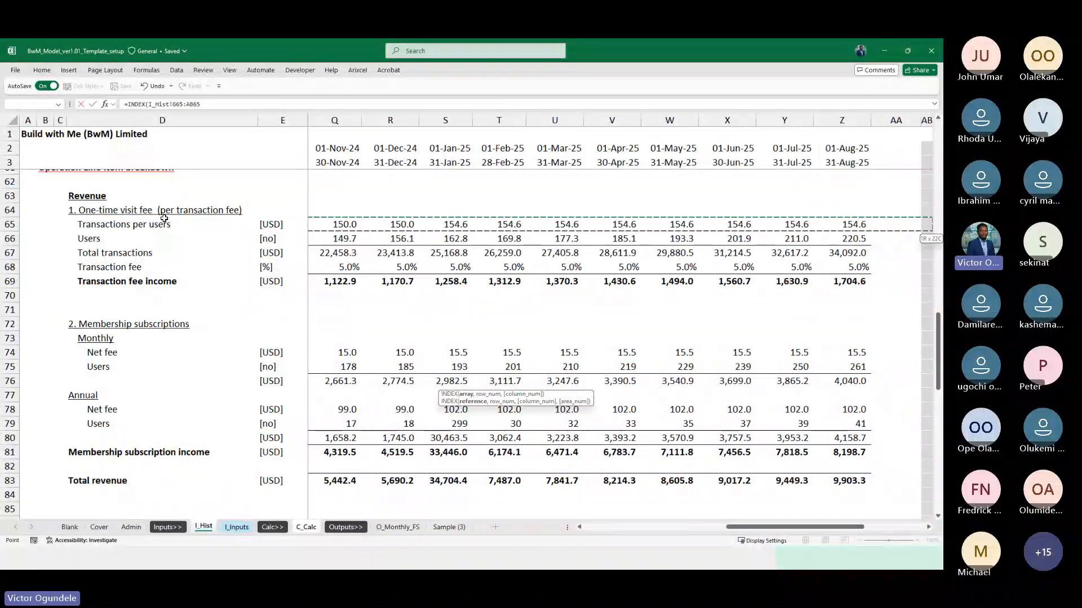
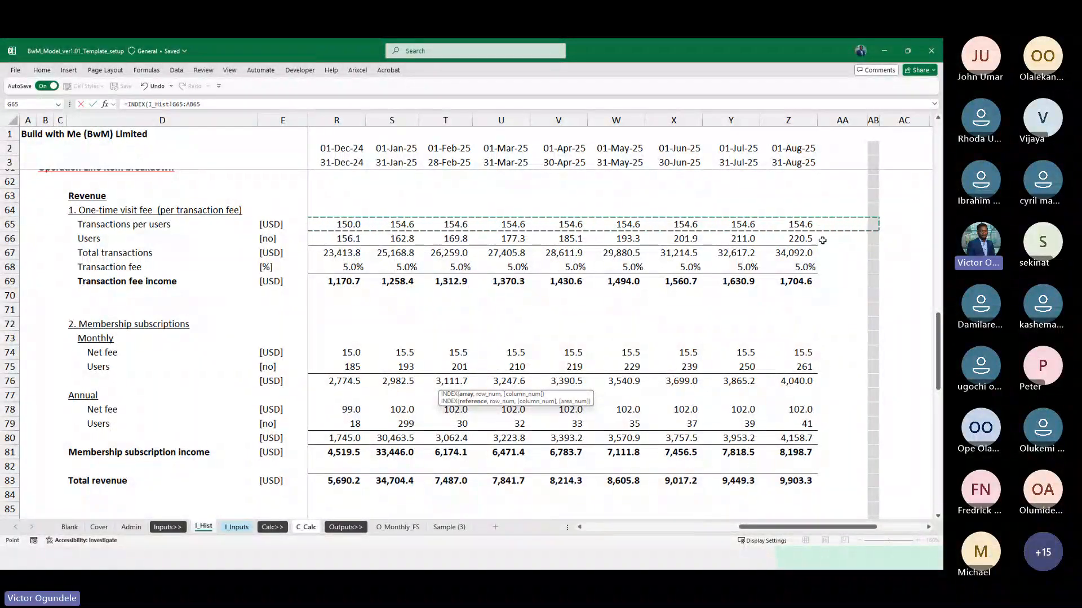
# Anchor the INDEX array's columns as I_Hist!$G65:$AB65 and nest a MATCH using the C_Calc end date K$2 as lookup value
pyautogui.press('F4')
pyautogui.press('F4')
pyautogui.press('F4')
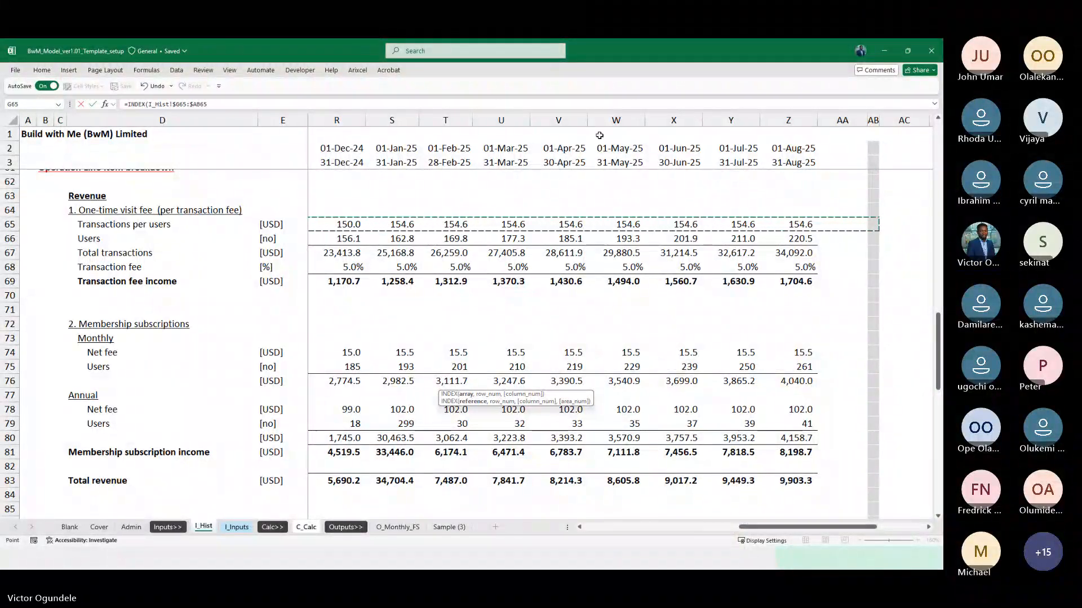
pyautogui.write(',')
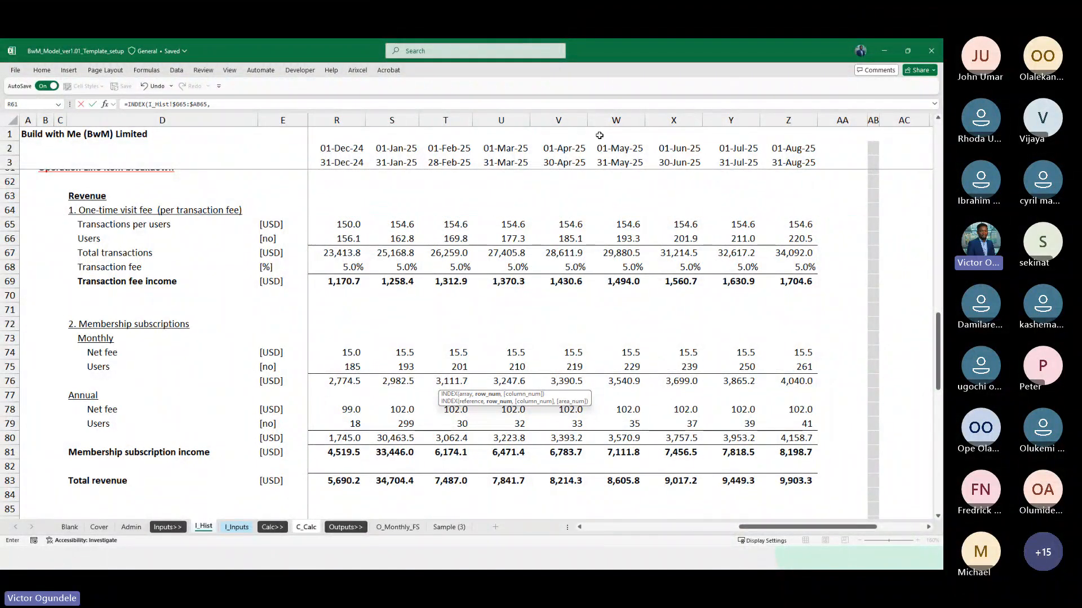
pyautogui.write('MATCH(')
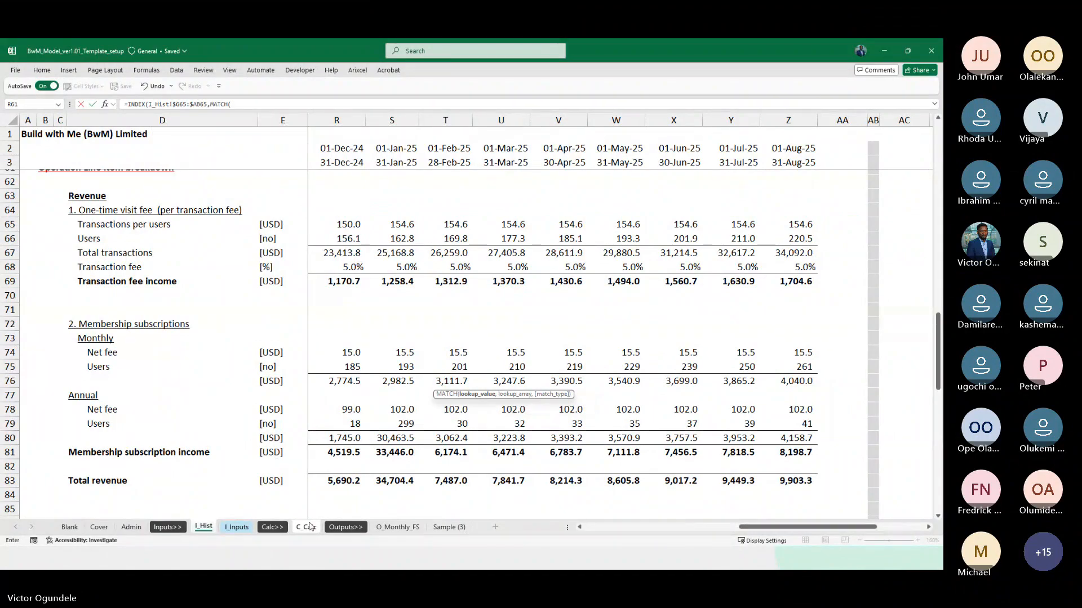
pyautogui.click(310, 526)
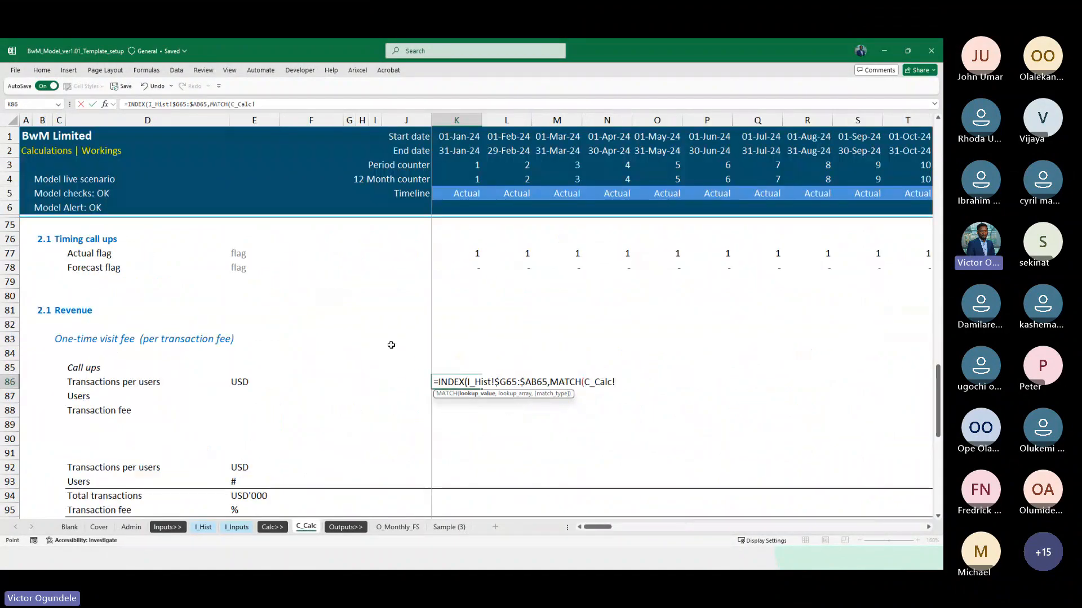
pyautogui.click(458, 151)
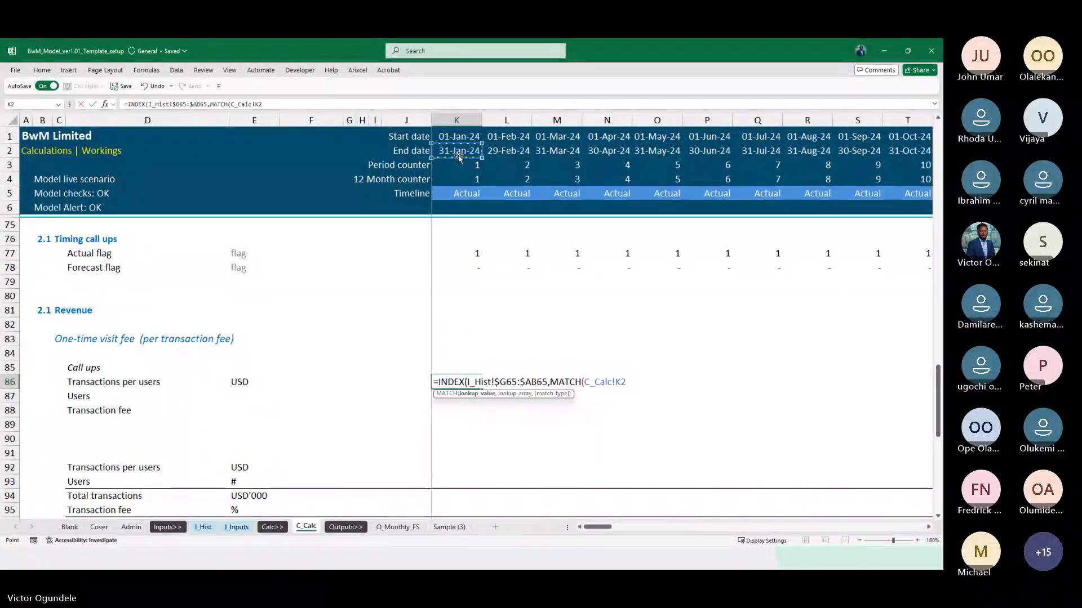
pyautogui.press('F4')
pyautogui.press('F4')
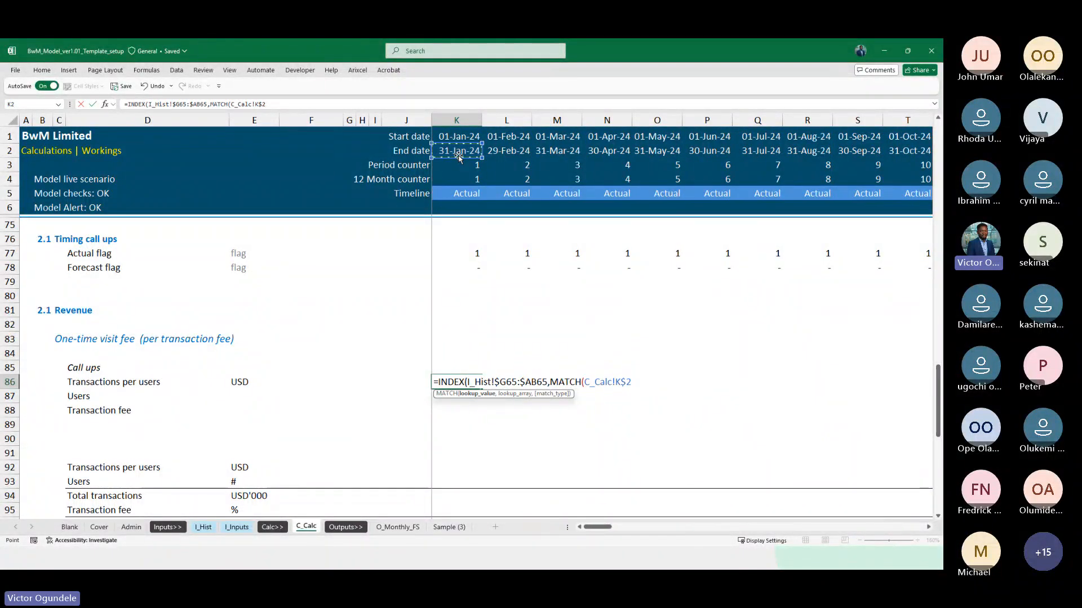
pyautogui.write(',')
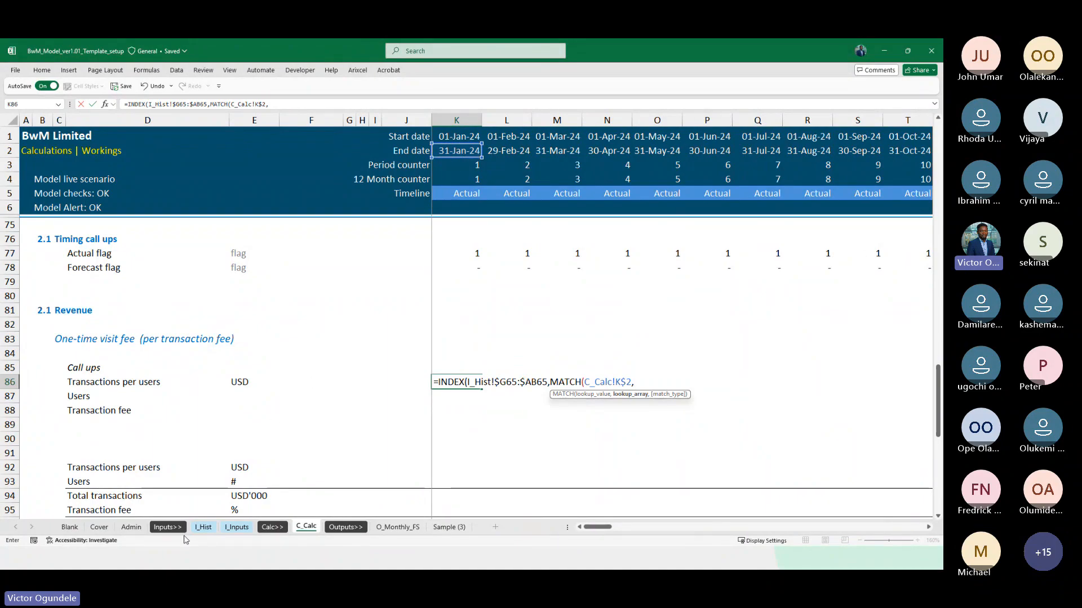
# Complete the K86 formula with I_Hist end dates $G$3:$AB$3 as the MATCH lookup array and 0 for exact match
pyautogui.click(202, 526)
pyautogui.click(333, 163)
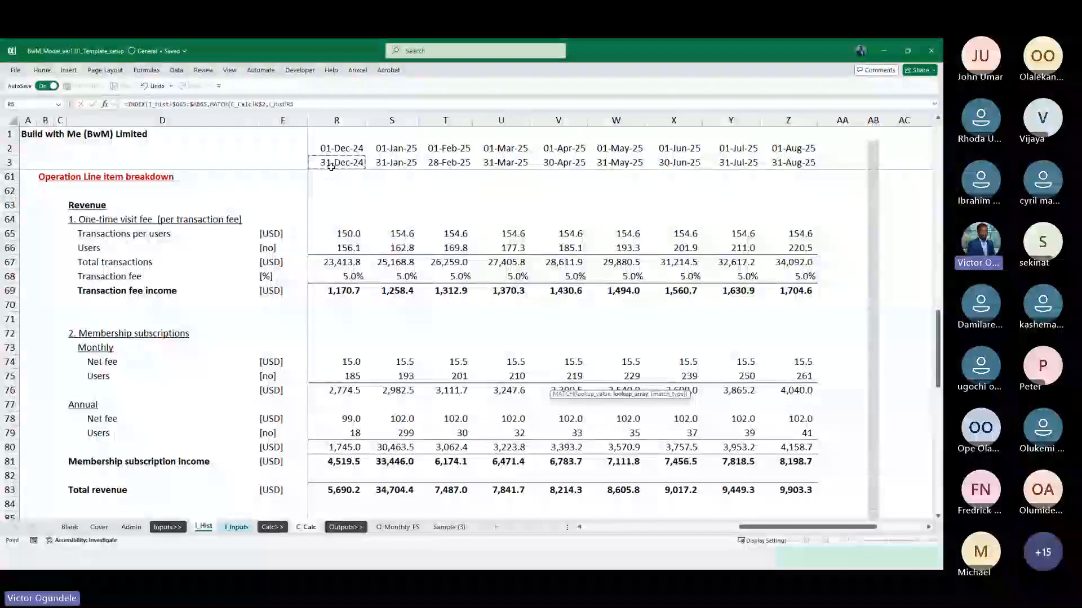
pyautogui.hotkey('ctrl', 'shift', 'Right')
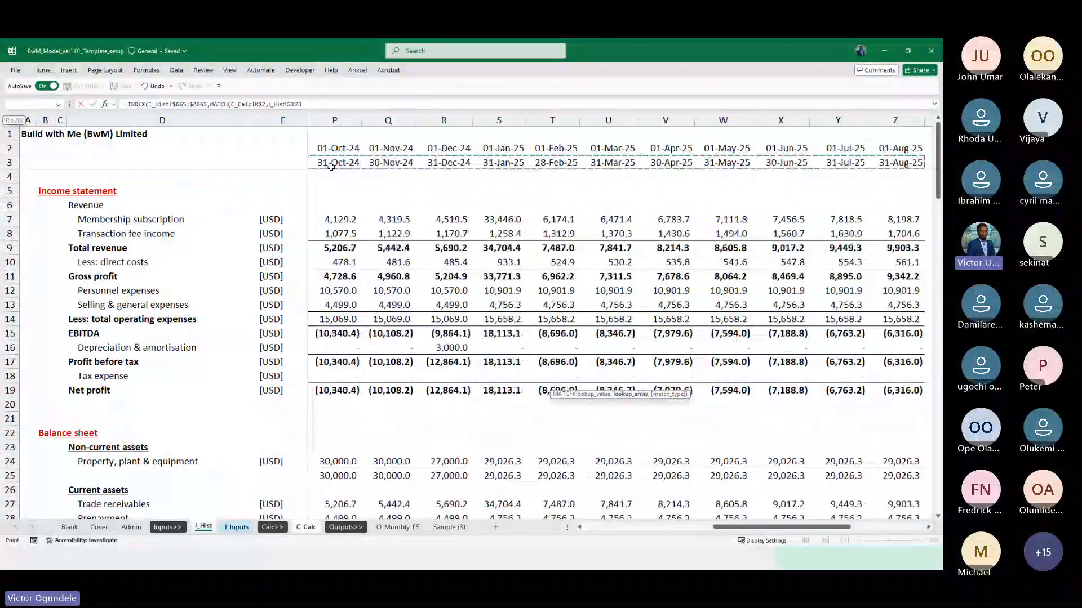
pyautogui.hscroll(3, 665, 209)
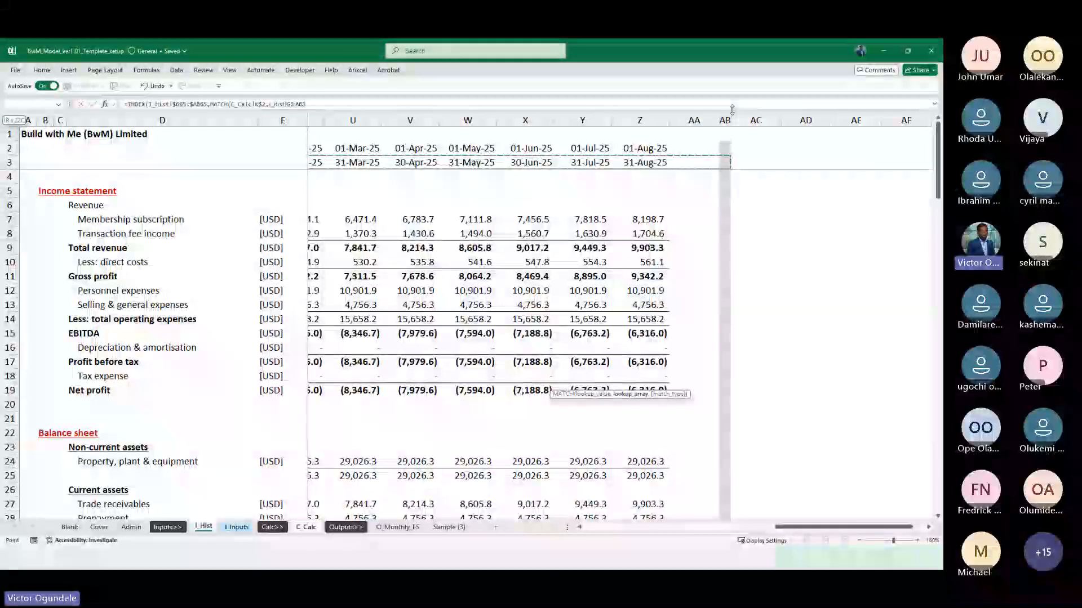
pyautogui.write(',0)')
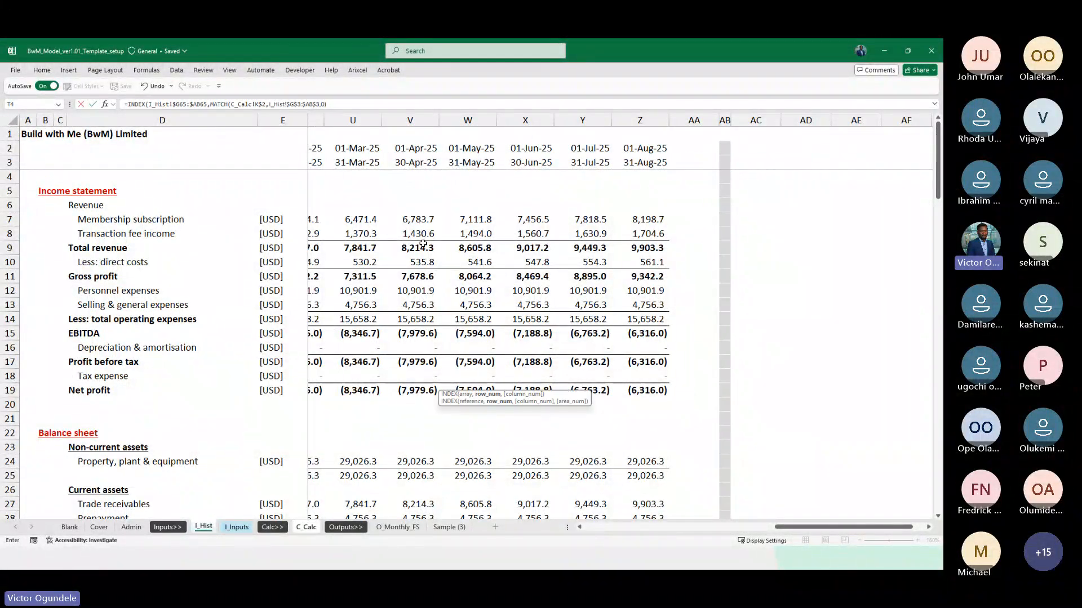
pyautogui.press('Return')
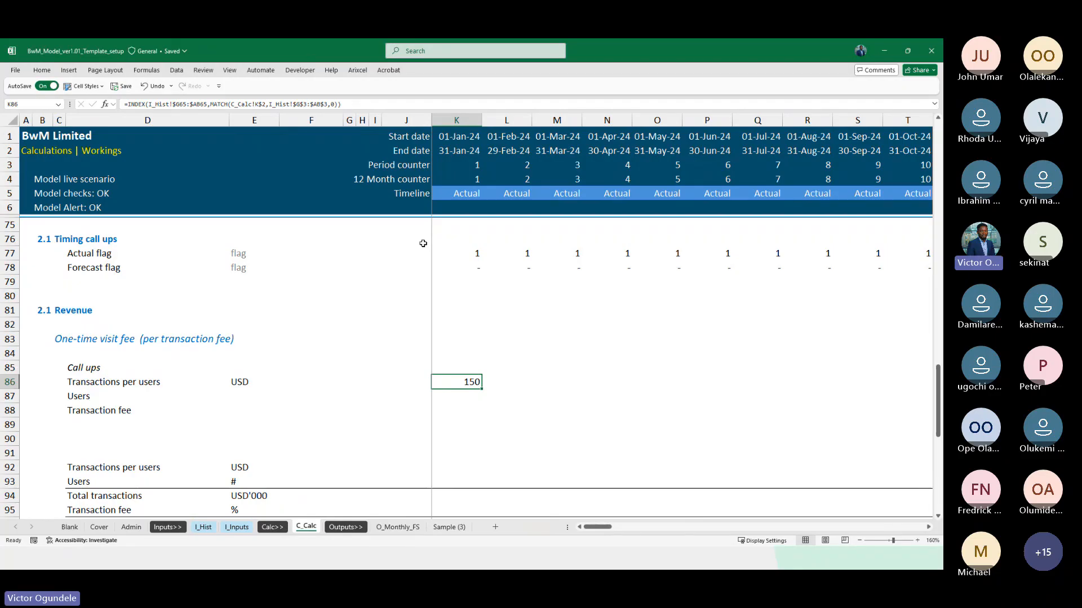
pyautogui.scroll(1, 423, 243)
pyautogui.press('F2')
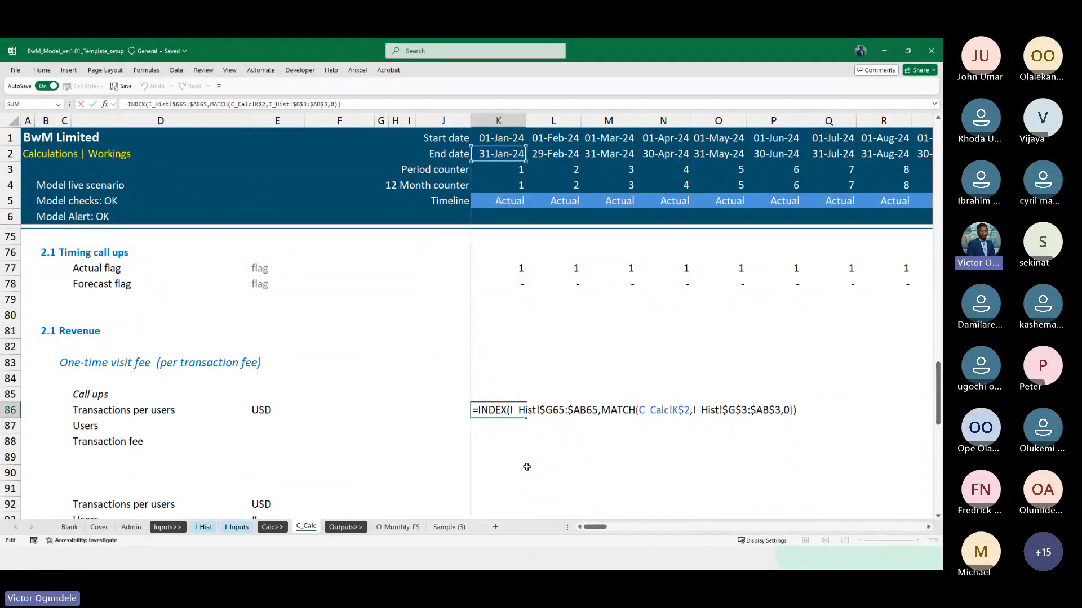
pyautogui.hotkey('ctrl', 'Return')
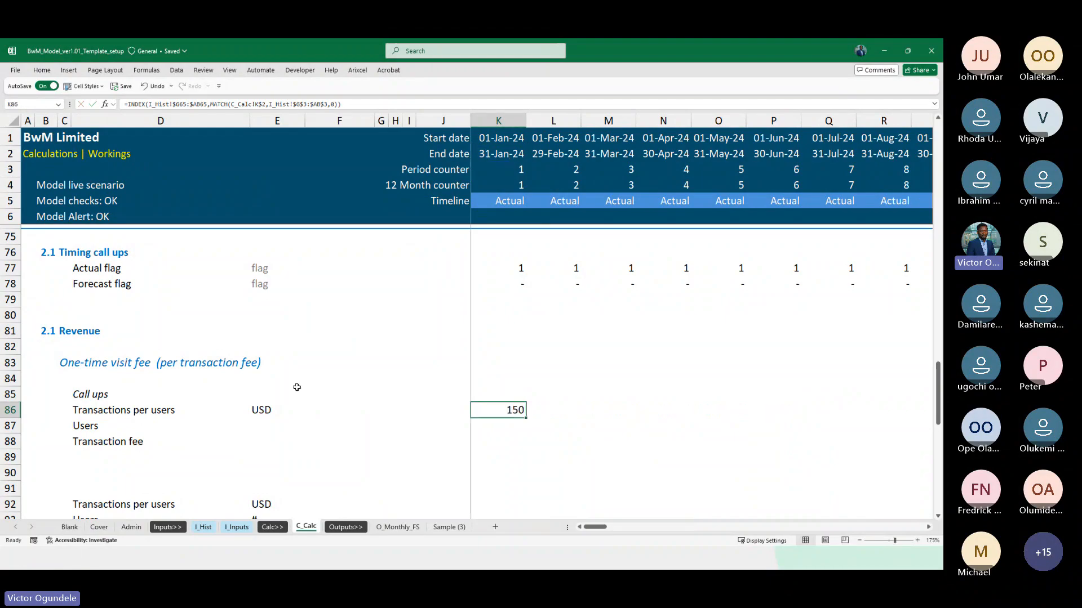
# Add a Match period ID row in D79 under Timing call ups, with # as its unit in E79
pyautogui.click(95, 304)
pyautogui.write('Match period')
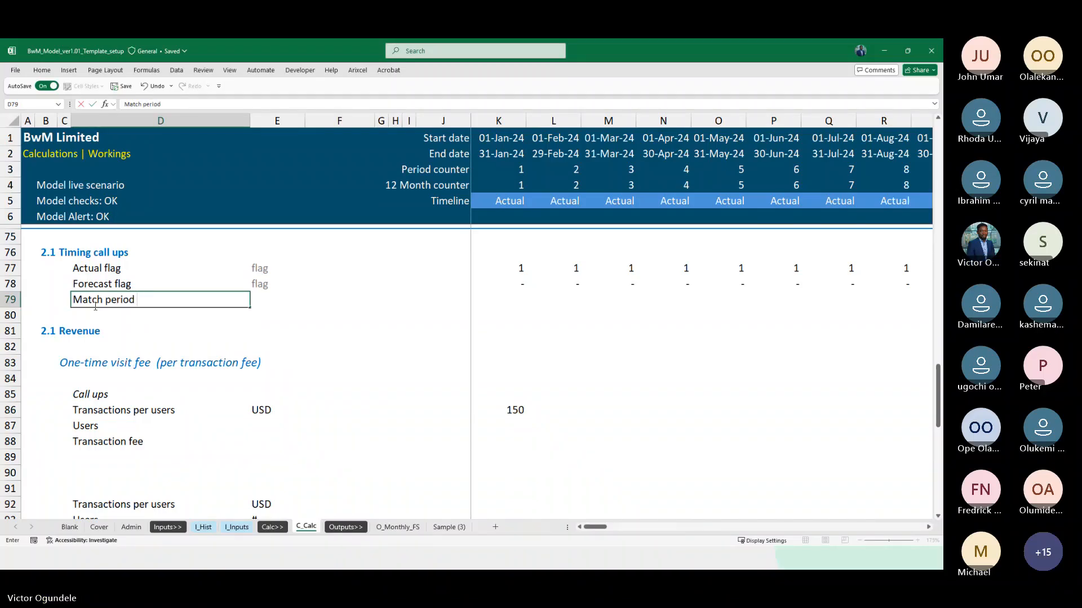
pyautogui.write('ID')
pyautogui.press('Tab')
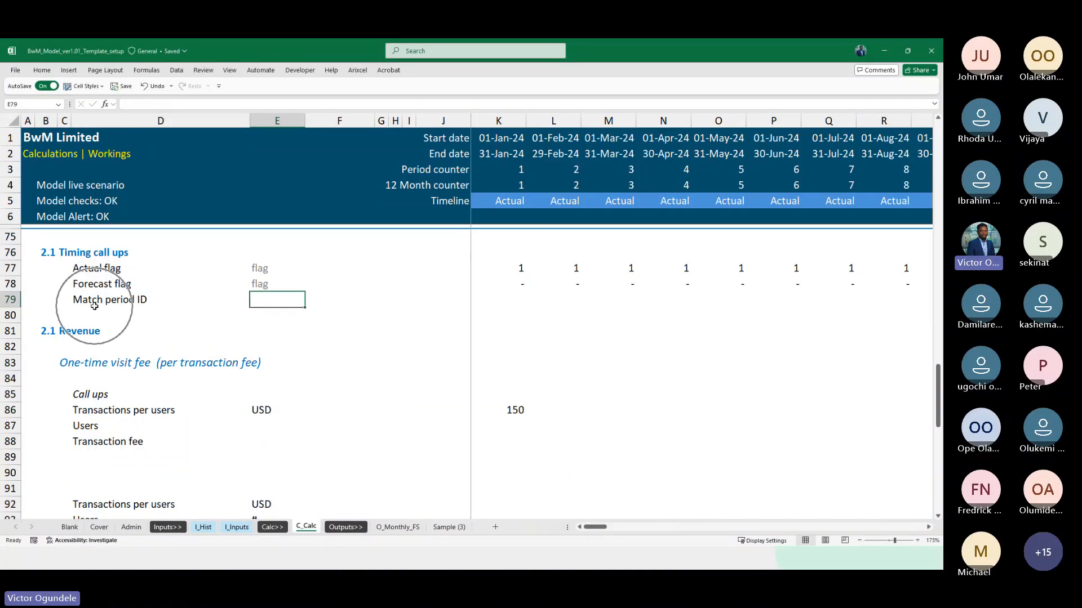
pyautogui.hotkey('ctrl', 'd')
pyautogui.write('#')
pyautogui.press('Tab')
pyautogui.press('Tab')
pyautogui.press('Tab')
pyautogui.press('Tab')
pyautogui.press('Tab')
pyautogui.press('Tab')
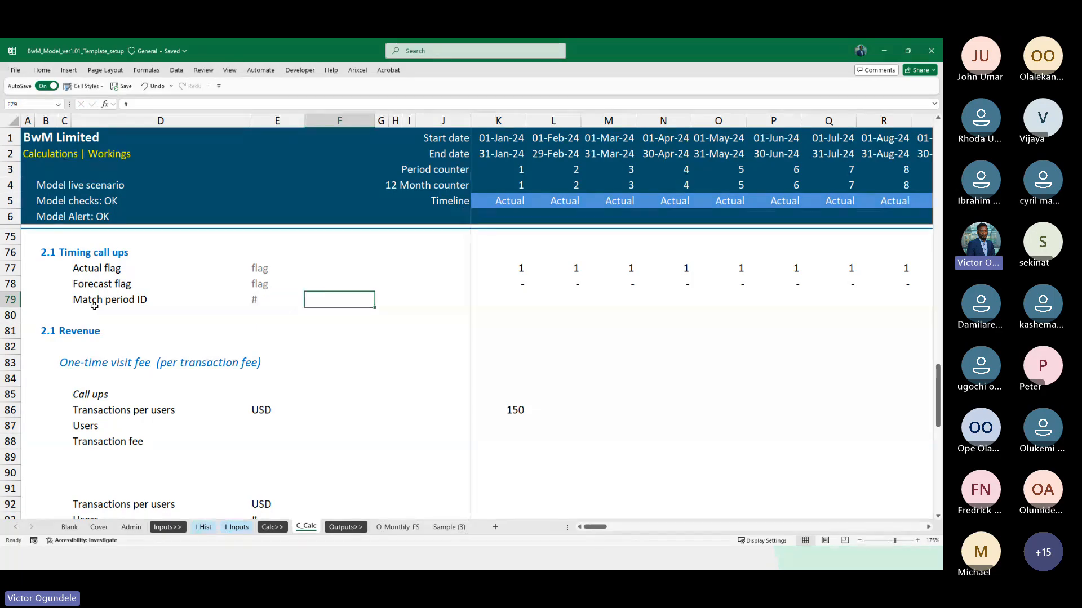
# Cut MATCH(C_Calc!K$2,I_Hist!$G$3:$AB$3,0) out of the Transactions per users INDEX formula in K86 and commit the formula
pyautogui.press('Down')
pyautogui.press('Down')
pyautogui.press('Down')
pyautogui.press('Down')
pyautogui.press('Down')
pyautogui.press('Down')
pyautogui.press('Down')
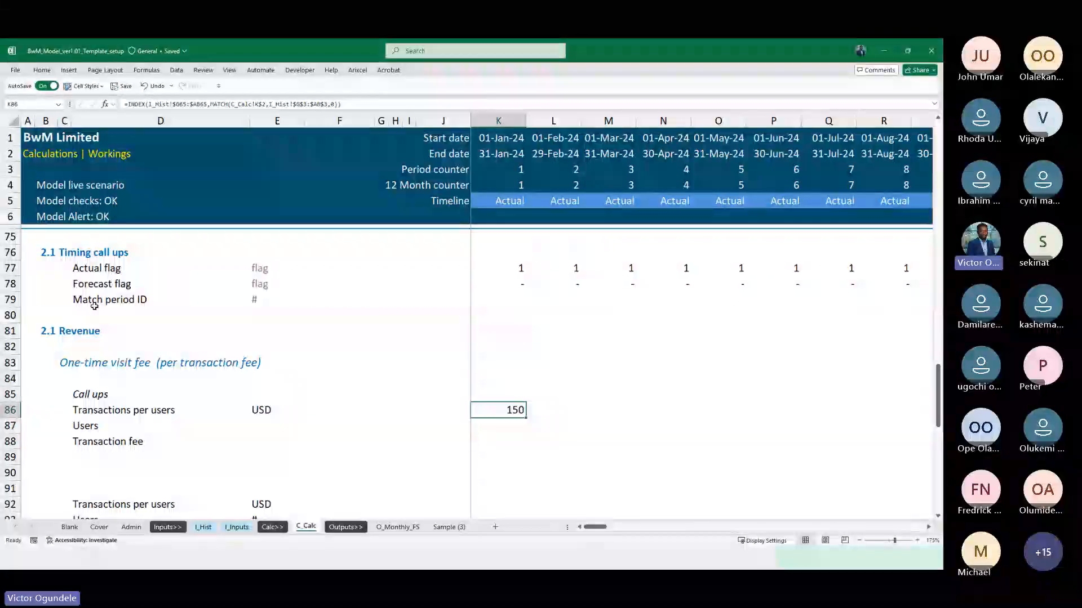
pyautogui.press('F2')
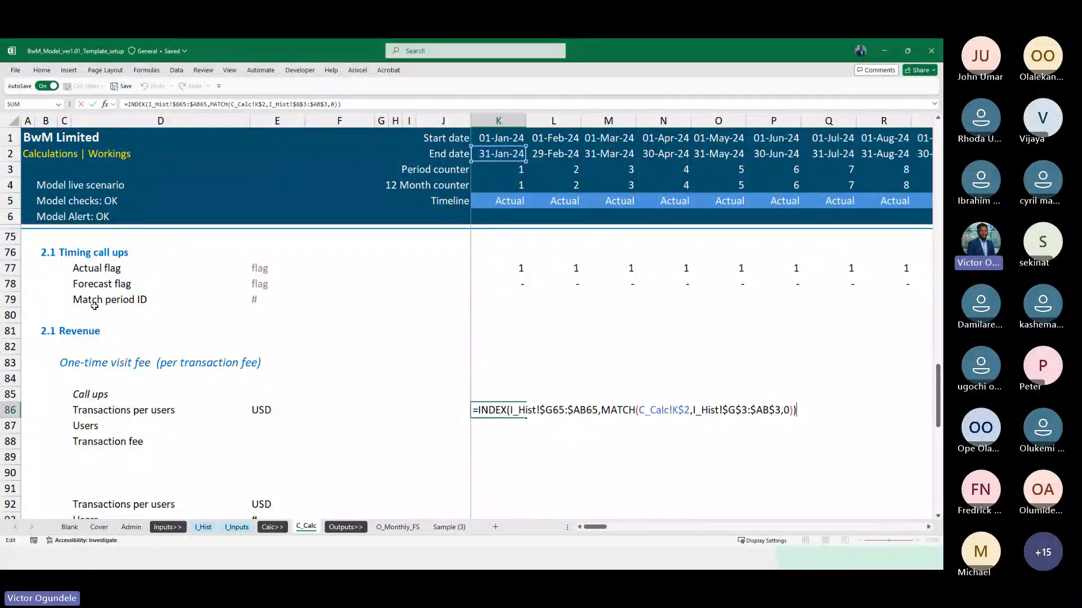
pyautogui.press('Left')
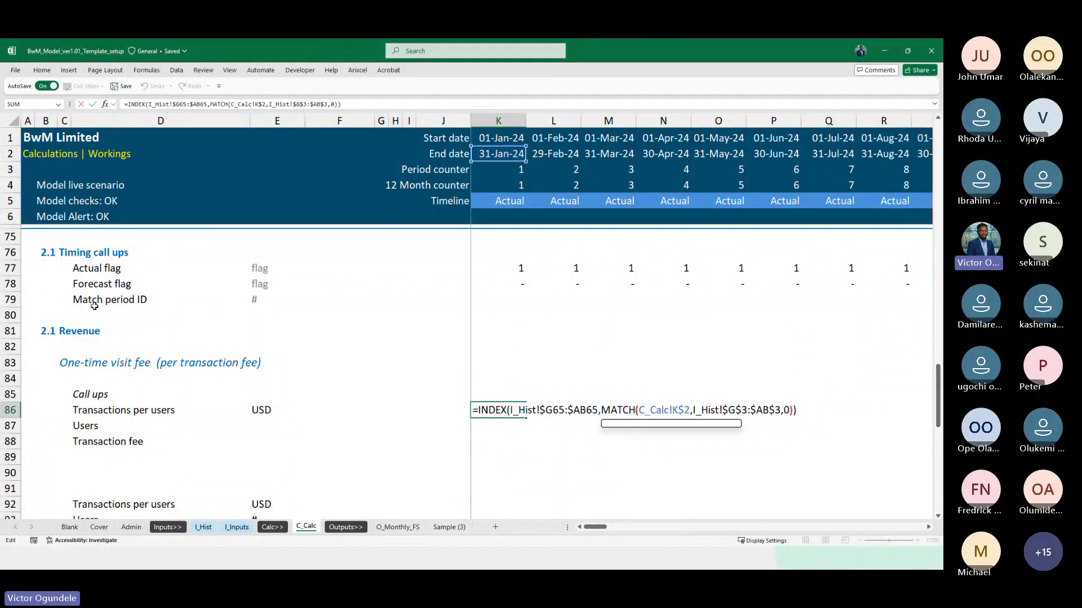
pyautogui.press('Right')
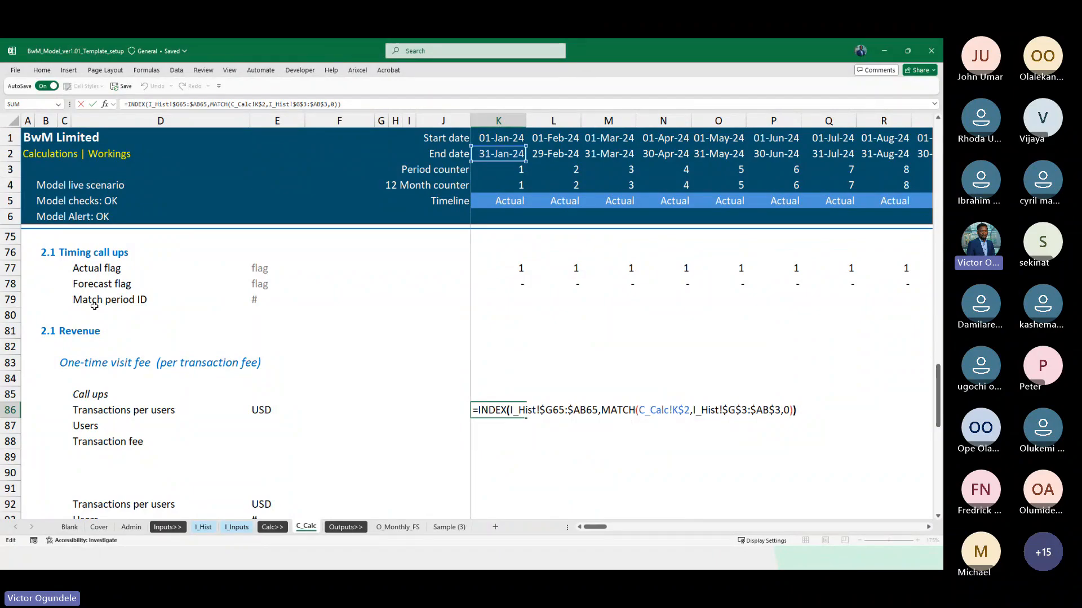
pyautogui.hotkey('ctrl', 'Return')
pyautogui.press('F2')
pyautogui.press('Left')
pyautogui.press('Left')
pyautogui.hotkey('shift', 'Left')
pyautogui.hotkey('shift', 'Left')
pyautogui.hotkey('shift', 'Left')
pyautogui.hotkey('shift', 'Left')
pyautogui.hotkey('shift', 'Left')
pyautogui.hotkey('shift', 'Left')
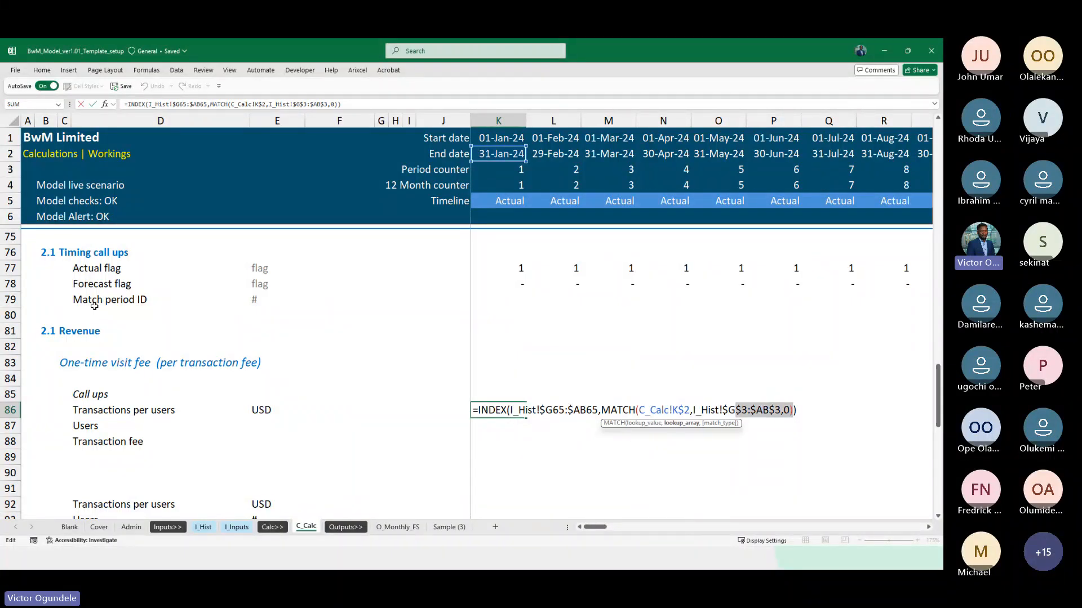
pyautogui.hotkey('shift', 'Left')
pyautogui.hotkey('shift', 'Left')
pyautogui.hotkey('shift', 'Left')
pyautogui.hotkey('shift', 'Left')
pyautogui.hotkey('shift', 'Left')
pyautogui.hotkey('shift', 'Left')
pyautogui.hotkey('shift', 'Left')
pyautogui.hotkey('shift', 'Left')
pyautogui.hotkey('shift', 'Left')
pyautogui.hotkey('shift', 'Left')
pyautogui.hotkey('shift', 'Left')
pyautogui.hotkey('shift', 'Left')
pyautogui.hotkey('shift', 'Left')
pyautogui.hotkey('shift', 'Left')
pyautogui.hotkey('shift', 'Left')
pyautogui.hotkey('shift', 'Left')
pyautogui.hotkey('shift', 'Left')
pyautogui.hotkey('shift', 'Left')
pyautogui.hotkey('shift', 'Left')
pyautogui.hotkey('shift', 'Left')
pyautogui.hotkey('shift', 'Left')
pyautogui.hotkey('shift', 'Left')
pyautogui.hotkey('shift', 'Left')
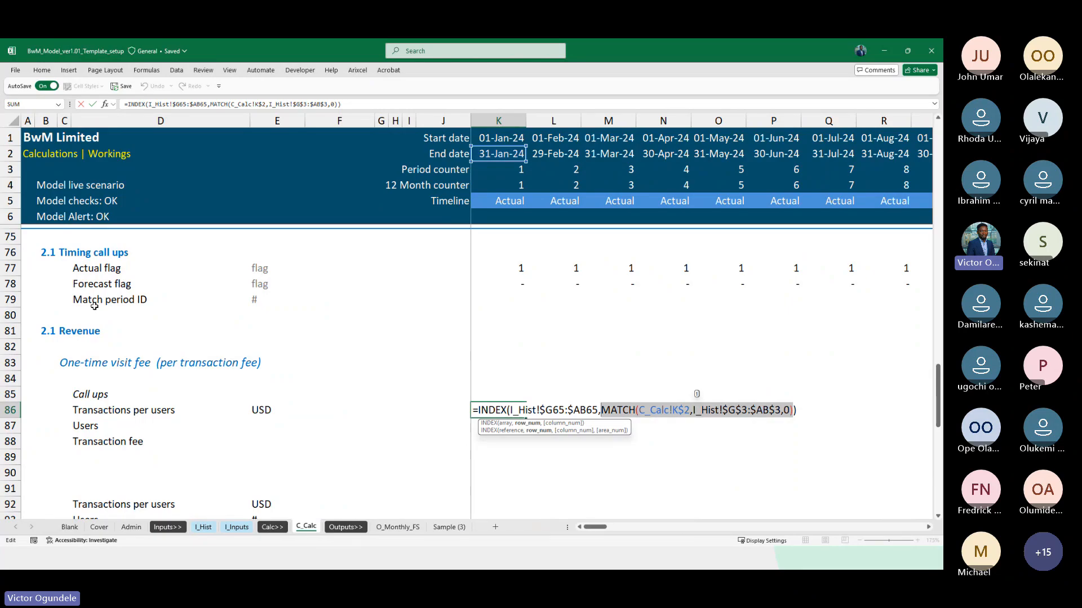
pyautogui.hotkey('ctrl', 'x')
pyautogui.hotkey('ctrl', 'Return')
# Paste the cut MATCH expression into K79 of the Match period ID row and prefix it with an equals sign
pyautogui.press('Up')
pyautogui.press('Up')
pyautogui.press('Up')
pyautogui.press('Up')
pyautogui.press('Up')
pyautogui.press('Up')
pyautogui.press('Up')
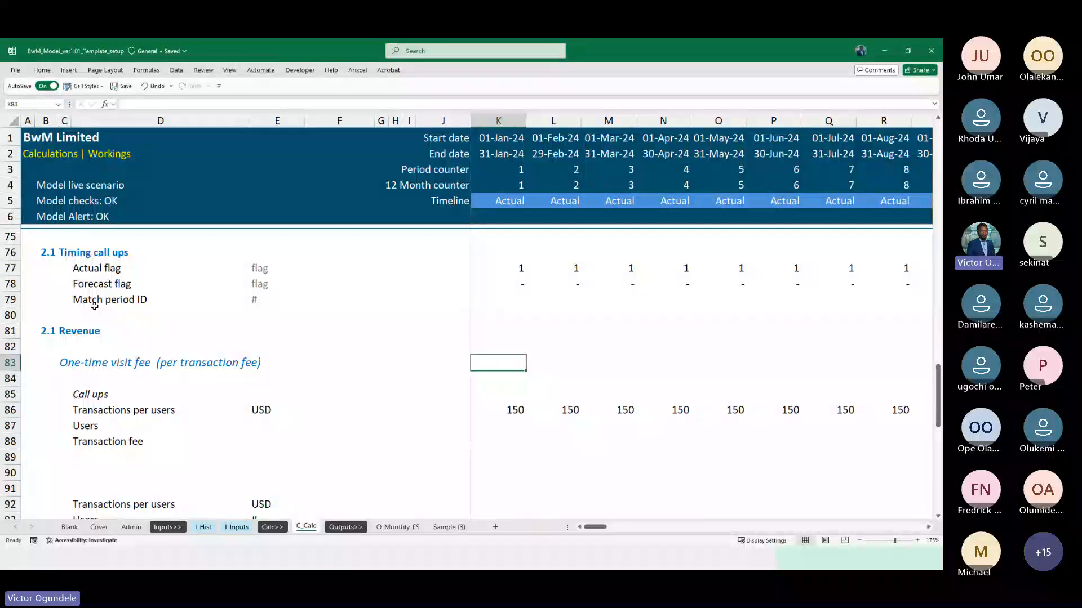
pyautogui.hotkey('ctrl', 'v')
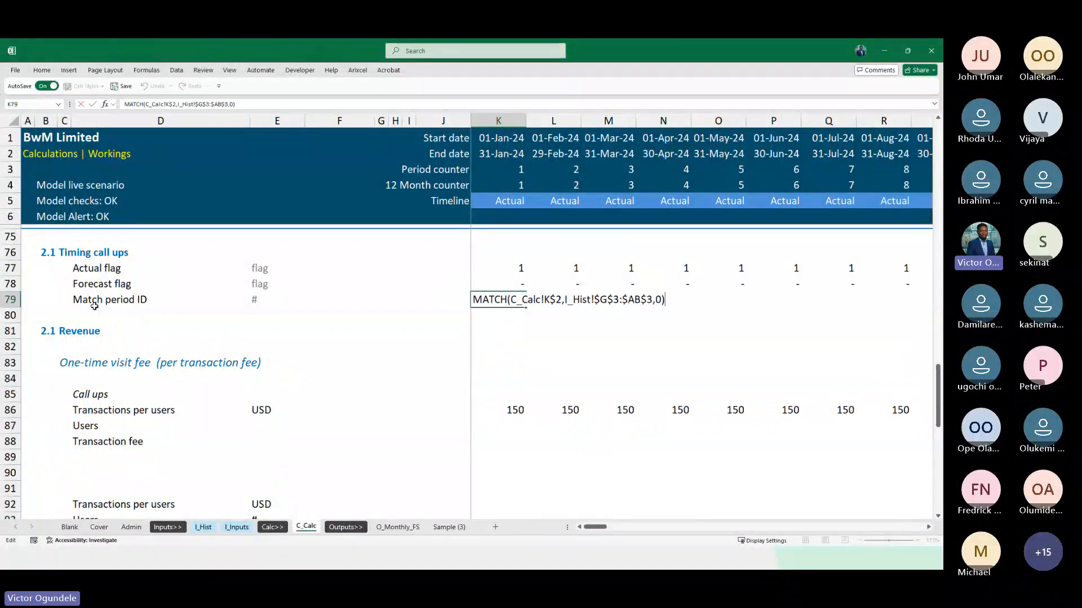
pyautogui.press('F2')
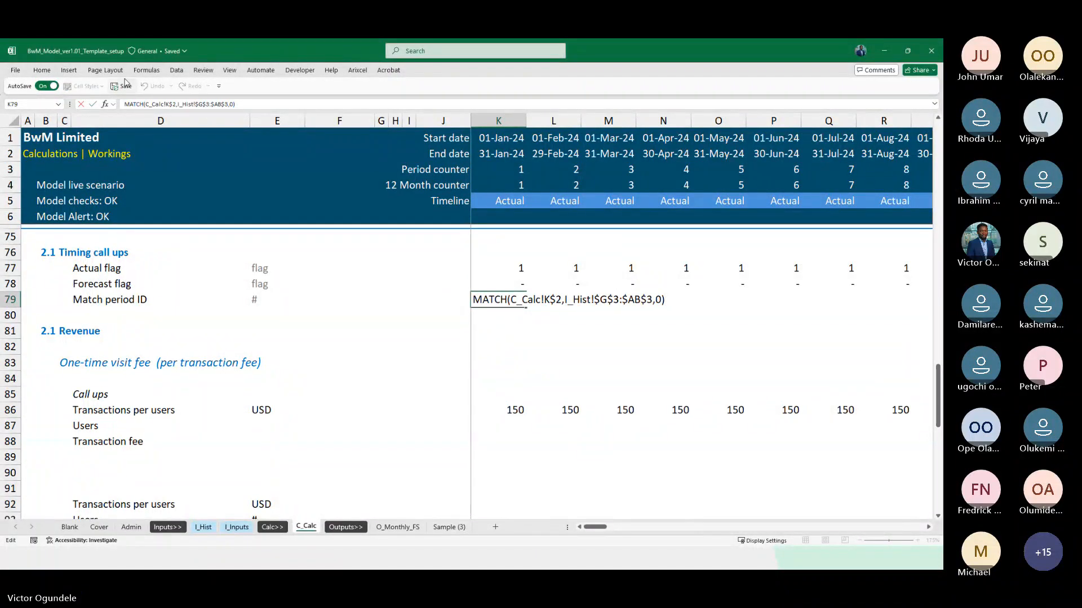
pyautogui.click(474, 299)
pyautogui.write('=')
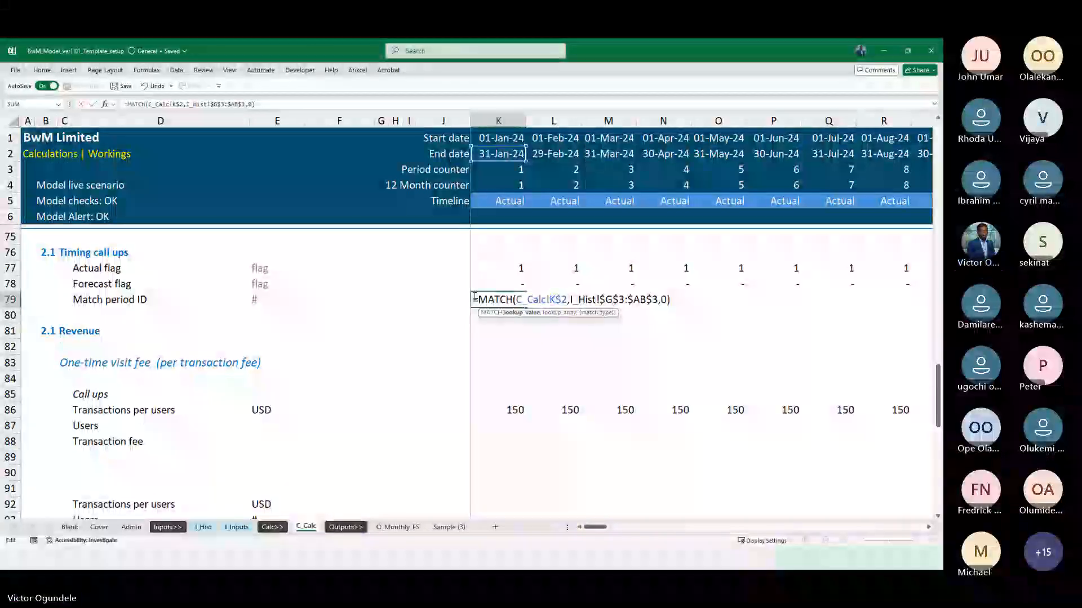
# Remove the C_Calc! sheet reference in K79 so the formula reads =MATCH(K$2,I_Hist!$G$3:$AB$3,0)
pyautogui.press('BackSpace')
pyautogui.press('BackSpace')
pyautogui.press('BackSpace')
pyautogui.press('BackSpace')
pyautogui.press('BackSpace')
pyautogui.press('BackSpace')
pyautogui.press('BackSpace')
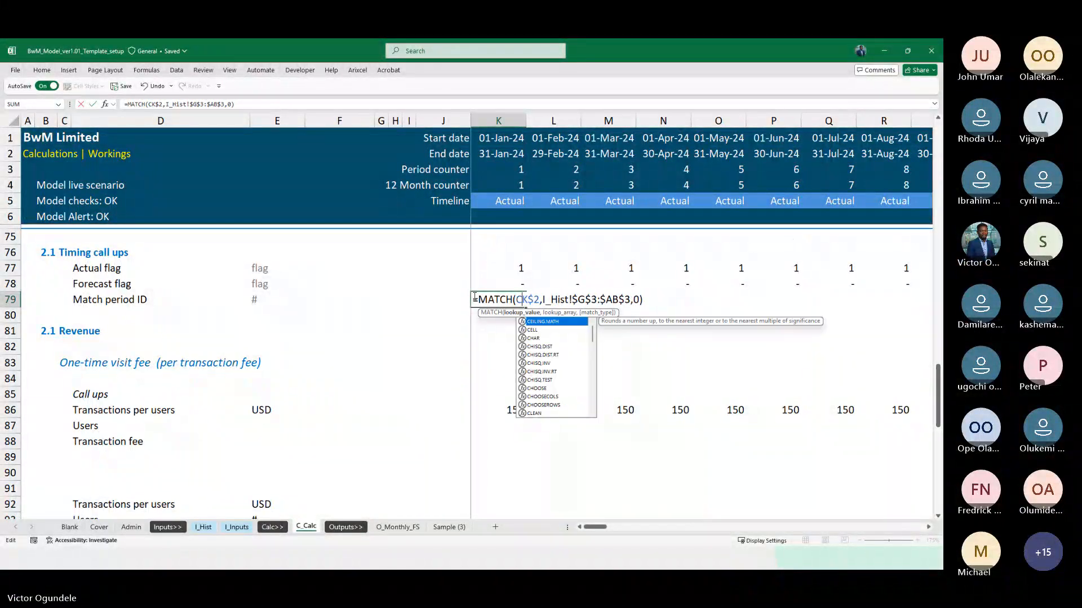
pyautogui.hotkey('ctrl', 'Return')
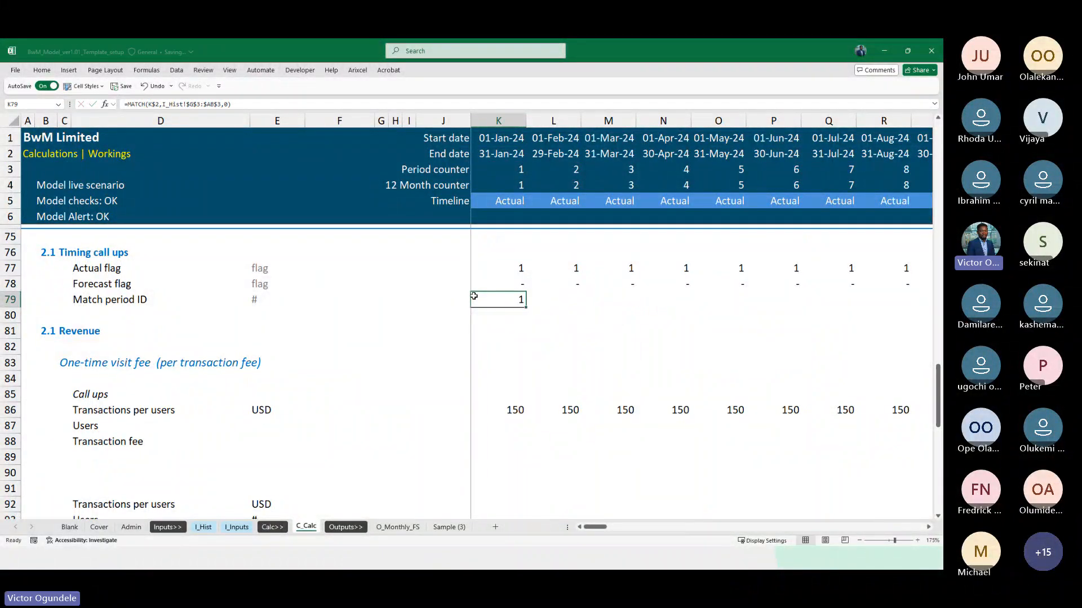
# Fill the Match period ID formula from K79 across the timeline to DN79
pyautogui.scroll(-1, 473, 297)
pyautogui.hotkey('ctrl', 'shift', 'Right')
pyautogui.hotkey('shift', 'Up')
pyautogui.hotkey('ctrl', 'shift', 'Left')
pyautogui.hotkey('shift', 'Down')
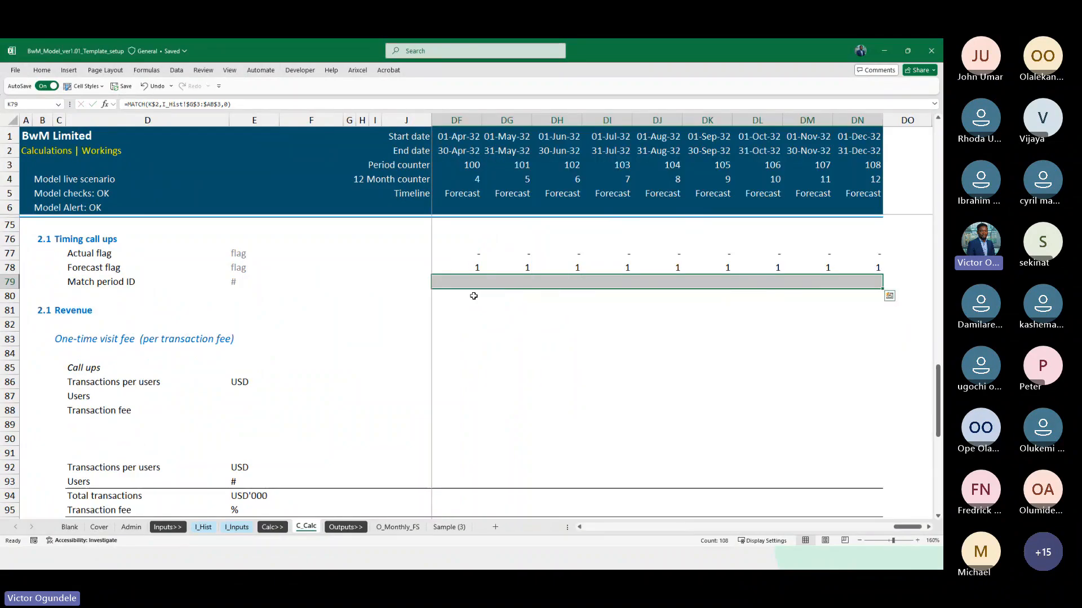
pyautogui.hotkey('ctrl', 'r')
pyautogui.hotkey('ctrl', 'BackSpace')
# Check the Match period ID results in row 79 across the actual months and into the forecast months
pyautogui.scroll(-2, 474, 296)
pyautogui.press('Right')
pyautogui.press('Right')
pyautogui.press('Right')
pyautogui.press('Right')
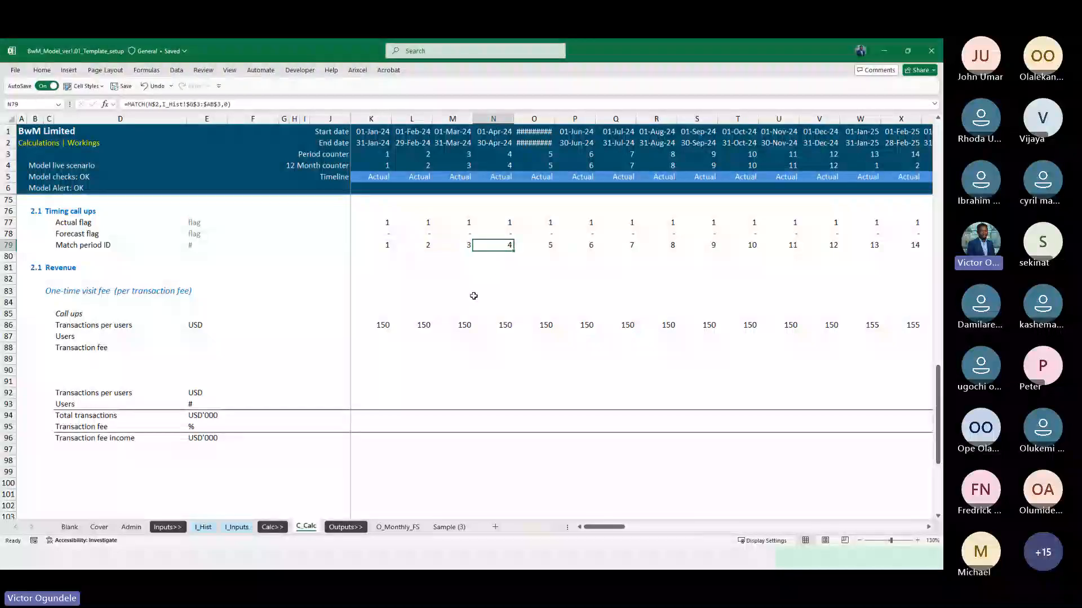
pyautogui.scroll(2, 474, 295)
pyautogui.press('Right')
pyautogui.press('Right')
pyautogui.press('Right')
pyautogui.press('Right')
pyautogui.press('Right')
pyautogui.press('Right')
pyautogui.press('Right')
pyautogui.press('Right')
pyautogui.press('Right')
pyautogui.press('Right')
pyautogui.press('Right')
pyautogui.press('Right')
pyautogui.press('Right')
pyautogui.press('Right')
pyautogui.press('Right')
pyautogui.press('Right')
pyautogui.press('Right')
pyautogui.press('Right')
pyautogui.press('Right')
pyautogui.press('Right')
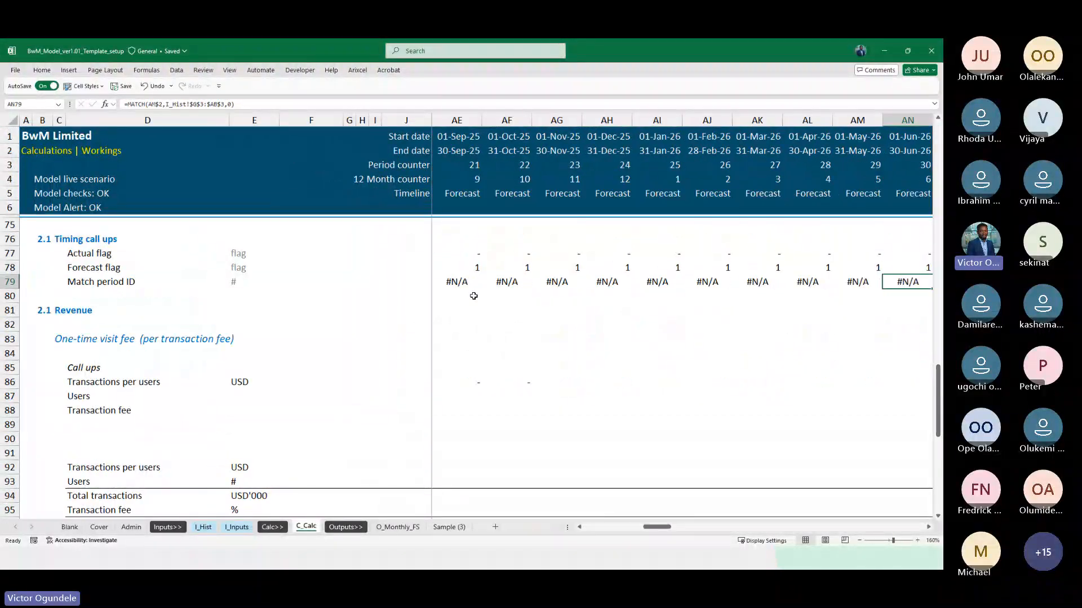
pyautogui.press('Left')
pyautogui.press('Left')
pyautogui.press('Left')
pyautogui.press('Left')
pyautogui.press('Left')
pyautogui.press('Left')
pyautogui.press('Left')
pyautogui.press('Left')
pyautogui.press('Left')
pyautogui.press('Left')
pyautogui.press('Left')
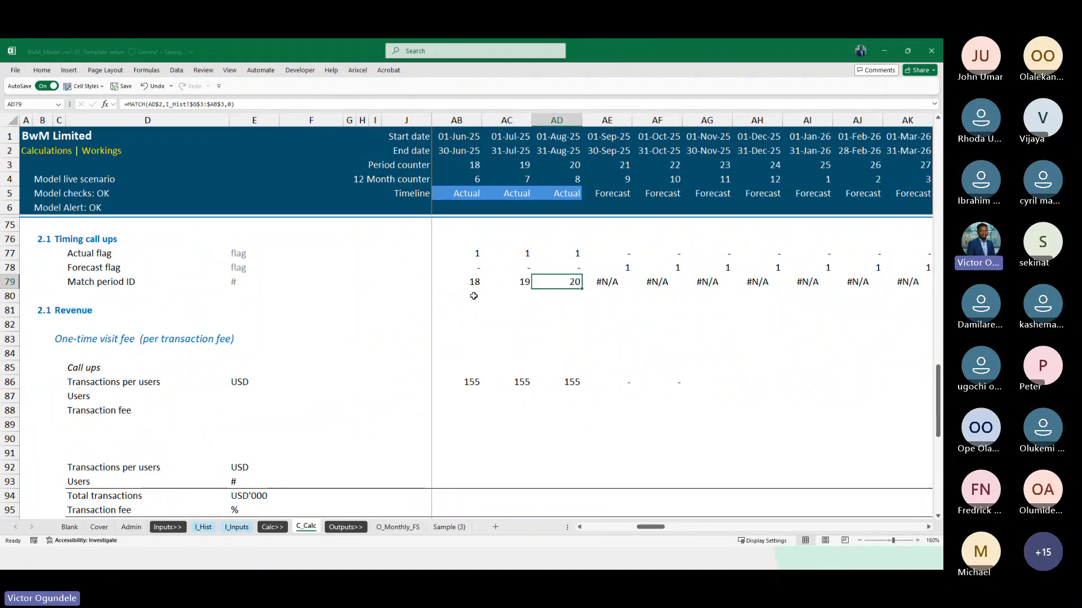
# Wrap the MATCH formula in K79 in IFERROR with 0 as the fallback and fill it across the timeline
pyautogui.hotkey('ctrl', 'Left')
pyautogui.scroll(2, 474, 296)
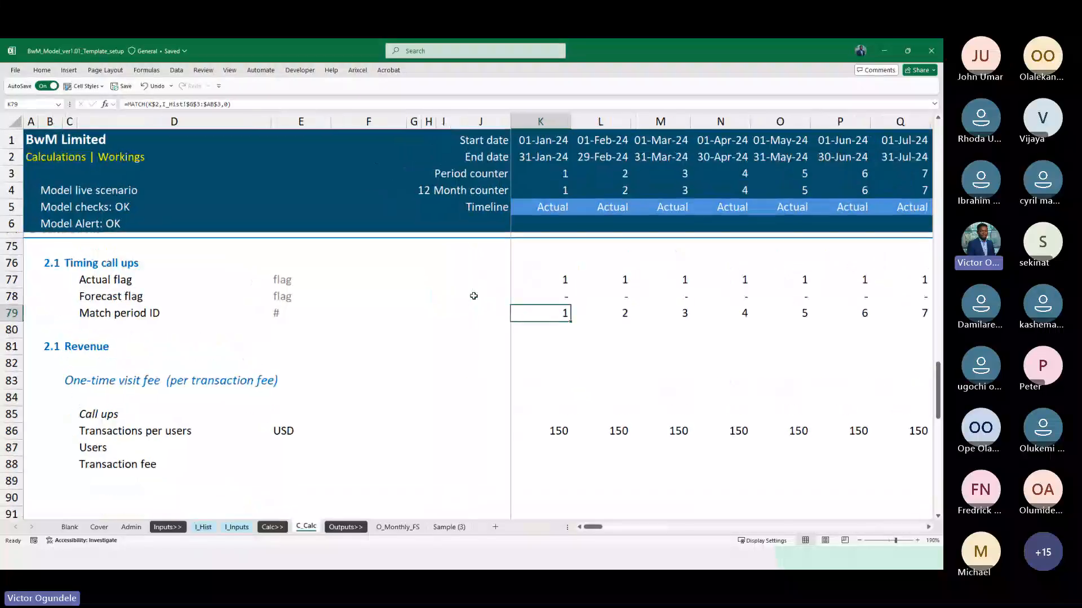
pyautogui.press('F2')
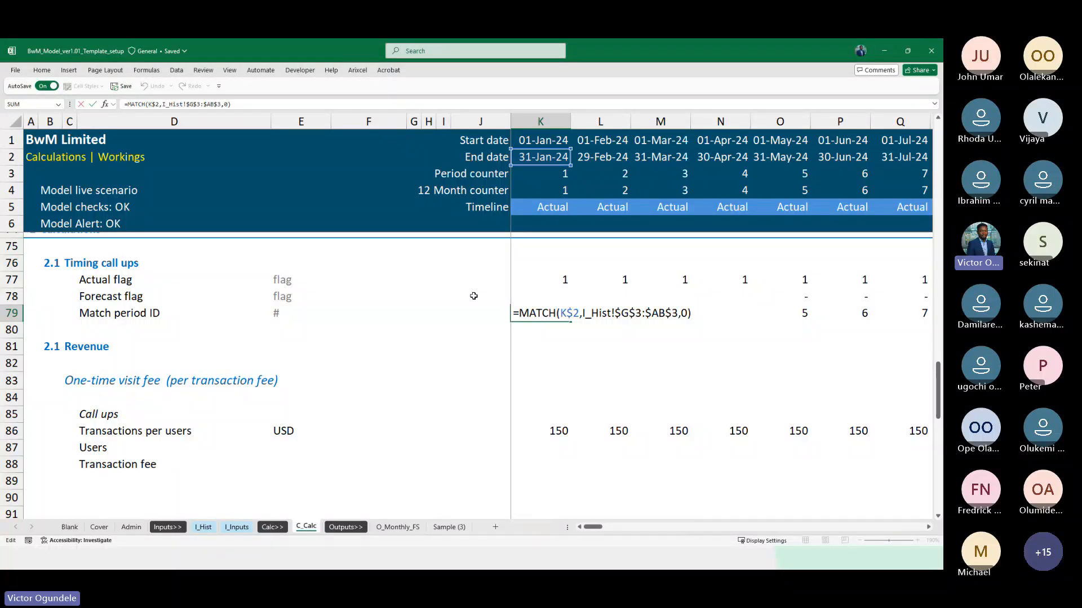
pyautogui.press('Escape')
pyautogui.click(128, 104)
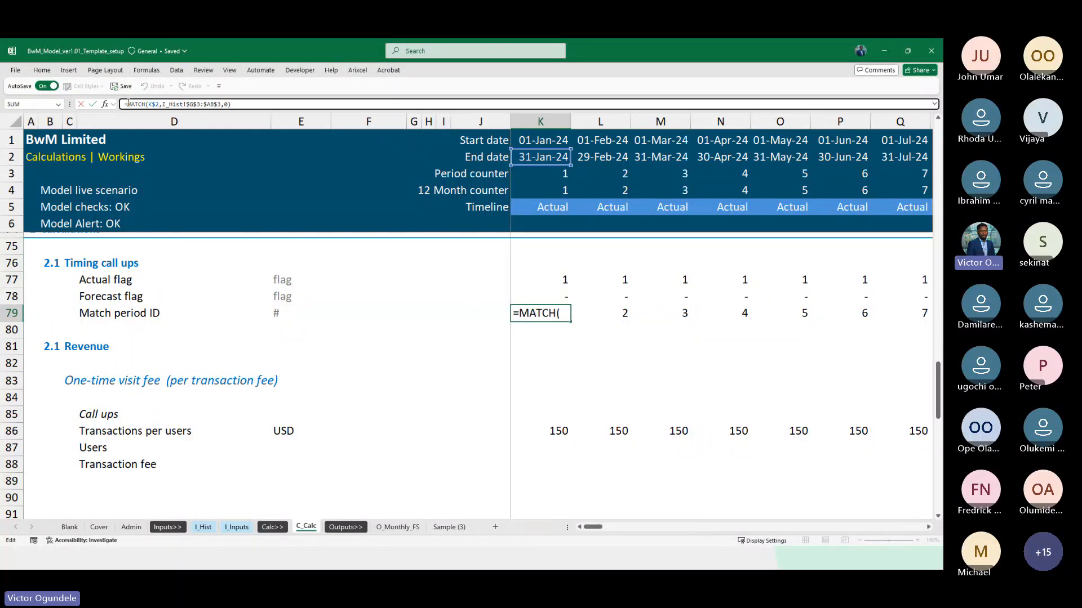
pyautogui.write('IFERROR(')
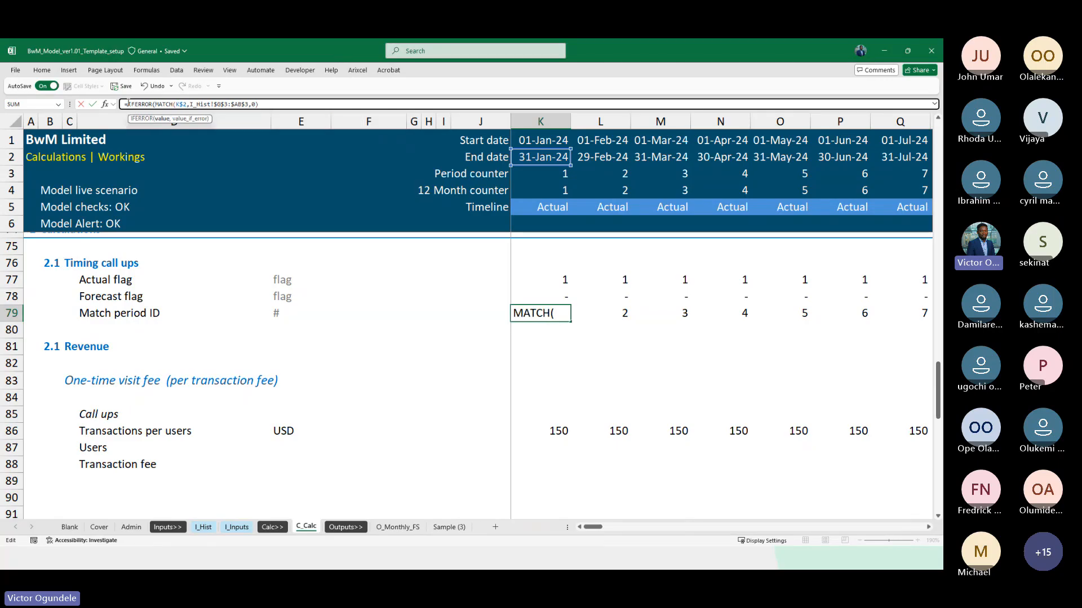
pyautogui.click(279, 105)
pyautogui.write(',0)')
pyautogui.hotkey('ctrl', 'Return')
pyautogui.hotkey('ctrl', 'shift', 'Right')
pyautogui.press('F2')
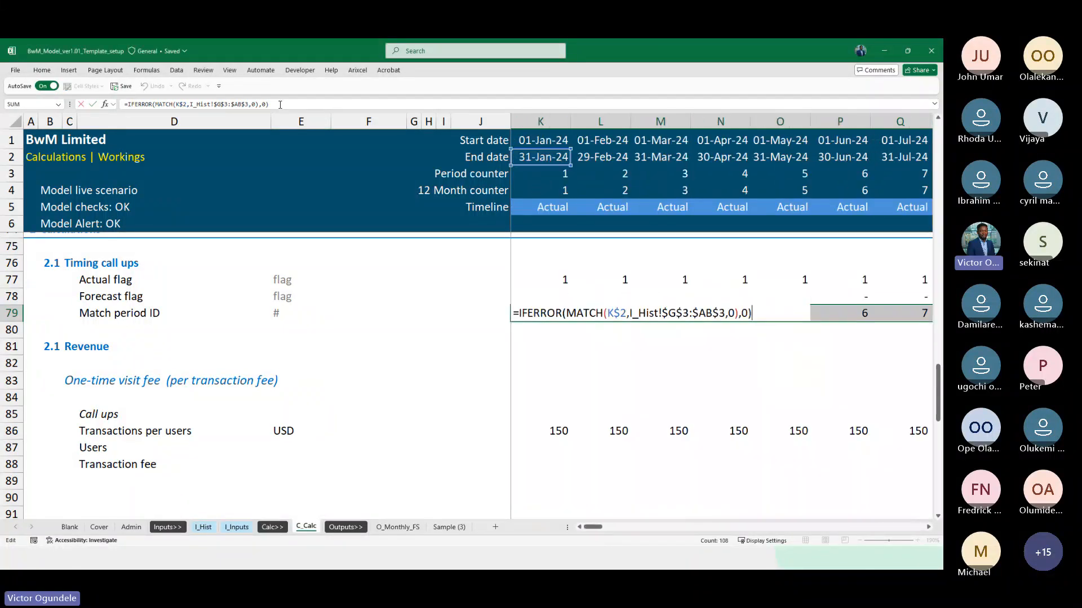
pyautogui.hotkey('ctrl', 'Return')
# Check the Match period ID results along row 79 across the first actual months
pyautogui.press('Right')
pyautogui.press('Right')
pyautogui.press('Right')
pyautogui.press('Right')
pyautogui.press('Right')
pyautogui.press('Right')
pyautogui.press('Right')
pyautogui.press('Right')
pyautogui.press('Right')
pyautogui.press('Right')
pyautogui.press('Right')
pyautogui.press('Right')
pyautogui.press('Right')
pyautogui.press('Right')
pyautogui.press('Right')
pyautogui.press('Right')
pyautogui.press('Right')
pyautogui.press('Right')
pyautogui.press('Right')
pyautogui.press('Right')
pyautogui.press('Right')
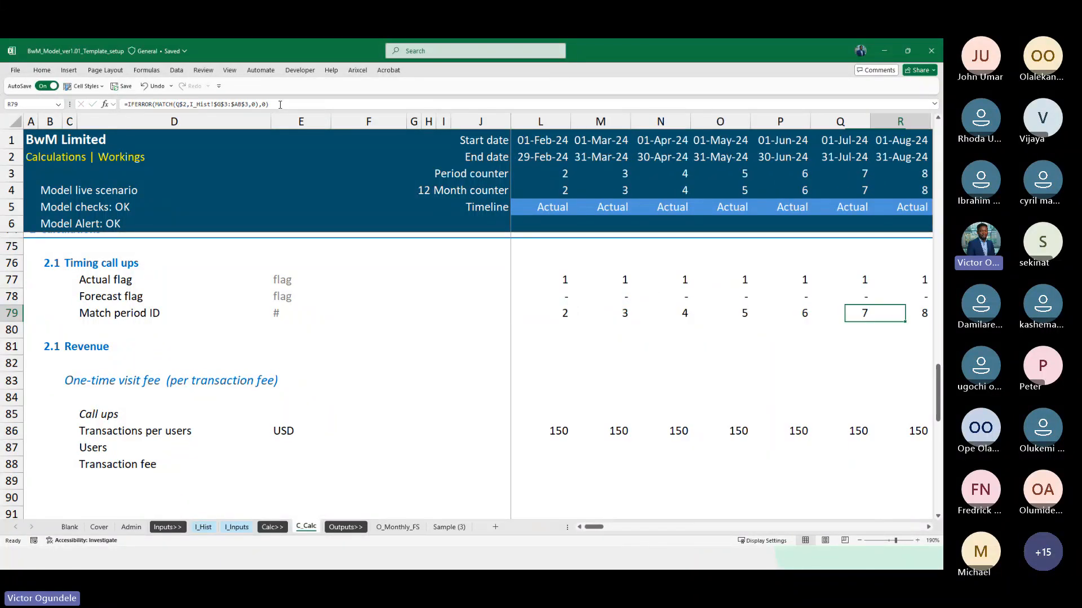
pyautogui.press('Left')
pyautogui.press('Left')
pyautogui.press('Left')
pyautogui.press('Left')
pyautogui.press('Left')
pyautogui.press('Left')
pyautogui.hotkey('ctrl', 'Left')
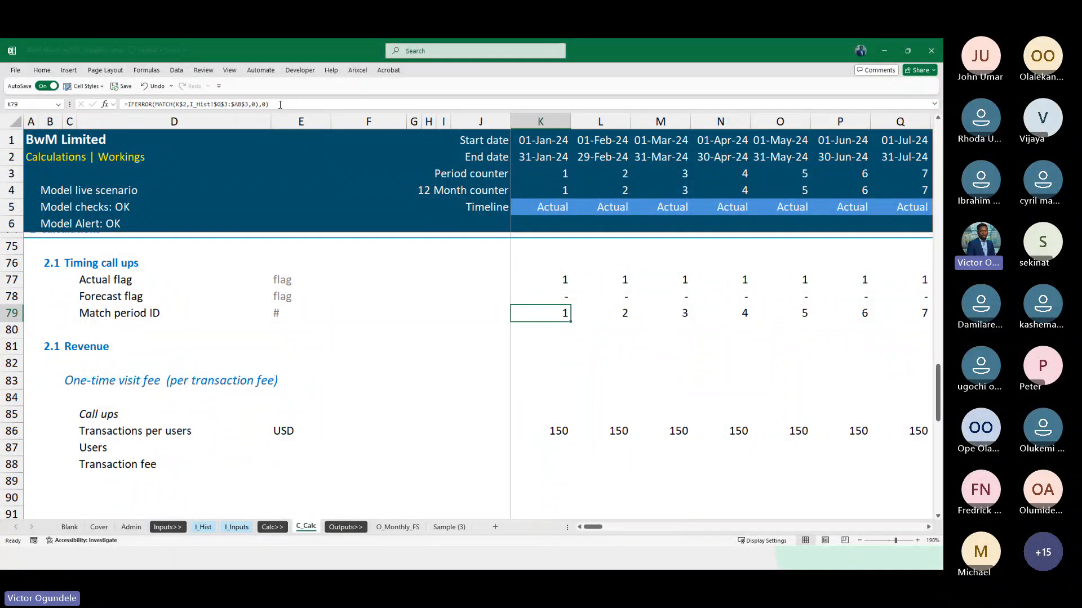
pyautogui.press('Left')
pyautogui.press('Right')
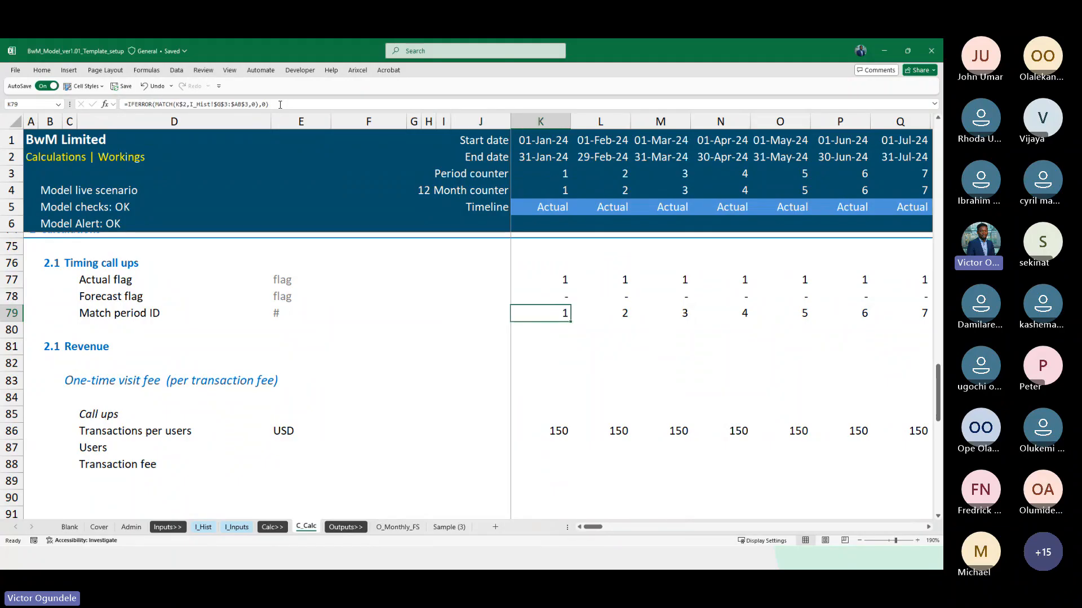
pyautogui.keyDown('ctrl'); pyautogui.scroll(1, 280, 104); pyautogui.keyUp('ctrl')
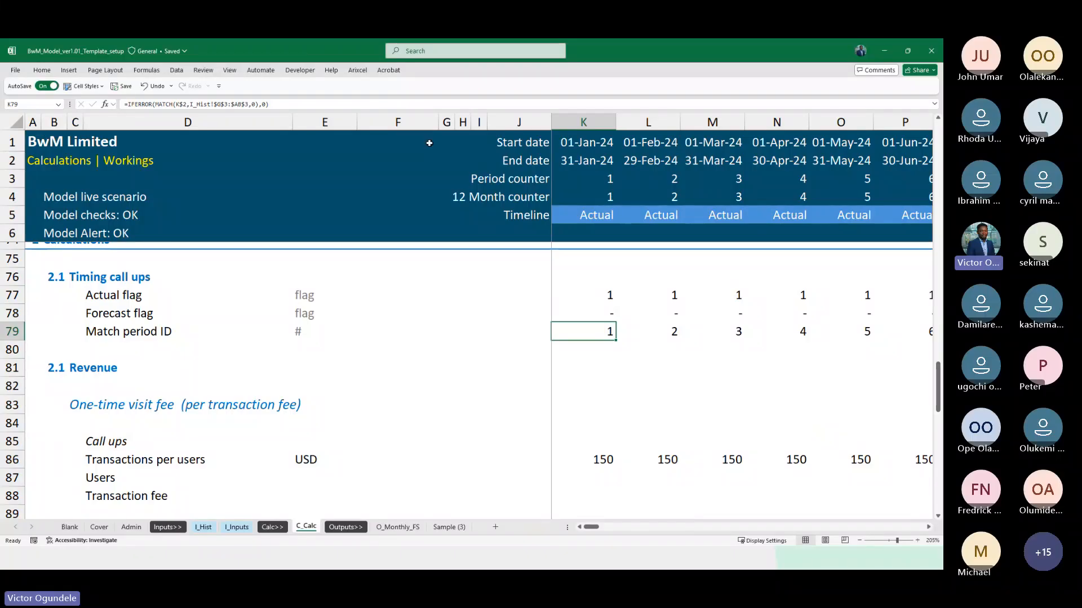
# Remove the IFERROR wrapper from K79, leaving =MATCH(K$2,I_Hist!$G$3:$AB$3,0), and fill the row across the timeline
pyautogui.click(285, 105)
pyautogui.press('BackSpace')
pyautogui.press('BackSpace')
pyautogui.press('BackSpace')
pyautogui.press('BackSpace')
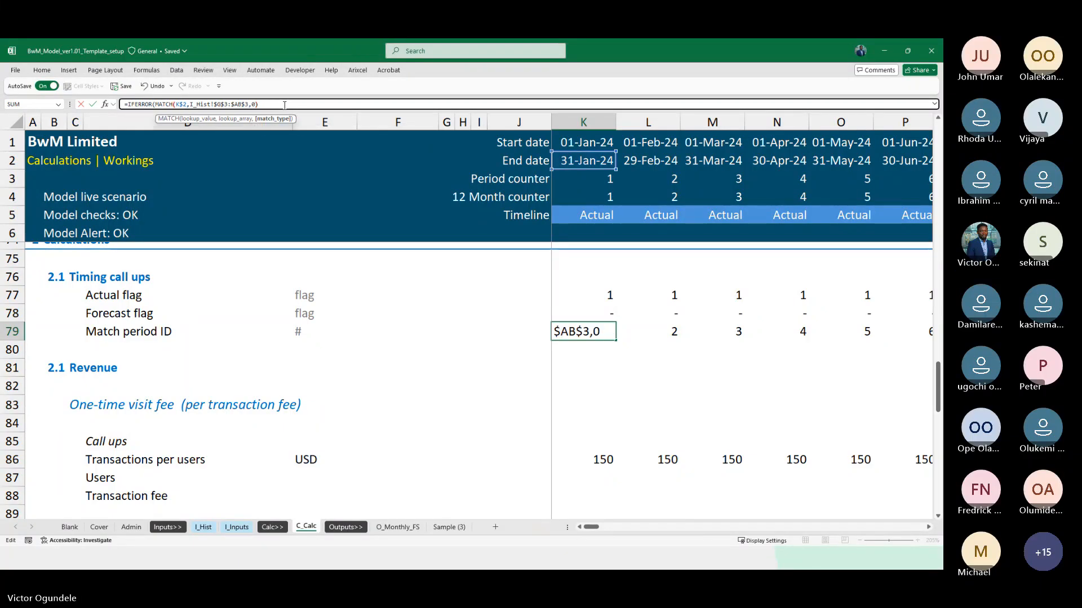
pyautogui.write(')')
pyautogui.click(154, 105)
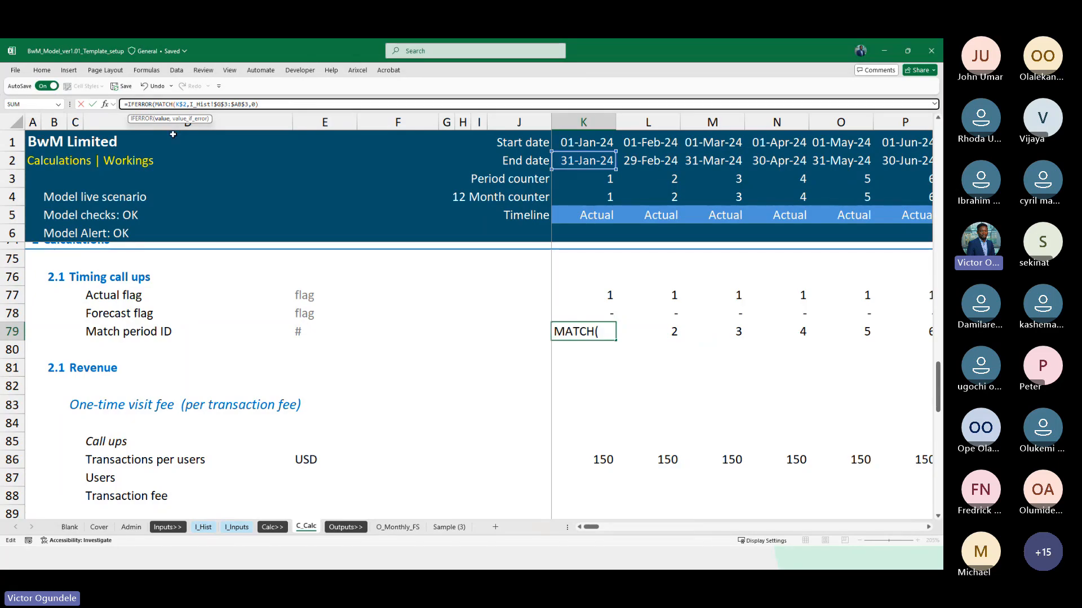
pyautogui.press('BackSpace')
pyautogui.press('BackSpace')
pyautogui.press('BackSpace')
pyautogui.press('BackSpace')
pyautogui.press('BackSpace')
pyautogui.press('BackSpace')
pyautogui.press('BackSpace')
pyautogui.press('BackSpace')
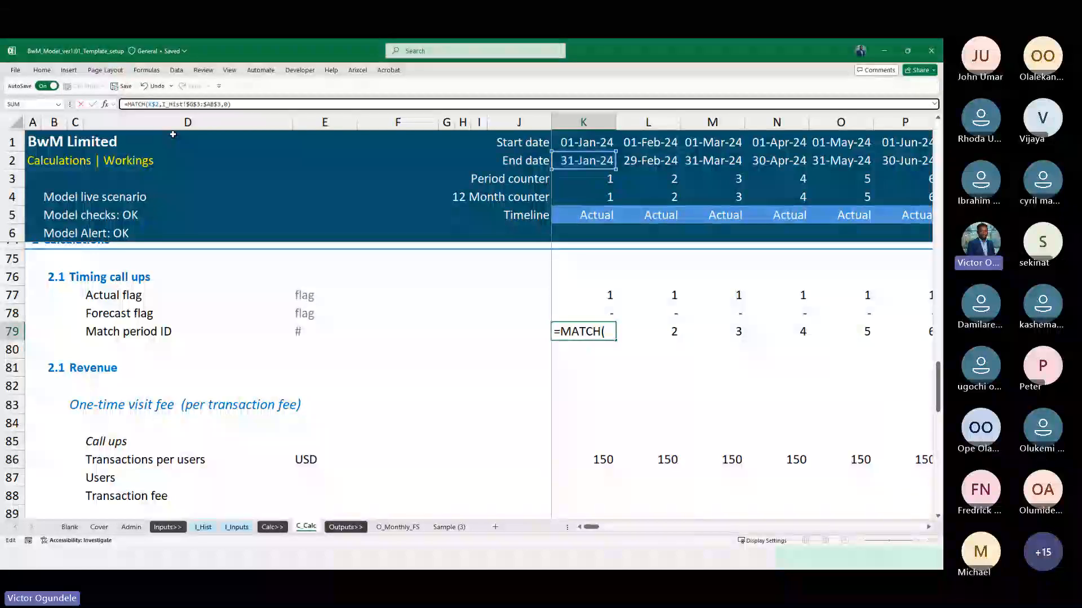
pyautogui.hotkey('ctrl', 'Return')
pyautogui.hotkey('ctrl', 'shift', 'Right')
pyautogui.hotkey('ctrl', 'r')
# Examine the Match period ID row from the actual months into the 2026 forecast months
pyautogui.press('Left')
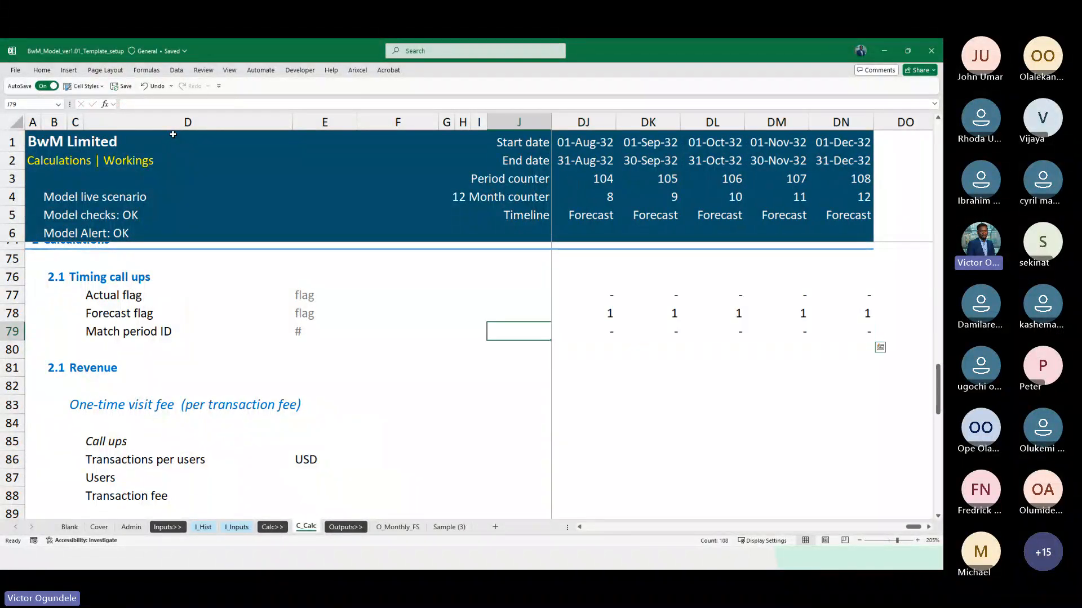
pyautogui.press('Right')
pyautogui.scroll(-2, 173, 135)
pyautogui.press('Right')
pyautogui.press('Right')
pyautogui.press('Right')
pyautogui.press('Right')
pyautogui.press('Right')
pyautogui.press('Right')
pyautogui.press('Right')
pyautogui.press('Right')
pyautogui.press('Right')
pyautogui.press('Right')
pyautogui.press('Right')
pyautogui.press('Right')
pyautogui.press('Right')
pyautogui.press('Right')
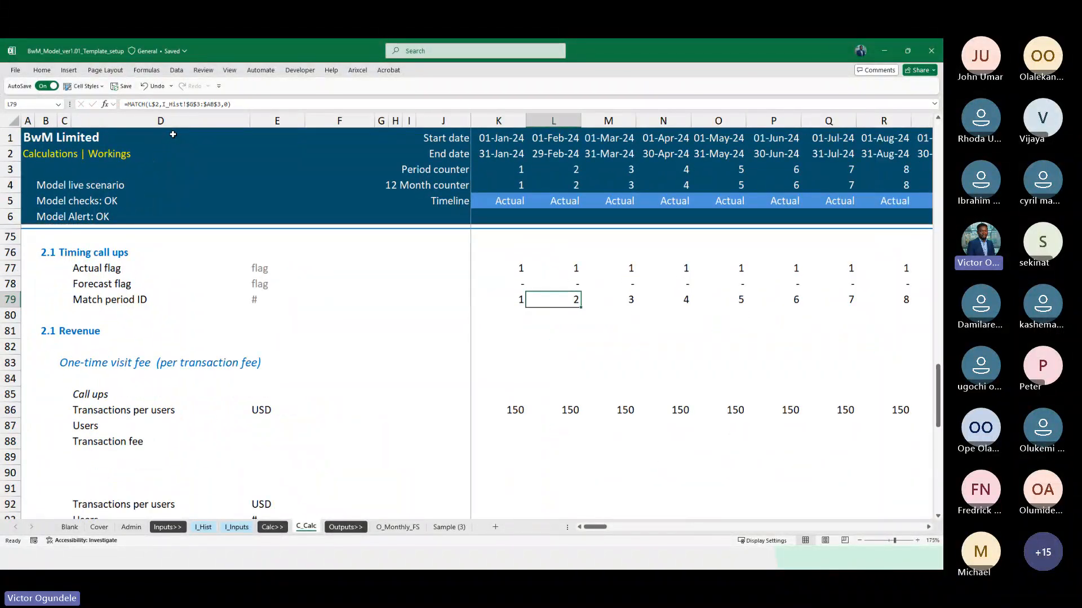
pyautogui.press('Right')
pyautogui.press('Right')
pyautogui.press('Right')
pyautogui.press('Right')
pyautogui.press('Right')
pyautogui.press('Right')
pyautogui.press('Right')
pyautogui.press('Right')
pyautogui.press('Right')
pyautogui.press('Right')
pyautogui.press('Right')
pyautogui.press('Right')
pyautogui.press('Right')
pyautogui.press('Right')
pyautogui.press('Right')
pyautogui.press('Right')
pyautogui.press('Left')
pyautogui.press('Left')
pyautogui.press('Left')
pyautogui.press('Left')
pyautogui.press('Left')
pyautogui.press('Left')
pyautogui.press('Left')
pyautogui.press('Left')
pyautogui.press('Left')
pyautogui.press('Left')
pyautogui.press('Left')
pyautogui.press('Left')
pyautogui.press('Left')
pyautogui.press('Left')
pyautogui.press('Left')
pyautogui.press('Left')
pyautogui.press('Left')
pyautogui.press('Left')
pyautogui.press('Left')
pyautogui.press('Left')
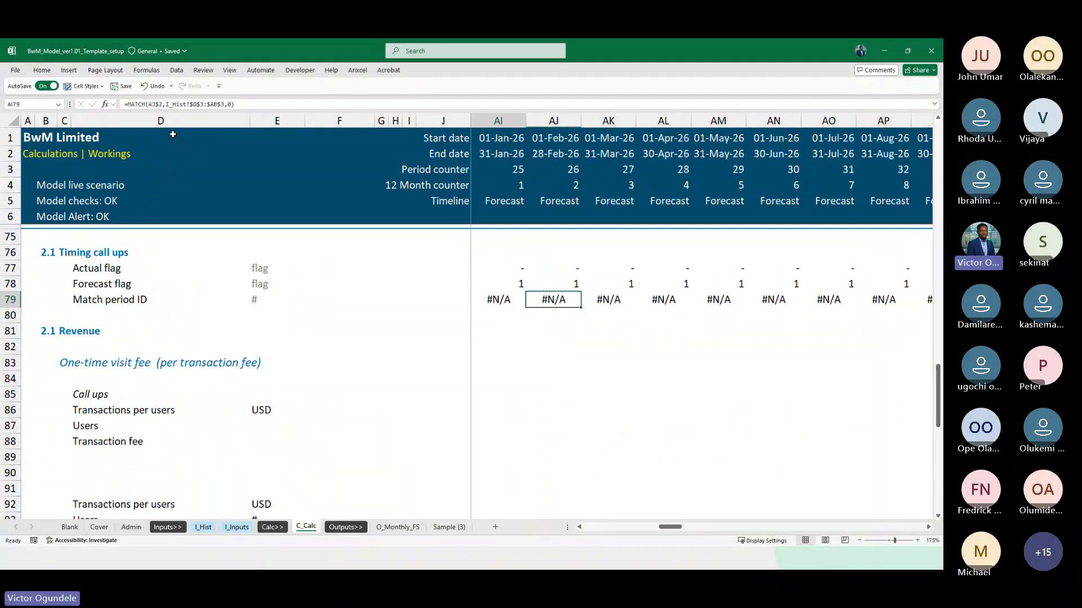
pyautogui.press('Left')
pyautogui.press('Left')
pyautogui.press('Left')
pyautogui.press('Left')
pyautogui.press('Left')
pyautogui.press('Left')
pyautogui.press('Left')
pyautogui.press('Left')
pyautogui.press('Left')
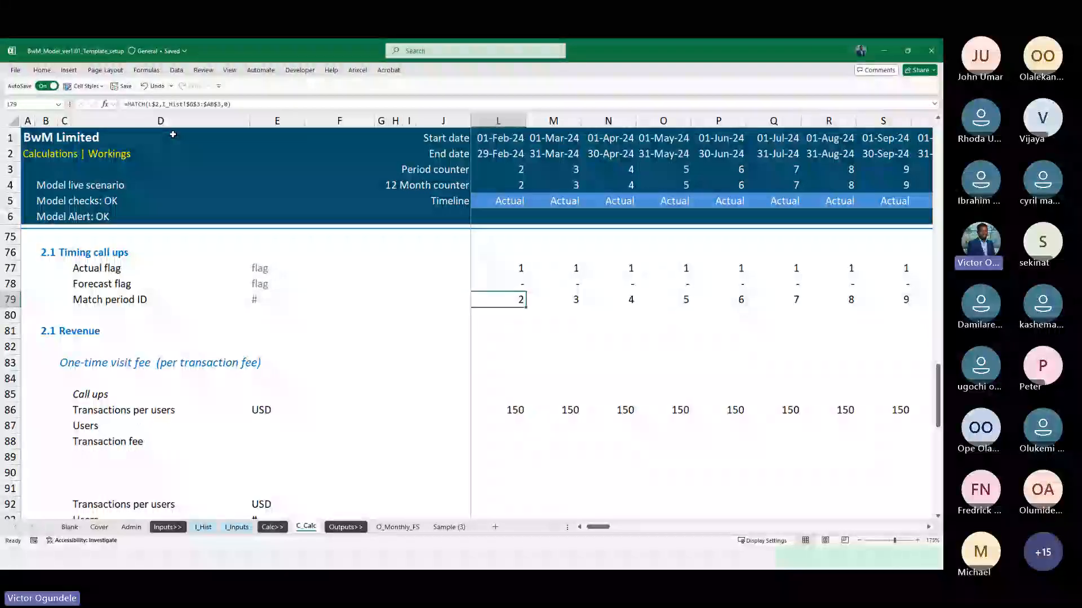
pyautogui.press('Left')
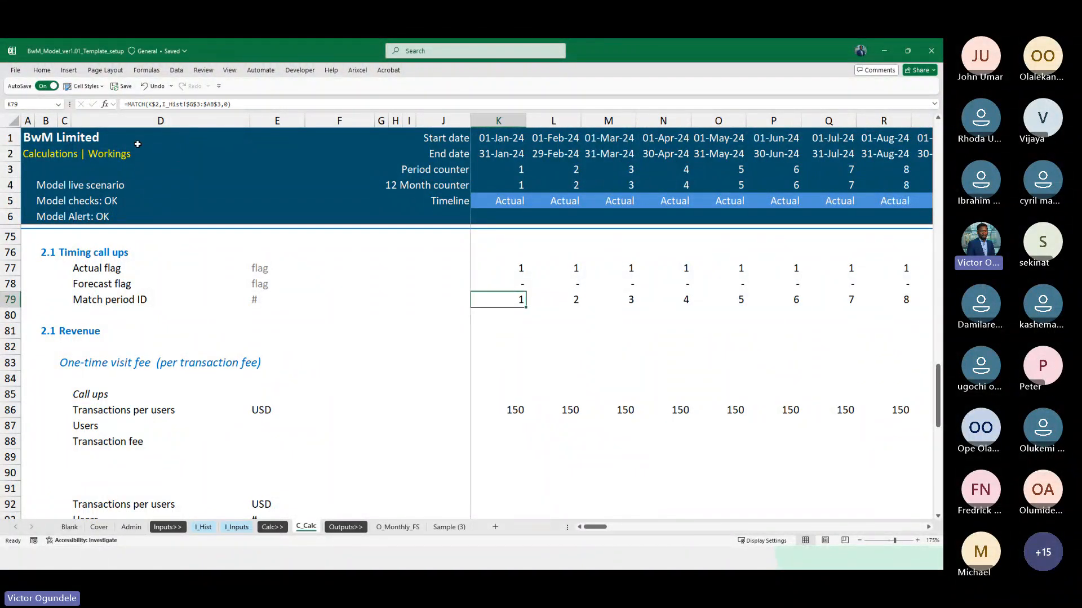
# Change K79 to =IF(K77=1,MATCH(K$2,I_Hist!$G$3:$AB$3,0),0) and fill it across the timeline to DN79
pyautogui.press('F2')
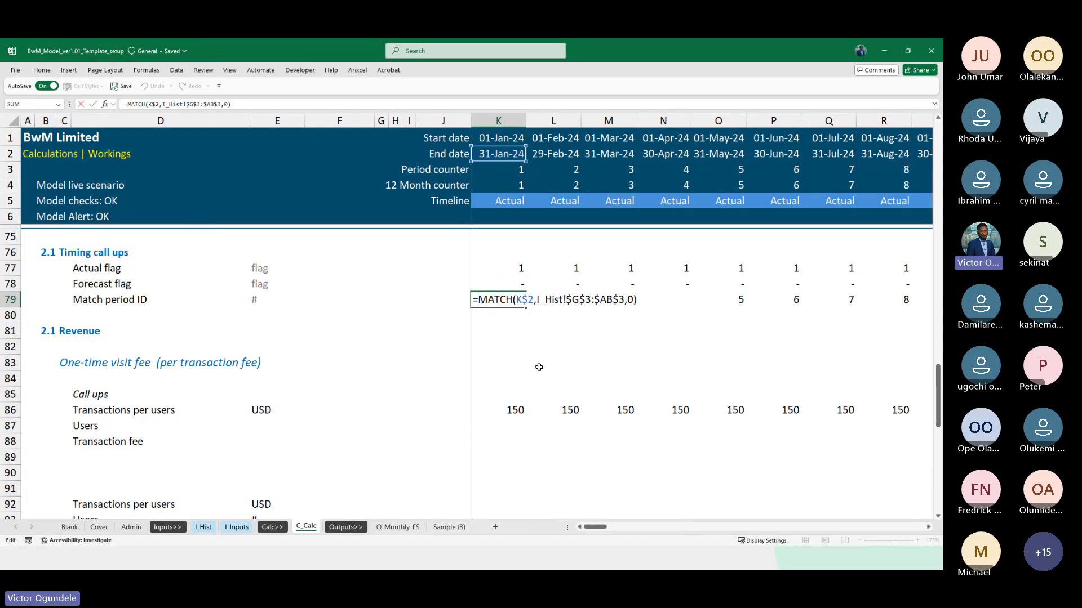
pyautogui.write('IF(')
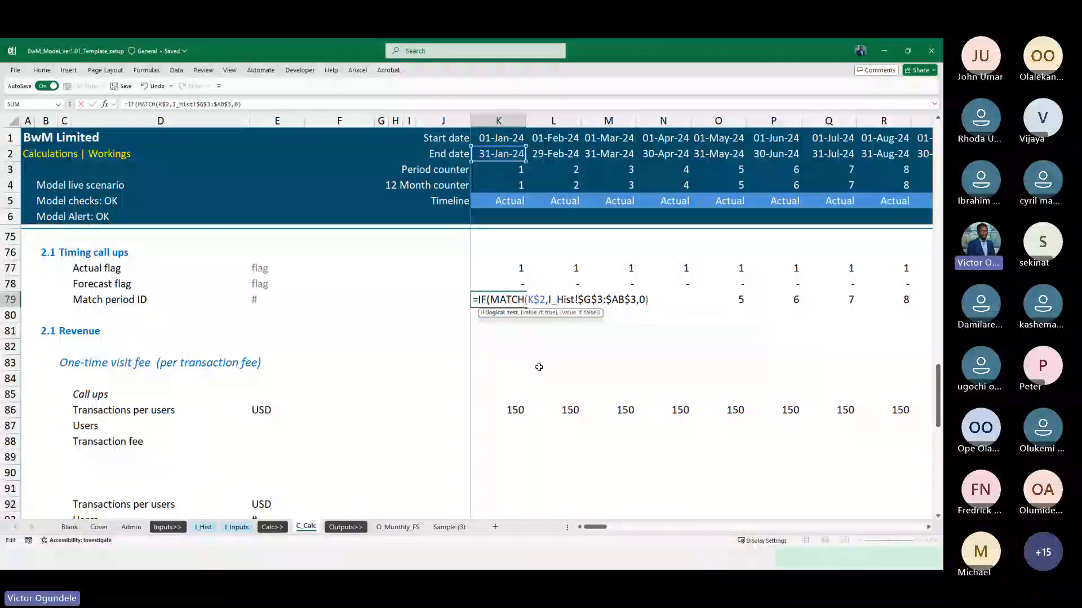
pyautogui.press('Up')
pyautogui.press('Up')
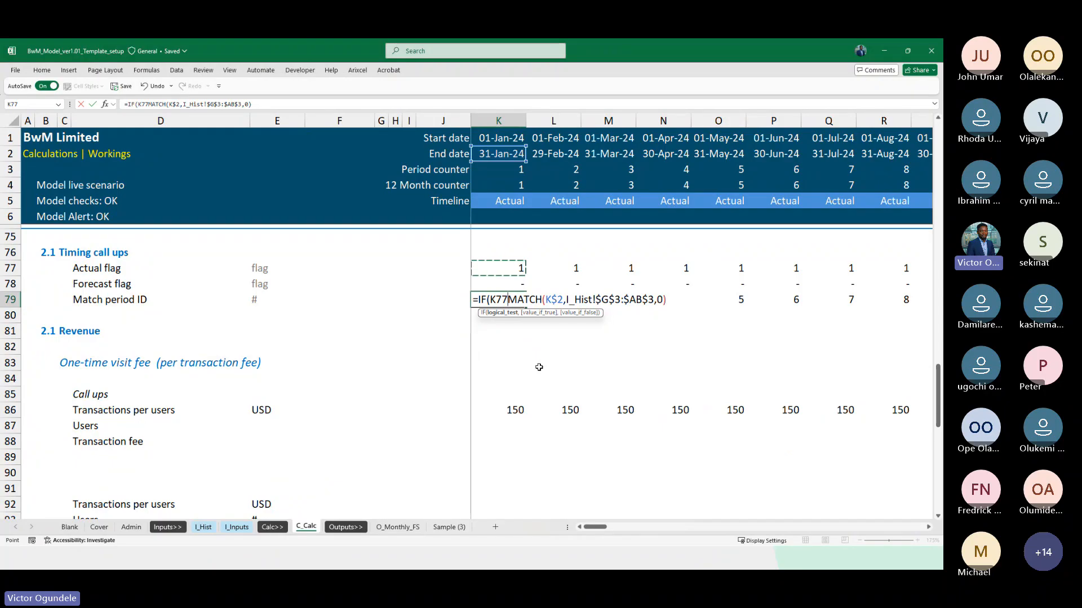
pyautogui.write('=1')
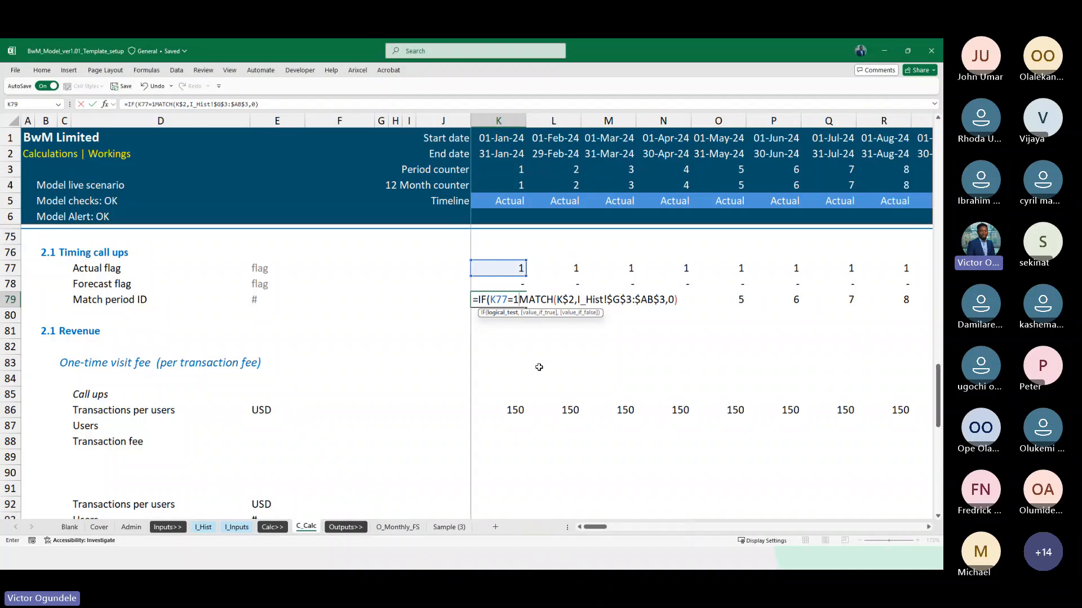
pyautogui.write(',')
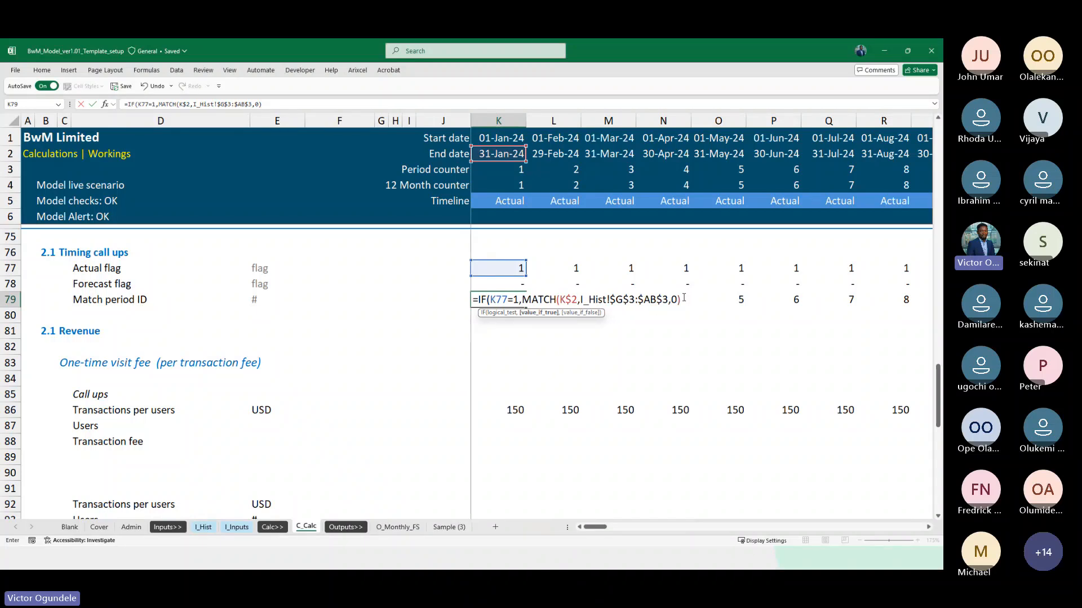
pyautogui.write(',0)')
pyautogui.hotkey('ctrl', 'Return')
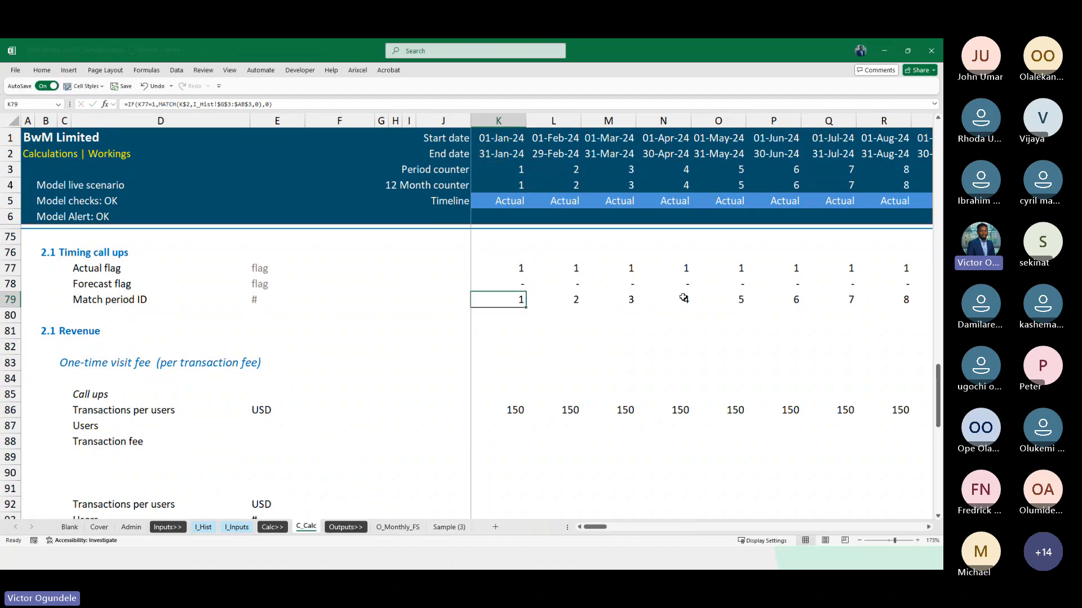
pyautogui.hotkey('ctrl', 'shift', 'Right')
pyautogui.hotkey('ctrl', 'r')
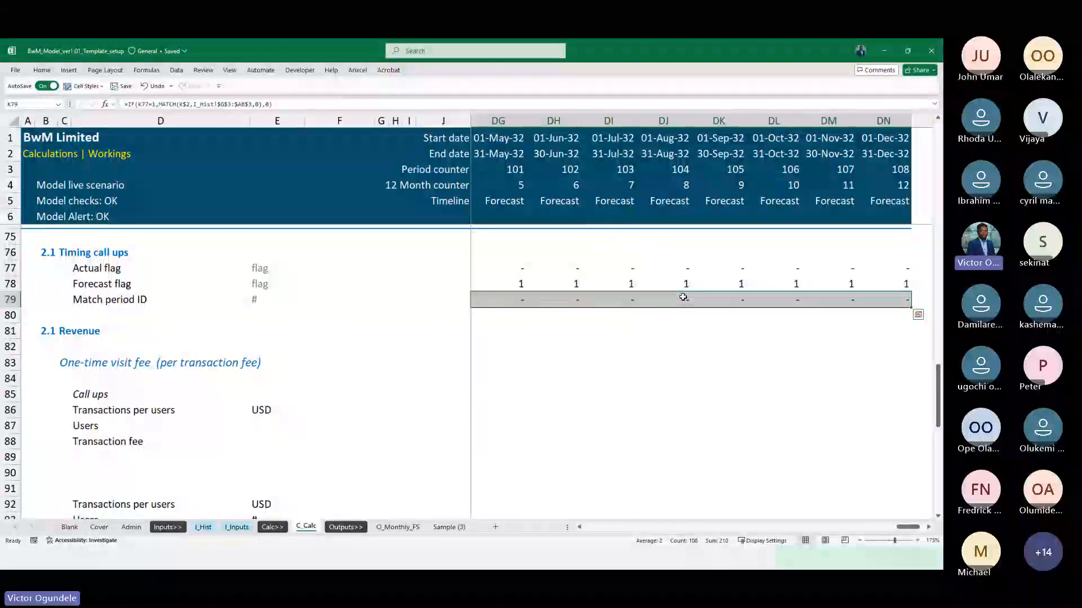
# Check the Match period ID results where the timeline changes from actual to forecast months
pyautogui.press('Right')
pyautogui.press('Right')
pyautogui.press('Right')
pyautogui.press('Right')
pyautogui.press('Right')
pyautogui.press('Right')
pyautogui.press('Right')
pyautogui.press('Right')
pyautogui.press('Right')
pyautogui.press('Right')
pyautogui.press('Right')
pyautogui.press('Right')
pyautogui.press('Right')
pyautogui.press('Right')
pyautogui.press('Right')
pyautogui.press('Right')
pyautogui.press('Right')
pyautogui.press('Right')
pyautogui.press('Right')
pyautogui.press('Right')
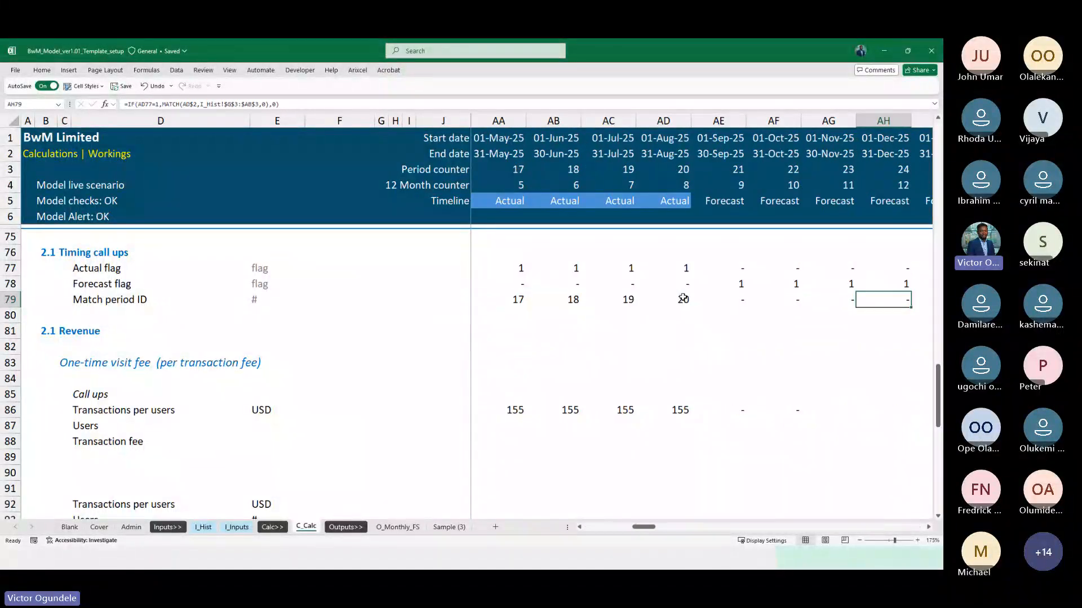
pyautogui.press('Right')
pyautogui.press('Right')
pyautogui.press('Right')
pyautogui.press('Right')
pyautogui.press('Right')
pyautogui.press('Right')
pyautogui.press('Left')
pyautogui.press('Left')
pyautogui.press('Left')
pyautogui.press('Left')
pyautogui.press('Left')
pyautogui.press('Left')
pyautogui.press('Left')
pyautogui.press('Left')
pyautogui.press('Left')
pyautogui.press('Left')
pyautogui.press('Left')
pyautogui.press('Left')
pyautogui.press('Right')
pyautogui.press('Right')
pyautogui.press('Right')
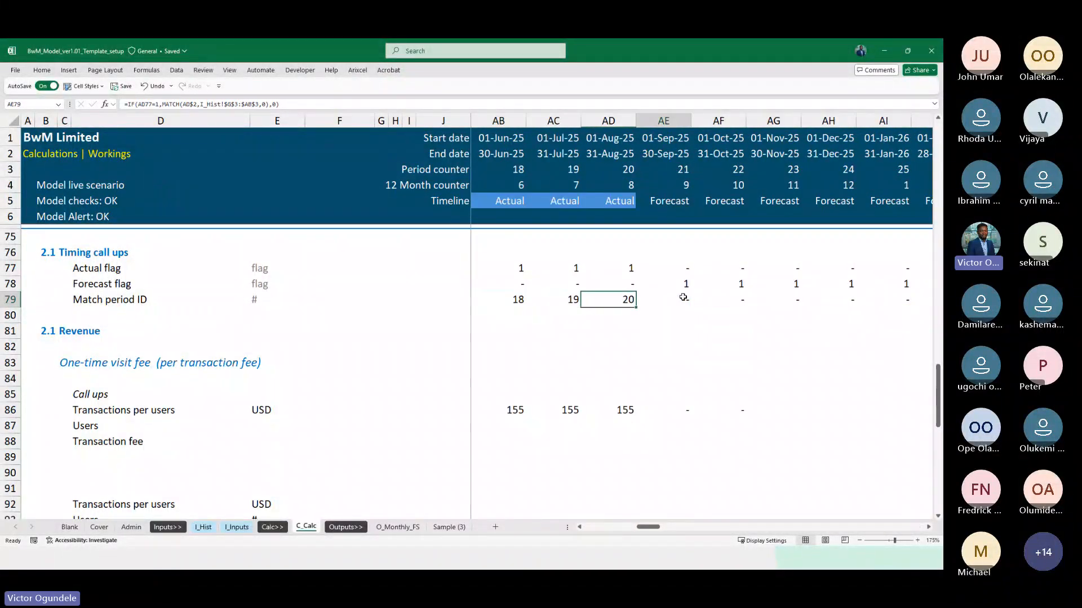
pyautogui.press('Right')
pyautogui.press('Right')
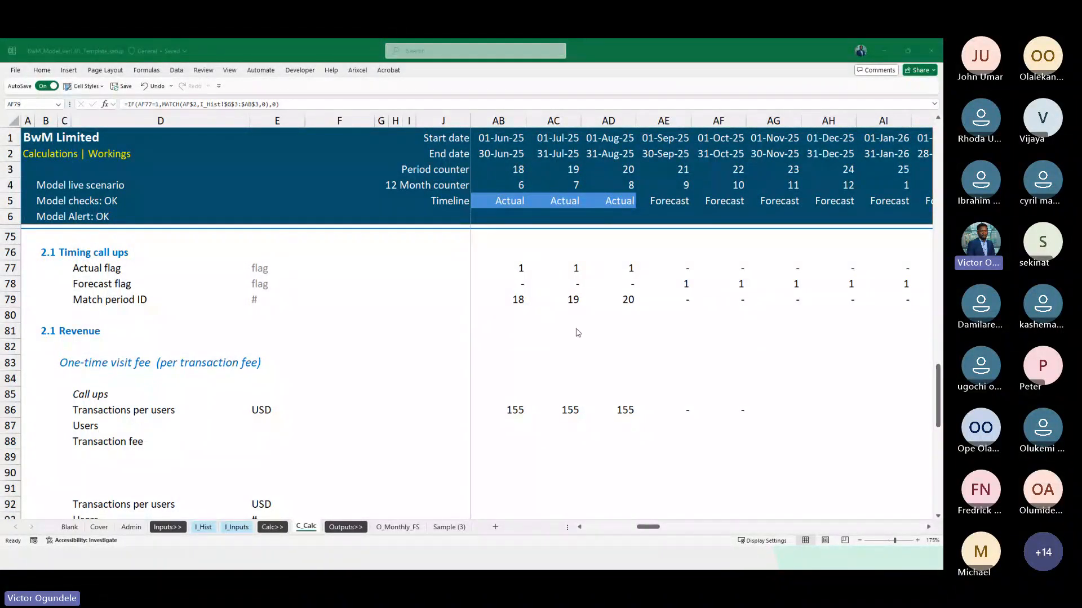
pyautogui.hotkey('alt', 'Tab')
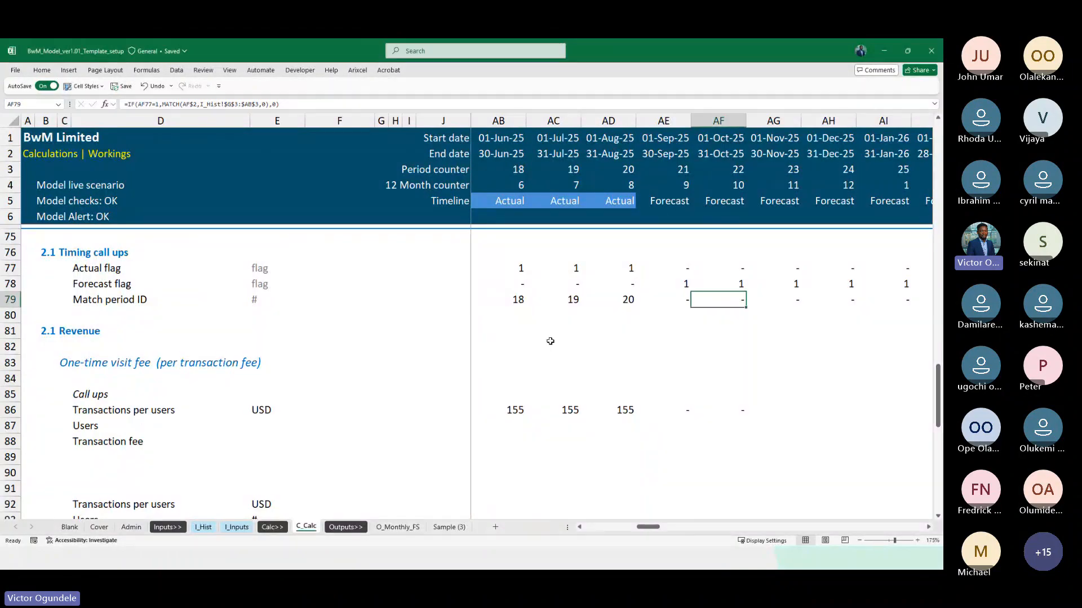
pyautogui.hotkey('ctrl', 'Left')
pyautogui.keyDown('ctrl'); pyautogui.scroll(-1, 550, 340); pyautogui.keyUp('ctrl')
pyautogui.hotkey('ctrl', 'Down')
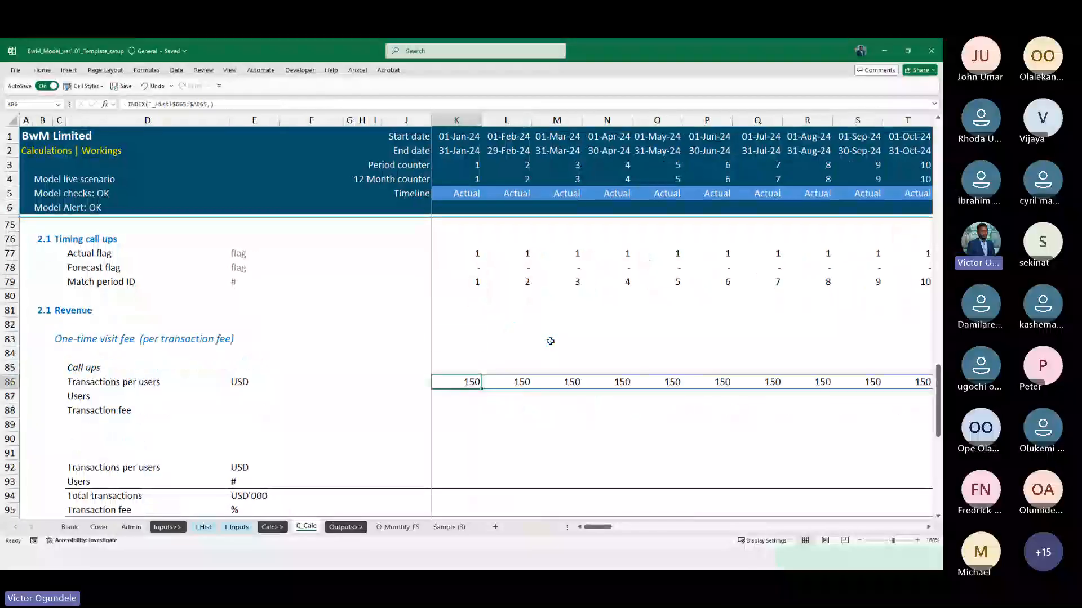
pyautogui.press('F2')
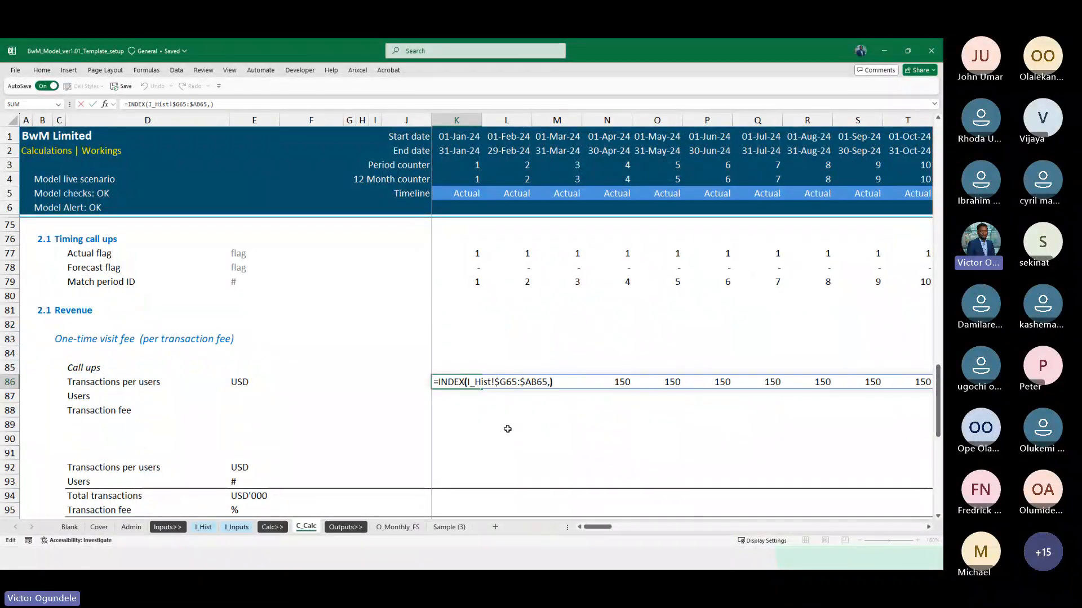
pyautogui.press('Left')
pyautogui.press('Left')
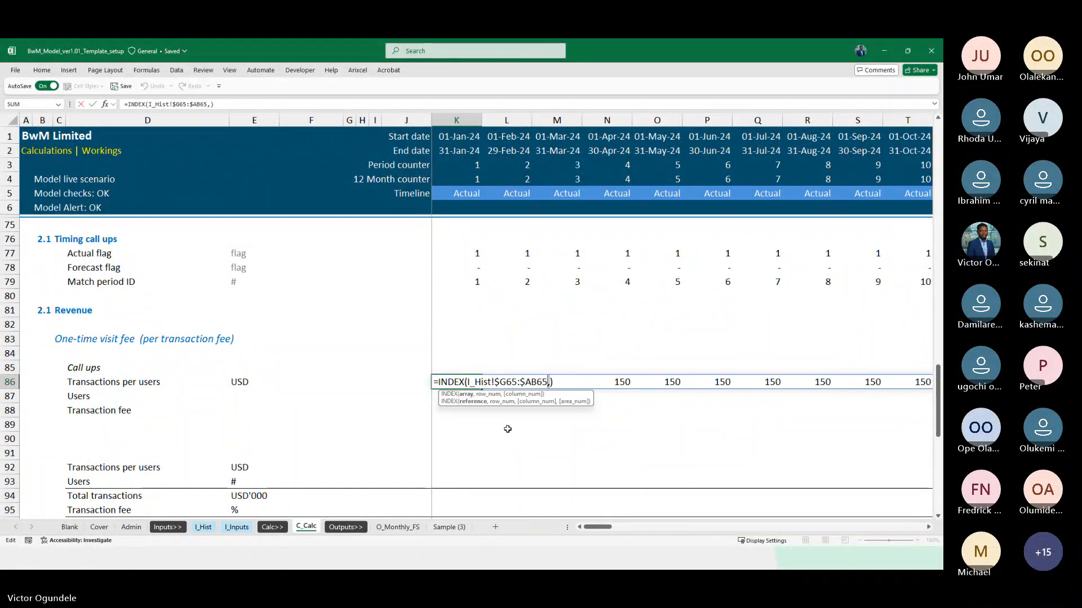
pyautogui.press('Escape')
pyautogui.hotkey('ctrl', 'Up')
pyautogui.hotkey('ctrl', 'Up')
pyautogui.hotkey('ctrl', 'Down')
pyautogui.hotkey('ctrl', 'Down')
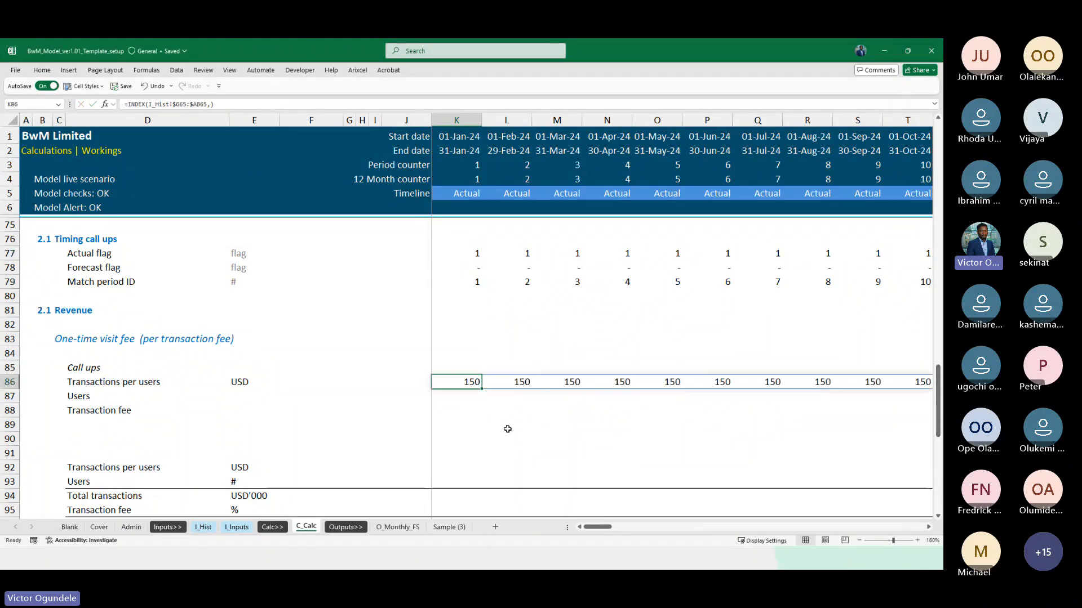
pyautogui.press('F2')
pyautogui.press('Escape')
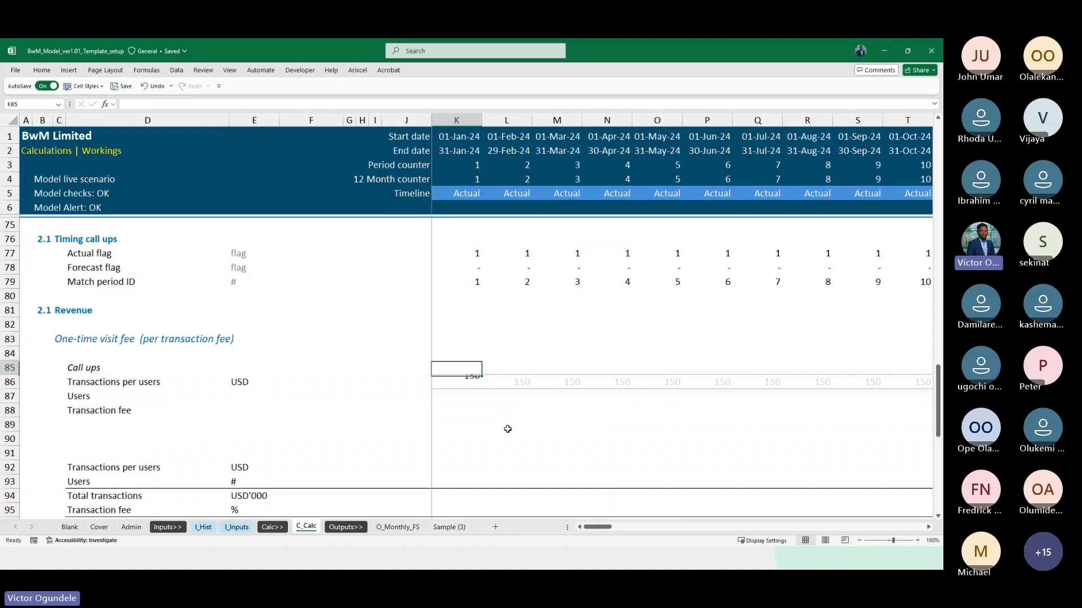
# Complete the Transactions per users formula in K86 as =INDEX(I_Hist!$G65:$AB65,K$79), using the Match period ID as the index position
pyautogui.press('F2')
pyautogui.press('Left')
pyautogui.press('BackSpace')
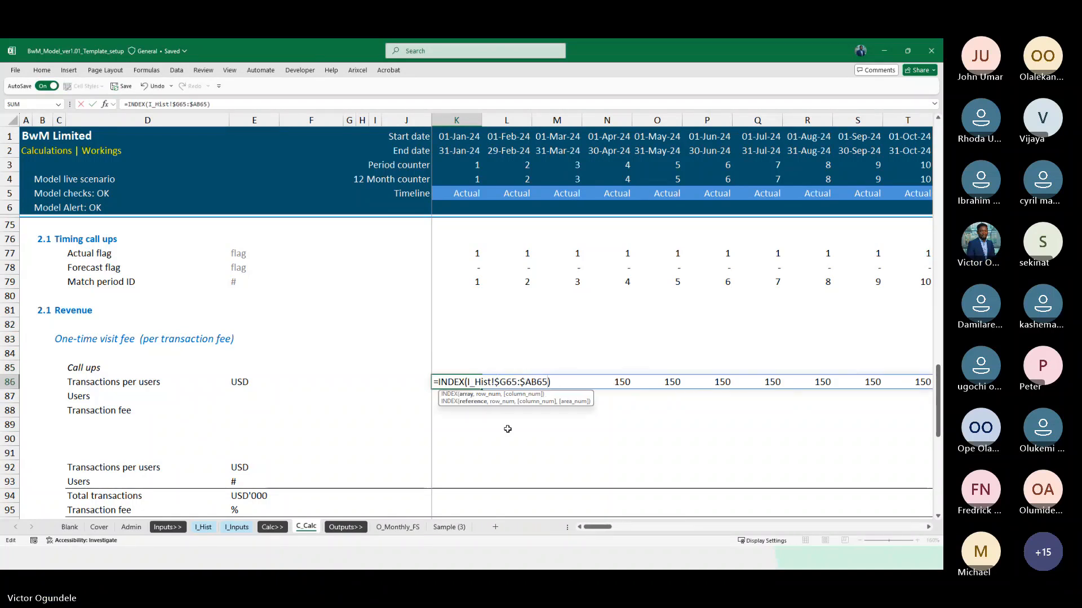
pyautogui.write(',')
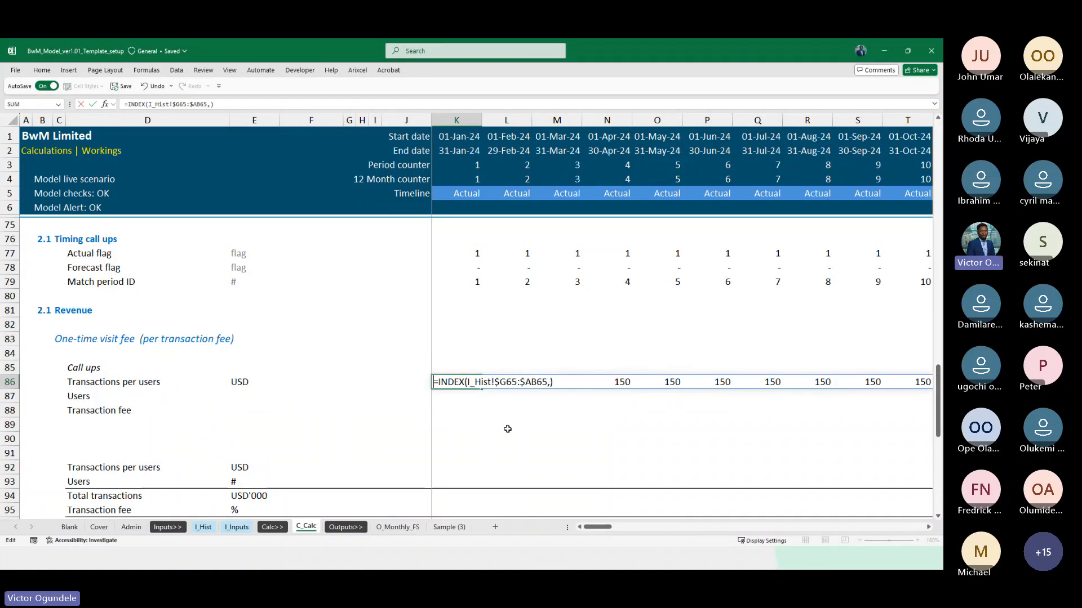
pyautogui.press('Left')
pyautogui.press('Left')
pyautogui.press('Left')
pyautogui.press('Left')
pyautogui.press('Left')
pyautogui.press('Left')
pyautogui.press('Left')
pyautogui.press('Left')
pyautogui.press('Left')
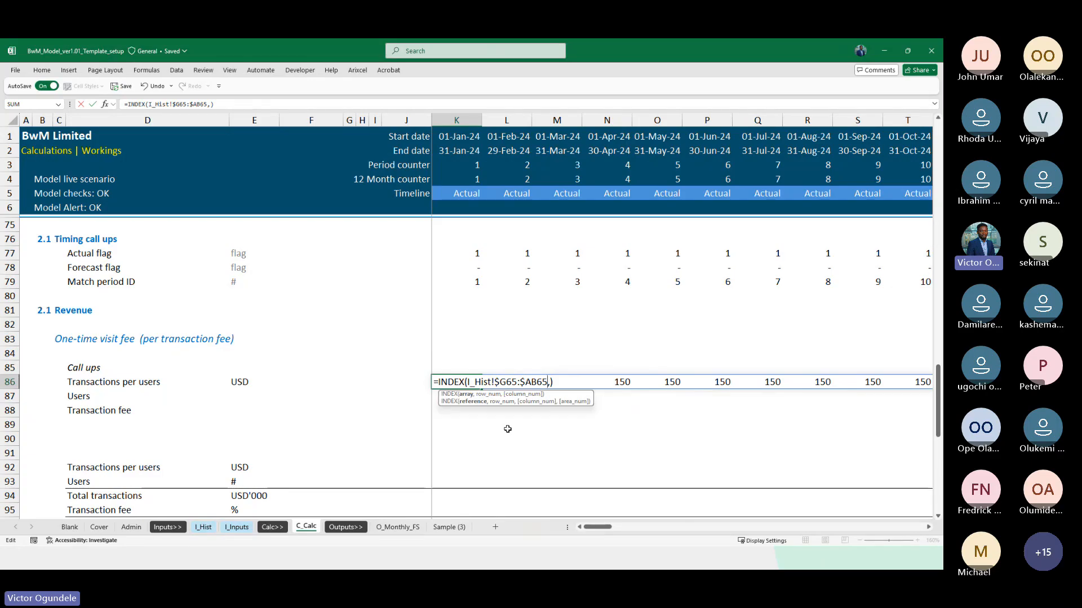
pyautogui.press('F2')
pyautogui.press('Up')
pyautogui.press('Up')
pyautogui.press('Up')
pyautogui.press('Up')
pyautogui.press('Up')
pyautogui.press('Up')
pyautogui.press('Up')
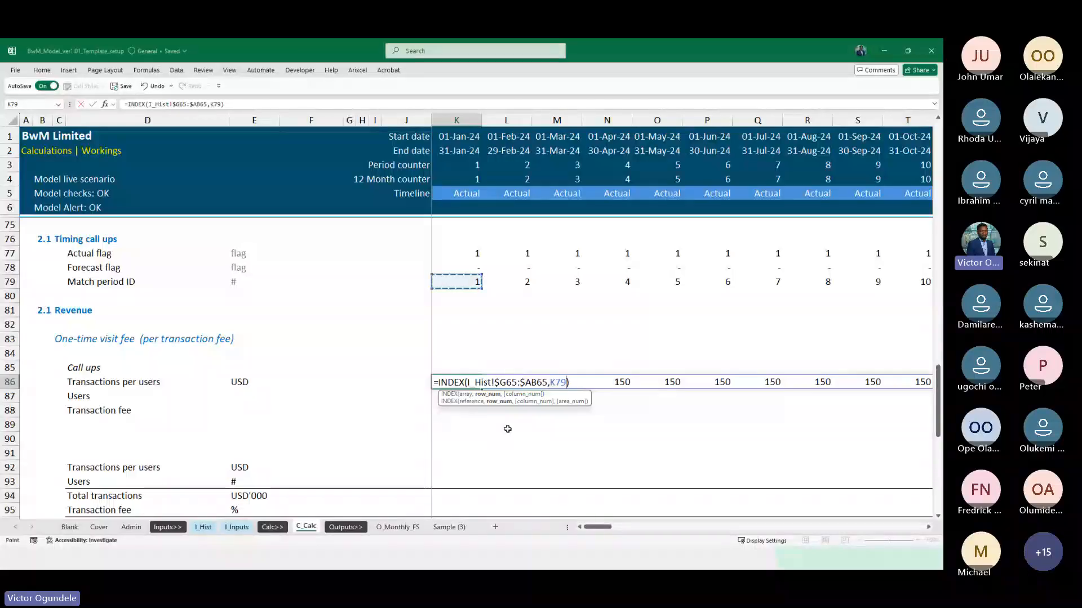
pyautogui.press('F4')
pyautogui.press('F4')
pyautogui.hotkey('ctrl', 'Return')
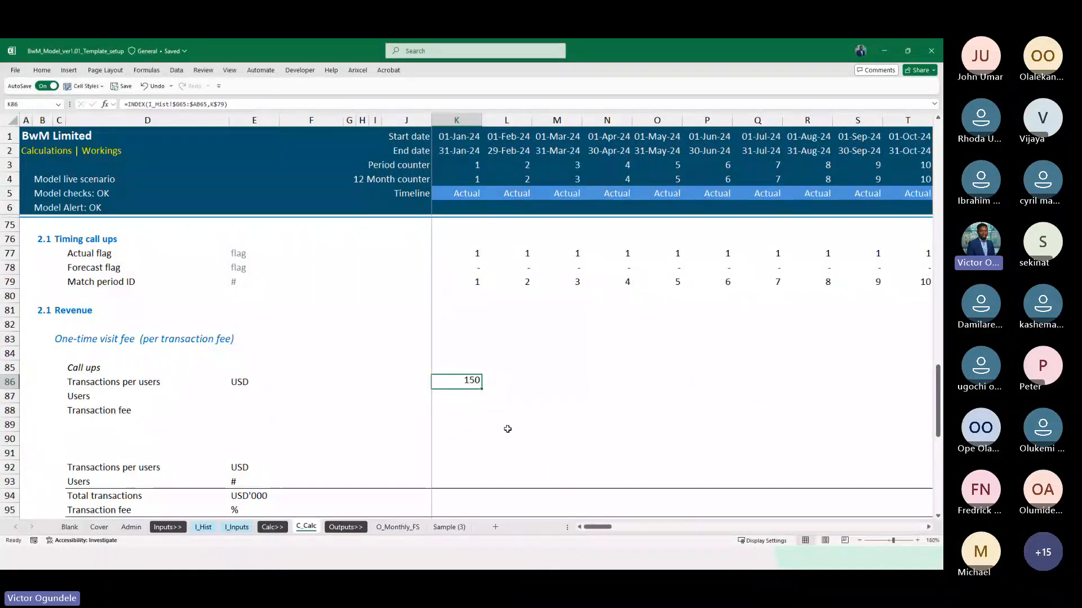
# Fill the K86 INDEX formula across the timeline in the Transactions per users row
pyautogui.hotkey('ctrl', 'shift', 'Right')
pyautogui.hotkey('ctrl', 'r')
pyautogui.hotkey('ctrl', 'BackSpace')
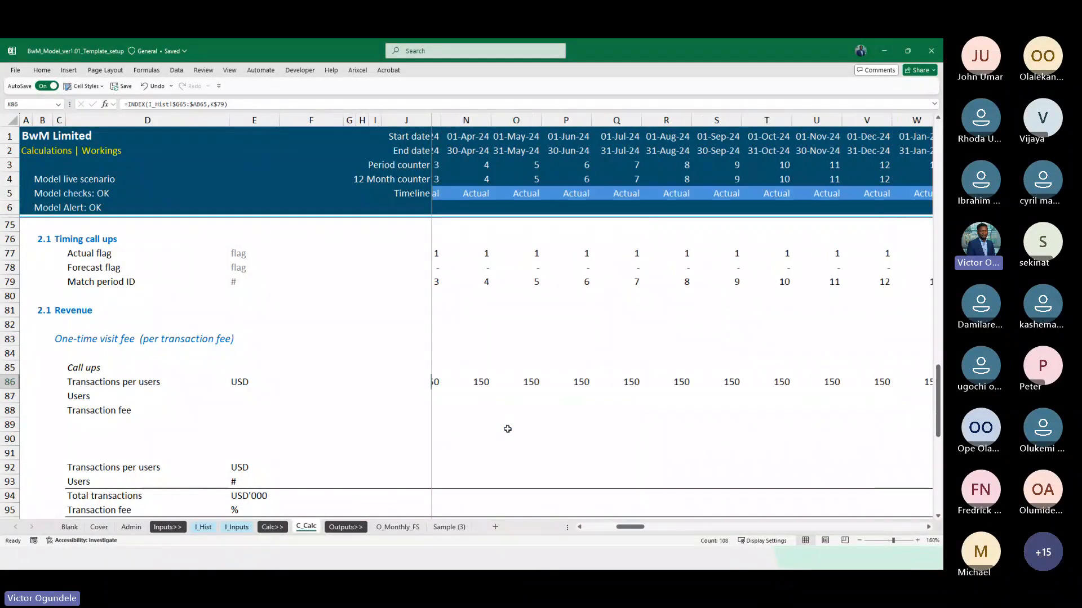
# Check the Transactions per users call-ups around the change from actual to forecast months and inspect the formula in AE86
pyautogui.scroll(-1, 508, 429)
pyautogui.hscroll(10, 508, 429)
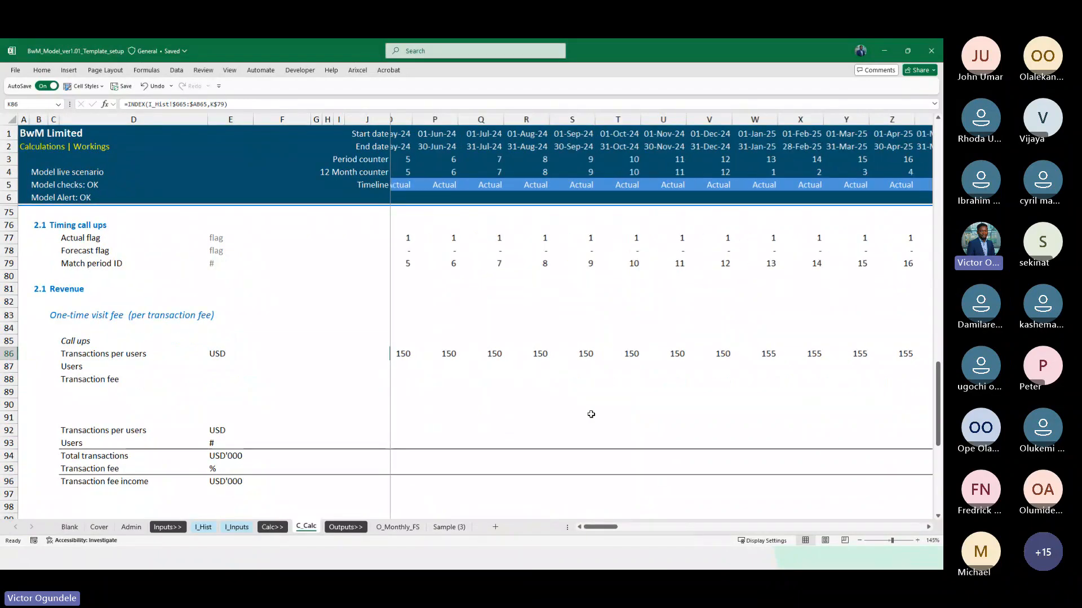
pyautogui.hscroll(-2, 591, 414)
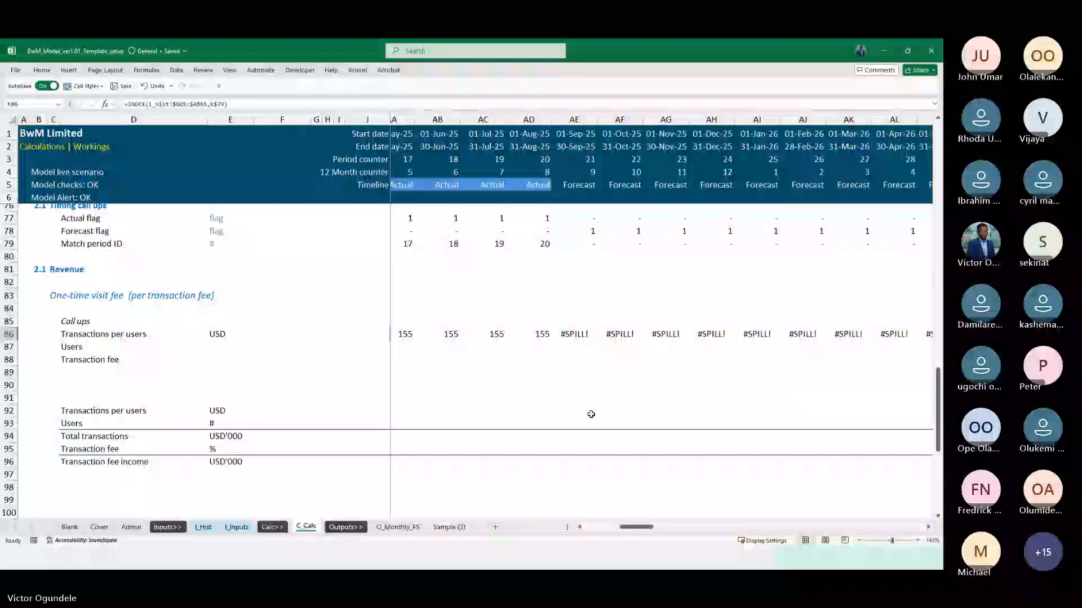
pyautogui.click(499, 332)
pyautogui.press('Right')
pyautogui.press('Left')
pyautogui.press('Left')
pyautogui.press('Left')
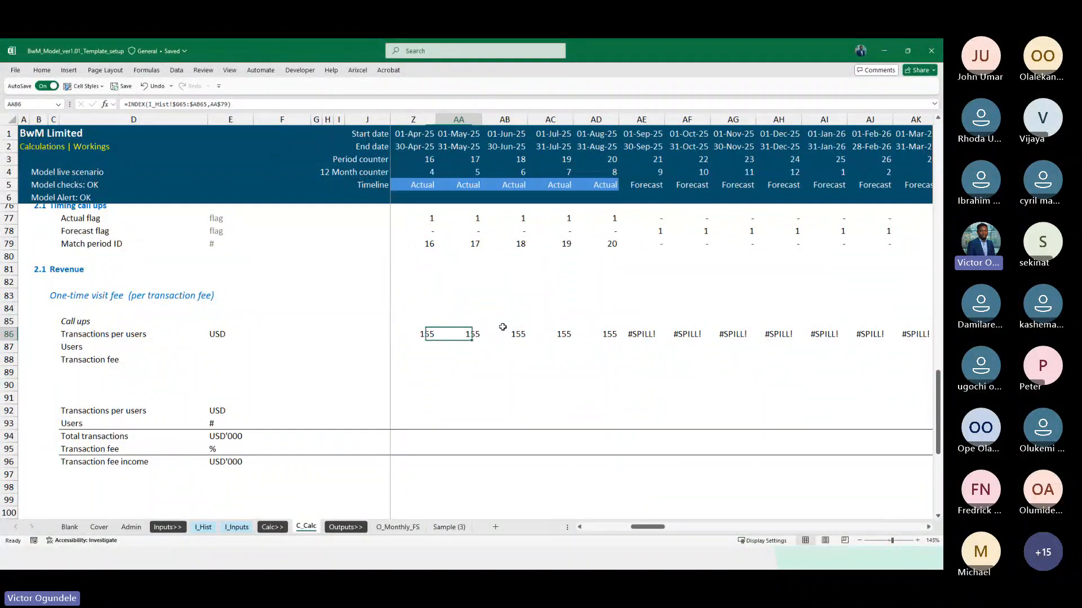
pyautogui.press('Right')
pyautogui.press('Right')
pyautogui.press('Right')
pyautogui.press('Right')
pyautogui.press('F2')
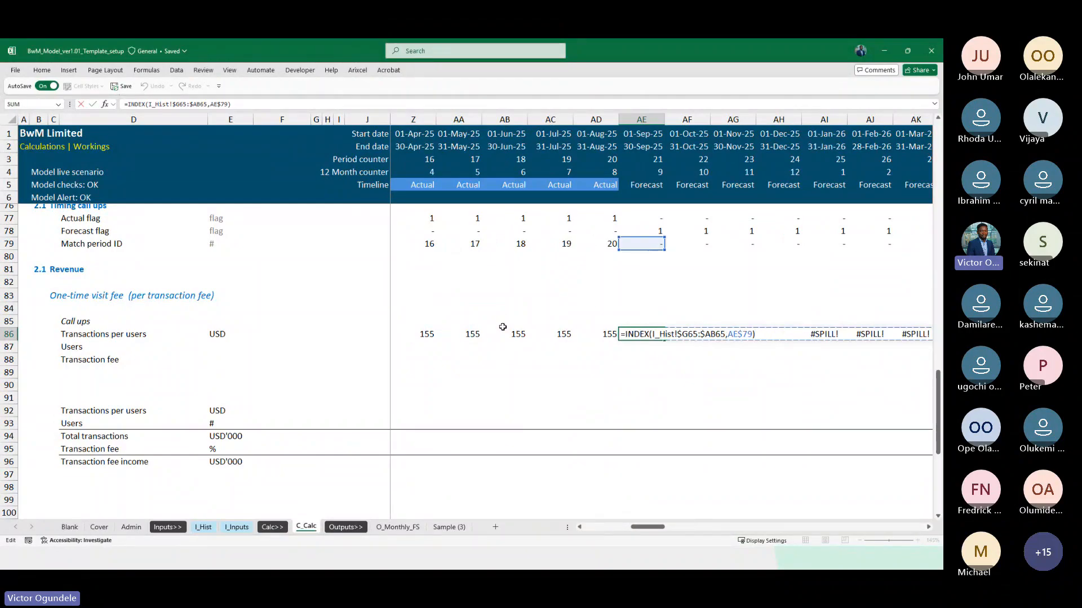
pyautogui.press('Escape')
# Change K86 to =IF(K$77=1,INDEX(I_Hist!$G65:$AB65,K$79),0) and fill it across the timeline
pyautogui.hotkey('ctrl', 'Left')
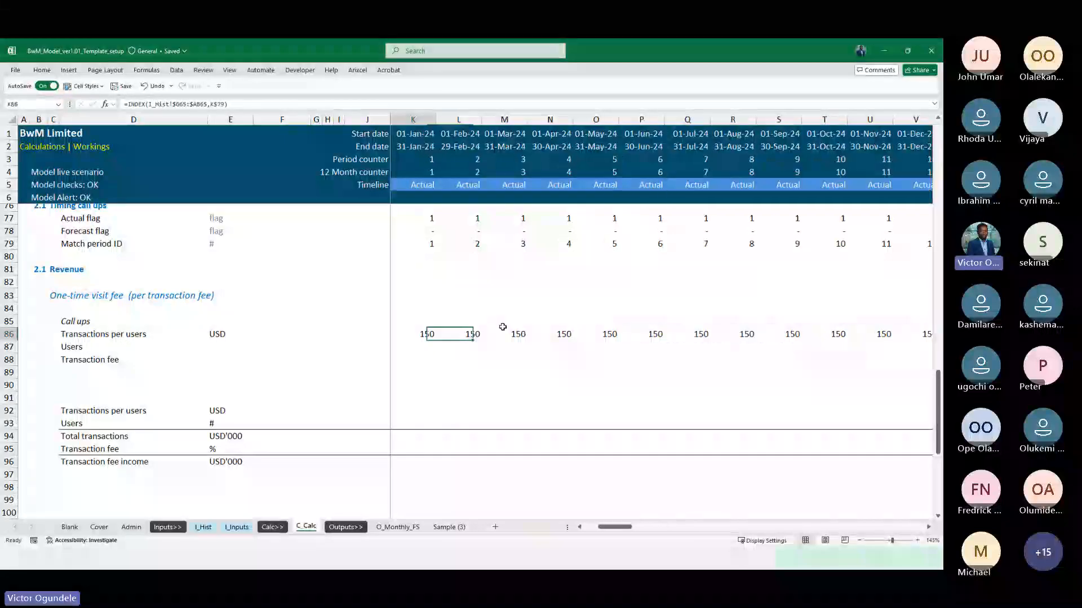
pyautogui.scroll(1, 501, 327)
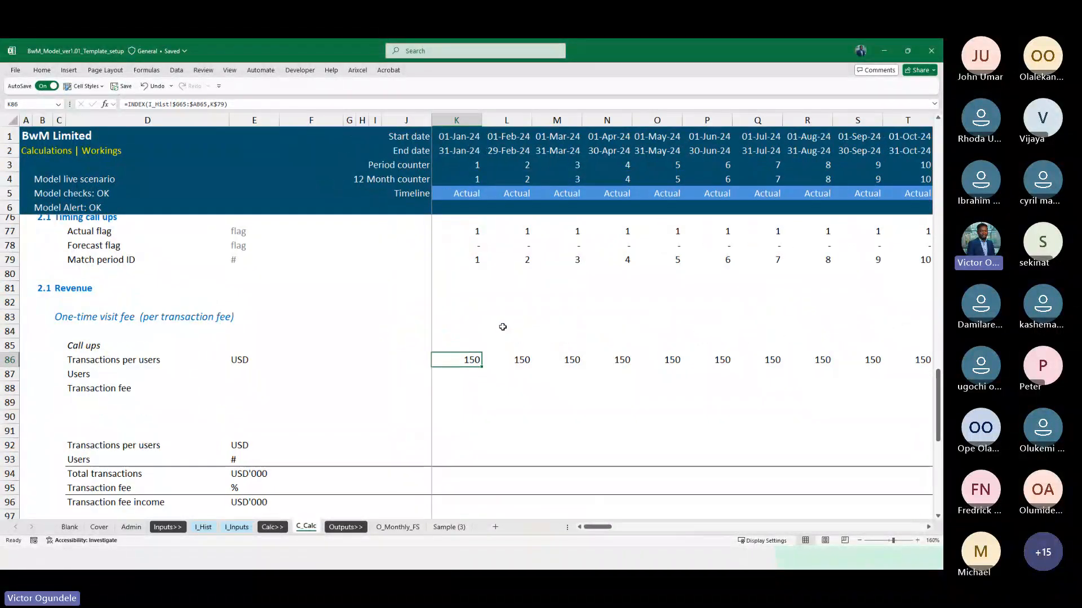
pyautogui.click(127, 103)
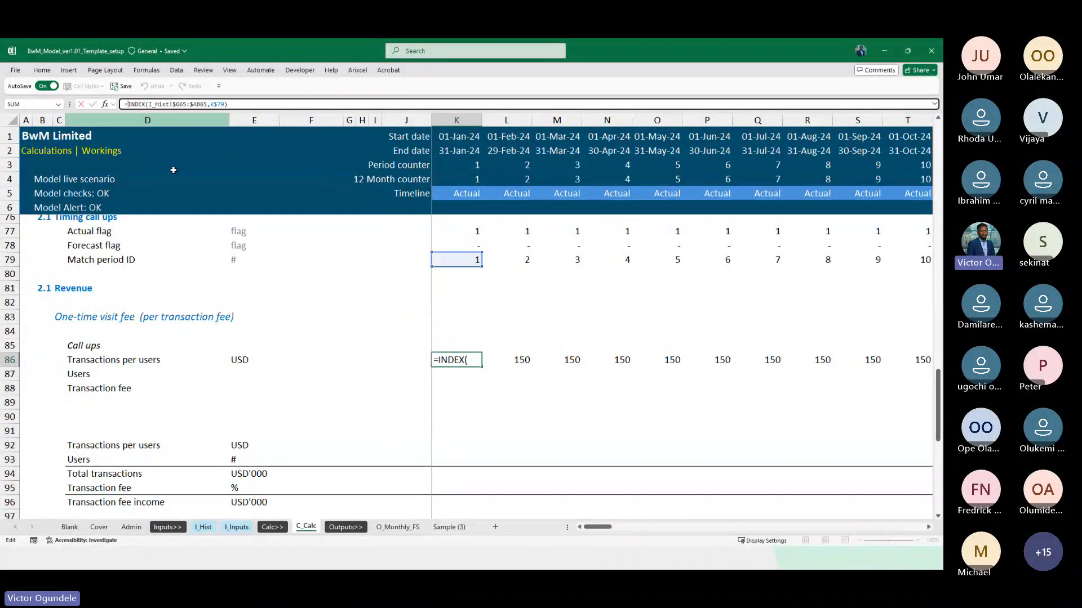
pyautogui.write('IF(')
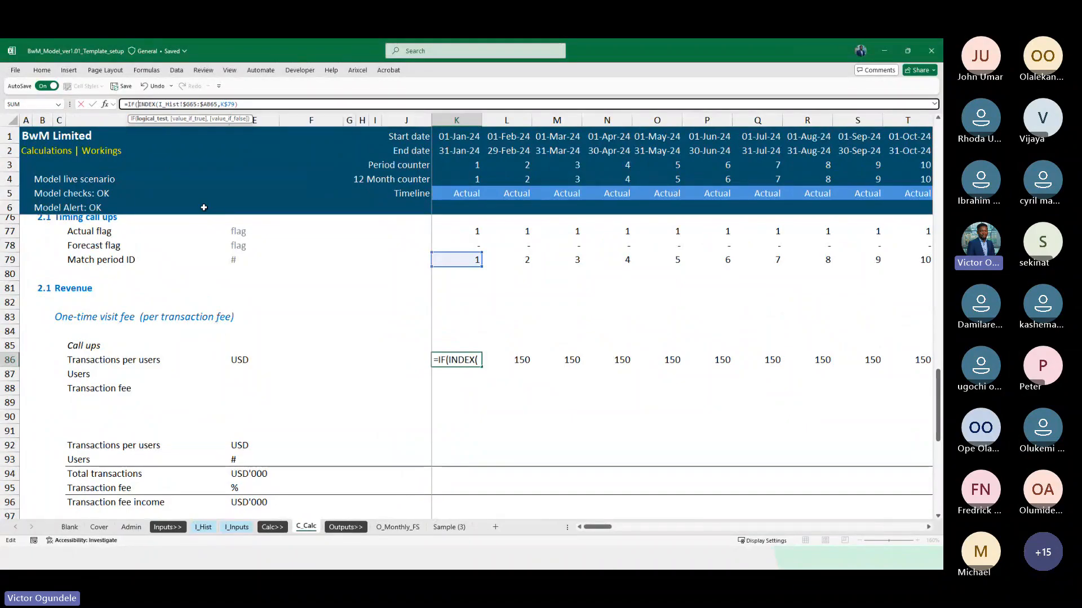
pyautogui.scroll(1, 394, 345)
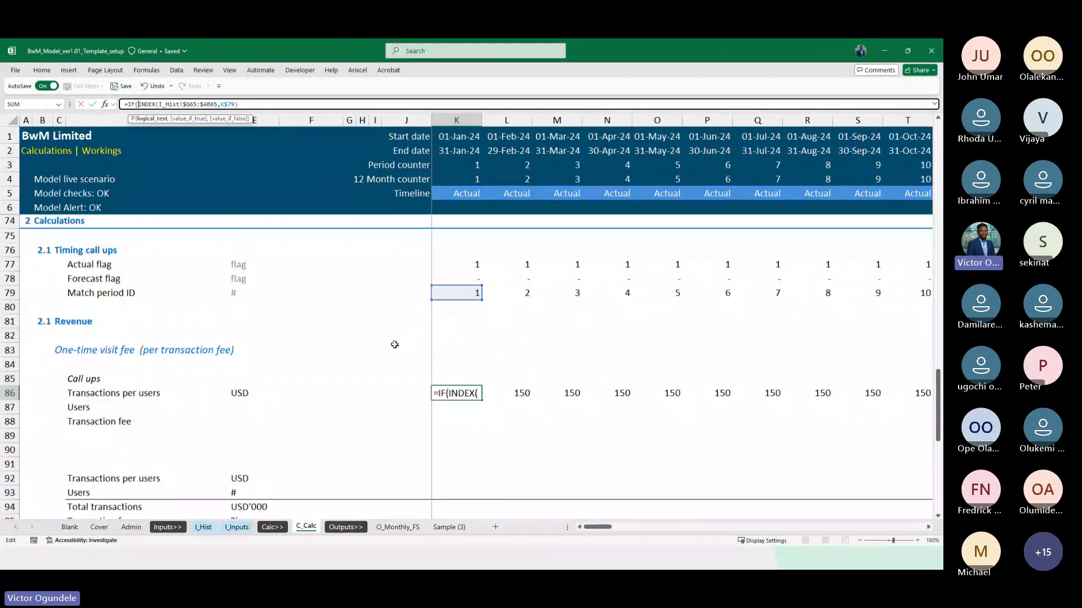
pyautogui.click(462, 275)
pyautogui.press('F4')
pyautogui.press('F4')
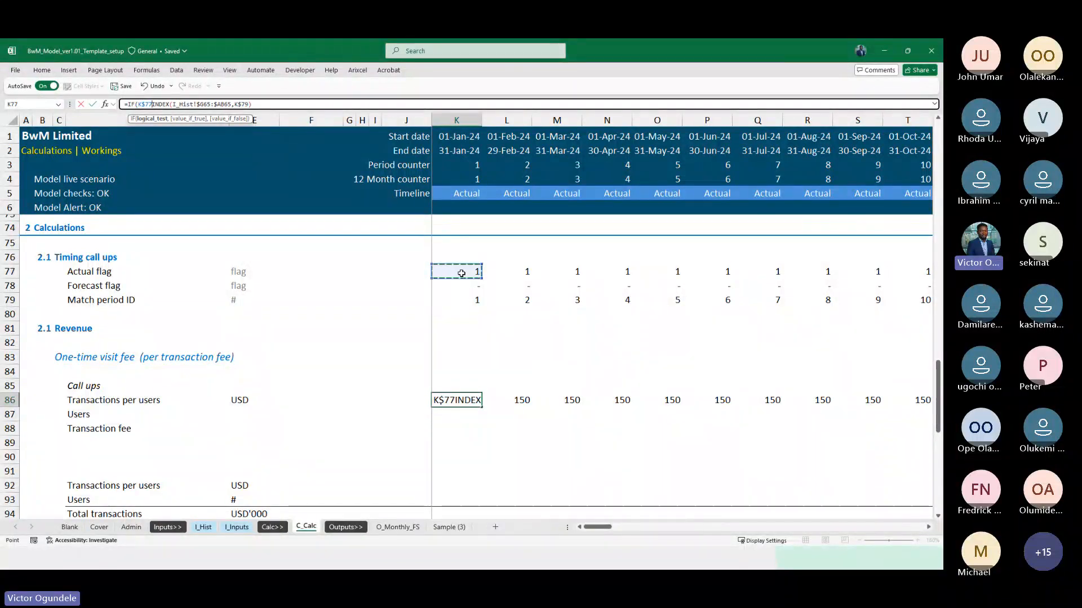
pyautogui.write('=1,')
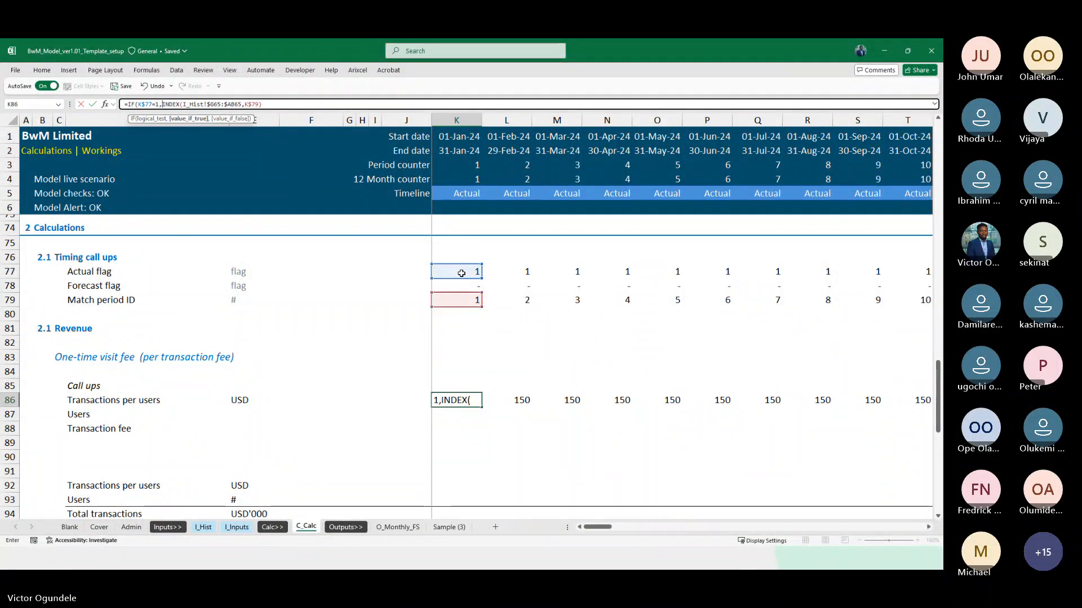
pyautogui.click(287, 105)
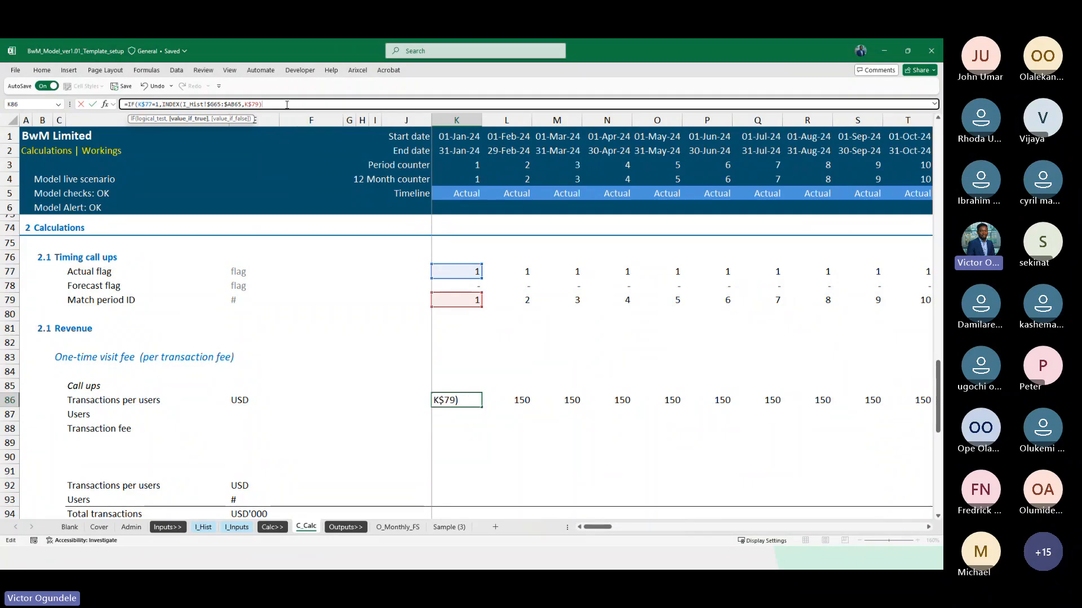
pyautogui.write(',0)')
pyautogui.hotkey('ctrl', 'Return')
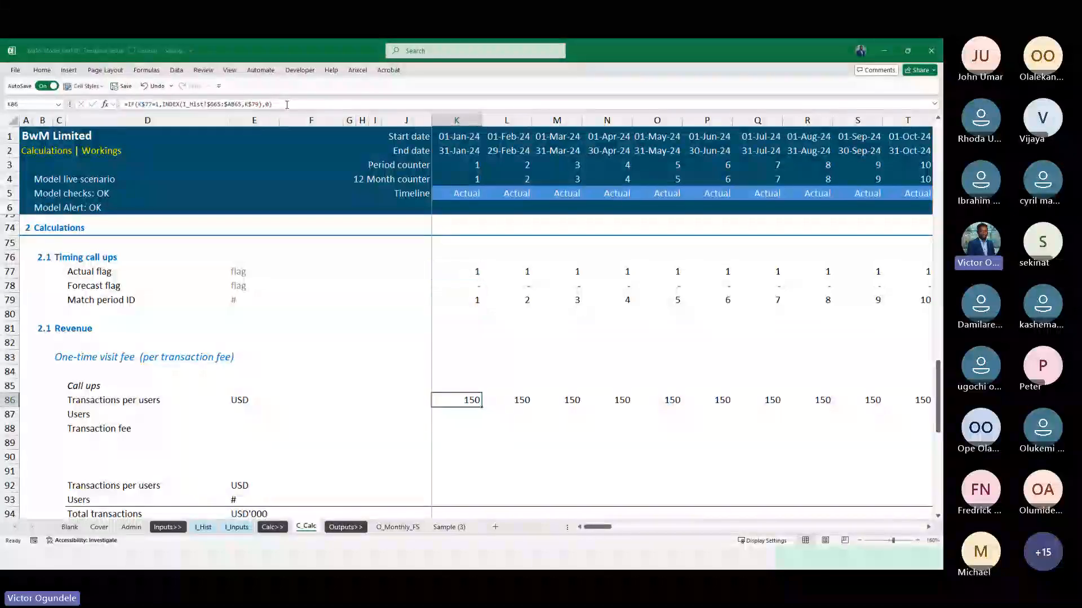
pyautogui.hotkey('ctrl', 'shift', 'Right')
pyautogui.hotkey('ctrl', 'r')
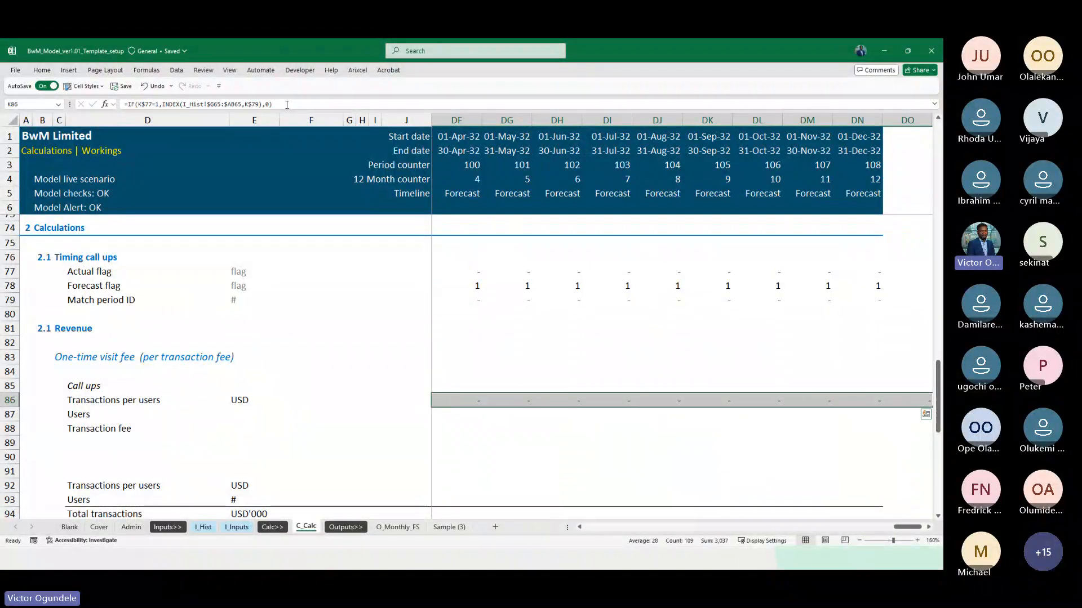
# Check the flag-controlled Transactions per users row from the December 2032 forecast back to the last actual months
pyautogui.scroll(-1, 286, 105)
pyautogui.hotkey('ctrl', 'Left')
pyautogui.hotkey('ctrl', 'Right')
pyautogui.hotkey('ctrl', 'Right')
pyautogui.press('Left')
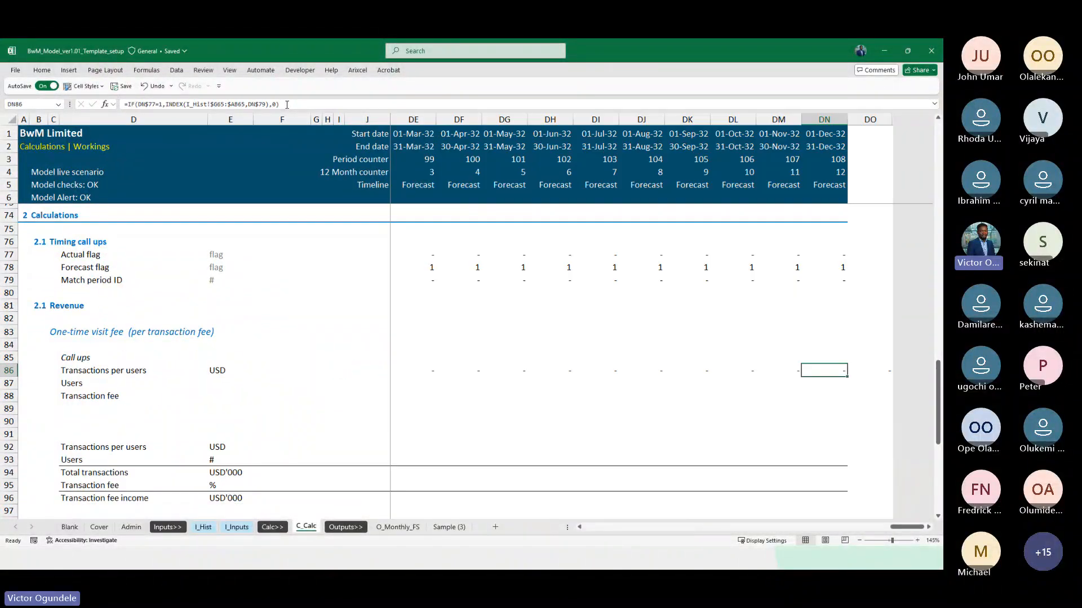
pyautogui.press('Left')
pyautogui.press('Left')
pyautogui.press('Left')
pyautogui.press('Left')
pyautogui.press('Left')
pyautogui.press('Left')
pyautogui.press('Left')
pyautogui.press('Left')
pyautogui.press('Left')
pyautogui.press('Left')
pyautogui.press('Left')
pyautogui.press('Left')
pyautogui.press('Left')
pyautogui.press('Left')
pyautogui.press('Left')
pyautogui.press('Left')
pyautogui.press('Left')
pyautogui.press('Left')
pyautogui.press('Left')
pyautogui.press('Left')
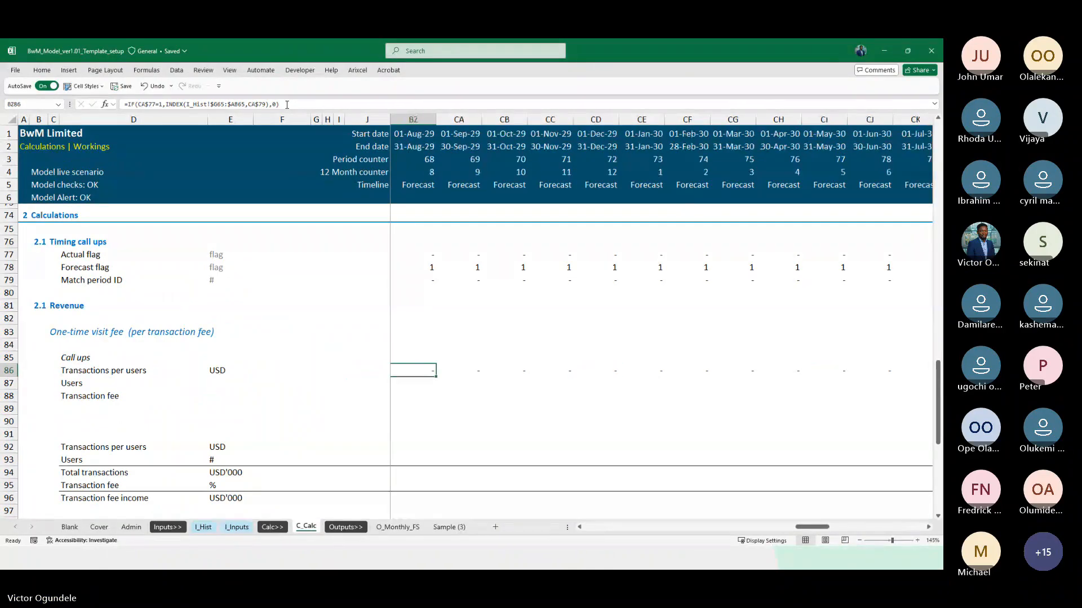
pyautogui.press('Left')
pyautogui.press('Left')
pyautogui.press('Left')
pyautogui.press('Left')
pyautogui.press('Left')
pyautogui.press('Left')
pyautogui.press('Left')
pyautogui.press('Left')
pyautogui.press('Left')
pyautogui.press('Left')
pyautogui.press('Left')
pyautogui.press('Left')
pyautogui.press('Left')
pyautogui.press('Left')
pyautogui.press('Left')
pyautogui.press('Left')
pyautogui.press('Left')
pyautogui.press('Left')
pyautogui.press('Left')
pyautogui.press('Left')
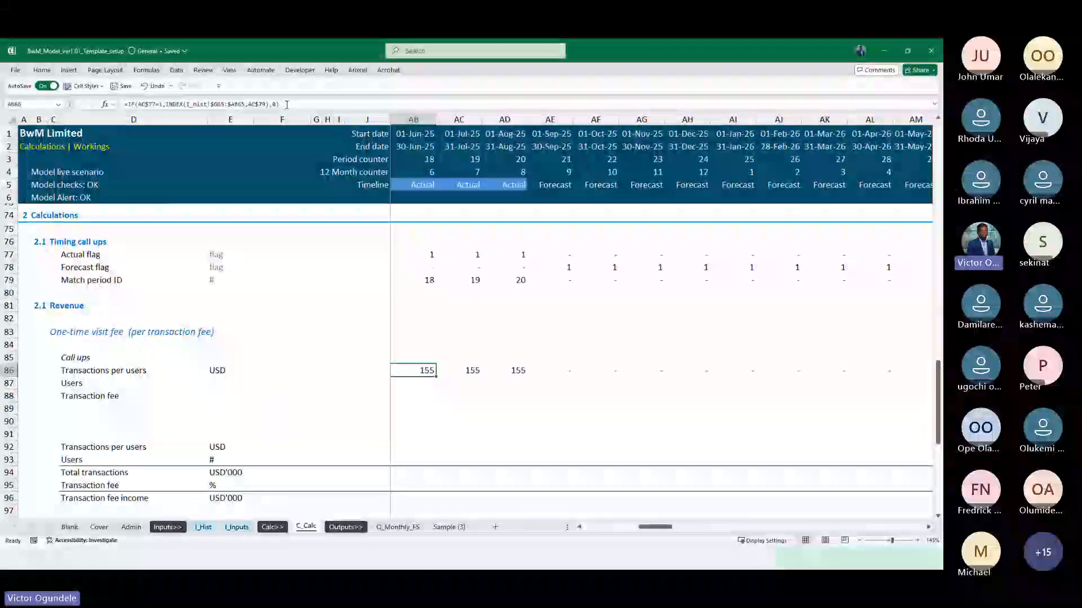
pyautogui.press('Right')
pyautogui.press('Right')
pyautogui.press('Right')
pyautogui.press('Right')
pyautogui.press('Right')
pyautogui.press('Right')
pyautogui.press('Right')
pyautogui.press('Right')
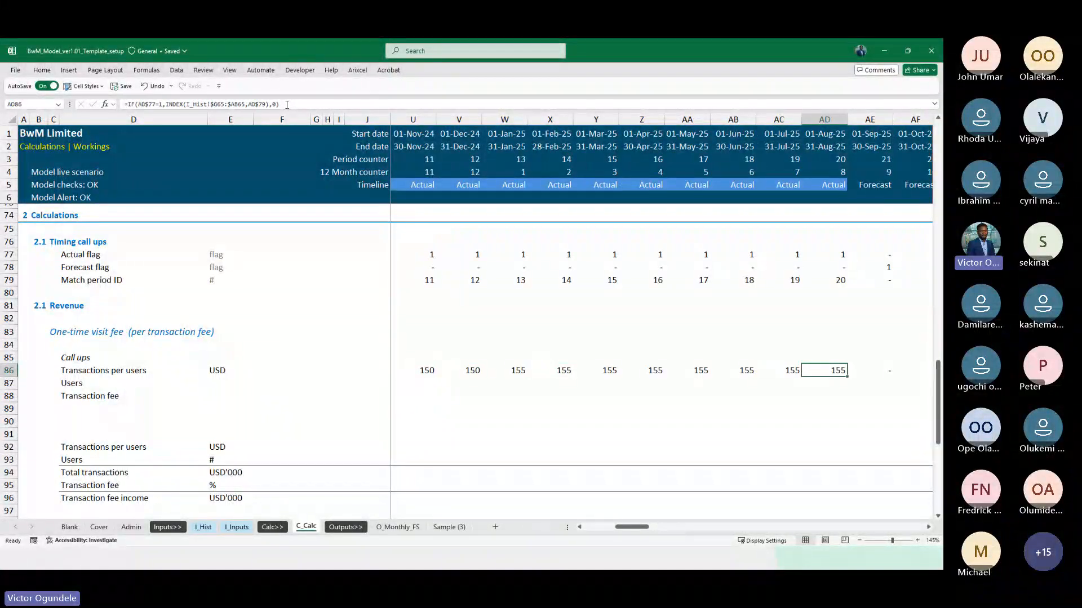
pyautogui.hotkey('ctrl', 'Left')
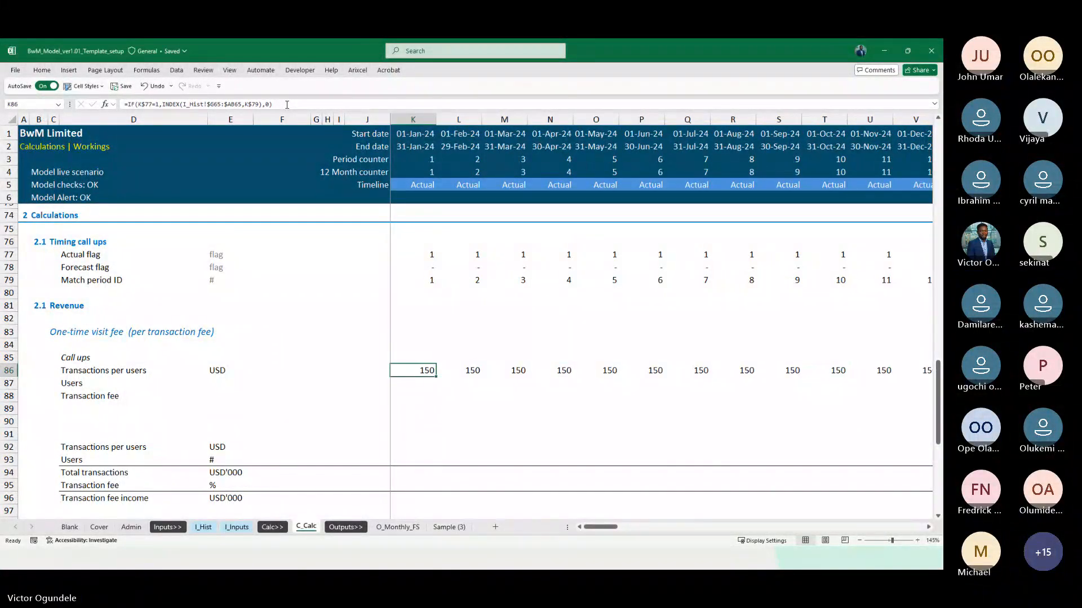
pyautogui.keyDown('ctrl'); pyautogui.scroll(1, 499, 338); pyautogui.keyUp('ctrl')
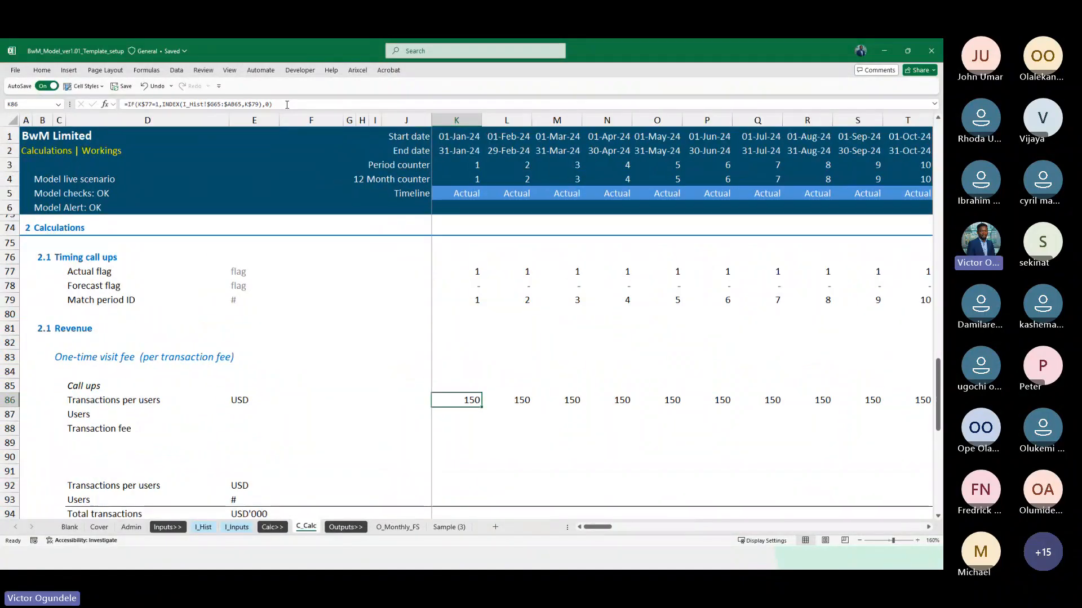
# Copy the call-up formula from K86 down into the Users row at K87
pyautogui.scroll(-1, 498, 338)
pyautogui.keyDown('ctrl'); pyautogui.scroll(-1, 498, 339); pyautogui.keyUp('ctrl')
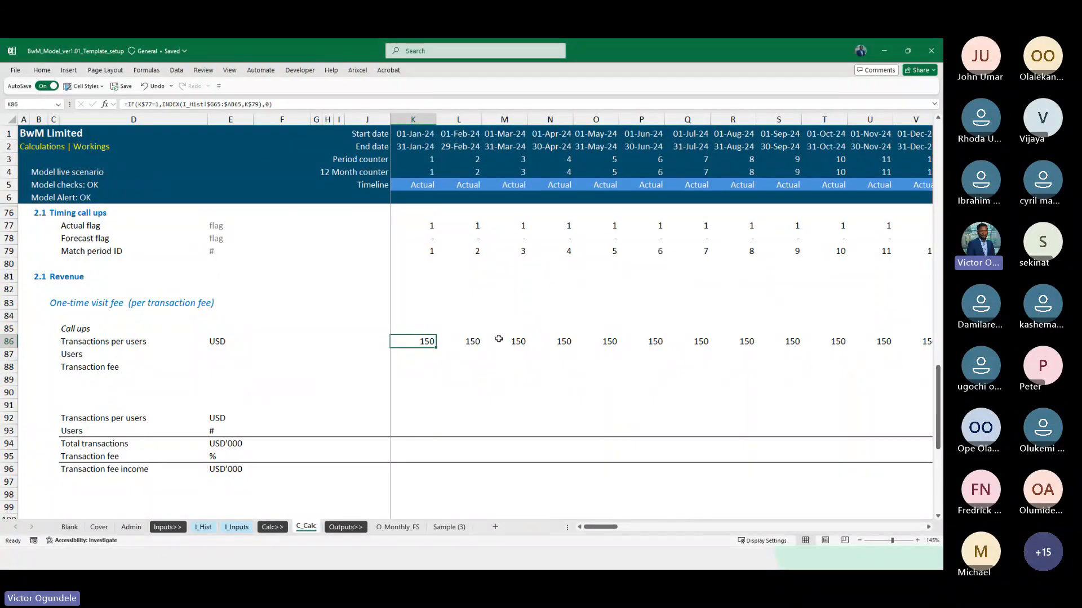
pyautogui.press('Down')
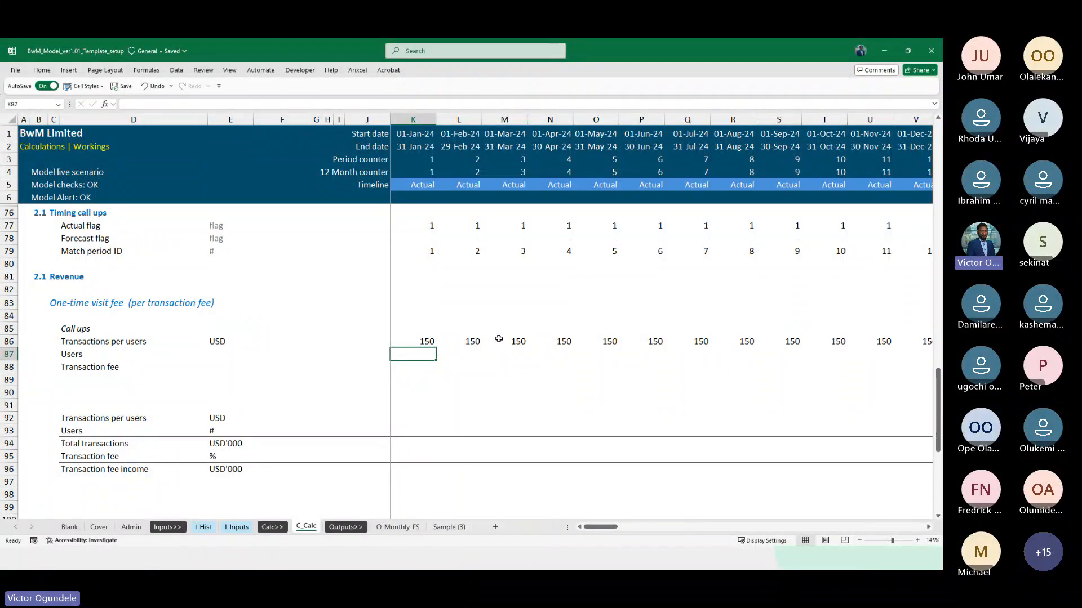
pyautogui.hotkey('ctrl', 'd')
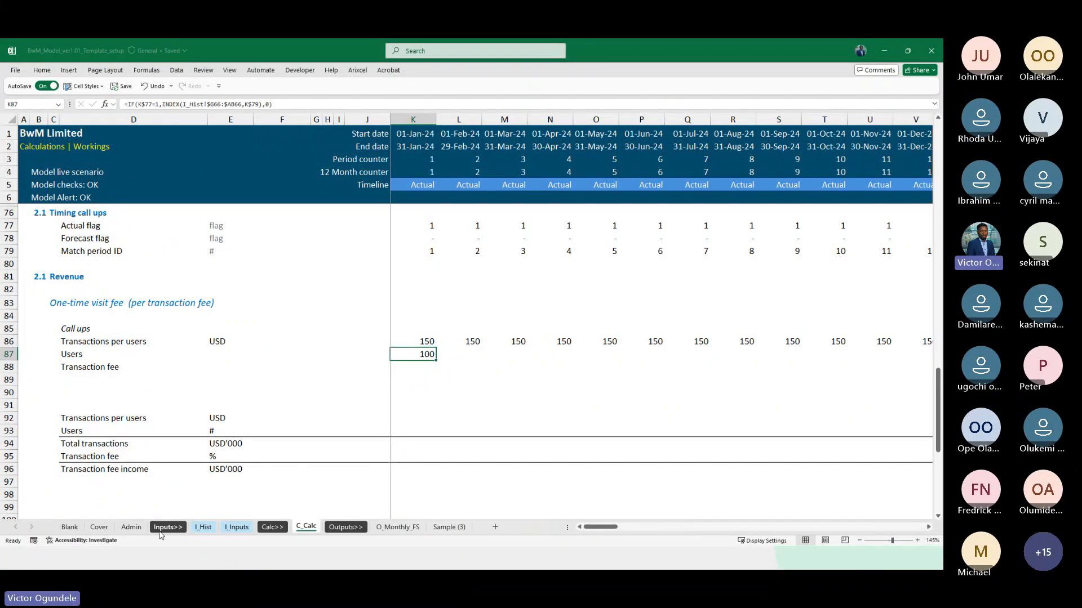
# Check the order of the One-time visit fee rows on I_Hist, including Users in row 66, and return to C_Calc
pyautogui.click(229, 533)
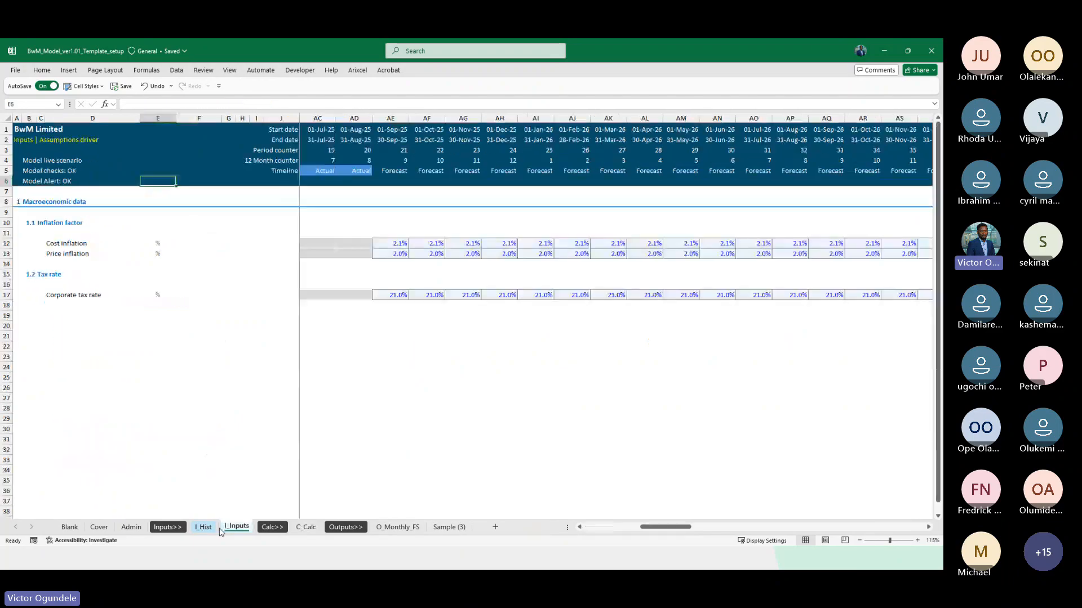
pyautogui.click(203, 528)
pyautogui.scroll(-6, 290, 439)
pyautogui.scroll(-15, 290, 439)
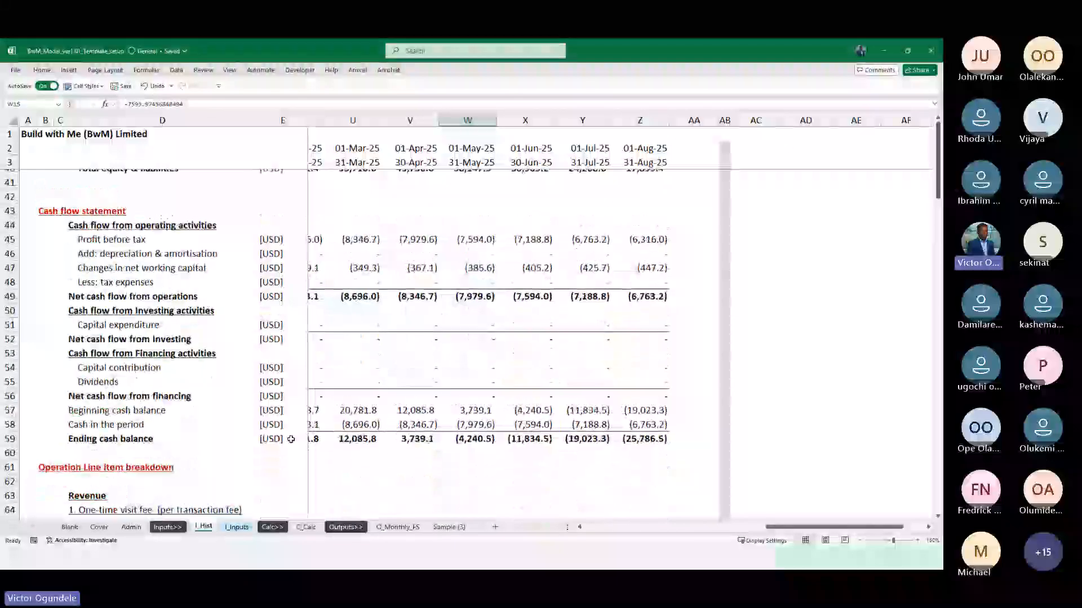
pyautogui.scroll(2, 167, 276)
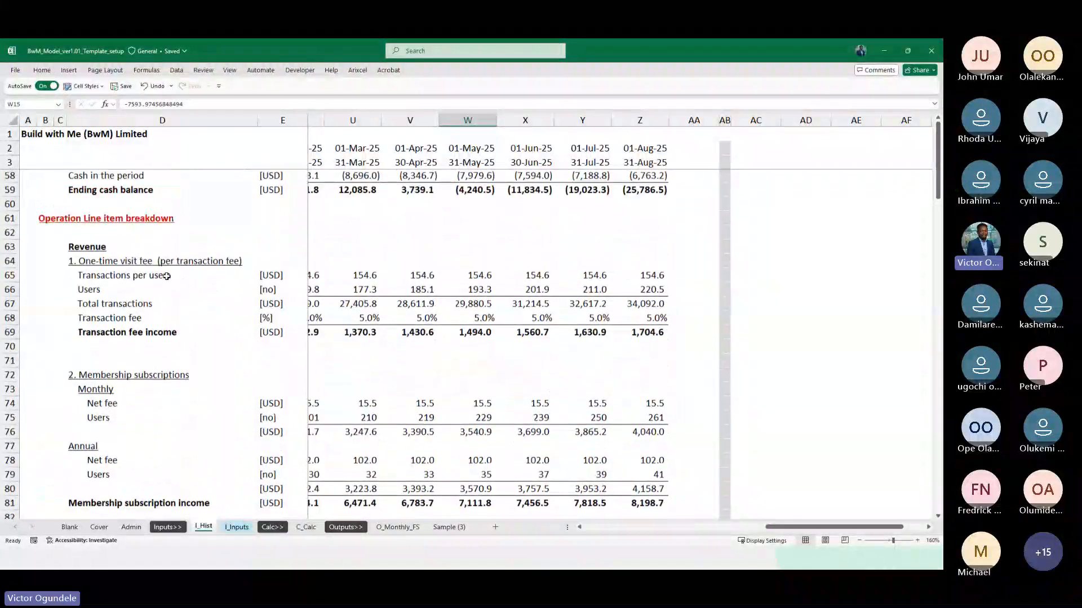
pyautogui.scroll(1, 167, 276)
pyautogui.click(103, 308)
pyautogui.click(314, 527)
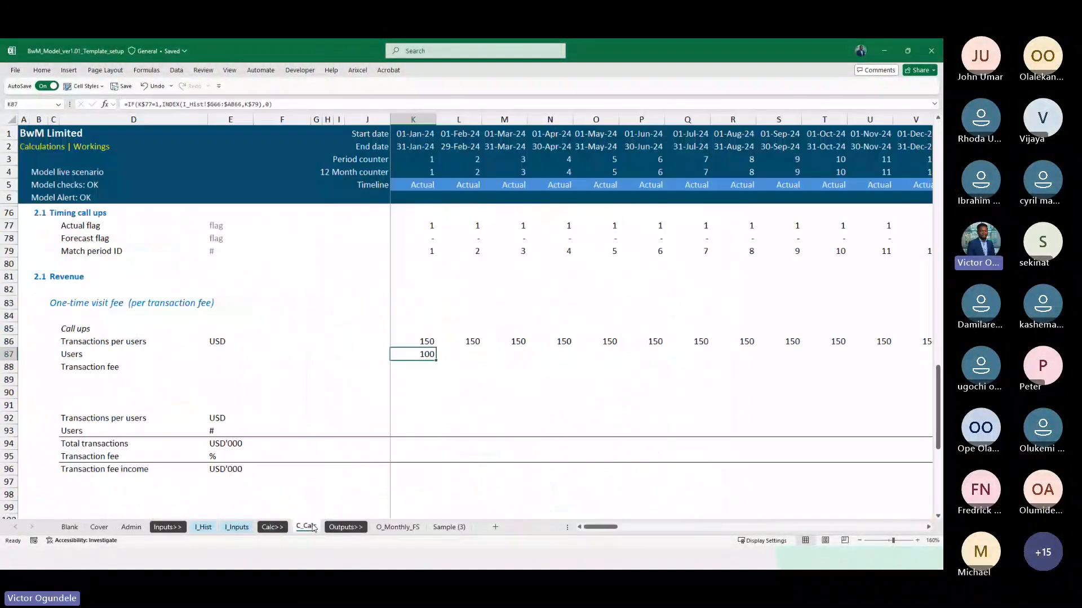
# Fill the Users call-up formula from K87 across the timeline to December 2032
pyautogui.press('F2')
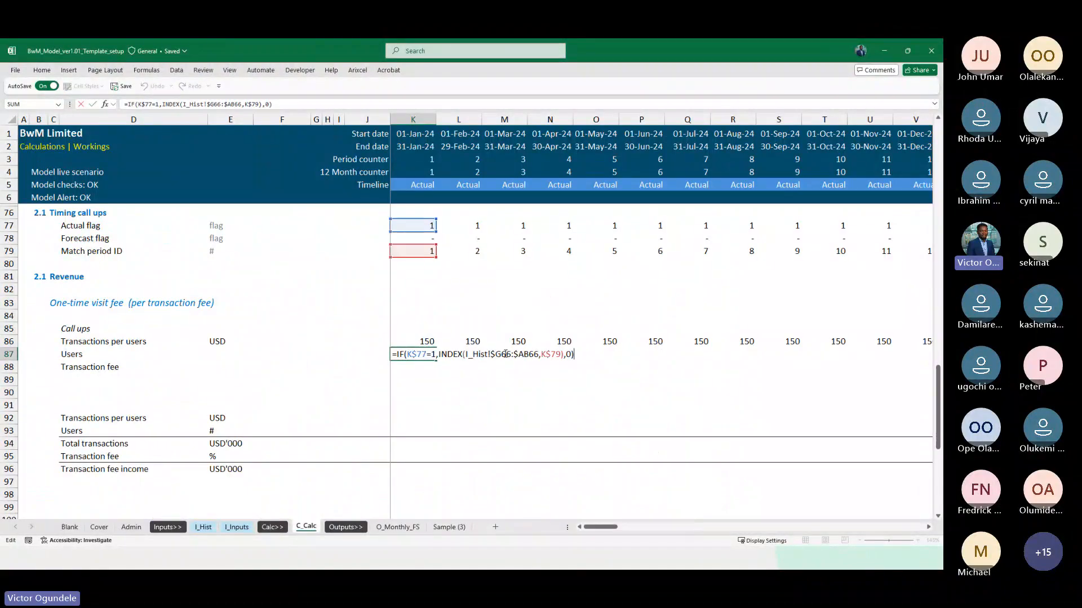
pyautogui.hotkey('ctrl', 'Return')
pyautogui.hotkey('ctrl', 'shift', 'Right')
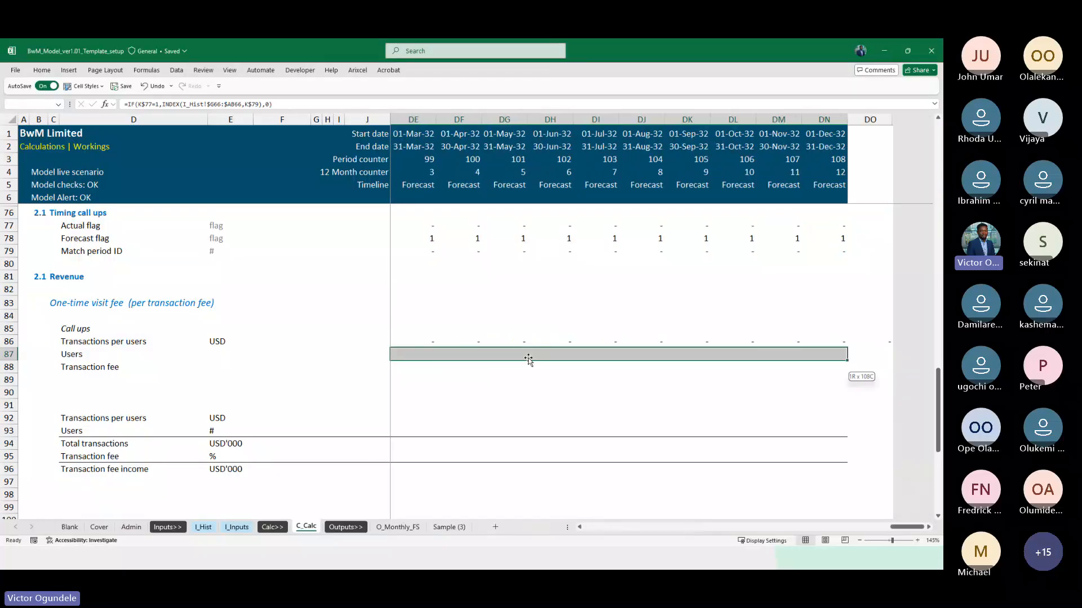
pyautogui.hotkey('ctrl', 'r')
# Clear the stray Transactions per users formula in DO86, beyond the end of the timeline
pyautogui.press('Up')
pyautogui.hotkey('ctrl', 'Right')
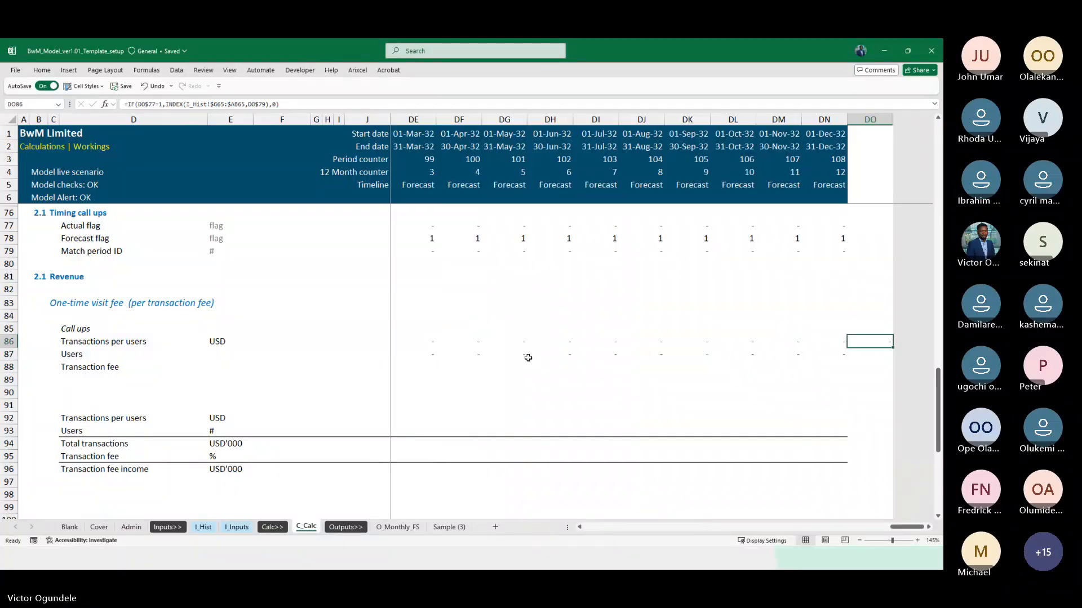
pyautogui.press('Delete')
pyautogui.press('Left')
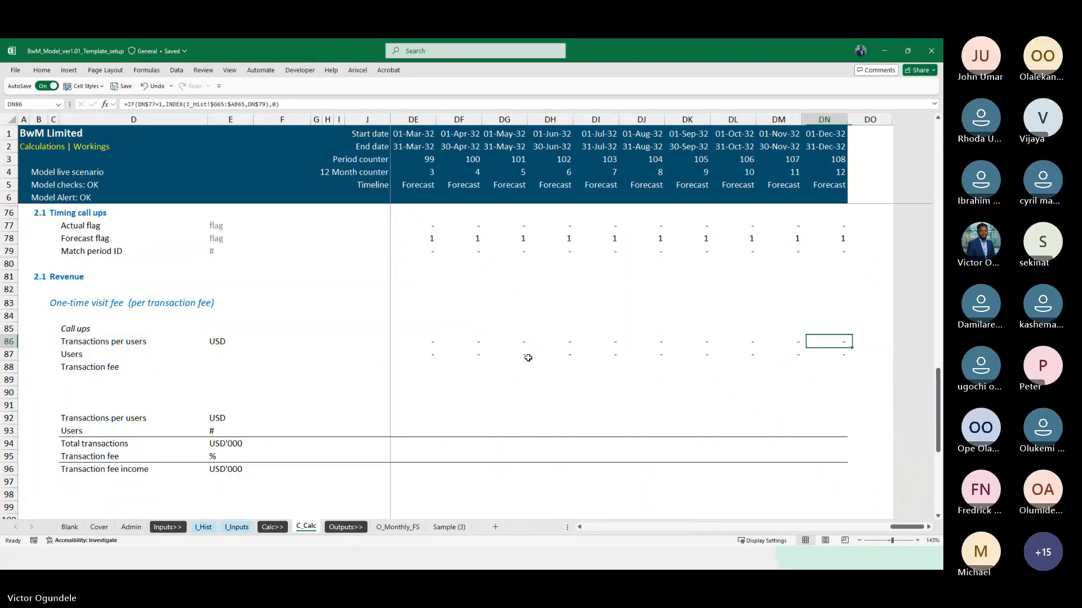
# Copy the call-up formula from K87 down into the Transaction fee row at K88
pyautogui.hotkey('ctrl', 'Left')
pyautogui.press('Left')
pyautogui.press('Down')
pyautogui.press('Down')
pyautogui.press('Right')
pyautogui.press('Right')
pyautogui.press('Left')
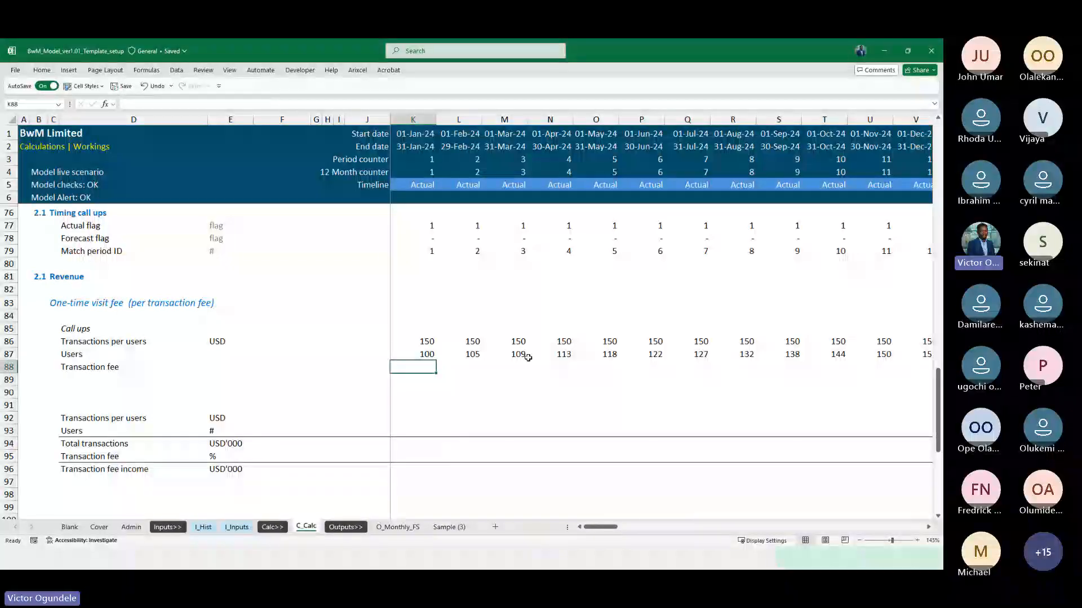
pyautogui.press('ctrl')
pyautogui.hotkey('ctrl', 'd')
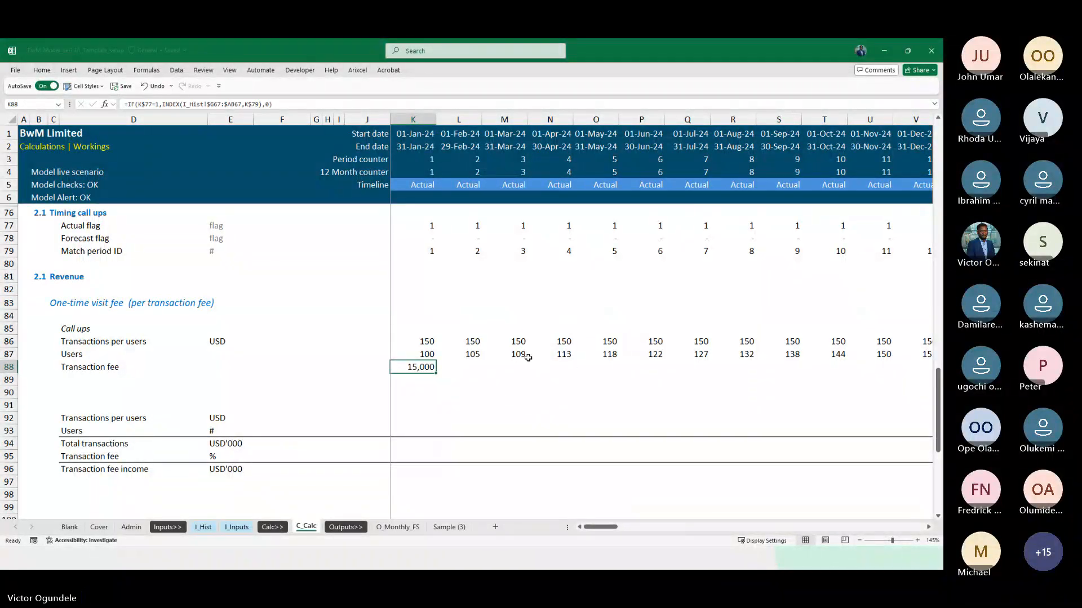
# Check the Transaction fee row on I_Hist and change C_Calc K88 to =IF(K$77=1,INDEX(I_Hist!$G68:$AB68,K$79),0)
pyautogui.hotkey('ctrl', 'Up')
pyautogui.hotkey('ctrl', 'pageup')
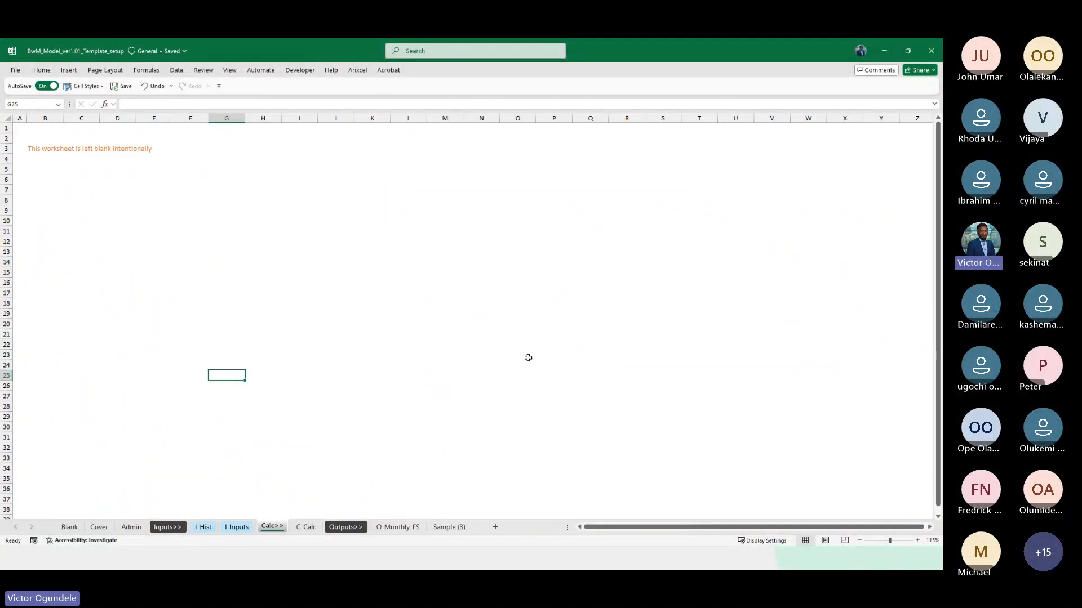
pyautogui.hotkey('ctrl', 'pageup')
pyautogui.hotkey('ctrl', 'pageup')
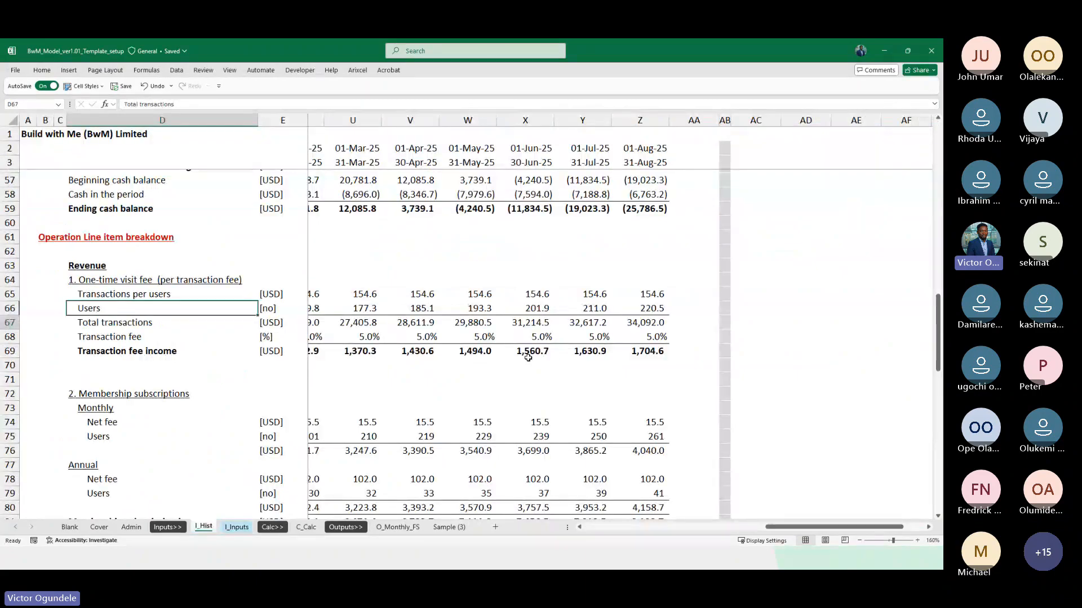
pyautogui.hotkey('ctrl', 'pagedown')
pyautogui.hotkey('ctrl', 'pagedown')
pyautogui.hotkey('ctrl', 'pagedown')
pyautogui.press('Down')
pyautogui.press('Down')
pyautogui.press('F2')
pyautogui.press('Left')
pyautogui.press('Left')
pyautogui.press('Left')
pyautogui.press('Left')
pyautogui.press('Left')
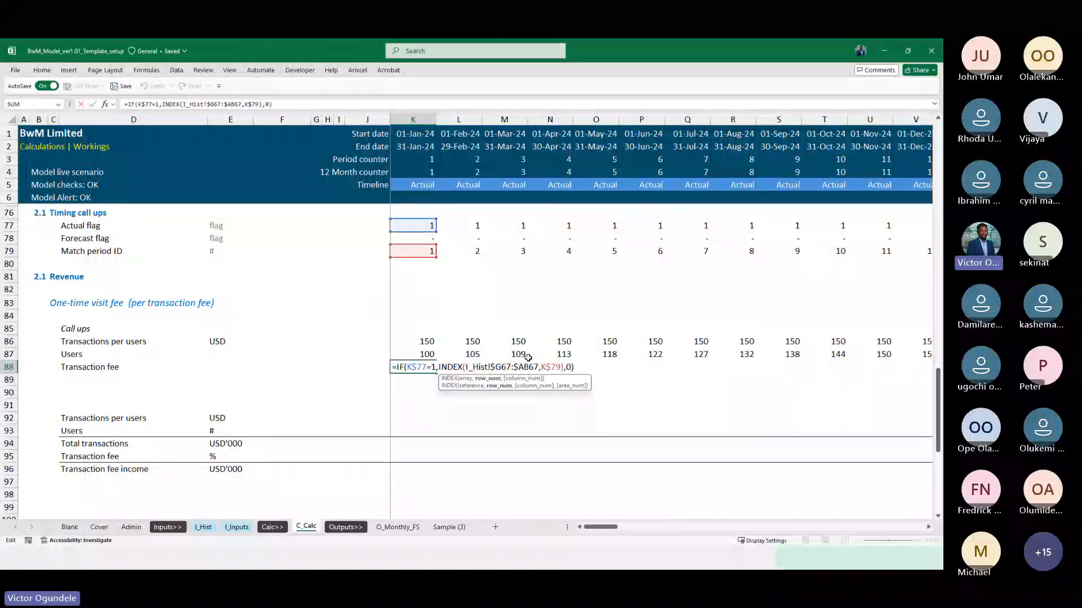
pyautogui.press('BackSpace')
pyautogui.write('8')
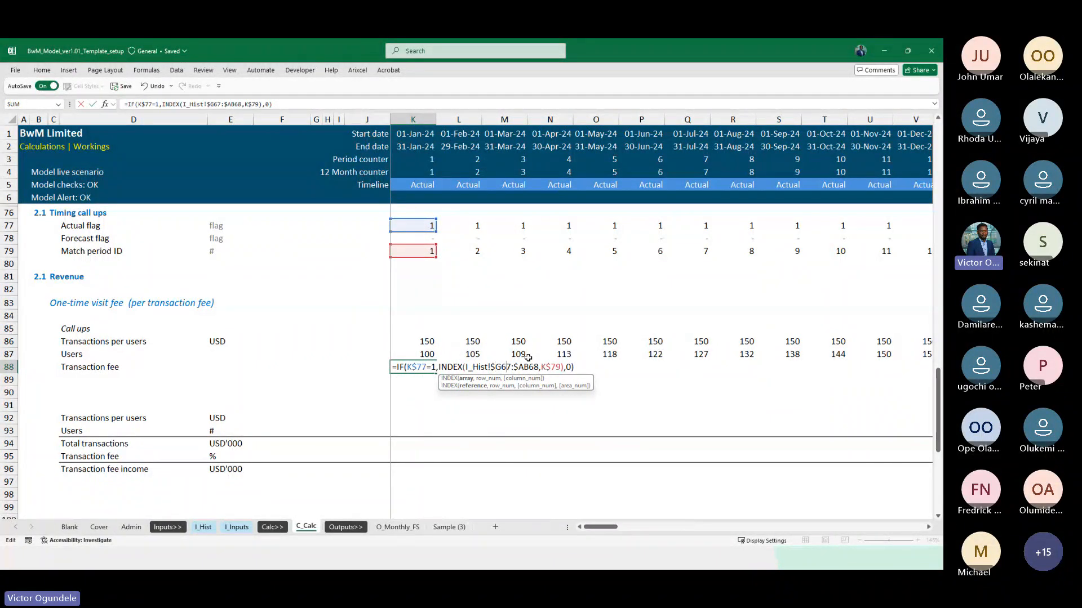
pyautogui.press('Delete')
pyautogui.write('8')
pyautogui.hotkey('ctrl', 'Return')
# Apply the Linked Cell and Percent styles to K88 and fill it across the timeline to December 2032
pyautogui.hotkey('alt', '2')
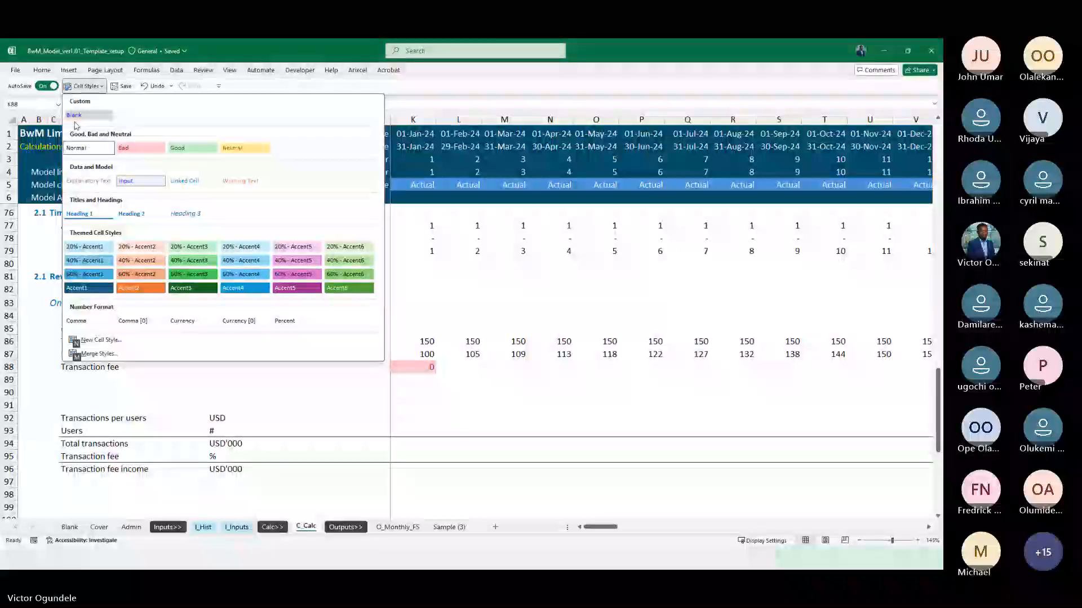
pyautogui.click(194, 182)
pyautogui.hotkey('alt', '2')
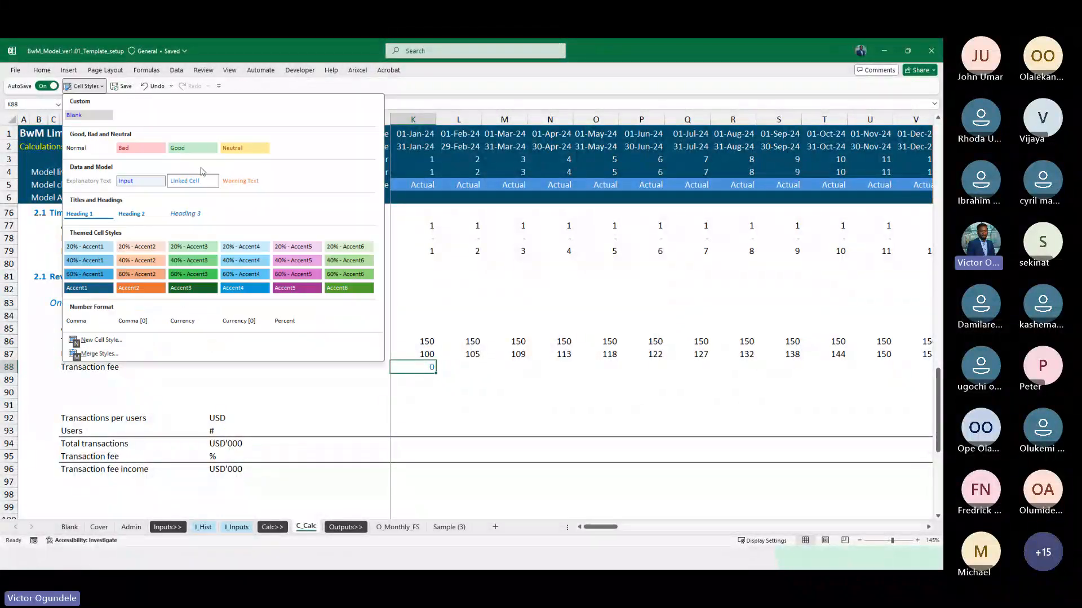
pyautogui.click(286, 319)
pyautogui.hotkey('ctrl', 'shift', 'Right')
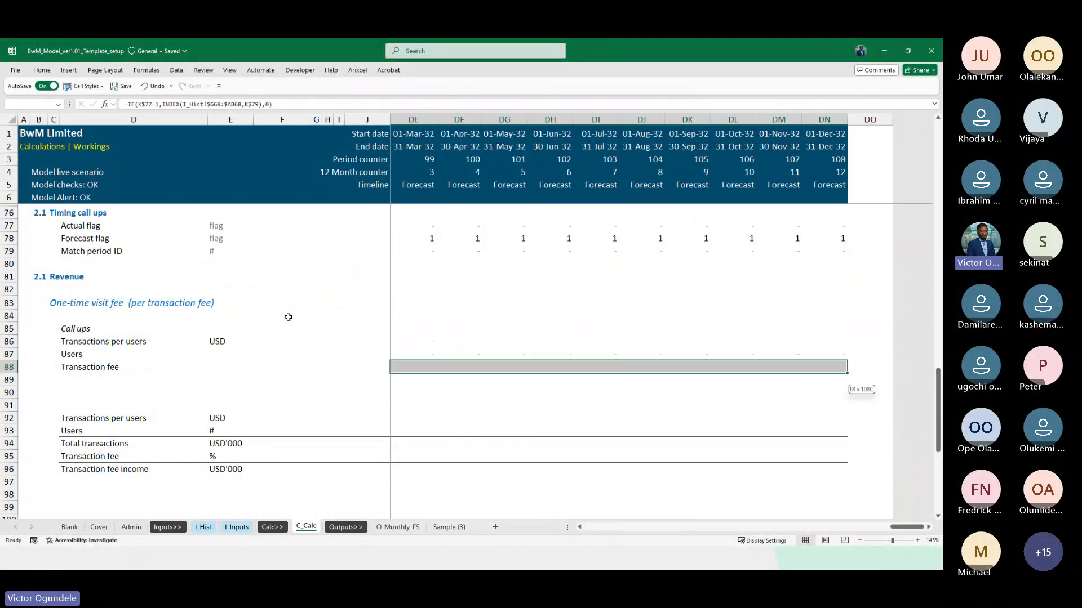
pyautogui.hotkey('ctrl', 'r')
# Apply the Linked Cell style to the Transactions per users and Users rows across the whole timeline
pyautogui.press('Up')
pyautogui.press('Up')
pyautogui.hotkey('shift', 'Down')
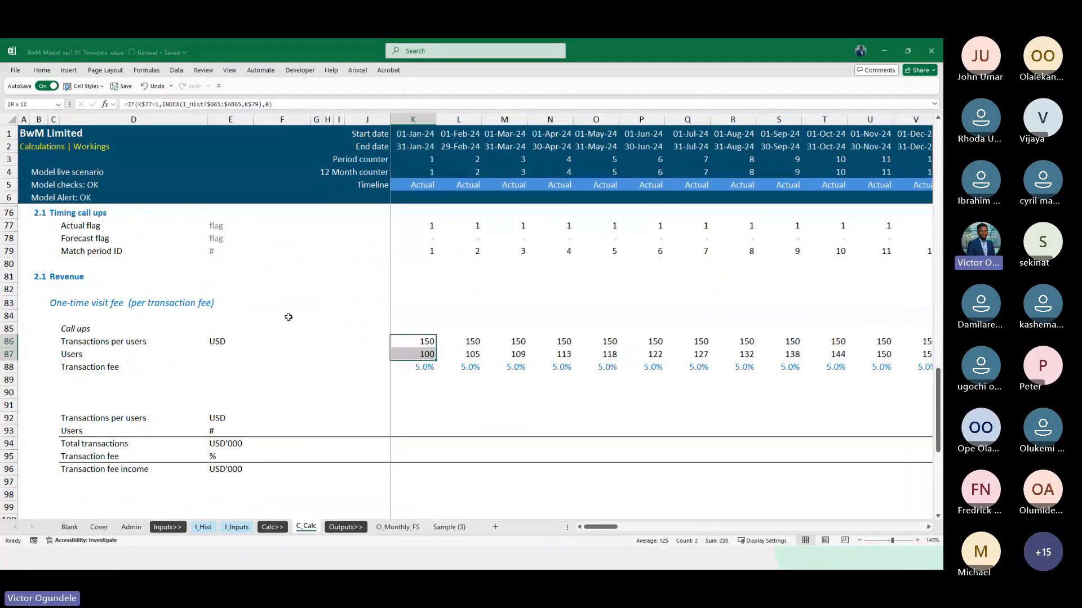
pyautogui.hotkey('ctrl', 'shift', 'Right')
pyautogui.hotkey('alt', '2')
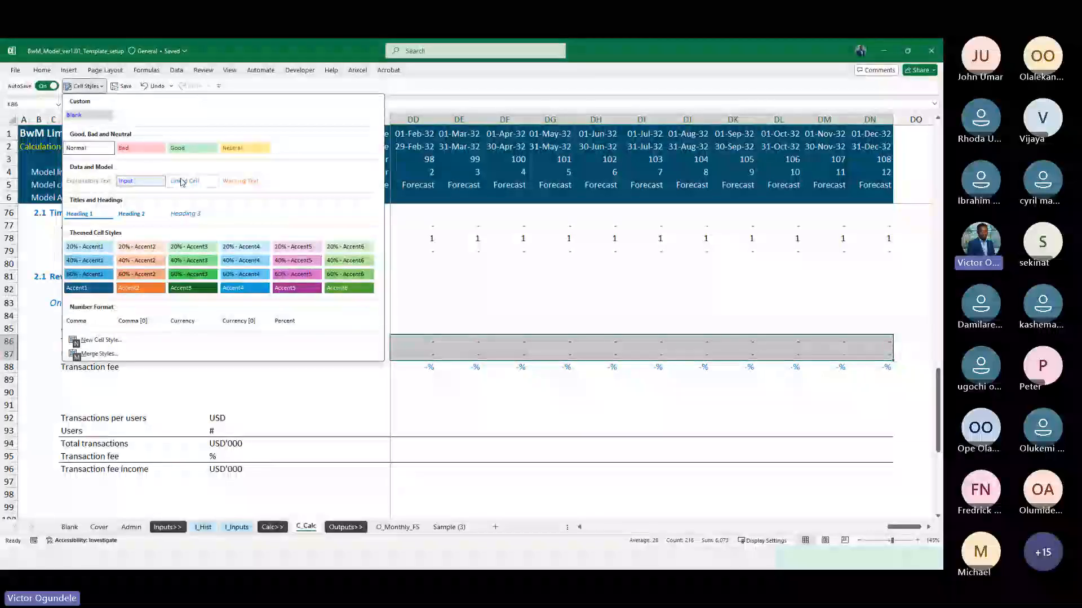
pyautogui.press('Escape')
pyautogui.press('Left')
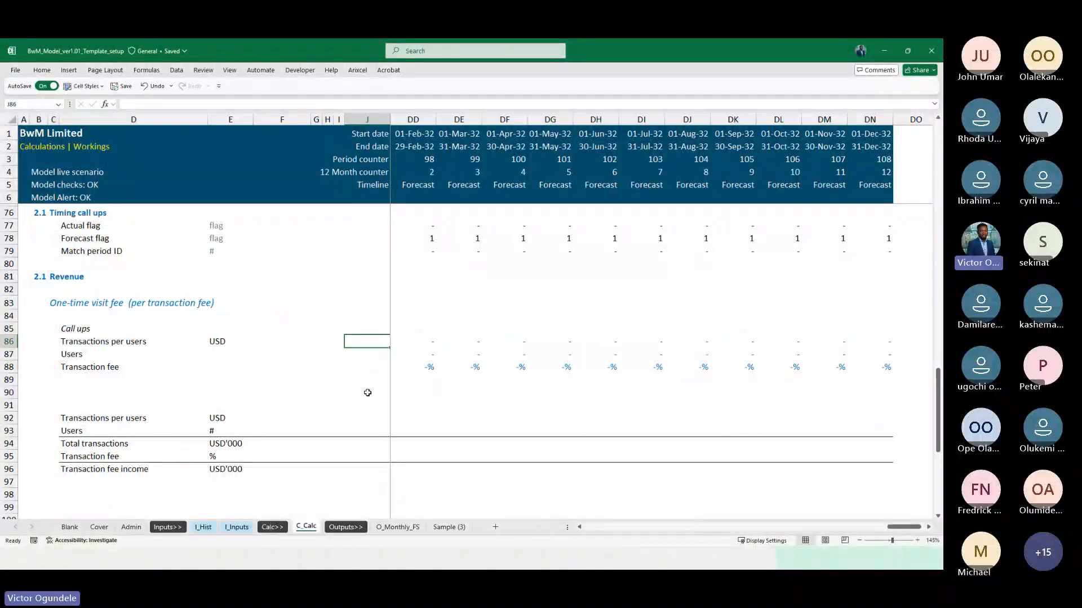
pyautogui.press('Right')
# Add the word Actual in front of the italic Call ups heading in D85
pyautogui.scroll(-3, 367, 392)
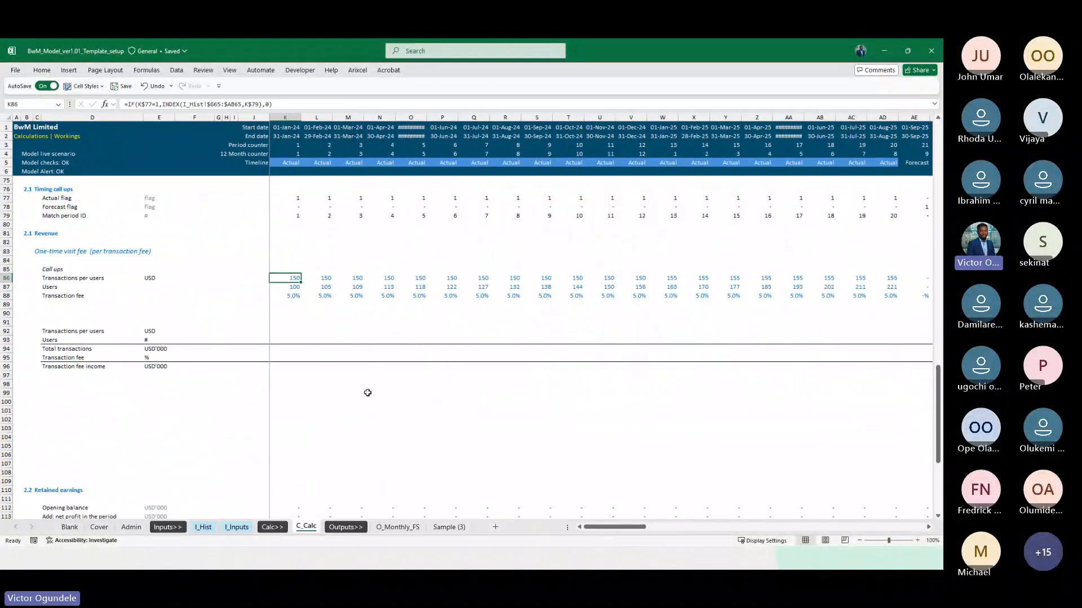
pyautogui.hotkey('ctrl', 'Left')
pyautogui.hotkey('ctrl', 'Left')
pyautogui.press('Up')
pyautogui.press('F2')
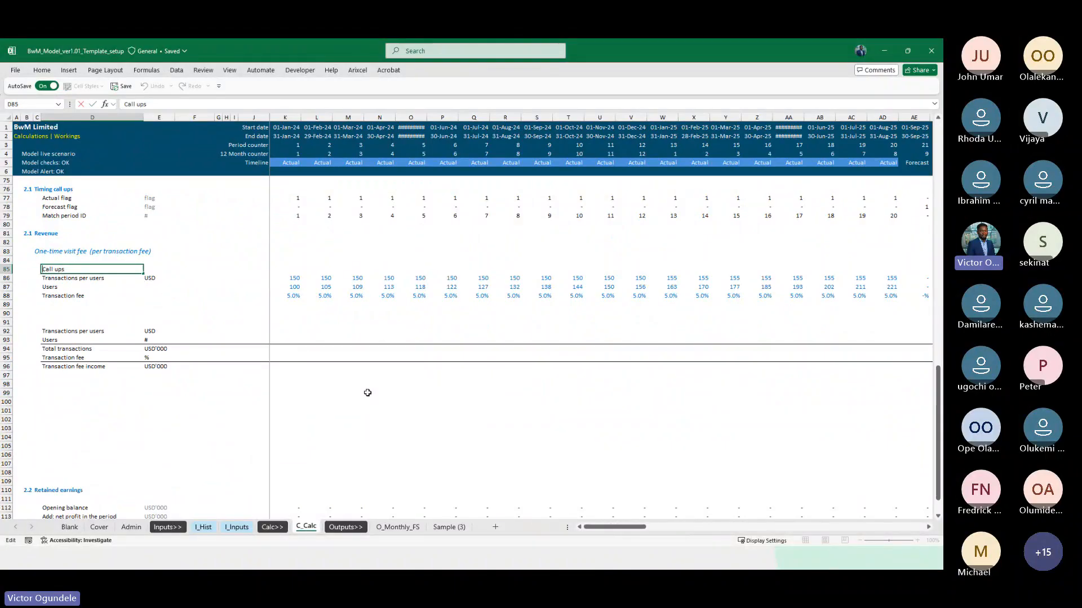
pyautogui.write('Actual')
pyautogui.hotkey('ctrl', 'Return')
pyautogui.hotkey('ctrl', 'i')
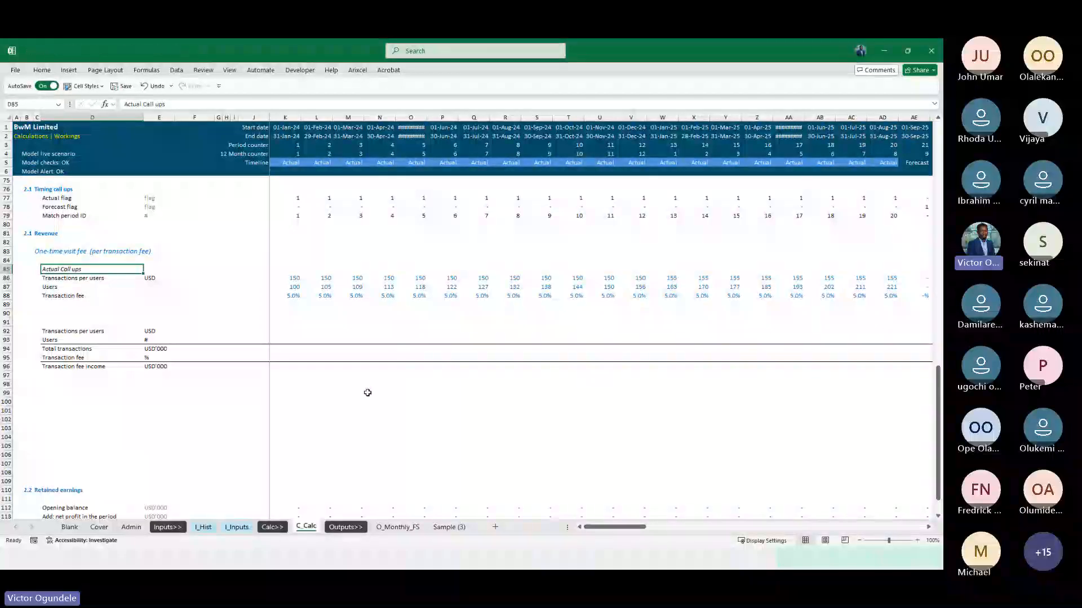
# Correct the D85 heading to read "Actual call ups" with a lowercase c, and underline it
pyautogui.press('F2')
pyautogui.press('Left')
pyautogui.press('Left')
pyautogui.press('Left')
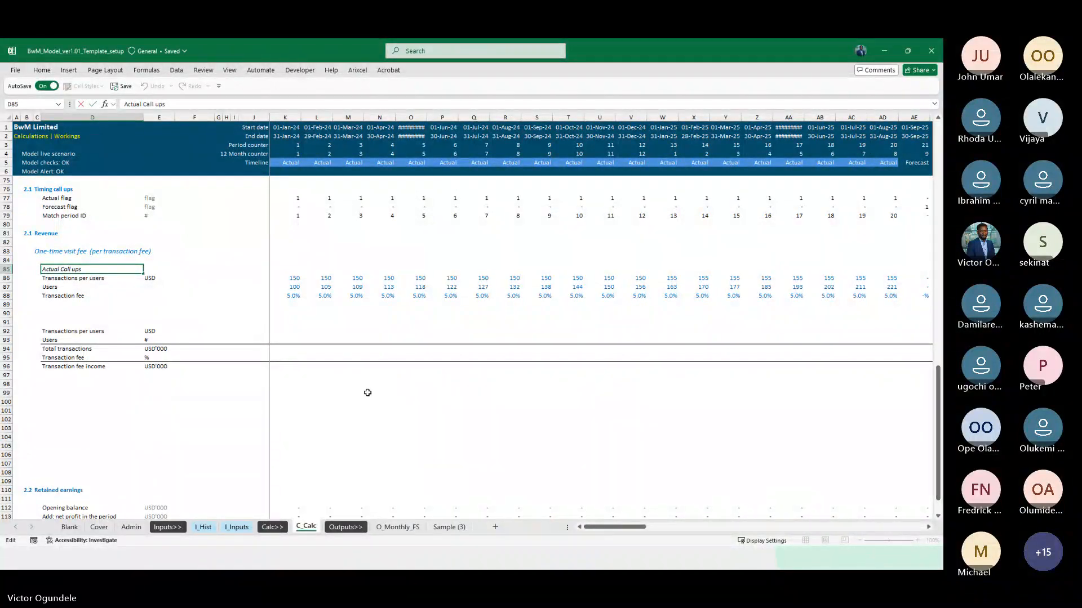
pyautogui.press('Left')
pyautogui.press('Left')
pyautogui.press('Left')
pyautogui.press('Left')
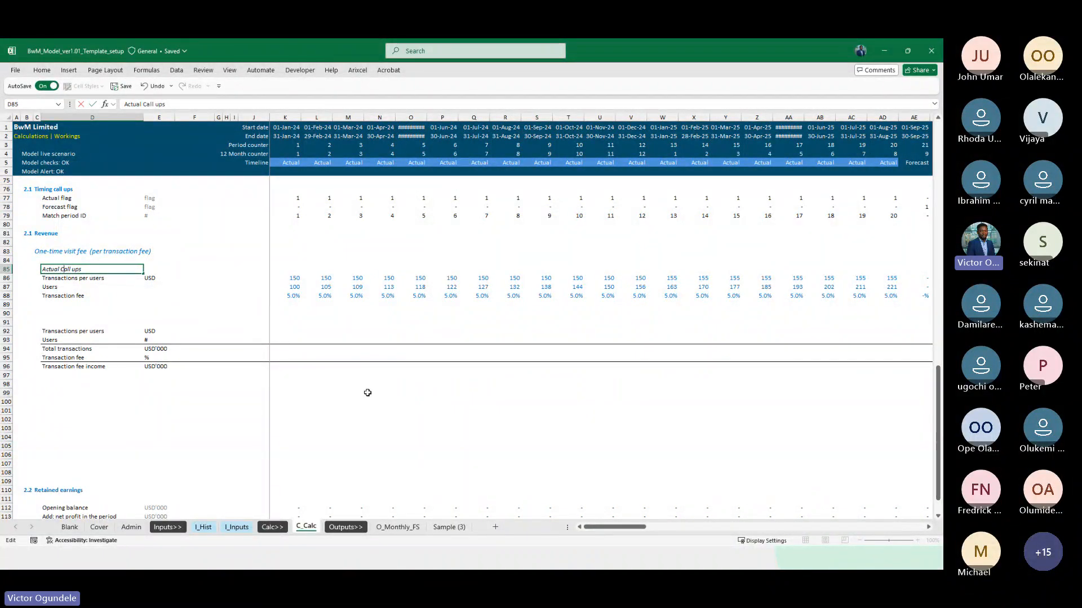
pyautogui.press('BackSpace')
pyautogui.write('c')
pyautogui.hotkey('ctrl', 'Return')
pyautogui.keyDown('ctrl'); pyautogui.scroll(2, 367, 393); pyautogui.keyUp('ctrl')
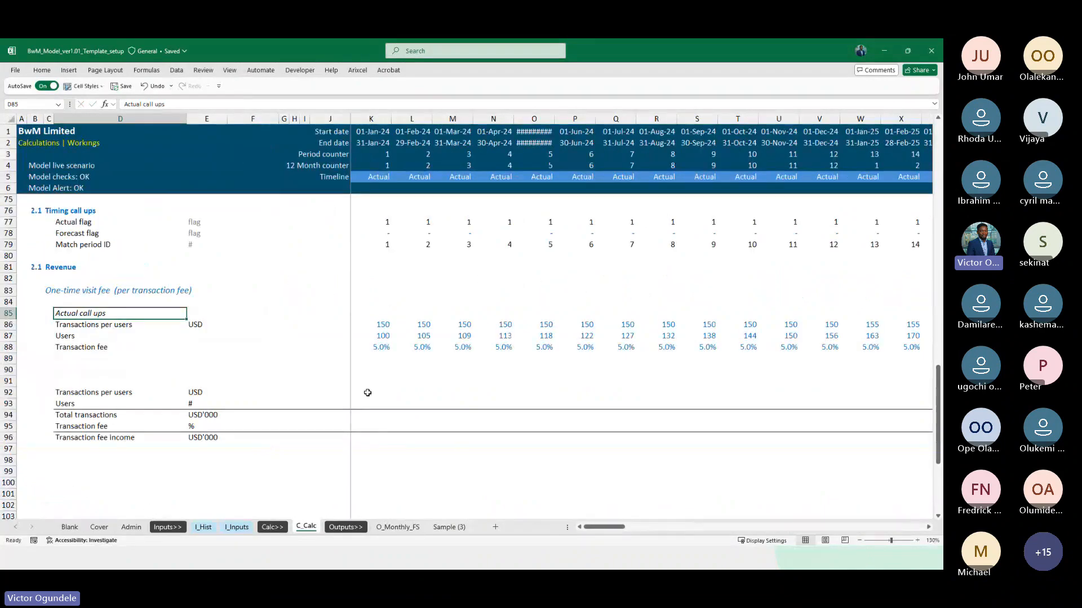
pyautogui.hotkey('ctrl', 'u')
pyautogui.press('Down')
pyautogui.press('Up')
# Insert three blank rows at row 90, below the actual call-up block
pyautogui.scroll(-2, 367, 393)
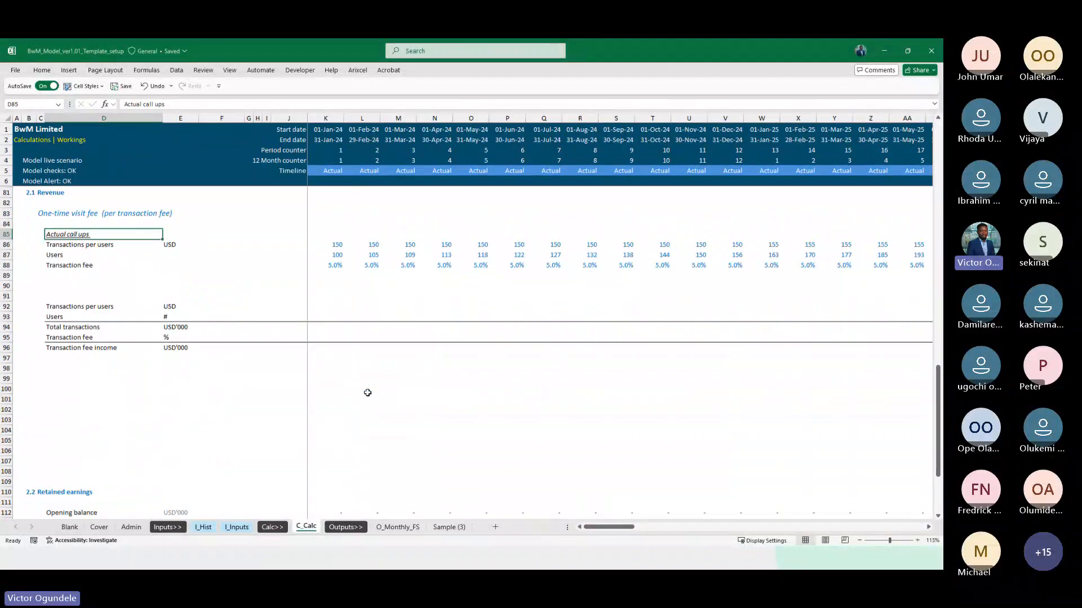
pyautogui.click(76, 279)
pyautogui.press('Down')
pyautogui.hotkey('shift', 'space')
pyautogui.hotkey('ctrl', 'shift', '=')
pyautogui.hotkey('ctrl', 'shift', '=')
pyautogui.hotkey('ctrl', 'shift', '=')
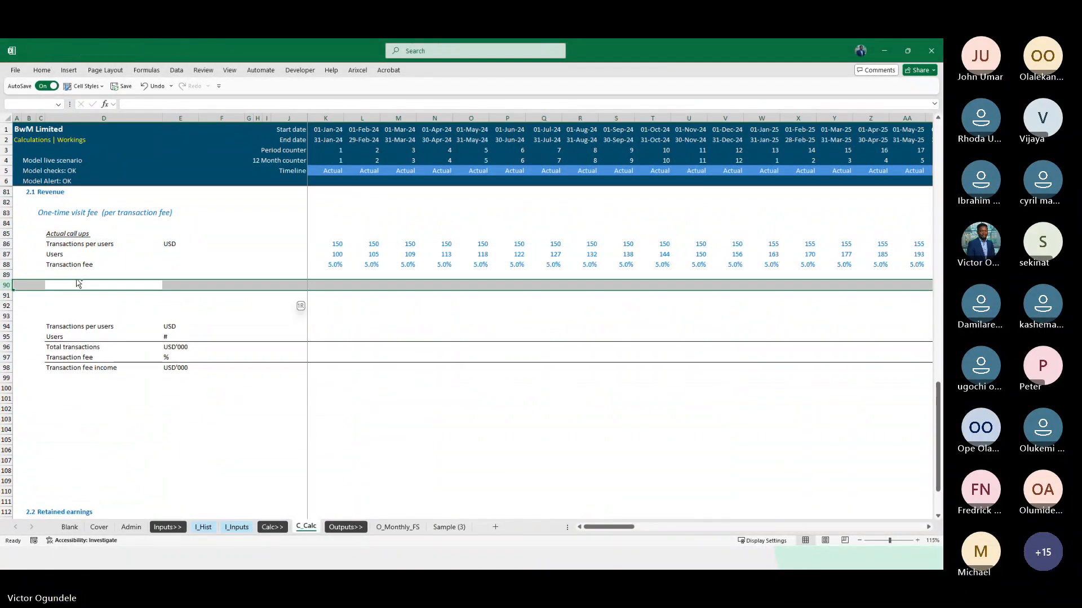
# Copy the Actual call ups heading from D85 to D90
pyautogui.press('Up')
pyautogui.press('Up')
pyautogui.press('Up')
pyautogui.press('Up')
pyautogui.press('Up')
pyautogui.hotkey('ctrl', 'c')
pyautogui.press('Down')
pyautogui.press('Down')
pyautogui.press('Down')
pyautogui.press('Down')
pyautogui.press('Down')
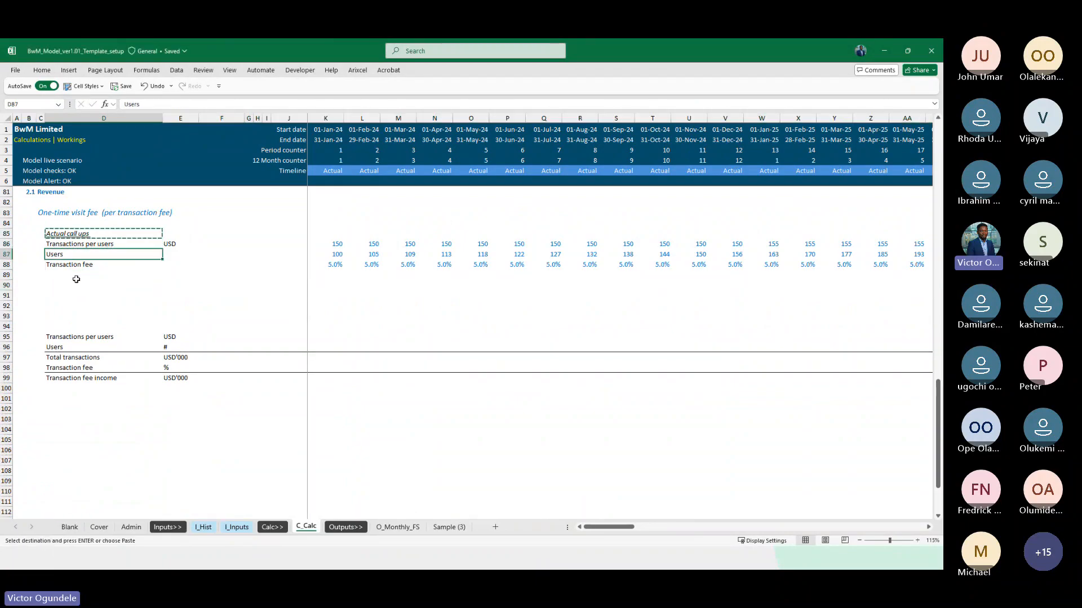
pyautogui.hotkey('ctrl', 'v')
# Change the copied heading in D90 to "Forecast call ups"
pyautogui.doubleClick(78, 283)
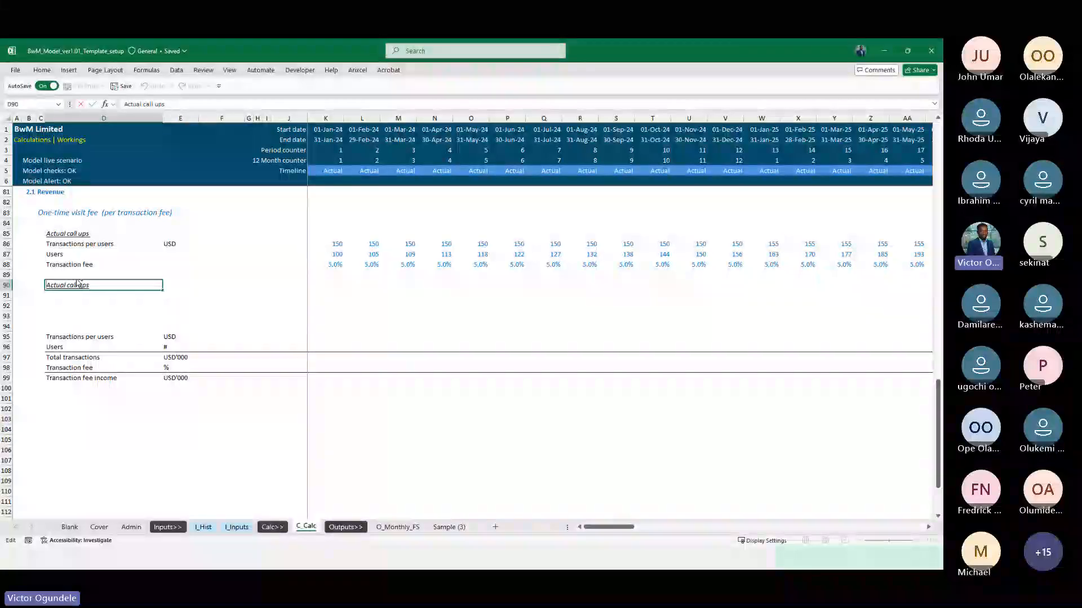
pyautogui.hotkey('ctrl', 'shift', 'Right')
pyautogui.write('Fr')
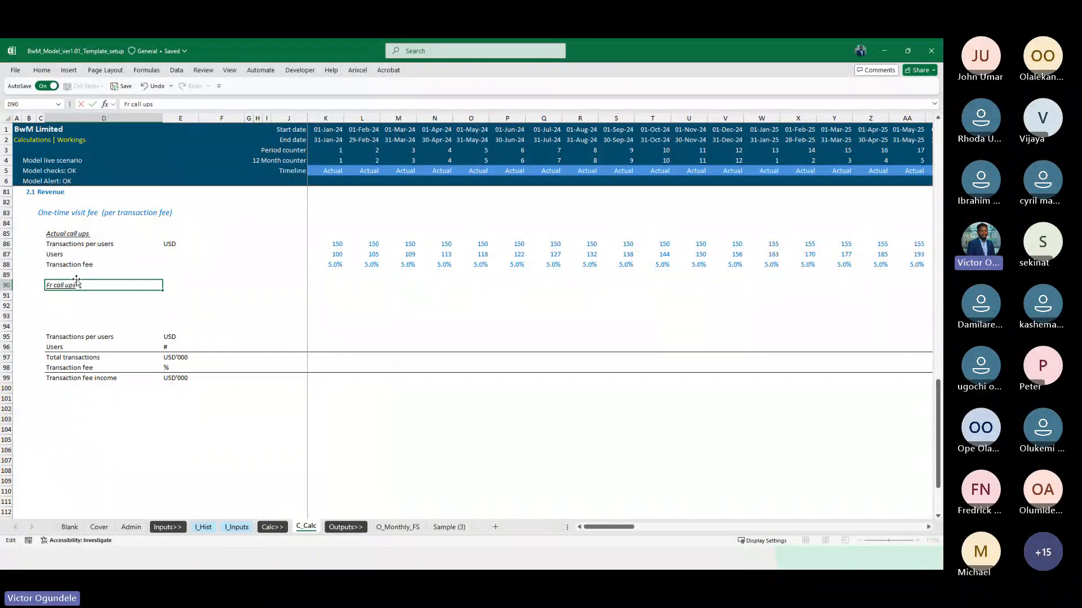
pyautogui.write('recas')
pyautogui.press('Return')
# Copy the labels Transactions per users, Users and Transaction fee from D86:D88 to D91:D93 under the forecast heading
pyautogui.press('Up')
pyautogui.hotkey('ctrl', 'Up')
pyautogui.hotkey('ctrl', 'Up')
pyautogui.press('Down')
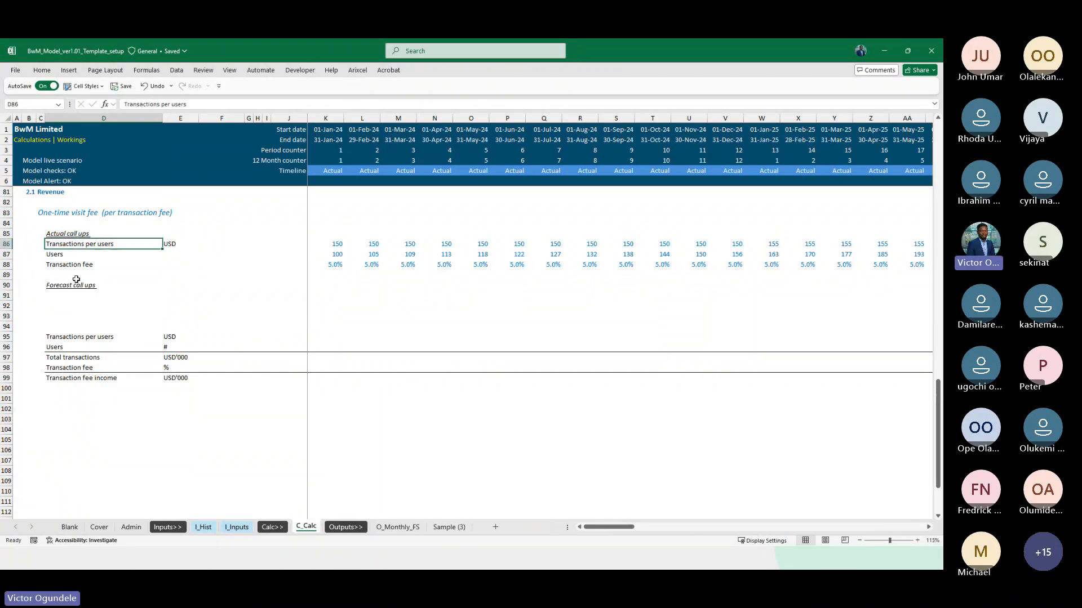
pyautogui.hotkey('shift', 'Down')
pyautogui.hotkey('shift', 'Down')
pyautogui.hotkey('ctrl', 'c')
pyautogui.press('Down')
pyautogui.press('Down')
pyautogui.press('Down')
pyautogui.press('Down')
pyautogui.press('Down')
pyautogui.hotkey('ctrl', 'v')
# Enter the unit # for Users in E87 and % for Transaction fee in E88
pyautogui.press('Up')
pyautogui.press('Up')
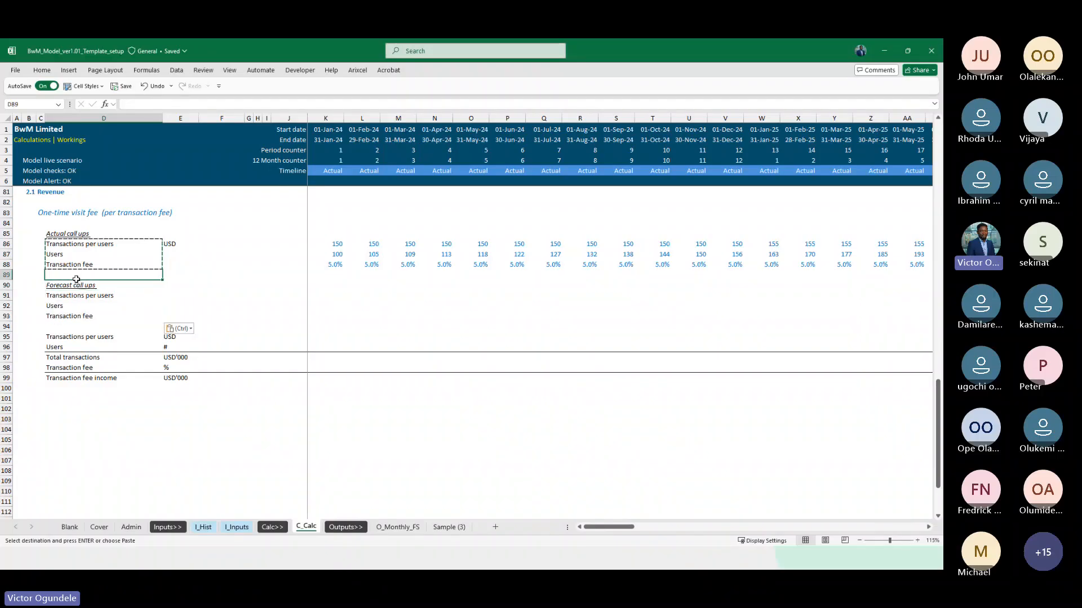
pyautogui.press('Up')
pyautogui.press('Up')
pyautogui.press('Right')
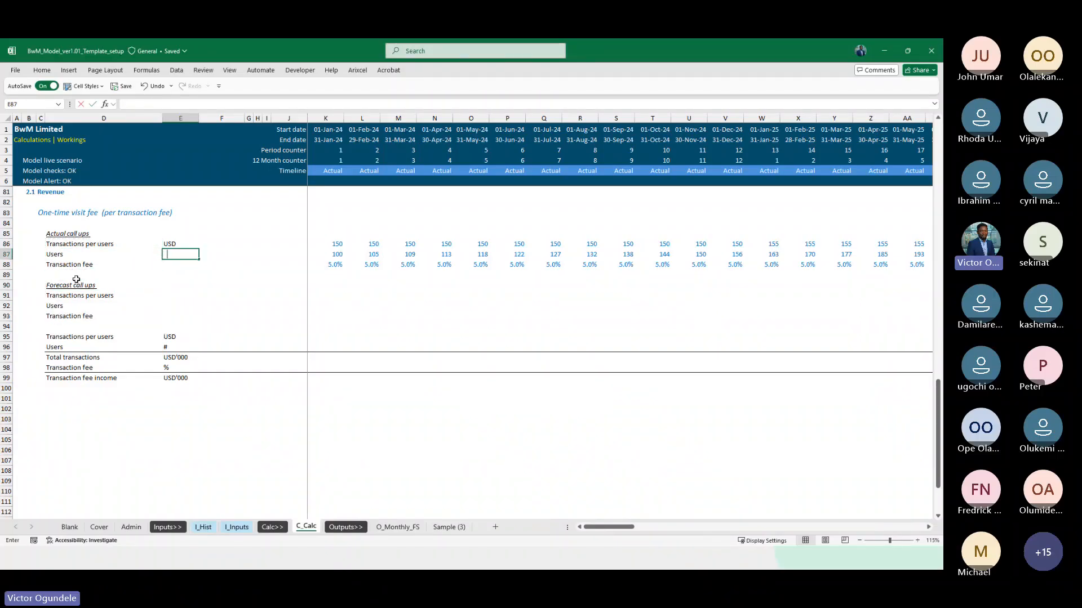
pyautogui.write('#')
pyautogui.press('Return')
pyautogui.write('%')
pyautogui.hotkey('ctrl', 'Return')
# Apply the Explanatory Text style to the units in E86:E88
pyautogui.hotkey('shift', 'Up')
pyautogui.hotkey('shift', 'Up')
pyautogui.hotkey('alt', '2')
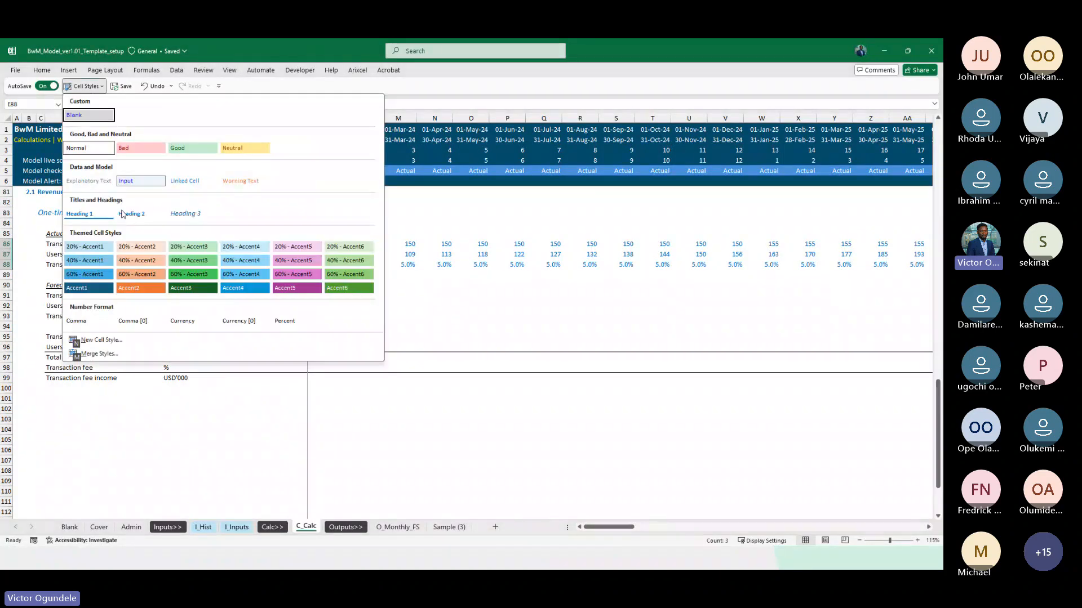
pyautogui.click(88, 181)
pyautogui.press('Down')
pyautogui.press('Down')
pyautogui.press('Down')
pyautogui.press('Down')
pyautogui.press('Down')
pyautogui.press('Down')
pyautogui.press('Down')
pyautogui.press('Down')
pyautogui.press('Down')
pyautogui.press('Down')
pyautogui.press('Down')
pyautogui.press('Down')
pyautogui.press('Down')
pyautogui.press('Down')
pyautogui.press('Down')
pyautogui.press('Down')
pyautogui.press('Down')
pyautogui.press('Down')
pyautogui.press('Down')
pyautogui.press('Down')
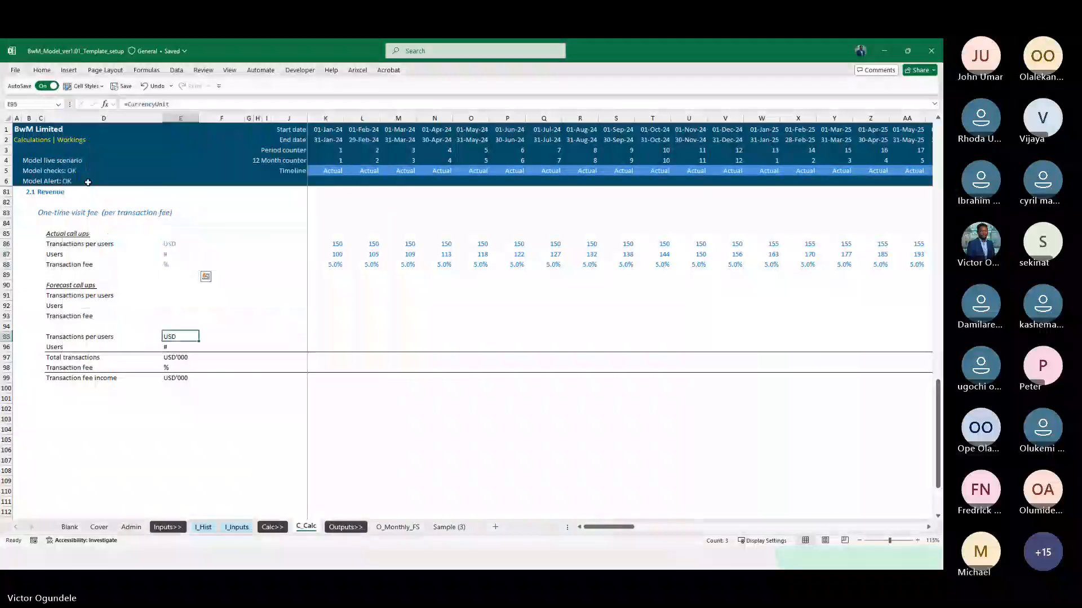
pyautogui.press('Up')
pyautogui.press('Up')
pyautogui.press('Up')
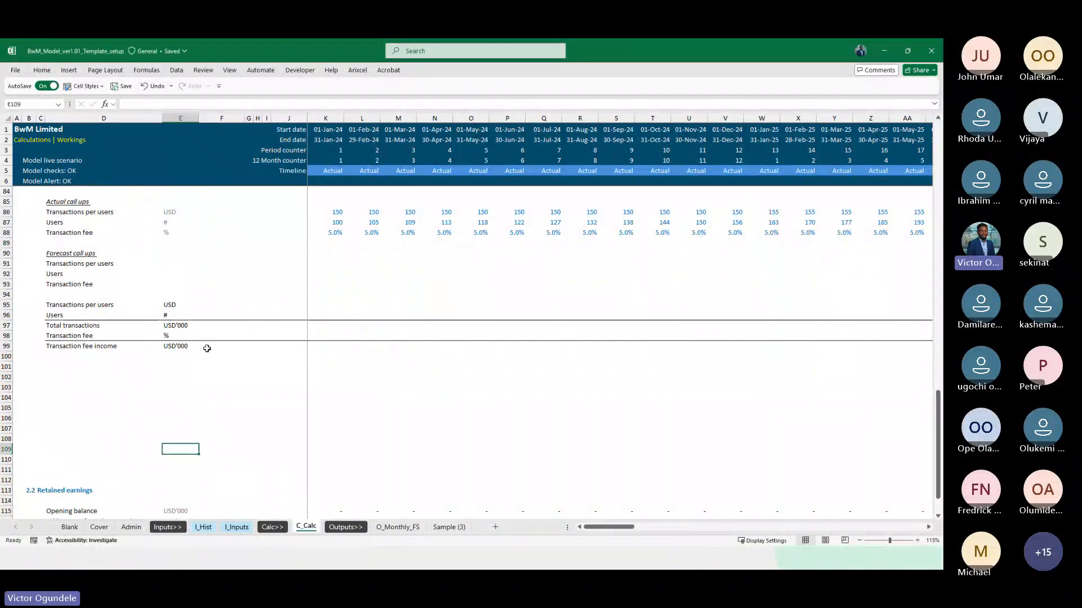
# On I_Inputs, copy the Macroeconomic data and Inflation factor heading rows 8:11 to row 19 as a new section
pyautogui.click(236, 527)
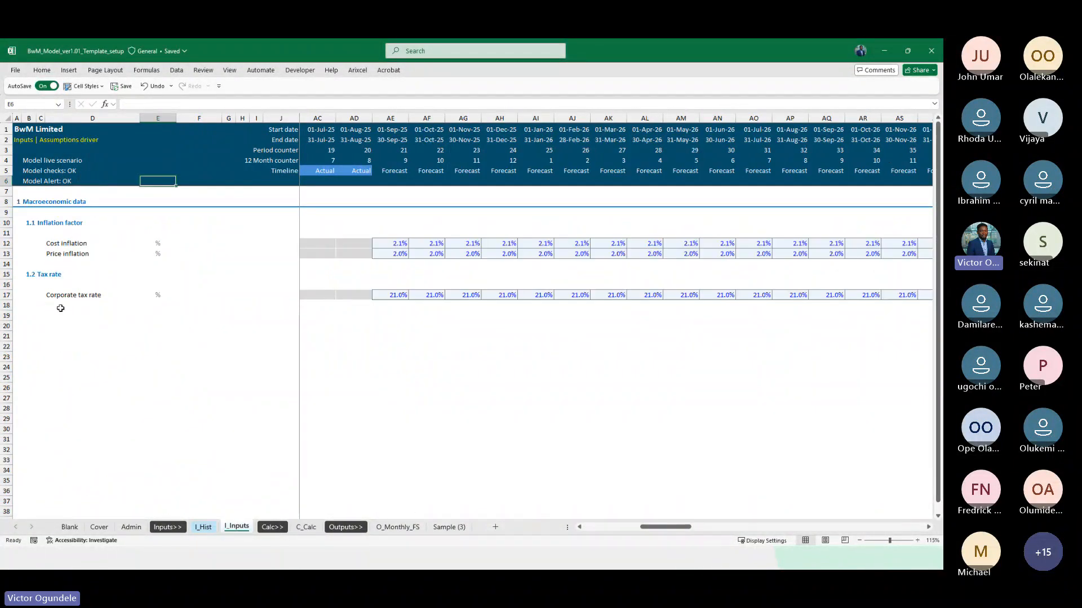
pyautogui.click(29, 304)
pyautogui.click(30, 275)
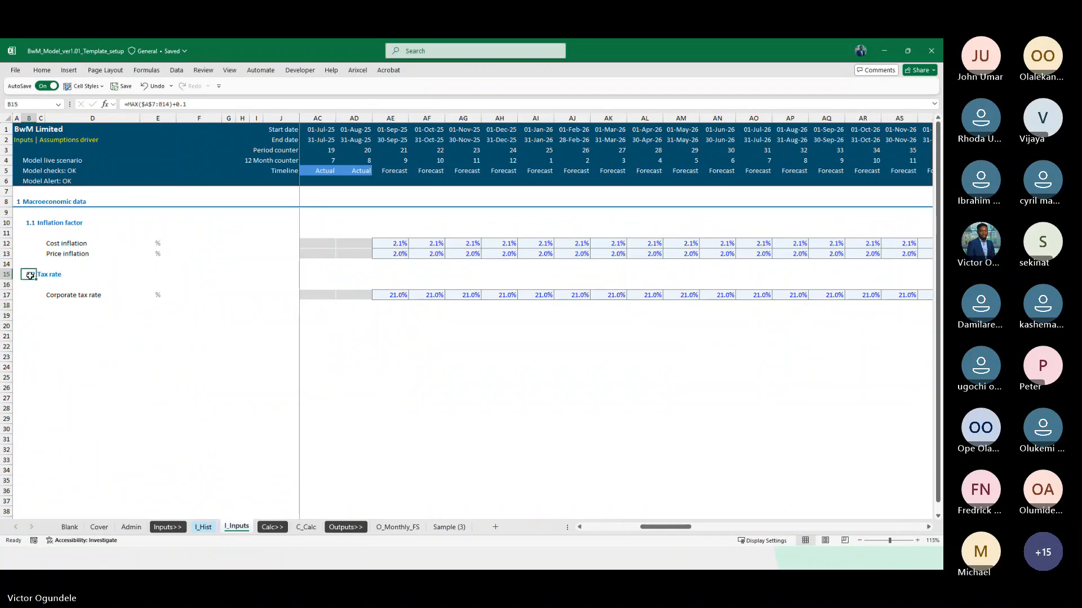
pyautogui.hotkey('shift', 'space')
pyautogui.press('Left')
pyautogui.press('Up')
pyautogui.press('Up')
pyautogui.press('Up')
pyautogui.press('Up')
pyautogui.press('Up')
pyautogui.press('Up')
pyautogui.press('Up')
pyautogui.hotkey('shift', 'space')
pyautogui.hotkey('shift', 'Down')
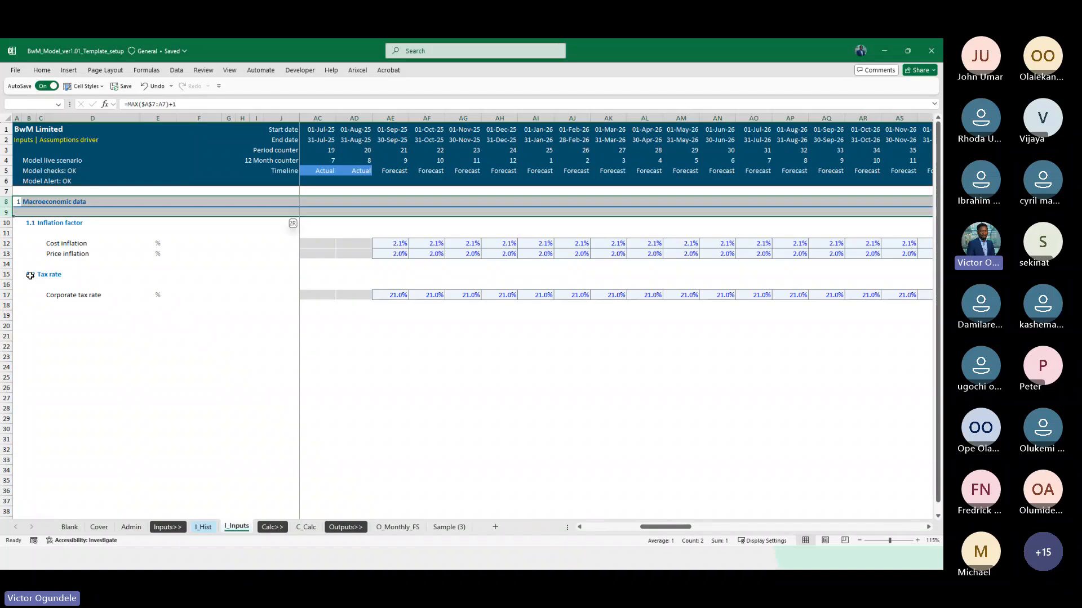
pyautogui.hotkey('shift', 'Down')
pyautogui.hotkey('shift', 'Down')
pyautogui.hotkey('ctrl', 'c')
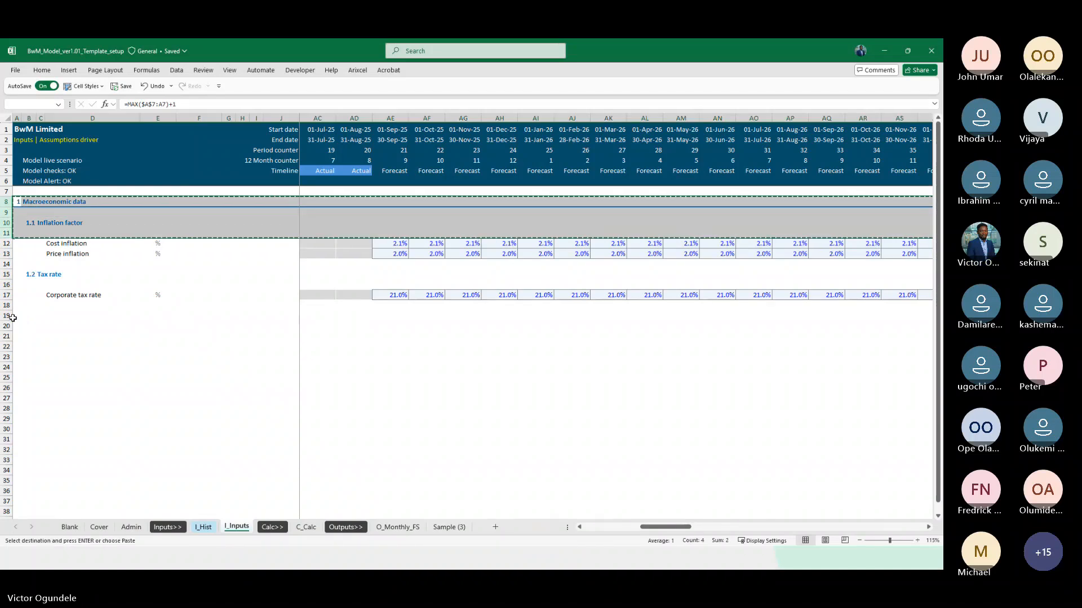
pyautogui.click(6, 315)
pyautogui.hotkey('ctrl', 'v')
# Rename the new section 2 heading in B19 to "Revenue"
pyautogui.press('Right')
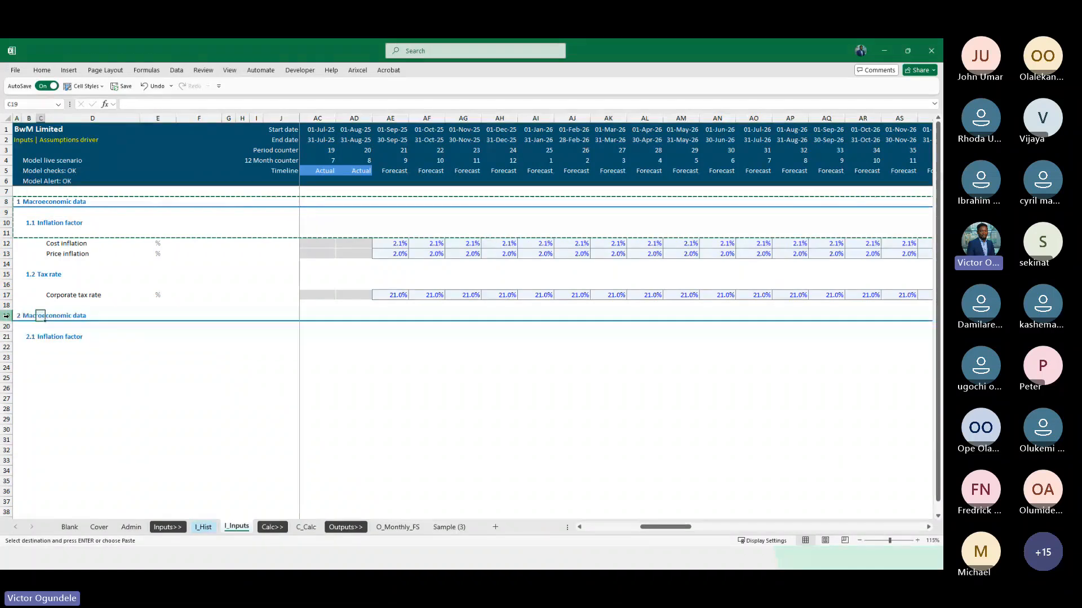
pyautogui.write('Revenue')
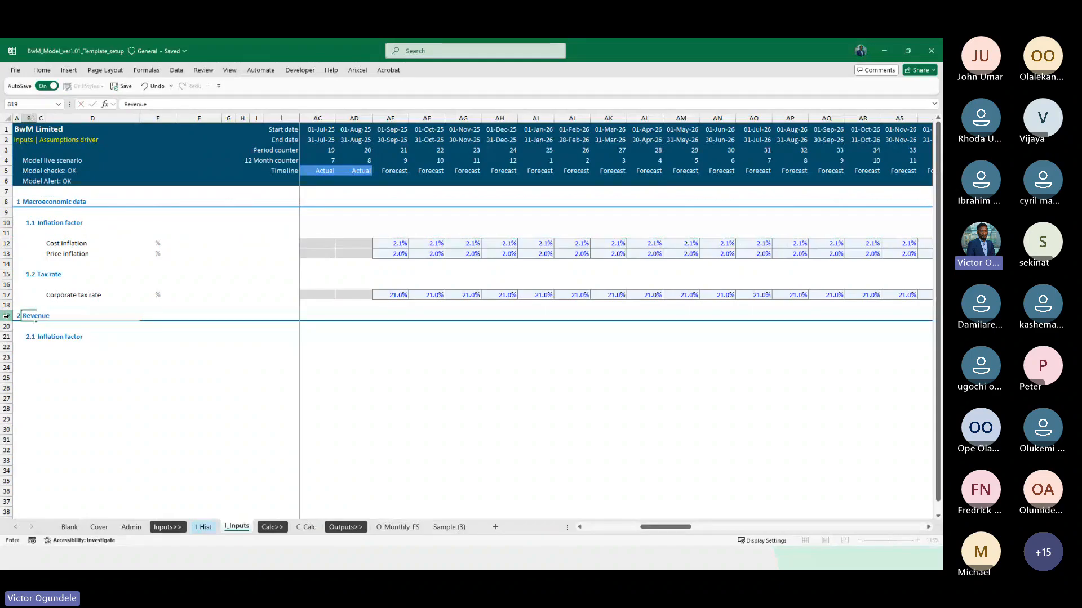
pyautogui.press('Return')
# Copy the One-time visit fee (per transaction fee) heading from C_Calc C83 and paste it as values into I_Inputs C21
pyautogui.hotkey('ctrl', 'pagedown')
pyautogui.hotkey('ctrl', 'pagedown')
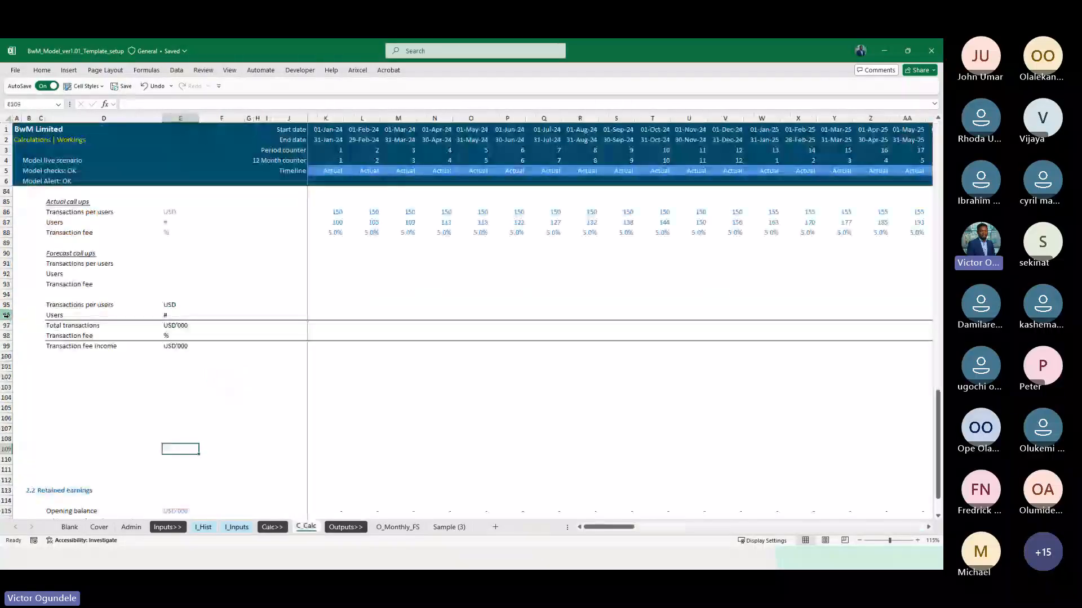
pyautogui.press('Left')
pyautogui.press('Left')
pyautogui.press('Left')
pyautogui.hotkey('ctrl', 'Up')
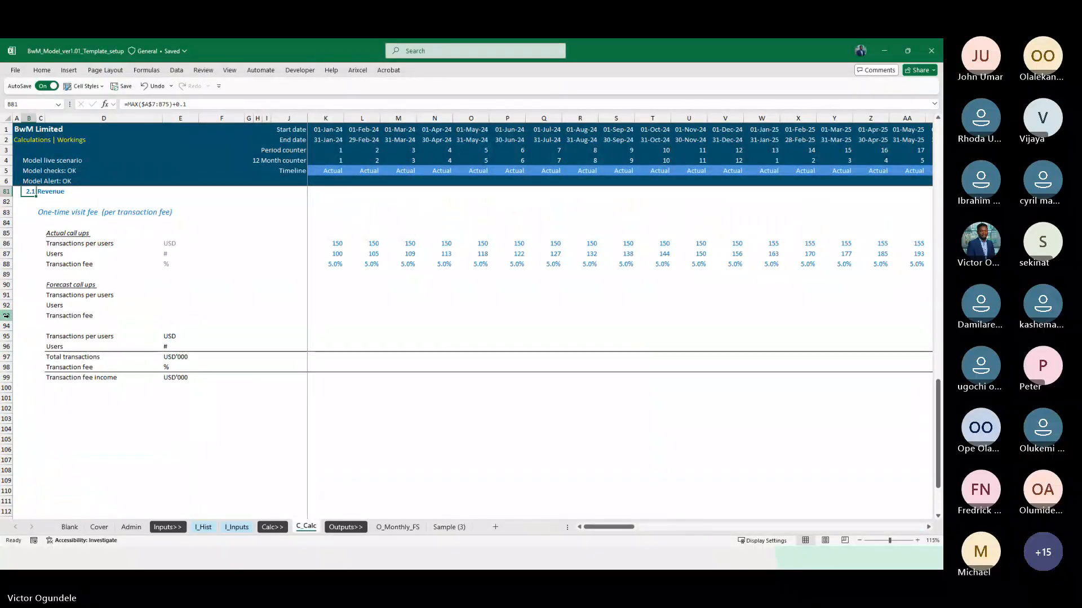
pyautogui.press('Down')
pyautogui.press('Right')
pyautogui.press('Down')
pyautogui.hotkey('ctrl', 'c')
pyautogui.hotkey('ctrl', 'pageup')
pyautogui.hotkey('ctrl', 'pageup')
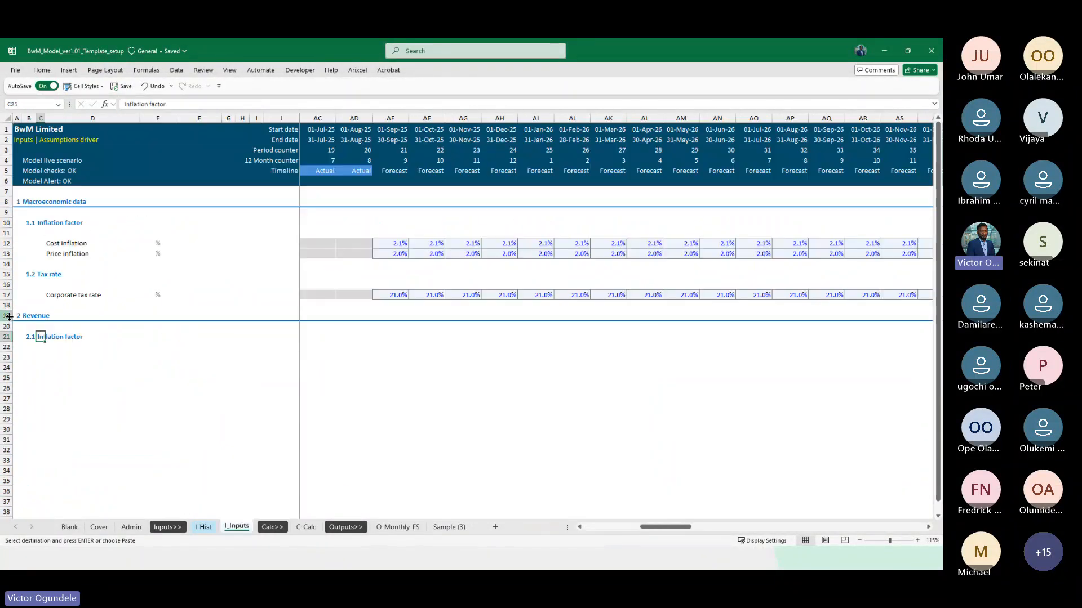
pyautogui.hotkey('ctrl', 'alt', 'v')
pyautogui.press('v')
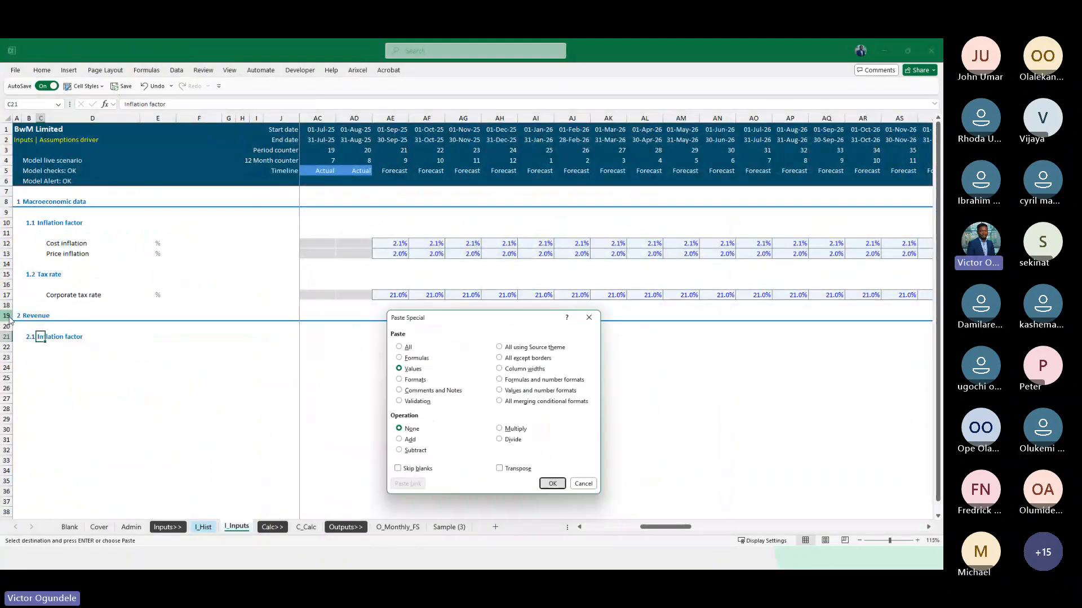
pyautogui.press('Return')
# Copy the labels Transactions per users, Users and Transaction fee from C_Calc D86:D88 as values into I_Inputs D23:D25
pyautogui.scroll(4, 127, 466)
pyautogui.scroll(-3, 127, 466)
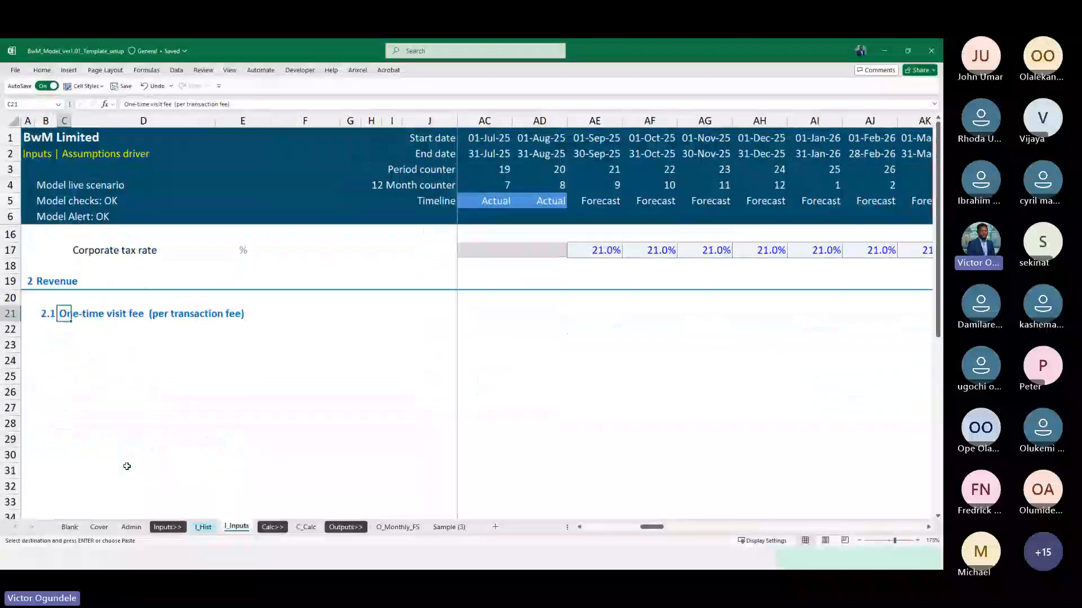
pyautogui.scroll(-3, 127, 466)
pyautogui.hotkey('ctrl', 'pagedown')
pyautogui.hotkey('ctrl', 'pagedown')
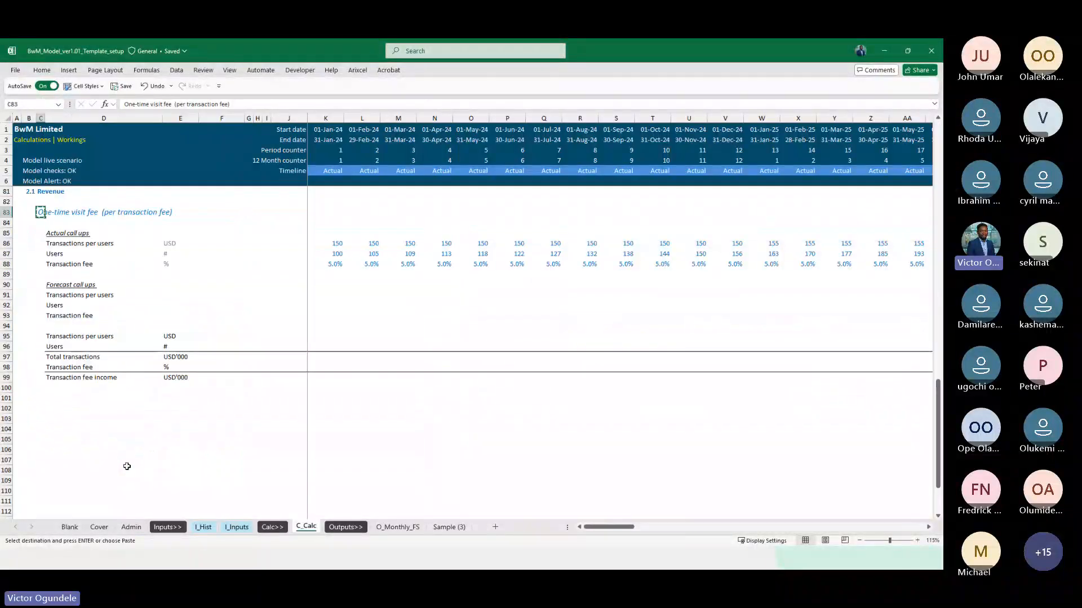
pyautogui.press('Right')
pyautogui.press('Down')
pyautogui.press('Down')
pyautogui.press('Down')
pyautogui.hotkey('shift', 'Down')
pyautogui.hotkey('shift', 'Down')
pyautogui.hotkey('ctrl', 'c')
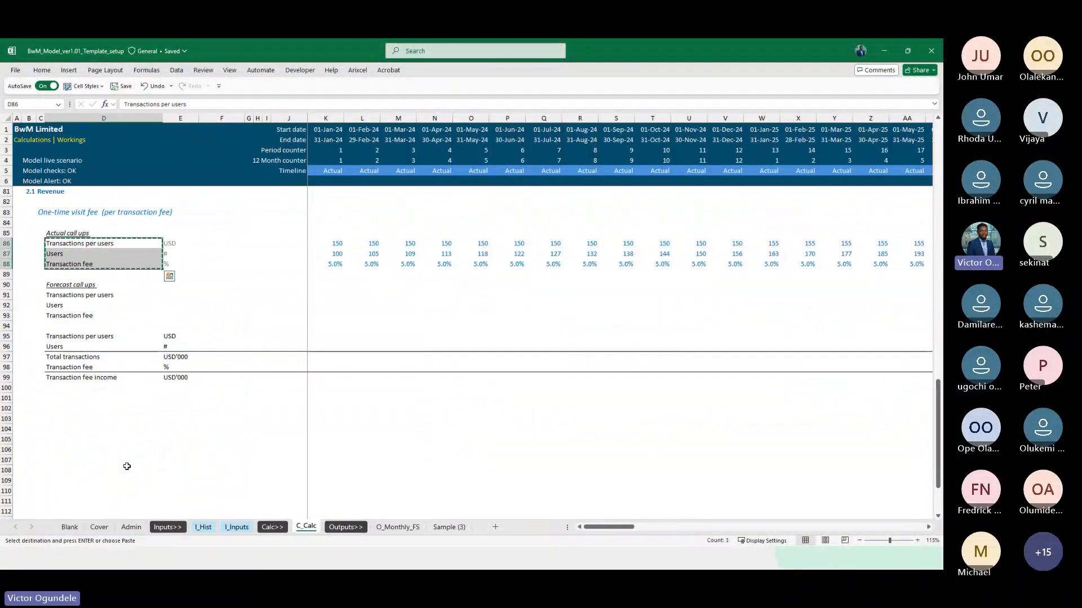
pyautogui.hotkey('ctrl', 'pageup')
pyautogui.hotkey('ctrl', 'pageup')
pyautogui.hotkey('ctrl', 'alt', 'v')
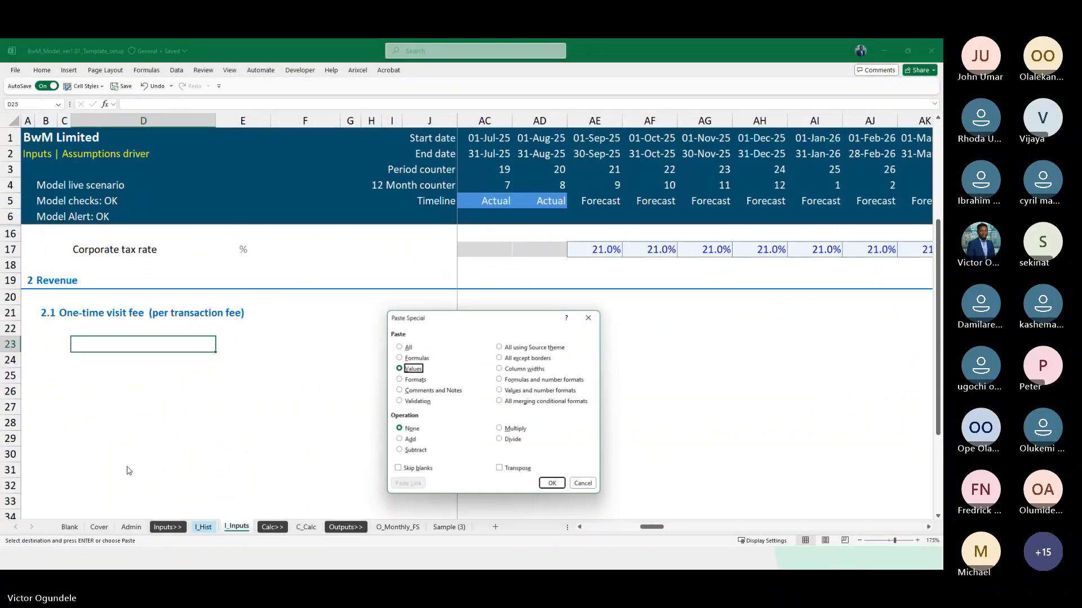
pyautogui.press('Return')
# Copy the units USD, # and % from C_Calc E86:E88 into I_Inputs E23:E25
pyautogui.press('Right')
pyautogui.hotkey('ctrl', 'pagedown')
pyautogui.hotkey('ctrl', 'pagedown')
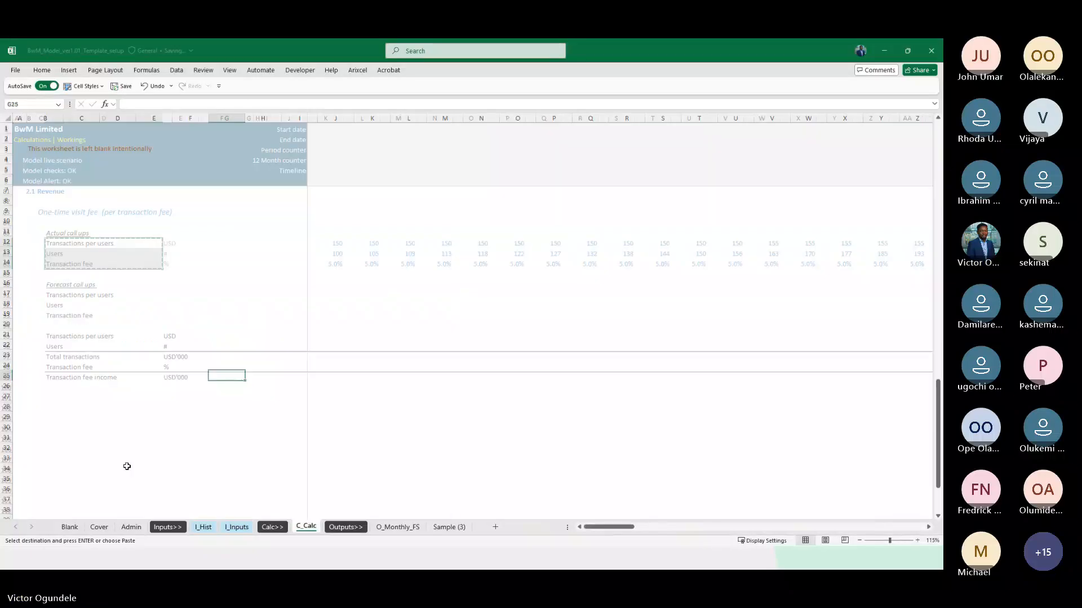
pyautogui.press('Right')
pyautogui.hotkey('shift', 'Down')
pyautogui.hotkey('shift', 'Down')
pyautogui.hotkey('ctrl', 'c')
pyautogui.hotkey('ctrl', 'pageup')
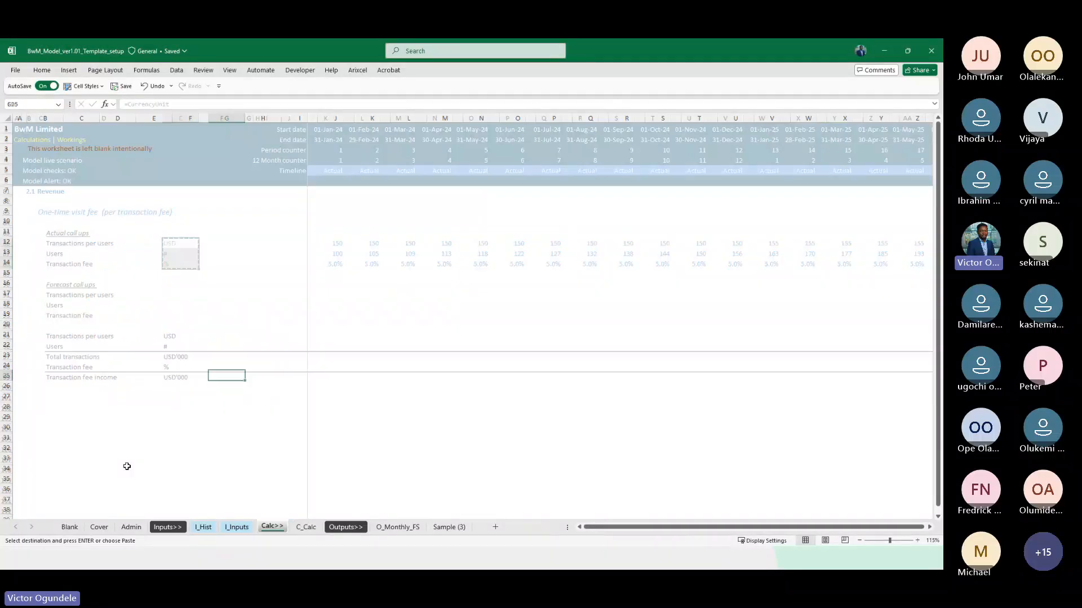
pyautogui.hotkey('ctrl', 'pageup')
pyautogui.hotkey('ctrl', 'v')
pyautogui.press('Down')
pyautogui.press('Down')
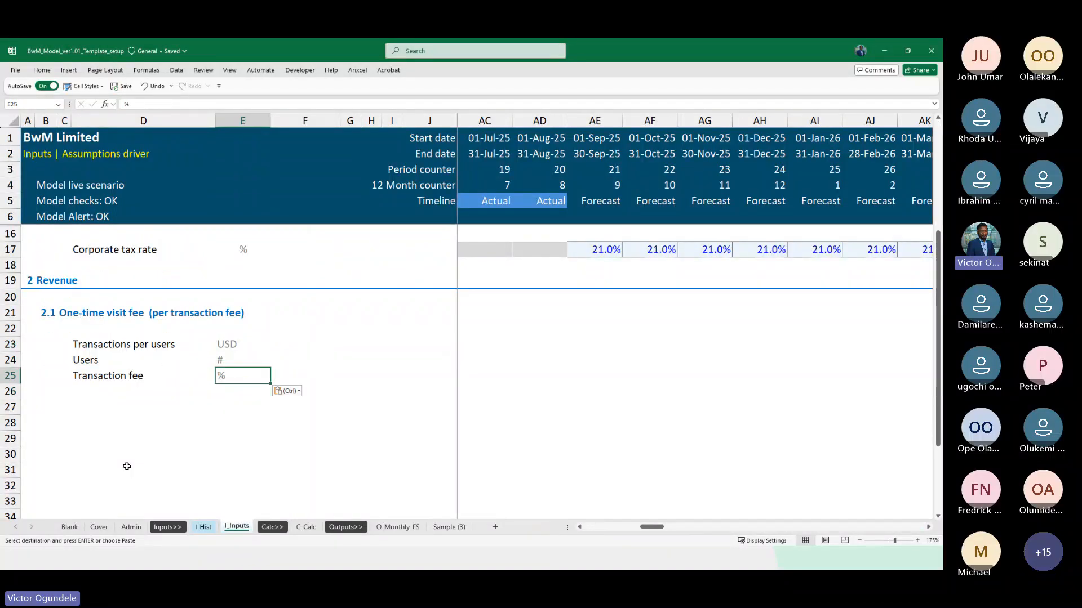
# Apply the Input cell style to AE23:AE25, the first forecast month of the visit fee assumptions
pyautogui.scroll(-2, 127, 466)
pyautogui.press('Right')
pyautogui.press('Right')
pyautogui.press('Right')
pyautogui.scroll(-1, 127, 466)
pyautogui.press('Up')
pyautogui.press('Up')
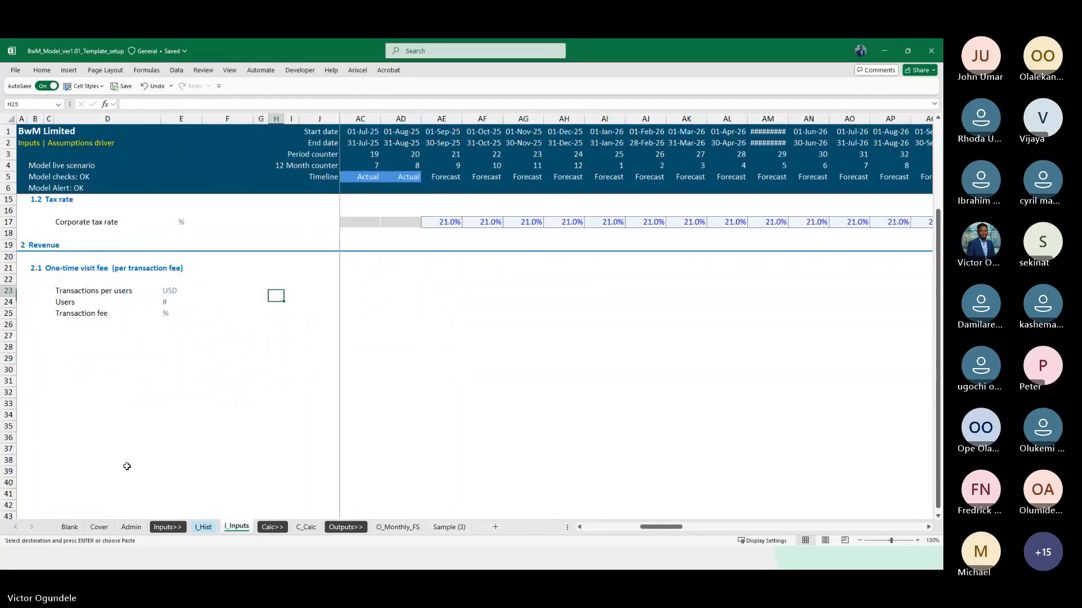
pyautogui.press('Up')
pyautogui.press('Right')
pyautogui.press('Right')
pyautogui.press('Right')
pyautogui.press('Down')
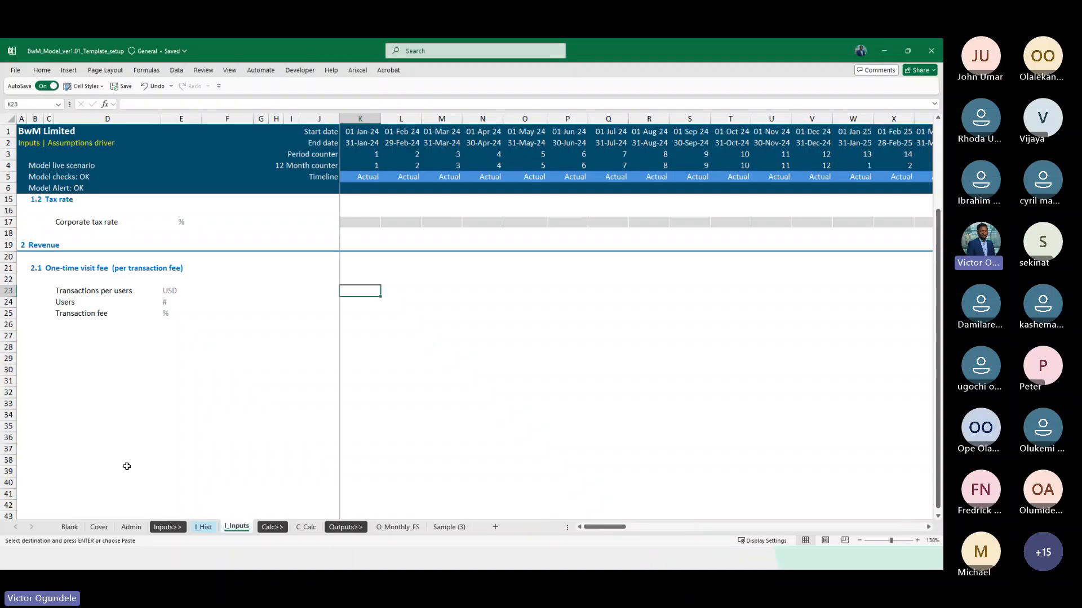
pyautogui.press('Right')
pyautogui.press('Right')
pyautogui.press('Right')
pyautogui.press('Right')
pyautogui.press('Right')
pyautogui.press('Right')
pyautogui.press('Right')
pyautogui.press('Right')
pyautogui.press('Right')
pyautogui.press('Right')
pyautogui.press('Right')
pyautogui.press('Right')
pyautogui.press('Right')
pyautogui.press('Right')
pyautogui.press('Right')
pyautogui.press('Right')
pyautogui.press('Right')
pyautogui.press('Right')
pyautogui.press('Right')
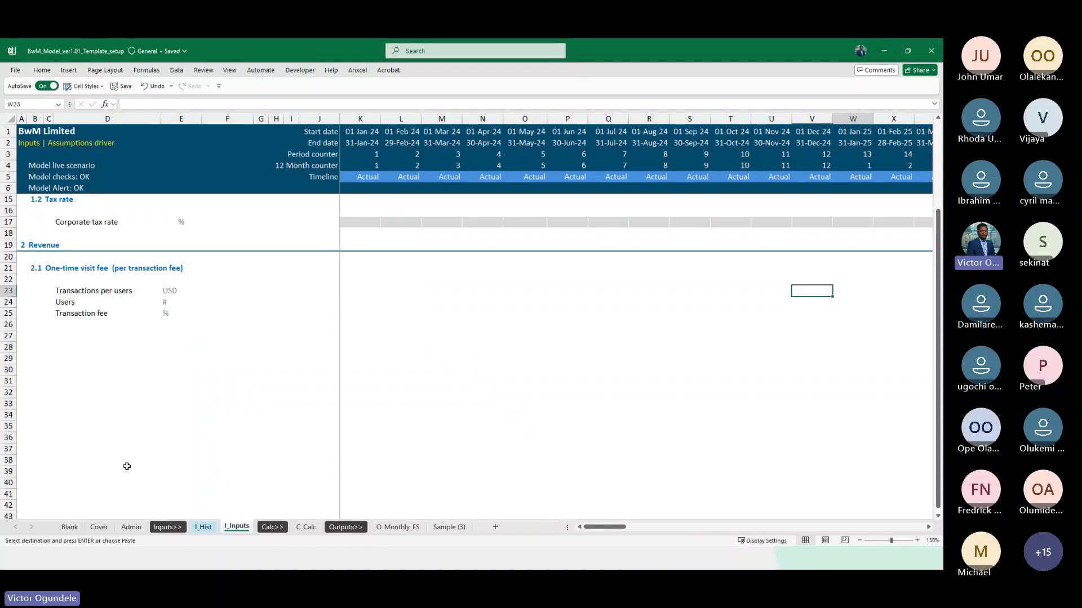
pyautogui.press('Right')
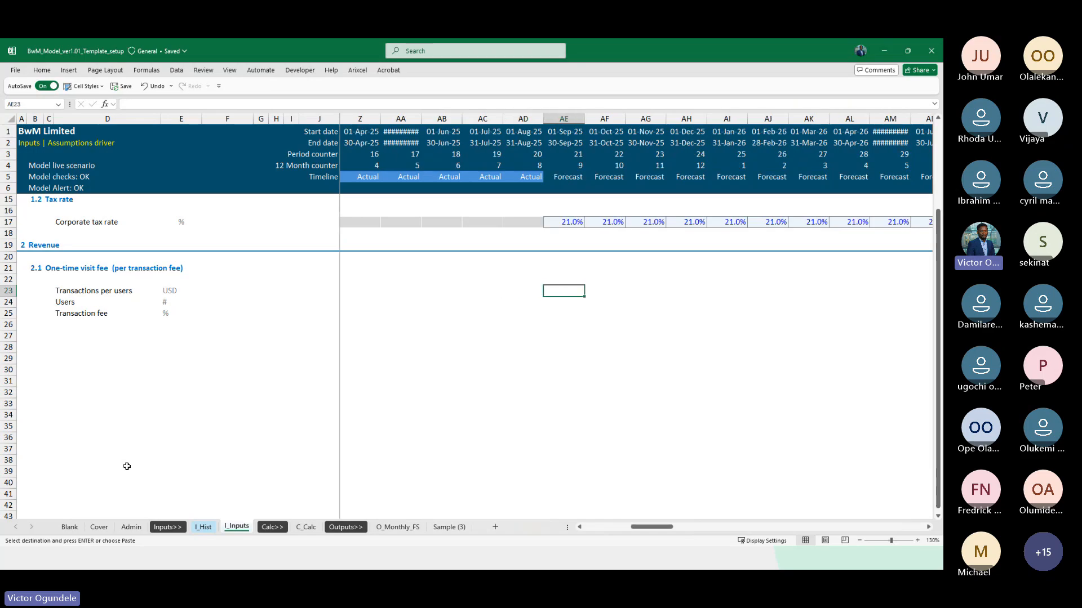
pyautogui.hotkey('shift', 'Down')
pyautogui.hotkey('shift', 'Down')
pyautogui.hotkey('alt', '2')
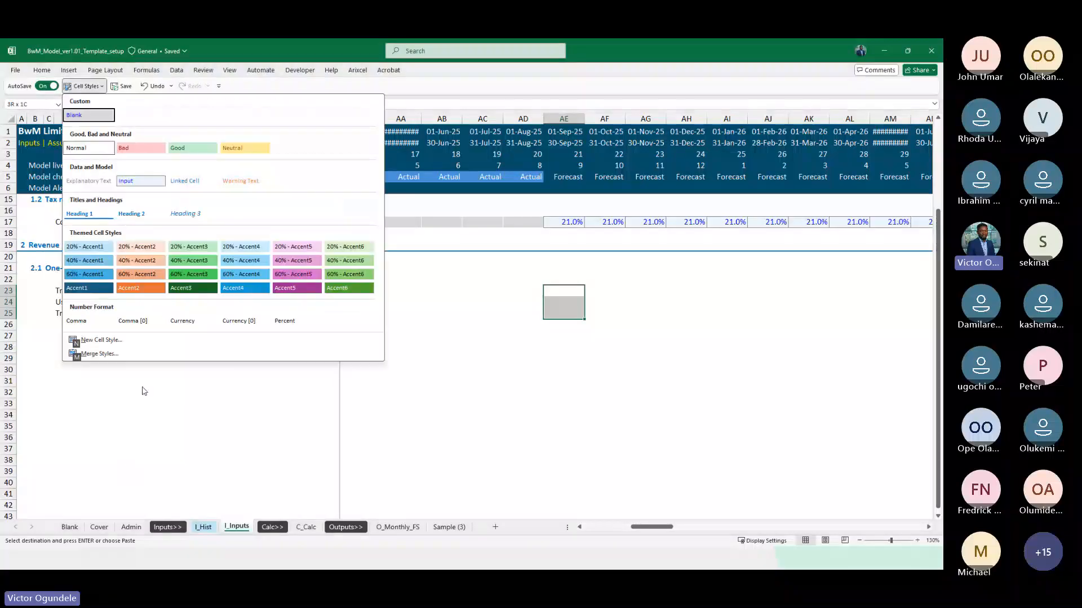
pyautogui.click(130, 185)
# Fill the input formatting from AE23:AE25 across all forecast months through column DN
pyautogui.hotkey('ctrl', 'shift', 'Right')
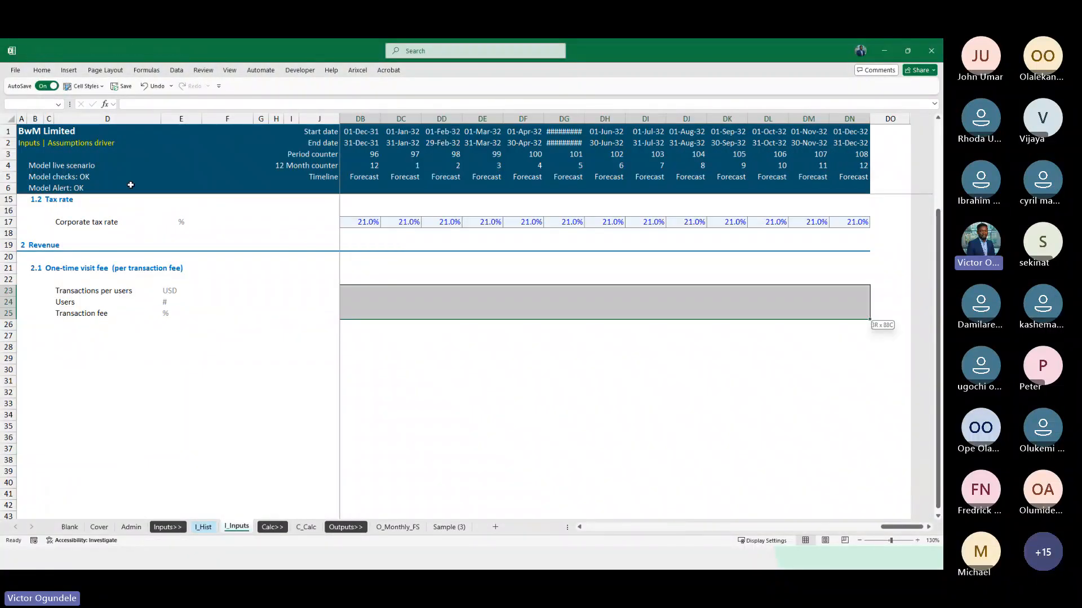
pyautogui.hotkey('ctrl', 'r')
pyautogui.hotkey('ctrl', 'BackSpace')
# Apply the Blank cell style to the actual-period cells of rows 23:25, up to column AD
pyautogui.press('Right')
pyautogui.press('Right')
pyautogui.press('Left')
pyautogui.press('Left')
pyautogui.press('Left')
pyautogui.press('Left')
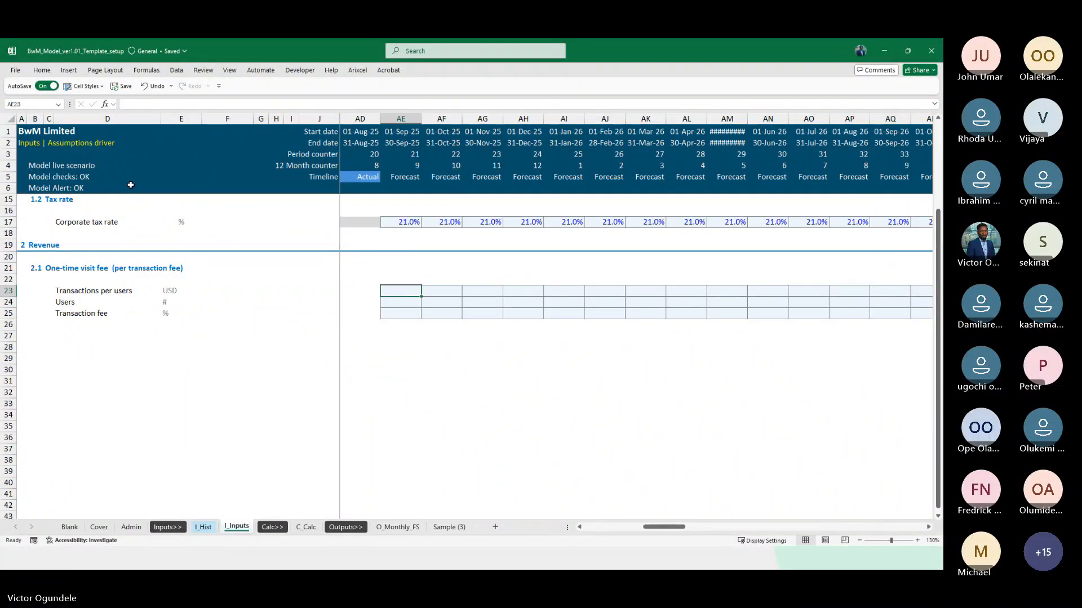
pyautogui.press('Right')
pyautogui.hotkey('shift', 'Down')
pyautogui.hotkey('shift', 'Down')
pyautogui.hotkey('shift', 'Left')
pyautogui.hotkey('shift', 'Left')
pyautogui.hotkey('shift', 'Left')
pyautogui.hotkey('shift', 'Left')
pyautogui.hotkey('shift', 'Left')
pyautogui.hotkey('shift', 'Left')
pyautogui.hotkey('shift', 'Left')
pyautogui.hotkey('shift', 'Left')
pyautogui.hotkey('shift', 'Left')
pyautogui.hotkey('shift', 'Left')
pyautogui.hotkey('shift', 'Left')
pyautogui.hotkey('shift', 'Left')
pyautogui.hotkey('shift', 'Left')
pyautogui.hotkey('shift', 'Left')
pyautogui.hotkey('shift', 'Left')
pyautogui.hotkey('shift', 'Left')
pyautogui.hotkey('shift', 'Left')
pyautogui.hotkey('shift', 'Left')
pyautogui.hotkey('shift', 'Left')
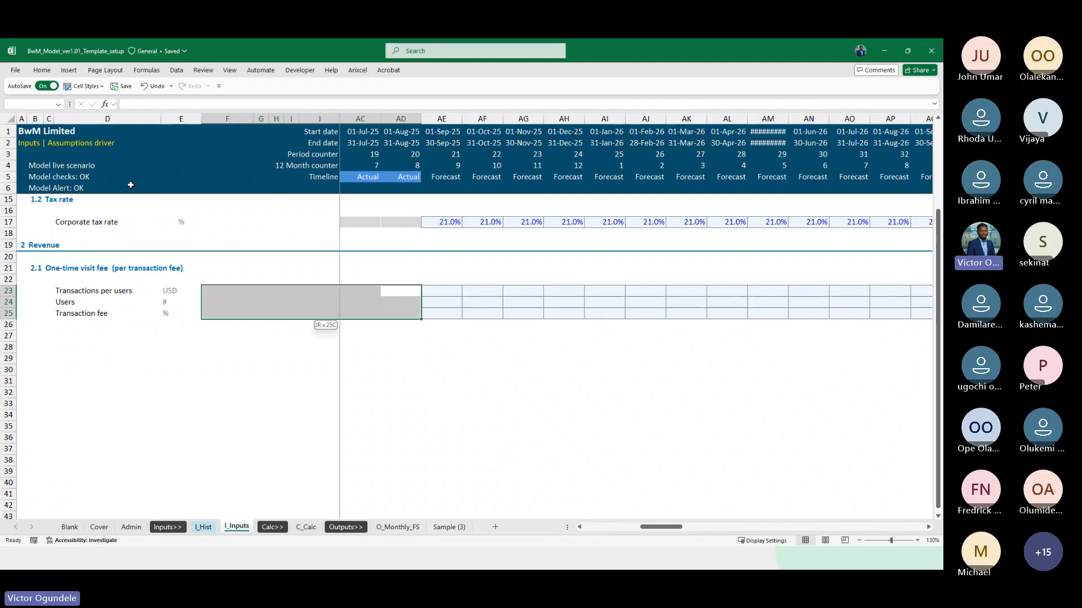
pyautogui.click(83, 85)
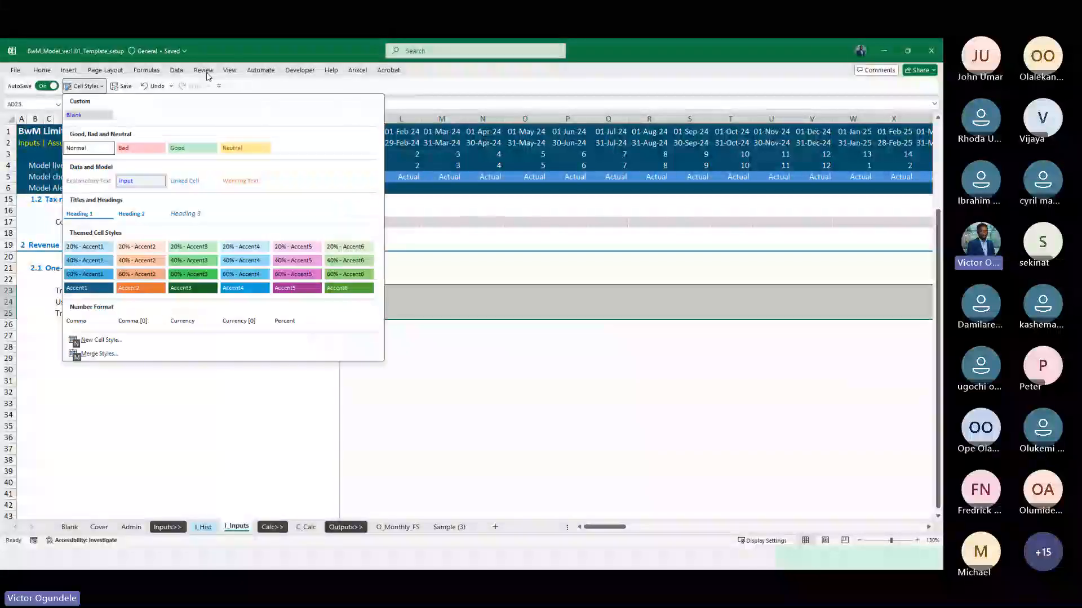
pyautogui.click(89, 112)
pyautogui.press('Right')
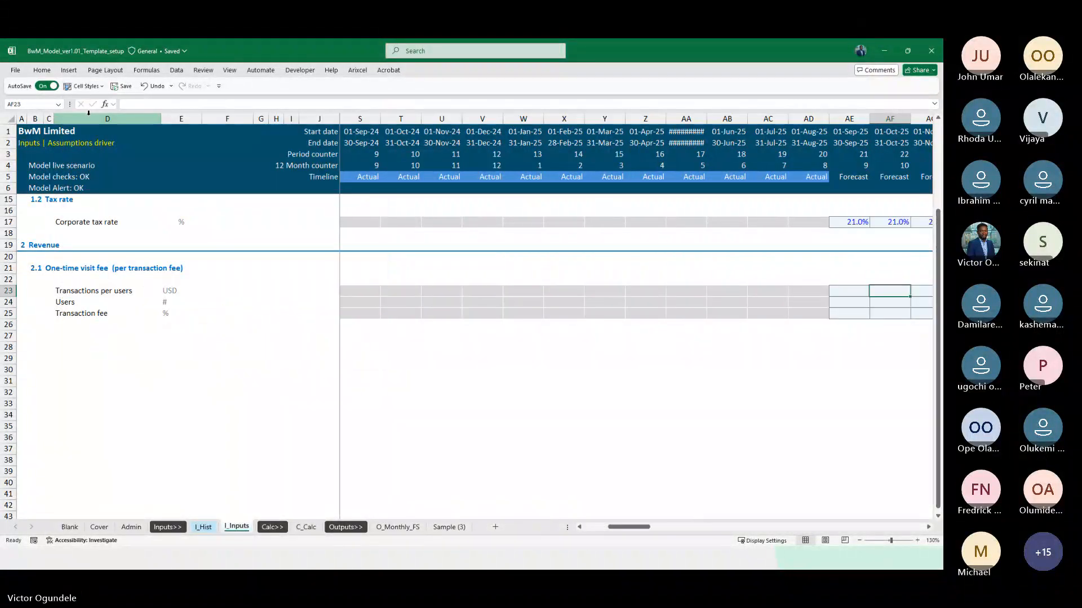
# AutoFit the width of column AA so its May 2025 start and end dates fit
pyautogui.press('Right')
pyautogui.press('Right')
pyautogui.press('Right')
pyautogui.press('Left')
pyautogui.press('Left')
pyautogui.press('Left')
pyautogui.press('Left')
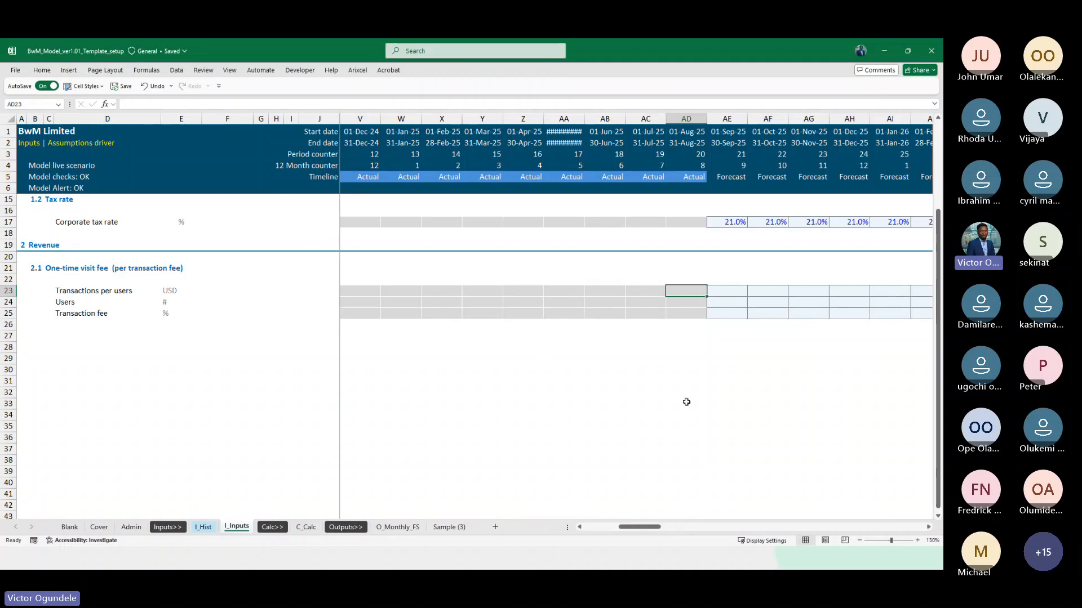
pyautogui.hscroll(3, 708, 412)
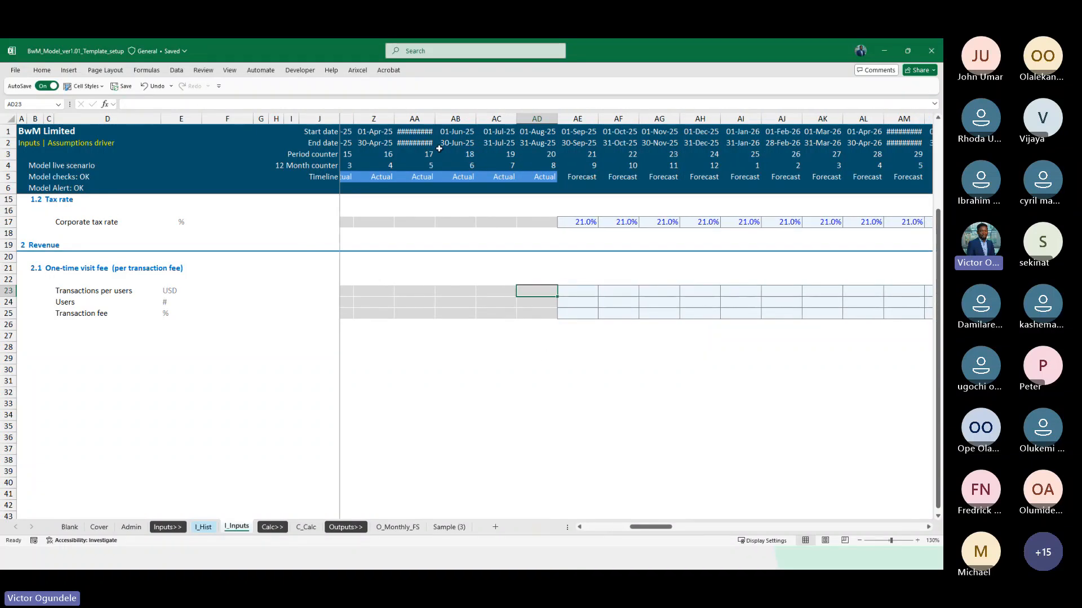
pyautogui.click(422, 132)
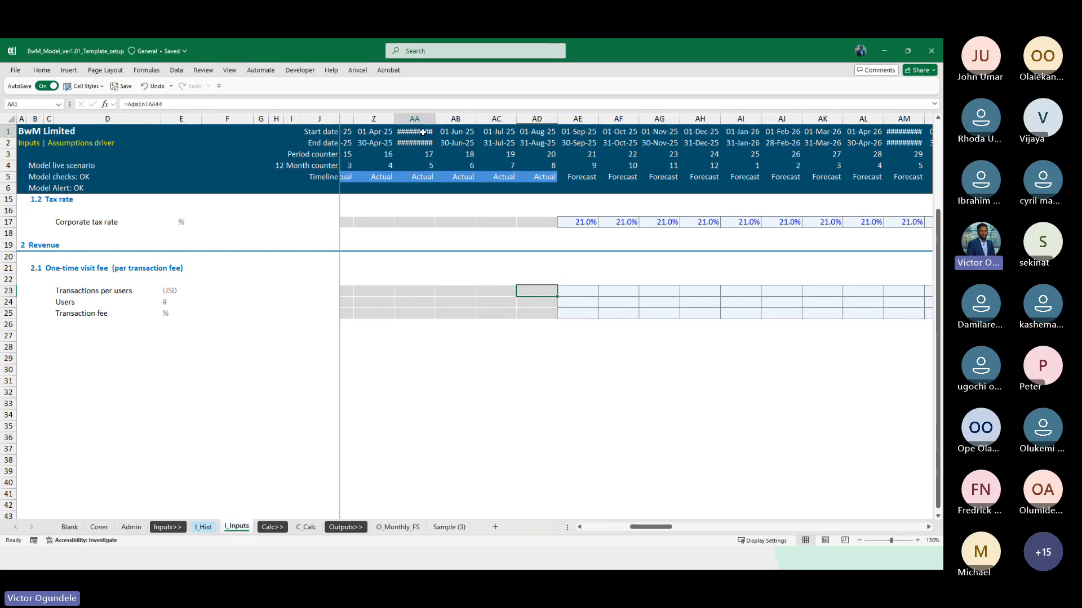
pyautogui.hotkey('alt', 'h')
pyautogui.press('o')
pyautogui.press('i')
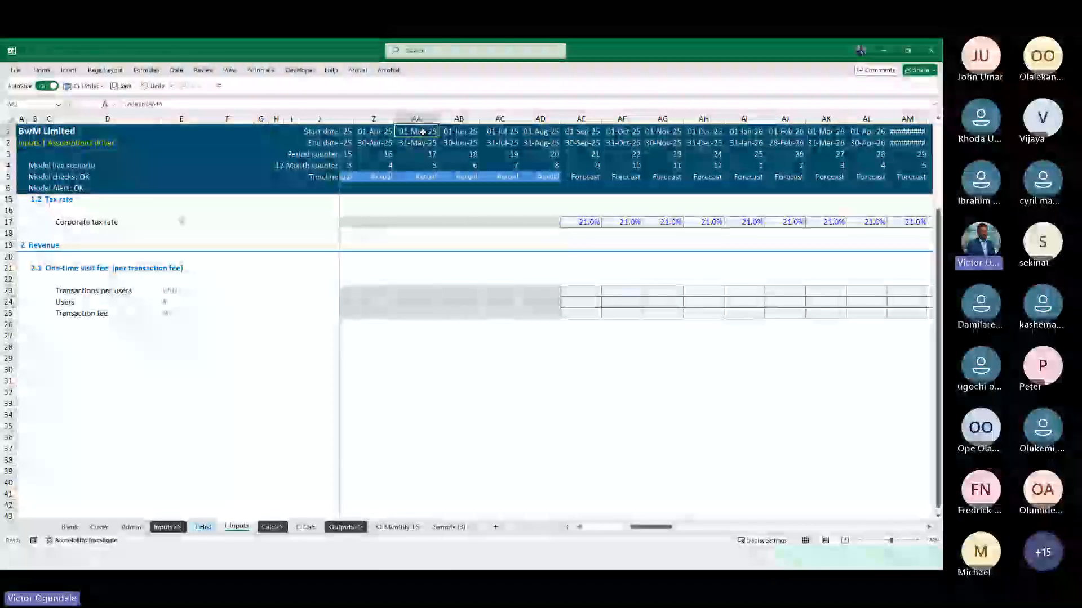
pyautogui.click(522, 292)
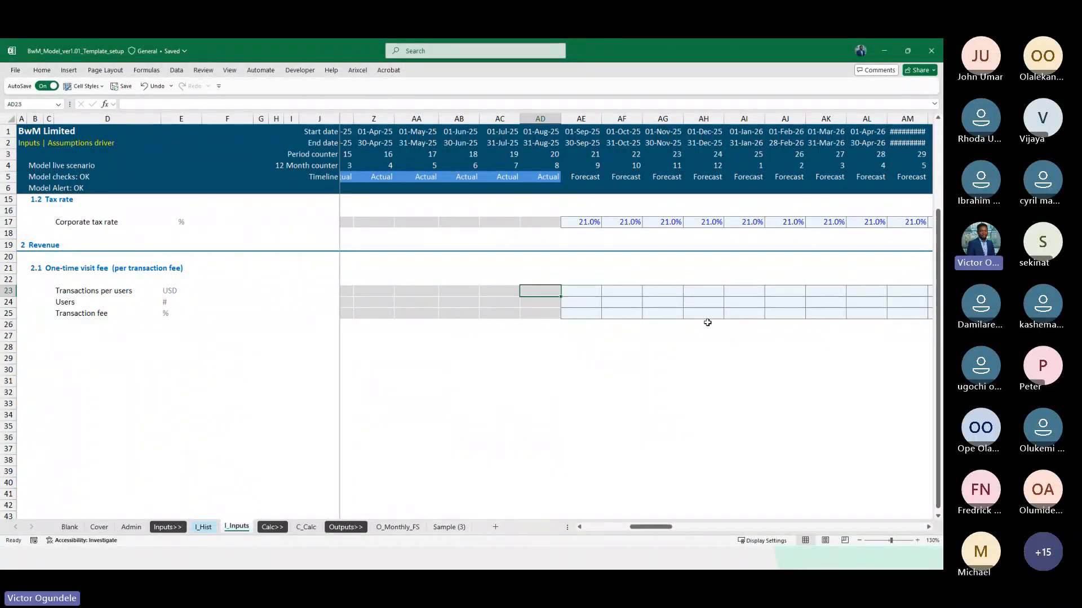
pyautogui.hscroll(3, 708, 322)
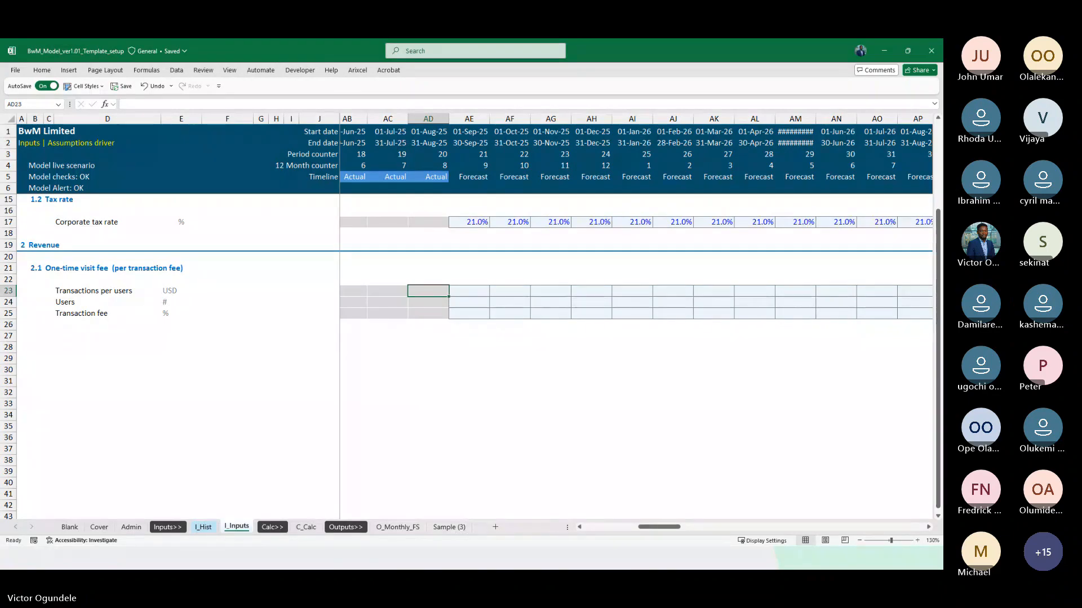
pyautogui.click(465, 374)
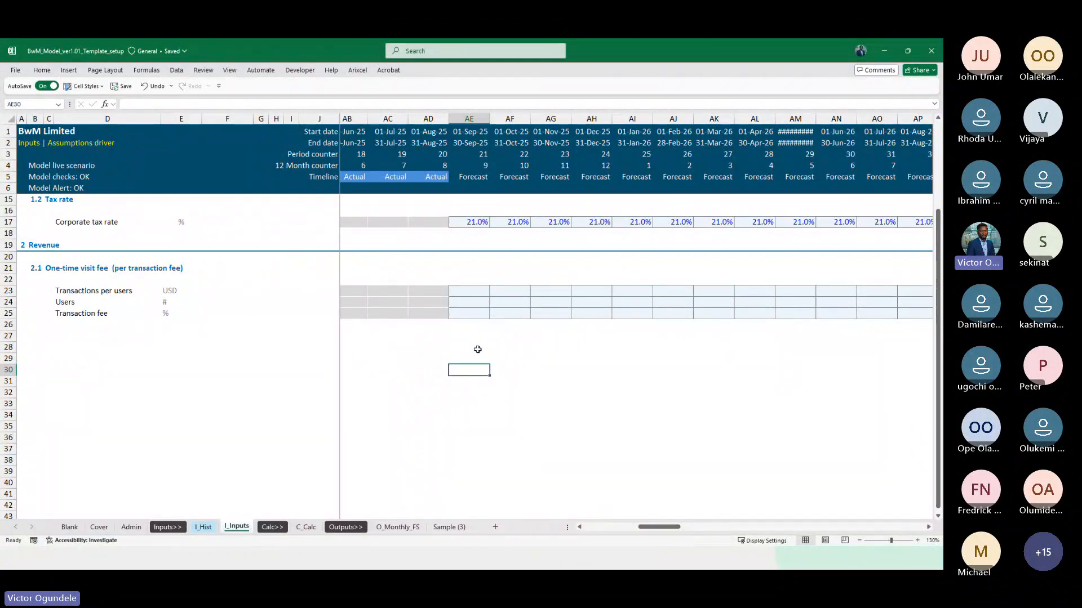
pyautogui.scroll(-1, 477, 350)
pyautogui.scroll(1, 473, 289)
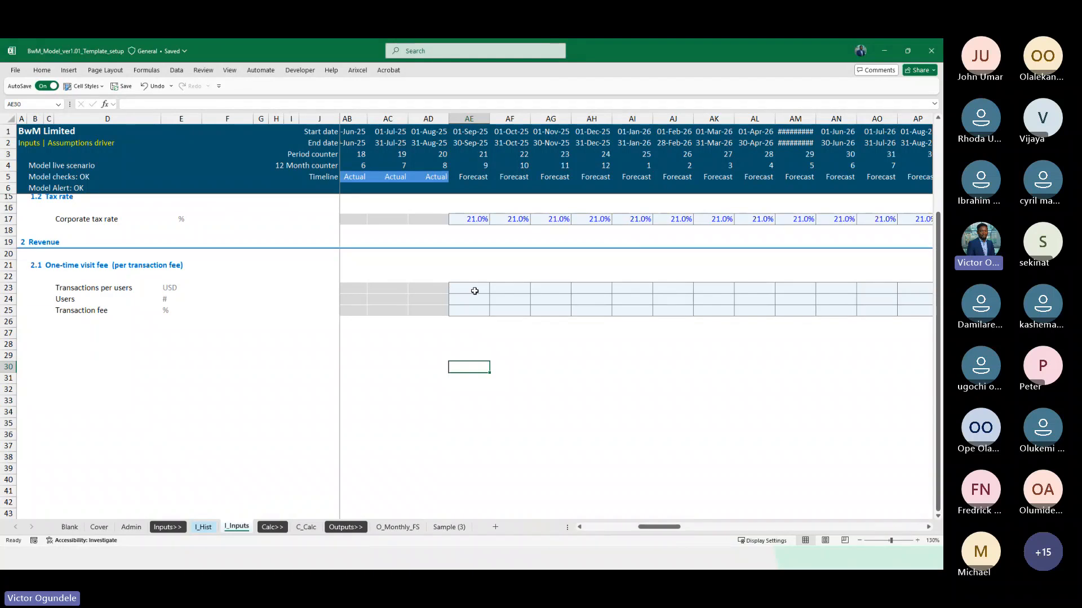
# Link the January 2024 transactions per user in K23 to I_Hist cell G65
pyautogui.click(470, 287)
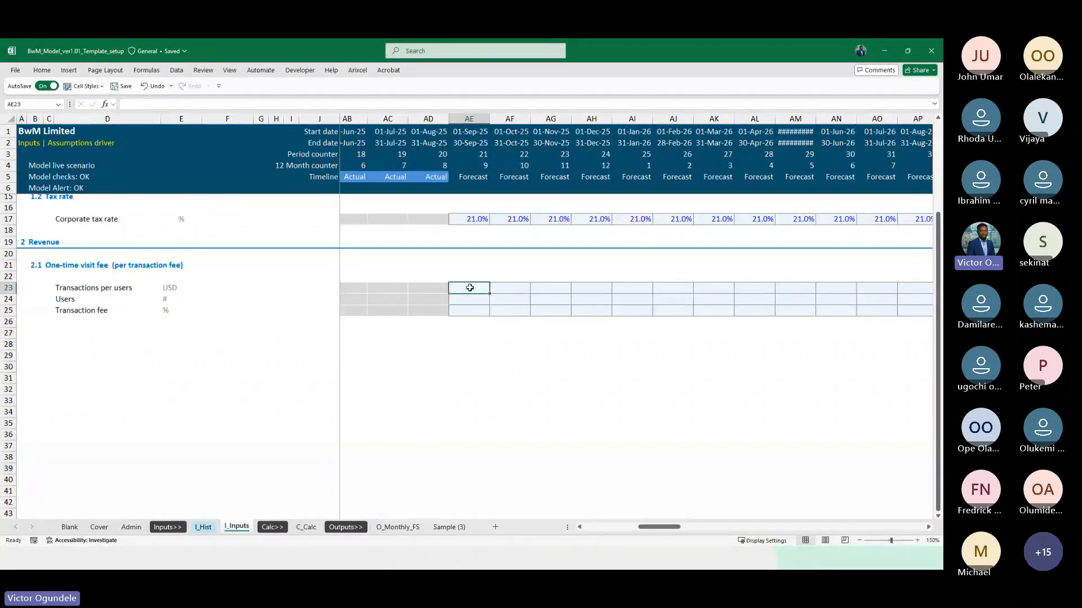
pyautogui.scroll(2, 469, 288)
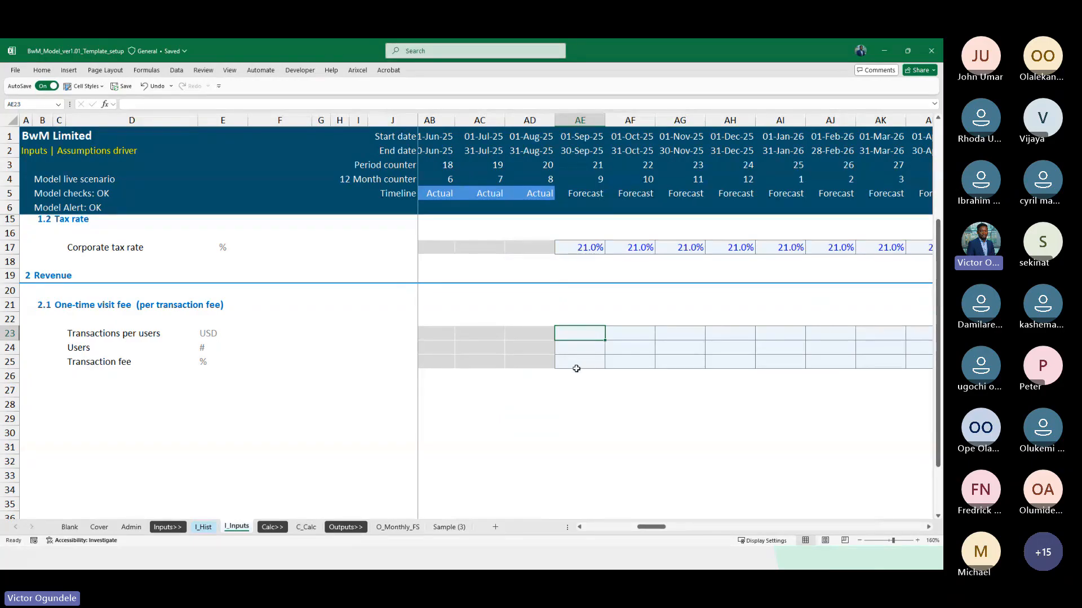
pyautogui.click(414, 335)
pyautogui.press('Right')
pyautogui.write('=')
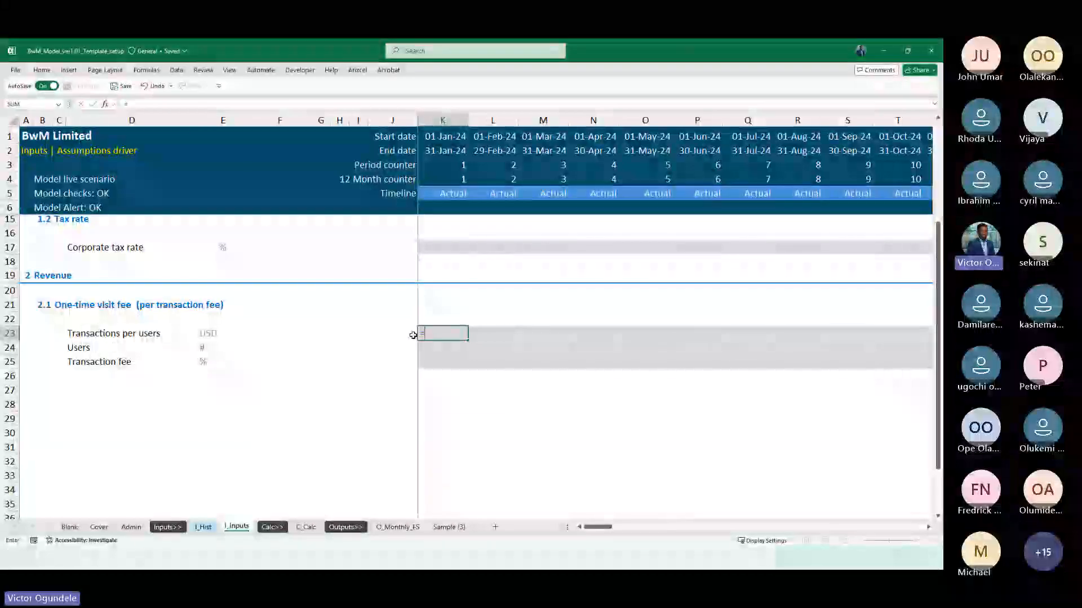
pyautogui.click(203, 527)
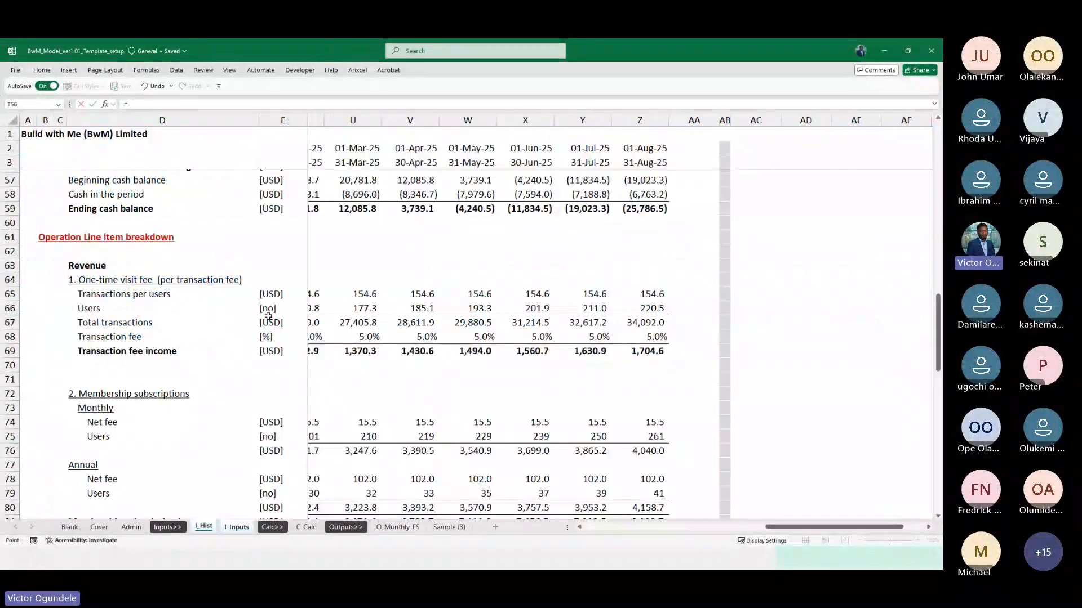
pyautogui.click(248, 301)
pyautogui.press('Up')
pyautogui.press('Right')
pyautogui.press('Right')
pyautogui.press('Right')
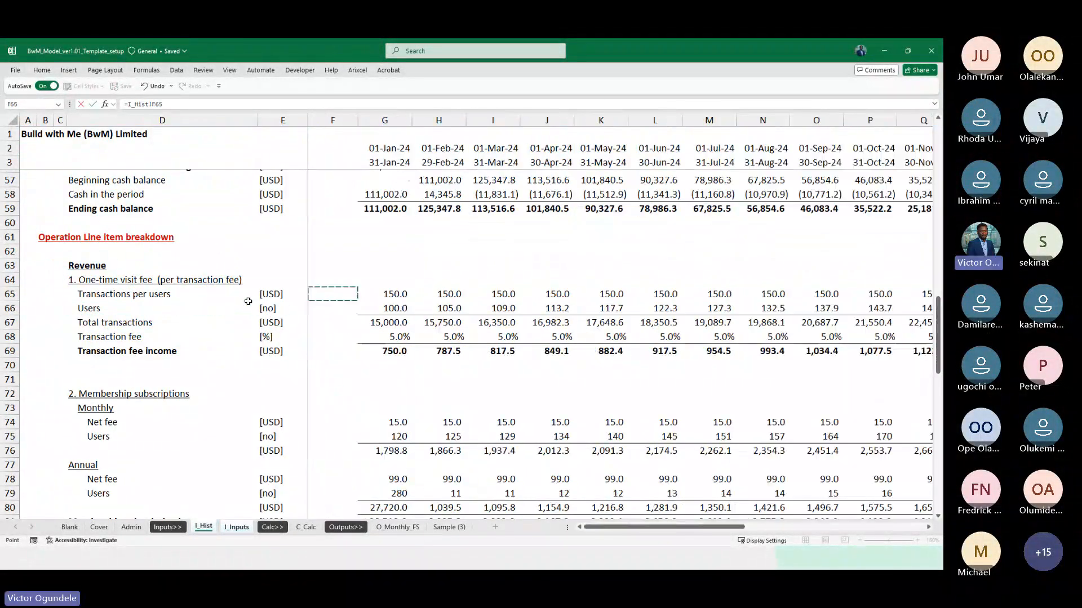
pyautogui.hotkey('ctrl', 'Return')
# Fill the transactions per user link from K23 across the actual months through AD23
pyautogui.hotkey('ctrl', 'shift', 'Right')
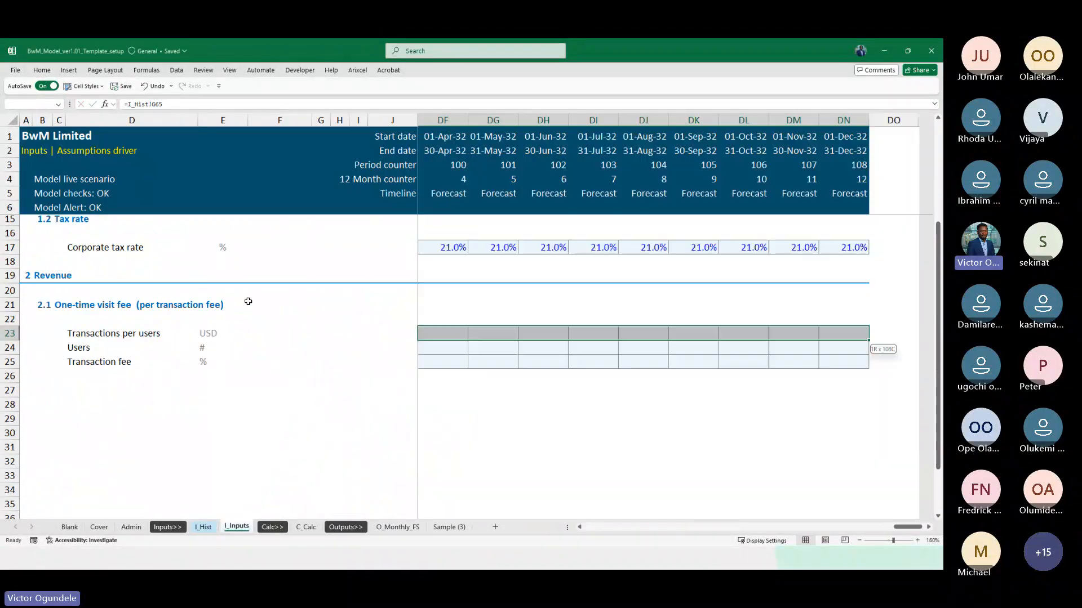
pyautogui.hotkey('ctrl', 'shift', 'Left')
pyautogui.hotkey('shift', 'Right')
pyautogui.hotkey('shift', 'Right')
pyautogui.hotkey('shift', 'Right')
pyautogui.hotkey('shift', 'Right')
pyautogui.hotkey('shift', 'Right')
pyautogui.hotkey('shift', 'Right')
pyautogui.hotkey('shift', 'Right')
pyautogui.hotkey('shift', 'Right')
pyautogui.hotkey('shift', 'Right')
pyautogui.hotkey('shift', 'Right')
pyautogui.hotkey('shift', 'Right')
pyautogui.hotkey('shift', 'Right')
pyautogui.hotkey('shift', 'Right')
pyautogui.hotkey('shift', 'Right')
pyautogui.hotkey('shift', 'Right')
pyautogui.hotkey('shift', 'Right')
pyautogui.hotkey('shift', 'Right')
pyautogui.hotkey('shift', 'Right')
pyautogui.hotkey('shift', 'Right')
pyautogui.hotkey('shift', 'Right')
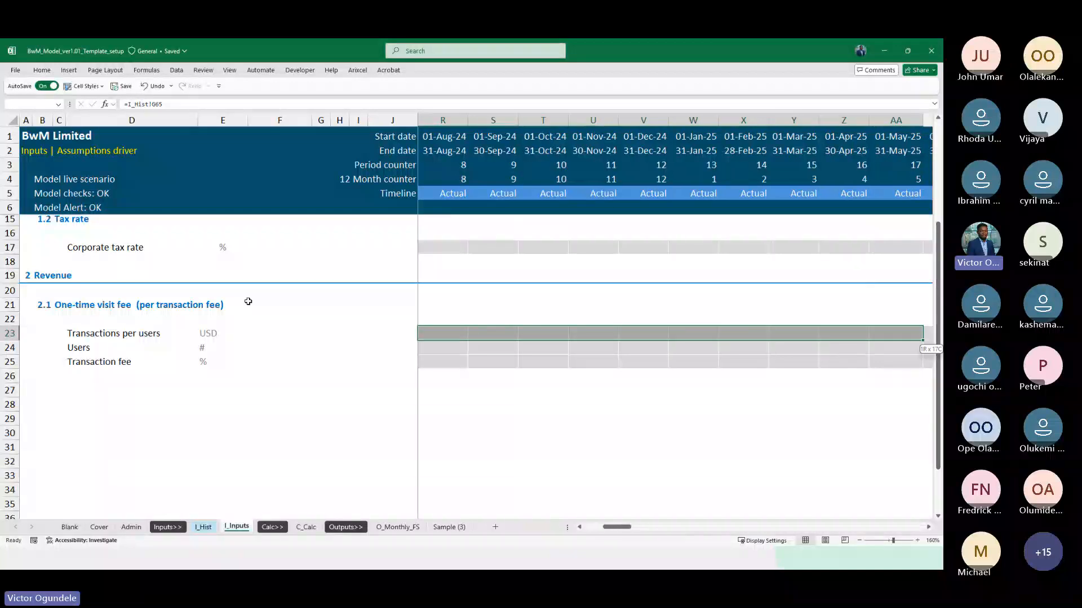
pyautogui.hotkey('shift', 'Right')
pyautogui.hotkey('shift', 'Left')
pyautogui.hotkey('shift', 'Left')
pyautogui.hotkey('ctrl', 'r')
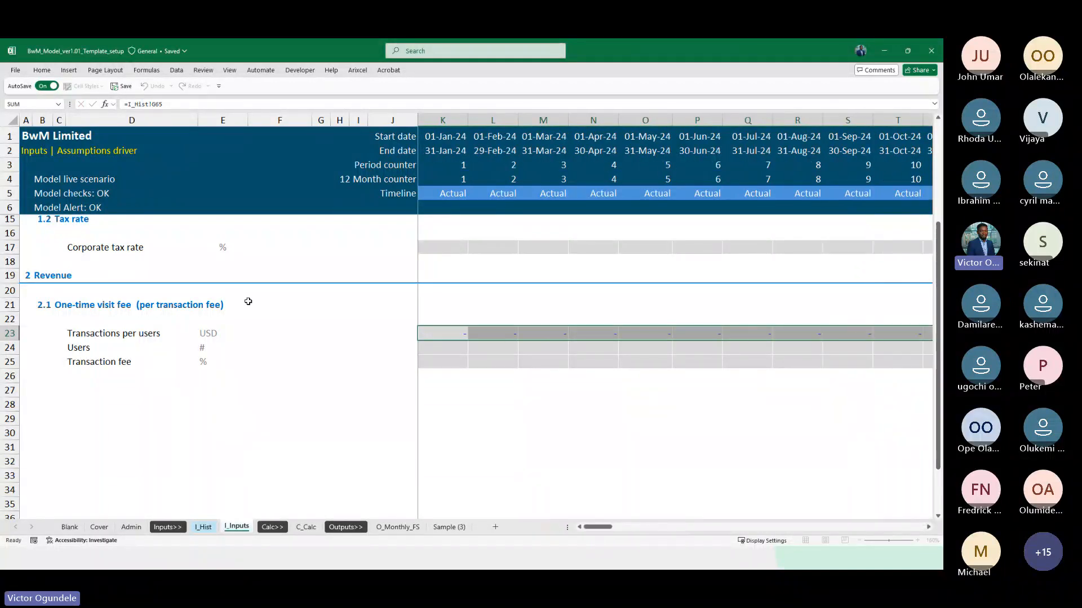
pyautogui.scroll(-3, 247, 301)
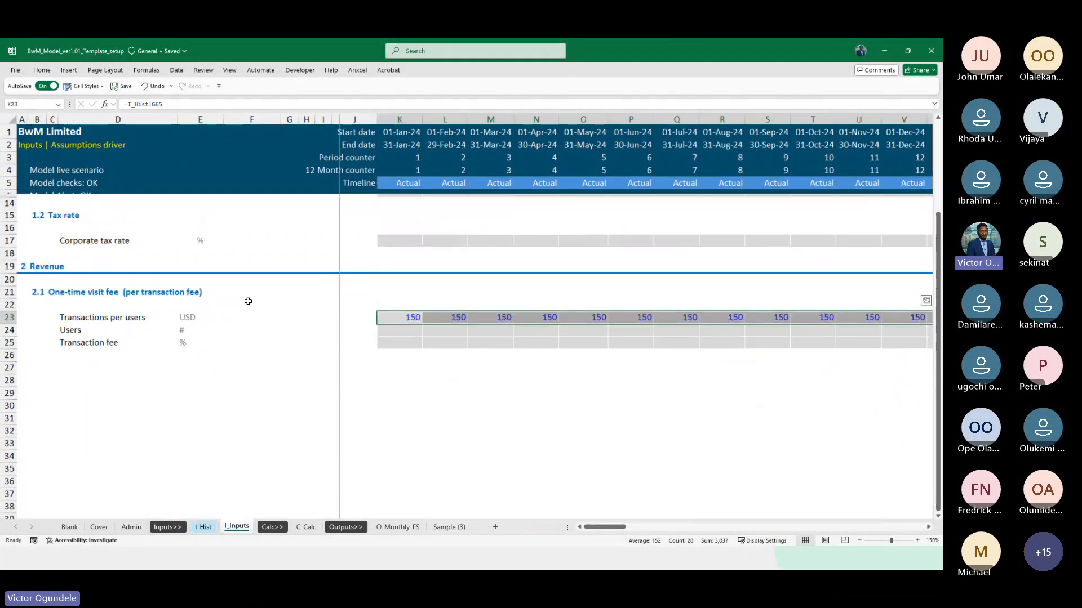
pyautogui.press('Left')
pyautogui.press('Right')
pyautogui.hscroll(5, 529, 386)
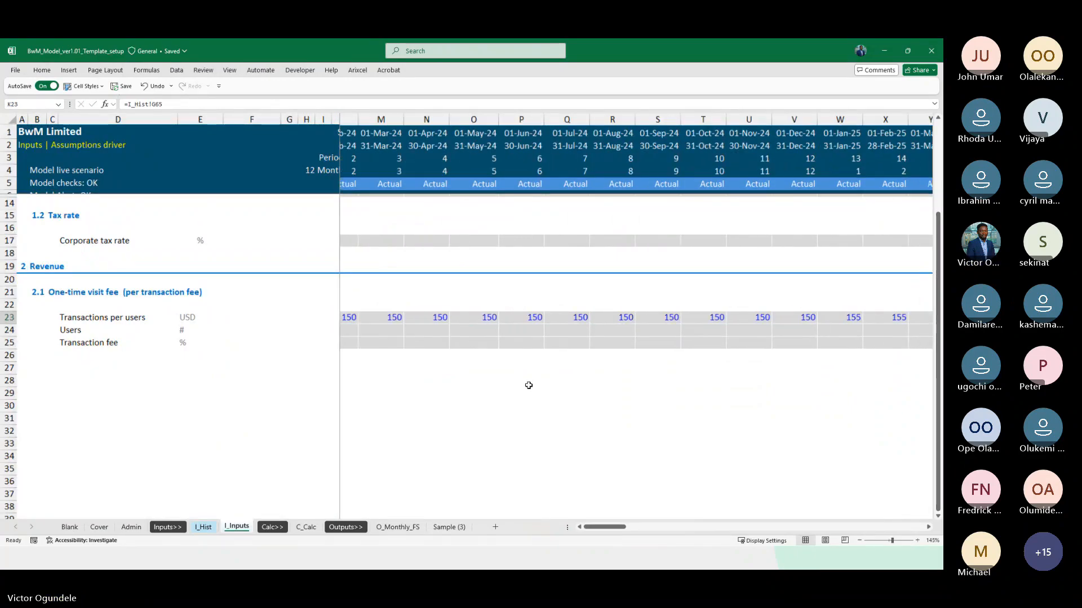
pyautogui.scroll(-1, 528, 385)
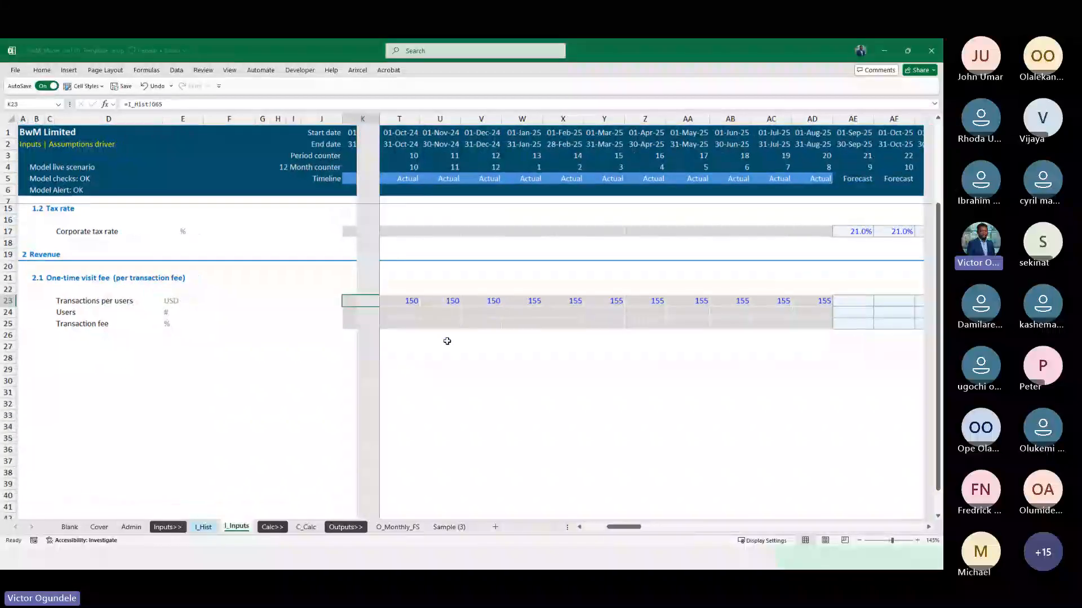
pyautogui.hscroll(1, 538, 368)
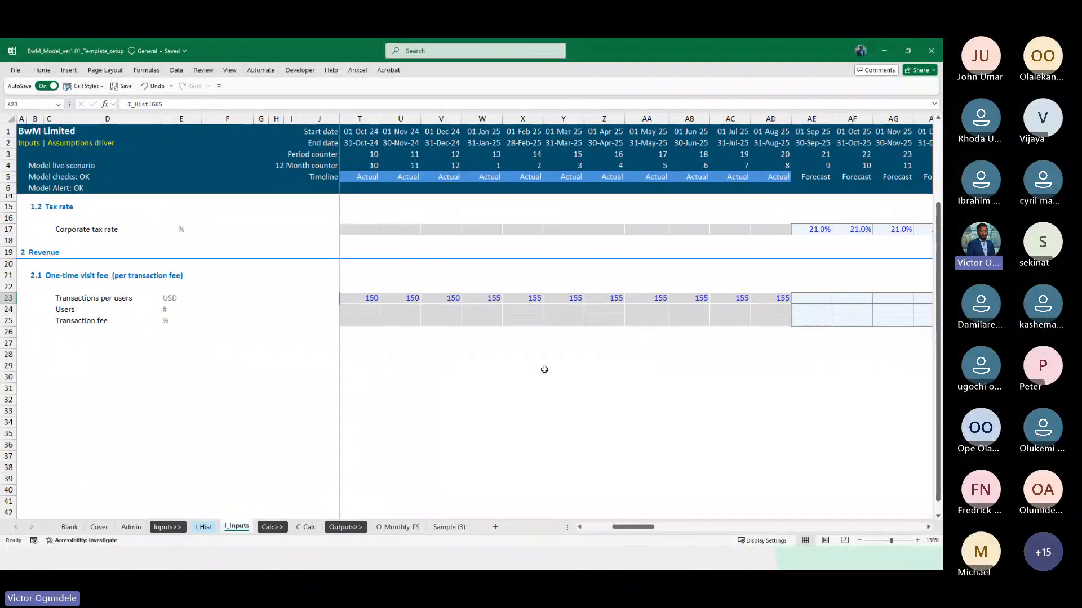
# Link the January 2024 users in K24 to I_Hist cell G66
pyautogui.click(455, 308)
pyautogui.press('Up')
pyautogui.hotkey('ctrl', 'Left')
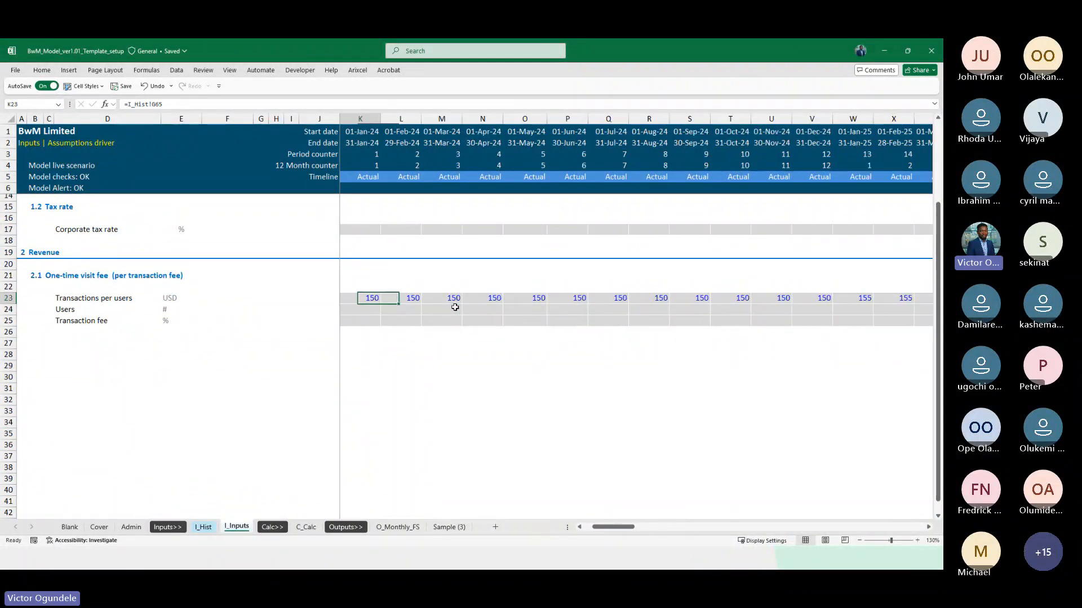
pyautogui.press('Down')
pyautogui.write('=')
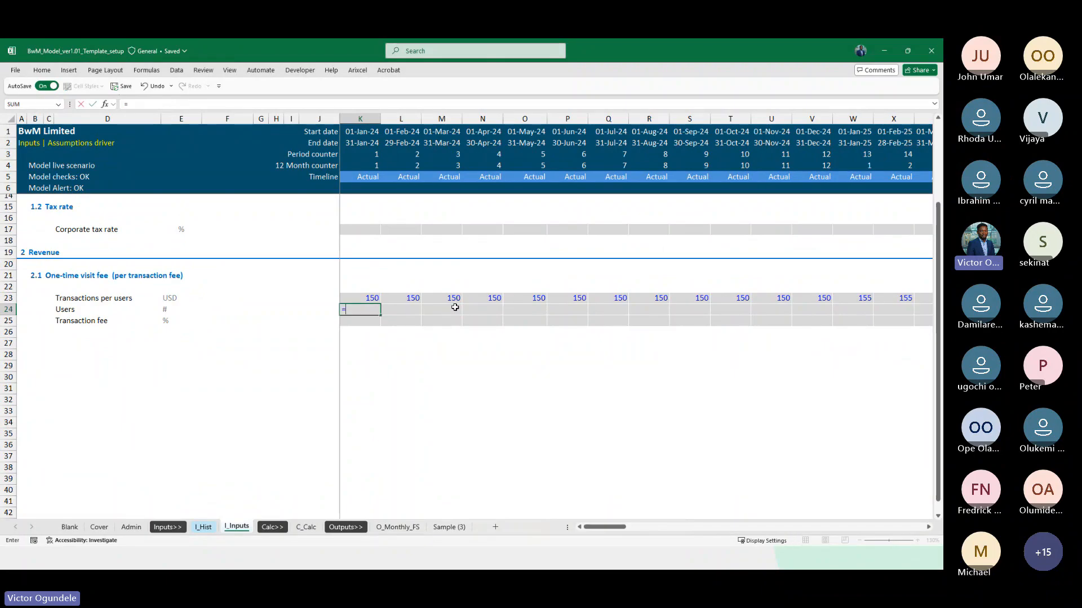
pyautogui.hotkey('ctrl', 'pageup')
pyautogui.click(386, 309)
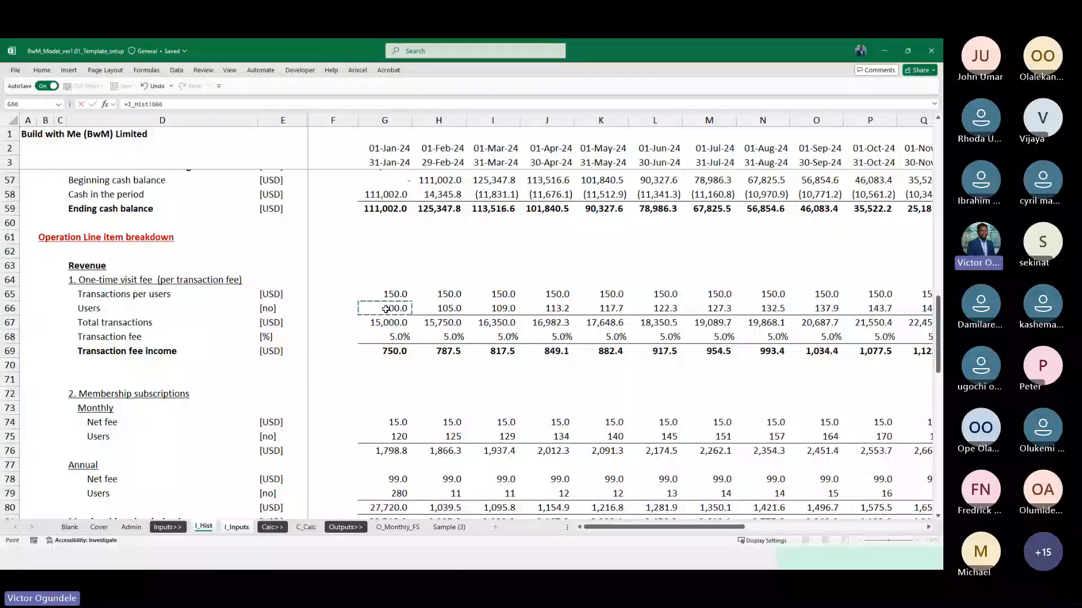
pyautogui.press('Return')
# Fill the users link from K24 across the actual months through AD24
pyautogui.hscroll(4, 801, 309)
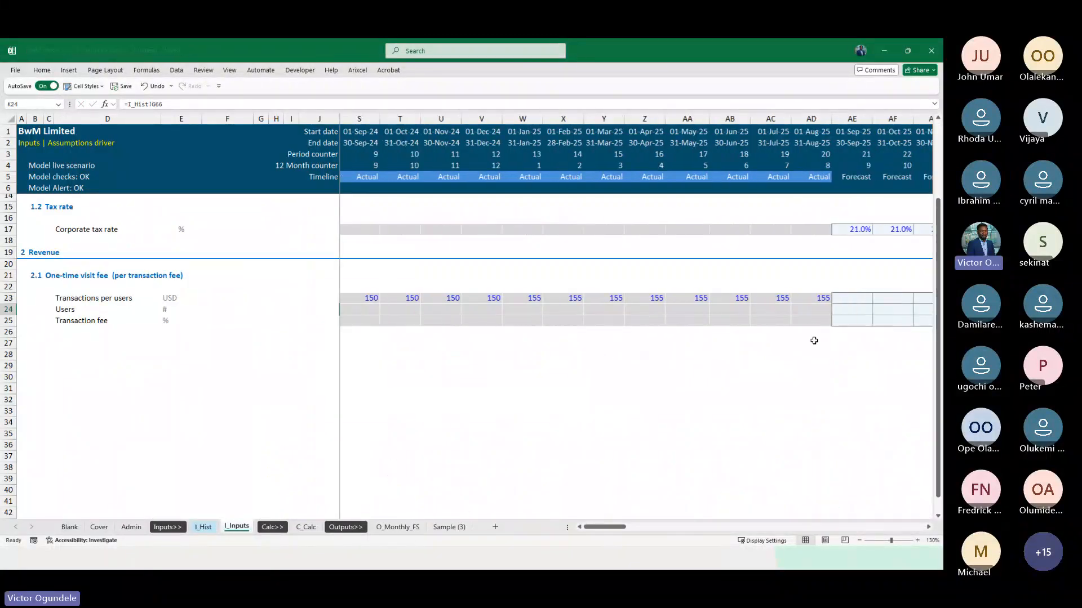
pyautogui.keyDown('shift'); pyautogui.click(802, 310); pyautogui.keyUp('shift')
pyautogui.press('F2')
pyautogui.hotkey('ctrl', 'Return')
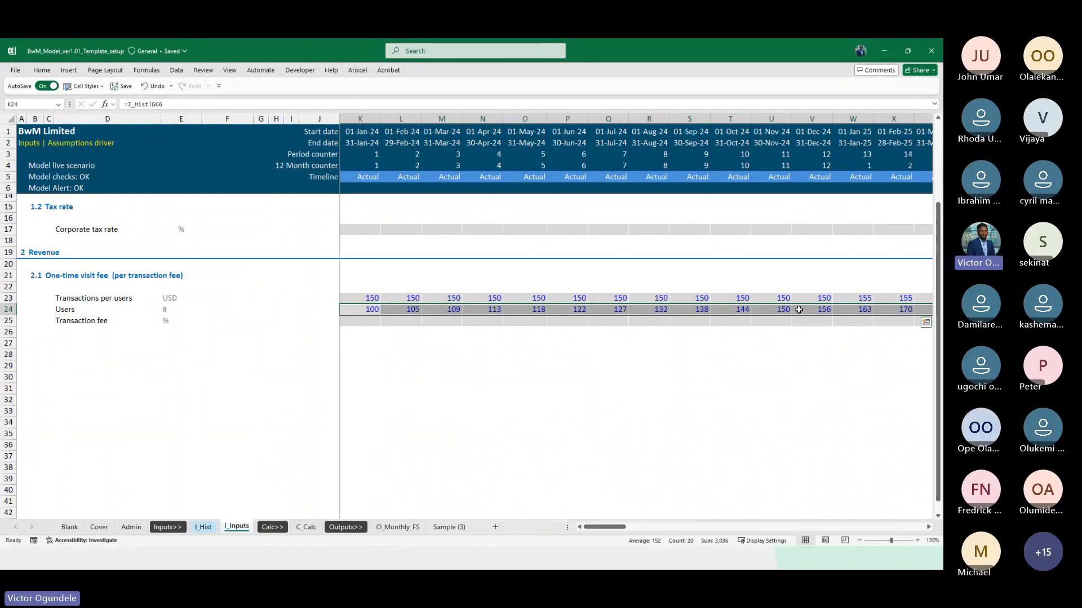
# Link the January 2024 transaction fee in K25 to I_Hist cell G68 and apply the Percent cell style
pyautogui.press('Left')
pyautogui.press('Right')
pyautogui.press('Down')
pyautogui.write('=')
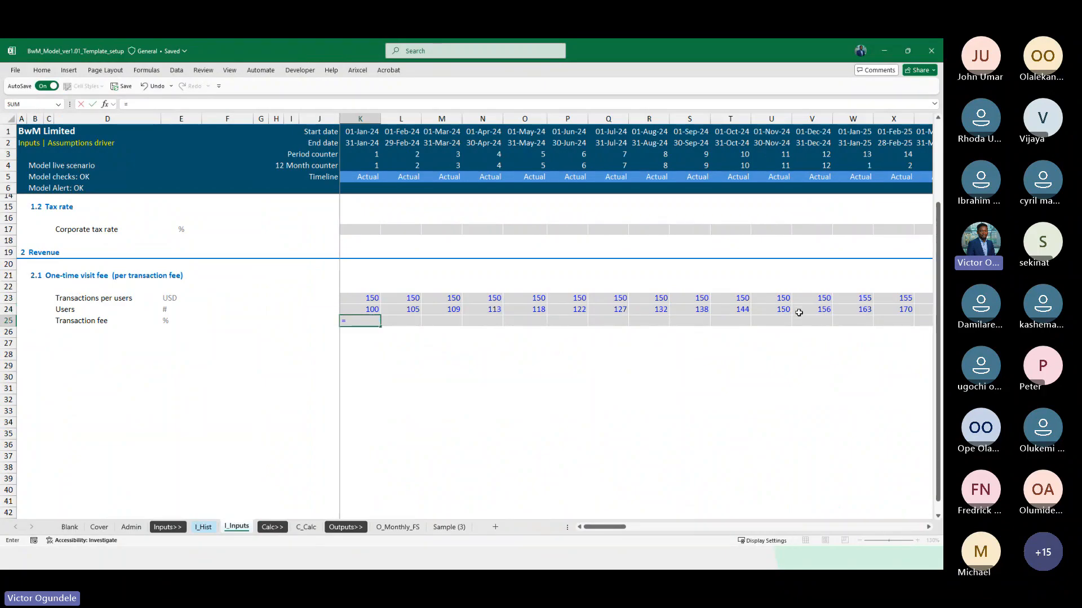
pyautogui.click(203, 527)
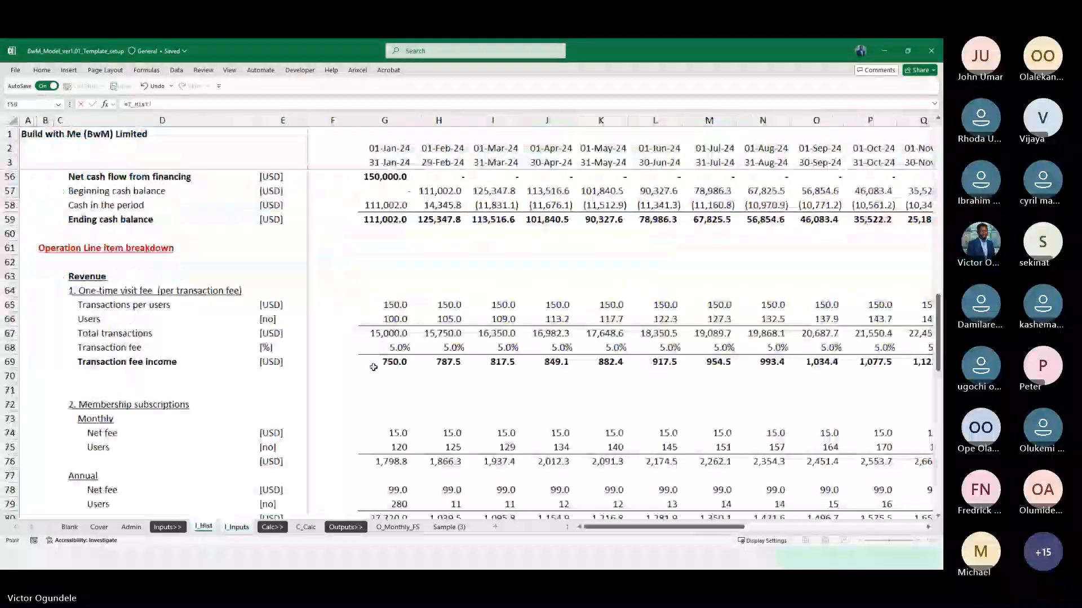
pyautogui.click(373, 346)
pyautogui.press('Return')
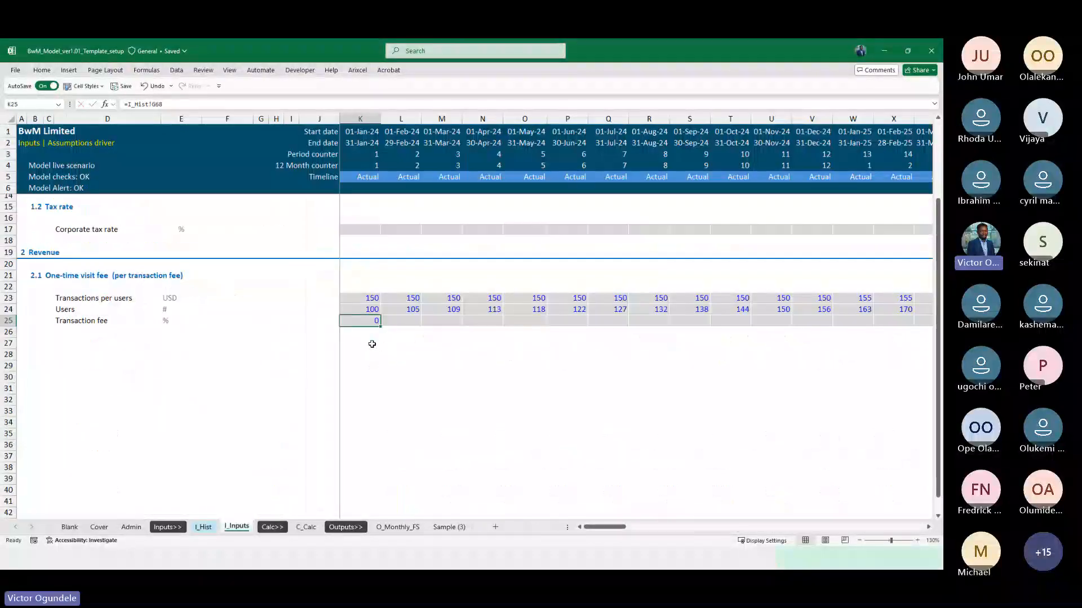
pyautogui.click(85, 87)
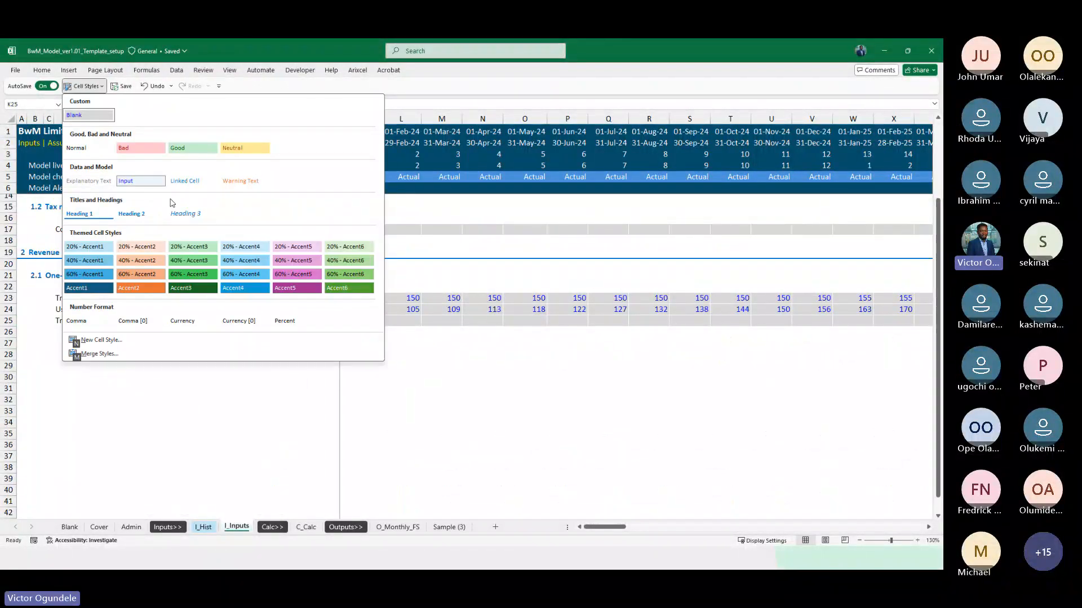
pyautogui.click(291, 325)
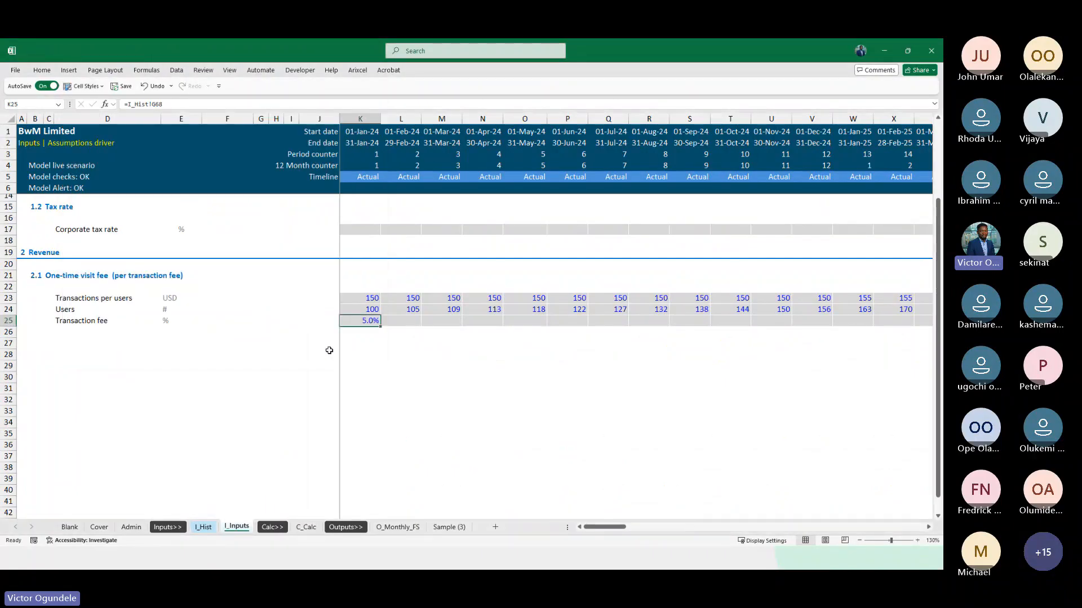
# Fill the transaction fee link from K25 across the actual months through AD25
pyautogui.hotkey('shift', 'Right')
pyautogui.hotkey('shift', 'Right')
pyautogui.hotkey('shift', 'Right')
pyautogui.hotkey('shift', 'Right')
pyautogui.hotkey('shift', 'Right')
pyautogui.hotkey('shift', 'Right')
pyautogui.hotkey('shift', 'Right')
pyautogui.hotkey('shift', 'Right')
pyautogui.hotkey('shift', 'Right')
pyautogui.hotkey('shift', 'Right')
pyautogui.hotkey('shift', 'Right')
pyautogui.hotkey('shift', 'Right')
pyautogui.hotkey('shift', 'Right')
pyautogui.hotkey('shift', 'Right')
pyautogui.hotkey('shift', 'Right')
pyautogui.hotkey('shift', 'Right')
pyautogui.hotkey('shift', 'Right')
pyautogui.hotkey('shift', 'Right')
pyautogui.hotkey('shift', 'Right')
pyautogui.hotkey('shift', 'Right')
pyautogui.hotkey('shift', 'Right')
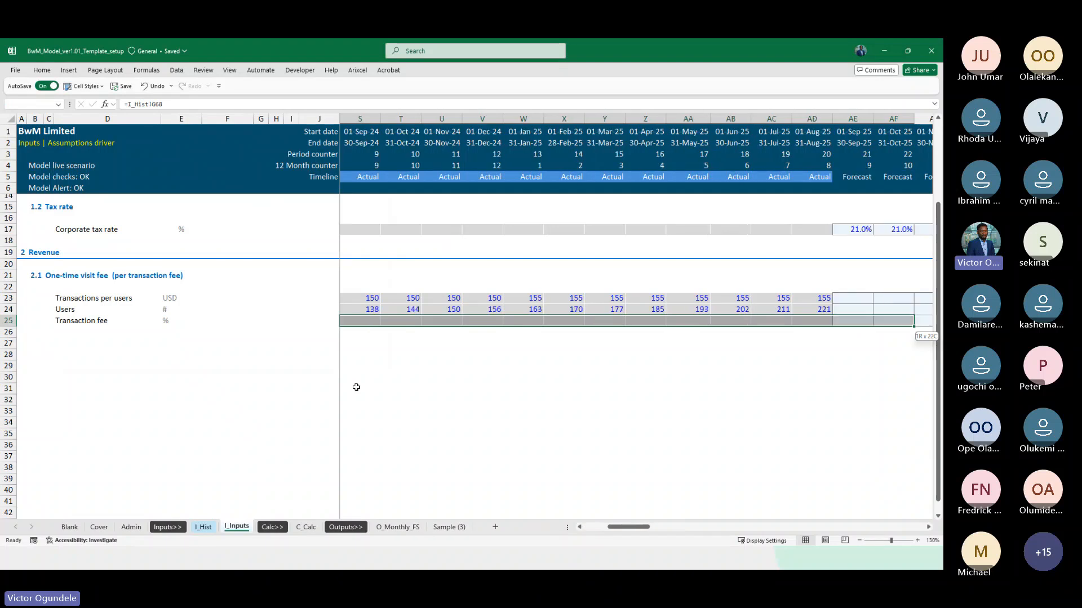
pyautogui.hotkey('shift', 'Left')
pyautogui.hotkey('shift', 'Left')
pyautogui.press('F2')
pyautogui.hotkey('ctrl', 'Return')
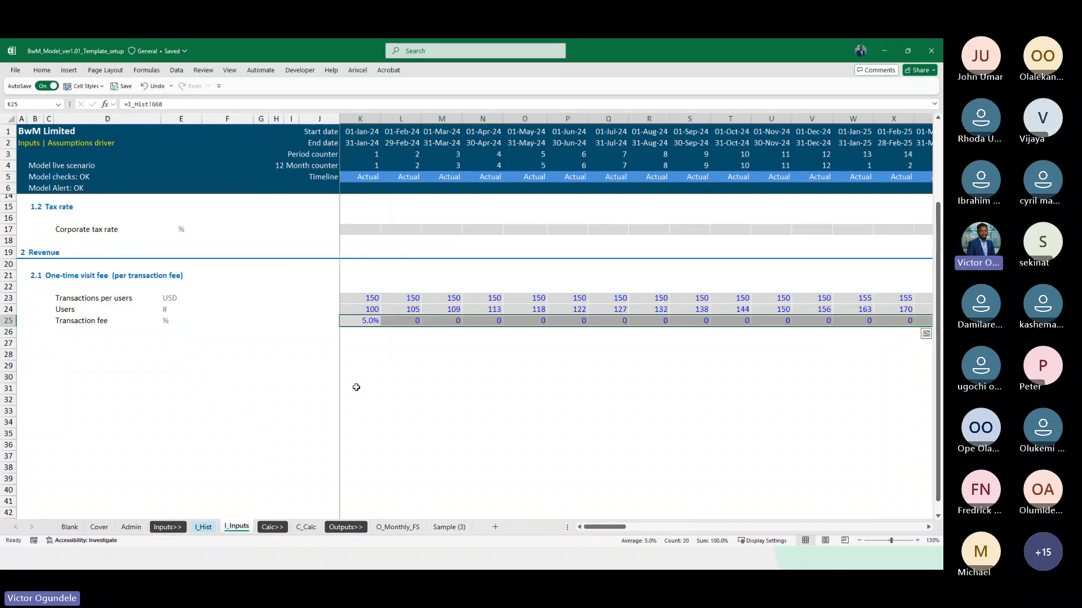
# Apply the Percent cell style to the remaining actual transaction fees in L25:AD25
pyautogui.scroll(-1, 356, 387)
pyautogui.press('Right')
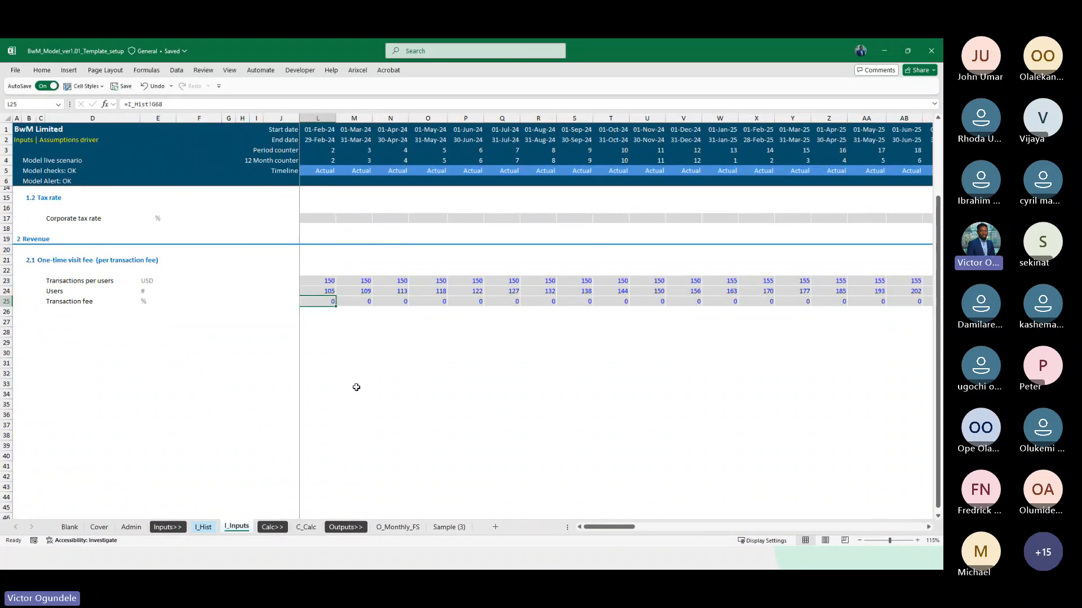
pyautogui.hotkey('ctrl', 'shift', 'Right')
pyautogui.hotkey('alt', '2')
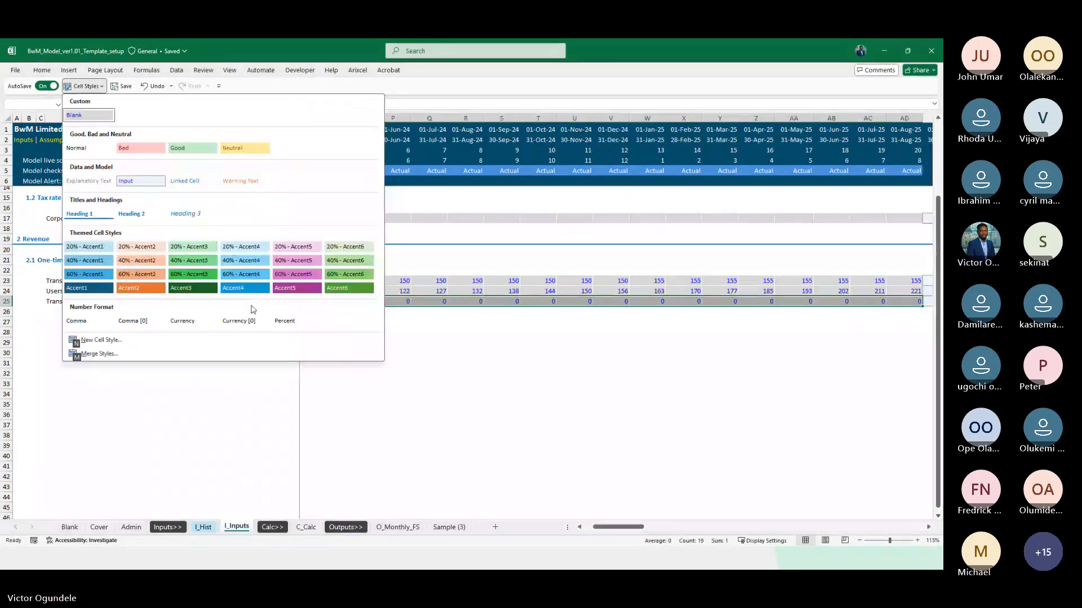
pyautogui.click(287, 322)
pyautogui.press('Left')
pyautogui.press('Left')
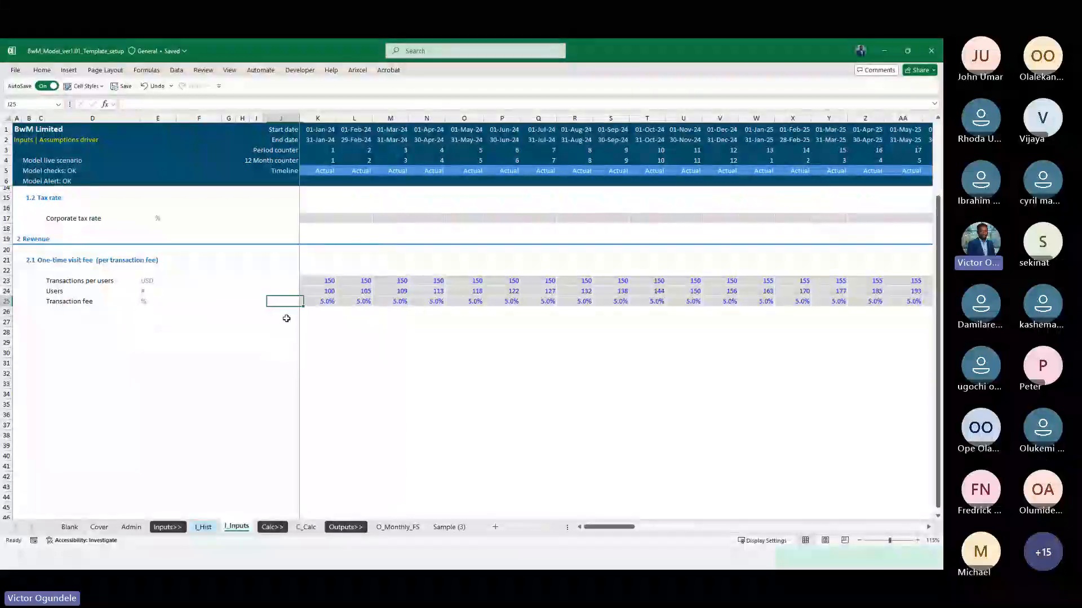
# Examine the visit fee rows where the actual months meet the forecast months
pyautogui.press('Right')
pyautogui.press('Right')
pyautogui.hotkey('ctrl', 'Right')
pyautogui.press('Right')
pyautogui.press('Right')
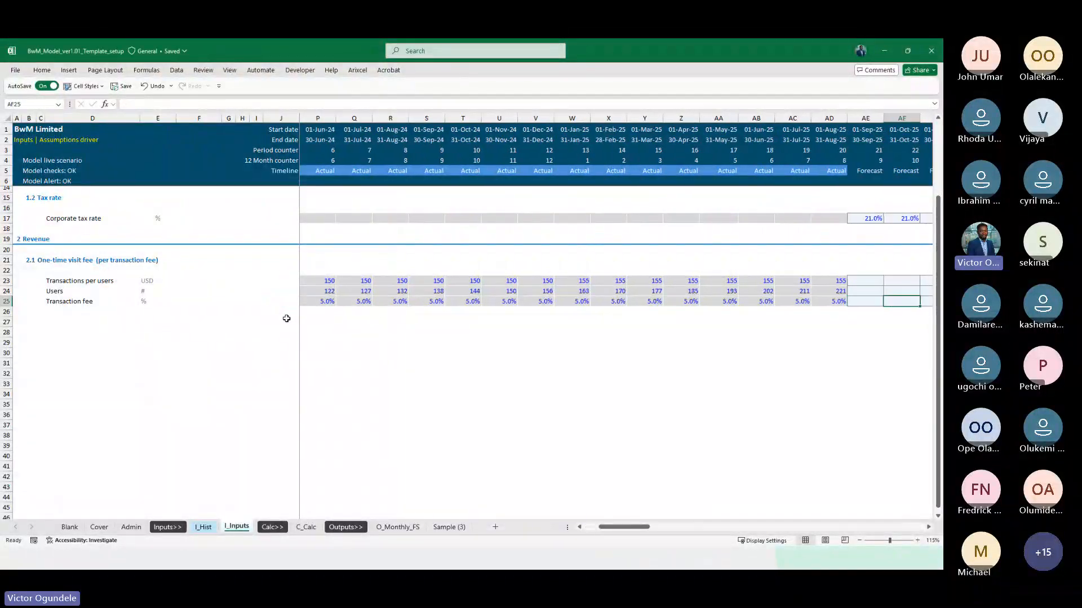
pyautogui.scroll(-1, 286, 319)
pyautogui.hscroll(3, 543, 331)
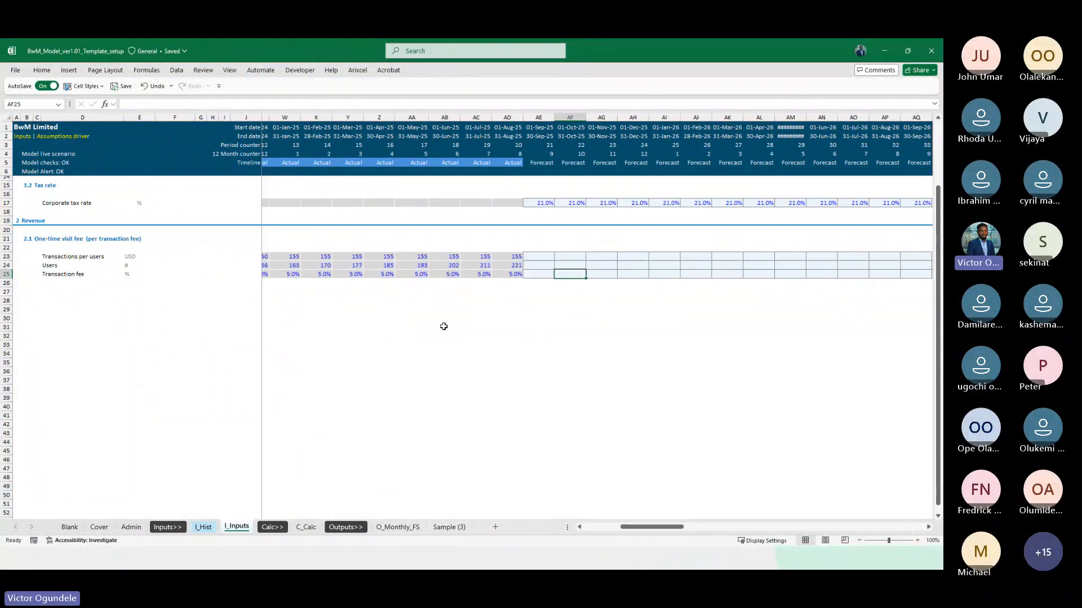
pyautogui.scroll(3, 513, 342)
# Copy the August 2025 one-time visit fee figures in AD23:AD25 on I_Inputs
pyautogui.click(508, 323)
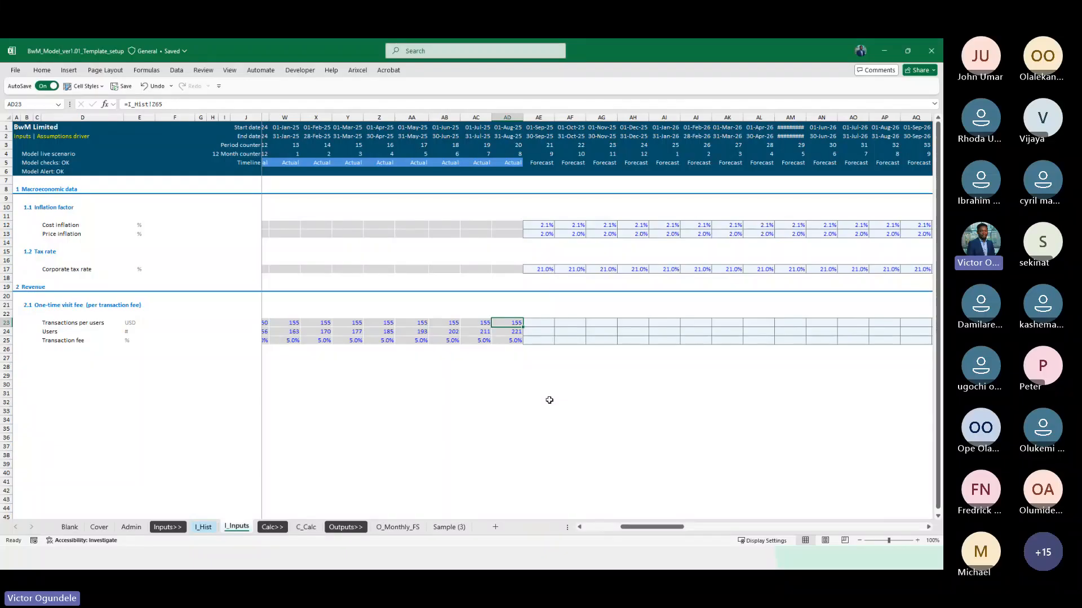
pyautogui.hotkey('shift', 'Down')
pyautogui.hotkey('shift', 'Down')
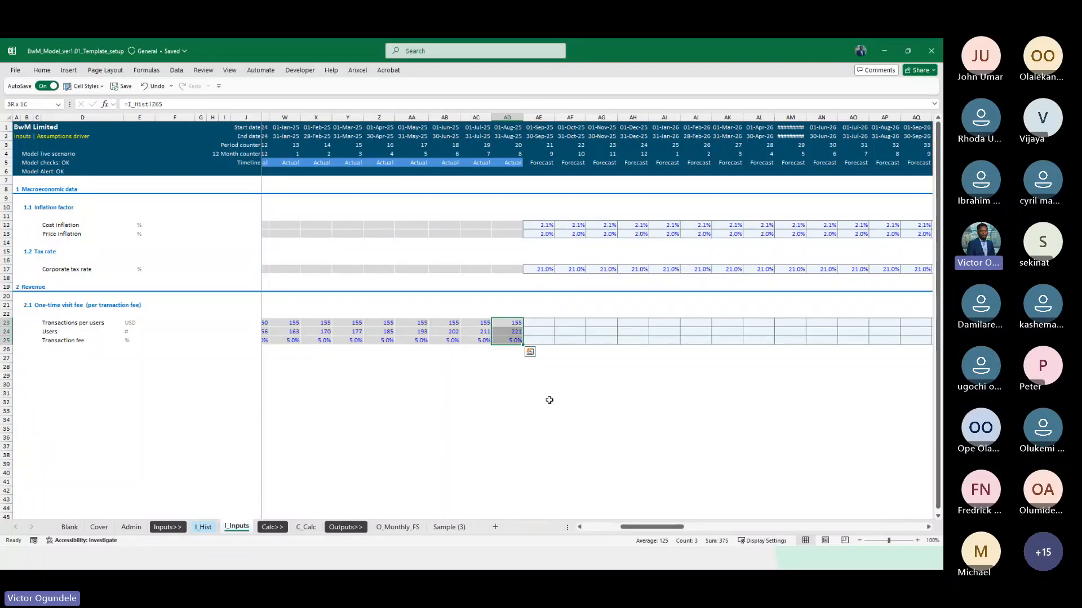
pyautogui.hotkey('ctrl', 'c')
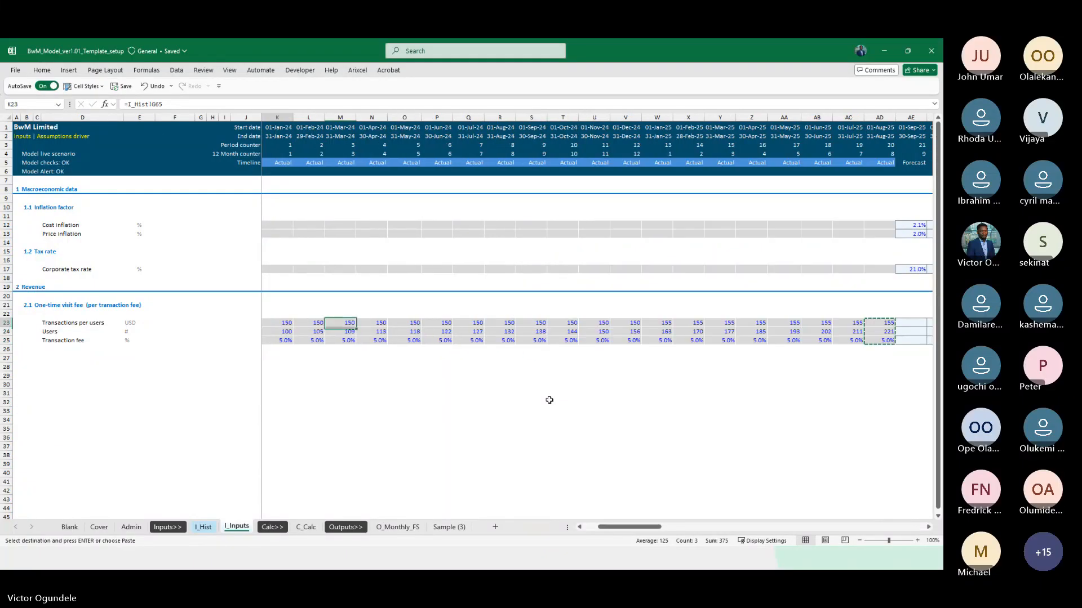
# Review the one-time visit fee rows across the actual and forecast months on I_Inputs
pyautogui.hotkey('ctrl', 'Left')
pyautogui.press('Right')
pyautogui.press('Right')
pyautogui.press('Right')
pyautogui.press('Right')
pyautogui.press('Right')
pyautogui.press('Right')
pyautogui.press('Right')
pyautogui.press('Right')
pyautogui.press('Right')
pyautogui.press('Right')
pyautogui.press('Right')
pyautogui.press('Right')
pyautogui.press('Right')
pyautogui.press('Right')
pyautogui.press('Right')
pyautogui.press('Right')
pyautogui.press('Right')
pyautogui.press('Right')
pyautogui.press('Right')
pyautogui.press('Right')
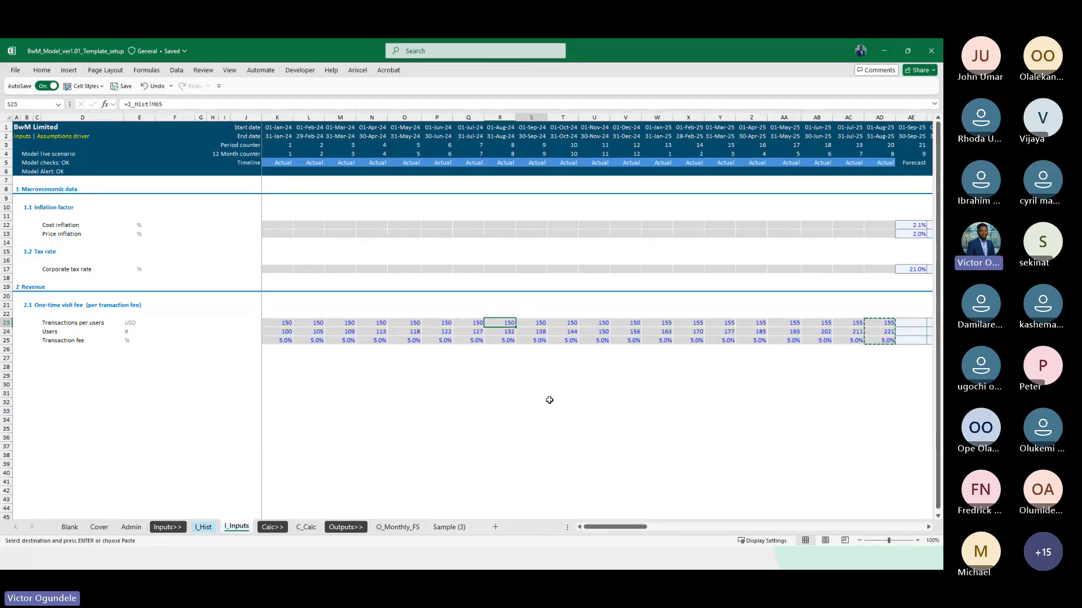
pyautogui.press('Right')
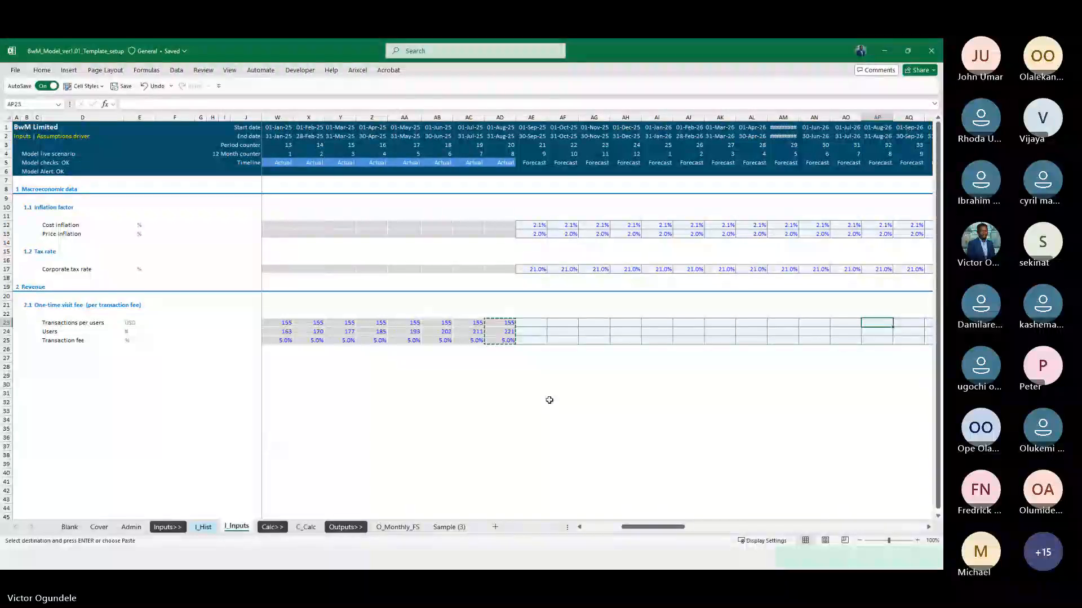
pyautogui.hotkey('ctrl', 'pageup')
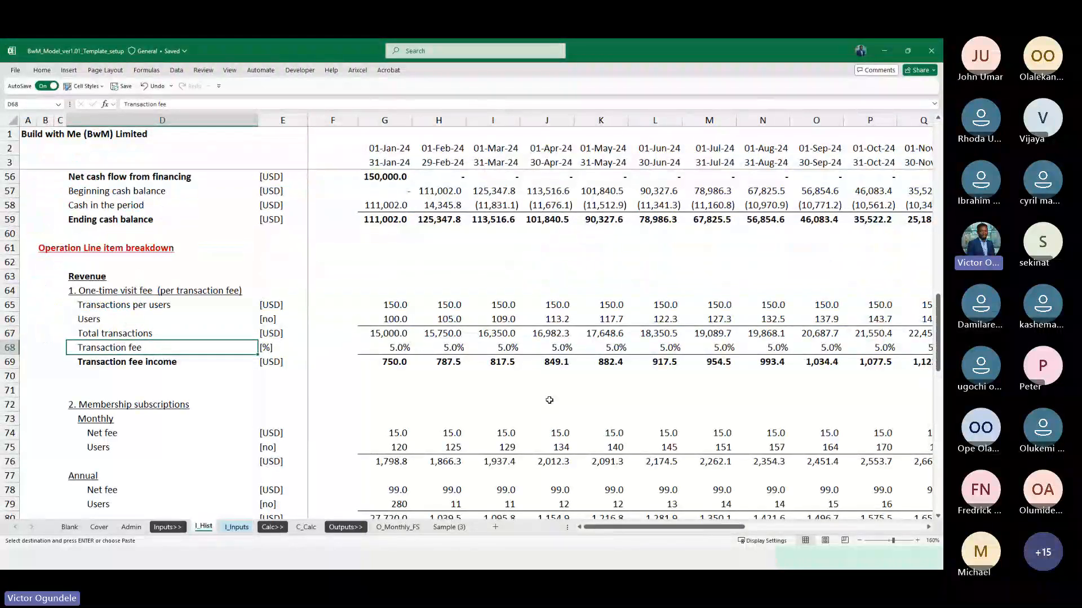
pyautogui.hotkey('ctrl', 'pagedown')
pyautogui.hotkey('ctrl', 'pagedown')
pyautogui.hotkey('ctrl', 'pageup')
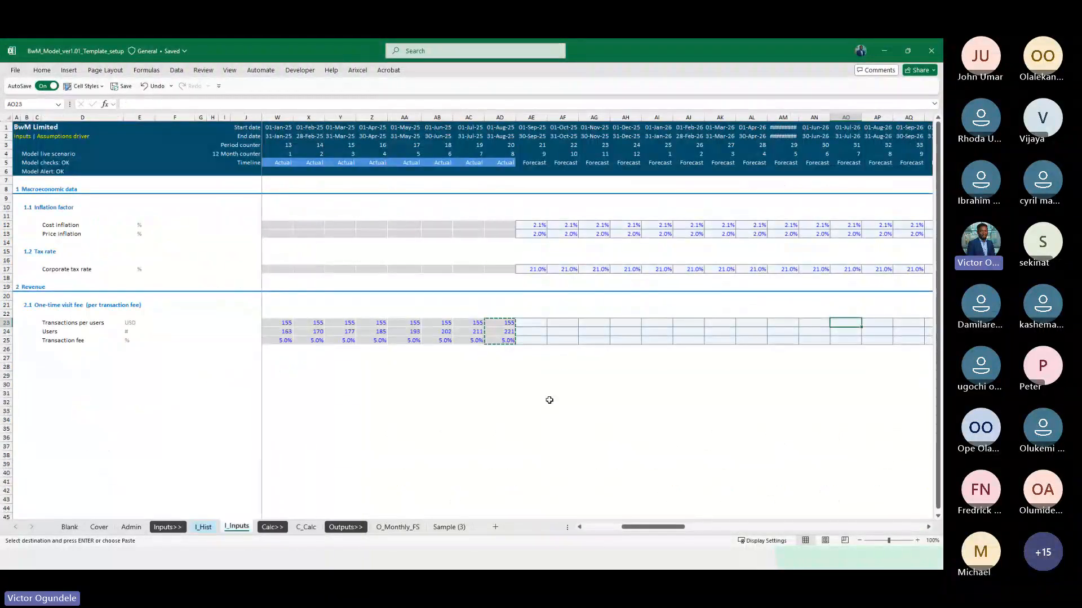
pyautogui.scroll(3, 644, 372)
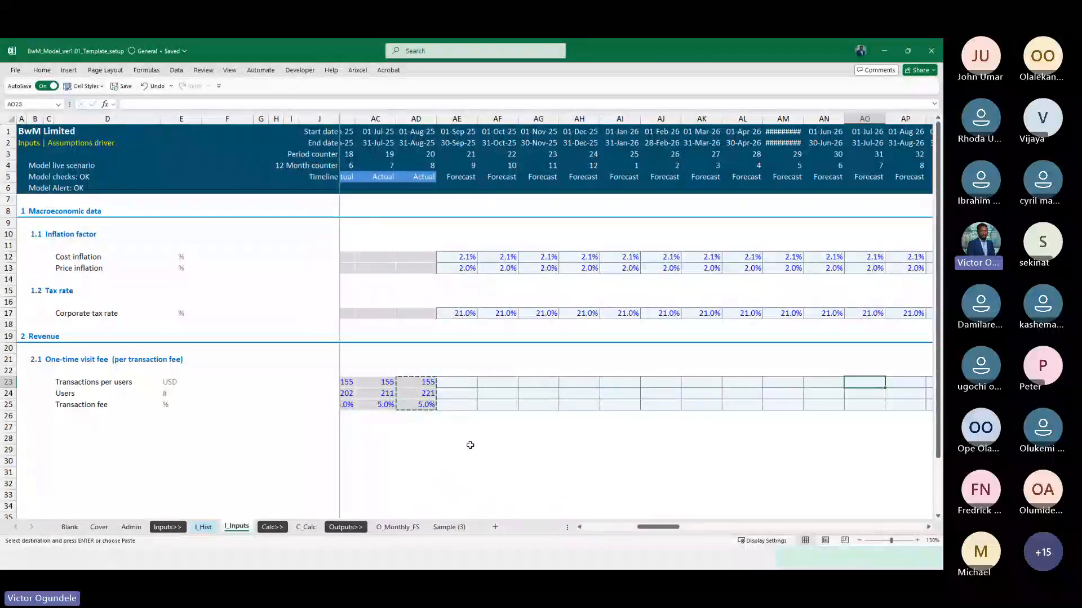
pyautogui.scroll(-1, 461, 462)
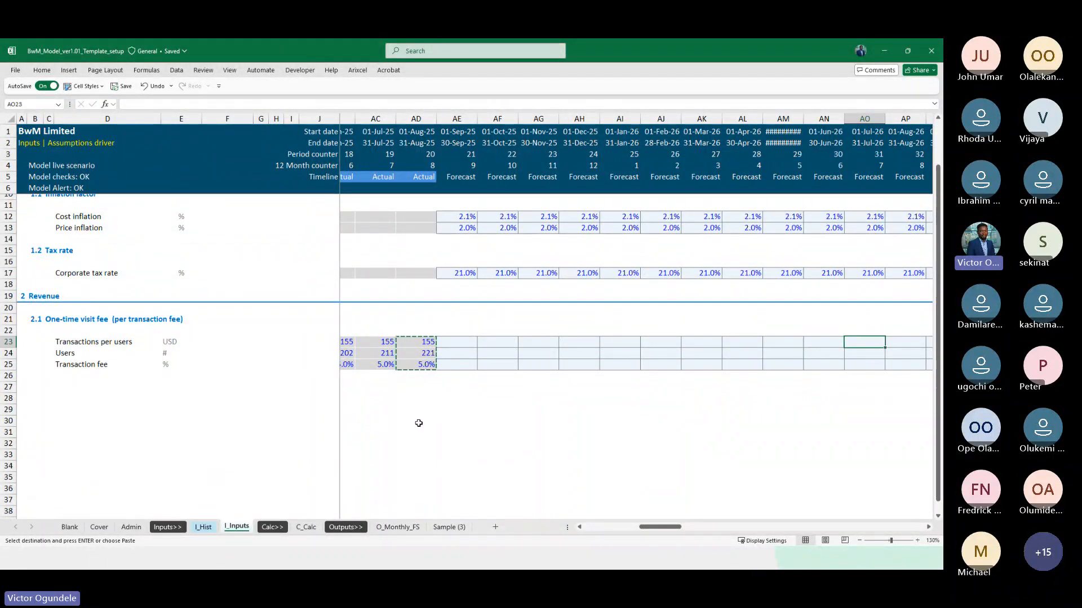
pyautogui.click(450, 349)
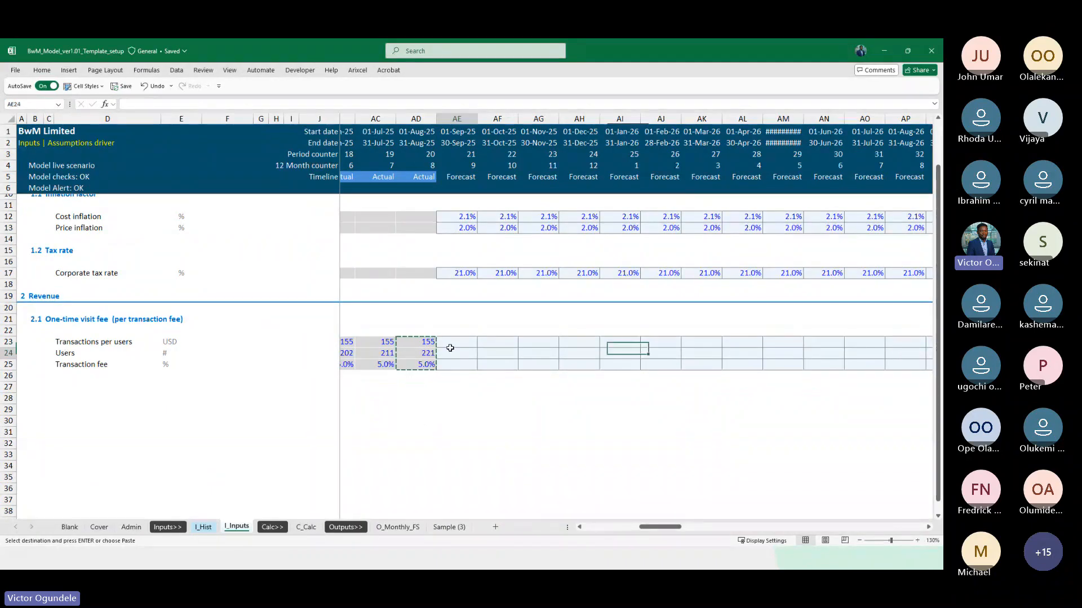
pyautogui.click(451, 344)
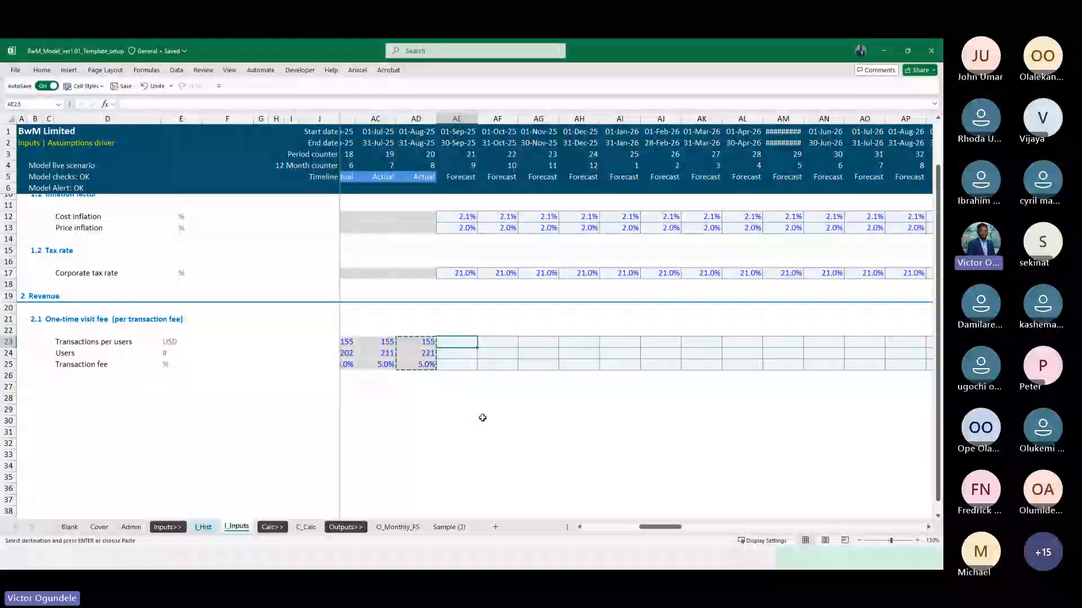
# Inspect the Transactions per users actual call-up formulas in K86 and AE86 on C_Calc
pyautogui.click(305, 528)
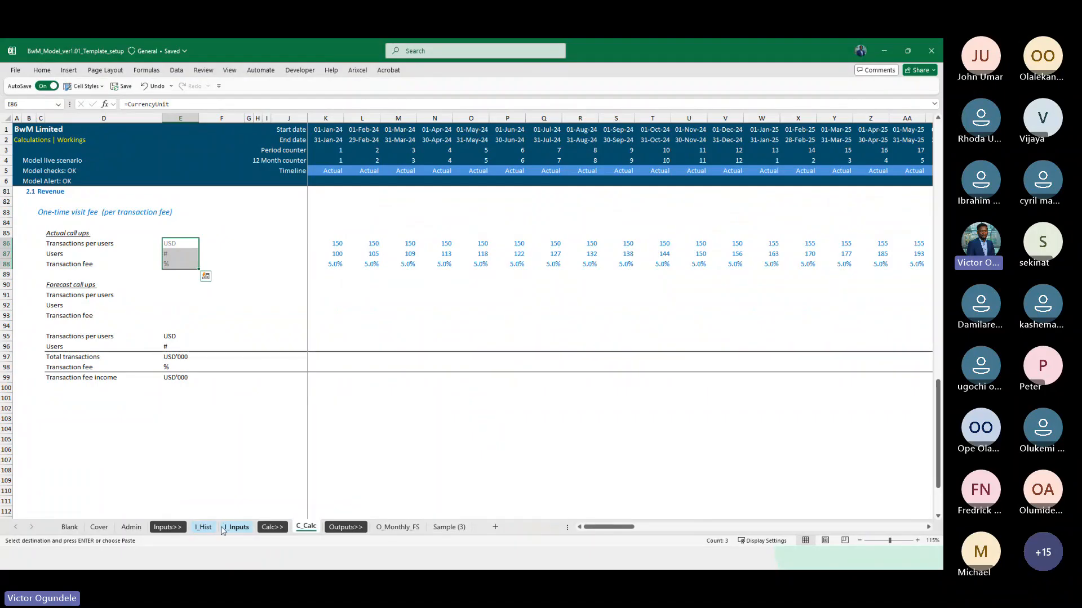
pyautogui.scroll(1, 293, 354)
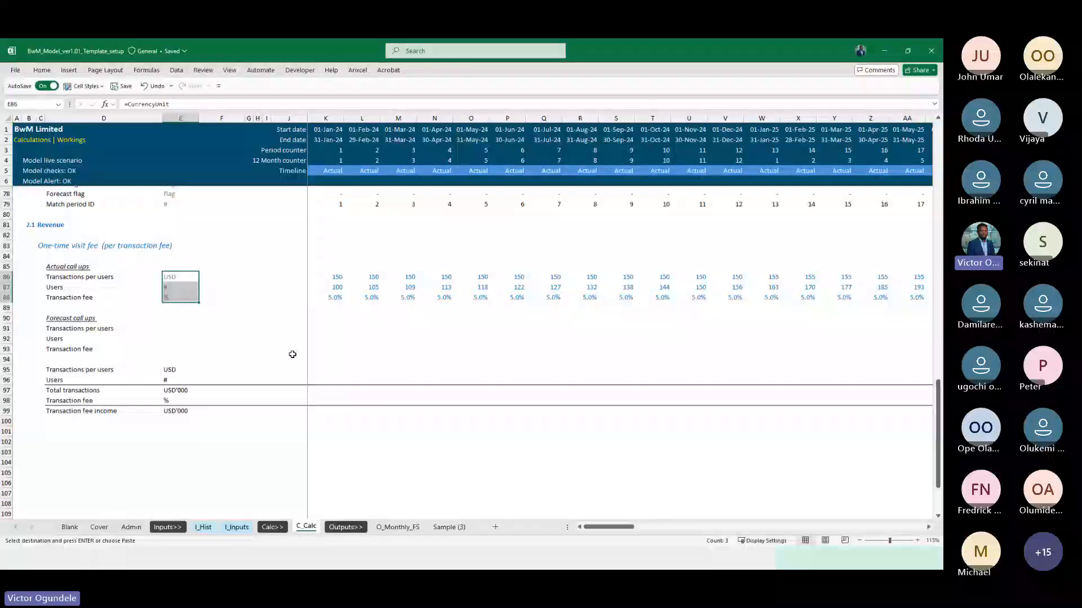
pyautogui.click(335, 277)
pyautogui.hscroll(6, 514, 306)
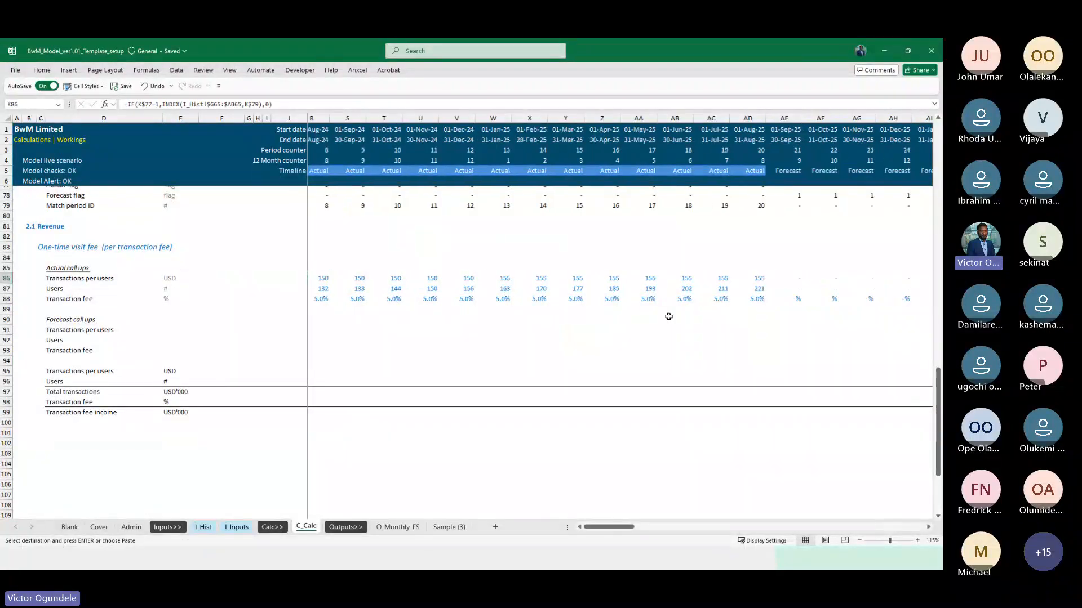
pyautogui.click(611, 282)
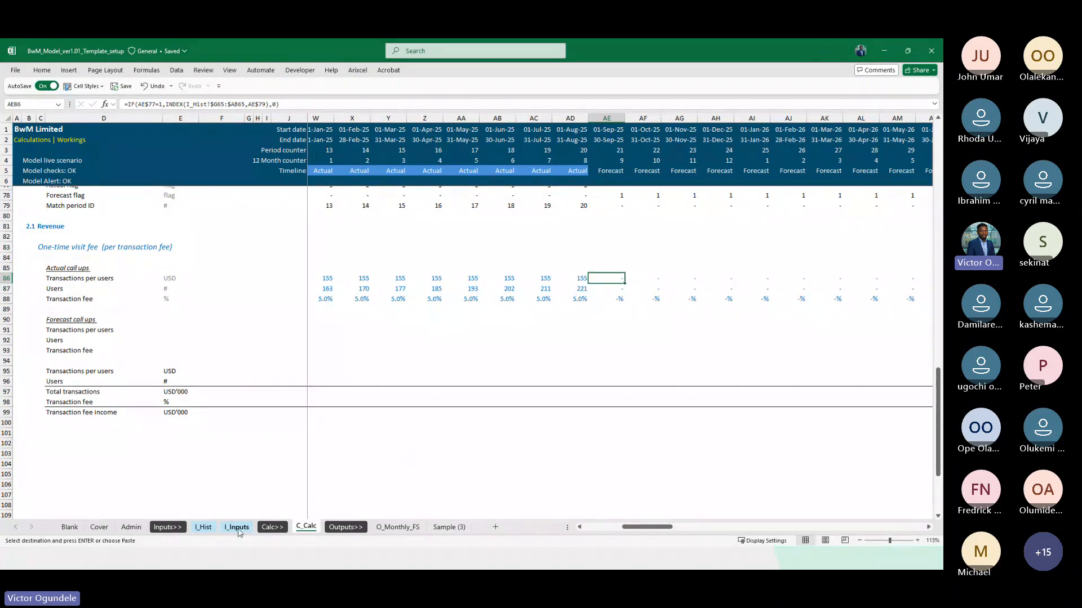
# Paste the copied August 2025 visit fee figures as values into the first forecast month, AE23:AE25, on I_Inputs
pyautogui.click(237, 528)
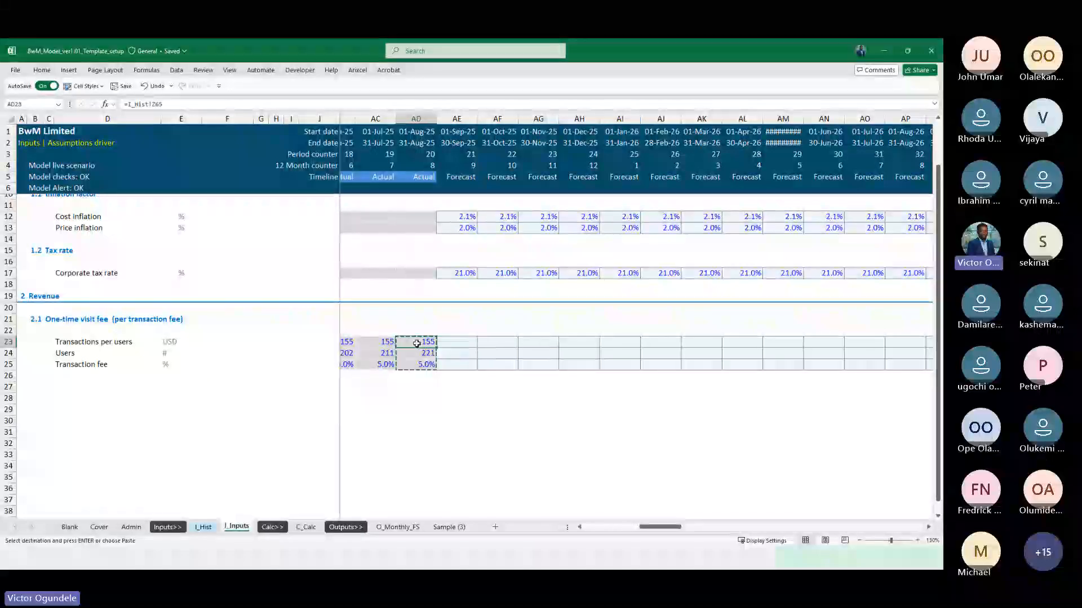
pyautogui.hotkey('ctrl', 'shift', 'Left')
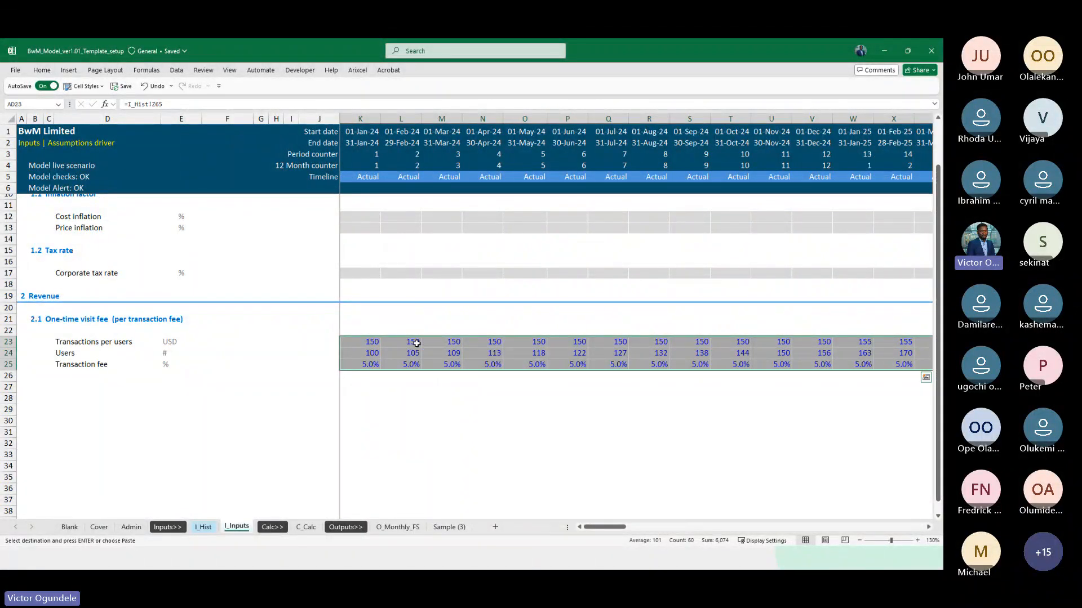
pyautogui.hotkey('ctrl', 'shift', 'Right')
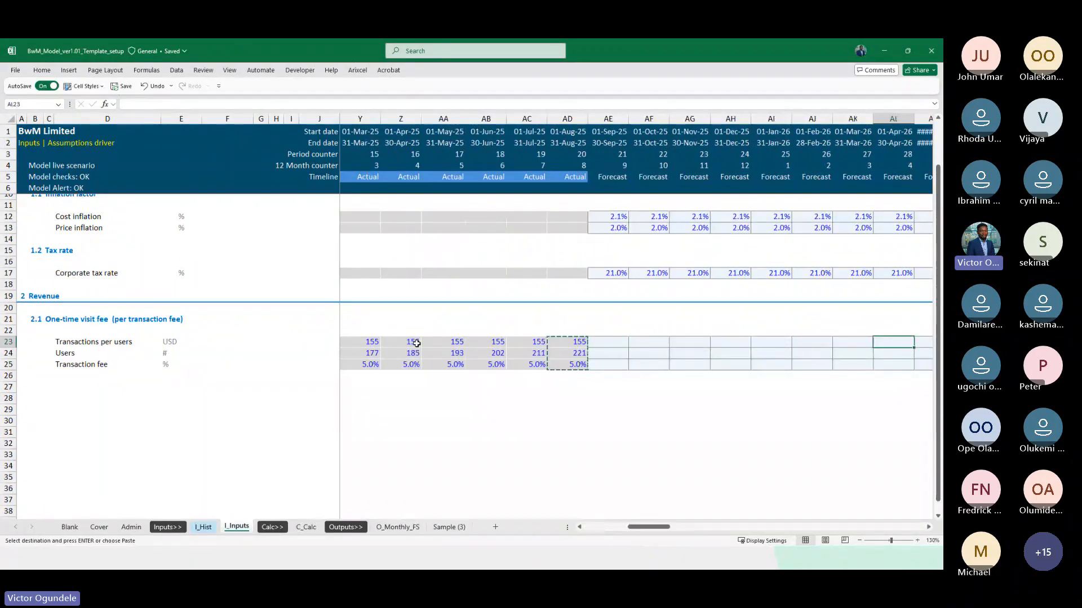
pyautogui.press('Right')
pyautogui.hotkey('ctrl', 'alt', 'v')
pyautogui.press('v')
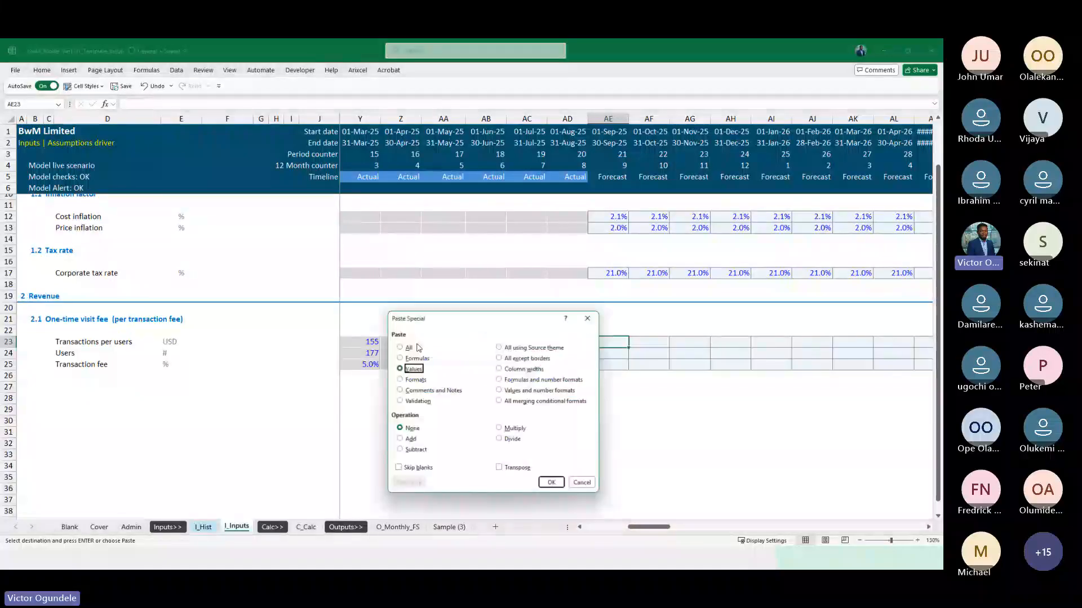
pyautogui.press('Return')
pyautogui.press('Escape')
# Clear the linked visit fee data from all actual months in K23:AD25
pyautogui.press('Left')
pyautogui.hotkey('ctrl', 'shift', 'Down')
pyautogui.hotkey('ctrl', 'shift', 'Left')
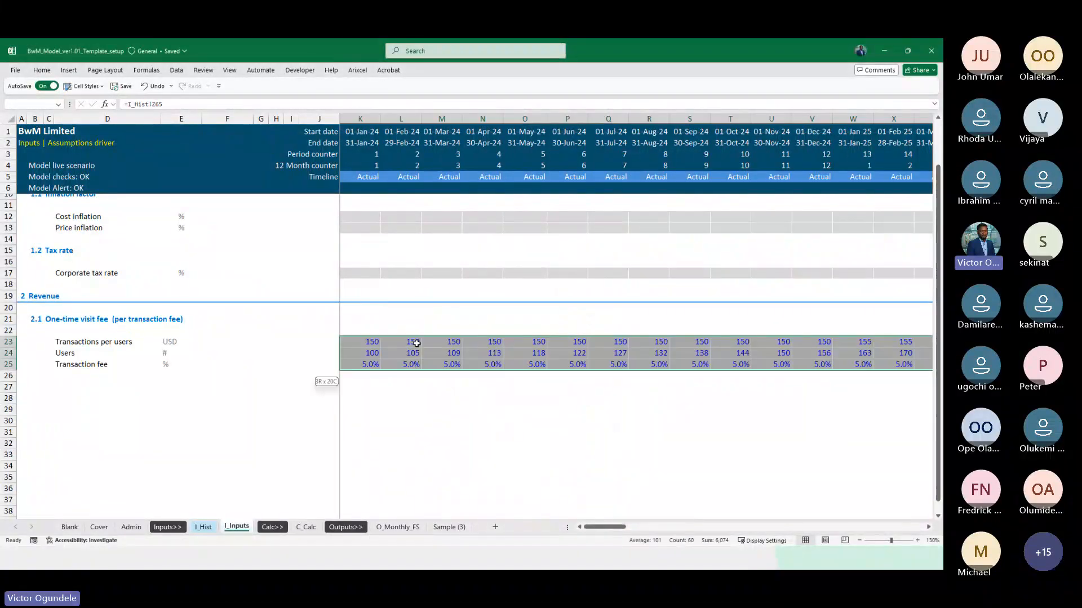
pyautogui.press('Delete')
# Apply the Percent cell style to the September 2025 transaction fee in AE25
pyautogui.hotkey('ctrl', 'Right')
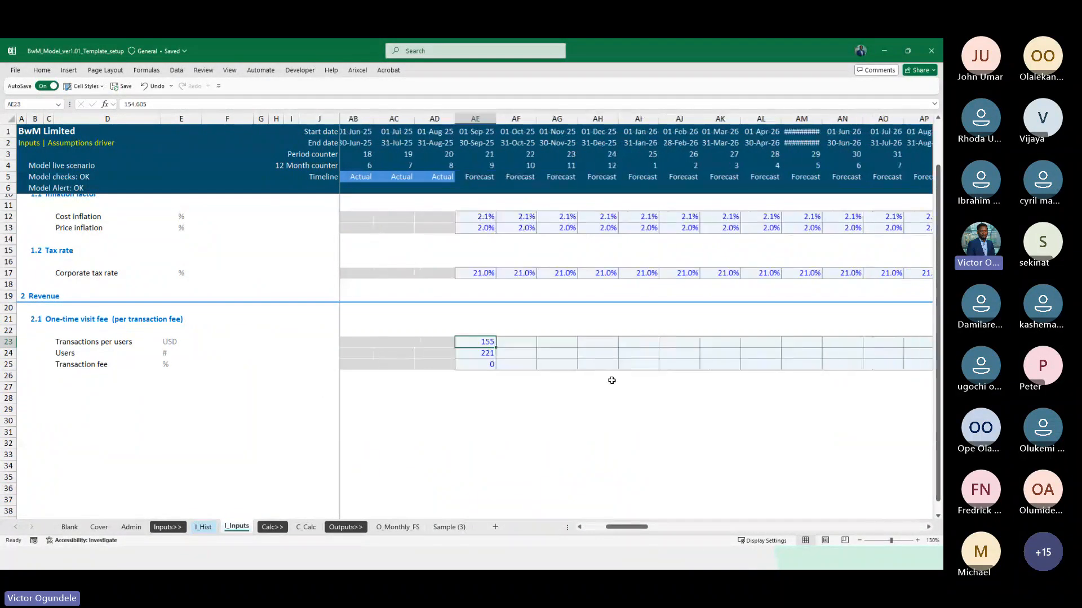
pyautogui.click(468, 364)
pyautogui.hotkey('alt', '2')
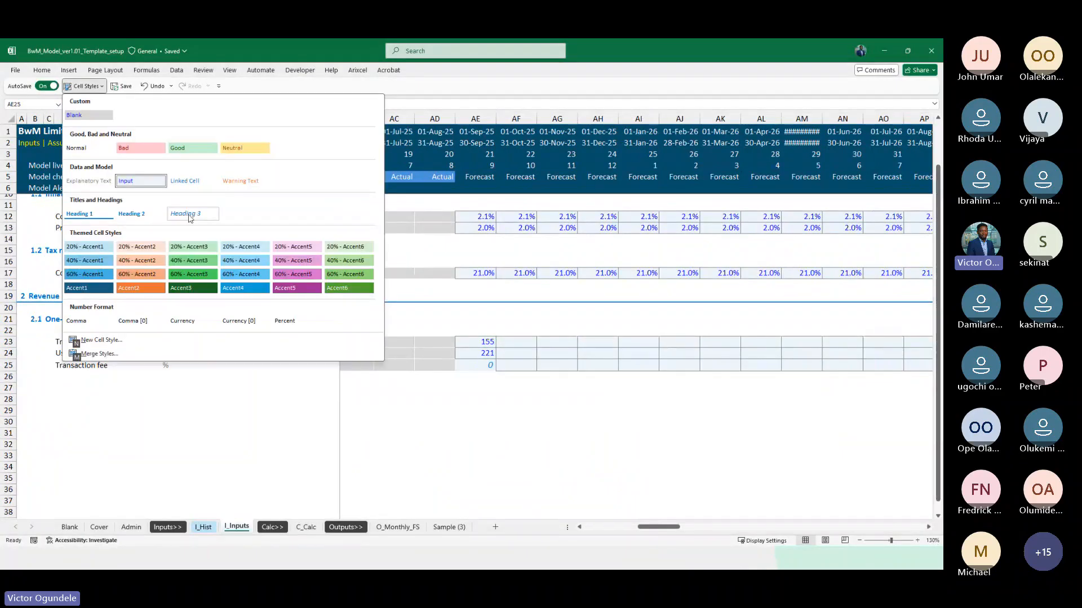
pyautogui.click(282, 324)
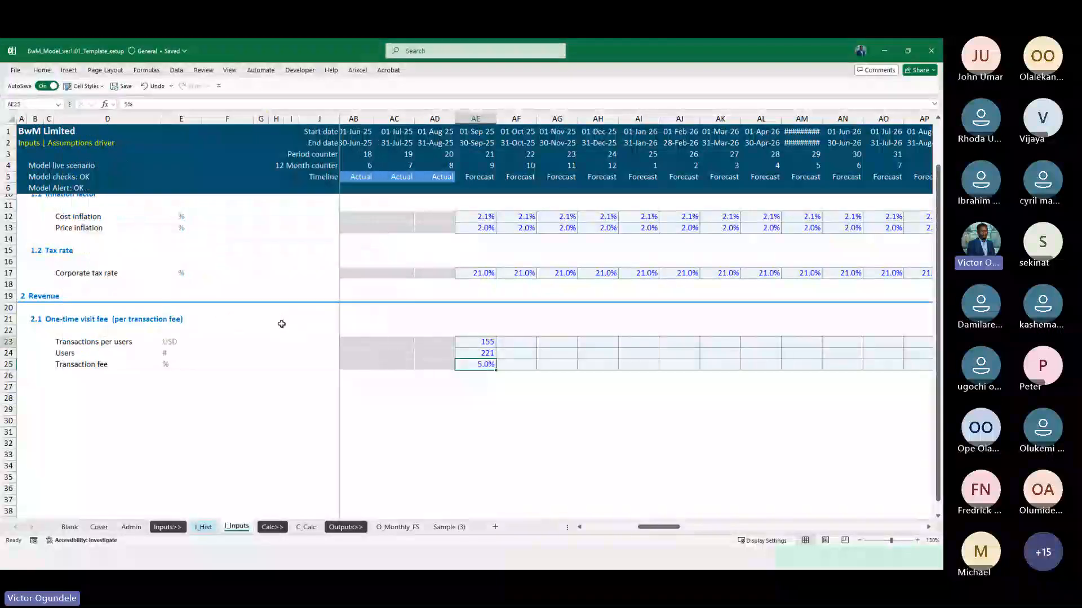
# Fill the three September 2025 visit fee assumptions from AE23:AE25 across all forecast months through column DN
pyautogui.hotkey('ctrl', 'Up')
pyautogui.hotkey('ctrl', 'shift', 'Down')
pyautogui.hotkey('ctrl', 'shift', 'Right')
pyautogui.hotkey('shift', 'Left')
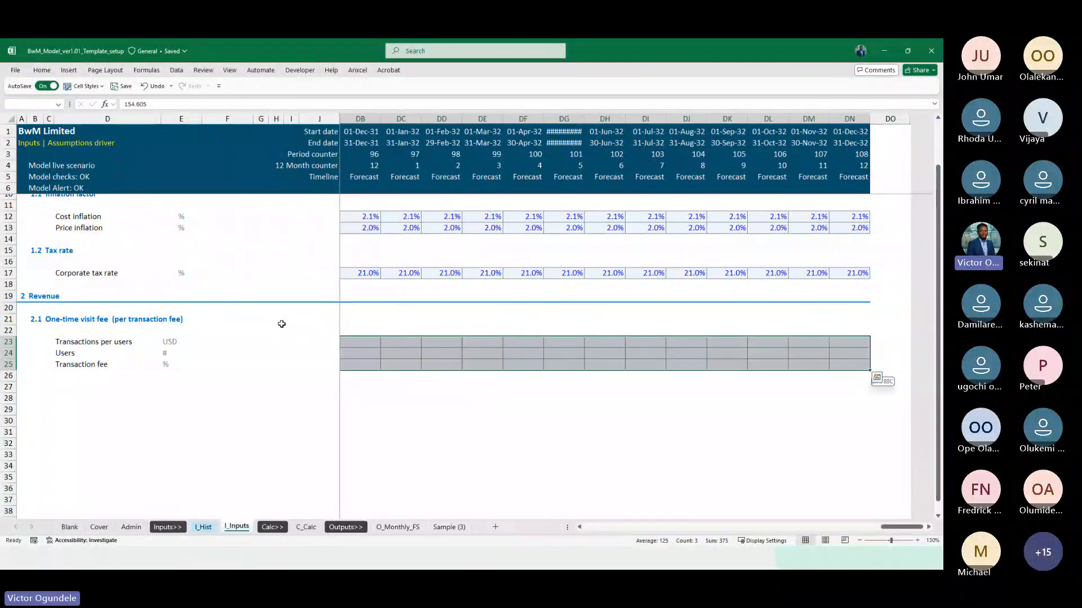
pyautogui.hotkey('ctrl', 'r')
pyautogui.hotkey('shift', 'BackSpace')
pyautogui.scroll(-1, 282, 324)
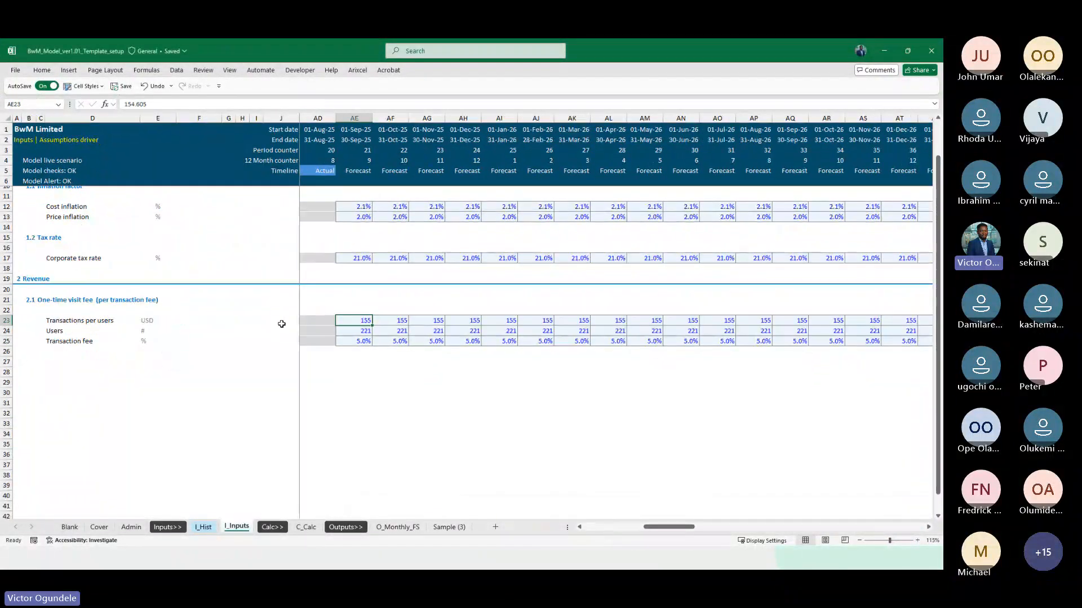
# Check the filled visit fee assumptions along the forecast timeline to December 2032
pyautogui.press('Right')
pyautogui.press('Right')
pyautogui.press('Right')
pyautogui.press('Right')
pyautogui.press('Right')
pyautogui.press('Right')
pyautogui.press('Right')
pyautogui.press('Right')
pyautogui.press('Right')
pyautogui.press('Right')
pyautogui.press('Right')
pyautogui.press('Right')
pyautogui.press('Right')
pyautogui.press('Right')
pyautogui.press('Right')
pyautogui.press('Right')
pyautogui.press('Right')
pyautogui.press('Right')
pyautogui.press('Right')
pyautogui.press('Right')
pyautogui.press('Right')
pyautogui.press('Right')
pyautogui.press('Right')
pyautogui.press('Right')
pyautogui.press('Right')
pyautogui.press('Right')
pyautogui.press('Right')
pyautogui.press('Right')
pyautogui.press('Right')
pyautogui.press('Right')
pyautogui.press('Right')
pyautogui.press('Right')
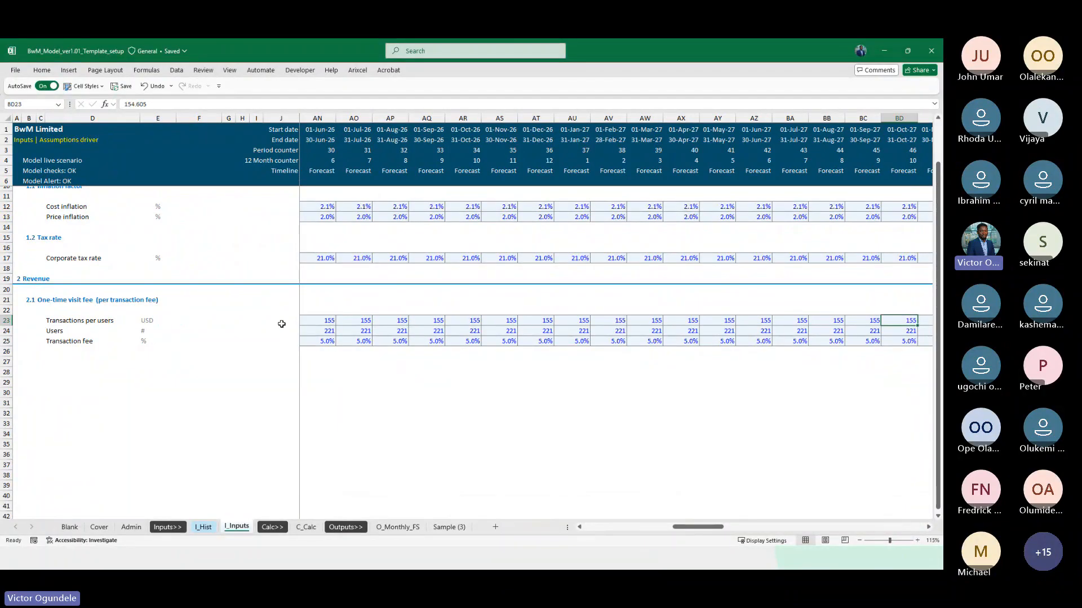
pyautogui.press('Right')
pyautogui.press('Right')
pyautogui.press('Right')
pyautogui.press('Right')
pyautogui.press('Right')
pyautogui.press('Right')
pyautogui.press('Right')
pyautogui.press('Right')
pyautogui.press('Right')
pyautogui.press('Right')
pyautogui.press('Right')
pyautogui.press('Right')
pyautogui.press('Right')
pyautogui.press('Right')
pyautogui.press('Right')
pyautogui.press('Right')
pyautogui.press('Right')
pyautogui.press('Right')
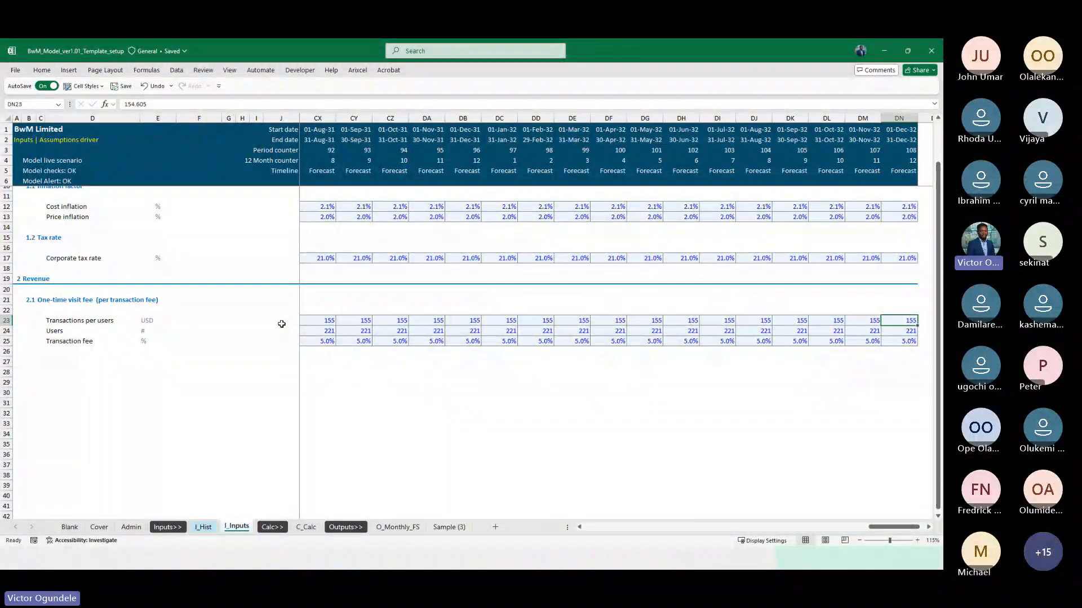
# Examine the historical Transactions per users figures on I_Hist for December 2024 and January 2025
pyautogui.hotkey('ctrl', 'pageup')
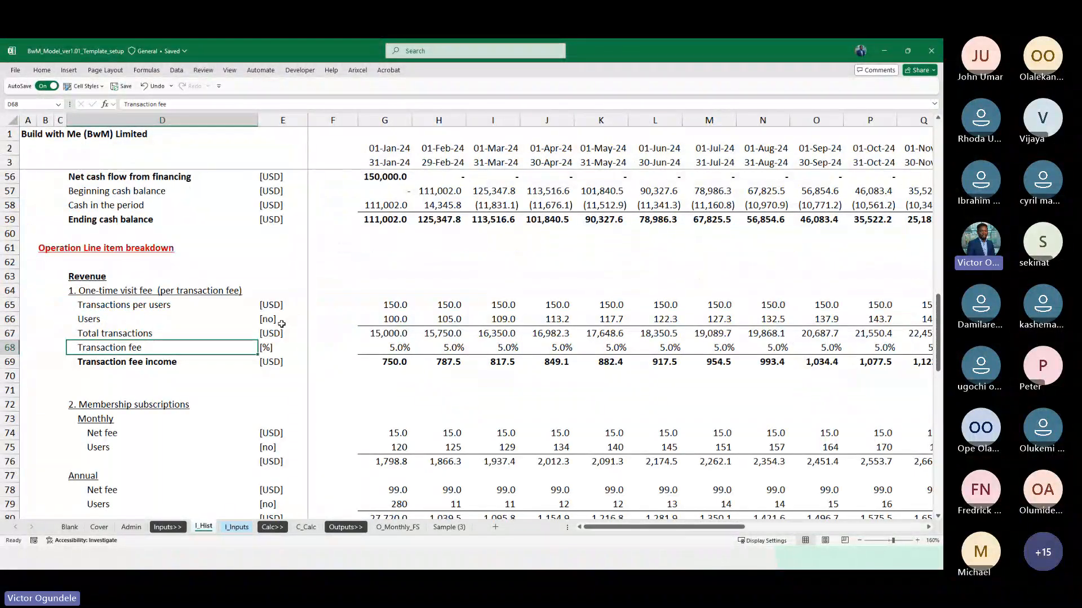
pyautogui.scroll(-2, 281, 324)
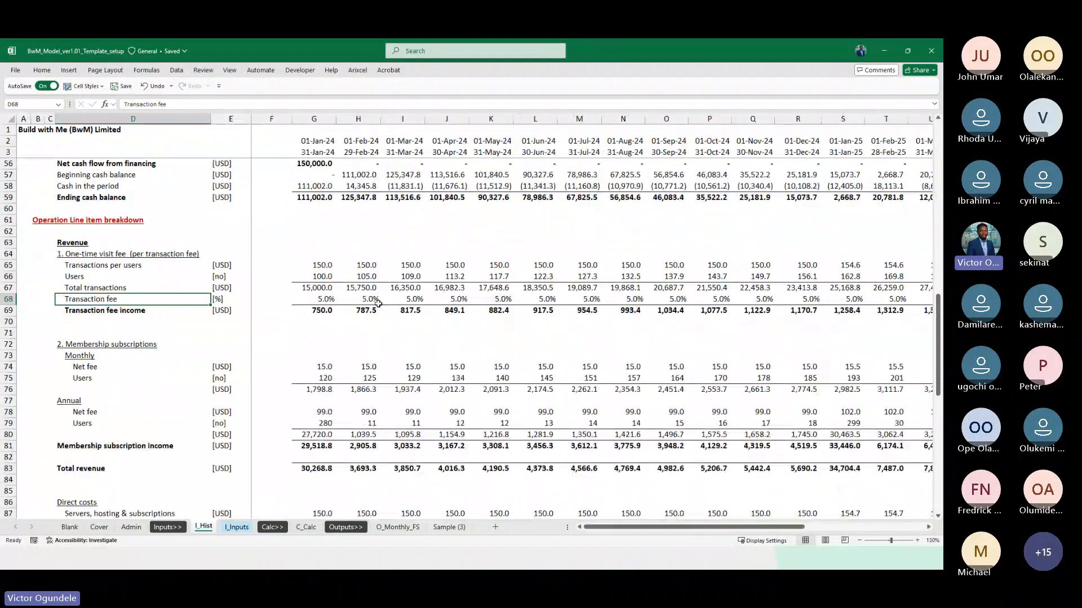
pyautogui.click(810, 260)
pyautogui.hscroll(5, 806, 259)
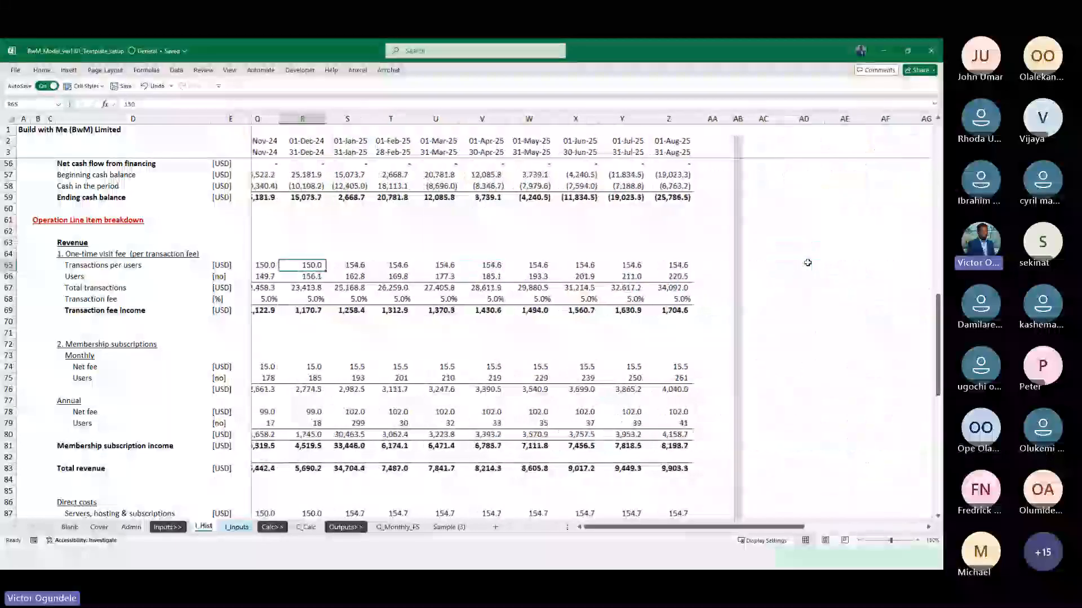
pyautogui.hscroll(-2, 482, 279)
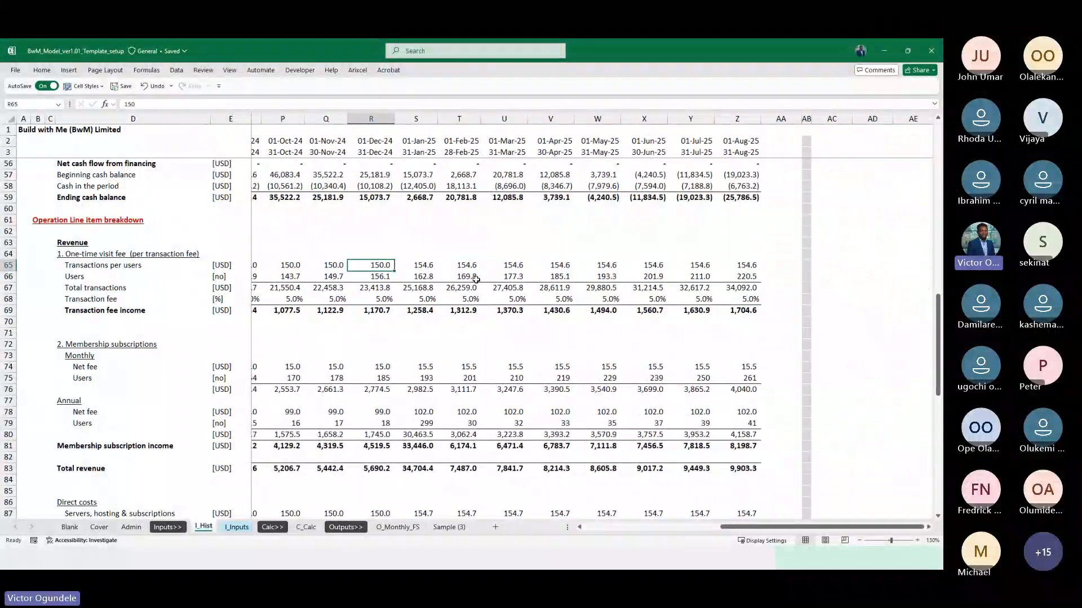
pyautogui.click(427, 266)
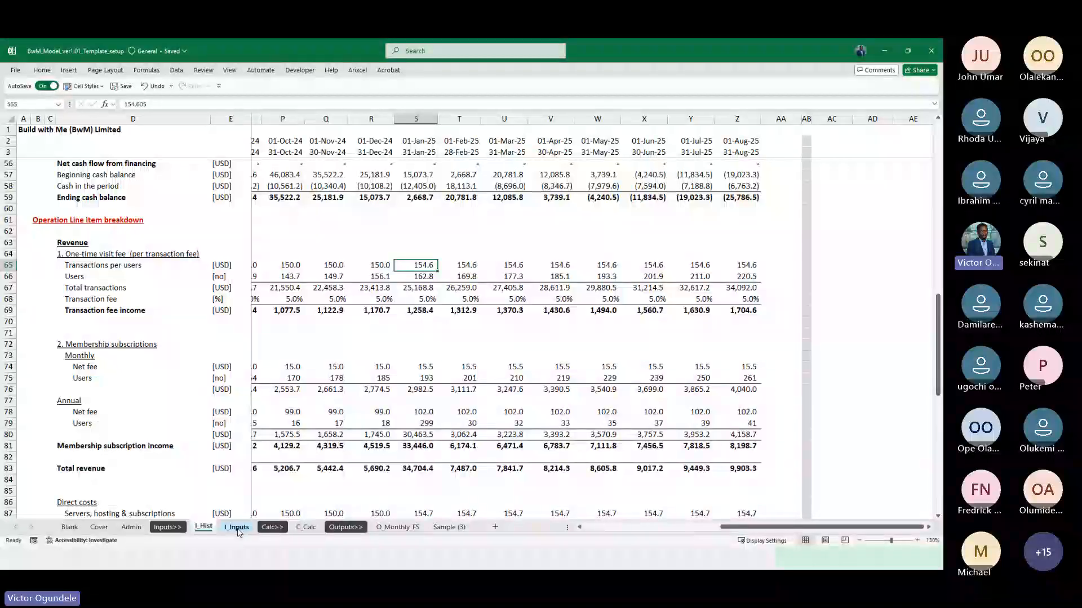
# Insert a blank row above Transactions per users in section 2.1 of the I_Inputs sheet
pyautogui.click(237, 528)
pyautogui.click(338, 339)
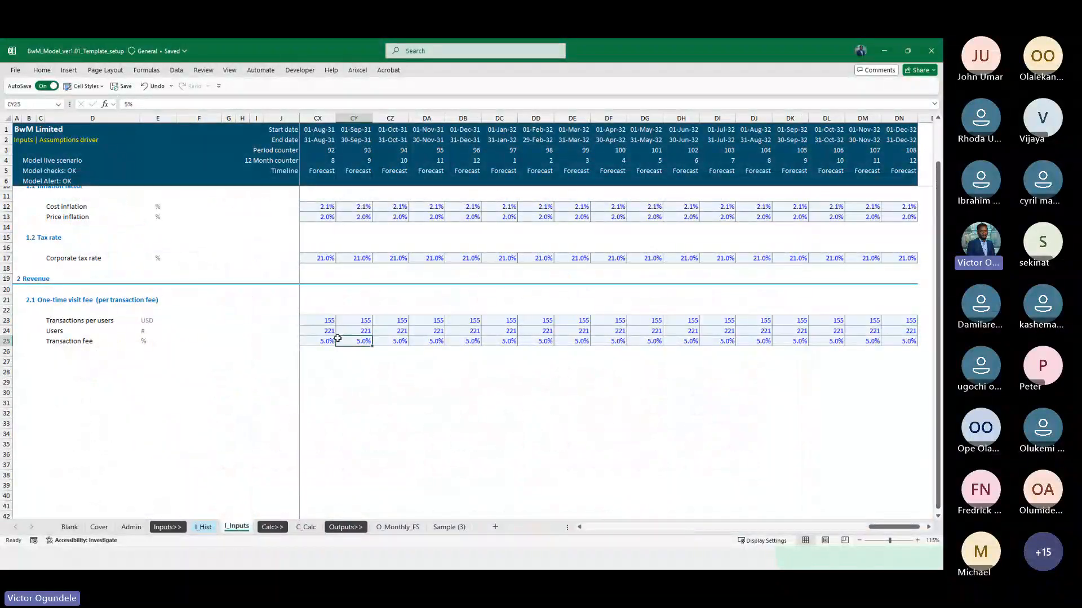
pyautogui.press('Left')
pyautogui.hotkey('ctrl', 'Left')
pyautogui.press('Up')
pyautogui.press('Left')
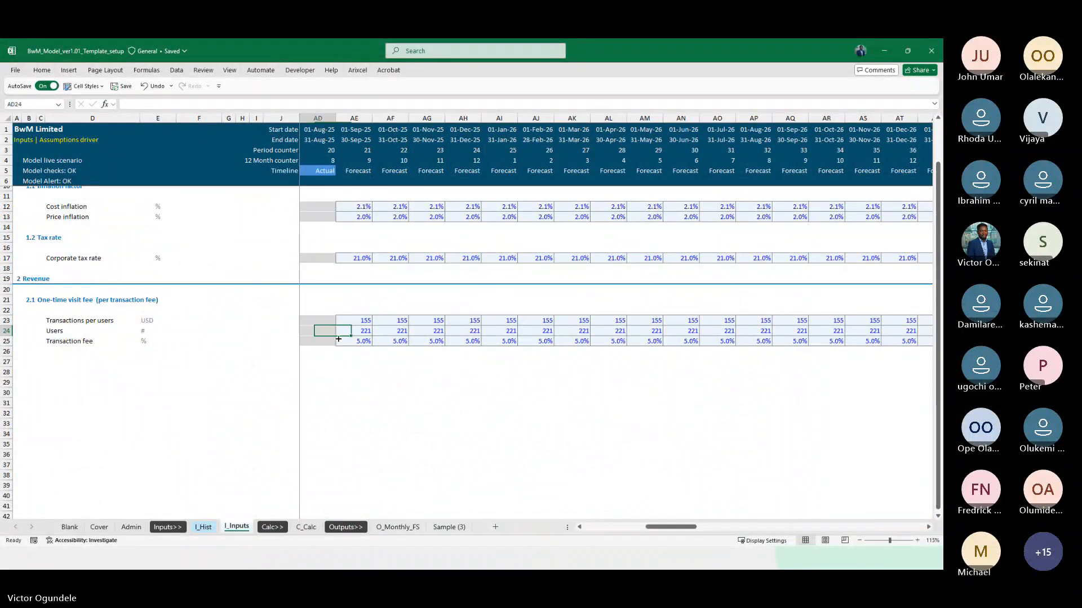
pyautogui.press('Right')
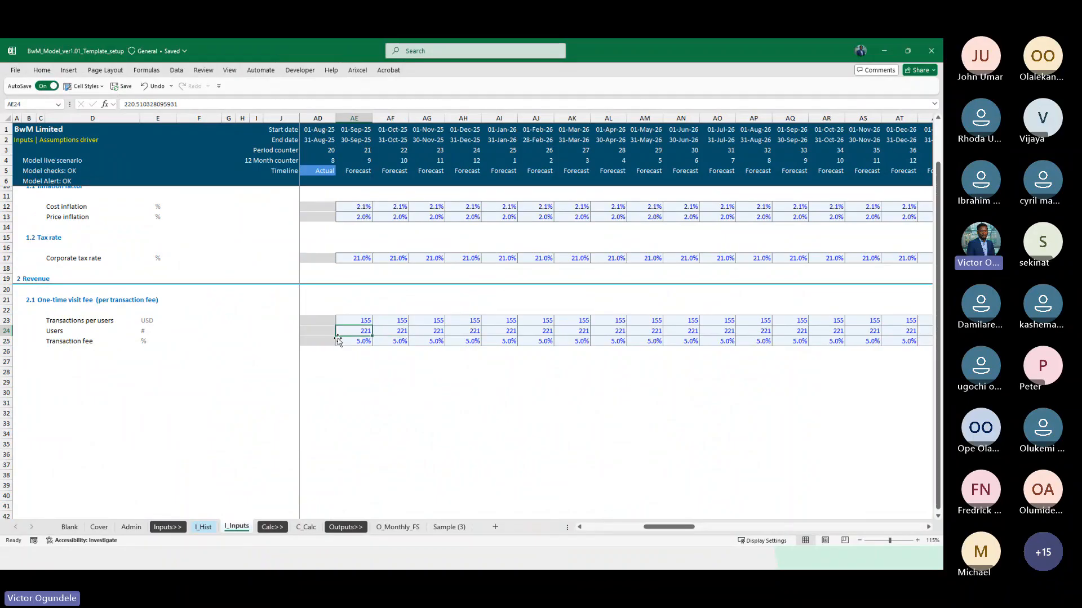
pyautogui.press('Up')
pyautogui.press('Up')
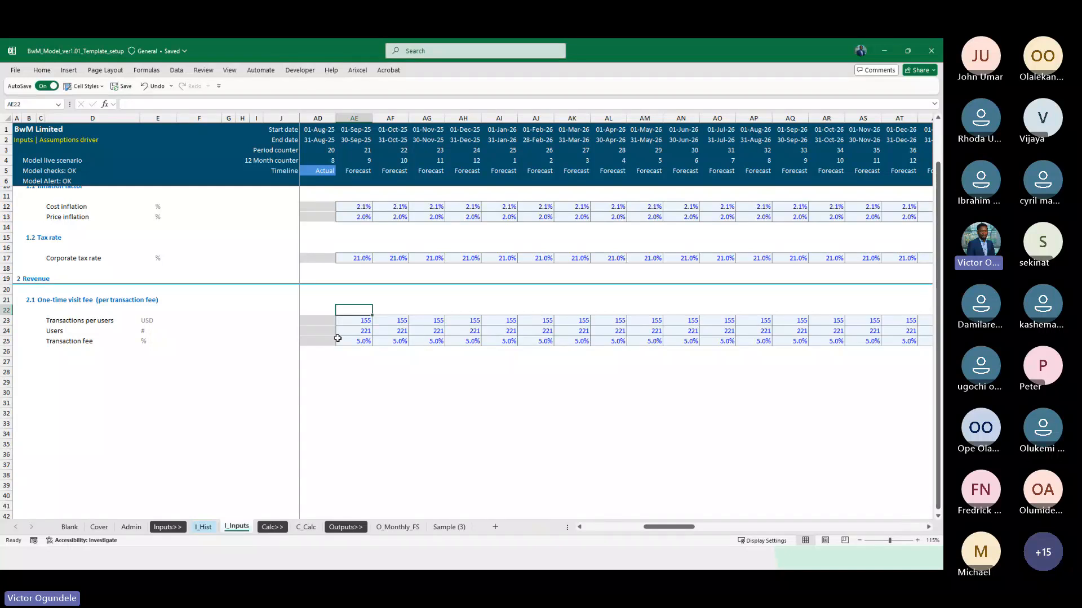
pyautogui.press('Down')
pyautogui.hotkey('shift', 'space')
pyautogui.hotkey('ctrl', 'shift', '+')
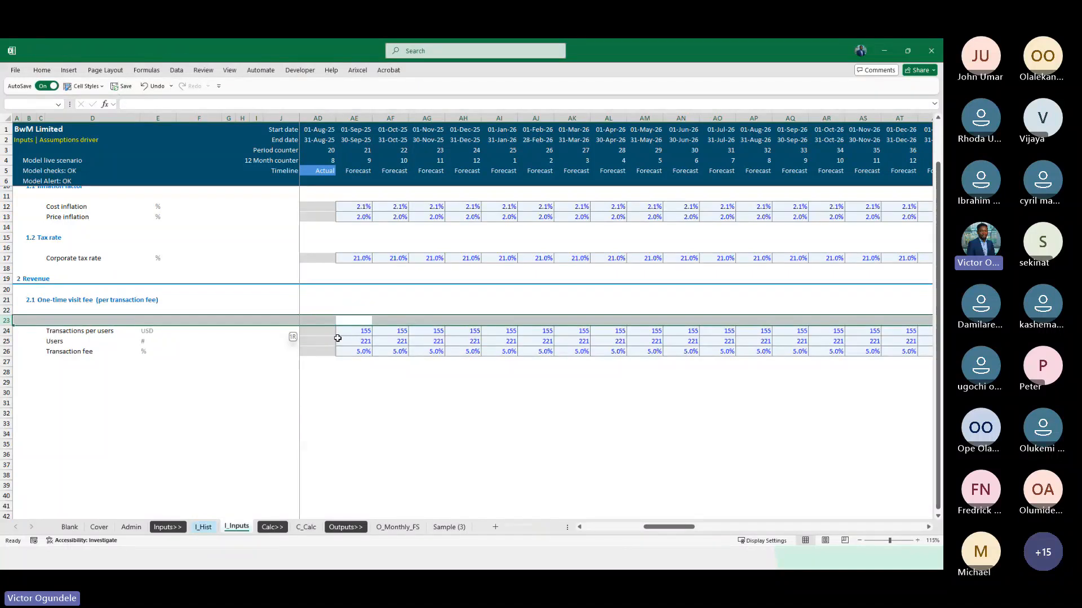
# Enter the subheading "Transactions" in cell C23 and make it italic
pyautogui.press('Left')
pyautogui.hotkey('ctrl', 'Right')
pyautogui.hotkey('ctrl', 'Left')
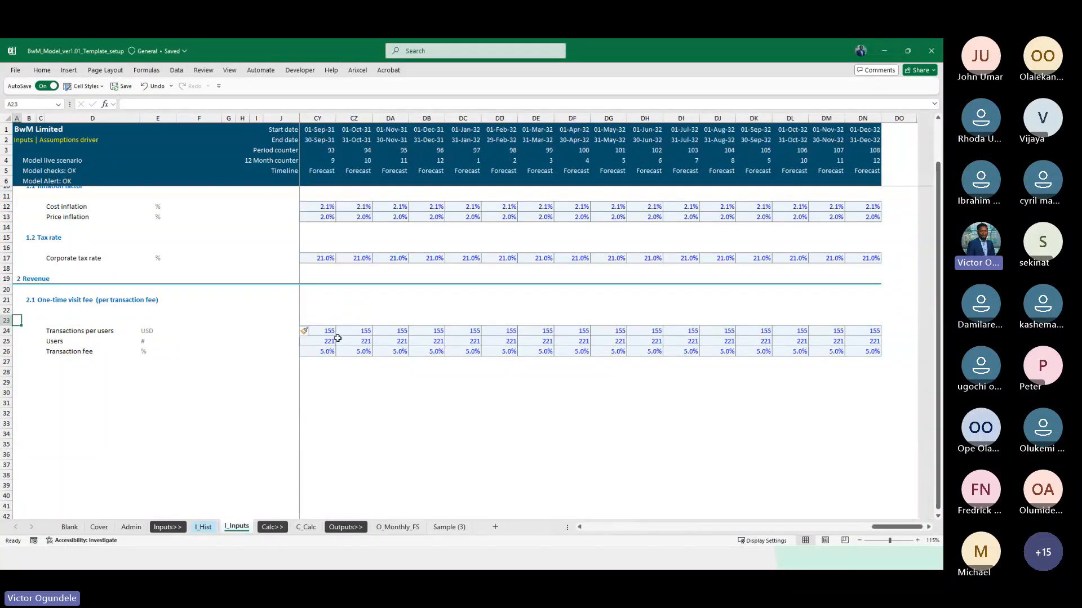
pyautogui.press('Right')
pyautogui.press('Right')
pyautogui.write('Trans')
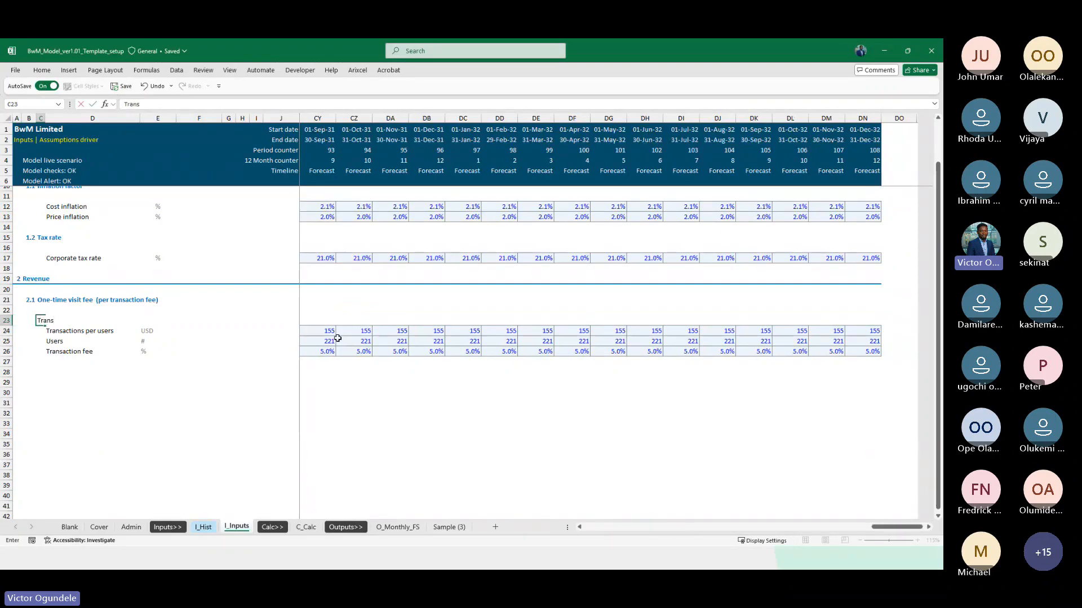
pyautogui.press('Return')
pyautogui.press('Up')
pyautogui.write('T')
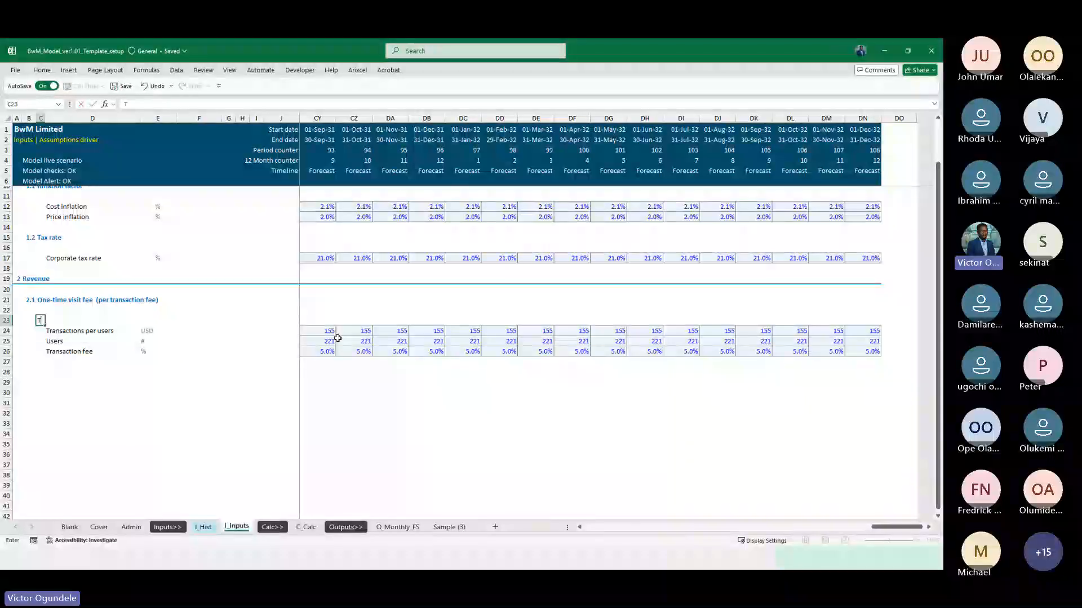
pyautogui.write('ransactions')
pyautogui.hotkey('ctrl', 'Return')
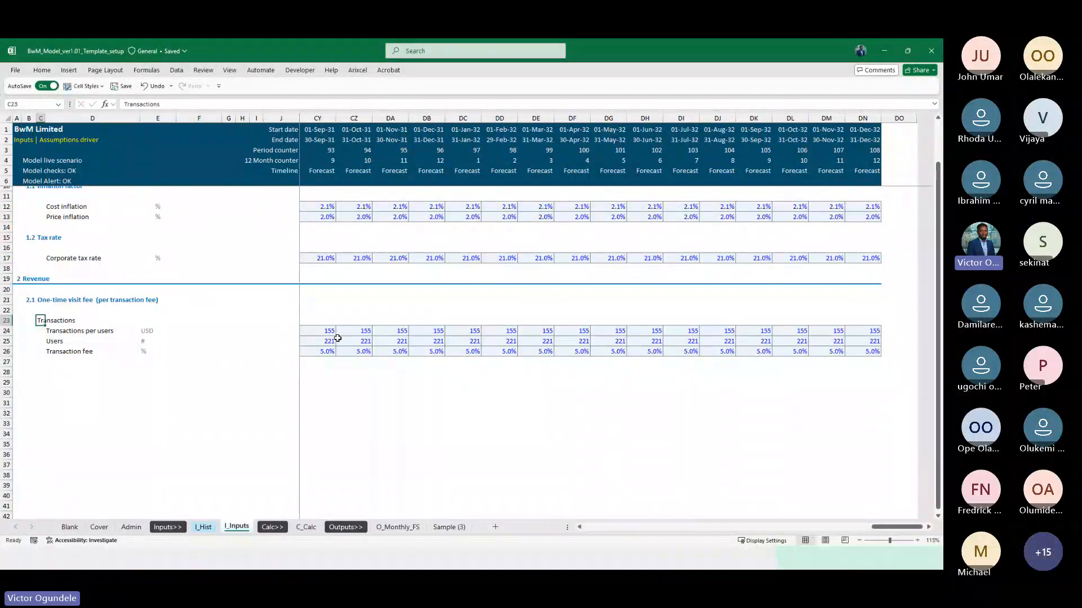
pyautogui.scroll(3, 337, 338)
pyautogui.hotkey('ctrl', 'i')
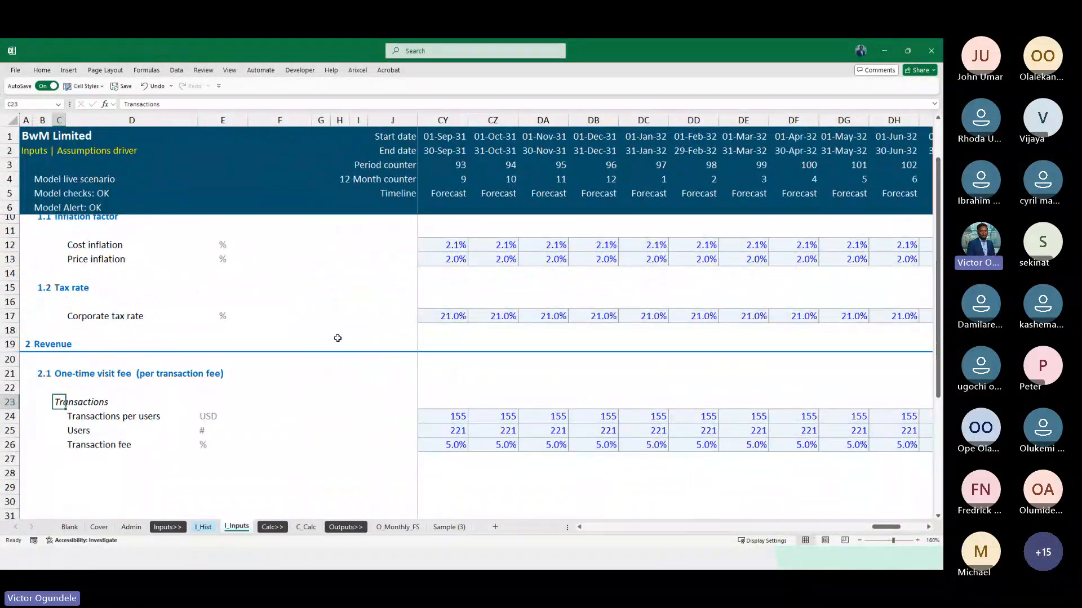
# Insert two blank rows between the Transactions per users and Users rows
pyautogui.scroll(-2, 338, 338)
pyautogui.press('Down')
pyautogui.press('Down')
pyautogui.hotkey('shift', 'space')
pyautogui.hotkey('ctrl', 'shift', '+')
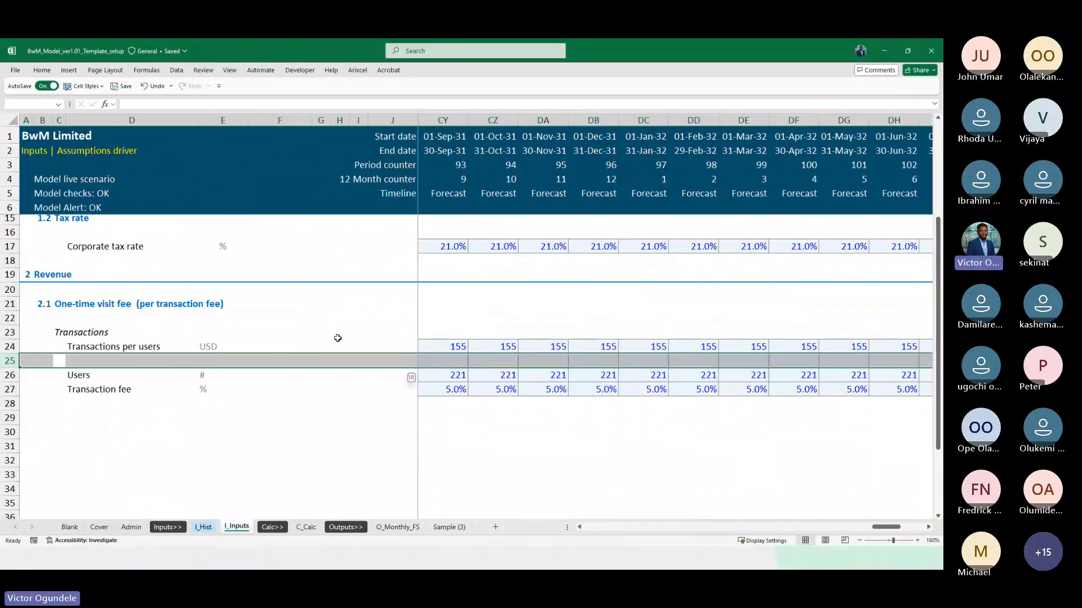
pyautogui.press('Down')
pyautogui.hotkey('shift', 'space')
pyautogui.hotkey('ctrl', 'shift', '+')
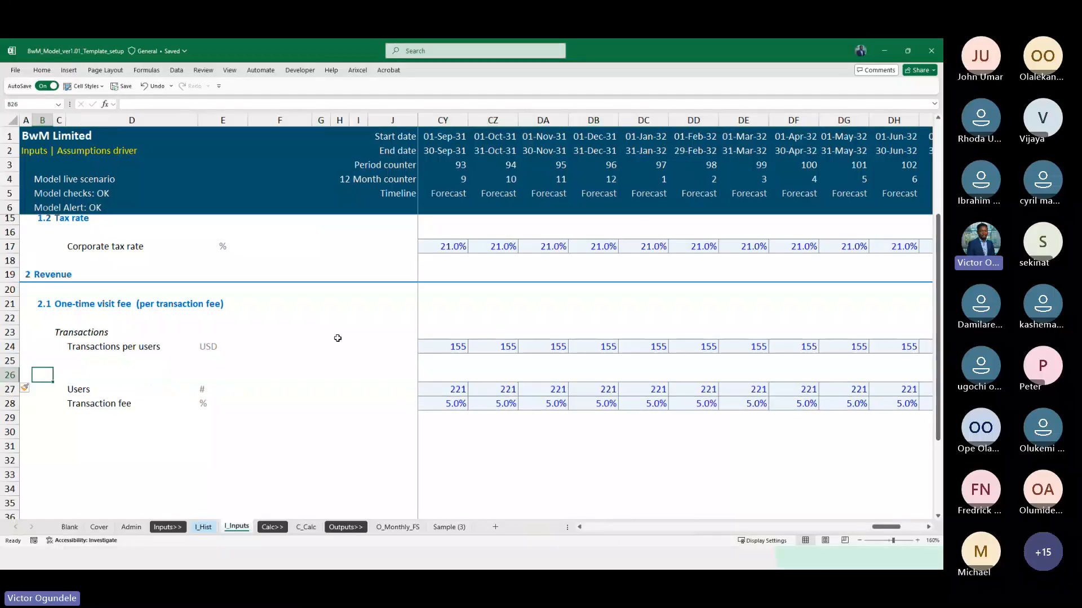
# Copy the Transactions subheading to cell C26 and change its text to "Users"
pyautogui.press('Up')
pyautogui.press('Up')
pyautogui.press('Up')
pyautogui.hotkey('ctrl', 'c')
pyautogui.press('Down')
pyautogui.press('Down')
pyautogui.press('Down')
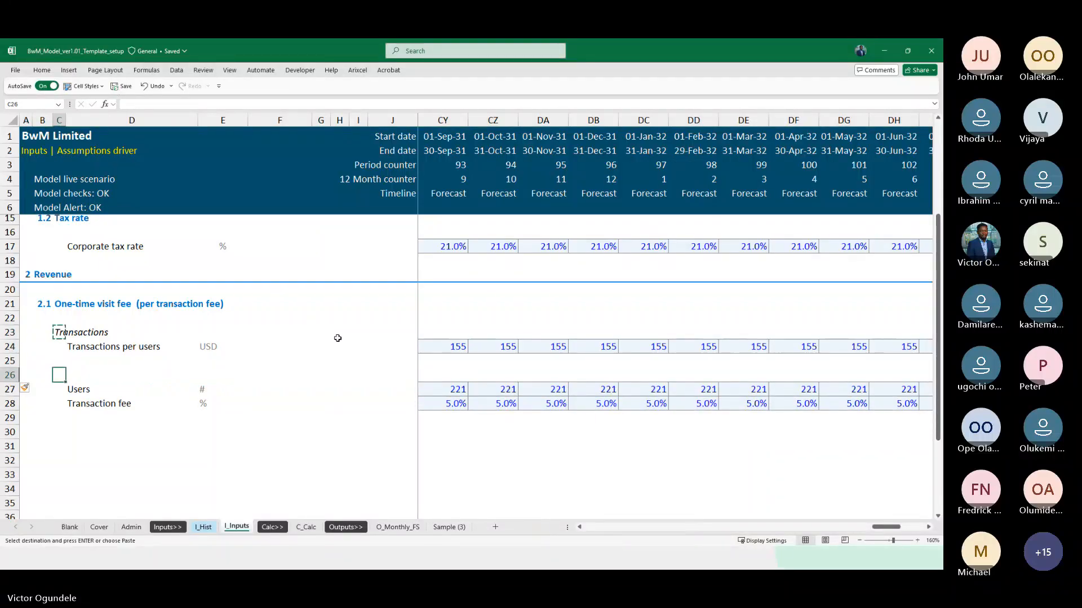
pyautogui.hotkey('ctrl', 'v')
pyautogui.write('Us')
pyautogui.hotkey('ctrl', 'Return')
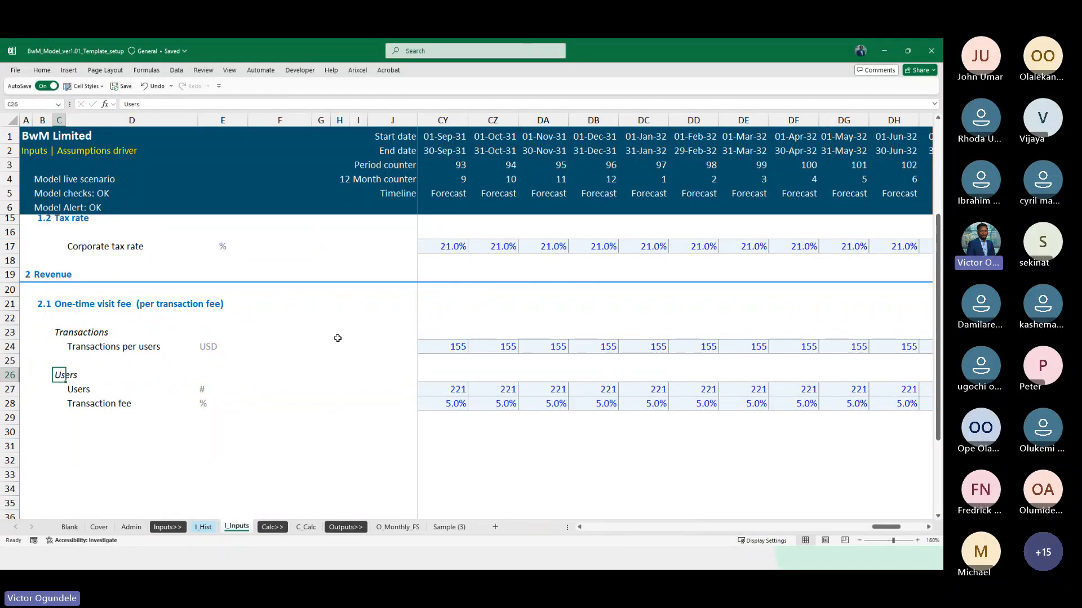
# Apply the Heading 3 cell style to the Transactions subheading in C23
pyautogui.press('Down')
pyautogui.press('Down')
pyautogui.press('Right')
pyautogui.press('Up')
pyautogui.press('Left')
pyautogui.press('Up')
pyautogui.press('Up')
pyautogui.press('Up')
pyautogui.press('Up')
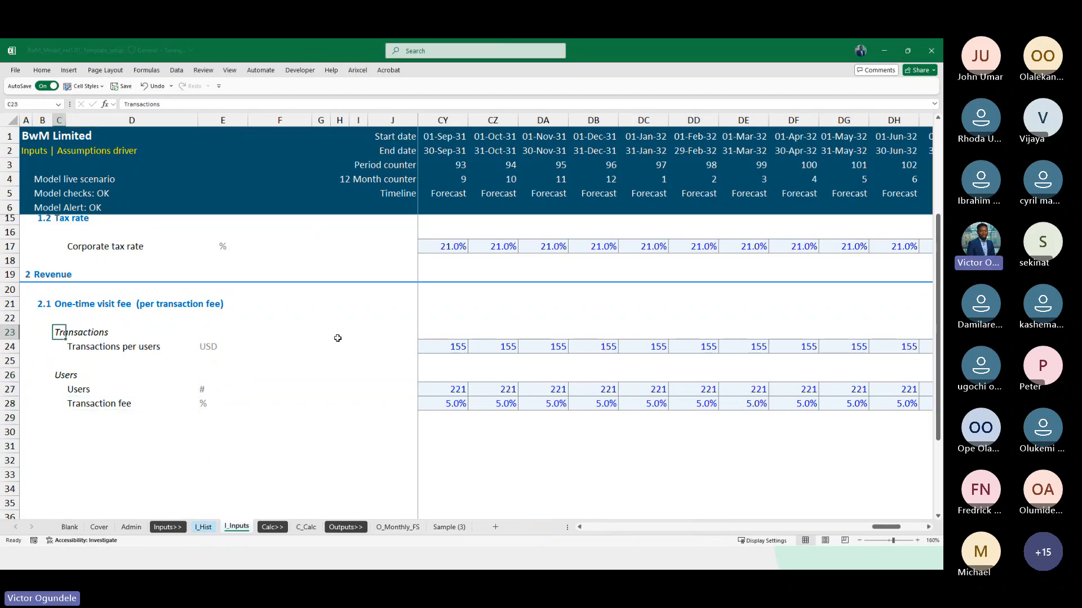
pyautogui.hotkey('alt', '2')
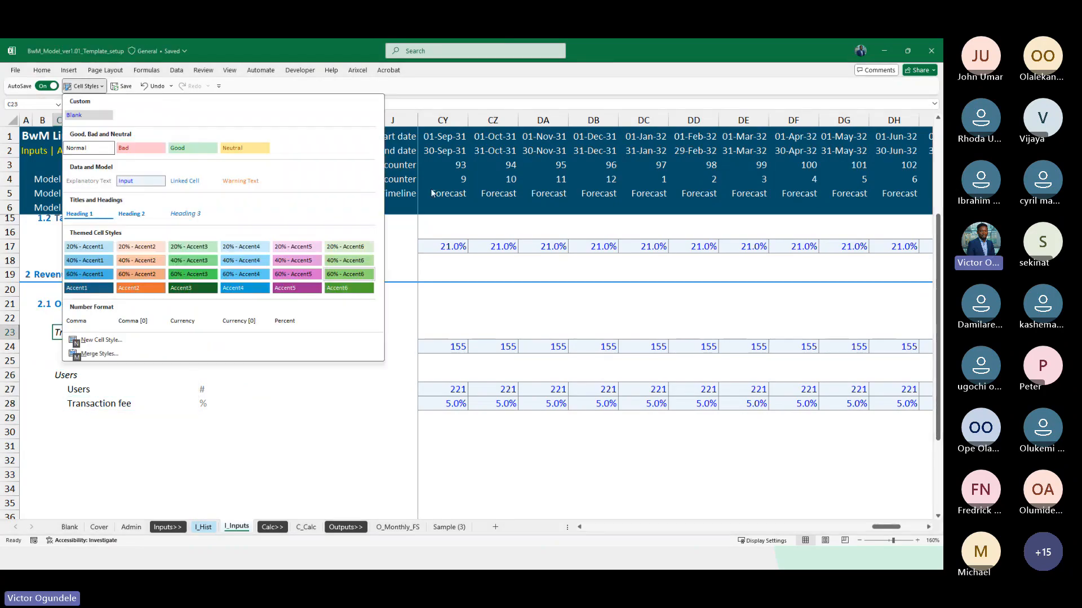
pyautogui.click(190, 208)
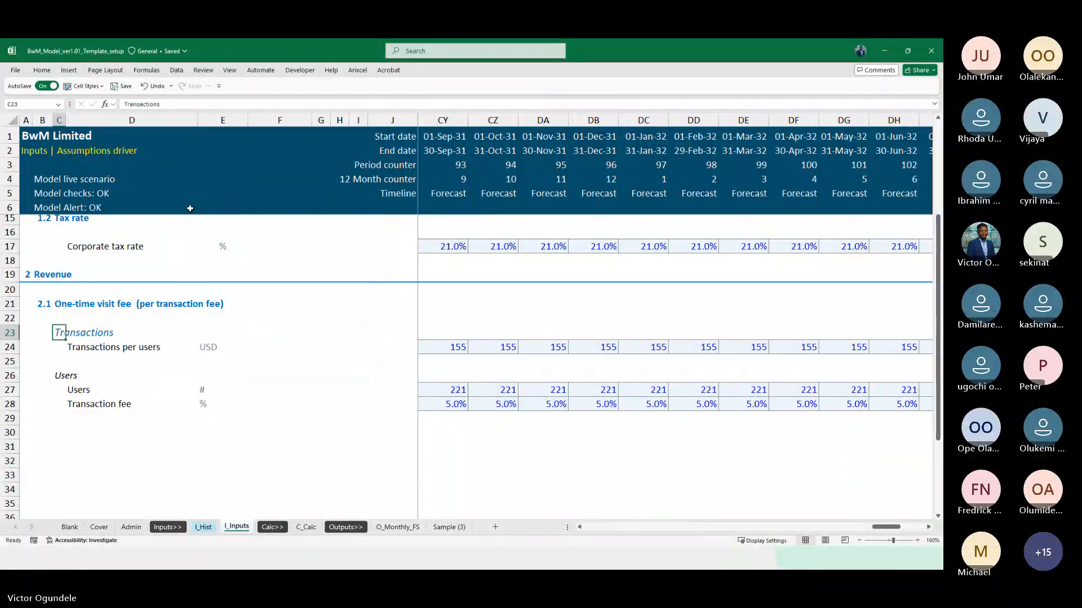
# Modify the Heading 3 cell style to use font size 10
pyautogui.press('Down')
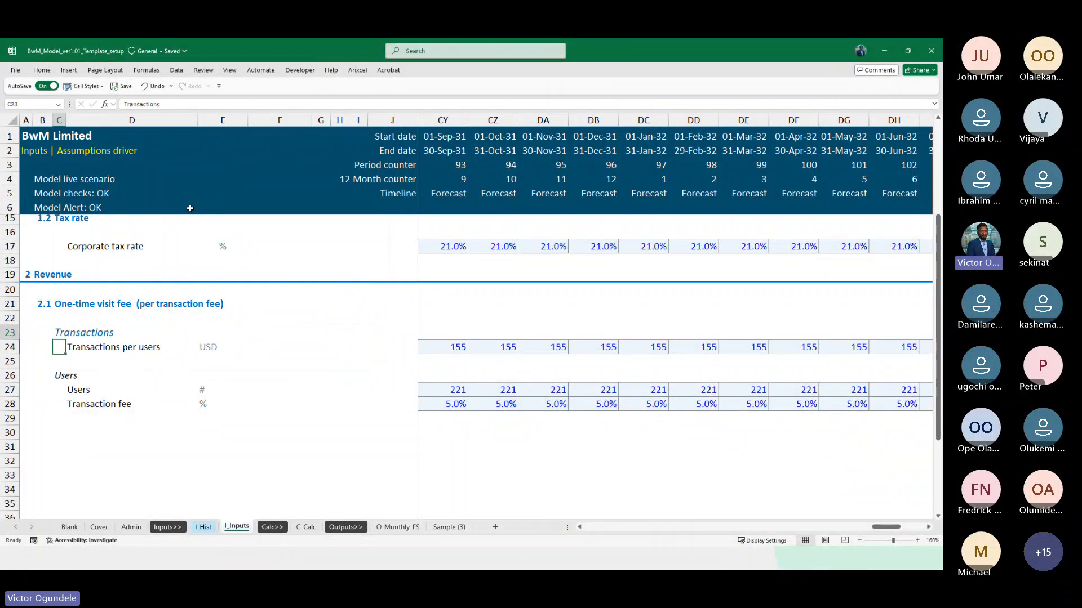
pyautogui.press('Up')
pyautogui.click(42, 70)
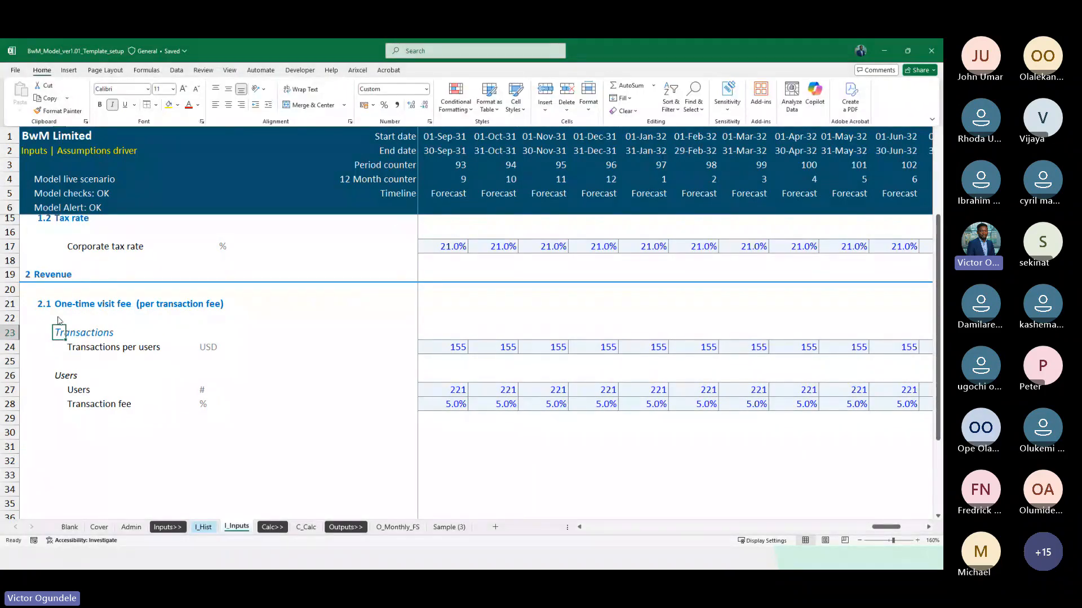
pyautogui.click(55, 314)
pyautogui.doubleClick(41, 71)
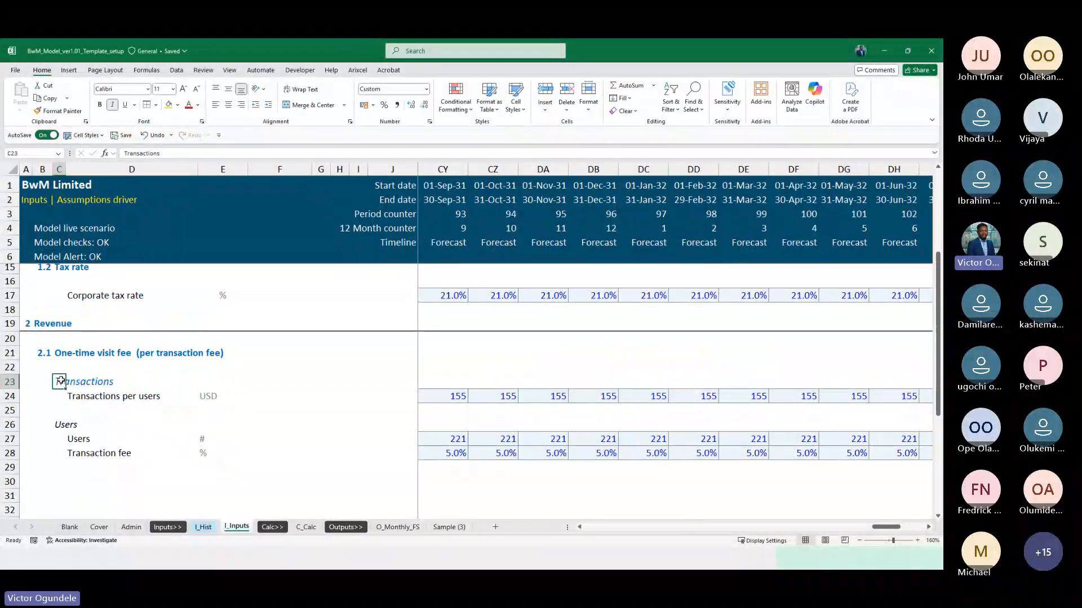
pyautogui.click(84, 135)
pyautogui.rightClick(189, 263)
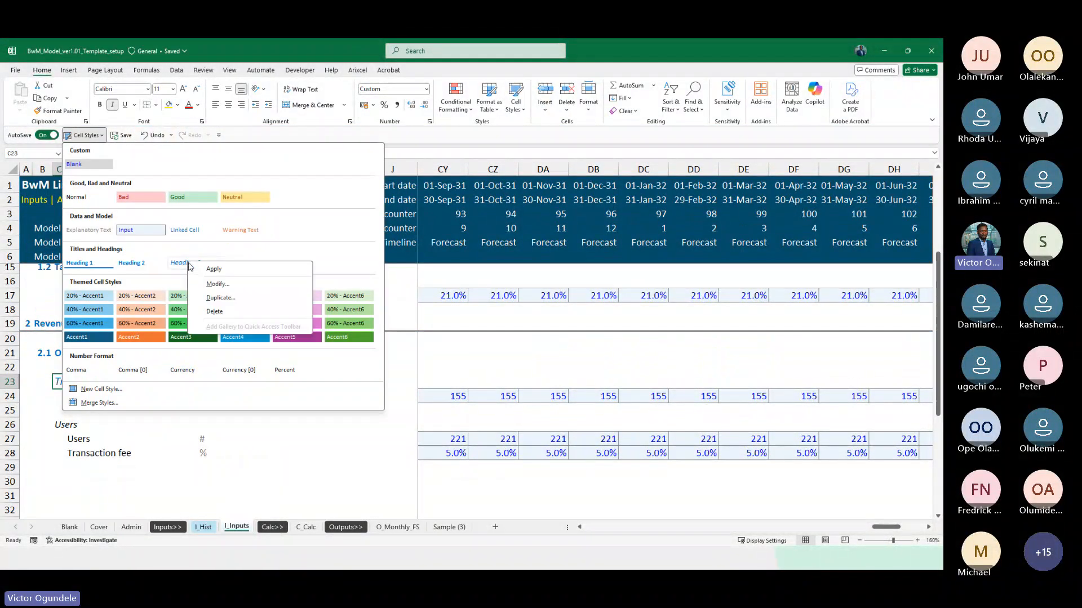
pyautogui.click(217, 284)
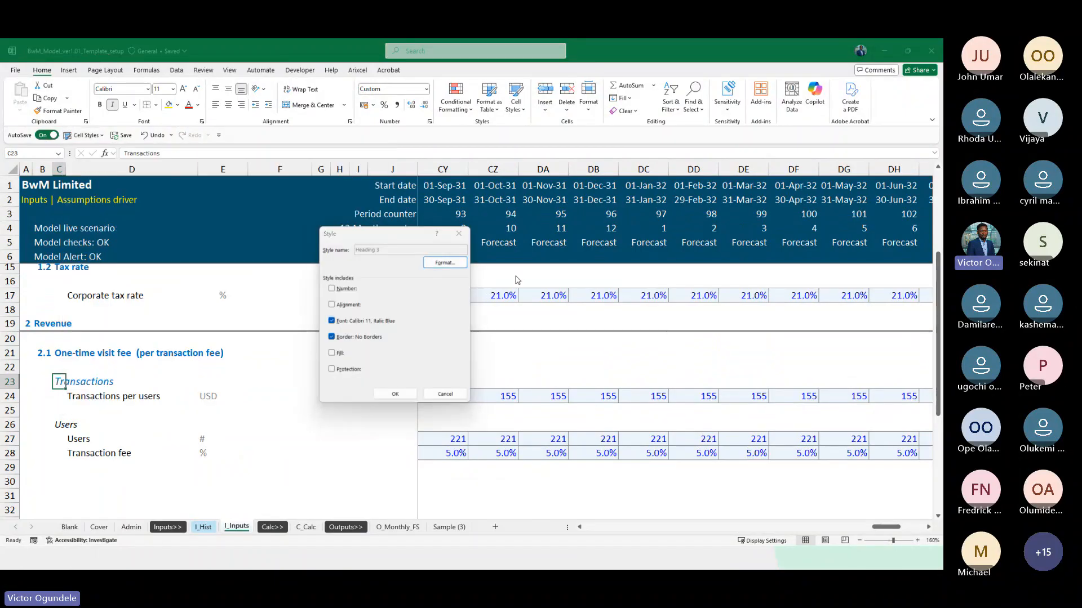
pyautogui.click(445, 267)
pyautogui.click(349, 217)
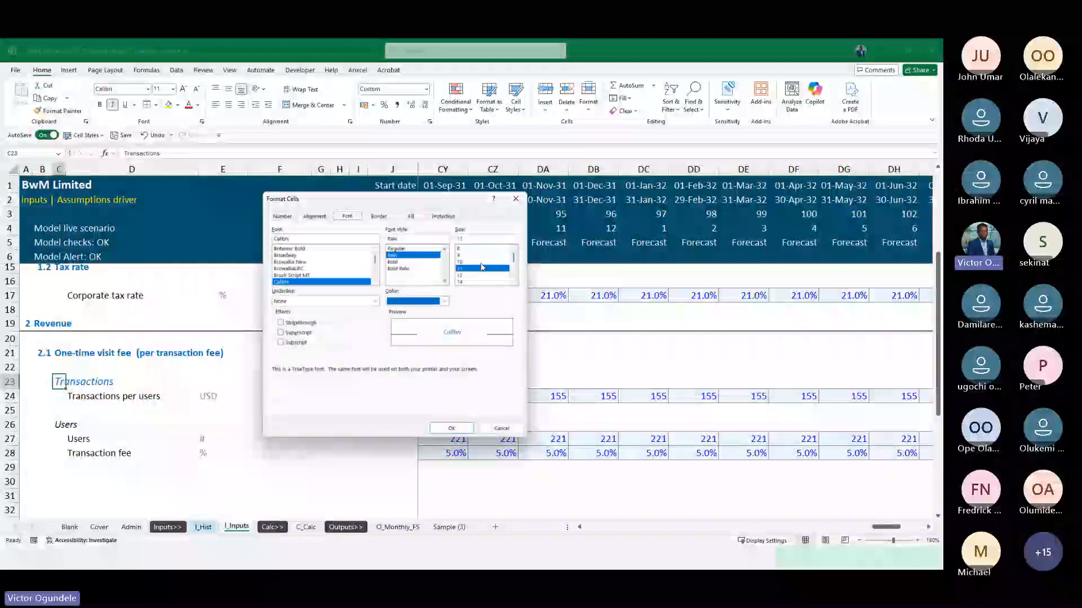
pyautogui.click(451, 428)
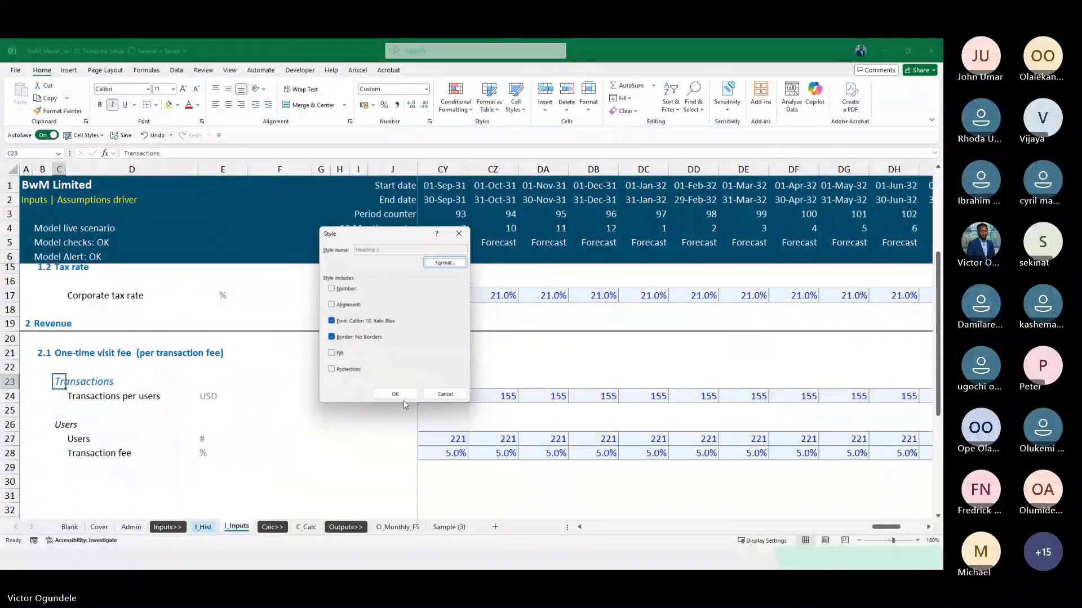
pyautogui.click(394, 399)
# Apply the Heading 3 cell style to the Users subheading in C26
pyautogui.press('Down')
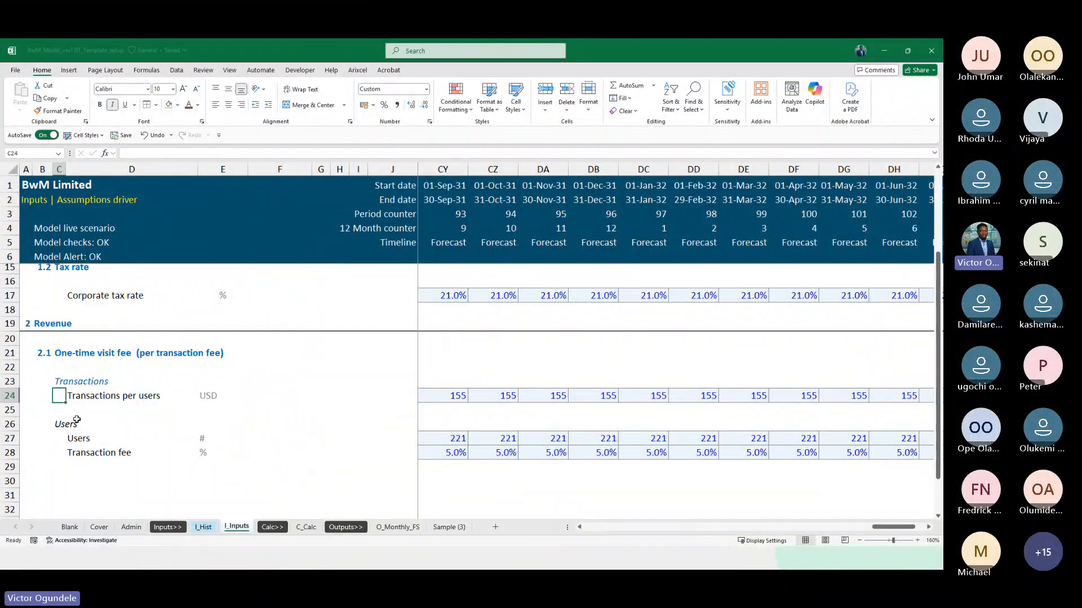
pyautogui.scroll(-1, 76, 419)
pyautogui.press('Up')
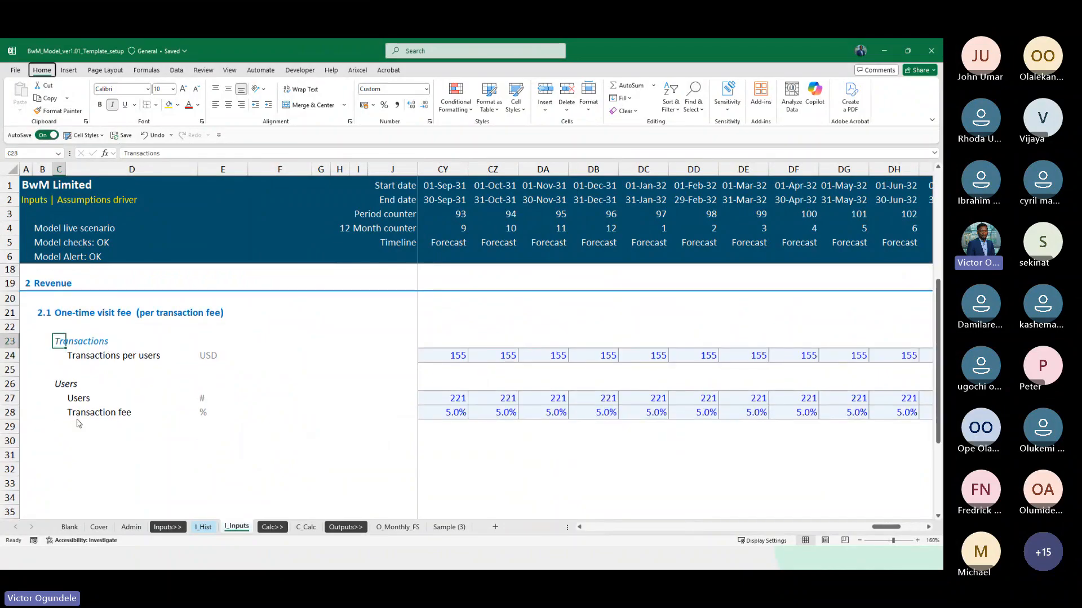
pyautogui.press('Down')
pyautogui.press('Down')
pyautogui.press('Down')
pyautogui.press('Down')
pyautogui.press('Down')
# Insert two blank rows between the Users and Transaction fee rows
pyautogui.hotkey('shift', 'space')
pyautogui.hotkey('ctrl', 'shift', '+')
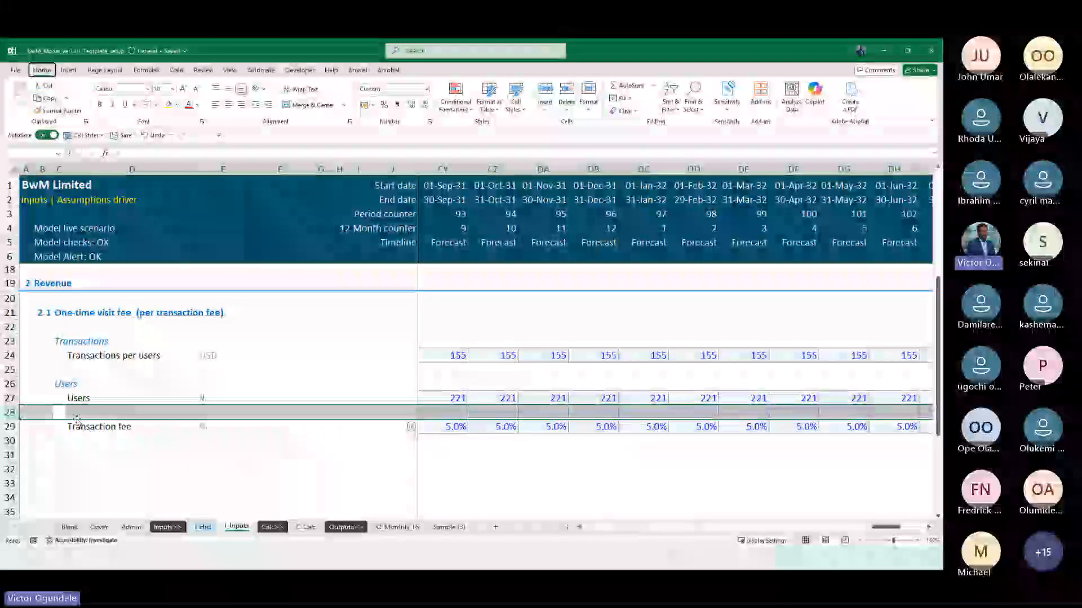
pyautogui.press('Right')
pyautogui.press('Right')
pyautogui.press('Right')
pyautogui.press('Right')
pyautogui.press('Right')
pyautogui.press('Right')
pyautogui.press('Right')
pyautogui.press('Right')
pyautogui.press('Right')
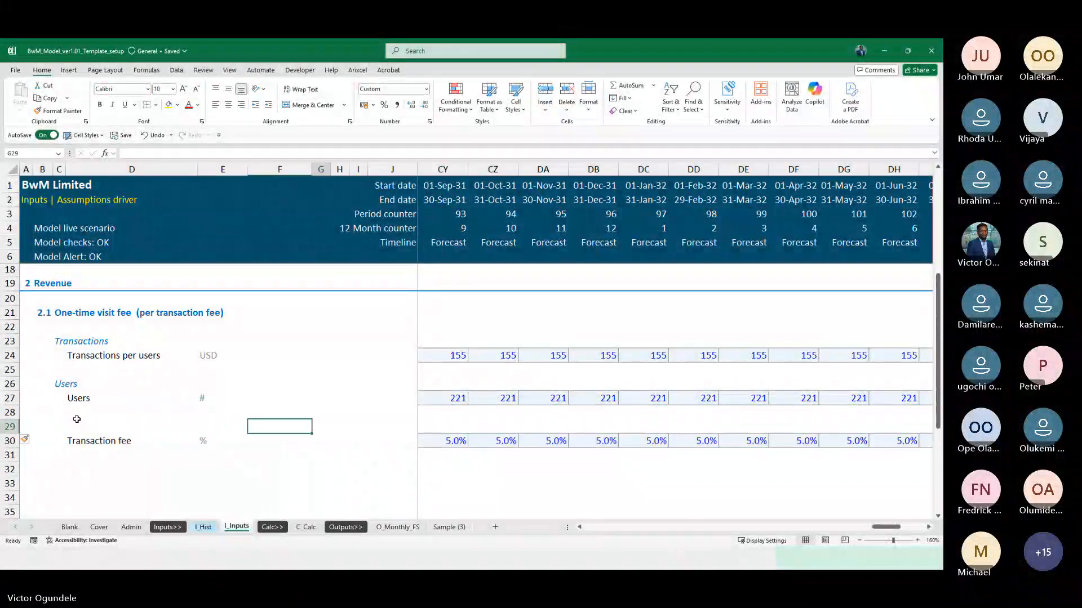
# Examine the Users row around the changeover from actual to forecast months
pyautogui.press('Up')
pyautogui.press('Up')
pyautogui.press('Up')
pyautogui.press('Down')
pyautogui.hotkey('ctrl', 'Right')
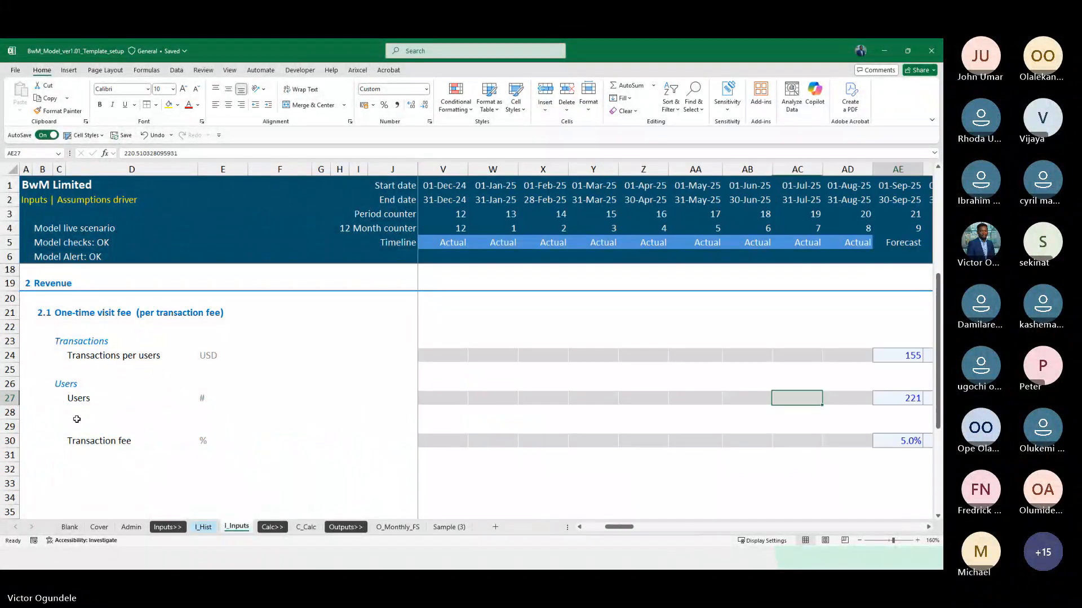
pyautogui.hscroll(2, 693, 432)
pyautogui.hscroll(2, 692, 432)
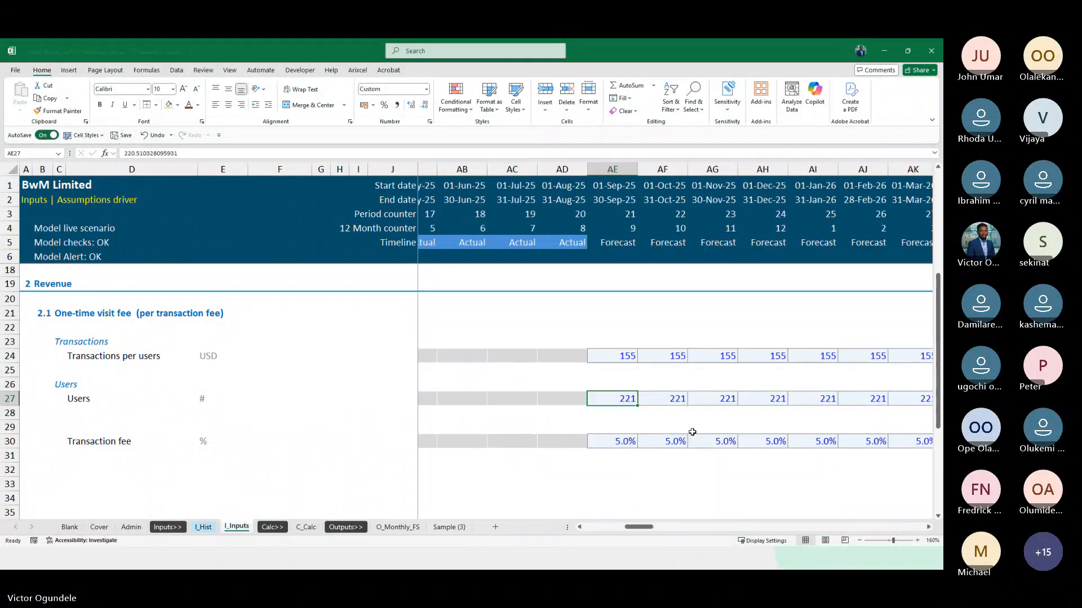
pyautogui.scroll(-1, 693, 432)
# Rename the Users row label in cell D27 to "Users growth actual"
pyautogui.click(102, 345)
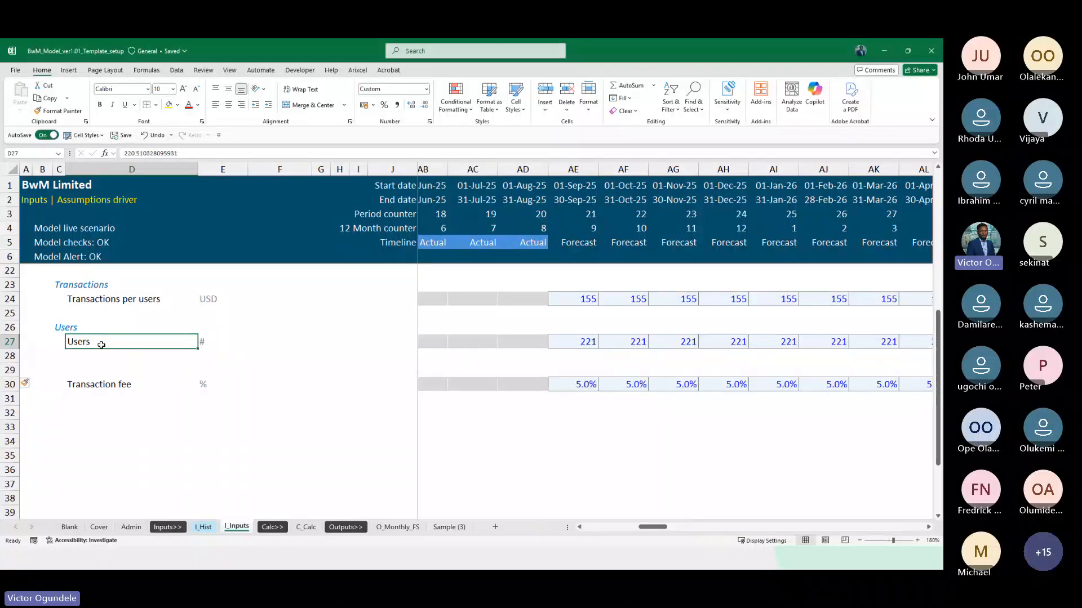
pyautogui.press('Down')
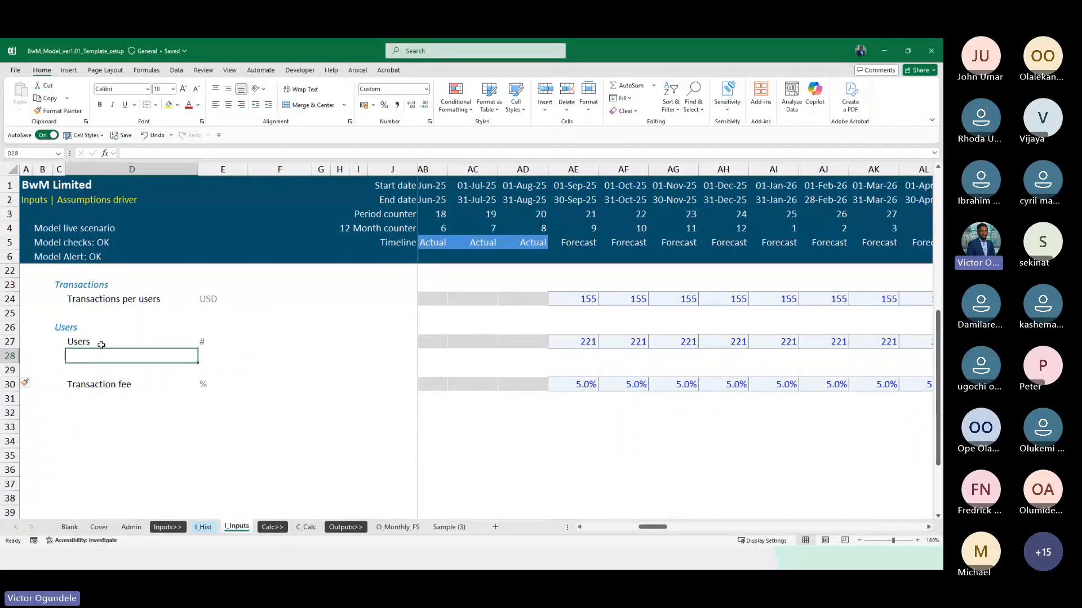
pyautogui.press('Up')
pyautogui.press('F2')
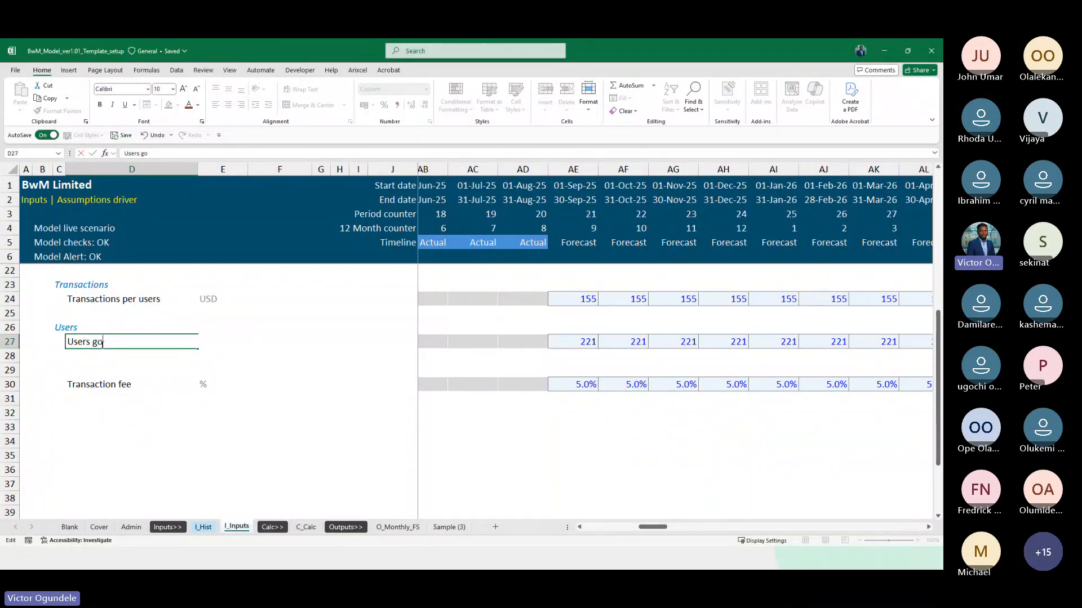
pyautogui.write('gro')
pyautogui.press('BackSpace')
pyautogui.write('rpwt')
pyautogui.press('BackSpace')
pyautogui.press('BackSpace')
pyautogui.press('BackSpace')
pyautogui.write('oqrhh')
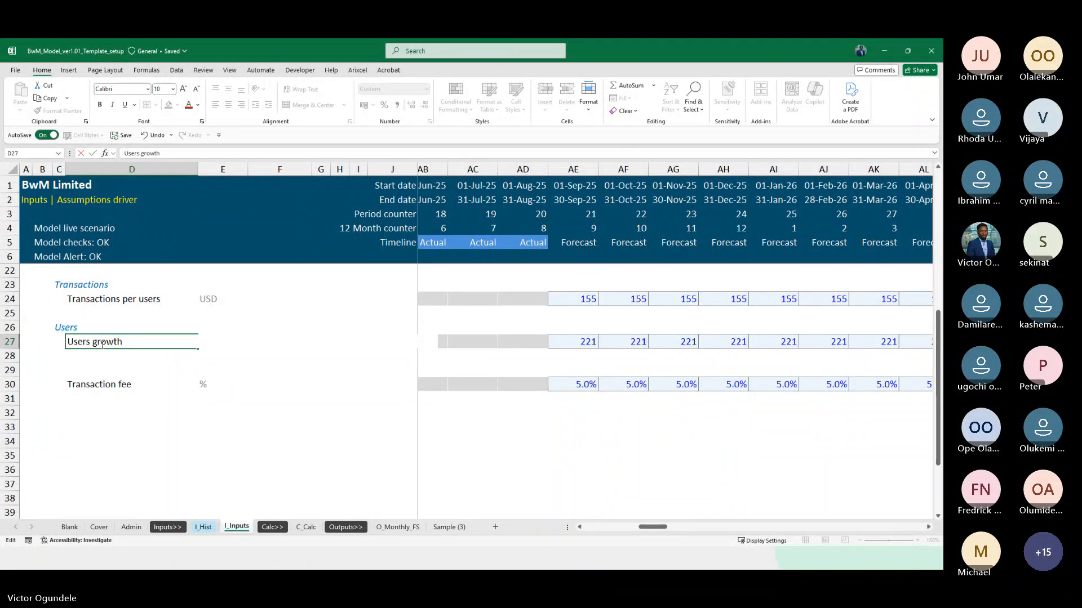
pyautogui.write(' actual')
pyautogui.press('Return')
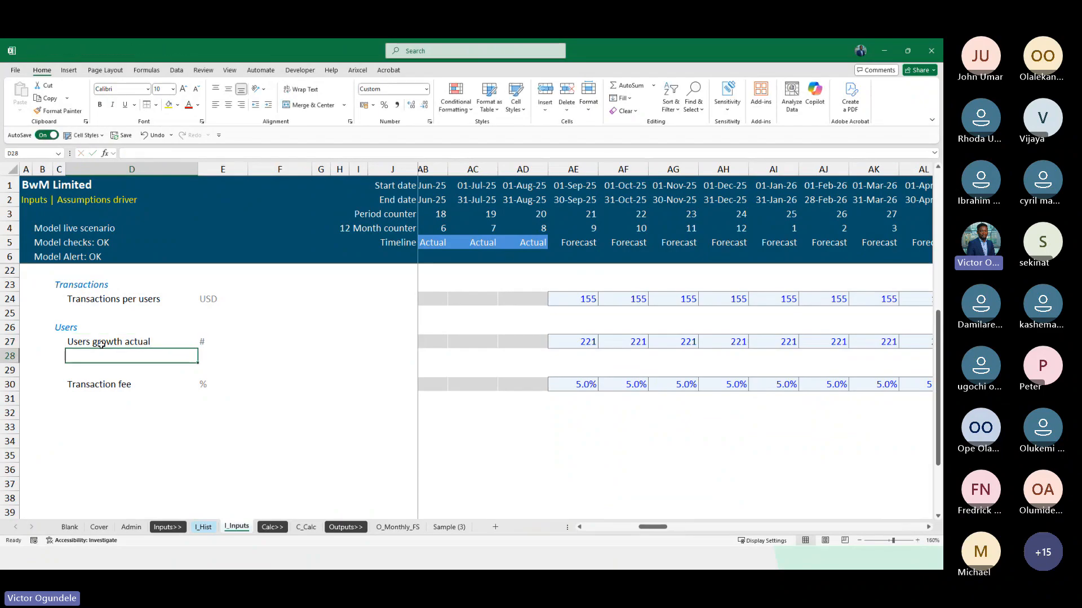
# Label cell D28 "Users growth forecast" and copy the % unit from the Transaction fee row into E28
pyautogui.write('Users growth forecast')
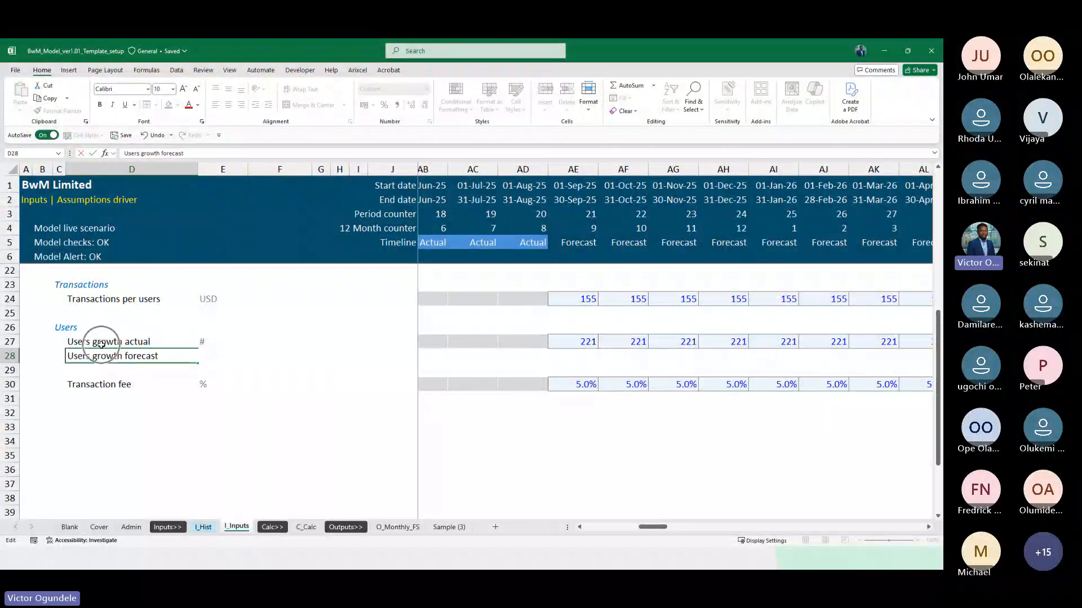
pyautogui.press('Tab')
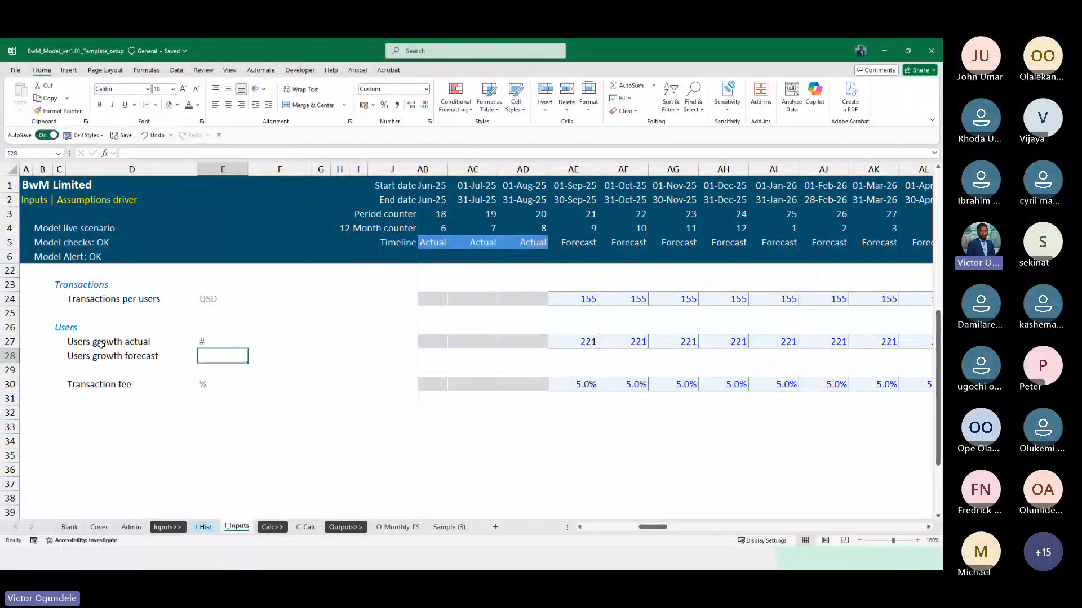
pyautogui.press('Down')
pyautogui.press('Down')
pyautogui.hotkey('ctrl', 'c')
pyautogui.press('Up')
pyautogui.press('Up')
pyautogui.hotkey('ctrl', 'v')
# Move the forecast-month values from AE27 through DN27 down into the Users growth forecast row
pyautogui.press('Right')
pyautogui.press('Right')
pyautogui.press('Right')
pyautogui.press('Right')
pyautogui.press('Right')
pyautogui.press('Right')
pyautogui.press('Right')
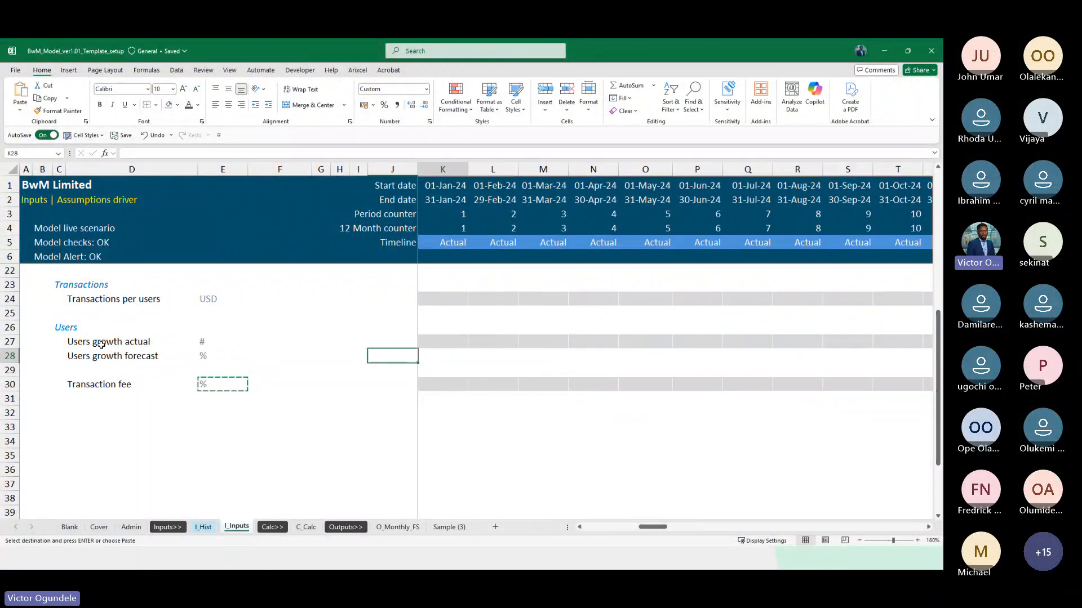
pyautogui.press('Up')
pyautogui.press('Right')
pyautogui.press('Right')
pyautogui.press('Right')
pyautogui.press('Right')
pyautogui.press('Right')
pyautogui.press('Right')
pyautogui.press('Right')
pyautogui.press('Right')
pyautogui.press('Right')
pyautogui.press('Right')
pyautogui.press('Right')
pyautogui.press('Right')
pyautogui.press('Right')
pyautogui.press('Right')
pyautogui.press('Right')
pyautogui.press('Right')
pyautogui.press('Right')
pyautogui.press('Right')
pyautogui.press('Right')
pyautogui.press('Right')
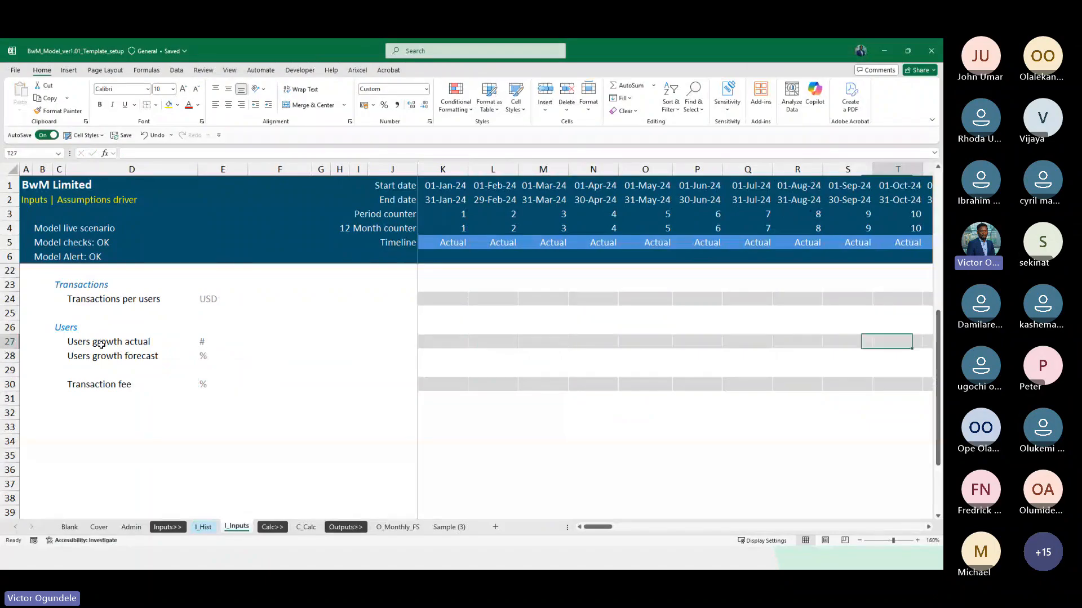
pyautogui.press('Left')
pyautogui.press('Left')
pyautogui.press('Left')
pyautogui.press('Left')
pyautogui.press('Left')
pyautogui.press('Left')
pyautogui.hotkey('ctrl', 'shift', 'Right')
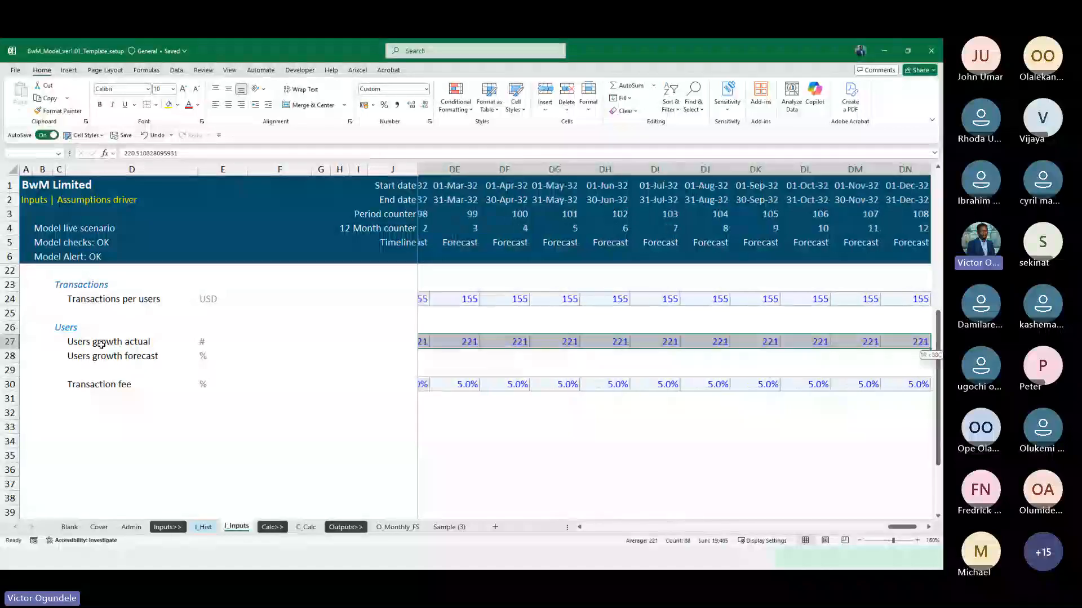
pyautogui.hotkey('ctrl', 'c')
pyautogui.press('Down')
pyautogui.hotkey('ctrl', 'v')
pyautogui.press('Up')
pyautogui.press('Left')
pyautogui.press('Left')
pyautogui.press('Right')
pyautogui.press('Right')
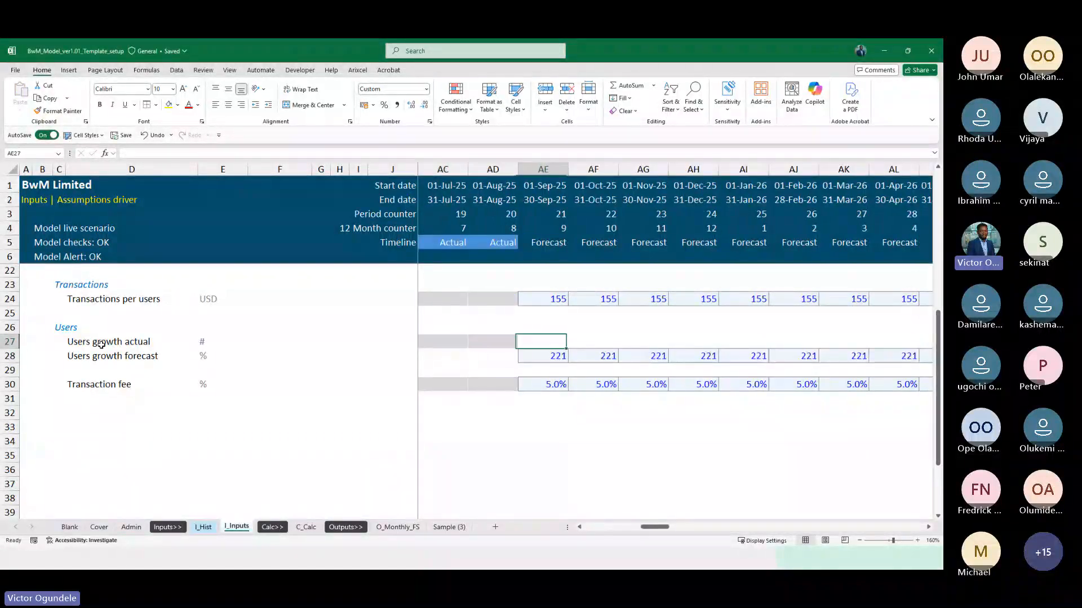
# Examine the historical Users row under the one-time visit fee breakdown on the I_Hist sheet
pyautogui.press('Left')
pyautogui.hotkey('ctrl', 'Left')
pyautogui.press('Right')
pyautogui.press('Right')
pyautogui.press('Right')
pyautogui.press('Right')
pyautogui.press('Right')
pyautogui.press('Right')
pyautogui.press('Right')
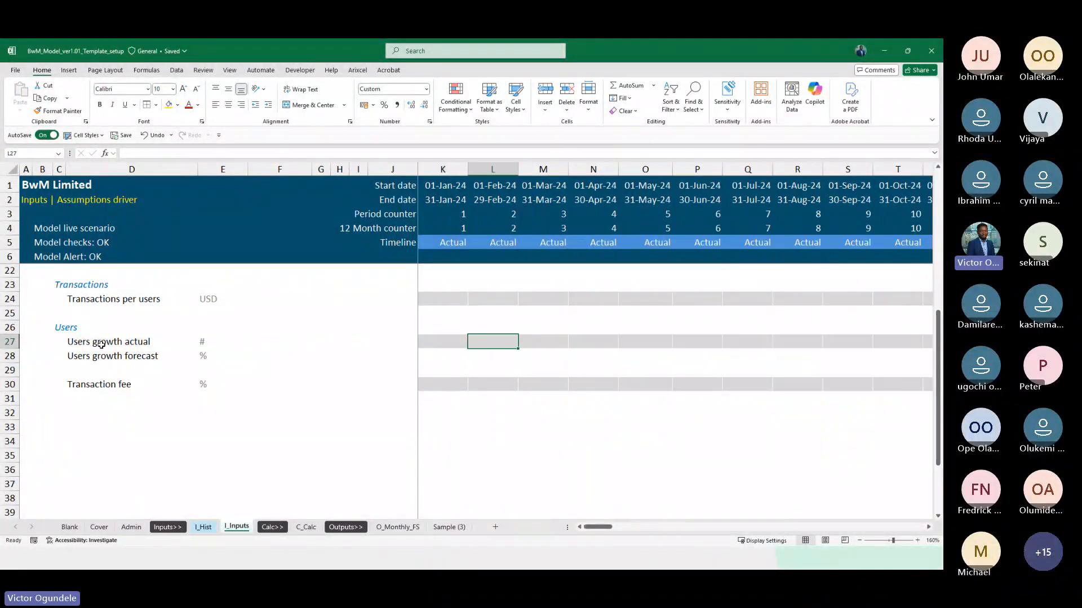
pyautogui.press('Left')
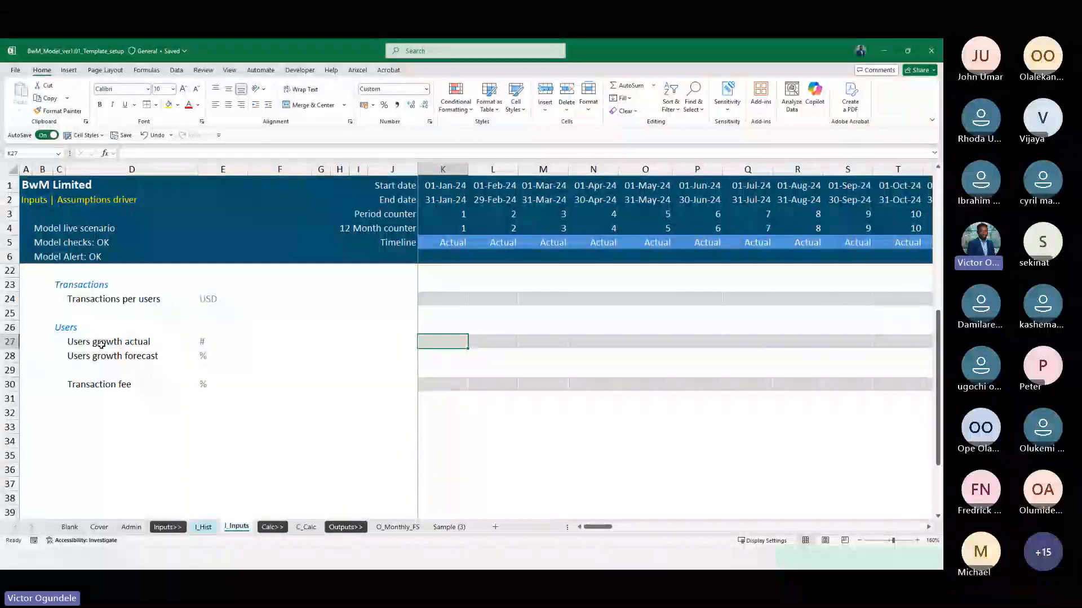
pyautogui.hotkey('ctrl', 'pageup')
pyautogui.press('Down')
pyautogui.press('Down')
pyautogui.press('Down')
pyautogui.press('Down')
pyautogui.press('Down')
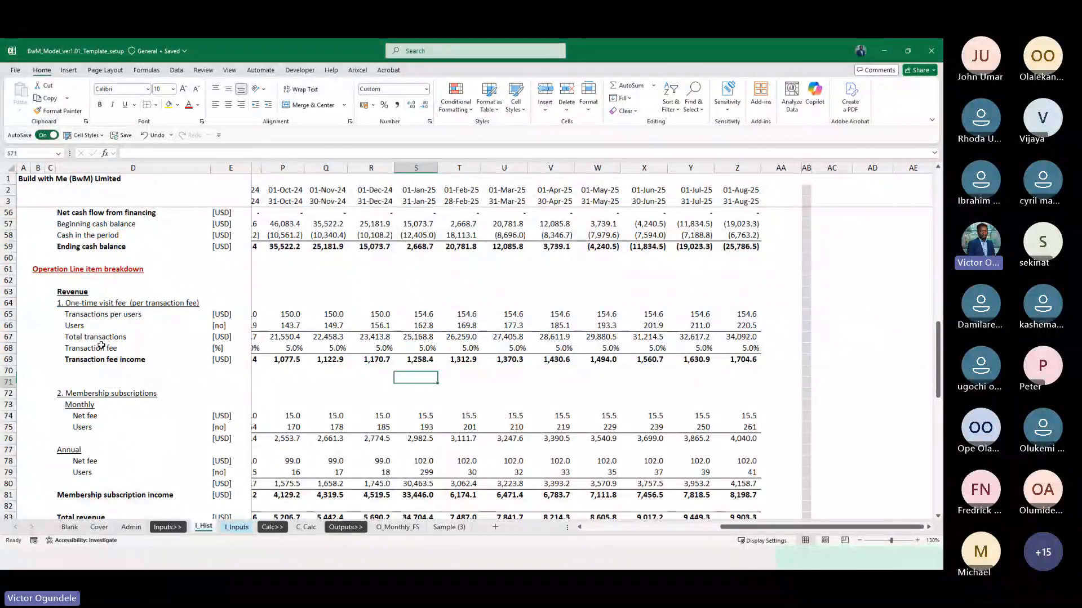
pyautogui.press('Up')
pyautogui.press('Up')
pyautogui.press('Up')
pyautogui.press('Left')
pyautogui.press('Left')
pyautogui.press('Left')
pyautogui.press('Left')
pyautogui.press('Left')
pyautogui.press('Left')
pyautogui.press('Left')
pyautogui.press('Left')
pyautogui.press('Left')
pyautogui.press('Left')
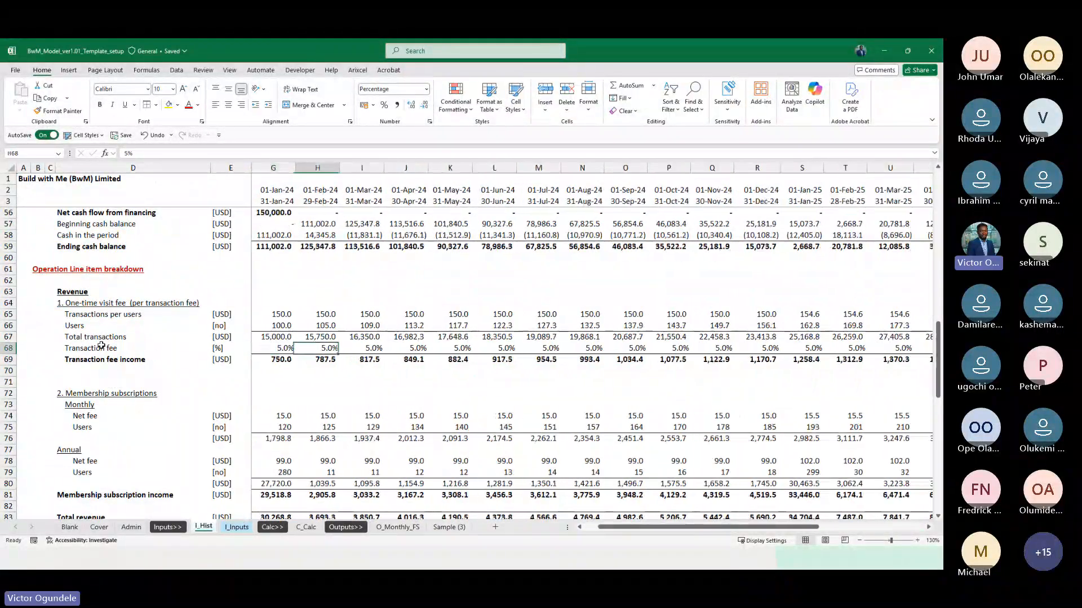
pyautogui.hotkey('ctrl', 'pagedown')
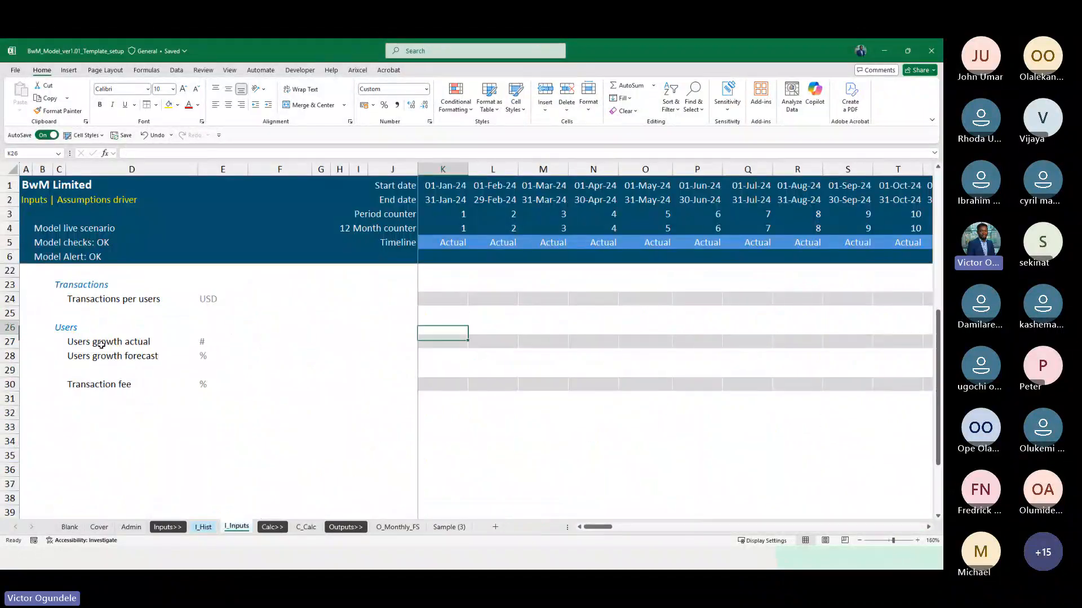
# Insert a row above Users growth actual on the I_Inputs sheet and label it "Actual users" in D27
pyautogui.press('Down')
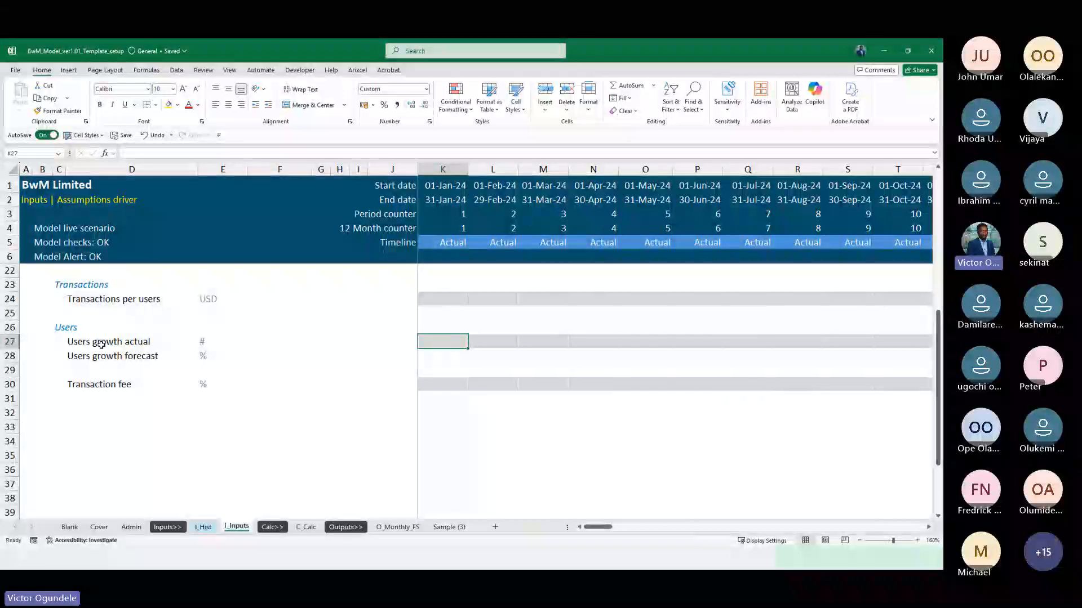
pyautogui.hotkey('shift', 'space')
pyautogui.hotkey('ctrl', 'shift', '+')
pyautogui.click(102, 345)
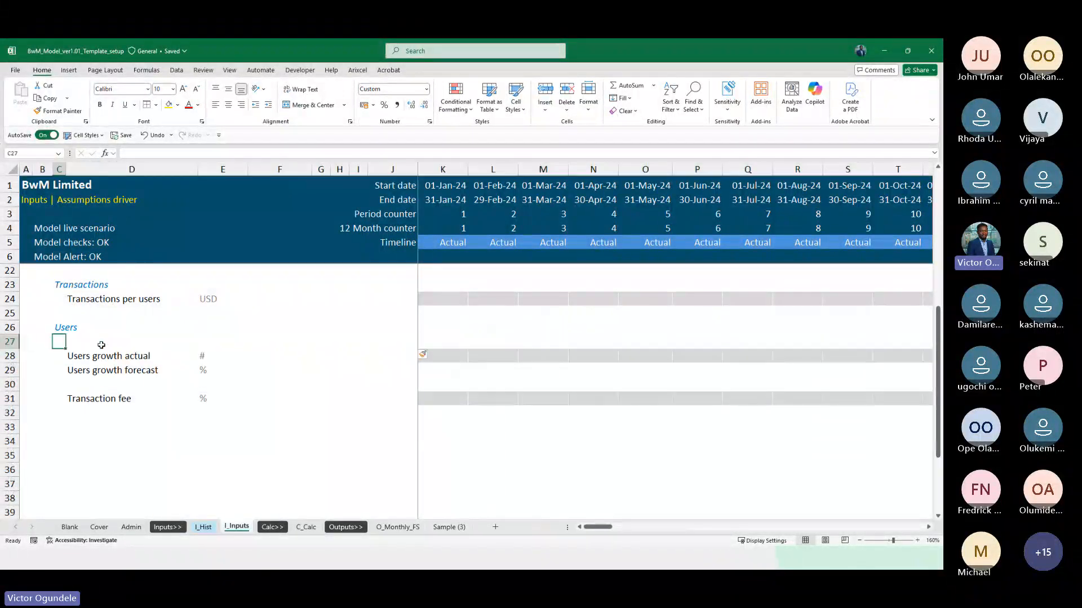
pyautogui.write('Actual use')
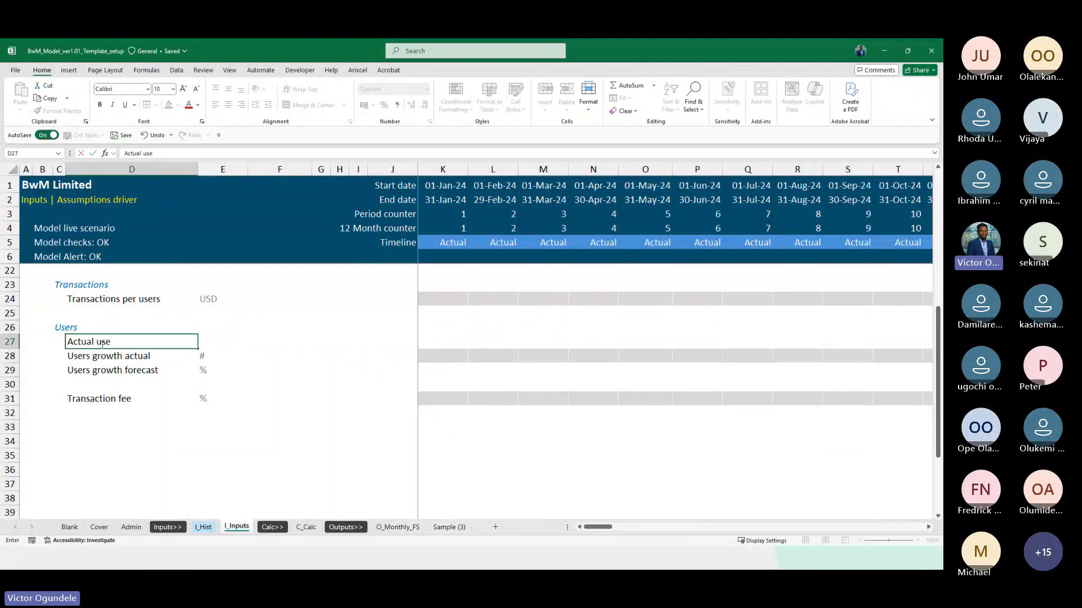
pyautogui.write('rs')
# Copy the # unit from the Users growth actual row into E27 for Actual users
pyautogui.press('Tab')
pyautogui.press('Down')
pyautogui.hotkey('shift', 'Down')
pyautogui.hotkey('ctrl', 'c')
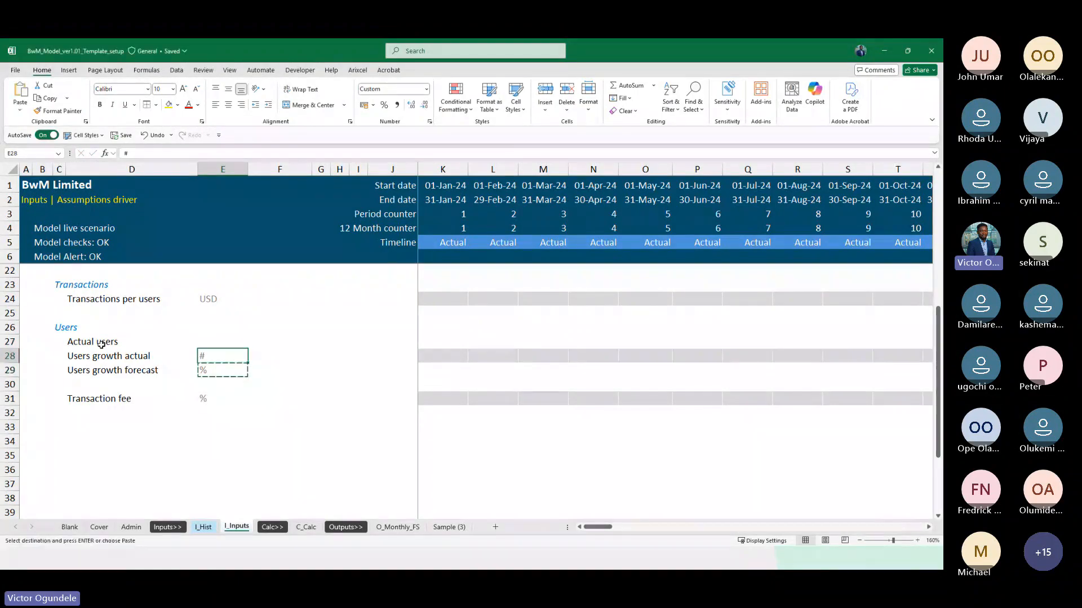
pyautogui.hotkey('ctrl', 'c')
pyautogui.press('Up')
pyautogui.hotkey('ctrl', 'v')
pyautogui.press('Right')
pyautogui.press('Escape')
# Link the January 2024 Actual users cell K27 to the historical users with =I_Hist!G66
pyautogui.press('Right')
pyautogui.press('Right')
pyautogui.press('Right')
pyautogui.press('Right')
pyautogui.press('Right')
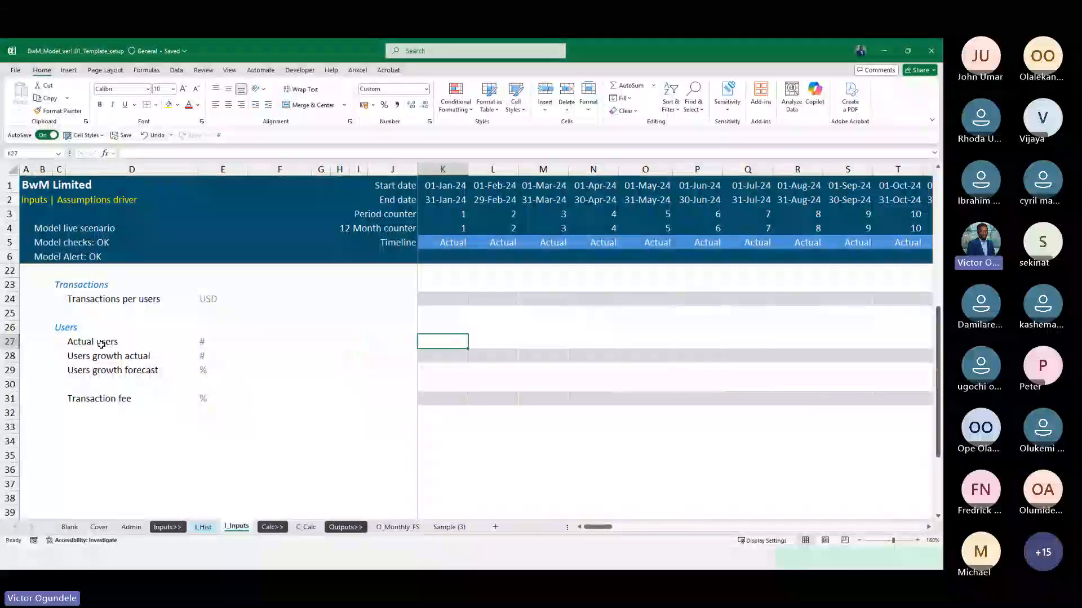
pyautogui.write('=')
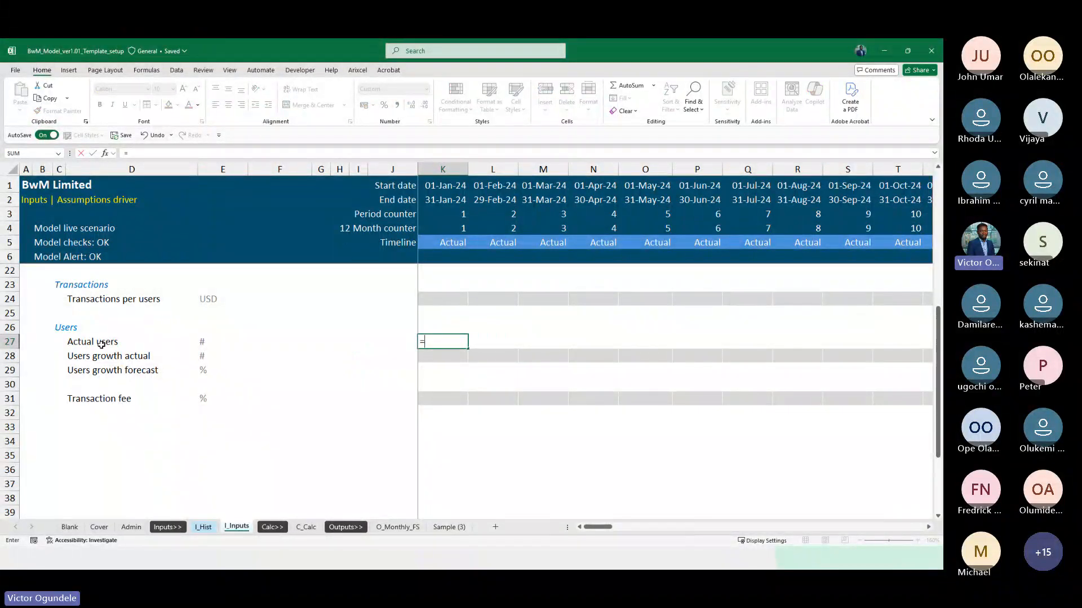
pyautogui.hotkey('ctrl', 'pageup')
pyautogui.press('Right')
pyautogui.press('Right')
pyautogui.press('Right')
pyautogui.press('Left')
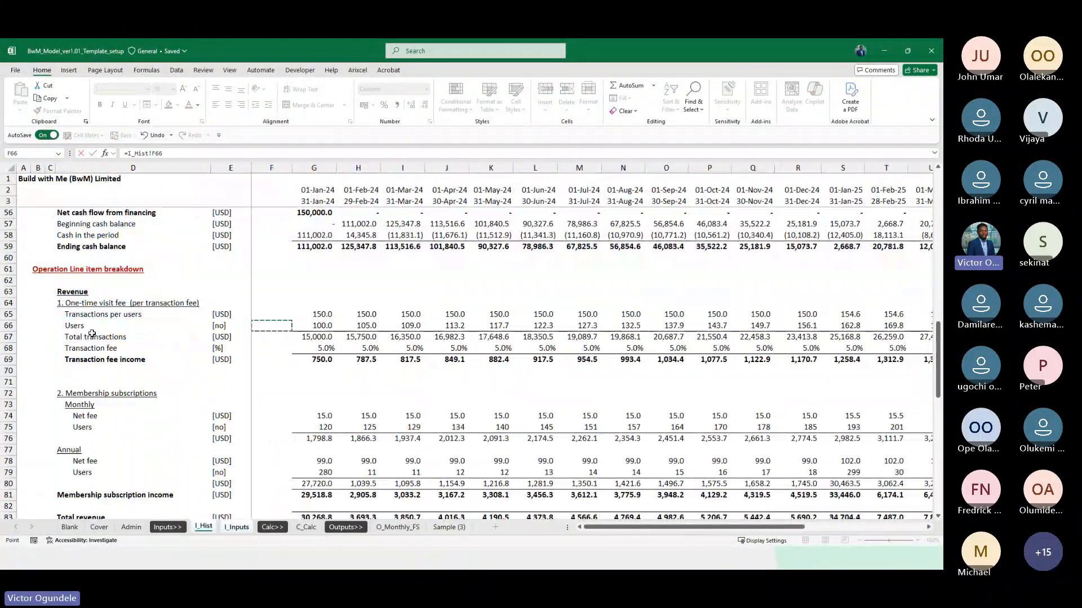
pyautogui.press('Right')
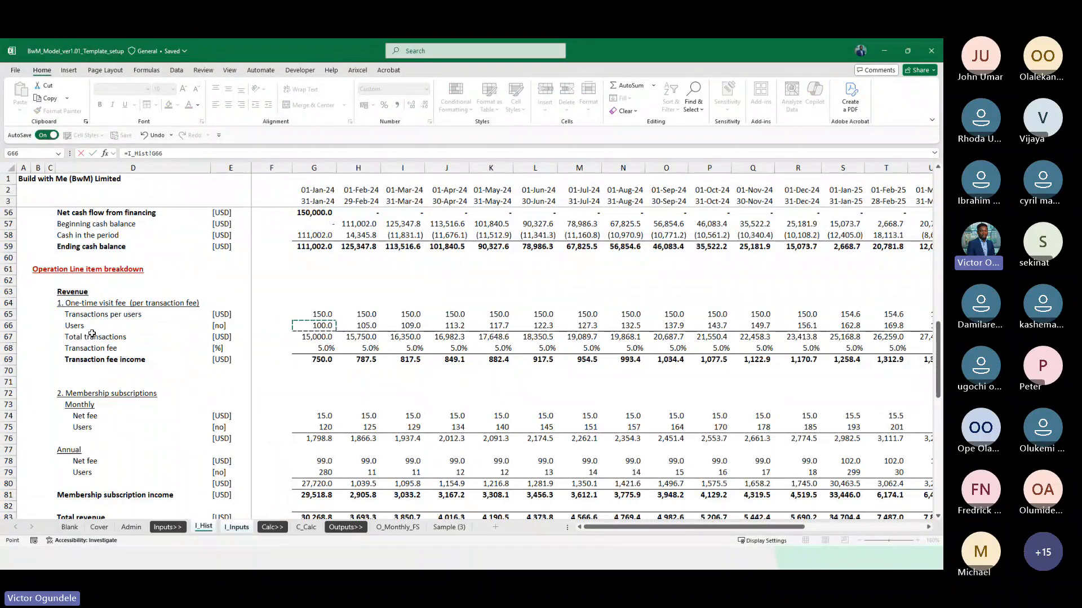
pyautogui.press('Return')
# Fill the Actual users link from K27 across all months through column DN
pyautogui.hotkey('ctrl', 'shift', 'Right')
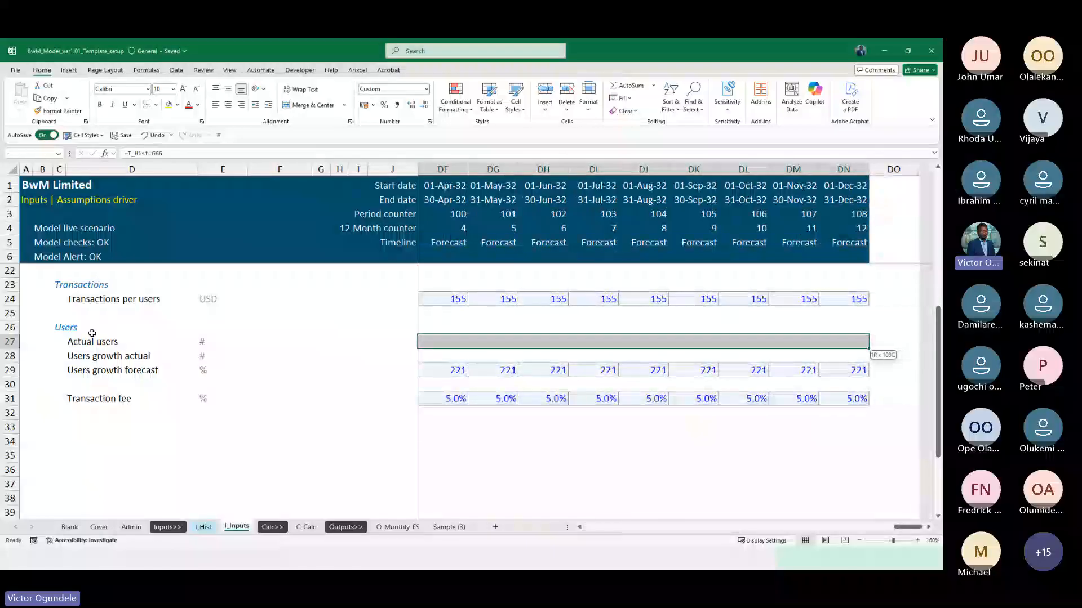
pyautogui.hotkey('ctrl', 'r')
pyautogui.press('Right')
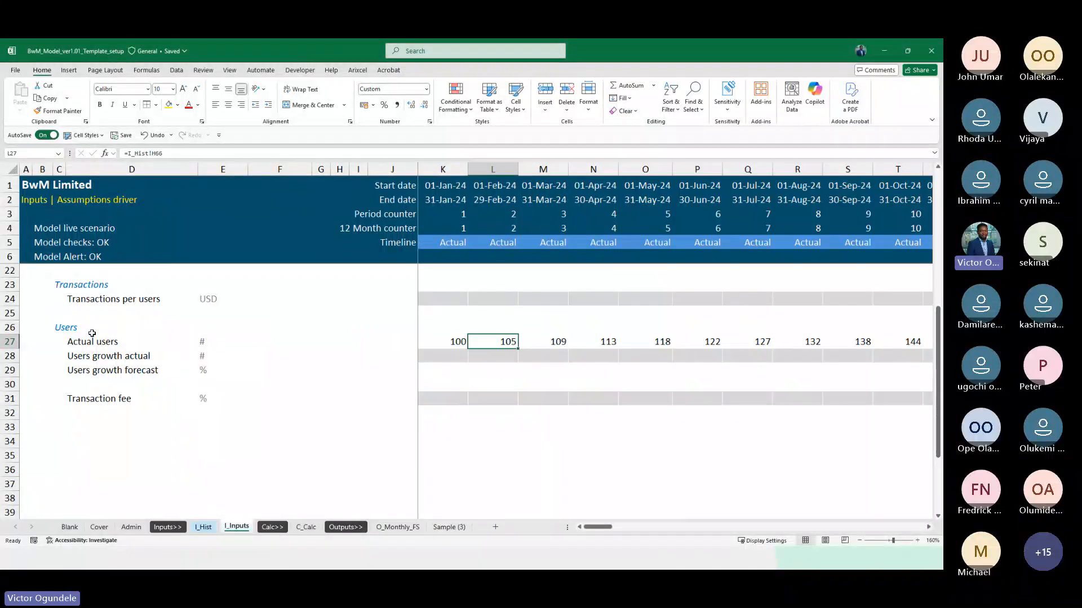
pyautogui.hotkey('ctrl', 'Right')
pyautogui.press('Left')
pyautogui.hotkey('ctrl', 'Left')
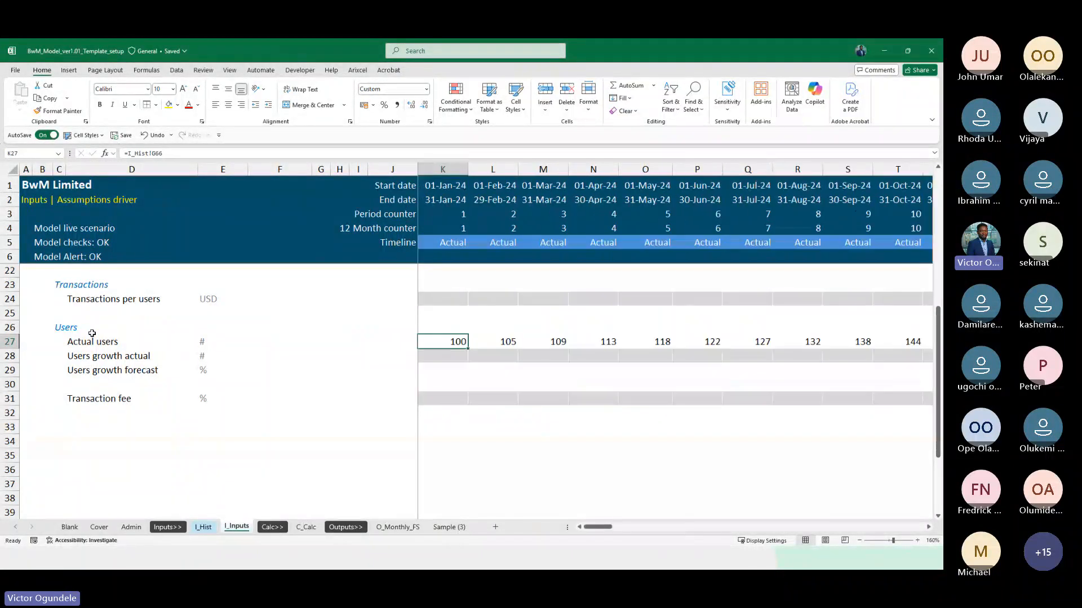
pyautogui.scroll(-2, 91, 333)
pyautogui.press('Right')
pyautogui.press('Right')
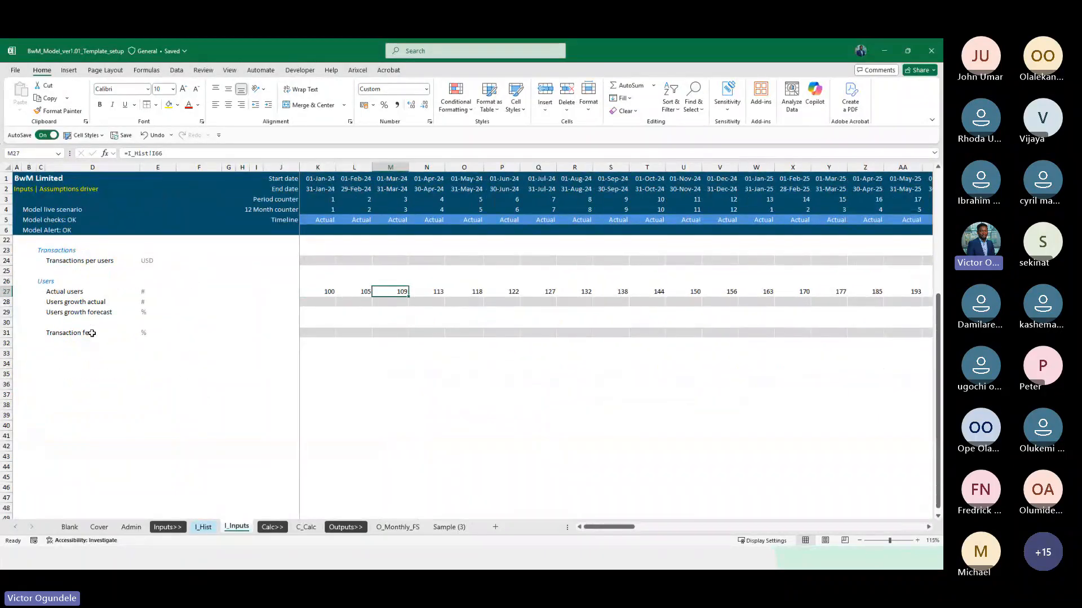
pyautogui.press('Left')
pyautogui.press('Left')
pyautogui.press('Down')
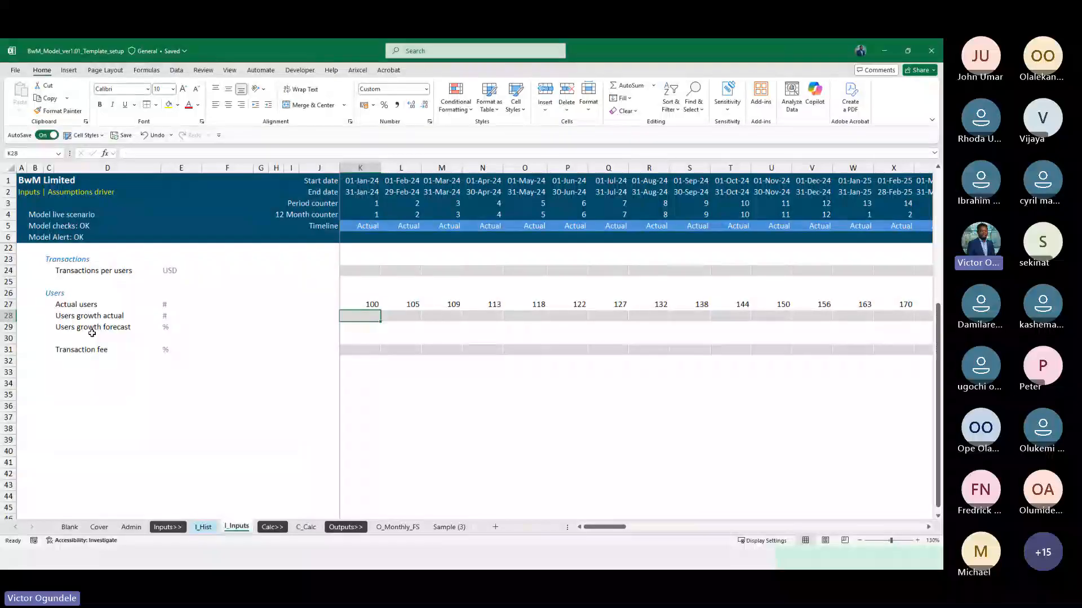
pyautogui.press('Left')
pyautogui.press('Left')
pyautogui.press('Right')
pyautogui.press('Right')
pyautogui.press('Right')
pyautogui.press('Left')
pyautogui.press('Left')
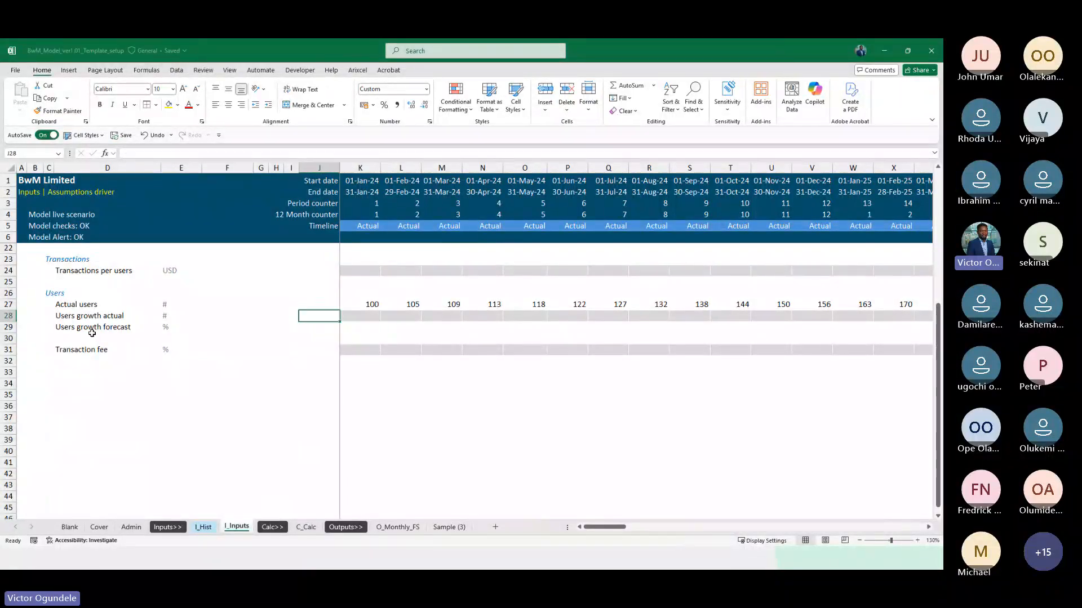
pyautogui.press('Right')
pyautogui.press('Right')
pyautogui.press('Left')
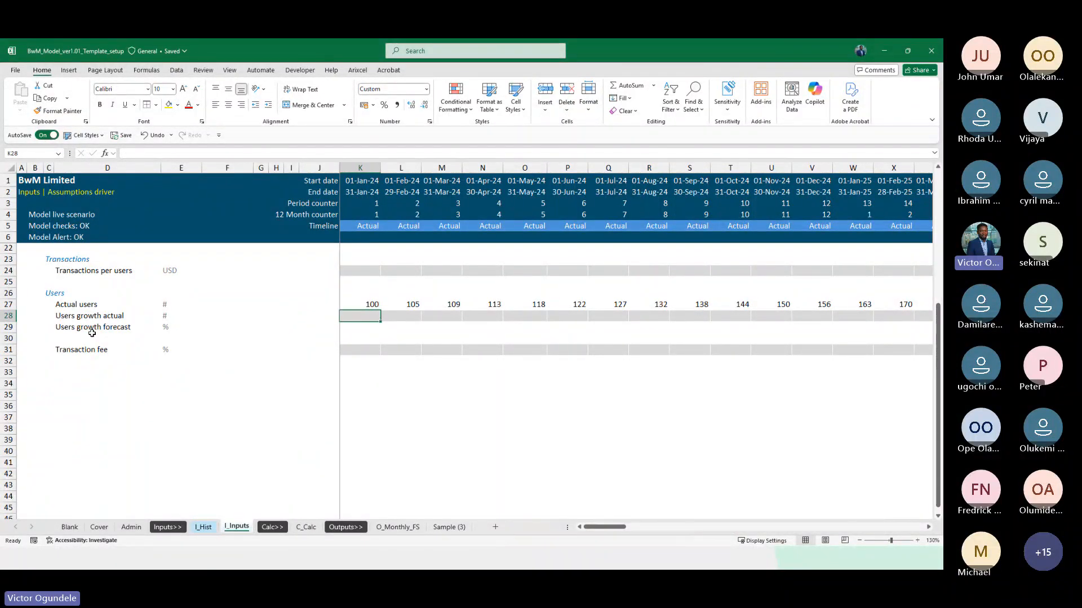
# Enter the monthly growth formula =L27/K27-1 in L28 of the Users growth actual row
pyautogui.press('Right')
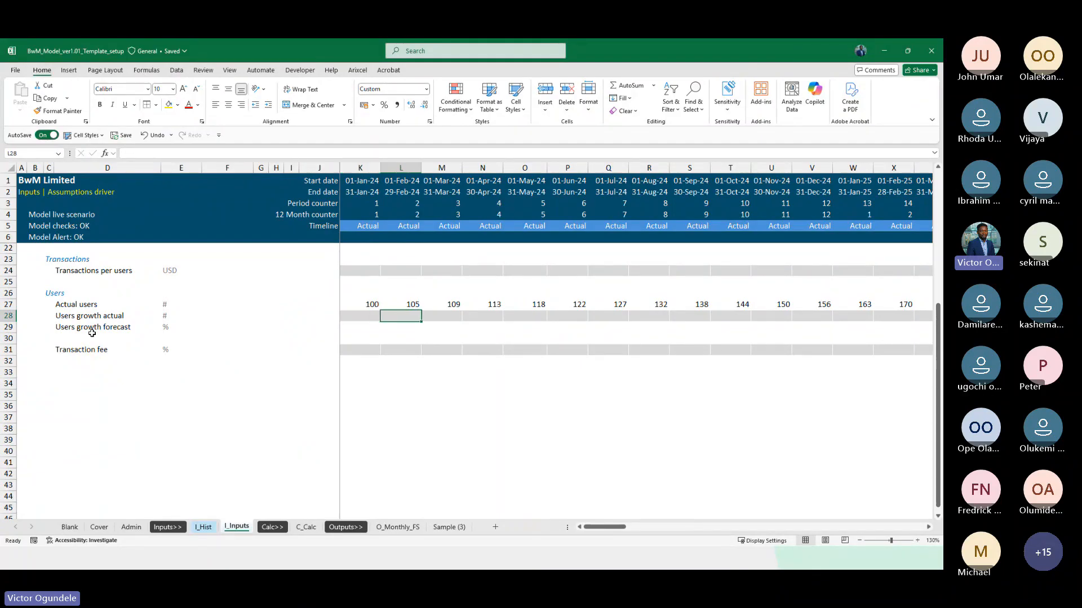
pyautogui.write('=')
pyautogui.press('Up')
pyautogui.write('/')
pyautogui.press('Left')
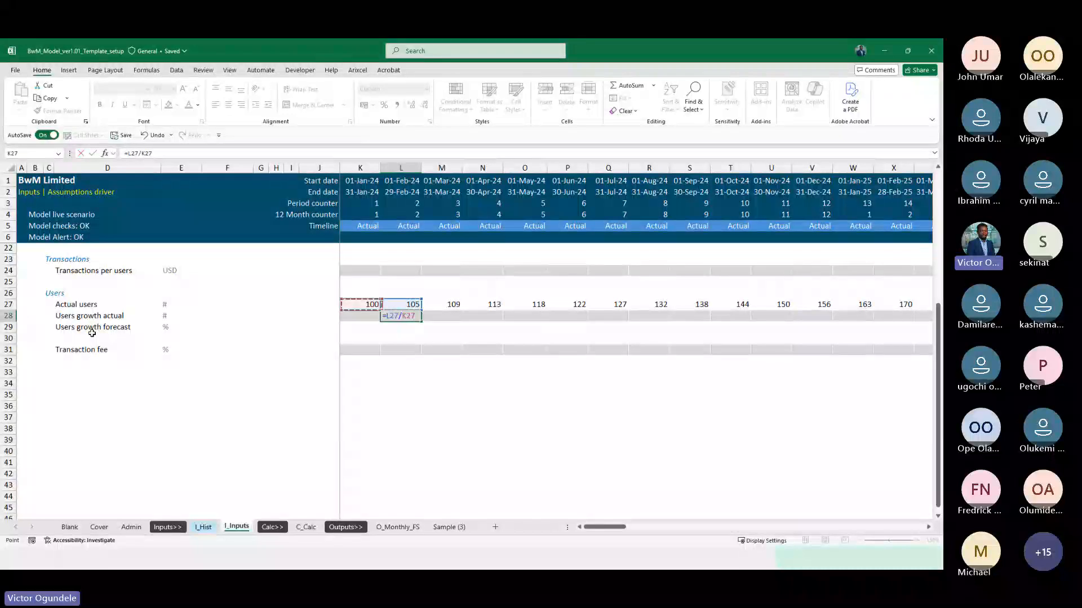
pyautogui.write('-1')
pyautogui.hotkey('ctrl', 'Return')
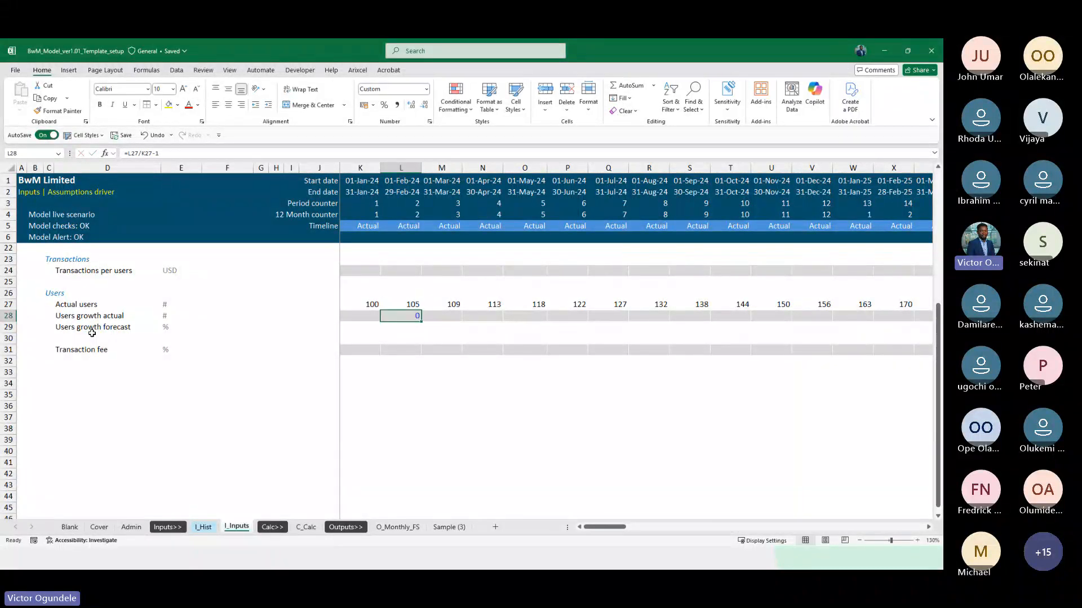
# Try the Percent cell style on the growth formula in L28
pyautogui.scroll(2, 92, 333)
pyautogui.hotkey('alt', '2')
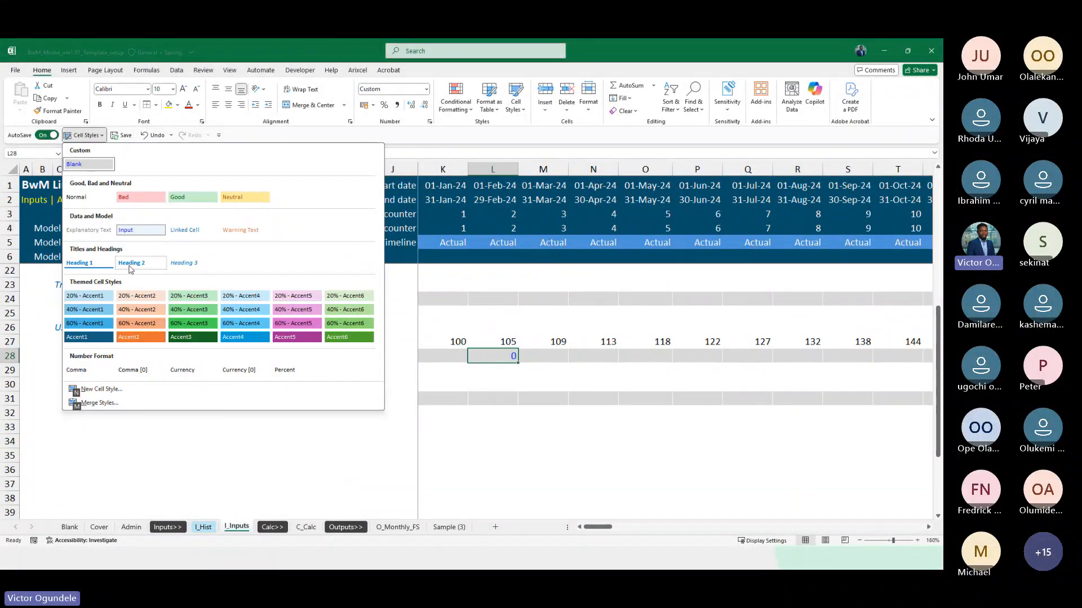
pyautogui.click(283, 371)
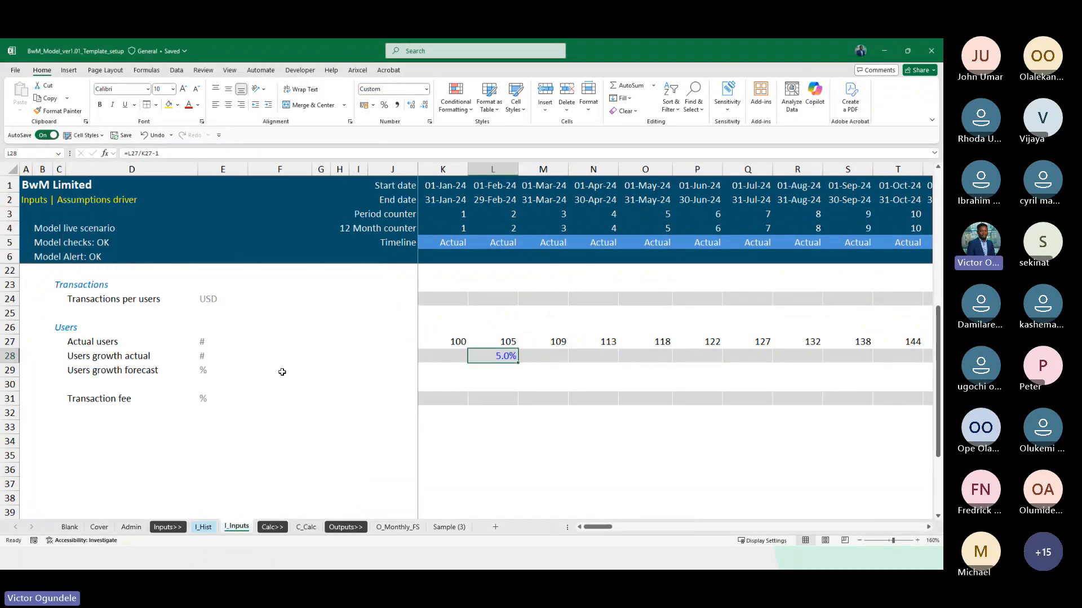
# Reset L28 to the Normal cell style and apply the Percent style on top of it
pyautogui.hotkey('alt', '2')
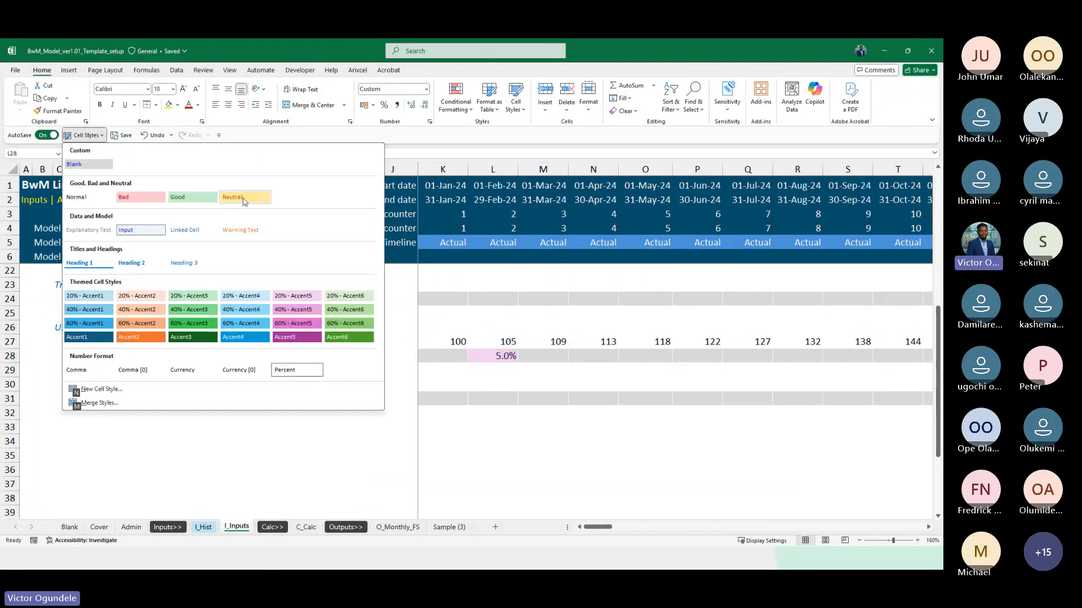
pyautogui.click(95, 198)
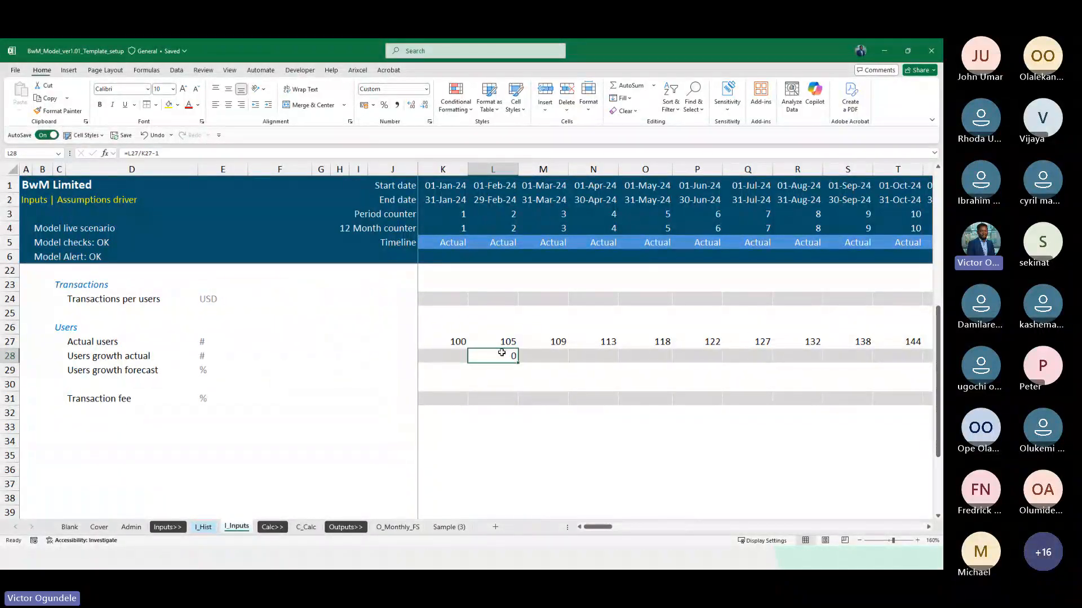
pyautogui.hotkey('alt', '2')
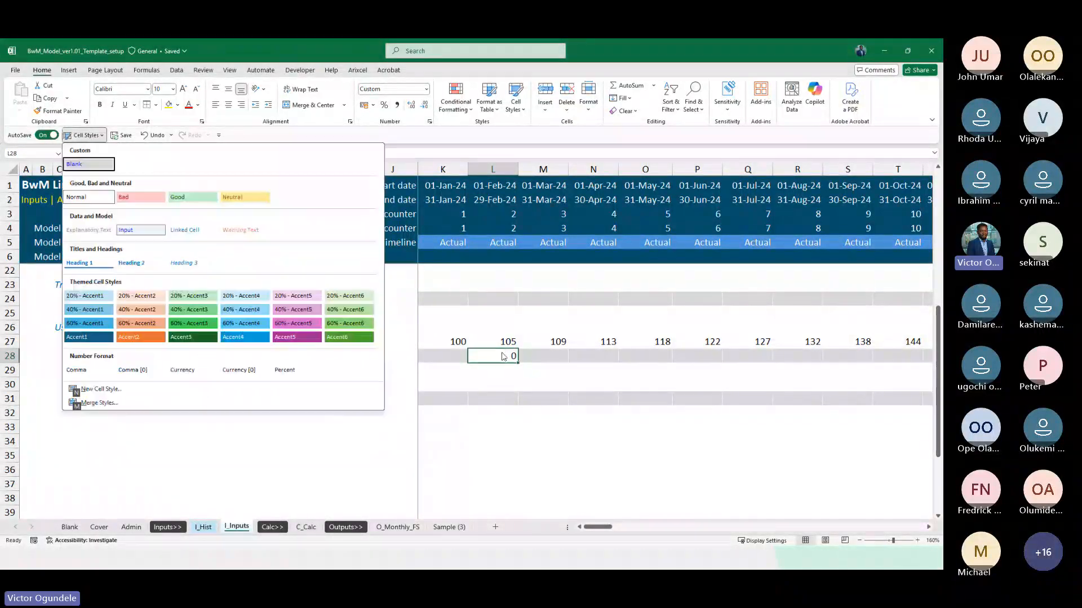
pyautogui.click(280, 370)
pyautogui.press('Left')
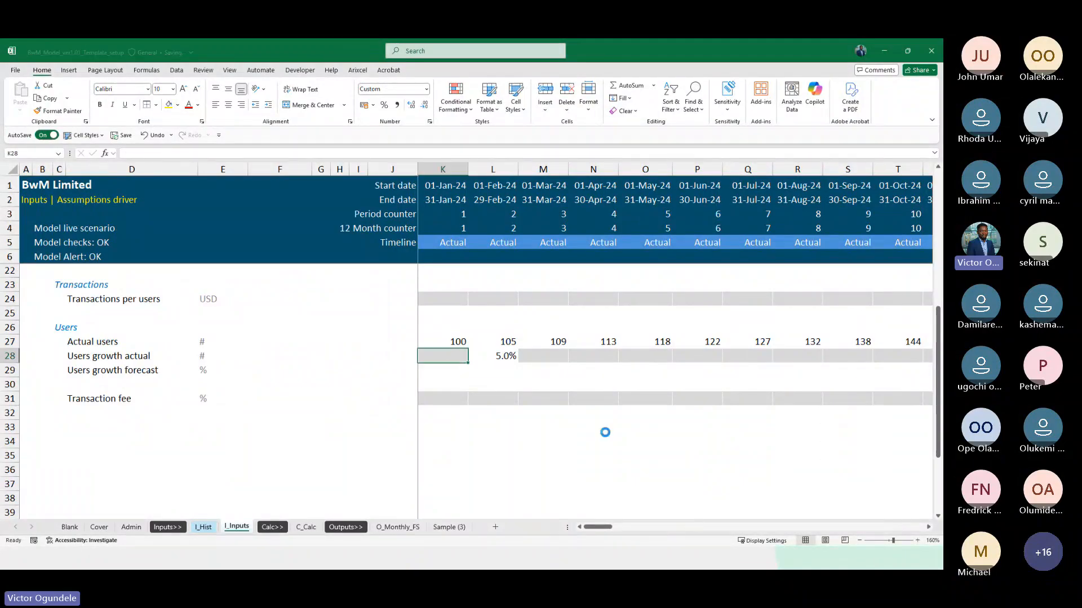
# Fill the users growth formula from L28 across the actual months through August 2025 in column AD
pyautogui.scroll(1, 605, 432)
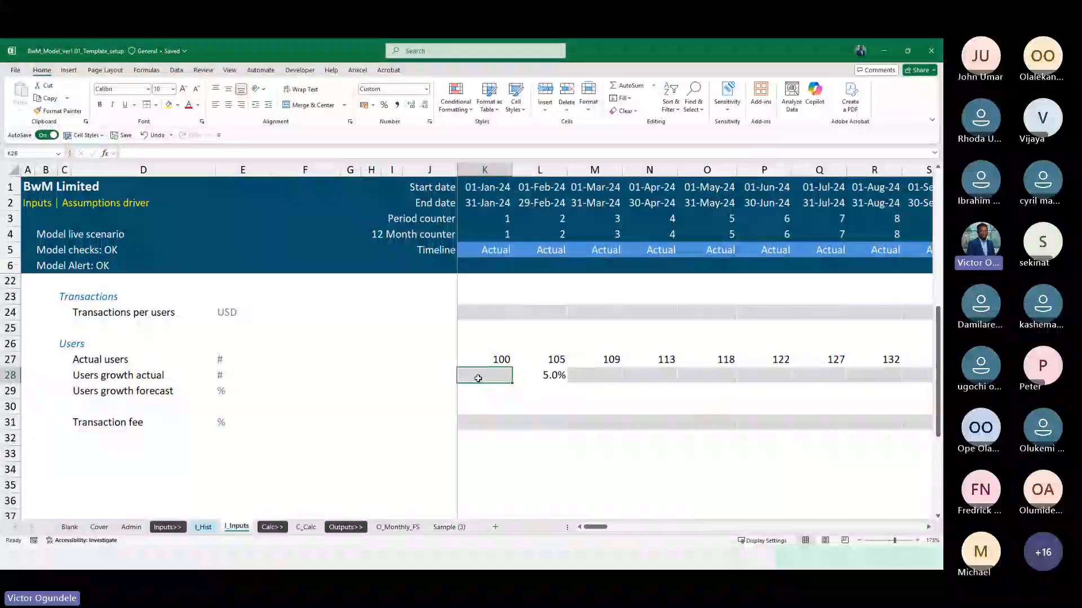
pyautogui.click(533, 377)
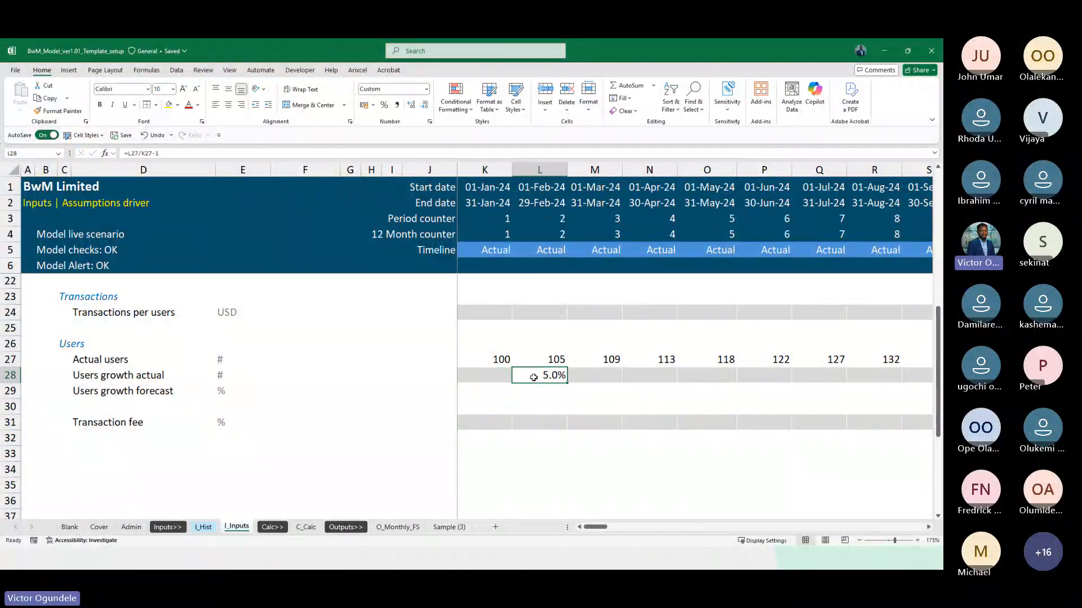
pyautogui.scroll(-2, 532, 377)
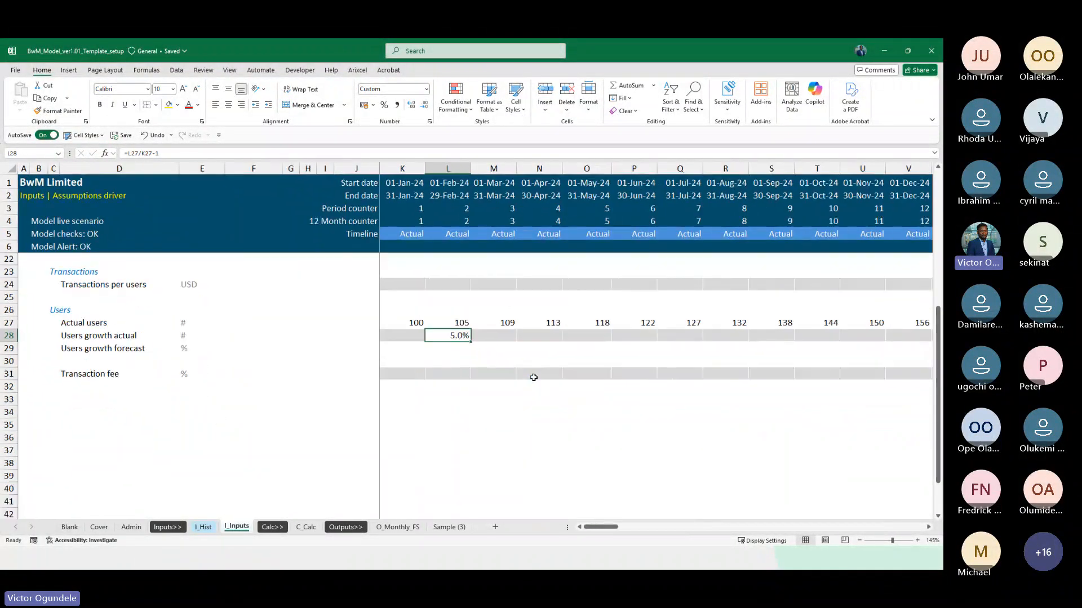
pyautogui.hotkey('shift', 'Right')
pyautogui.hotkey('shift', 'Right')
pyautogui.hotkey('shift', 'Right')
pyautogui.hotkey('shift', 'Right')
pyautogui.hotkey('shift', 'Right')
pyautogui.hotkey('shift', 'Right')
pyautogui.hotkey('shift', 'Right')
pyautogui.hotkey('shift', 'Right')
pyautogui.hotkey('shift', 'Right')
pyautogui.hotkey('shift', 'Right')
pyautogui.hotkey('shift', 'Right')
pyautogui.hotkey('shift', 'Right')
pyautogui.hotkey('shift', 'Right')
pyautogui.hotkey('shift', 'Right')
pyautogui.hotkey('shift', 'Right')
pyautogui.hotkey('shift', 'Right')
pyautogui.hotkey('shift', 'Right')
pyautogui.hotkey('shift', 'Right')
pyautogui.hotkey('shift', 'Right')
pyautogui.hotkey('shift', 'Right')
pyautogui.hotkey('shift', 'Right')
pyautogui.hotkey('shift', 'Right')
pyautogui.hotkey('shift', 'Right')
pyautogui.hotkey('shift', 'Right')
pyautogui.hotkey('shift', 'Right')
pyautogui.hotkey('shift', 'Right')
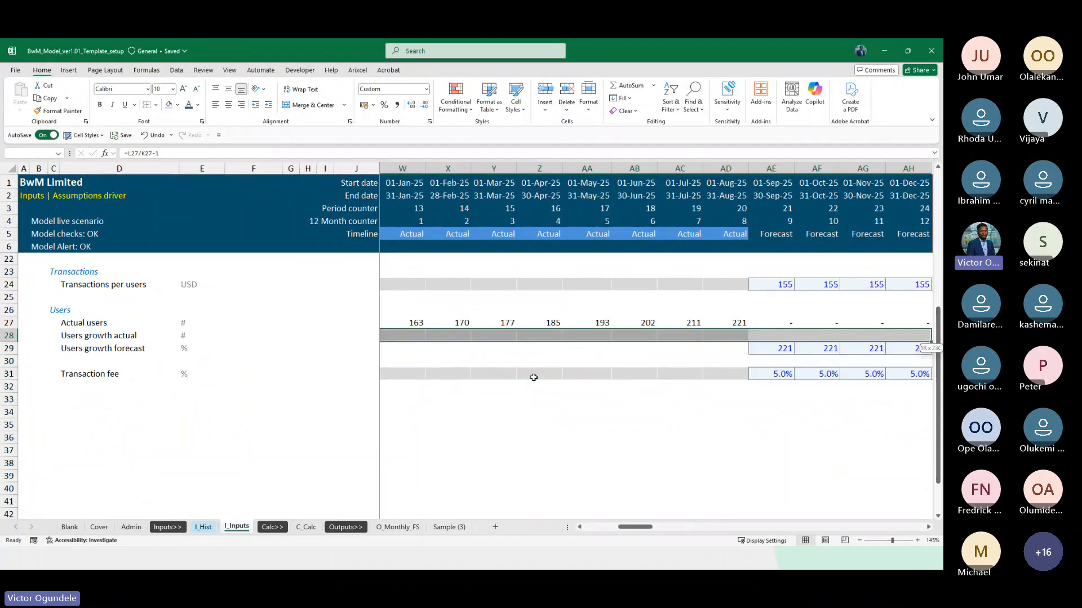
pyautogui.hotkey('shift', 'Left')
pyautogui.hotkey('shift', 'Left')
pyautogui.hotkey('shift', 'Left')
pyautogui.hotkey('shift', 'Left')
pyautogui.hotkey('shift', 'Left')
pyautogui.hotkey('shift', 'Left')
pyautogui.hotkey('shift', 'Left')
pyautogui.hotkey('shift', 'Left')
pyautogui.hotkey('shift', 'Left')
pyautogui.hotkey('shift', 'Right')
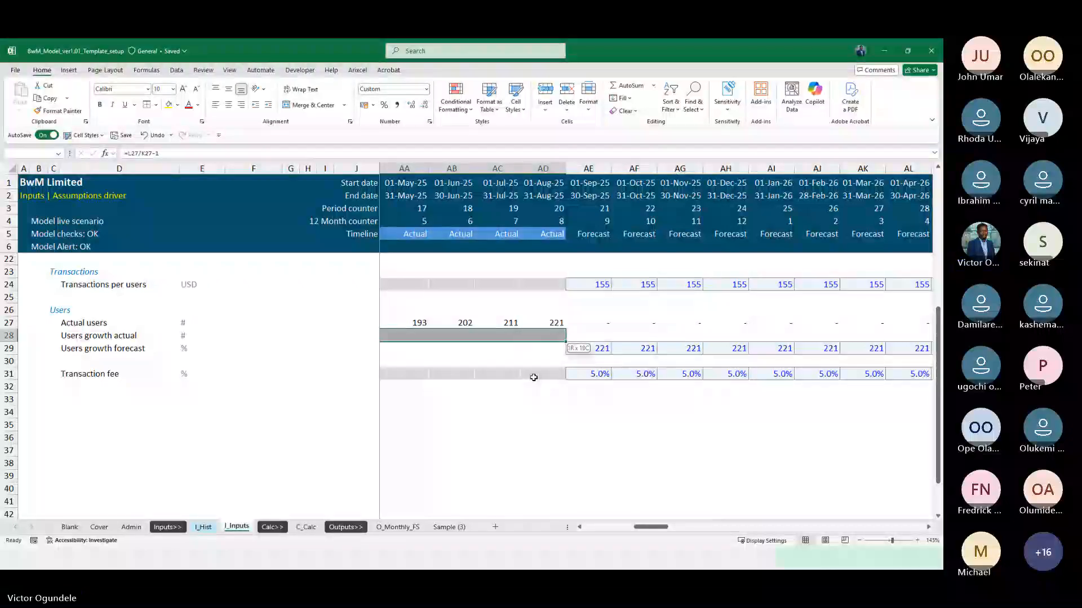
pyautogui.hotkey('shift', 'Right')
pyautogui.hotkey('shift', 'Left')
pyautogui.hotkey('ctrl', 'r')
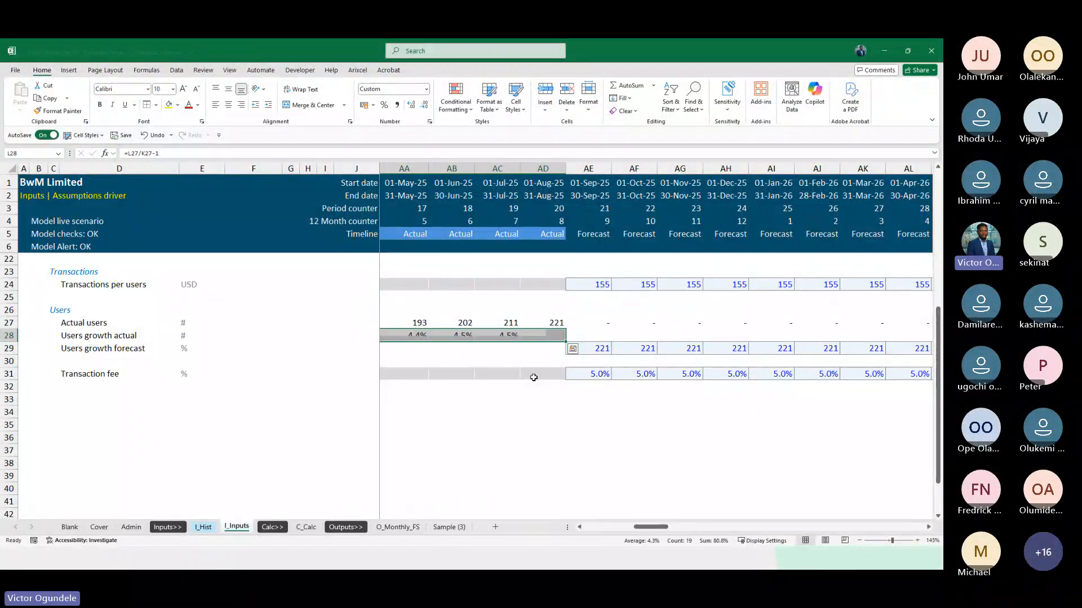
# Try extending the users growth actual formula from AE28 across the forecast months
pyautogui.hotkey('ctrl', 'Right')
pyautogui.press('Right')
pyautogui.hotkey('ctrl', 'r')
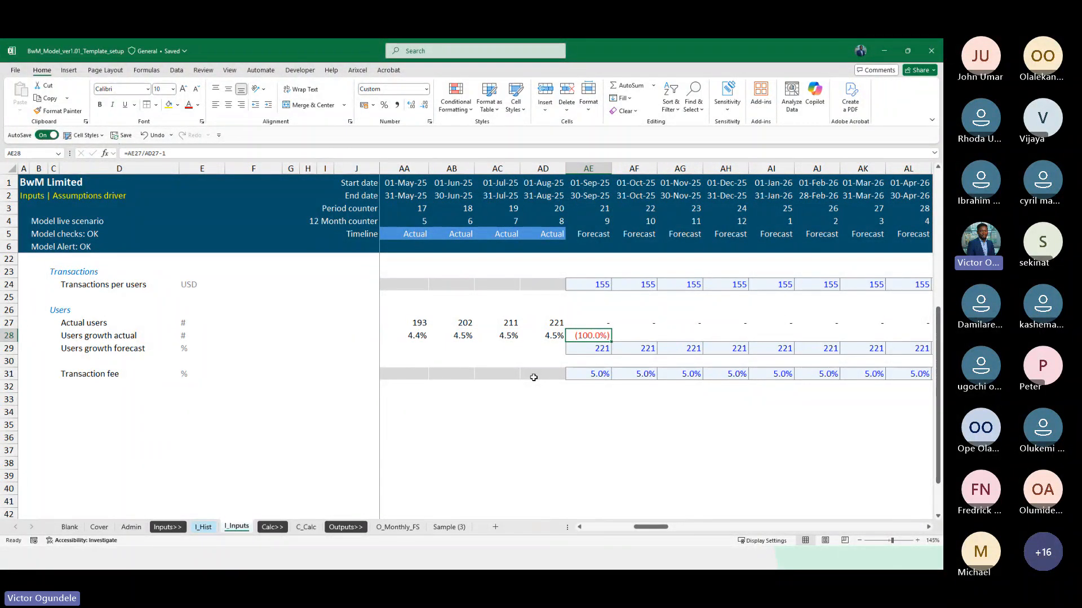
pyautogui.hotkey('ctrl', 'shift', 'Right')
pyautogui.hotkey('ctrl', 'r')
pyautogui.press('Right')
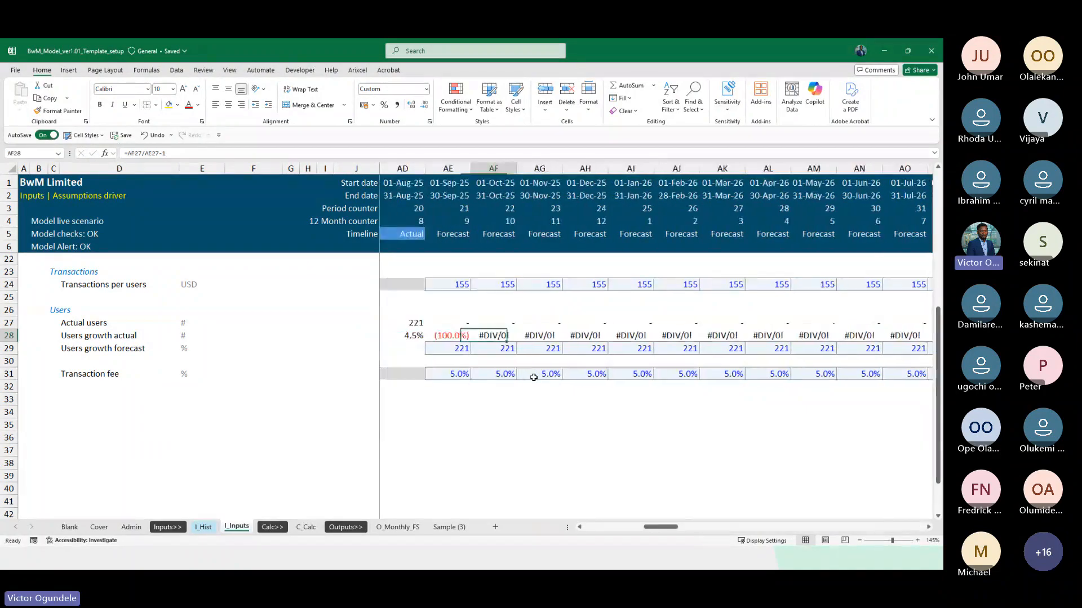
# Clear the growth formulas from AE28 through DN28 and restore the grey shaded cell style on those forecast months
pyautogui.press('Left')
pyautogui.hotkey('ctrl', 'shift', 'Right')
pyautogui.press('Delete')
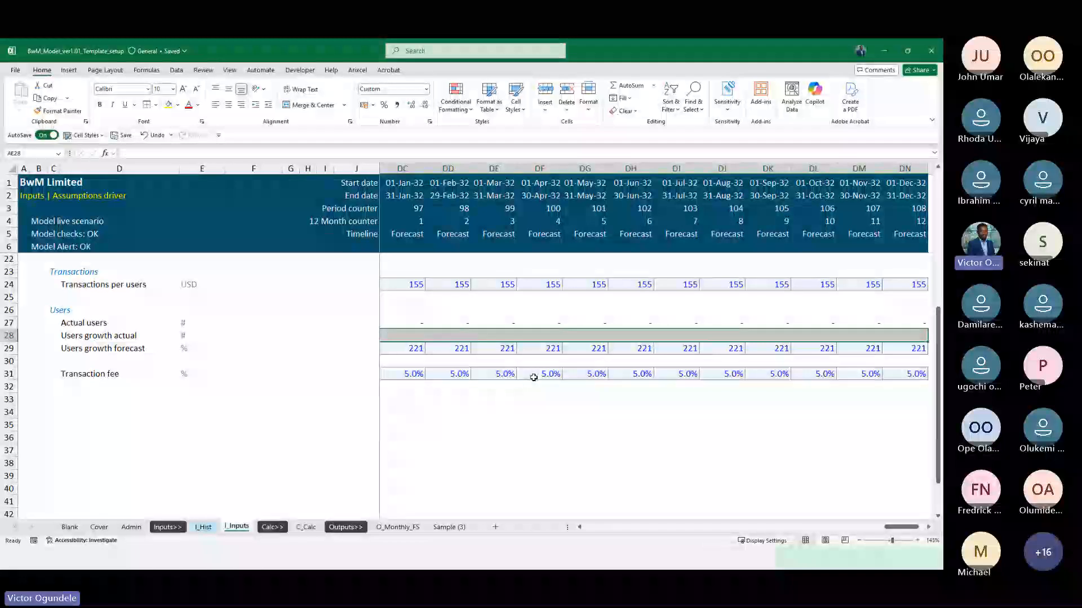
pyautogui.press('Left')
pyautogui.press('Left')
pyautogui.hotkey('ctrl', 'c')
pyautogui.press('Right')
pyautogui.press('Right')
pyautogui.hotkey('ctrl', 'shift', 'Right')
pyautogui.hotkey('shift', 'Left')
pyautogui.hotkey('ctrl', 'v')
pyautogui.press('Escape')
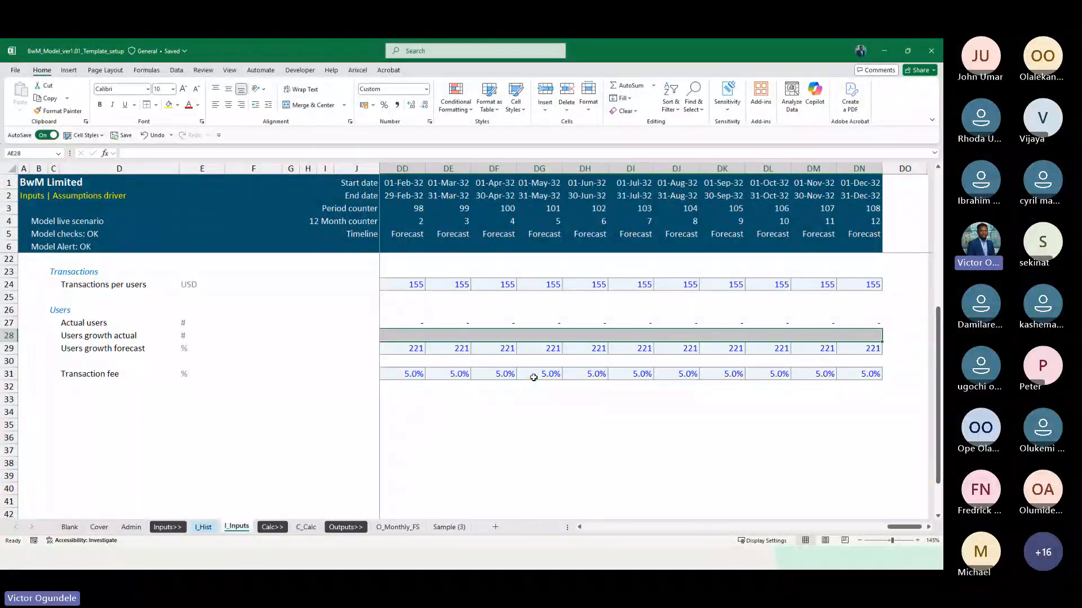
pyautogui.hotkey('alt', '2')
pyautogui.click(85, 162)
# Examine the users growth actual percentages across the actual months and where they meet the forecast columns
pyautogui.press('Left')
pyautogui.press('Left')
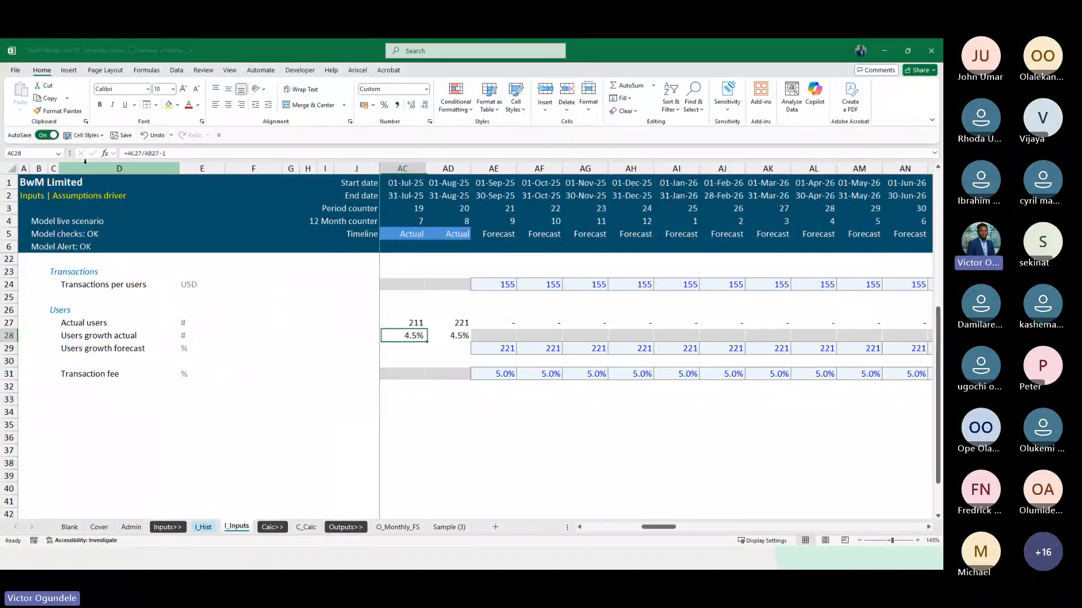
pyautogui.press('Left')
pyautogui.press('Left')
pyautogui.hotkey('ctrl', 'alt', '-')
pyautogui.press('Left')
pyautogui.press('Left')
pyautogui.press('Left')
pyautogui.press('Left')
pyautogui.press('Left')
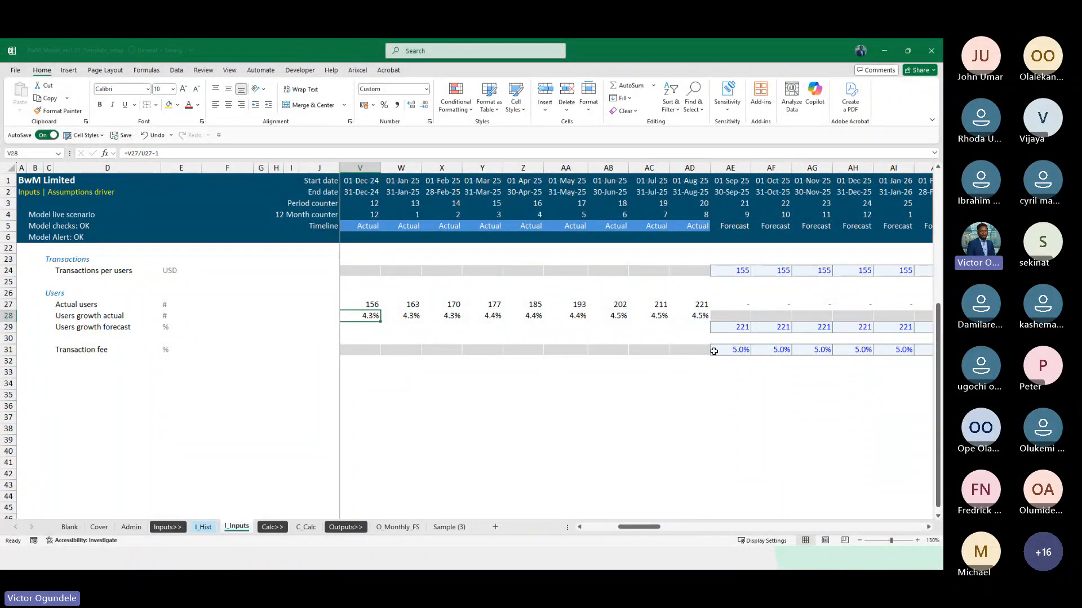
pyautogui.hscroll(3, 712, 350)
pyautogui.scroll(1, 587, 383)
pyautogui.scroll(1, 588, 383)
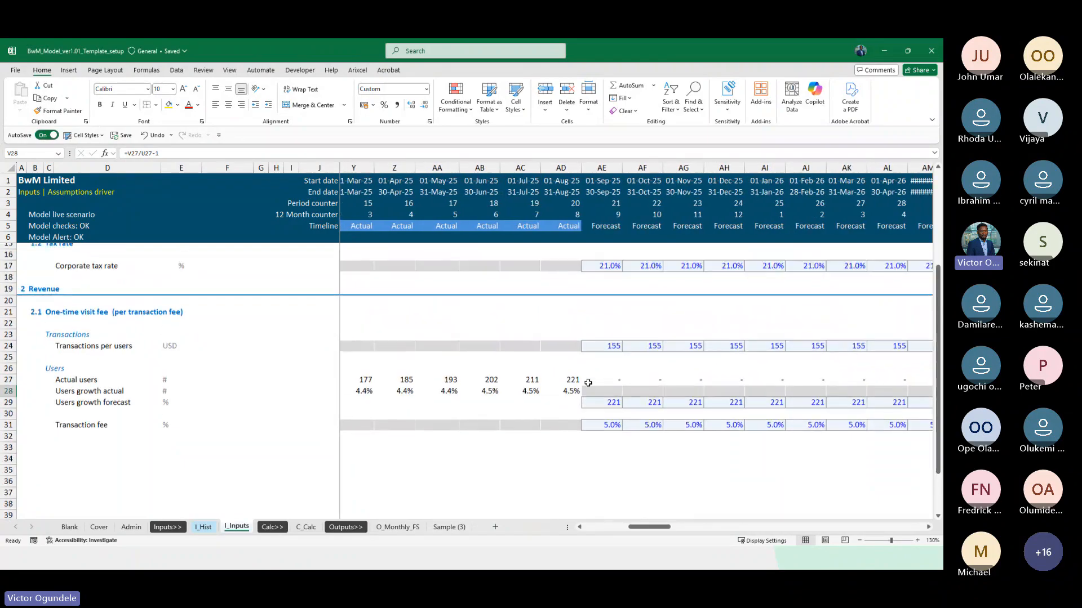
# Collapse the ribbon and select AE29, the first forecast month of the Users growth forecast row
pyautogui.doubleClick(37, 68)
pyautogui.hscroll(3, 658, 373)
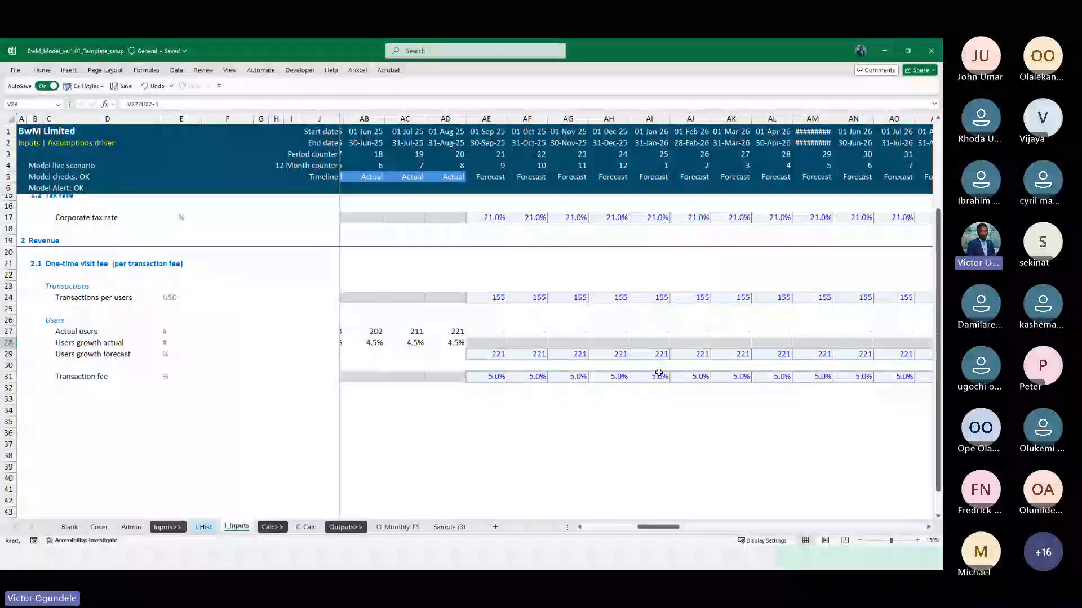
pyautogui.click(492, 358)
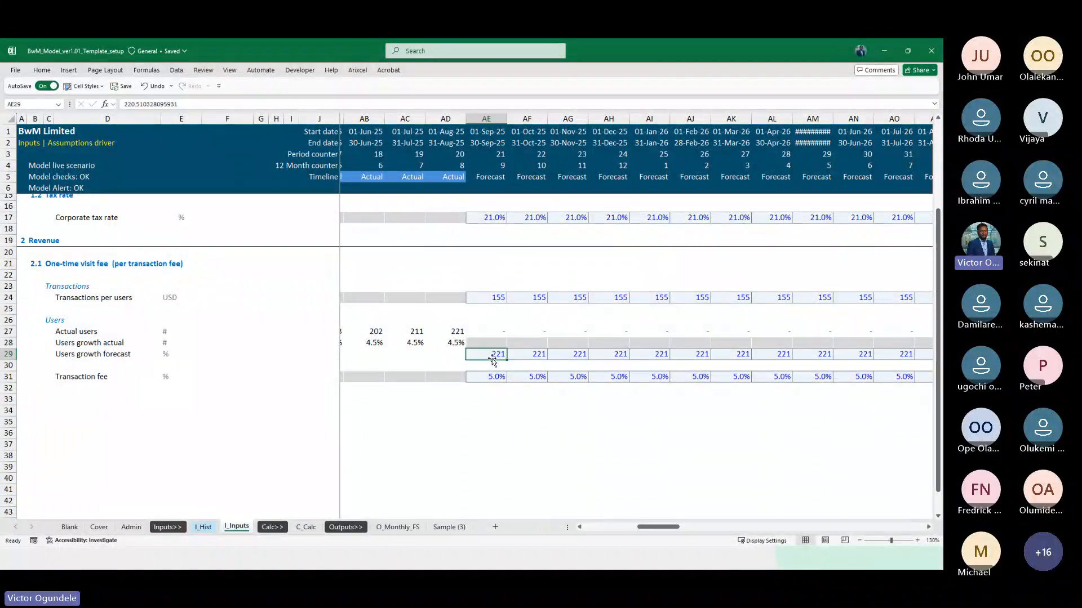
pyautogui.scroll(2, 493, 360)
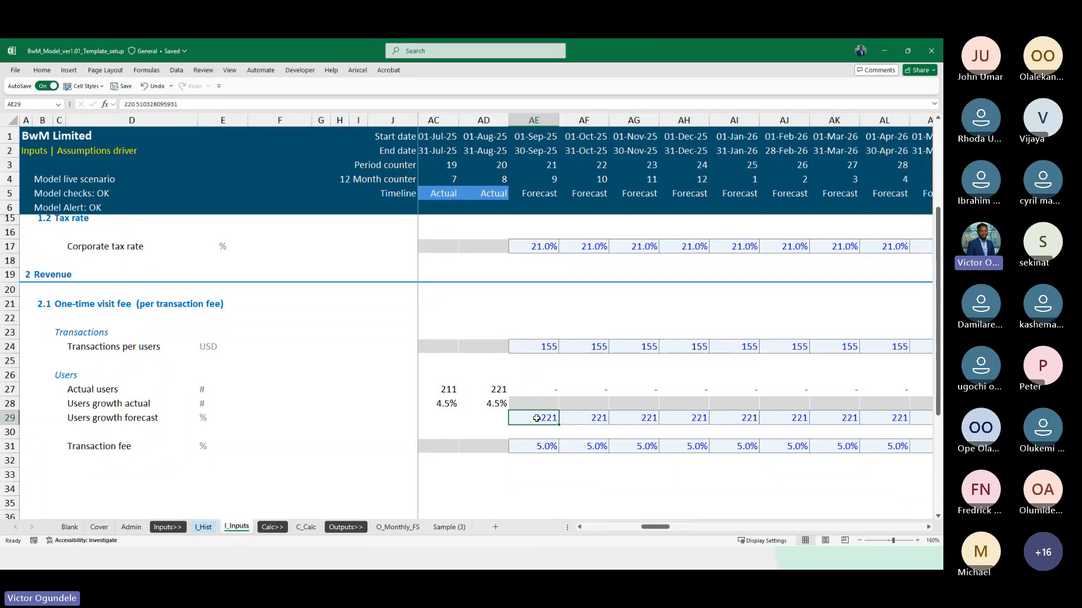
# Examine the transaction fee and the other one-time visit fee assumptions across the forecast months up to June 2026
pyautogui.click(532, 447)
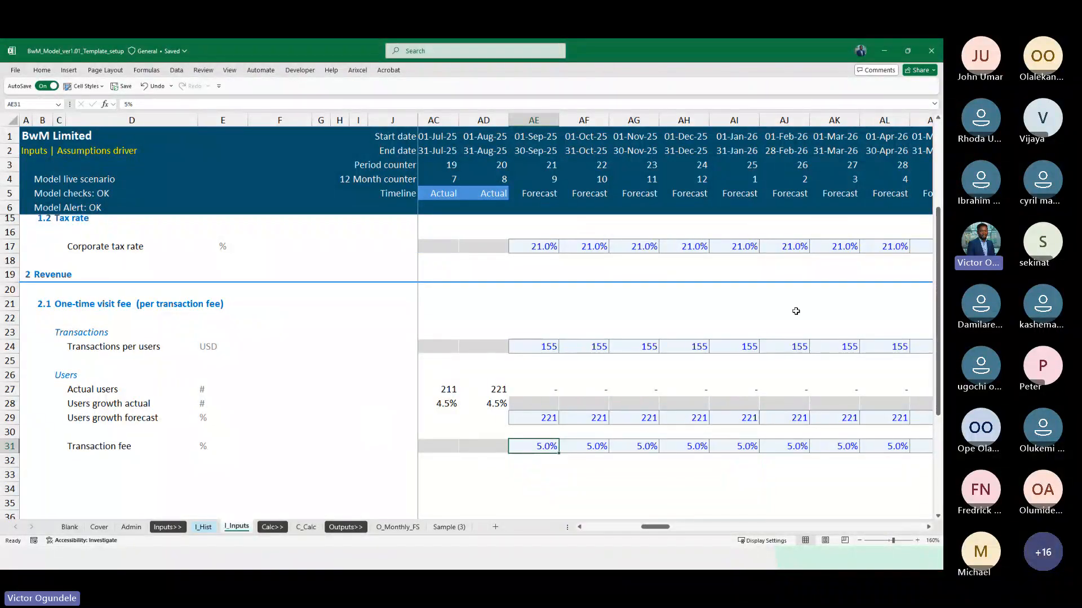
pyautogui.hscroll(2, 607, 298)
pyautogui.hscroll(2, 685, 344)
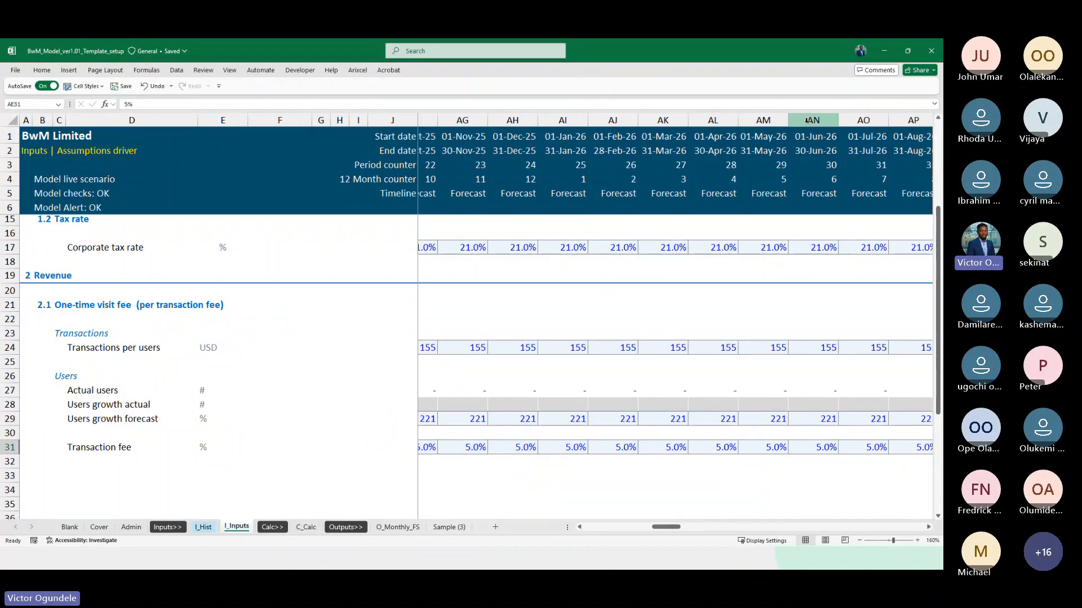
pyautogui.click(807, 120)
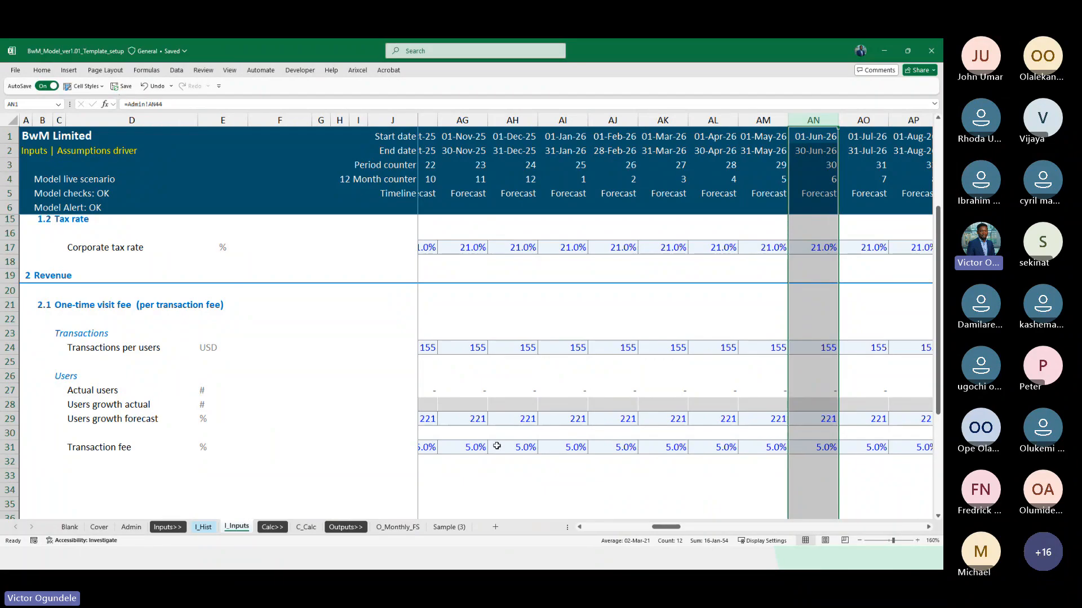
pyautogui.hscroll(-3, 493, 445)
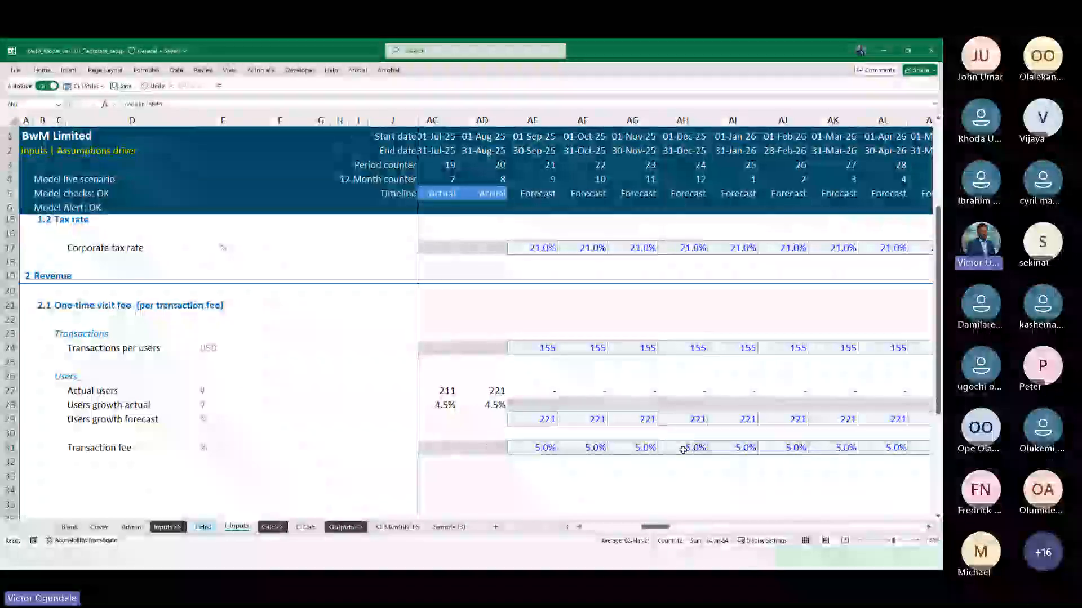
pyautogui.hscroll(2, 682, 450)
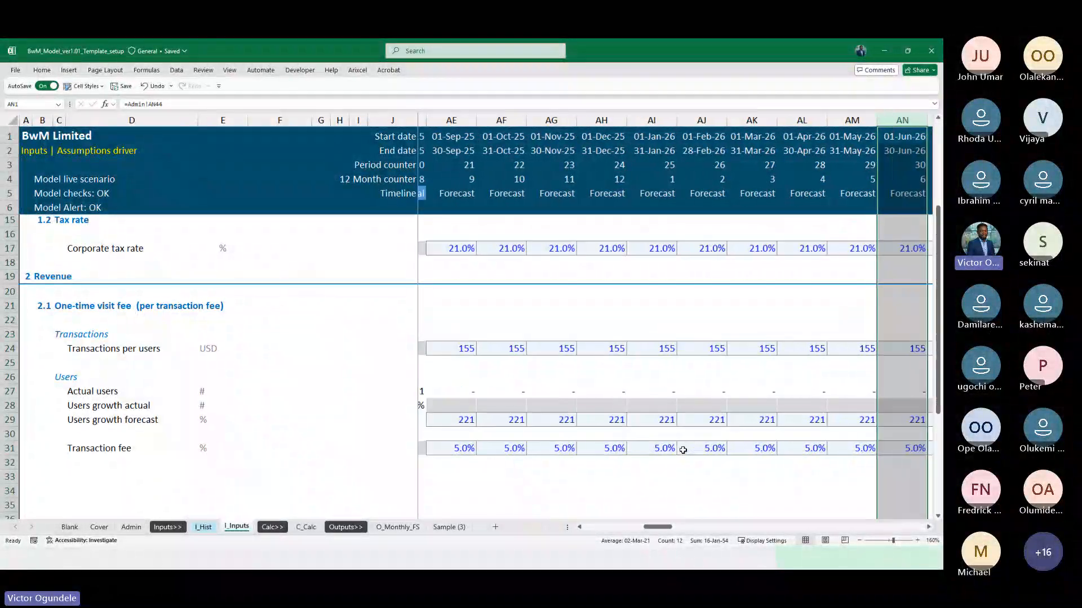
pyautogui.scroll(-1, 683, 450)
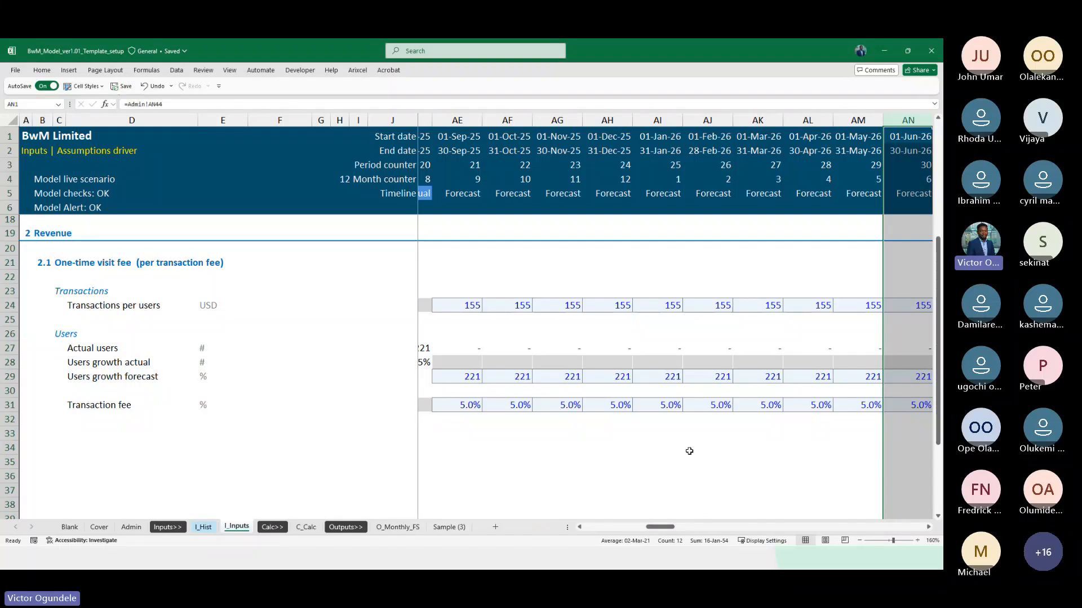
pyautogui.scroll(-1, 689, 451)
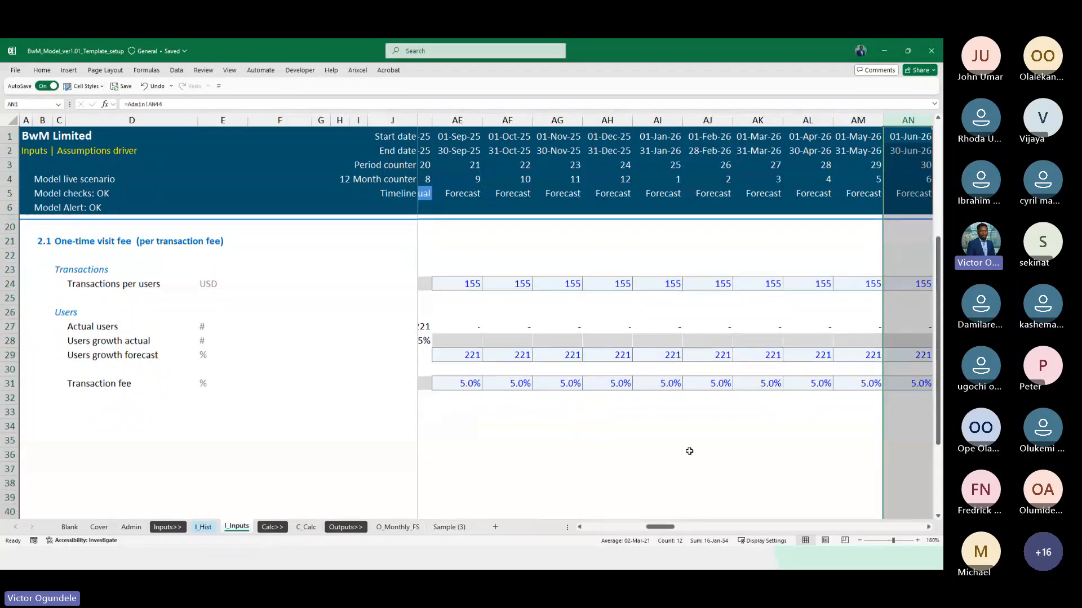
# Select the transaction fee cells AE31:AI31, September 2025 to January 2026, to examine the forecast fee
pyautogui.click(672, 404)
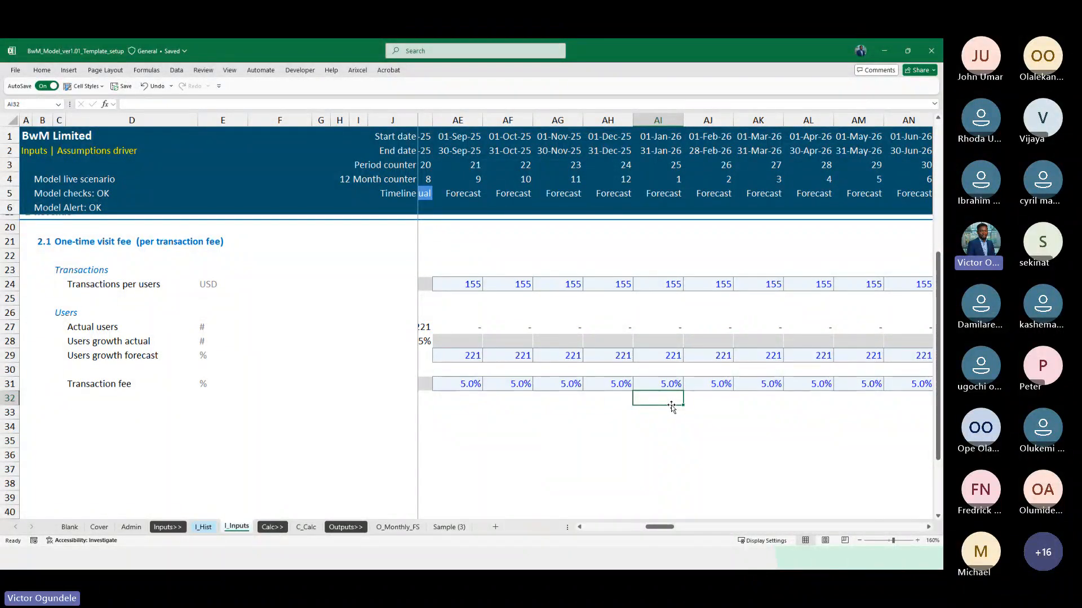
pyautogui.hscroll(-1, 671, 406)
pyautogui.click(485, 385)
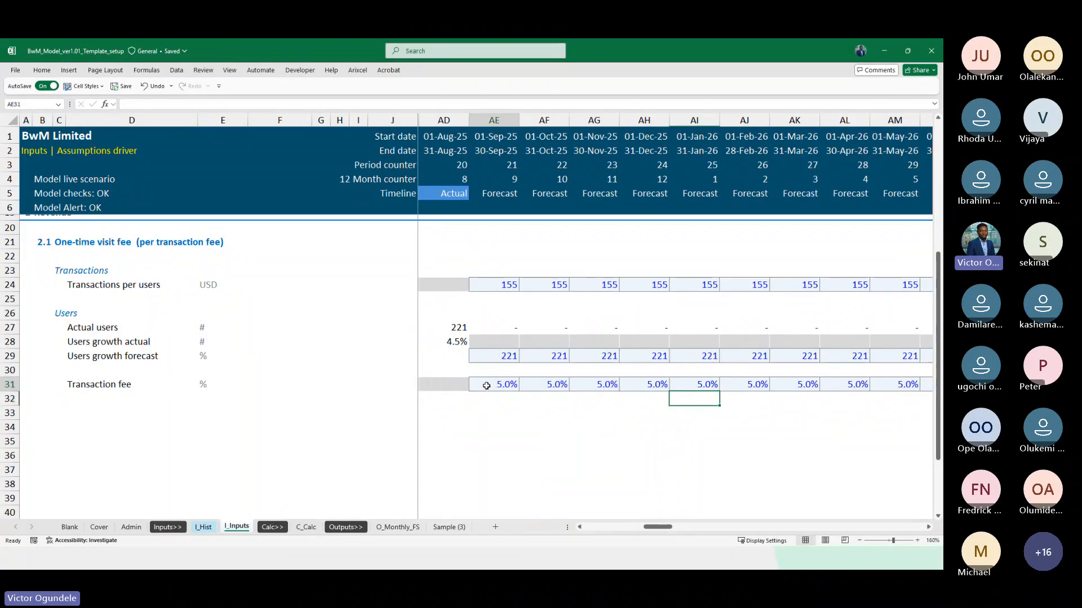
pyautogui.moveTo(509, 385); pyautogui.dragTo(709, 386)
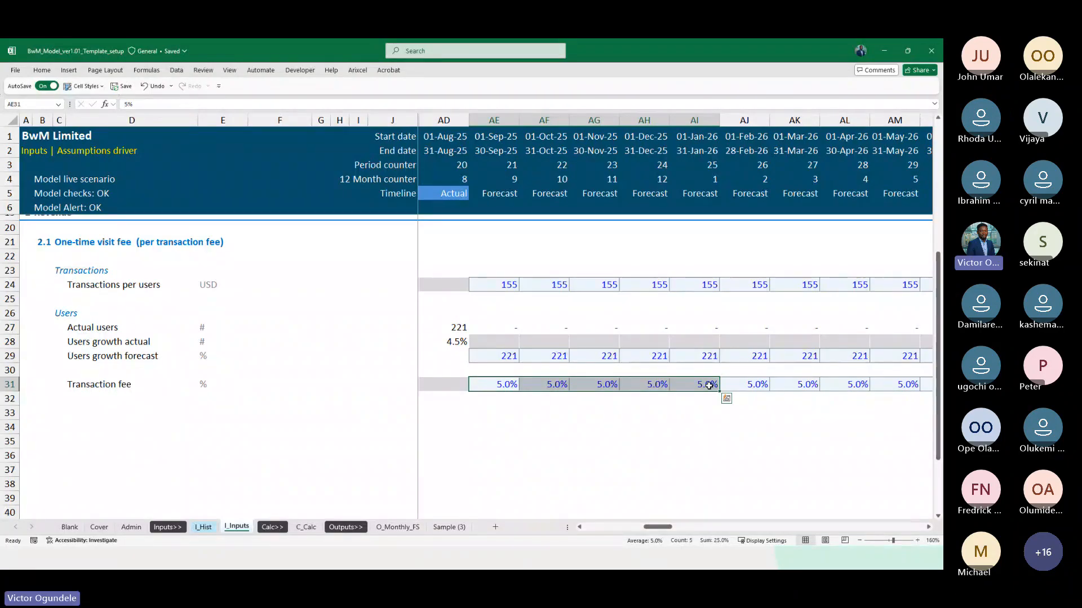
pyautogui.scroll(-1, 709, 385)
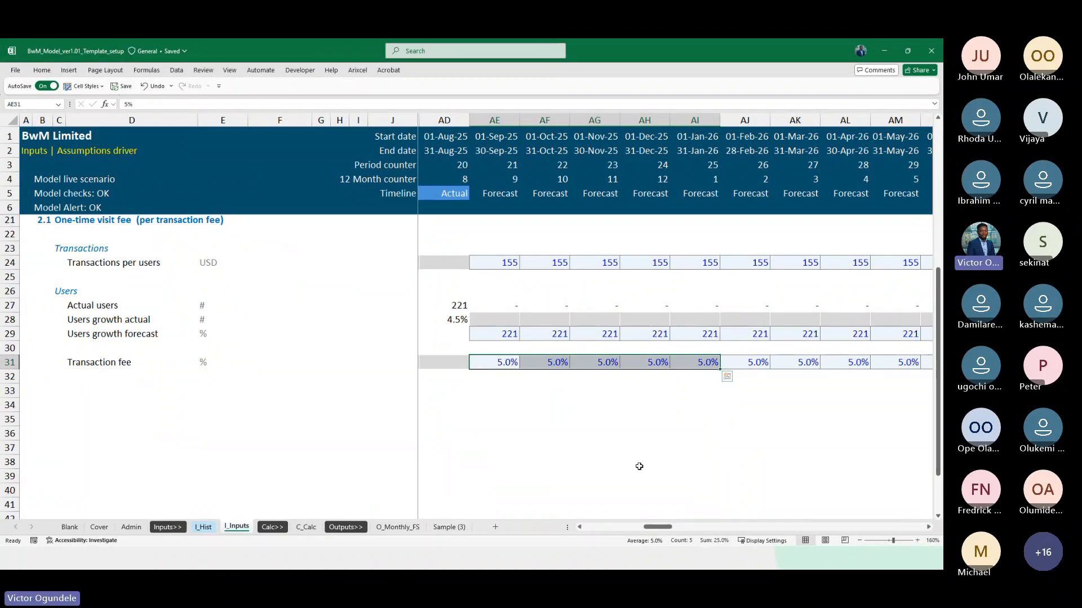
pyautogui.scroll(-1, 638, 466)
pyautogui.keyDown('ctrl'); pyautogui.scroll(-1, 639, 467); pyautogui.keyUp('ctrl')
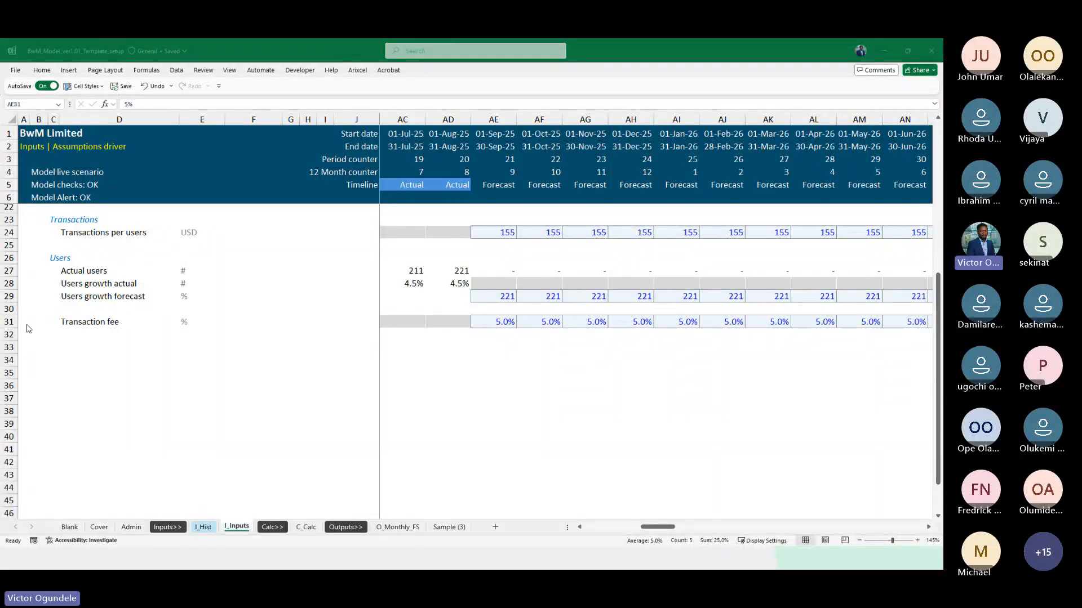
# Review the Revenue section's one-time visit fee rows again and inspect the first forecast transaction fee in AE31
pyautogui.click(493, 381)
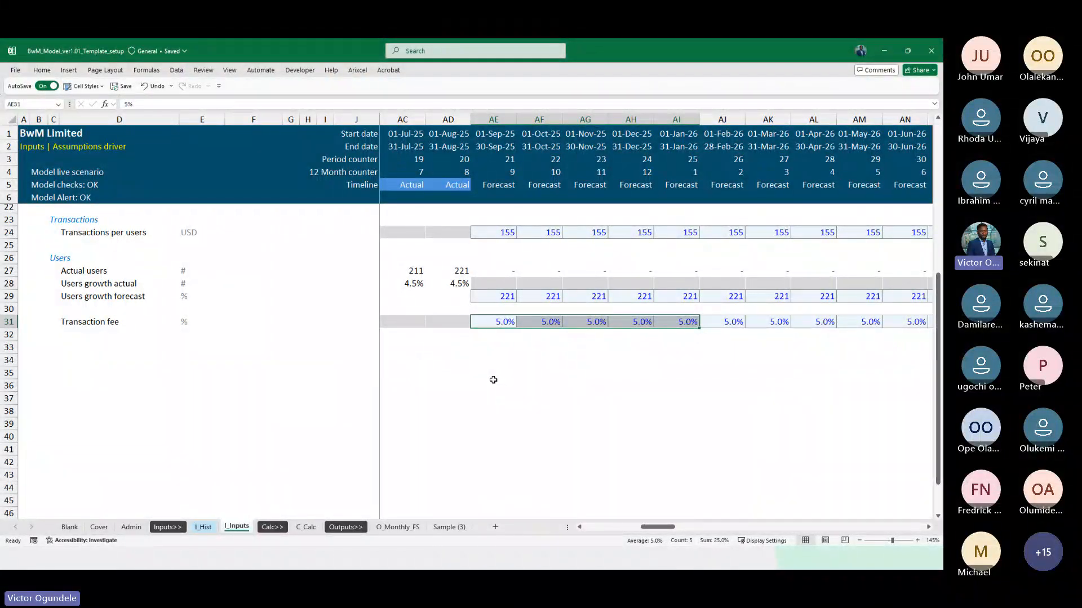
pyautogui.scroll(2, 493, 380)
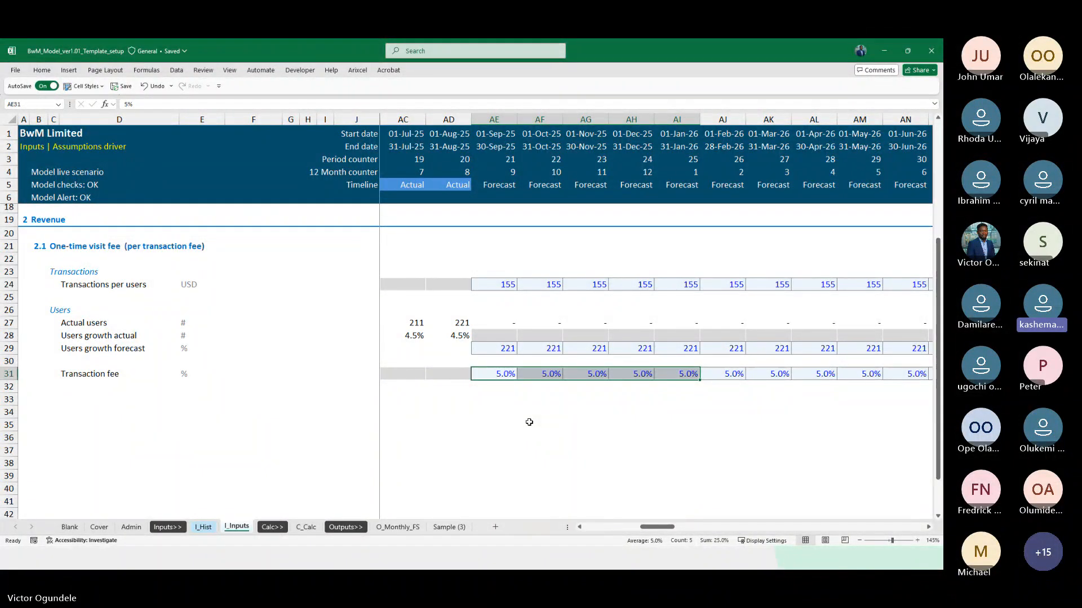
pyautogui.scroll(1, 529, 422)
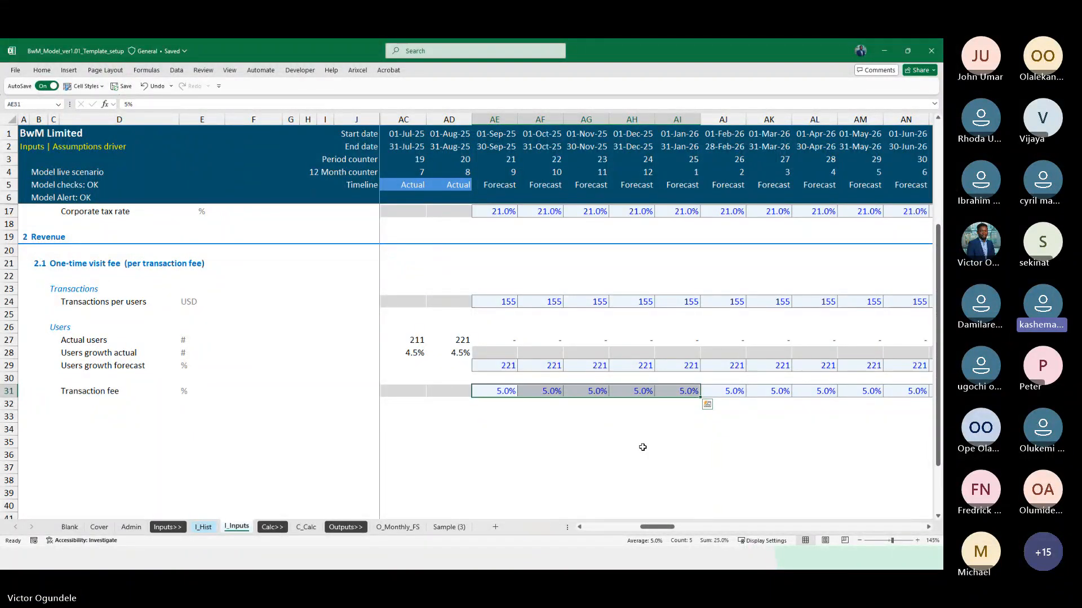
pyautogui.scroll(1, 564, 433)
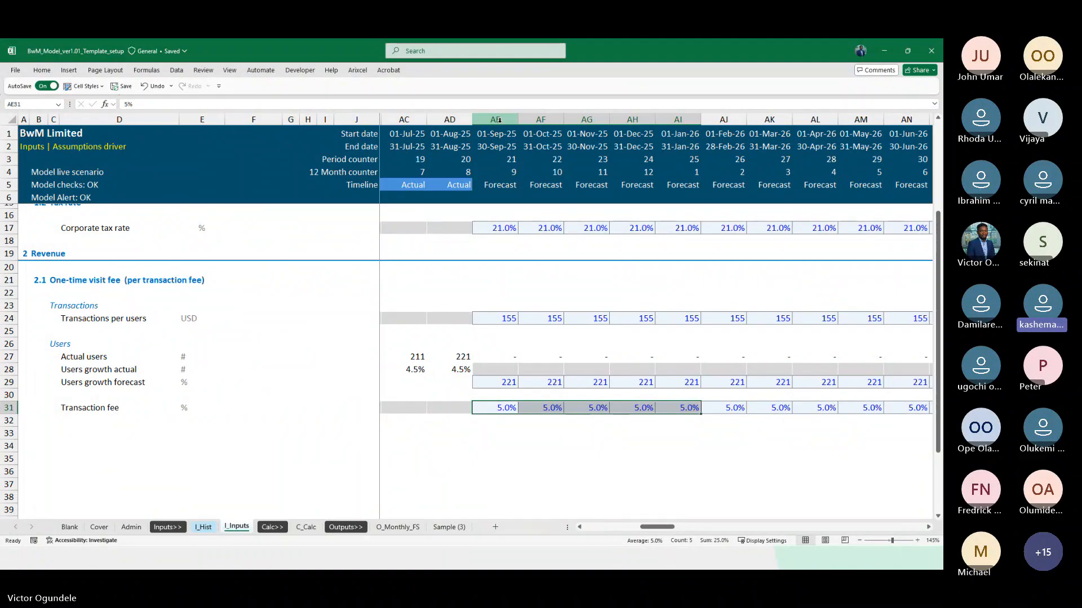
pyautogui.click(497, 406)
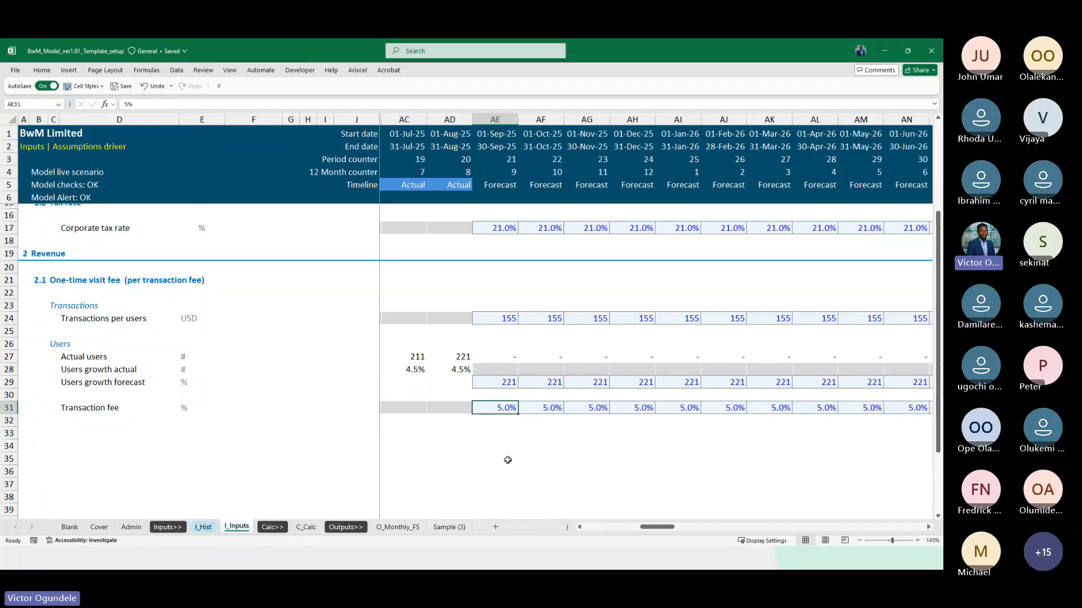
pyautogui.click(495, 433)
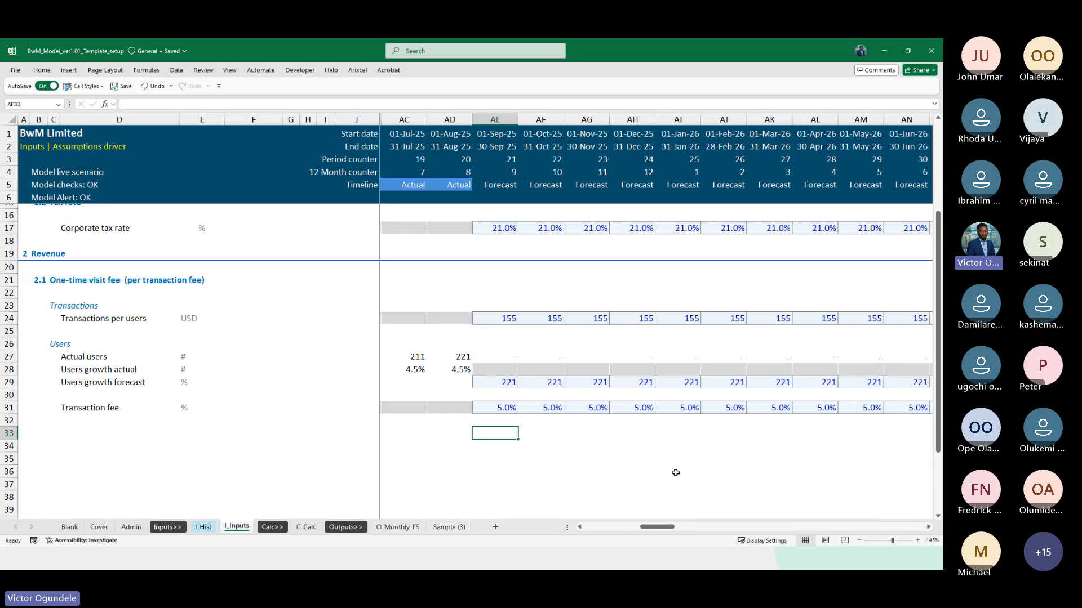
pyautogui.click(495, 408)
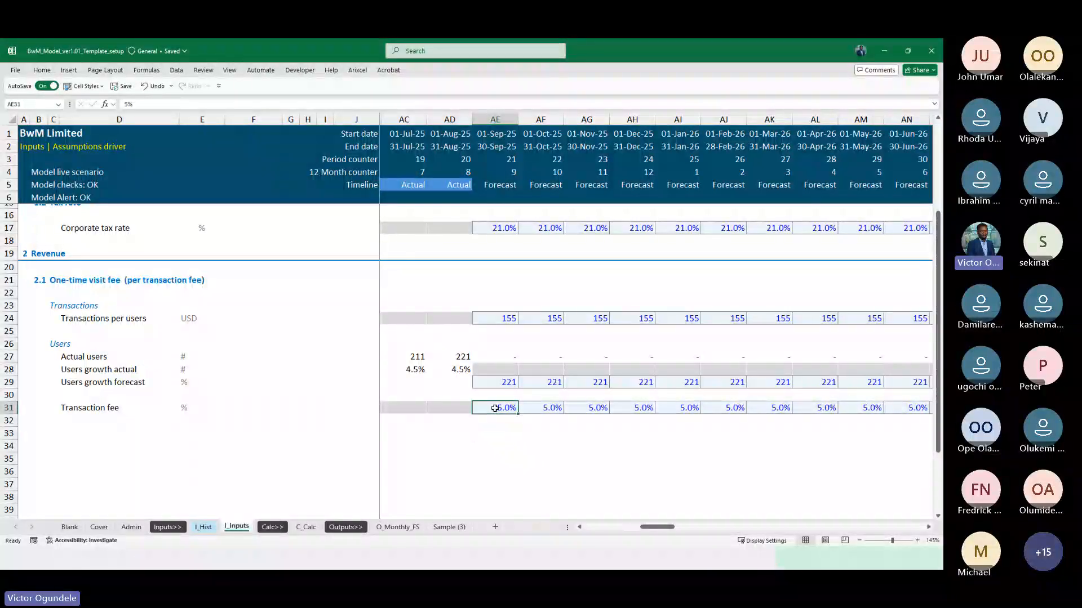
# Inspect the forecast transaction fee inputs for May 2026 and September 2025 in AM31 and AE31
pyautogui.click(840, 410)
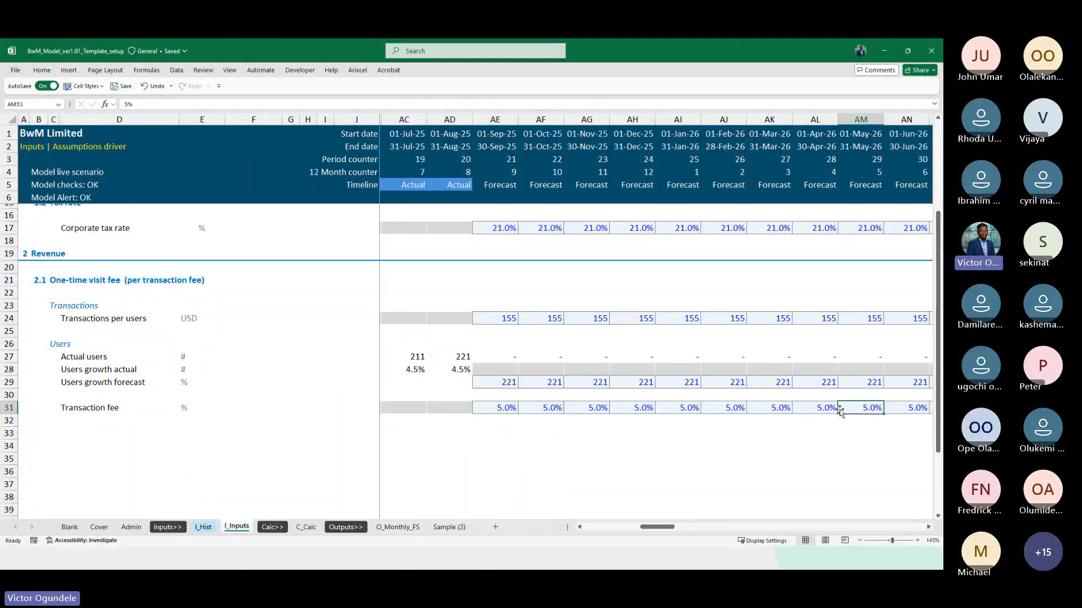
pyautogui.click(493, 407)
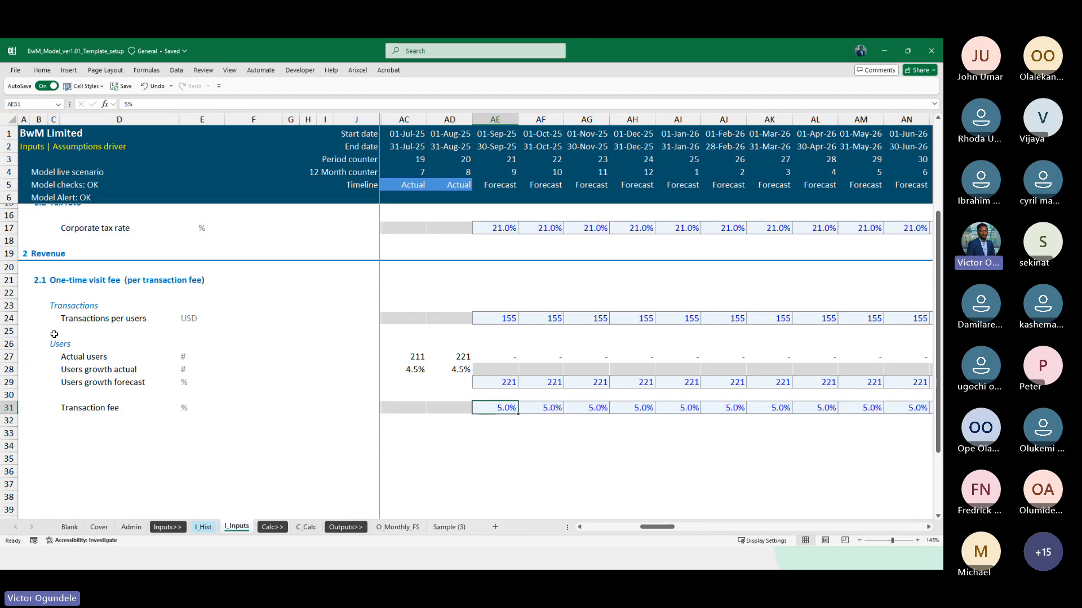
pyautogui.click(500, 440)
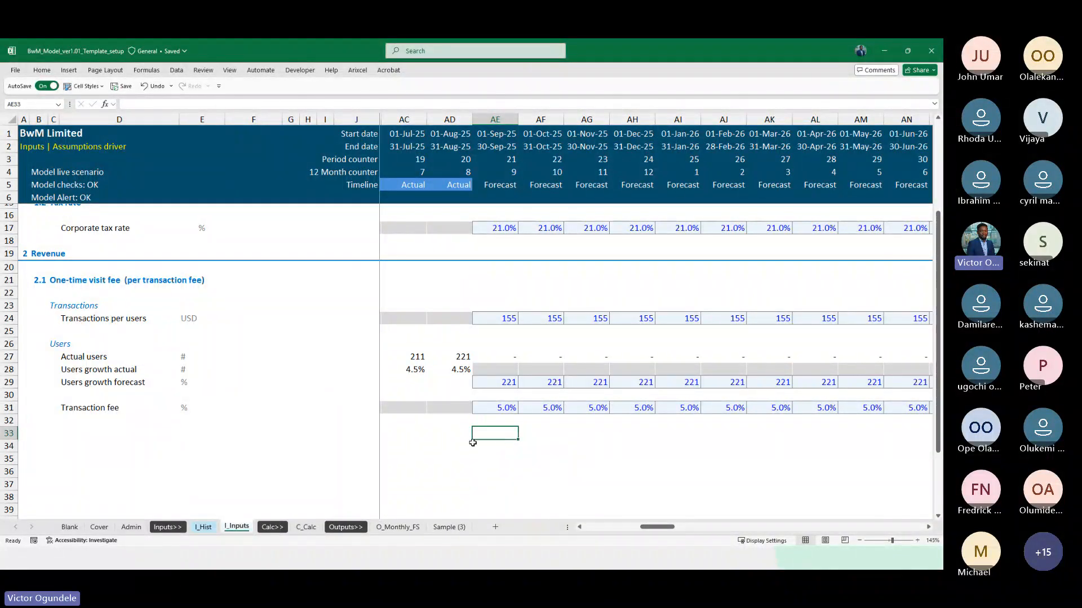
pyautogui.scroll(-1, 473, 443)
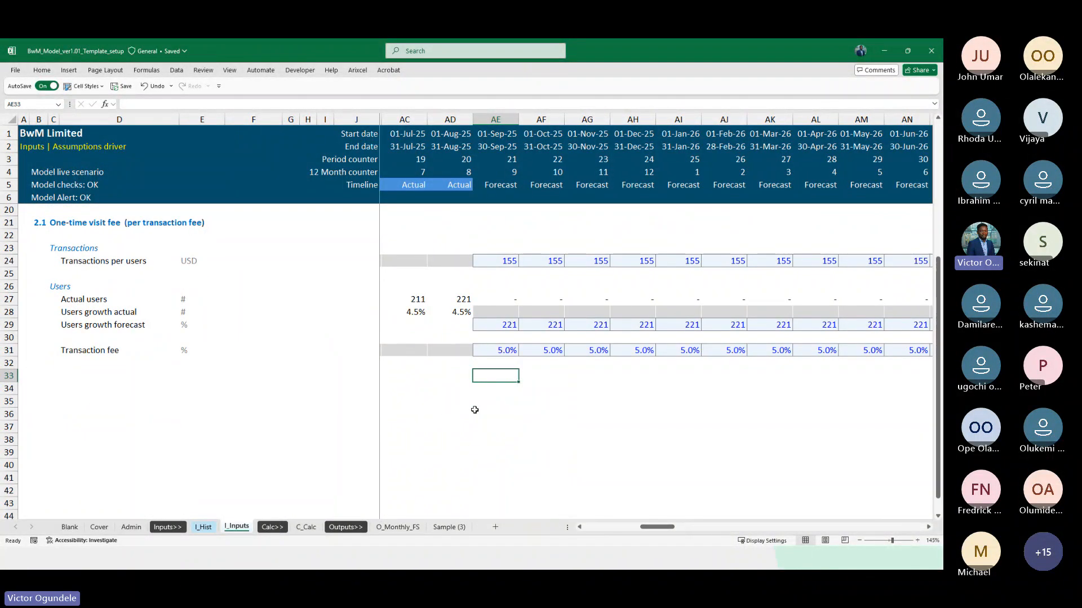
pyautogui.scroll(1, 475, 410)
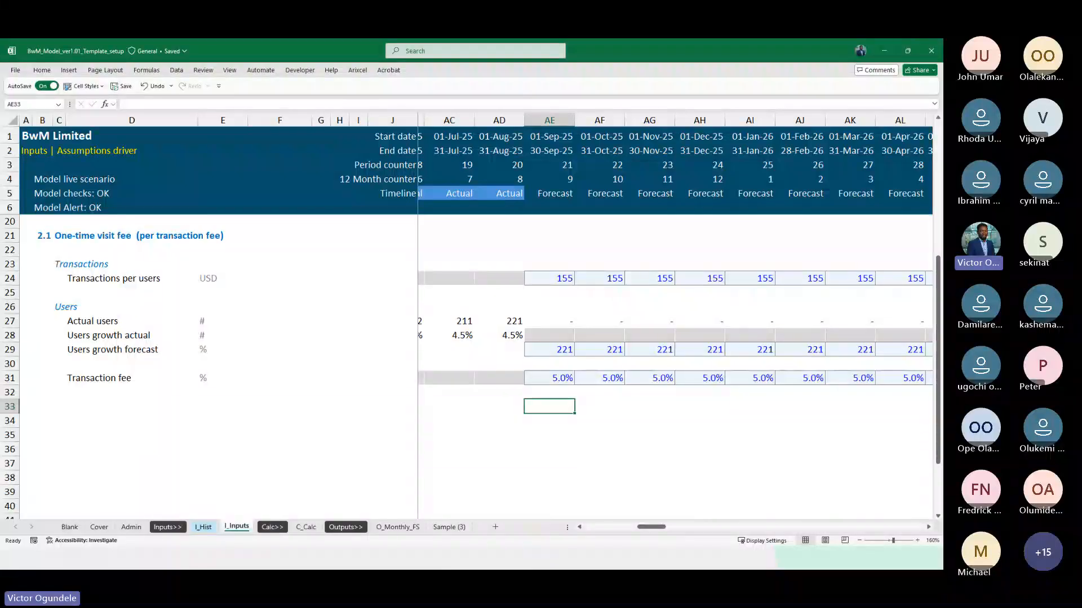
pyautogui.hotkey('alt', 'Tab')
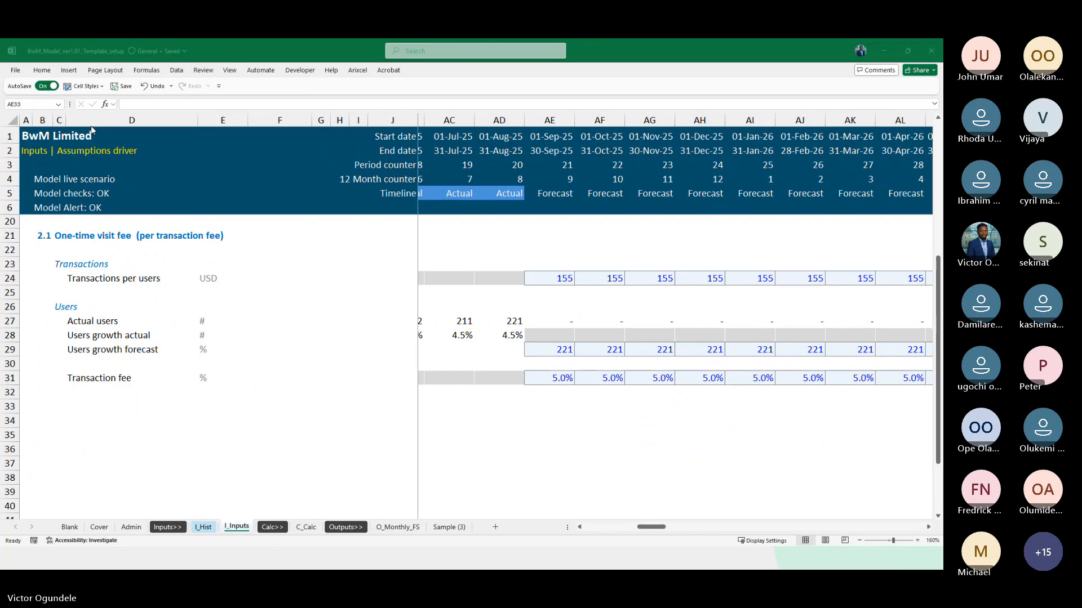
pyautogui.click(592, 445)
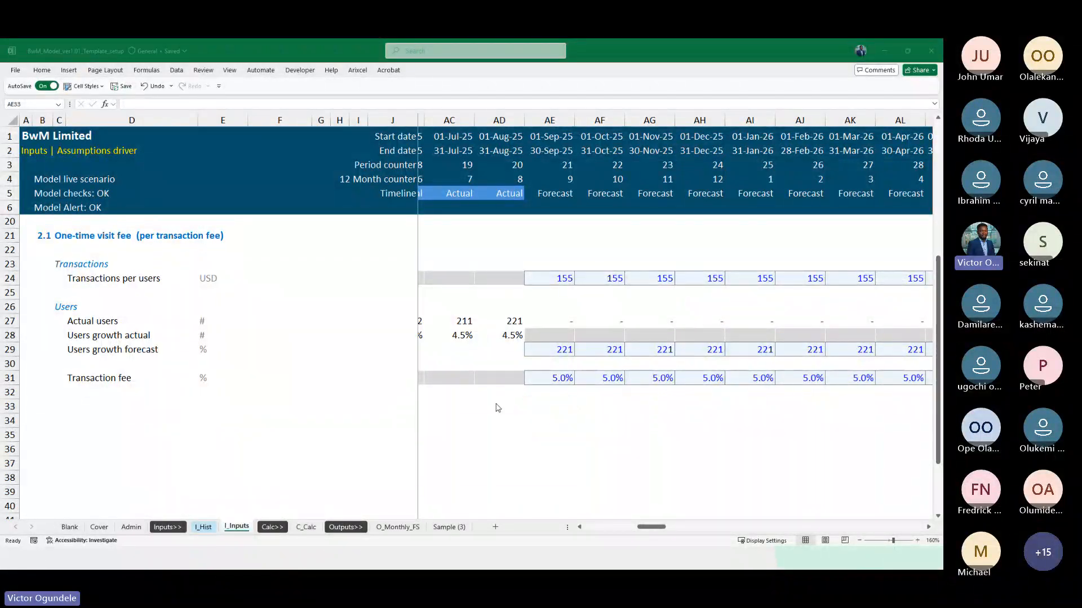
pyautogui.scroll(-1, 531, 425)
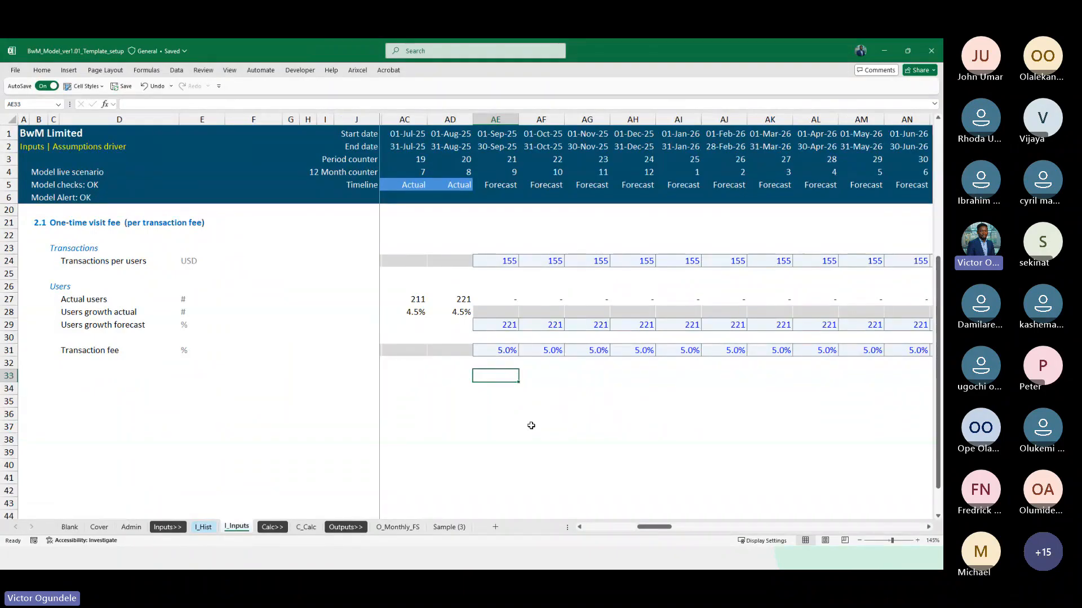
pyautogui.press('Right')
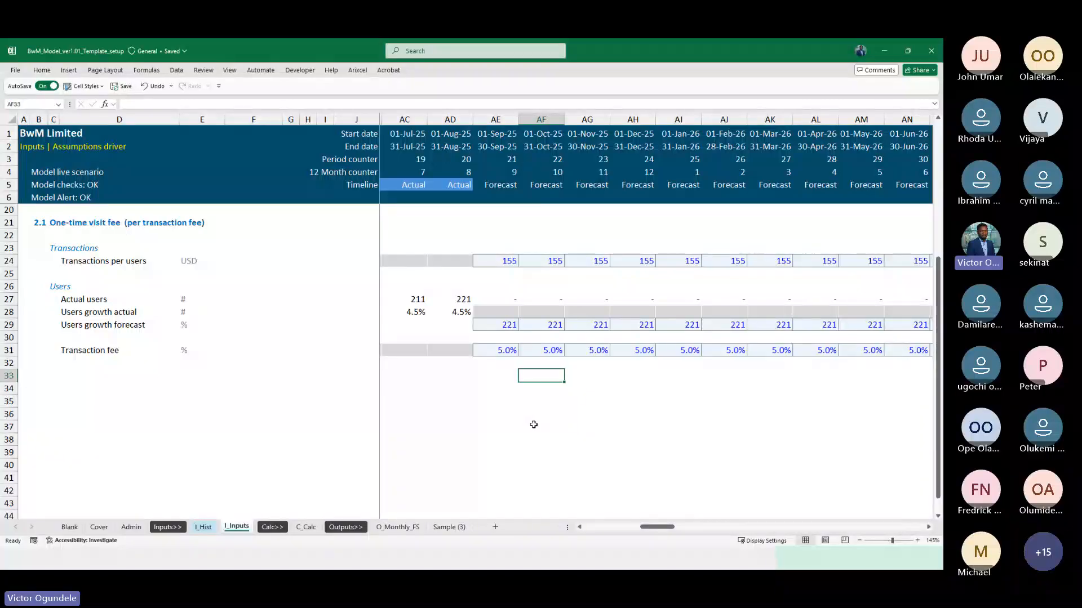
# Compare the September 2025 users growth cells AE29 and AE28 with the August 2025 actual users cell AD27
pyautogui.click(495, 324)
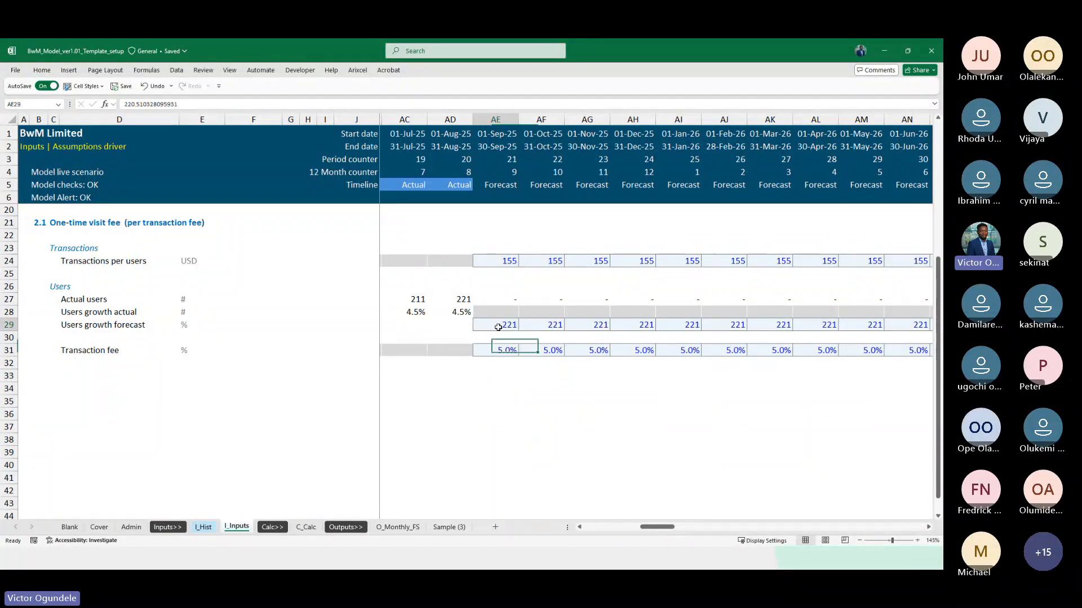
pyautogui.click(495, 314)
pyautogui.hotkey('shift', 'Left')
pyautogui.hotkey('shift', 'Right')
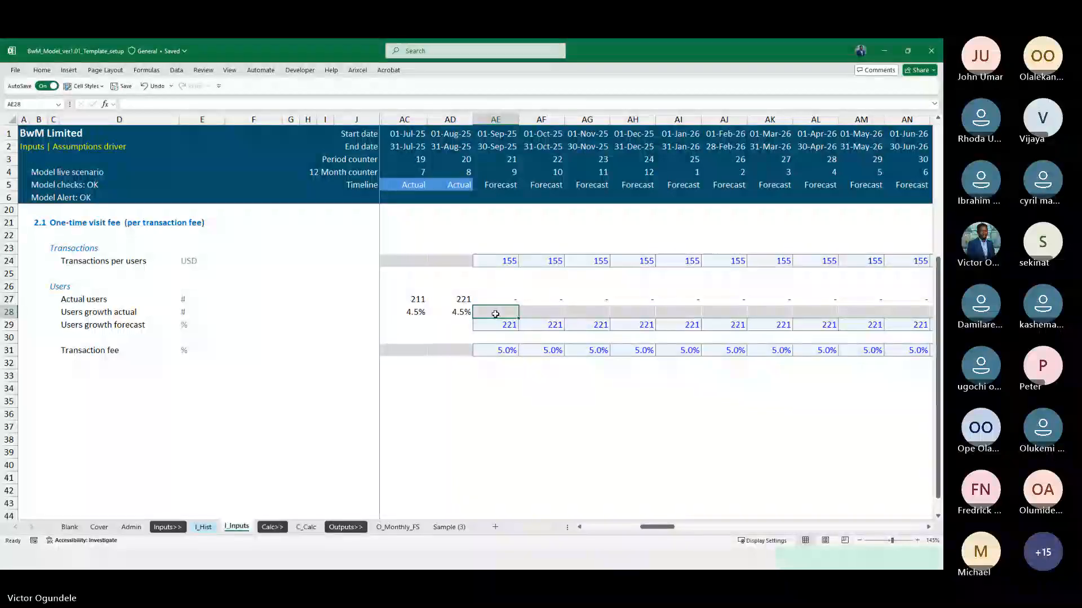
pyautogui.scroll(1, 495, 314)
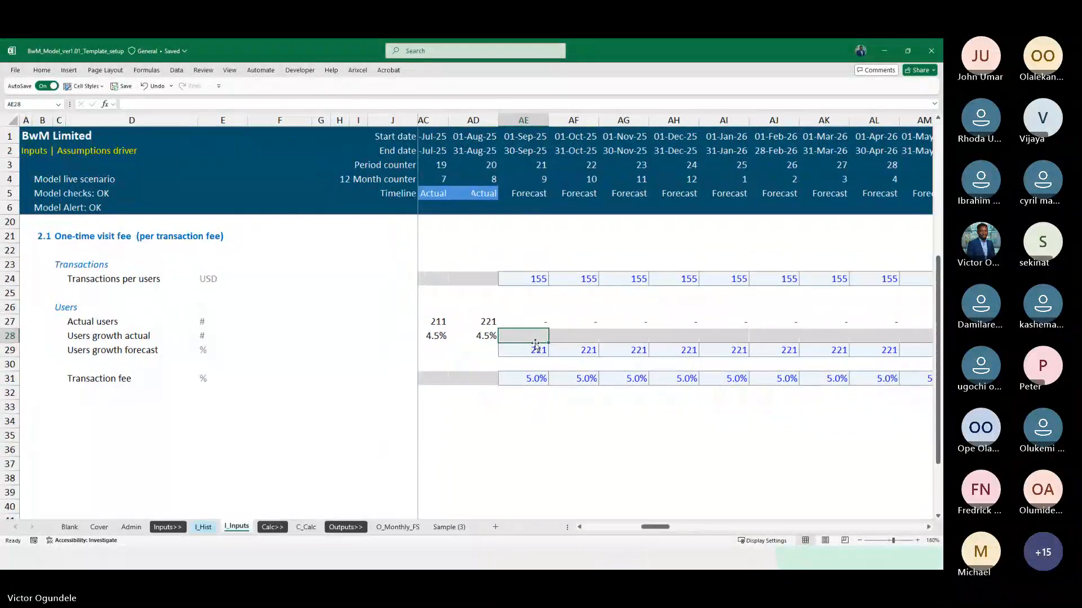
pyautogui.press('Up')
pyautogui.press('Left')
pyautogui.press('Left')
pyautogui.press('Right')
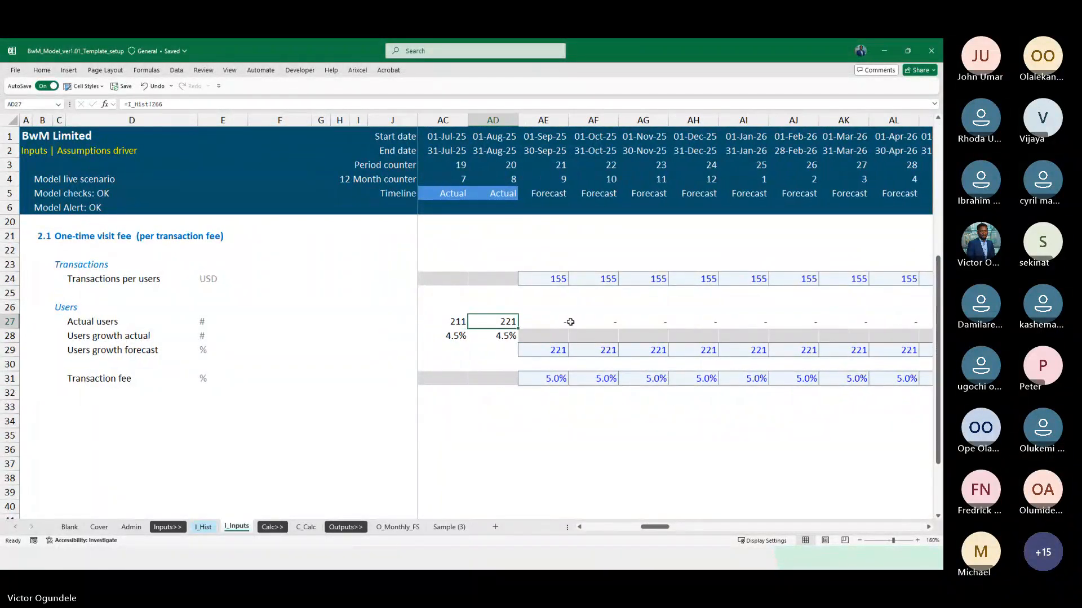
# Review the Actual users row and its source links from January 2024 through August 2025
pyautogui.scroll(-1, 570, 322)
pyautogui.hotkey('ctrl', 'Left')
pyautogui.press('Right')
pyautogui.press('Right')
pyautogui.press('Right')
pyautogui.press('Right')
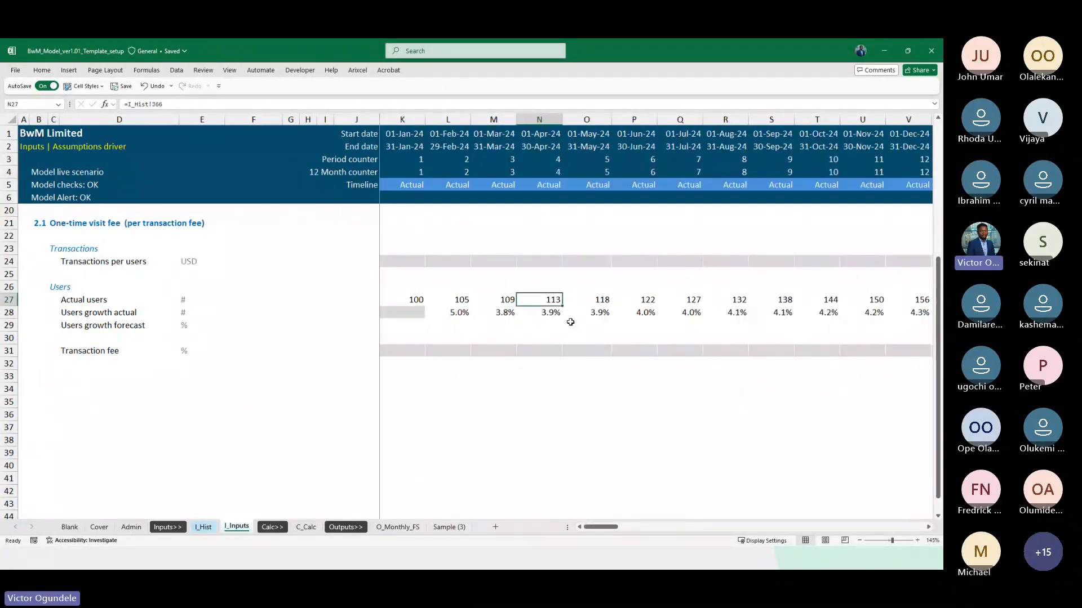
pyautogui.press('Left')
pyautogui.press('Left')
pyautogui.press('Left')
pyautogui.press('Left')
pyautogui.press('Left')
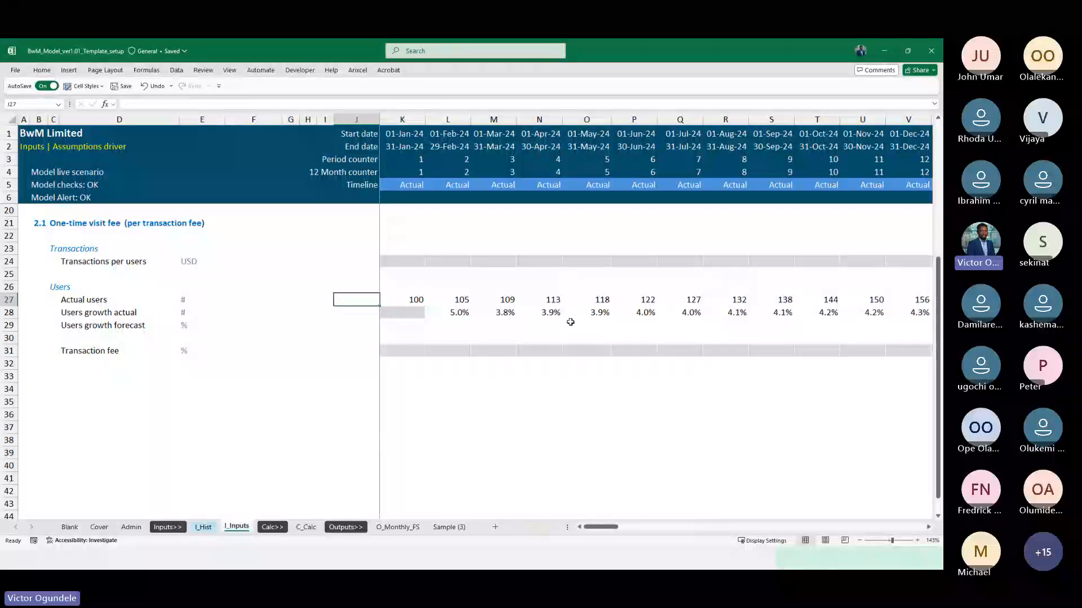
pyautogui.press('Right')
pyautogui.press('Right')
pyautogui.press('Right')
pyautogui.hotkey('ctrl', 'Right')
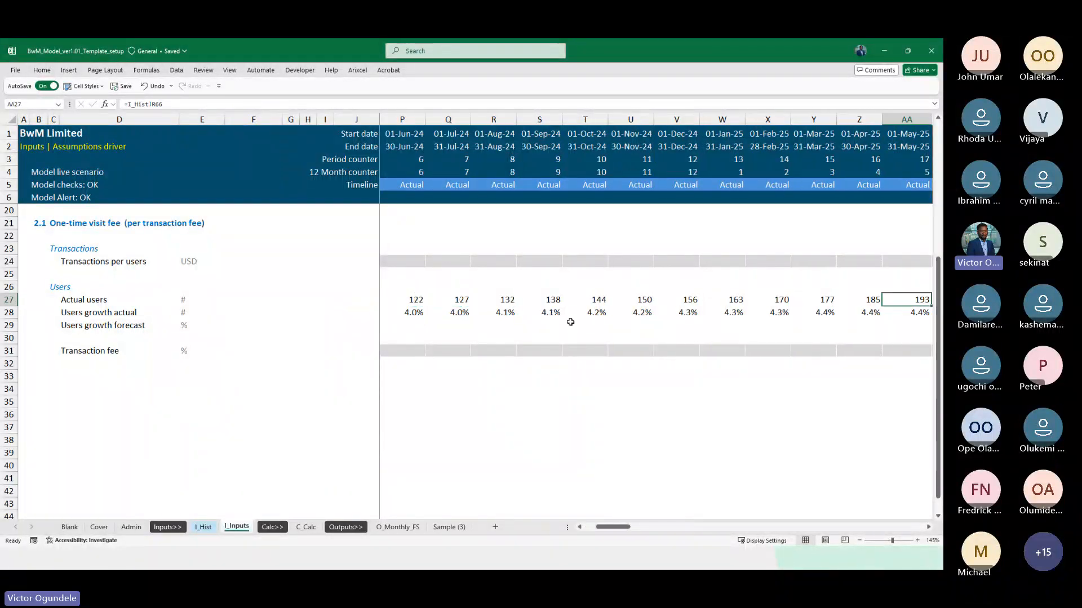
pyautogui.press('Right')
pyautogui.press('Right')
pyautogui.press('Right')
pyautogui.press('Right')
pyautogui.press('Left')
pyautogui.press('Left')
pyautogui.press('Left')
pyautogui.press('Left')
pyautogui.press('Left')
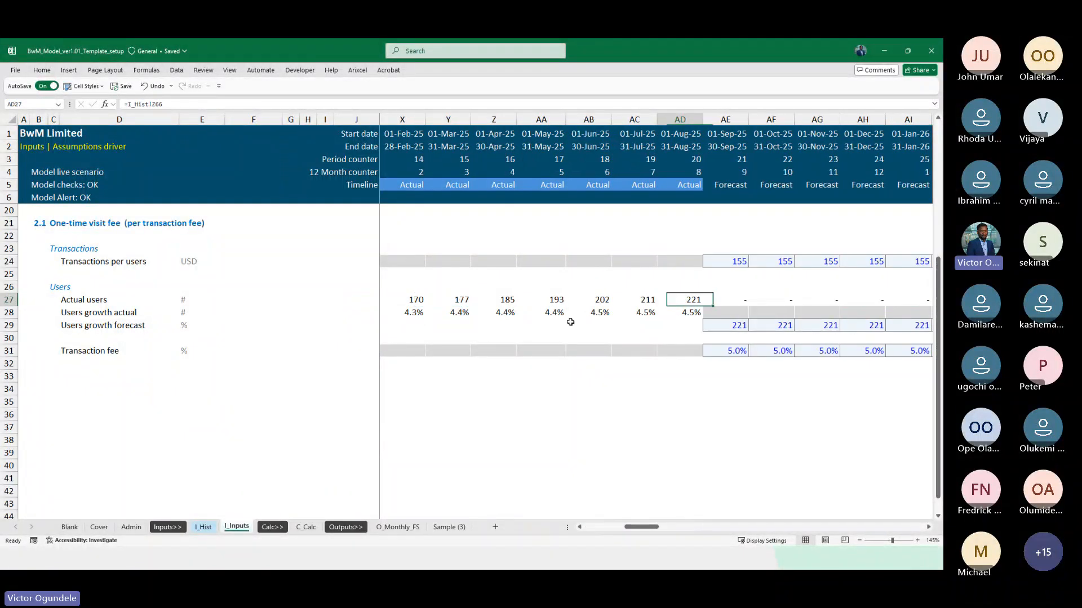
# Link L29 in the Users growth forecast row to actual users with =L27 and fill it across the actual months to AD29
pyautogui.press('Down')
pyautogui.press('Down')
pyautogui.press('Up')
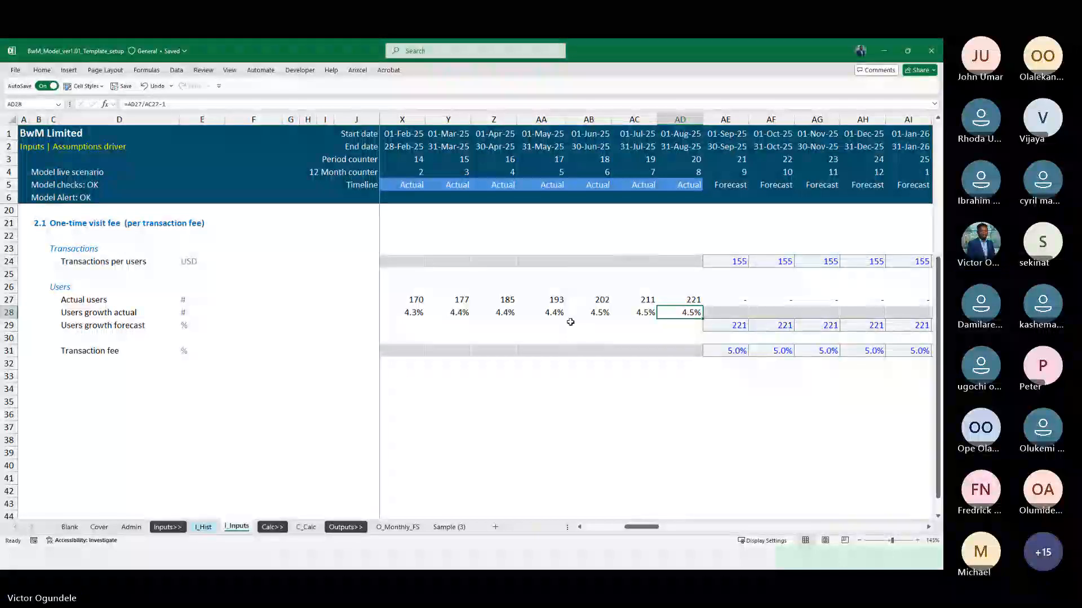
pyautogui.hotkey('ctrl', 'Left')
pyautogui.press('Down')
pyautogui.write('=')
pyautogui.press('Up')
pyautogui.press('Up')
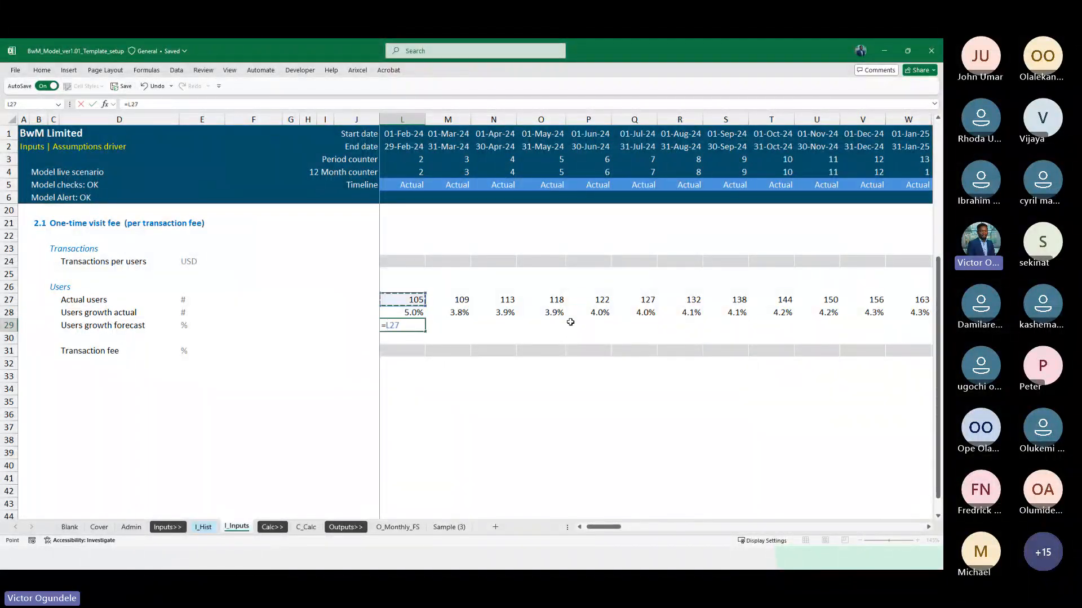
pyautogui.press('Return')
pyautogui.press('Up')
pyautogui.hotkey('ctrl', 'shift', 'Right')
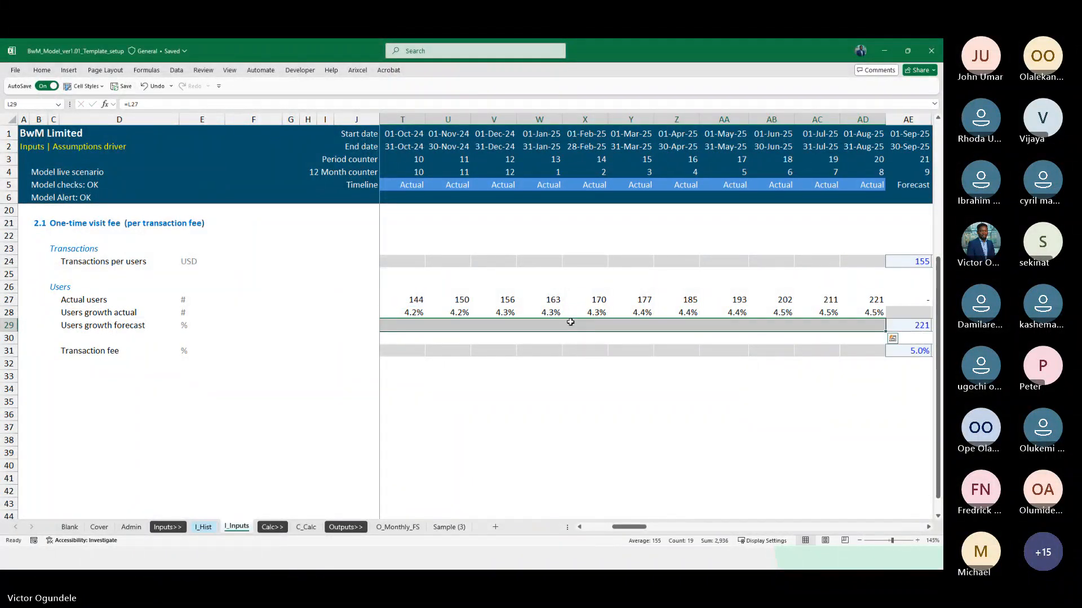
# Clear the Users growth forecast values in row 29 for the forecast months from September 2025 (AE29) onward
pyautogui.hotkey('ctrl', 'Right')
pyautogui.hotkey('ctrl', 'Left')
pyautogui.press('Right')
pyautogui.press('Right')
pyautogui.press('Right')
pyautogui.press('Right')
pyautogui.press('Right')
pyautogui.press('Right')
pyautogui.press('Right')
pyautogui.press('Right')
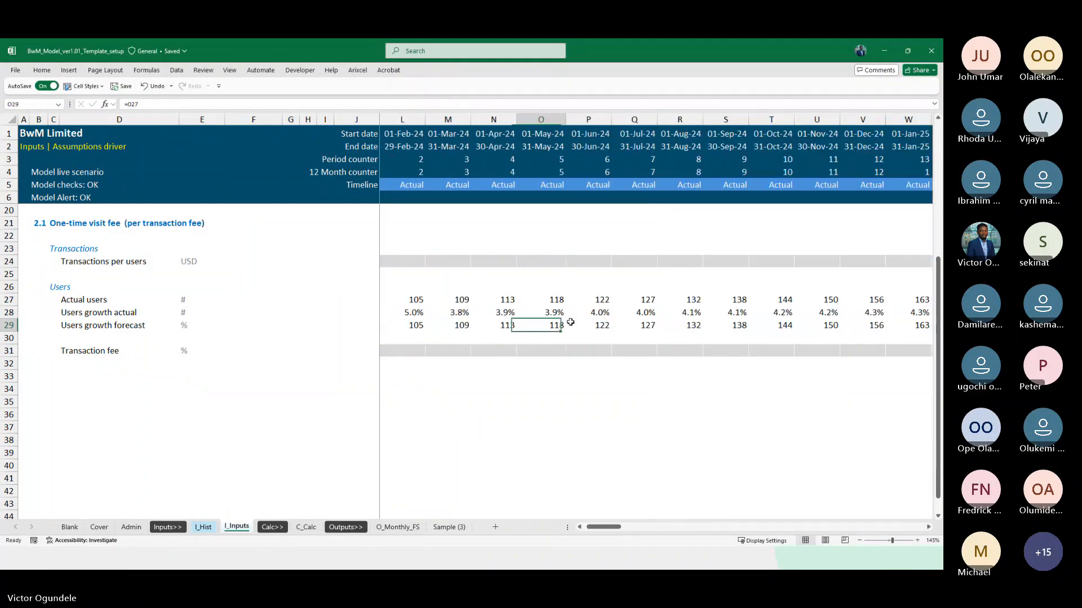
pyautogui.hotkey('ctrl', 'Right')
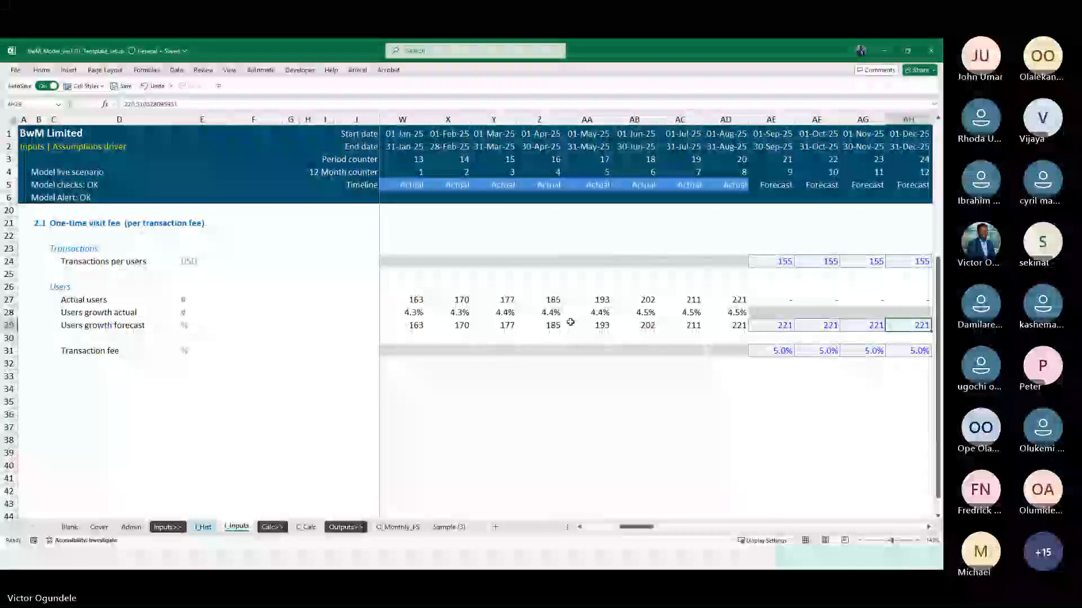
pyautogui.hotkey('ctrl', 'shift', 'Right')
pyautogui.press('Left')
pyautogui.press('Right')
pyautogui.press('Up')
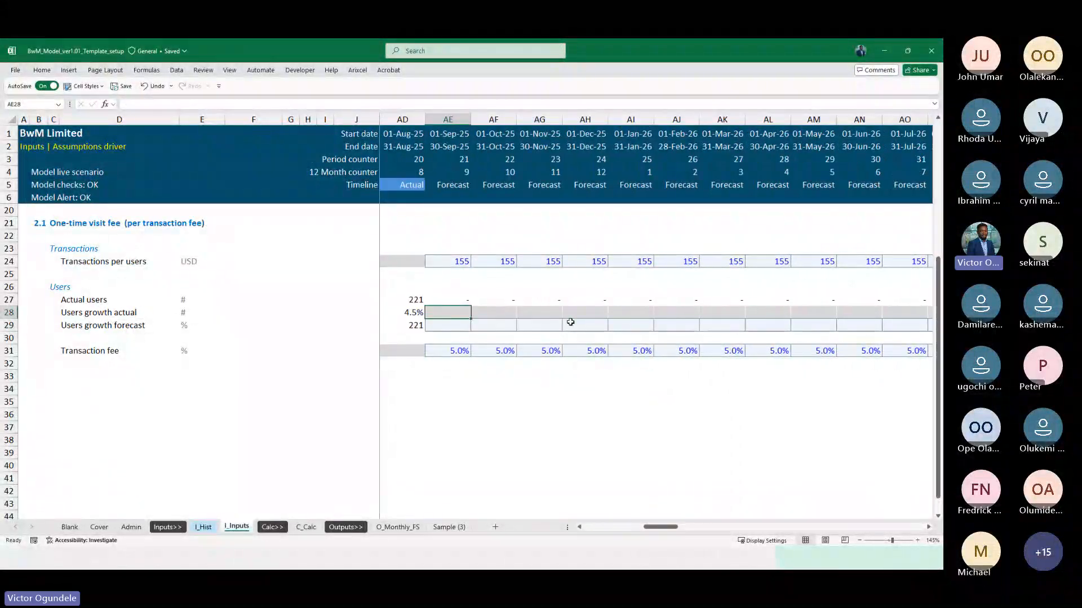
# Rename the row label in D28 to "Users growth"
pyautogui.press('Left')
pyautogui.hotkey('ctrl', 'Left')
pyautogui.hscroll(5, 680, 306)
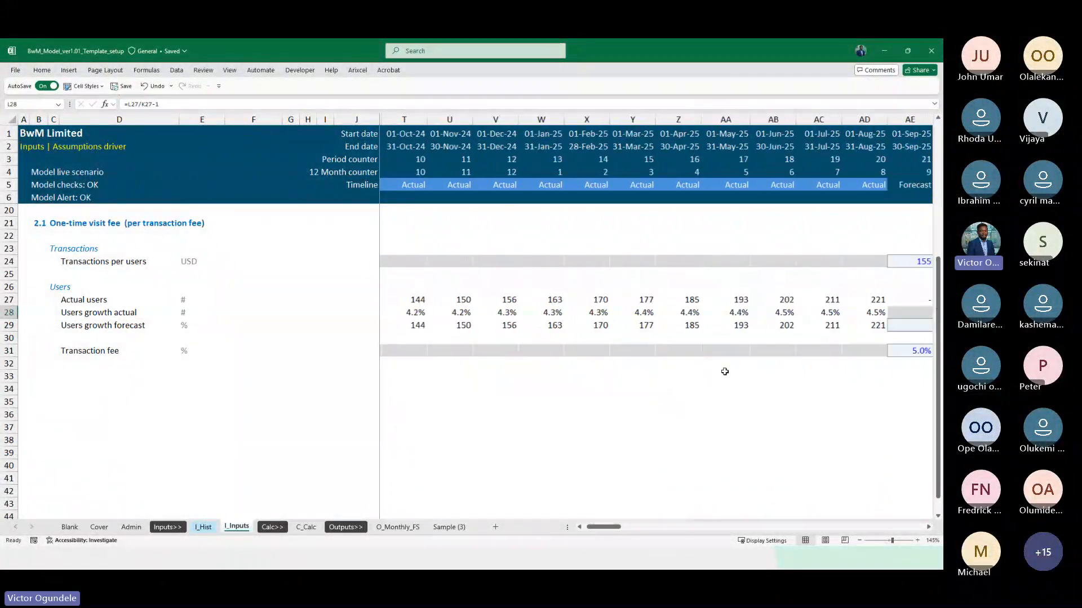
pyautogui.click(83, 305)
pyautogui.press('Down')
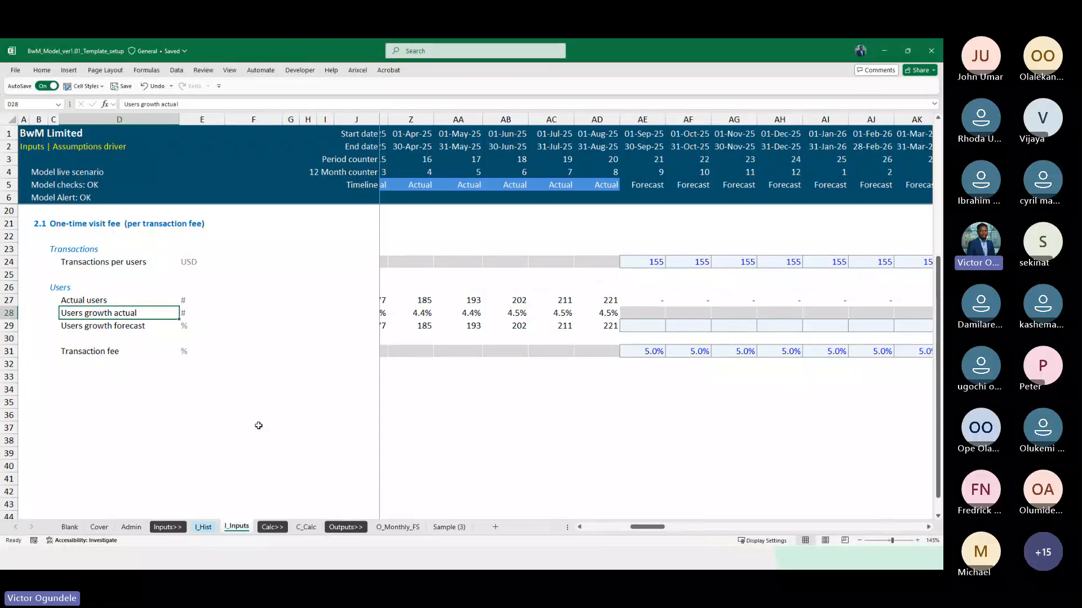
pyautogui.press('F2')
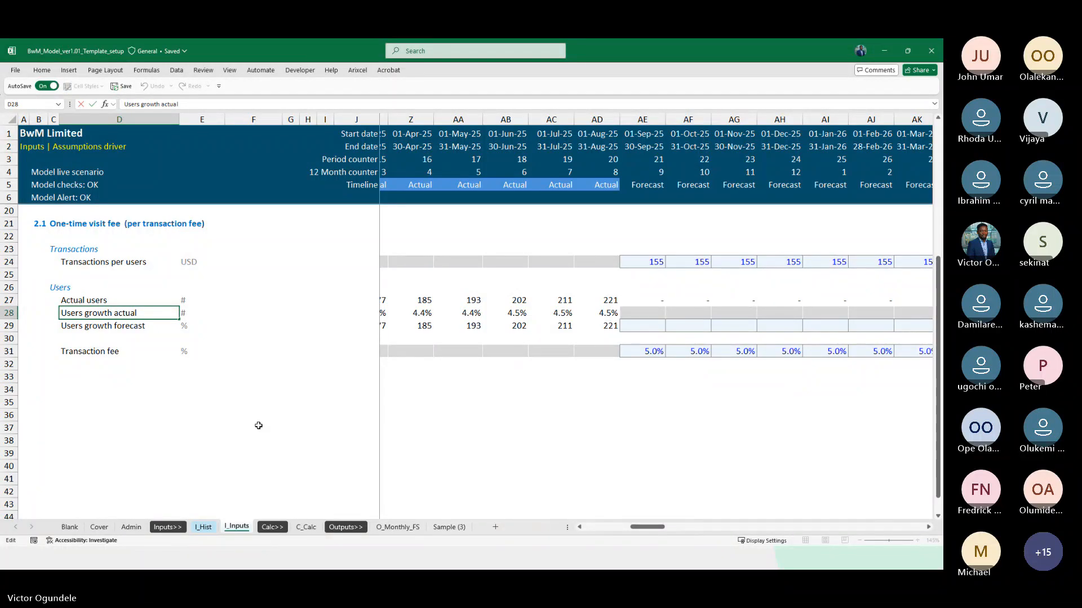
pyautogui.hotkey('shift', 'End')
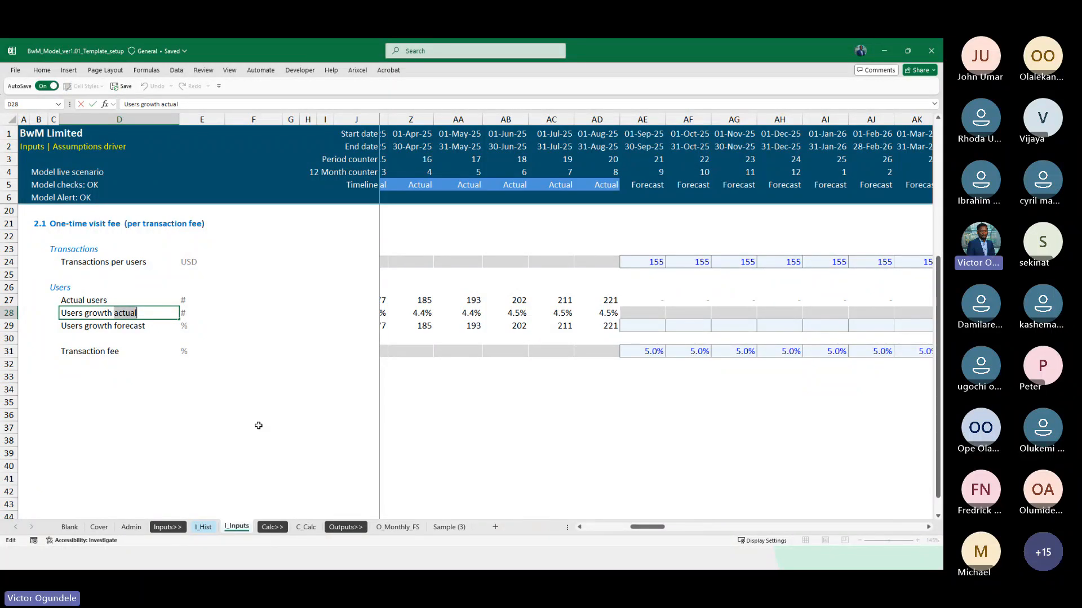
pyautogui.press('Delete')
pyautogui.hotkey('ctrl', 'Return')
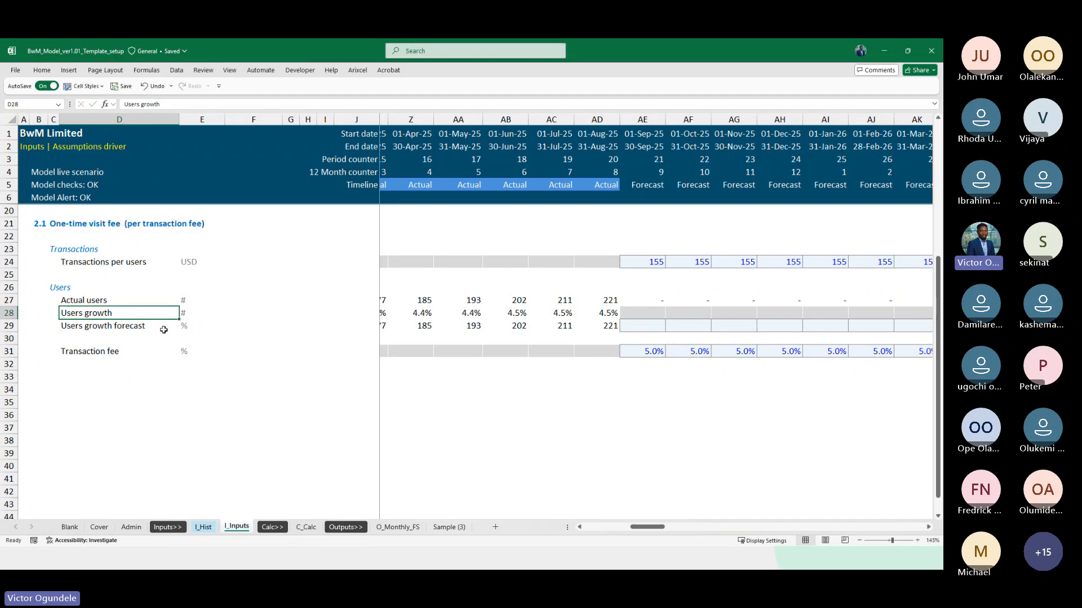
# Copy the % unit from the Users growth forecast row in E29 to the Users growth row in E28
pyautogui.press('Down')
pyautogui.press('Right')
pyautogui.hotkey('ctrl', 'c')
pyautogui.press('Up')
pyautogui.hotkey('ctrl', 'v')
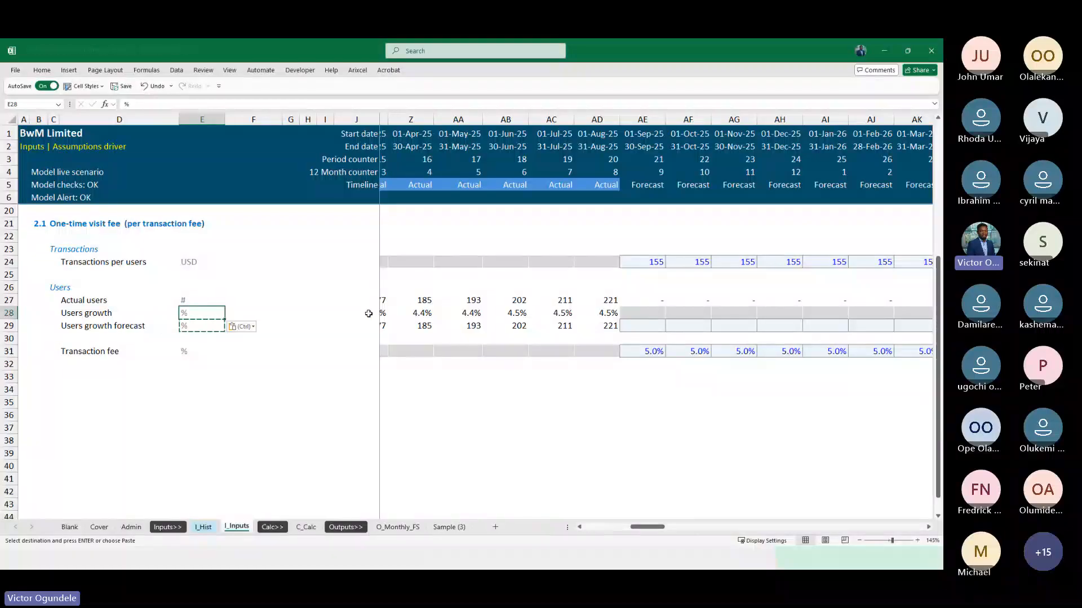
# Copy the 5.0% transaction fee input in AE31 to AE28 and fill it across the Users growth forecast months
pyautogui.click(638, 325)
pyautogui.press('ctrl')
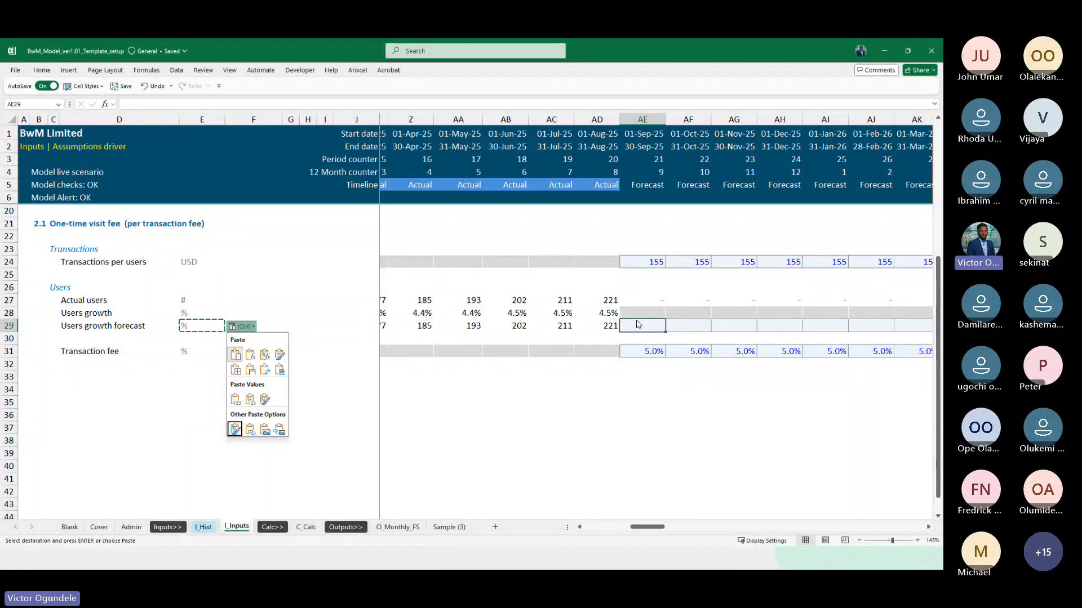
pyautogui.press('Escape')
pyautogui.press('Escape')
pyautogui.press('Down')
pyautogui.press('Down')
pyautogui.hotkey('ctrl', 'c')
pyautogui.press('Up')
pyautogui.press('Up')
pyautogui.press('Up')
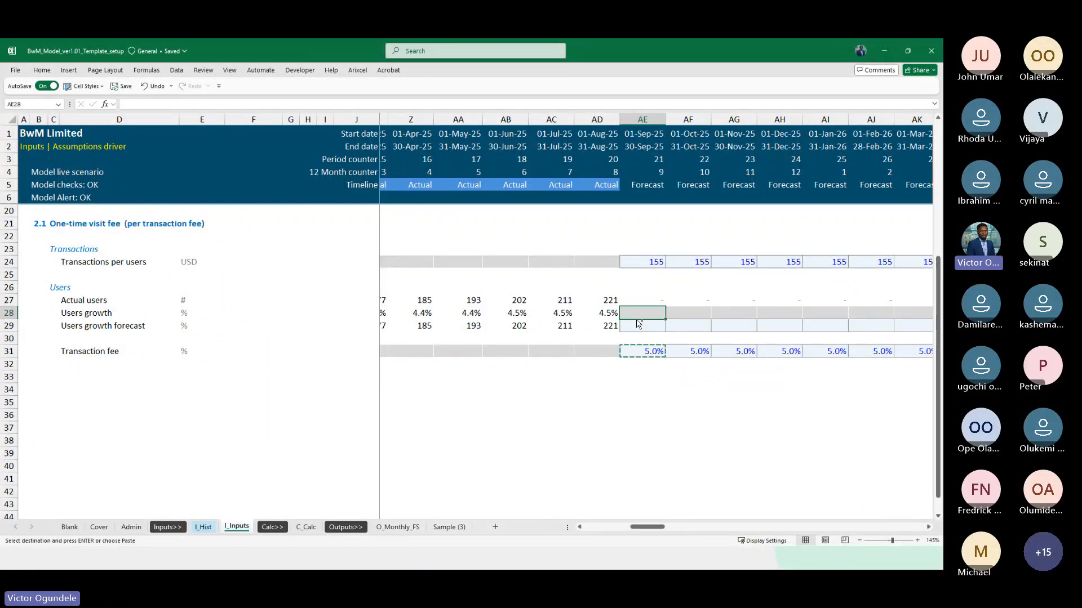
pyautogui.hotkey('ctrl', 'v')
pyautogui.hotkey('ctrl', 'shift', 'Right')
pyautogui.hotkey('ctrl', 'v')
pyautogui.press('Escape')
# Review the actual Users growth percentages in row 28 and select the last three actual months, AB28:AD28
pyautogui.press('Left')
pyautogui.press('Left')
pyautogui.press('Left')
pyautogui.press('Left')
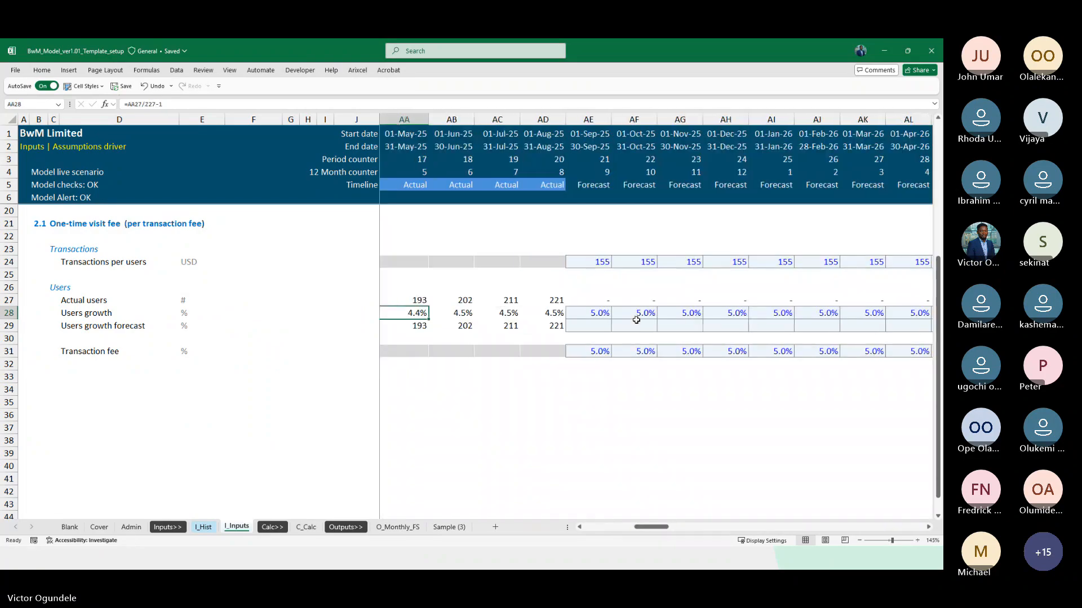
pyautogui.press('Right')
pyautogui.press('Right')
pyautogui.press('Left')
pyautogui.press('Left')
pyautogui.press('Left')
pyautogui.press('Left')
pyautogui.press('Left')
pyautogui.press('Left')
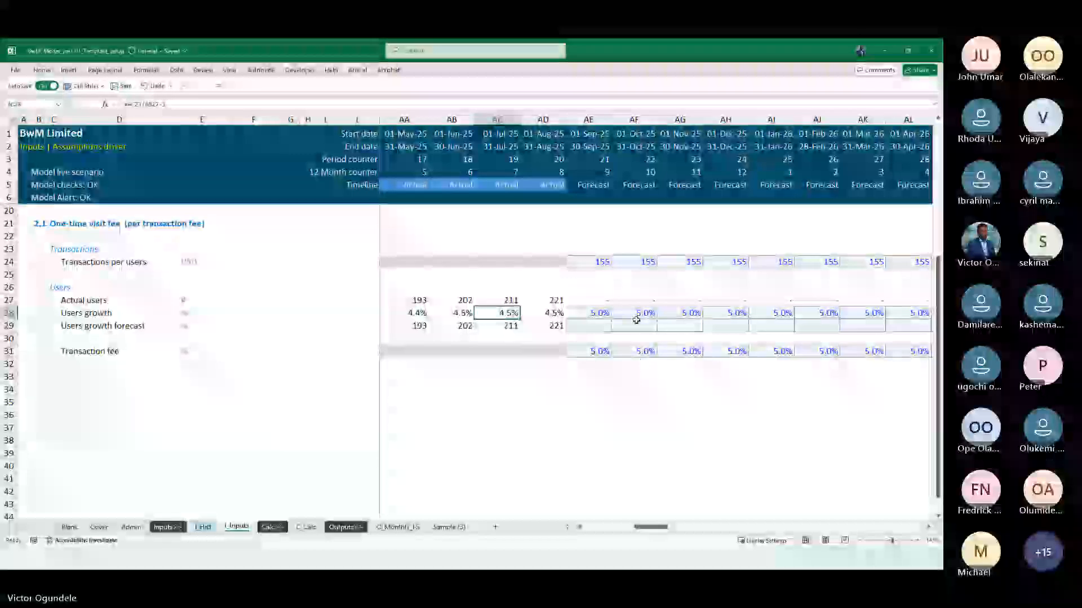
pyautogui.press('Left')
pyautogui.press('Right')
pyautogui.press('Right')
pyautogui.press('Right')
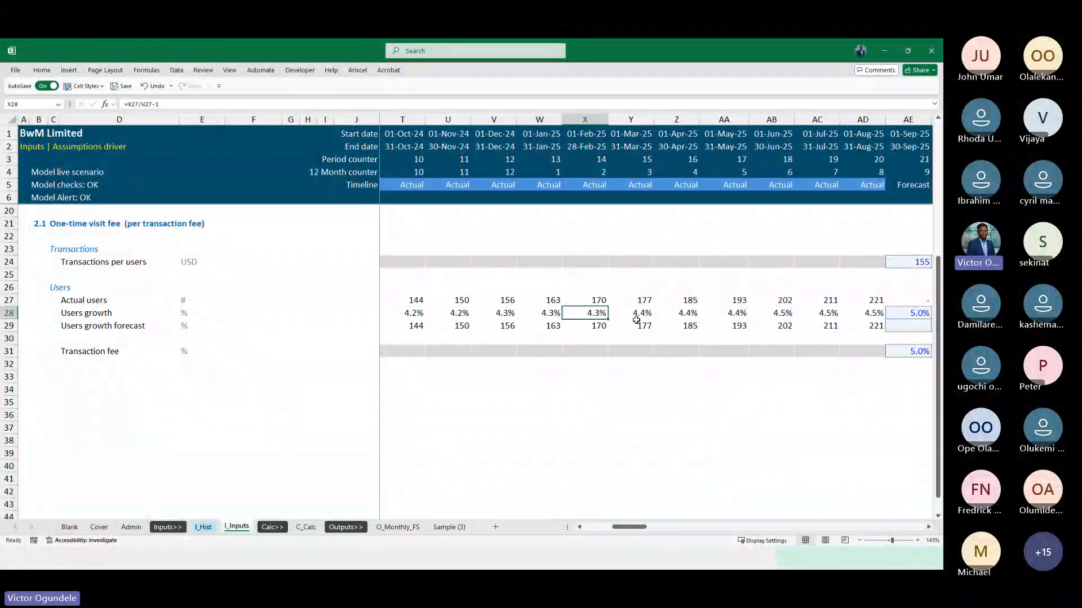
pyautogui.press('Right')
pyautogui.press('Right')
pyautogui.press('Right')
pyautogui.press('Right')
pyautogui.press('Right')
pyautogui.hotkey('shift', 'Left')
pyautogui.hotkey('shift', 'Left')
pyautogui.hotkey('shift', 'Left')
pyautogui.hotkey('shift', 'Left')
pyautogui.hotkey('shift', 'Left')
pyautogui.hotkey('shift', 'Left')
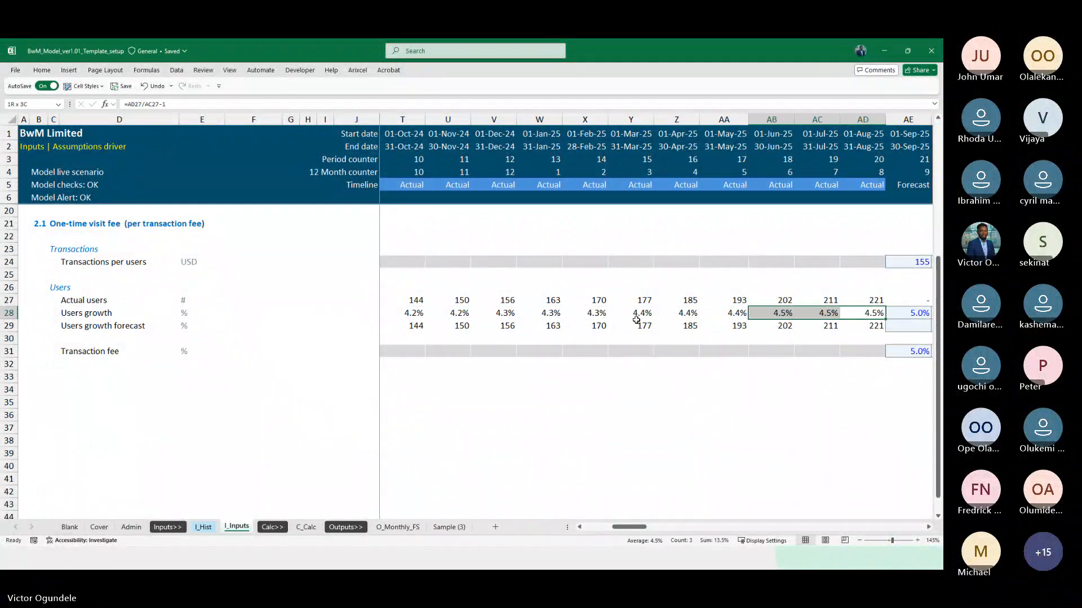
# Check the last twelve actual months of Users growth and set the Users growth forecast months, AE28 to DN28, to 4.3%
pyautogui.hotkey('shift', 'Left')
pyautogui.hotkey('shift', 'Left')
pyautogui.hotkey('shift', 'Left')
pyautogui.hotkey('shift', 'Left')
pyautogui.hotkey('shift', 'Left')
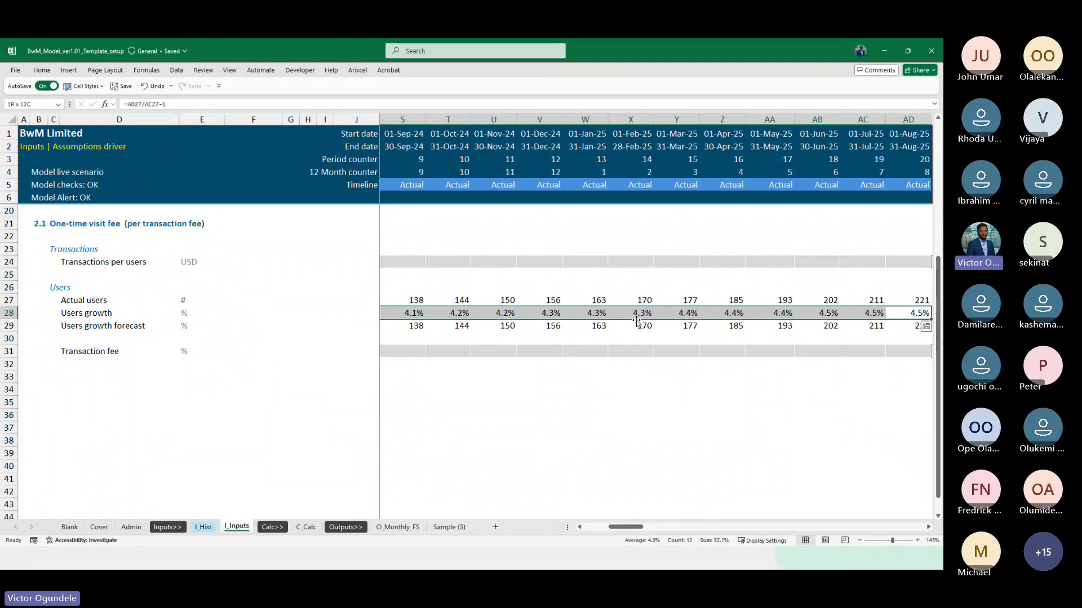
pyautogui.press('Right')
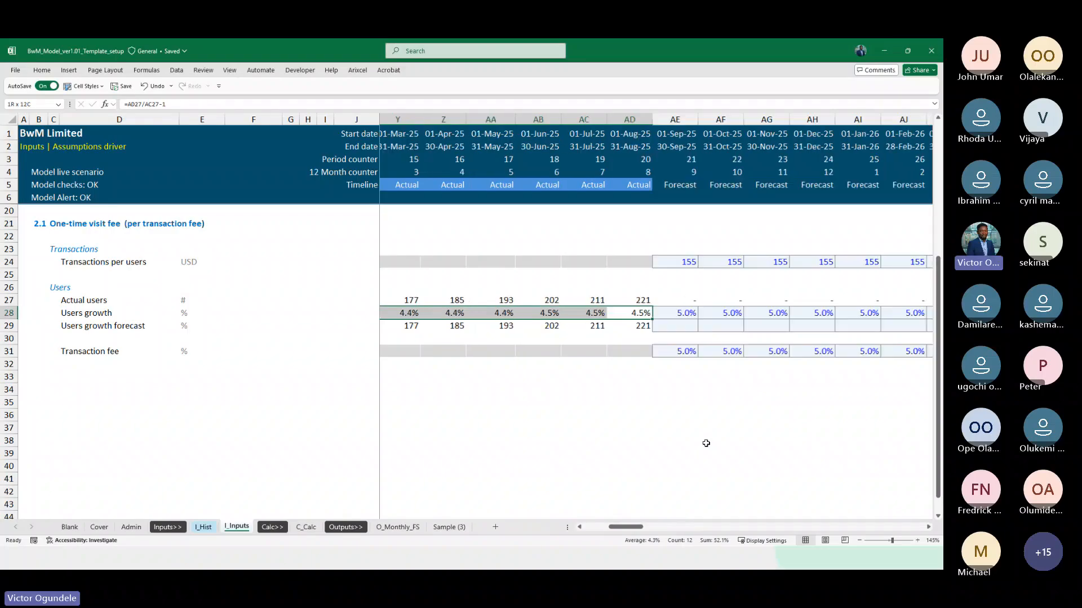
pyautogui.hotkey('ctrl', 'shift', 'Right')
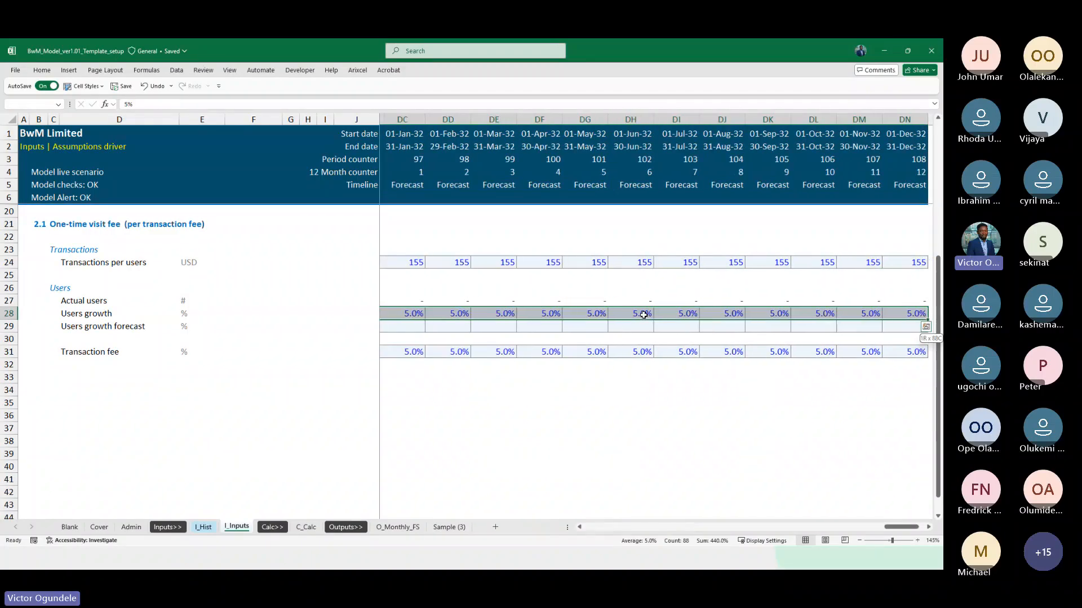
pyautogui.write('4.3')
pyautogui.hotkey('ctrl', 'Return')
pyautogui.press('Left')
pyautogui.press('Left')
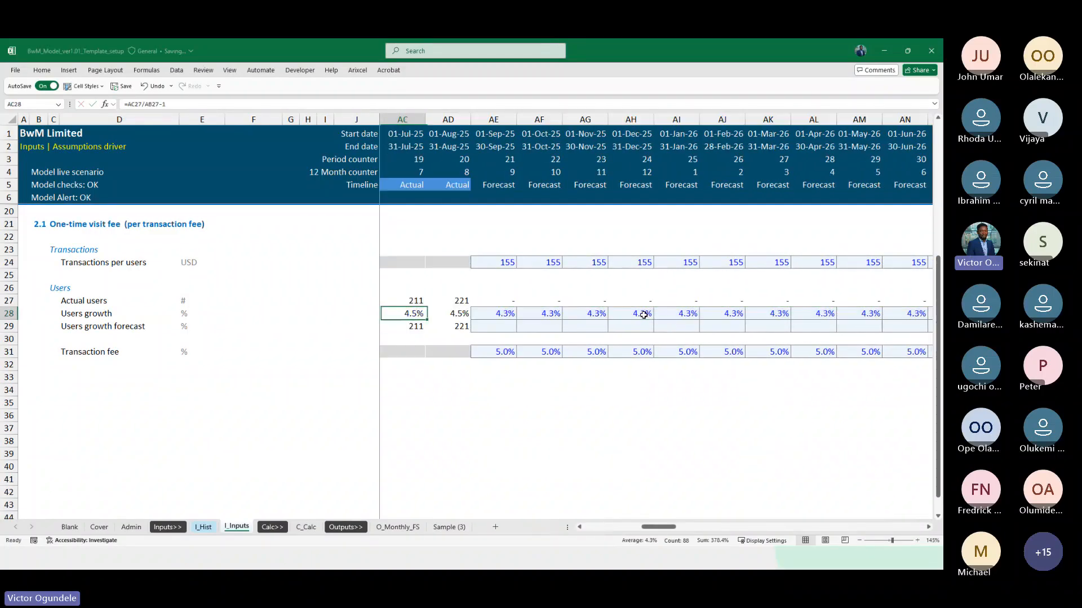
# Copy a blank cell from row 30 to AE29 and fill it across row 29's forecast months to clear the input formatting
pyautogui.press('Right')
pyautogui.press('Right')
pyautogui.press('Down')
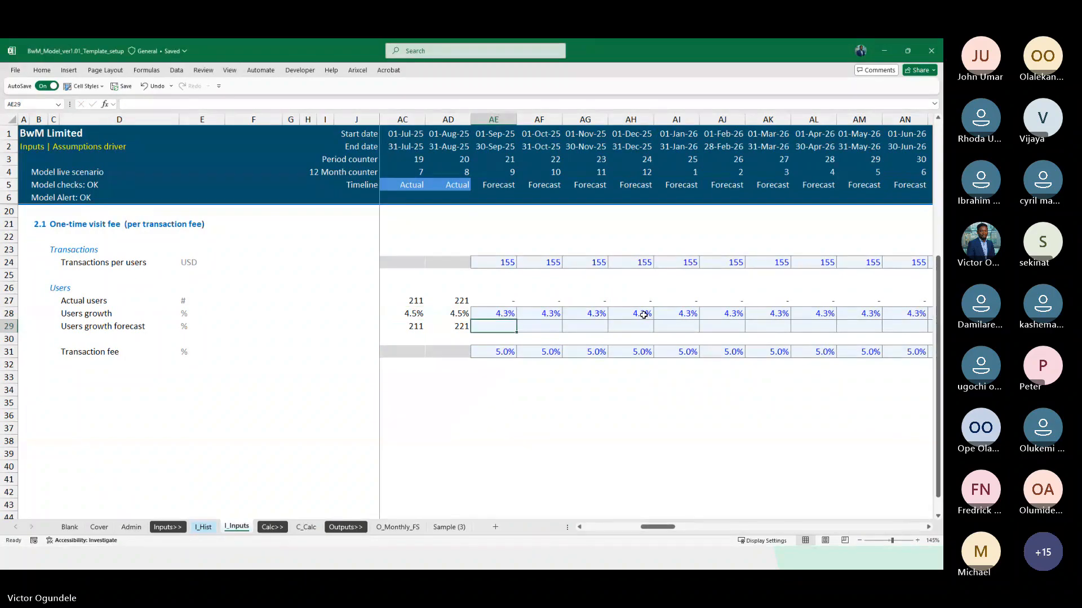
pyautogui.keyDown('ctrl'); pyautogui.scroll(-1, 643, 315); pyautogui.keyUp('ctrl')
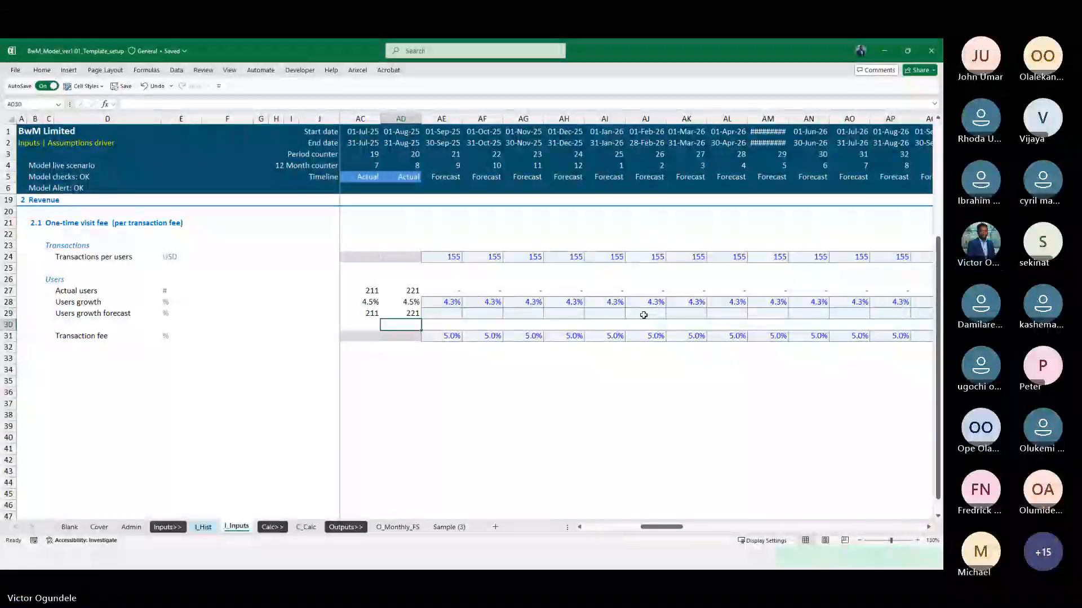
pyautogui.press('Down')
pyautogui.hotkey('ctrl', 'c')
pyautogui.press('Up')
pyautogui.hotkey('ctrl', 'v')
pyautogui.hotkey('ctrl', 'shift', 'Right')
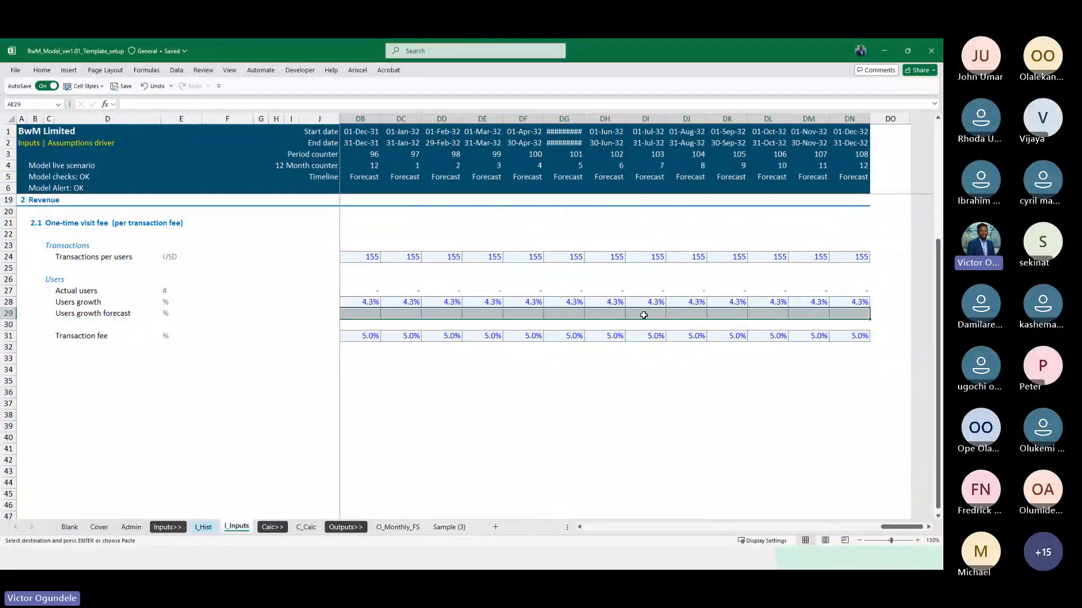
pyautogui.hotkey('ctrl', 'r')
# Rename the row label in D29 to "Users (actual and forecast)" and set its unit in E29 to #
pyautogui.press('Left')
pyautogui.hotkey('ctrl', 'Left')
pyautogui.hotkey('ctrl', 'Left')
pyautogui.hotkey('ctrl', 'Left')
pyautogui.press('Left')
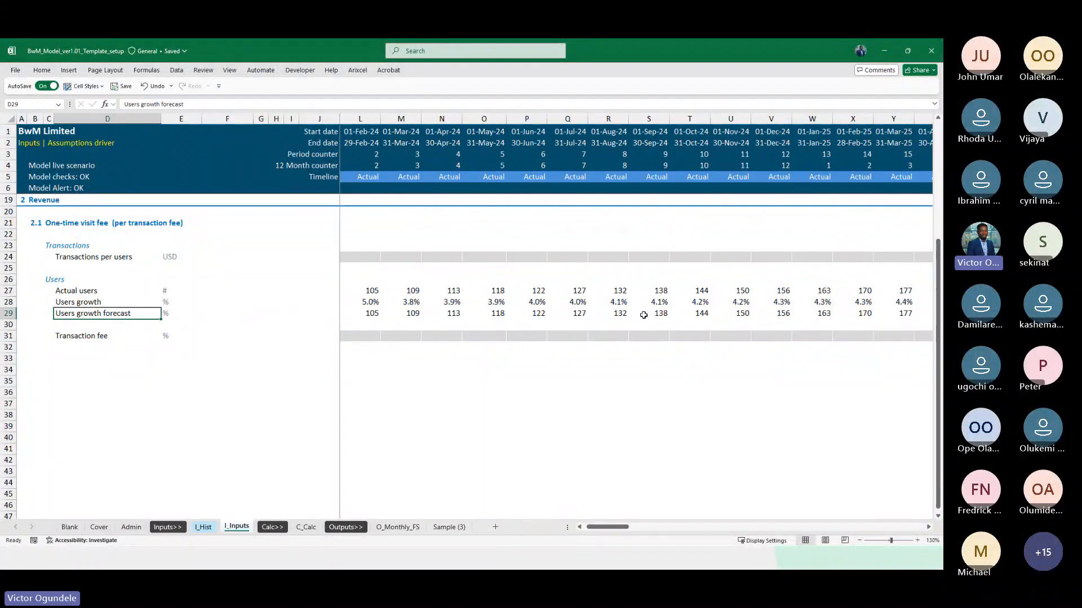
pyautogui.press('F2')
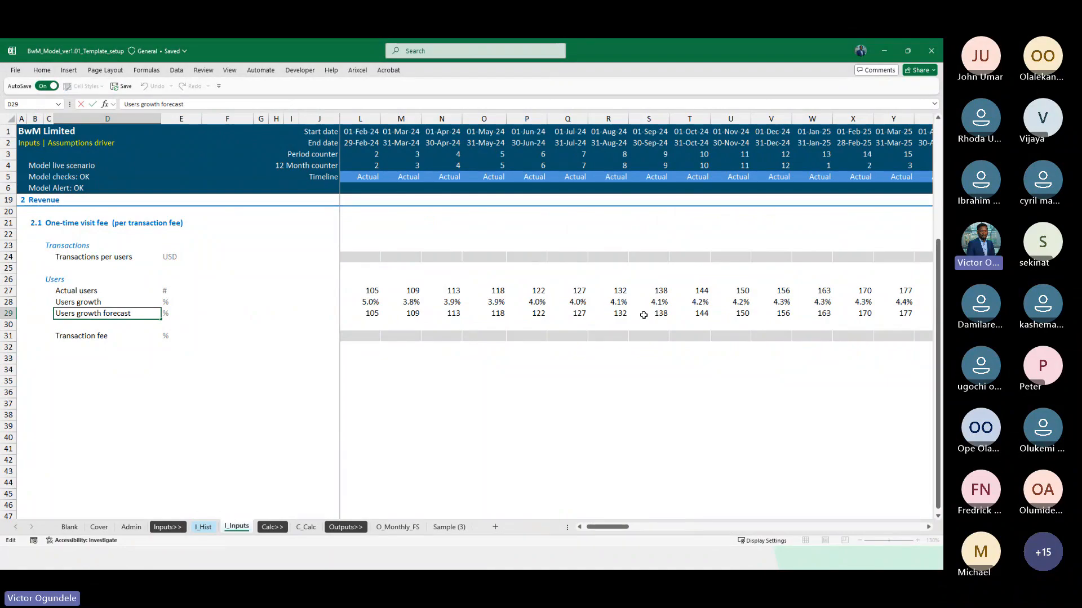
pyautogui.hotkey('ctrl', 'shift', 'Left')
pyautogui.hotkey('ctrl', 'shift', 'Left')
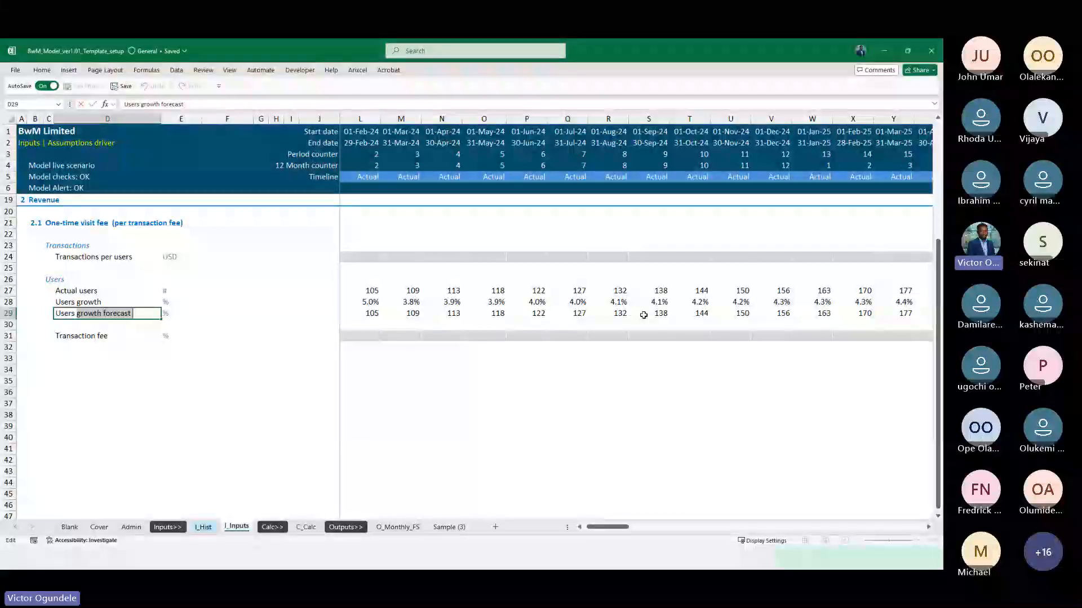
pyautogui.press('BackSpace')
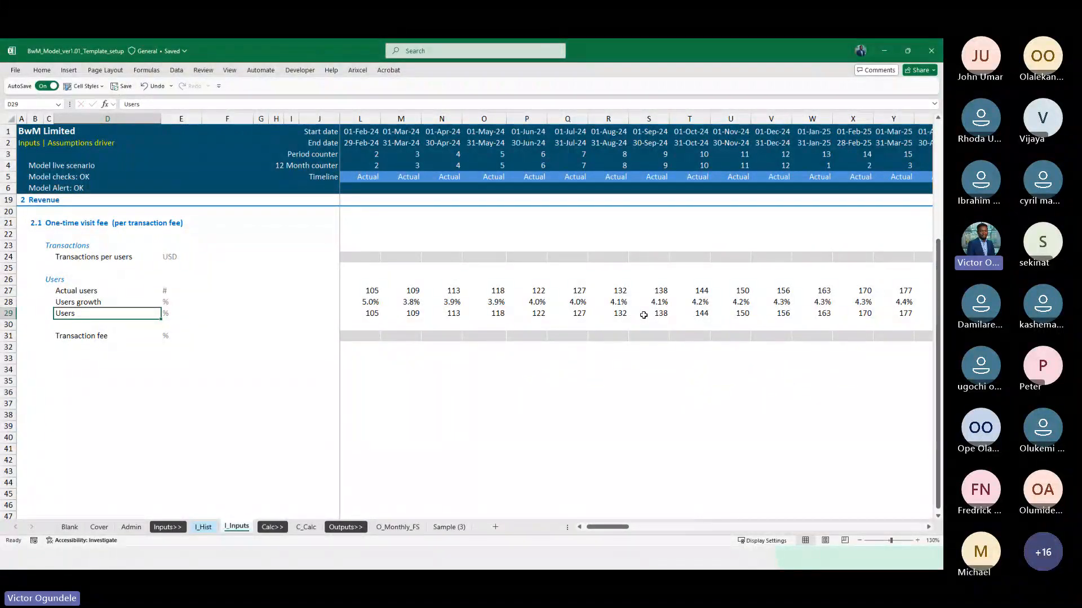
pyautogui.write('(actual')
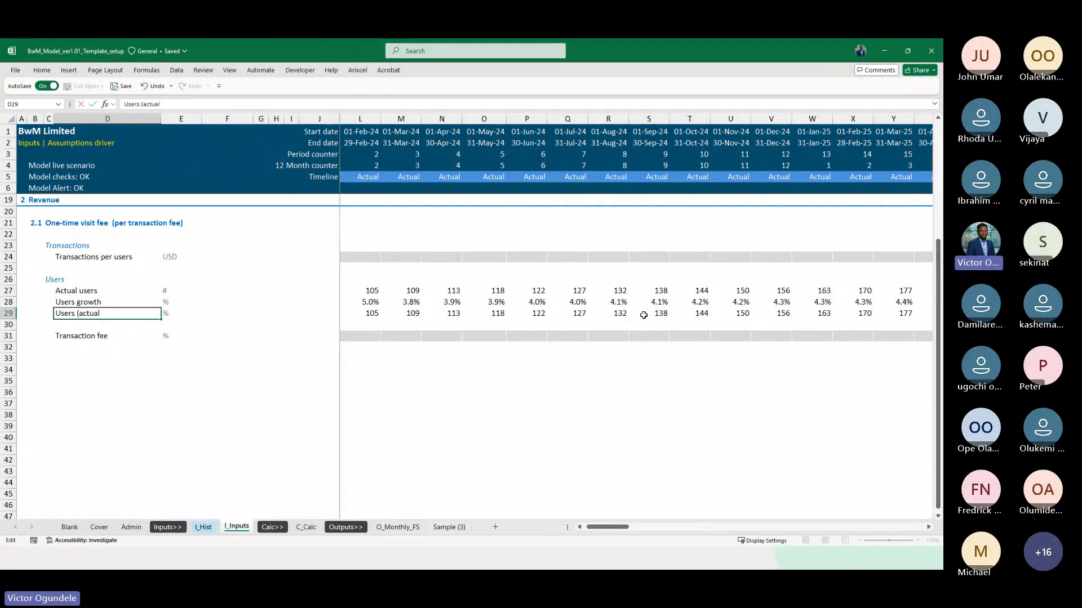
pyautogui.write(' and forecast')
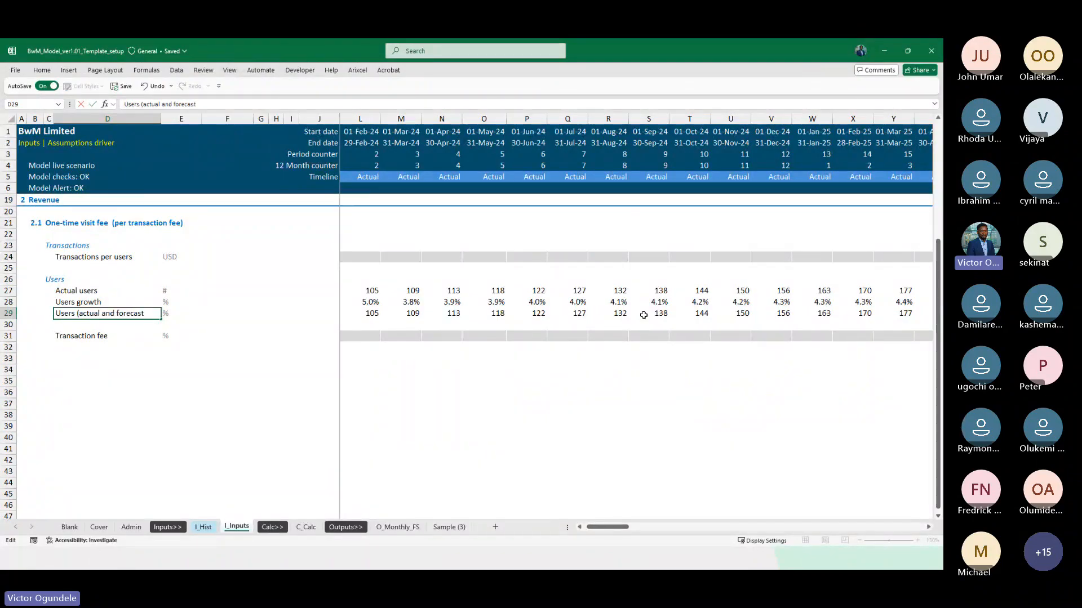
pyautogui.write(')')
pyautogui.press('Tab')
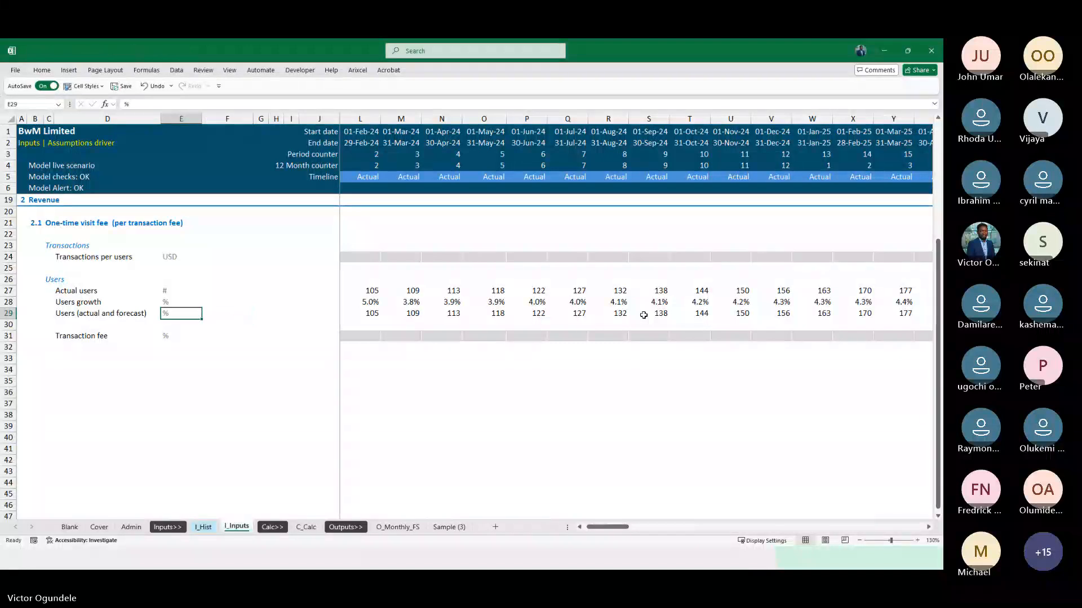
pyautogui.write('#')
# Copy the users formula from L29 into K29 so the January 2024 month links to K27
pyautogui.hotkey('ctrl', 'Right')
pyautogui.press('Left')
pyautogui.press('Right')
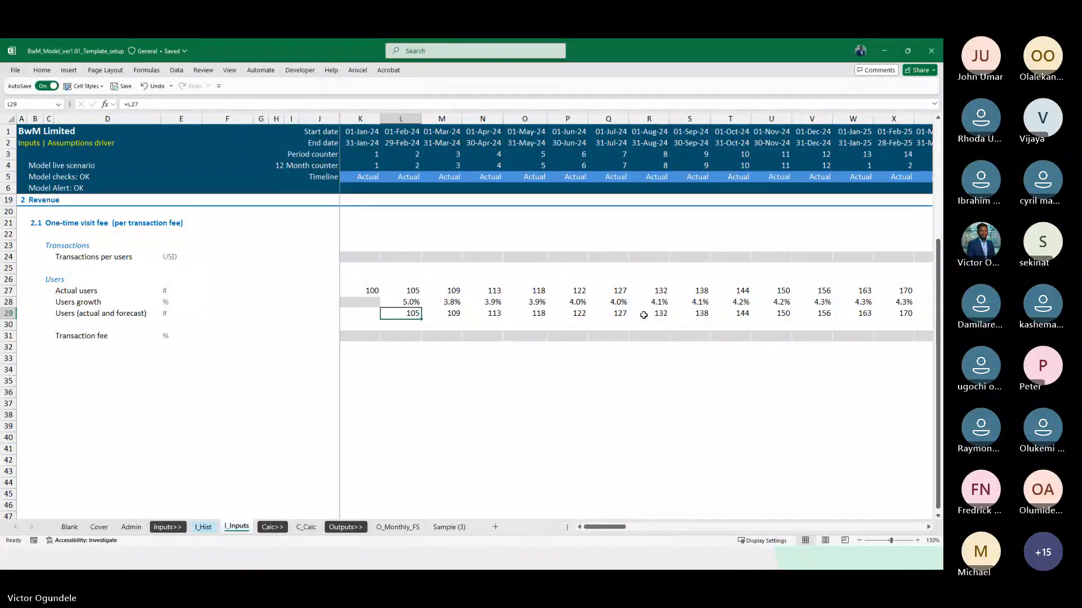
pyautogui.press('Left')
pyautogui.press('Left')
pyautogui.press('Right')
pyautogui.press('Right')
pyautogui.hotkey('ctrl', 'c')
pyautogui.press('Left')
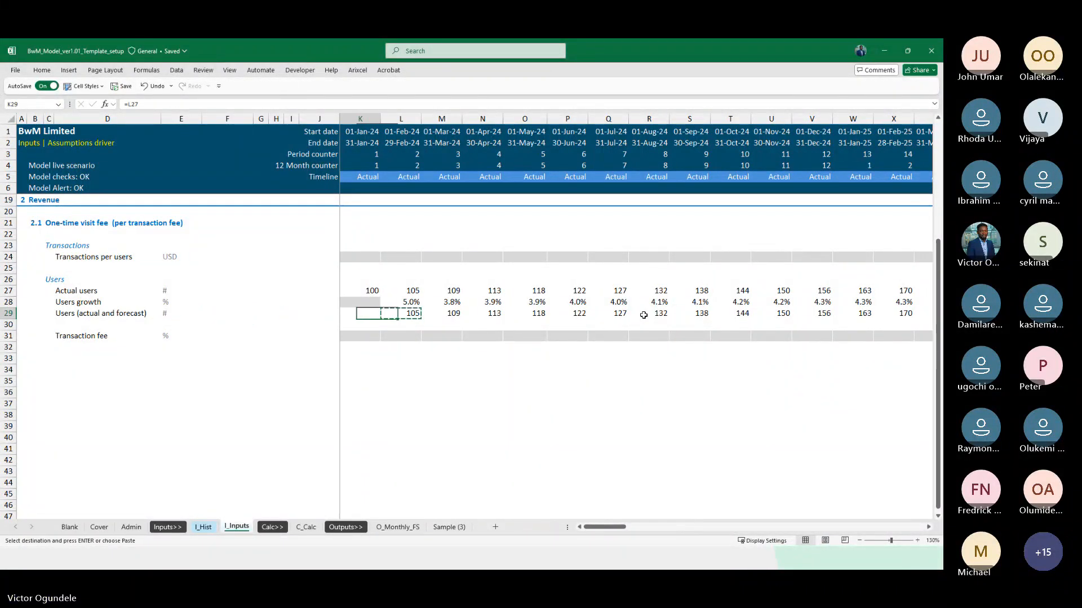
pyautogui.press('Return')
pyautogui.scroll(2, 643, 315)
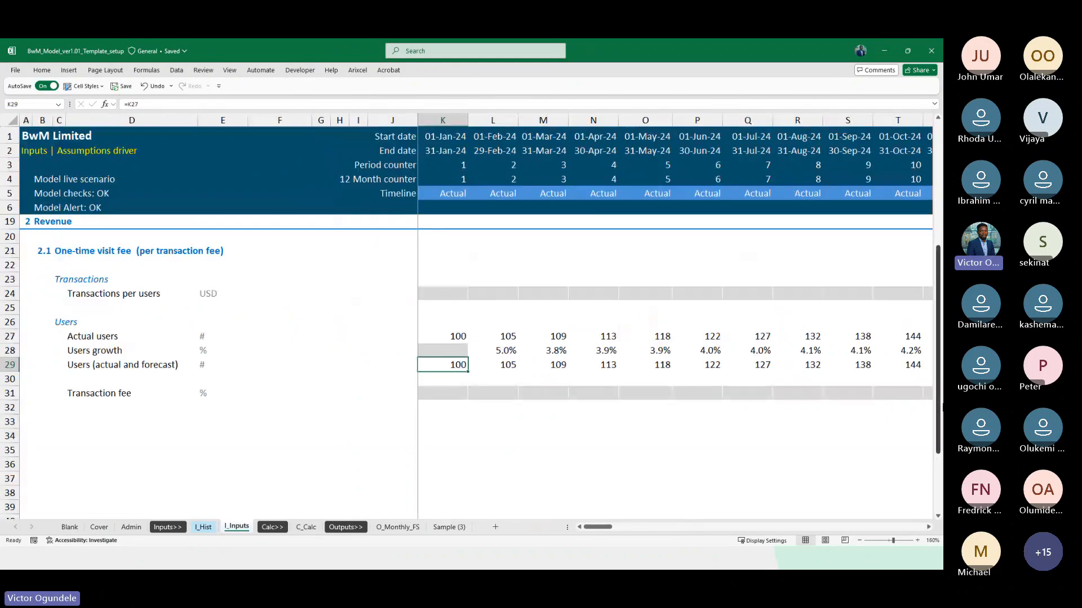
pyautogui.scroll(-1, 653, 441)
pyautogui.write('=if')
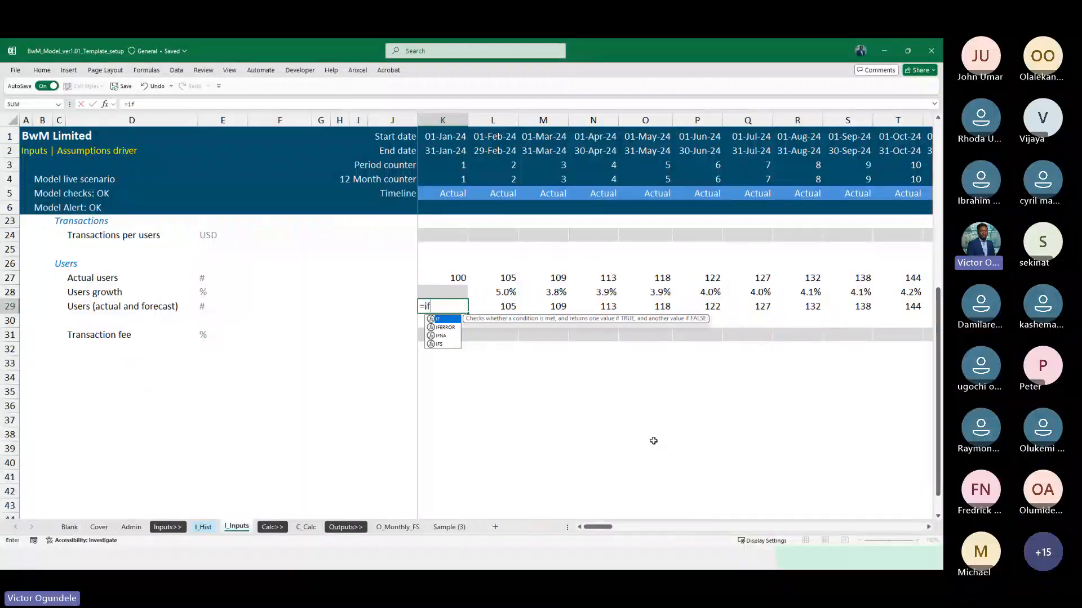
pyautogui.press('Tab')
pyautogui.click(438, 188)
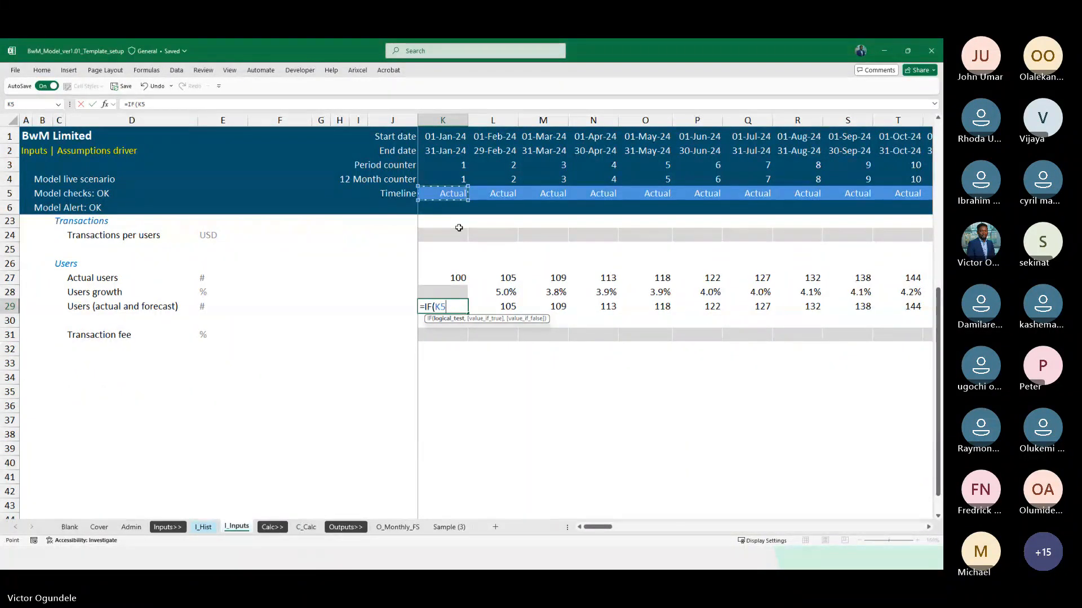
pyautogui.press('F4')
pyautogui.press('F4')
pyautogui.write('=')
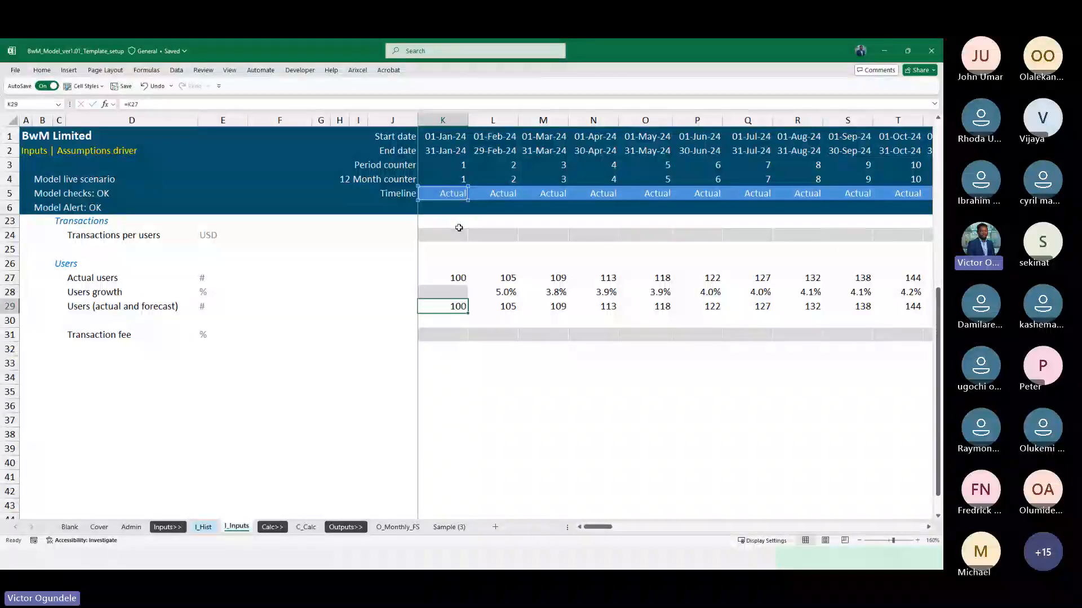
pyautogui.press('Escape')
# Inspect the custom number format applied to the timeline cell K5
pyautogui.click(456, 195)
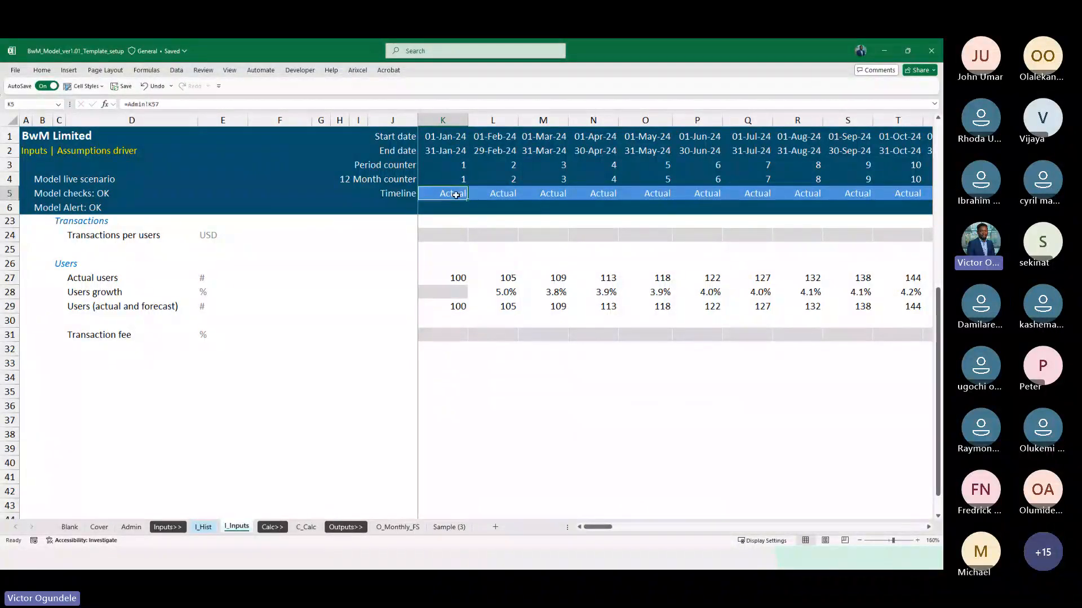
pyautogui.hotkey('ctrl', '1')
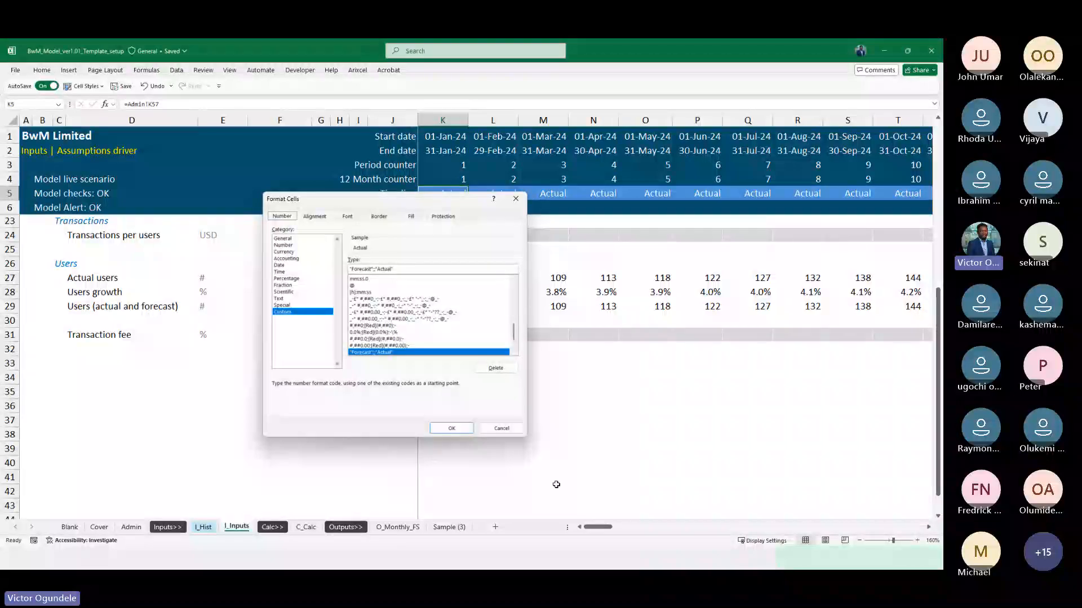
pyautogui.click(451, 429)
# On the C_Calc sheet, lock the row in the first Actual flag formula, K77, so it reads =Admin!K$54
pyautogui.scroll(5, 468, 306)
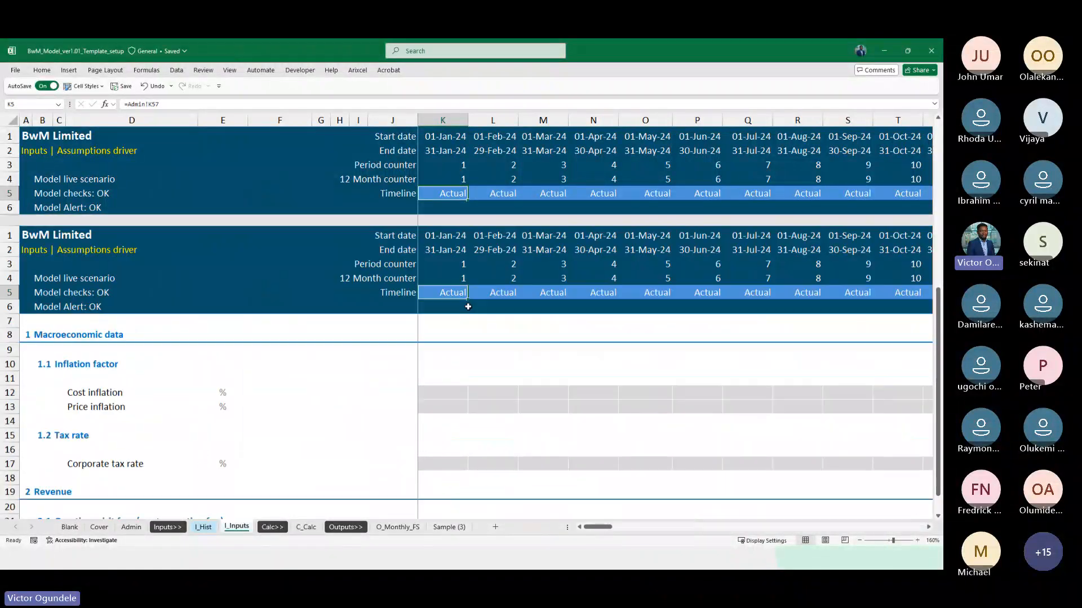
pyautogui.click(307, 528)
pyautogui.scroll(3, 346, 383)
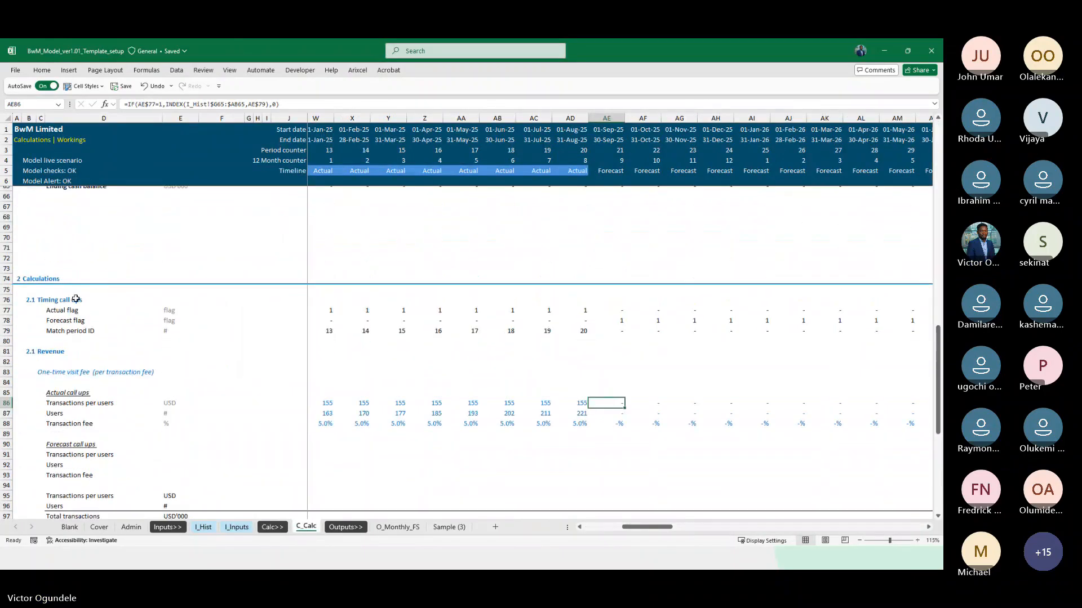
pyautogui.click(76, 298)
pyautogui.click(237, 527)
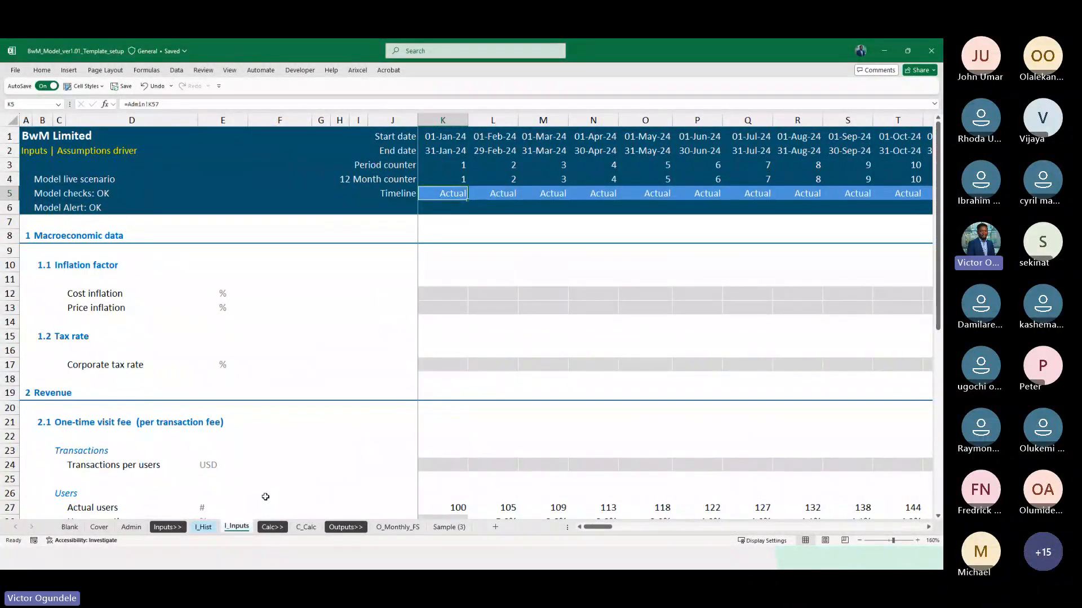
pyautogui.click(305, 527)
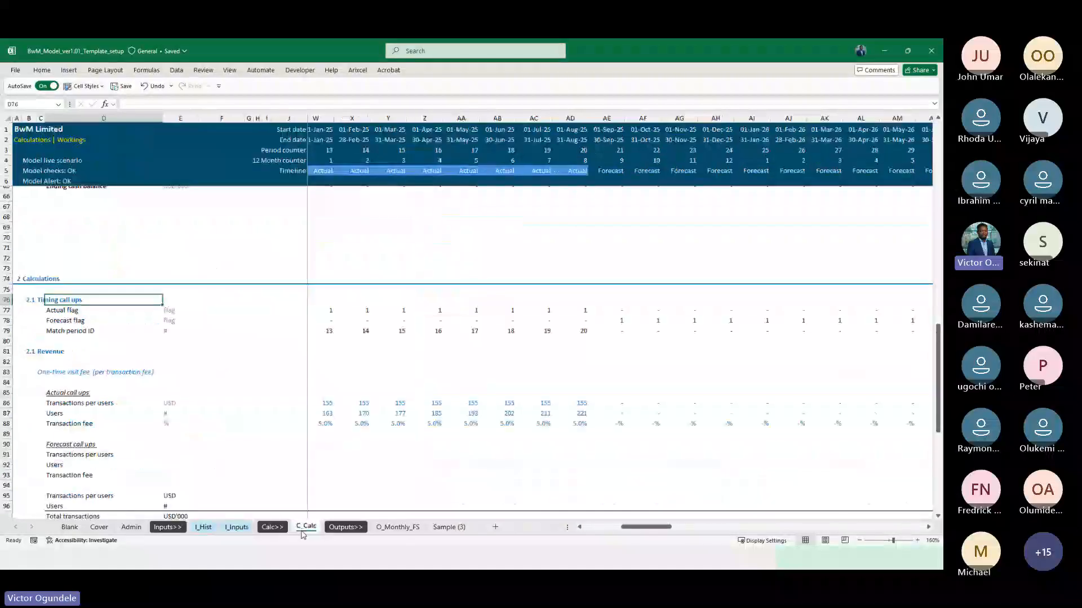
pyautogui.click(322, 312)
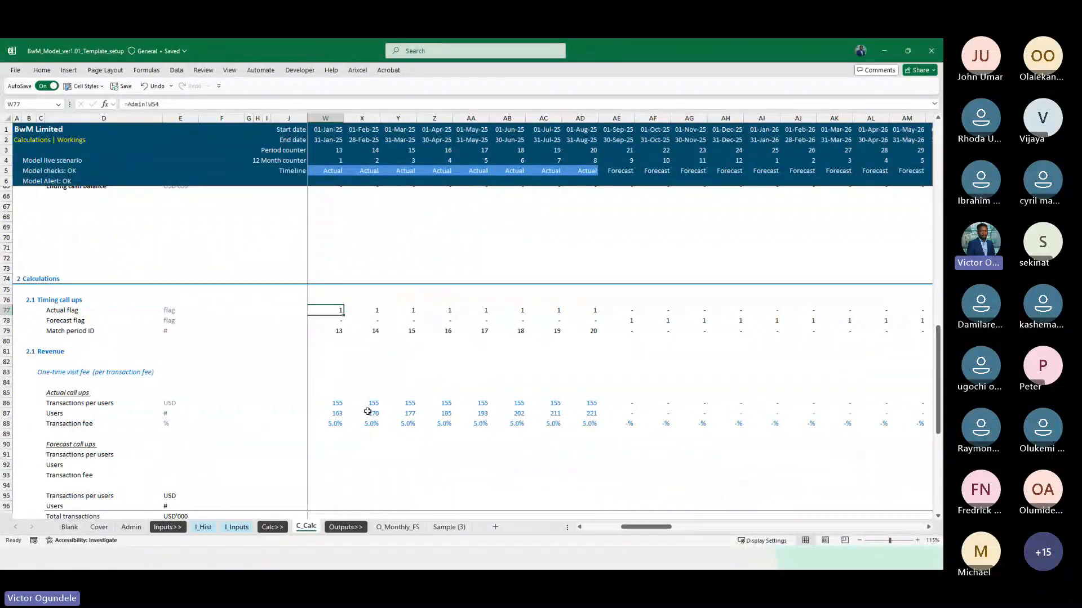
pyautogui.press('Left')
pyautogui.press('Left')
pyautogui.press('Left')
pyautogui.press('Left')
pyautogui.press('Left')
pyautogui.press('Left')
pyautogui.press('Left')
pyautogui.press('Left')
pyautogui.press('Left')
pyautogui.press('Left')
pyautogui.press('Left')
pyautogui.press('Left')
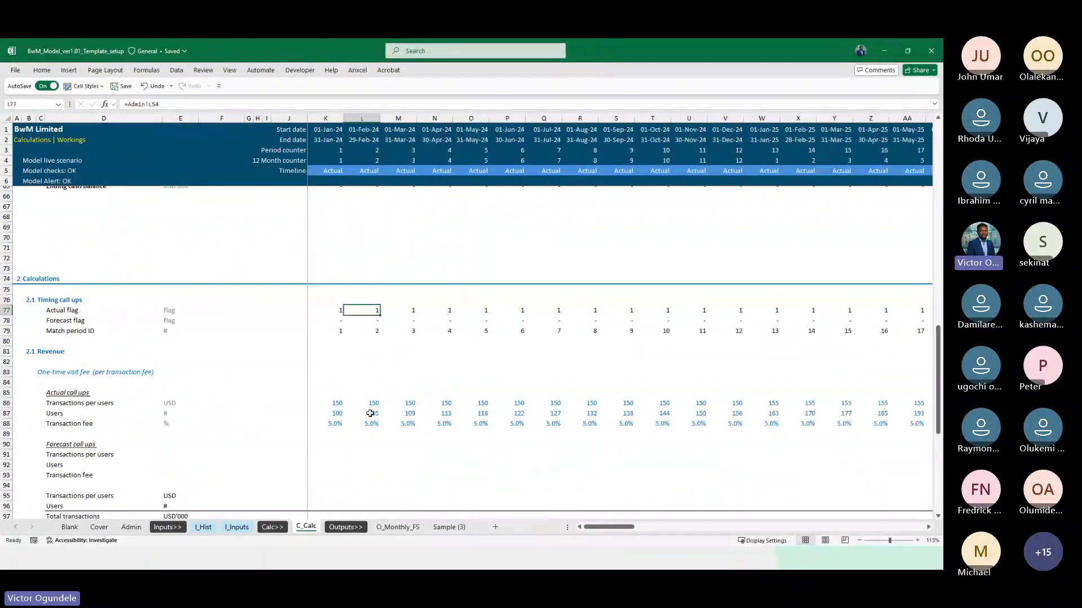
pyautogui.press('F2')
pyautogui.press('F4')
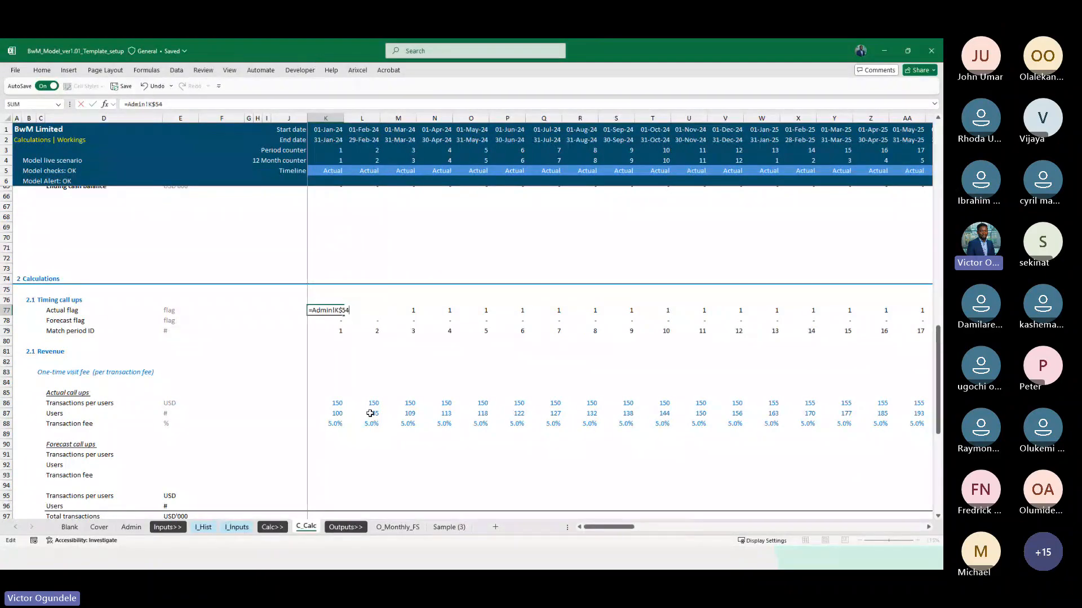
pyautogui.press('Return')
# Review the Match period ID formula in K79 and fill the flag formulas in K77:K78 across the whole timeline
pyautogui.press('Down')
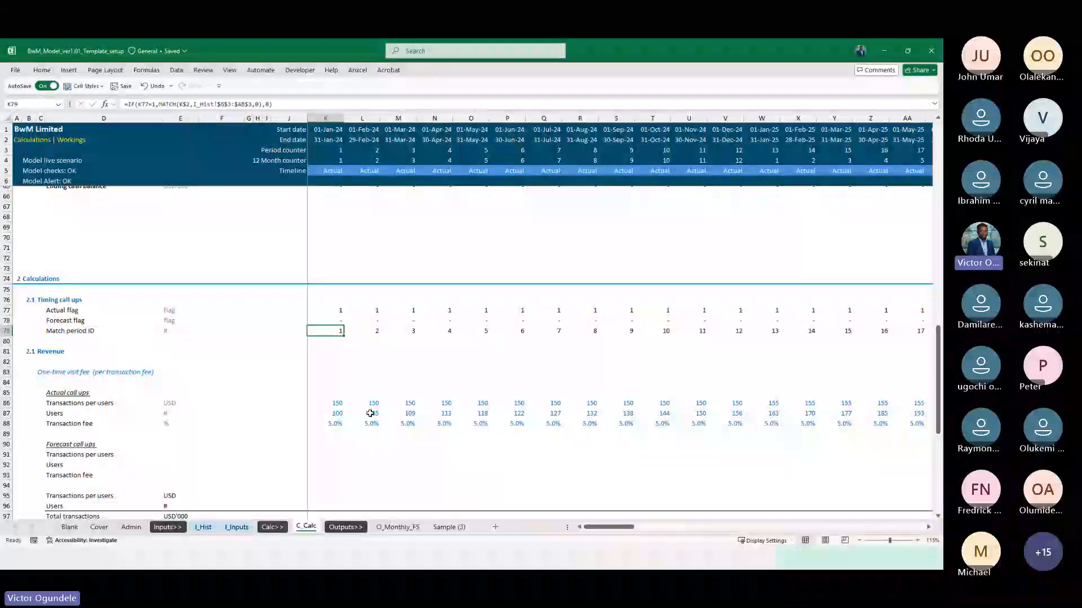
pyautogui.press('F2')
pyautogui.press('Escape')
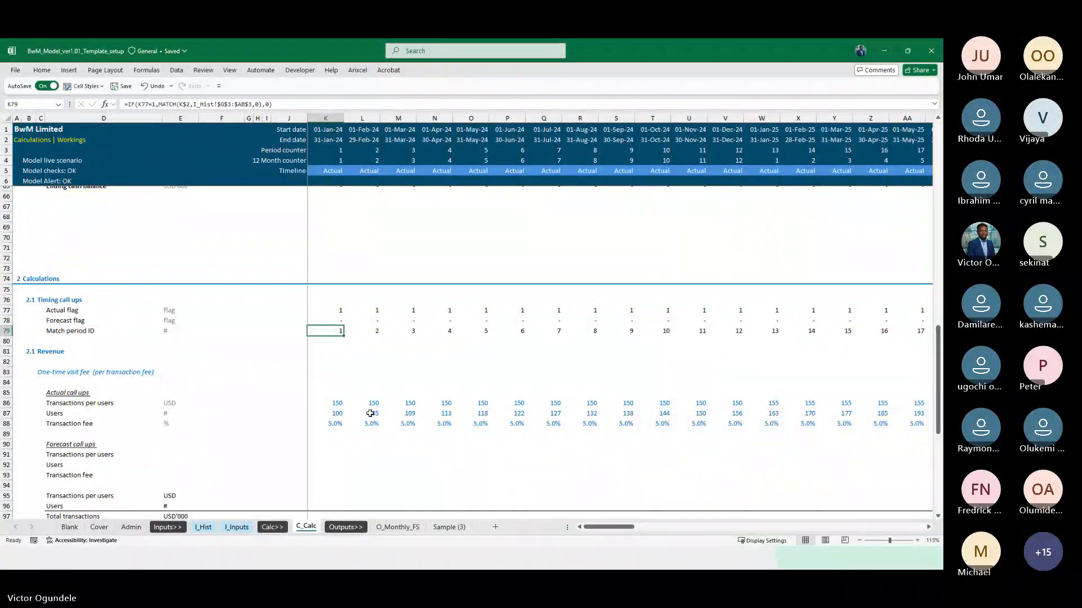
pyautogui.press('Down')
pyautogui.press('Down')
pyautogui.press('Up')
pyautogui.press('Up')
pyautogui.press('Up')
pyautogui.press('Up')
pyautogui.hotkey('shift', 'Down')
pyautogui.hotkey('shift', 'Down')
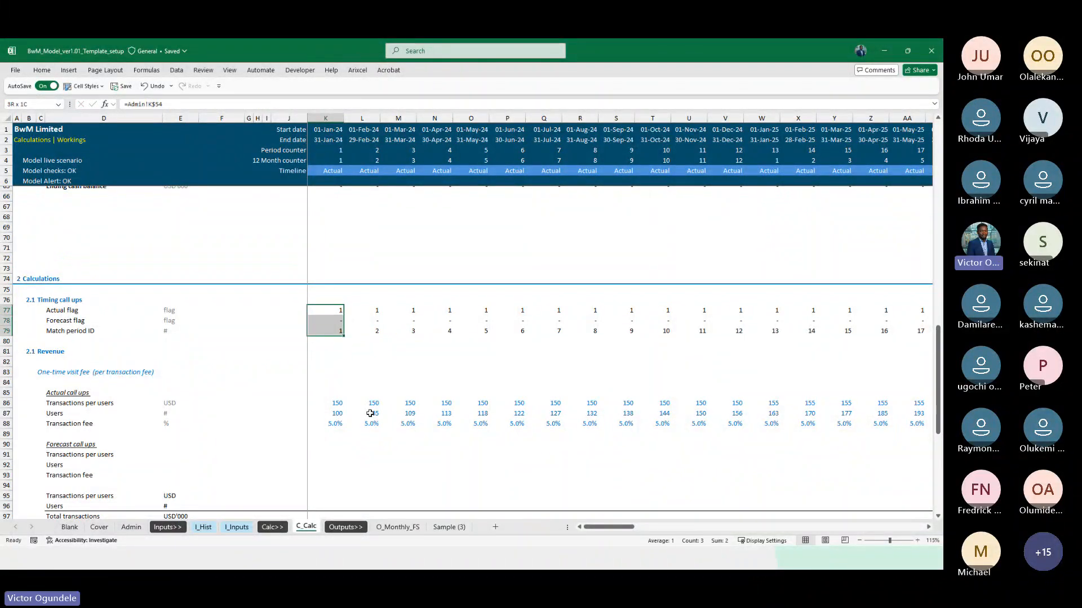
pyautogui.hotkey('shift', 'Up')
pyautogui.hotkey('ctrl', 'shift', 'Right')
pyautogui.hotkey('ctrl', 'r')
pyautogui.hotkey('ctrl', 'Left')
pyautogui.press('Right')
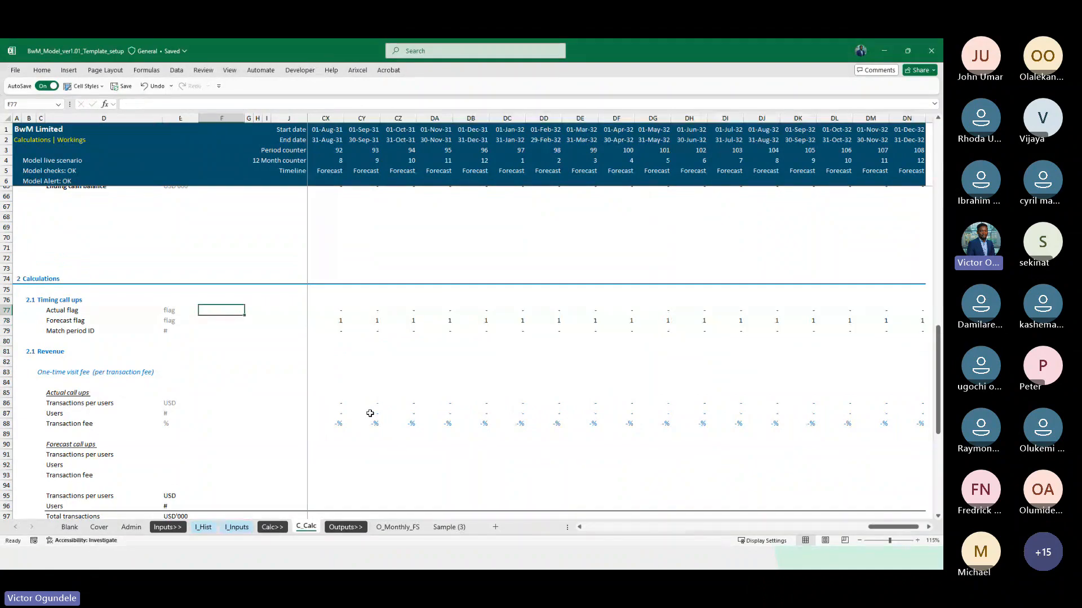
# Copy the Timing call ups heading and both flag rows (76:78) from C_Calc and insert them above Inflation factor on I_Inputs
pyautogui.press('Up')
pyautogui.hotkey('shift', 'space')
pyautogui.hotkey('shift', 'Down')
pyautogui.hotkey('shift', 'Down')
pyautogui.hotkey('ctrl', 'c')
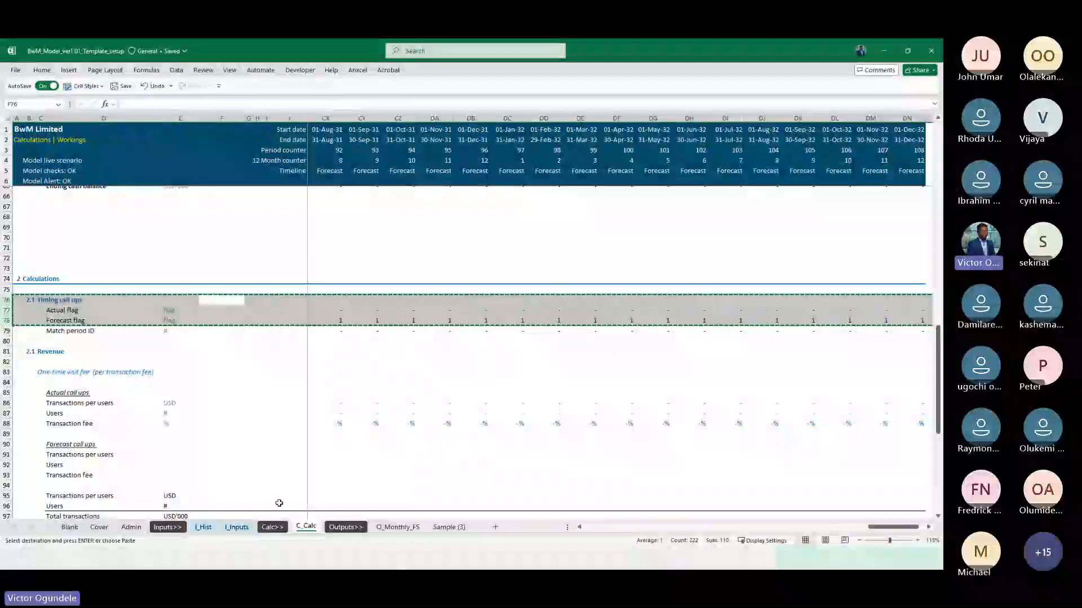
pyautogui.click(237, 527)
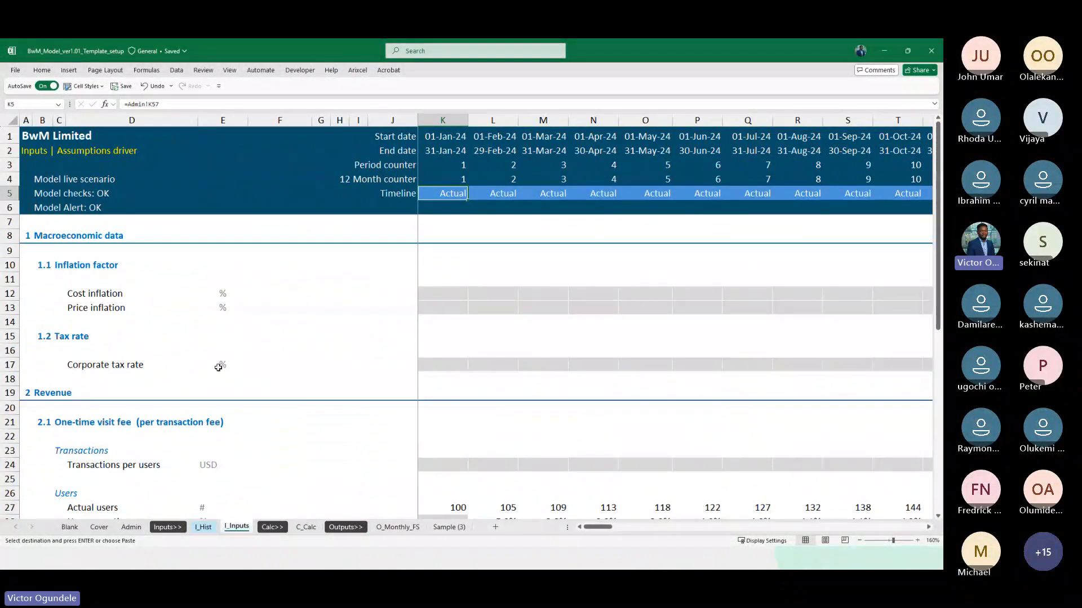
pyautogui.click(9, 265)
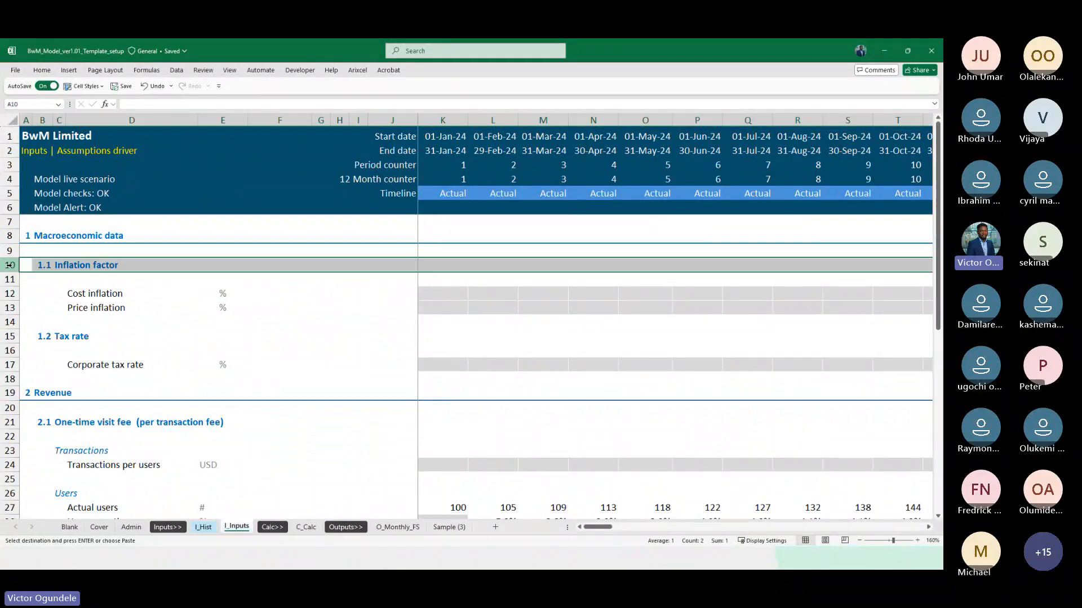
pyautogui.hotkey('ctrl', 'shift', '+')
# Insert a blank row between the Forecast flag row and the Inflation factor heading
pyautogui.press('Right')
pyautogui.press('Down')
pyautogui.press('Down')
pyautogui.press('Down')
pyautogui.hotkey('shift', 'space')
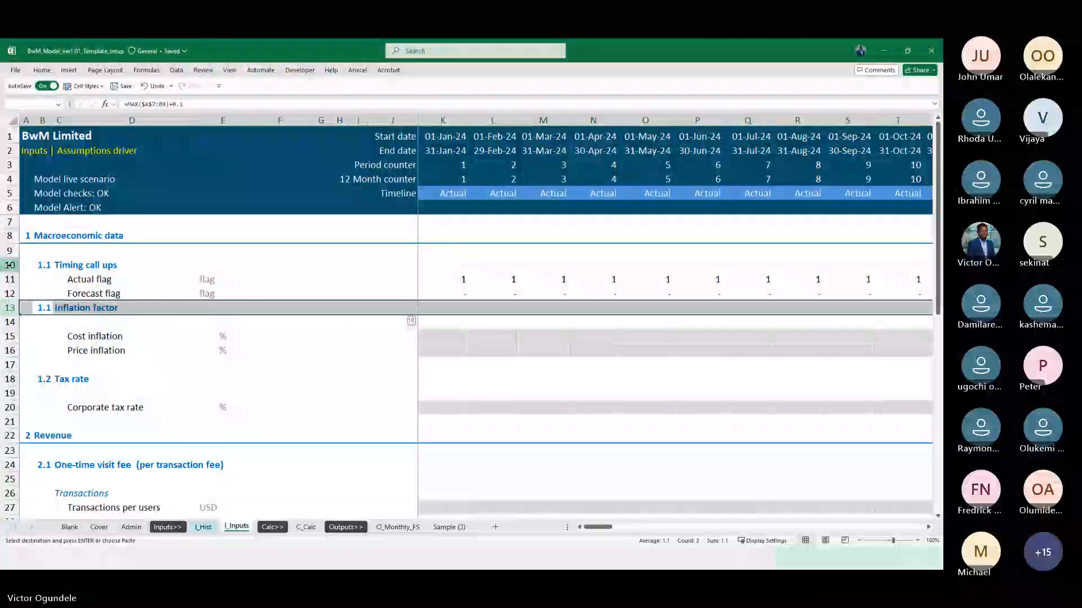
pyautogui.hotkey('alt', 'h')
pyautogui.press('i')
pyautogui.press('r')
pyautogui.press('Down')
pyautogui.press('Down')
pyautogui.press('Up')
# Copy the section number formula from B10 to the Inflation factor and Tax rate headings in B14 and B19
pyautogui.hotkey('ctrl', 'Up')
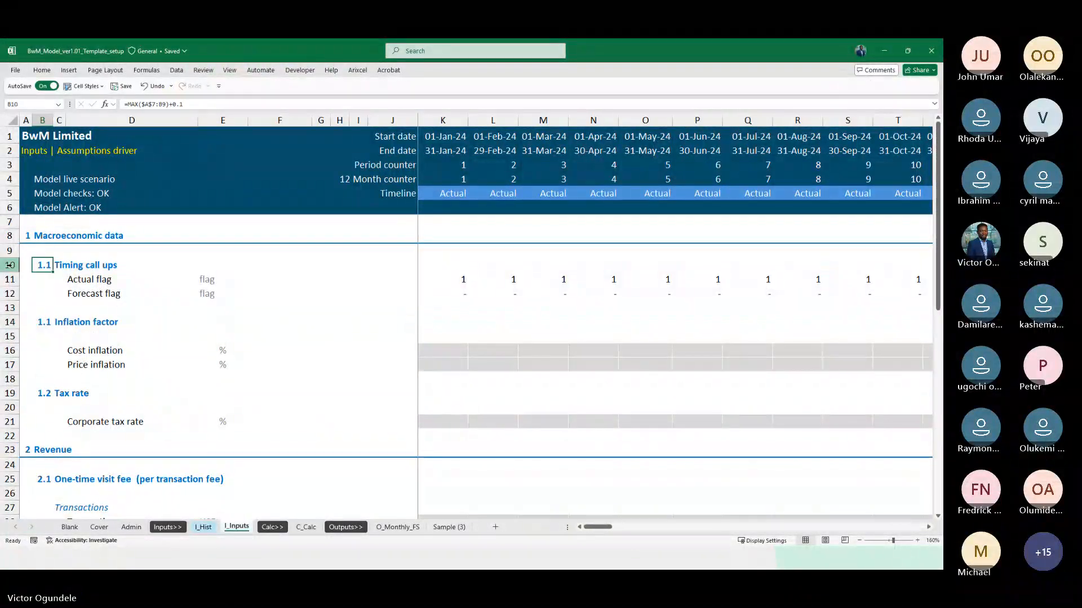
pyautogui.hotkey('ctrl', 'c')
pyautogui.press('Down')
pyautogui.press('Down')
pyautogui.press('Down')
pyautogui.press('Down')
pyautogui.hotkey('ctrl', 'v')
pyautogui.press('Down')
pyautogui.press('Down')
pyautogui.press('Down')
pyautogui.press('Down')
pyautogui.press('Down')
pyautogui.hotkey('ctrl', 'v')
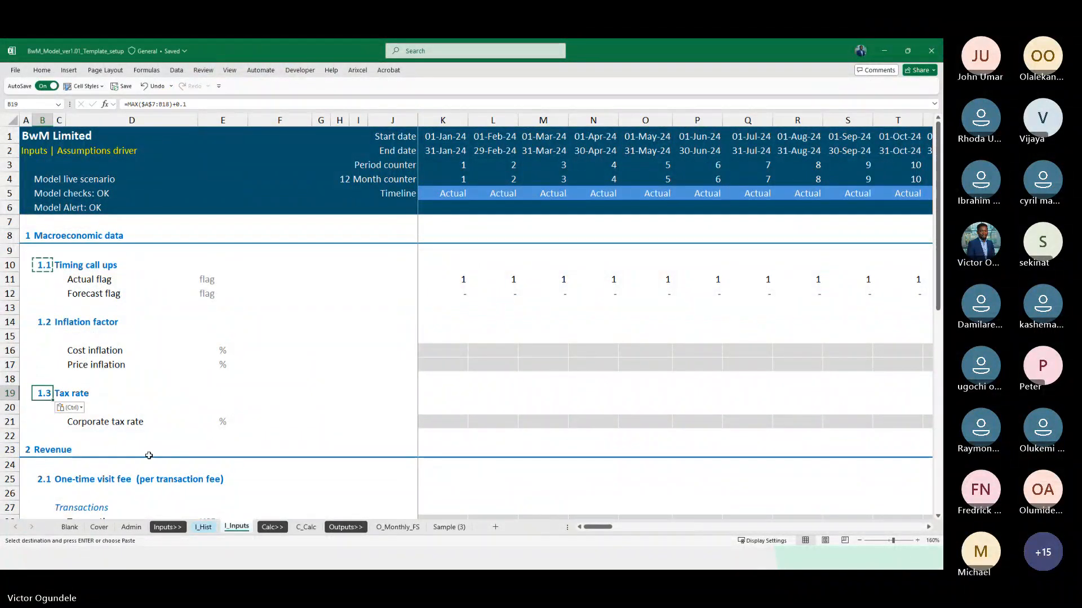
pyautogui.scroll(-2, 149, 455)
pyautogui.scroll(1, 150, 456)
pyautogui.press('Escape')
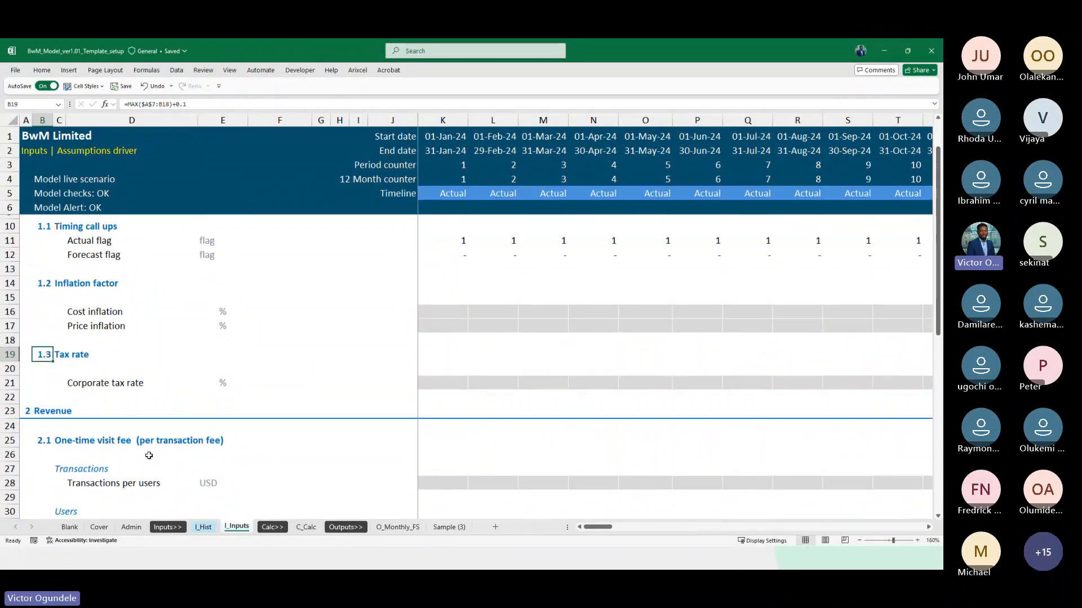
# Start an IF formula in K33 that returns the actual users in K31 when the Actual flag K11 equals 1
pyautogui.scroll(-1, 150, 456)
pyautogui.scroll(-3, 150, 455)
pyautogui.click(398, 380)
pyautogui.press('Left')
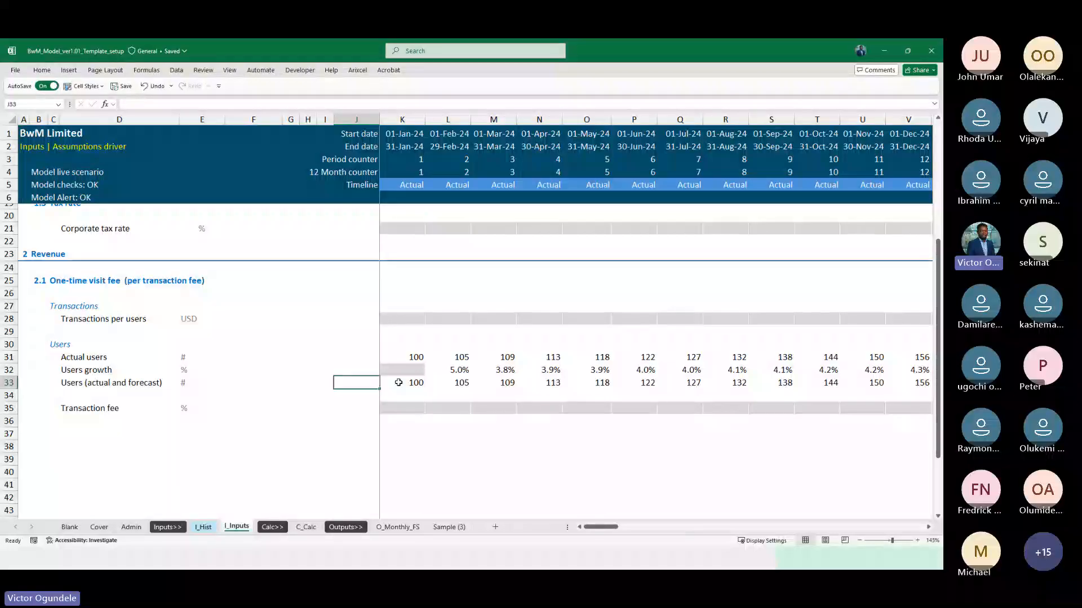
pyautogui.press('Right')
pyautogui.write('=if')
pyautogui.scroll(4, 399, 382)
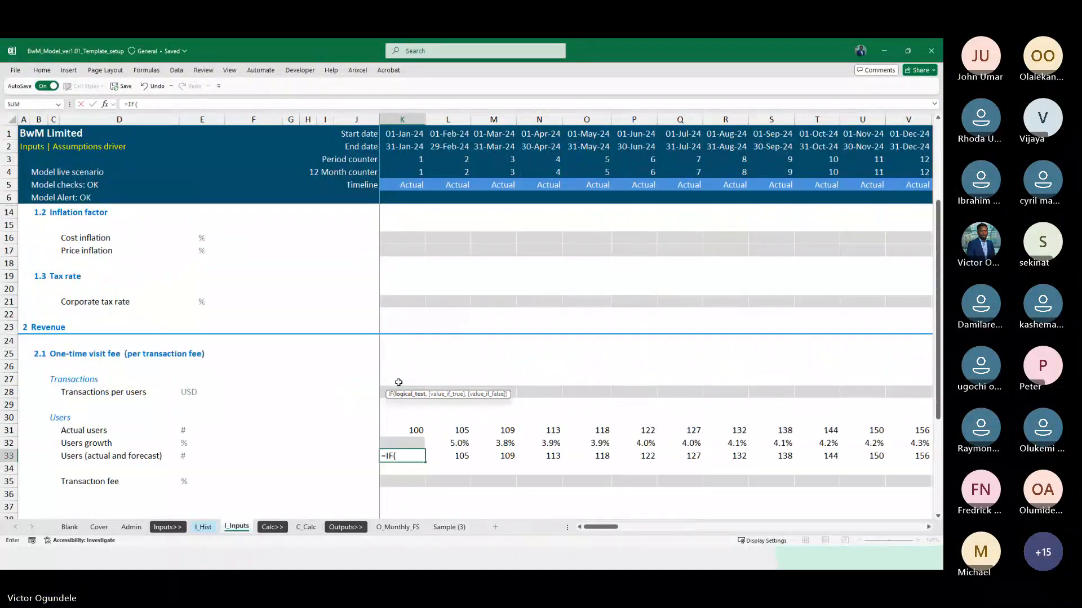
pyautogui.click(404, 251)
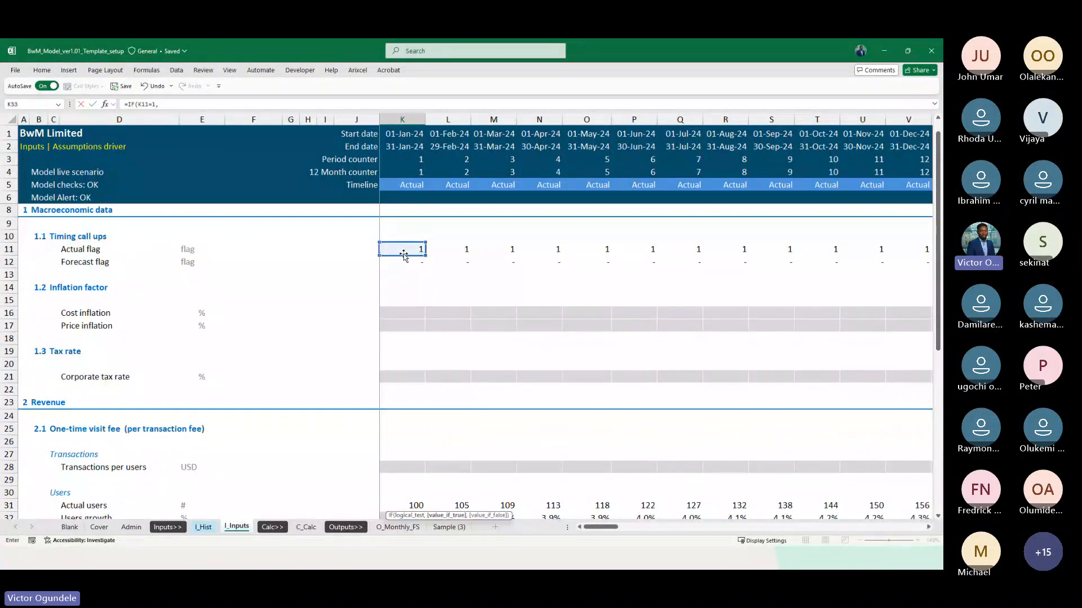
pyautogui.write('=1,')
pyautogui.click(403, 505)
pyautogui.scroll(-4, 402, 360)
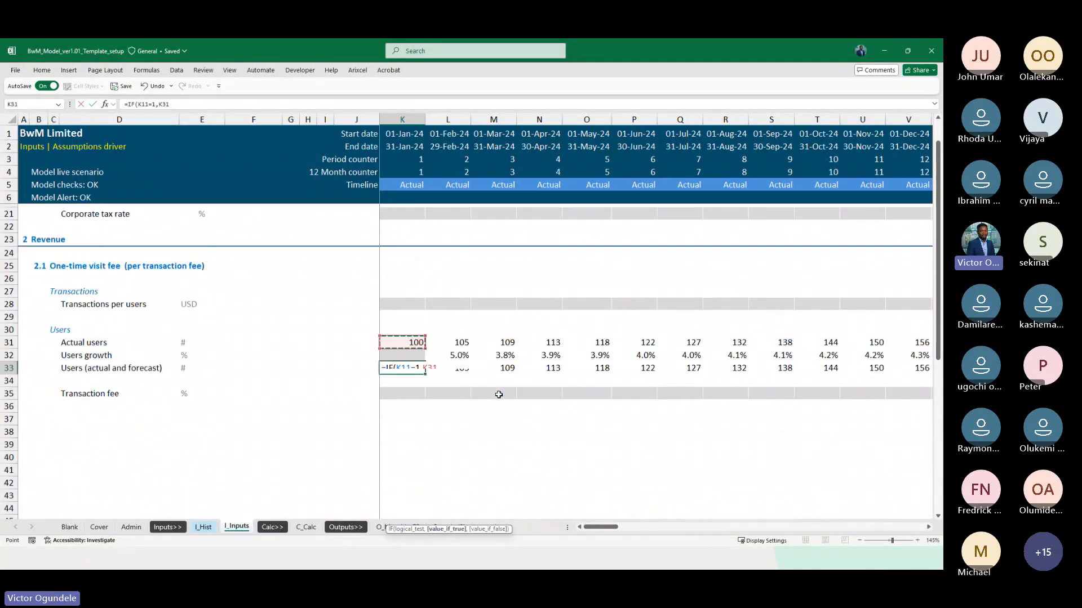
# Lock the flag reference as K$11 and complete the K33 formula as =IF(K$11=1,K31,J33*(1+K32))
pyautogui.click(404, 369)
pyautogui.press('F4')
pyautogui.press('F4')
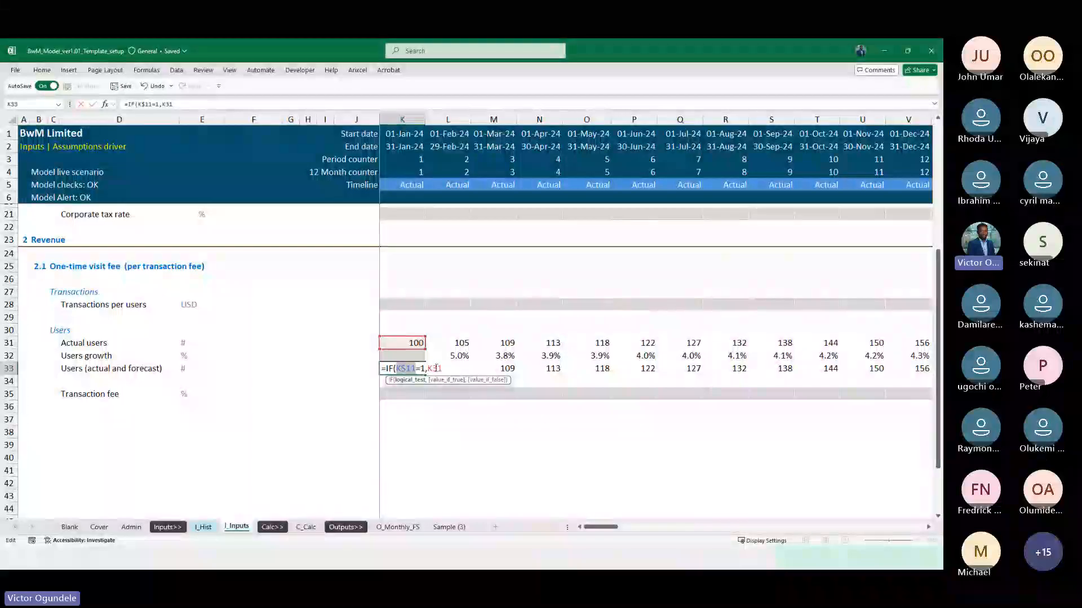
pyautogui.click(447, 369)
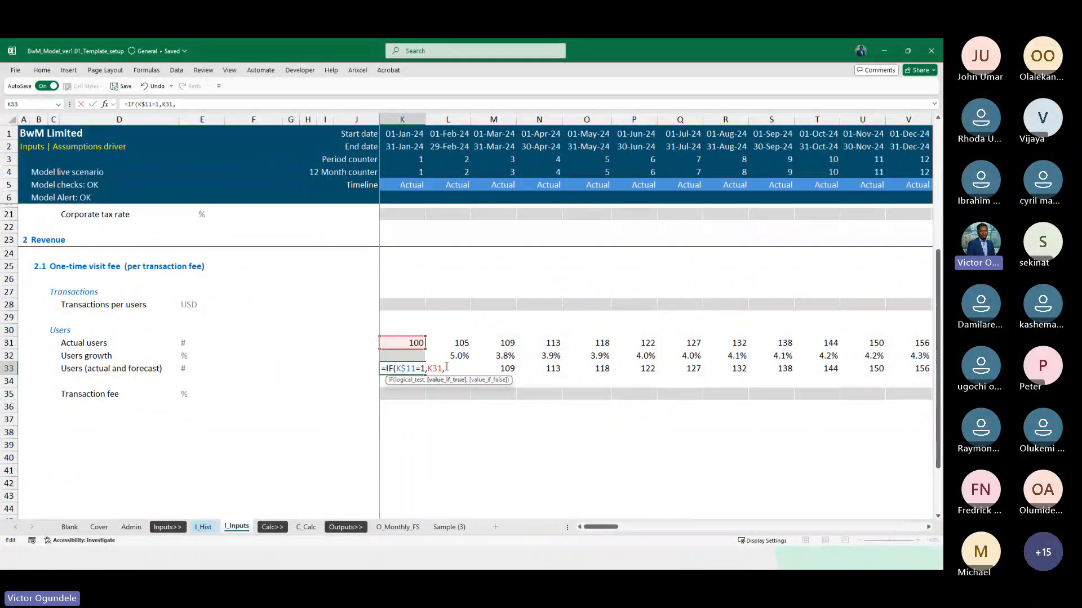
pyautogui.write(',')
pyautogui.press('Left')
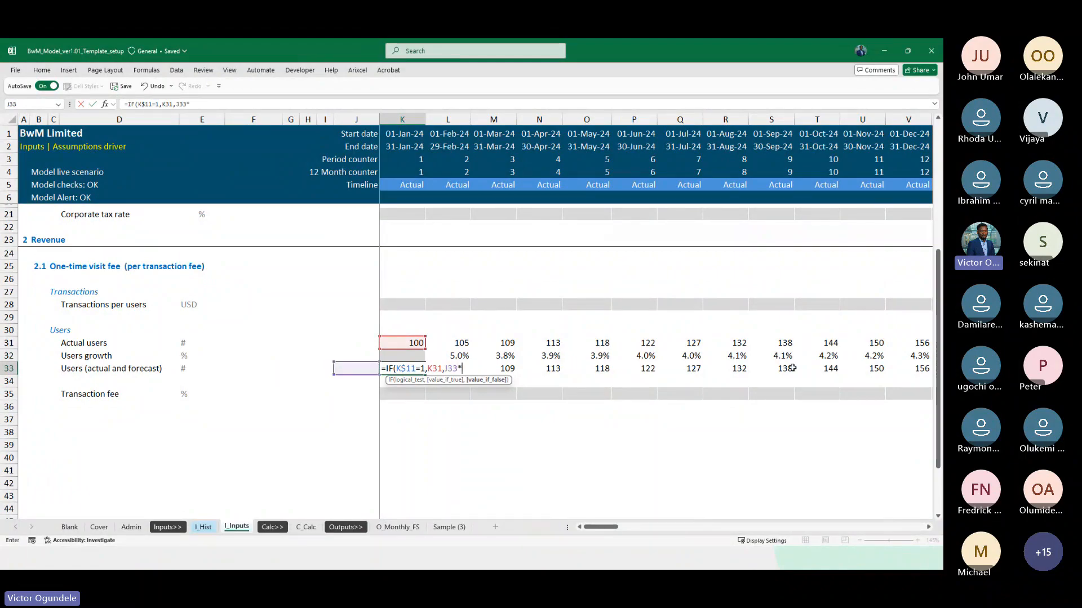
pyautogui.press('Up')
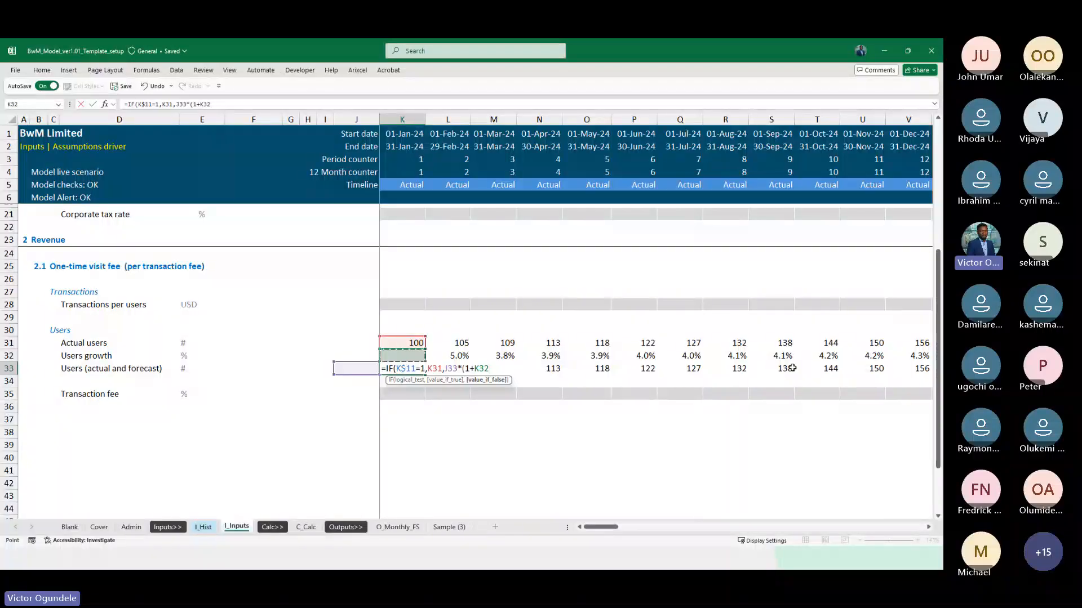
pyautogui.hotkey('ctrl', 'Return')
pyautogui.press('Return')
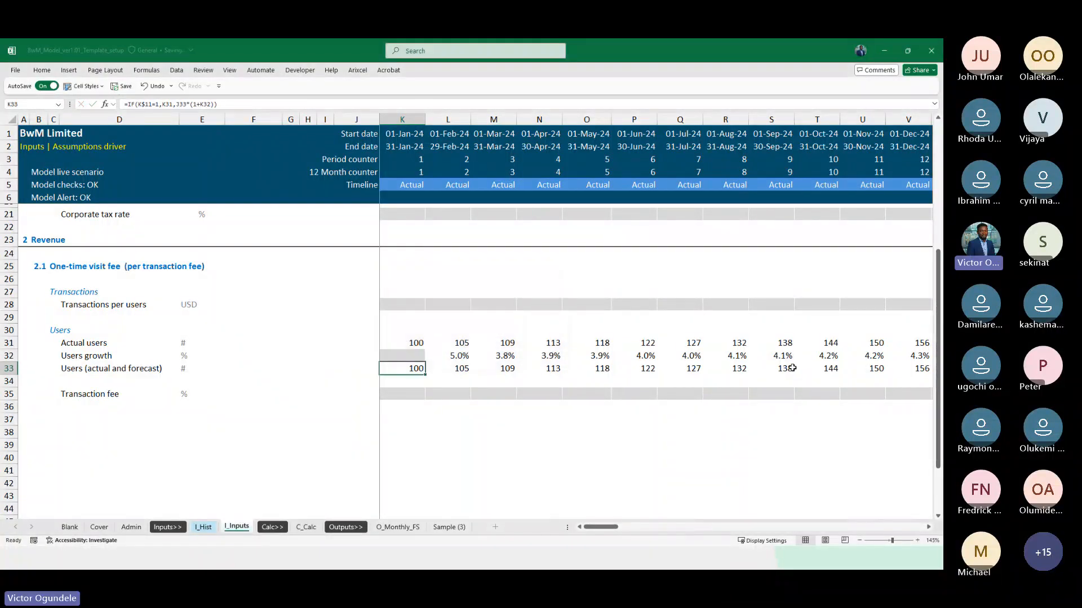
# Fill the K33 formula across the whole timeline of the Users (actual and forecast) row
pyautogui.hotkey('ctrl', 'shift', 'Right')
pyautogui.hotkey('ctrl', 'shift', 'Right')
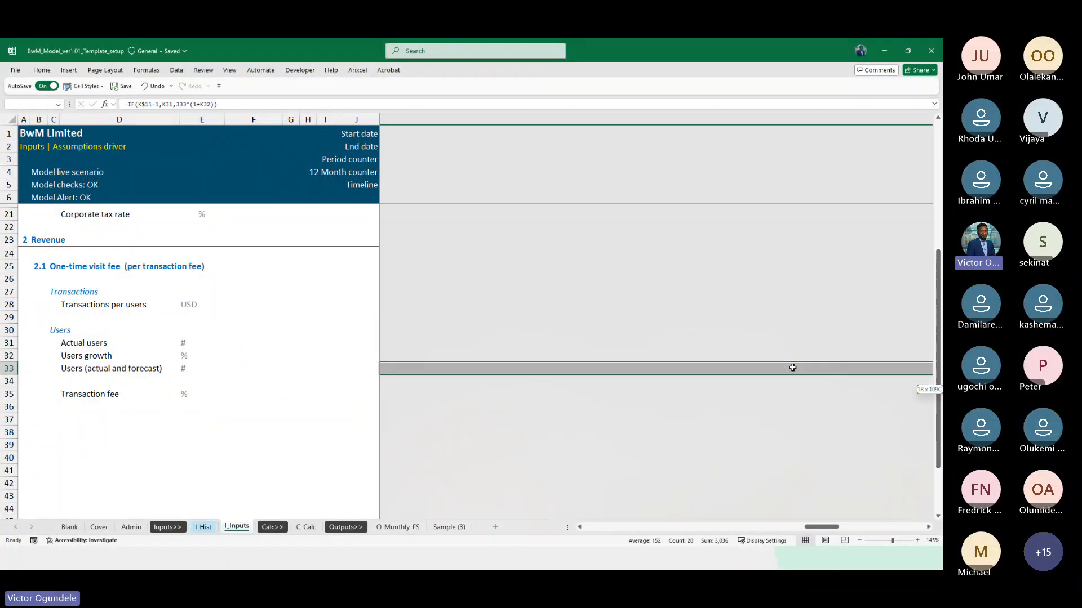
pyautogui.hotkey('shift', 'Left')
pyautogui.hotkey('shift', 'Left')
pyautogui.hotkey('shift', 'Right')
pyautogui.press('F2')
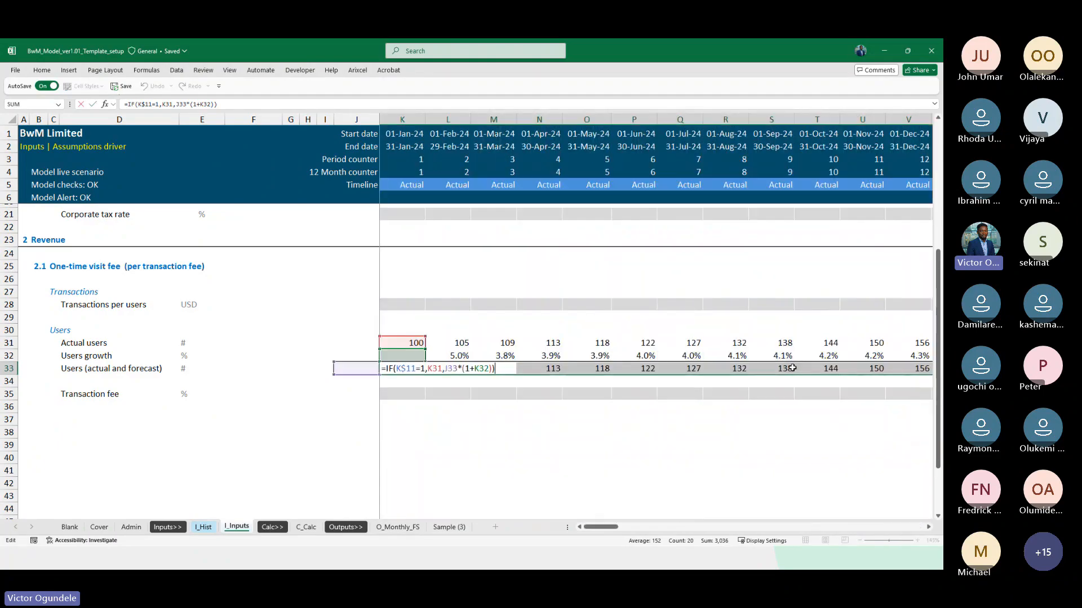
pyautogui.hotkey('ctrl', 'Return')
# Review the Users (actual and forecast) row from the actual months through the end of the forecast timeline
pyautogui.press('Right')
pyautogui.press('Right')
pyautogui.press('Right')
pyautogui.press('Right')
pyautogui.press('Right')
pyautogui.press('Right')
pyautogui.press('Right')
pyautogui.press('Right')
pyautogui.press('Right')
pyautogui.press('Right')
pyautogui.press('Right')
pyautogui.press('Right')
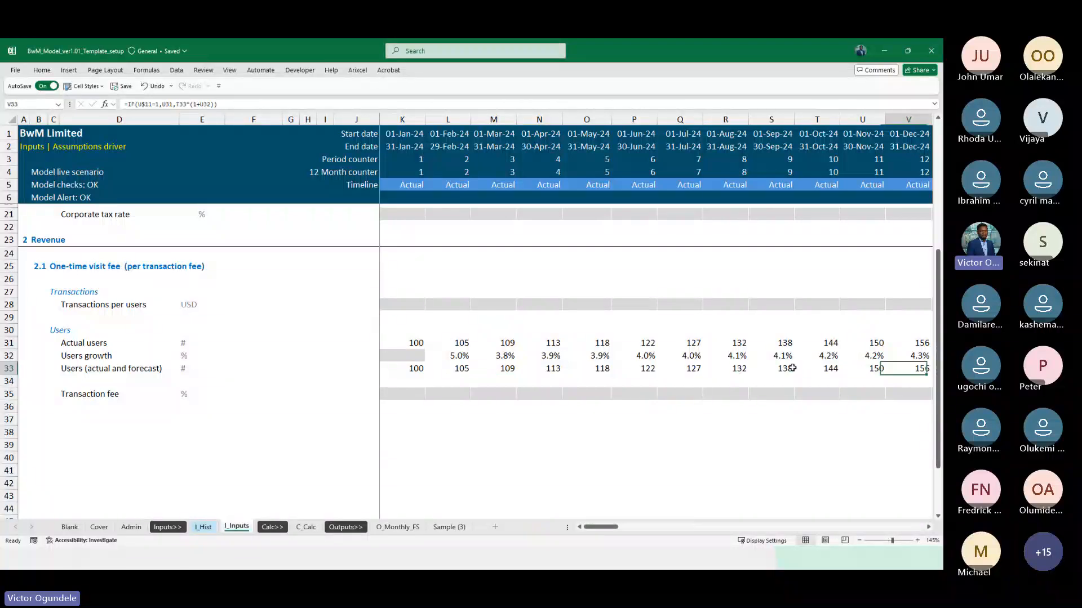
pyautogui.press('Right')
pyautogui.press('Right')
pyautogui.press('Right')
pyautogui.press('Right')
pyautogui.press('Right')
pyautogui.press('Right')
pyautogui.press('Right')
pyautogui.press('Right')
pyautogui.press('Right')
pyautogui.press('Right')
pyautogui.press('Right')
pyautogui.press('Right')
pyautogui.press('Right')
pyautogui.press('Right')
pyautogui.press('Right')
pyautogui.press('Right')
pyautogui.press('Right')
pyautogui.press('Right')
pyautogui.press('Right')
pyautogui.press('Right')
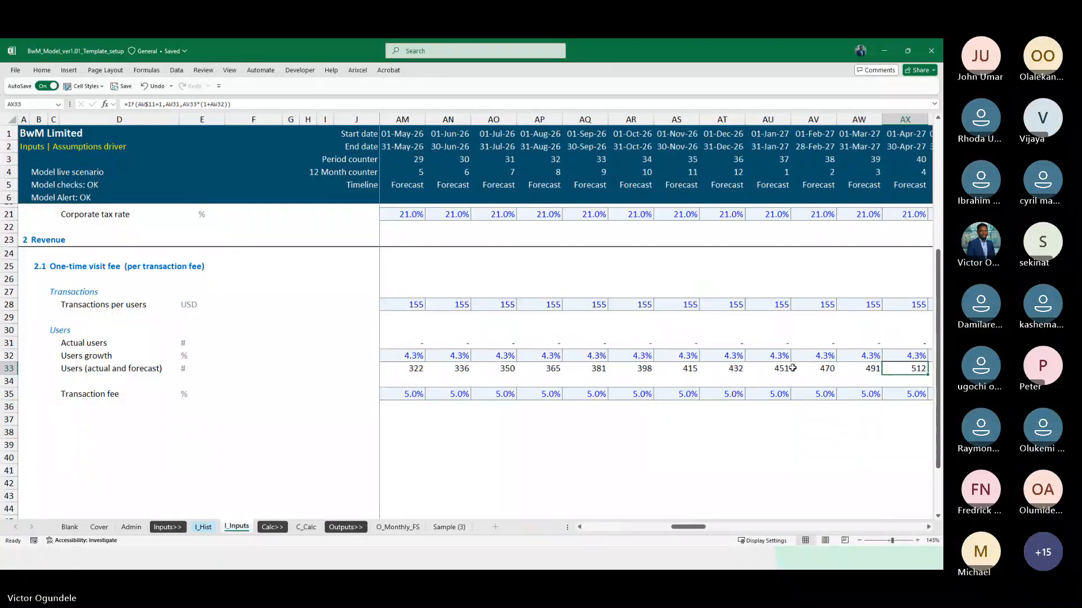
pyautogui.press('Right')
pyautogui.press('Right')
pyautogui.press('Right')
pyautogui.press('Right')
pyautogui.press('Right')
pyautogui.press('Right')
pyautogui.press('Right')
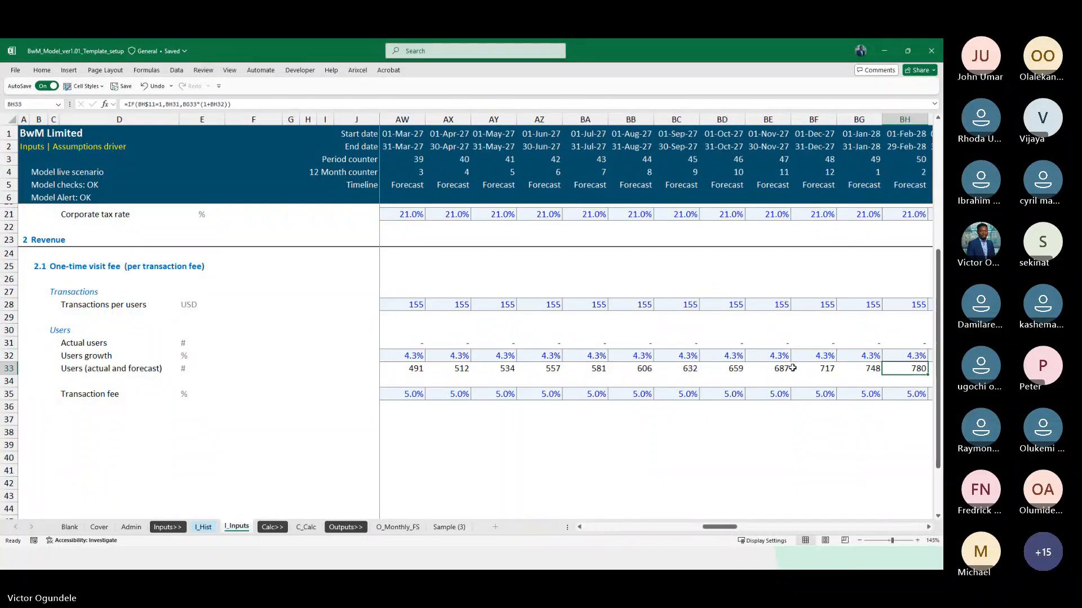
pyautogui.press('Left')
pyautogui.press('Left')
pyautogui.hotkey('ctrl', 'Left')
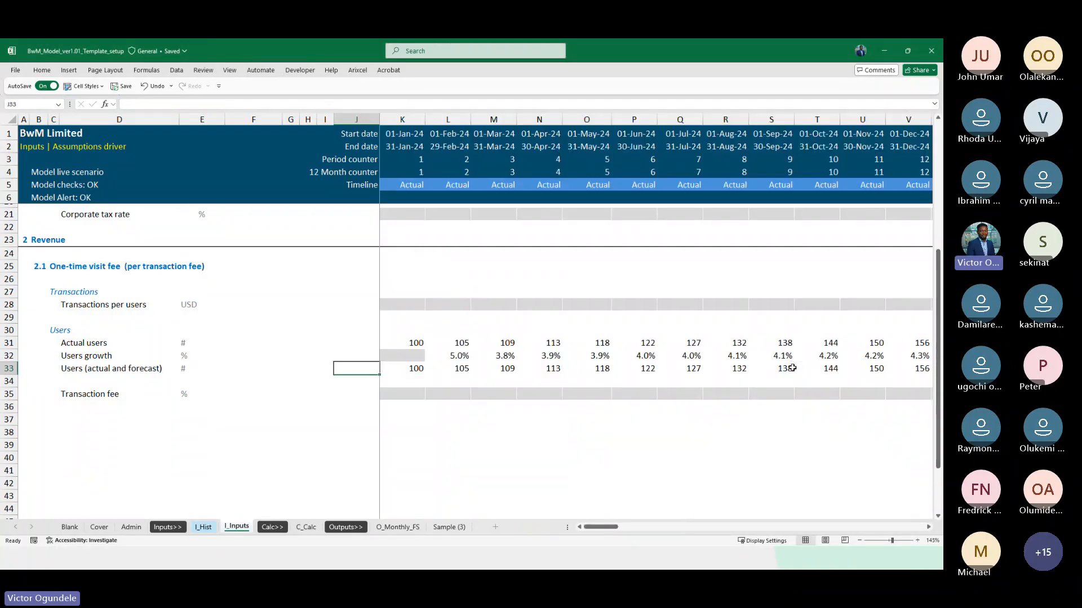
pyautogui.scroll(-1, 792, 367)
pyautogui.press('Right')
pyautogui.press('Right')
pyautogui.press('Right')
pyautogui.press('Right')
pyautogui.press('Right')
pyautogui.press('Right')
pyautogui.press('Right')
pyautogui.press('Right')
pyautogui.press('Right')
pyautogui.press('Right')
pyautogui.press('Right')
pyautogui.press('Right')
pyautogui.press('Right')
pyautogui.press('Right')
pyautogui.press('Right')
pyautogui.press('Right')
pyautogui.press('Right')
pyautogui.press('Right')
pyautogui.press('Right')
pyautogui.press('Right')
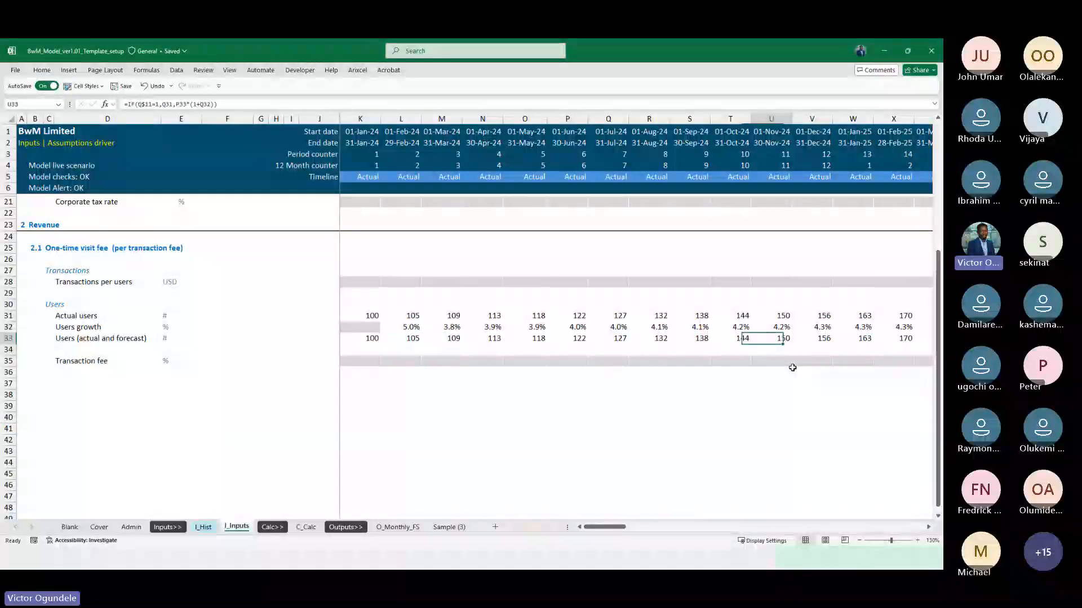
pyautogui.press('Right')
pyautogui.press('Left')
pyautogui.press('Right')
pyautogui.press('Right')
pyautogui.press('Right')
pyautogui.press('Right')
pyautogui.press('Right')
pyautogui.press('Right')
pyautogui.press('Right')
pyautogui.press('Right')
pyautogui.press('Right')
pyautogui.press('Right')
pyautogui.press('Right')
pyautogui.press('Right')
pyautogui.press('Right')
pyautogui.press('Right')
pyautogui.press('Right')
pyautogui.press('Right')
pyautogui.press('Right')
pyautogui.press('Right')
pyautogui.press('Right')
pyautogui.press('Right')
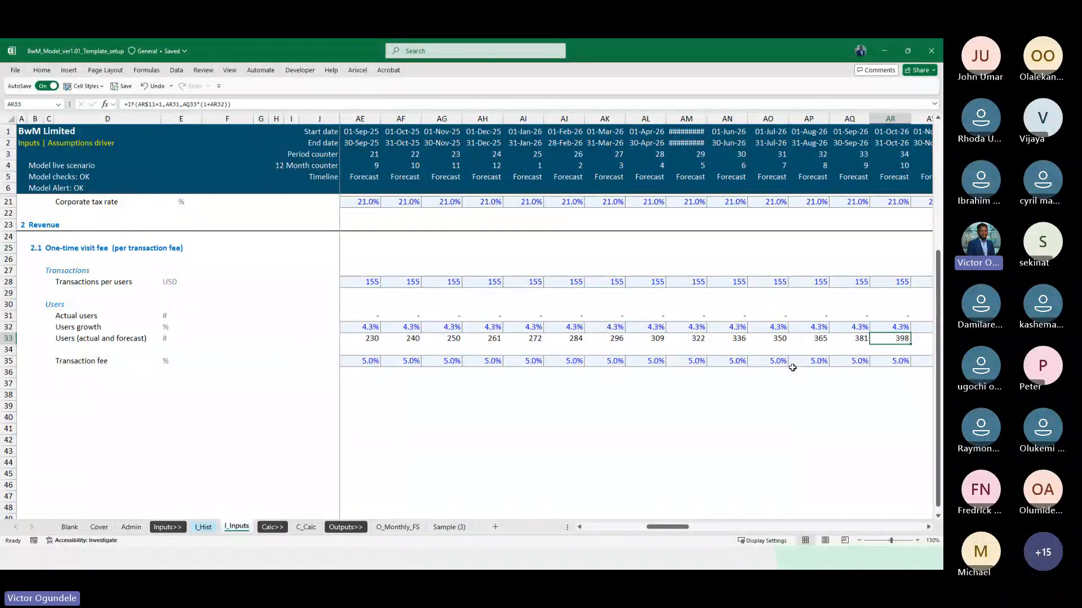
pyautogui.press('Right')
pyautogui.press('Right')
pyautogui.press('Right')
pyautogui.press('Right')
pyautogui.press('Right')
pyautogui.press('Right')
pyautogui.press('Right')
pyautogui.press('Right')
pyautogui.press('Right')
pyautogui.press('Right')
pyautogui.press('Right')
pyautogui.press('Right')
pyautogui.press('Right')
pyautogui.press('Right')
pyautogui.press('Right')
pyautogui.press('Right')
pyautogui.press('Right')
pyautogui.press('Right')
pyautogui.press('Right')
pyautogui.press('Right')
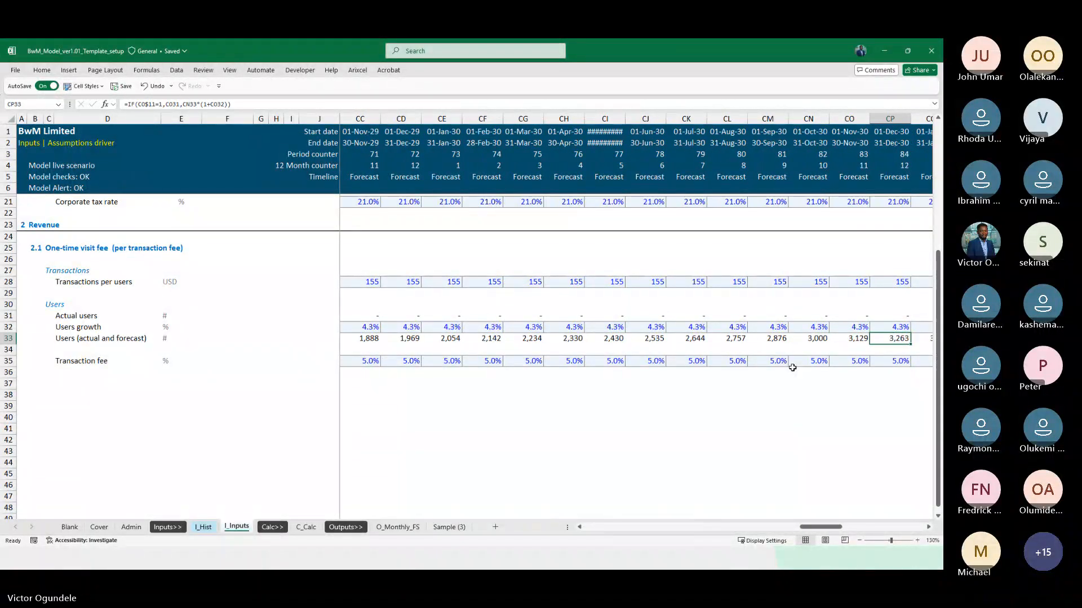
pyautogui.hotkey('ctrl', 'Left')
pyautogui.hotkey('ctrl', 'Left')
pyautogui.hotkey('ctrl', 'Left')
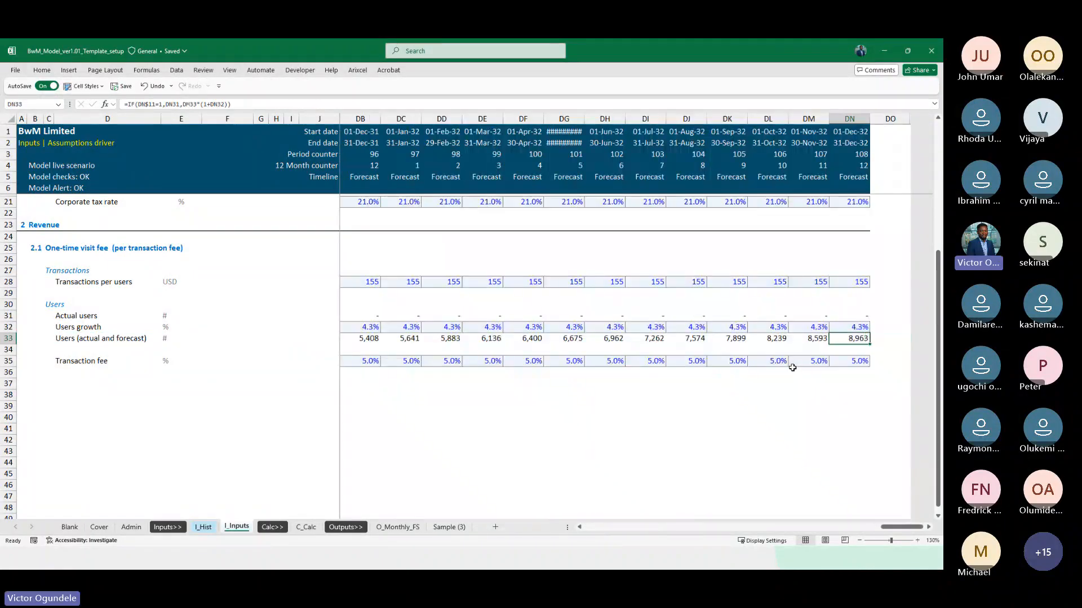
pyautogui.press('Right')
pyautogui.press('Right')
pyautogui.press('Right')
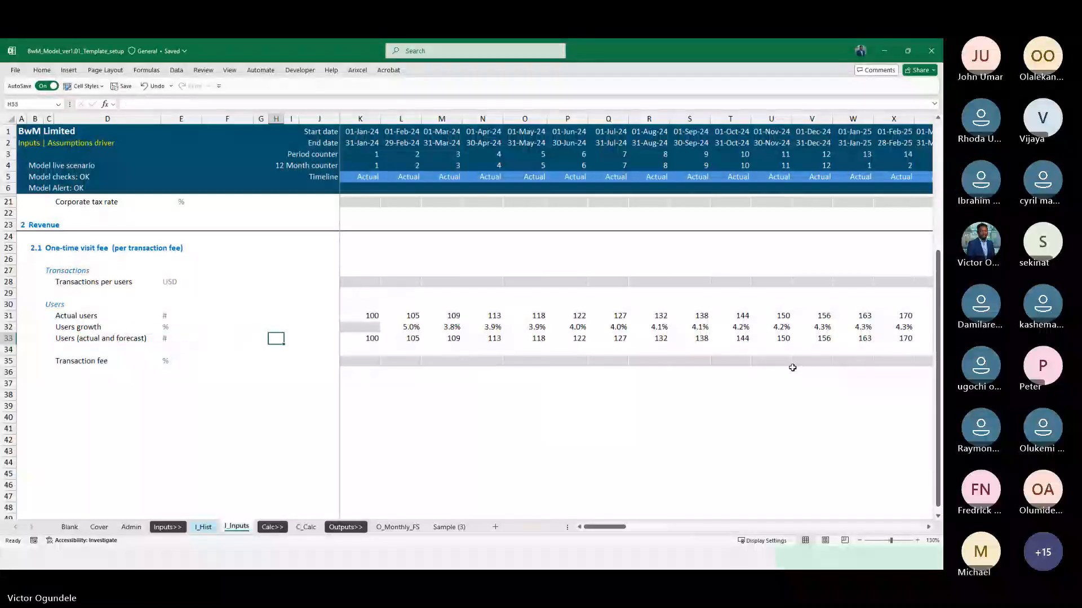
pyautogui.press('Right')
pyautogui.press('Right')
pyautogui.press('Right')
pyautogui.press('Right')
pyautogui.press('Right')
pyautogui.press('Right')
pyautogui.press('Right')
pyautogui.press('Right')
pyautogui.press('Right')
pyautogui.press('Right')
pyautogui.press('Right')
pyautogui.press('Right')
pyautogui.press('Right')
pyautogui.press('Right')
pyautogui.press('Right')
pyautogui.press('Right')
pyautogui.press('Right')
pyautogui.press('Right')
pyautogui.press('Right')
pyautogui.press('Right')
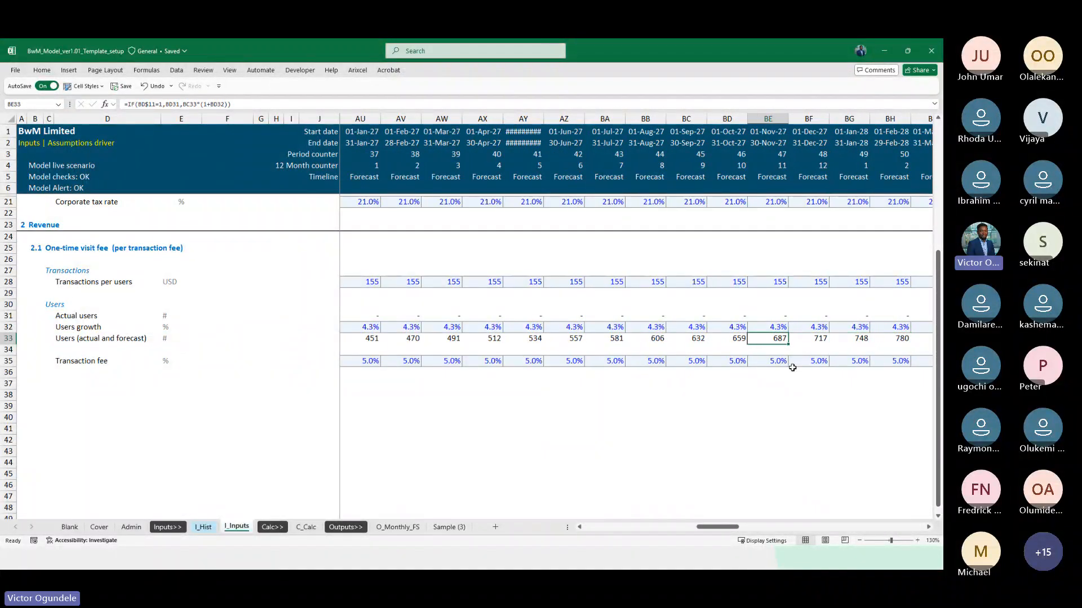
pyautogui.press('Right')
pyautogui.press('Right')
pyautogui.press('Right')
pyautogui.press('Right')
pyautogui.press('Right')
pyautogui.press('Right')
pyautogui.press('Right')
pyautogui.press('Right')
pyautogui.press('Right')
pyautogui.press('Right')
pyautogui.press('Right')
pyautogui.press('Right')
pyautogui.press('Right')
pyautogui.press('Right')
pyautogui.press('Right')
pyautogui.press('Right')
pyautogui.press('Right')
pyautogui.press('Right')
pyautogui.press('Right')
pyautogui.press('Right')
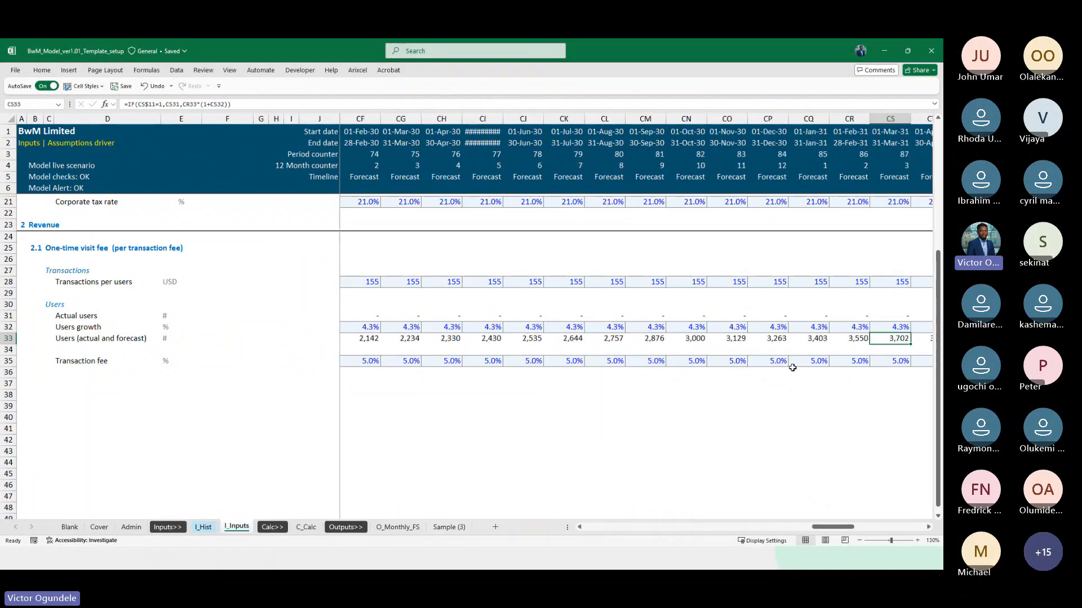
pyautogui.press('Right')
pyautogui.press('Right')
pyautogui.press('Right')
pyautogui.press('Right')
pyautogui.press('Right')
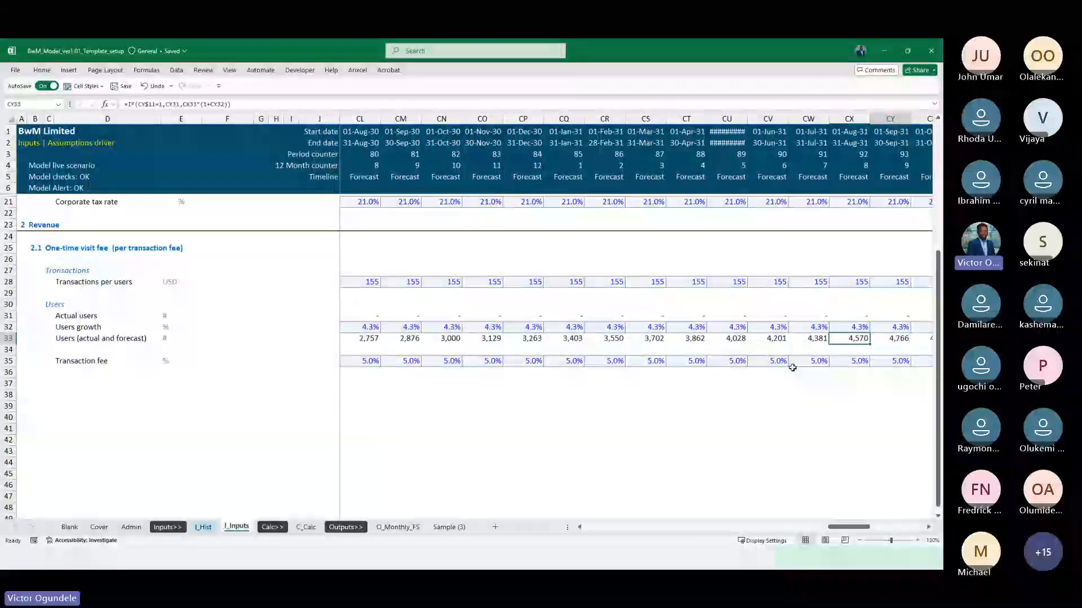
pyautogui.press('Right')
pyautogui.press('Right')
pyautogui.press('Right')
pyautogui.press('Right')
pyautogui.press('Right')
pyautogui.press('Right')
pyautogui.press('Right')
pyautogui.press('Right')
pyautogui.press('Right')
pyautogui.press('Right')
pyautogui.press('Right')
pyautogui.press('Right')
pyautogui.press('Right')
pyautogui.press('Right')
pyautogui.press('Right')
pyautogui.press('Right')
pyautogui.press('Right')
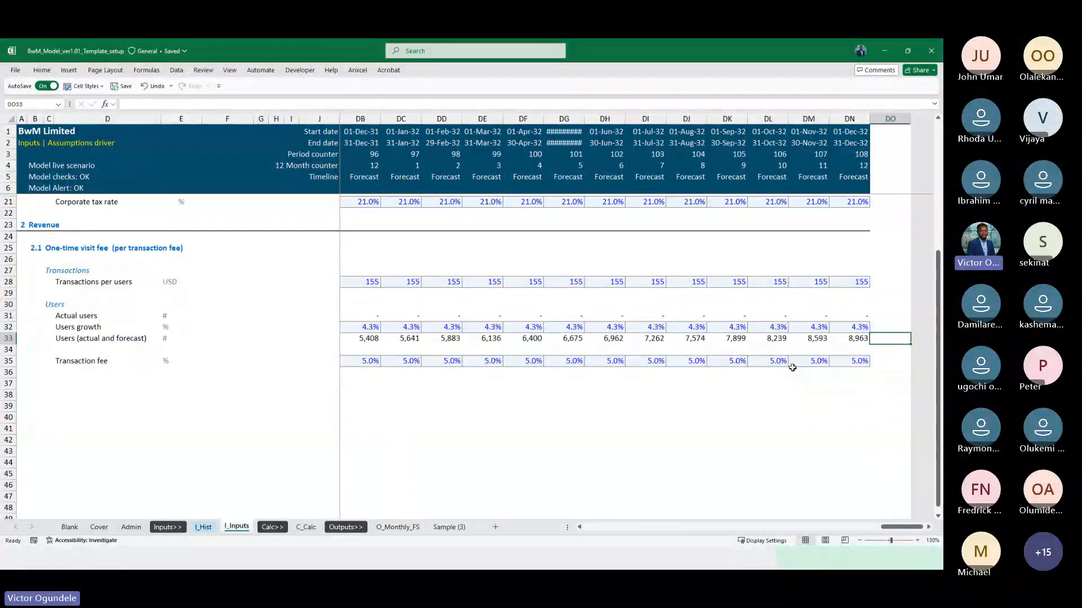
pyautogui.press('Left')
pyautogui.press('Down')
pyautogui.press('Down')
pyautogui.press('Home')
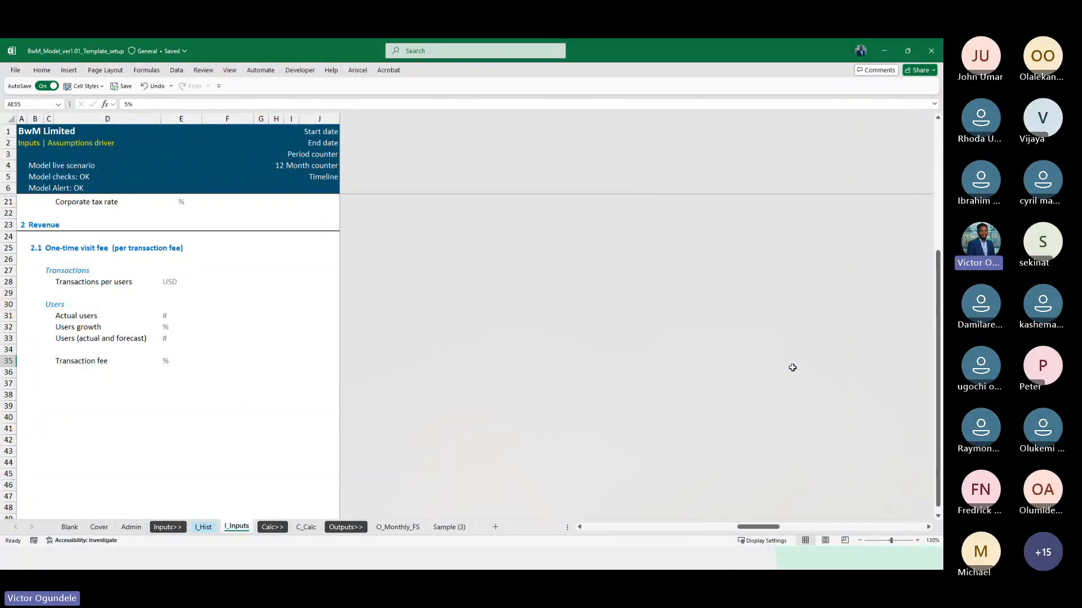
# On C_Calc, copy the three units of the Actual call ups rows to the matching Forecast call ups rows in E91:E93
pyautogui.hotkey('ctrl', 'pagedown')
pyautogui.hotkey('ctrl', 'pagedown')
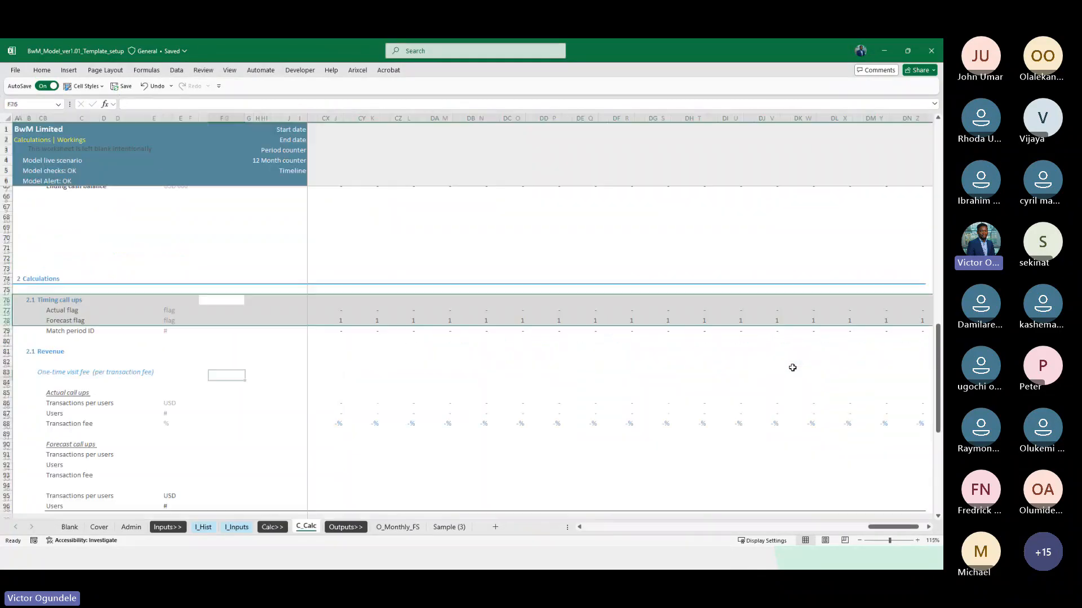
pyautogui.press('Down')
pyautogui.press('Down')
pyautogui.press('Down')
pyautogui.press('Down')
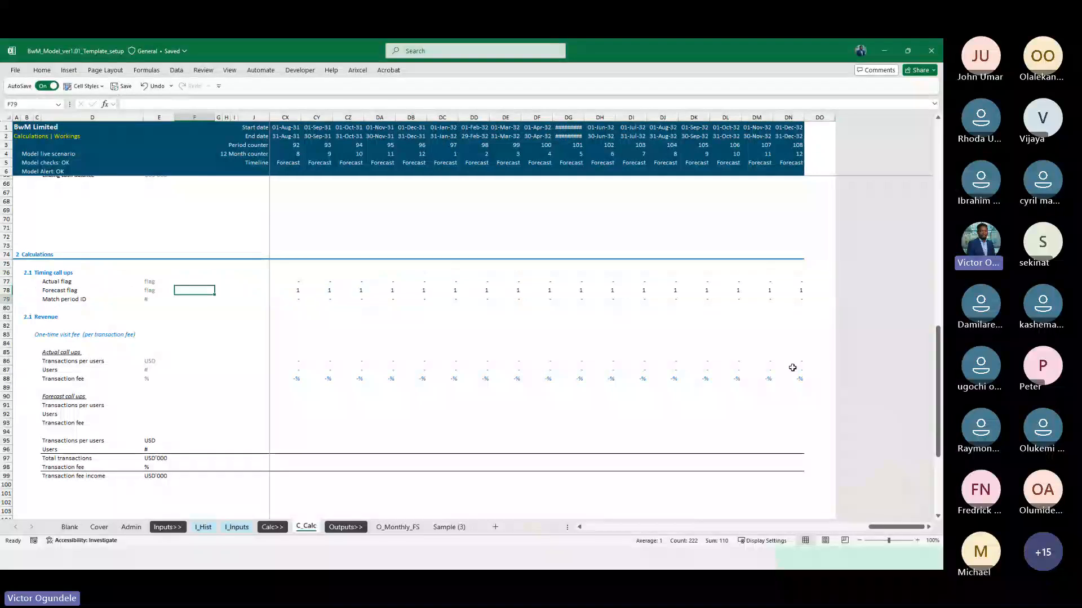
pyautogui.scroll(2, 792, 368)
pyautogui.scroll(-4, 532, 429)
pyautogui.scroll(-1, 532, 430)
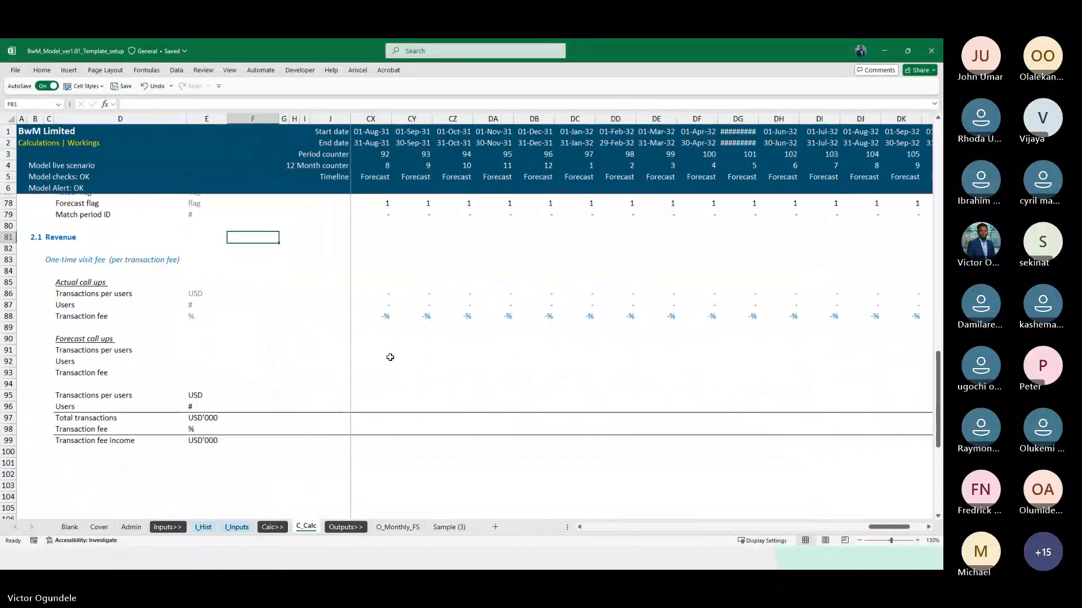
pyautogui.click(375, 357)
pyautogui.press('Left')
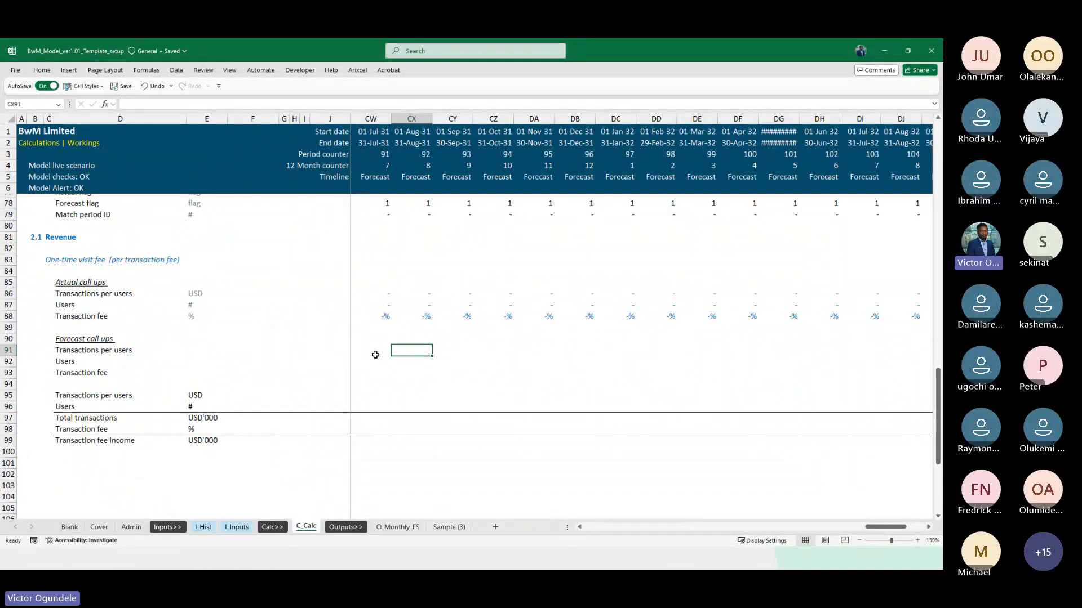
pyautogui.press('Left')
pyautogui.press('Left')
pyautogui.press('Left')
pyautogui.press('Left')
pyautogui.press('Left')
pyautogui.press('Left')
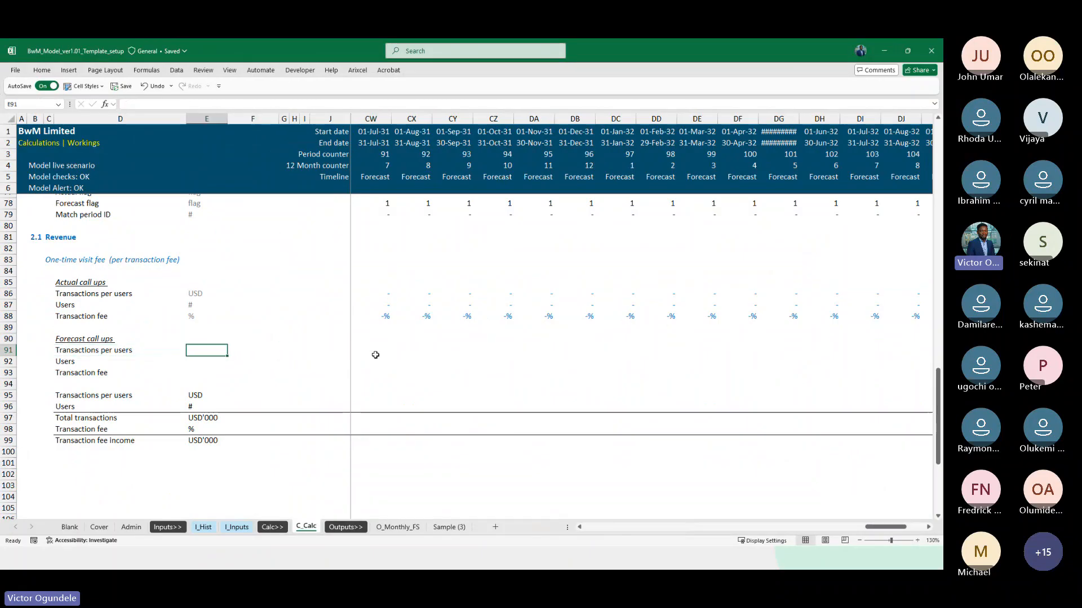
pyautogui.press('Up')
pyautogui.press('Up')
pyautogui.press('Up')
pyautogui.hotkey('shift', 'Up')
pyautogui.hotkey('shift', 'Up')
pyautogui.hotkey('ctrl', 'c')
pyautogui.press('Down')
pyautogui.press('Down')
pyautogui.press('Down')
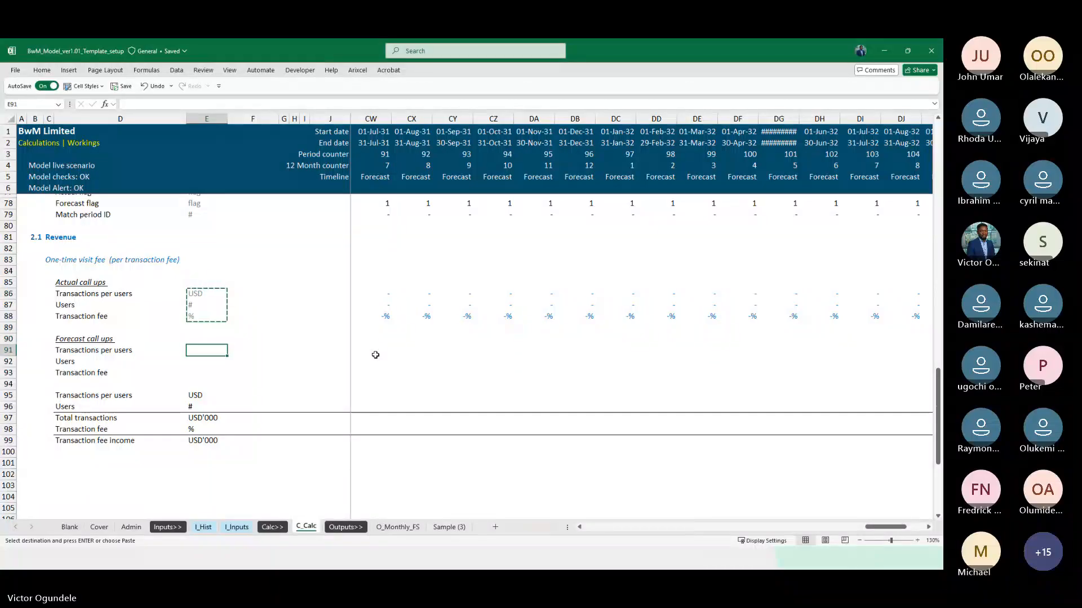
pyautogui.hotkey('ctrl', 'v')
pyautogui.press('Escape')
# Link the forecast Transactions per users cell K91 to the I_Inputs assumption with =I_Inputs!K28
pyautogui.press('Right')
pyautogui.press('Right')
pyautogui.press('Right')
pyautogui.press('Right')
pyautogui.press('Right')
pyautogui.press('Right')
pyautogui.write('=')
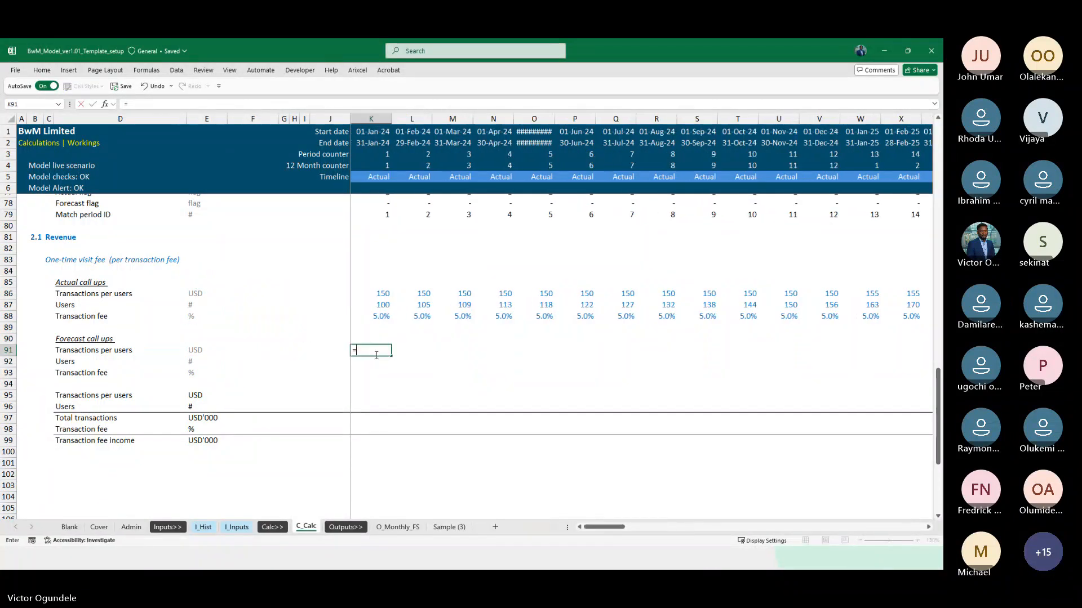
pyautogui.hotkey('ctrl', 'pageup')
pyautogui.hotkey('ctrl', 'pageup')
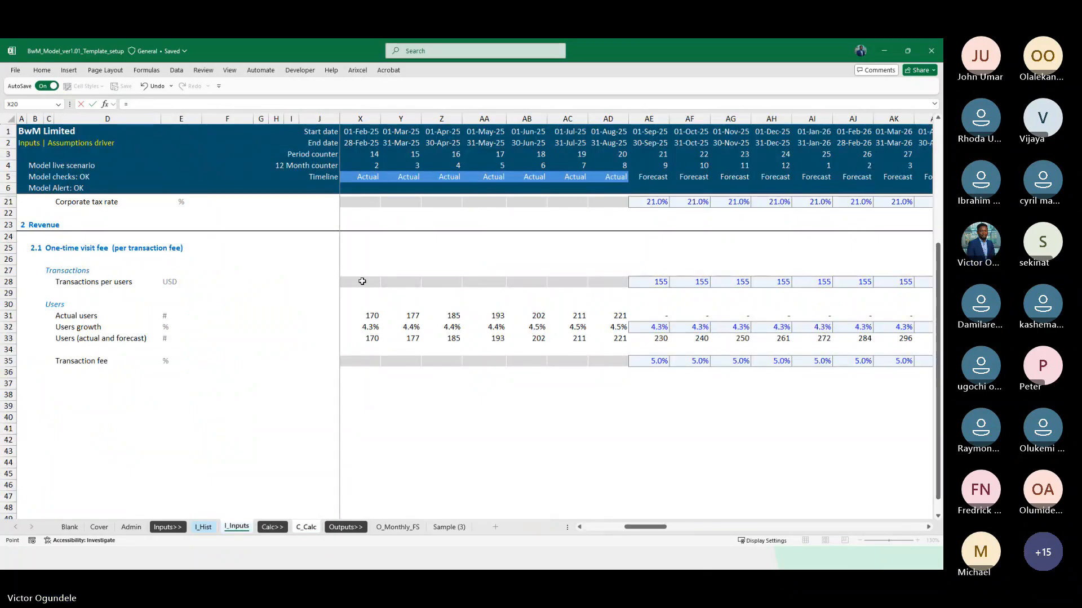
pyautogui.press('Left')
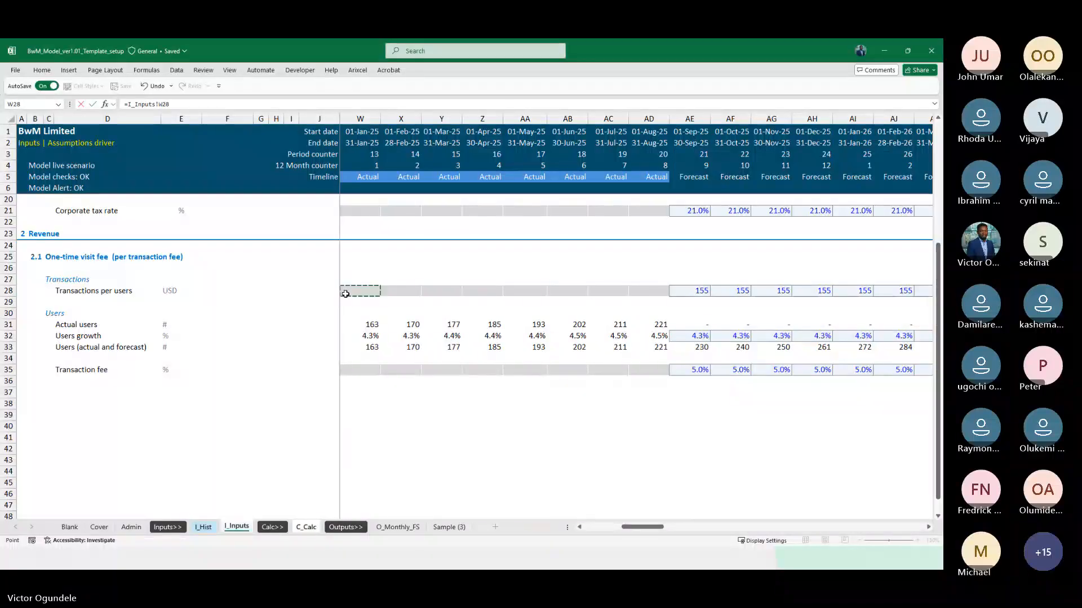
pyautogui.press('Left')
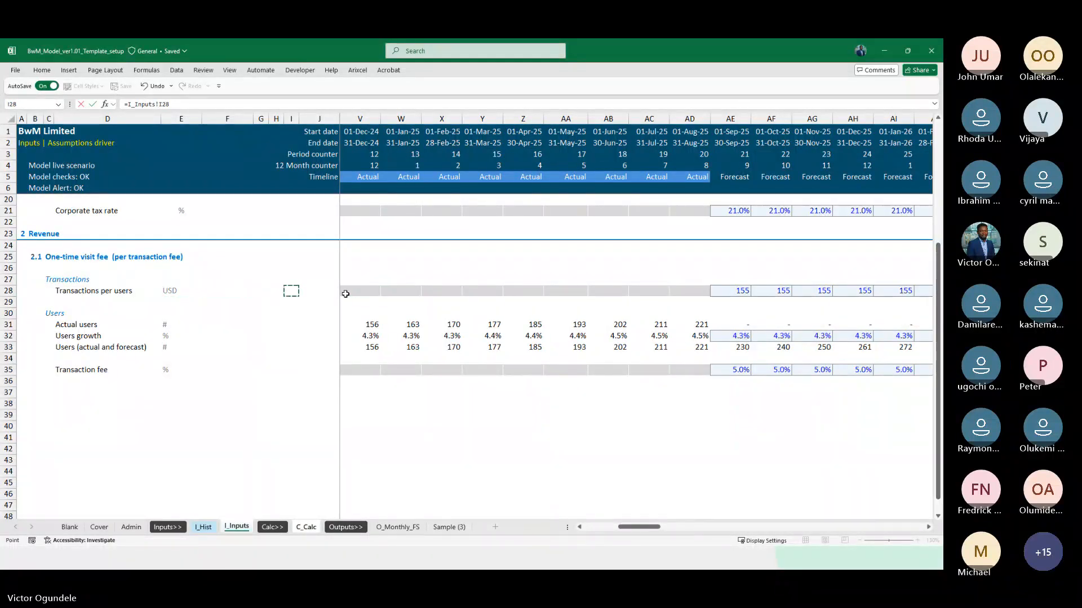
pyautogui.press('Return')
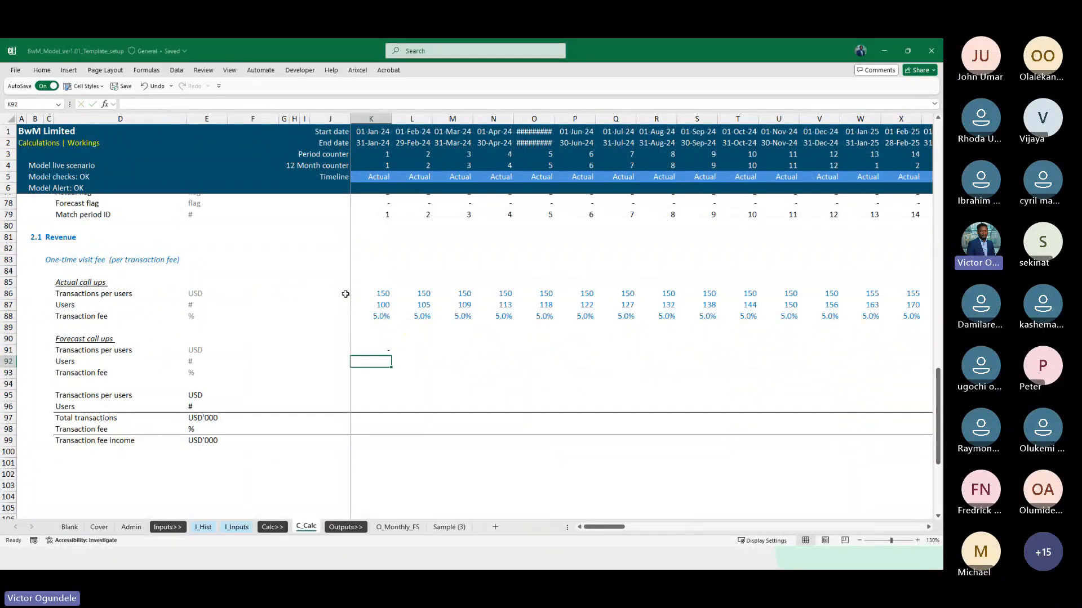
# Link the forecast Users cell K92 to the combined actual and forecast users row with =I_Inputs!K33
pyautogui.write('=')
pyautogui.hotkey('ctrl', 'pageup')
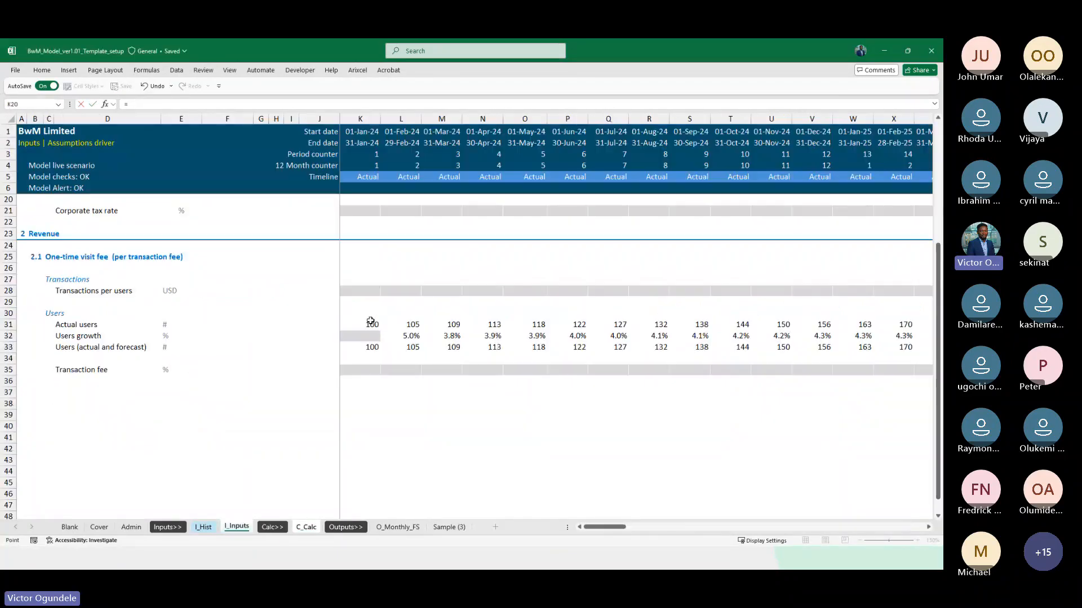
pyautogui.hotkey('ctrl', 'pageup')
pyautogui.click(360, 347)
pyautogui.press('Return')
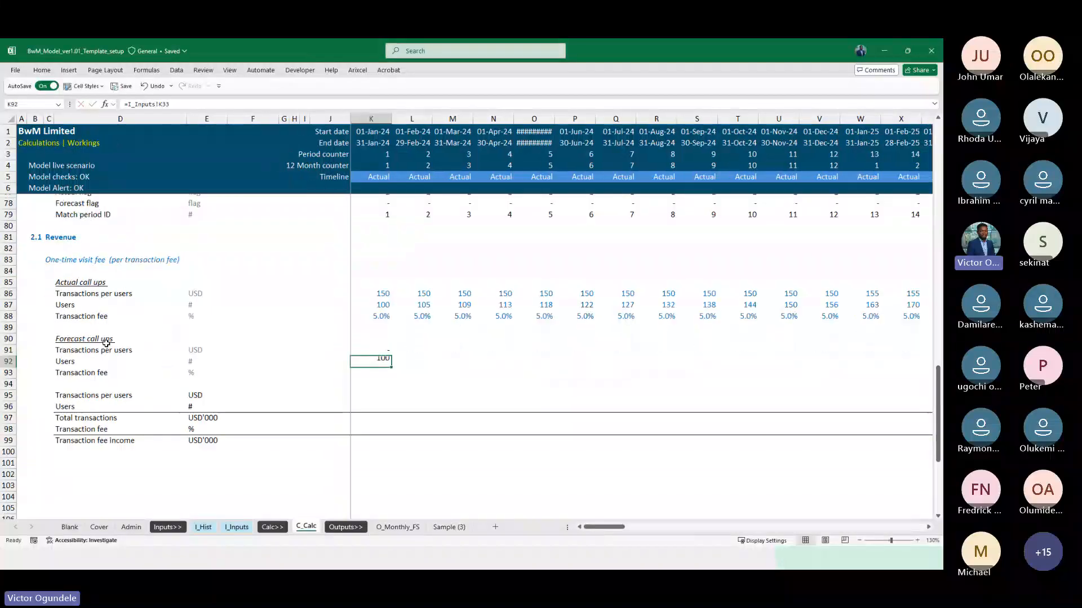
# Link the forecast Transaction fee cell K93 to the fee assumption with =I_Inputs!K35
pyautogui.write('=')
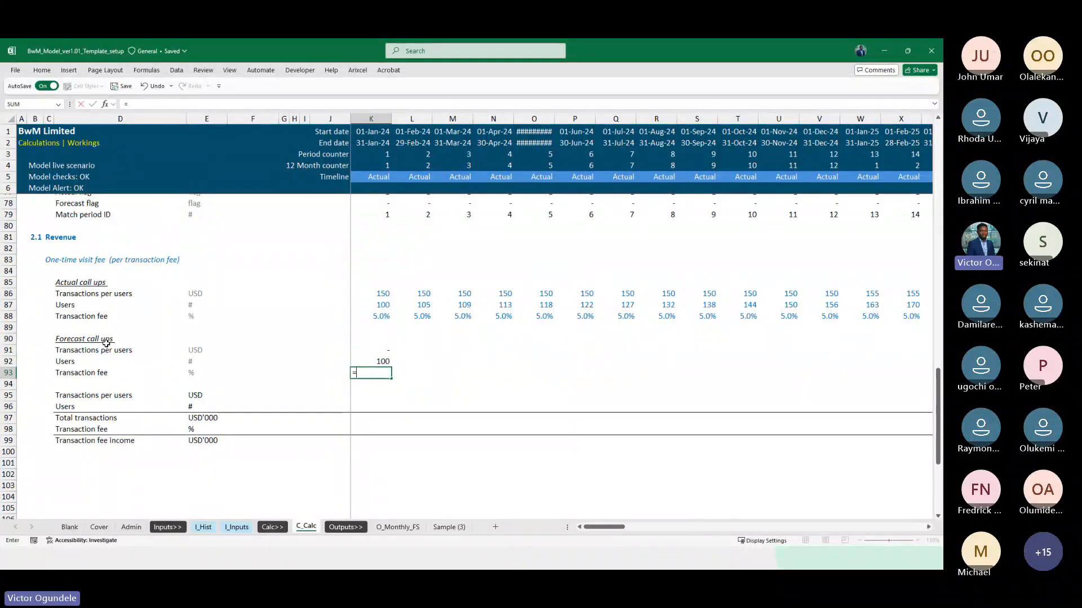
pyautogui.press('Escape')
pyautogui.write('=')
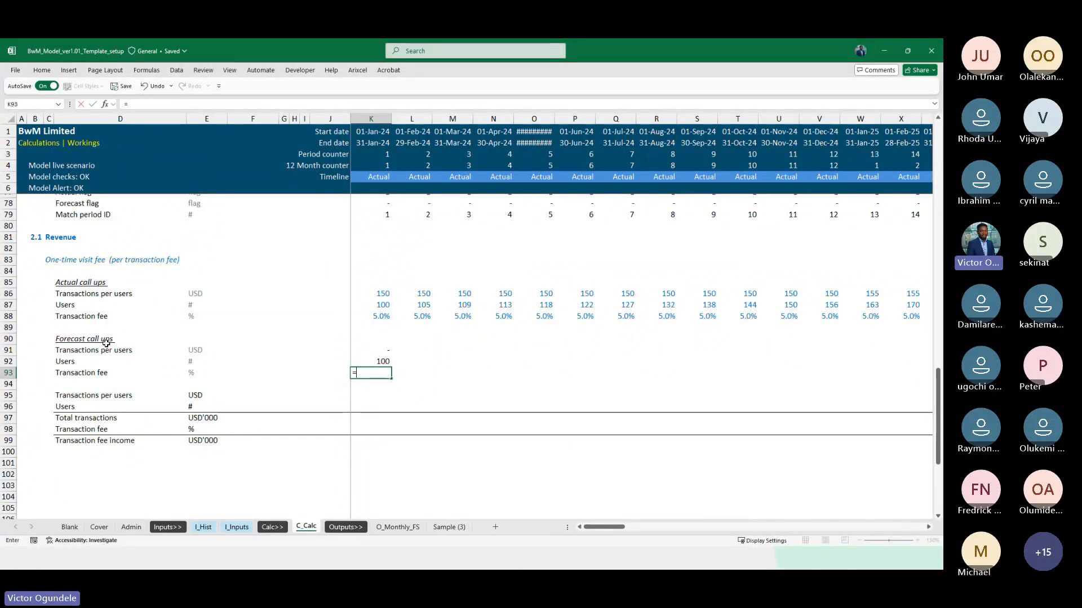
pyautogui.hotkey('ctrl', 'pageup')
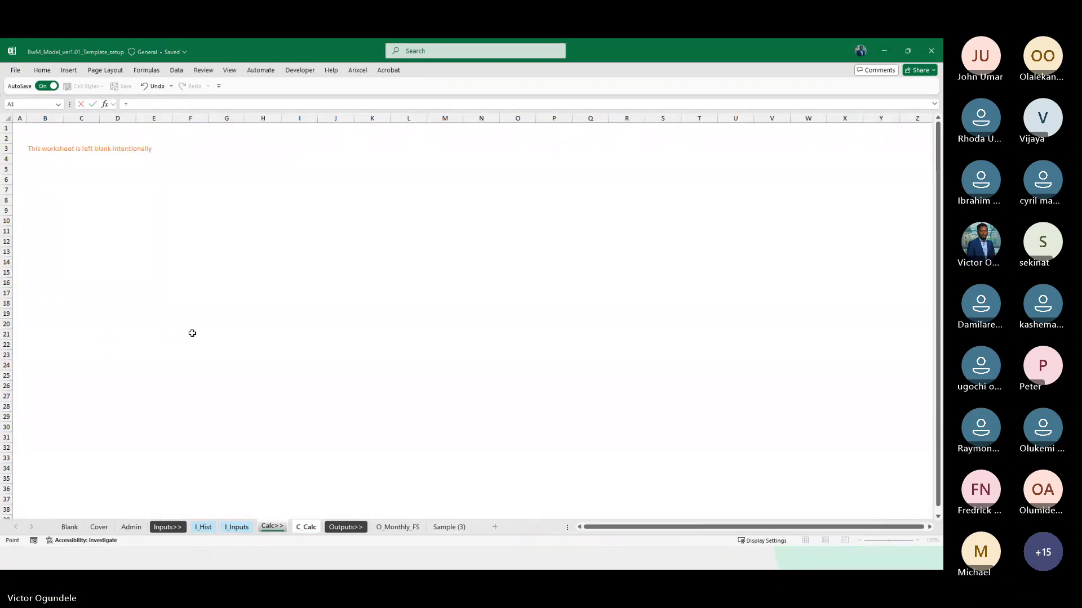
pyautogui.hotkey('ctrl', 'pageup')
pyautogui.click(293, 370)
pyautogui.hotkey('ctrl', 'Return')
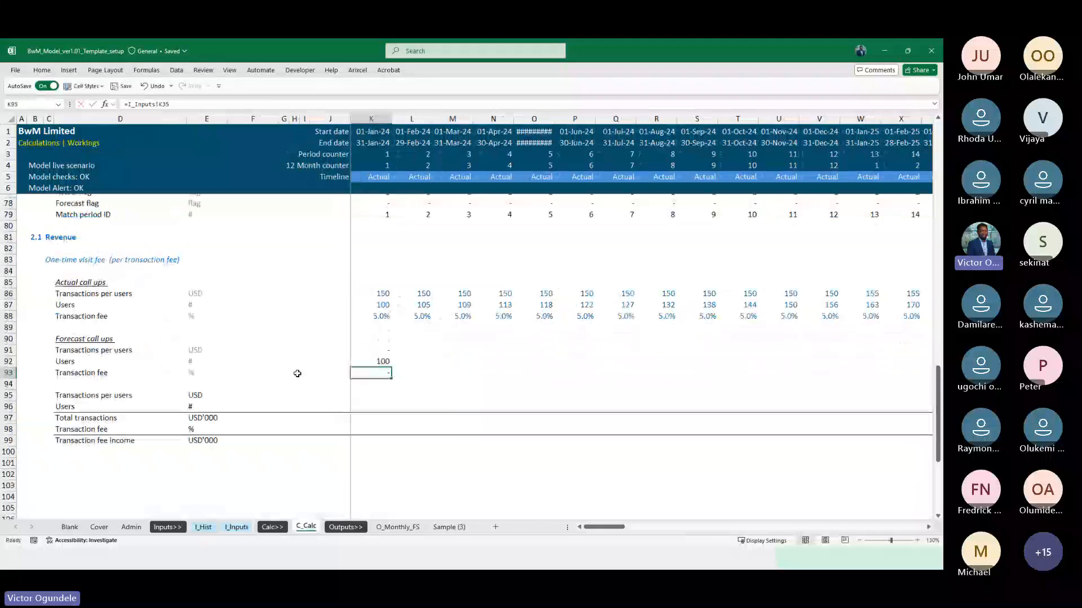
# Fill the K91:K93 links across the timeline to column DN and apply the Linked Cell style to them
pyautogui.press('Up')
pyautogui.press('Up')
pyautogui.hotkey('ctrl', 'shift', 'Down')
pyautogui.hotkey('ctrl', 'shift', 'Right')
pyautogui.hotkey('shift', 'Left')
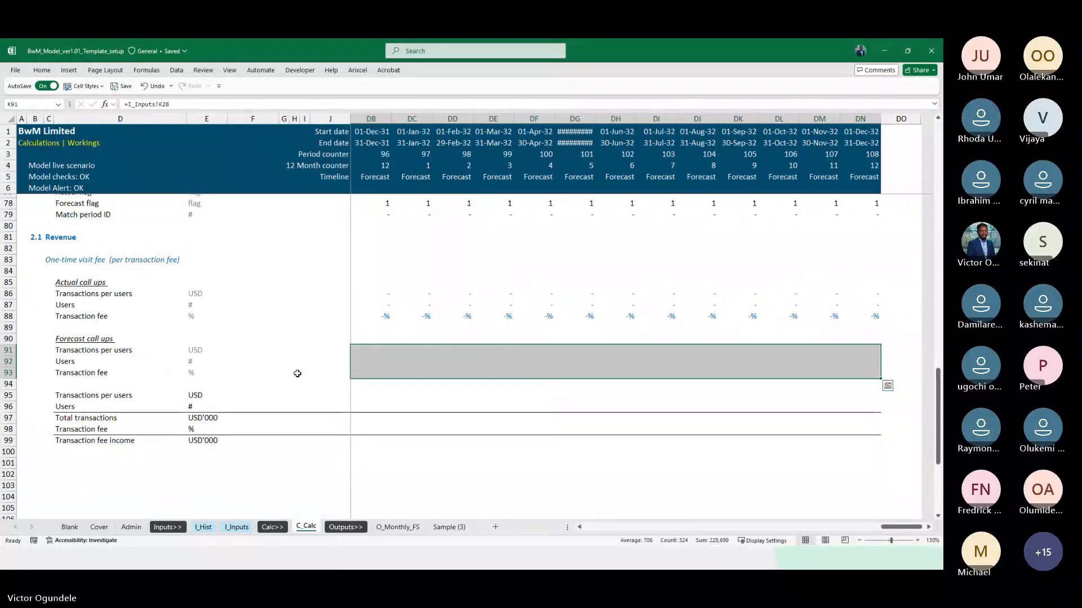
pyautogui.click(84, 86)
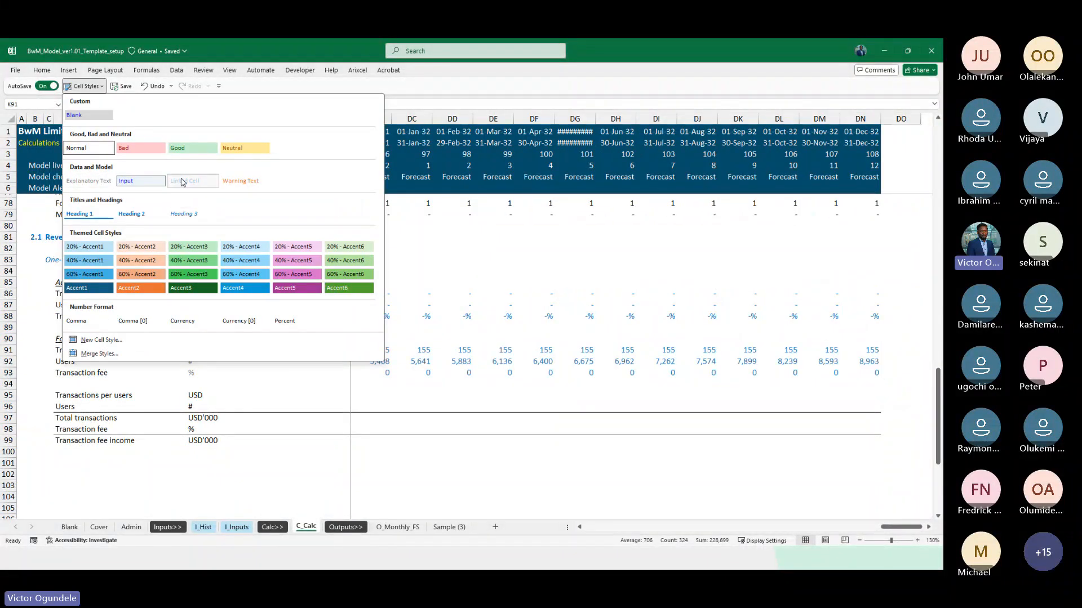
pyautogui.click(182, 181)
# Apply the Percent style to the forecast Transaction fee row from L93 through the end of the timeline
pyautogui.press('Right')
pyautogui.press('Down')
pyautogui.press('Down')
pyautogui.press('Down')
pyautogui.press('Up')
pyautogui.hotkey('ctrl', 'shift', 'Right')
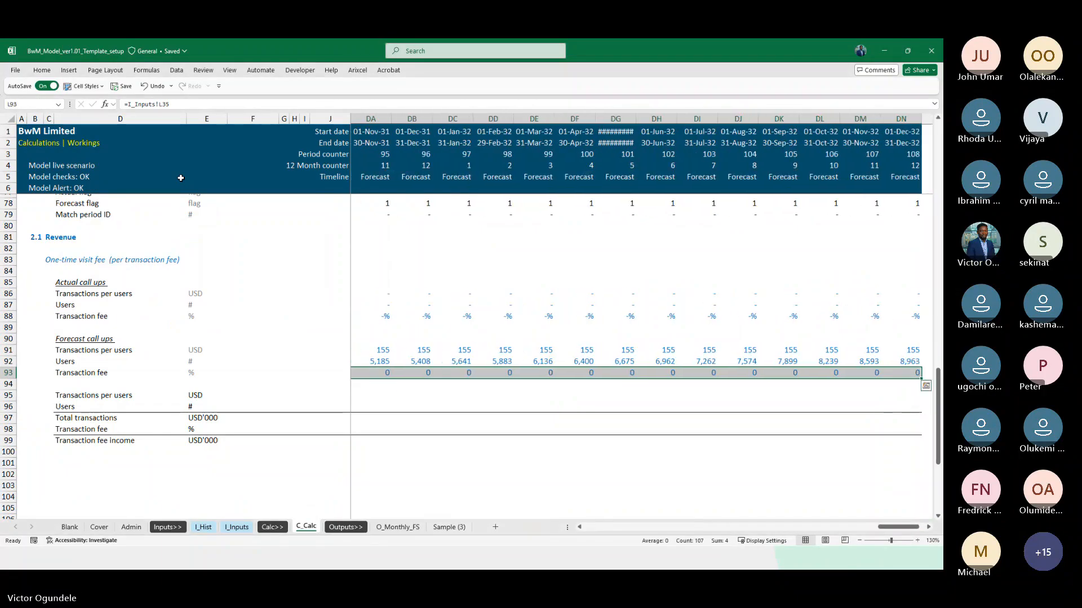
pyautogui.hotkey('alt', '2')
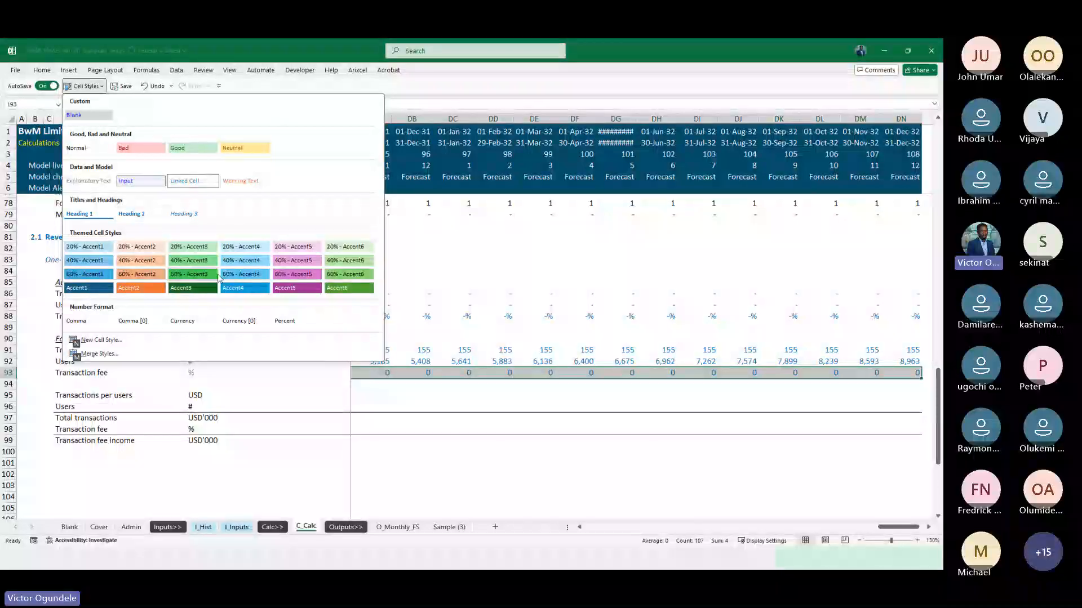
pyautogui.click(284, 321)
# Review the Forecast call ups rows across the actual and forecast months of the timeline
pyautogui.press('Right')
pyautogui.press('Right')
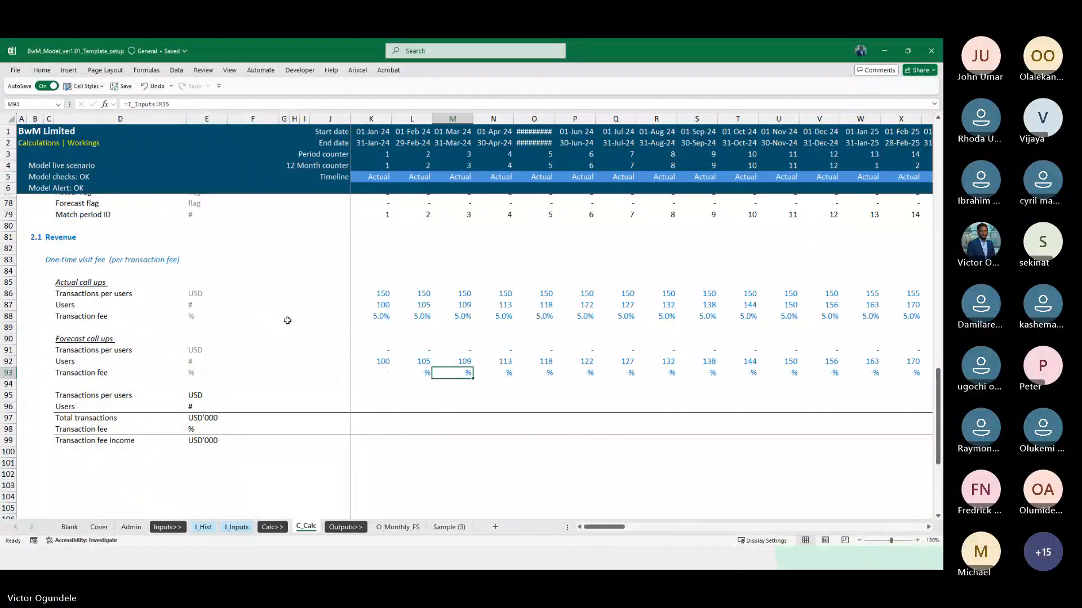
pyautogui.press('Left')
pyautogui.press('Left')
pyautogui.scroll(-1, 287, 321)
pyautogui.press('Right')
pyautogui.press('Right')
pyautogui.press('Right')
pyautogui.press('Right')
pyautogui.press('Right')
pyautogui.press('Right')
pyautogui.press('Right')
pyautogui.press('Right')
pyautogui.press('Right')
pyautogui.press('Right')
pyautogui.press('Right')
pyautogui.press('Right')
pyautogui.press('Right')
pyautogui.press('Right')
pyautogui.press('Right')
pyautogui.press('Right')
pyautogui.press('Right')
pyautogui.press('Right')
pyautogui.press('Right')
pyautogui.press('Right')
pyautogui.press('Right')
pyautogui.press('Right')
pyautogui.press('Right')
pyautogui.press('Right')
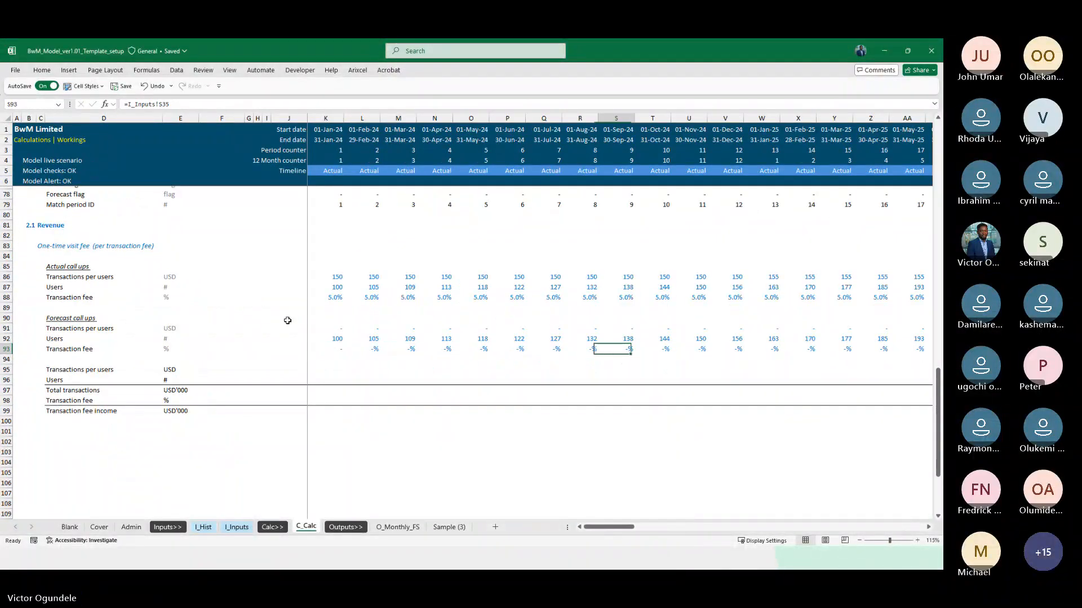
pyautogui.press('Right')
pyautogui.press('Right')
pyautogui.press('Right')
pyautogui.press('Right')
pyautogui.press('Right')
pyautogui.press('Right')
pyautogui.press('Right')
pyautogui.press('Right')
pyautogui.press('Right')
pyautogui.press('Right')
pyautogui.press('Right')
pyautogui.press('Right')
pyautogui.press('Right')
pyautogui.press('Right')
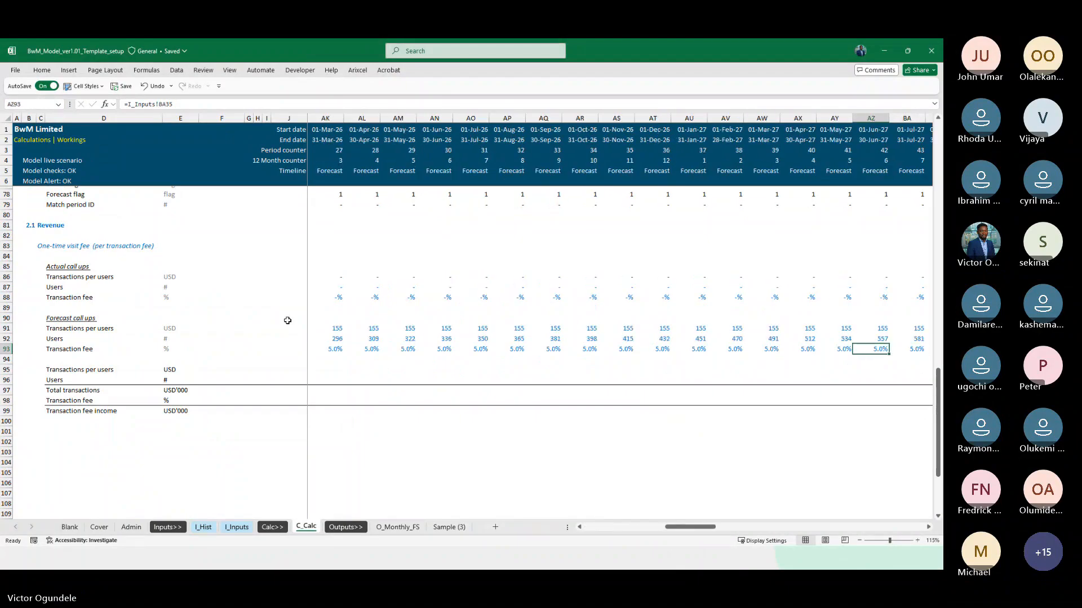
pyautogui.press('Left')
pyautogui.press('Left')
pyautogui.press('Up')
pyautogui.press('Up')
pyautogui.press('Up')
pyautogui.press('Up')
pyautogui.press('Up')
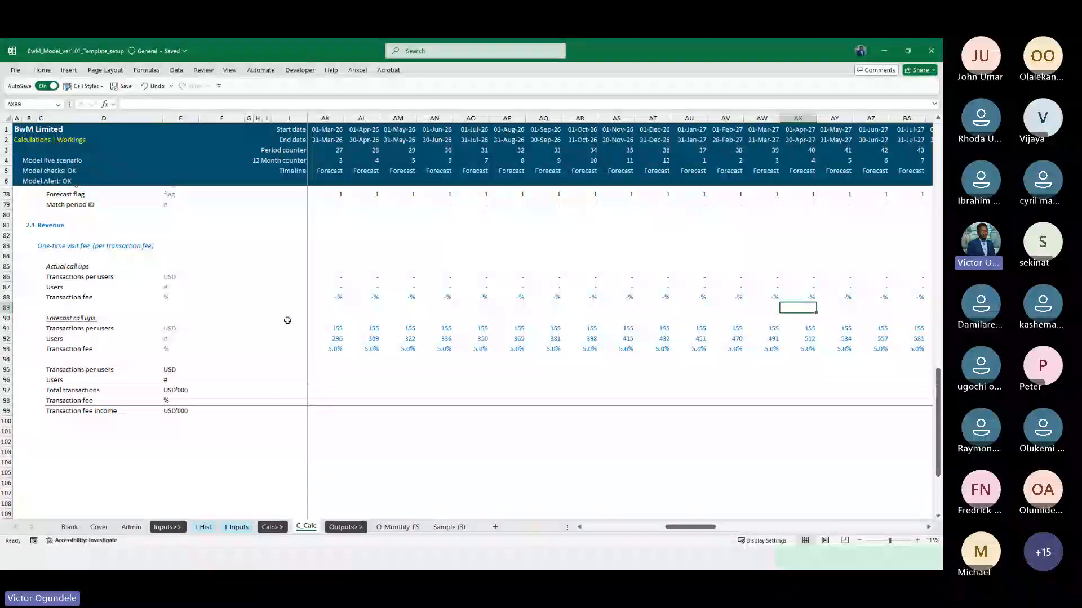
# Rename the Timing call ups heading in C76 to Call ups
pyautogui.scroll(3, 287, 321)
pyautogui.click(68, 319)
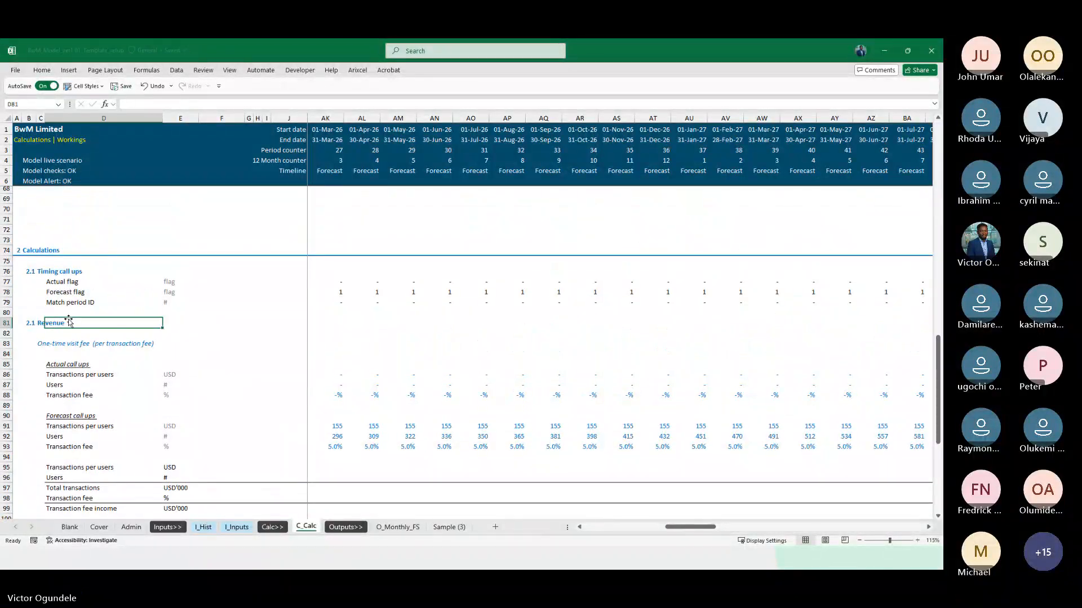
pyautogui.press('Up')
pyautogui.press('Up')
pyautogui.press('Up')
pyautogui.scroll(2, 68, 320)
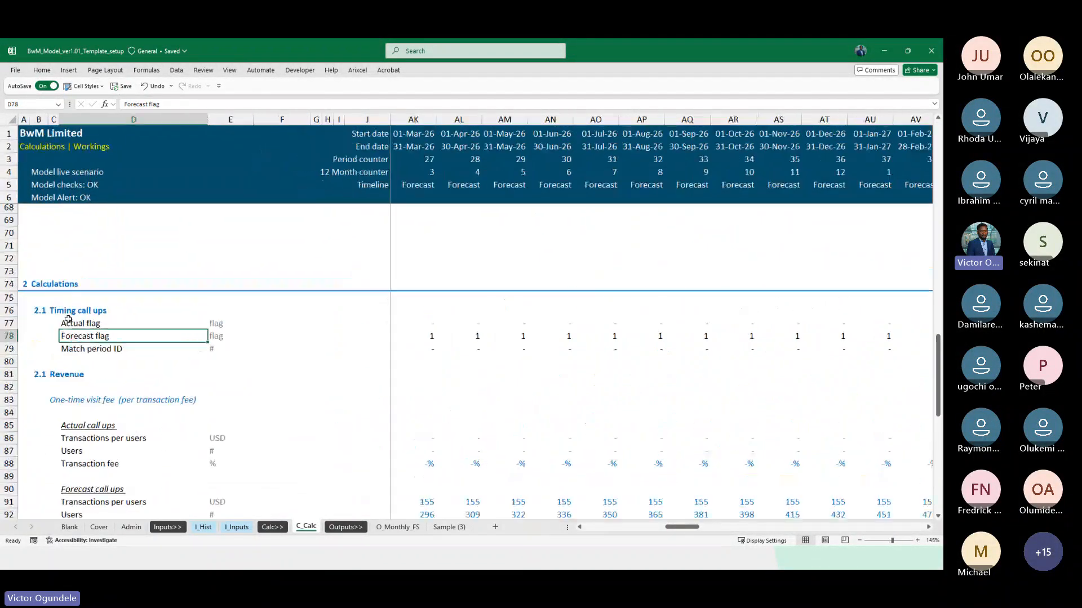
pyautogui.press('Up')
pyautogui.press('Up')
pyautogui.press('Left')
pyautogui.press('F2')
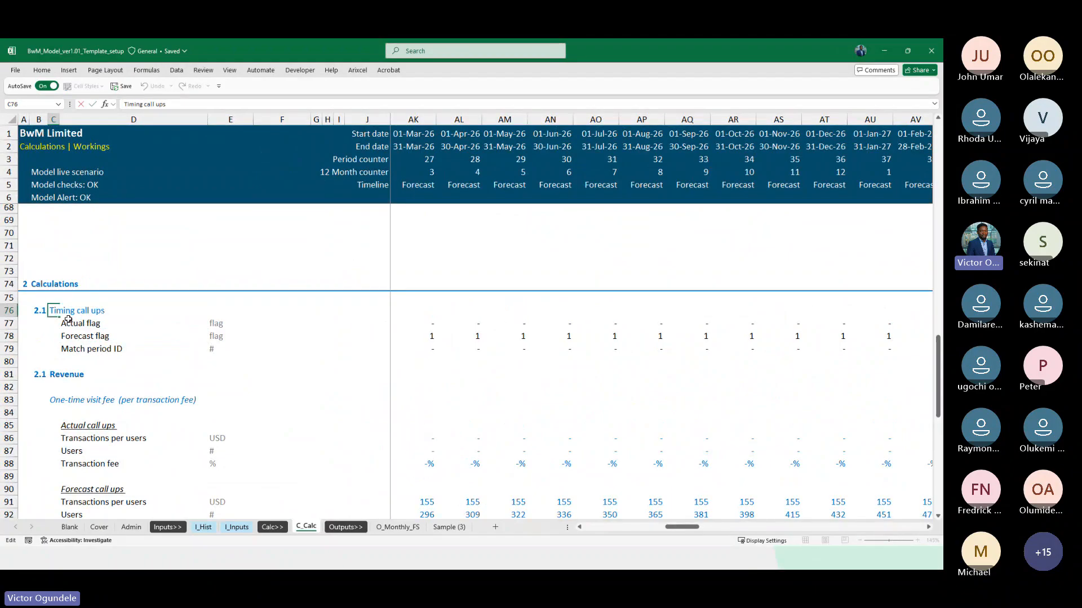
pyautogui.hotkey('shift', 'Home')
pyautogui.press('BackSpace')
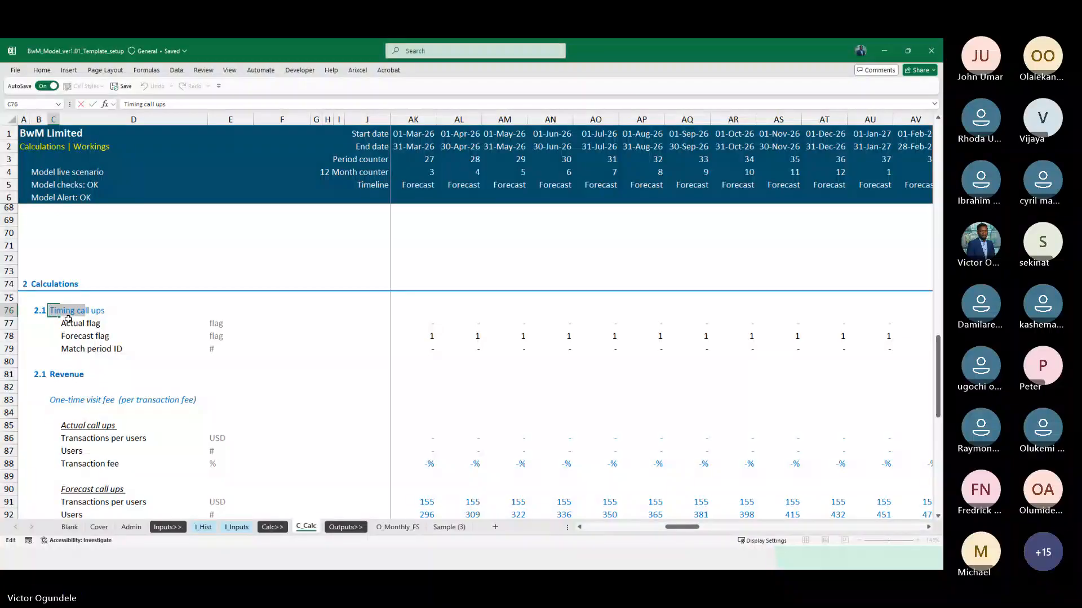
pyautogui.press('Return')
pyautogui.press('BackSpace')
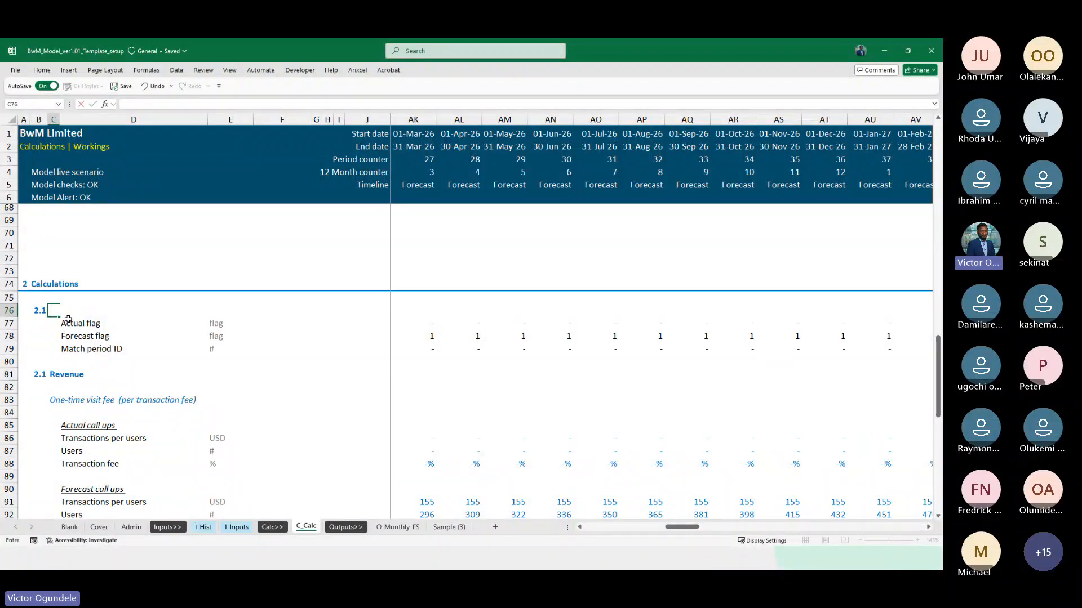
pyautogui.press('Escape')
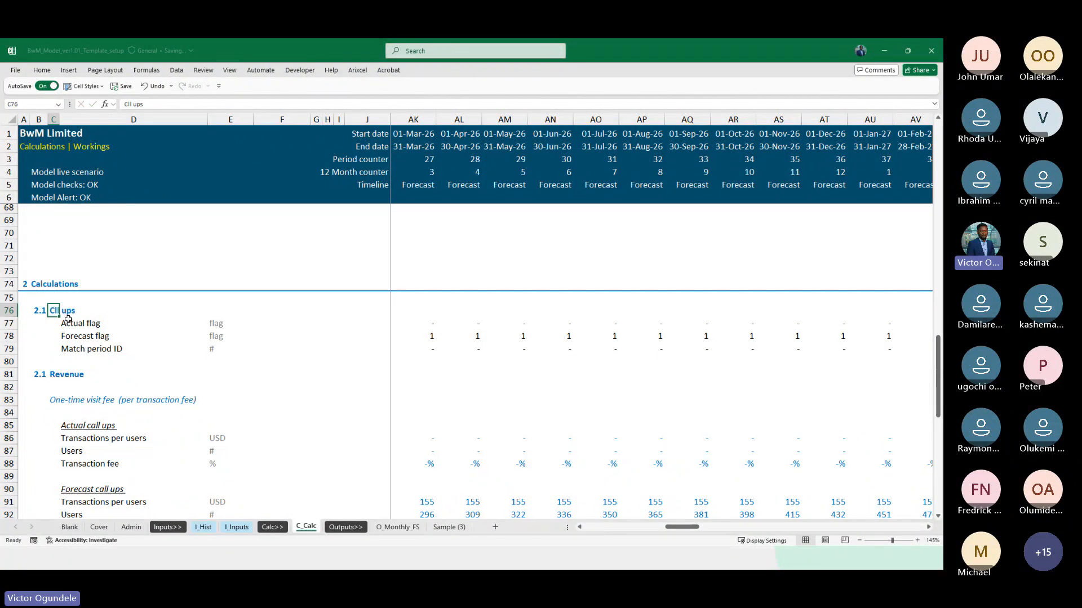
pyautogui.press('F2')
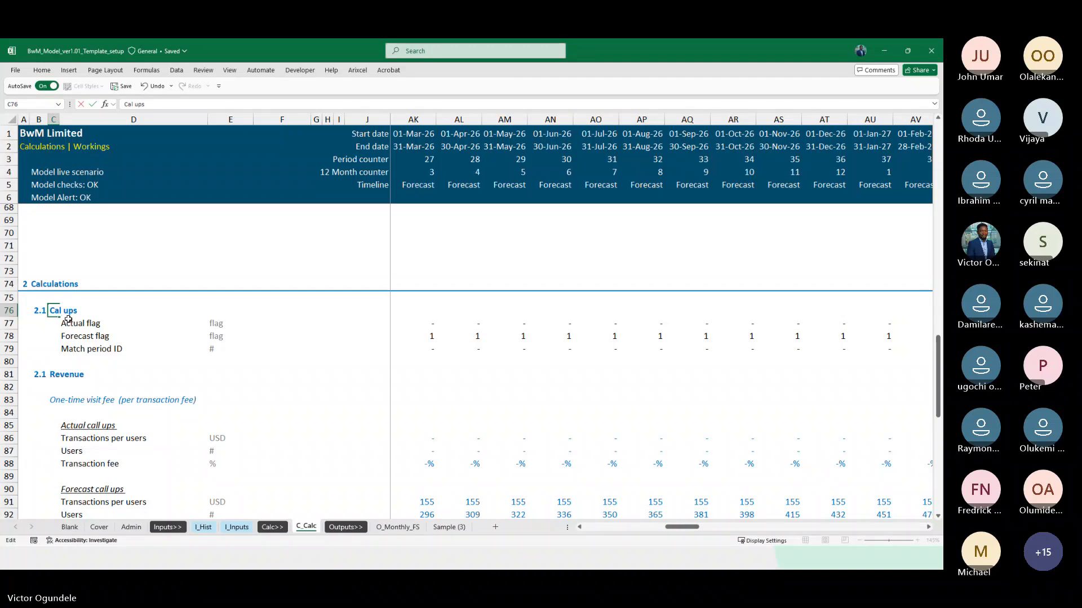
pyautogui.write('l')
pyautogui.press('Return')
# Insert two blank rows at row 81, above the Revenue heading
pyautogui.press('Down')
pyautogui.press('Down')
pyautogui.press('Down')
pyautogui.press('Down')
pyautogui.hotkey('shift', 'space')
pyautogui.hotkey('ctrl', 'shift', '=')
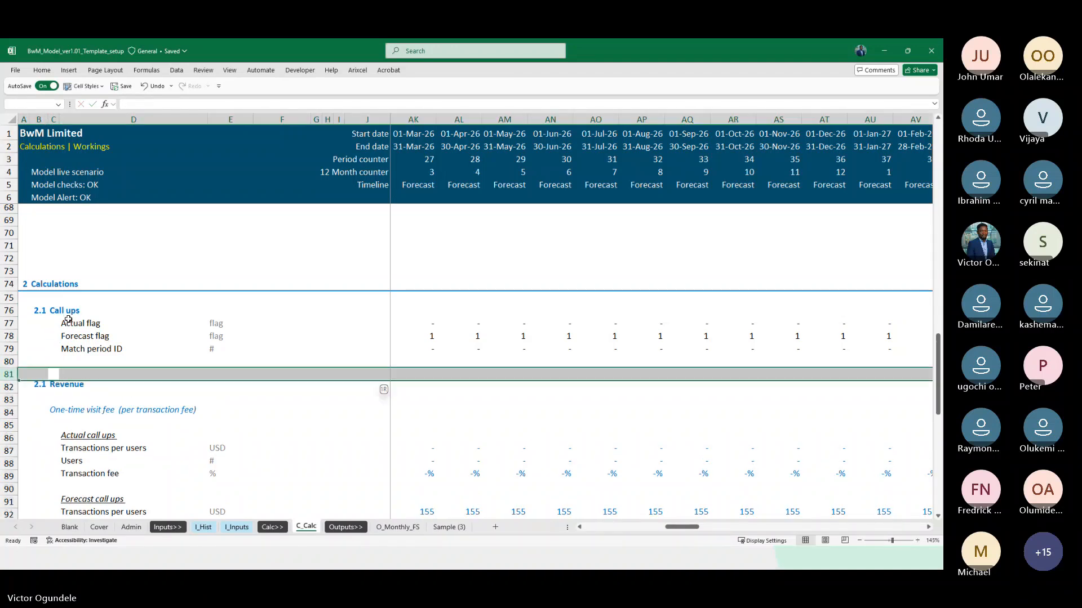
pyautogui.hotkey('shift', 'BackSpace')
pyautogui.press('Right')
pyautogui.write('=')
pyautogui.hotkey('ctrl', 'pageup')
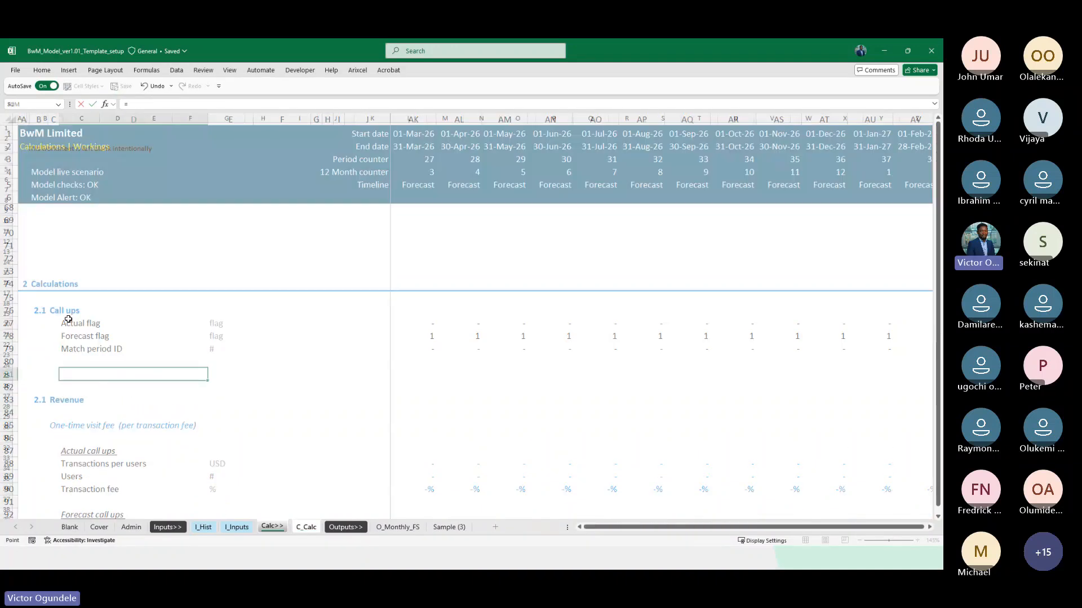
pyautogui.hotkey('ctrl', 'pageup')
pyautogui.press('Escape')
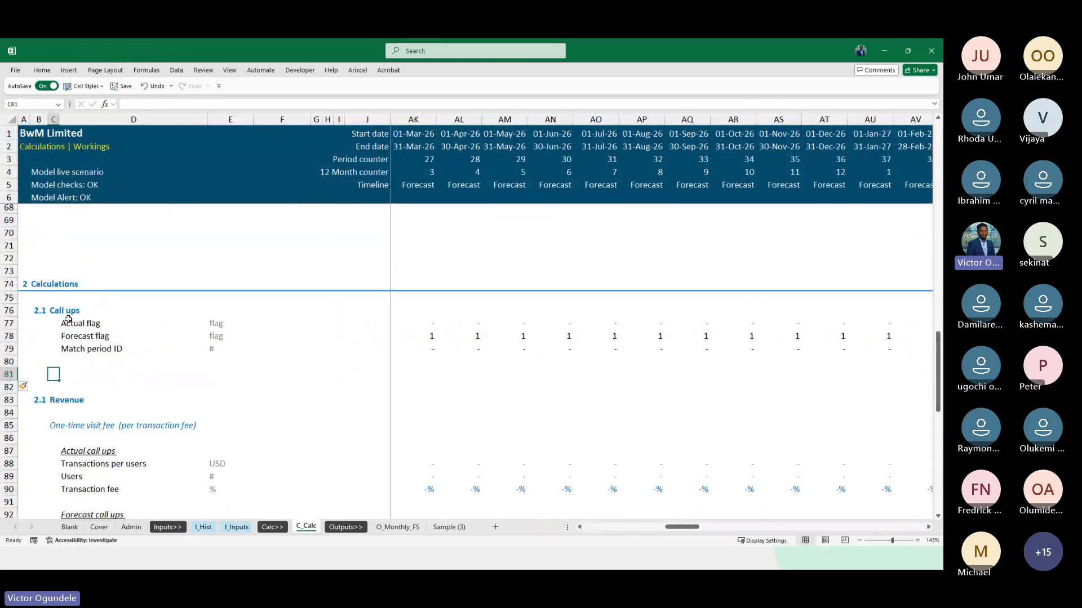
# Insert six more blank rows at row 81, between the Call ups block and the Revenue heading
pyautogui.scroll(5, 160, 325)
pyautogui.scroll(-7, 160, 322)
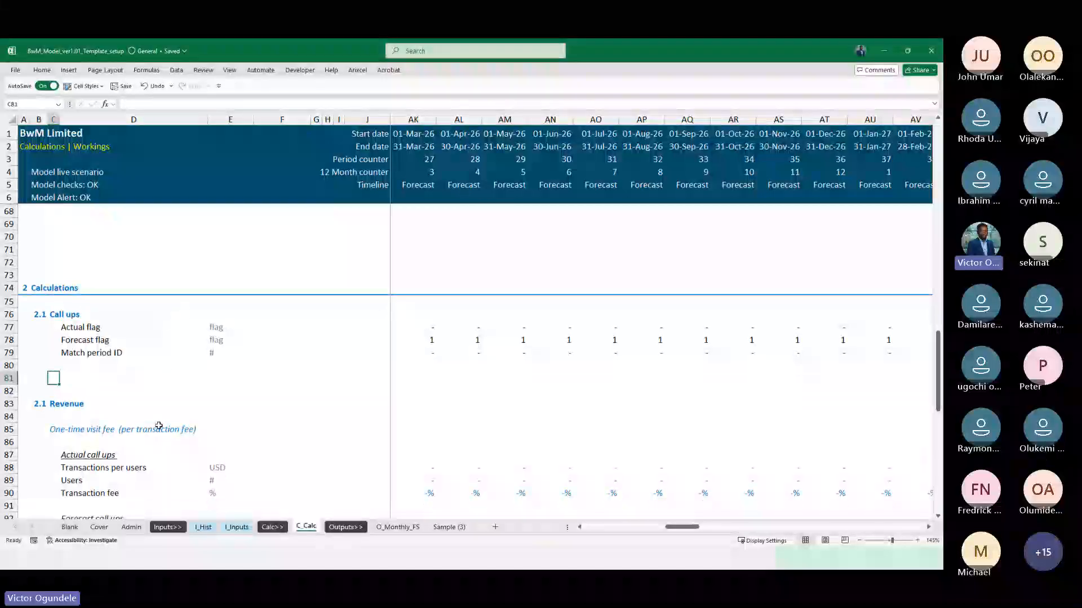
pyautogui.hotkey('shift', 'space')
pyautogui.hotkey('shift', 'Down')
pyautogui.hotkey('shift', 'Down')
pyautogui.hotkey('shift', 'Down')
pyautogui.hotkey('shift', 'Down')
pyautogui.hotkey('shift', 'Down')
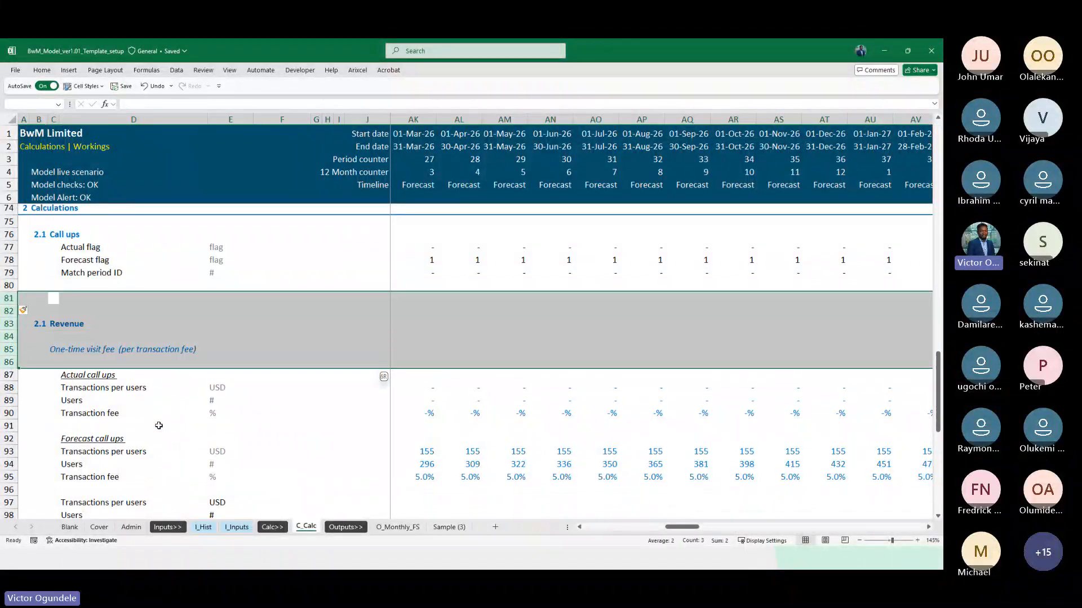
pyautogui.hotkey('ctrl', 'shift', '+')
# Copy the Call ups heading row 76 and insert the copy at row 81 as a new section heading
pyautogui.press('Left')
pyautogui.hotkey('ctrl', 'Down')
pyautogui.hotkey('ctrl', 'Up')
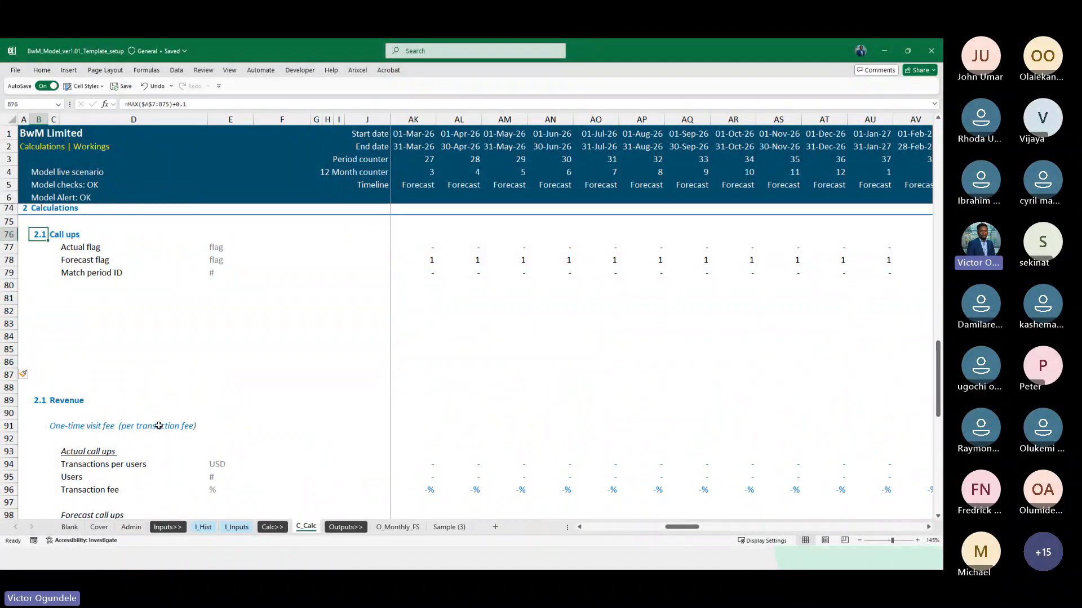
pyautogui.hotkey('shift', 'space')
pyautogui.hotkey('ctrl', 'c')
pyautogui.press('Down')
pyautogui.press('Down')
pyautogui.press('Down')
pyautogui.press('Down')
pyautogui.press('Down')
pyautogui.press('Down')
pyautogui.press('Down')
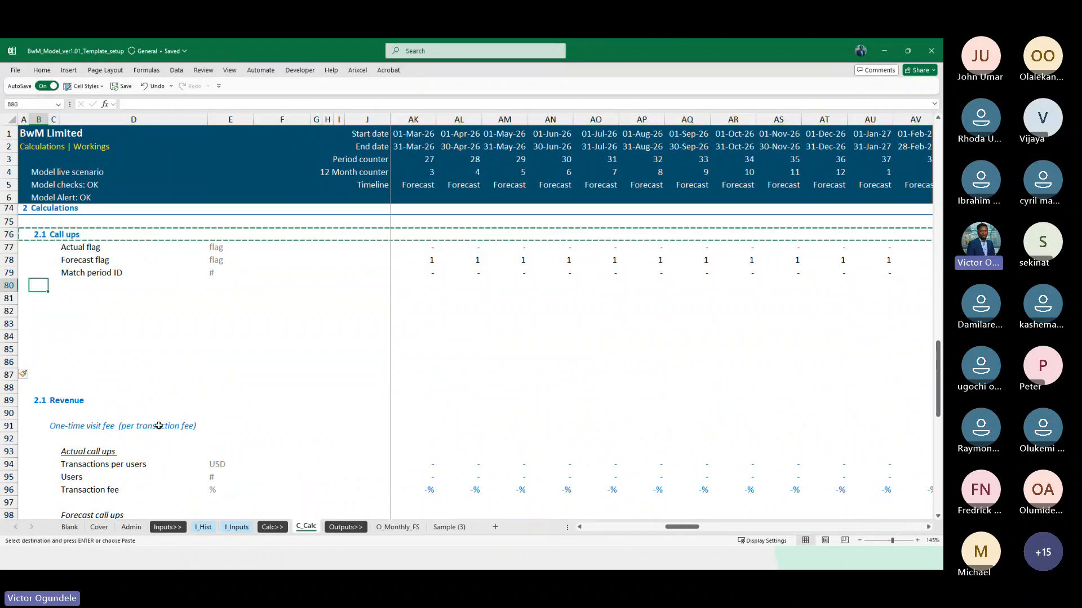
pyautogui.press('Up')
pyautogui.press('Up')
pyautogui.hotkey('shift', 'space')
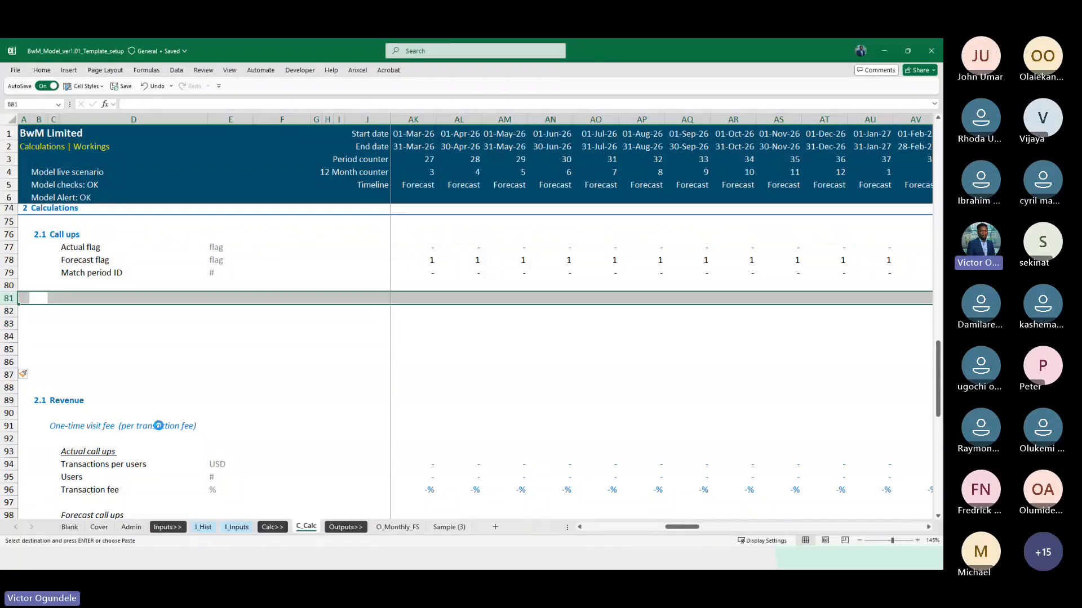
pyautogui.hotkey('ctrl', 'shift', '+')
# Rename the heading in C81 to Macroeconomic data
pyautogui.press('Right')
pyautogui.write('Macroec')
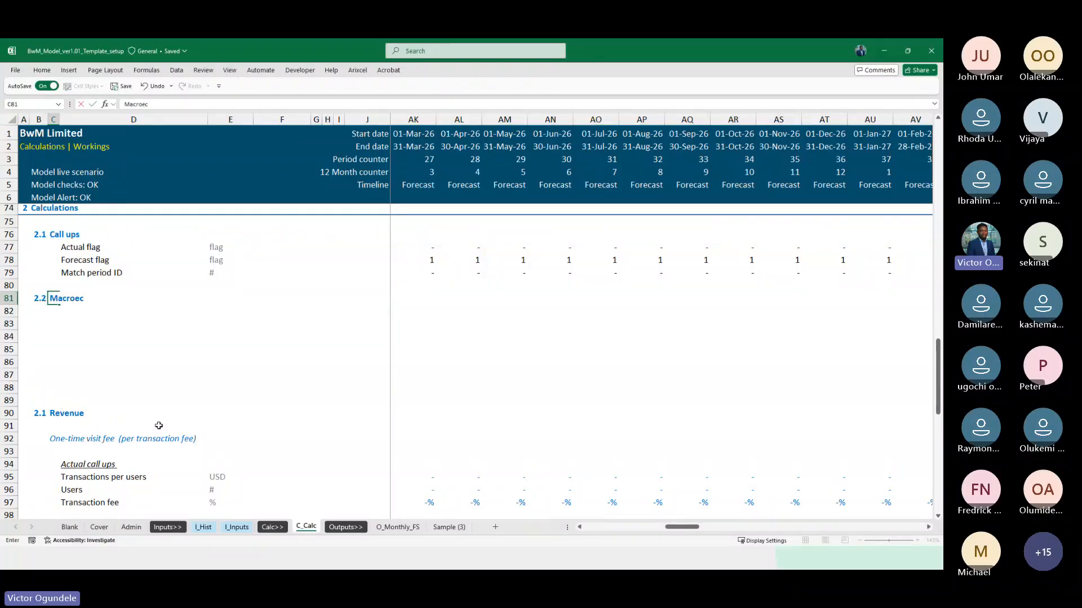
pyautogui.write('onomic data')
pyautogui.press('Return')
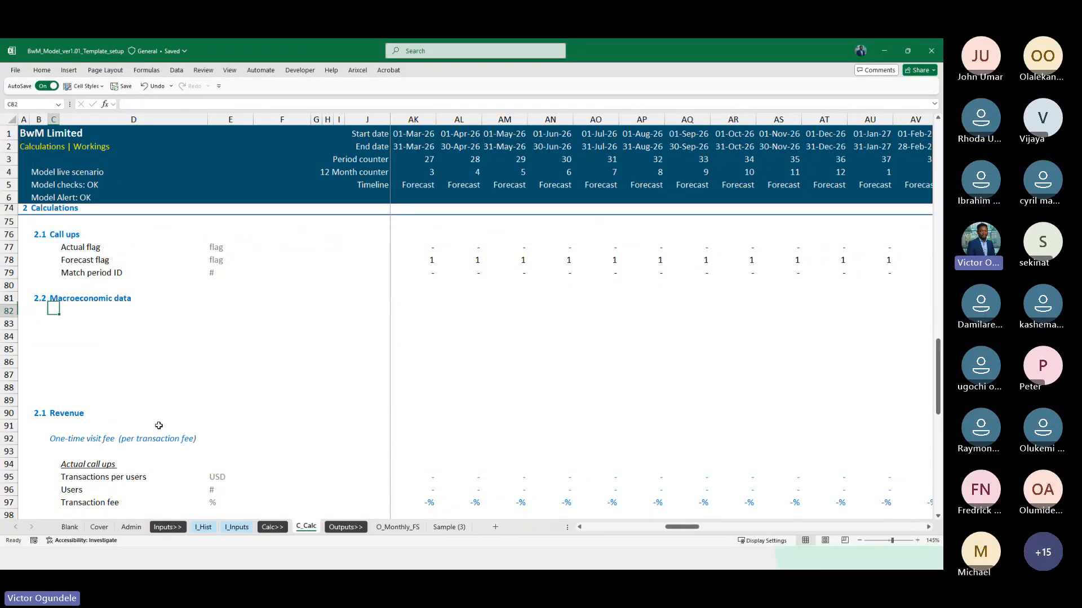
# Copy the Cost inflation and Price inflation labels from I_Inputs and paste them as values into D83:D84 of C_Calc
pyautogui.hotkey('ctrl', 'pageup')
pyautogui.hotkey('ctrl', 'pageup')
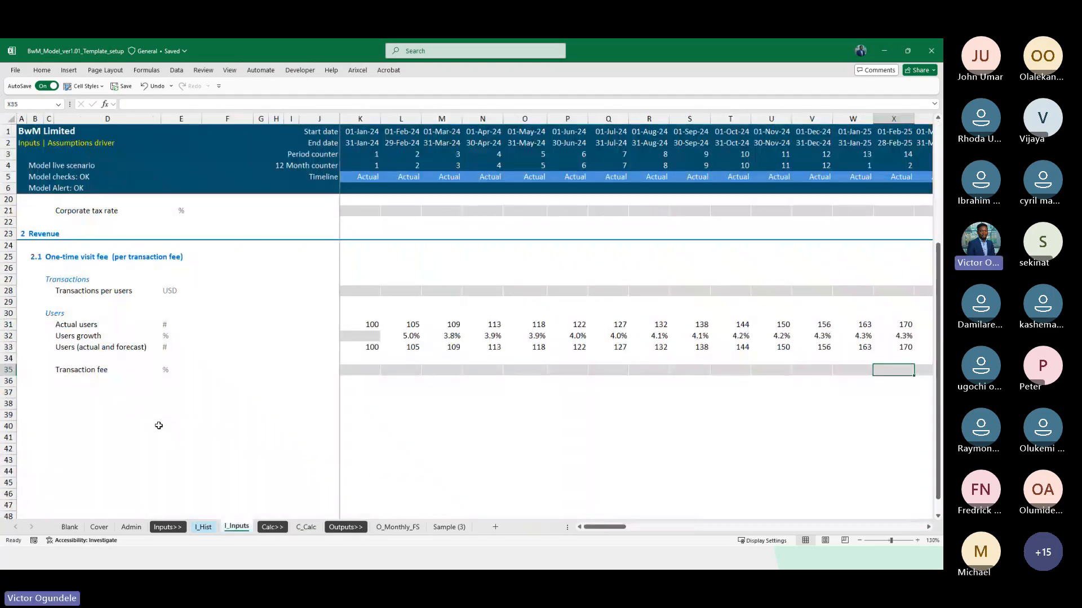
pyautogui.scroll(7, 159, 425)
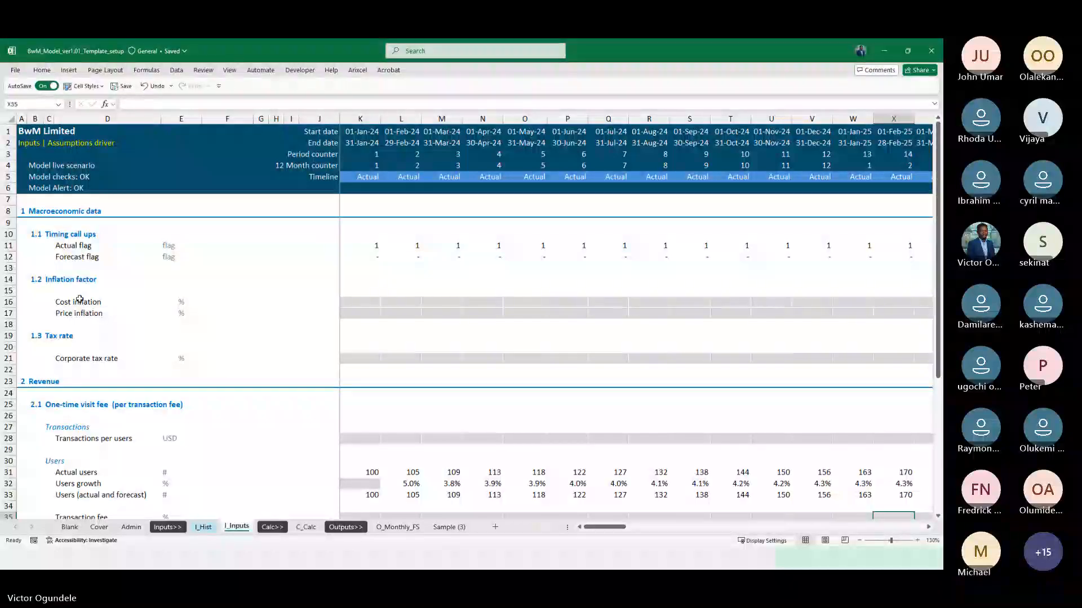
pyautogui.moveTo(79, 302)
pyautogui.mouseDown()
pyautogui.moveTo(80, 313)
pyautogui.moveTo(81, 300)
pyautogui.mouseUp()
pyautogui.hotkey('ctrl', 'c')
pyautogui.hotkey('ctrl', 'pagedown')
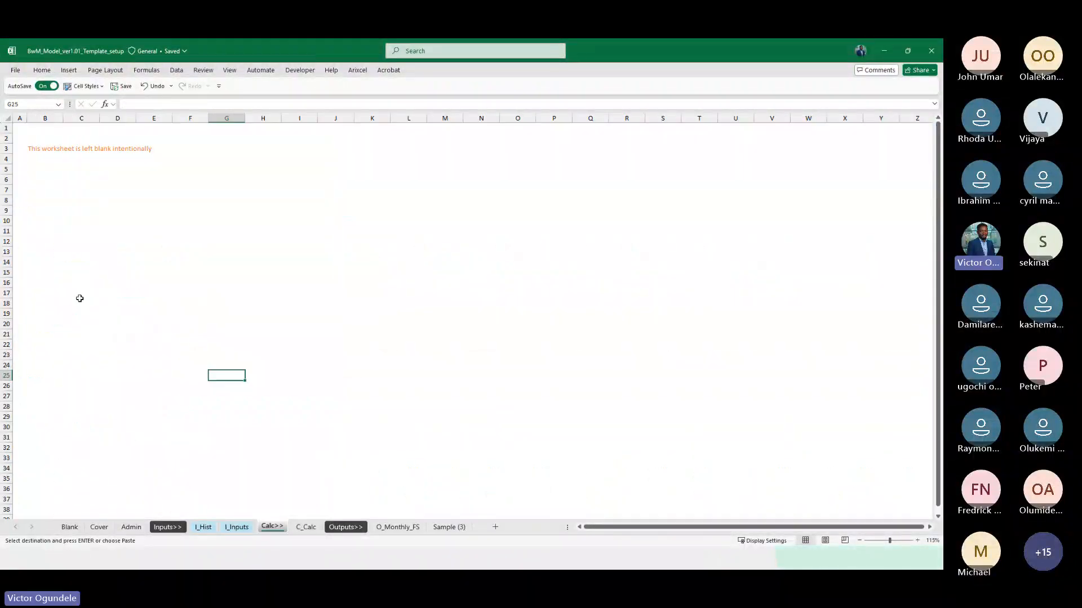
pyautogui.hotkey('ctrl', 'pagedown')
pyautogui.hotkey('ctrl', 'alt', 'v')
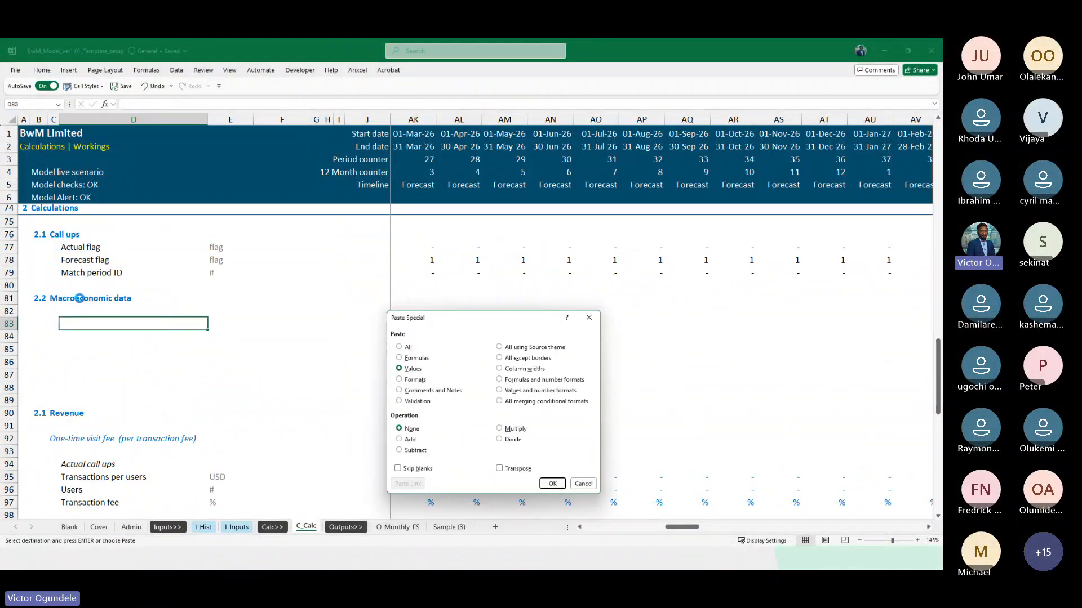
pyautogui.press('Return')
# Enter the unit % for Cost inflation and Price inflation in E83:E84
pyautogui.press('Right')
pyautogui.press('Down')
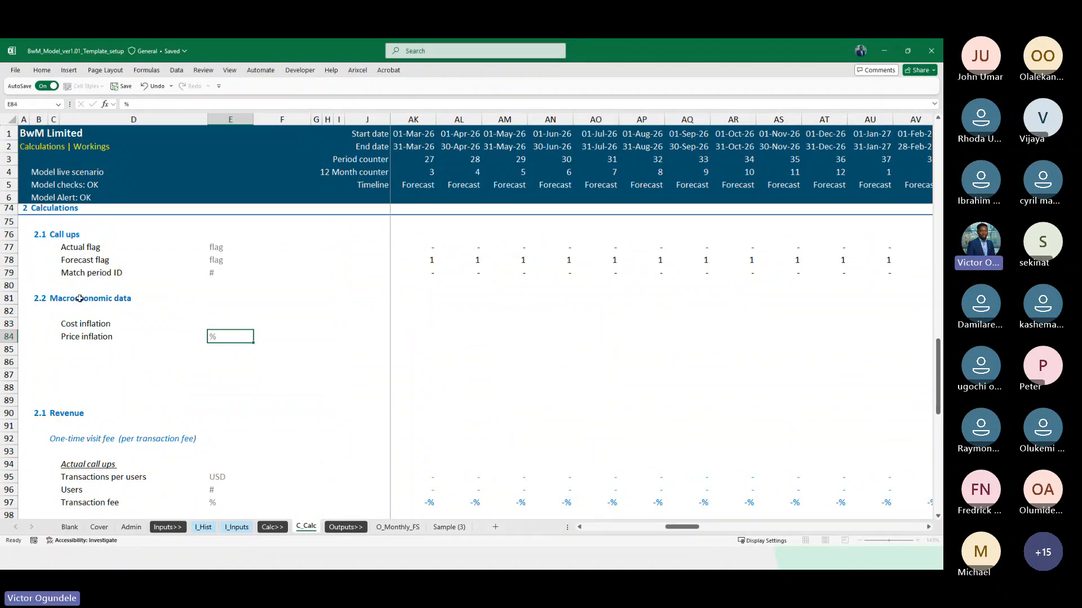
pyautogui.write('%')
pyautogui.hotkey('ctrl', 'Return')
pyautogui.hotkey('ctrl', 'c')
pyautogui.press('Up')
pyautogui.hotkey('ctrl', 'v')
# Link Cost inflation in K83 to I_Inputs!K16 and fill the formula across the timeline to DN83
pyautogui.press('Right')
pyautogui.press('Right')
pyautogui.press('Right')
pyautogui.press('Right')
pyautogui.press('Right')
pyautogui.press('Right')
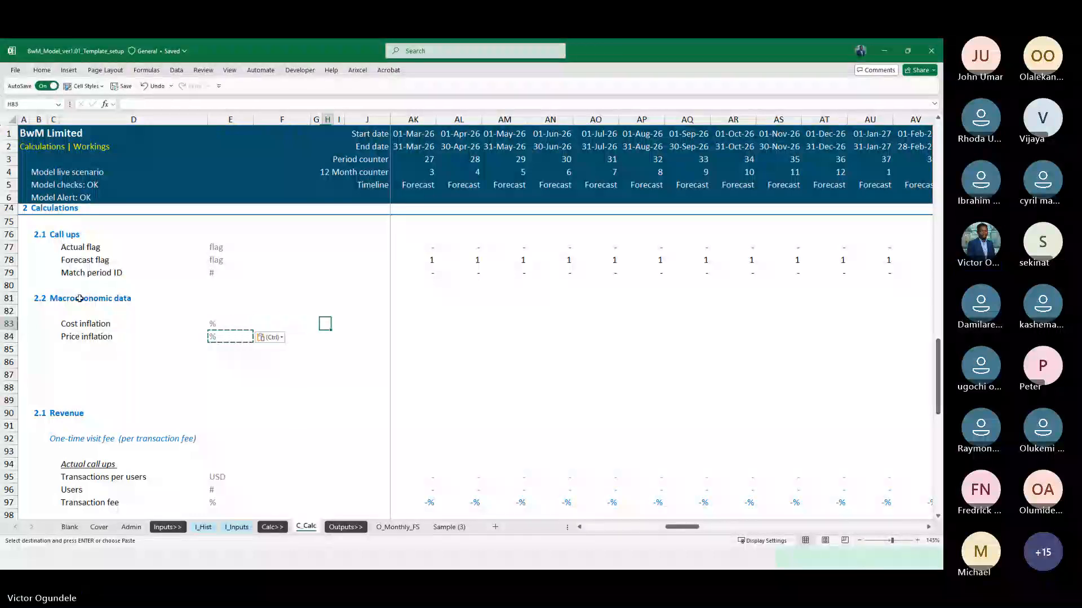
pyautogui.write('=')
pyautogui.hotkey('ctrl', 'pageup')
pyautogui.hotkey('ctrl', 'pageup')
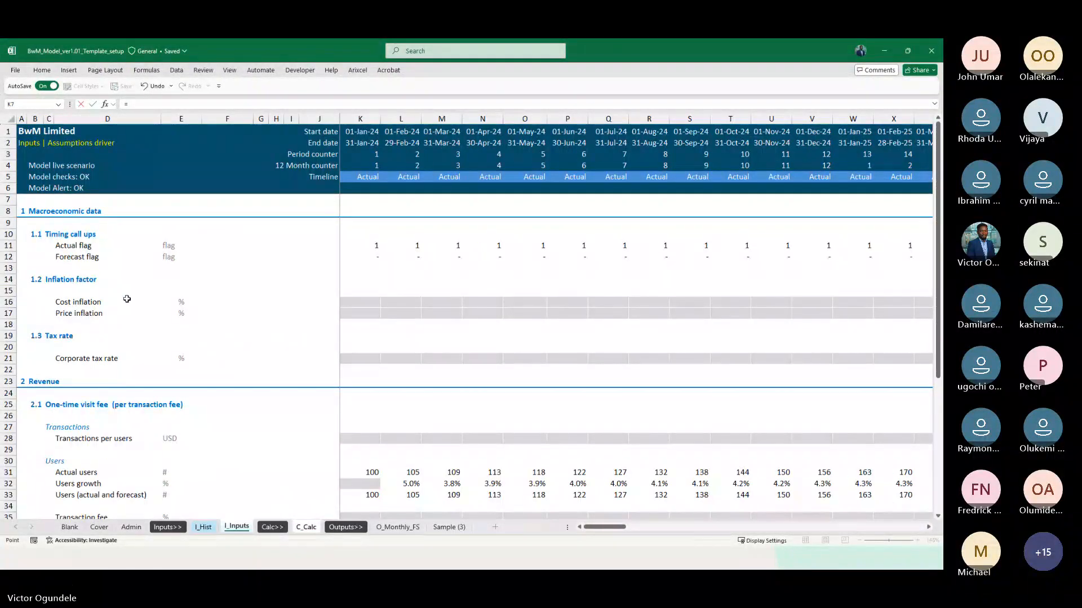
pyautogui.press('Right')
pyautogui.press('Down')
pyautogui.press('Down')
pyautogui.press('Down')
pyautogui.press('Down')
pyautogui.press('Down')
pyautogui.press('Down')
pyautogui.press('Down')
pyautogui.press('Down')
pyautogui.press('Down')
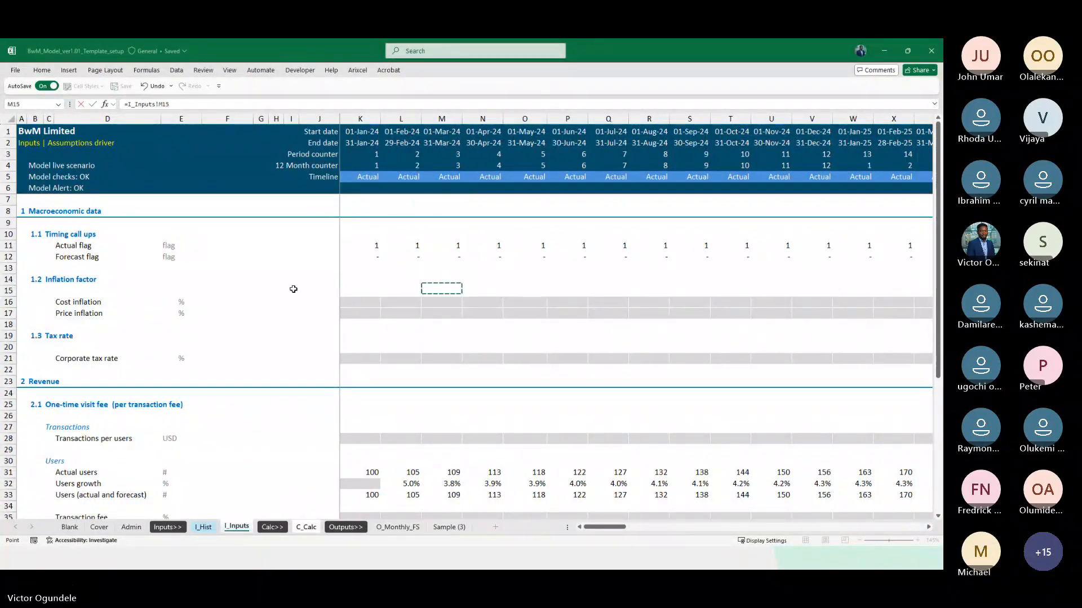
pyautogui.press('Right')
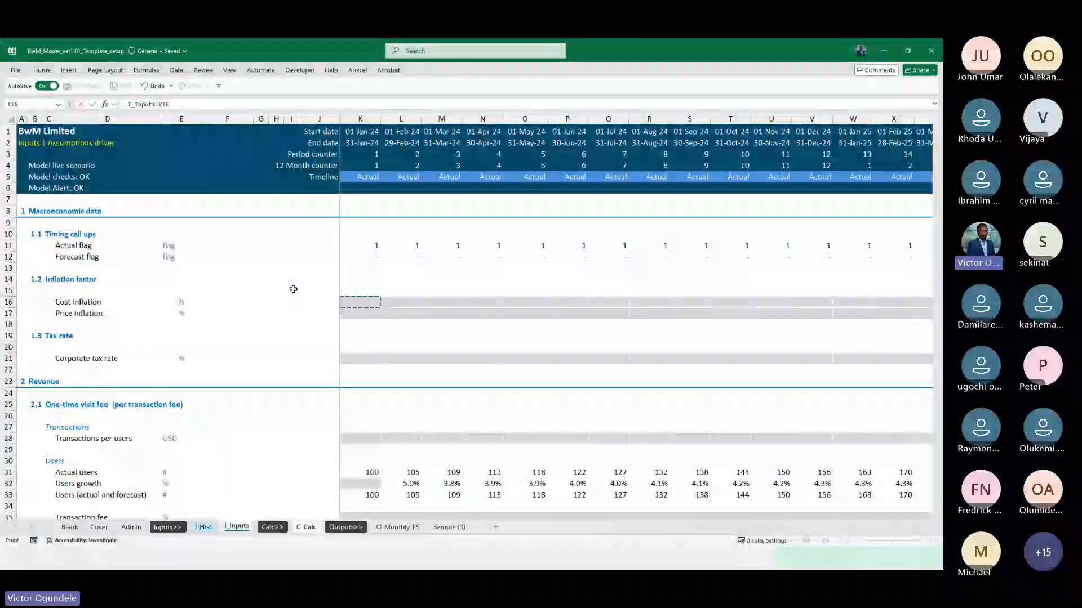
pyautogui.hotkey('ctrl', 'Return')
pyautogui.hotkey('ctrl', 'shift', 'Right')
pyautogui.hotkey('shift', 'Left')
pyautogui.hotkey('ctrl', 'r')
# Apply the Percent and Linked Cell styles to the Cost inflation row from K83 to DN83
pyautogui.hotkey('alt', '2')
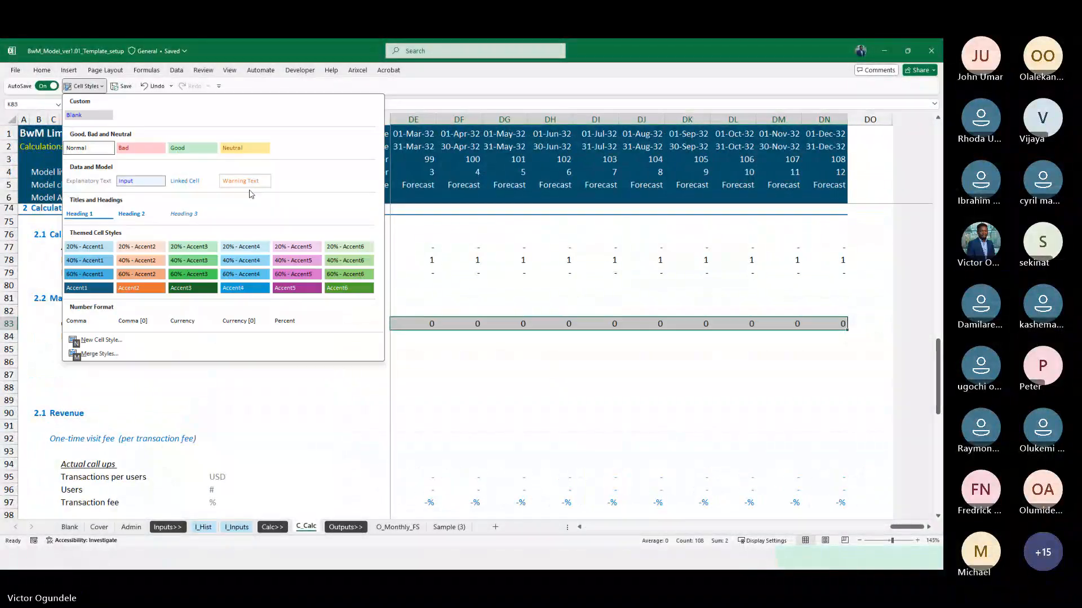
pyautogui.click(297, 320)
pyautogui.hotkey('alt', '2')
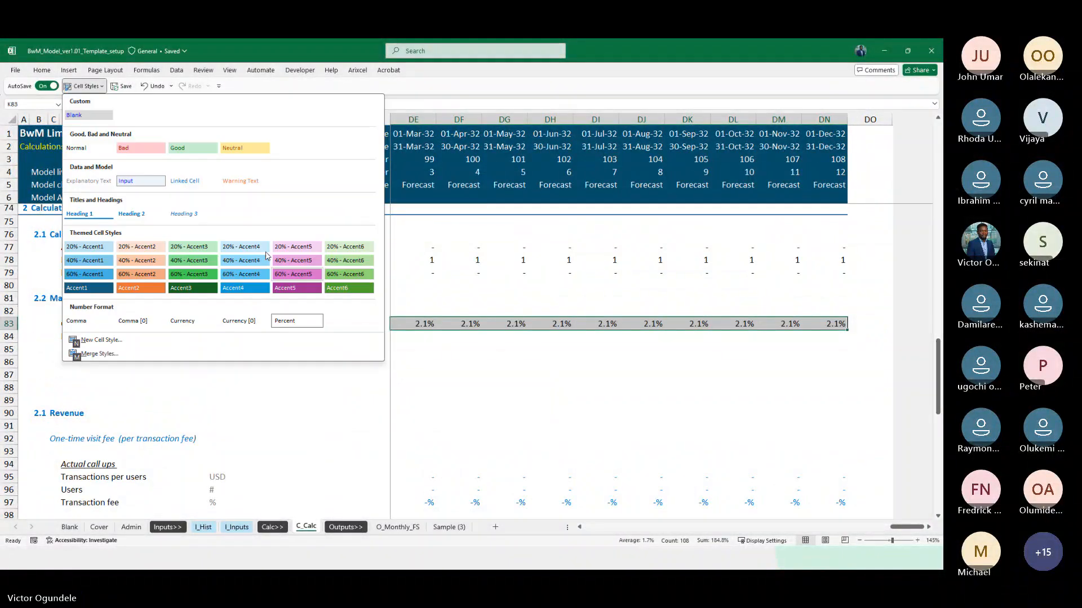
pyautogui.press('Escape')
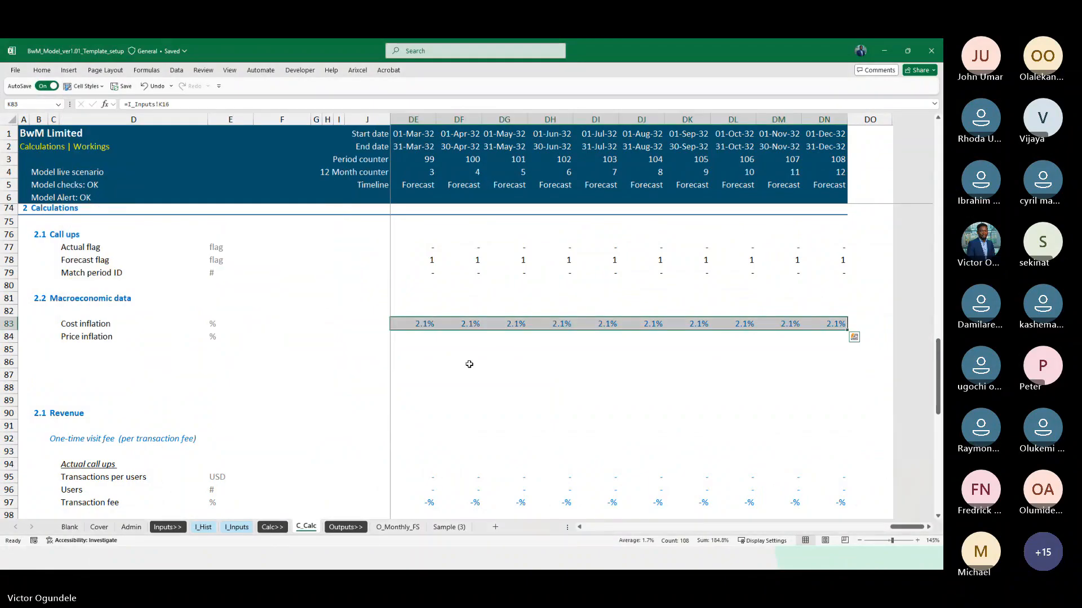
# Fill the Cost inflation formulas and formatting down into the Price inflation row 84 across the timeline
pyautogui.hotkey('shift', 'Down')
pyautogui.hotkey('ctrl', 'd')
pyautogui.hotkey('ctrl', 'Left')
pyautogui.hotkey('ctrl', 'Left')
pyautogui.hotkey('ctrl', 'Left')
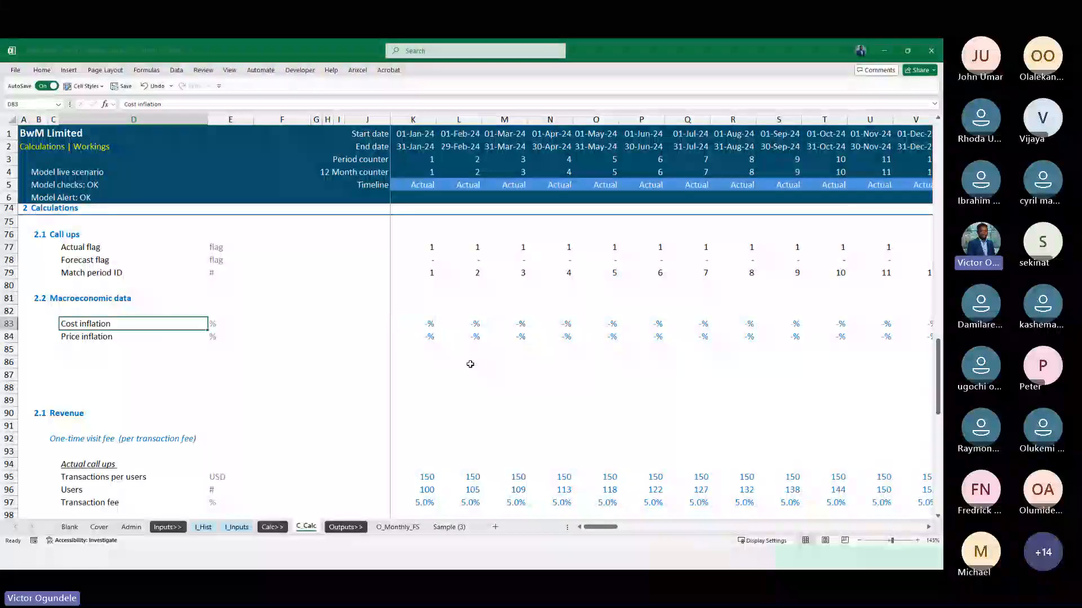
# Enter the label Cost inflation in D86 and repeat it in D87
pyautogui.scroll(-1, 470, 363)
pyautogui.press('Down')
pyautogui.press('Down')
pyautogui.press('Down')
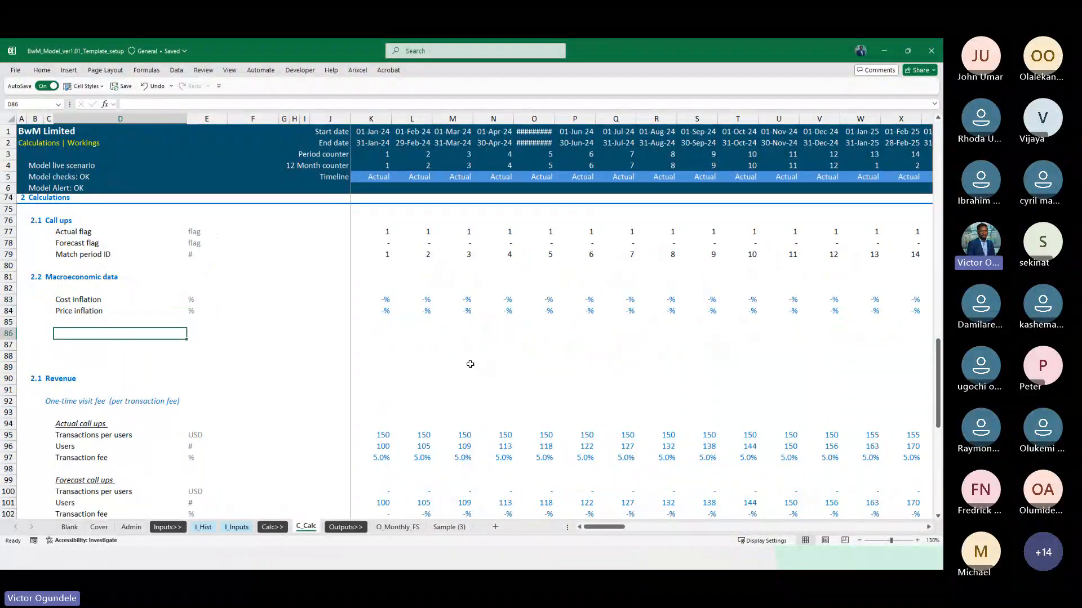
pyautogui.write('Cost inflation')
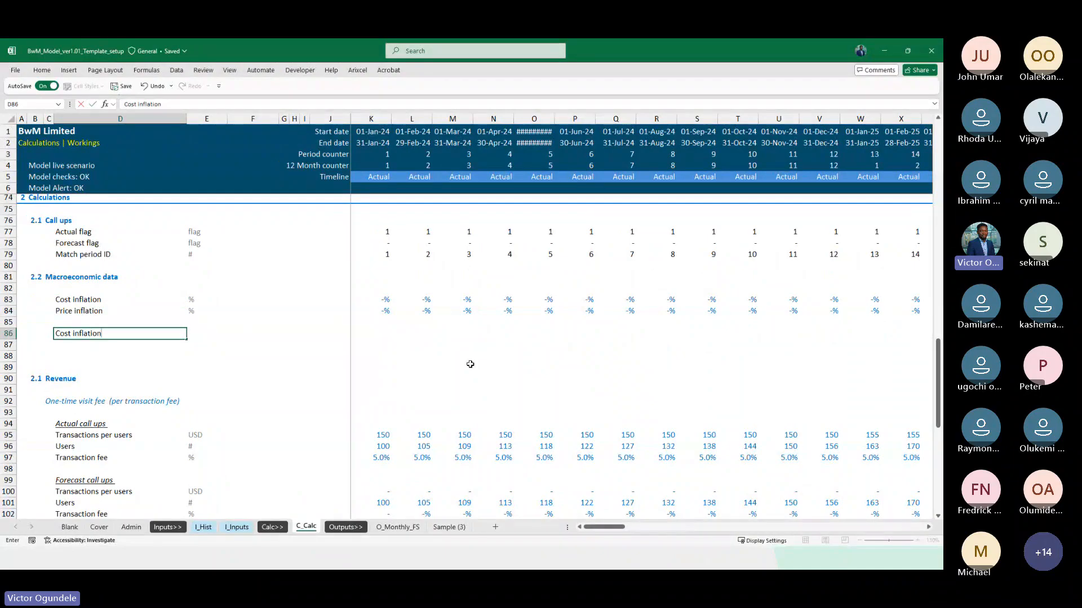
pyautogui.press('Return')
pyautogui.hotkey('ctrl', 'd')
pyautogui.press('F2')
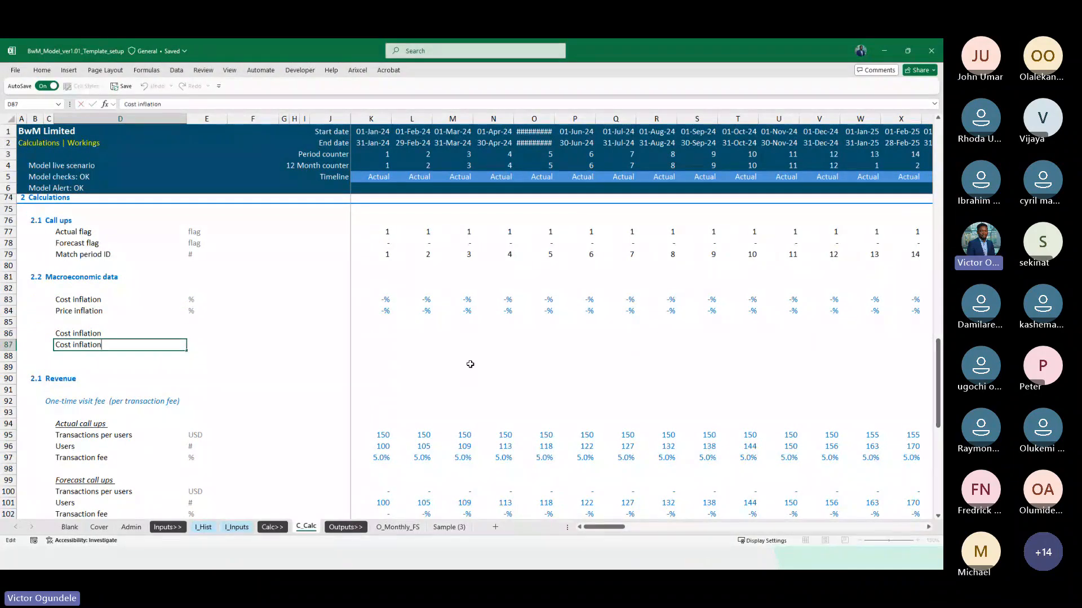
pyautogui.press('Escape')
# Copy the Cost inflation and Price inflation labels from D83:D84 to D86:D87
pyautogui.press('Up')
pyautogui.press('Up')
pyautogui.press('Up')
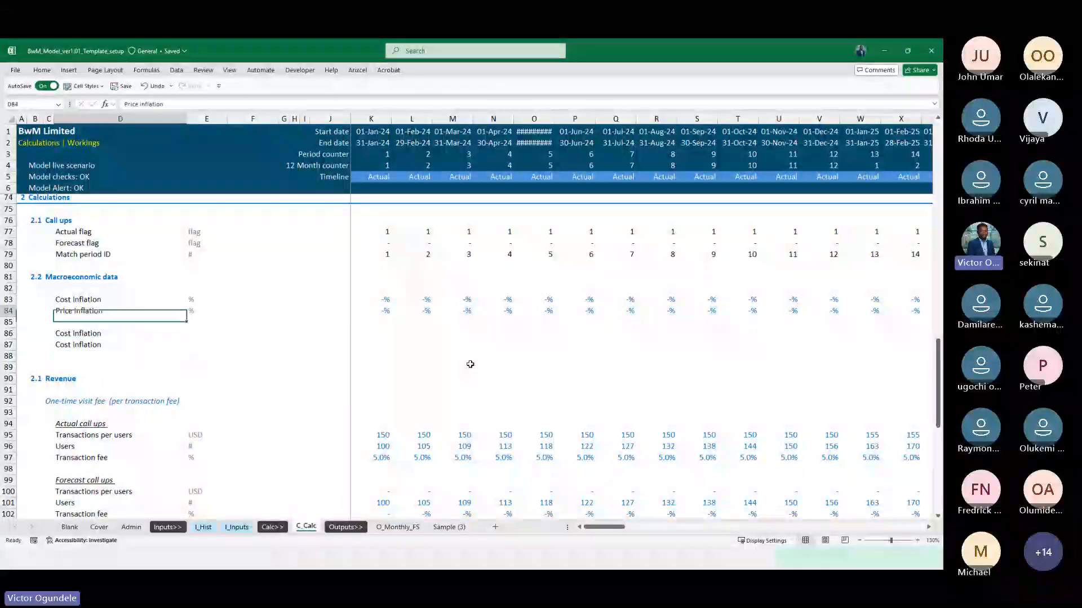
pyautogui.hotkey('shift', 'Up')
pyautogui.hotkey('ctrl', 'c')
pyautogui.press('Down')
pyautogui.press('Down')
pyautogui.hotkey('ctrl', 'v')
pyautogui.hotkey('shift', 'Up')
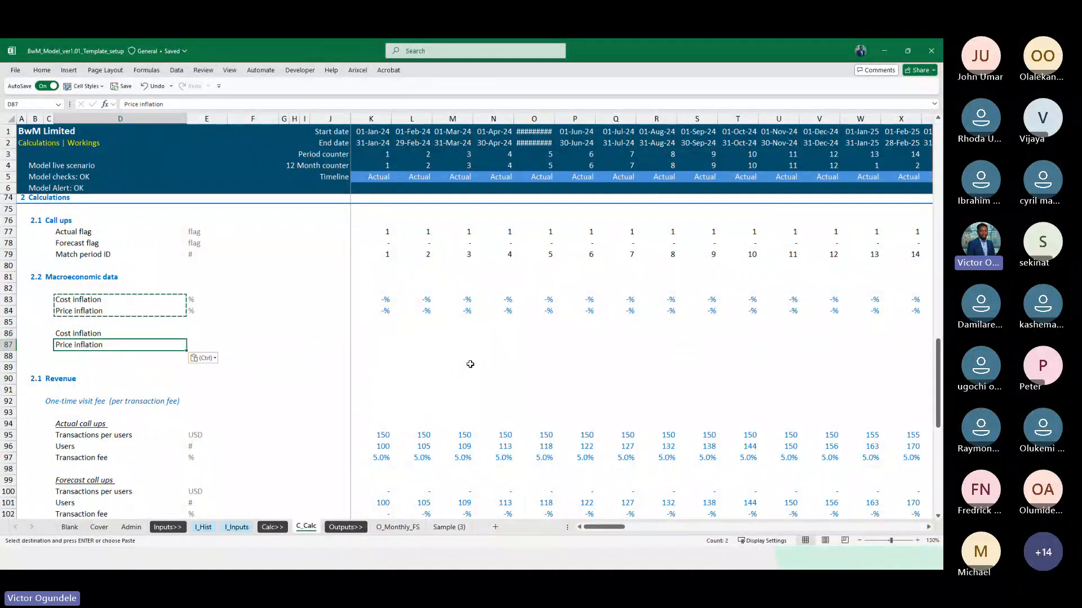
# Extend the labels in D86 and D87 to Cost inflation factor and Price inflation factor
pyautogui.press('F2')
pyautogui.write('factor')
pyautogui.press('Return')
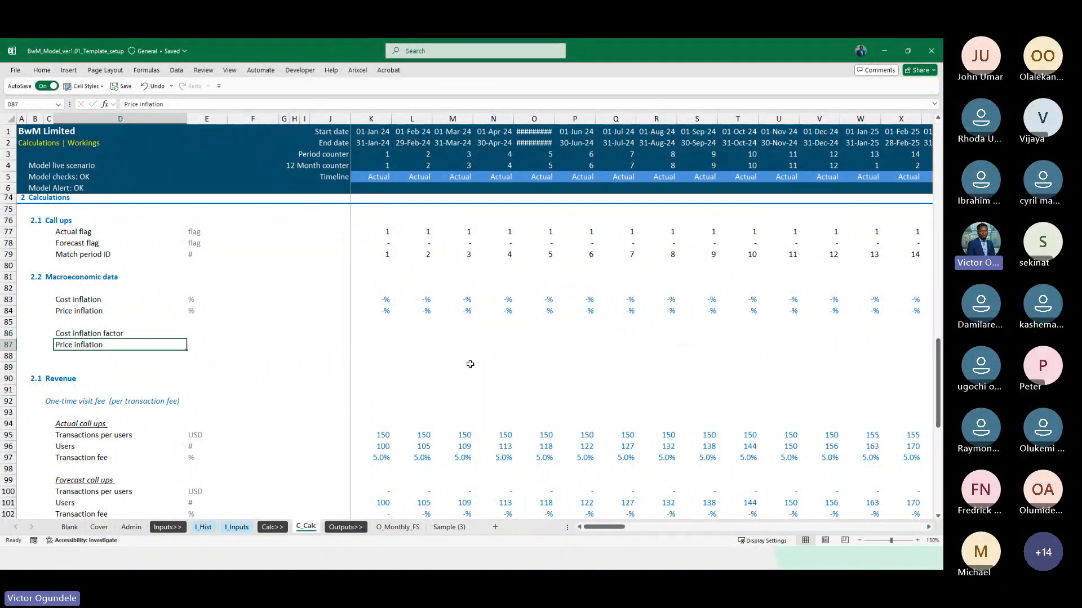
pyautogui.press('F2')
pyautogui.write('f')
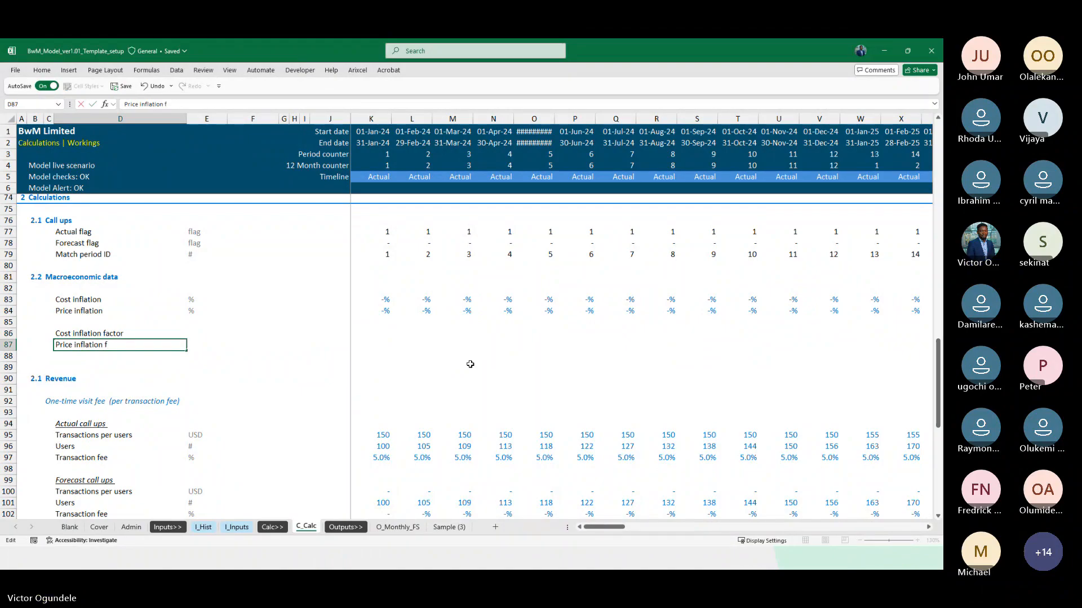
pyautogui.press('F2')
# Copy the % units from E83:E84 to the two inflation factor rows in E86:E87
pyautogui.press('Right')
pyautogui.hotkey('ctrl', 'Up')
pyautogui.hotkey('ctrl', 'Up')
pyautogui.hotkey('shift', 'Down')
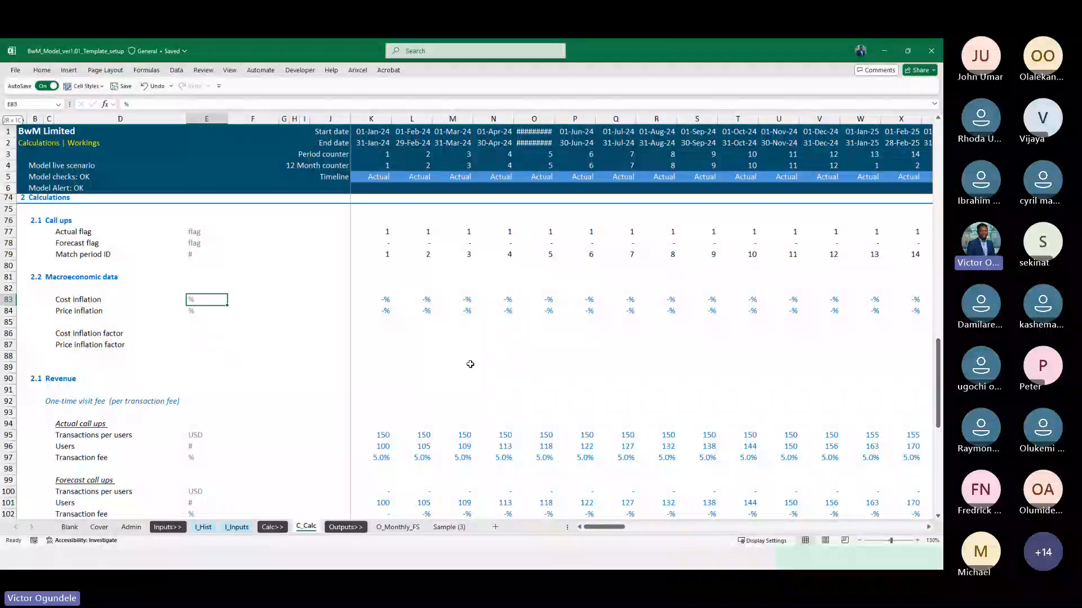
pyautogui.hotkey('ctrl', 'c')
pyautogui.press('Down')
pyautogui.press('Down')
pyautogui.press('Down')
pyautogui.hotkey('ctrl', 'v')
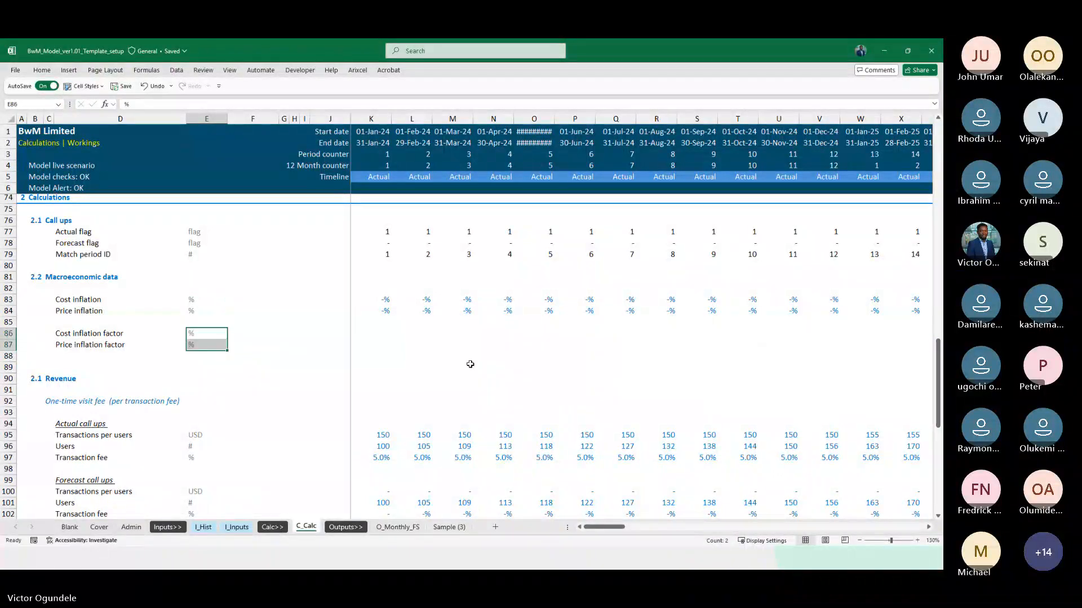
# Examine the Cost inflation and Price inflation assumptions on I_Inputs across the actual and forecast months
pyautogui.press('Right')
pyautogui.scroll(-1, 470, 365)
pyautogui.press('Right')
pyautogui.press('Right')
pyautogui.press('Right')
pyautogui.press('Right')
pyautogui.press('Right')
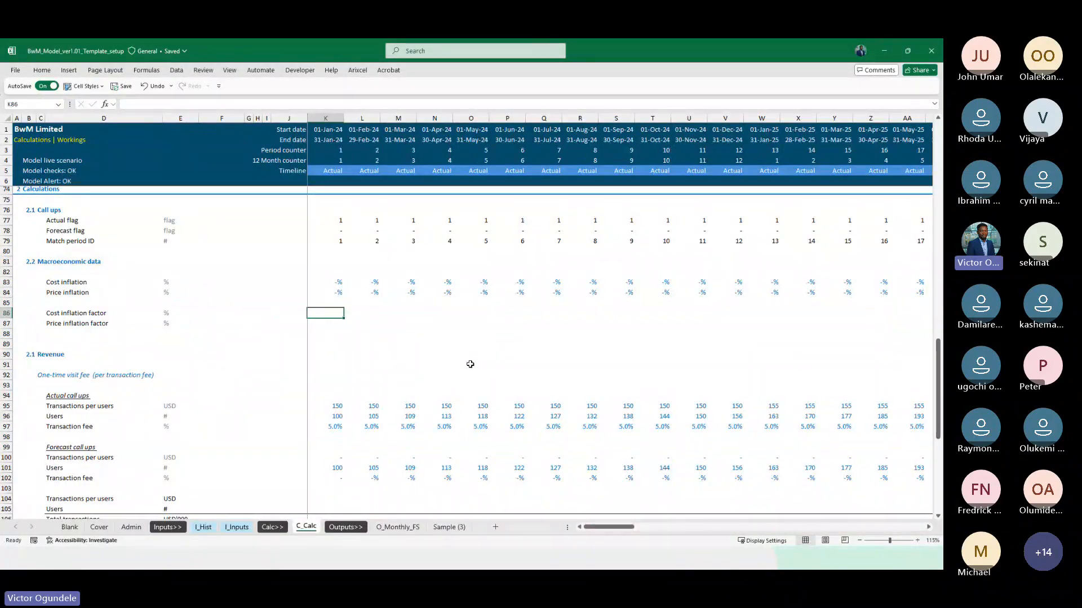
pyautogui.scroll(2, 470, 364)
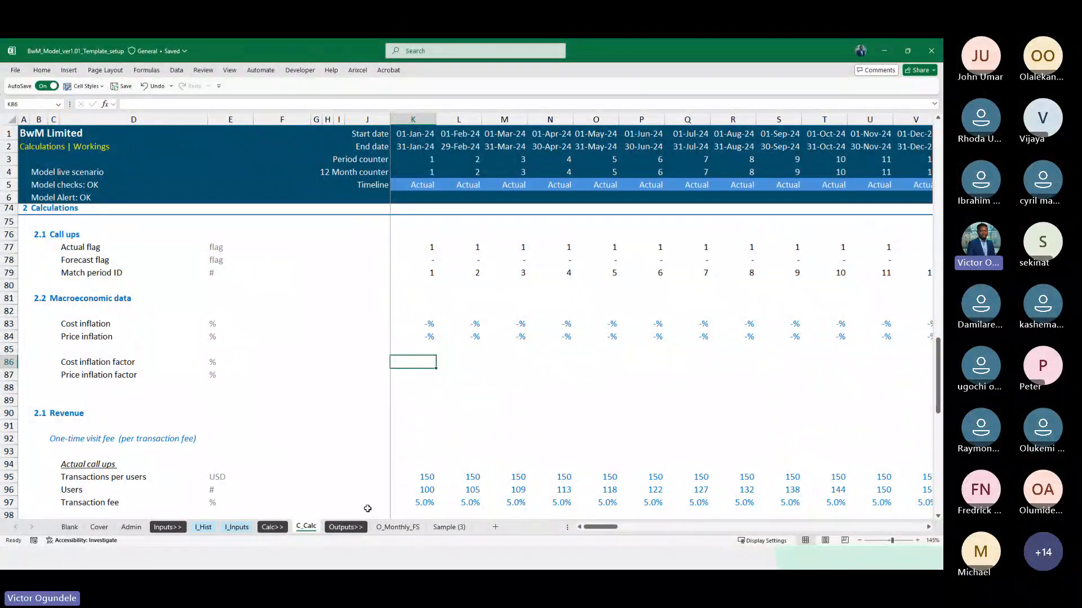
pyautogui.click(236, 528)
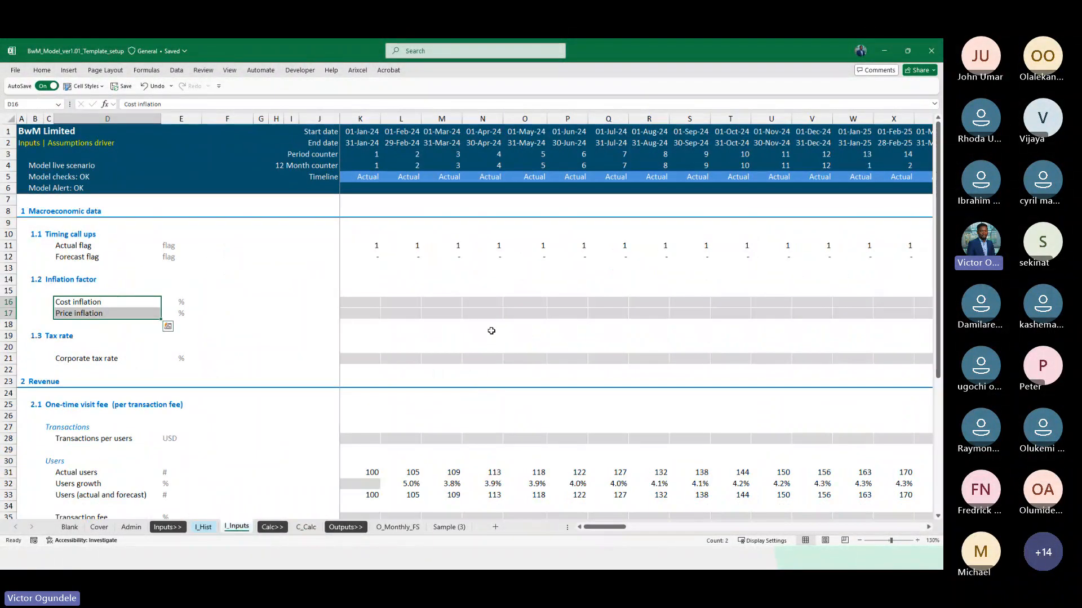
pyautogui.click(445, 317)
pyautogui.press('Right')
pyautogui.press('Right')
pyautogui.press('Right')
pyautogui.press('Right')
pyautogui.press('Right')
pyautogui.press('Right')
pyautogui.press('Right')
pyautogui.press('Right')
pyautogui.press('Right')
pyautogui.press('Right')
pyautogui.press('Right')
pyautogui.press('Right')
pyautogui.press('Right')
pyautogui.press('Right')
pyautogui.press('Right')
pyautogui.press('Right')
pyautogui.press('Right')
pyautogui.press('Right')
pyautogui.press('Right')
pyautogui.press('Right')
pyautogui.press('Right')
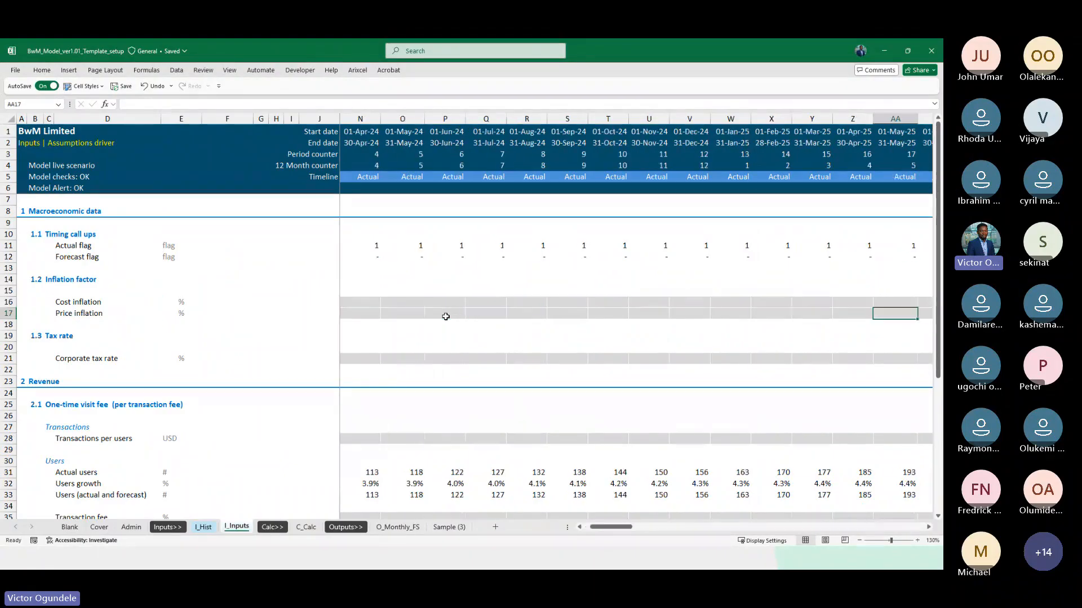
pyautogui.press('Left')
pyautogui.press('Left')
pyautogui.press('Left')
pyautogui.press('Left')
pyautogui.press('Left')
pyautogui.press('Left')
pyautogui.press('Left')
pyautogui.press('Left')
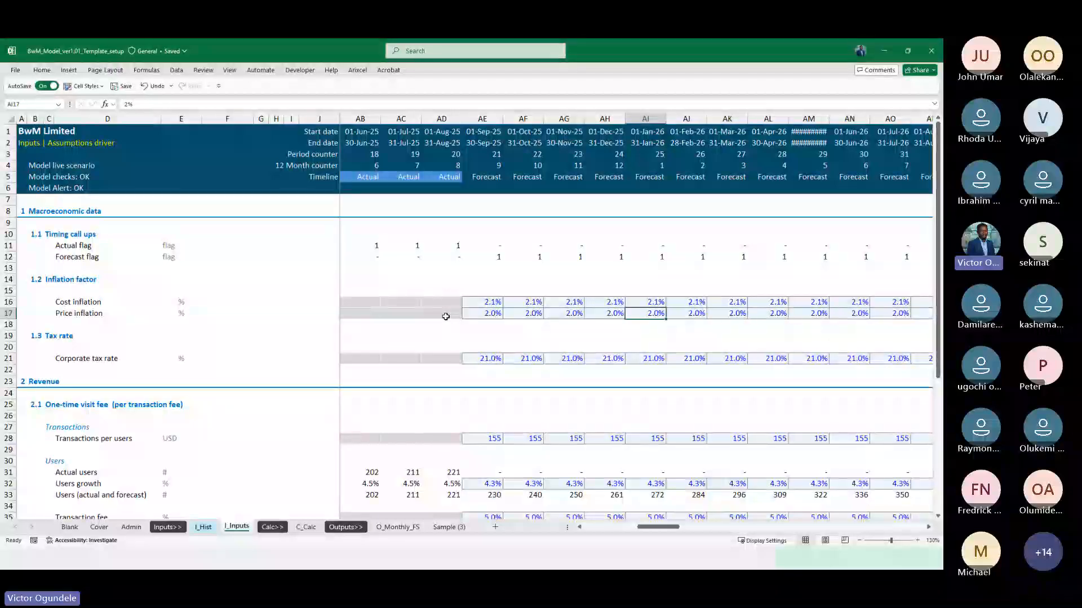
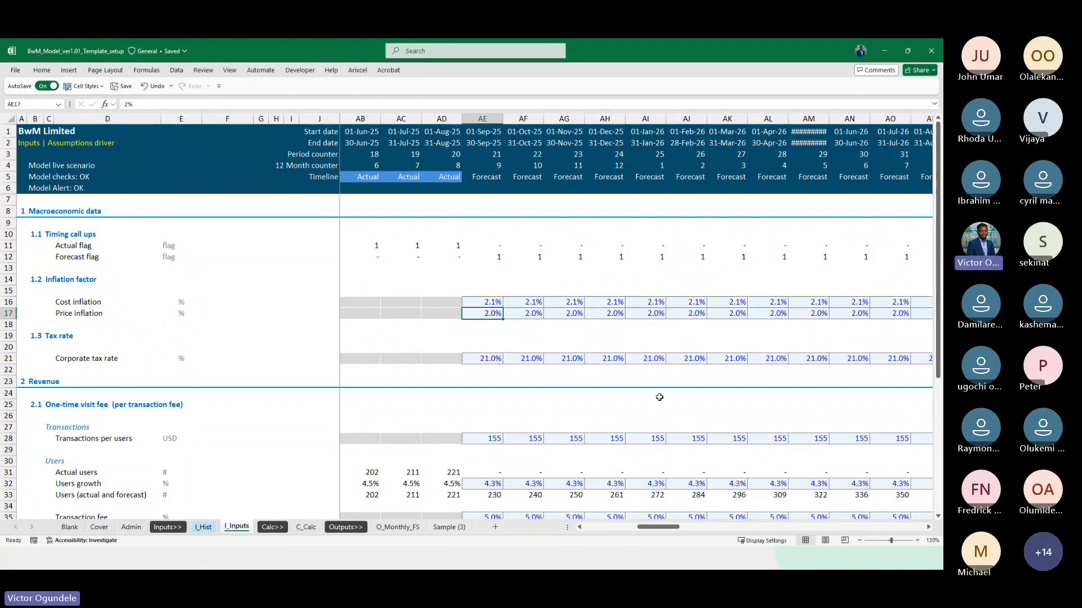
# Examine the Cost inflation and Price inflation rows on C_Calc from the actual months into the first forecast month
pyautogui.click(306, 527)
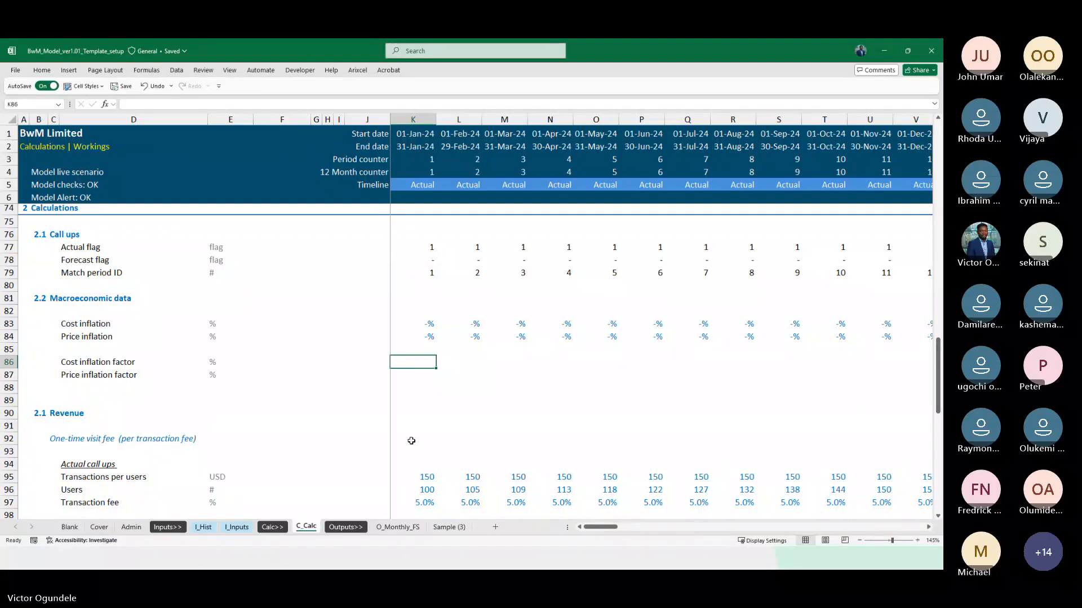
pyautogui.hscroll(5, 779, 413)
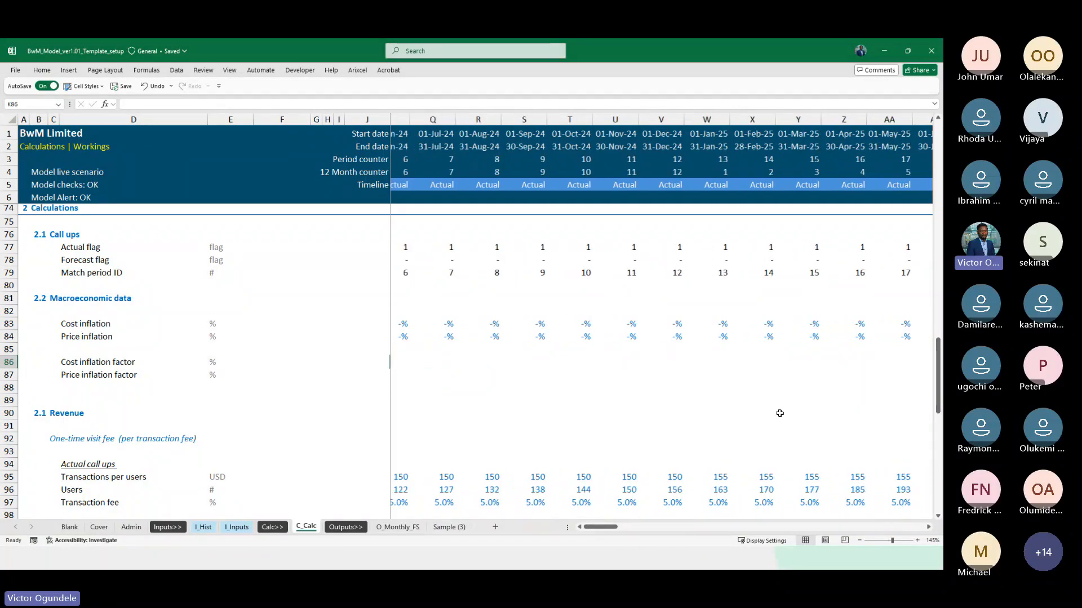
pyautogui.hscroll(10, 779, 413)
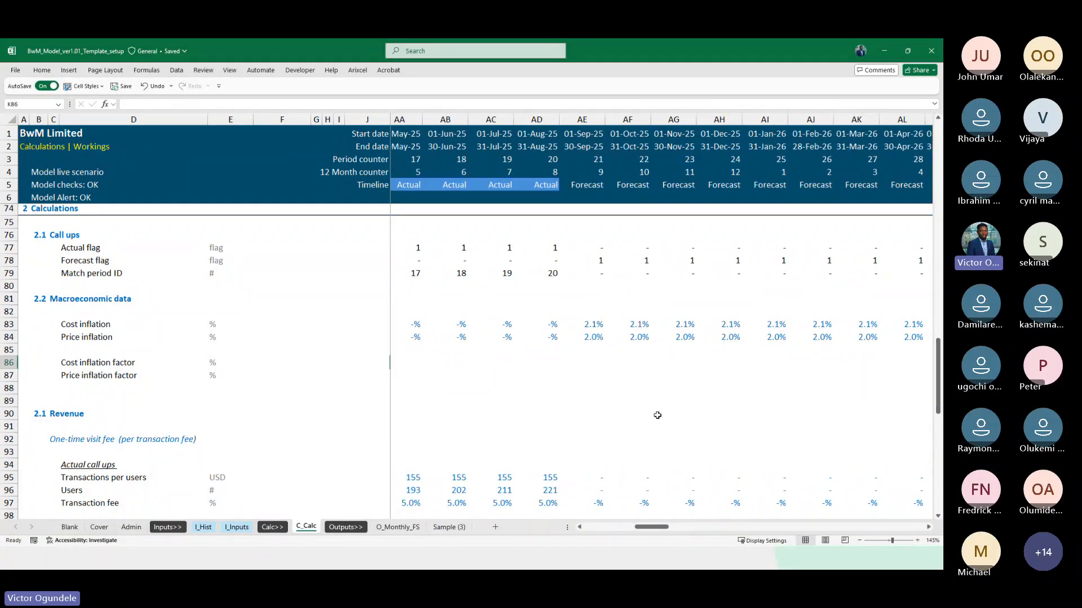
pyautogui.hscroll(2, 619, 405)
pyautogui.click(496, 378)
pyautogui.press('Up')
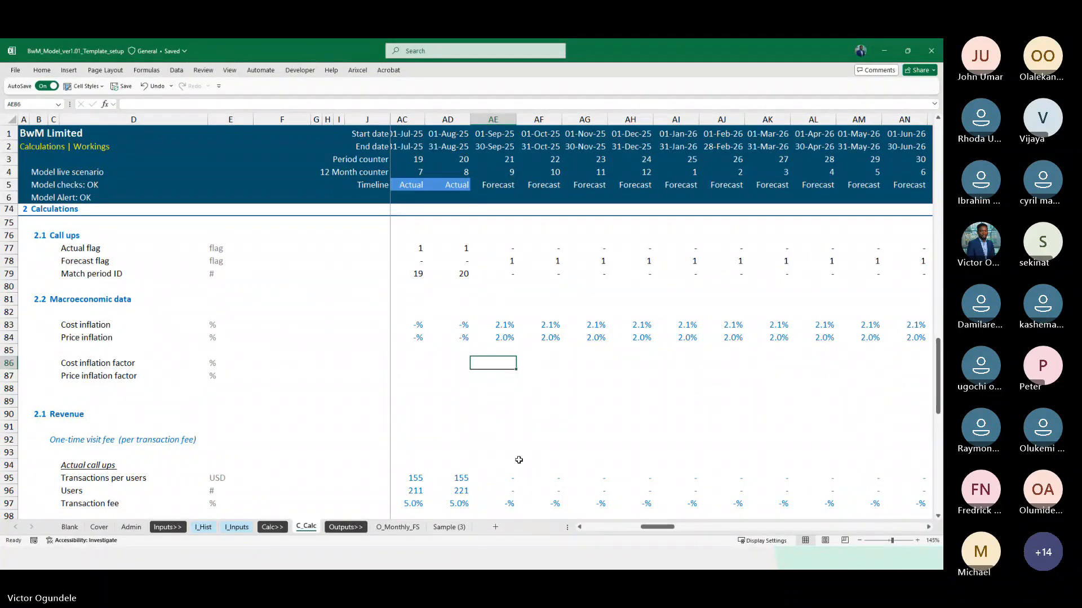
pyautogui.click(488, 286)
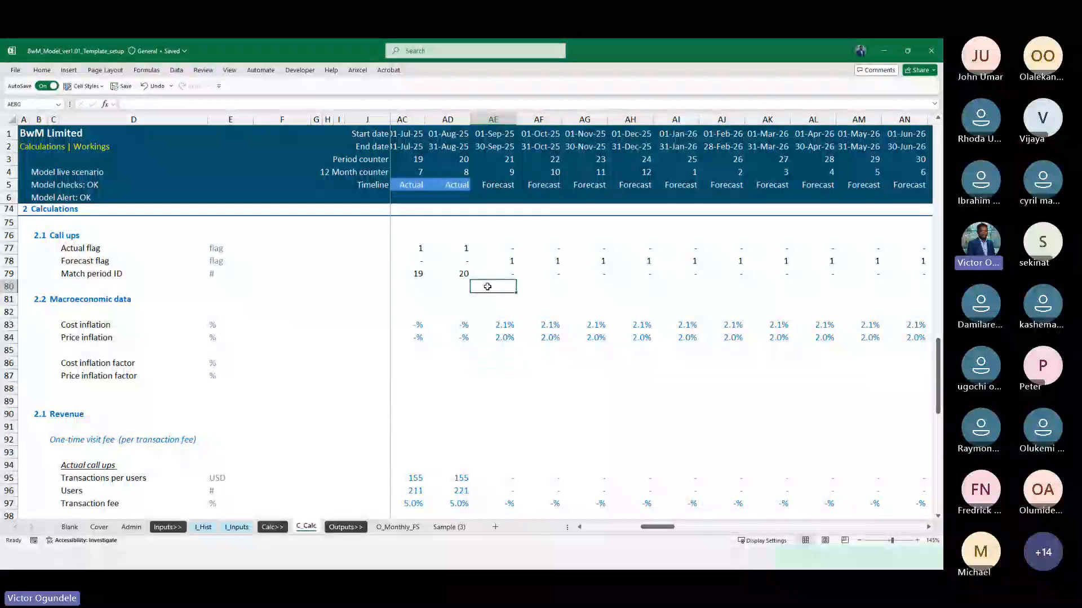
pyautogui.press('Down')
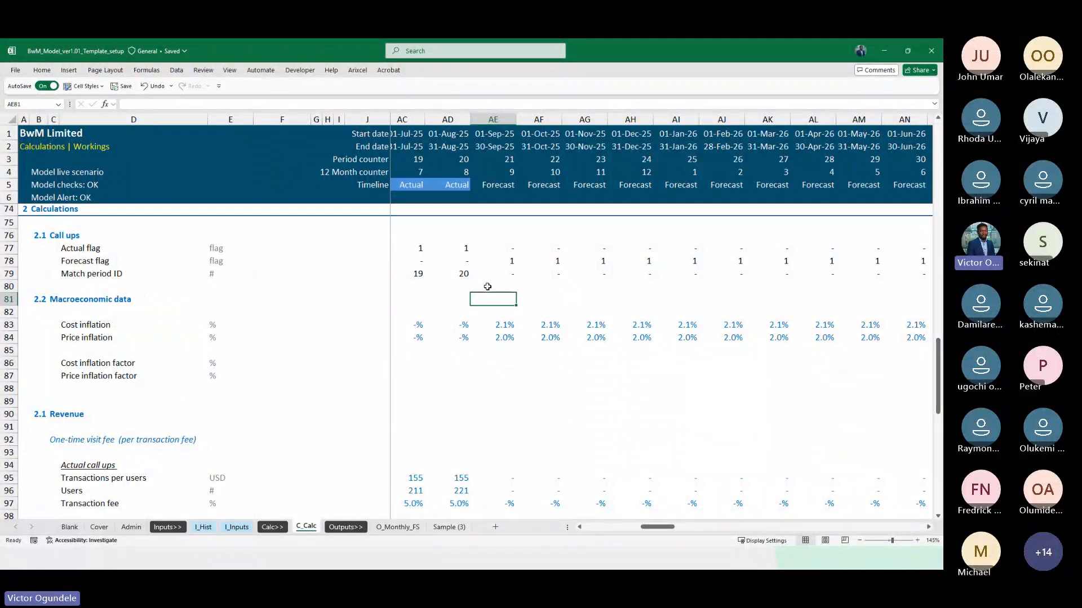
# Insert a blank row between the Call ups heading and the Actual flag row
pyautogui.press('Up')
pyautogui.press('Up')
pyautogui.press('Up')
pyautogui.press('Up')
pyautogui.hotkey('shift', 'space')
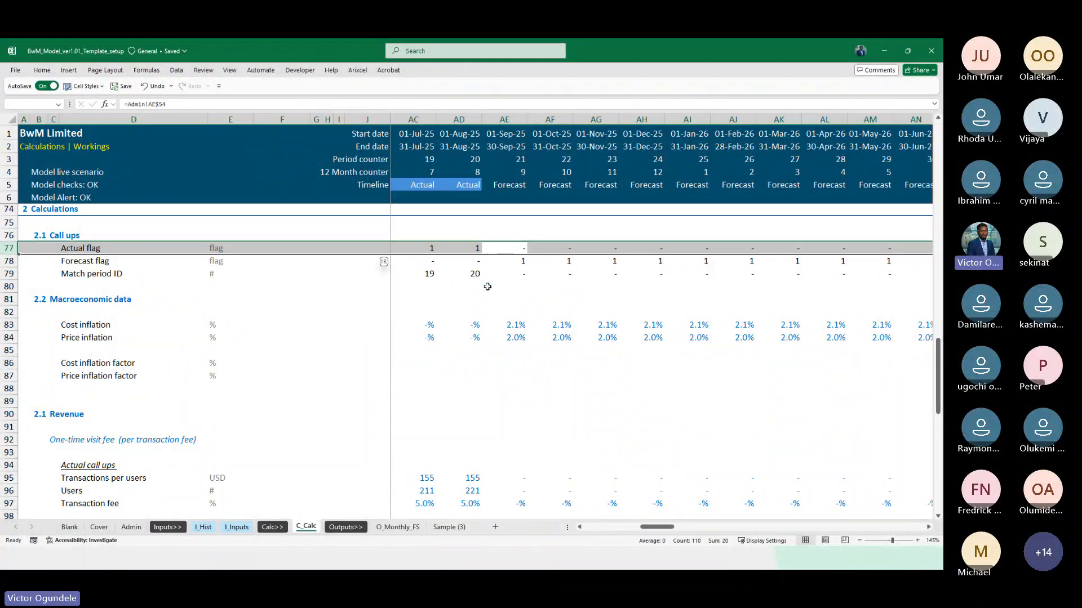
pyautogui.hotkey('ctrl', 'shift', '+')
pyautogui.press('Down')
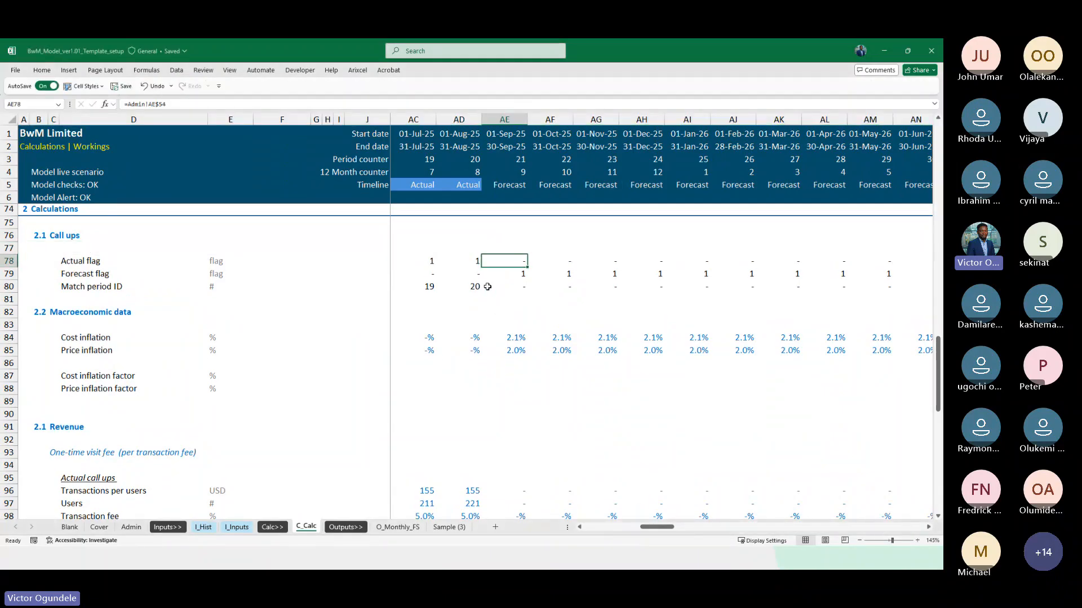
# Insert an extra blank row above the Macroeconomic data heading, leaving space below Match period ID
pyautogui.press('Down')
pyautogui.press('Down')
pyautogui.press('Down')
pyautogui.press('Down')
pyautogui.press('Left')
pyautogui.hotkey('ctrl', 'Left')
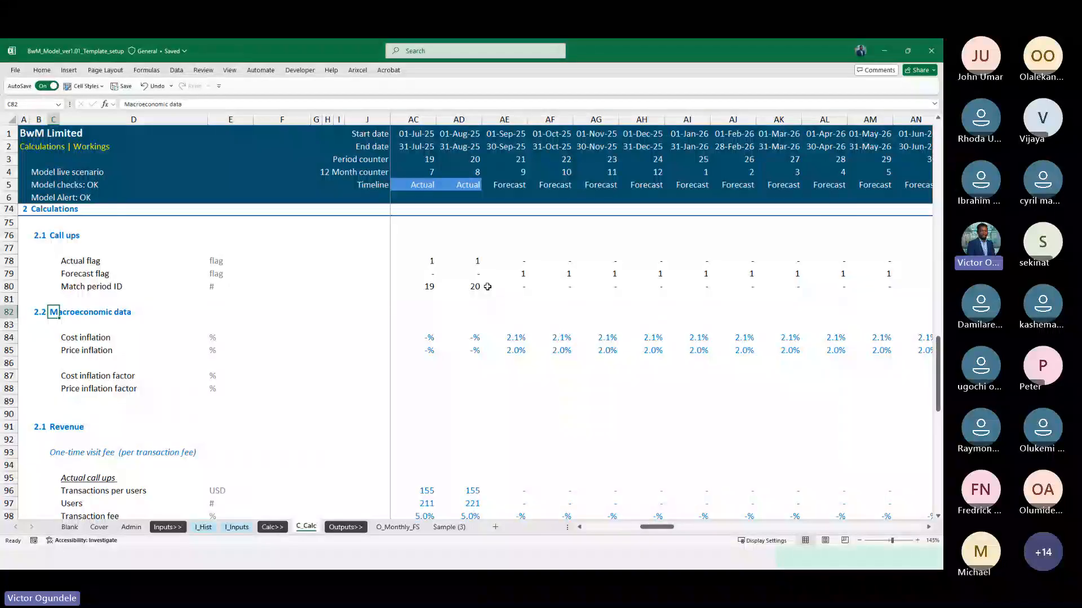
pyautogui.hotkey('shift', 'space')
pyautogui.hotkey('ctrl', 'shift', '+')
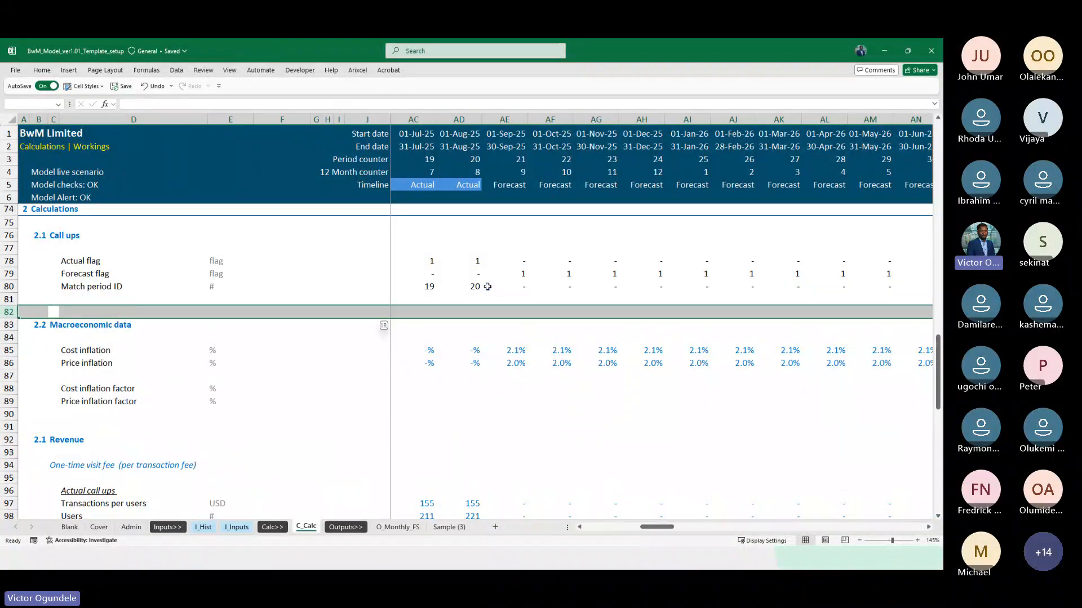
pyautogui.press('Up')
pyautogui.press('Right')
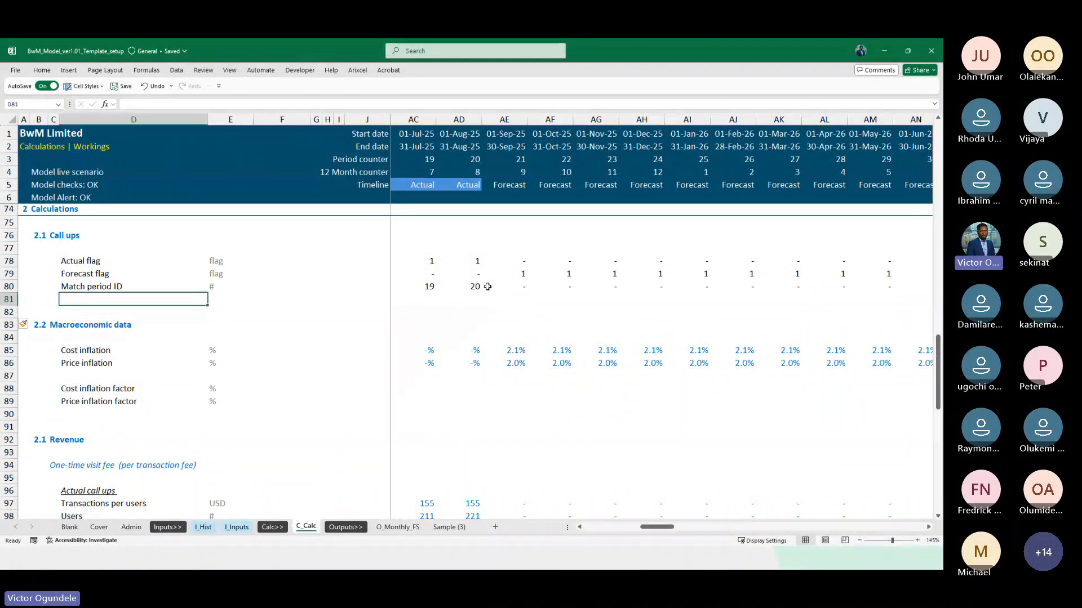
pyautogui.write('Period in')
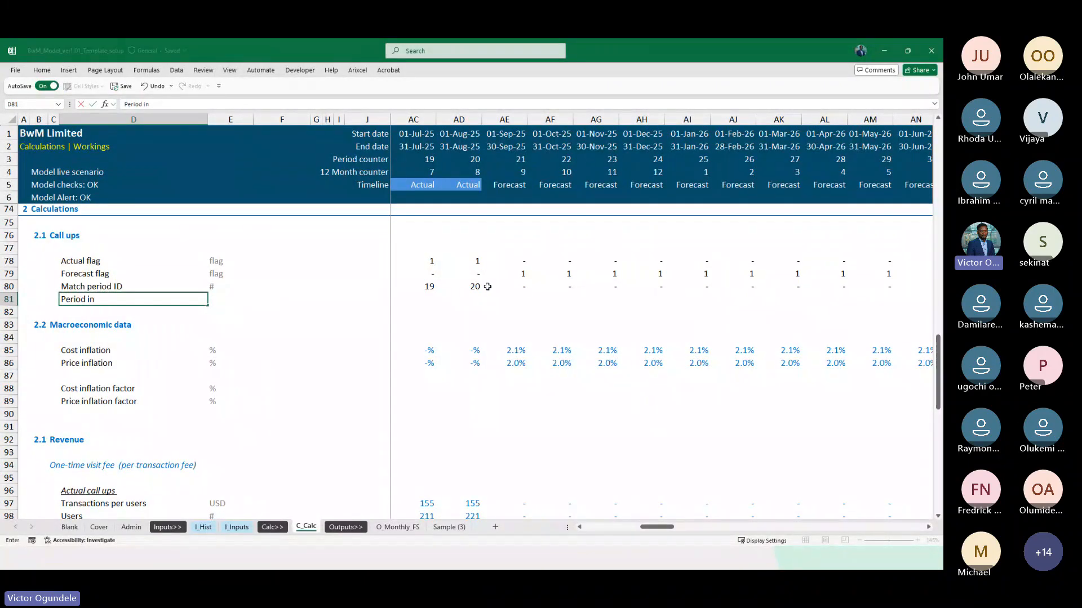
pyautogui.press('Escape')
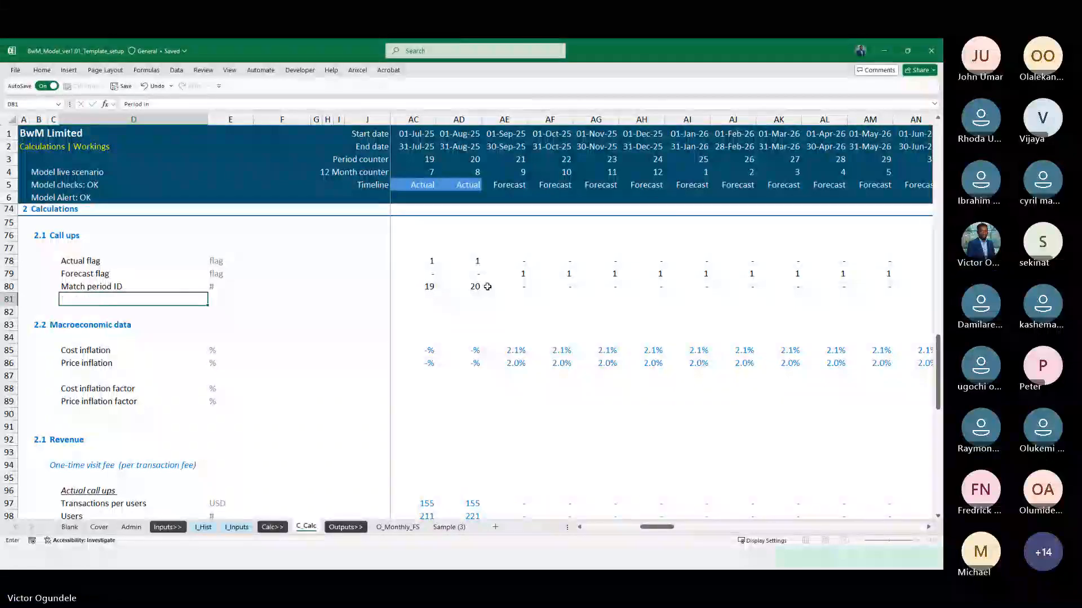
# Examine the monthly timeline rows in the Timing section of the Admin sheet for a place to add another timing row
pyautogui.click(132, 528)
pyautogui.scroll(-1, 150, 340)
pyautogui.scroll(4, 150, 341)
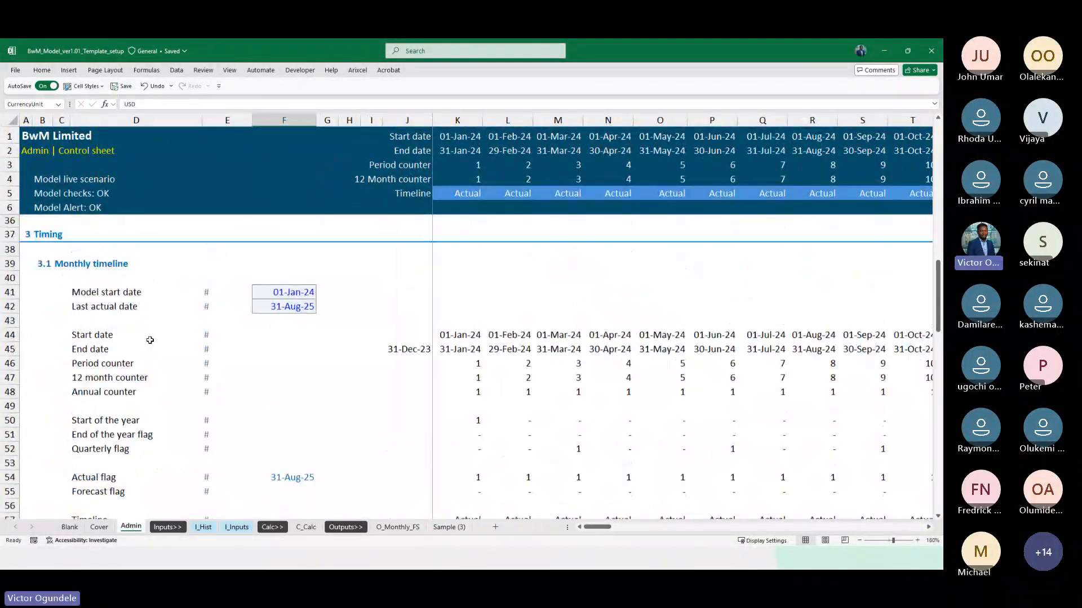
pyautogui.scroll(-4, 150, 340)
pyautogui.scroll(-3, 150, 341)
pyautogui.scroll(10, 150, 406)
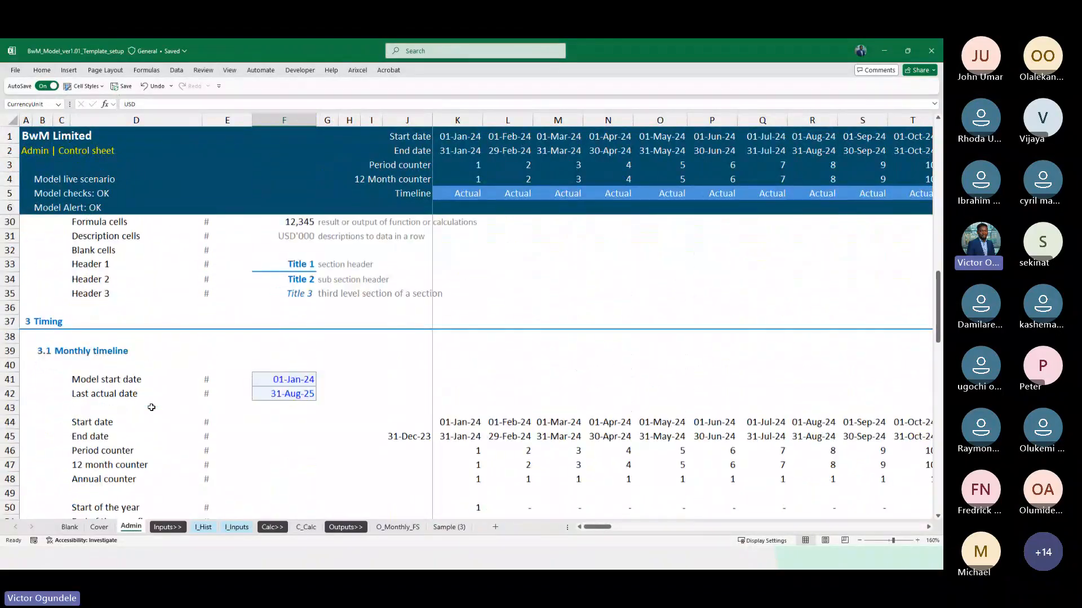
pyautogui.scroll(-1, 151, 408)
pyautogui.scroll(-2, 151, 407)
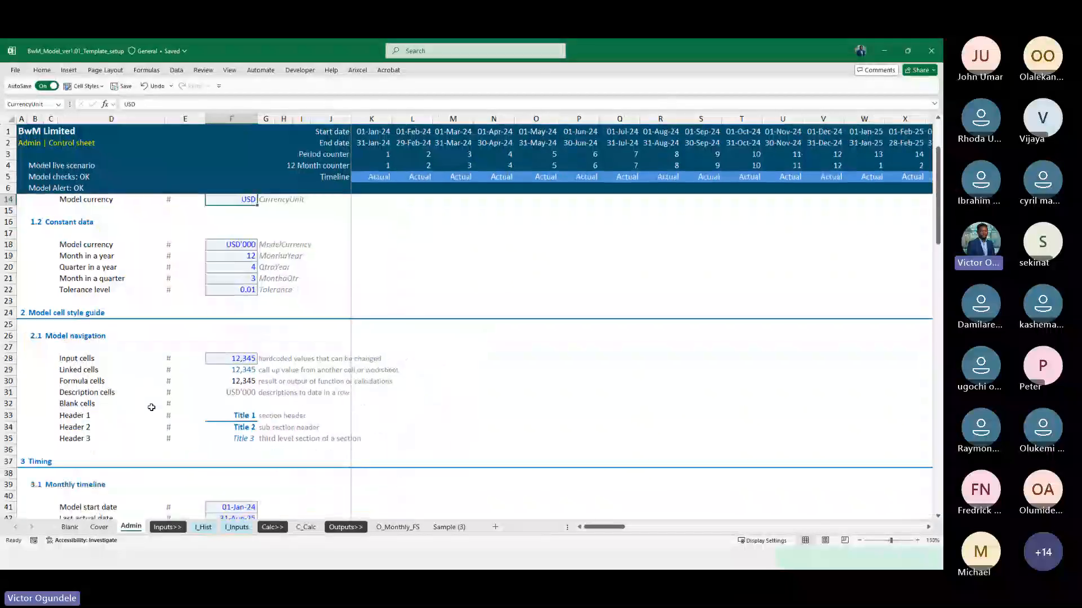
pyautogui.scroll(-5, 151, 407)
pyautogui.scroll(-5, 152, 407)
pyautogui.click(168, 350)
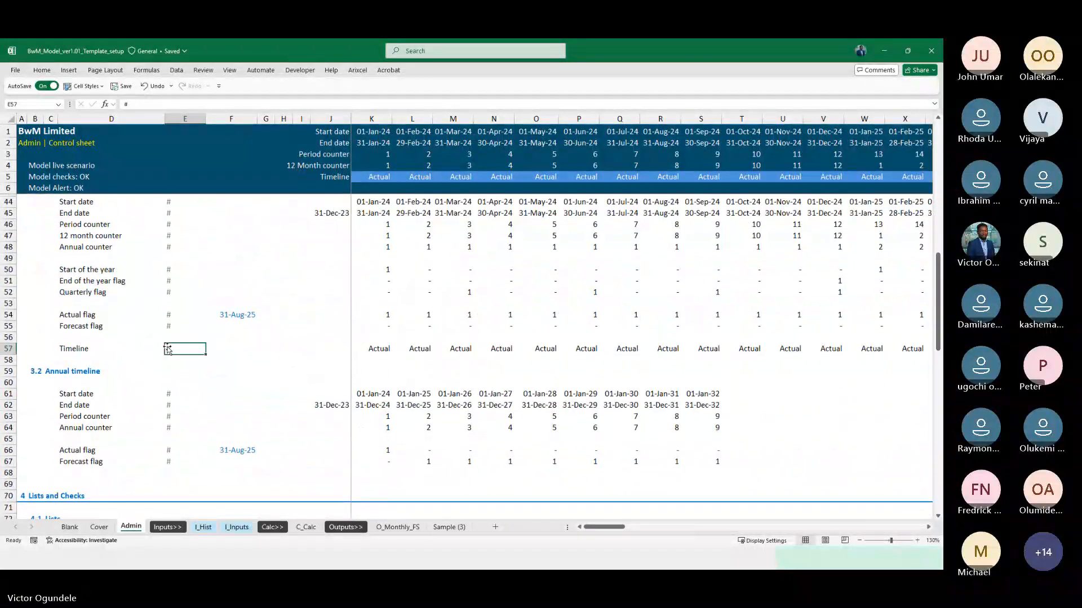
pyautogui.click(181, 303)
pyautogui.press('Right')
pyautogui.press('Right')
pyautogui.press('Right')
pyautogui.press('Right')
pyautogui.press('Right')
pyautogui.press('Right')
pyautogui.press('Right')
pyautogui.press('Right')
pyautogui.press('Right')
pyautogui.press('Right')
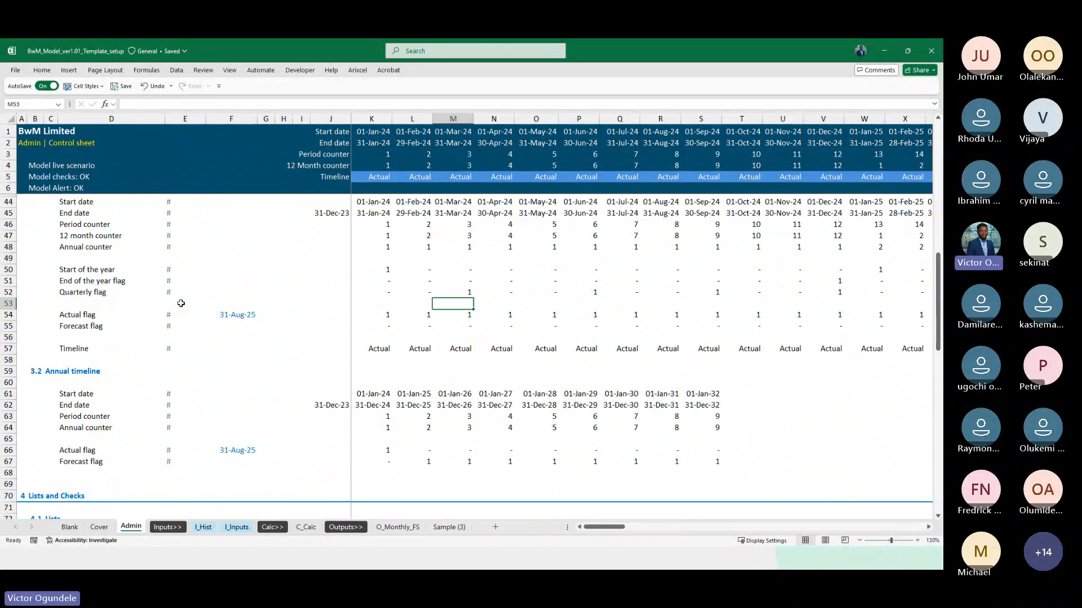
# Insert a blank row at row 58 of Admin, above the Annual timeline heading
pyautogui.press('Down')
pyautogui.press('Down')
pyautogui.press('Down')
pyautogui.press('Home')
pyautogui.press('Down')
pyautogui.press('Down')
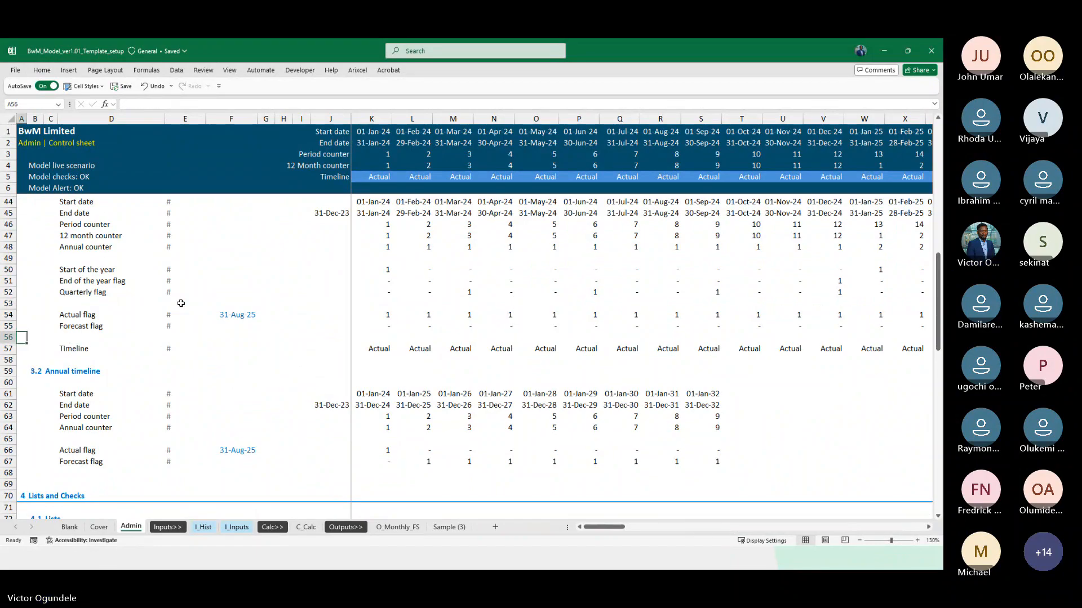
pyautogui.hotkey('shift', 'space')
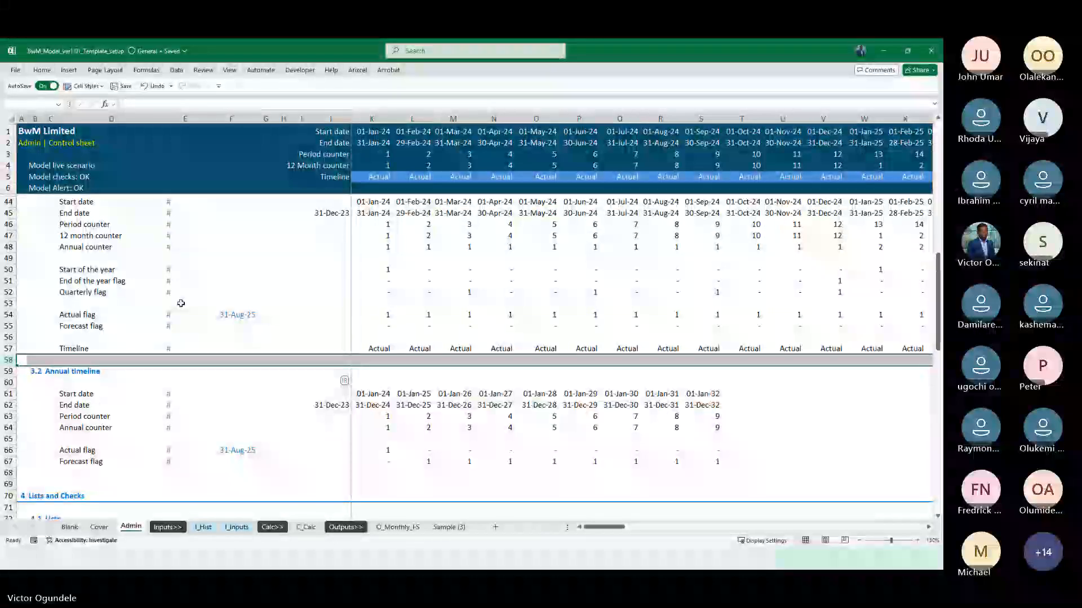
pyautogui.hotkey('ctrl', 'shift', '+')
# Insert a second blank row below the monthly Timeline row on Admin
pyautogui.press('Up')
pyautogui.press('Up')
pyautogui.press('Up')
pyautogui.press('Up')
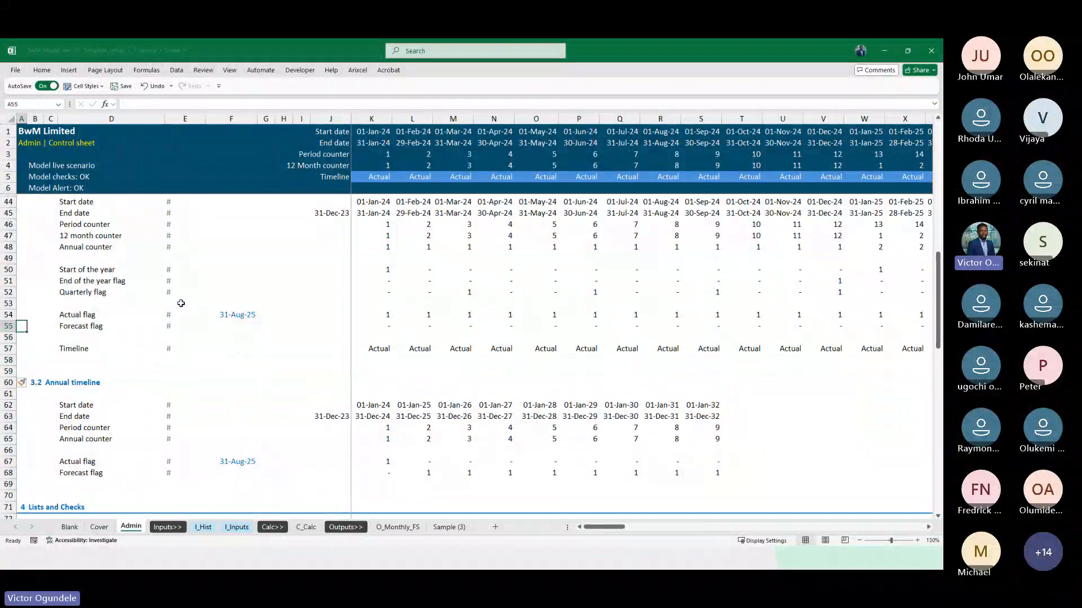
pyautogui.press('Down')
pyautogui.press('Down')
pyautogui.press('Down')
pyautogui.press('Down')
pyautogui.press('Right')
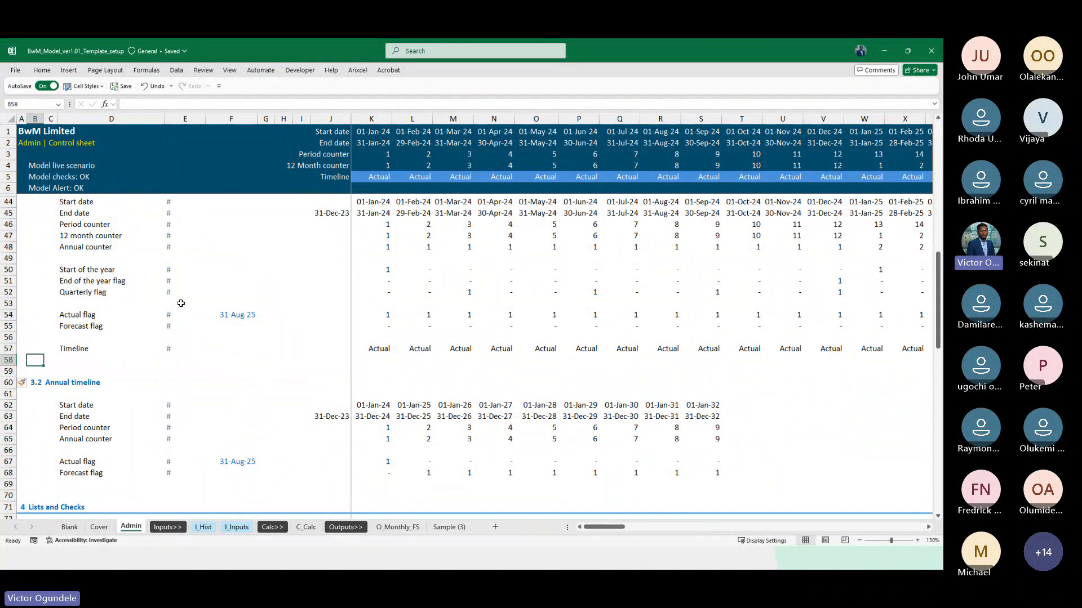
pyautogui.press('Right')
pyautogui.press('Right')
pyautogui.hotkey('shift', 'space')
pyautogui.hotkey('ctrl', 'shift', '+')
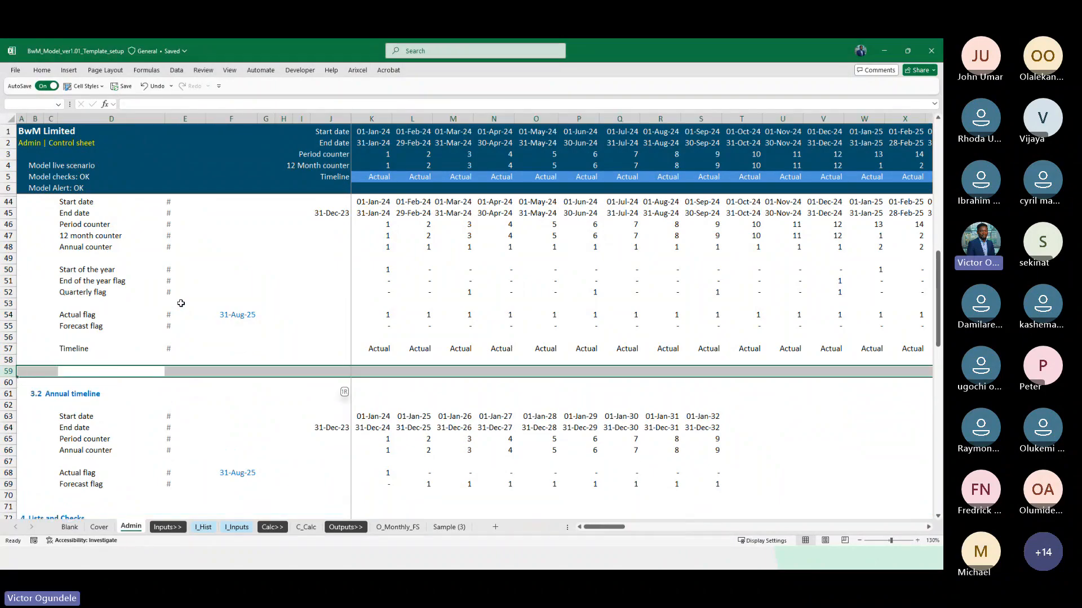
# Try the label Days in a period in D58, and delete the two newly inserted rows
pyautogui.write('Da')
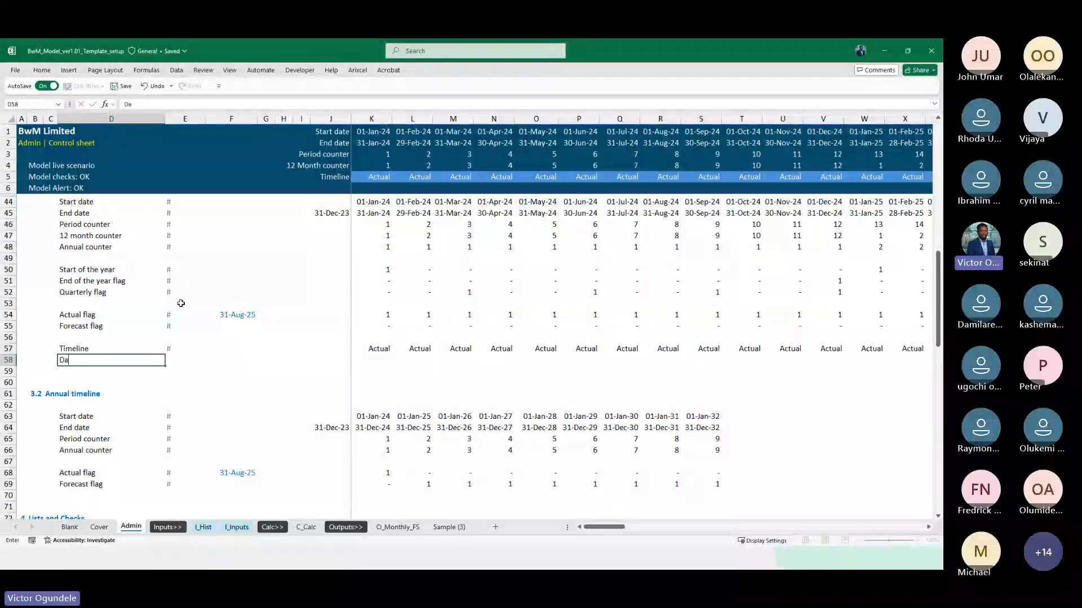
pyautogui.write('ys in a period')
pyautogui.press('Escape')
pyautogui.hotkey('shift', 'space')
pyautogui.hotkey('ctrl', '-')
pyautogui.hotkey('ctrl', '-')
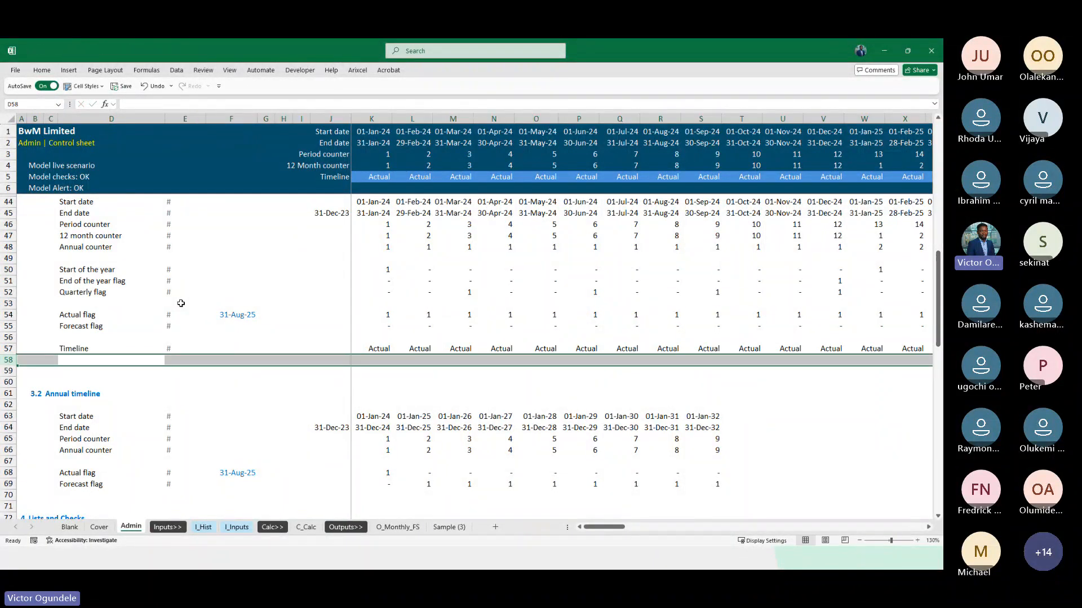
# Insert a blank row above the Actual flag row in Admin's monthly timeline
pyautogui.press('Up')
pyautogui.press('Up')
pyautogui.press('Up')
pyautogui.press('Up')
pyautogui.hotkey('shift', 'space')
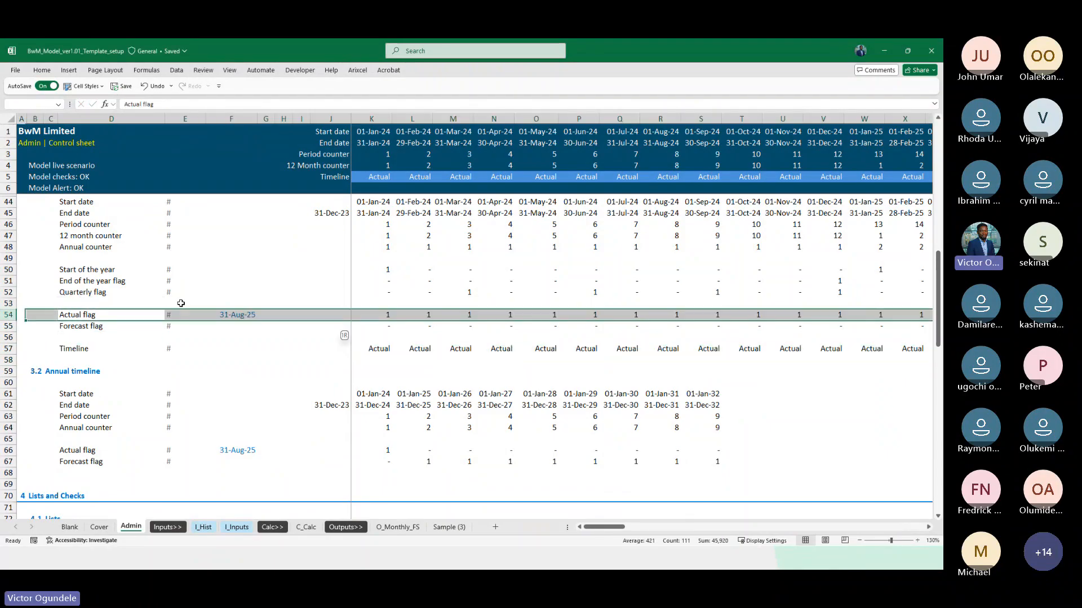
pyautogui.hotkey('ctrl', 'shift', '+')
# Label D53 below Quarterly flag as Days in a period and enter # as its unit in E53
pyautogui.press('Up')
pyautogui.scroll(2, 181, 303)
pyautogui.write('D')
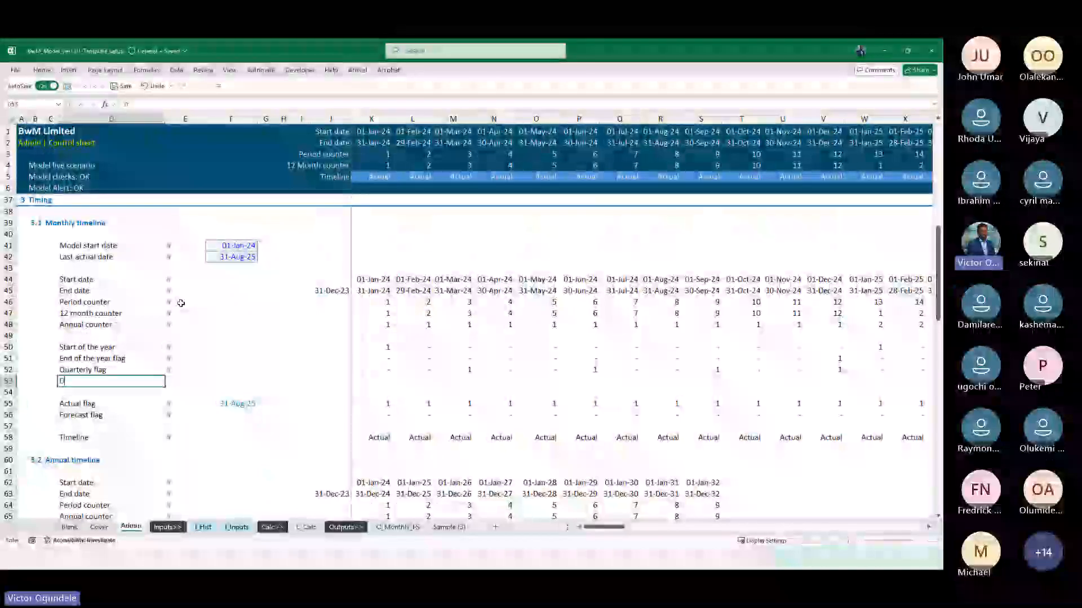
pyautogui.write('ays in a perid')
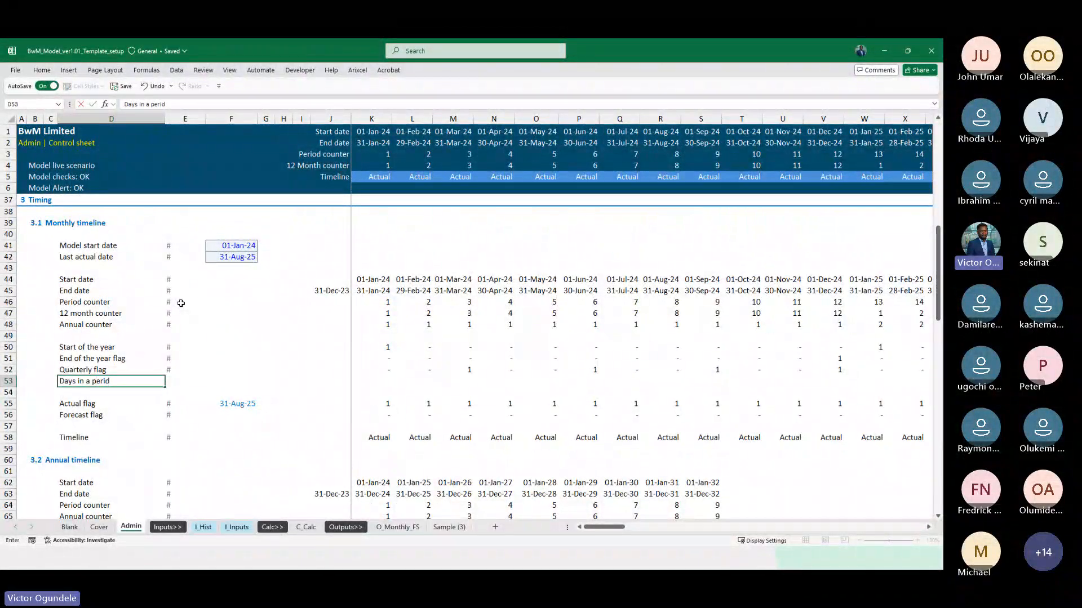
pyautogui.press('Tab')
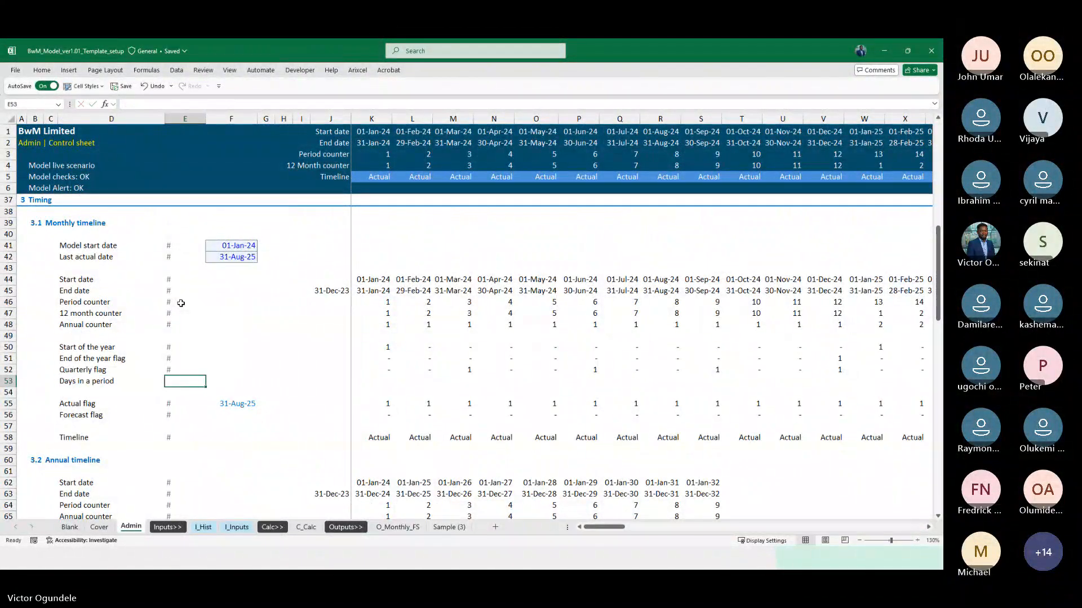
pyautogui.write('#')
# Calculate the first month's days in K53 with the formula =K45-J45, subtracting the previous end date from the current one
pyautogui.press('Right')
pyautogui.press('Right')
pyautogui.press('Right')
pyautogui.press('Right')
pyautogui.press('Right')
pyautogui.press('Right')
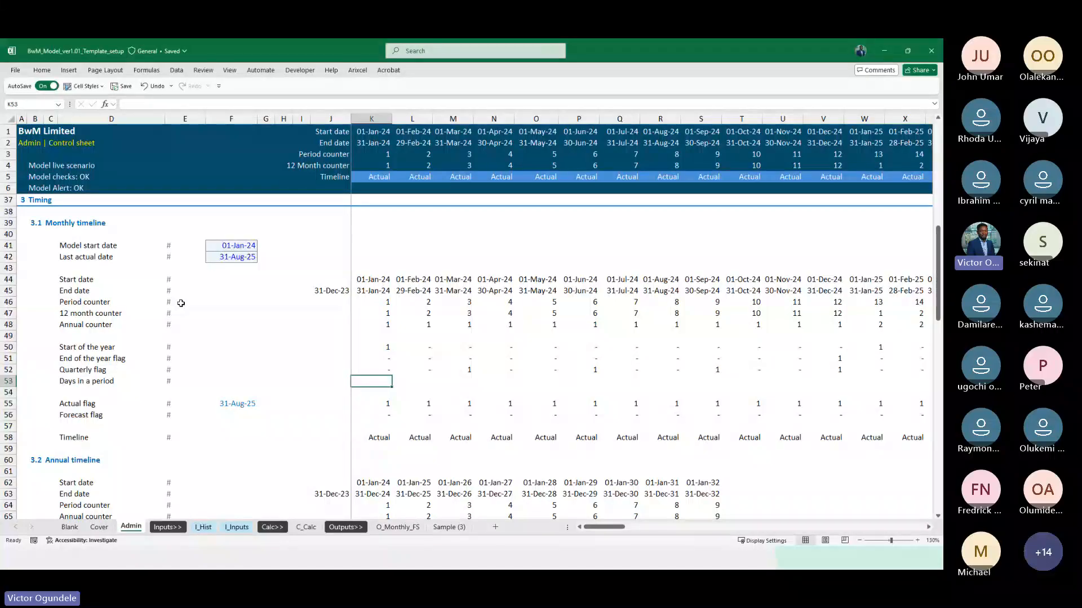
pyautogui.write('=')
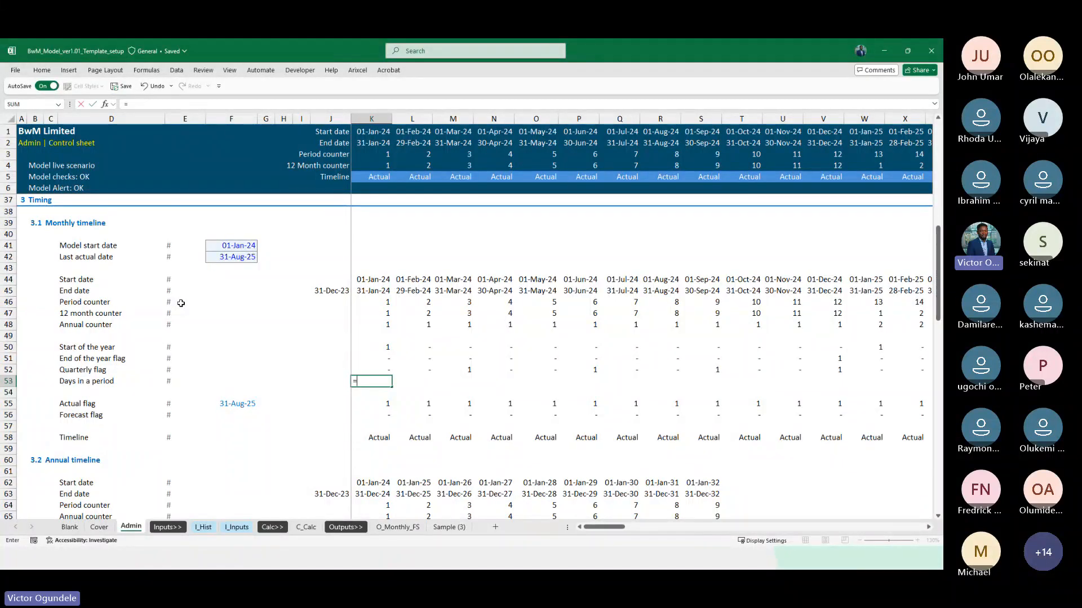
pyautogui.press('Up')
pyautogui.press('Up')
pyautogui.press('Up')
pyautogui.press('Up')
pyautogui.press('Up')
pyautogui.press('Up')
pyautogui.press('Up')
pyautogui.press('Up')
pyautogui.write('-')
pyautogui.press('Up')
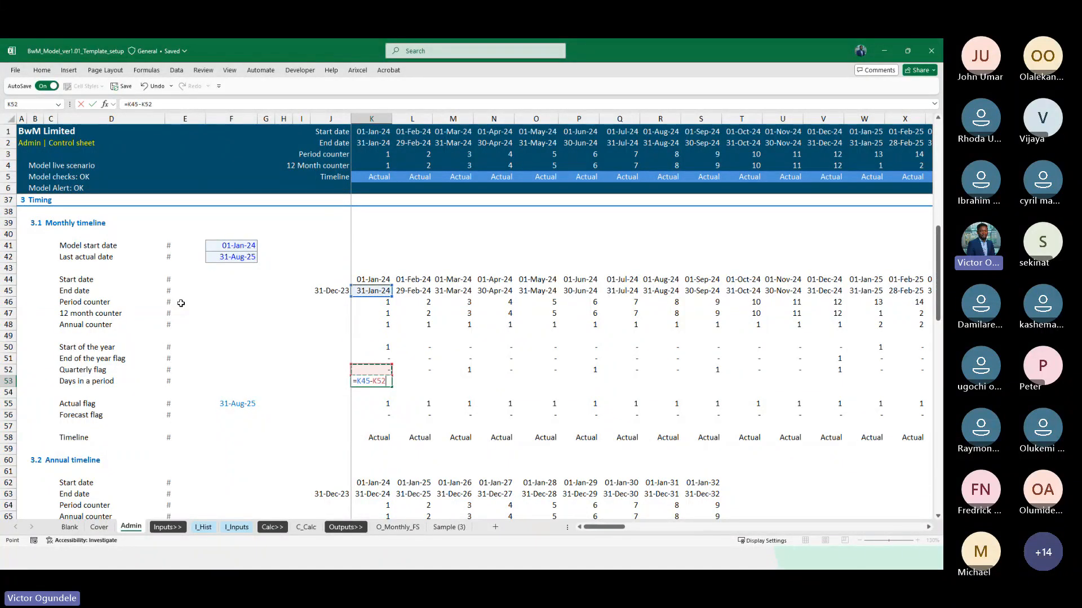
pyautogui.press('Up')
pyautogui.press('Up')
pyautogui.press('Up')
pyautogui.press('Up')
pyautogui.press('Up')
pyautogui.press('Up')
pyautogui.press('Up')
pyautogui.press('Left')
pyautogui.hotkey('ctrl', 'Return')
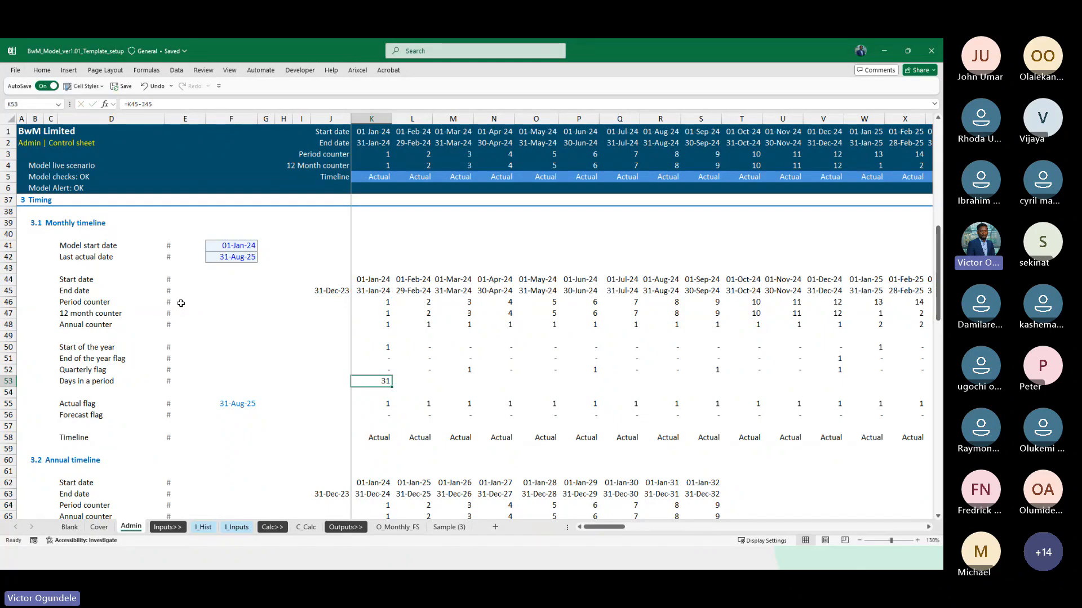
# Fill the Days in a period formula from K53 across all monthly columns of the timeline
pyautogui.hotkey('ctrl', 'shift', 'Right')
pyautogui.hotkey('ctrl', 'r')
pyautogui.hotkey('ctrl', 'shift', 'Left')
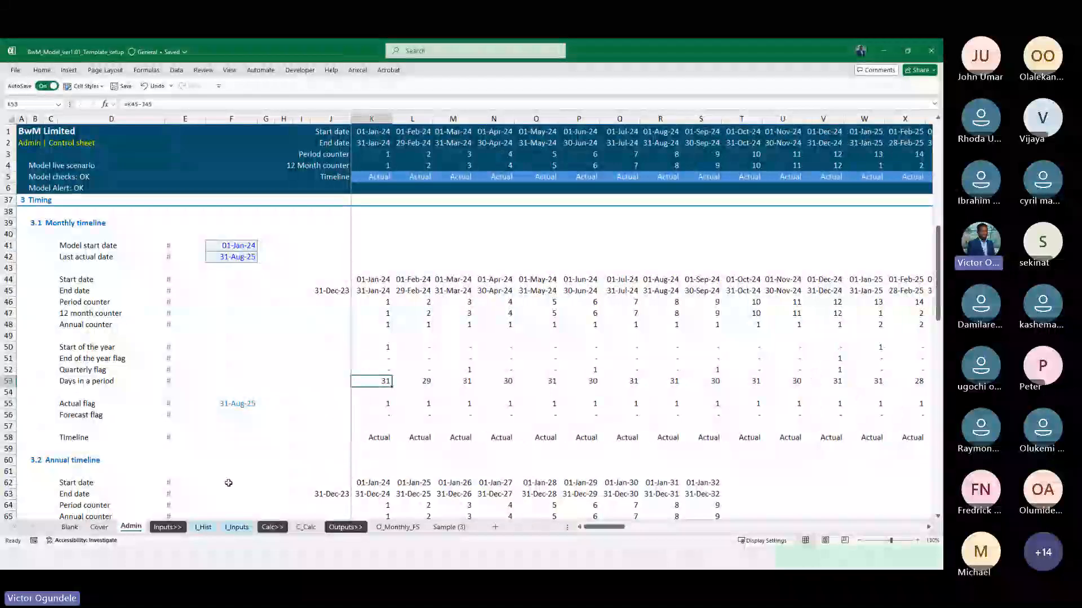
# On C_Calc, label D81 below Match period ID as Days in period and enter days as its unit in E81
pyautogui.click(306, 527)
pyautogui.write('=')
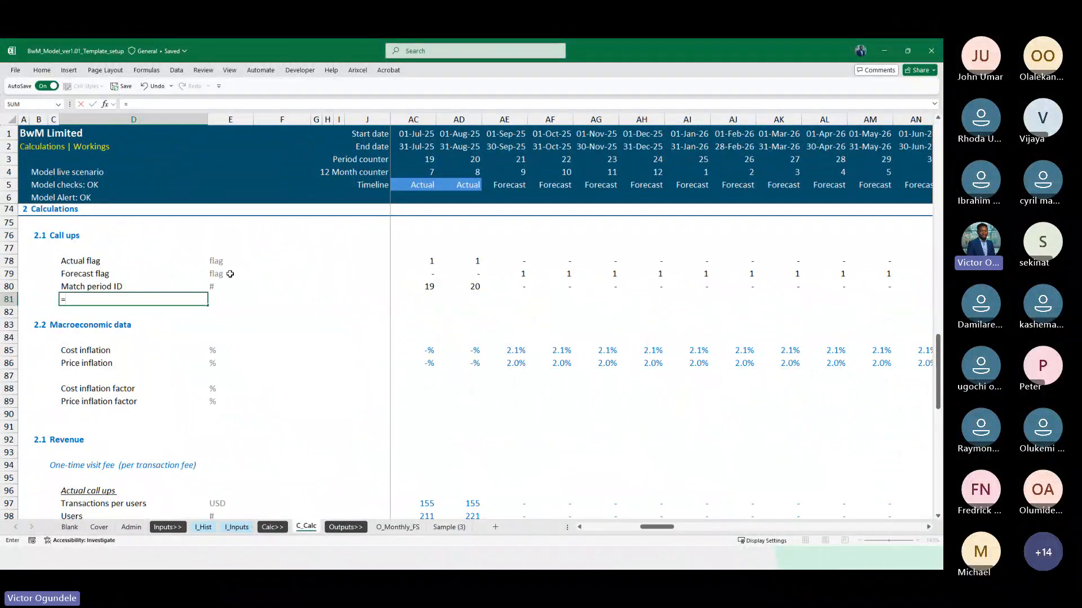
pyautogui.press('Escape')
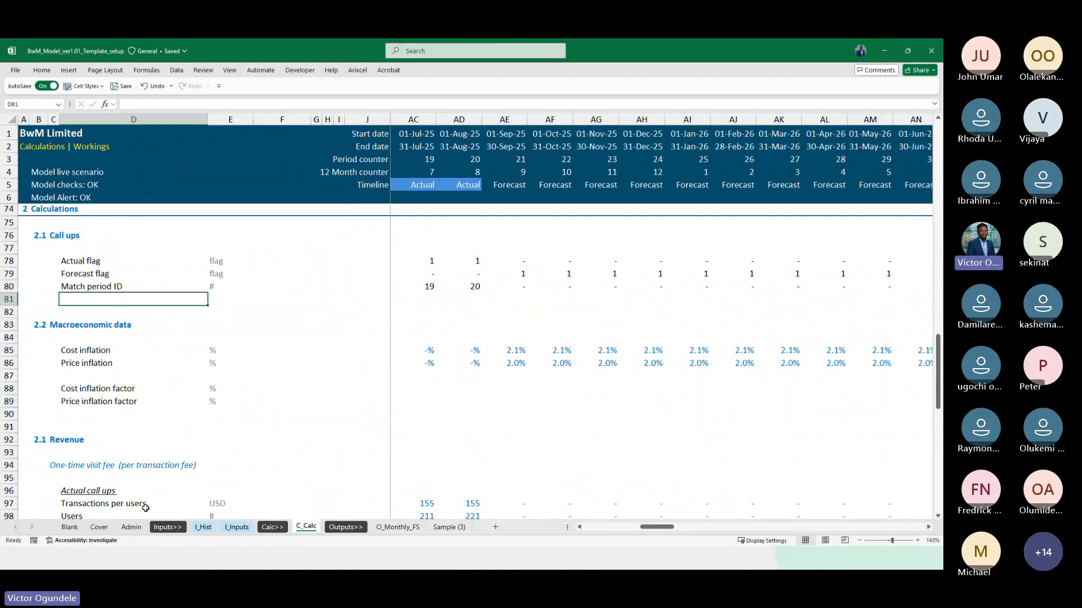
pyautogui.write('Days i')
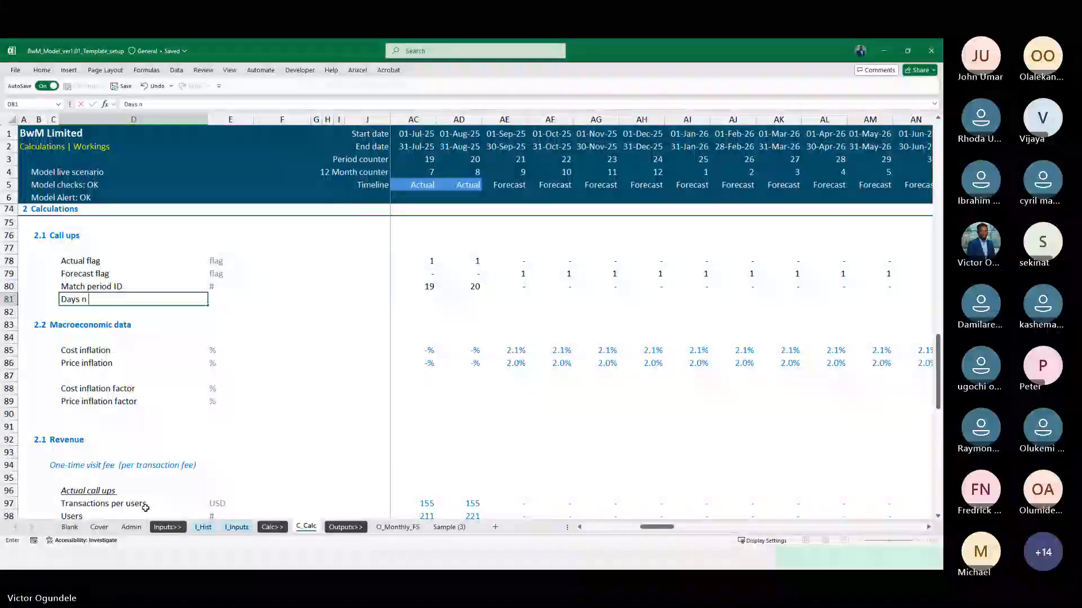
pyautogui.write('n period')
pyautogui.press('Tab')
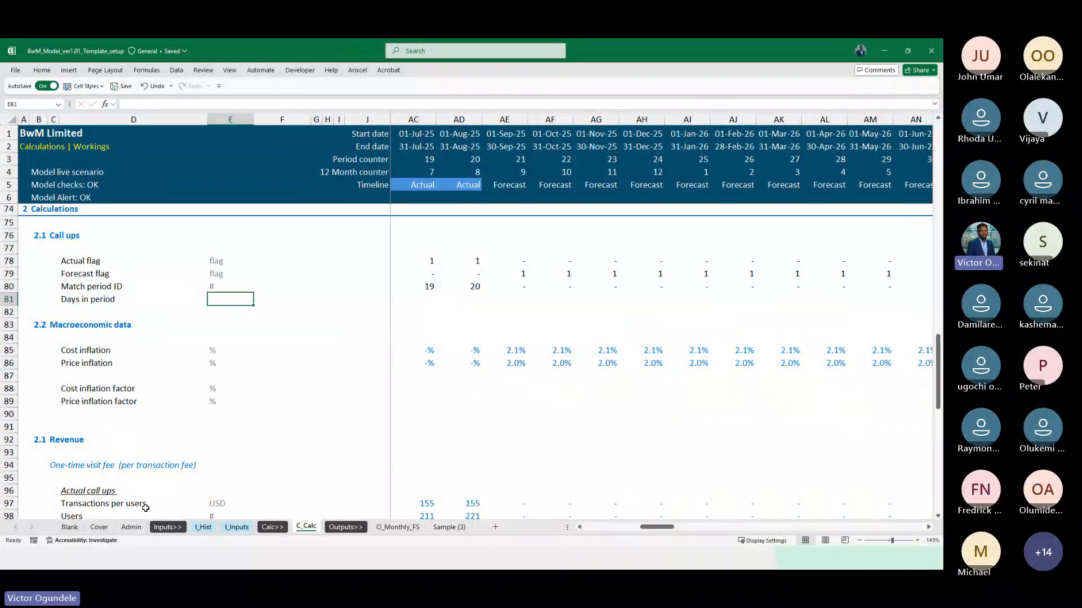
pyautogui.write('d')
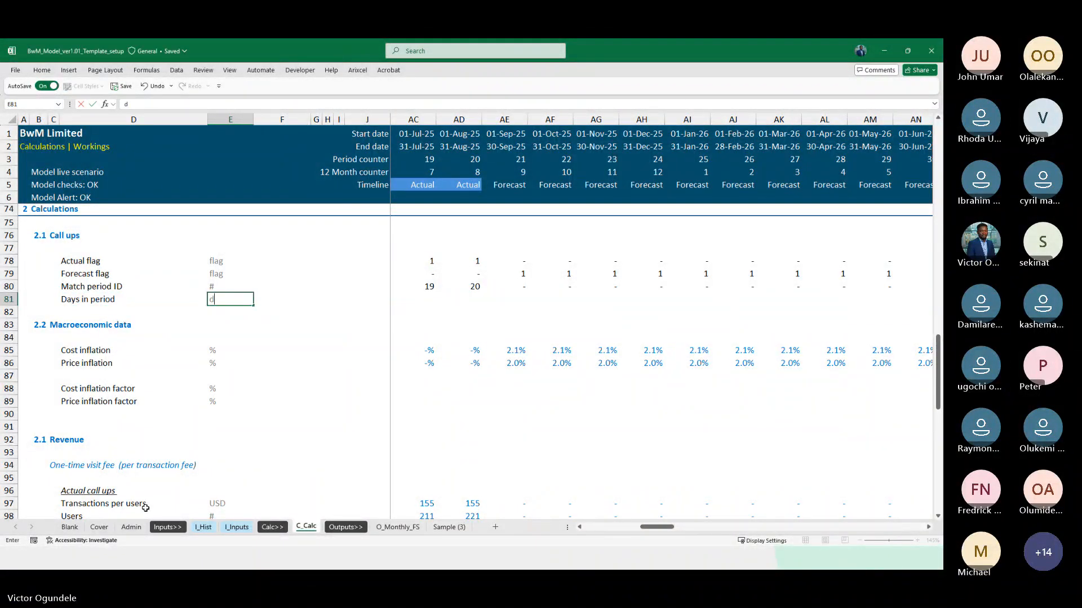
pyautogui.write('ays')
pyautogui.press('Tab')
pyautogui.press('Tab')
pyautogui.press('Tab')
pyautogui.press('Tab')
pyautogui.press('Tab')
pyautogui.press('Tab')
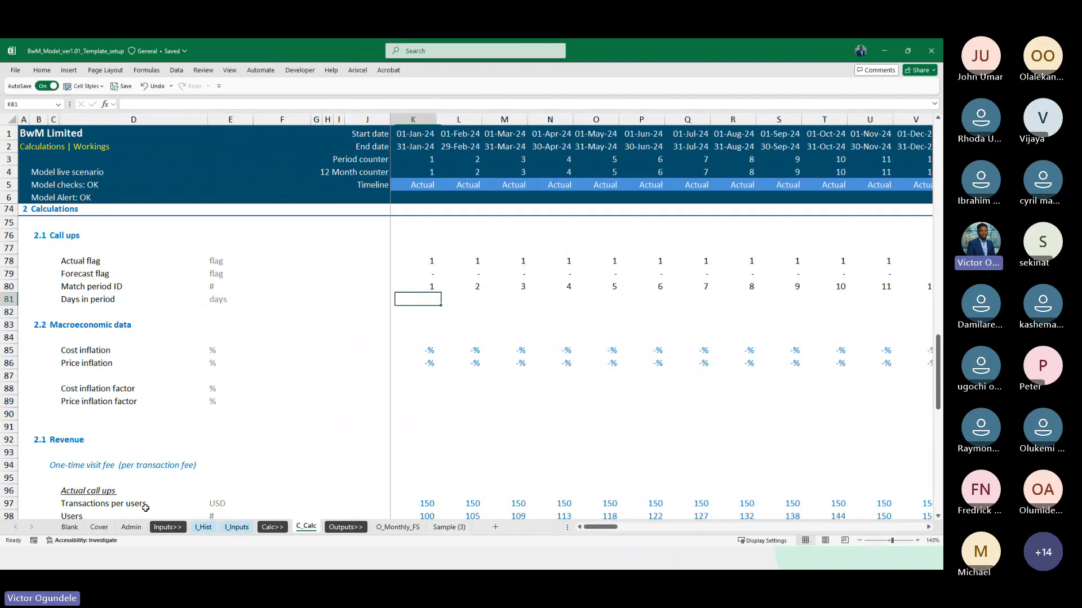
# Link K81 to Admin's days row with =Admin!K53 and fill the link across all monthly columns
pyautogui.write('=')
pyautogui.click(243, 527)
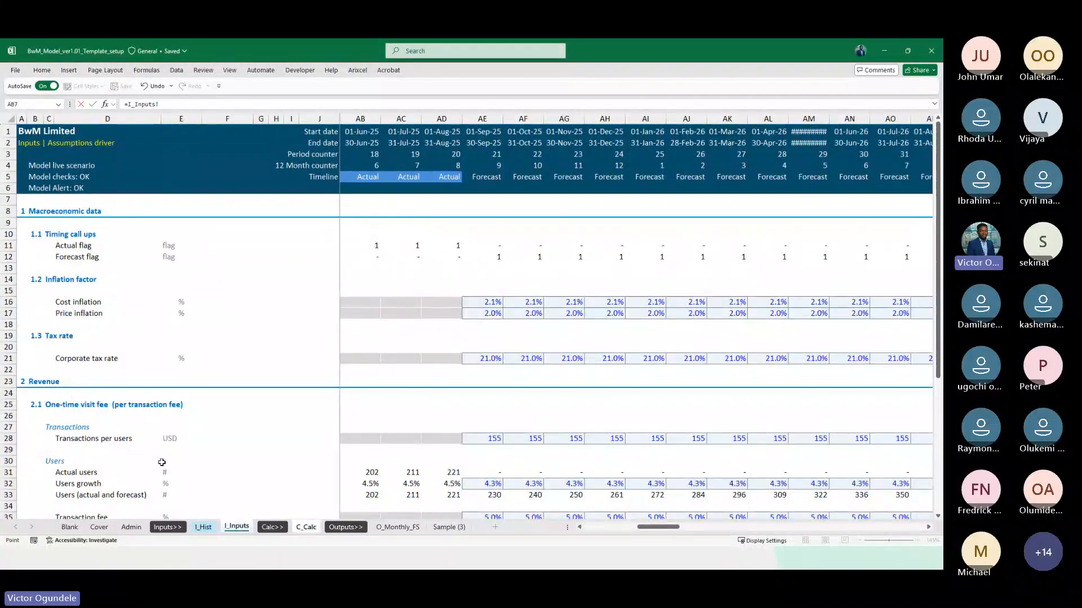
pyautogui.click(131, 527)
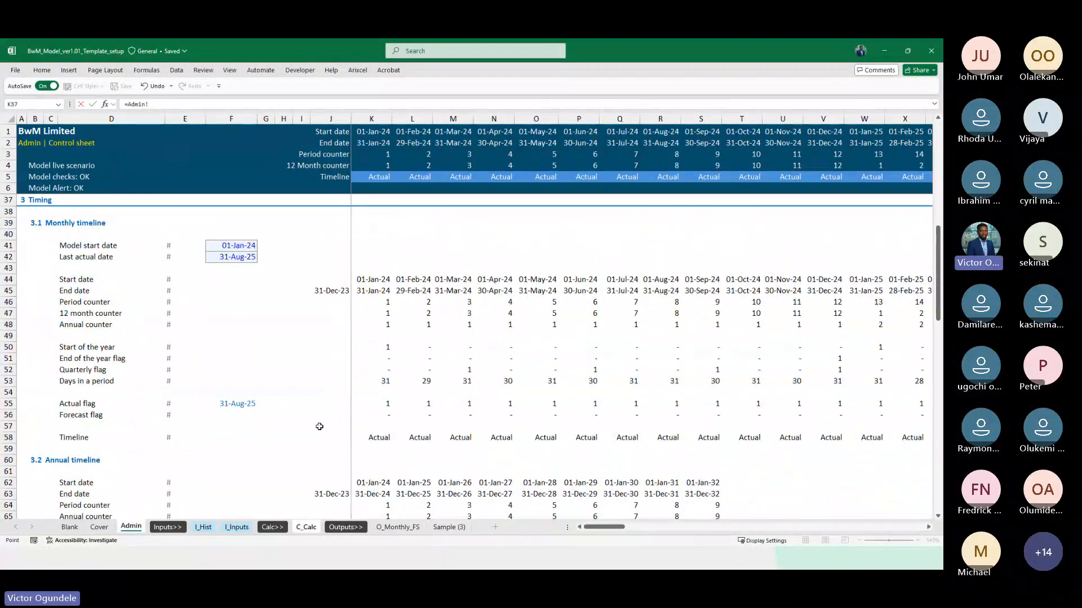
pyautogui.click(356, 382)
pyautogui.press('Return')
pyautogui.hotkey('ctrl', 'shift', 'Right')
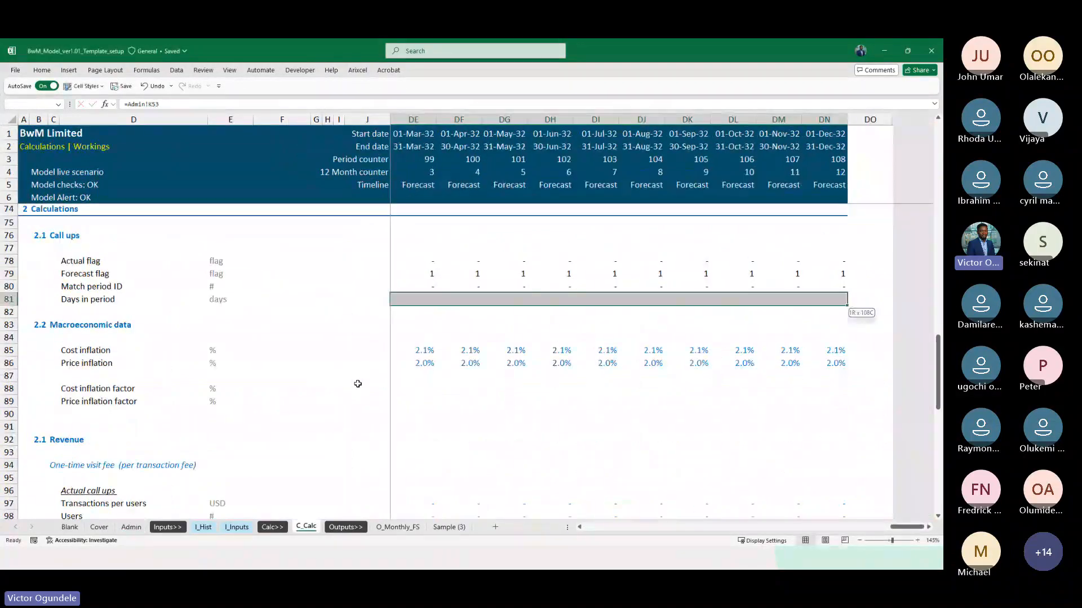
pyautogui.hotkey('ctrl', 'r')
# Apply the Linked Cell style to the Actual flag and Forecast flag values across all monthly columns
pyautogui.press('Up')
pyautogui.press('Up')
pyautogui.hotkey('shift', 'Up')
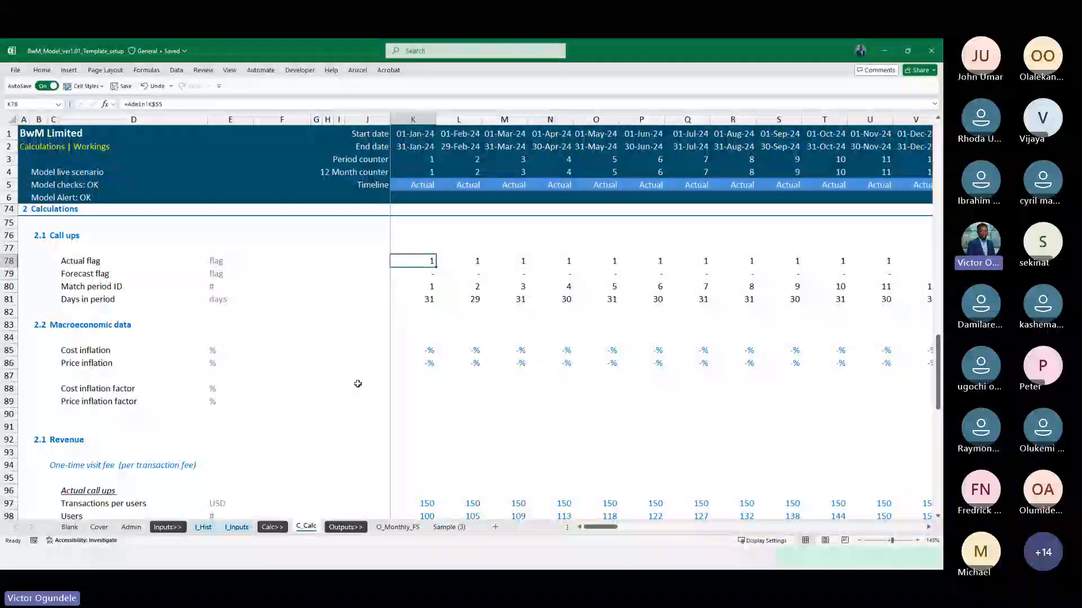
pyautogui.hotkey('ctrl', 'shift', 'Right')
pyautogui.hotkey('alt', '2')
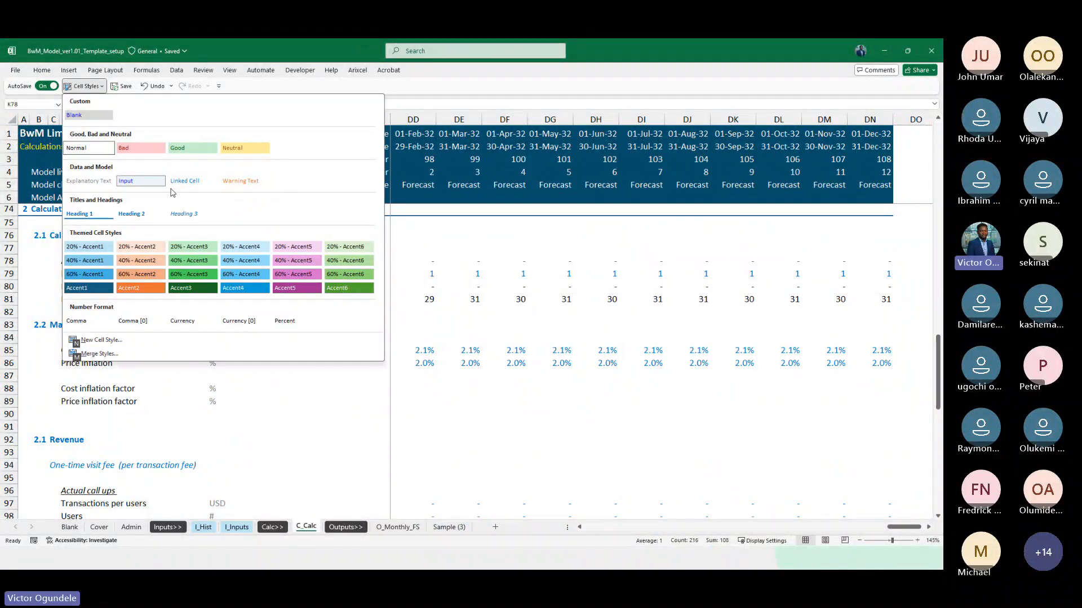
pyautogui.press('Escape')
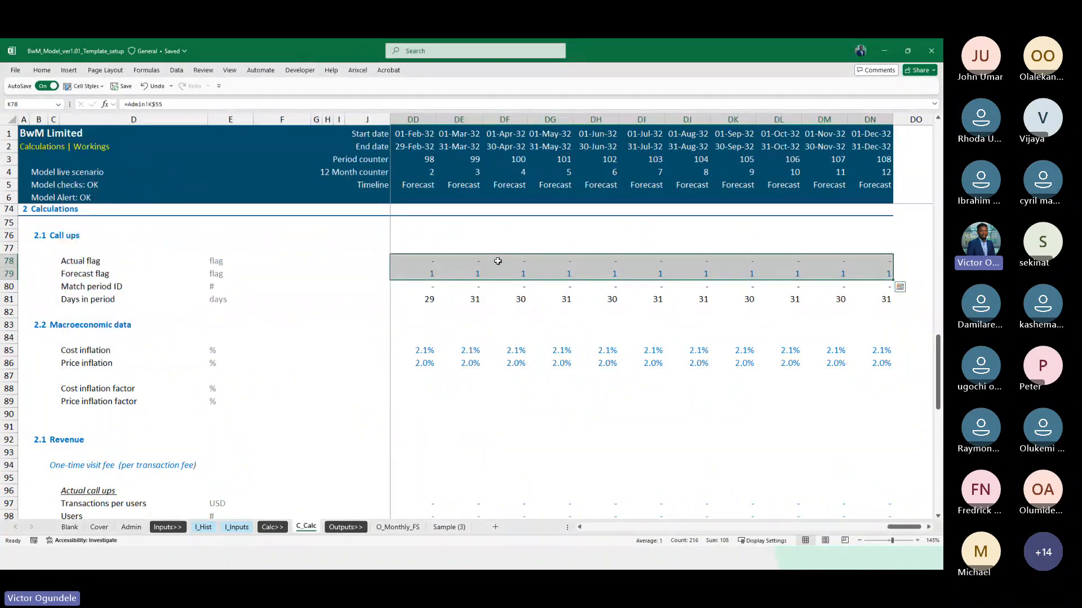
# Apply the Linked Cell style to the Days in period values in row 81 across all monthly columns
pyautogui.press('Down')
pyautogui.press('Down')
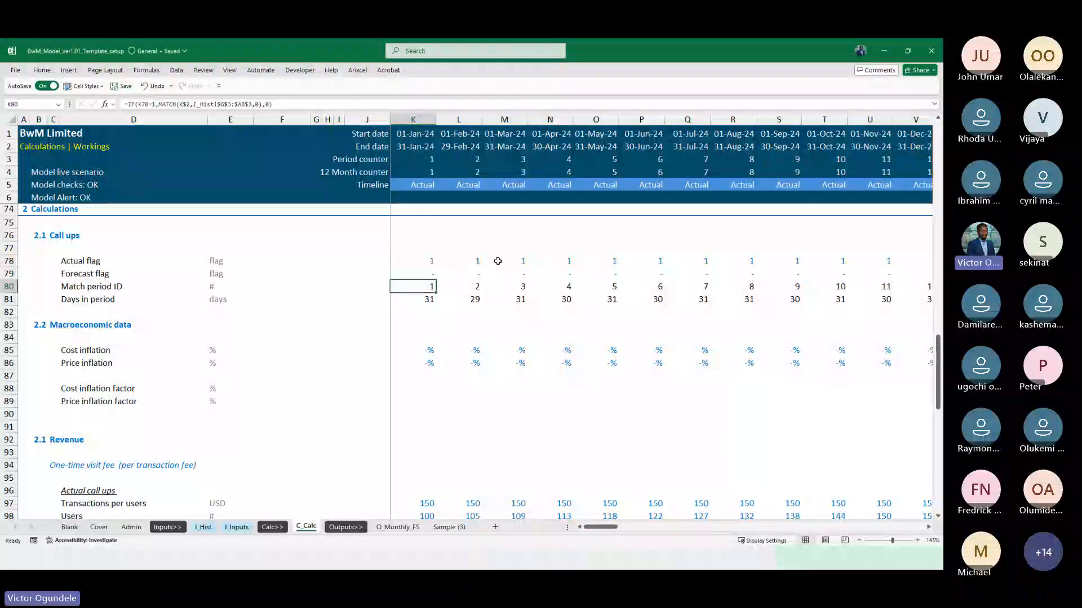
pyautogui.hotkey('ctrl', 'shift', 'Right')
pyautogui.hotkey('alt', '2')
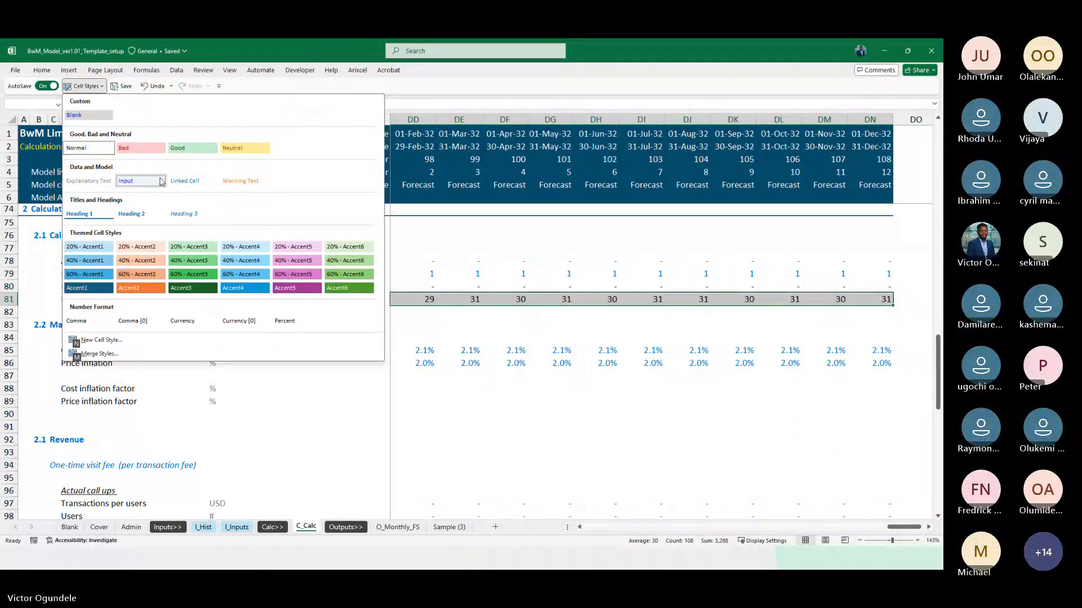
pyautogui.click(186, 182)
pyautogui.press('Left')
pyautogui.press('Right')
pyautogui.press('Right')
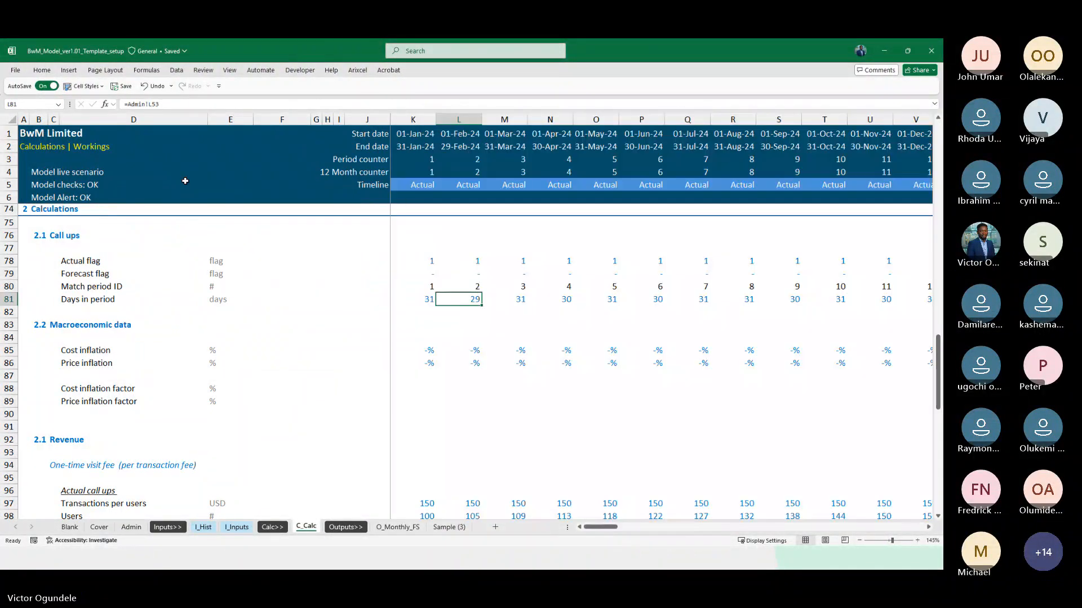
# Begin the Cost inflation factor formula in AE88, the first forecast month, with 1 plus the cost inflation rate in AE85
pyautogui.scroll(-1, 185, 181)
pyautogui.scroll(-1, 389, 301)
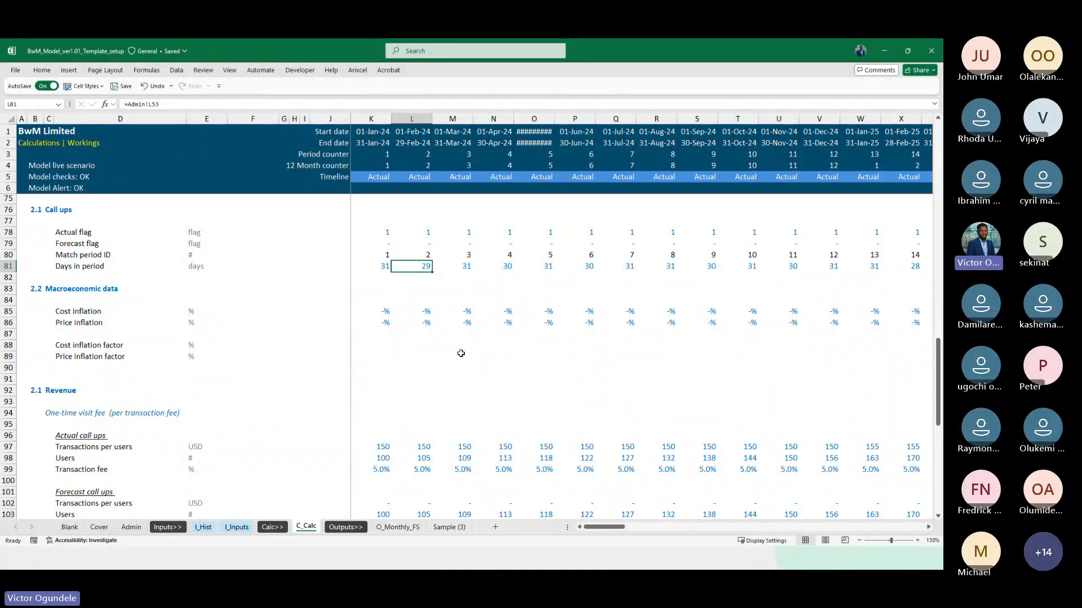
pyautogui.click(381, 358)
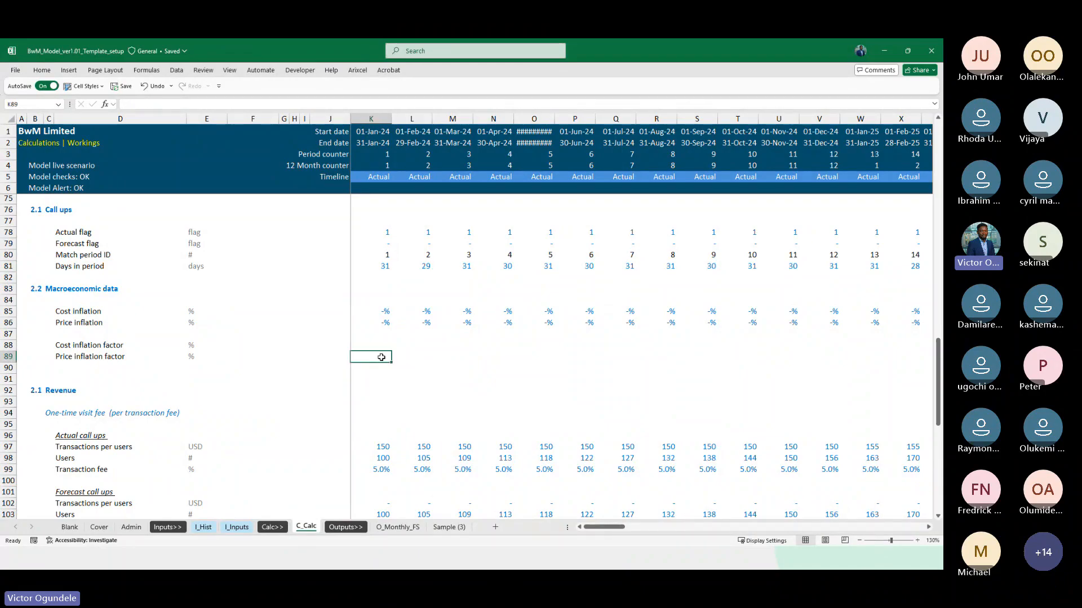
pyautogui.press('Up')
pyautogui.press('Right')
pyautogui.press('Right')
pyautogui.press('Right')
pyautogui.press('Right')
pyautogui.press('Right')
pyautogui.press('Right')
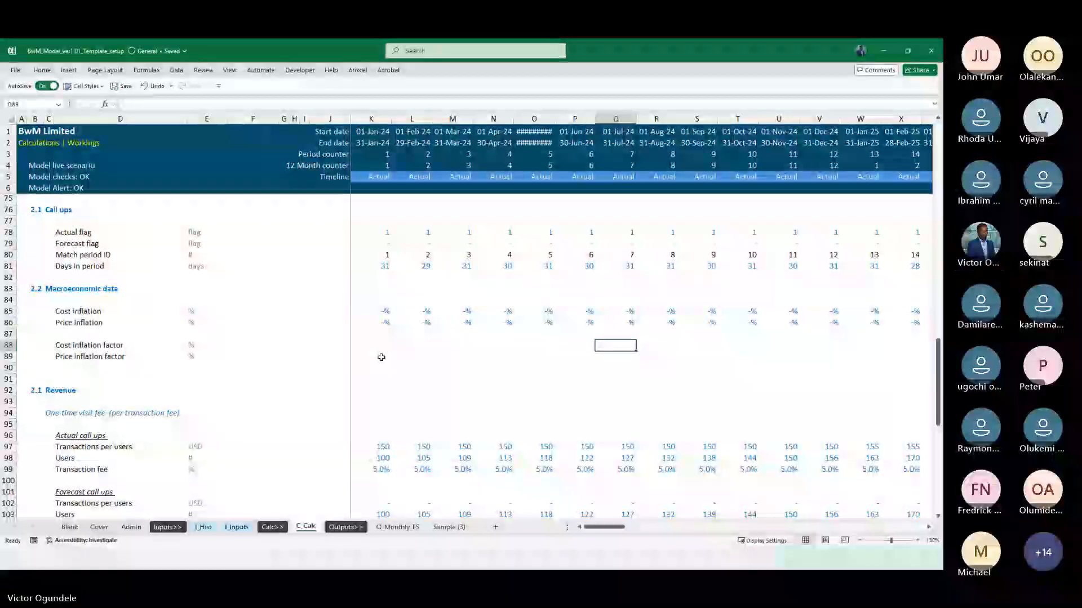
pyautogui.press('Right')
pyautogui.press('Right')
pyautogui.press('Right')
pyautogui.press('Right')
pyautogui.press('Right')
pyautogui.press('Right')
pyautogui.press('Right')
pyautogui.press('Right')
pyautogui.press('Right')
pyautogui.press('Right')
pyautogui.press('Right')
pyautogui.press('Right')
pyautogui.press('Right')
pyautogui.press('Right')
pyautogui.press('Right')
pyautogui.press('Right')
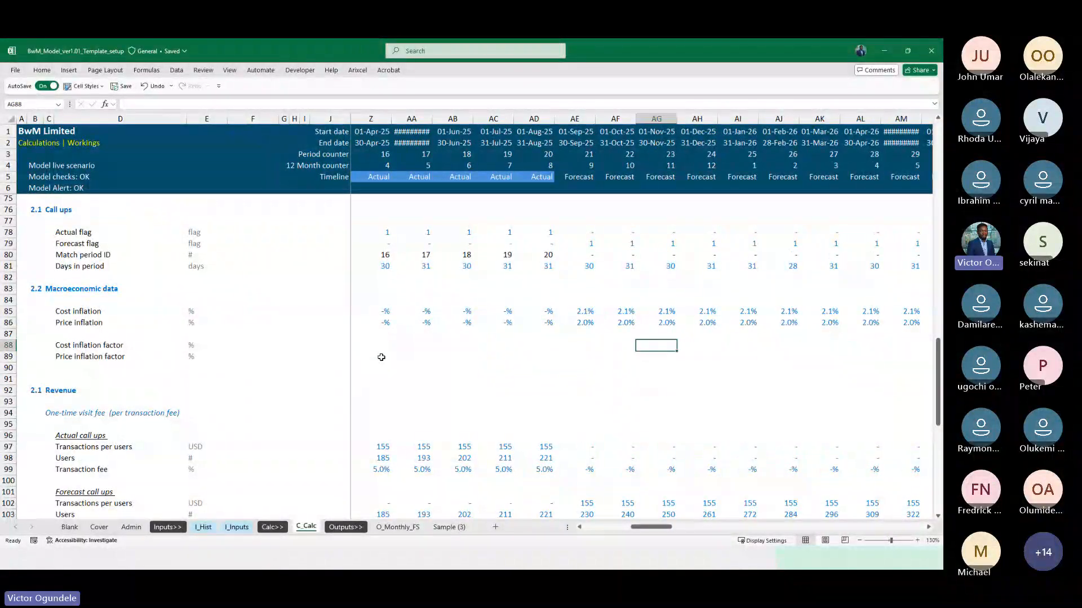
pyautogui.press('Left')
pyautogui.press('Left')
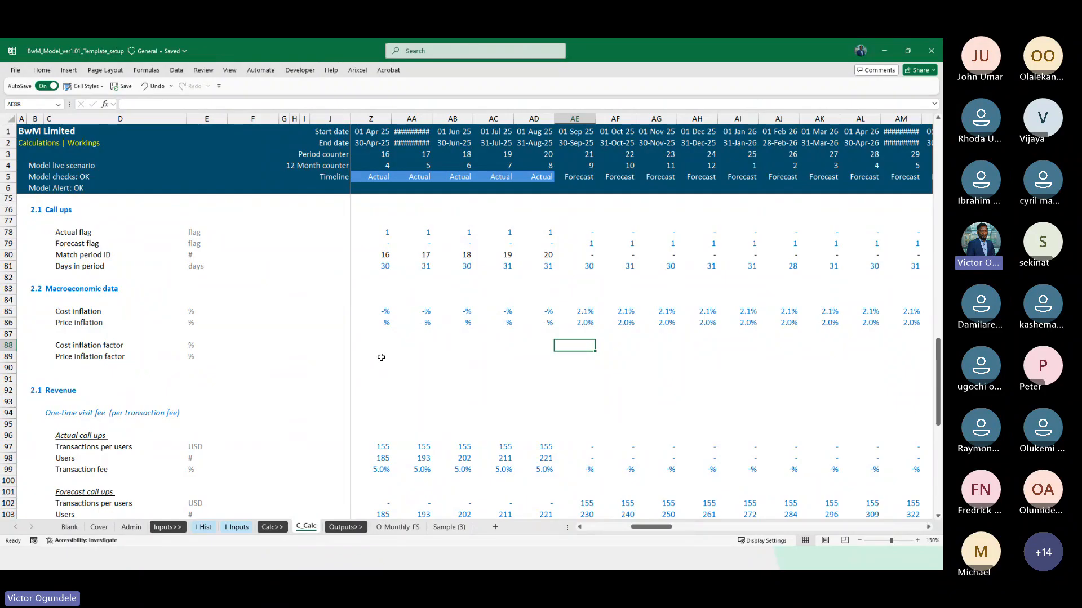
pyautogui.write('=(')
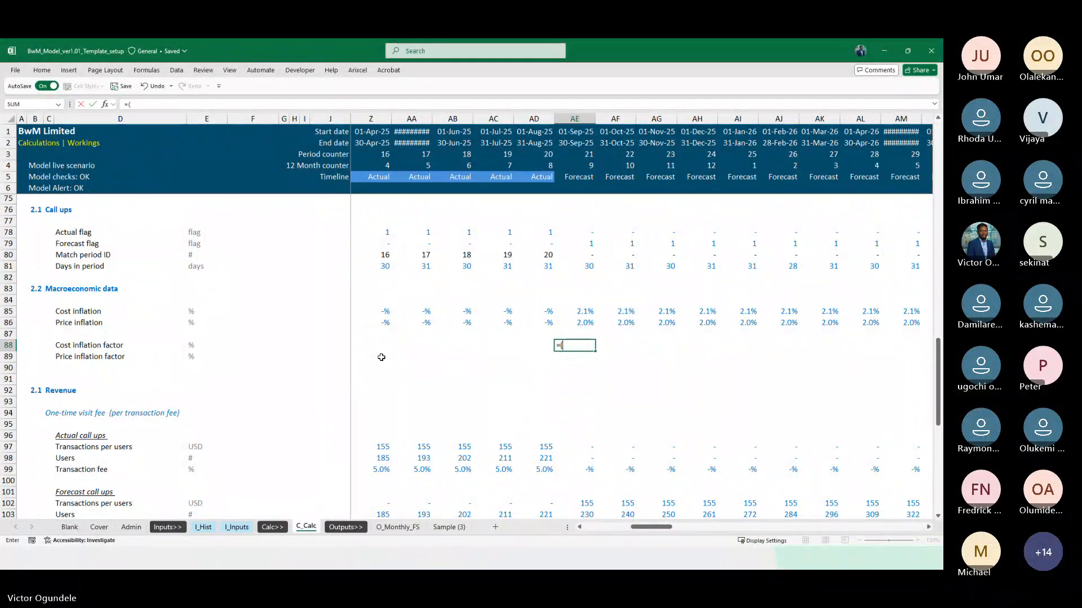
pyautogui.press('Escape')
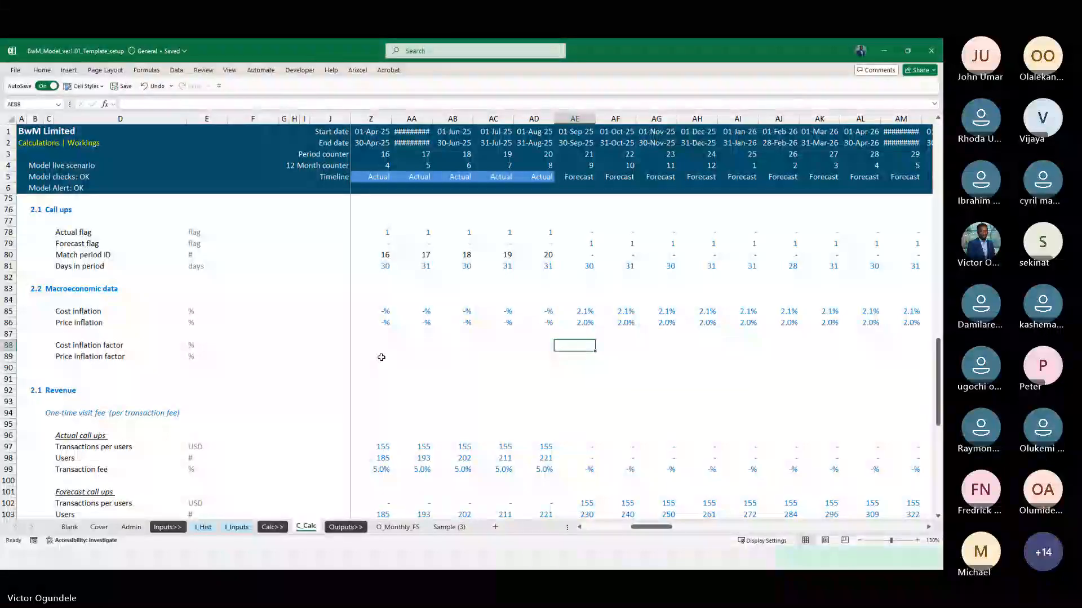
pyautogui.write('=')
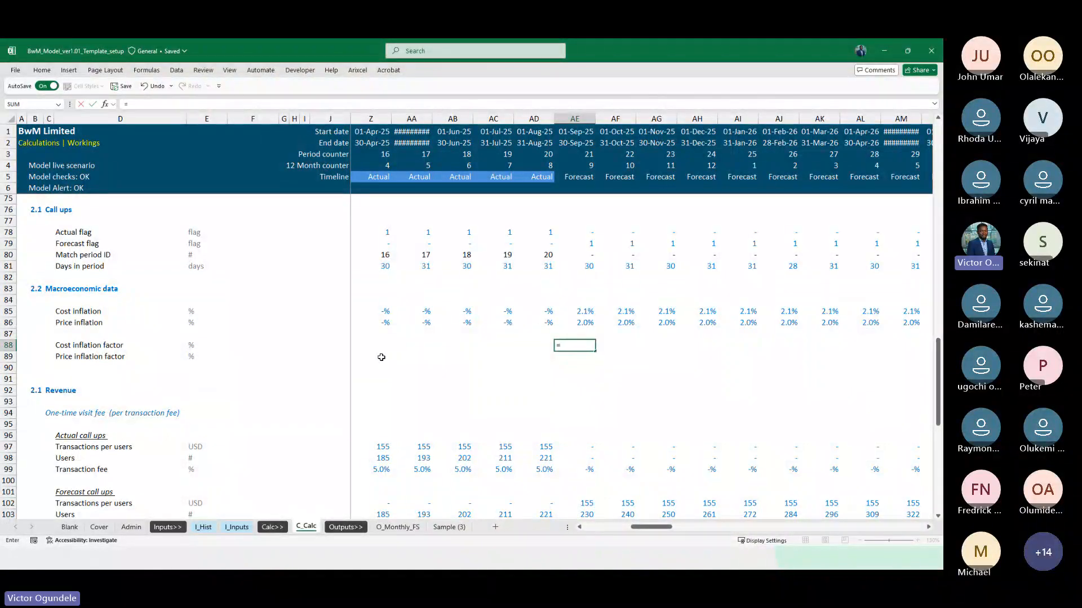
pyautogui.press('BackSpace')
pyautogui.press('Up')
pyautogui.press('Up')
pyautogui.press('Up')
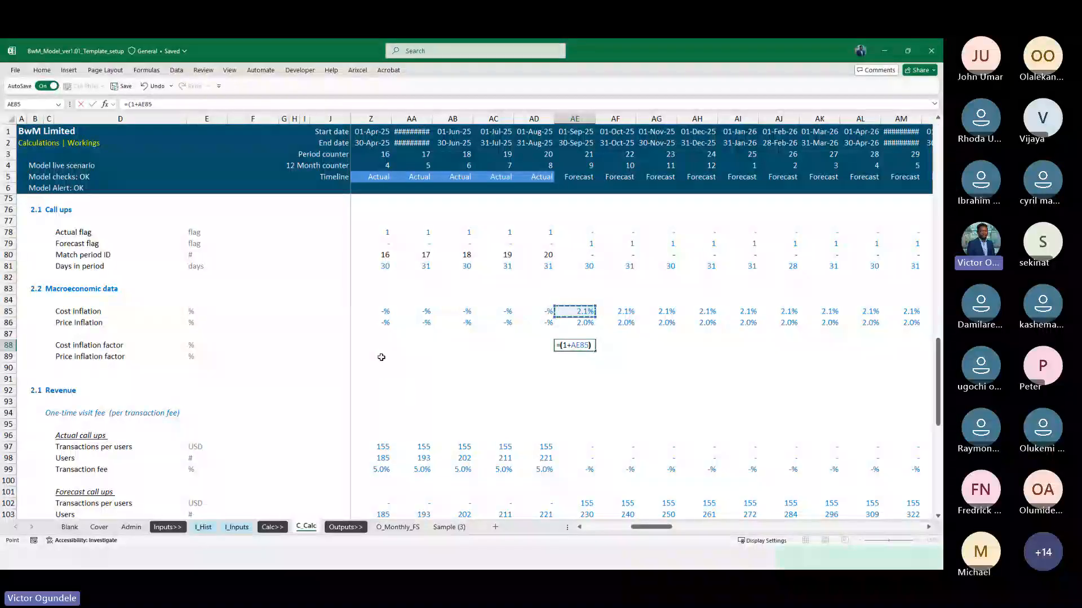
# Complete AE88's formula as =(1+AE85)^(1/AE81), raising the rate term to one over the days in the period
pyautogui.write(')^(1/')
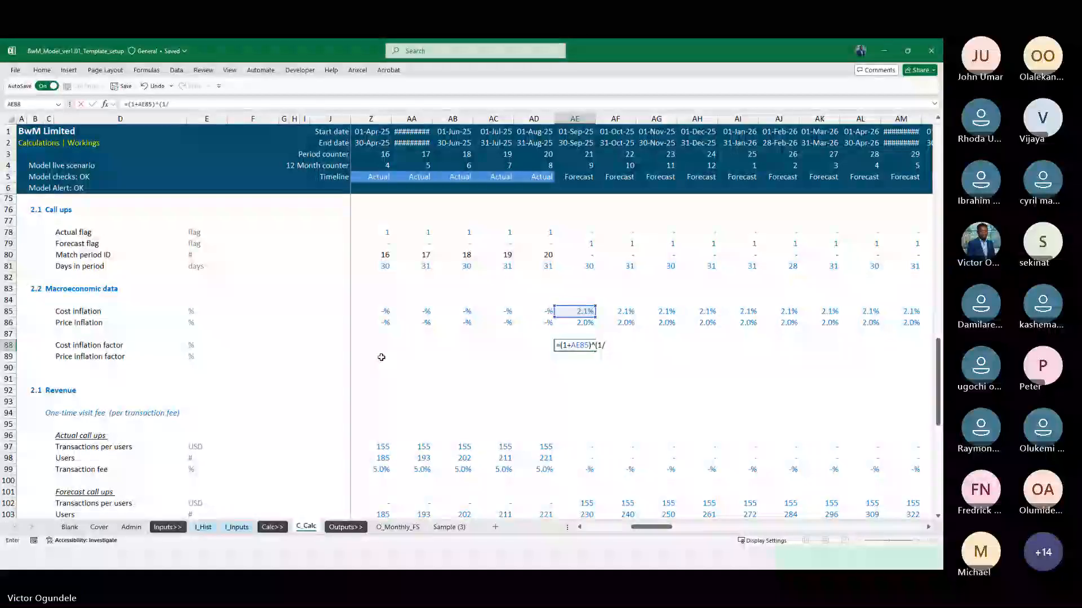
pyautogui.press('Up')
pyautogui.press('Up')
pyautogui.press('Up')
pyautogui.press('Up')
pyautogui.press('Up')
pyautogui.press('Up')
pyautogui.press('Up')
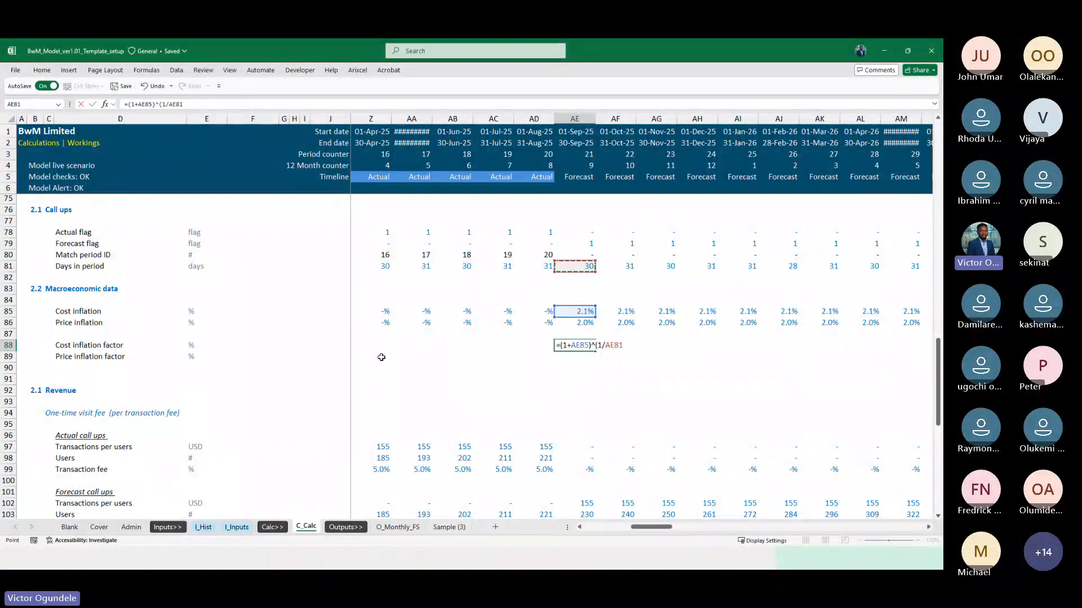
pyautogui.write(')')
pyautogui.hotkey('ctrl', 'Return')
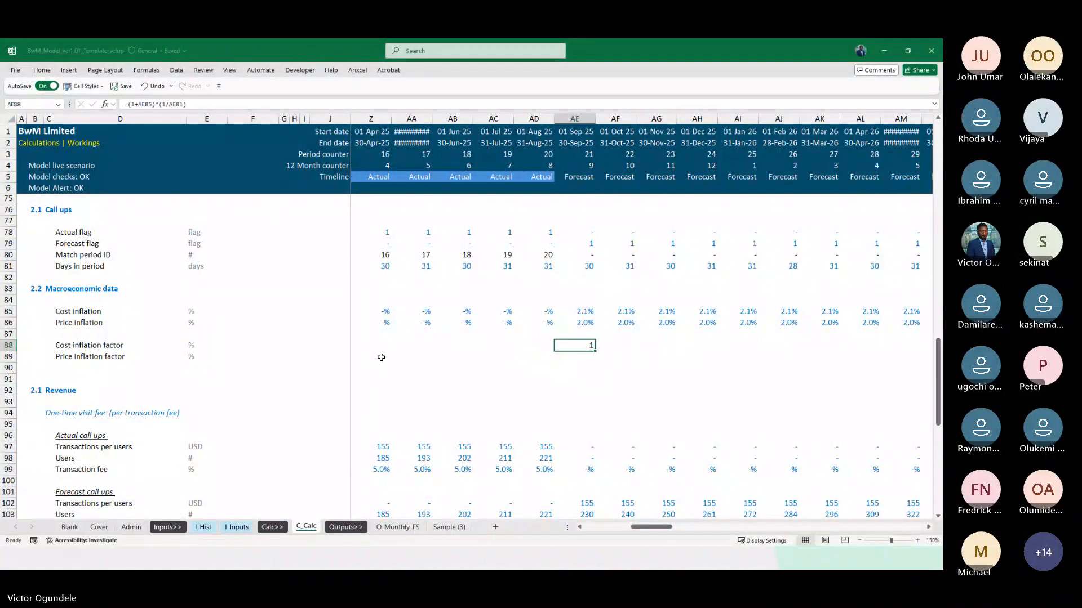
# Show AE88 with two decimals and fill its Cost inflation factor formula across the forecast months through column DN
pyautogui.hotkey('shift', 'Right')
pyautogui.hotkey('shift', 'Right')
pyautogui.hotkey('shift', 'Right')
pyautogui.hotkey('shift', 'Right')
pyautogui.hotkey('shift', 'Right')
pyautogui.hotkey('shift', 'Right')
pyautogui.hotkey('shift', 'Right')
pyautogui.hotkey('shift', 'Right')
pyautogui.hotkey('shift', 'Right')
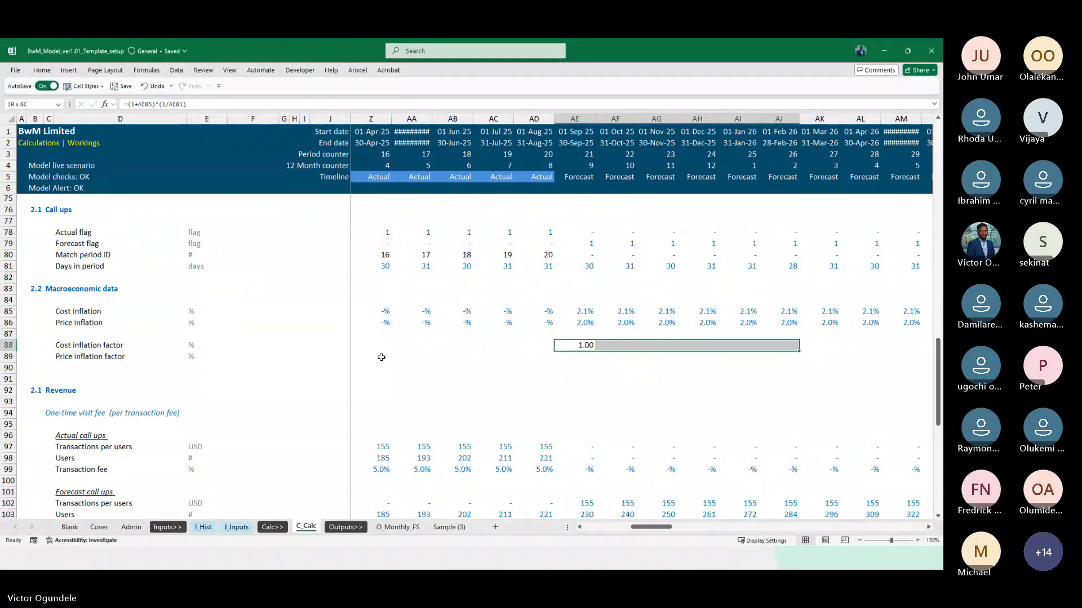
pyautogui.hotkey('ctrl', 'r')
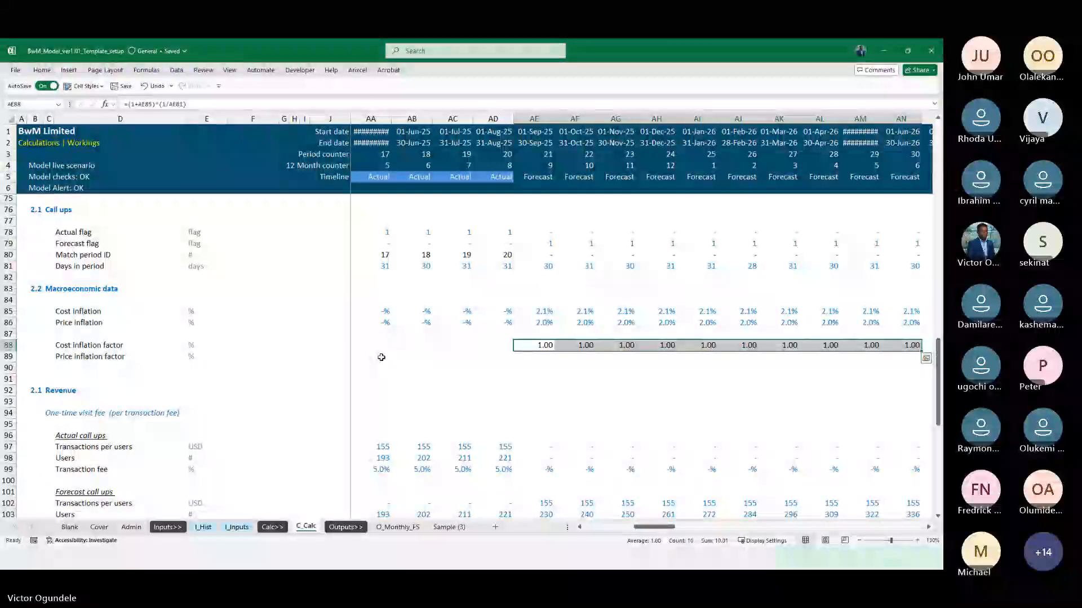
pyautogui.scroll(-1, 382, 357)
pyautogui.hotkey('shift', 'Right')
pyautogui.hotkey('shift', 'Right')
pyautogui.hotkey('shift', 'Right')
pyautogui.hotkey('shift', 'Right')
pyautogui.hotkey('shift', 'Right')
pyautogui.hotkey('shift', 'Right')
pyautogui.hotkey('shift', 'Right')
pyautogui.hotkey('shift', 'Right')
pyautogui.hotkey('shift', 'Right')
pyautogui.hotkey('shift', 'Right')
pyautogui.hotkey('shift', 'Right')
pyautogui.hotkey('shift', 'Right')
pyautogui.hotkey('shift', 'Right')
pyautogui.hotkey('shift', 'Right')
pyautogui.hotkey('shift', 'Right')
pyautogui.hotkey('shift', 'Right')
pyautogui.hotkey('shift', 'Right')
pyautogui.hotkey('shift', 'Right')
pyautogui.hotkey('shift', 'Right')
pyautogui.hotkey('shift', 'Right')
pyautogui.hotkey('shift', 'Right')
pyautogui.hotkey('shift', 'Right')
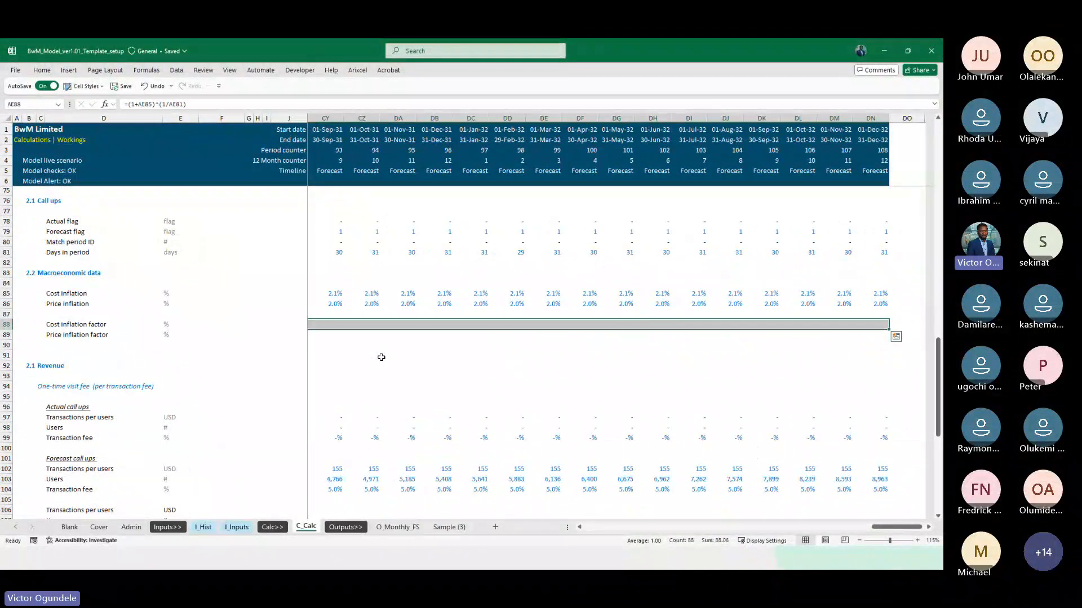
pyautogui.hotkey('ctrl', 'r')
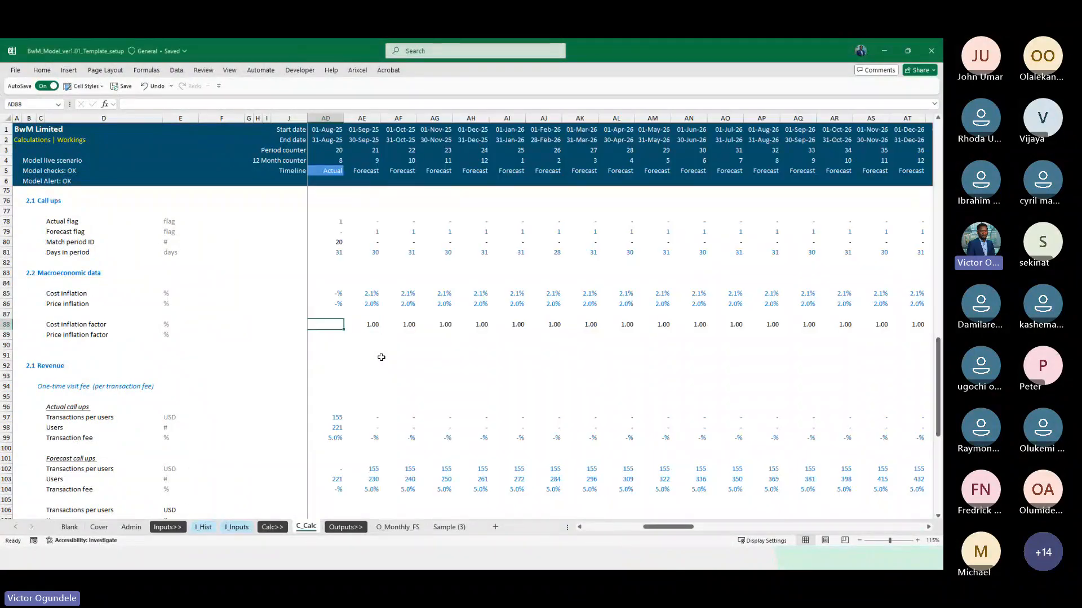
# Review the Cost inflation factor formula in AE88 and the Days in period link in AE81 that it uses
pyautogui.press('Right')
pyautogui.press('F2')
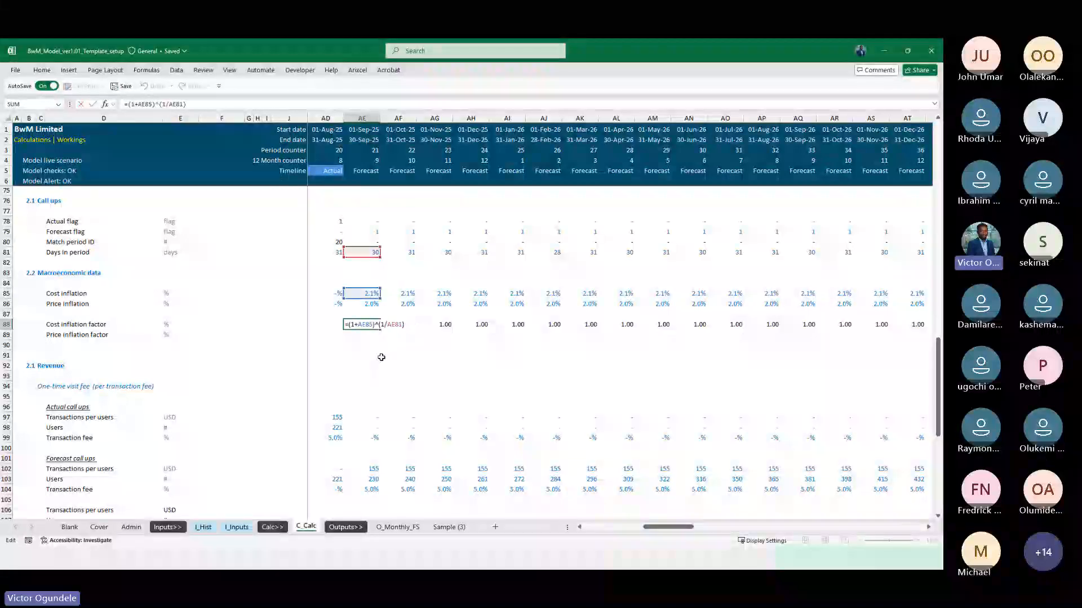
pyautogui.press('Escape')
pyautogui.press('Up')
pyautogui.press('Up')
pyautogui.press('Up')
pyautogui.press('Up')
pyautogui.press('Up')
pyautogui.press('Up')
pyautogui.press('Up')
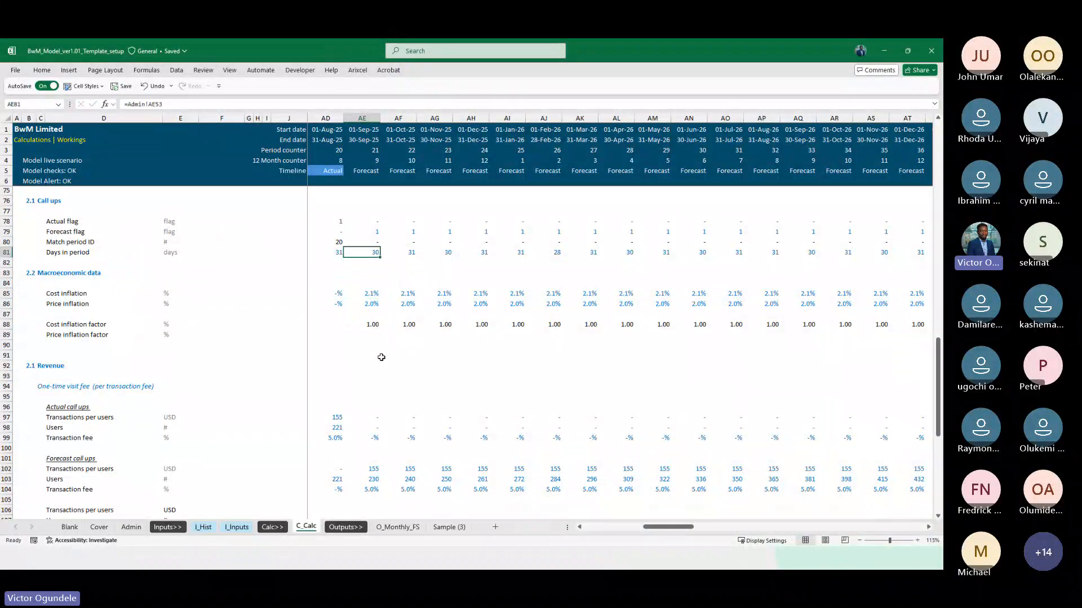
pyautogui.press('Down')
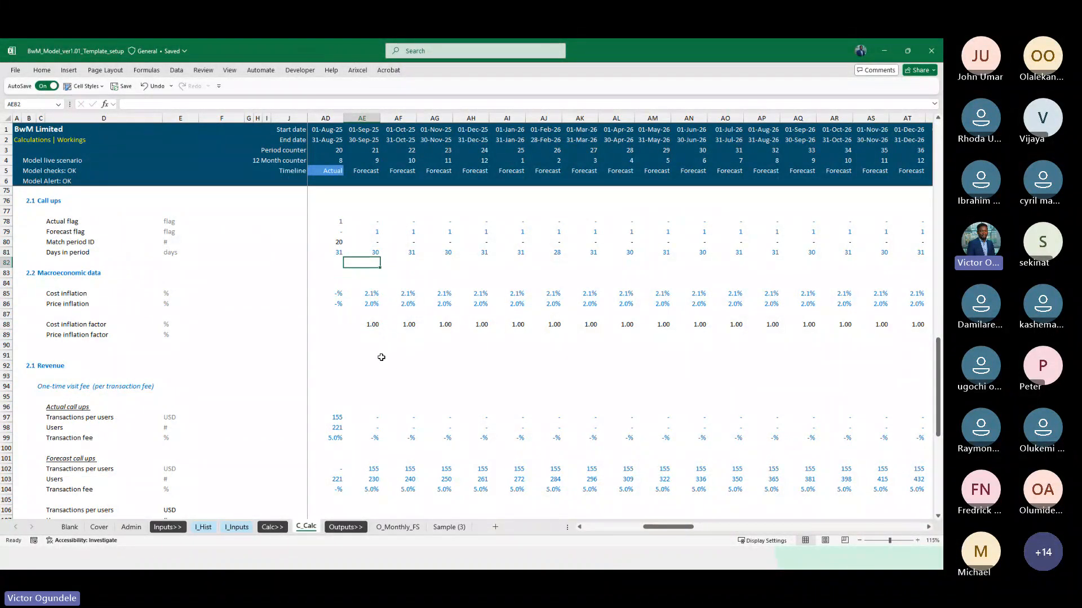
pyautogui.press('Down')
pyautogui.press('Down')
pyautogui.press('Down')
pyautogui.press('Down')
pyautogui.press('Down')
pyautogui.press('Down')
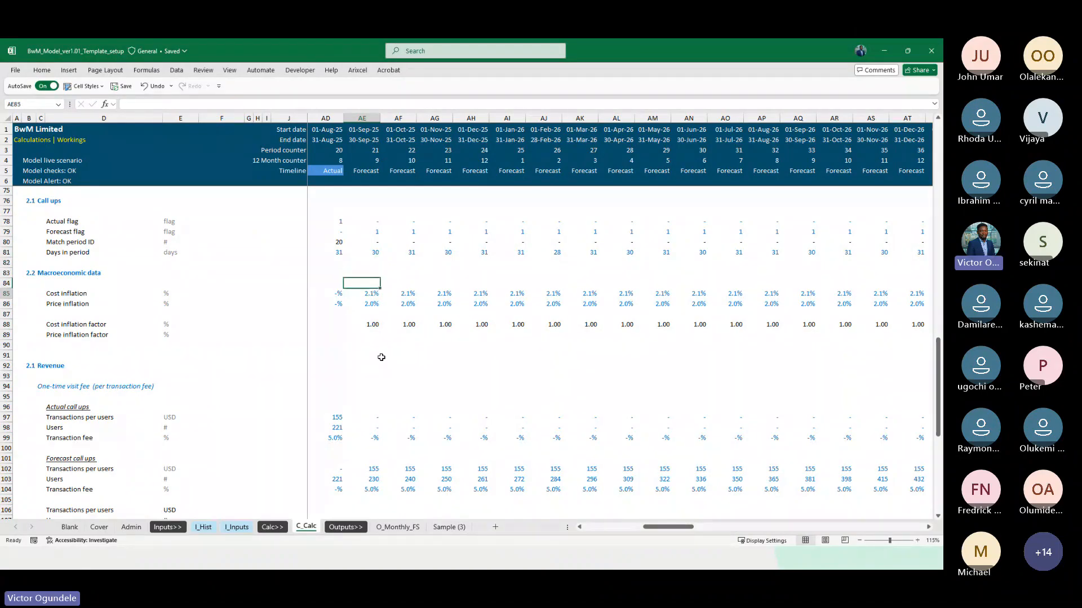
# Insert three blank rows between the Price inflation row and the Cost inflation factor row
pyautogui.scroll(1, 381, 357)
pyautogui.scroll(2, 381, 357)
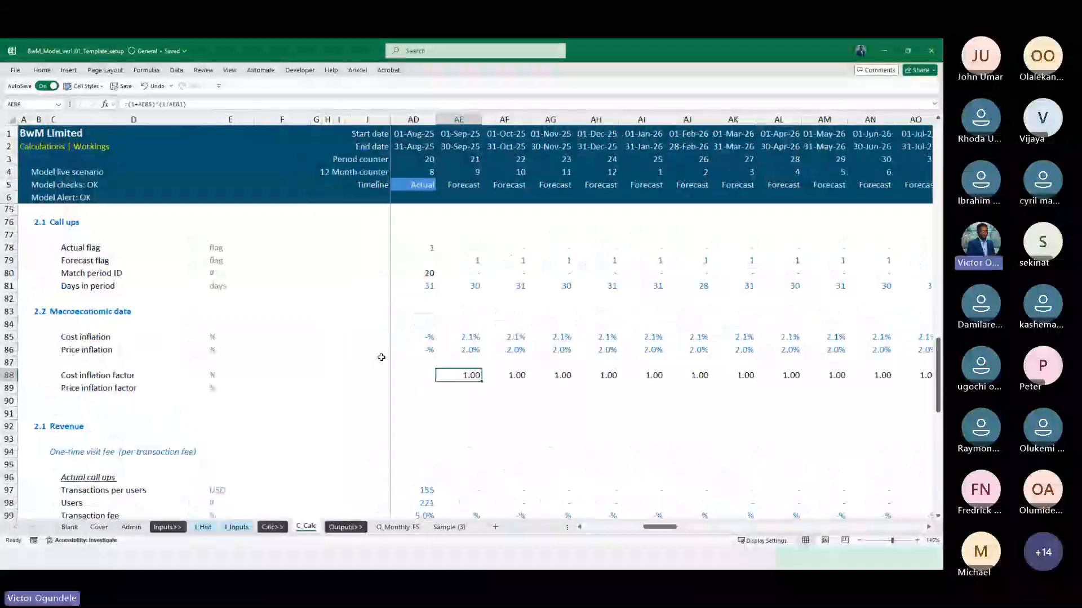
pyautogui.scroll(-1, 545, 407)
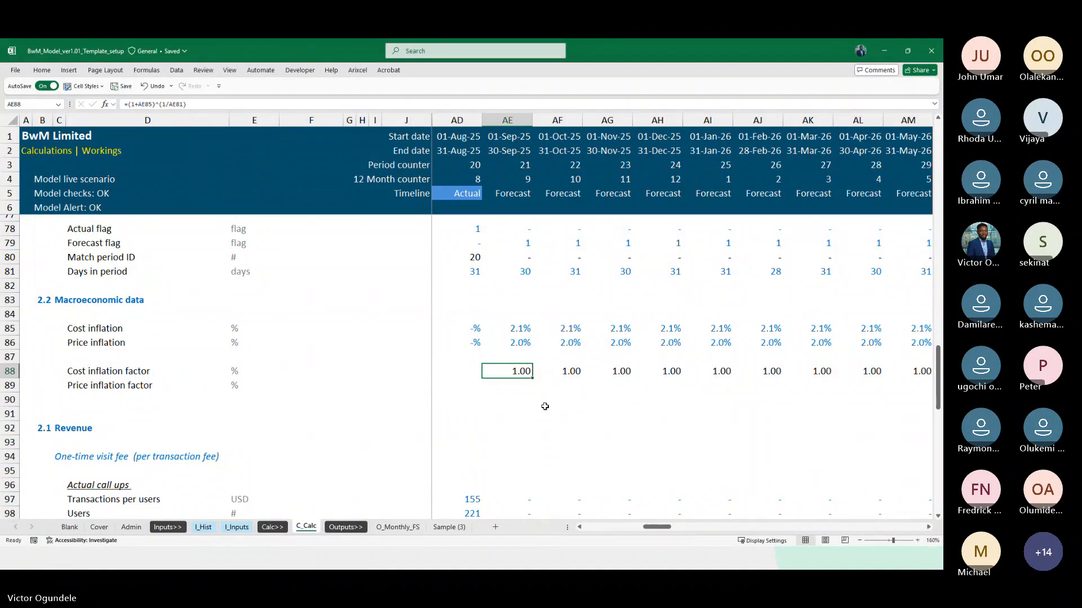
pyautogui.hotkey('shift', 'space')
pyautogui.hotkey('shift', 'Down')
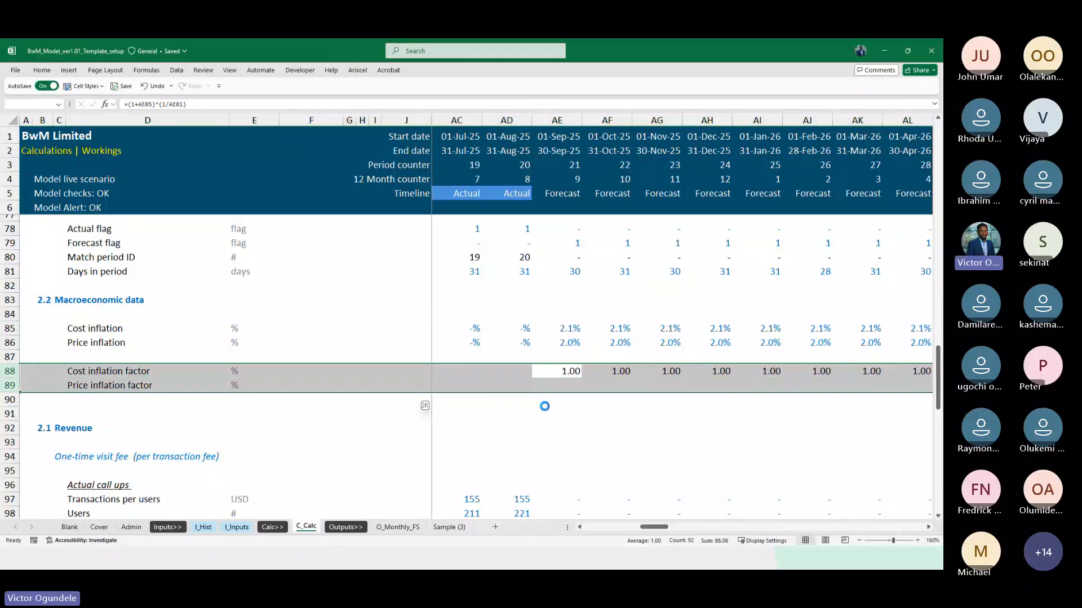
pyautogui.hotkey('ctrl', 'shift', '+')
pyautogui.press('Up')
pyautogui.press('Down')
pyautogui.hotkey('ctrl', 'Left')
pyautogui.press('Down')
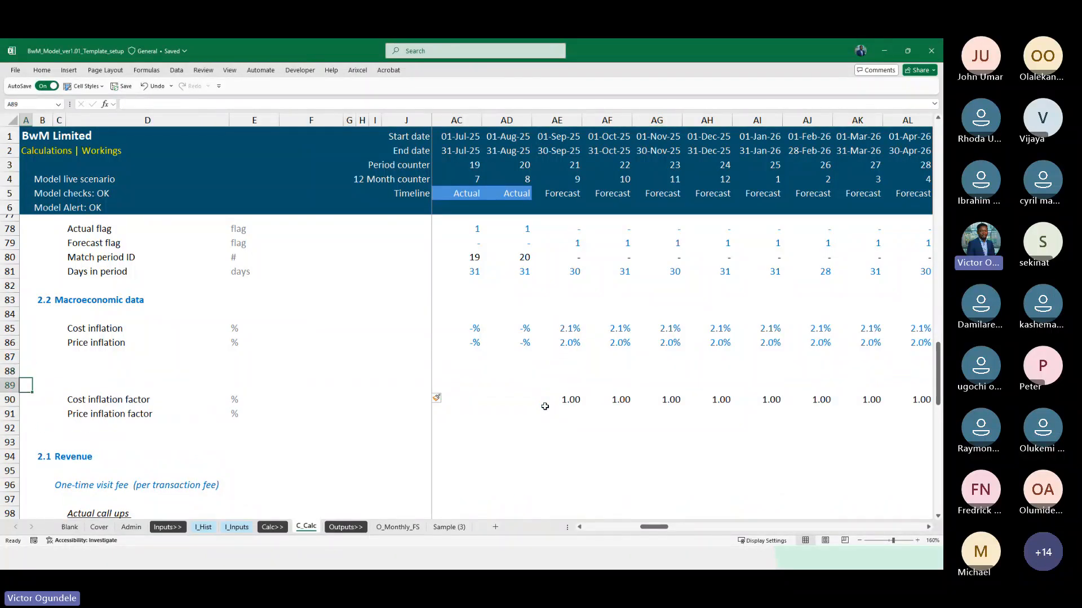
pyautogui.hotkey('shift', 'space')
pyautogui.hotkey('ctrl', 'shift', '+')
# Extend the labels in D85 and D86 to Cost inflation annual and Price inflation annual
pyautogui.press('Down')
pyautogui.press('Right')
pyautogui.press('Right')
pyautogui.press('Right')
pyautogui.press('Up')
pyautogui.press('Up')
pyautogui.press('Up')
pyautogui.press('Up')
pyautogui.press('Up')
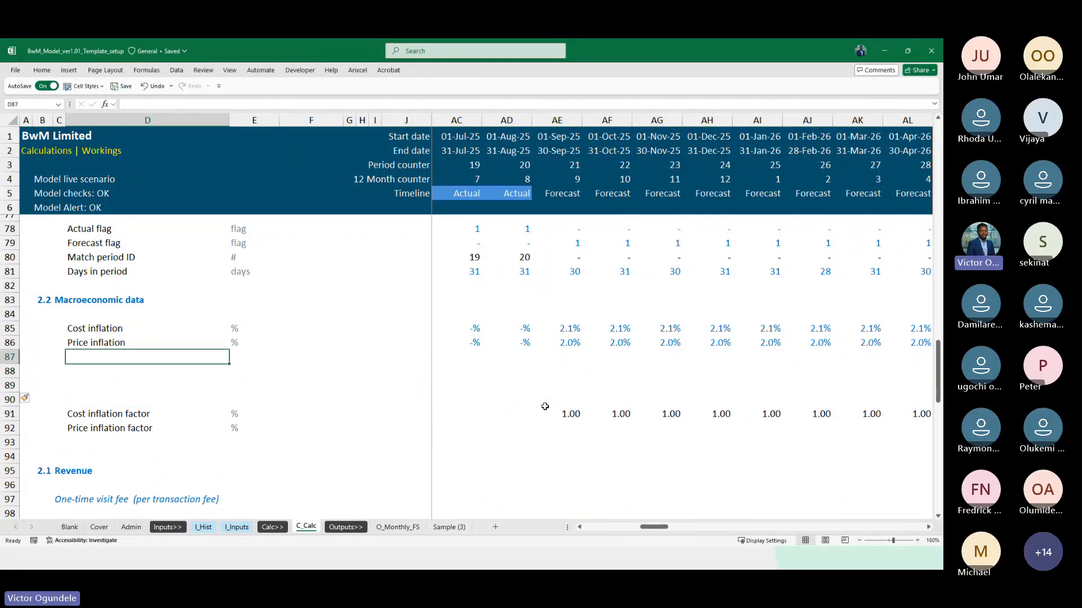
pyautogui.press('F2')
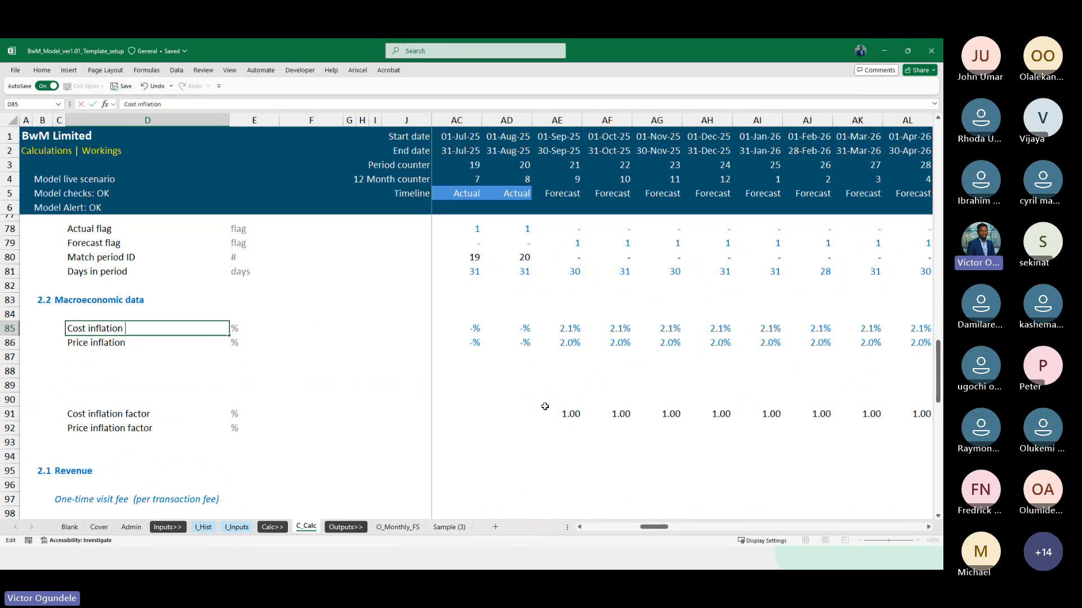
pyautogui.write('annual')
pyautogui.press('Return')
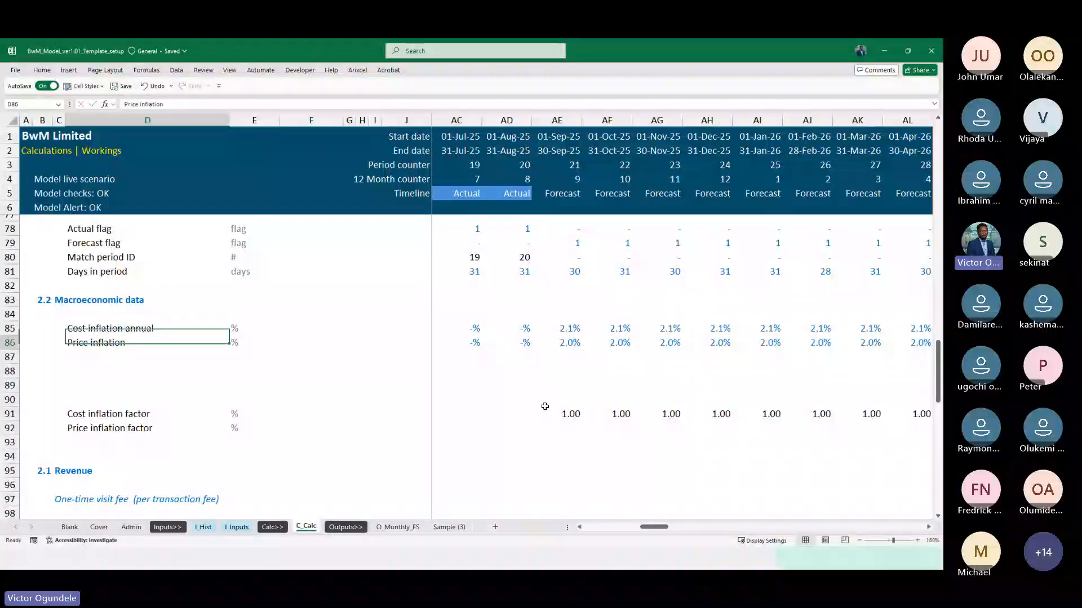
pyautogui.press('F2')
pyautogui.write('annua')
pyautogui.write('l')
pyautogui.press('Return')
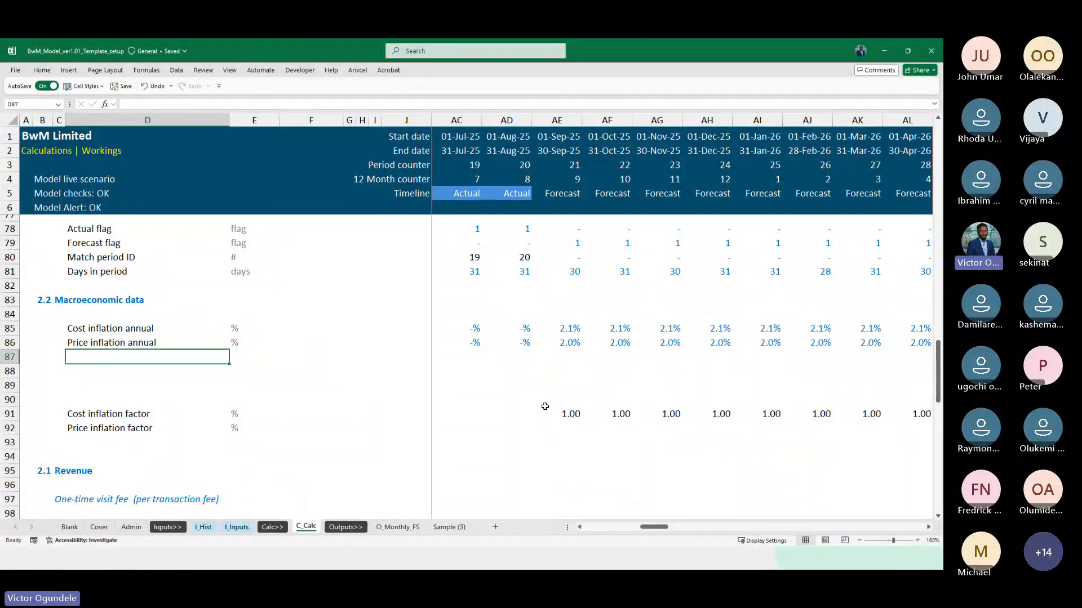
# Copy the two annual inflation rows, 85 and 86, and insert the copies at row 88
pyautogui.press('Down')
pyautogui.press('Down')
pyautogui.press('Up')
pyautogui.press('Up')
pyautogui.press('Up')
pyautogui.press('Up')
pyautogui.hotkey('shift', 'space')
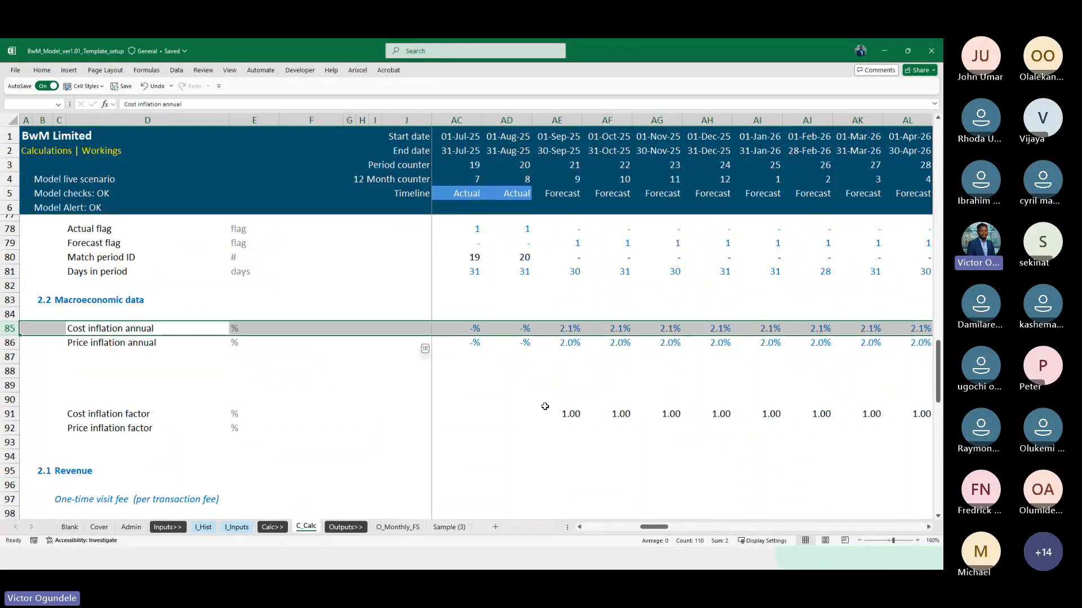
pyautogui.hotkey('shift', 'Down')
pyautogui.hotkey('ctrl', 'c')
pyautogui.hotkey('ctrl', 'Left')
pyautogui.press('Down')
pyautogui.press('Down')
pyautogui.press('Down')
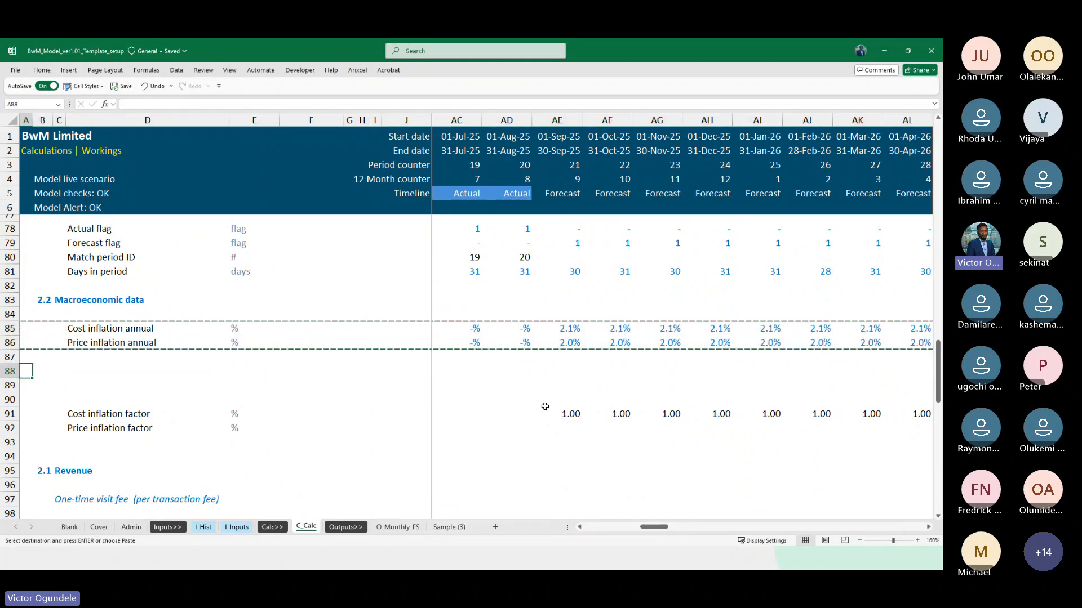
pyautogui.hotkey('shift', 'space')
pyautogui.hotkey('shift', 'Down')
pyautogui.hotkey('ctrl', '+')
# Relabel the copied rows in D88 and D89 as Cost inflation monthly and Price inflation monthly
pyautogui.press('Right')
pyautogui.press('Right')
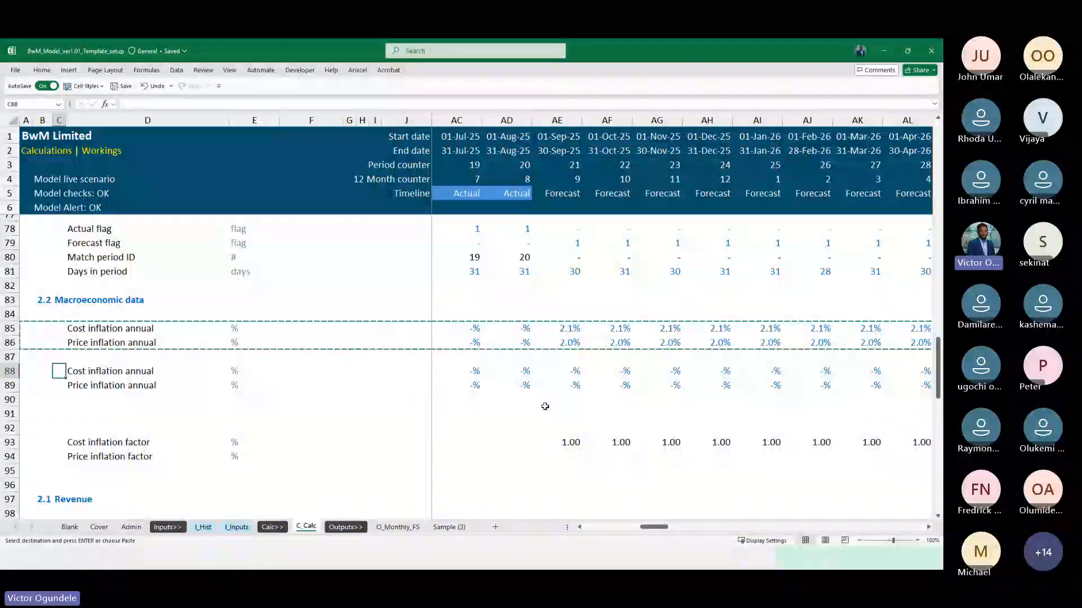
pyautogui.press('Right')
pyautogui.press('F2')
pyautogui.press('BackSpace')
pyautogui.press('BackSpace')
pyautogui.press('BackSpace')
pyautogui.press('BackSpace')
pyautogui.press('BackSpace')
pyautogui.press('BackSpace')
pyautogui.write('monthly')
pyautogui.press('Return')
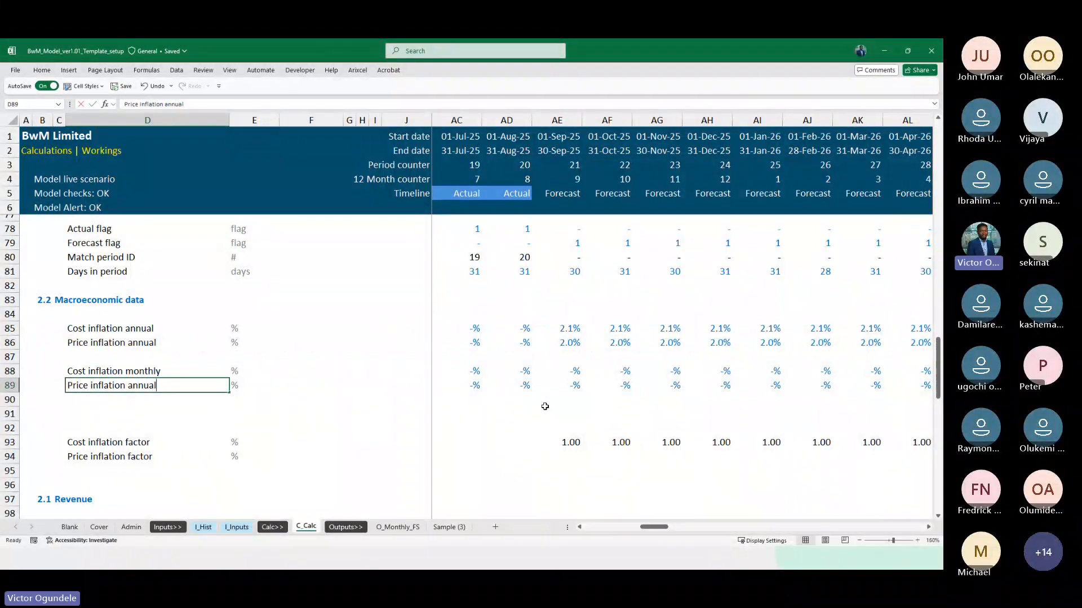
pyautogui.press('F2')
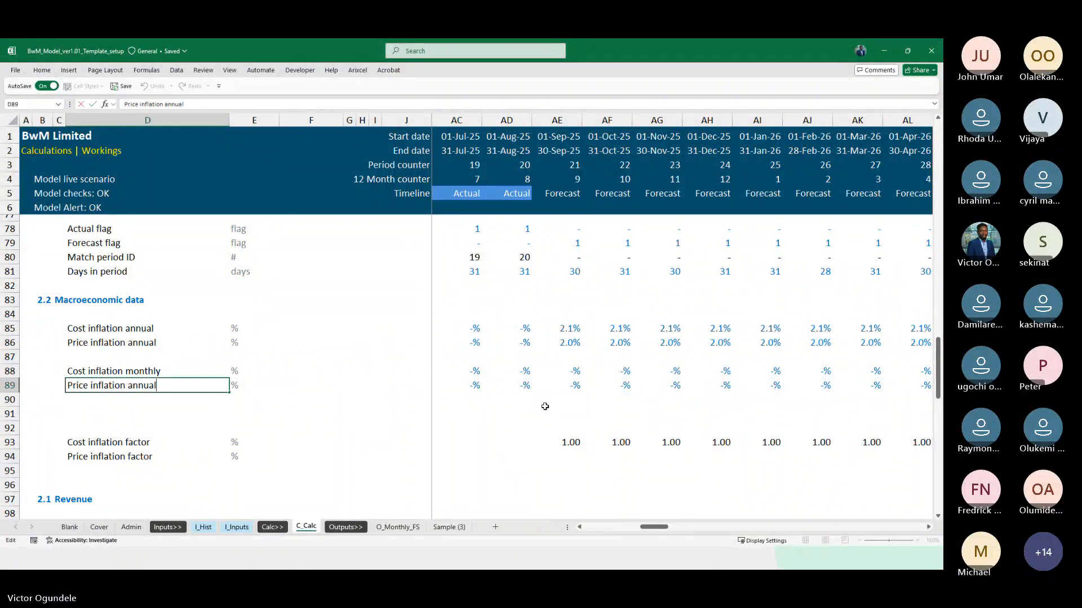
pyautogui.hotkey('ctrl', 'shift', 'Left')
pyautogui.write('monthly')
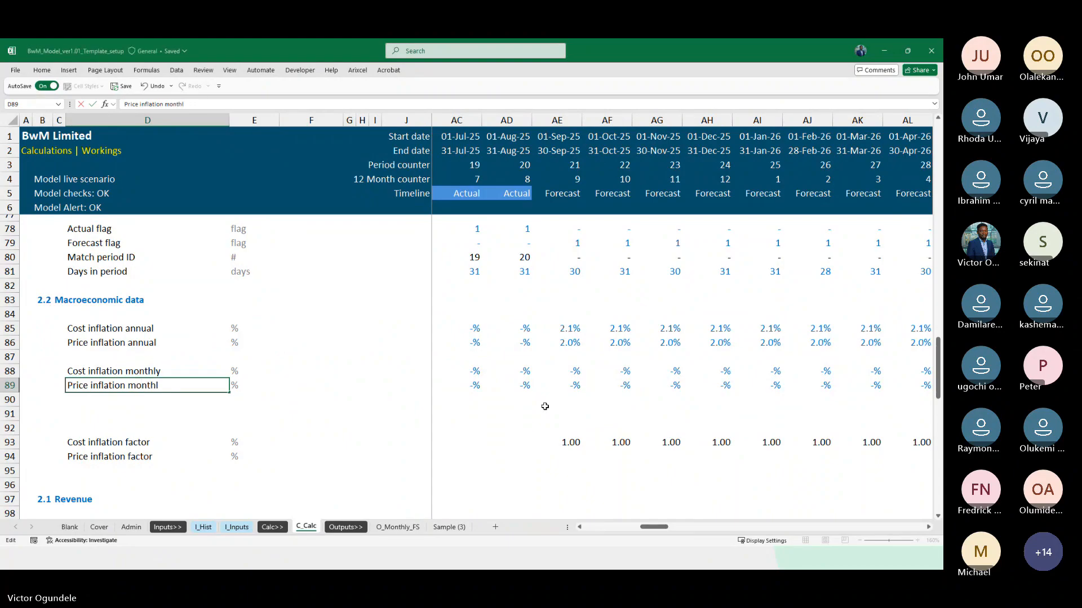
pyautogui.hotkey('ctrl', 'Return')
# Clear the copied link formulas from the two monthly inflation rows, from K88 through DN89
pyautogui.press('Right')
pyautogui.press('Right')
pyautogui.press('Right')
pyautogui.press('Right')
pyautogui.press('Right')
pyautogui.press('Right')
pyautogui.press('Right')
pyautogui.press('Right')
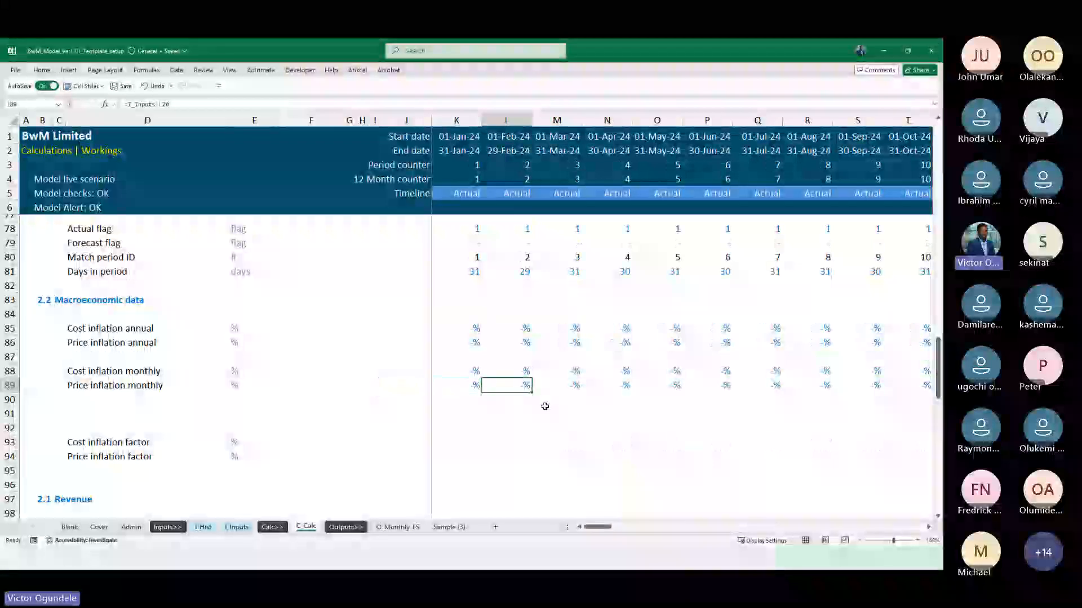
pyautogui.press('Left')
pyautogui.press('Up')
pyautogui.press('Right')
pyautogui.press('Right')
pyautogui.press('Right')
pyautogui.press('Right')
pyautogui.press('Right')
pyautogui.press('Right')
pyautogui.press('Right')
pyautogui.press('Right')
pyautogui.press('Right')
pyautogui.press('Right')
pyautogui.press('Right')
pyautogui.press('Right')
pyautogui.press('Right')
pyautogui.press('Right')
pyautogui.press('Right')
pyautogui.press('Right')
pyautogui.press('Right')
pyautogui.press('Right')
pyautogui.press('Right')
pyautogui.press('Right')
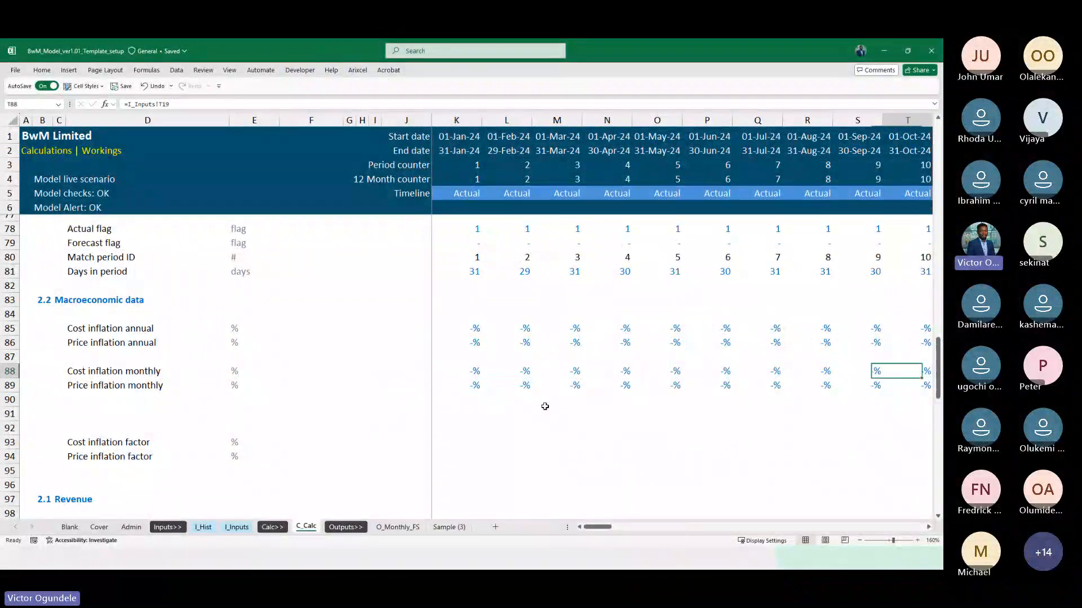
pyautogui.press('Right')
pyautogui.press('Right')
pyautogui.press('Right')
pyautogui.press('Left')
pyautogui.press('Left')
pyautogui.press('Left')
pyautogui.press('Left')
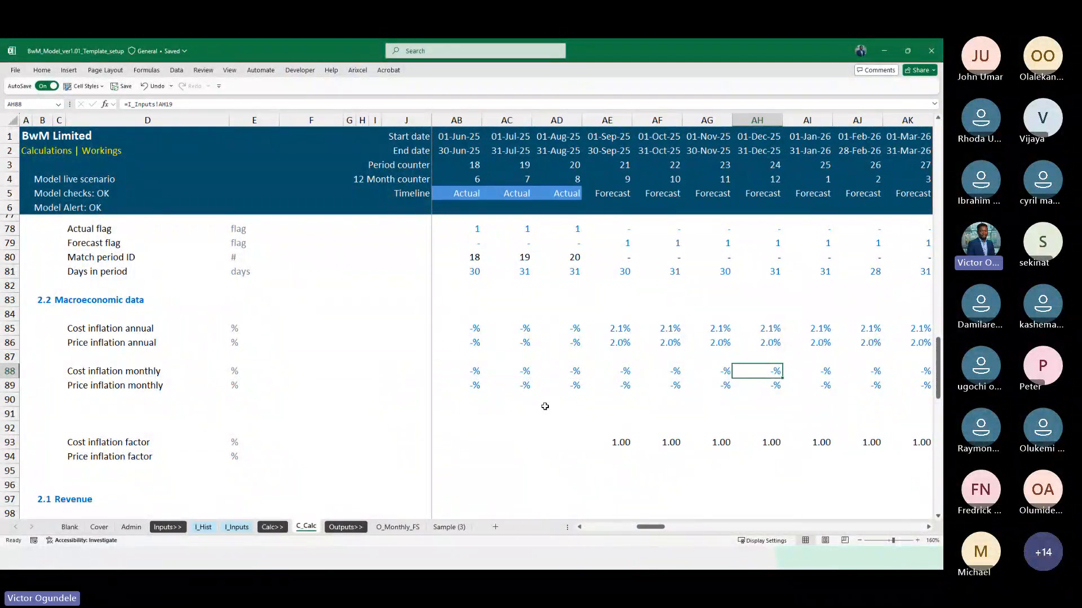
pyautogui.hotkey('ctrl', 'Left')
pyautogui.hotkey('shift', 'Down')
pyautogui.hotkey('ctrl', 'shift', 'Right')
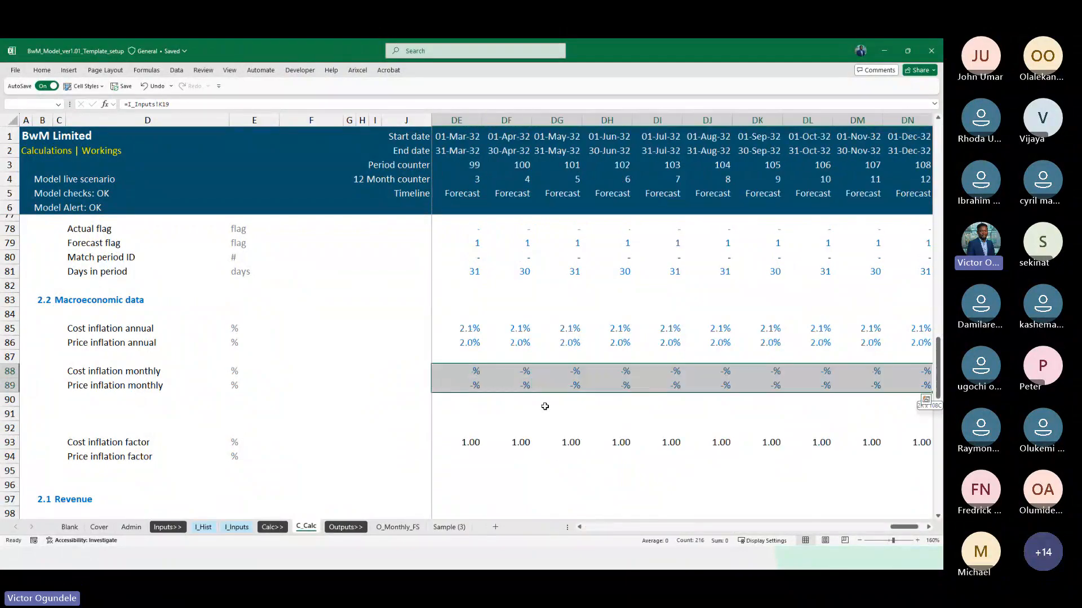
pyautogui.press('Delete')
# Go to AE88, the first forecast month in the Cost inflation monthly row
pyautogui.press('Right')
pyautogui.press('Right')
pyautogui.press('Right')
pyautogui.press('Right')
pyautogui.press('Right')
pyautogui.press('Right')
pyautogui.press('Right')
pyautogui.press('Right')
pyautogui.press('Right')
pyautogui.press('Right')
pyautogui.press('Right')
pyautogui.press('Right')
pyautogui.press('Right')
pyautogui.press('Right')
pyautogui.press('Right')
pyautogui.press('Right')
pyautogui.press('Right')
pyautogui.press('Right')
pyautogui.press('Right')
pyautogui.press('Right')
pyautogui.press('Right')
pyautogui.press('Right')
pyautogui.press('Right')
pyautogui.press('Right')
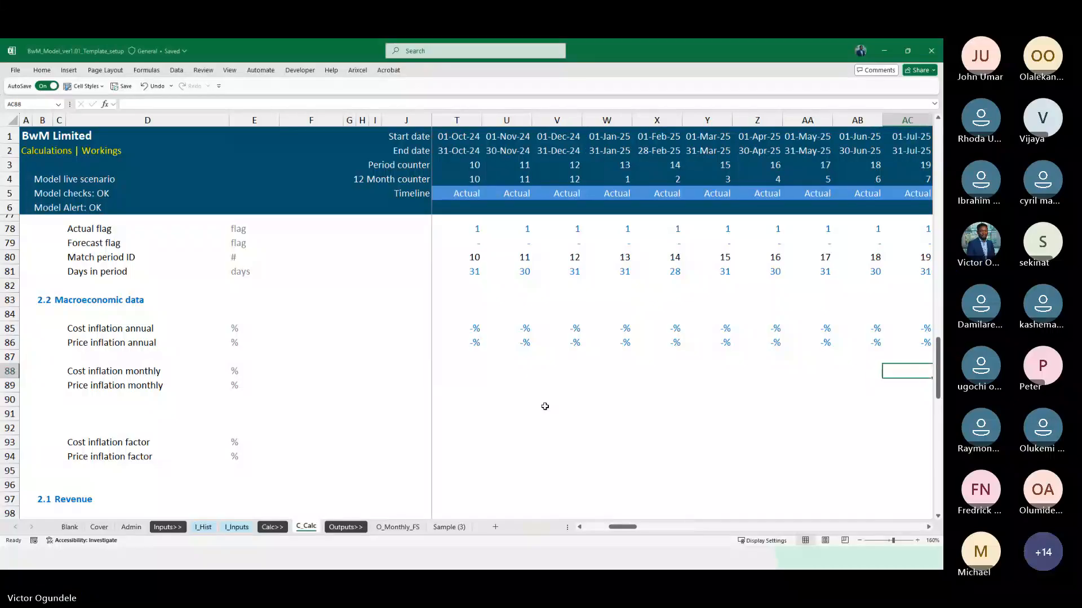
pyautogui.press('Left')
pyautogui.press('Left')
pyautogui.press('Left')
pyautogui.press('Left')
pyautogui.press('Left')
pyautogui.press('Left')
pyautogui.press('Left')
pyautogui.press('Left')
pyautogui.press('Left')
pyautogui.press('Right')
pyautogui.press('Right')
pyautogui.press('Right')
pyautogui.press('Right')
pyautogui.press('Right')
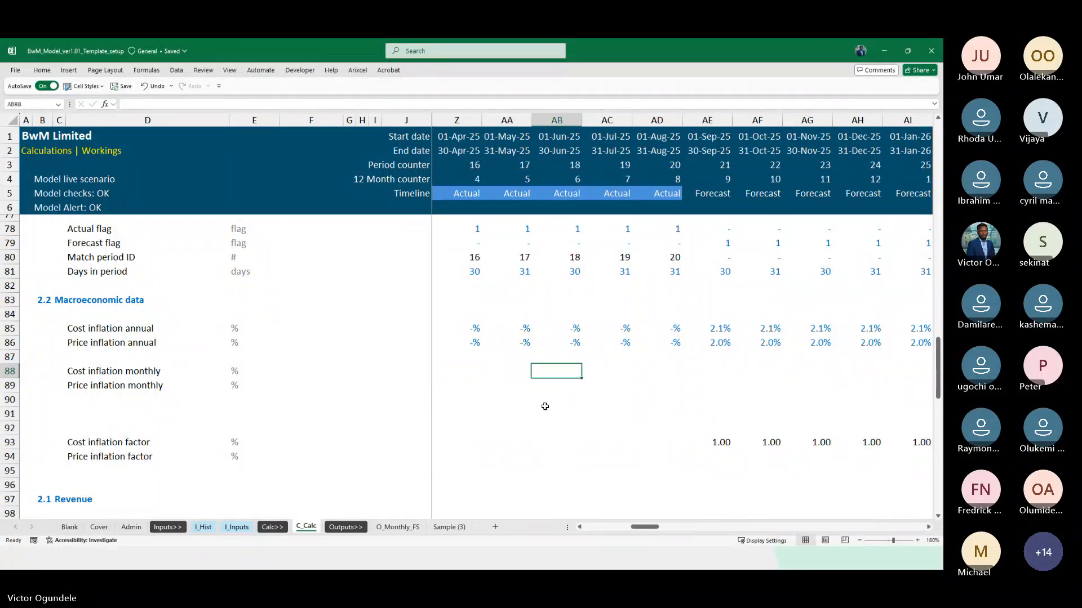
pyautogui.write('=')
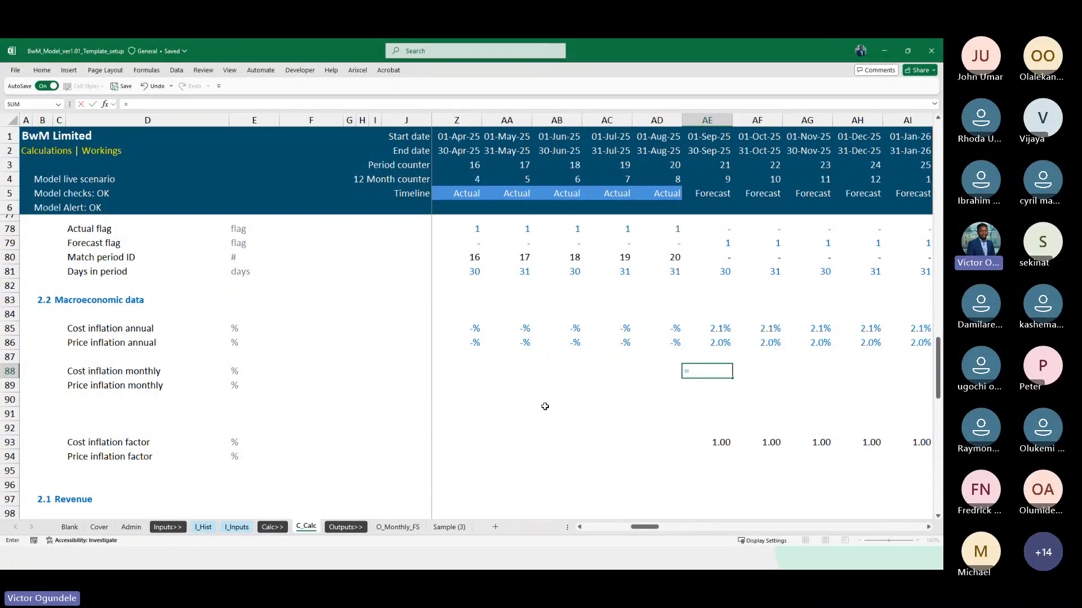
pyautogui.write('(1+')
pyautogui.press('Up')
pyautogui.press('Up')
pyautogui.press('Up')
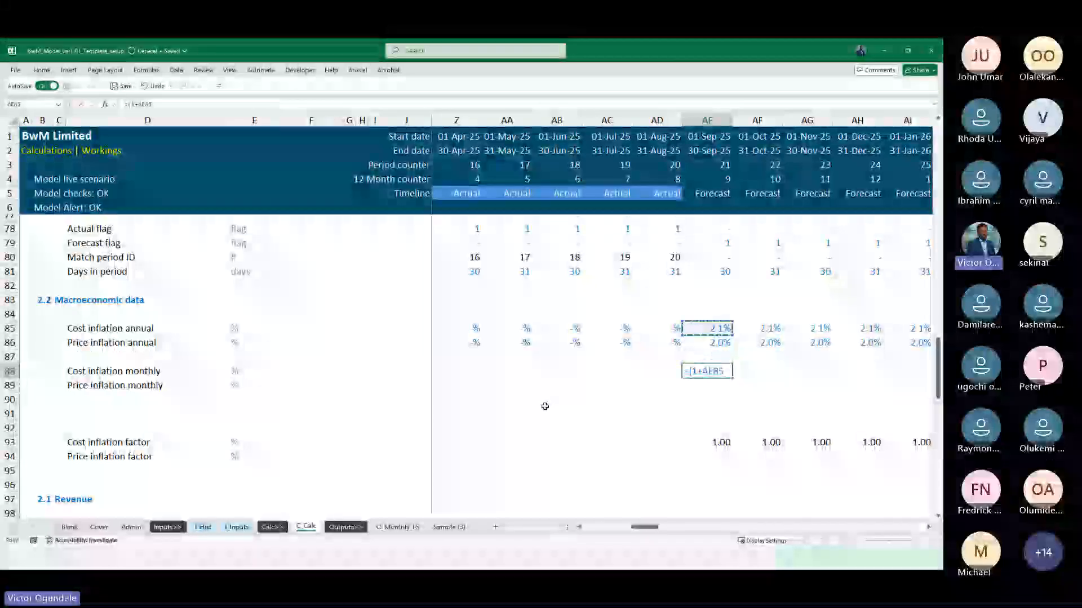
pyautogui.write(')^')
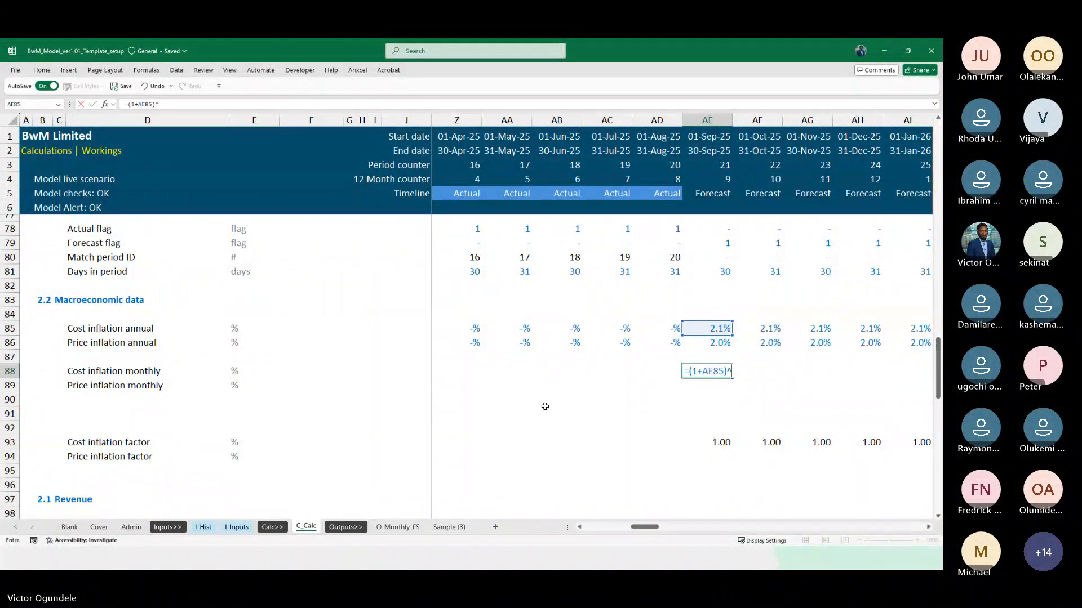
pyautogui.press('BackSpace')
pyautogui.press('BackSpace')
pyautogui.press('BackSpace')
pyautogui.press('BackSpace')
pyautogui.press('BackSpace')
pyautogui.press('BackSpace')
pyautogui.press('BackSpace')
pyautogui.press('BackSpace')
pyautogui.press('BackSpace')
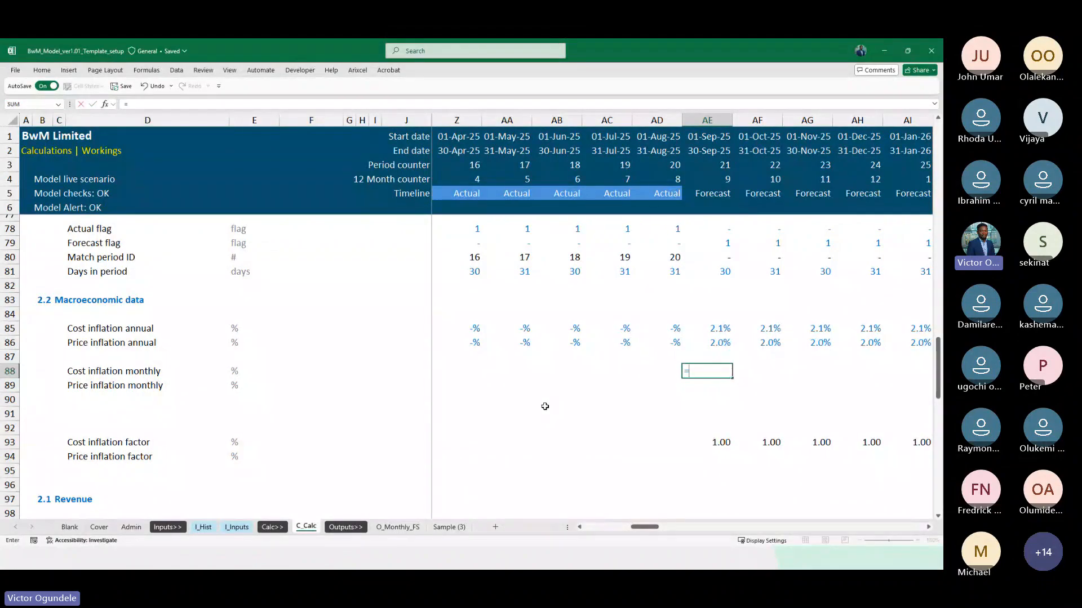
# Enter =1/AE85 as the Cost inflation monthly formula in AE88
pyautogui.write('1/')
pyautogui.press('Up')
pyautogui.press('Up')
pyautogui.press('Up')
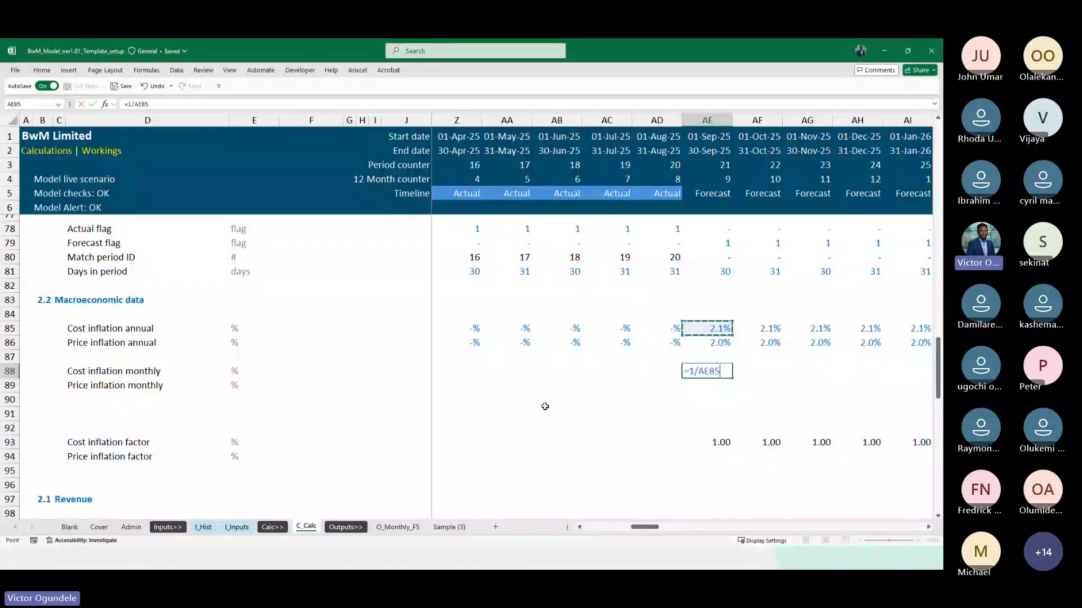
pyautogui.hotkey('ctrl', 'Return')
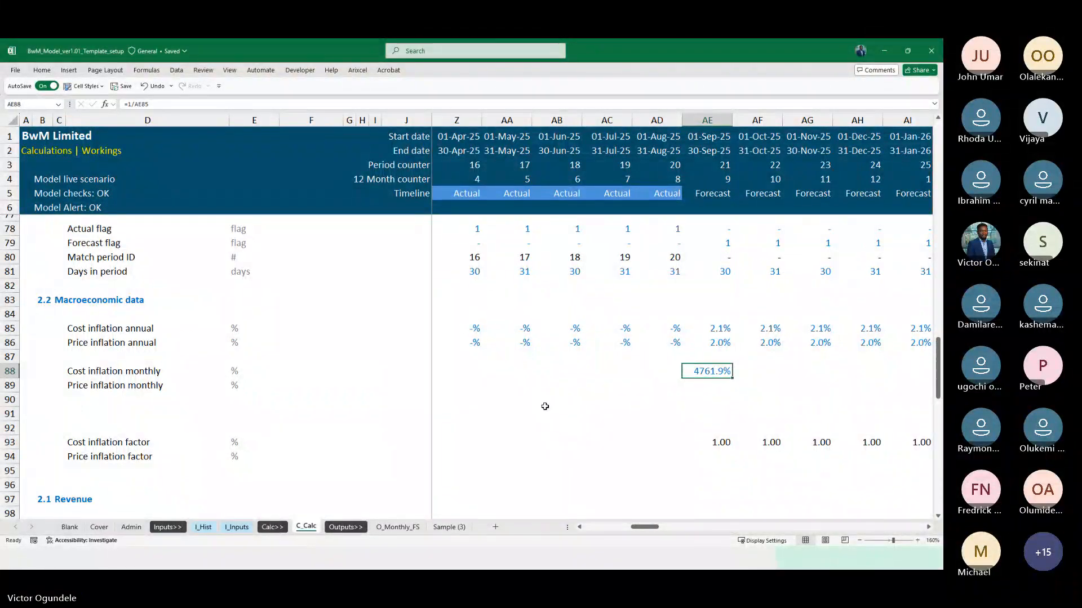
pyautogui.write('=1')
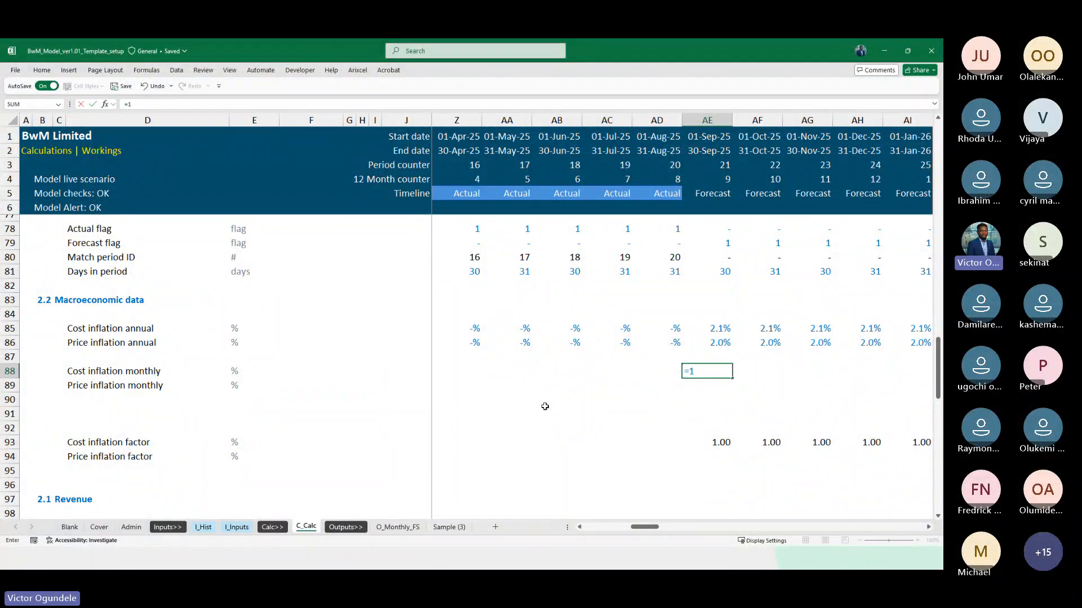
pyautogui.press('Escape')
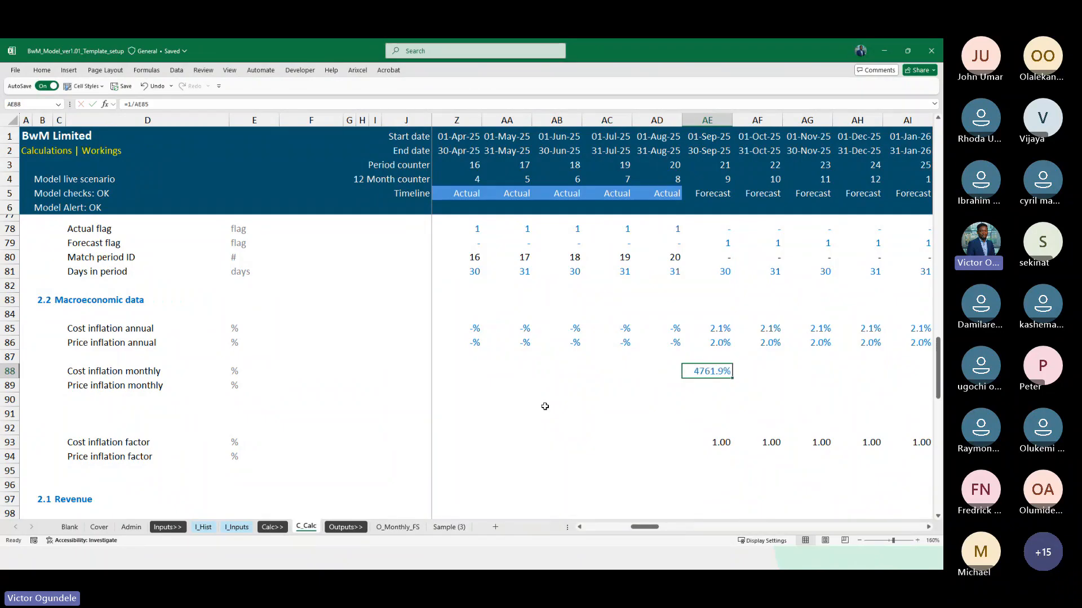
pyautogui.write('=(1_')
pyautogui.press('BackSpace')
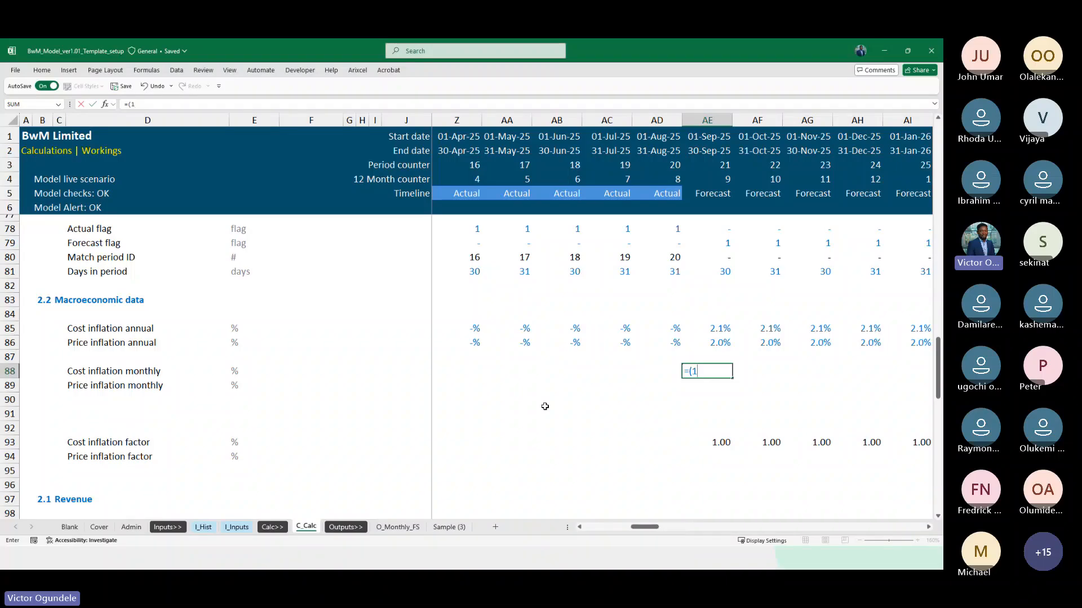
pyautogui.write('+')
pyautogui.press('Up')
pyautogui.press('Up')
pyautogui.press('Up')
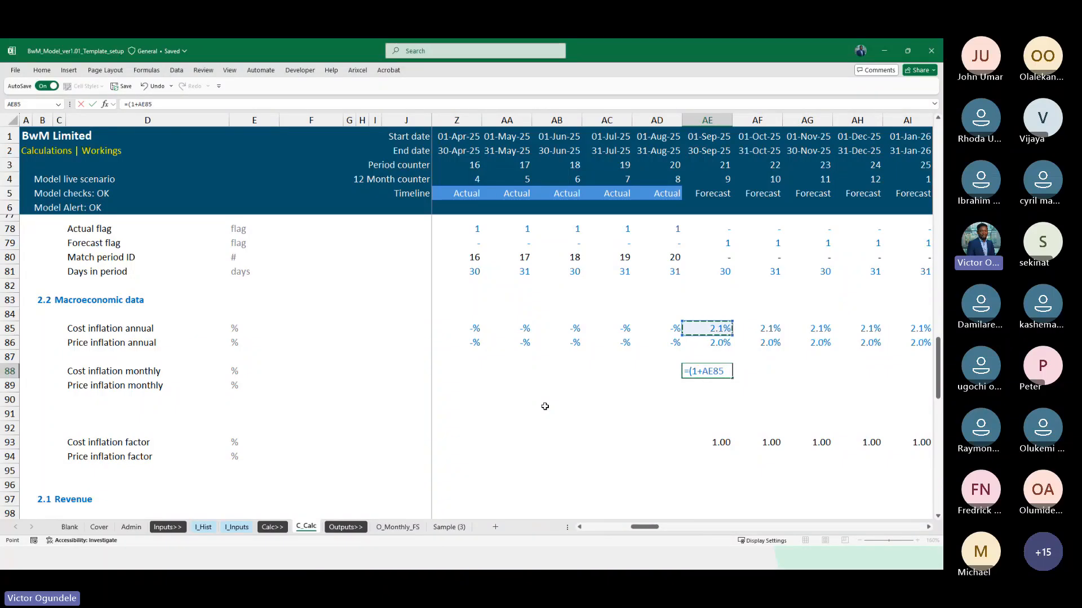
pyautogui.write(')^')
pyautogui.press('Escape')
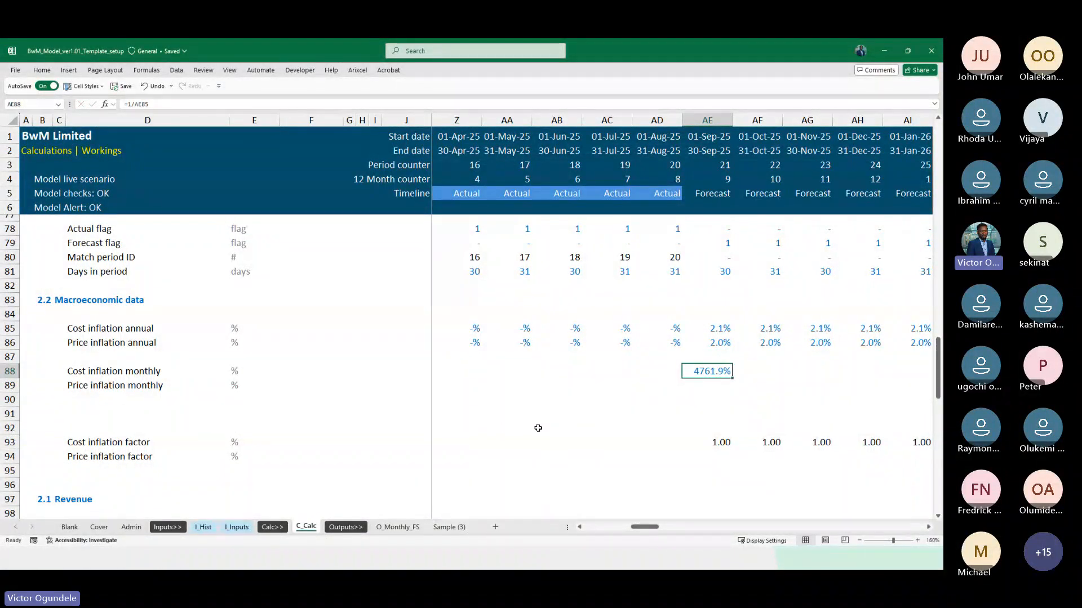
# Enter =(1+AE85)^(1-MonthaYear)-1 as the Cost inflation monthly formula in AE88
pyautogui.write('=(')
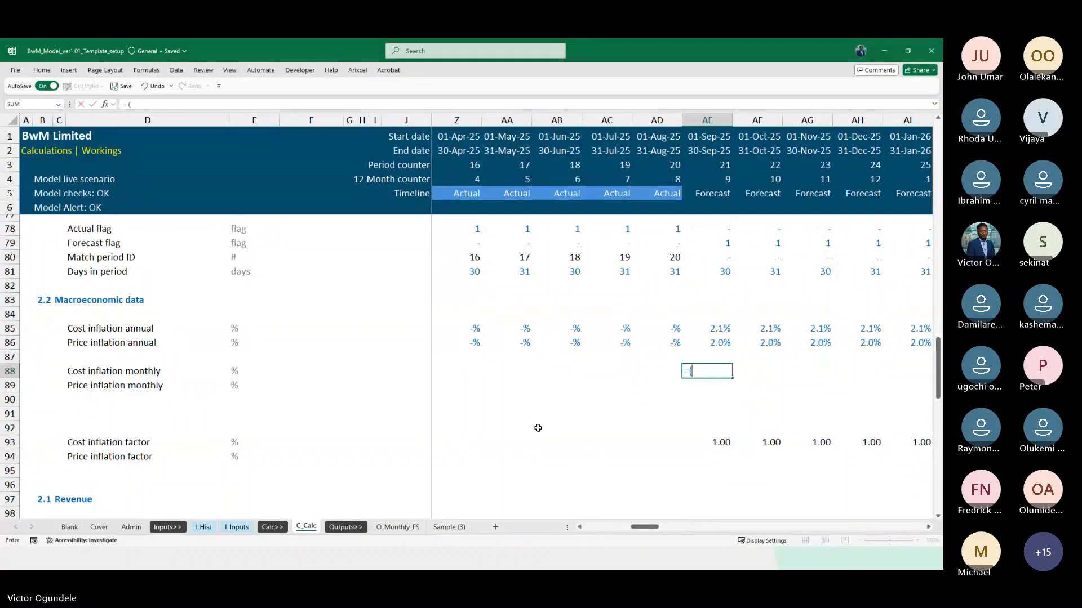
pyautogui.write('1+')
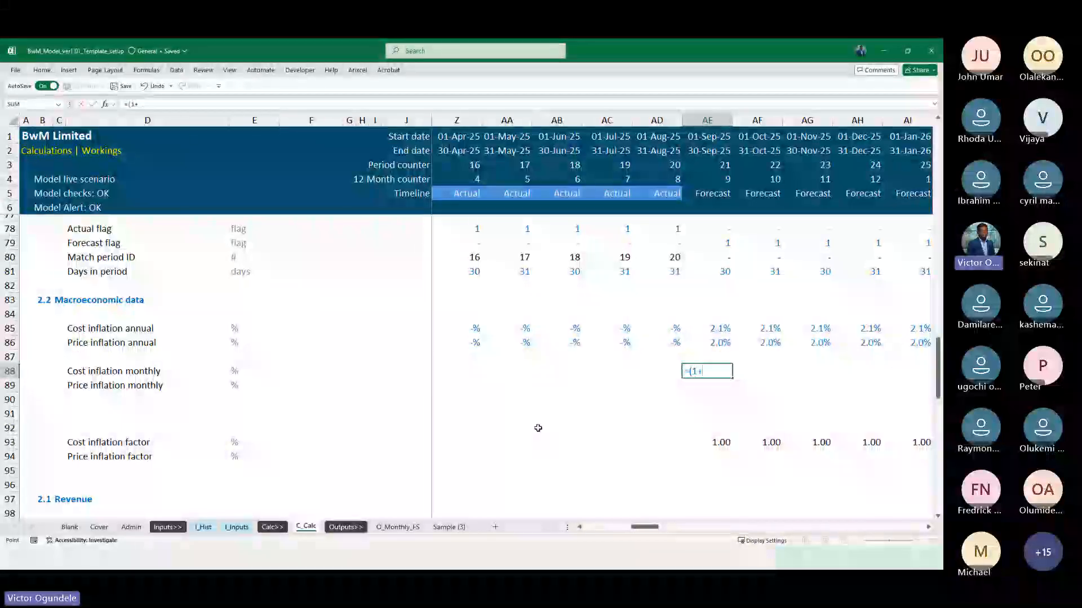
pyautogui.press('Up')
pyautogui.press('Up')
pyautogui.press('Up')
pyautogui.write(')')
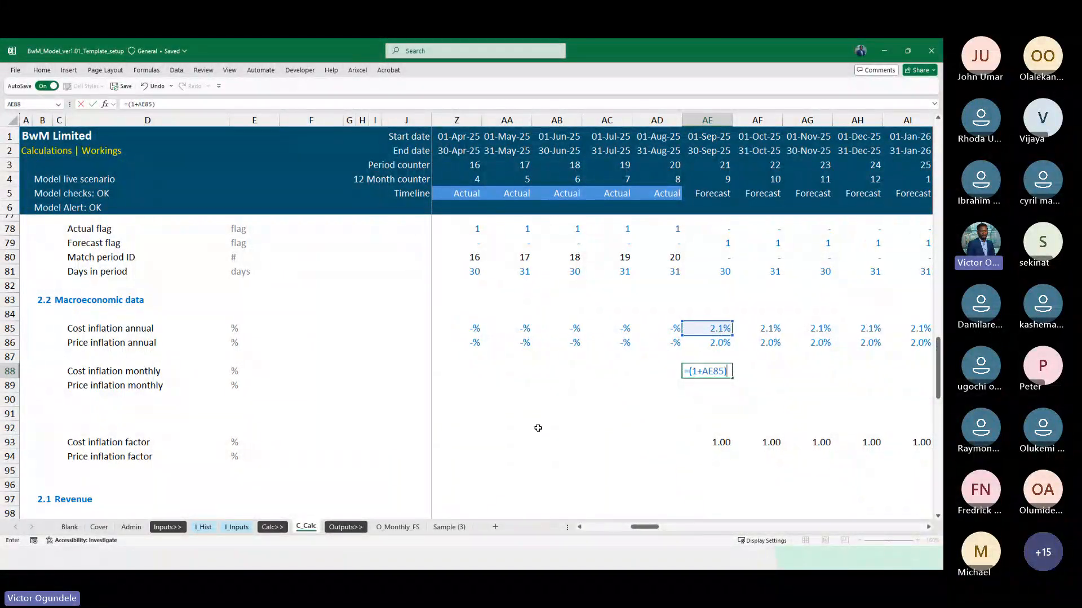
pyautogui.write('^')
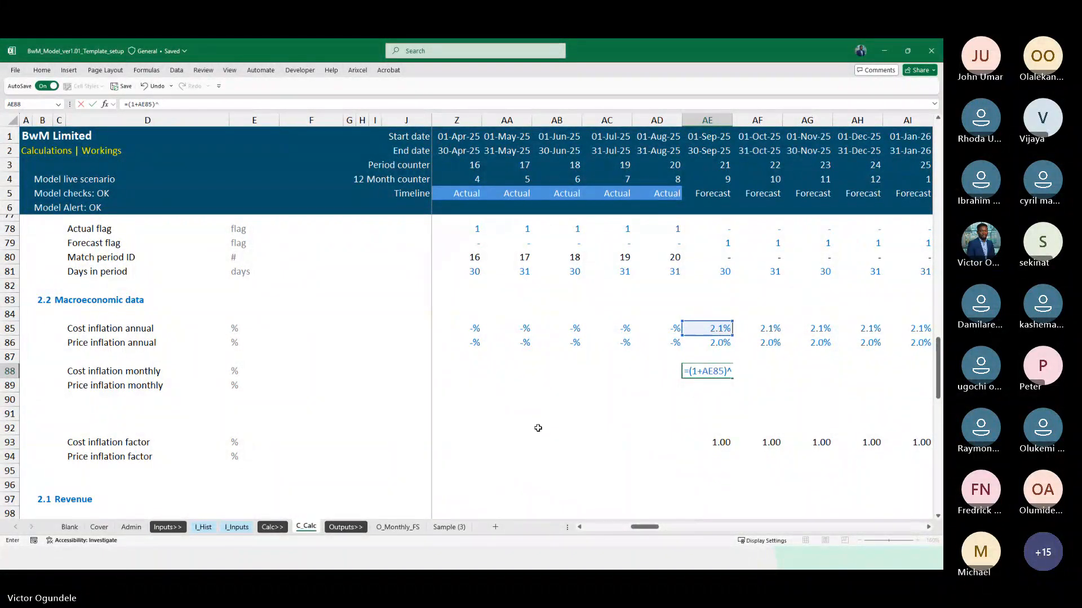
pyautogui.write('(1-')
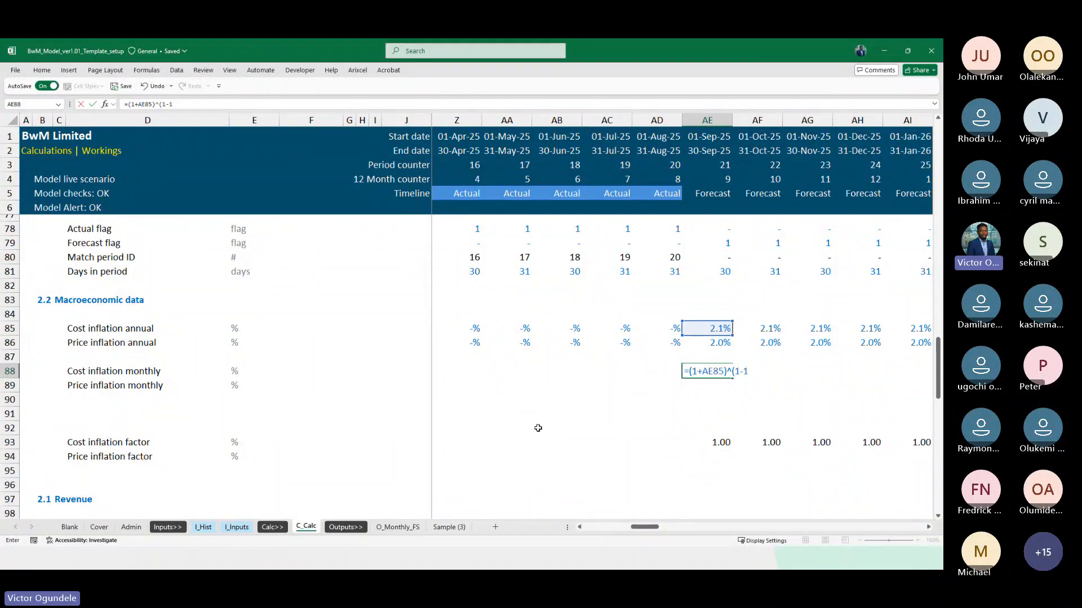
pyautogui.write('1')
pyautogui.press('BackSpace')
pyautogui.press('BackSpace')
pyautogui.write('mon')
pyautogui.press('Down')
pyautogui.press('Down')
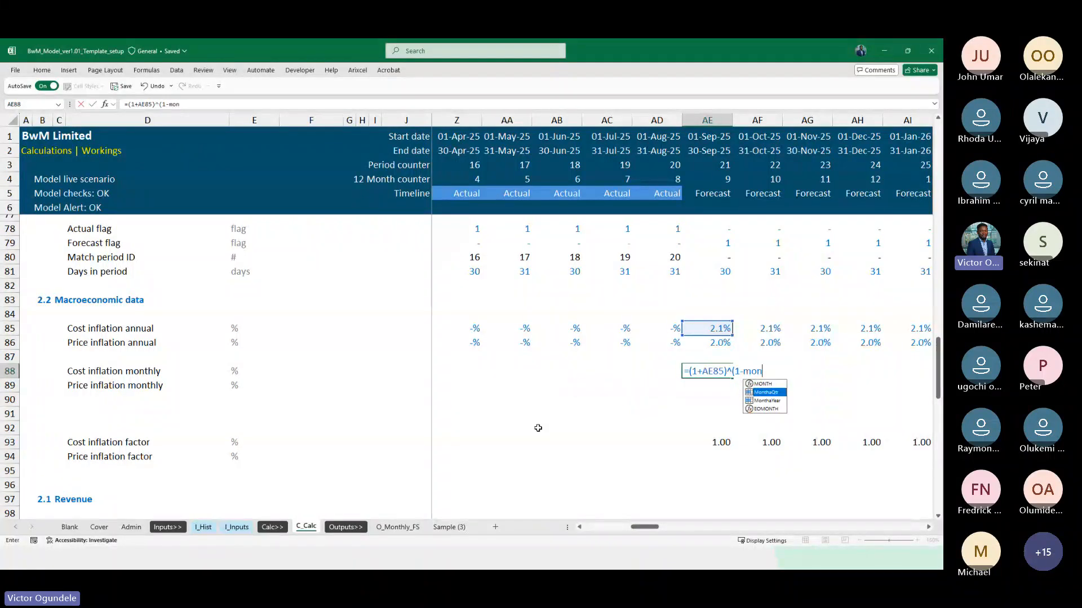
pyautogui.press('Tab')
pyautogui.write(')-1')
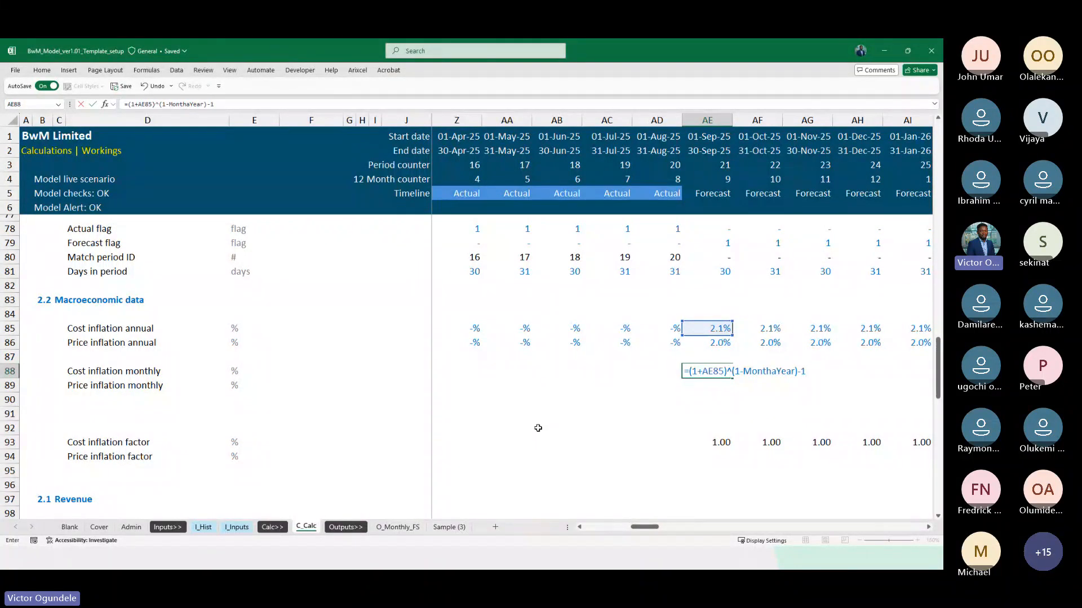
pyautogui.hotkey('ctrl', 'Return')
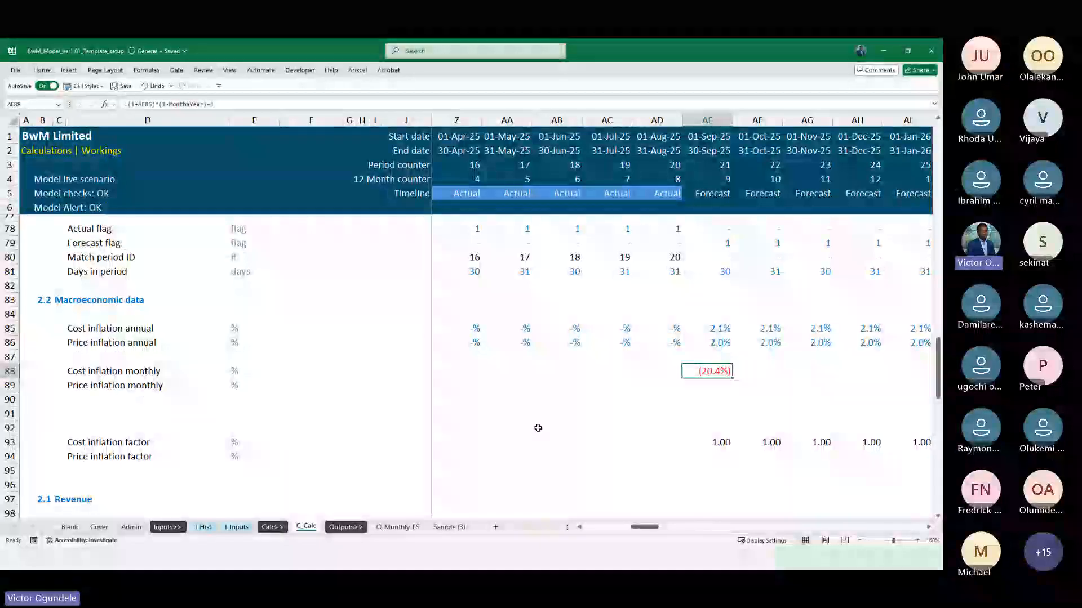
# Enclose the power term of the AE88 formula in brackets, giving =((1+AE85)^(1-MonthaYear))-1
pyautogui.press('F2')
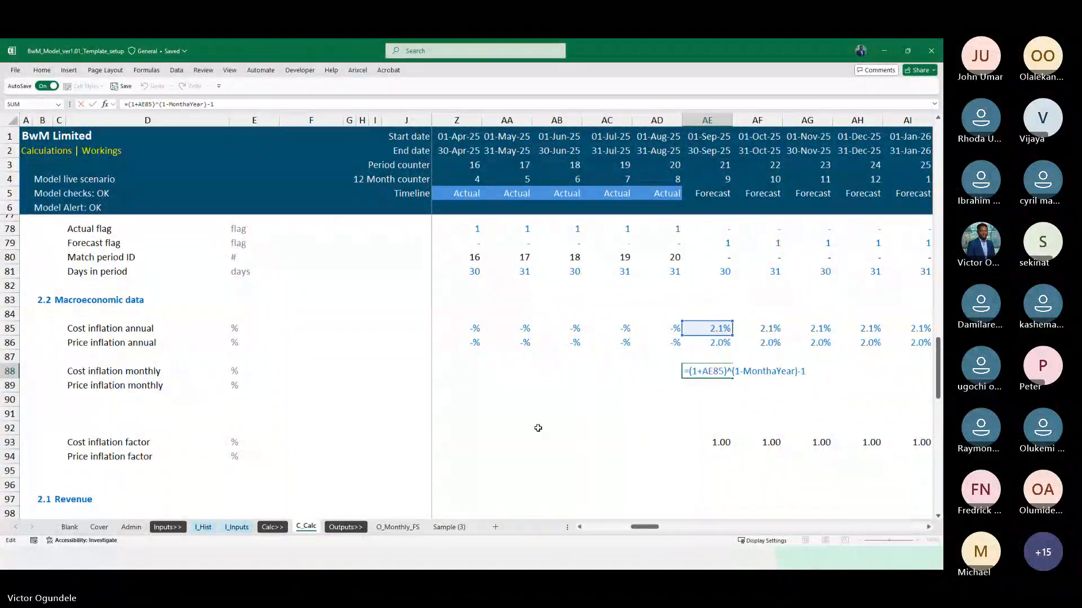
pyautogui.write('(')
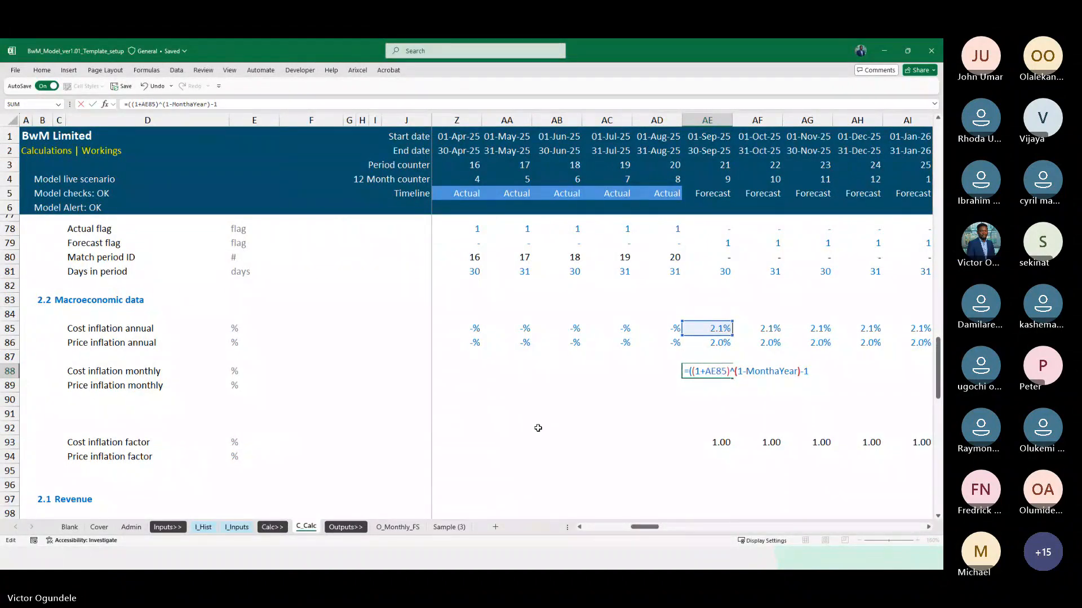
pyautogui.write(')')
pyautogui.hotkey('ctrl', 'Return')
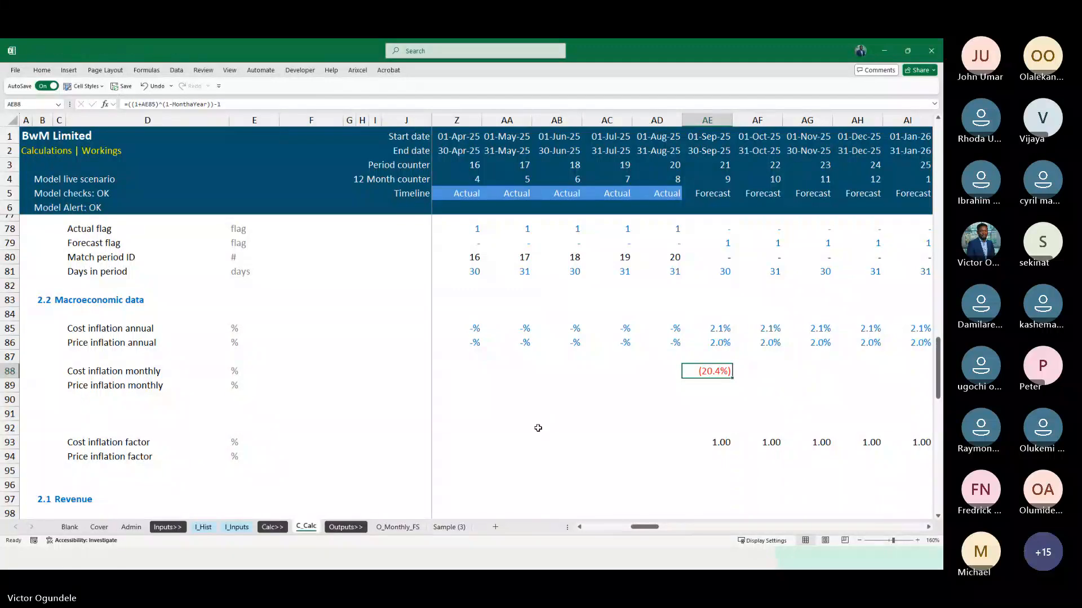
pyautogui.press('F2')
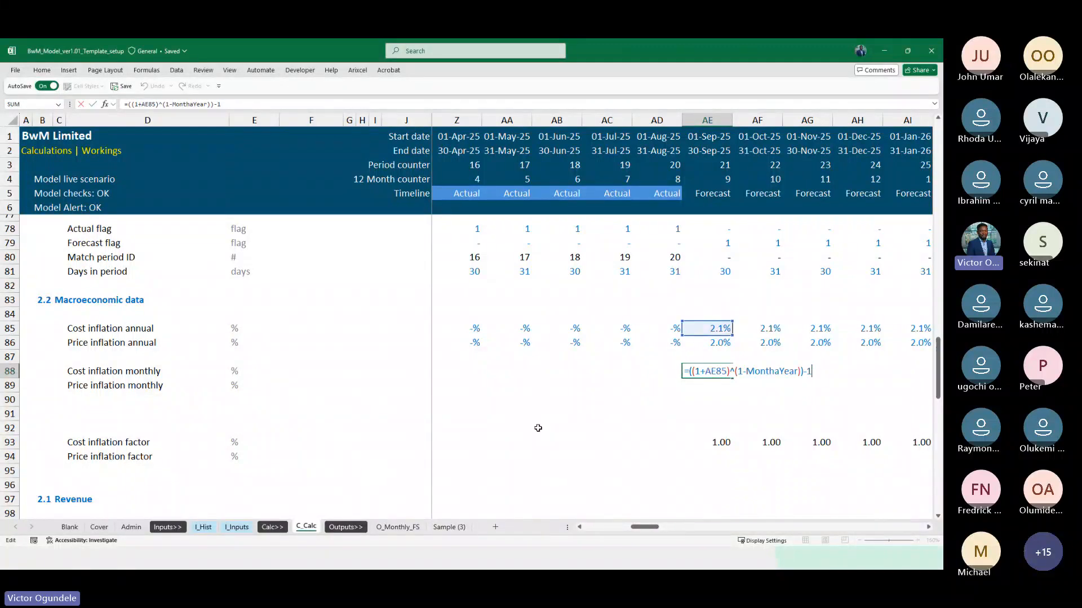
pyautogui.hotkey('ctrl', 'Return')
# Replace the AE88 formula with =((1+AE85)^(1/MonthaYear)-1), accepting the suggested closing bracket
pyautogui.write('=(')
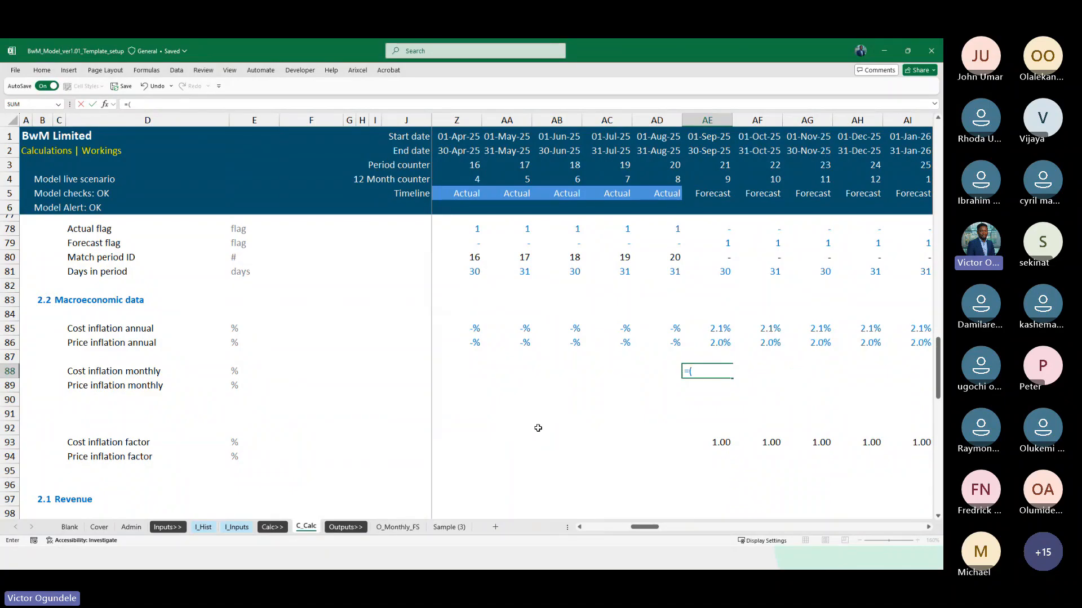
pyautogui.press('BackSpace')
pyautogui.write('(1(')
pyautogui.press('BackSpace')
pyautogui.write('(+')
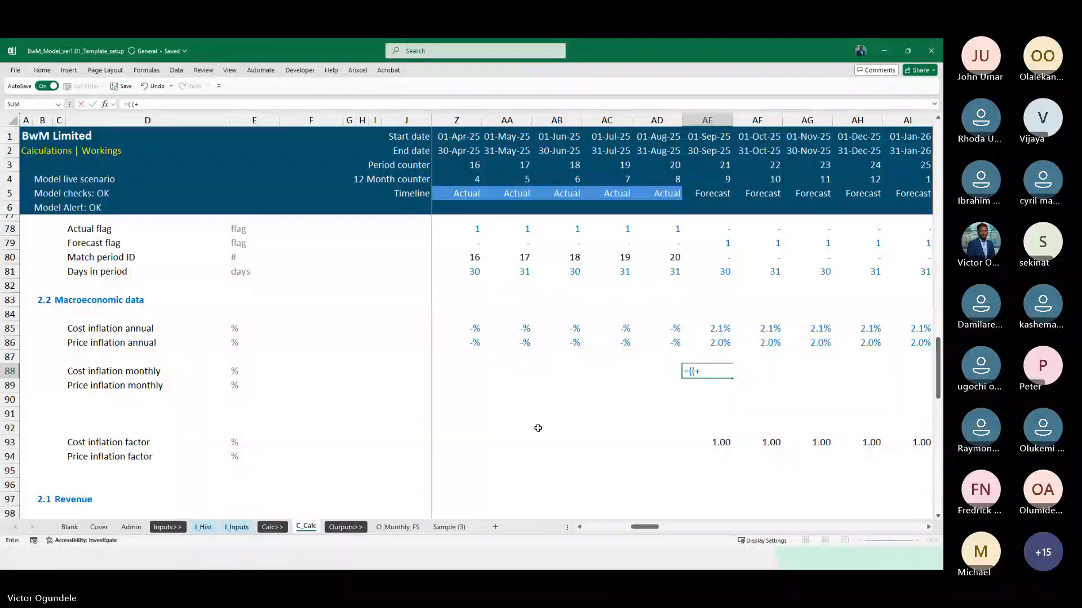
pyautogui.write('AE87')
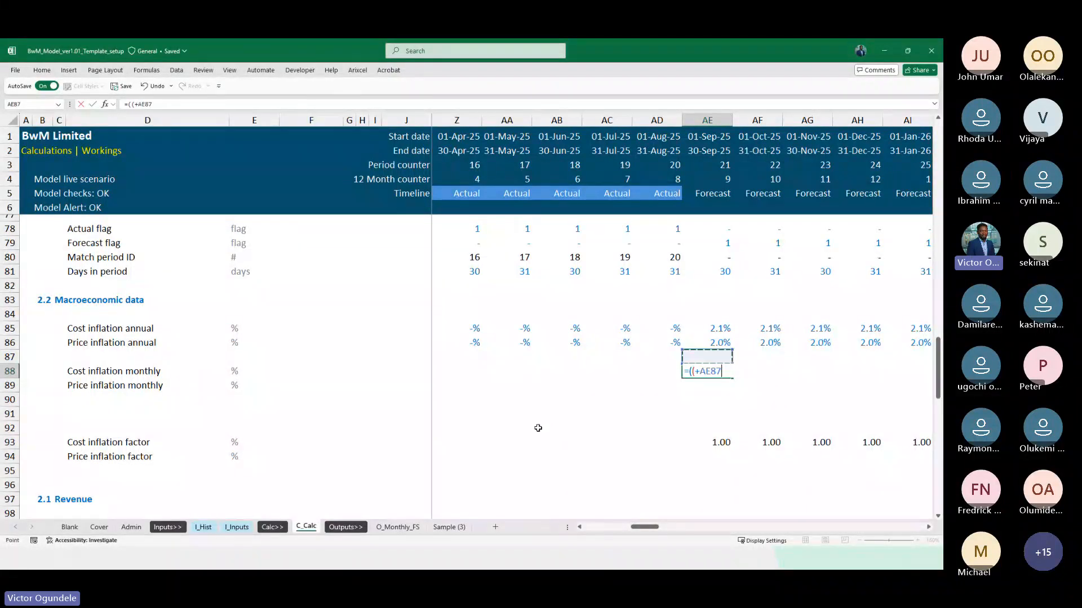
pyautogui.press('BackSpace')
pyautogui.press('BackSpace')
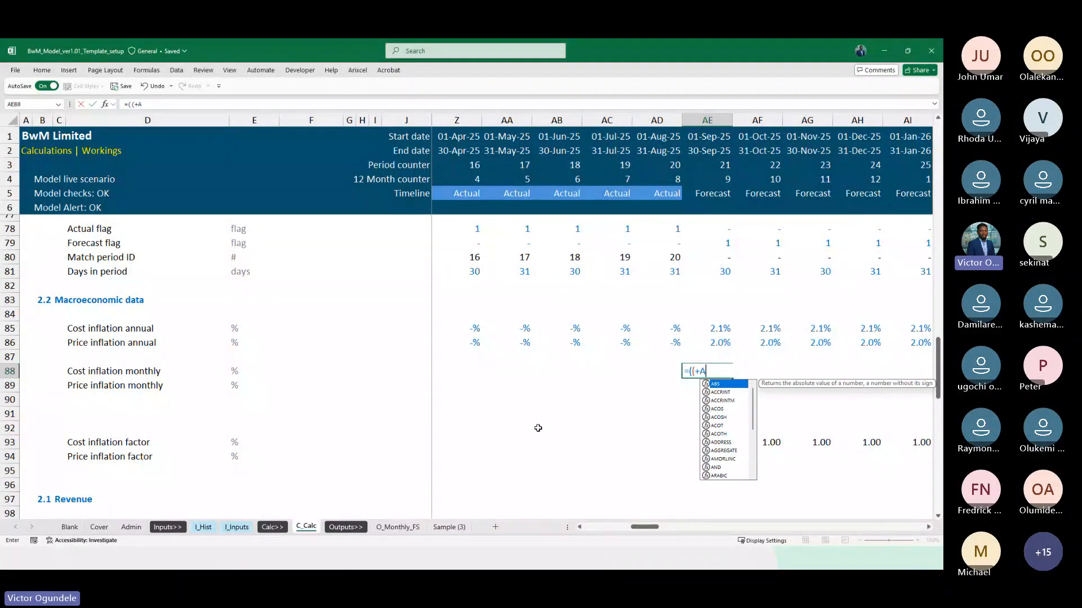
pyautogui.press('BackSpace')
pyautogui.press('BackSpace')
pyautogui.write('1+')
pyautogui.press('Up')
pyautogui.press('Up')
pyautogui.press('Up')
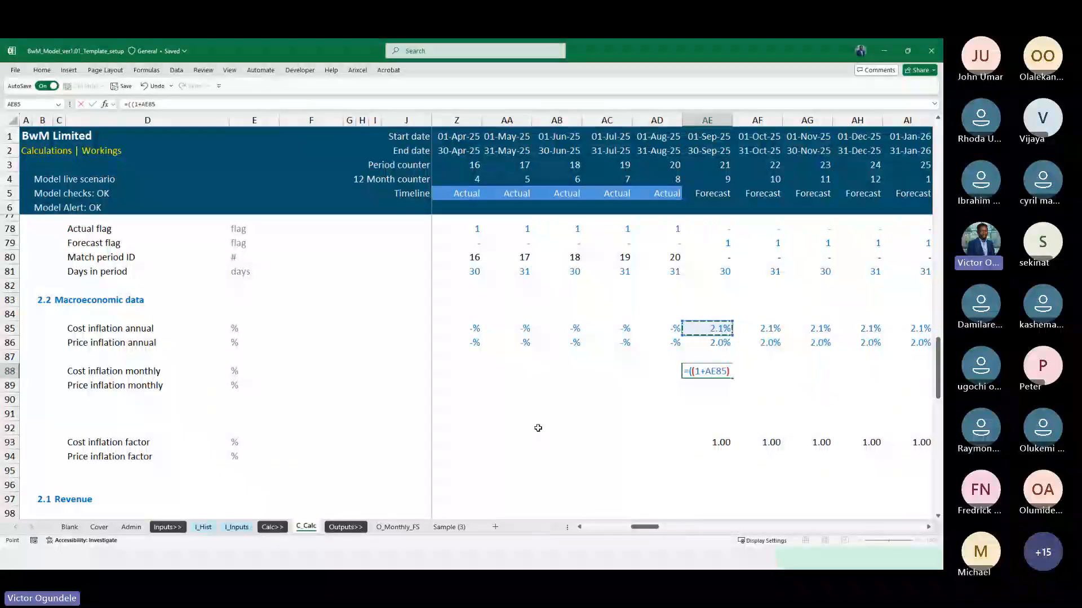
pyautogui.write(')^(1/MonthaYear')
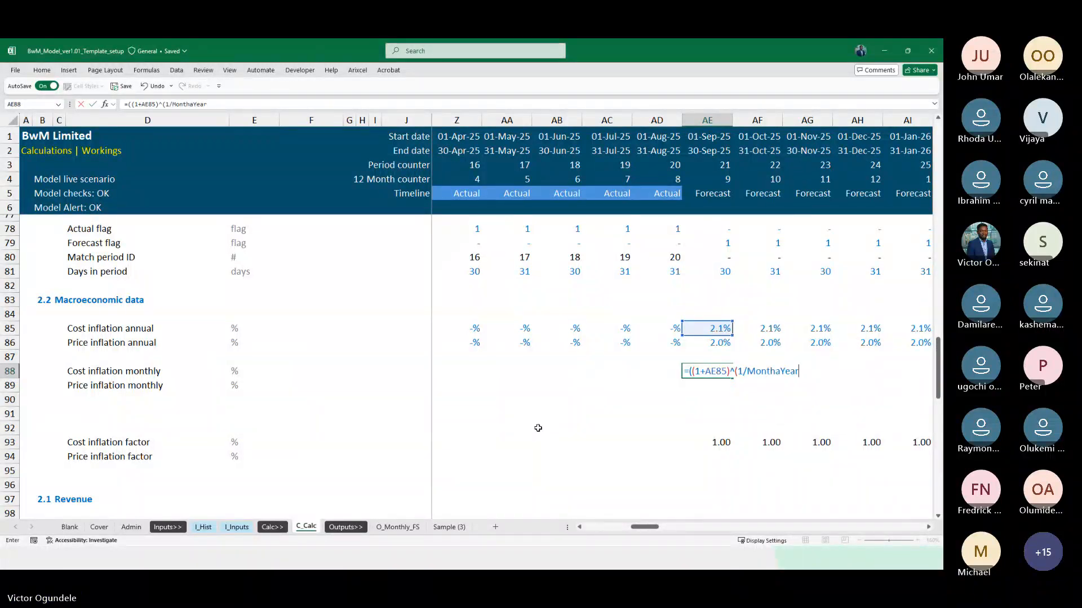
pyautogui.write(')')
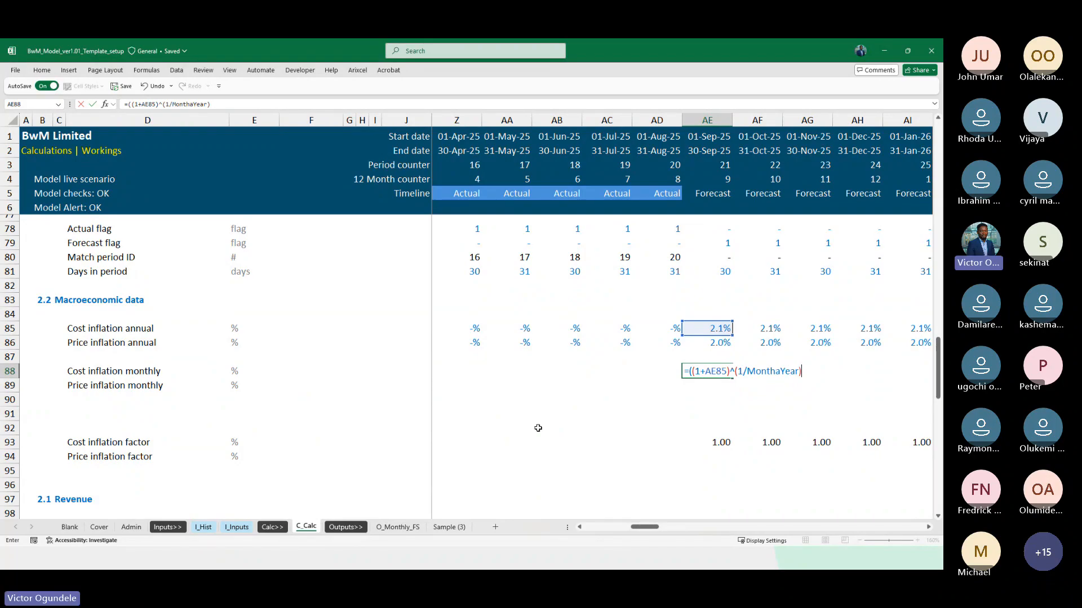
pyautogui.write('-1')
pyautogui.press('Return')
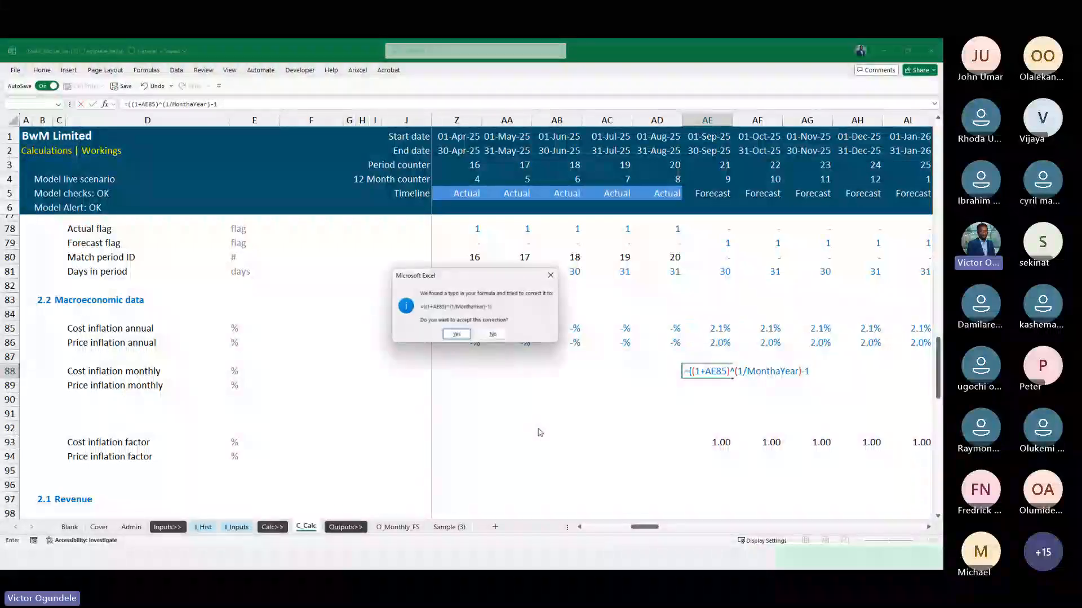
pyautogui.press('Return')
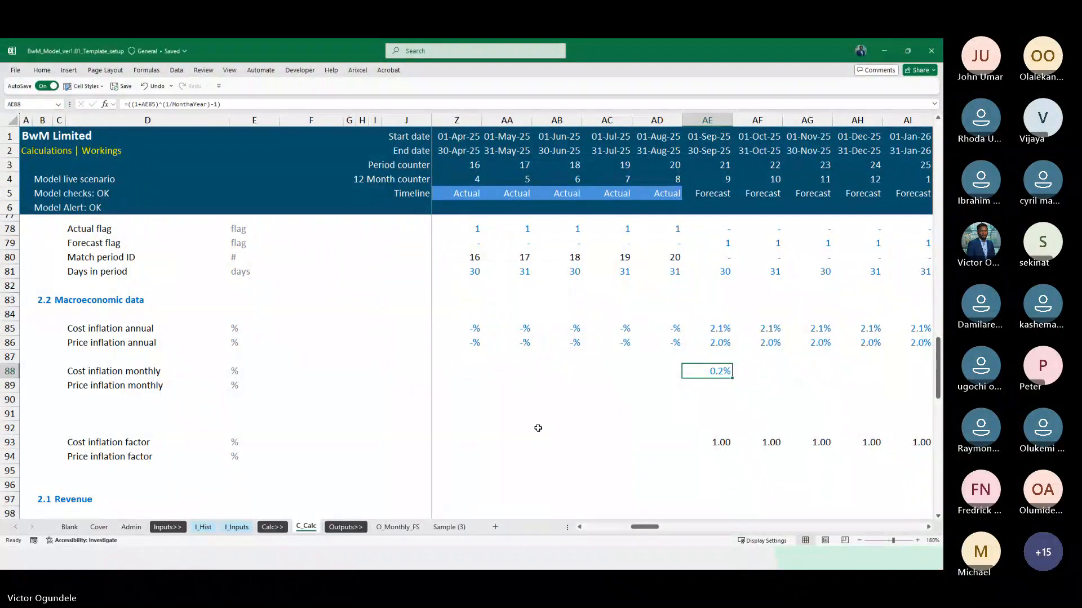
# Fill the Cost inflation monthly formula from AE88 across the forecast months through DN88
pyautogui.hotkey('alt', 'h')
pyautogui.press('0')
pyautogui.hotkey('shift', 'Right')
pyautogui.hotkey('shift', 'Right')
pyautogui.hotkey('shift', 'Right')
pyautogui.hotkey('shift', 'Right')
pyautogui.hotkey('shift', 'Right')
pyautogui.hotkey('shift', 'Right')
pyautogui.hotkey('shift', 'Right')
pyautogui.hotkey('shift', 'Right')
pyautogui.hotkey('shift', 'Right')
pyautogui.hotkey('shift', 'Right')
pyautogui.hotkey('shift', 'Right')
pyautogui.hotkey('shift', 'Right')
pyautogui.hotkey('shift', 'Right')
pyautogui.hotkey('shift', 'Right')
pyautogui.hotkey('shift', 'Right')
pyautogui.hotkey('shift', 'Right')
pyautogui.hotkey('shift', 'Right')
pyautogui.hotkey('shift', 'Right')
pyautogui.hotkey('shift', 'Right')
pyautogui.hotkey('shift', 'Right')
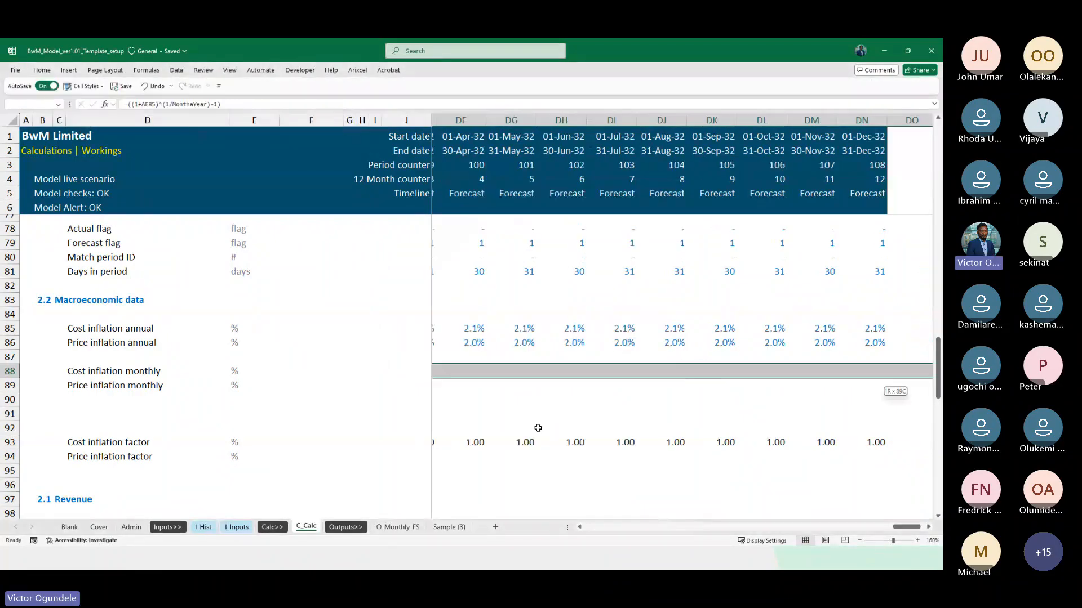
pyautogui.hotkey('ctrl', 'r')
pyautogui.hotkey('ctrl', 'Right')
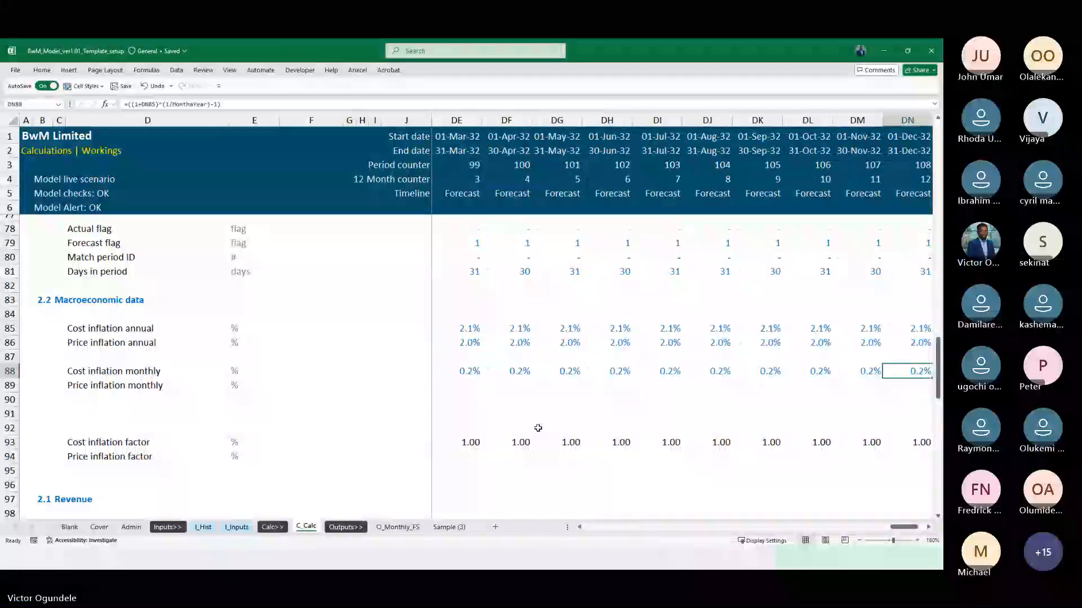
# Copy the AE88 formula back into the actual months of the Cost inflation monthly row, from K88 to AD88
pyautogui.hotkey('ctrl', 'Left')
pyautogui.hotkey('ctrl', 'c')
pyautogui.hotkey('ctrl', 'Left')
pyautogui.press('Right')
pyautogui.press('Right')
pyautogui.press('Right')
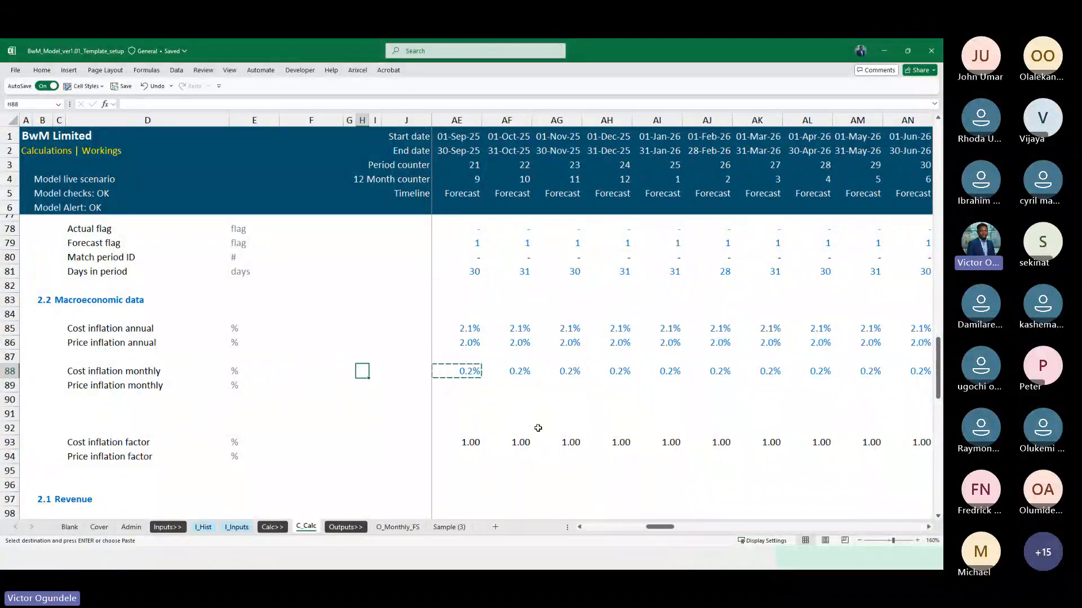
pyautogui.press('Right')
pyautogui.press('Right')
pyautogui.press('Right')
pyautogui.hotkey('ctrl', 'shift', 'Right')
pyautogui.hotkey('ctrl', 'v')
pyautogui.press('Left')
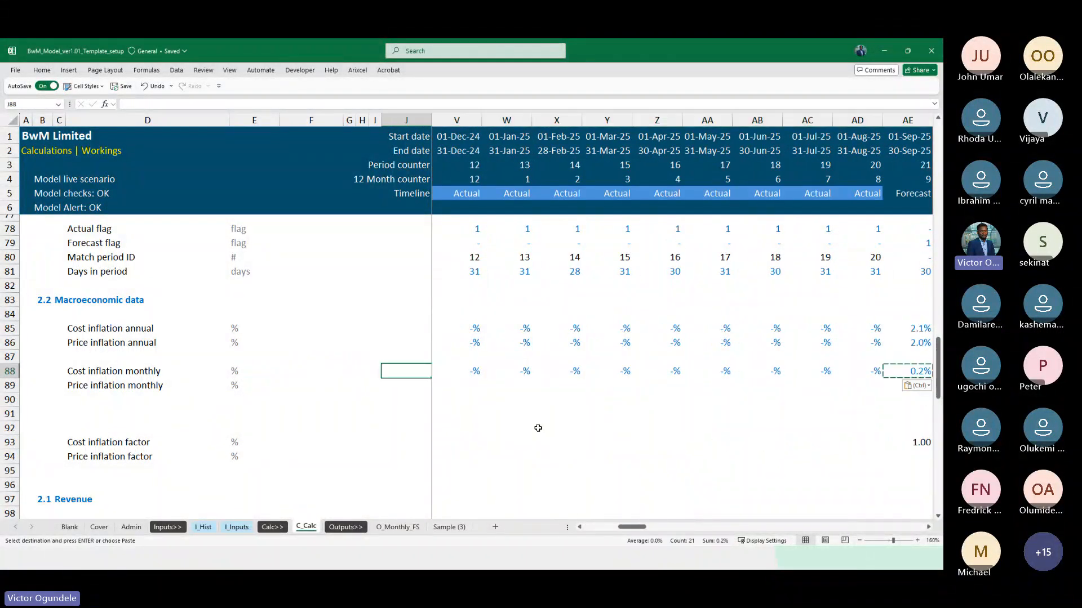
pyautogui.press('Right')
pyautogui.press('Right')
pyautogui.press('Right')
pyautogui.press('Escape')
# Examine the Cost inflation monthly formulas along row 88, across the actual months and into the forecast months
pyautogui.press('Right')
pyautogui.press('Right')
pyautogui.press('Right')
pyautogui.press('Right')
pyautogui.press('Right')
pyautogui.press('Right')
pyautogui.press('Right')
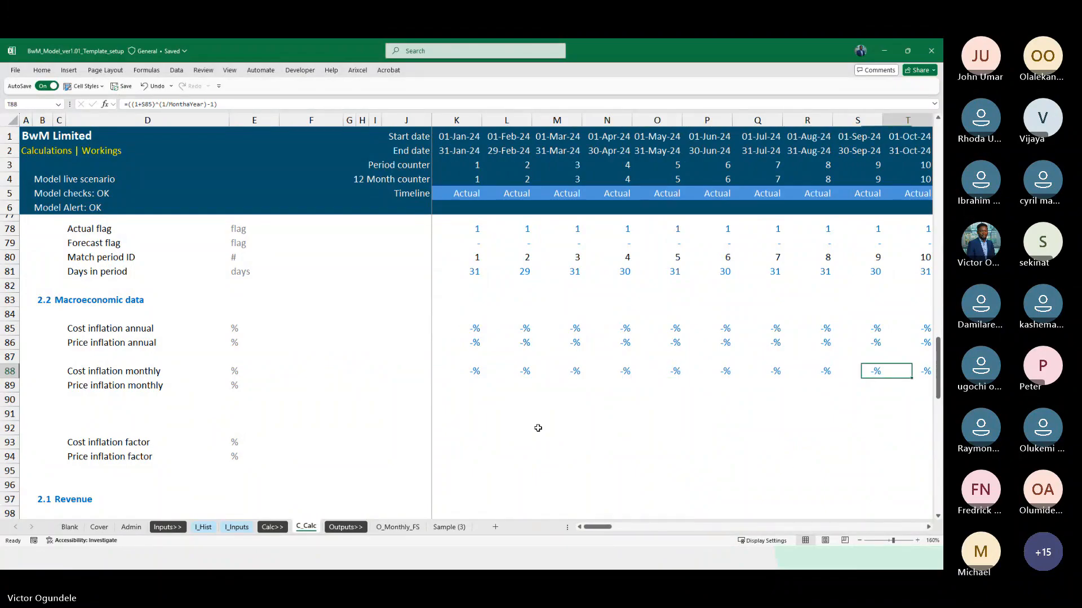
pyautogui.press('Right')
pyautogui.press('Right')
pyautogui.press('Right')
pyautogui.press('Right')
pyautogui.press('Right')
pyautogui.press('Right')
pyautogui.press('Right')
pyautogui.press('Right')
pyautogui.press('Right')
pyautogui.press('Right')
pyautogui.press('Right')
pyautogui.press('Right')
pyautogui.press('Right')
pyautogui.press('Right')
pyautogui.press('Right')
pyautogui.press('Right')
pyautogui.press('Right')
pyautogui.press('Right')
pyautogui.press('Right')
pyautogui.press('Right')
pyautogui.press('Left')
pyautogui.press('Left')
pyautogui.press('Left')
pyautogui.press('Left')
pyautogui.press('Left')
pyautogui.press('Left')
pyautogui.press('Left')
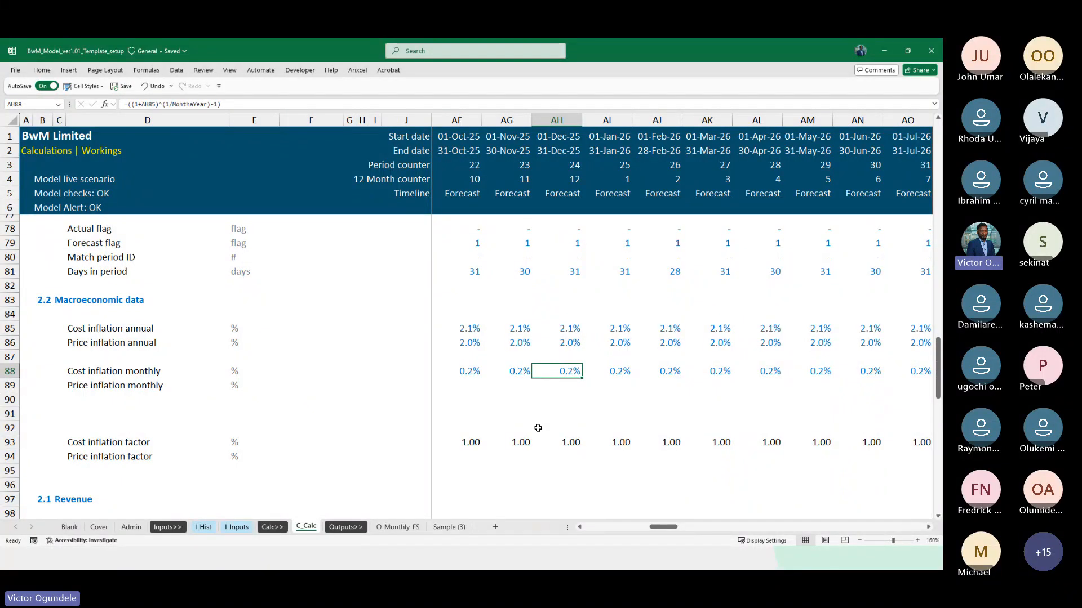
pyautogui.press('Left')
pyautogui.press('Left')
pyautogui.press('Left')
pyautogui.press('Left')
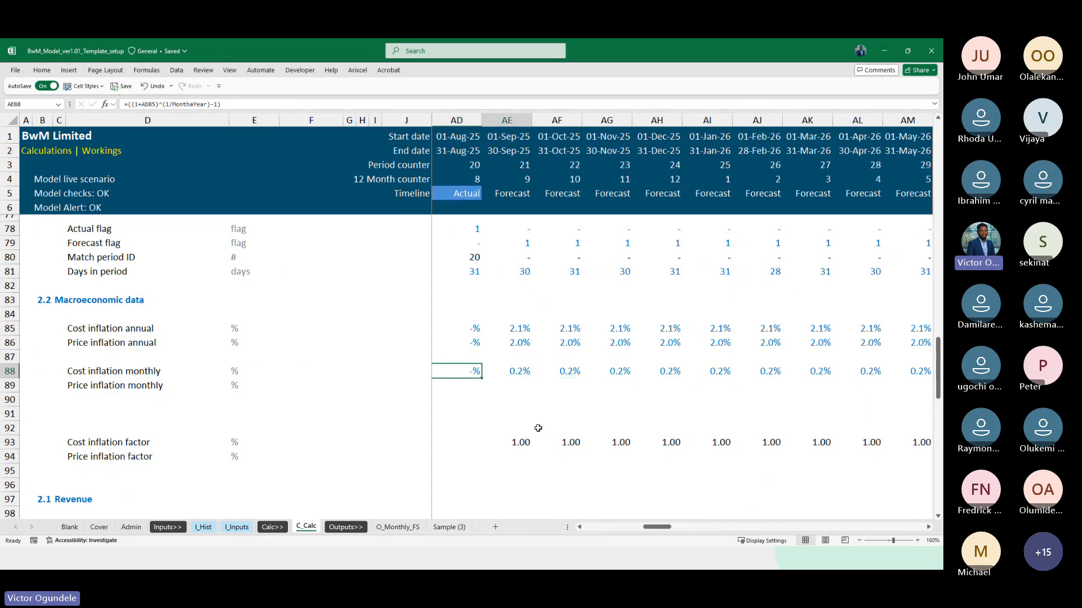
pyautogui.press('Right')
pyautogui.press('Right')
pyautogui.press('Right')
pyautogui.press('Left')
pyautogui.press('Left')
pyautogui.press('Left')
pyautogui.press('Right')
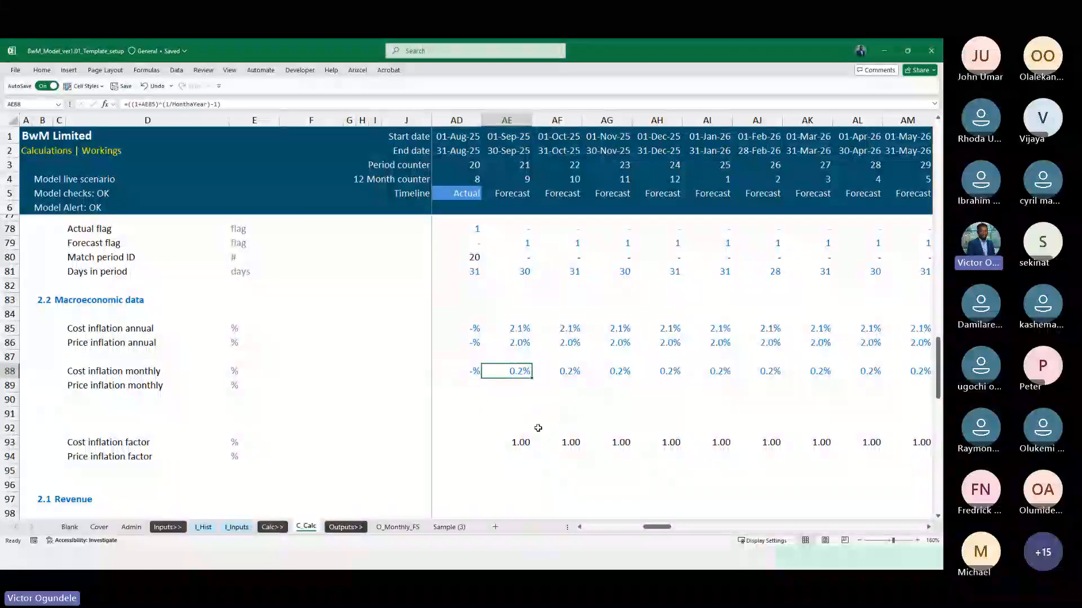
# Clear the Cost inflation monthly row from K88 through DN88
pyautogui.hotkey('ctrl', 'Left')
pyautogui.hotkey('ctrl', 'shift', 'Right')
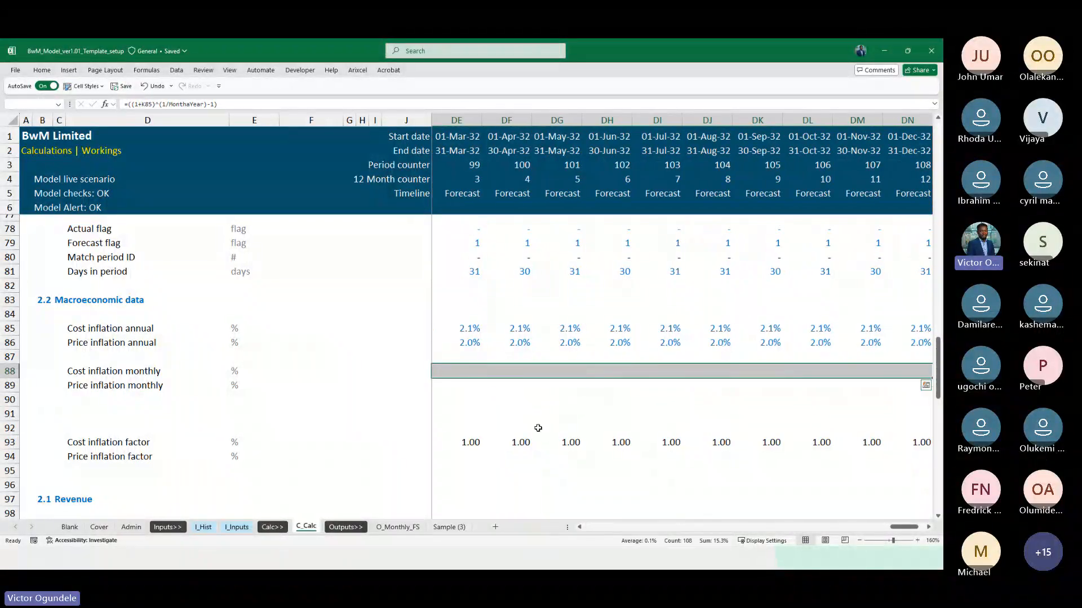
# Enter =(1+AE85)^(1/12)-1 as the Cost inflation monthly formula for September 2025 in AE88
pyautogui.press('Right')
pyautogui.press('Right')
pyautogui.press('Right')
pyautogui.press('Right')
pyautogui.press('Right')
pyautogui.press('Right')
pyautogui.press('Right')
pyautogui.press('Right')
pyautogui.press('Right')
pyautogui.press('Right')
pyautogui.press('Right')
pyautogui.press('Right')
pyautogui.press('Right')
pyautogui.press('Right')
pyautogui.press('Right')
pyautogui.press('Right')
pyautogui.press('Right')
pyautogui.press('Right')
pyautogui.press('Right')
pyautogui.press('Right')
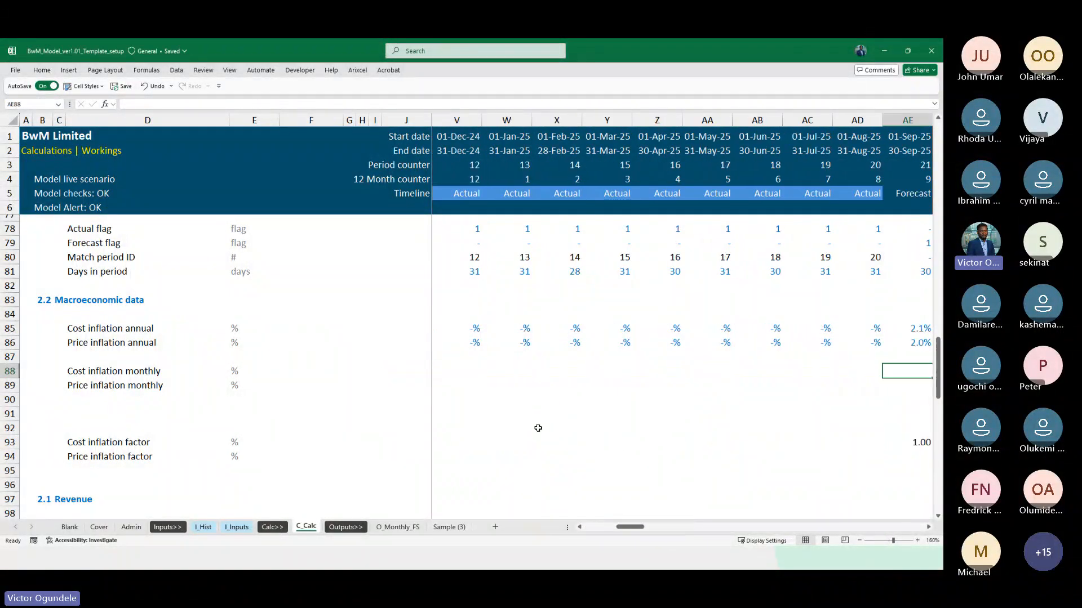
pyautogui.press('Left')
pyautogui.press('Left')
pyautogui.press('Left')
pyautogui.press('Left')
pyautogui.press('Left')
pyautogui.press('Left')
pyautogui.press('Left')
pyautogui.press('Left')
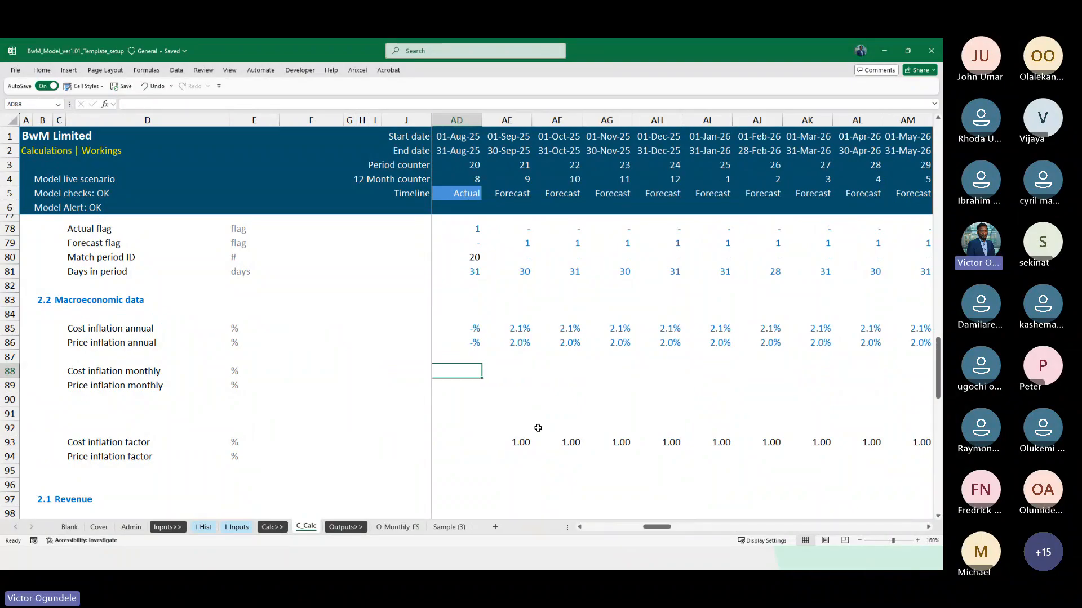
pyautogui.press('Right')
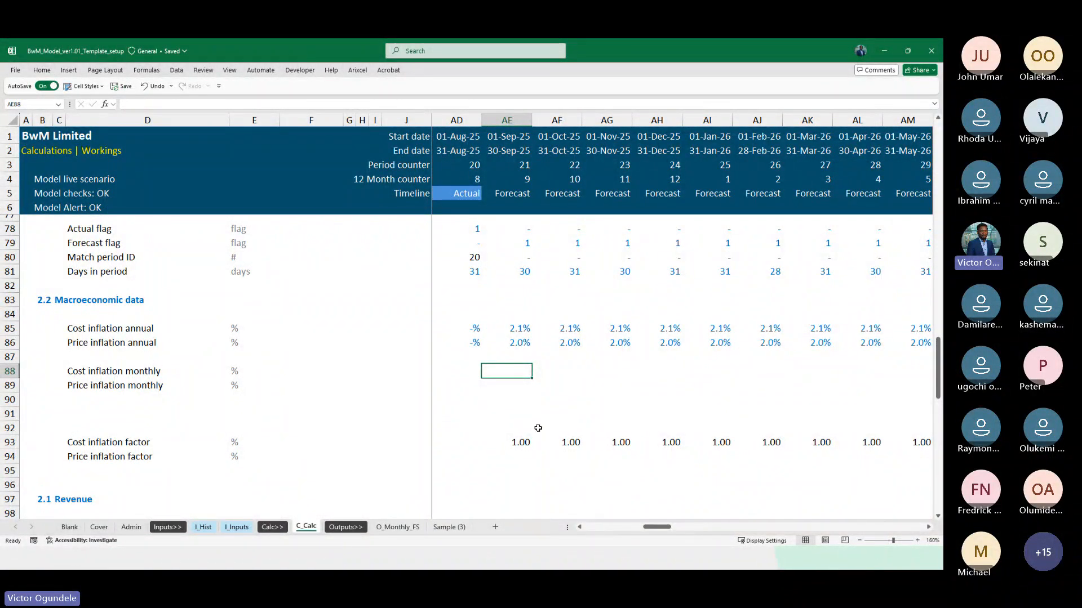
pyautogui.write('=')
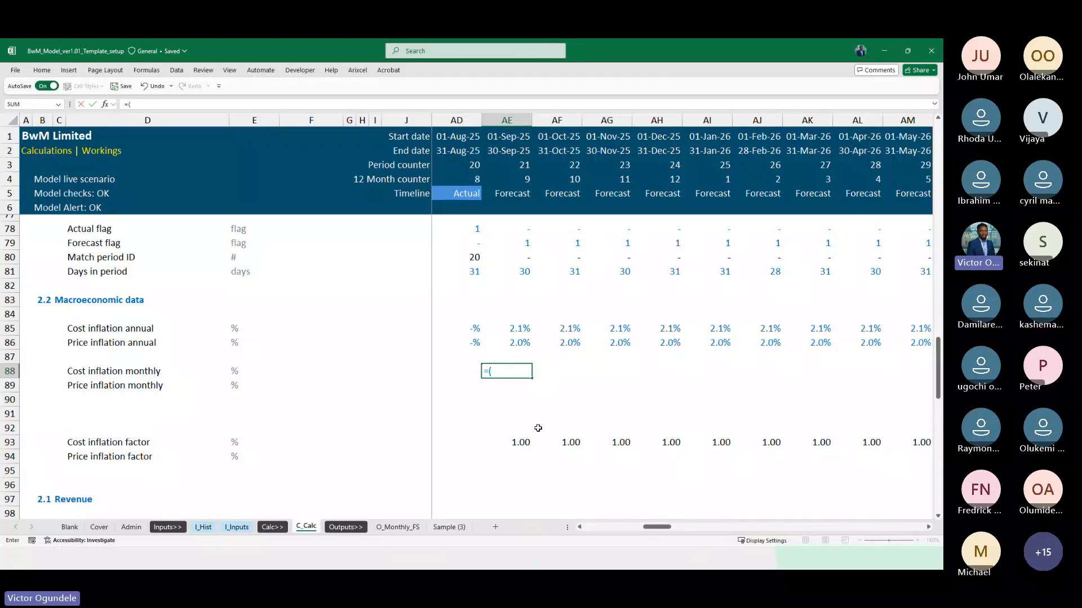
pyautogui.write('(1+')
pyautogui.press('Up')
pyautogui.press('Up')
pyautogui.press('Up')
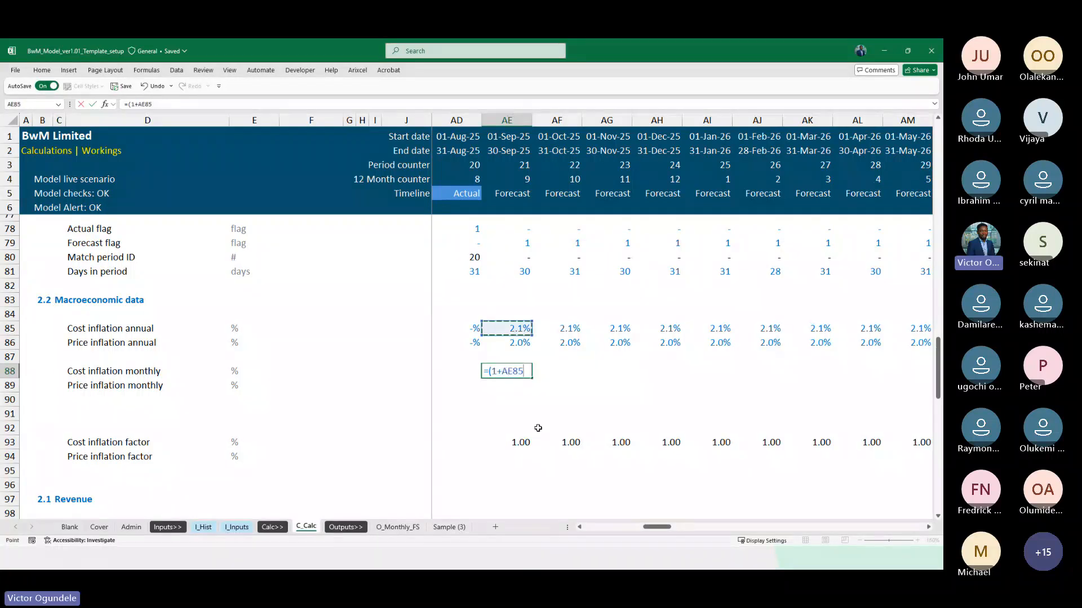
pyautogui.write(')^(1/')
pyautogui.write('12)-1')
pyautogui.hotkey('ctrl', 'Return')
# Take the trailing -1 out of the AE88 formula and put it back
pyautogui.press('F2')
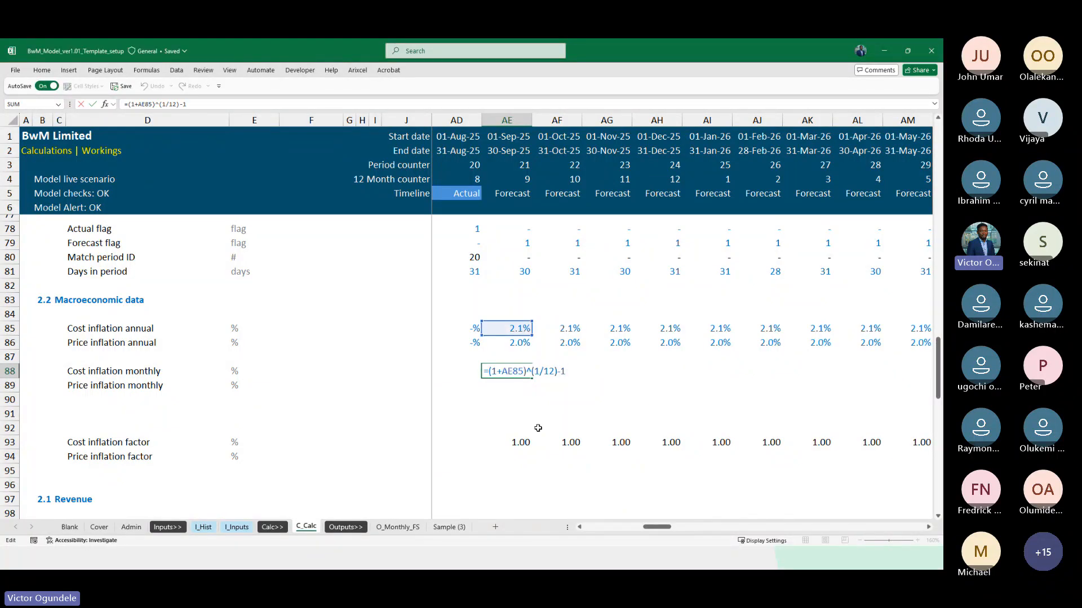
pyautogui.press('Escape')
pyautogui.press('F2')
pyautogui.press('BackSpace')
pyautogui.press('BackSpace')
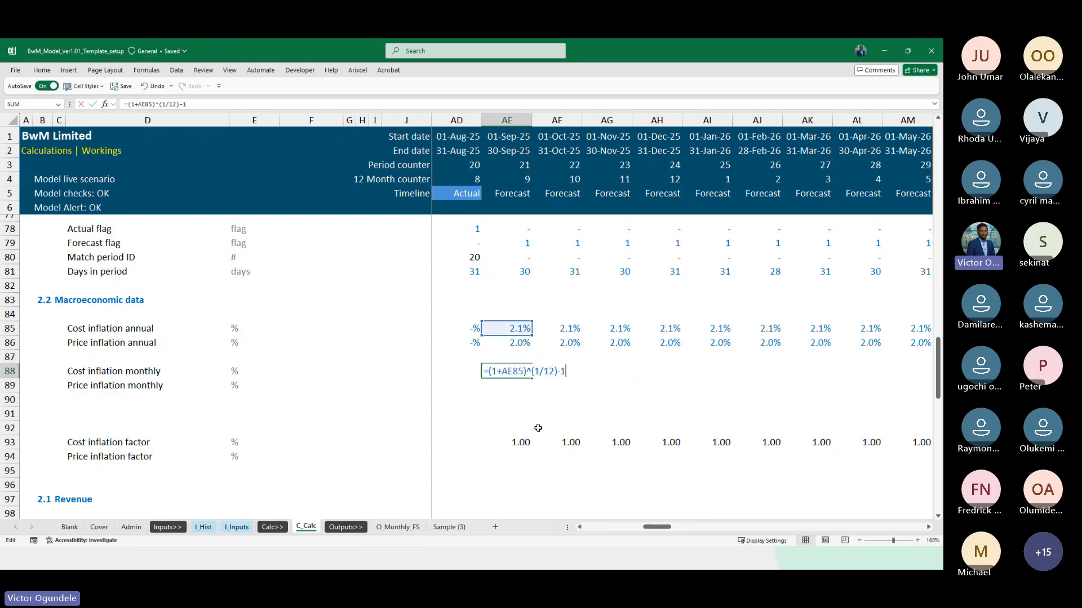
pyautogui.hotkey('ctrl', 'Return')
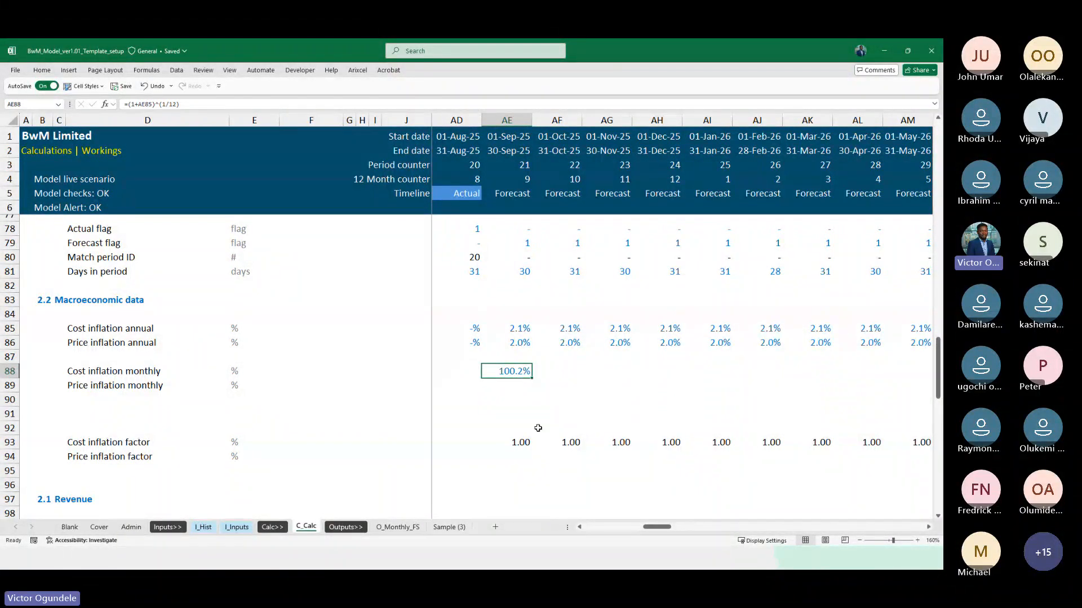
pyautogui.press('F2')
pyautogui.write('-1')
pyautogui.hotkey('ctrl', 'Return')
# Fill the AE88 formula with the 1/12 exponent across the forecast months of the Cost inflation monthly row
pyautogui.hotkey('ctrl', 'shift', 'Right')
pyautogui.hotkey('ctrl', 'r')
pyautogui.hotkey('shift', 'BackSpace')
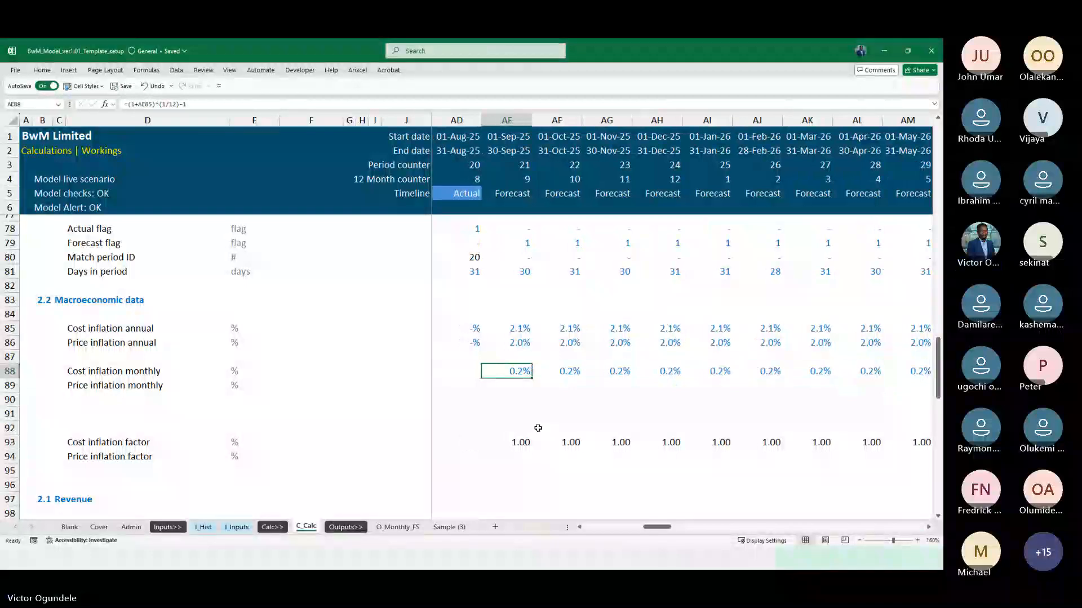
# Replace the hard-coded 12 in the AE88 formula with the named range MonthaYear
pyautogui.press('F2')
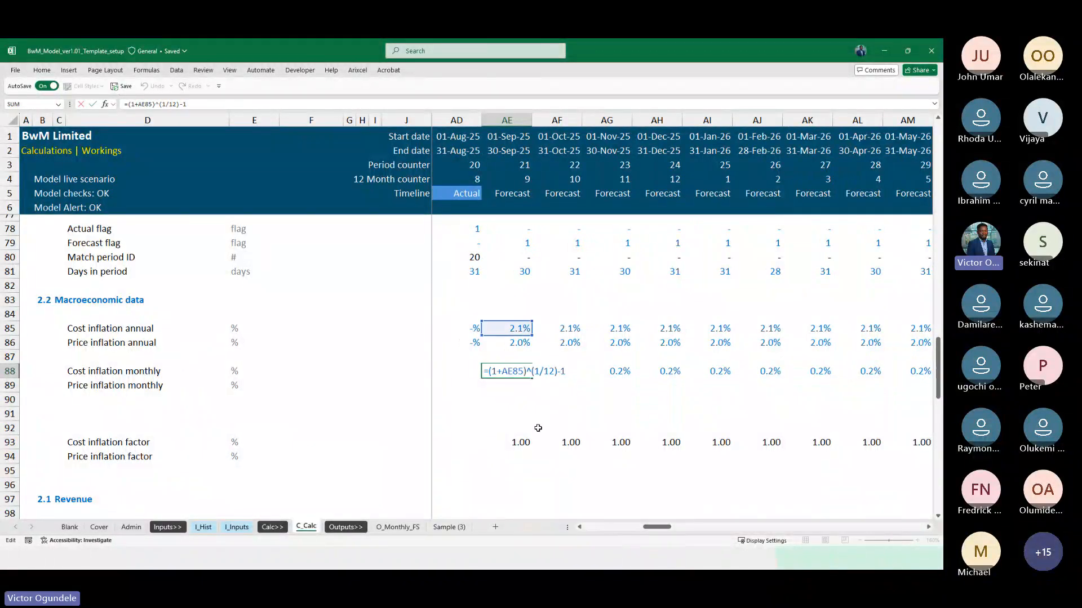
pyautogui.hotkey('shift', 'Left')
pyautogui.hotkey('shift', 'Left')
pyautogui.write('MonthaYear')
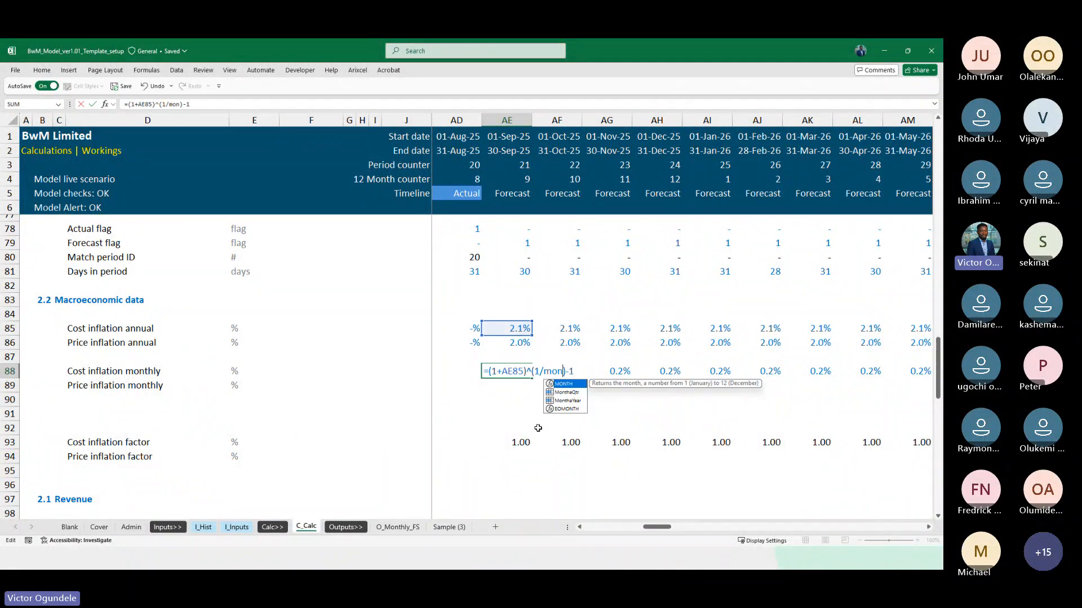
pyautogui.hotkey('ctrl', 'Return')
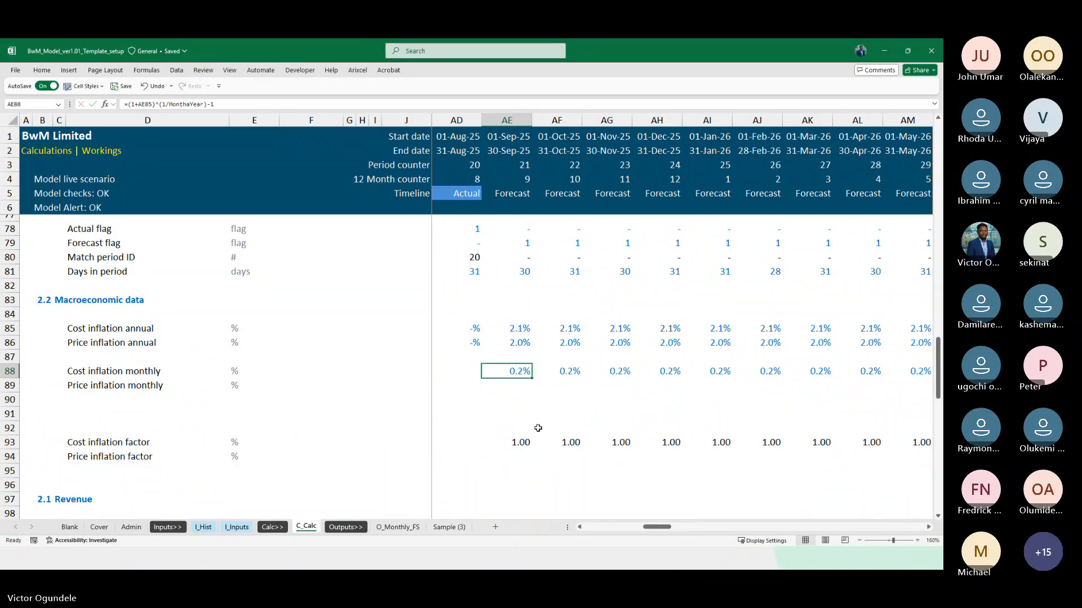
# Copy the AE88 formula into the whole Cost inflation monthly row, from K88 through DN88
pyautogui.hotkey('ctrl', 'c')
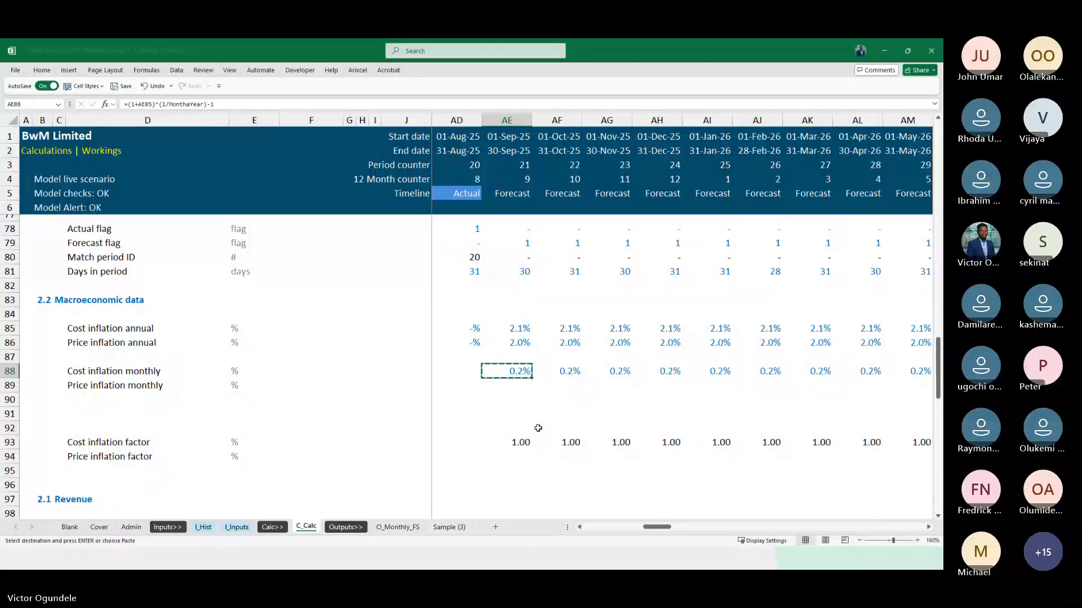
pyautogui.hotkey('ctrl', 'Left')
pyautogui.hotkey('ctrl', 'shift', 'Right')
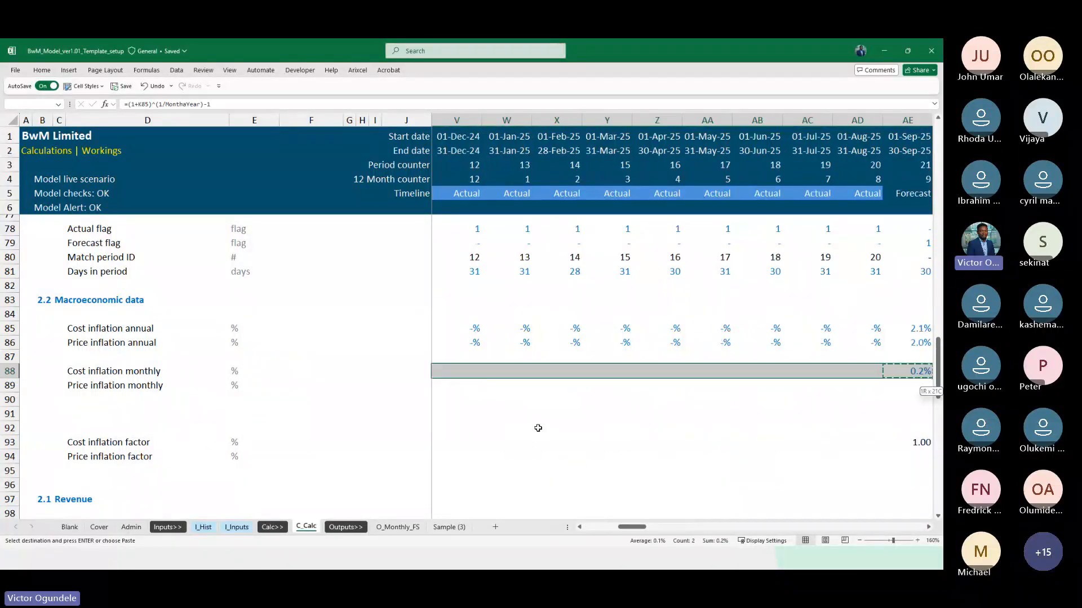
pyautogui.hotkey('ctrl', 'shift', 'Right')
pyautogui.press('Return')
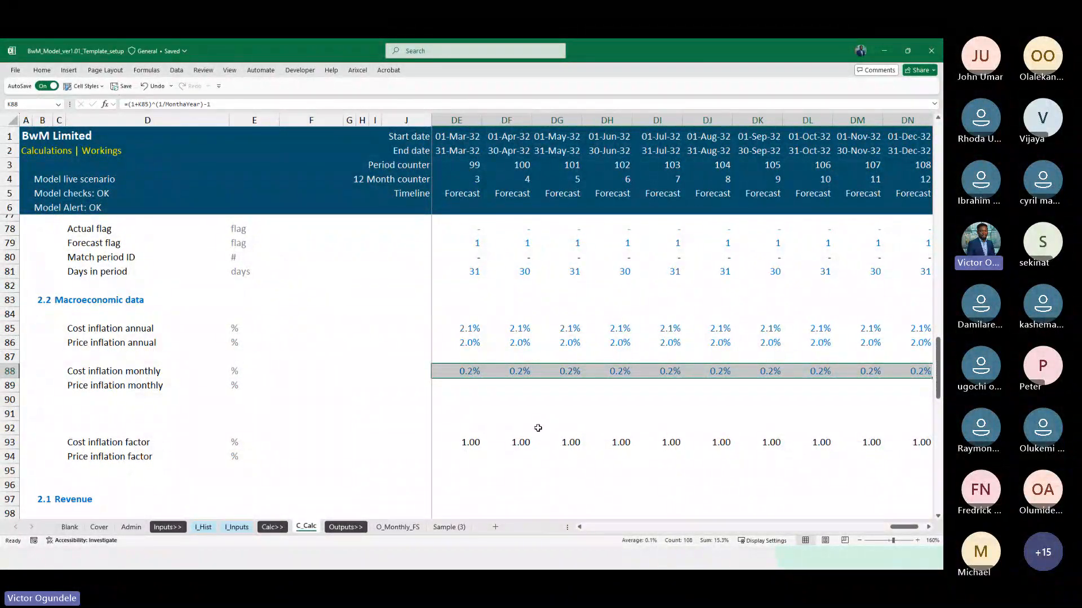
# Copy the K88 formula into K89 and fill it across the Price inflation monthly row through DN89
pyautogui.press('Home')
pyautogui.hotkey('ctrl', 'c')
pyautogui.press('Down')
pyautogui.hotkey('ctrl', 'v')
pyautogui.press('F2')
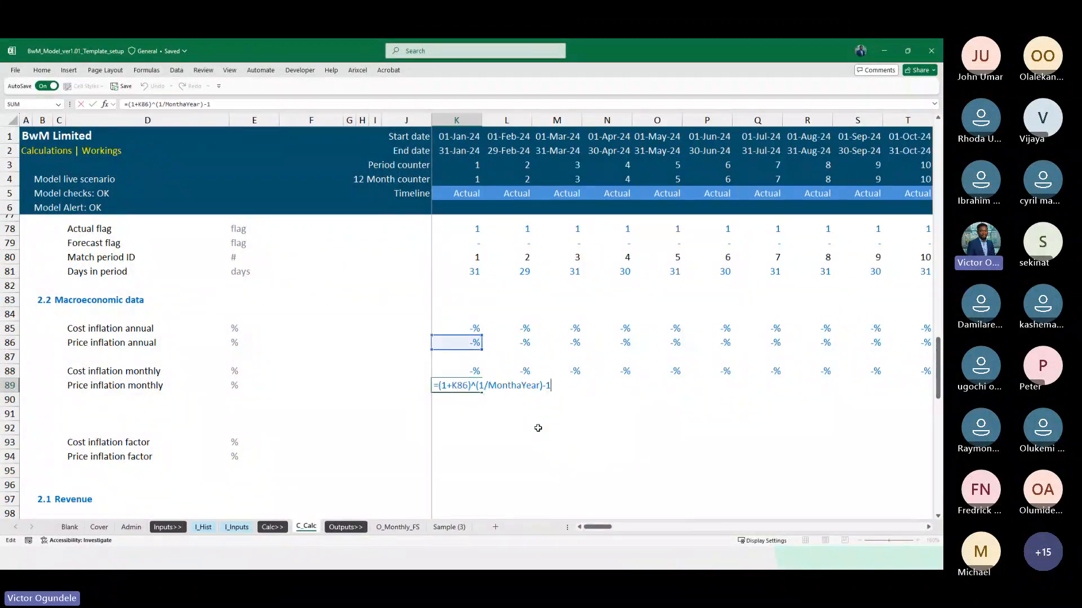
pyautogui.press('Escape')
pyautogui.hotkey('ctrl', 'shift', 'Right')
pyautogui.hotkey('ctrl', 'r')
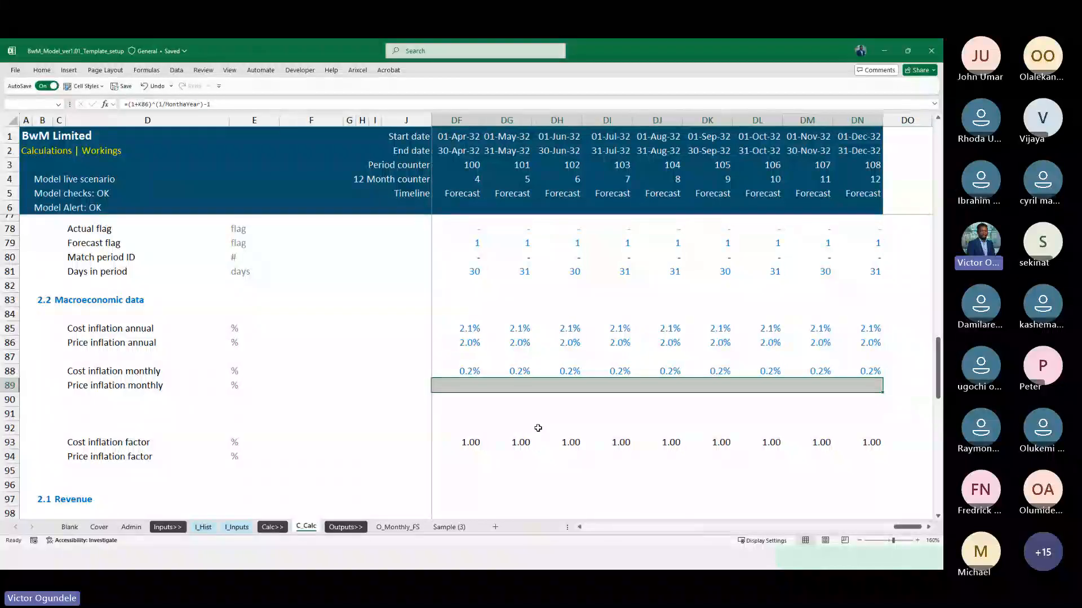
# Examine the Price inflation monthly formulas along row 89, from the actual months into the forecast months
pyautogui.press('Home')
pyautogui.scroll(-1, 538, 428)
pyautogui.press('Right')
pyautogui.press('Right')
pyautogui.press('Right')
pyautogui.press('Right')
pyautogui.press('Right')
pyautogui.press('Right')
pyautogui.press('Right')
pyautogui.press('Right')
pyautogui.press('Right')
pyautogui.press('Right')
pyautogui.press('Right')
pyautogui.press('Right')
pyautogui.press('Right')
pyautogui.press('Right')
pyautogui.press('Right')
pyautogui.press('Right')
pyautogui.press('Right')
pyautogui.press('Right')
pyautogui.press('Right')
pyautogui.press('Right')
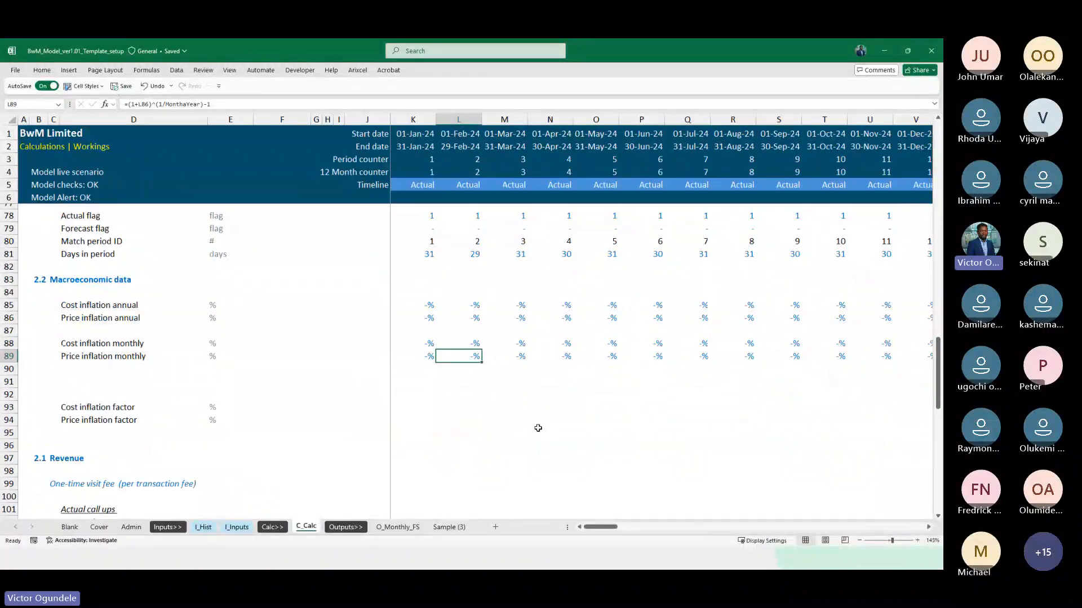
pyautogui.press('Right')
pyautogui.press('Right')
pyautogui.press('Right')
pyautogui.press('Right')
pyautogui.press('Right')
pyautogui.press('Right')
pyautogui.press('Right')
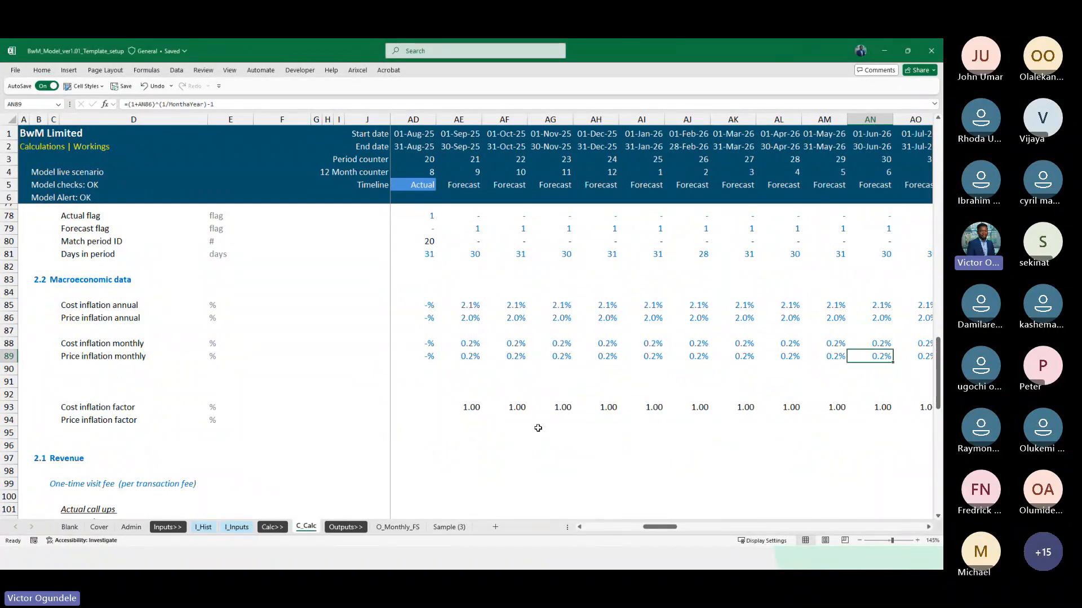
pyautogui.press('Right')
pyautogui.press('Right')
pyautogui.press('Right')
pyautogui.press('Right')
pyautogui.press('Right')
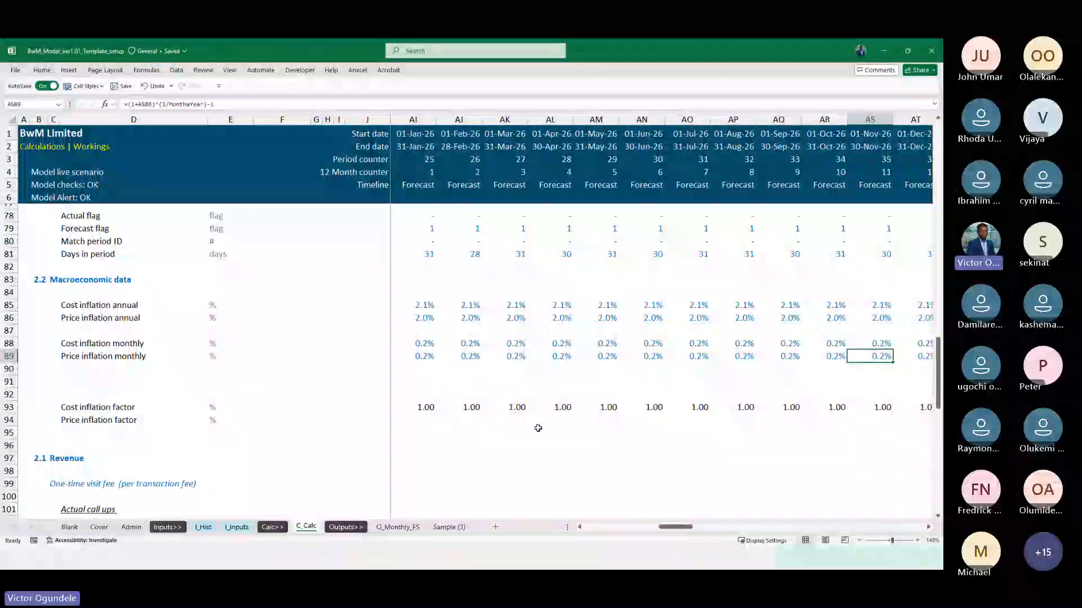
# Show the monthly cost and price inflation rates in K88:DN89 with two decimal places
pyautogui.press('Up')
pyautogui.hotkey('ctrl', 'Left')
pyautogui.hotkey('shift', 'Down')
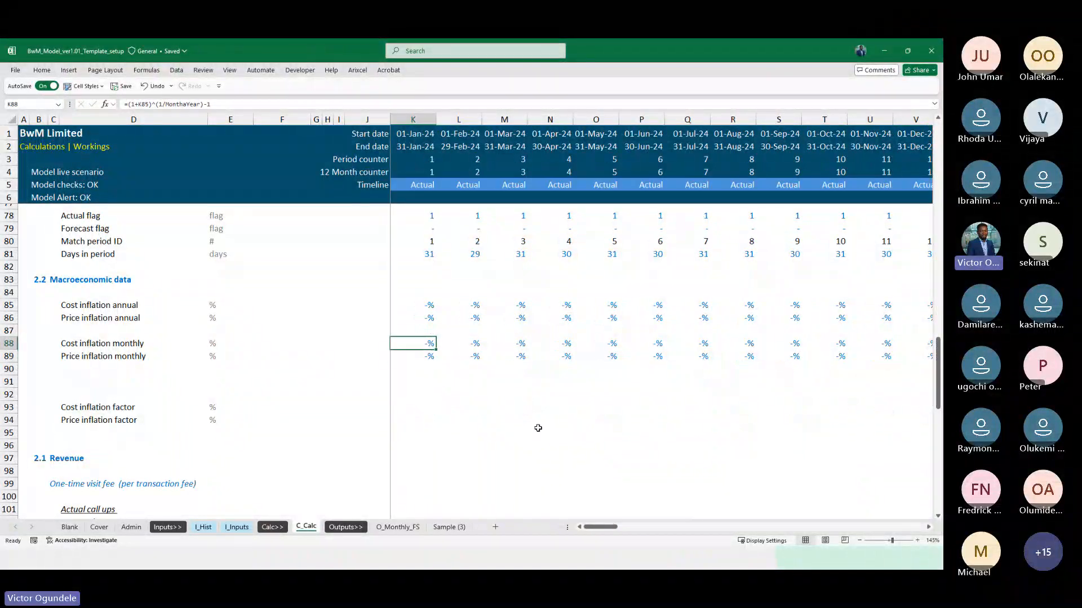
pyautogui.hotkey('ctrl', 'shift', 'Right')
pyautogui.hotkey('alt', 'h')
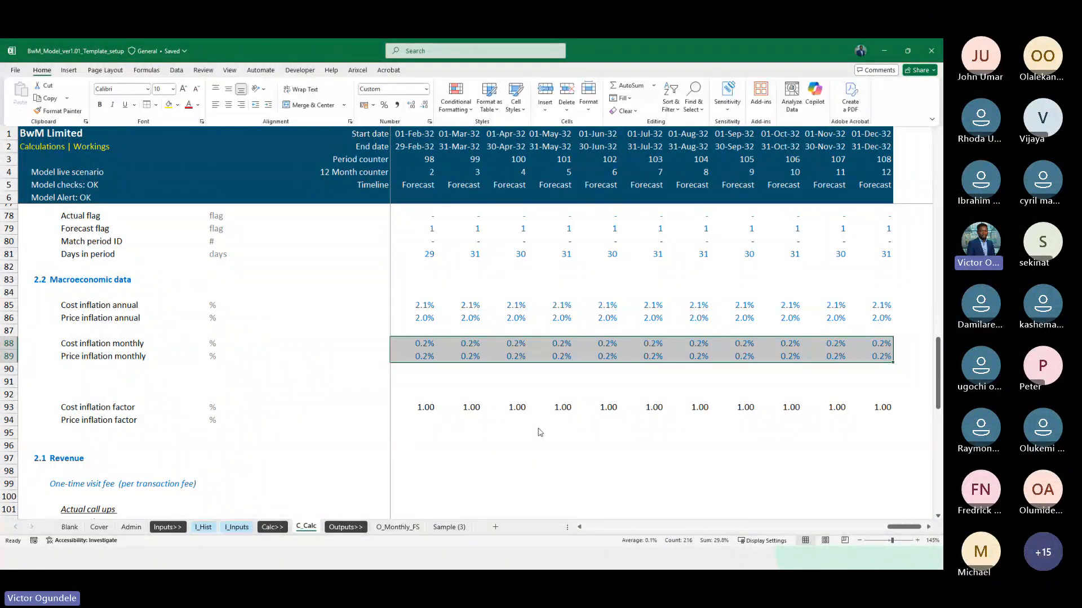
# Examine the reformatted Cost inflation monthly rates along row 88 into the forecast months
pyautogui.press('Right')
pyautogui.press('Right')
pyautogui.press('Right')
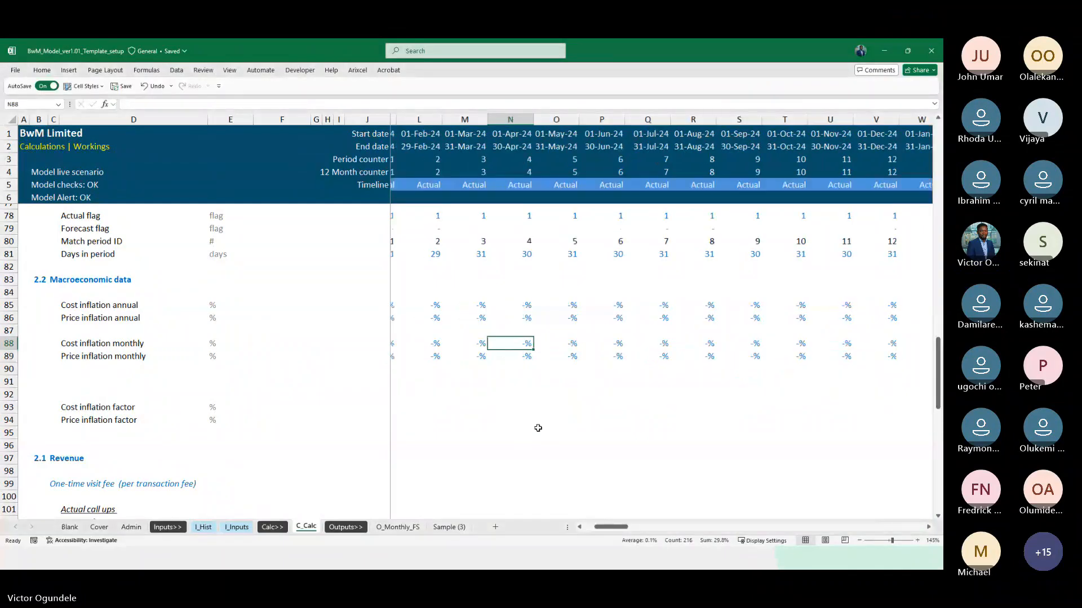
pyautogui.press('Right')
pyautogui.press('Right')
pyautogui.press('Right')
pyautogui.press('Right')
pyautogui.press('Right')
pyautogui.press('Right')
pyautogui.press('Right')
pyautogui.press('Right')
pyautogui.press('Right')
pyautogui.press('Right')
pyautogui.press('Right')
pyautogui.press('Right')
pyautogui.press('Right')
pyautogui.press('Right')
pyautogui.press('Right')
pyautogui.press('Right')
pyautogui.press('Right')
pyautogui.press('Right')
pyautogui.press('Right')
pyautogui.press('Right')
pyautogui.press('Left')
pyautogui.press('Left')
pyautogui.press('Left')
pyautogui.press('Left')
pyautogui.press('Left')
pyautogui.press('Left')
pyautogui.press('Left')
pyautogui.press('Left')
pyautogui.press('Left')
pyautogui.press('Left')
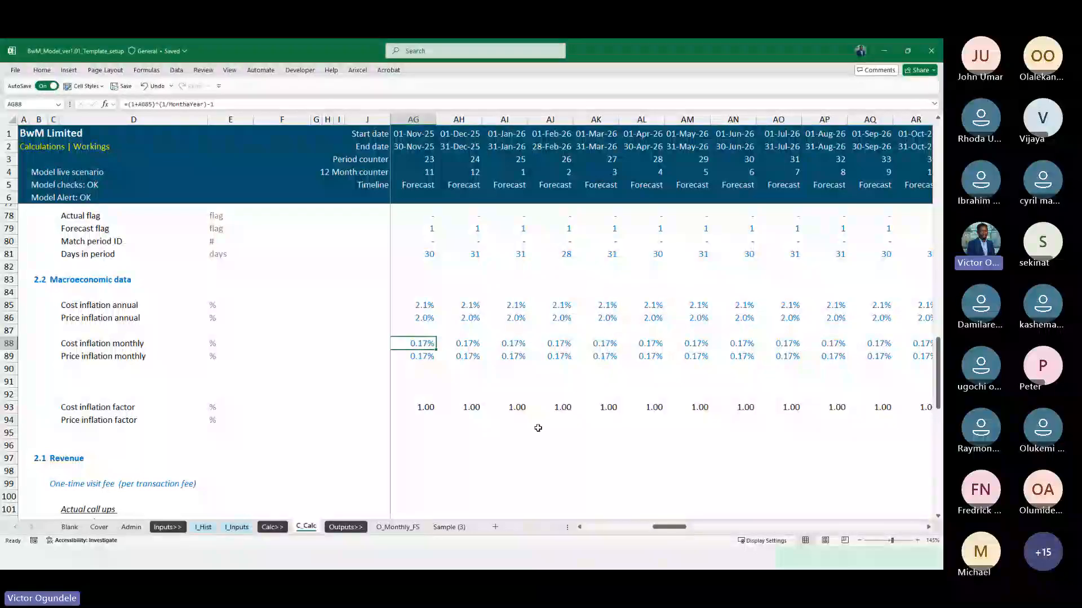
# Try four decimal places on the November 2025 monthly rates in AG88:AG89 and return them to two
pyautogui.press('Down')
pyautogui.press('Up')
pyautogui.hotkey('shift', 'Down')
pyautogui.hotkey('alt', 'h')
pyautogui.press('0')
pyautogui.hotkey('alt', 'h')
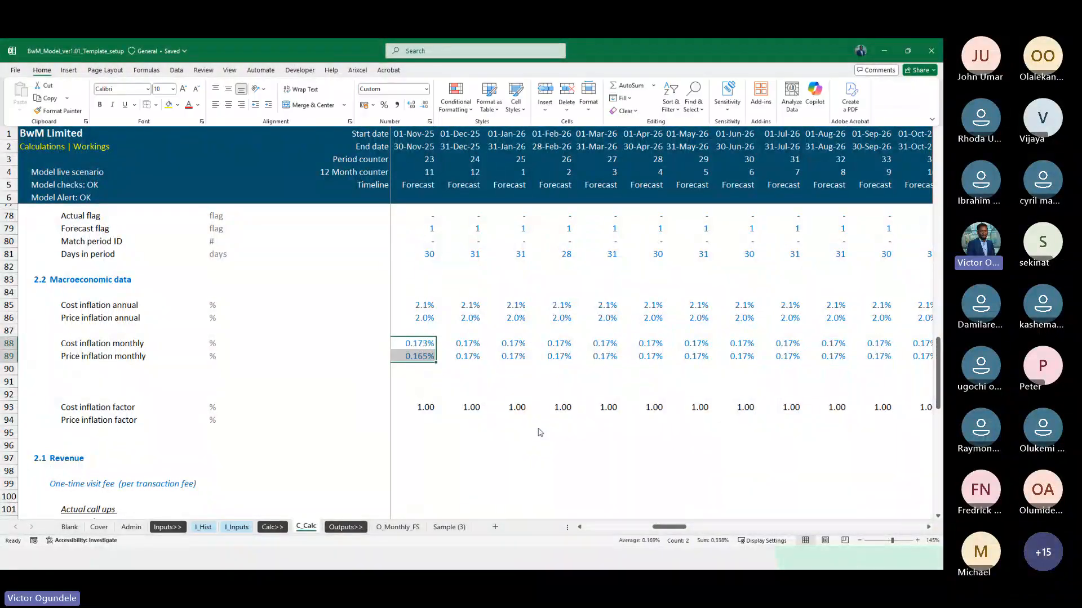
pyautogui.press('0')
pyautogui.hscroll(-1, 538, 428)
pyautogui.hotkey('alt', 'h')
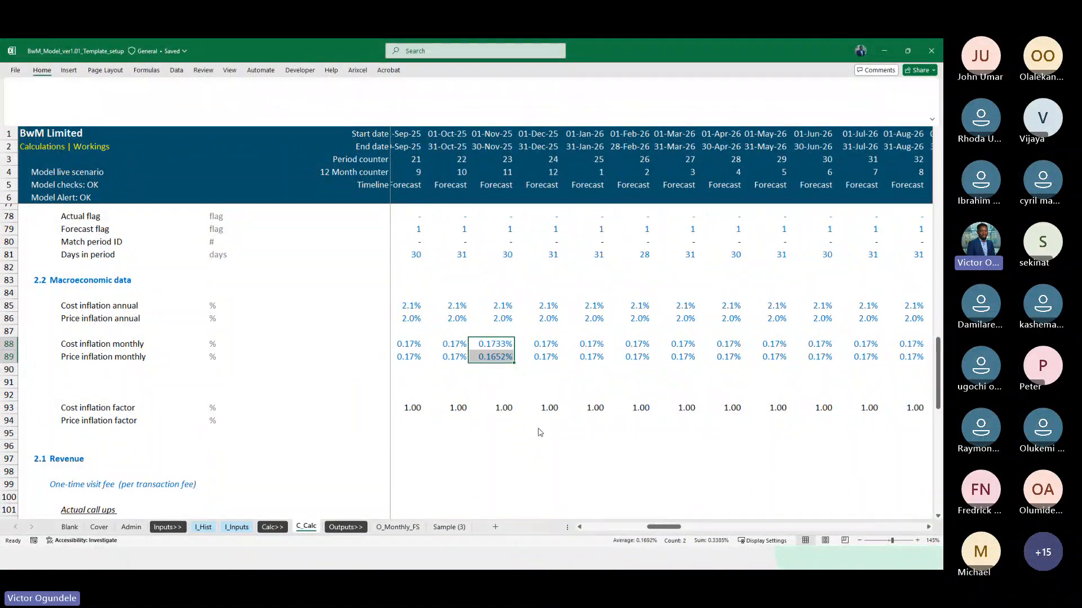
pyautogui.press('9')
pyautogui.hotkey('alt', 'h')
pyautogui.press('9')
# Delete two of the blank rows between Price inflation monthly and Cost inflation factor, leaving one spacer row
pyautogui.press('Left')
pyautogui.press('Left')
pyautogui.press('Left')
pyautogui.press('Right')
pyautogui.press('Right')
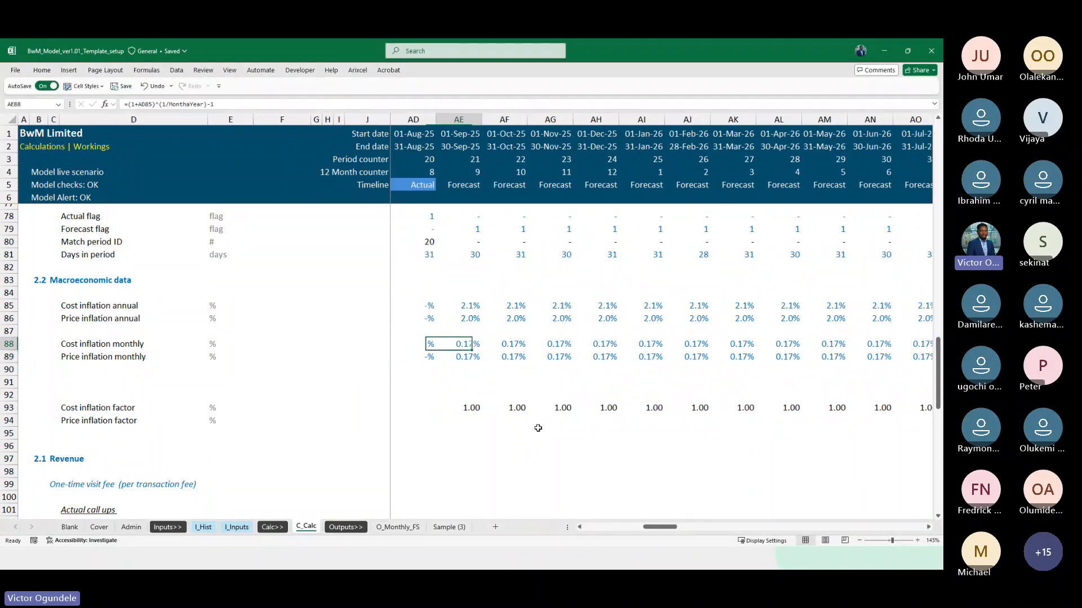
pyautogui.press('Down')
pyautogui.press('Down')
pyautogui.press('Left')
pyautogui.press('Left')
pyautogui.press('Left')
pyautogui.press('Left')
pyautogui.press('Left')
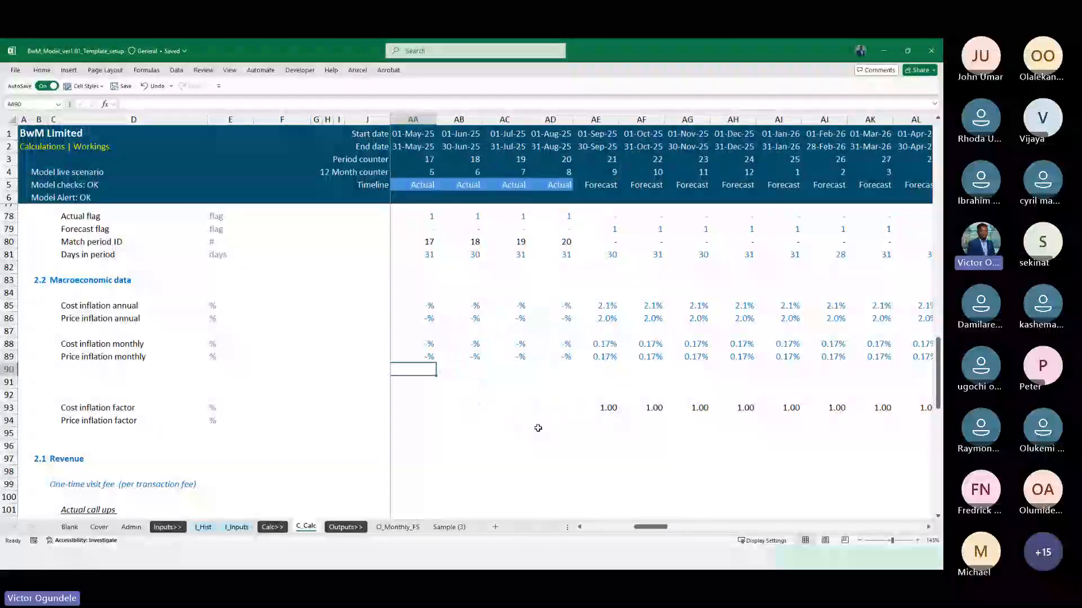
pyautogui.hotkey('ctrl', 'Left')
pyautogui.press('Down')
pyautogui.hotkey('shift', 'space')
pyautogui.hotkey('ctrl', '-')
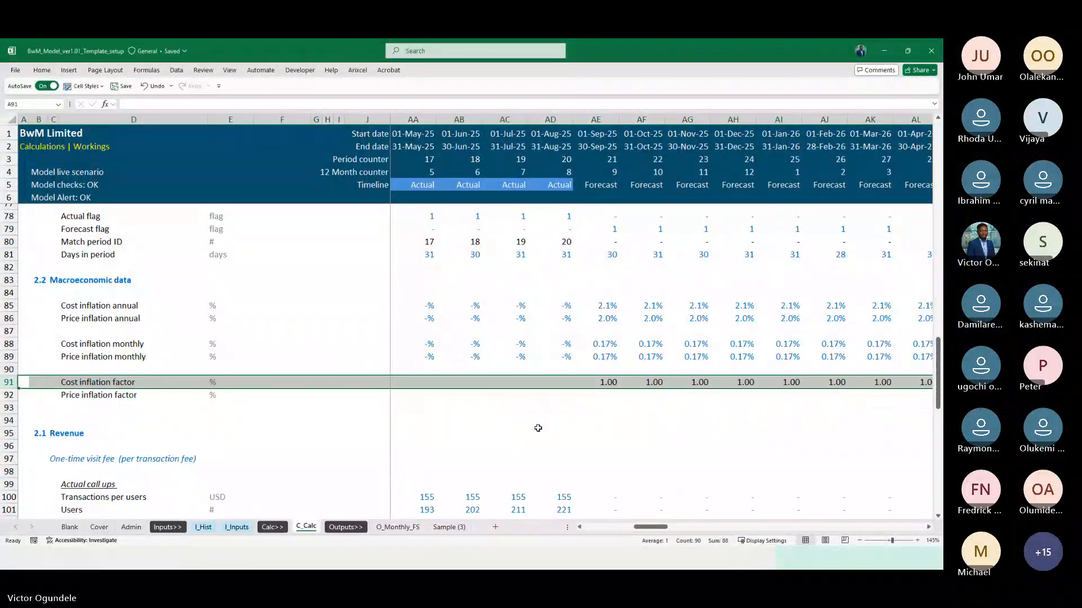
# Enter =(1+K88) as the Cost inflation factor formula for January 2024 in K91
pyautogui.press('Right')
pyautogui.press('Right')
pyautogui.press('Right')
pyautogui.press('Right')
pyautogui.hotkey('ctrl', 'Right')
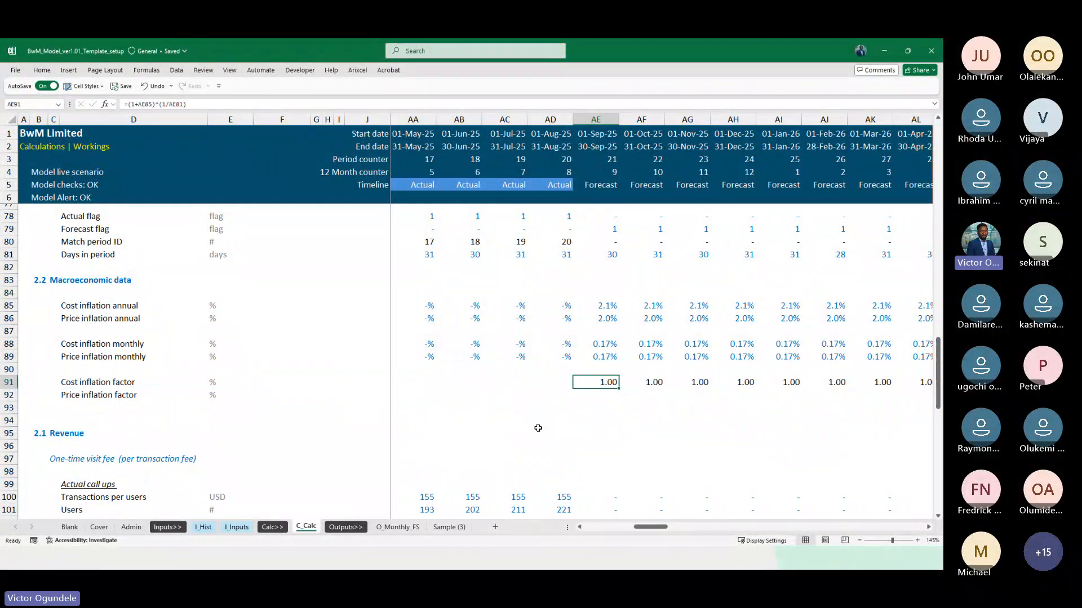
pyautogui.press('Left')
pyautogui.hotkey('ctrl', 'Left')
pyautogui.press('Right')
pyautogui.press('Right')
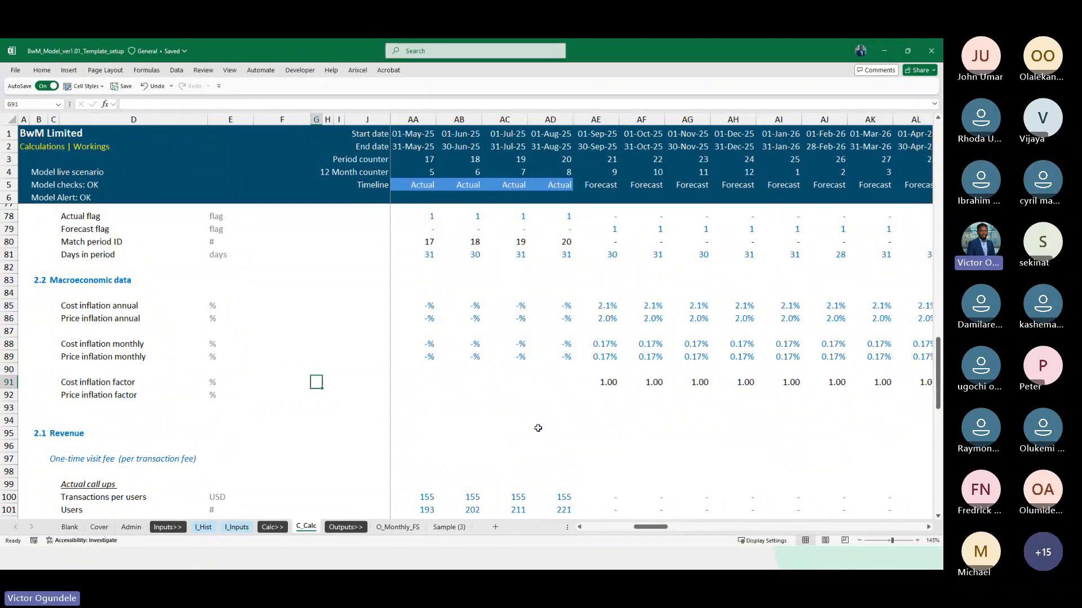
pyautogui.press('Right')
pyautogui.press('Right')
pyautogui.press('Right')
pyautogui.press('Right')
pyautogui.write('=')
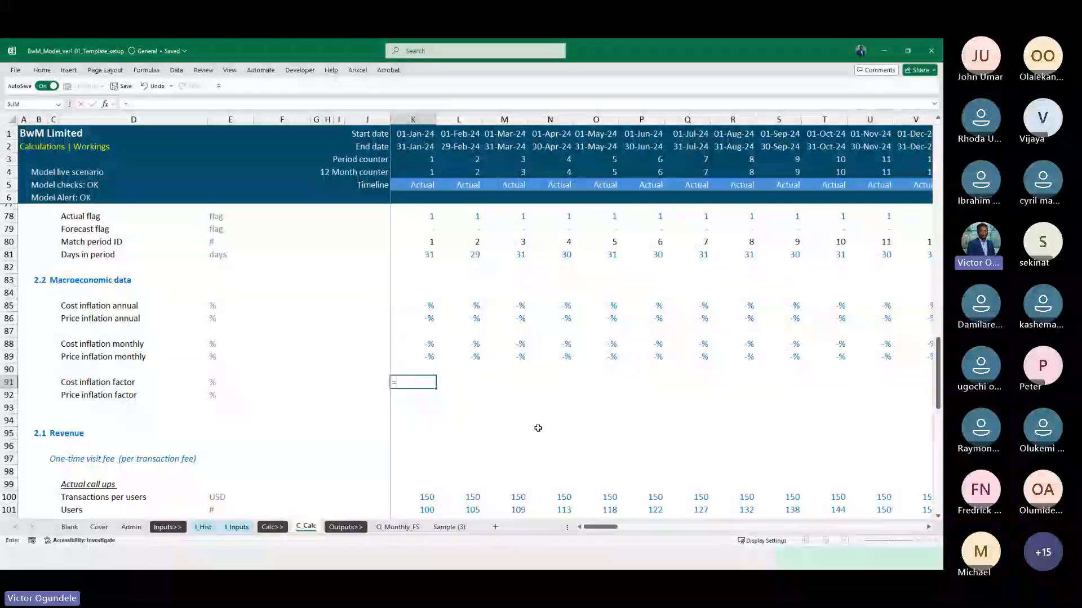
pyautogui.write('(1+')
pyautogui.press('Up')
pyautogui.press('Up')
pyautogui.press('Up')
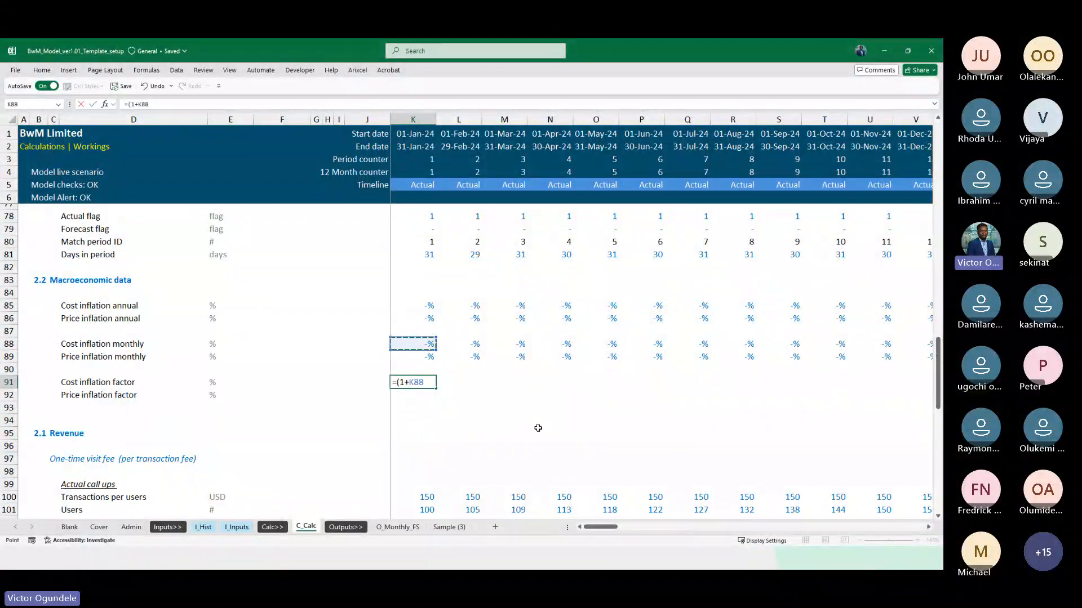
pyautogui.write(')')
pyautogui.hotkey('ctrl', 'Return')
# Fill the =(1+K88) formula down to Price inflation factor and across the whole timeline, displayed with two decimal places
pyautogui.hotkey('shift', 'Down')
pyautogui.hotkey('ctrl', 'd')
pyautogui.hotkey('alt', 'h')
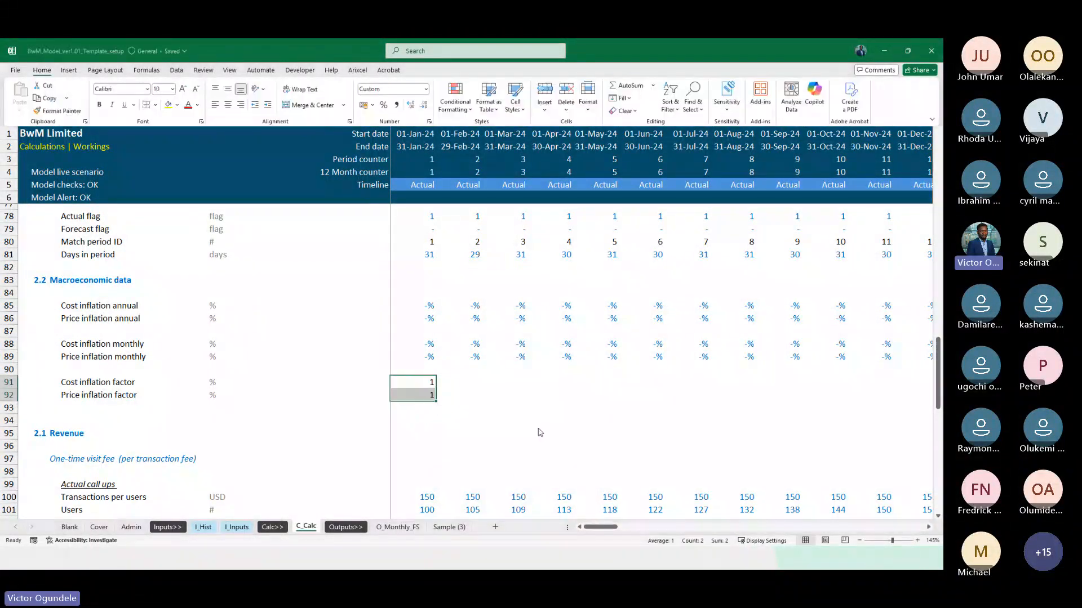
pyautogui.press('Escape')
pyautogui.hotkey('ctrl', 'shift', 'Right')
pyautogui.hotkey('ctrl', 'r')
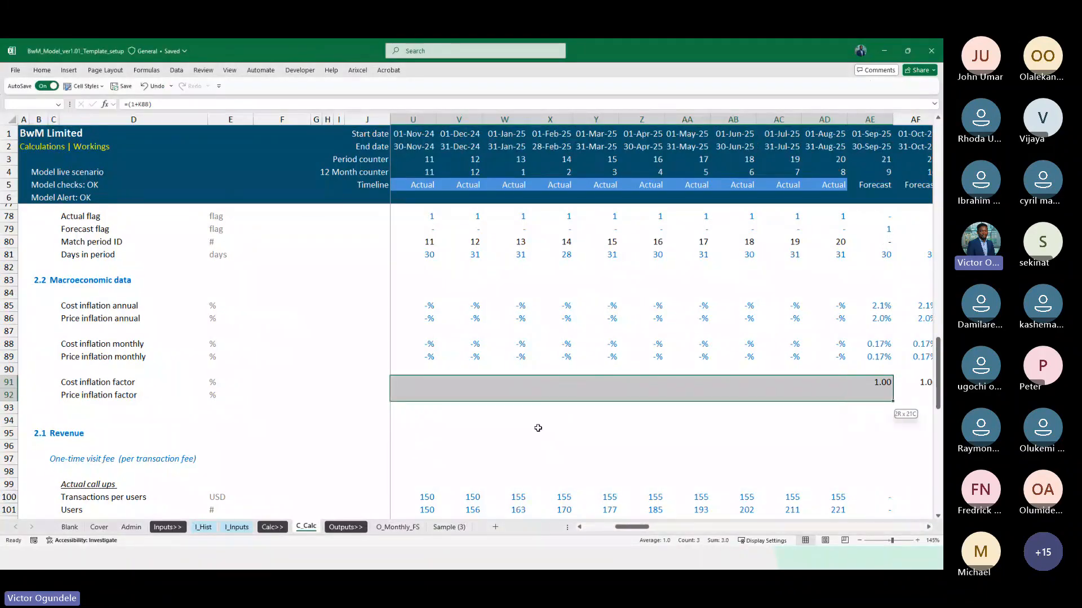
pyautogui.hotkey('ctrl', 'd')
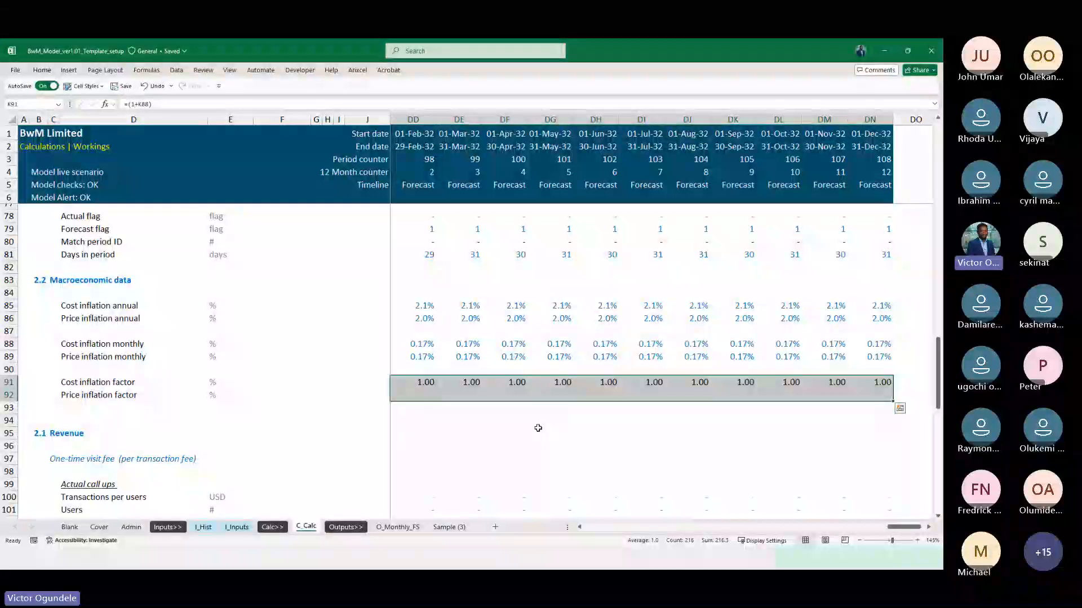
pyautogui.hotkey('alt', 'h')
pyautogui.press('9')
pyautogui.press('0')
# Examine the Cost inflation factor values along row 91 from the actual months through the forecast months
pyautogui.press('Right')
pyautogui.press('Right')
pyautogui.press('Right')
pyautogui.press('Right')
pyautogui.press('Right')
pyautogui.press('Right')
pyautogui.press('Right')
pyautogui.press('Right')
pyautogui.press('Right')
pyautogui.press('Right')
pyautogui.press('Right')
pyautogui.press('Right')
pyautogui.press('Right')
pyautogui.press('Right')
pyautogui.press('Right')
pyautogui.press('Right')
pyautogui.press('Right')
pyautogui.press('Right')
pyautogui.press('Right')
pyautogui.press('Right')
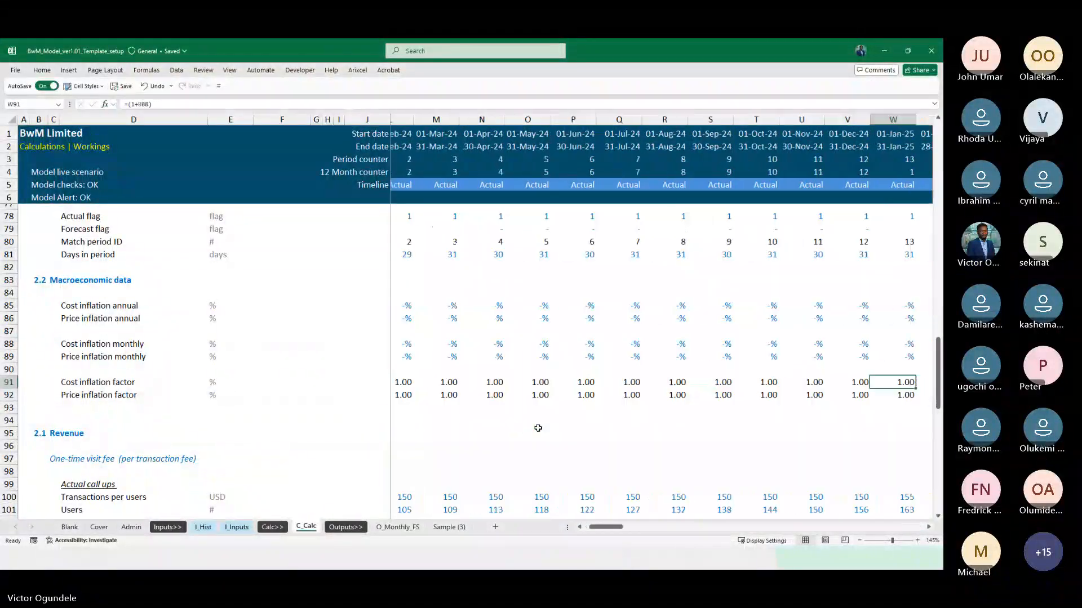
pyautogui.press('Right')
pyautogui.press('Right')
pyautogui.press('Right')
pyautogui.press('Right')
pyautogui.press('Right')
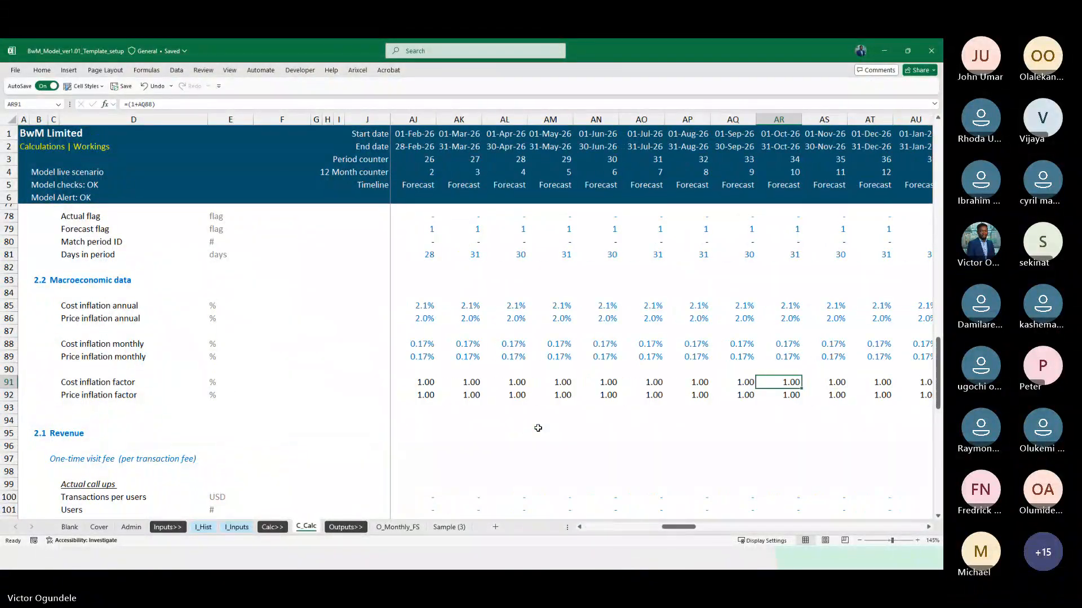
pyautogui.press('Right')
pyautogui.press('Right')
pyautogui.press('Right')
pyautogui.press('Right')
pyautogui.press('Right')
pyautogui.press('Right')
pyautogui.press('Right')
pyautogui.press('Right')
pyautogui.press('Right')
pyautogui.press('Right')
pyautogui.press('Right')
pyautogui.press('Right')
pyautogui.press('Right')
pyautogui.press('Right')
pyautogui.press('Right')
pyautogui.press('Right')
pyautogui.press('Right')
pyautogui.press('Right')
pyautogui.press('Right')
pyautogui.press('Right')
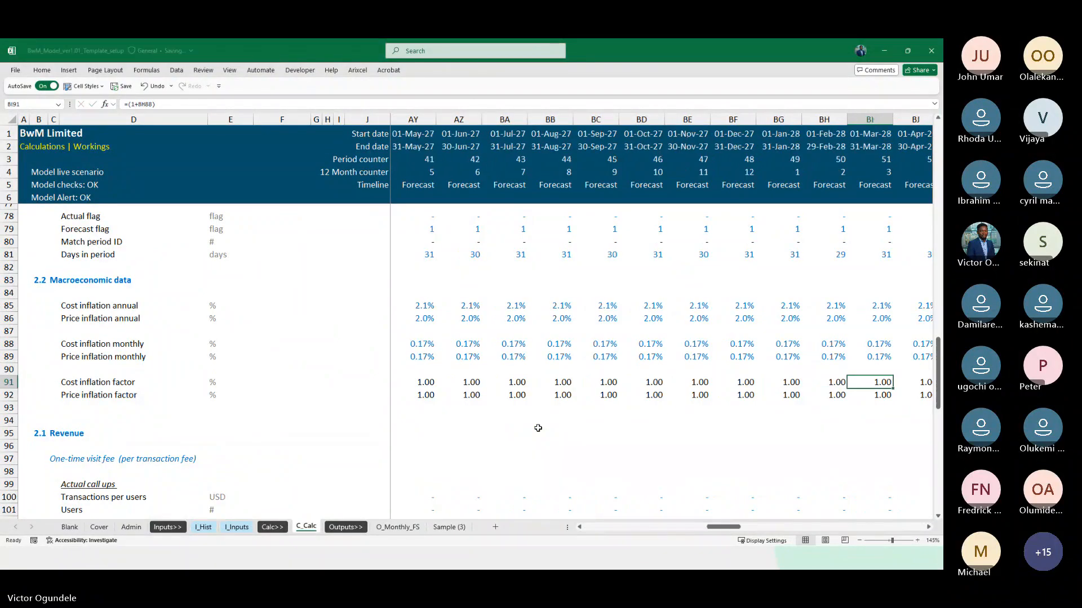
pyautogui.press('Right')
pyautogui.press('Right')
pyautogui.press('Right')
pyautogui.press('Right')
pyautogui.press('Right')
pyautogui.press('Right')
pyautogui.press('Right')
pyautogui.press('Right')
pyautogui.press('Right')
pyautogui.press('Right')
pyautogui.press('Right')
pyautogui.press('Right')
pyautogui.press('Right')
pyautogui.press('Right')
pyautogui.press('Right')
pyautogui.press('Right')
pyautogui.press('Right')
pyautogui.press('Right')
pyautogui.press('Right')
pyautogui.press('Right')
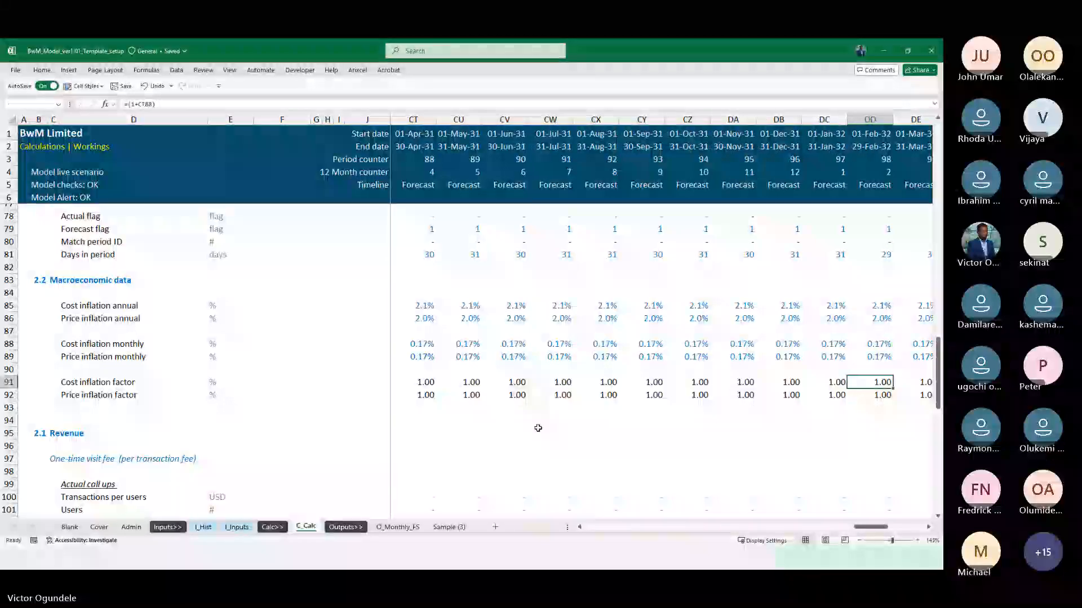
# Clear the Cost and Price inflation factor formulas in rows 91 and 92 across the whole timeline
pyautogui.hotkey('shift', 'Down')
pyautogui.hotkey('ctrl', 'shift', 'Right')
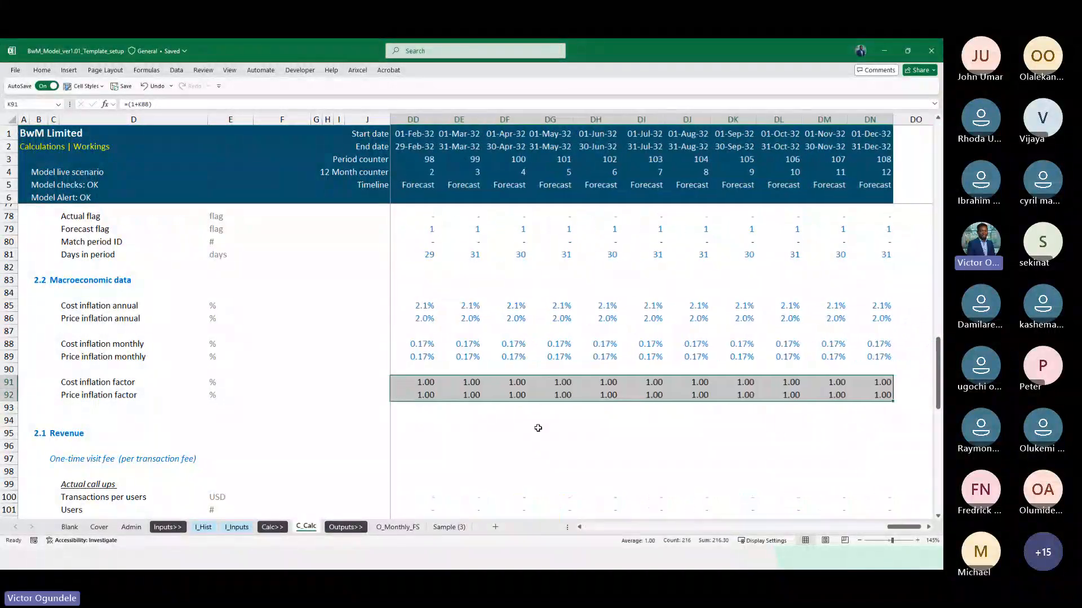
pyautogui.press('Delete')
pyautogui.press('Right')
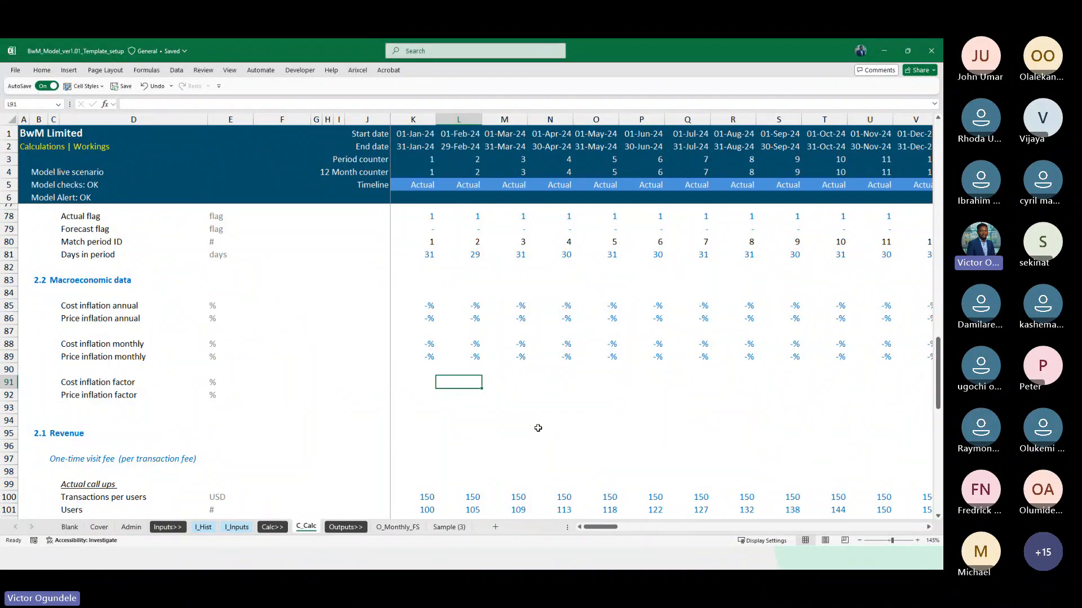
pyautogui.press('Up')
pyautogui.press('Up')
pyautogui.press('Down')
pyautogui.press('Down')
pyautogui.press('Left')
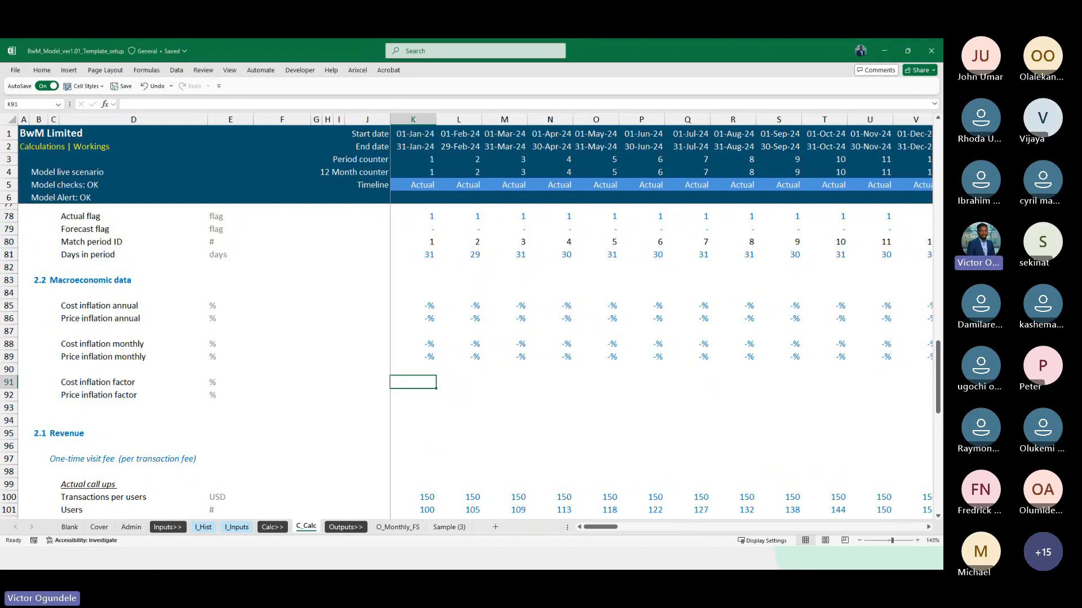
pyautogui.hotkey('alt', 'Tab')
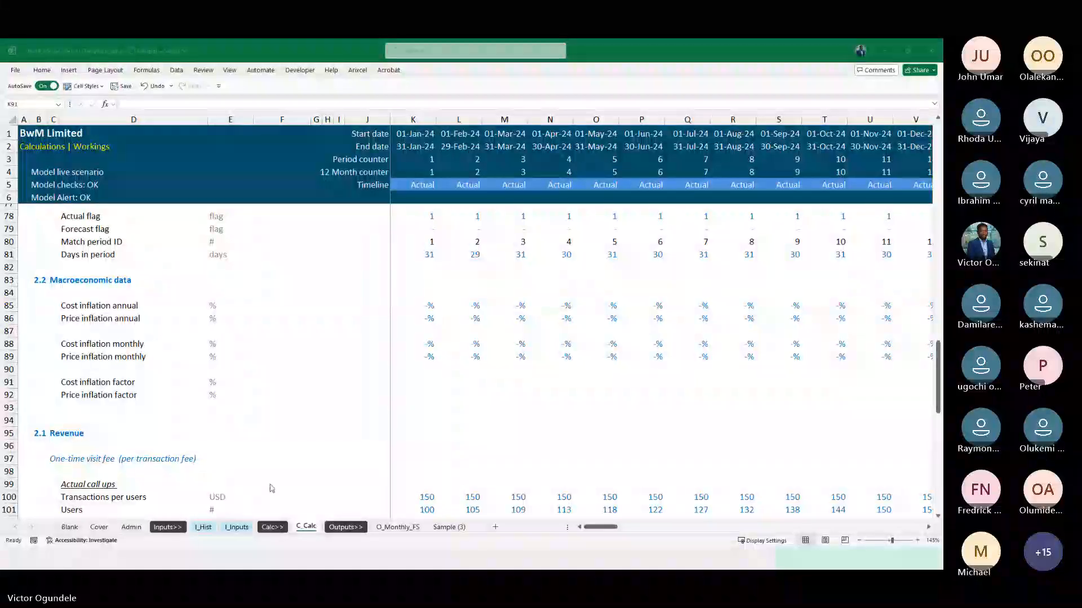
pyautogui.hotkey('alt', 'Tab')
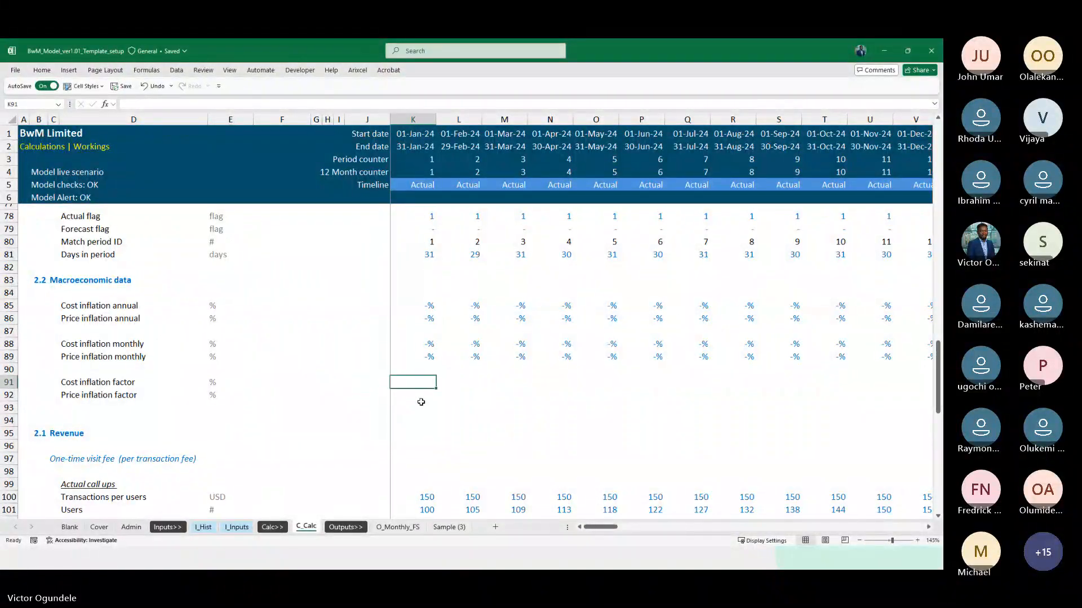
pyautogui.press('Right')
pyautogui.press('Right')
pyautogui.press('Right')
pyautogui.press('Right')
pyautogui.press('Right')
pyautogui.press('Right')
pyautogui.press('Right')
pyautogui.press('Right')
pyautogui.press('Right')
pyautogui.press('Right')
pyautogui.press('Right')
pyautogui.press('Right')
pyautogui.press('Right')
pyautogui.press('Right')
pyautogui.press('Right')
pyautogui.press('Right')
pyautogui.press('Right')
pyautogui.press('Right')
pyautogui.press('Right')
pyautogui.press('Right')
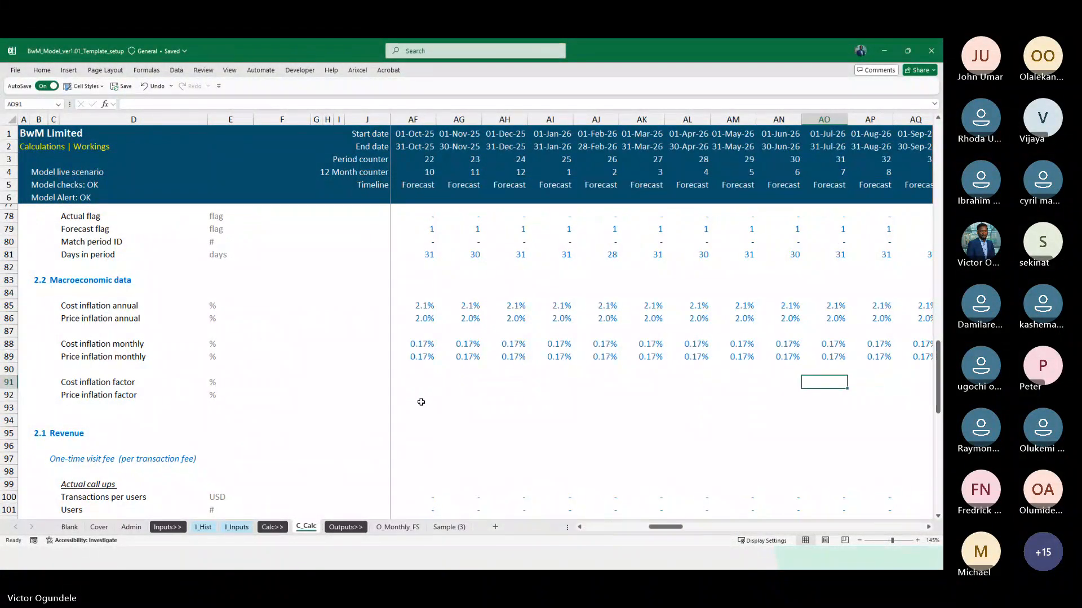
pyautogui.press('Left')
pyautogui.press('Left')
pyautogui.press('Left')
pyautogui.press('Left')
pyautogui.press('Left')
pyautogui.press('Left')
pyautogui.press('Left')
pyautogui.press('Left')
pyautogui.press('Left')
pyautogui.press('Left')
pyautogui.press('Left')
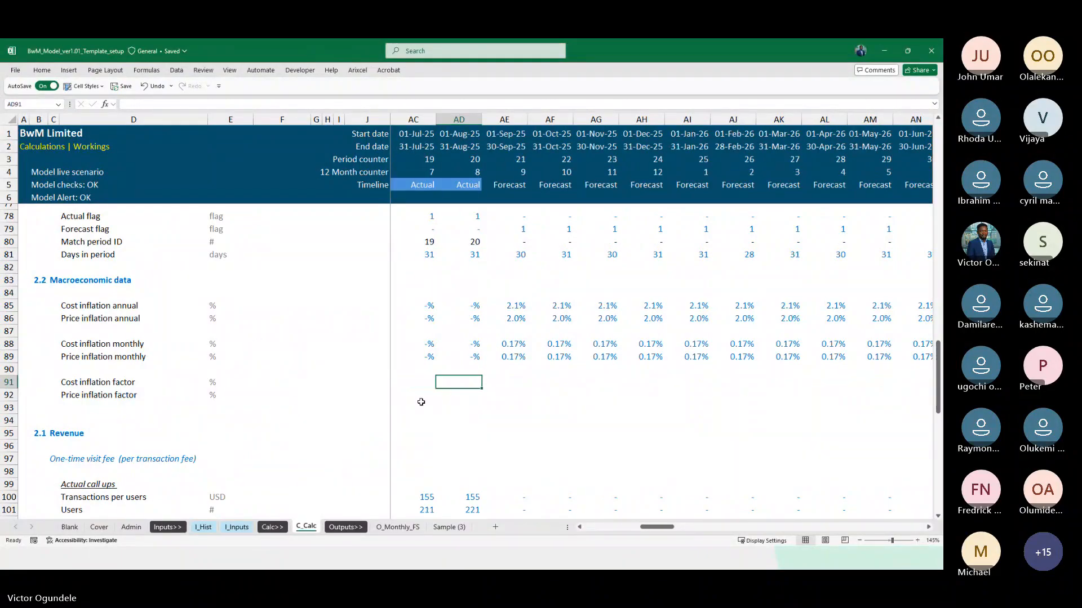
pyautogui.press('Right')
pyautogui.write('=')
pyautogui.press('Left')
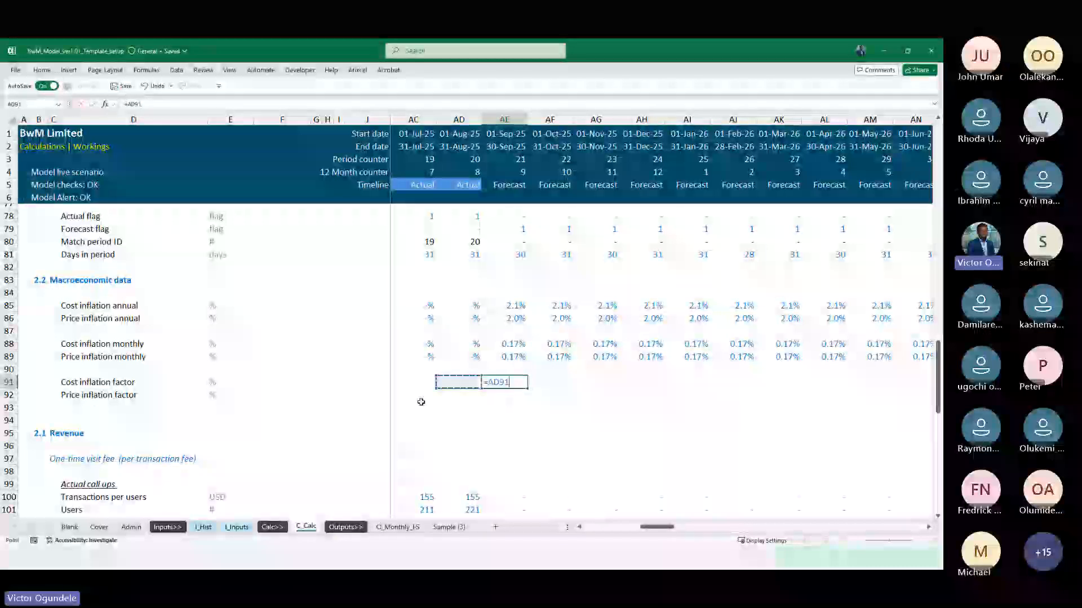
pyautogui.press('Escape')
# Enter 1 as the base Cost and Price inflation factors for August 2025 in AD91:AD92
pyautogui.press('Left')
pyautogui.hotkey('shift', 'Down')
pyautogui.write('1')
pyautogui.hotkey('ctrl', 'Return')
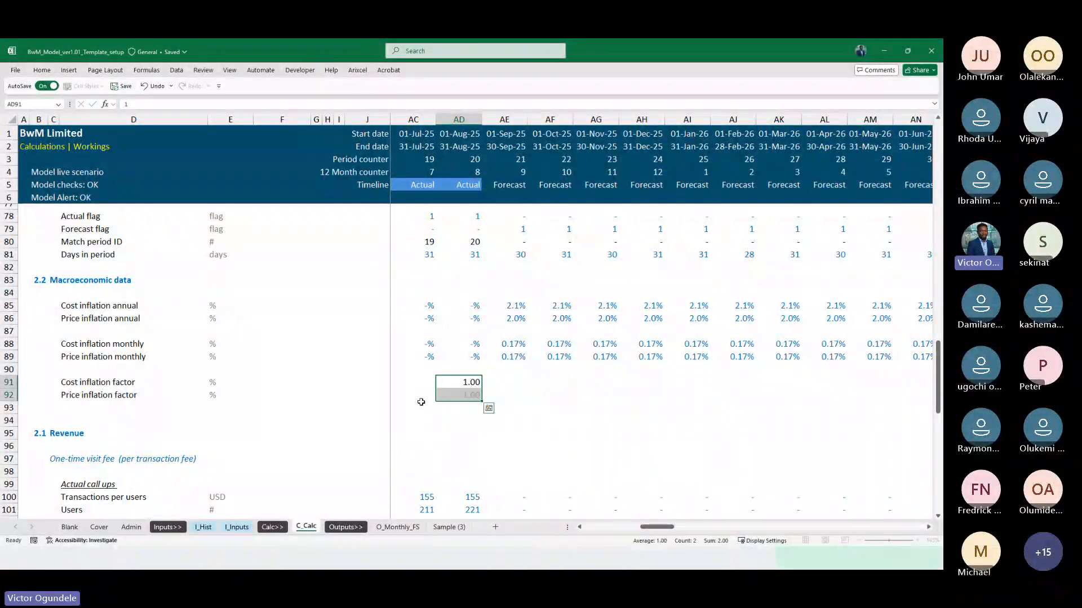
pyautogui.press('Right')
pyautogui.write('=')
pyautogui.press('Left')
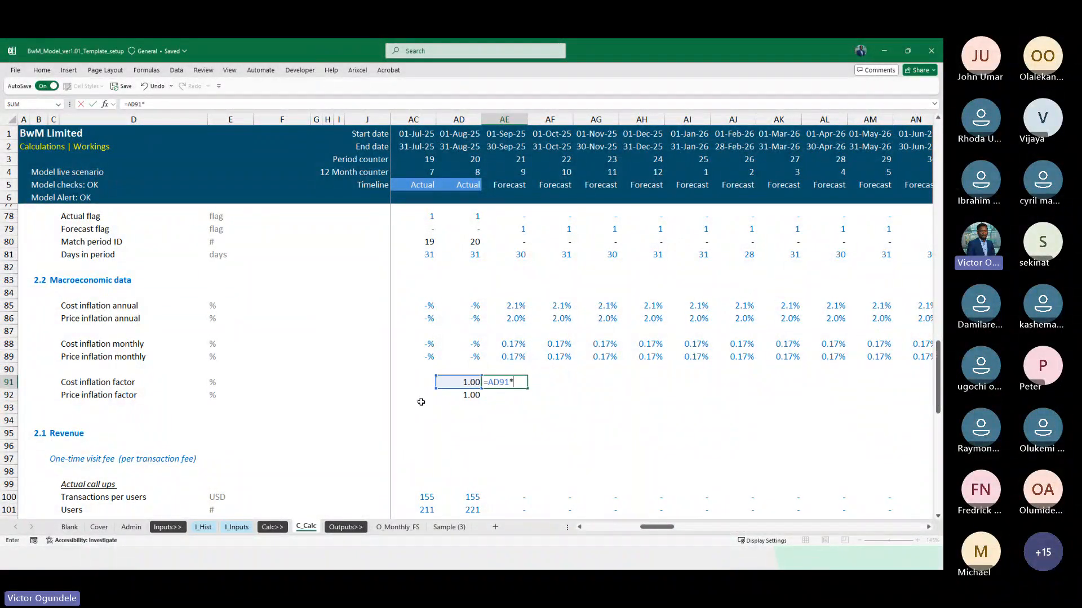
pyautogui.press('Escape')
# Enter =AD91*(1+AE88) as the Cost inflation factor formula for September 2025 in AE91
pyautogui.write('=')
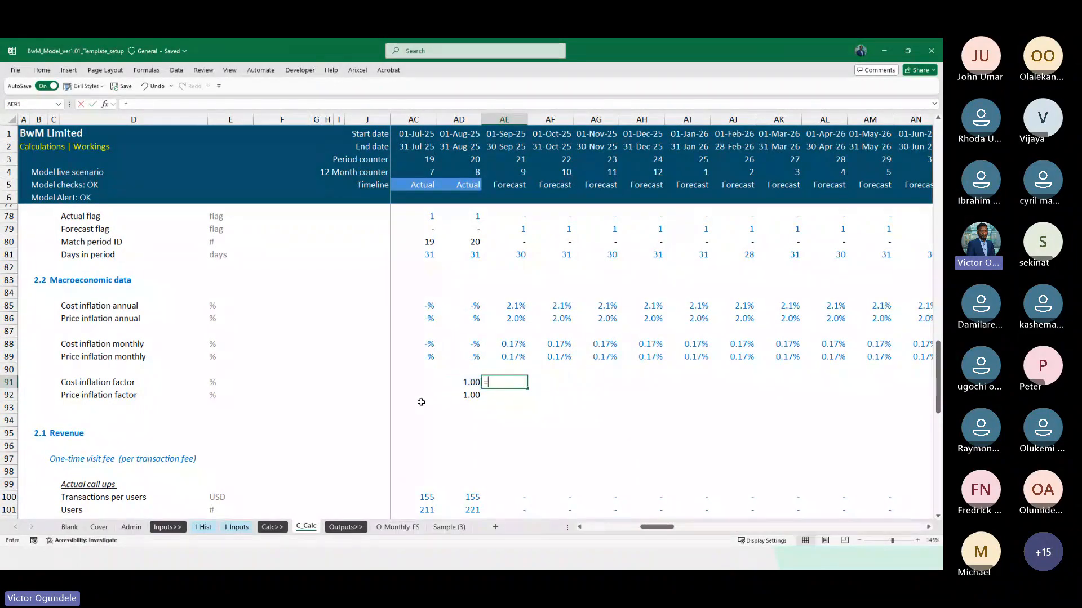
pyautogui.press('Left')
pyautogui.write('*(1+')
pyautogui.press('Up')
pyautogui.press('Up')
pyautogui.press('Up')
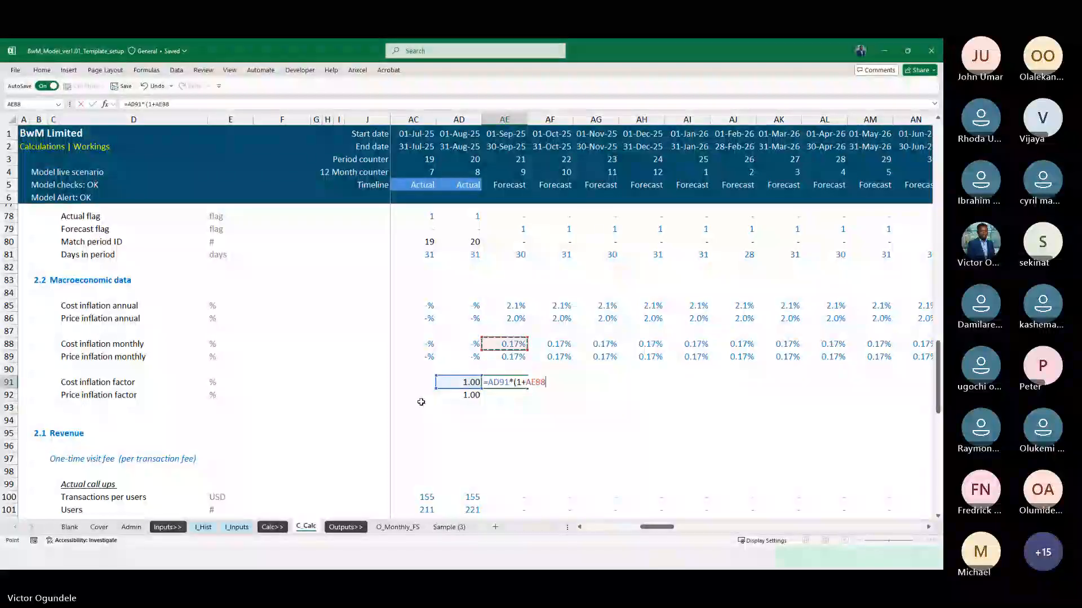
pyautogui.press('Return')
# Fill the compounding formula down to Price inflation factor and across the remaining forecast months
pyautogui.hotkey('ctrl', 'd')
pyautogui.press('Up')
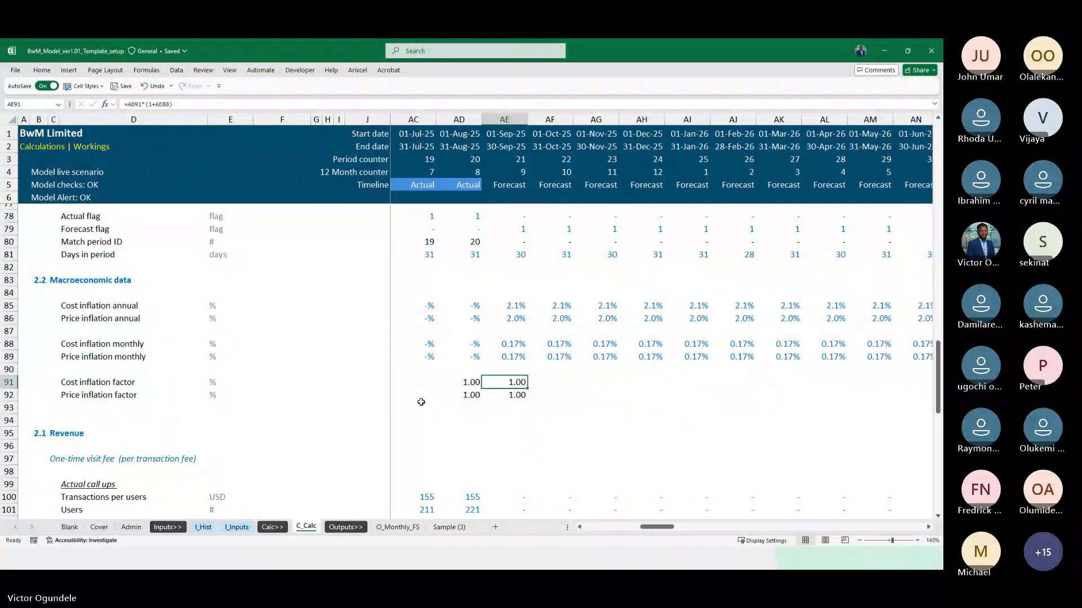
pyautogui.hotkey('shift', 'Down')
pyautogui.hotkey('ctrl', 'shift', 'Right')
pyautogui.hotkey('ctrl', 'r')
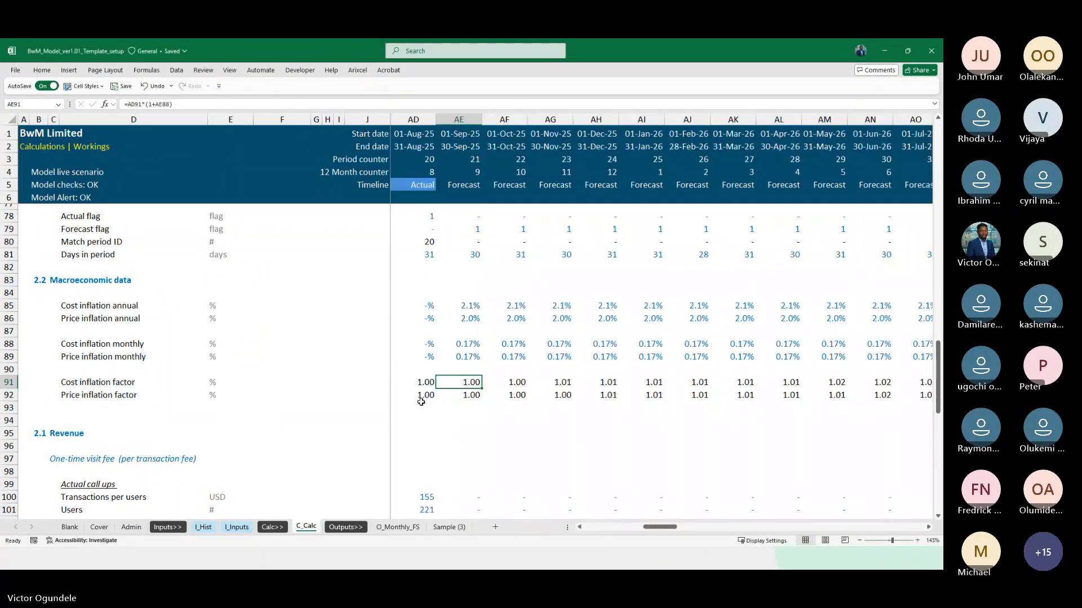
# Clear the forecast factor formulas from September 2025 onward and the base factors in AD91:AD92
pyautogui.press('Delete')
pyautogui.press('Left')
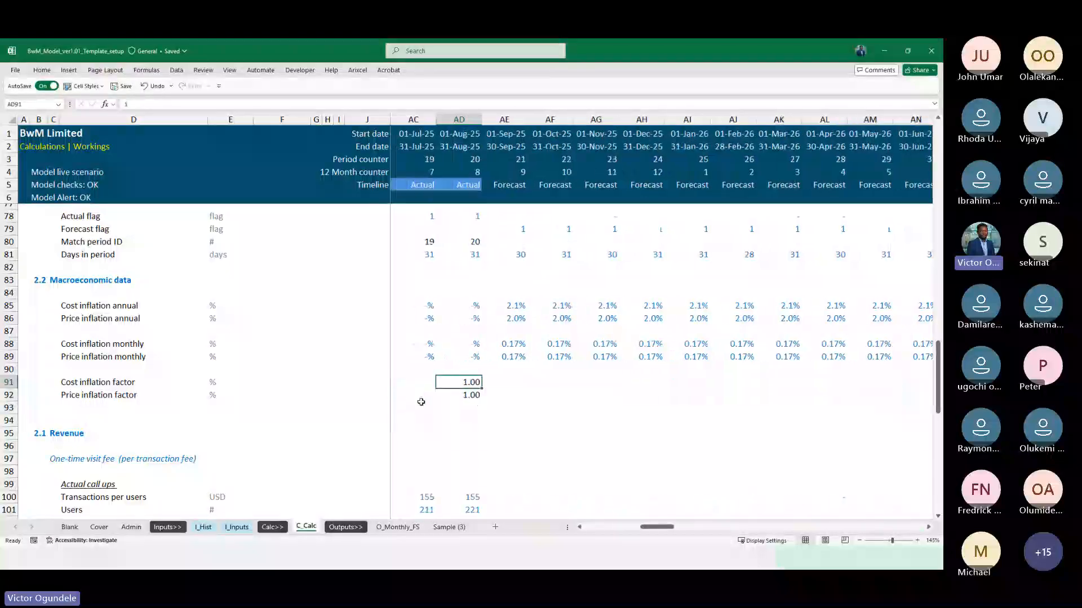
pyautogui.hotkey('shift', 'Down')
pyautogui.press('Delete')
pyautogui.press('Left')
pyautogui.press('Left')
pyautogui.press('Left')
pyautogui.press('Left')
pyautogui.press('Right')
pyautogui.press('Right')
pyautogui.press('Left')
pyautogui.hotkey('ctrl', 'Left')
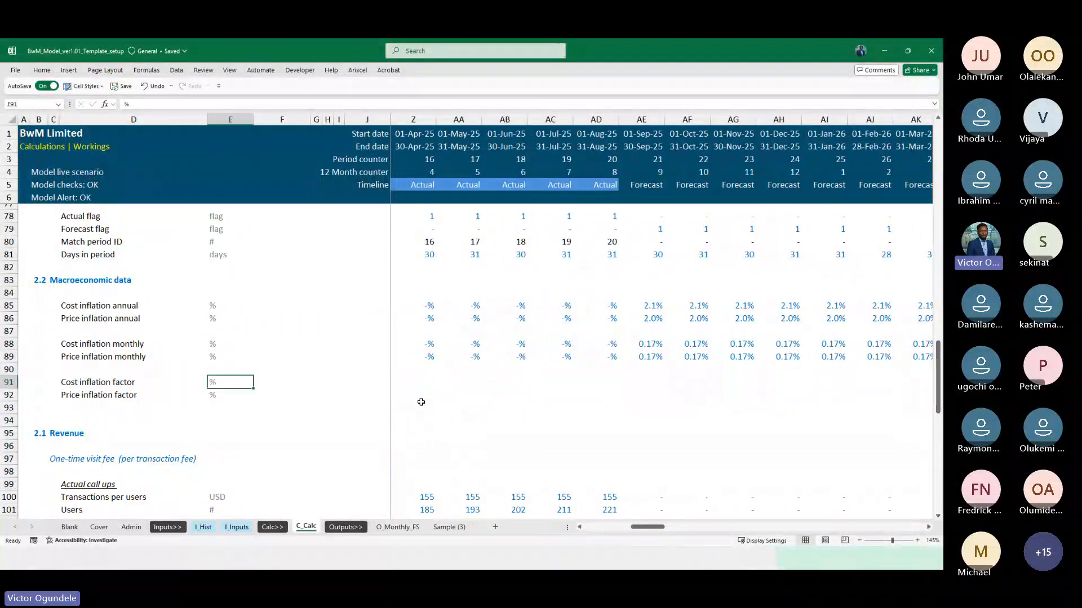
pyautogui.press('Right')
pyautogui.press('Right')
pyautogui.press('Right')
pyautogui.press('Right')
pyautogui.press('Right')
pyautogui.press('Right')
pyautogui.press('Left')
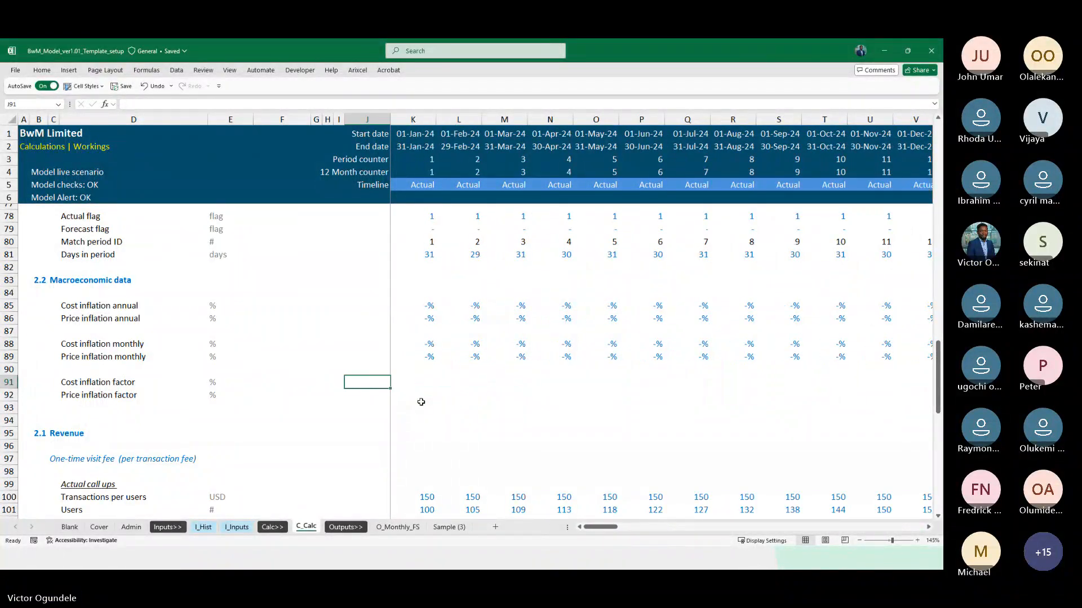
# Start an IF formula in K91 for January 2024 that tests Actual flag K$78=1 and returns 1 when true
pyautogui.press('Right')
pyautogui.press('Right')
pyautogui.press('Left')
pyautogui.write('=')
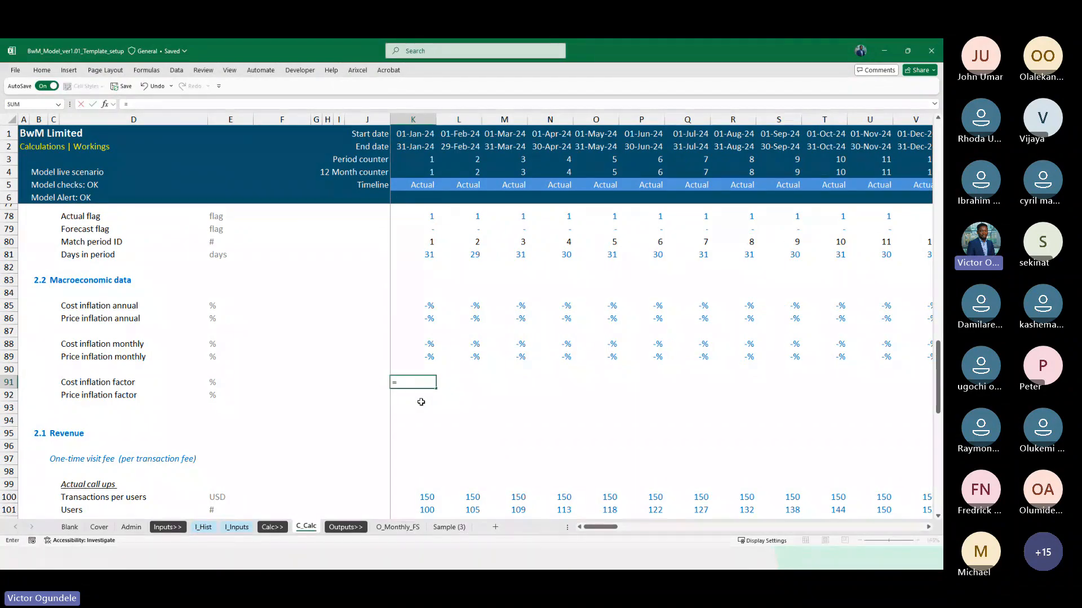
pyautogui.write('IF(')
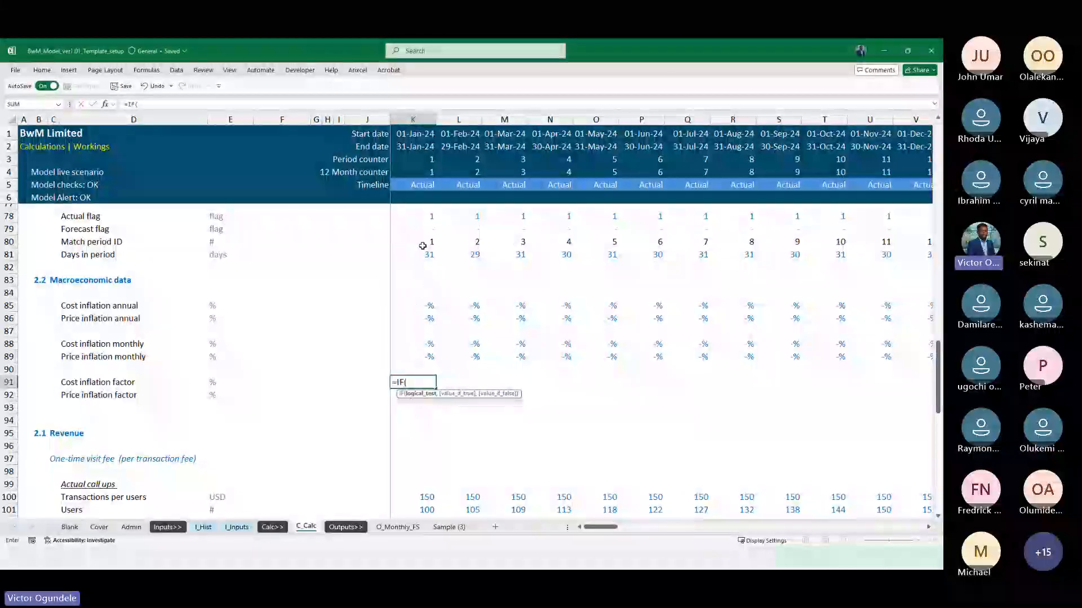
pyautogui.scroll(2, 432, 293)
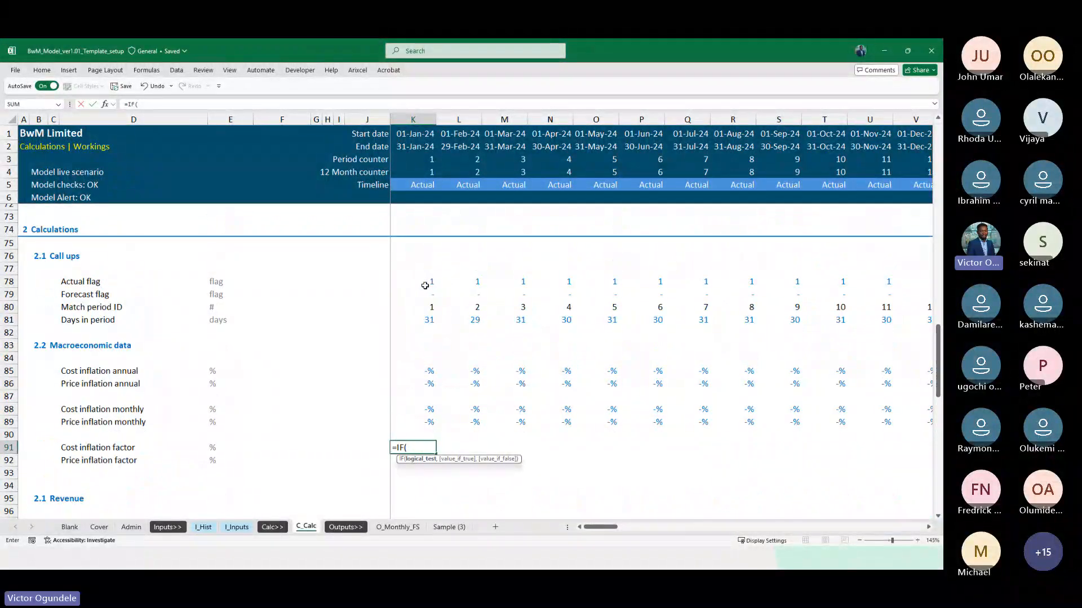
pyautogui.click(425, 286)
pyautogui.scroll(-1, 507, 424)
pyautogui.press('F4')
pyautogui.press('F4')
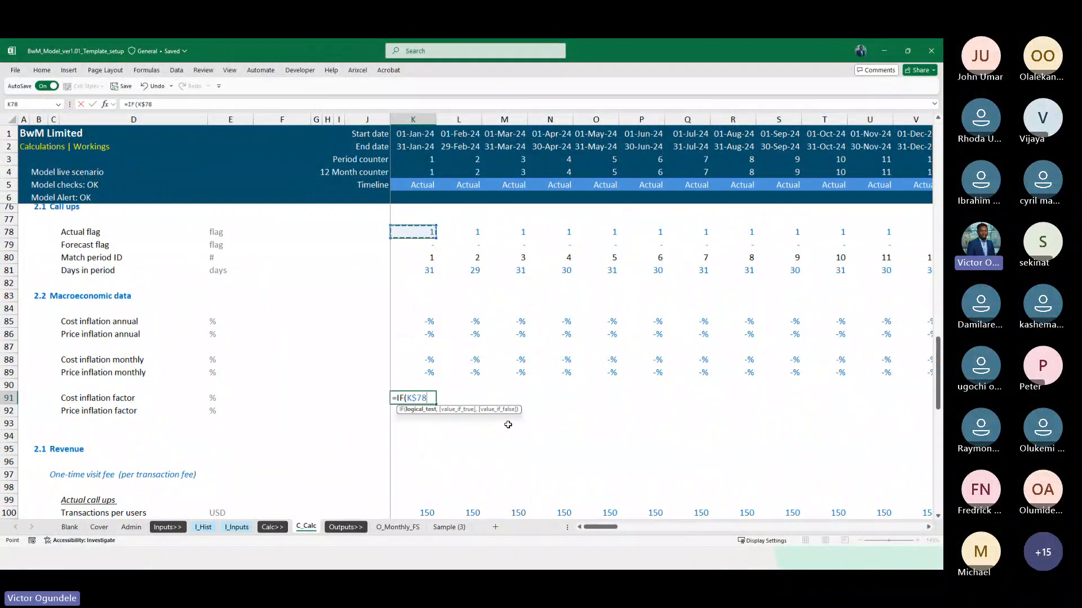
pyautogui.write('=1,')
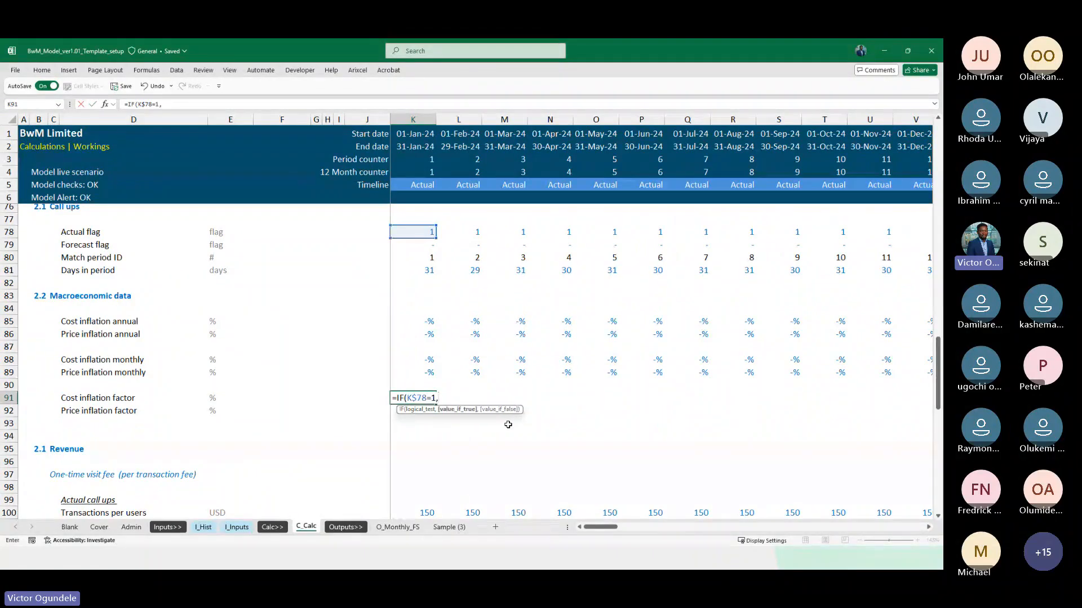
pyautogui.write('1,')
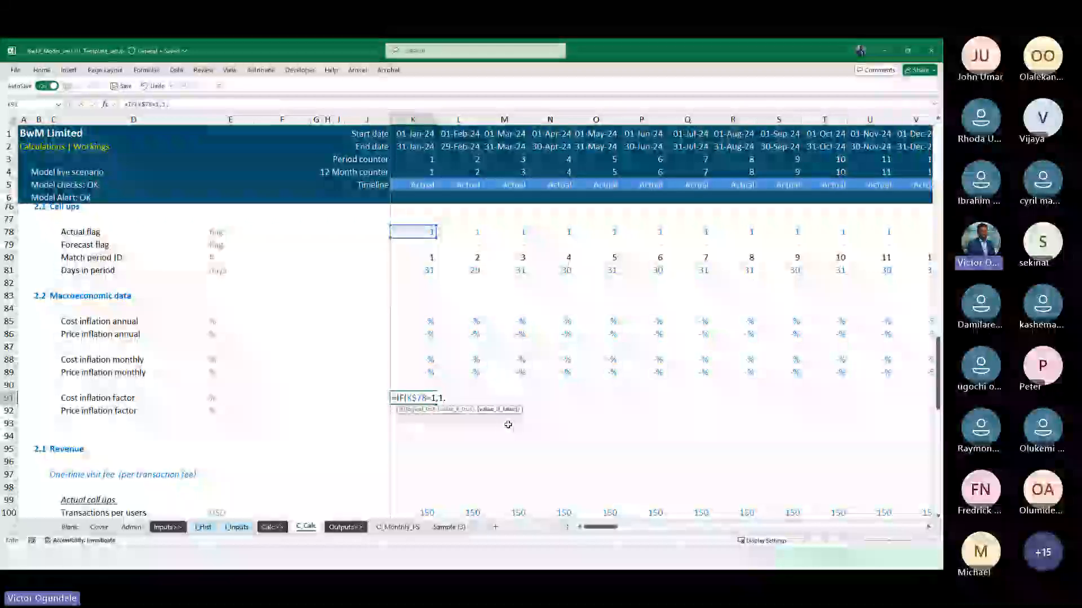
# Complete the K91 formula with J91*(1+K88) as the value if false and commit it
pyautogui.press('Left')
pyautogui.write('*(')
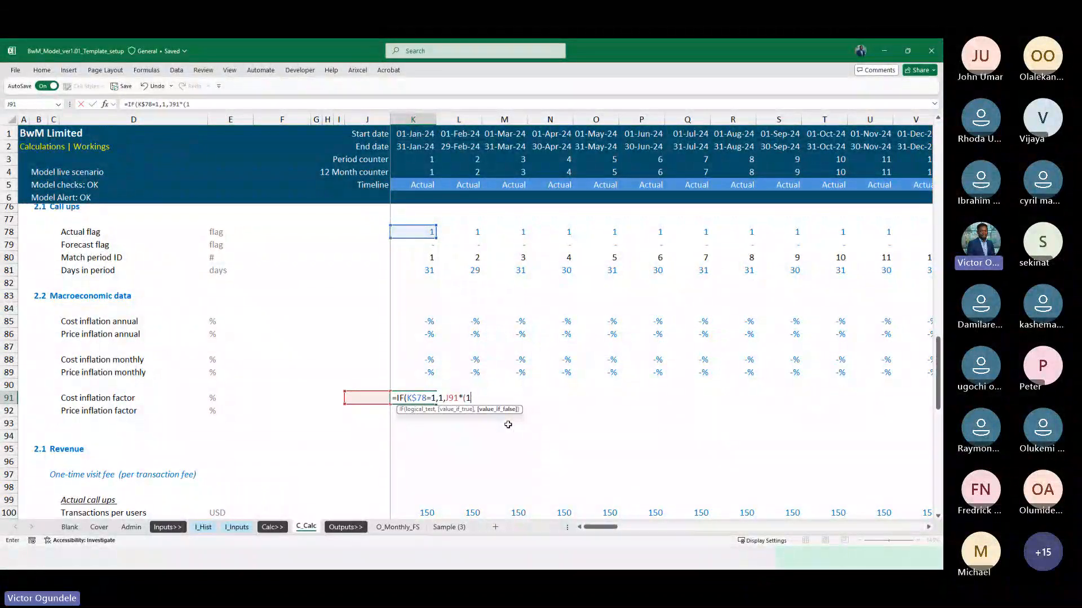
pyautogui.write('1+')
pyautogui.press('Up')
pyautogui.press('Up')
pyautogui.press('Up')
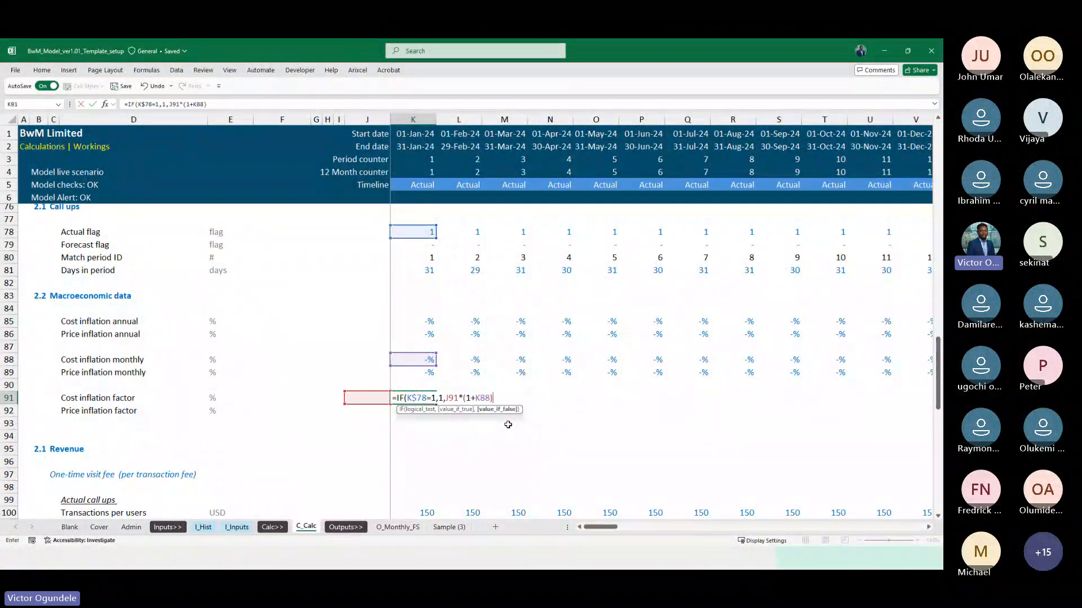
pyautogui.press('Return')
pyautogui.press('Return')
# Copy the IF formula down to Price inflation factor in K92 and check its references
pyautogui.press('Down')
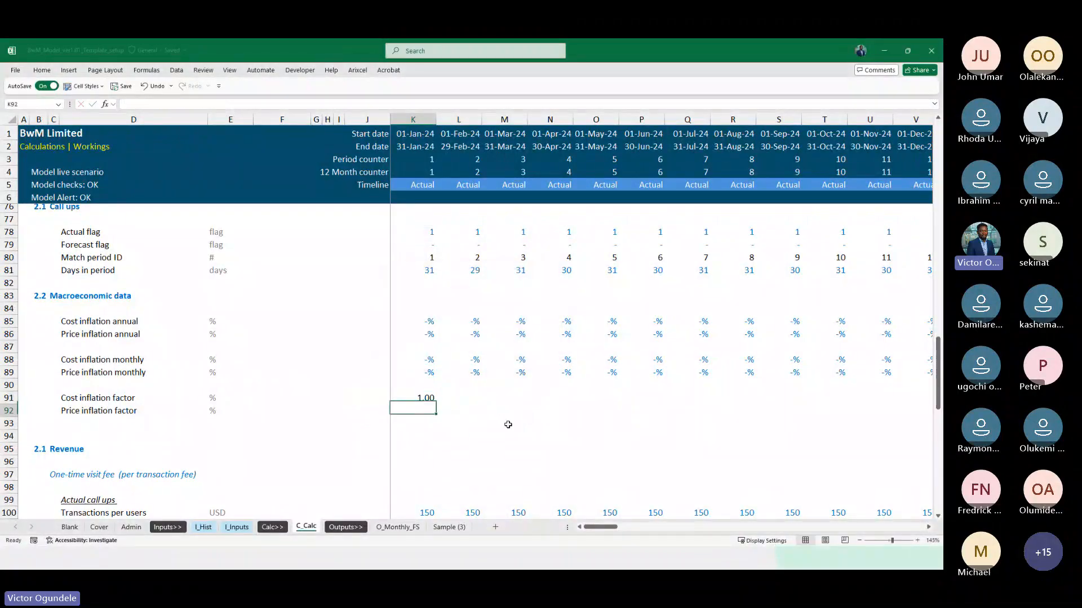
pyautogui.hotkey('ctrl', 'd')
pyautogui.press('F2')
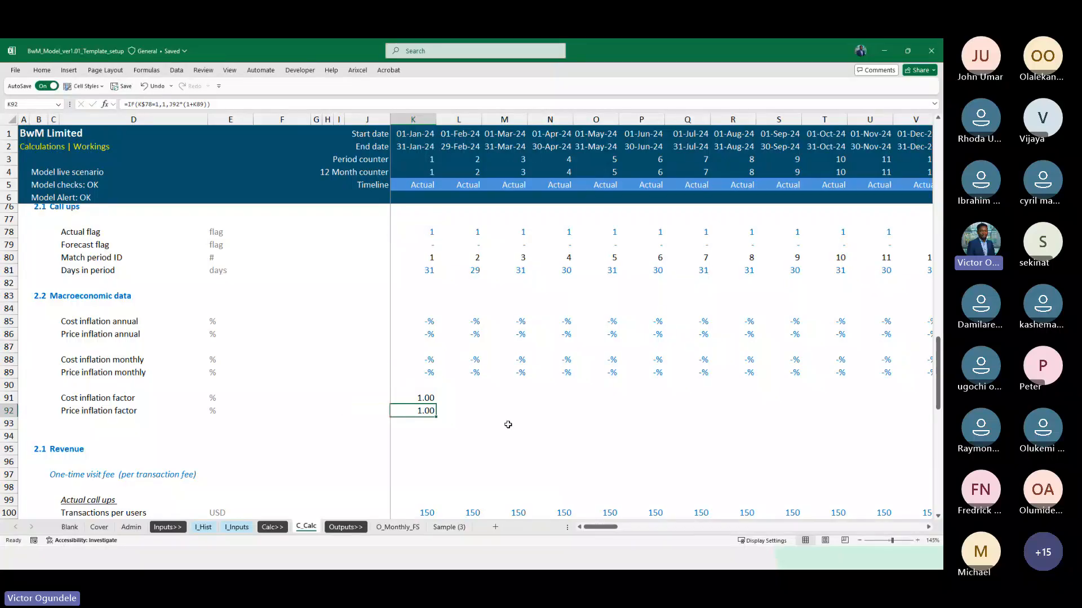
pyautogui.press('Escape')
# Apply the custom Blank cell style to J91:J92, just before the first month of the inflation factors
pyautogui.press('Left')
pyautogui.press('Up')
pyautogui.hotkey('shift', 'Down')
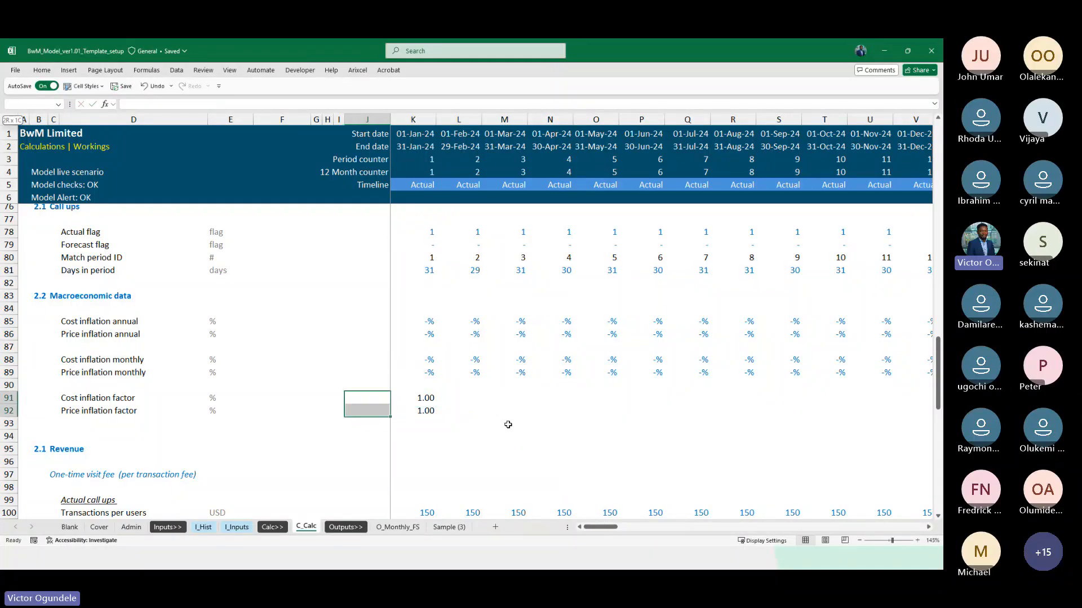
pyautogui.hotkey('alt', '2')
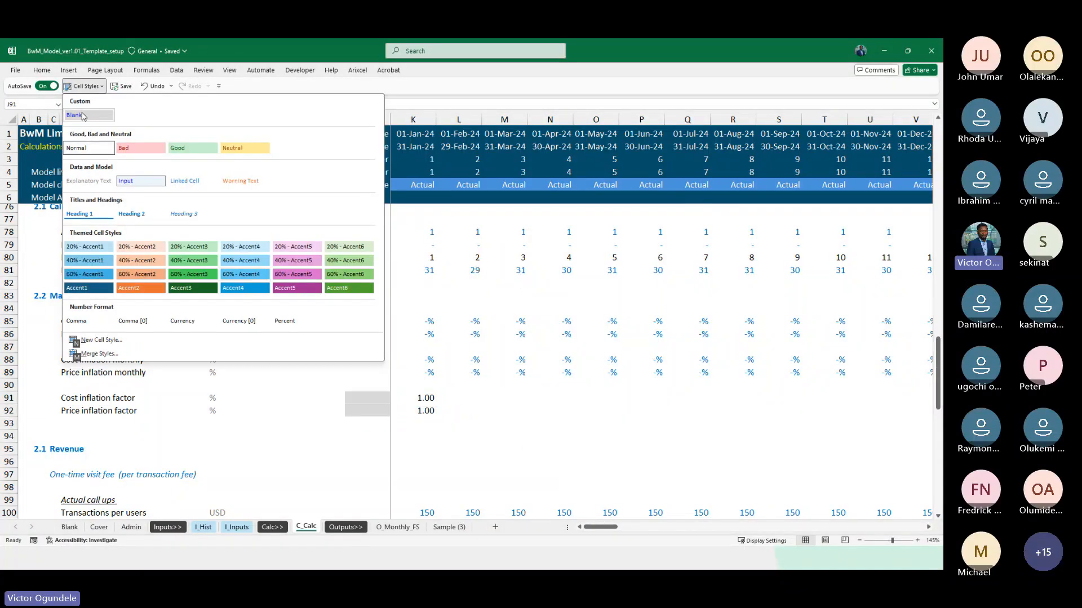
pyautogui.click(85, 115)
# Check the K92 price factor formula and copy the K91:K92 inflation factor formulas across the whole monthly timeline
pyautogui.press('Right')
pyautogui.press('F2')
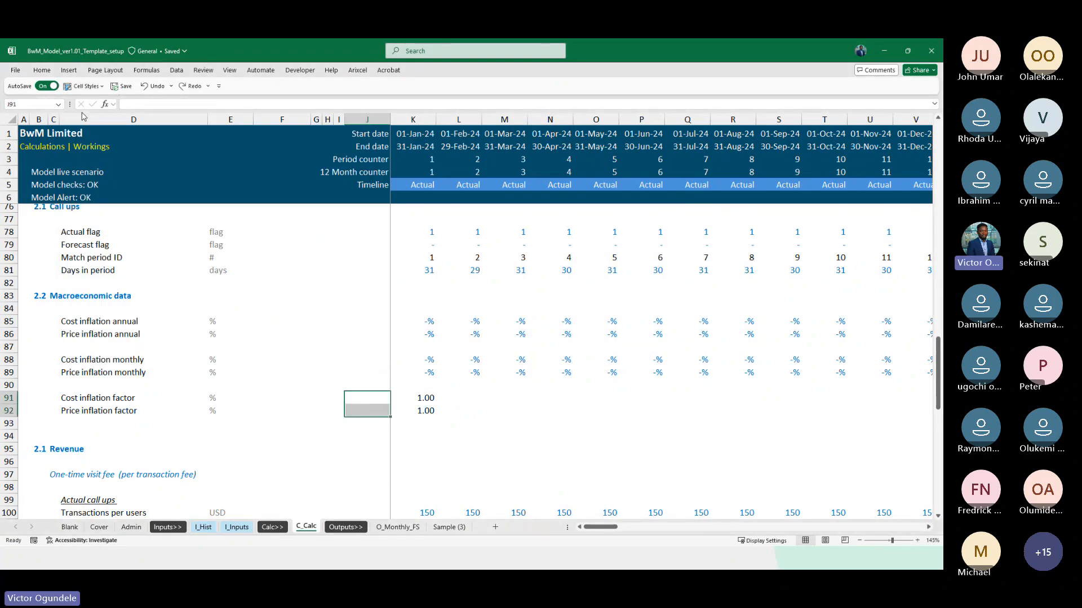
pyautogui.press('Return')
pyautogui.press('F2')
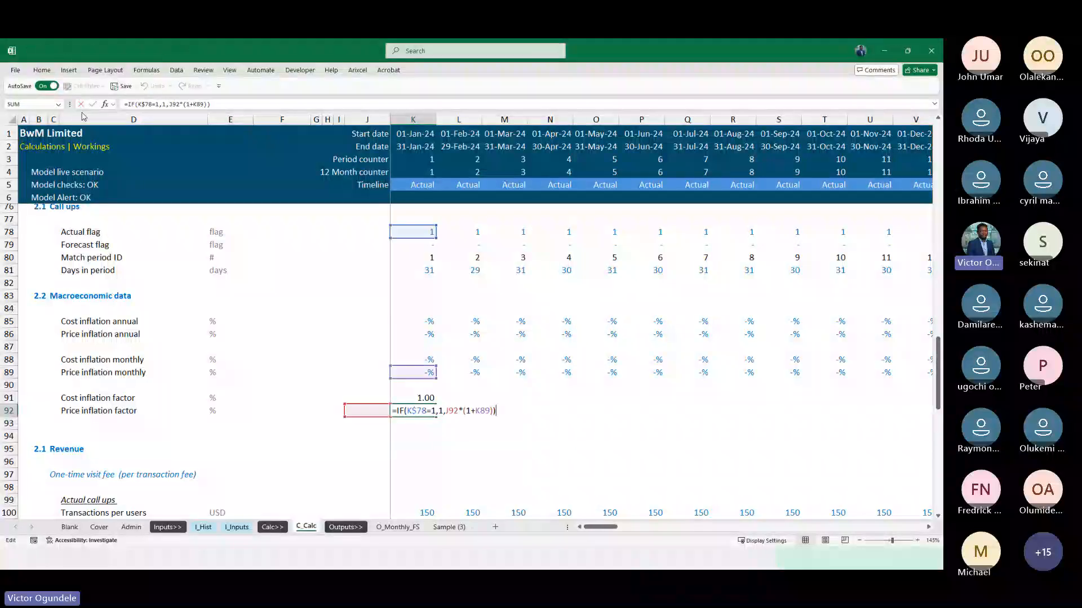
pyautogui.press('Escape')
pyautogui.press('Up')
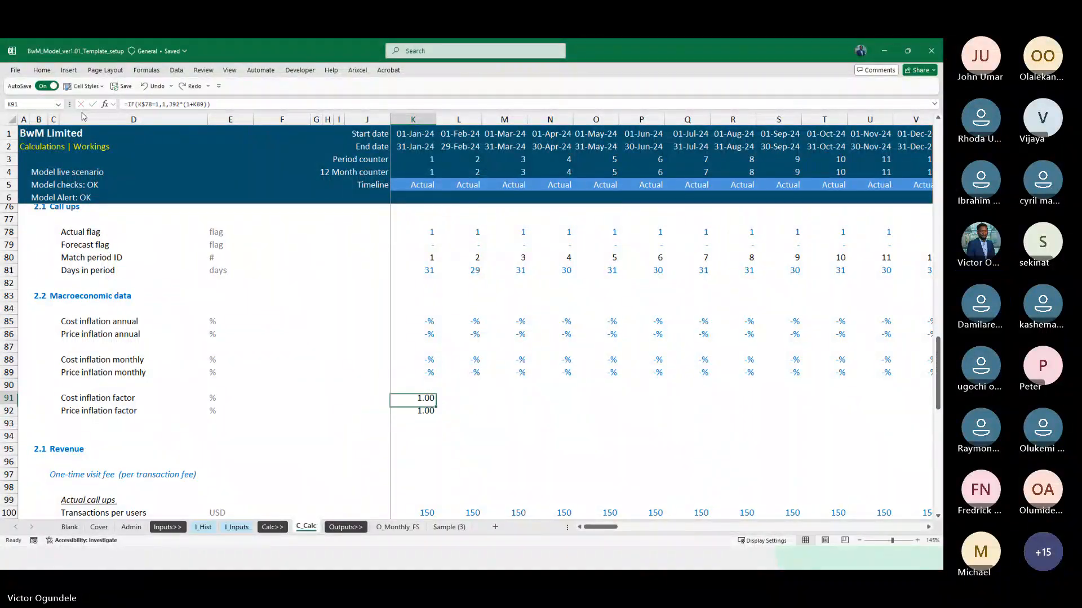
pyautogui.hotkey('shift', 'Down')
pyautogui.hotkey('ctrl', 'shift', 'Right')
pyautogui.hotkey('ctrl', 'r')
# Review the Cost inflation factor row across actual months, the final 2032 forecast months and the first forecast periods
pyautogui.press('Left')
pyautogui.press('Right')
pyautogui.press('Right')
pyautogui.press('Right')
pyautogui.press('Right')
pyautogui.press('Right')
pyautogui.press('Right')
pyautogui.press('Right')
pyautogui.press('Right')
pyautogui.press('Right')
pyautogui.press('Right')
pyautogui.press('Right')
pyautogui.press('Right')
pyautogui.press('Right')
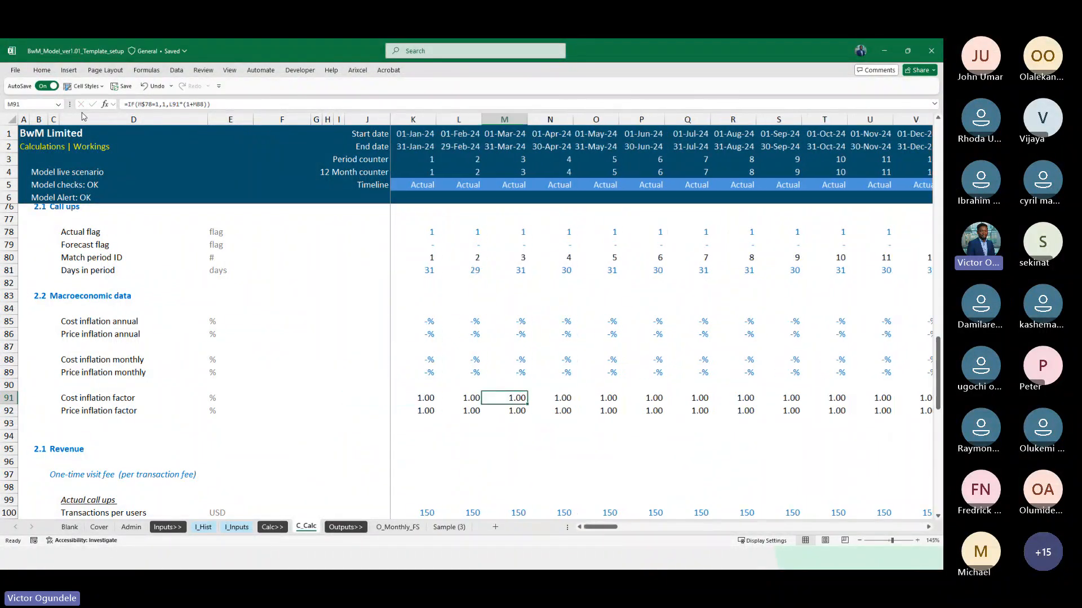
pyautogui.hotkey('ctrl', 'Right')
pyautogui.press('Left')
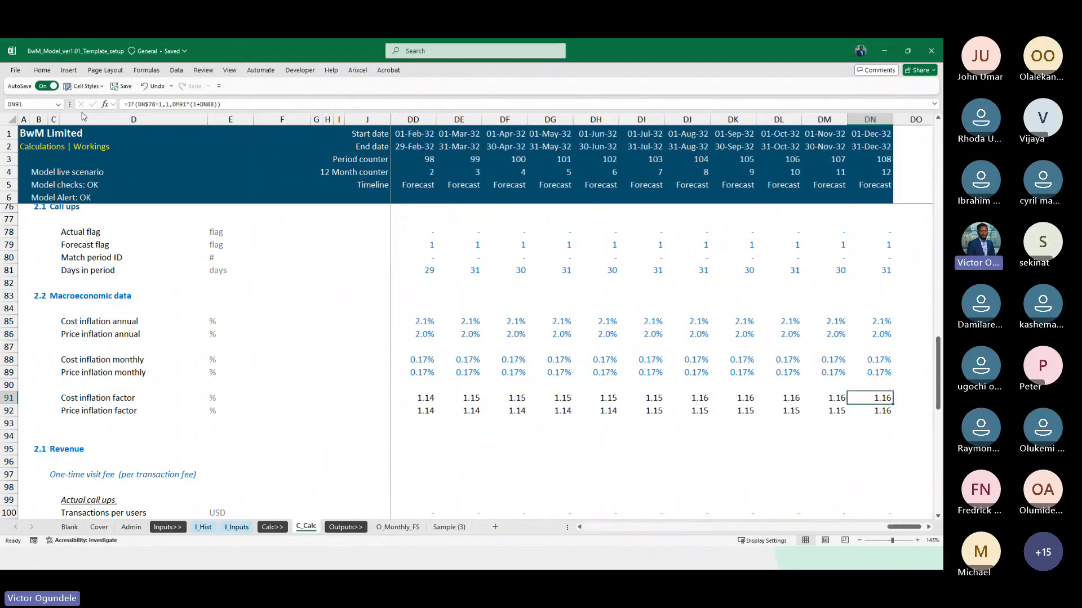
pyautogui.scroll(-1, 82, 117)
pyautogui.press('Left')
pyautogui.press('Left')
pyautogui.press('Left')
pyautogui.press('Left')
pyautogui.press('Left')
pyautogui.press('Left')
pyautogui.press('Left')
pyautogui.press('Left')
pyautogui.press('Left')
pyautogui.press('Left')
pyautogui.press('Left')
pyautogui.press('Left')
pyautogui.press('Left')
pyautogui.press('Left')
pyautogui.press('Left')
pyautogui.press('Left')
pyautogui.press('Left')
pyautogui.press('Left')
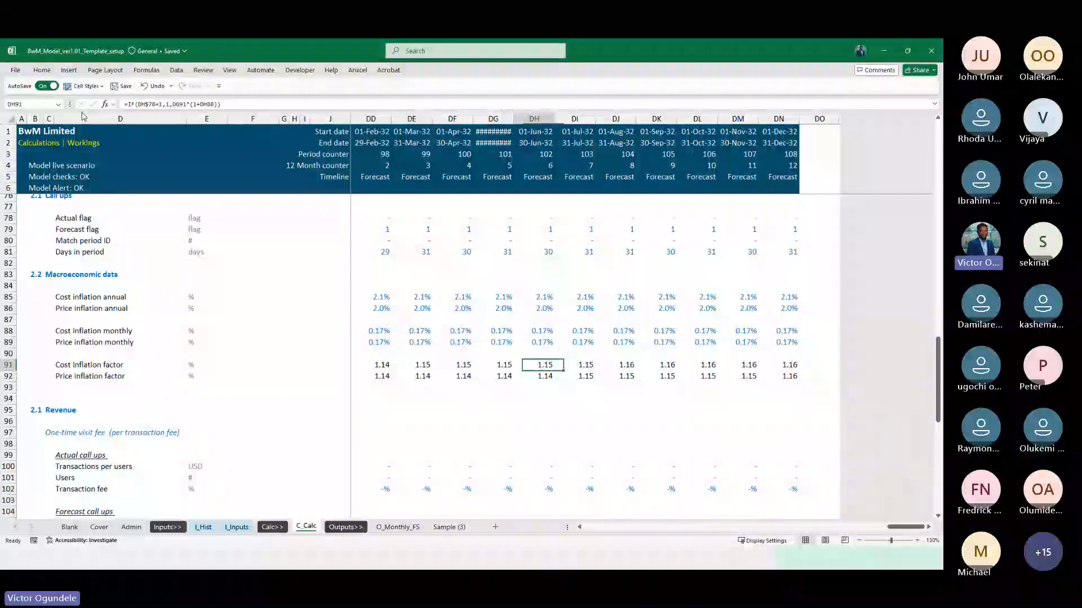
pyautogui.press('Left')
pyautogui.press('Left')
pyautogui.press('Left')
pyautogui.press('Left')
pyautogui.press('Left')
pyautogui.press('Left')
pyautogui.press('Left')
pyautogui.press('Left')
pyautogui.press('Left')
pyautogui.press('Left')
pyautogui.press('Left')
pyautogui.press('Left')
pyautogui.press('Left')
pyautogui.press('Left')
pyautogui.press('Left')
pyautogui.press('Left')
pyautogui.press('Left')
pyautogui.press('Left')
pyautogui.press('Left')
pyautogui.press('Left')
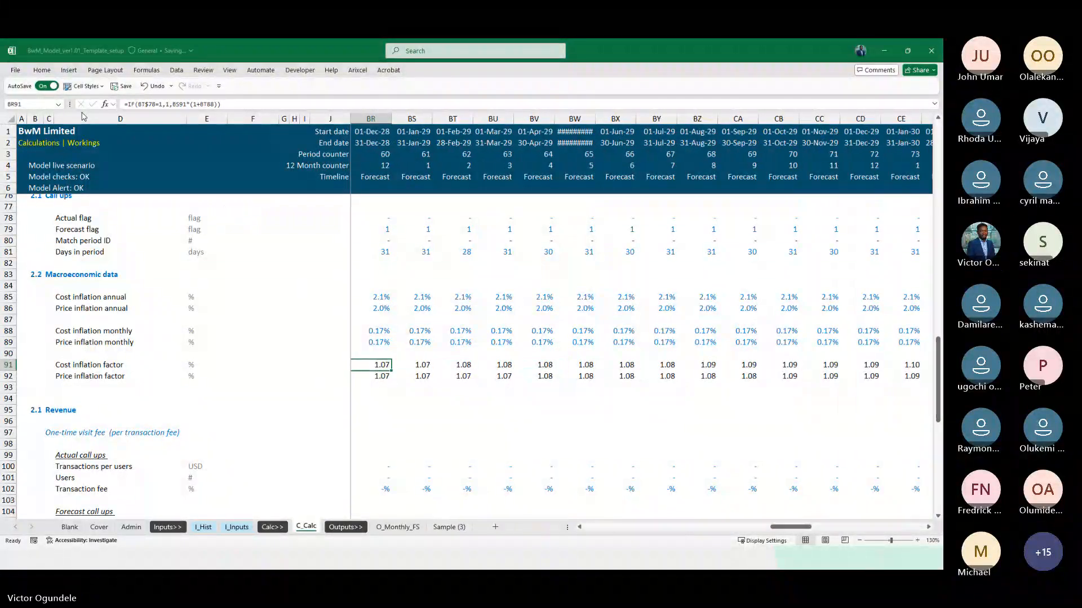
pyautogui.press('Left')
pyautogui.press('Left')
pyautogui.press('Left')
pyautogui.press('Left')
pyautogui.press('Left')
pyautogui.press('Left')
pyautogui.press('Left')
pyautogui.press('Left')
pyautogui.press('Left')
pyautogui.press('Left')
pyautogui.press('Left')
pyautogui.press('Left')
pyautogui.press('Left')
pyautogui.press('Left')
pyautogui.press('Left')
pyautogui.press('Left')
pyautogui.press('Left')
pyautogui.press('Left')
pyautogui.press('Left')
pyautogui.press('Left')
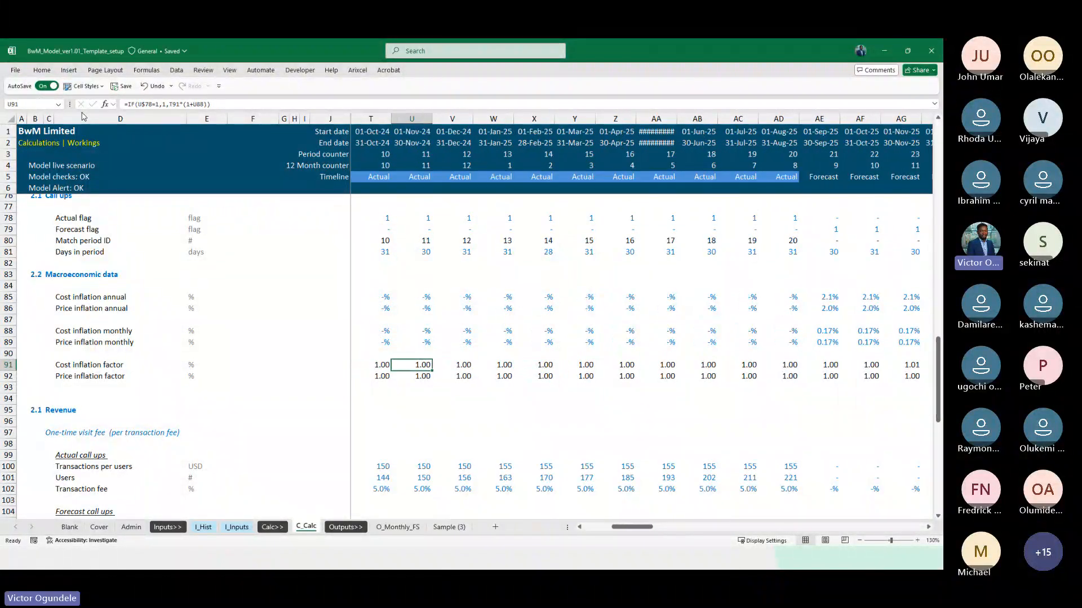
pyautogui.press('Right')
pyautogui.press('Right')
pyautogui.press('Right')
pyautogui.press('Right')
pyautogui.press('Right')
pyautogui.press('Right')
pyautogui.press('Right')
pyautogui.press('Right')
pyautogui.press('Right')
pyautogui.press('Right')
pyautogui.press('Right')
pyautogui.press('Right')
pyautogui.press('Right')
pyautogui.press('Right')
pyautogui.press('Right')
pyautogui.press('Right')
pyautogui.press('Right')
pyautogui.press('Right')
pyautogui.press('Right')
pyautogui.press('Right')
pyautogui.press('Right')
pyautogui.press('Right')
pyautogui.press('Right')
pyautogui.press('Right')
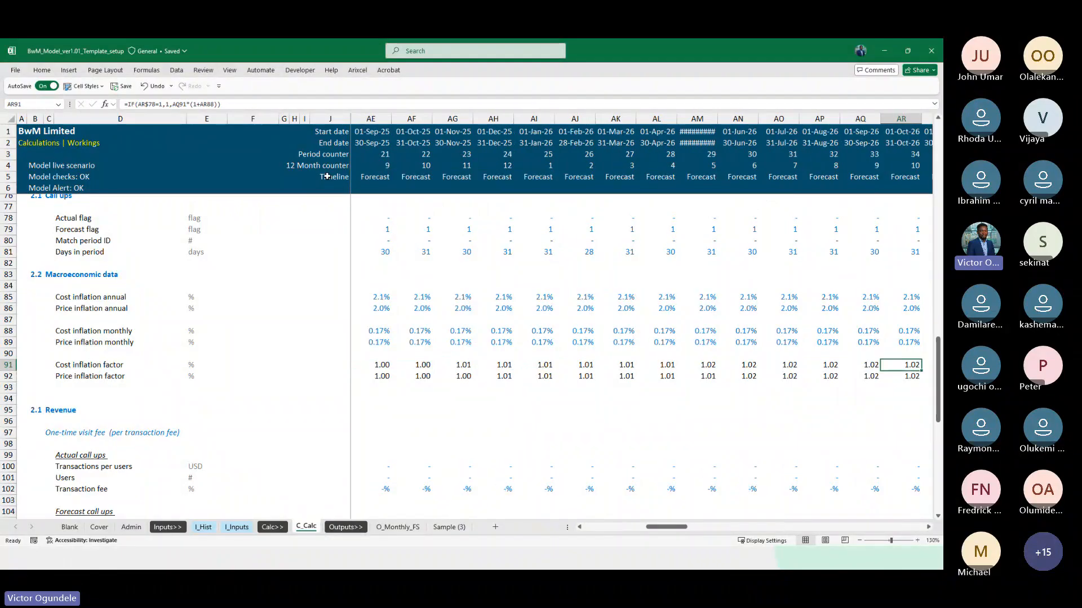
# Delete blank row 94 between the inflation factors and the 2.1 Revenue heading
pyautogui.hscroll(2, 625, 471)
pyautogui.scroll(-8, 624, 471)
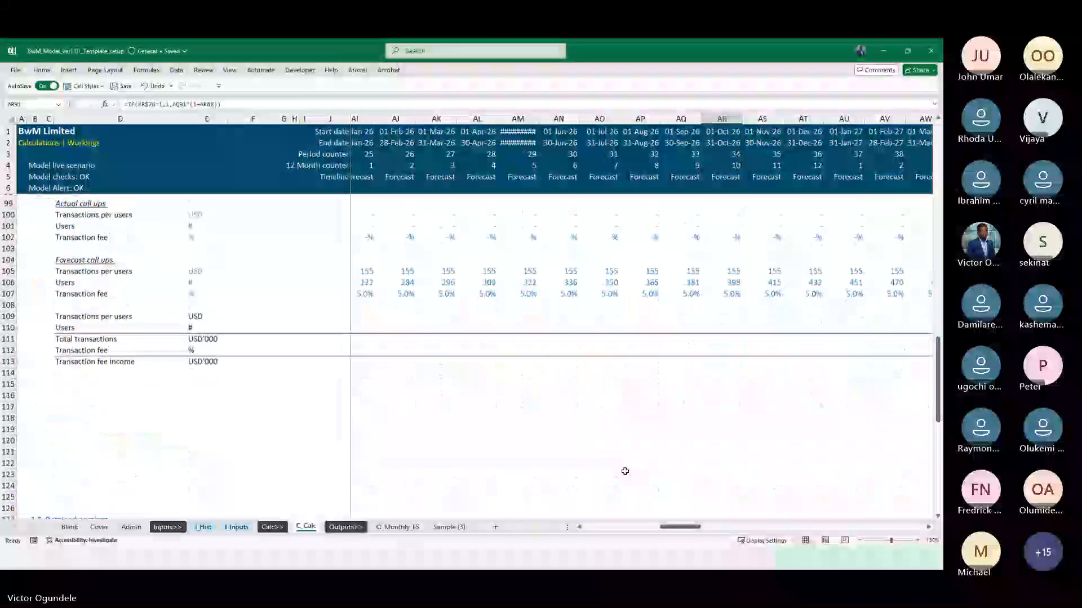
pyautogui.scroll(6, 460, 346)
pyautogui.scroll(-2, 459, 345)
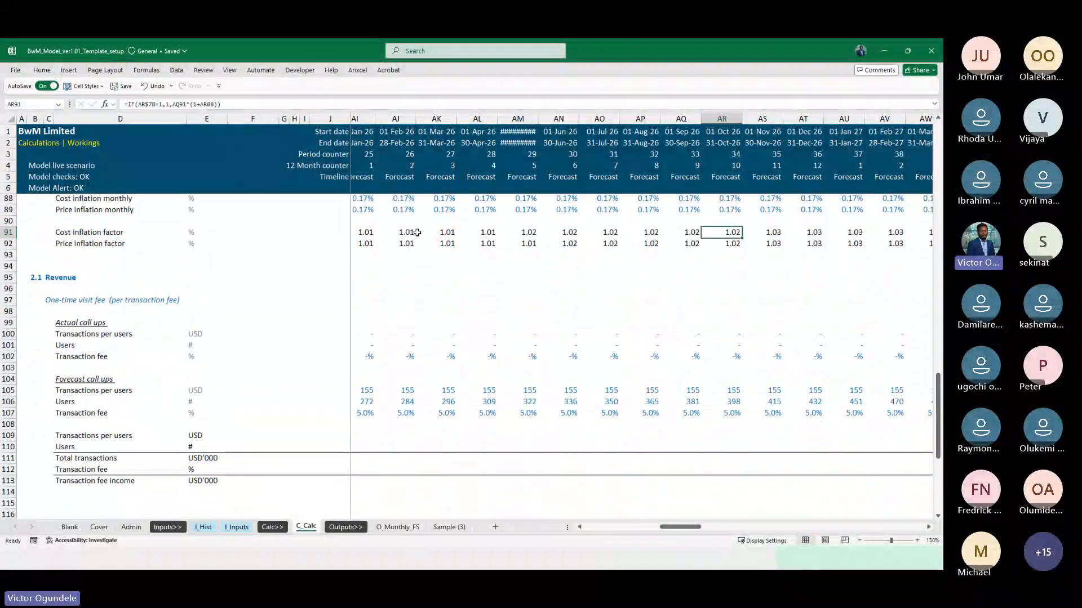
pyautogui.click(410, 265)
pyautogui.hotkey('shift', 'space')
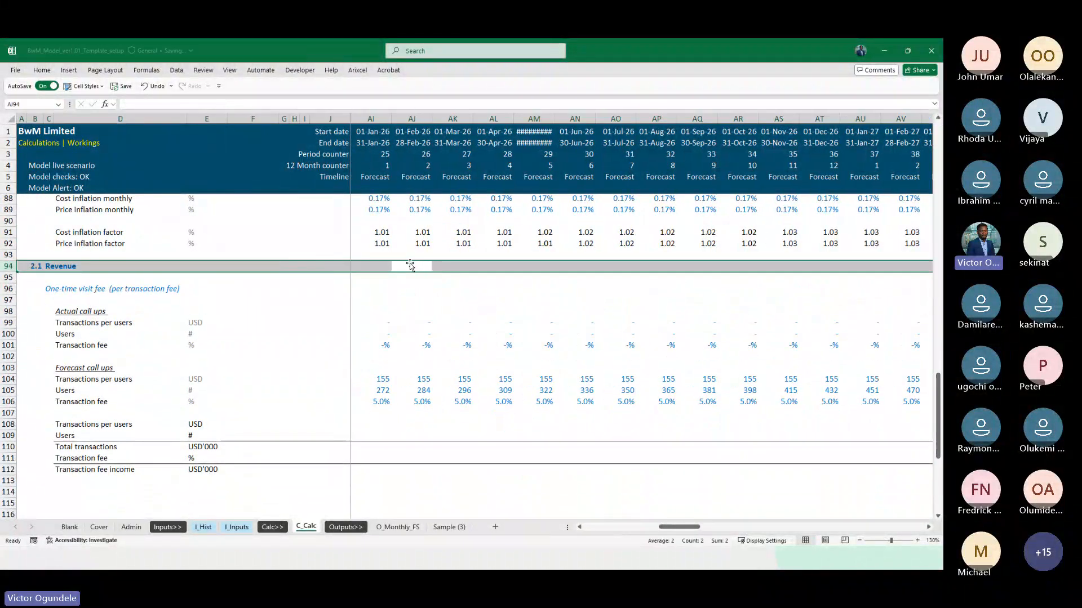
# Go to the January 2024 cell K108 of the Transactions per users row below the forecast call ups
pyautogui.scroll(3, 410, 265)
pyautogui.scroll(-3, 411, 265)
pyautogui.click(383, 389)
pyautogui.press('Down')
pyautogui.press('Down')
pyautogui.press('Down')
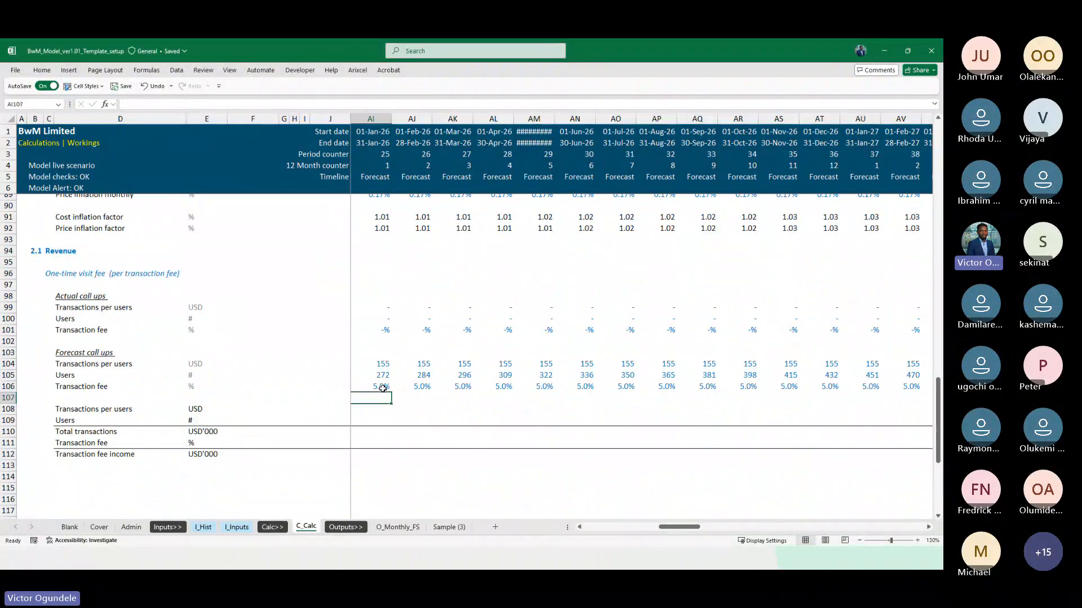
pyautogui.press('Left')
pyautogui.hotkey('ctrl', 'Left')
pyautogui.press('Up')
pyautogui.press('Right')
pyautogui.press('Right')
pyautogui.press('Right')
pyautogui.press('Right')
pyautogui.press('Right')
pyautogui.press('Right')
pyautogui.press('Right')
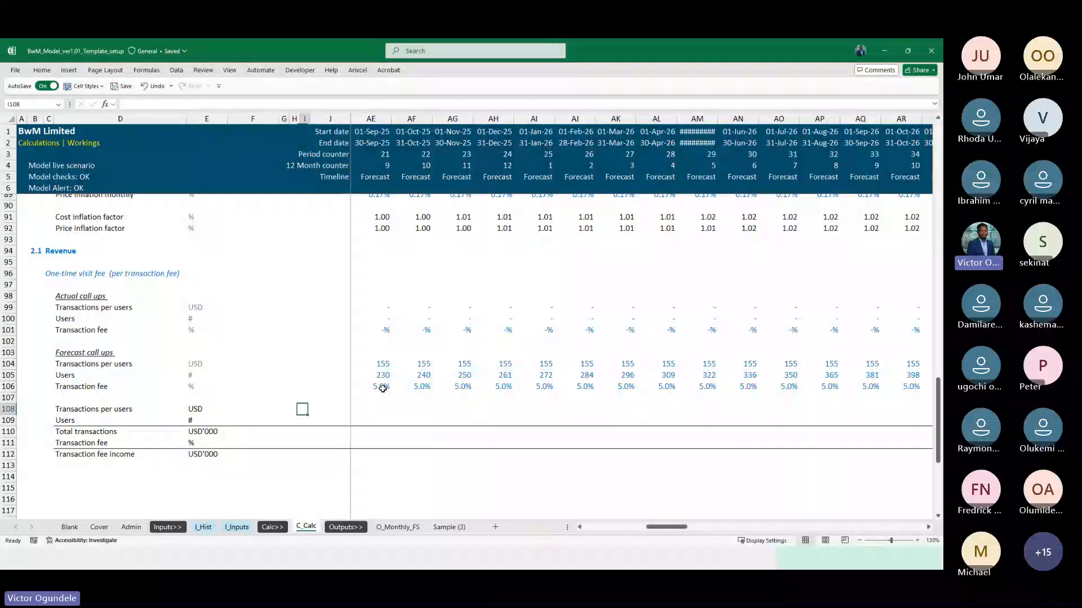
pyautogui.press('Left')
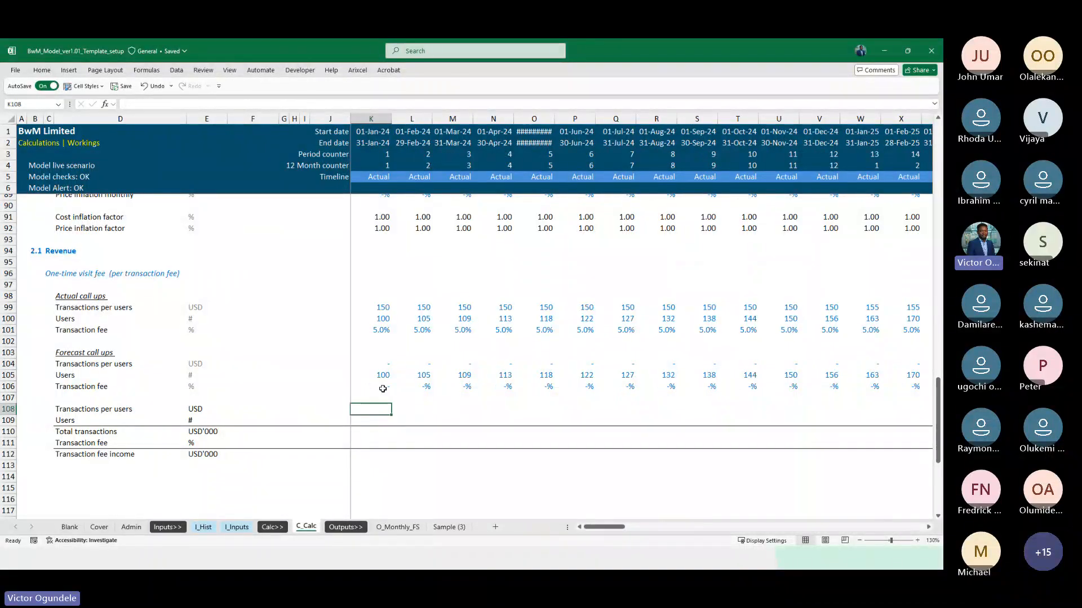
pyautogui.write('=')
pyautogui.press('Up')
pyautogui.press('Up')
pyautogui.press('Up')
pyautogui.press('Up')
pyautogui.press('Up')
pyautogui.press('Up')
pyautogui.press('Up')
pyautogui.press('Up')
pyautogui.press('Up')
pyautogui.press('Down')
pyautogui.press('Down')
pyautogui.press('Down')
pyautogui.press('Down')
pyautogui.press('Down')
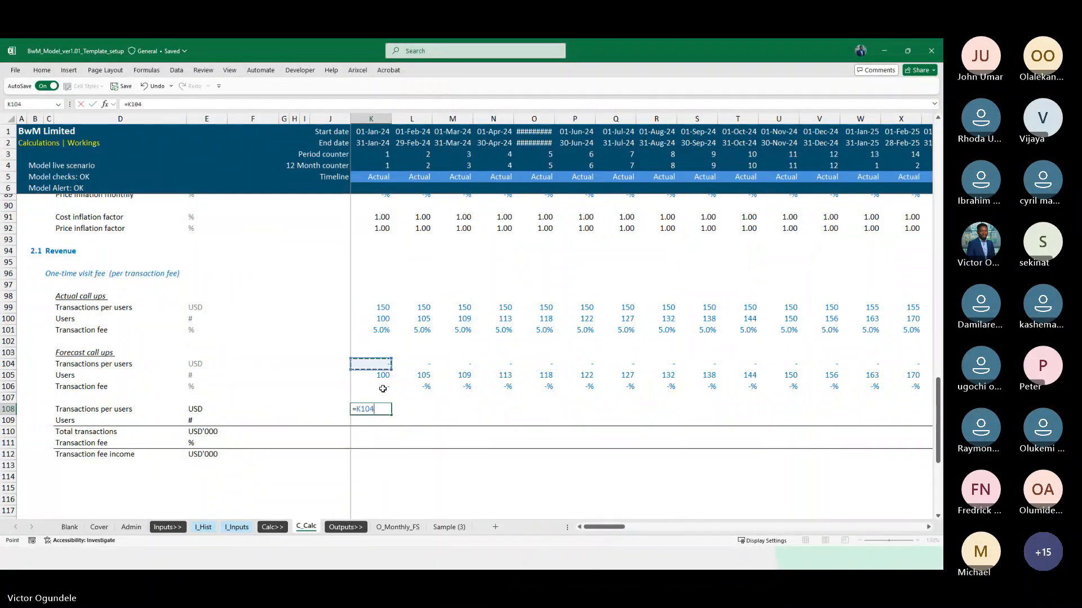
pyautogui.press('BackSpace')
pyautogui.press('BackSpace')
pyautogui.press('BackSpace')
pyautogui.press('BackSpace')
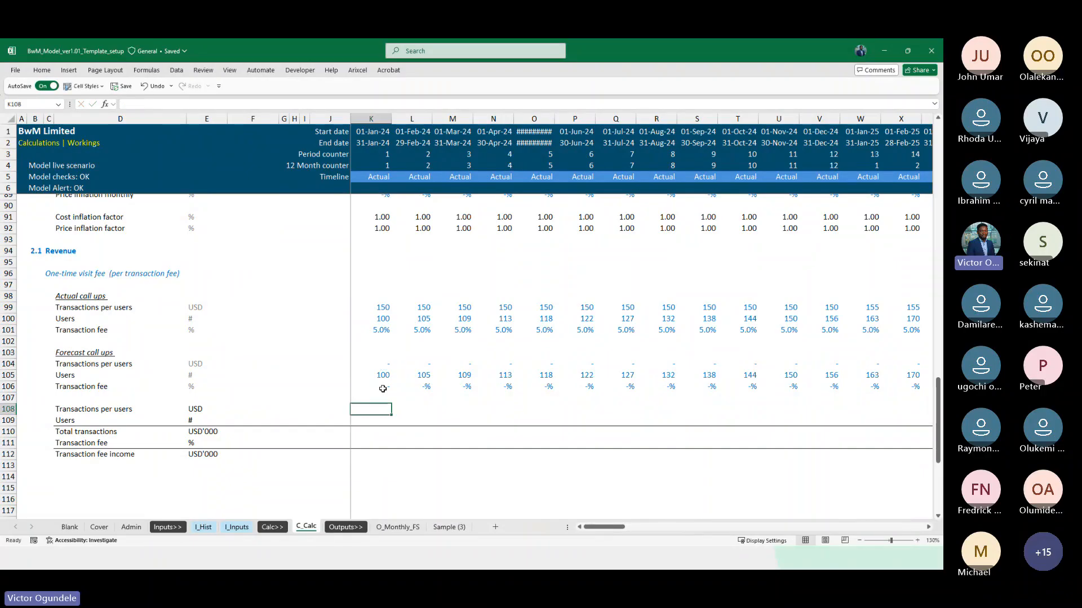
# Start an IF formula in K108 that tests Actual flag K$78=1 and returns actual transactions per users K99 when true
pyautogui.write('IF(')
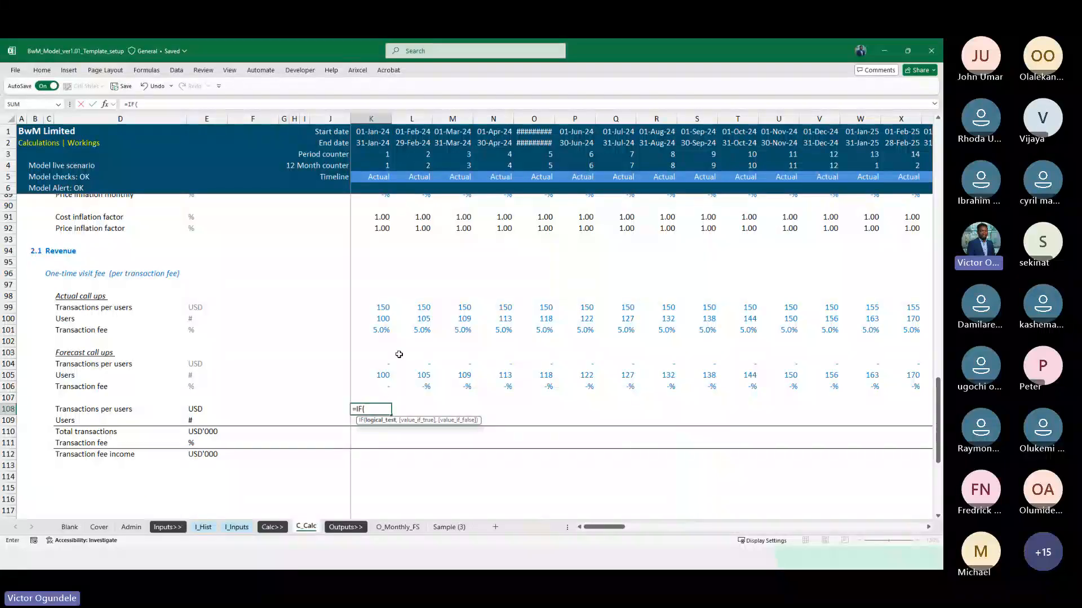
pyautogui.scroll(3, 399, 354)
pyautogui.scroll(2, 383, 272)
pyautogui.click(388, 278)
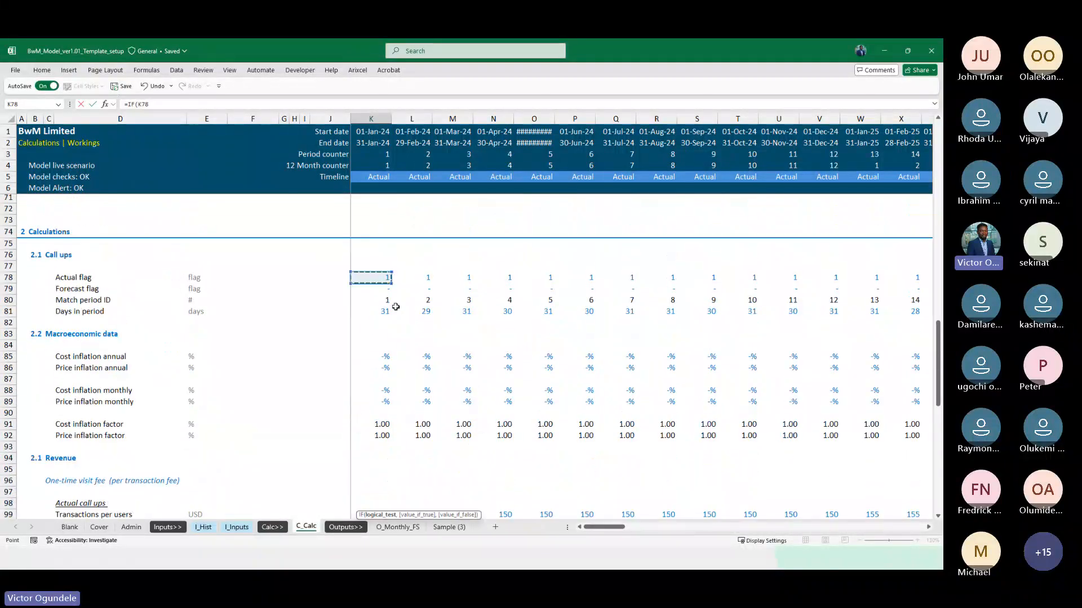
pyautogui.scroll(-4, 406, 394)
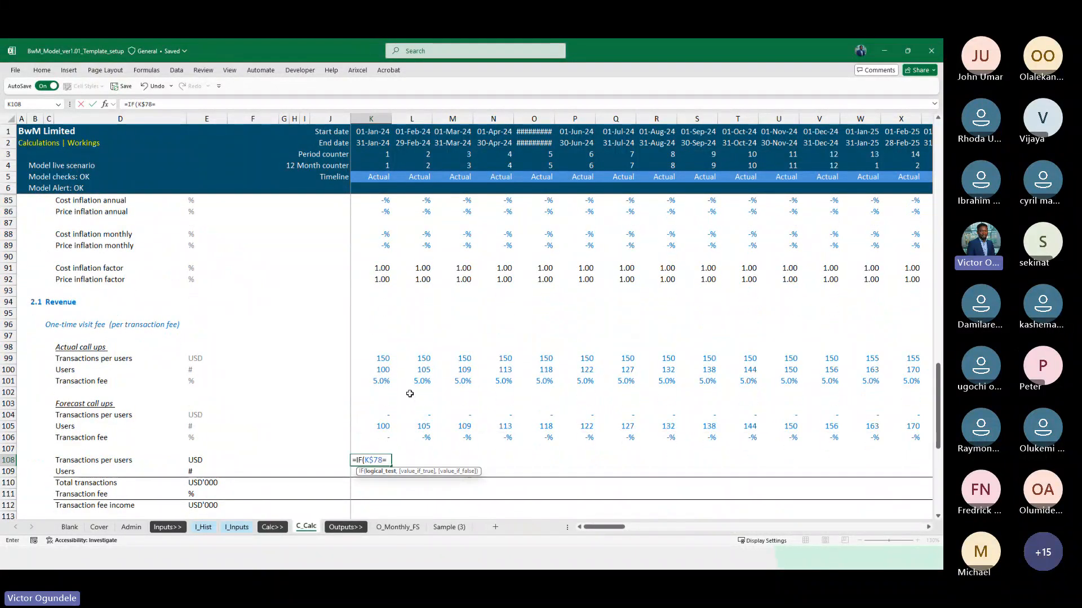
pyautogui.write('=1,')
pyautogui.press('Up')
pyautogui.press('Up')
pyautogui.press('Up')
pyautogui.press('Up')
pyautogui.press('Up')
pyautogui.press('Up')
pyautogui.press('Up')
pyautogui.press('Up')
pyautogui.press('Up')
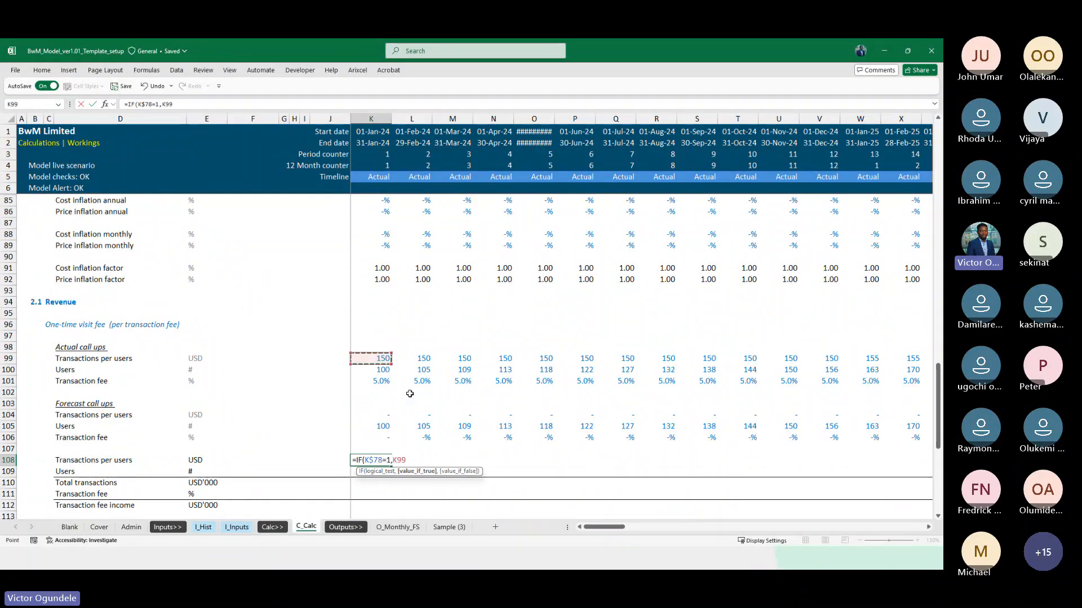
# Complete the K108 formula with K104*K$91 as the value if false and copy it across to December 2032
pyautogui.scroll(-2, 409, 393)
pyautogui.scroll(-2, 409, 394)
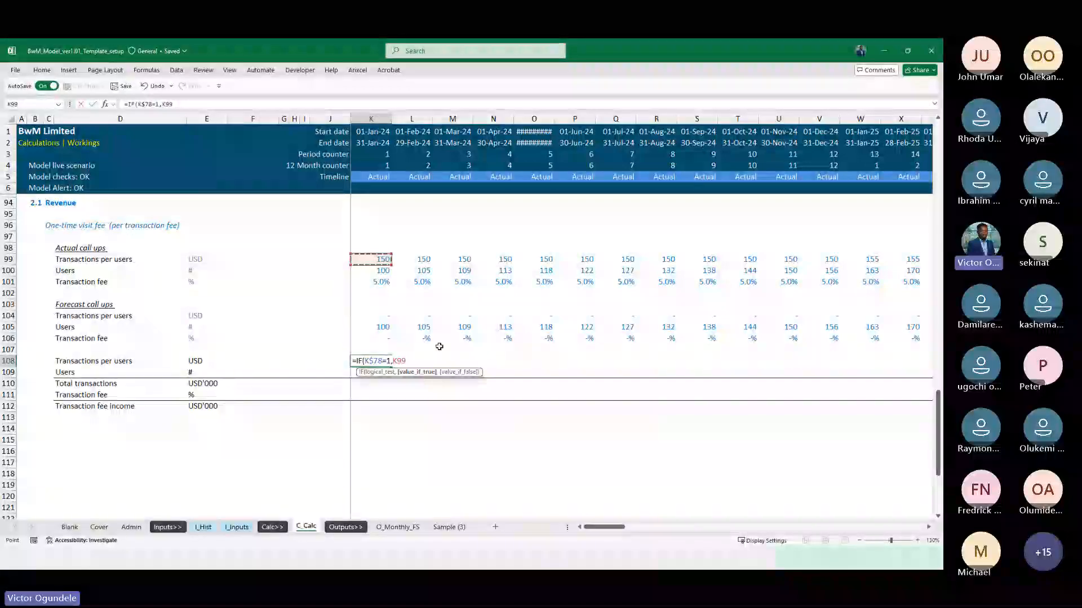
pyautogui.write(',')
pyautogui.press('Up')
pyautogui.press('Up')
pyautogui.press('Up')
pyautogui.press('Up')
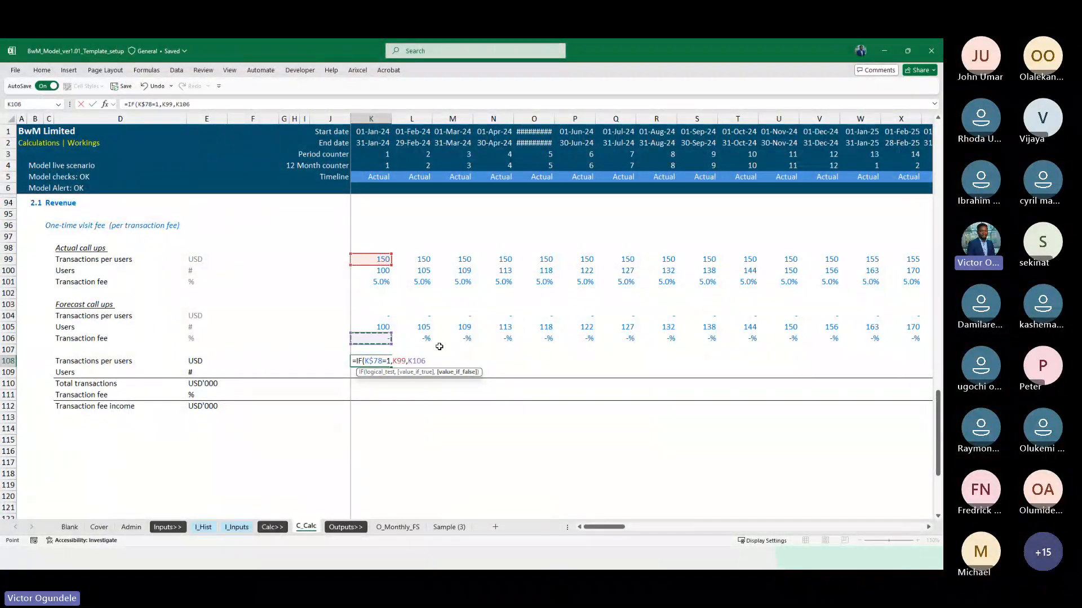
pyautogui.press('Down')
pyautogui.press('Up')
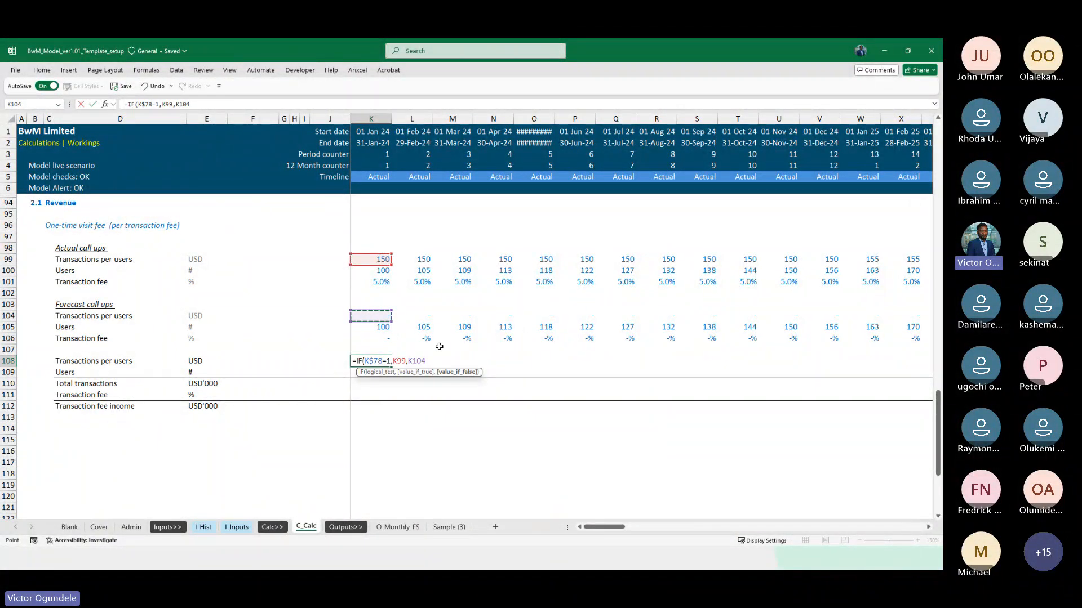
pyautogui.scroll(5, 439, 347)
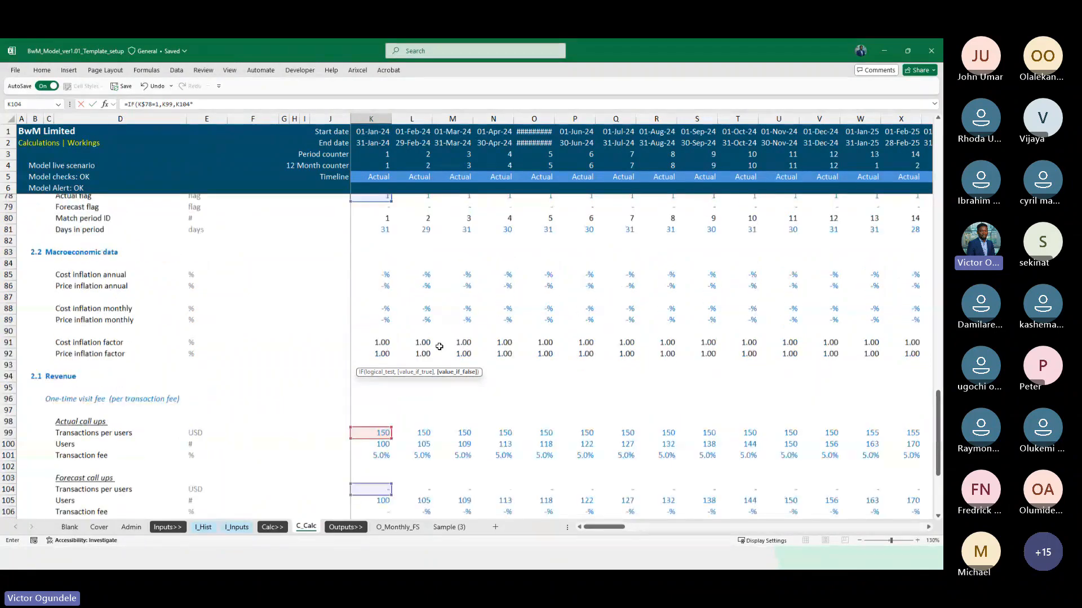
pyautogui.click(385, 354)
pyautogui.scroll(-5, 378, 353)
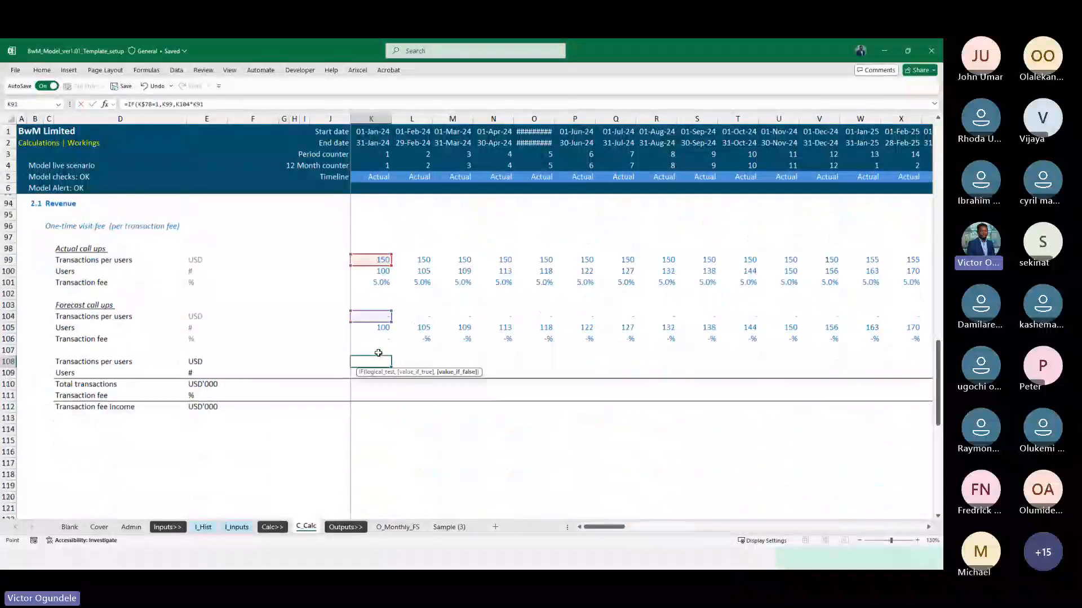
pyautogui.press('F4')
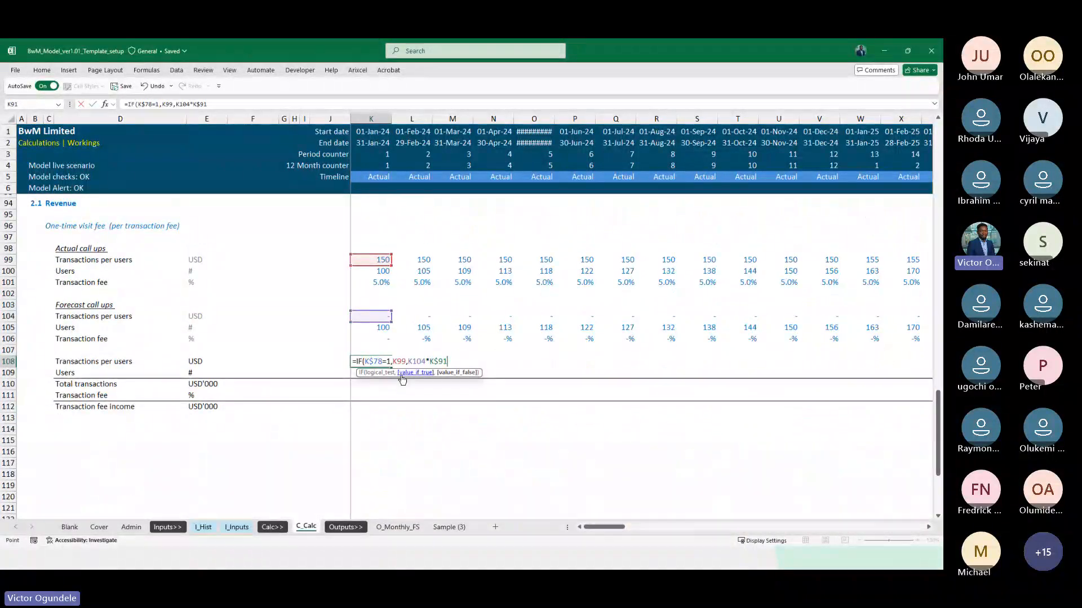
pyautogui.write(')')
pyautogui.hotkey('ctrl', 'Return')
pyautogui.hotkey('ctrl', 'shift', 'Right')
pyautogui.hotkey('ctrl', 'r')
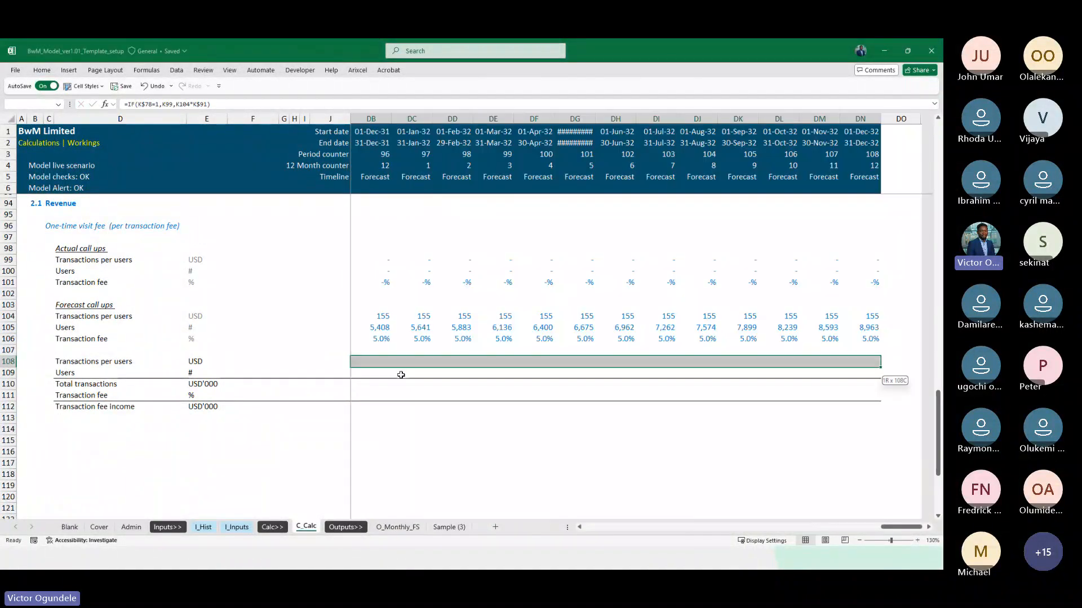
# Review the Transactions per users results in row 108 for the late forecast months and the first actual months
pyautogui.hotkey('ctrl', 'Right')
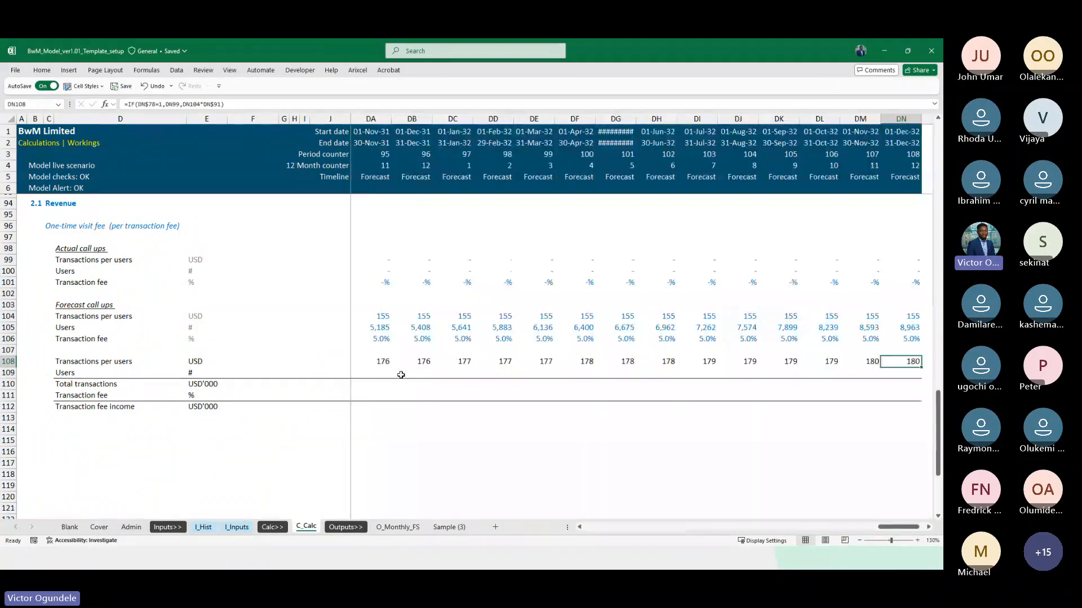
pyautogui.press('Left')
pyautogui.press('Left')
pyautogui.press('Left')
pyautogui.press('Left')
pyautogui.press('Left')
pyautogui.press('Left')
pyautogui.press('Left')
pyautogui.press('Left')
pyautogui.press('Left')
pyautogui.press('Left')
pyautogui.press('Left')
pyautogui.press('Left')
pyautogui.press('Left')
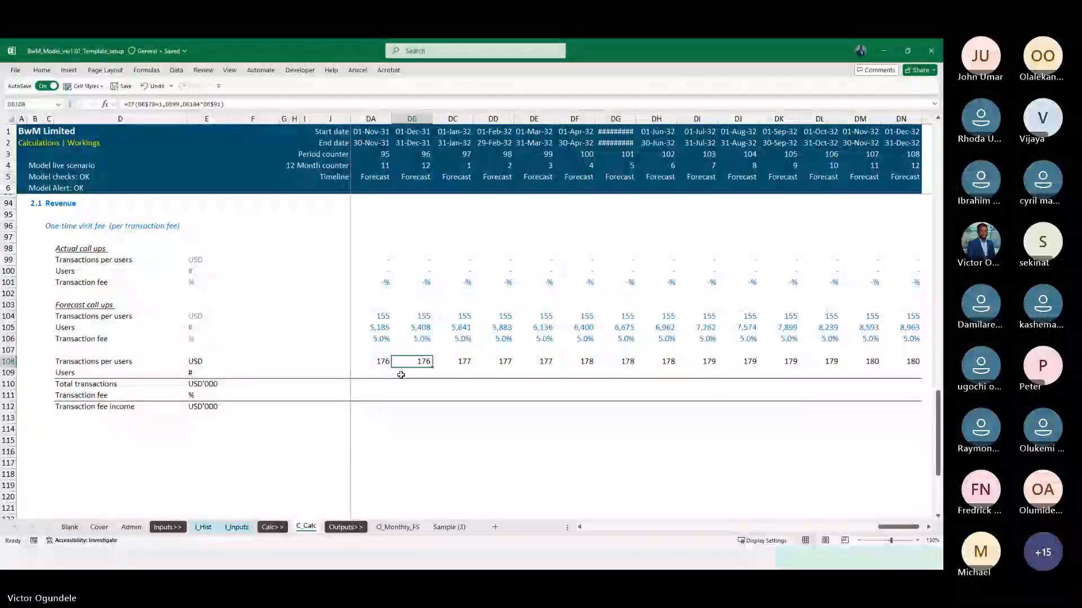
pyautogui.press('Left')
pyautogui.press('Left')
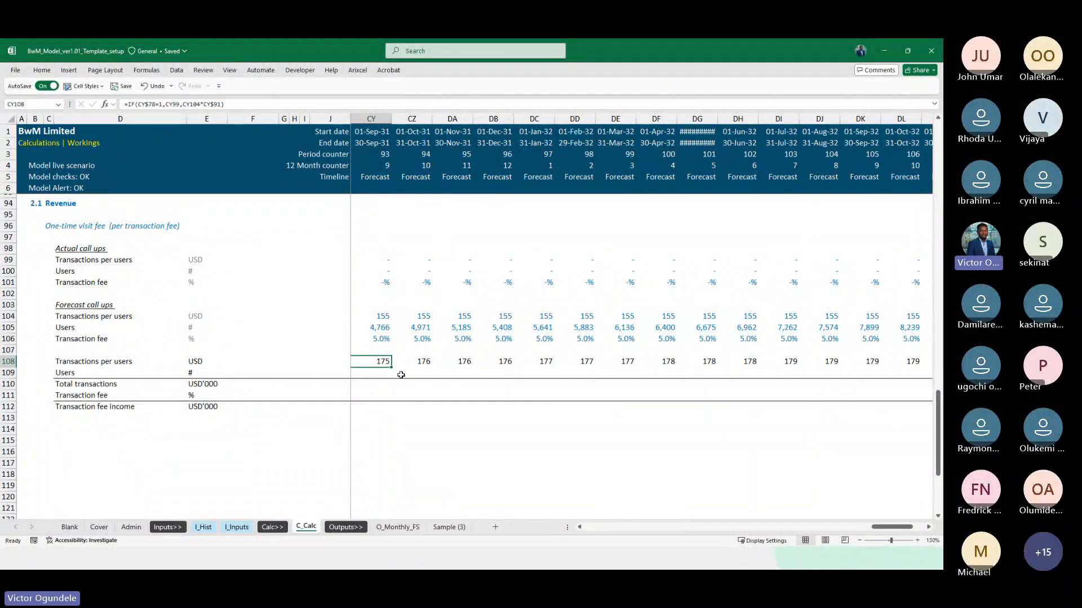
pyautogui.press('Right')
pyautogui.press('Right')
pyautogui.press('Right')
pyautogui.press('Right')
pyautogui.press('Right')
pyautogui.press('Right')
pyautogui.press('Right')
pyautogui.press('Right')
pyautogui.press('Right')
pyautogui.press('Right')
pyautogui.press('Right')
pyautogui.press('Right')
pyautogui.press('Right')
pyautogui.press('Right')
pyautogui.press('Right')
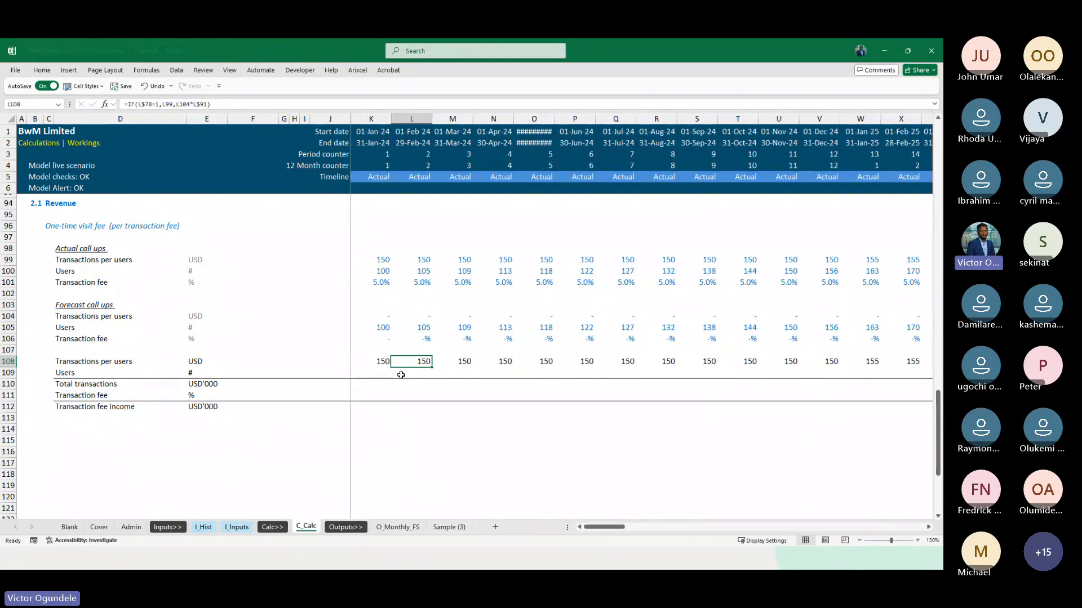
pyautogui.press('Left')
pyautogui.press('Left')
pyautogui.press('Left')
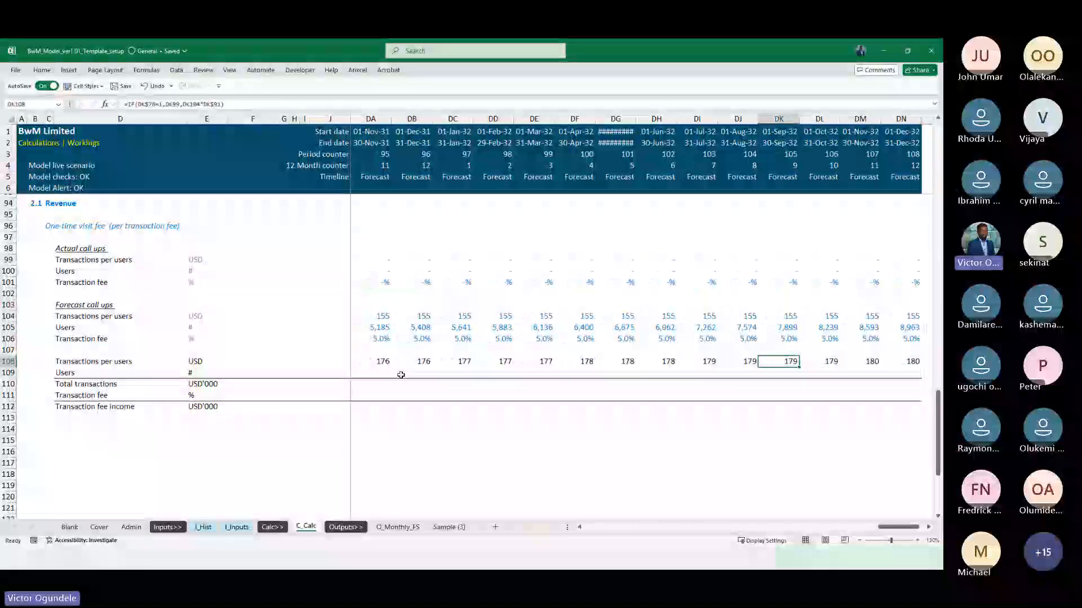
# Return to the January 2024 cell K108 of the Transactions per users row
pyautogui.hotkey('ctrl', 'Left')
pyautogui.press('Left')
pyautogui.press('Left')
pyautogui.press('Right')
pyautogui.press('Right')
pyautogui.press('Right')
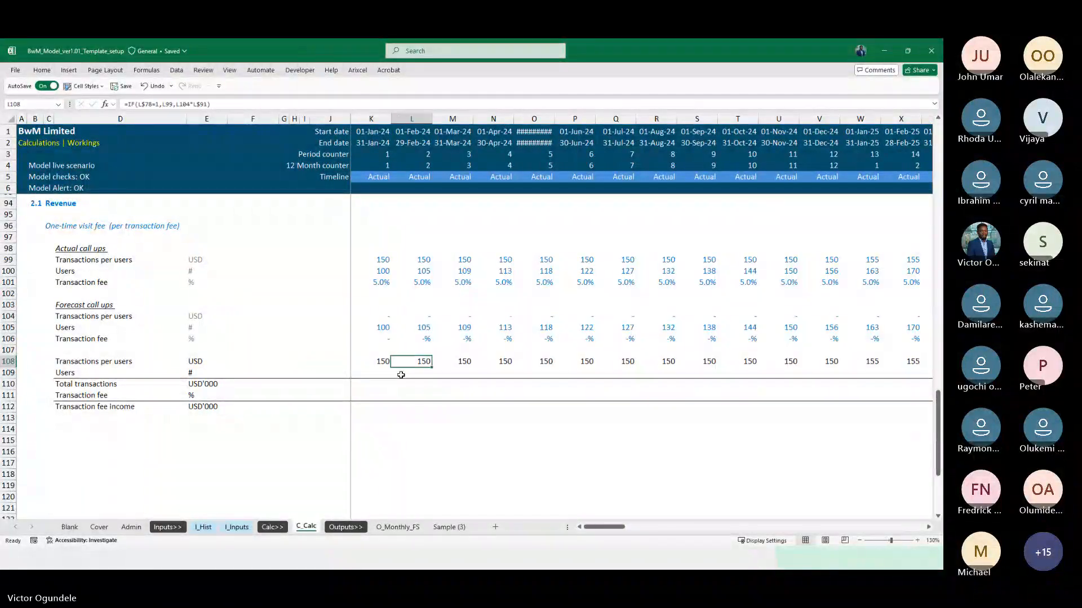
pyautogui.press('Left')
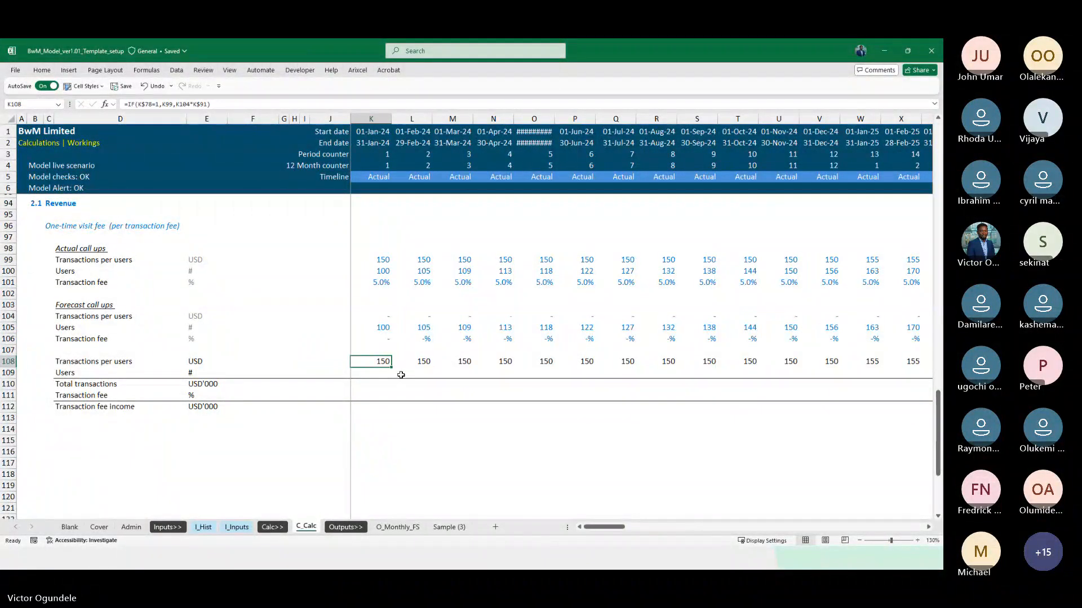
# Examine which cells the K108 formula references among the Actual flag, inflation factor, actual call ups and forecast call ups rows
pyautogui.scroll(1, 400, 374)
pyautogui.press('F2')
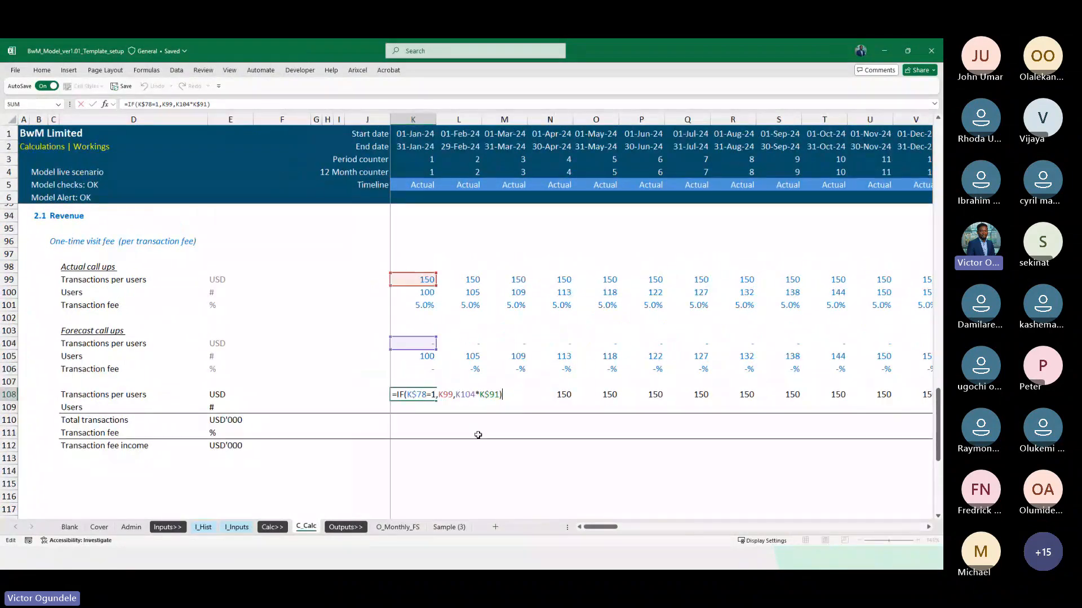
pyautogui.scroll(5, 444, 297)
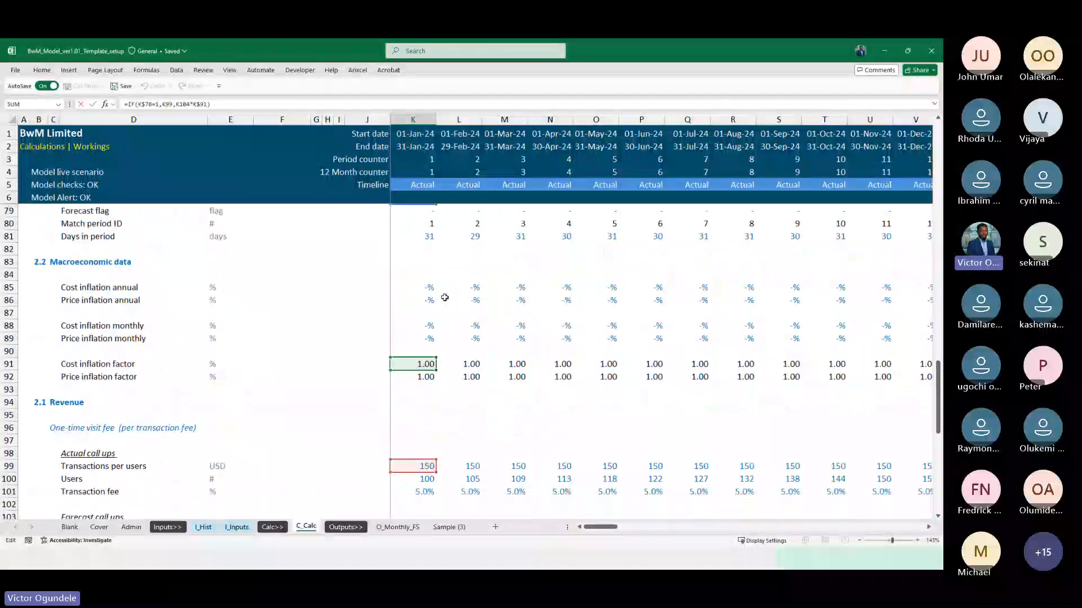
pyautogui.scroll(1, 445, 297)
pyautogui.scroll(-5, 459, 354)
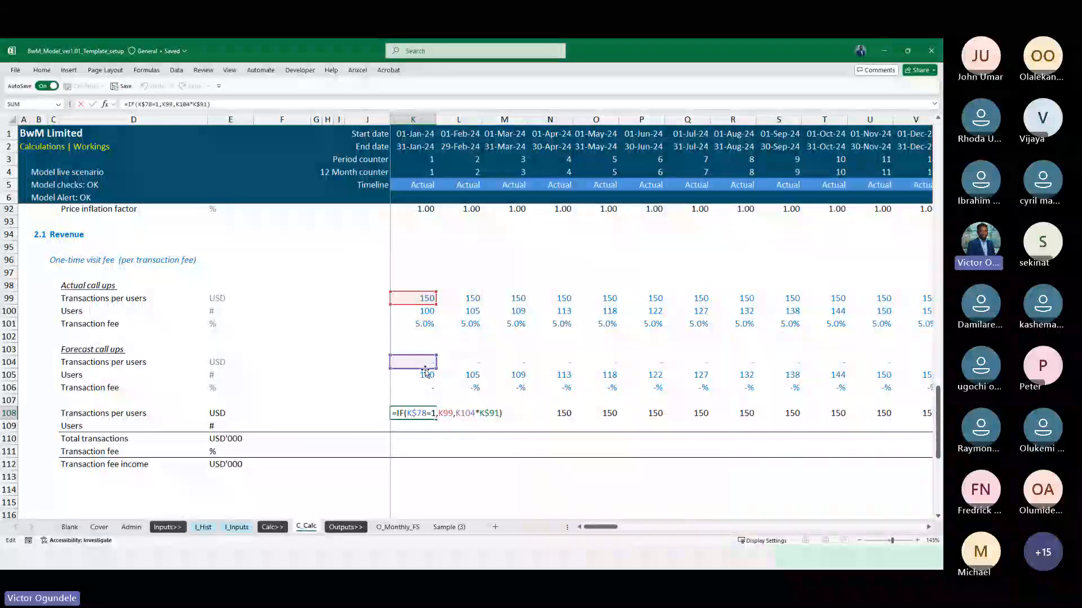
pyautogui.scroll(3, 425, 372)
pyautogui.scroll(3, 425, 372)
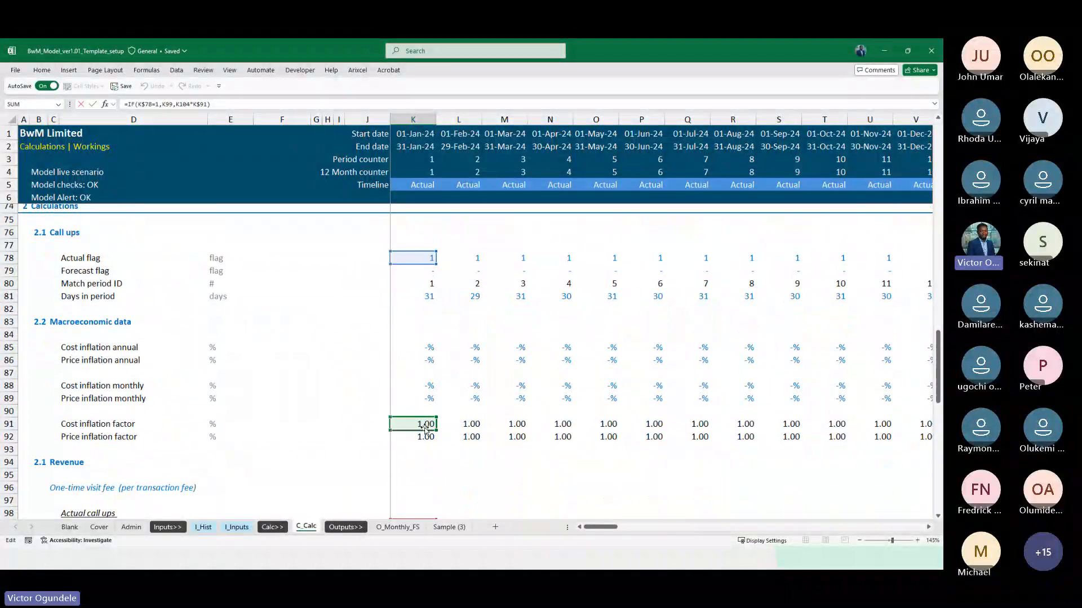
pyautogui.scroll(-6, 425, 428)
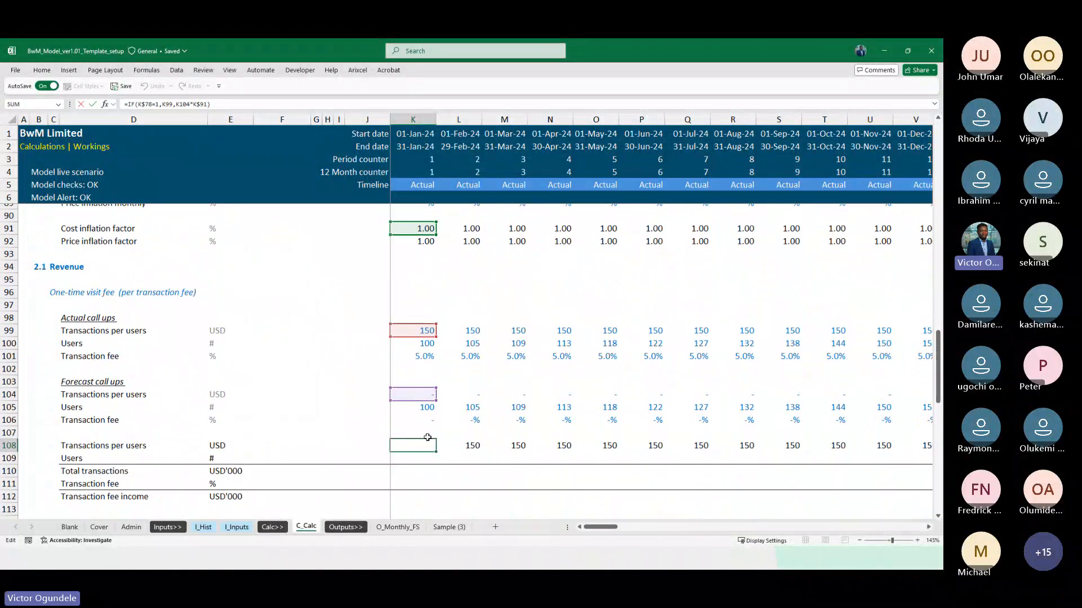
pyautogui.scroll(4, 428, 438)
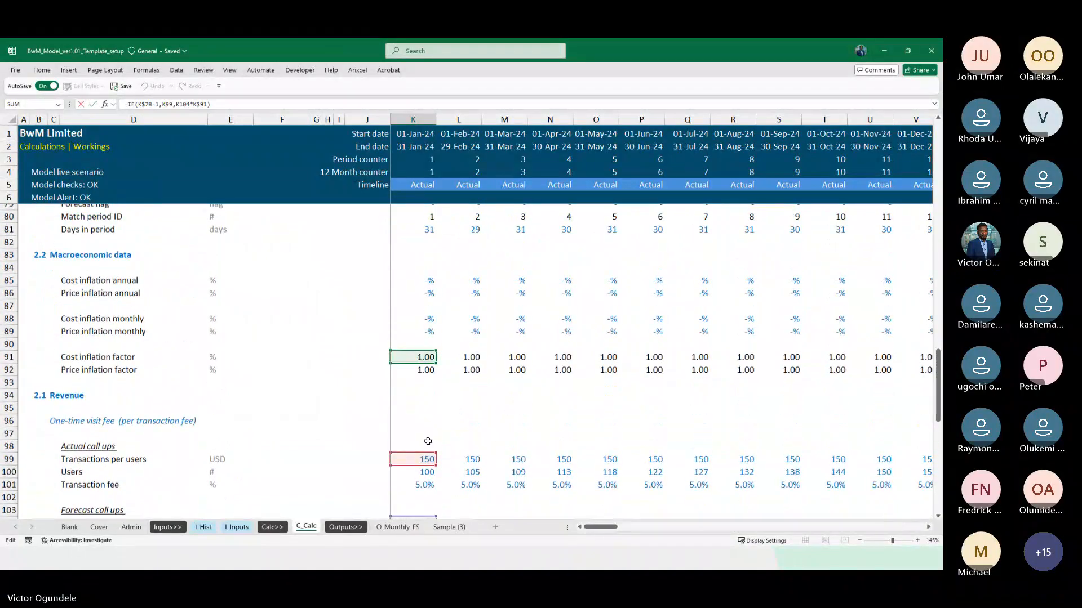
pyautogui.scroll(1, 427, 441)
pyautogui.scroll(-4, 428, 442)
pyautogui.hotkey('ctrl', 'Return')
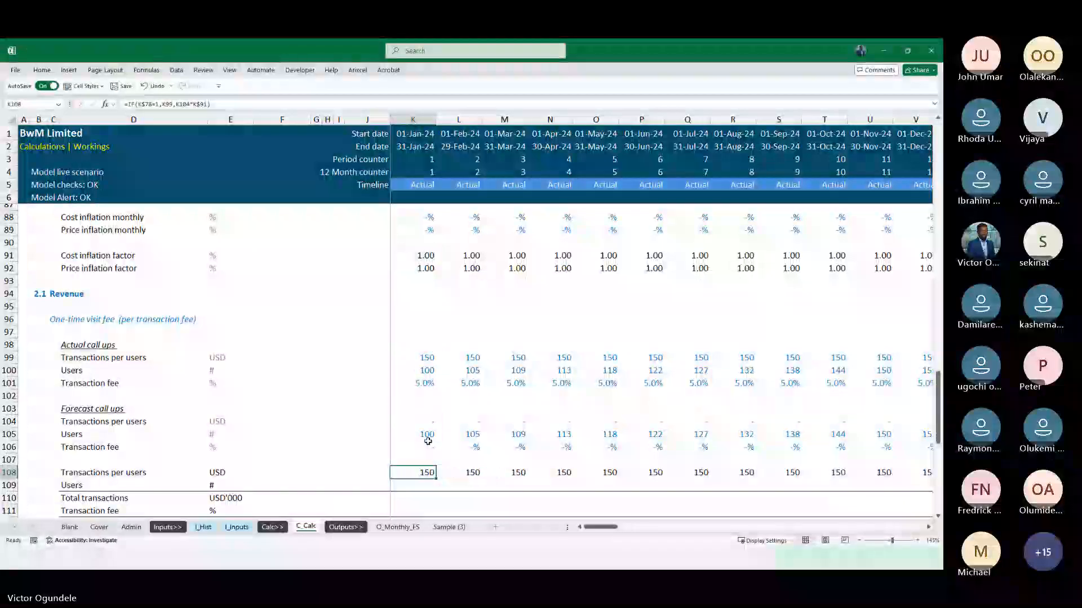
# Replace the cost inflation factor in the K108 formula with the price inflation factor K$92
pyautogui.scroll(-3, 428, 441)
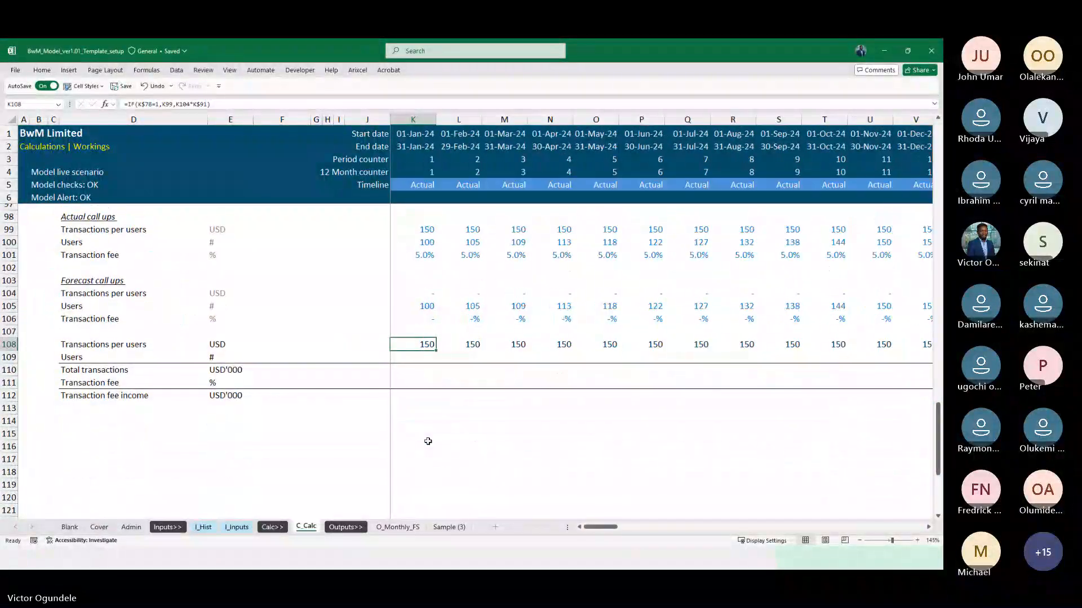
pyautogui.press('F2')
pyautogui.scroll(6, 526, 418)
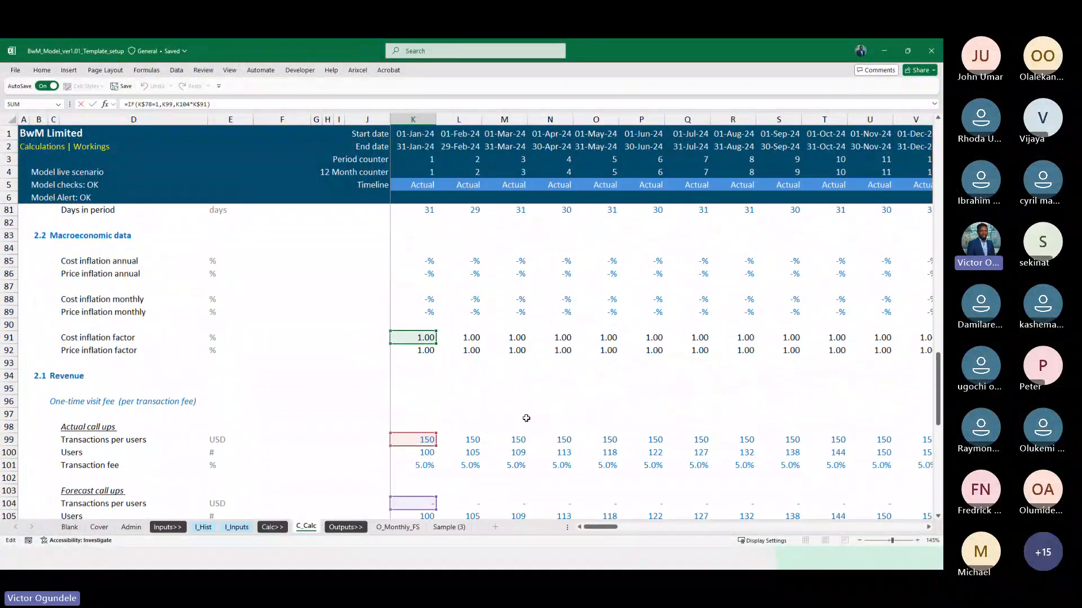
pyautogui.click(424, 349)
pyautogui.hotkey('ctrl', 'Return')
pyautogui.press('Up')
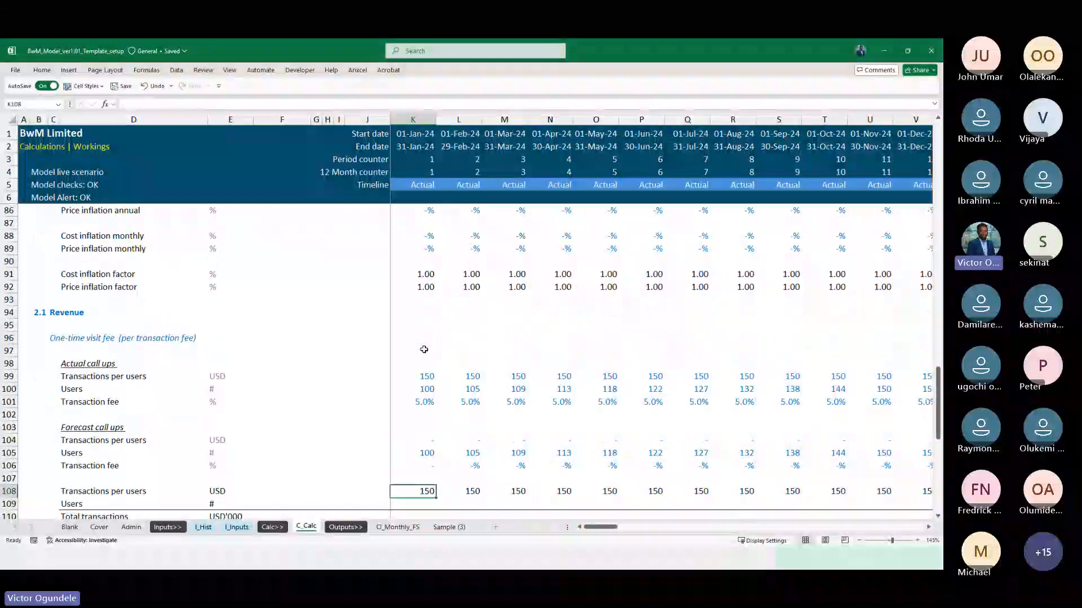
# Copy the K108 formula across the Transactions per users row and go to the January 2024 Users cell K109
pyautogui.hotkey('ctrl', 'shift', 'Right')
pyautogui.hotkey('ctrl', 'r')
pyautogui.press('Left')
pyautogui.press('Right')
pyautogui.press('Down')
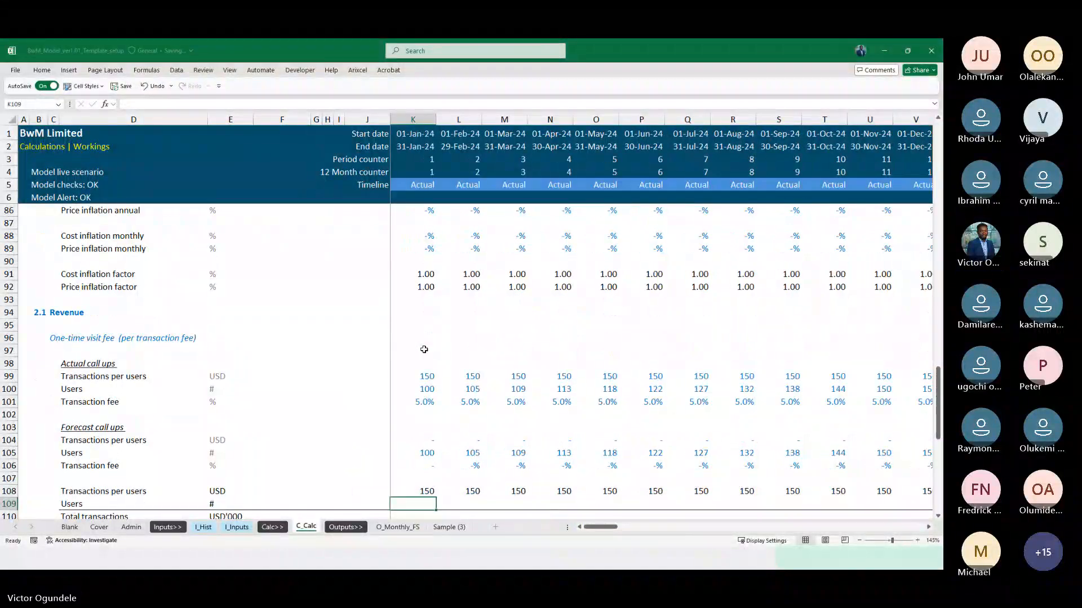
pyautogui.scroll(-3, 423, 349)
pyautogui.write('=')
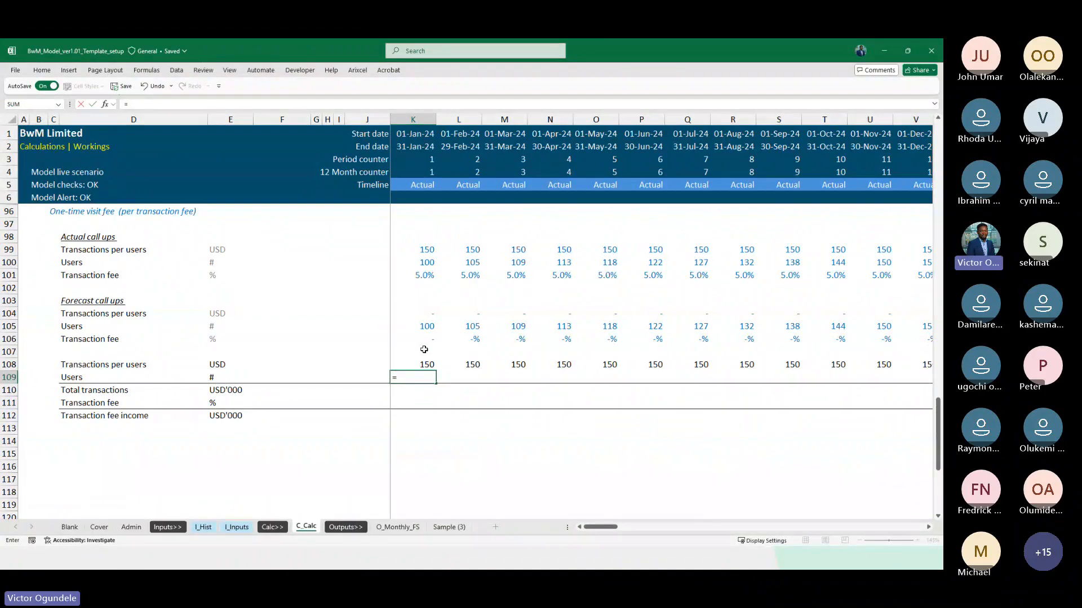
pyautogui.write('if=i')
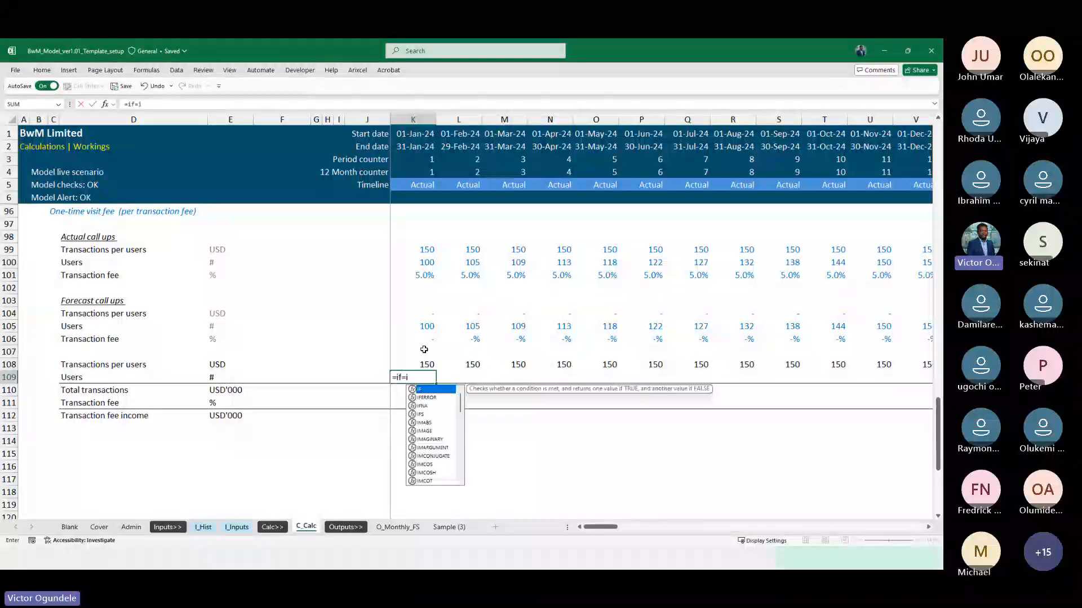
pyautogui.write('f')
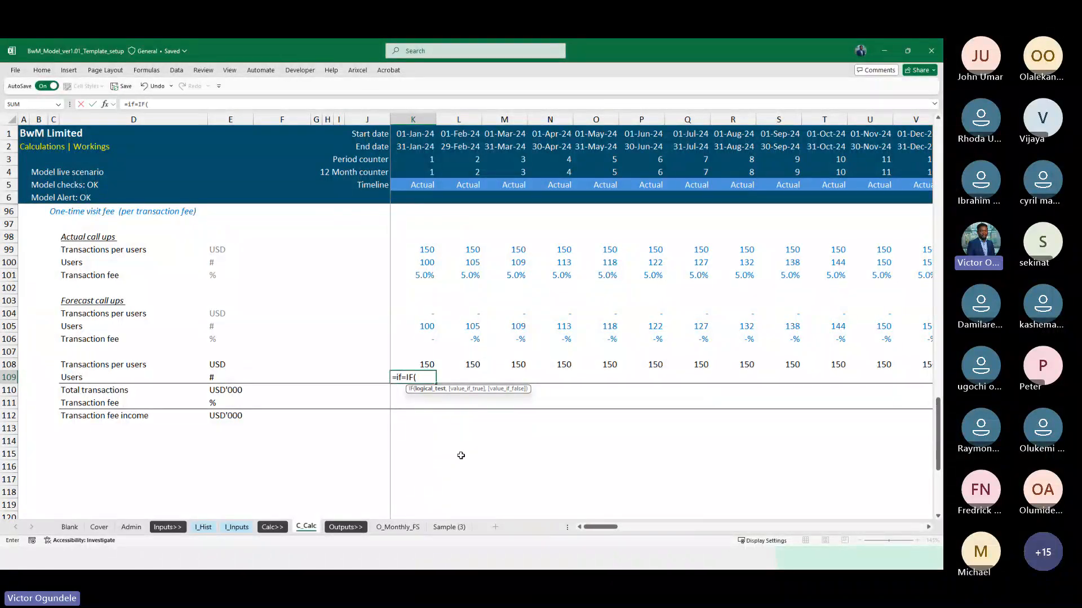
pyautogui.press('Escape')
# Start an IF formula in K109 that tests Actual flag K$78=1 and returns actual users K100 when true
pyautogui.write('=IF(')
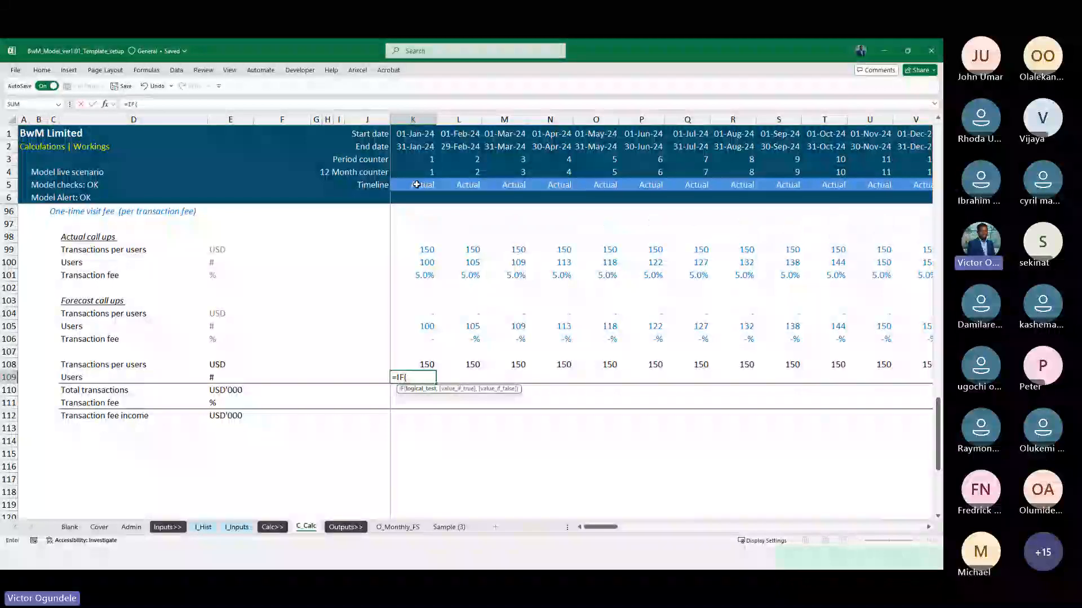
pyautogui.scroll(5, 425, 247)
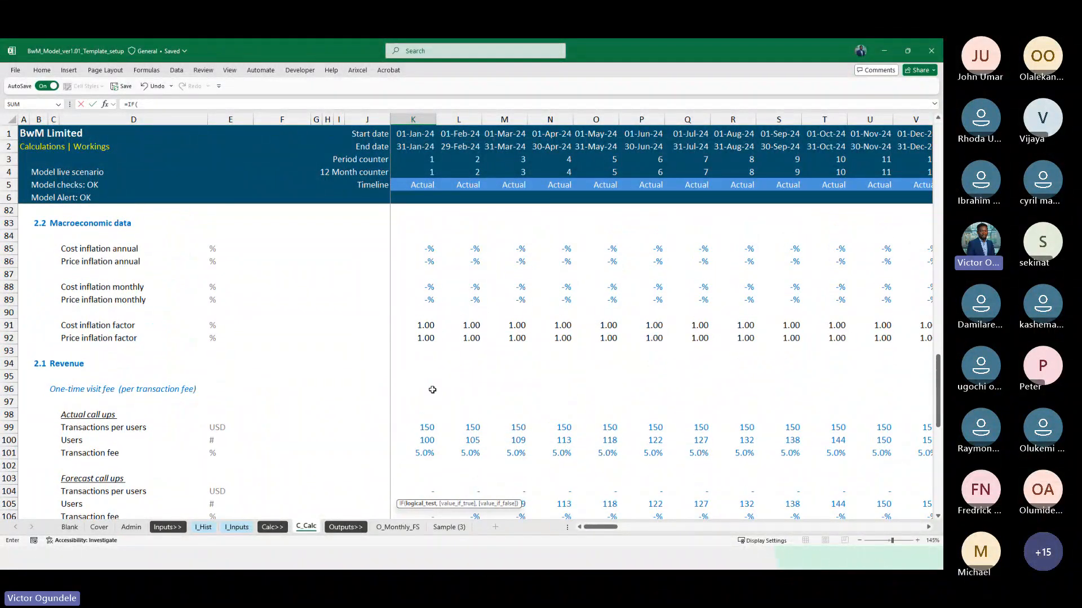
pyautogui.scroll(2, 432, 390)
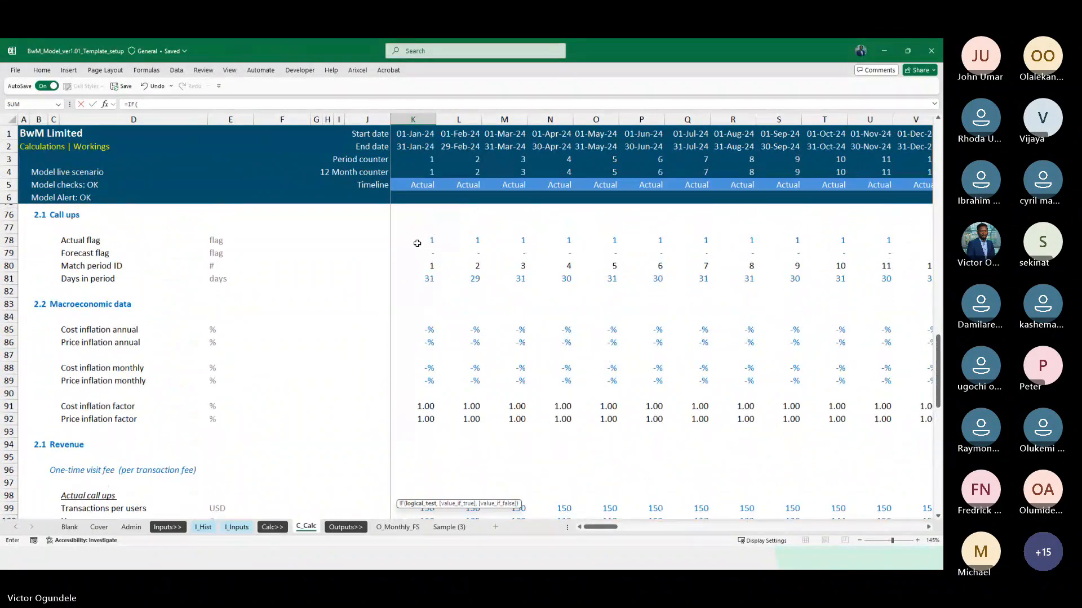
pyautogui.click(416, 240)
pyautogui.press('F4')
pyautogui.press('F4')
pyautogui.write('=')
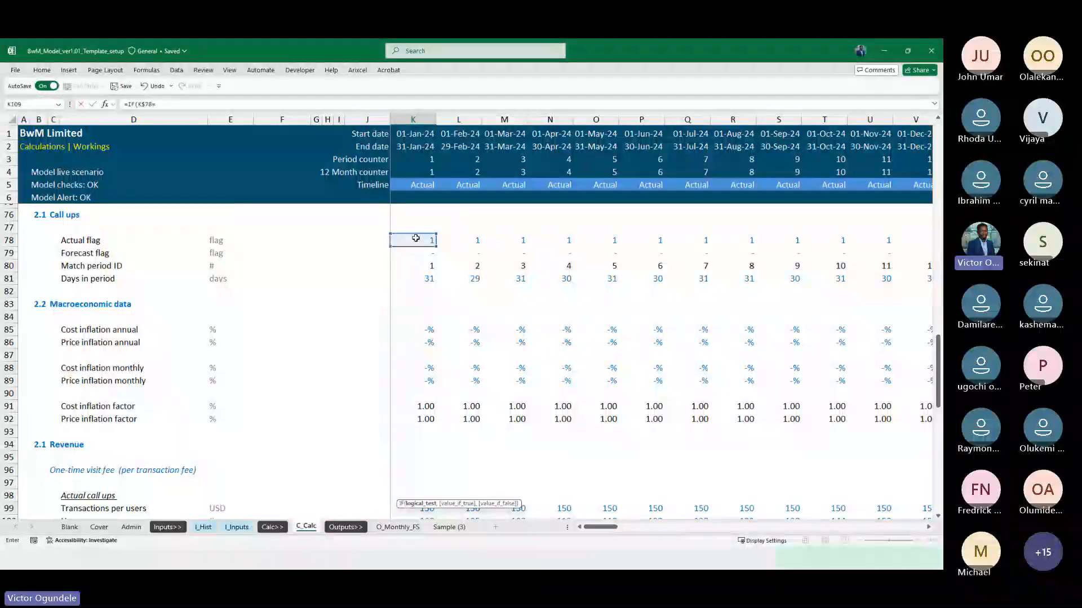
pyautogui.write('1,')
pyautogui.press('Up')
pyautogui.press('Up')
pyautogui.press('Up')
pyautogui.press('Up')
pyautogui.press('Up')
pyautogui.press('Up')
pyautogui.press('Up')
pyautogui.press('Up')
pyautogui.press('Up')
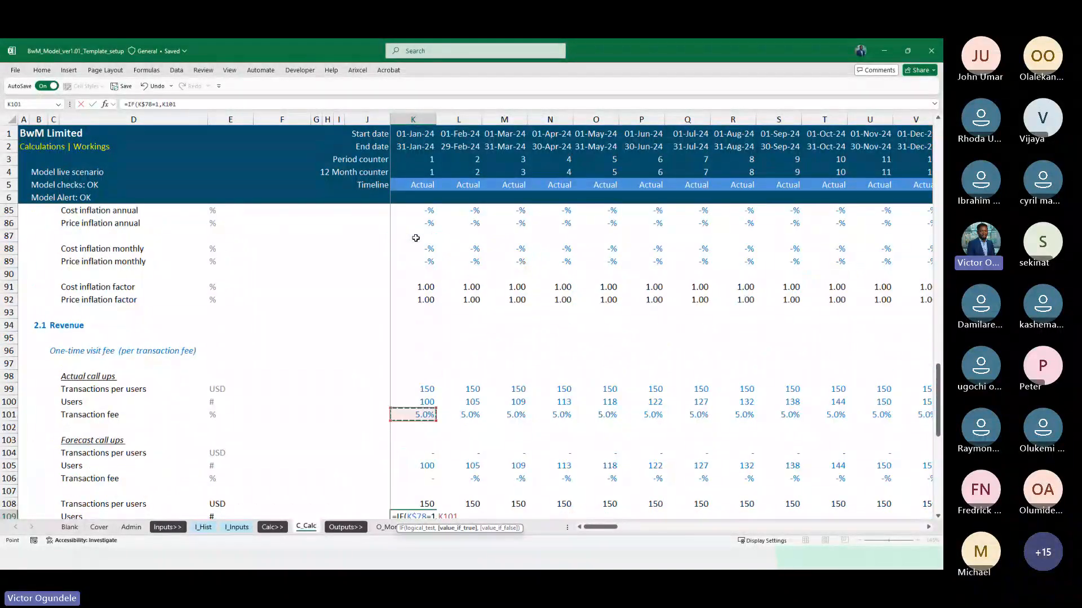
pyautogui.scroll(-4, 520, 383)
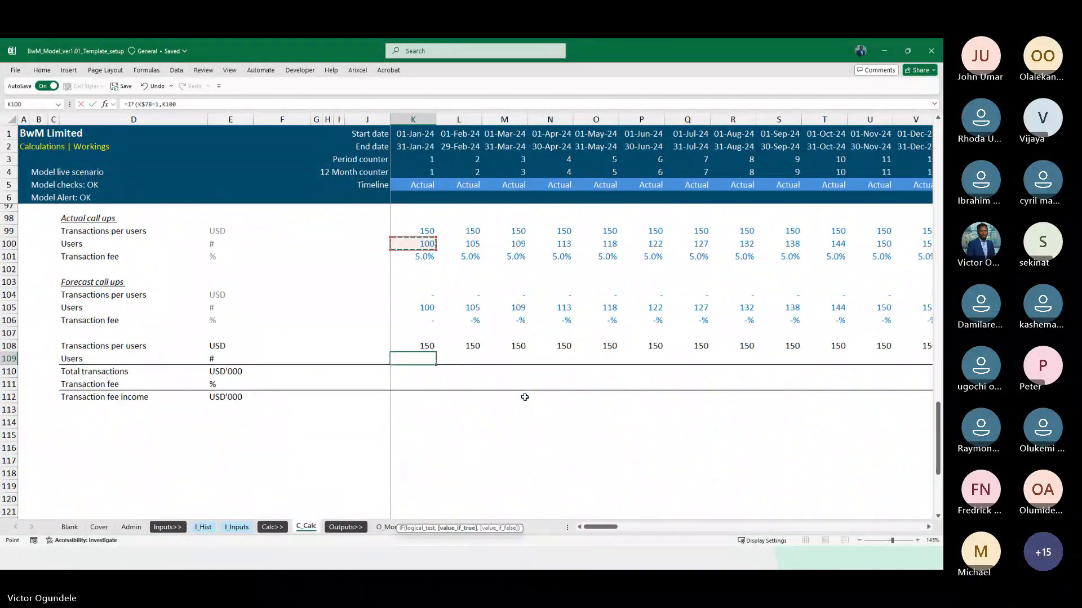
# Add a reference to the forecast call ups as the value if false in the K109 Users formula
pyautogui.write(',')
pyautogui.press('Up')
pyautogui.press('Up')
pyautogui.press('Up')
pyautogui.press('Up')
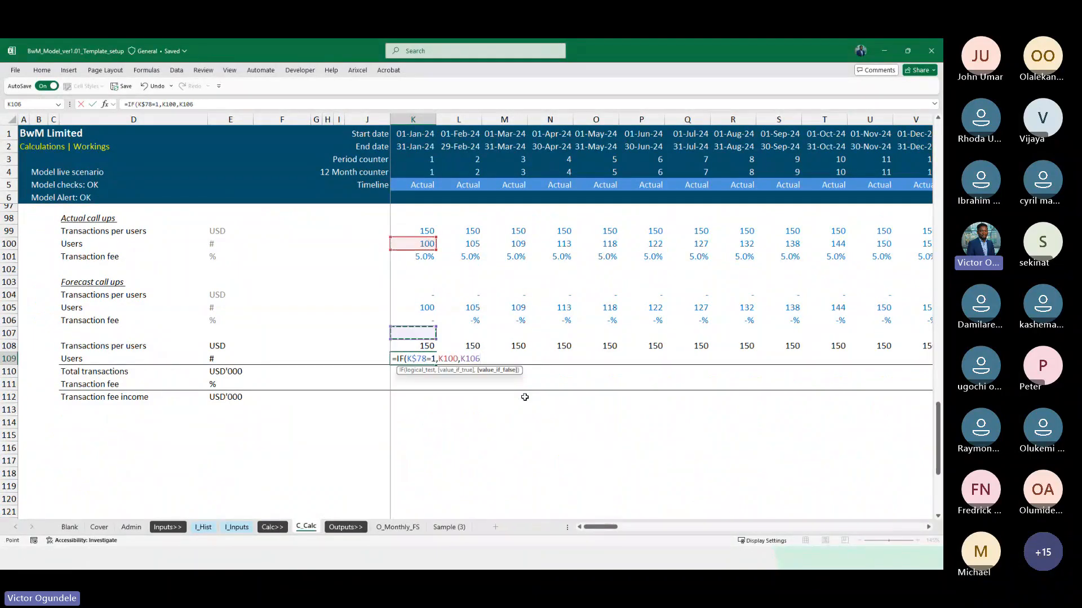
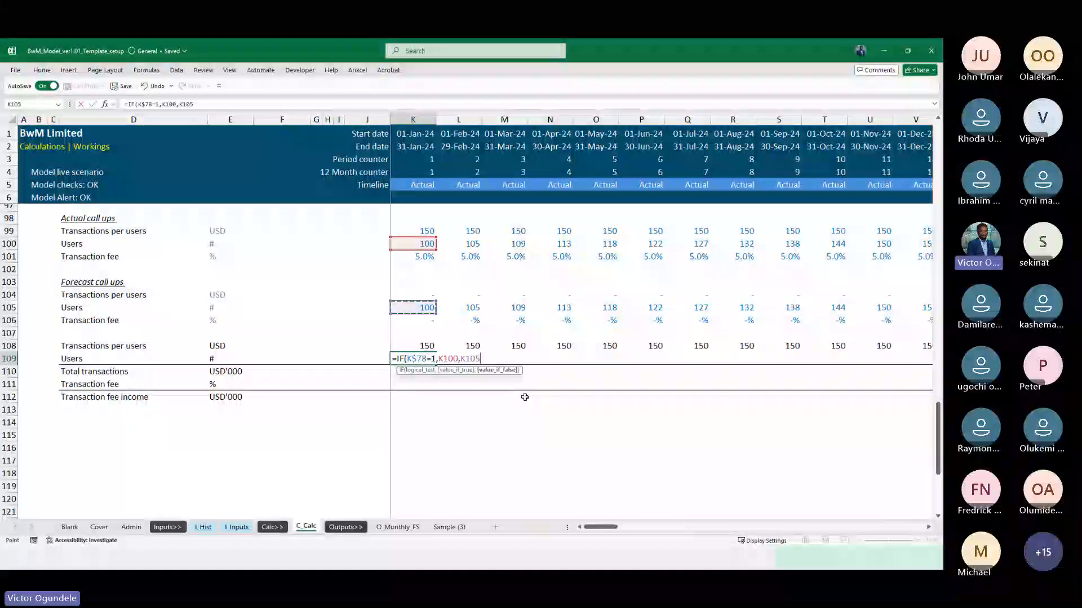
# Leave the K109 formula entry and examine the Users growth and Users (actual and forecast) rows across the timeline on I_Inputs
pyautogui.press('Escape')
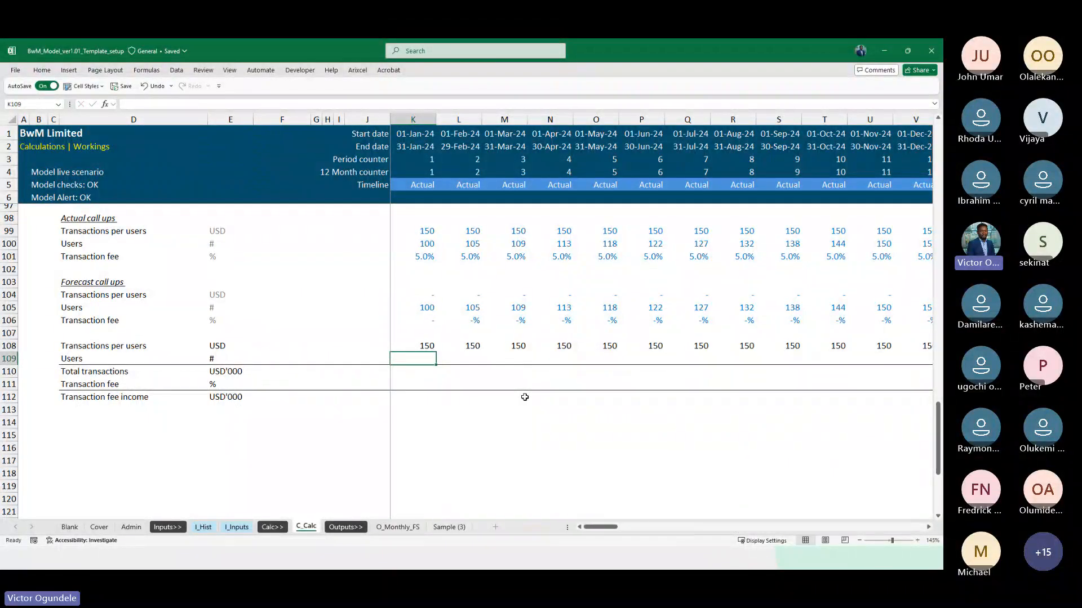
pyautogui.hotkey('ctrl', 'pageup')
pyautogui.hotkey('ctrl', 'pageup')
pyautogui.scroll(-4, 525, 397)
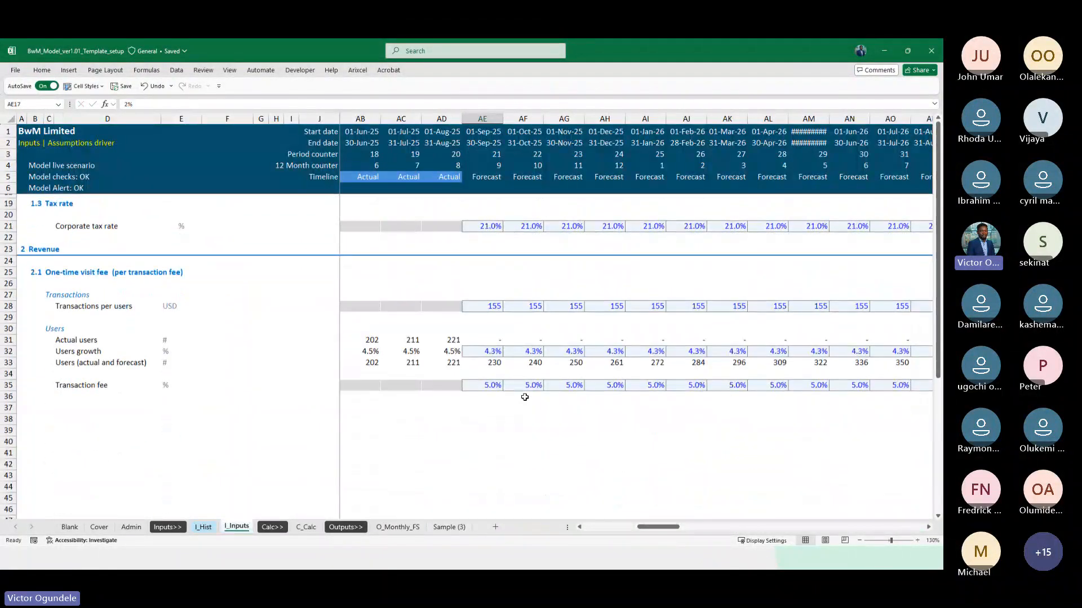
pyautogui.scroll(-1, 524, 397)
pyautogui.click(487, 322)
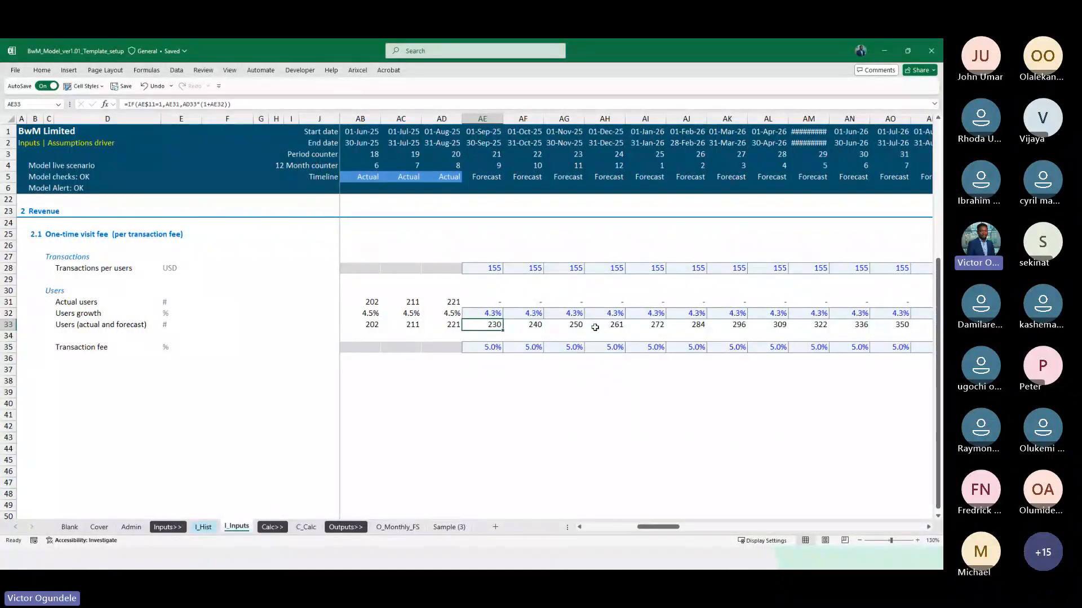
pyautogui.click(491, 312)
pyautogui.press('Right')
pyautogui.press('Right')
pyautogui.press('Right')
pyautogui.press('Right')
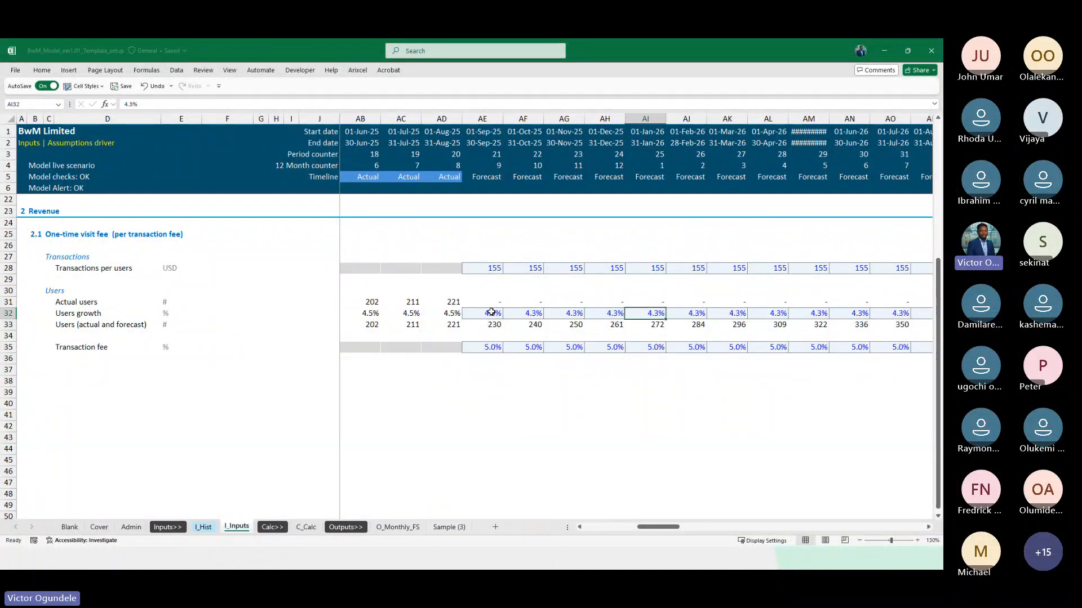
pyautogui.press('Down')
pyautogui.press('Right')
pyautogui.press('Right')
pyautogui.press('Right')
pyautogui.press('Right')
pyautogui.press('Right')
pyautogui.press('Right')
pyautogui.press('Right')
pyautogui.press('Right')
pyautogui.press('Right')
pyautogui.press('Right')
pyautogui.press('Right')
pyautogui.press('Right')
pyautogui.press('Right')
pyautogui.press('Right')
pyautogui.press('Right')
pyautogui.press('Right')
pyautogui.press('Right')
pyautogui.press('Right')
pyautogui.press('Right')
pyautogui.press('Right')
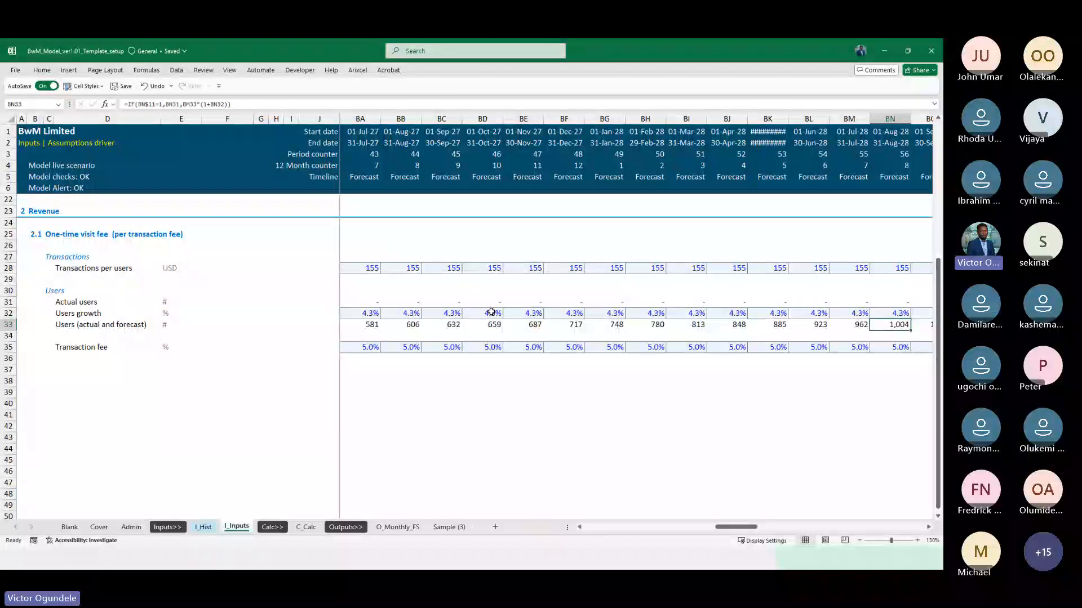
pyautogui.hotkey('ctrl', 'Left')
pyautogui.press('Right')
pyautogui.press('Right')
pyautogui.press('Right')
pyautogui.press('Right')
pyautogui.press('Right')
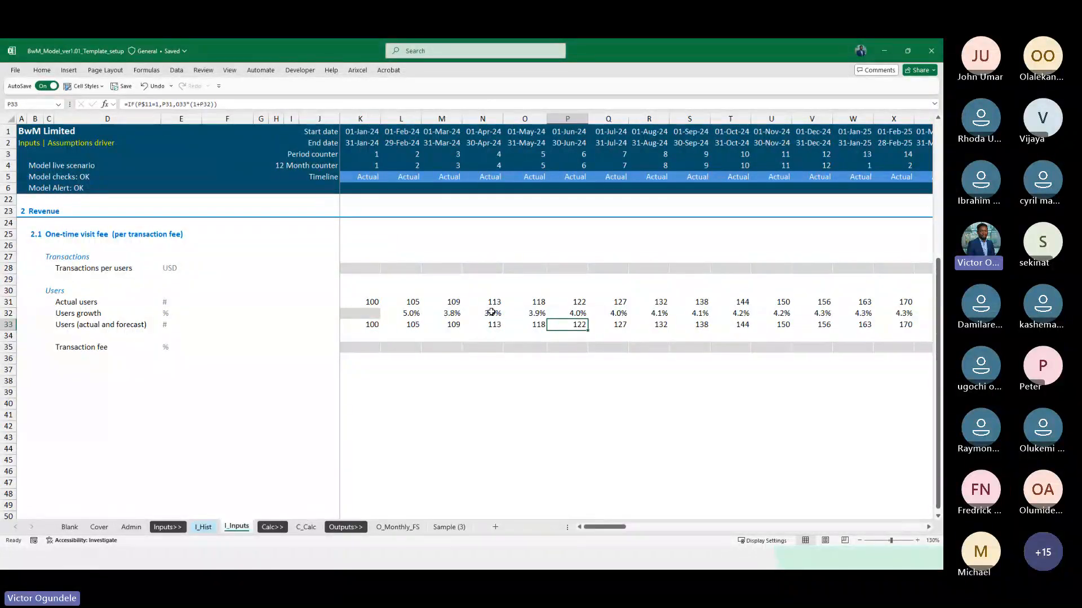
pyautogui.hotkey('ctrl', 'pagedown')
pyautogui.hotkey('ctrl', 'pagedown')
pyautogui.hotkey('ctrl', 'pageup')
pyautogui.hotkey('ctrl', 'pageup')
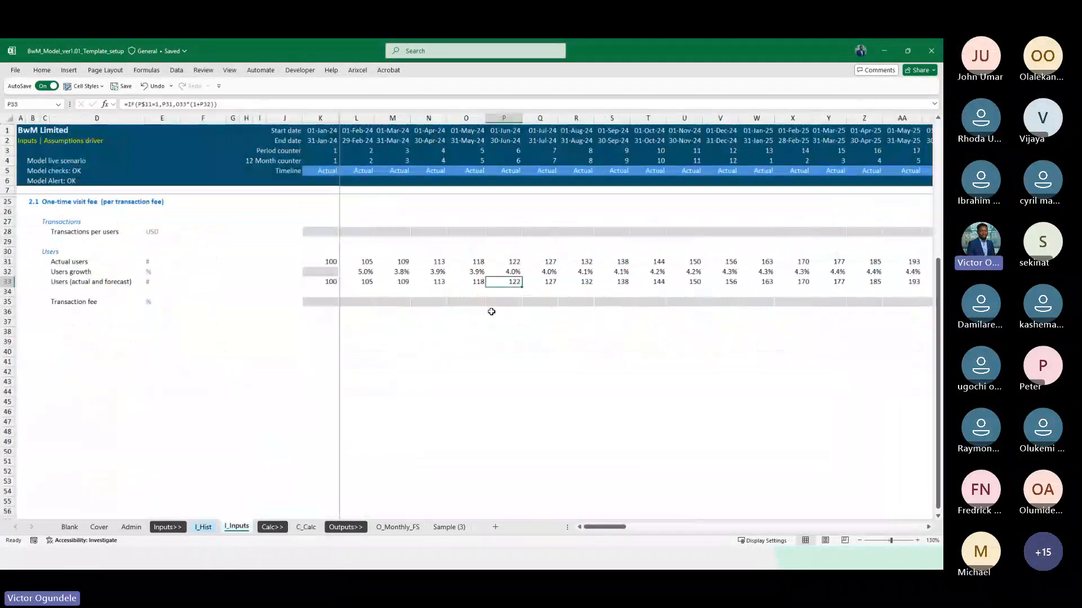
pyautogui.hotkey('ctrl', 'pagedown')
pyautogui.hotkey('ctrl', 'pagedown')
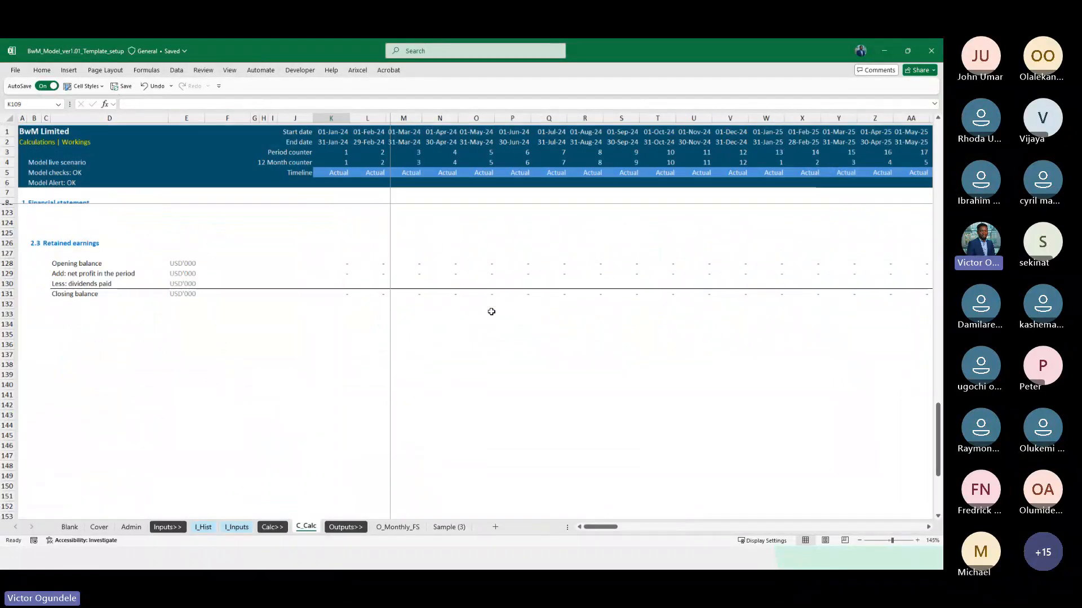
# Start an IF formula in K109 on C_Calc that tests K$78=1 and returns actual users K100 when true
pyautogui.scroll(12, 492, 312)
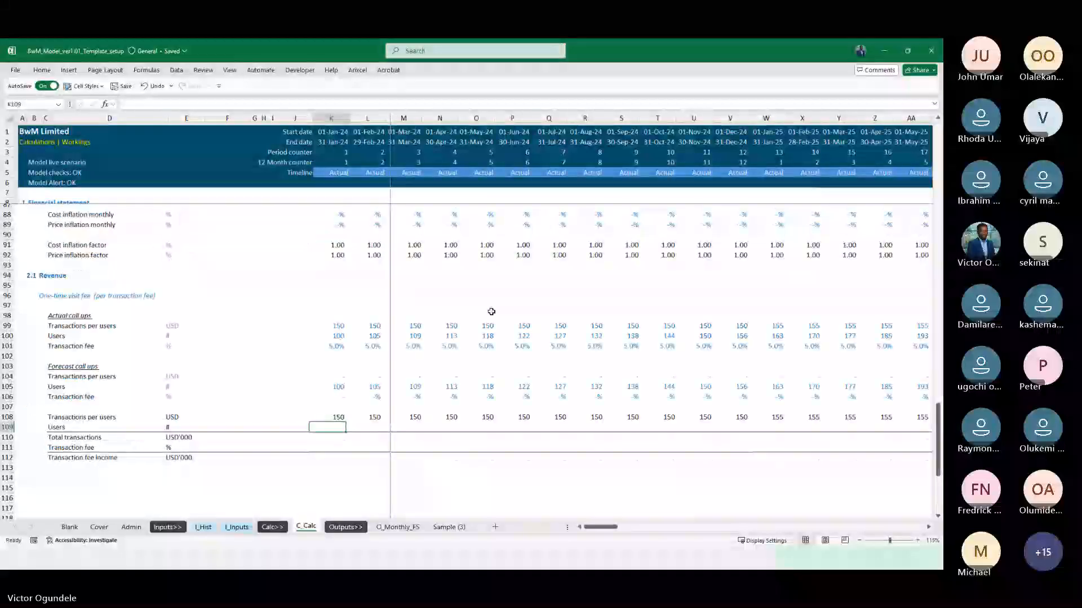
pyautogui.keyDown('ctrl'); pyautogui.scroll(1, 491, 311); pyautogui.keyUp('ctrl')
pyautogui.write('=if')
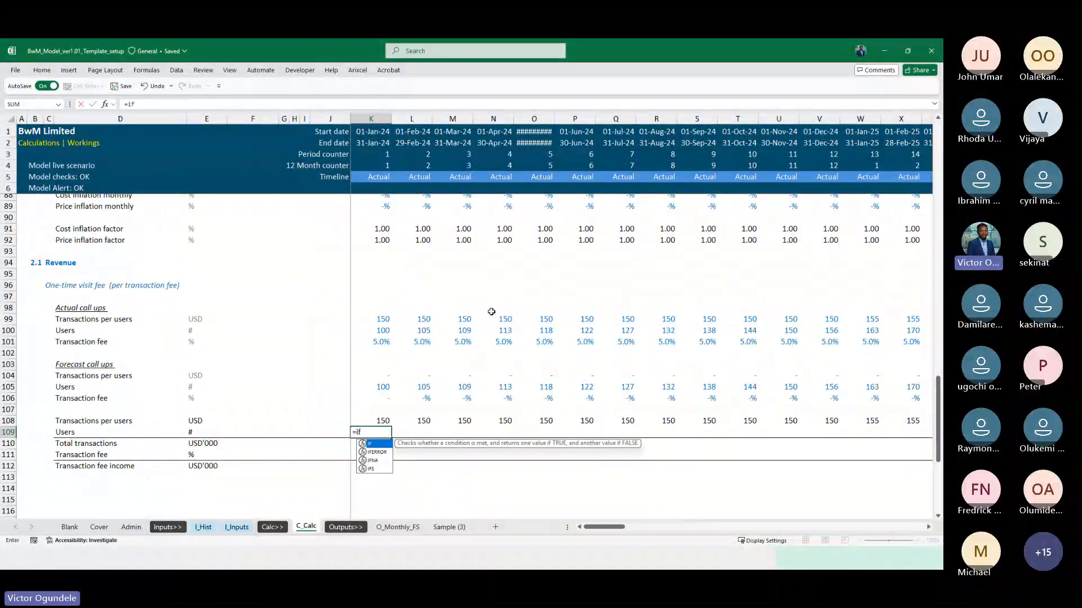
pyautogui.press('Tab')
pyautogui.scroll(5, 491, 312)
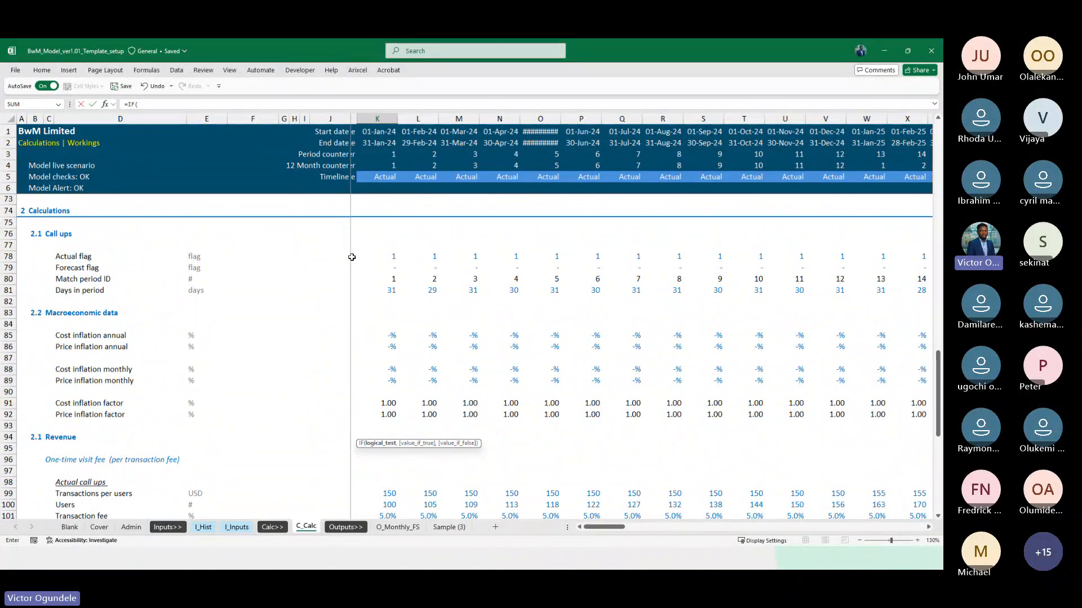
pyautogui.click(352, 257)
pyautogui.press('F4')
pyautogui.press('F4')
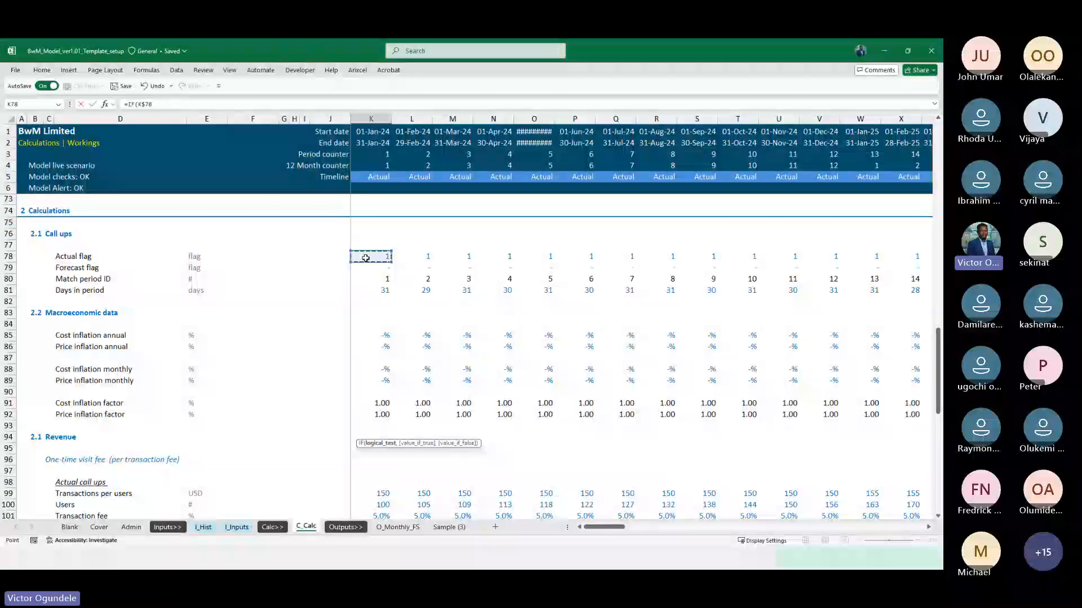
pyautogui.write('=1,')
pyautogui.press('Up')
pyautogui.press('Up')
pyautogui.press('Up')
pyautogui.press('Up')
pyautogui.press('Up')
pyautogui.press('Up')
pyautogui.press('Up')
pyautogui.press('Up')
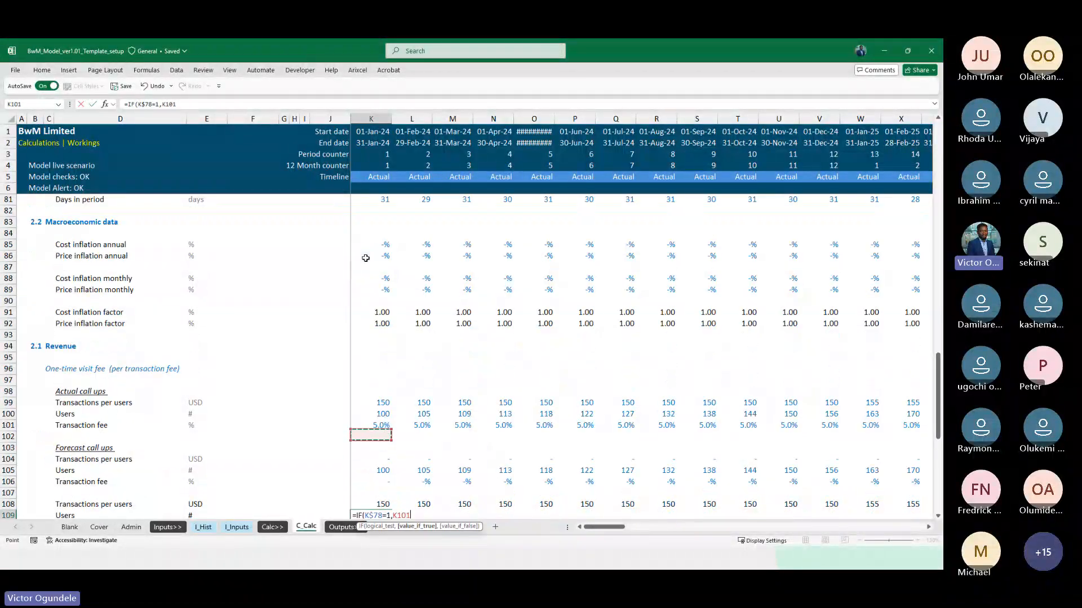
pyautogui.press('Up')
# Complete the K109 formula with forecast users K105 as the value if false and copy it across the Users row
pyautogui.scroll(-4, 365, 258)
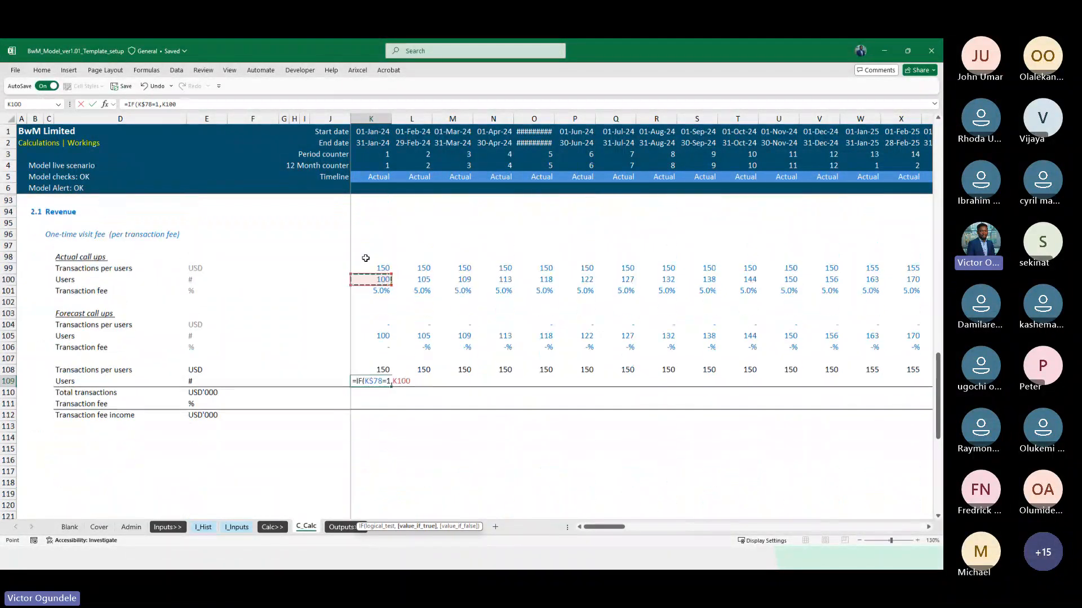
pyautogui.write(',')
pyautogui.press('Up')
pyautogui.press('Up')
pyautogui.press('Up')
pyautogui.press('Up')
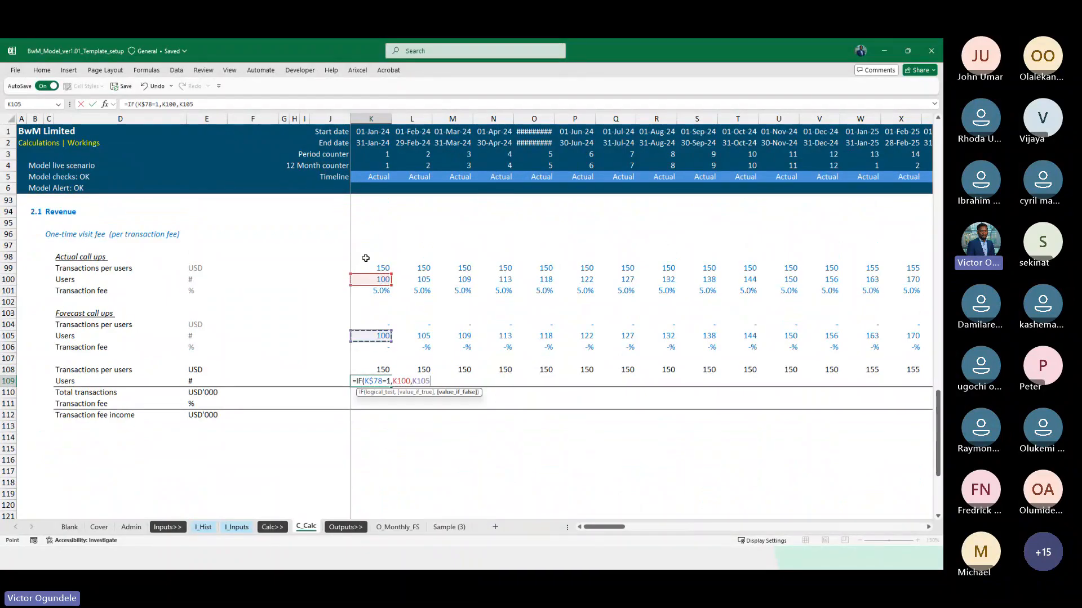
pyautogui.write(')')
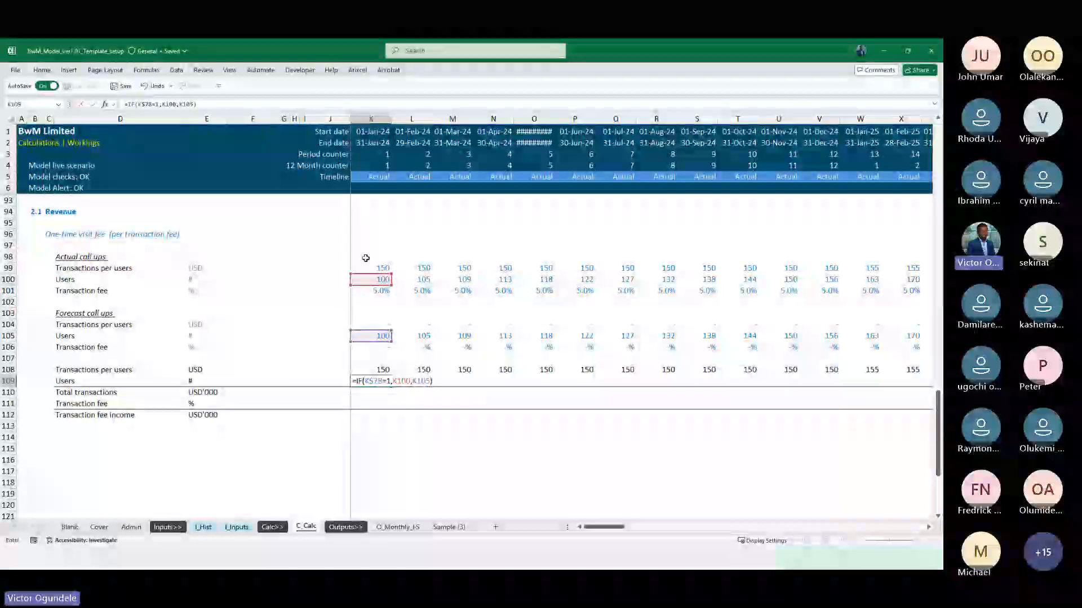
pyautogui.hotkey('ctrl', 'Return')
pyautogui.hotkey('ctrl', 'shift', 'Right')
pyautogui.hotkey('ctrl', 'r')
pyautogui.press('Down')
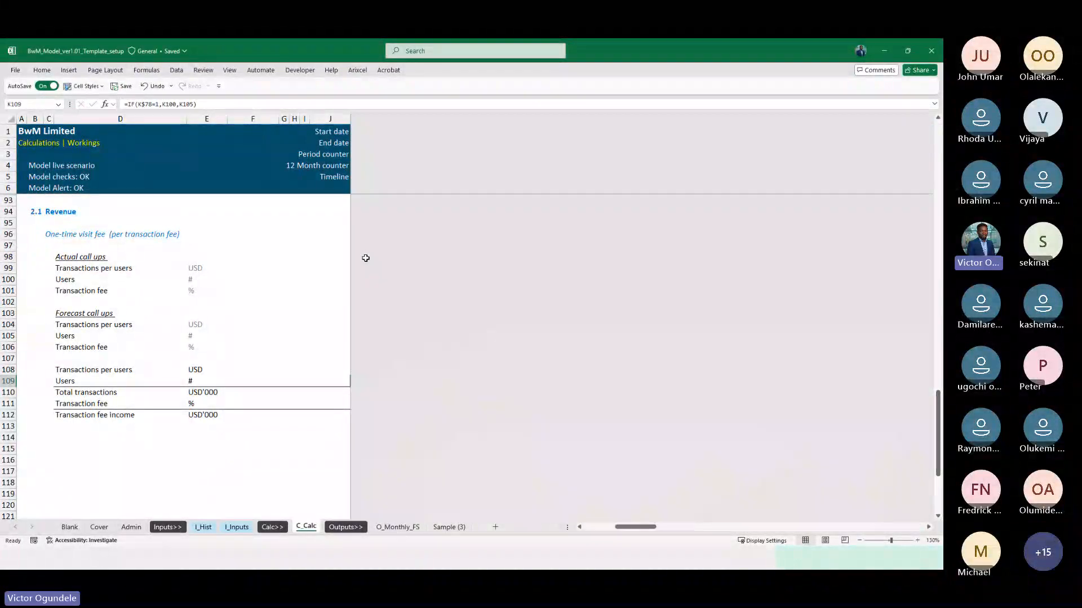
# Calculate January 2024 Total transactions in K110 as transactions per users times users, =K108*K109
pyautogui.write('=')
pyautogui.press('Up')
pyautogui.press('Up')
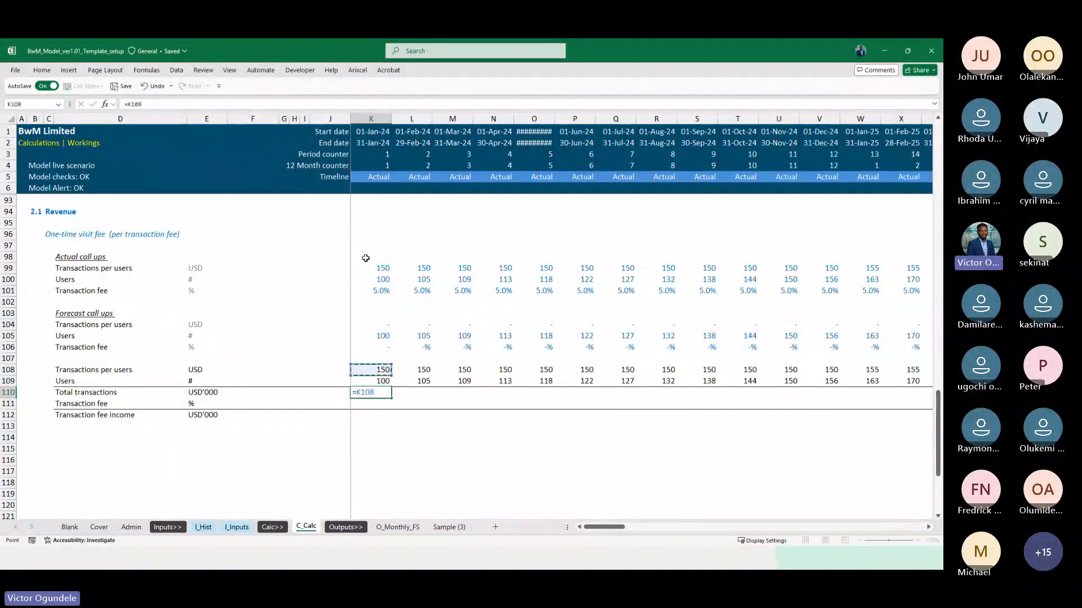
pyautogui.write('*')
pyautogui.press('Down')
pyautogui.hotkey('ctrl', 'Return')
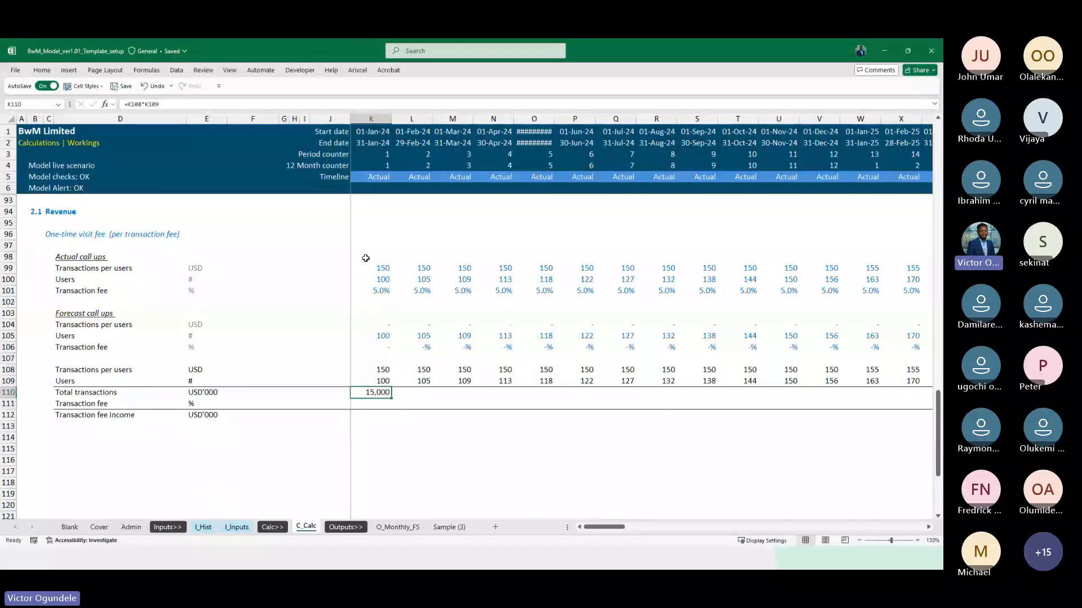
pyautogui.press('F2')
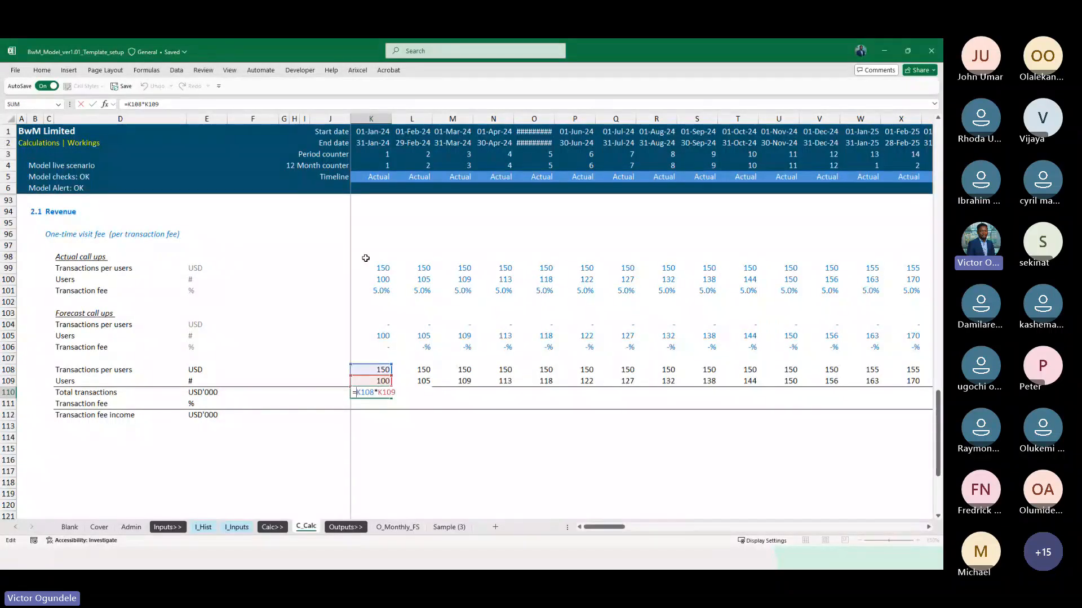
pyautogui.write('(')
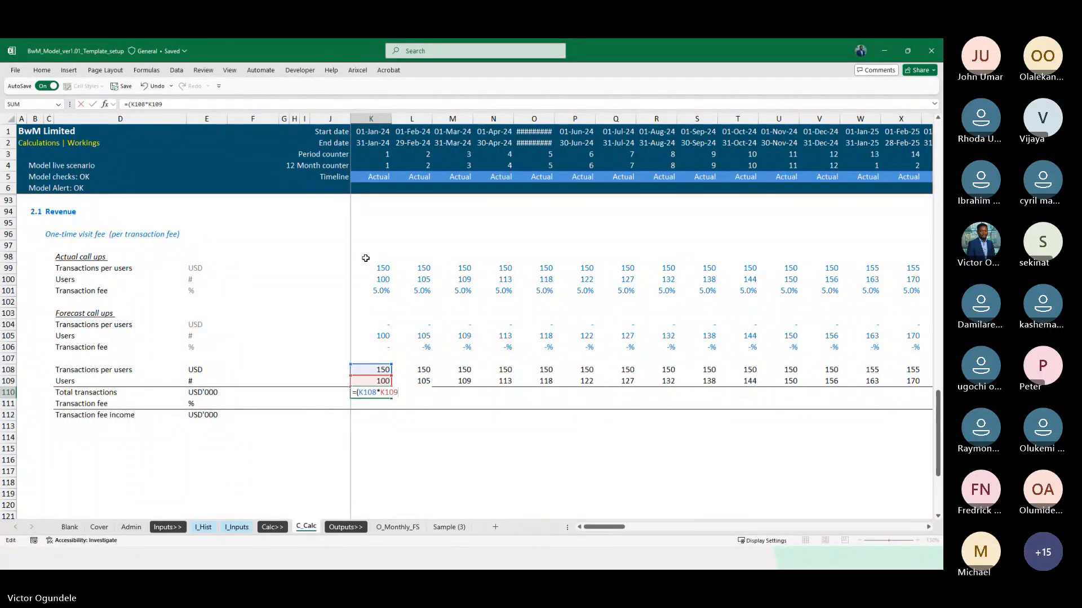
pyautogui.write(')/')
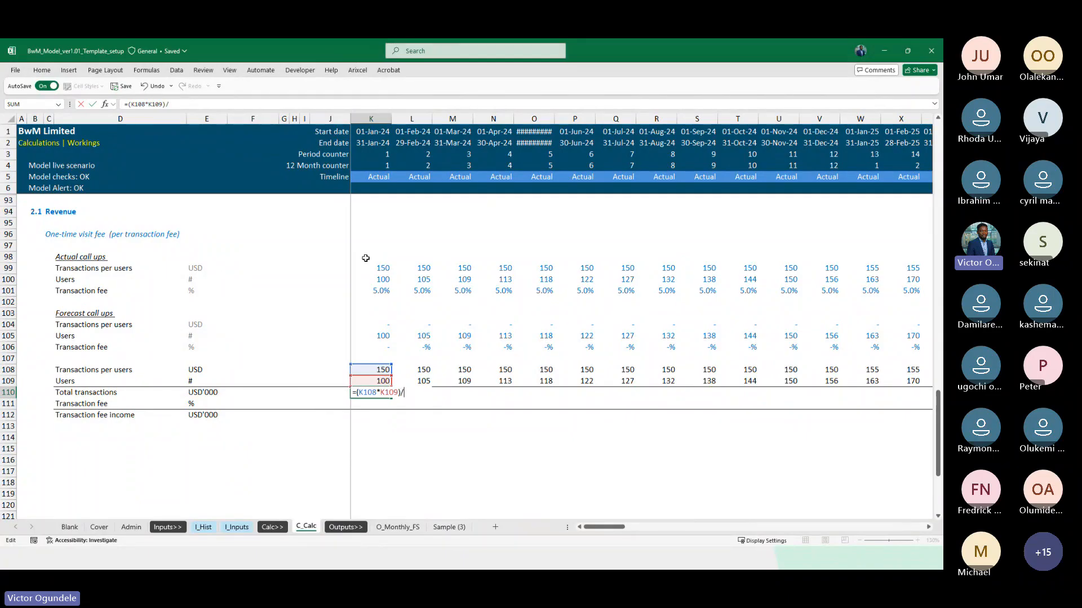
pyautogui.write('tho')
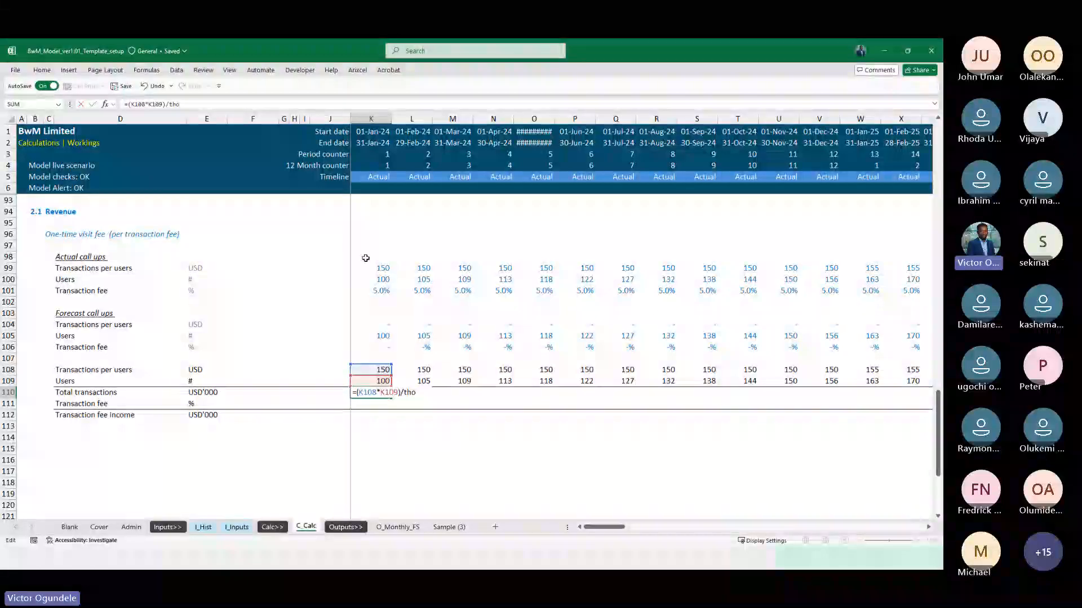
pyautogui.press('Escape')
# Insert a blank row above the Model cell style guide section on the Admin sheet to make room for another constant
pyautogui.click(131, 527)
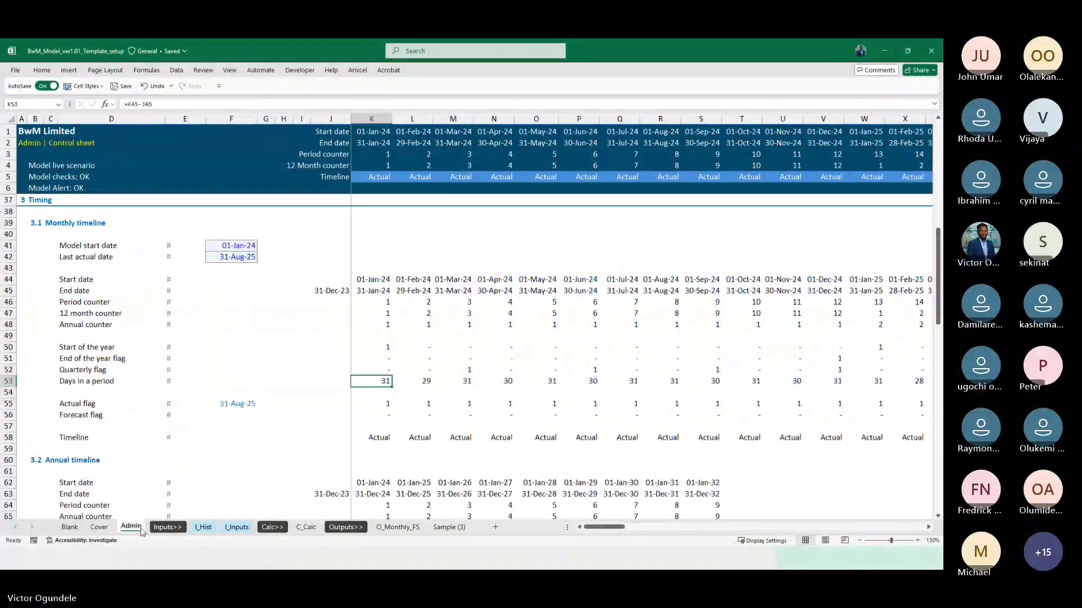
pyautogui.scroll(9, 235, 379)
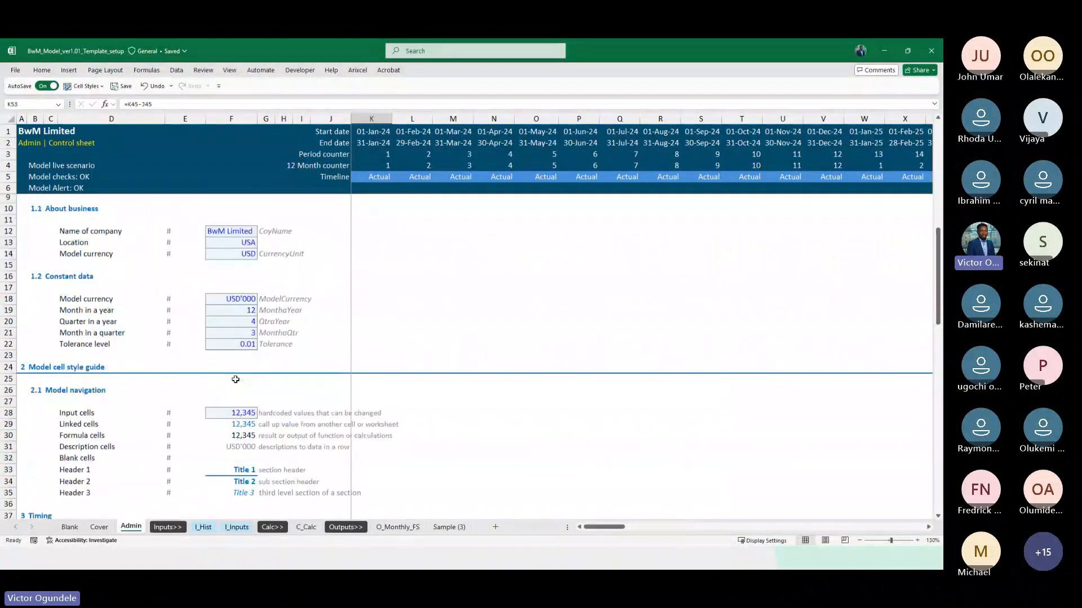
pyautogui.click(202, 342)
pyautogui.press('Down')
pyautogui.press('Left')
pyautogui.press('Left')
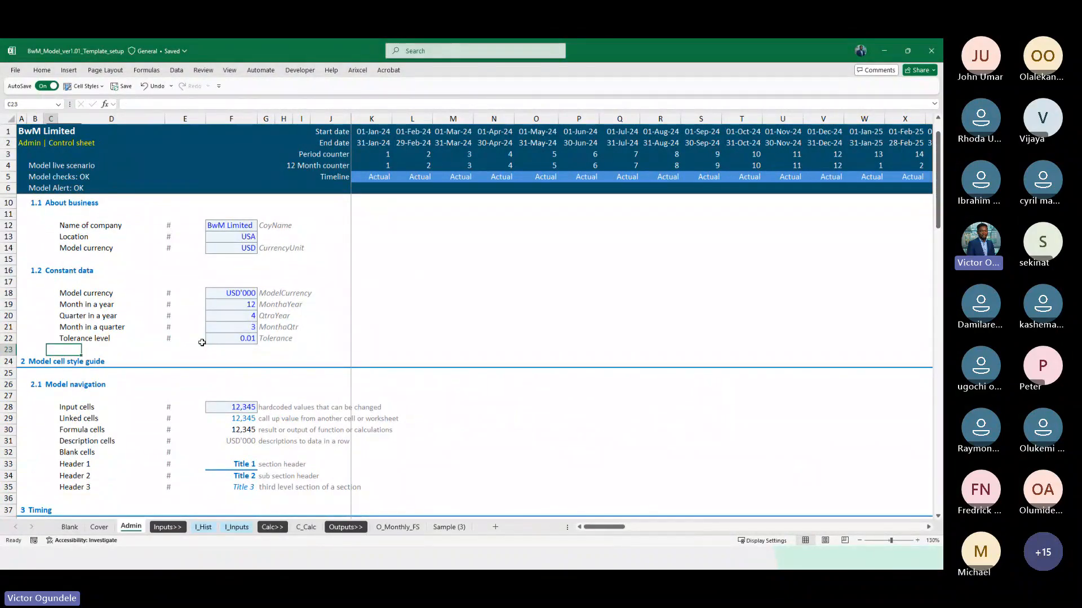
pyautogui.press('Down')
pyautogui.hotkey('shift', 'space')
pyautogui.hotkey('ctrl', 'shift', '+')
pyautogui.press('Up')
pyautogui.press('Right')
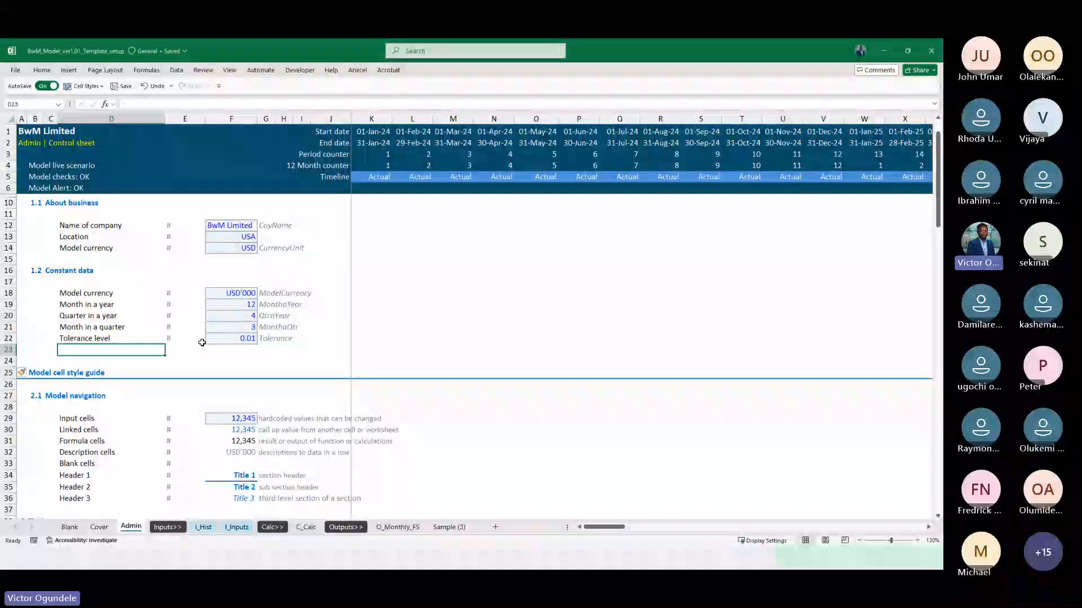
# Label the constant row below Tolerance level Thousand in D23 and give it the # unit
pyautogui.write('THou')
pyautogui.press('BackSpace')
pyautogui.press('BackSpace')
pyautogui.press('BackSpace')
pyautogui.press('BackSpace')
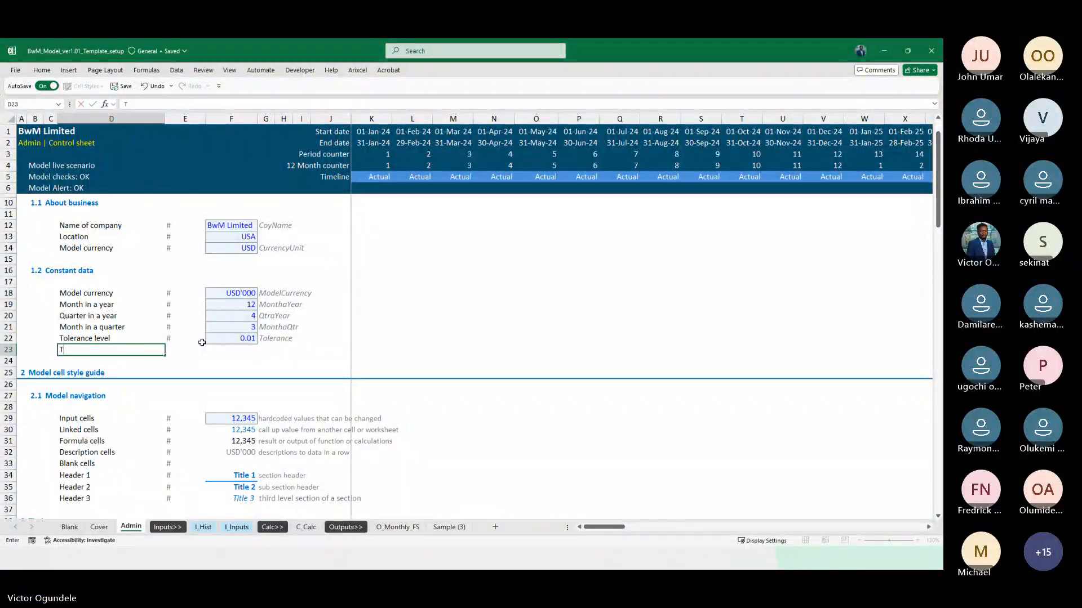
pyautogui.write('housand divi')
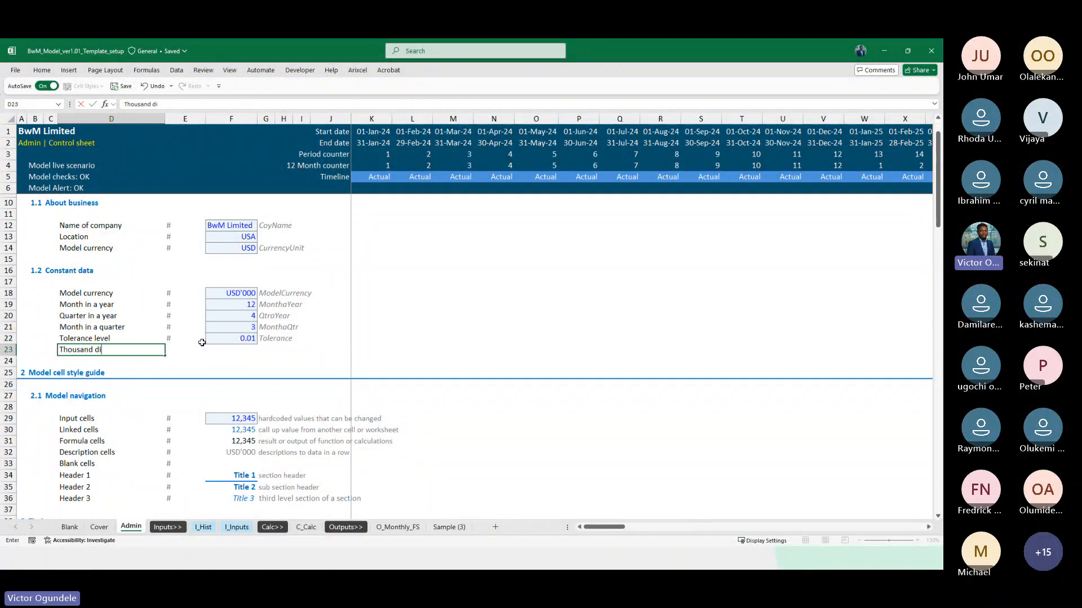
pyautogui.press('BackSpace')
pyautogui.press('BackSpace')
pyautogui.press('BackSpace')
pyautogui.press('BackSpace')
pyautogui.press('BackSpace')
pyautogui.press('Right')
pyautogui.press('Right')
# Apply the input cell formatting of F21 to F23 and enter 1000 as the Thousand value
pyautogui.press('Up')
pyautogui.press('Up')
pyautogui.hotkey('ctrl', 'c')
pyautogui.press('Down')
pyautogui.press('Down')
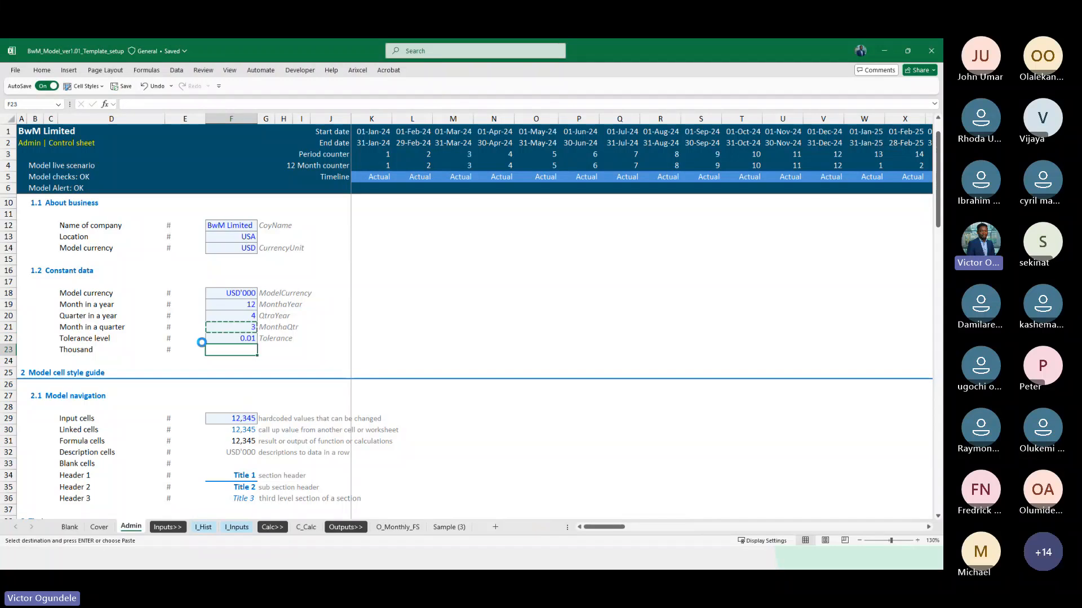
pyautogui.write('1000')
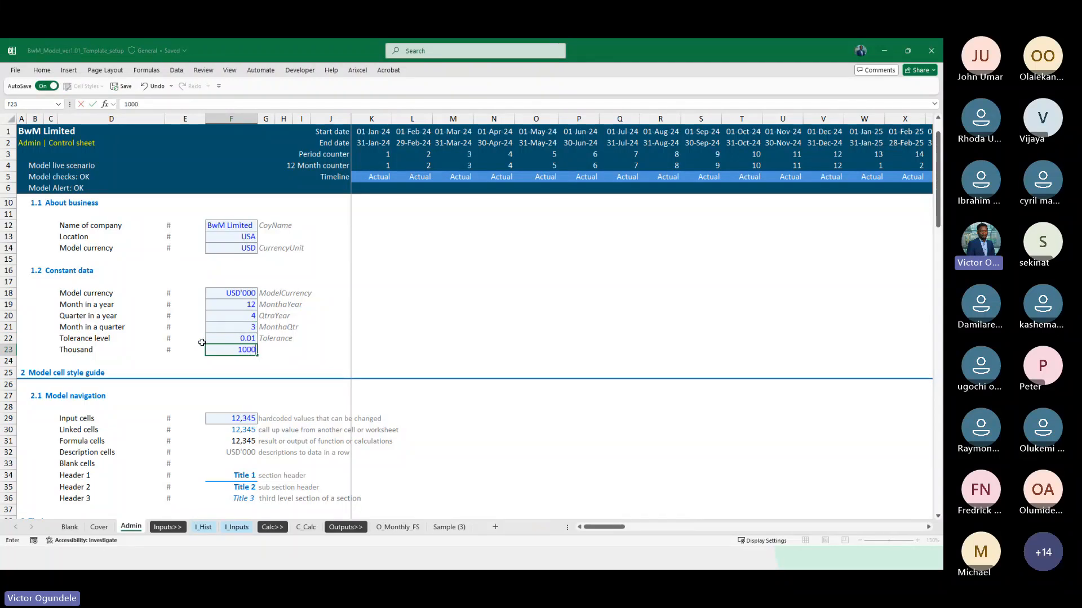
pyautogui.hotkey('ctrl', 'Return')
# Fill the range-name note from G22 down into G23 and change its text to Thousand
pyautogui.press('Right')
pyautogui.scroll(2, 202, 342)
pyautogui.hotkey('ctrl', 'd')
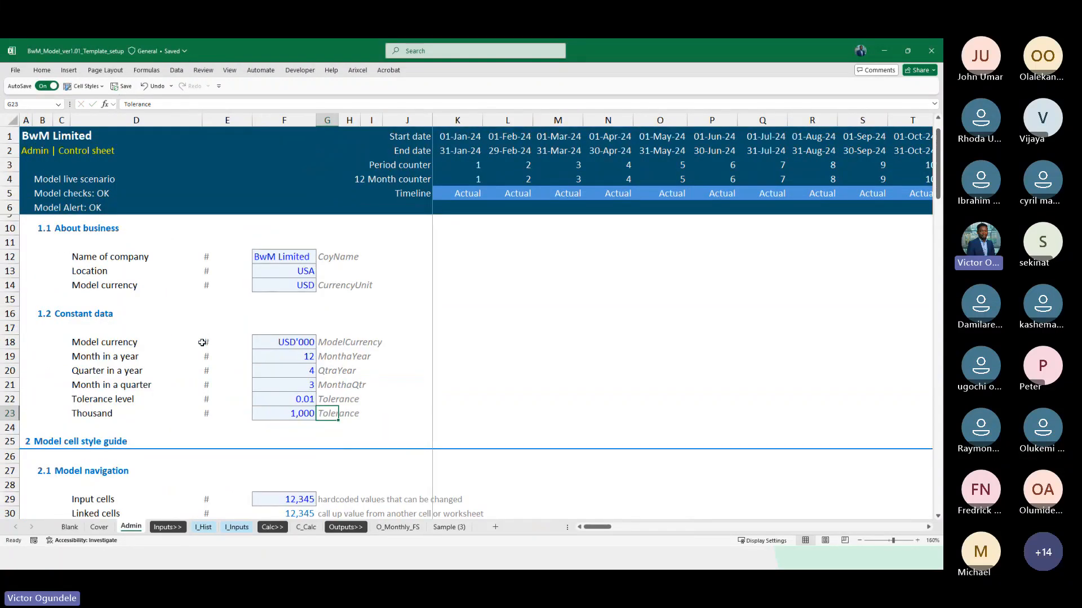
pyautogui.press('F2')
pyautogui.hotkey('shift', 'Home')
pyautogui.write('Thousa')
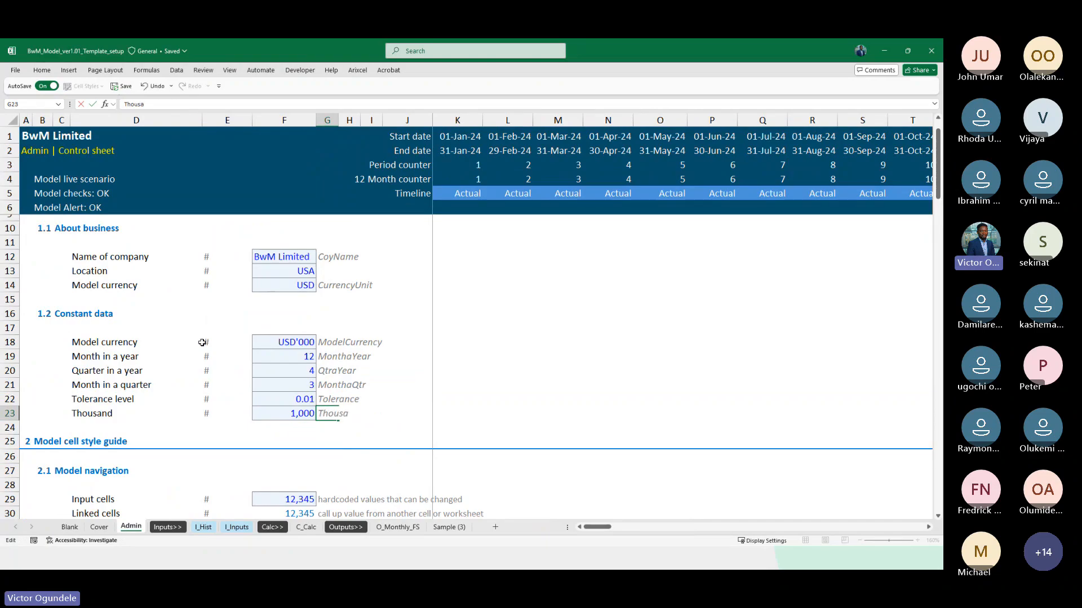
pyautogui.write('nd')
pyautogui.hotkey('ctrl', 'Return')
# Define the range name Thousand for the constant cell F23
pyautogui.press('Left')
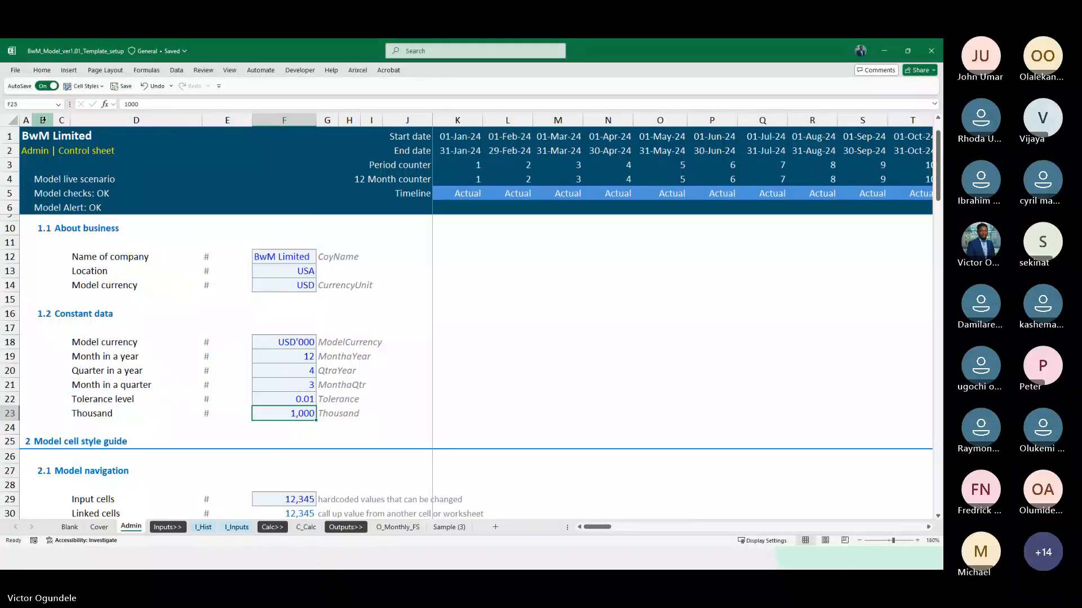
pyautogui.click(39, 104)
pyautogui.write('Thousand')
# Change the total transactions formula in K110 of C_Calc to =(K108*K109)/Thousand and fill it right across the timeline
pyautogui.click(306, 527)
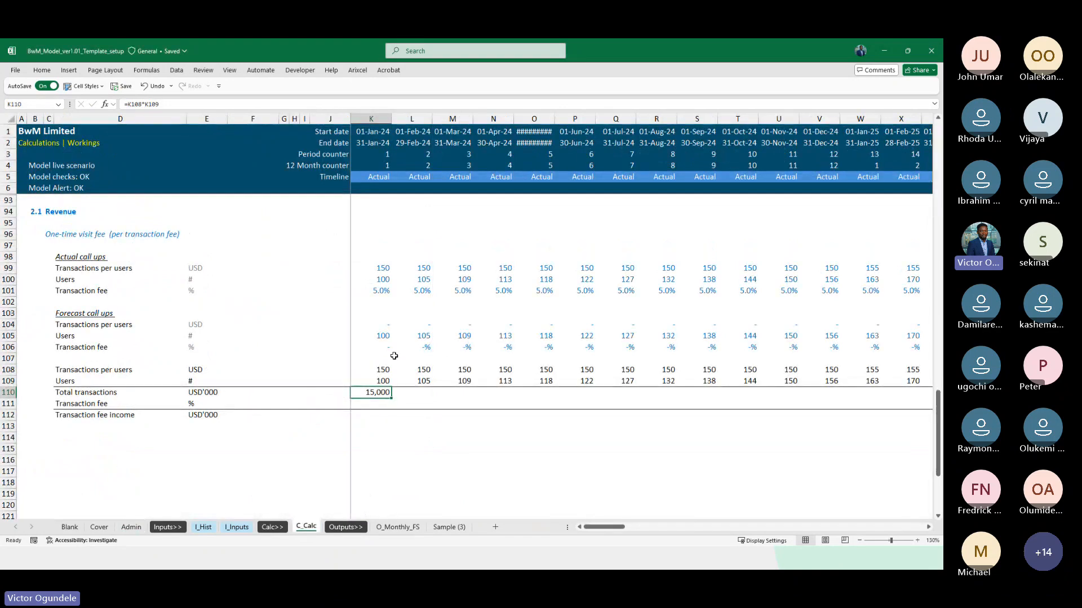
pyautogui.press('F2')
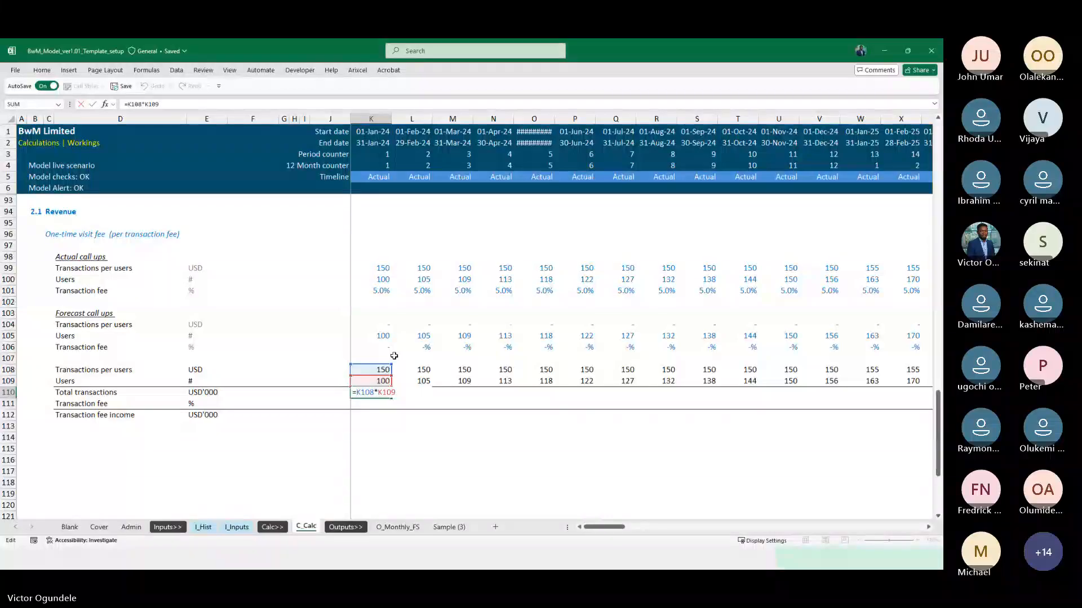
pyautogui.press('Home')
pyautogui.press('Right')
pyautogui.write('(')
pyautogui.press('End')
pyautogui.write(')')
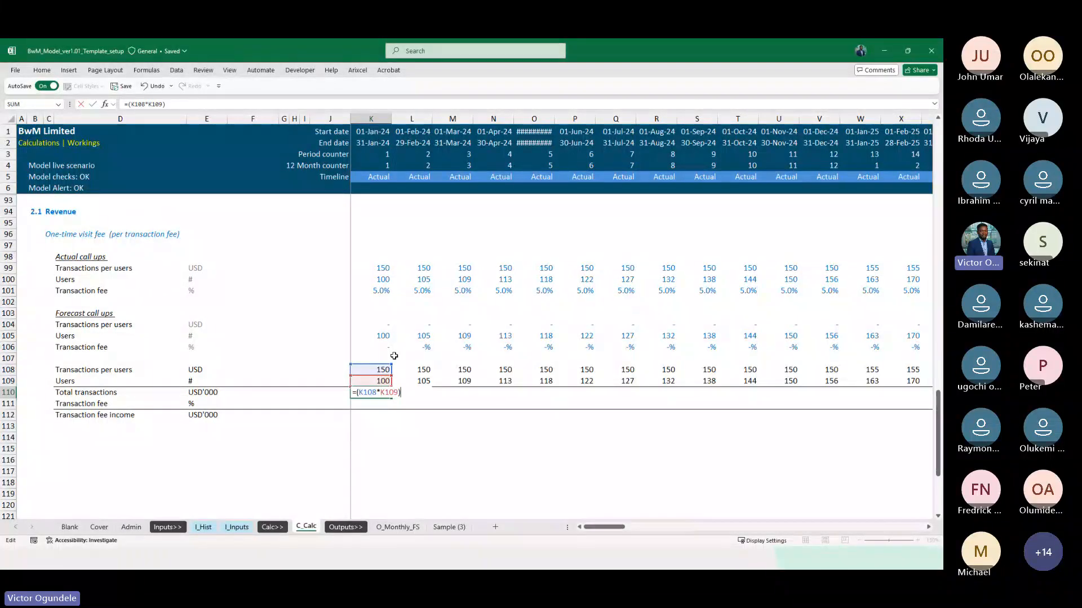
pyautogui.write('/Thousand')
pyautogui.hotkey('ctrl', 'Return')
pyautogui.hotkey('ctrl', 'shift', 'Right')
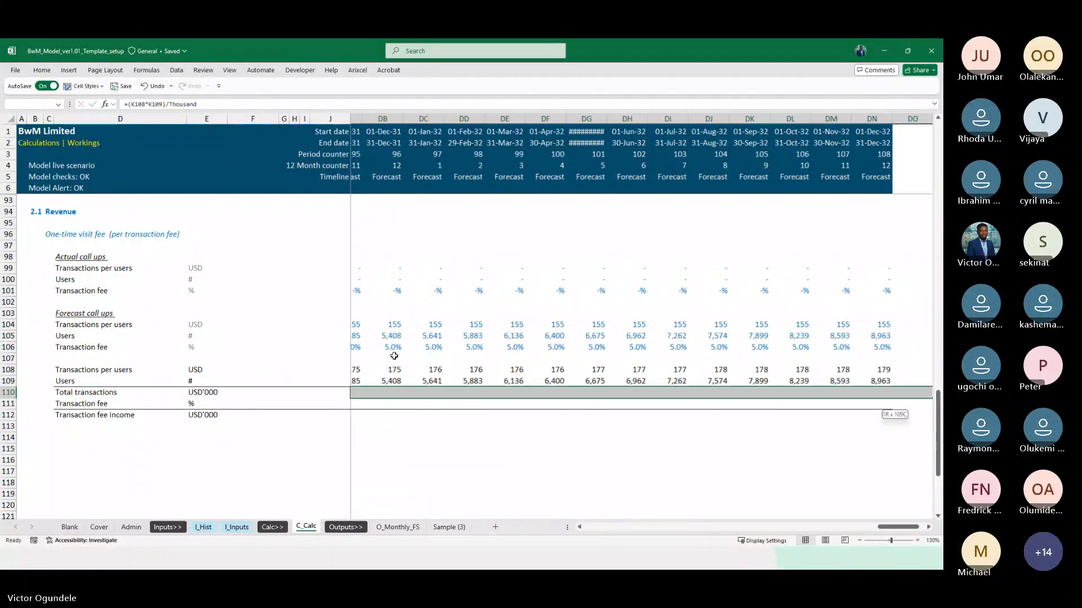
pyautogui.hotkey('ctrl', 'r')
# Review the total transactions in row 110 across the whole timeline and inspect the formula in K110
pyautogui.press('Right')
pyautogui.press('Right')
pyautogui.press('Right')
pyautogui.press('Right')
pyautogui.press('Right')
pyautogui.press('Right')
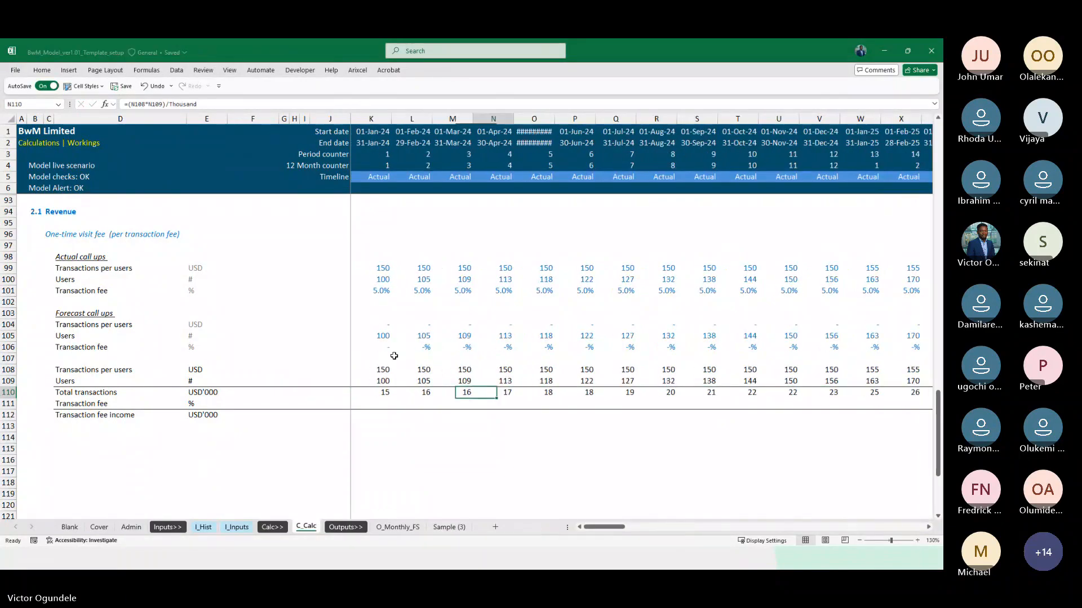
pyautogui.press('Right')
pyautogui.press('Right')
pyautogui.press('Right')
pyautogui.press('Right')
pyautogui.press('Right')
pyautogui.press('Right')
pyautogui.press('Right')
pyautogui.press('Right')
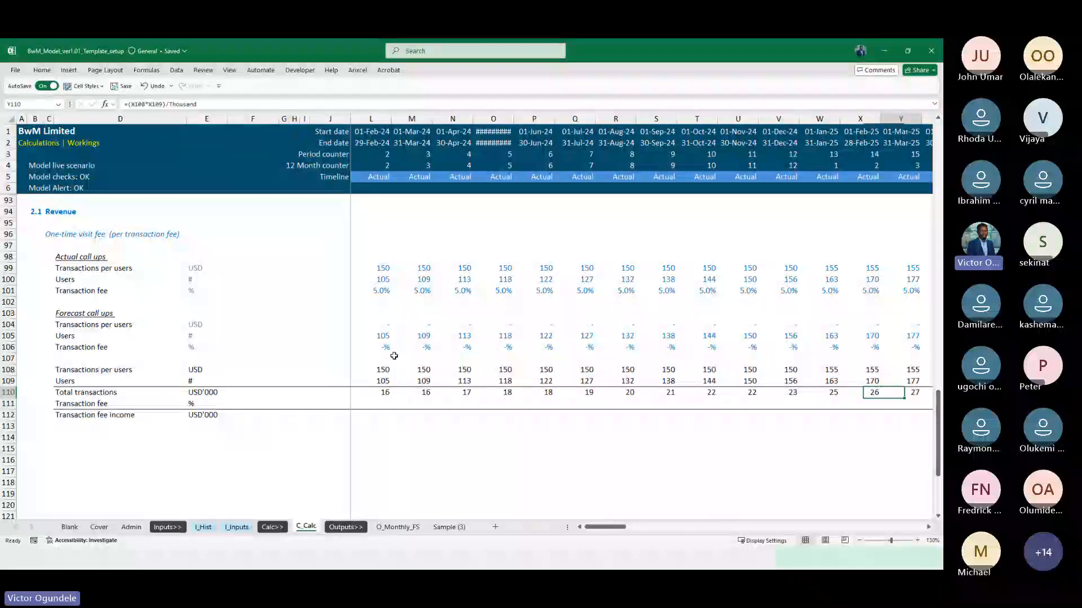
pyautogui.press('Right')
pyautogui.press('Right')
pyautogui.press('Right')
pyautogui.press('Right')
pyautogui.press('Right')
pyautogui.press('Right')
pyautogui.press('Right')
pyautogui.press('Right')
pyautogui.press('Right')
pyautogui.press('Right')
pyautogui.press('Right')
pyautogui.press('Right')
pyautogui.press('Right')
pyautogui.press('Right')
pyautogui.press('Right')
pyautogui.press('Right')
pyautogui.press('Right')
pyautogui.press('Right')
pyautogui.press('Right')
pyautogui.press('Right')
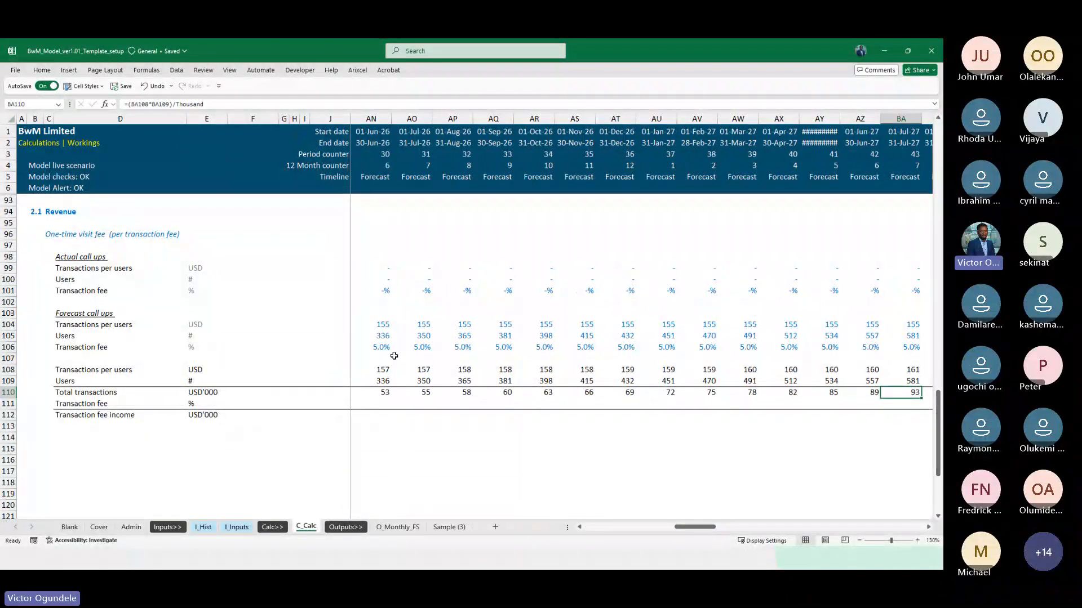
pyautogui.press('Left')
pyautogui.press('Left')
pyautogui.press('Left')
pyautogui.press('Left')
pyautogui.press('Left')
pyautogui.press('Left')
pyautogui.press('Left')
pyautogui.press('Left')
pyautogui.press('Left')
pyautogui.press('Left')
pyautogui.press('Left')
pyautogui.press('Left')
pyautogui.press('Left')
pyautogui.press('Left')
pyautogui.press('Left')
pyautogui.press('Left')
pyautogui.press('Left')
pyautogui.press('Left')
pyautogui.press('Left')
pyautogui.press('Left')
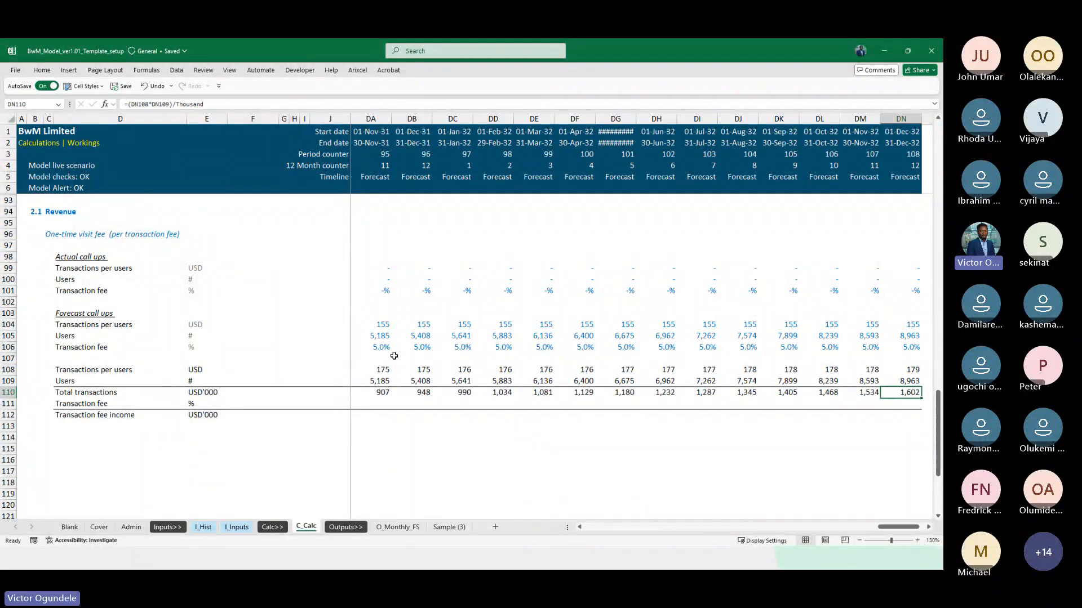
pyautogui.press('Left')
pyautogui.press('Right')
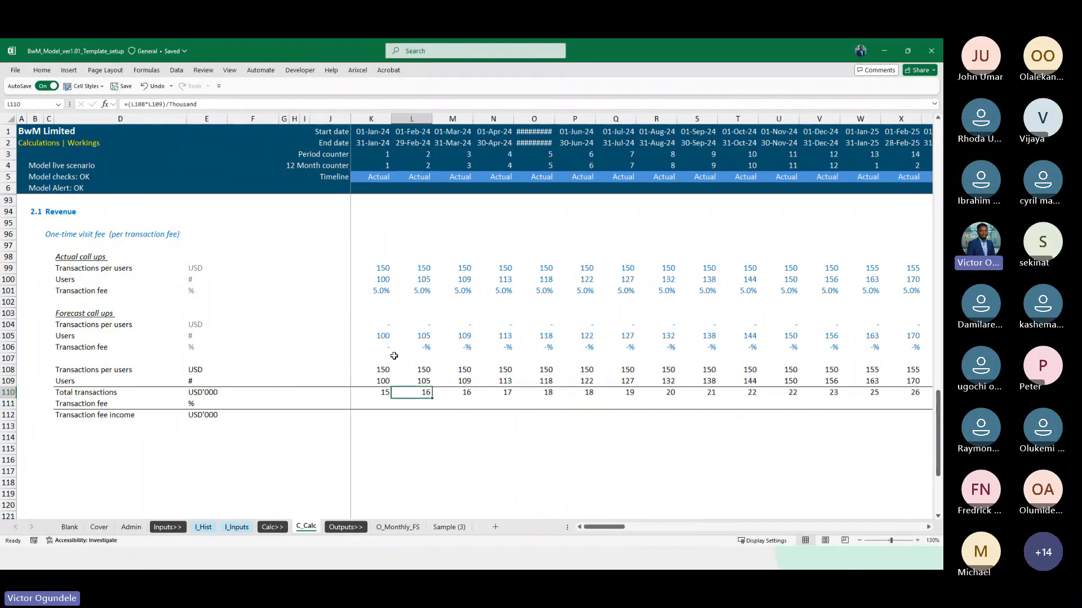
pyautogui.press('F2')
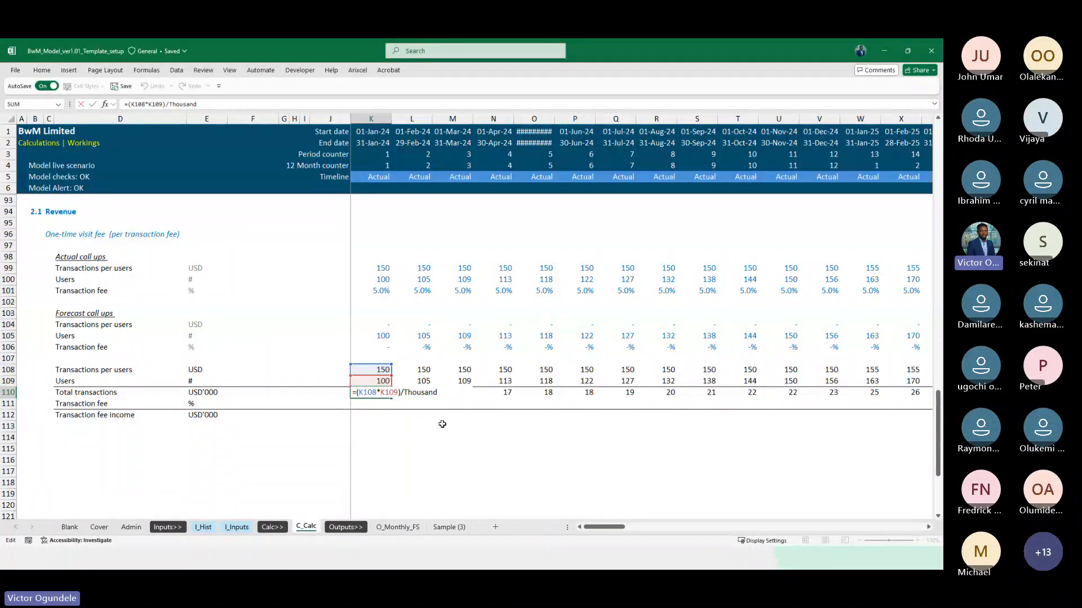
pyautogui.hotkey('ctrl', 'Return')
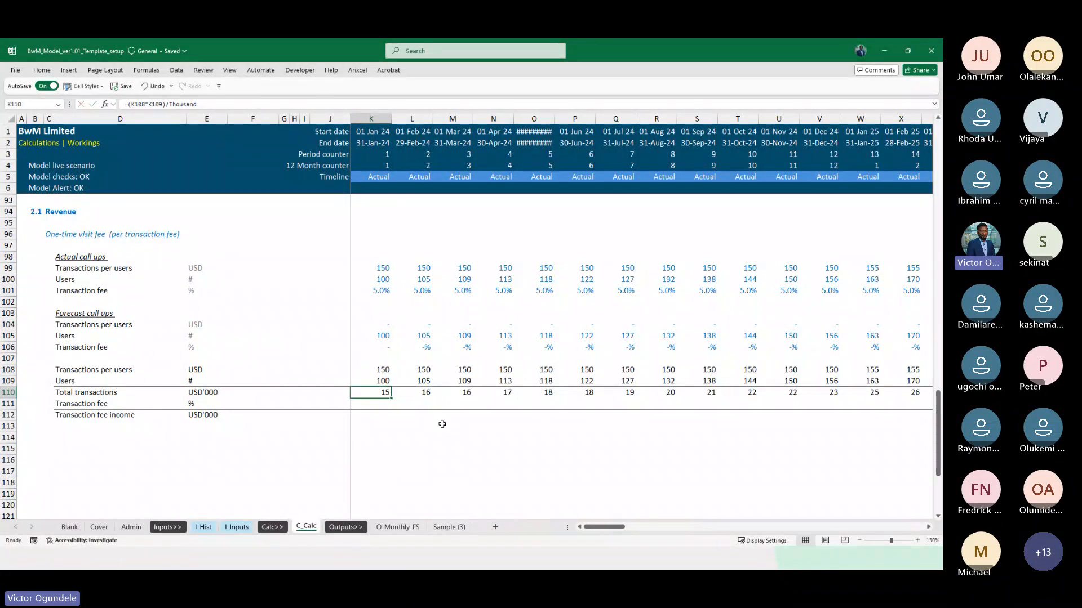
# Insert a blank row at row 102, below the actual call-up Transaction fee line
pyautogui.scroll(2, 442, 423)
pyautogui.scroll(-2, 442, 423)
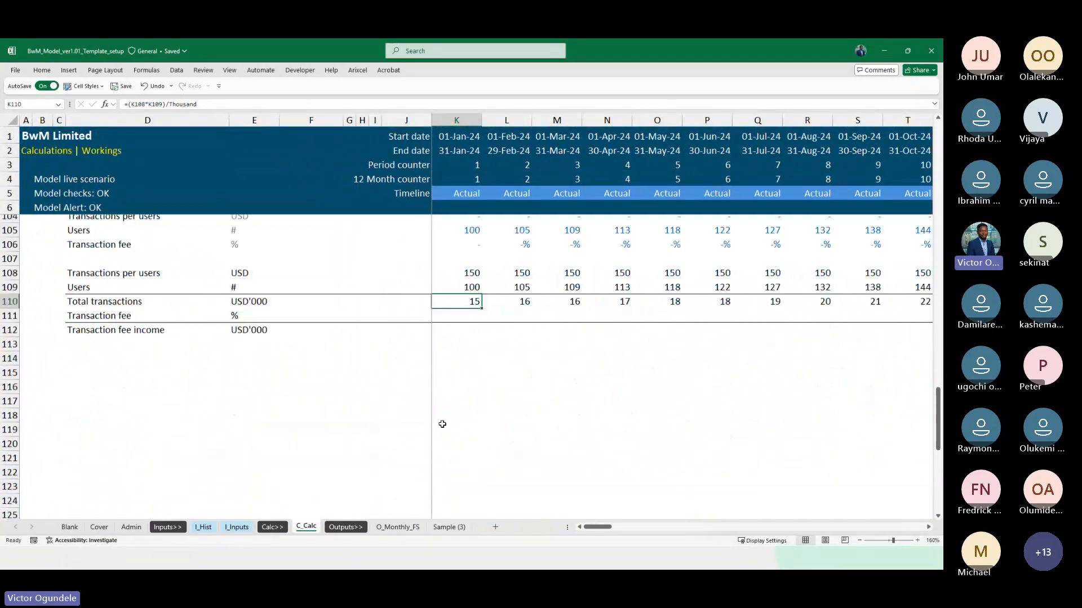
pyautogui.scroll(1, 442, 424)
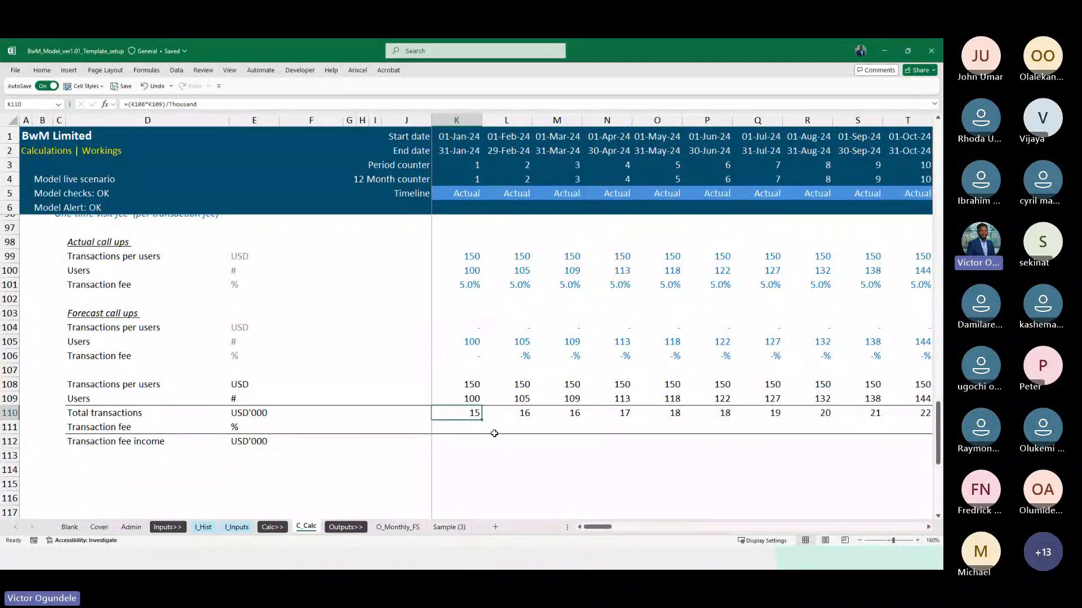
pyautogui.scroll(2, 494, 433)
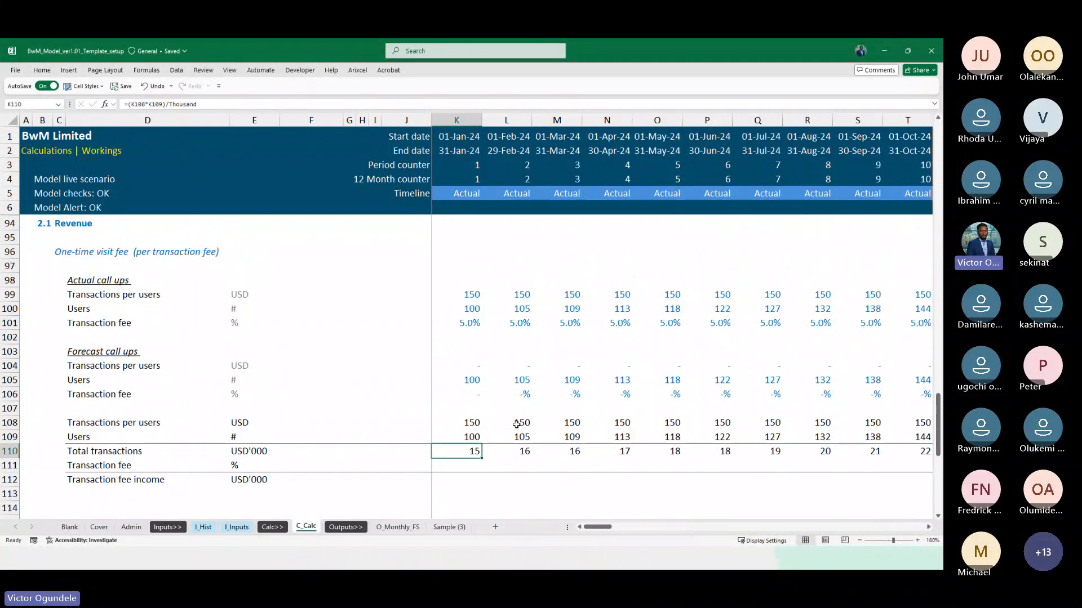
pyautogui.click(94, 333)
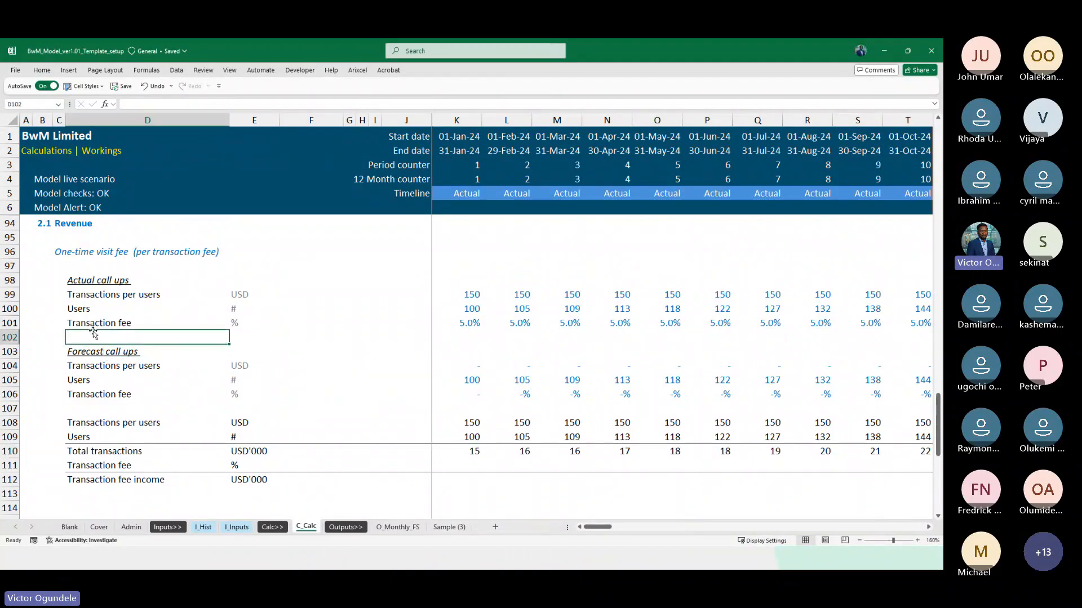
pyautogui.hotkey('shift', 'space')
pyautogui.hotkey('ctrl', 'shift', '+')
pyautogui.press('Left')
pyautogui.press('Right')
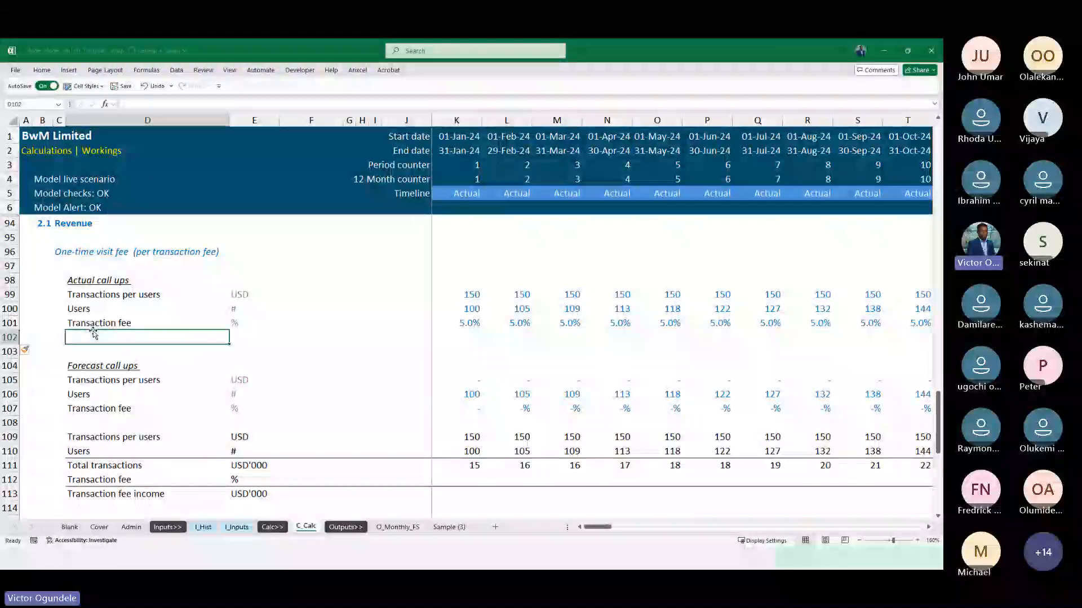
# Insert a row above the actual Transaction fee at row 101 and fill it down from the Users row above
pyautogui.press('Up')
pyautogui.hotkey('shift', 'space')
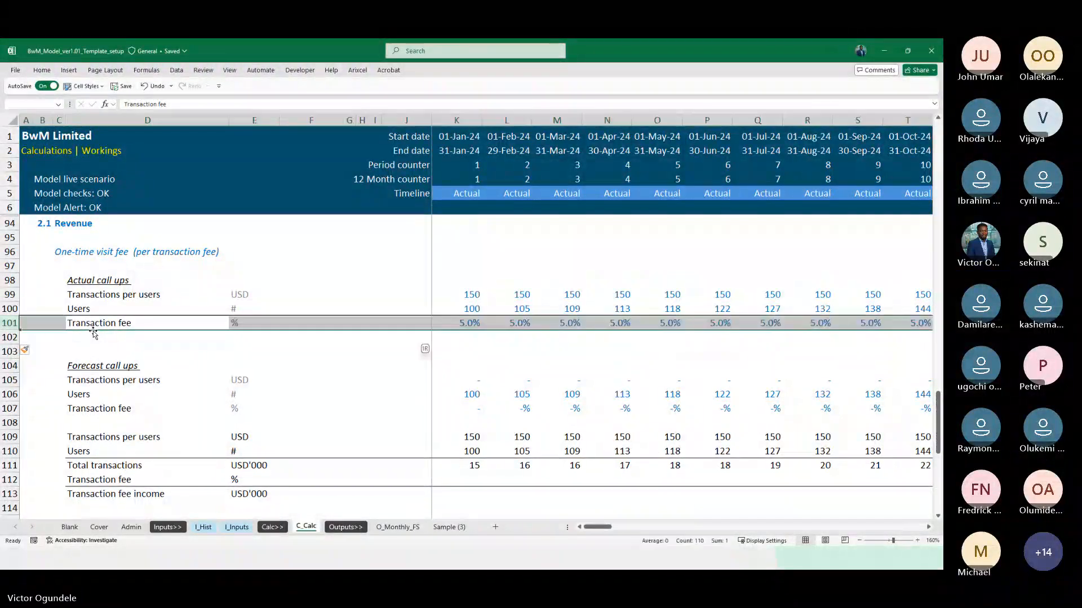
pyautogui.hotkey('ctrl', 'shift', '+')
pyautogui.press('Left')
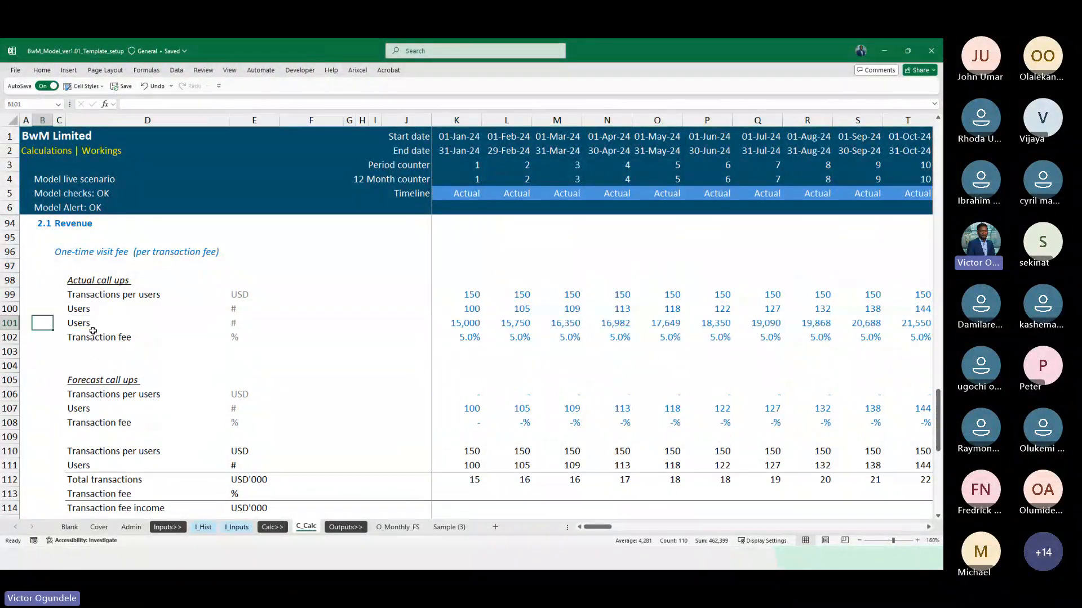
# Label the new actual call-up row in D101 Total transactions
pyautogui.press('Right')
pyautogui.press('Left')
pyautogui.press('Left')
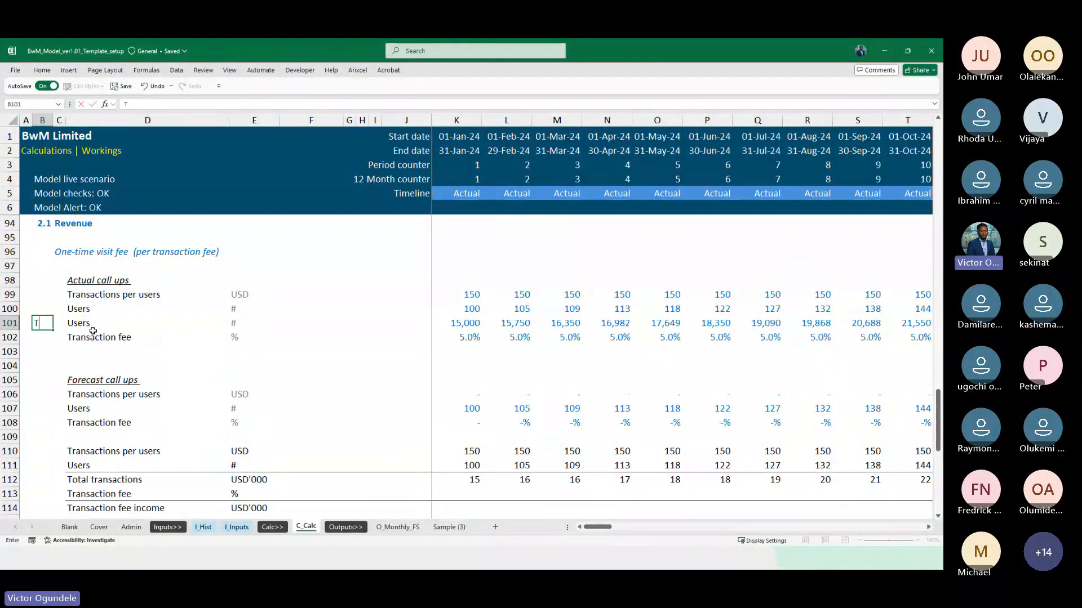
pyautogui.press('Right')
pyautogui.press('Right')
pyautogui.write('Tota')
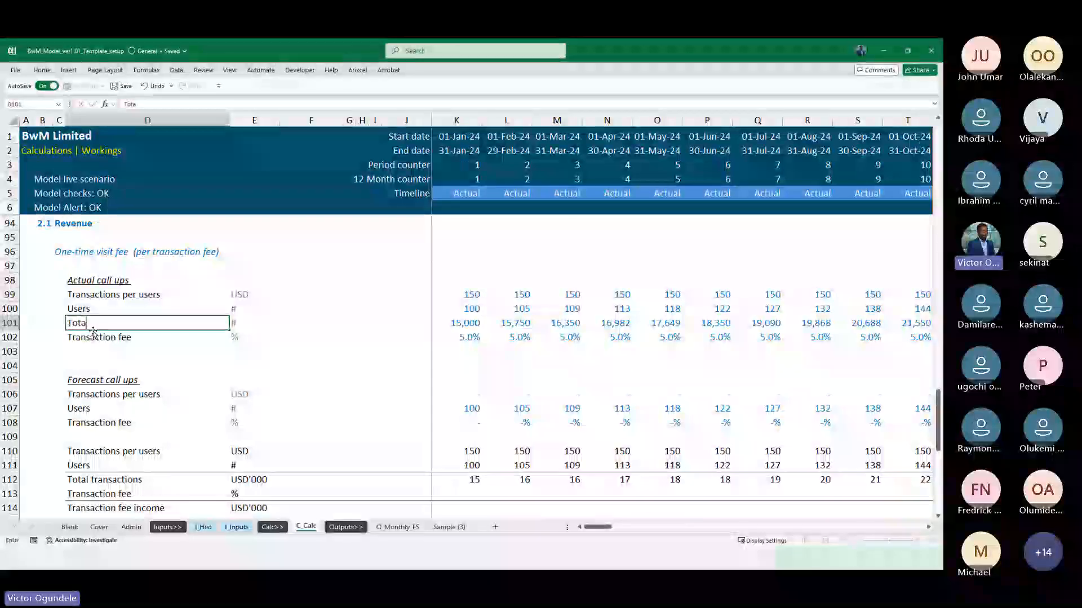
pyautogui.write('l transactions')
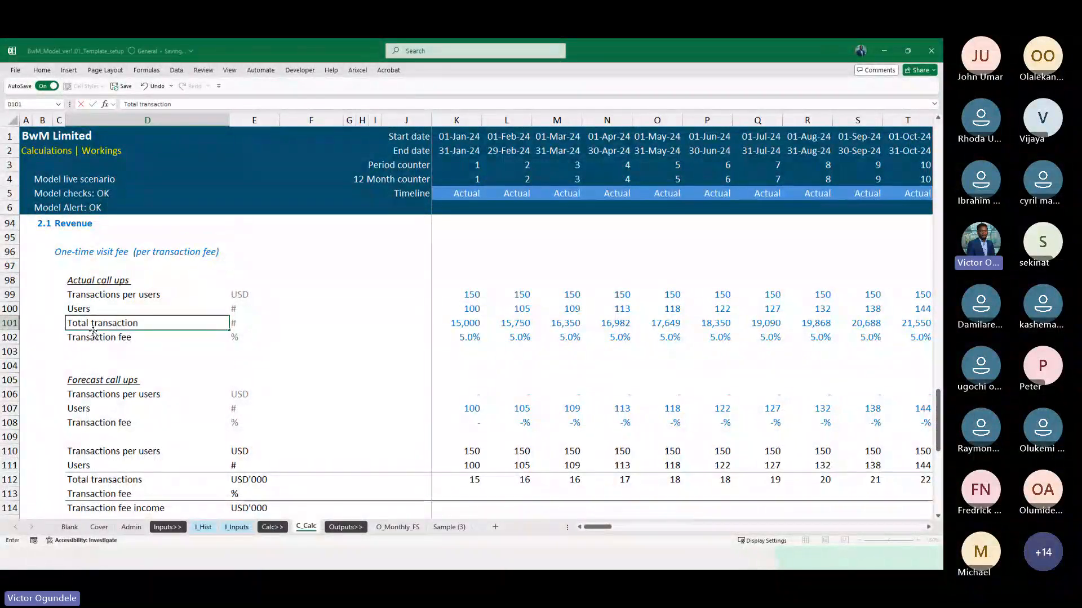
pyautogui.hotkey('ctrl', 'Return')
# Trace the K101 formula's precedents and check its source in the Total transactions row of I_Hist, returning to C_Calc
pyautogui.hotkey('ctrl', 'Right')
pyautogui.hotkey('ctrl', 'Right')
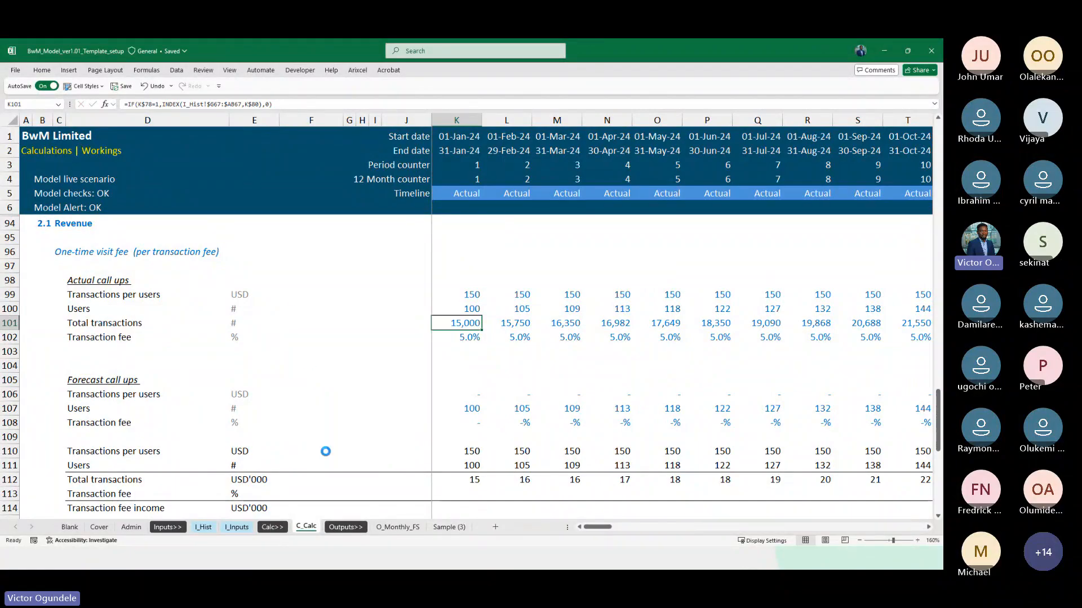
pyautogui.hotkey('ctrl', 'q')
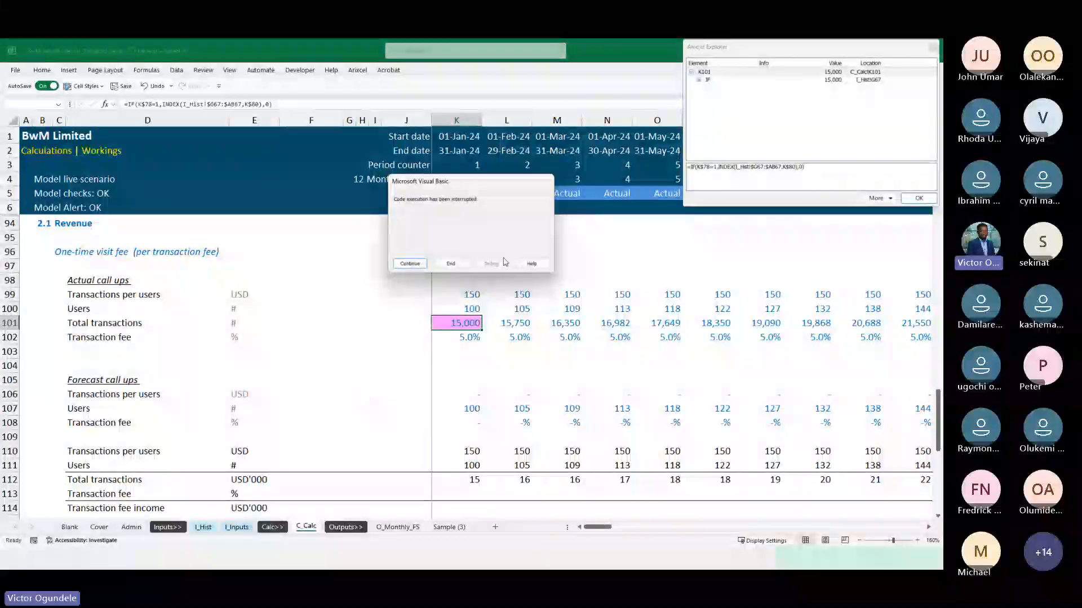
pyautogui.click(451, 262)
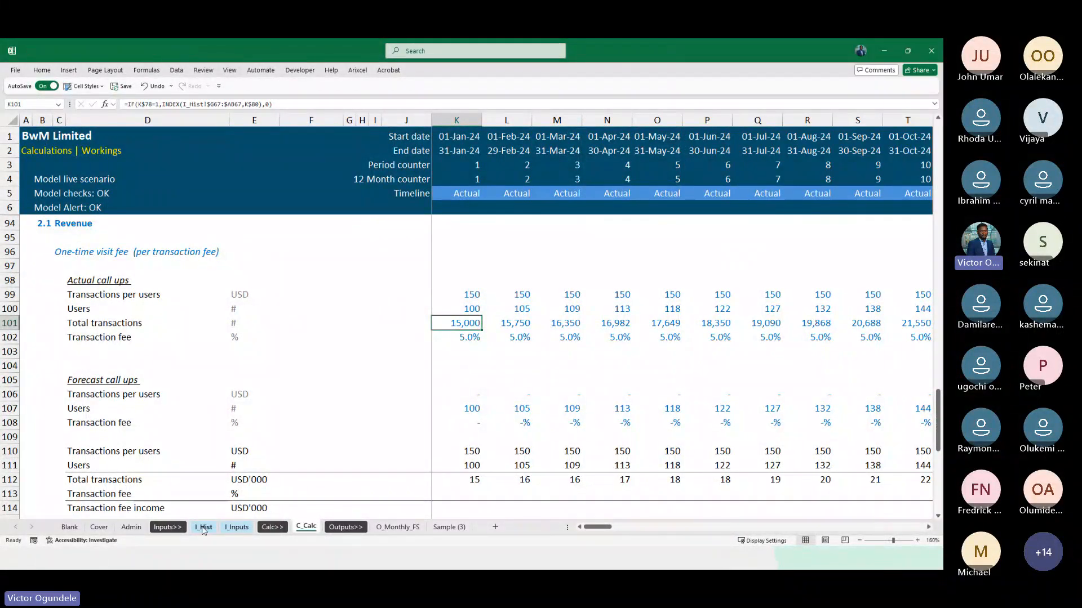
pyautogui.click(203, 527)
pyautogui.click(301, 288)
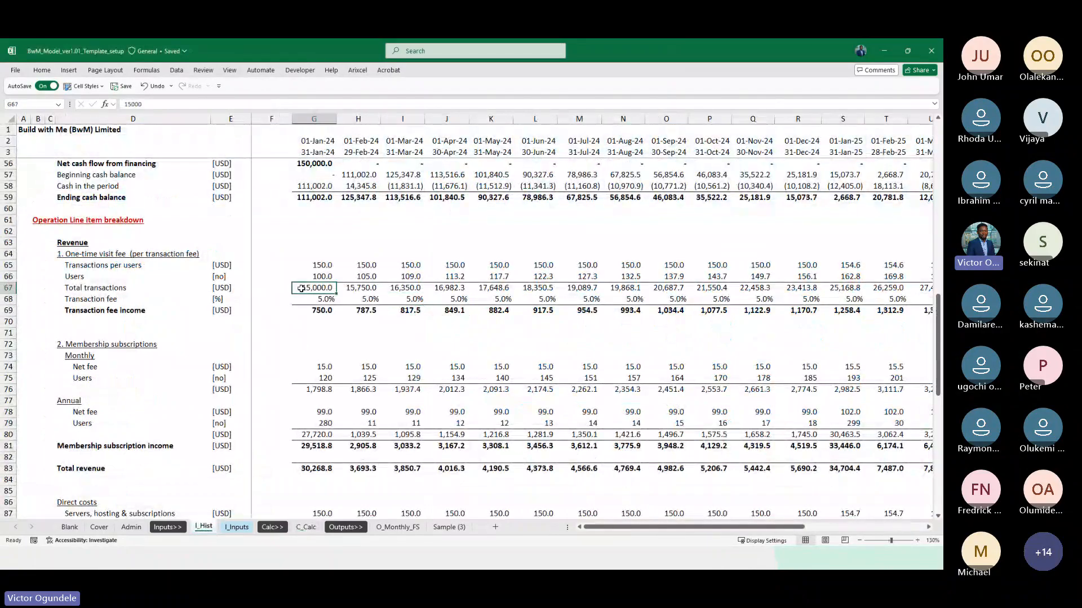
pyautogui.click(307, 527)
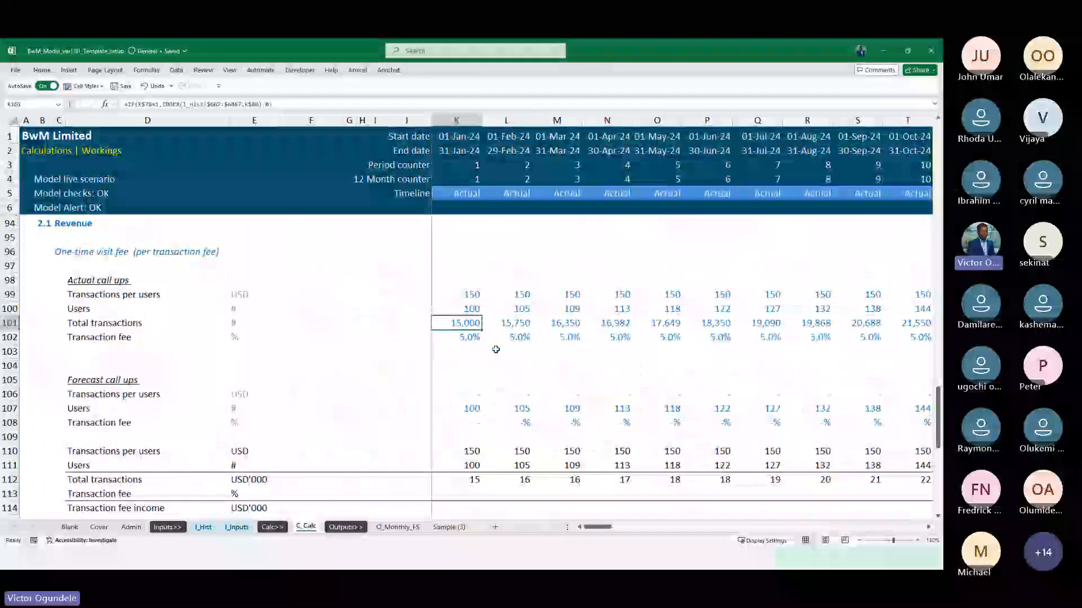
# Insert an IF function in front of the existing (K110*K111)/Thousand calculation in Total transactions cell K112
pyautogui.scroll(-2, 494, 450)
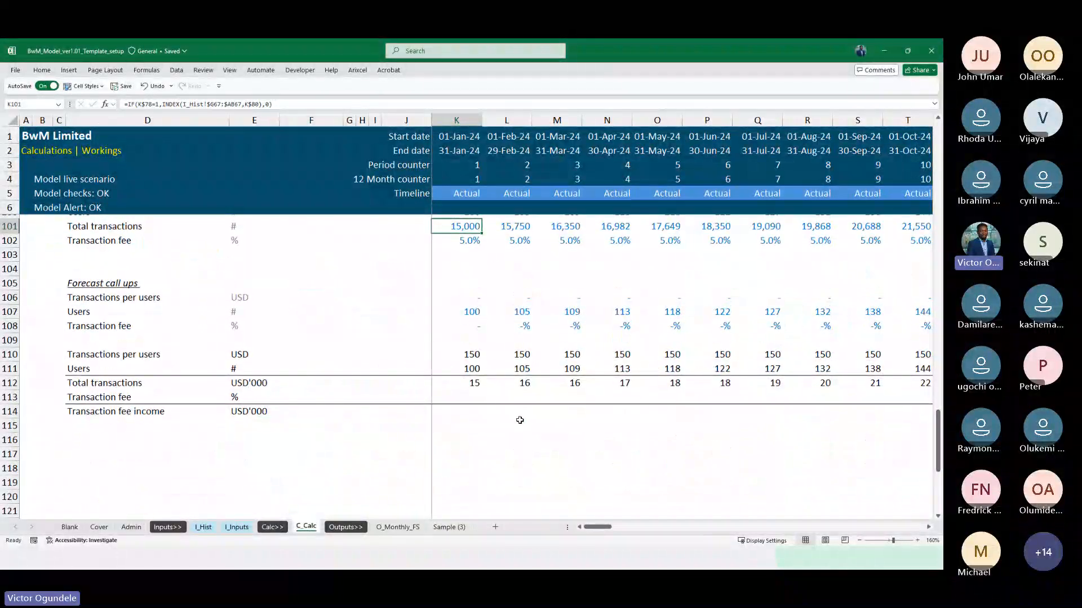
pyautogui.press('Down')
pyautogui.press('Down')
pyautogui.press('Down')
pyautogui.press('Down')
pyautogui.press('Down')
pyautogui.press('Down')
pyautogui.press('Down')
pyautogui.press('Down')
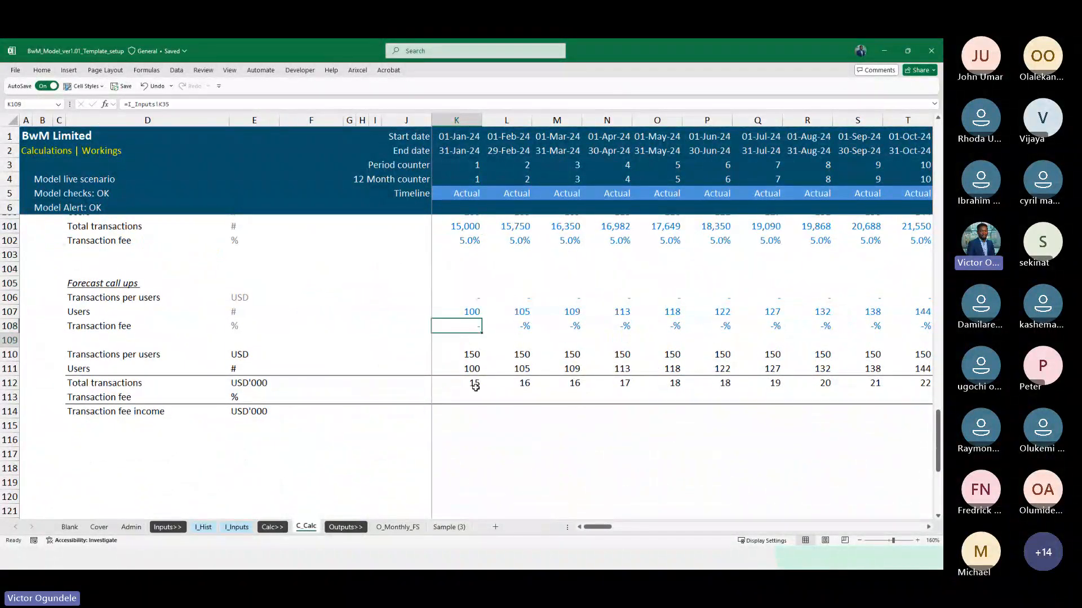
pyautogui.click(474, 386)
pyautogui.scroll(2, 475, 387)
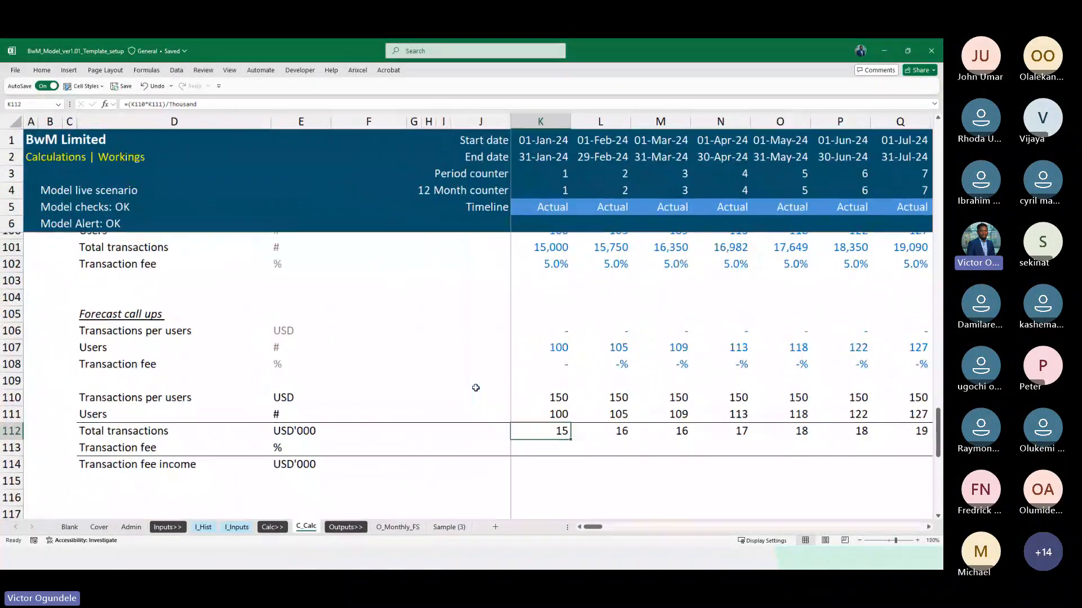
pyautogui.press('F2')
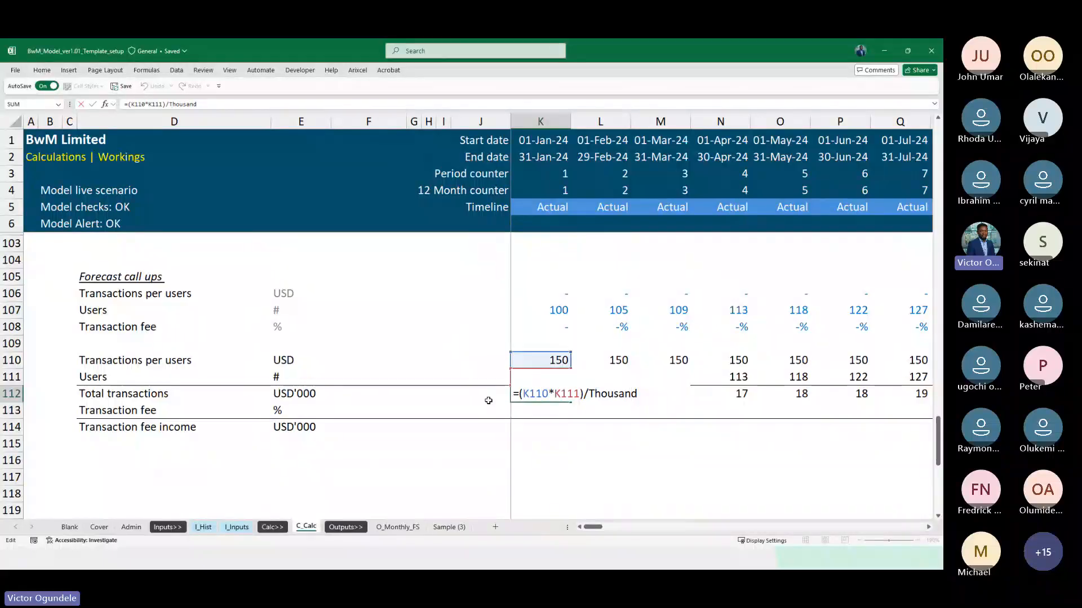
pyautogui.write('IF')
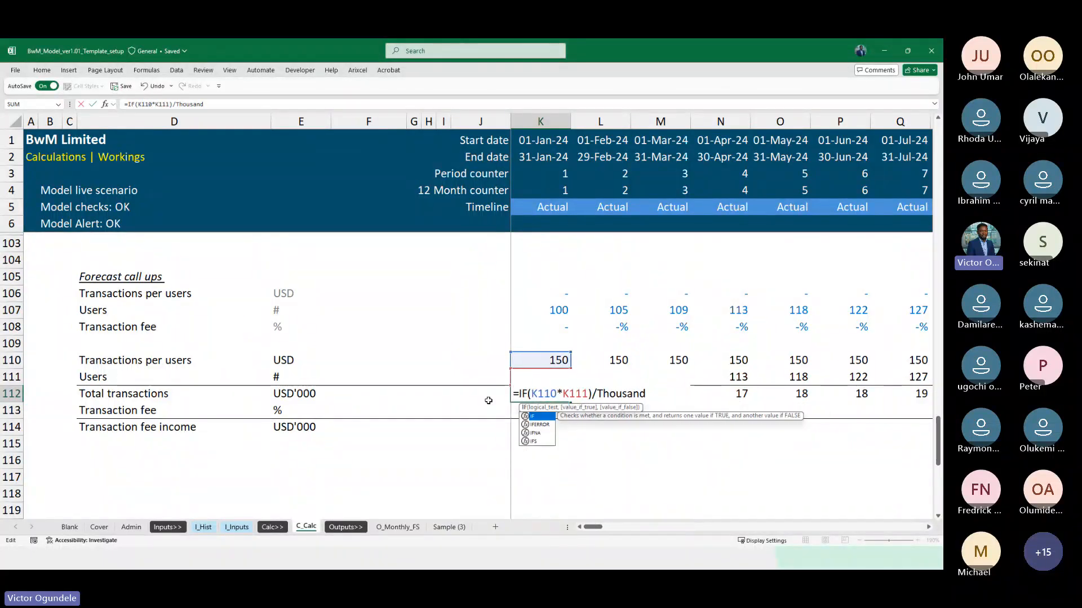
# Set the logical test of the K112 IF formula to the Actual flag, K$78=1
pyautogui.scroll(6, 557, 298)
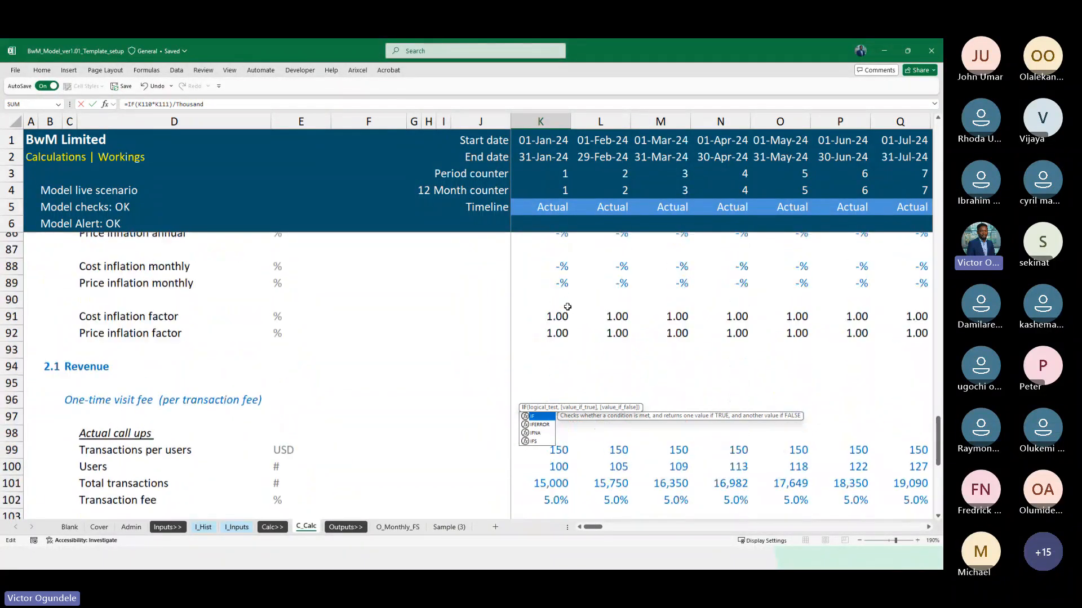
pyautogui.scroll(4, 554, 276)
pyautogui.press('Return')
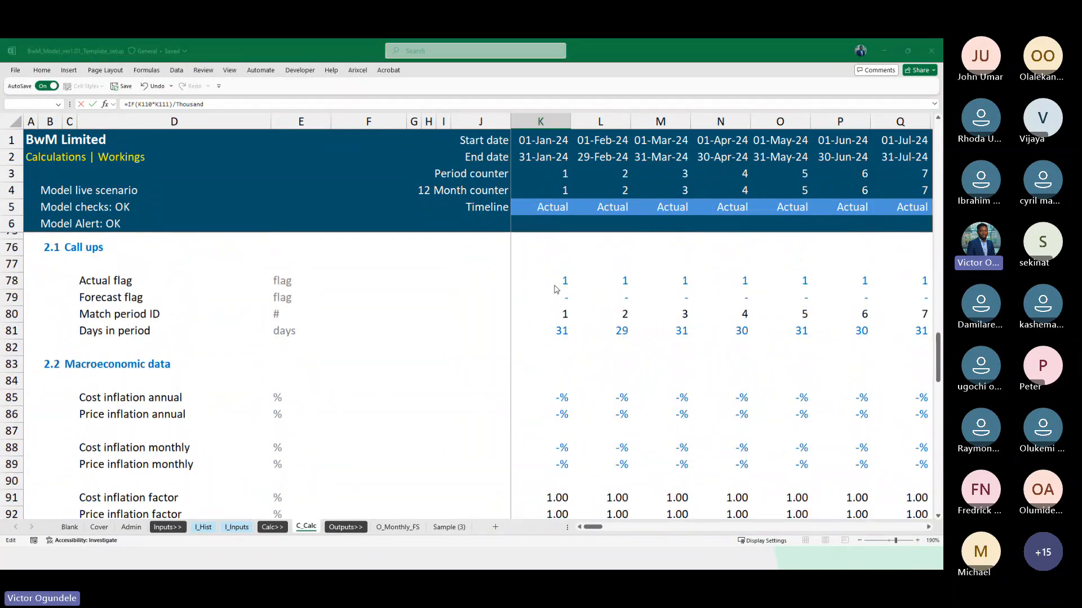
pyautogui.click(456, 350)
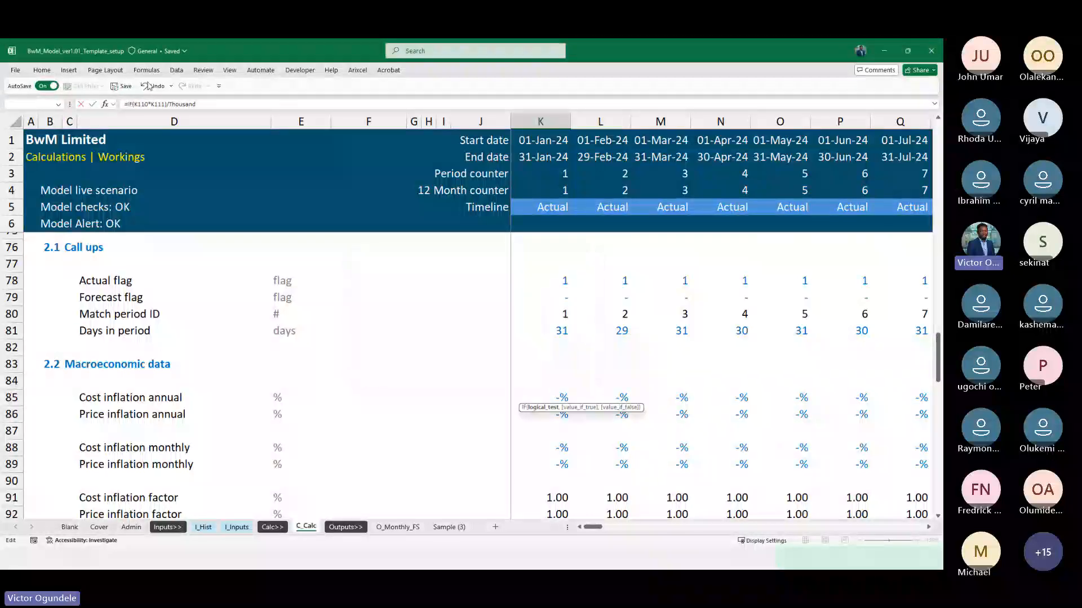
pyautogui.click(134, 103)
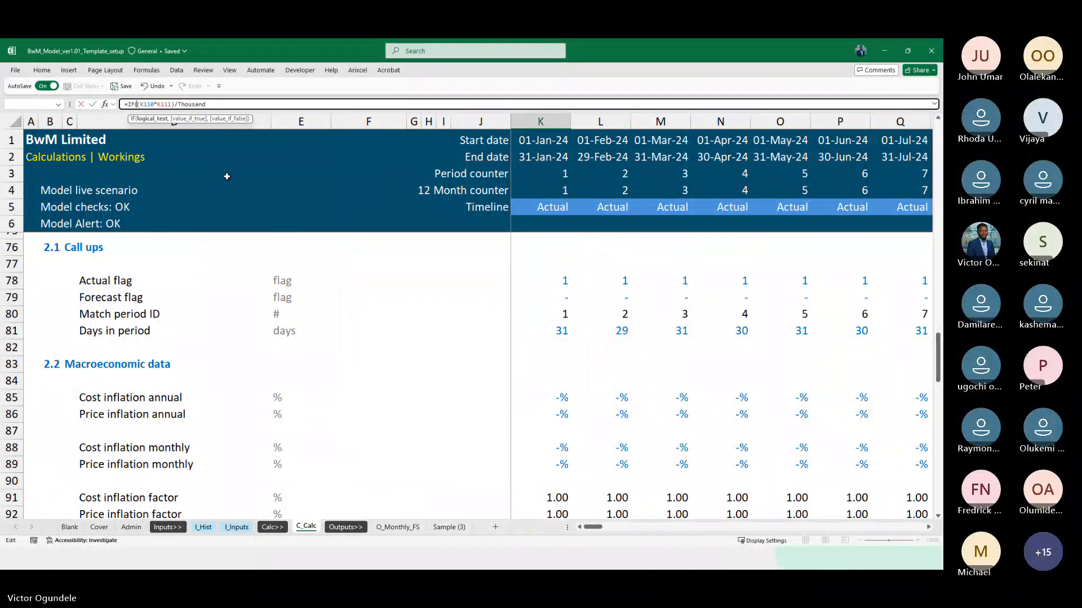
pyautogui.click(538, 284)
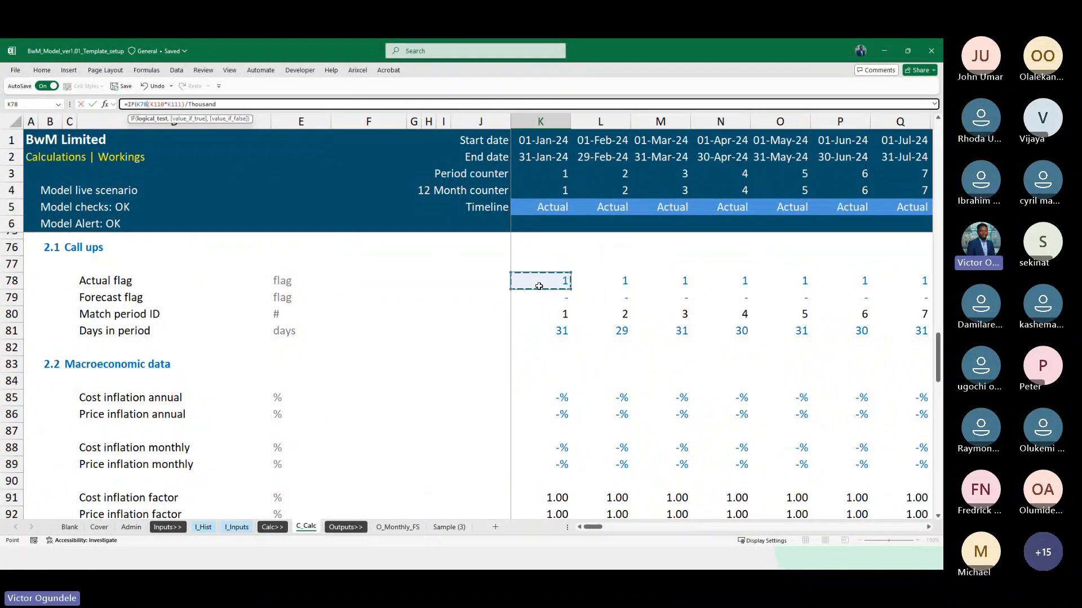
pyautogui.scroll(-1, 539, 288)
pyautogui.press('F4')
pyautogui.press('F4')
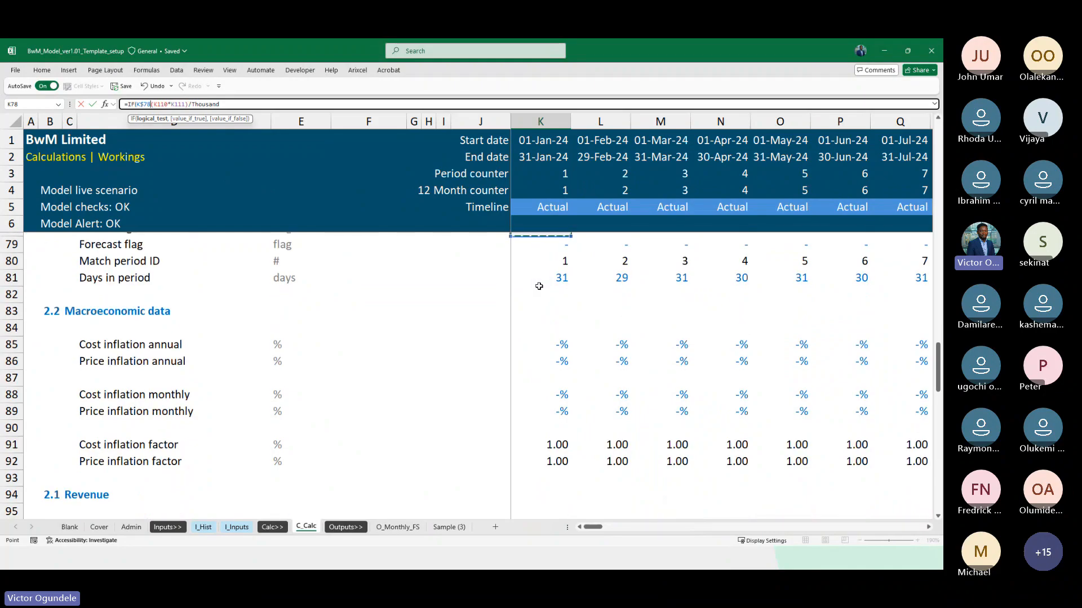
pyautogui.write('=1,')
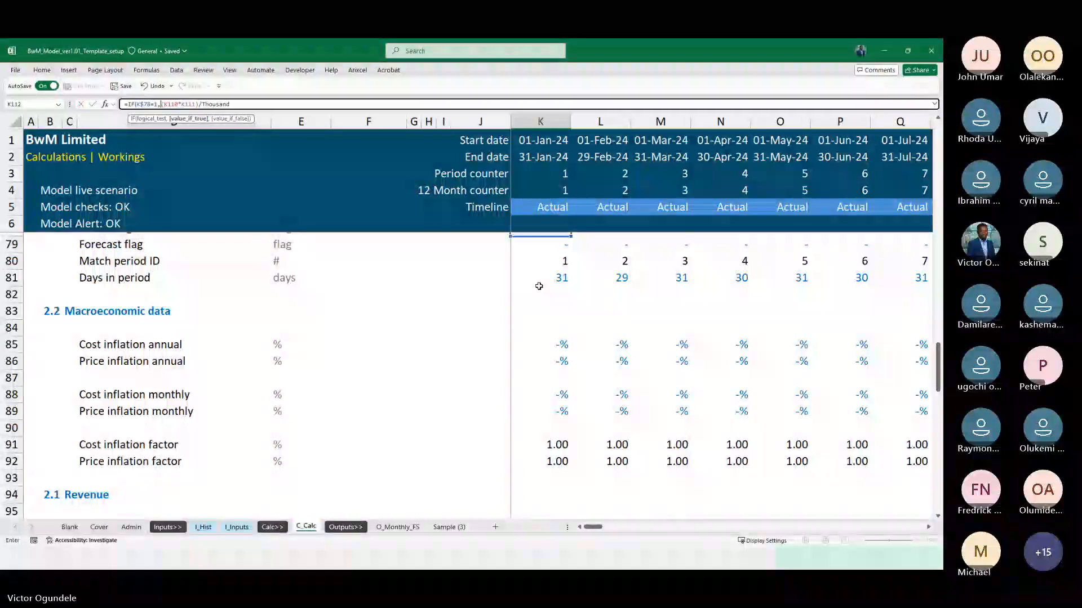
# Use actual Total transactions K101 as the true result in K112, keep (K110*K111)/Thousand as the false result, and enter the formula
pyautogui.scroll(-3, 626, 438)
pyautogui.scroll(-4, 626, 438)
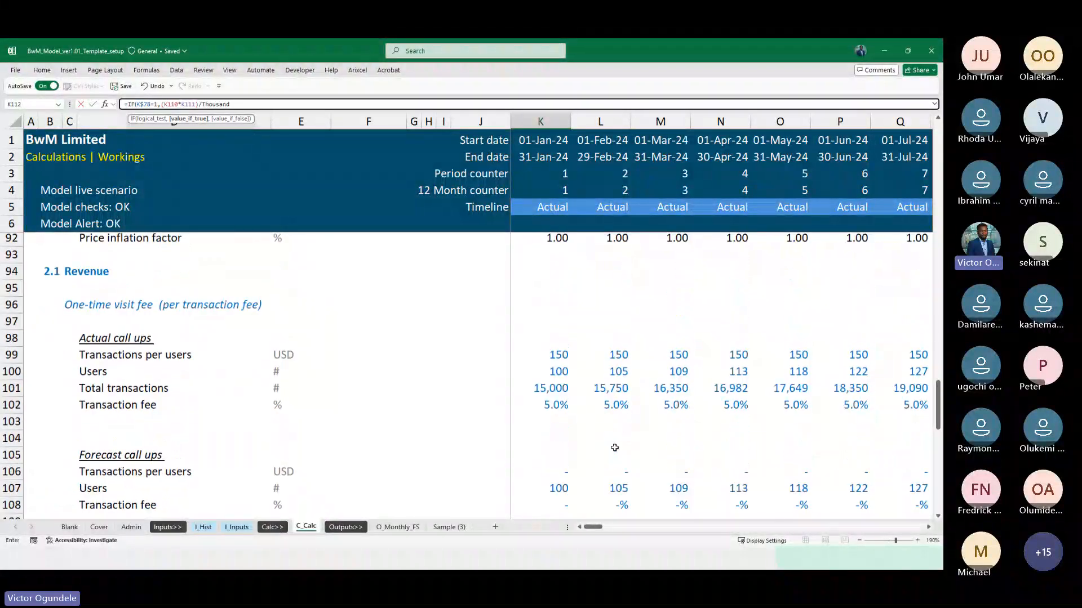
pyautogui.click(539, 391)
pyautogui.scroll(-3, 539, 391)
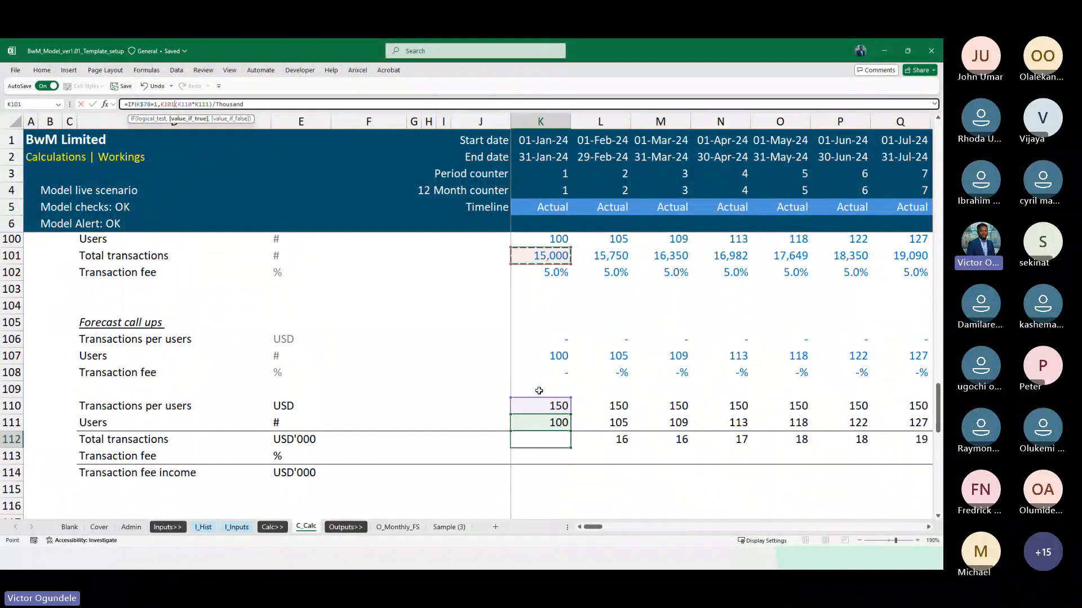
pyautogui.scroll(-1, 539, 390)
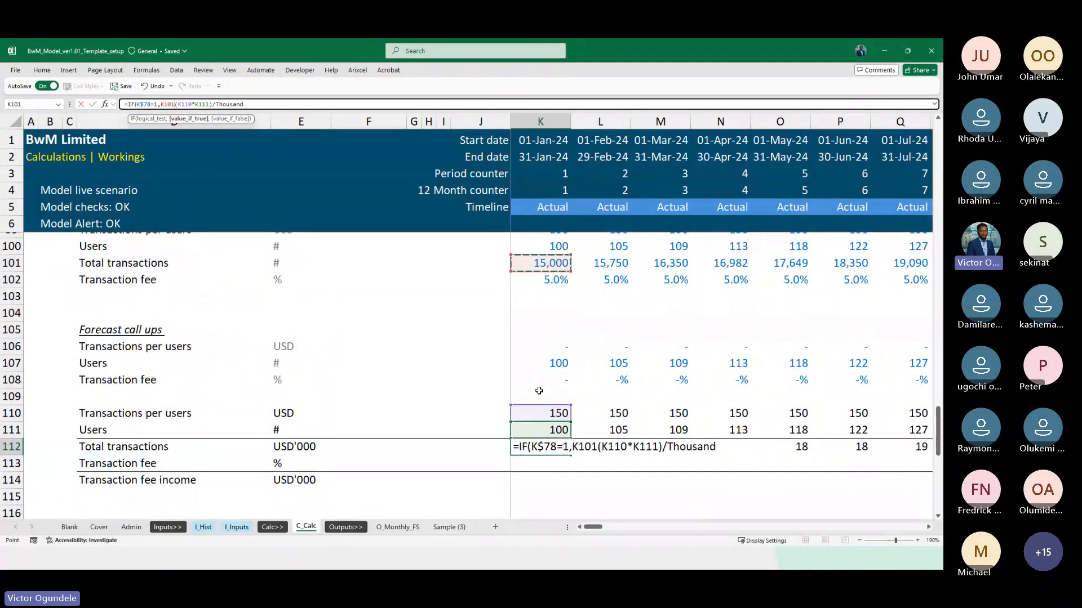
pyautogui.write(',')
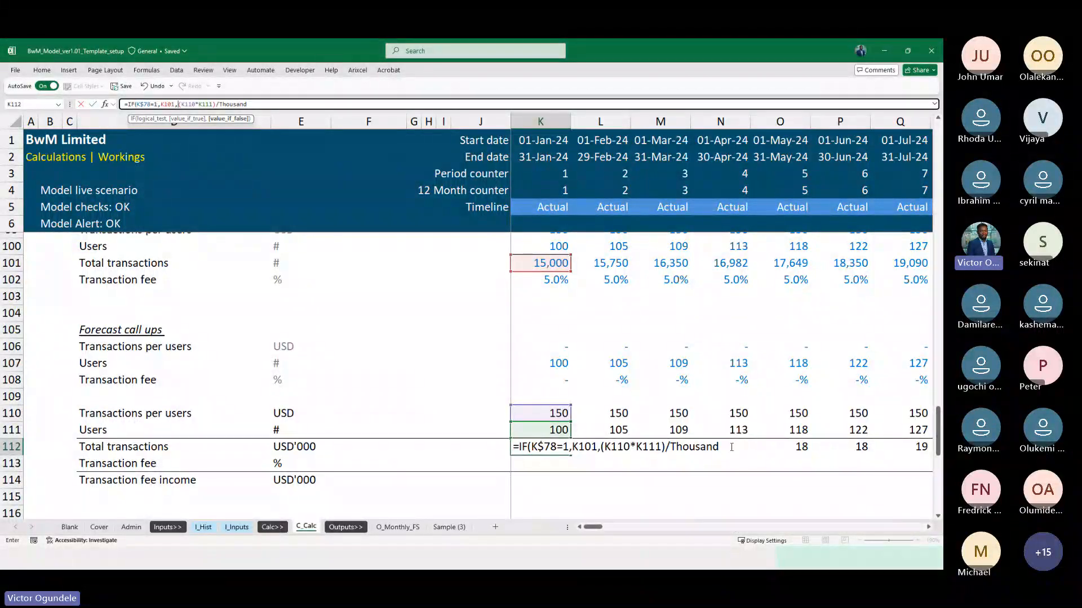
pyautogui.write(')')
pyautogui.hotkey('ctrl', 'Return')
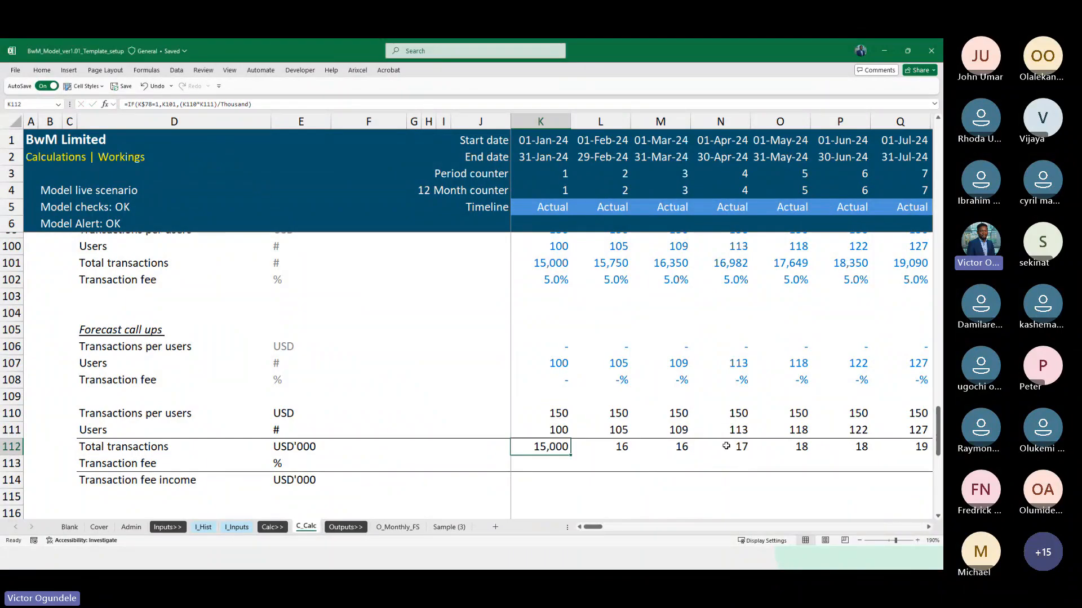
# Divide K101 by Thousand in the K112 formula and fill it across the Total transactions row to DN112
pyautogui.click(176, 104)
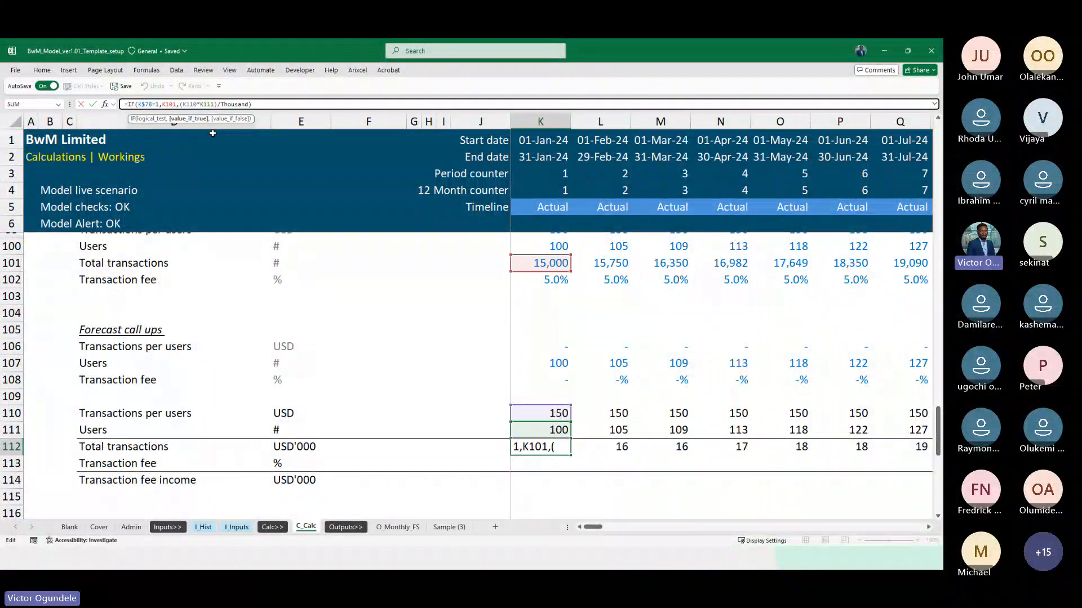
pyautogui.write('/Thousand')
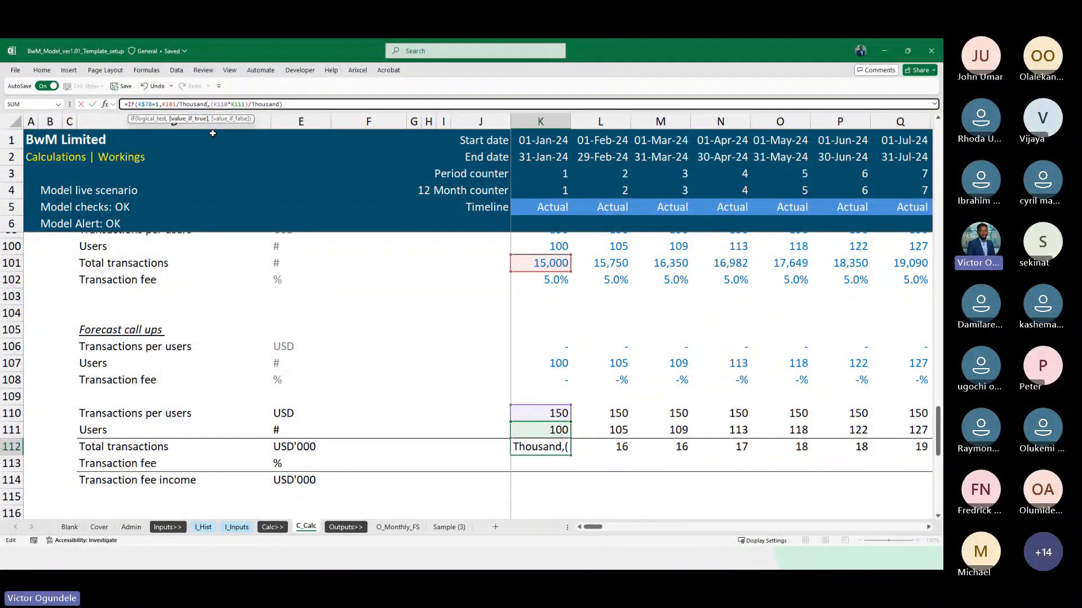
pyautogui.hotkey('ctrl', 'Return')
pyautogui.hotkey('ctrl', 'shift', 'Right')
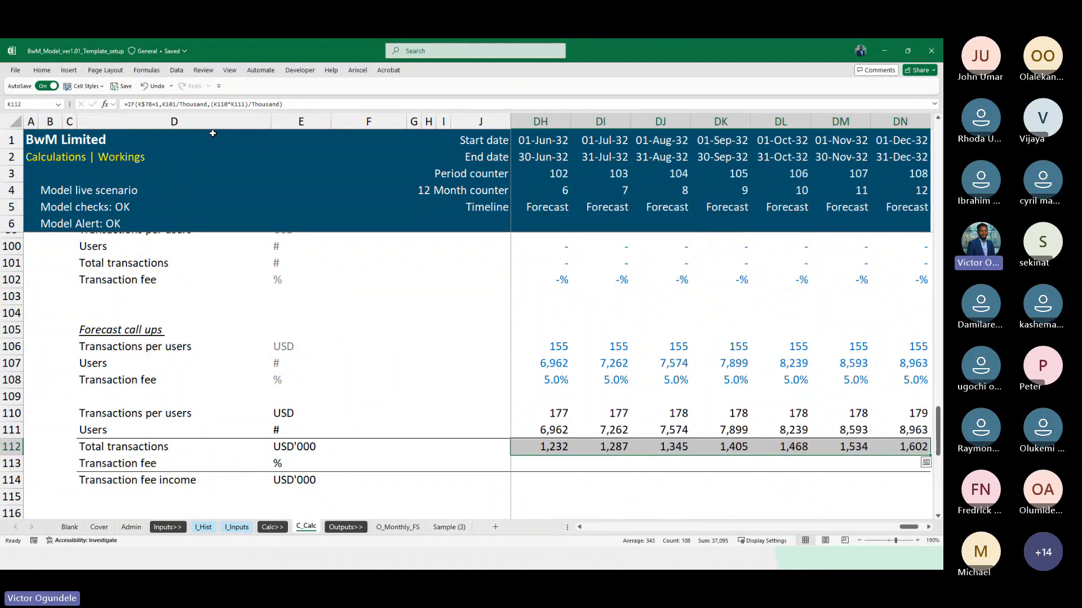
# Review the Total transactions formulas and values in row 112 across the actual and forecast periods
pyautogui.scroll(-2, 212, 134)
pyautogui.press('Left')
pyautogui.press('Left')
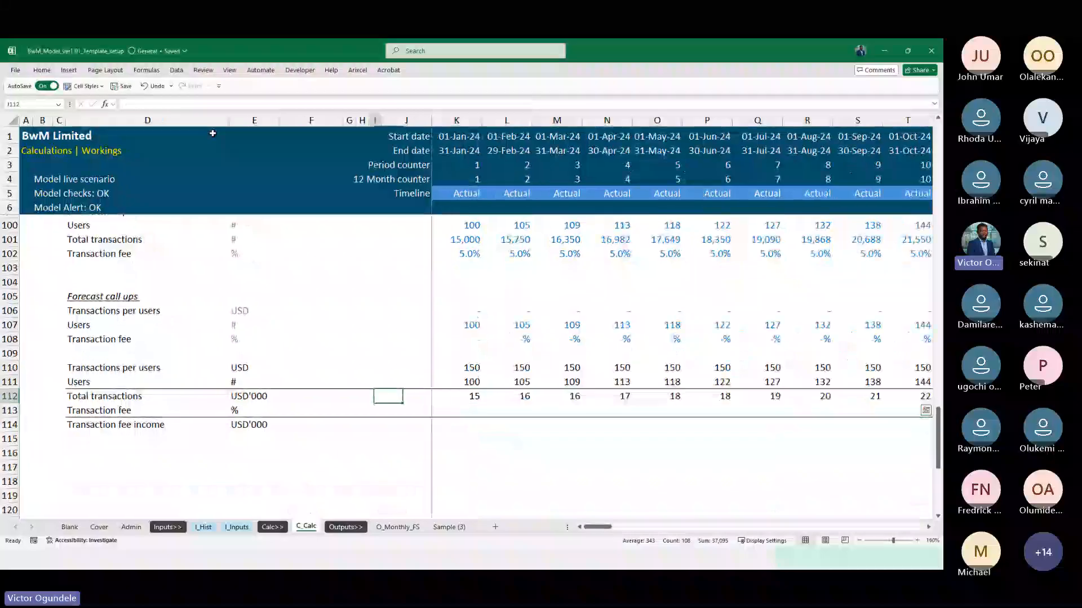
pyautogui.press('Right')
pyautogui.press('Right')
pyautogui.press('Right')
pyautogui.press('Right')
pyautogui.press('Right')
pyautogui.press('Right')
pyautogui.press('Right')
pyautogui.press('Right')
pyautogui.press('Right')
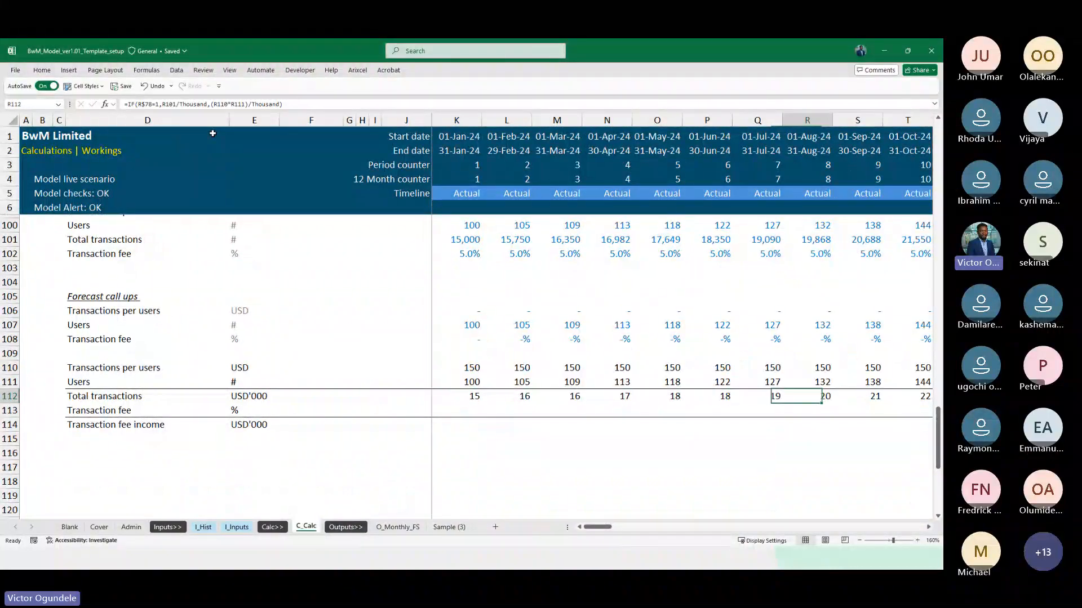
pyautogui.press('Right')
pyautogui.press('Right')
pyautogui.press('Right')
pyautogui.press('Right')
pyautogui.press('Right')
pyautogui.press('Right')
pyautogui.press('Right')
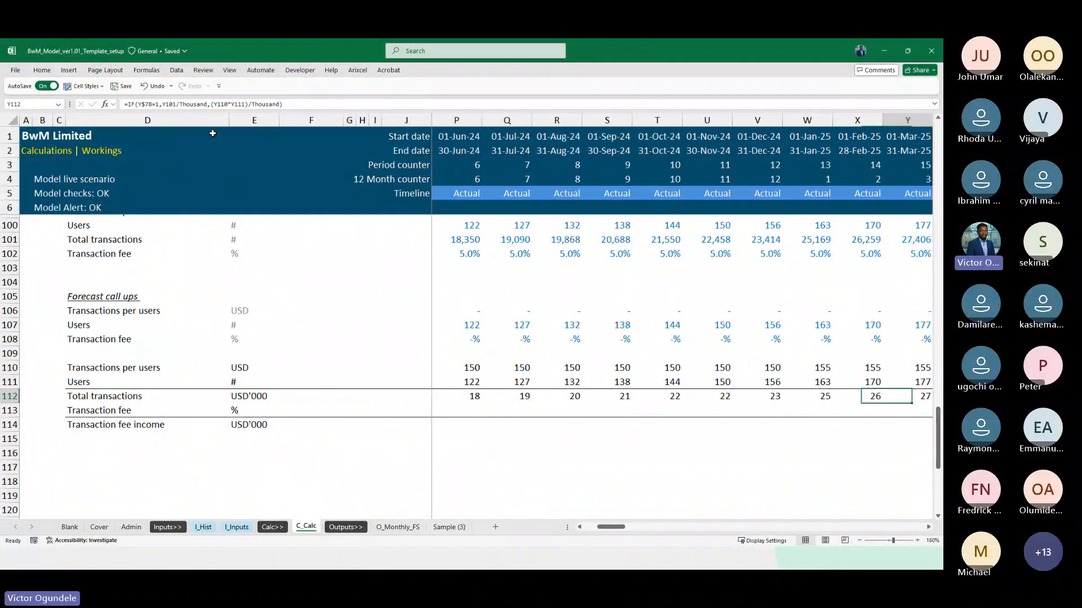
pyautogui.press('Right')
pyautogui.press('Right')
pyautogui.press('Right')
pyautogui.press('Right')
pyautogui.press('Right')
pyautogui.press('Right')
pyautogui.press('Right')
pyautogui.press('Right')
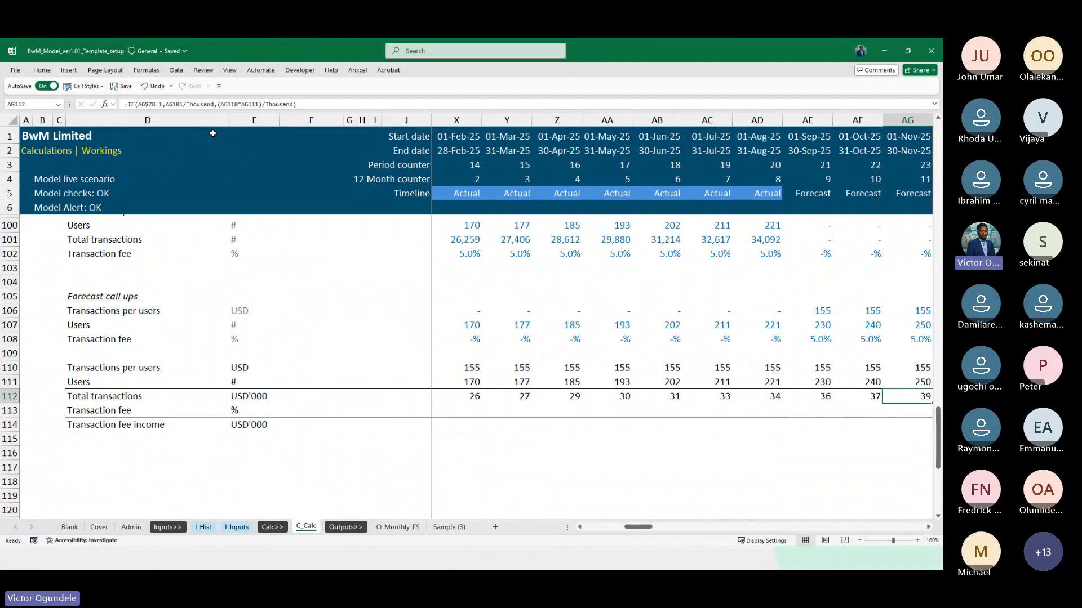
pyautogui.hotkey('ctrl', 'Right')
pyautogui.hotkey('ctrl', 'Left')
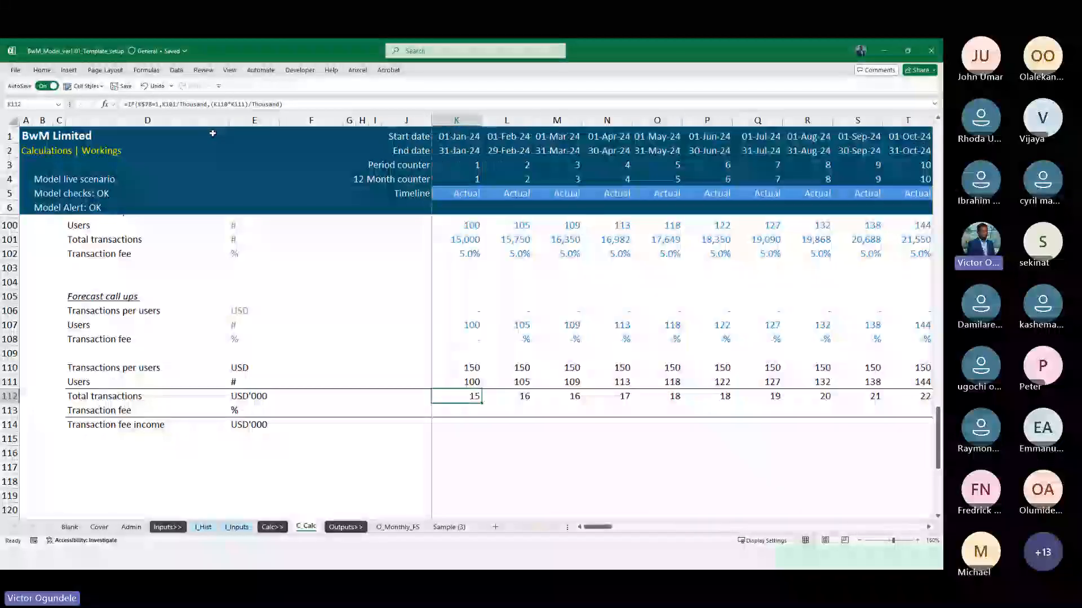
pyautogui.scroll(-2, 212, 134)
pyautogui.press('Right')
pyautogui.press('Right')
pyautogui.press('Right')
pyautogui.press('Right')
pyautogui.press('Right')
pyautogui.press('Right')
pyautogui.press('Right')
pyautogui.press('Right')
pyautogui.press('Right')
pyautogui.press('Right')
pyautogui.press('Right')
pyautogui.press('Right')
pyautogui.press('Right')
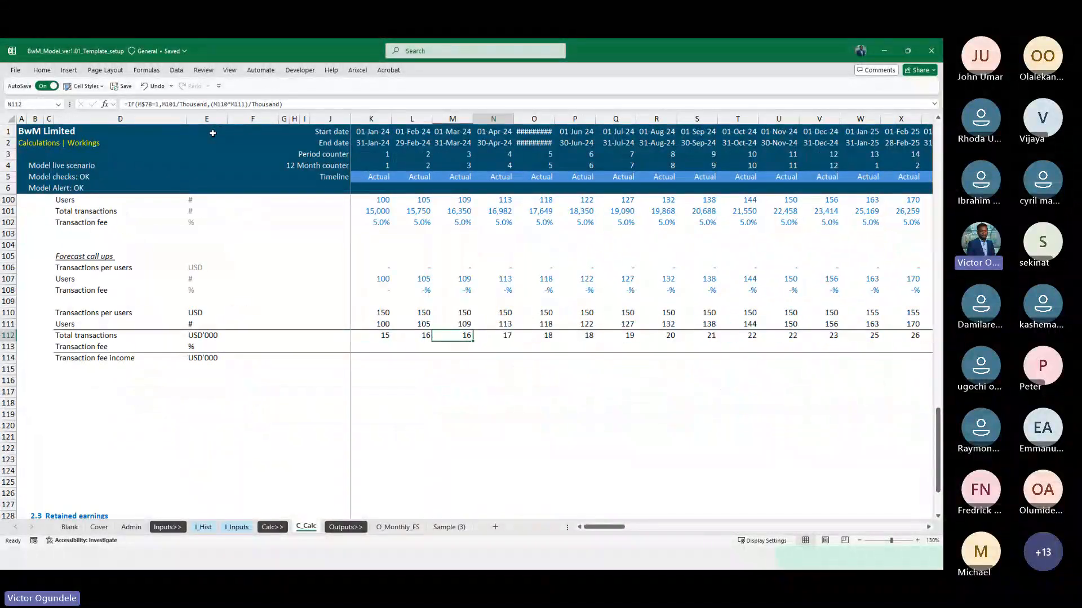
pyautogui.press('Right')
pyautogui.press('Right')
pyautogui.press('Right')
pyautogui.press('Right')
pyautogui.press('Right')
pyautogui.press('Right')
pyautogui.press('Right')
pyautogui.press('Right')
pyautogui.press('Right')
pyautogui.press('Right')
pyautogui.press('Right')
pyautogui.press('Right')
pyautogui.press('Right')
pyautogui.press('Right')
pyautogui.press('Right')
pyautogui.press('Right')
pyautogui.press('Right')
pyautogui.press('Right')
pyautogui.press('Right')
pyautogui.press('Right')
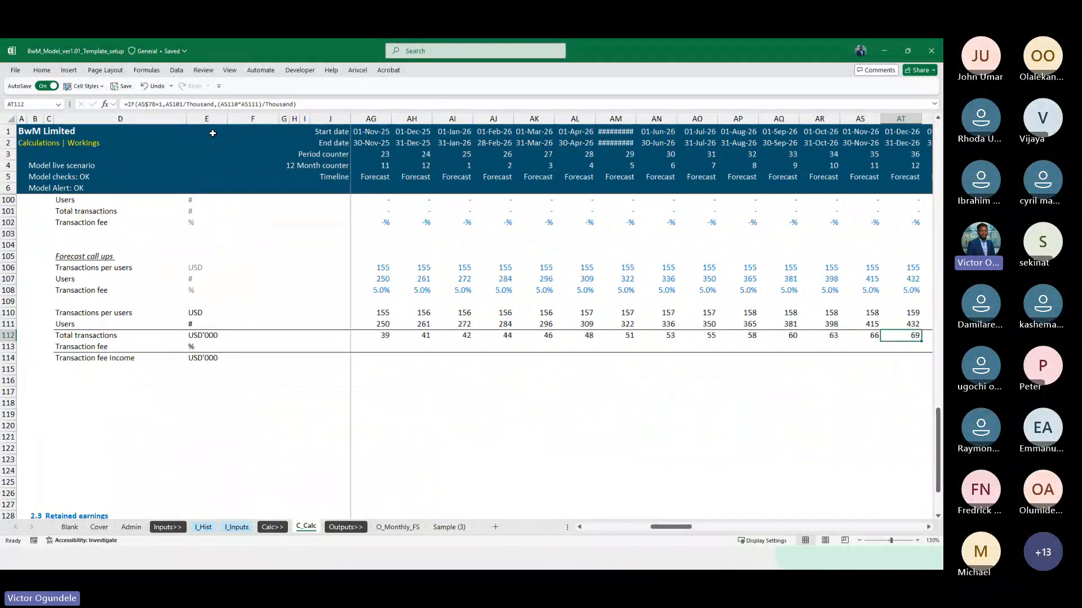
pyautogui.press('Left')
pyautogui.press('Left')
pyautogui.press('Left')
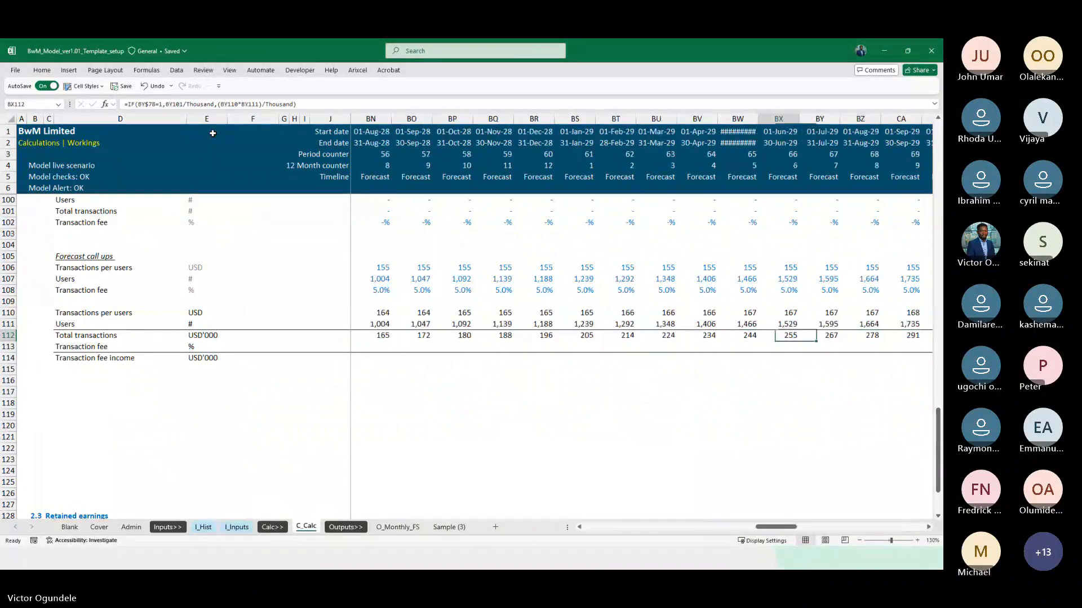
pyautogui.press('Left')
pyautogui.press('Left')
pyautogui.press('Left')
pyautogui.press('Left')
pyautogui.press('Left')
pyautogui.press('Left')
pyautogui.press('Left')
pyautogui.press('Left')
pyautogui.press('Left')
pyautogui.press('Left')
pyautogui.press('Left')
pyautogui.press('Left')
pyautogui.press('Left')
pyautogui.press('Left')
pyautogui.press('Left')
pyautogui.press('Left')
pyautogui.press('Left')
pyautogui.press('Left')
pyautogui.press('Left')
pyautogui.press('Left')
pyautogui.press('Right')
pyautogui.press('Right')
pyautogui.press('Right')
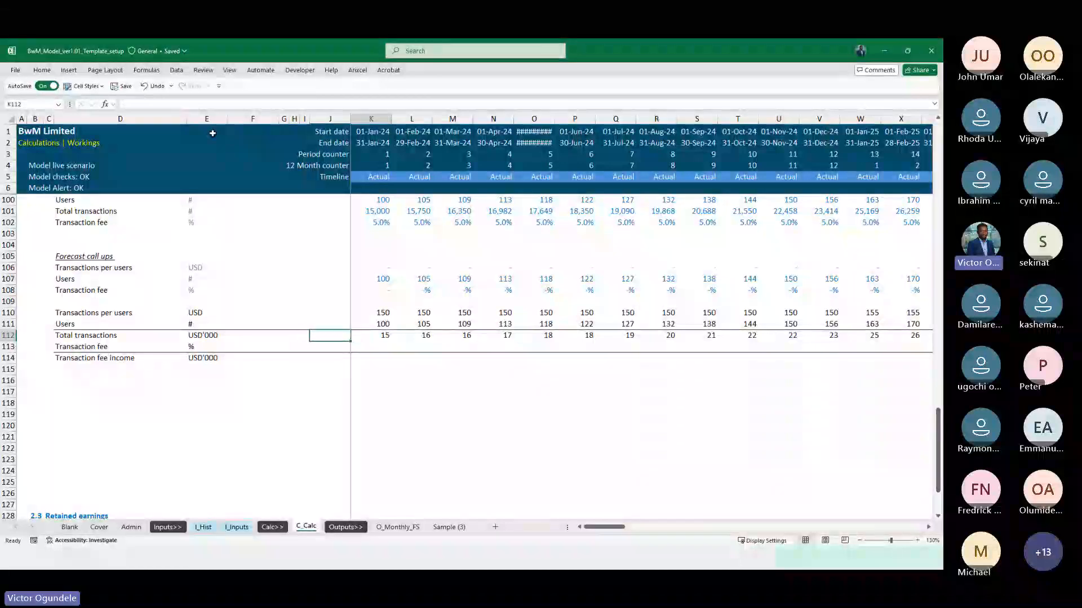
# Copy the Users IF formula from K111 into Transaction fee cell K113
pyautogui.press('Down')
pyautogui.press('Left')
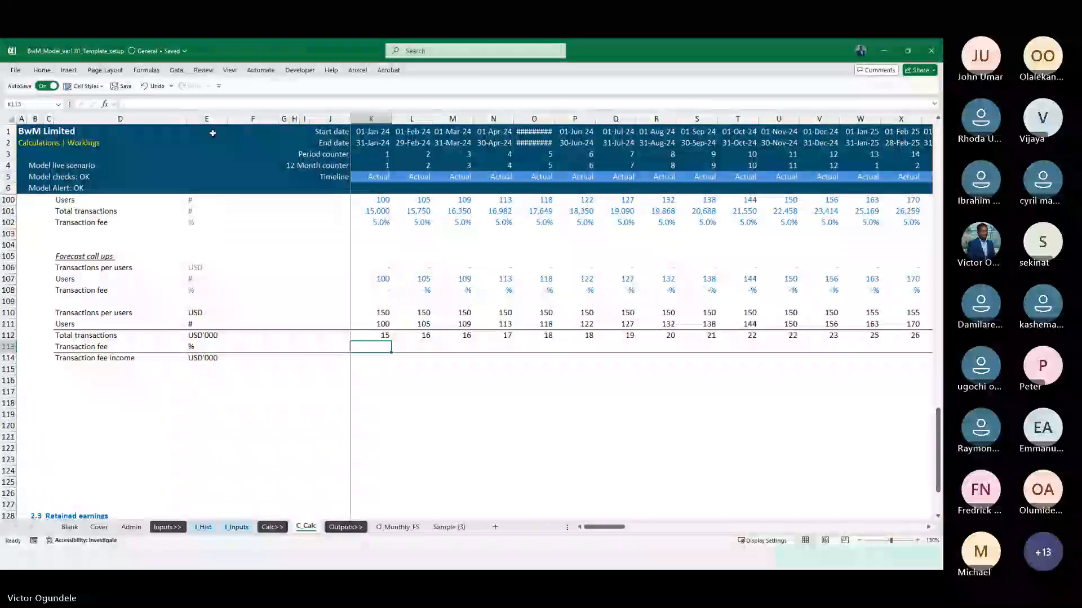
pyautogui.press('Up')
pyautogui.press('Up')
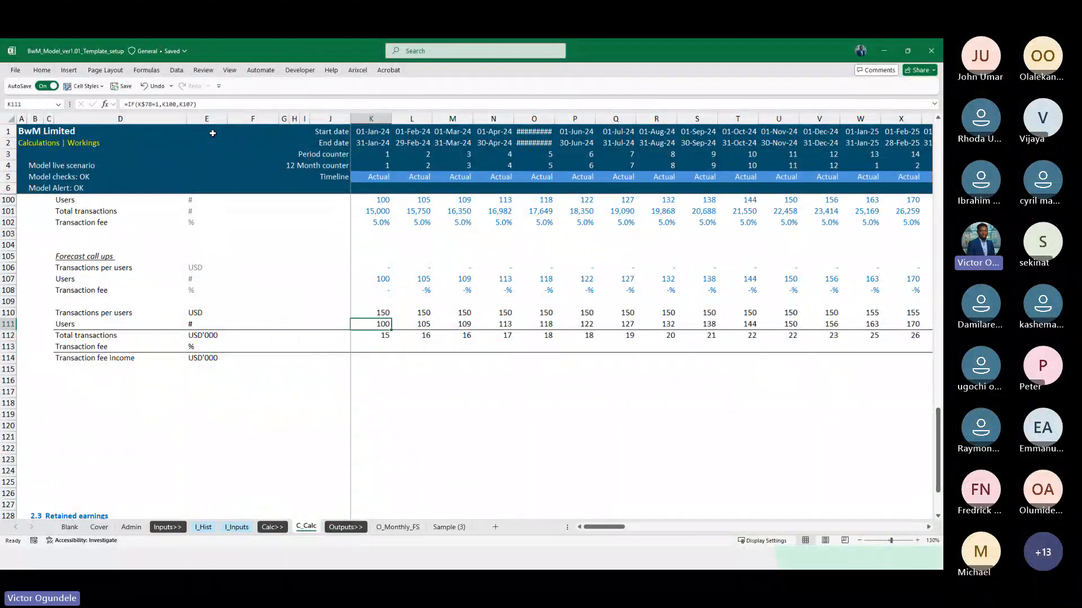
pyautogui.press('F2')
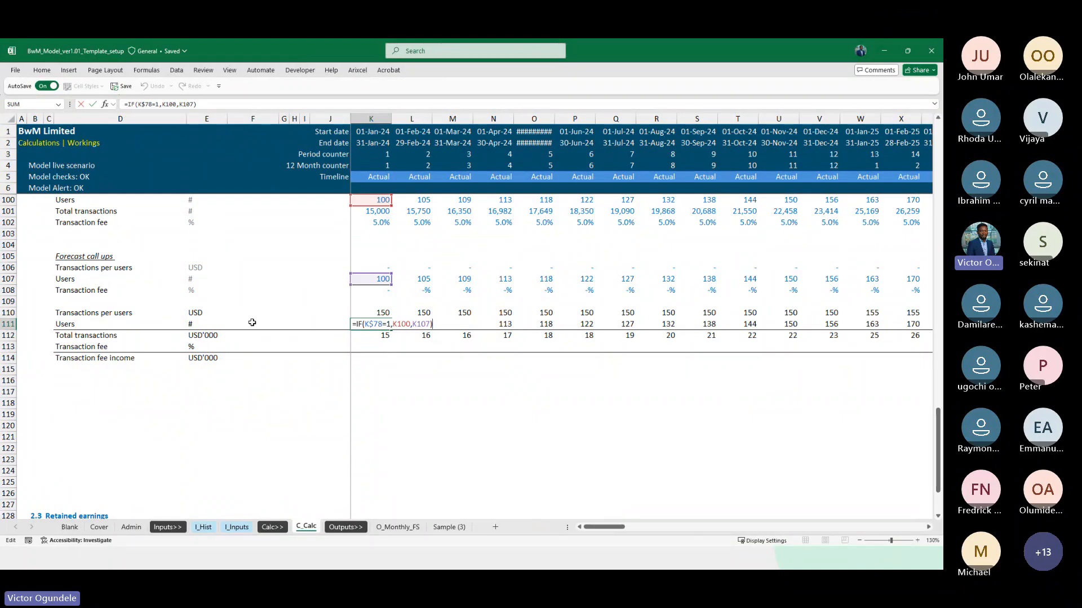
pyautogui.scroll(2, 386, 335)
pyautogui.press('Escape')
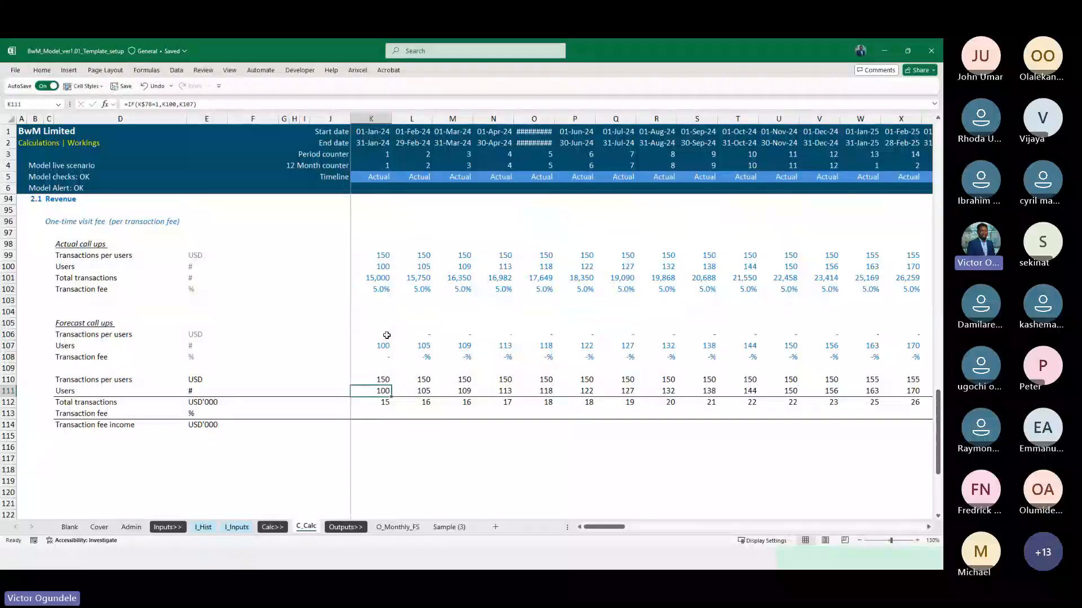
pyautogui.hotkey('ctrl', 'c')
pyautogui.press('Down')
pyautogui.press('Down')
pyautogui.hotkey('ctrl', 'v')
# Point the false result of the K113 Transaction fee formula to forecast Transaction fee K108, giving =IF(K$78=1,K102,K108)
pyautogui.press('F2')
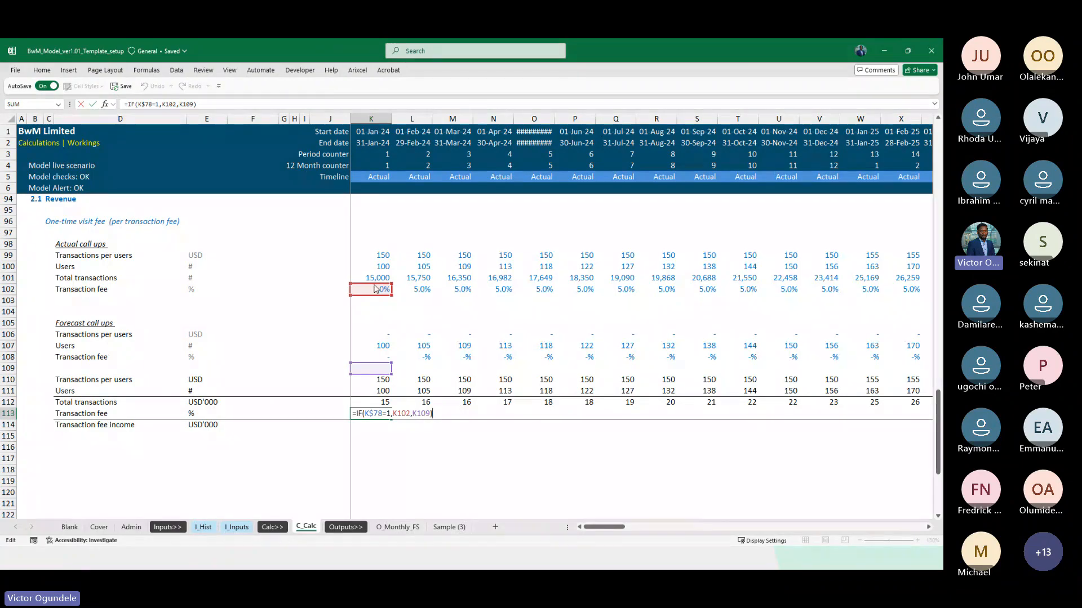
pyautogui.moveTo(377, 374); pyautogui.dragTo(378, 355)
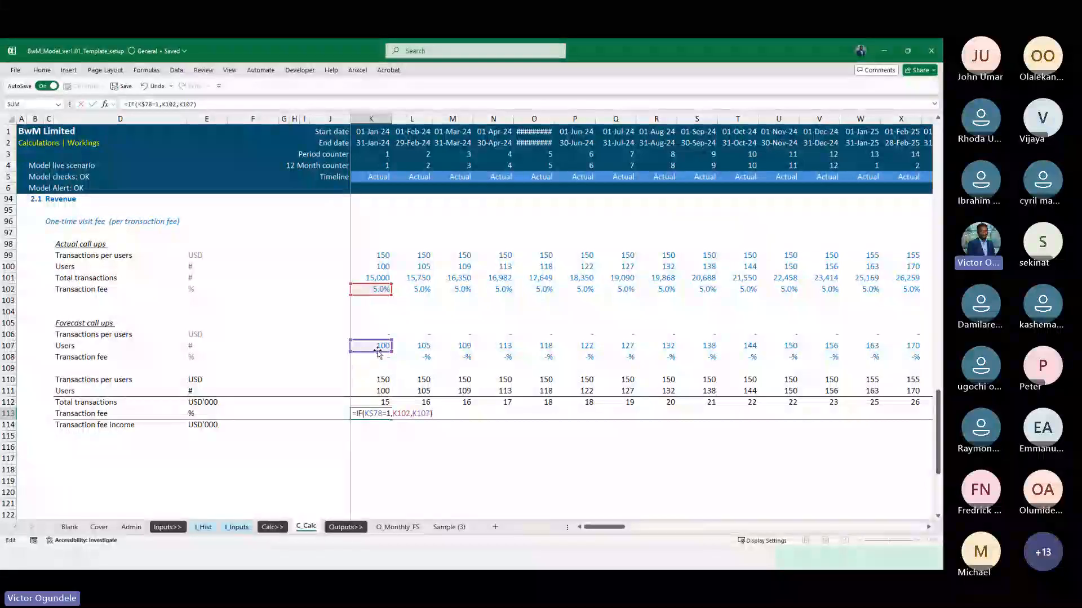
pyautogui.click(378, 355)
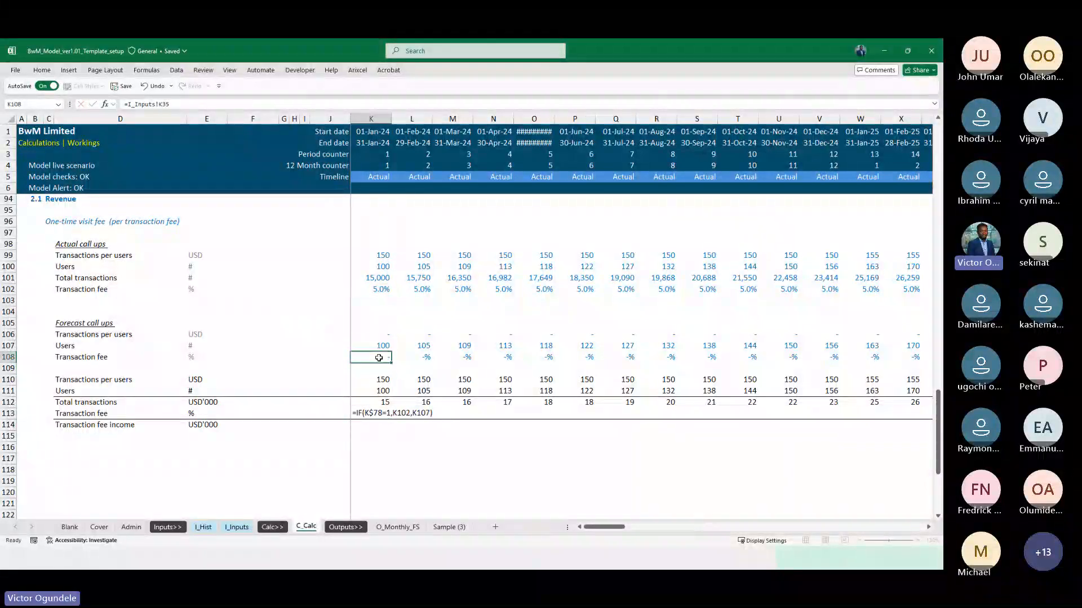
pyautogui.click(380, 419)
pyautogui.press('F2')
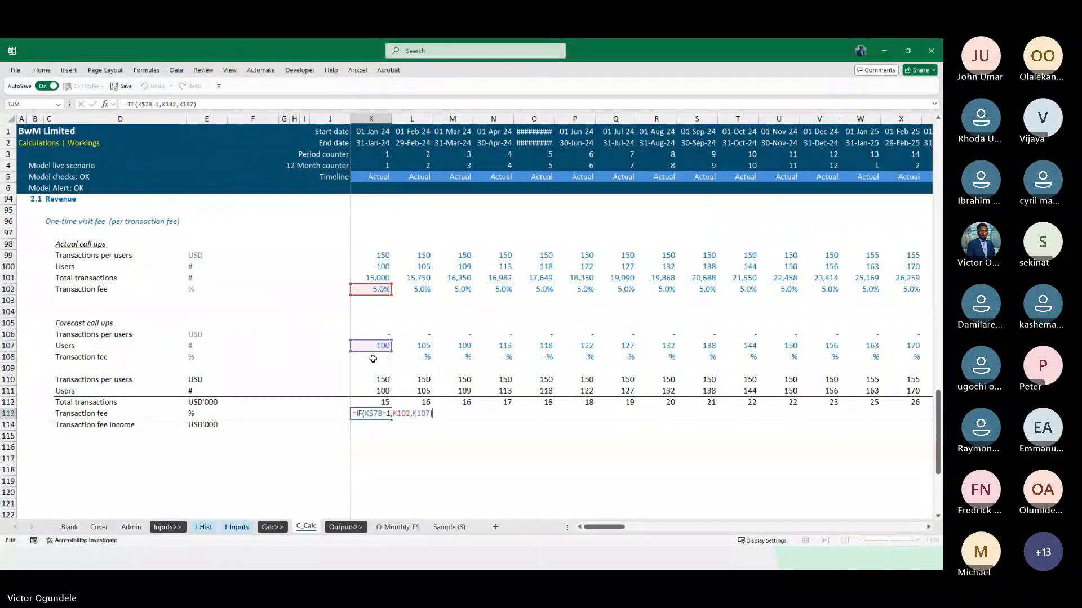
pyautogui.moveTo(371, 352); pyautogui.dragTo(372, 366)
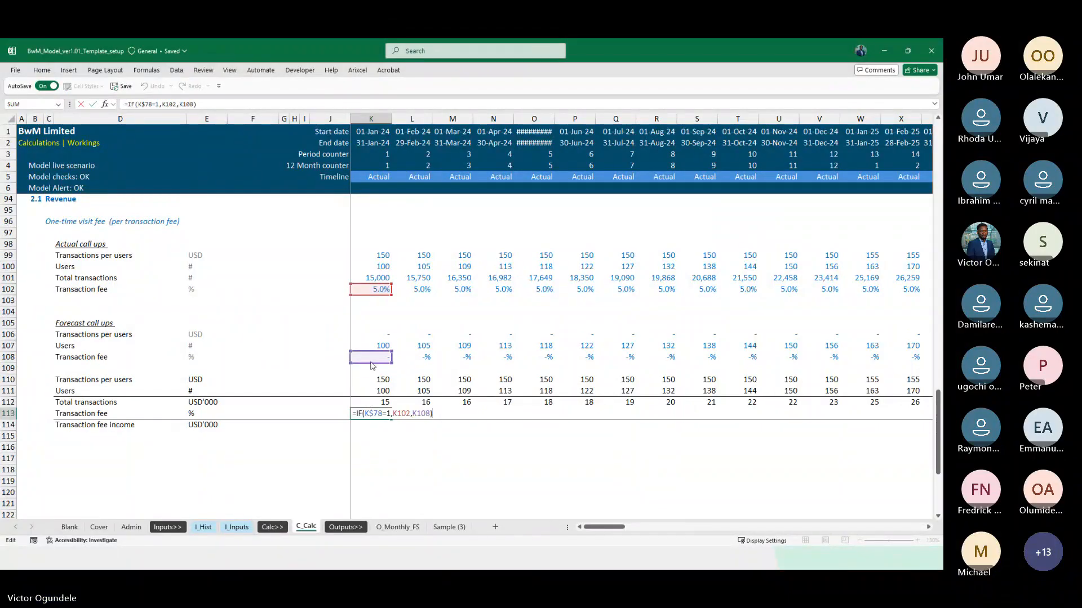
pyautogui.hotkey('ctrl', 'Return')
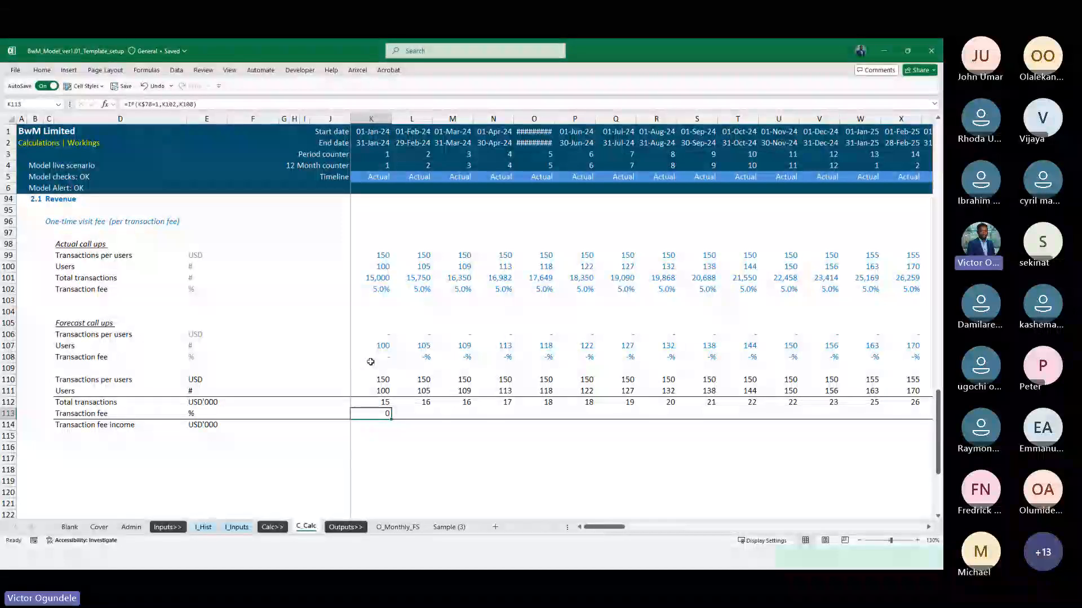
# Apply the Percent cell style to K113 and fill its formula across the Transaction fee row through the last timeline month
pyautogui.click(84, 86)
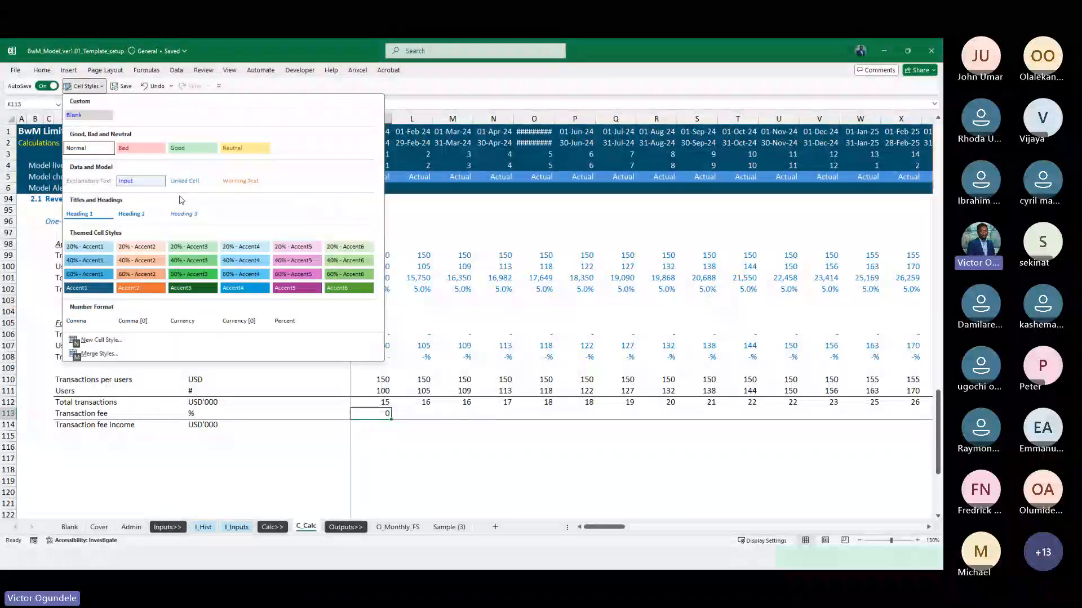
pyautogui.click(288, 324)
pyautogui.hotkey('ctrl', 'shift', 'Right')
pyautogui.hotkey('shift', 'Left')
pyautogui.hotkey('ctrl', 'r')
# Copy the Total transactions formula from K112 into Transaction fee income cell K114 and check its references
pyautogui.press('Down')
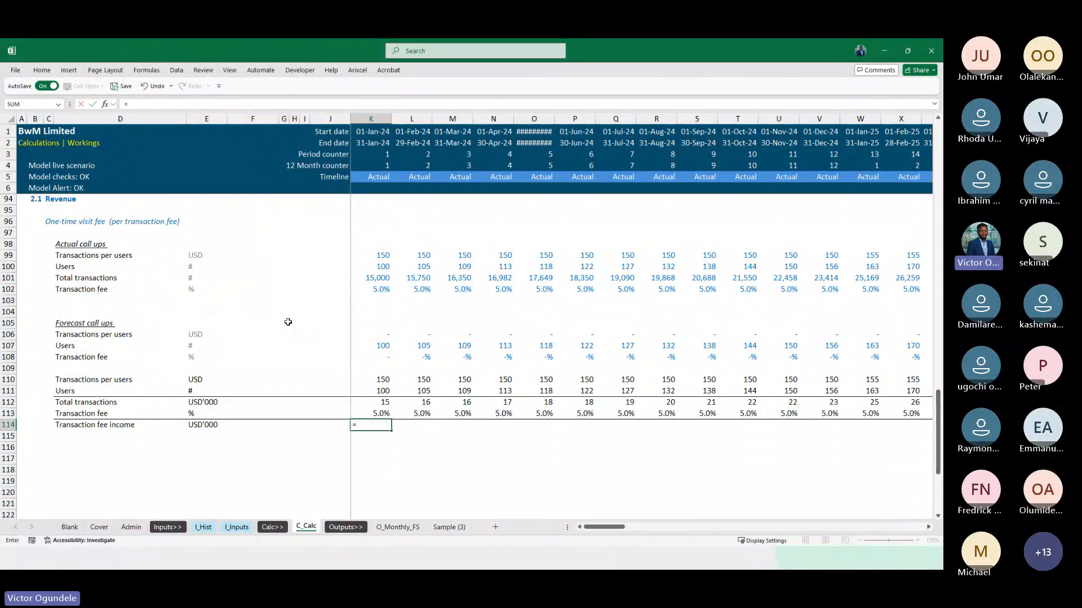
pyautogui.press('Up')
pyautogui.press('Up')
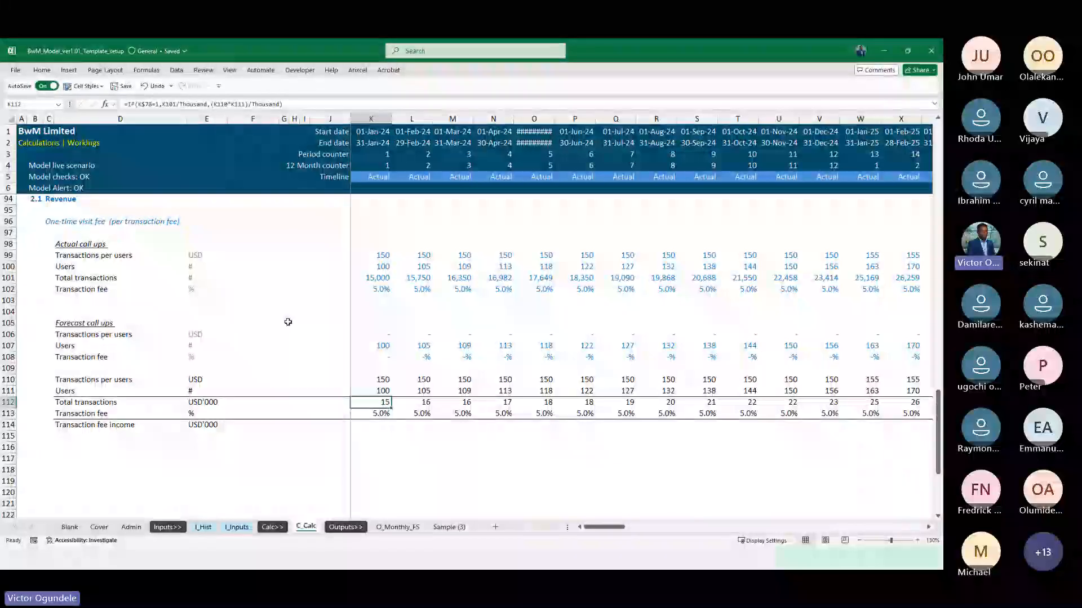
pyautogui.hotkey('ctrl', 'c')
pyautogui.press('Down')
pyautogui.press('Down')
pyautogui.hotkey('ctrl', 'v')
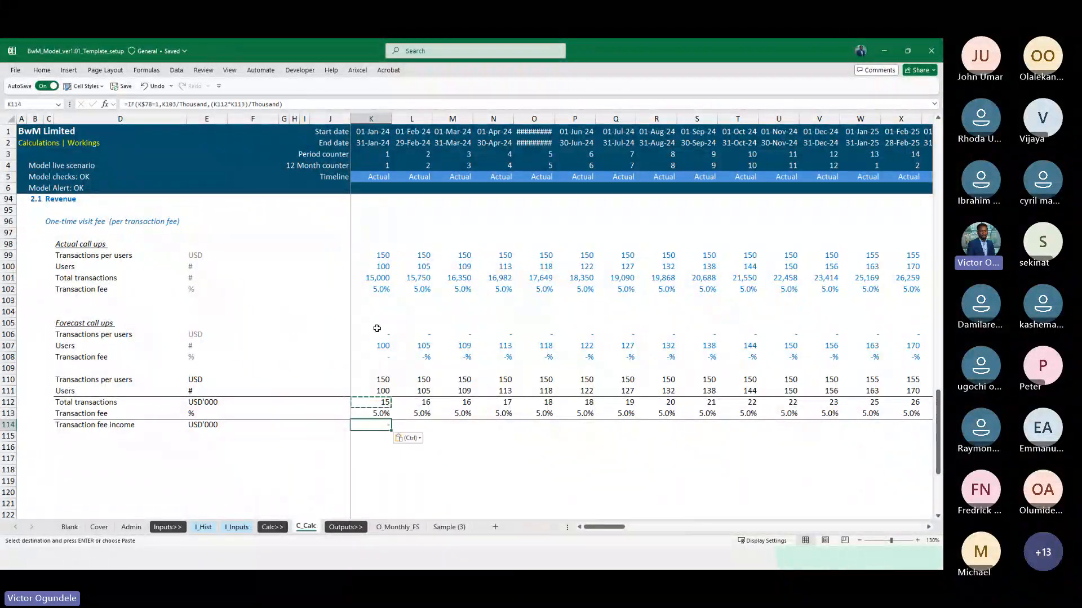
pyautogui.press('F2')
pyautogui.scroll(3, 354, 302)
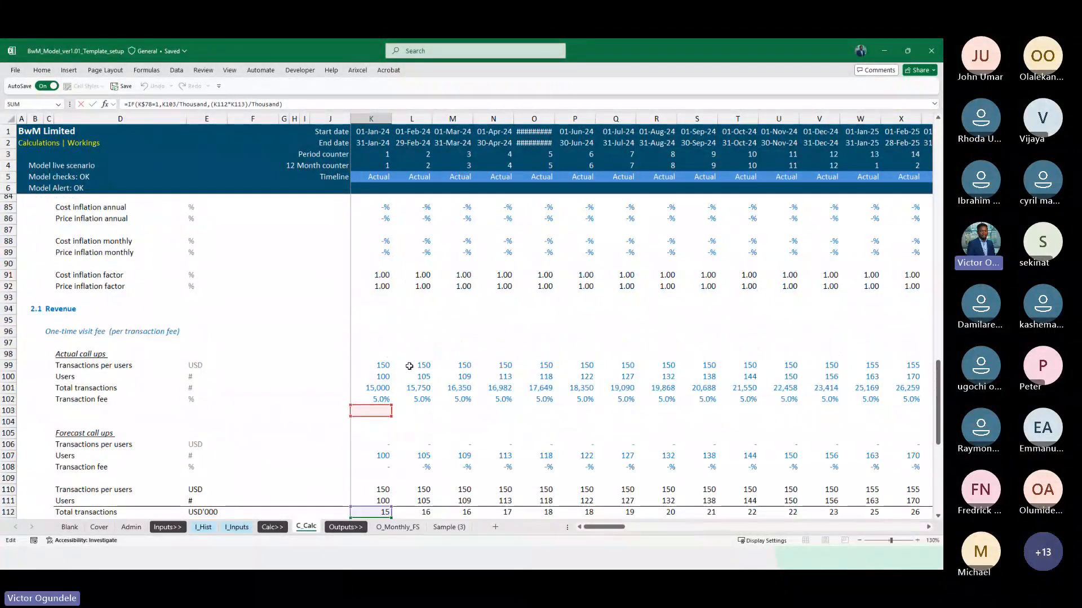
pyautogui.scroll(-3, 369, 302)
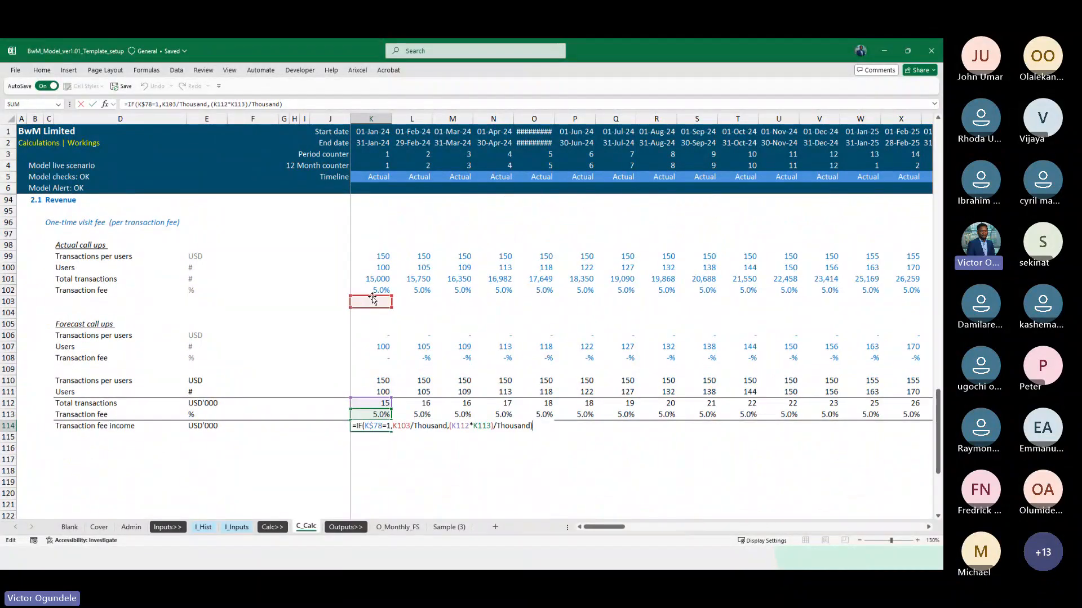
pyautogui.press('Escape')
# Insert a row at 103 under the actual Transaction fee row and fill it down with row 102's contents
pyautogui.click(68, 303)
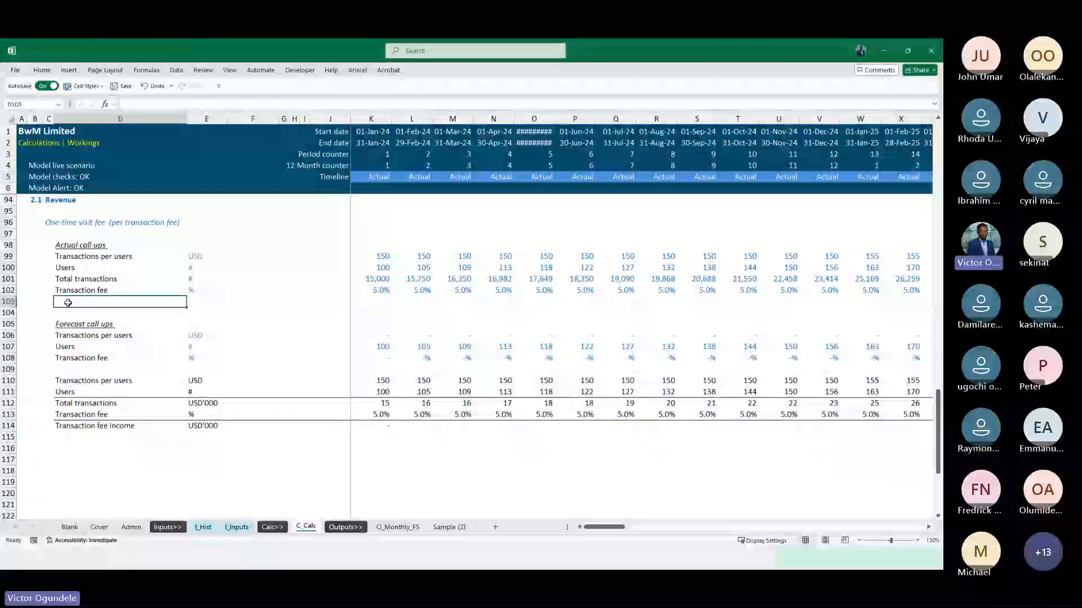
pyautogui.hotkey('shift', 'space')
pyautogui.hotkey('ctrl', 'shift', '+')
pyautogui.hotkey('ctrl', 'd')
pyautogui.press('Left')
pyautogui.hotkey('ctrl', 'Right')
pyautogui.hotkey('ctrl', 'Right')
pyautogui.hotkey('ctrl', 'Right')
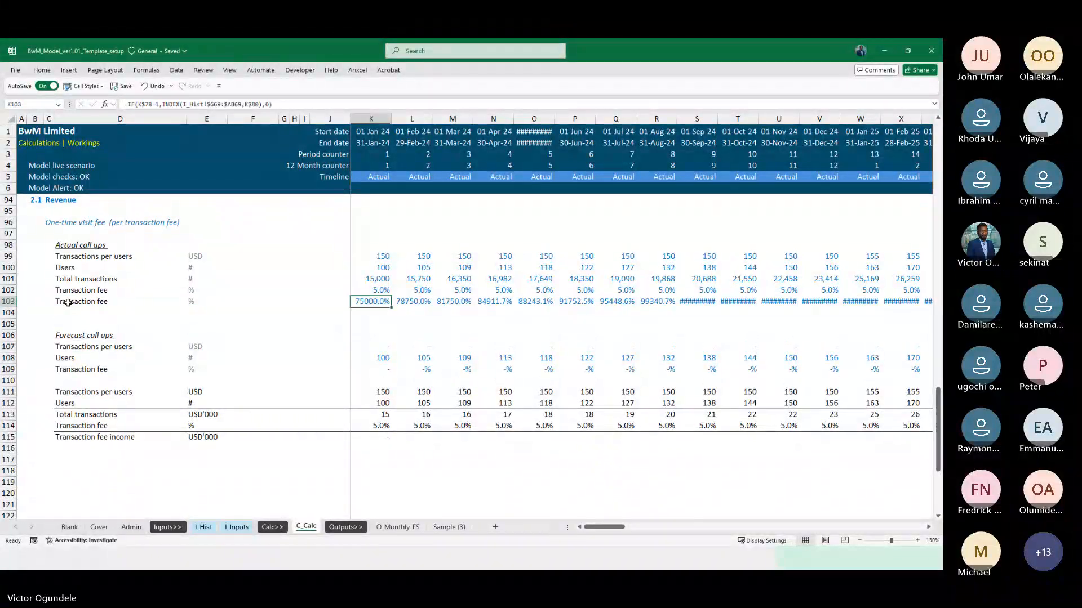
# Rename the label in D103 as "Transaction fee income"
pyautogui.press('Left')
pyautogui.hotkey('ctrl', 'Left')
pyautogui.hotkey('ctrl', 'Left')
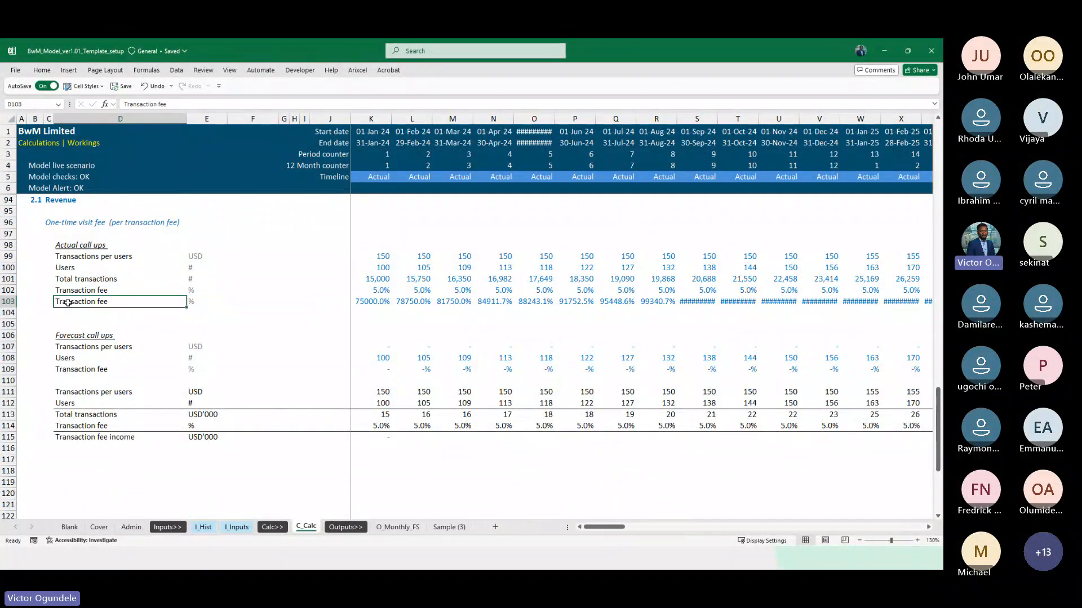
pyautogui.press('F2')
pyautogui.write('inco')
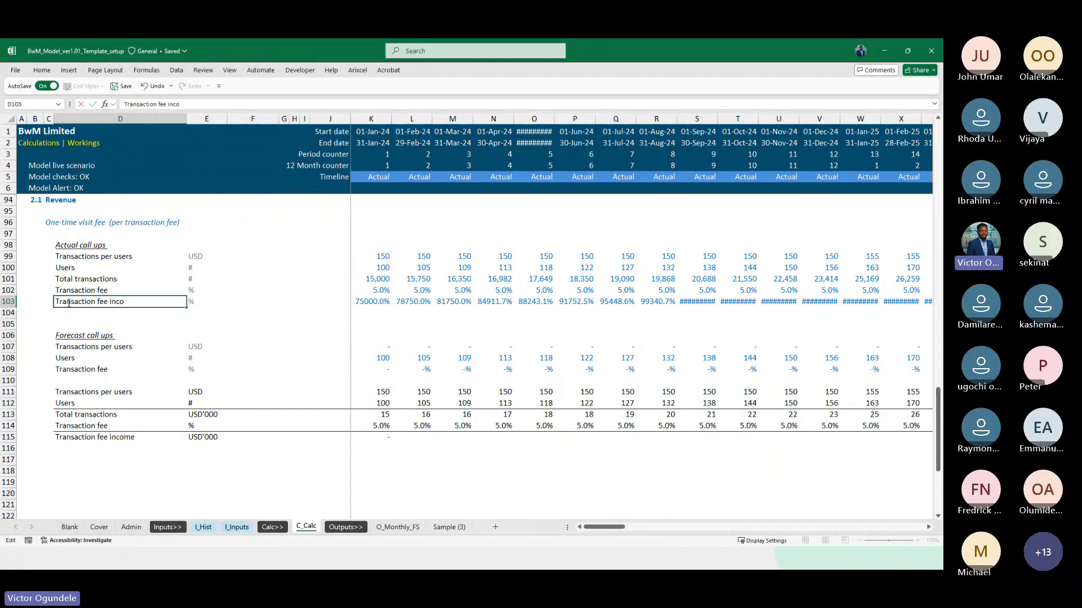
pyautogui.write('me')
# Copy the USD unit from E99 into E103 for the actual Transaction fee income row
pyautogui.press('Tab')
pyautogui.hotkey('ctrl', 'Right')
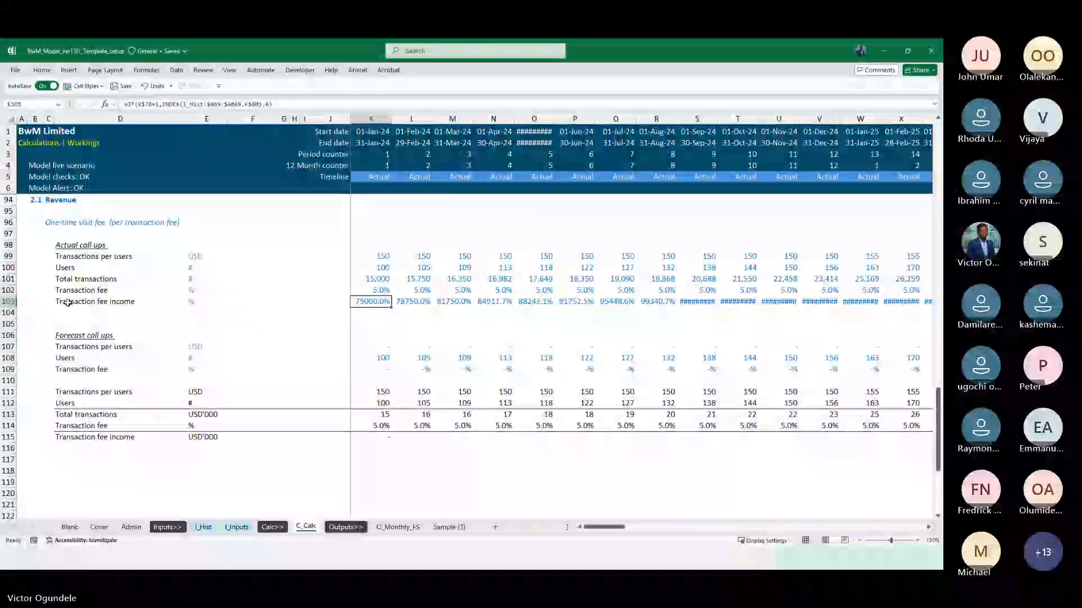
pyautogui.hotkey('ctrl', 'Left')
pyautogui.hotkey('ctrl', 'Up')
pyautogui.hotkey('ctrl', 'c')
pyautogui.hotkey('ctrl', 'Down')
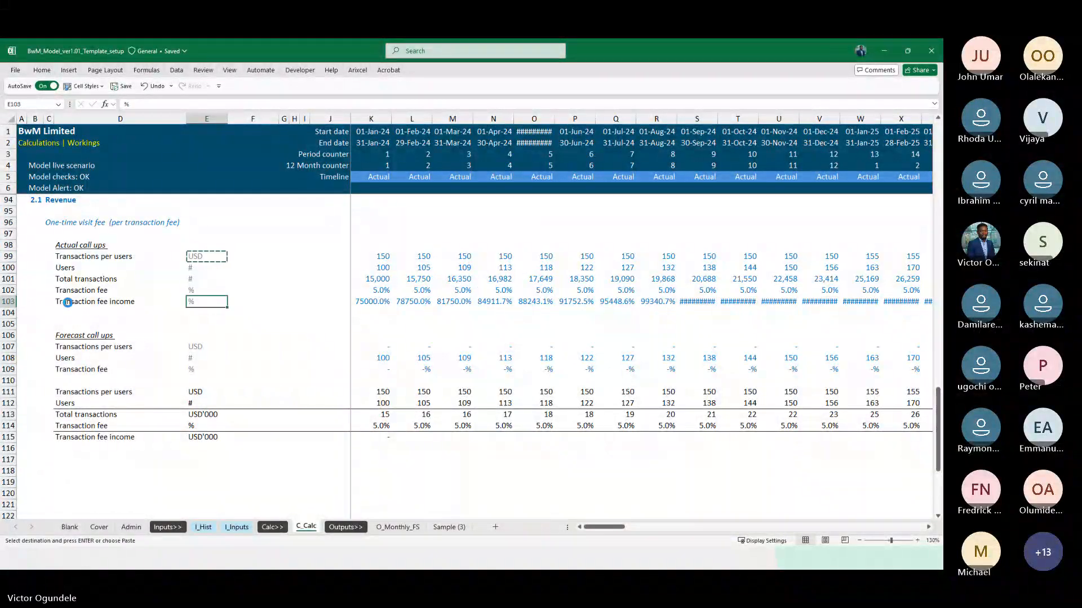
pyautogui.hotkey('ctrl', 'v')
# Copy the number format of Total transactions K101 onto the Transaction fee income row from K103 across all months
pyautogui.hotkey('ctrl', 'Right')
pyautogui.press('Up')
pyautogui.press('Up')
pyautogui.hotkey('alt', 'h')
pyautogui.press('f')
pyautogui.press('p')
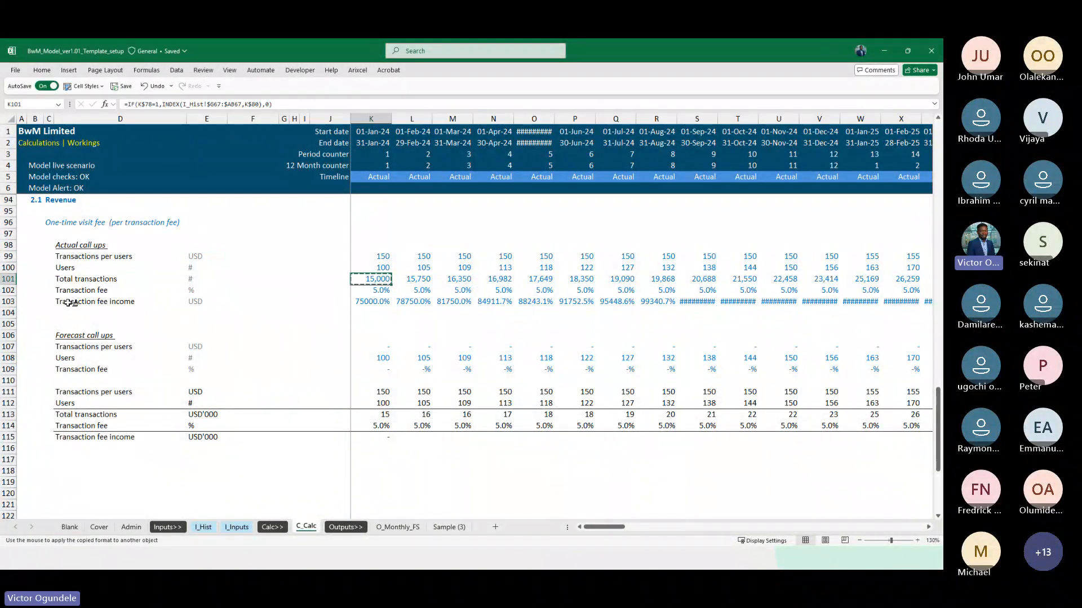
pyautogui.click(366, 302)
pyautogui.hotkey('ctrl', 'shift', 'Right')
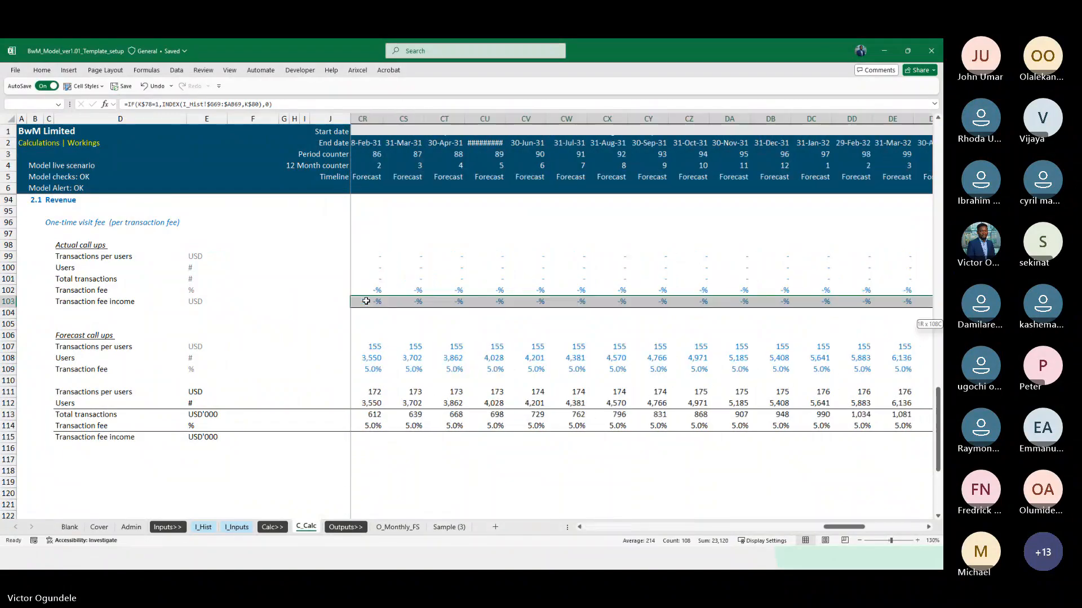
# Point the true result of the K115 Transaction fee income formula to K103/Thousand, keeping (K113*K114)/Thousand as the false result
pyautogui.press('Left')
pyautogui.press('Right')
pyautogui.press('Down')
pyautogui.press('Down')
pyautogui.press('Down')
pyautogui.press('Down')
pyautogui.press('Down')
pyautogui.press('Down')
pyautogui.press('Down')
pyautogui.press('Down')
pyautogui.press('Down')
pyautogui.press('Down')
pyautogui.press('Down')
pyautogui.press('Down')
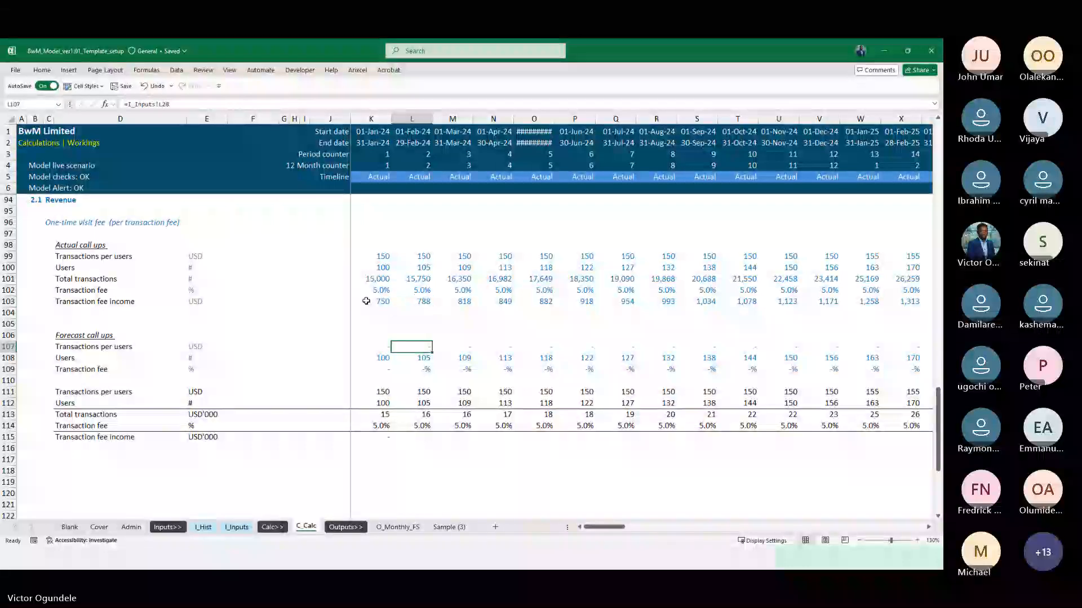
pyautogui.press('F2')
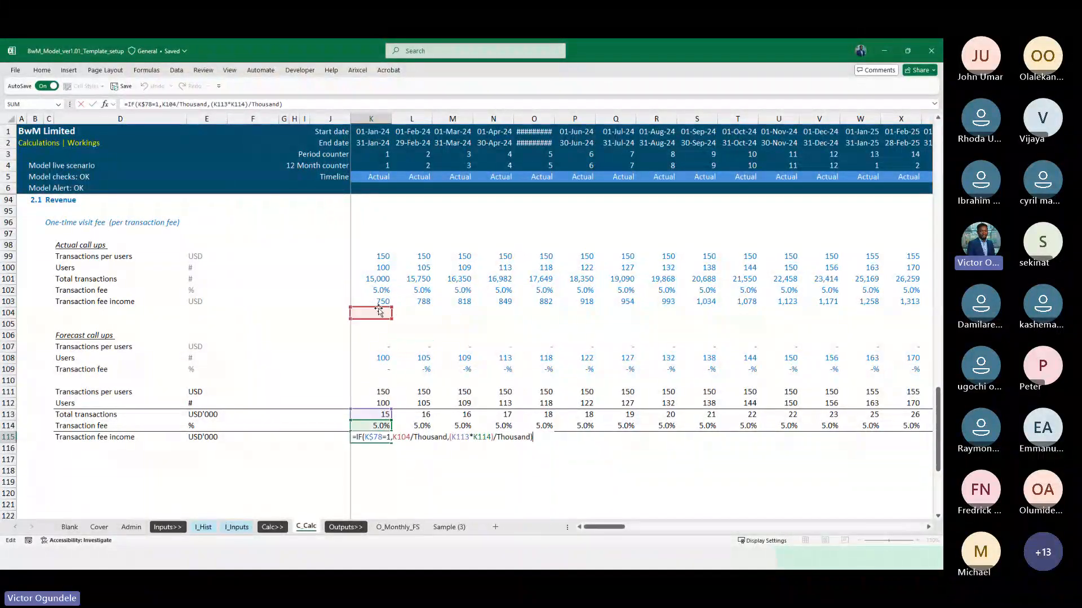
pyautogui.moveTo(380, 313); pyautogui.dragTo(381, 303)
pyautogui.scroll(-1, 392, 433)
pyautogui.scroll(-1, 393, 433)
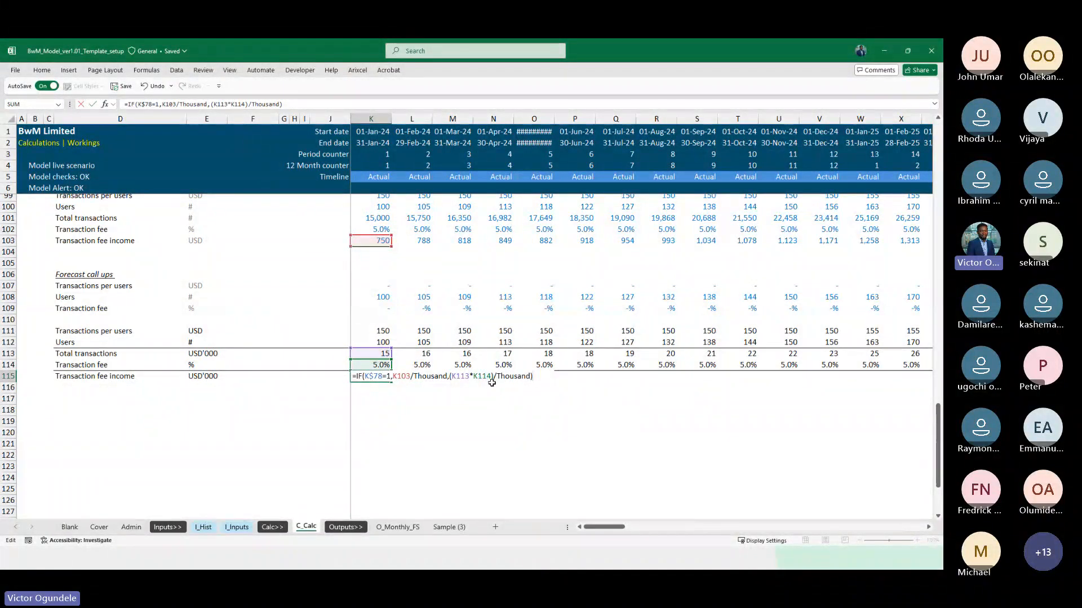
pyautogui.hotkey('ctrl', 'Return')
# Fill the Transaction fee income formula from K115 across row 115 to DN115
pyautogui.hotkey('ctrl', 'shift', 'Right')
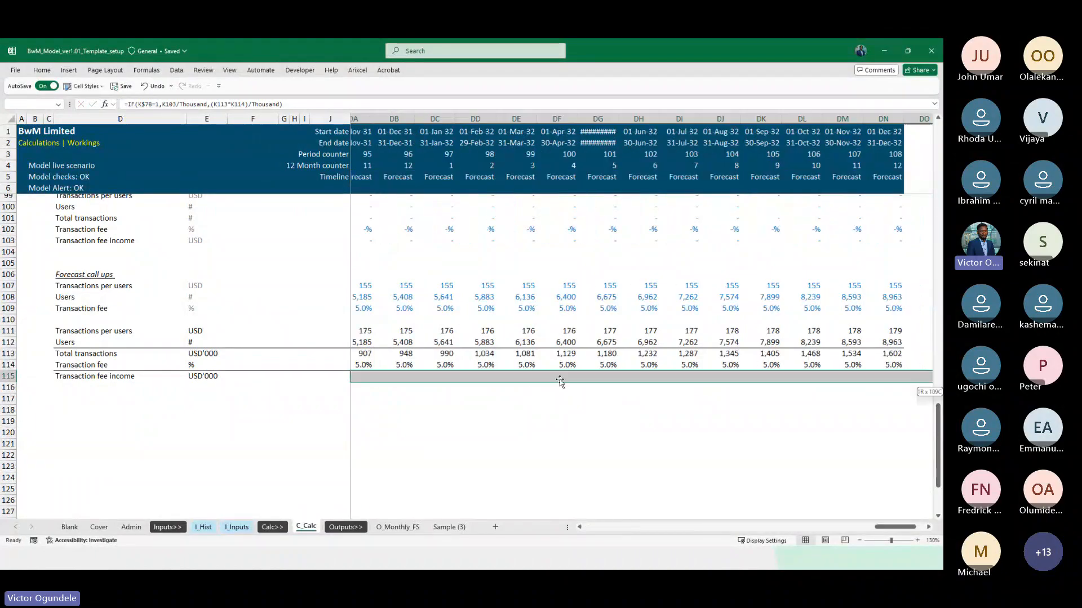
pyautogui.hotkey('ctrl', 'r')
pyautogui.hotkey('ctrl', 'Left')
pyautogui.press('Right')
pyautogui.press('Right')
pyautogui.press('Right')
pyautogui.press('Right')
pyautogui.press('Right')
pyautogui.press('Right')
pyautogui.press('Right')
pyautogui.press('Right')
pyautogui.press('Right')
pyautogui.press('Right')
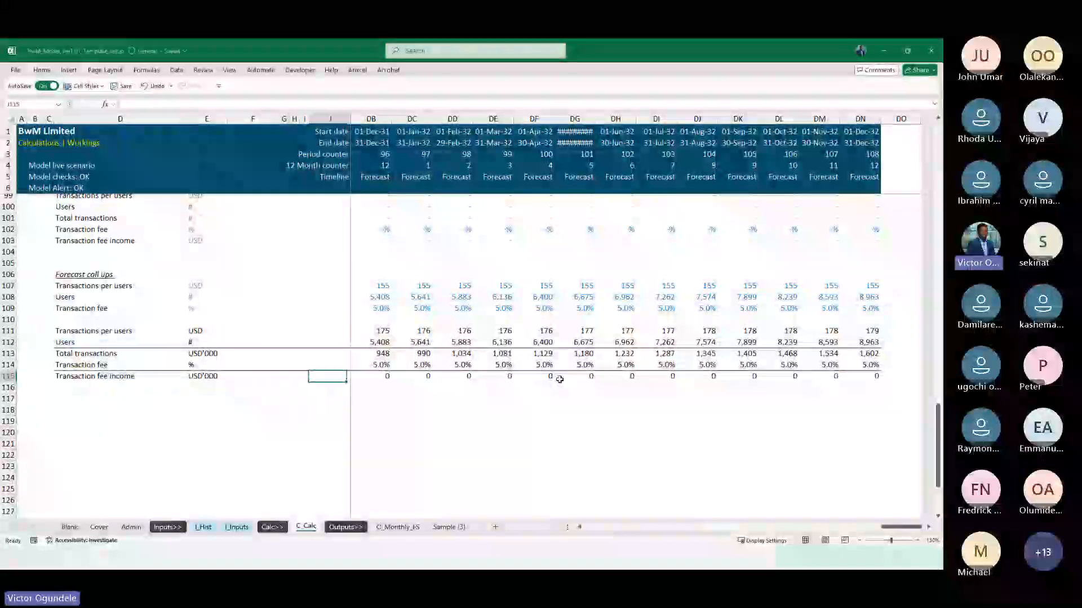
pyautogui.hotkey('ctrl', 'Right')
pyautogui.hotkey('ctrl', 'Left')
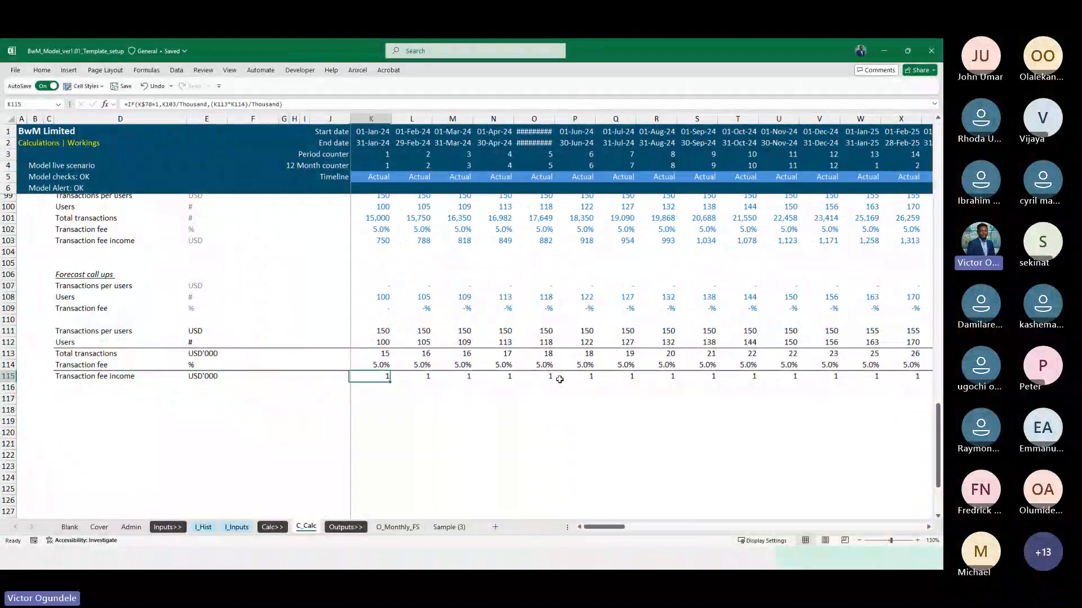
# Examine actual Transaction fee income in row 103 against the calculated income in row 115 across the forecast months
pyautogui.scroll(2, 559, 379)
pyautogui.click(372, 308)
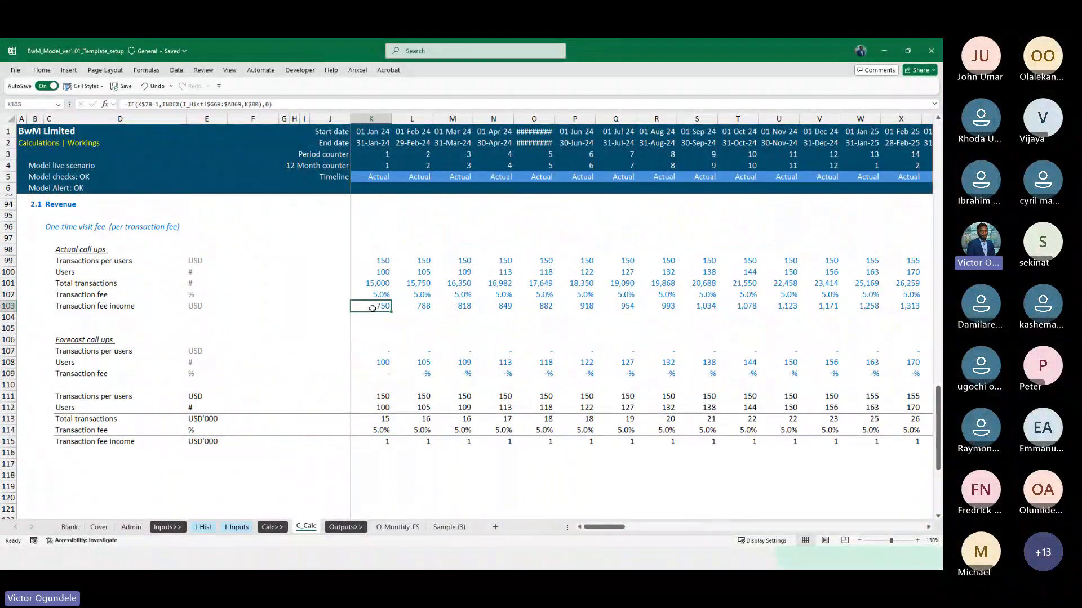
pyautogui.hotkey('ctrl', 'Right')
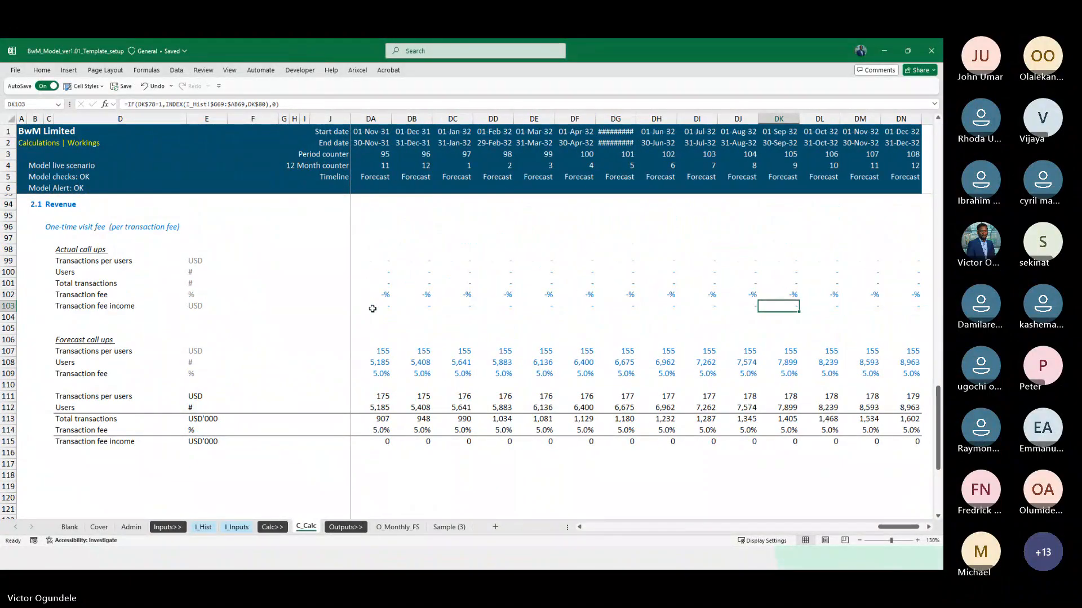
pyautogui.press('Left')
pyautogui.press('Left')
pyautogui.press('Left')
pyautogui.press('Left')
pyautogui.press('Left')
pyautogui.press('Left')
pyautogui.press('Left')
pyautogui.press('Left')
pyautogui.press('Left')
pyautogui.press('Left')
pyautogui.press('Left')
pyautogui.press('Left')
pyautogui.press('Left')
pyautogui.press('Left')
pyautogui.press('Left')
pyautogui.press('Left')
pyautogui.press('Left')
pyautogui.press('Left')
pyautogui.press('Left')
pyautogui.press('Left')
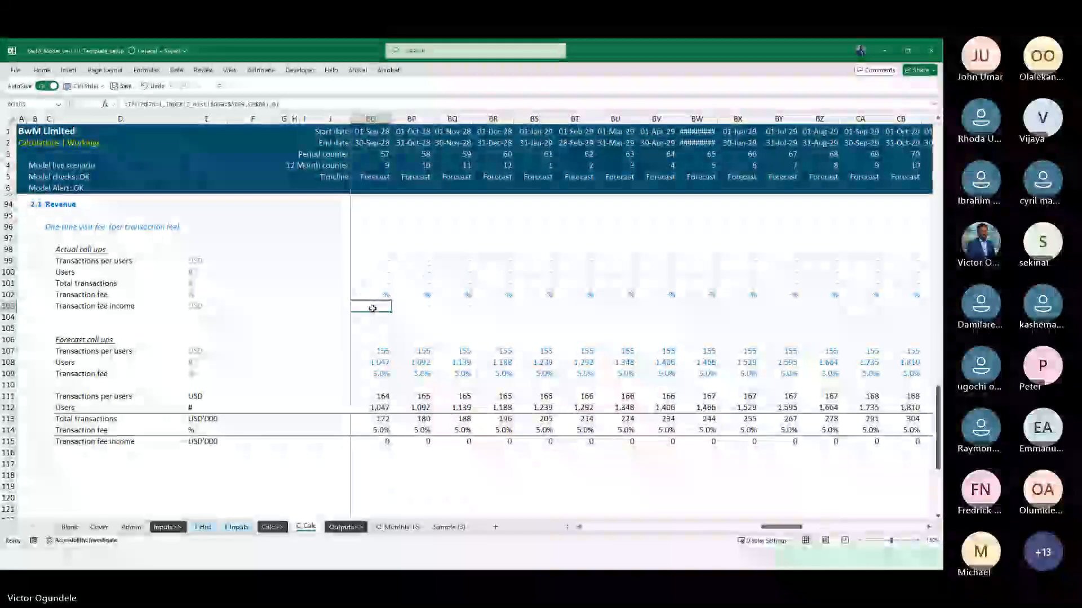
pyautogui.press('Left')
pyautogui.press('Left')
pyautogui.press('Left')
pyautogui.press('Left')
pyautogui.press('Left')
pyautogui.press('Left')
pyautogui.press('Left')
pyautogui.press('Left')
pyautogui.press('Left')
pyautogui.press('Left')
pyautogui.press('Left')
pyautogui.press('Down')
pyautogui.press('Down')
pyautogui.press('Down')
pyautogui.press('Down')
pyautogui.press('Down')
pyautogui.press('Down')
pyautogui.press('Down')
pyautogui.press('Down')
pyautogui.press('Down')
pyautogui.press('Down')
pyautogui.press('Down')
pyautogui.press('Down')
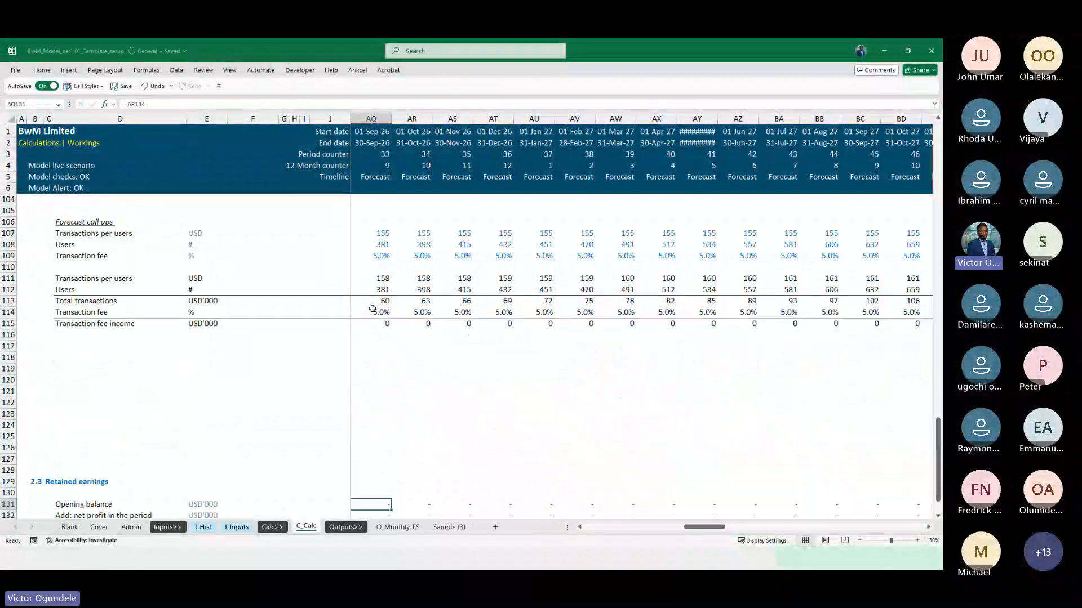
# Display the Transaction fee income values in row 115 with one decimal place
pyautogui.hotkey('ctrl', 'Left')
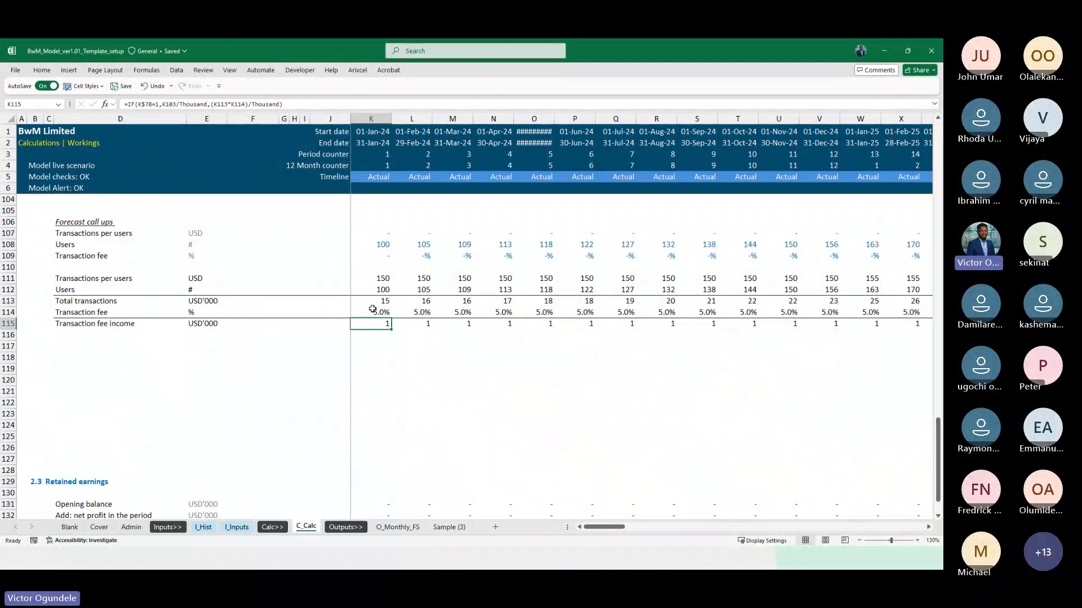
pyautogui.hotkey('ctrl', 'shift', 'Right')
pyautogui.hotkey('alt', 'h')
pyautogui.press('0')
# Review Transaction fee income in row 115 around the switch from actual to forecast months
pyautogui.press('Left')
pyautogui.press('Right')
pyautogui.press('Right')
pyautogui.press('Right')
pyautogui.press('Right')
pyautogui.press('Right')
pyautogui.press('Right')
pyautogui.press('Right')
pyautogui.press('Right')
pyautogui.press('Right')
pyautogui.press('Right')
pyautogui.press('Right')
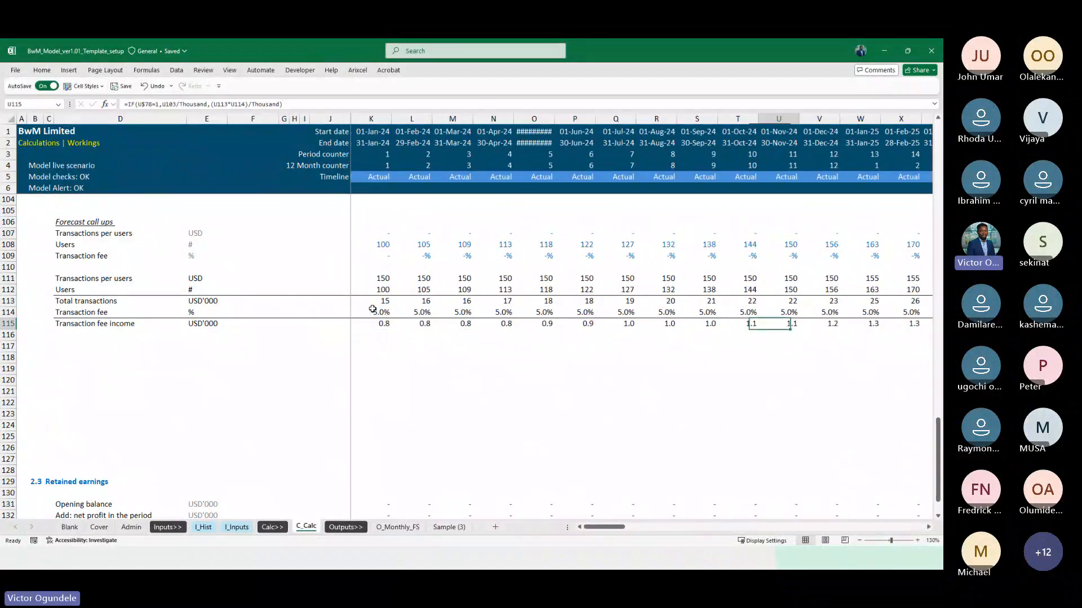
pyautogui.press('Right')
pyautogui.press('Right')
pyautogui.press('Right')
pyautogui.press('Right')
pyautogui.press('Right')
pyautogui.press('Right')
pyautogui.press('Right')
pyautogui.press('Right')
pyautogui.press('Right')
pyautogui.press('Right')
pyautogui.press('Right')
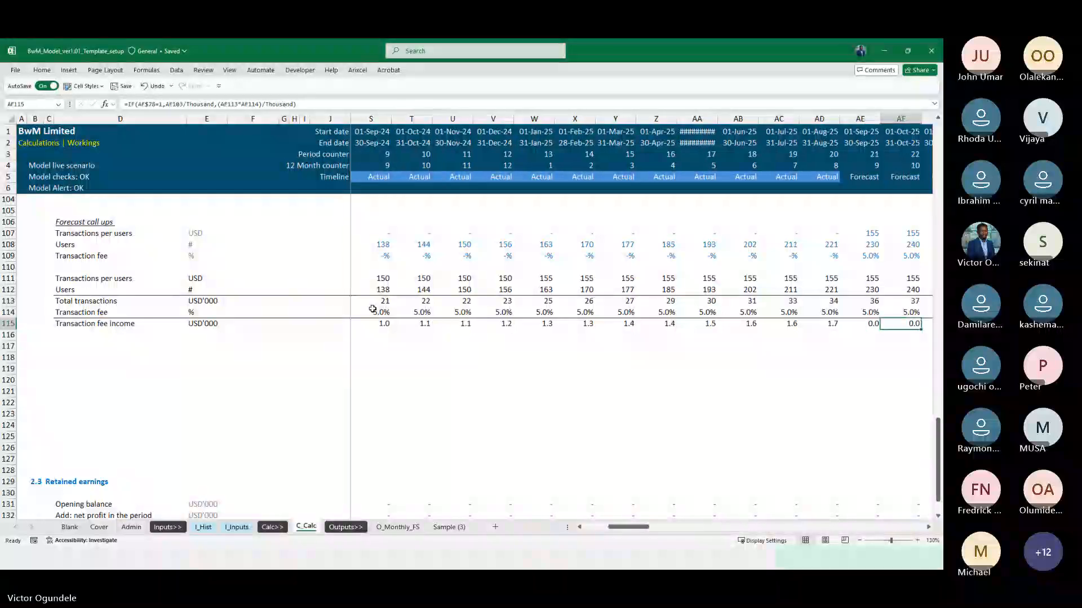
pyautogui.press('Right')
pyautogui.press('Right')
pyautogui.press('Right')
pyautogui.press('Right')
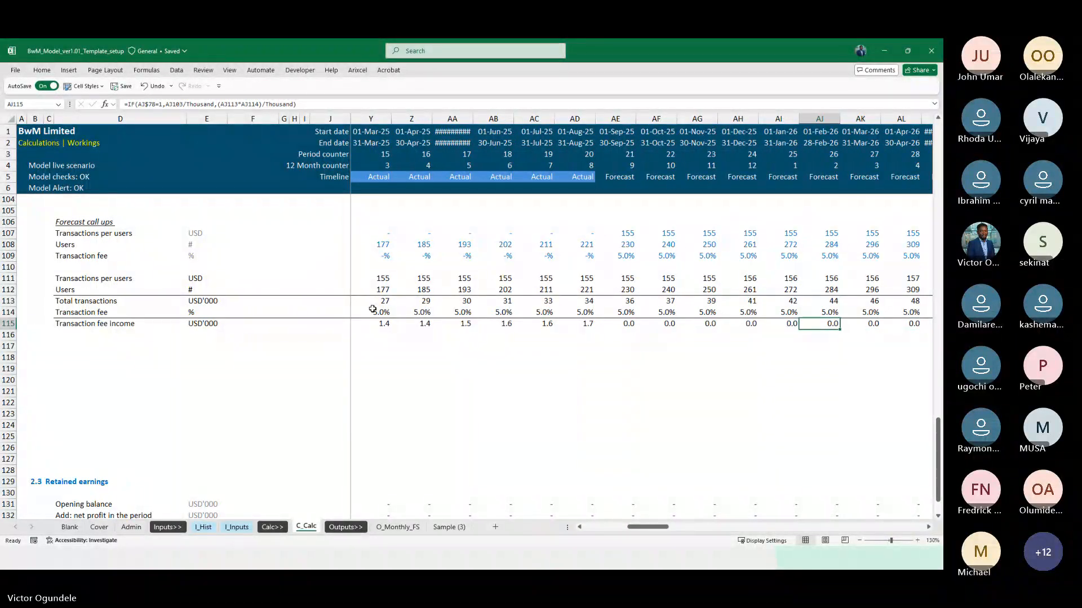
pyautogui.press('Left')
pyautogui.press('Left')
pyautogui.press('Left')
pyautogui.press('Left')
pyautogui.press('Left')
pyautogui.press('Left')
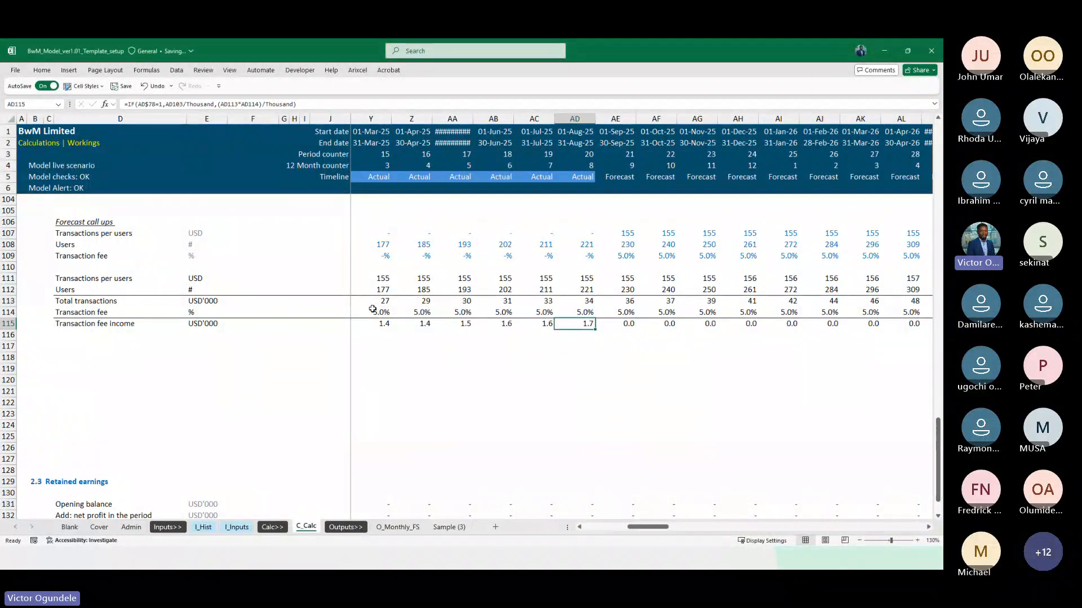
# Examine the Transaction fee income formulas in AE115 and K115 and compare row 115 across the actual and forecast months
pyautogui.scroll(2, 372, 308)
pyautogui.press('Right')
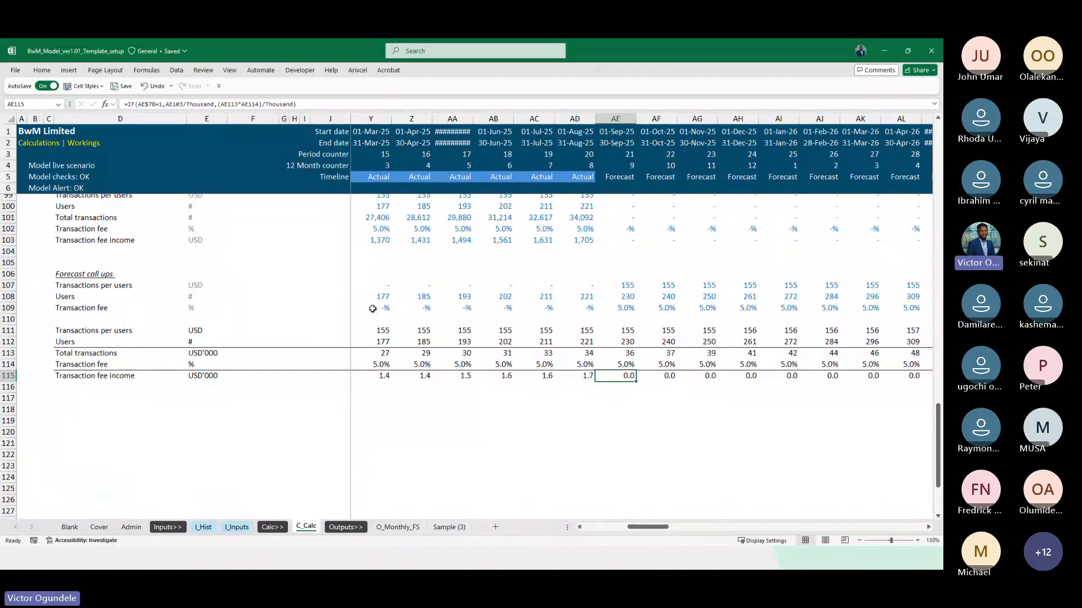
pyautogui.press('F2')
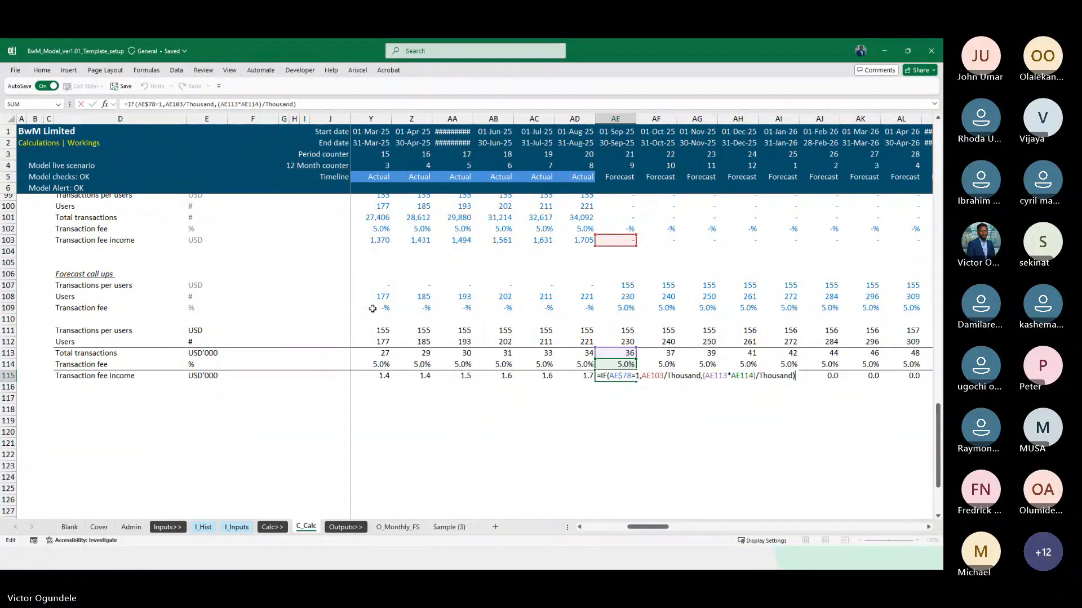
pyautogui.press('Escape')
pyautogui.hotkey('ctrl', 'Left')
pyautogui.press('F2')
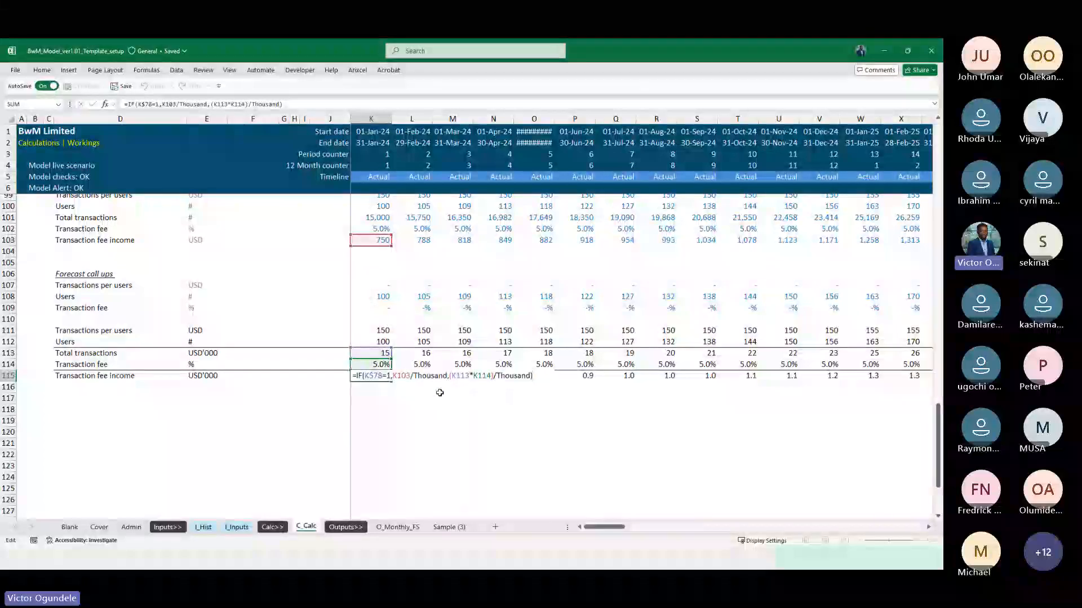
pyautogui.press('Escape')
pyautogui.press('Right')
pyautogui.press('Right')
pyautogui.press('Right')
pyautogui.press('Right')
pyautogui.press('Right')
pyautogui.press('Right')
pyautogui.press('Right')
pyautogui.press('Right')
pyautogui.press('Right')
pyautogui.press('Right')
pyautogui.press('Right')
pyautogui.press('Right')
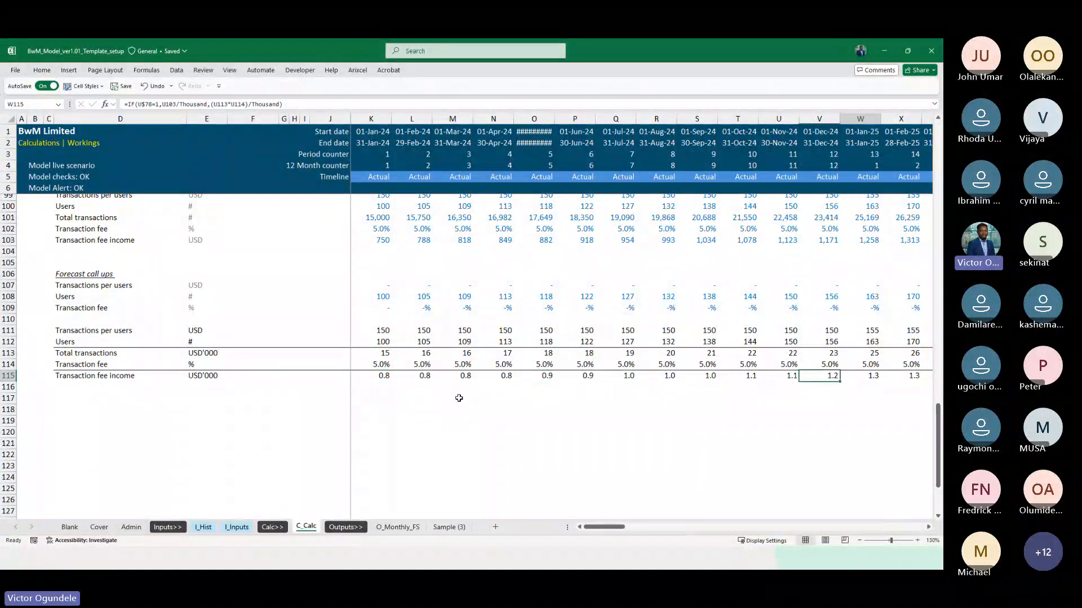
pyautogui.press('Right')
pyautogui.press('Right')
pyautogui.press('Right')
pyautogui.press('Right')
pyautogui.press('Right')
pyautogui.press('Right')
pyautogui.press('Right')
pyautogui.press('Right')
pyautogui.press('Right')
pyautogui.press('Right')
pyautogui.press('Right')
pyautogui.press('Right')
pyautogui.press('Right')
pyautogui.press('Right')
pyautogui.press('Right')
pyautogui.press('Right')
pyautogui.press('Right')
pyautogui.press('Right')
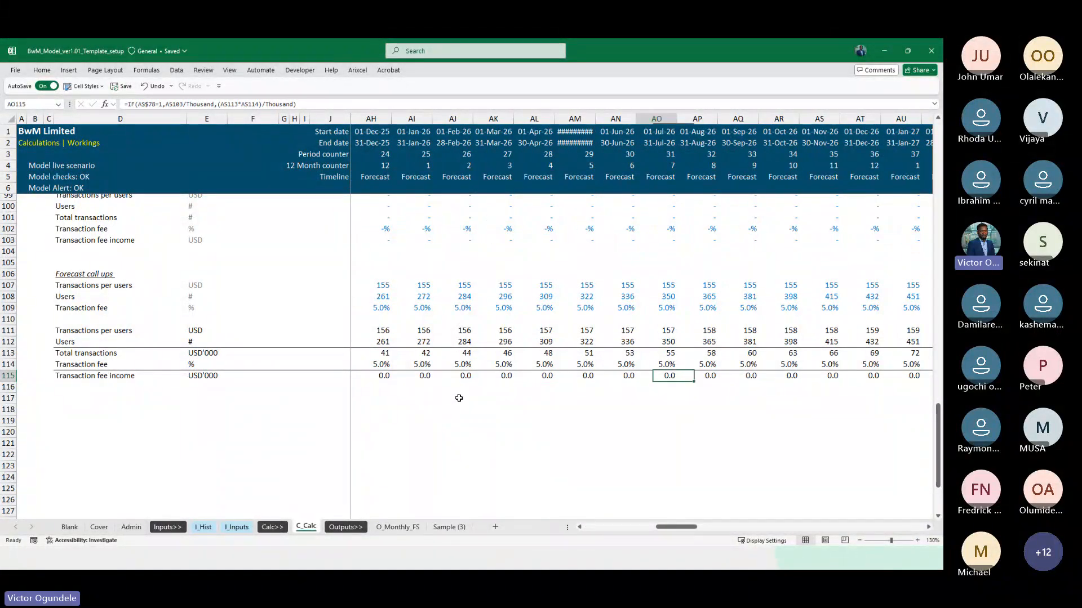
pyautogui.press('Left')
pyautogui.press('Left')
pyautogui.press('Left')
pyautogui.press('Left')
pyautogui.press('Left')
pyautogui.press('Left')
pyautogui.press('Left')
pyautogui.press('Left')
pyautogui.press('Left')
pyautogui.press('Left')
pyautogui.press('Left')
pyautogui.press('Left')
pyautogui.press('Left')
pyautogui.press('Left')
pyautogui.press('Left')
pyautogui.press('Right')
pyautogui.press('Right')
pyautogui.press('Right')
pyautogui.press('Right')
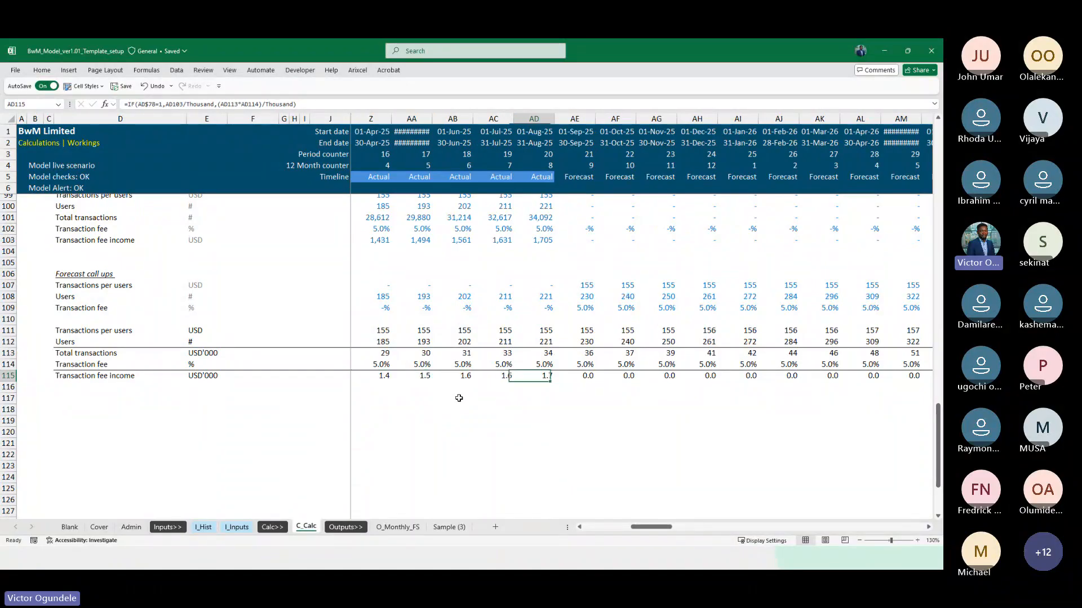
# Trace the references of the Transaction fee income formulas in AD115 and AE115, including the Actual flag in row 78
pyautogui.press('F2')
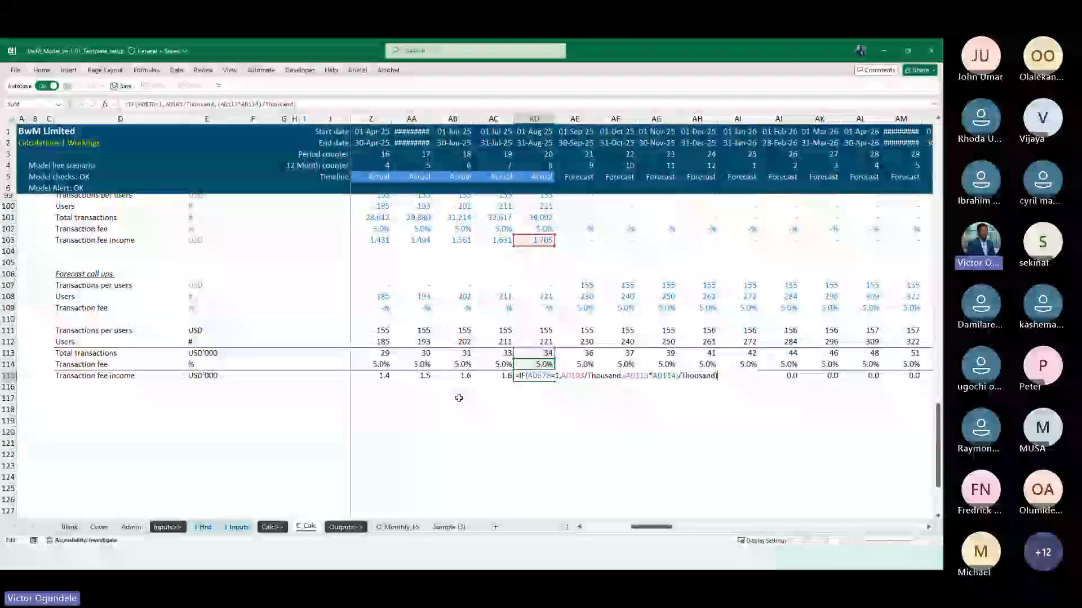
pyautogui.press('Tab')
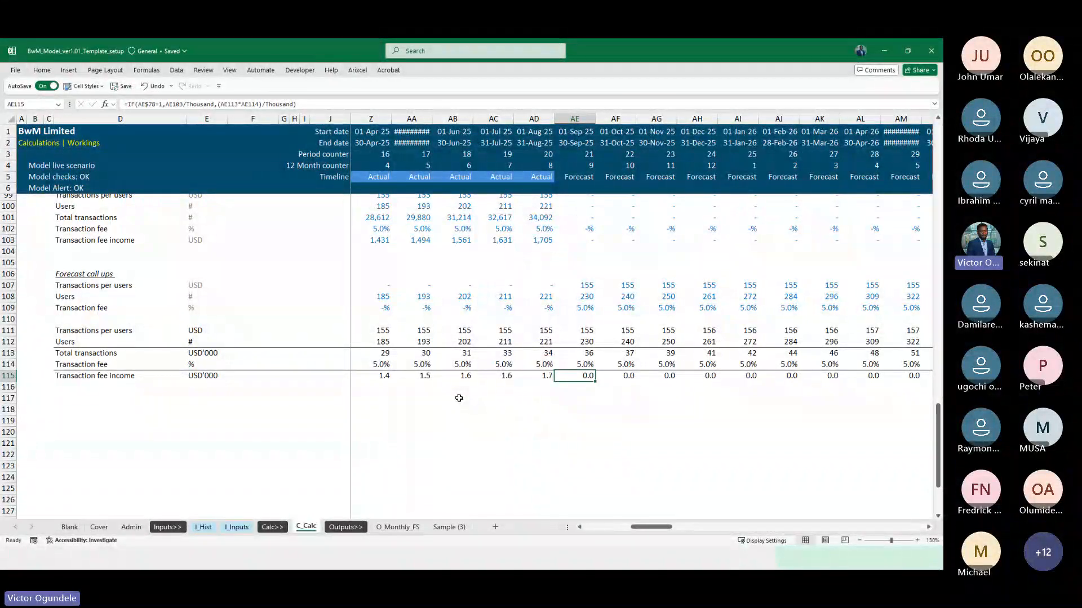
pyautogui.scroll(1, 613, 344)
pyautogui.press('F2')
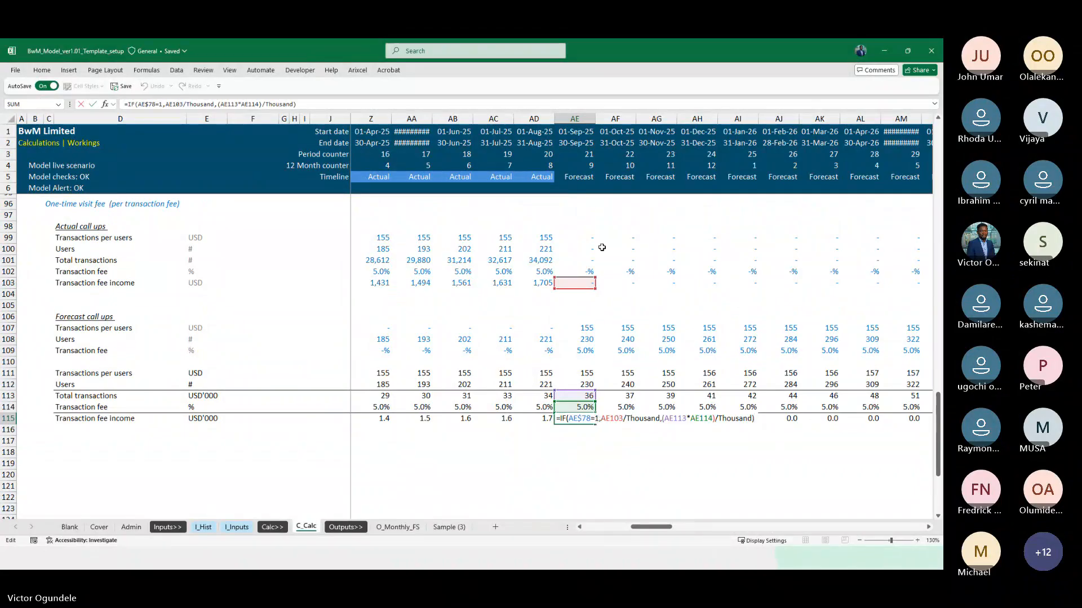
pyautogui.scroll(8, 601, 247)
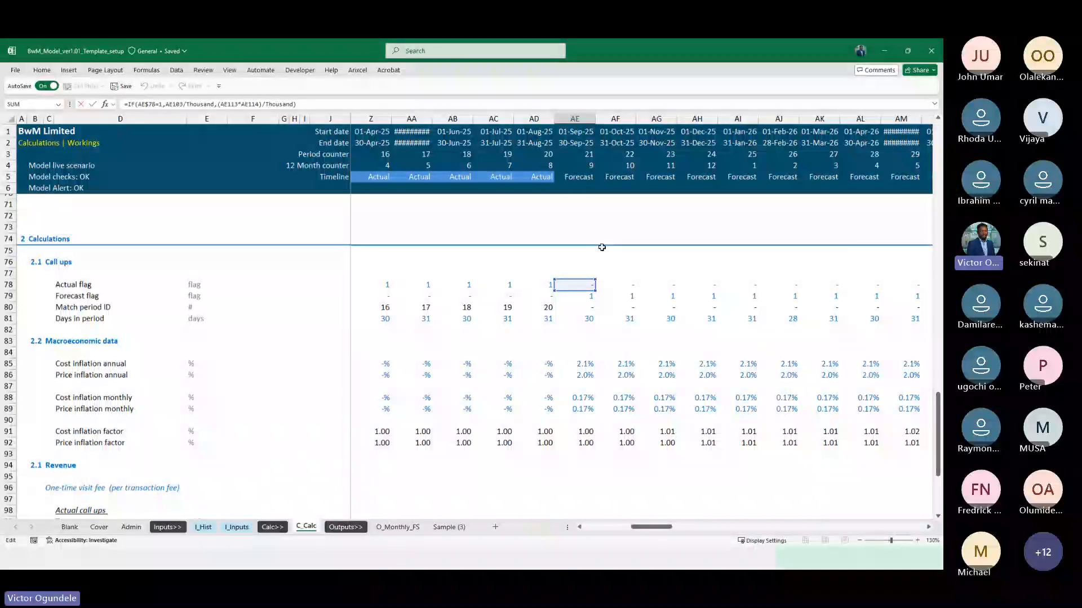
pyautogui.scroll(-10, 601, 248)
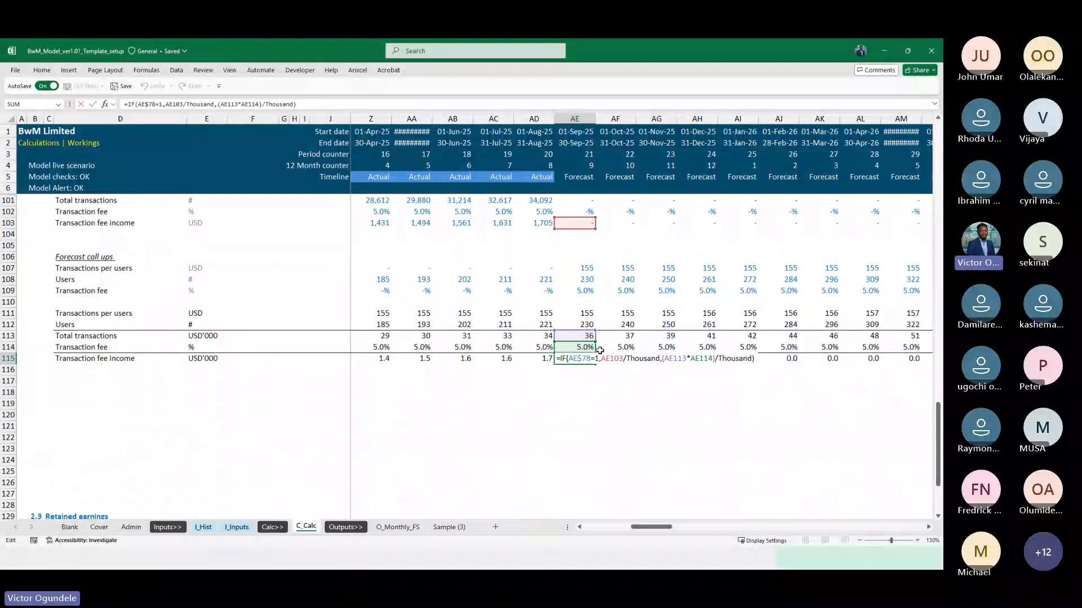
pyautogui.scroll(2, 617, 335)
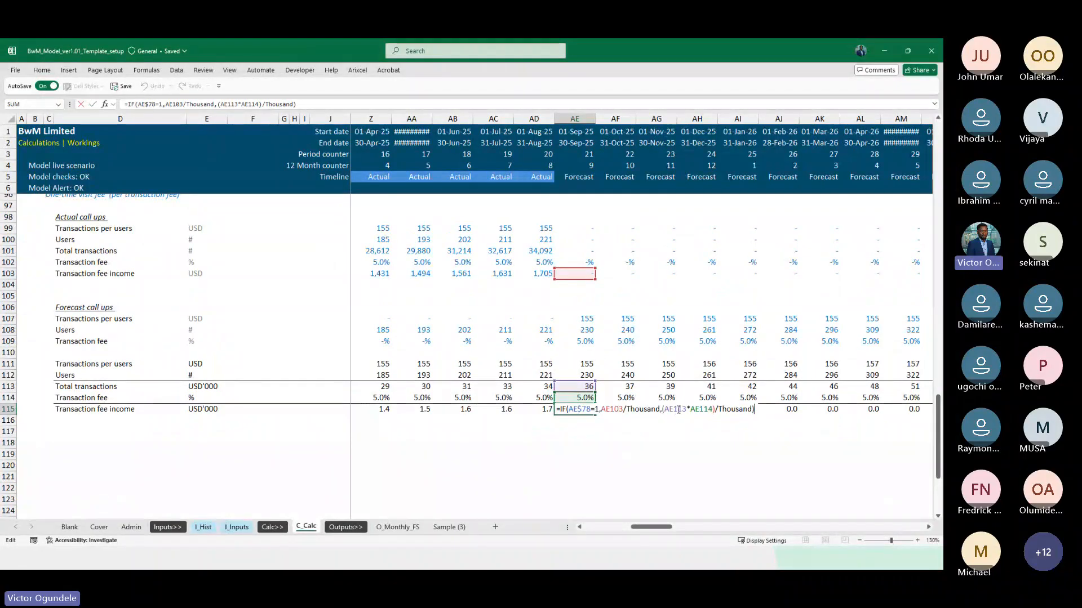
pyautogui.hotkey('ctrl', 'Return')
# Remove the forecast division by Thousand in K115, making it =IF(K$78=1,K103/Thousand,(K113*K114)), and fill it across row 115 to DN115
pyautogui.hotkey('ctrl', 'Left')
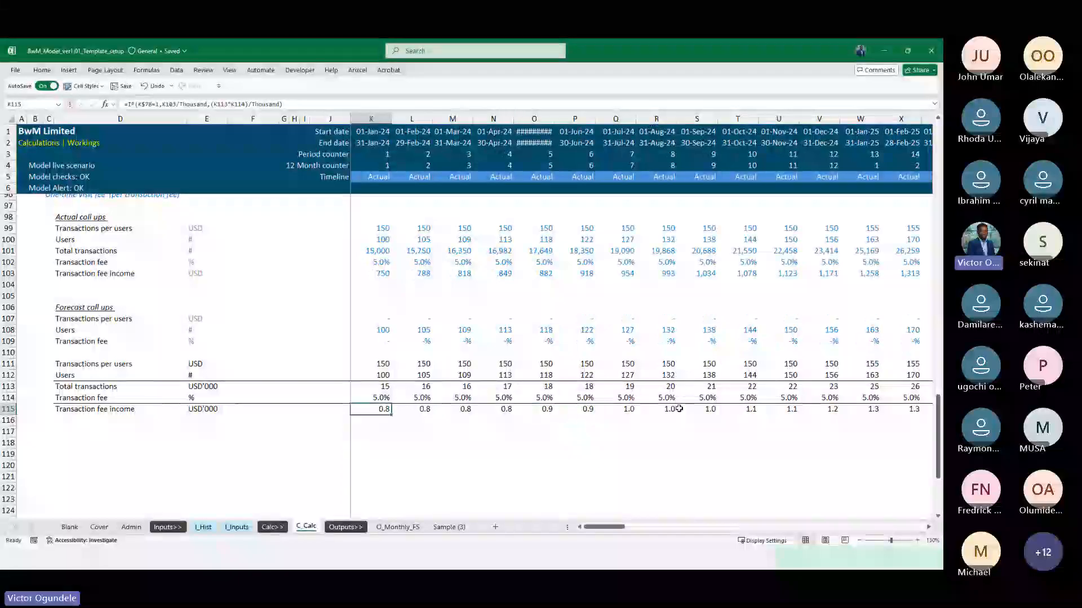
pyautogui.scroll(1, 428, 373)
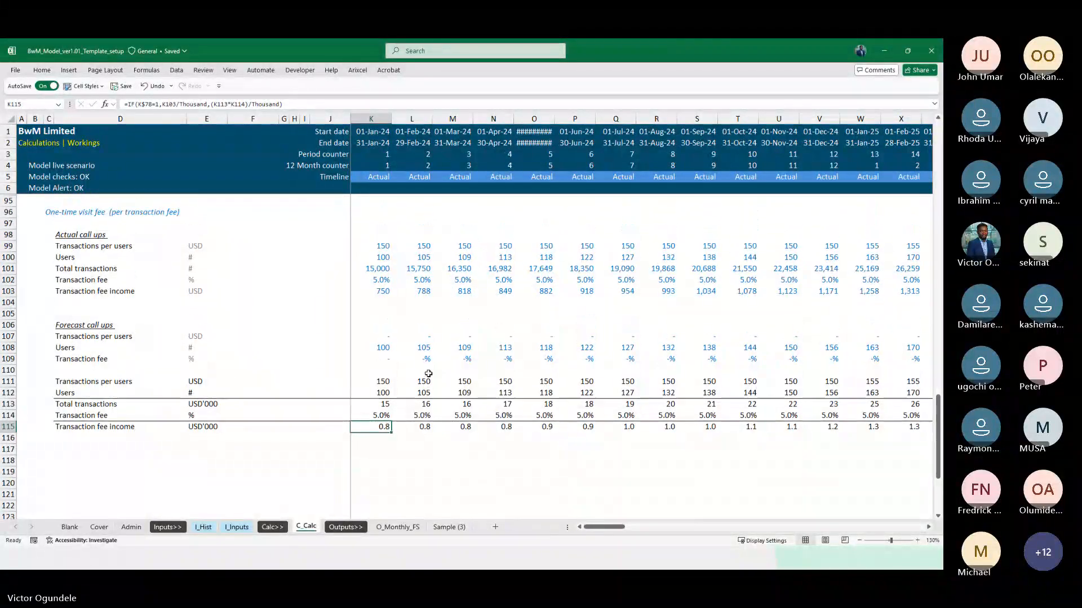
pyautogui.press('F2')
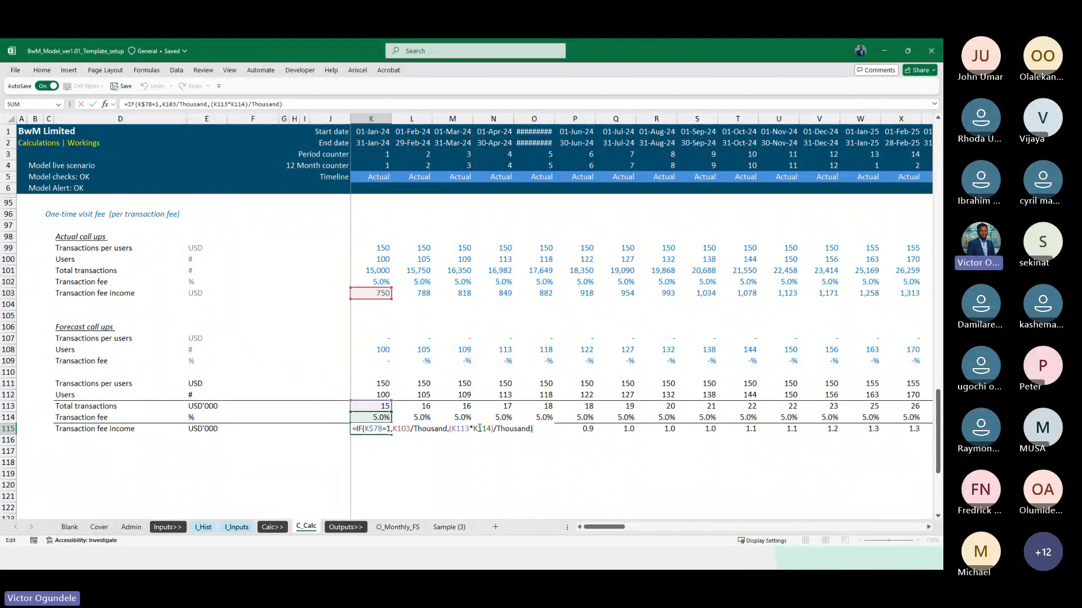
pyautogui.press('Left')
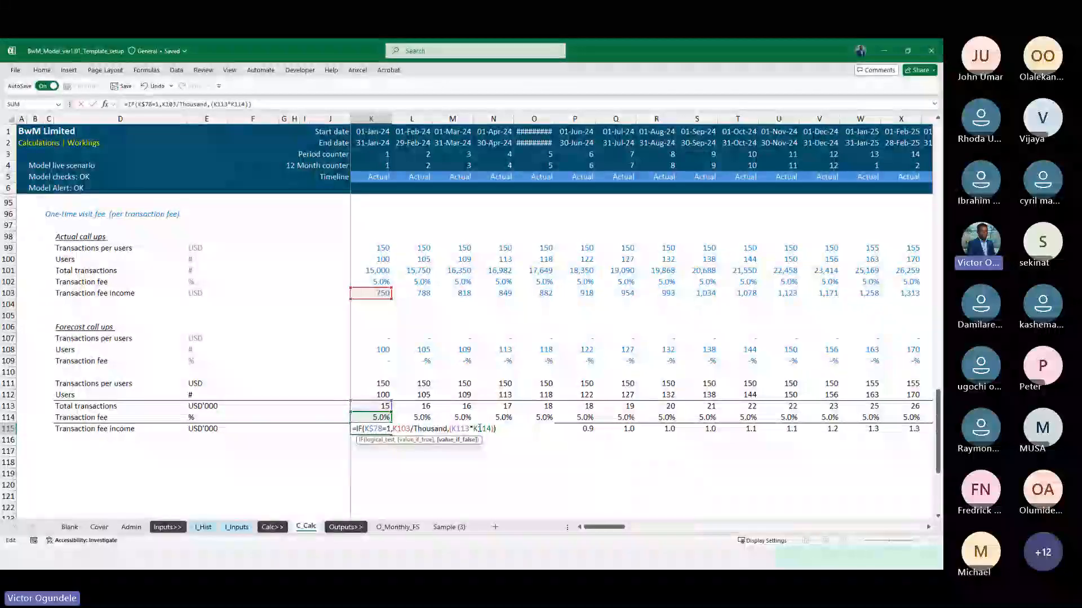
pyautogui.hotkey('ctrl', 'Return')
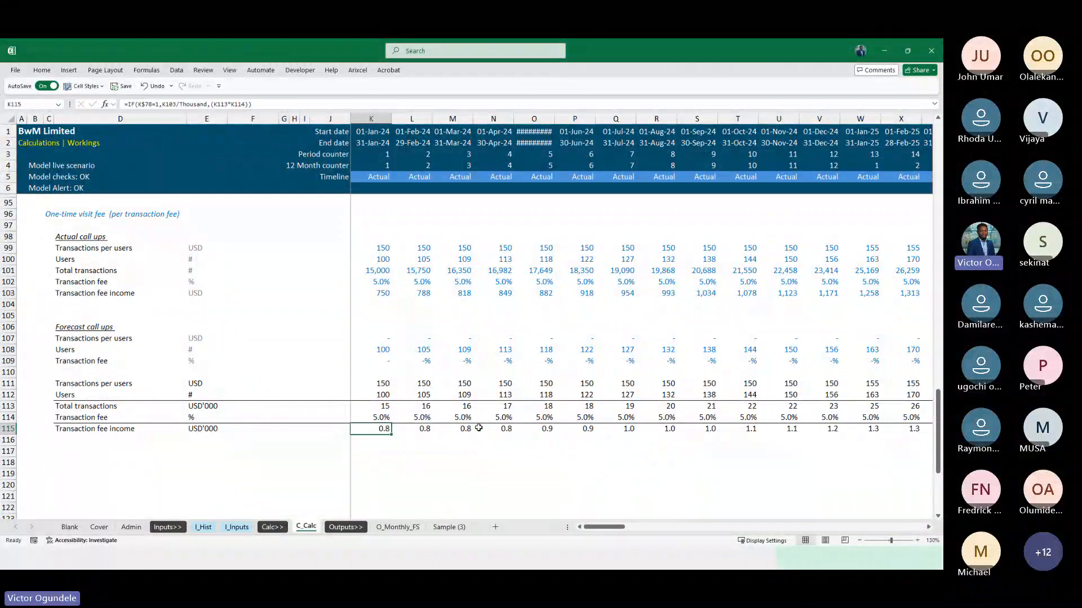
pyautogui.hotkey('ctrl', 'shift', 'Right')
pyautogui.hotkey('ctrl', 'r')
# Review the recalculated Transaction fee income in row 115 from the first actual month through the last forecast month, December 2032
pyautogui.press('Left')
pyautogui.press('Right')
pyautogui.press('Right')
pyautogui.press('Right')
pyautogui.press('Right')
pyautogui.press('Right')
pyautogui.press('Right')
pyautogui.press('Right')
pyautogui.press('Right')
pyautogui.press('Right')
pyautogui.press('Right')
pyautogui.press('Right')
pyautogui.press('Right')
pyautogui.press('Right')
pyautogui.press('Right')
pyautogui.press('Right')
pyautogui.press('Right')
pyautogui.press('Right')
pyautogui.press('Right')
pyautogui.press('Right')
pyautogui.press('Right')
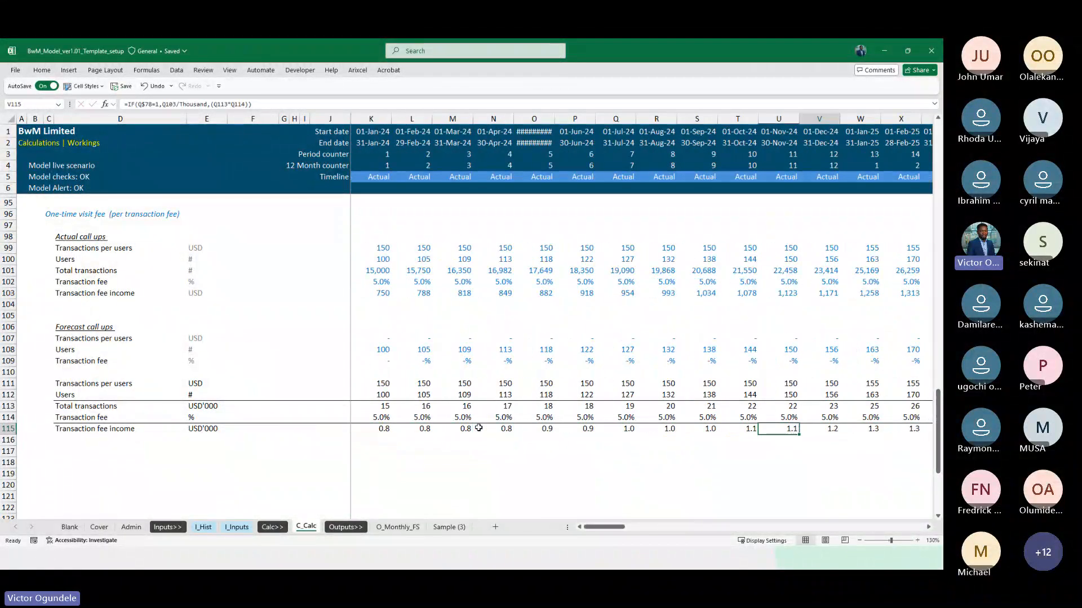
pyautogui.press('Right')
pyautogui.press('Right')
pyautogui.press('Right')
pyautogui.press('Right')
pyautogui.press('Right')
pyautogui.press('Right')
pyautogui.press('Right')
pyautogui.press('Right')
pyautogui.press('Right')
pyautogui.press('Right')
pyautogui.press('Right')
pyautogui.press('Right')
pyautogui.press('Right')
pyautogui.press('Right')
pyautogui.press('Right')
pyautogui.press('Right')
pyautogui.press('Right')
pyautogui.press('Right')
pyautogui.press('Right')
pyautogui.press('Right')
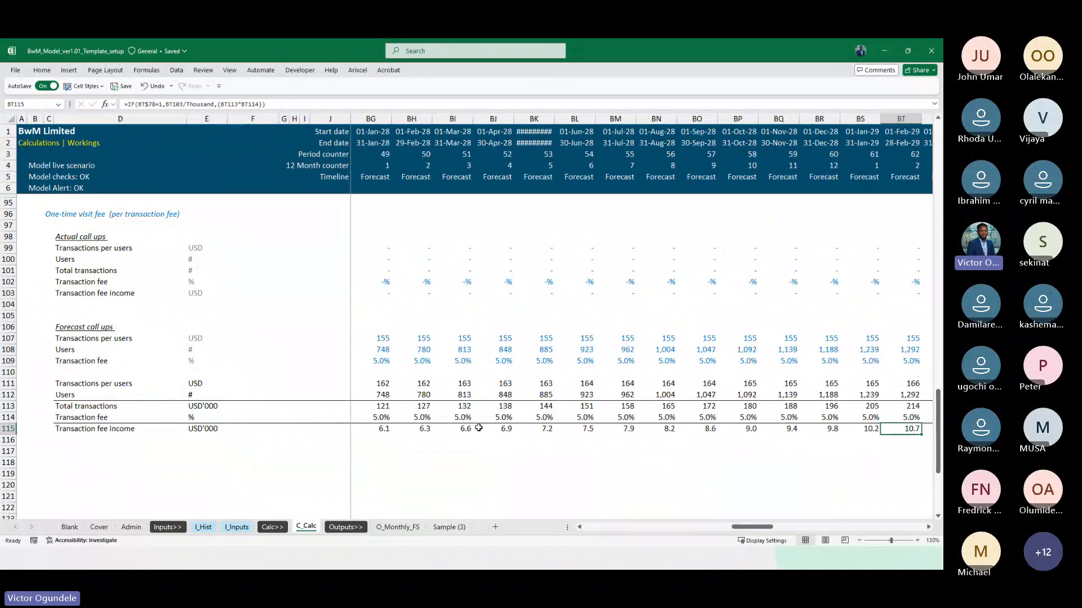
pyautogui.press('Right')
pyautogui.press('Right')
pyautogui.press('Right')
pyautogui.press('Right')
pyautogui.press('Right')
pyautogui.press('Right')
pyautogui.press('Right')
pyautogui.press('Right')
pyautogui.press('Right')
pyautogui.press('Right')
pyautogui.press('Right')
pyautogui.press('Right')
pyautogui.press('Right')
pyautogui.press('Right')
pyautogui.press('Right')
pyautogui.press('Right')
pyautogui.press('Right')
pyautogui.press('Right')
pyautogui.press('Right')
pyautogui.press('Right')
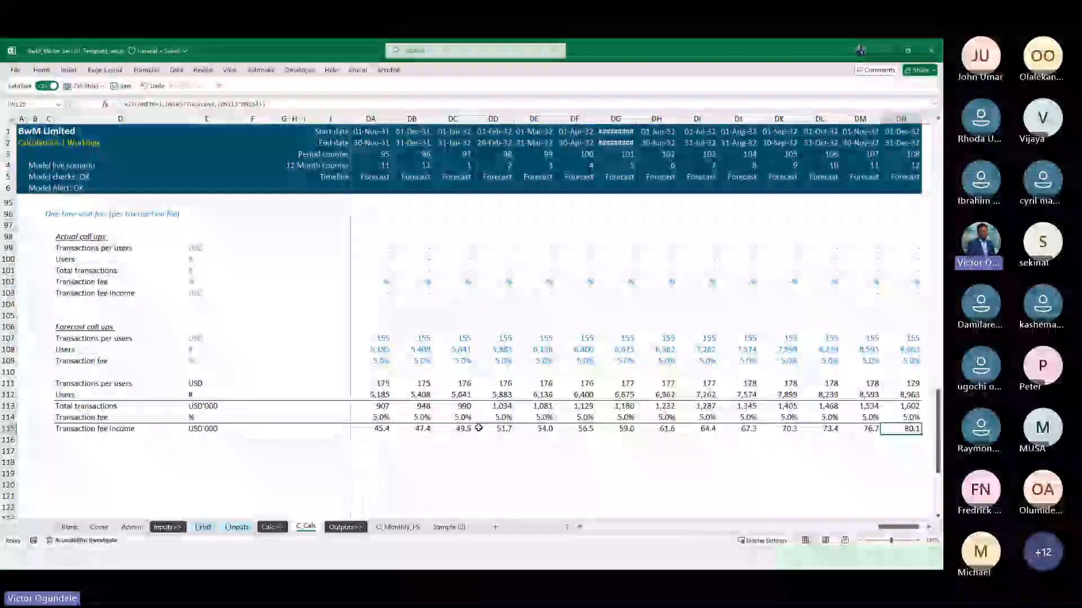
pyautogui.press('Left')
pyautogui.hotkey('ctrl', 'Left')
pyautogui.press('Left')
pyautogui.press('Left')
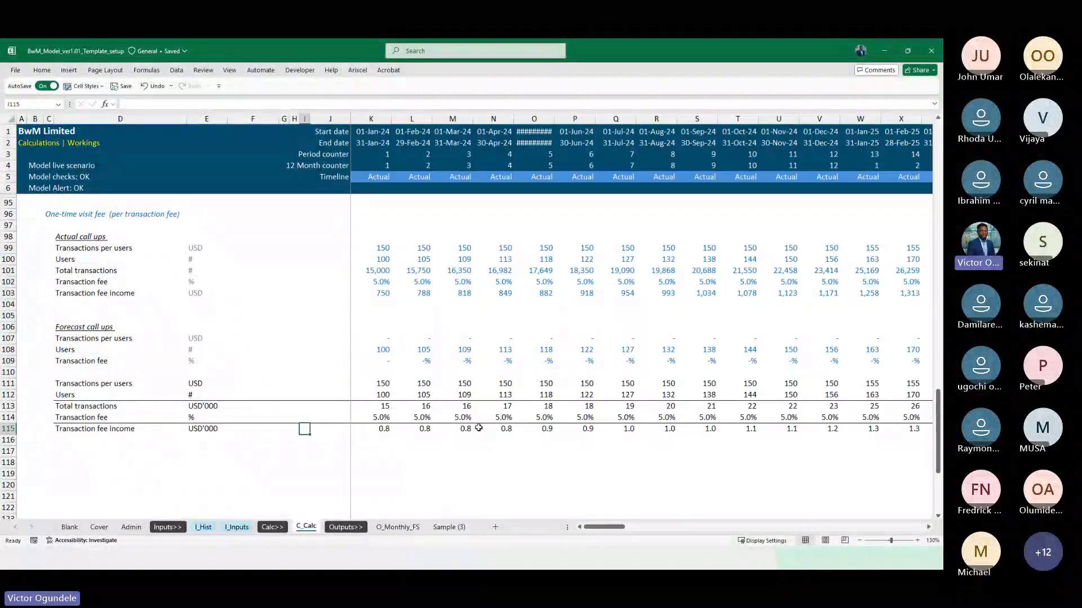
pyautogui.press('Right')
pyautogui.press('Right')
pyautogui.press('Right')
pyautogui.press('Right')
pyautogui.press('Left')
pyautogui.press('Left')
pyautogui.press('Left')
pyautogui.press('Left')
pyautogui.press('Left')
pyautogui.press('Left')
pyautogui.press('Left')
pyautogui.press('Left')
pyautogui.press('Left')
pyautogui.press('Left')
pyautogui.press('Left')
pyautogui.press('Left')
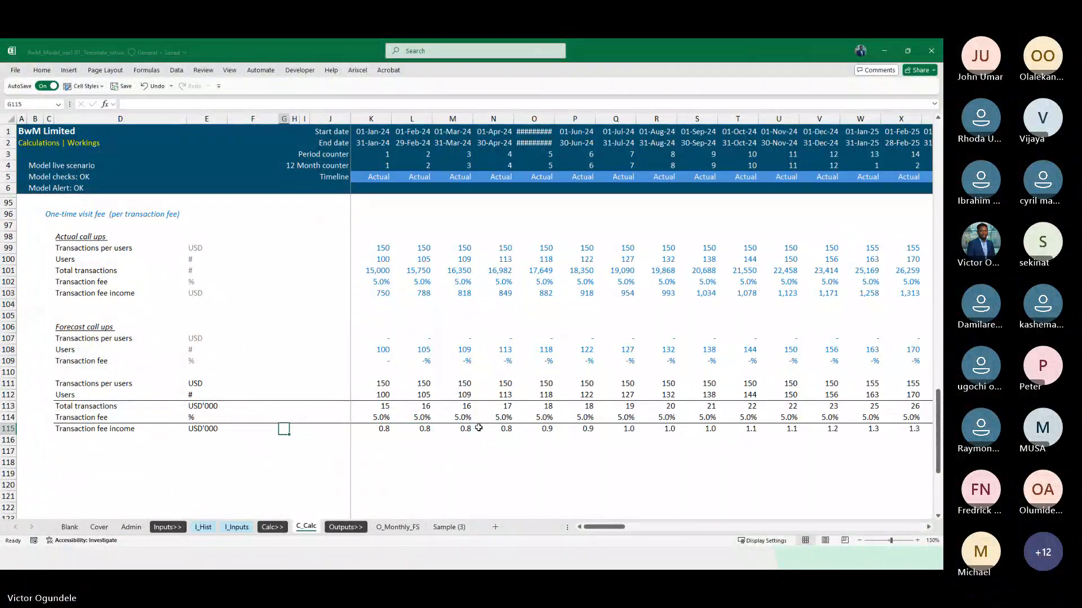
pyautogui.press('Right')
pyautogui.press('Right')
# Delete the extra blank row 105 above the Forecast call ups heading
pyautogui.scroll(-1, 478, 428)
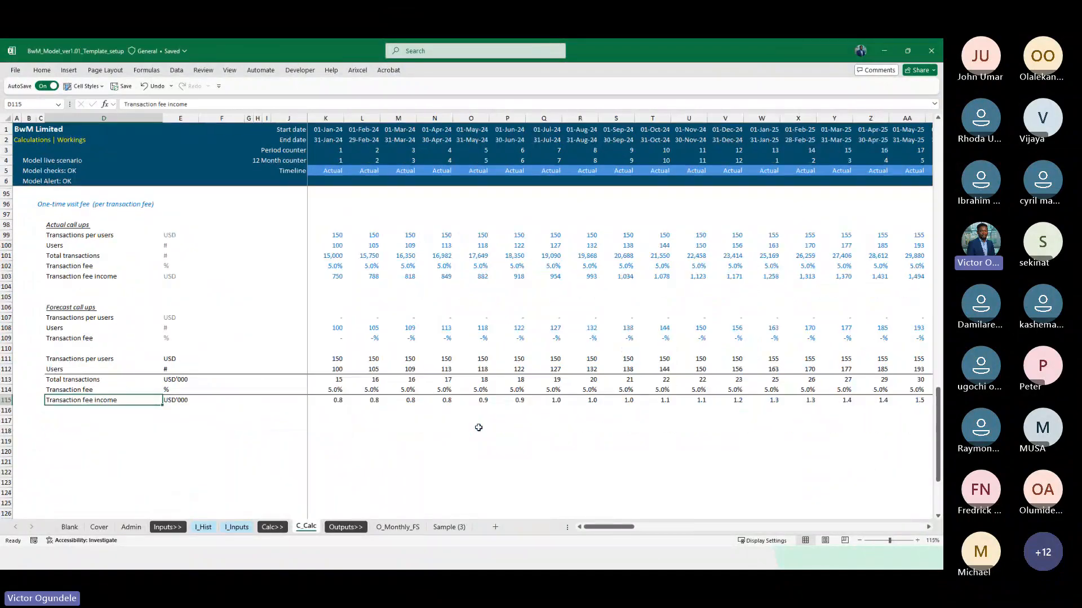
pyautogui.scroll(2, 590, 319)
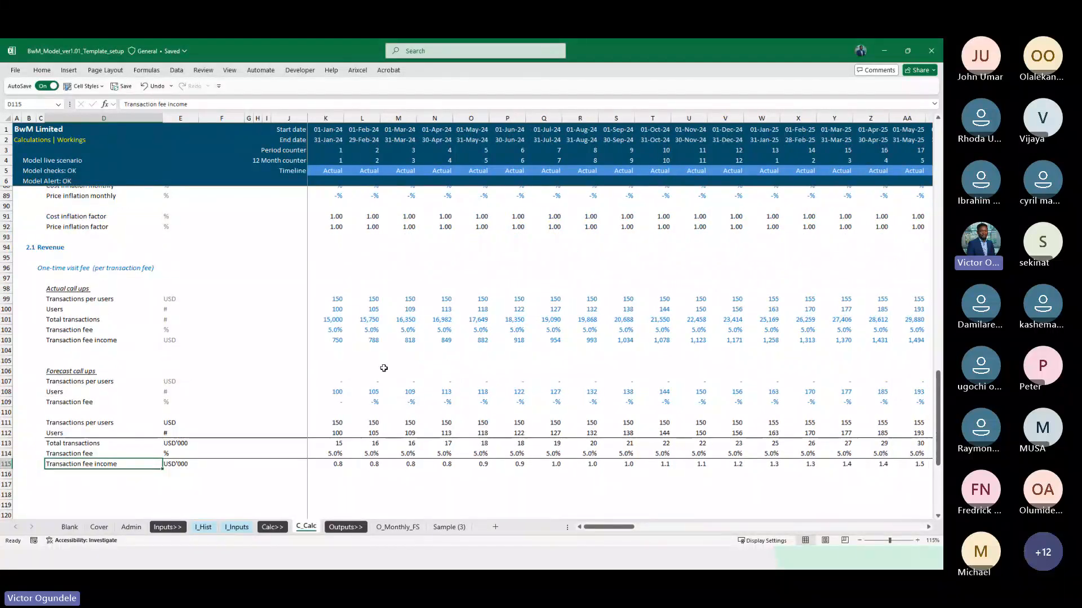
pyautogui.scroll(-2, 300, 359)
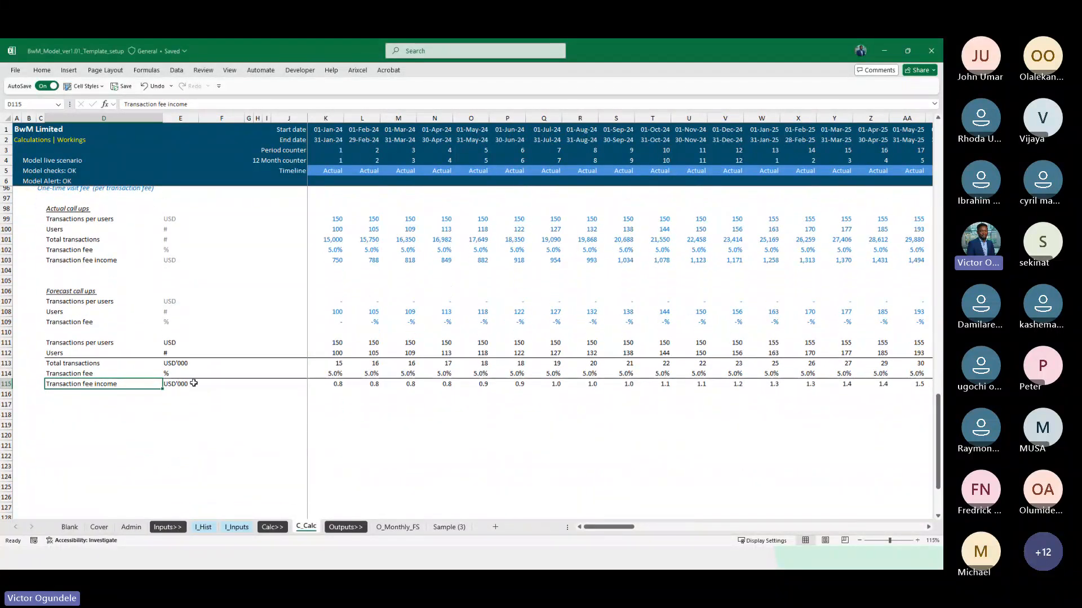
pyautogui.scroll(2, 169, 355)
pyautogui.click(70, 341)
pyautogui.hotkey('shift', 'space')
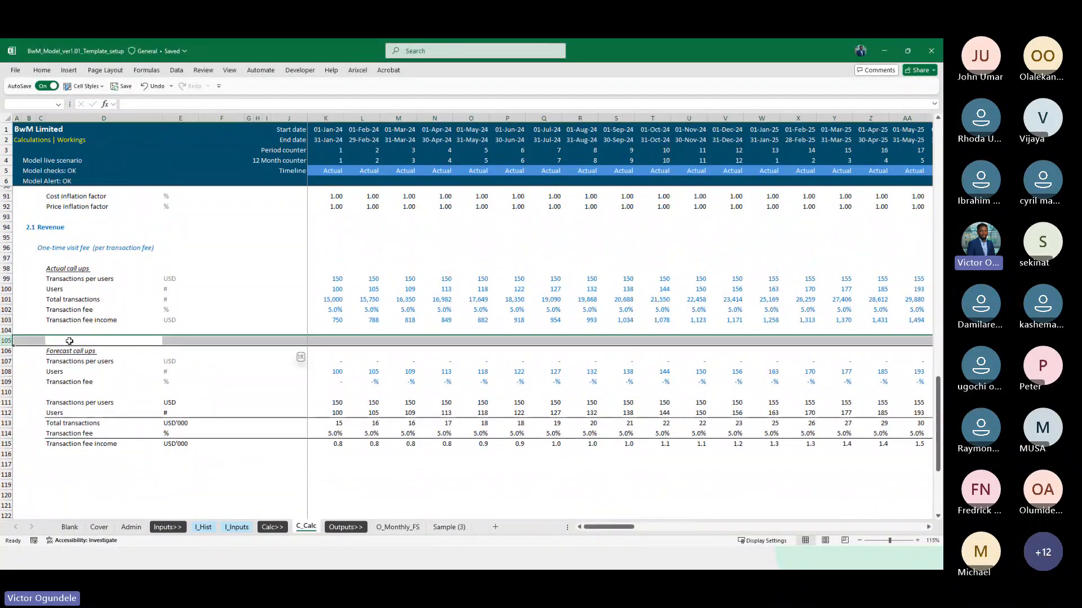
pyautogui.hotkey('ctrl', '-')
# Insert a blank row 110 above the calculated Transactions per users line below the forecast call-ups
pyautogui.press('Down')
pyautogui.press('Down')
pyautogui.press('Down')
pyautogui.press('Down')
pyautogui.press('Down')
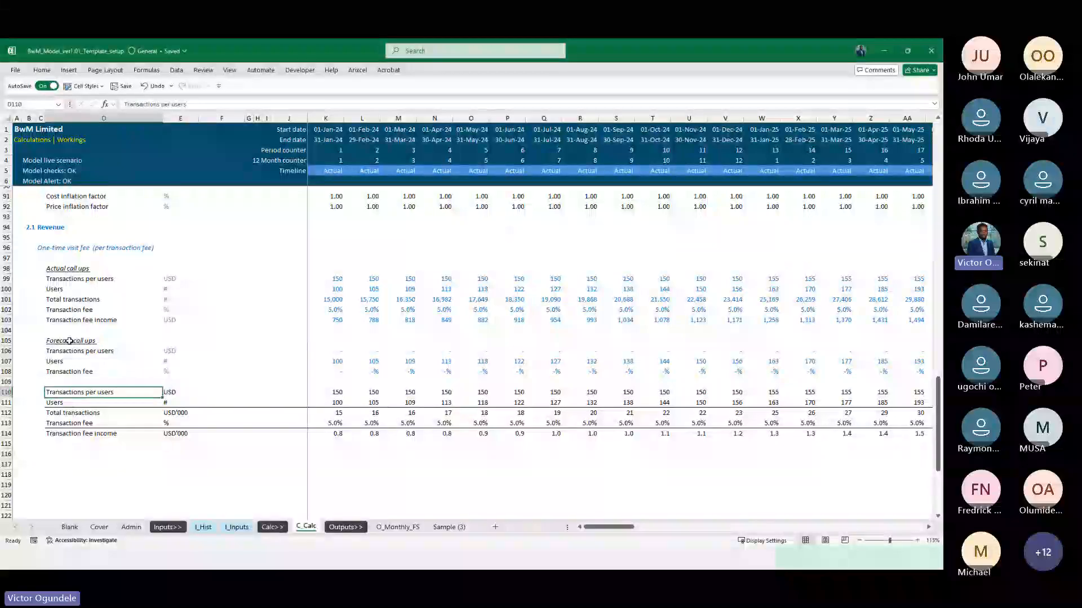
pyautogui.hotkey('shift', 'space')
pyautogui.hotkey('ctrl', '+')
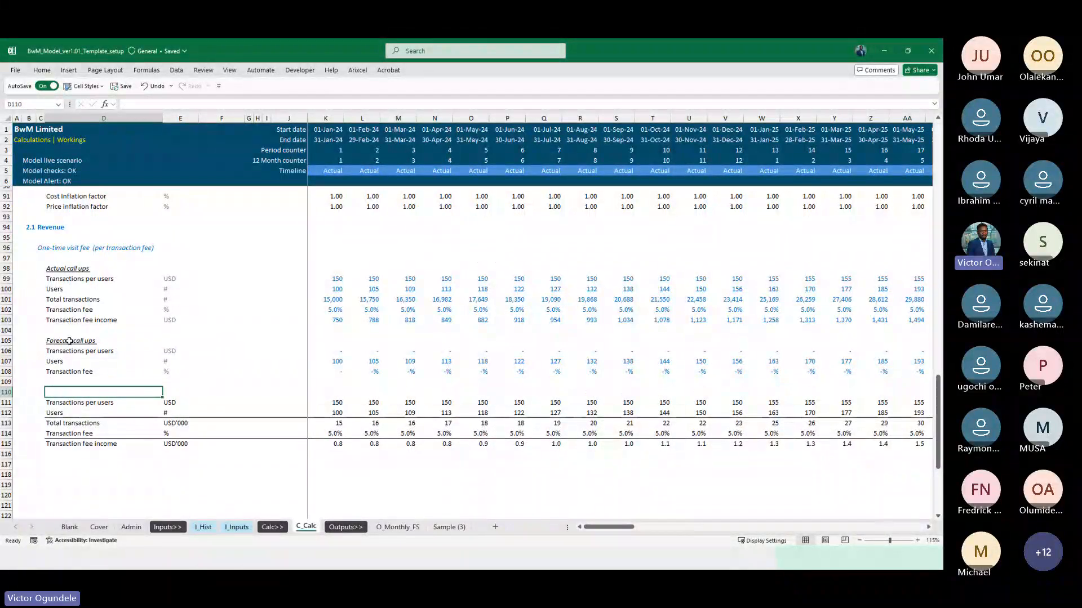
pyautogui.write('Transact')
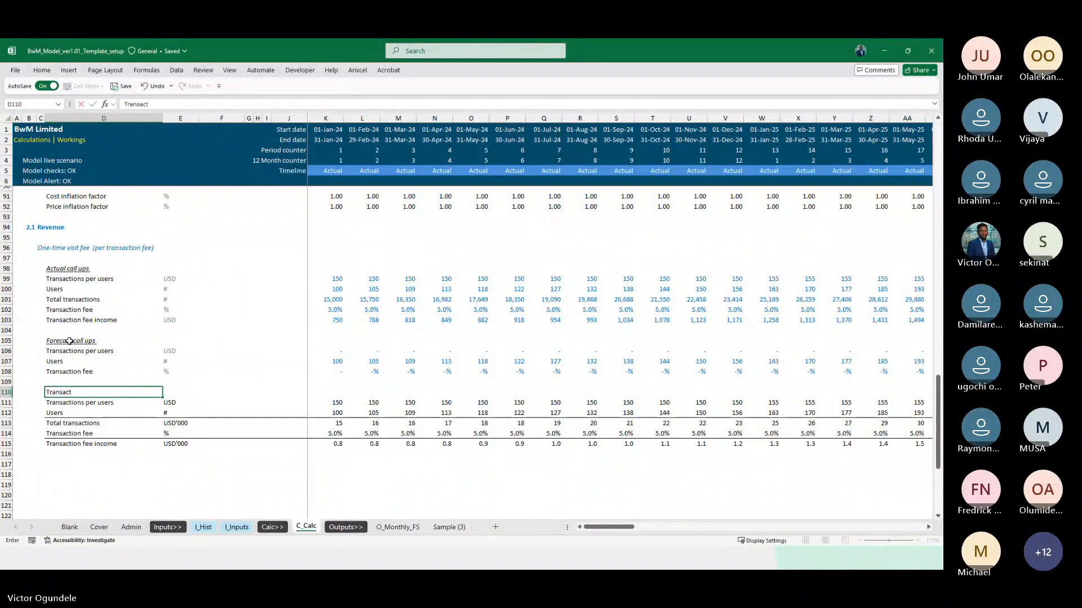
pyautogui.write('ion')
pyautogui.press('Escape')
# Copy the "One-time visit fee (per transaction fee)" heading from C96 into D110 without its formatting
pyautogui.press('Left')
pyautogui.press('Up')
pyautogui.press('Up')
pyautogui.press('Up')
pyautogui.press('Up')
pyautogui.press('Up')
pyautogui.press('Up')
pyautogui.press('Up')
pyautogui.press('Up')
pyautogui.press('Up')
pyautogui.press('Up')
pyautogui.press('Up')
pyautogui.press('Up')
pyautogui.press('Up')
pyautogui.press('Up')
pyautogui.hotkey('ctrl', 'c')
pyautogui.press('Down')
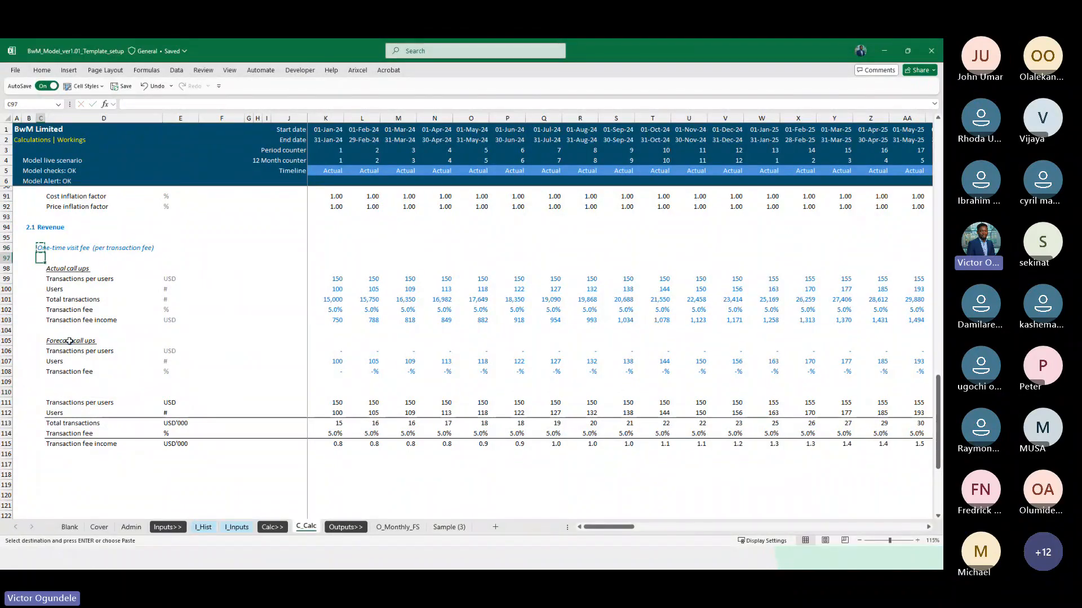
pyautogui.press('Down')
pyautogui.press('Down')
pyautogui.press('Down')
pyautogui.press('Down')
pyautogui.press('Down')
pyautogui.press('Down')
pyautogui.press('Down')
pyautogui.press('Down')
pyautogui.press('Down')
pyautogui.press('Down')
pyautogui.press('Down')
pyautogui.press('Down')
pyautogui.press('Down')
pyautogui.press('Right')
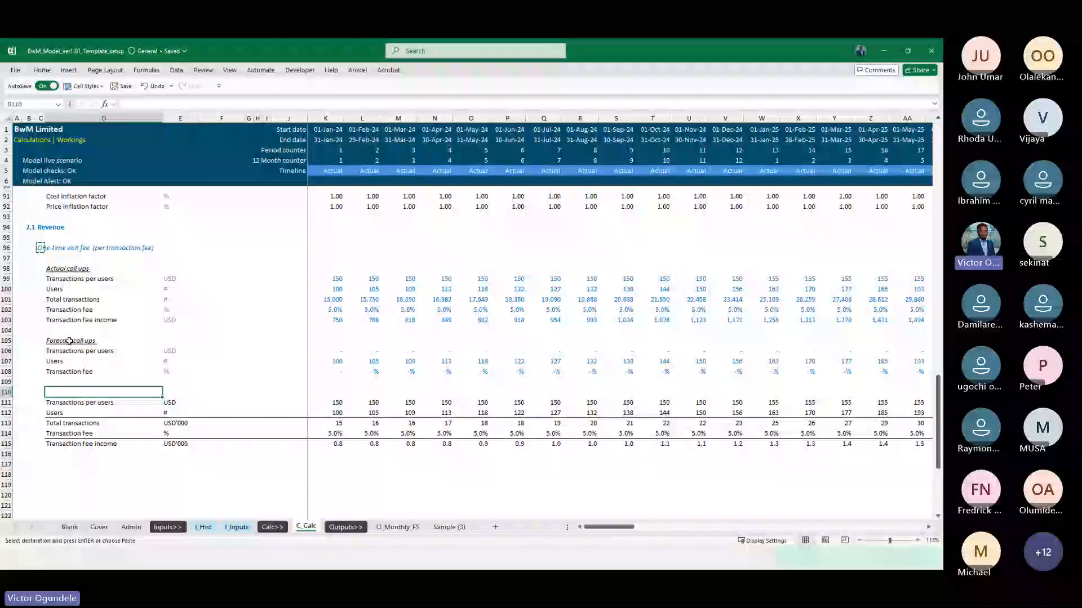
pyautogui.hotkey('ctrl', 'alt', 'v')
pyautogui.press('Return')
# Change the heading in D110 to "One-time visit revenue" and make it italic and underlined
pyautogui.press('F2')
pyautogui.hotkey('ctrl', 'shift', 'Left')
pyautogui.hotkey('ctrl', 'shift', 'Left')
pyautogui.hotkey('ctrl', 'shift', 'Left')
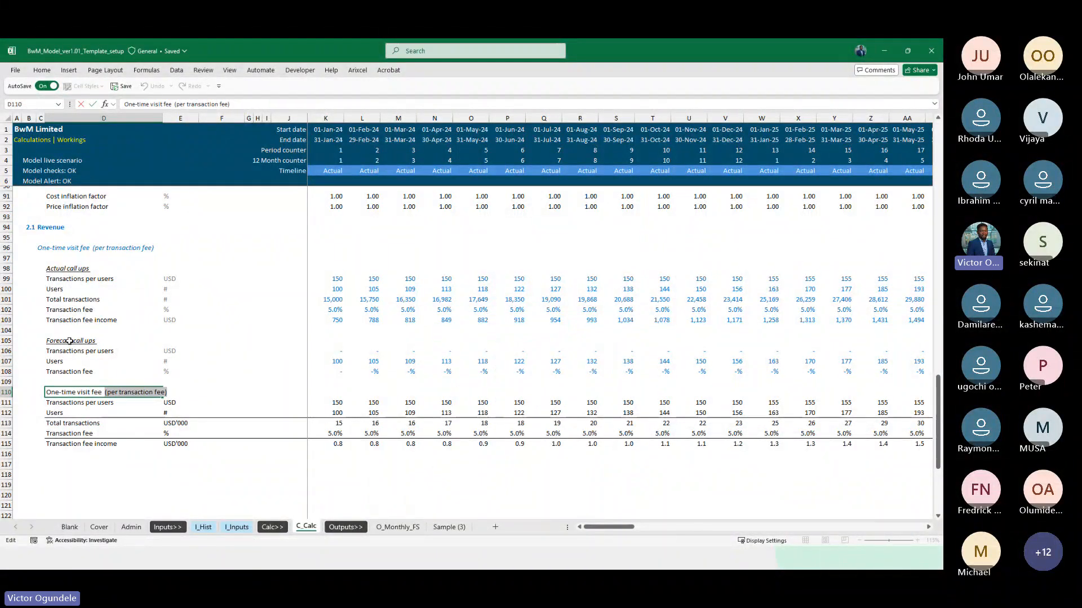
pyautogui.write('reve')
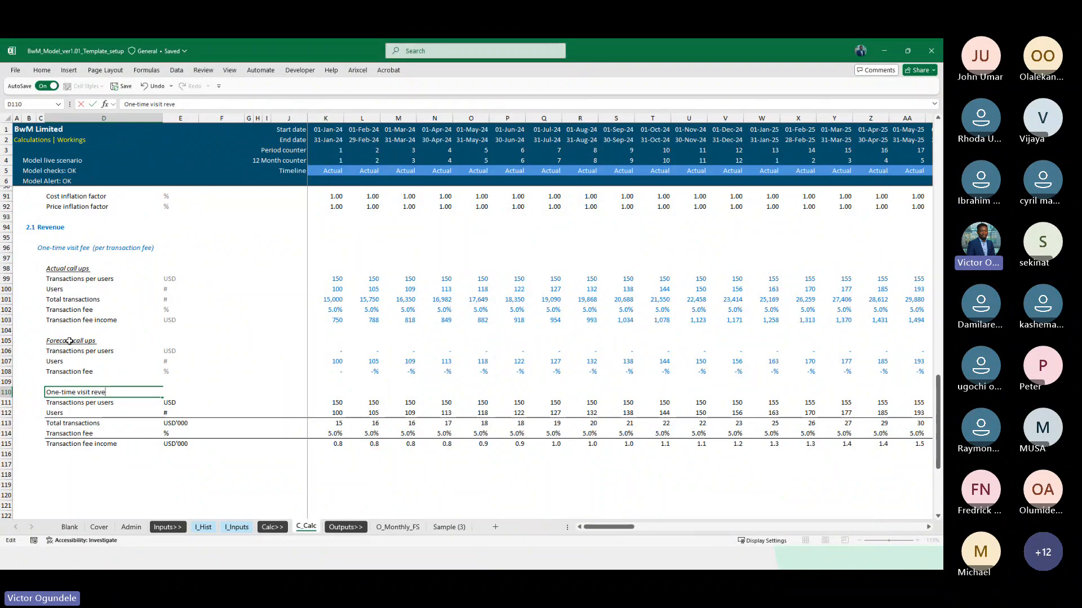
pyautogui.write('nue')
pyautogui.hotkey('ctrl', 'Return')
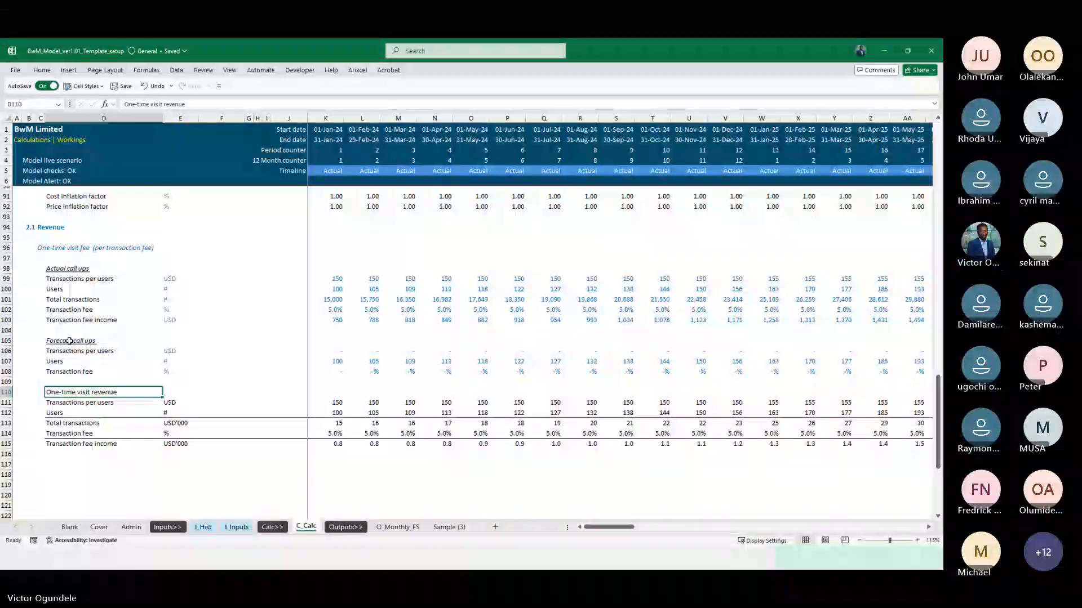
pyautogui.hotkey('ctrl', 'i')
pyautogui.hotkey('ctrl', 'u')
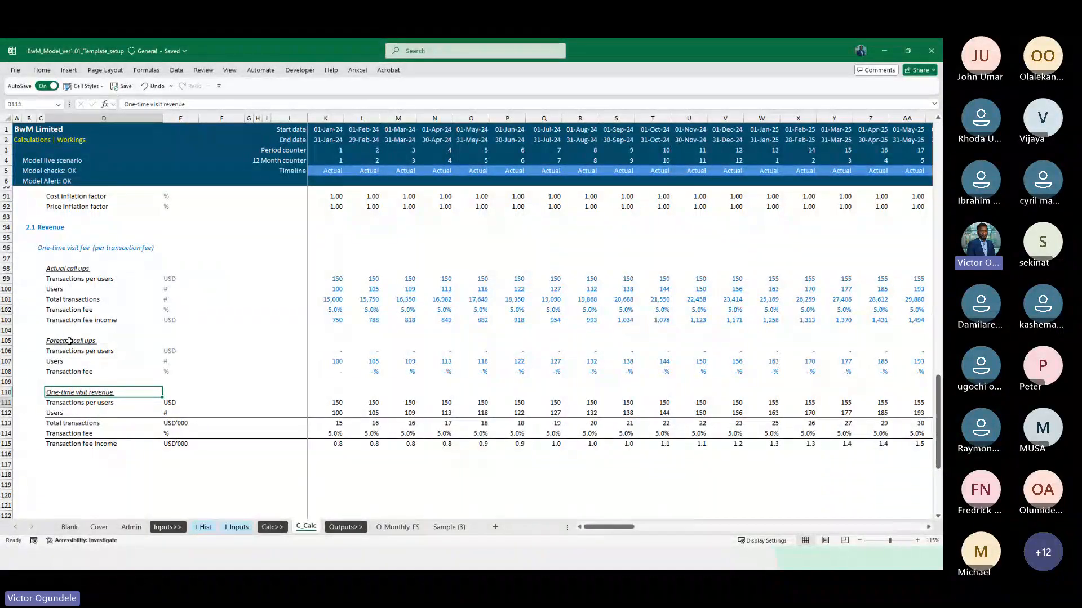
pyautogui.press('Down')
pyautogui.scroll(-3, 69, 341)
pyautogui.scroll(-1, 130, 340)
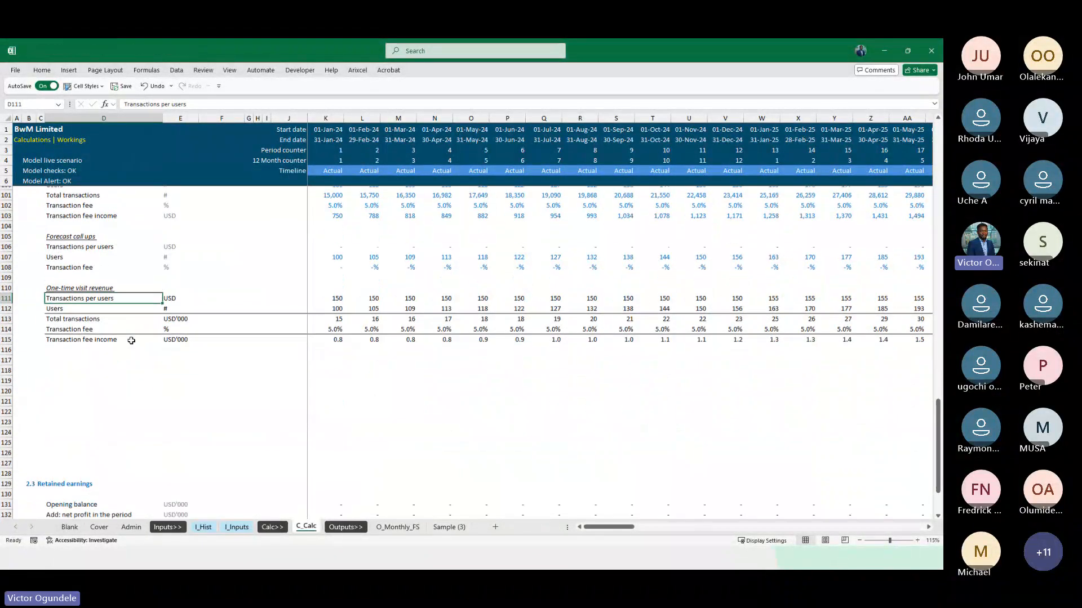
pyautogui.click(231, 268)
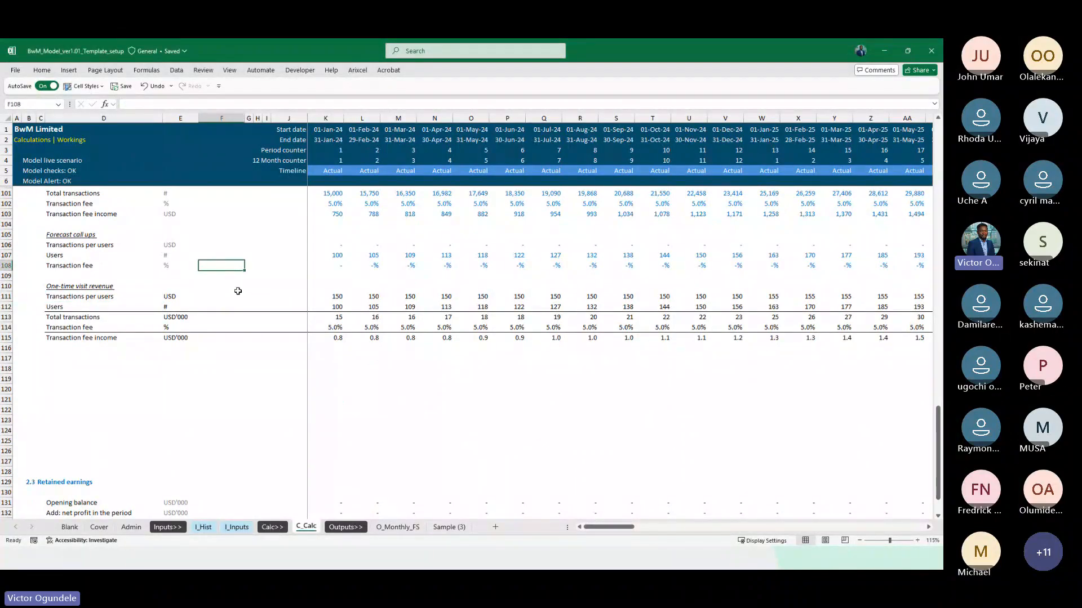
pyautogui.click(238, 286)
pyautogui.scroll(3, 242, 293)
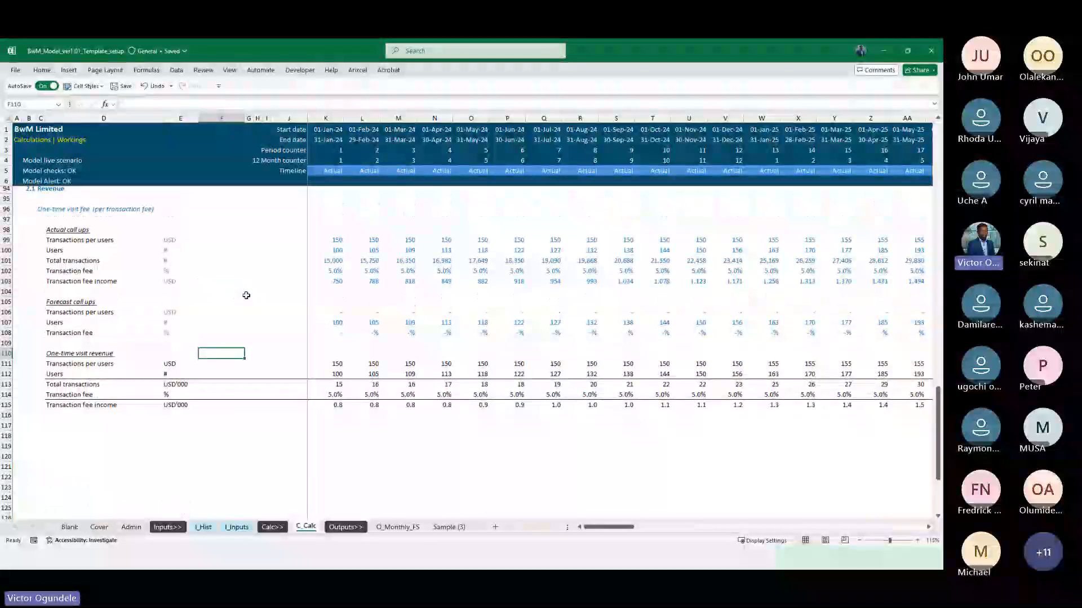
# Set the Last actual date in cell F43 of the Admin sheet to 31/12/2025
pyautogui.click(131, 528)
pyautogui.click(344, 332)
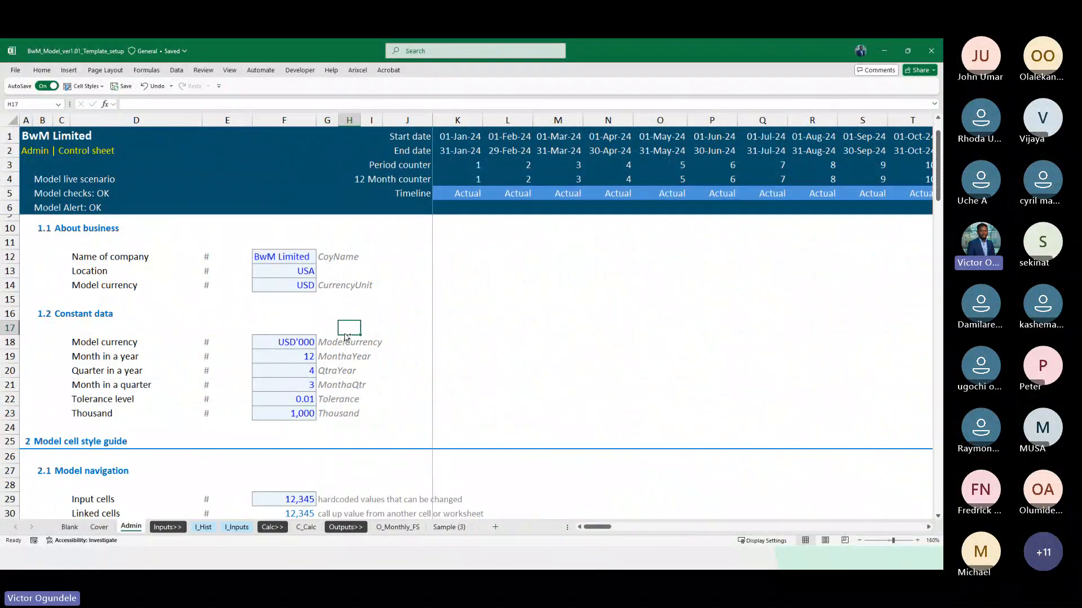
pyautogui.hotkey('ctrl', 'alt', '-')
pyautogui.hotkey('ctrl', '-')
pyautogui.press('Escape')
pyautogui.hotkey('ctrl', 'alt', '-')
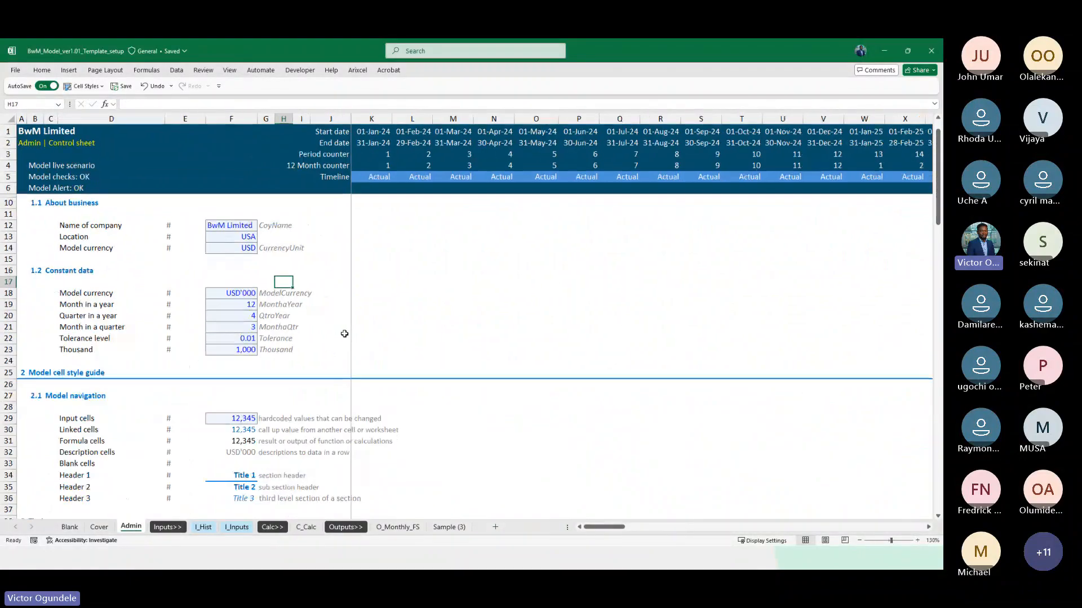
pyautogui.scroll(-1, 215, 443)
pyautogui.scroll(-6, 214, 444)
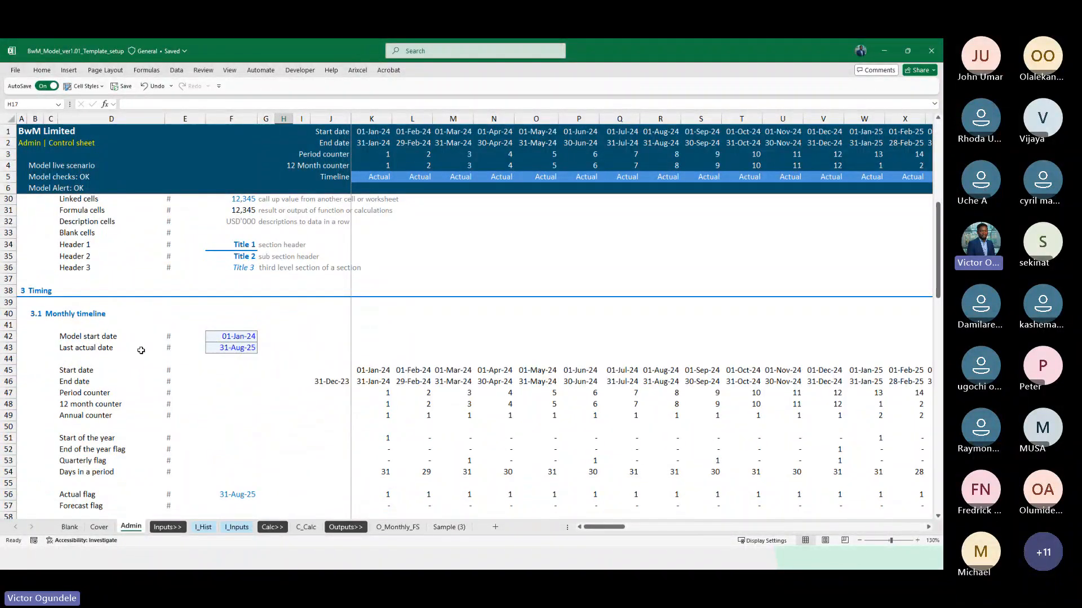
pyautogui.click(239, 348)
pyautogui.scroll(-2, 241, 349)
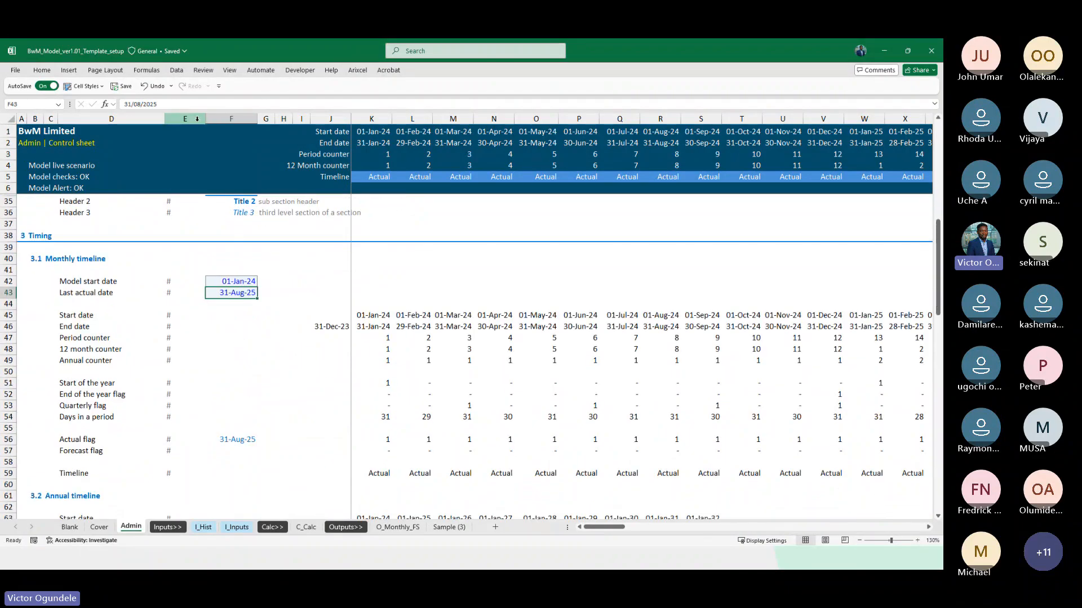
pyautogui.doubleClick(140, 104)
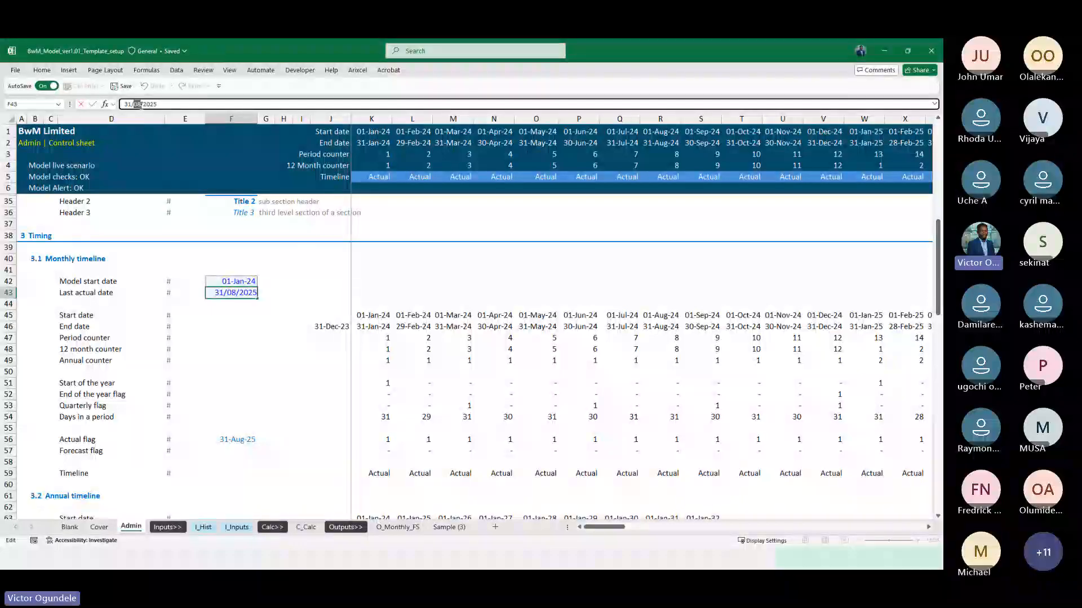
pyautogui.write('12')
pyautogui.click(217, 438)
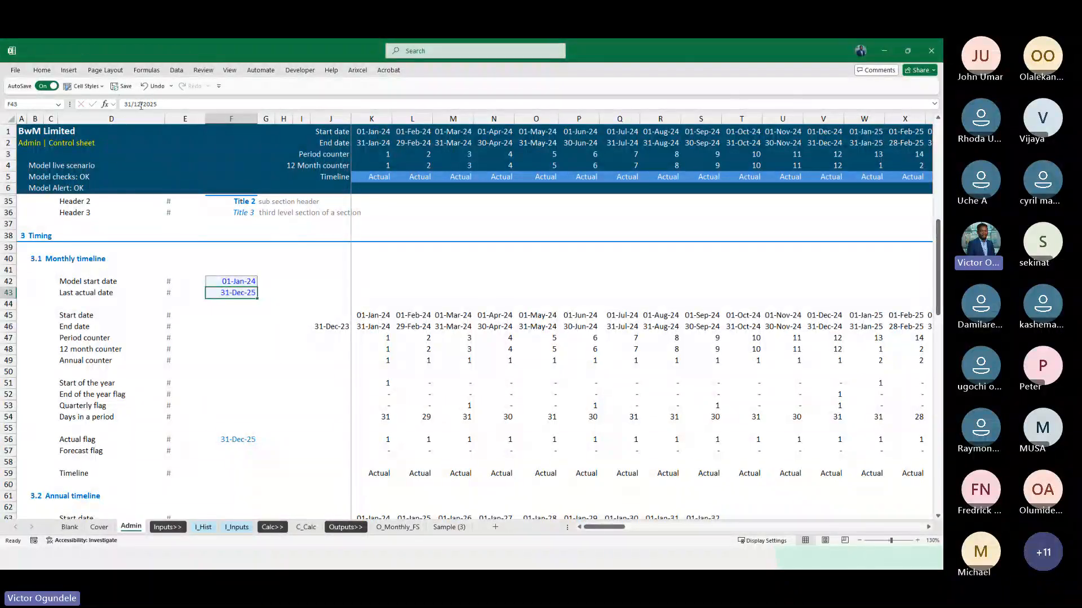
# Review the one-time visit call-ups and revenue in C_Calc around the switch from actual to forecast months
pyautogui.click(305, 528)
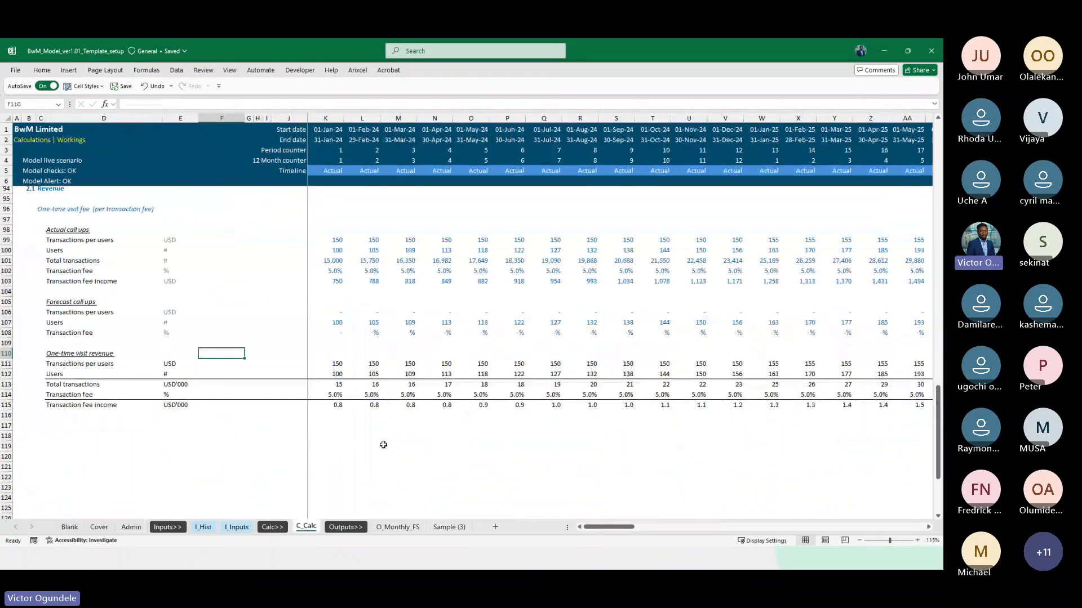
pyautogui.hscroll(10, 383, 445)
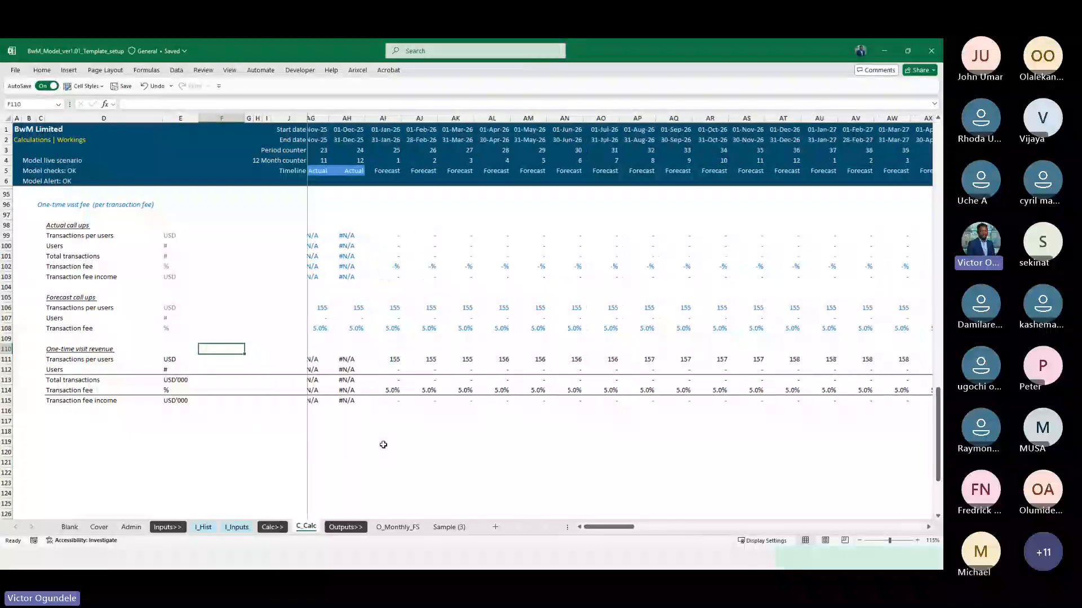
pyautogui.hscroll(-7, 380, 428)
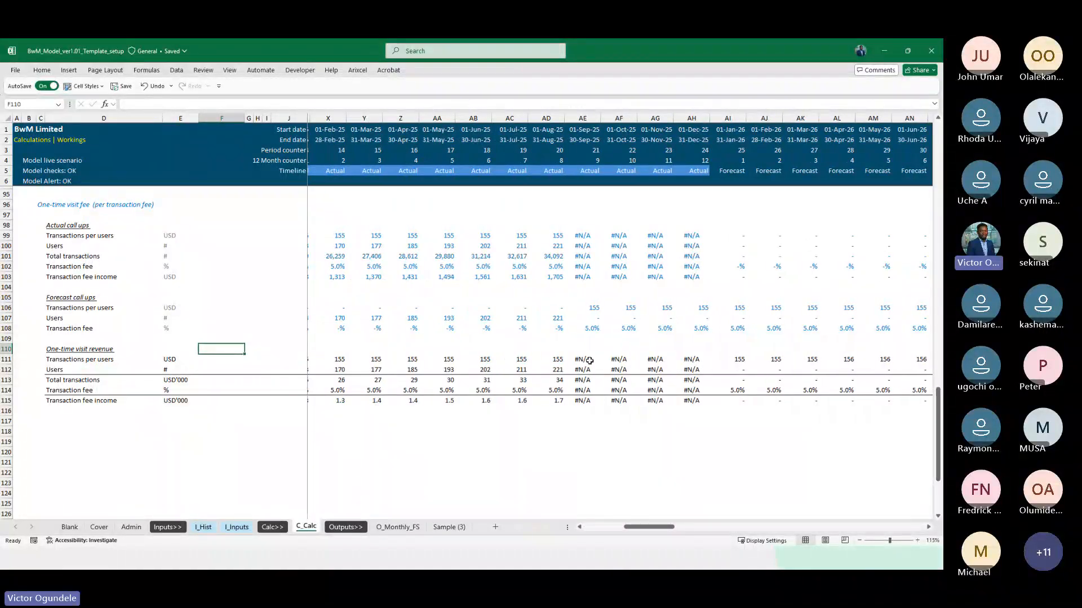
pyautogui.scroll(3, 556, 301)
pyautogui.click(501, 319)
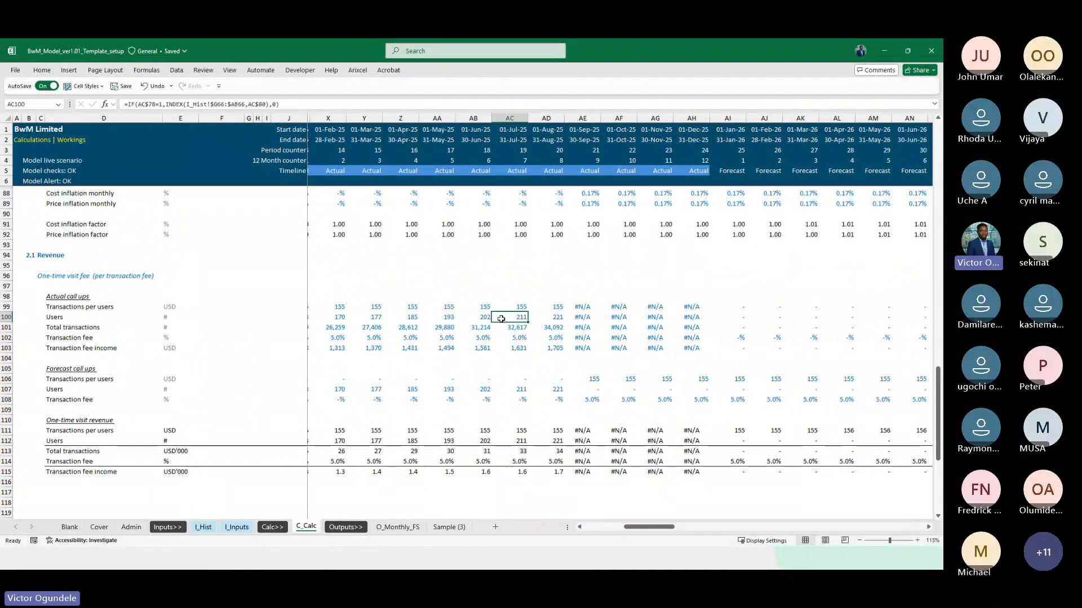
pyautogui.keyDown('ctrl'); pyautogui.scroll(2, 501, 319); pyautogui.keyUp('ctrl')
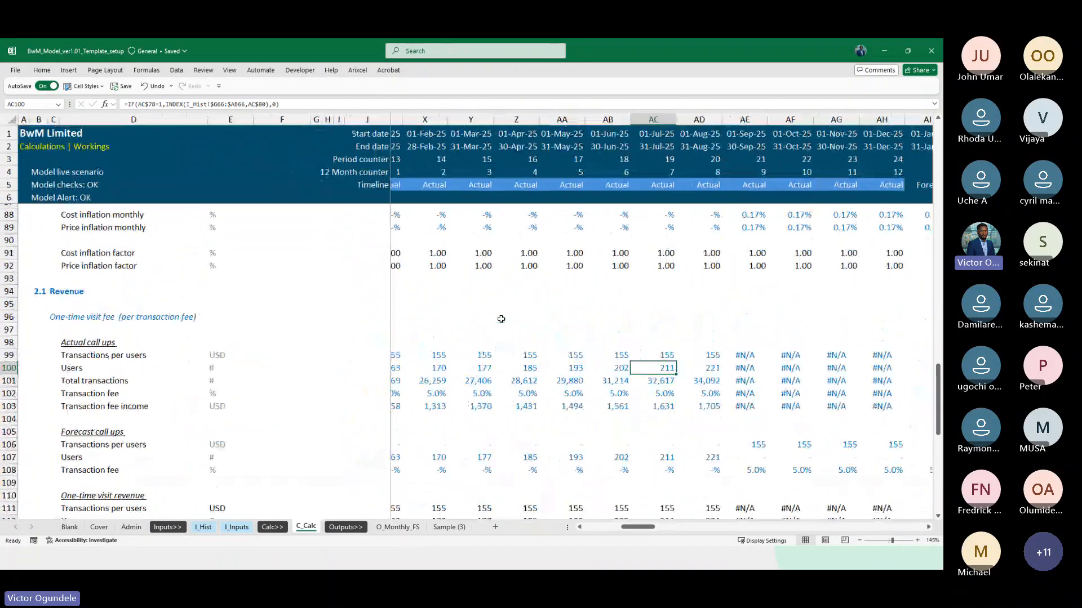
# Inspect the actual Transactions per users formulas in row 99 of C_Calc for September to December 2025
pyautogui.hscroll(3, 595, 375)
pyautogui.press('Up')
pyautogui.press('Right')
pyautogui.press('Right')
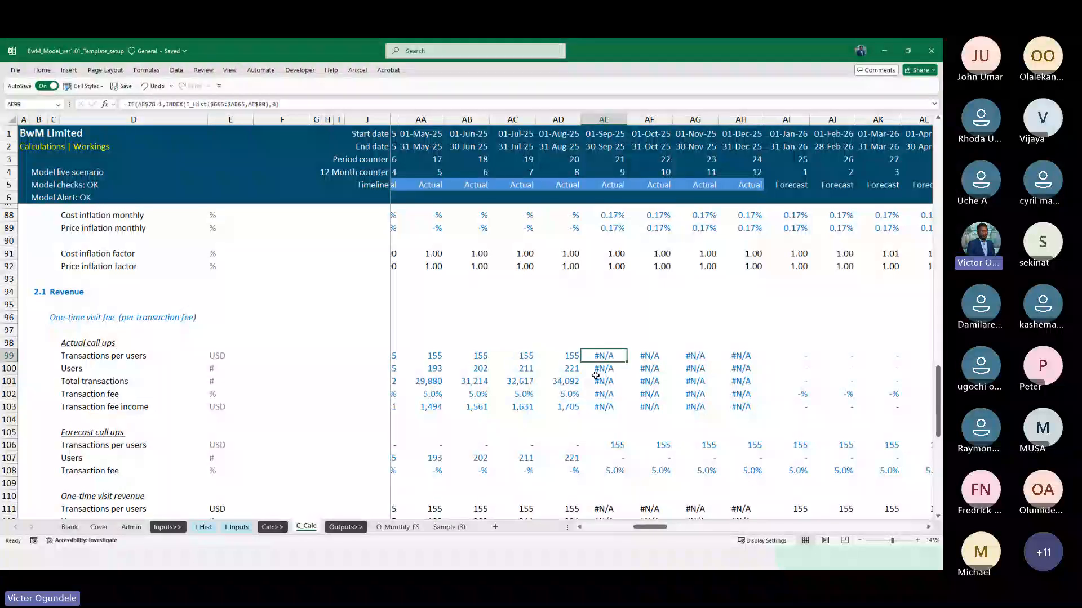
pyautogui.press('Right')
pyautogui.press('Right')
pyautogui.press('Right')
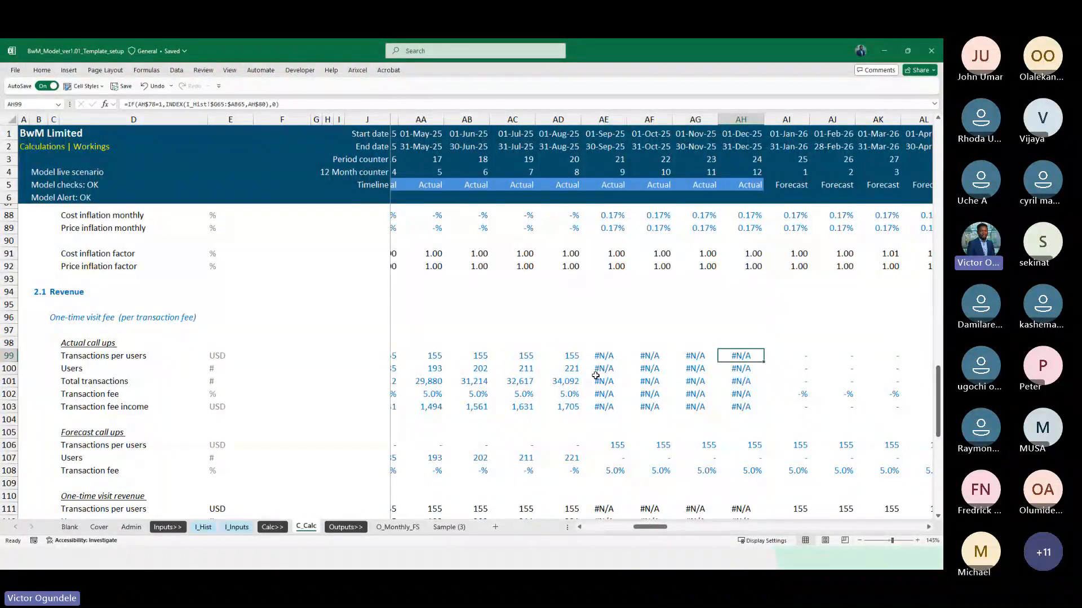
pyautogui.press('Left')
pyautogui.press('Left')
pyautogui.press('Left')
pyautogui.press('Right')
pyautogui.press('Right')
pyautogui.press('Right')
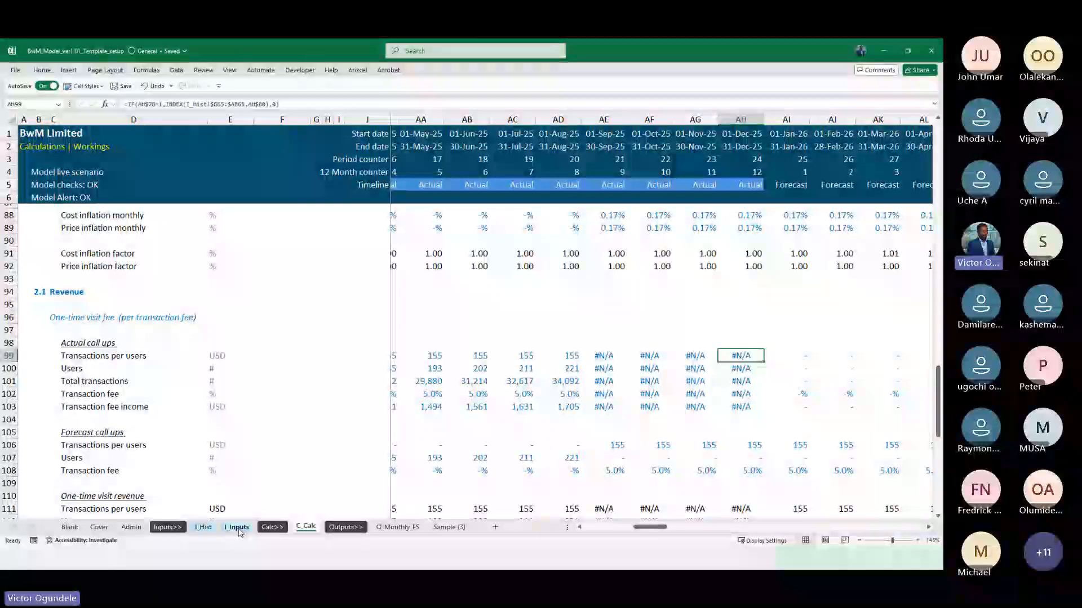
# Examine where the monthly historical data ends in I_Hist, including shaded column AB, then return to C_Calc
pyautogui.click(204, 527)
pyautogui.hscroll(6, 661, 333)
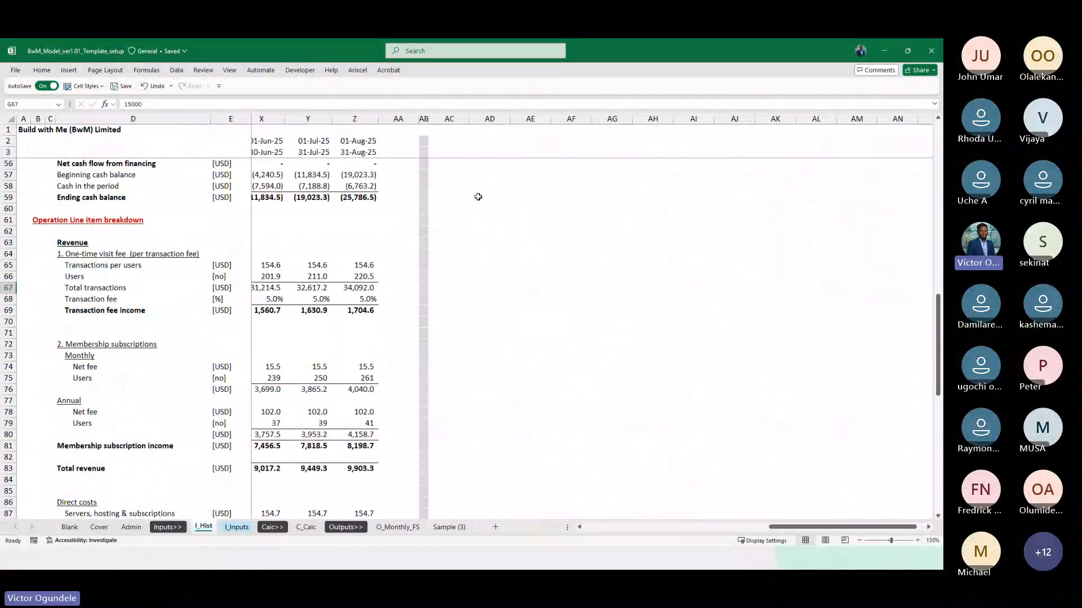
pyautogui.click(424, 118)
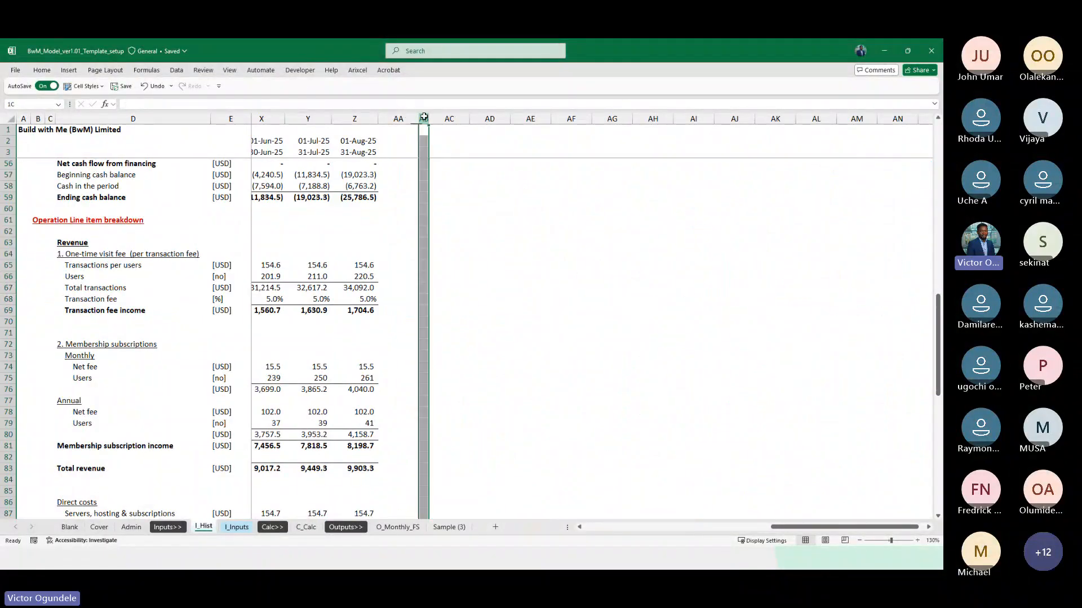
pyautogui.click(313, 514)
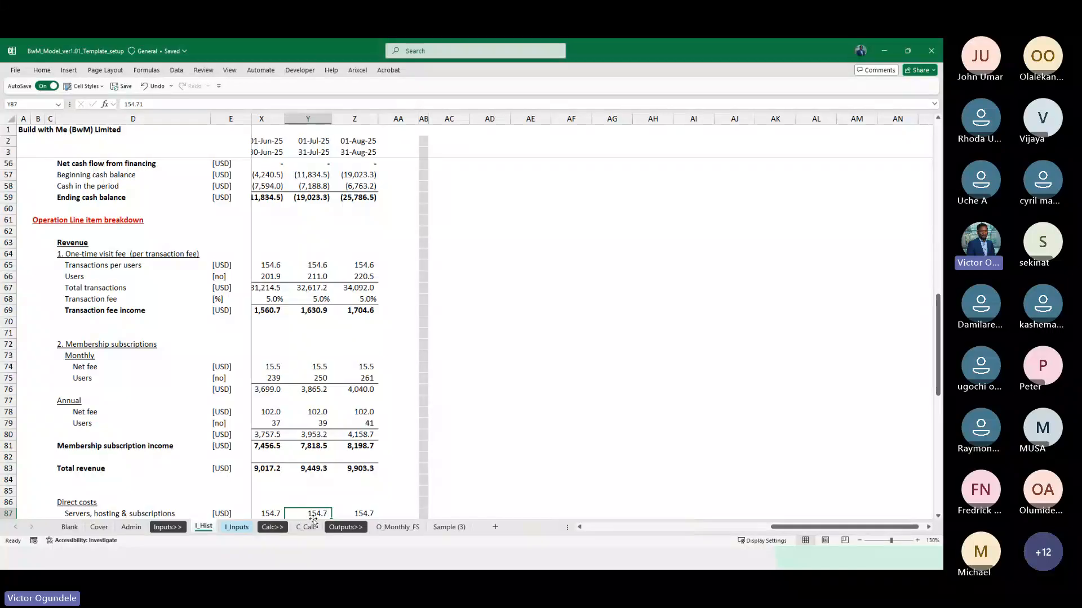
pyautogui.click(309, 528)
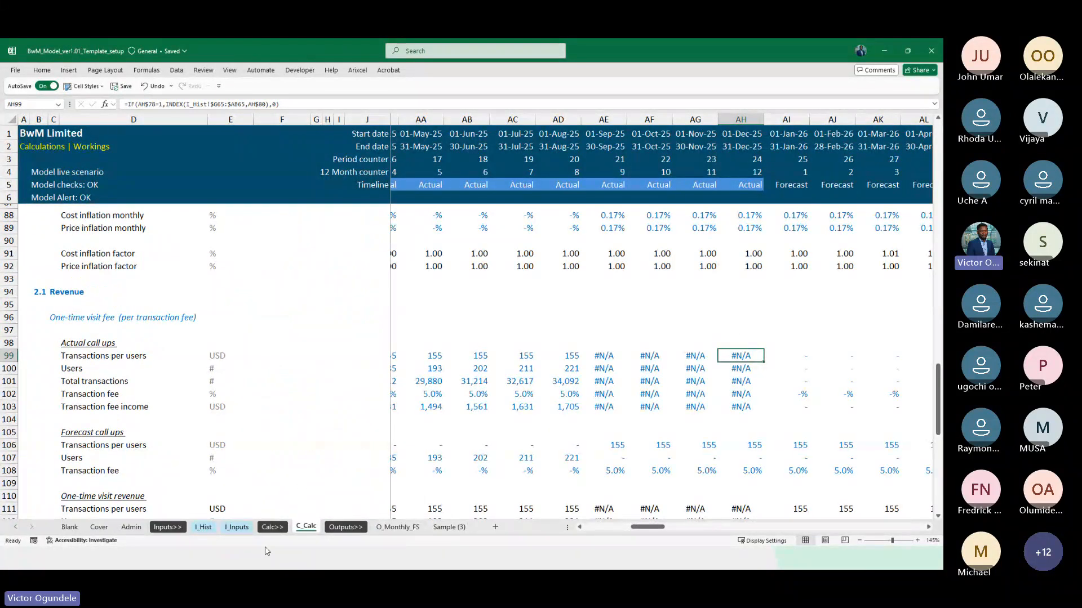
pyautogui.click(204, 527)
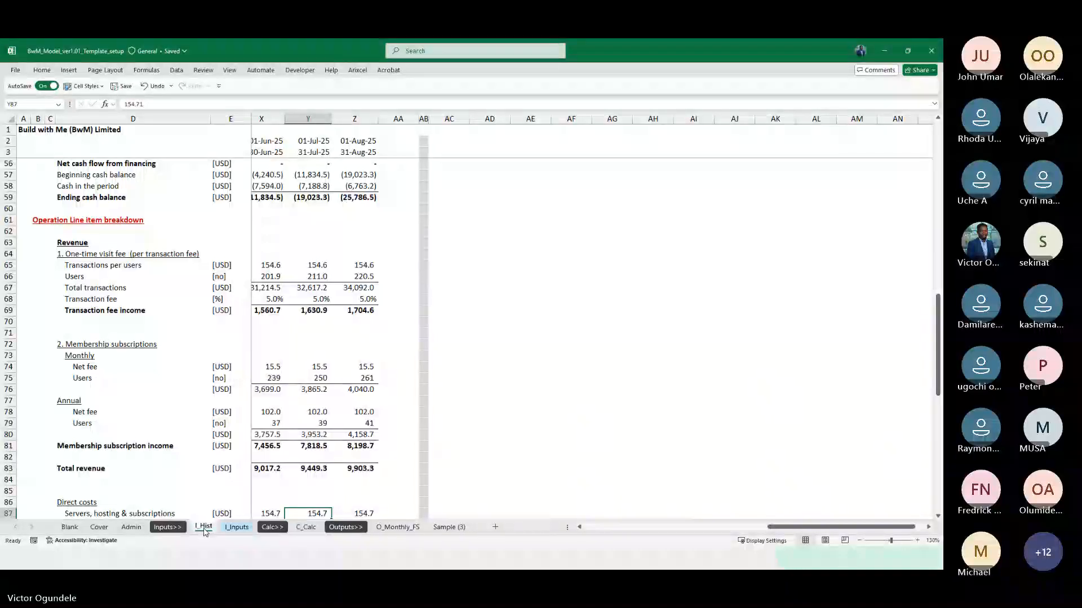
pyautogui.click(307, 527)
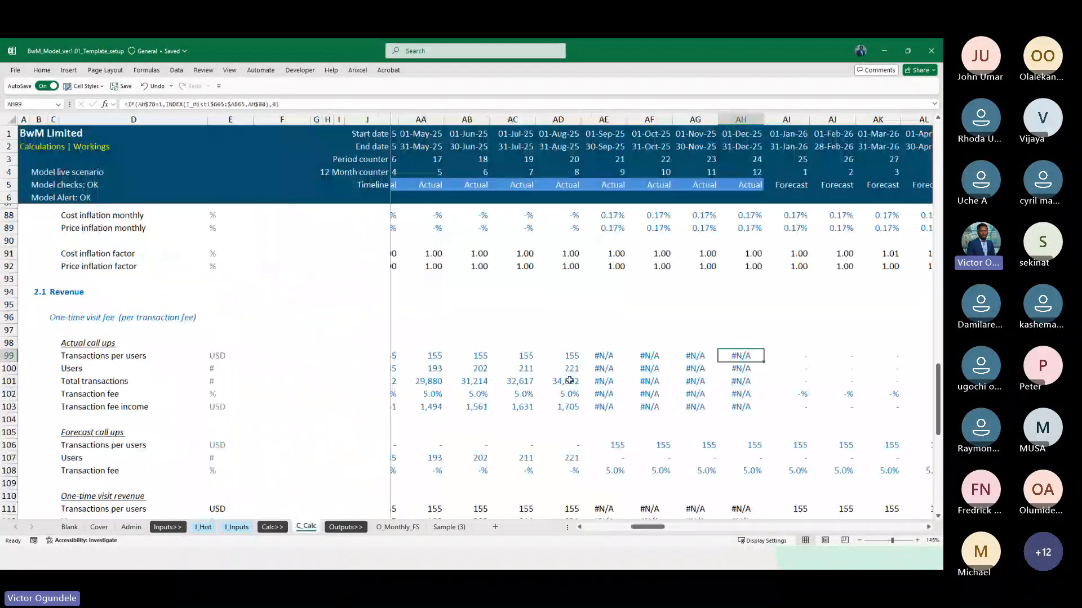
# Compare the row 99 actual call-ups from July to December 2025 with the last historical months in I_Hist
pyautogui.press('Left')
pyautogui.press('Left')
pyautogui.press('Left')
pyautogui.press('Left')
pyautogui.press('Left')
pyautogui.press('Left')
pyautogui.press('Left')
pyautogui.press('Left')
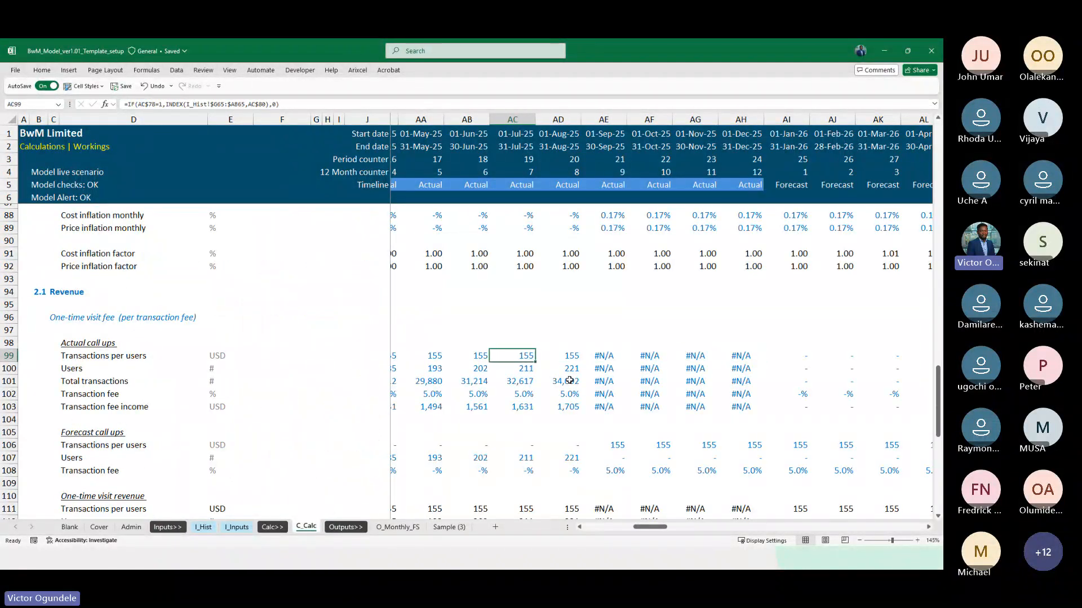
pyautogui.press('Right')
pyautogui.press('Right')
pyautogui.press('Right')
pyautogui.press('Right')
pyautogui.press('Right')
pyautogui.press('Right')
pyautogui.press('Right')
pyautogui.press('Right')
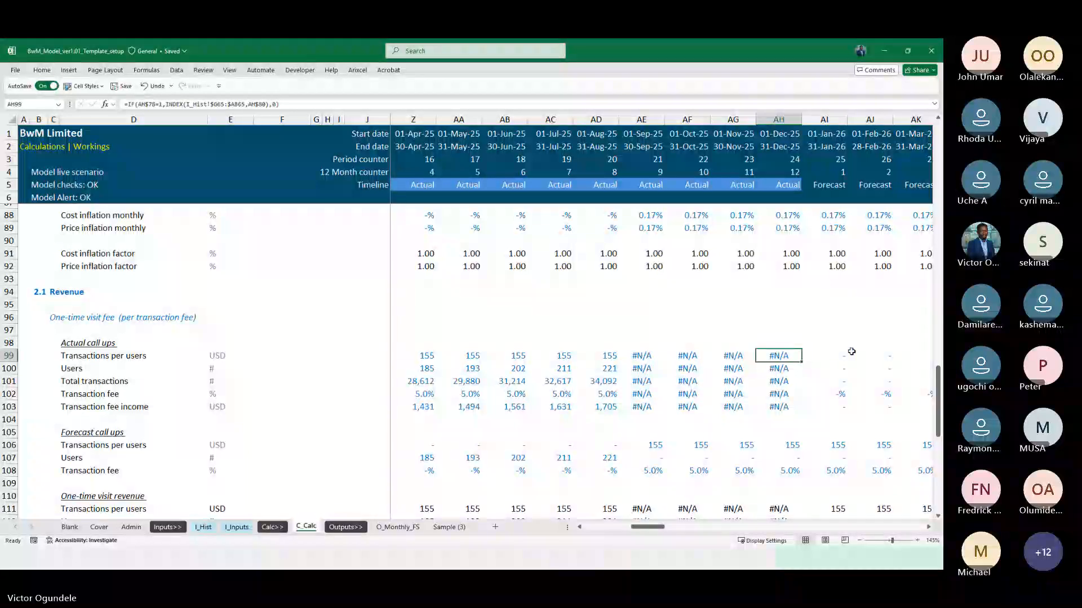
pyautogui.click(212, 528)
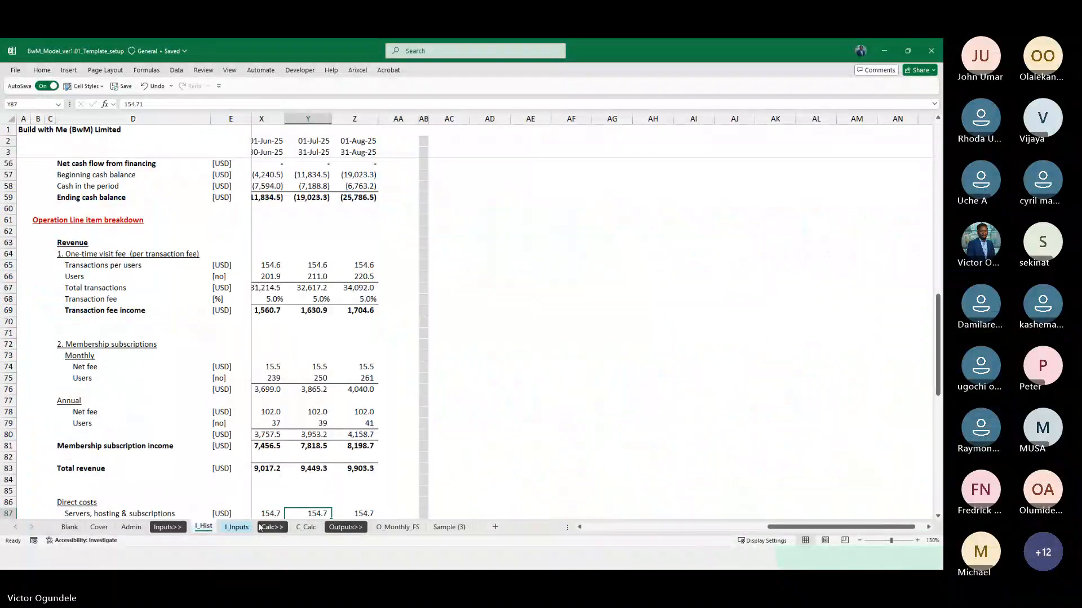
pyautogui.click(306, 527)
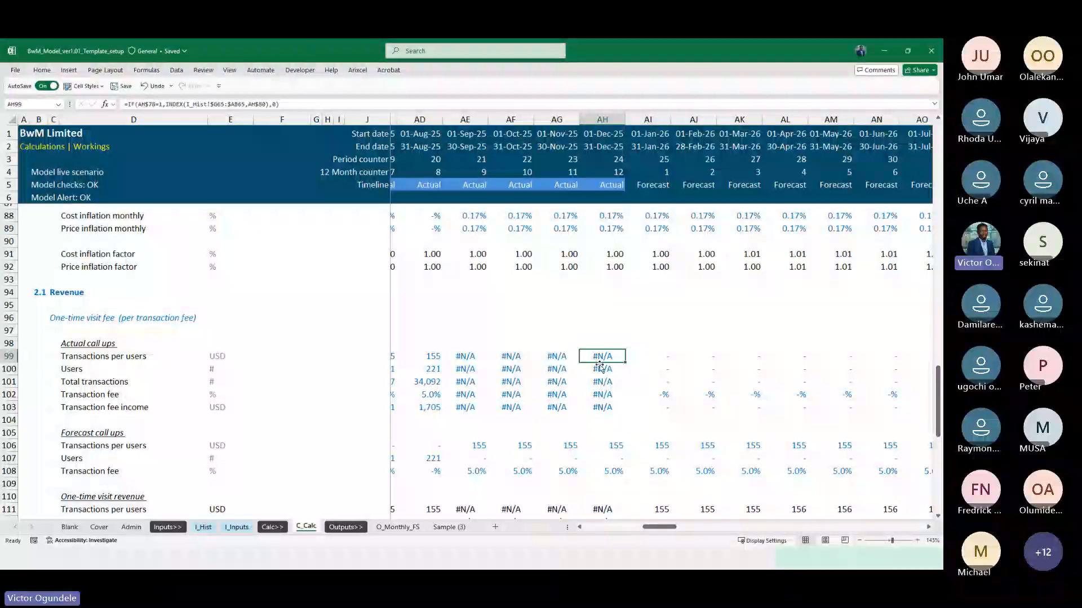
# Select AE99:AH99 and compare the September to December 2025 actuals with the forecast call-ups and one-time visit revenue for the following months
pyautogui.hscroll(-2, 495, 362)
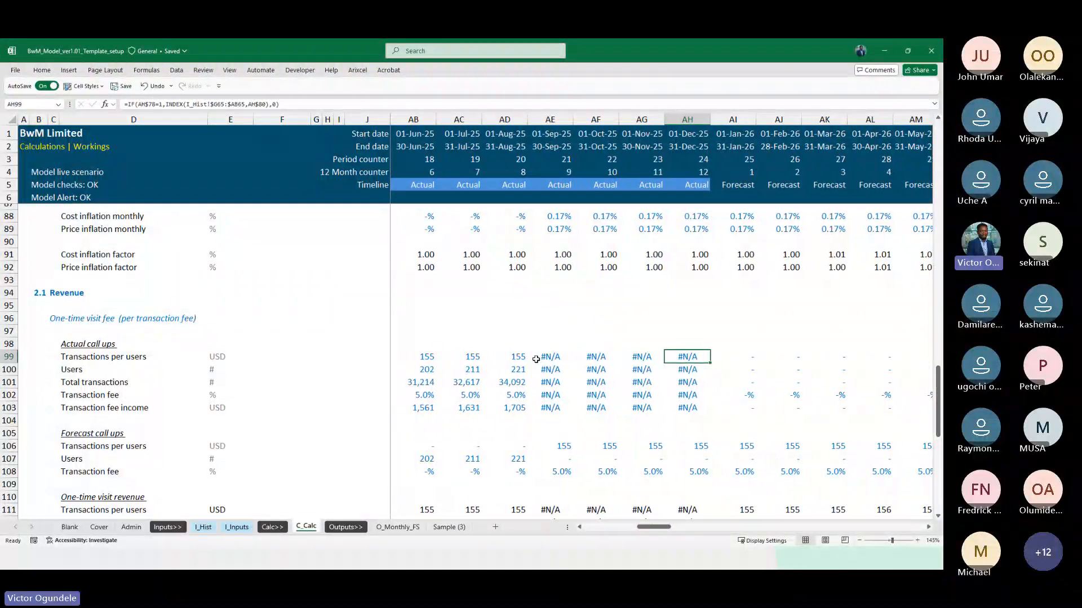
pyautogui.press('Left')
pyautogui.press('Left')
pyautogui.press('Left')
pyautogui.hotkey('shift', 'Right')
pyautogui.hotkey('shift', 'Right')
pyautogui.hotkey('shift', 'Right')
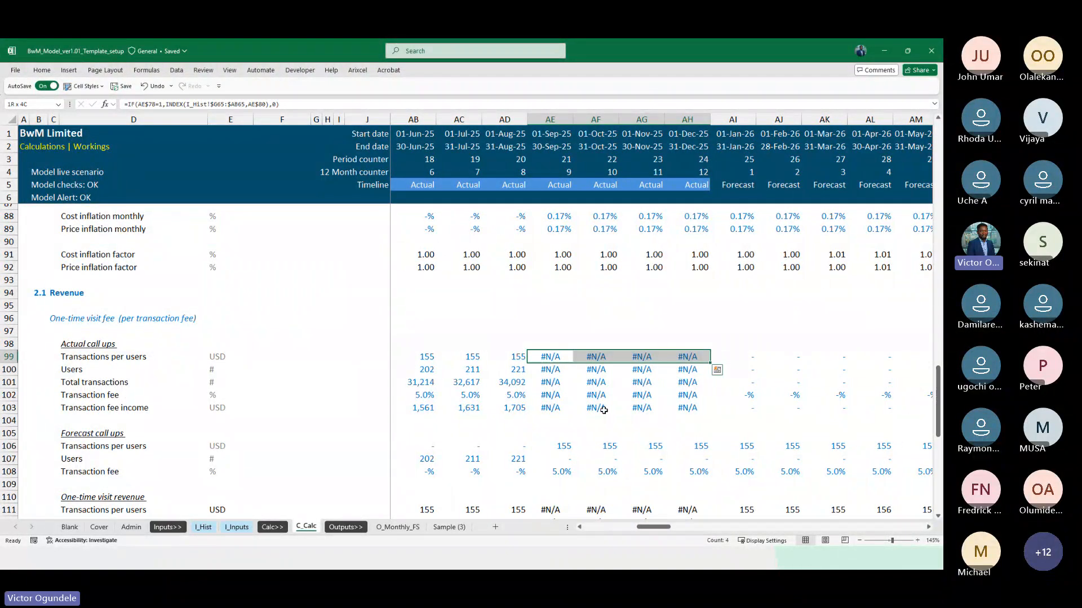
pyautogui.scroll(-2, 603, 410)
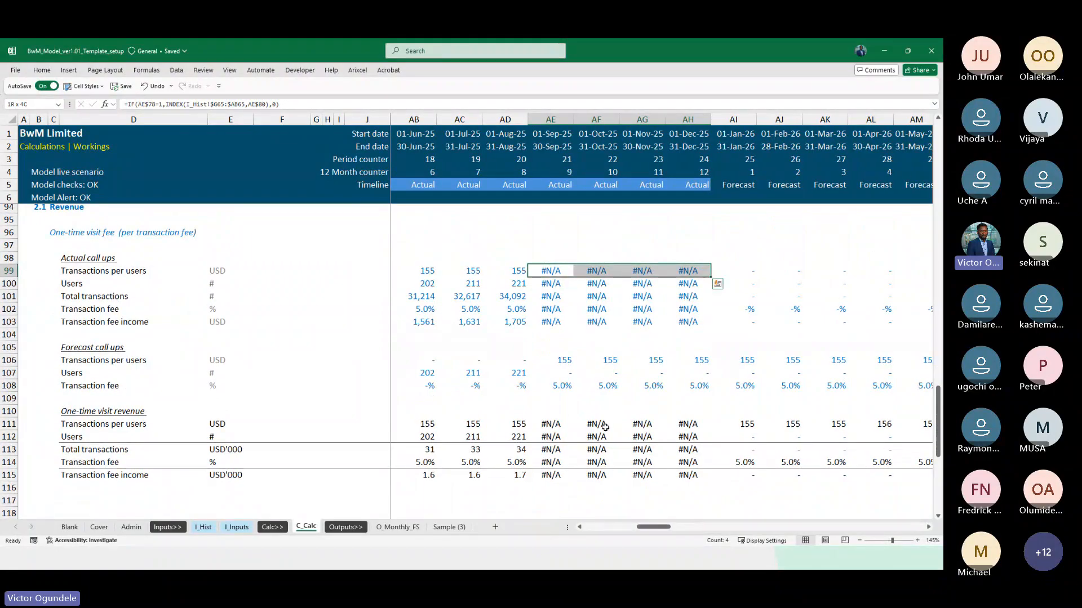
pyautogui.hscroll(2, 608, 393)
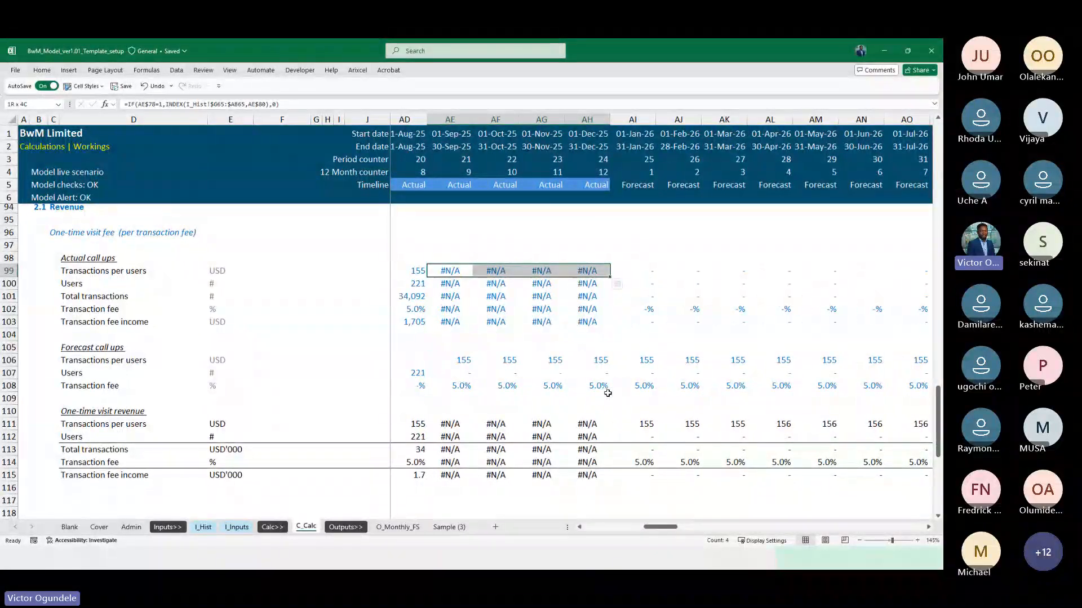
pyautogui.hscroll(-1, 607, 393)
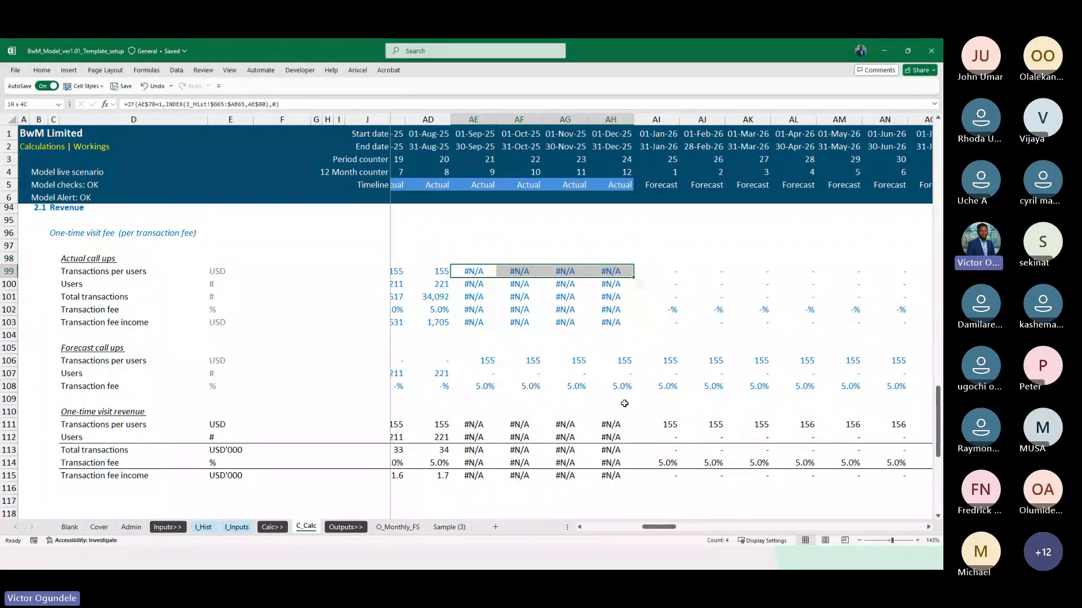
pyautogui.hscroll(2, 624, 403)
pyautogui.scroll(-1, 625, 404)
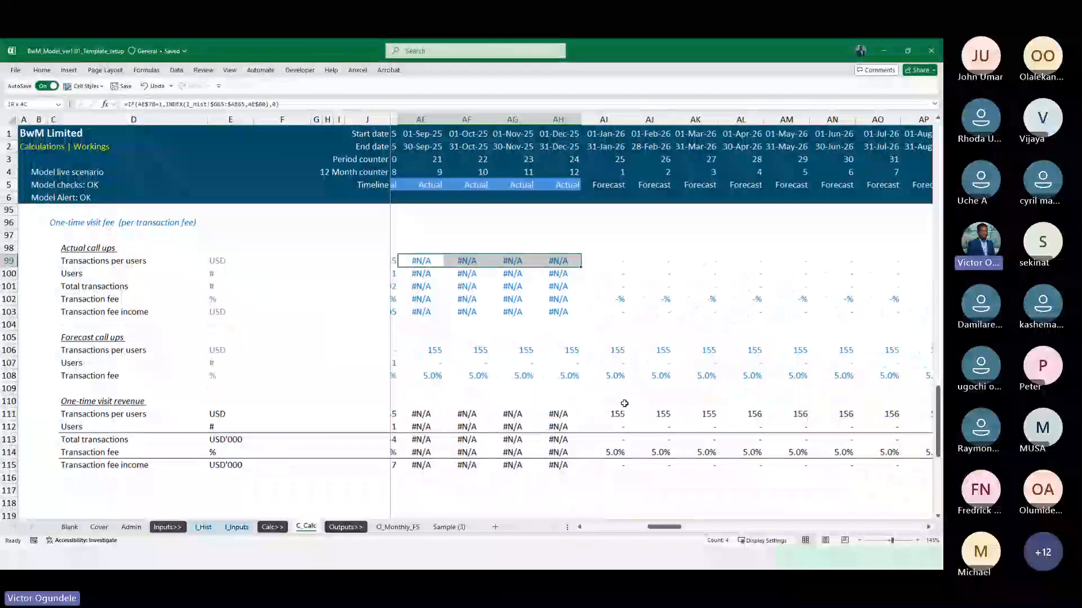
pyautogui.hscroll(-2, 624, 403)
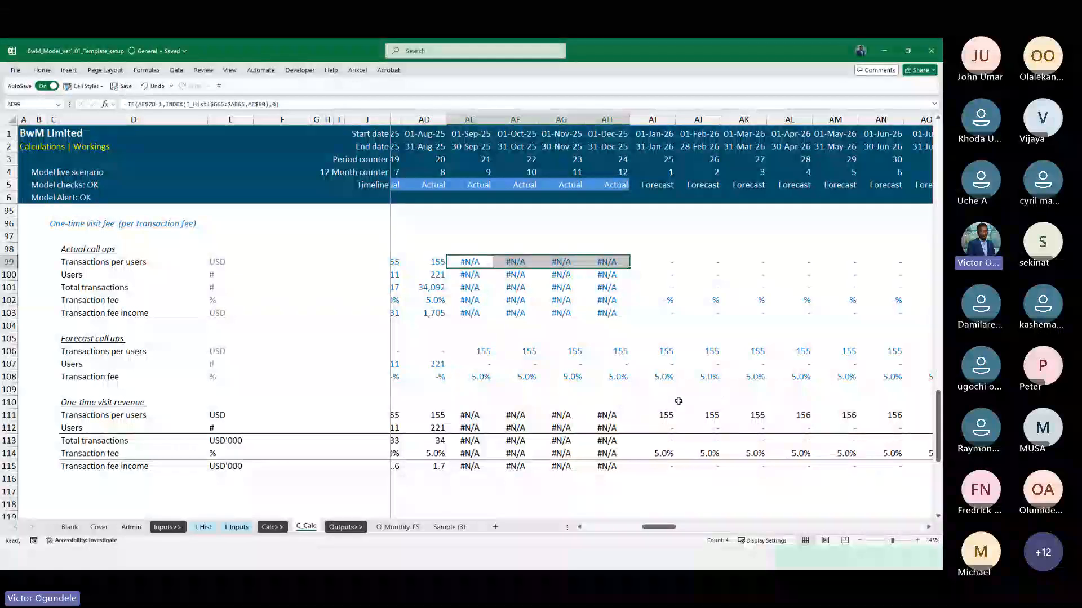
pyautogui.hscroll(2, 661, 400)
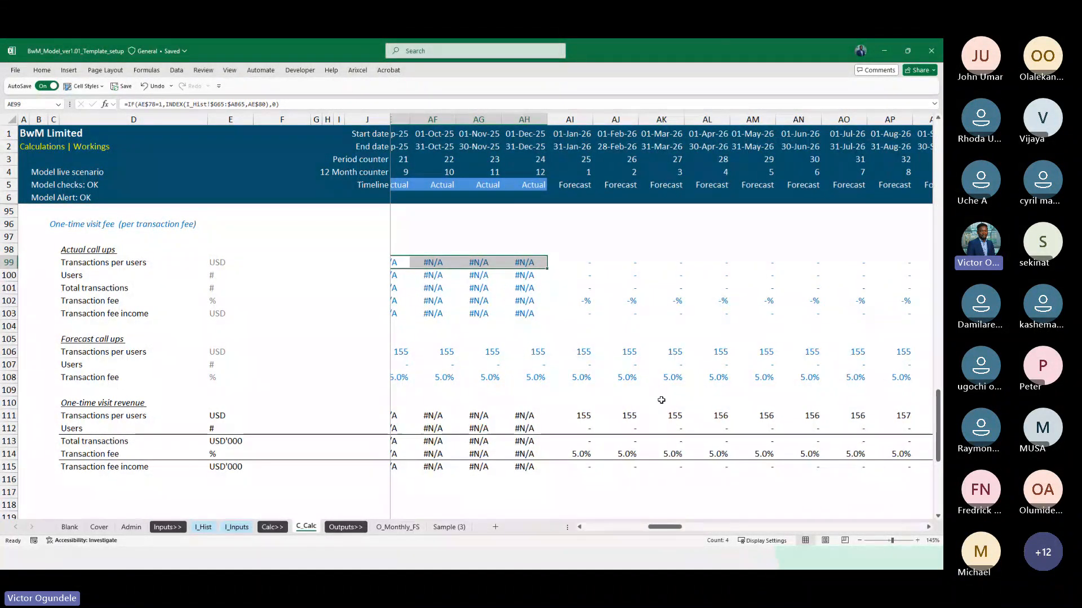
pyautogui.hscroll(1, 662, 400)
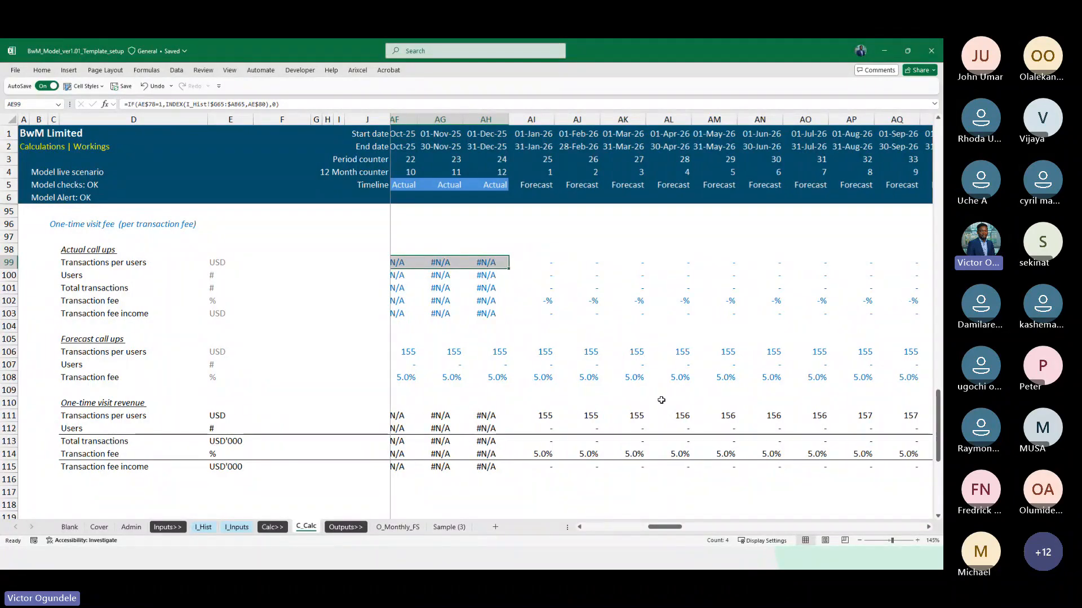
# Compare the September to December 2025 actual call-ups in C_Calc with August 2025 column Z in I_Hist
pyautogui.hscroll(-5, 661, 400)
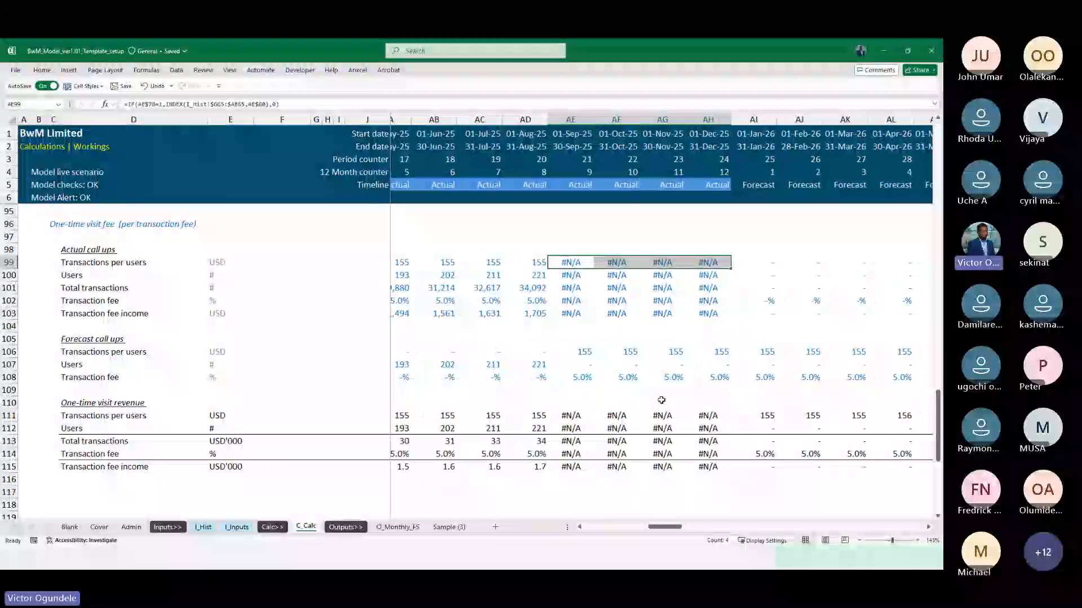
pyautogui.hscroll(2, 594, 417)
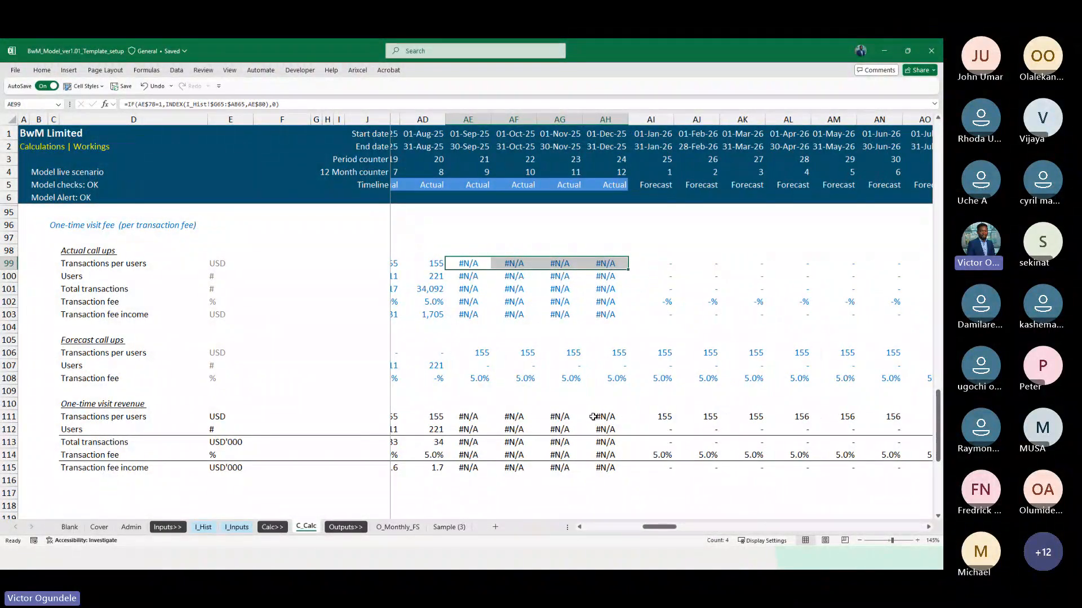
pyautogui.hscroll(-1, 701, 336)
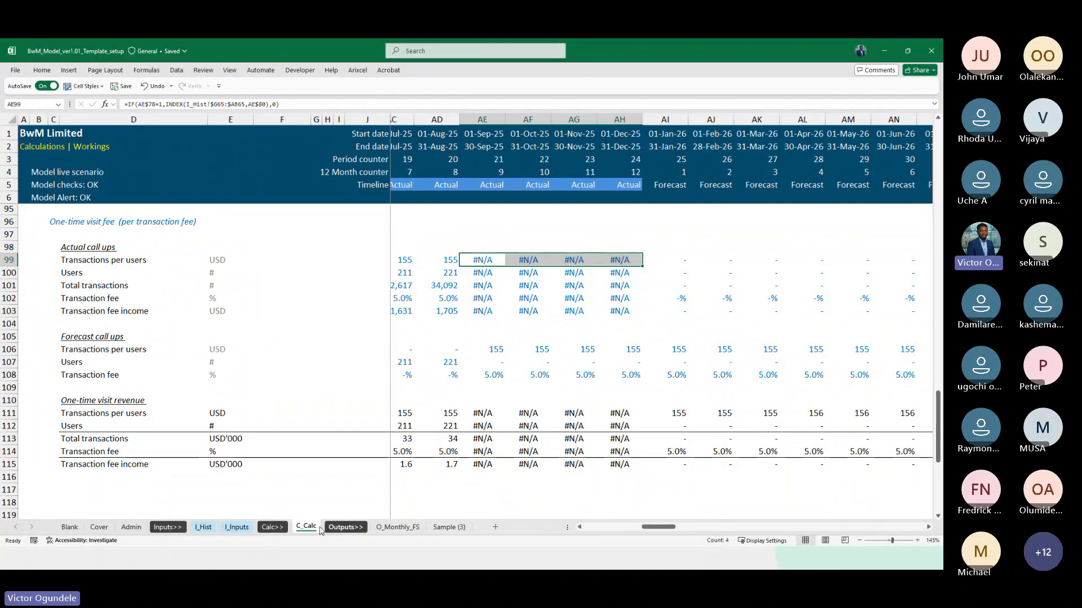
pyautogui.click(204, 527)
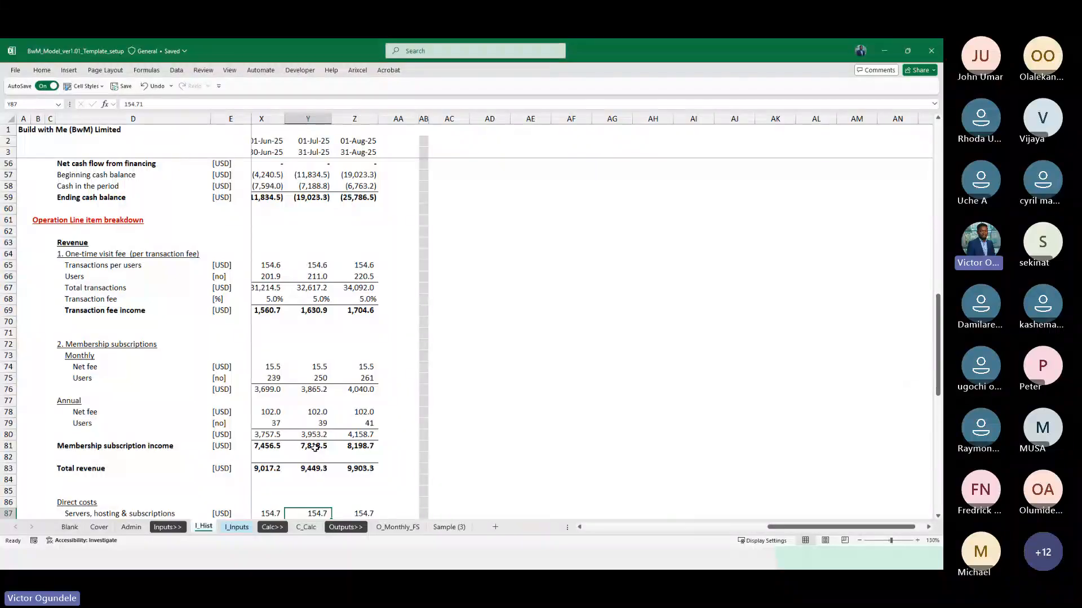
pyautogui.click(358, 116)
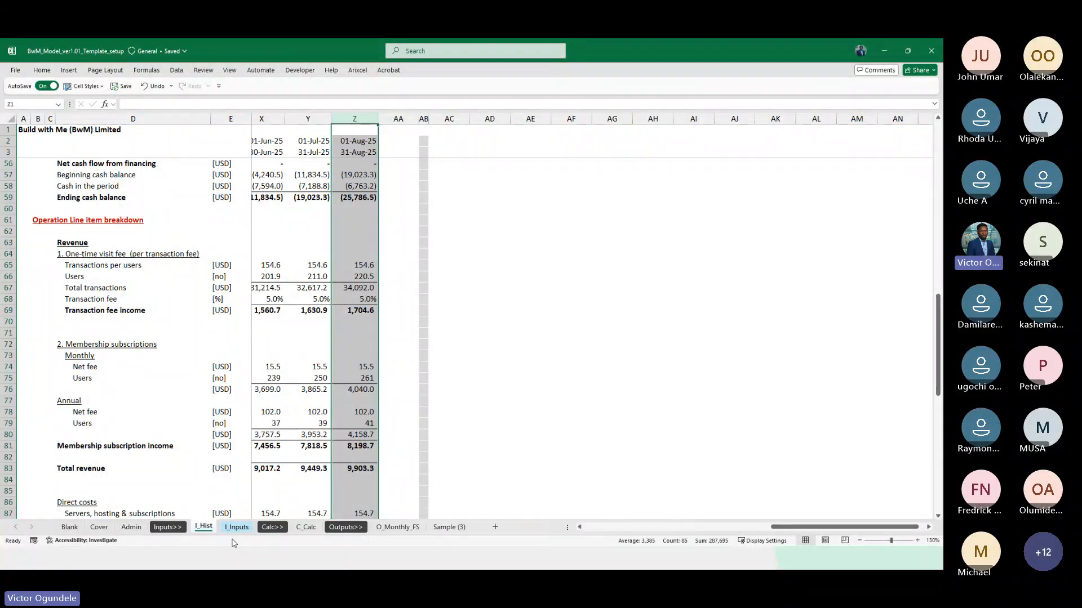
# Check the Last actual date in cell F43 of the Admin sheet, then return to C_Calc
pyautogui.click(131, 527)
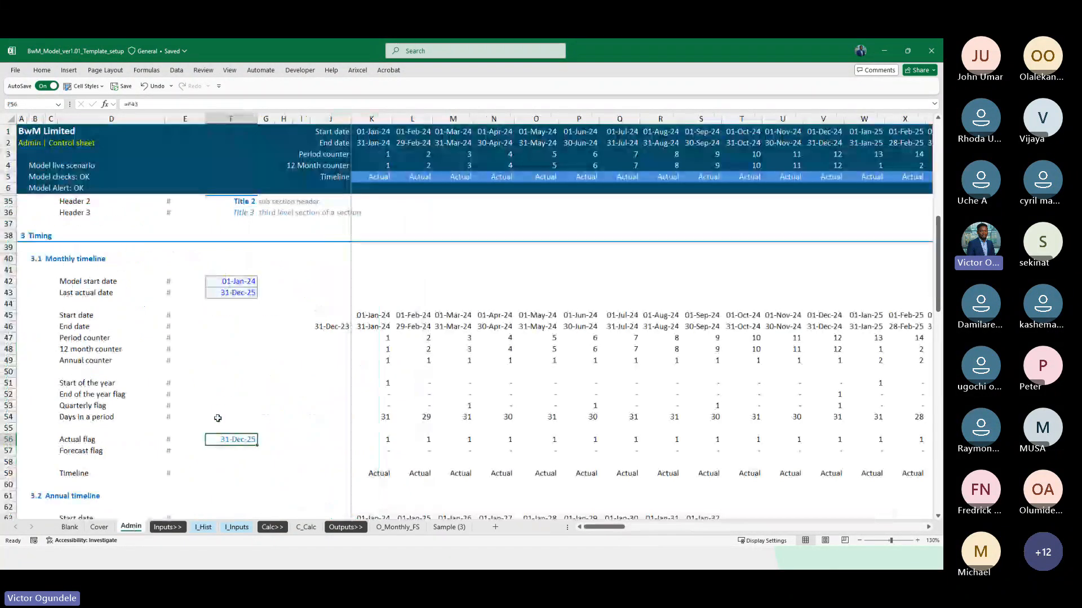
pyautogui.click(228, 303)
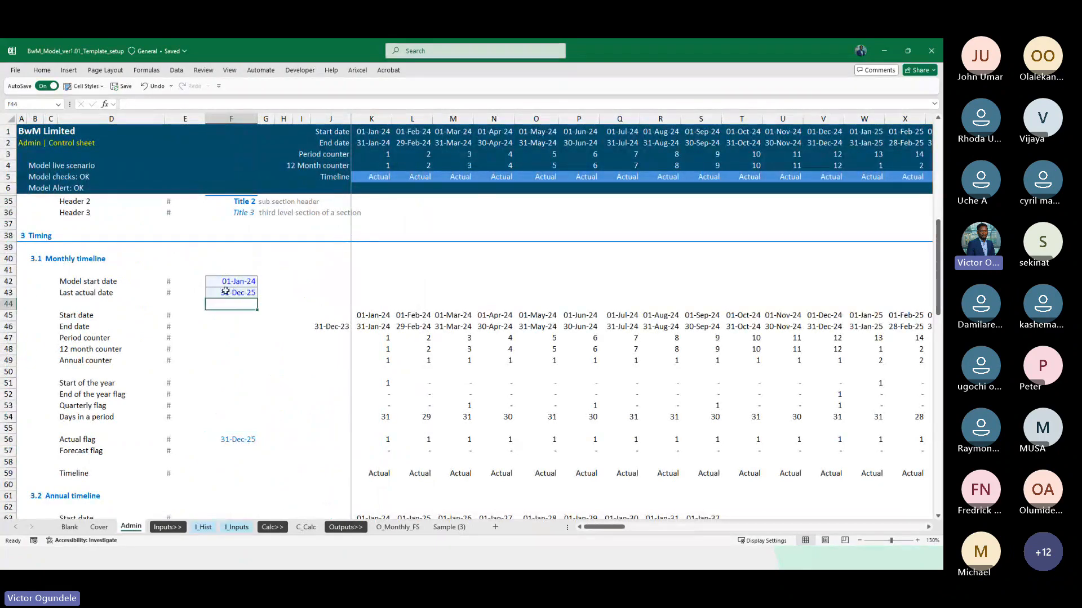
pyautogui.click(225, 291)
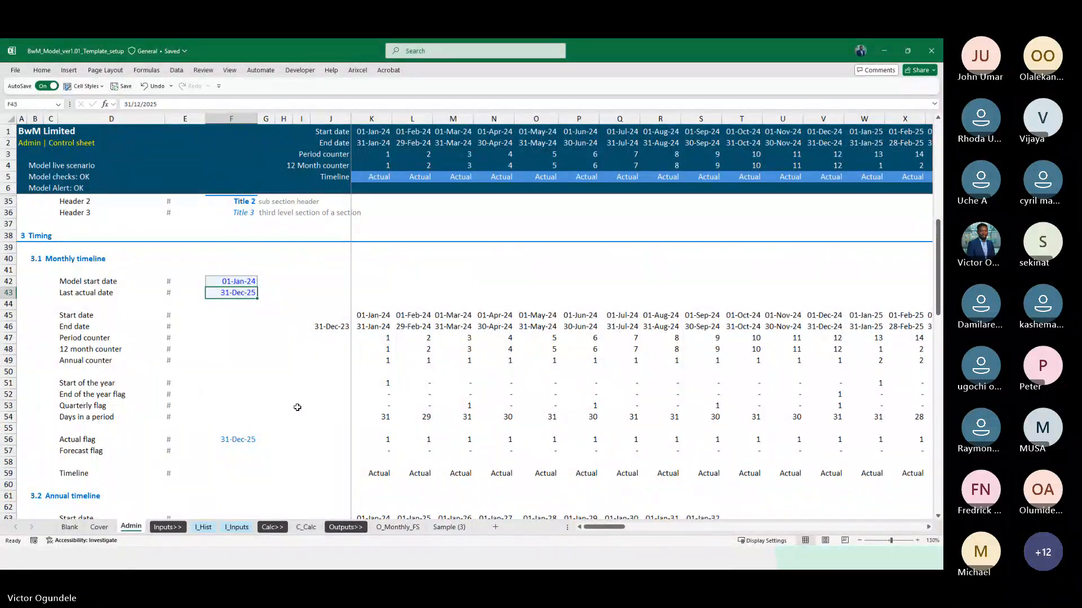
pyautogui.click(306, 527)
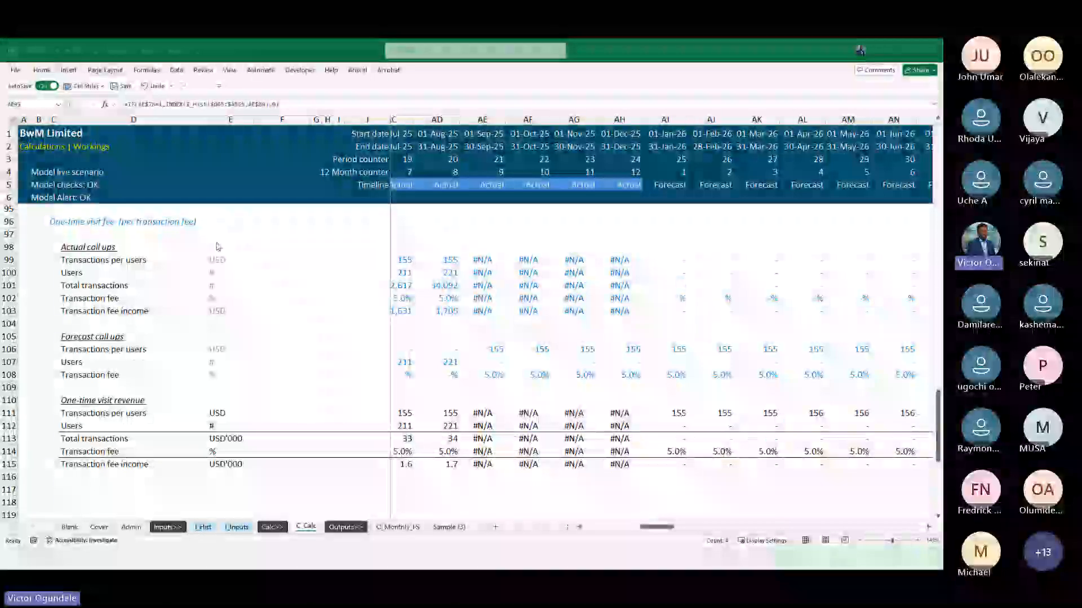
pyautogui.click(609, 269)
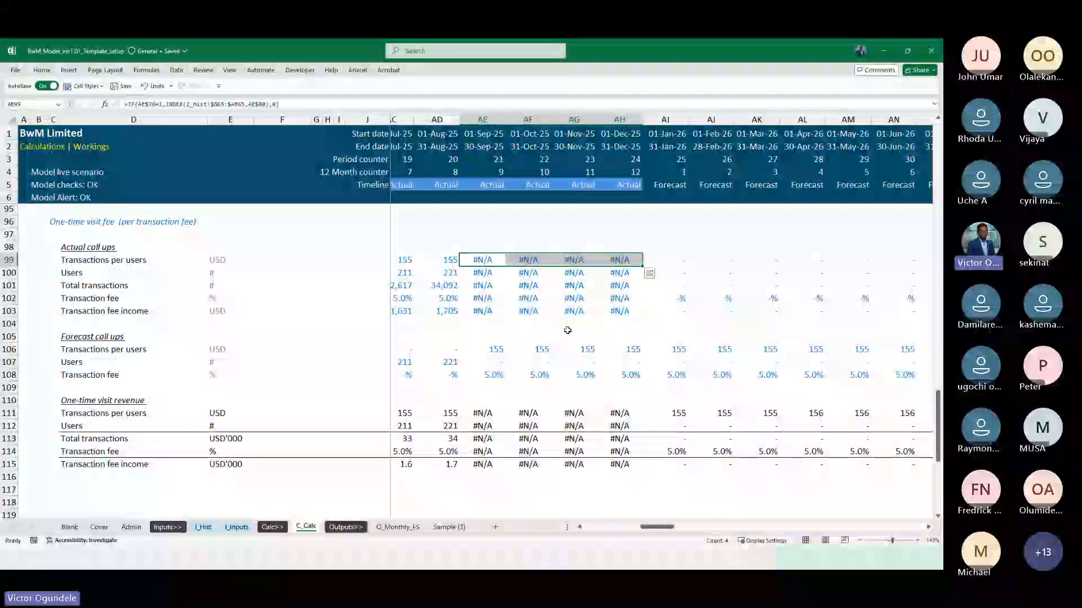
pyautogui.scroll(-1, 568, 331)
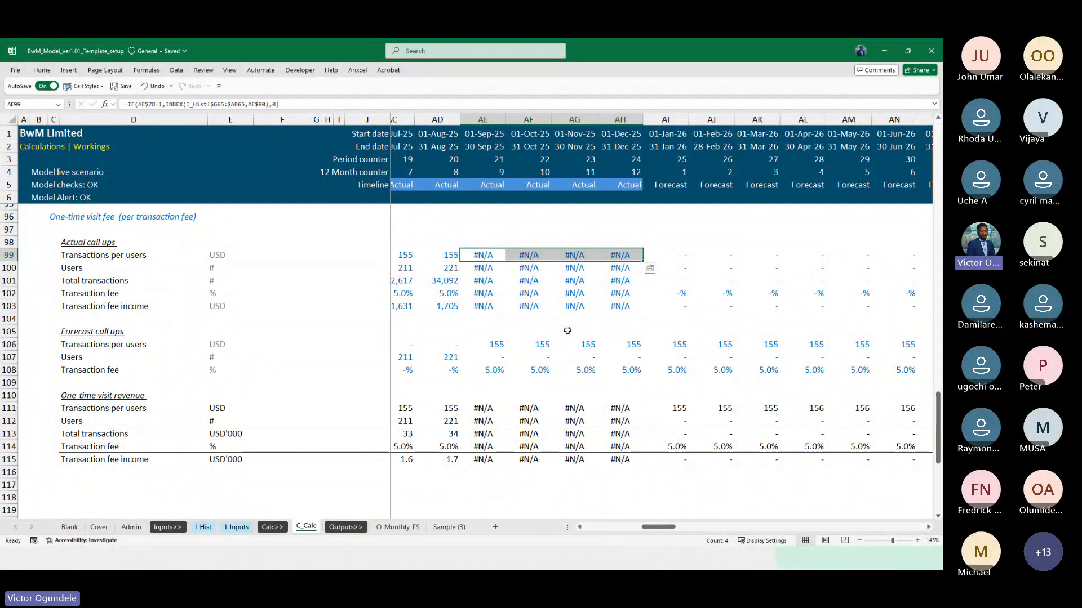
pyautogui.scroll(1, 568, 330)
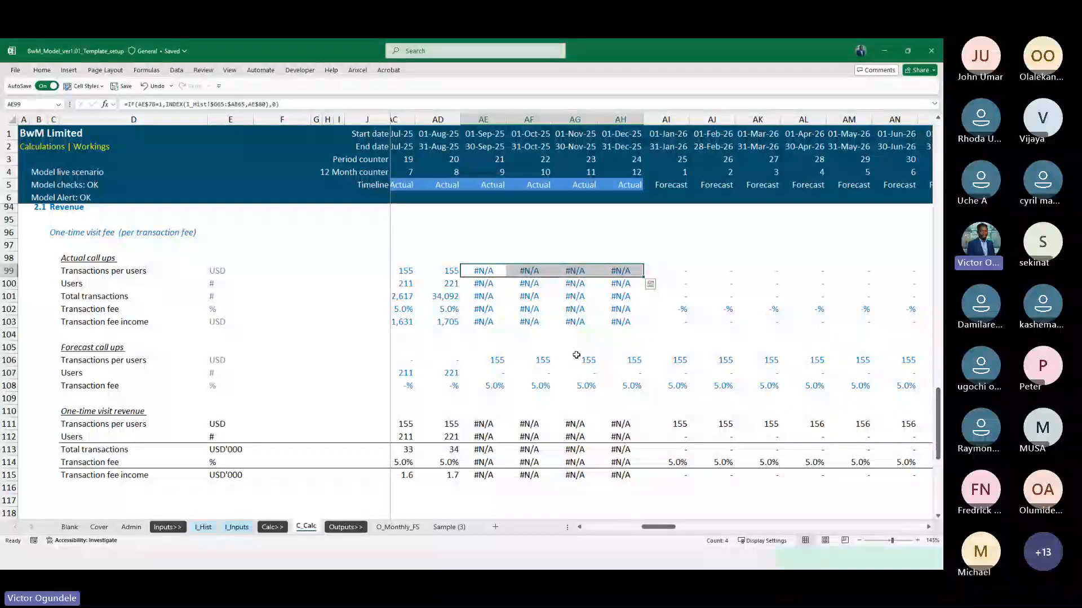
pyautogui.scroll(-1, 576, 355)
pyautogui.scroll(1, 576, 355)
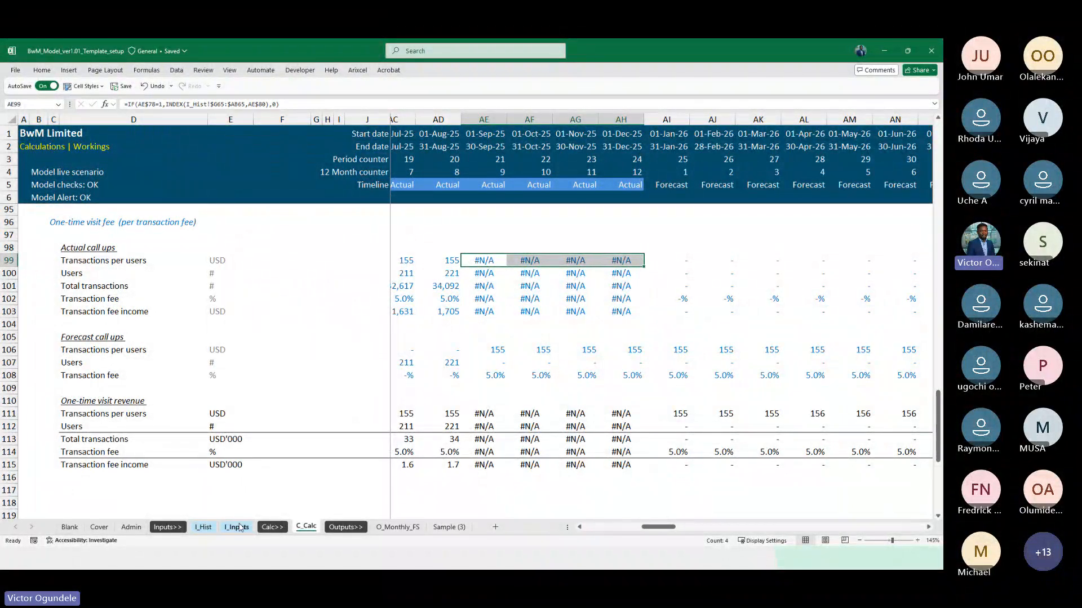
# Compare the Last actual date in Admin with the final period start date in Z2 of I_Hist, then return to C_Calc
pyautogui.click(203, 527)
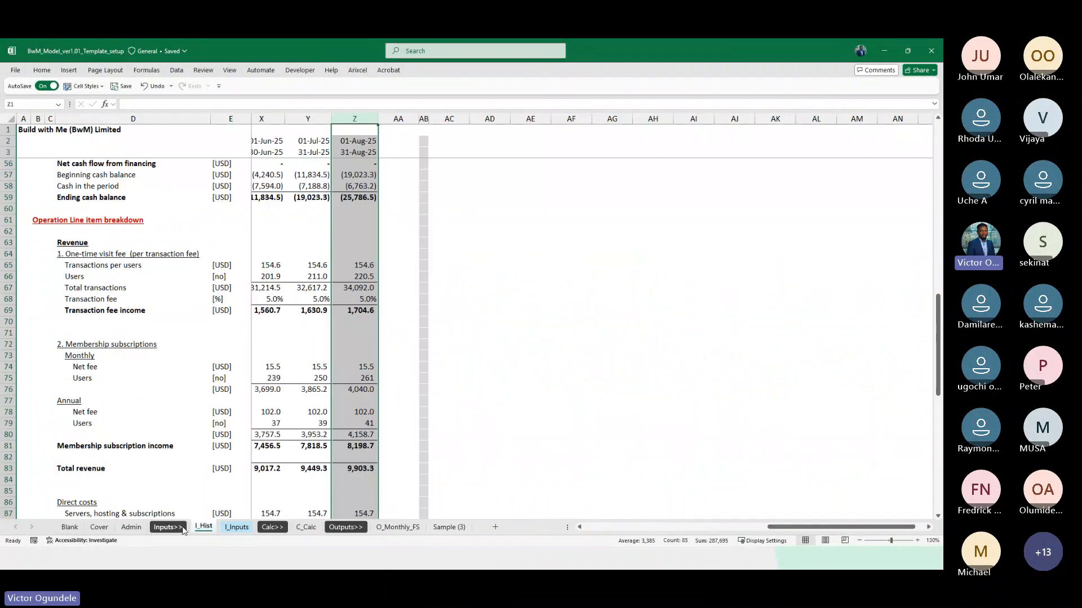
pyautogui.click(133, 527)
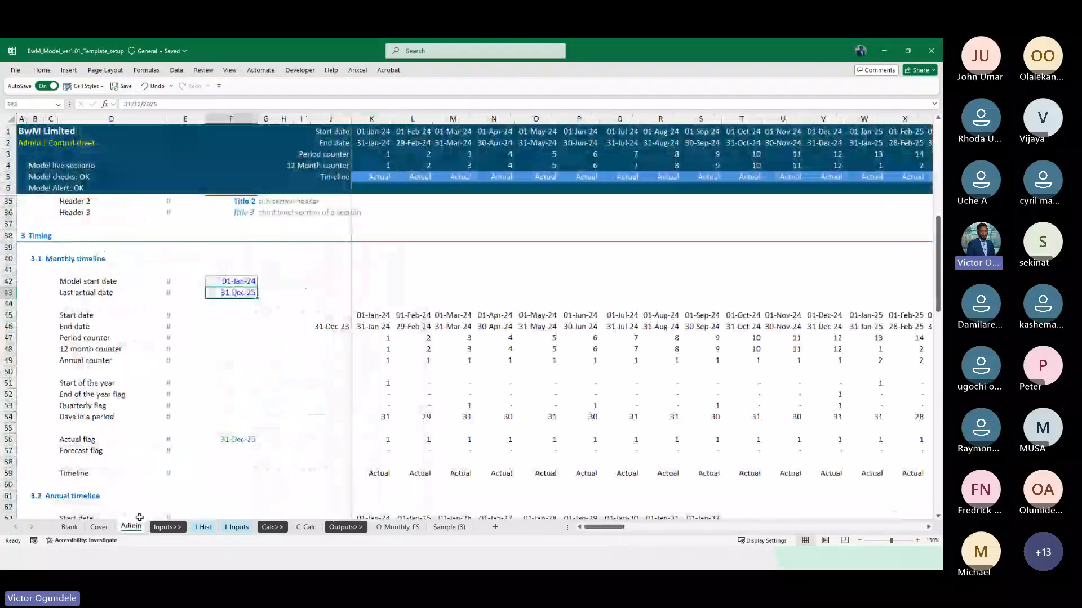
pyautogui.click(203, 527)
pyautogui.scroll(3, 331, 363)
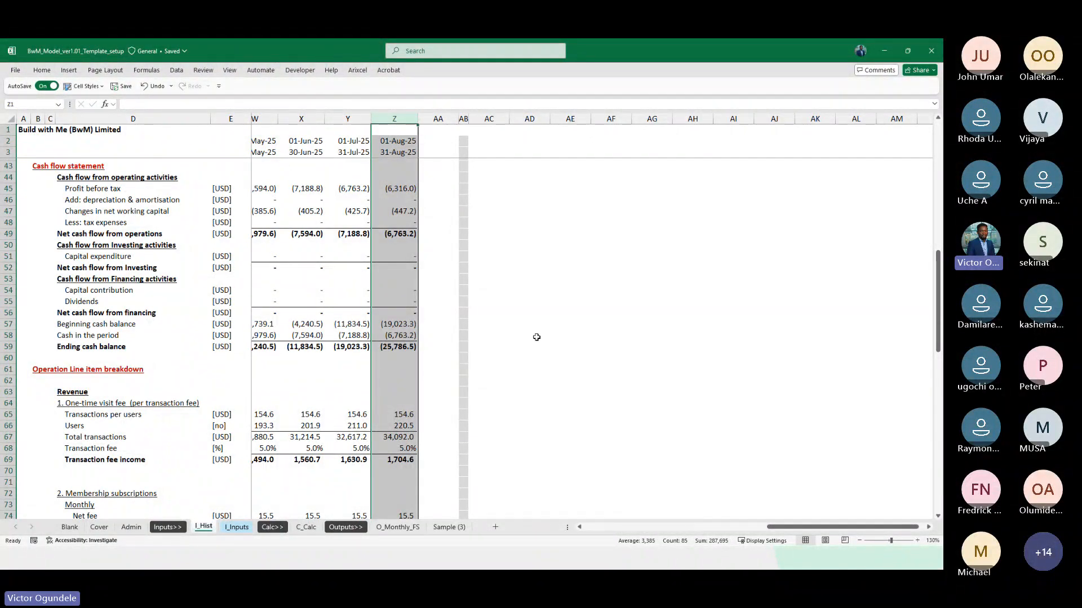
pyautogui.click(394, 144)
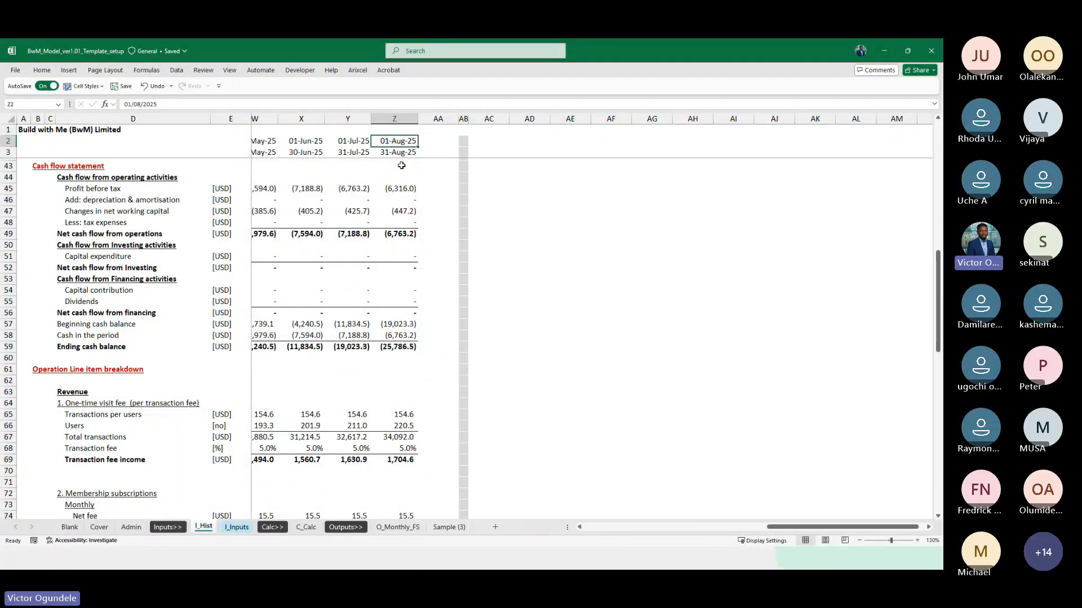
pyautogui.hscroll(-1, 445, 201)
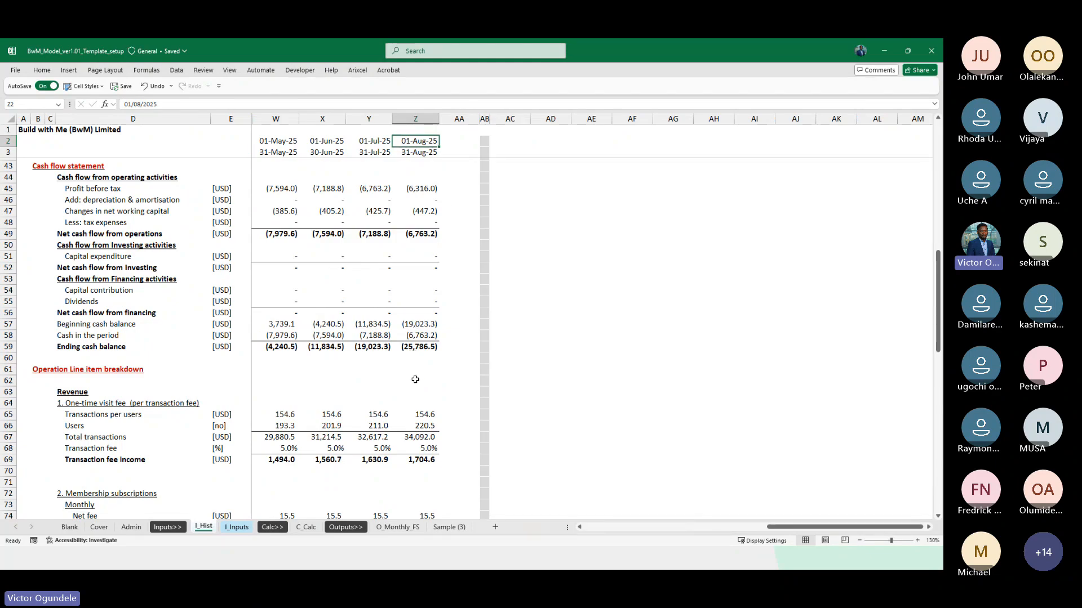
pyautogui.click(307, 527)
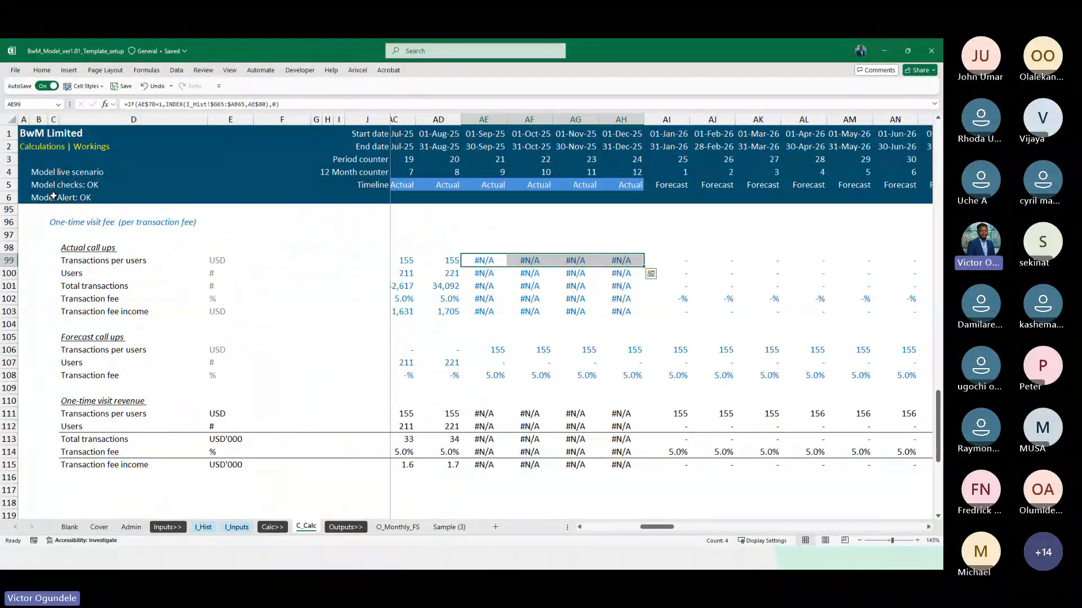
# Recheck the Admin timing inputs against the August 2025 balance sheet and cash flow column in I_Hist, then return to C_Calc
pyautogui.click(131, 526)
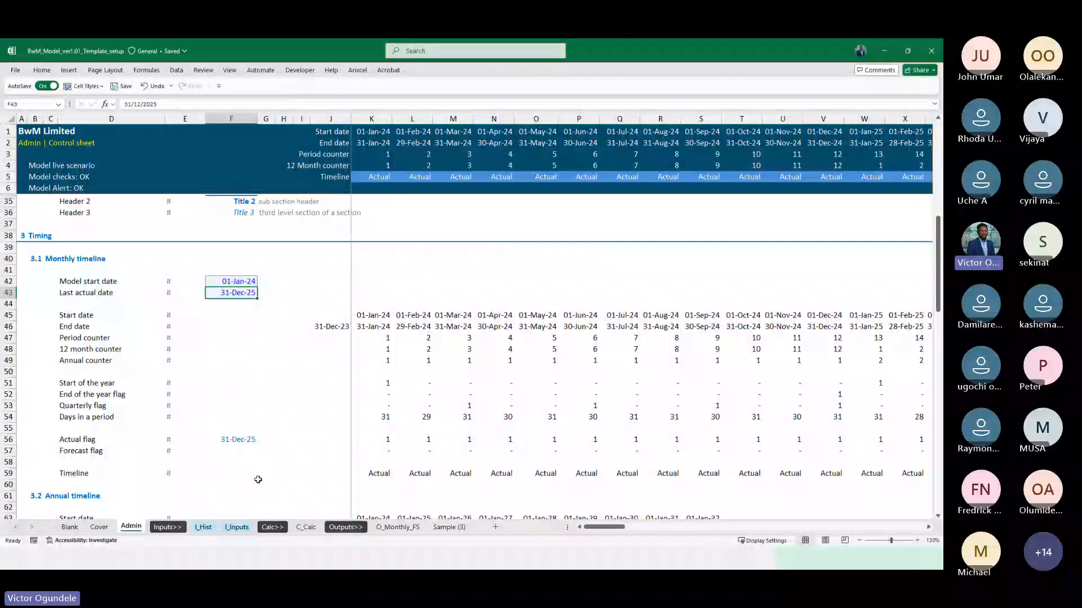
pyautogui.click(204, 526)
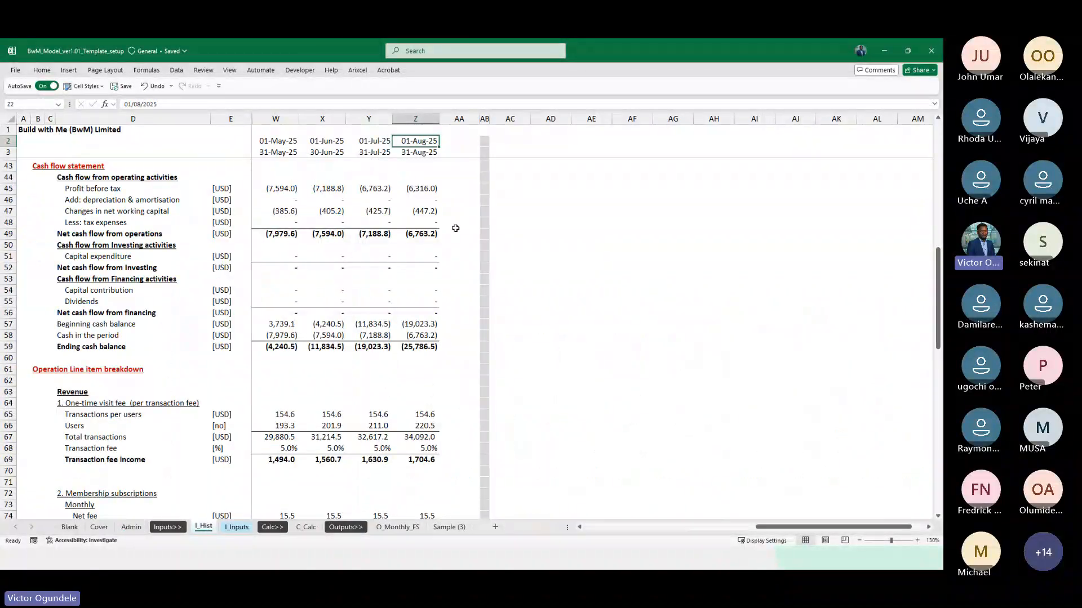
pyautogui.scroll(3, 455, 228)
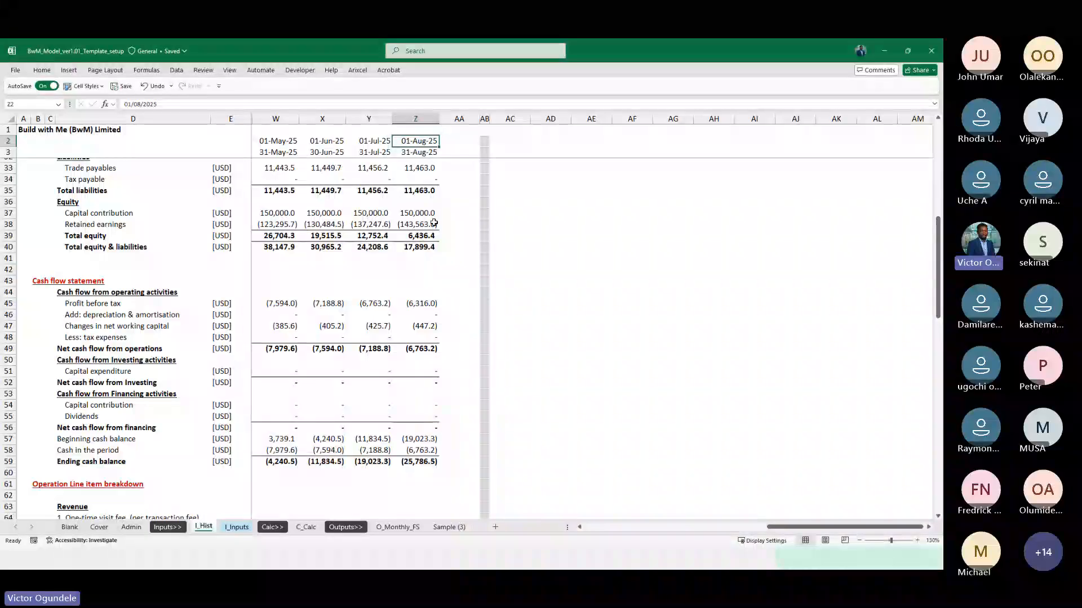
pyautogui.click(419, 270)
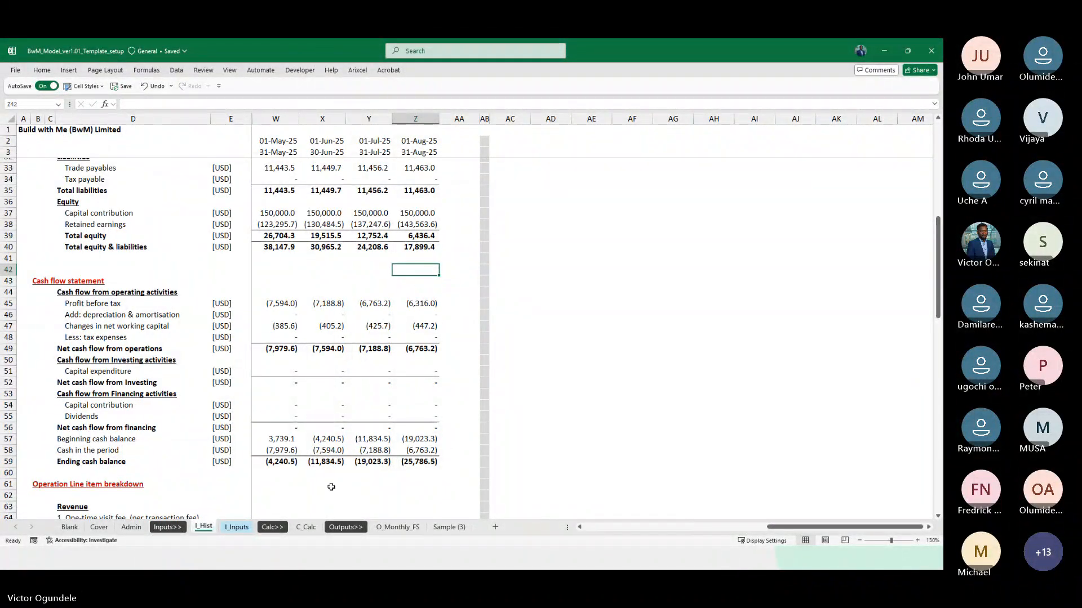
pyautogui.click(306, 528)
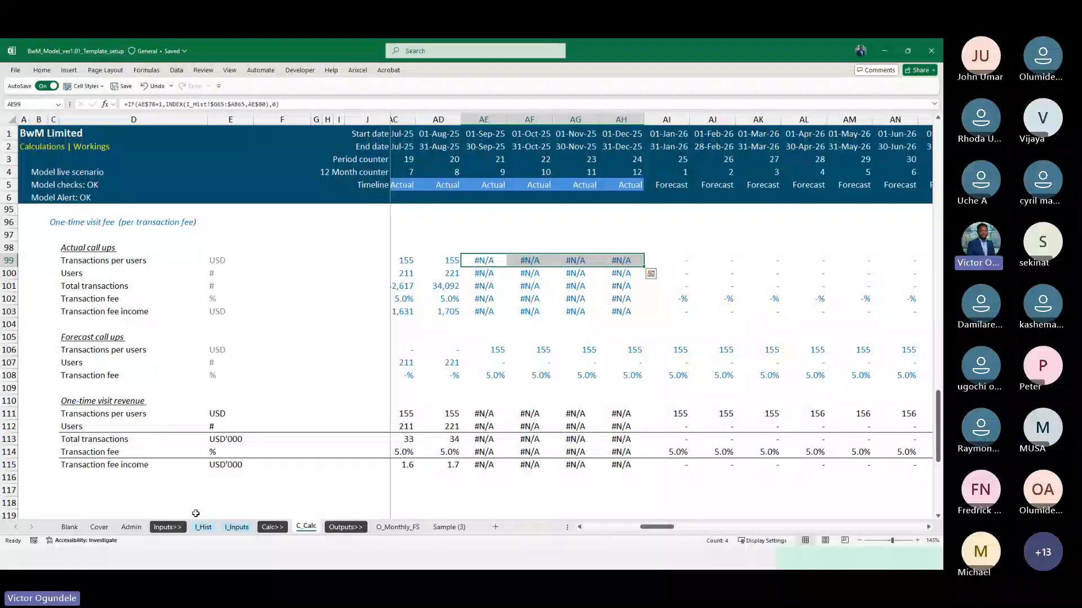
# Review the Timing and Lists and Checks sections of the Admin sheet, down to the blank rows below the alerts
pyautogui.click(130, 529)
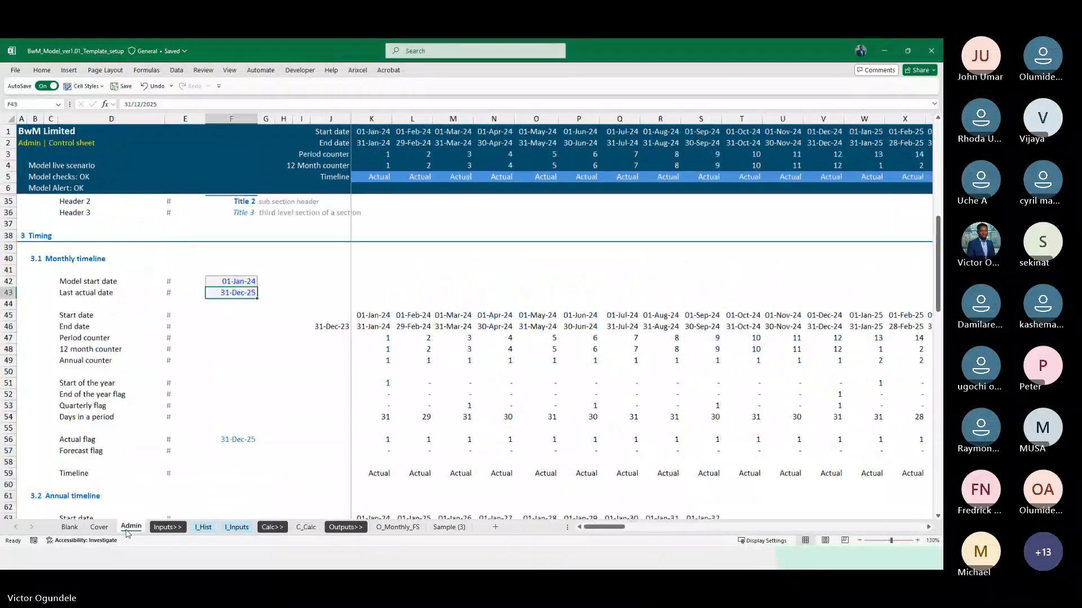
pyautogui.scroll(-1, 198, 356)
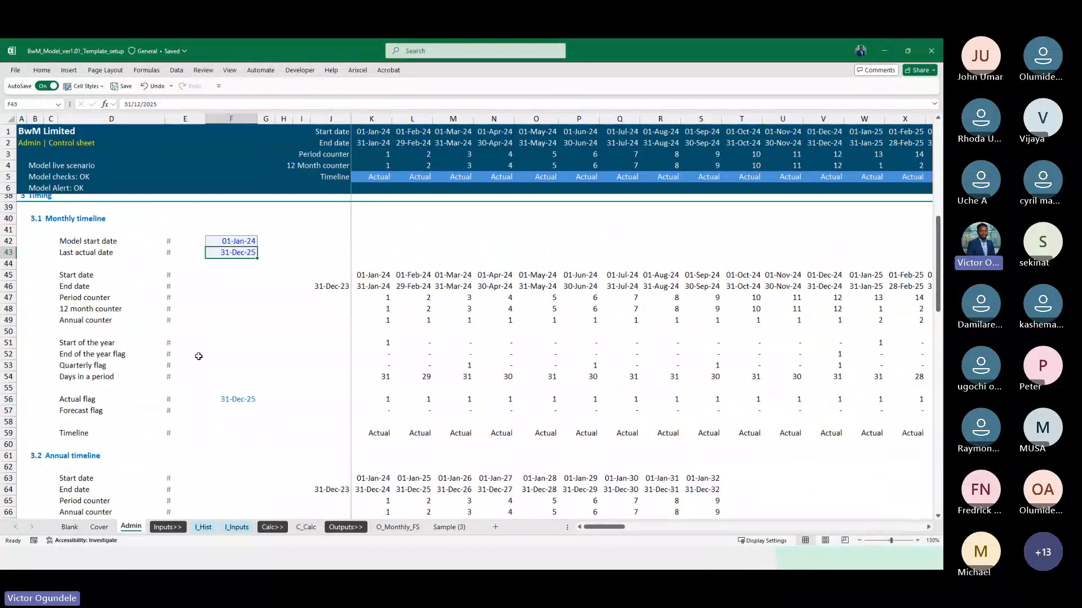
pyautogui.scroll(-5, 198, 356)
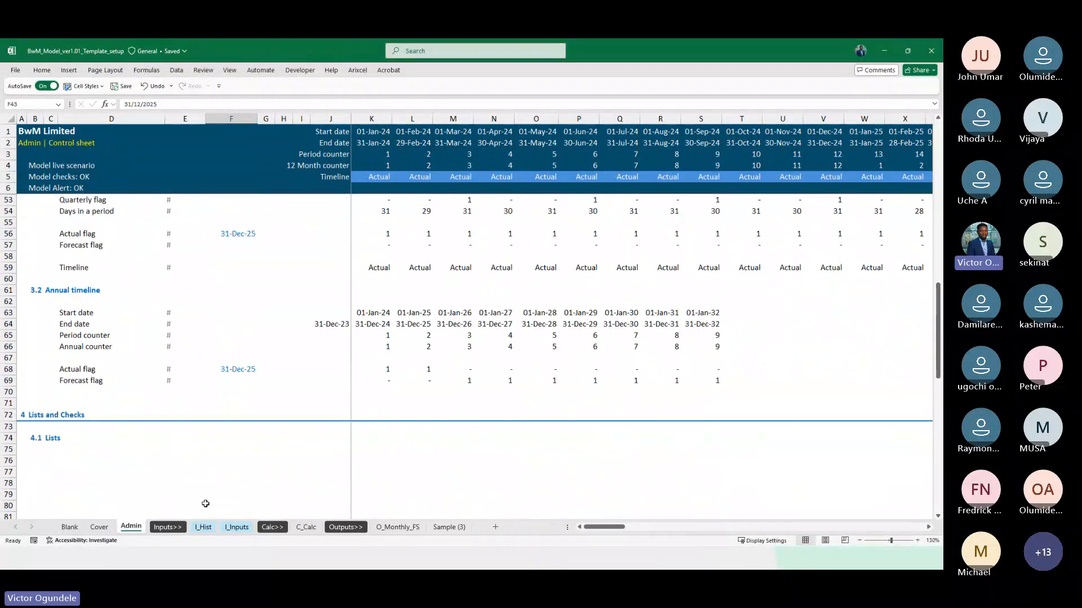
pyautogui.scroll(6, 221, 383)
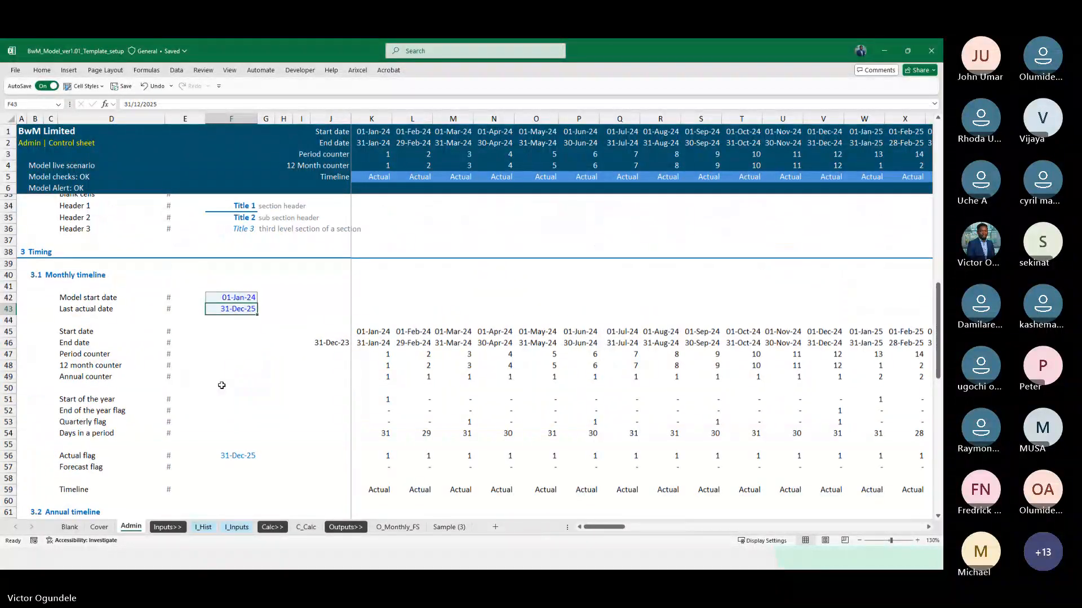
pyautogui.scroll(-3, 221, 386)
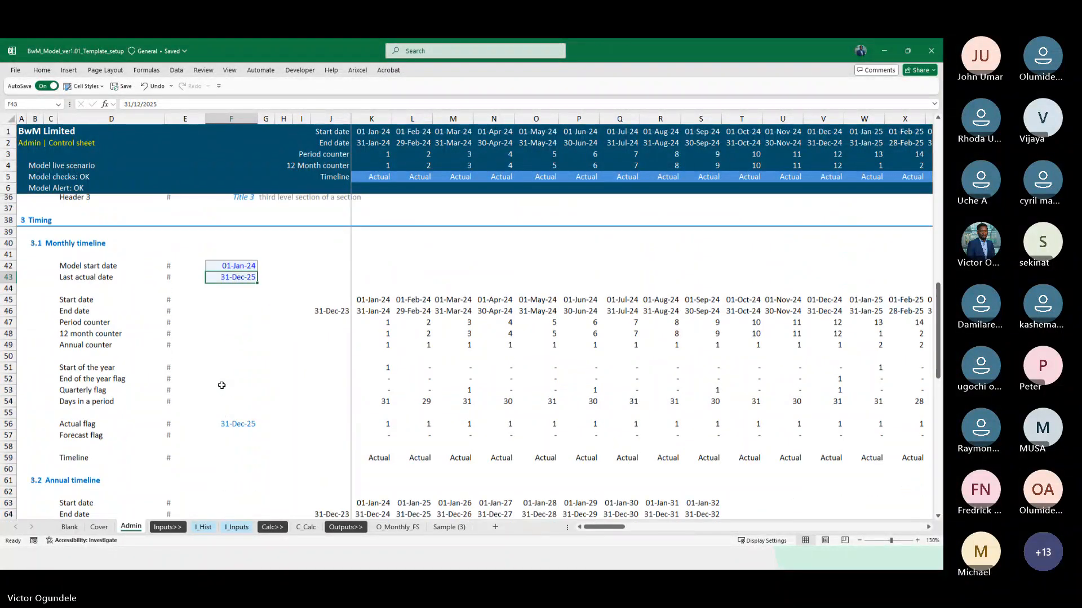
pyautogui.scroll(-2, 222, 431)
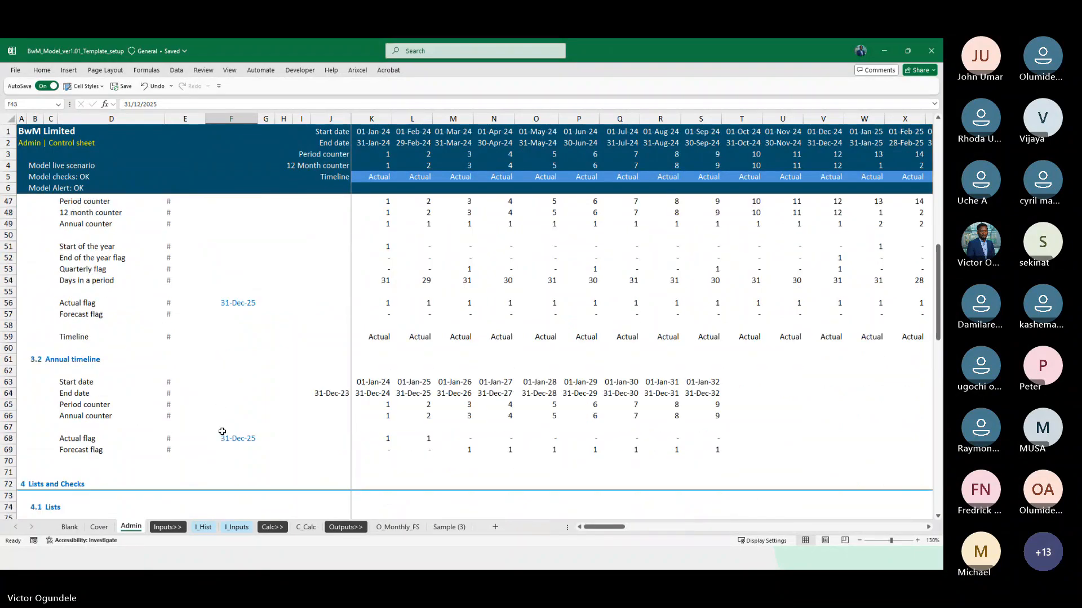
pyautogui.scroll(-1, 222, 431)
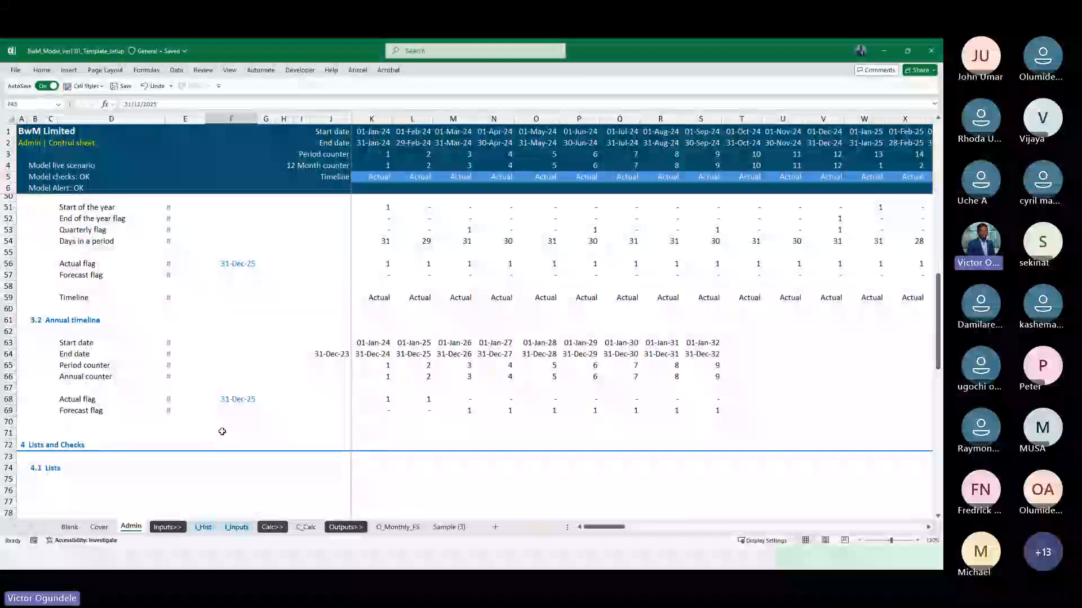
pyautogui.scroll(-1, 222, 432)
pyautogui.scroll(-10, 183, 423)
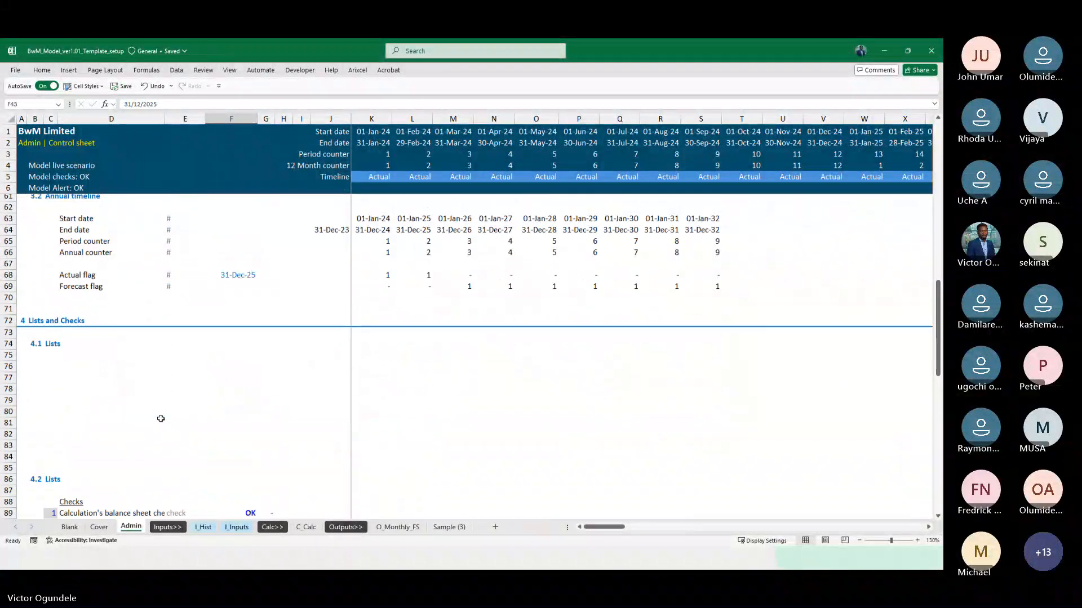
pyautogui.scroll(-6, 161, 418)
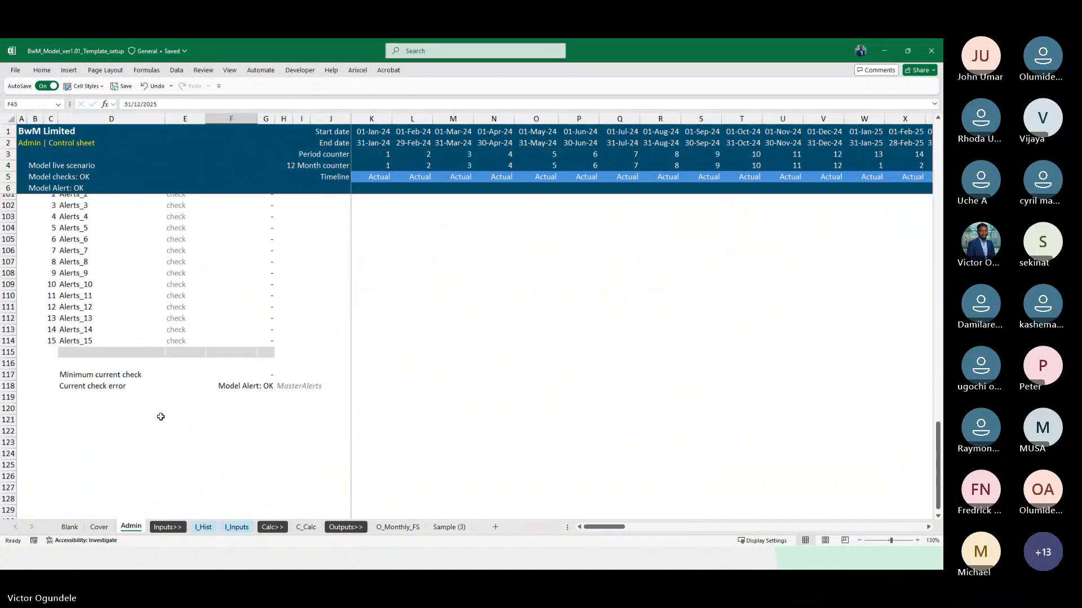
# Examine the layout of the Checks and Alerts lists on the Admin sheet, including the rows beneath Current check error
pyautogui.click(84, 418)
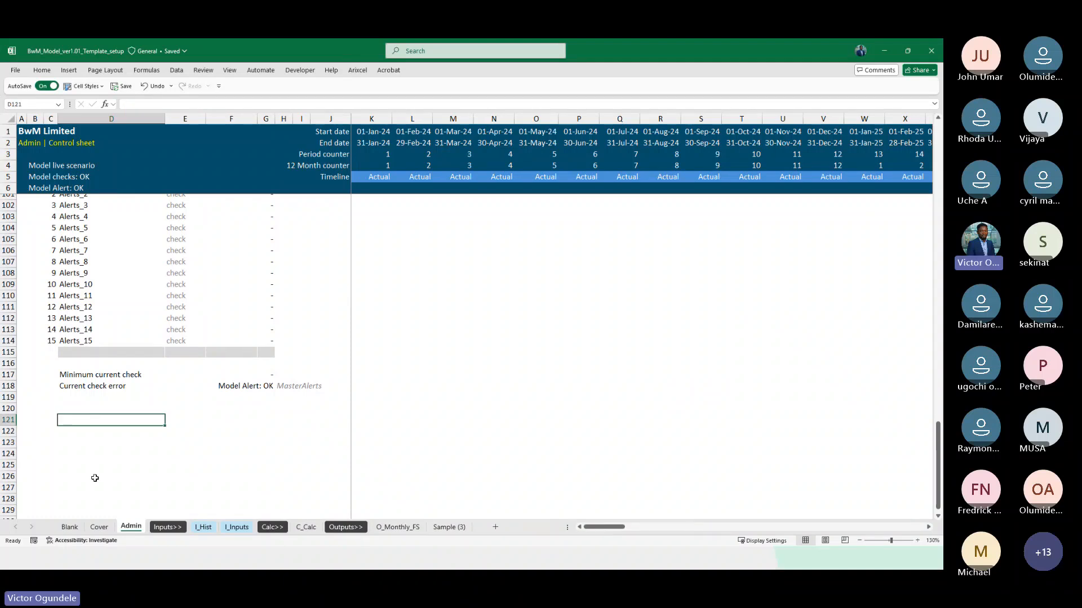
pyautogui.press('Up')
pyautogui.press('Left')
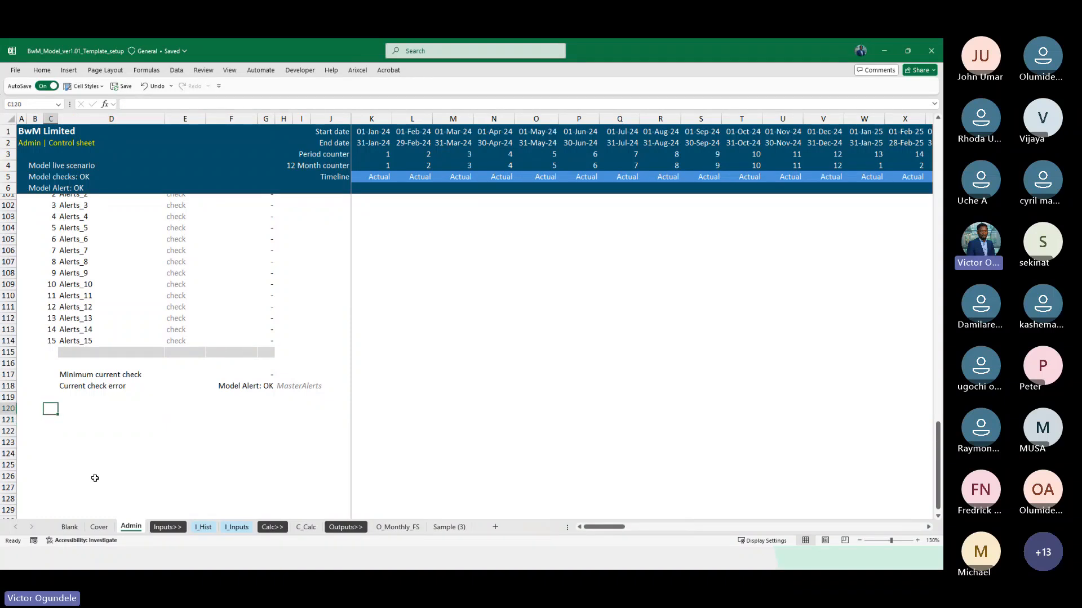
pyautogui.press('Right')
pyautogui.press('Left')
pyautogui.hotkey('ctrl', 'Up')
pyautogui.hotkey('ctrl', 'Up')
pyautogui.press('Up')
pyautogui.press('Up')
pyautogui.press('Up')
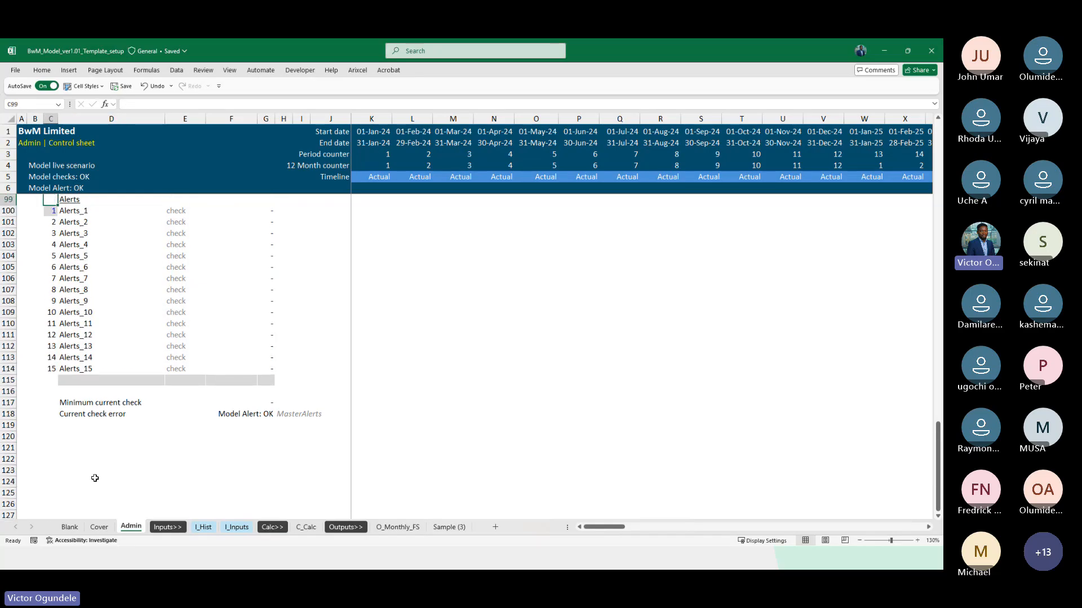
pyautogui.scroll(4, 95, 478)
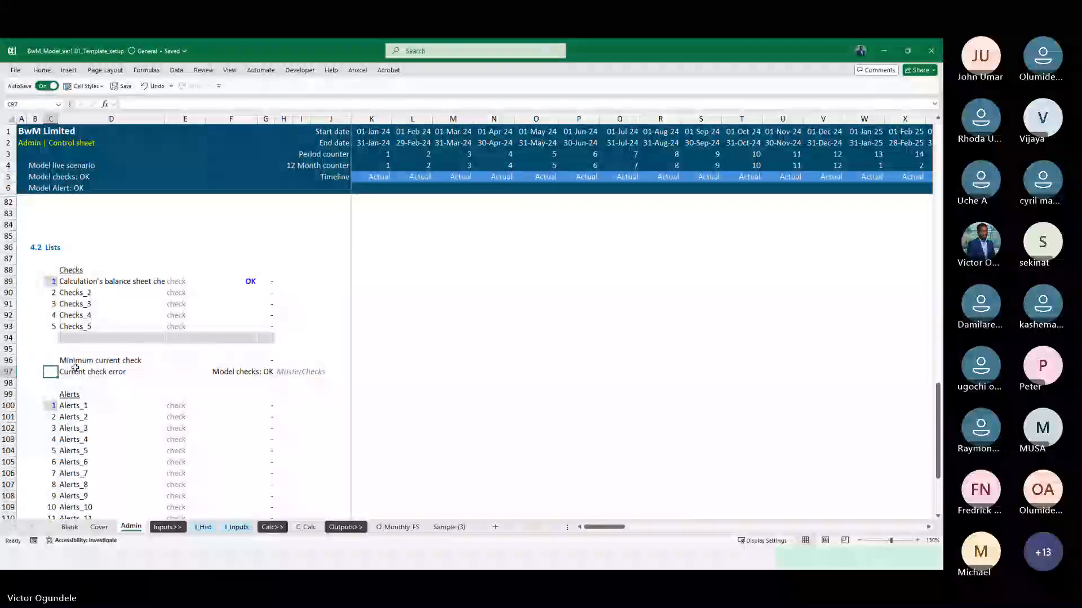
pyautogui.scroll(-5, 89, 412)
pyautogui.scroll(-4, 89, 412)
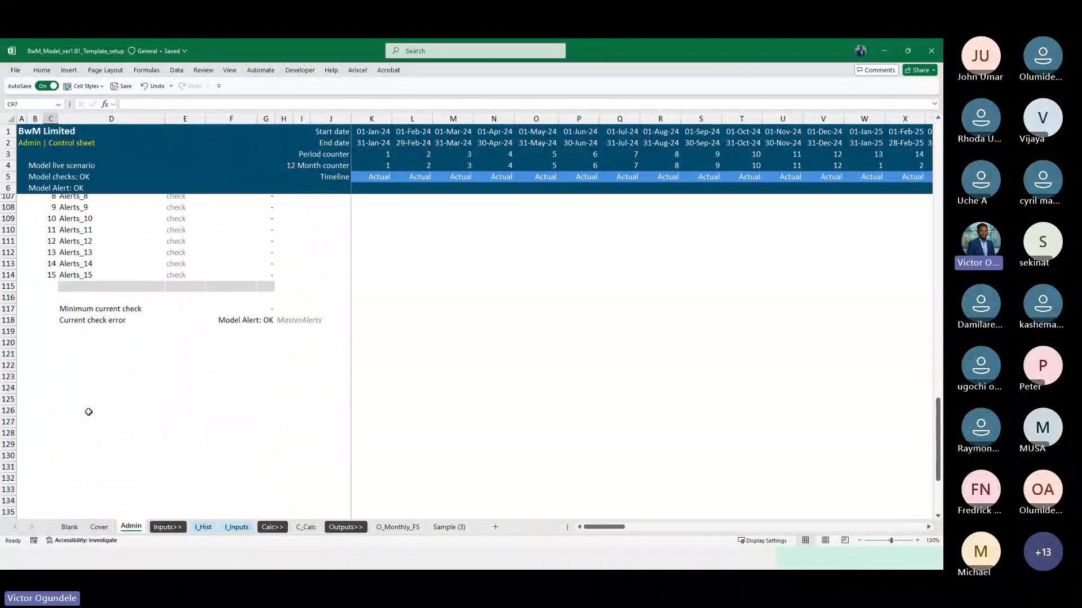
# Enter the heading "Other checks" in D120 and the label "Last actual date input" in D121 of the Admin sheet
pyautogui.click(57, 341)
pyautogui.click(58, 343)
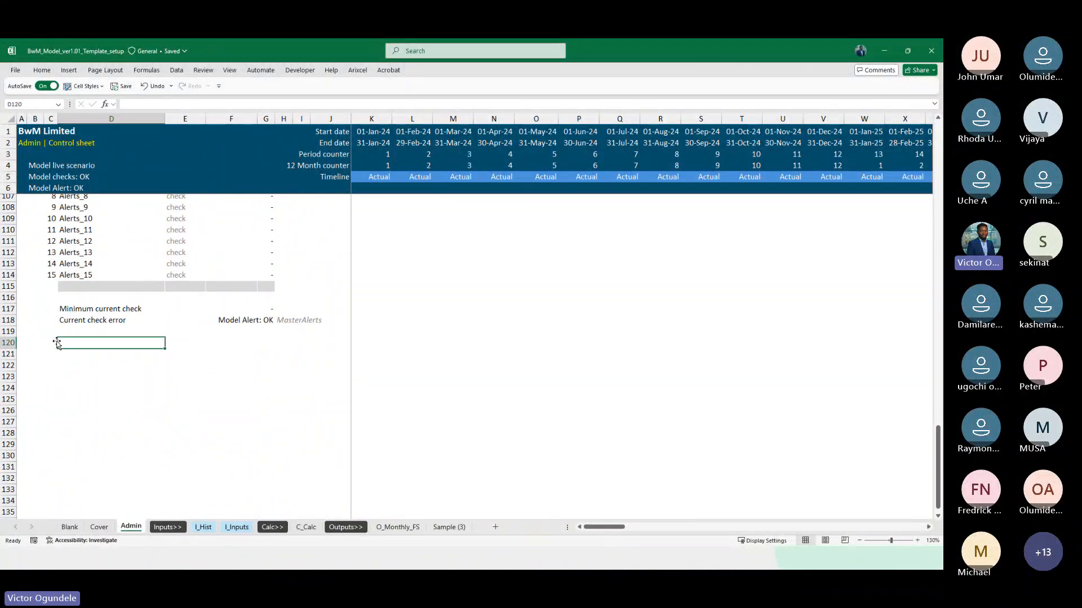
pyautogui.write('Other checks')
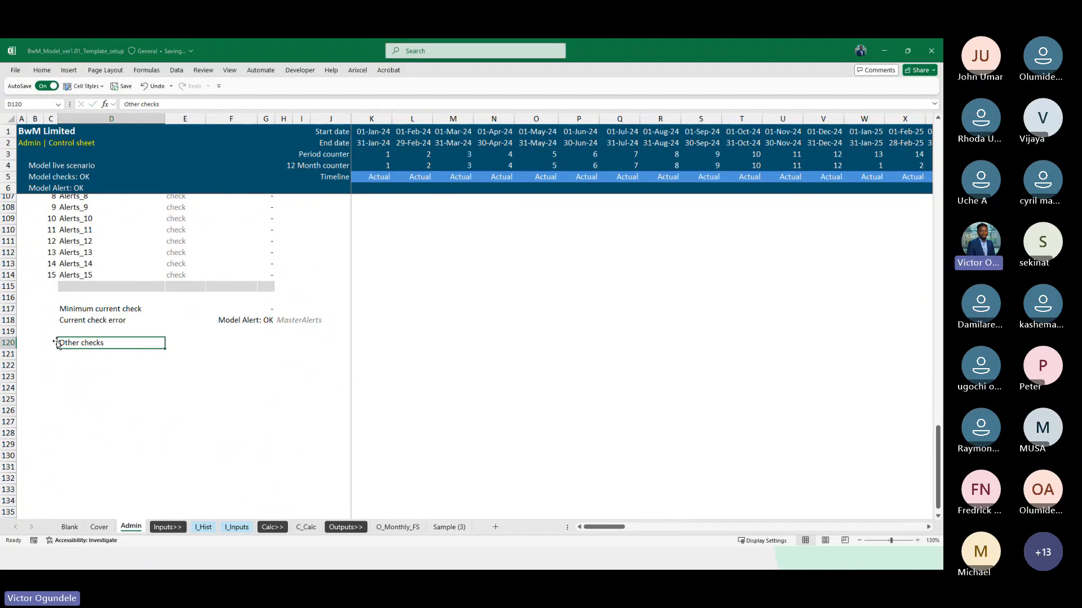
pyautogui.press('Return')
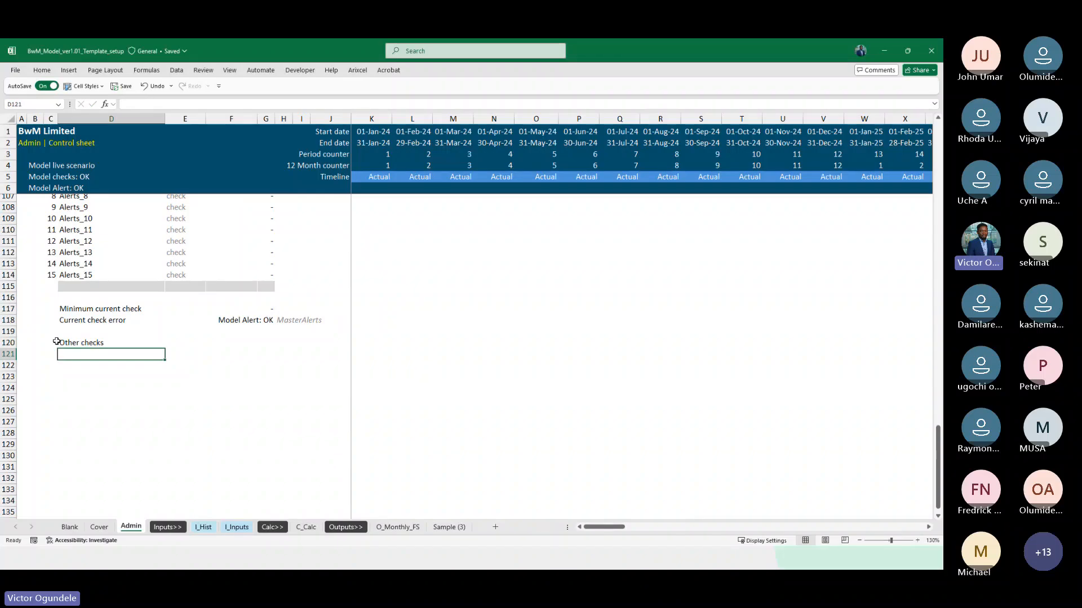
pyautogui.write('Last act')
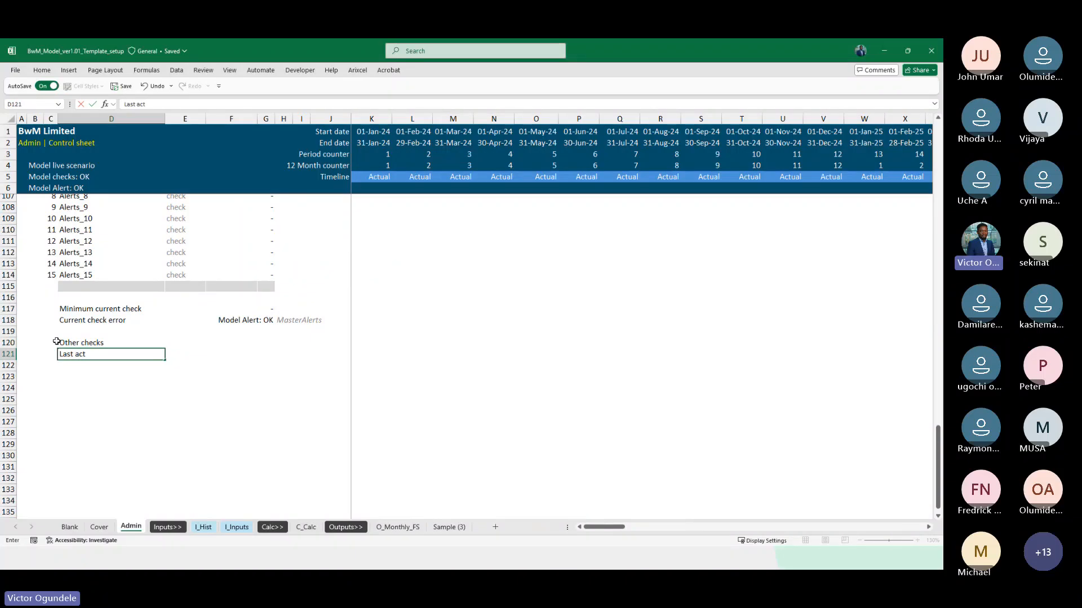
pyautogui.write('ual date inp')
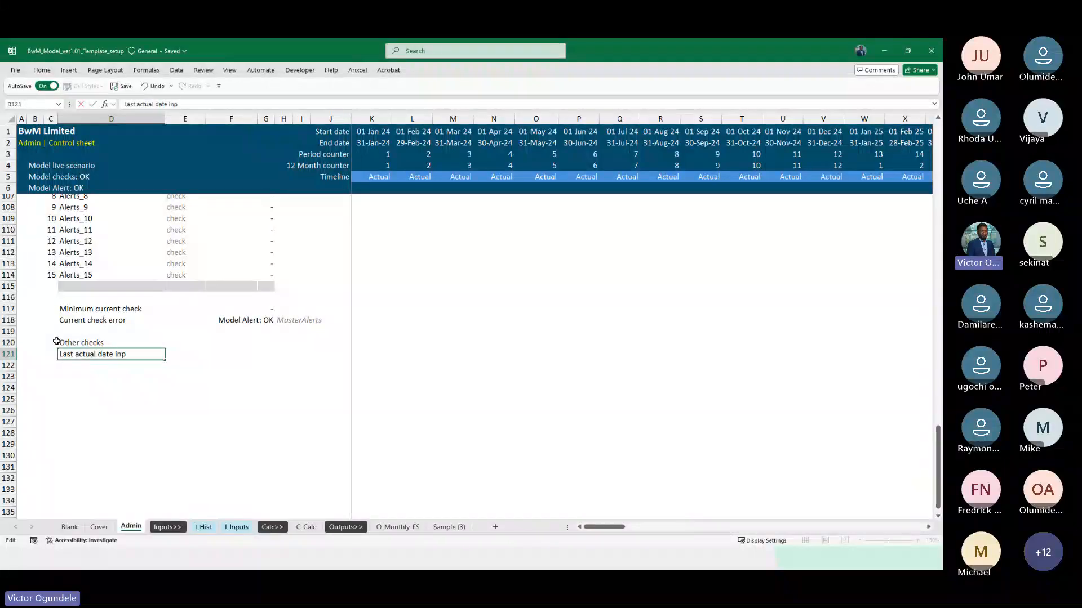
pyautogui.write('ut')
# Link F121 to the Last actual date in F43 and format it as a date
pyautogui.press('Tab')
pyautogui.press('Tab')
pyautogui.write('=')
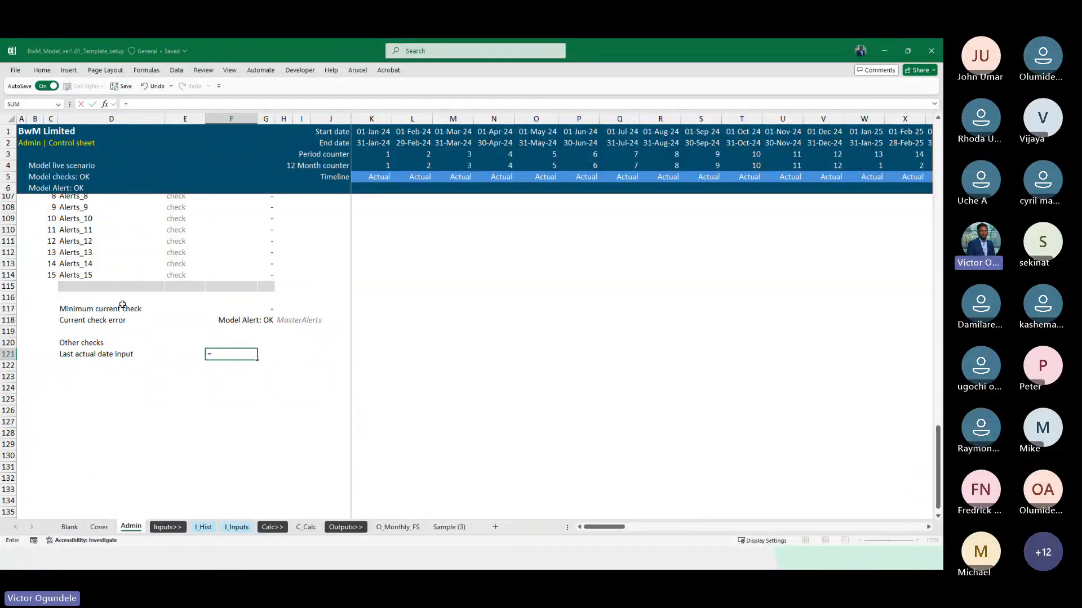
pyautogui.scroll(20, 123, 305)
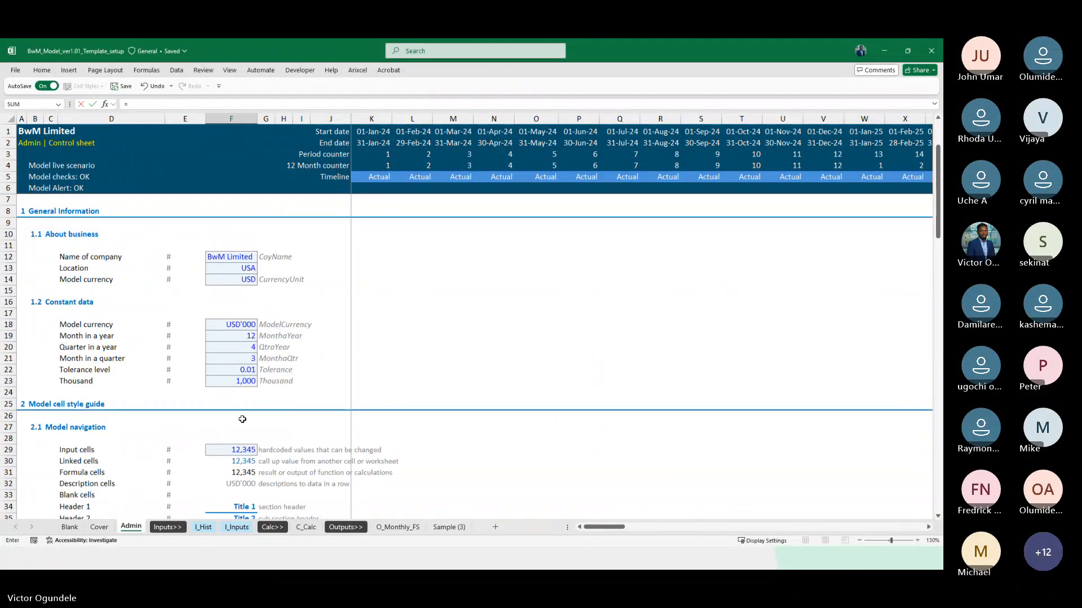
pyautogui.scroll(-7, 242, 419)
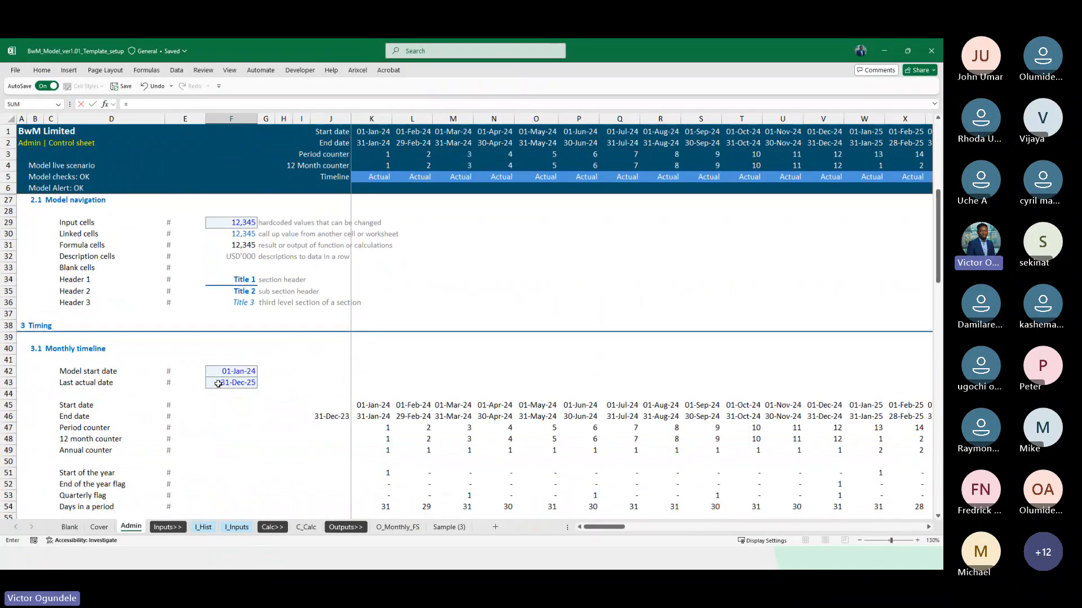
pyautogui.click(218, 383)
pyautogui.press('Return')
pyautogui.press('Return')
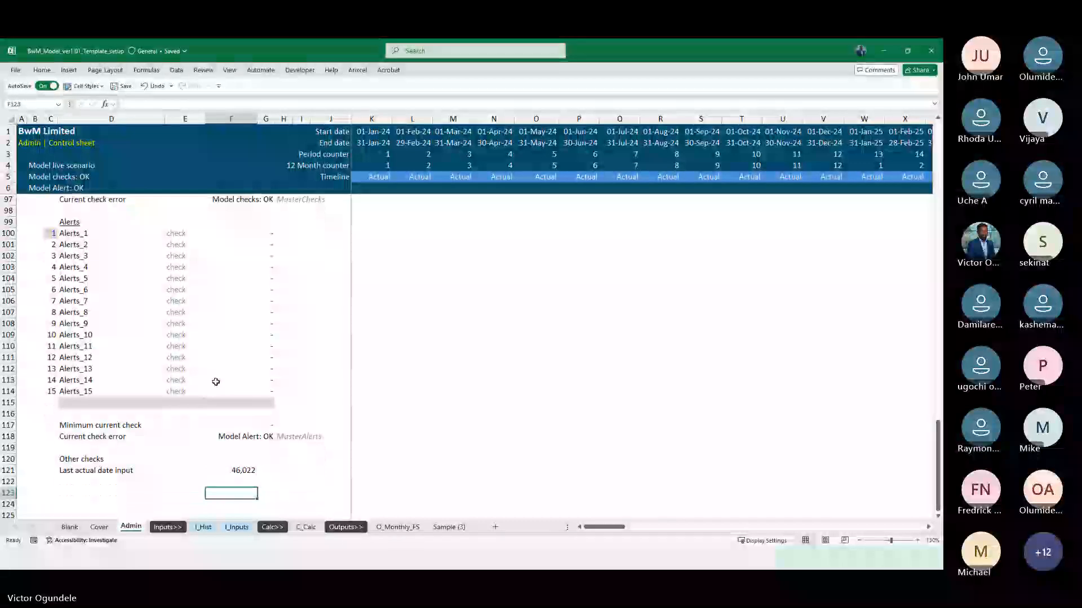
pyautogui.press('Up')
pyautogui.press('Up')
pyautogui.hotkey('ctrl', 'shift', '3')
# Label D122 "Last actual date from client historical inputs", directly below the last actual date input row
pyautogui.press('Left')
pyautogui.press('Left')
pyautogui.press('Down')
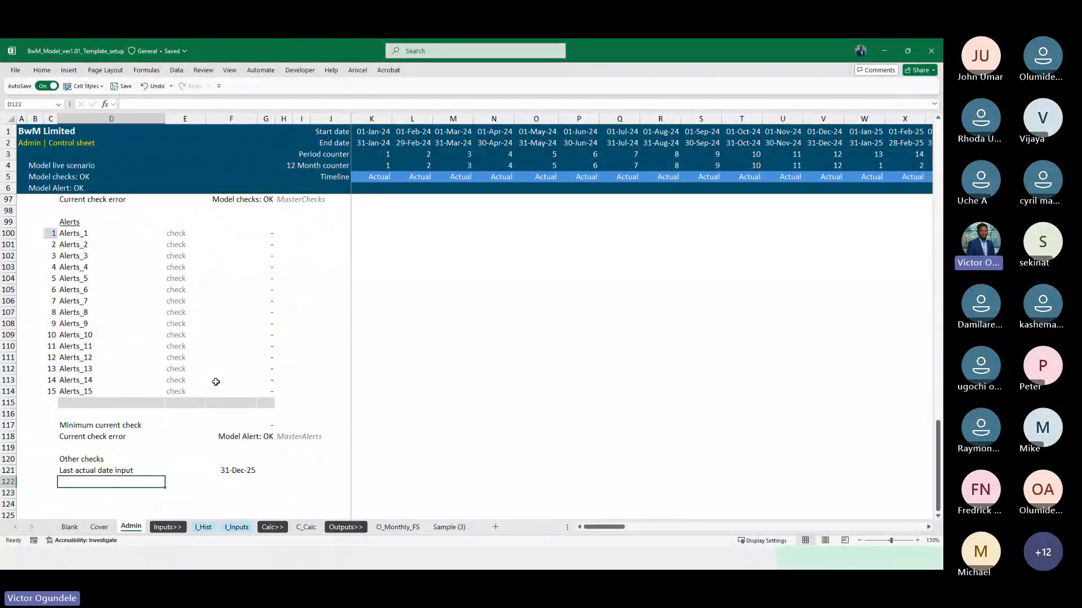
pyautogui.write('Last ')
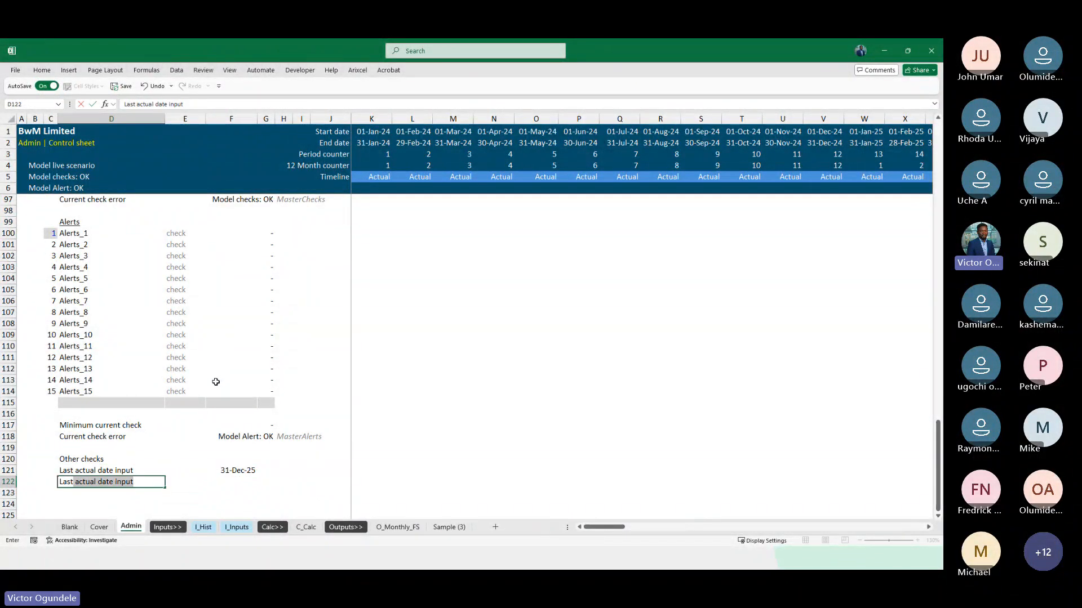
pyautogui.write('actual date fro')
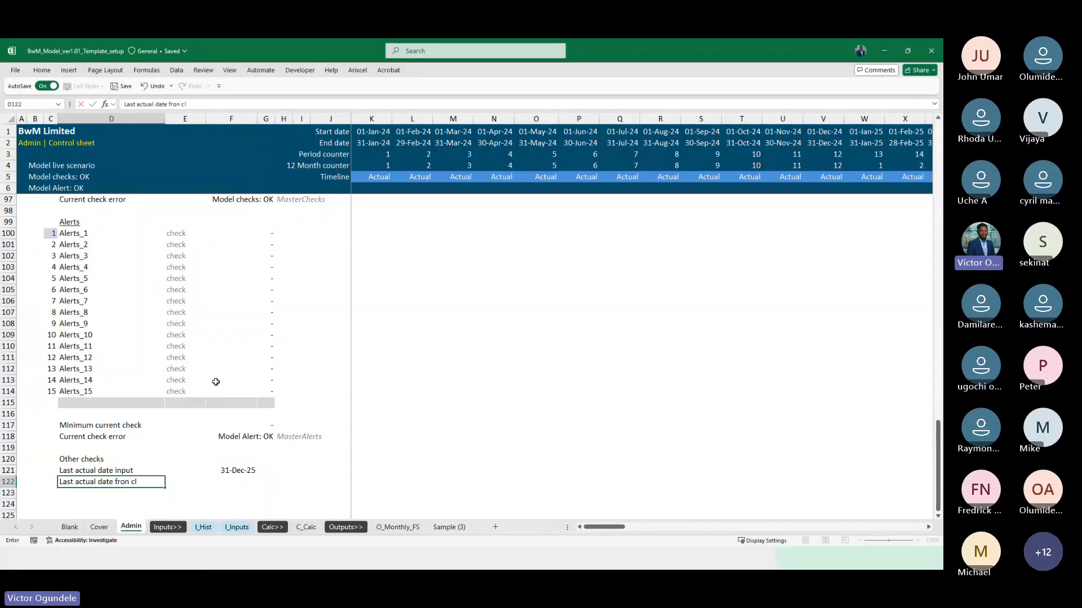
pyautogui.write('n')
pyautogui.press('BackSpace')
pyautogui.write('m client inputs')
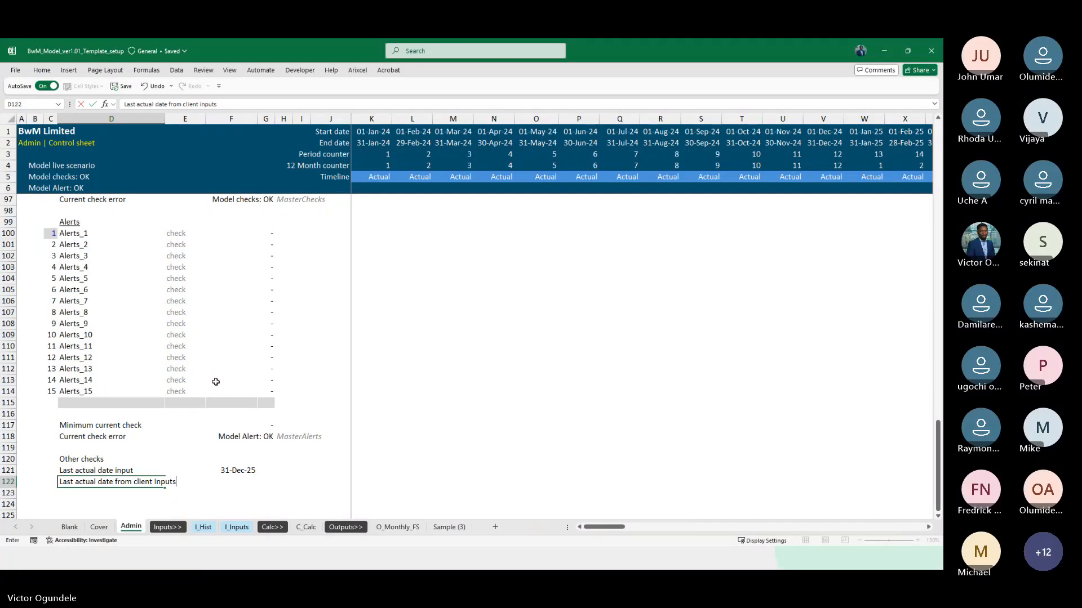
pyautogui.press('F2')
pyautogui.press('Left')
pyautogui.press('Left')
pyautogui.press('Left')
pyautogui.press('Left')
pyautogui.press('Left')
pyautogui.press('Left')
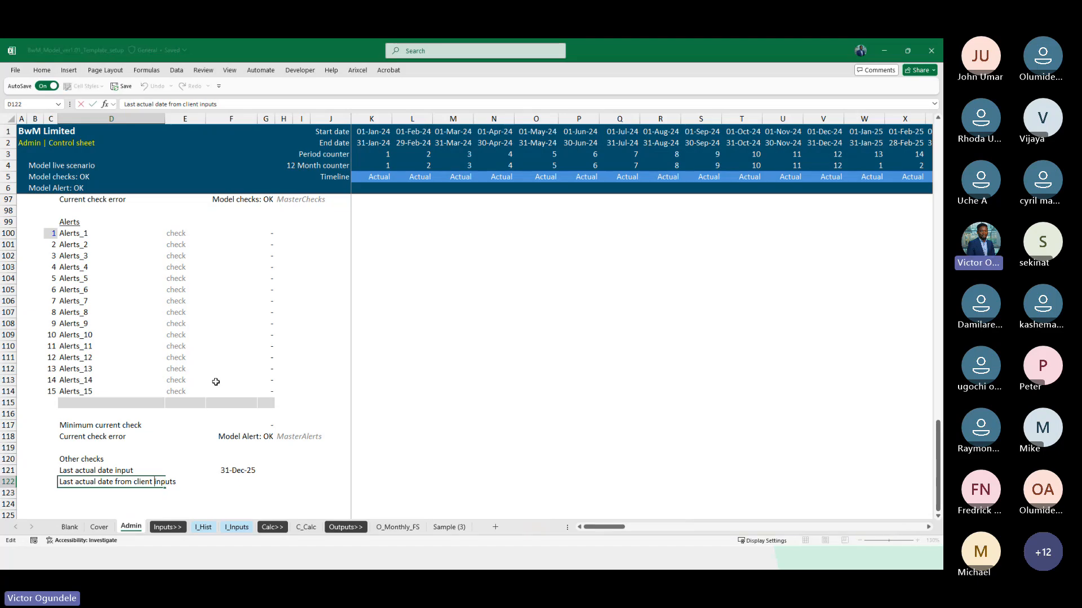
pyautogui.write('historical')
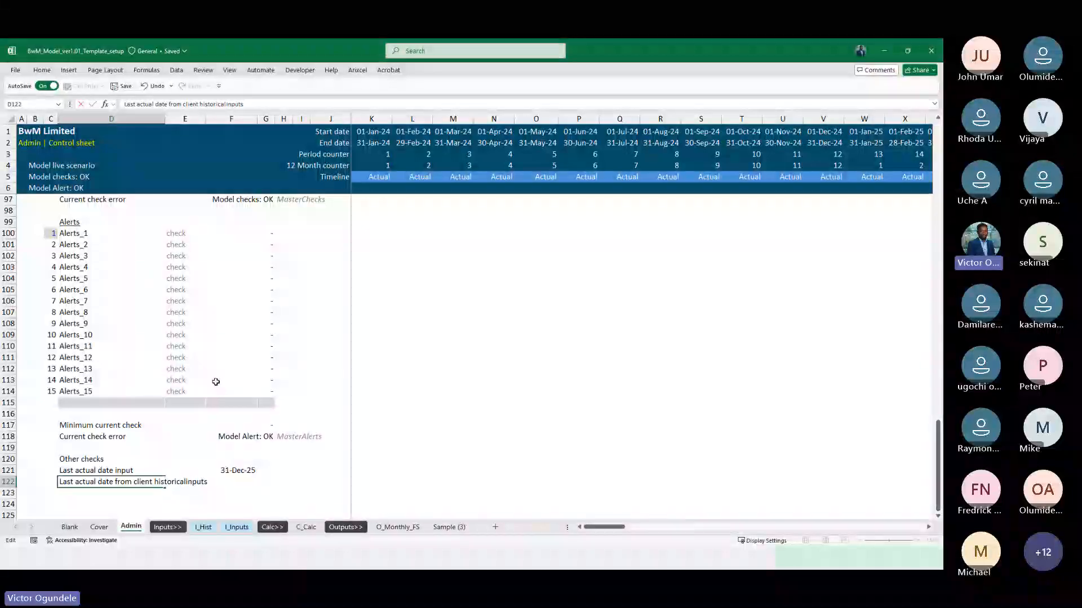
pyautogui.press('Tab')
pyautogui.press('Tab')
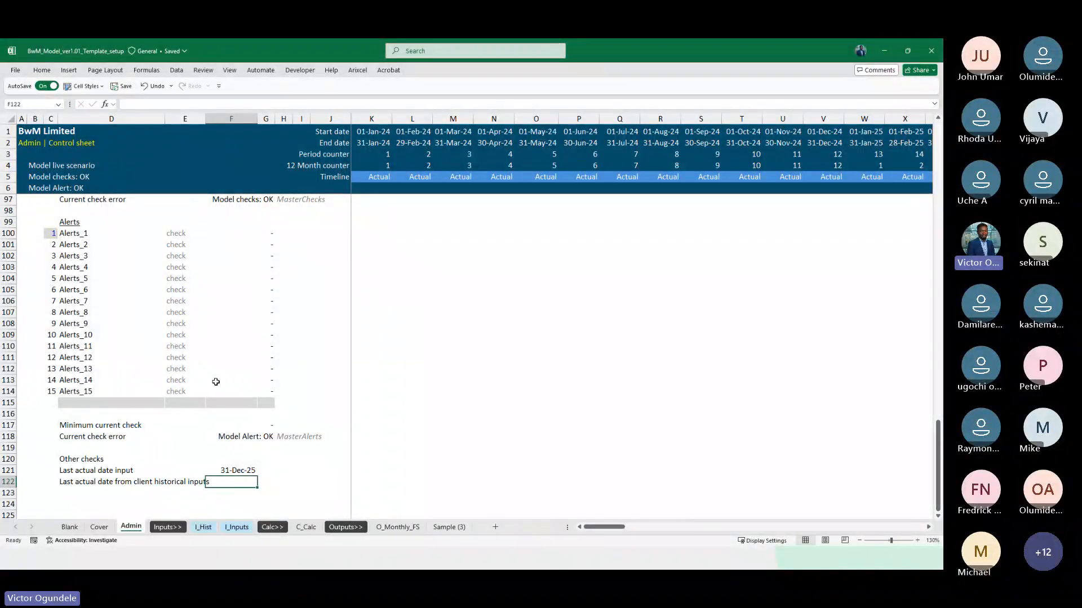
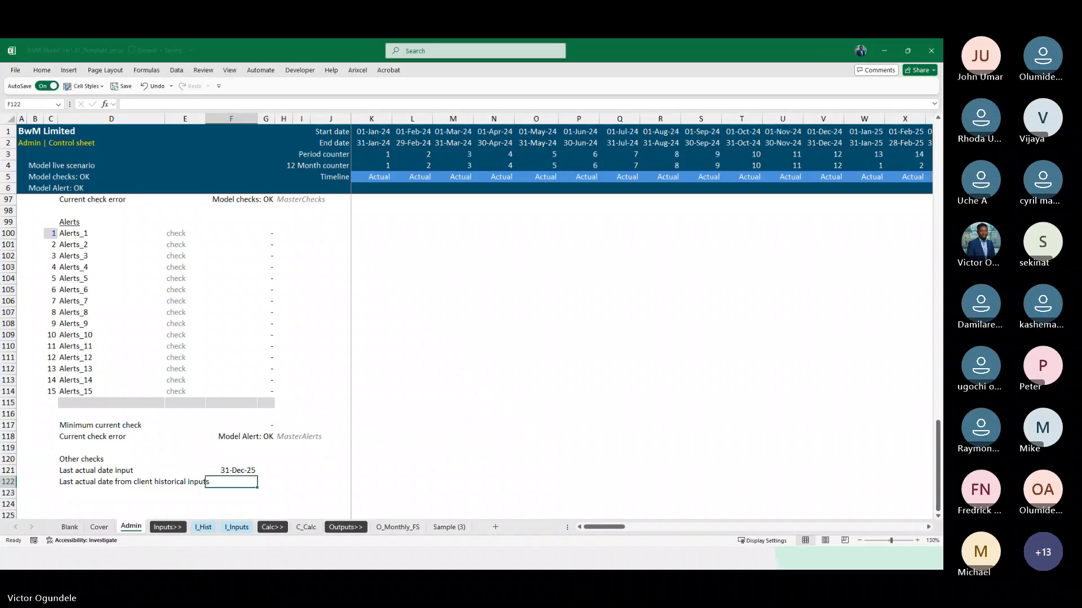
# Calculate the latest historical end date in F122 with =MAX(I_Hist!G3:AB3) and format the result as a date
pyautogui.write('=ma')
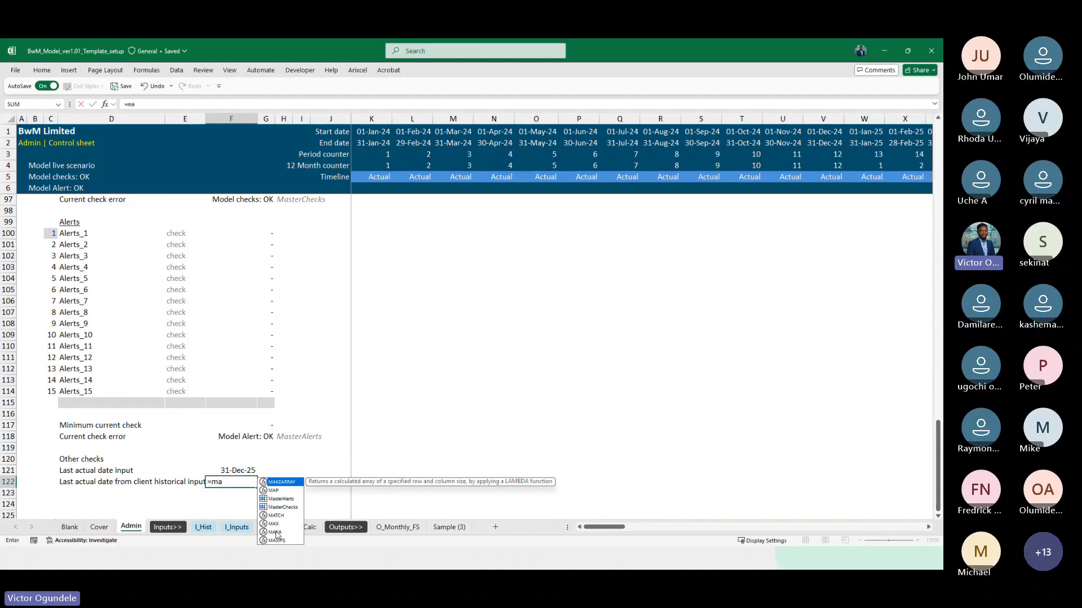
pyautogui.doubleClick(274, 524)
pyautogui.click(204, 527)
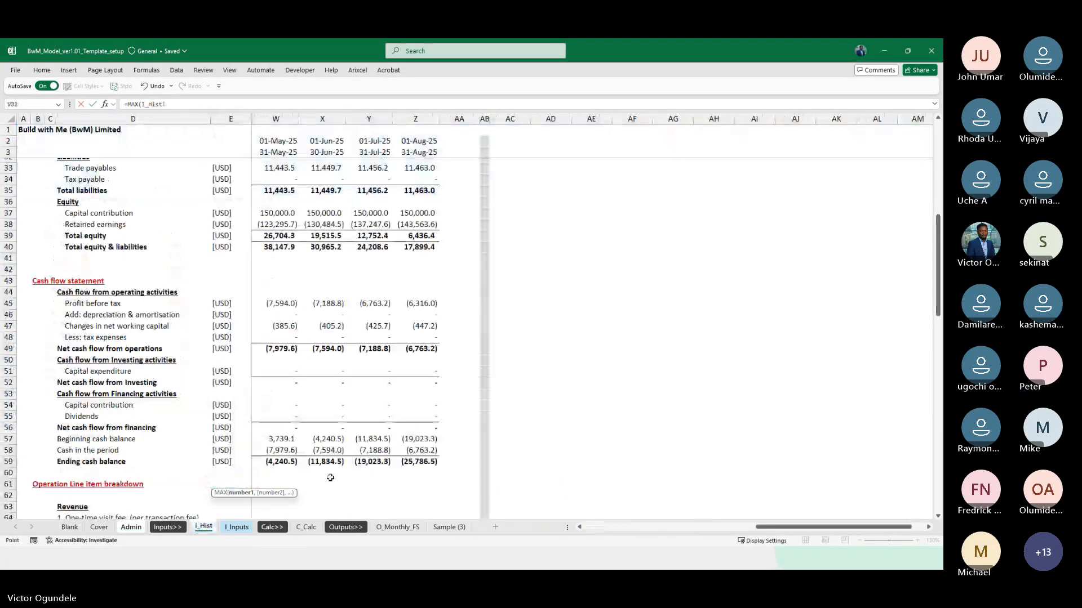
pyautogui.scroll(3, 357, 294)
pyautogui.click(274, 152)
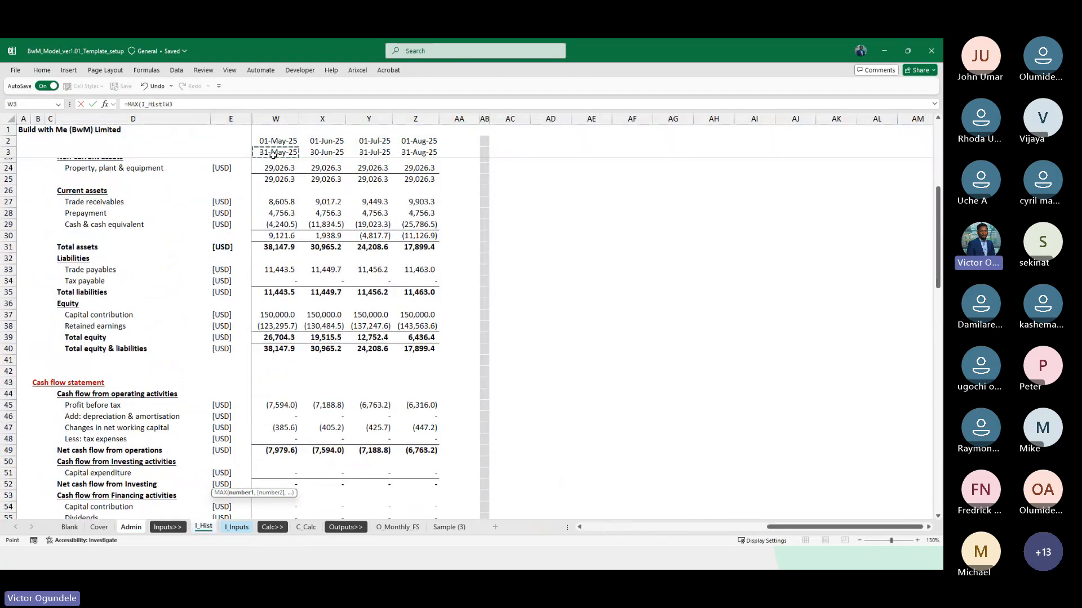
pyautogui.moveTo(274, 153); pyautogui.dragTo(273, 153)
pyautogui.press('Return')
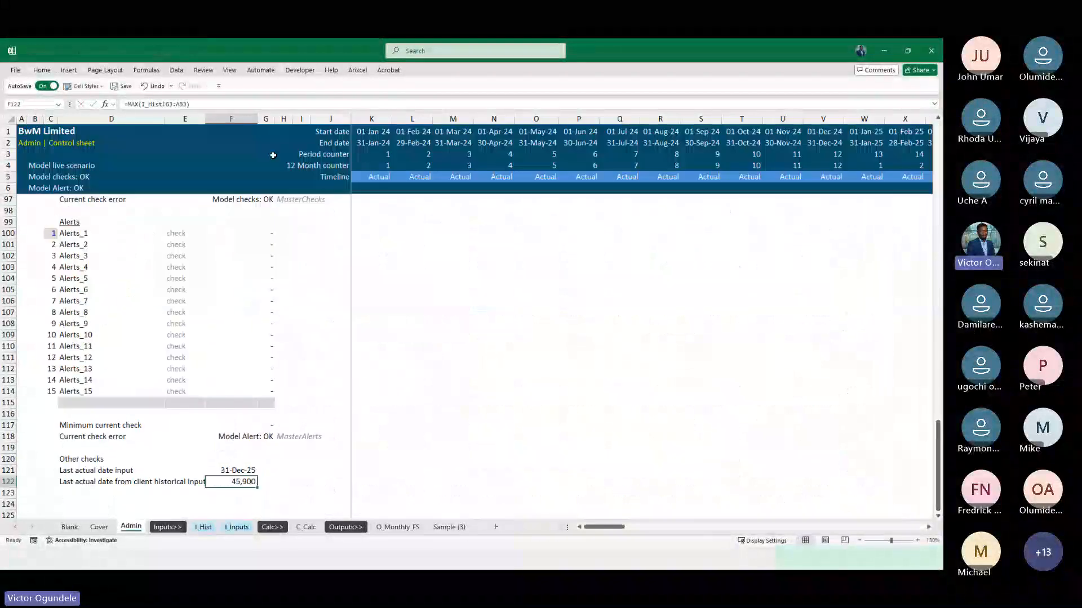
pyautogui.hotkey('ctrl', 'shift', '3')
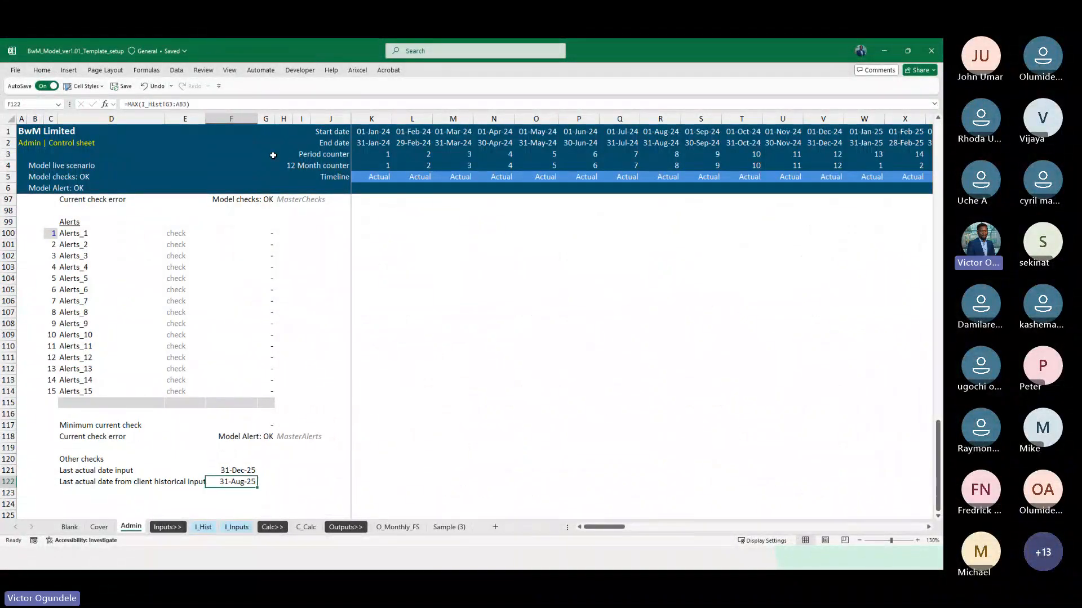
# Italicise the "Other checks" heading in D120 and move to the empty label cell D123
pyautogui.scroll(-2, 238, 414)
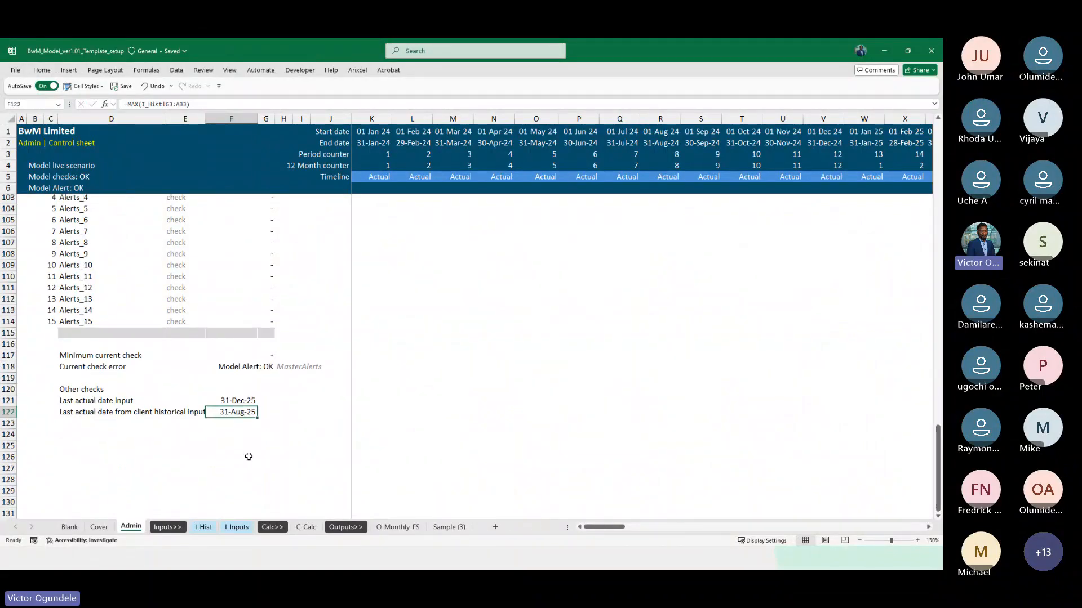
pyautogui.press('Left')
pyautogui.press('Left')
pyautogui.press('Up')
pyautogui.press('Up')
pyautogui.press('Down')
pyautogui.press('Down')
pyautogui.press('Down')
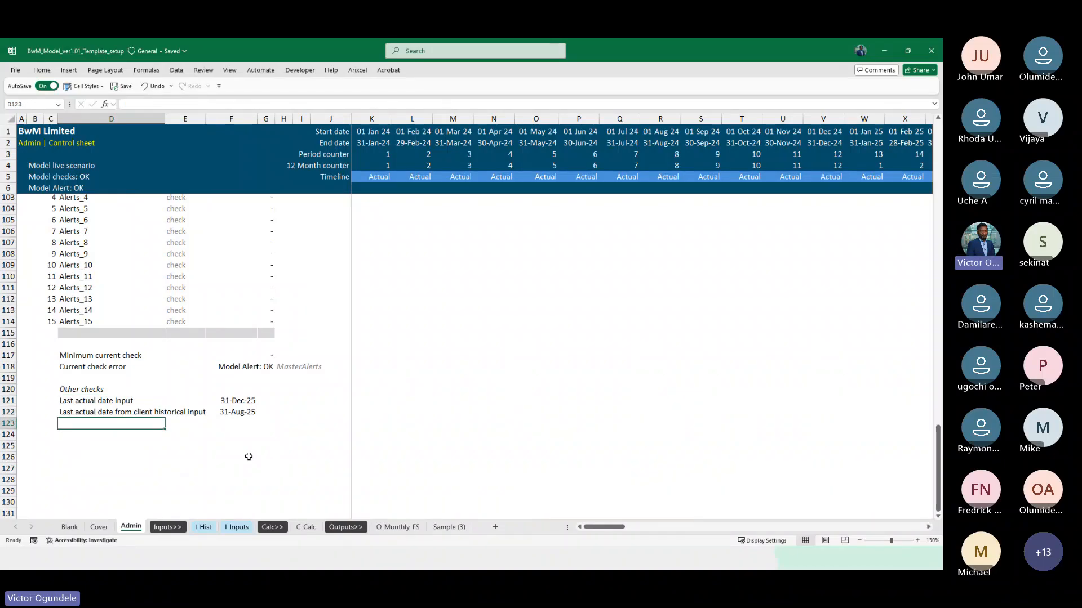
# Label D123 "Last actual date in historical input does not match actual date input"
pyautogui.write('Check')
pyautogui.press('Escape')
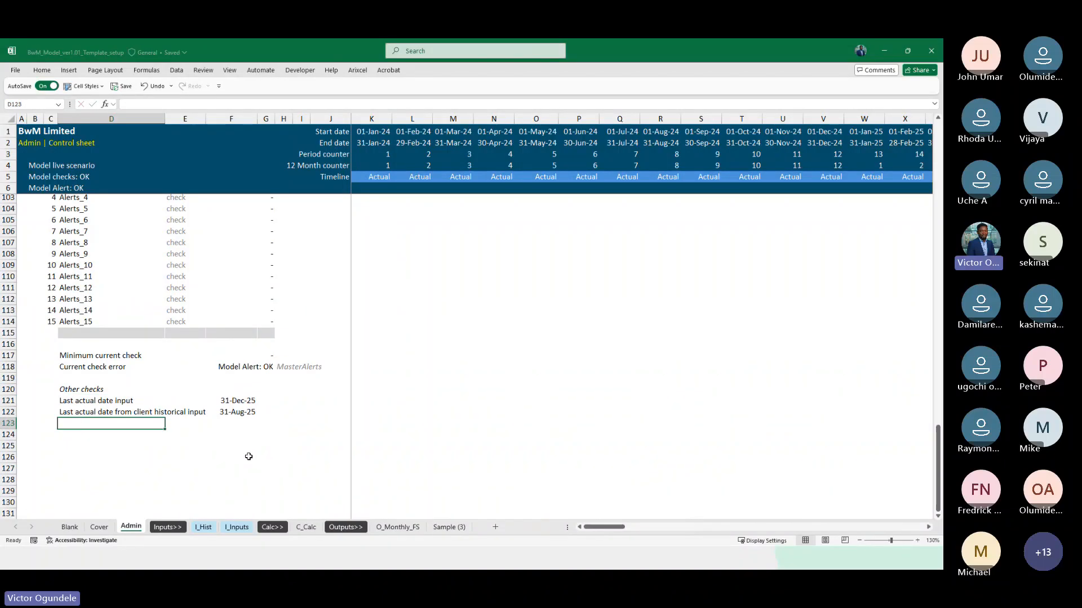
pyautogui.scroll(2, 248, 456)
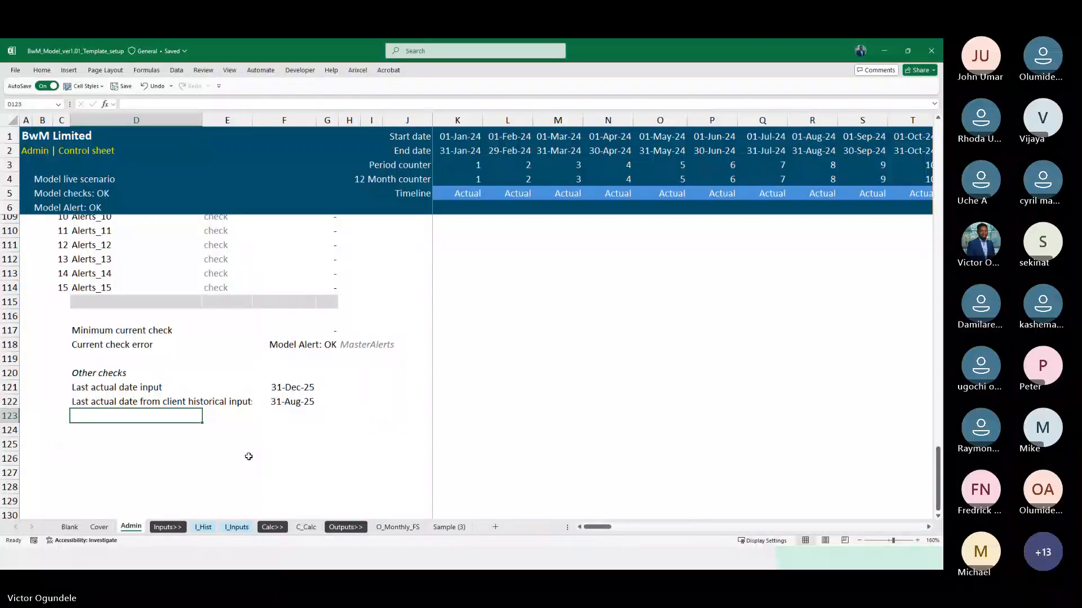
pyautogui.write('Ls')
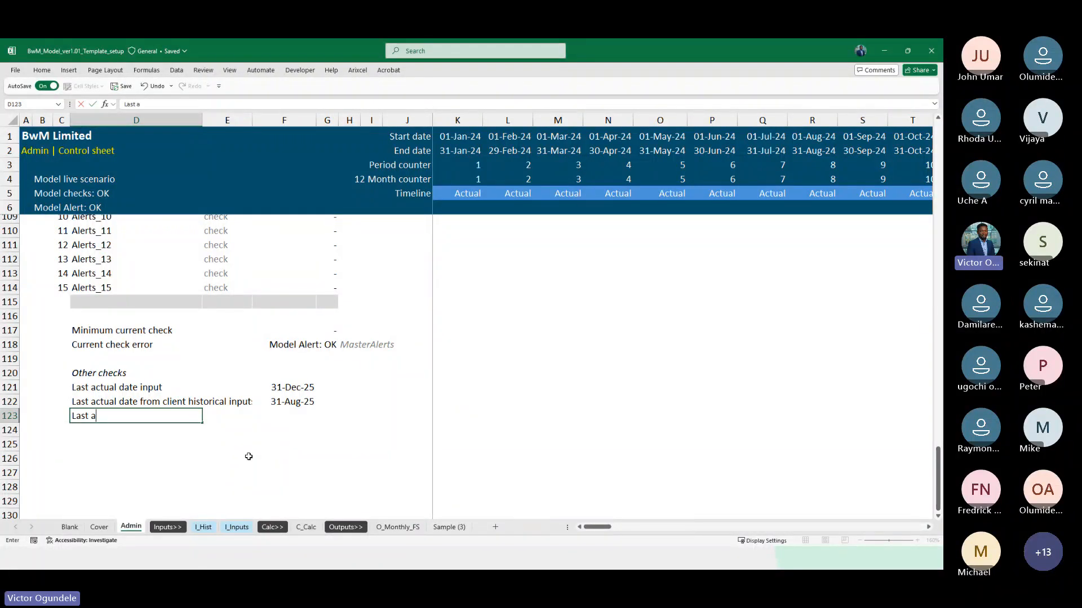
pyautogui.write('at')
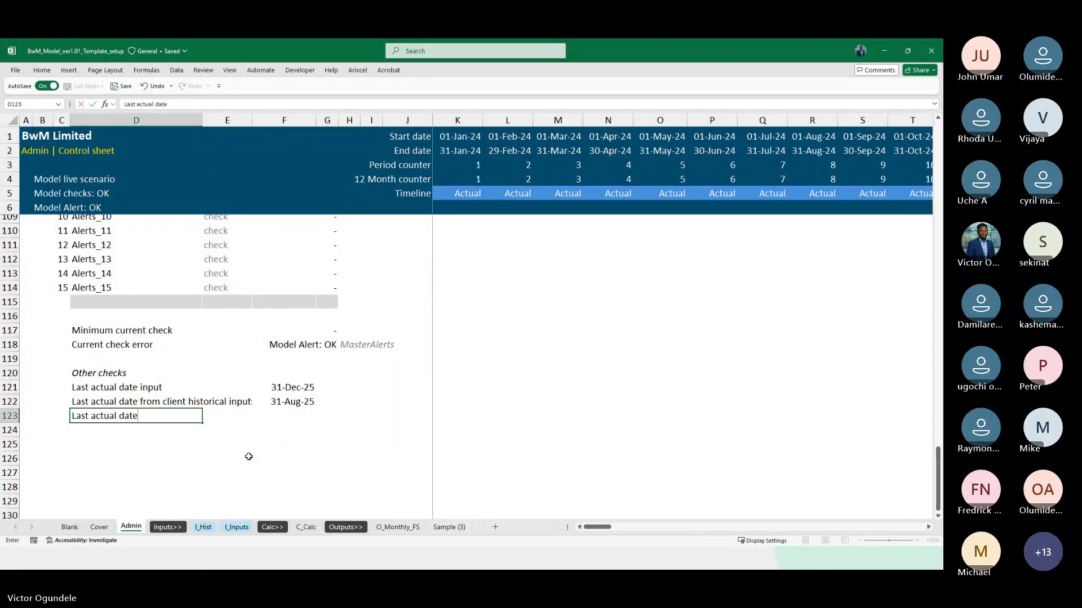
pyautogui.write('e in historica')
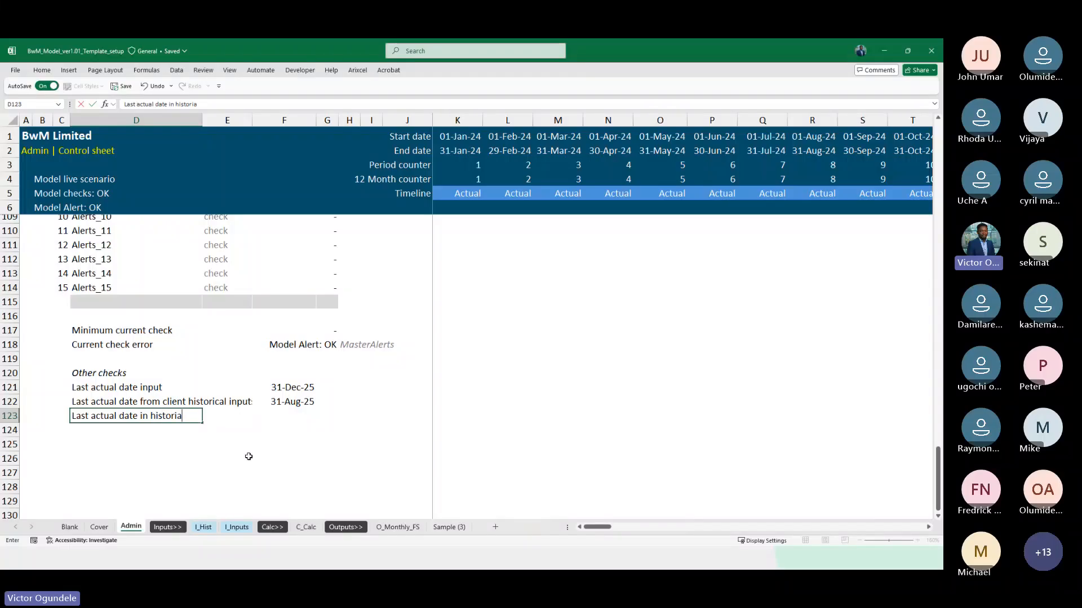
pyautogui.write('l input doe')
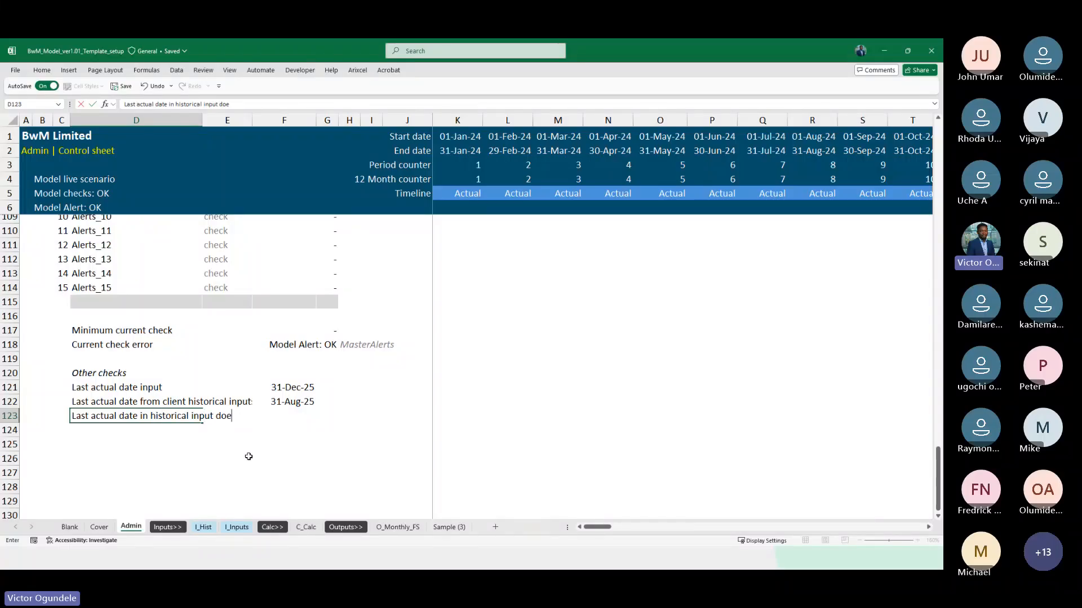
pyautogui.press('BackSpace')
pyautogui.write('not')
pyautogui.press('BackSpace')
pyautogui.press('BackSpace')
pyautogui.write('does not match actua')
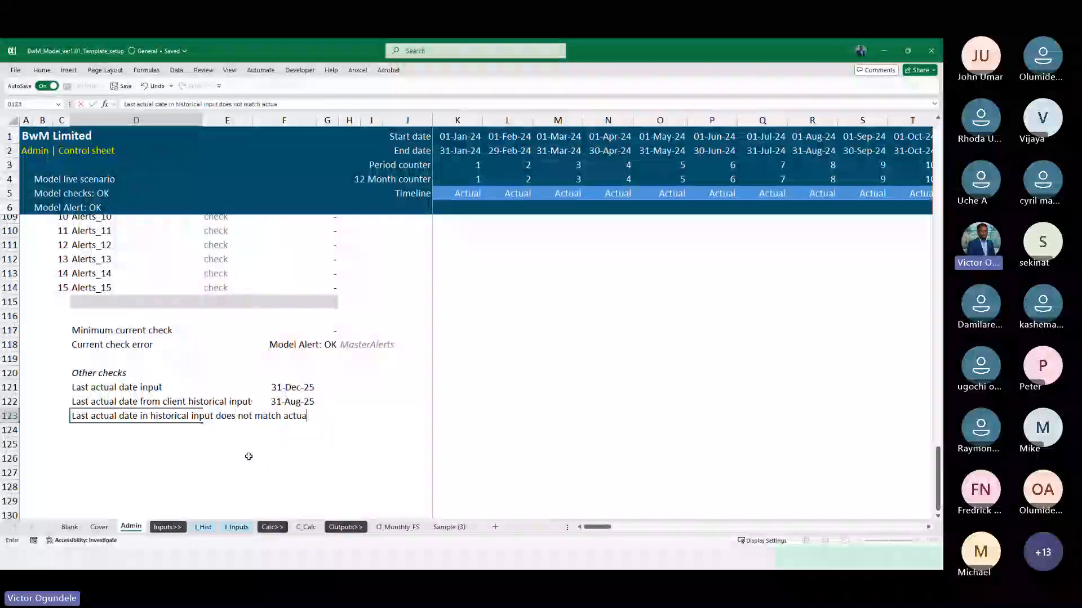
pyautogui.write('l date input')
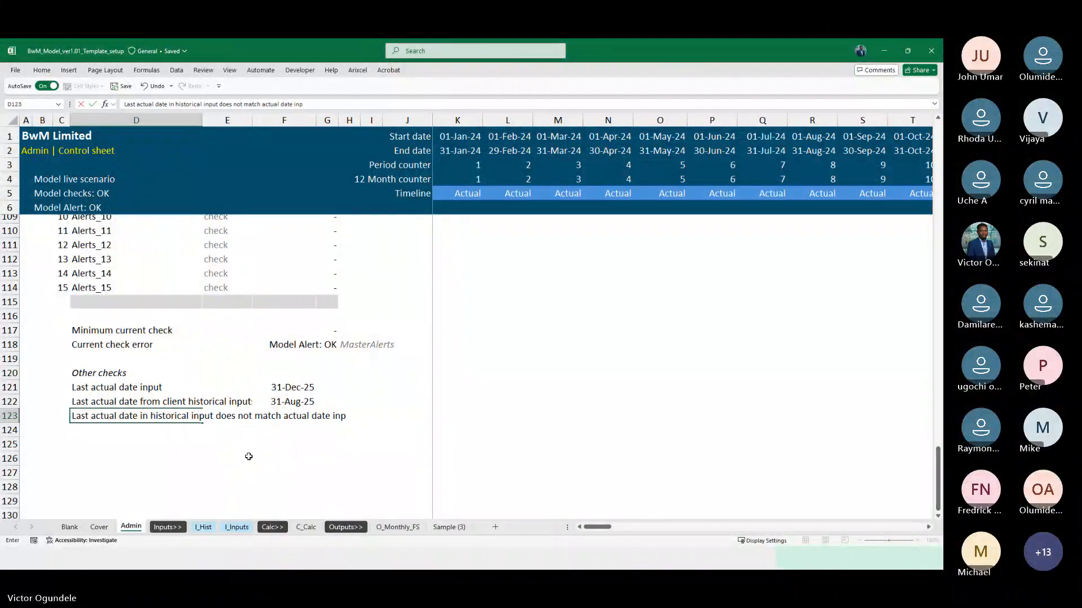
pyautogui.press('Tab')
pyautogui.press('Tab')
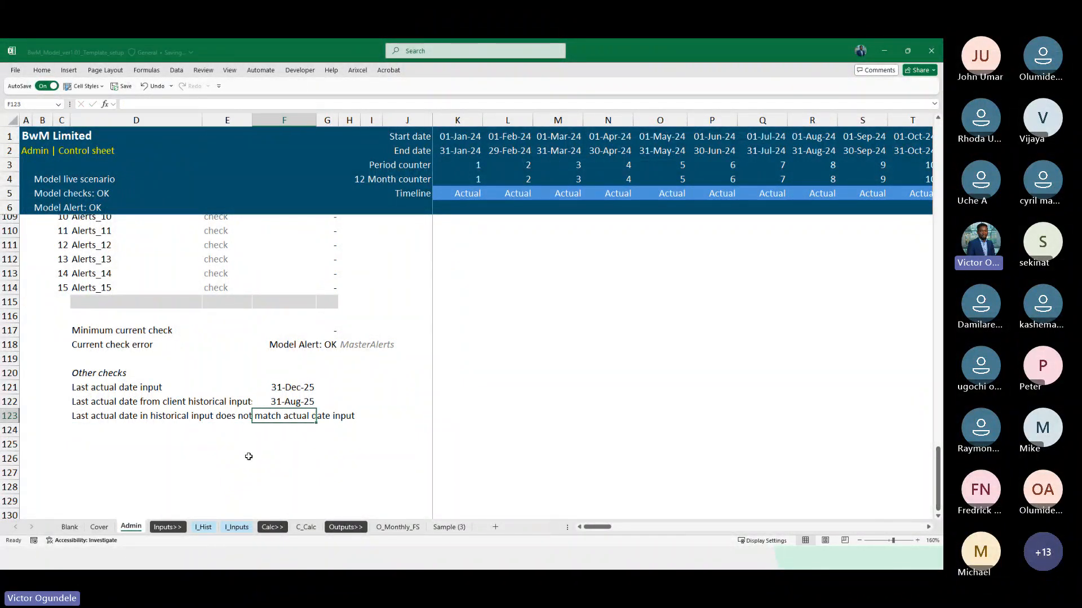
# Enter =IF(F121>F122,1,0) in F123 to flag a last actual date input later than the historical data
pyautogui.write('=')
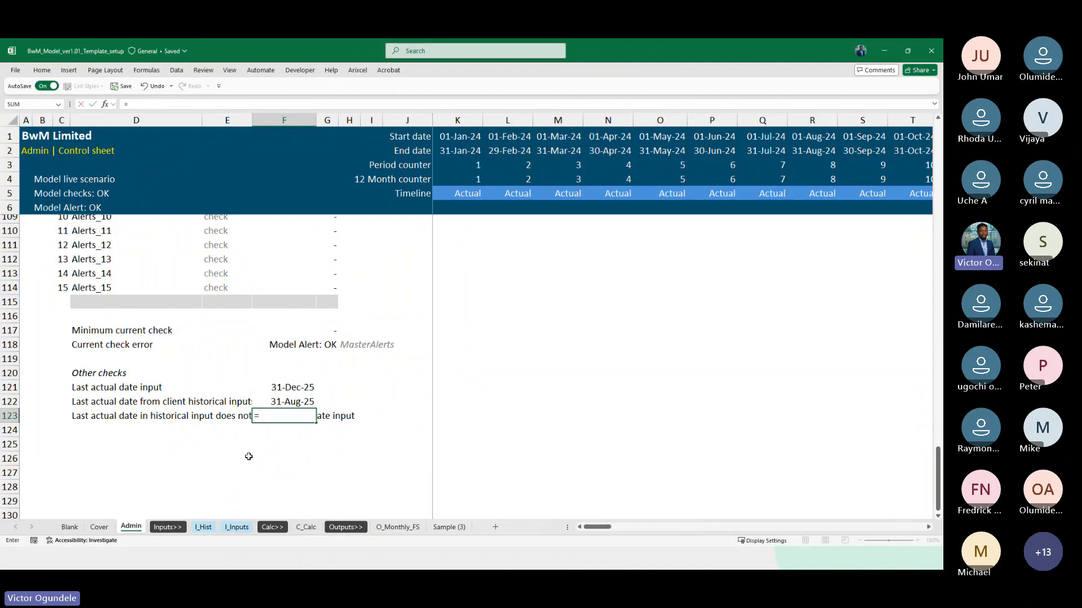
pyautogui.write('IF(')
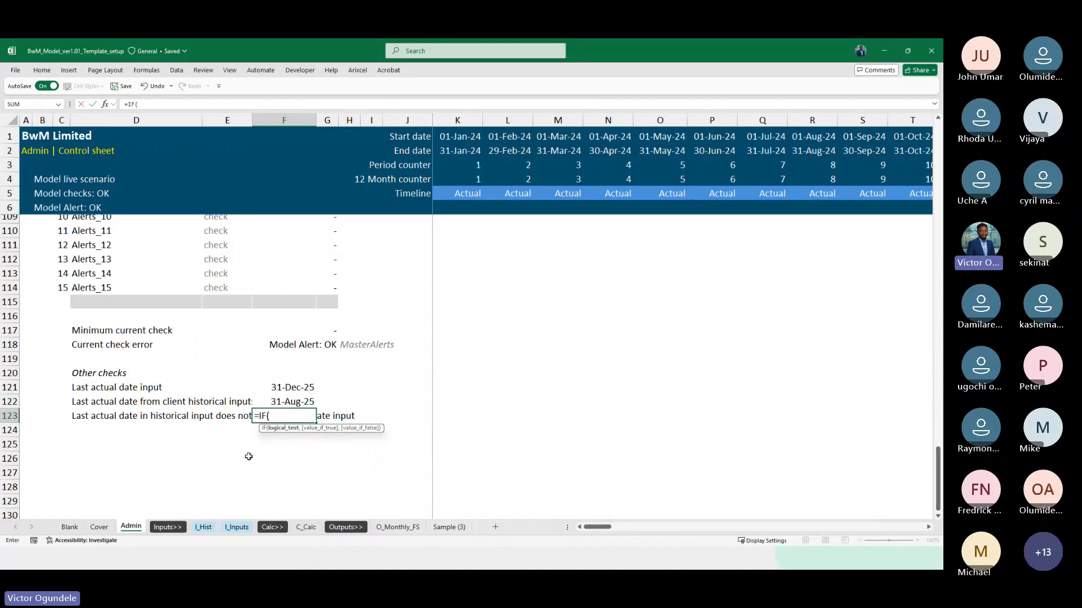
pyautogui.press('Up')
pyautogui.press('Up')
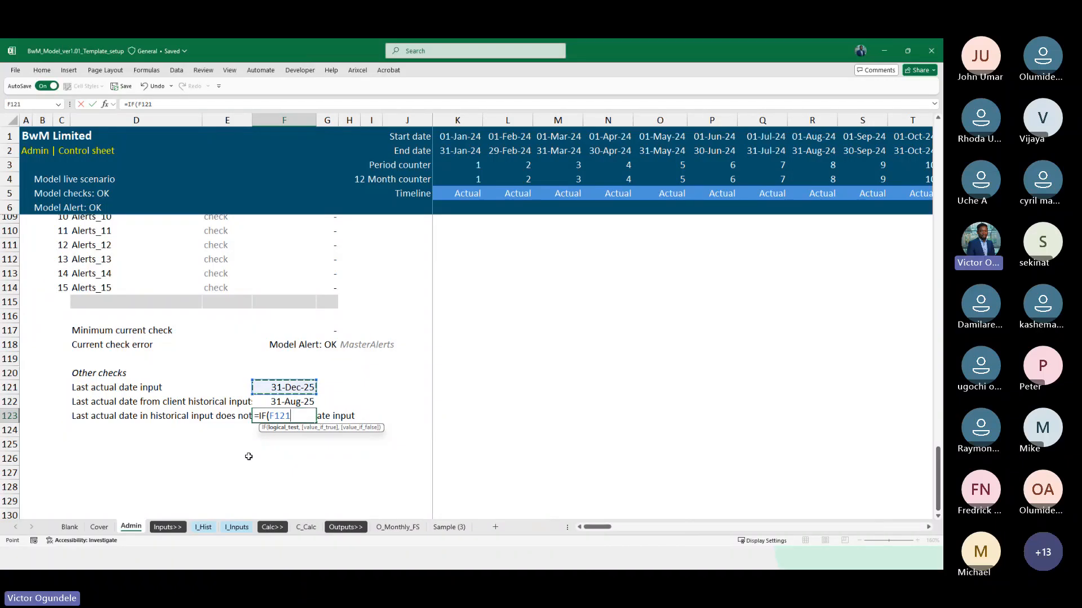
pyautogui.write('>')
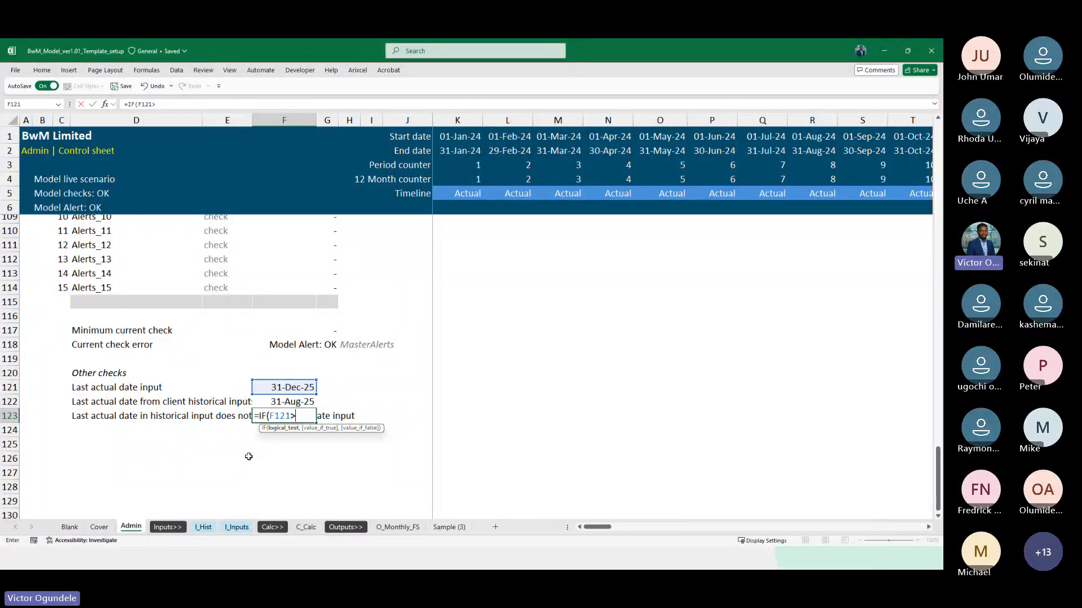
pyautogui.press('Up')
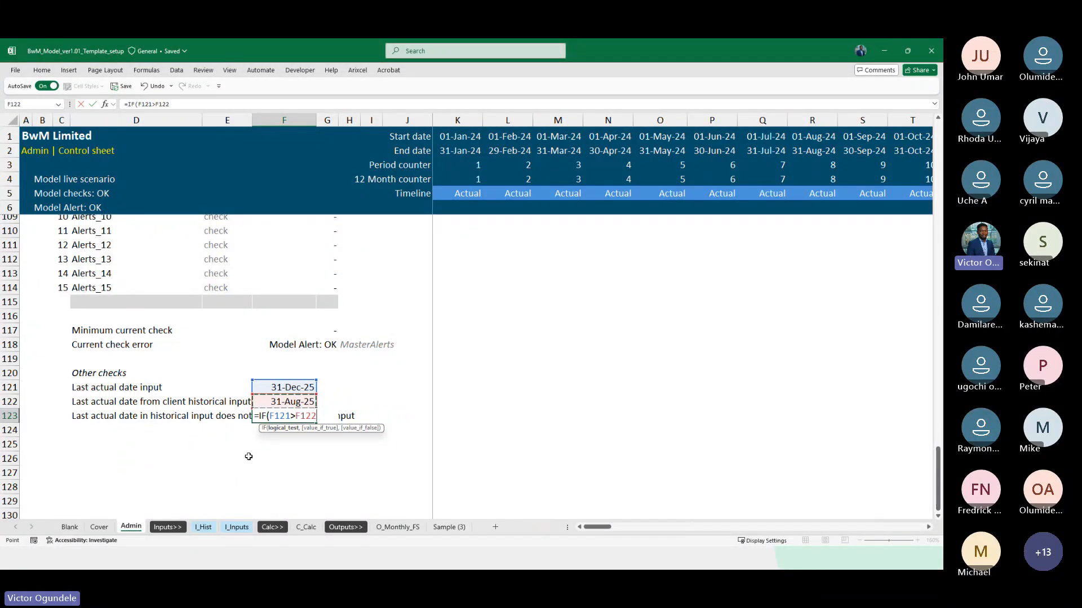
pyautogui.write(',1,0)')
pyautogui.hotkey('ctrl', 'Return')
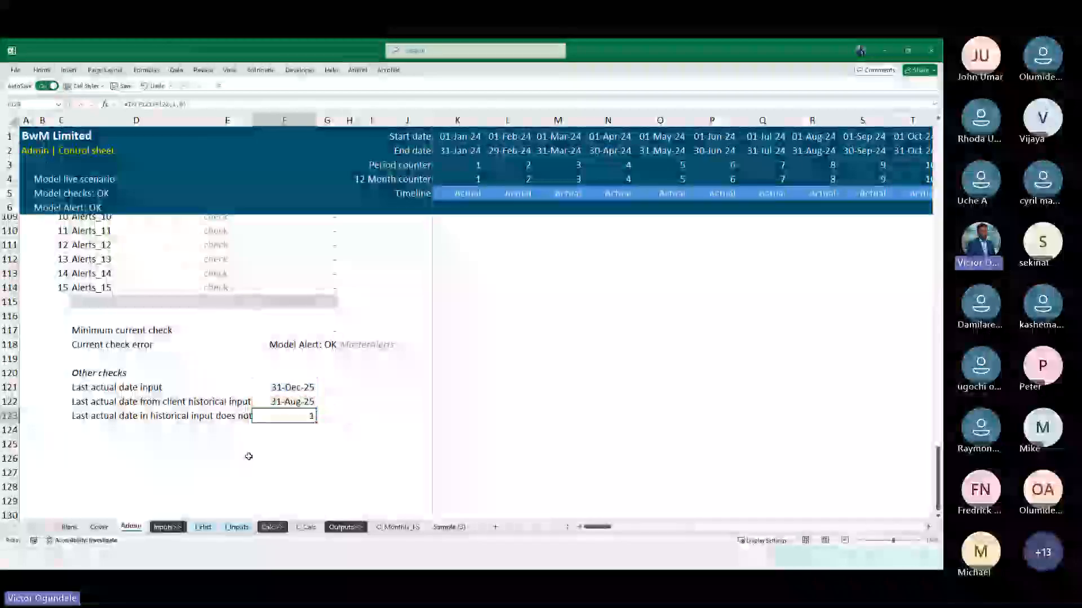
# Apply the existing custom number format with red "Error" and "OK" to the flag in F123
pyautogui.hotkey('ctrl', '1')
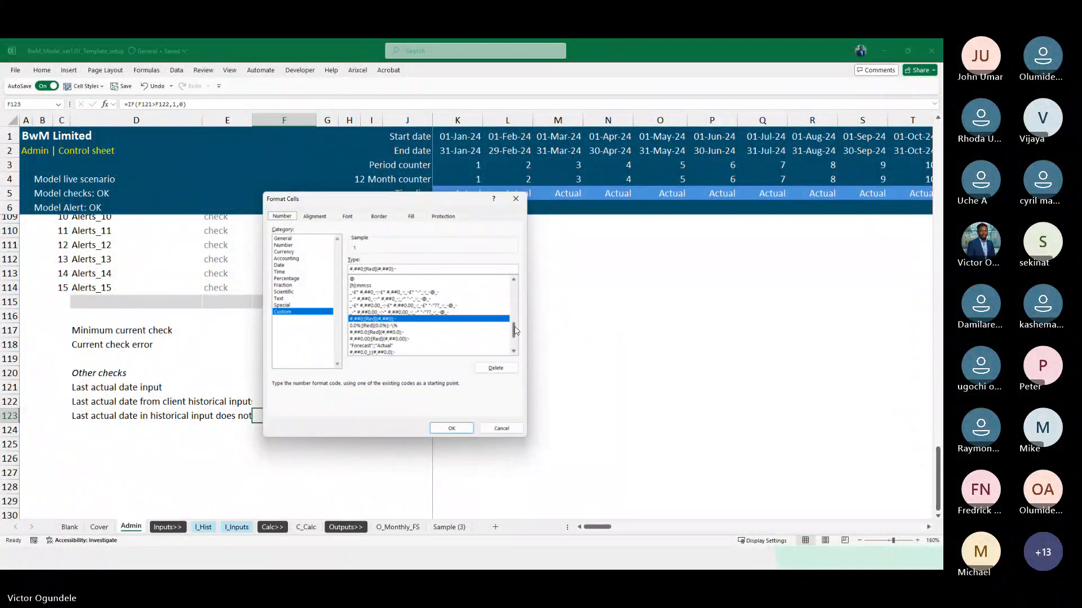
pyautogui.moveTo(514, 330); pyautogui.dragTo(514, 343)
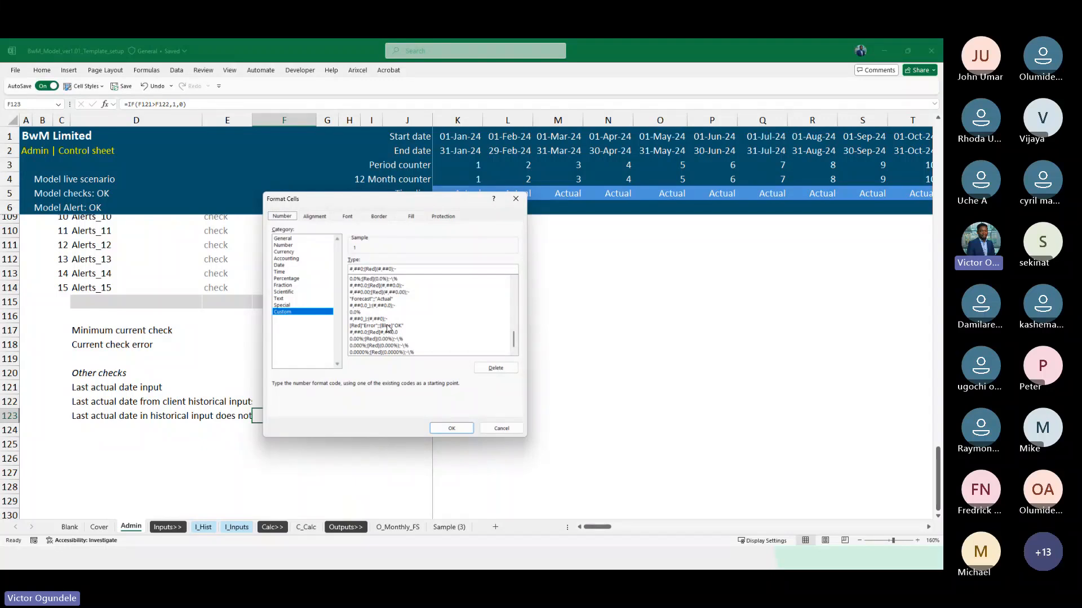
pyautogui.click(388, 326)
pyautogui.click(453, 428)
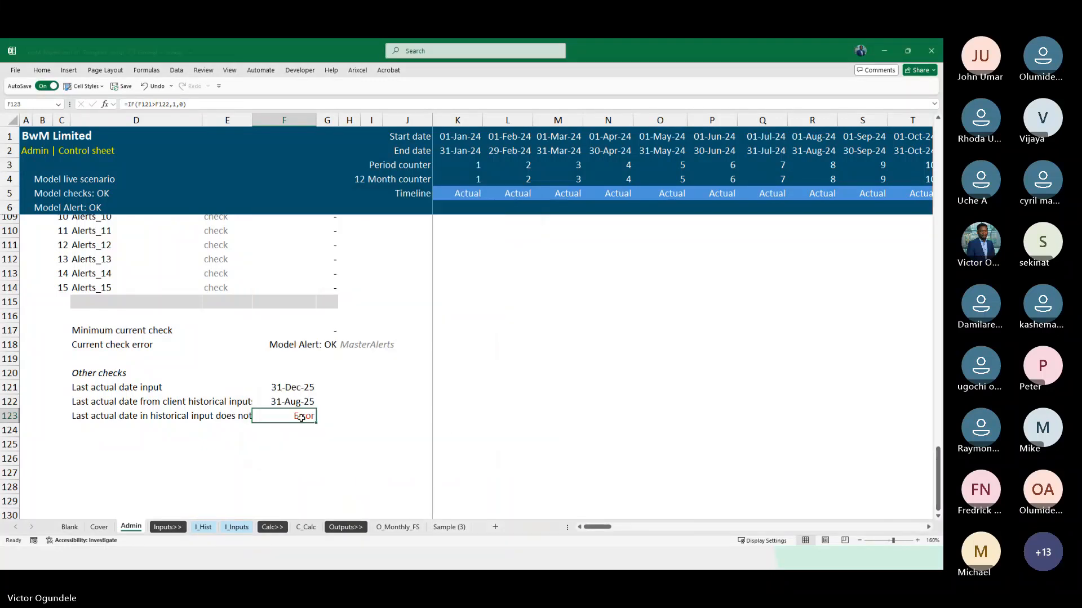
# Link the first alert's description in D100 to the date mismatch label in D123
pyautogui.scroll(1, 349, 434)
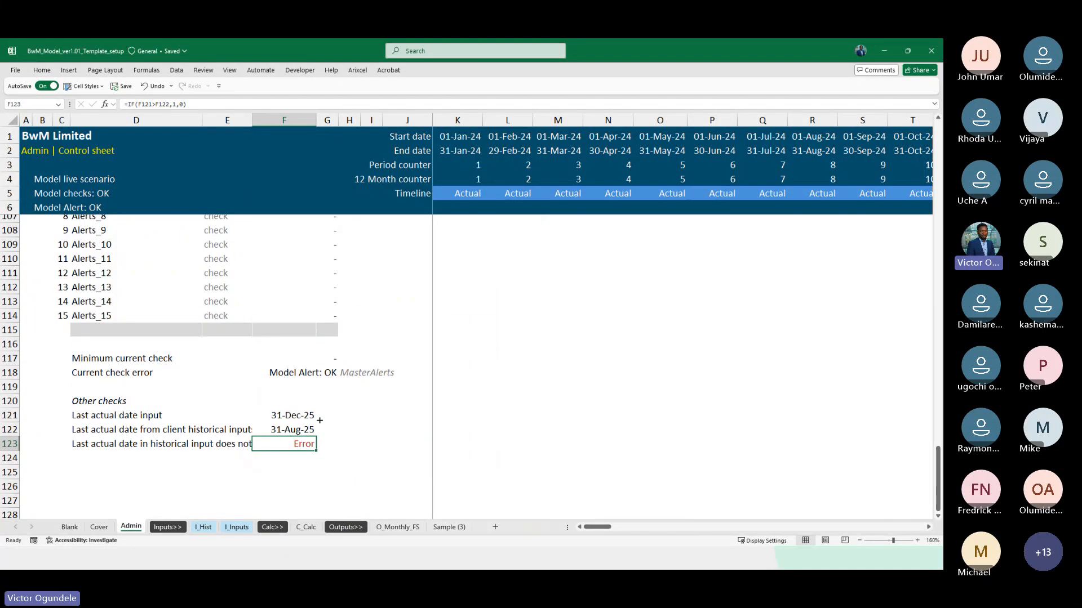
pyautogui.scroll(8, 285, 354)
pyautogui.scroll(-3, 287, 356)
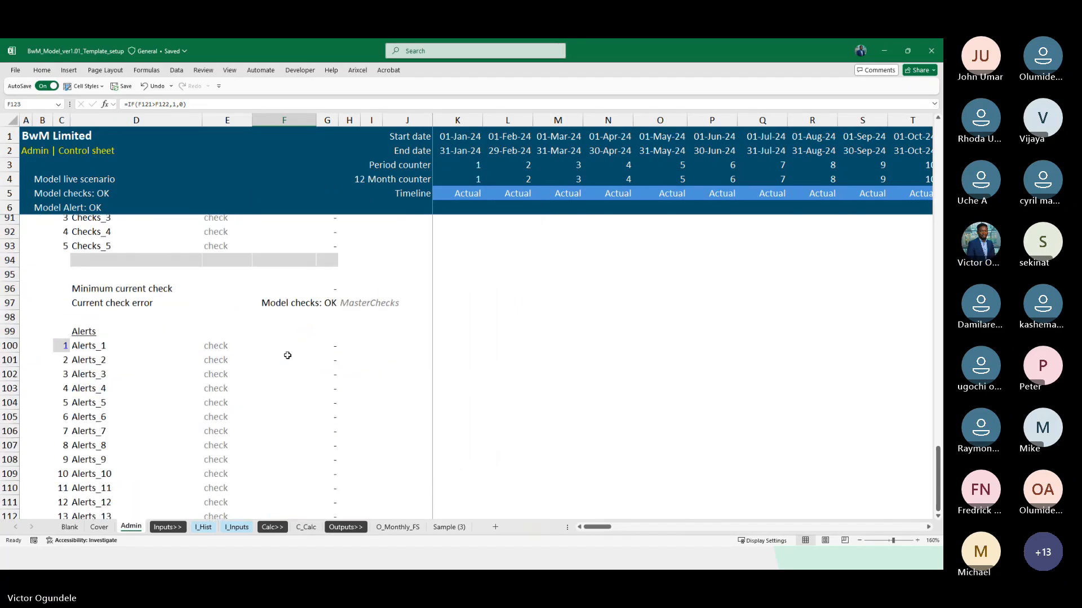
pyautogui.click(95, 345)
pyautogui.scroll(-3, 95, 345)
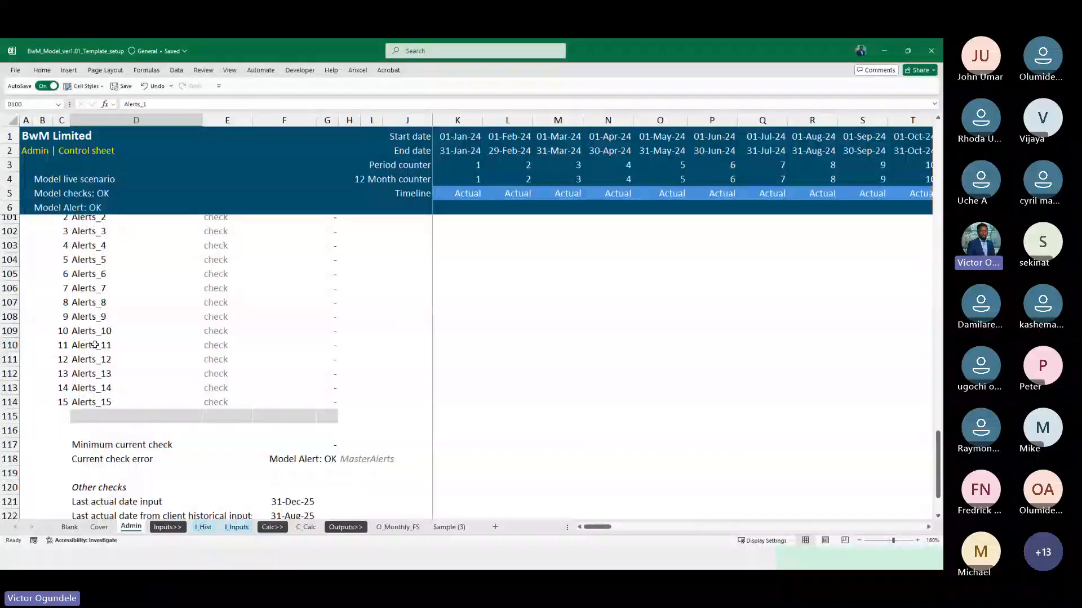
pyautogui.scroll(-2, 95, 345)
pyautogui.write('=')
pyautogui.click(96, 459)
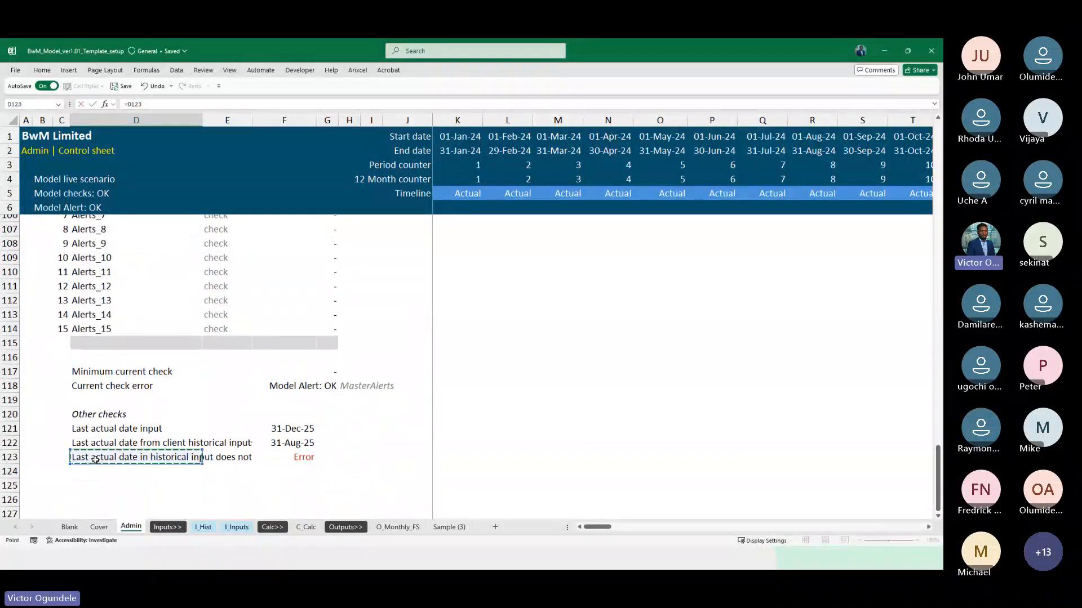
pyautogui.press('Tab')
pyautogui.press('Tab')
pyautogui.press('Tab')
# Link the first alert's check value in G100 to the date mismatch flag in F123
pyautogui.write('=')
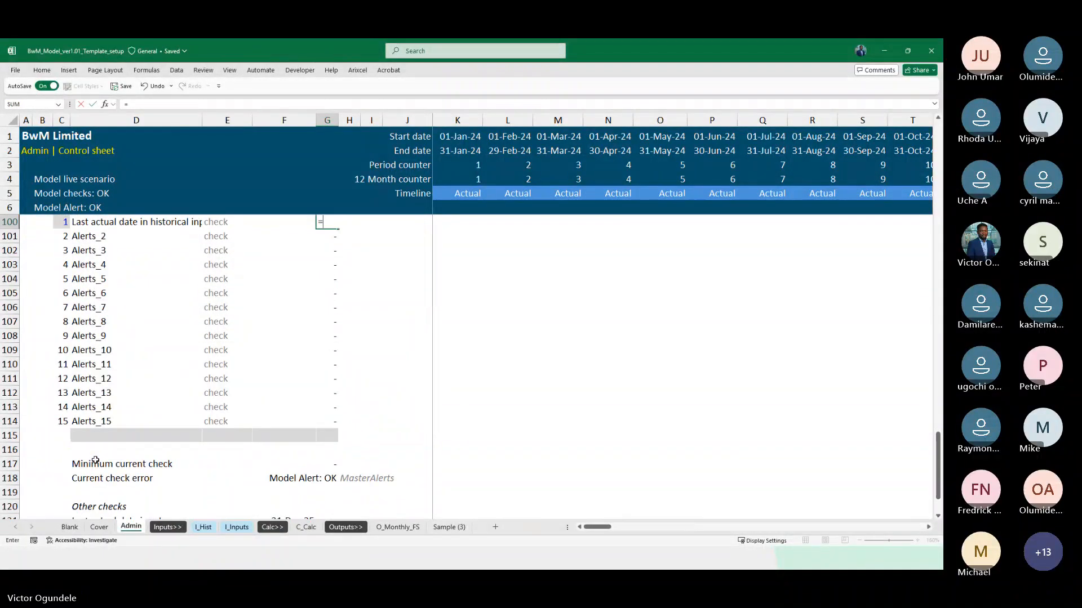
pyautogui.scroll(-3, 95, 461)
pyautogui.click(280, 446)
pyautogui.hotkey('ctrl', 'Return')
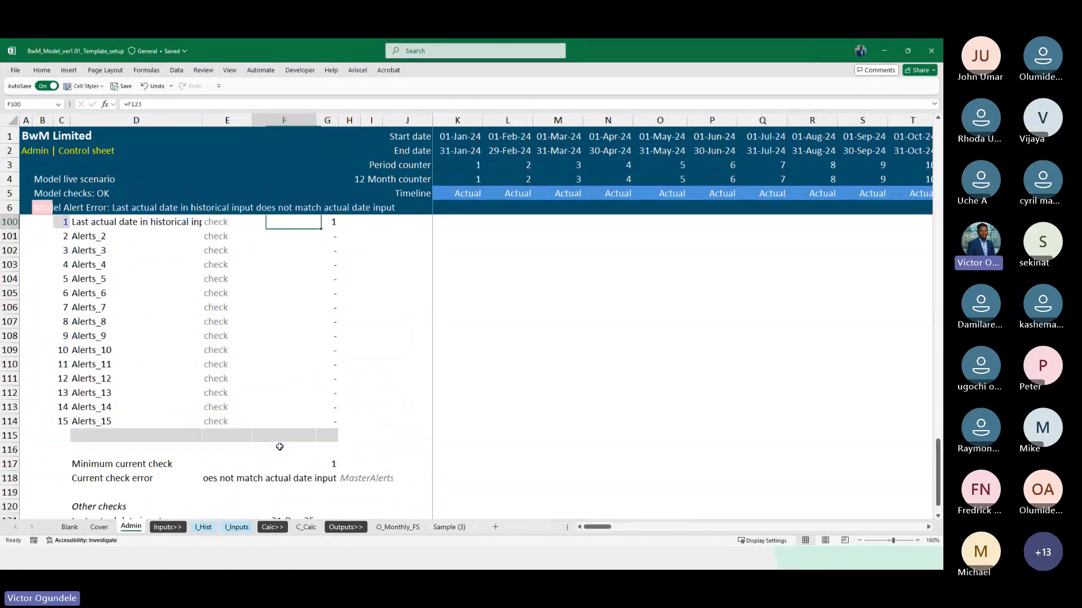
# Check the model alert in the C_Calc header against the actual and forecast columns, with the sheet zoomed to 130%
pyautogui.scroll(15, 243, 382)
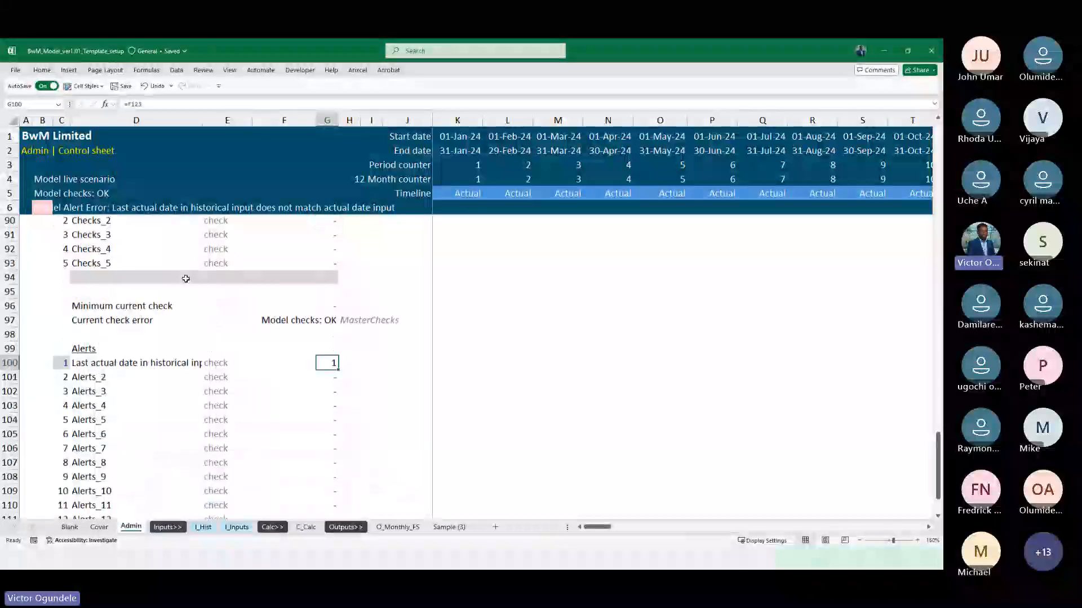
pyautogui.click(306, 526)
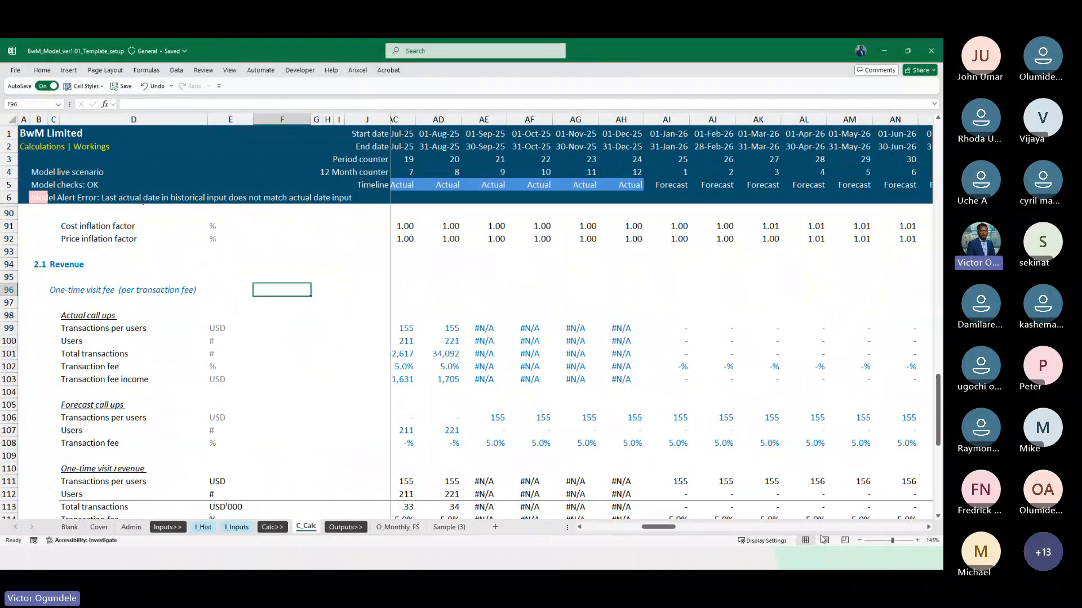
pyautogui.click(859, 541)
pyautogui.click(859, 541)
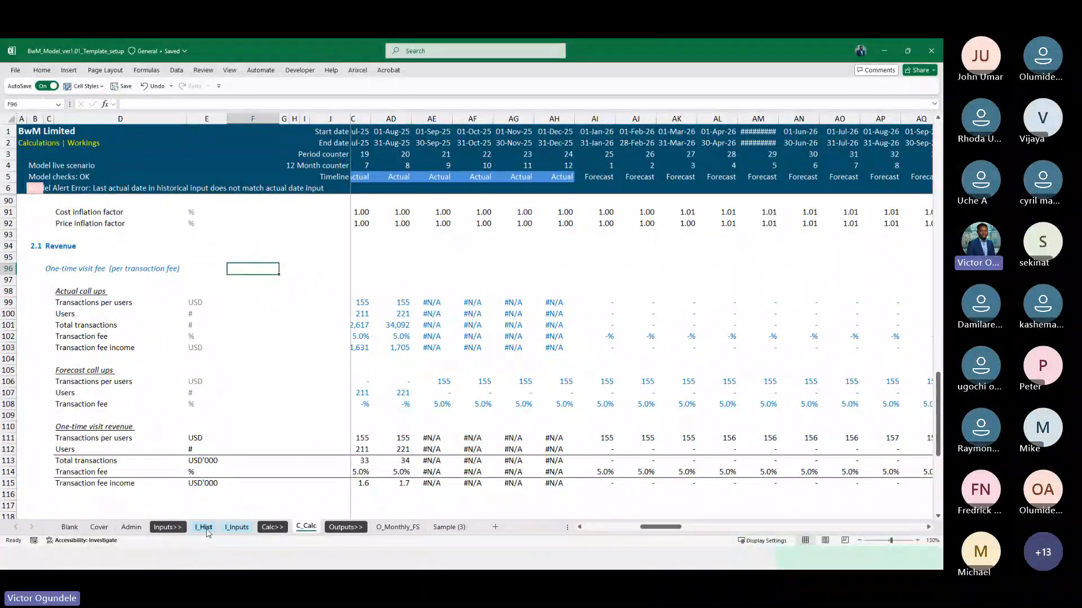
# Set the last actual date in F43 of the Admin sheet's monthly timeline to 31/08/2025
pyautogui.click(131, 527)
pyautogui.scroll(6, 258, 329)
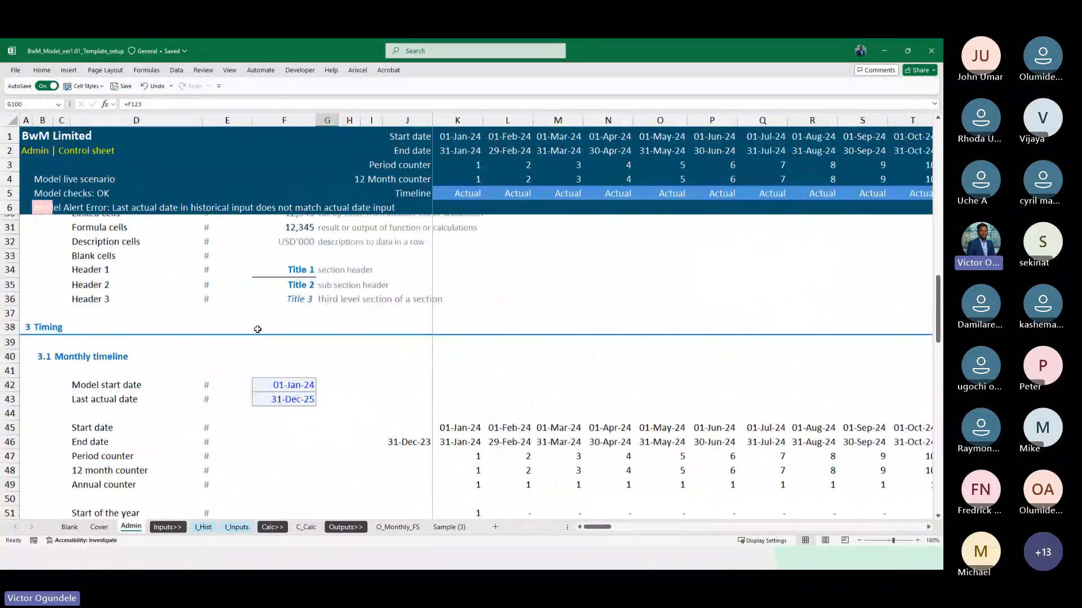
pyautogui.scroll(2, 258, 329)
pyautogui.scroll(-8, 258, 329)
pyautogui.scroll(4, 258, 327)
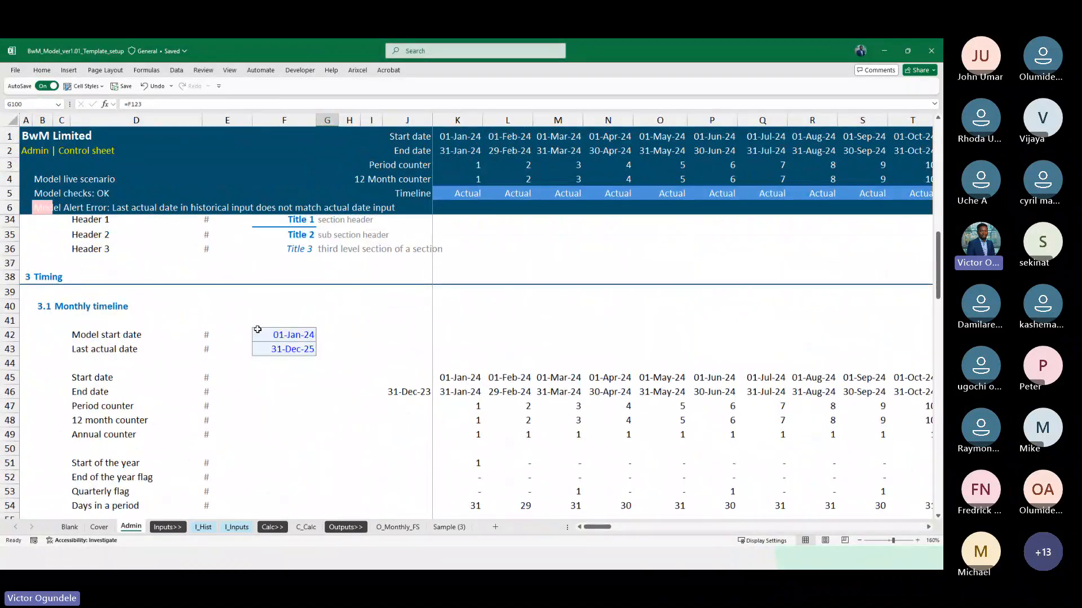
pyautogui.click(291, 350)
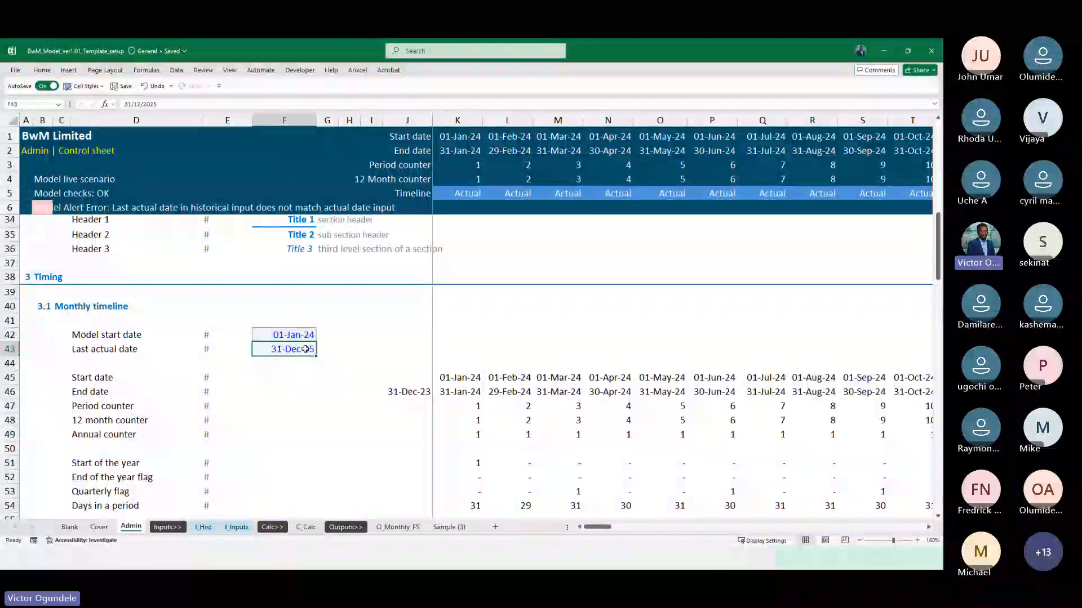
pyautogui.hscroll(5, 374, 455)
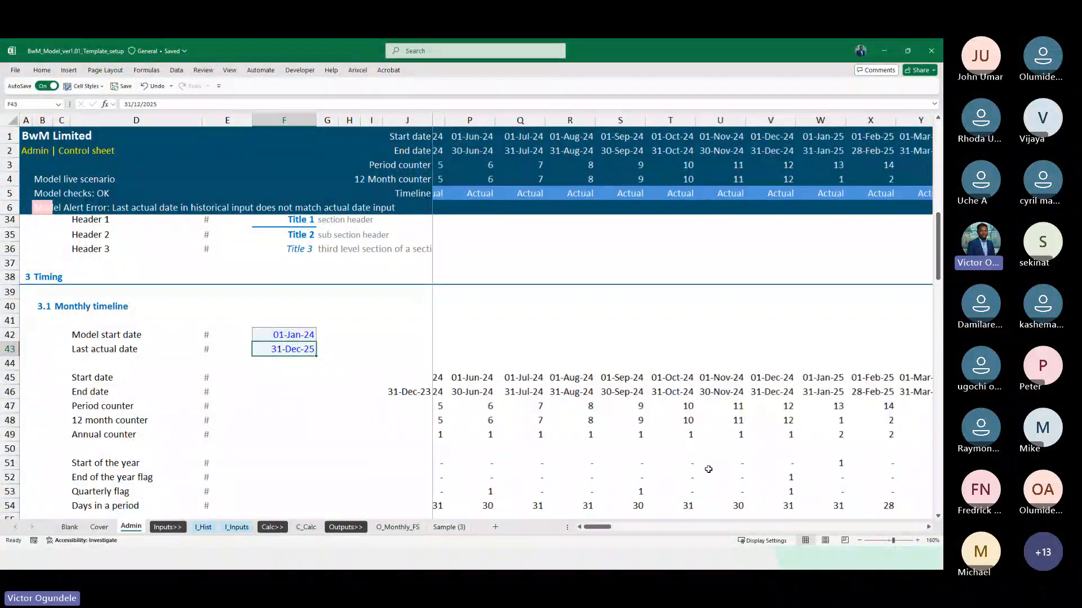
pyautogui.press('F2')
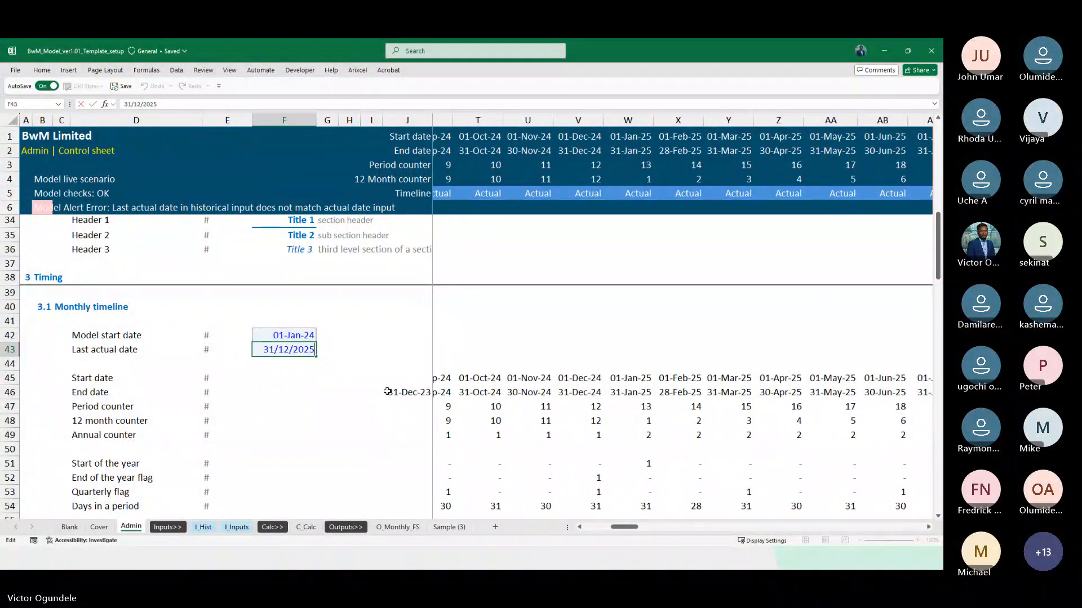
pyautogui.press('Left')
pyautogui.press('Left')
pyautogui.press('Left')
pyautogui.press('Left')
pyautogui.press('Left')
pyautogui.hotkey('shift', 'Left')
pyautogui.hotkey('shift', 'Left')
pyautogui.write('8')
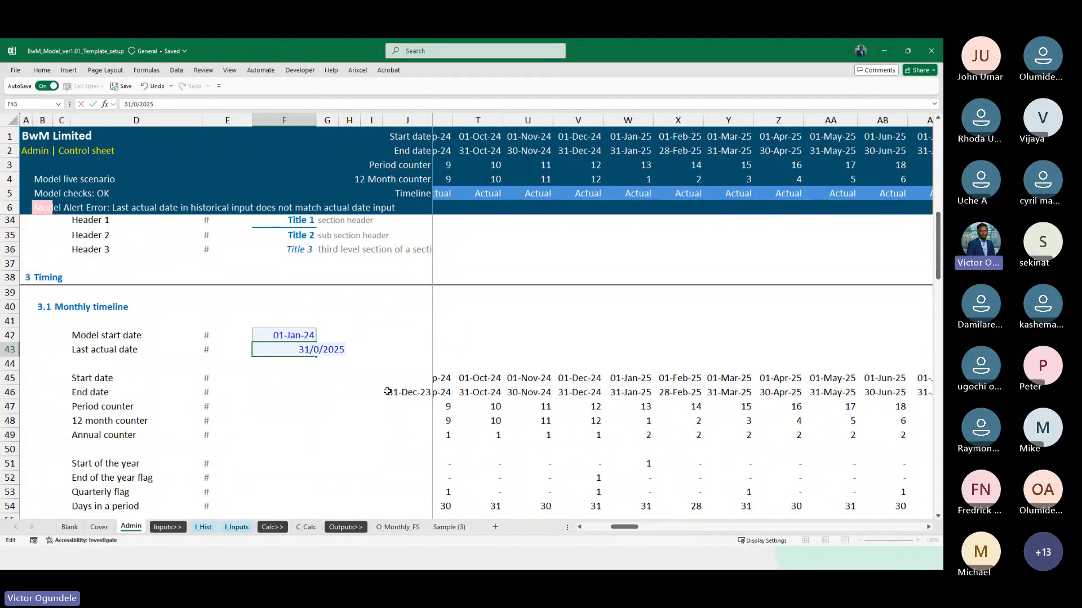
pyautogui.hotkey('ctrl', 'Return')
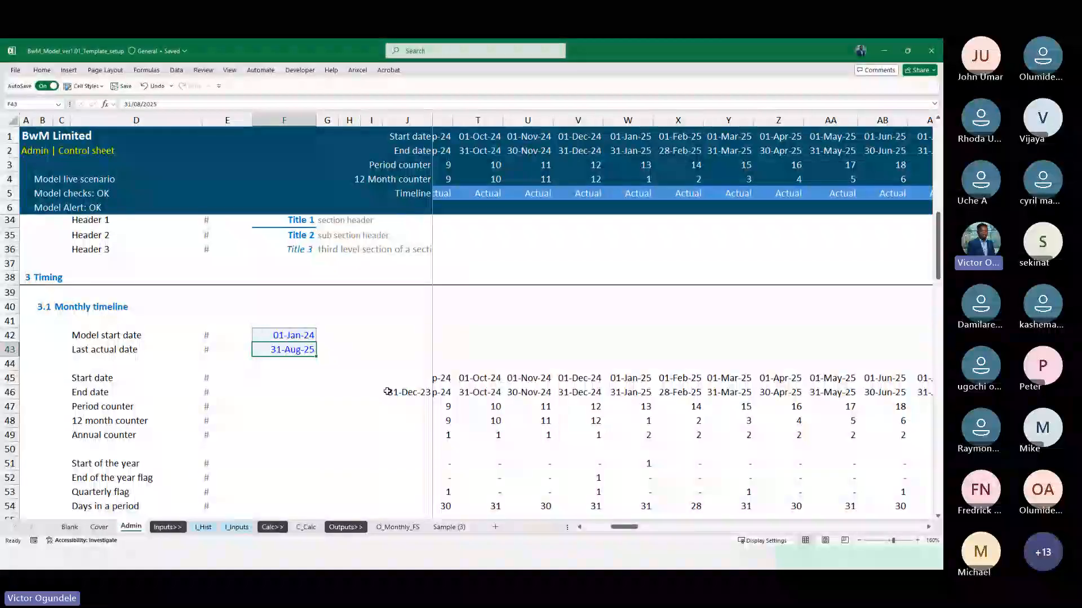
# Check the Other checks dates in Admin and the one-time visit fee rows in C_Calc against the changed last actual date
pyautogui.scroll(-20, 278, 458)
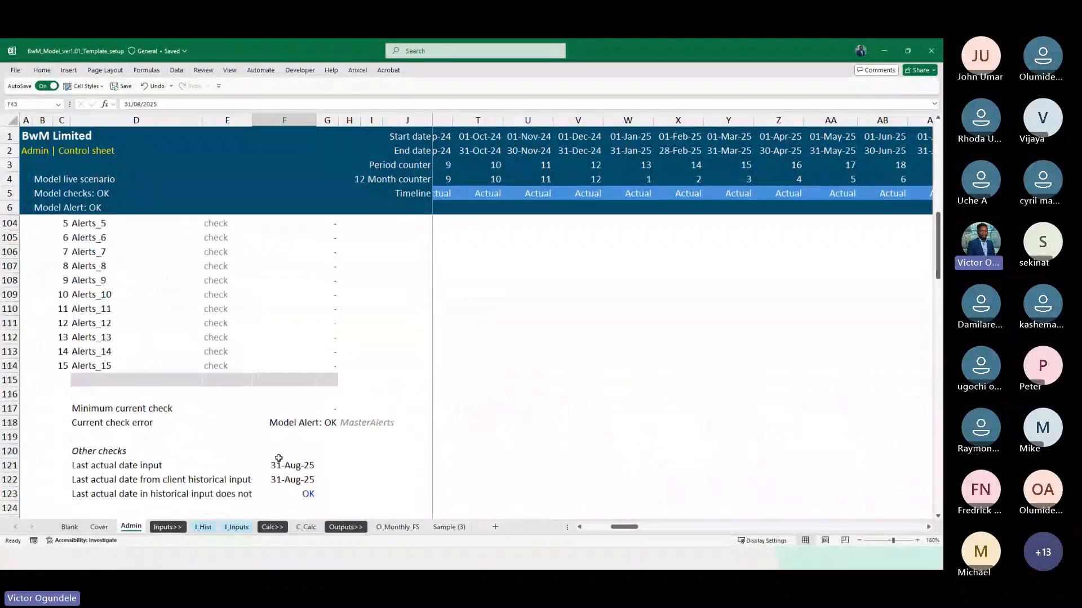
pyautogui.scroll(2, 278, 458)
pyautogui.scroll(2, 285, 383)
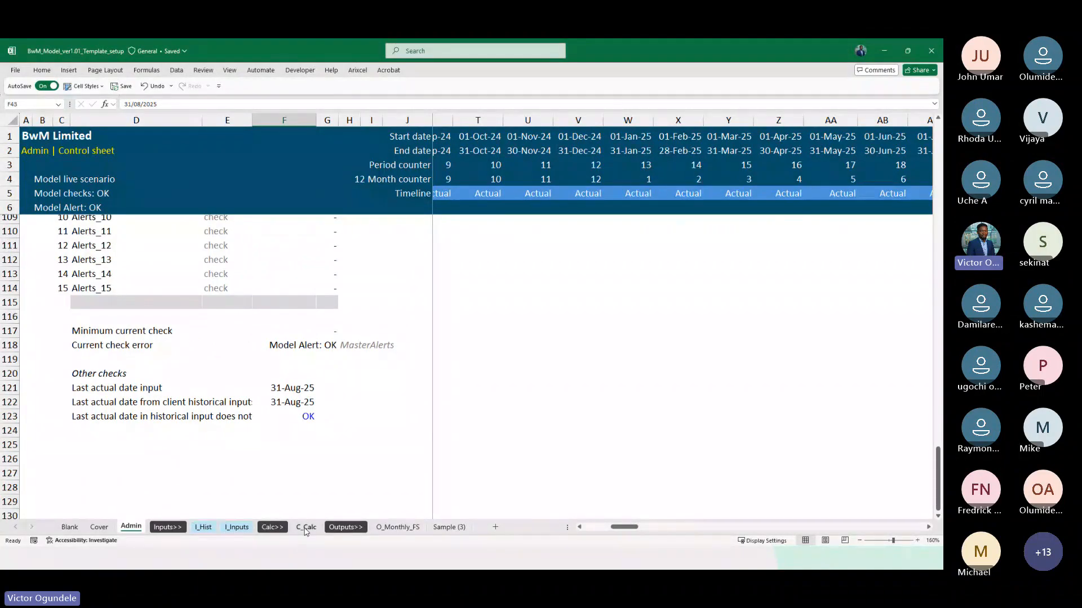
pyautogui.click(236, 526)
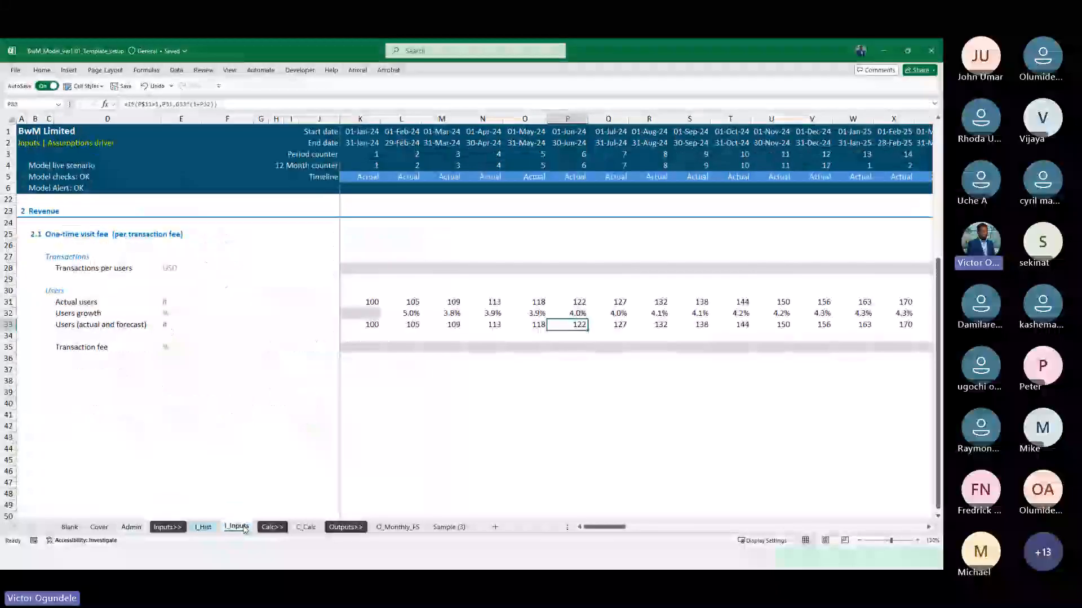
pyautogui.click(307, 528)
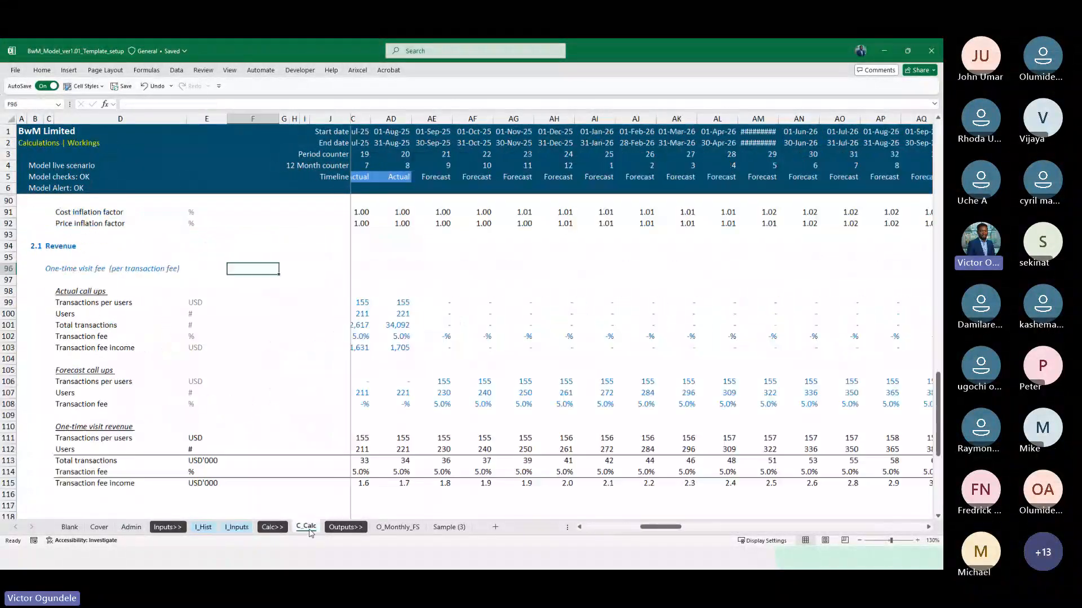
pyautogui.scroll(-1, 496, 419)
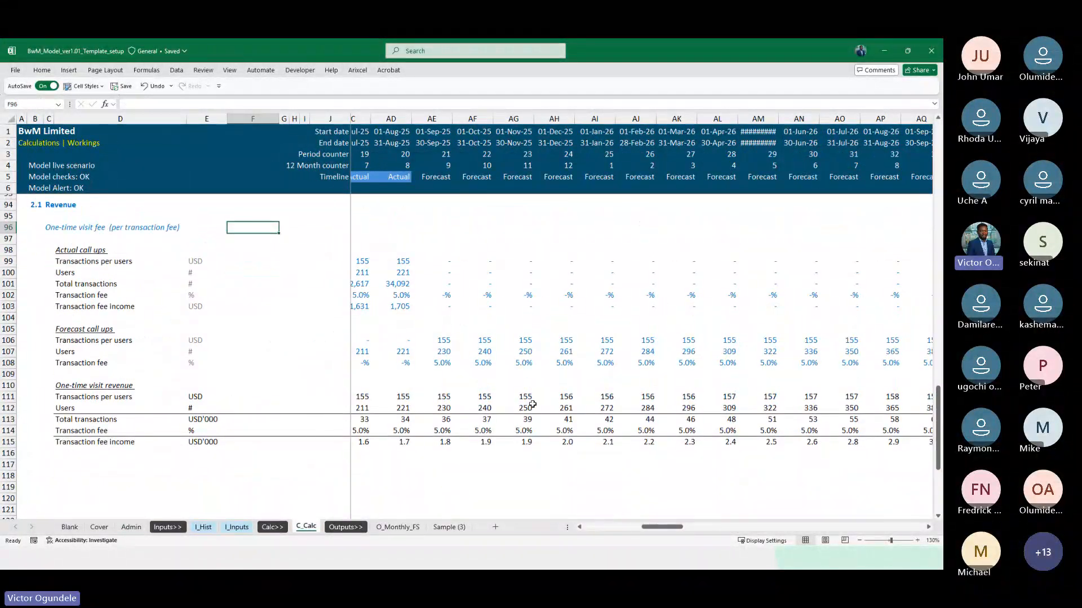
pyautogui.click(440, 293)
pyautogui.scroll(-1, 446, 389)
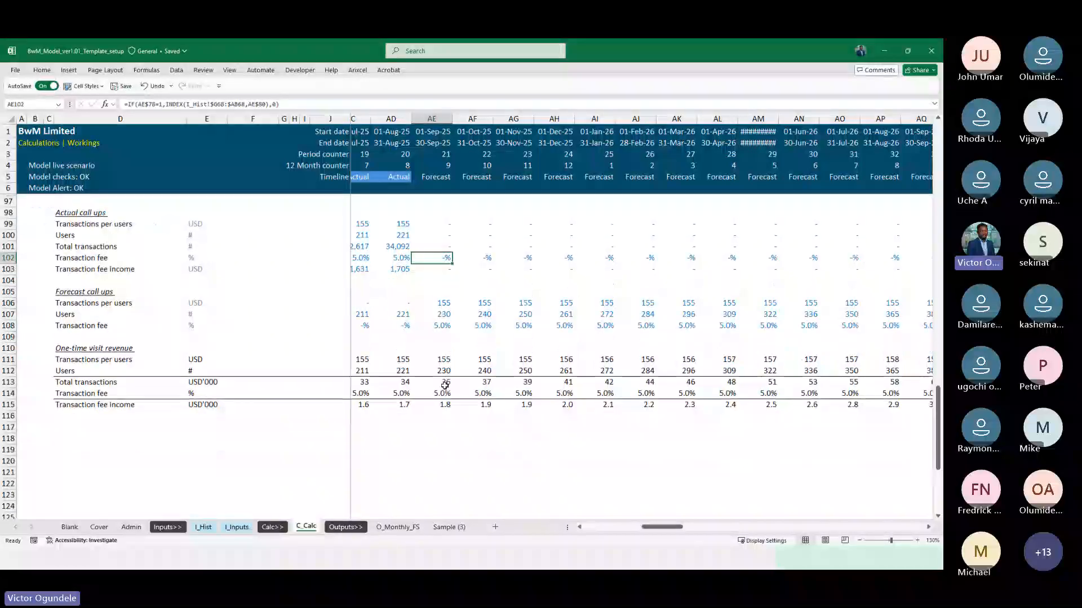
# Set the last actual date in Admin cell F43 to 31/12/2025
pyautogui.click(130, 527)
pyautogui.scroll(7, 318, 406)
pyautogui.scroll(10, 318, 407)
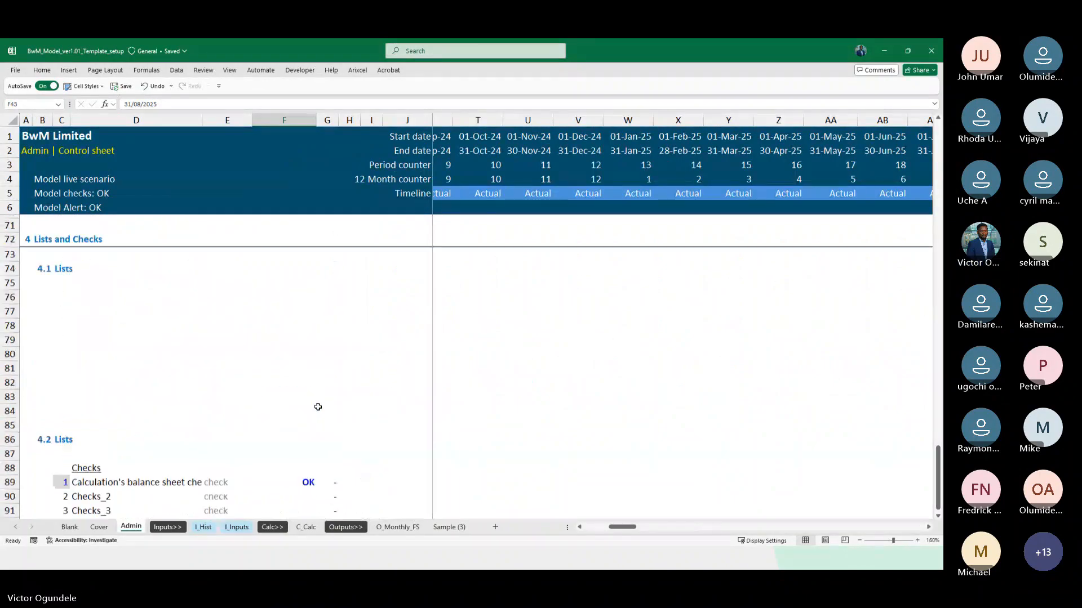
pyautogui.scroll(15, 302, 323)
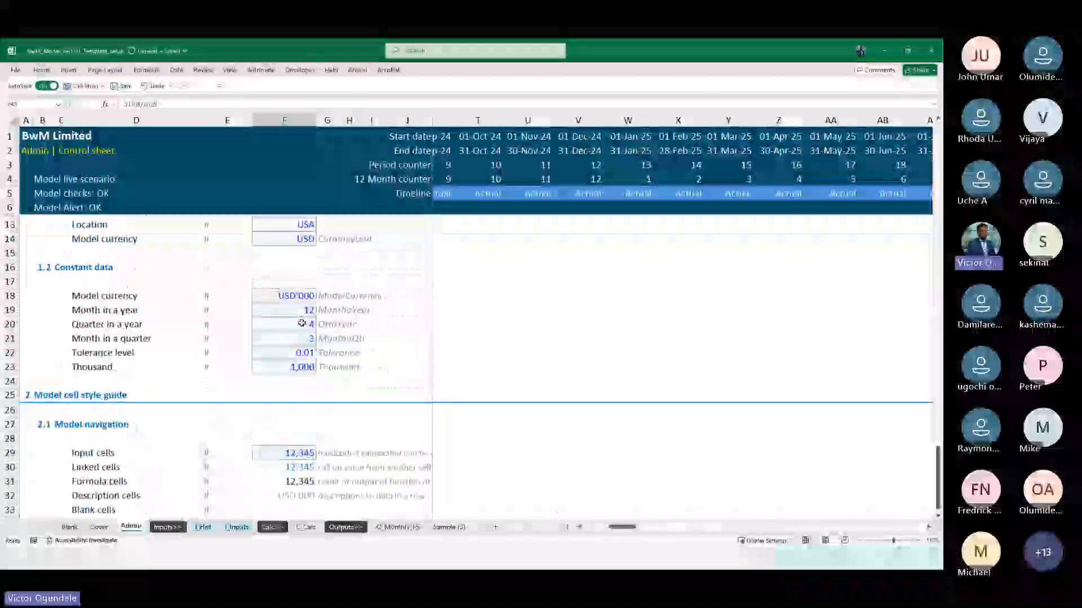
pyautogui.scroll(-4, 302, 323)
pyautogui.scroll(-1, 301, 323)
pyautogui.doubleClick(294, 453)
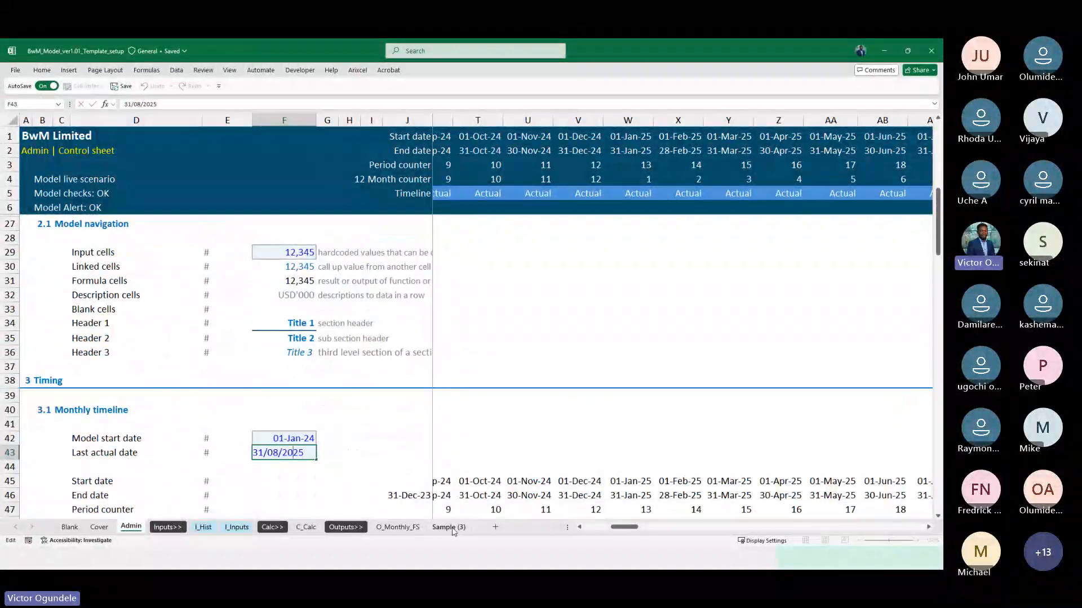
pyautogui.write('12')
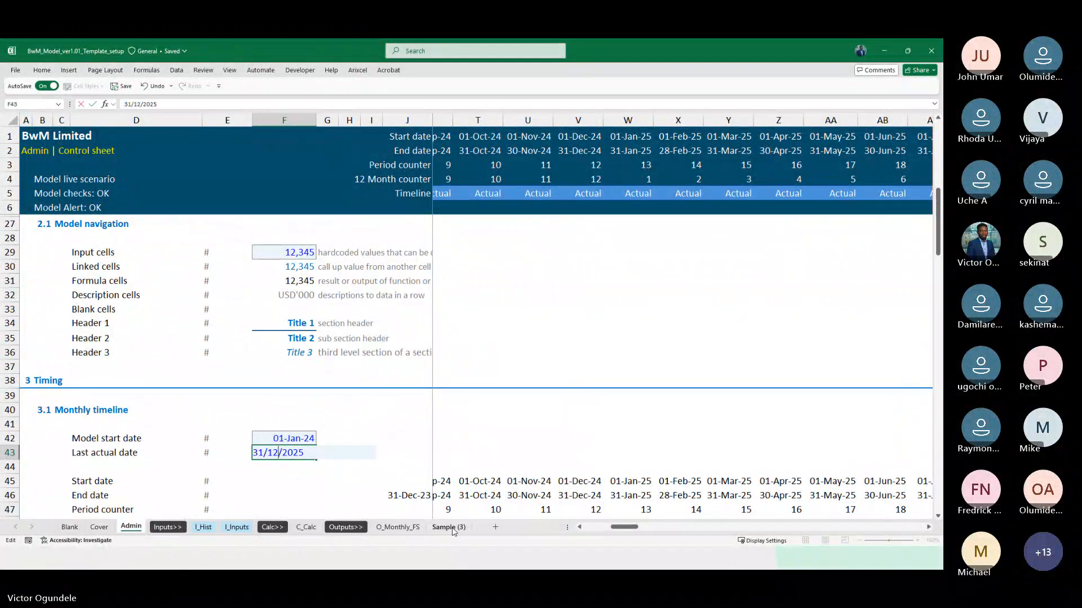
pyautogui.press('Return')
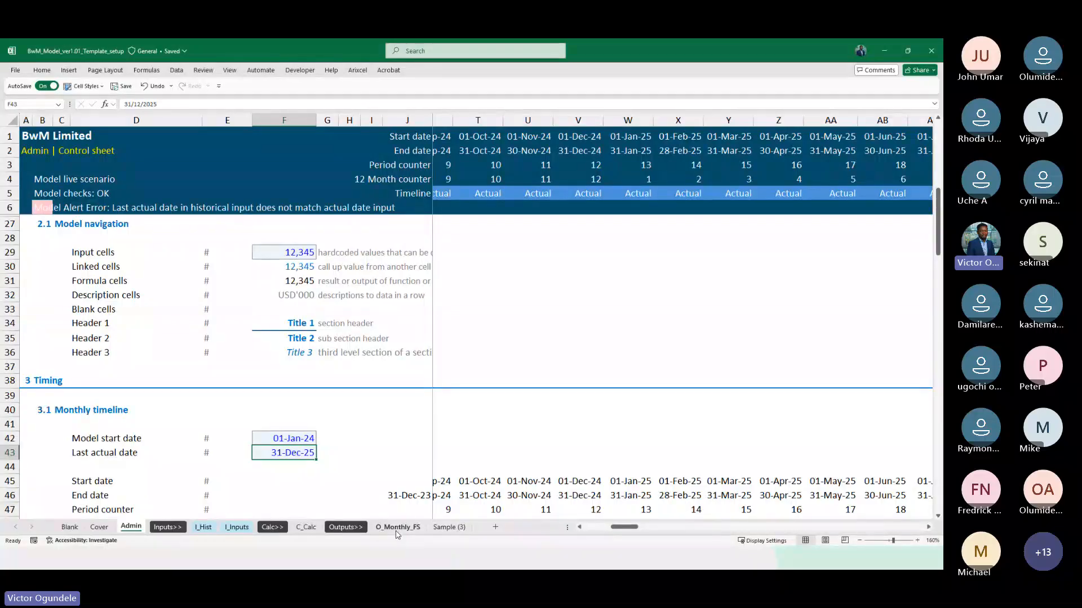
# Examine the actual call-ups, forecast call-ups and one-time visit revenue in C_Calc for September to December 2025
pyautogui.click(305, 527)
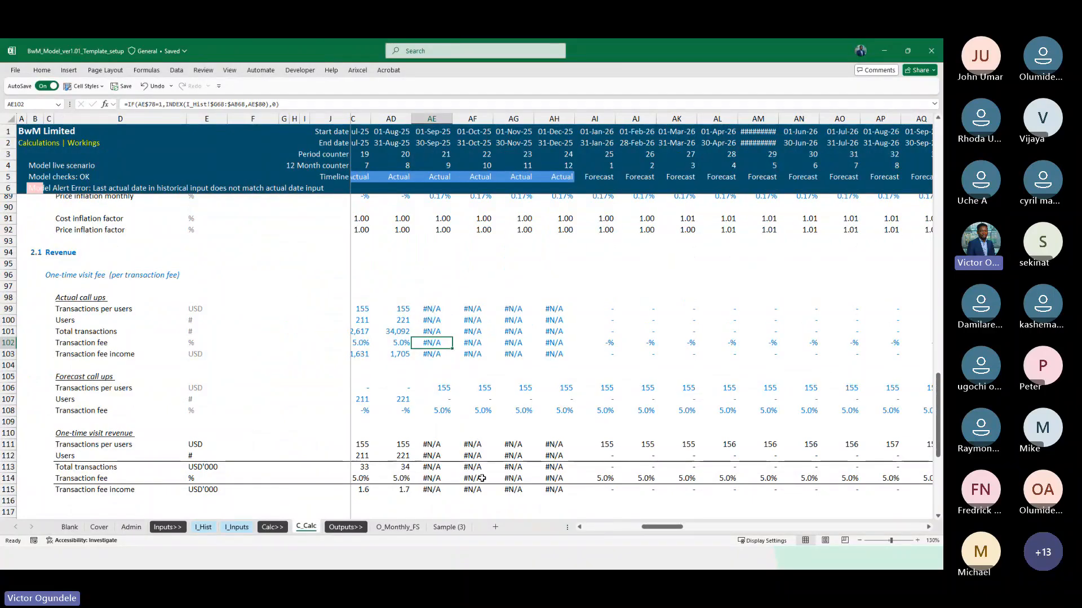
pyautogui.scroll(-1, 459, 411)
pyautogui.click(427, 278)
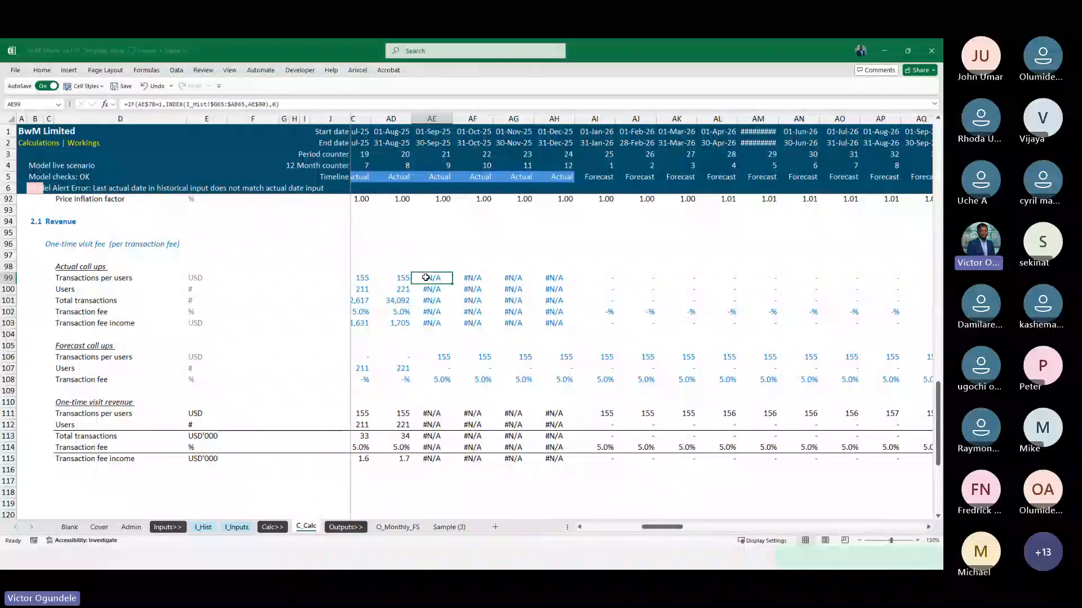
pyautogui.scroll(2, 449, 375)
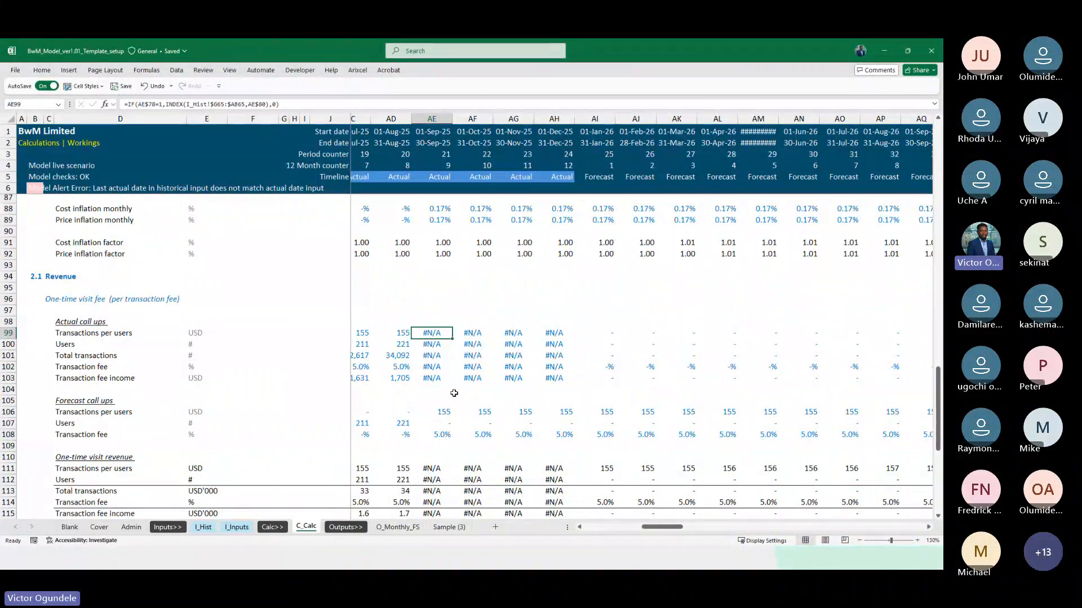
pyautogui.scroll(-1, 454, 394)
pyautogui.scroll(3, 454, 394)
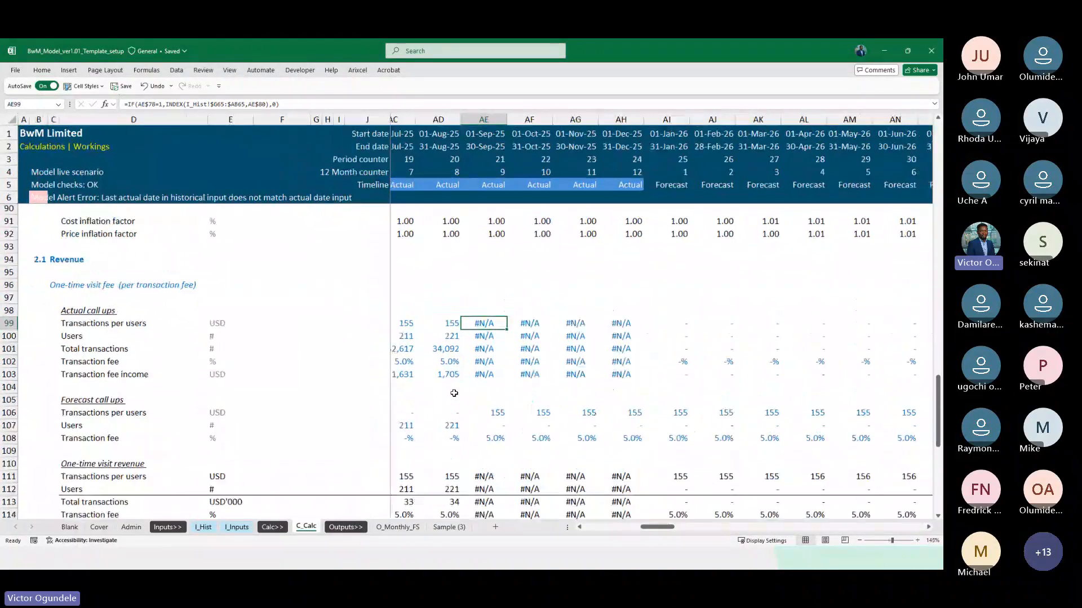
pyautogui.scroll(1, 484, 375)
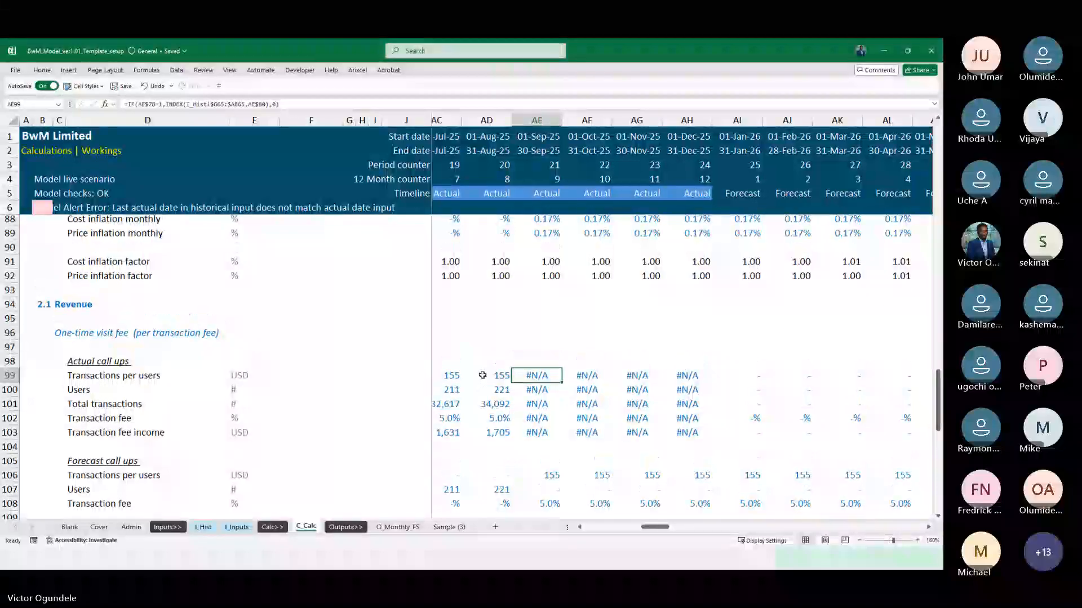
pyautogui.scroll(-1, 483, 376)
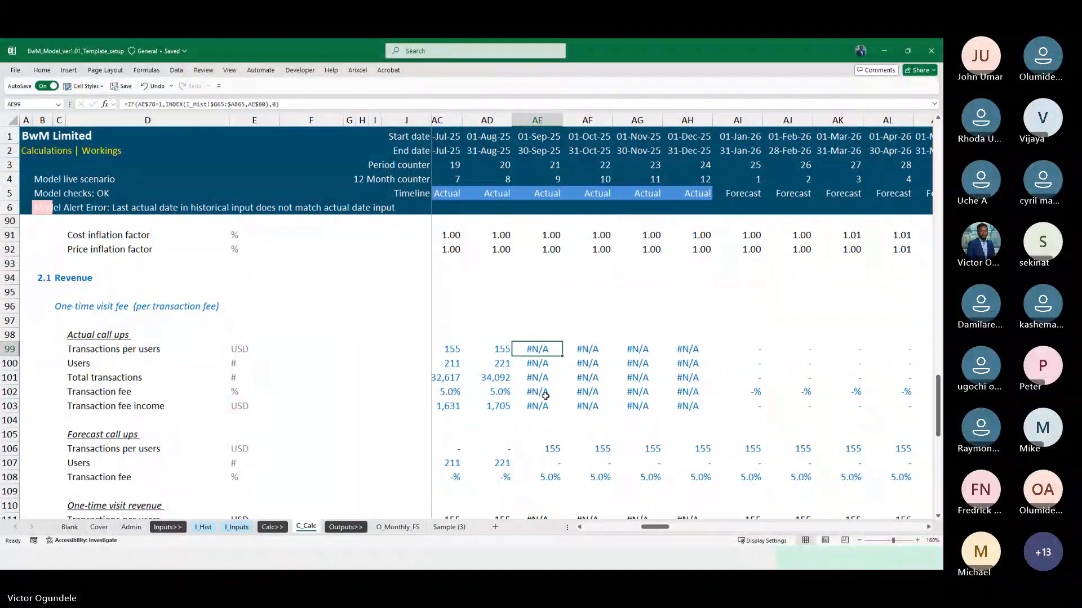
pyautogui.hscroll(1, 545, 396)
pyautogui.scroll(-3, 546, 396)
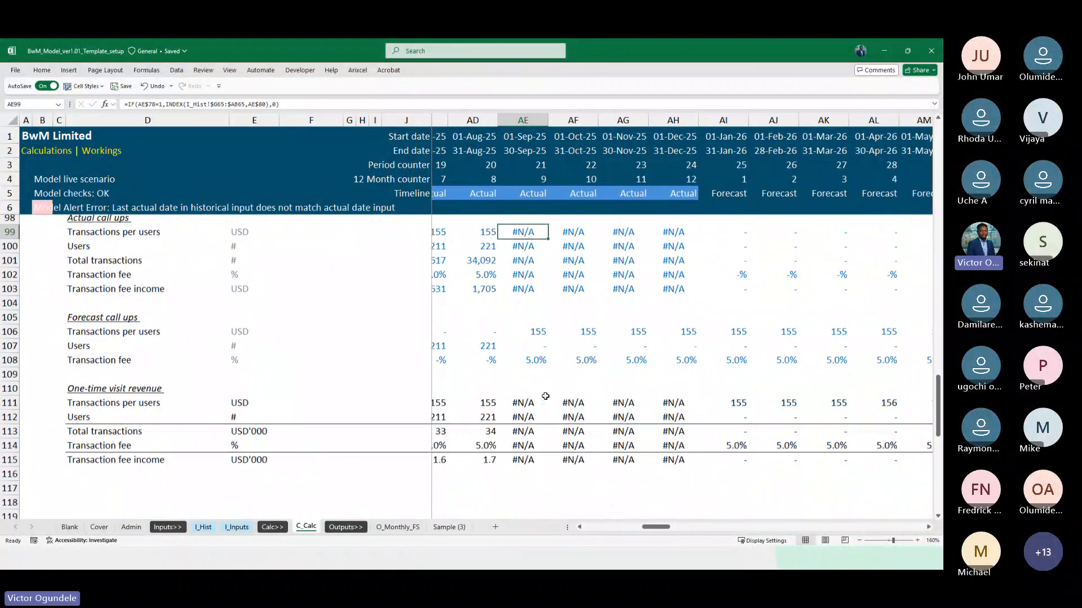
pyautogui.scroll(3, 546, 396)
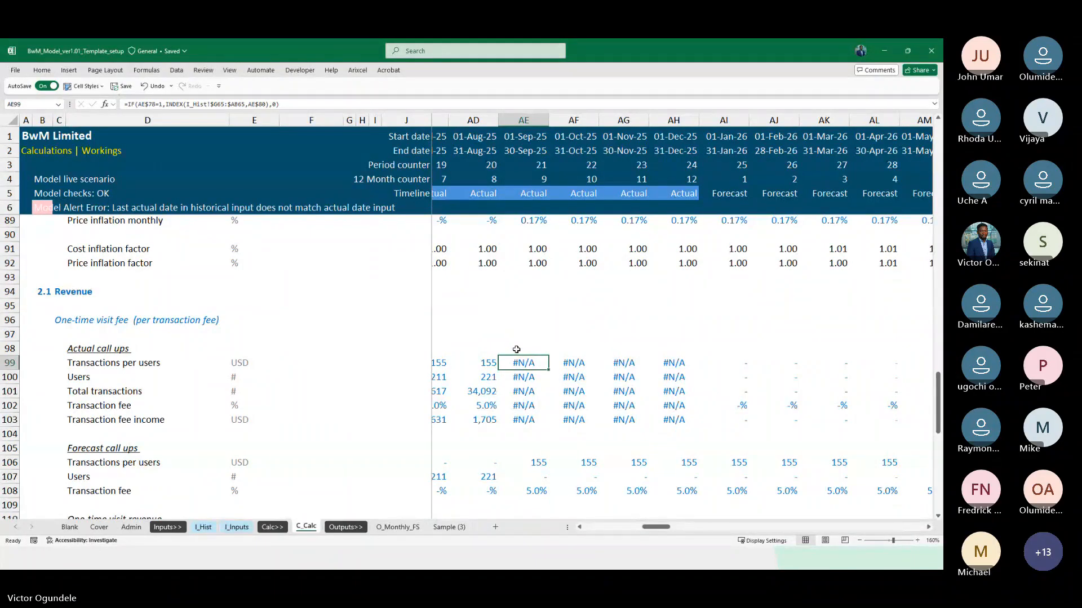
# Inspect the actual transactions per users formula in K99 and compare it with the row's actual and forecast columns
pyautogui.hotkey('ctrl', 'Left')
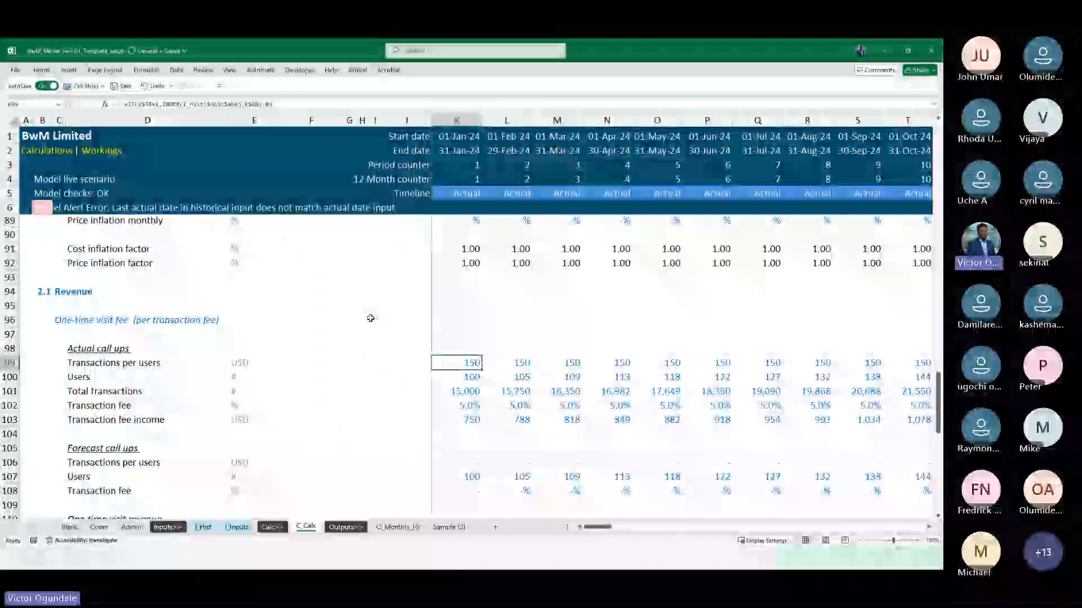
pyautogui.hscroll(6, 719, 398)
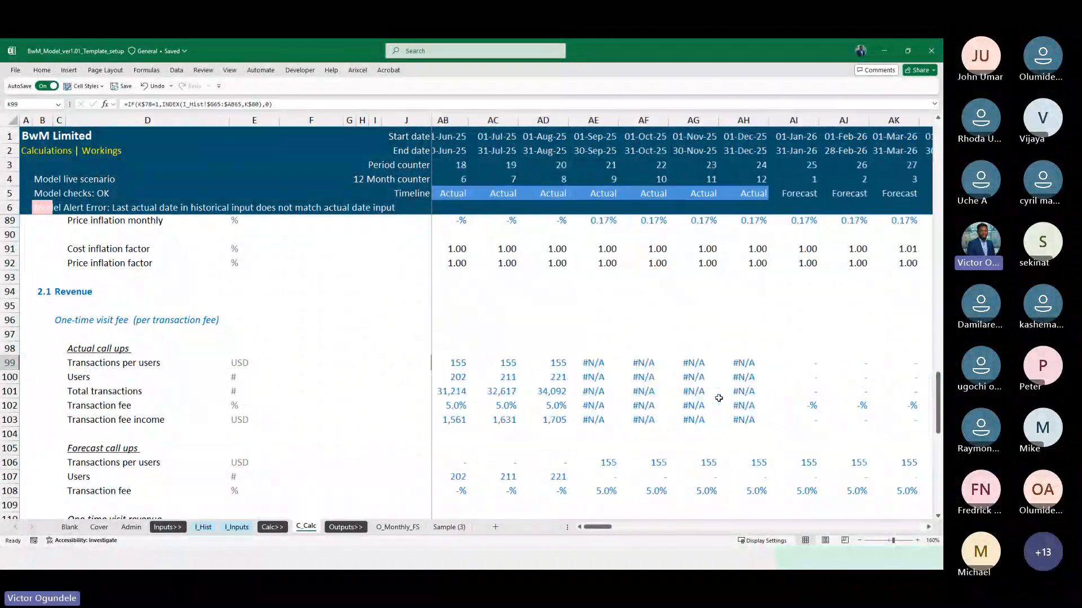
pyautogui.scroll(-1, 719, 398)
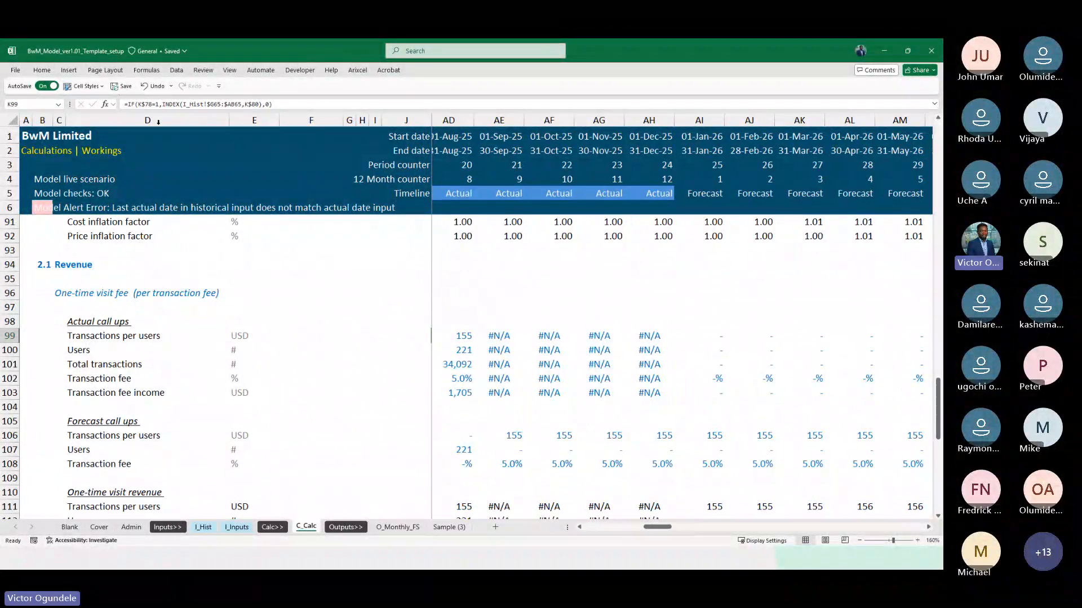
pyautogui.click(129, 105)
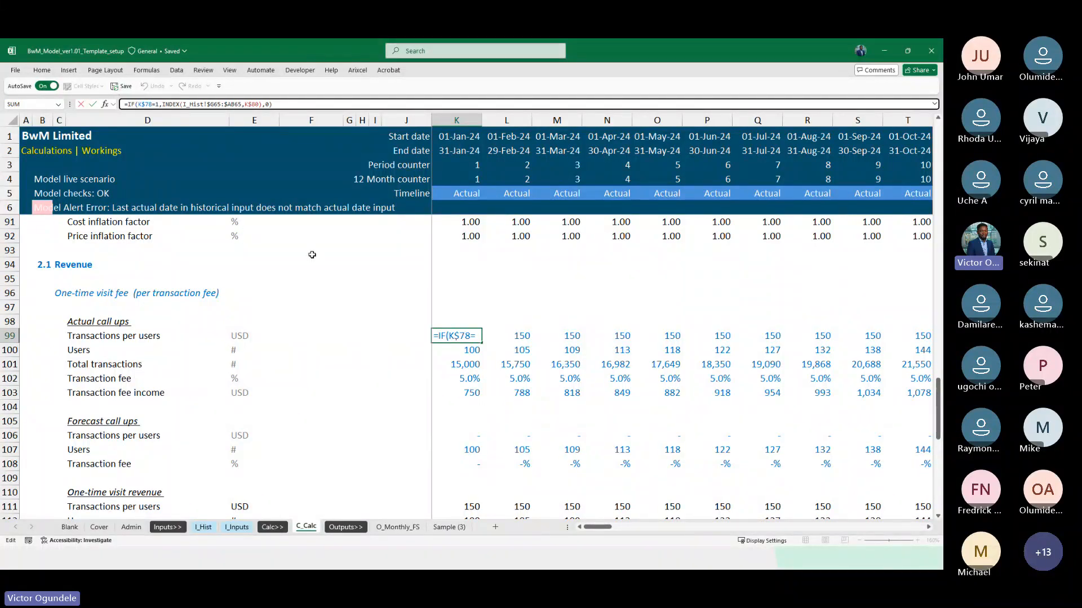
pyautogui.press('Escape')
pyautogui.hscroll(5, 727, 395)
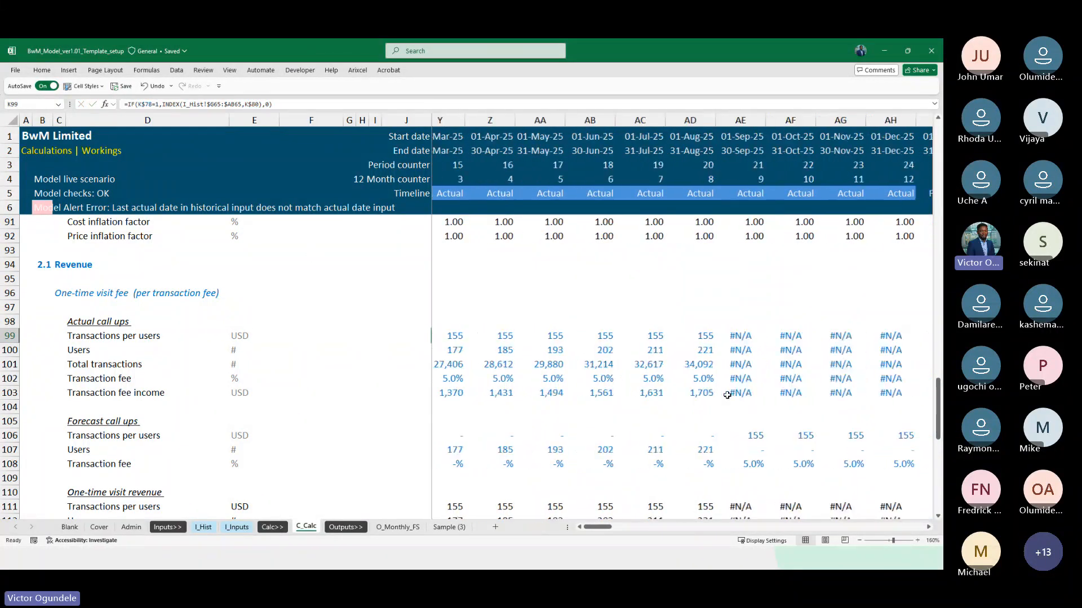
pyautogui.hscroll(3, 727, 395)
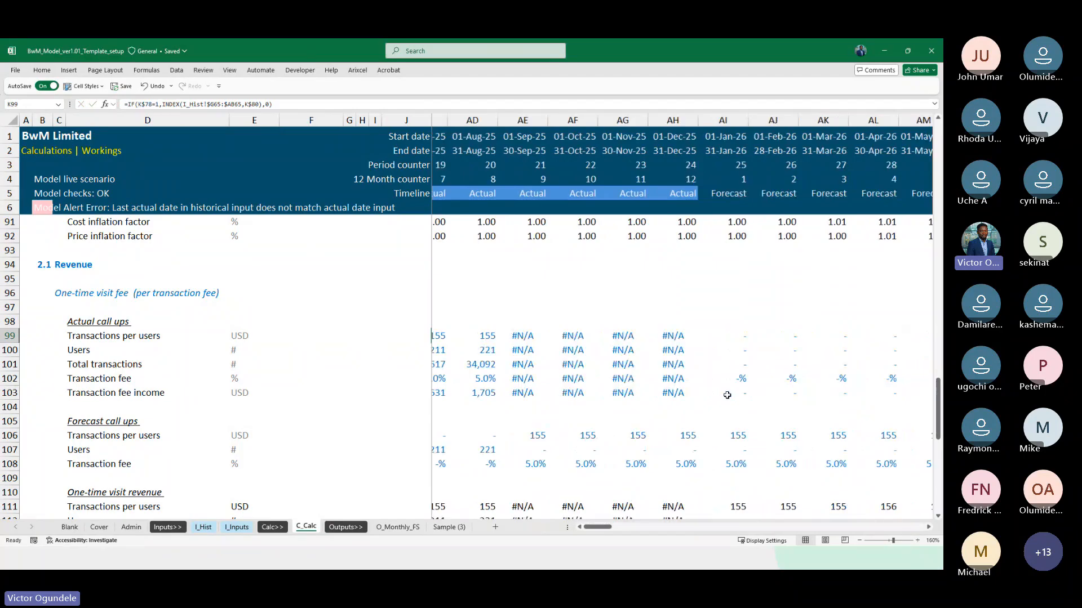
# Replace the IF flag test in the K99 formula with IFNA around the INDEX lookup, keeping 0 as fallback, and fill it across row 99
pyautogui.click(140, 105)
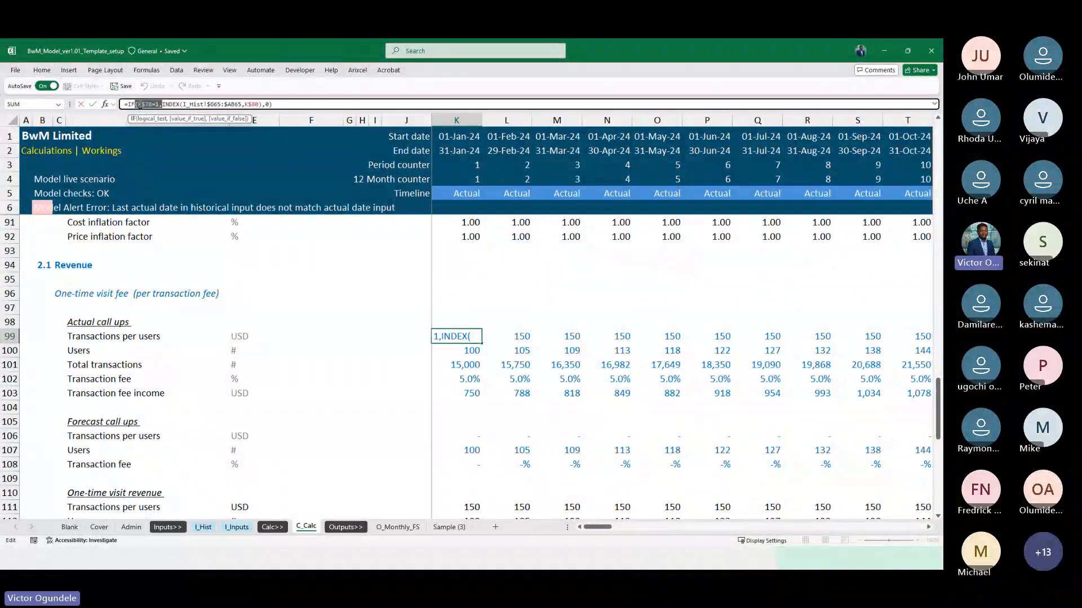
pyautogui.write('n')
pyautogui.press('Tab')
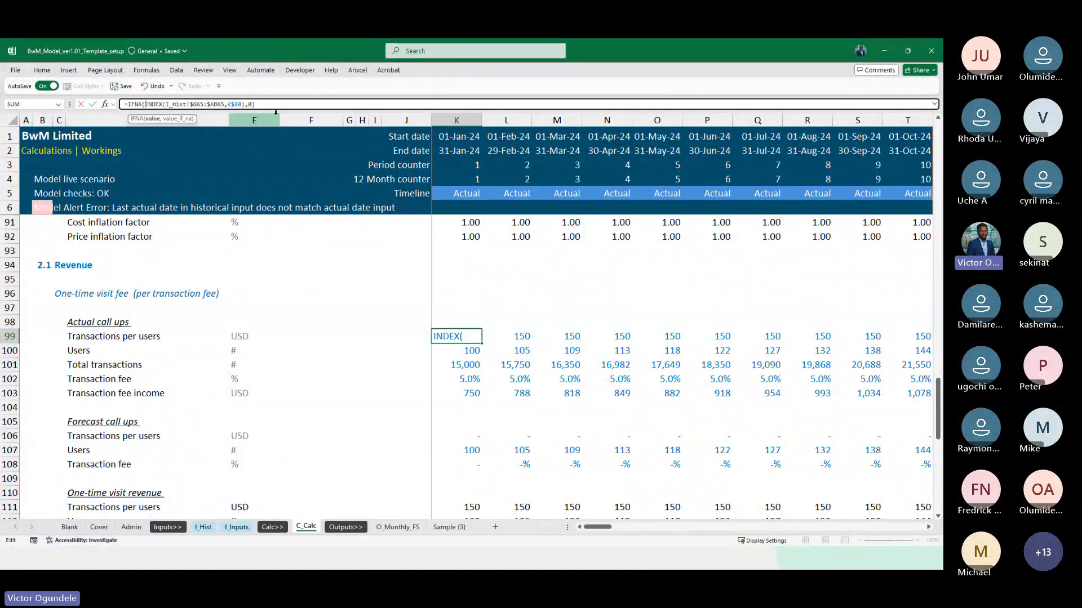
pyautogui.hotkey('ctrl', 'Return')
pyautogui.hotkey('ctrl', 'shift', 'Right')
pyautogui.hotkey('ctrl', 'r')
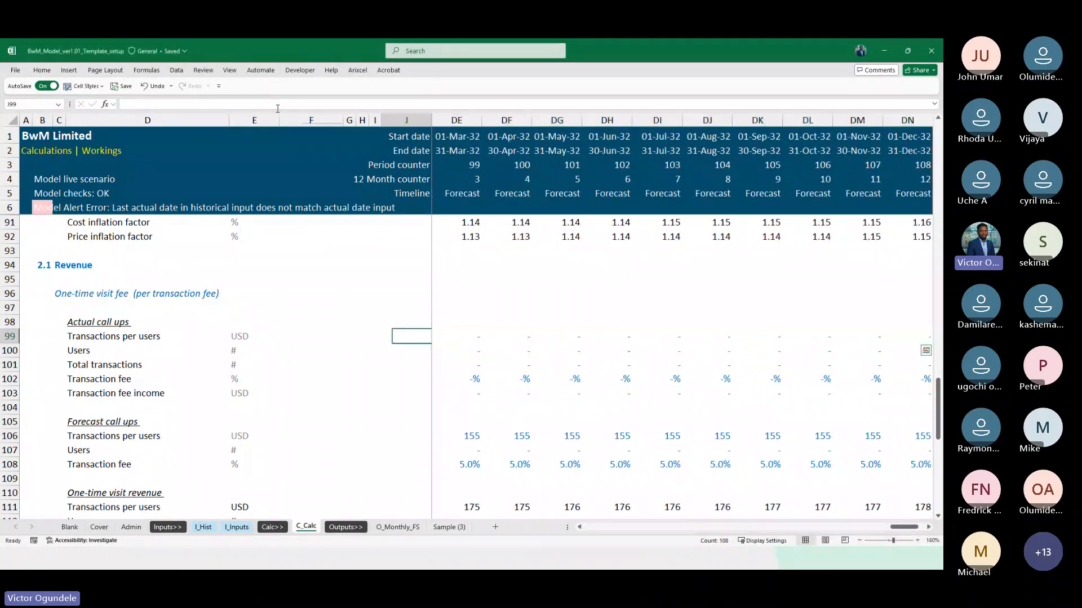
# Inspect the filled IFNA formula in row 99 over the 2026 forecast columns, including cell AI99
pyautogui.hotkey('ctrl', 'shift', 'Left')
pyautogui.press('Right')
pyautogui.press('Right')
pyautogui.press('Right')
pyautogui.press('Right')
pyautogui.press('Right')
pyautogui.press('Right')
pyautogui.press('Right')
pyautogui.press('Right')
pyautogui.press('Right')
pyautogui.press('Right')
pyautogui.press('Right')
pyautogui.press('Right')
pyautogui.press('Right')
pyautogui.press('Right')
pyautogui.press('Right')
pyautogui.press('Right')
pyautogui.press('Right')
pyautogui.press('Right')
pyautogui.press('Right')
pyautogui.press('Right')
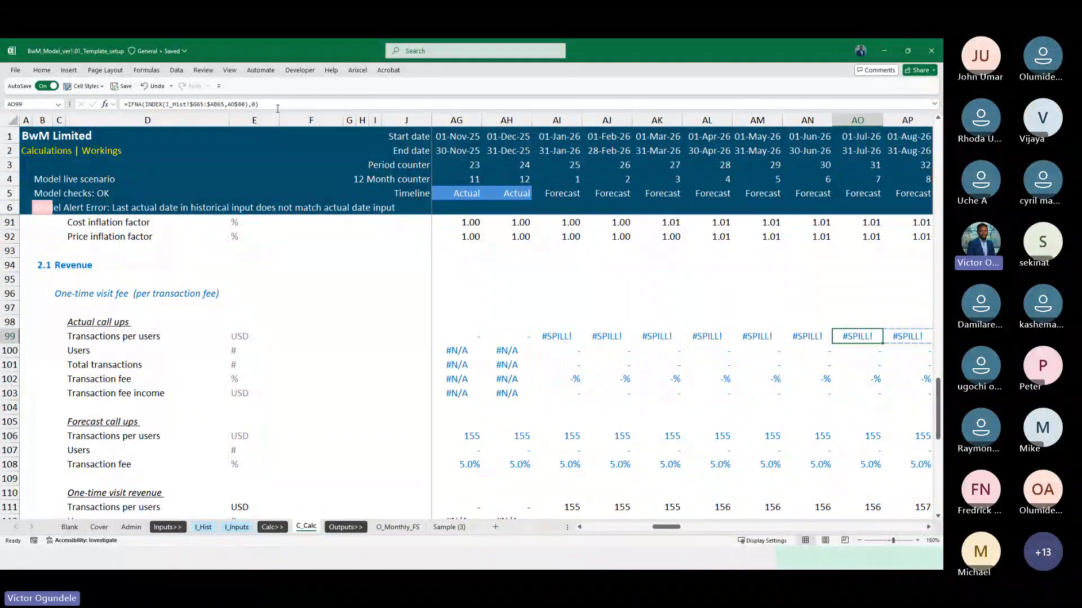
pyautogui.press('Left')
pyautogui.press('Left')
pyautogui.press('Left')
pyautogui.press('Left')
pyautogui.press('Left')
pyautogui.press('Left')
pyautogui.press('F2')
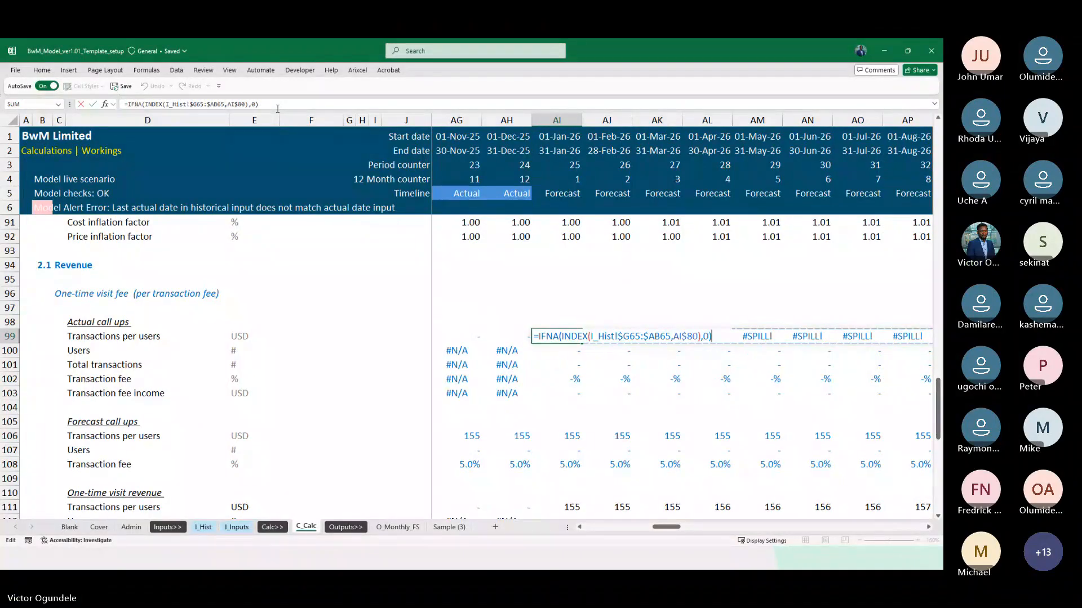
pyautogui.press('Escape')
# Undo the last IFNA fill across row 99 and return to K99
pyautogui.hotkey('ctrl', 'z')
pyautogui.press('Left')
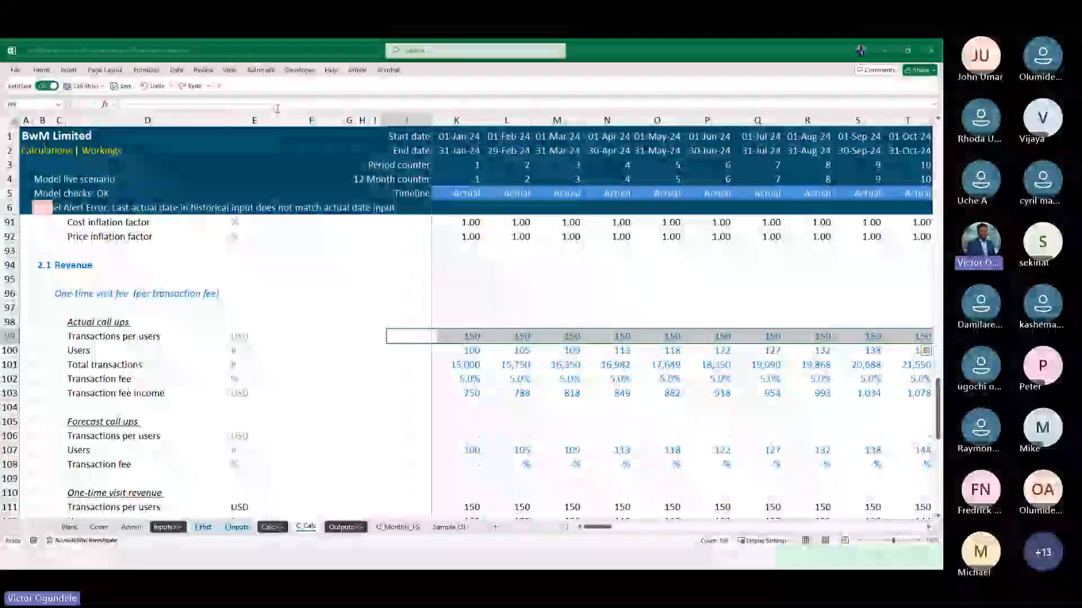
pyautogui.press('Right')
pyautogui.press('Right')
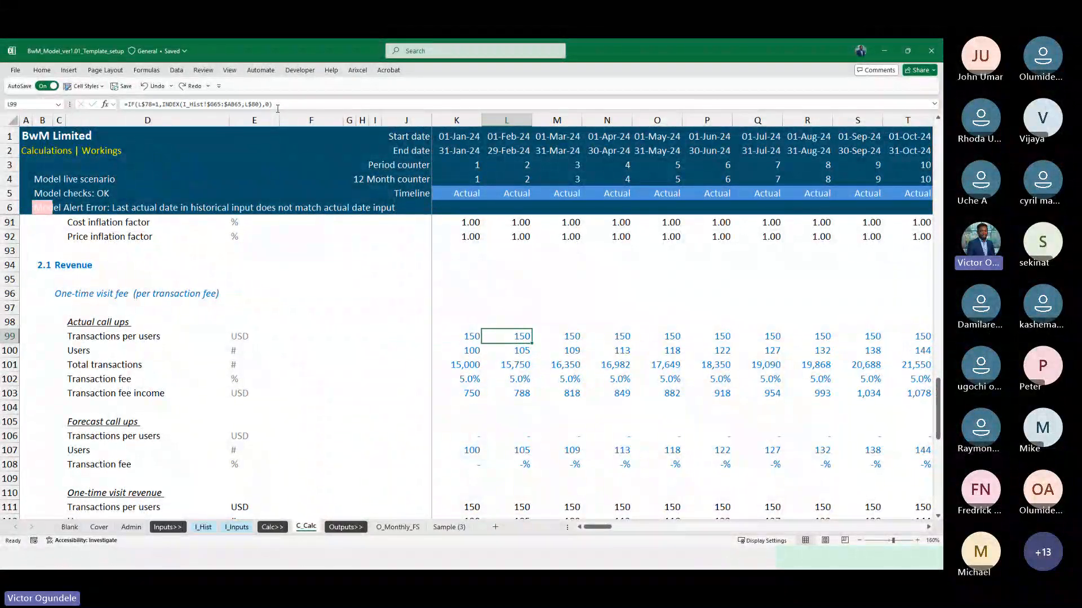
pyautogui.press('Right')
pyautogui.press('Left')
pyautogui.press('Left')
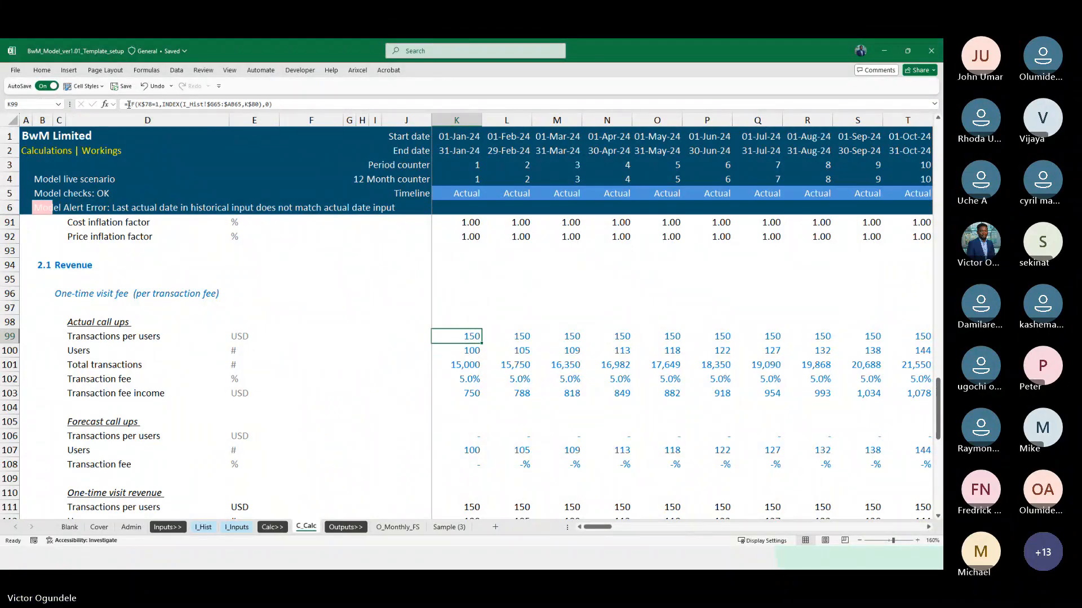
# Wrap the whole IF formula in K99 in IFNA with 0 as fallback, and fill it across row 99
pyautogui.write('if')
pyautogui.press('Escape')
pyautogui.click(128, 105)
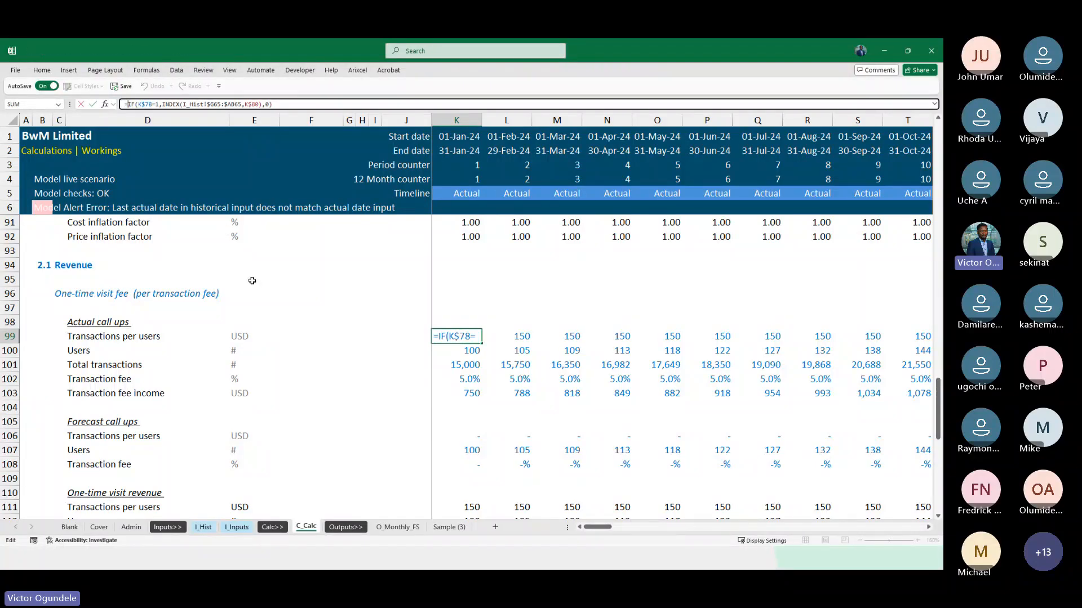
pyautogui.write('if')
pyautogui.press('Down')
pyautogui.press('Down')
pyautogui.press('Tab')
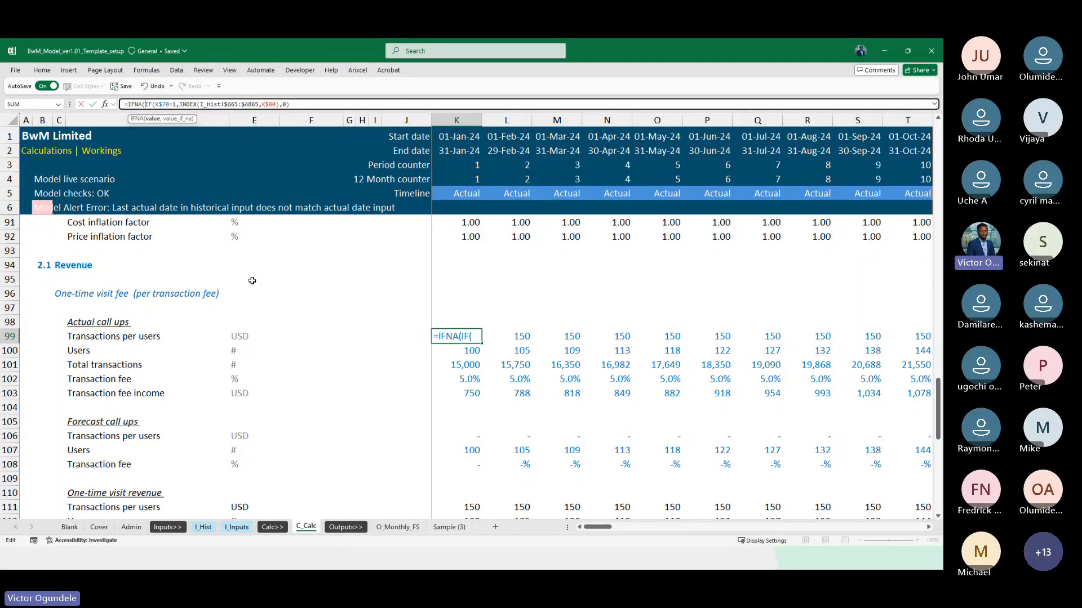
pyautogui.click(318, 104)
pyautogui.write(',0)')
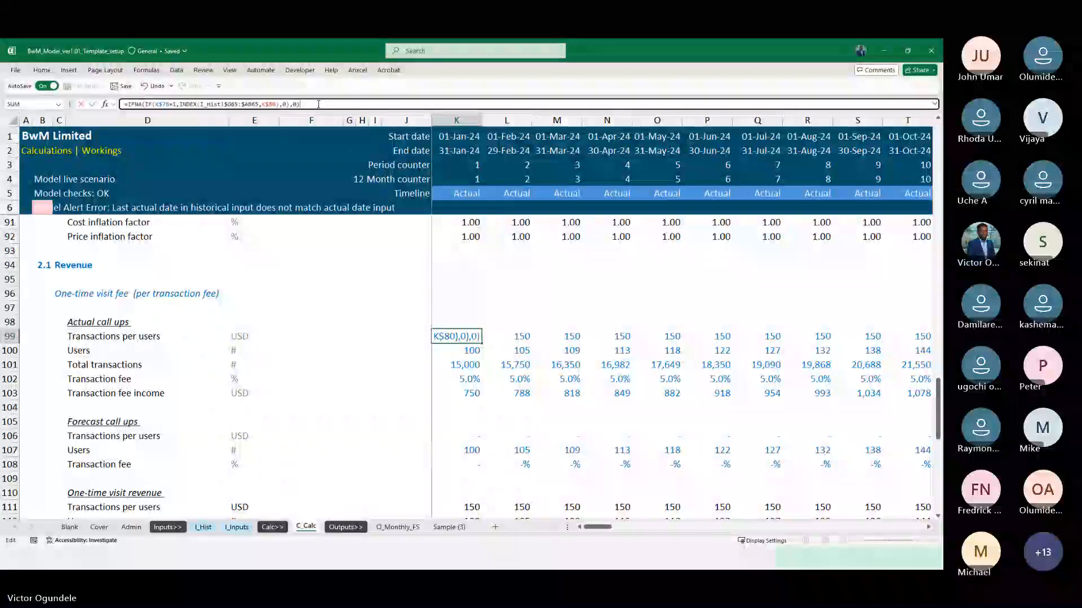
pyautogui.hotkey('ctrl', 'Return')
pyautogui.hotkey('ctrl', 'shift', 'Right')
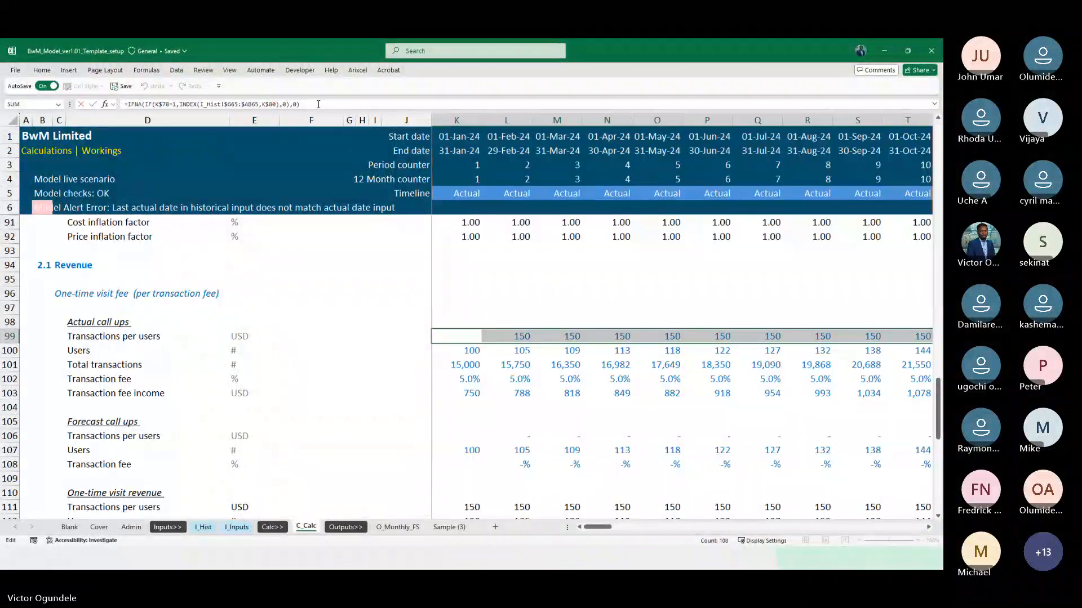
pyautogui.hotkey('ctrl', 'Return')
# Check the refilled Transactions per users row around the actual-to-forecast boundary, and the Users formula in AE100
pyautogui.press('Right')
pyautogui.press('Right')
pyautogui.press('Right')
pyautogui.press('Right')
pyautogui.press('Right')
pyautogui.press('Right')
pyautogui.press('Right')
pyautogui.press('Right')
pyautogui.press('Right')
pyautogui.press('Right')
pyautogui.press('Right')
pyautogui.press('Right')
pyautogui.press('Right')
pyautogui.press('Right')
pyautogui.press('Right')
pyautogui.press('Right')
pyautogui.press('Right')
pyautogui.press('Right')
pyautogui.press('Right')
pyautogui.press('Right')
pyautogui.press('Left')
pyautogui.press('Left')
pyautogui.press('Left')
pyautogui.press('Left')
pyautogui.press('Left')
pyautogui.press('Left')
pyautogui.press('Left')
pyautogui.press('Left')
pyautogui.press('Left')
pyautogui.press('Left')
pyautogui.press('Left')
pyautogui.press('Left')
pyautogui.press('Left')
pyautogui.press('Left')
pyautogui.press('Left')
pyautogui.press('Left')
pyautogui.press('Left')
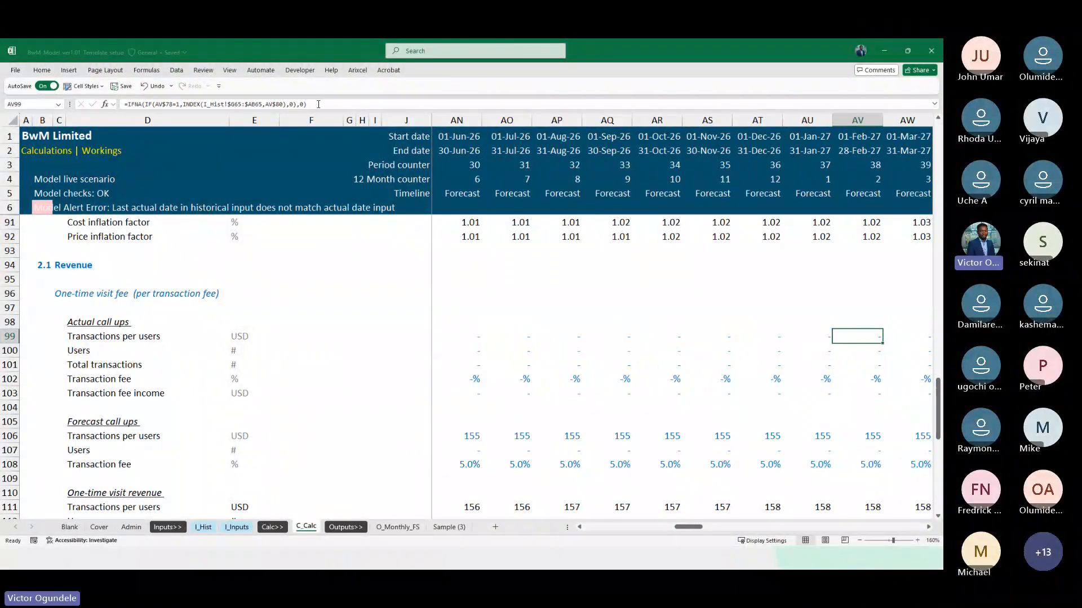
pyautogui.press('Left')
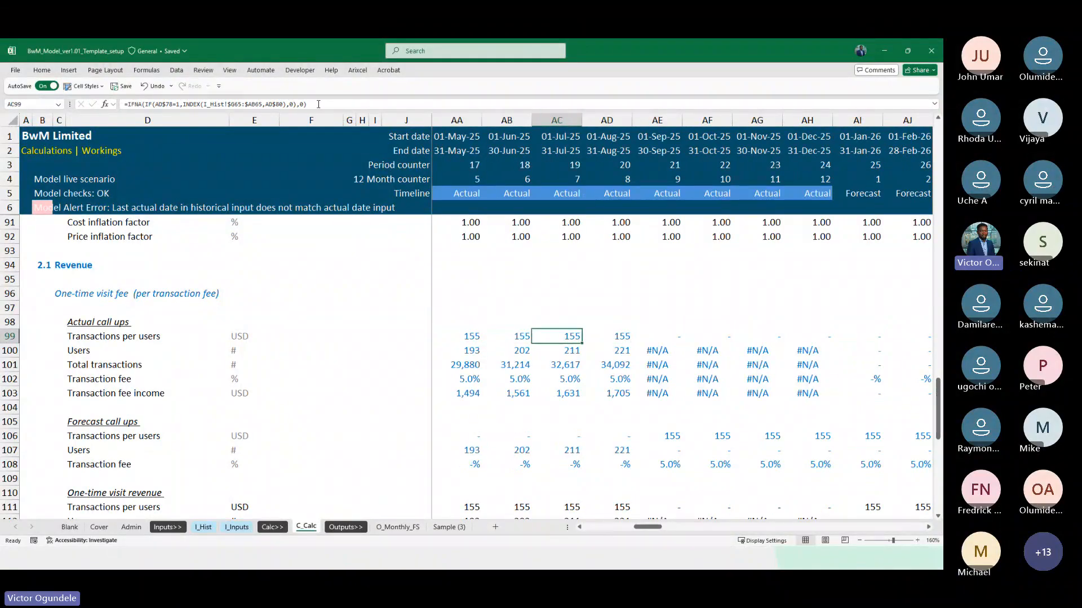
pyautogui.keyDown('ctrl'); pyautogui.scroll(-1, 319, 105); pyautogui.keyUp('ctrl')
pyautogui.press('Down')
pyautogui.press('Right')
pyautogui.press('Right')
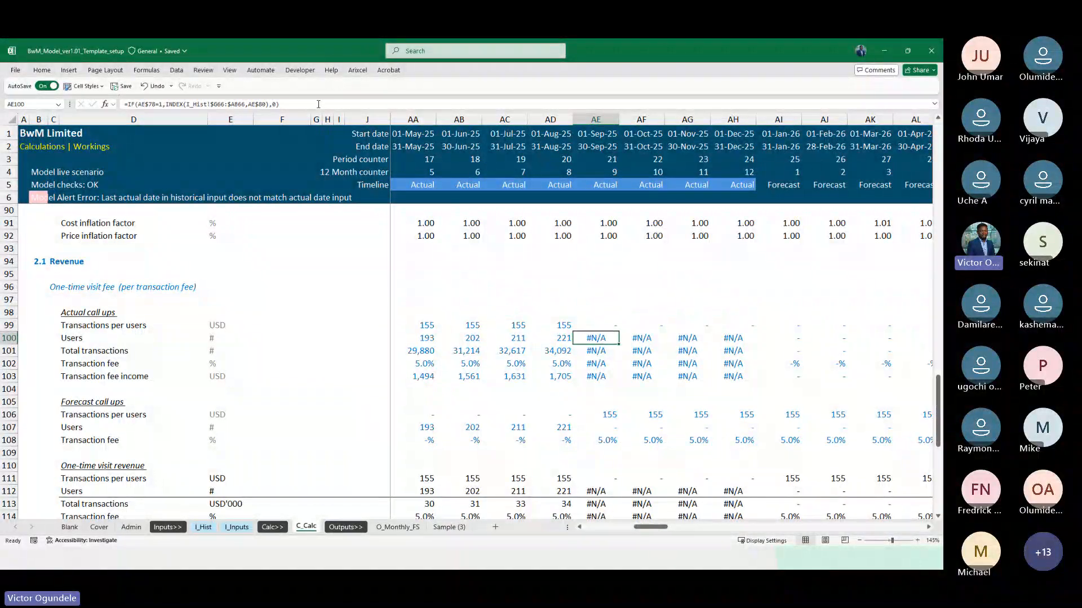
# Wrap the actual Users formula in K100 in IFNA with 0 as fallback, and fill it across row 100
pyautogui.hotkey('ctrl', 'Left')
pyautogui.click(129, 104)
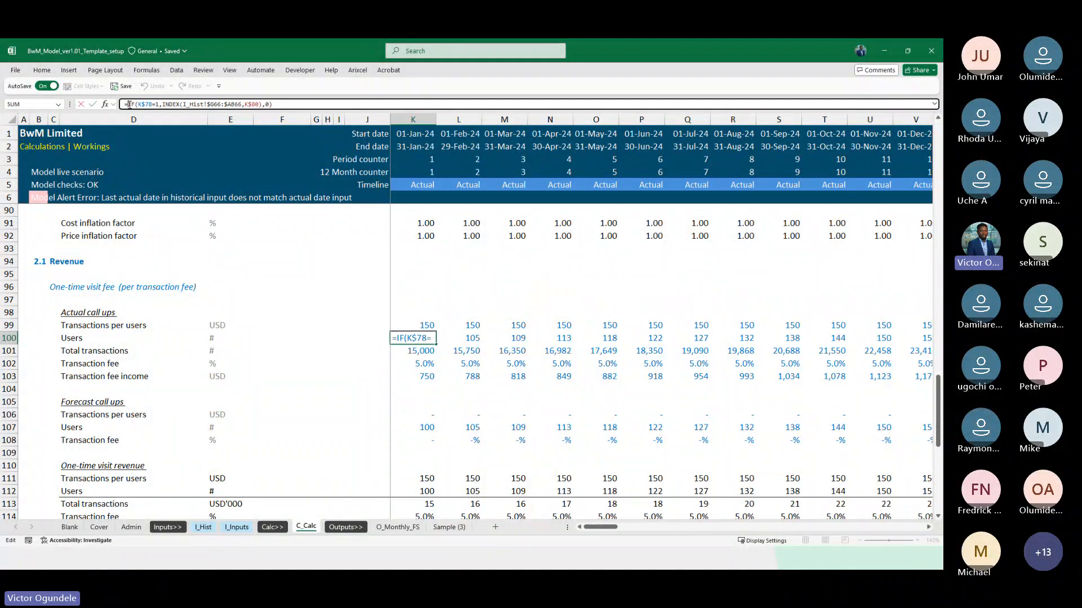
pyautogui.write('if')
pyautogui.press('Down')
pyautogui.press('Down')
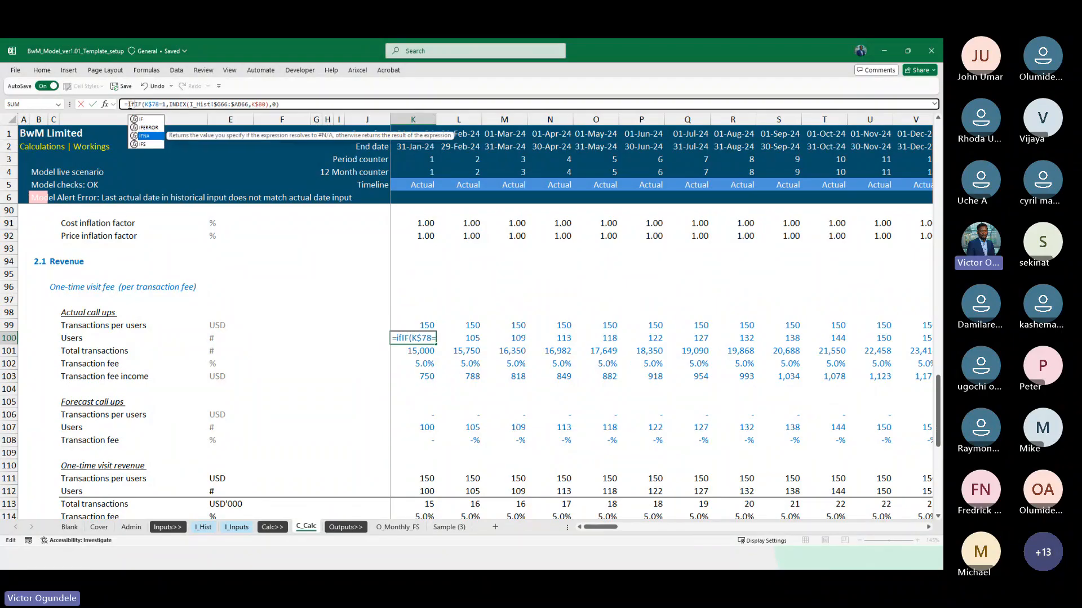
pyautogui.press('Tab')
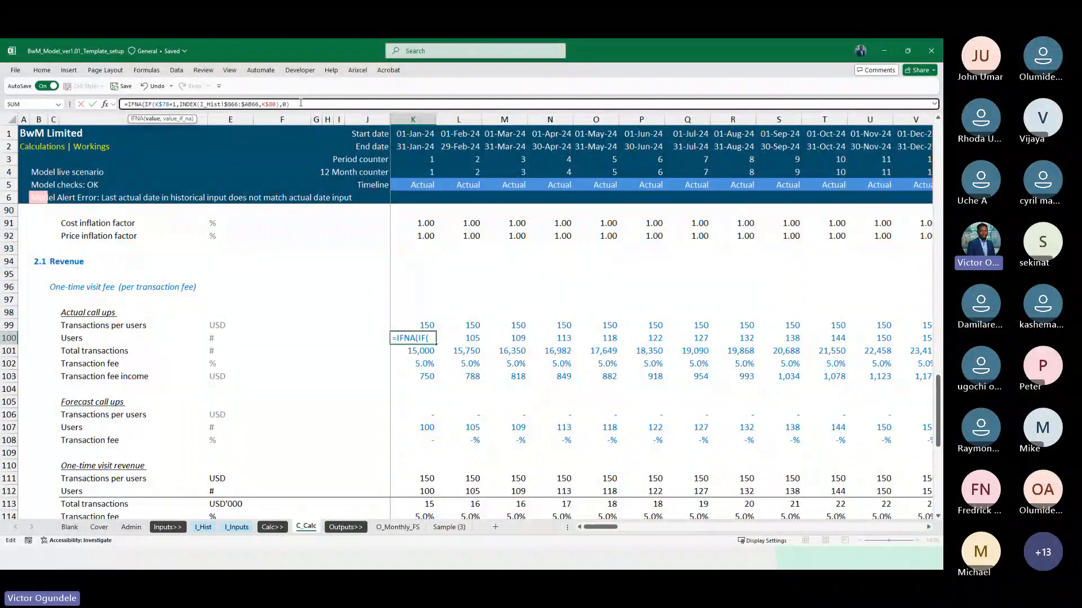
pyautogui.click(297, 104)
pyautogui.write(',0)')
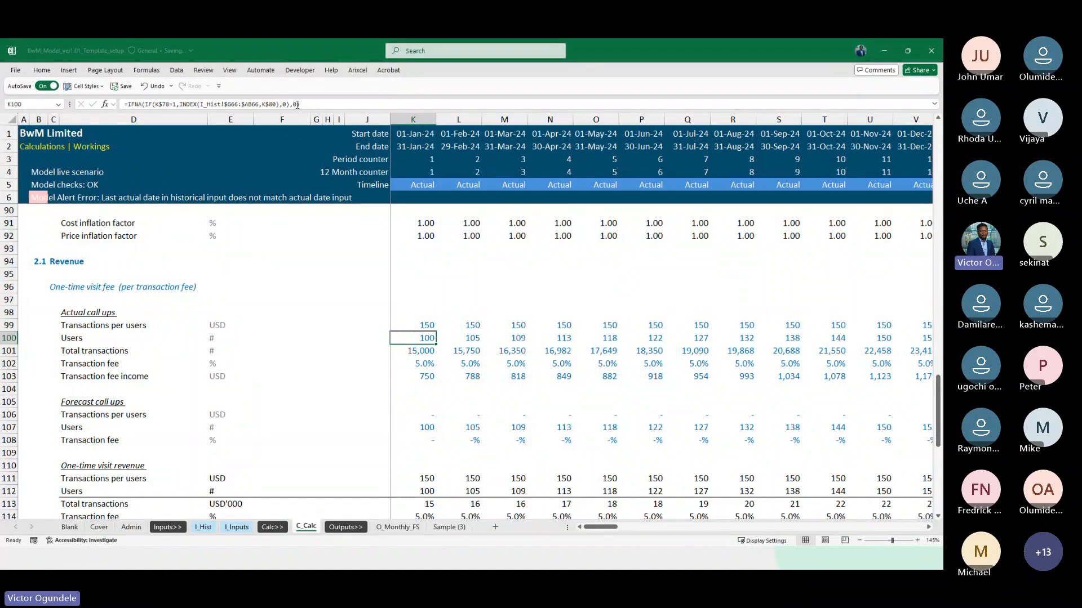
pyautogui.hotkey('ctrl', 'Return')
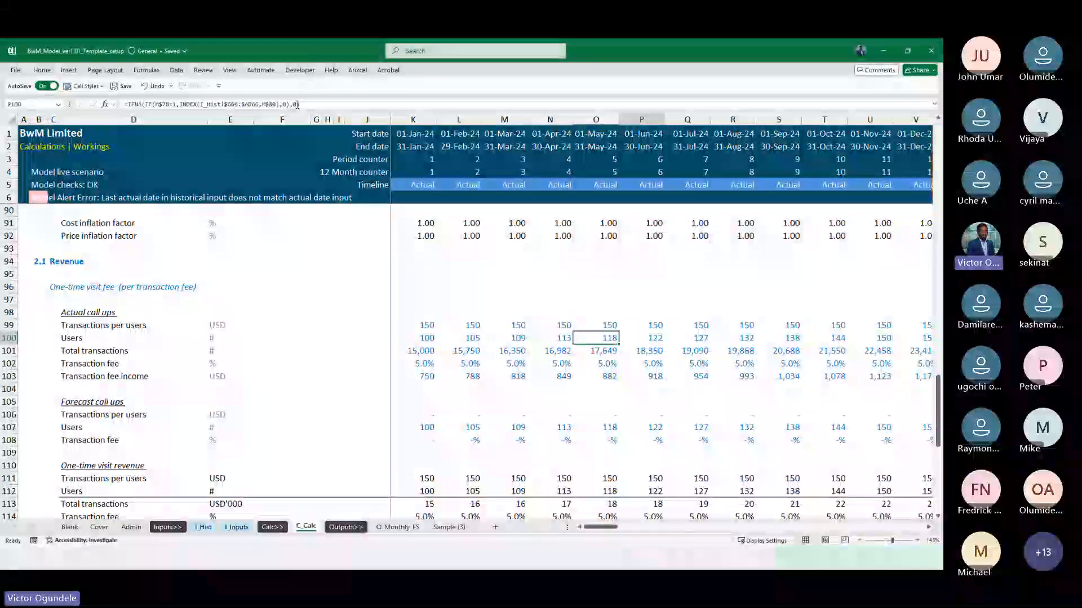
# Check the refilled Users row across actual and forecast months, and the Total transactions formula in AE101
pyautogui.press('Right')
pyautogui.press('Right')
pyautogui.press('Right')
pyautogui.press('Right')
pyautogui.press('Right')
pyautogui.press('Right')
pyautogui.press('Right')
pyautogui.press('Right')
pyautogui.press('Right')
pyautogui.press('Right')
pyautogui.press('Right')
pyautogui.press('Right')
pyautogui.press('Right')
pyautogui.press('Right')
pyautogui.press('Right')
pyautogui.press('Right')
pyautogui.press('Right')
pyautogui.press('Right')
pyautogui.press('Right')
pyautogui.press('Right')
pyautogui.press('Left')
pyautogui.press('Left')
pyautogui.press('Left')
pyautogui.press('Left')
pyautogui.press('Left')
pyautogui.press('Left')
pyautogui.press('Left')
pyautogui.press('Left')
pyautogui.press('Left')
pyautogui.press('Left')
pyautogui.press('Left')
pyautogui.press('Left')
pyautogui.press('Left')
pyautogui.press('Left')
pyautogui.press('Left')
pyautogui.press('Left')
pyautogui.press('Left')
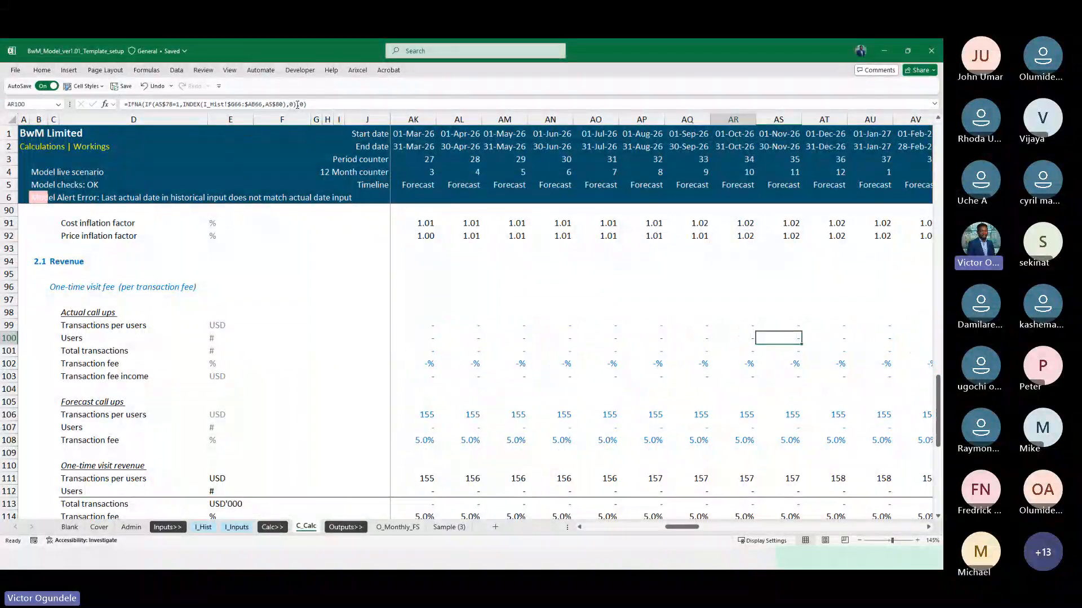
pyautogui.press('Left')
pyautogui.press('Left')
pyautogui.press('Left')
pyautogui.press('Left')
pyautogui.press('Left')
pyautogui.press('Right')
pyautogui.press('Right')
pyautogui.press('Right')
pyautogui.press('Right')
pyautogui.press('Right')
pyautogui.press('Right')
pyautogui.press('Down')
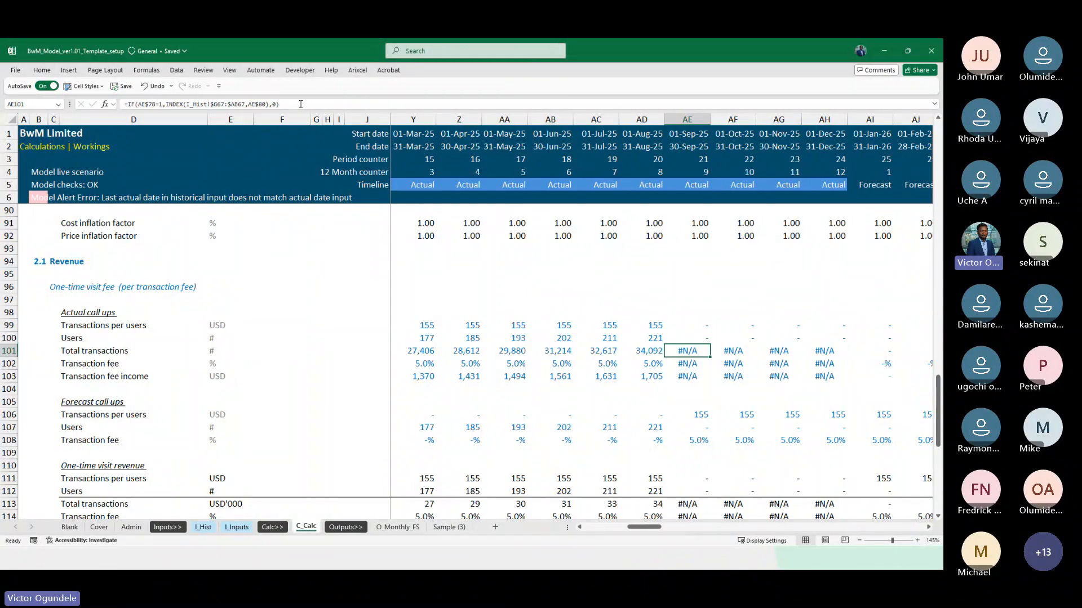
pyautogui.scroll(-1, 528, 348)
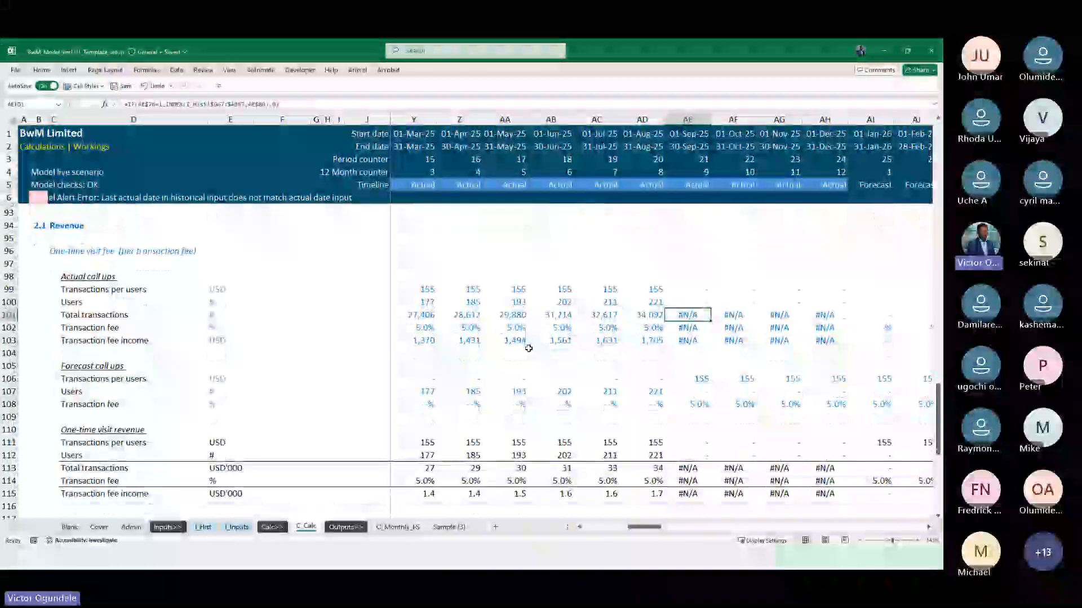
# Wrap the actual Total transactions formula in K101 in IFNA with 0 as fallback, and fill it across row 101
pyautogui.hotkey('ctrl', 'Left')
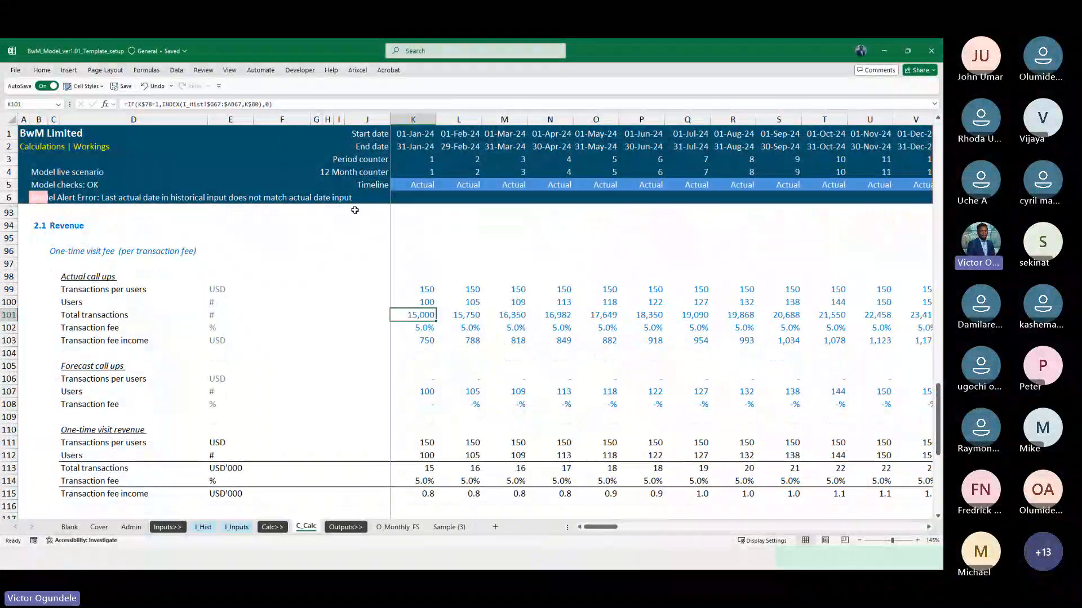
pyautogui.press('F2')
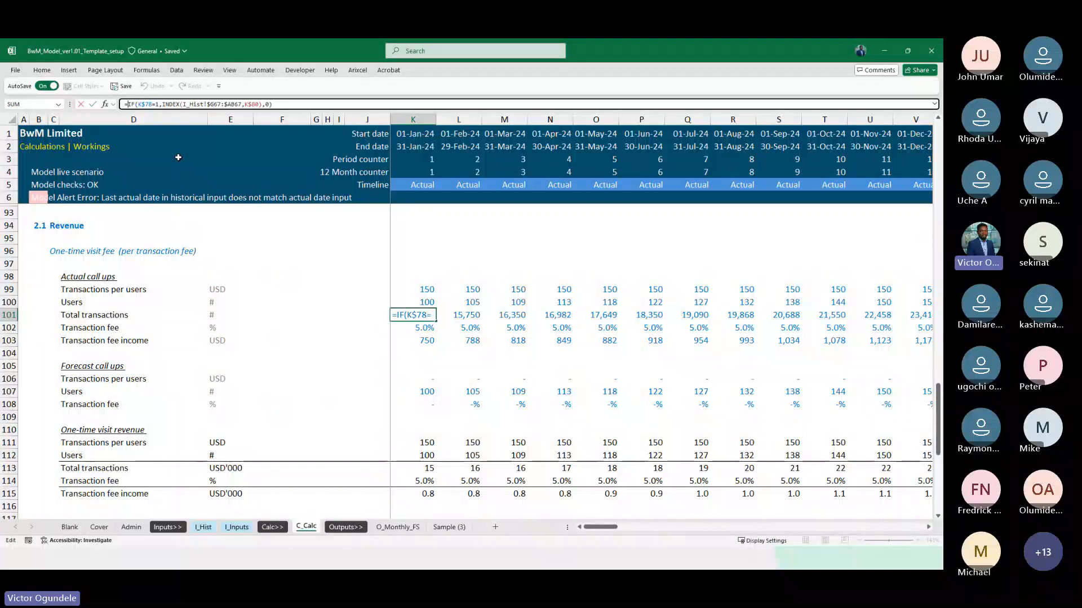
pyautogui.write('IFNA(')
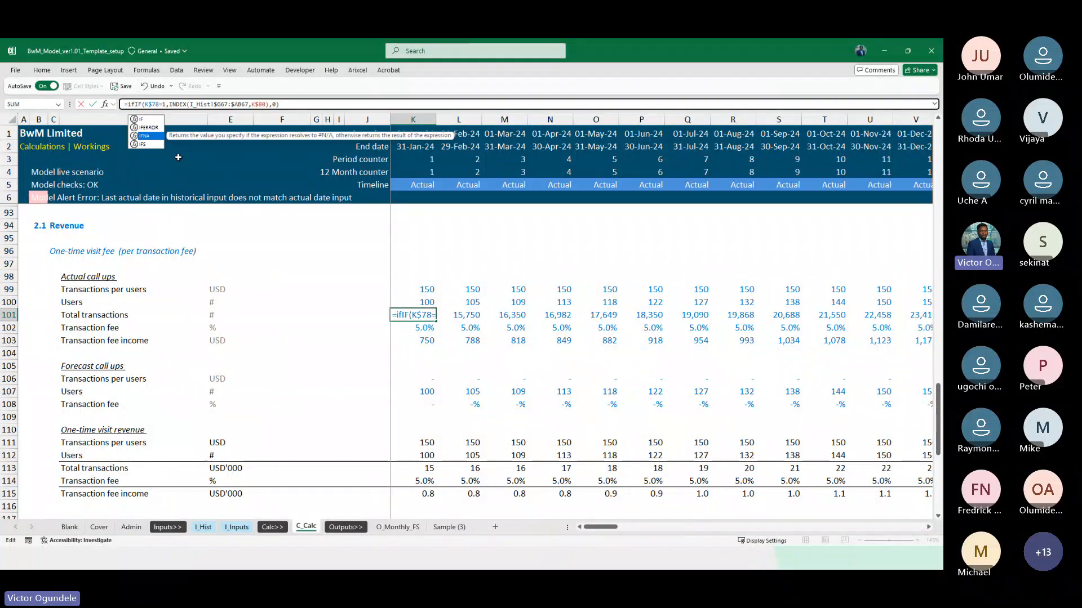
pyautogui.click(303, 104)
pyautogui.write(',0)')
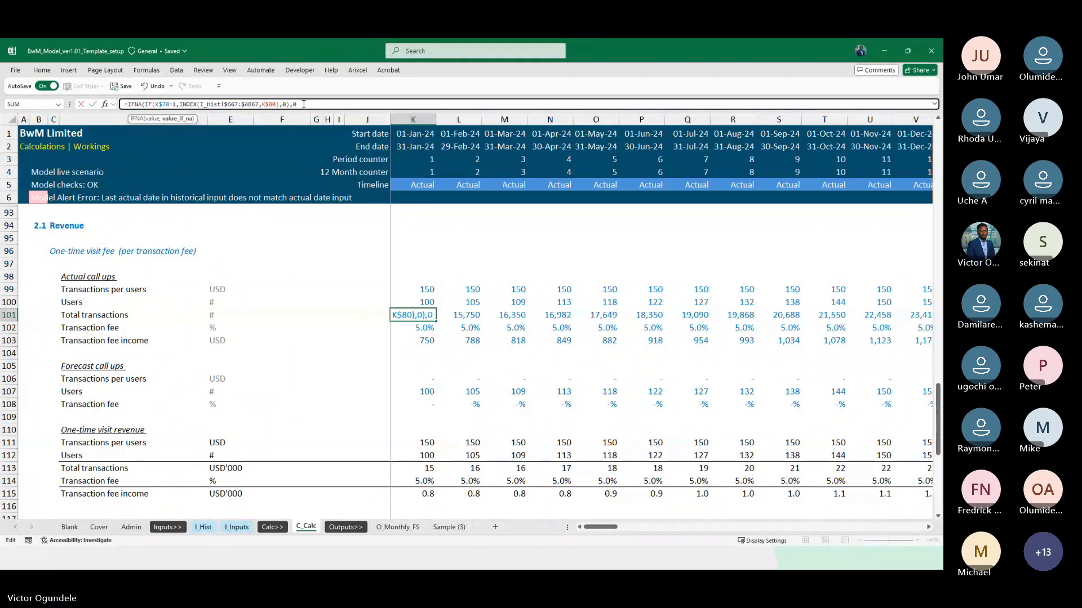
pyautogui.hotkey('ctrl', 'Return')
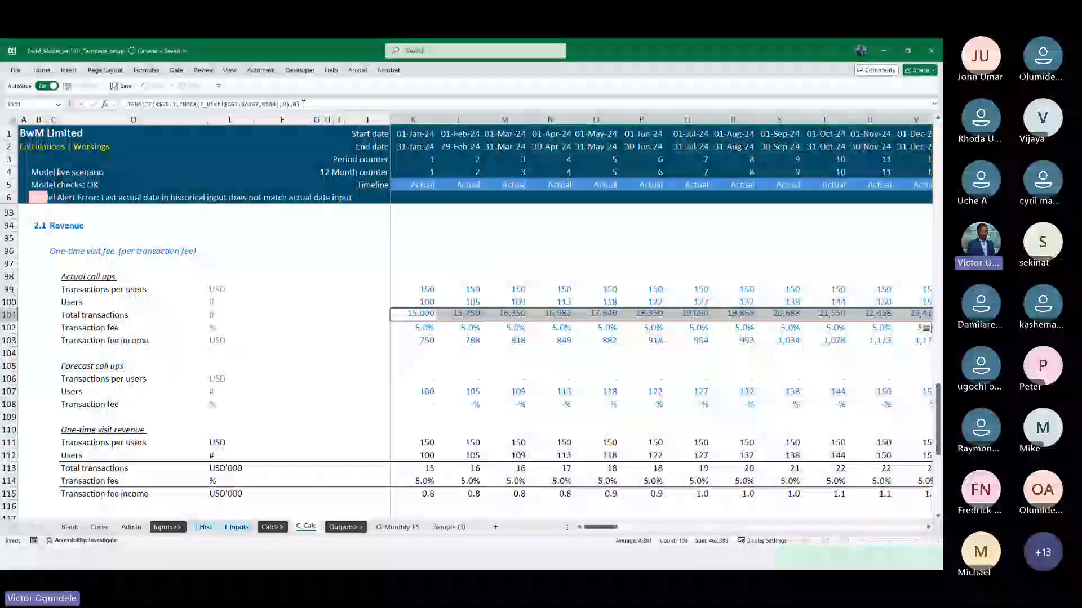
# Check the refilled Total transactions row across the 2025 and 2026 months, and the Transaction fee formula in AC102
pyautogui.press('Right')
pyautogui.press('Right')
pyautogui.press('Right')
pyautogui.press('Right')
pyautogui.press('Right')
pyautogui.press('Right')
pyautogui.press('Right')
pyautogui.press('Right')
pyautogui.press('Right')
pyautogui.press('Right')
pyautogui.press('Right')
pyautogui.press('Right')
pyautogui.press('Right')
pyautogui.press('Right')
pyautogui.press('Right')
pyautogui.press('Right')
pyautogui.press('Right')
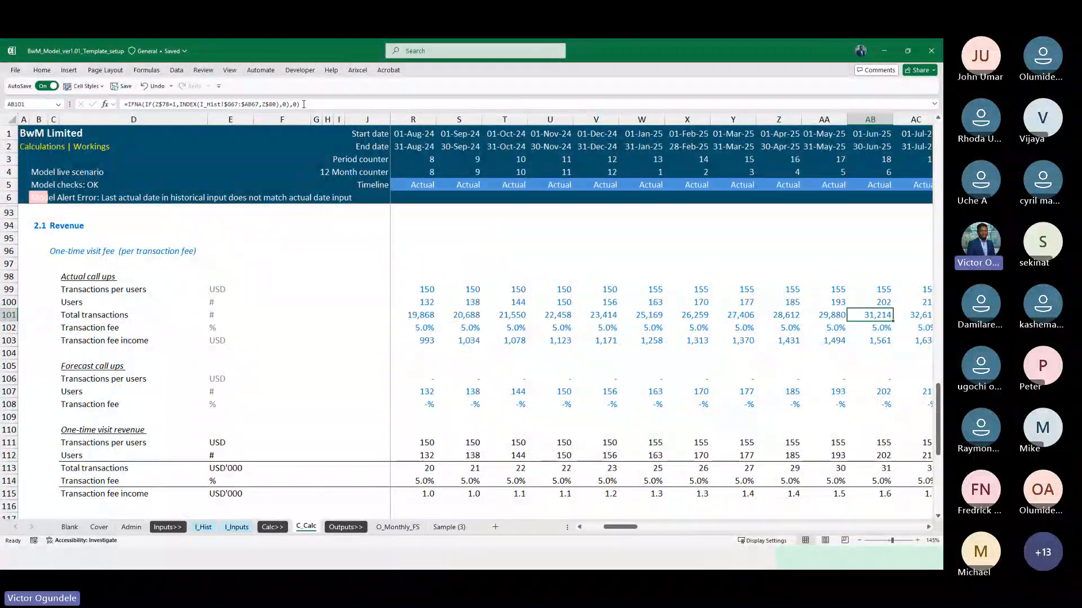
pyautogui.press('Right')
pyautogui.press('Right')
pyautogui.press('Right')
pyautogui.press('Right')
pyautogui.press('Right')
pyautogui.press('Right')
pyautogui.press('Right')
pyautogui.press('Right')
pyautogui.press('Right')
pyautogui.press('Right')
pyautogui.press('Right')
pyautogui.press('Right')
pyautogui.press('Right')
pyautogui.press('Right')
pyautogui.press('Right')
pyautogui.press('Right')
pyautogui.press('Right')
pyautogui.press('Right')
pyautogui.press('Right')
pyautogui.press('Right')
pyautogui.press('Left')
pyautogui.press('Left')
pyautogui.press('Left')
pyautogui.press('Left')
pyautogui.press('Left')
pyautogui.press('Left')
pyautogui.press('Left')
pyautogui.press('Left')
pyautogui.press('Left')
pyautogui.press('Left')
pyautogui.press('Left')
pyautogui.press('Left')
pyautogui.press('Left')
pyautogui.press('Left')
pyautogui.press('Left')
pyautogui.press('Left')
pyautogui.press('Left')
pyautogui.press('Left')
pyautogui.press('Left')
pyautogui.press('Left')
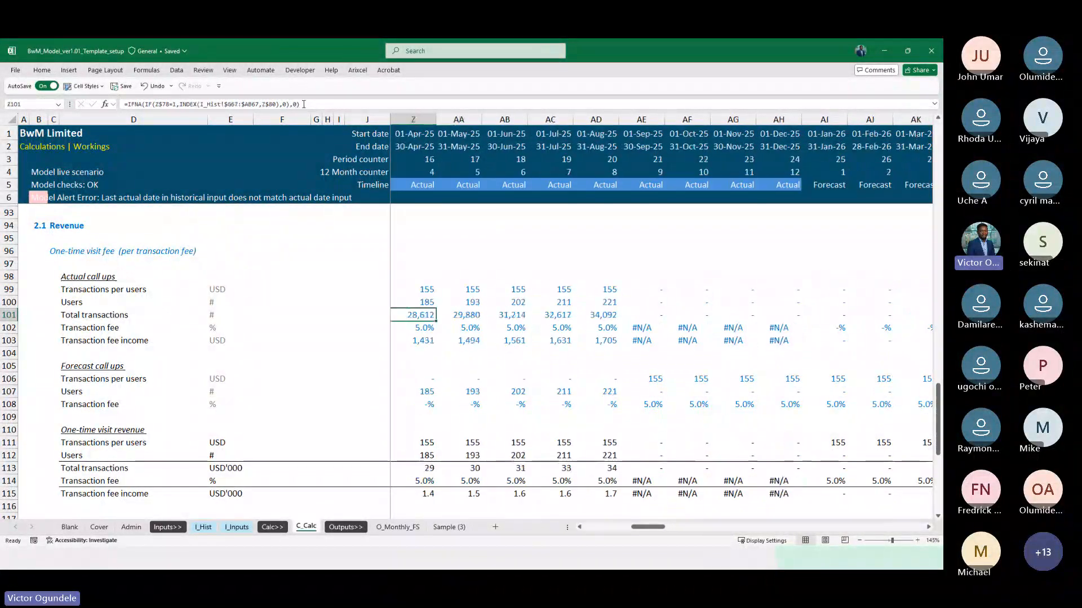
pyautogui.press('Left')
pyautogui.press('Left')
pyautogui.press('Right')
pyautogui.press('Right')
pyautogui.press('Right')
pyautogui.press('Right')
pyautogui.press('Right')
pyautogui.press('Down')
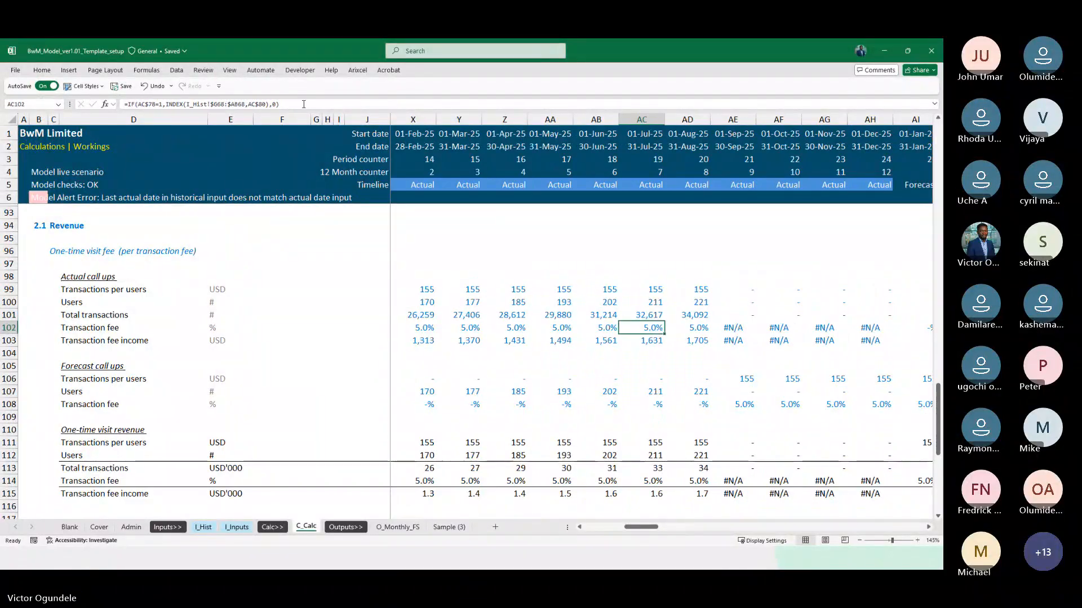
# Wrap the actual Transaction fee formula in K102 in IFNA with 0 as fallback, and fill it across row 102
pyautogui.press('Left')
pyautogui.press('Left')
pyautogui.press('Left')
pyautogui.press('Left')
pyautogui.press('Left')
pyautogui.press('Left')
pyautogui.press('Left')
pyautogui.press('Left')
pyautogui.press('Left')
pyautogui.press('Left')
pyautogui.press('Left')
pyautogui.press('Left')
pyautogui.press('Left')
pyautogui.press('Left')
pyautogui.press('Left')
pyautogui.press('Left')
pyautogui.press('Left')
pyautogui.press('Left')
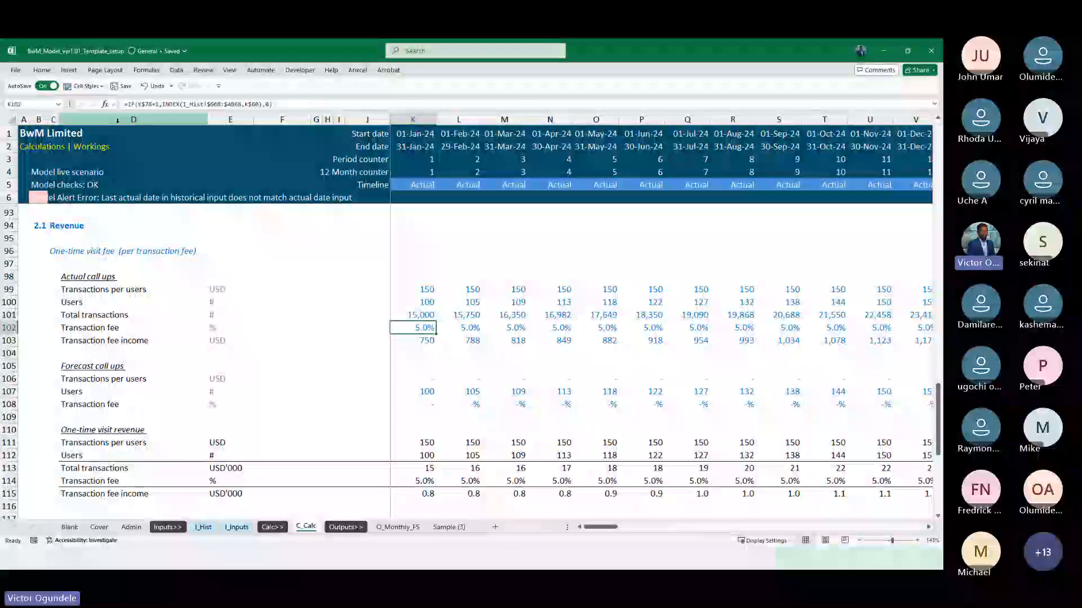
pyautogui.click(126, 104)
pyautogui.write('if')
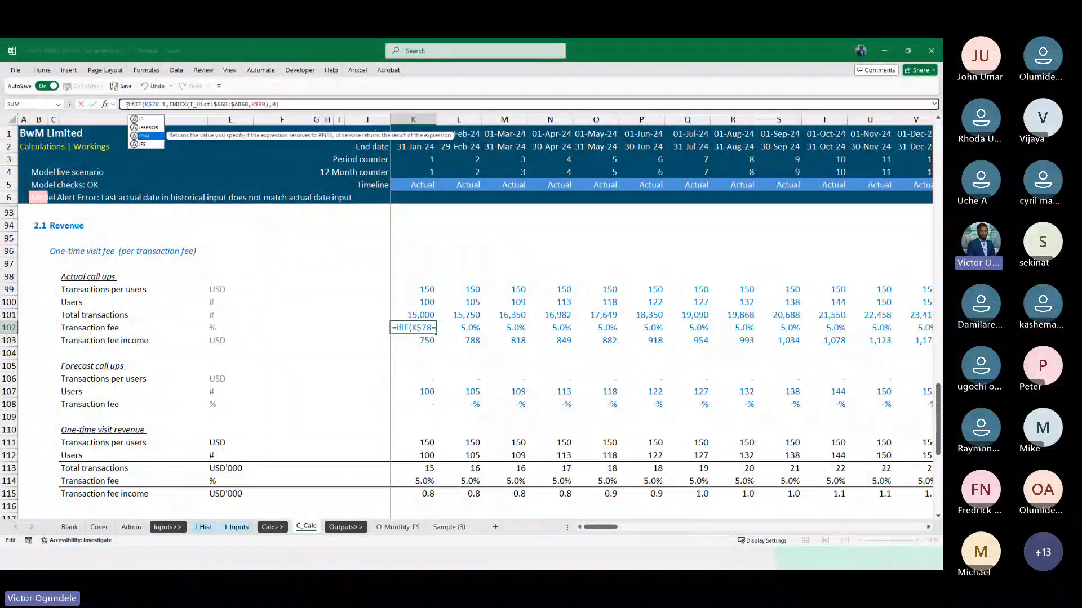
pyautogui.press('Tab')
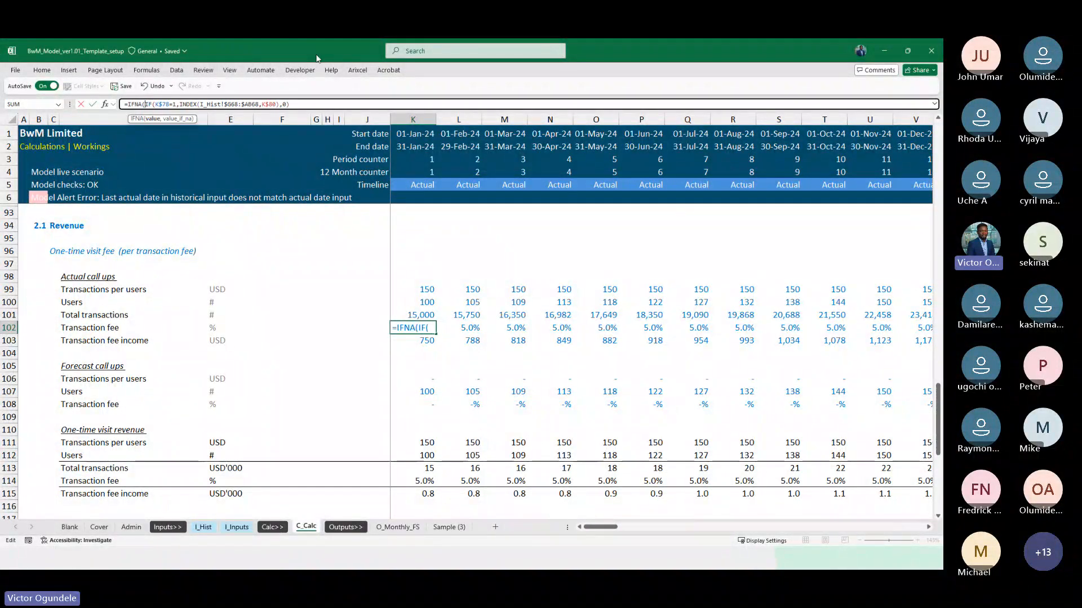
pyautogui.write(',0)')
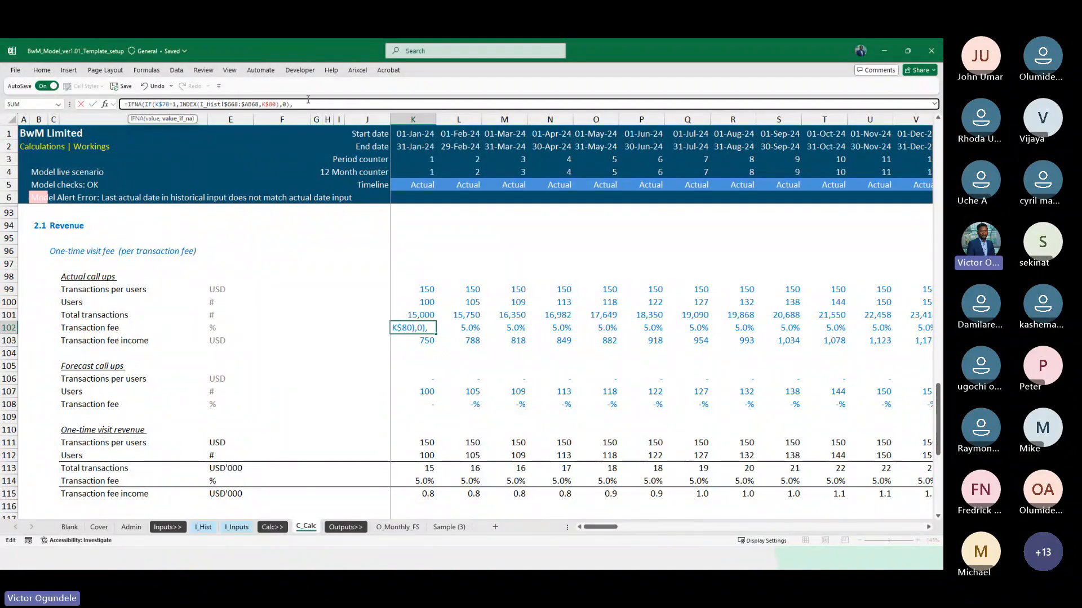
pyautogui.hotkey('ctrl', 'Return')
pyautogui.hotkey('ctrl', 'shift', 'Right')
pyautogui.hotkey('ctrl', 'r')
pyautogui.press('Left')
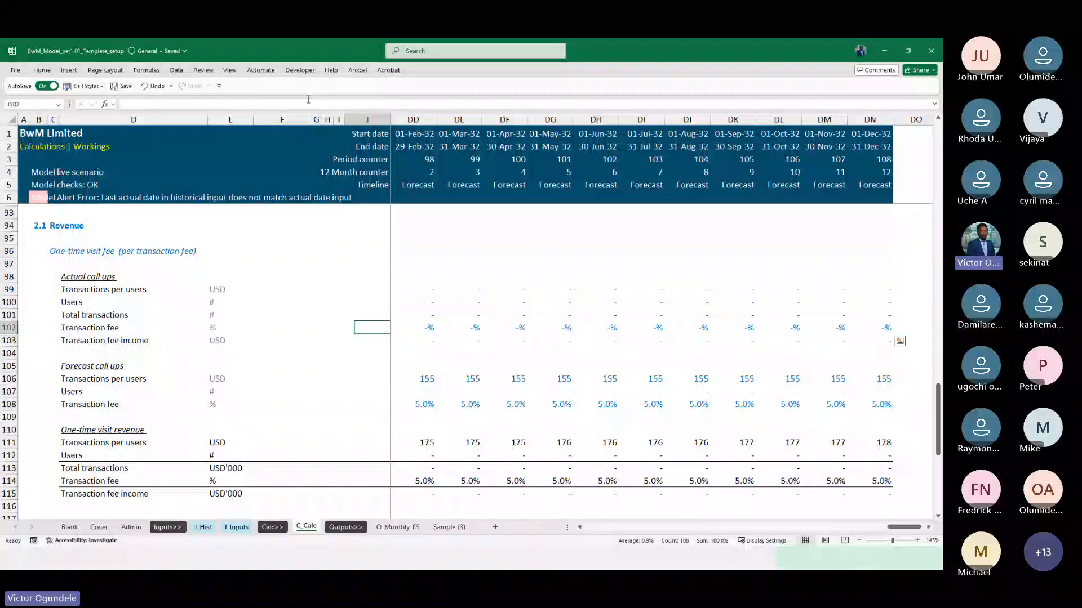
# Check the actual Transaction fee income row 103 across the timeline for #N/A values in the months beyond historical data
pyautogui.press('Right')
pyautogui.press('Down')
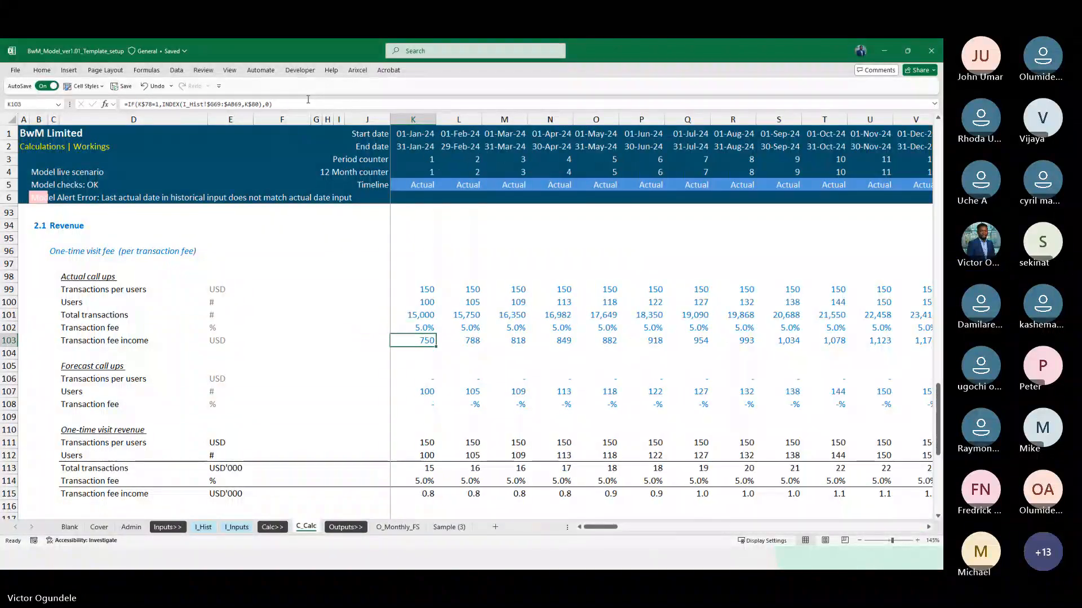
pyautogui.hotkey('ctrl', 'Right')
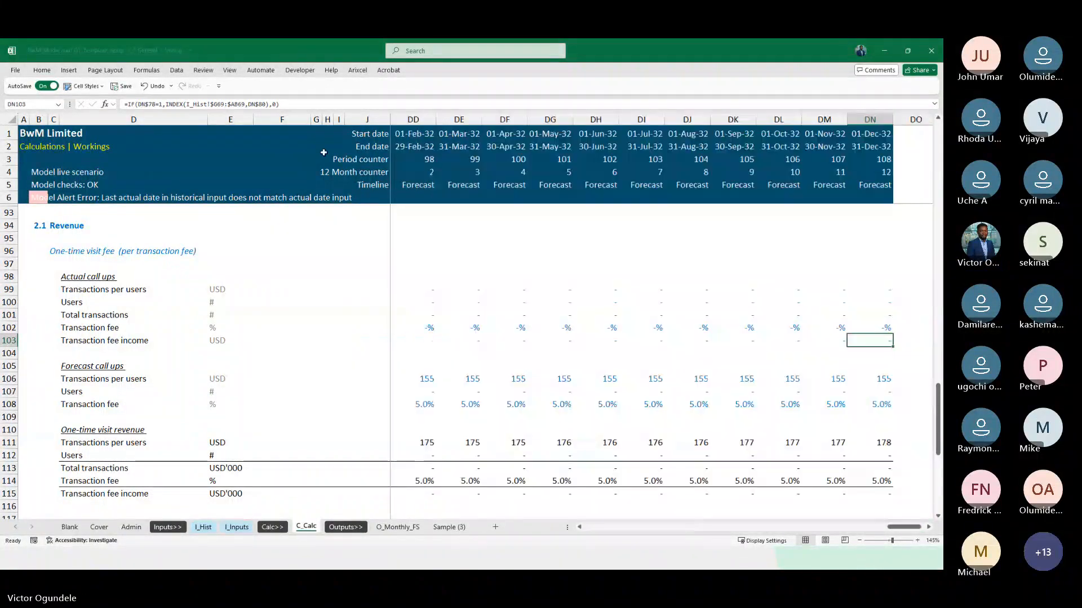
pyautogui.hotkey('ctrl', 'Left')
pyautogui.press('Left')
pyautogui.press('Right')
pyautogui.press('Right')
pyautogui.press('Right')
pyautogui.press('Right')
pyautogui.press('Right')
pyautogui.press('Right')
pyautogui.press('Right')
pyautogui.press('Right')
pyautogui.press('Right')
pyautogui.press('Right')
pyautogui.press('Right')
pyautogui.press('Right')
pyautogui.press('Right')
pyautogui.press('Right')
pyautogui.press('Right')
pyautogui.press('Right')
pyautogui.press('Right')
pyautogui.press('Right')
pyautogui.press('Right')
pyautogui.press('Right')
pyautogui.press('Right')
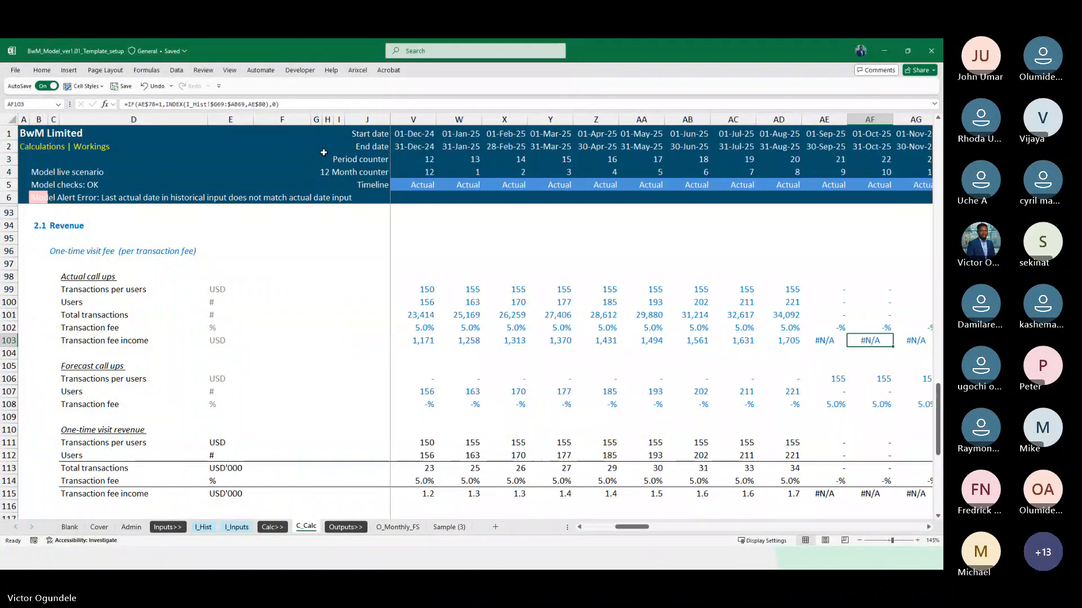
# Wrap the actual Transaction fee income formula in K103 in IFNA with 0 as fallback, and fill it across row 103
pyautogui.hotkey('ctrl', 'Left')
pyautogui.click(127, 104)
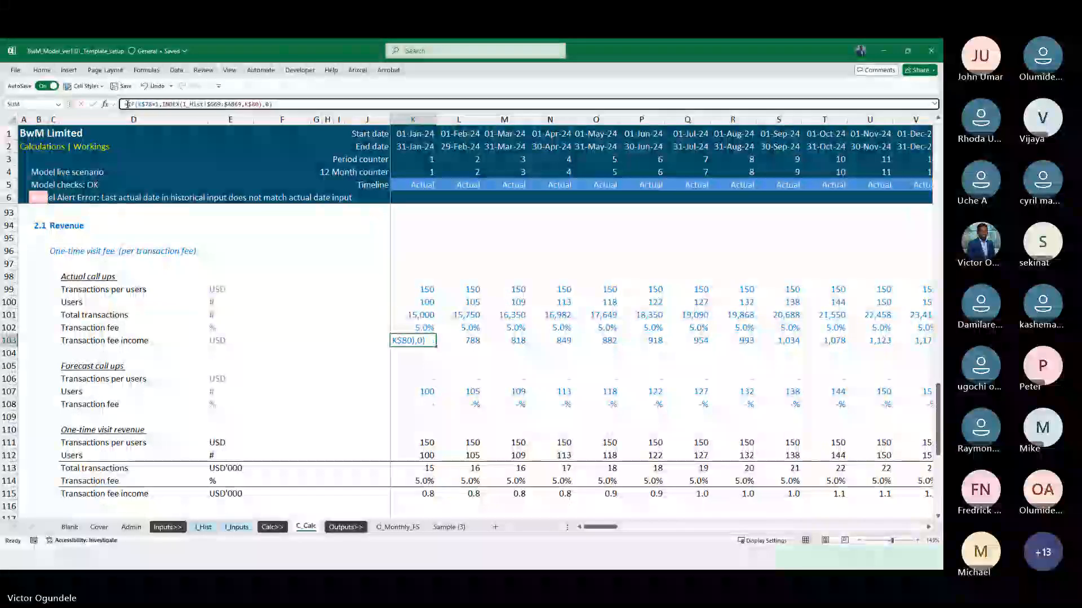
pyautogui.write('IFNA(')
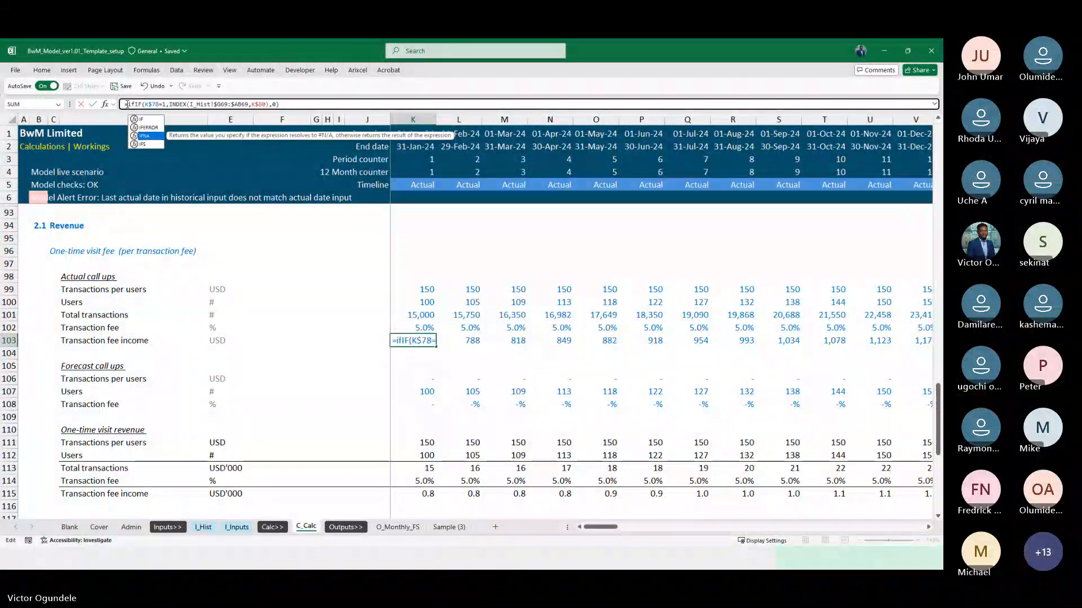
pyautogui.click(304, 102)
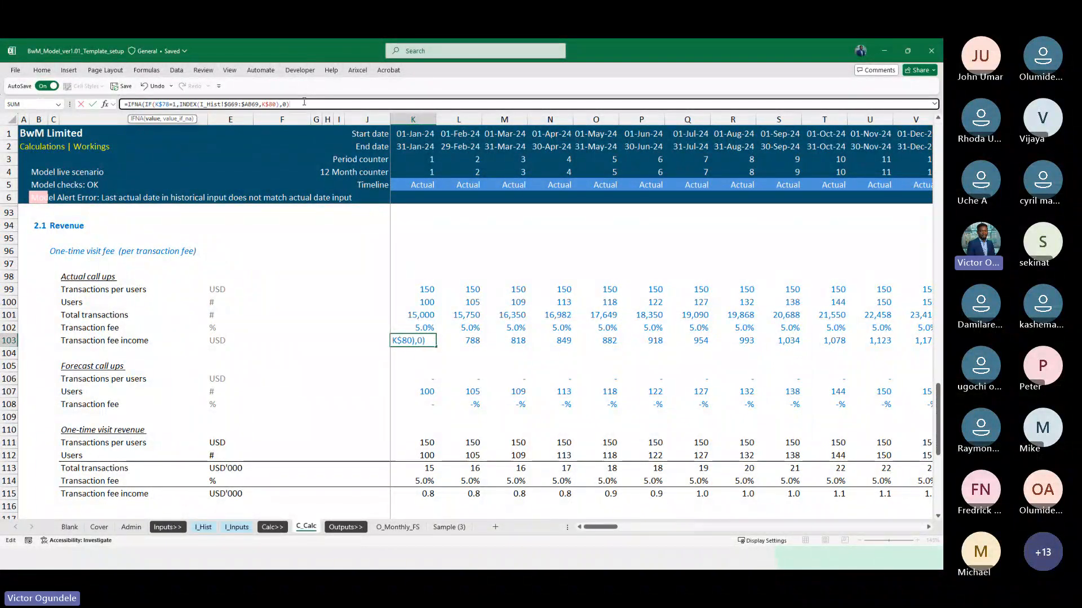
pyautogui.write(',0')
pyautogui.hotkey('ctrl', 'Return')
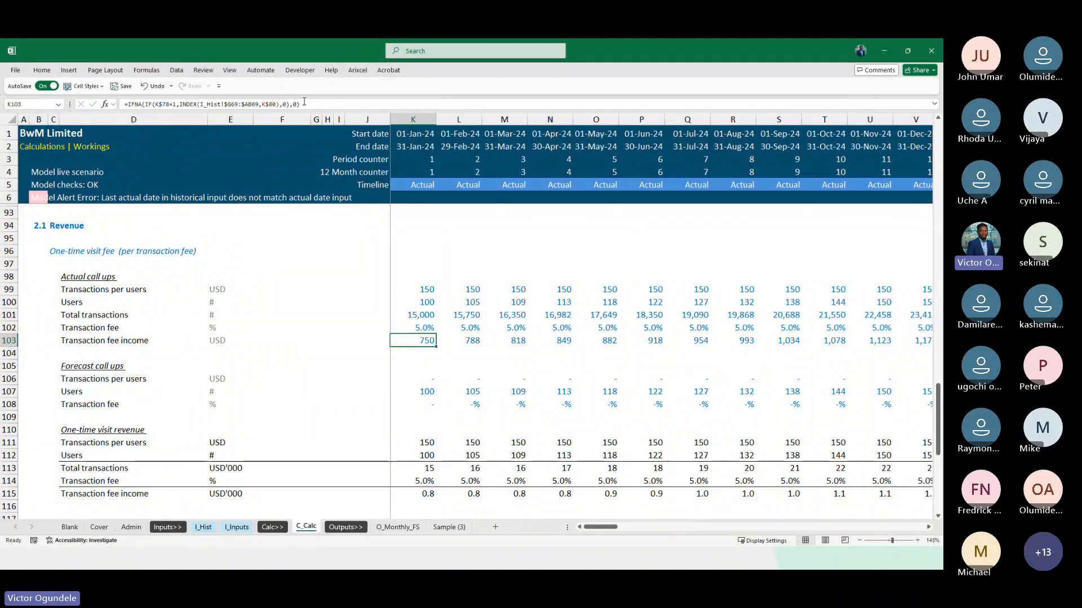
pyautogui.hotkey('ctrl', 'shift', 'Right')
pyautogui.hotkey('ctrl', 'r')
# Check the refilled Transaction fee income row 103 across the 2024 to 2026 months, along with the call-up blocks around it
pyautogui.press('Left')
pyautogui.press('Right')
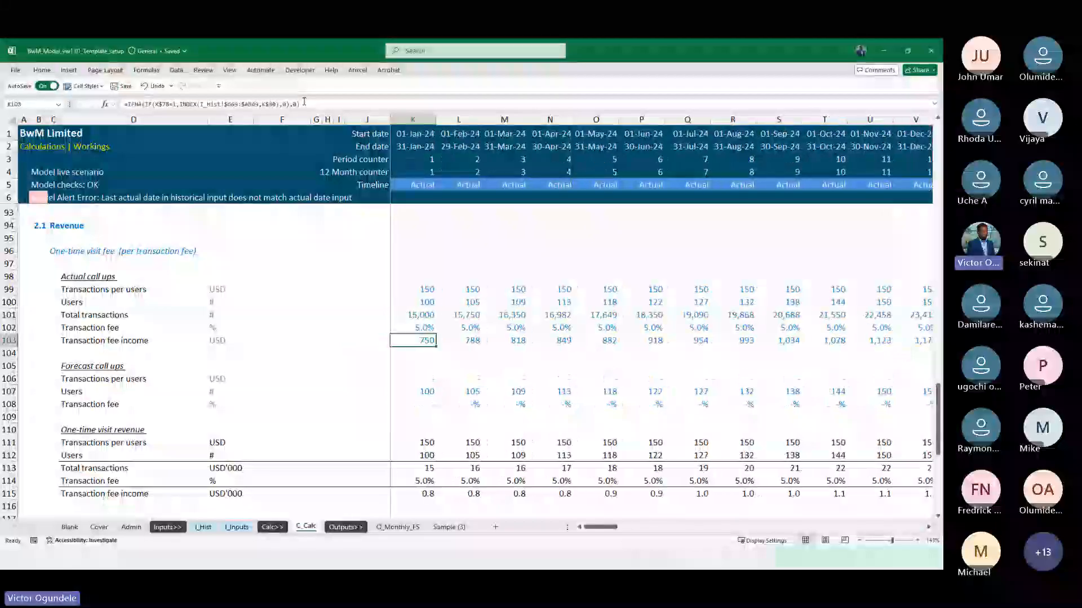
pyautogui.press('Right')
pyautogui.press('Right')
pyautogui.press('Right')
pyautogui.press('Right')
pyautogui.press('Right')
pyautogui.press('Right')
pyautogui.press('Right')
pyautogui.press('Right')
pyautogui.press('Right')
pyautogui.press('Right')
pyautogui.press('Right')
pyautogui.press('Right')
pyautogui.press('Right')
pyautogui.press('Right')
pyautogui.press('Right')
pyautogui.press('Right')
pyautogui.press('Right')
pyautogui.press('Right')
pyautogui.press('Right')
pyautogui.press('Right')
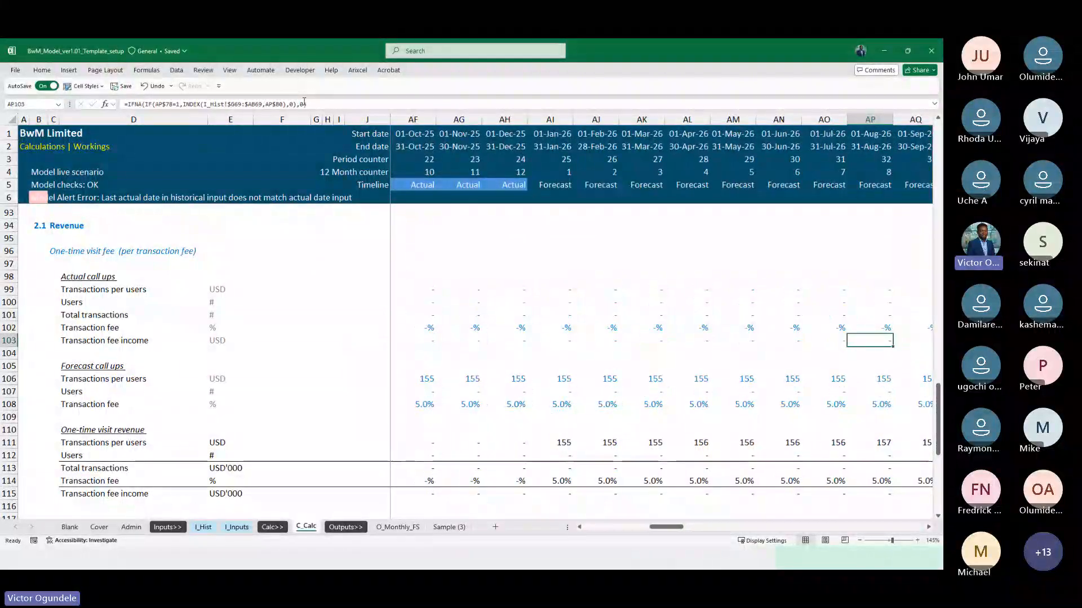
pyautogui.press('Left')
pyautogui.press('Left')
pyautogui.press('Left')
pyautogui.press('Left')
pyautogui.press('Left')
pyautogui.press('Left')
pyautogui.press('Left')
pyautogui.press('Left')
pyautogui.press('Left')
pyautogui.press('Left')
pyautogui.press('Left')
pyautogui.press('Left')
pyautogui.press('Left')
pyautogui.press('Left')
pyautogui.press('Left')
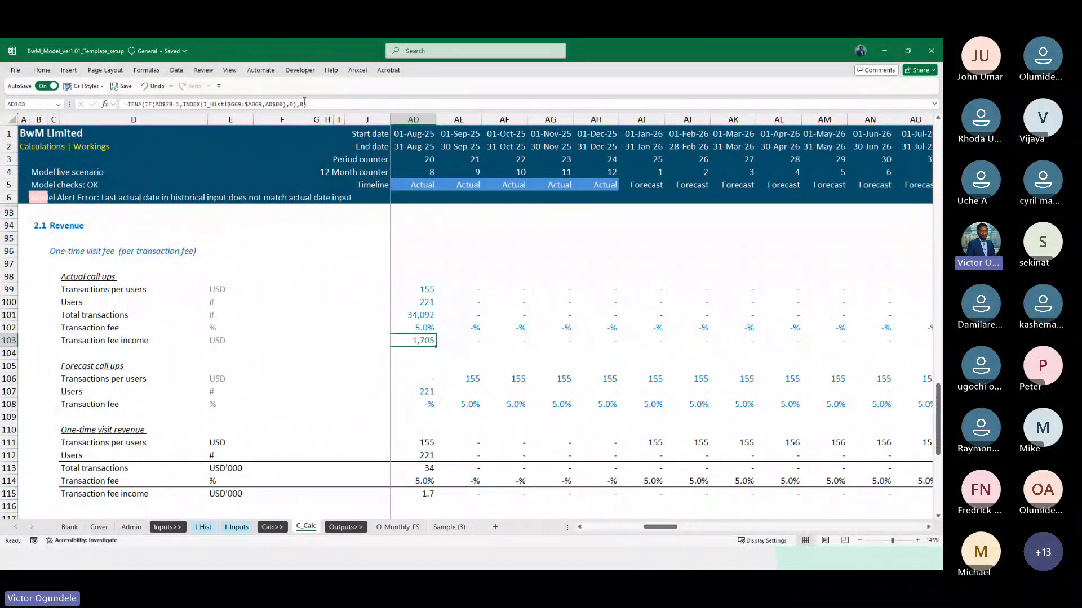
pyautogui.press('Right')
pyautogui.press('Right')
pyautogui.press('Right')
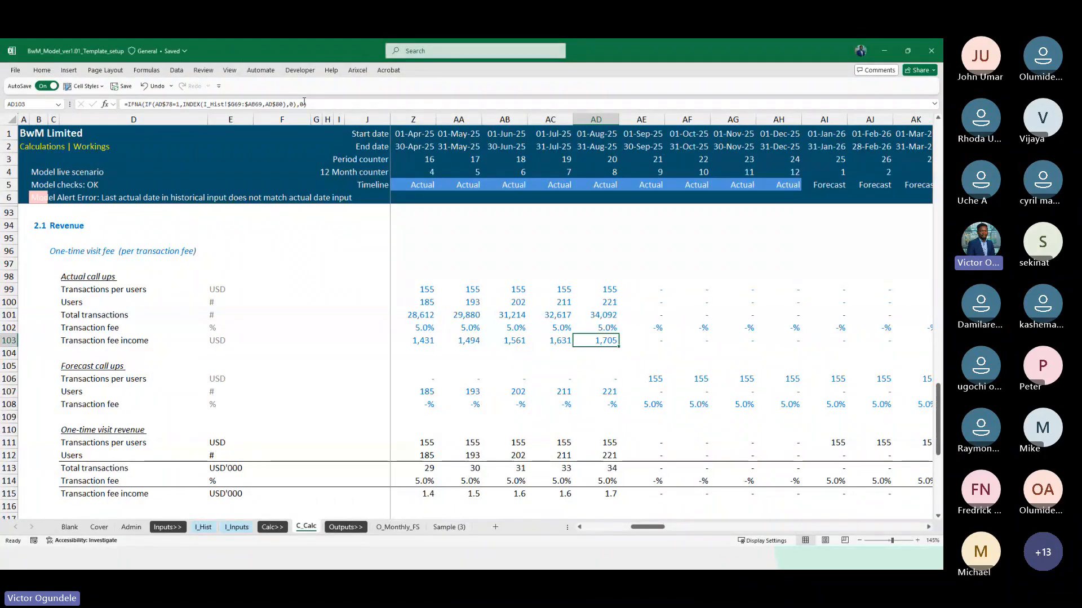
pyautogui.scroll(-1, 305, 101)
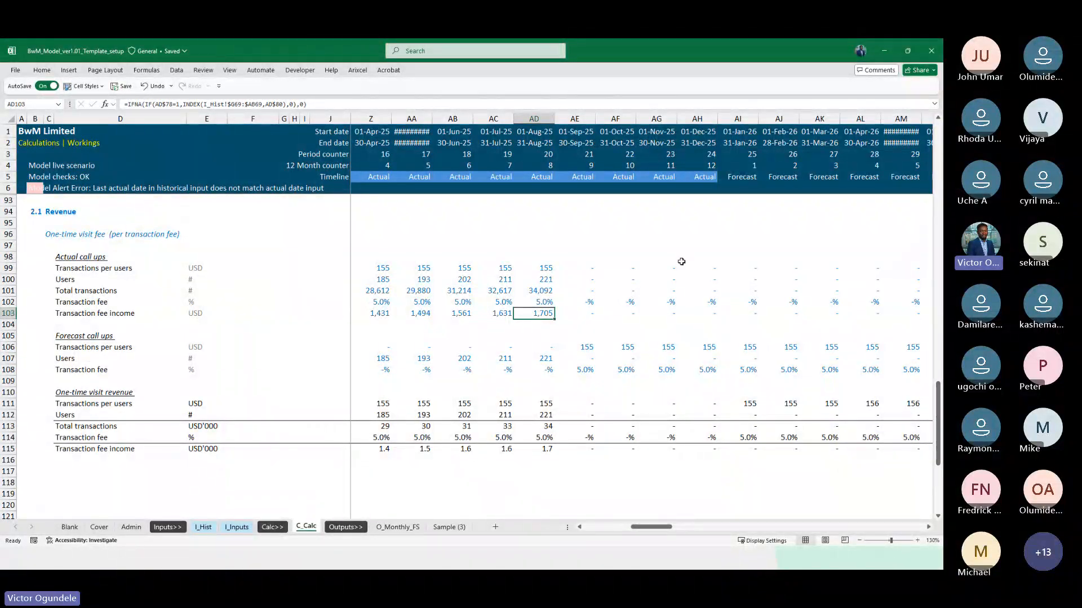
pyautogui.click(535, 340)
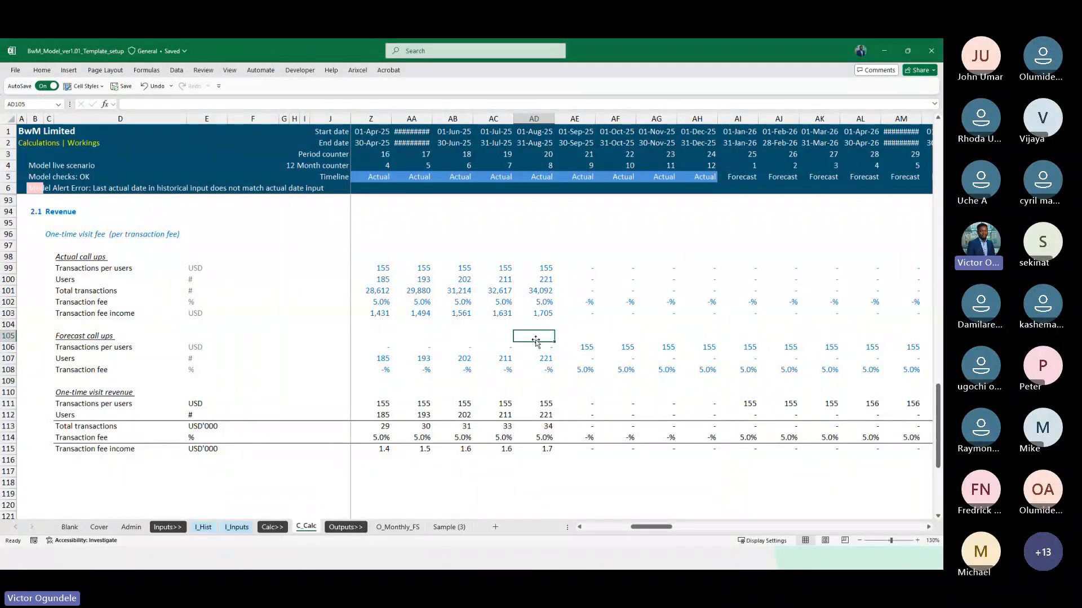
pyautogui.scroll(-1, 535, 342)
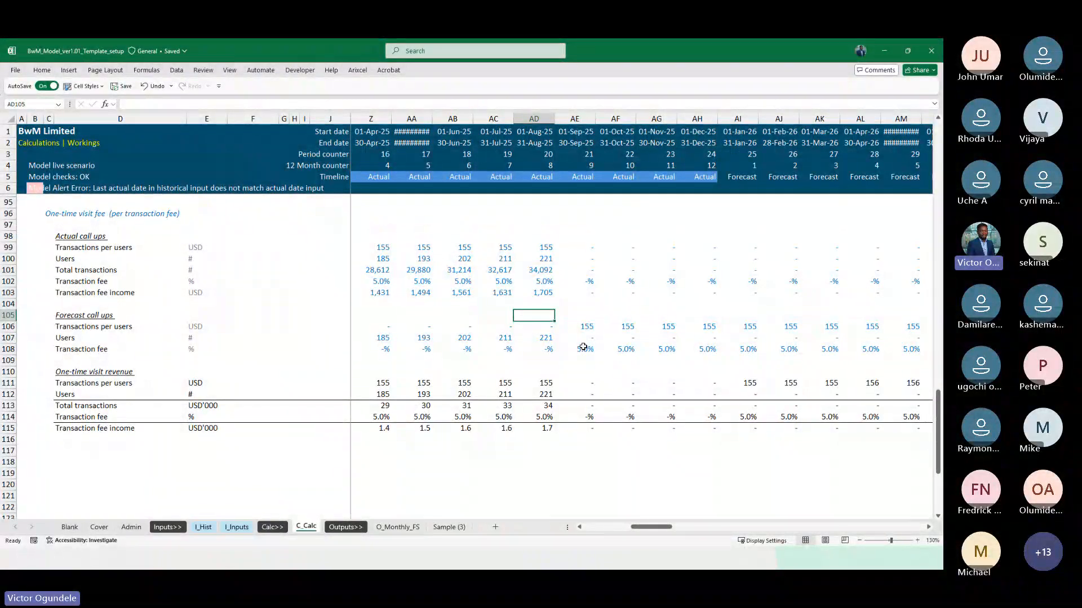
# AutoFit the width of column AA to its May 2025 start date
pyautogui.click(414, 134)
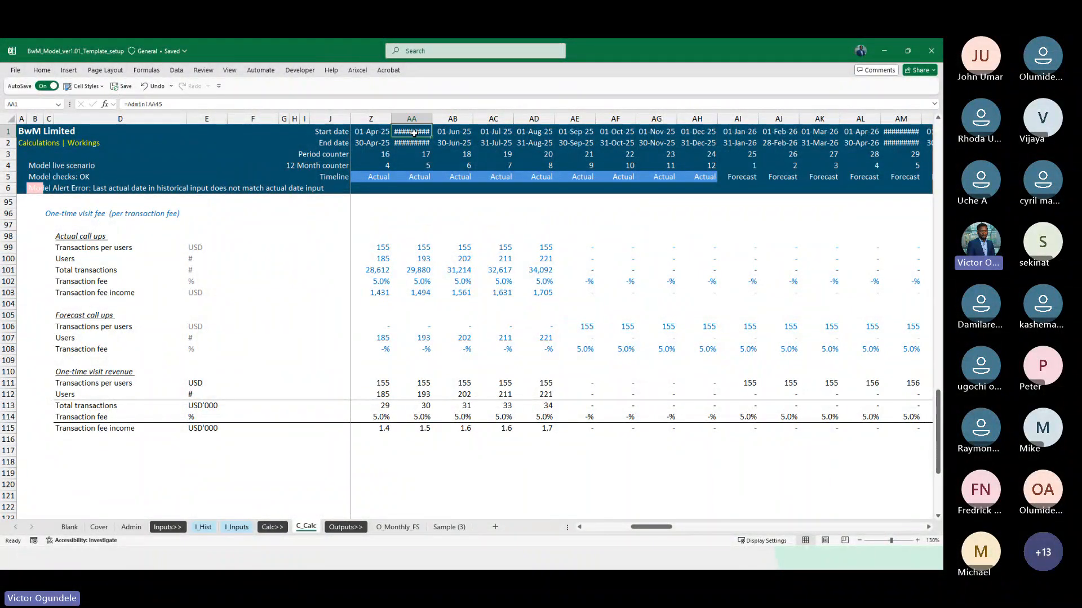
pyautogui.hotkey('alt', 'h')
pyautogui.press('o')
pyautogui.press('i')
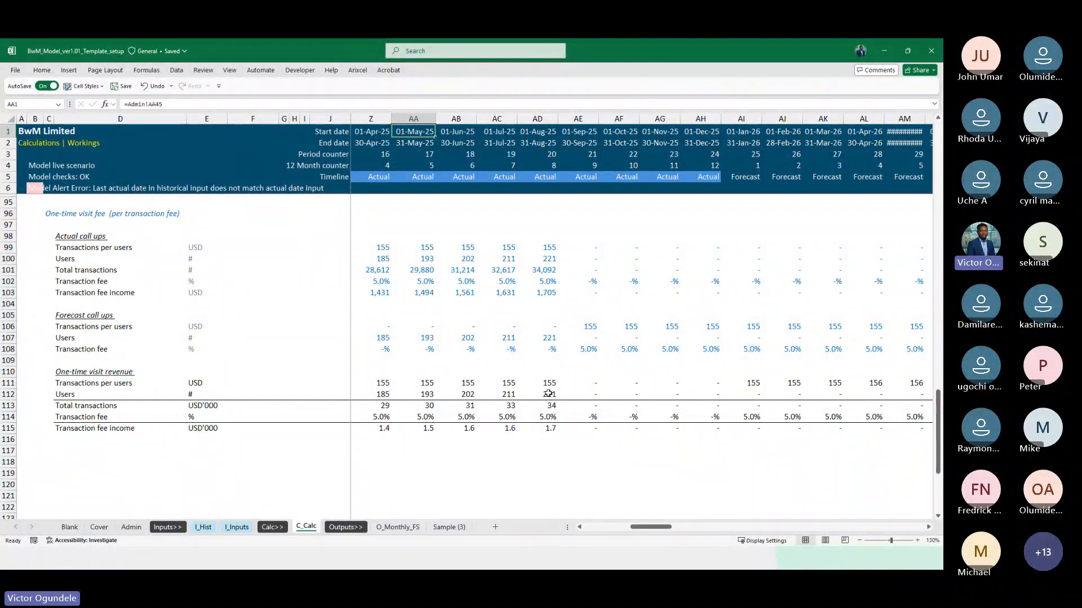
# Review the One-time visit revenue block across actual and forecast months, including the Transaction fee income formula in AE115
pyautogui.scroll(-1, 548, 394)
pyautogui.scroll(1, 550, 322)
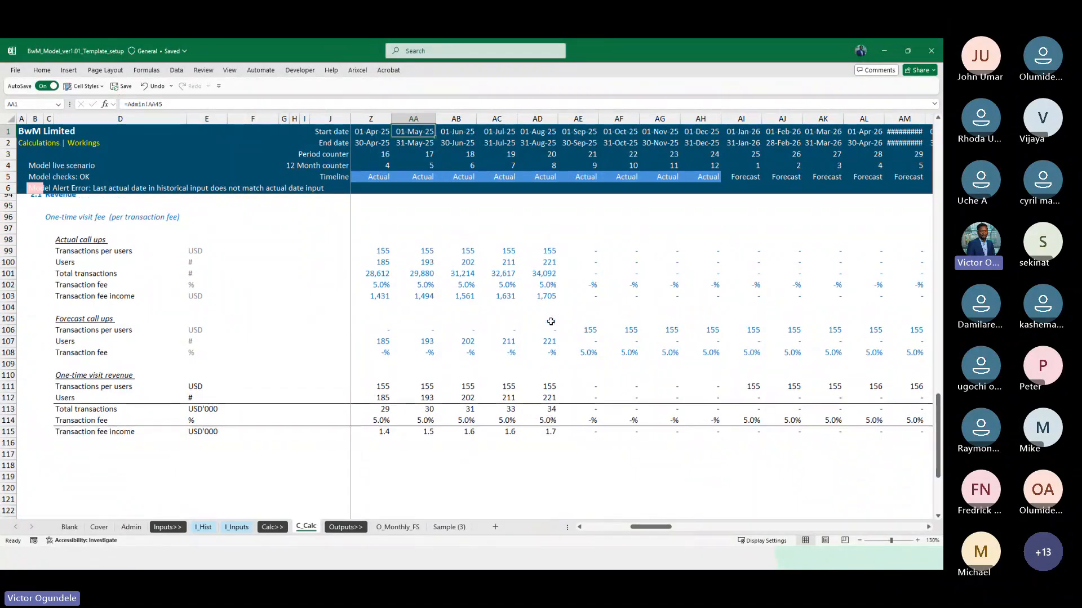
pyautogui.scroll(1, 550, 322)
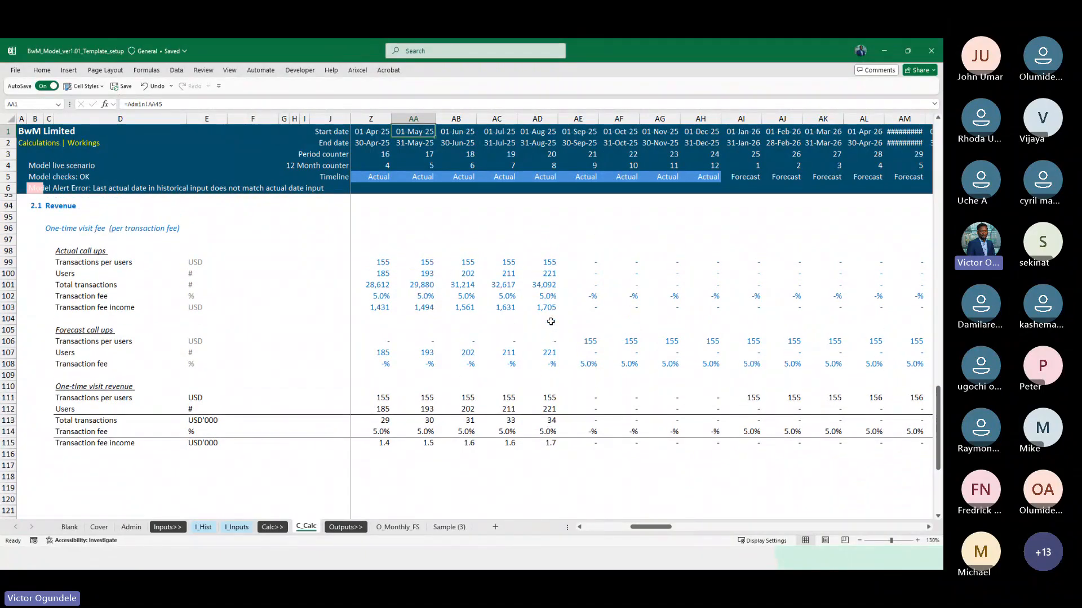
pyautogui.scroll(-3, 538, 398)
pyautogui.click(550, 409)
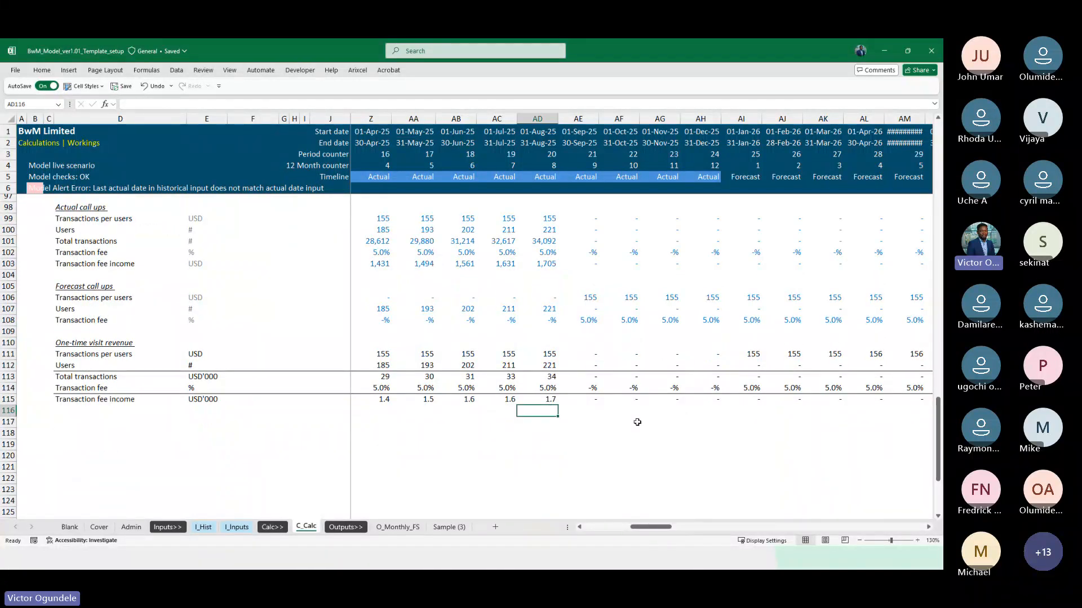
pyautogui.hscroll(3, 637, 422)
pyautogui.click(448, 400)
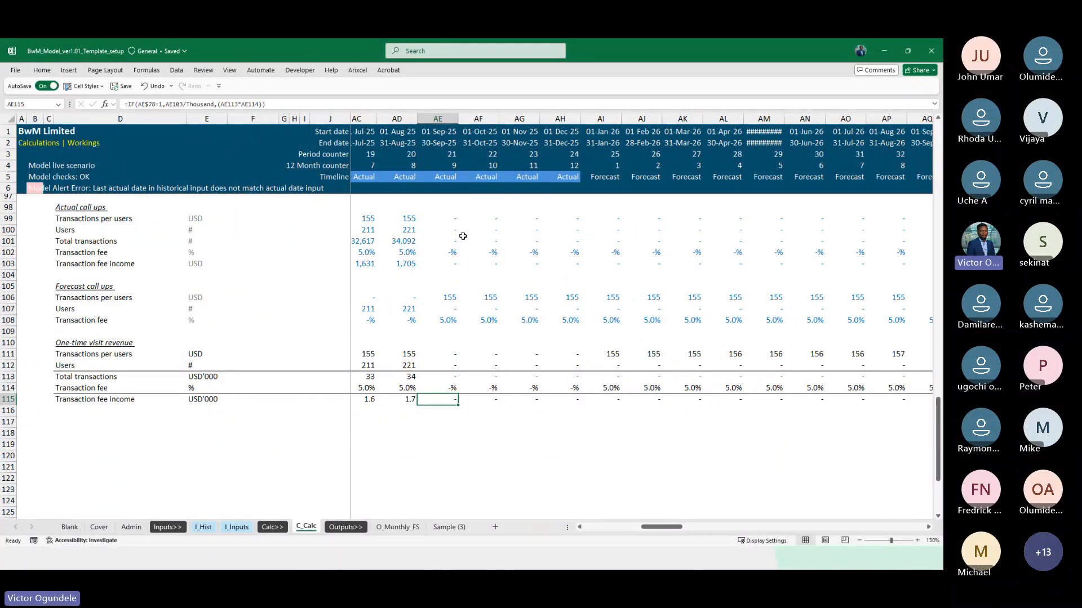
pyautogui.scroll(1, 649, 432)
pyautogui.hscroll(6, 649, 432)
pyautogui.hscroll(4, 649, 433)
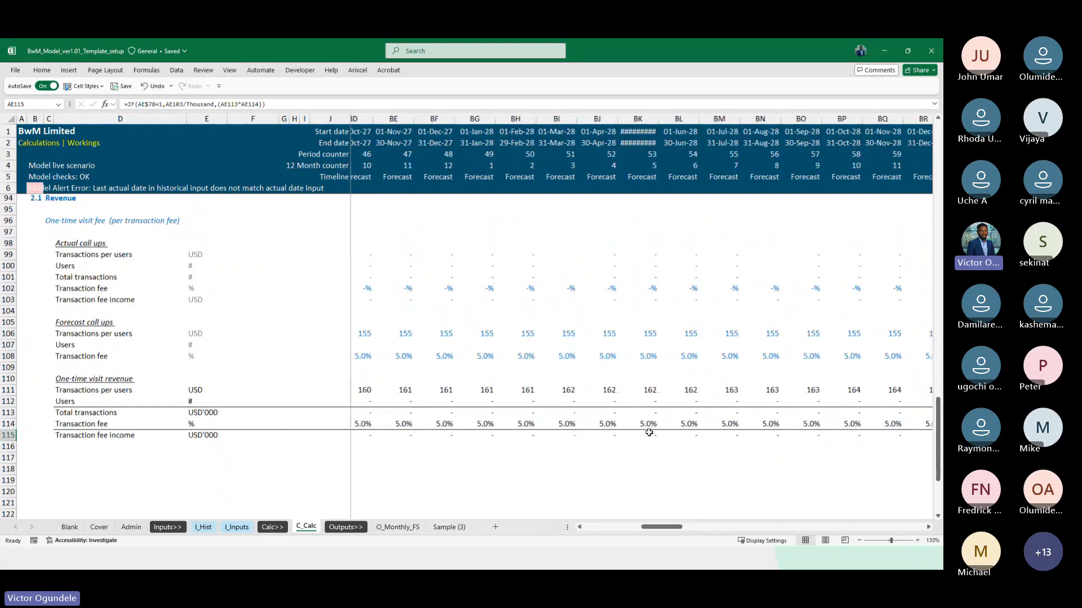
pyautogui.hscroll(-15, 649, 432)
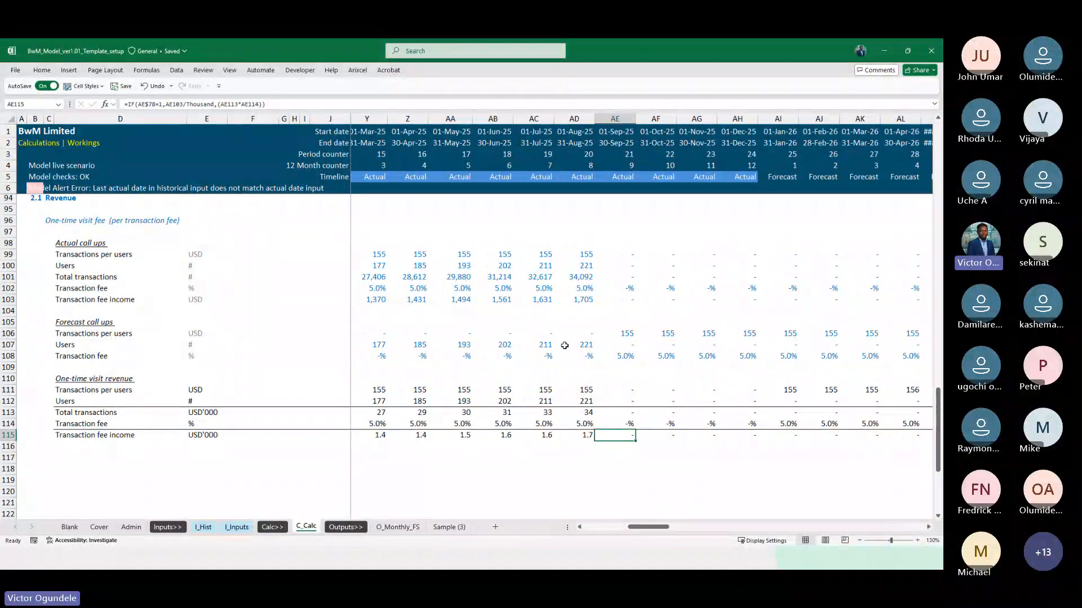
# Compare the forecast Users call-ups in AD107 and AE107, and trace AE107 to its source row on I_Inputs
pyautogui.click(564, 345)
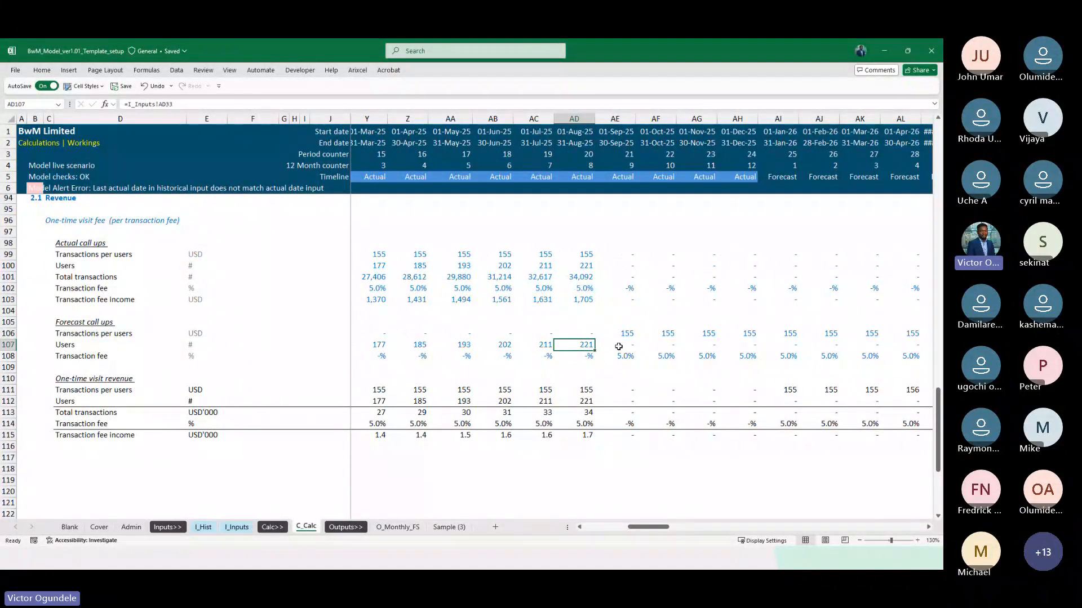
pyautogui.click(618, 346)
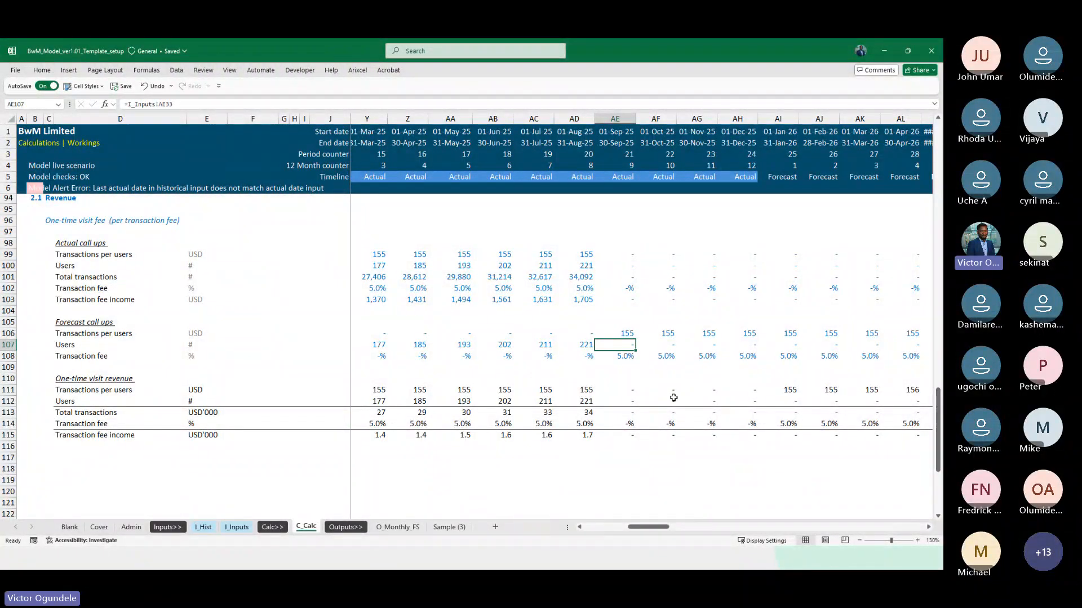
pyautogui.hotkey('ctrl', '[')
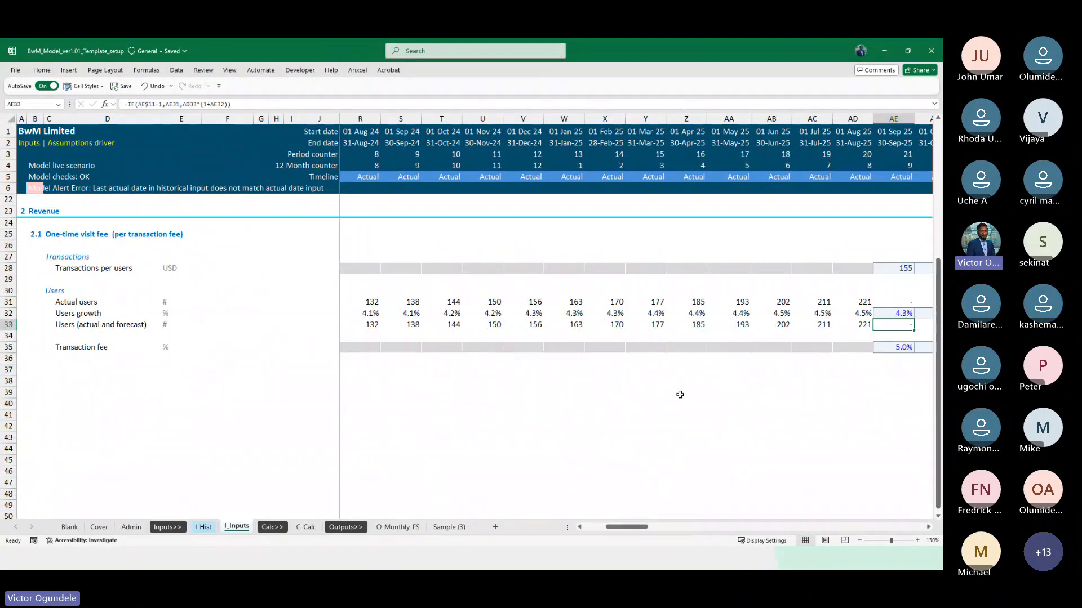
pyautogui.hscroll(3, 794, 387)
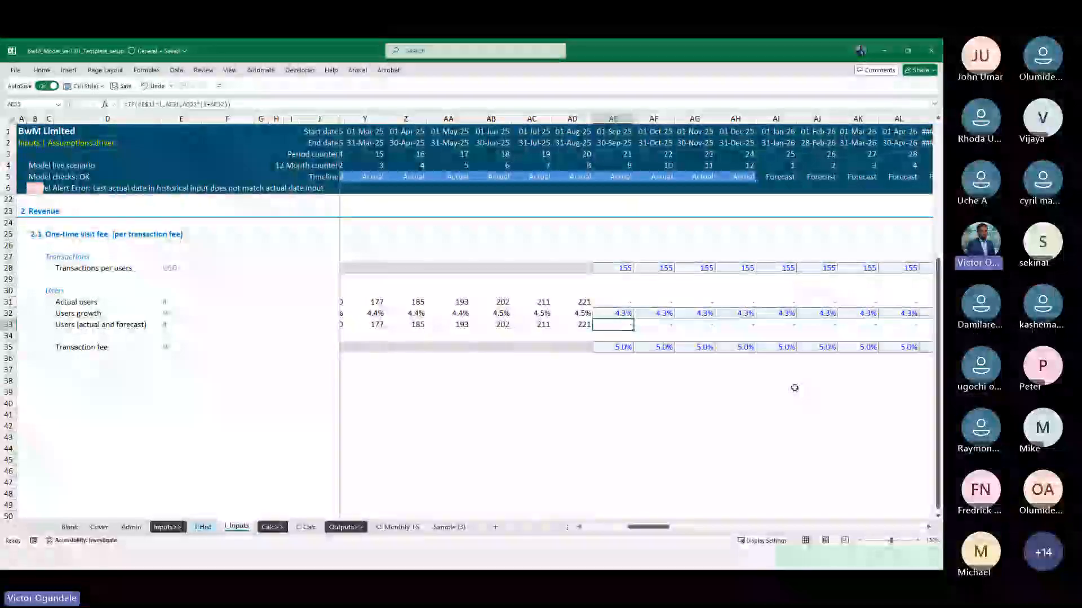
pyautogui.scroll(-1, 794, 388)
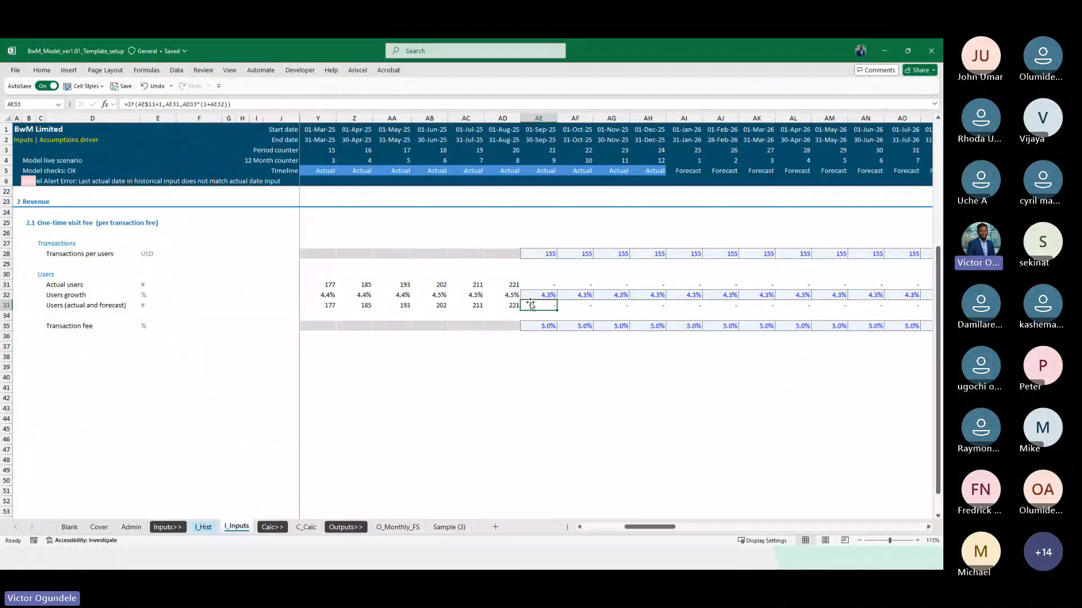
pyautogui.hscroll(2, 603, 309)
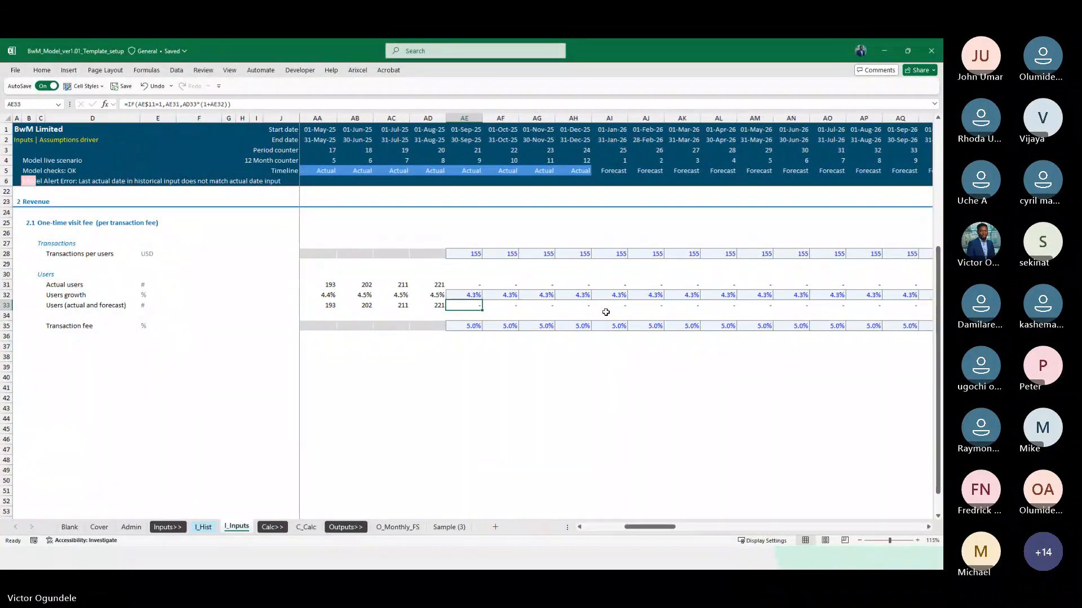
# Examine the Users (actual and forecast) formulas in AE33 and AI33 against the actual flag, actual users and growth rows
pyautogui.press('F2')
pyautogui.scroll(5, 606, 288)
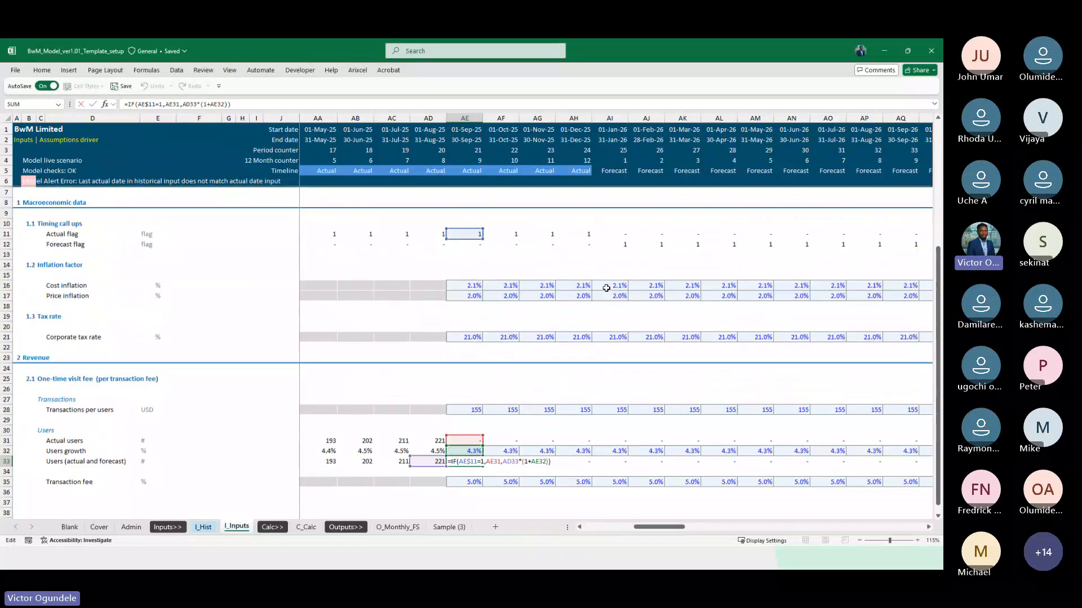
pyautogui.press('Tab')
pyautogui.press('Tab')
pyautogui.press('Tab')
pyautogui.press('Tab')
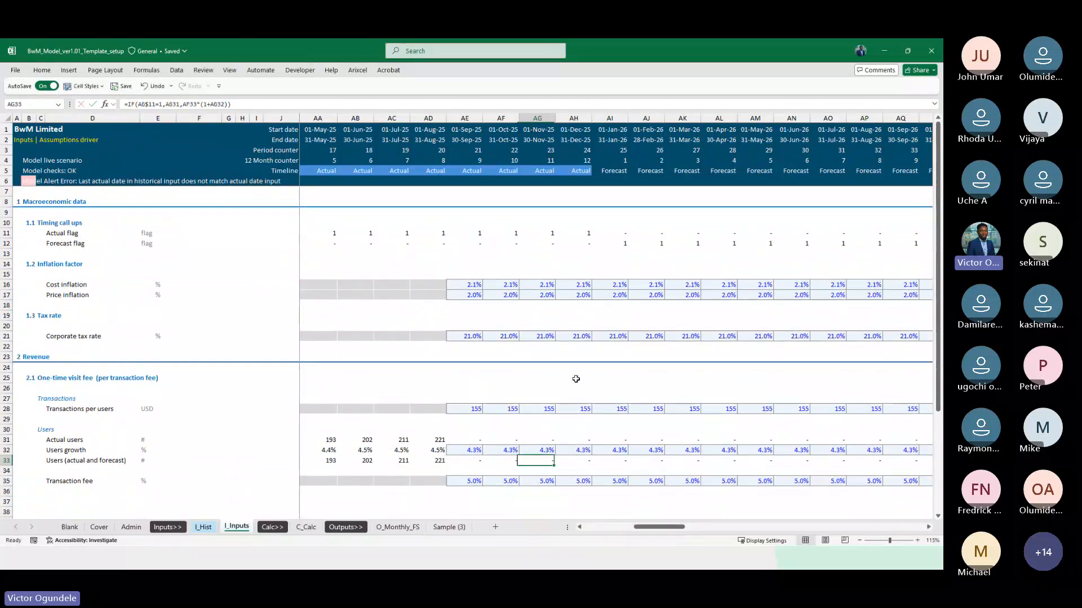
pyautogui.press('F2')
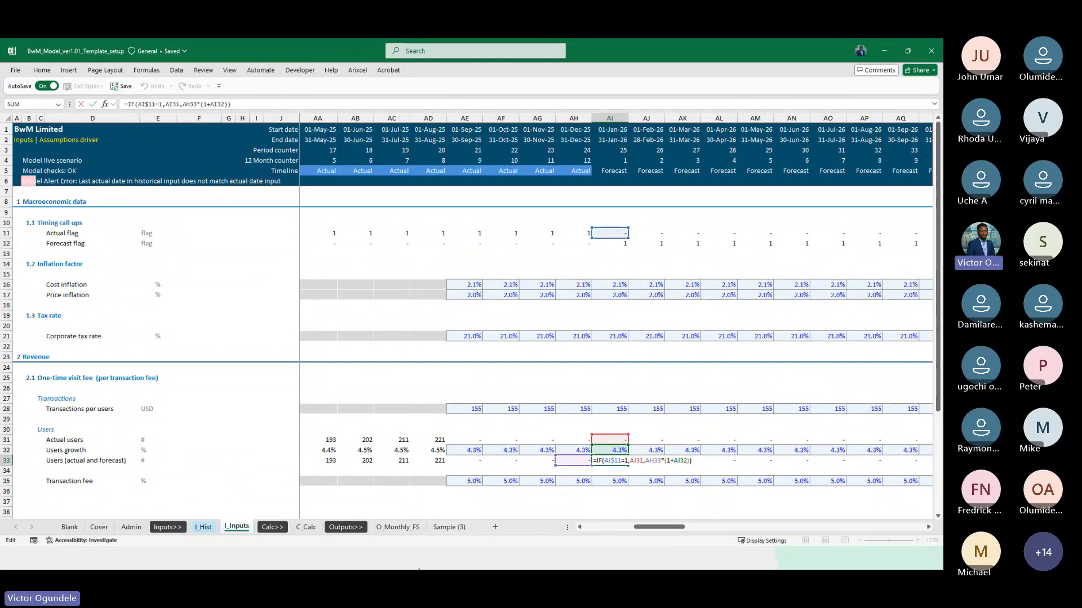
pyautogui.scroll(-2, 448, 476)
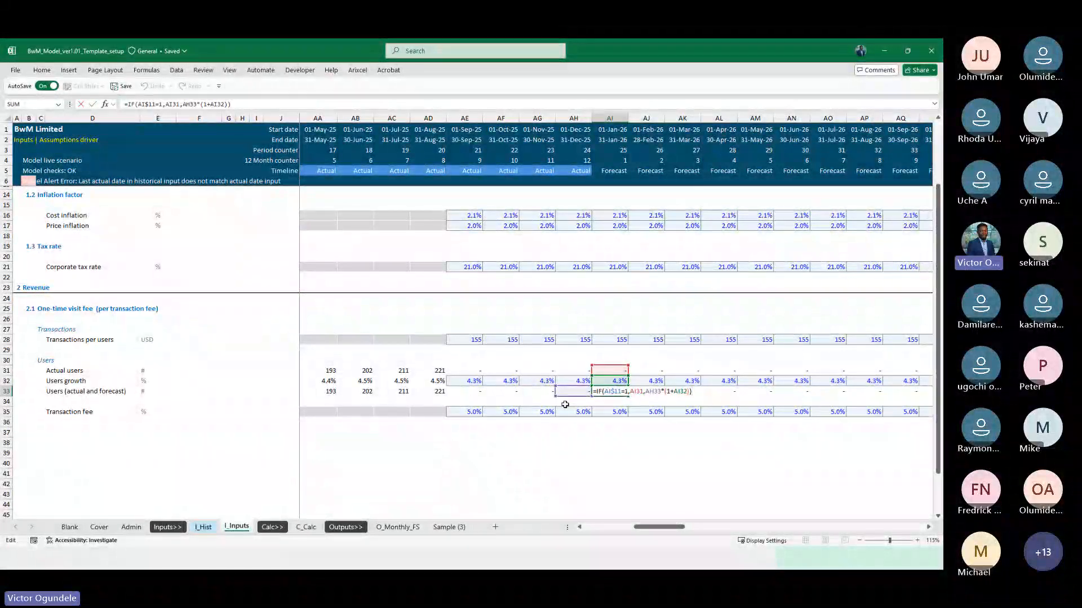
pyautogui.press('Escape')
# Re-examine the September 2025 Users formula in AE33 and the cells it references
pyautogui.press('Left')
pyautogui.press('Left')
pyautogui.press('Left')
pyautogui.press('Left')
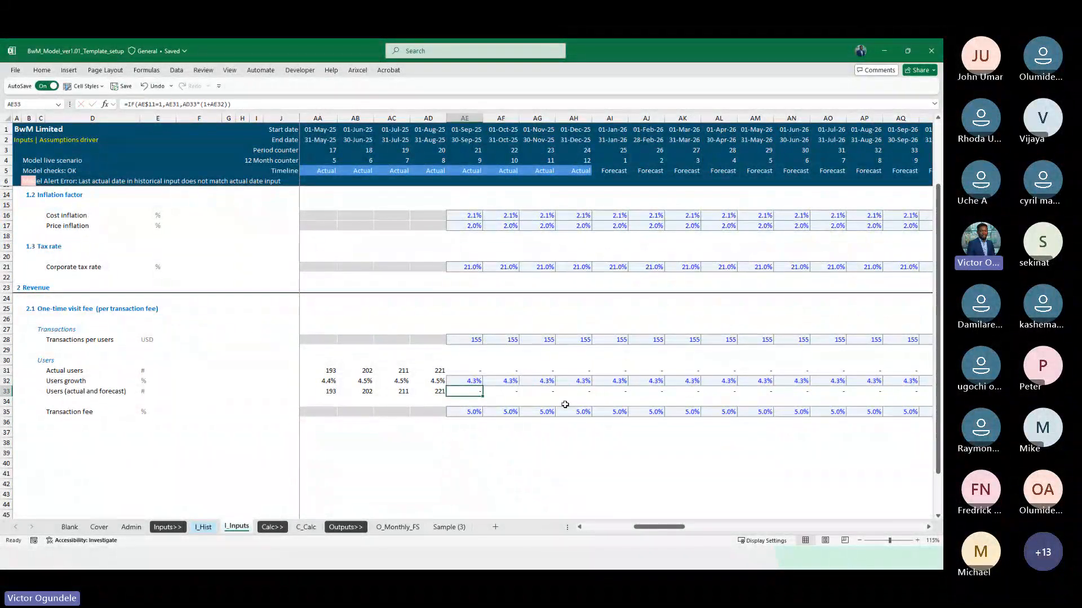
pyautogui.press('F2')
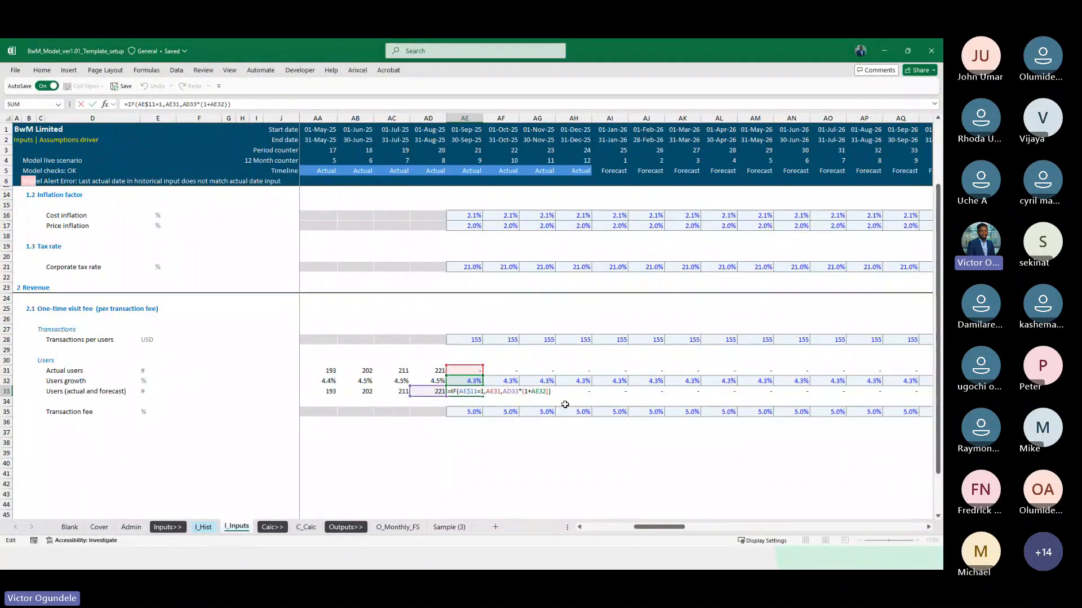
pyautogui.hotkey('ctrl', 'Return')
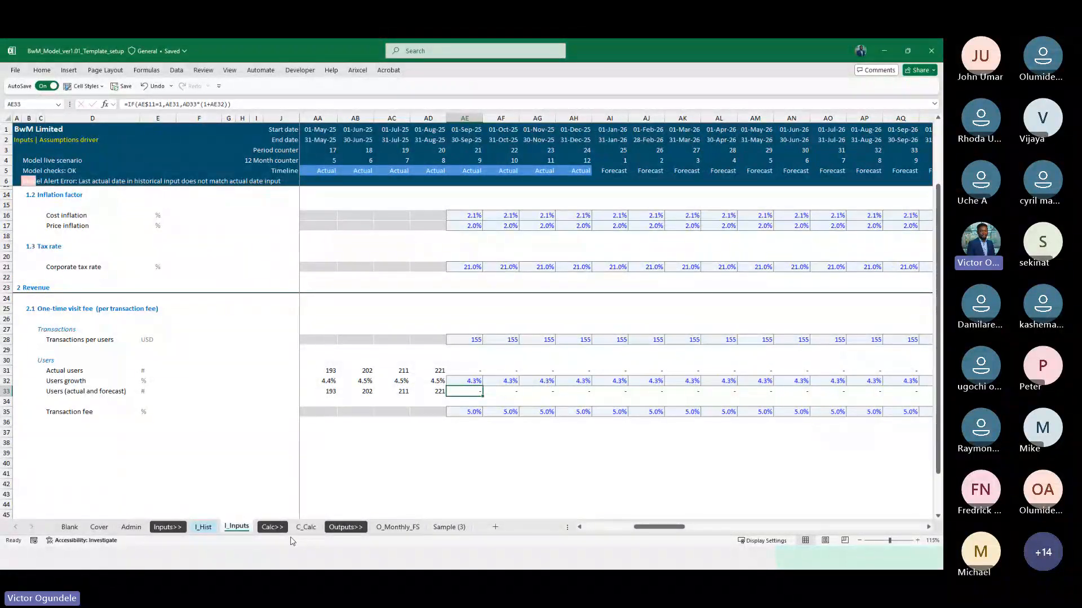
# Compare the forecast Users row on C_Calc with Users (actual and forecast) in AD33:AH33 on I_Inputs against the timeline flags
pyautogui.click(305, 528)
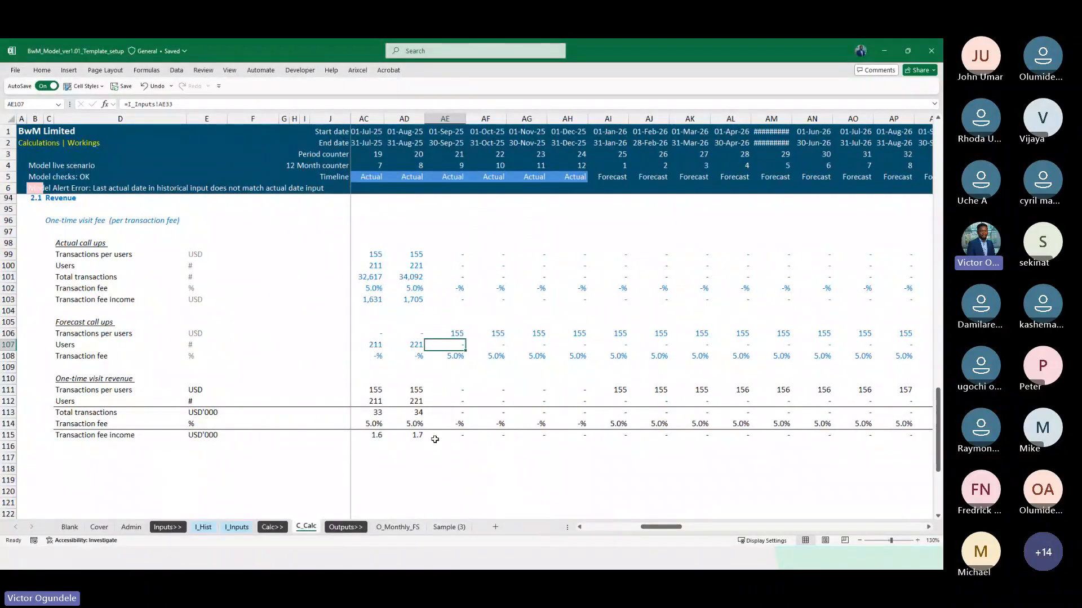
pyautogui.click(236, 527)
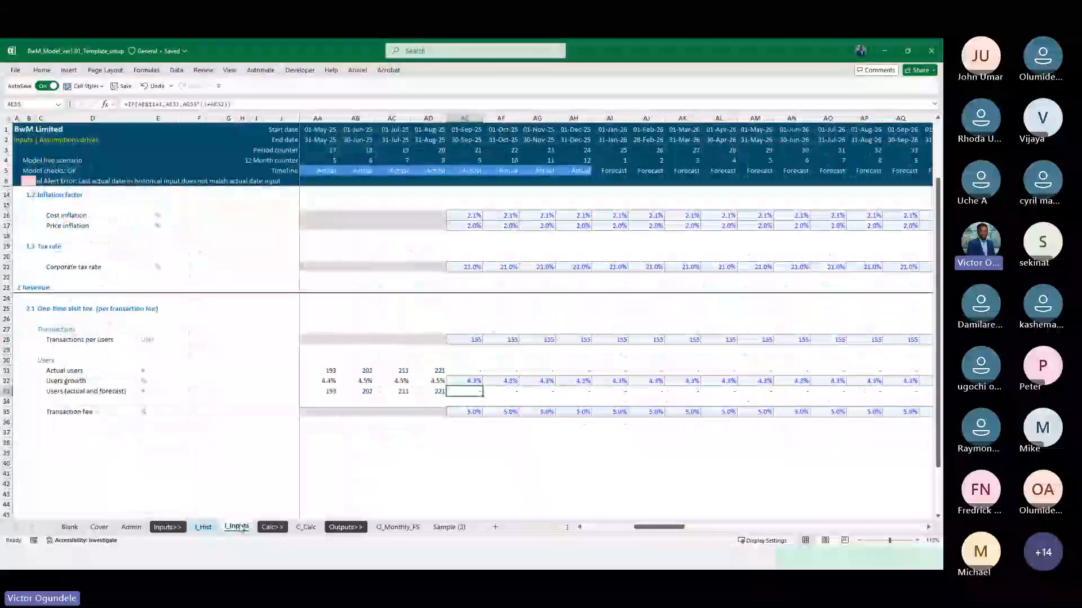
pyautogui.scroll(3, 474, 461)
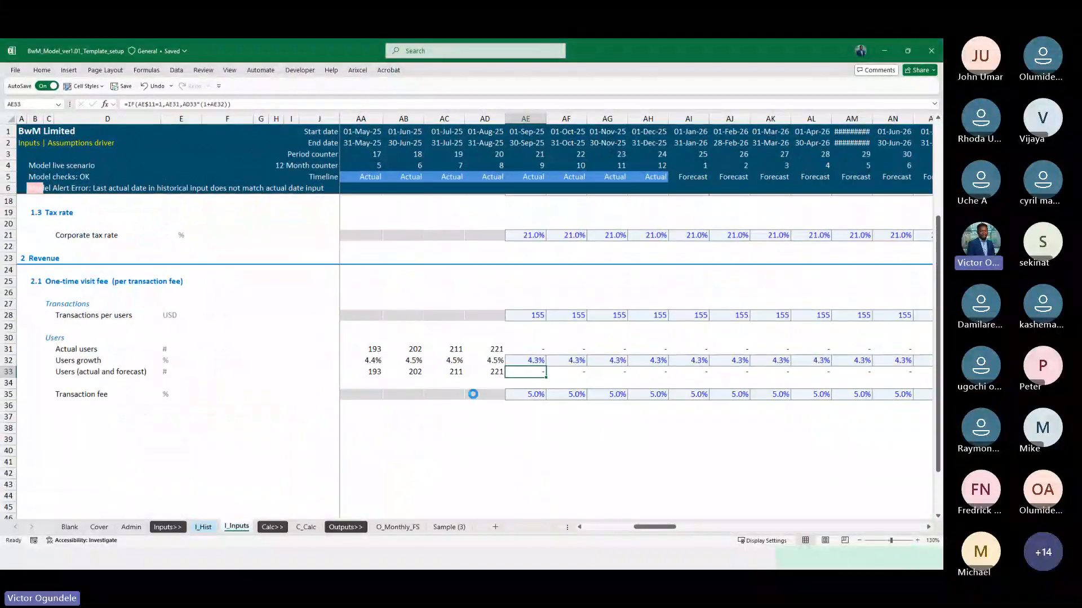
pyautogui.hscroll(2, 705, 463)
pyautogui.scroll(-2, 700, 464)
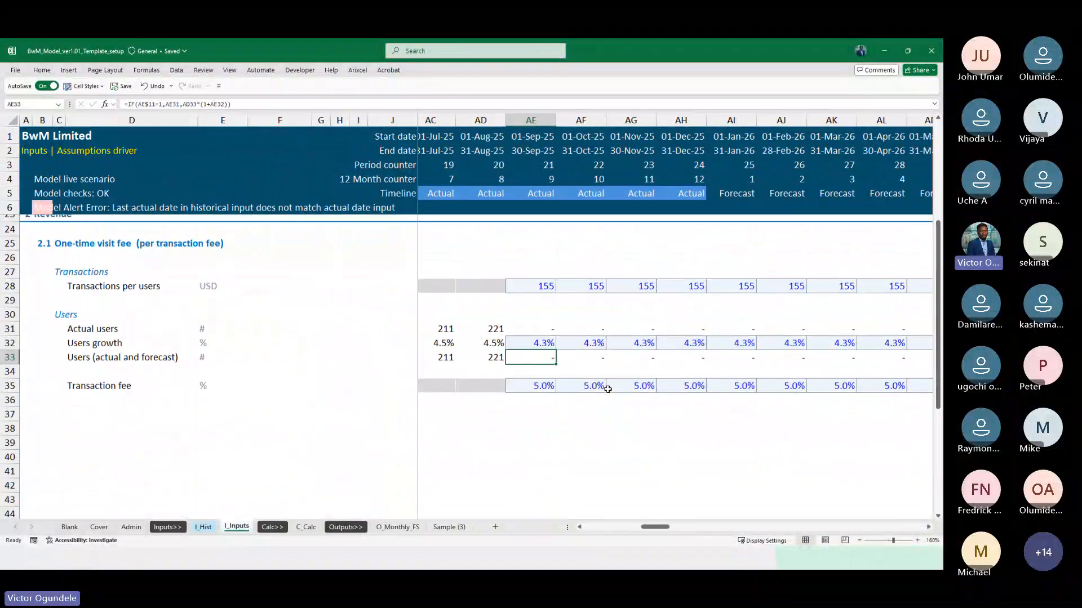
pyautogui.hscroll(-1, 529, 367)
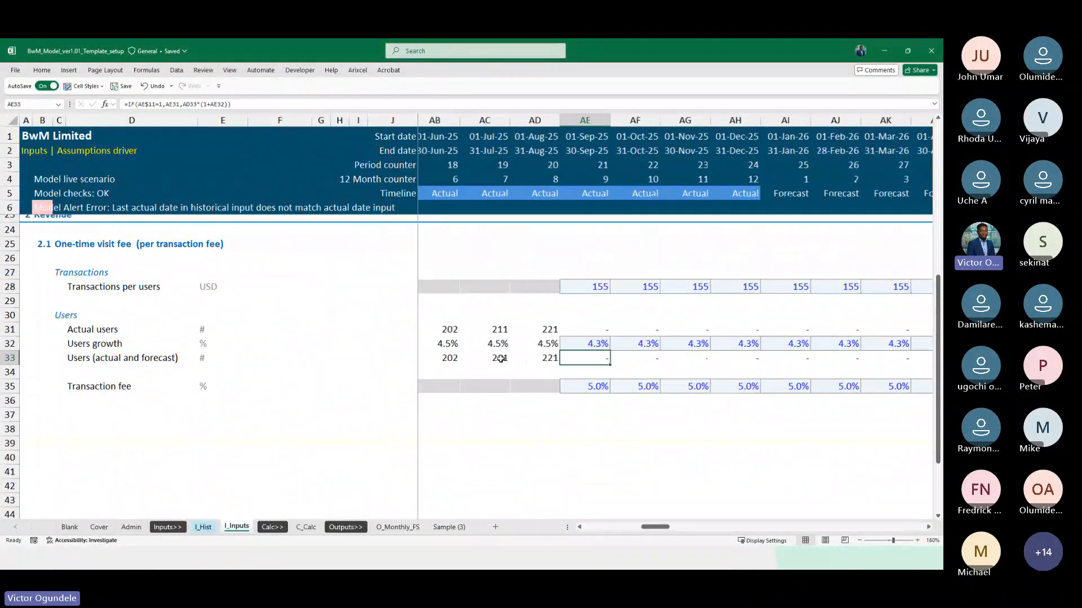
pyautogui.click(542, 361)
pyautogui.hotkey('shift', 'Right')
pyautogui.hotkey('shift', 'Right')
pyautogui.hotkey('shift', 'Right')
pyautogui.hotkey('shift', 'Right')
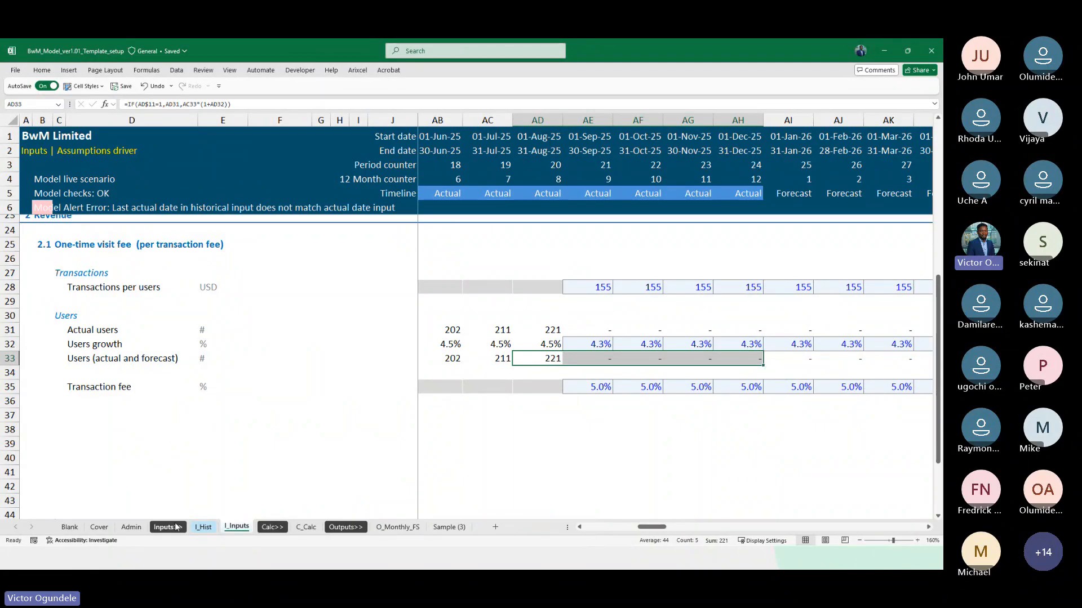
# Set the Last actual date in the Admin sheet's monthly timeline to 31/08/2025
pyautogui.click(131, 528)
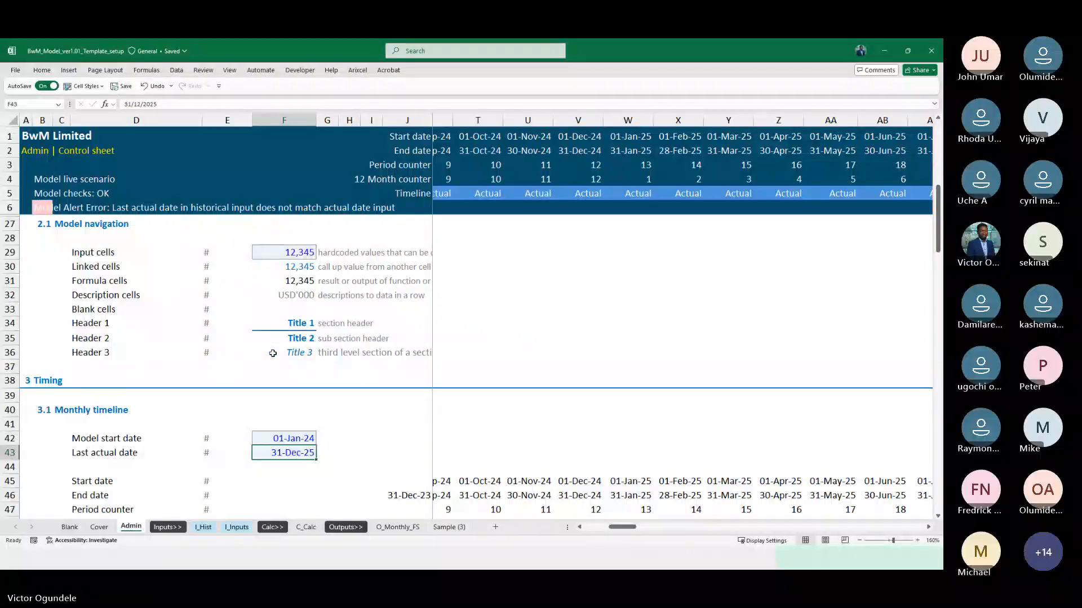
pyautogui.scroll(-2, 320, 471)
pyautogui.press('F2')
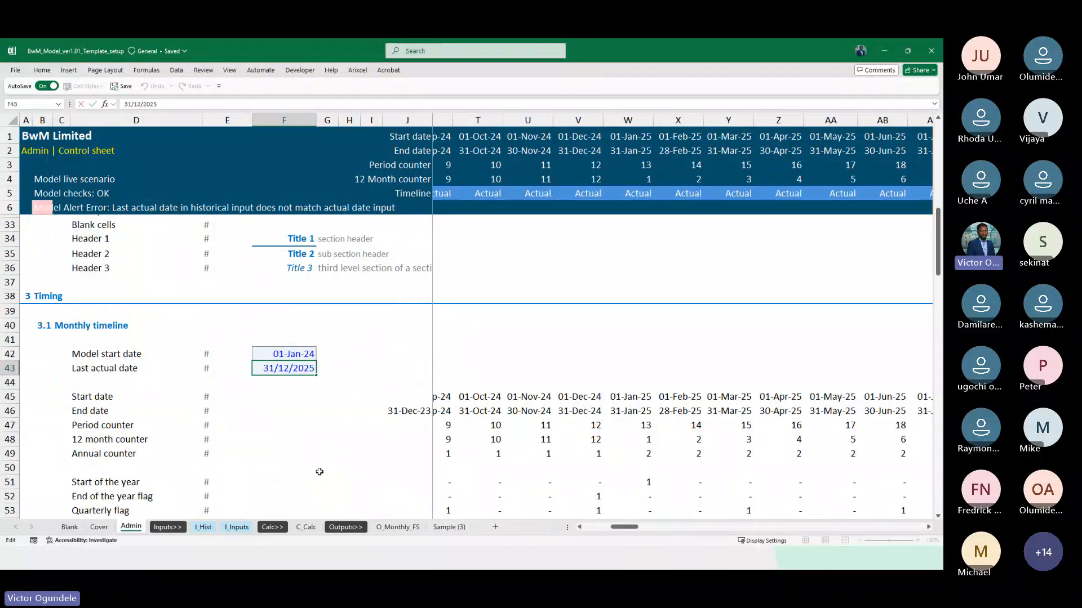
pyautogui.press('Left')
pyautogui.press('Left')
pyautogui.press('Left')
pyautogui.press('Left')
pyautogui.press('Left')
pyautogui.press('Left')
pyautogui.press('Left')
pyautogui.write('08')
pyautogui.hotkey('ctrl', 'Return')
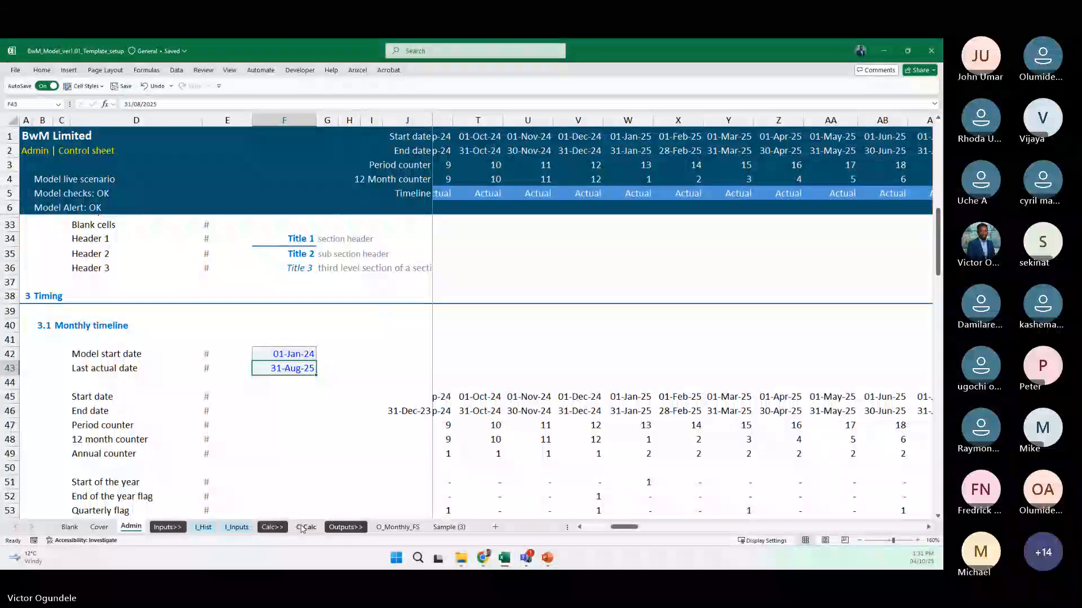
# Check the forecast Users call-ups and the One-time visit revenue block on C_Calc from September 2025 onward
pyautogui.click(304, 527)
pyautogui.scroll(-1, 312, 448)
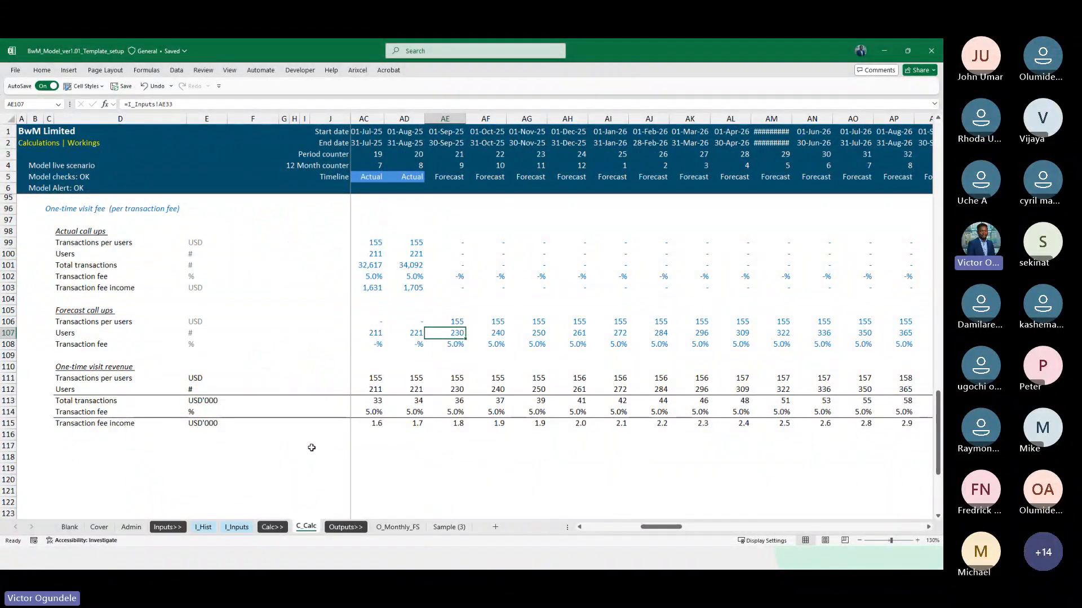
pyautogui.scroll(-2, 312, 448)
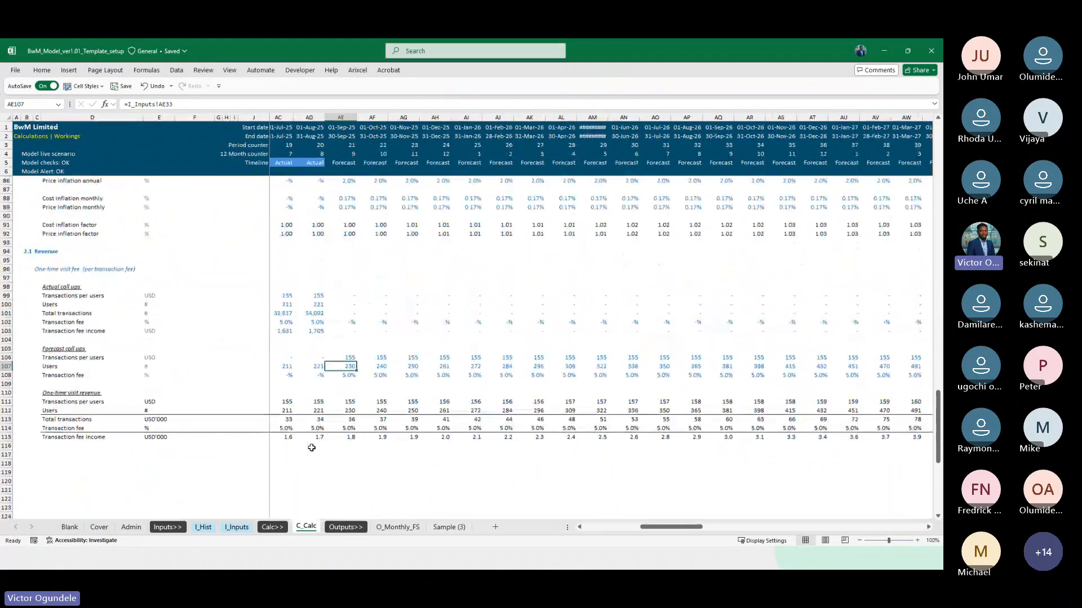
pyautogui.scroll(-1, 79, 315)
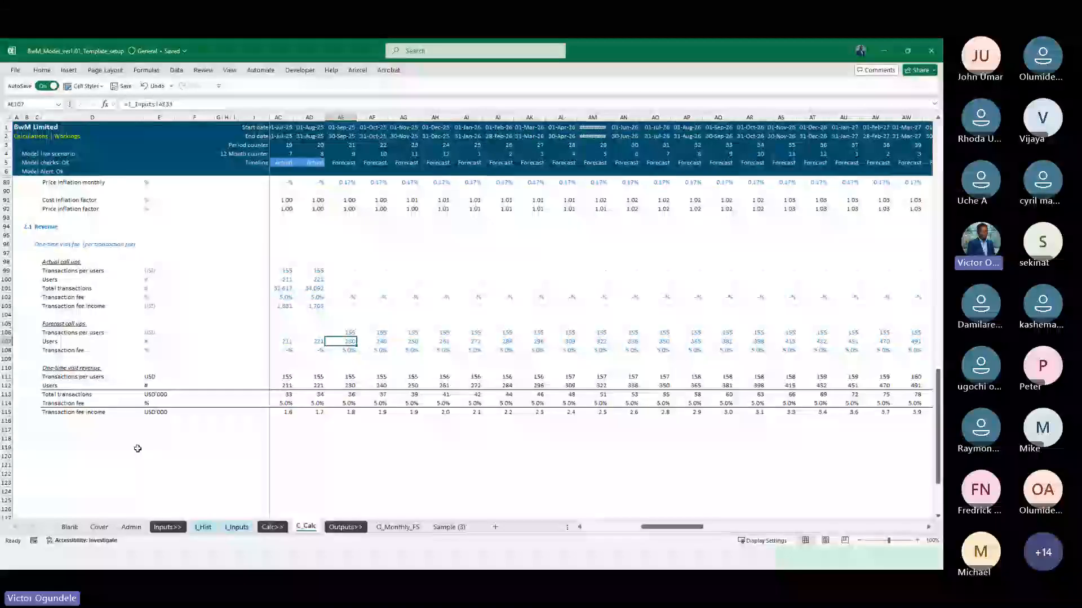
# Examine the monthly and annual net fee, users and income rows under Membership subscriptions on I_Hist
pyautogui.click(205, 529)
pyautogui.scroll(-20, 239, 457)
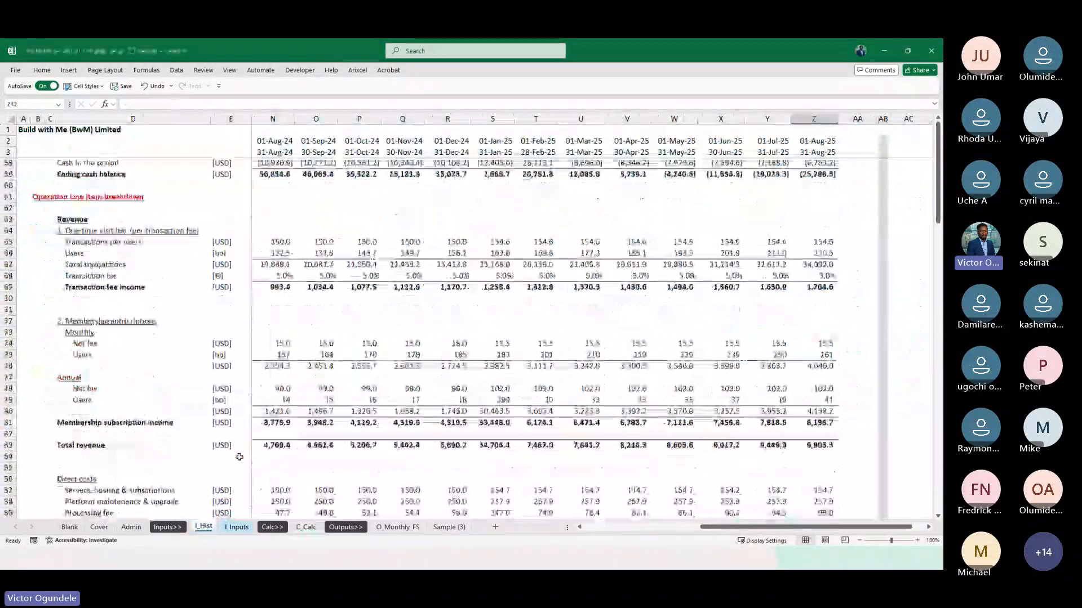
pyautogui.scroll(18, 239, 457)
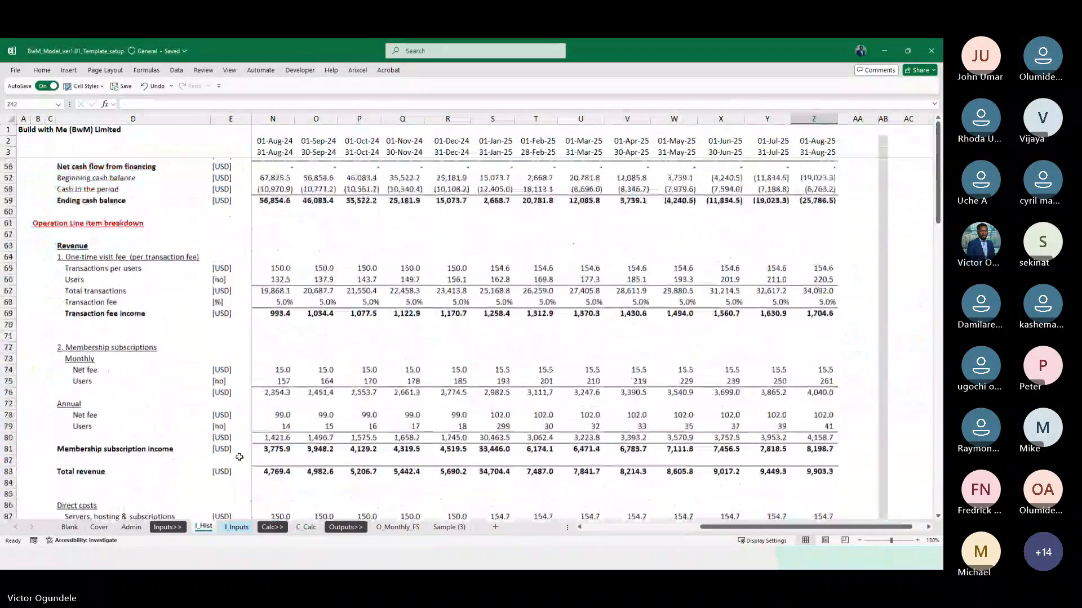
pyautogui.click(125, 368)
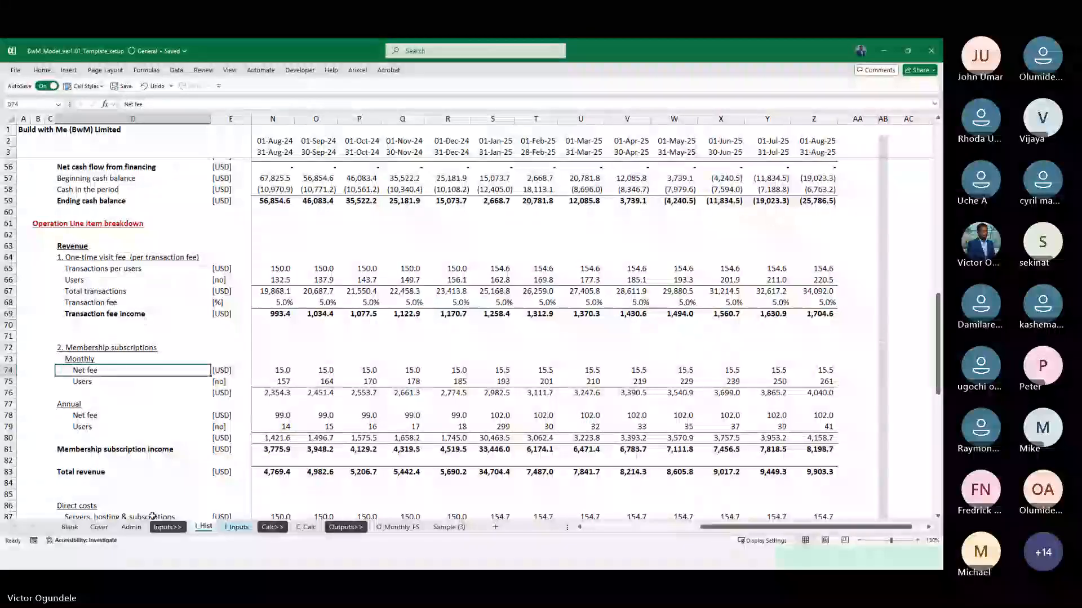
pyautogui.press('Down')
pyautogui.press('Down')
pyautogui.press('Down')
pyautogui.press('Down')
pyautogui.press('Up')
pyautogui.press('Up')
pyautogui.press('Up')
pyautogui.press('Up')
pyautogui.press('Up')
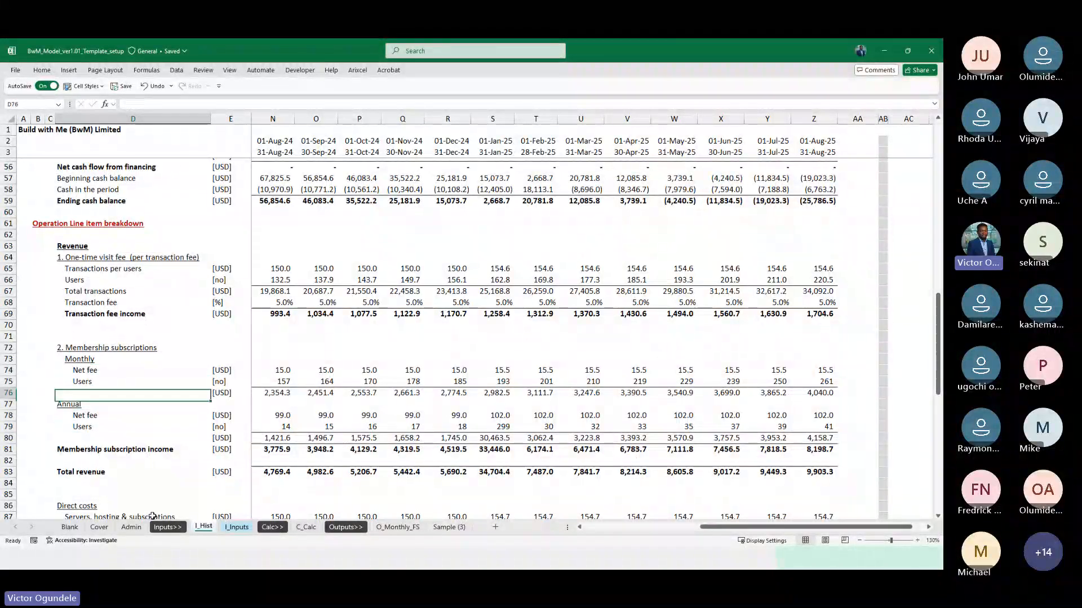
pyautogui.press('Right')
pyautogui.press('Right')
pyautogui.press('Right')
pyautogui.press('Down')
pyautogui.press('Down')
pyautogui.press('Down')
pyautogui.press('Down')
pyautogui.press('Down')
pyautogui.press('Down')
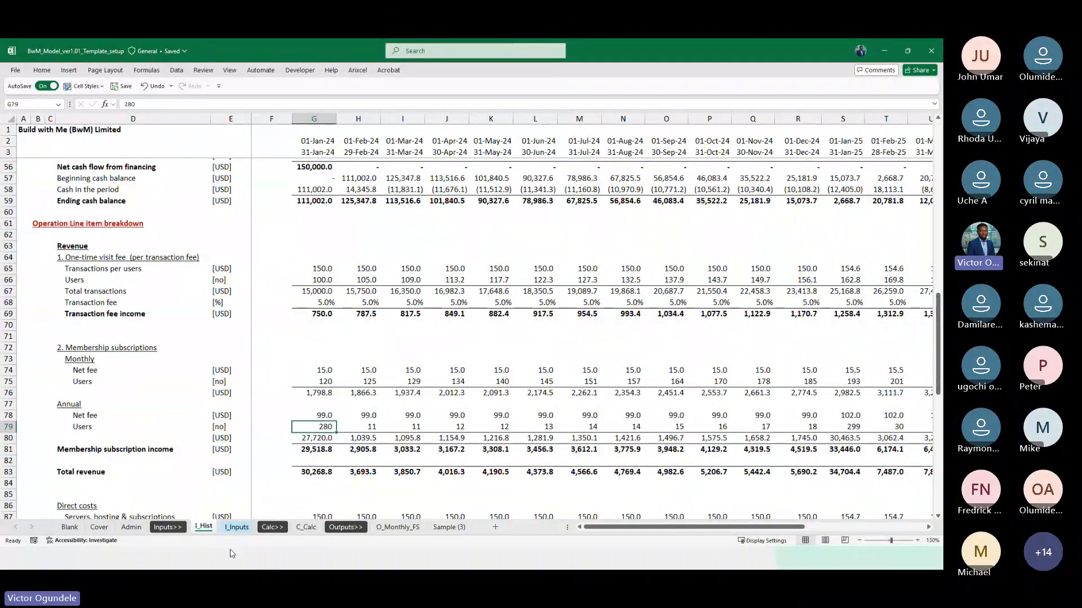
pyautogui.click(157, 395)
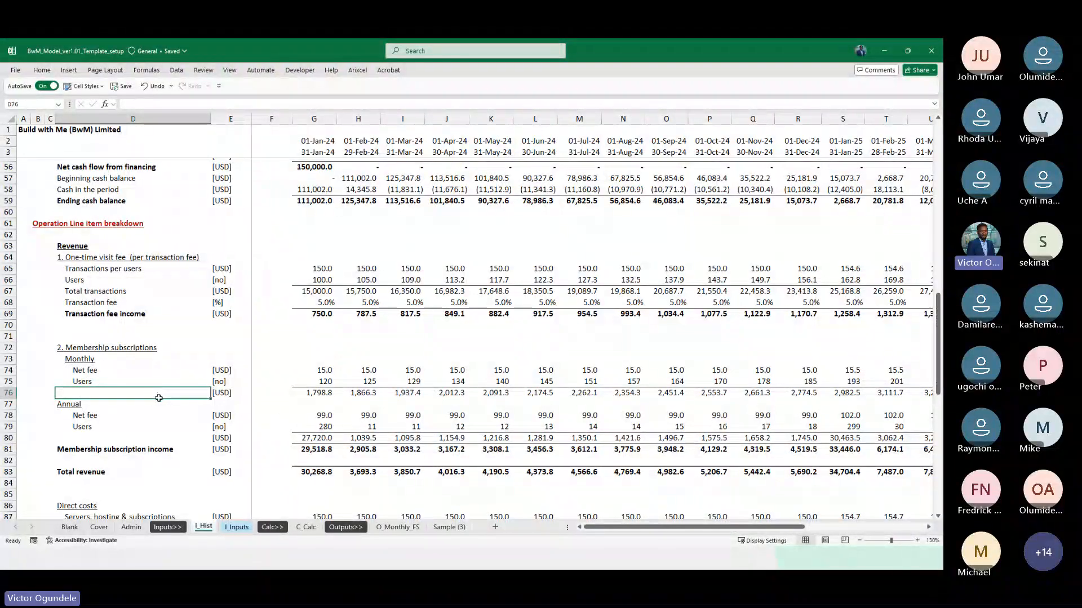
# Copy the One-time visit fee and Actual call ups heading rows 96:98 on C_Calc to row 117, below the revenue block
pyautogui.click(307, 527)
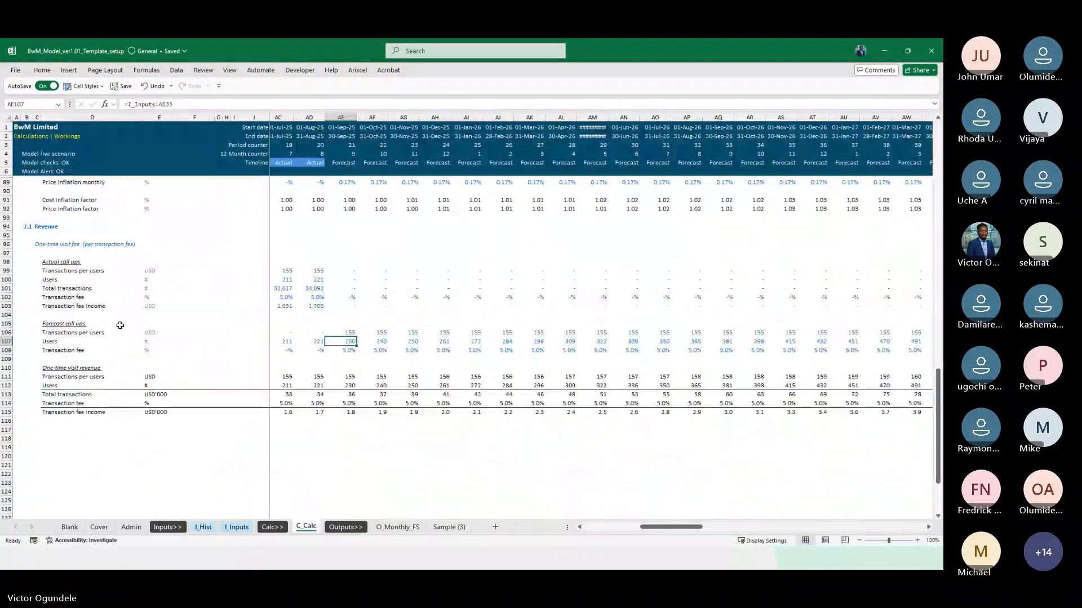
pyautogui.click(11, 244)
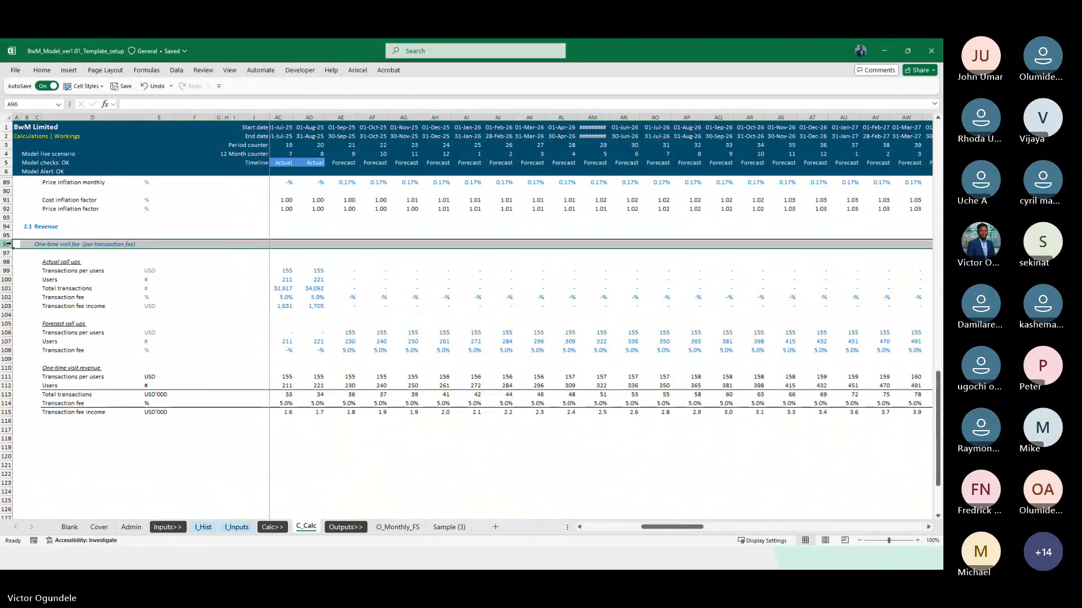
pyautogui.moveTo(8, 244); pyautogui.dragTo(9, 261)
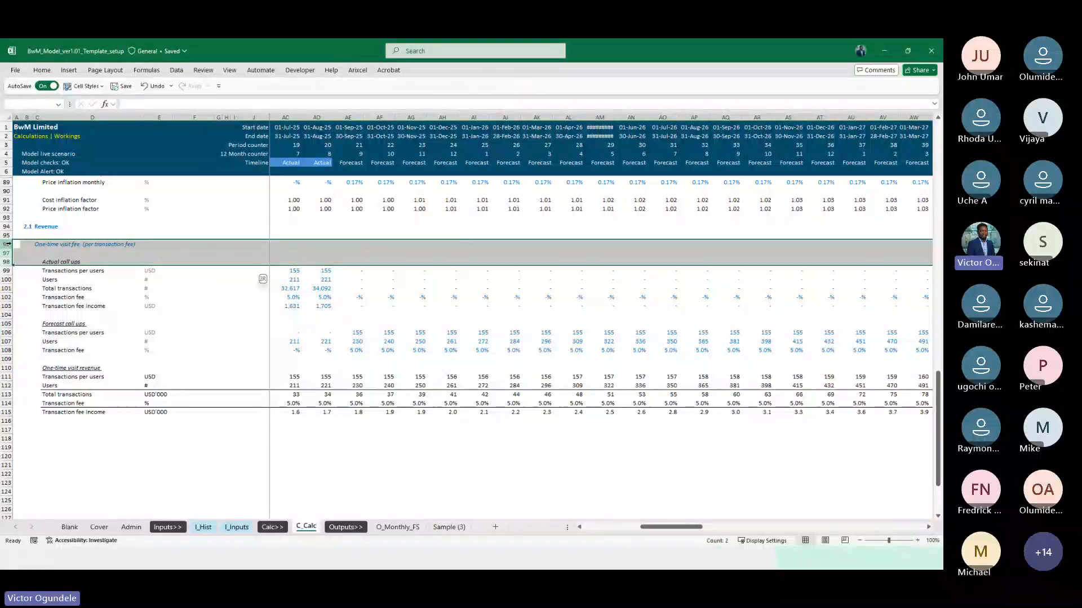
pyautogui.hotkey('ctrl', 'c')
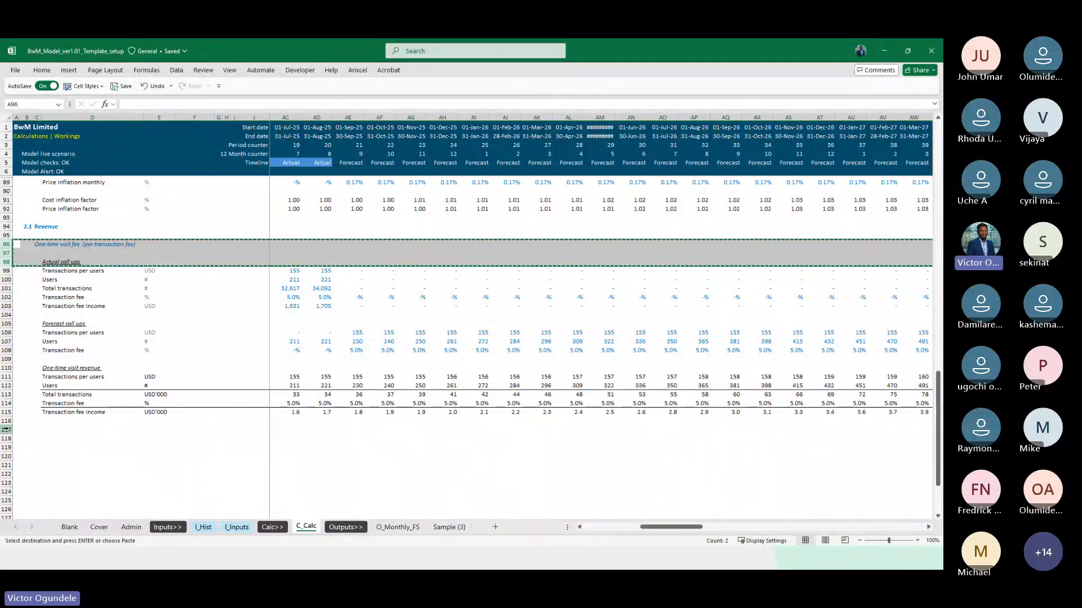
pyautogui.moveTo(7, 430); pyautogui.dragTo(7, 448)
pyautogui.hotkey('ctrl', 'v')
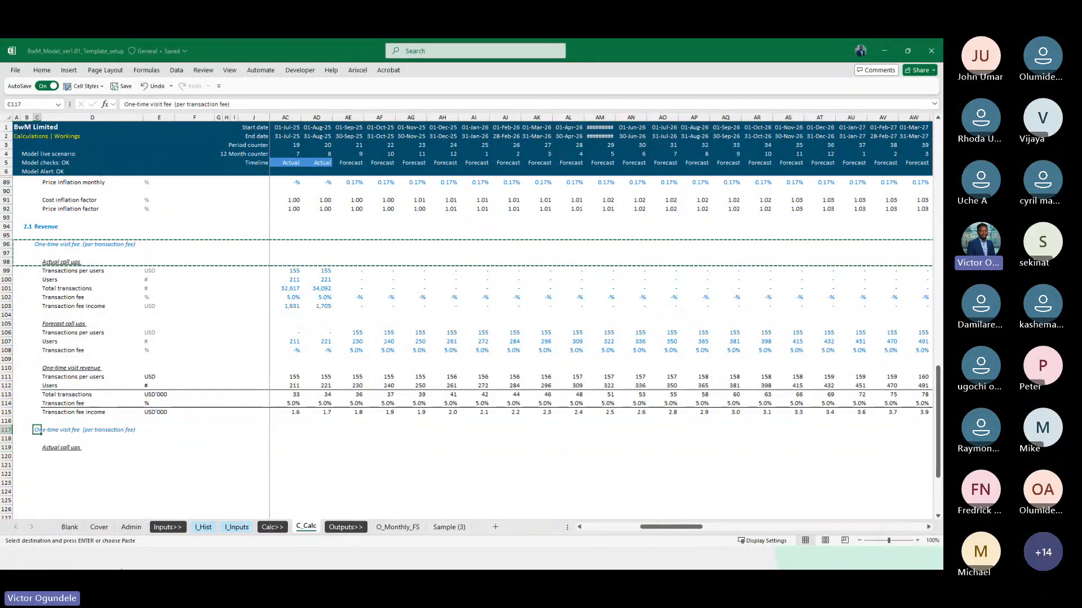
pyautogui.click(209, 530)
pyautogui.click(67, 349)
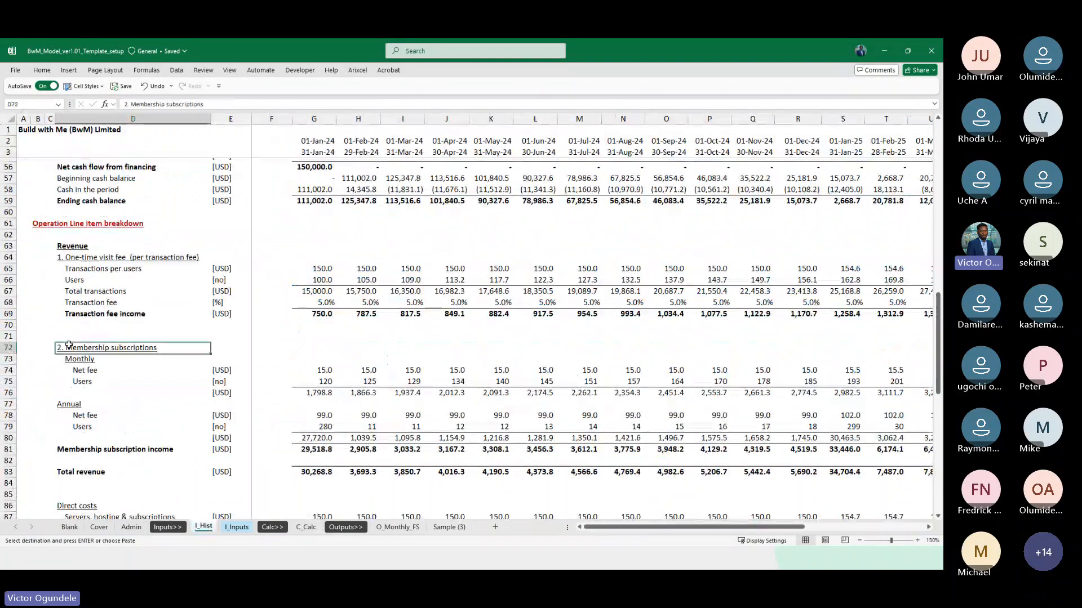
pyautogui.hotkey('ctrl', 'c')
pyautogui.press('Escape')
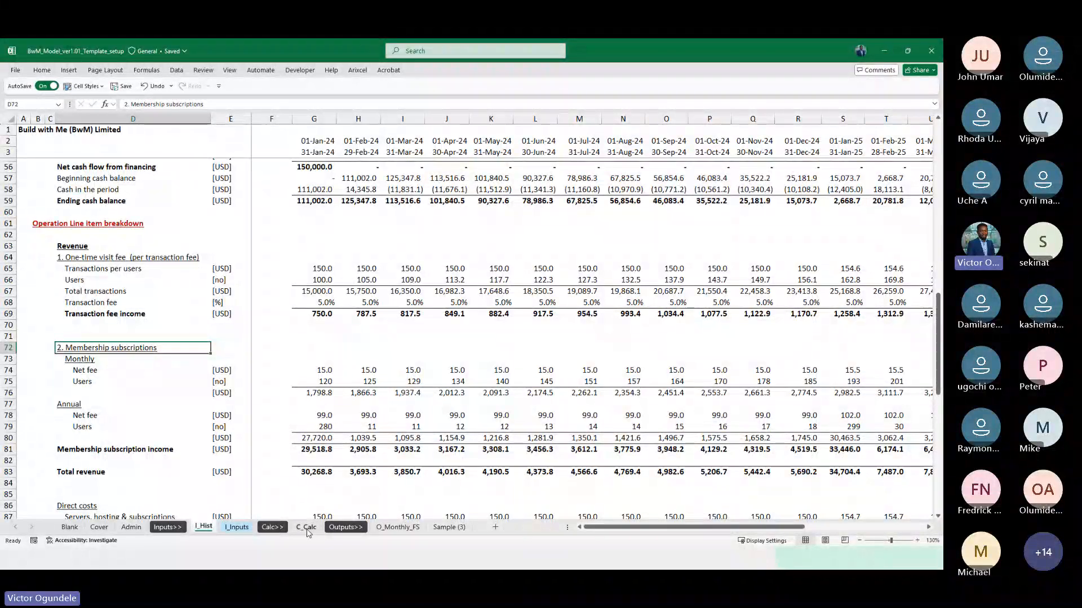
pyautogui.click(306, 527)
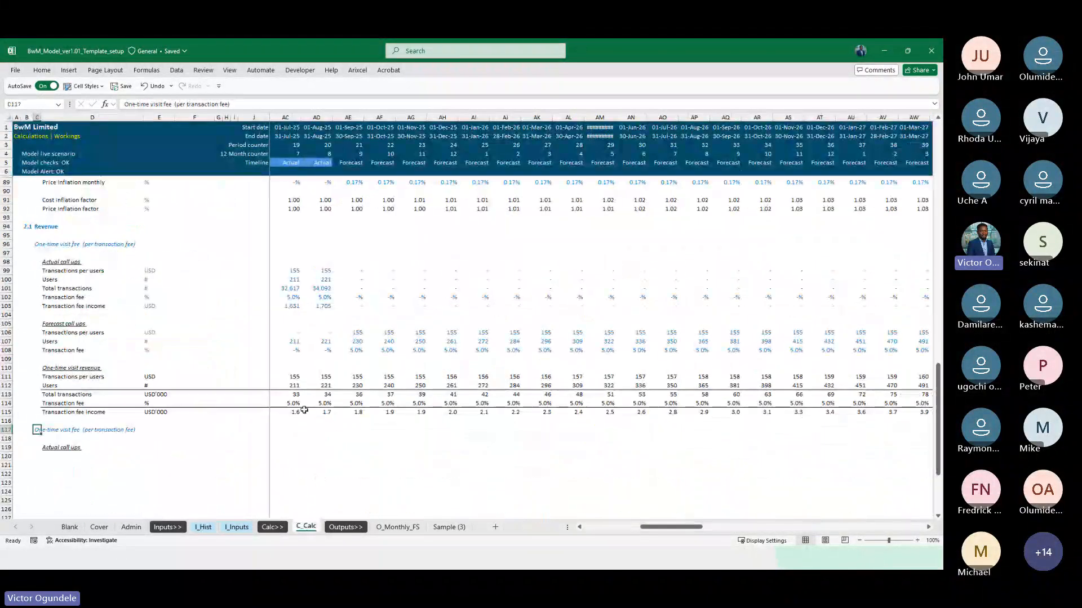
# Insert six blank rows at row 110 on C_Calc, between the Forecast call ups and One-time visit revenue blocks
pyautogui.hscroll(-2, 312, 277)
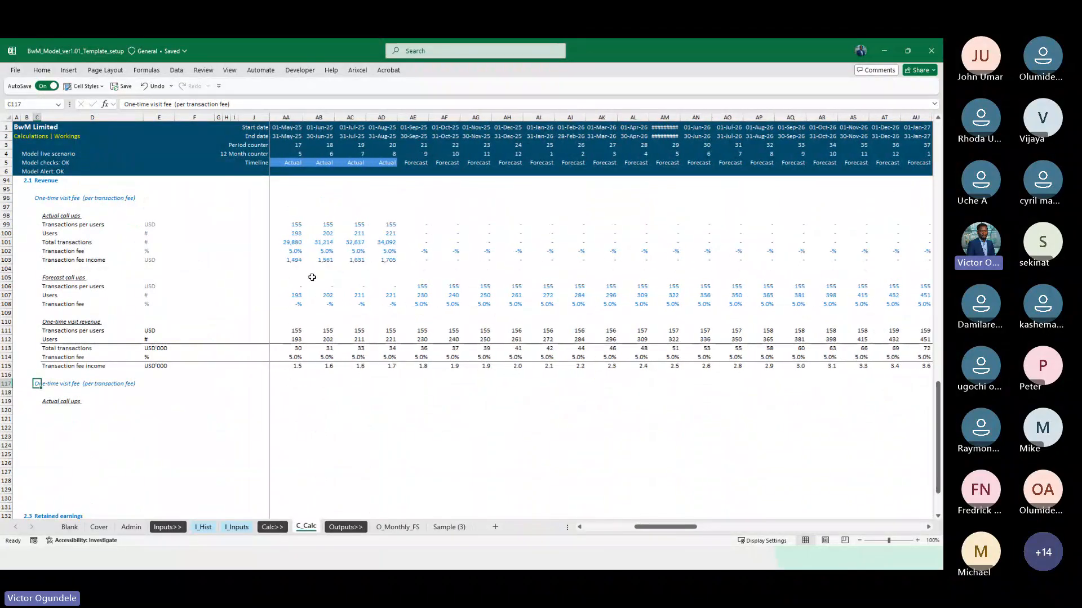
pyautogui.click(302, 259)
pyautogui.hotkey('ctrl', 'Left')
pyautogui.hotkey('ctrl', 'Left')
pyautogui.hotkey('ctrl', 'Left')
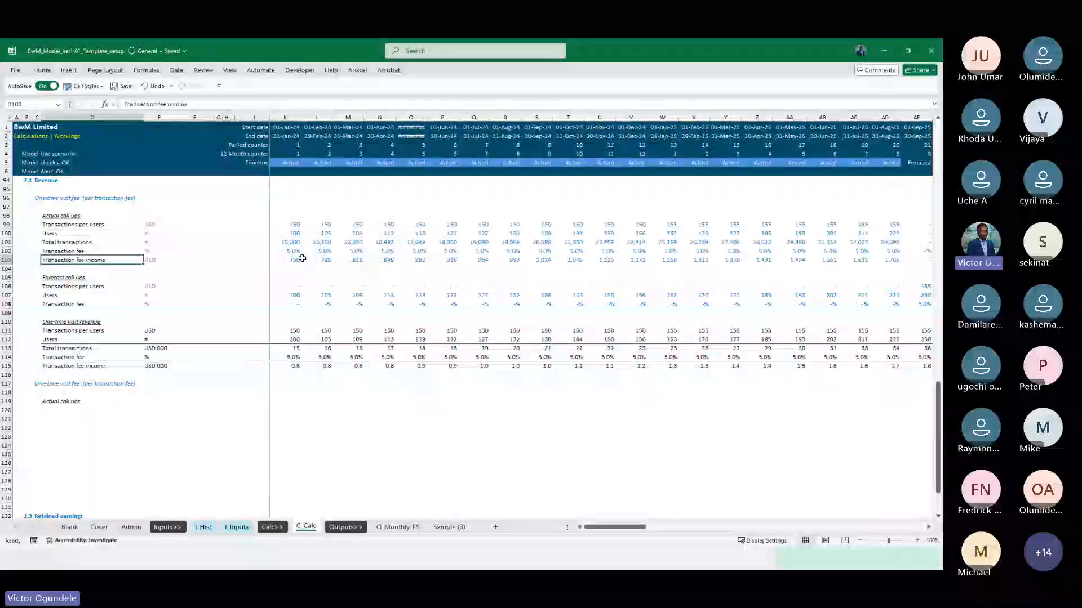
pyautogui.press('Right')
pyautogui.scroll(2, 302, 259)
pyautogui.press('Down')
pyautogui.press('Down')
pyautogui.press('Down')
pyautogui.press('Down')
pyautogui.press('Down')
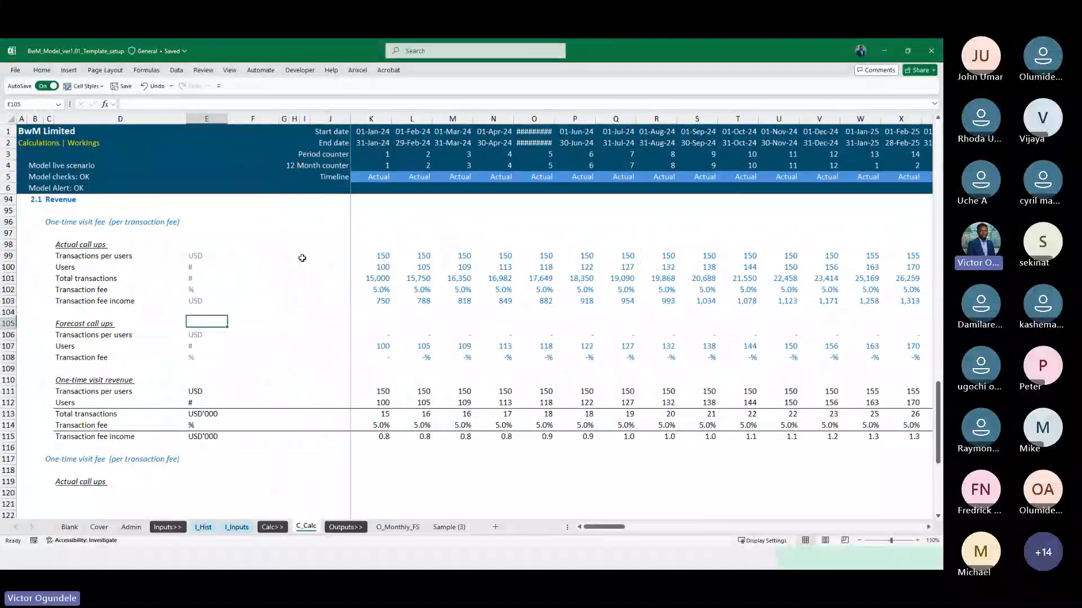
pyautogui.press('Down')
pyautogui.press('Down')
pyautogui.hotkey('shift', 'space')
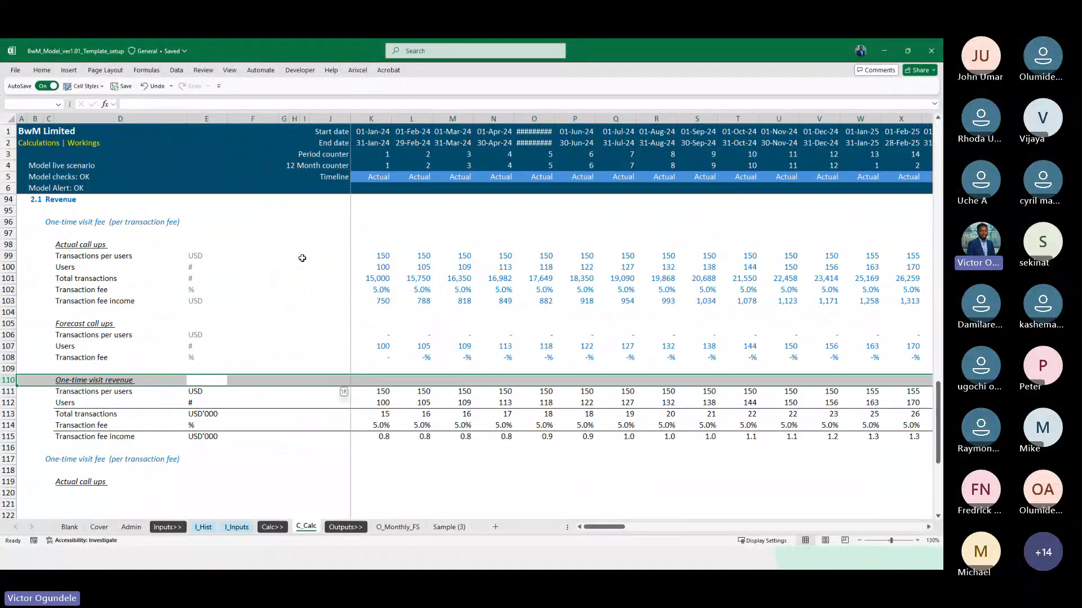
pyautogui.hotkey('shift', 'Down')
pyautogui.hotkey('ctrl', '+')
pyautogui.hotkey('ctrl', '+')
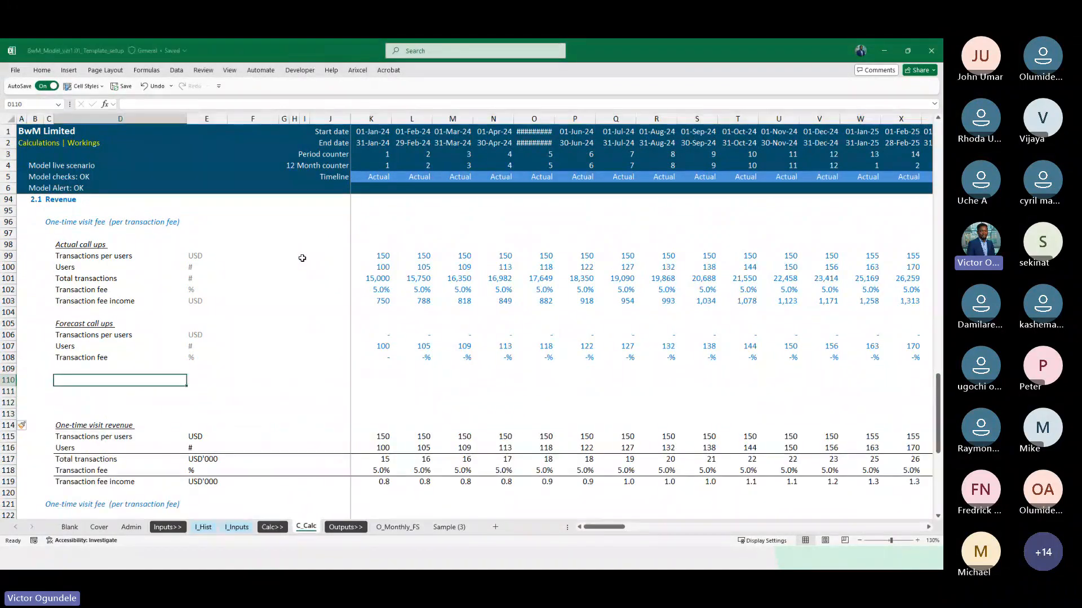
pyautogui.hotkey('shift', 'Up')
pyautogui.hotkey('shift', 'Down')
pyautogui.hotkey('ctrl', '+')
pyautogui.press('Left')
pyautogui.press('Right')
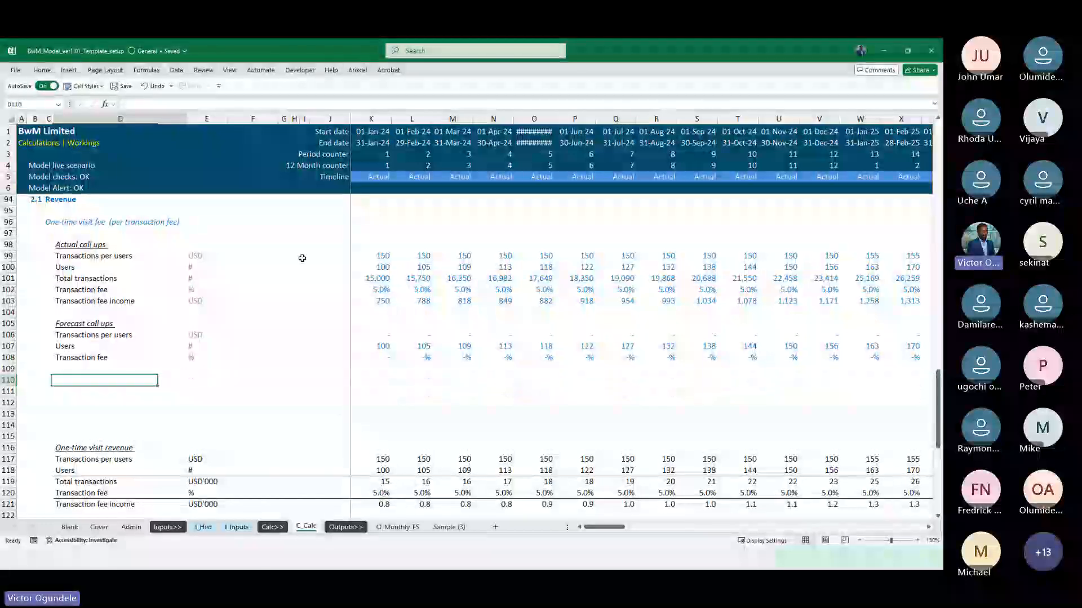
pyautogui.scroll(-1, 302, 258)
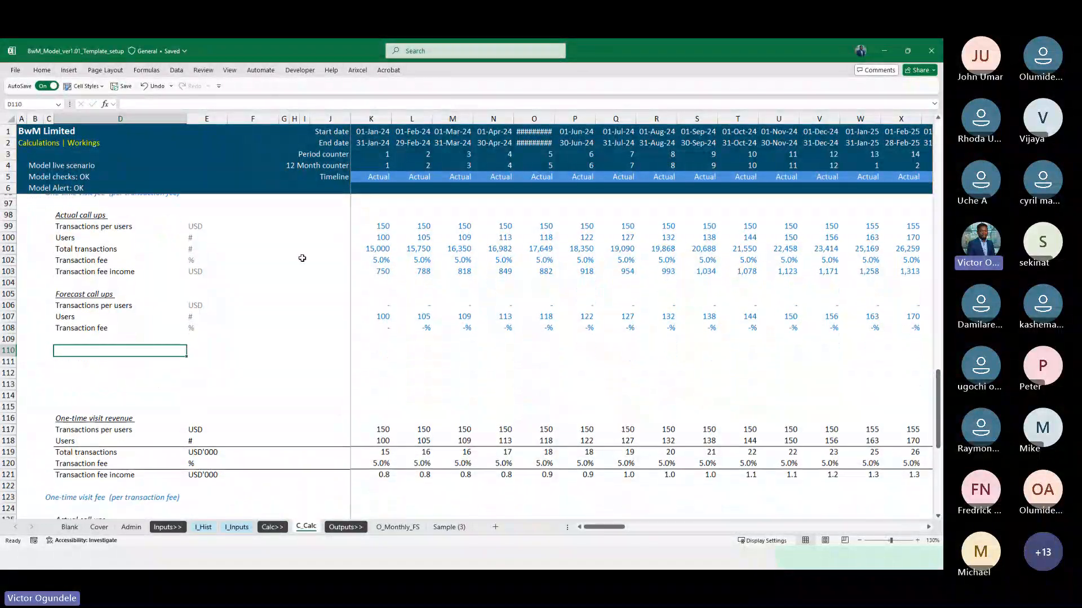
pyautogui.scroll(1, 301, 258)
pyautogui.scroll(-1, 302, 258)
pyautogui.scroll(-1, 255, 302)
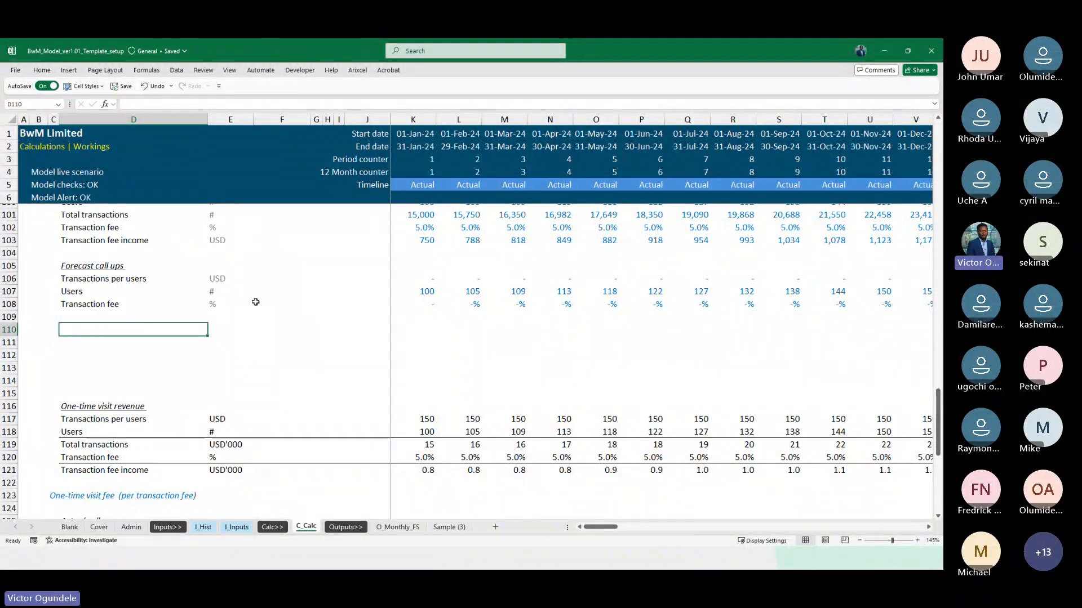
pyautogui.click(255, 303)
pyautogui.scroll(3, 255, 304)
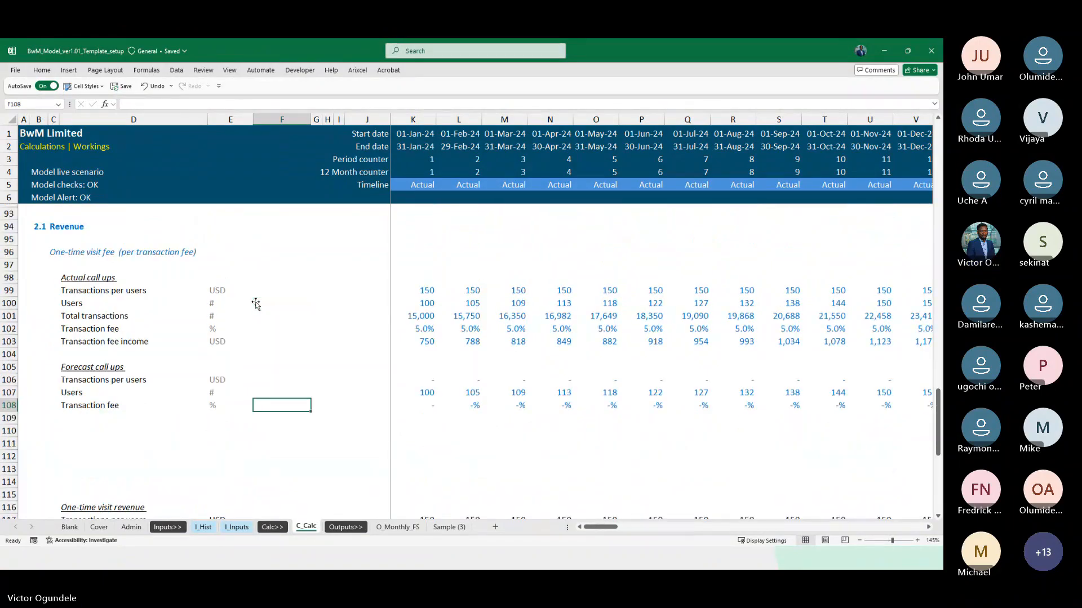
# Insert three more blank rows at row 112, between the Forecast call ups and One-time visit revenue blocks
pyautogui.scroll(-1, 129, 438)
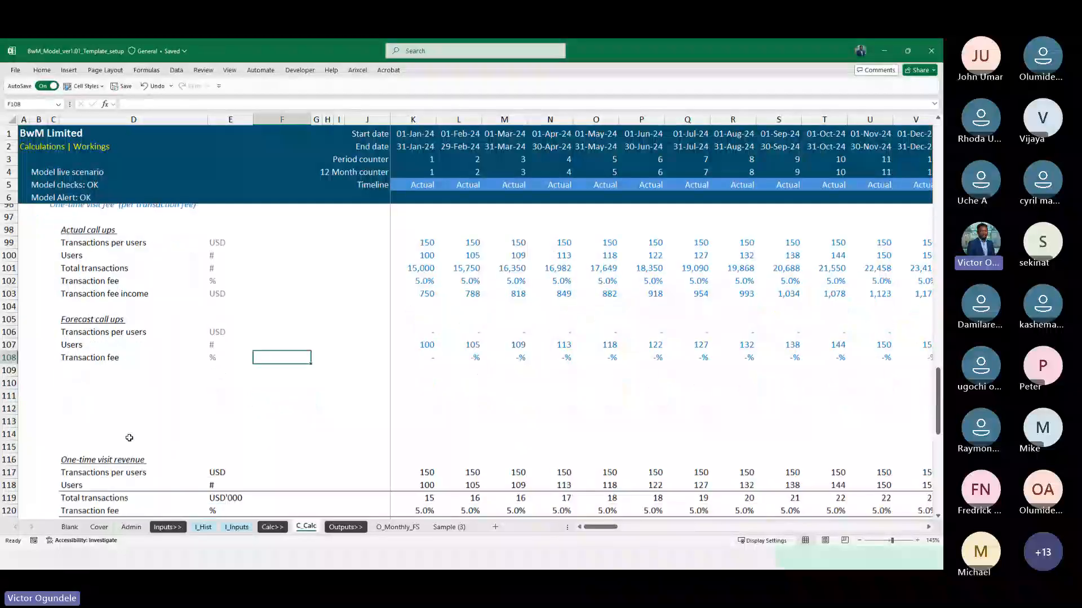
pyautogui.click(104, 405)
pyautogui.hotkey('shift', 'space')
pyautogui.hotkey('shift', 'Down')
pyautogui.hotkey('shift', 'Down')
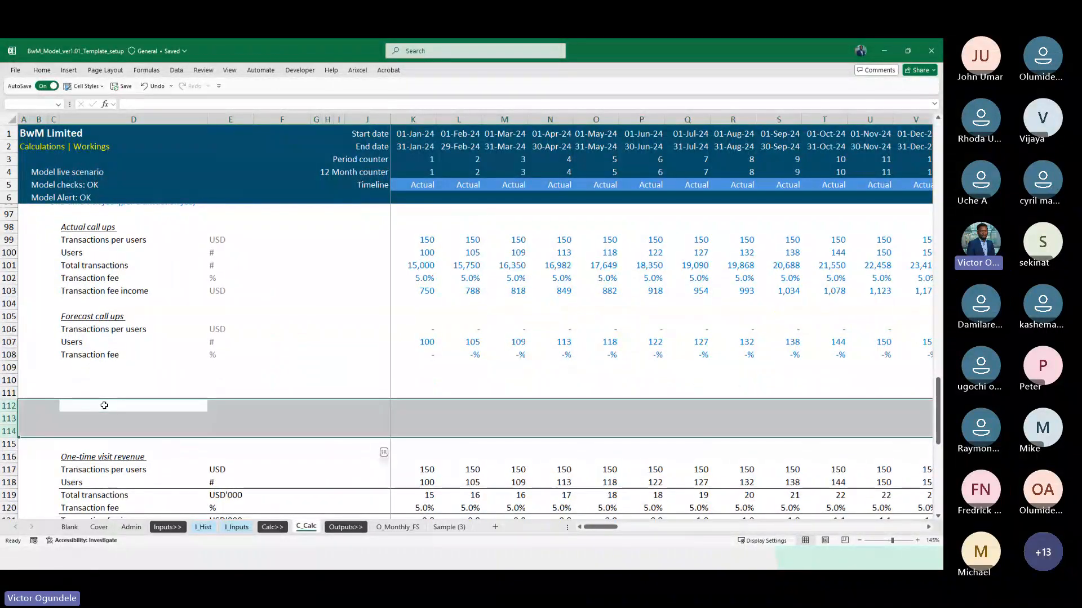
pyautogui.hotkey('ctrl', 'shift', '=')
# Enter the heading Users in D110 and the row label Opening users in D111
pyautogui.press('Left')
pyautogui.press('Right')
pyautogui.press('Up')
pyautogui.press('Up')
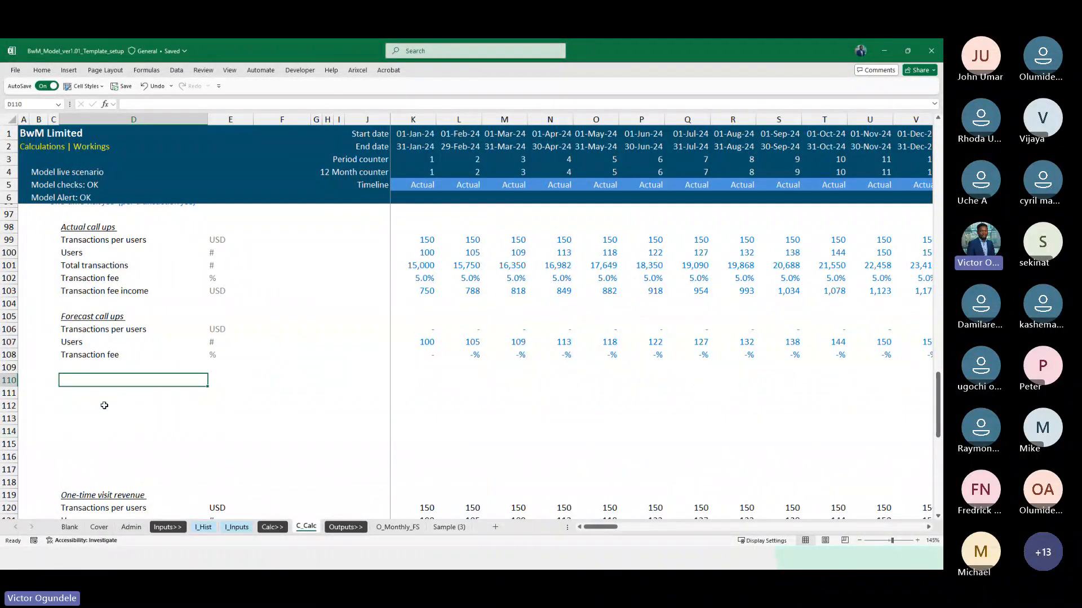
pyautogui.write('Users')
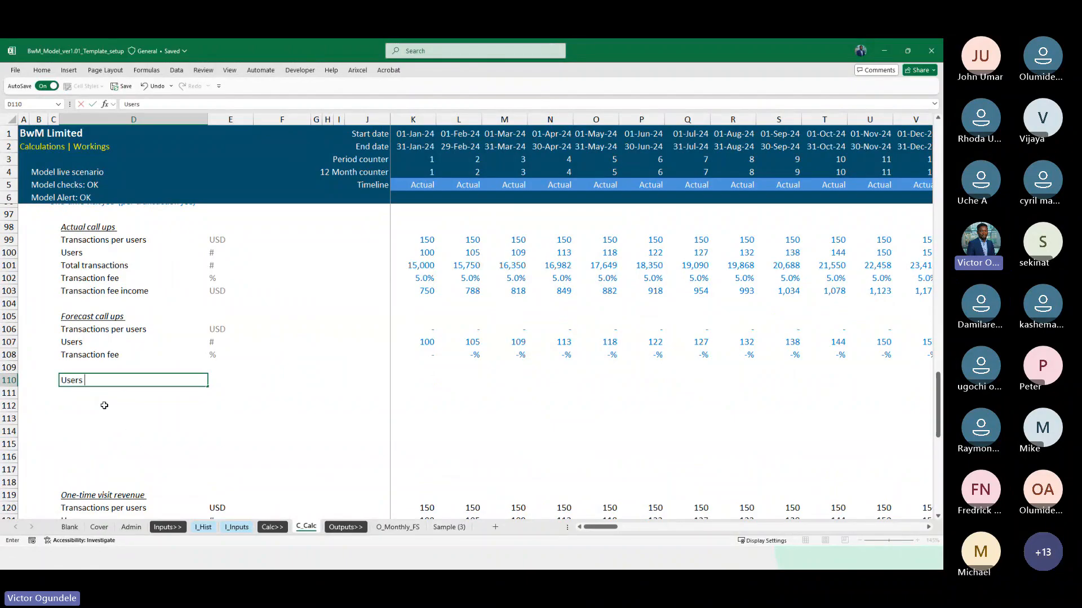
pyautogui.hotkey('ctrl', 'Return')
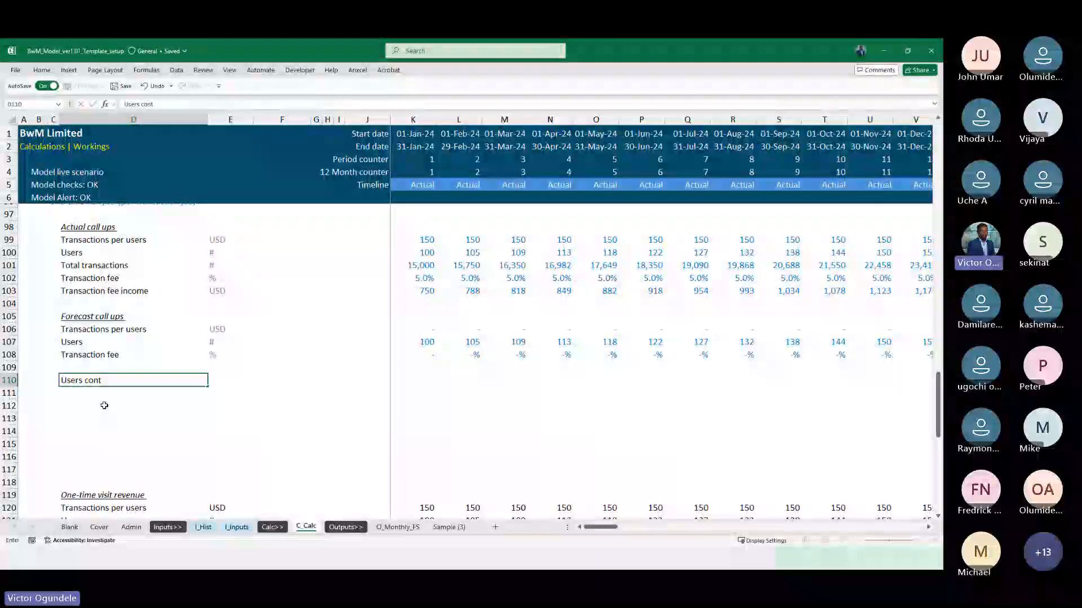
pyautogui.press('Down')
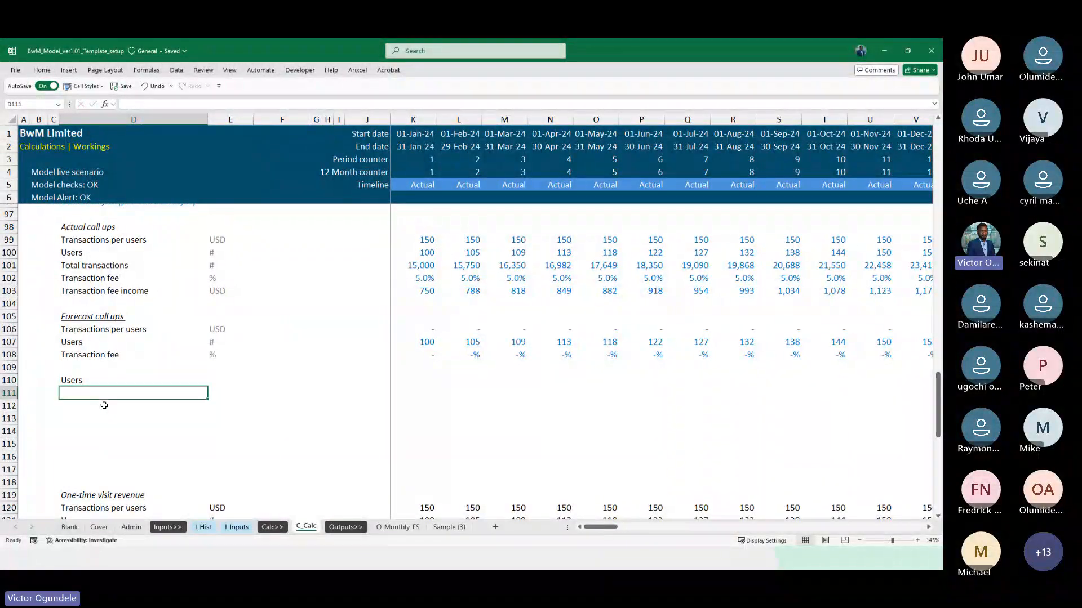
pyautogui.write('Opening')
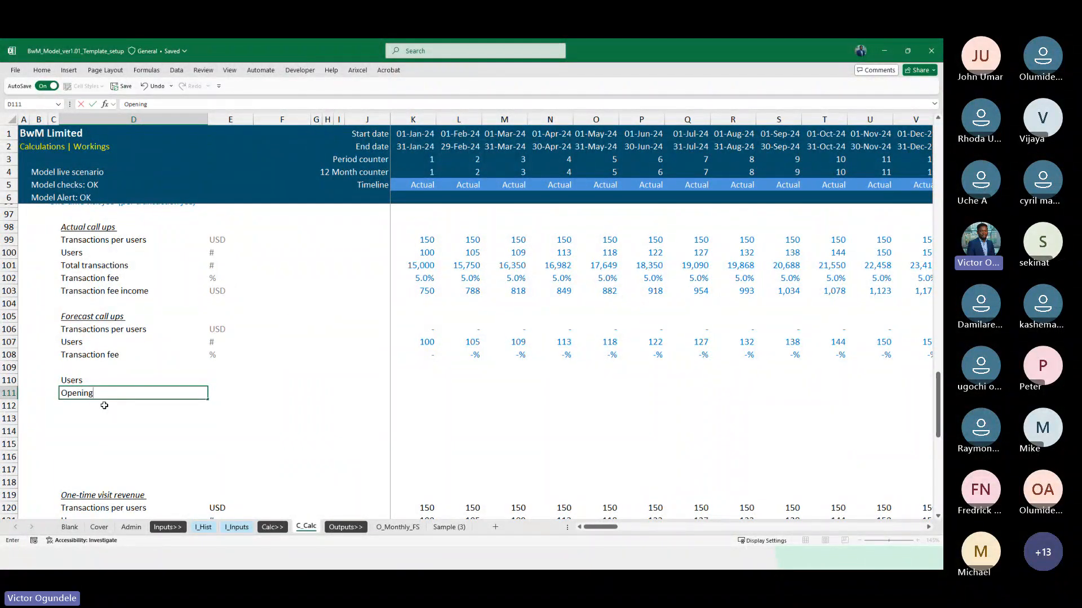
pyautogui.write(' users')
pyautogui.press('Return')
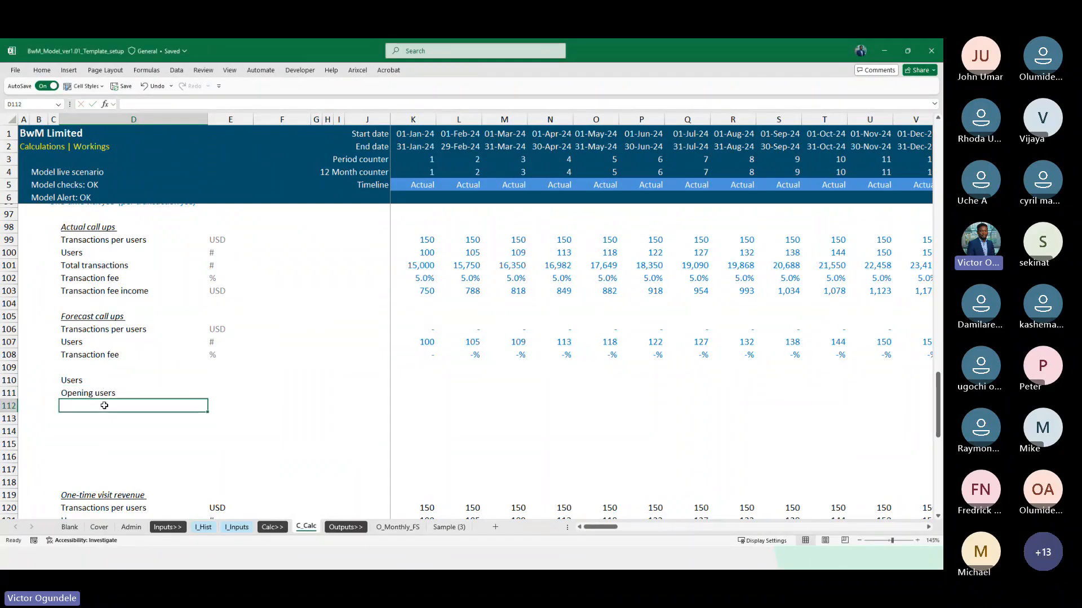
# Label D112:D114 as "Add: new users in the period", "Less: churn users" and "Closing users"
pyautogui.write('A')
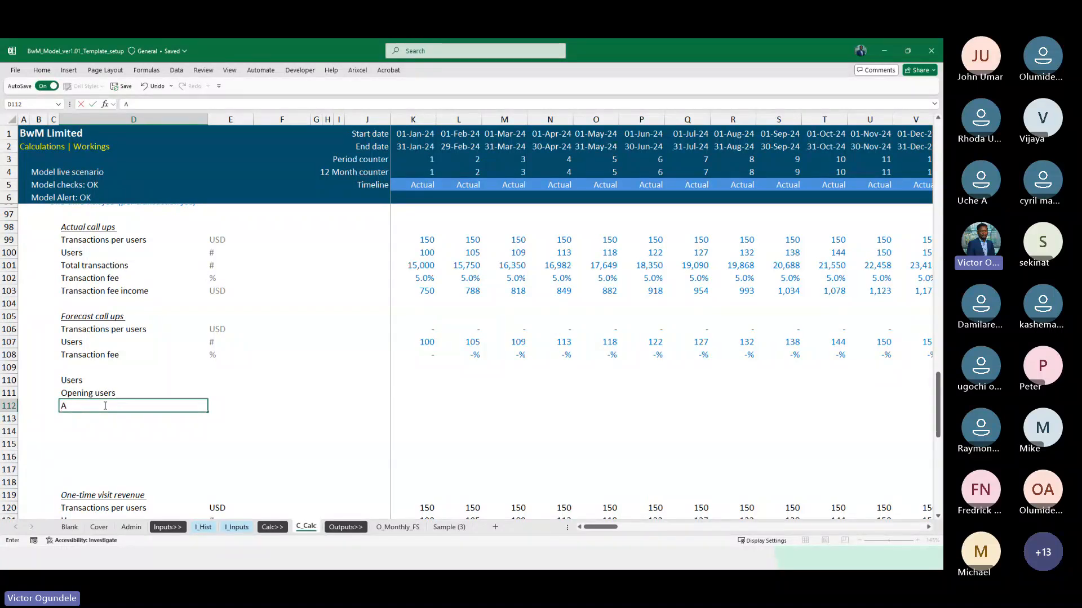
pyautogui.write('dd: new users in the period')
pyautogui.press('Return')
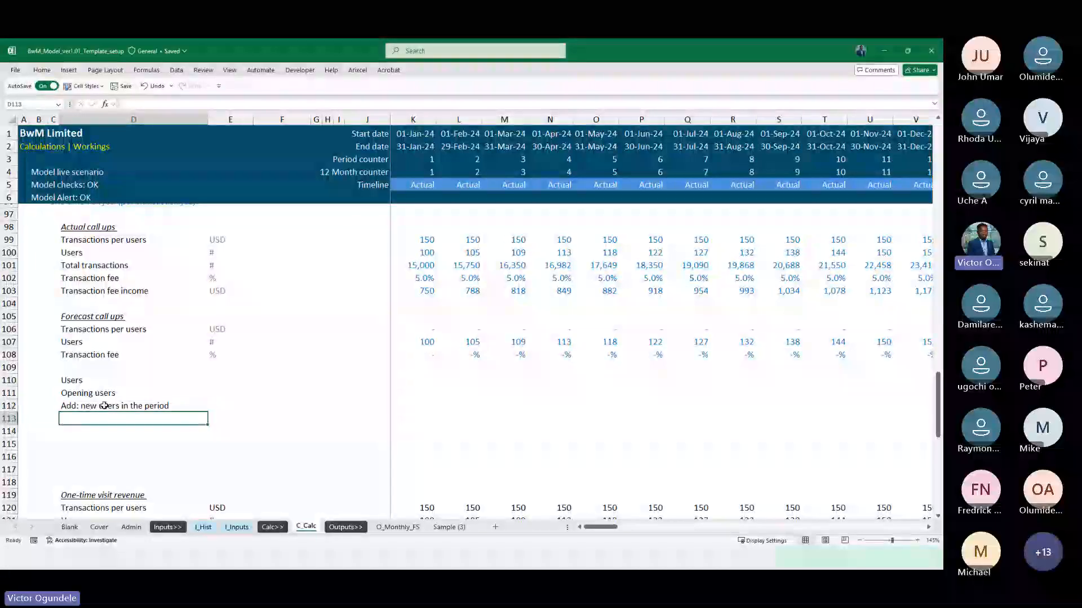
pyautogui.write(':')
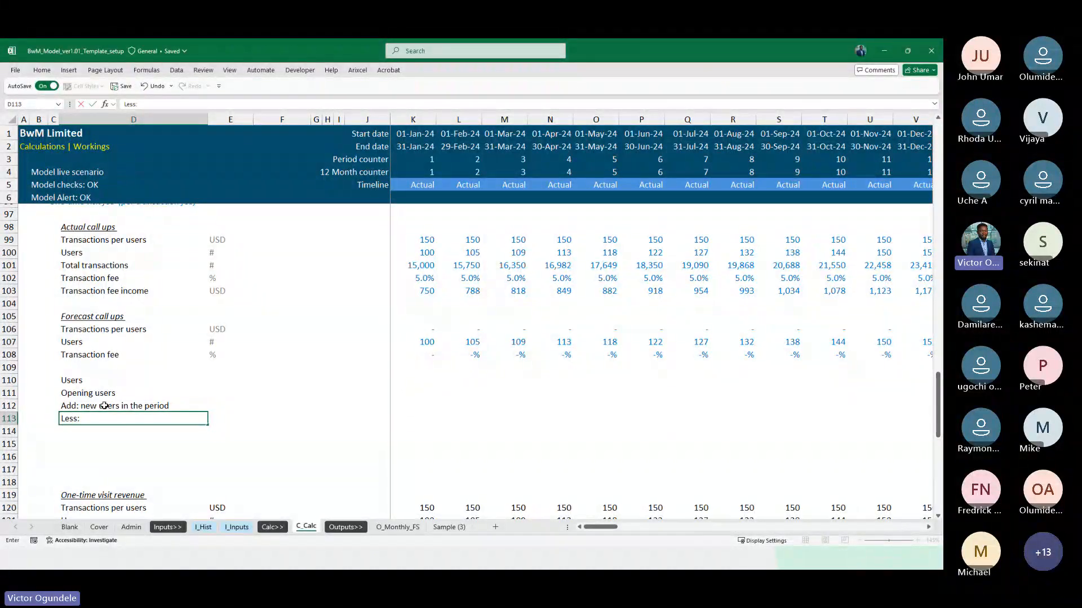
pyautogui.write(' churn users')
pyautogui.press('Return')
pyautogui.write('Closing users')
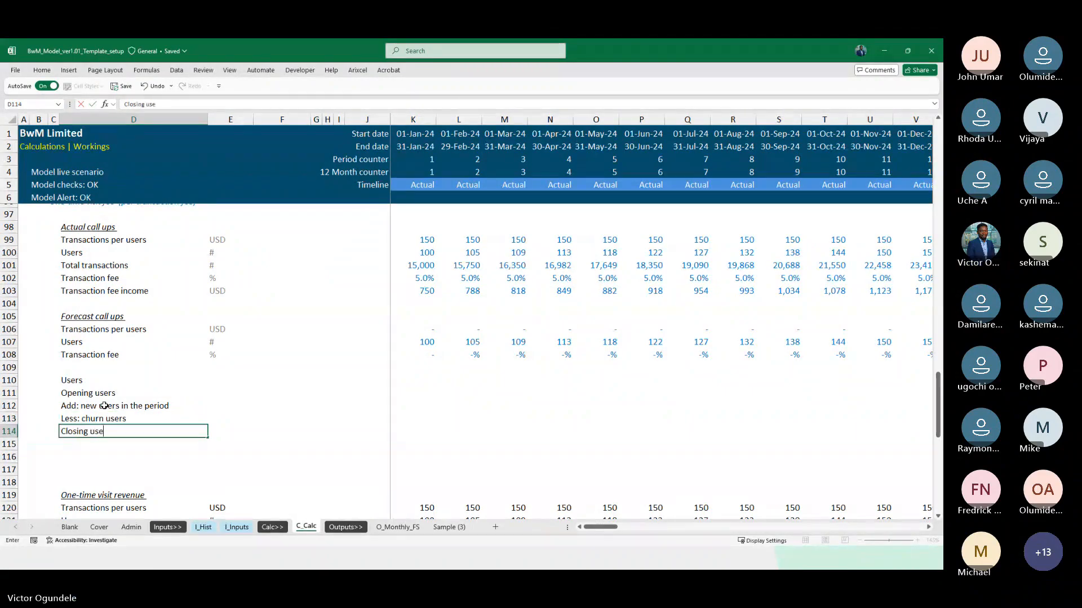
pyautogui.hotkey('ctrl', 'Return')
# Copy the # unit from the forecast Users row, E107, to E111:E114 for the four user movement rows
pyautogui.press('Up')
pyautogui.press('Up')
pyautogui.press('Up')
pyautogui.press('Up')
pyautogui.press('Up')
pyautogui.press('Up')
pyautogui.press('Up')
pyautogui.press('Right')
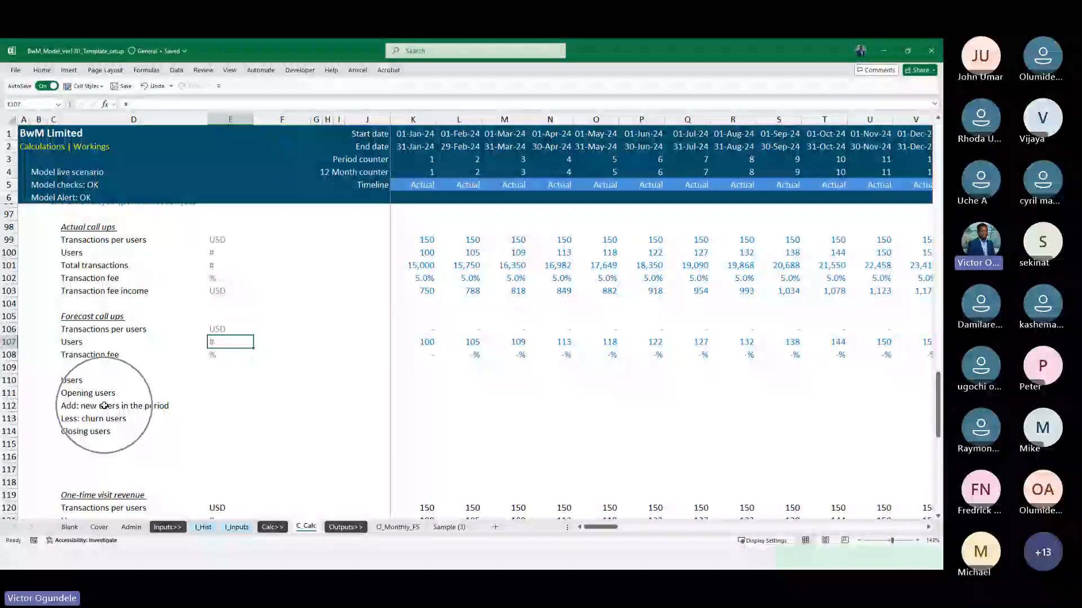
pyautogui.hotkey('ctrl', 'c')
pyautogui.press('Down')
pyautogui.press('Down')
pyautogui.press('Down')
pyautogui.press('Down')
pyautogui.press('Down')
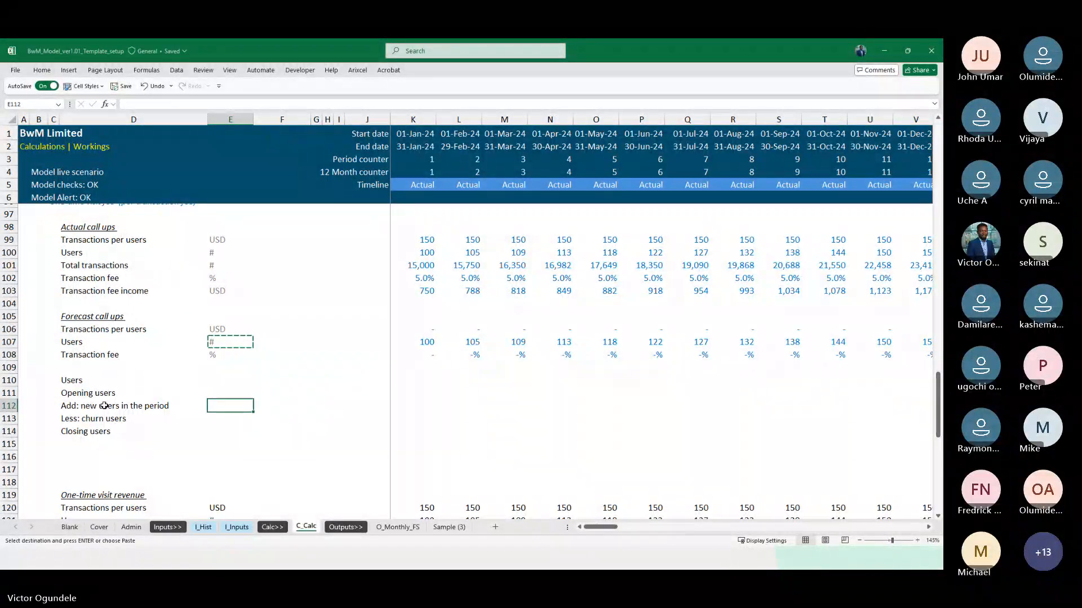
pyautogui.press('Up')
pyautogui.hotkey('shift', 'Down')
pyautogui.hotkey('shift', 'Down')
pyautogui.hotkey('shift', 'Down')
pyautogui.hotkey('ctrl', 'v')
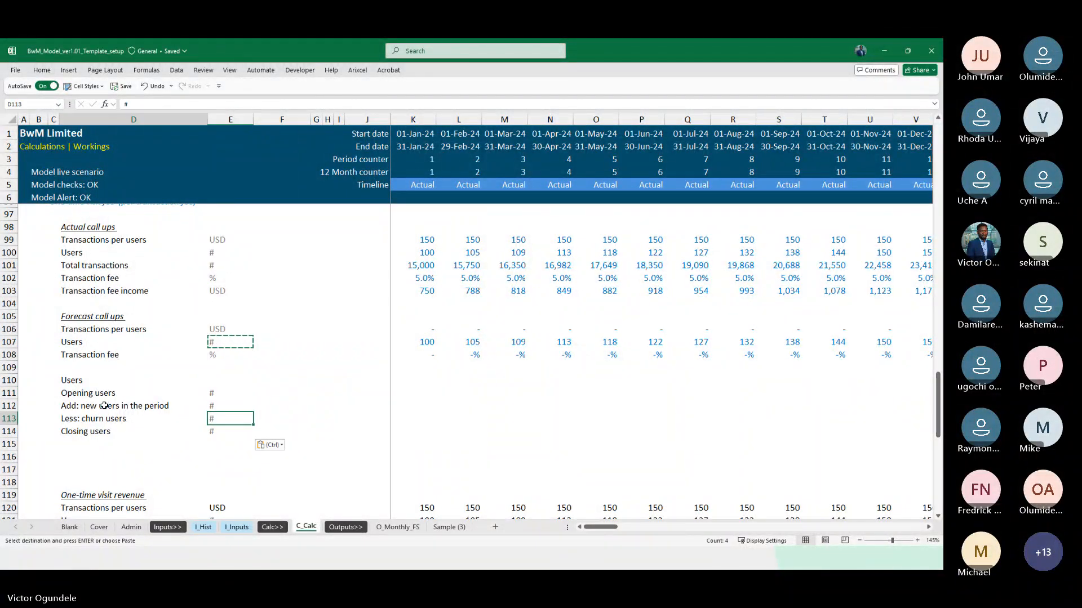
# Add a top border to the Closing users row from D114 across the timeline to December 2032 in column DN
pyautogui.press('Left')
pyautogui.press('Down')
pyautogui.press('Right')
pyautogui.press('Left')
pyautogui.hotkey('ctrl', 'shift', 'Right')
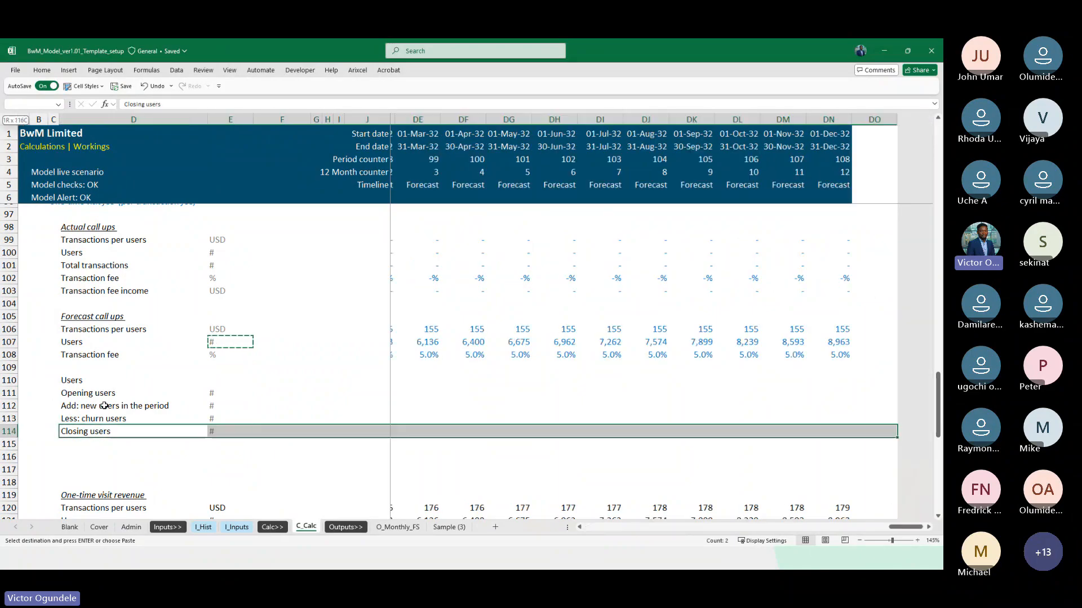
pyautogui.hotkey('shift', 'Left')
pyautogui.press('Escape')
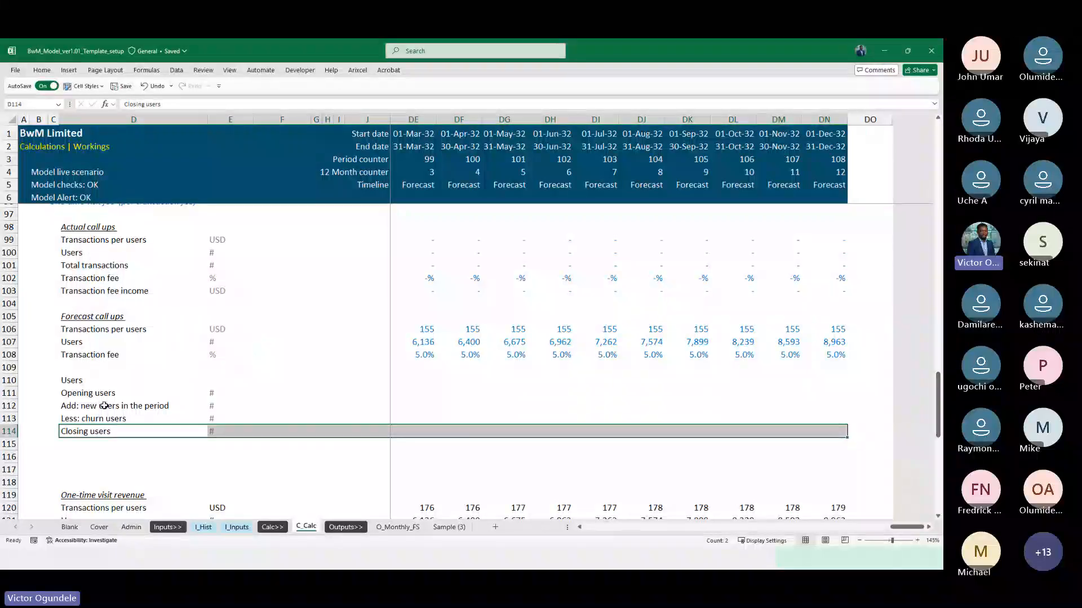
pyautogui.hotkey('alt', 'h')
pyautogui.press('b')
pyautogui.press('p')
# Apply the custom Blank cell style to J114, just before the first period of Closing users
pyautogui.press('Right')
pyautogui.press('Right')
pyautogui.press('Right')
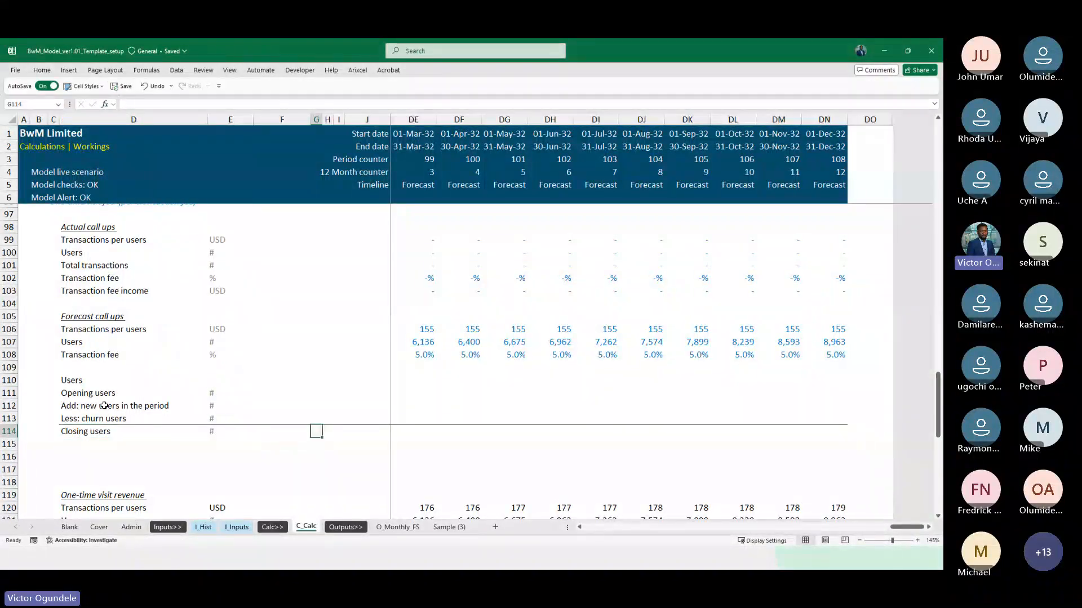
pyautogui.press('Right')
pyautogui.press('Right')
pyautogui.press('Right')
pyautogui.press('Right')
pyautogui.press('Left')
pyautogui.hotkey('alt', '2')
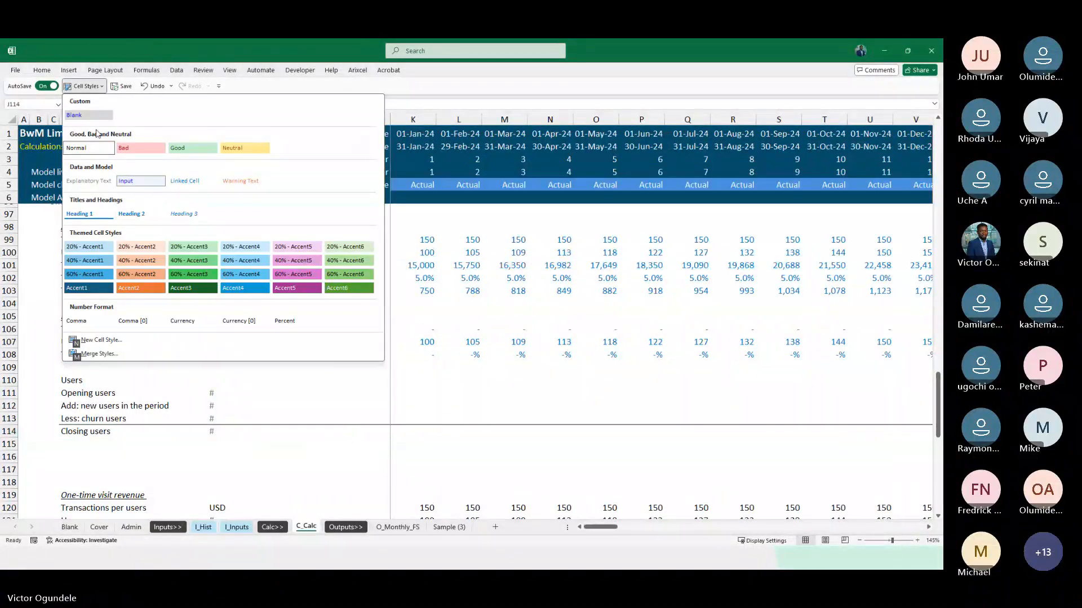
pyautogui.click(85, 116)
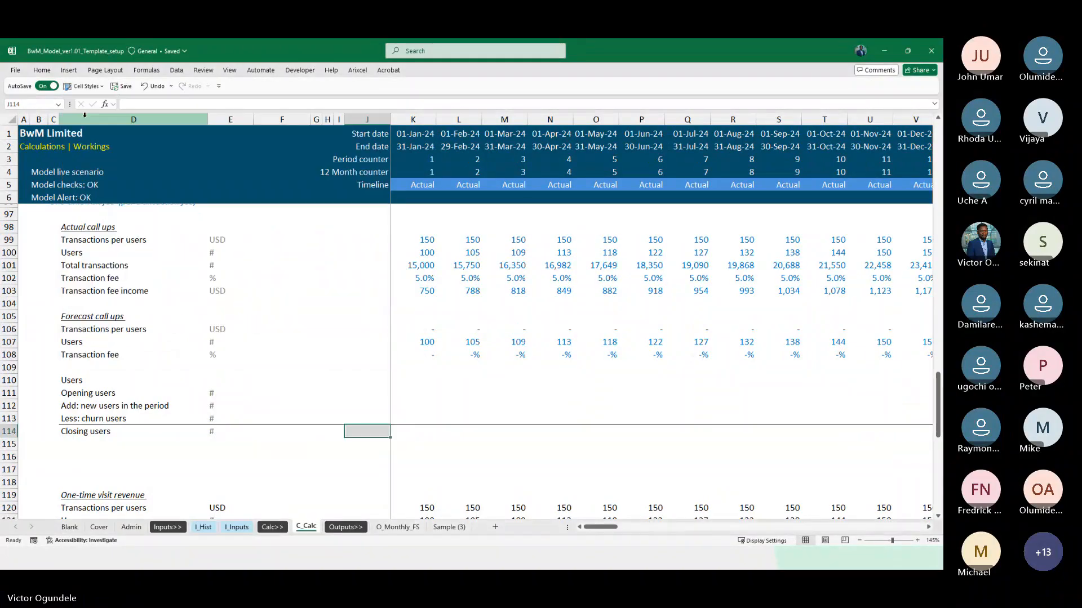
# Underline the Users heading in D110
pyautogui.press('Up')
pyautogui.press('Up')
pyautogui.press('Up')
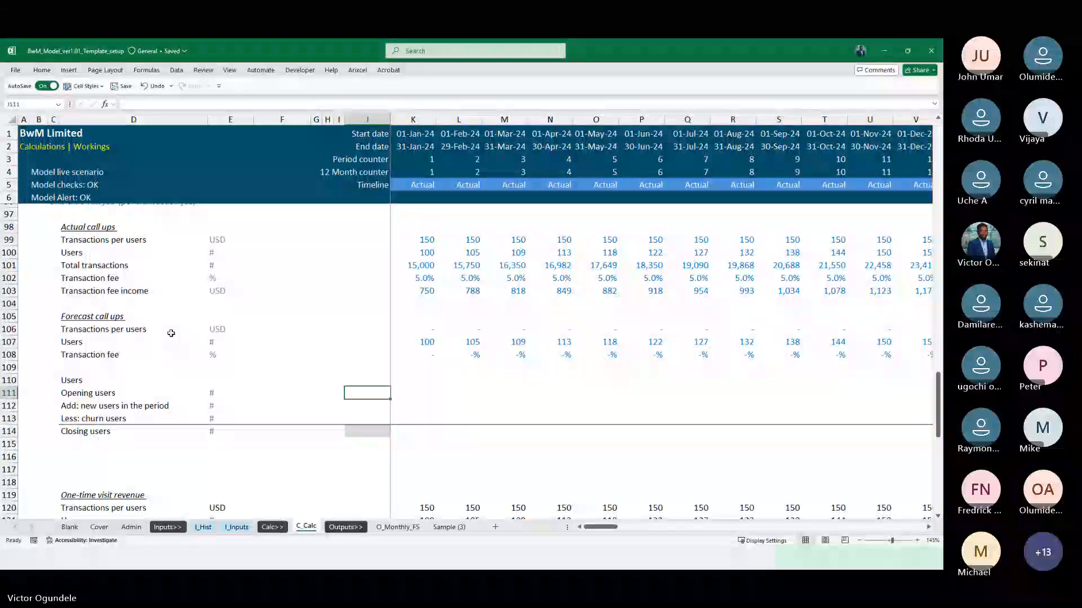
pyautogui.press('Right')
pyautogui.press('Down')
pyautogui.press('Up')
pyautogui.hotkey('ctrl', 'Left')
pyautogui.press('Left')
pyautogui.press('Up')
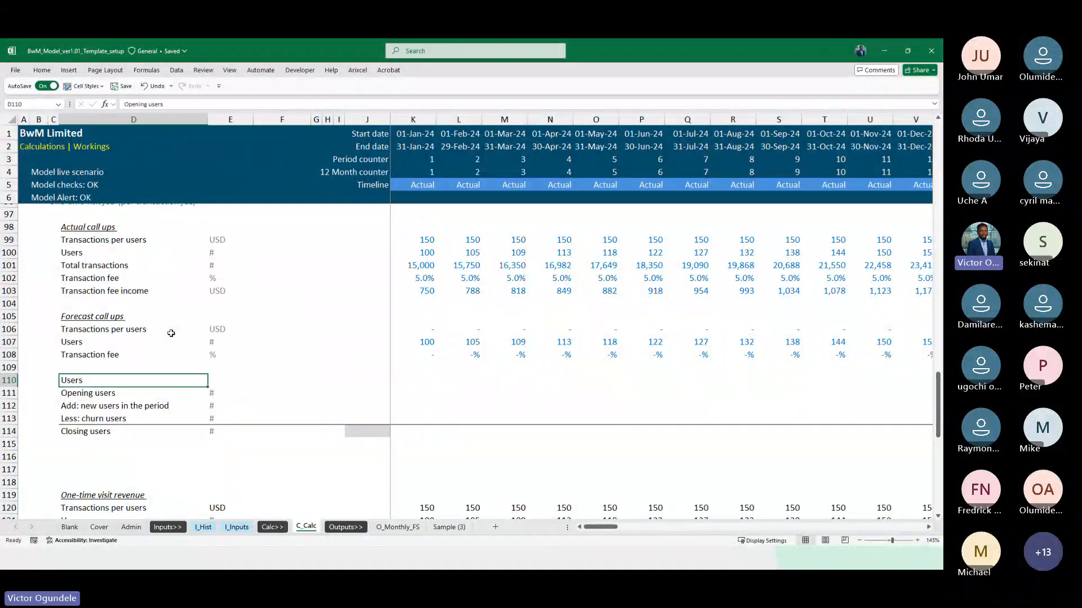
# Link January 2024 Opening users in K111 to J114 and total Closing users in K114 with =SUM(K111:K113)
pyautogui.press('Down')
pyautogui.press('Right')
pyautogui.press('Right')
pyautogui.press('Right')
pyautogui.press('Right')
pyautogui.press('Right')
pyautogui.press('Right')
pyautogui.press('Right')
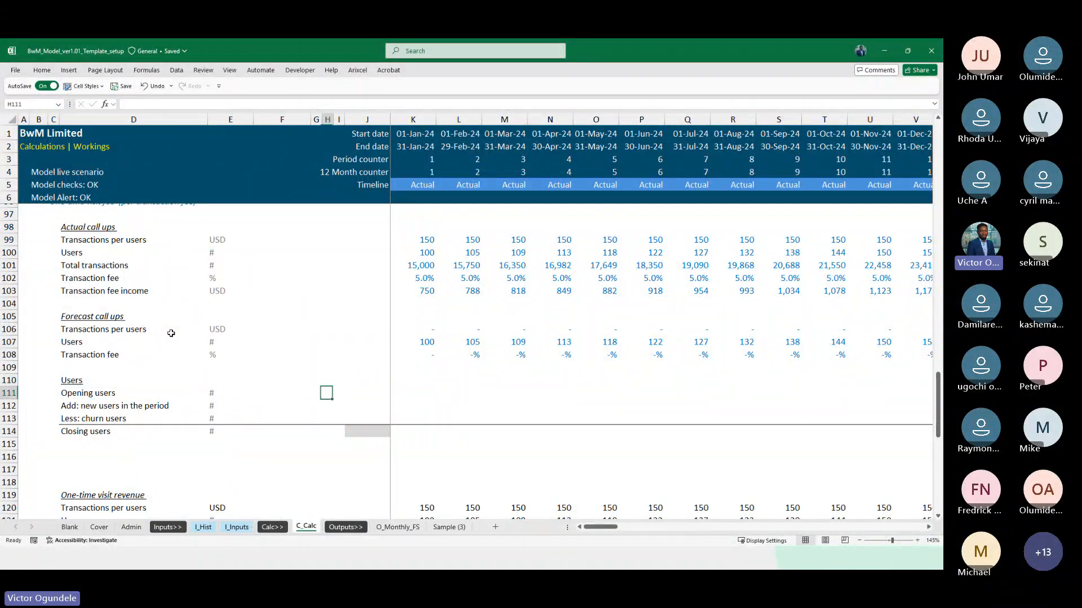
pyautogui.write('=')
pyautogui.press('Down')
pyautogui.press('Down')
pyautogui.press('Down')
pyautogui.press('Left')
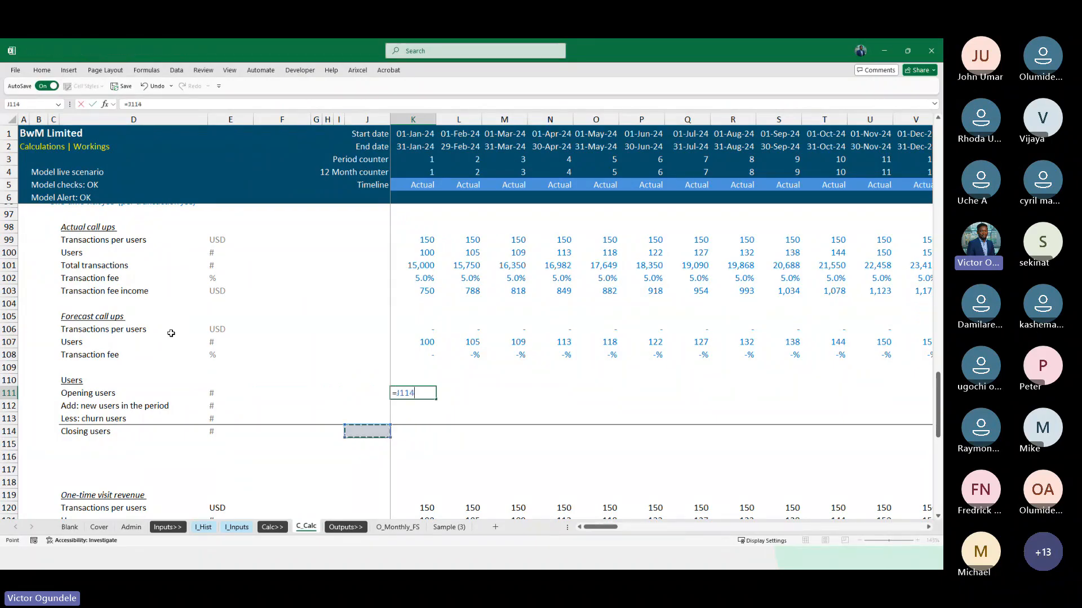
pyautogui.hotkey('ctrl', 'Return')
pyautogui.press('Down')
pyautogui.press('Down')
pyautogui.press('Down')
pyautogui.hotkey('alt', '=')
pyautogui.hotkey('ctrl', 'Return')
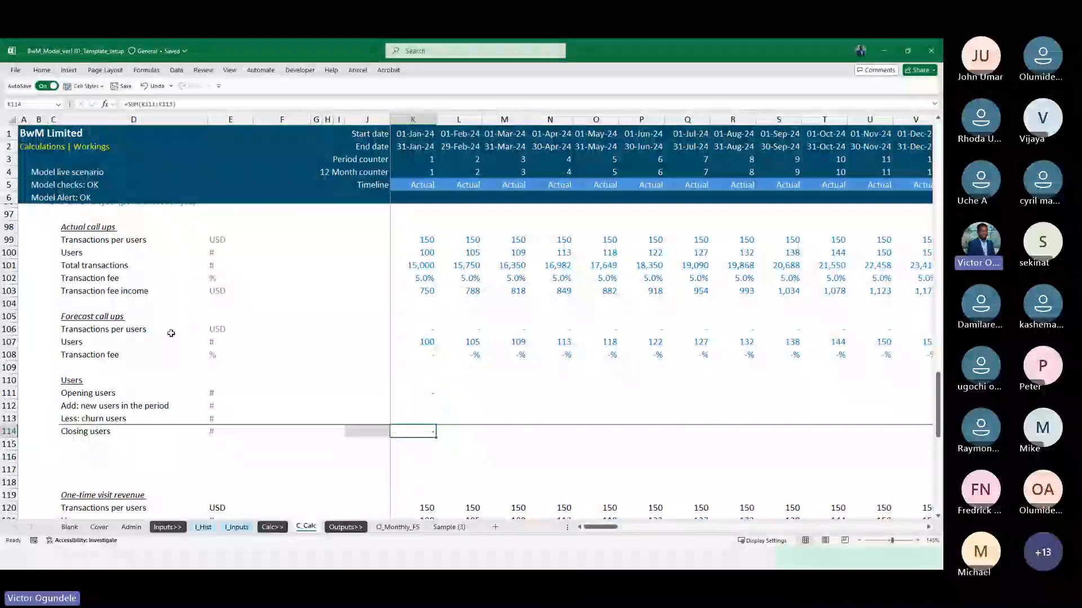
# Fill the January 2024 Users block K111:K114 right across the timeline to column DN
pyautogui.hotkey('ctrl', 'Up')
pyautogui.hotkey('ctrl', 'shift', 'Down')
pyautogui.hotkey('ctrl', 'shift', 'Right')
pyautogui.hotkey('shift', 'Left')
pyautogui.hotkey('ctrl', 'r')
pyautogui.press('Right')
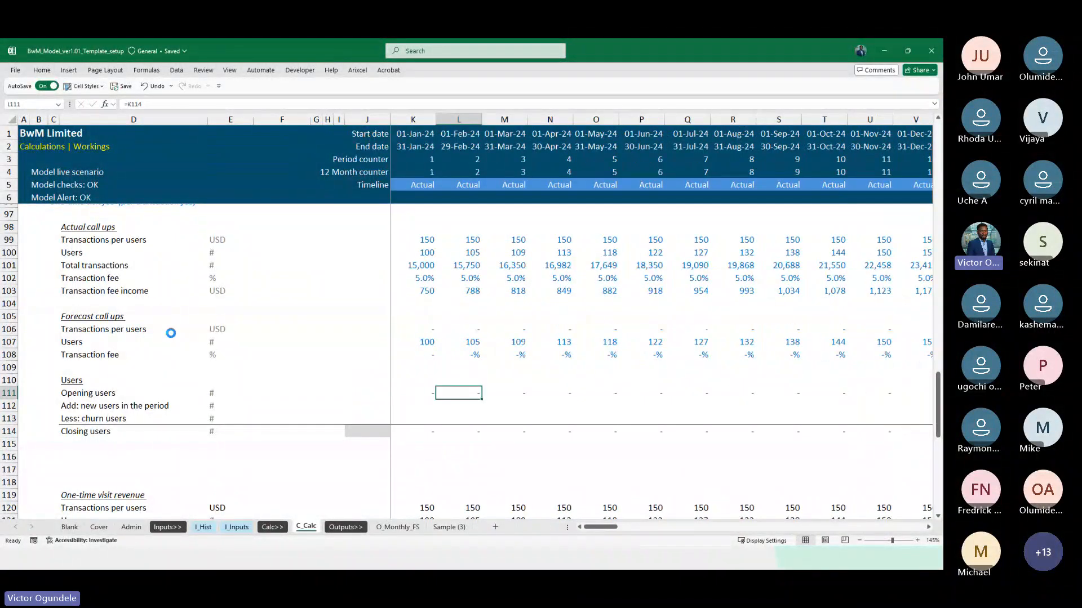
# Edit the Closing users formula in K114 to begin with an IF test on the Actual flag, K$78=1
pyautogui.hotkey('ctrl', '[')
pyautogui.scroll(-1, 171, 333)
pyautogui.press('F2')
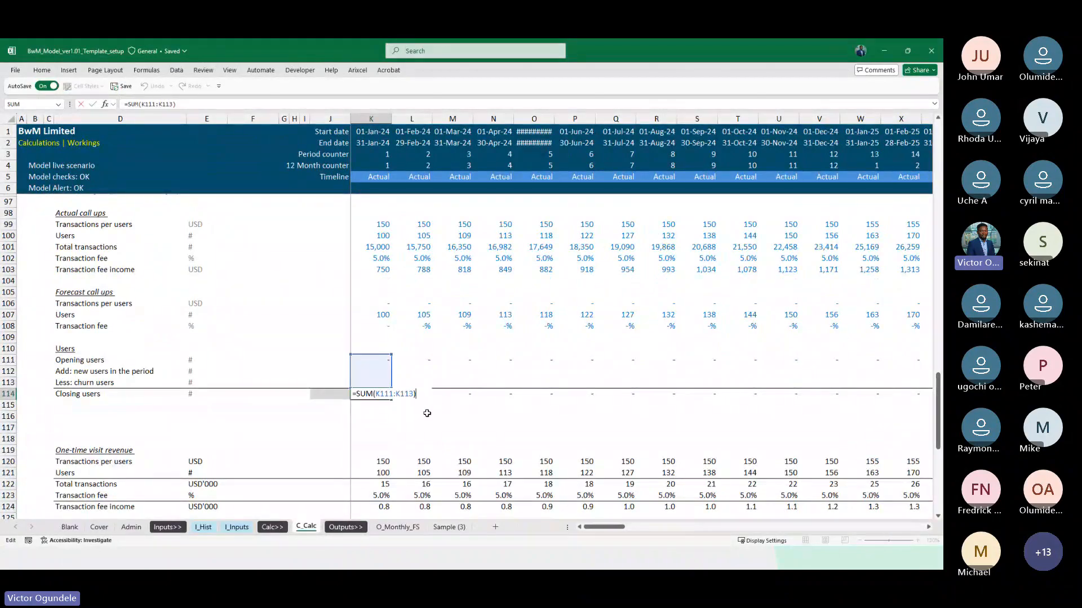
pyautogui.scroll(1, 433, 420)
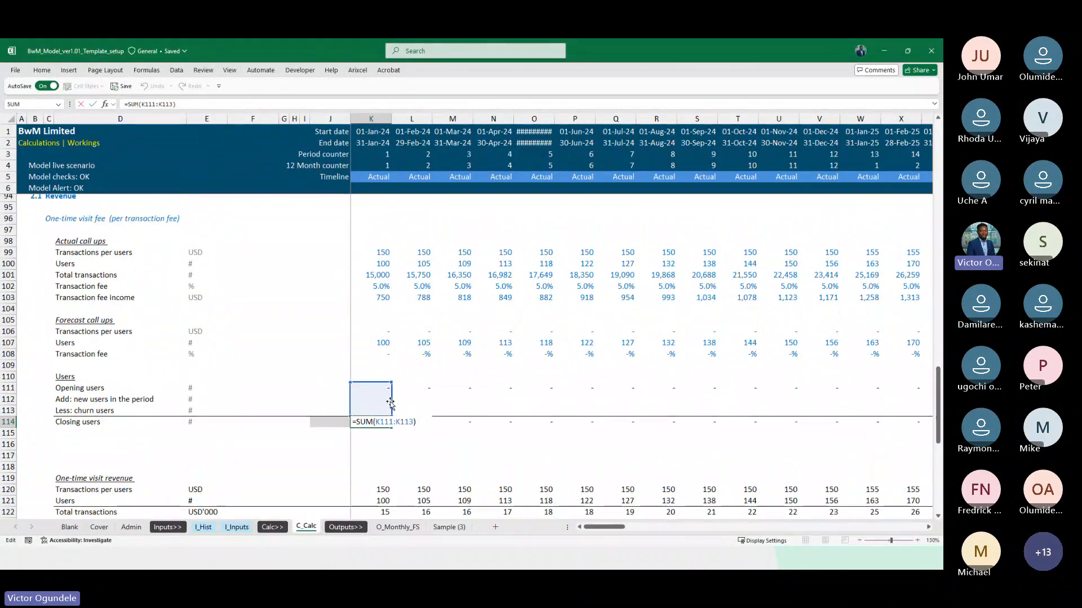
pyautogui.click(355, 422)
pyautogui.write('IF(')
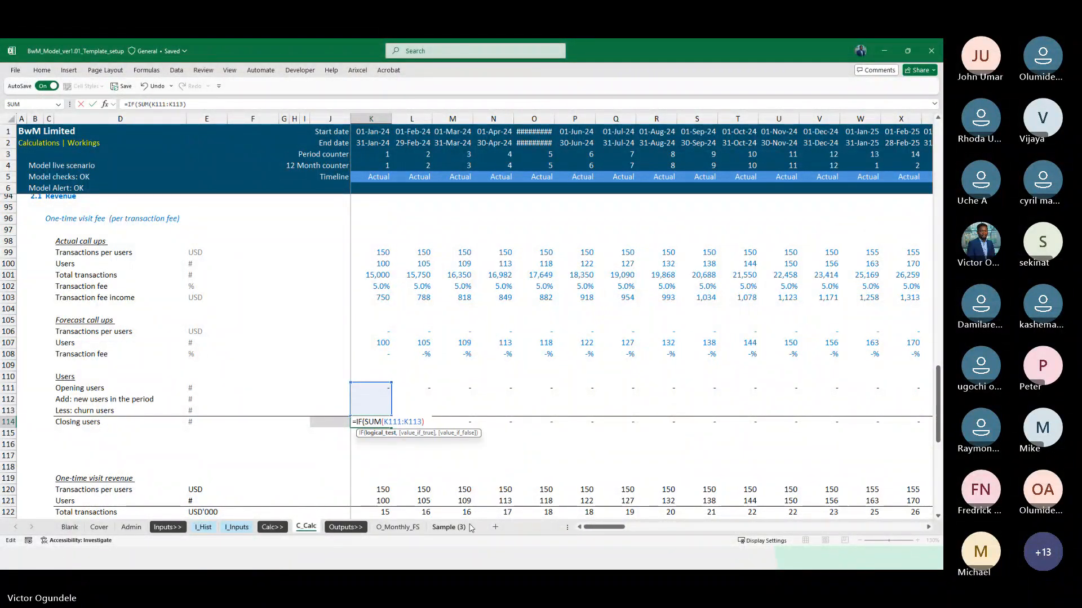
pyautogui.scroll(6, 469, 470)
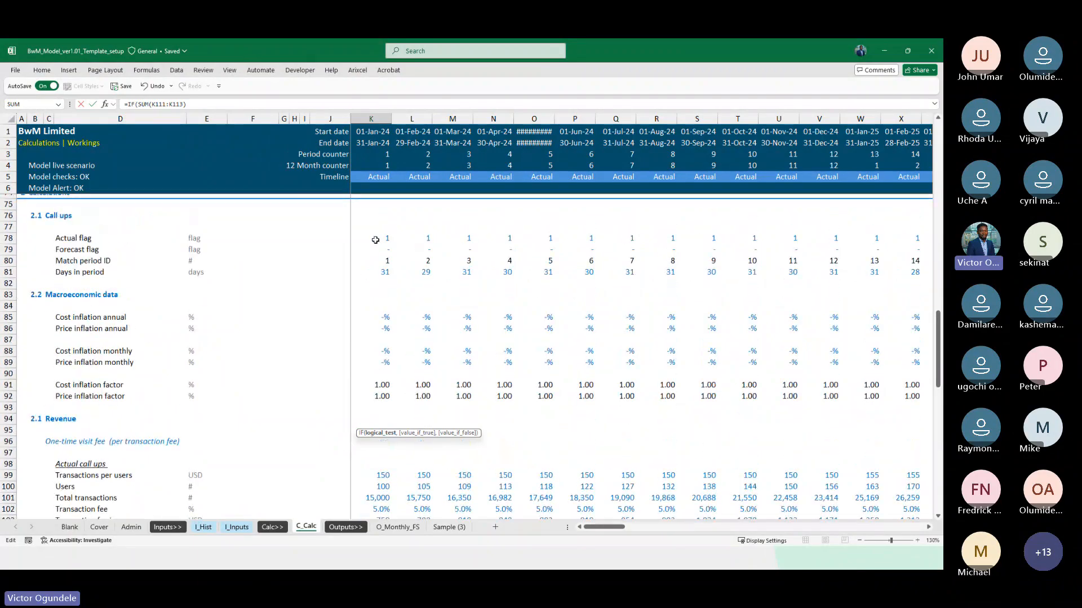
pyautogui.click(376, 239)
pyautogui.press('F4')
pyautogui.press('F4')
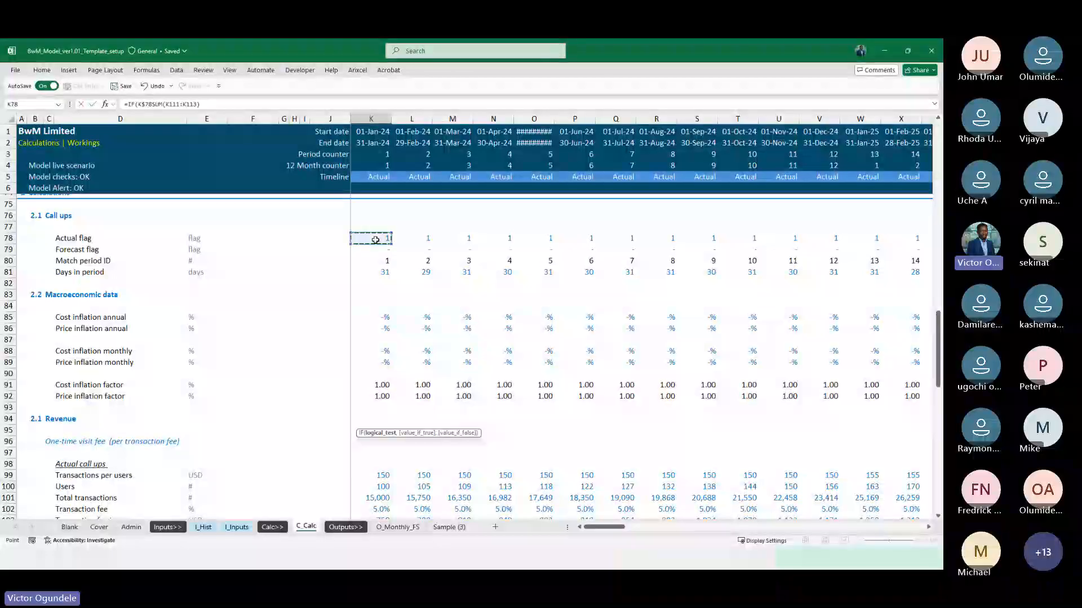
pyautogui.write('=1,')
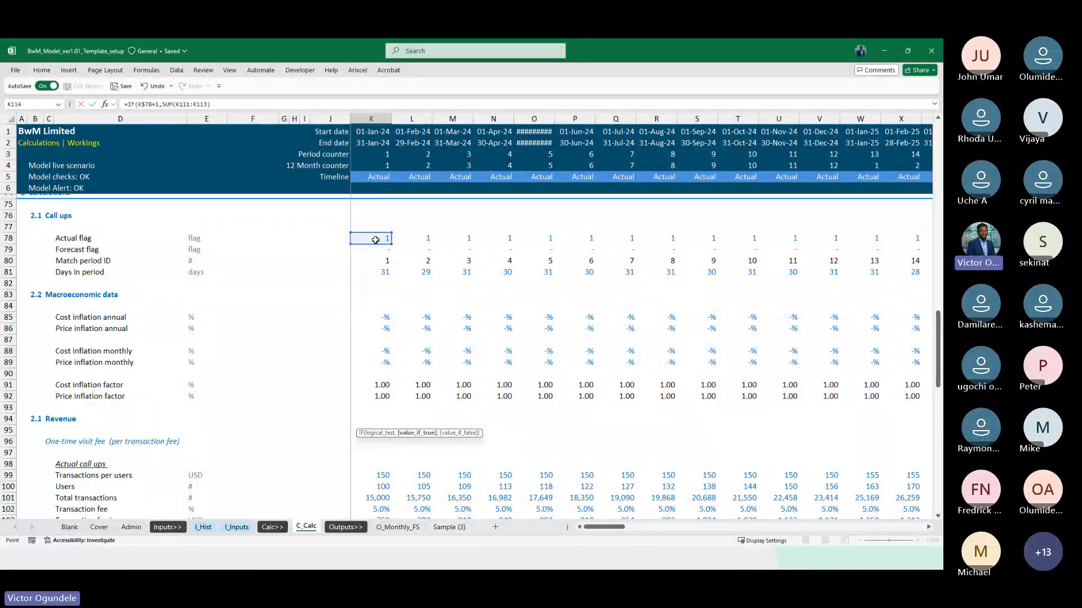
# Complete the January 2024 Closing users formula in K114 as =IF(K$78=1,K100,SUM(K111:K113)) and fill it right to column DN
pyautogui.hotkey('ctrl', 'Up')
pyautogui.hotkey('ctrl', 'Up')
pyautogui.hotkey('ctrl', 'Up')
pyautogui.hotkey('ctrl', 'Up')
pyautogui.hotkey('ctrl', 'Up')
pyautogui.press('Down')
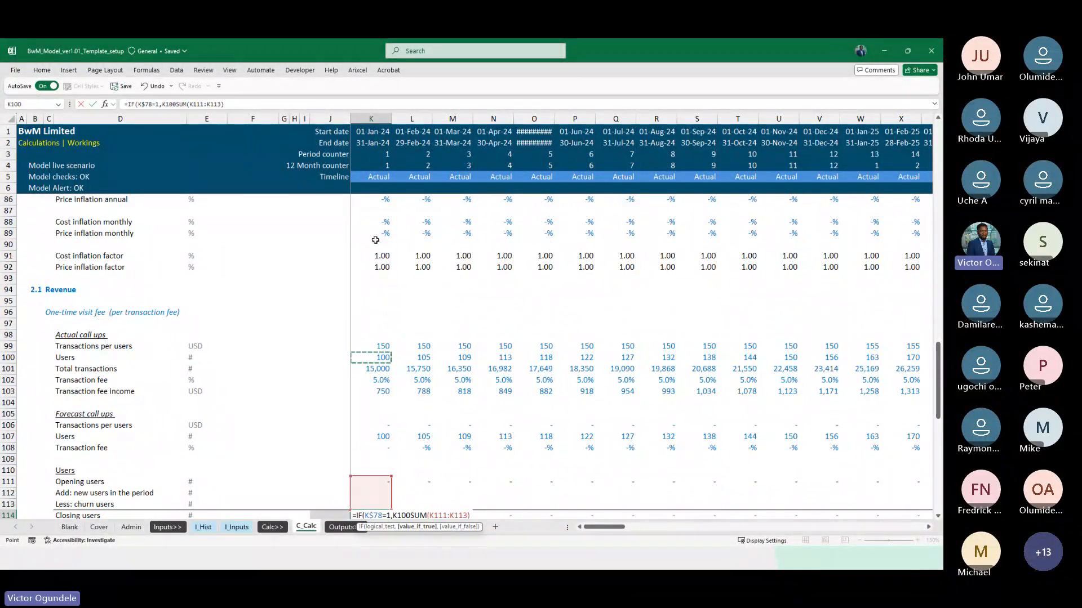
pyautogui.scroll(-5, 408, 392)
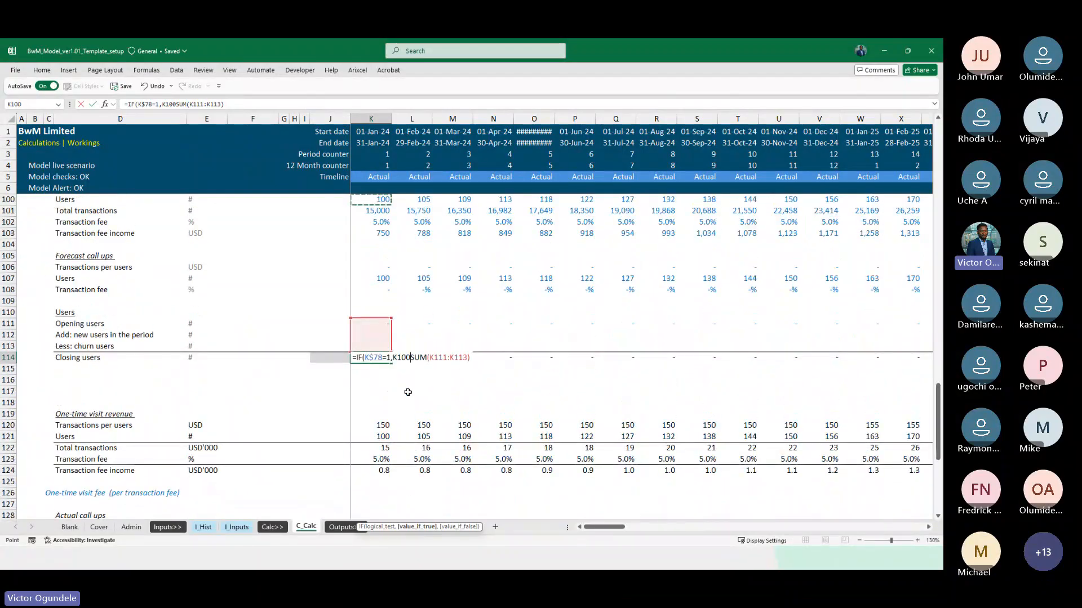
pyautogui.write(',')
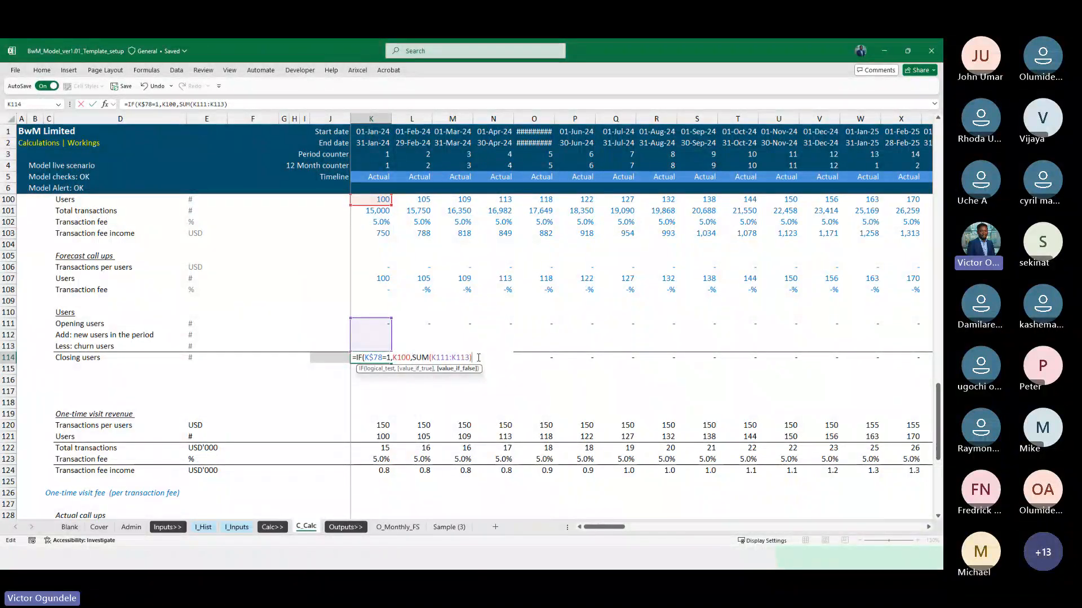
pyautogui.hotkey('ctrl', 'Return')
pyautogui.hotkey('ctrl', 'shift', 'Right')
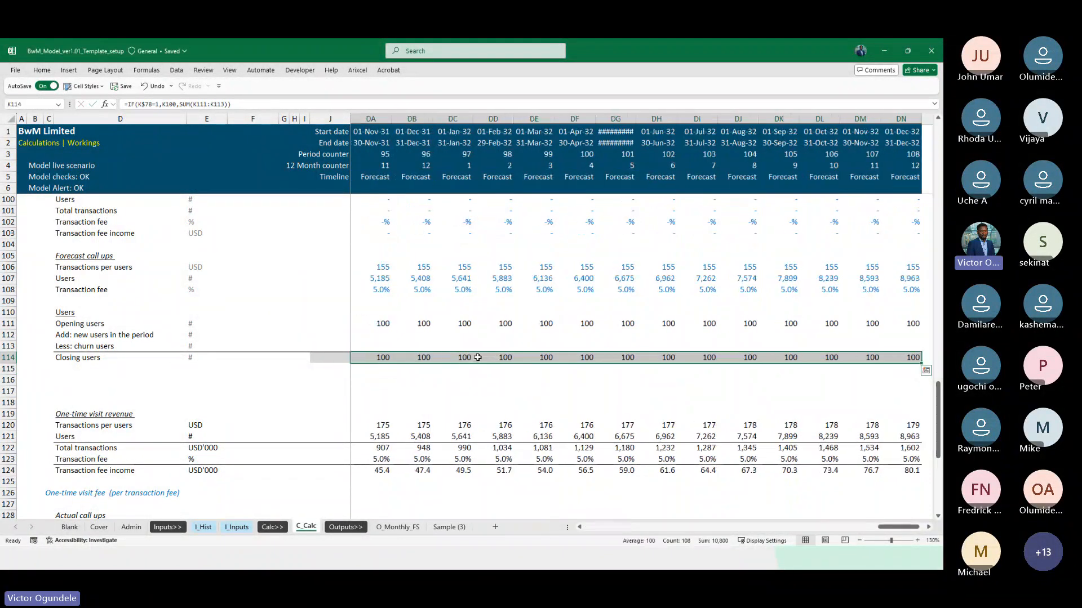
pyautogui.hotkey('ctrl', 'r')
# Check the filled Closing users row across the 2024 actual months and inspect the formula in K114
pyautogui.press('Left')
pyautogui.press('Right')
pyautogui.press('Right')
pyautogui.press('Right')
pyautogui.press('Right')
pyautogui.press('Left')
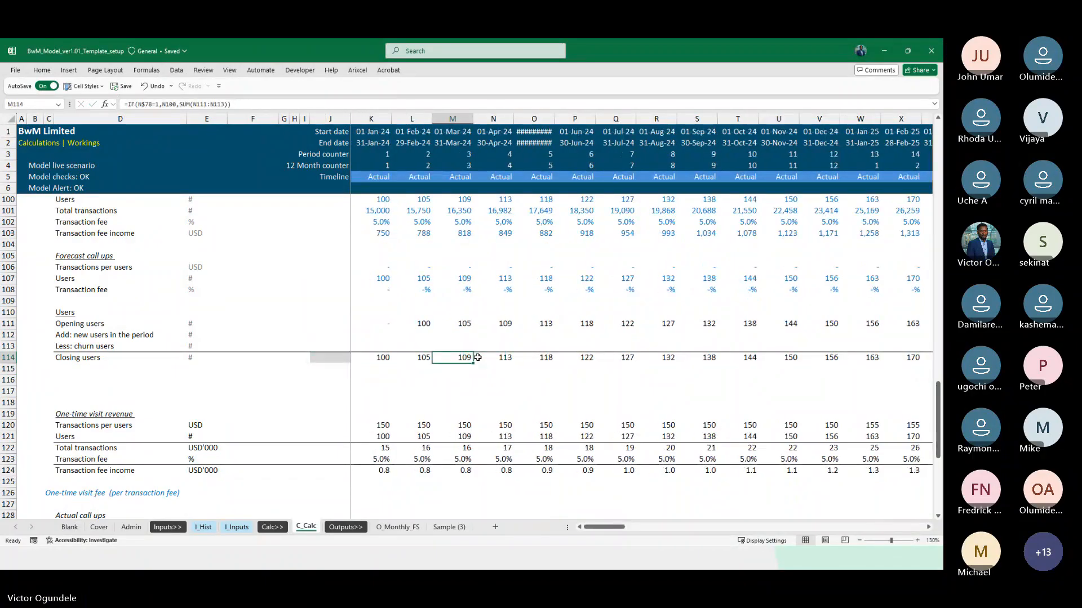
pyautogui.scroll(-1, 478, 358)
pyautogui.press('Left')
pyautogui.press('Left')
pyautogui.press('Right')
pyautogui.press('Right')
pyautogui.press('Right')
pyautogui.press('Right')
pyautogui.press('Right')
pyautogui.press('Right')
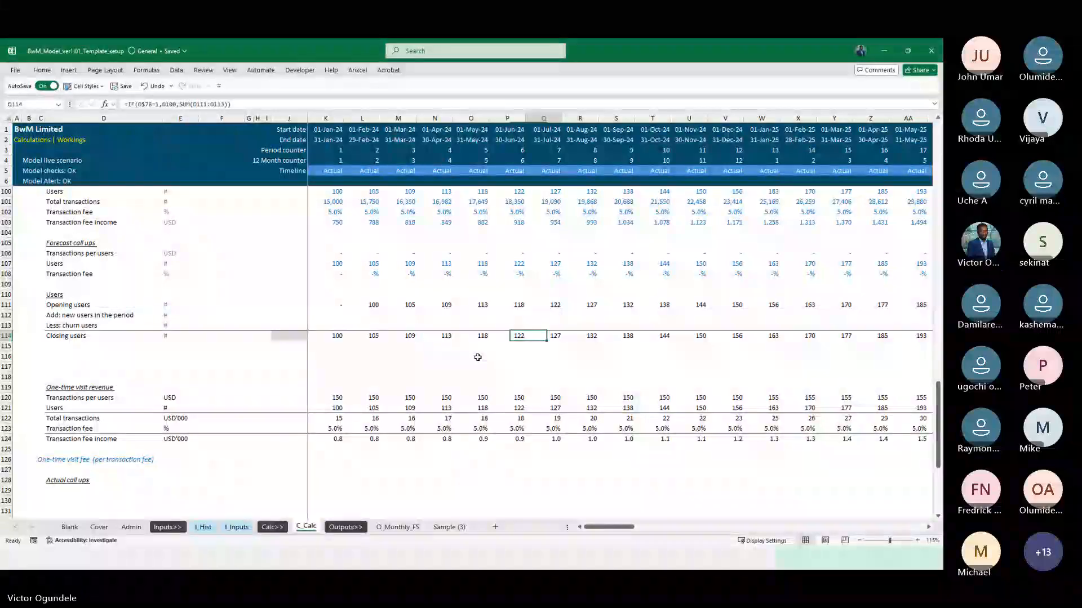
pyautogui.press('Right')
pyautogui.press('Right')
pyautogui.press('Right')
pyautogui.press('Right')
pyautogui.press('Right')
pyautogui.press('Right')
pyautogui.press('Right')
pyautogui.press('Right')
pyautogui.press('Right')
pyautogui.press('Right')
pyautogui.press('Right')
pyautogui.press('Right')
pyautogui.press('Right')
pyautogui.press('Right')
pyautogui.press('Right')
pyautogui.press('Right')
pyautogui.press('Right')
pyautogui.press('Right')
pyautogui.press('Right')
pyautogui.press('Right')
pyautogui.hotkey('ctrl', 'Left')
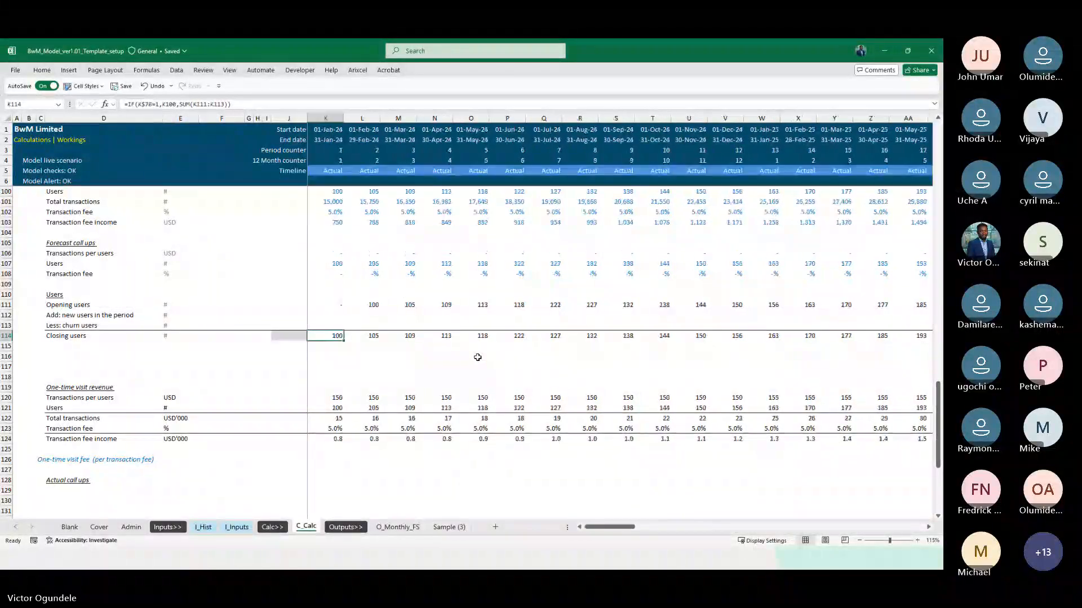
pyautogui.scroll(1, 477, 357)
pyautogui.press('F2')
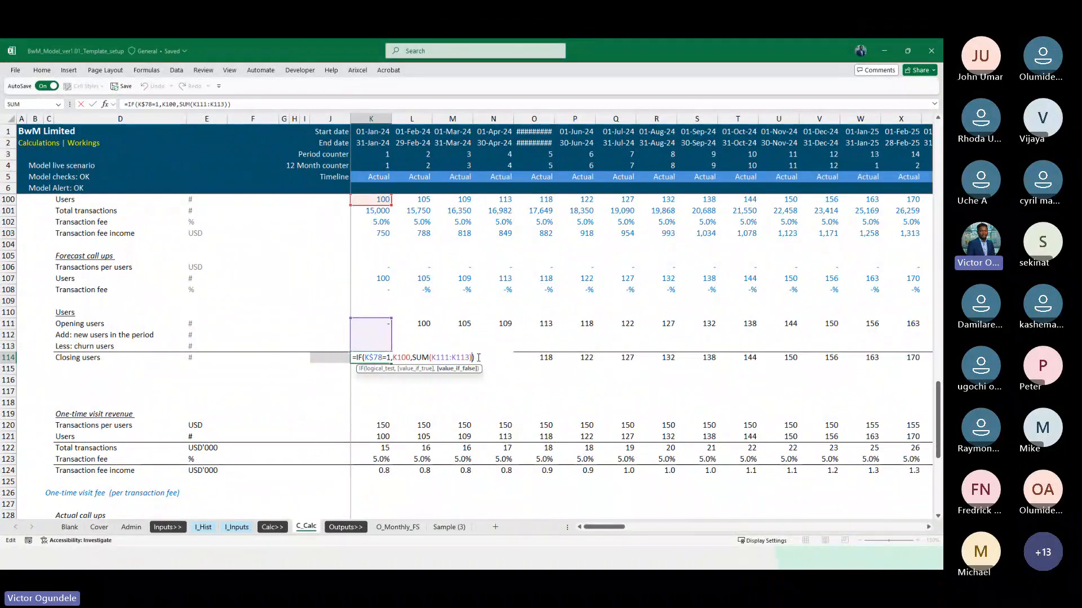
pyautogui.press('Escape')
pyautogui.scroll(1, 477, 358)
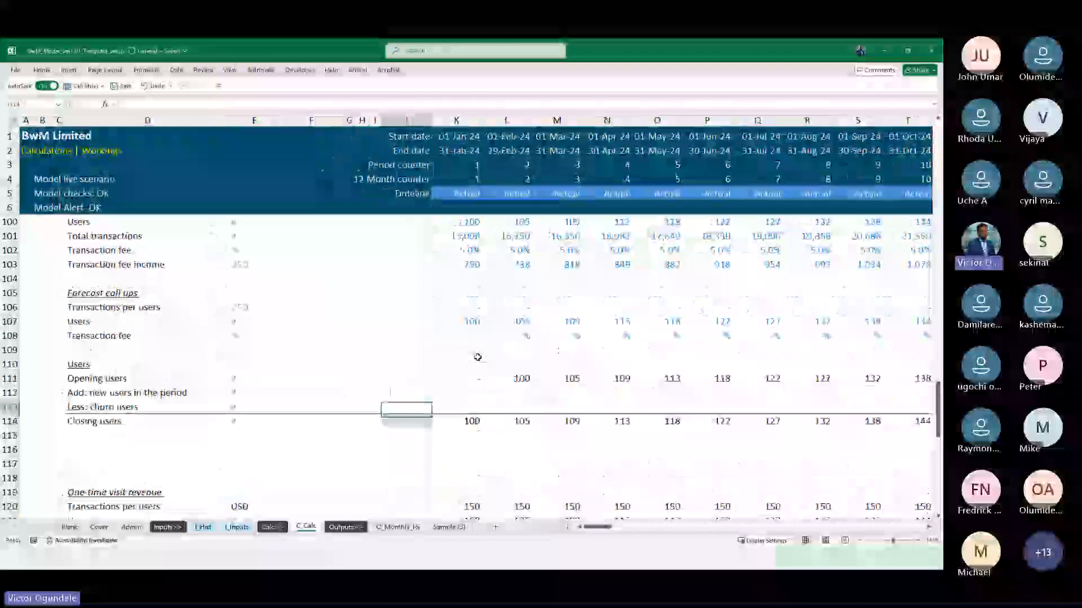
# Enter =IF(K$78=1,K100-J100) in K112 for the January 2024 new users added in the period
pyautogui.press('Up')
pyautogui.press('Up')
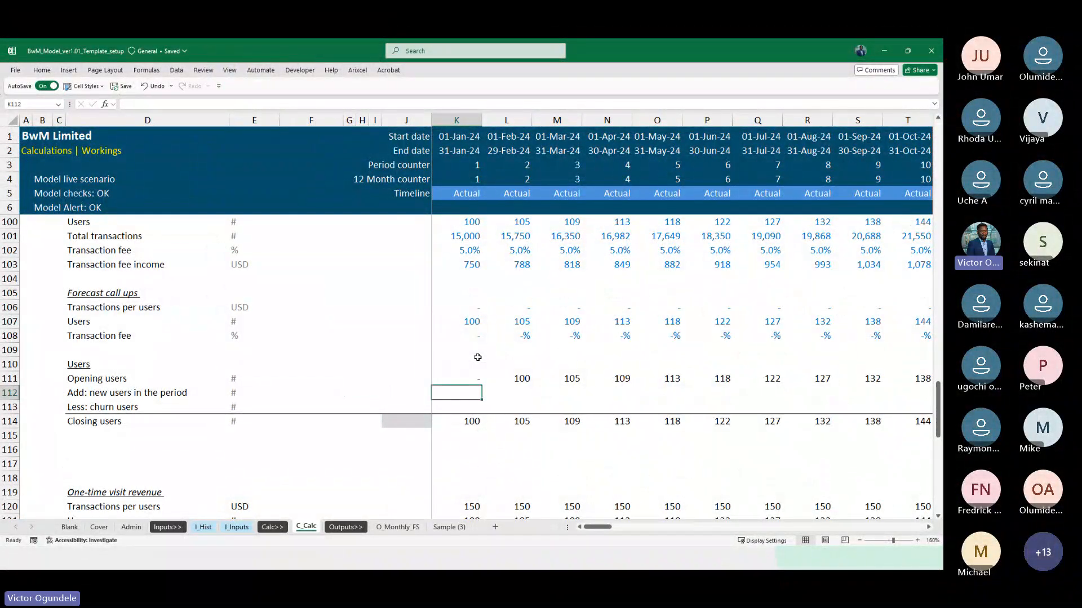
pyautogui.write('=i')
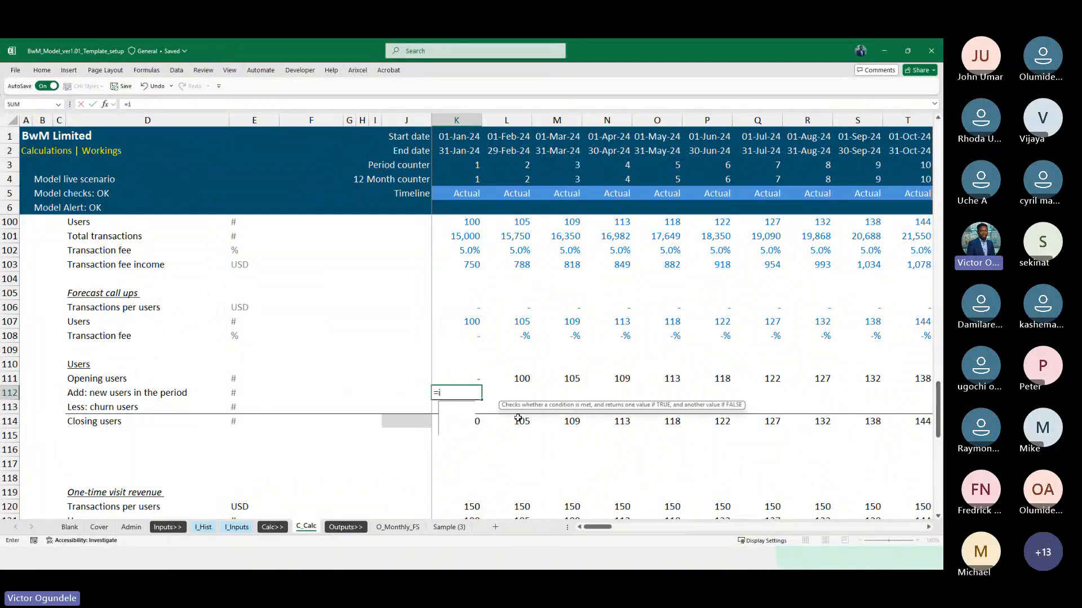
pyautogui.press('Tab')
pyautogui.scroll(8, 495, 302)
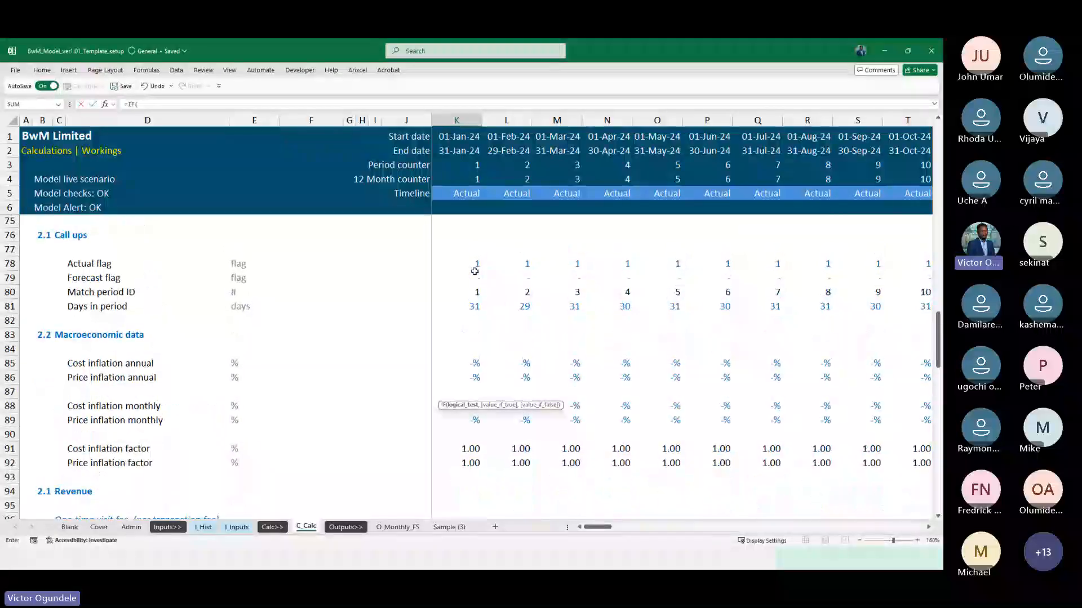
pyautogui.click(474, 265)
pyautogui.scroll(-4, 474, 272)
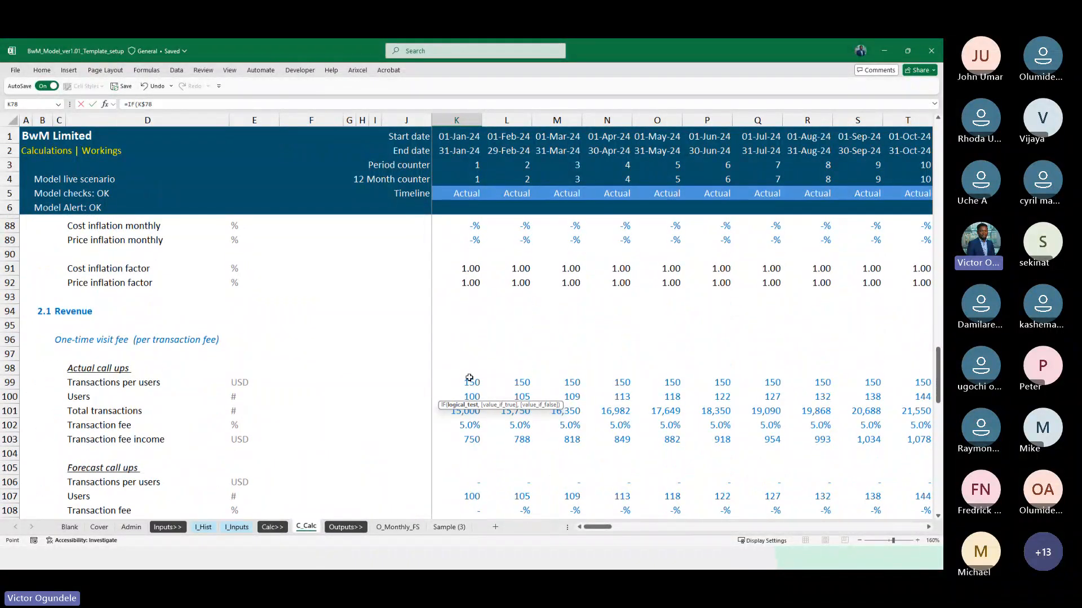
pyautogui.scroll(-1, 469, 378)
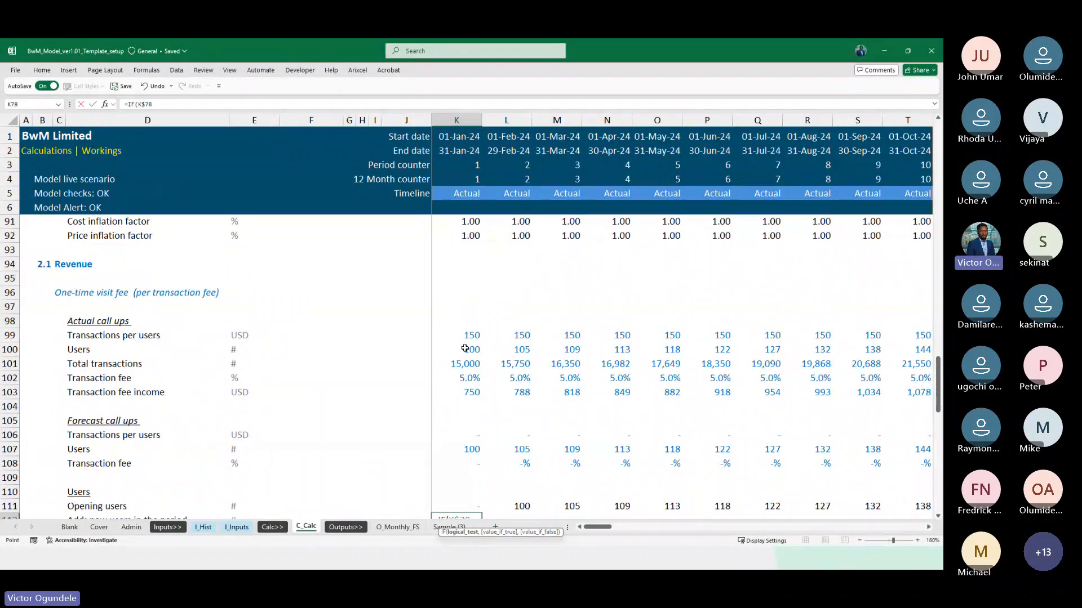
pyautogui.write('=1,')
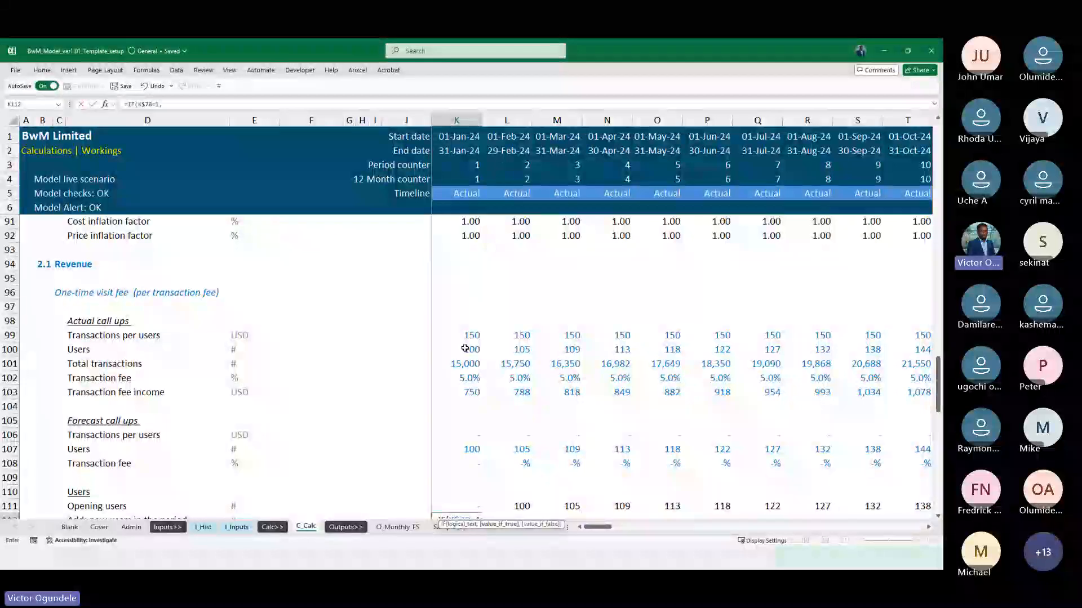
pyautogui.click(459, 351)
pyautogui.scroll(-2, 488, 427)
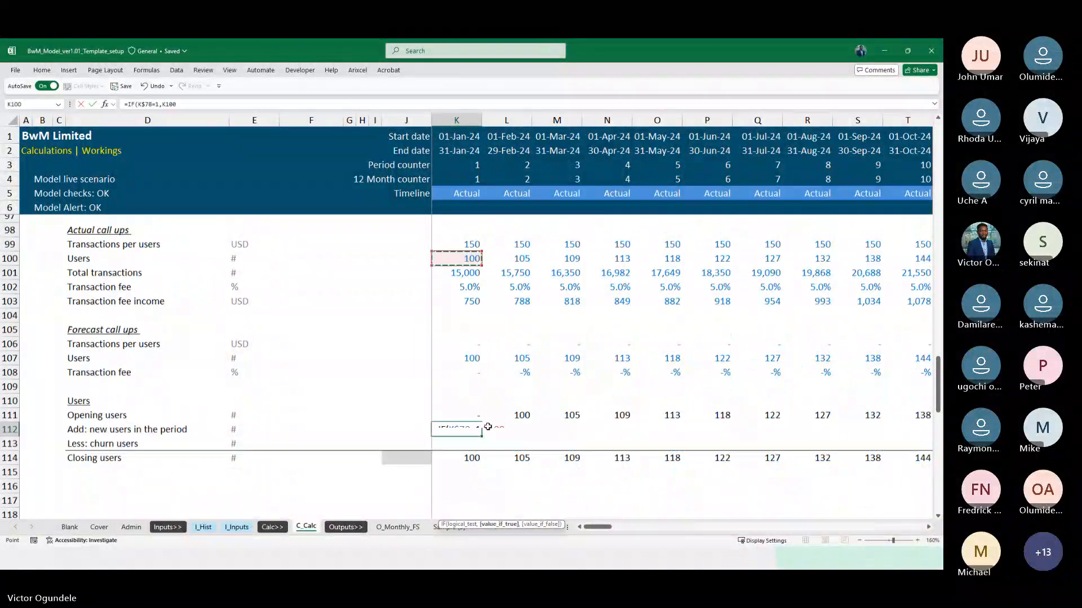
pyautogui.write('-')
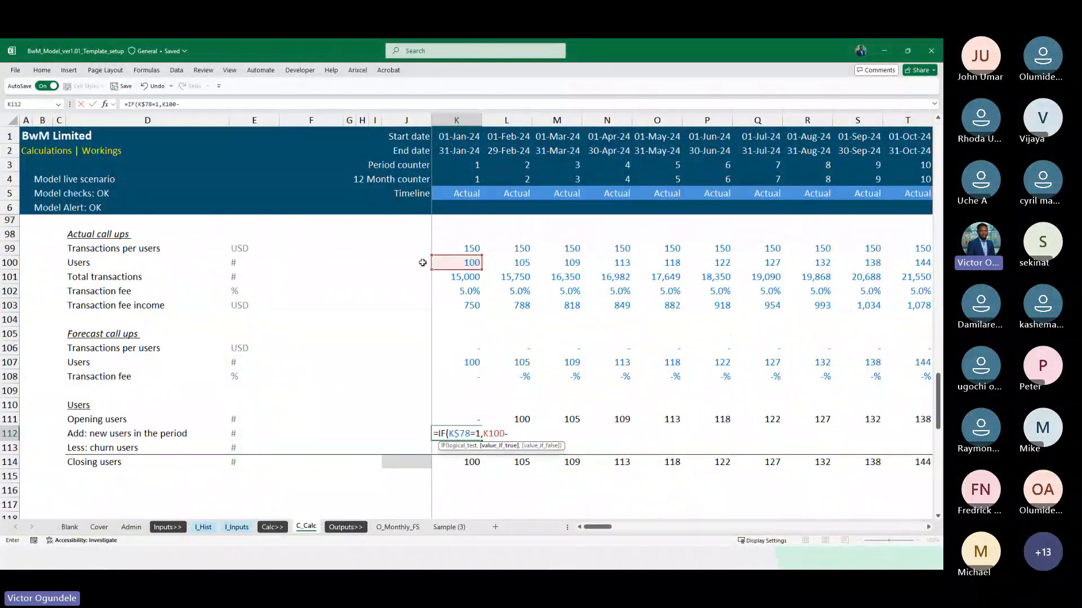
pyautogui.click(423, 262)
pyautogui.hotkey('ctrl', 'Return')
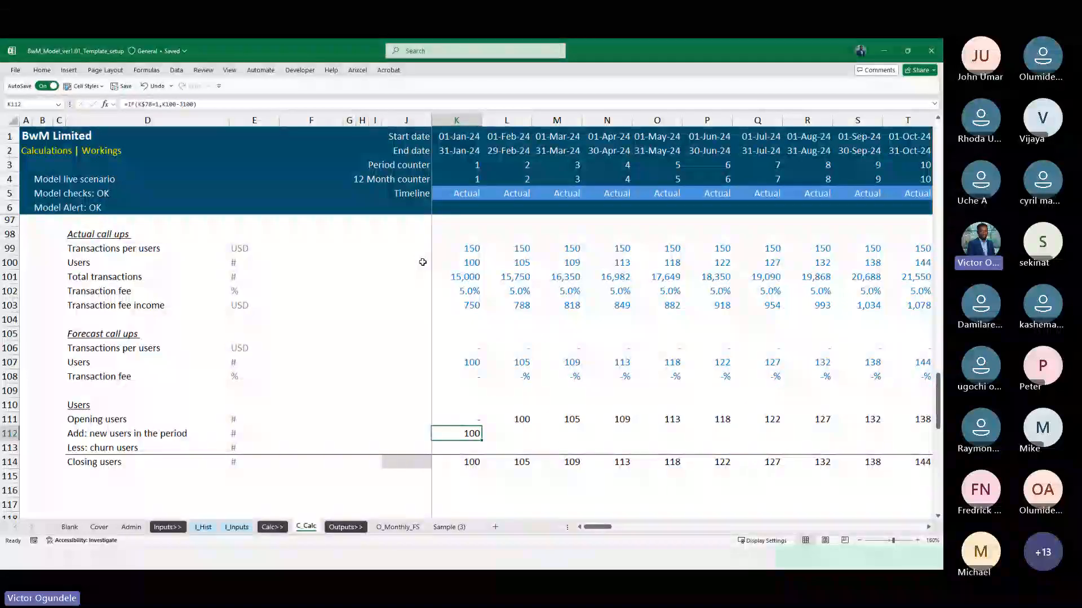
# Fill the new users formula from K112 right across the timeline
pyautogui.hotkey('ctrl', 'shift', 'Right')
pyautogui.hotkey('ctrl', 'r')
pyautogui.hotkey('ctrl', 'Right')
pyautogui.hotkey('ctrl', 'Right')
pyautogui.hotkey('ctrl', 'Left')
pyautogui.hotkey('ctrl', 'Left')
# Review the monthly new users in row 112 across the 2024 actual periods
pyautogui.press('Right')
pyautogui.press('Right')
pyautogui.scroll(-1, 423, 262)
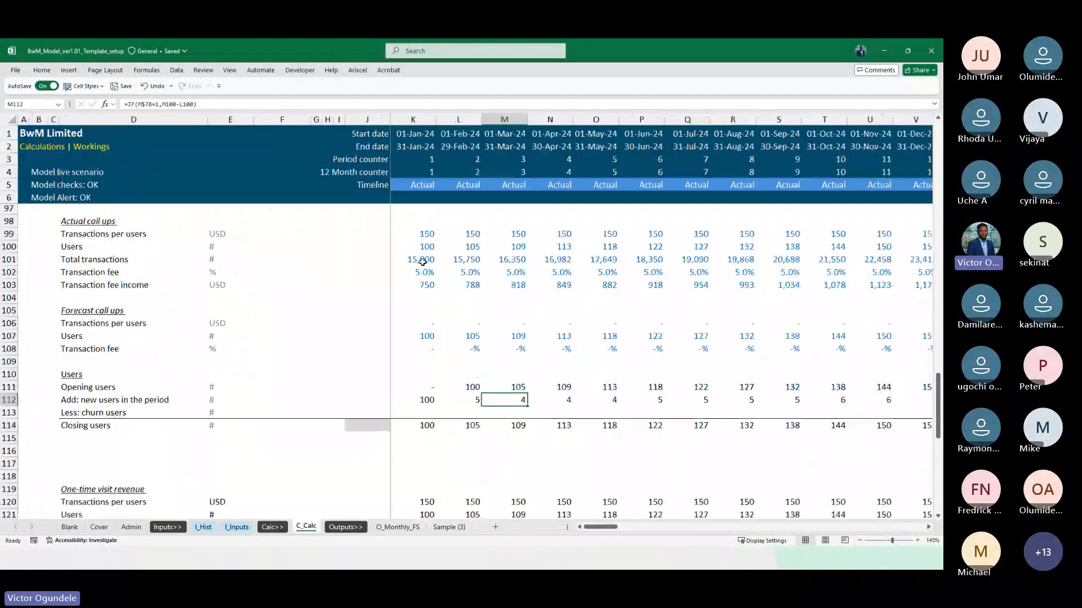
pyautogui.press('Right')
pyautogui.press('Right')
pyautogui.press('Right')
pyautogui.press('Right')
pyautogui.press('Right')
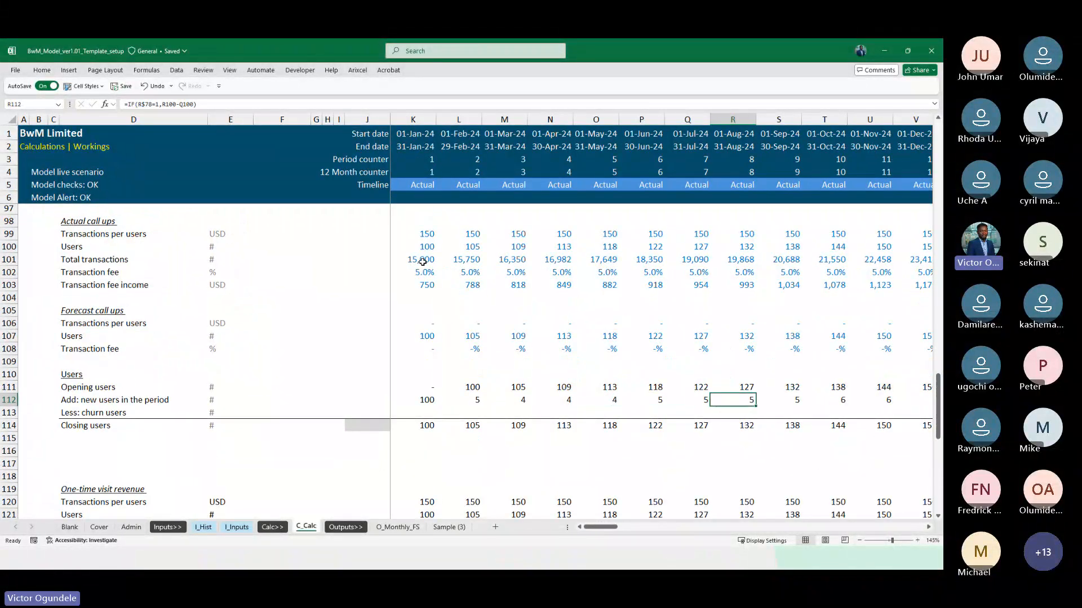
pyautogui.press('Right')
pyautogui.press('Right')
pyautogui.press('Right')
pyautogui.press('Right')
pyautogui.press('Right')
pyautogui.press('Right')
pyautogui.press('Right')
pyautogui.press('Right')
pyautogui.press('Right')
pyautogui.press('Right')
pyautogui.press('Right')
pyautogui.press('Right')
pyautogui.press('Right')
pyautogui.press('Right')
pyautogui.press('Right')
pyautogui.press('Right')
pyautogui.press('Right')
pyautogui.press('Right')
pyautogui.press('Right')
pyautogui.press('Right')
pyautogui.press('Left')
pyautogui.hotkey('ctrl', 'Left')
pyautogui.press('Right')
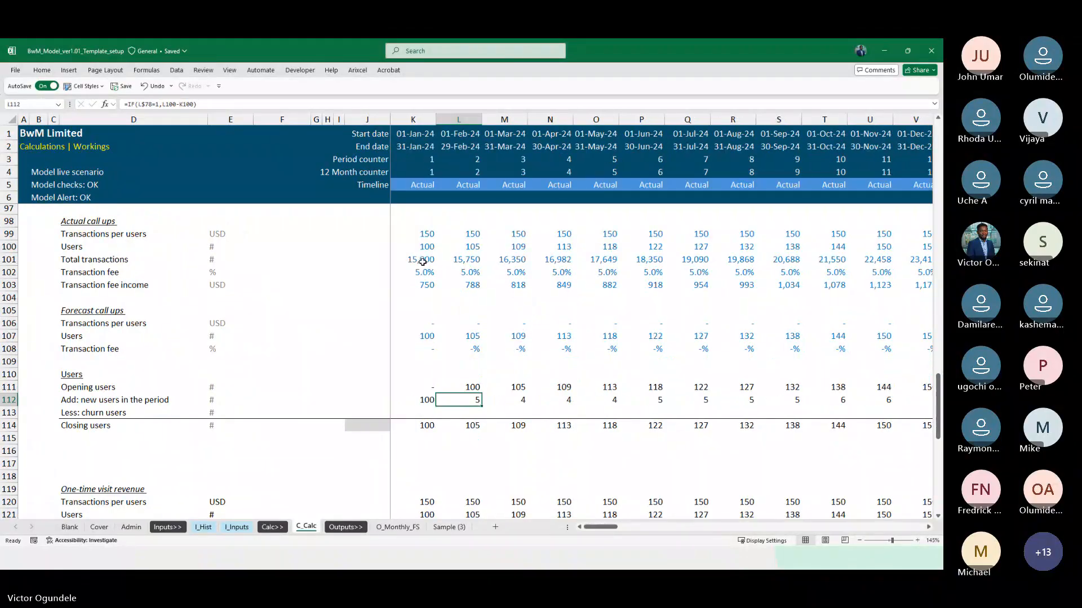
pyautogui.press('Left')
pyautogui.press('Left')
pyautogui.press('Right')
# Add a zero value-if-false to K112, making it =IF(K$78=1,K100-J100,0), and refill the row right to column DN
pyautogui.press('F2')
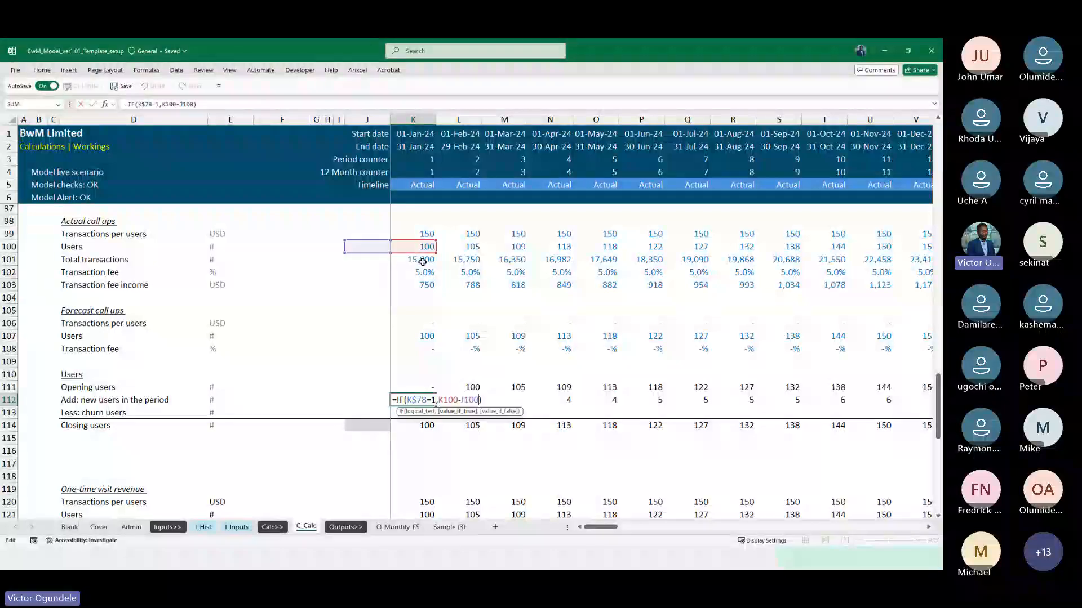
pyautogui.write(',0)')
pyautogui.press('Return')
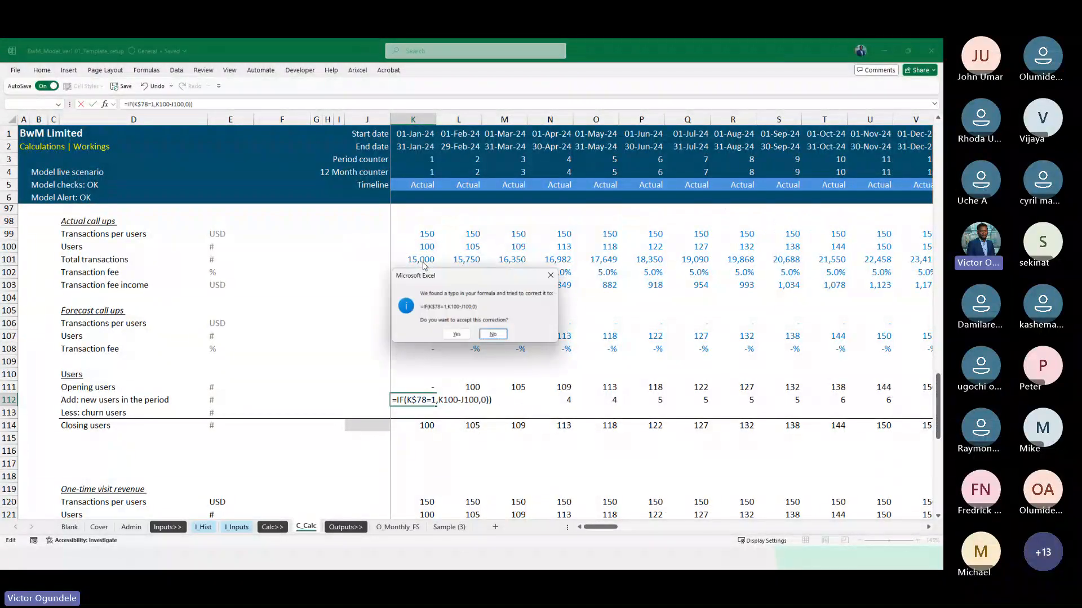
pyautogui.press('Return')
pyautogui.press('Return')
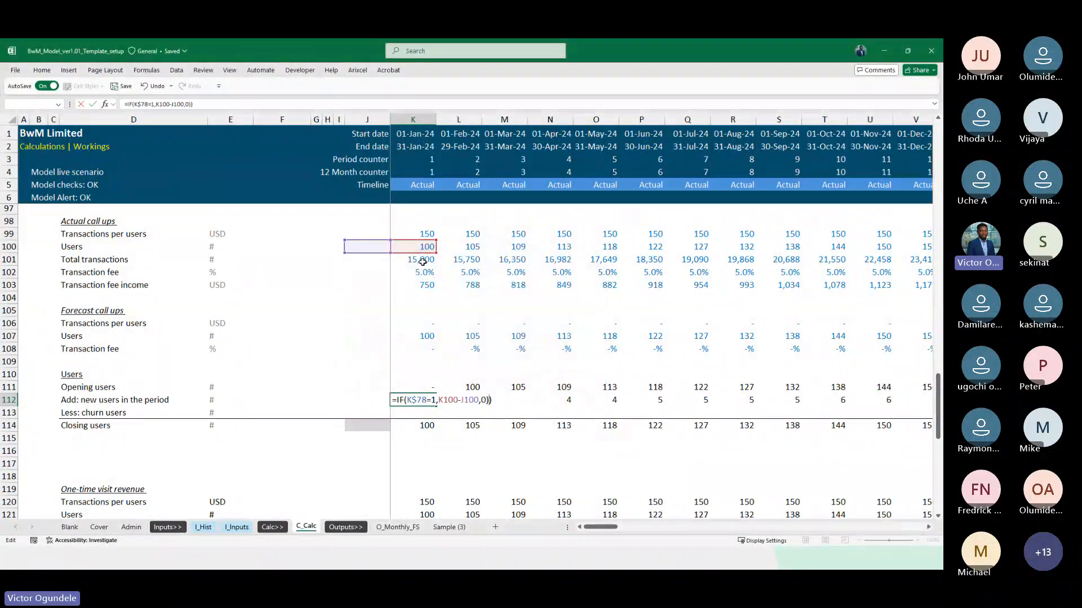
pyautogui.hotkey('ctrl', 'Return')
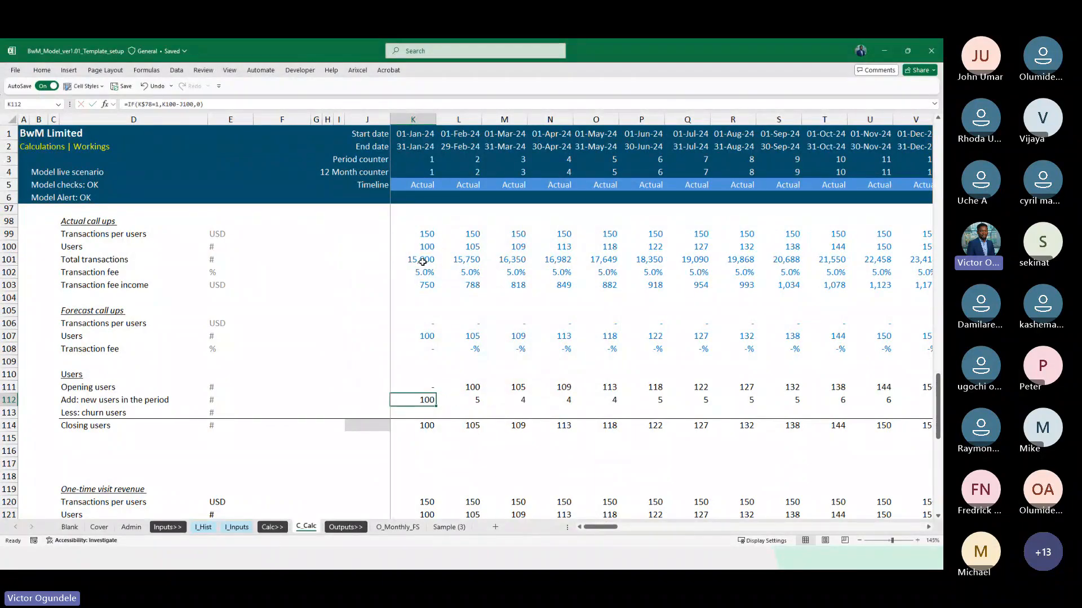
pyautogui.hotkey('ctrl', 'shift', 'Right')
pyautogui.hotkey('ctrl', 'r')
# Review the new users row through the forecast months and back to the last actual month, August 2025
pyautogui.press('Right')
pyautogui.press('Right')
pyautogui.press('Right')
pyautogui.press('Right')
pyautogui.press('Right')
pyautogui.press('Right')
pyautogui.press('Right')
pyautogui.press('Right')
pyautogui.press('Right')
pyautogui.press('Right')
pyautogui.press('Right')
pyautogui.press('Right')
pyautogui.press('Right')
pyautogui.press('Right')
pyautogui.press('Right')
pyautogui.press('Right')
pyautogui.press('Right')
pyautogui.press('Right')
pyautogui.press('Right')
pyautogui.press('Right')
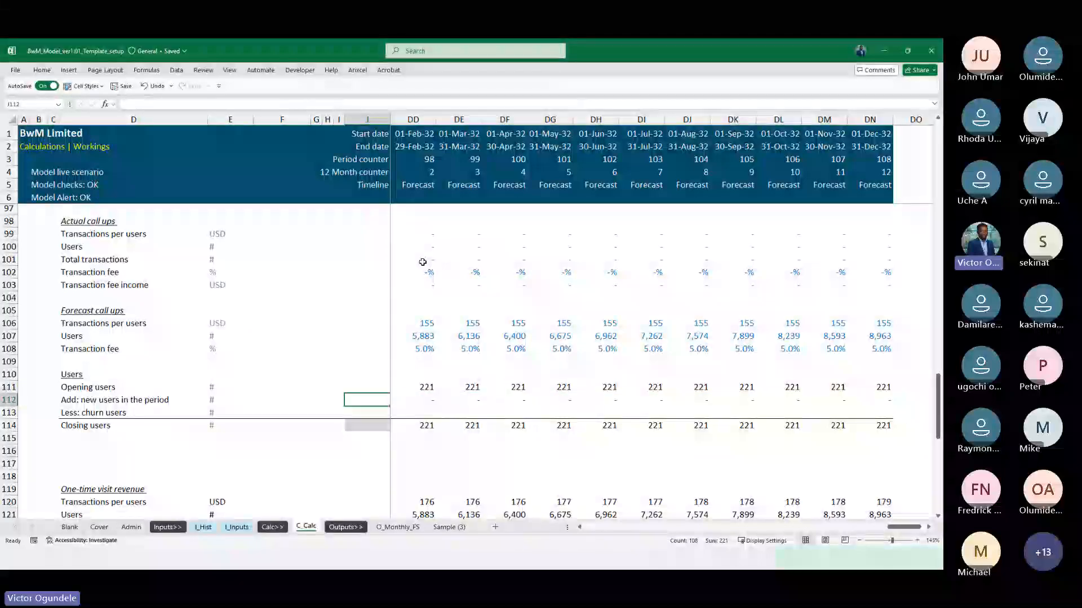
pyautogui.press('Right')
pyautogui.press('Right')
pyautogui.press('Right')
pyautogui.press('Right')
pyautogui.press('Right')
pyautogui.press('Right')
pyautogui.press('Right')
pyautogui.press('Right')
pyautogui.press('Right')
pyautogui.press('Right')
pyautogui.press('Right')
pyautogui.press('Right')
pyautogui.press('Right')
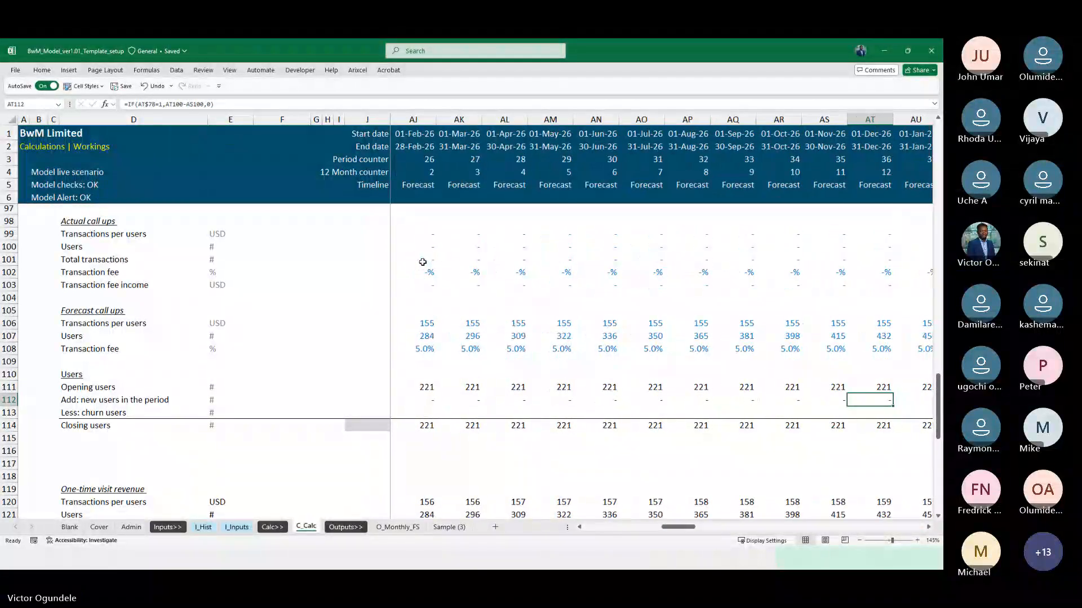
pyautogui.press('Left')
pyautogui.press('Left')
pyautogui.press('Left')
pyautogui.press('Left')
pyautogui.press('Left')
pyautogui.press('Left')
pyautogui.press('Left')
pyautogui.press('Left')
pyautogui.press('Left')
pyautogui.press('Left')
pyautogui.press('Left')
pyautogui.press('Left')
pyautogui.press('Left')
pyautogui.press('Left')
pyautogui.press('Left')
pyautogui.press('Left')
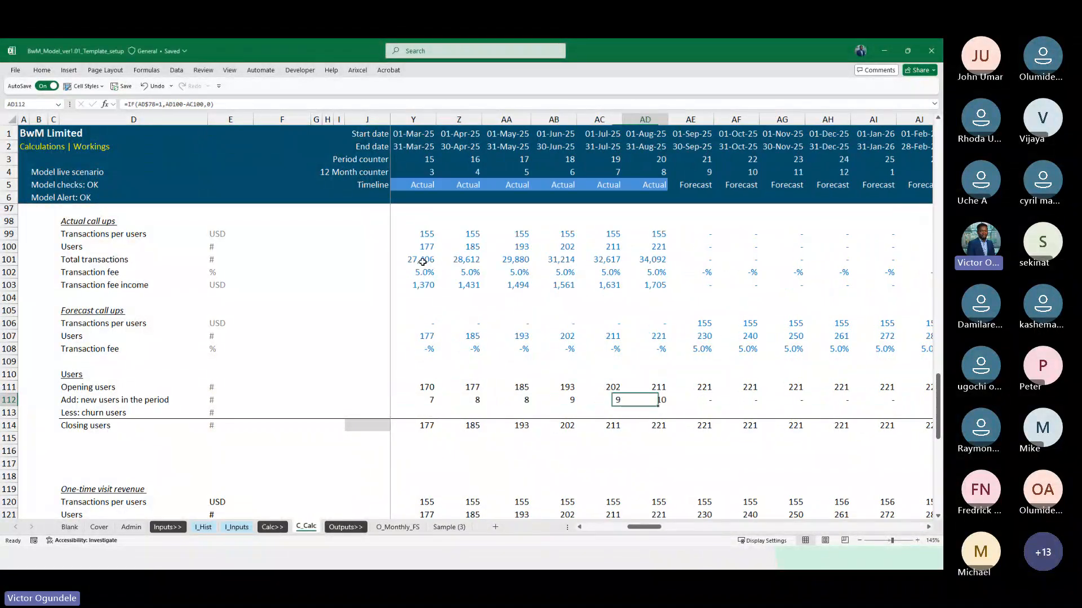
# Examine August 2025 opening and new users, and compare them with the September 2025 closing and new users cells where the forecast starts
pyautogui.press('Up')
pyautogui.hotkey('shift', 'Down')
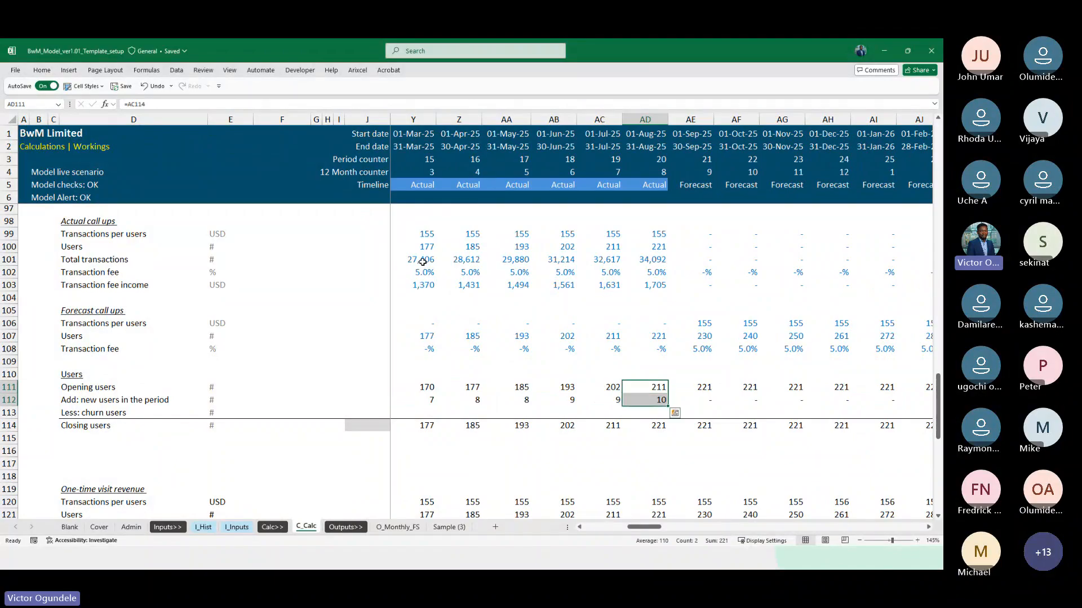
pyautogui.scroll(-2, 638, 464)
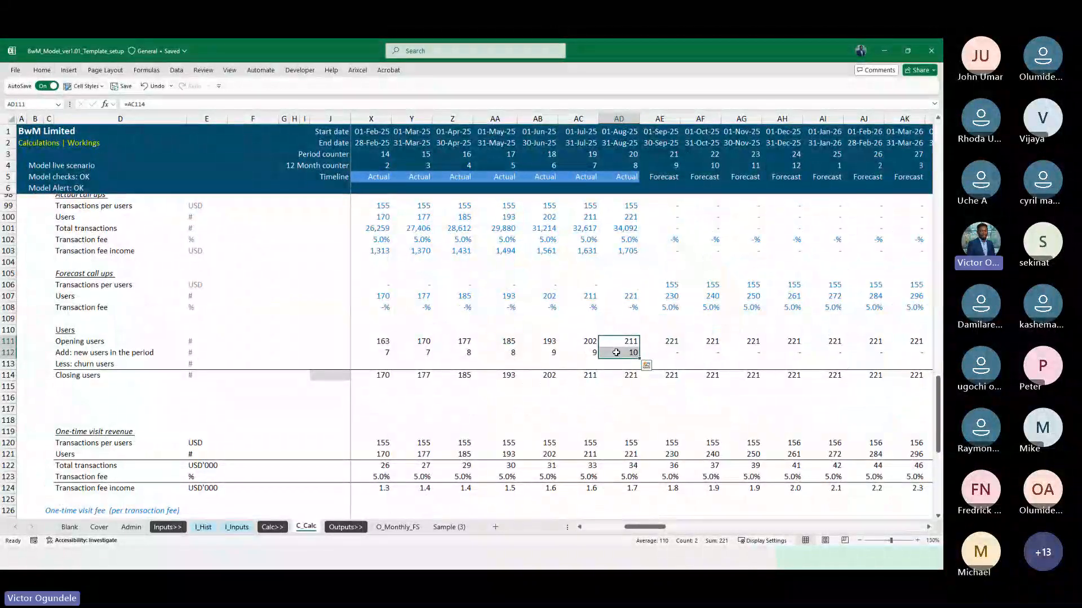
pyautogui.press('Down')
pyautogui.scroll(-1, 615, 352)
pyautogui.press('Left')
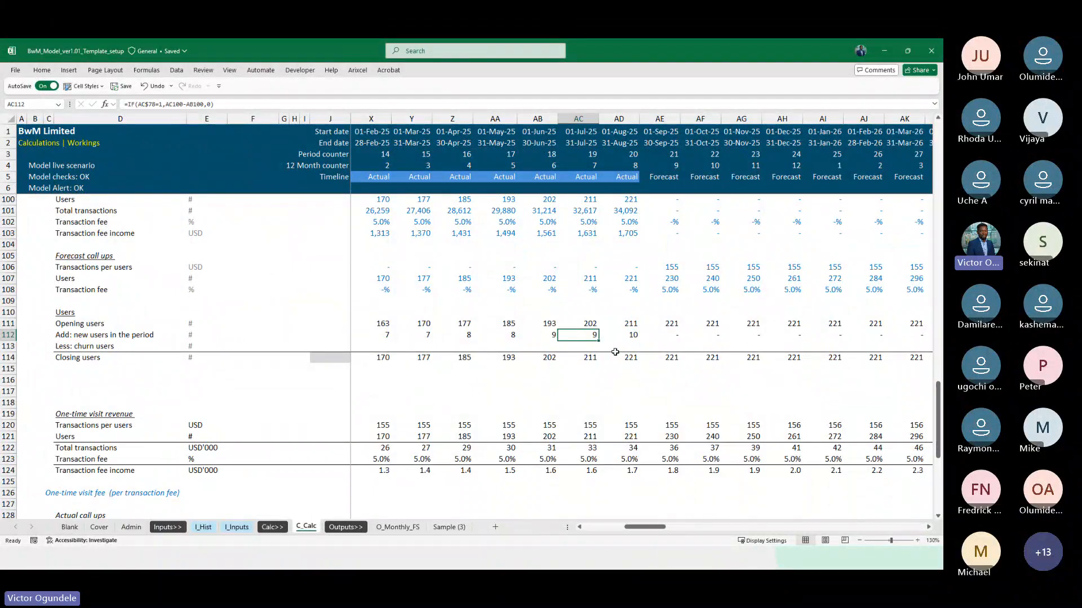
pyautogui.press('Down')
pyautogui.press('Down')
pyautogui.press('Right')
pyautogui.press('Right')
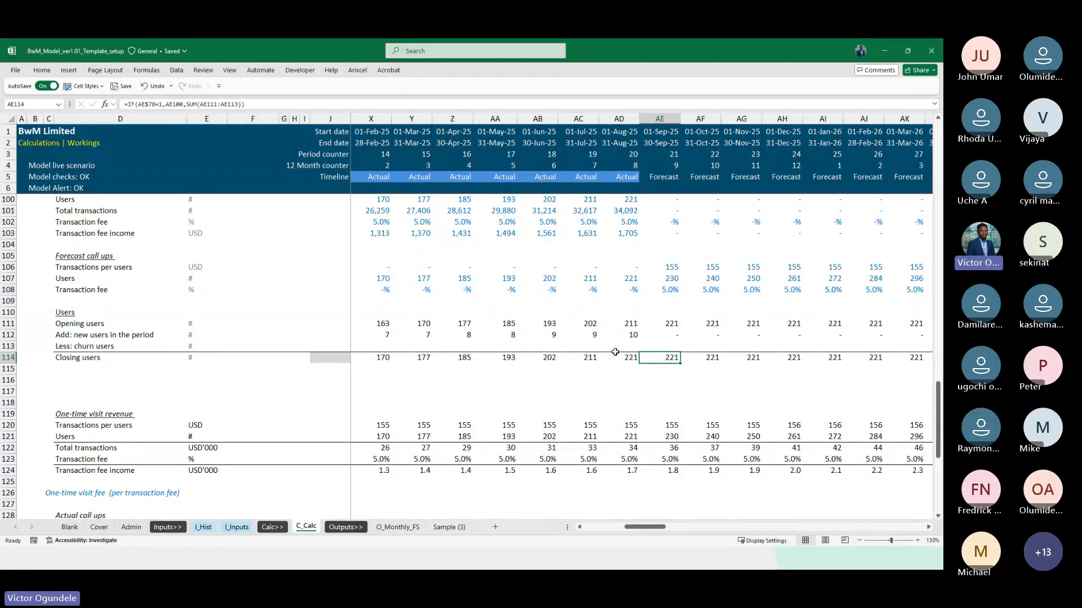
pyautogui.press('Up')
pyautogui.press('Up')
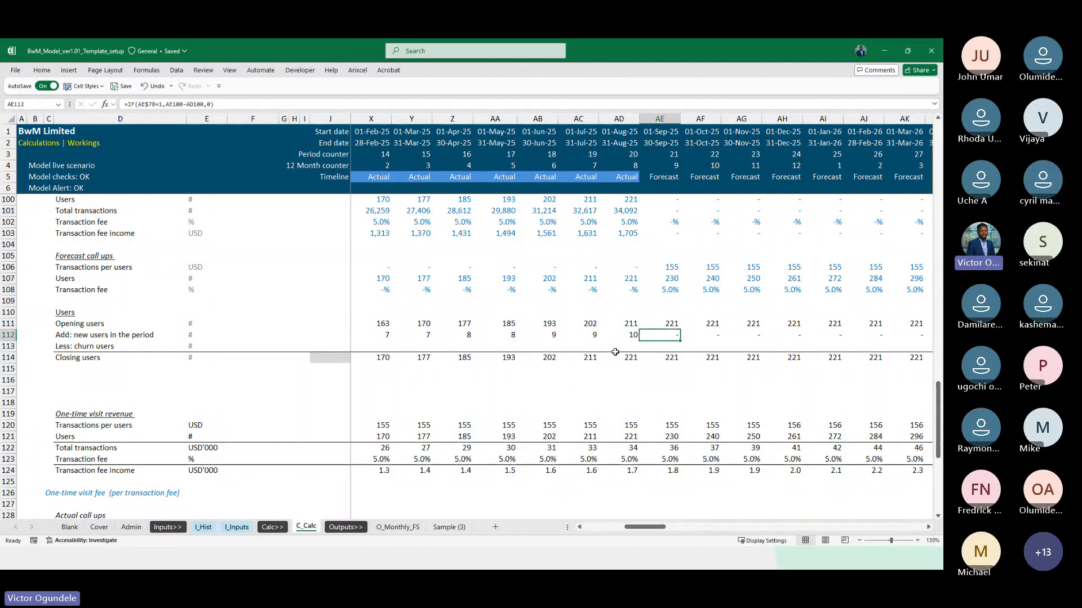
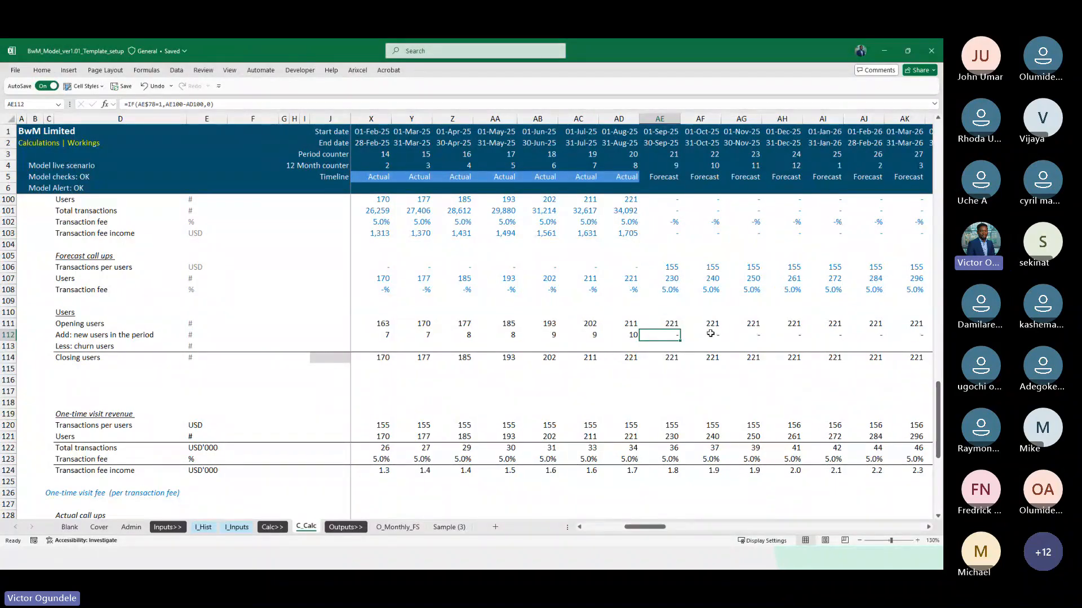
# Edit the new users formula in K112 so its value-if-false is K107-J107 in place of the zero
pyautogui.hscroll(1, 659, 426)
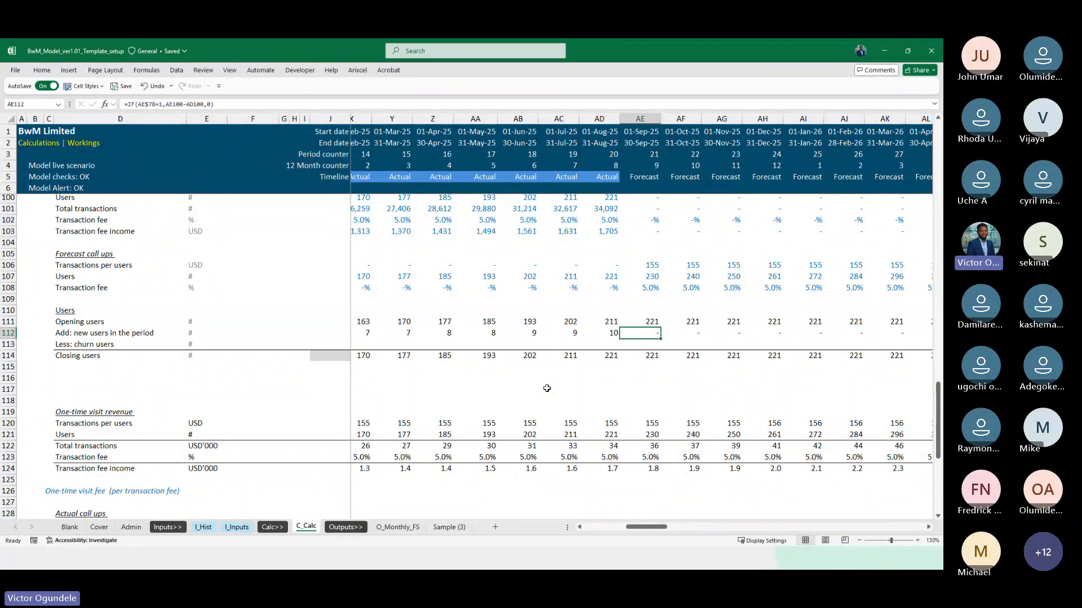
pyautogui.scroll(-1, 557, 388)
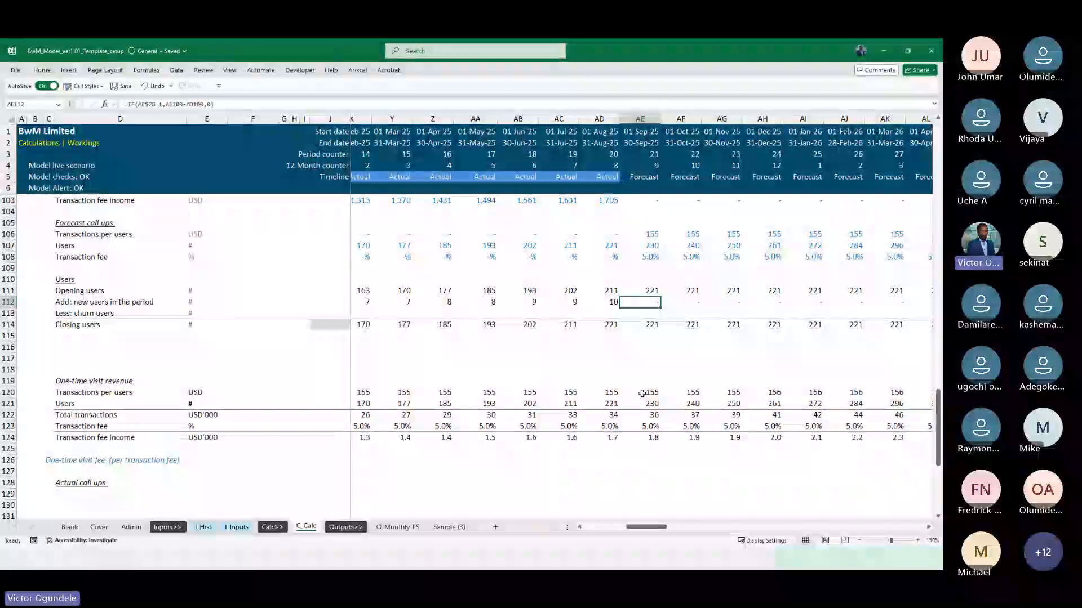
pyautogui.scroll(1, 642, 394)
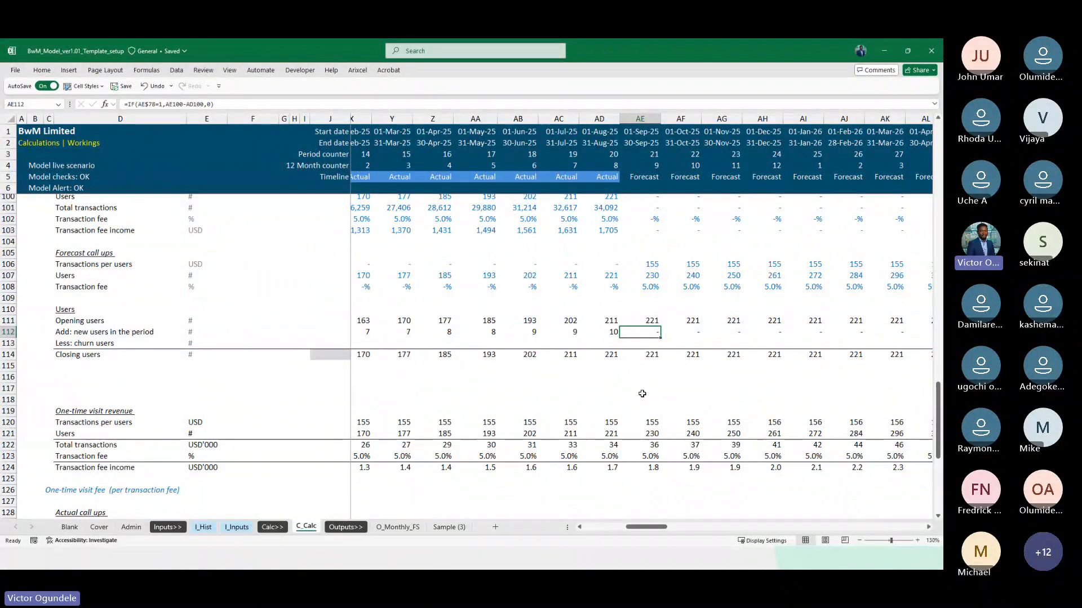
pyautogui.hscroll(1, 642, 393)
pyautogui.scroll(2, 620, 353)
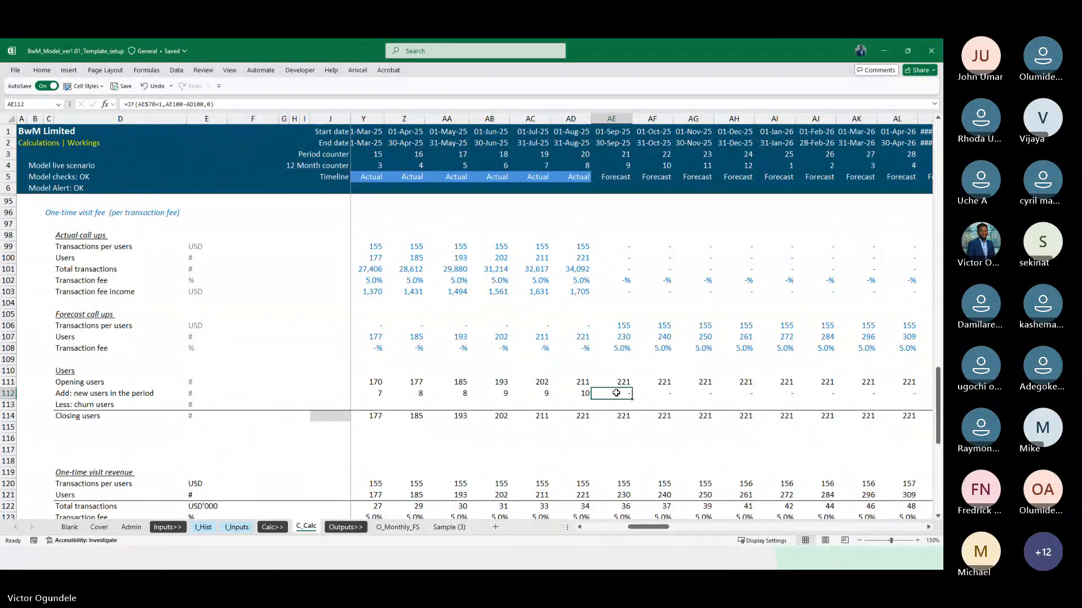
pyautogui.scroll(-1, 563, 389)
pyautogui.hscroll(1, 563, 389)
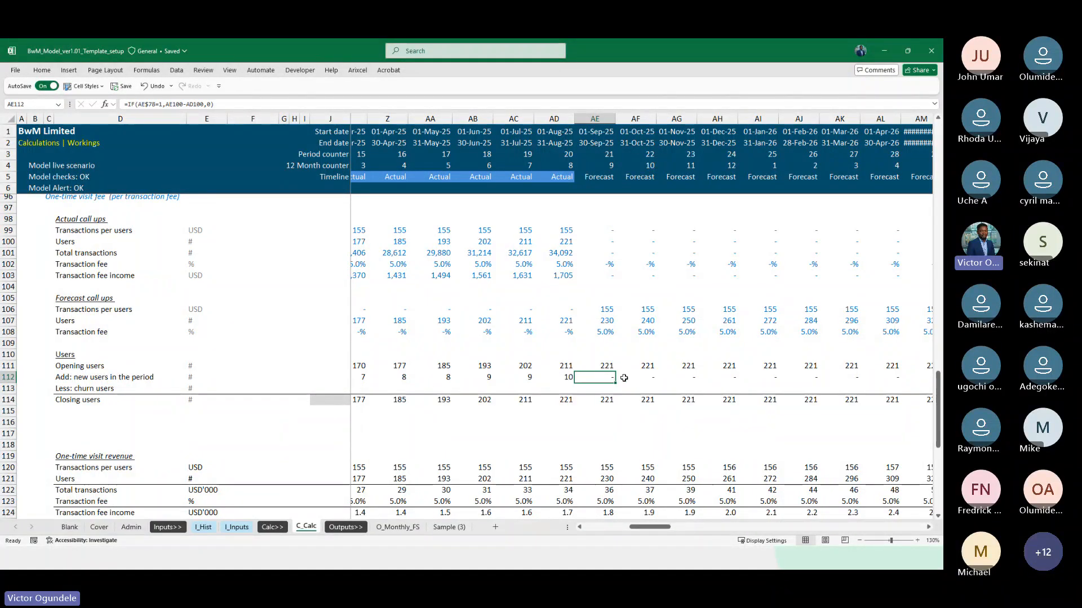
pyautogui.hotkey('ctrl', 'Left')
pyautogui.press('F2')
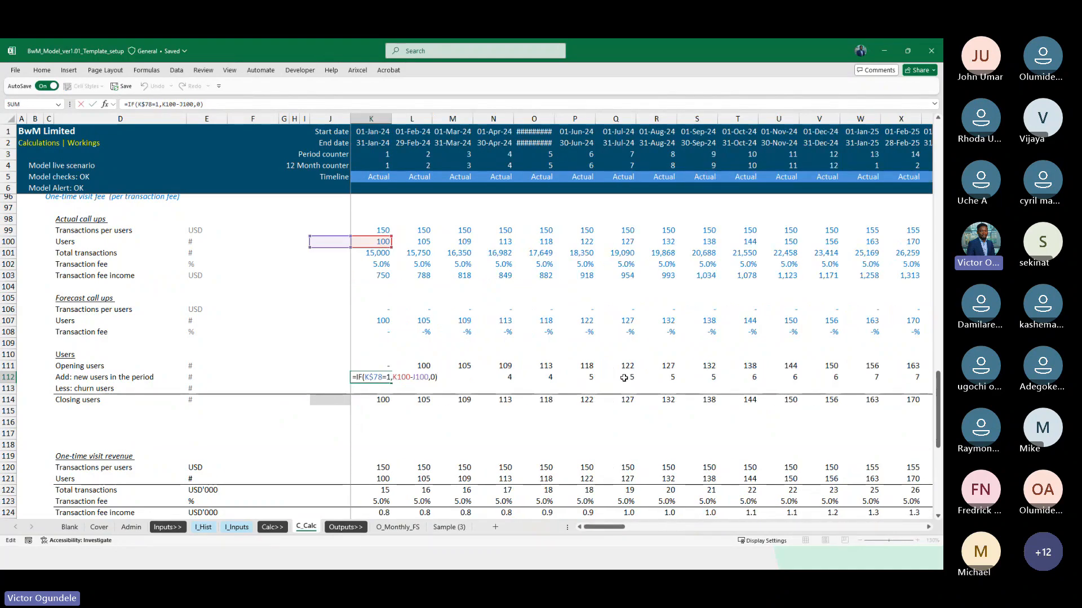
pyautogui.press('Left')
pyautogui.press('Left')
pyautogui.press('Delete')
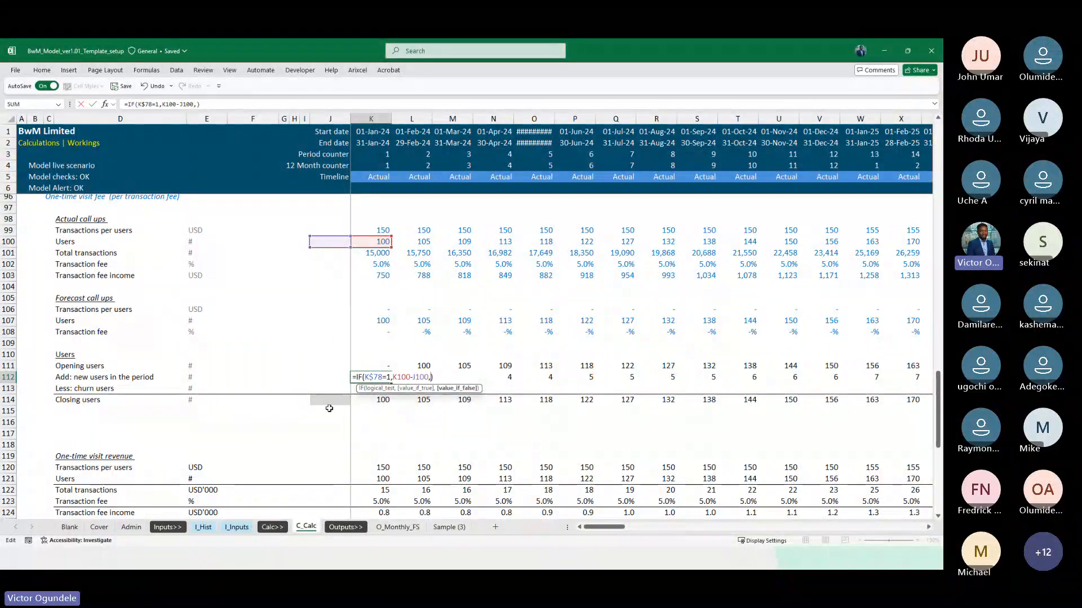
pyautogui.click(380, 320)
pyautogui.write('-')
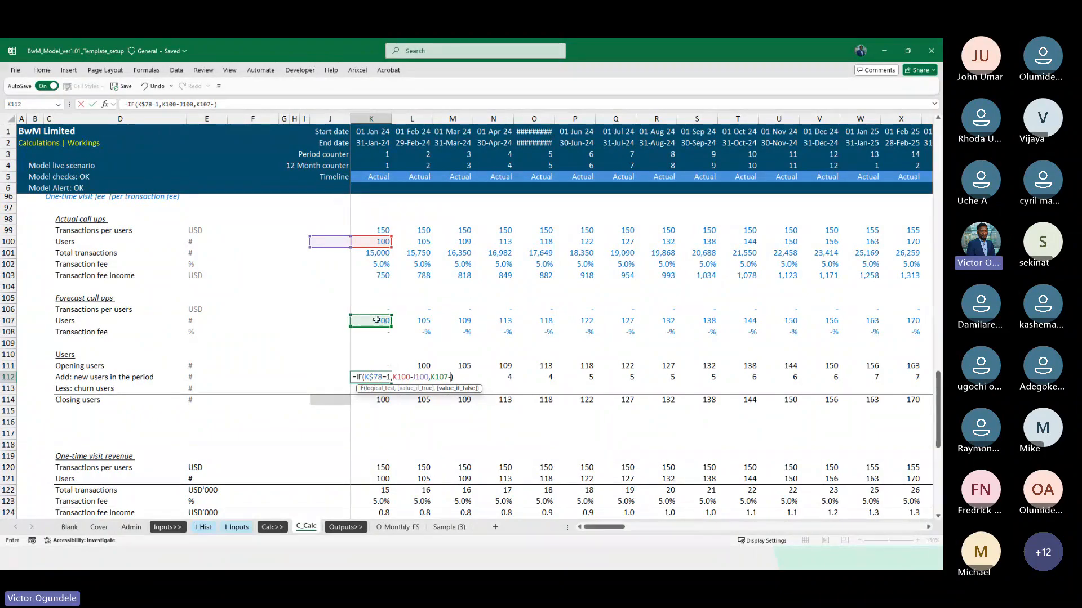
pyautogui.click(339, 321)
pyautogui.hotkey('ctrl', 'Return')
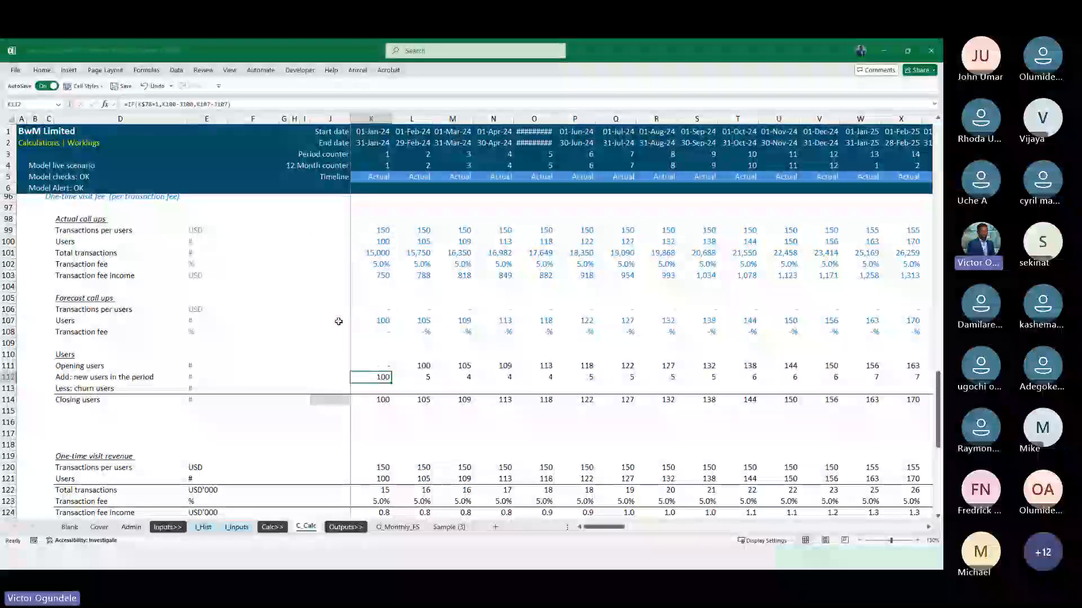
# Fill the K112 new users formula right across every period column of row 112
pyautogui.hotkey('ctrl', 'shift', 'Right')
pyautogui.hotkey('ctrl', 'r')
pyautogui.press('Home')
# Check the new users formulas and values in row 112 from the 2024 actual months through the December 2032 forecast
pyautogui.press('Right')
pyautogui.press('Right')
pyautogui.press('Right')
pyautogui.press('Right')
pyautogui.press('Right')
pyautogui.press('Right')
pyautogui.press('Right')
pyautogui.press('Right')
pyautogui.press('Right')
pyautogui.press('Right')
pyautogui.press('Right')
pyautogui.press('Right')
pyautogui.press('Right')
pyautogui.press('Right')
pyautogui.press('Right')
pyautogui.press('Right')
pyautogui.press('Right')
pyautogui.press('Right')
pyautogui.press('Right')
pyautogui.press('Right')
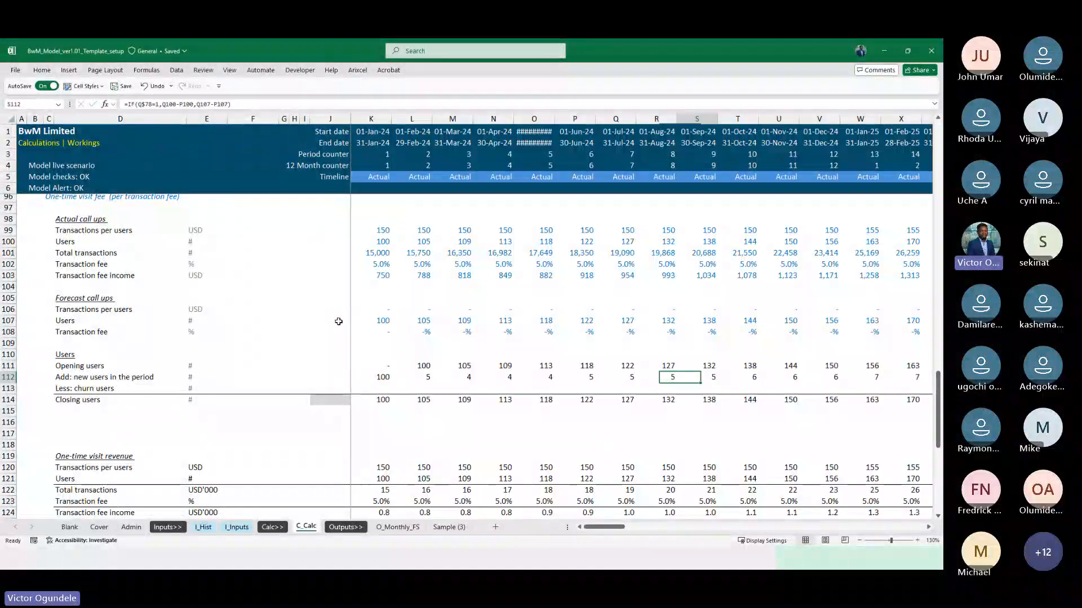
pyautogui.press('Left')
pyautogui.press('Left')
pyautogui.press('Left')
pyautogui.press('Left')
pyautogui.press('Left')
pyautogui.press('Left')
pyautogui.press('Left')
pyautogui.press('Left')
pyautogui.press('Left')
pyautogui.press('Left')
pyautogui.press('Left')
pyautogui.press('Left')
pyautogui.press('Left')
pyautogui.press('Left')
pyautogui.press('Left')
pyautogui.press('Left')
pyautogui.press('Left')
pyautogui.press('Left')
pyautogui.press('Left')
pyautogui.press('Left')
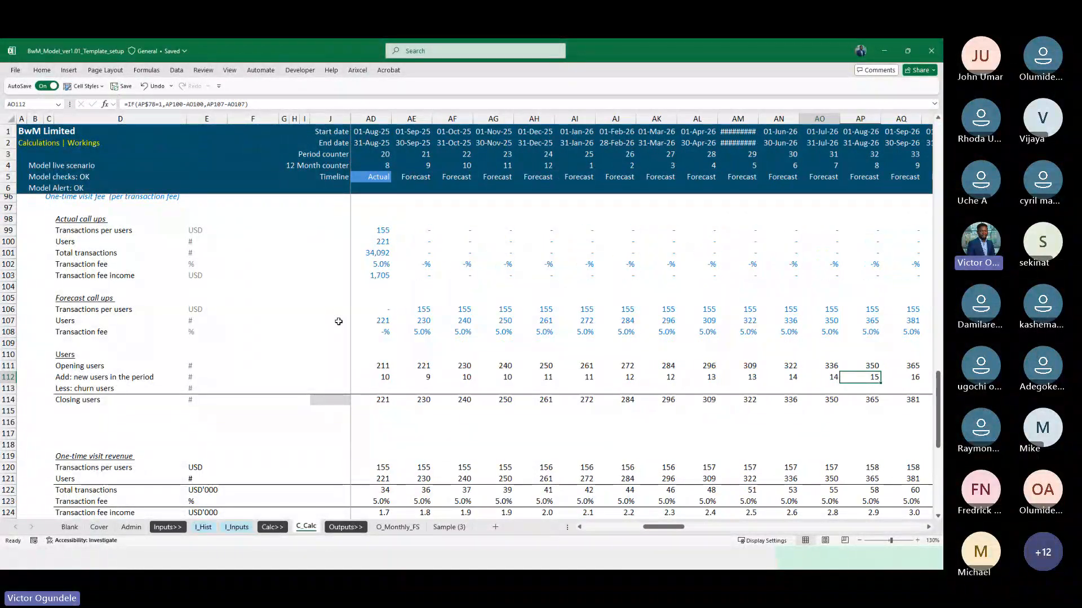
pyautogui.press('Left')
pyautogui.press('Left')
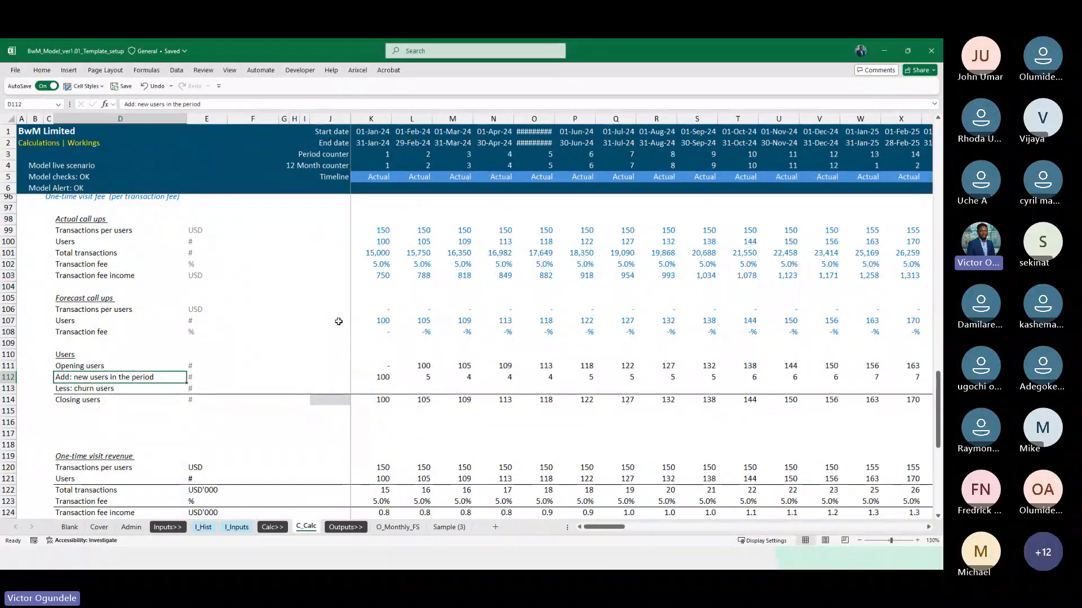
pyautogui.press('Right')
pyautogui.press('Right')
pyautogui.press('Right')
pyautogui.press('Right')
pyautogui.press('Right')
pyautogui.press('Right')
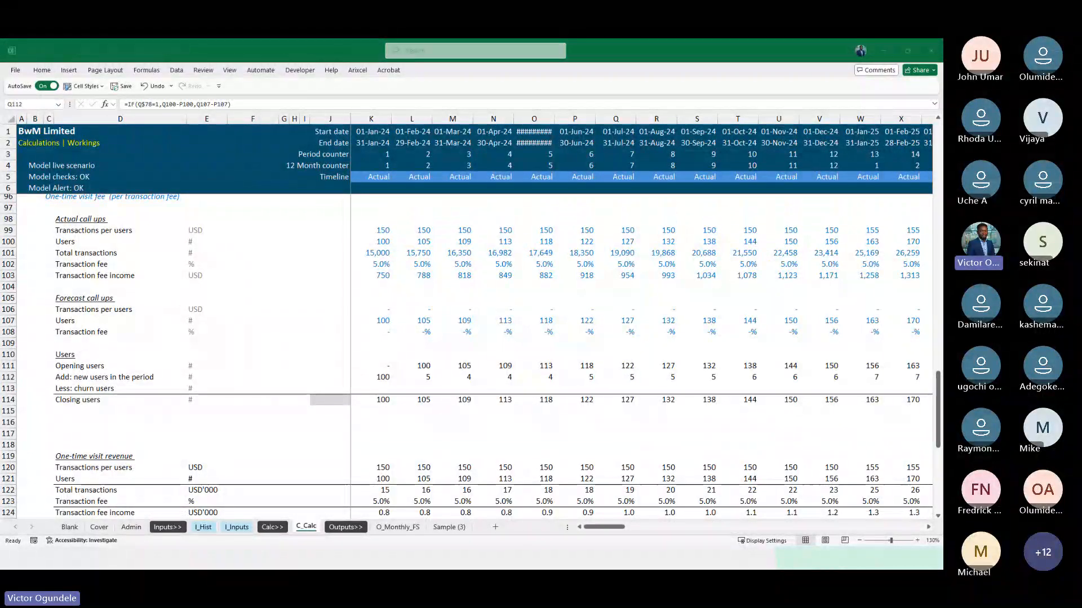
pyautogui.press('Right')
pyautogui.press('Right')
pyautogui.press('Right')
pyautogui.press('Right')
pyautogui.press('Right')
pyautogui.press('Right')
pyautogui.press('Right')
pyautogui.press('Right')
pyautogui.press('Right')
pyautogui.press('Right')
pyautogui.press('Right')
pyautogui.press('Right')
pyautogui.press('Right')
pyautogui.press('Right')
pyautogui.press('Right')
pyautogui.press('Right')
pyautogui.press('Right')
pyautogui.press('Right')
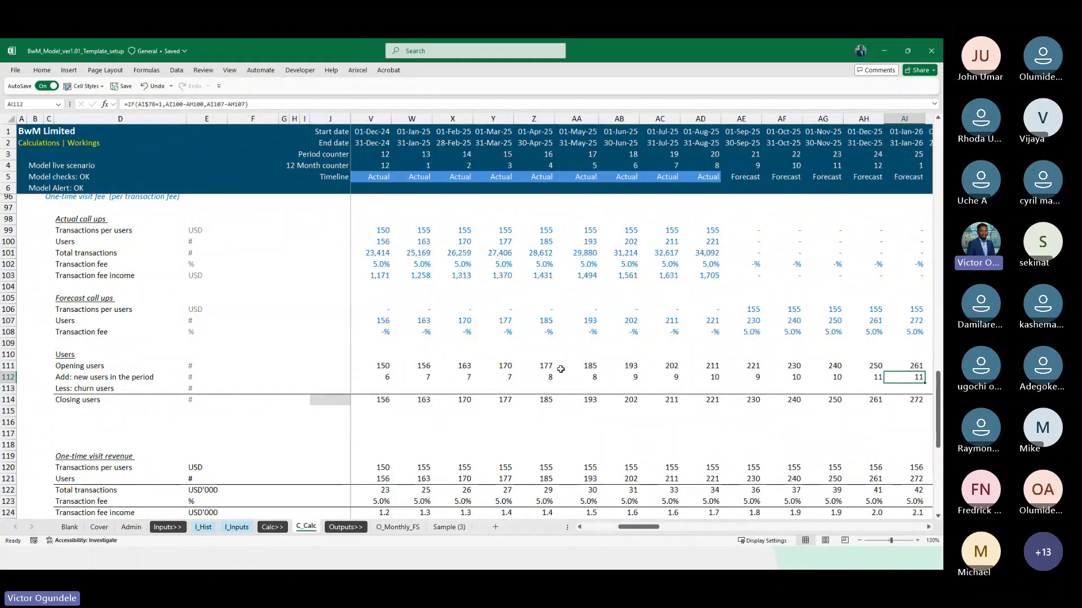
pyautogui.press('Right')
pyautogui.press('Left')
pyautogui.press('Left')
pyautogui.press('Left')
pyautogui.press('Left')
pyautogui.press('Left')
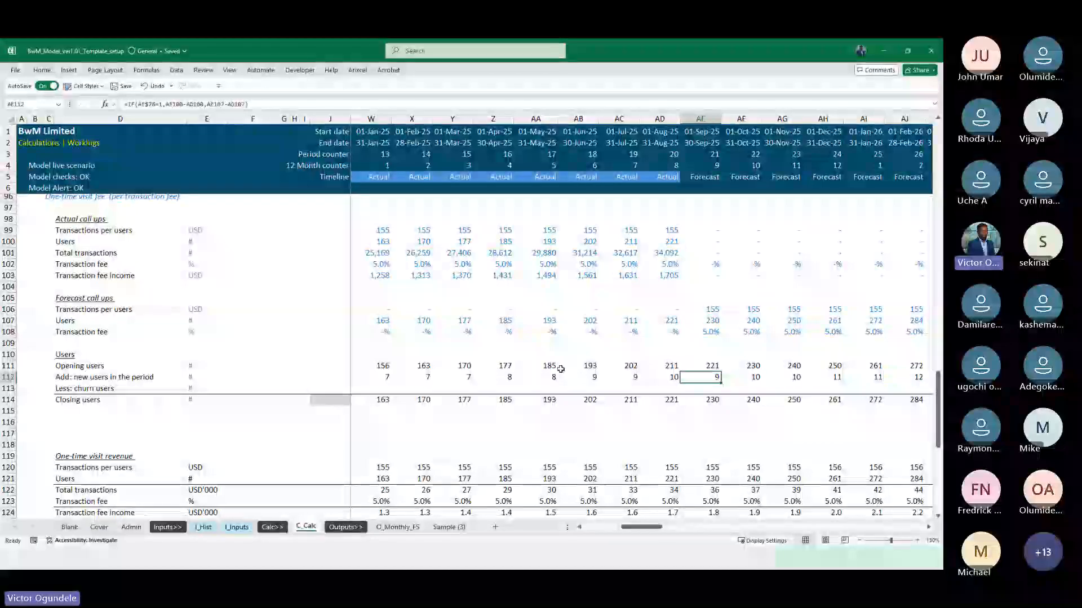
pyautogui.press('Right')
pyautogui.press('Right')
pyautogui.press('Right')
pyautogui.press('Right')
pyautogui.press('Right')
pyautogui.press('Right')
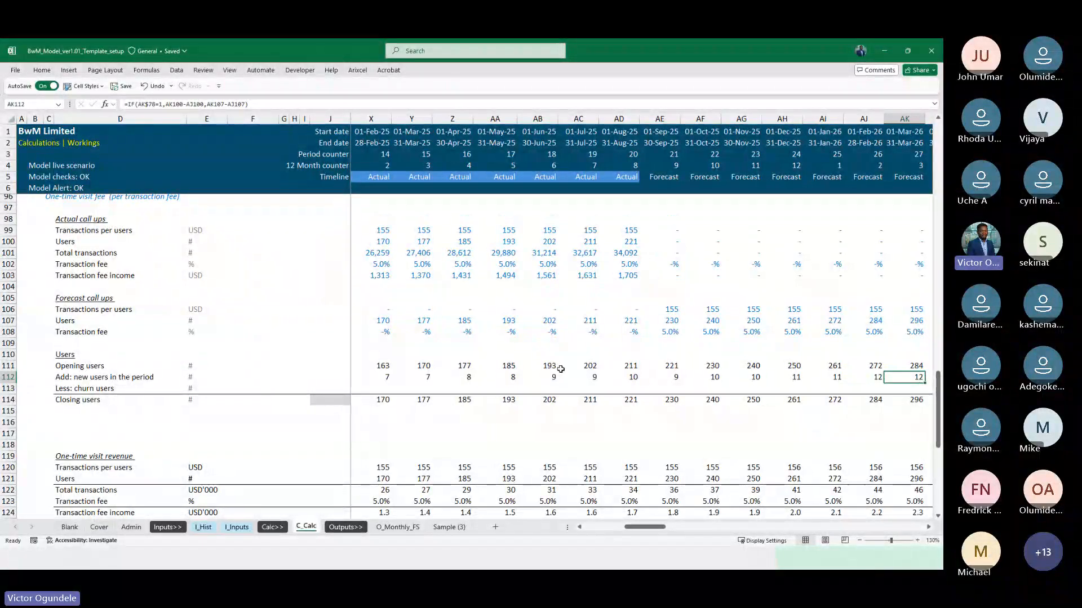
pyautogui.press('Right')
pyautogui.press('Right')
pyautogui.press('Right')
pyautogui.press('Right')
pyautogui.press('Right')
pyautogui.press('Right')
pyautogui.press('Right')
pyautogui.press('Right')
pyautogui.press('Right')
pyautogui.press('Right')
pyautogui.press('Right')
pyautogui.press('Right')
pyautogui.press('Right')
pyautogui.press('Right')
pyautogui.press('Right')
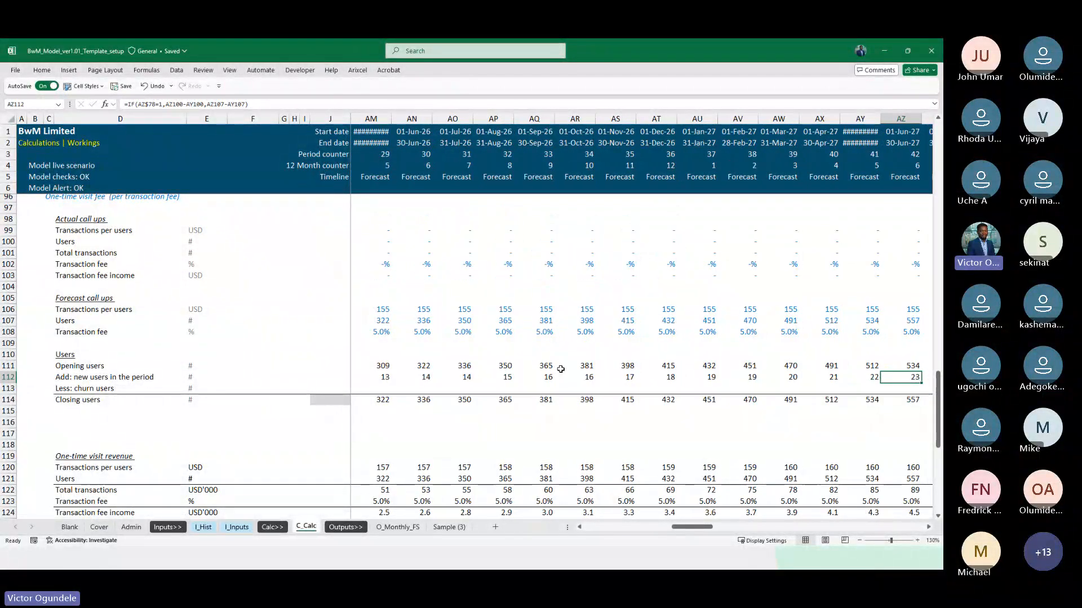
pyautogui.press('Right')
pyautogui.press('Right')
pyautogui.press('Right')
pyautogui.press('Right')
pyautogui.press('Right')
pyautogui.press('Right')
pyautogui.press('Right')
pyautogui.press('Right')
pyautogui.press('Right')
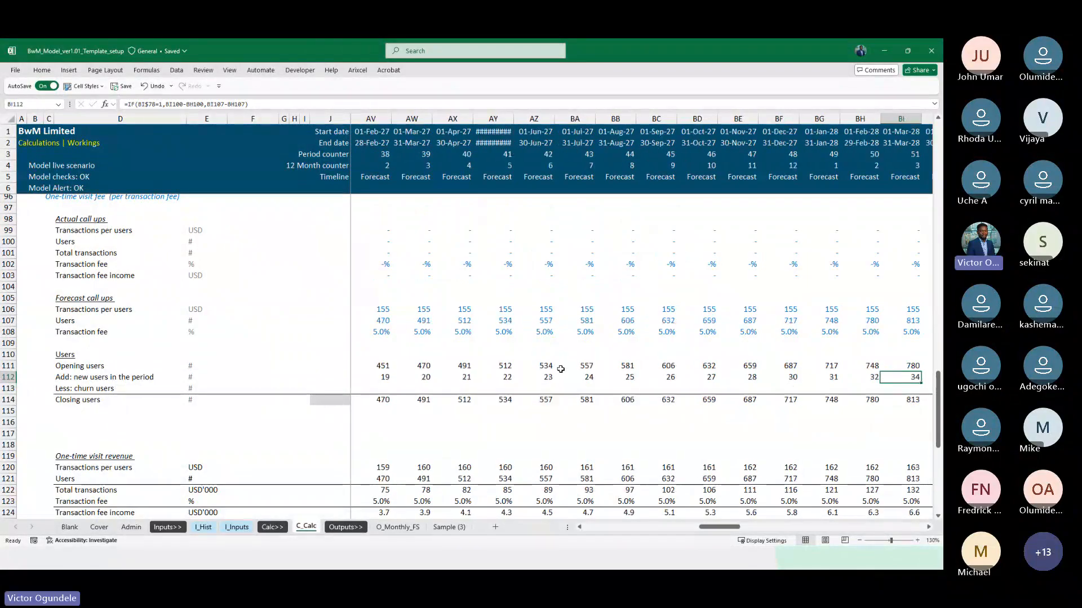
pyautogui.press('Right')
pyautogui.press('Right')
pyautogui.press('Right')
pyautogui.press('Right')
pyautogui.press('Right')
pyautogui.press('Right')
pyautogui.press('Right')
pyautogui.press('Right')
pyautogui.press('Right')
pyautogui.press('Right')
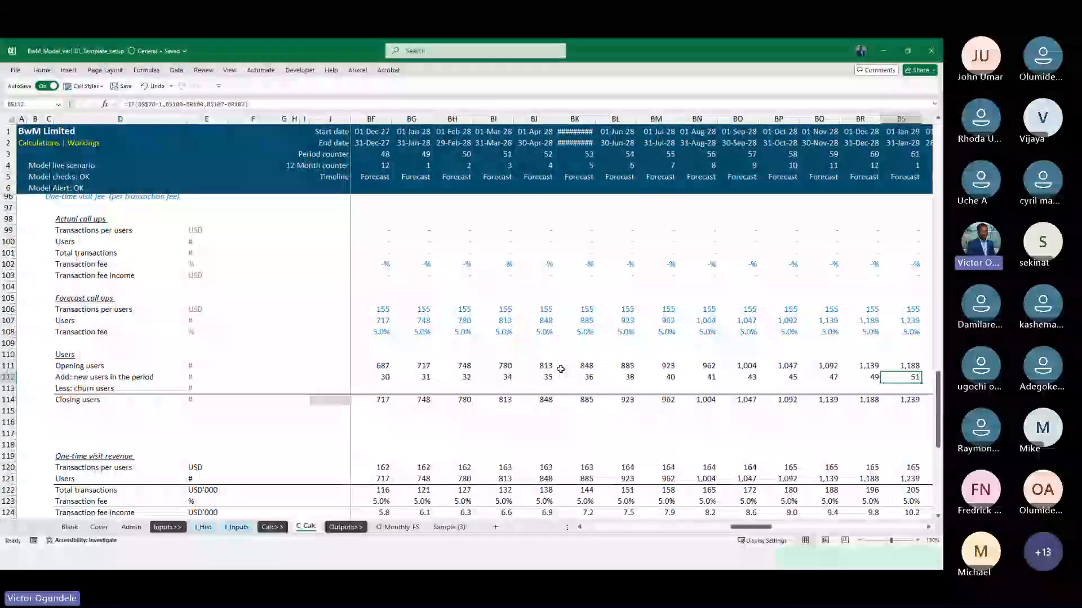
pyautogui.press('Right')
pyautogui.press('Right')
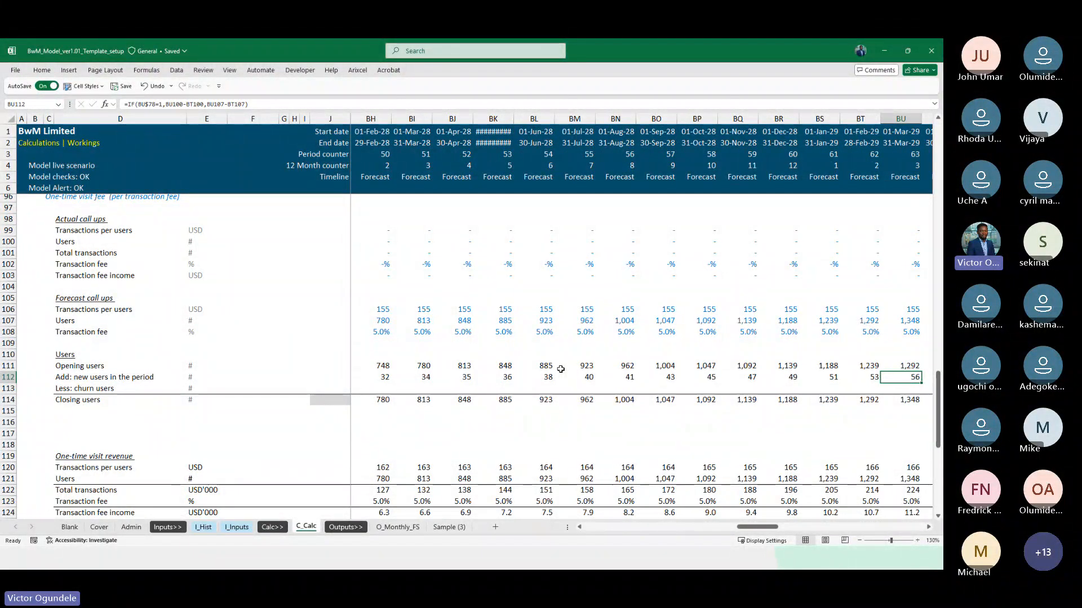
pyautogui.press('Right')
pyautogui.press('Right')
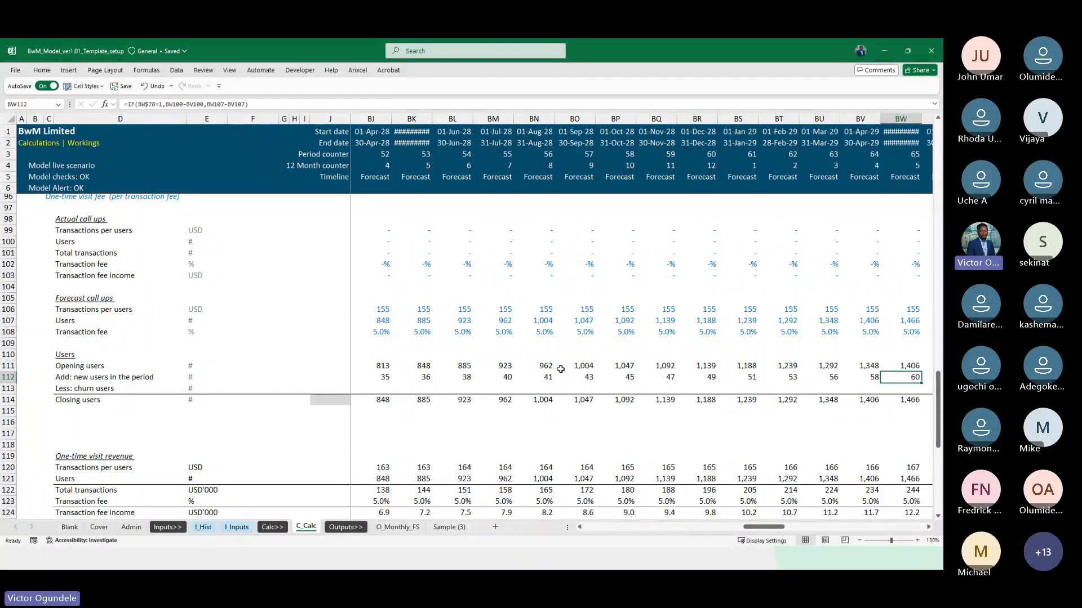
pyautogui.press('Right')
pyautogui.press('Right')
pyautogui.press('Right')
pyautogui.press('Right')
pyautogui.press('Right')
pyautogui.press('Right')
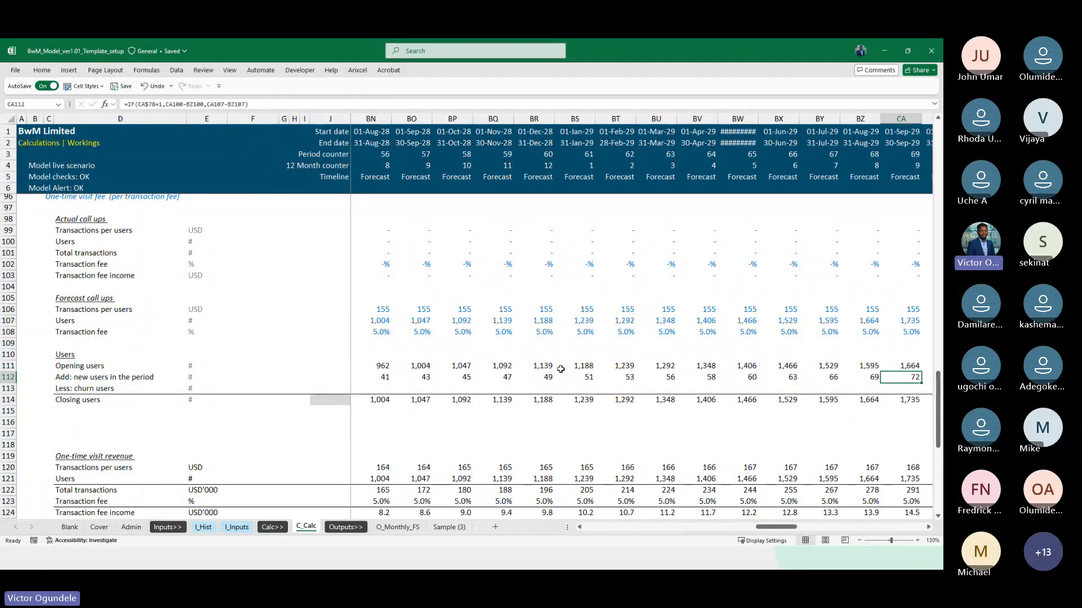
pyautogui.press('Right')
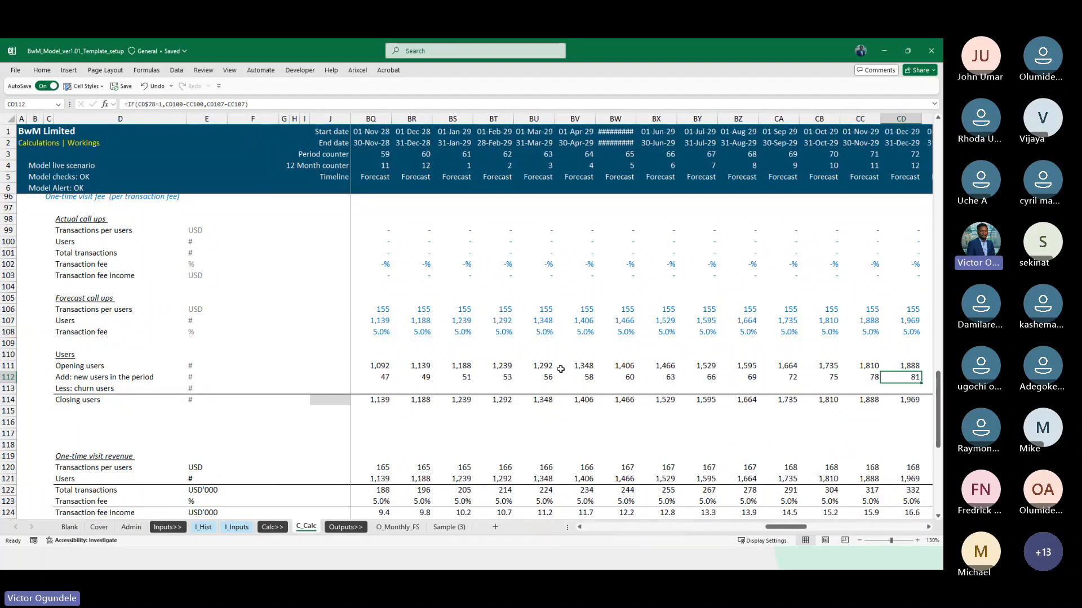
pyautogui.hotkey('ctrl', 'Right')
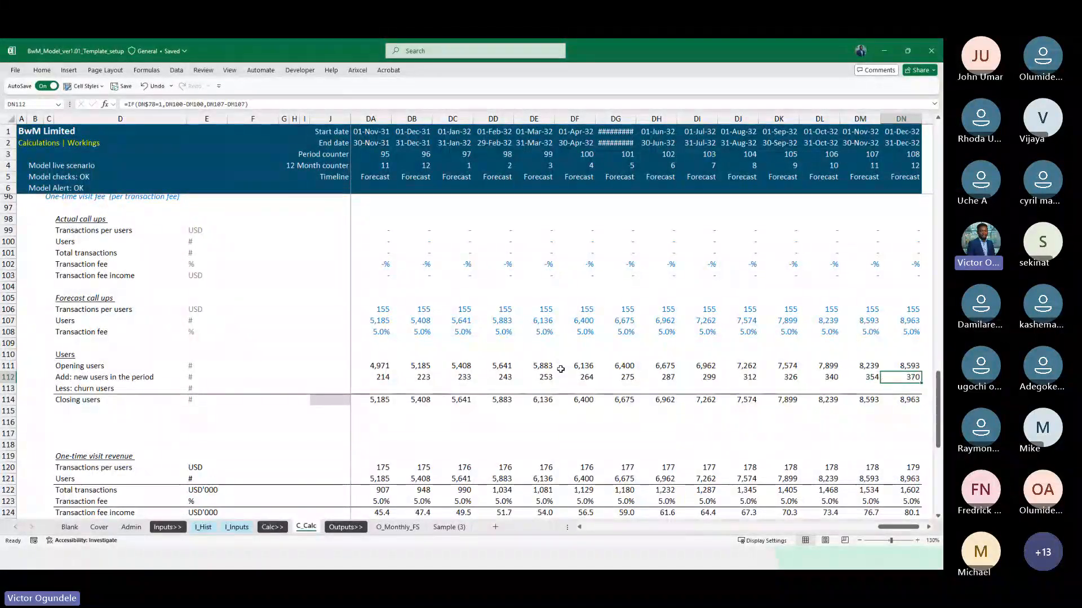
# Review row 112 backwards from the December 2032 forecast to the March 2025 actual month
pyautogui.press('Left')
pyautogui.press('Left')
pyautogui.press('Left')
pyautogui.press('Left')
pyautogui.press('Left')
pyautogui.press('Left')
pyautogui.press('Left')
pyautogui.press('Left')
pyautogui.press('Left')
pyautogui.press('Left')
pyautogui.press('Left')
pyautogui.press('Left')
pyautogui.press('Left')
pyautogui.press('Left')
pyautogui.press('Left')
pyautogui.press('Left')
pyautogui.press('Left')
pyautogui.press('Left')
pyautogui.press('Left')
pyautogui.press('Left')
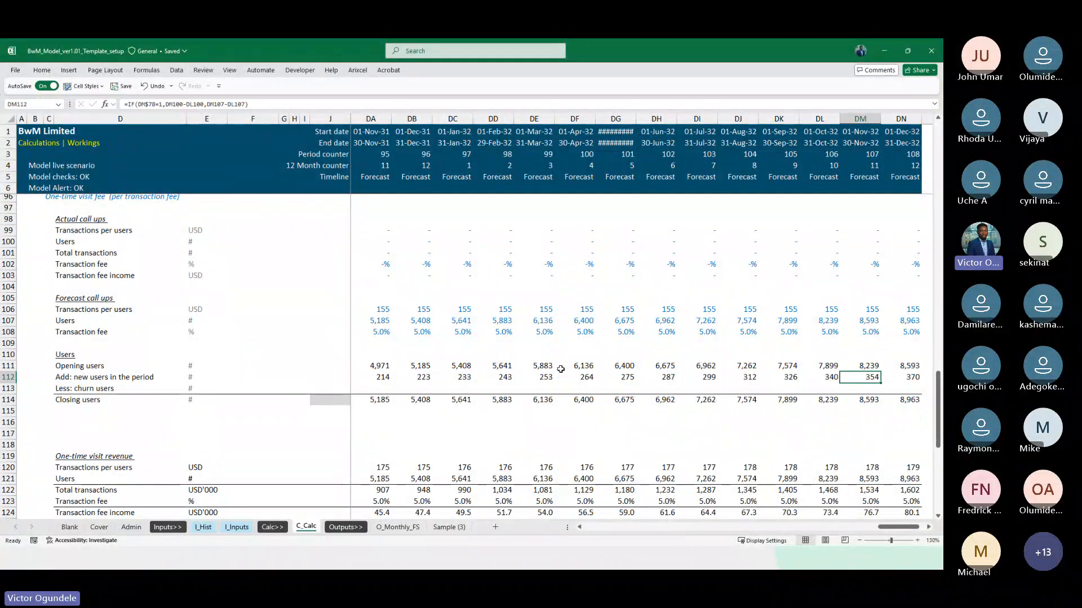
pyautogui.press('Left')
pyautogui.press('Left')
pyautogui.press('Left')
pyautogui.press('Left')
pyautogui.press('Left')
pyautogui.press('Left')
pyautogui.press('Left')
pyautogui.press('Left')
pyautogui.press('Left')
pyautogui.press('Left')
pyautogui.press('Left')
pyautogui.press('Left')
pyautogui.press('Left')
pyautogui.press('Left')
pyautogui.press('Left')
pyautogui.press('Left')
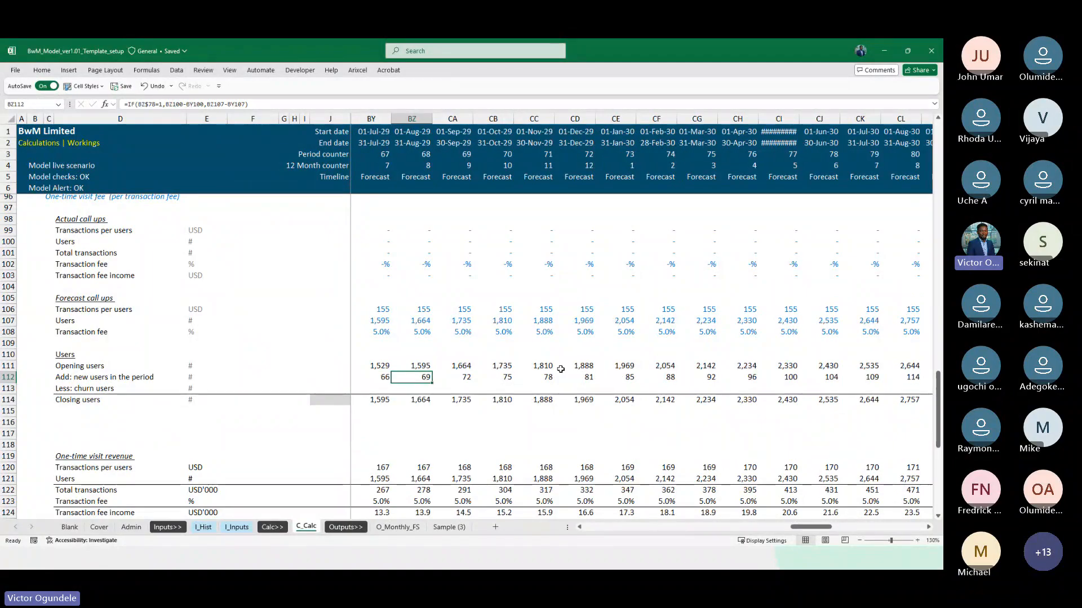
pyautogui.press('Left')
pyautogui.press('Left')
pyautogui.press('Left')
pyautogui.press('Left')
pyautogui.press('Left')
pyautogui.press('Left')
pyautogui.press('Left')
pyautogui.press('Left')
pyautogui.press('Left')
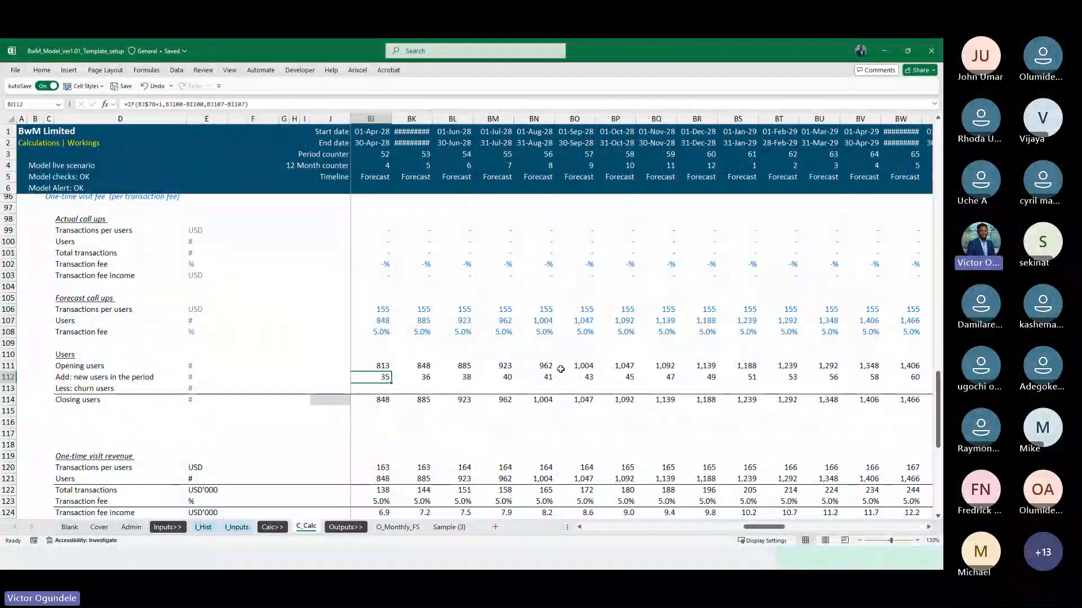
pyautogui.press('Left')
pyautogui.press('Left')
pyautogui.press('Left')
pyautogui.press('Left')
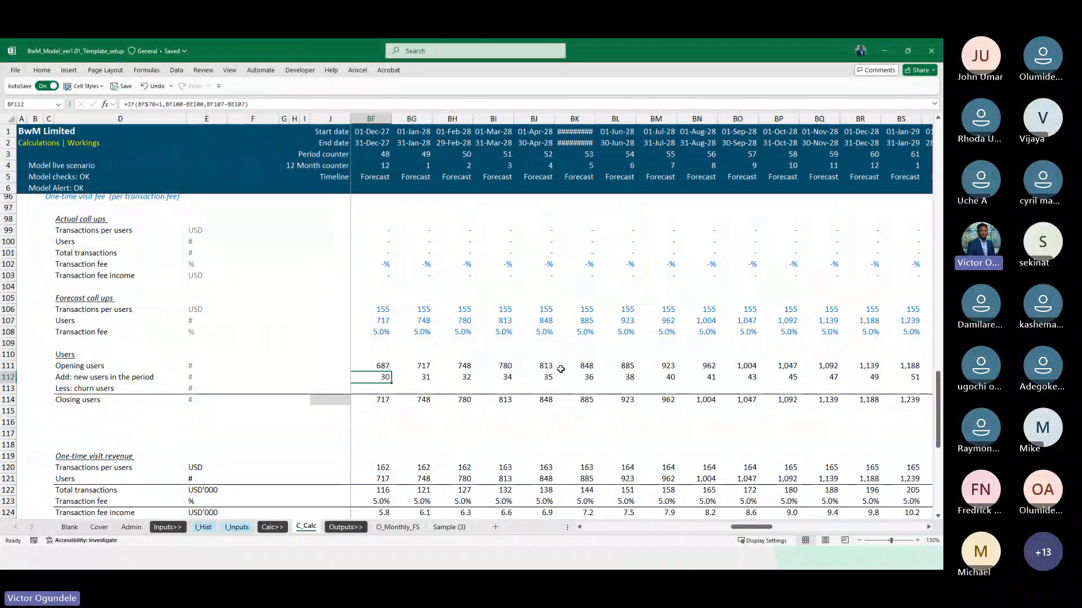
pyautogui.press('Left')
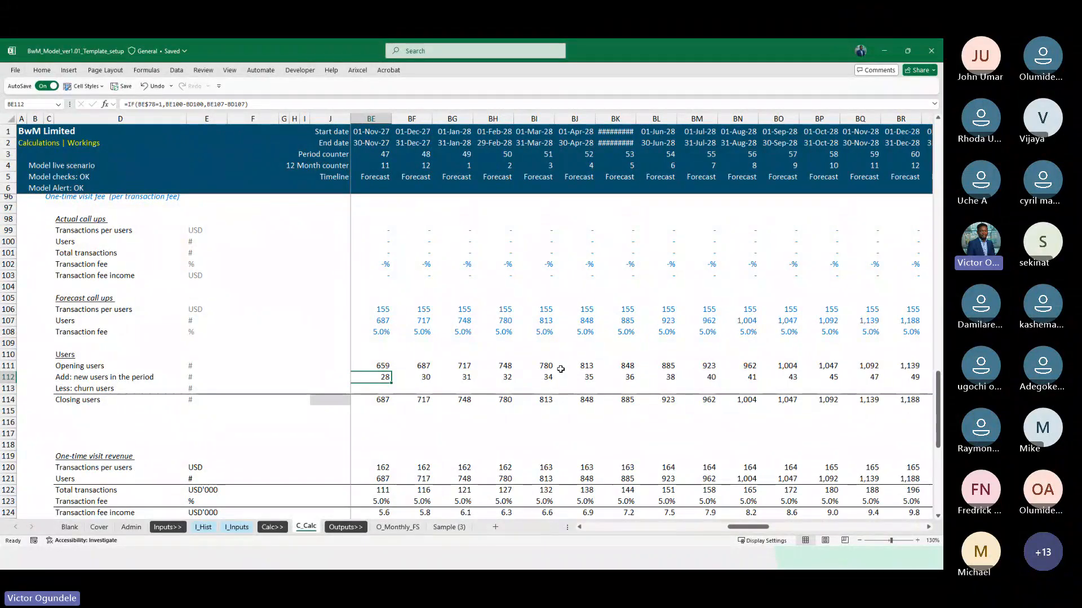
pyautogui.press('Left')
pyautogui.press('Left')
pyautogui.press('Left')
pyautogui.press('Left')
pyautogui.press('Left')
pyautogui.press('Left')
pyautogui.press('Left')
pyautogui.press('Left')
pyautogui.press('Left')
pyautogui.press('Left')
pyautogui.press('Left')
pyautogui.press('Left')
pyautogui.press('Left')
pyautogui.press('Left')
pyautogui.press('Left')
pyautogui.press('Left')
pyautogui.press('Left')
pyautogui.press('Left')
pyautogui.press('Left')
pyautogui.press('Left')
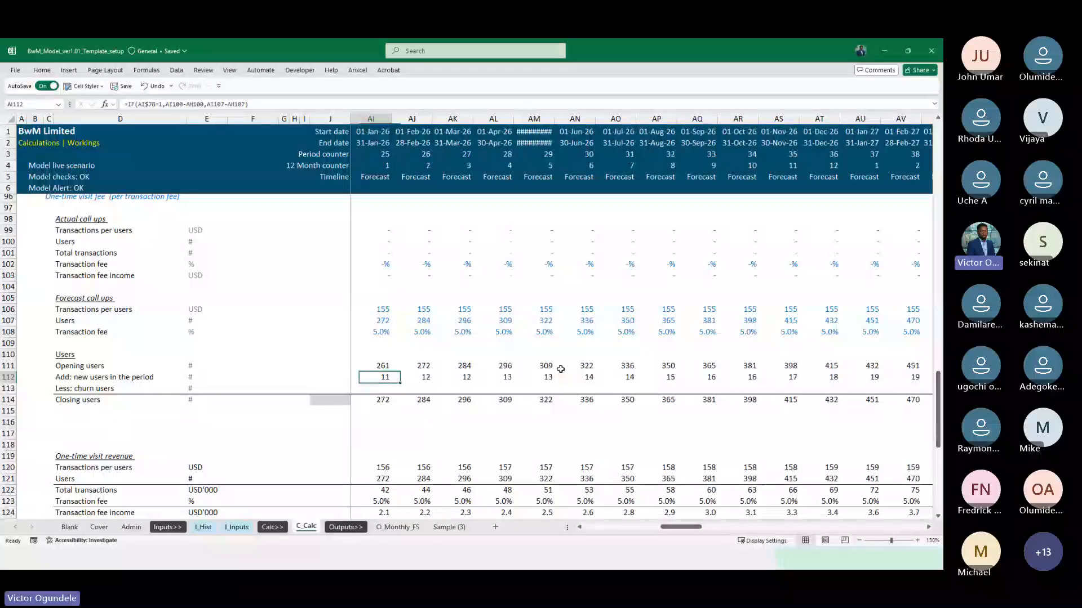
pyautogui.press('Left')
pyautogui.press('Left')
pyautogui.press('Left')
pyautogui.press('Left')
pyautogui.press('Left')
pyautogui.press('Left')
pyautogui.press('Left')
pyautogui.press('Left')
pyautogui.press('Left')
pyautogui.press('Left')
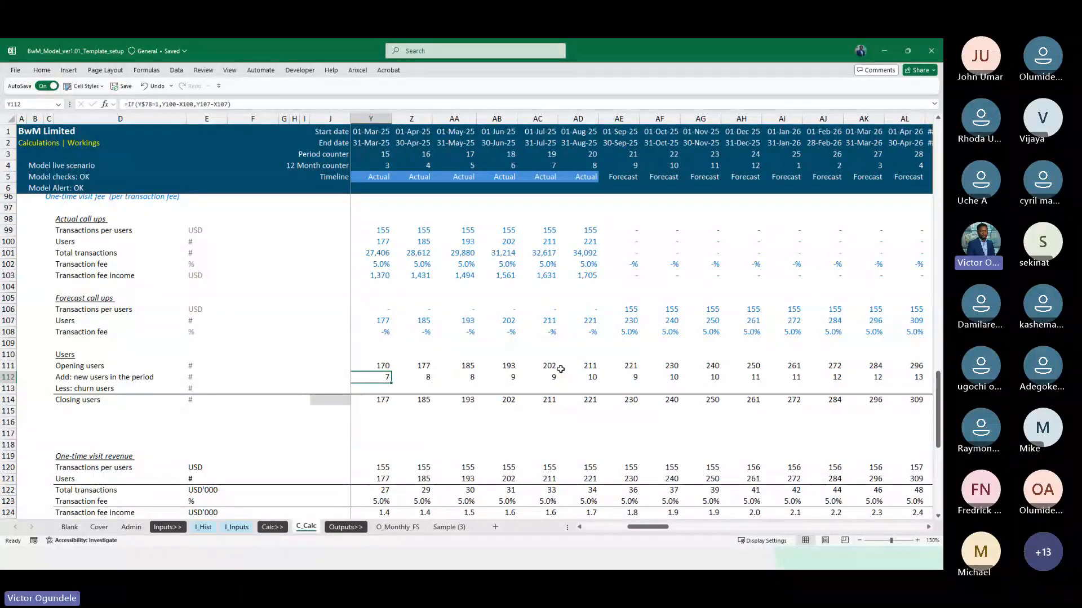
# Compare the new users row in the actual months with the first forecast months after August 2025
pyautogui.press('Right')
pyautogui.press('Right')
pyautogui.press('Right')
pyautogui.press('Right')
pyautogui.press('Right')
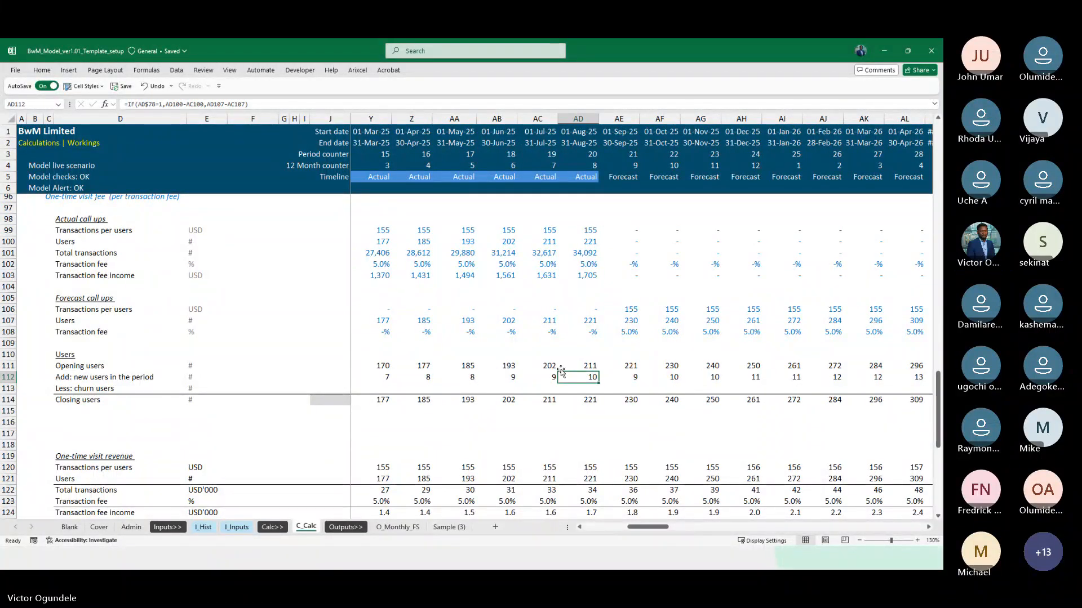
pyautogui.press('Left')
pyautogui.press('Left')
pyautogui.press('Left')
pyautogui.press('Left')
pyautogui.press('Left')
pyautogui.press('Left')
pyautogui.press('Left')
pyautogui.press('Left')
pyautogui.press('Left')
pyautogui.press('Left')
pyautogui.press('Left')
pyautogui.press('Left')
pyautogui.press('Left')
pyautogui.press('Left')
pyautogui.press('Left')
pyautogui.press('Left')
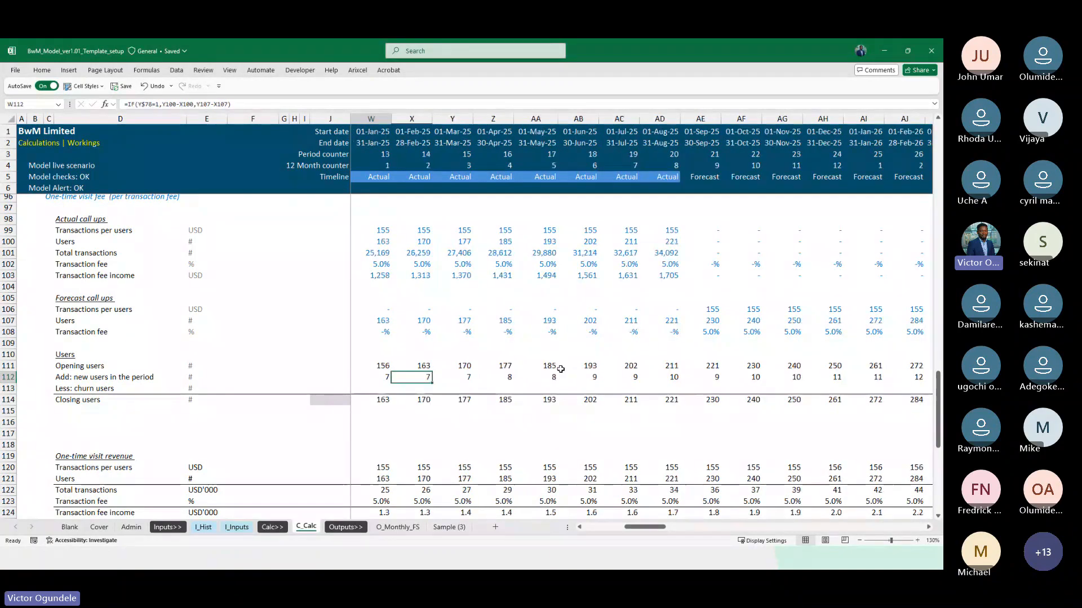
pyautogui.press('Right')
pyautogui.press('Right')
pyautogui.press('Right')
pyautogui.press('Right')
pyautogui.press('Right')
pyautogui.press('Right')
pyautogui.press('Right')
pyautogui.press('Right')
pyautogui.press('Right')
pyautogui.press('Right')
pyautogui.press('Right')
pyautogui.press('Right')
pyautogui.press('Right')
pyautogui.press('Right')
pyautogui.press('Right')
pyautogui.press('Right')
pyautogui.press('Right')
pyautogui.press('Right')
pyautogui.press('Right')
pyautogui.press('Right')
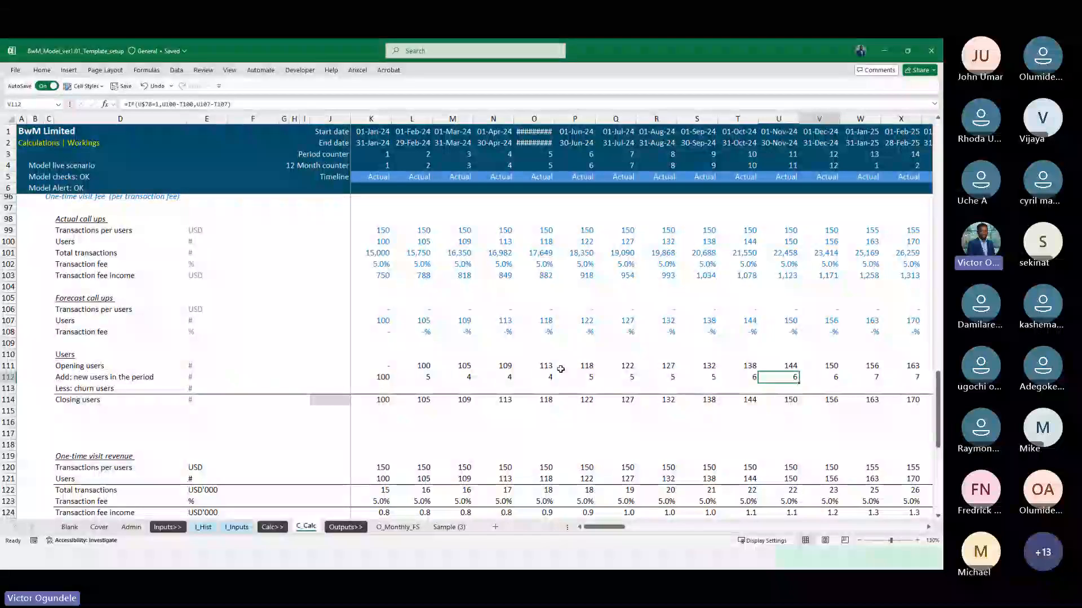
pyautogui.press('Right')
pyautogui.press('Right')
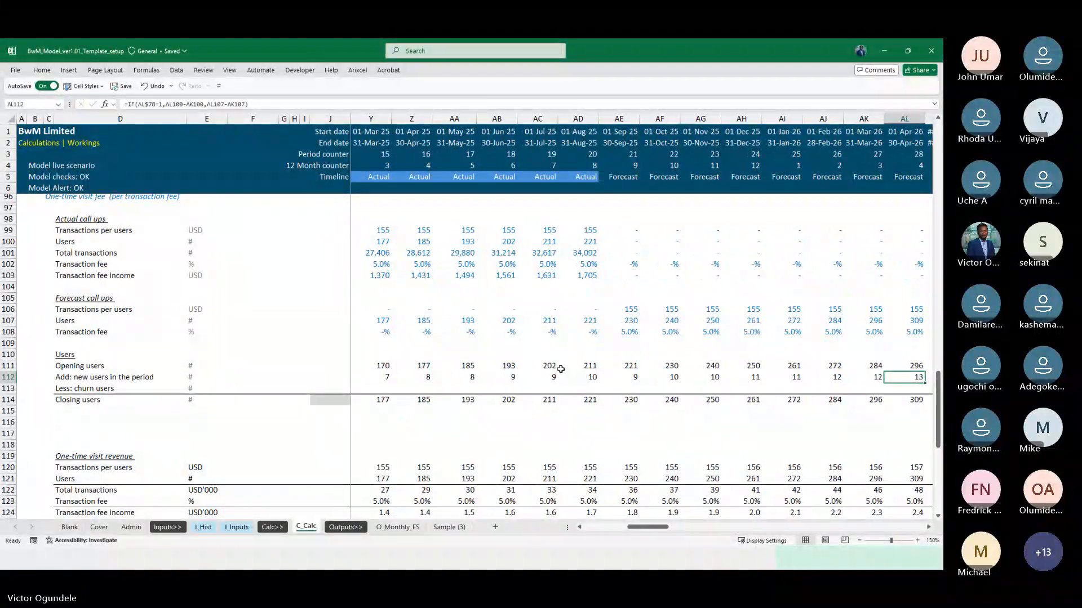
# Examine the new users formulas in row 112 between August 2025 and August 2026 against the user call-ups and closing users
pyautogui.press('Left')
pyautogui.press('Left')
pyautogui.press('Left')
pyautogui.press('Left')
pyautogui.press('Left')
pyautogui.press('Left')
pyautogui.press('Left')
pyautogui.press('Left')
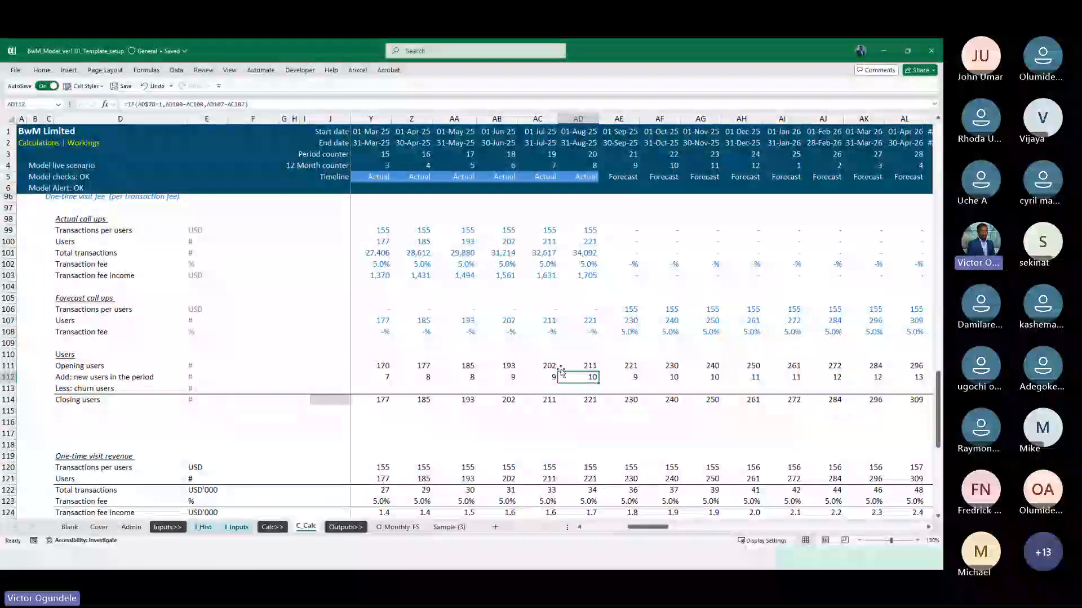
pyautogui.press('Right')
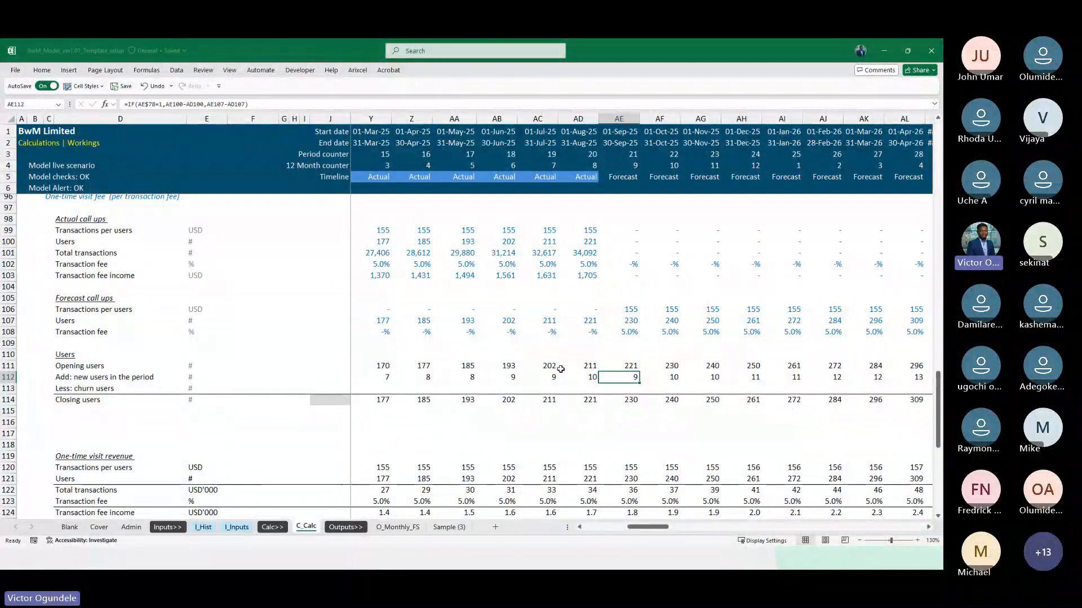
pyautogui.press('Right')
pyautogui.press('Right')
pyautogui.press('Right')
pyautogui.press('Right')
pyautogui.press('Right')
pyautogui.press('Right')
pyautogui.press('Right')
pyautogui.press('Right')
pyautogui.press('Right')
pyautogui.press('Right')
pyautogui.press('Right')
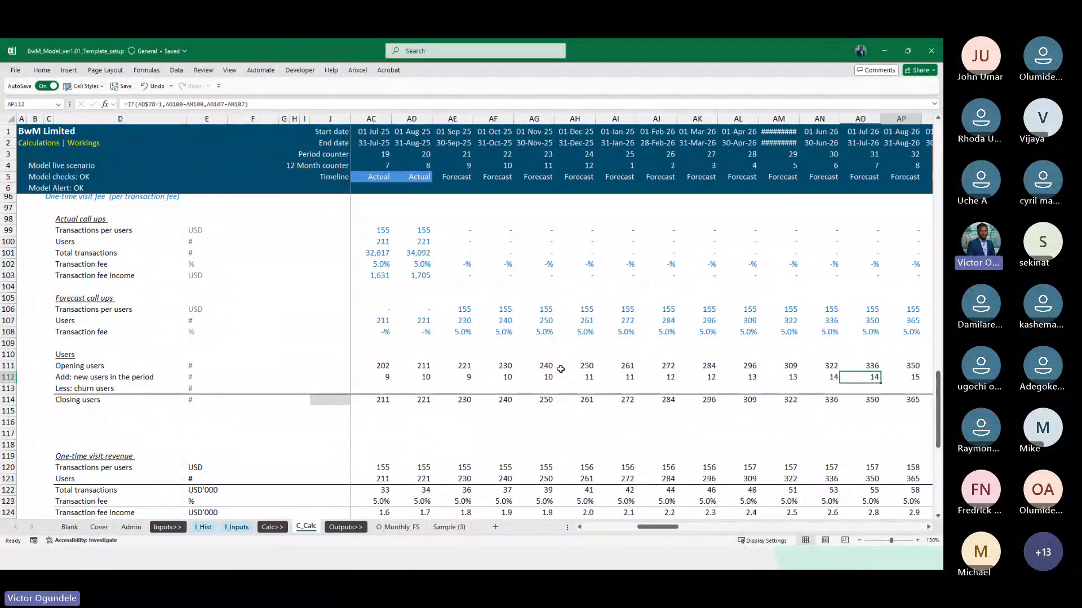
pyautogui.press('Right')
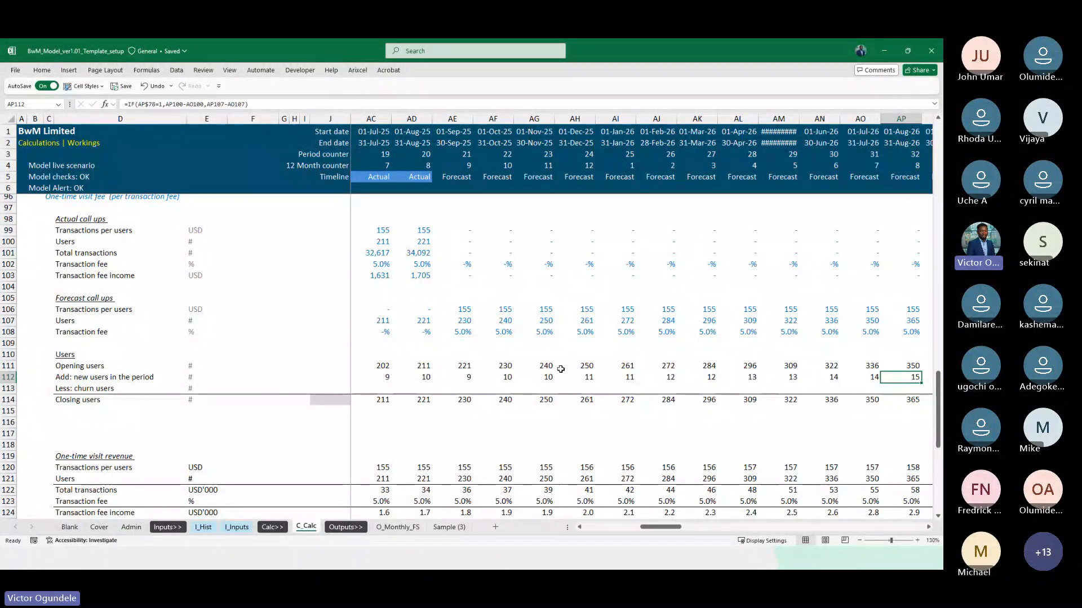
pyautogui.press('Left')
pyautogui.press('Left')
pyautogui.press('Left')
pyautogui.press('Left')
pyautogui.press('Left')
pyautogui.press('Left')
pyautogui.press('Left')
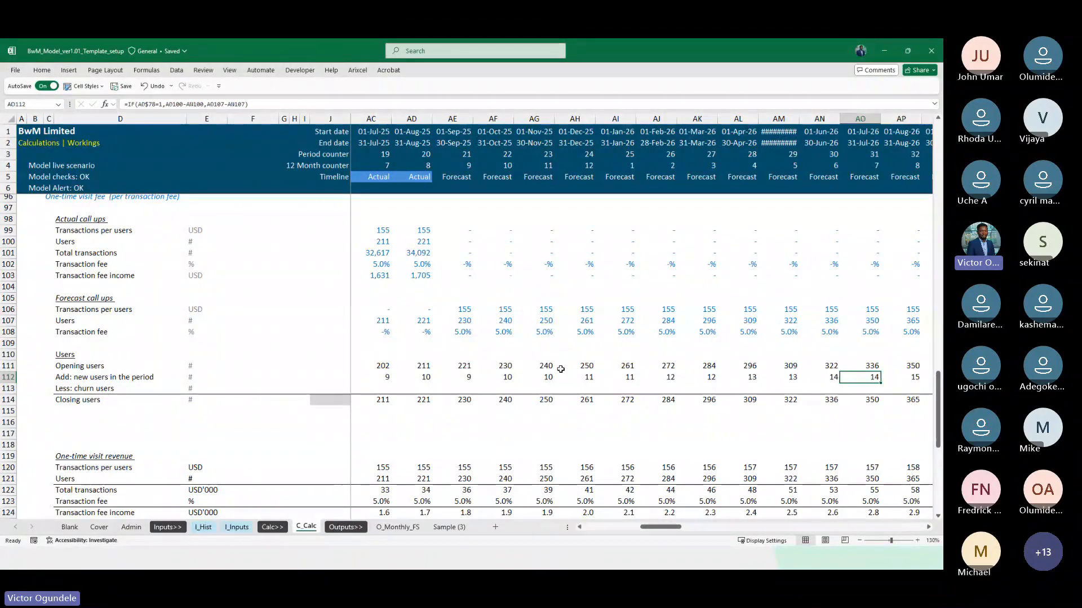
pyautogui.press('Left')
pyautogui.press('Left')
pyautogui.press('Left')
pyautogui.press('Left')
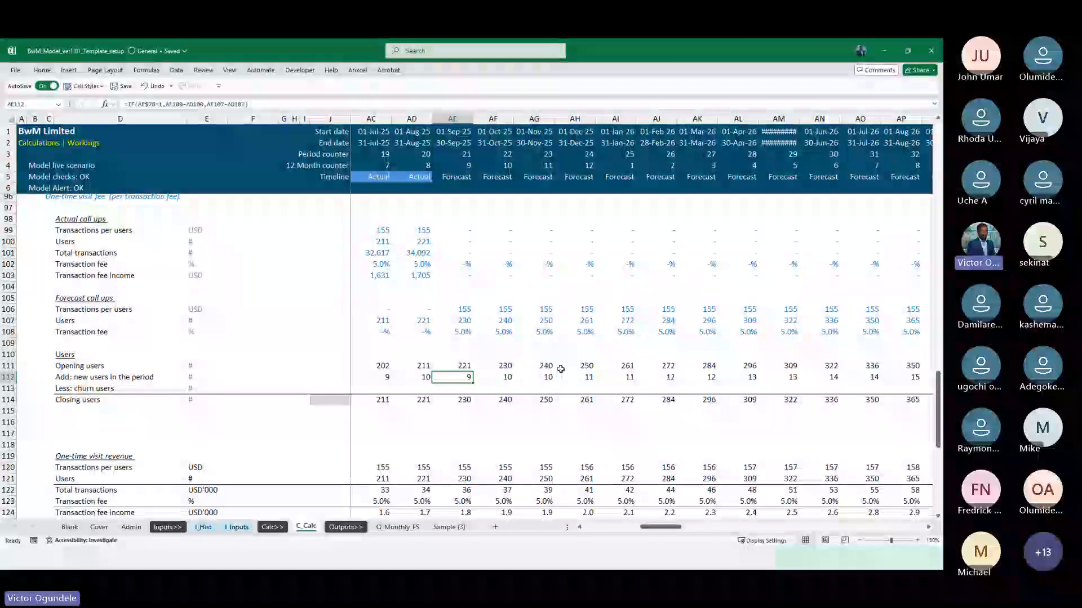
pyautogui.scroll(-2, 560, 369)
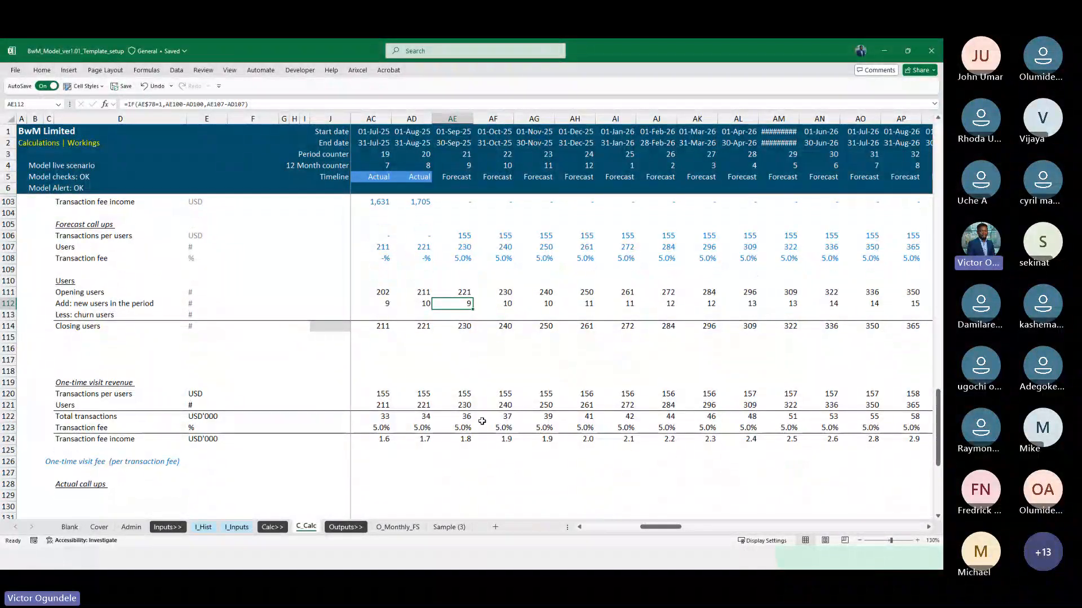
pyautogui.scroll(2, 481, 421)
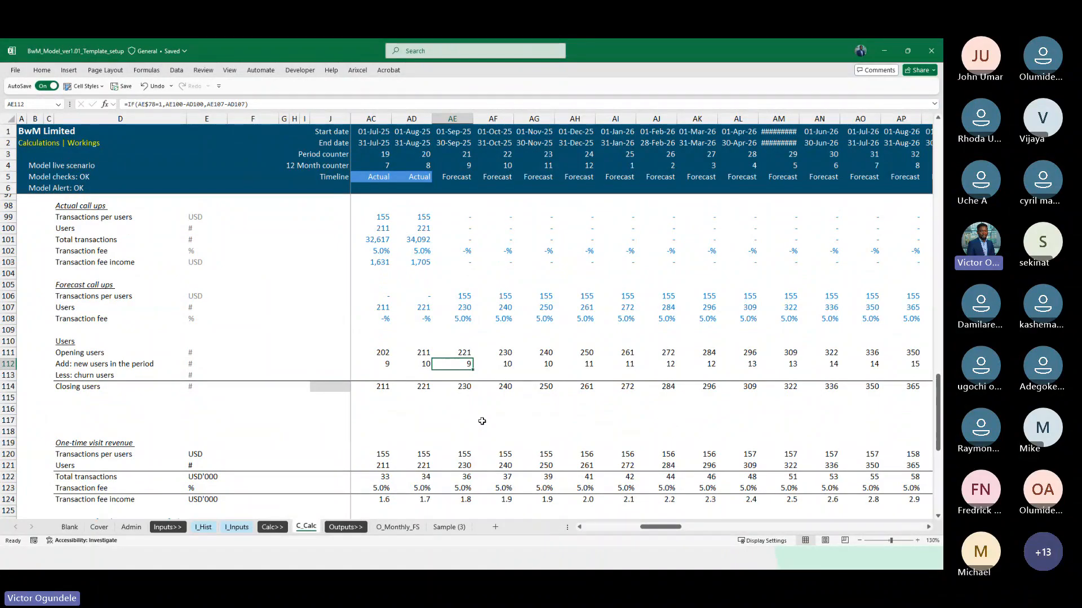
pyautogui.scroll(1, 482, 421)
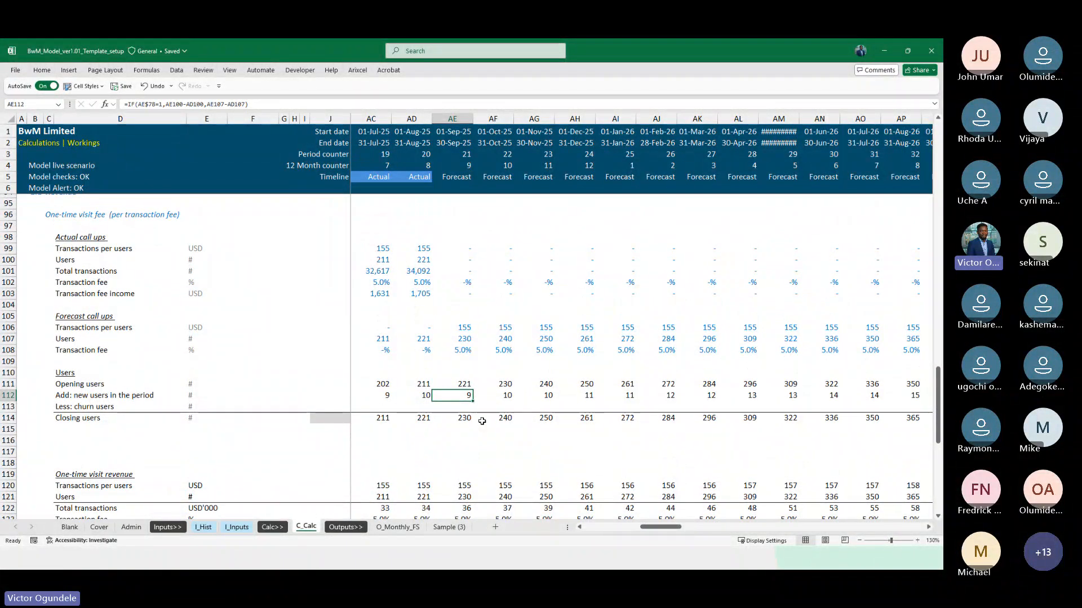
pyautogui.scroll(-1, 483, 421)
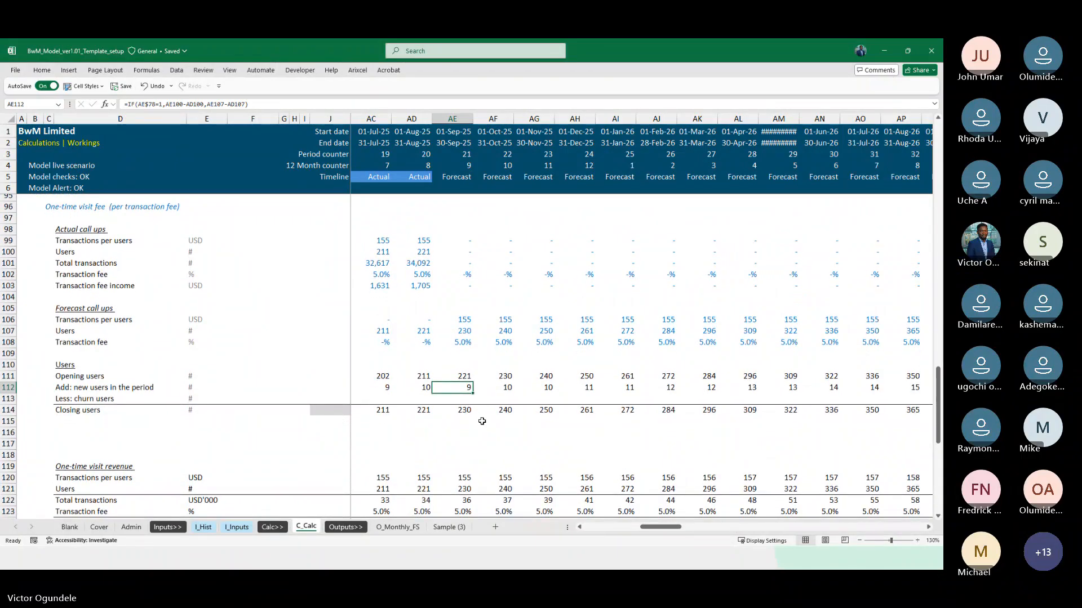
pyautogui.scroll(1, 482, 421)
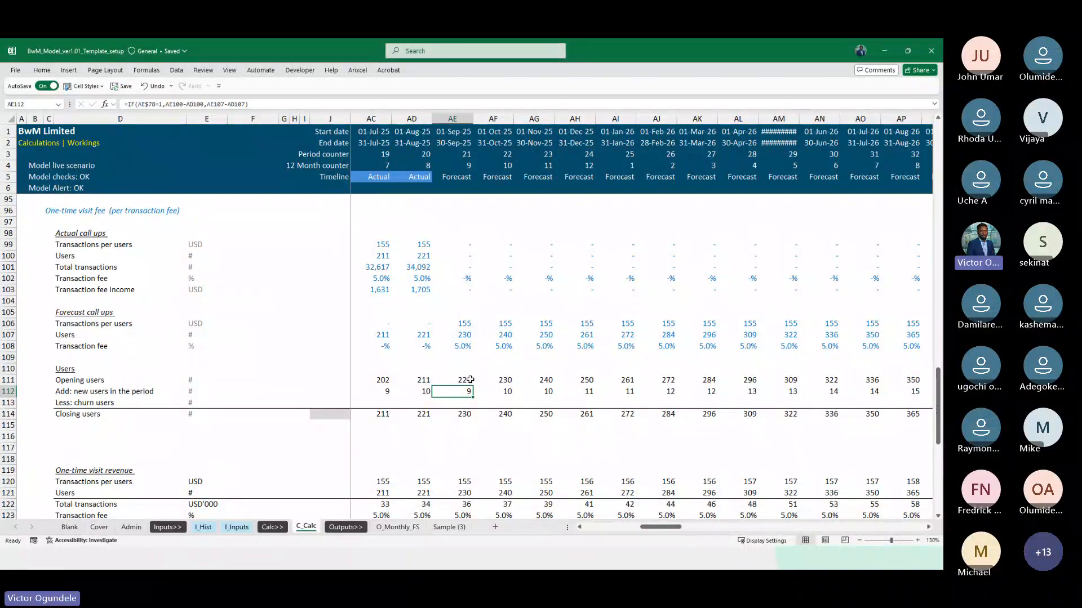
# Review the users growth assumptions in row 32 of the I_Inputs sheet across the forecast months from September 2025
pyautogui.click(250, 530)
pyautogui.click(583, 344)
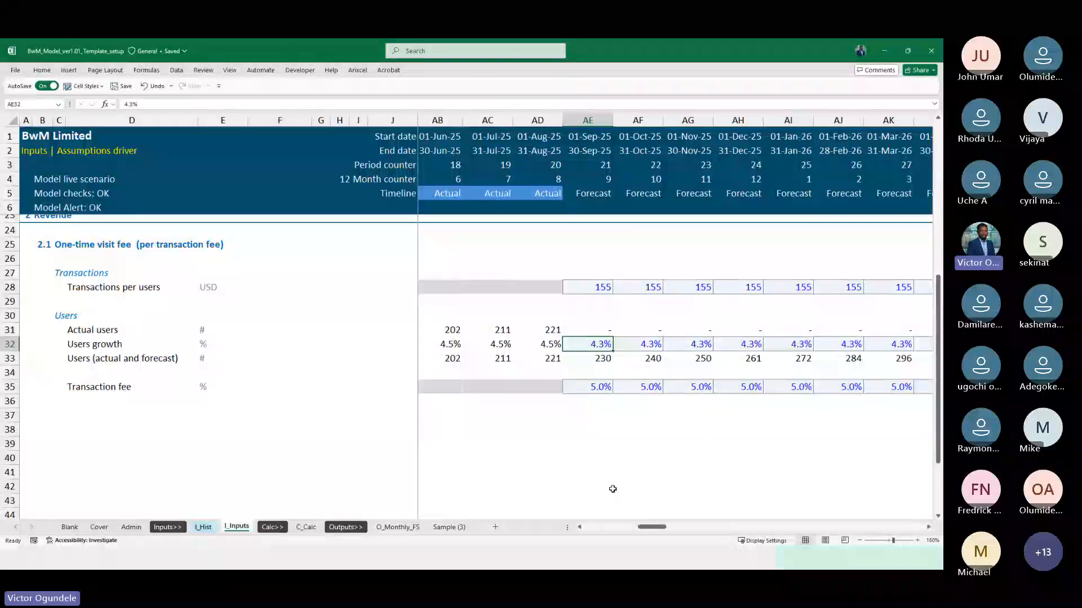
pyautogui.scroll(-2, 612, 489)
pyautogui.press('Right')
pyautogui.press('Right')
pyautogui.press('Right')
pyautogui.press('Right')
pyautogui.press('Right')
pyautogui.press('Right')
pyautogui.press('Right')
pyautogui.press('Right')
pyautogui.press('Right')
pyautogui.press('Right')
pyautogui.press('Right')
pyautogui.press('Right')
pyautogui.press('Right')
pyautogui.press('Right')
pyautogui.press('Right')
pyautogui.press('Right')
pyautogui.press('Right')
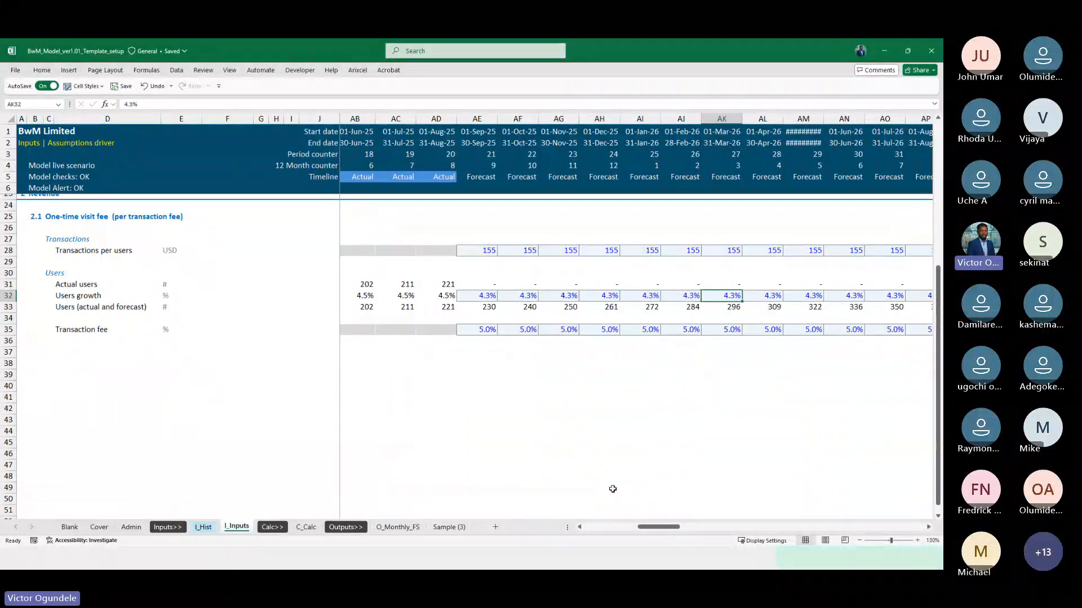
pyautogui.press('Right')
pyautogui.press('Right')
pyautogui.press('Right')
pyautogui.press('Right')
pyautogui.press('Right')
pyautogui.press('Right')
pyautogui.press('Right')
pyautogui.press('Right')
pyautogui.press('Right')
pyautogui.press('Right')
pyautogui.press('Right')
pyautogui.press('Right')
pyautogui.press('Right')
pyautogui.press('Right')
pyautogui.press('Right')
pyautogui.press('Right')
pyautogui.press('Right')
pyautogui.press('Right')
pyautogui.press('Right')
pyautogui.press('Right')
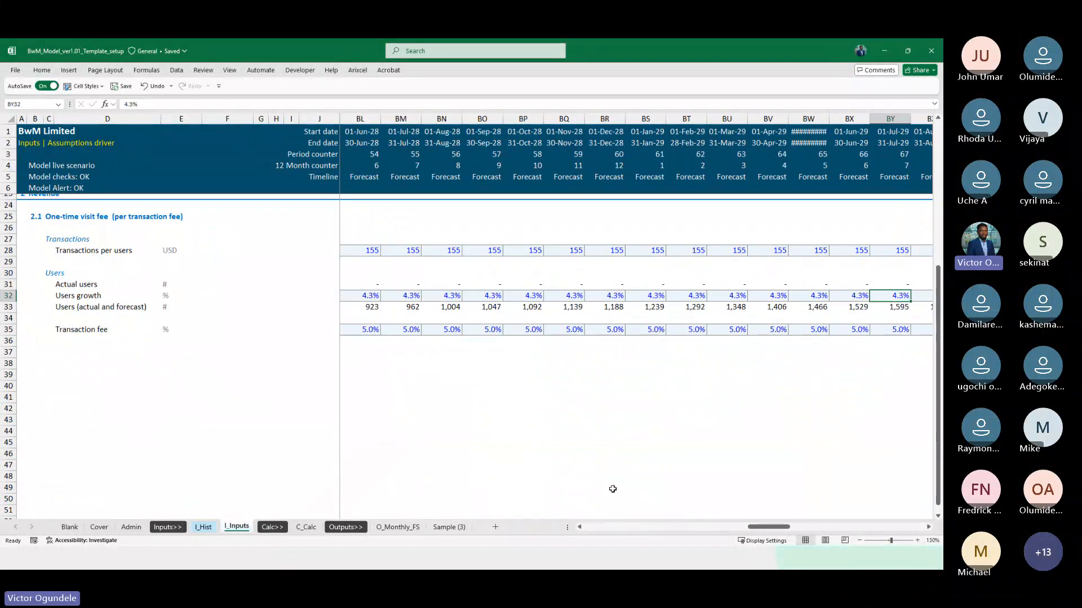
pyautogui.press('Left')
pyautogui.press('Left')
pyautogui.press('Left')
pyautogui.press('Left')
pyautogui.press('Left')
pyautogui.press('Left')
pyautogui.press('Left')
pyautogui.press('Left')
pyautogui.press('Left')
pyautogui.press('Left')
pyautogui.press('Left')
pyautogui.press('Left')
pyautogui.press('Left')
pyautogui.press('Left')
pyautogui.press('Left')
pyautogui.press('Left')
pyautogui.press('Left')
pyautogui.press('Left')
pyautogui.press('Left')
pyautogui.press('Left')
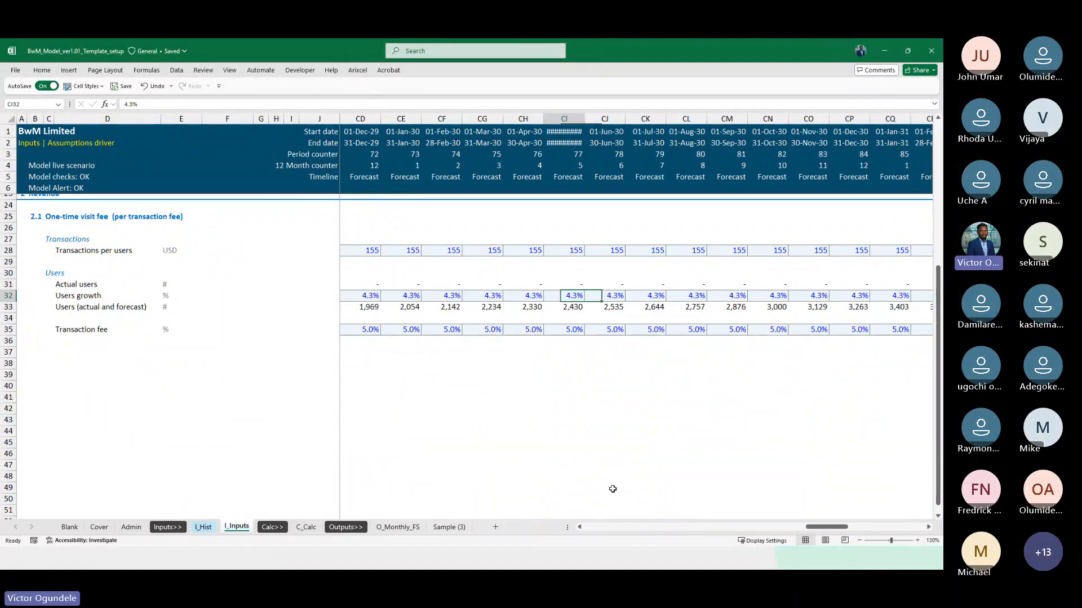
# Compare the forecast users growth in row 32 with the growth rates of the 2024 and 2025 actual months
pyautogui.press('Left')
pyautogui.press('Left')
pyautogui.press('Left')
pyautogui.press('Left')
pyautogui.press('Left')
pyautogui.press('Left')
pyautogui.press('Left')
pyautogui.press('Left')
pyautogui.press('Left')
pyautogui.press('Left')
pyautogui.press('Left')
pyautogui.press('Left')
pyautogui.press('Left')
pyautogui.press('Left')
pyautogui.press('Left')
pyautogui.press('Left')
pyautogui.press('Left')
pyautogui.press('Left')
pyautogui.press('Left')
pyautogui.press('Left')
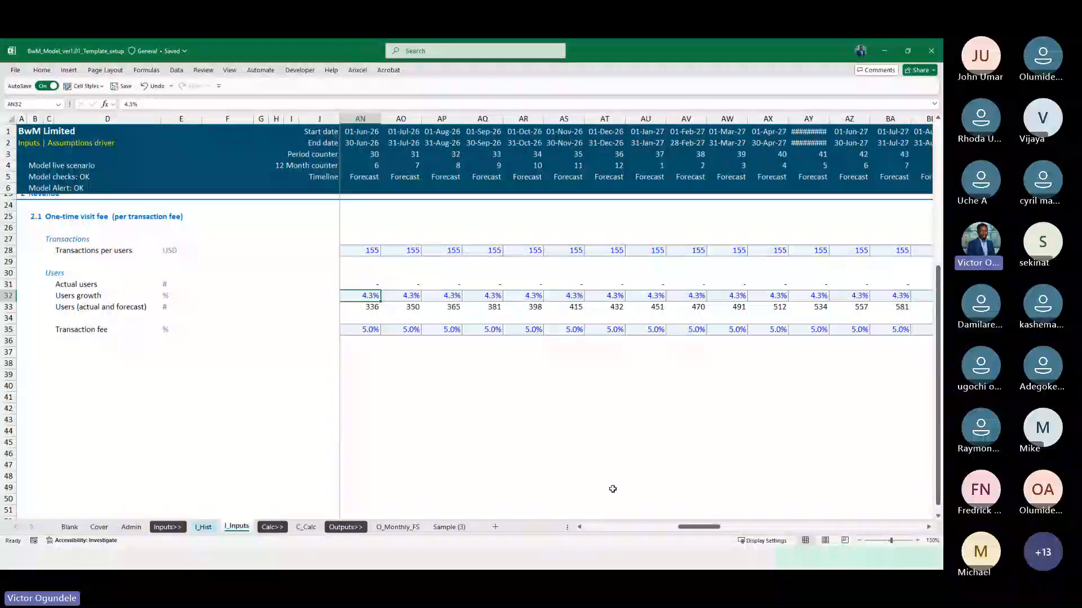
pyautogui.press('Left')
pyautogui.press('Left')
pyautogui.press('Left')
pyautogui.press('Left')
pyautogui.press('Left')
pyautogui.press('Left')
pyautogui.press('Left')
pyautogui.press('Left')
pyautogui.press('Left')
pyautogui.press('Left')
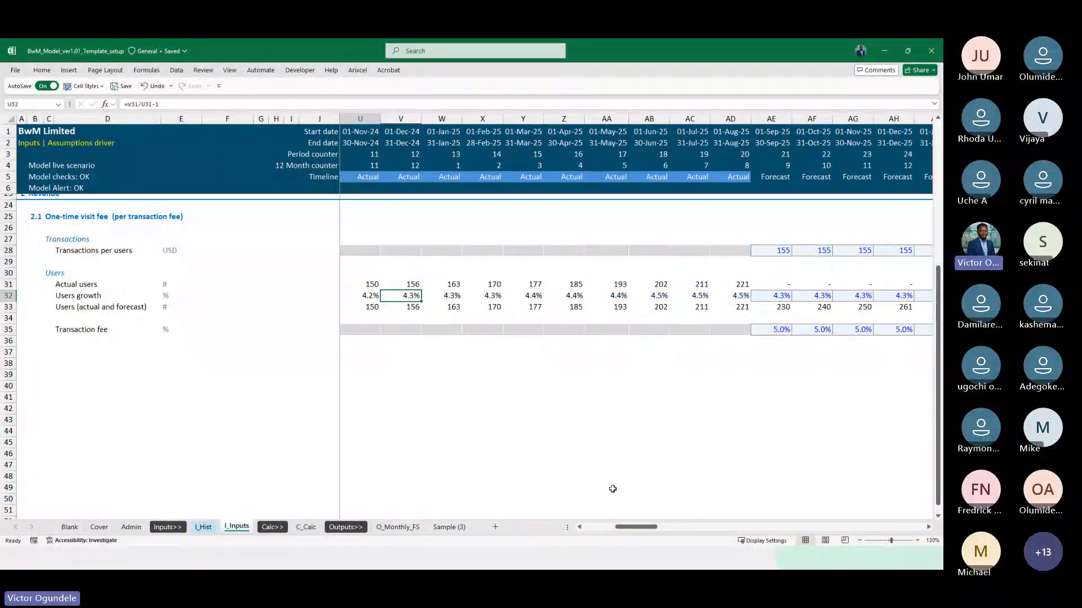
pyautogui.press('Right')
pyautogui.press('Right')
pyautogui.press('Right')
pyautogui.press('Right')
pyautogui.press('Right')
pyautogui.press('Right')
pyautogui.press('Right')
pyautogui.press('Right')
pyautogui.press('Right')
pyautogui.press('Right')
pyautogui.press('Right')
pyautogui.press('Right')
pyautogui.press('Right')
pyautogui.press('Right')
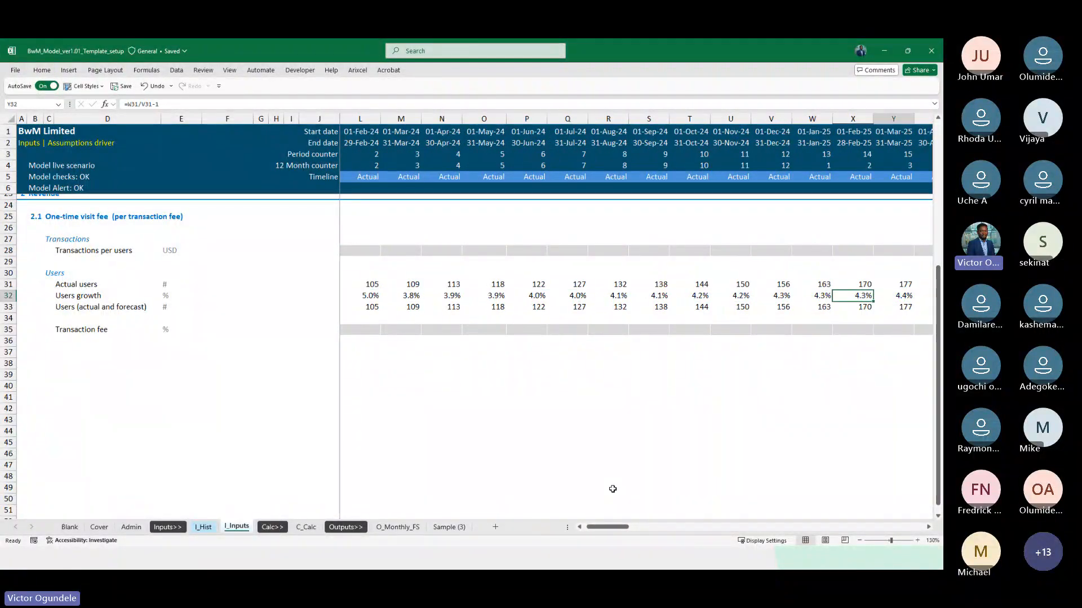
pyautogui.press('Right')
pyautogui.press('Right')
pyautogui.press('Right')
pyautogui.press('Right')
pyautogui.press('Right')
pyautogui.press('Right')
pyautogui.press('Right')
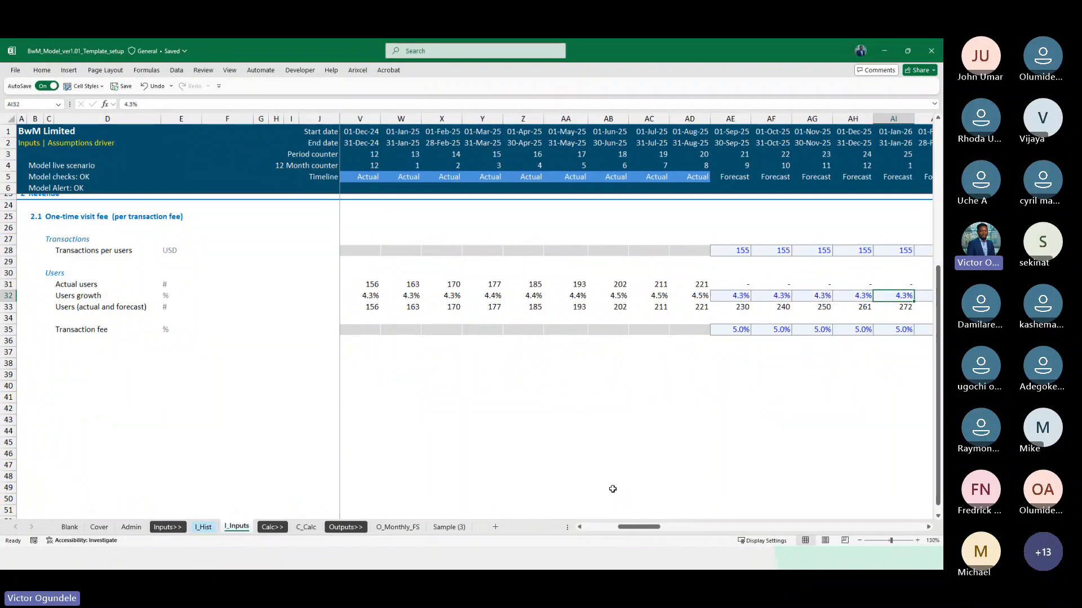
# Set the users growth in row 32 to 3% for every forecast month from September 2025 onward
pyautogui.press('Left')
pyautogui.press('Left')
pyautogui.press('Left')
pyautogui.press('Left')
pyautogui.press('Left')
pyautogui.press('Left')
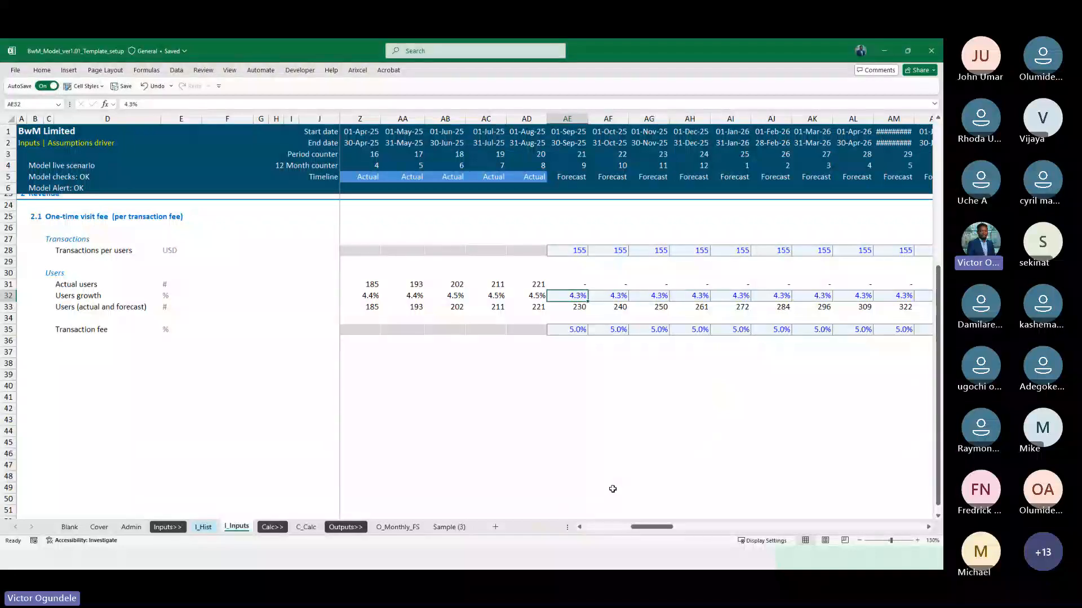
pyautogui.hotkey('ctrl', 'shift', 'Right')
pyautogui.write('3')
pyautogui.hotkey('ctrl', 'Return')
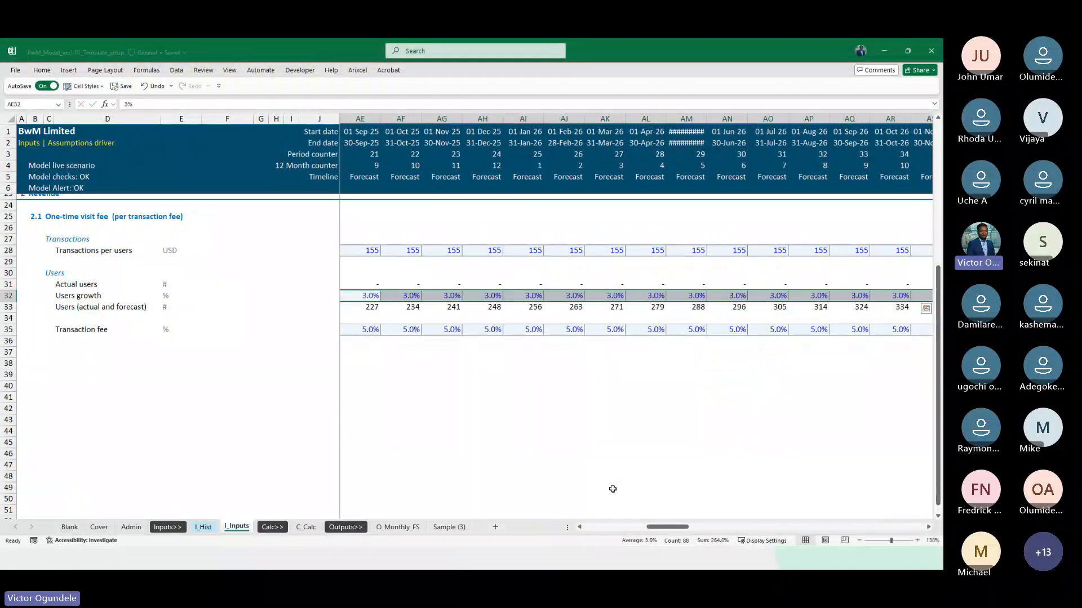
pyautogui.press('Left')
pyautogui.press('Right')
# Check the effect of the changed users growth on the new users row and revenue block of C_Calc through December 2032
pyautogui.hotkey('ctrl', 'pagedown')
pyautogui.hotkey('ctrl', 'pagedown')
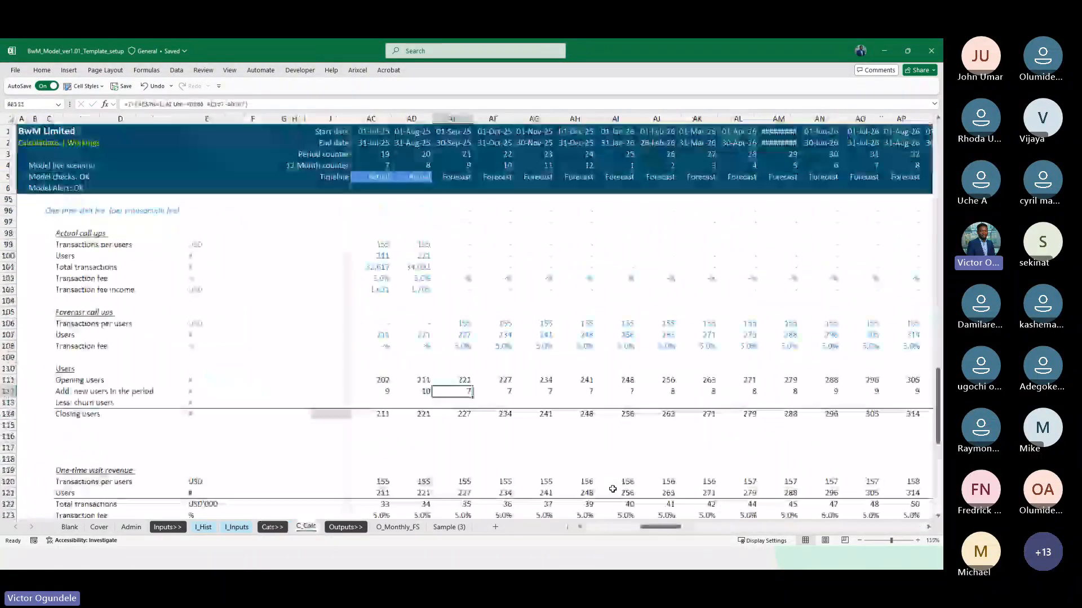
pyautogui.press('Right')
pyautogui.press('Right')
pyautogui.press('Right')
pyautogui.press('Right')
pyautogui.press('Right')
pyautogui.press('Right')
pyautogui.press('Right')
pyautogui.press('Right')
pyautogui.press('Right')
pyautogui.press('Right')
pyautogui.press('Right')
pyautogui.press('Right')
pyautogui.press('Right')
pyautogui.press('Right')
pyautogui.press('Right')
pyautogui.press('Right')
pyautogui.press('Right')
pyautogui.press('Right')
pyautogui.press('Right')
pyautogui.press('Right')
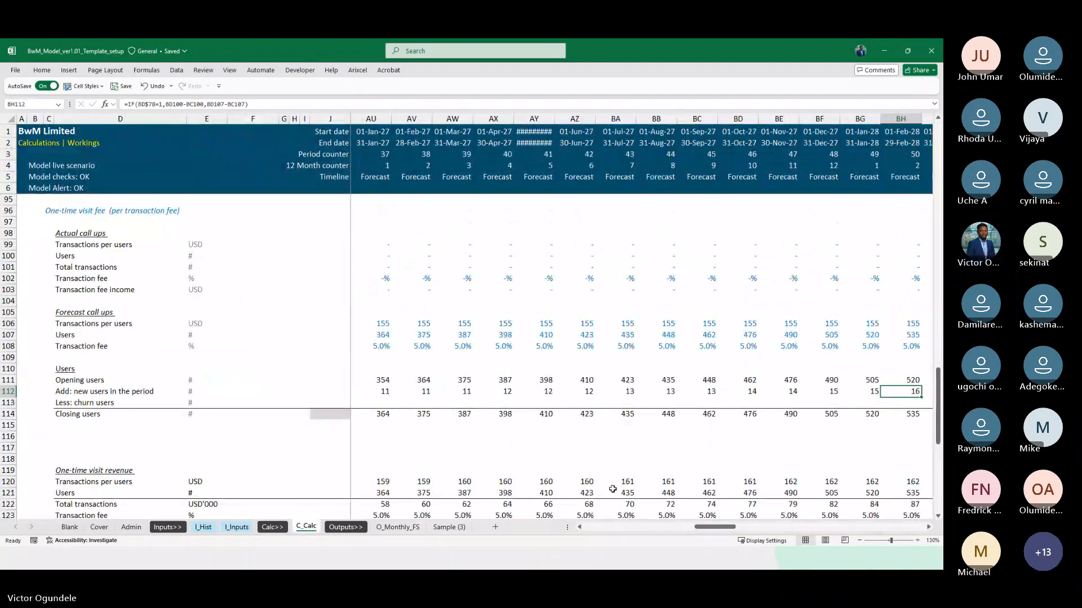
pyautogui.press('Right')
pyautogui.press('Right')
pyautogui.press('Right')
pyautogui.press('Right')
pyautogui.press('Right')
pyautogui.press('Right')
pyautogui.press('Right')
pyautogui.press('Right')
pyautogui.press('Right')
pyautogui.press('Right')
pyautogui.press('Right')
pyautogui.press('Right')
pyautogui.press('Right')
pyautogui.press('Right')
pyautogui.press('Right')
pyautogui.press('Right')
pyautogui.press('Right')
pyautogui.press('Right')
pyautogui.press('Right')
pyautogui.press('Right')
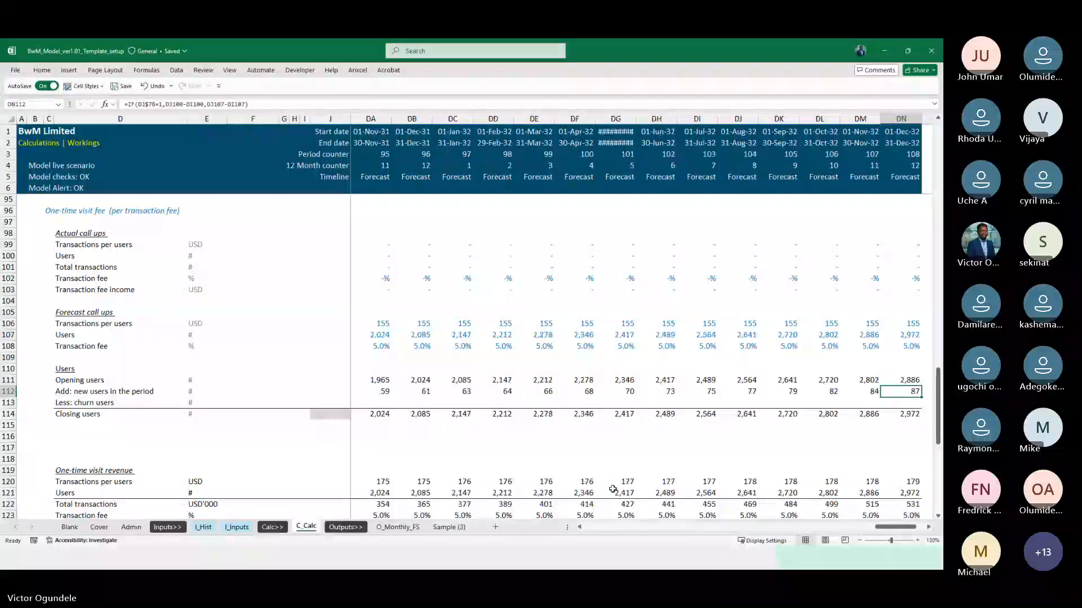
pyautogui.press('Left')
pyautogui.press('Left')
pyautogui.press('Left')
pyautogui.press('Left')
pyautogui.press('Left')
pyautogui.press('Left')
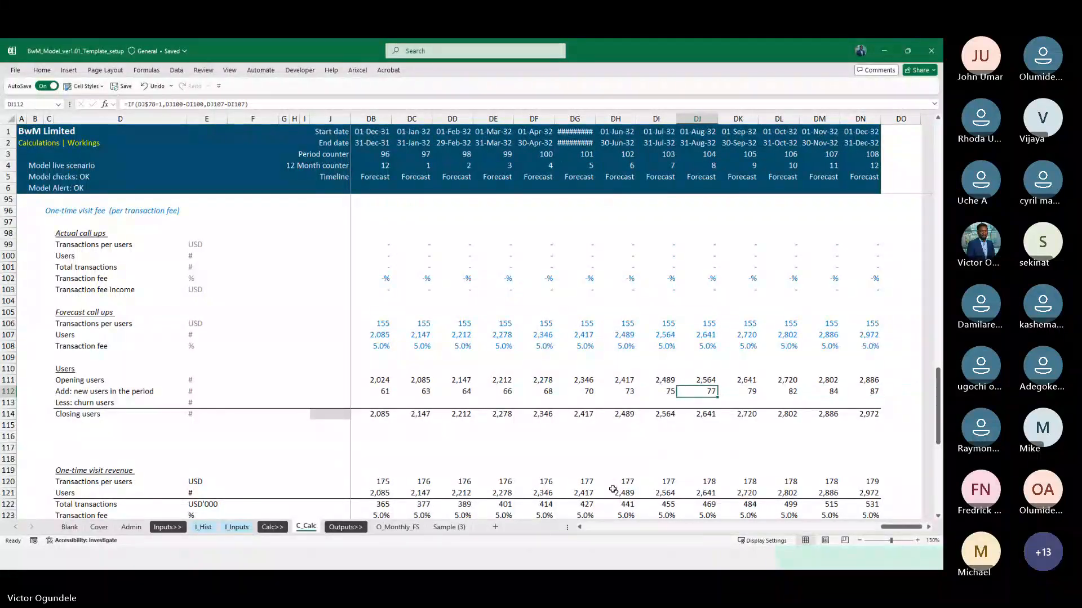
pyautogui.keyDown('ctrl'); pyautogui.scroll(-1, 612, 490); pyautogui.keyUp('ctrl')
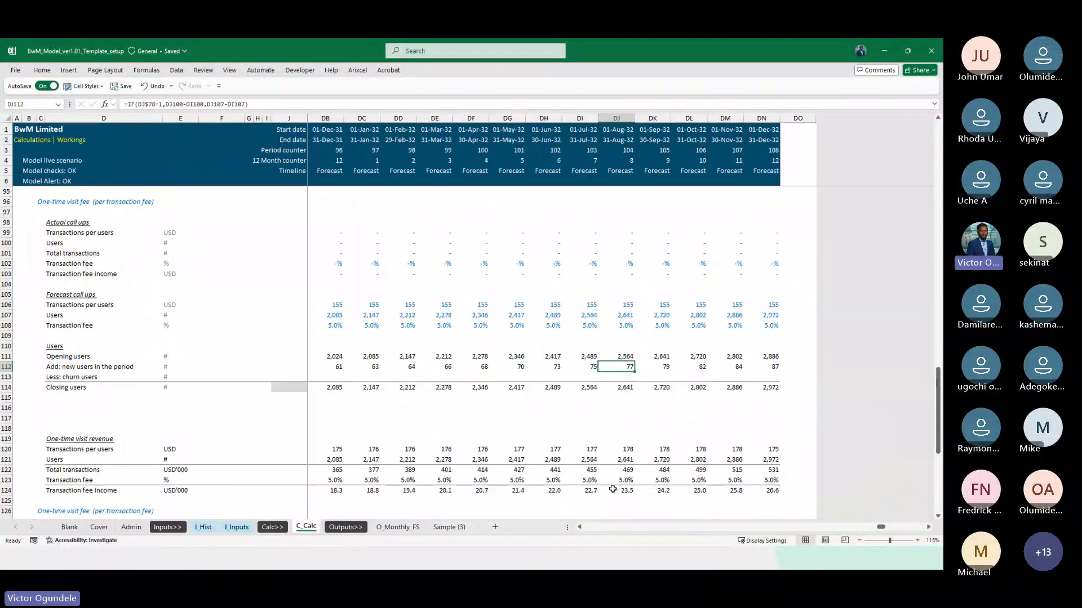
pyautogui.keyDown('ctrl'); pyautogui.scroll(1, 575, 468); pyautogui.keyUp('ctrl')
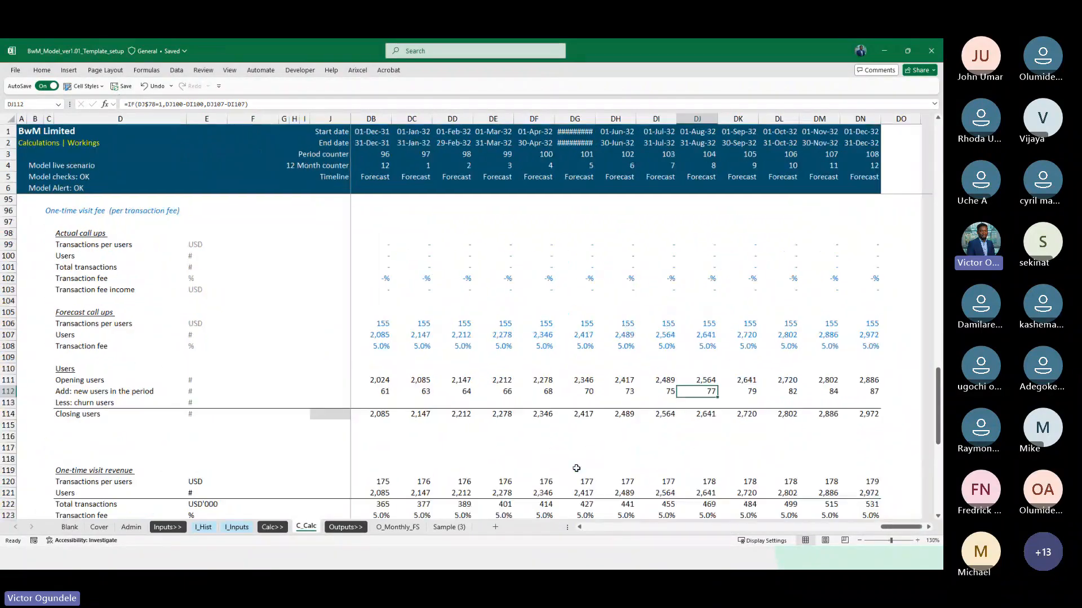
pyautogui.scroll(-1, 507, 422)
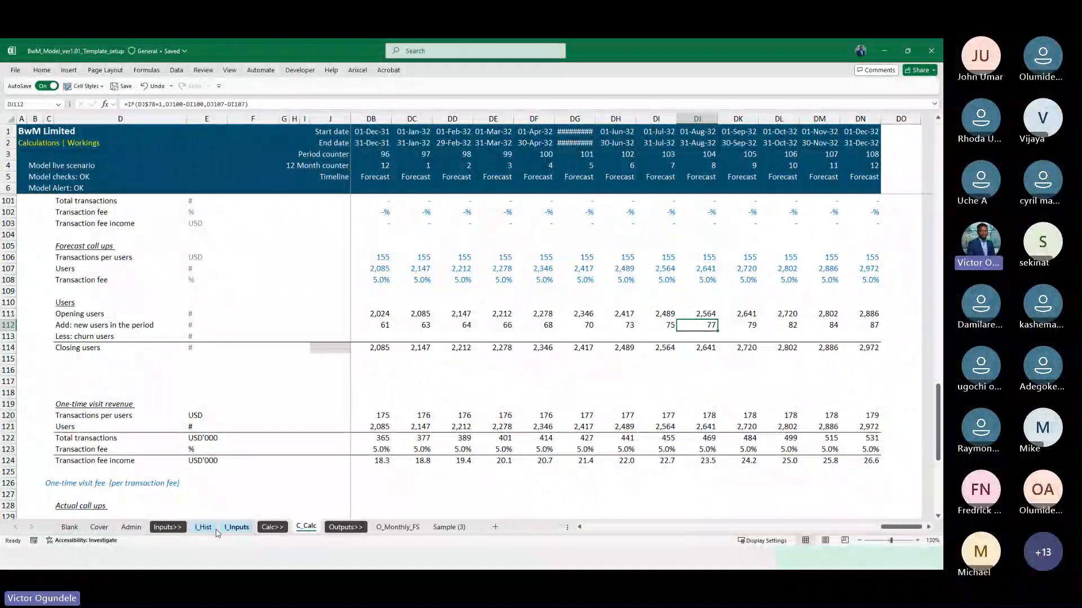
# Copy the Users subheading in C30 of the I_Inputs sheet to C34, directly above the Transaction fee row
pyautogui.click(240, 529)
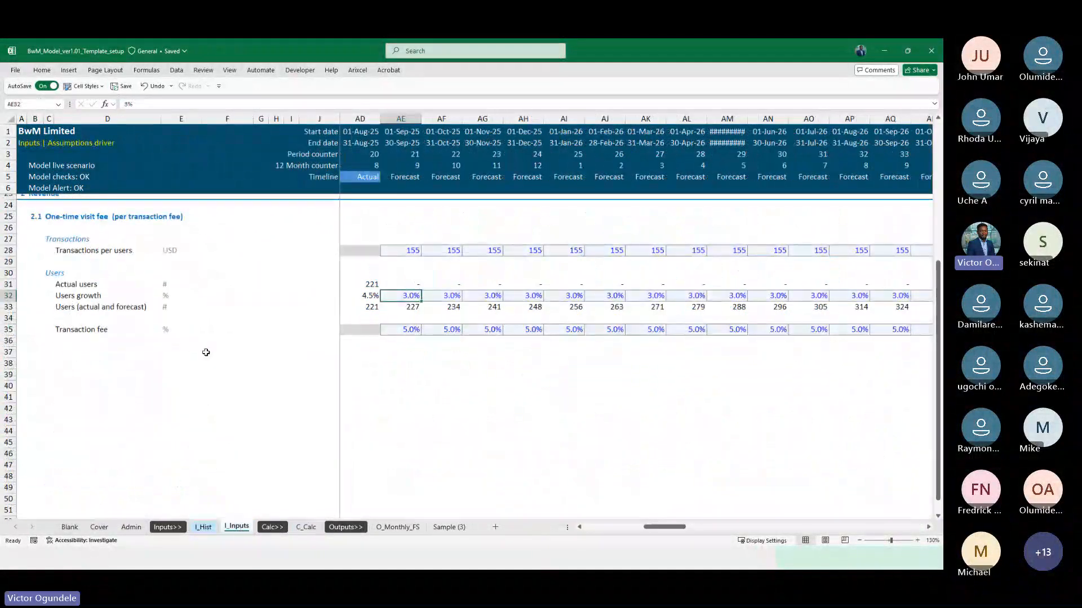
pyautogui.click(79, 331)
pyautogui.press('Left')
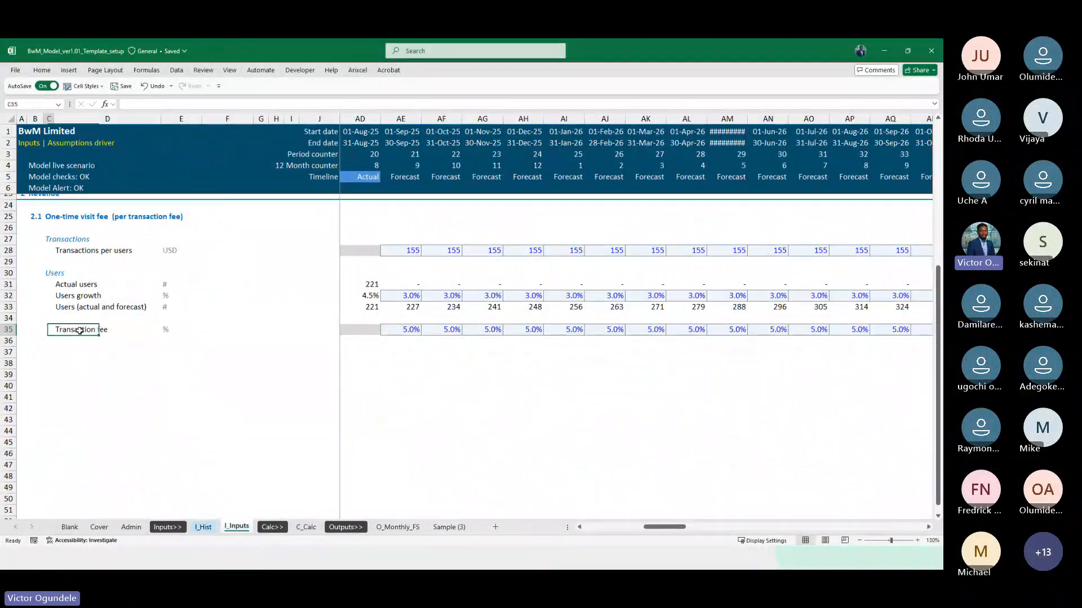
pyautogui.press('Up')
pyautogui.press('Up')
pyautogui.press('Up')
pyautogui.press('Up')
pyautogui.press('Up')
pyautogui.hotkey('ctrl', 'c')
pyautogui.press('Down')
pyautogui.press('Down')
pyautogui.press('Down')
pyautogui.press('Down')
pyautogui.press('Down')
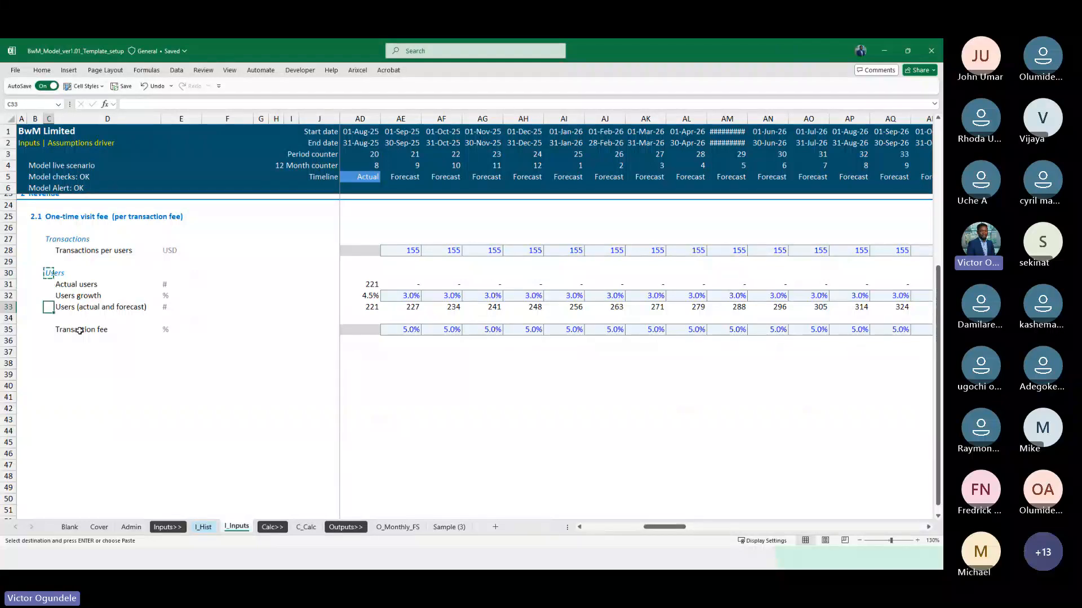
pyautogui.press('Up')
pyautogui.press('Return')
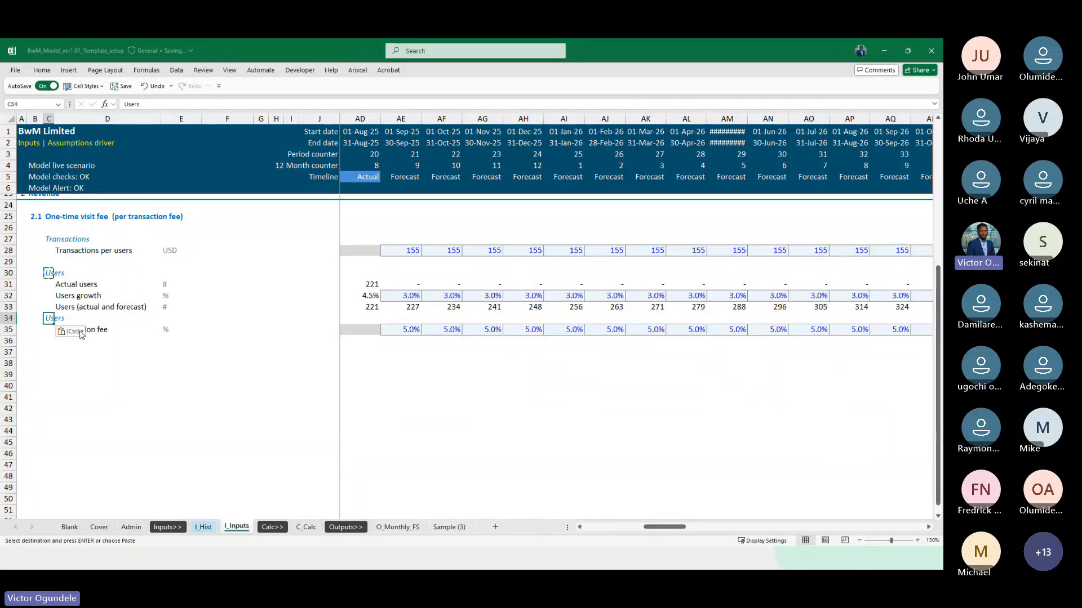
# Insert a blank row above the copied Users subheading on I_Inputs and rename the subheading in C35 to Transaction fee
pyautogui.hotkey('shift', 'space')
pyautogui.hotkey('ctrl', 'shift', '+')
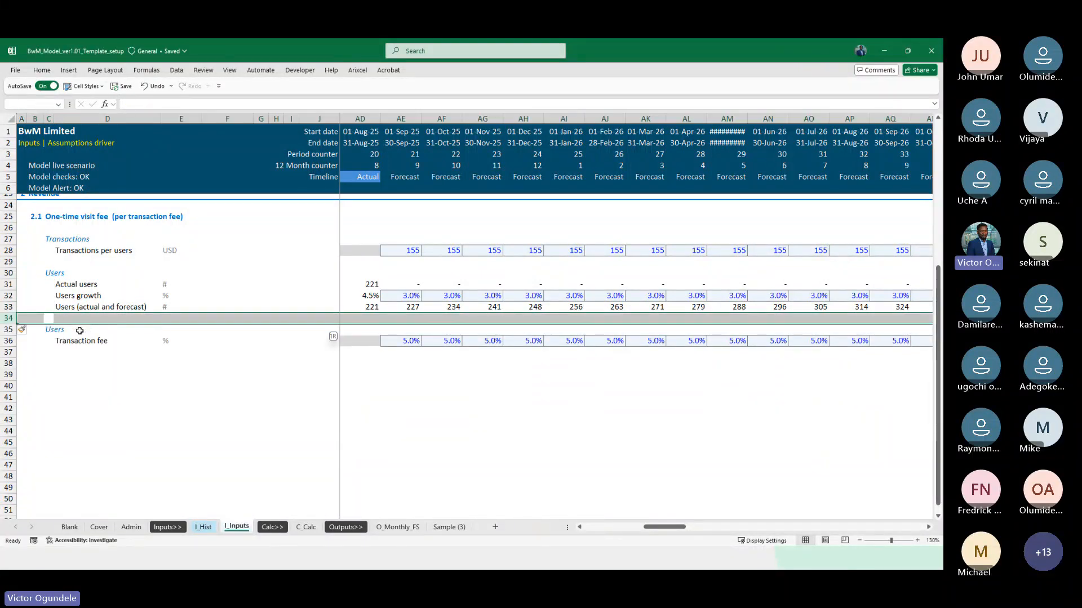
pyautogui.press('Down')
pyautogui.write('Trans')
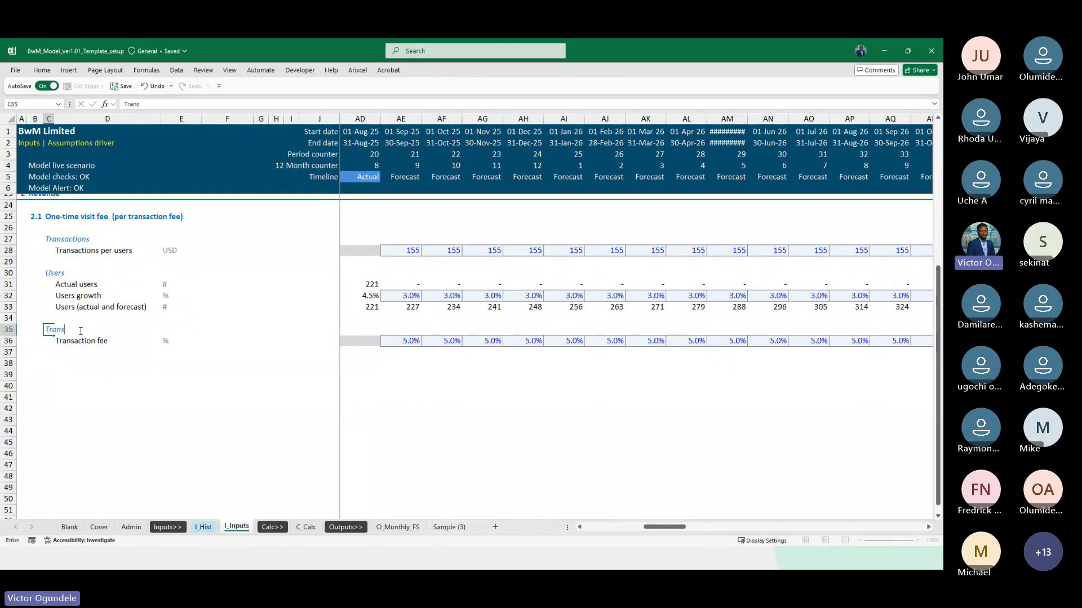
pyautogui.write('action f')
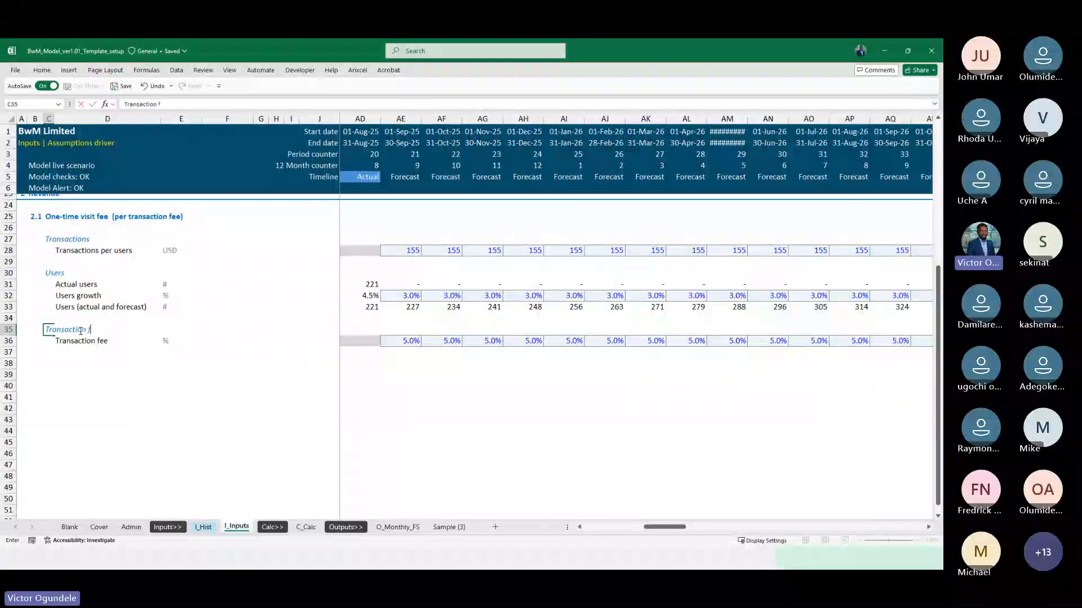
pyautogui.write('e')
pyautogui.press('Return')
# Insert two rows above the Transaction fee subheading and label D35 as Churn rate
pyautogui.press('Up')
pyautogui.hotkey('shift', 'space')
pyautogui.hotkey('ctrl', 'shift', '+')
pyautogui.hotkey('ctrl', 'shift', '+')
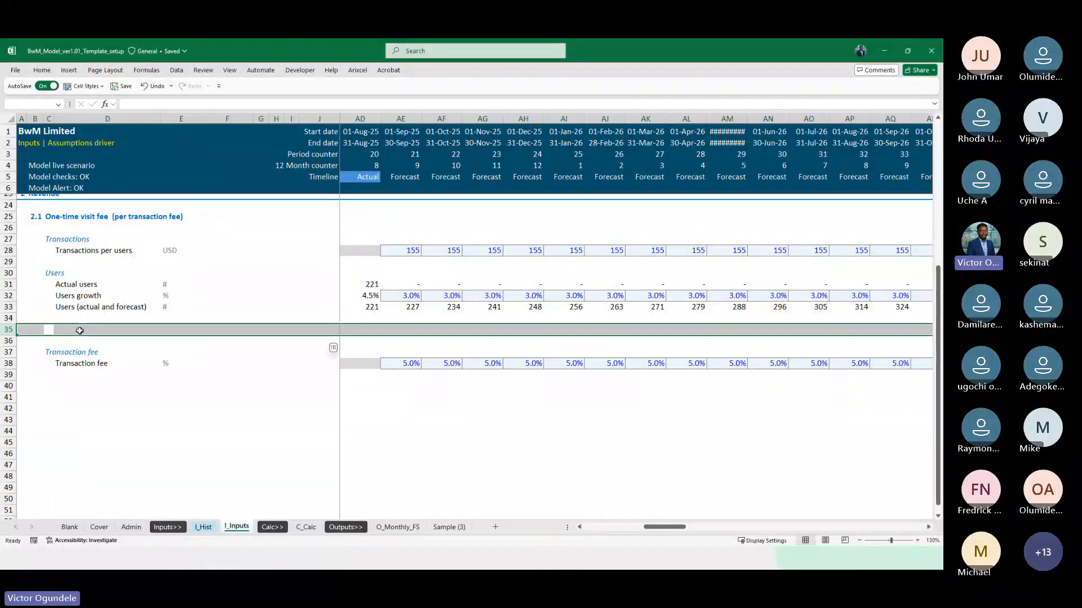
pyautogui.press('Down')
pyautogui.press('Up')
pyautogui.click(80, 331)
pyautogui.write('Churn rate')
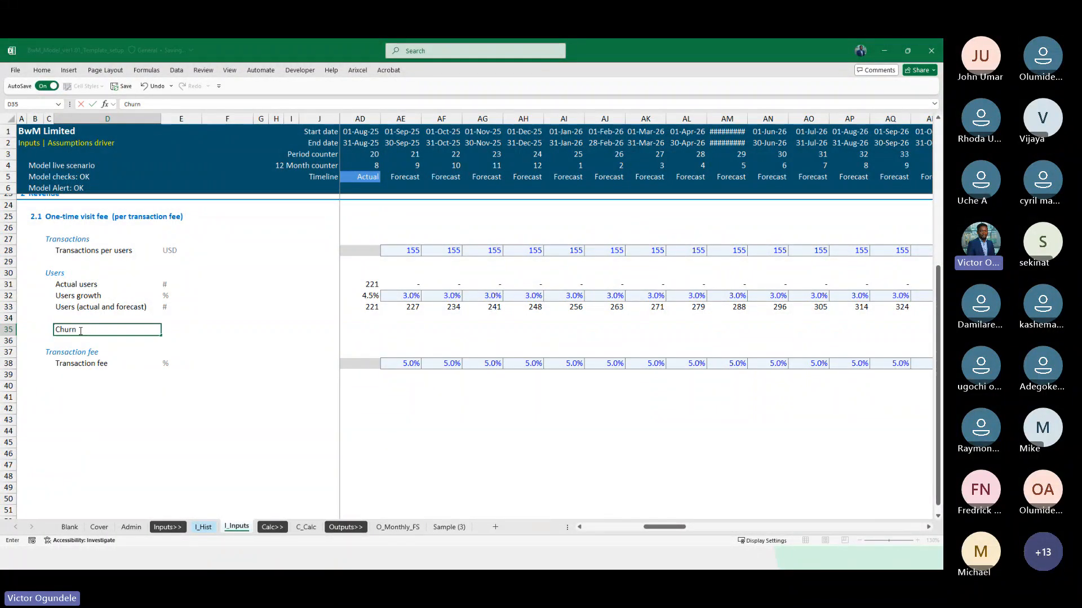
# Copy the % unit from the Transaction fee row in E38 to the Churn rate row in E35
pyautogui.press('Tab')
pyautogui.press('Down')
pyautogui.press('Down')
pyautogui.press('Down')
pyautogui.hotkey('ctrl', 'c')
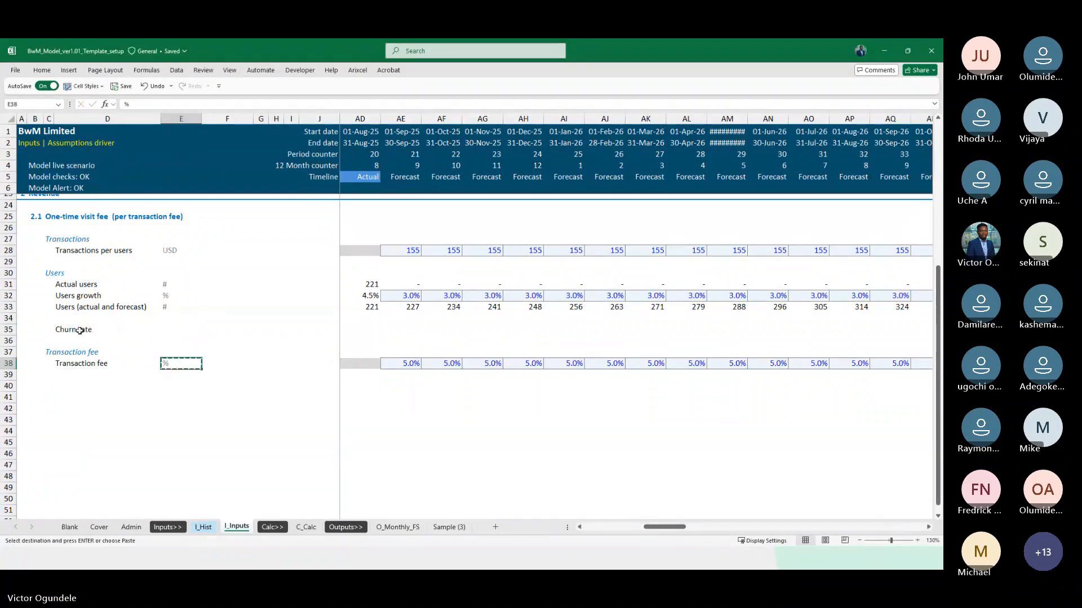
pyautogui.press('Up')
pyautogui.press('Up')
pyautogui.press('Up')
pyautogui.press('Up')
pyautogui.press('Up')
pyautogui.press('Up')
pyautogui.press('Down')
pyautogui.press('Down')
pyautogui.press('Down')
pyautogui.hotkey('ctrl', 'v')
# Apply the Blank cell style to the Churn rate row for the actual months, K35 to AD35
pyautogui.press('Right')
pyautogui.press('Right')
pyautogui.press('Right')
pyautogui.press('Right')
pyautogui.press('Right')
pyautogui.press('Right')
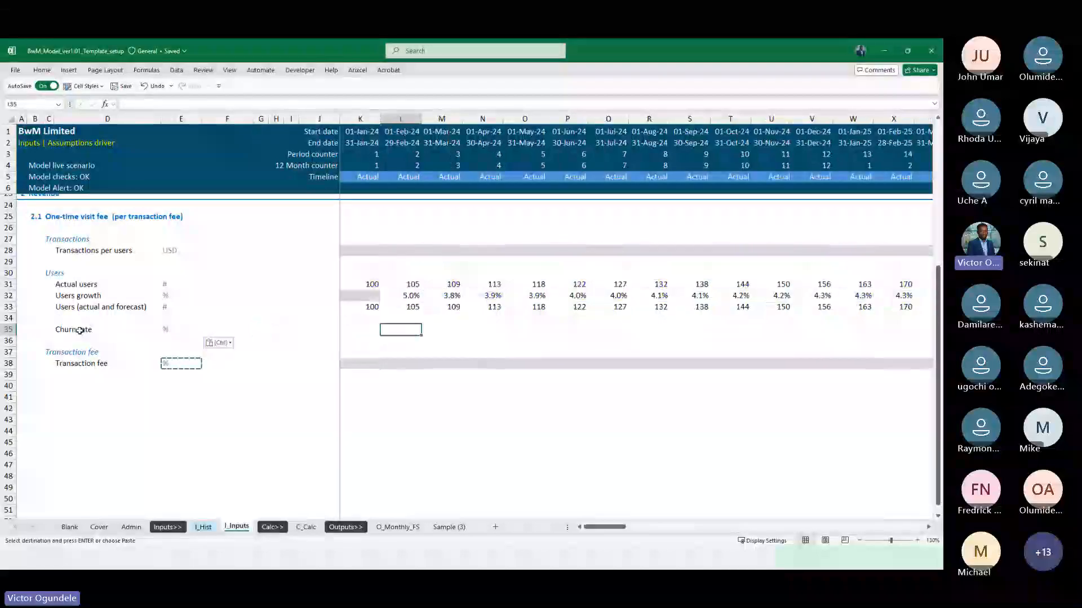
pyautogui.hotkey('shift', 'Right')
pyautogui.hotkey('shift', 'Right')
pyautogui.hotkey('shift', 'Right')
pyautogui.hotkey('shift', 'Right')
pyautogui.hotkey('shift', 'Right')
pyautogui.hotkey('shift', 'Right')
pyautogui.hotkey('shift', 'Right')
pyautogui.hotkey('shift', 'Right')
pyautogui.hotkey('shift', 'Right')
pyautogui.hotkey('shift', 'Right')
pyautogui.hotkey('shift', 'Right')
pyautogui.hotkey('shift', 'Right')
pyautogui.hotkey('shift', 'Right')
pyautogui.hotkey('shift', 'Right')
pyautogui.hotkey('shift', 'Right')
pyautogui.hotkey('shift', 'Right')
pyautogui.hotkey('shift', 'Right')
pyautogui.hotkey('shift', 'Right')
pyautogui.hotkey('shift', 'Right')
pyautogui.hotkey('shift', 'Right')
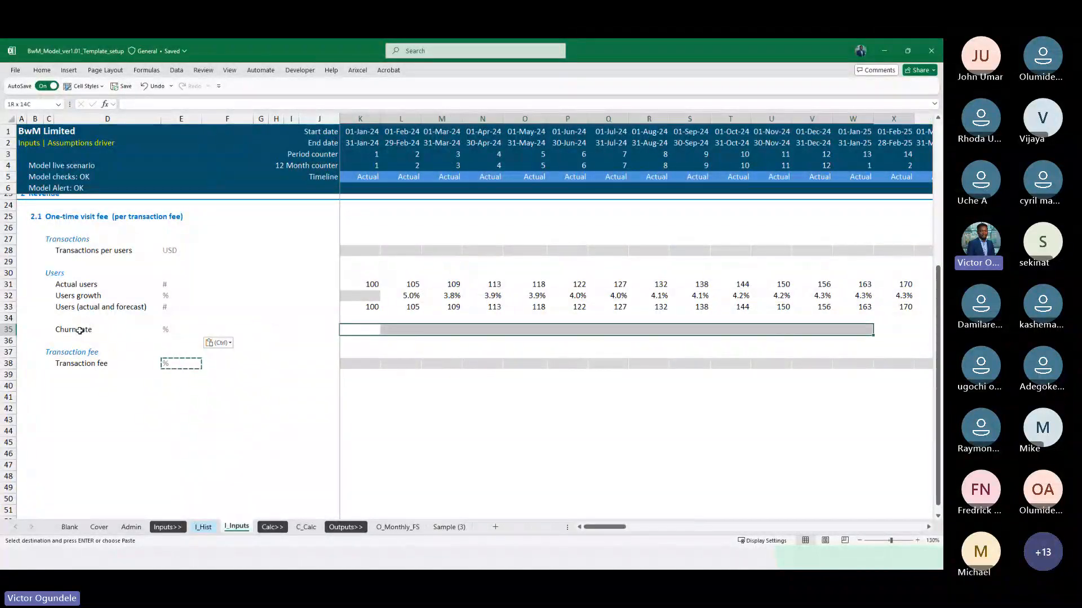
pyautogui.hotkey('shift', 'Left')
pyautogui.hotkey('shift', 'Left')
pyautogui.hotkey('shift', 'Left')
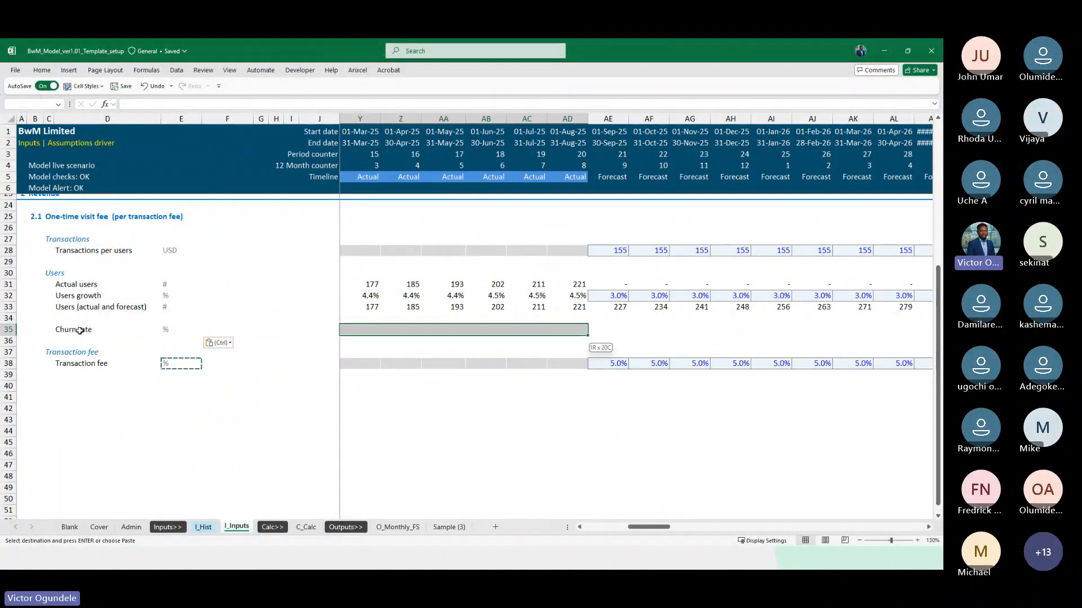
pyautogui.click(83, 85)
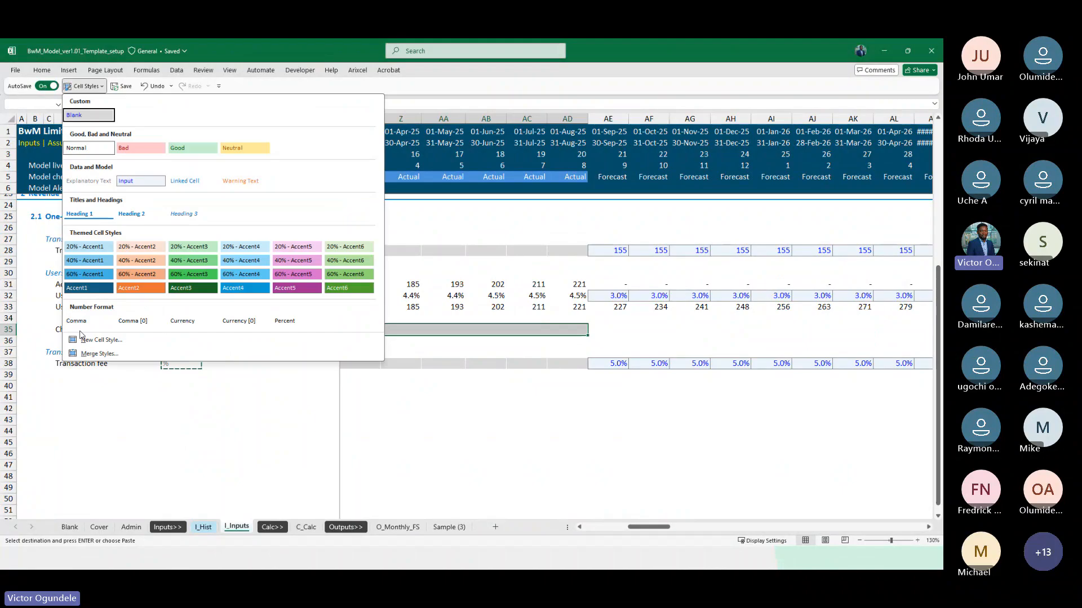
pyautogui.click(93, 119)
# Copy the users growth input cell AE32 to AE35 and set the September 2025 churn rate to 10%
pyautogui.press('Right')
pyautogui.press('Right')
pyautogui.press('Right')
pyautogui.press('Right')
pyautogui.press('Right')
pyautogui.press('Right')
pyautogui.press('Right')
pyautogui.press('Right')
pyautogui.press('Right')
pyautogui.press('Right')
pyautogui.press('Right')
pyautogui.press('Right')
pyautogui.press('Right')
pyautogui.press('Right')
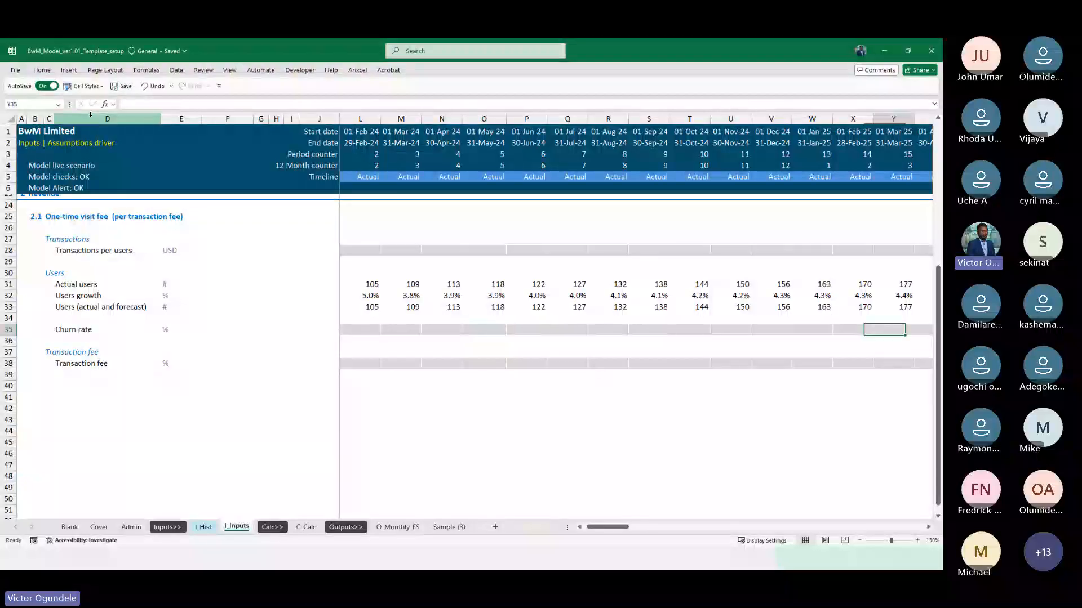
pyautogui.press('Right')
pyautogui.press('Right')
pyautogui.press('Right')
pyautogui.press('Right')
pyautogui.press('Right')
pyautogui.press('Right')
pyautogui.press('Right')
pyautogui.press('Right')
pyautogui.press('Right')
pyautogui.press('Right')
pyautogui.press('Right')
pyautogui.press('Right')
pyautogui.press('Right')
pyautogui.press('Right')
pyautogui.press('Right')
pyautogui.press('Right')
pyautogui.press('Right')
pyautogui.press('Right')
pyautogui.press('Left')
pyautogui.press('Left')
pyautogui.press('Left')
pyautogui.press('Left')
pyautogui.press('Left')
pyautogui.press('Left')
pyautogui.press('Left')
pyautogui.press('Left')
pyautogui.press('Left')
pyautogui.press('Left')
pyautogui.press('Left')
pyautogui.press('Left')
pyautogui.press('Left')
pyautogui.press('Left')
pyautogui.press('Left')
pyautogui.press('Right')
pyautogui.press('Right')
pyautogui.press('Right')
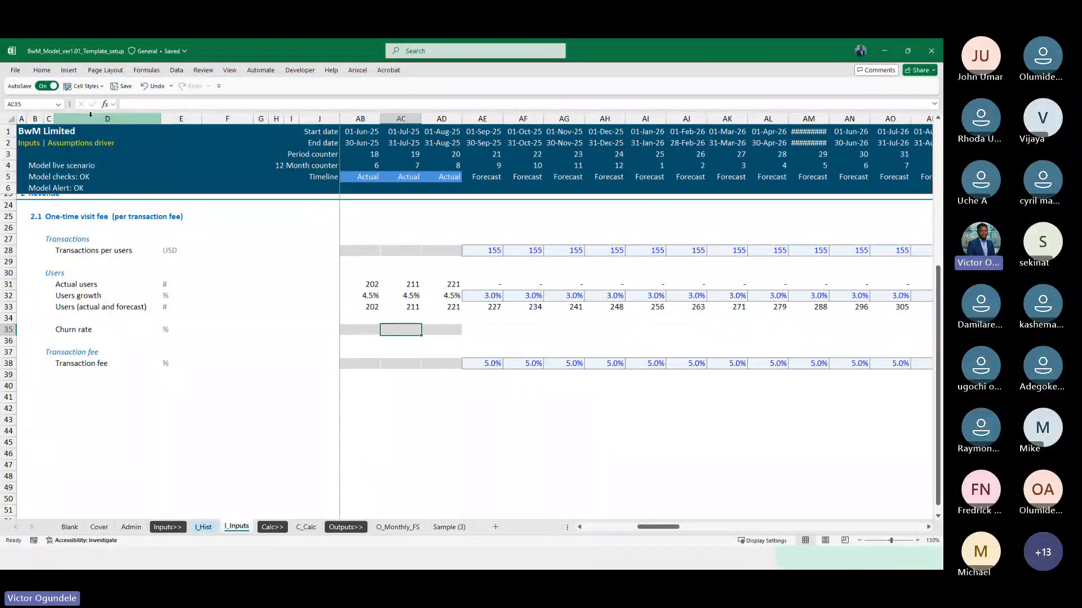
pyautogui.press('Up')
pyautogui.press('Up')
pyautogui.press('Up')
pyautogui.hotkey('ctrl', 'c')
pyautogui.press('Down')
pyautogui.press('Down')
pyautogui.press('Down')
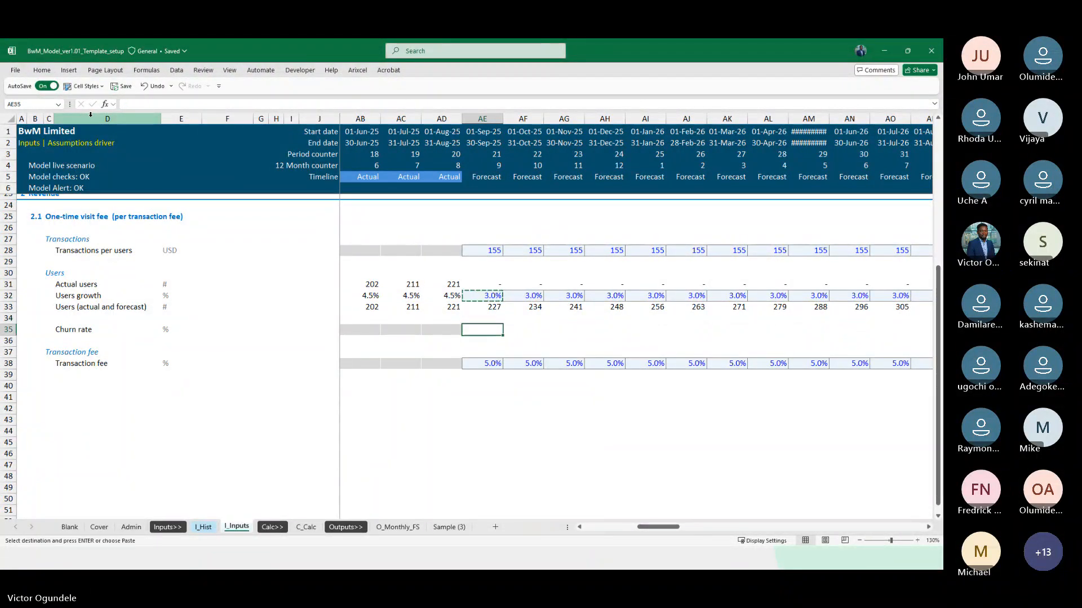
pyautogui.hotkey('ctrl', 'v')
pyautogui.write('5')
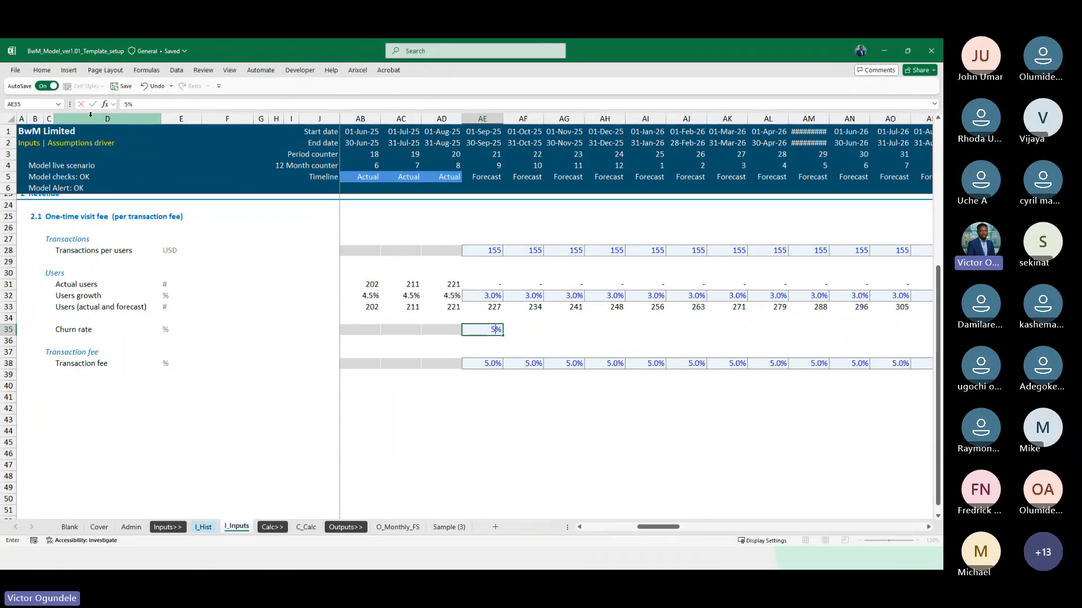
pyautogui.hotkey('ctrl', 'Return')
# Fill the 10% churn rate from AE35 across all remaining forecast months of row 35
pyautogui.hotkey('ctrl', 'shift', 'Right')
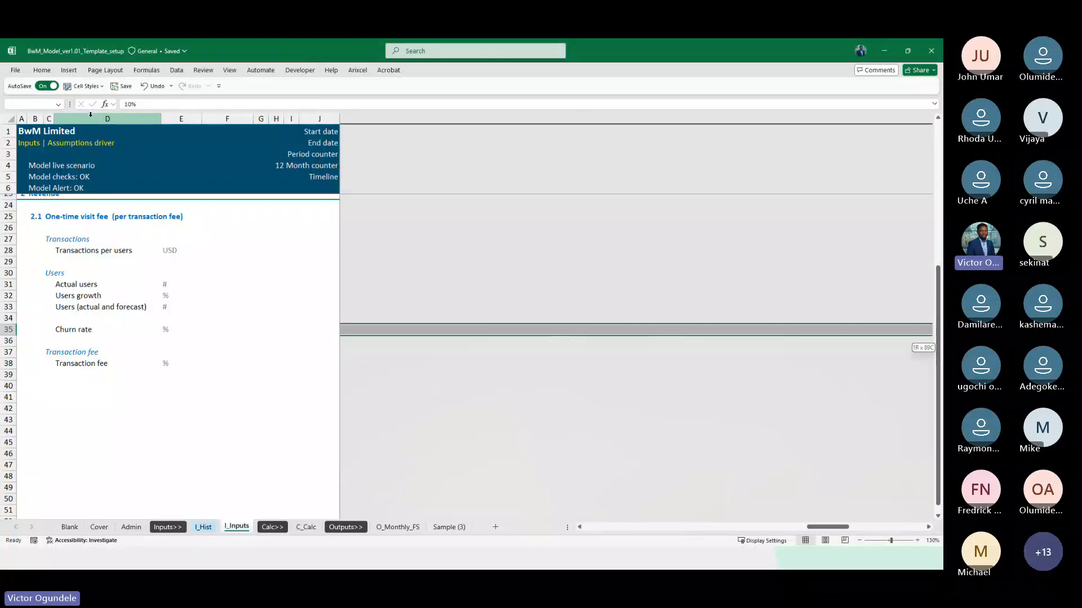
pyautogui.hotkey('shift', 'Left')
pyautogui.hotkey('shift', 'Left')
pyautogui.hotkey('ctrl', 'r')
pyautogui.press('Right')
pyautogui.hotkey('ctrl', 'Left')
pyautogui.hotkey('ctrl', 'Left')
pyautogui.hotkey('ctrl', 'Left')
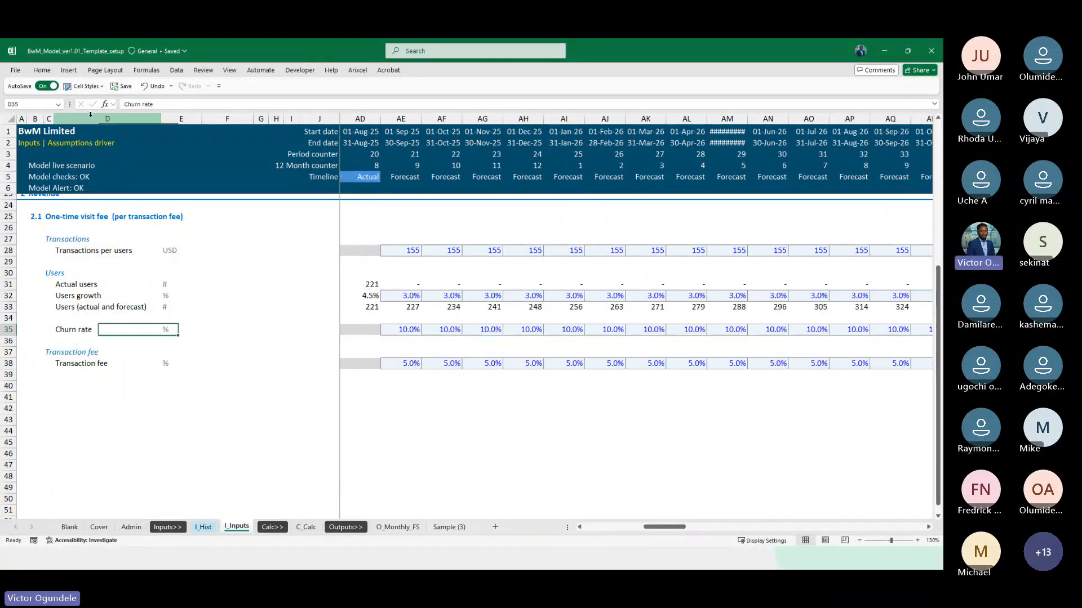
# Insert a row at 109 on the C_Calc sheet, directly below the forecast Transaction fee call-up
pyautogui.hotkey('ctrl', 'pagedown')
pyautogui.hotkey('ctrl', 'pagedown')
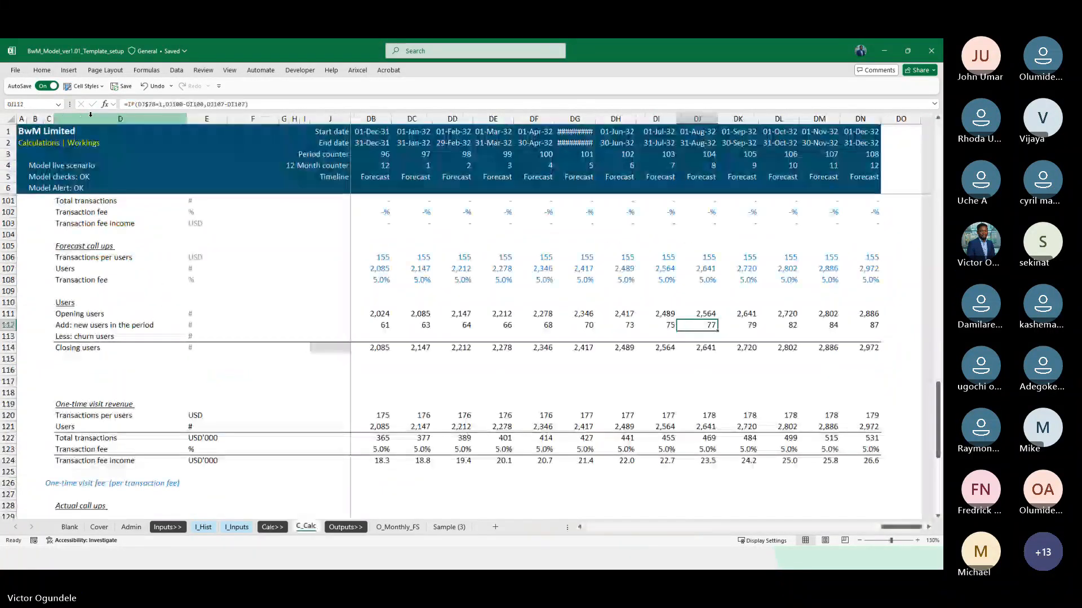
pyautogui.hotkey('ctrl', 'Left')
pyautogui.press('Up')
pyautogui.press('Up')
pyautogui.hotkey('ctrl', 'Left')
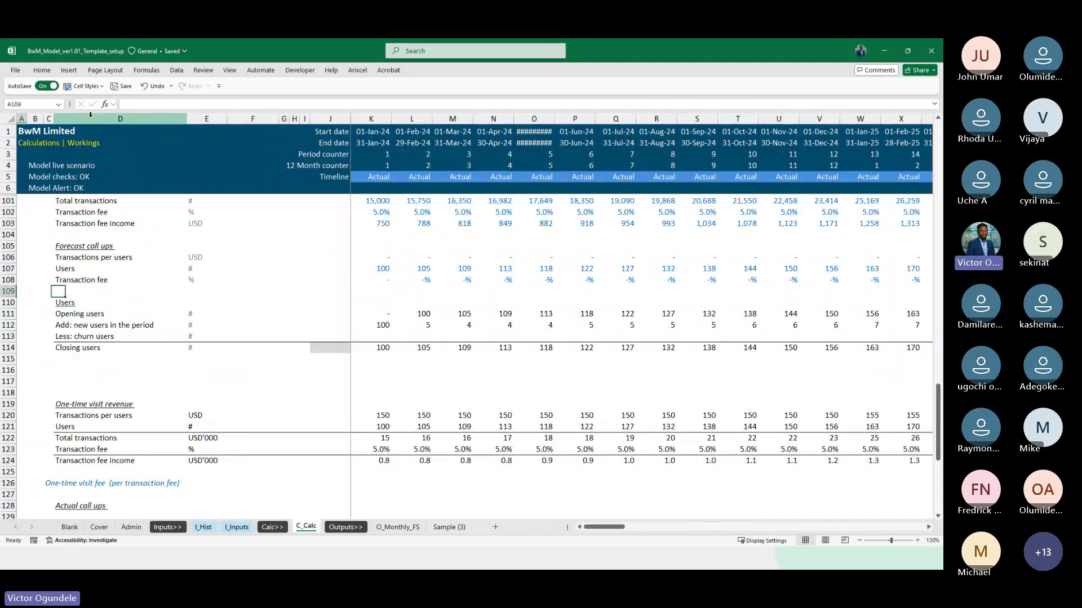
pyautogui.hotkey('shift', 'space')
pyautogui.hotkey('ctrl', 'shift', '+')
pyautogui.press('Right')
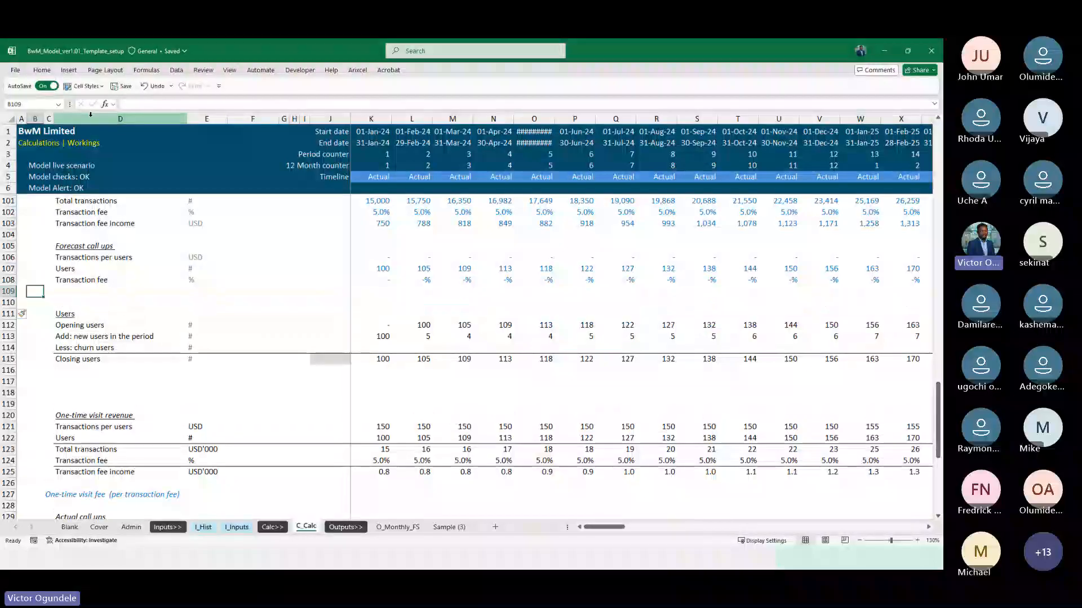
# Fill the forecast Transaction fee row down into row 109 and relabel it Churn rate
pyautogui.hotkey('shift', 'space')
pyautogui.hotkey('ctrl', 'd')
pyautogui.press('Right')
pyautogui.press('Right')
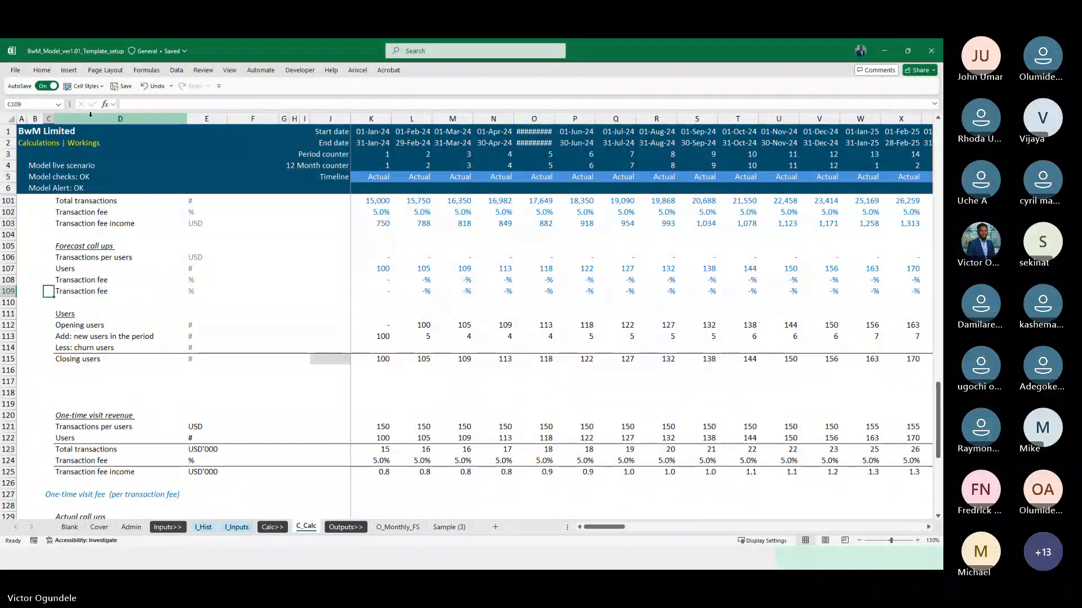
pyautogui.write('Ch')
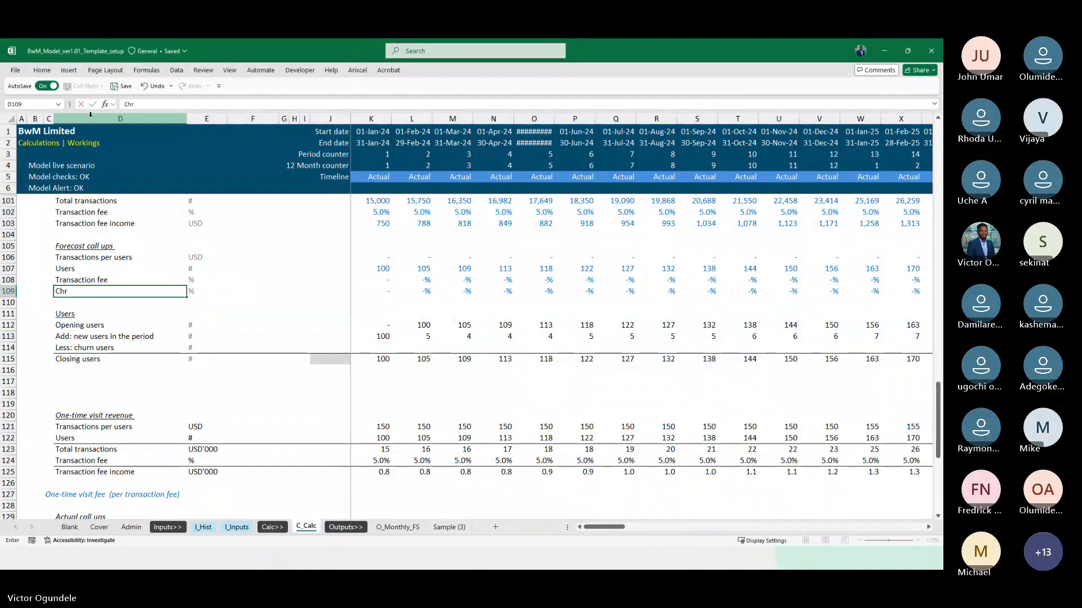
pyautogui.write('urn rate')
# Link the Churn rate call-up in K109 to I_Inputs!K35 and fill the link across the timeline
pyautogui.press('Right')
pyautogui.press('Right')
pyautogui.press('Right')
pyautogui.press('Right')
pyautogui.press('Right')
pyautogui.press('Right')
pyautogui.press('Right')
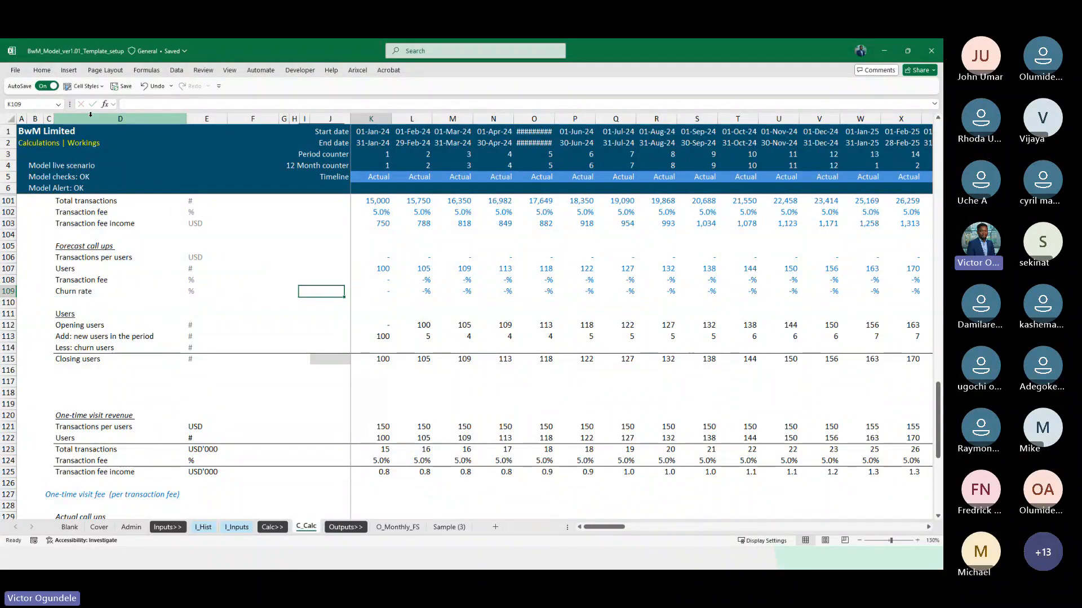
pyautogui.write('=')
pyautogui.hotkey('ctrl', 'pageup')
pyautogui.hotkey('ctrl', 'pageup')
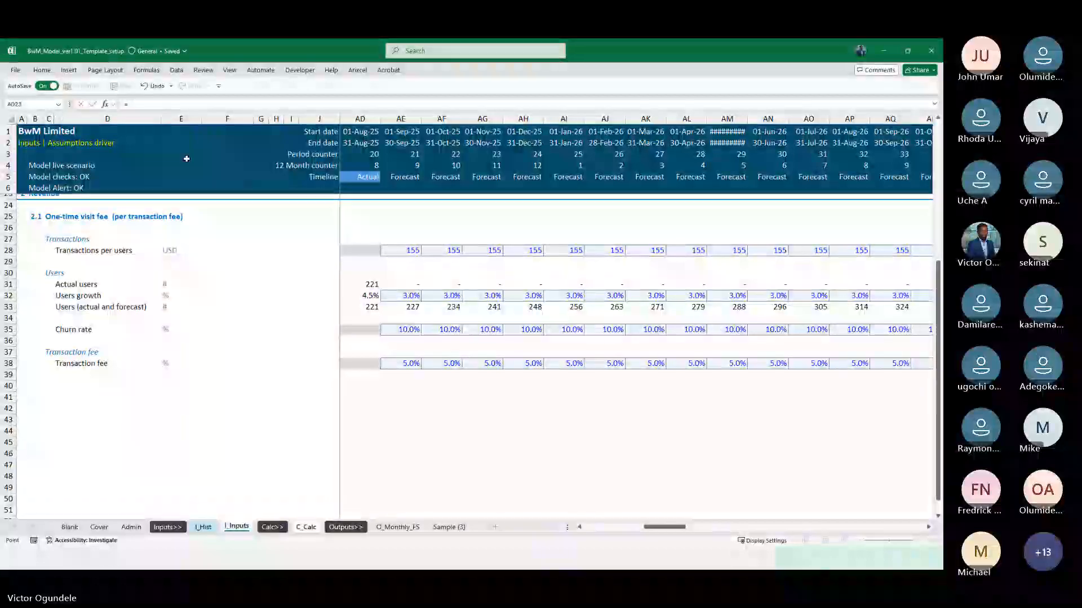
pyautogui.click(317, 360)
pyautogui.press('Right')
pyautogui.press('Up')
pyautogui.press('Up')
pyautogui.hotkey('ctrl', 'Return')
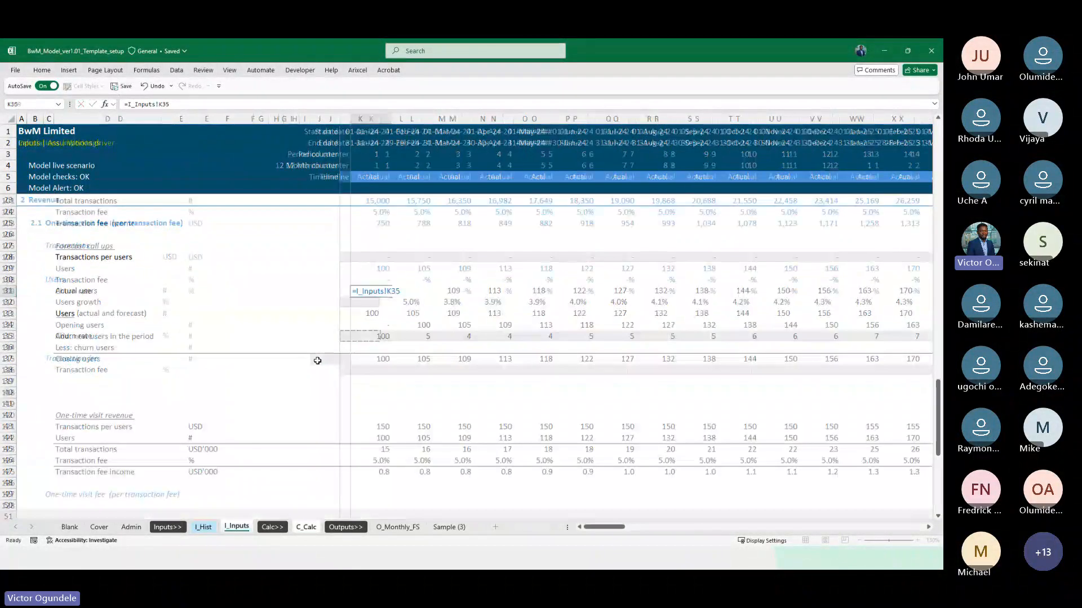
pyautogui.hotkey('ctrl', 'shift', 'Right')
pyautogui.hotkey('ctrl', 'r')
pyautogui.press('Right')
pyautogui.press('Right')
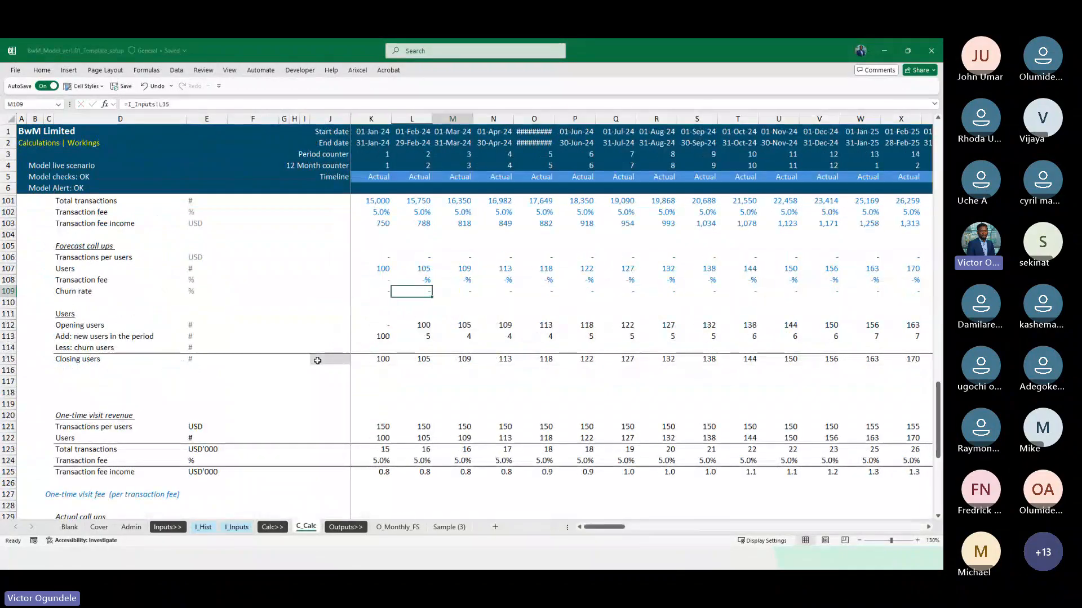
# Enter =IF(K$78=1,0,K112*K109) in K114 to calculate the Less: churn users row for January 2024
pyautogui.press('Down')
pyautogui.press('Down')
pyautogui.press('Down')
pyautogui.press('Down')
pyautogui.press('Left')
pyautogui.press('Left')
pyautogui.press('Down')
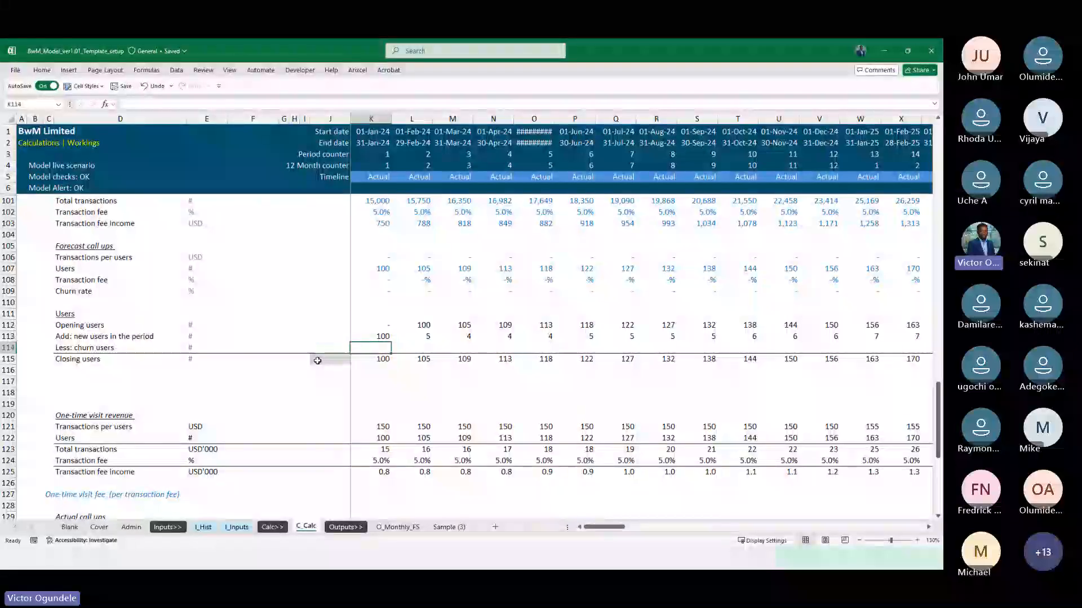
pyautogui.write('=IF(')
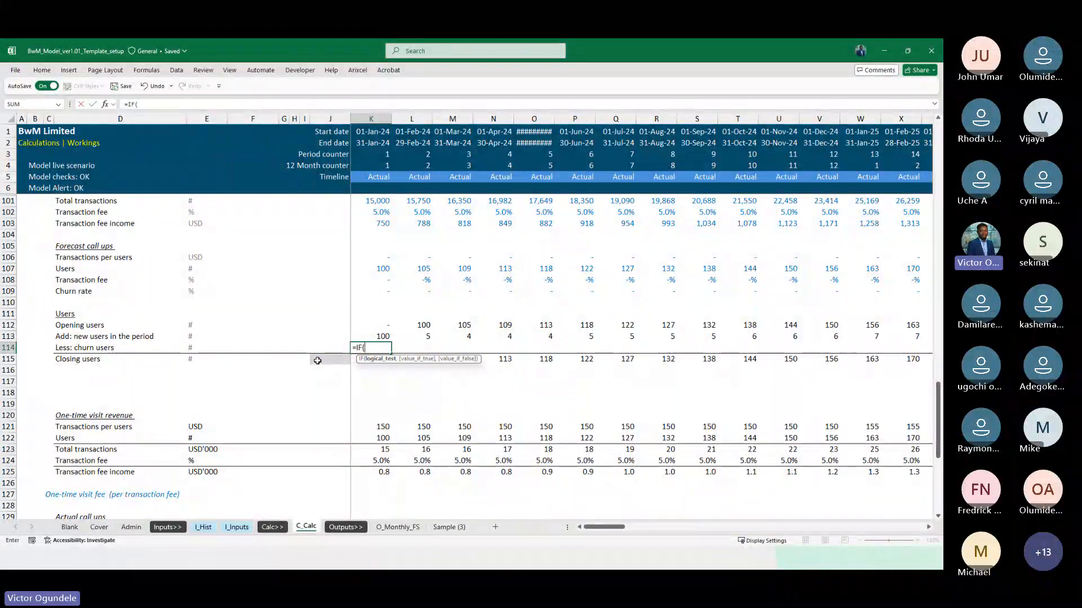
pyautogui.scroll(8, 318, 361)
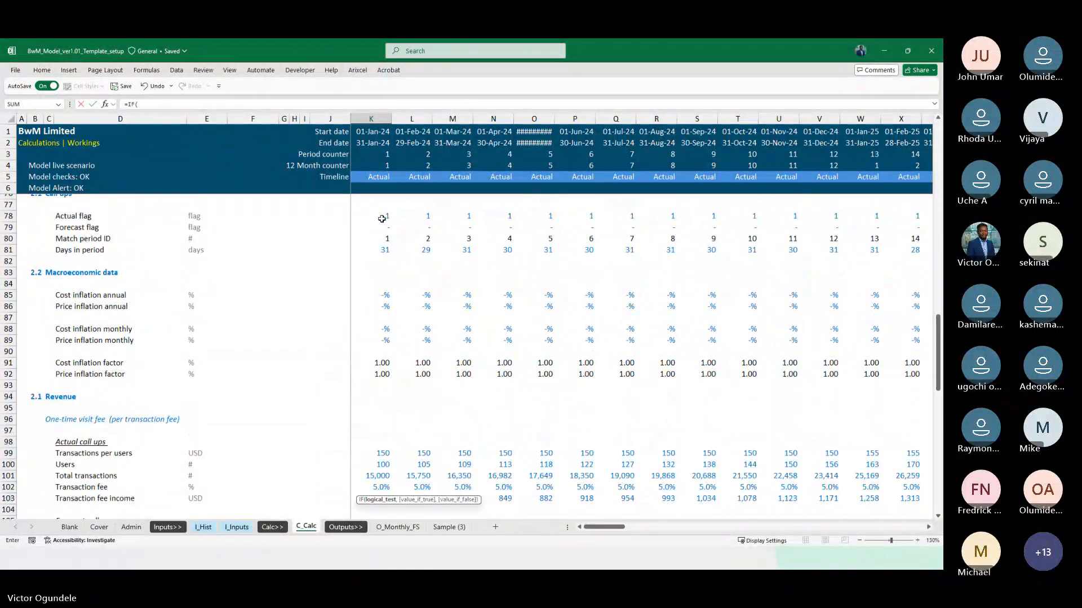
pyautogui.click(381, 218)
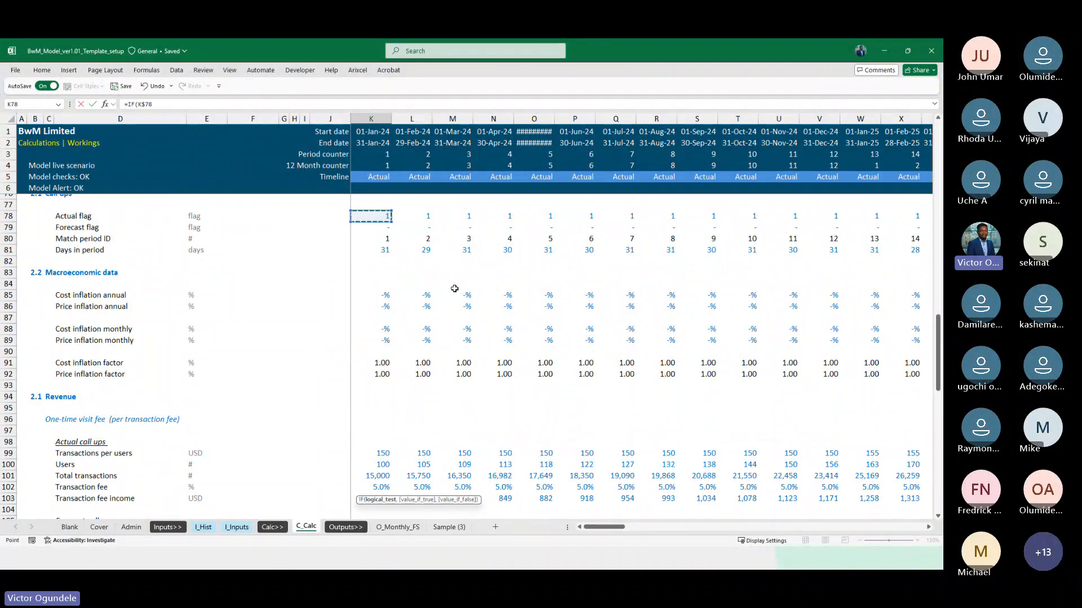
pyautogui.write('=1,')
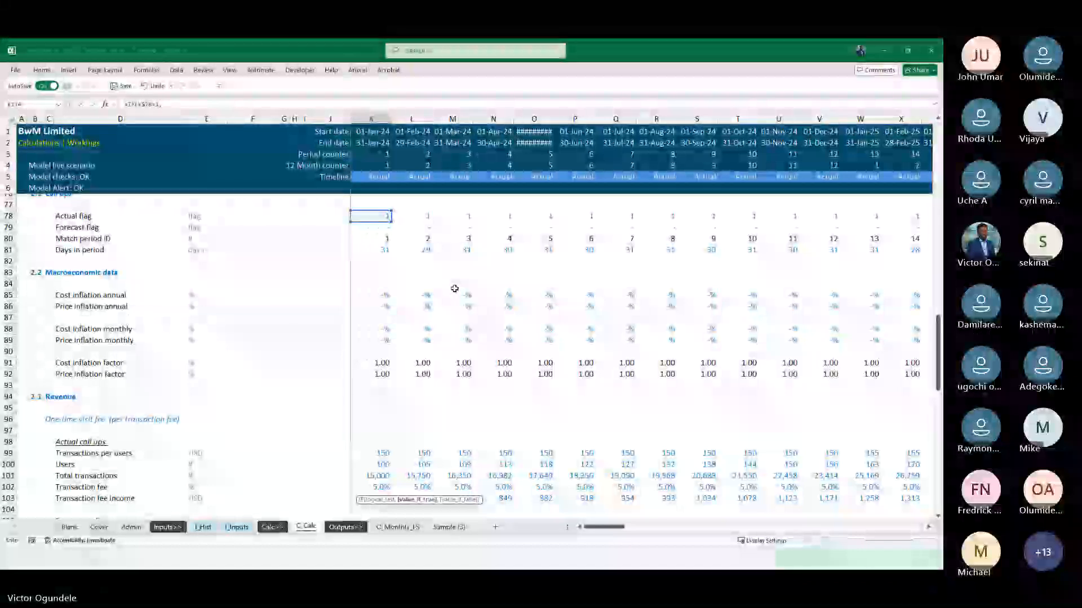
pyautogui.scroll(-5, 454, 289)
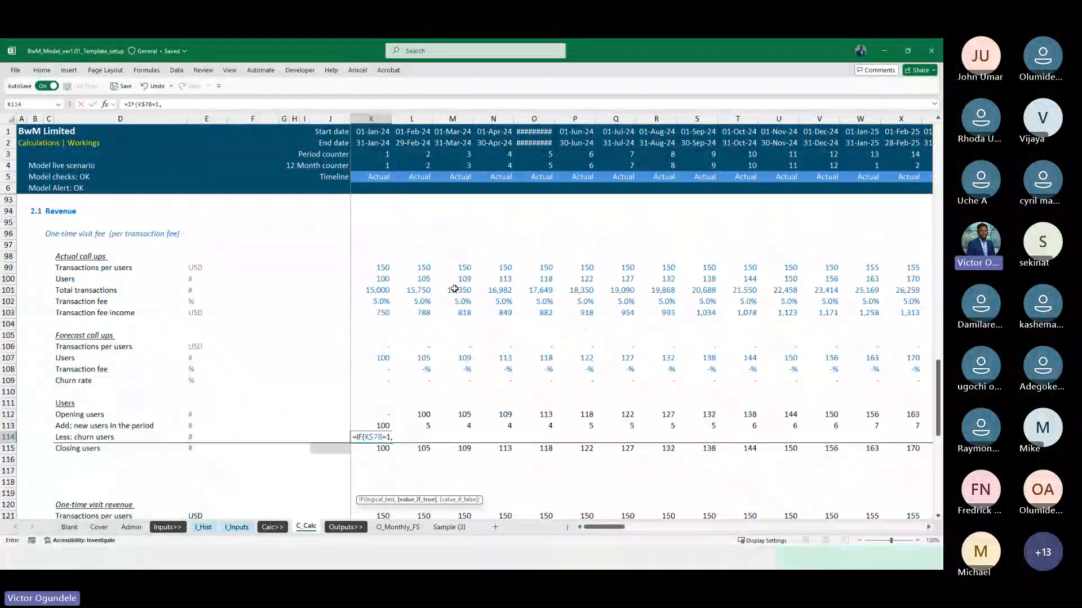
pyautogui.write('0,')
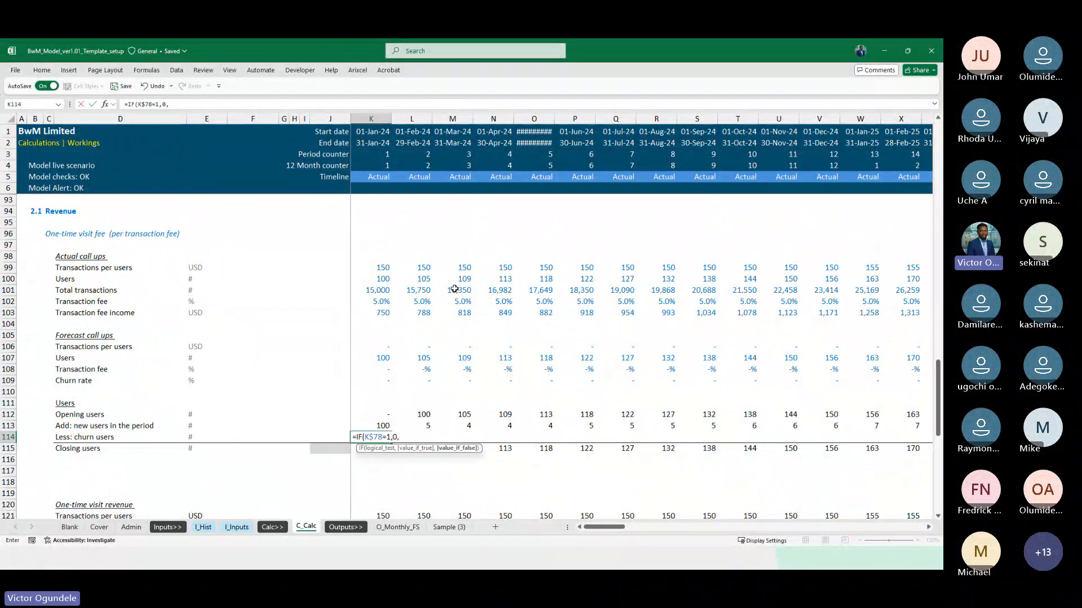
pyautogui.press('Up')
pyautogui.press('Up')
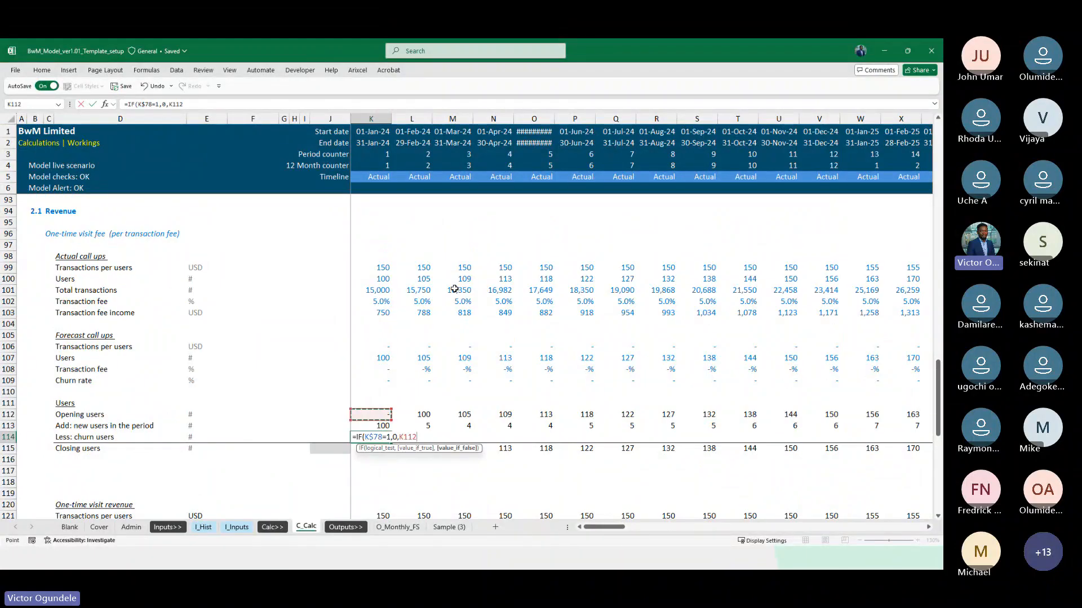
pyautogui.write('*')
pyautogui.press('Up')
pyautogui.press('Up')
pyautogui.press('Up')
pyautogui.press('Up')
pyautogui.press('Up')
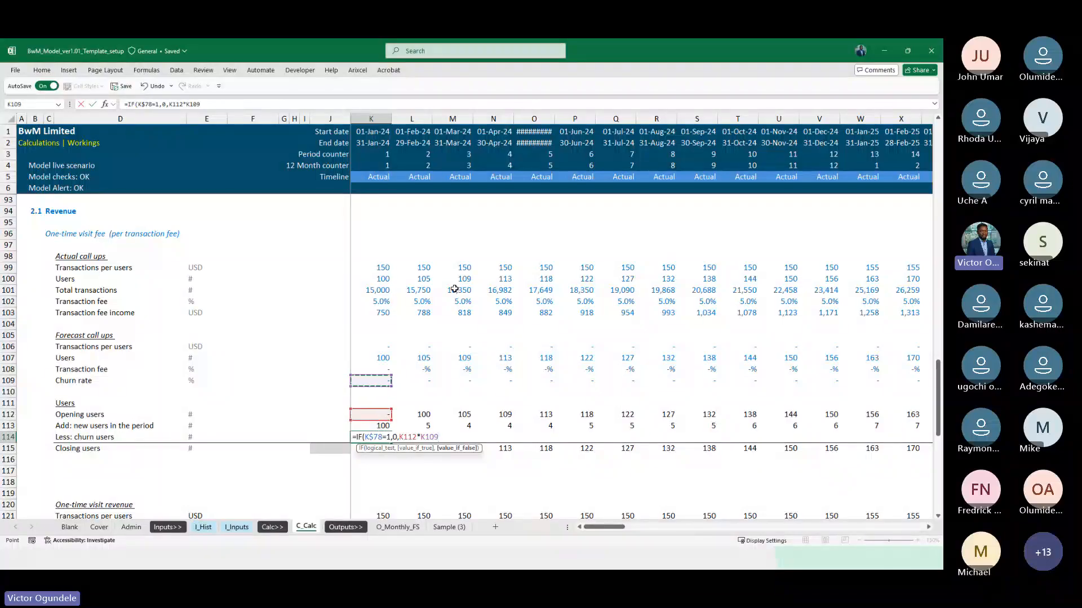
pyautogui.hotkey('ctrl', 'Return')
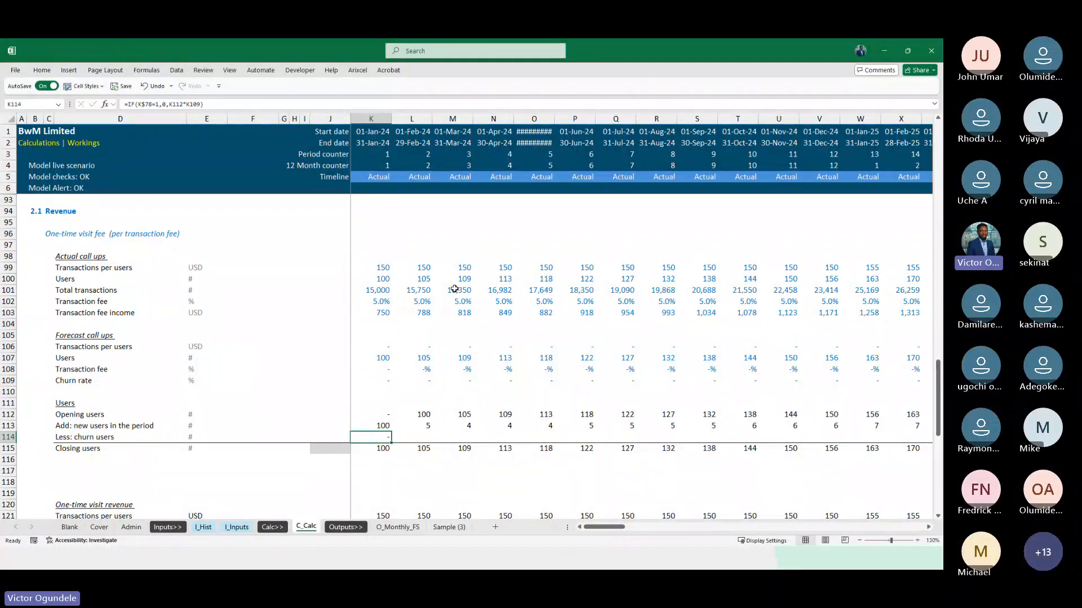
# Negate the Less: churn users formula in K114 as =-IF(K$78=1,0,K112*K109) and fill it across the timeline
pyautogui.press('F2')
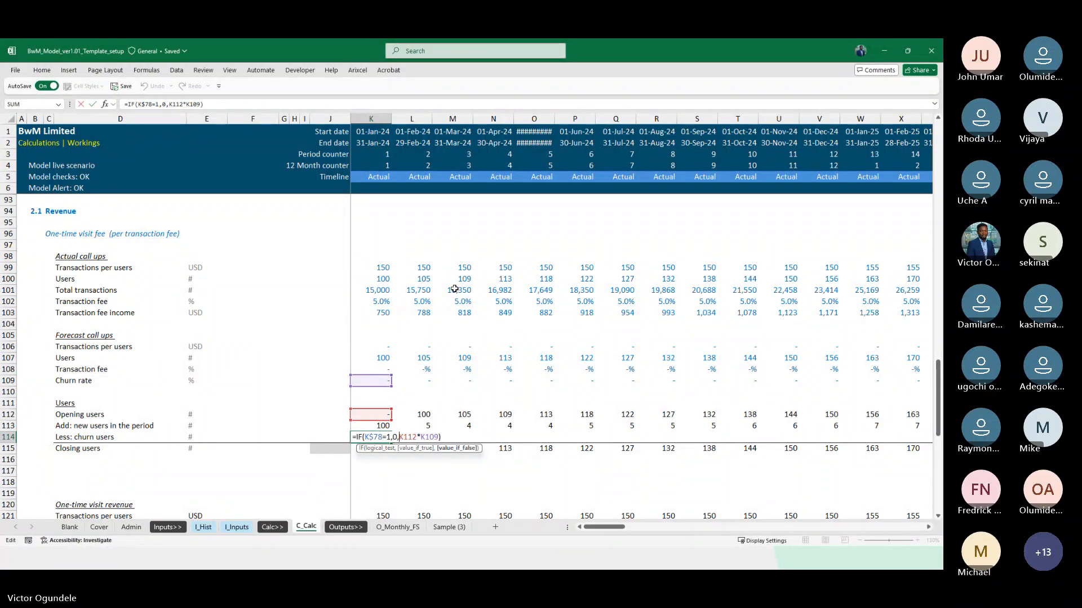
pyautogui.press('Left')
pyautogui.press('Left')
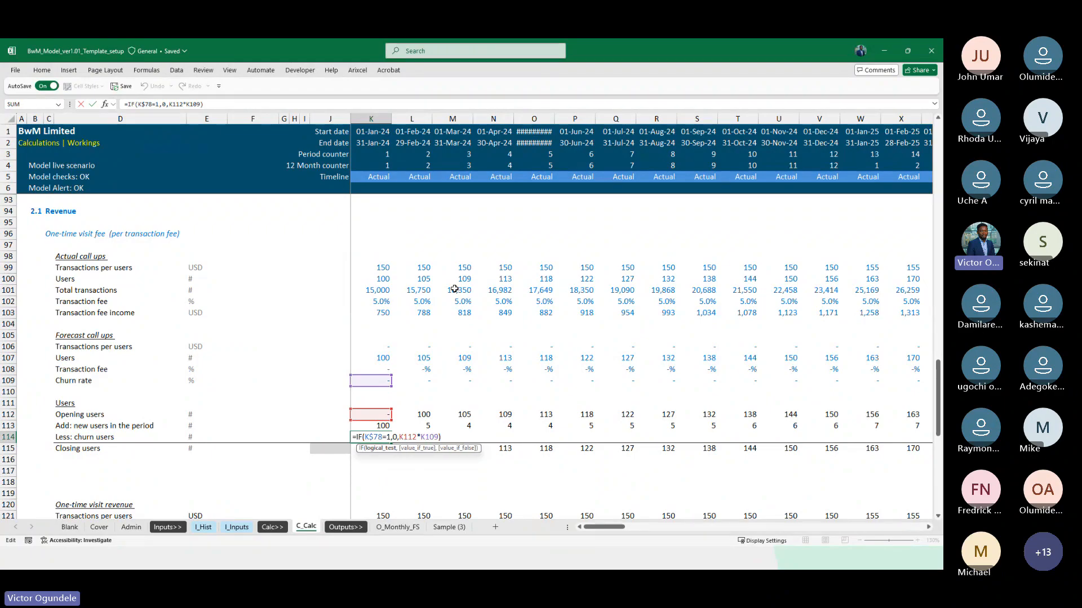
pyautogui.write('-')
pyautogui.hotkey('ctrl', 'Return')
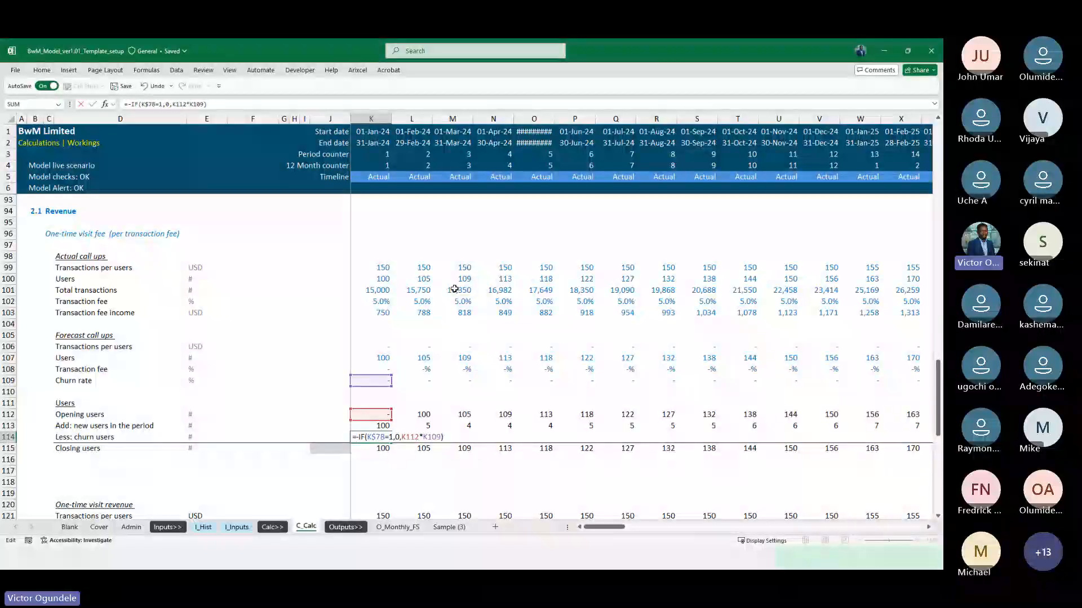
pyautogui.hotkey('ctrl', 'shift', 'Right')
pyautogui.hotkey('ctrl', 'r')
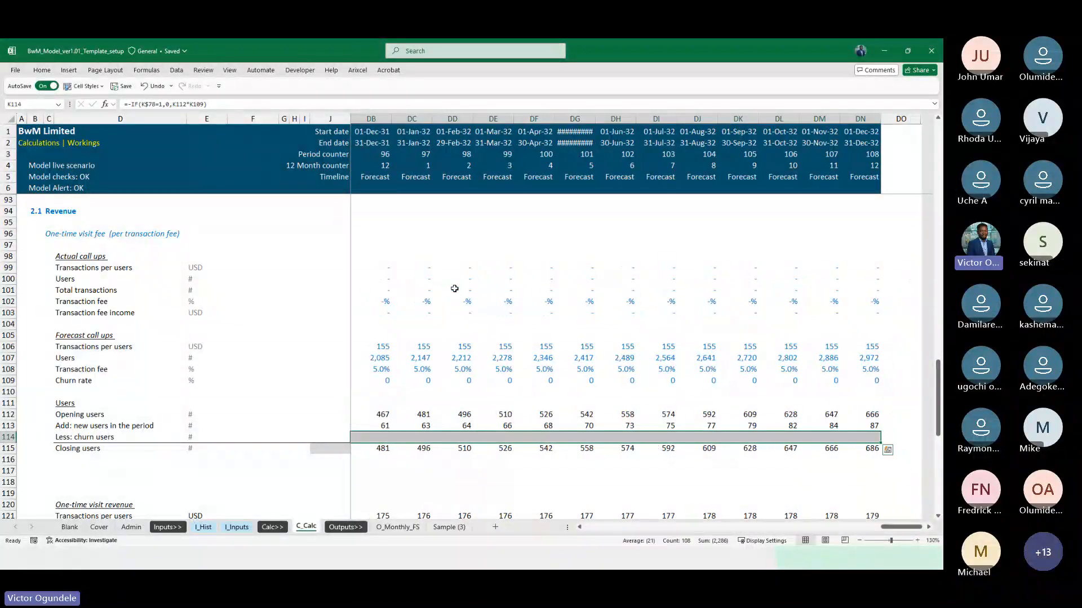
pyautogui.press('Home')
pyautogui.press('Right')
pyautogui.press('Right')
pyautogui.press('Right')
pyautogui.press('Right')
pyautogui.press('Right')
pyautogui.press('Right')
pyautogui.press('Right')
pyautogui.press('Right')
pyautogui.press('Right')
pyautogui.press('Right')
pyautogui.press('Right')
pyautogui.press('Right')
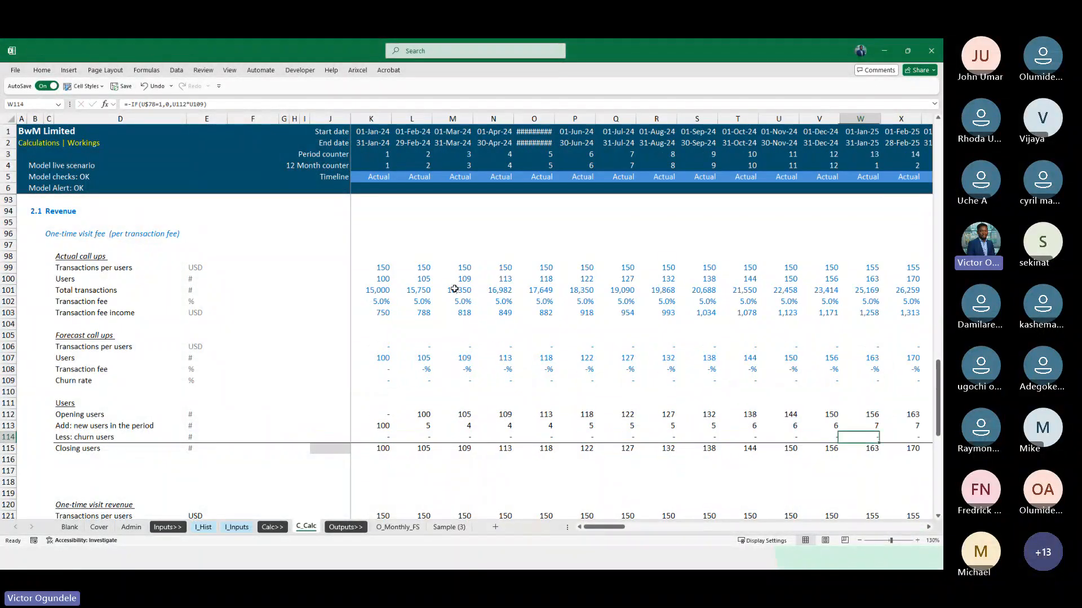
# Check the negative value format under Model value conversion on the Cover sheet and return to C_Calc
pyautogui.click(131, 528)
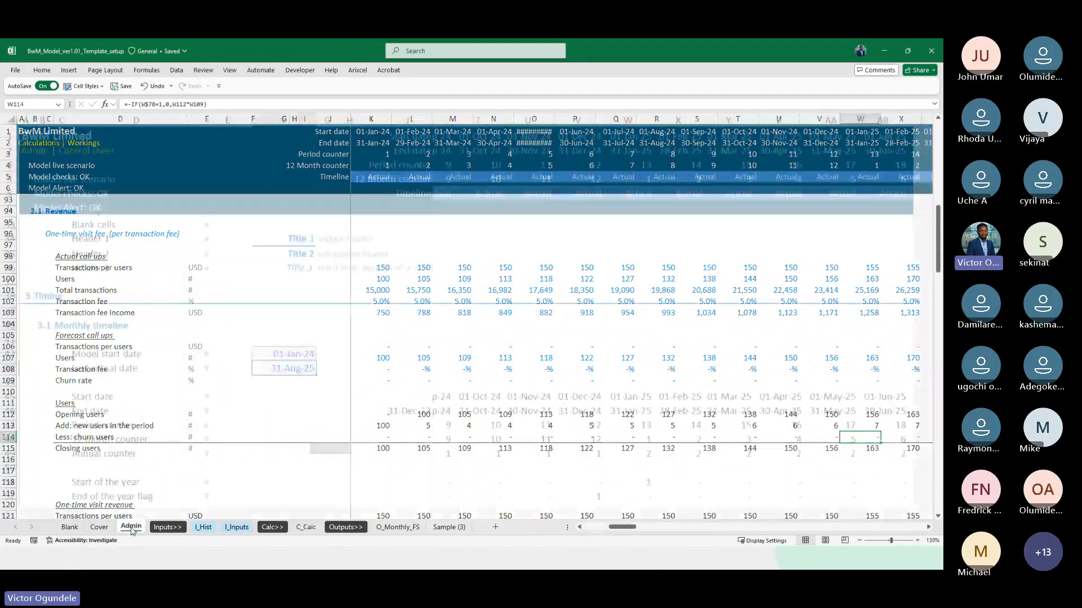
pyautogui.click(99, 527)
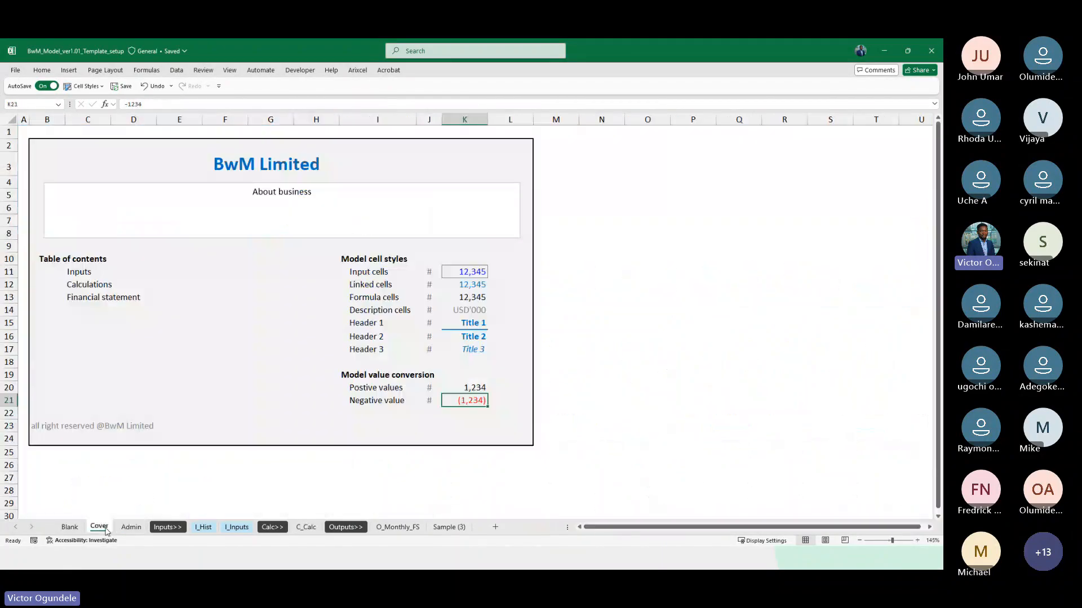
pyautogui.click(394, 419)
pyautogui.click(305, 528)
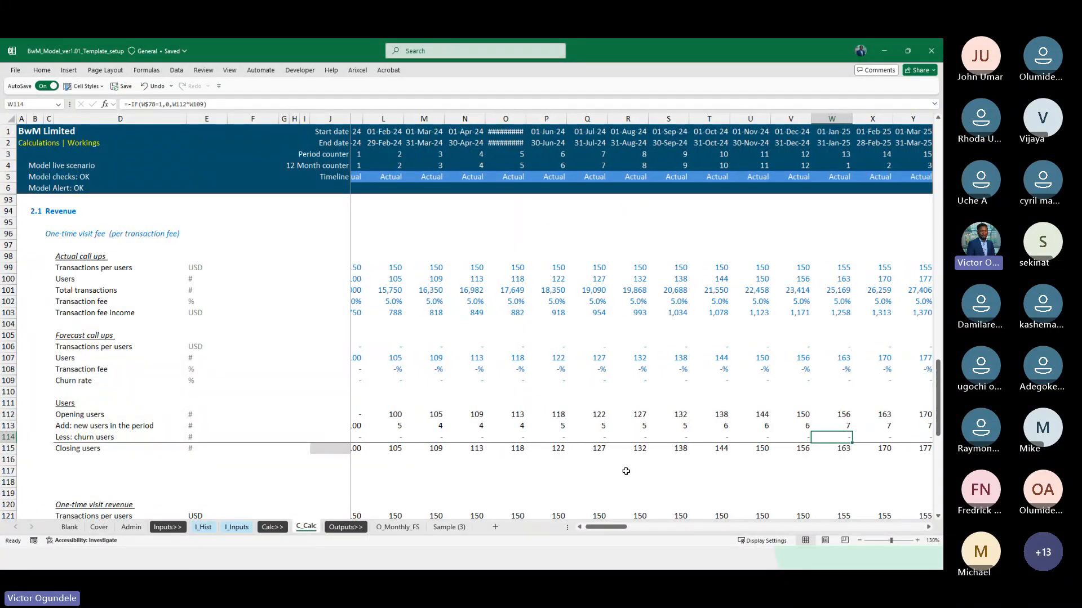
# Insert a line chart of the Closing users row 115 across the full timeline
pyautogui.press('Down')
pyautogui.hotkey('ctrl', 'Right')
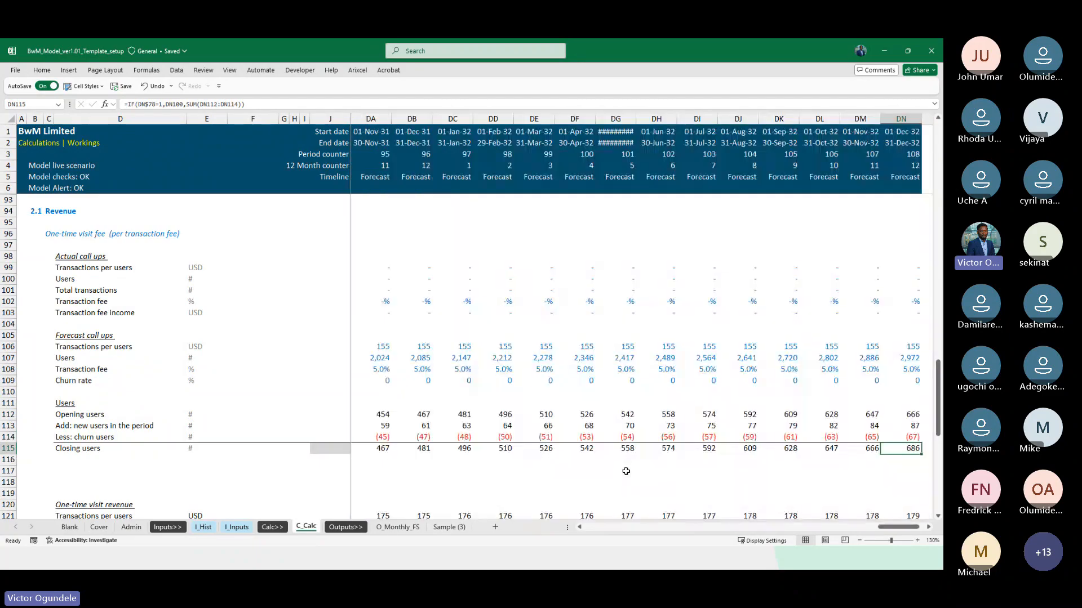
pyautogui.press('Left')
pyautogui.hotkey('ctrl', 'Left')
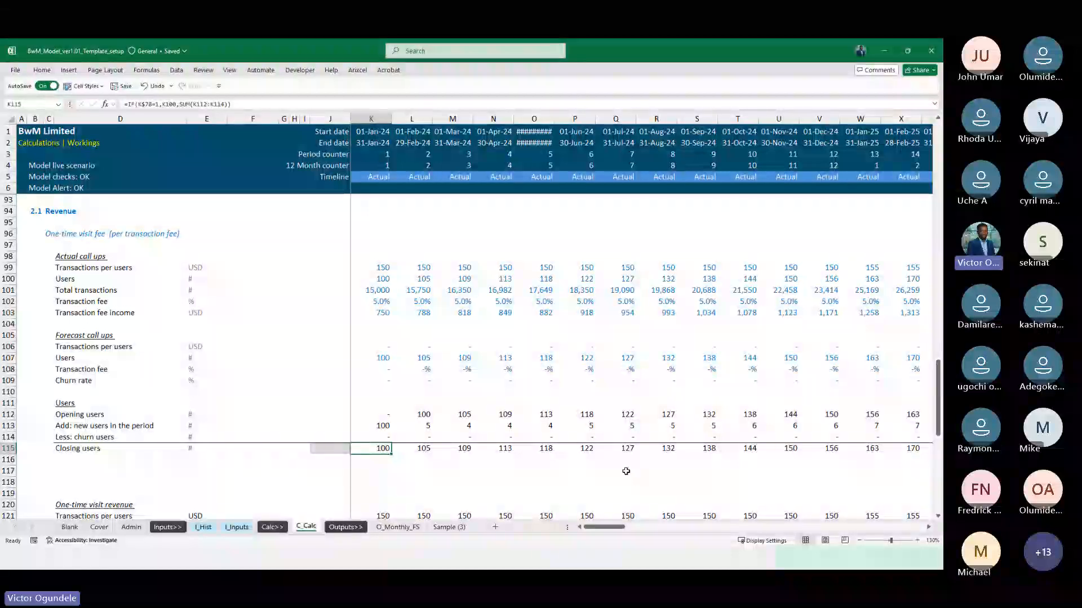
pyautogui.hotkey('ctrl', 'shift', 'Right')
pyautogui.hscroll(-15, 509, 400)
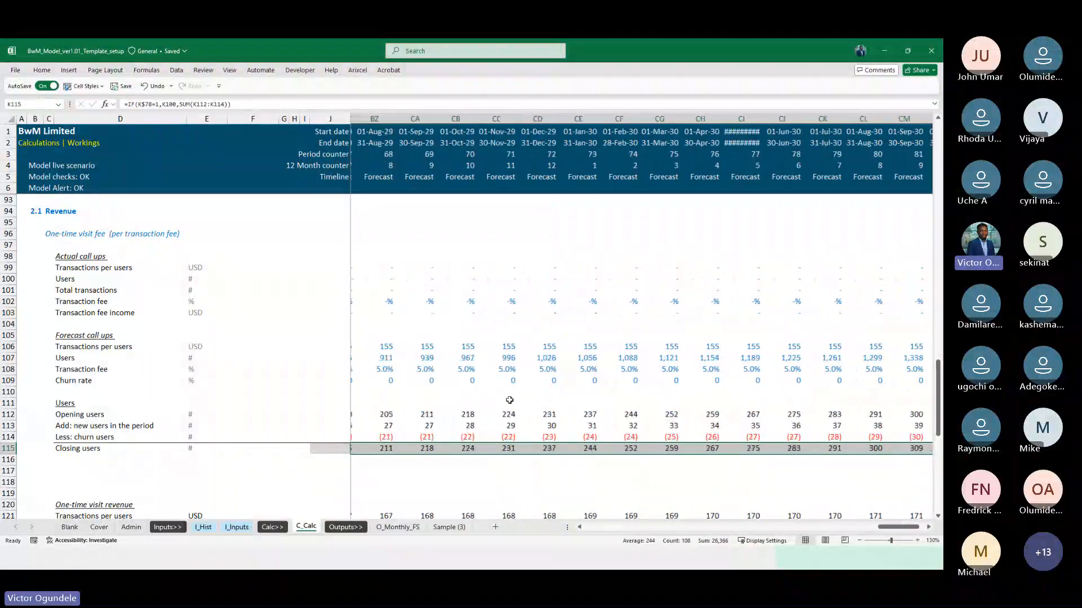
pyautogui.click(69, 71)
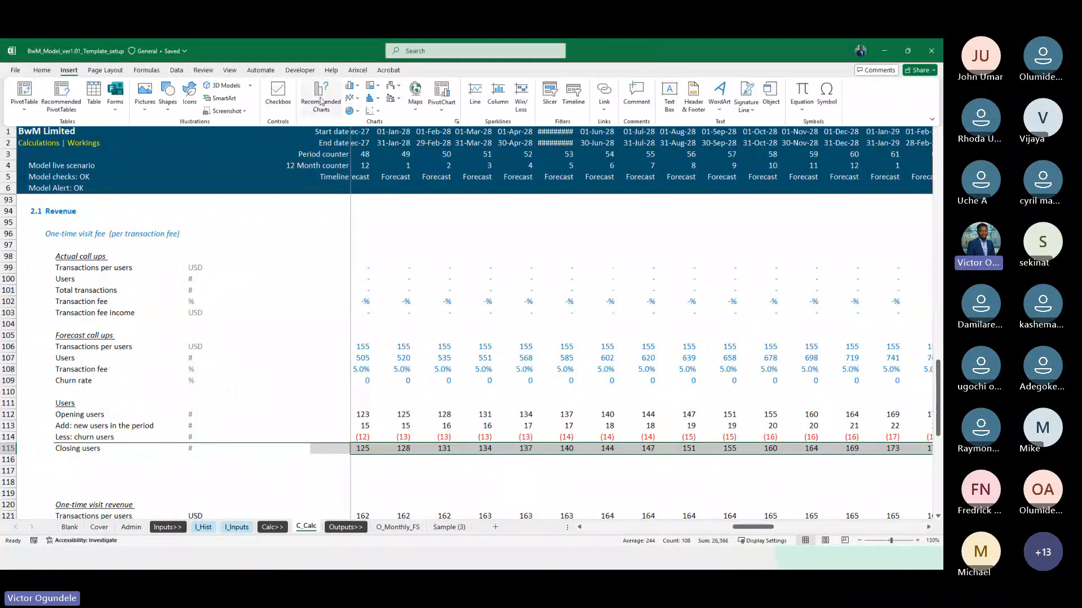
pyautogui.click(352, 98)
pyautogui.click(358, 132)
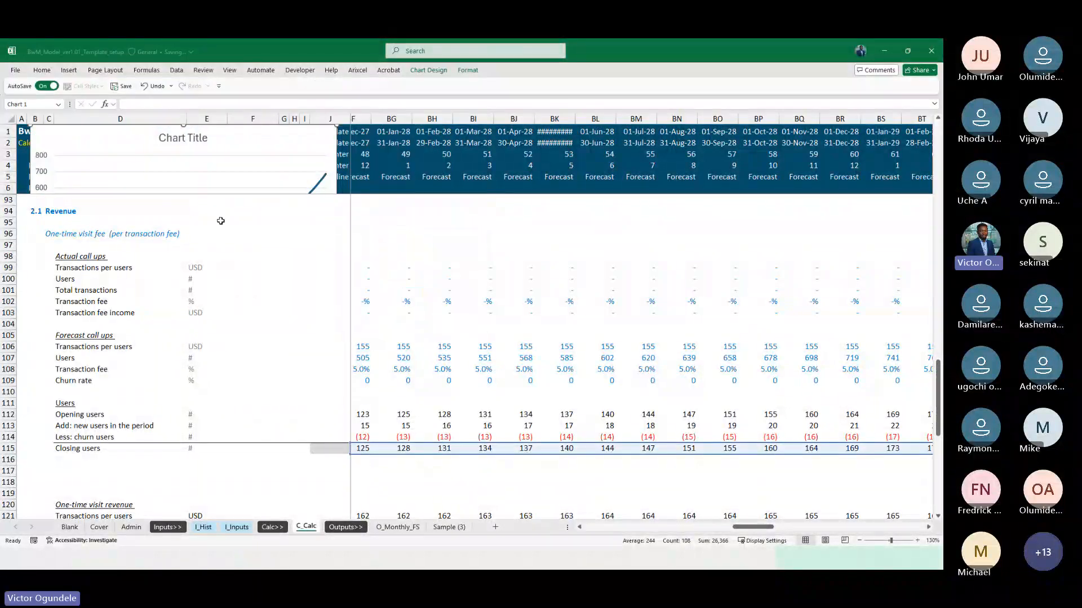
# Move the closing users line chart out of the frozen header to cell F98 beside the Actual call ups
pyautogui.scroll(13, 259, 257)
pyautogui.scroll(4, 260, 256)
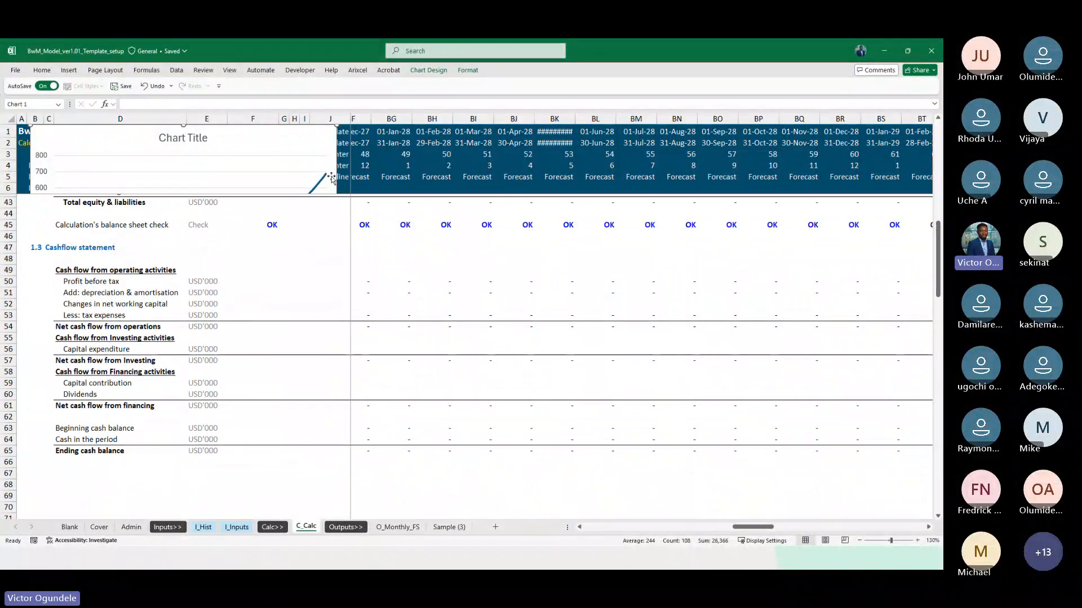
pyautogui.click(358, 430)
pyautogui.moveTo(358, 433); pyautogui.dragTo(354, 167)
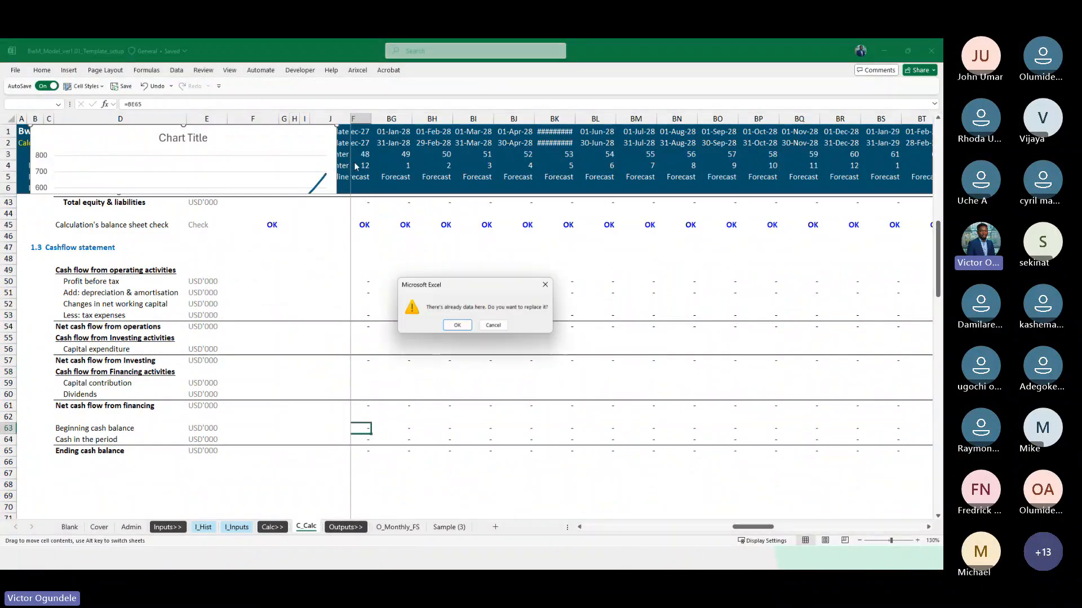
pyautogui.press('Escape')
pyautogui.click(338, 144)
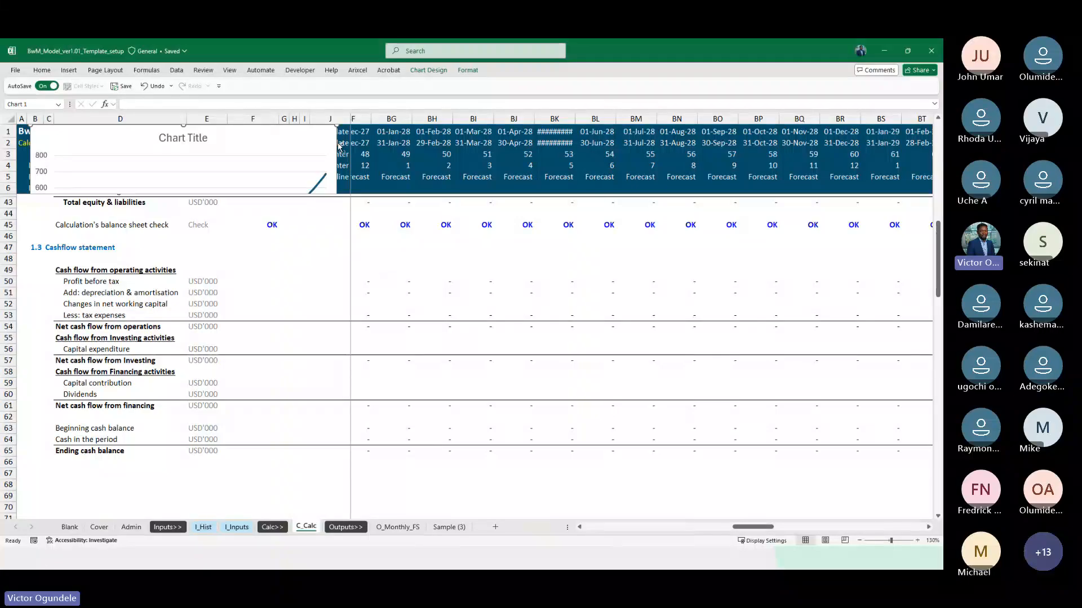
pyautogui.press('Delete')
pyautogui.scroll(-15, 299, 325)
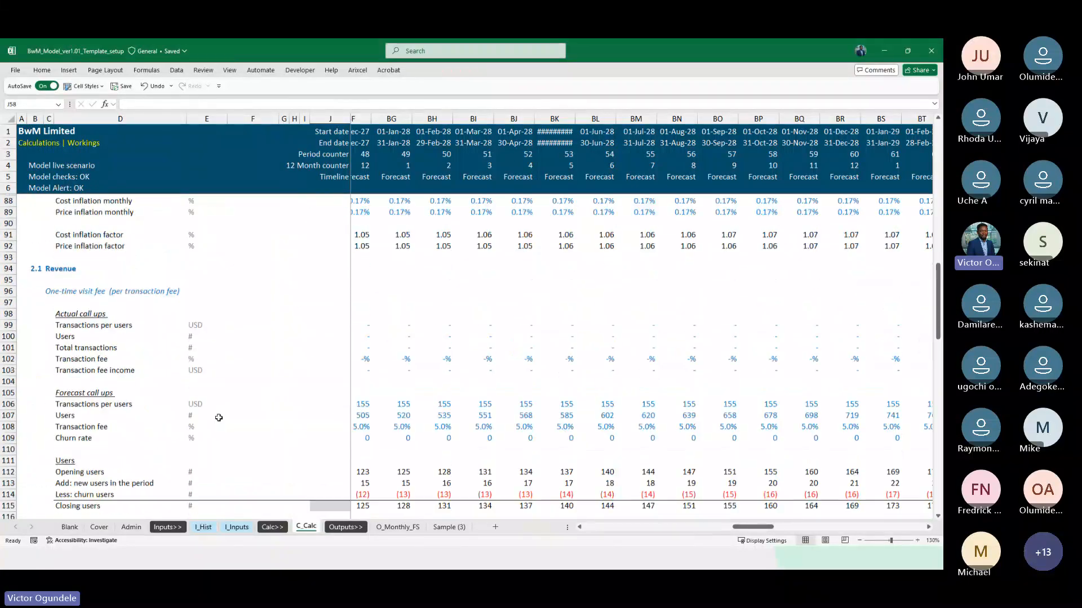
pyautogui.scroll(-2, 219, 417)
pyautogui.click(259, 257)
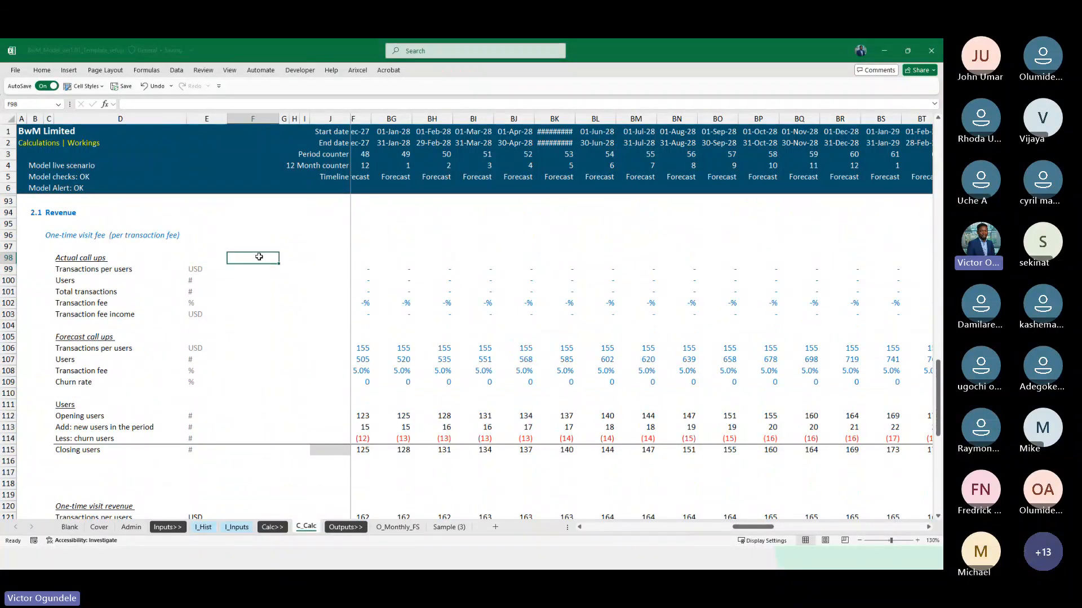
pyautogui.hotkey('ctrl', 'v')
# Examine the closing users trend on the line chart and delete the chart
pyautogui.hscroll(-6, 430, 280)
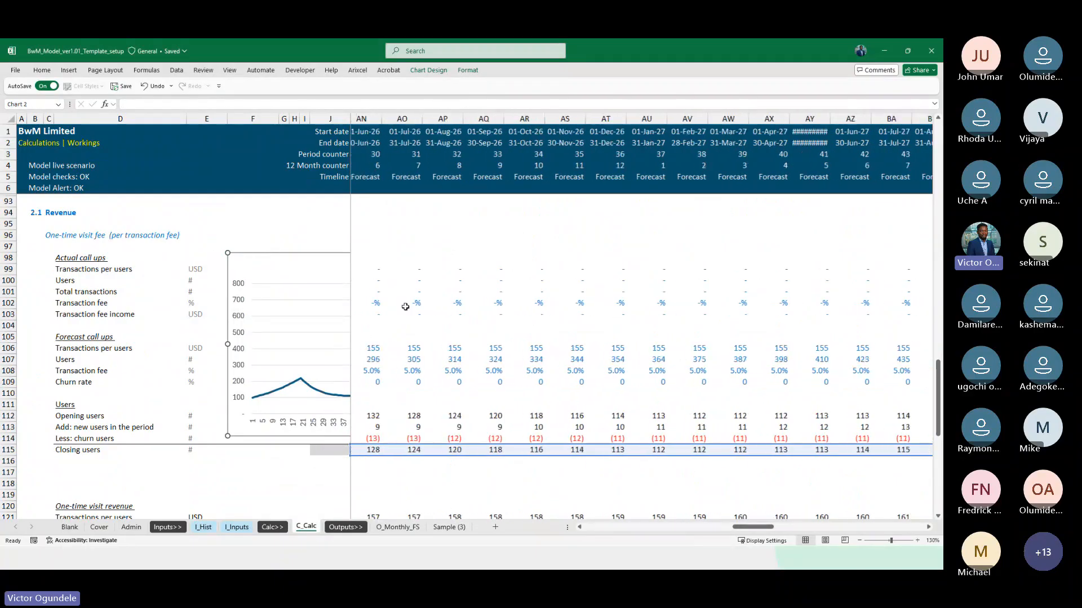
pyautogui.hscroll(-1, 405, 306)
pyautogui.click(283, 232)
pyautogui.press('Right')
pyautogui.press('Right')
pyautogui.press('Right')
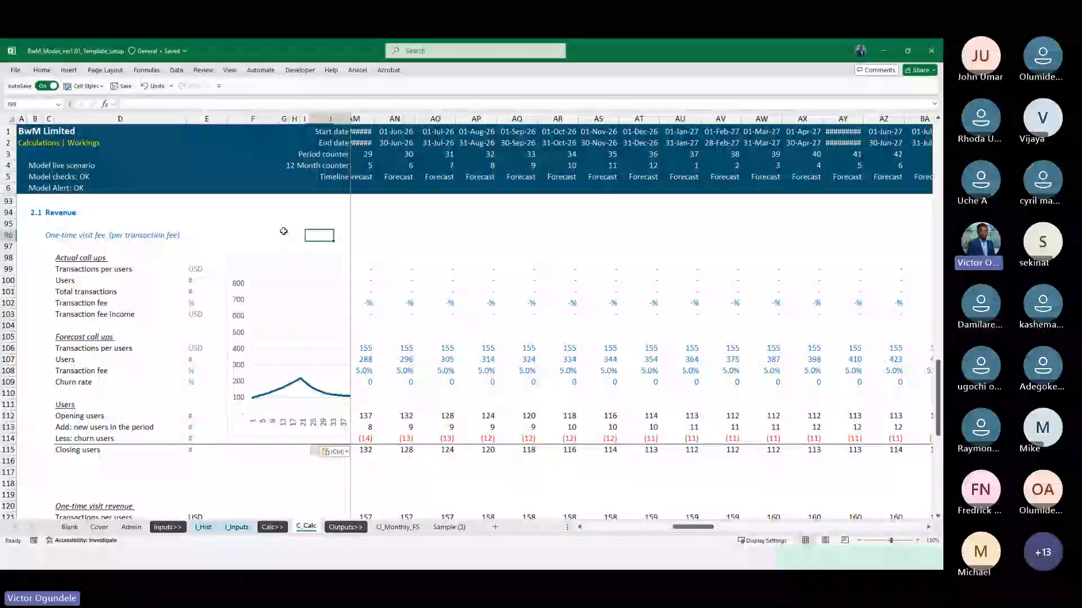
pyautogui.press('Right')
pyautogui.press('Right')
pyautogui.press('Right')
pyautogui.press('Right')
pyautogui.press('Right')
pyautogui.press('Right')
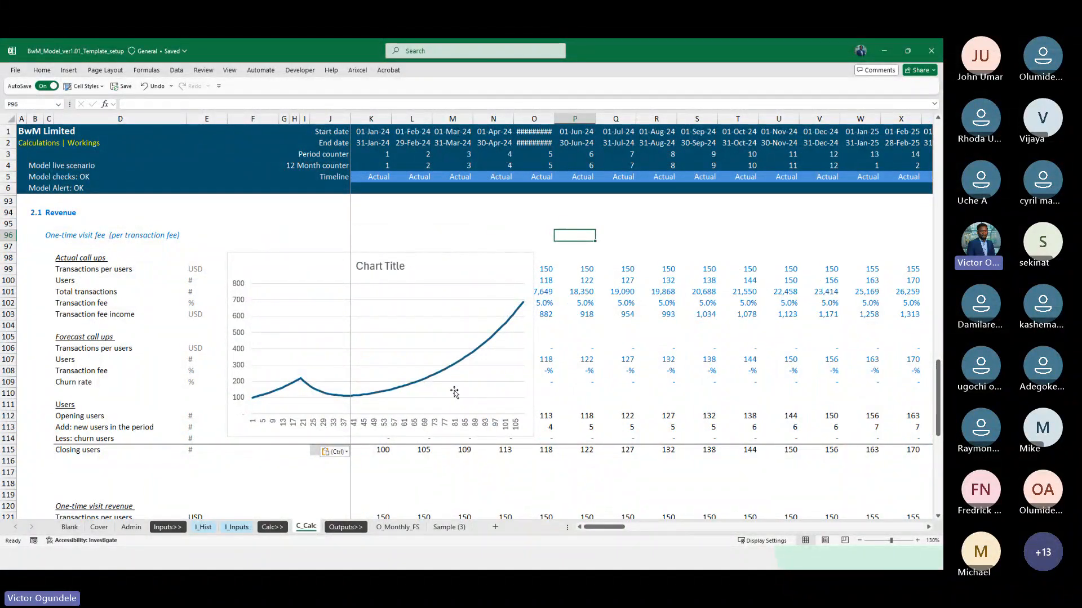
pyautogui.scroll(-1, 382, 407)
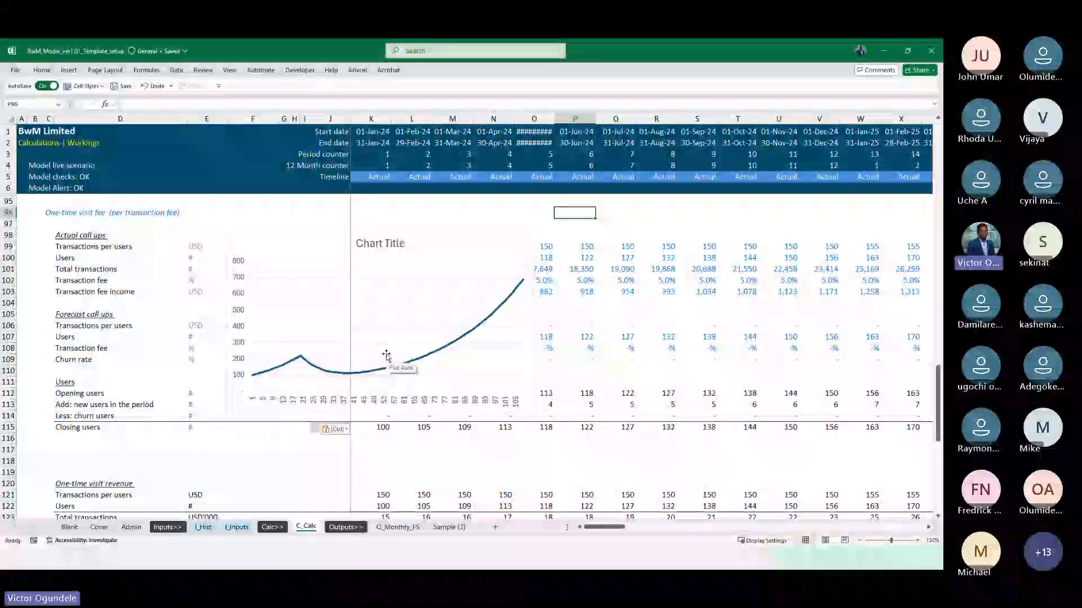
pyautogui.click(502, 232)
pyautogui.press('Delete')
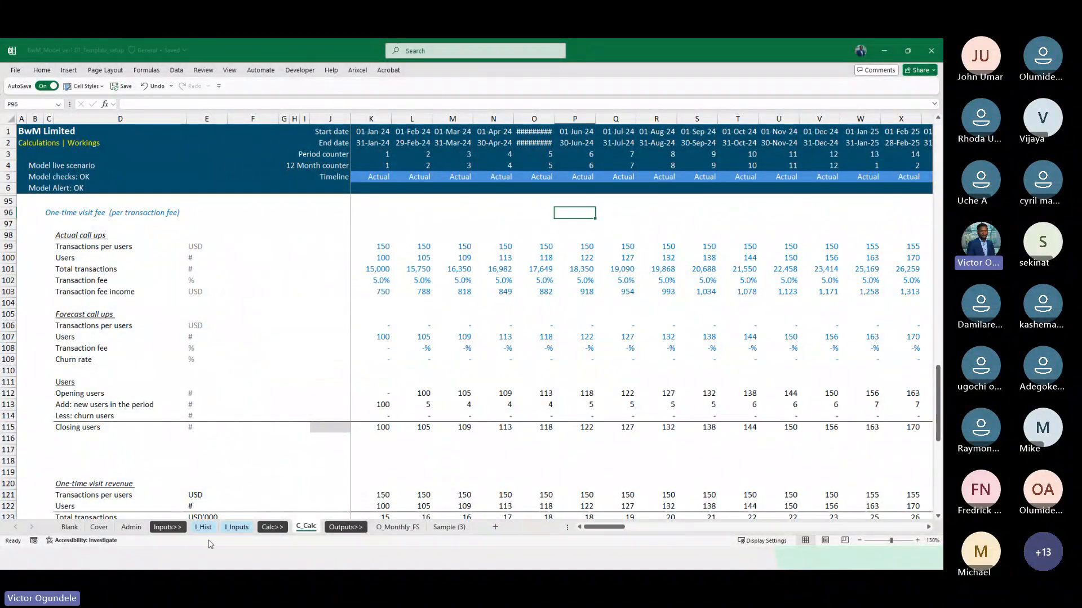
# Compare the Closing users row with the Users row under One-time visit revenue out to December 2032
pyautogui.scroll(-5, 333, 492)
pyautogui.click(304, 386)
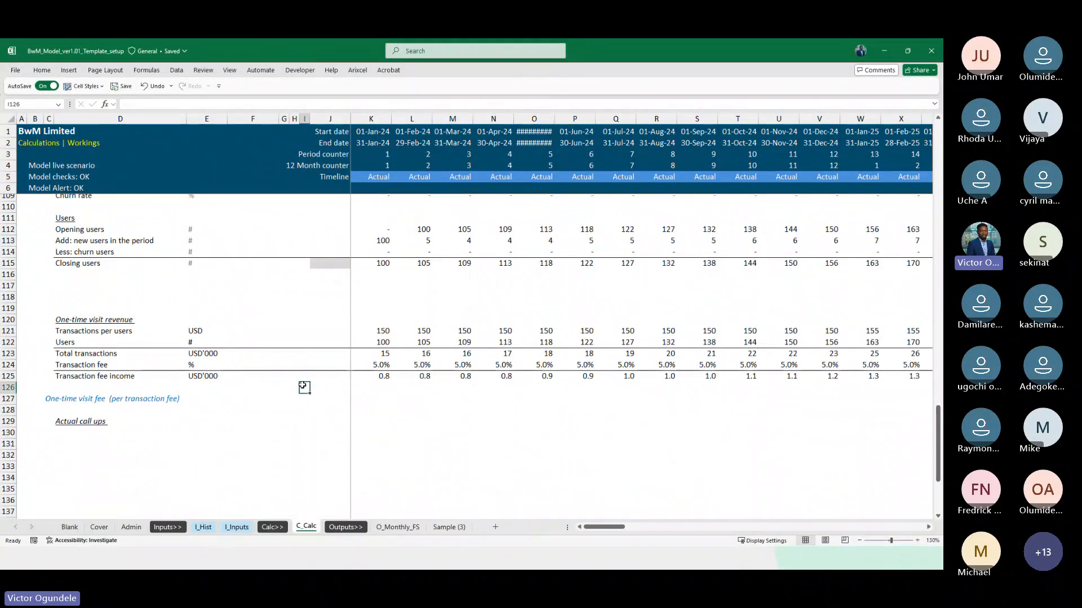
pyautogui.scroll(3, 292, 371)
pyautogui.press('Up')
pyautogui.press('Up')
pyautogui.press('Up')
pyautogui.press('Up')
pyautogui.press('Up')
pyautogui.press('Up')
pyautogui.press('Up')
pyautogui.press('Up')
pyautogui.press('Up')
pyautogui.press('Up')
pyautogui.press('Up')
pyautogui.press('Right')
pyautogui.press('Right')
pyautogui.press('Right')
pyautogui.press('Right')
pyautogui.press('Right')
pyautogui.press('Right')
pyautogui.press('Right')
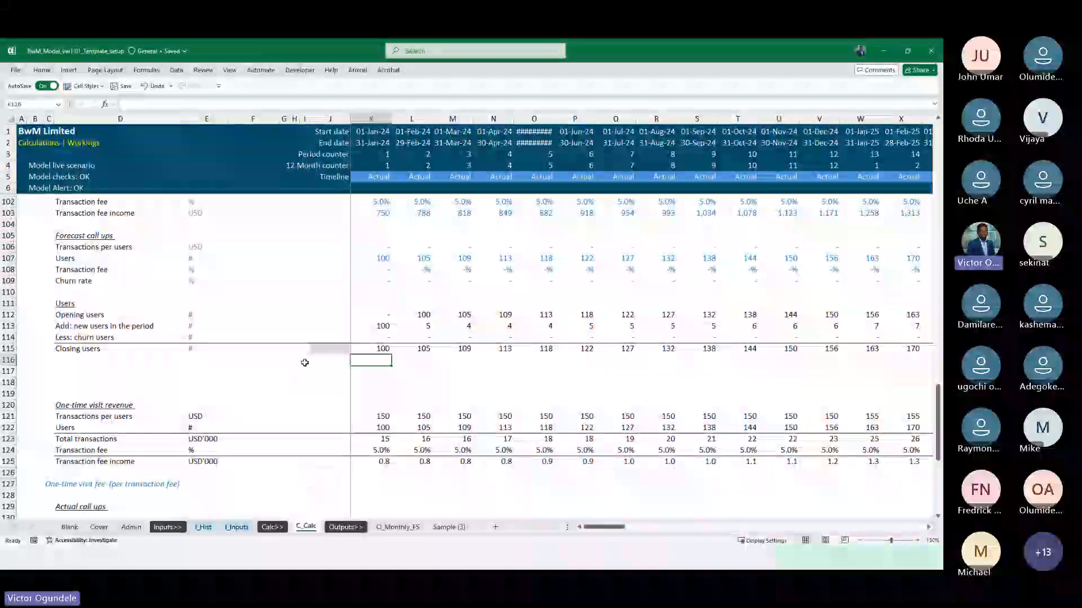
pyautogui.hotkey('ctrl', 'Right')
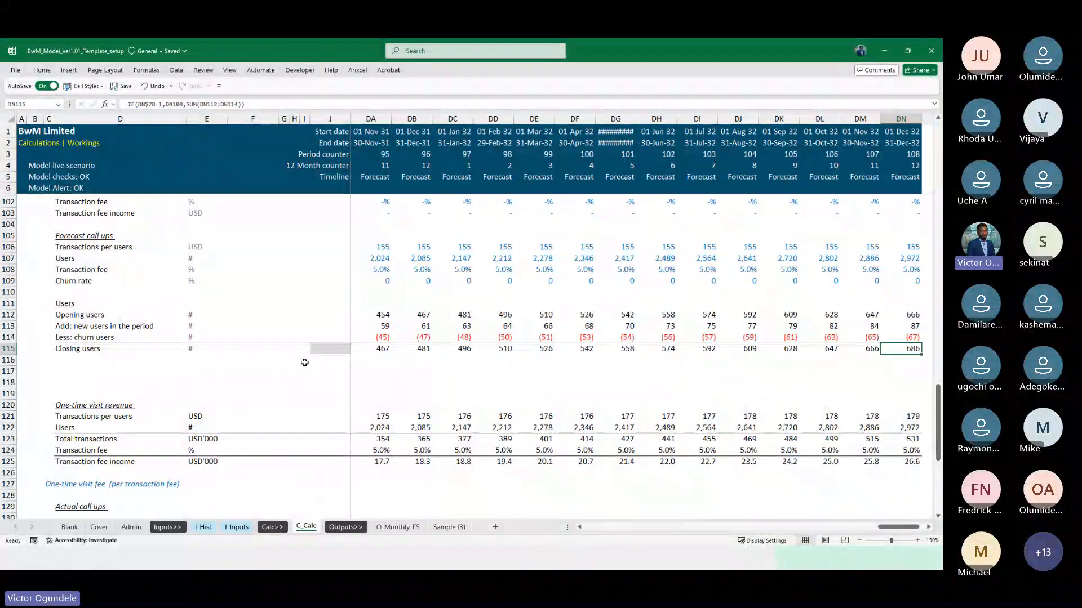
pyautogui.hotkey('ctrl', 'Left')
# Delete the three spare blank rows 117 to 119 between Closing users and the One-time visit revenue block
pyautogui.press('Down')
pyautogui.press('Down')
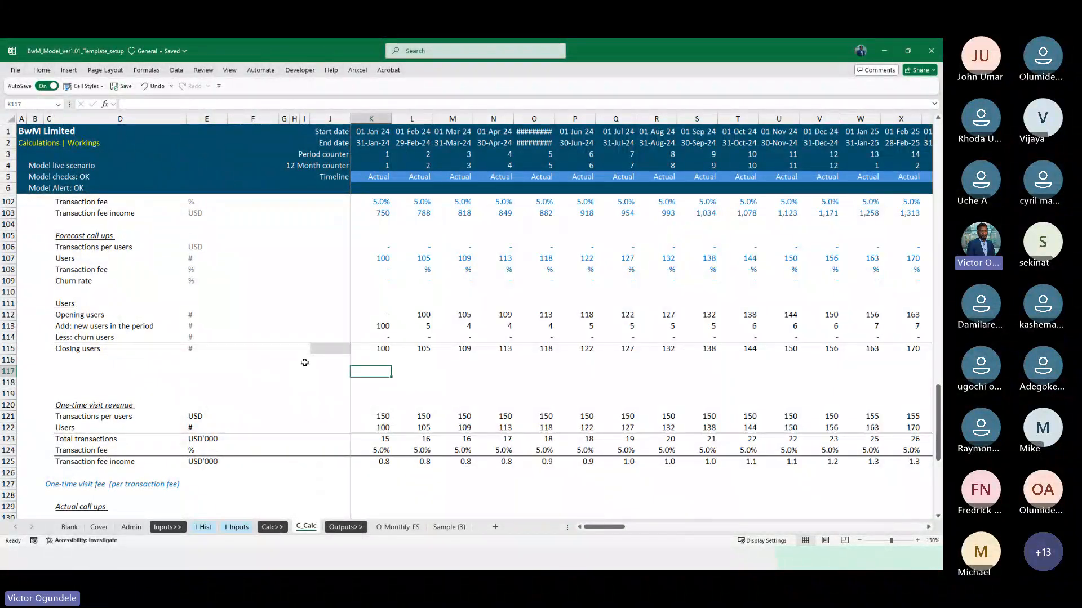
pyautogui.hotkey('shift', 'space')
pyautogui.hotkey('shift', 'Down')
pyautogui.hotkey('shift', 'Down')
pyautogui.hotkey('ctrl', '-')
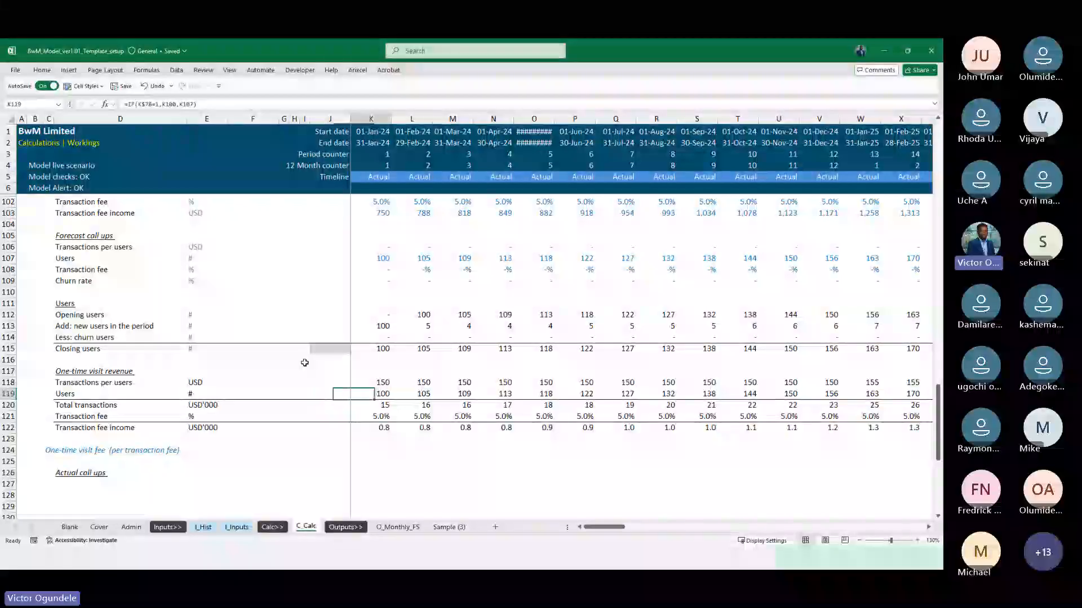
# Link the One-time visit revenue Users row to closing users with =K115 in K119 and fill it across the timeline
pyautogui.press('Right')
pyautogui.press('F2')
pyautogui.scroll(3, 463, 347)
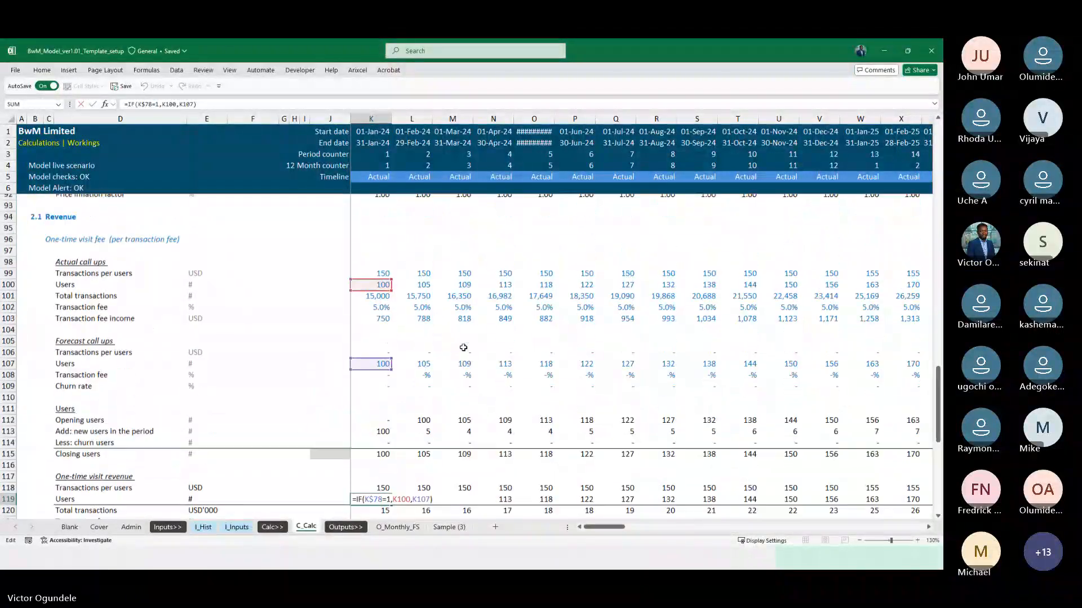
pyautogui.scroll(-3, 463, 348)
pyautogui.press('Escape')
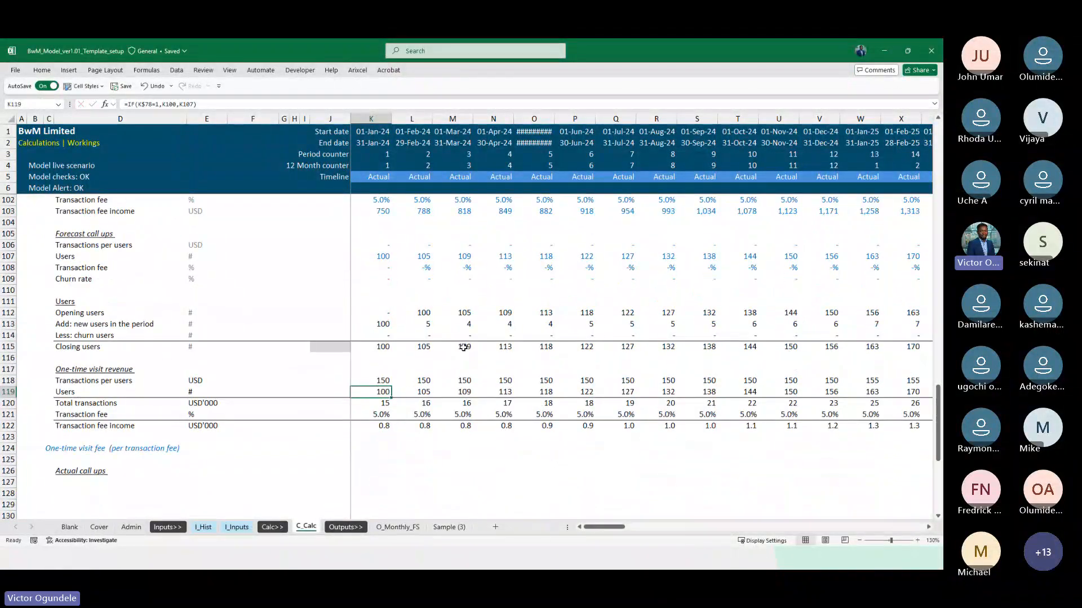
pyautogui.write('=')
pyautogui.press('Up')
pyautogui.press('Up')
pyautogui.press('Up')
pyautogui.press('Up')
pyautogui.hotkey('ctrl', 'Return')
pyautogui.hotkey('ctrl', 'shift', 'Right')
pyautogui.hotkey('ctrl', 'r')
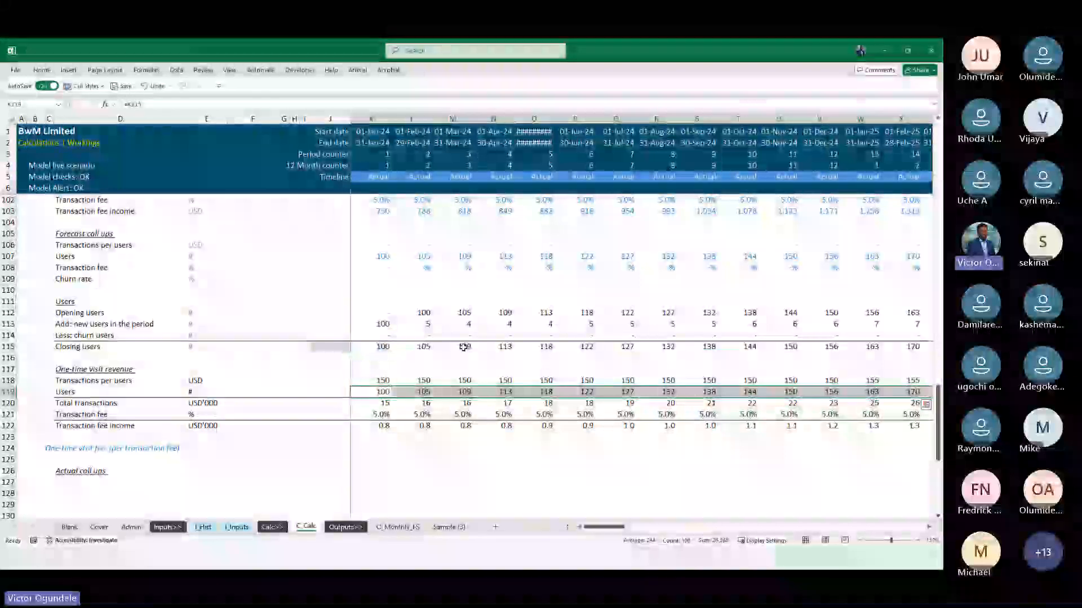
# Review the users roll-forward and the resulting one-time visit revenue in the final forecast months
pyautogui.press('Left')
pyautogui.press('Left')
pyautogui.press('Left')
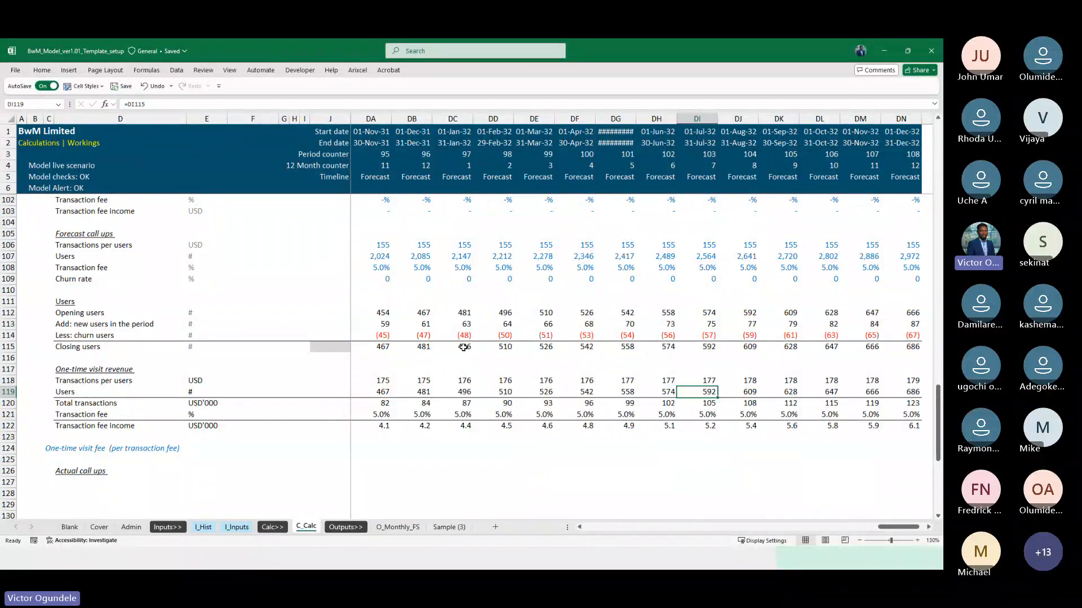
pyautogui.press('Right')
pyautogui.press('Right')
pyautogui.press('Right')
pyautogui.press('Right')
pyautogui.press('Right')
pyautogui.press('Right')
pyautogui.press('Left')
pyautogui.press('Left')
pyautogui.press('Up')
pyautogui.press('Up')
pyautogui.press('Up')
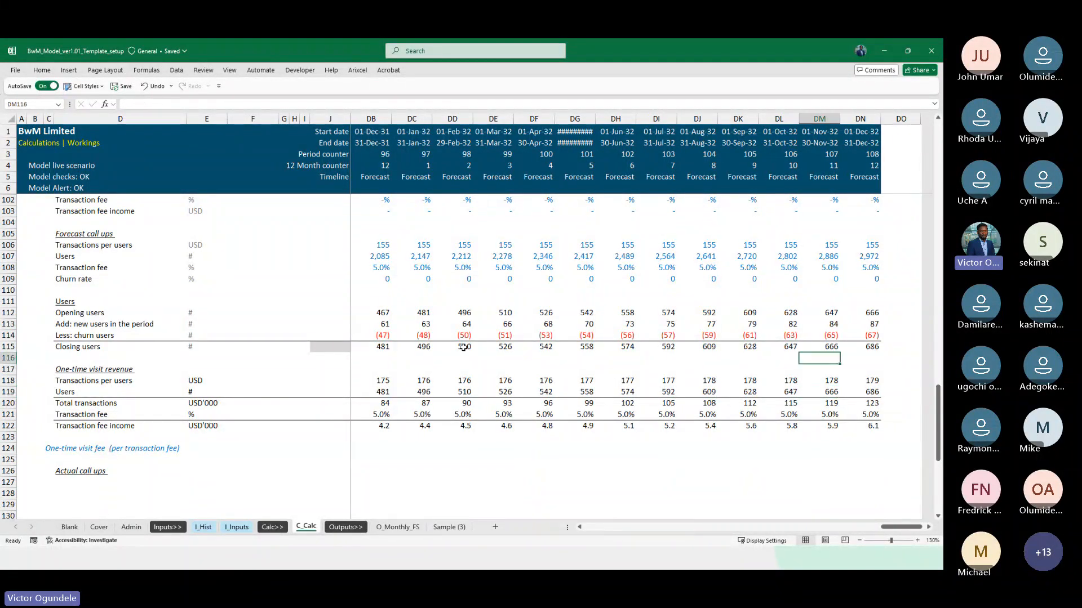
pyautogui.press('Up')
pyautogui.press('Up')
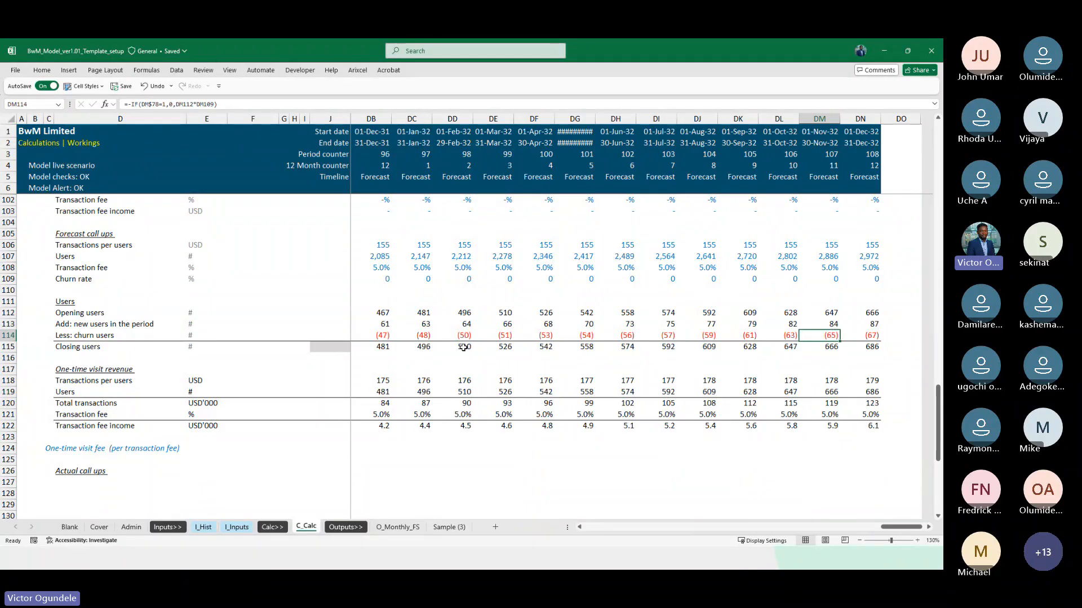
pyautogui.hotkey('ctrl', 'Left')
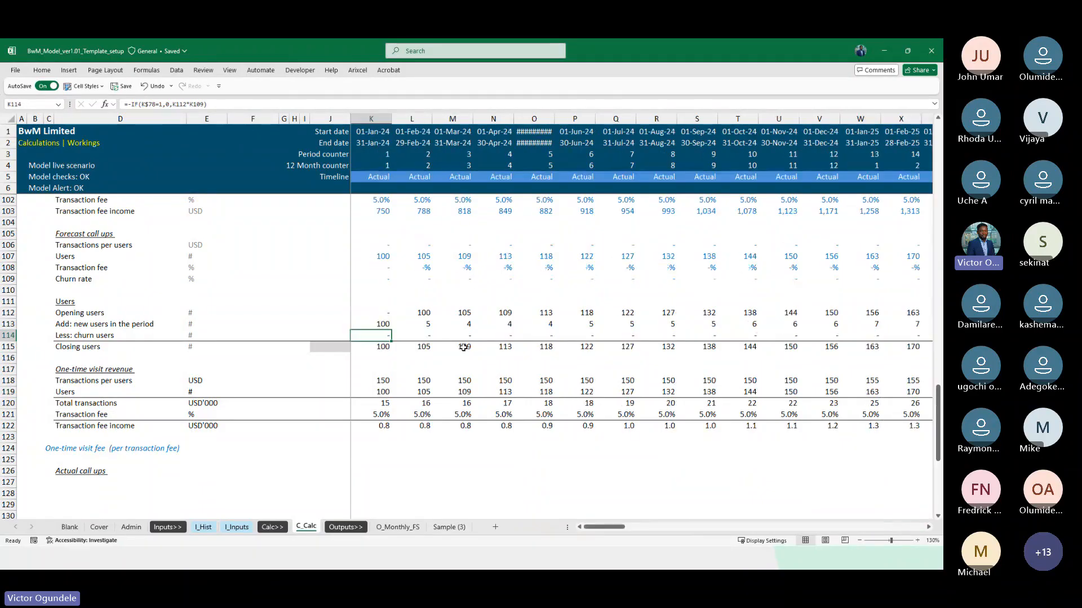
# Set the churn rate to 5% for every forecast month from September 2025 onward on the I_Inputs sheet
pyautogui.click(242, 530)
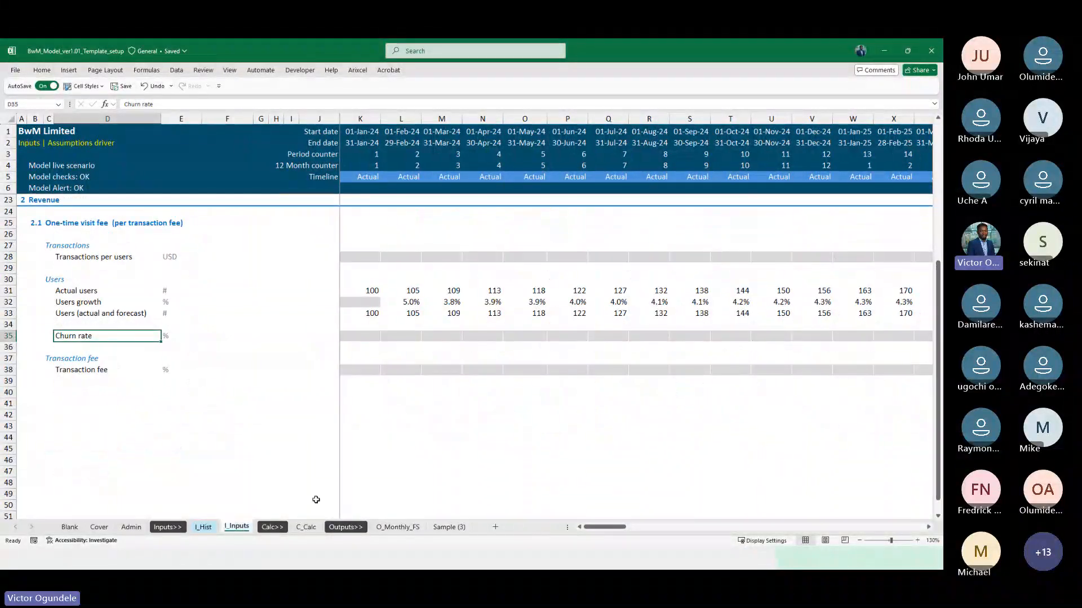
pyautogui.scroll(2, 535, 350)
pyautogui.click(452, 391)
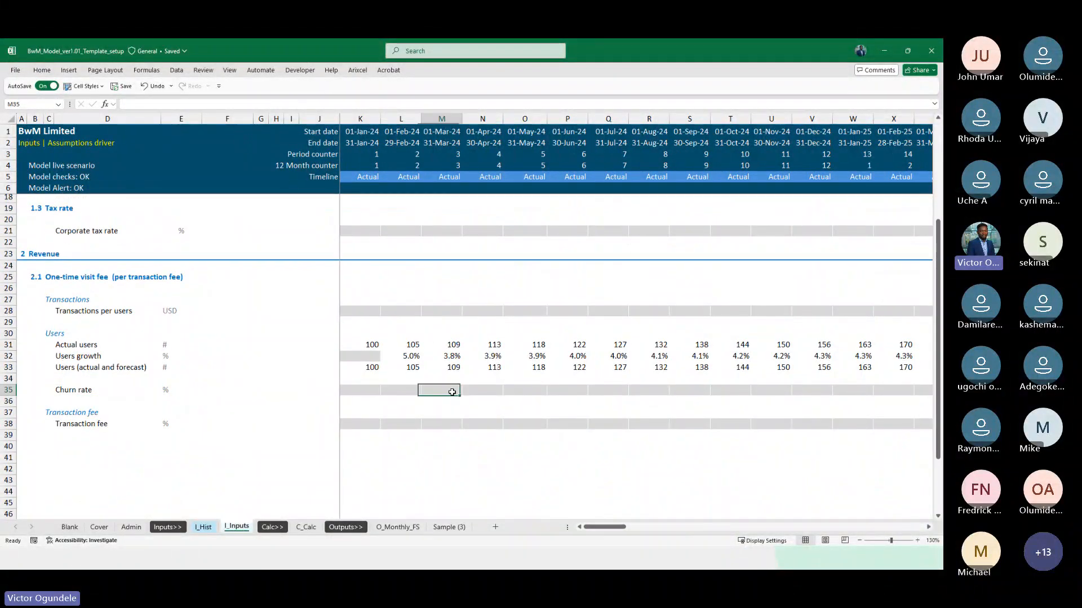
pyautogui.hotkey('ctrl', 'Right')
pyautogui.press('Right')
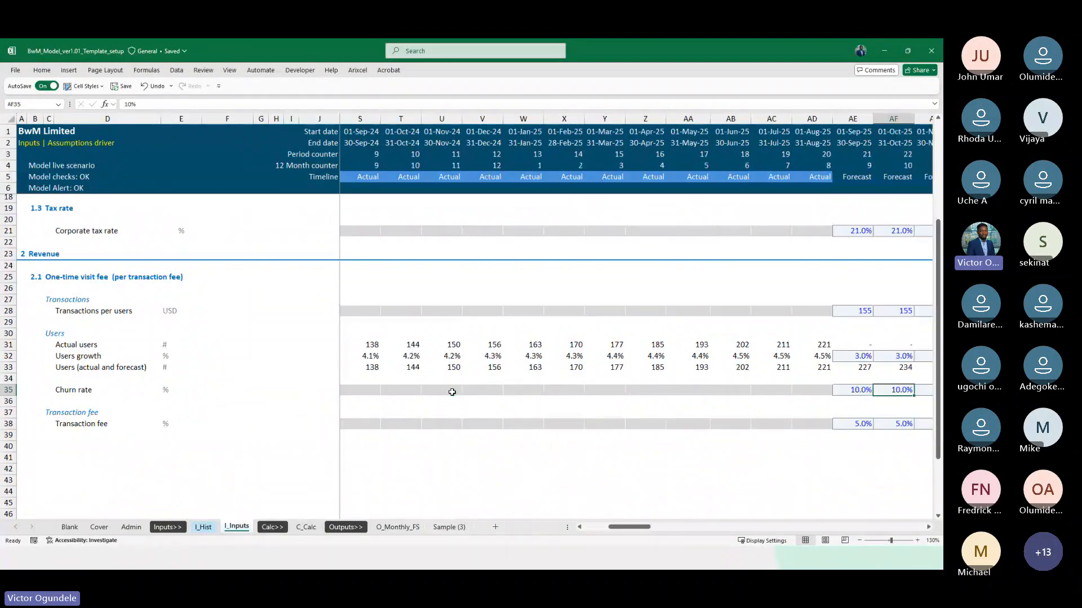
pyautogui.press('Right')
pyautogui.press('Right')
pyautogui.press('Right')
pyautogui.press('Right')
pyautogui.press('Right')
pyautogui.press('Right')
pyautogui.press('Right')
pyautogui.press('Right')
pyautogui.scroll(-1, 451, 392)
pyautogui.hotkey('ctrl', 'Left')
pyautogui.hotkey('ctrl', 'Down')
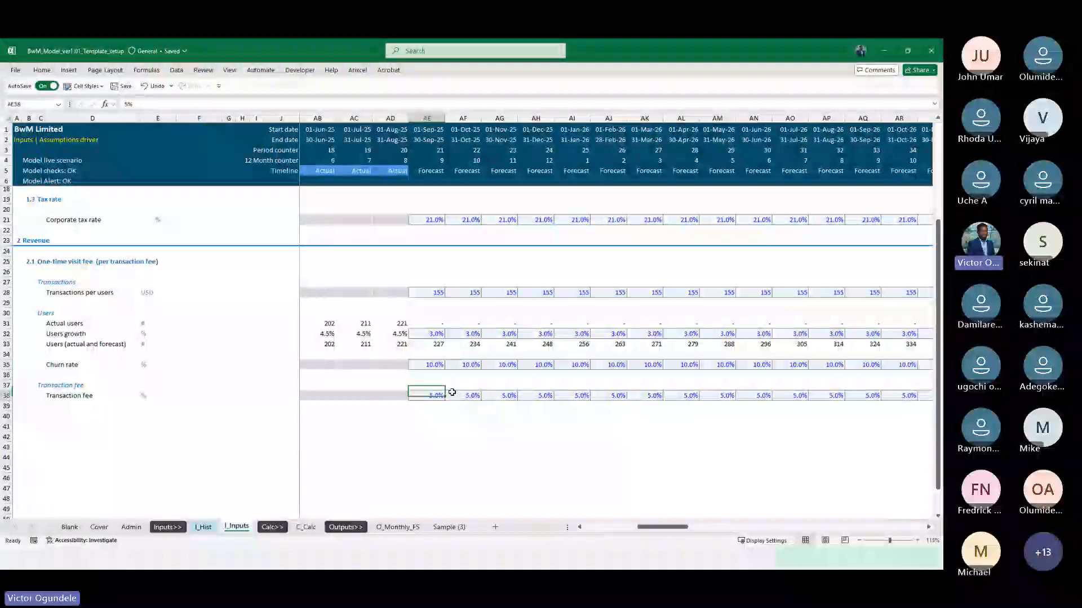
pyautogui.press('Down')
pyautogui.scroll(-2, 452, 392)
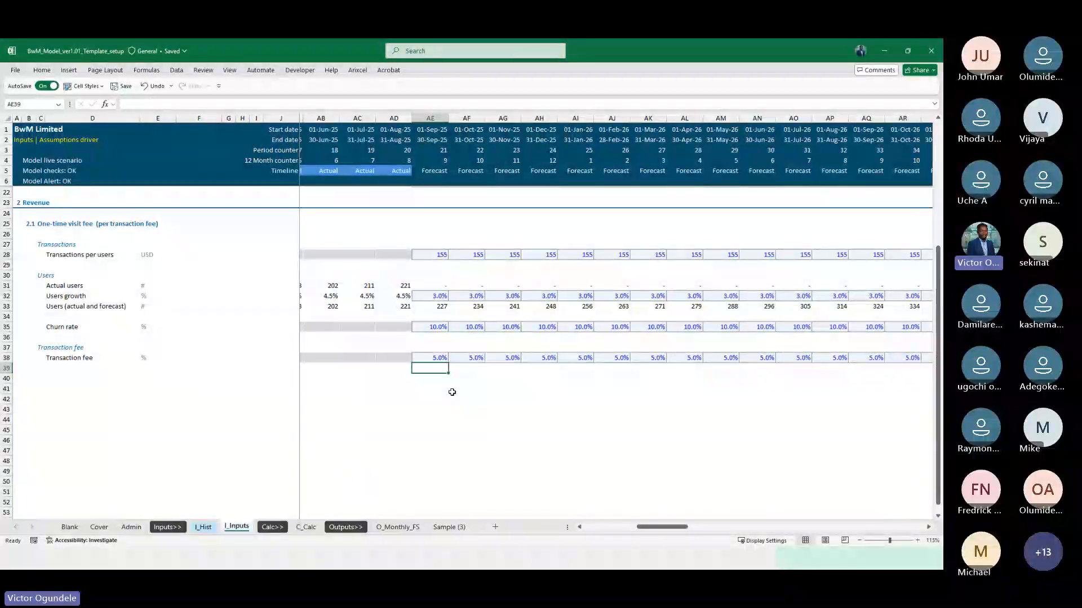
pyautogui.click(431, 326)
pyautogui.hotkey('ctrl', 'shift', 'Right')
pyautogui.write('5%')
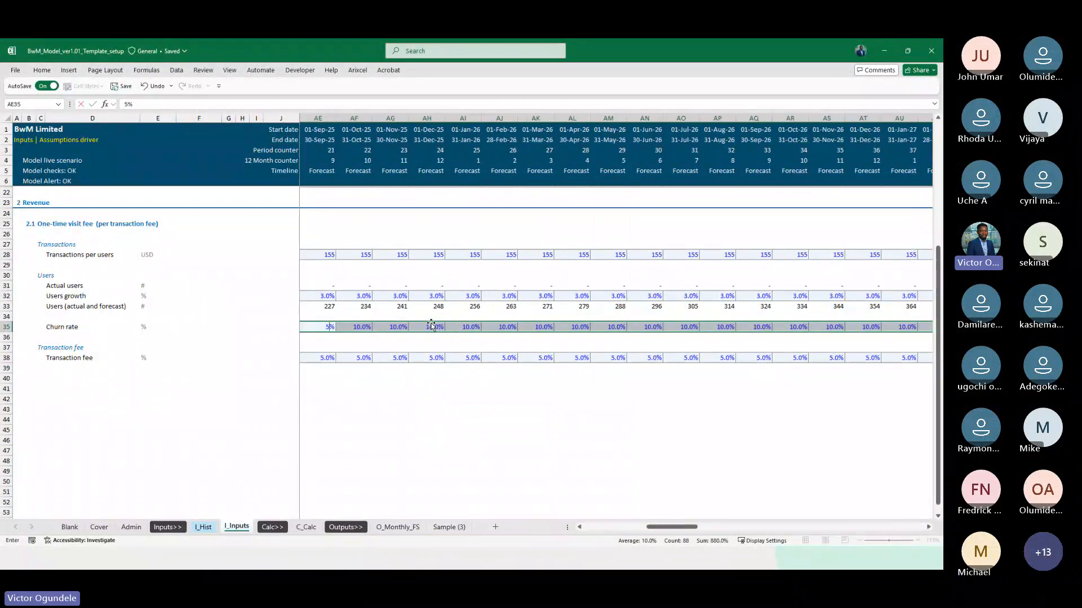
pyautogui.hotkey('ctrl', 'Return')
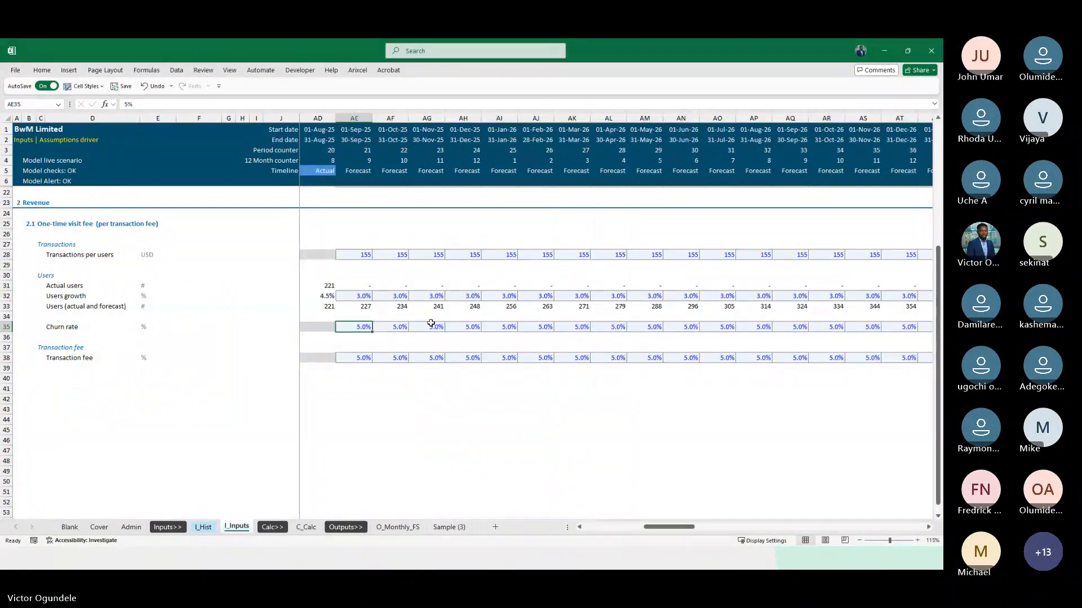
# Check the formulas of the new users and closing users rows in the users roll-forward on C_Calc
pyautogui.click(305, 527)
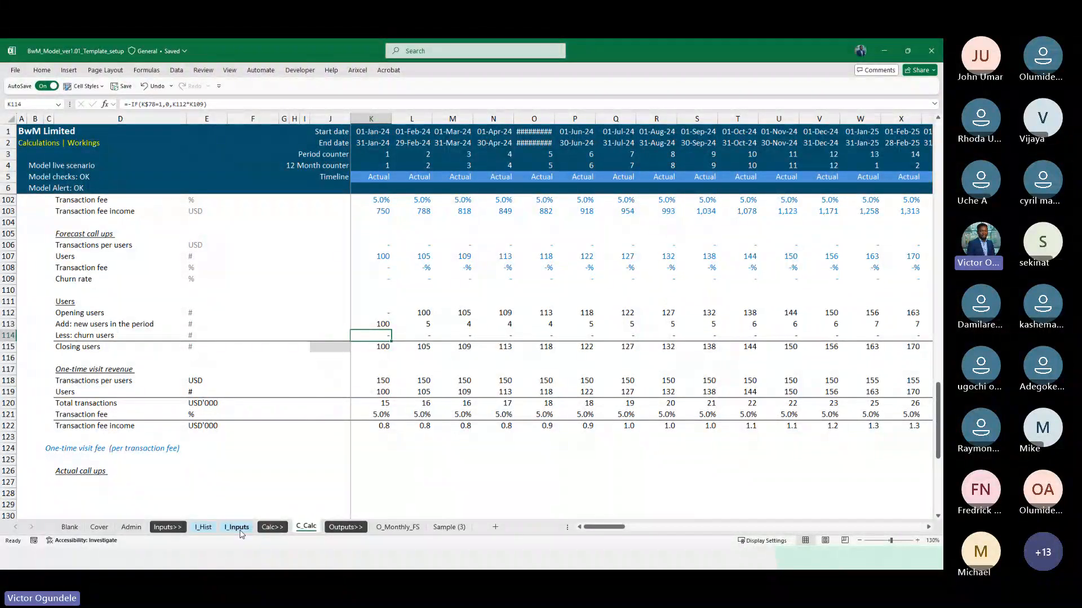
pyautogui.click(510, 325)
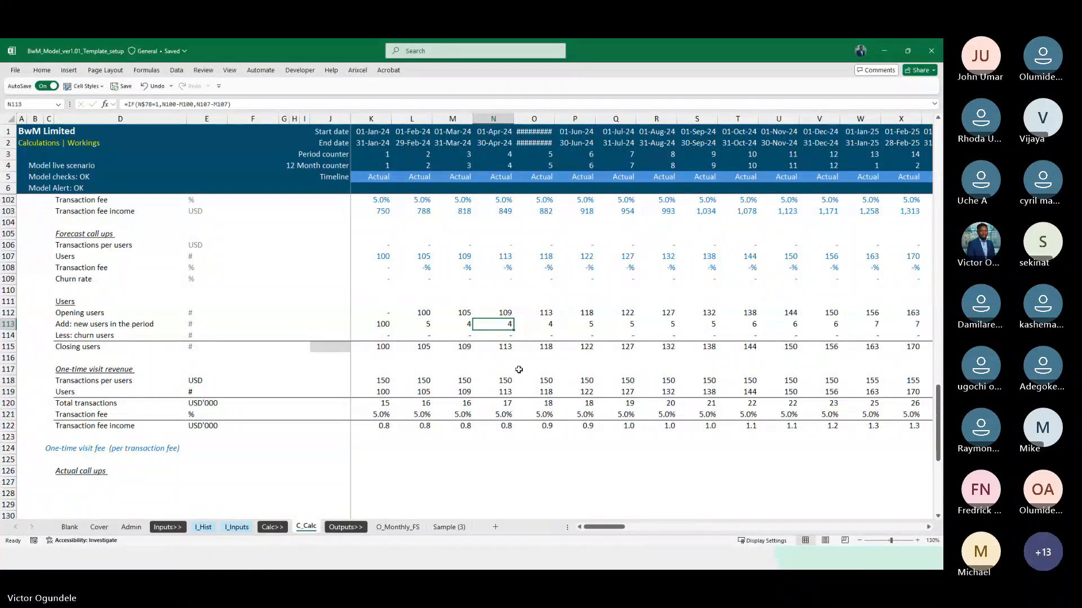
pyautogui.click(384, 345)
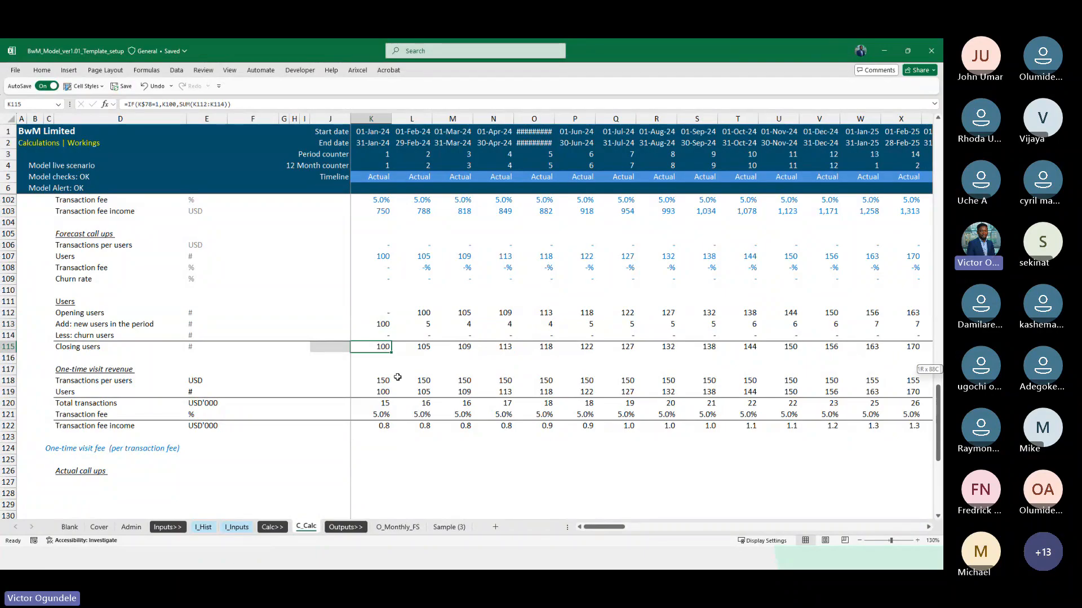
pyautogui.hotkey('ctrl', 'shift', 'Right')
pyautogui.press('Left')
pyautogui.press('Right')
# Plot the actual users in K100:AD100 as a temporary 2-D line chart and delete the chart after viewing the trend
pyautogui.press('Up')
pyautogui.press('Up')
pyautogui.press('Up')
pyautogui.press('Up')
pyautogui.press('Up')
pyautogui.press('Up')
pyautogui.press('Up')
pyautogui.press('Up')
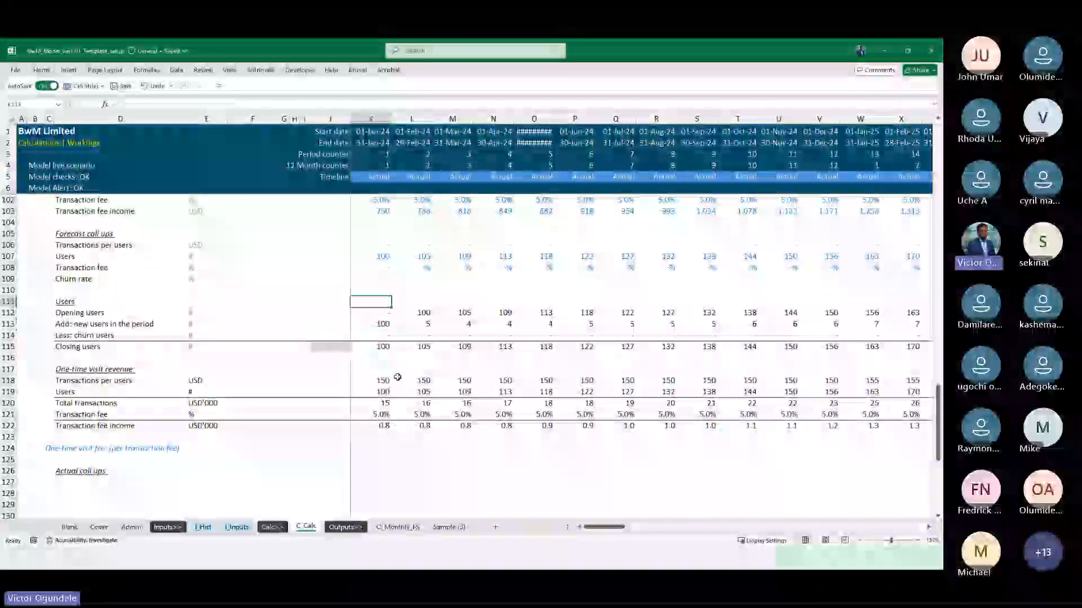
pyautogui.press('Up')
pyautogui.press('Up')
pyautogui.press('Up')
pyautogui.press('Up')
pyautogui.press('Up')
pyautogui.press('Up')
pyautogui.press('Up')
pyautogui.press('Up')
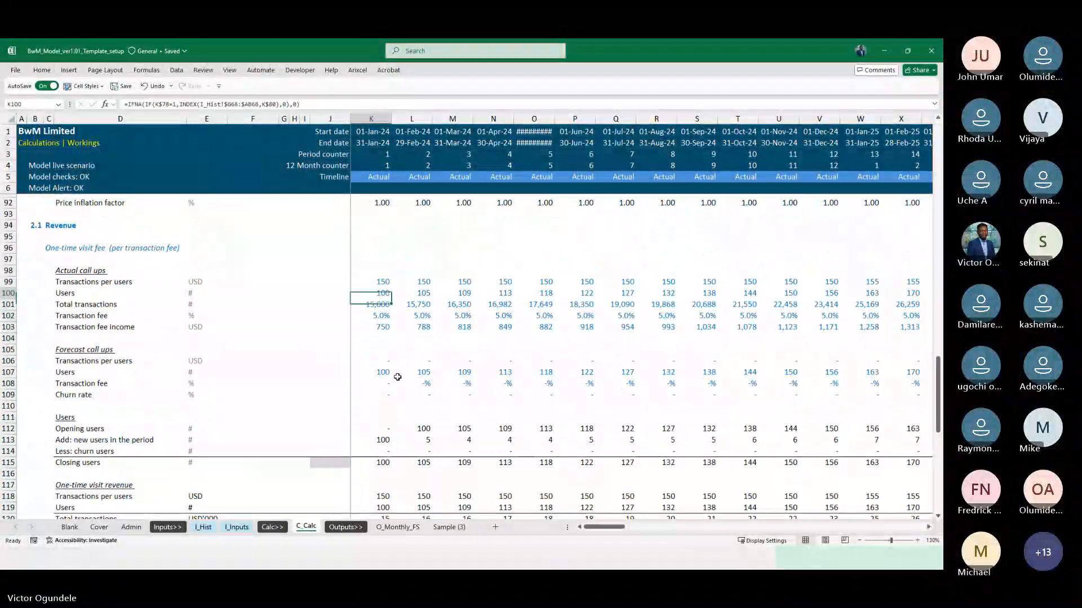
pyautogui.press('Down')
pyautogui.hotkey('shift', 'Right')
pyautogui.hotkey('shift', 'Right')
pyautogui.hotkey('shift', 'Right')
pyautogui.hotkey('shift', 'Right')
pyautogui.hotkey('shift', 'Right')
pyautogui.hotkey('shift', 'Right')
pyautogui.hotkey('shift', 'Right')
pyautogui.hotkey('shift', 'Right')
pyautogui.hotkey('shift', 'Right')
pyautogui.hotkey('shift', 'Right')
pyautogui.hotkey('shift', 'Right')
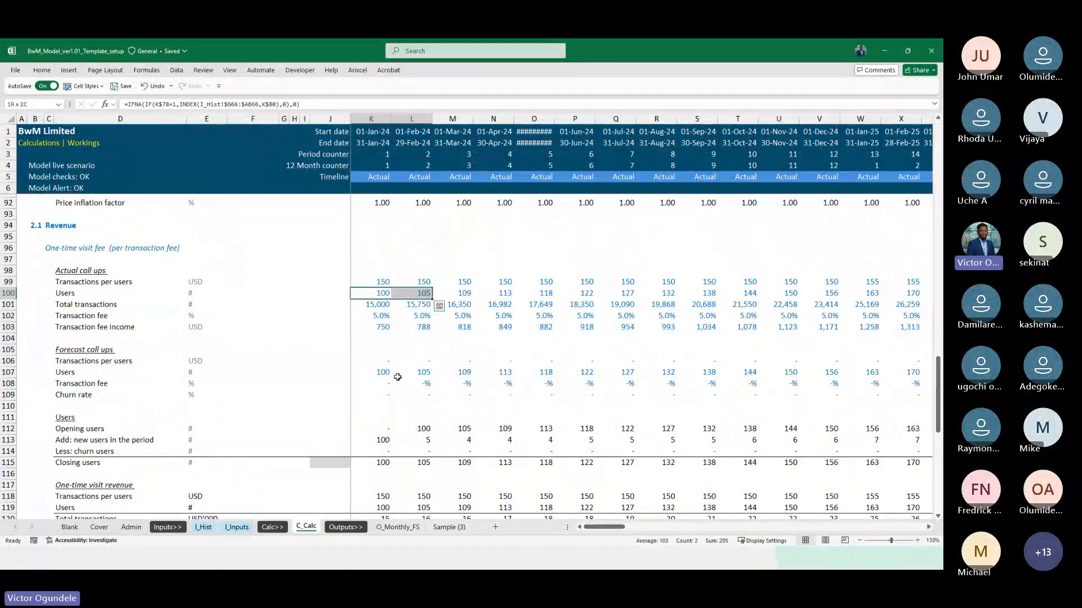
pyautogui.hotkey('shift', 'Right')
pyautogui.hotkey('shift', 'Right')
pyautogui.hotkey('shift', 'Right')
pyautogui.hotkey('shift', 'Right')
pyautogui.hotkey('shift', 'Right')
pyautogui.hotkey('shift', 'Right')
pyautogui.hotkey('shift', 'Right')
pyautogui.hotkey('shift', 'Right')
pyautogui.hotkey('shift', 'Right')
pyautogui.hotkey('shift', 'Right')
pyautogui.hotkey('shift', 'Right')
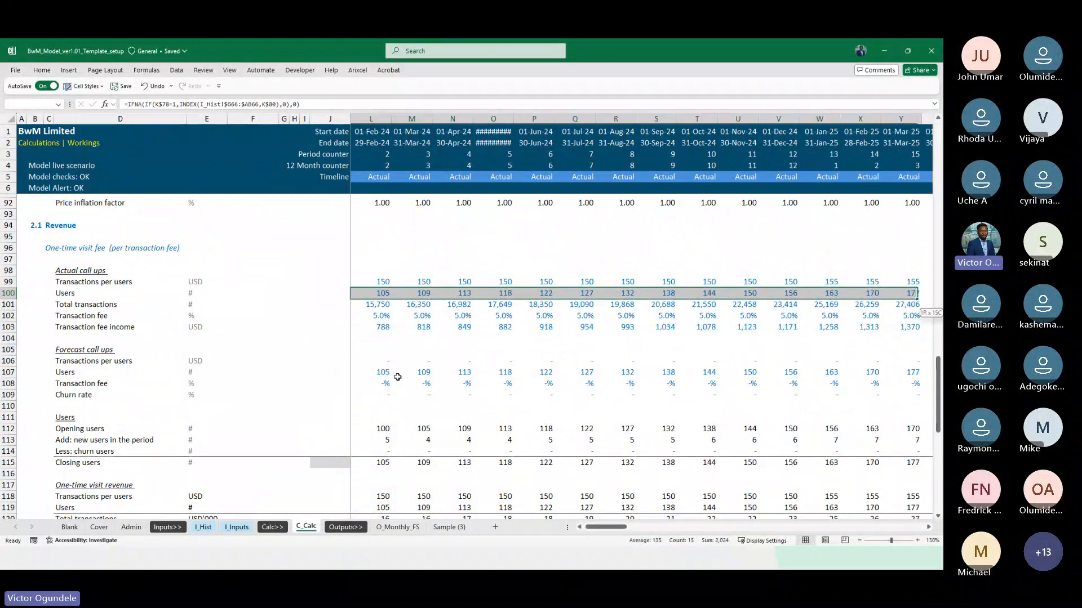
pyautogui.hotkey('shift', 'Left')
pyautogui.hotkey('shift', 'Left')
pyautogui.hotkey('shift', 'Left')
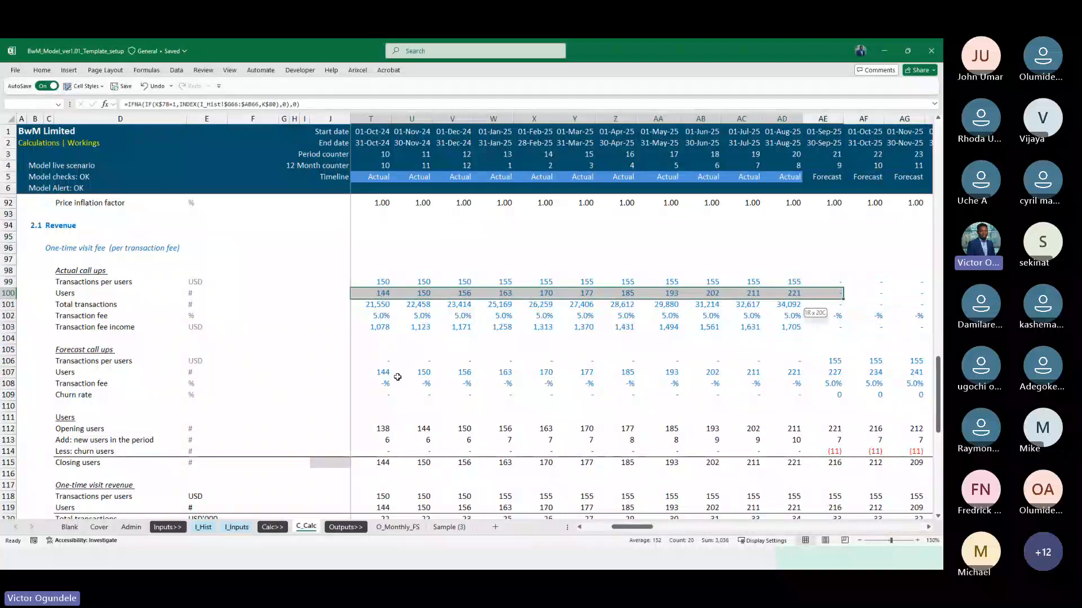
pyautogui.hscroll(-5, 430, 369)
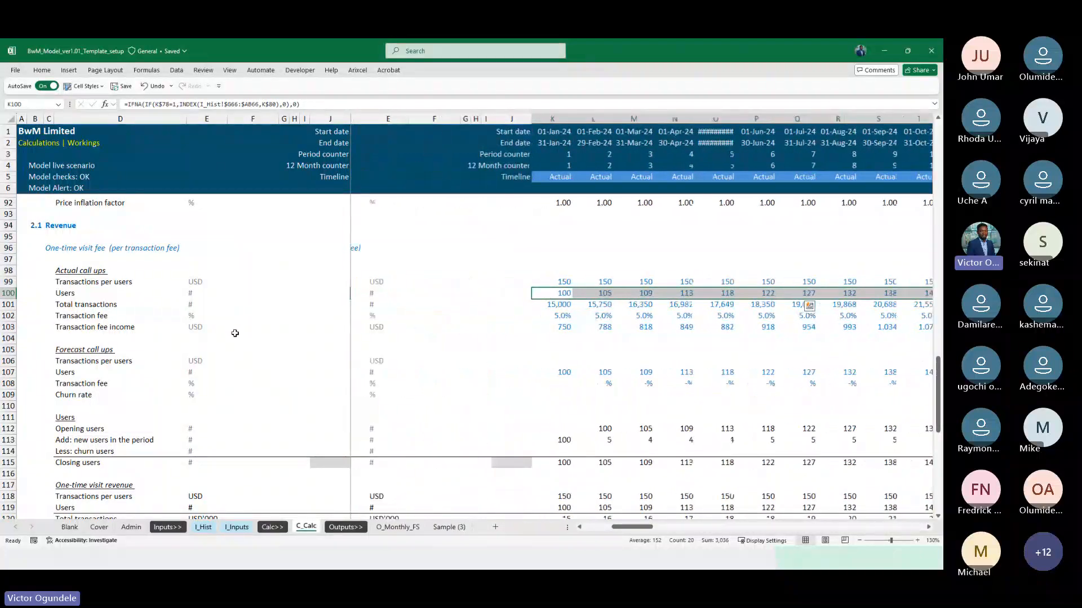
pyautogui.hscroll(3, 246, 340)
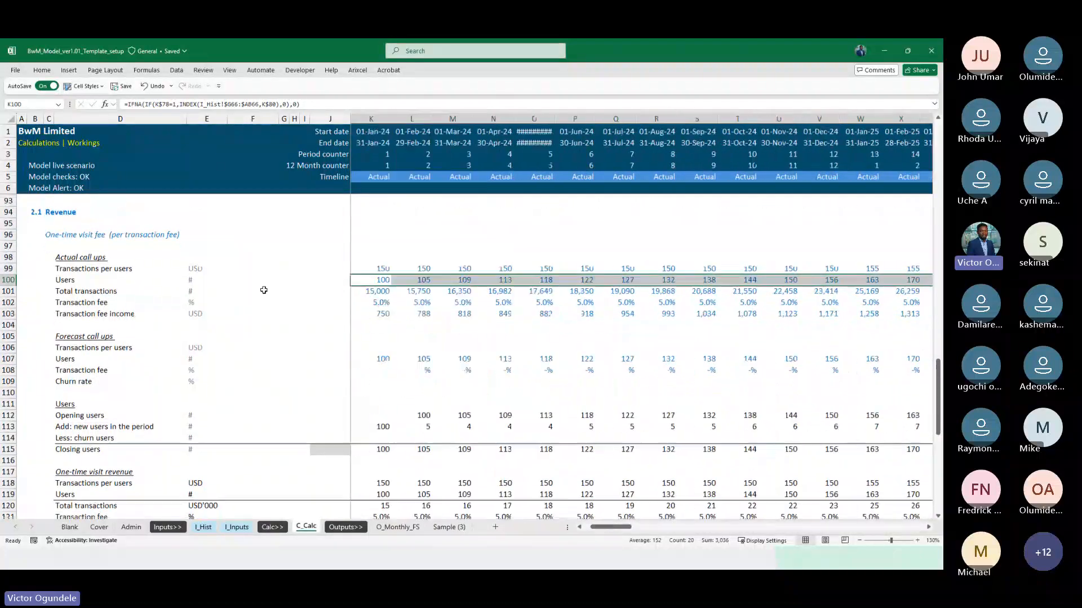
pyautogui.click(69, 69)
pyautogui.click(356, 100)
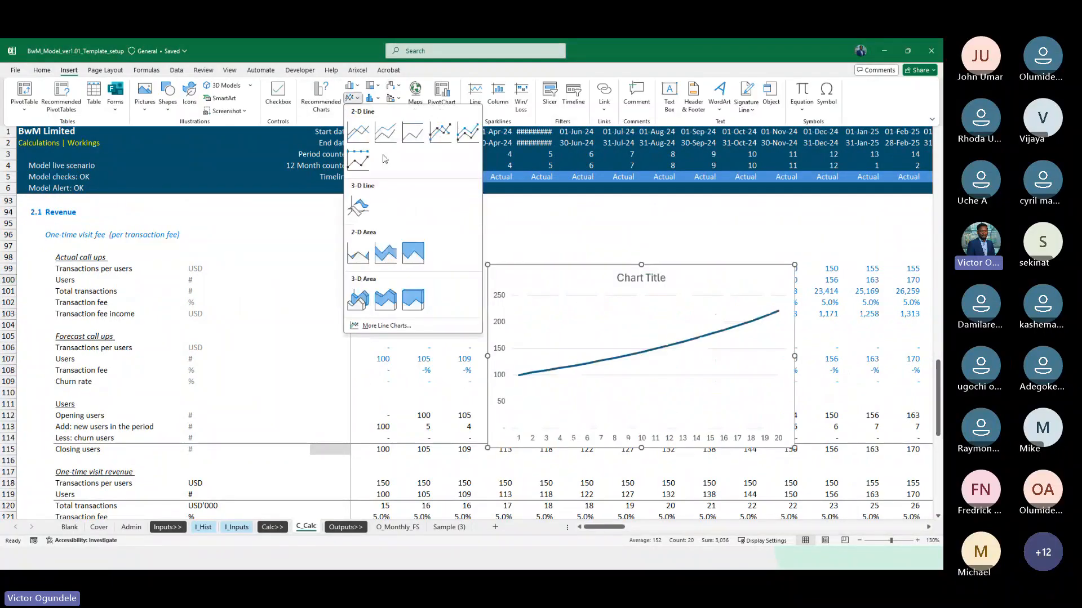
pyautogui.click(358, 132)
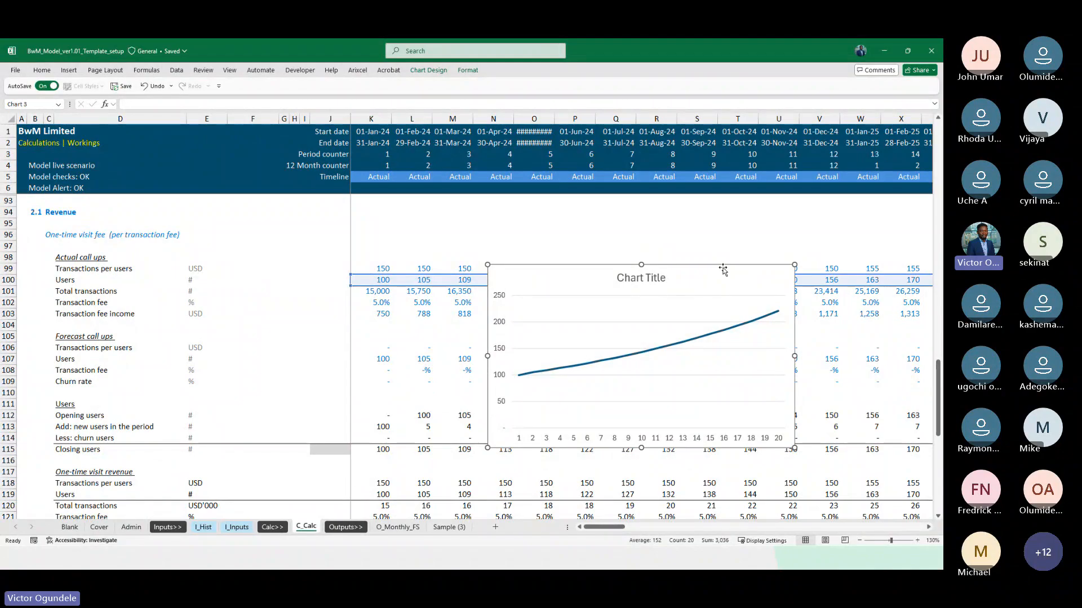
pyautogui.press('Delete')
# Compare new users with churned users and closing users across the forecast months of the roll-forward
pyautogui.scroll(-2, 569, 377)
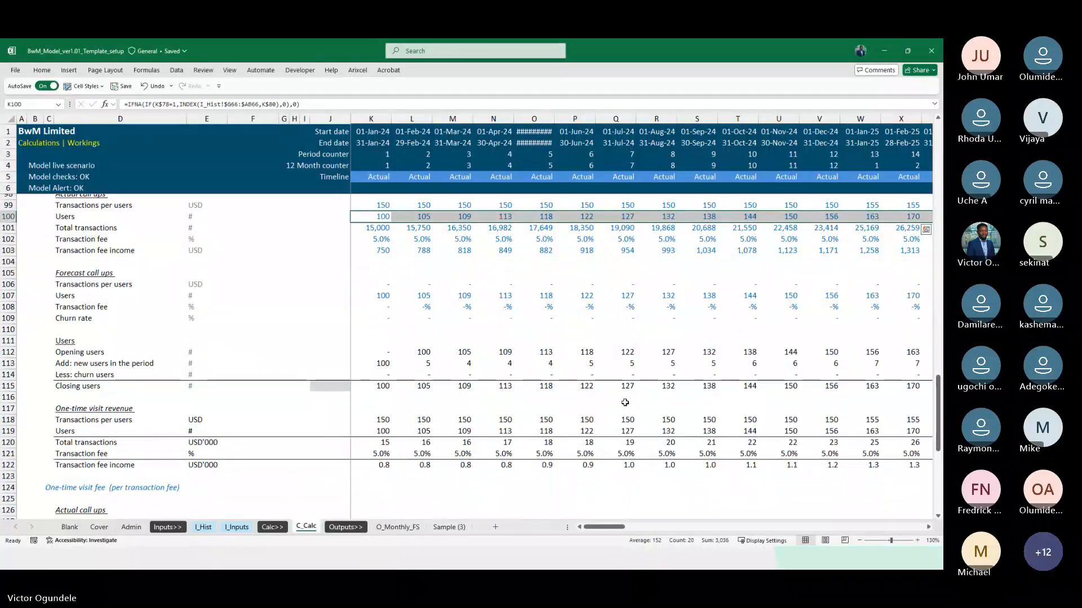
pyautogui.hscroll(3, 623, 403)
pyautogui.hscroll(5, 625, 403)
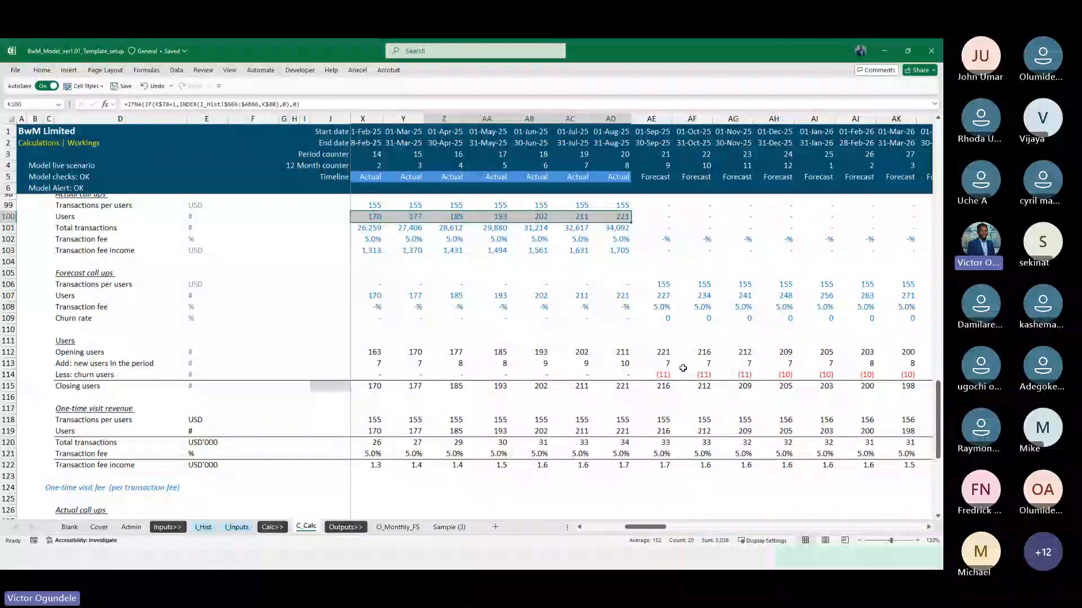
pyautogui.click(651, 363)
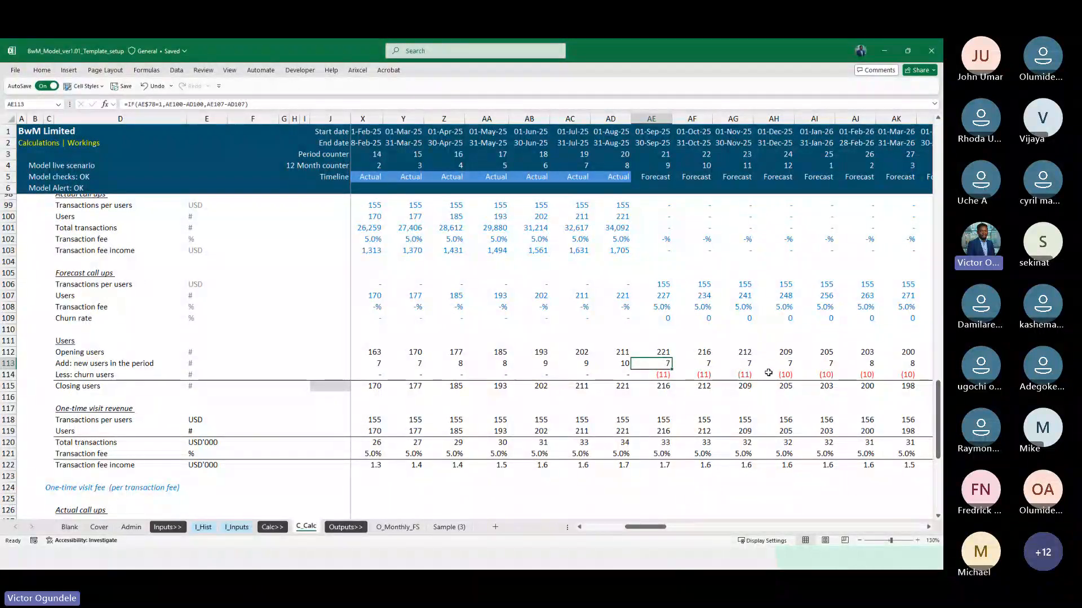
pyautogui.hscroll(3, 767, 373)
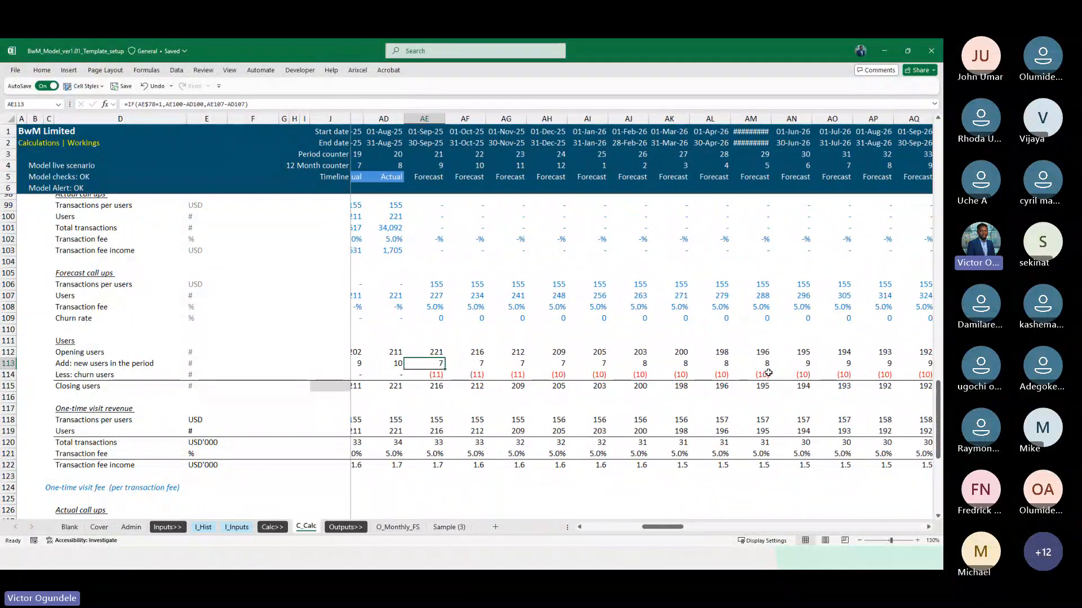
pyautogui.hscroll(4, 768, 373)
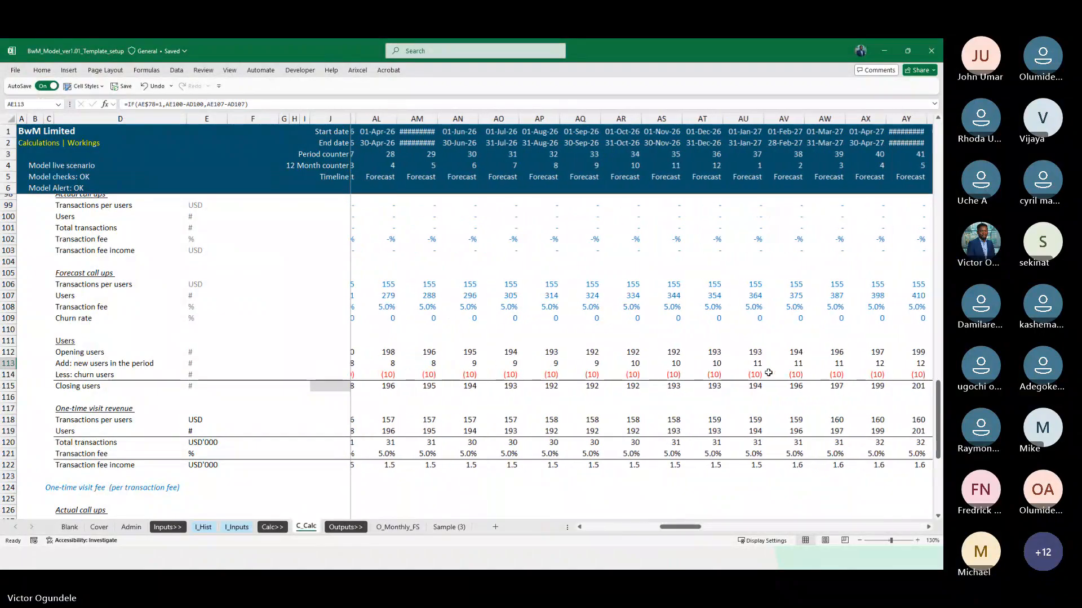
pyautogui.hscroll(-5, 768, 373)
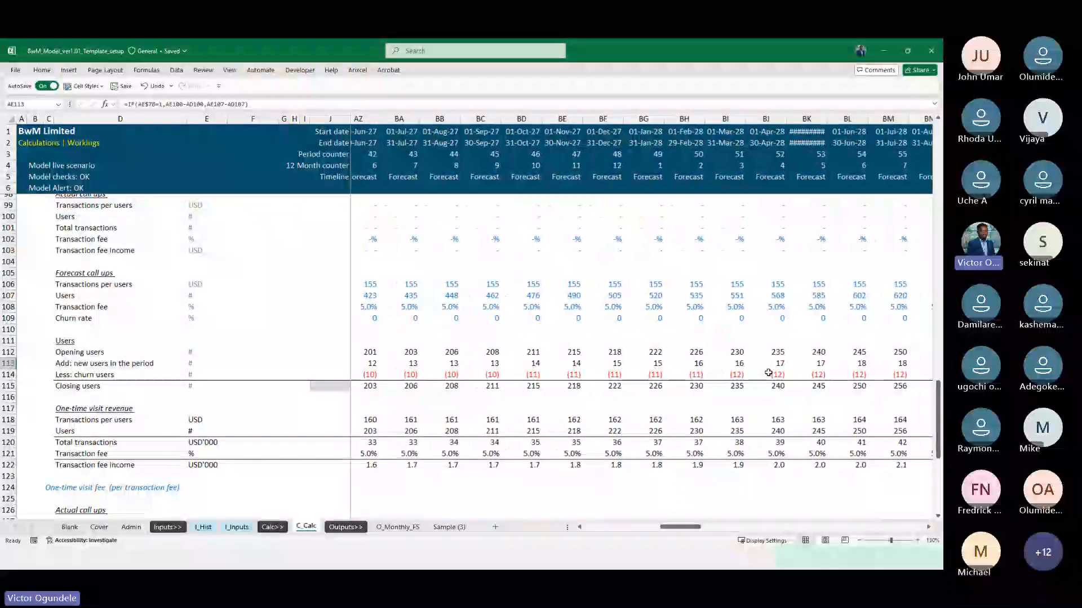
pyautogui.hscroll(-3, 768, 373)
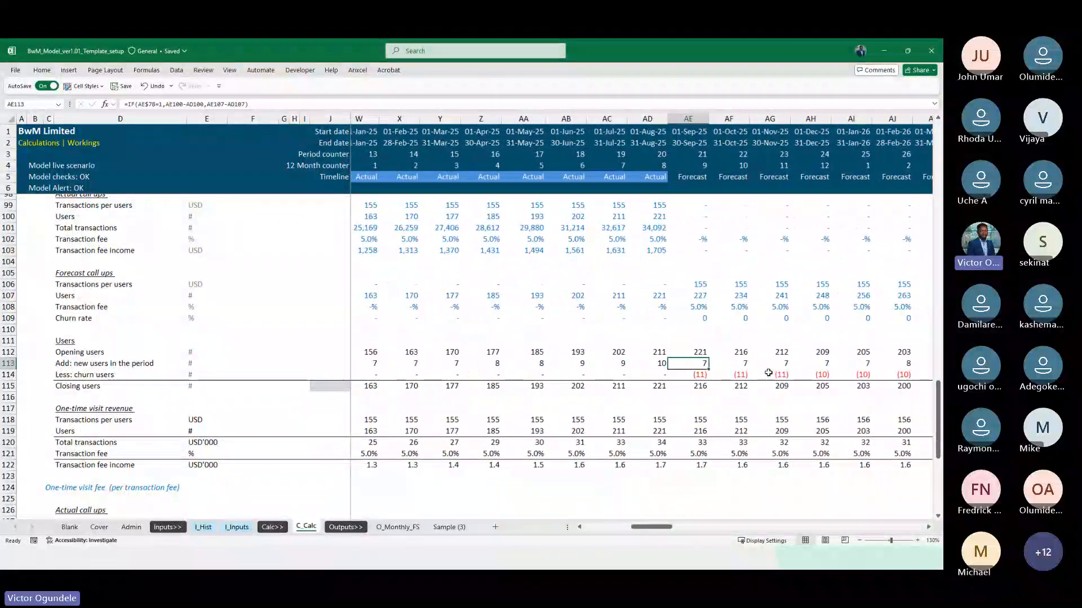
pyautogui.hscroll(3, 698, 317)
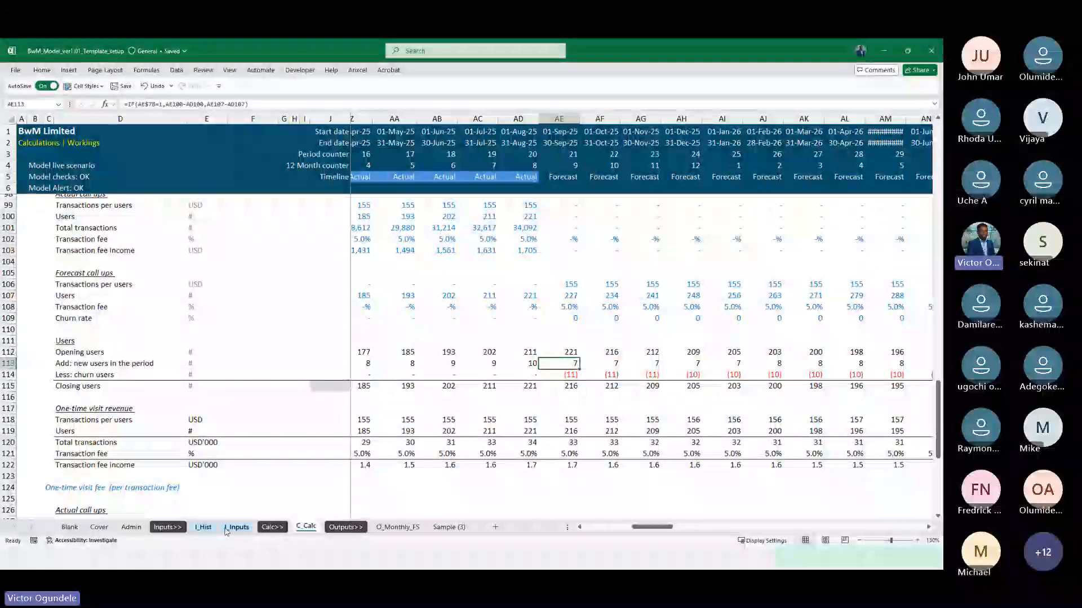
# Set users growth to 4.5% for September to December 2025 in AE32:AH32 on I_Inputs
pyautogui.click(203, 528)
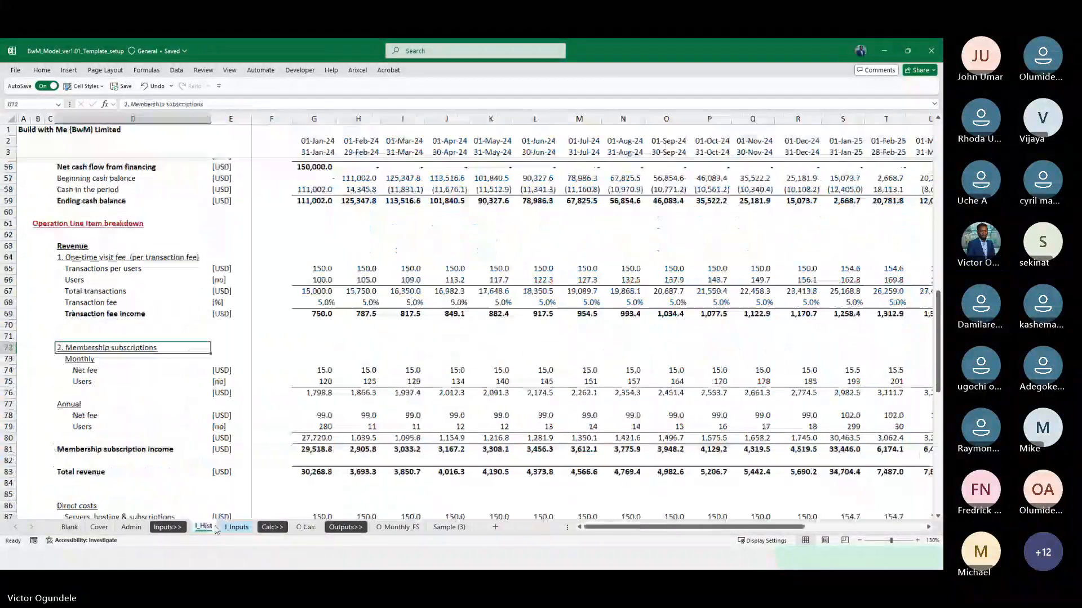
pyautogui.click(237, 527)
pyautogui.click(351, 297)
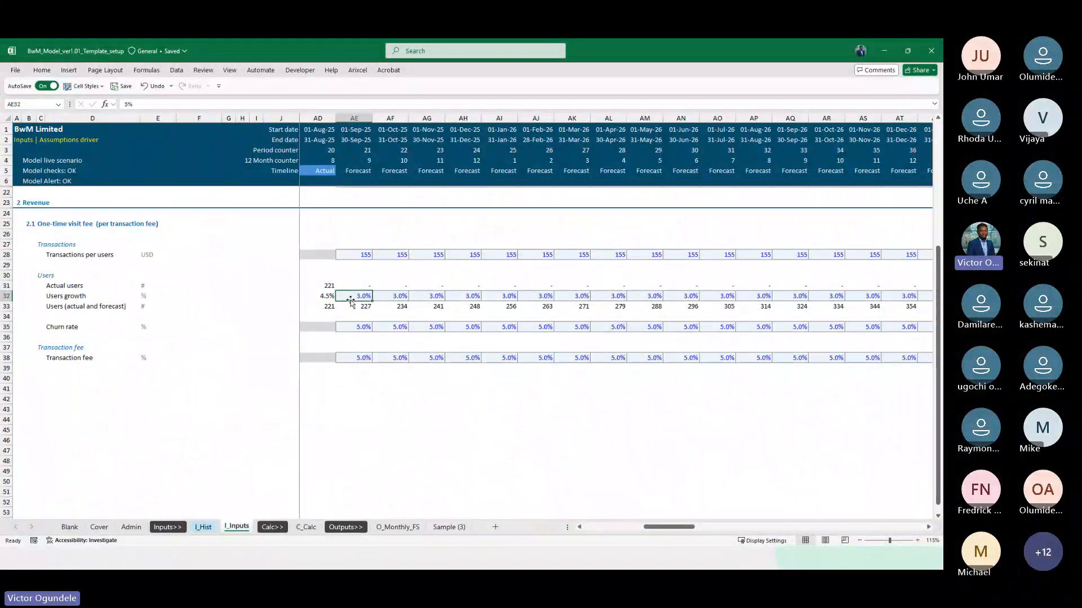
pyautogui.scroll(1, 338, 293)
pyautogui.hscroll(-1, 374, 312)
pyautogui.write('4.')
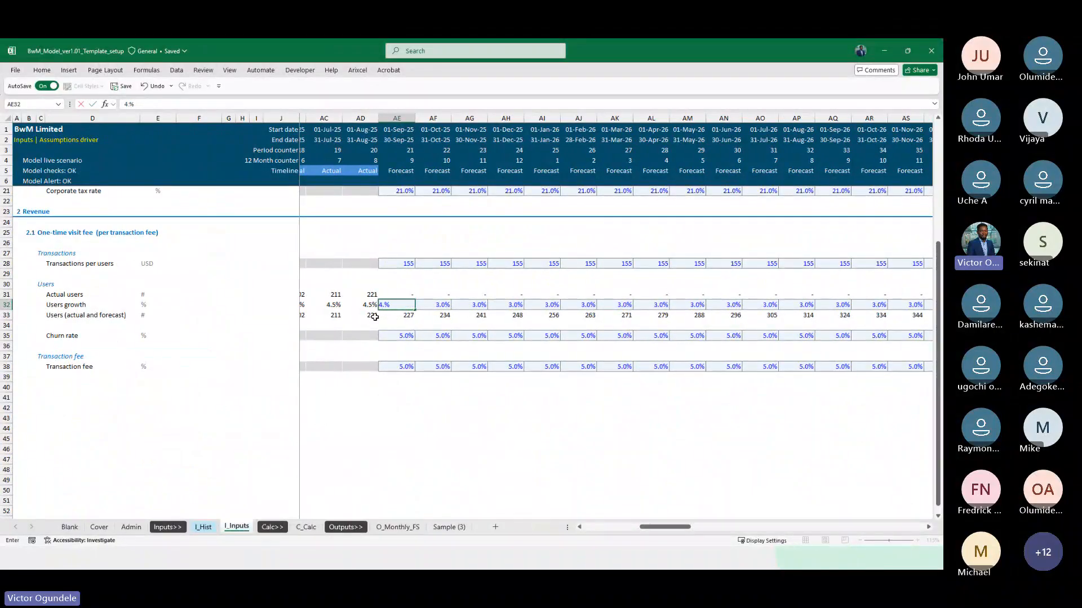
pyautogui.write('5')
pyautogui.hotkey('ctrl', 'Return')
pyautogui.hotkey('shift', 'Right')
pyautogui.hotkey('shift', 'Right')
pyautogui.hotkey('shift', 'Right')
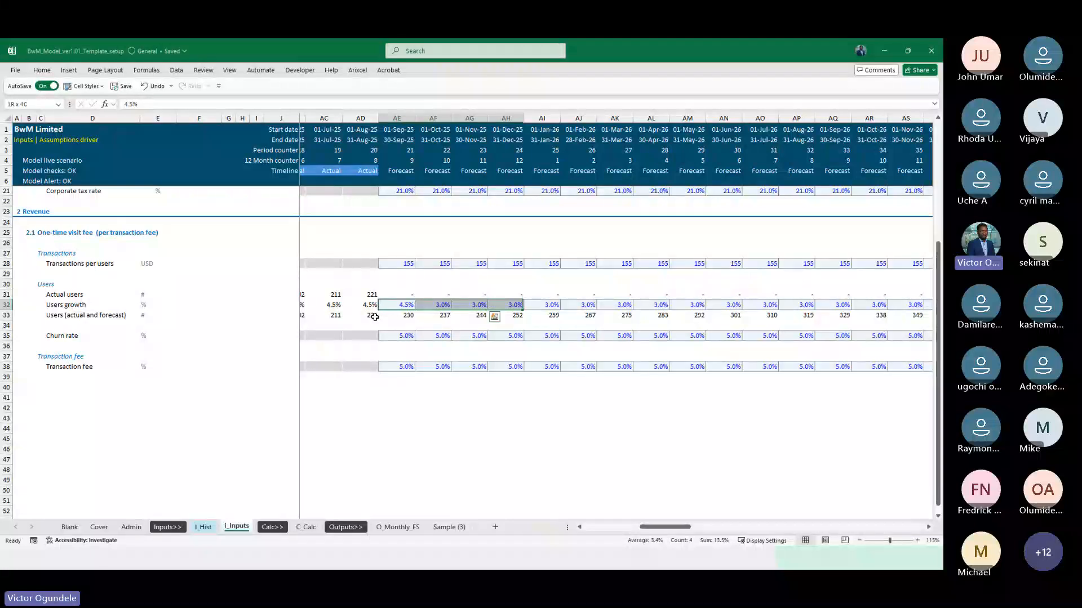
pyautogui.hotkey('ctrl', 'r')
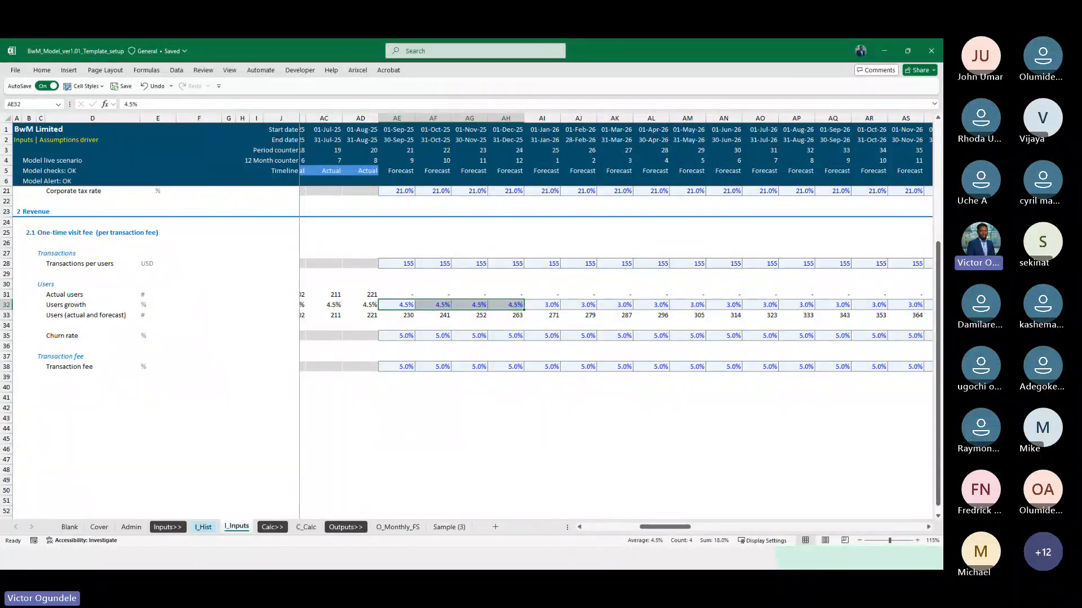
# Copy the number format of the transaction fee row 108 onto the churn rate row 109 in the forecast call ups on C_Calc
pyautogui.click(306, 527)
pyautogui.hscroll(2, 549, 360)
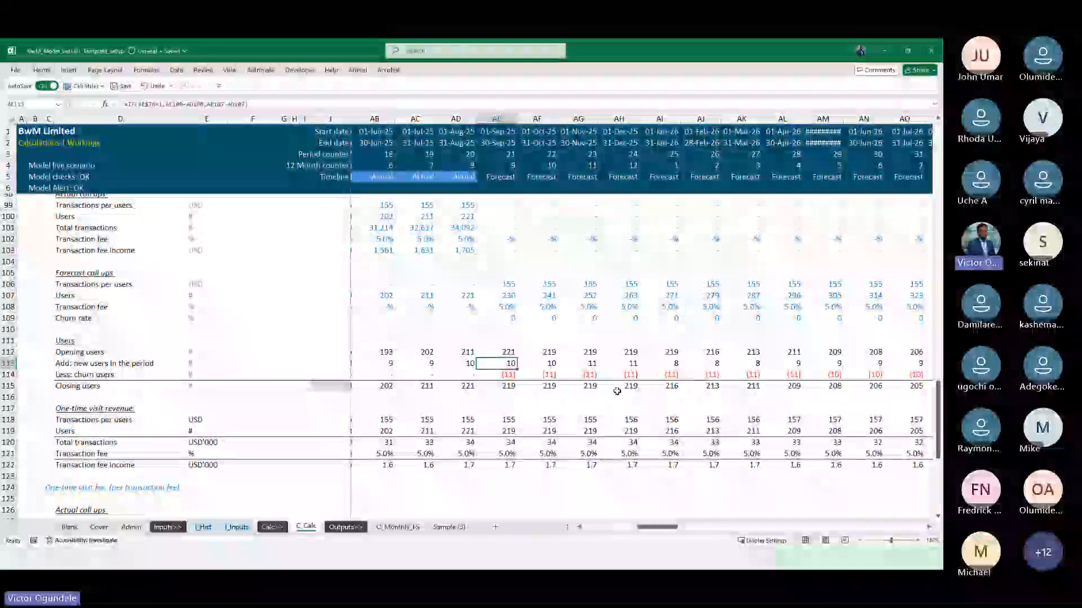
pyautogui.scroll(-1, 620, 388)
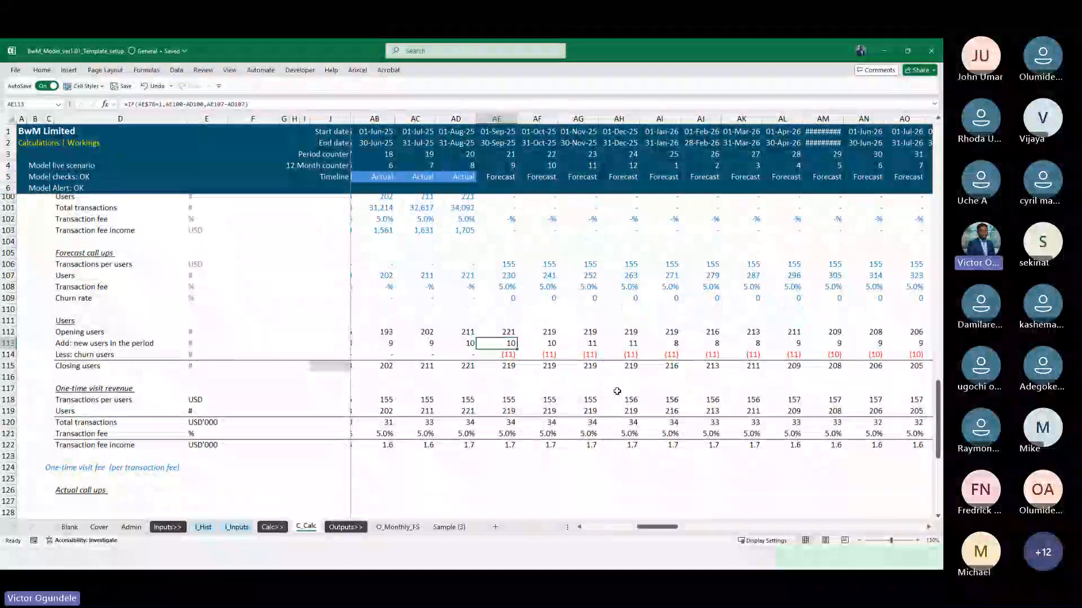
pyautogui.click(513, 297)
pyautogui.press('Up')
pyautogui.hotkey('ctrl', 'Left')
pyautogui.hotkey('ctrl', 'shift', 'Right')
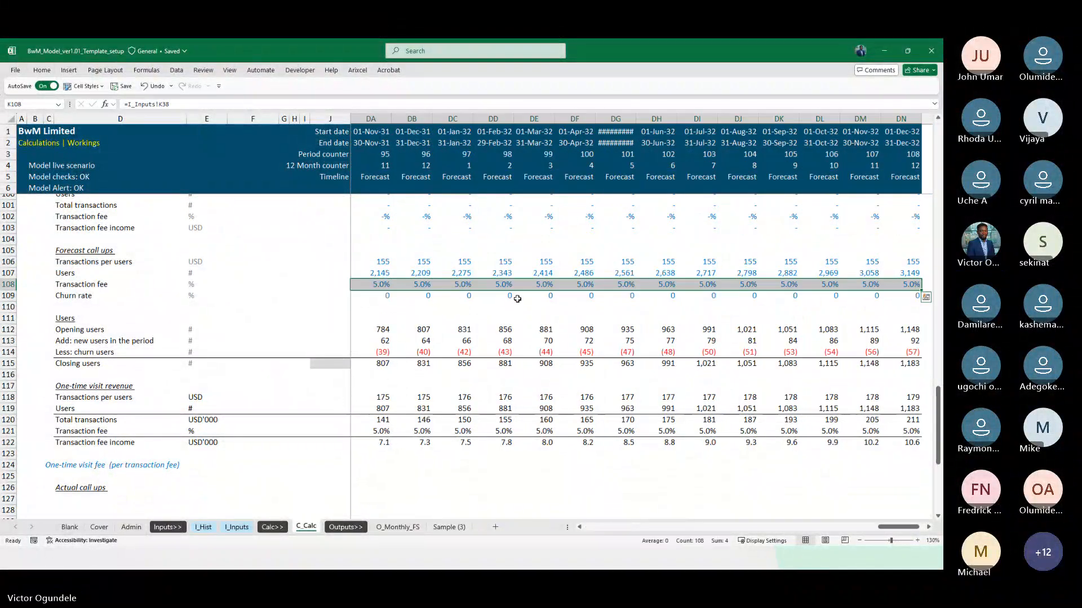
pyautogui.hotkey('alt', 'h')
pyautogui.press('f')
pyautogui.press('p')
pyautogui.press('Down')
pyautogui.hotkey('ctrl', 'shift', 'Right')
pyautogui.press('Left')
pyautogui.press('Right')
pyautogui.press('Up')
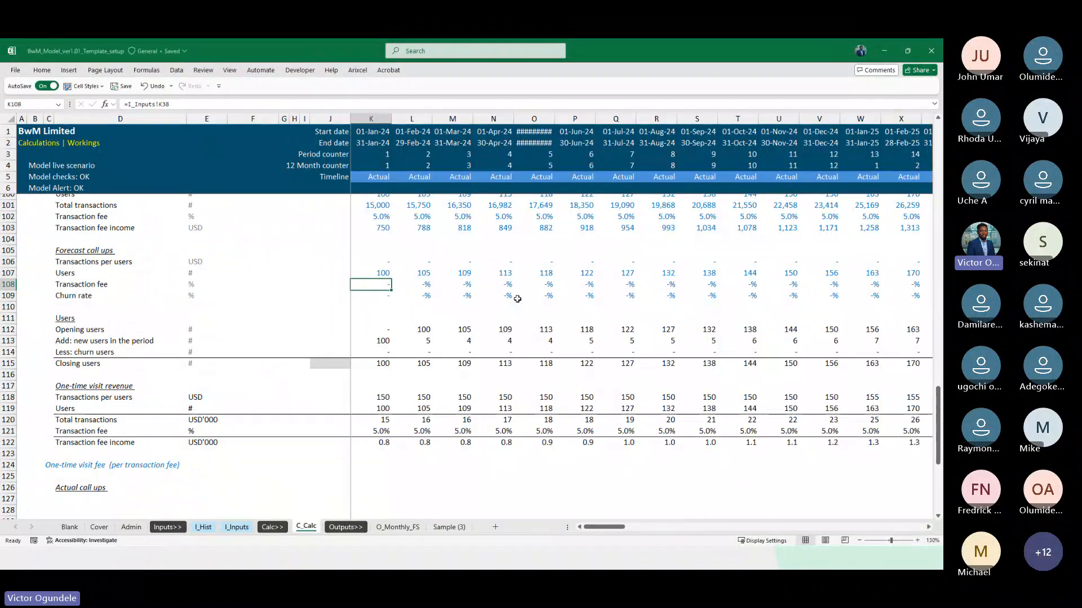
# Apply the Percent cell style to the first-period transaction fee and churn rate cells K108:K109
pyautogui.hotkey('shift', 'Down')
pyautogui.hotkey('alt', '2')
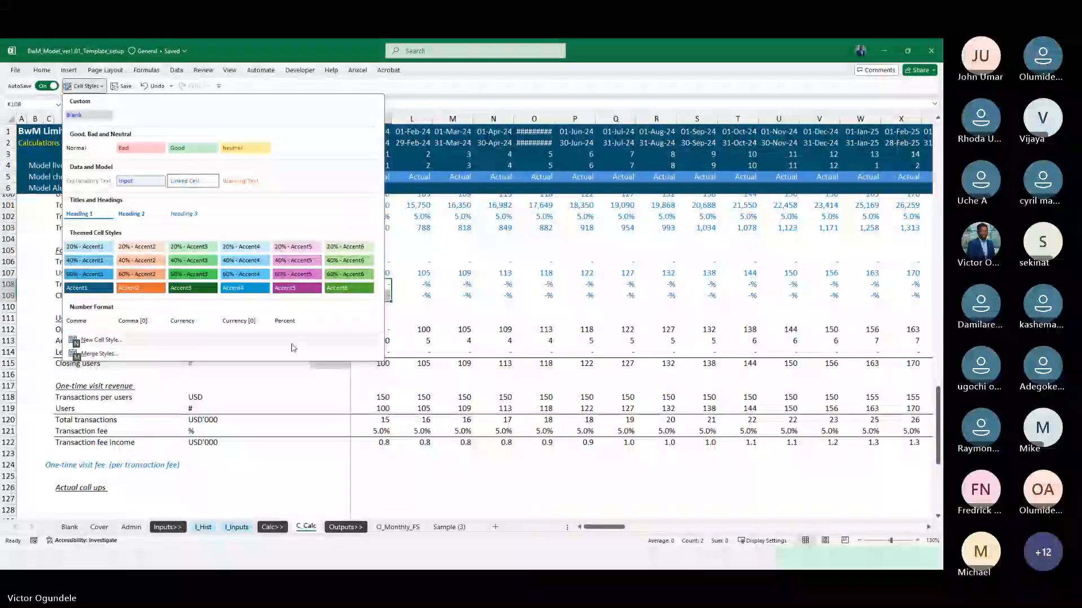
pyautogui.click(289, 327)
pyautogui.click(374, 366)
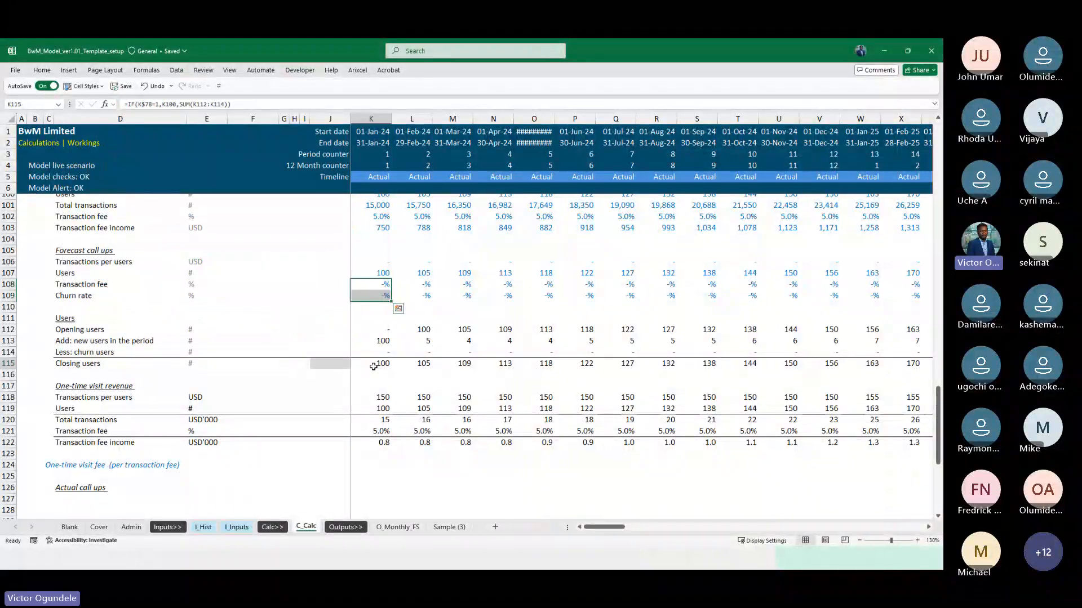
# Review the one-time visit revenue block on C_Calc, checking the formulas of its users and transaction fee rows
pyautogui.hscroll(-1, 374, 367)
pyautogui.hscroll(1, 374, 367)
pyautogui.scroll(-2, 535, 422)
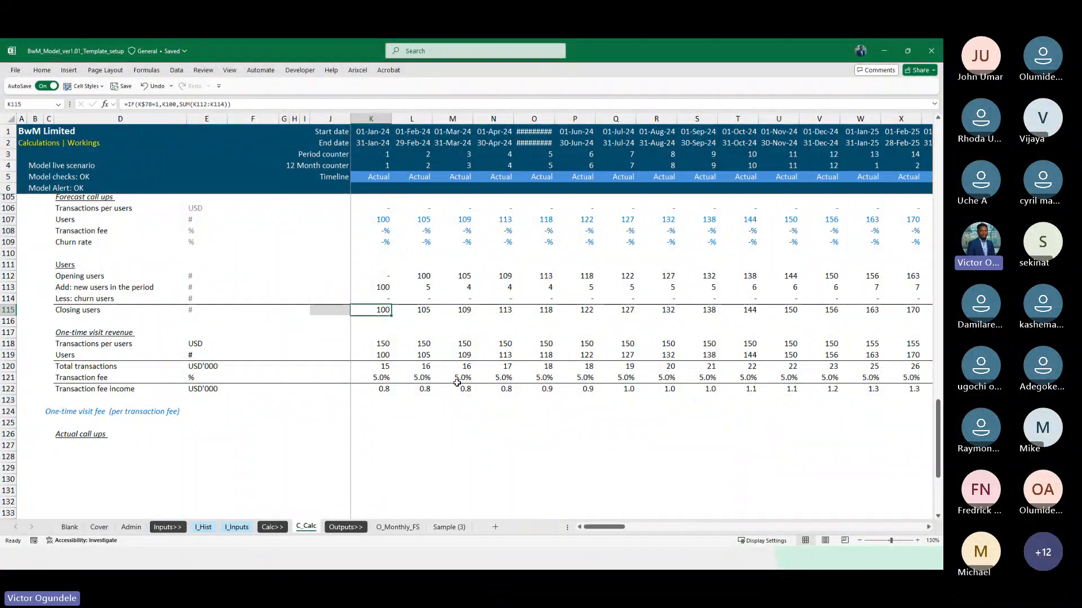
pyautogui.scroll(-1, 457, 383)
pyautogui.scroll(1, 456, 383)
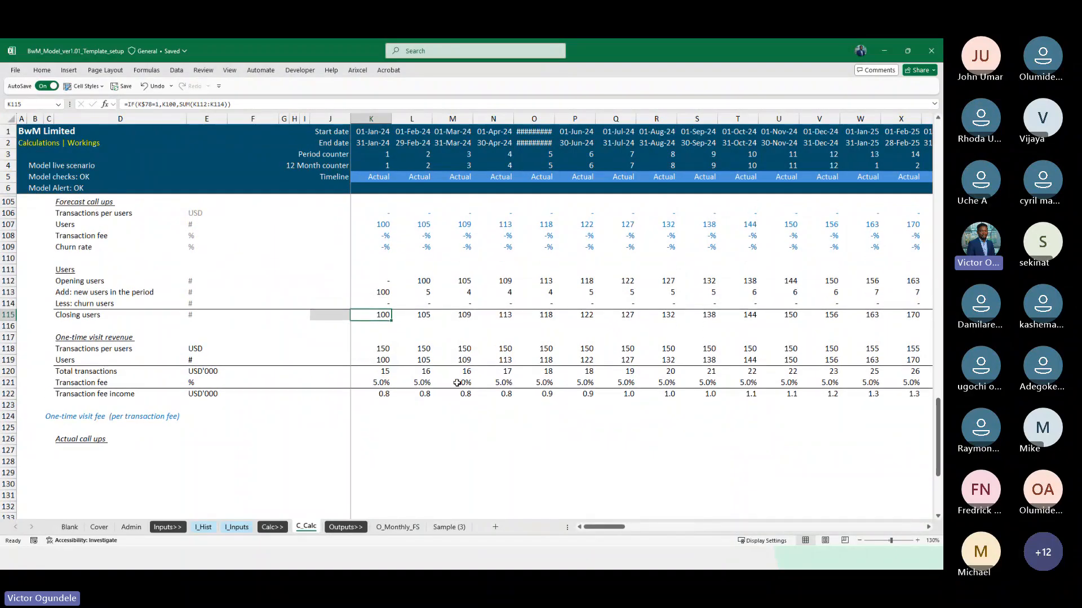
pyautogui.click(457, 383)
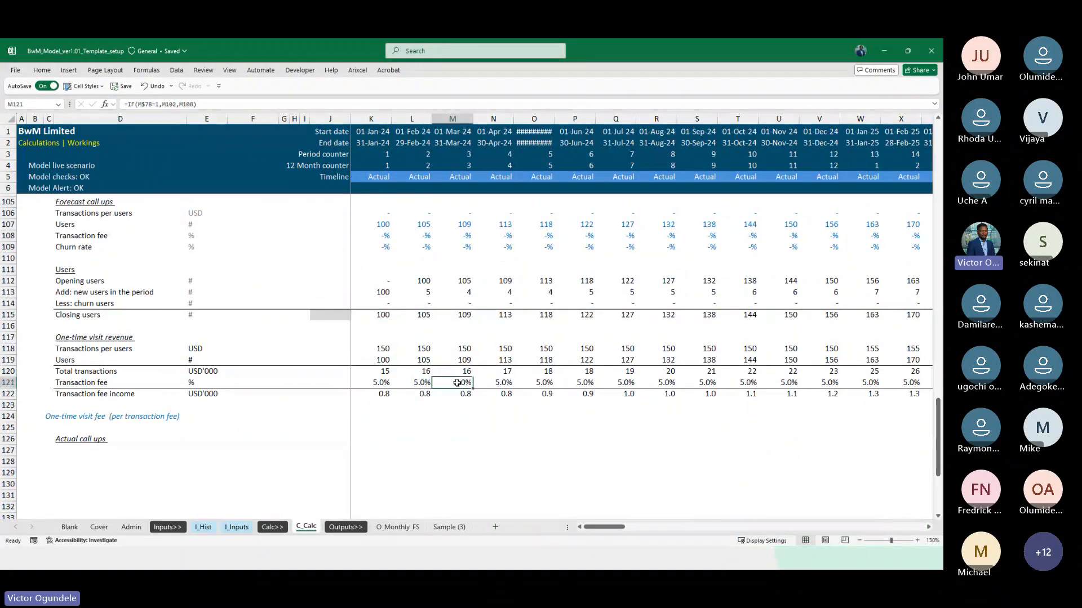
pyautogui.click(381, 359)
pyautogui.press('Left')
pyautogui.press('Left')
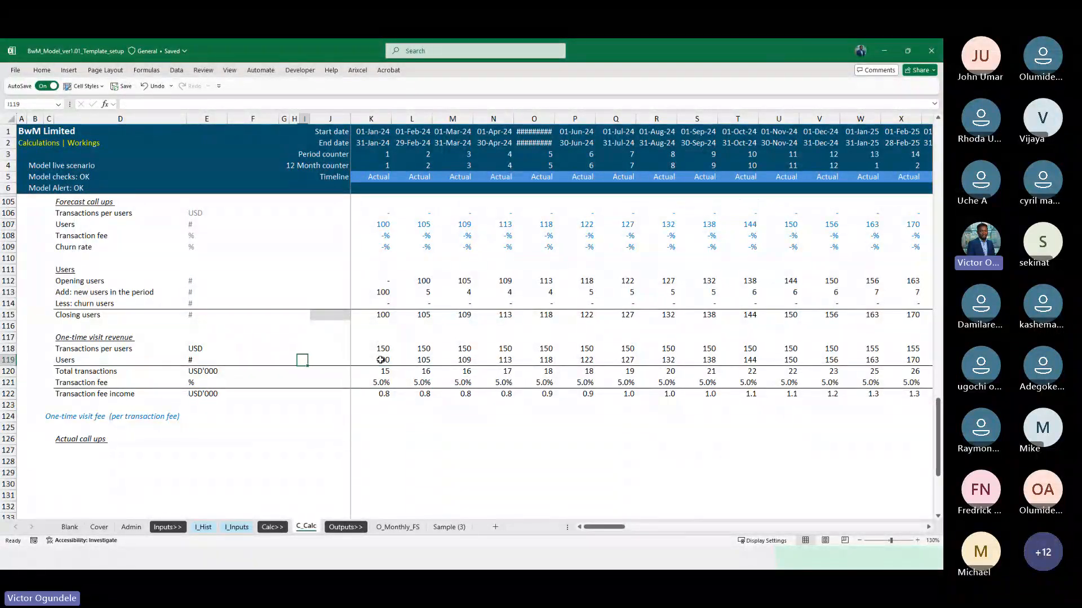
pyautogui.press('Right')
pyautogui.press('Right')
pyautogui.press('Right')
pyautogui.scroll(-1, 380, 360)
pyautogui.scroll(-1, 381, 360)
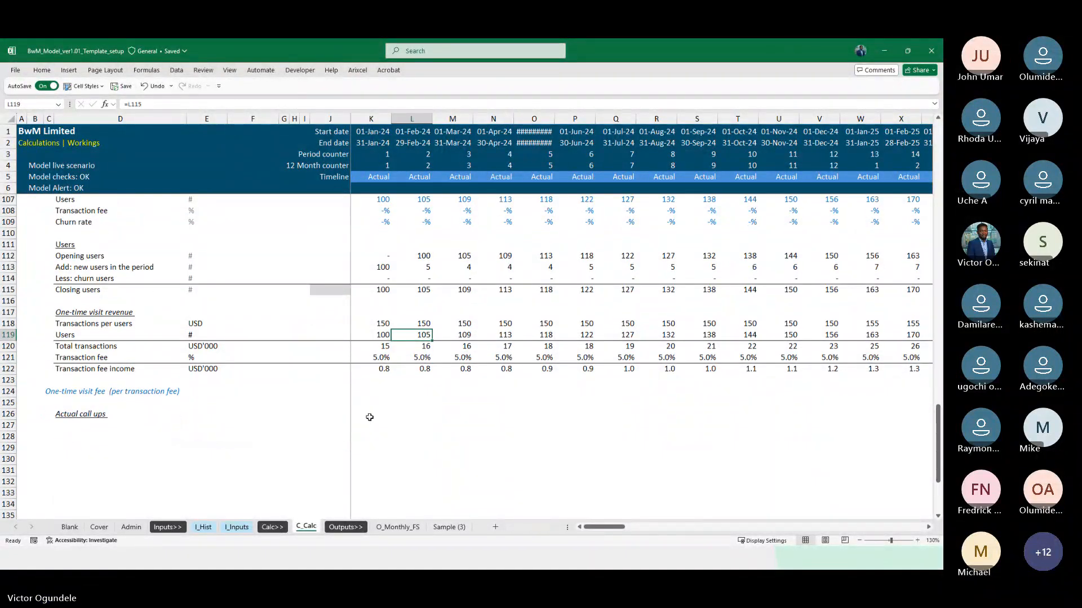
pyautogui.click(258, 435)
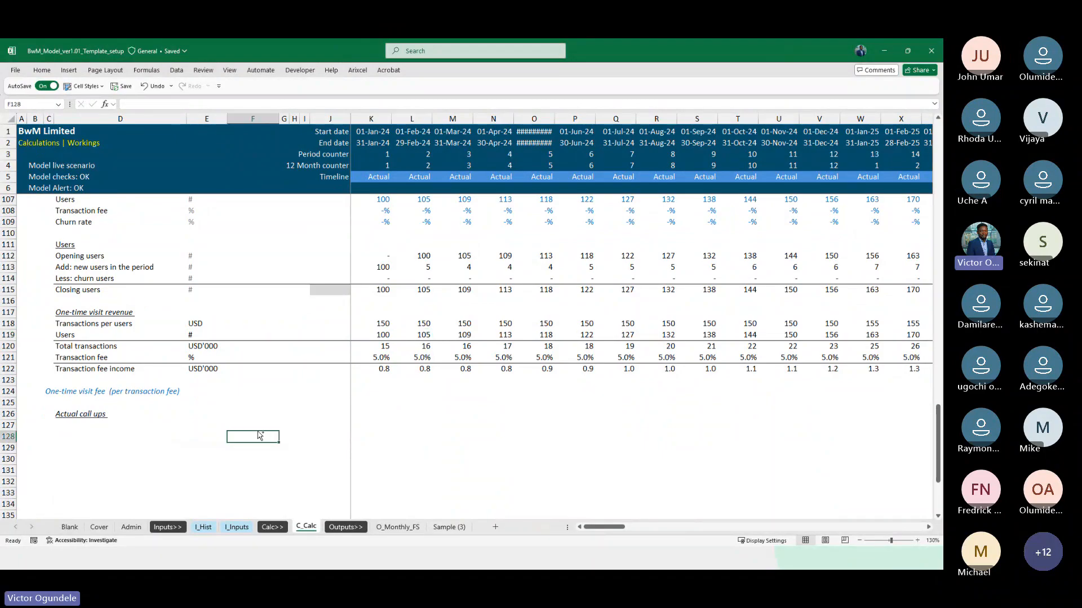
# Examine the monthly and annual membership subscription lines on I_Hist and compare them with the one-time visit fee users line
pyautogui.hotkey('ctrl', 'pageup')
pyautogui.hotkey('ctrl', 'pageup')
pyautogui.hotkey('ctrl', 'pageup')
pyautogui.hotkey('ctrl', 'pagedown')
pyautogui.hotkey('ctrl', 'pageup')
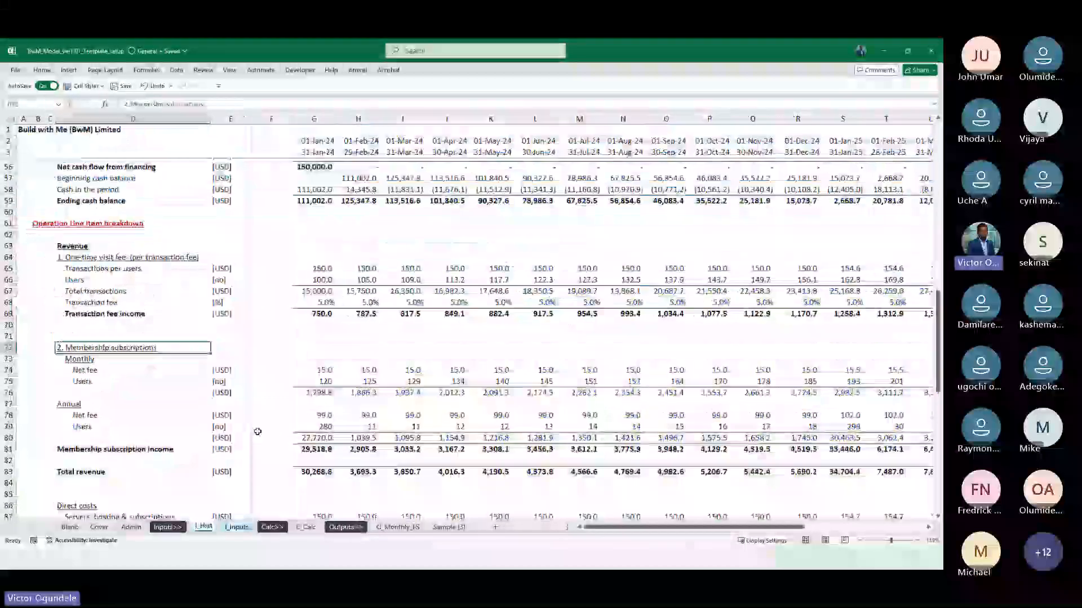
pyautogui.scroll(-3, 258, 432)
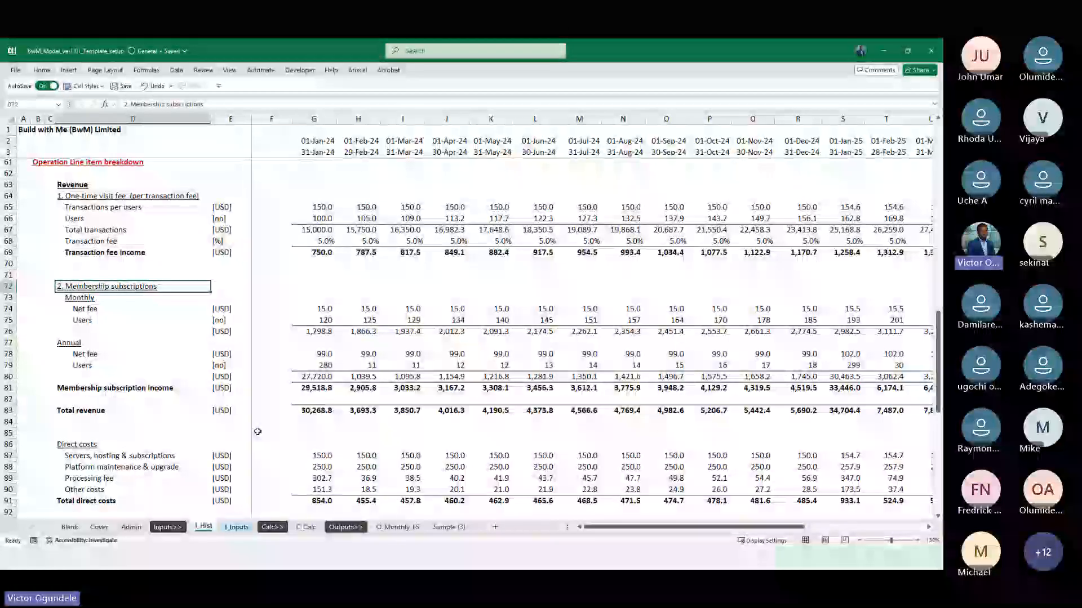
pyautogui.click(265, 367)
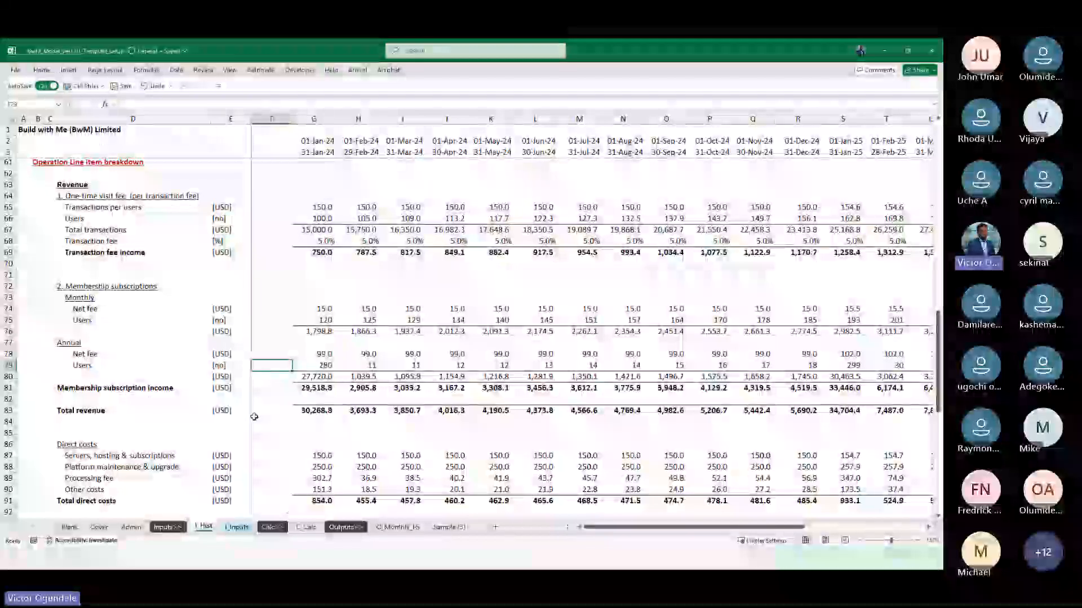
pyautogui.scroll(-1, 254, 416)
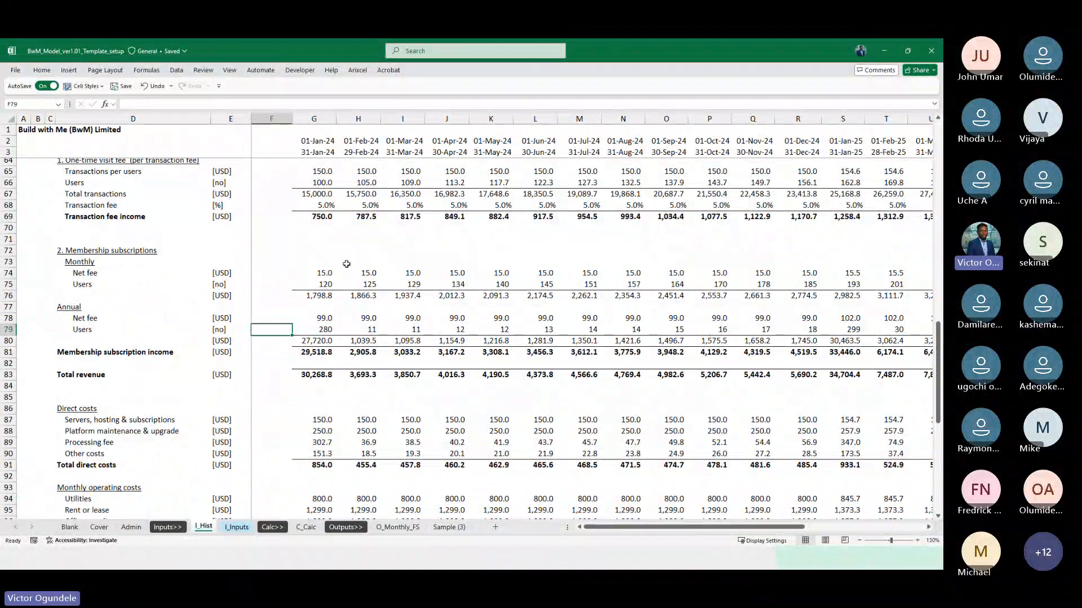
pyautogui.click(300, 272)
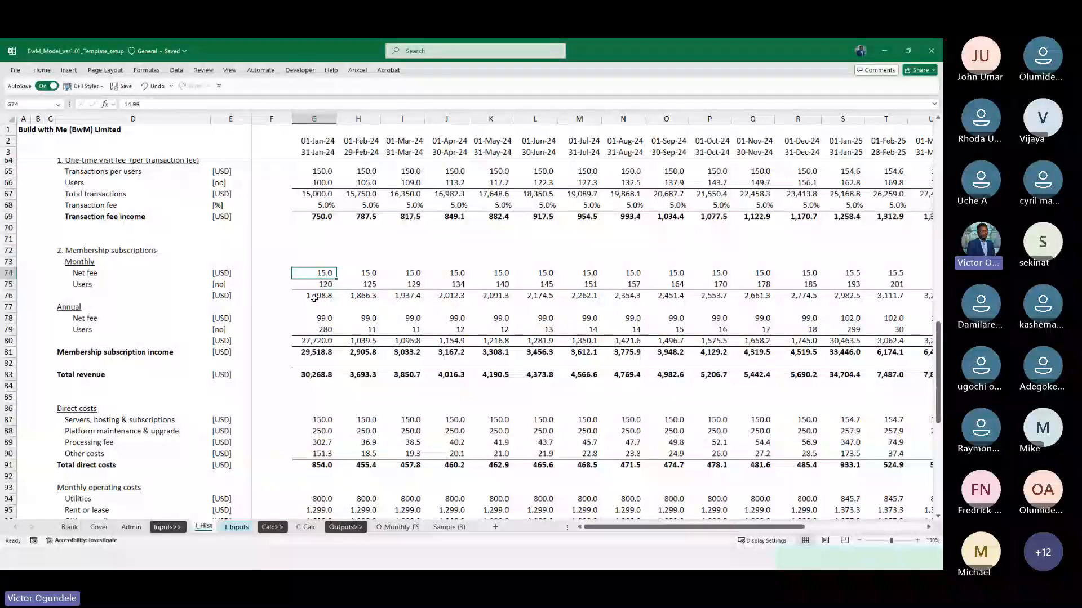
pyautogui.scroll(2, 313, 299)
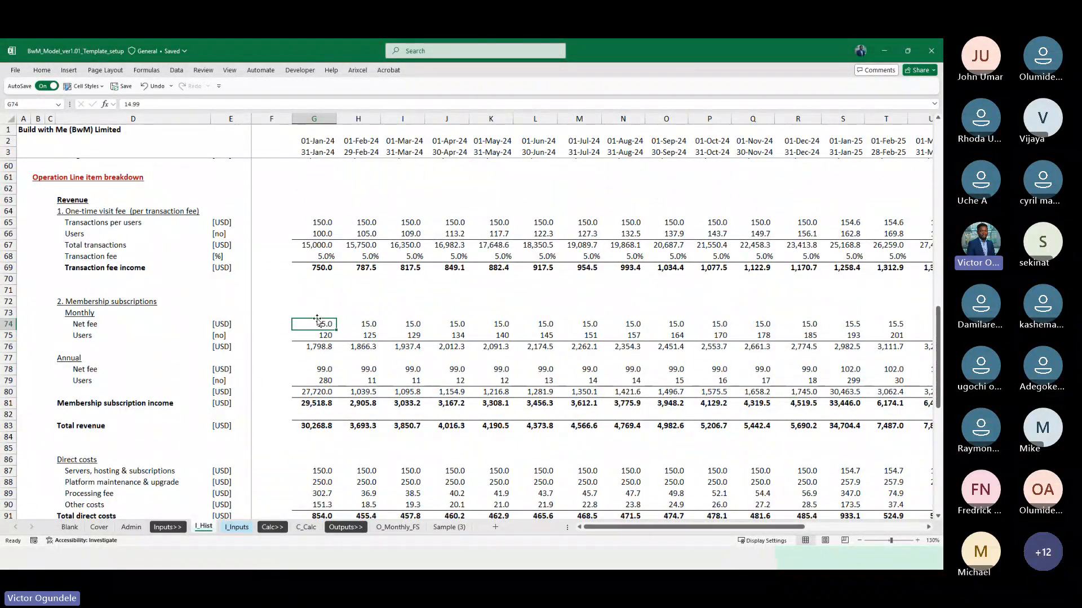
pyautogui.click(99, 235)
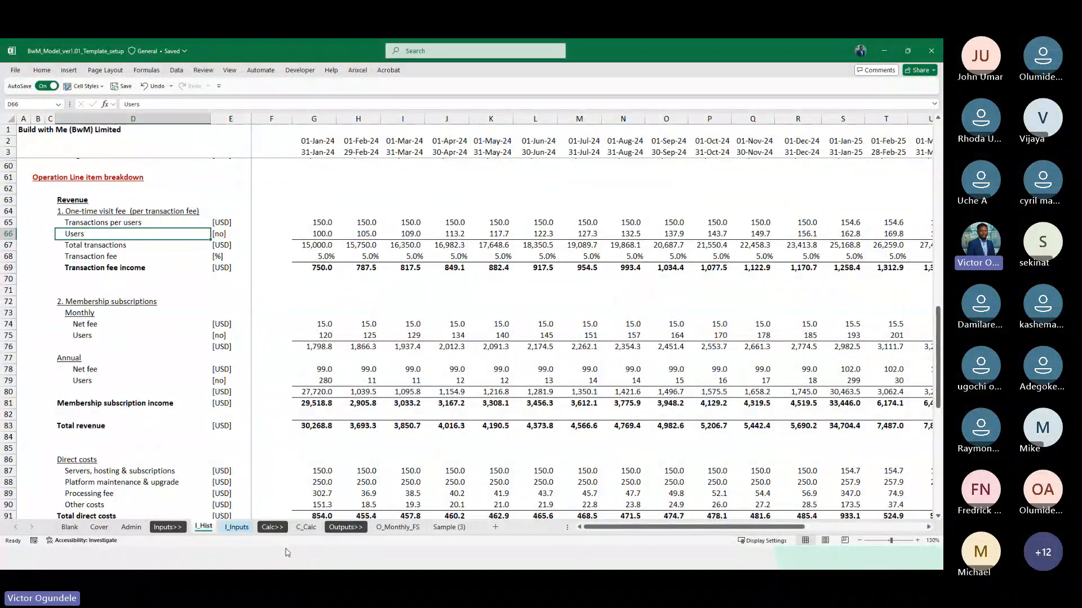
# Rename the users label in D100 of the actual call ups on C_Calc as "Users (active monthly users)"
pyautogui.click(306, 527)
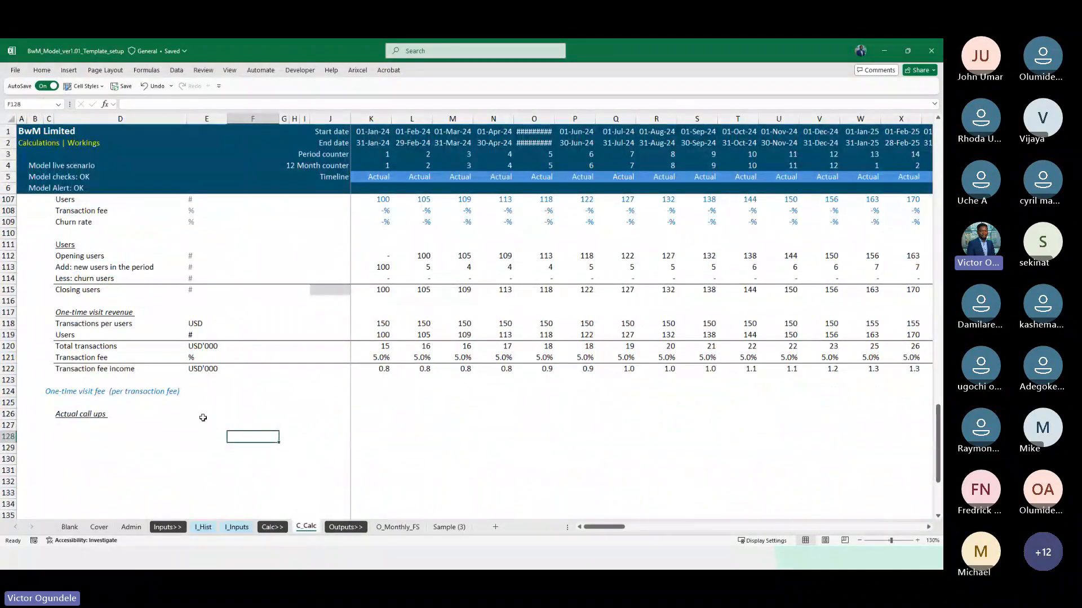
pyautogui.scroll(4, 203, 417)
pyautogui.click(121, 270)
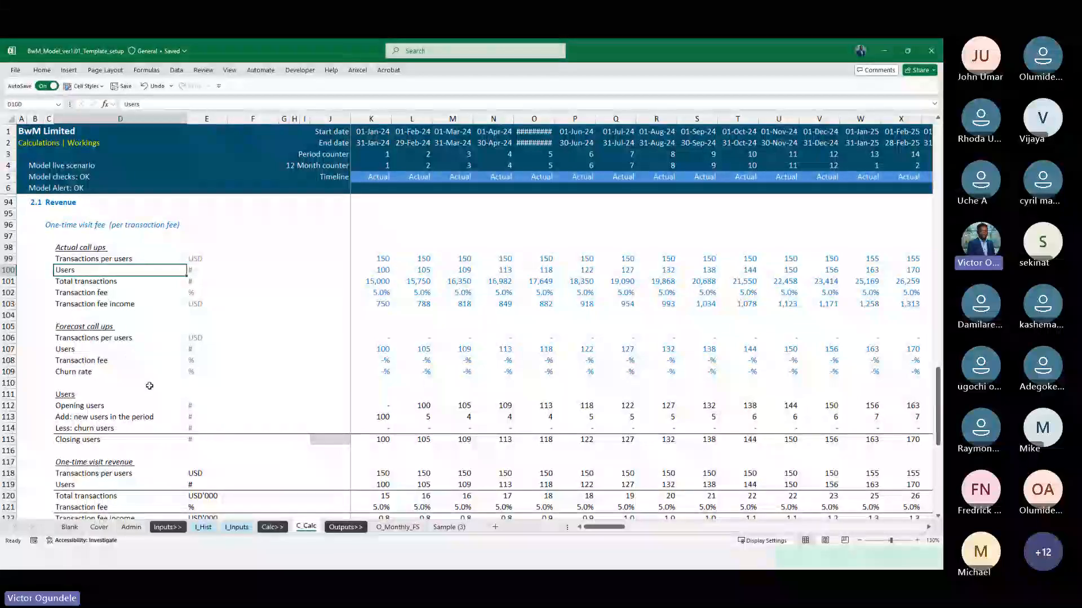
pyautogui.press('F2')
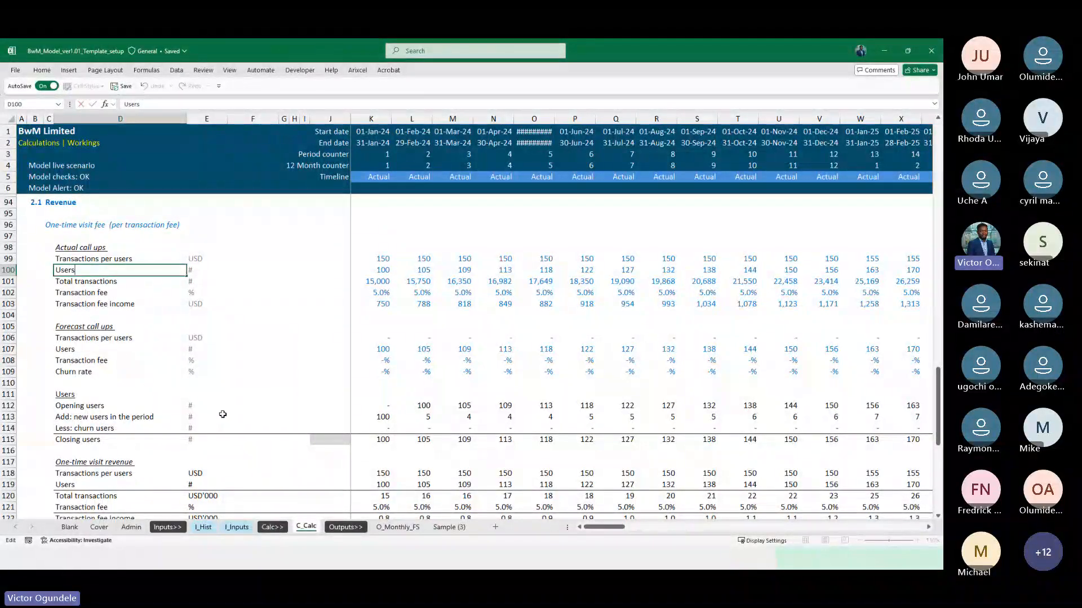
pyautogui.write('(A')
pyautogui.press('BackSpace')
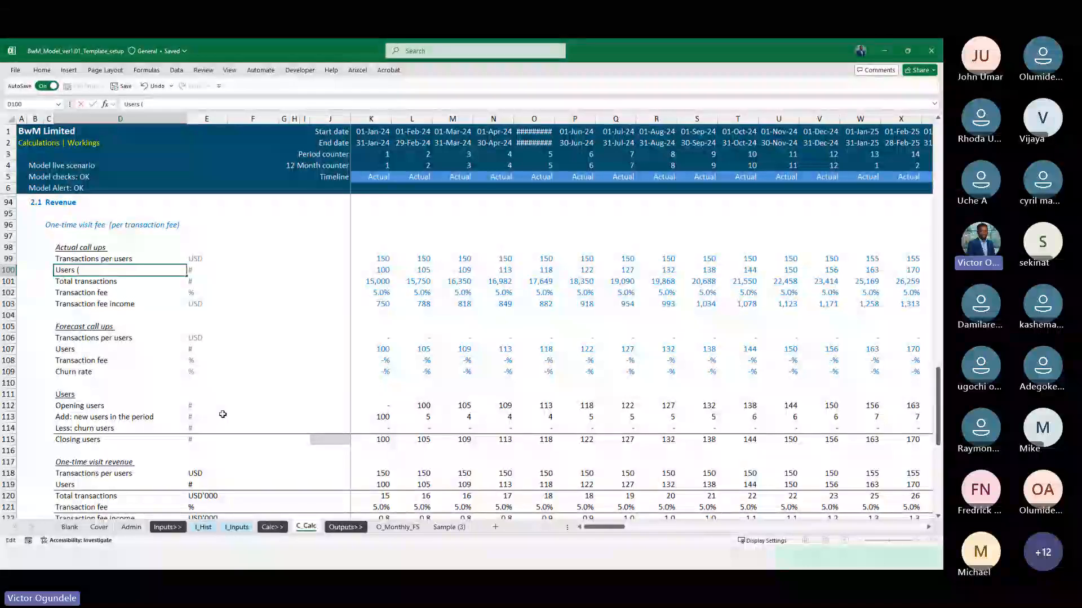
pyautogui.write('AM')
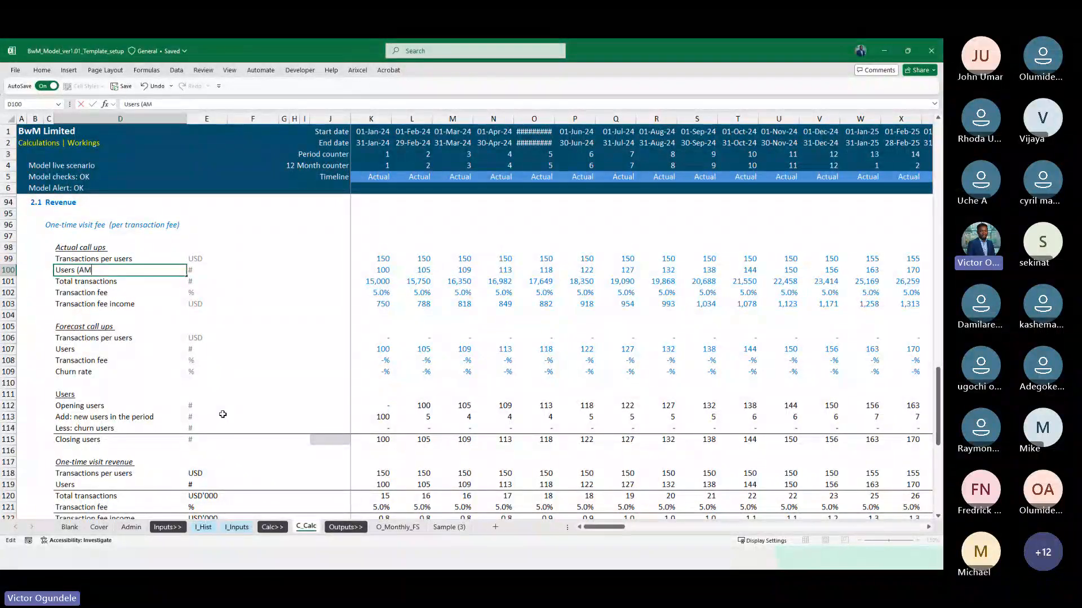
pyautogui.press('BackSpace')
pyautogui.press('BackSpace')
pyautogui.press('BackSpace')
pyautogui.write('active monthly user')
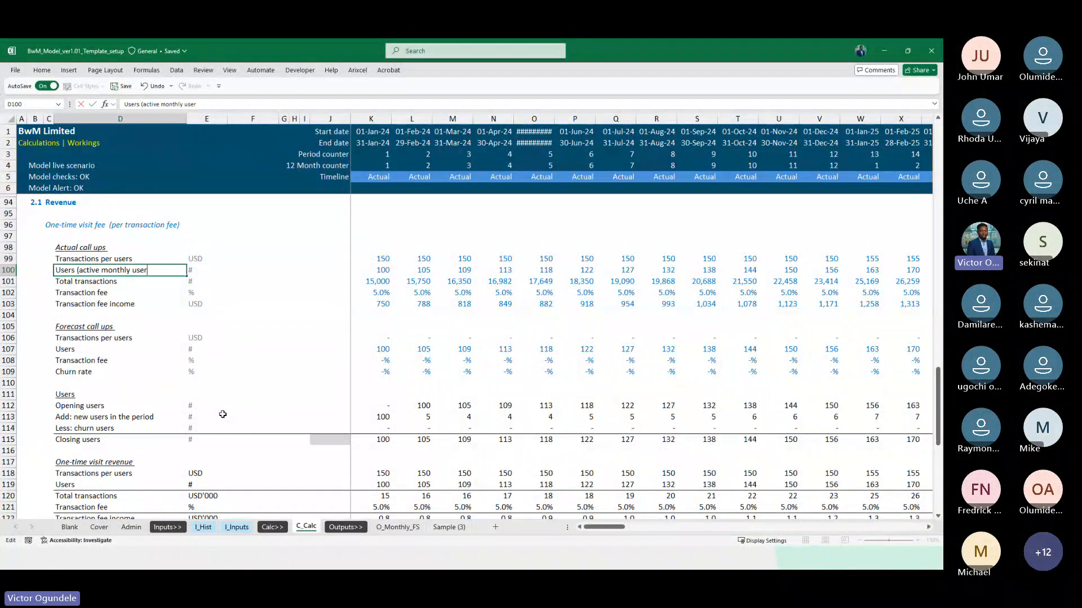
pyautogui.write('s')
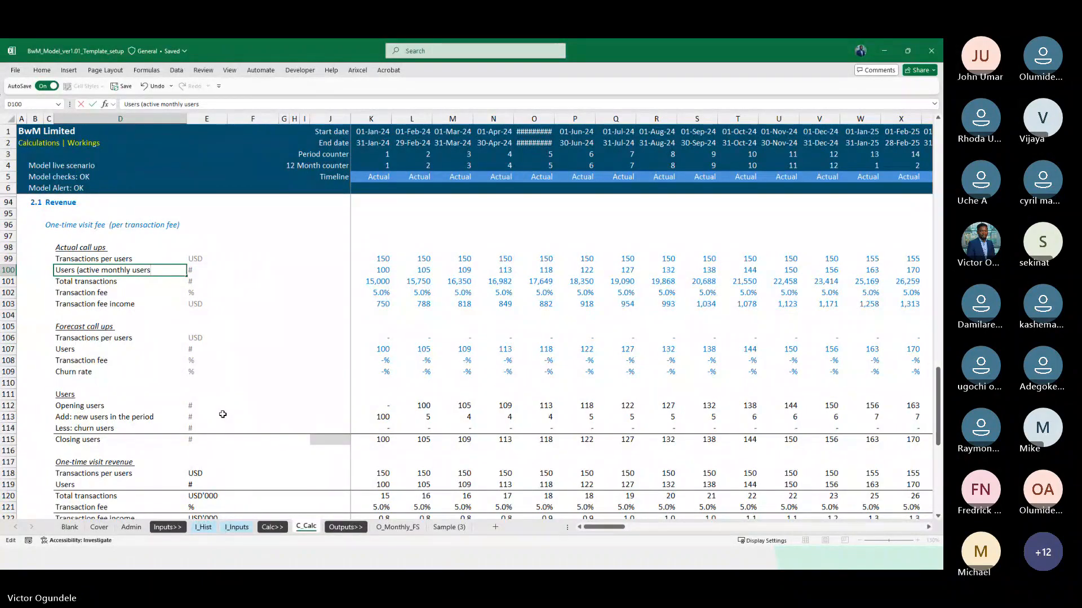
pyautogui.write(')')
pyautogui.hotkey('ctrl', 'Return')
pyautogui.hotkey('ctrl', 'c')
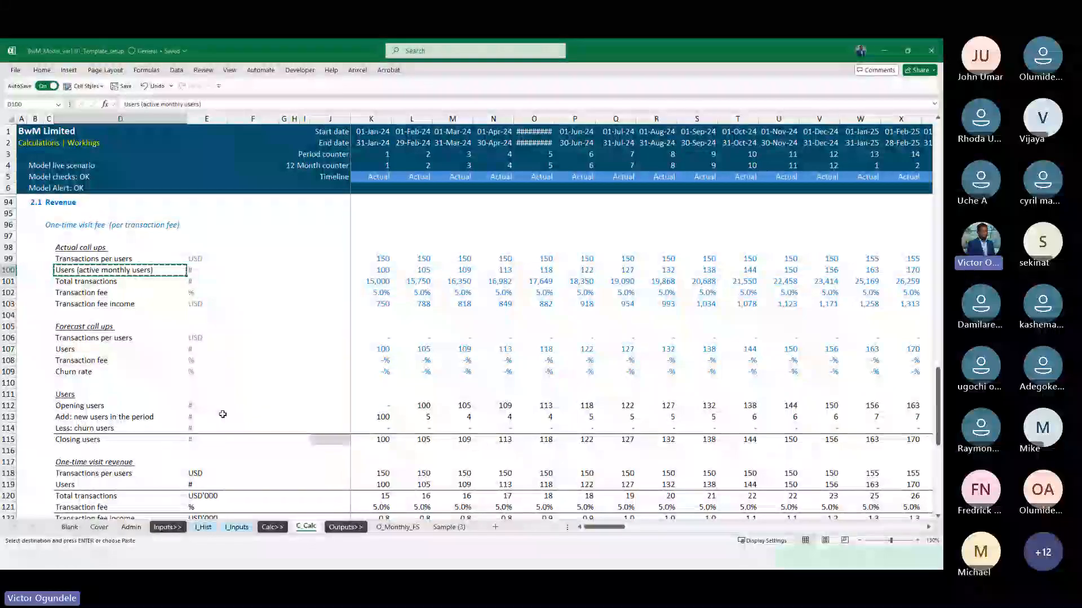
# Shorten the users label in D100 of the actual call ups to "Users (MAU)"
pyautogui.press('F2')
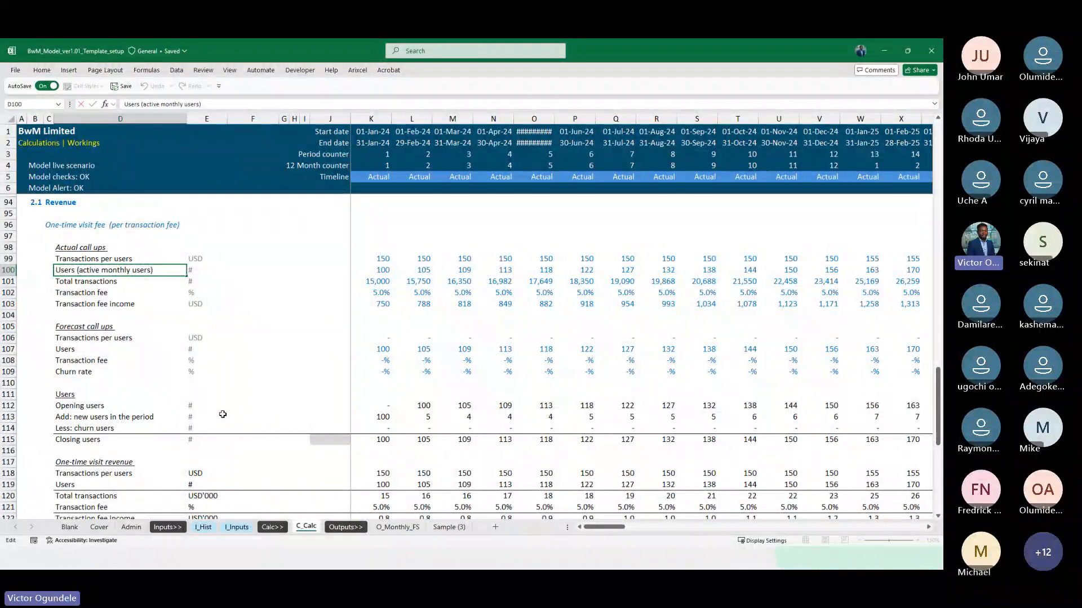
pyautogui.hotkey('ctrl', 'shift', 'Left')
pyautogui.hotkey('ctrl', 'shift', 'Left')
pyautogui.hotkey('ctrl', 'shift', 'Left')
pyautogui.write('MA)')
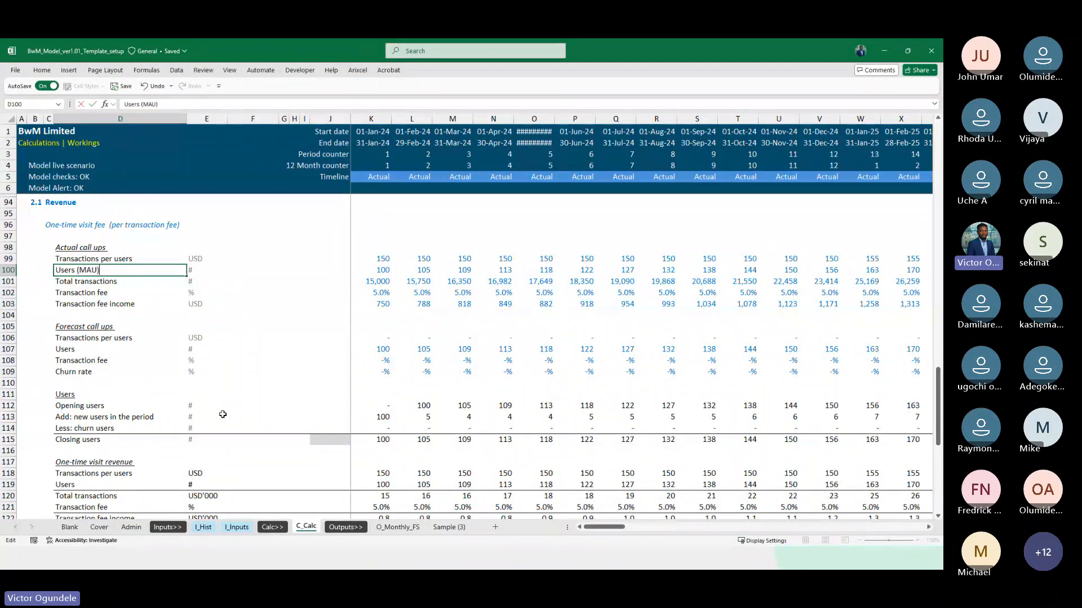
pyautogui.hotkey('ctrl', 'shift', 'Left')
pyautogui.press('Return')
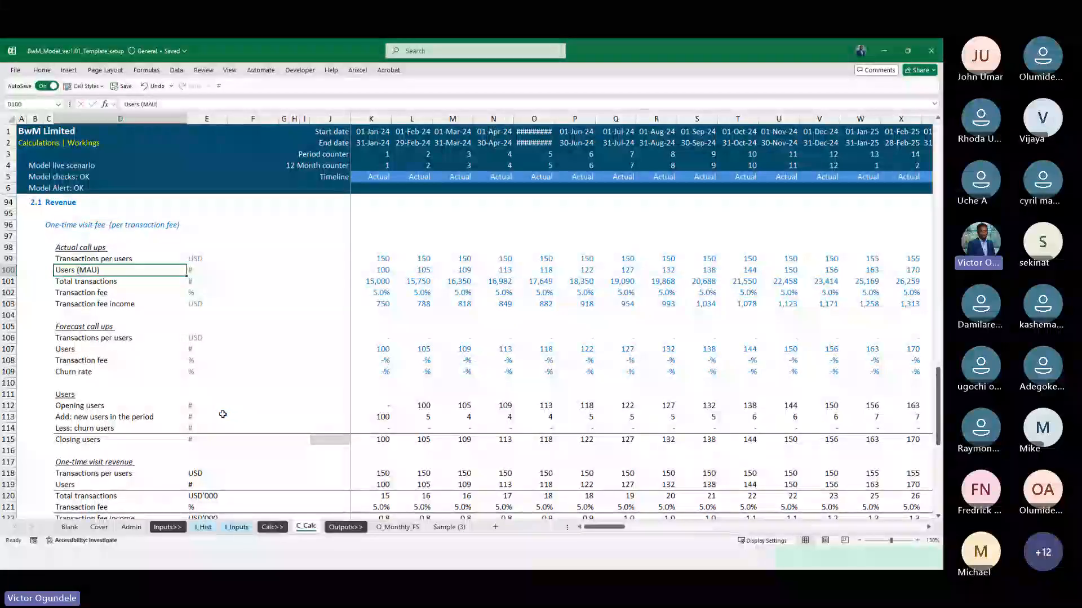
# Append "(MAU)" to the users label in D107 of the forecast call ups so it reads "Users (MAU)"
pyautogui.press('Down')
pyautogui.press('Down')
pyautogui.press('Down')
pyautogui.press('Down')
pyautogui.press('Down')
pyautogui.press('Down')
pyautogui.press('F2')
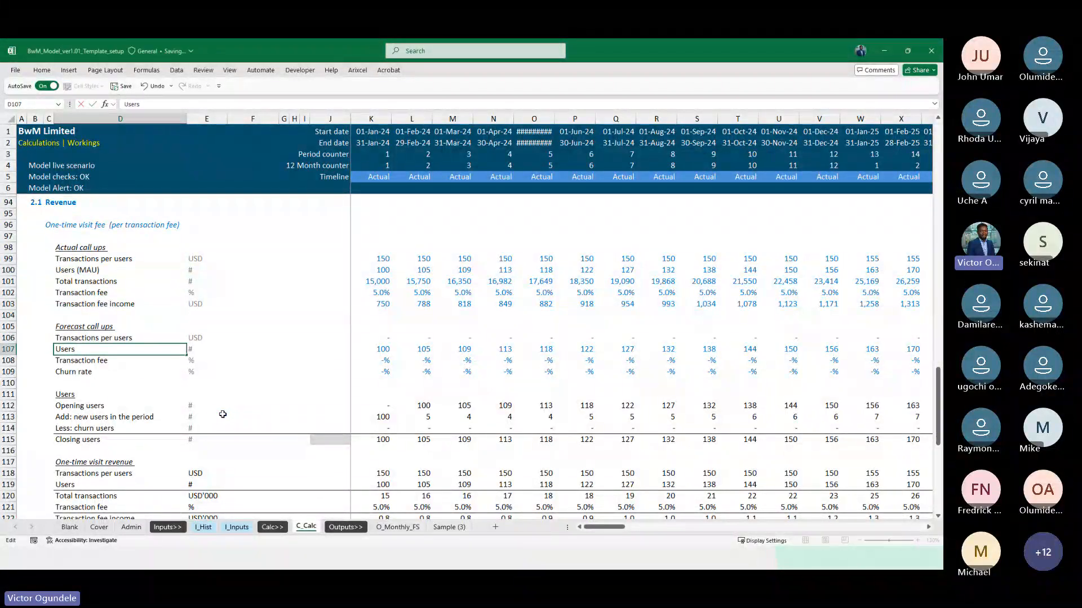
pyautogui.hotkey('ctrl', 'v')
pyautogui.press('Return')
pyautogui.press('Down')
pyautogui.press('Down')
pyautogui.press('Down')
pyautogui.press('Down')
pyautogui.press('Down')
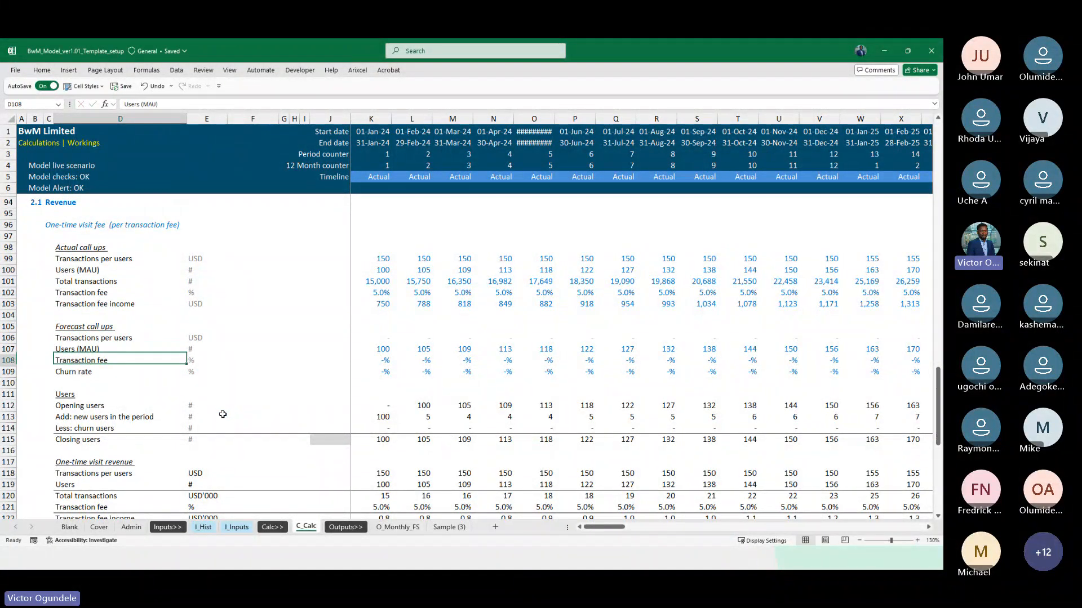
# On I_Inputs, append "(MAU)" to the actual users label in D31 so it reads "Actual users (MAU)"
pyautogui.hotkey('ctrl', 'pageup')
pyautogui.hotkey('ctrl', 'pageup')
pyautogui.hotkey('ctrl', 'pageup')
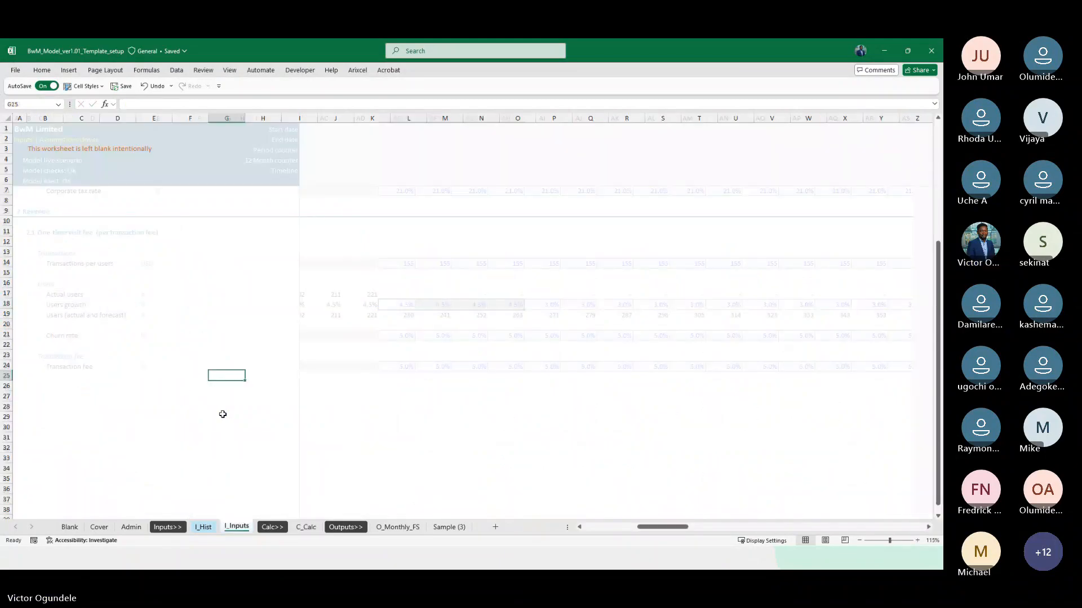
pyautogui.hotkey('ctrl', 'pagedown')
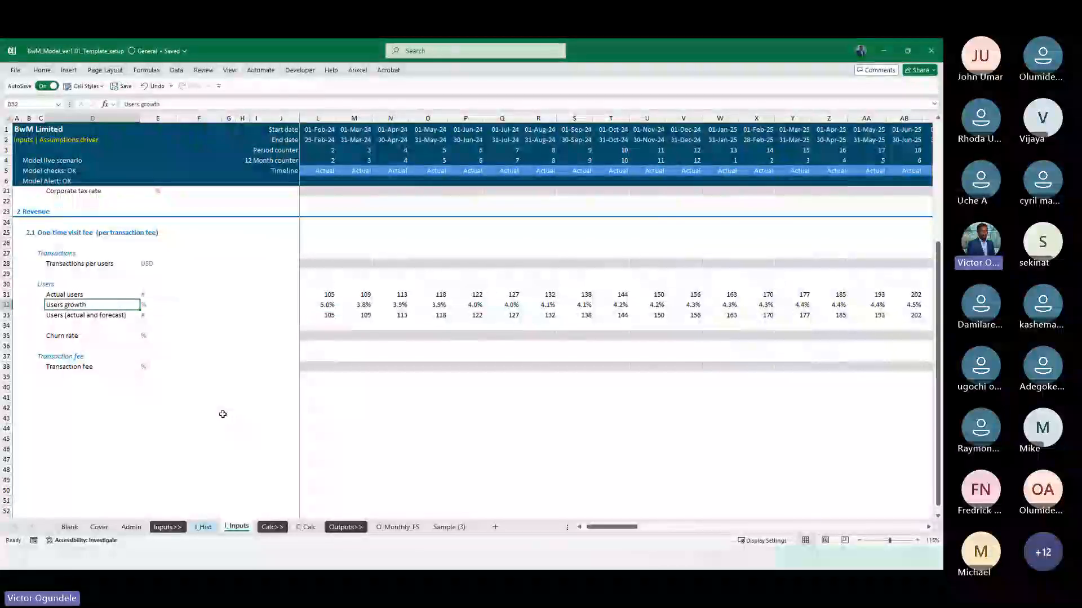
pyautogui.press('Up')
pyautogui.press('F2')
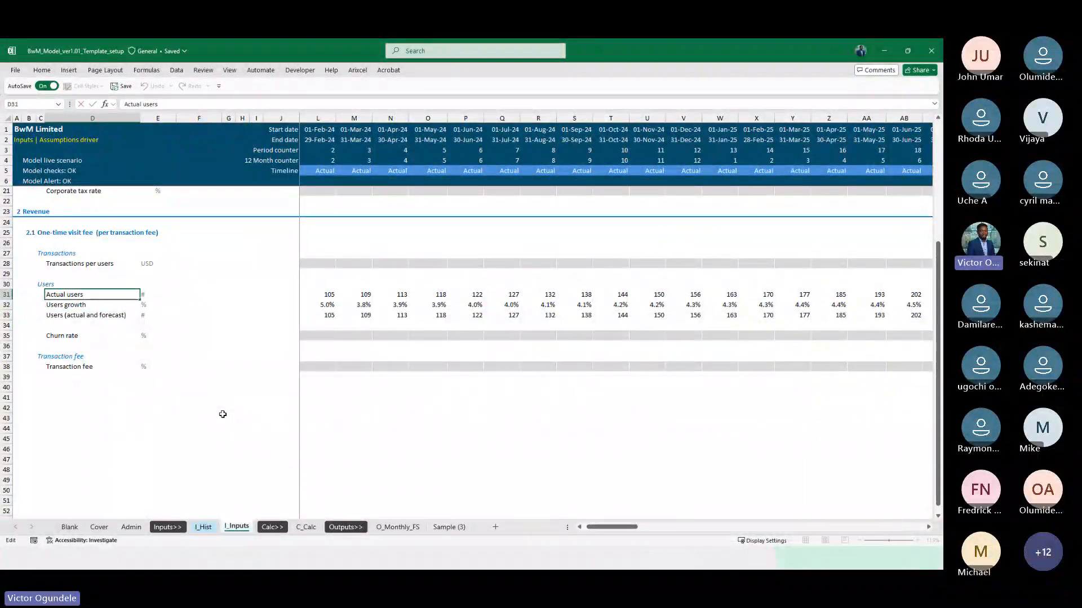
pyautogui.write('(')
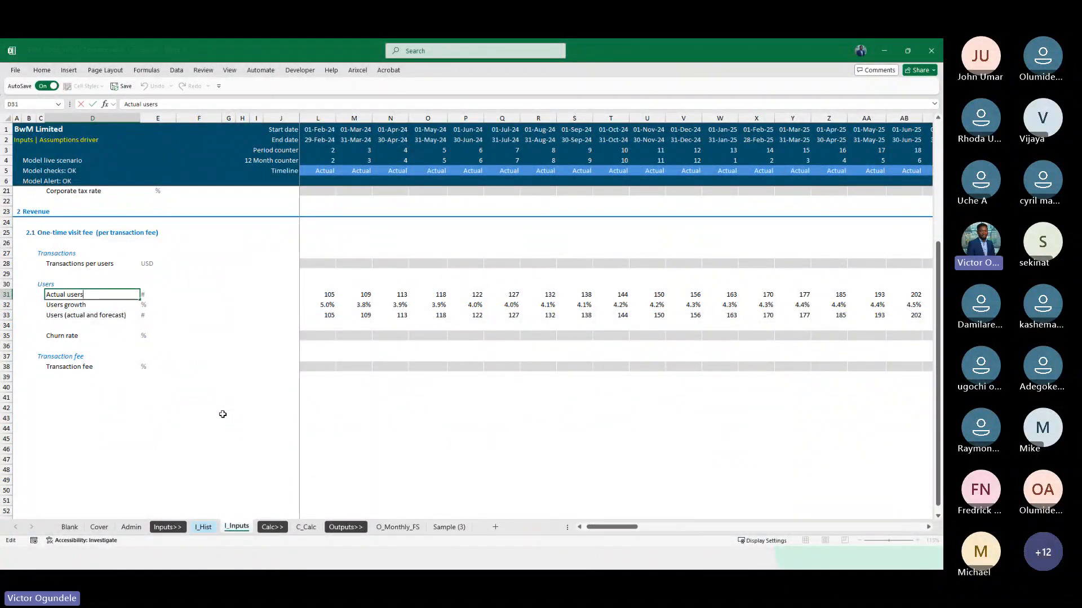
pyautogui.write('MA')
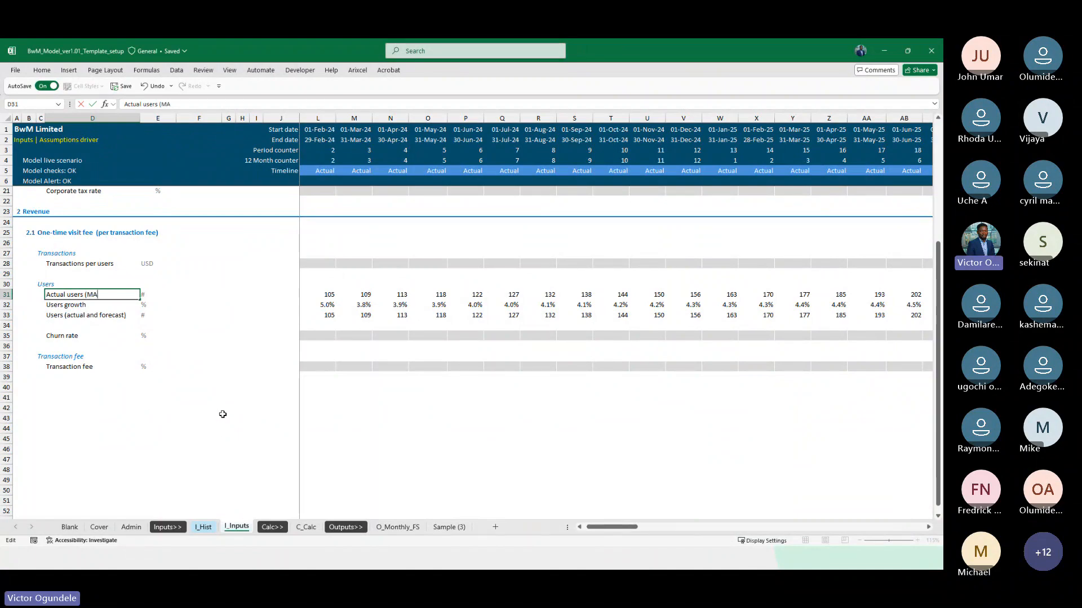
pyautogui.press('Return')
pyautogui.press('Return')
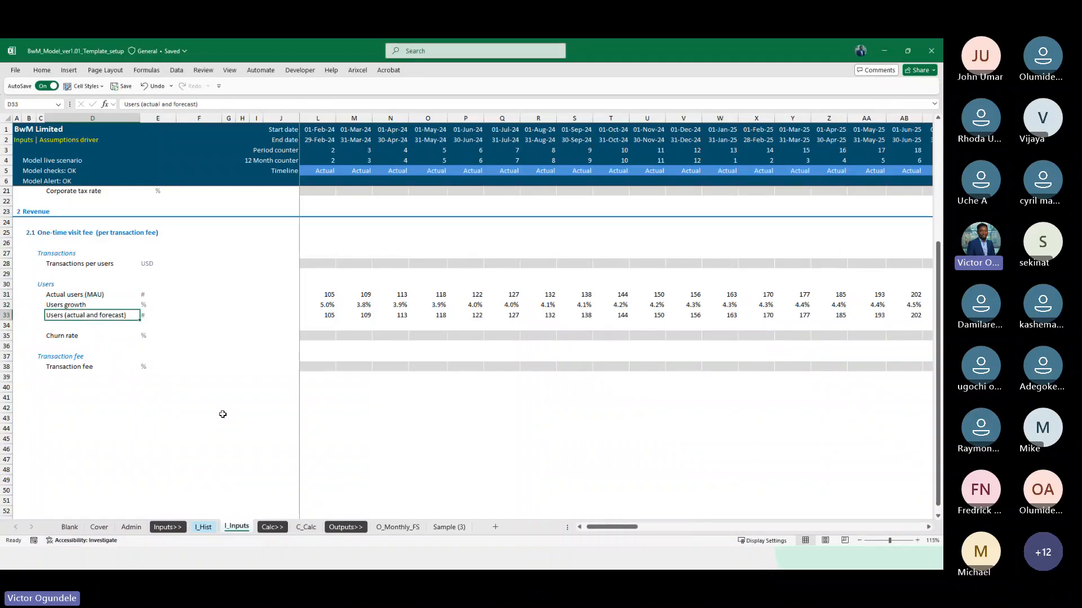
# Rename the label in D33 as "Users (actual and forecast) MAU" and autofit the column width to it
pyautogui.press('F2')
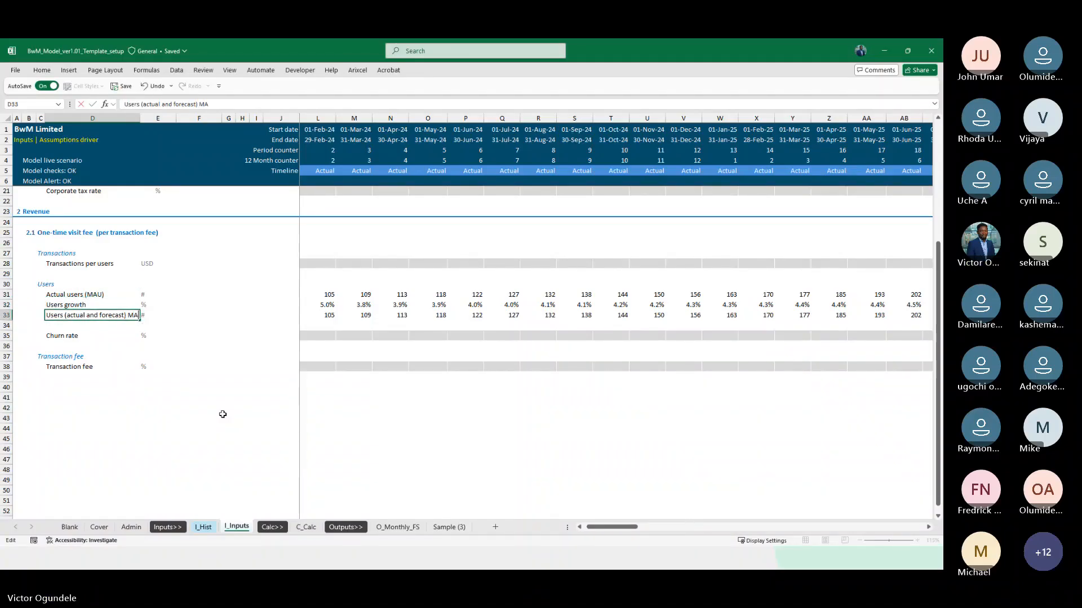
pyautogui.hotkey('ctrl', 'Return')
pyautogui.hotkey('alt', 'h')
pyautogui.press('o')
pyautogui.press('i')
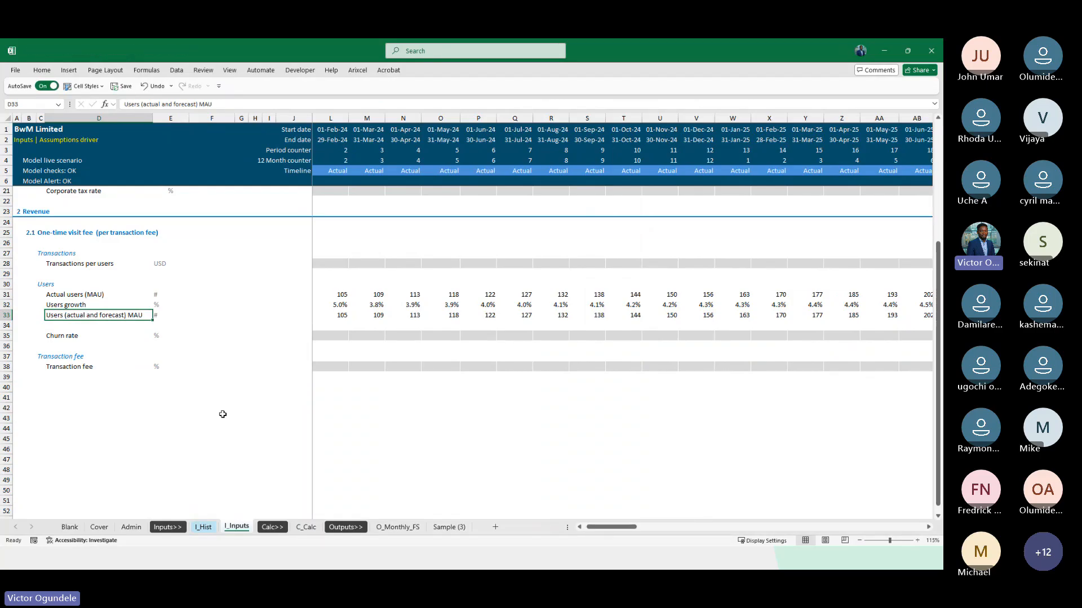
pyautogui.click(112, 365)
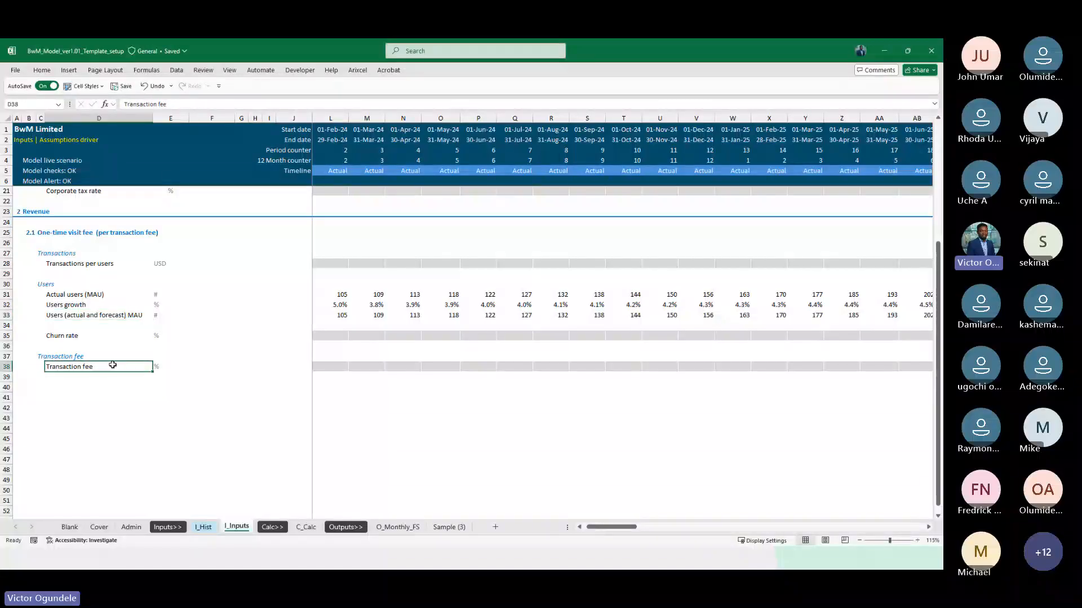
# Review the one-time visit fee calculations on C_Calc and select D128 below the second actual call ups heading
pyautogui.click(307, 527)
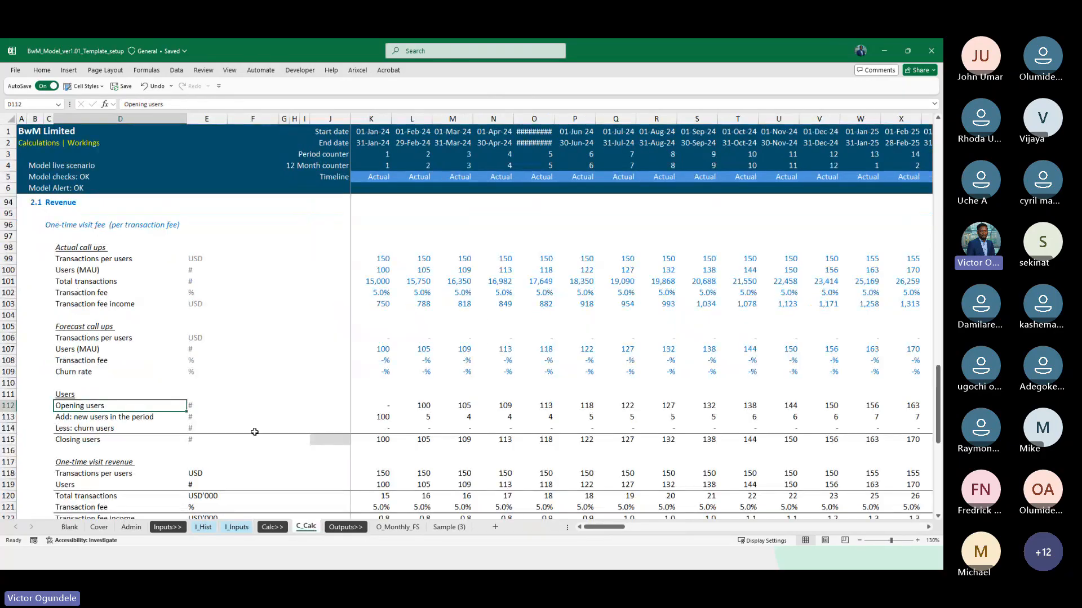
pyautogui.scroll(-2, 254, 432)
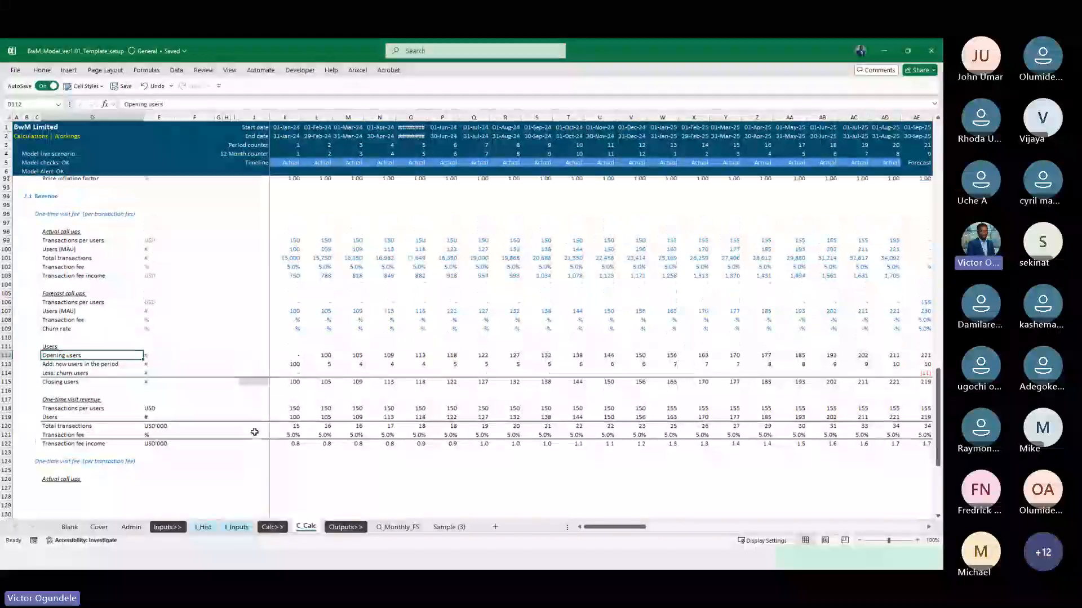
pyautogui.scroll(-4, 103, 463)
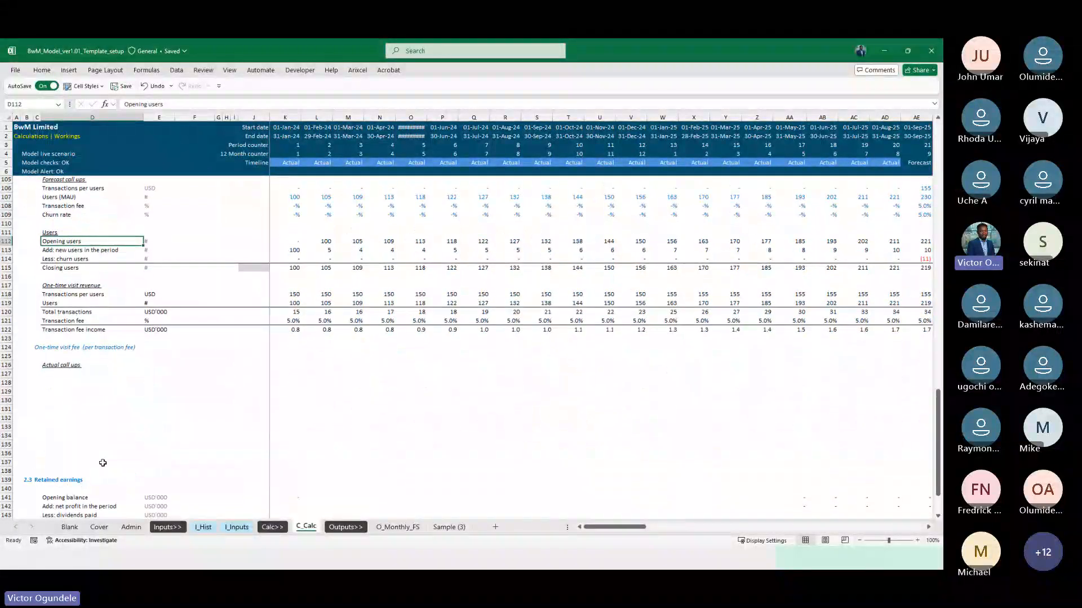
pyautogui.scroll(3, 103, 463)
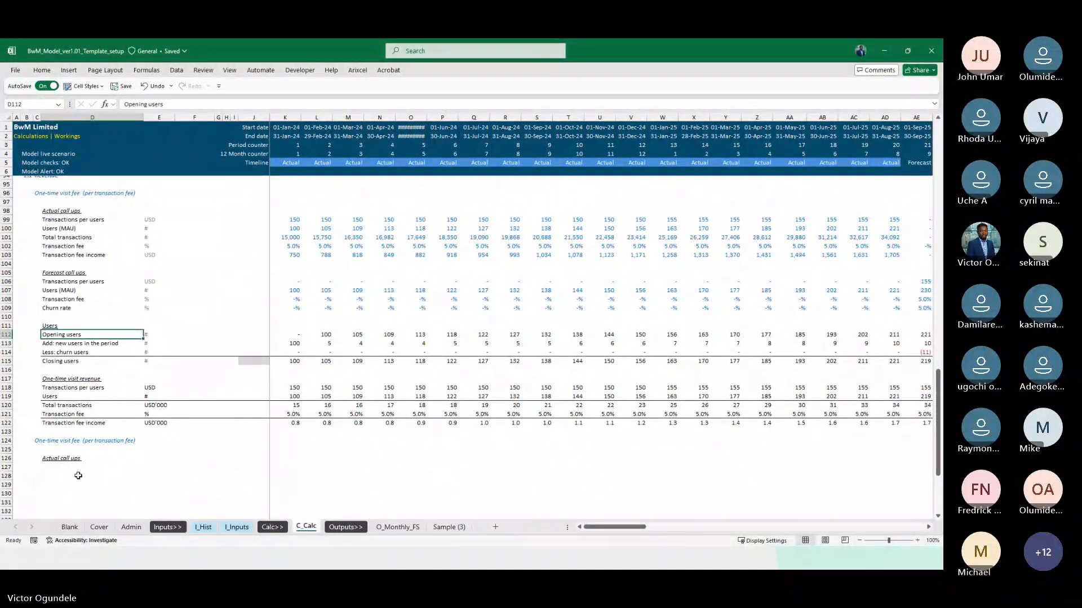
pyautogui.click(78, 476)
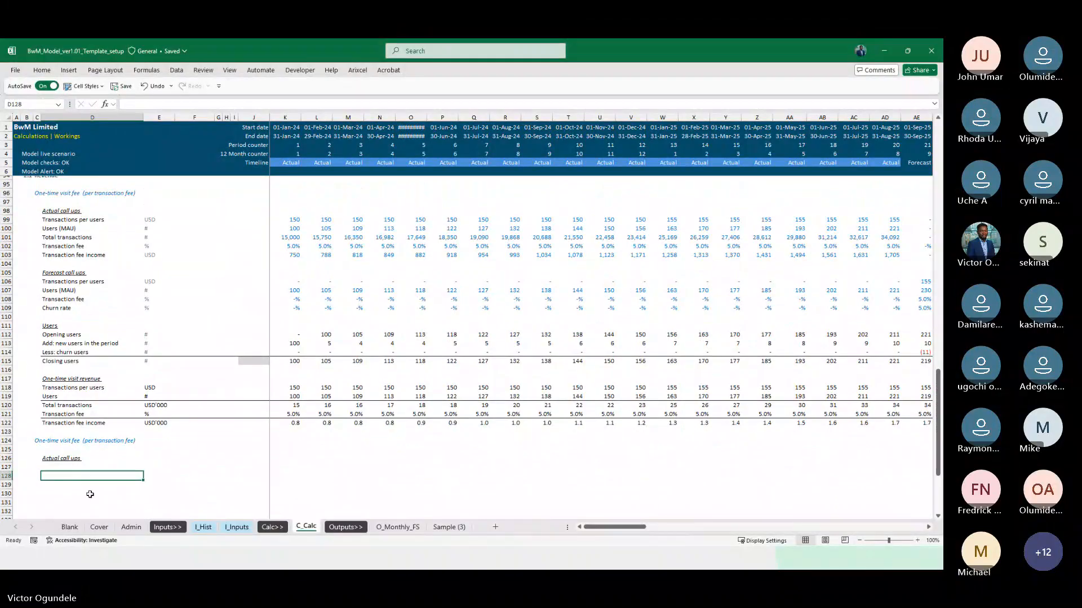
# Examine the monthly membership users row on I_Hist across all historical months
pyautogui.click(209, 527)
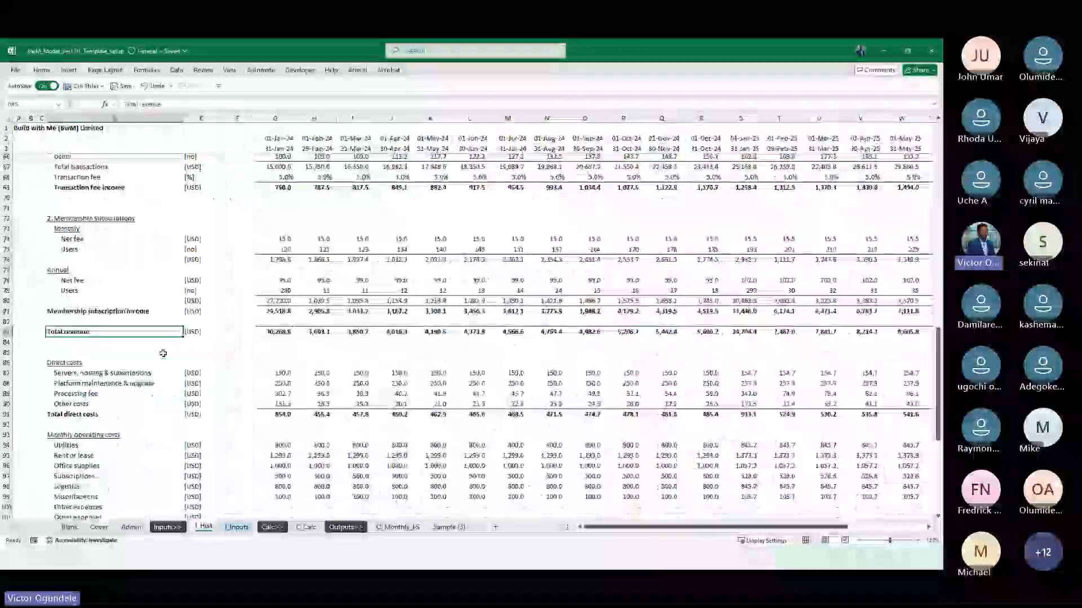
pyautogui.scroll(2, 162, 353)
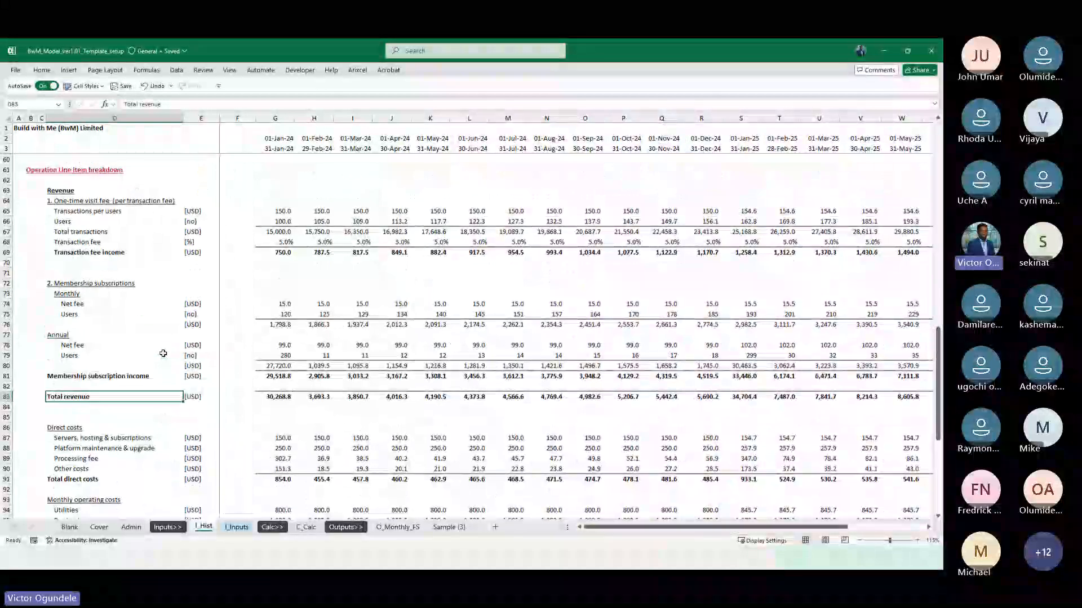
pyautogui.click(83, 296)
pyautogui.press('Down')
pyautogui.press('Down')
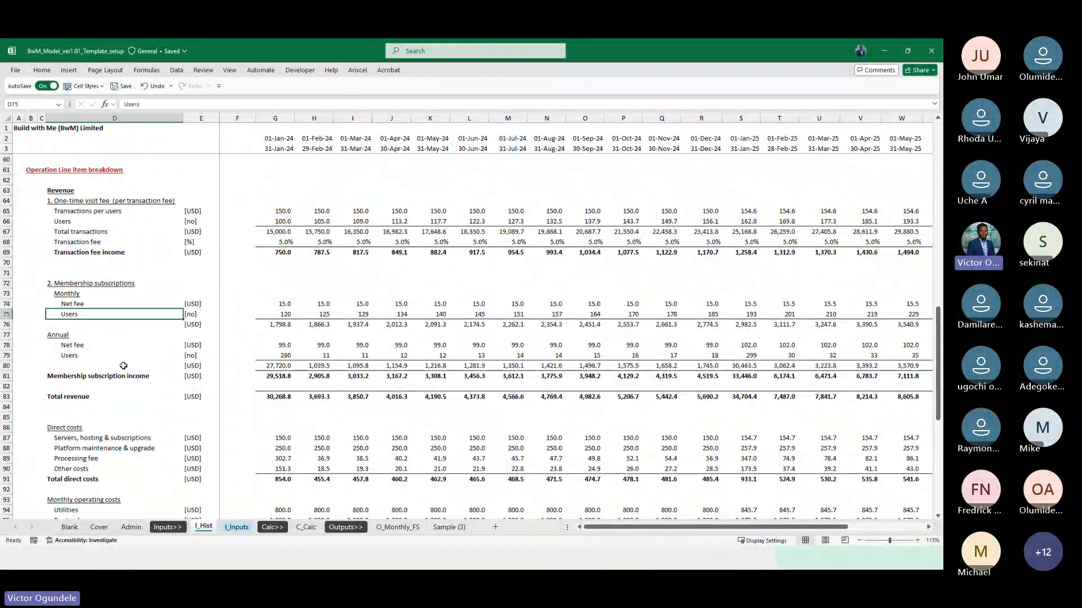
pyautogui.press('Right')
pyautogui.press('Right')
pyautogui.press('Right')
pyautogui.press('Right')
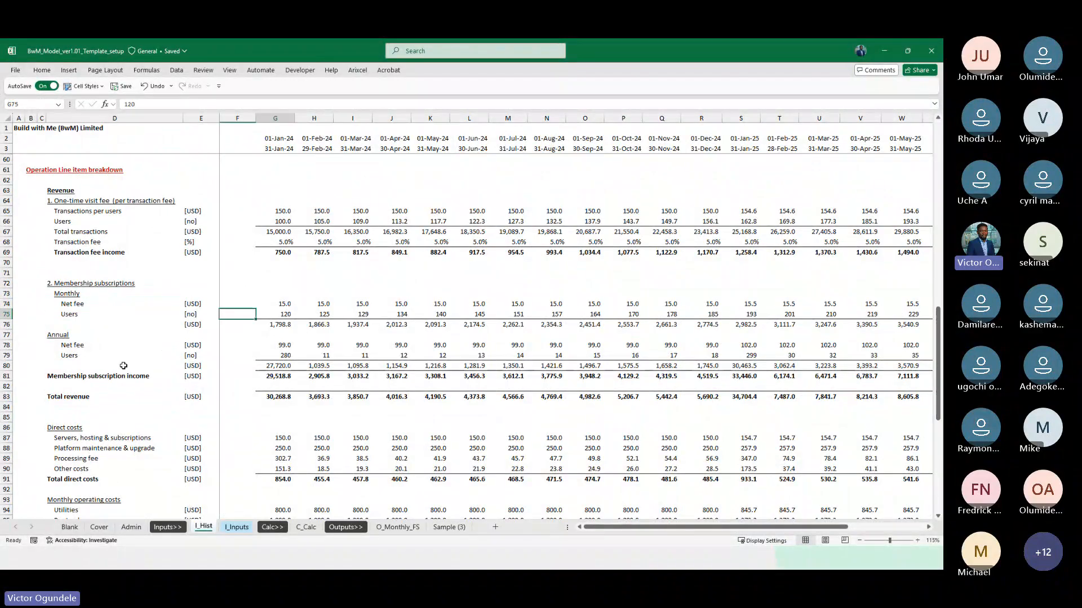
pyautogui.press('Right')
pyautogui.press('Right')
pyautogui.press('Right')
pyautogui.press('Right')
pyautogui.press('Right')
pyautogui.press('Right')
pyautogui.press('Right')
pyautogui.press('Right')
pyautogui.press('Right')
pyautogui.press('Right')
pyautogui.press('Right')
pyautogui.press('Right')
pyautogui.press('Right')
pyautogui.press('Right')
pyautogui.press('Right')
pyautogui.press('Right')
pyautogui.press('Right')
pyautogui.press('Right')
pyautogui.press('Right')
pyautogui.press('Right')
pyautogui.press('Right')
pyautogui.press('Right')
pyautogui.press('Right')
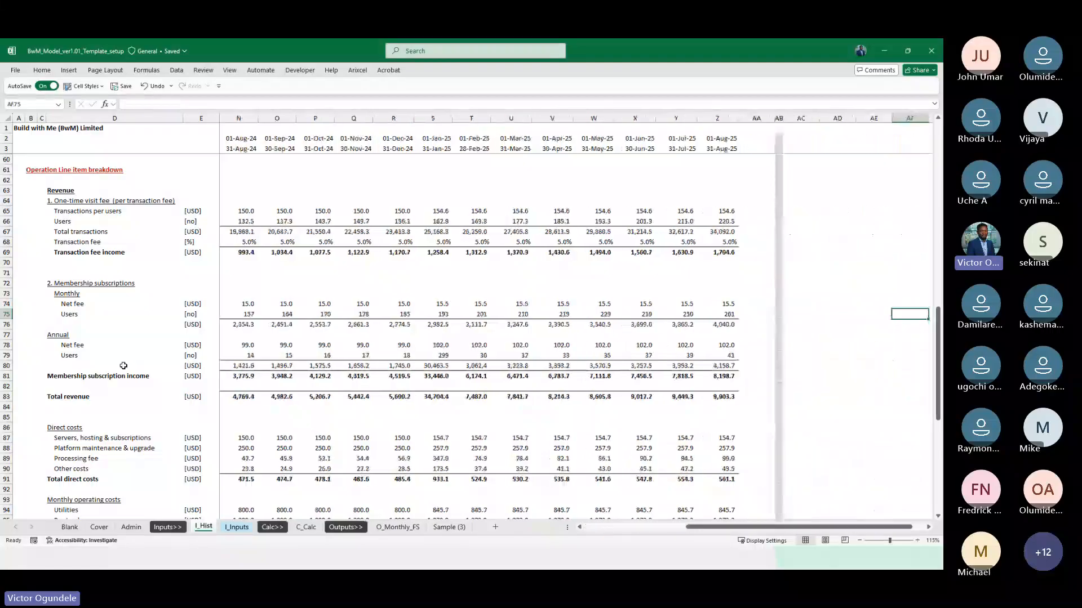
pyautogui.hotkey('ctrl', 'Left')
pyautogui.hotkey('ctrl', 'Left')
pyautogui.hotkey('ctrl', 'Left')
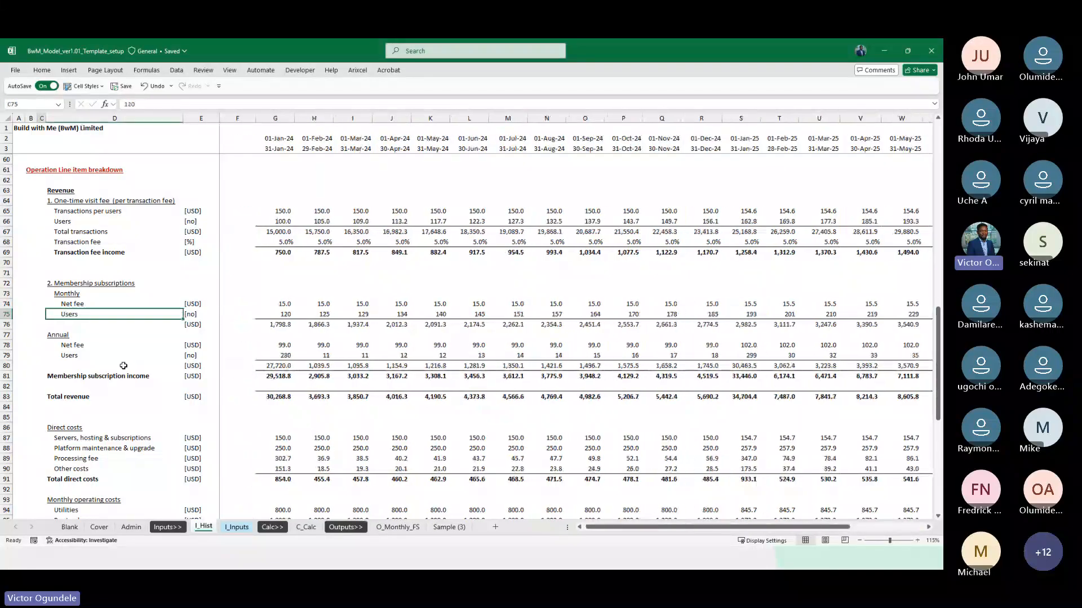
pyautogui.hotkey('ctrl', 'Right')
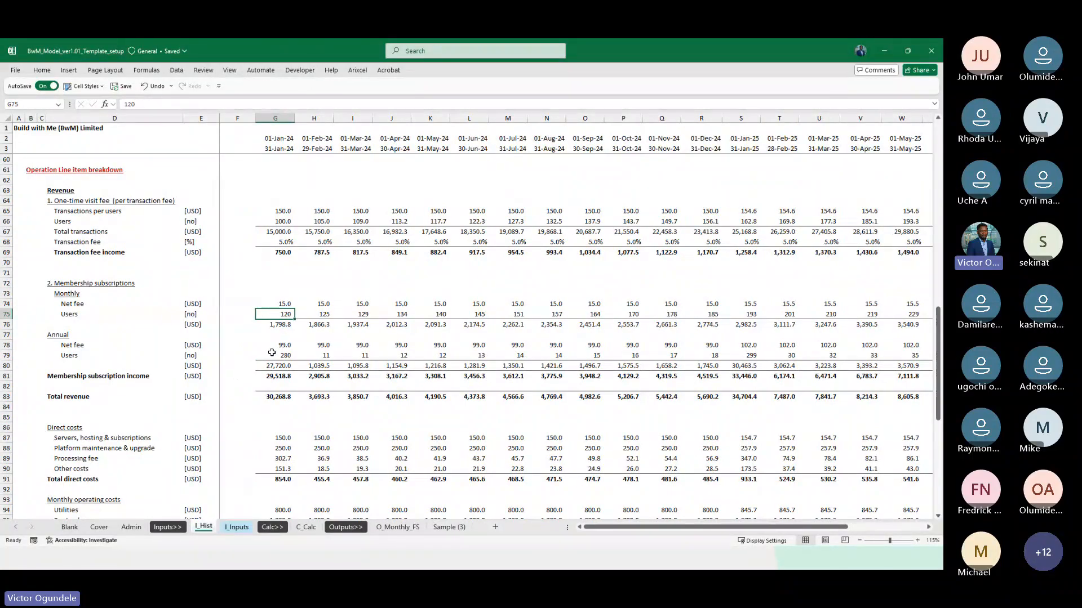
# Examine the annual membership users for January 2024 on I_Hist against the other months and the subscription income
pyautogui.scroll(-2, 265, 349)
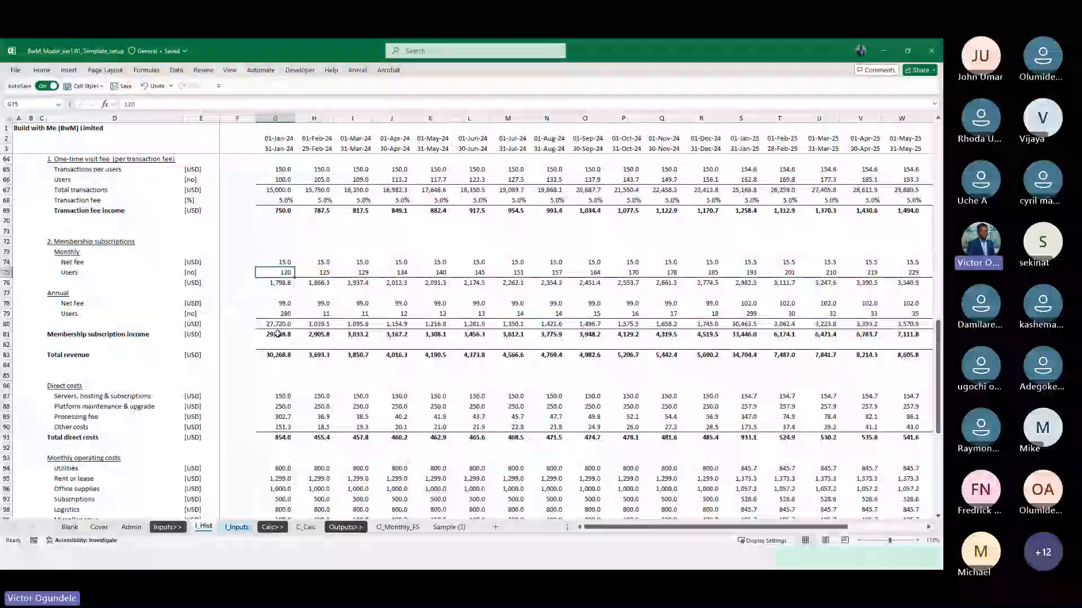
pyautogui.scroll(-1, 277, 333)
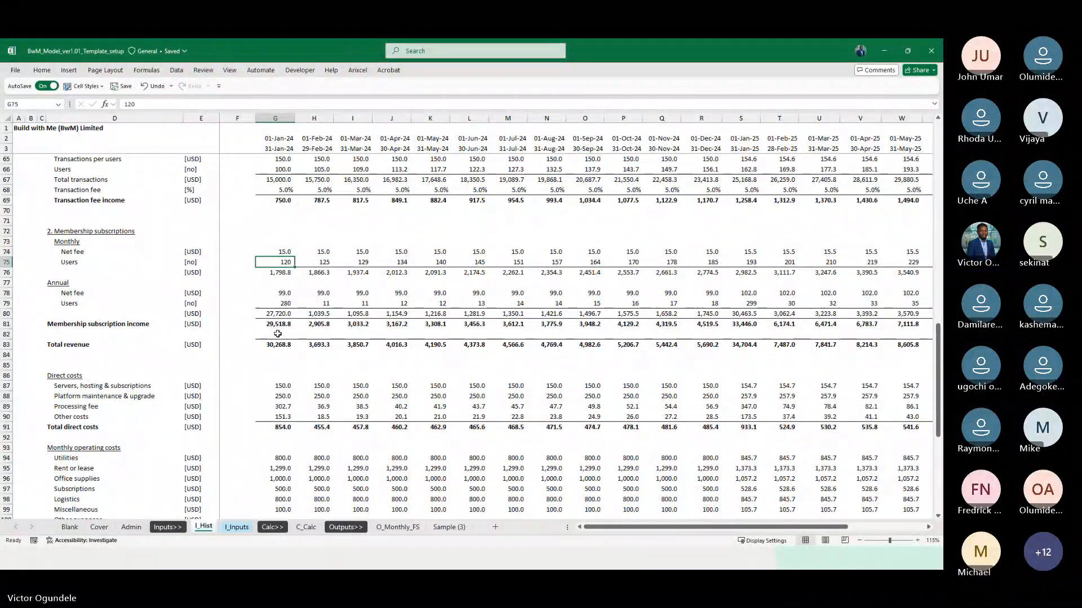
pyautogui.click(281, 305)
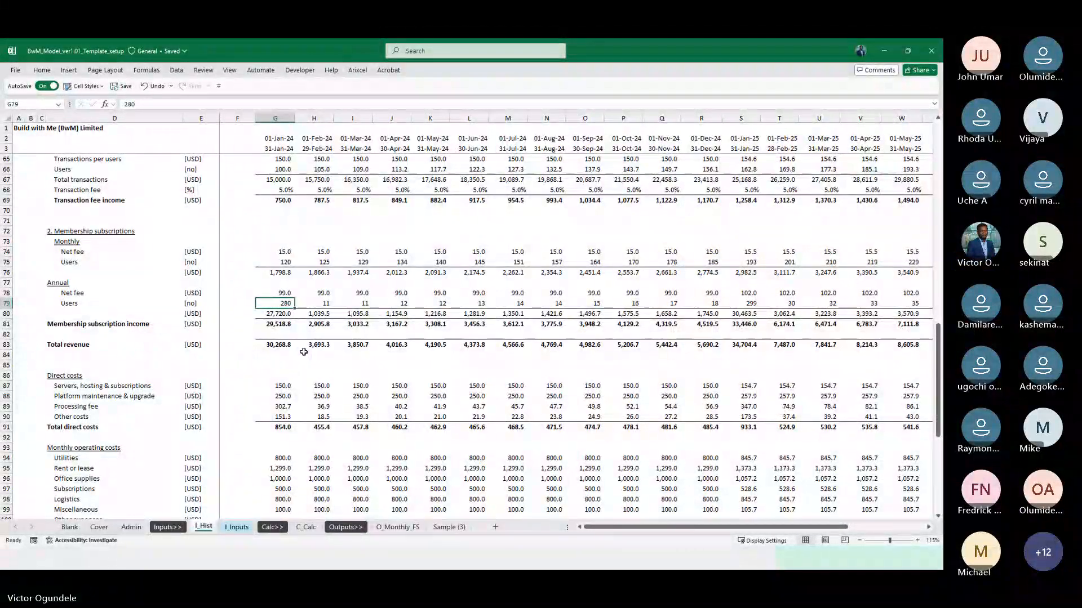
pyautogui.scroll(1, 304, 352)
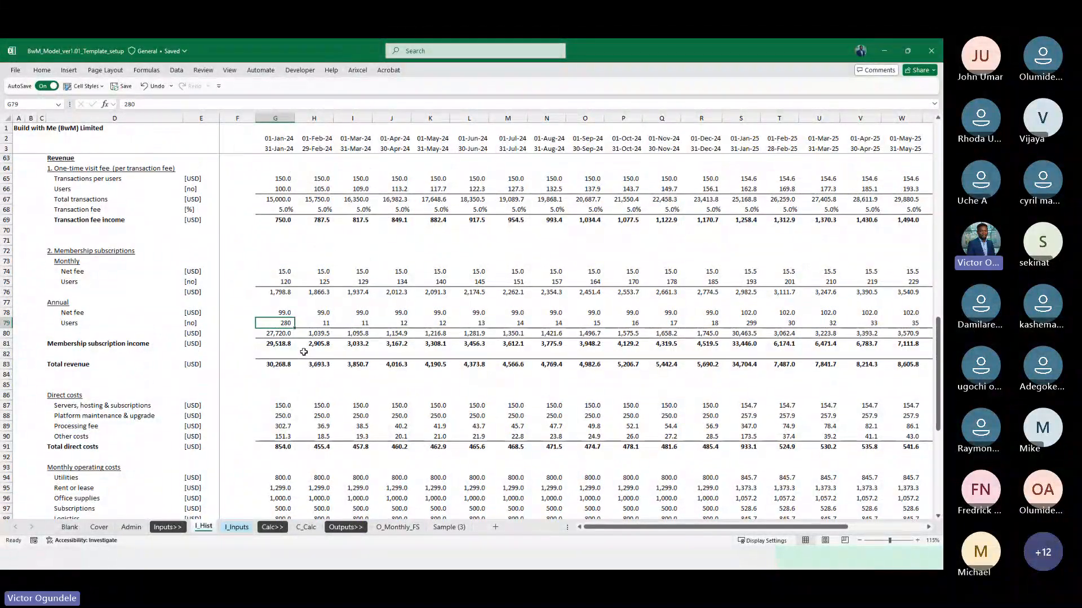
pyautogui.click(303, 352)
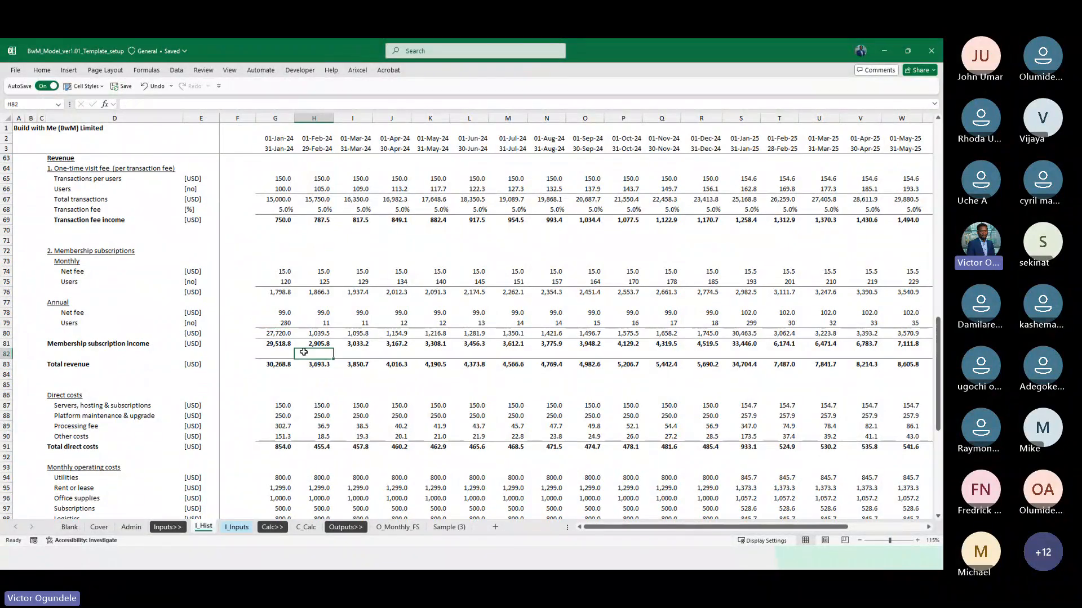
pyautogui.keyDown('ctrl'); pyautogui.scroll(2, 303, 352); pyautogui.keyUp('ctrl')
pyautogui.scroll(-1, 303, 352)
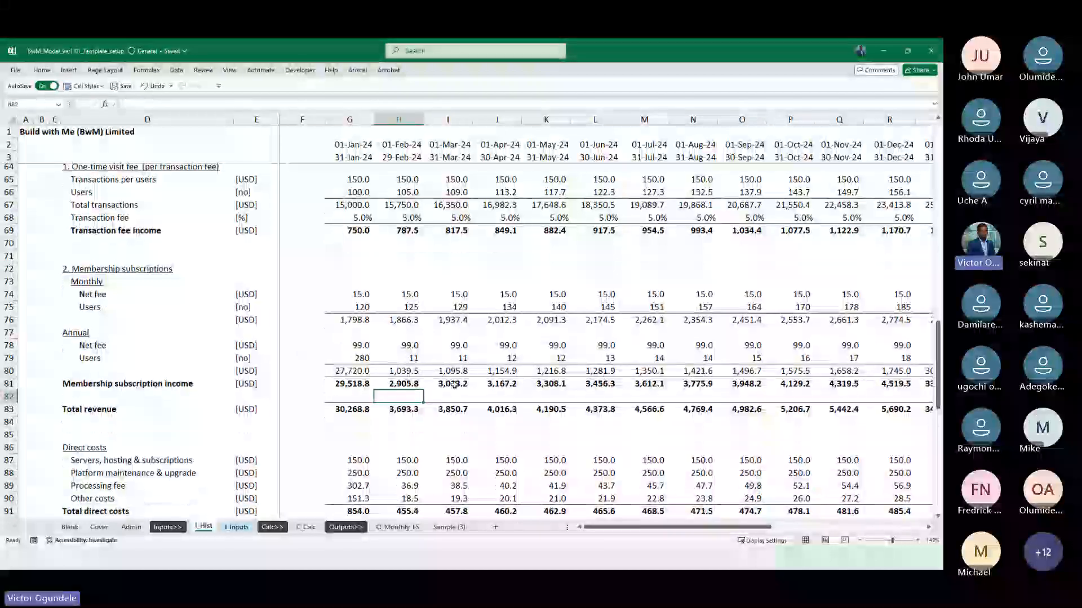
pyautogui.hscroll(2, 532, 357)
pyautogui.hscroll(-2, 532, 357)
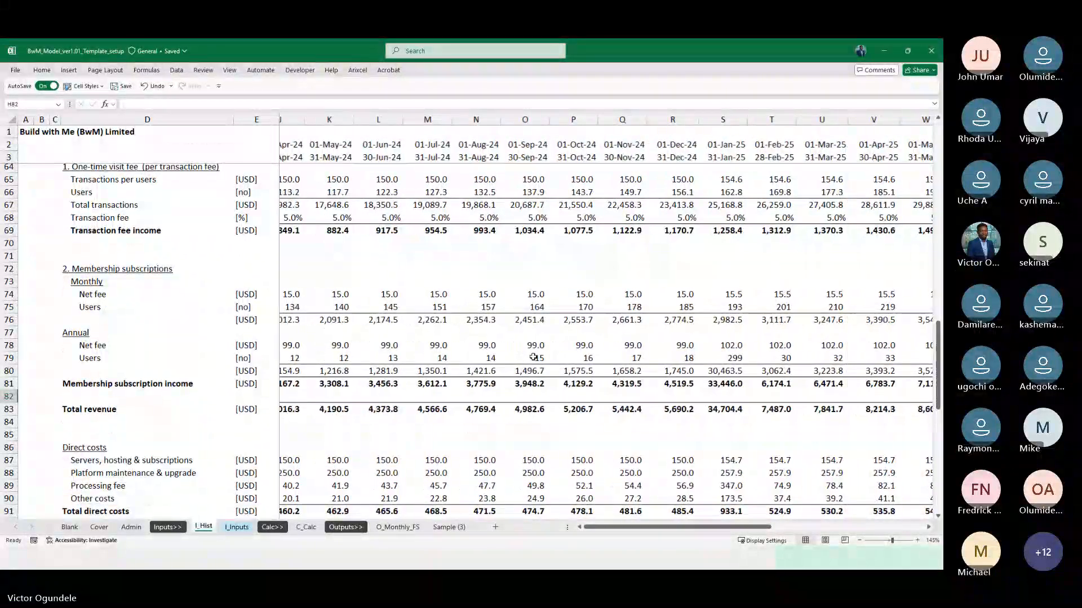
pyautogui.hscroll(-2, 533, 357)
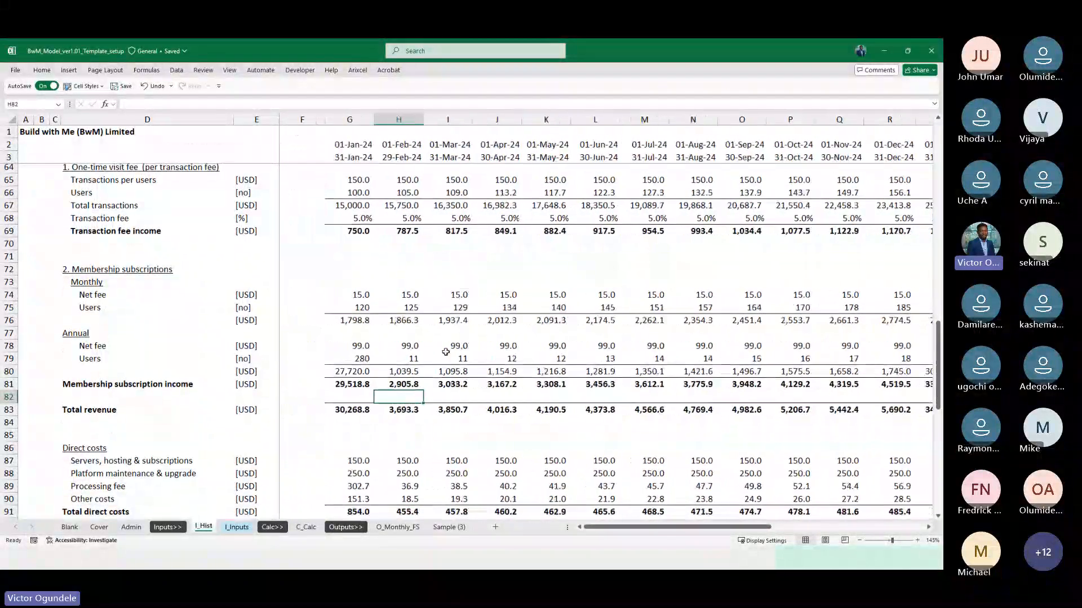
pyautogui.click(353, 358)
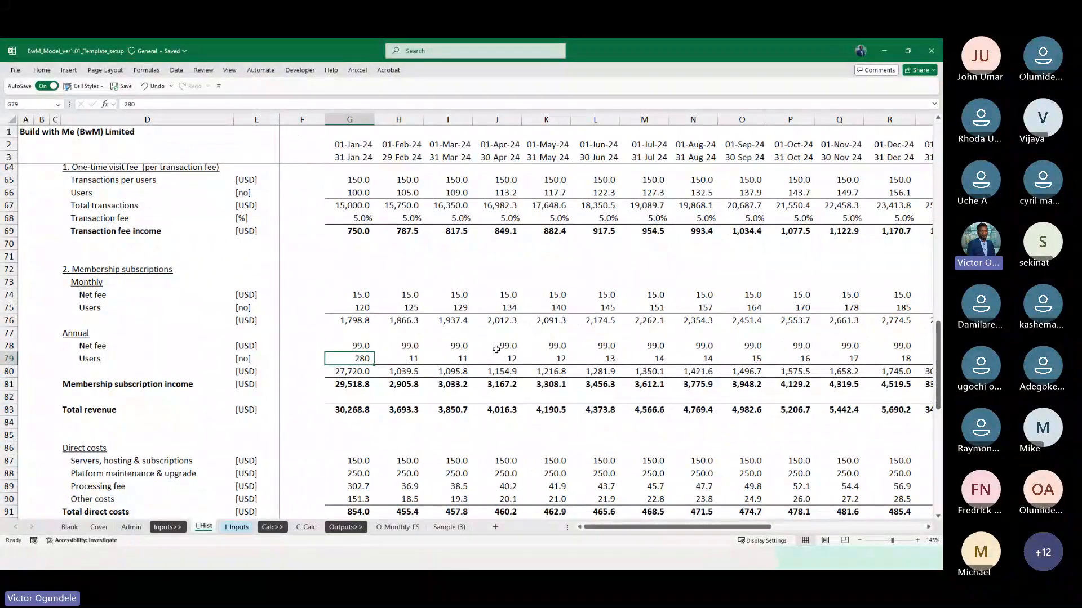
pyautogui.scroll(-1, 351, 359)
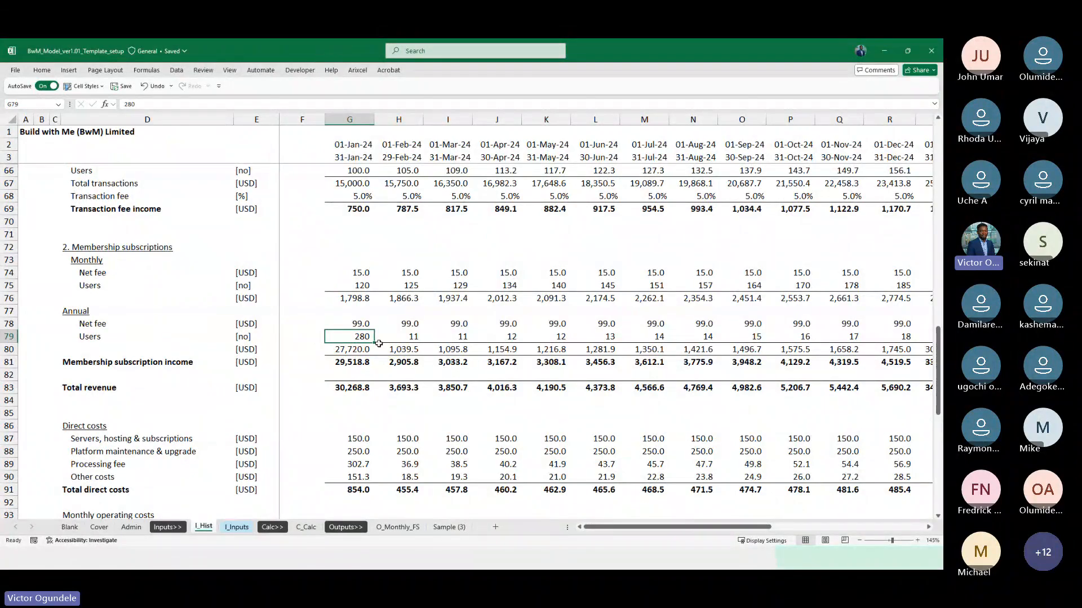
# Trace the annual membership users row on I_Hist from February 2024 through August 2025, comparing the turn of the year
pyautogui.click(395, 339)
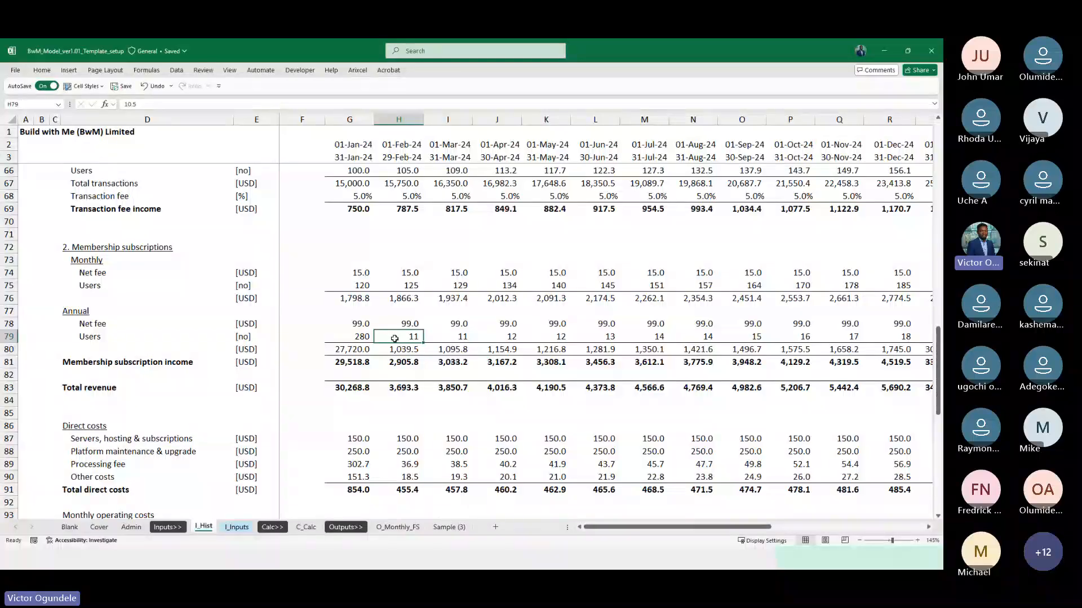
pyautogui.press('Right')
pyautogui.press('Right')
pyautogui.press('Right')
pyautogui.press('Right')
pyautogui.press('Right')
pyautogui.press('Right')
pyautogui.press('Right')
pyautogui.press('Right')
pyautogui.press('Right')
pyautogui.press('Right')
pyautogui.press('Right')
pyautogui.press('Right')
pyautogui.press('Right')
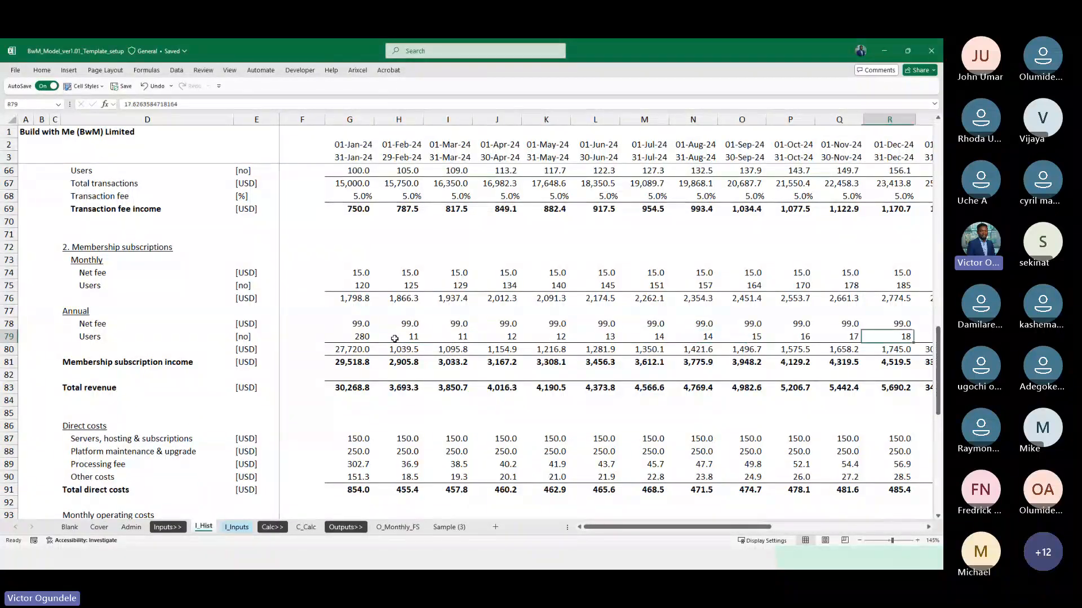
pyautogui.press('Right')
pyautogui.press('Right')
pyautogui.press('Right')
pyautogui.press('Right')
pyautogui.press('Right')
pyautogui.press('Right')
pyautogui.press('Right')
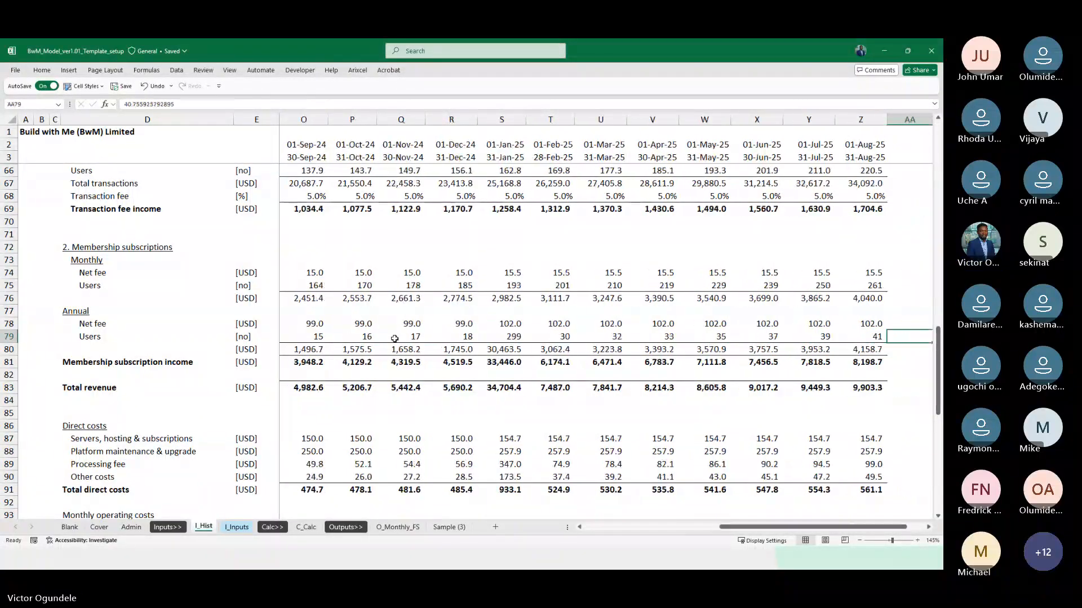
pyautogui.press('Left')
pyautogui.press('Left')
pyautogui.press('Left')
pyautogui.press('Left')
pyautogui.press('Left')
pyautogui.press('Left')
pyautogui.press('Left')
pyautogui.press('Left')
pyautogui.press('Left')
pyautogui.press('Left')
pyautogui.press('Left')
pyautogui.press('Right')
pyautogui.press('Right')
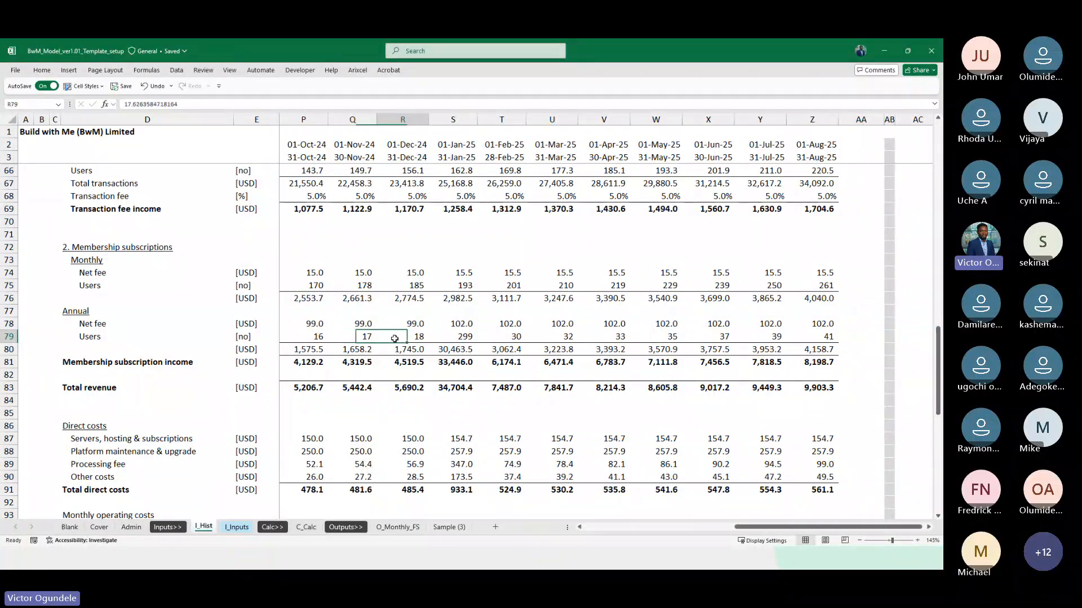
# Copy the Net fee and Users labels of the monthly membership subscriptions in D74:D75 on I_Hist
pyautogui.hotkey('ctrl', 'Left')
pyautogui.press('Left')
pyautogui.press('Right')
pyautogui.press('Right')
pyautogui.press('Up')
pyautogui.press('Up')
pyautogui.press('Up')
pyautogui.press('Up')
pyautogui.press('Up')
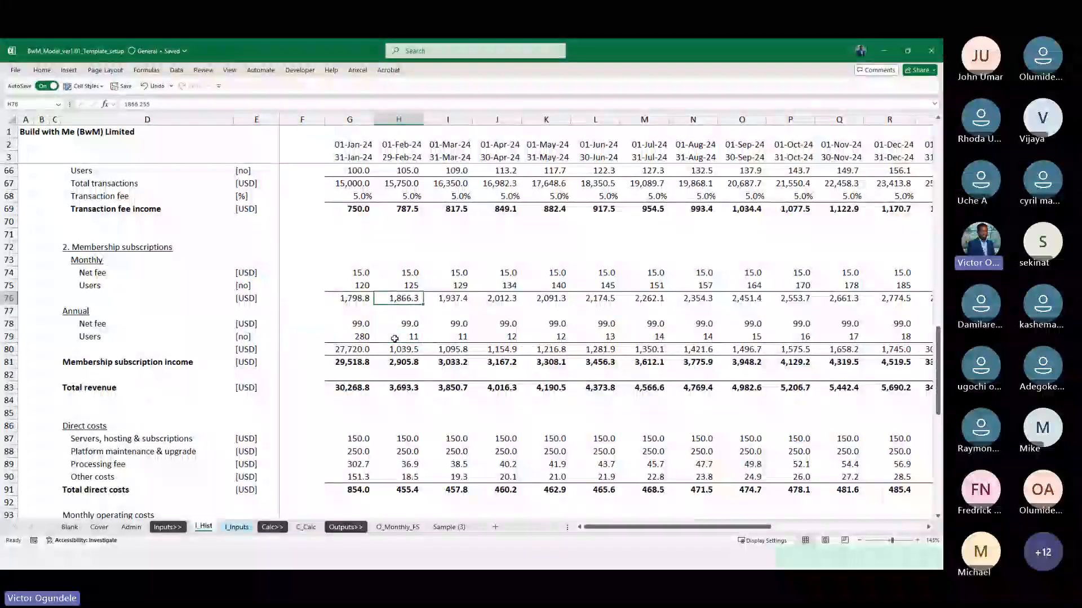
pyautogui.press('Left')
pyautogui.press('Left')
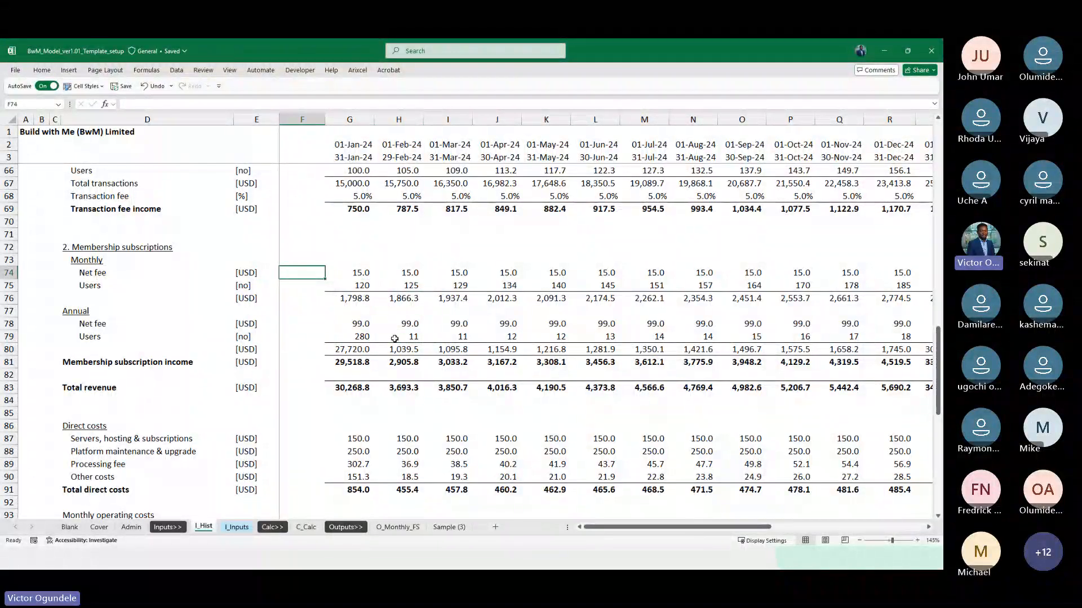
pyautogui.press('Left')
pyautogui.press('Left')
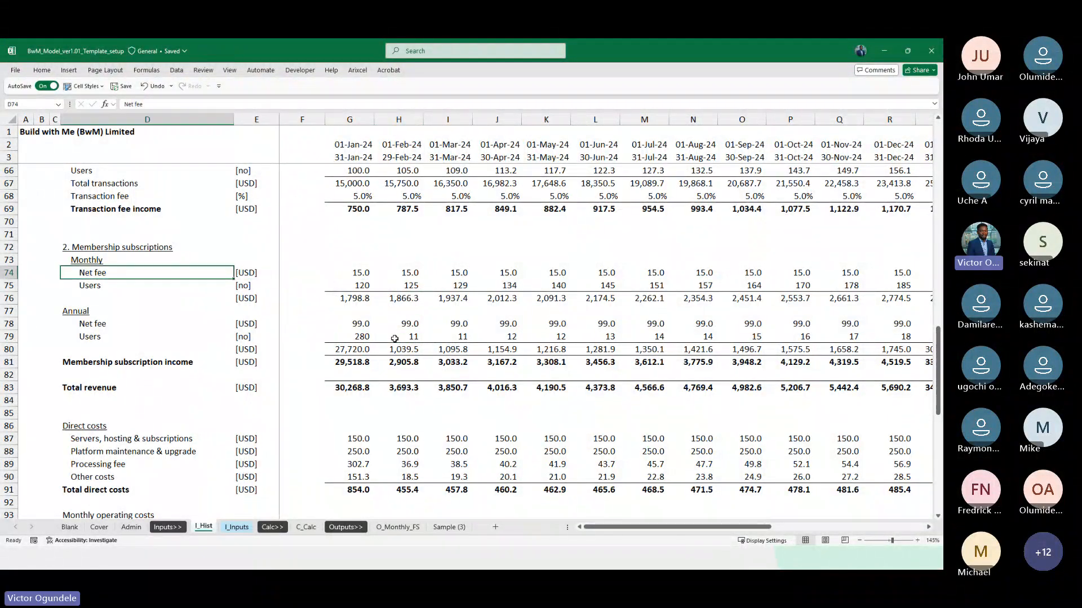
pyautogui.hotkey('shift', 'Down')
pyautogui.hotkey('ctrl', 'c')
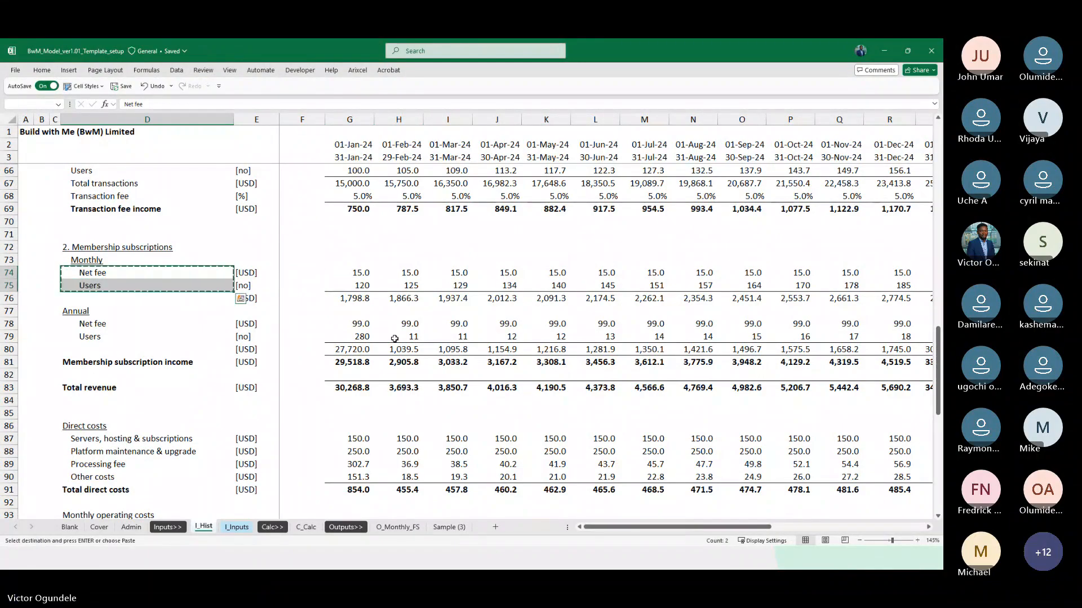
# Paste the copied labels as values into D128:D129 on C_Calc, below the second actual call ups heading
pyautogui.hotkey('ctrl', 'pagedown')
pyautogui.hotkey('ctrl', 'pagedown')
pyautogui.hotkey('ctrl', 'pagedown')
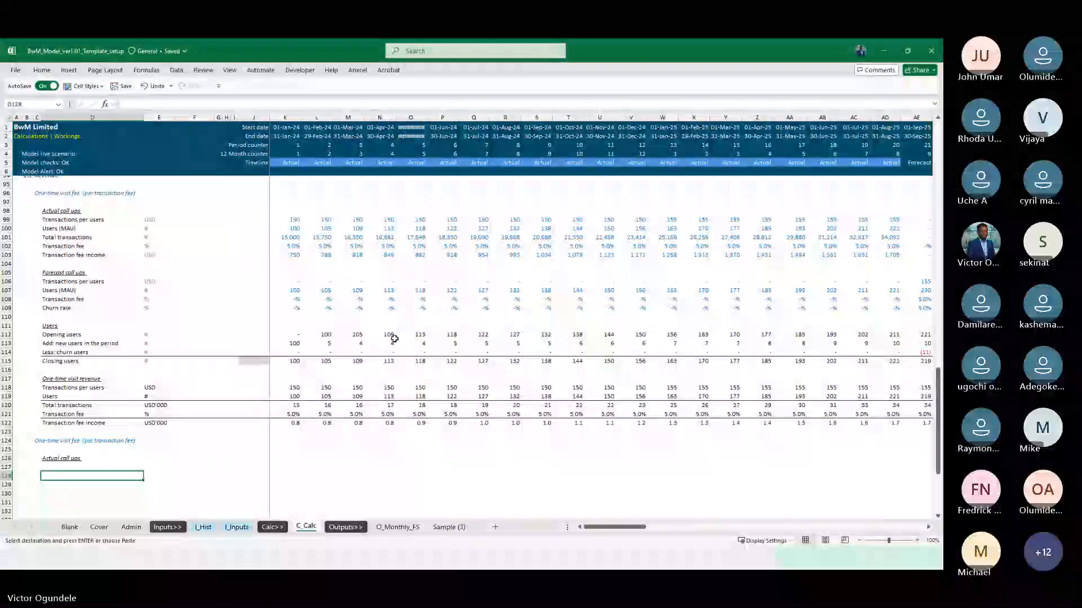
pyautogui.hotkey('ctrl', 'alt', 'v')
pyautogui.press('v')
pyautogui.press('Return')
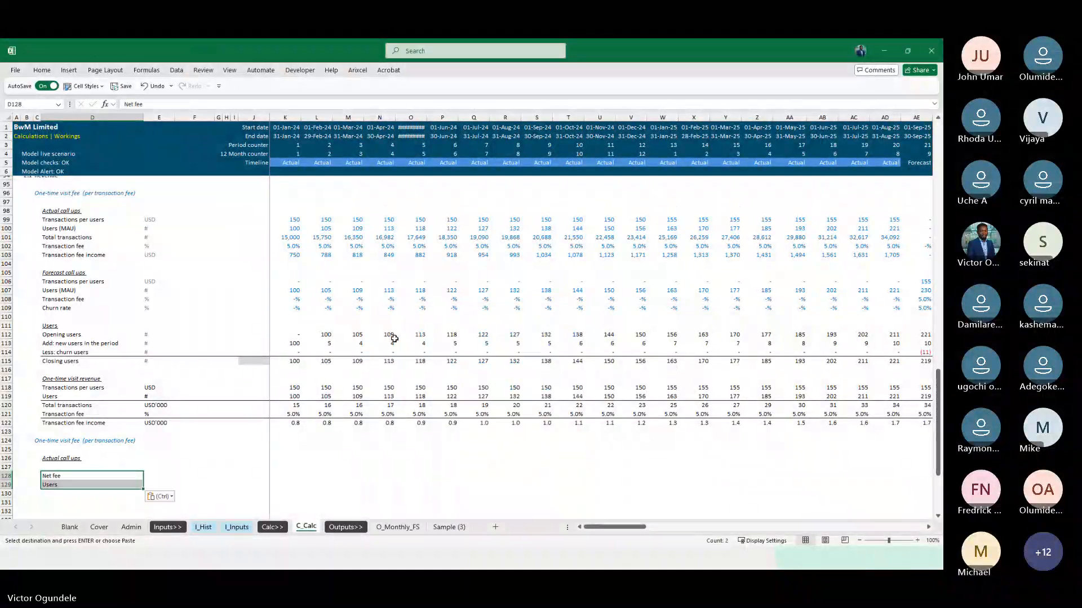
# Copy the "2. Membership subscriptions" heading in D72 on I_Hist for the second one-time visit fee heading on C_Calc
pyautogui.press('Up')
pyautogui.scroll(-3, 219, 356)
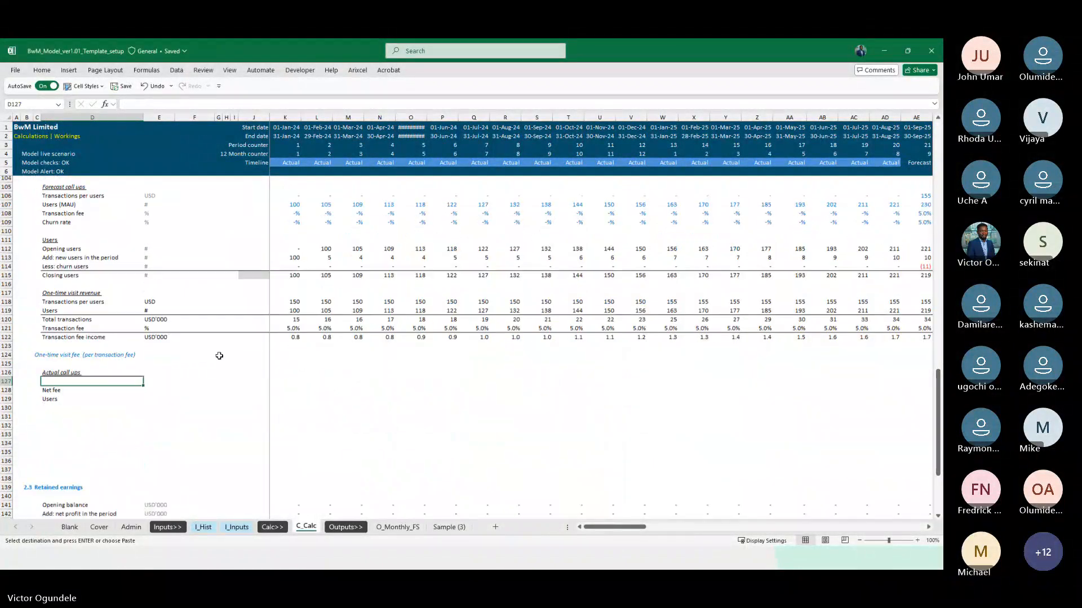
pyautogui.press('Up')
pyautogui.press('Up')
pyautogui.press('Up')
pyautogui.hotkey('ctrl', 'pageup')
pyautogui.hotkey('ctrl', 'pageup')
pyautogui.hotkey('ctrl', 'pageup')
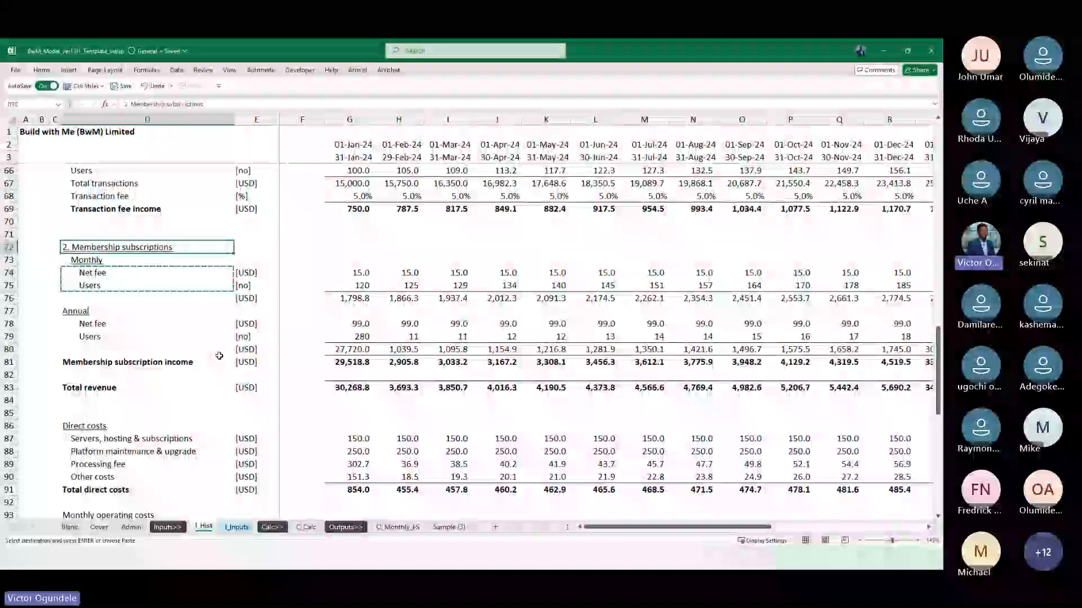
# Paste the copied heading as values over C124 on C_Calc and extend it to "2. Membership subscriptions revenue"
pyautogui.hotkey('ctrl', 'pagedown')
pyautogui.hotkey('ctrl', 'pagedown')
pyautogui.hotkey('ctrl', 'pagedown')
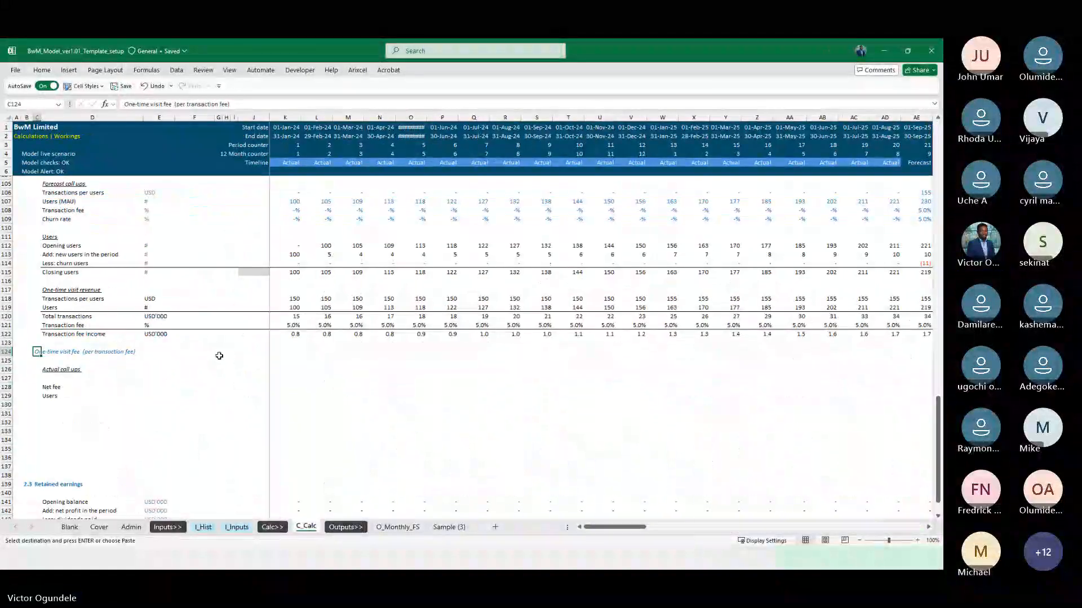
pyautogui.hotkey('ctrl', 'alt', 'v')
pyautogui.press('v')
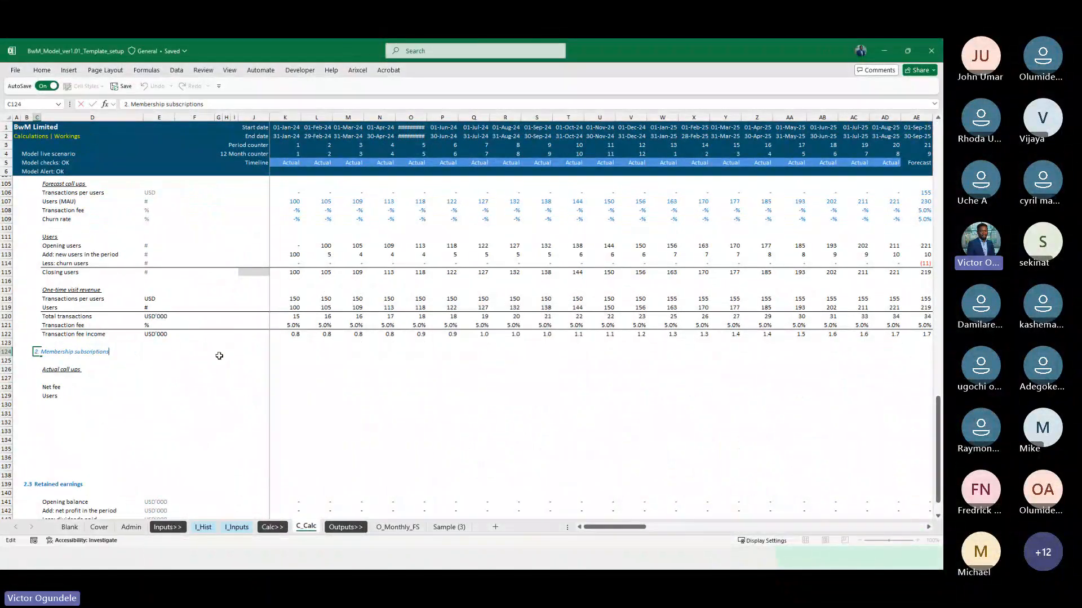
pyautogui.press('Return')
pyautogui.press('Return')
pyautogui.press('Up')
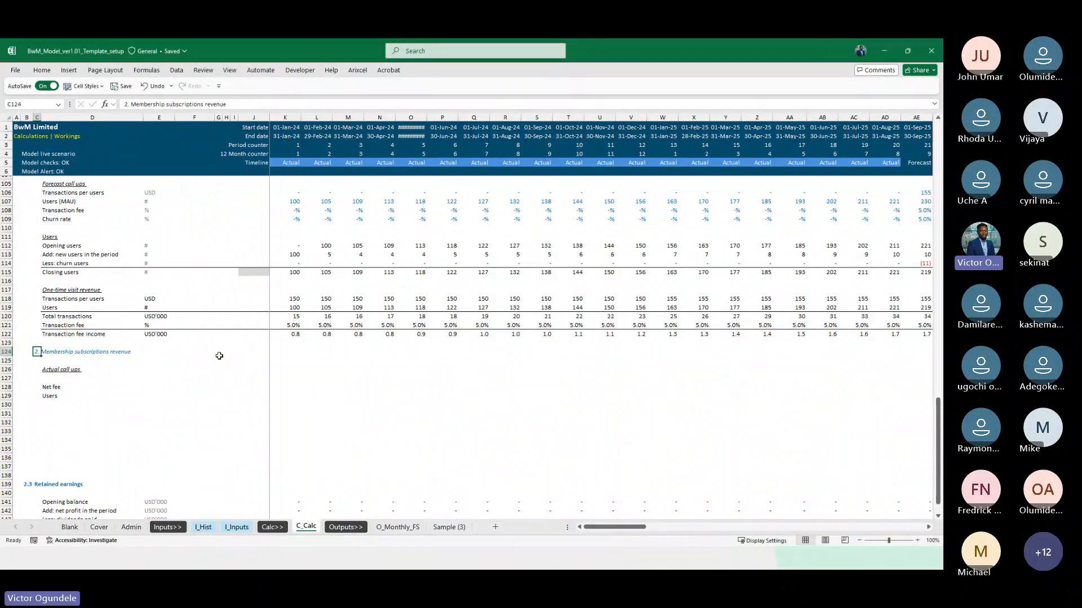
# Remove the number prefix from the C124 heading and complete it as "Membership subscriptions revenue: monthly"
pyautogui.press('F2')
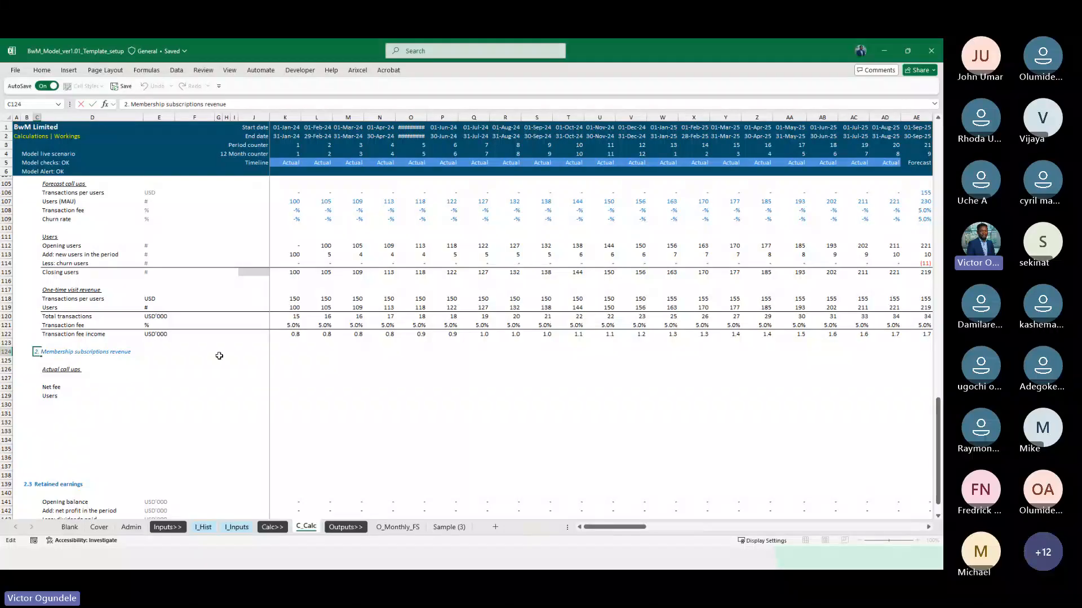
pyautogui.press('Home')
pyautogui.press('Delete')
pyautogui.press('Delete')
pyautogui.press('Delete')
pyautogui.press('End')
pyautogui.write(': mon')
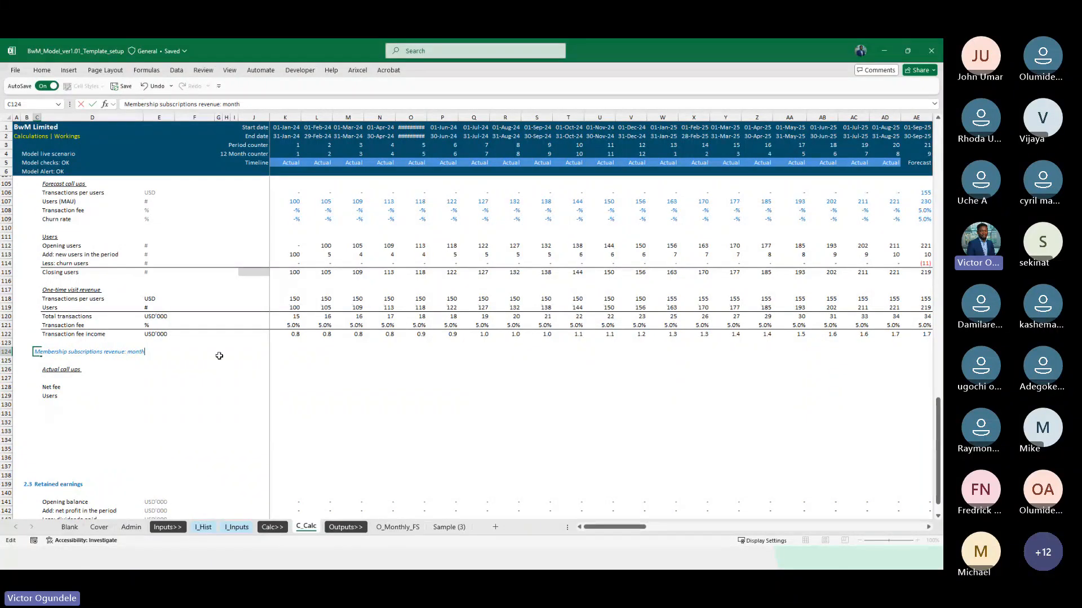
pyautogui.press('Return')
# Apply the Explanatory Text cell style to the one-time visit revenue units in E118:E122
pyautogui.press('Down')
pyautogui.press('Down')
pyautogui.press('Right')
pyautogui.press('Right')
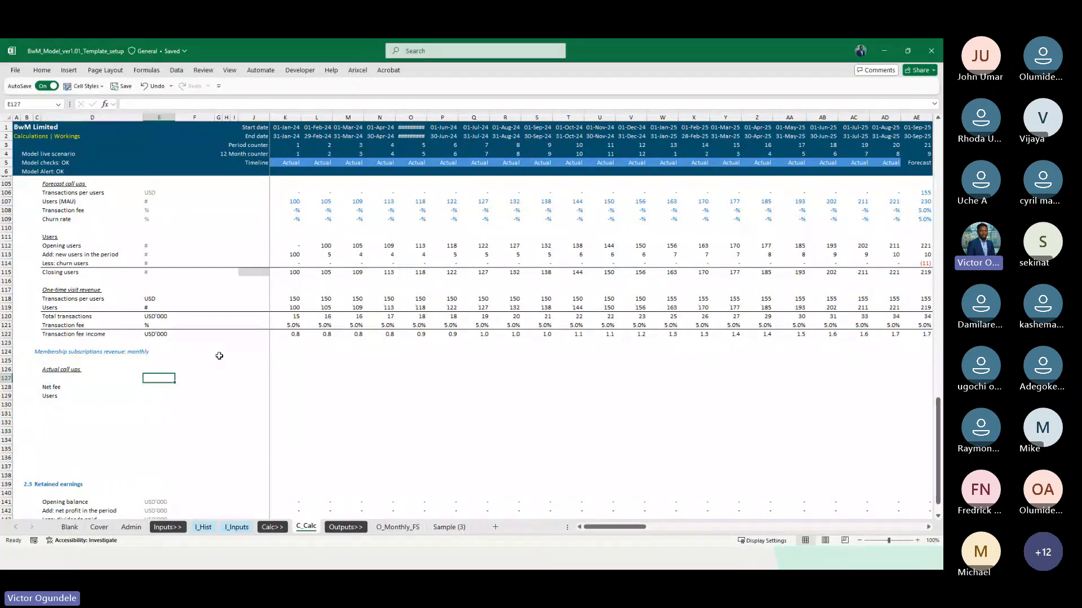
pyautogui.press('Left')
pyautogui.press('Down')
pyautogui.press('Right')
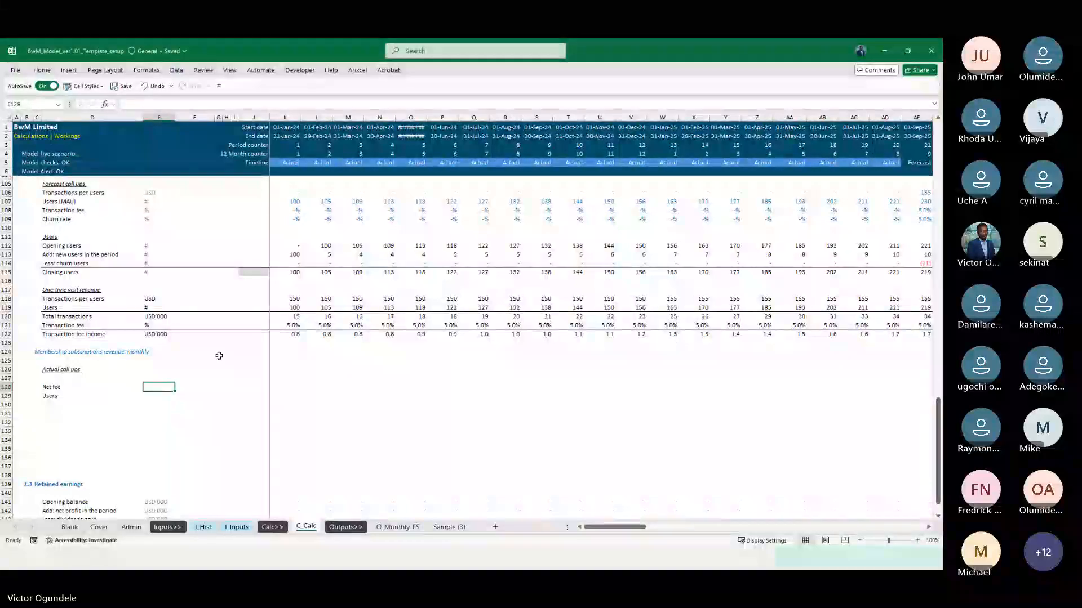
pyautogui.press('Up')
pyautogui.press('Up')
pyautogui.press('Up')
pyautogui.press('Up')
pyautogui.press('Up')
pyautogui.press('Up')
pyautogui.press('Up')
pyautogui.press('Up')
pyautogui.press('Up')
pyautogui.press('Up')
pyautogui.hotkey('ctrl', 'shift', 'Down')
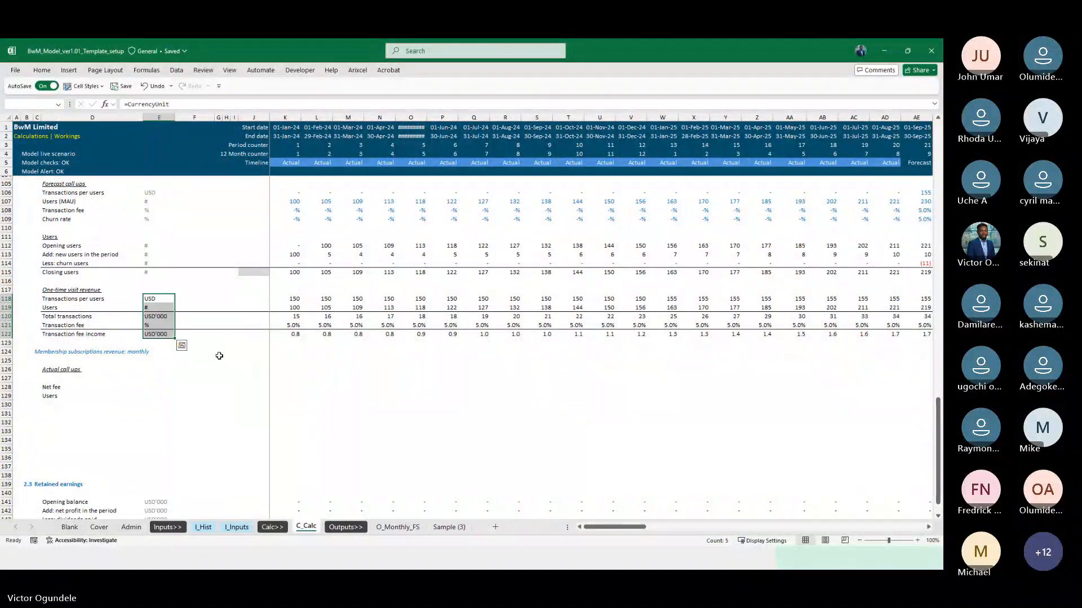
pyautogui.hotkey('alt', '2')
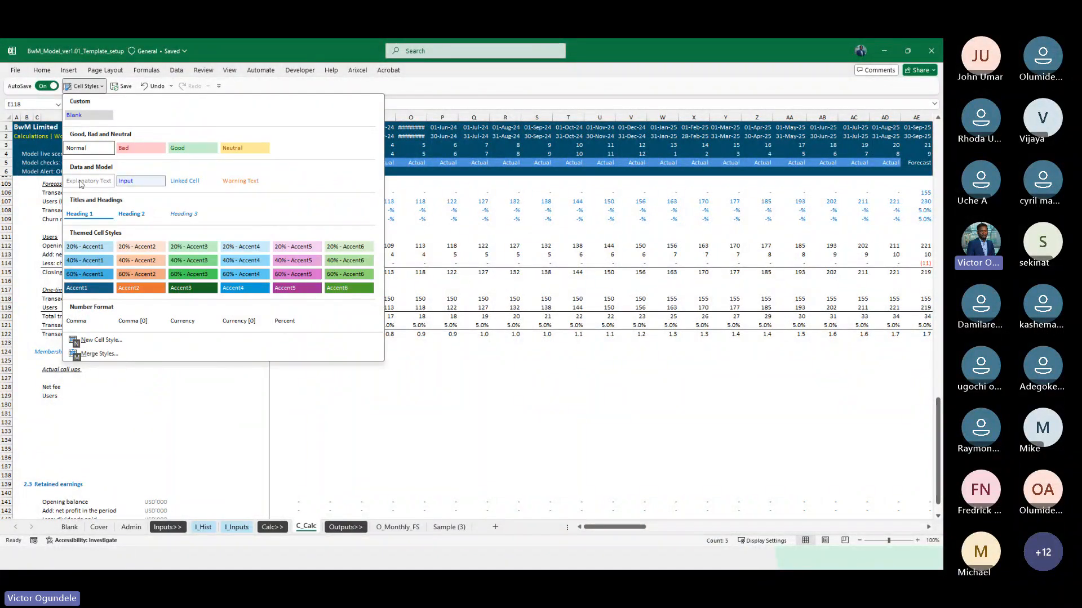
pyautogui.press('Escape')
pyautogui.click(168, 417)
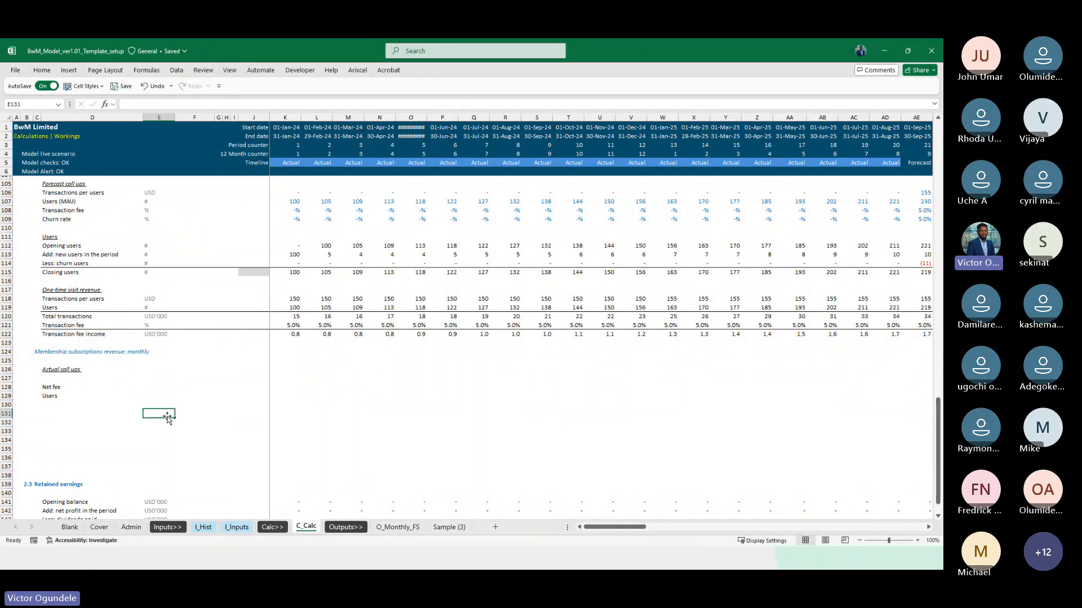
# Look over the units in the one-time visit sections and select E129 beside the monthly membership Users label
pyautogui.scroll(5, 168, 417)
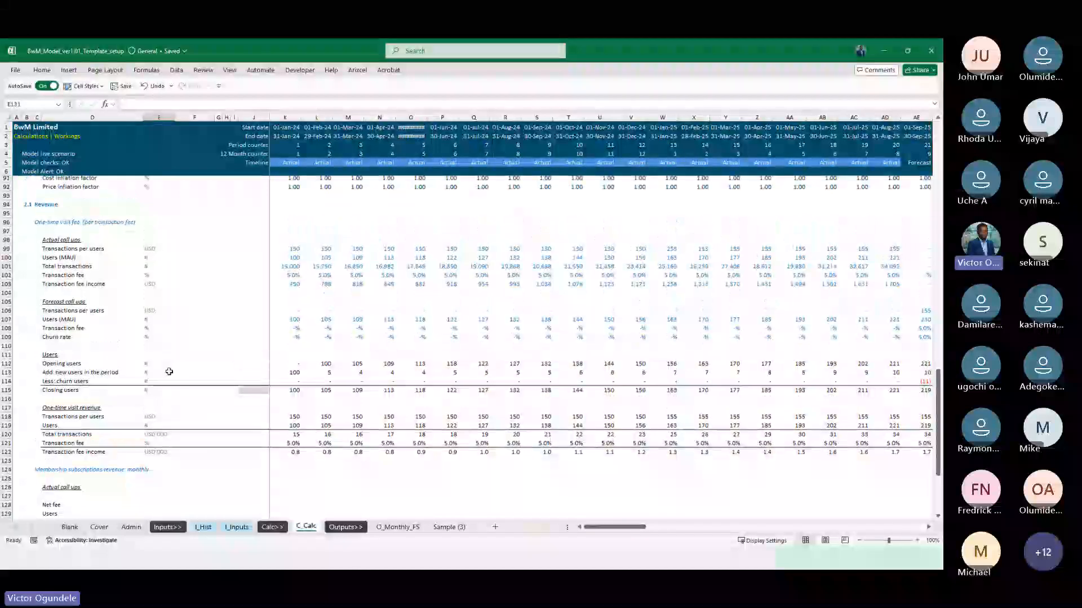
pyautogui.scroll(-5, 169, 372)
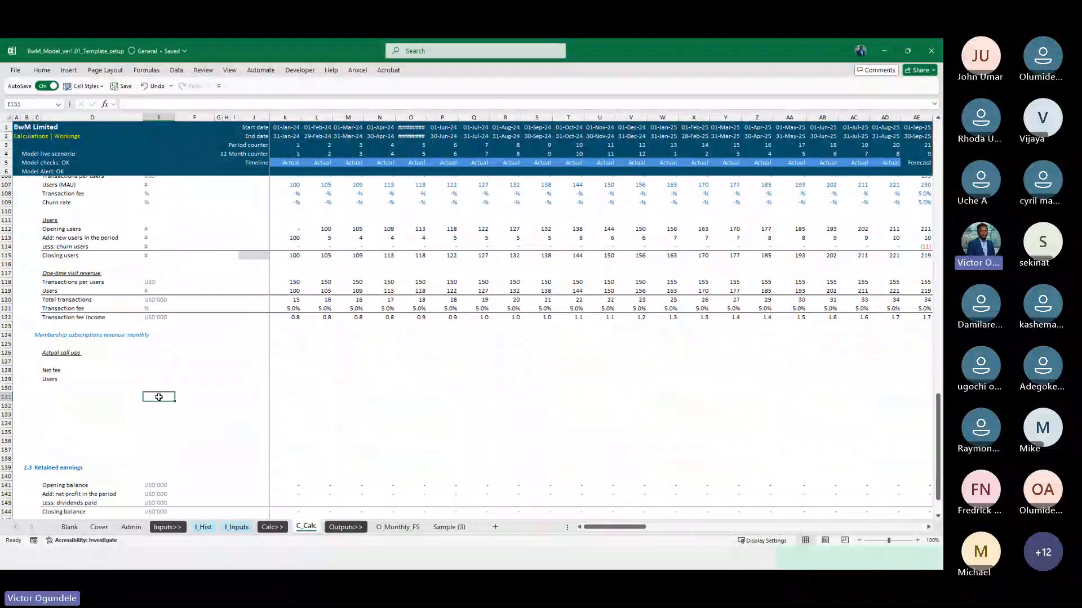
pyautogui.click(154, 378)
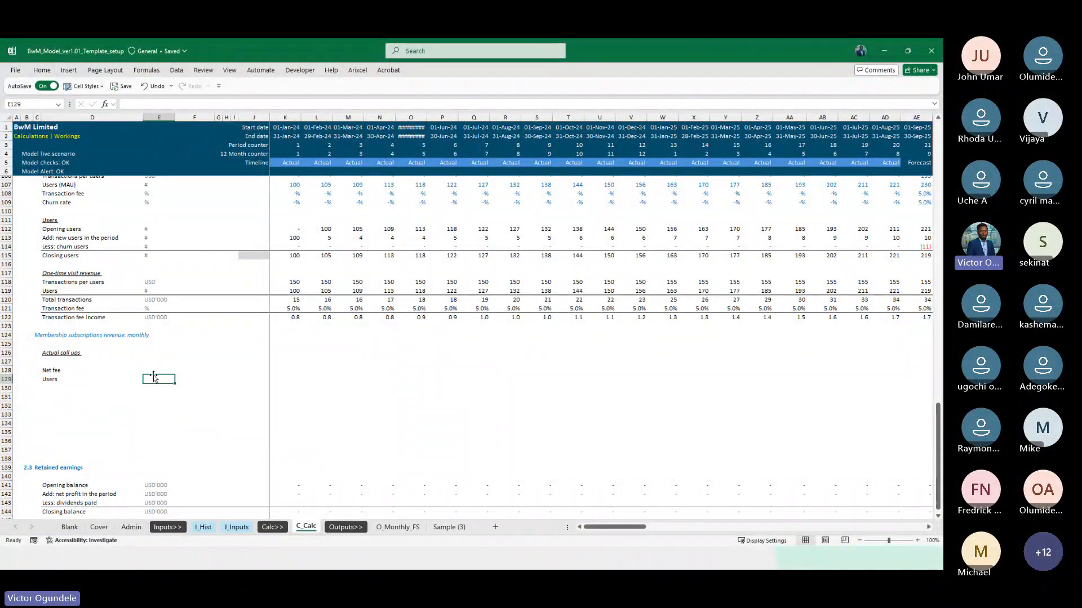
# Copy the monthly membership Net fee and Users units in E74:E75 on I_Hist
pyautogui.hotkey('ctrl', 'pageup')
pyautogui.hotkey('ctrl', 'pageup')
pyautogui.hotkey('ctrl', 'pageup')
pyautogui.hotkey('ctrl', 'pageup')
pyautogui.hotkey('ctrl', 'pageup')
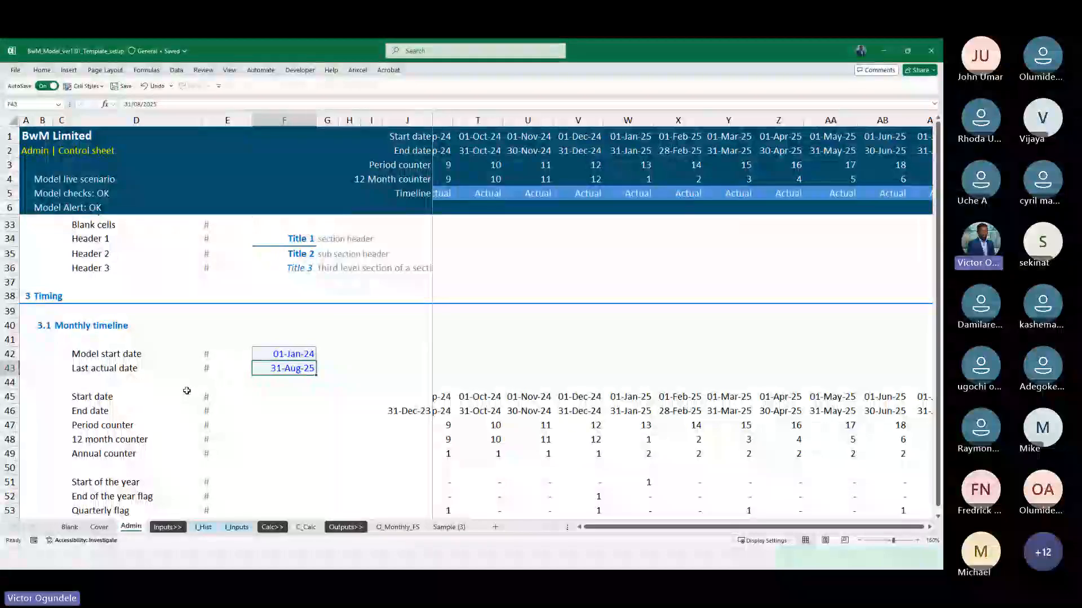
pyautogui.hotkey('ctrl', 'pagedown')
pyautogui.hotkey('ctrl', 'pagedown')
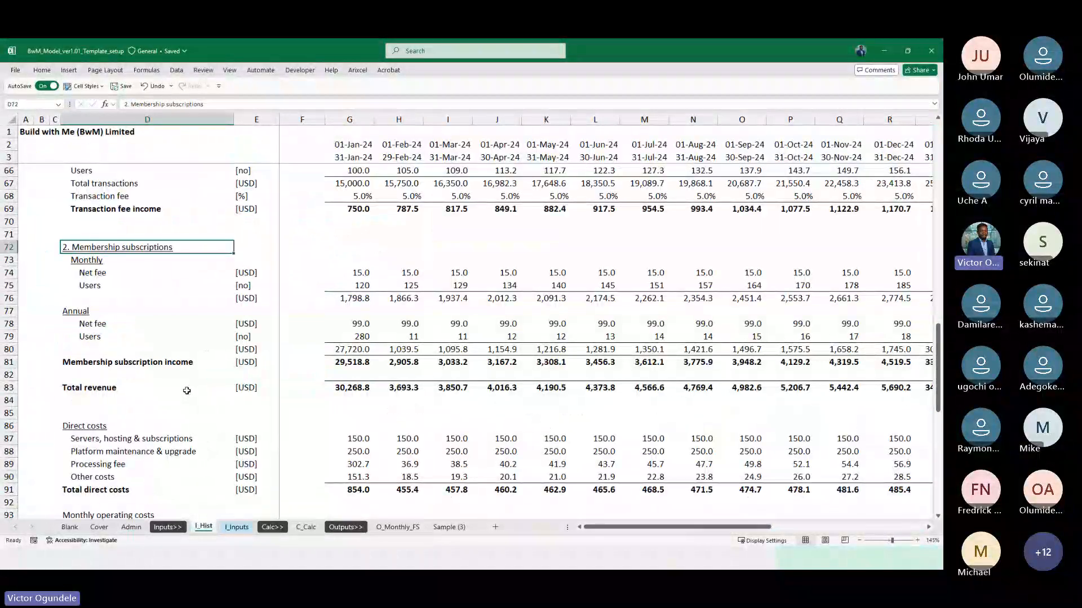
pyautogui.press('Down')
pyautogui.press('Down')
pyautogui.press('Right')
pyautogui.hotkey('shift', 'Down')
pyautogui.hotkey('ctrl', 'c')
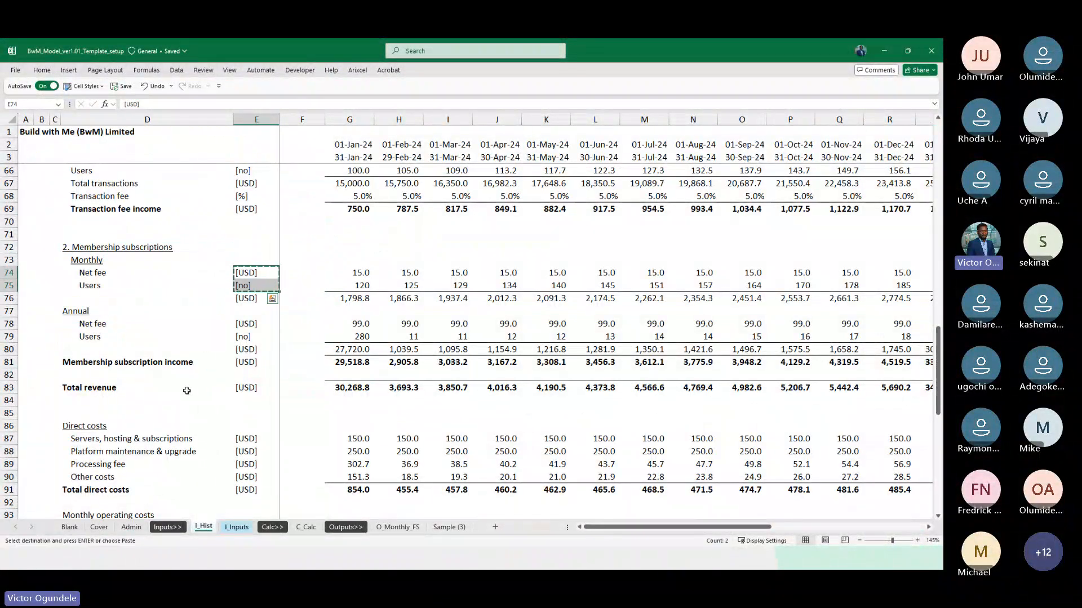
# Paste the copied units as values into E128:E129 on C_Calc
pyautogui.hotkey('ctrl', 'pagedown')
pyautogui.hotkey('ctrl', 'pagedown')
pyautogui.hotkey('ctrl', 'pagedown')
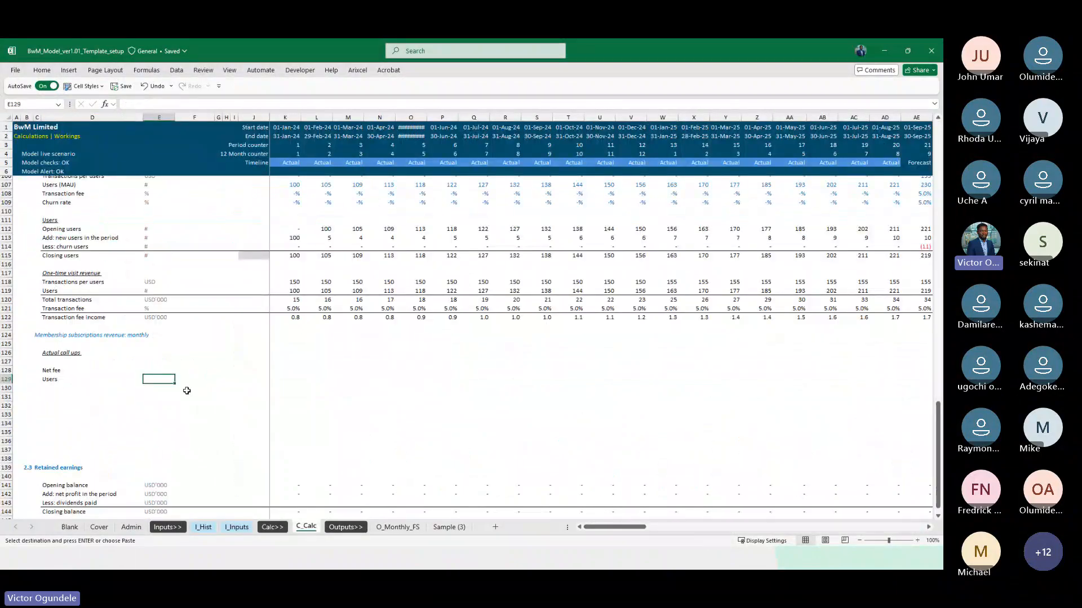
pyautogui.press('Up')
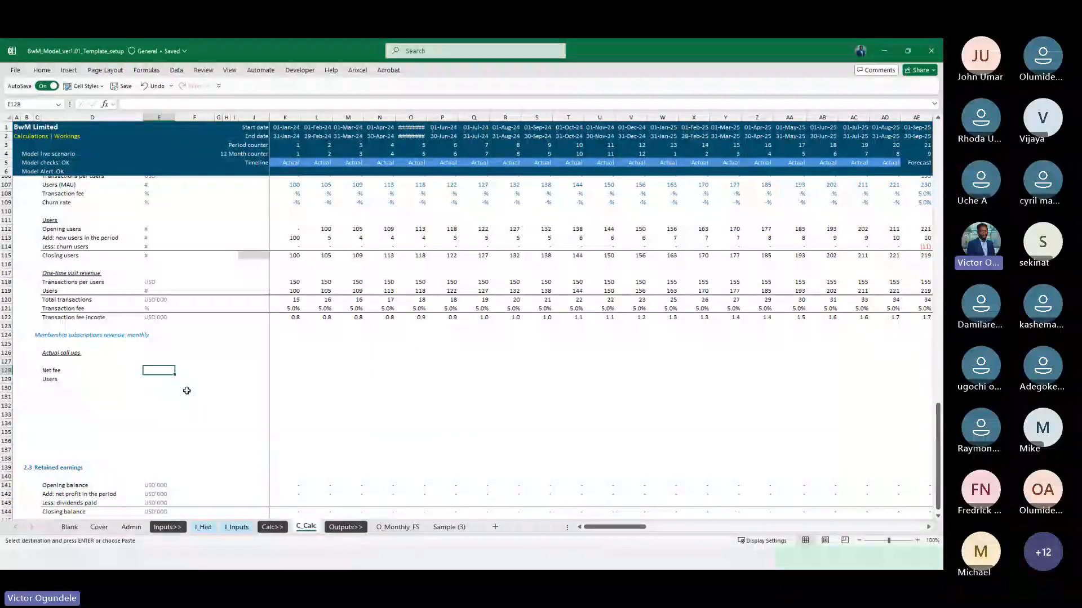
pyautogui.hotkey('ctrl', 'alt', 'v')
pyautogui.press('v')
pyautogui.press('Return')
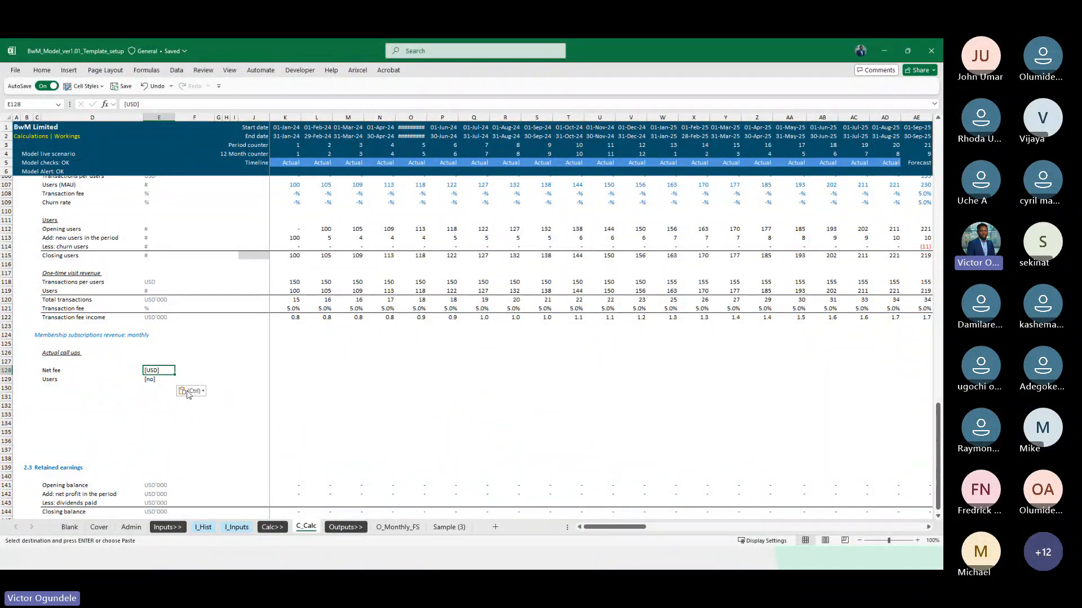
# Replace the Net fee unit in E128 with =CurrencyUnit and the Users unit in E129 with #
pyautogui.write('=cur')
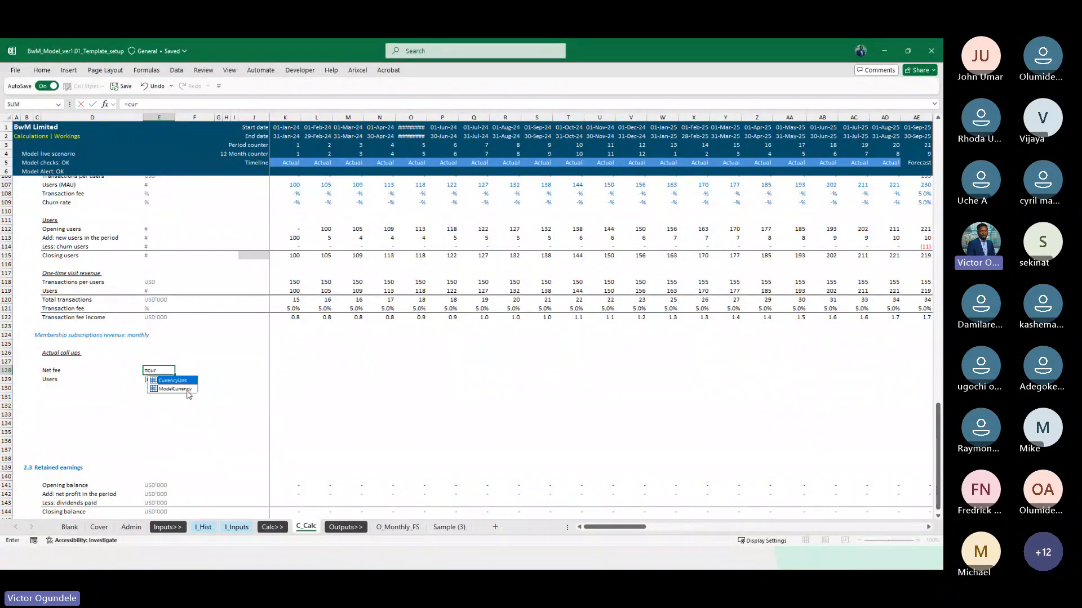
pyautogui.doubleClick(174, 389)
pyautogui.press('Return')
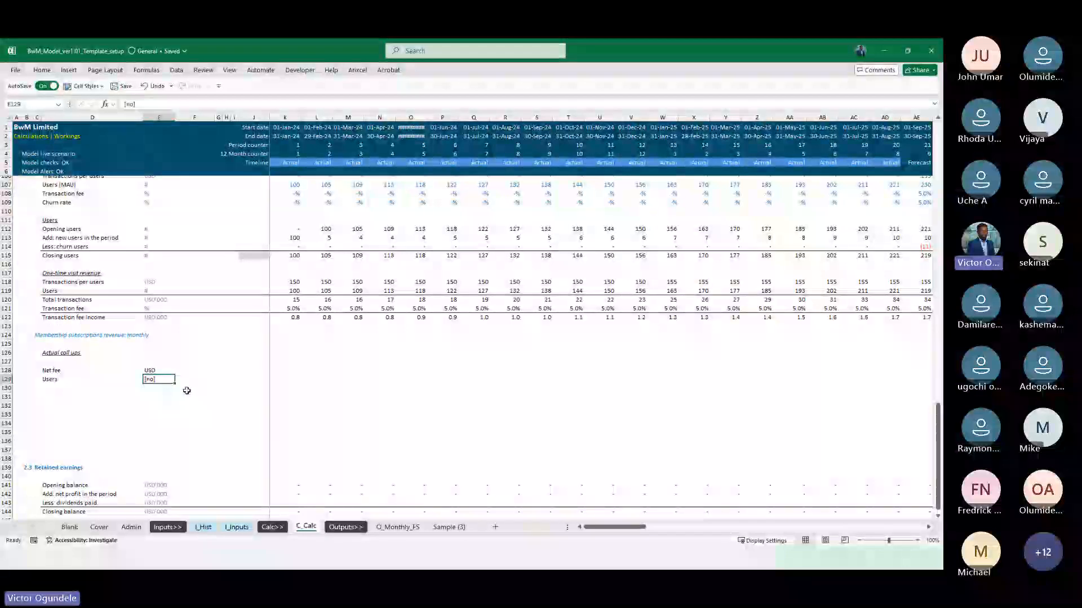
pyautogui.write('#')
# Apply the Explanatory Text cell style to the membership units in E128:E129
pyautogui.press('Up')
pyautogui.hotkey('shift', 'Down')
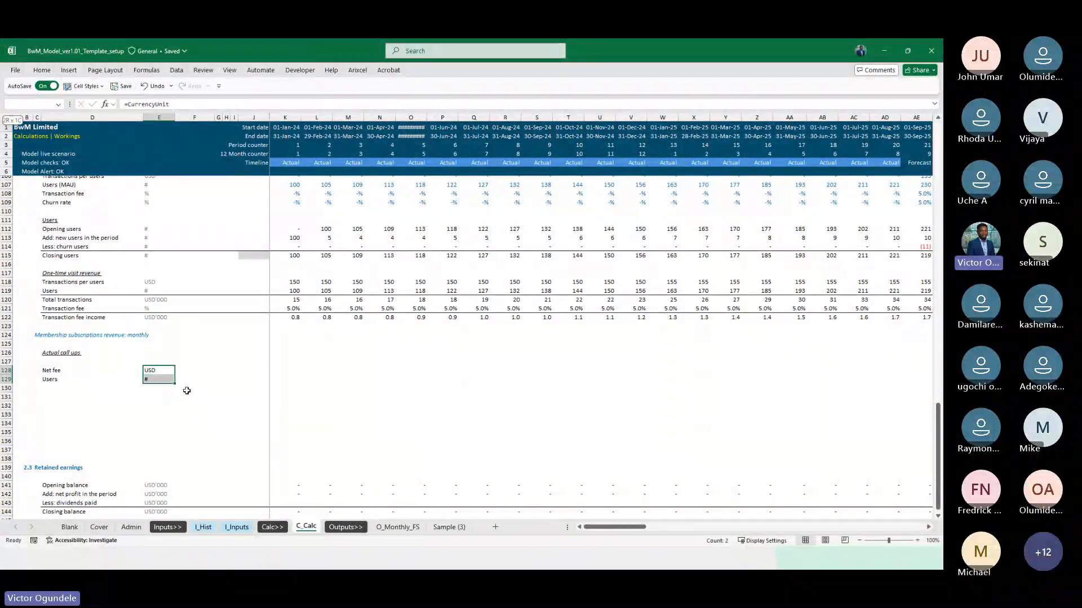
pyautogui.hotkey('alt', '2')
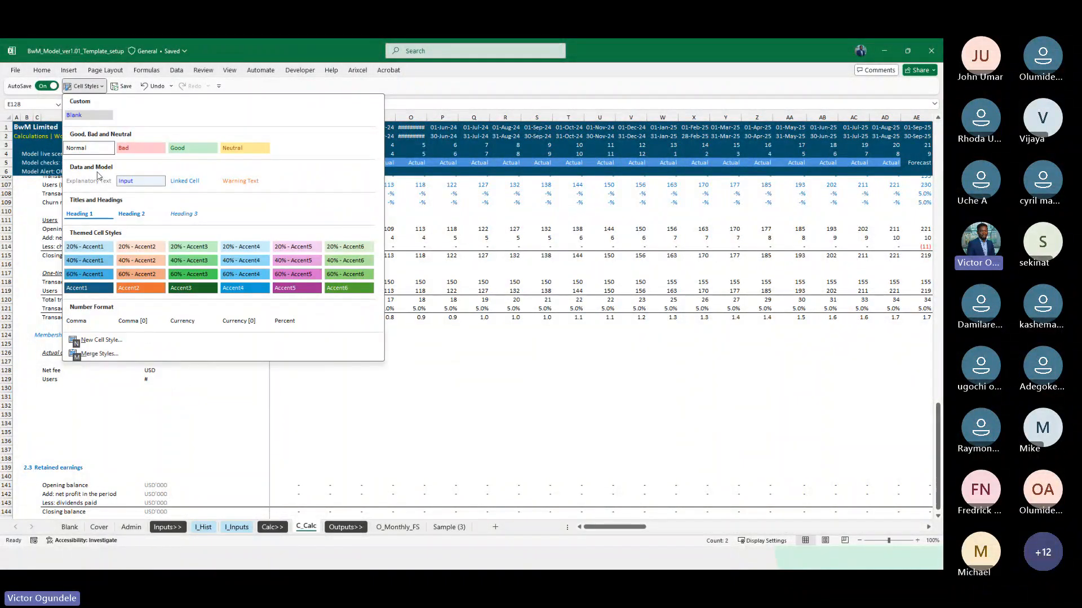
pyautogui.click(91, 181)
# Link the first month's Net fee in K128 to the historical value with =I_Hist!G74
pyautogui.press('Right')
pyautogui.press('Right')
pyautogui.press('Right')
pyautogui.press('Right')
pyautogui.press('Right')
pyautogui.press('Right')
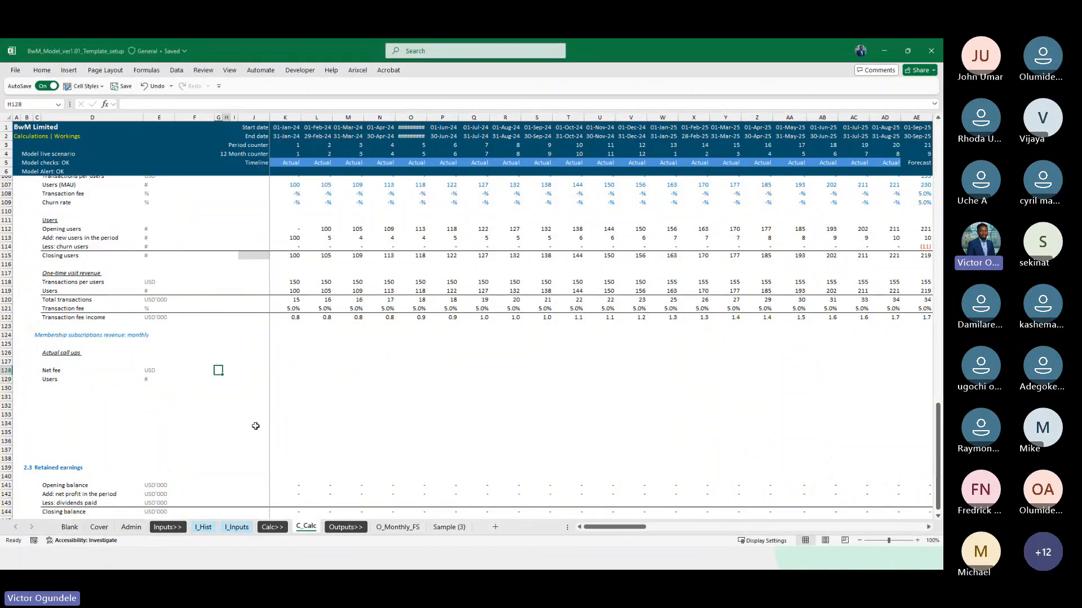
pyautogui.write('=')
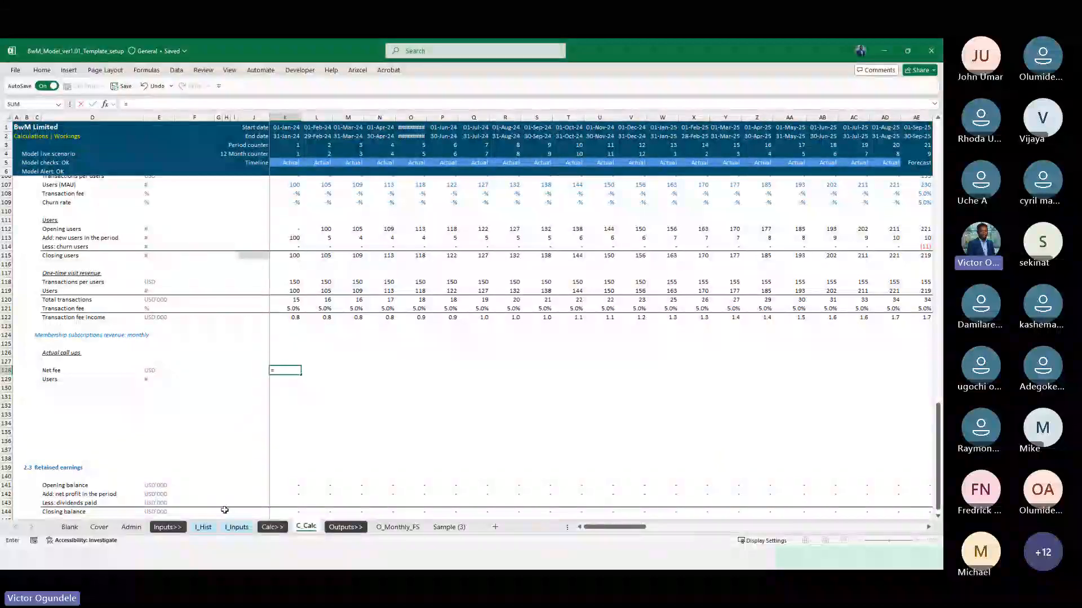
pyautogui.click(237, 527)
pyautogui.click(203, 528)
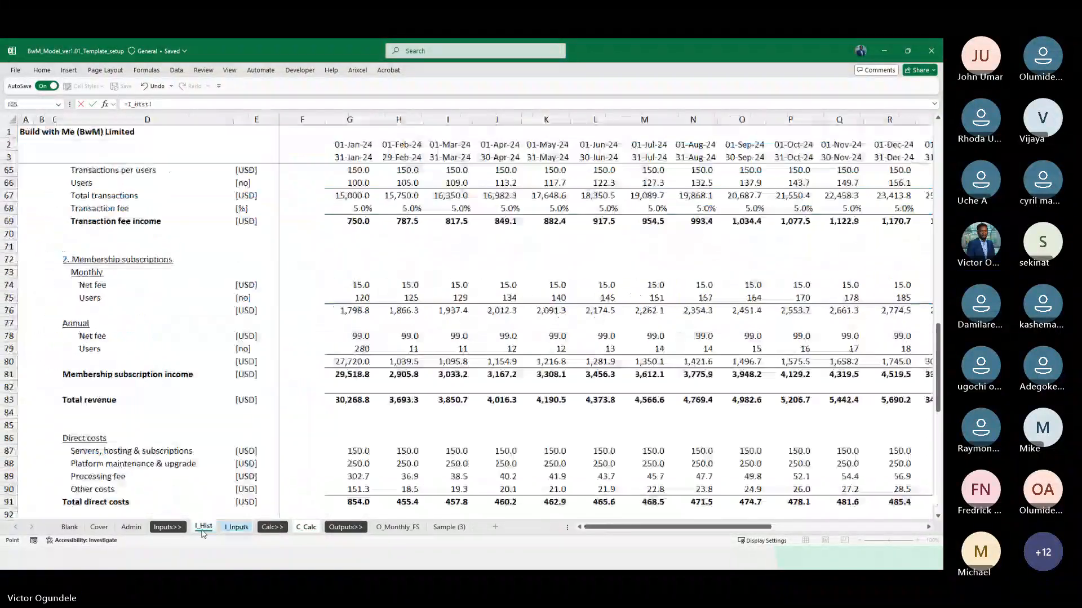
pyautogui.click(356, 286)
pyautogui.press('Return')
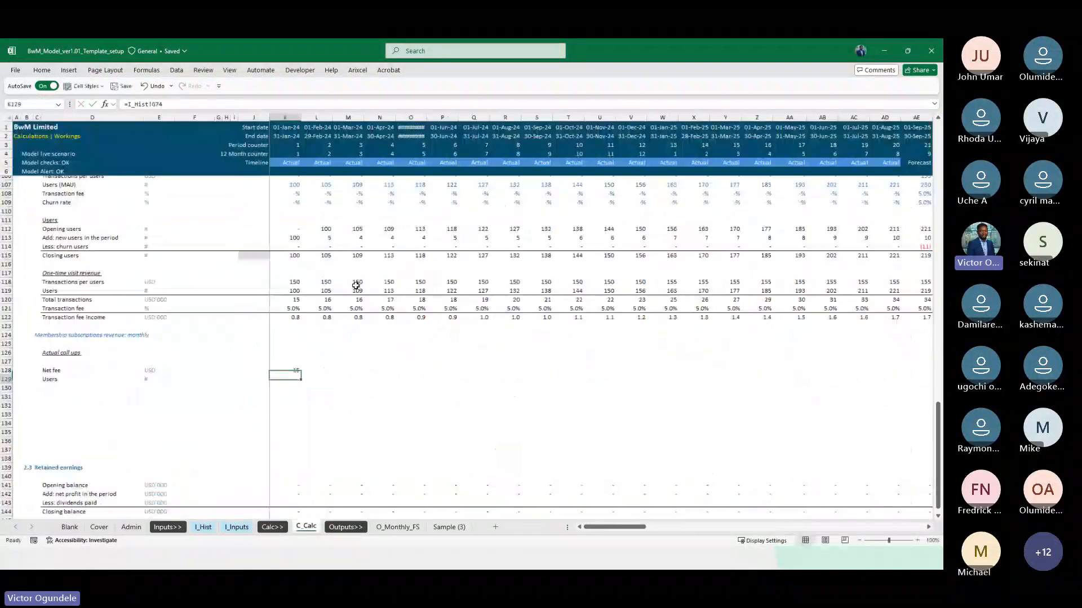
# Fill the I_Hist link through the Net fee and Users rows across the timeline and apply the Linked Cell style
pyautogui.press('Up')
pyautogui.hotkey('shift', 'Down')
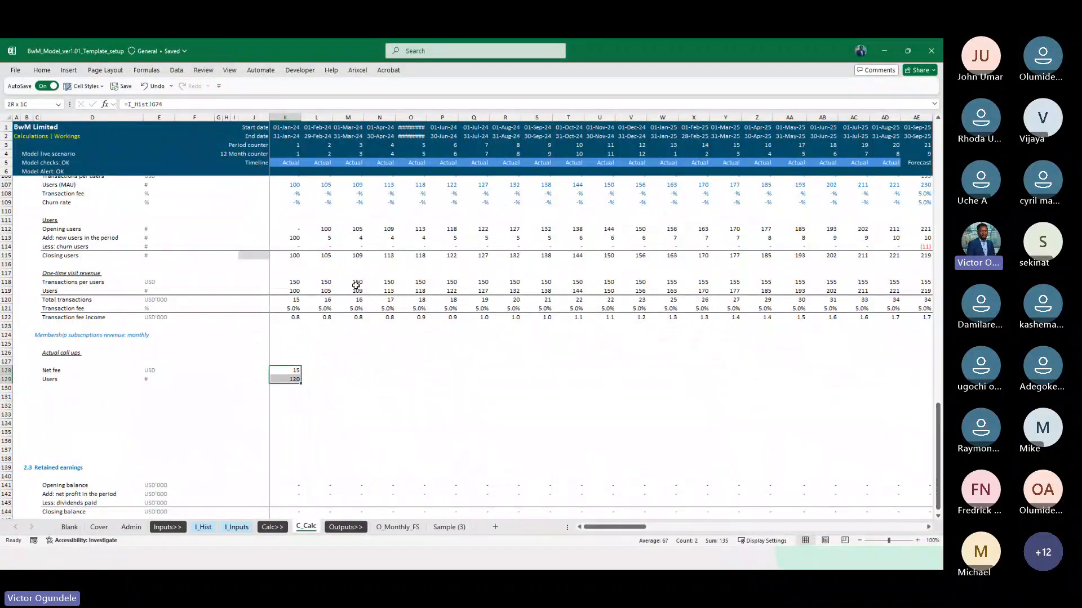
pyautogui.hotkey('ctrl', 'shift', 'Right')
pyautogui.hotkey('ctrl', 'r')
pyautogui.click(85, 86)
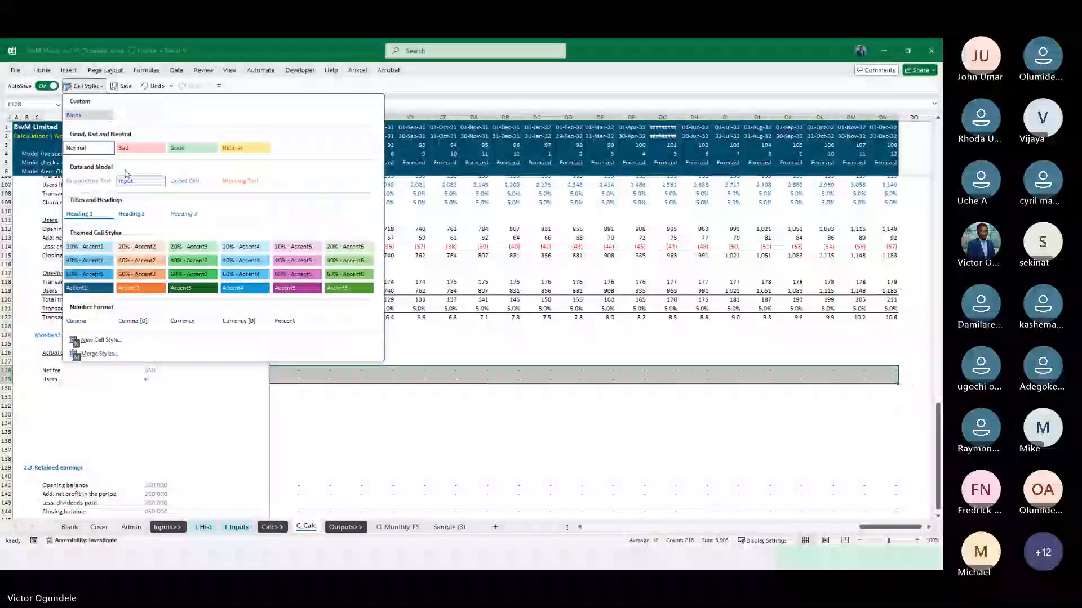
pyautogui.click(197, 186)
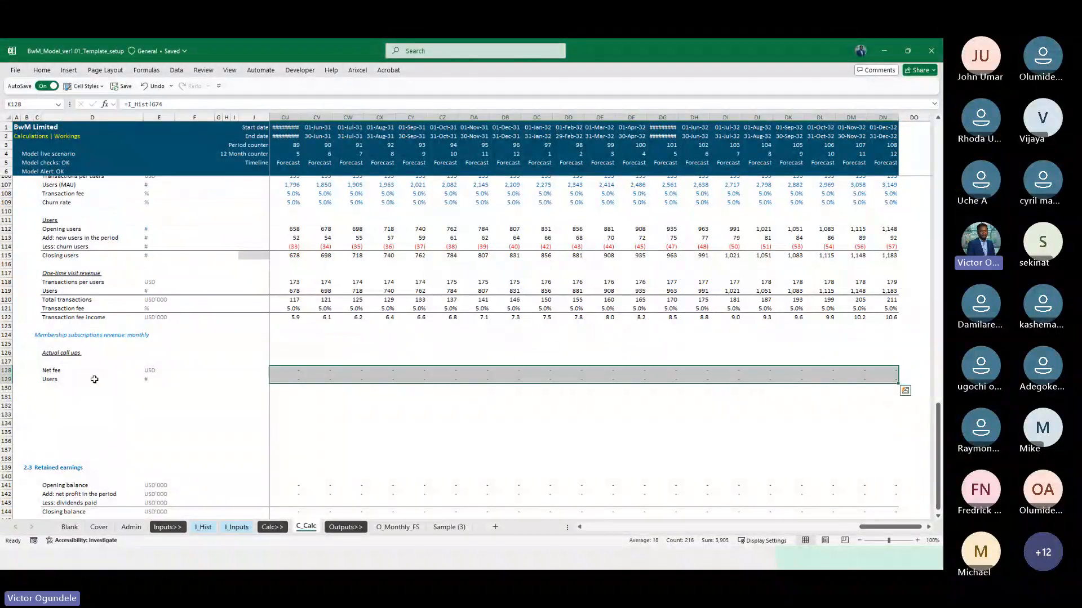
# Delete the empty row 127 between the membership "Actual call ups" heading and Net fee
pyautogui.click(95, 379)
pyautogui.scroll(-1, 95, 379)
pyautogui.scroll(3, 95, 379)
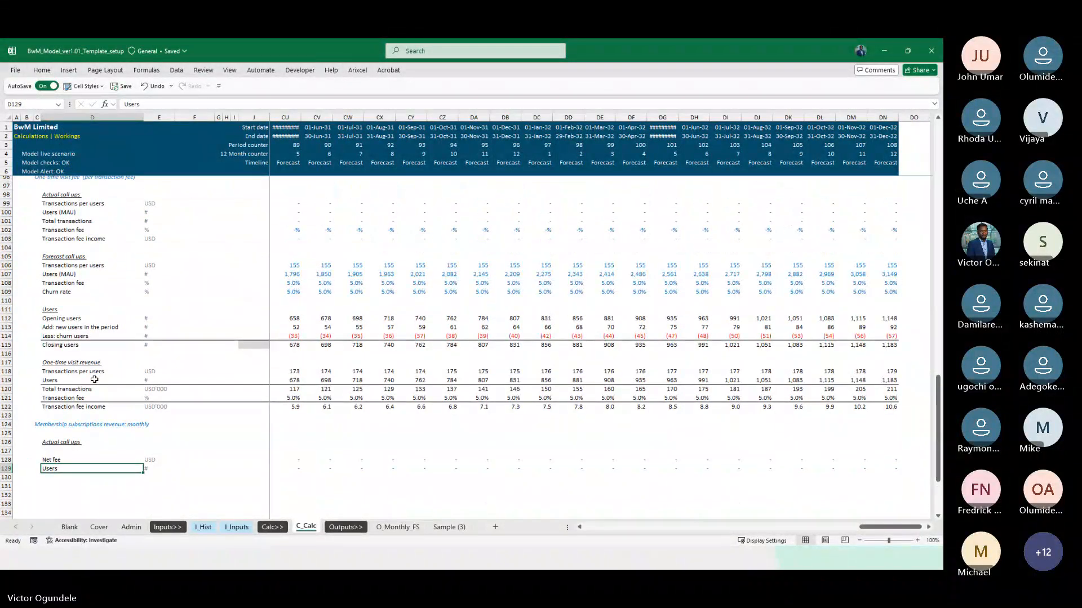
pyautogui.press('Up')
pyautogui.press('Up')
pyautogui.press('Up')
pyautogui.press('Down')
pyautogui.hotkey('shift', 'space')
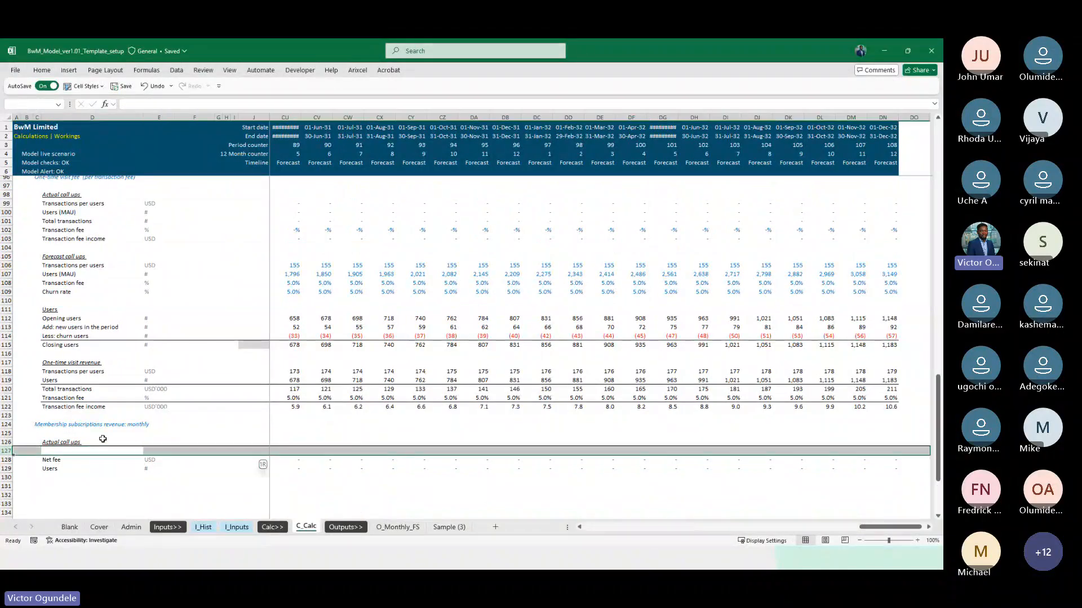
pyautogui.hotkey('ctrl', '-')
# Copy the "Actual call ups" heading from D126 to D130
pyautogui.press('Down')
pyautogui.press('Down')
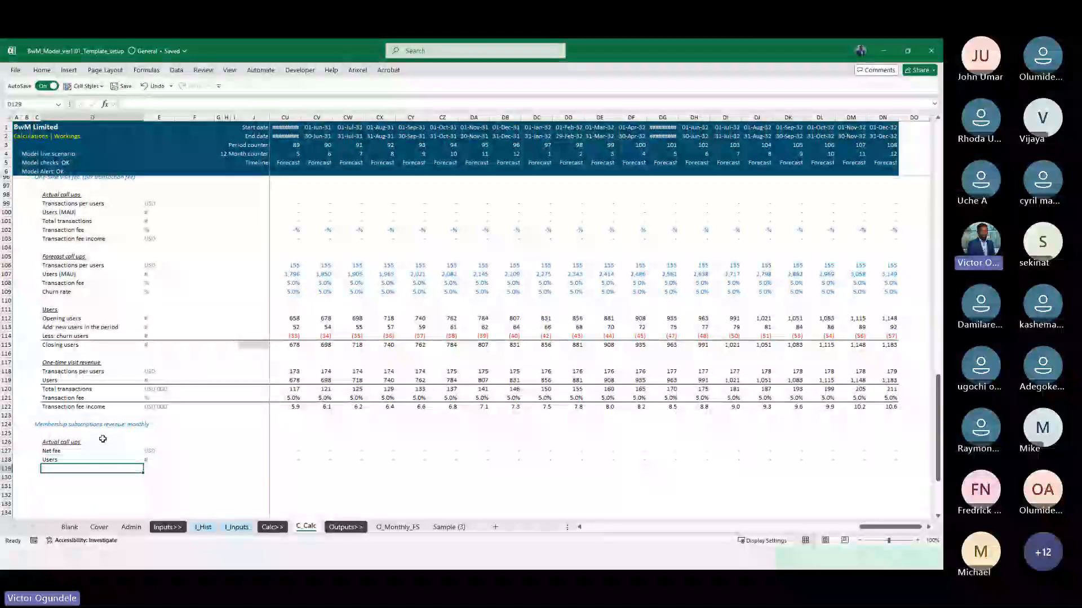
pyautogui.scroll(-2, 102, 438)
pyautogui.press('Down')
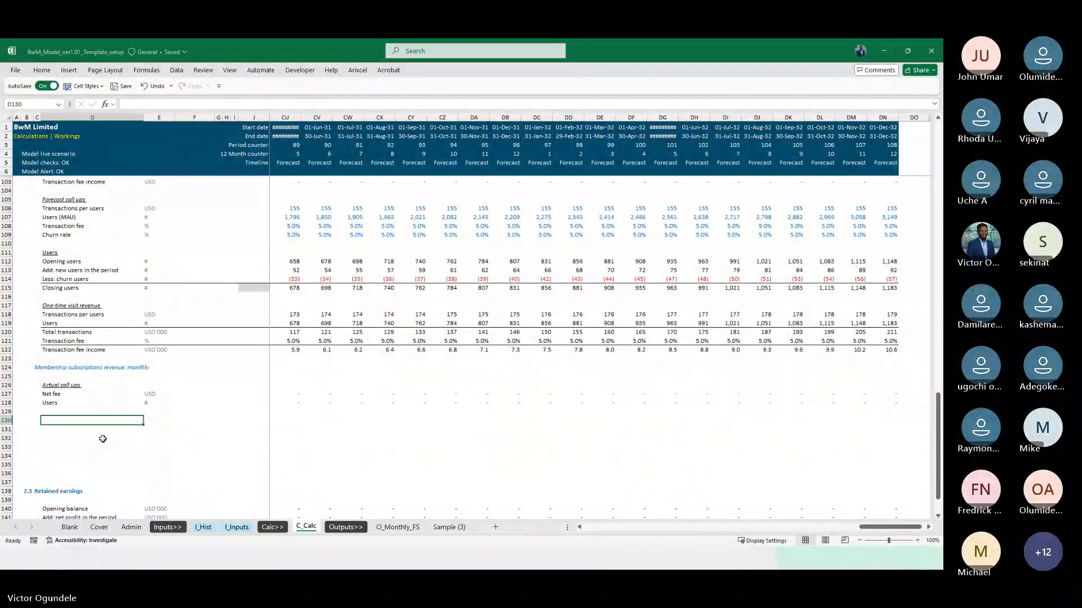
pyautogui.press('Up')
pyautogui.press('Up')
pyautogui.press('Up')
pyautogui.press('Up')
pyautogui.hotkey('ctrl', 'c')
pyautogui.press('Down')
pyautogui.press('Down')
pyautogui.press('Down')
pyautogui.press('Down')
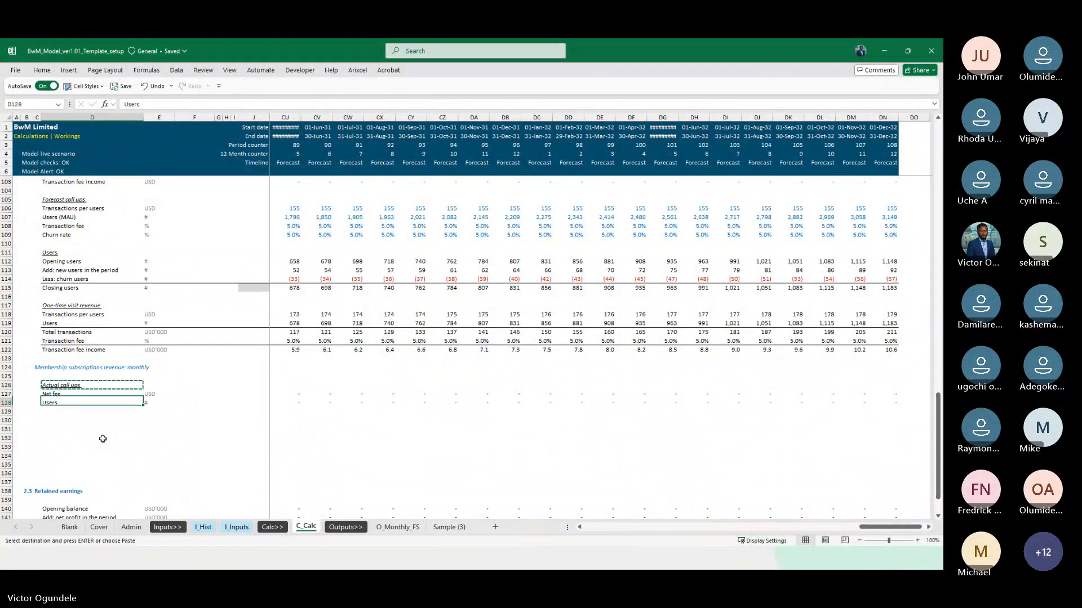
pyautogui.hotkey('ctrl', 'v')
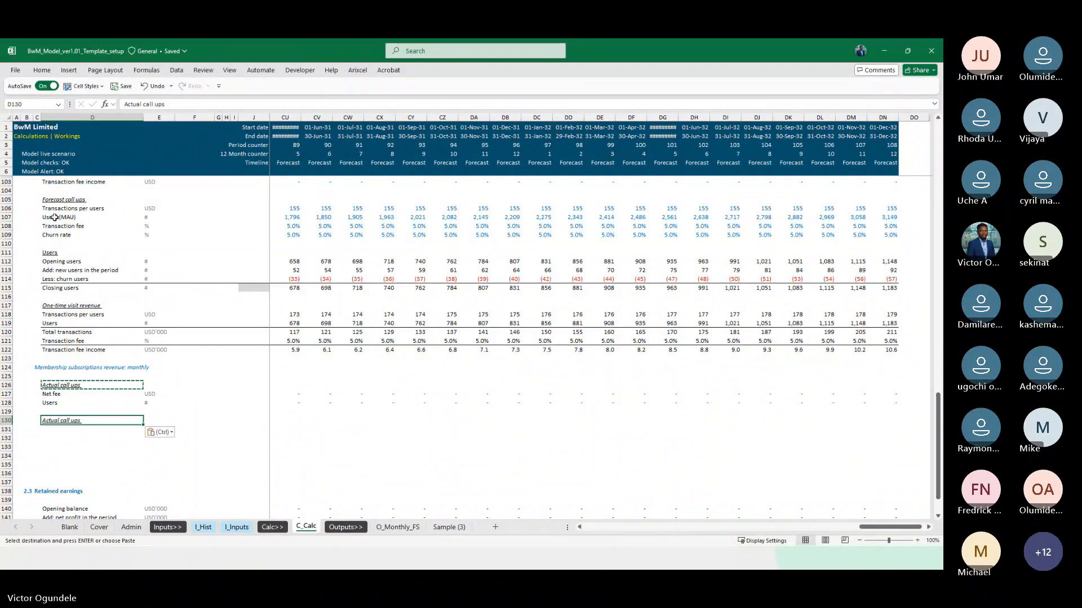
# Copy the "Forecast call ups" heading from D105 over D130 and insert three blank rows at row 132
pyautogui.click(62, 200)
pyautogui.hotkey('ctrl', 'c')
pyautogui.click(68, 428)
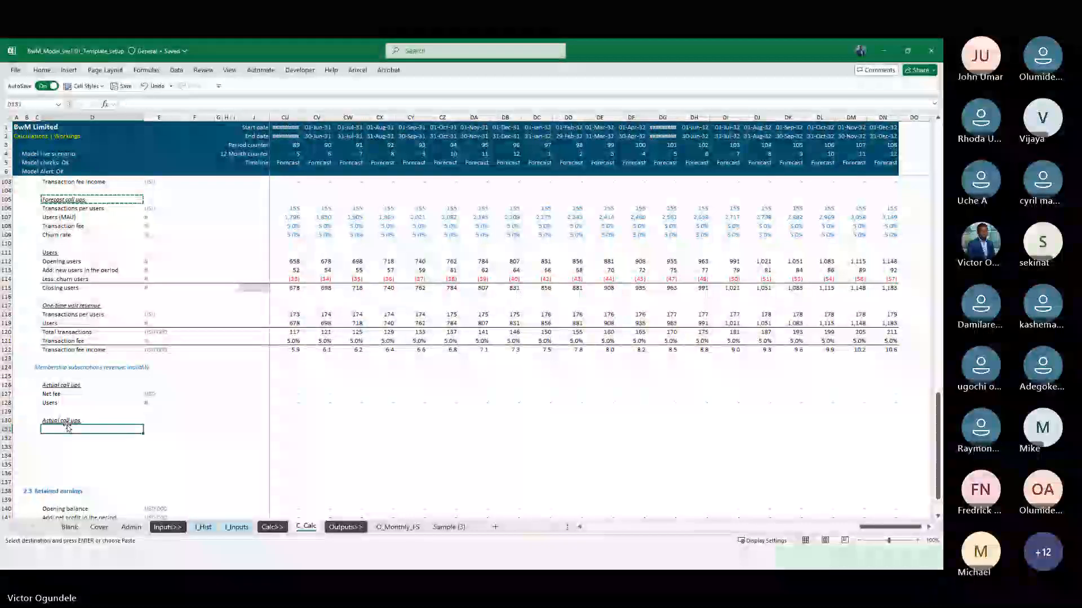
pyautogui.click(66, 421)
pyautogui.hotkey('ctrl', 'v')
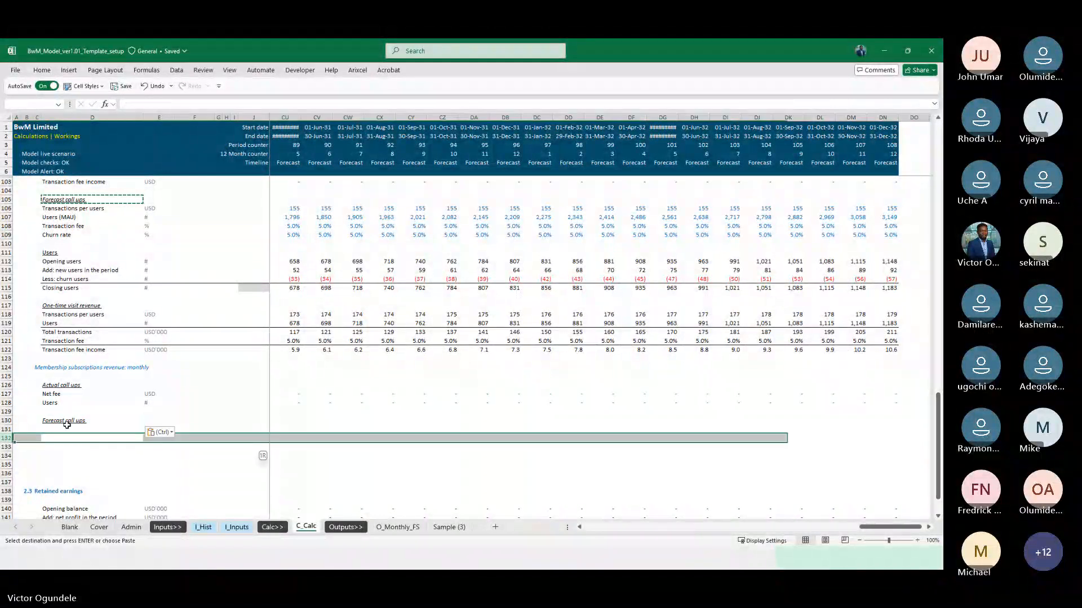
pyautogui.scroll(-7, 66, 425)
pyautogui.press('Escape')
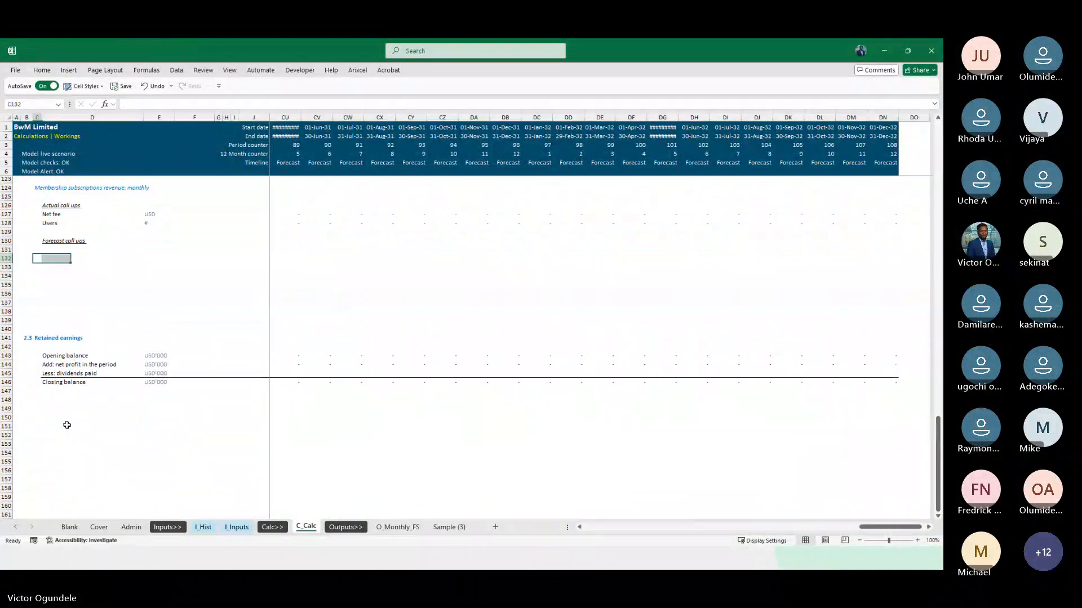
# Copy the Net fee and Users labels from D127:D128 to D131:D132 under "Forecast call ups"
pyautogui.press('Right')
pyautogui.press('Right')
pyautogui.hotkey('ctrl', 'Up')
pyautogui.press('Left')
pyautogui.press('Up')
pyautogui.hotkey('shift', 'Down')
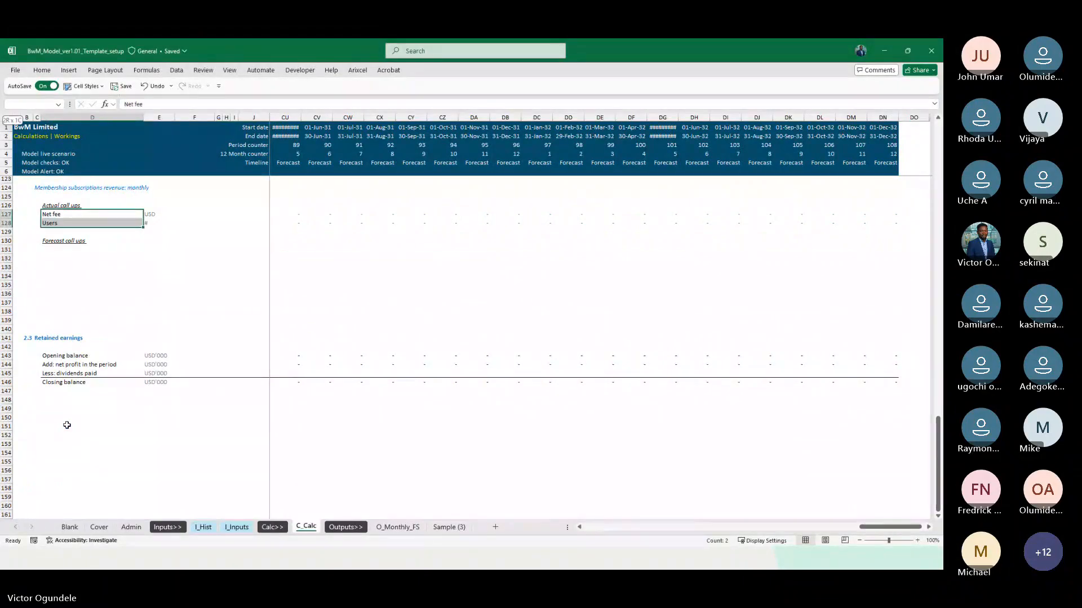
pyautogui.hotkey('ctrl', 'c')
pyautogui.press('Down')
pyautogui.press('Down')
pyautogui.press('Down')
pyautogui.press('Down')
pyautogui.hotkey('ctrl', 'v')
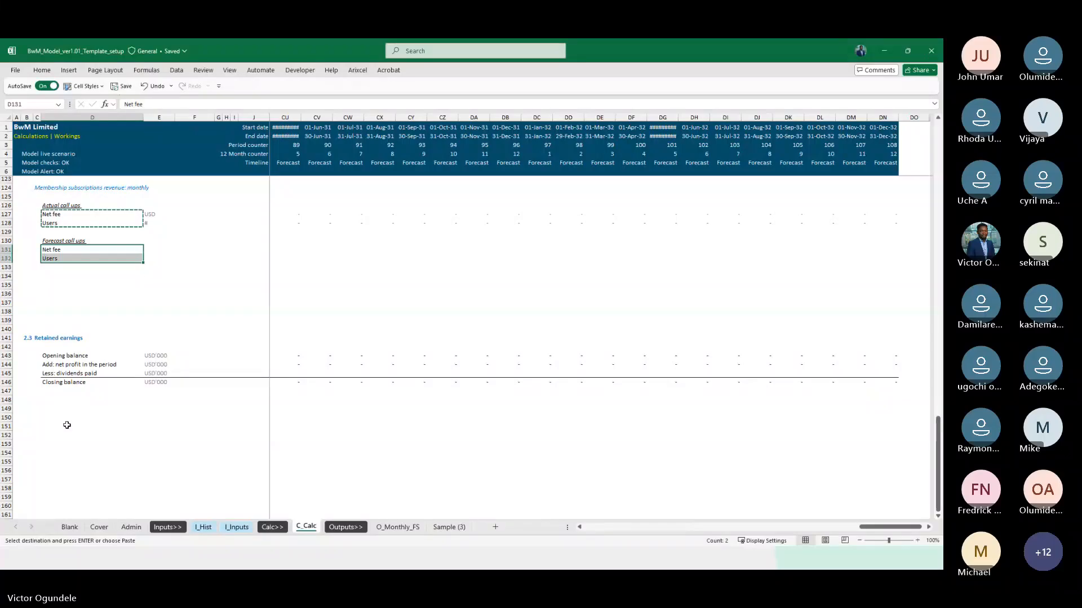
# Copy the units from E127:E128 to E131:E132 beside the forecast Net fee and Users labels
pyautogui.press('Right')
pyautogui.press('Up')
pyautogui.press('Up')
pyautogui.press('Up')
pyautogui.press('Up')
pyautogui.hotkey('shift', 'Down')
pyautogui.hotkey('ctrl', 'c')
pyautogui.press('Down')
pyautogui.press('Down')
pyautogui.press('Down')
pyautogui.press('Down')
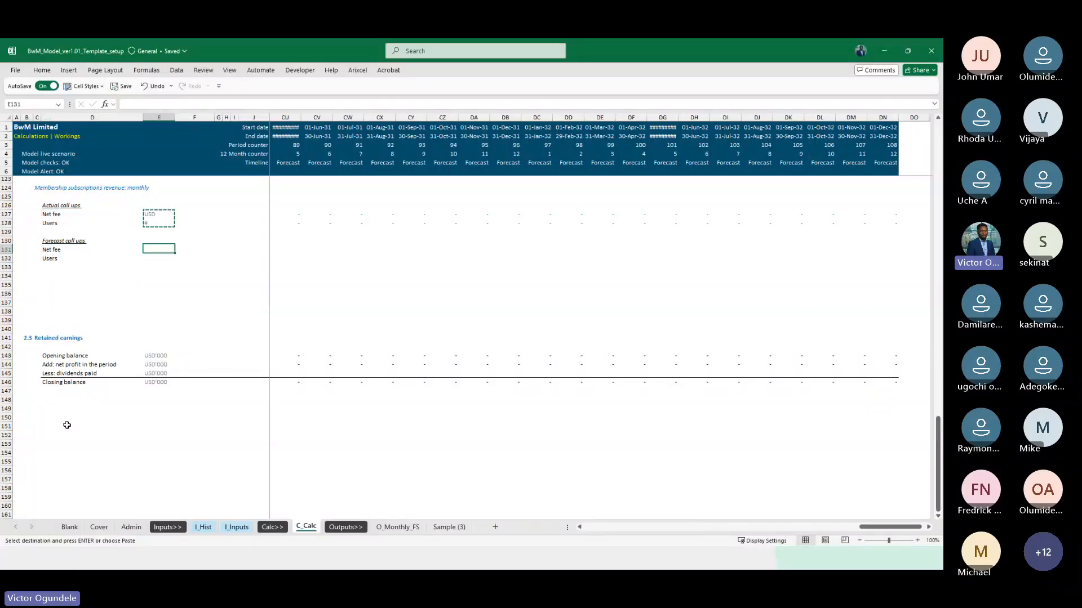
pyautogui.hotkey('ctrl', 'v')
pyautogui.press('Escape')
# Copy the actual call-up formula from K99 (Transactions per users) to K127, the first actual Net fee cell
pyautogui.scroll(7, 268, 394)
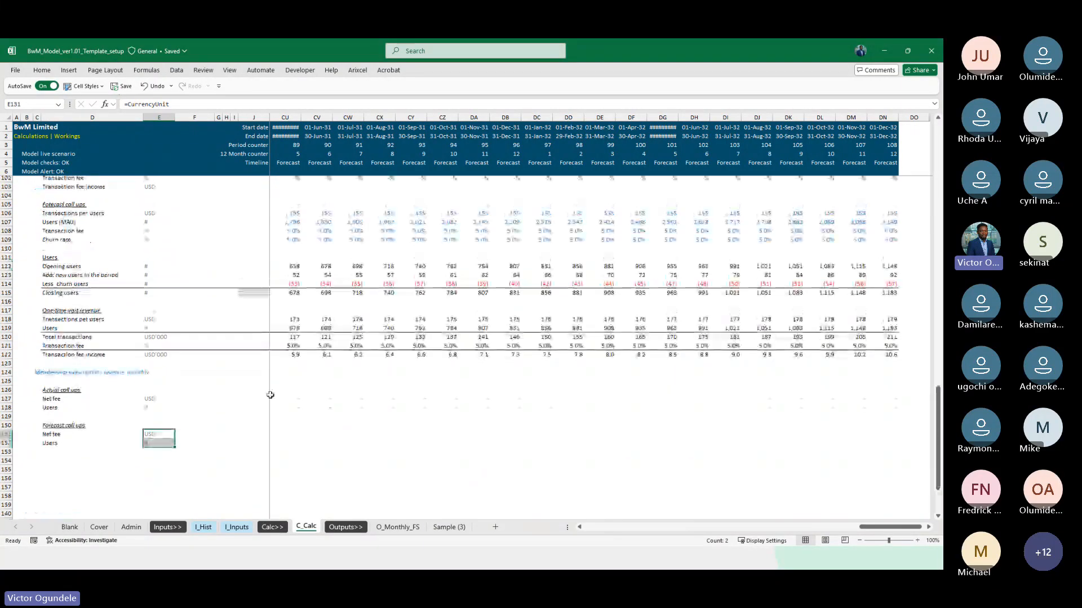
pyautogui.click(278, 403)
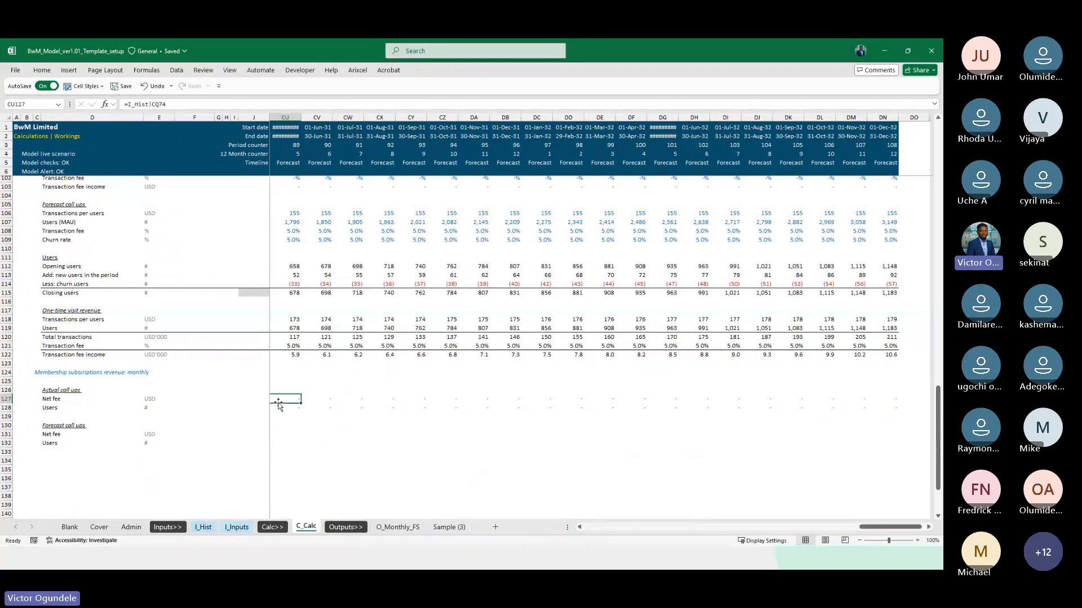
pyautogui.hotkey('ctrl', 'Left')
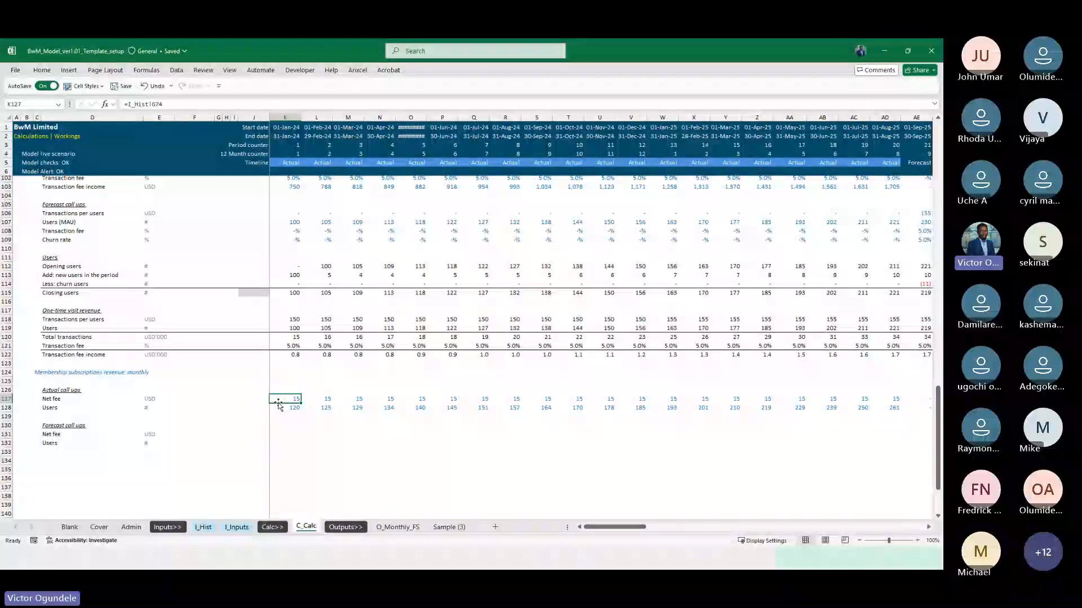
pyautogui.scroll(2, 278, 403)
pyautogui.click(287, 221)
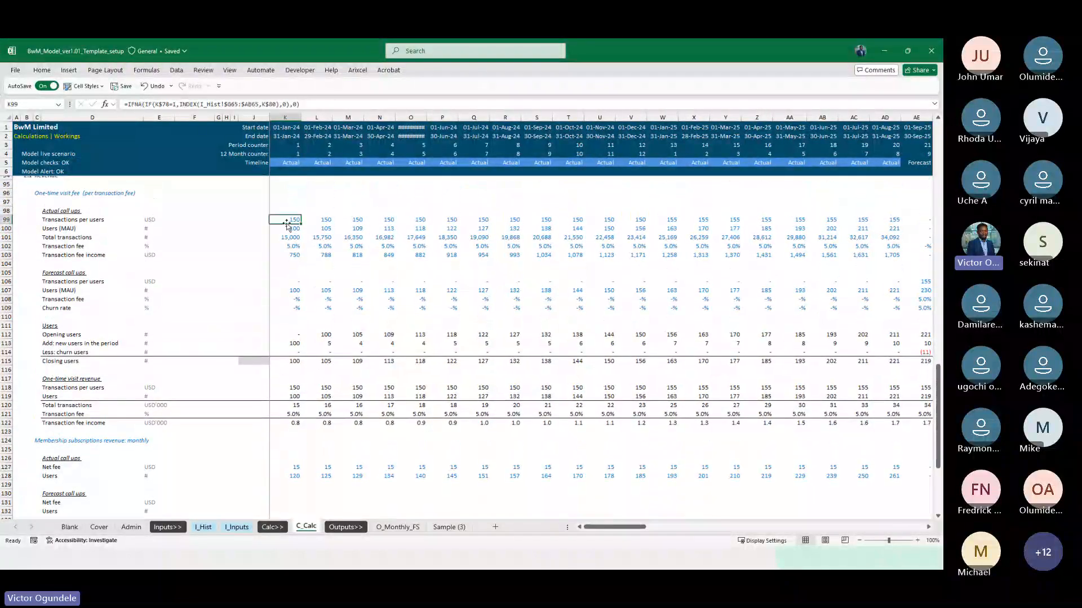
pyautogui.click(298, 467)
pyautogui.hotkey('ctrl', 'v')
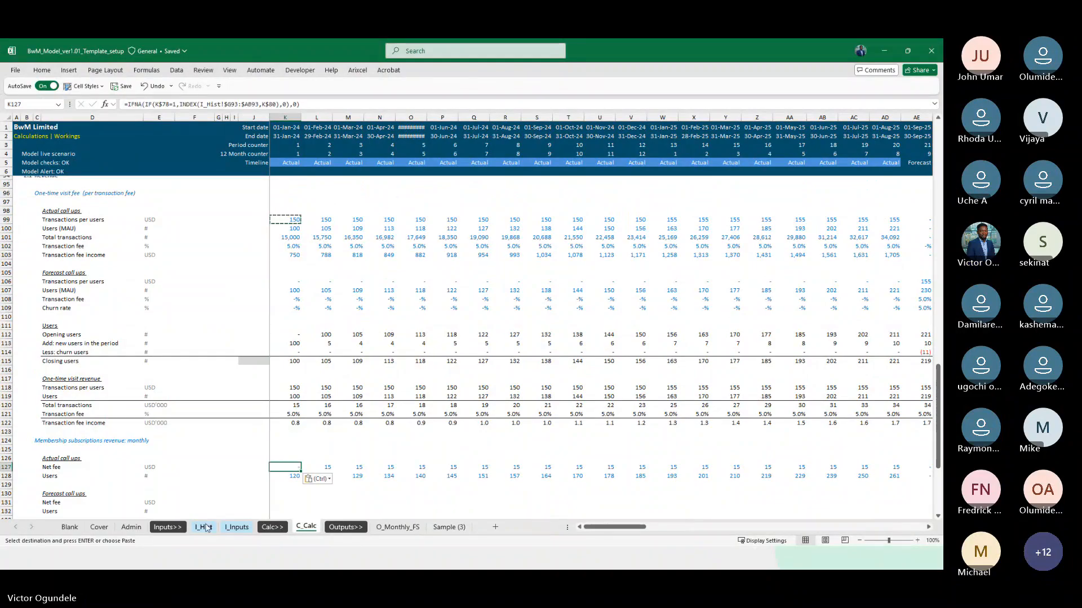
# Point the K127 Net fee formula at I_Hist!$G74:$AB74 and fill it across row 127 for every period
pyautogui.click(202, 526)
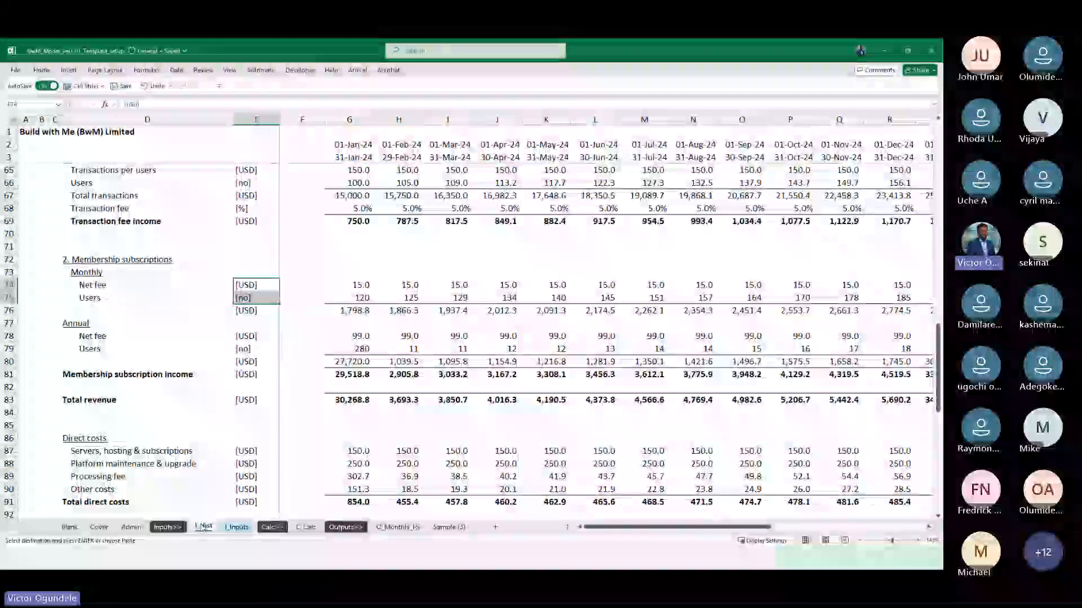
pyautogui.click(307, 527)
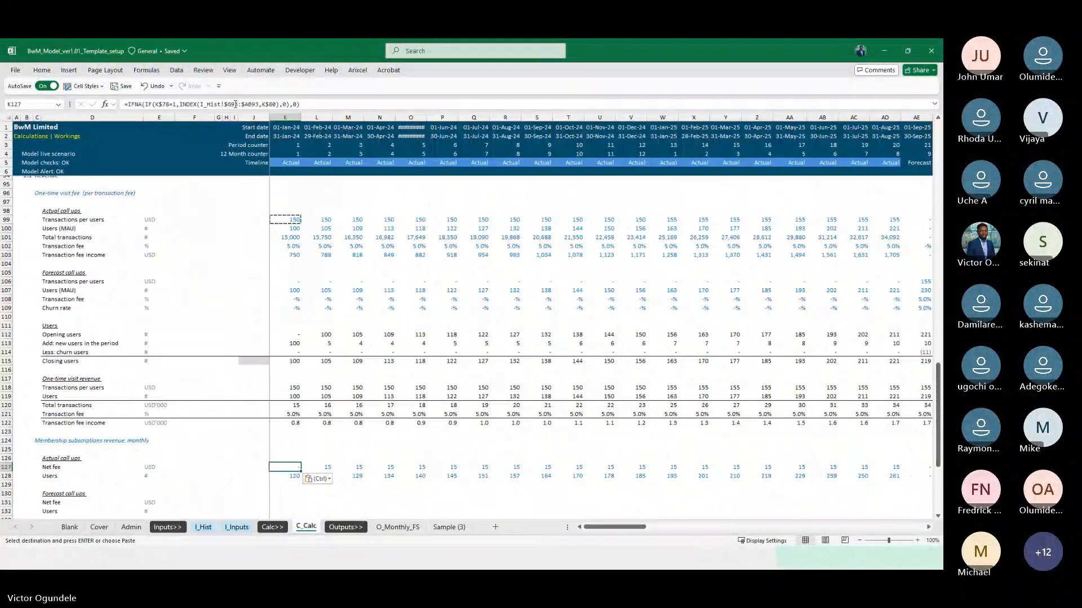
pyautogui.click(235, 104)
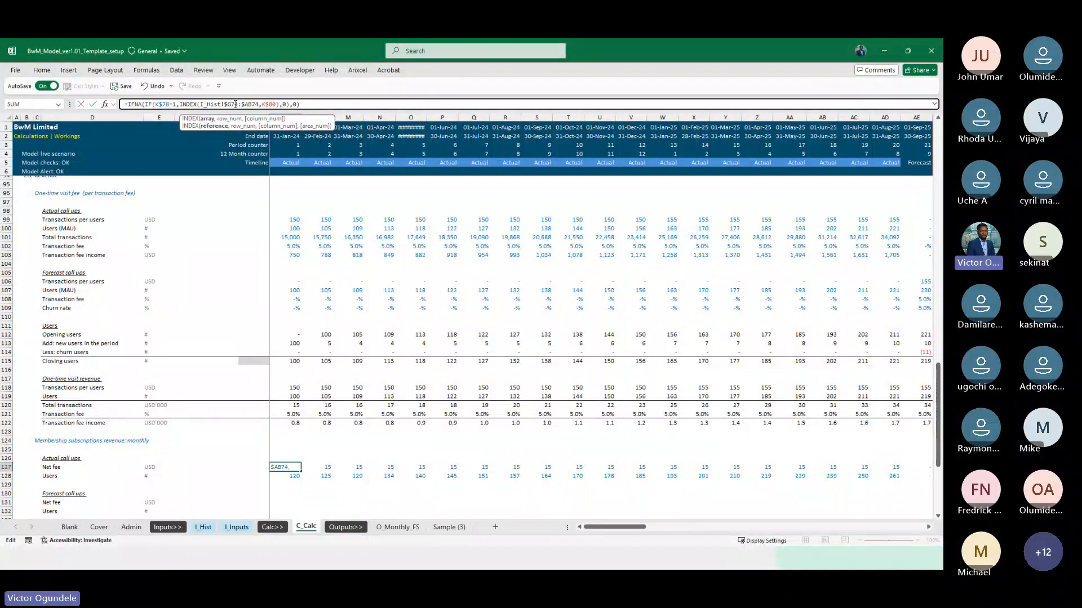
pyautogui.hotkey('ctrl', 'Return')
pyautogui.hotkey('ctrl', 'shift', 'Right')
pyautogui.press('F2')
pyautogui.hotkey('ctrl', 'Return')
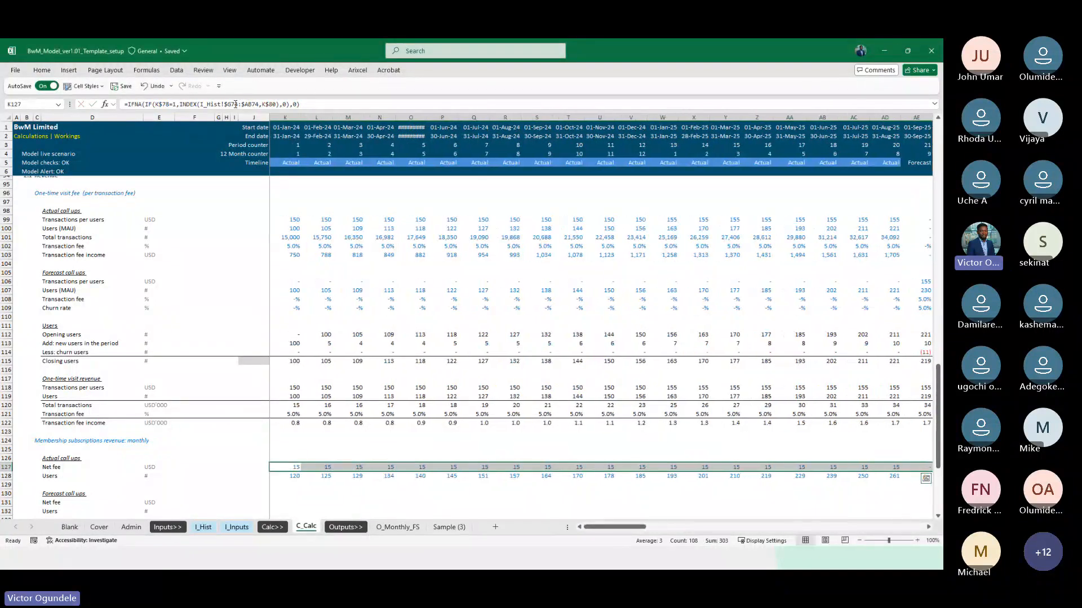
# Copy the call-up formula down to actual Users in row 128, check its I_Hist source row 75, and fill it across all periods
pyautogui.press('Down')
pyautogui.hotkey('ctrl', 'd')
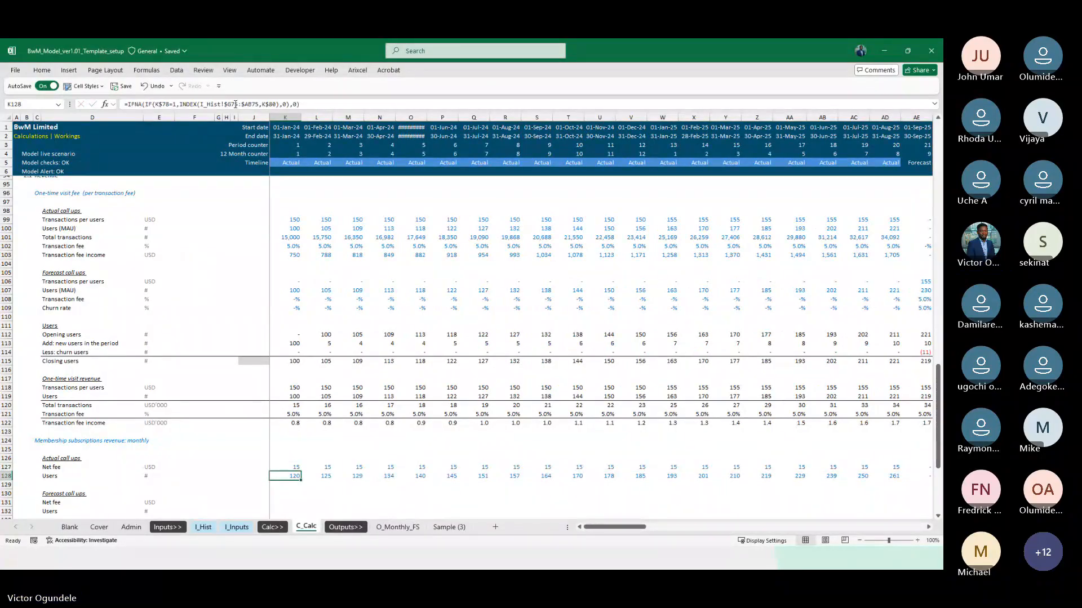
pyautogui.press('F2')
pyautogui.hotkey('ctrl', 'Return')
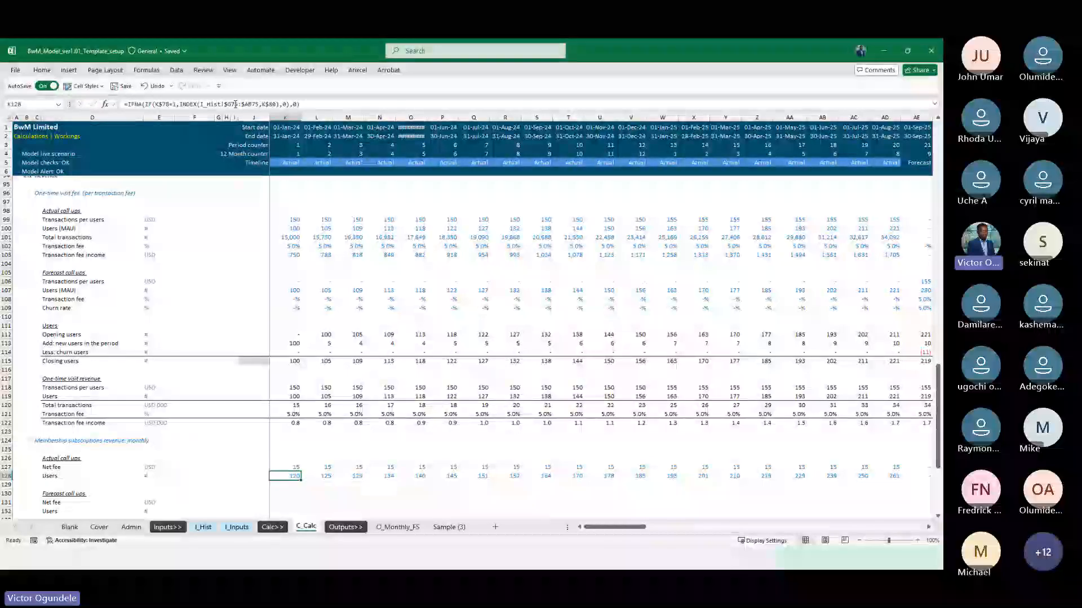
pyautogui.hotkey('ctrl', 'pageup')
pyautogui.hotkey('ctrl', 'pageup')
pyautogui.hotkey('ctrl', 'pageup')
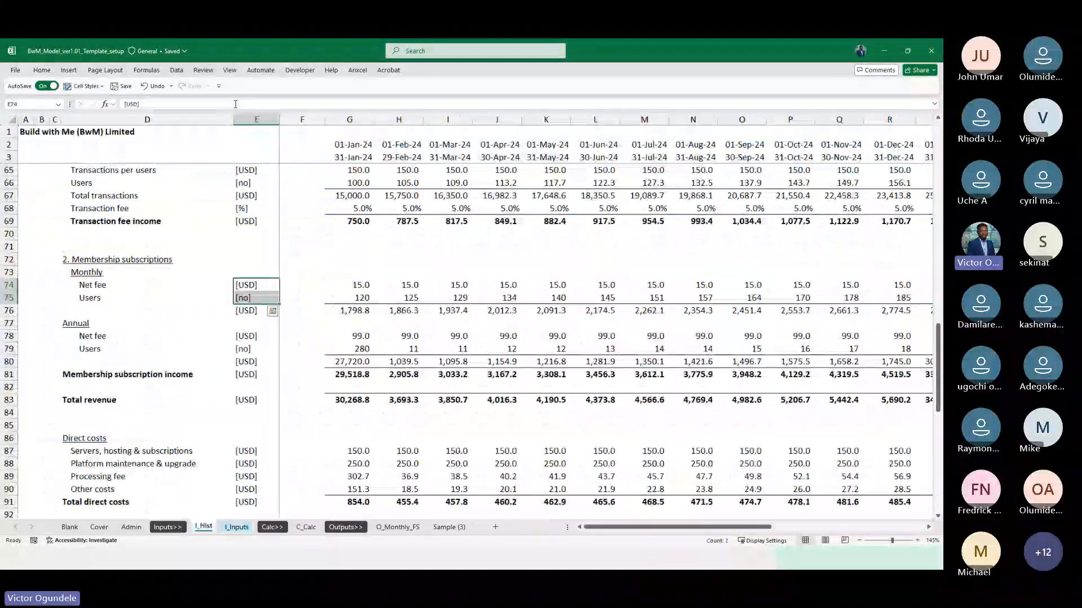
pyautogui.hotkey('ctrl', 'pagedown')
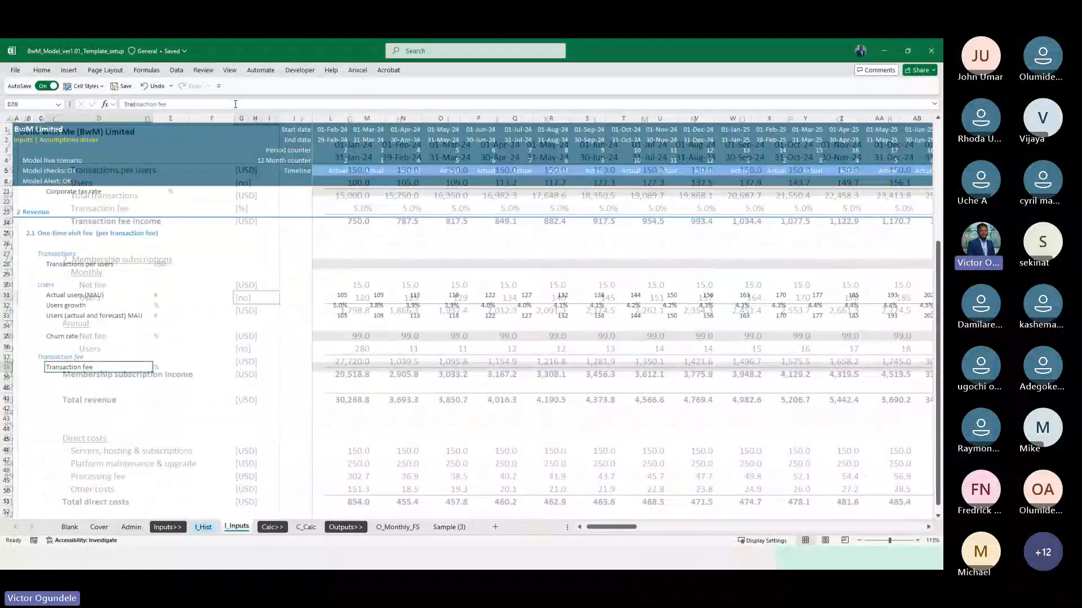
pyautogui.hotkey('ctrl', 'pagedown')
pyautogui.hotkey('ctrl', 'pagedown')
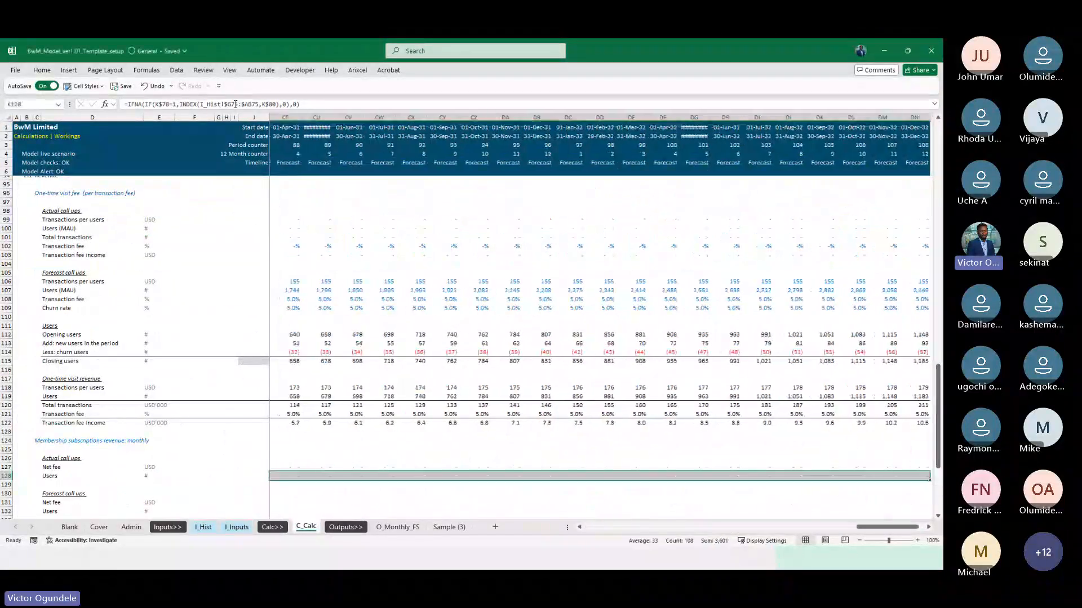
pyautogui.press('F2')
pyautogui.press('Escape')
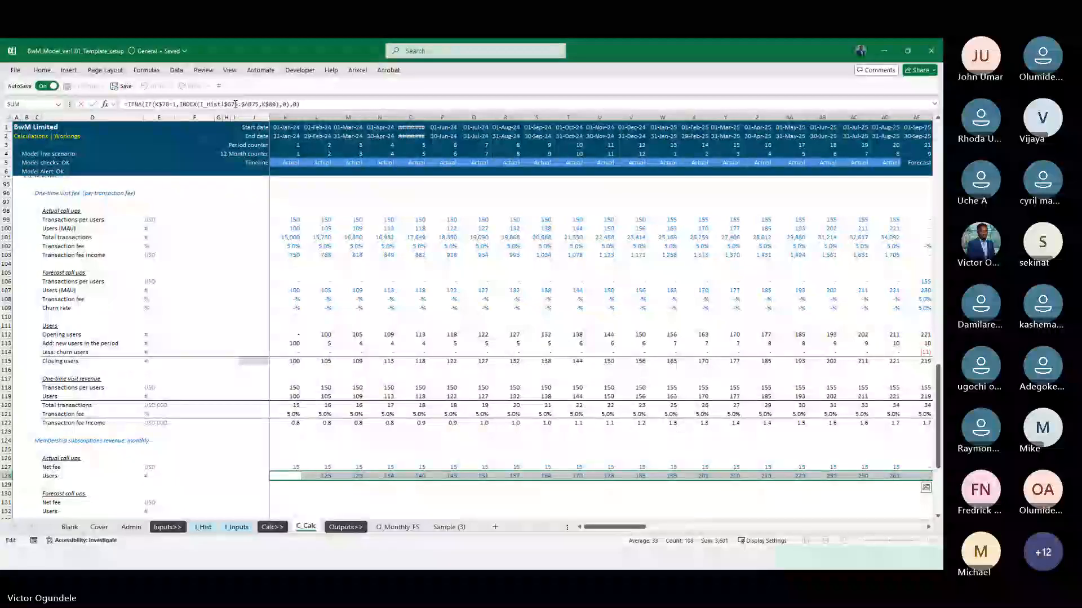
pyautogui.press('Right')
pyautogui.press('Right')
# On the I_Inputs sheet, copy the section 2.1 heading row 25 to row 40 as section 2.2
pyautogui.scroll(-3, 286, 299)
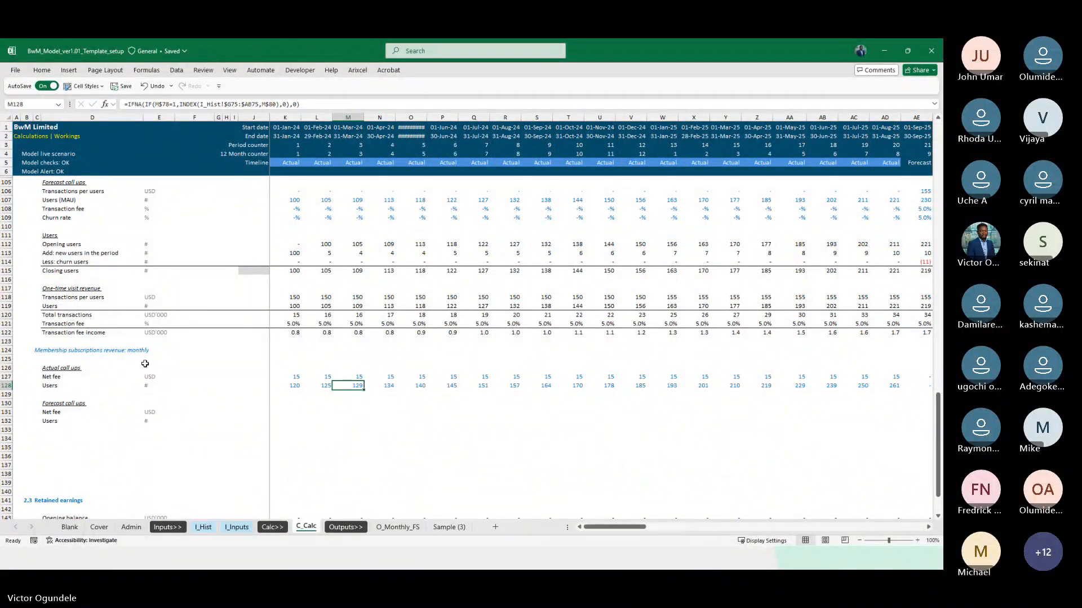
pyautogui.scroll(3, 141, 358)
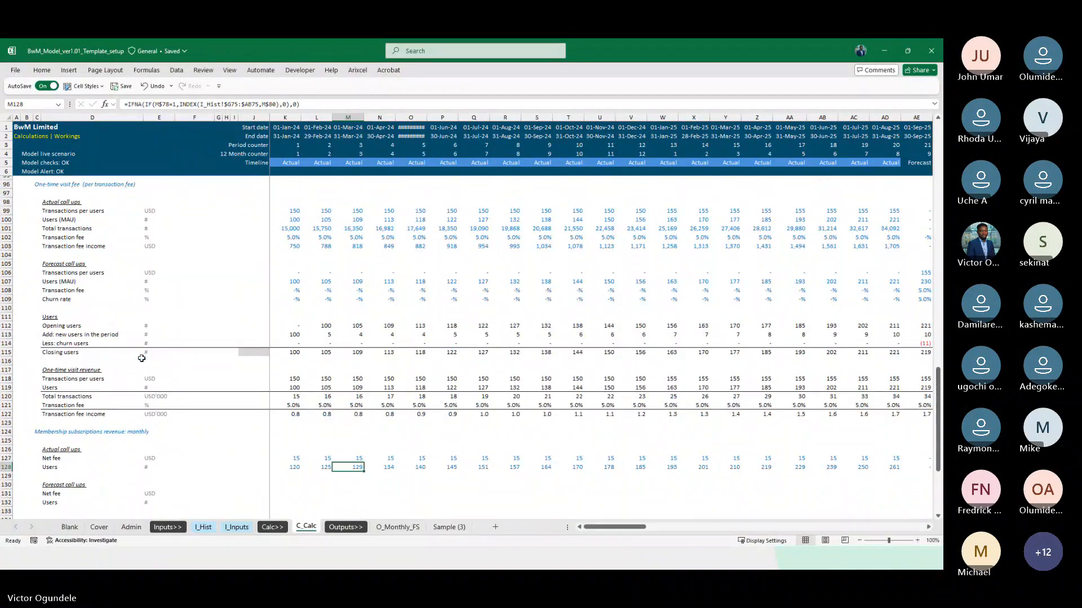
pyautogui.hotkey('ctrl', 'pageup')
pyautogui.hotkey('ctrl', 'pageup')
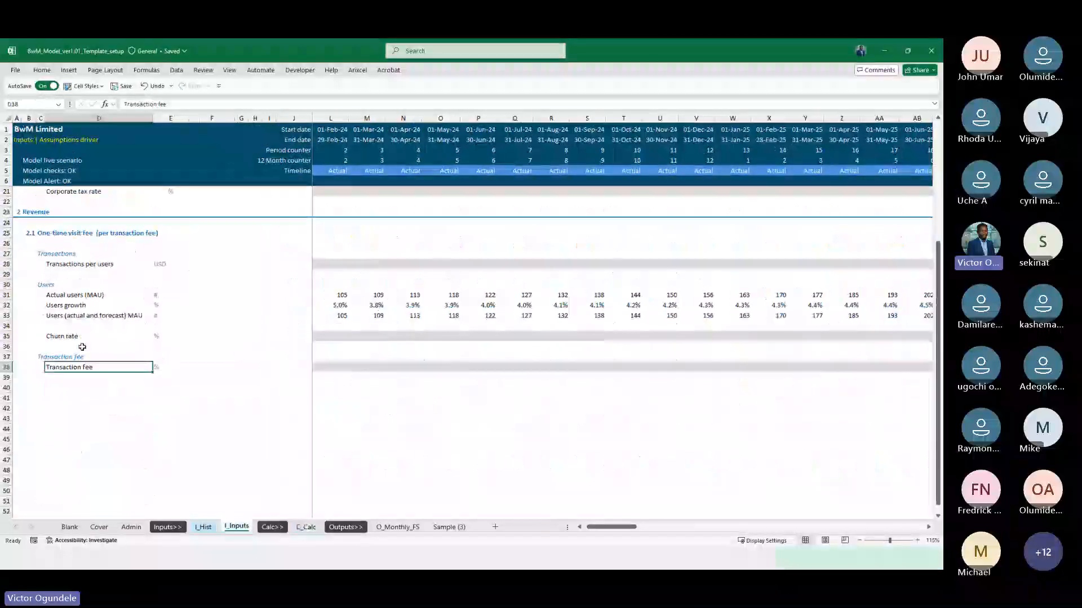
pyautogui.click(7, 232)
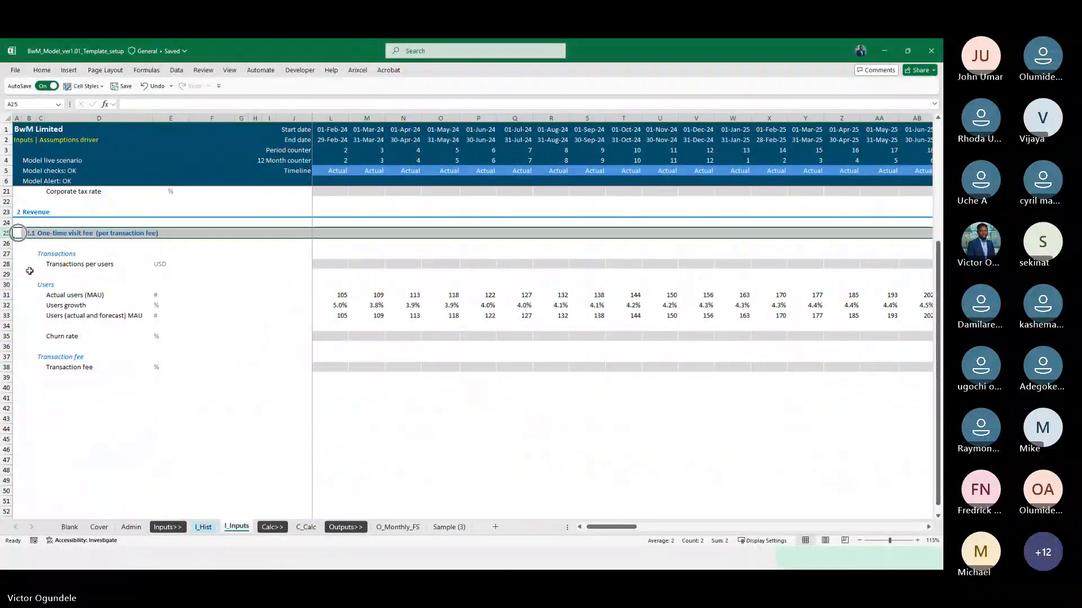
pyautogui.hotkey('ctrl', 'c')
pyautogui.click(6, 388)
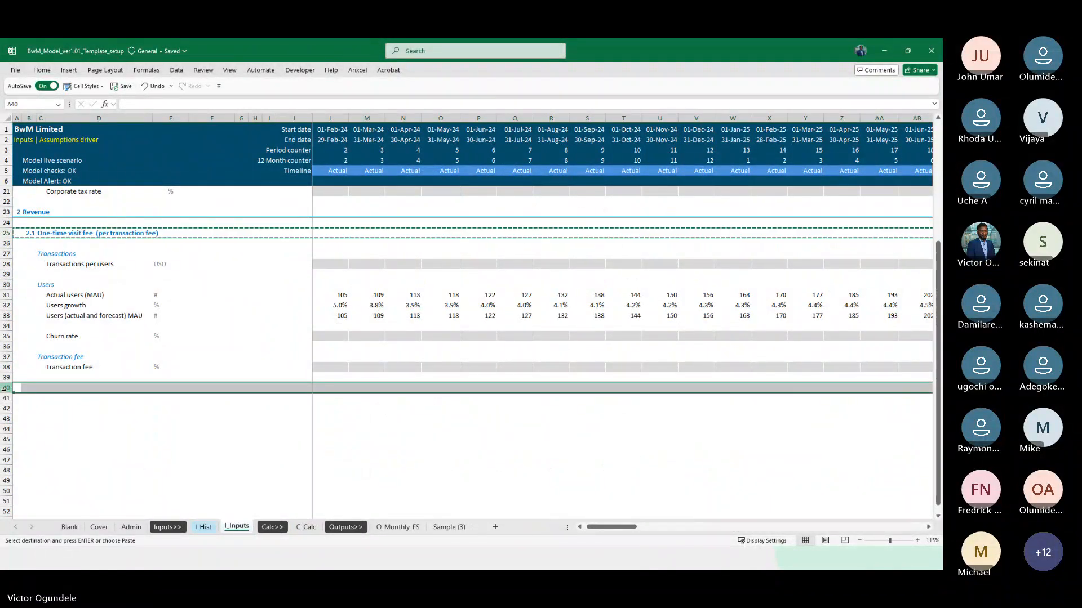
pyautogui.press('Return')
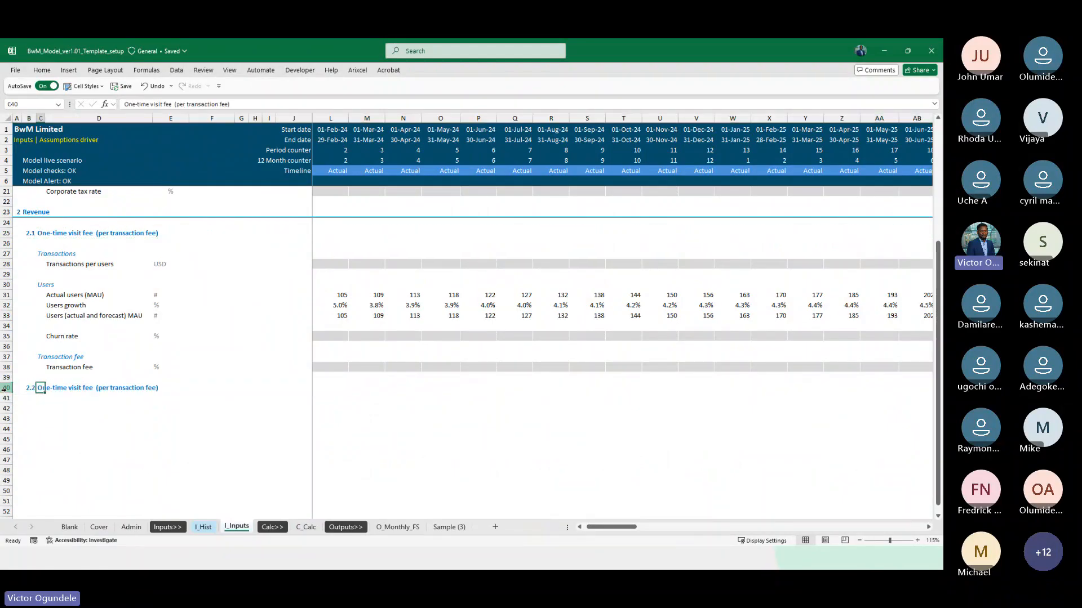
# Replace the C40 heading with the text "Membership subscriptions revenue: monthly" copied from C124 on C_Calc, keeping the heading format
pyautogui.hotkey('ctrl', 'pagedown')
pyautogui.hotkey('ctrl', 'pagedown')
pyautogui.hotkey('ctrl', 'Left')
pyautogui.press('Up')
pyautogui.press('Up')
pyautogui.press('Up')
pyautogui.press('Up')
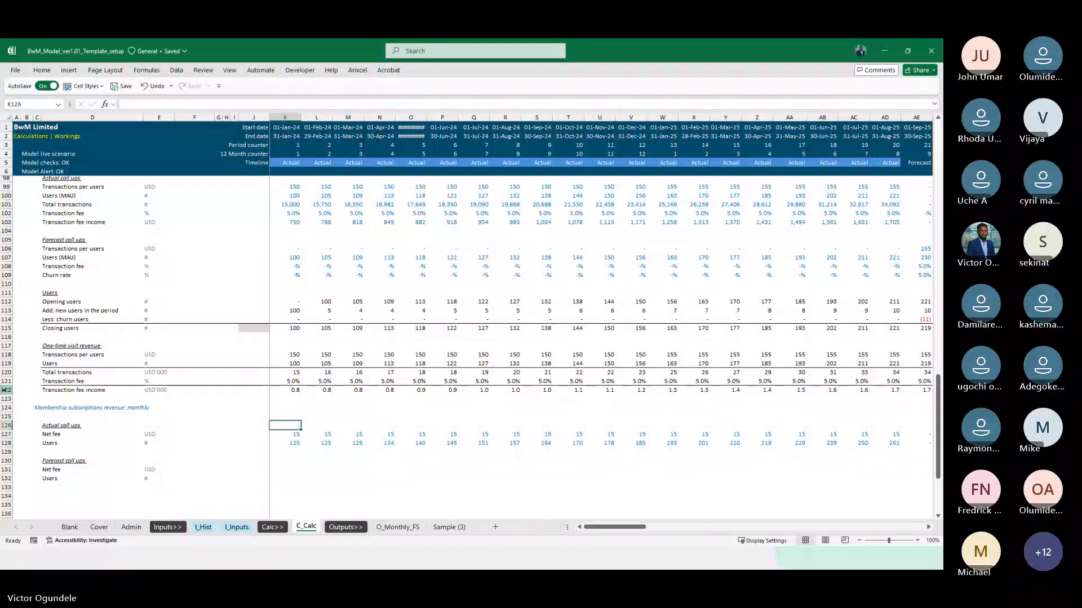
pyautogui.hotkey('ctrl', 'Left')
pyautogui.hotkey('ctrl', 'c')
pyautogui.hotkey('ctrl', 'pageup')
pyautogui.hotkey('ctrl', 'pageup')
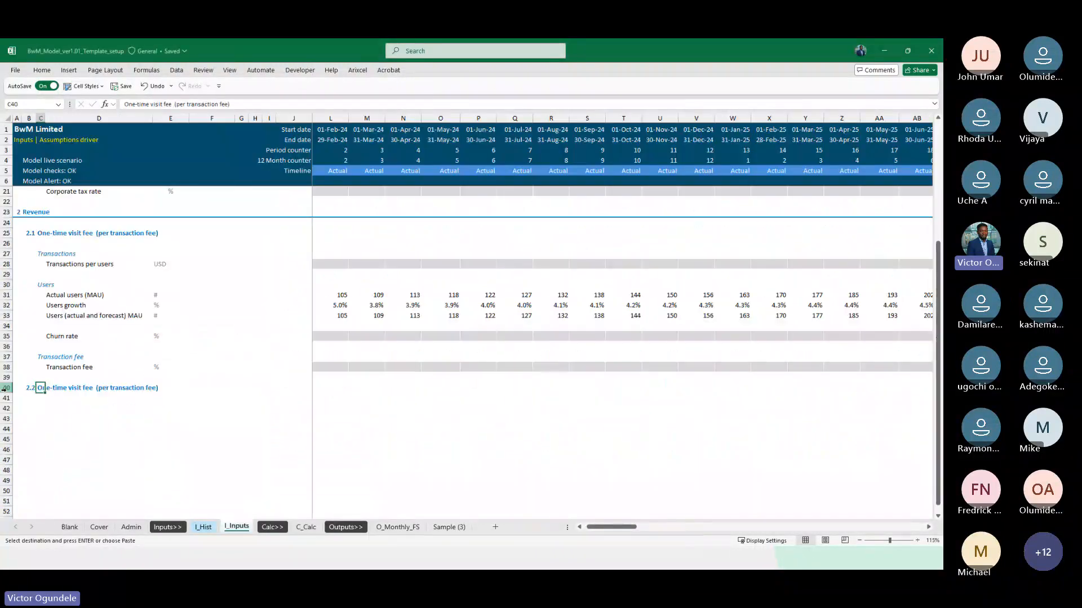
pyautogui.hotkey('ctrl', 'alt', 'v')
pyautogui.press('Return')
pyautogui.press('Return')
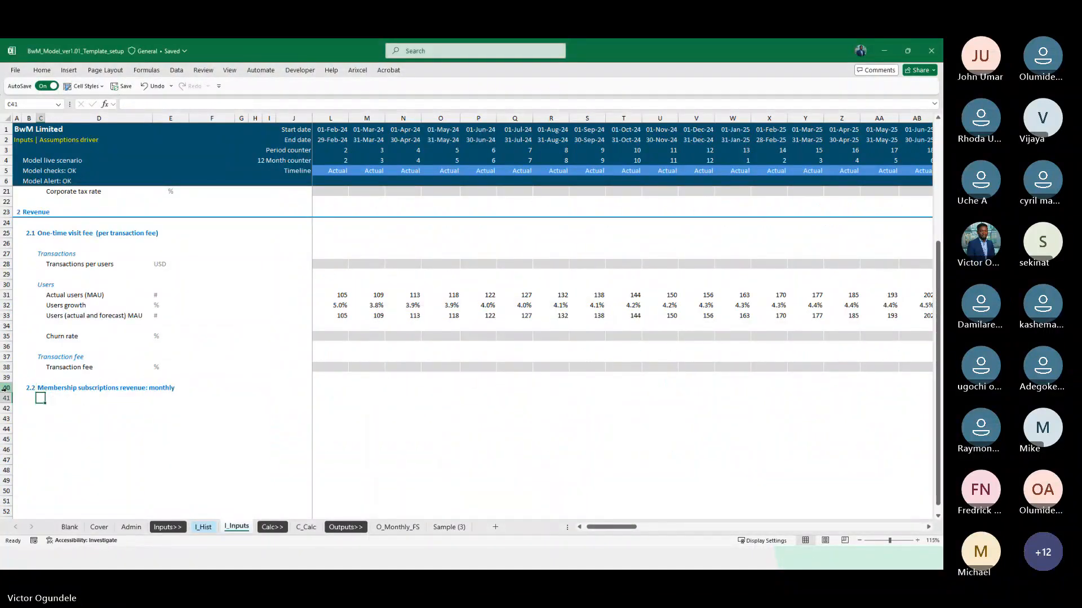
# Copy the Net fee and Users labels from D127:D128 on C_Calc to C42:C43 on I_Inputs as values
pyautogui.press('Down')
pyautogui.press('Right')
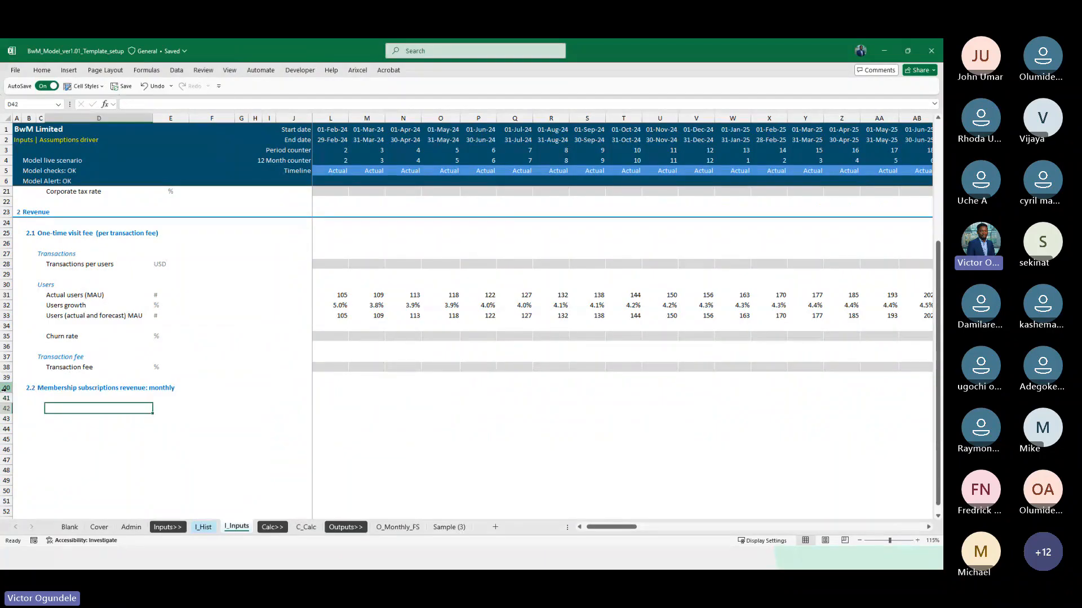
pyautogui.hotkey('ctrl', 'pagedown')
pyautogui.hotkey('ctrl', 'pagedown')
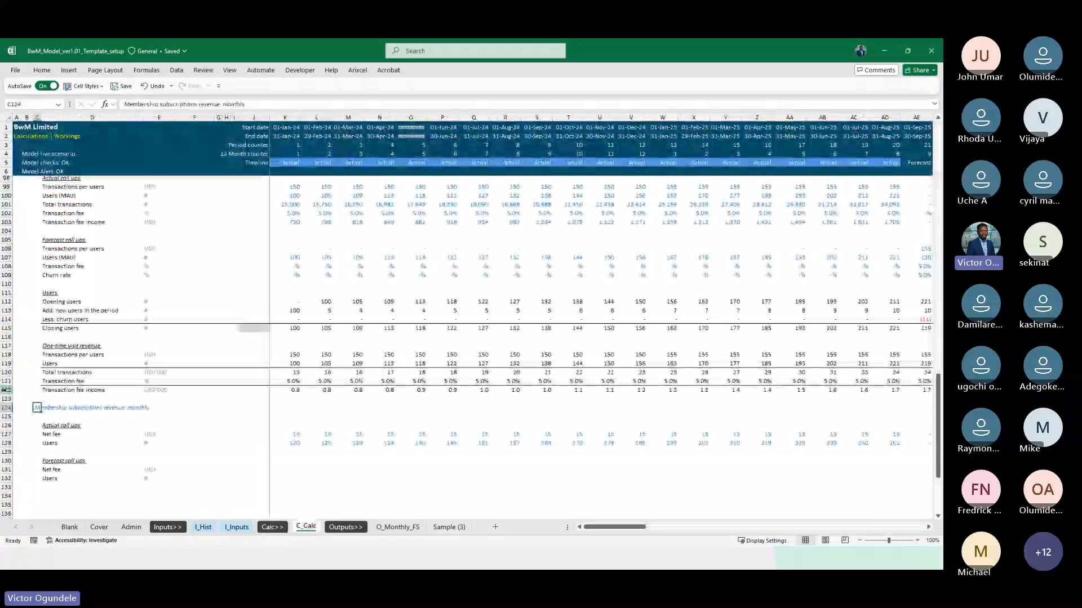
pyautogui.press('Down')
pyautogui.press('Down')
pyautogui.press('Down')
pyautogui.press('Right')
pyautogui.hotkey('shift', 'Down')
pyautogui.hotkey('ctrl', 'c')
pyautogui.hotkey('ctrl', 'pageup')
pyautogui.hotkey('ctrl', 'pageup')
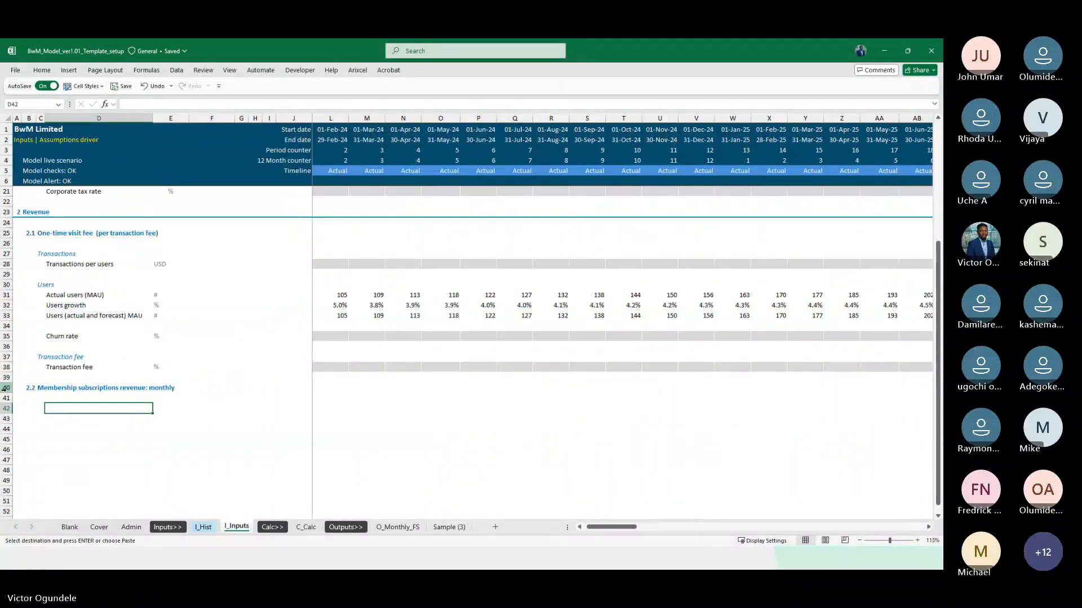
pyautogui.press('Left')
pyautogui.press('Left')
pyautogui.hotkey('ctrl', 'alt', 'v')
pyautogui.press('v')
pyautogui.press('Return')
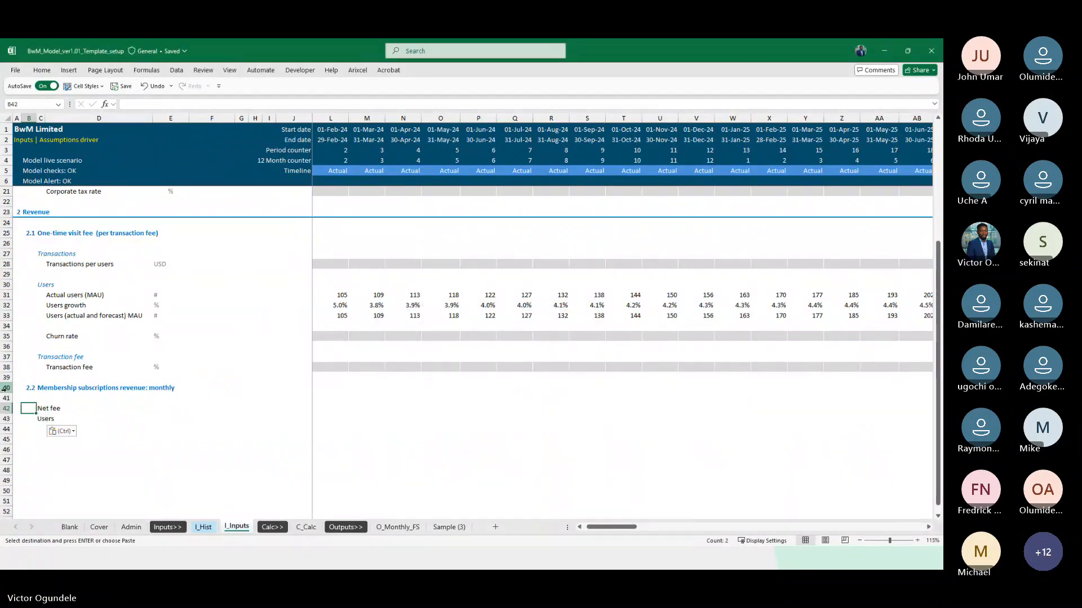
# Move the Users label in section 2.2 from C43 down to C46
pyautogui.press('Right')
pyautogui.press('Up')
pyautogui.press('Up')
pyautogui.press('Up')
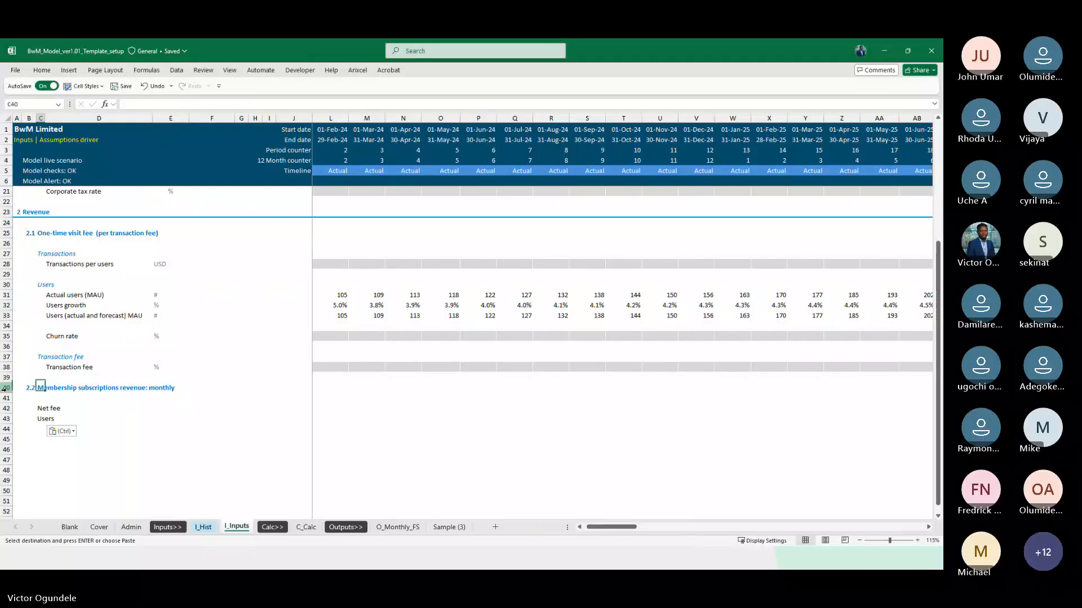
pyautogui.press('Return')
pyautogui.press('Up')
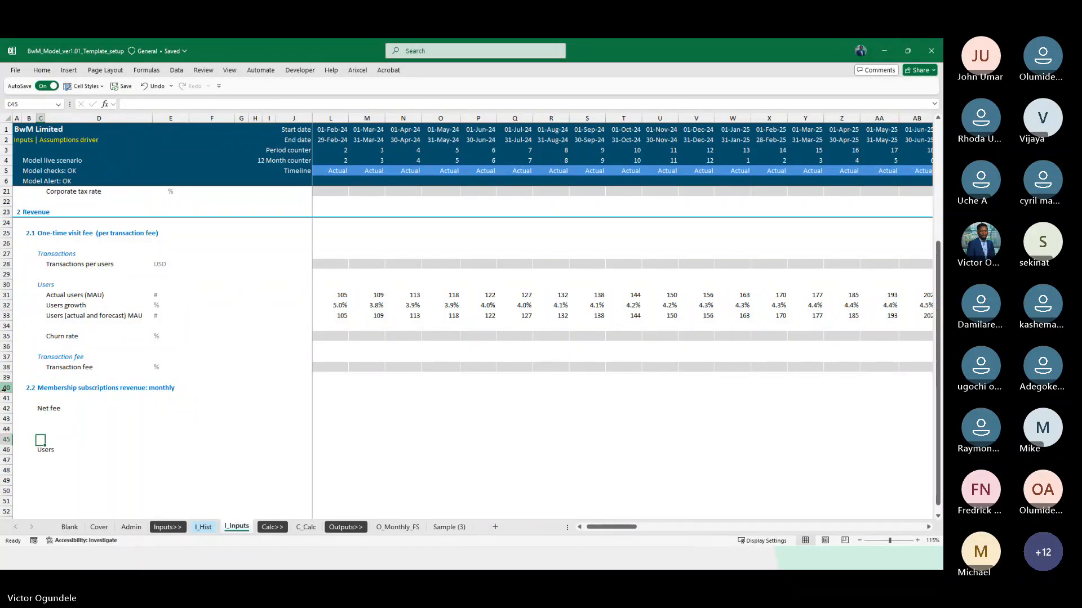
# Copy the Net fee label from C42 to D43 as the line item under its heading
pyautogui.press('Down')
pyautogui.press('Right')
pyautogui.hotkey('ctrl', 'v')
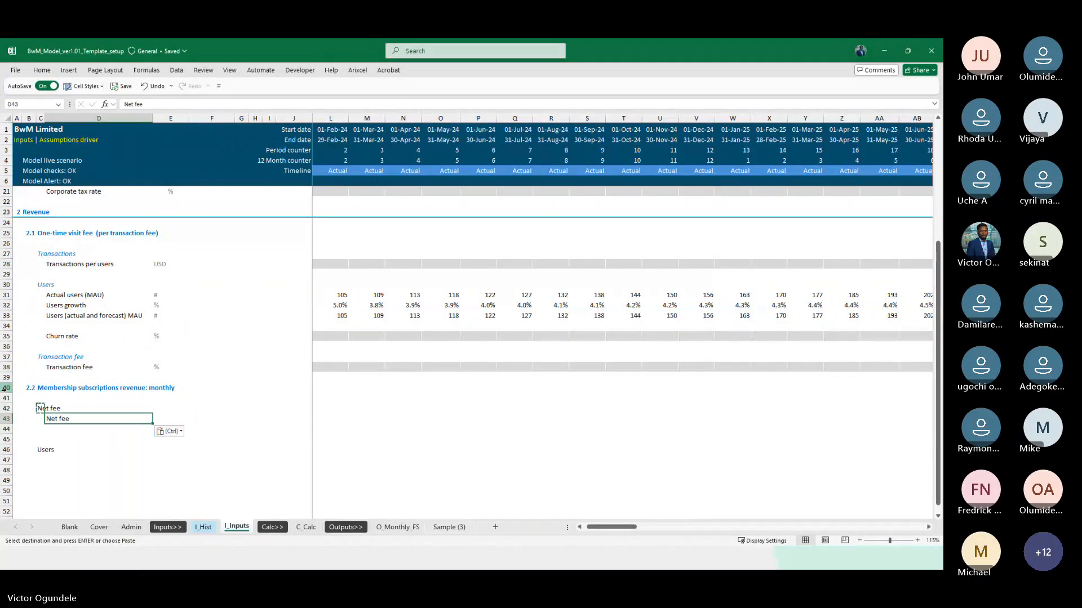
pyautogui.press('Escape')
# Copy the USD unit from E28 (Transactions per users) to E43 beside the Net fee line item
pyautogui.press('Right')
pyautogui.press('Right')
pyautogui.press('Right')
pyautogui.press('Left')
pyautogui.press('Left')
pyautogui.press('Left')
pyautogui.press('Left')
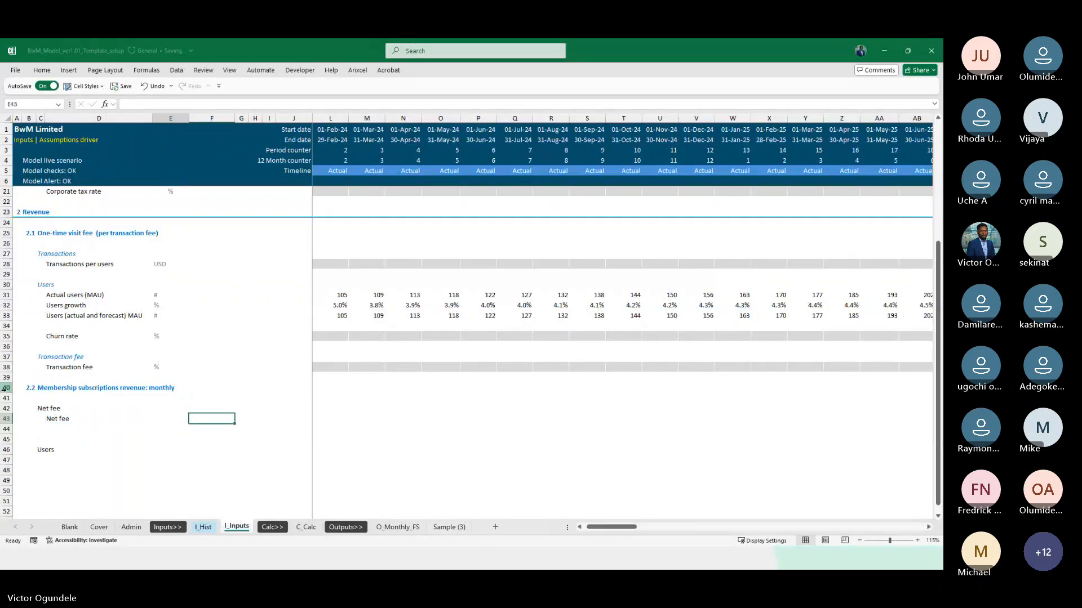
pyautogui.press('Up')
pyautogui.press('Up')
pyautogui.press('Up')
pyautogui.press('Up')
pyautogui.press('Up')
pyautogui.press('Up')
pyautogui.press('Up')
pyautogui.press('Up')
pyautogui.press('Up')
pyautogui.press('Up')
pyautogui.press('Up')
pyautogui.press('Up')
pyautogui.press('Up')
pyautogui.press('Up')
pyautogui.press('Up')
pyautogui.press('Down')
pyautogui.press('Down')
pyautogui.press('Down')
pyautogui.press('Down')
pyautogui.press('Down')
pyautogui.press('Down')
pyautogui.press('Down')
pyautogui.hotkey('ctrl', 'c')
pyautogui.press('Down')
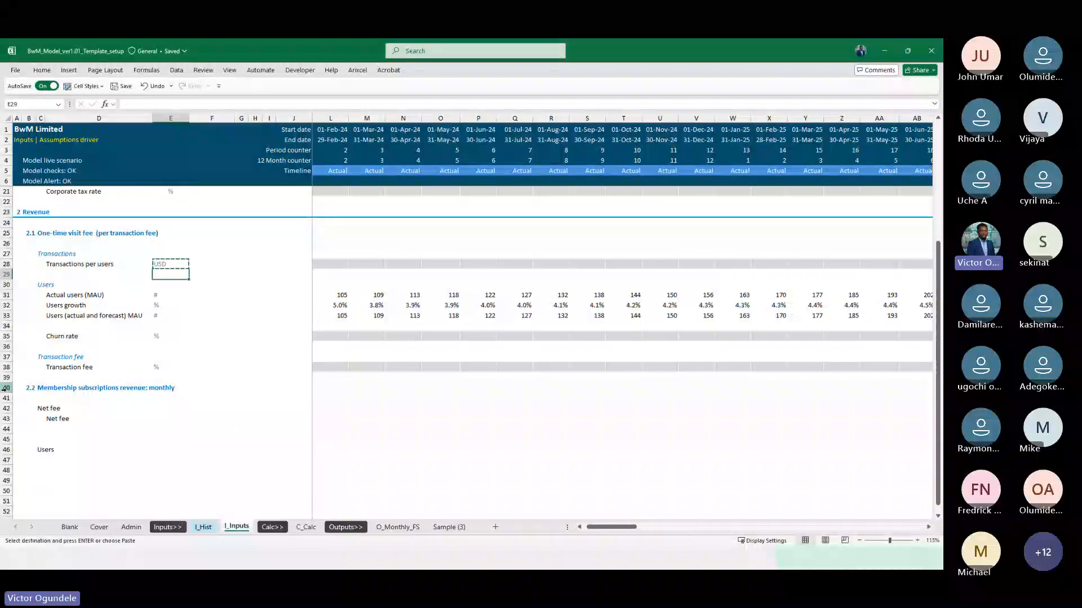
pyautogui.press('Down')
pyautogui.press('Down')
pyautogui.press('Down')
pyautogui.press('Down')
pyautogui.press('Down')
pyautogui.press('Down')
pyautogui.press('Down')
pyautogui.press('Down')
pyautogui.hotkey('ctrl', 'v')
# Copy the Transactions per users timeline cells in row 28, from K28 onward, to the Net fee row starting at K43
pyautogui.press('Right')
pyautogui.press('Right')
pyautogui.press('Right')
pyautogui.press('Right')
pyautogui.press('Right')
pyautogui.press('Right')
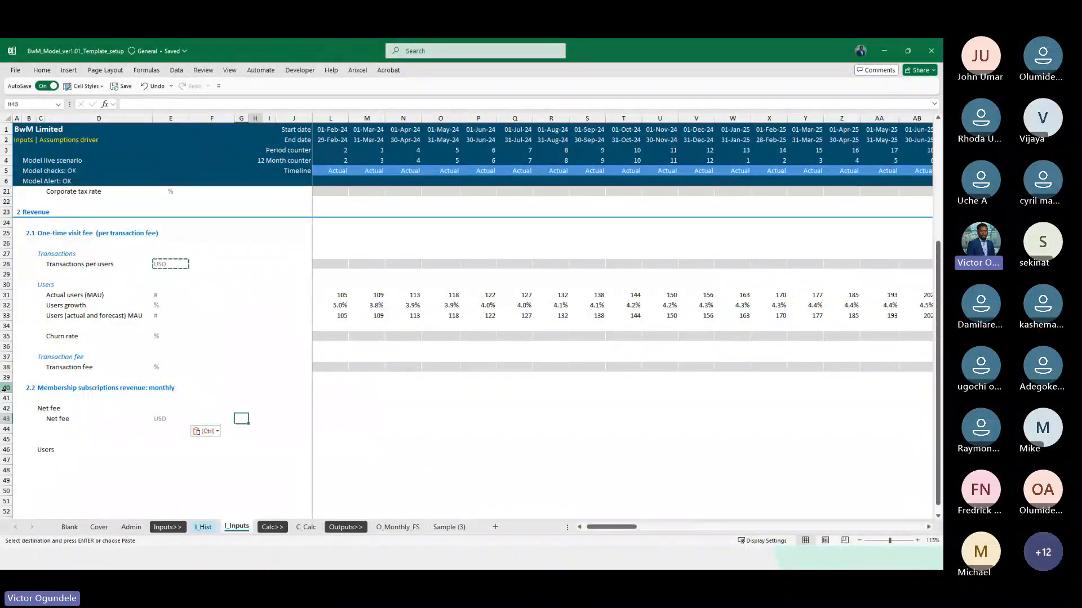
pyautogui.hotkey('ctrl', 'Up')
pyautogui.hotkey('ctrl', 'Up')
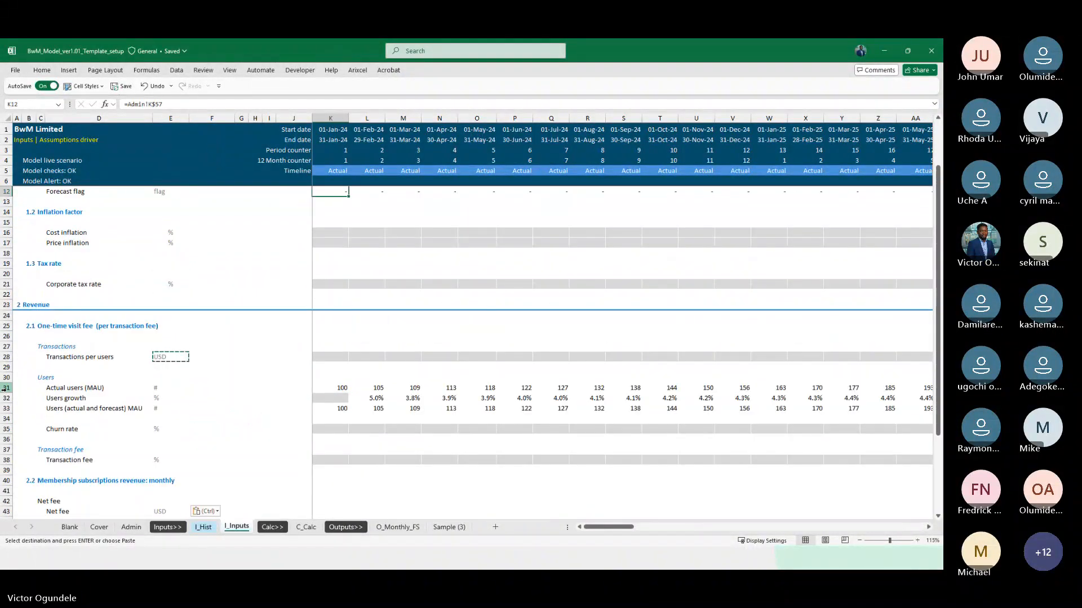
pyautogui.click(335, 358)
pyautogui.hotkey('ctrl', 'shift', 'Right')
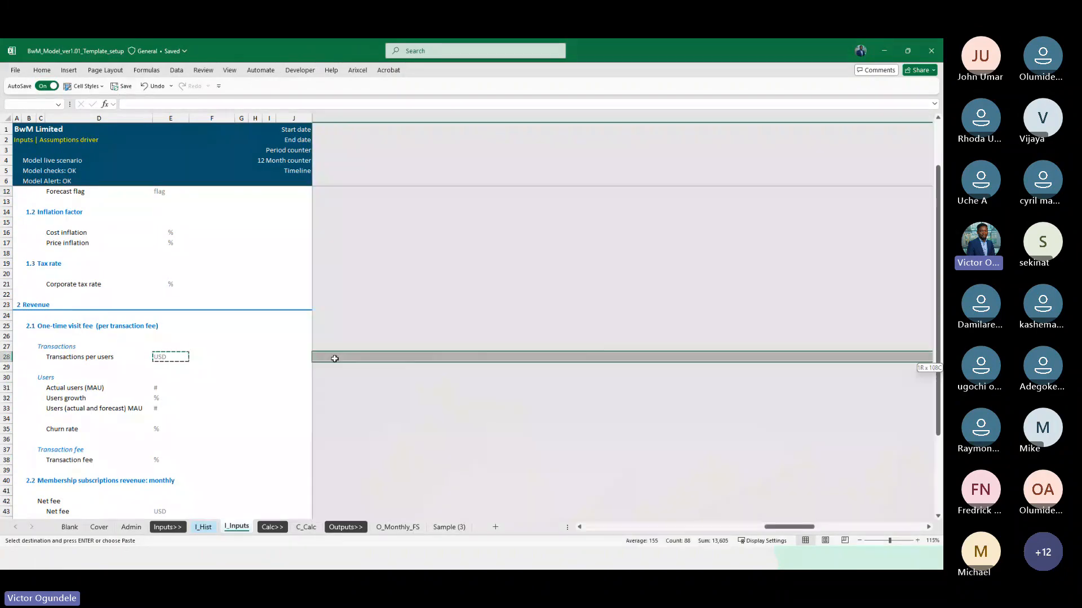
pyautogui.hotkey('ctrl', 'c')
pyautogui.press('Down')
pyautogui.press('Down')
pyautogui.press('Down')
pyautogui.press('Down')
pyautogui.press('Down')
pyautogui.press('Down')
pyautogui.press('Down')
pyautogui.press('Down')
pyautogui.press('Down')
pyautogui.press('Down')
pyautogui.press('Down')
pyautogui.press('Down')
pyautogui.press('Down')
pyautogui.press('Down')
pyautogui.press('Down')
pyautogui.press('Down')
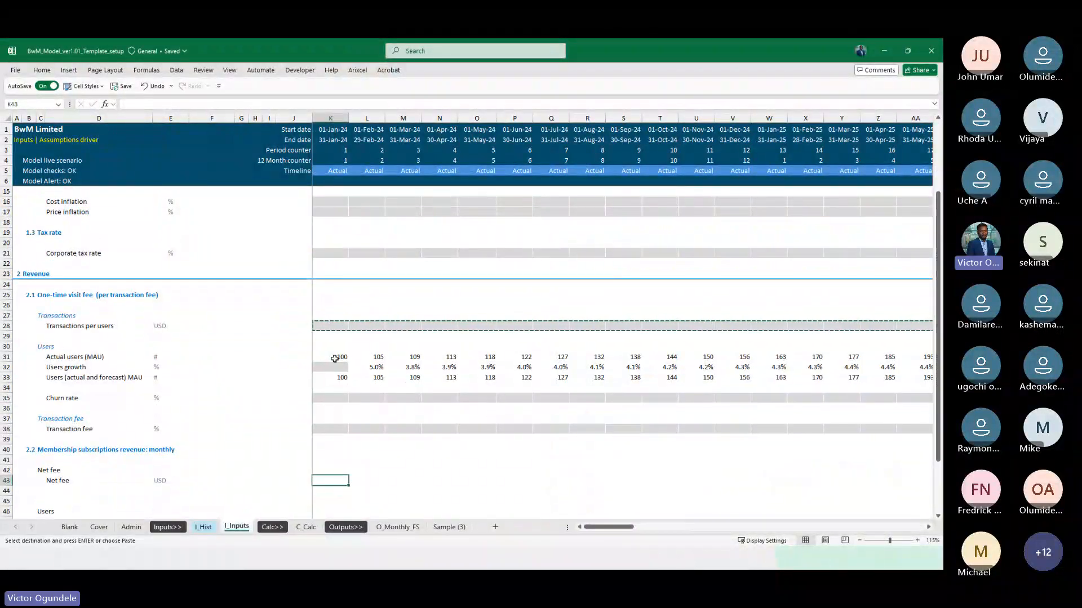
pyautogui.press('Up')
pyautogui.hotkey('ctrl', 'v')
# Copy the August 2025 monthly Net fee from Z74 on I_Hist into AE43 on I_Inputs as values
pyautogui.press('Right')
pyautogui.press('Right')
pyautogui.press('Right')
pyautogui.press('Right')
pyautogui.press('Right')
pyautogui.press('Right')
pyautogui.press('Right')
pyautogui.press('Right')
pyautogui.press('Right')
pyautogui.press('Right')
pyautogui.press('Right')
pyautogui.press('Right')
pyautogui.press('Right')
pyautogui.press('Right')
pyautogui.press('Right')
pyautogui.press('Right')
pyautogui.press('Right')
pyautogui.press('Right')
pyautogui.press('Right')
pyautogui.press('Right')
pyautogui.press('Right')
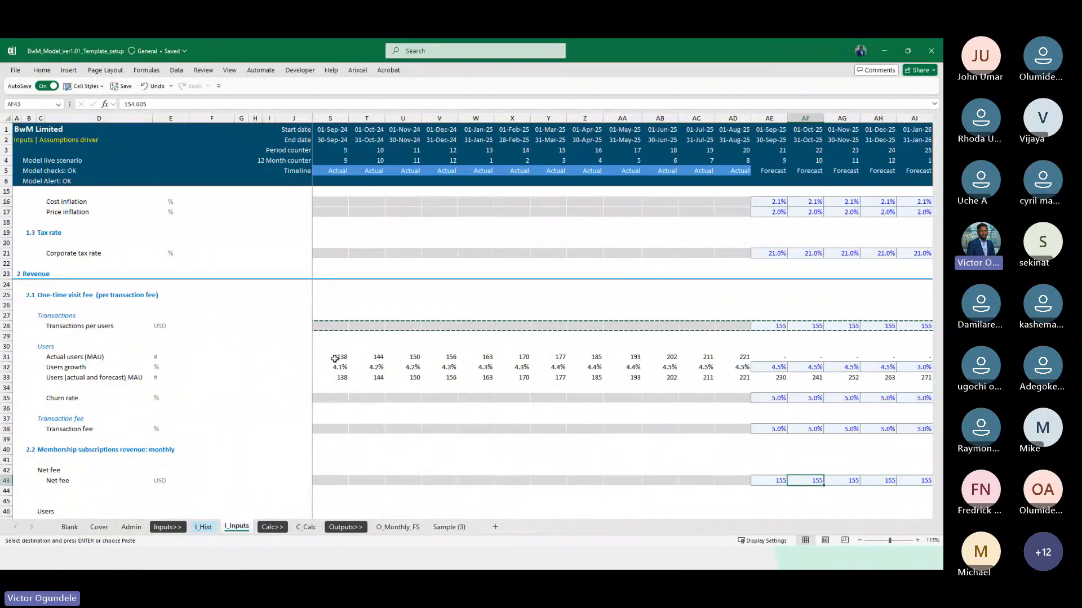
pyautogui.hotkey('ctrl', 'pageup')
pyautogui.press('Up')
pyautogui.press('Right')
pyautogui.press('Right')
pyautogui.press('Right')
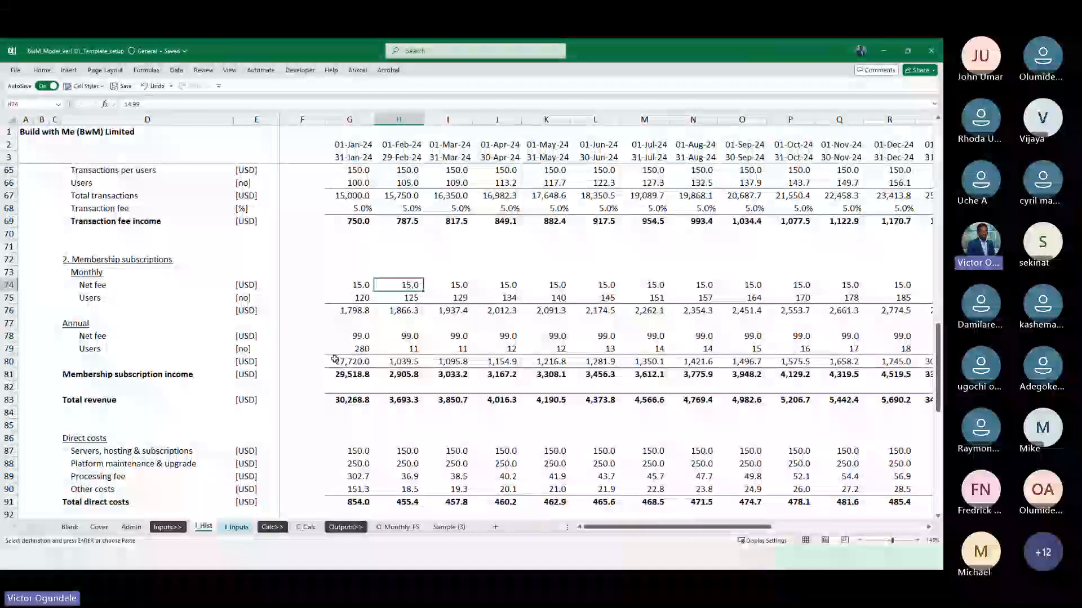
pyautogui.hotkey('ctrl', 'Right')
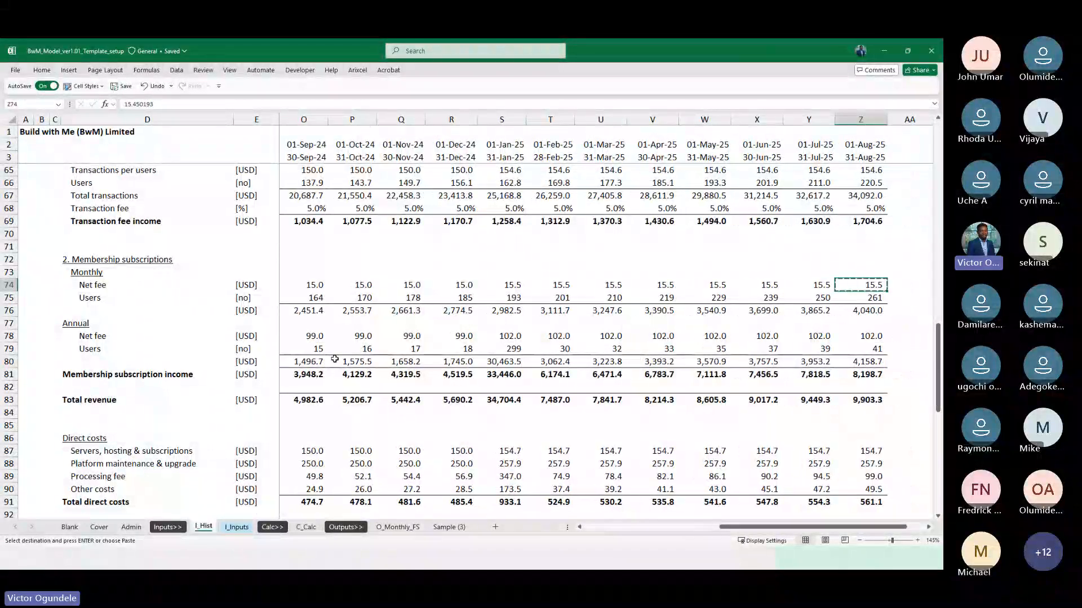
pyautogui.hotkey('ctrl', 'pagedown')
pyautogui.hotkey('ctrl', 'pagedown')
pyautogui.hotkey('ctrl', 'pagedown')
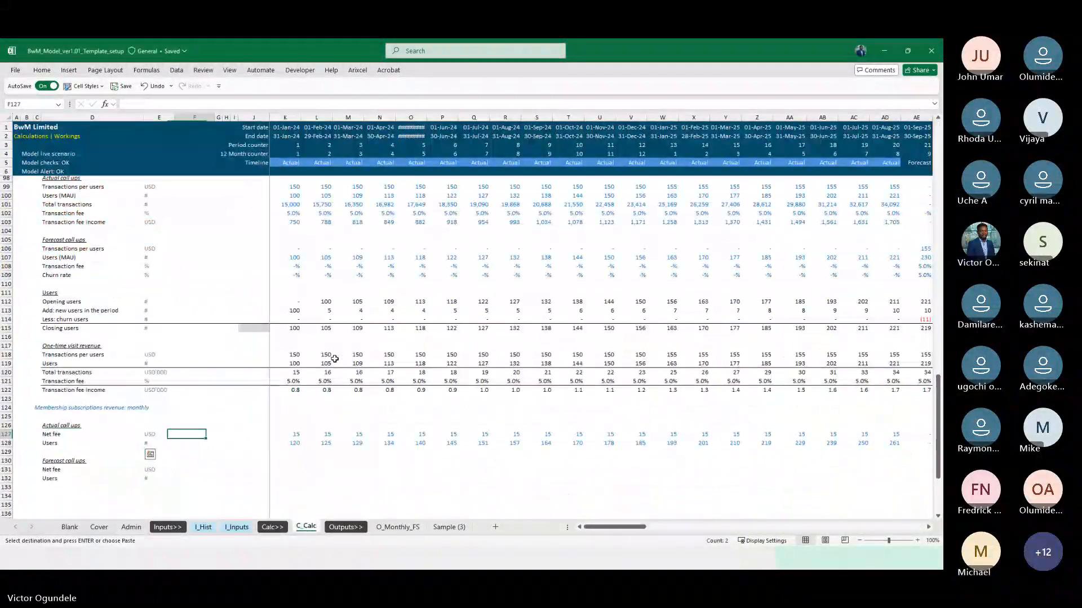
pyautogui.hotkey('ctrl', 'Right')
pyautogui.press('Right')
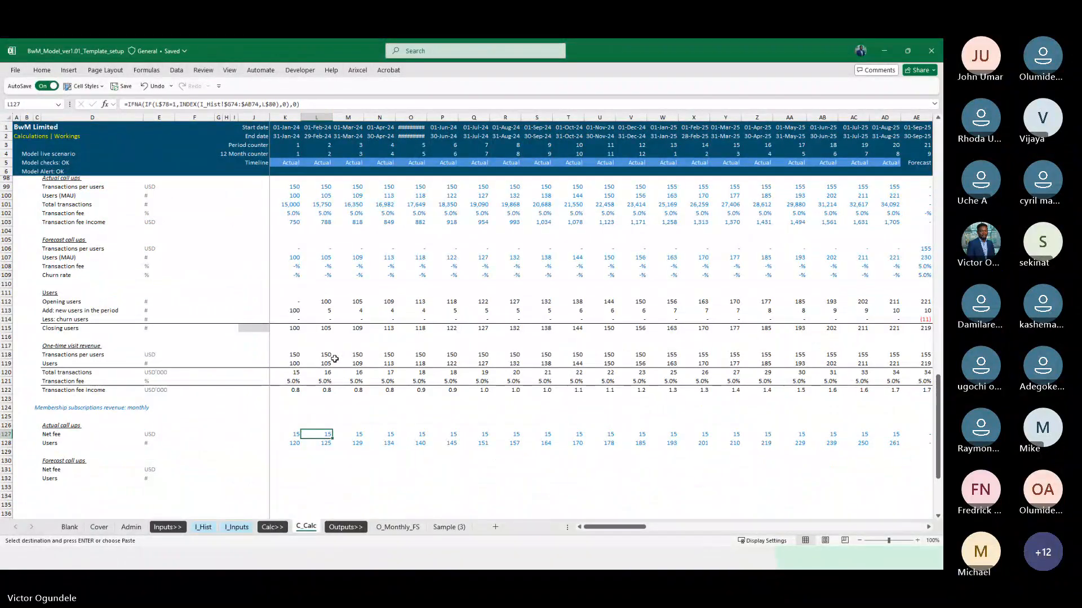
pyautogui.press('Left')
pyautogui.press('Left')
pyautogui.hotkey('ctrl', 'pageup')
pyautogui.hotkey('ctrl', 'pageup')
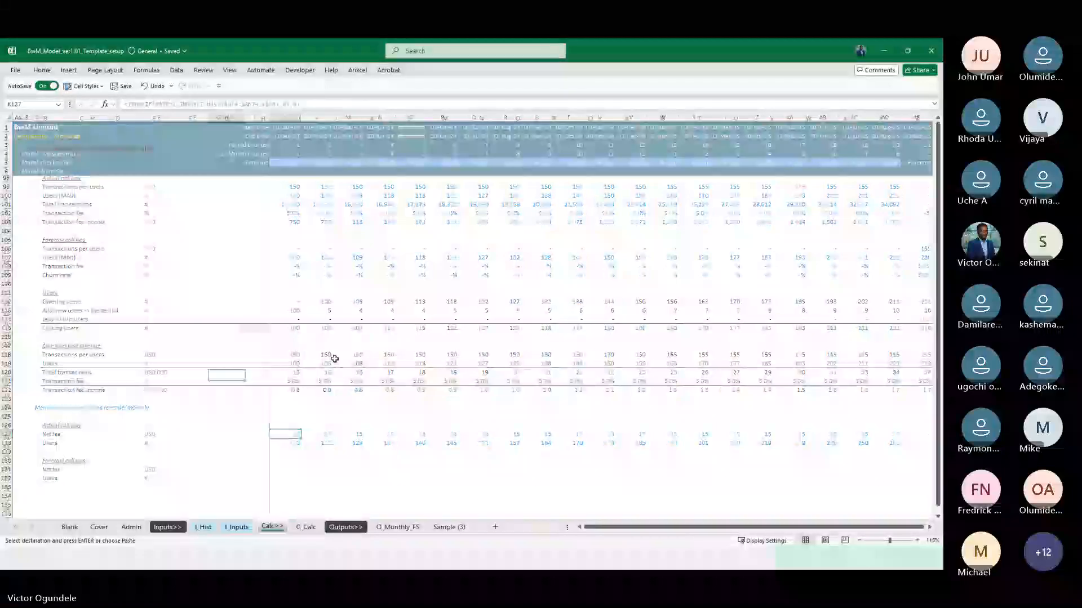
pyautogui.press('Left')
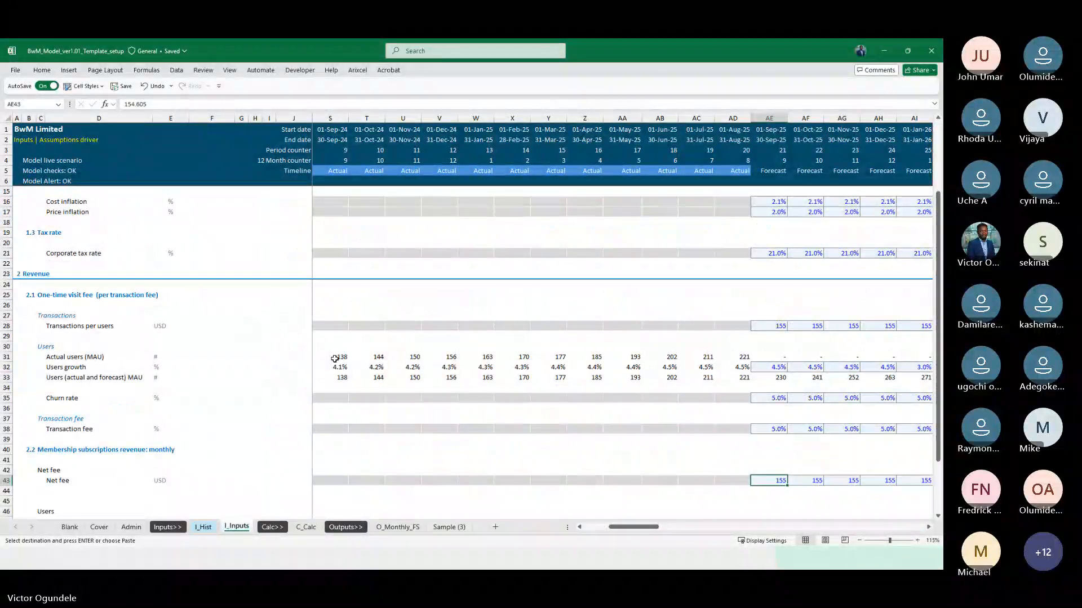
pyautogui.hotkey('ctrl', 'alt', 'v')
pyautogui.press('v')
pyautogui.press('Return')
# Fill the Net fee value from AE43 across the forecast months to DN43
pyautogui.scroll(-5, 439, 408)
pyautogui.press('Escape')
pyautogui.hotkey('ctrl', 'shift', 'Right')
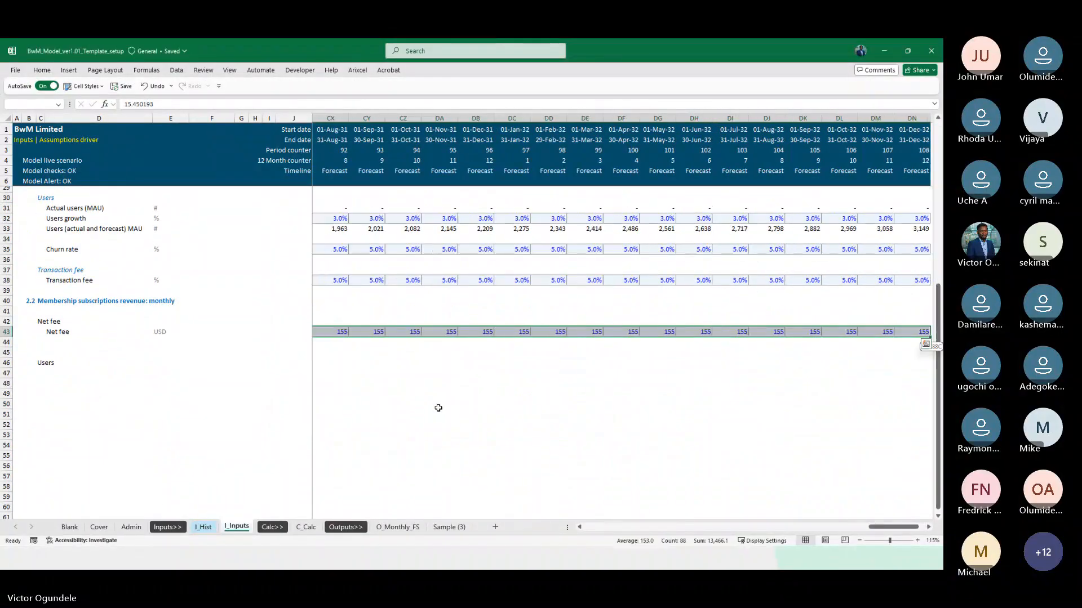
# Delete the spare blank row 44 between the Net fee line item and the Users heading
pyautogui.press('Left')
pyautogui.press('Left')
pyautogui.press('Left')
pyautogui.press('Left')
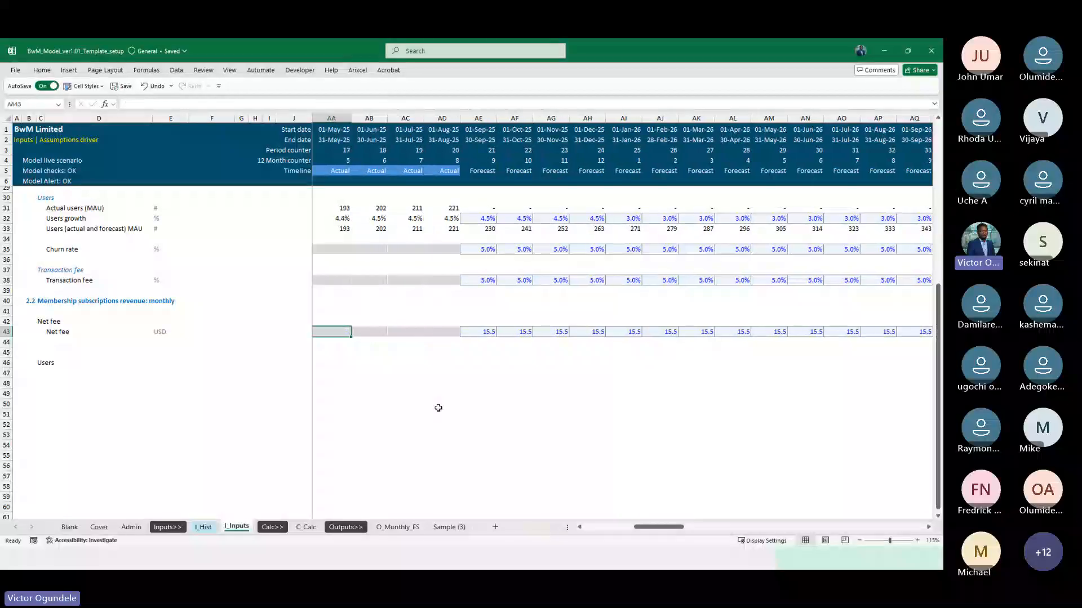
pyautogui.press('Left')
pyautogui.press('Left')
pyautogui.press('Left')
pyautogui.press('Left')
pyautogui.press('Left')
pyautogui.press('Left')
pyautogui.press('Left')
pyautogui.press('Left')
pyautogui.press('Left')
pyautogui.press('Down')
pyautogui.press('Down')
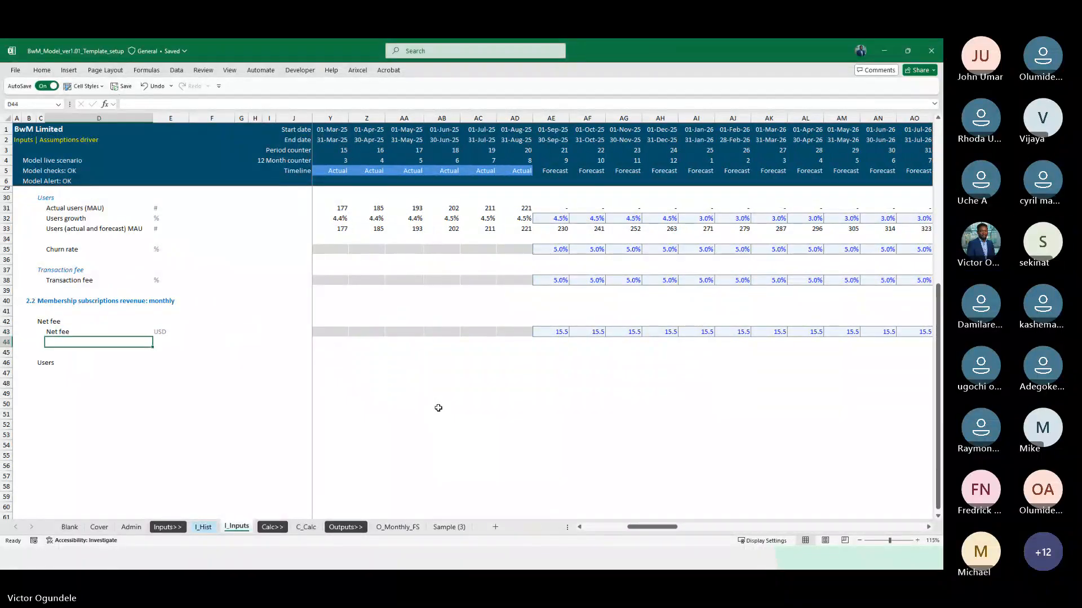
pyautogui.hotkey('shift', 'space')
pyautogui.hotkey('ctrl', '-')
# Copy rows 31 to 35, from Actual users (MAU) to Churn rate, into section 2.2 starting at row 46
pyautogui.scroll(4, 438, 405)
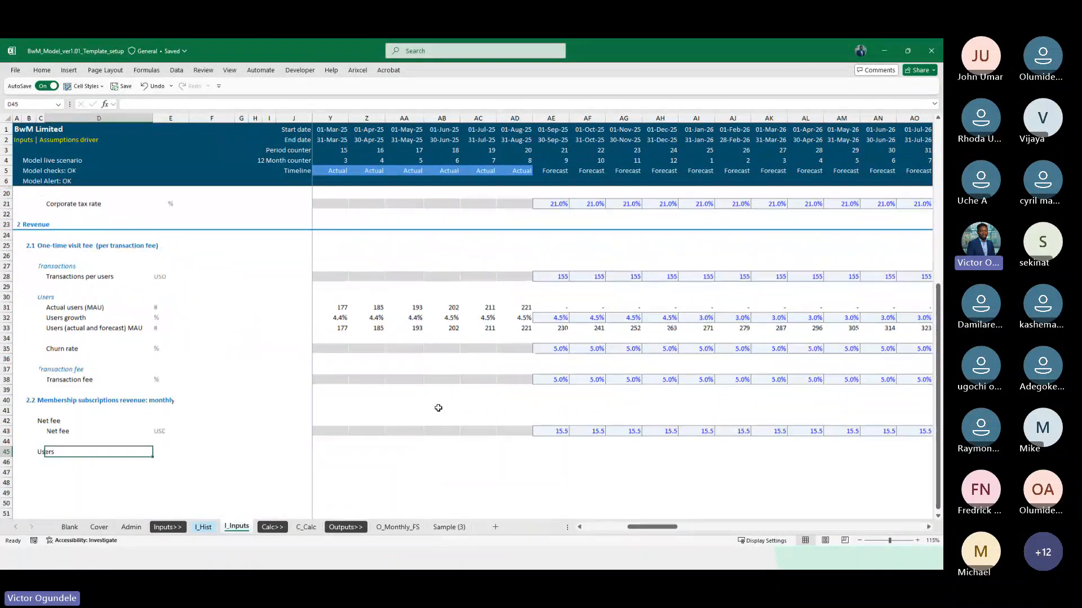
pyautogui.click(77, 310)
pyautogui.hotkey('shift', 'Down')
pyautogui.hotkey('shift', 'space')
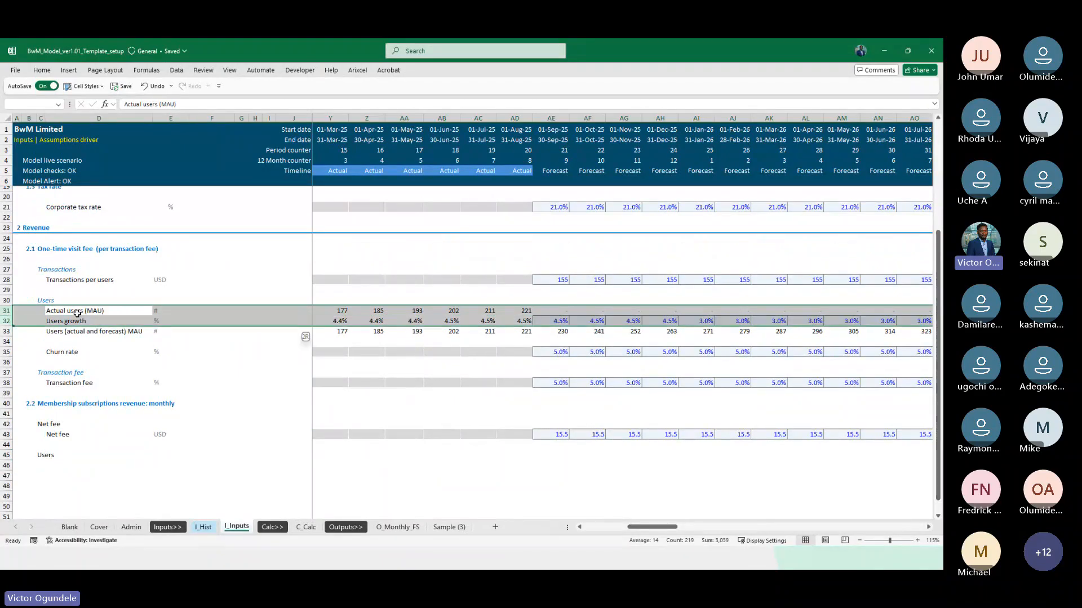
pyautogui.hotkey('shift', 'Down')
pyautogui.hotkey('shift', 'Down')
pyautogui.hotkey('shift', 'Down')
pyautogui.hotkey('ctrl', 'c')
pyautogui.scroll(-3, 77, 314)
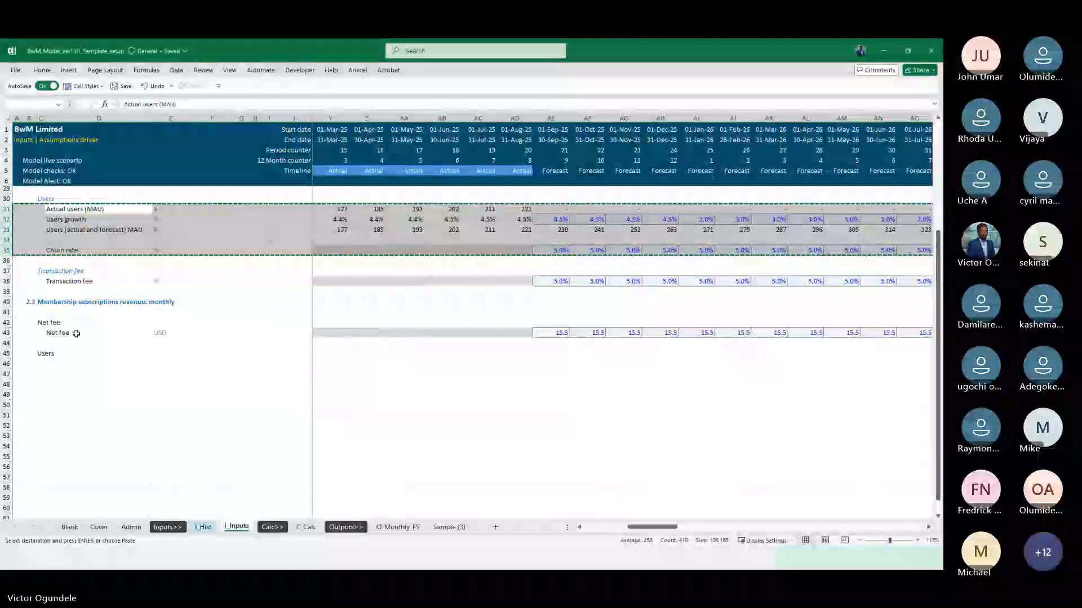
pyautogui.click(8, 363)
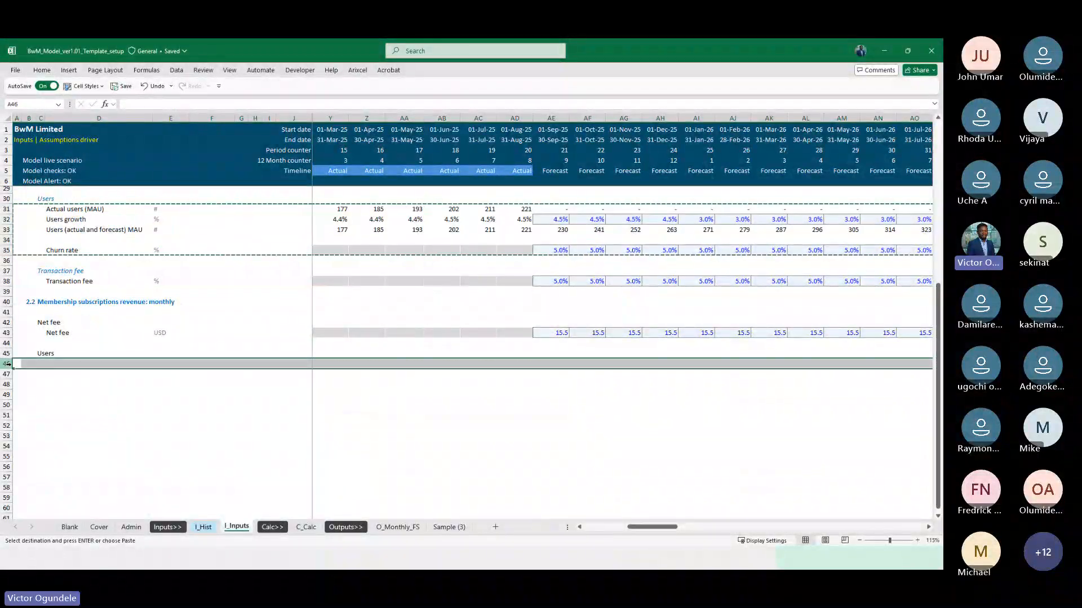
pyautogui.hotkey('ctrl', 'v')
# Apply the blue italic subheading cell style to the Net fee heading in C42 and the Users heading in C45
pyautogui.click(84, 86)
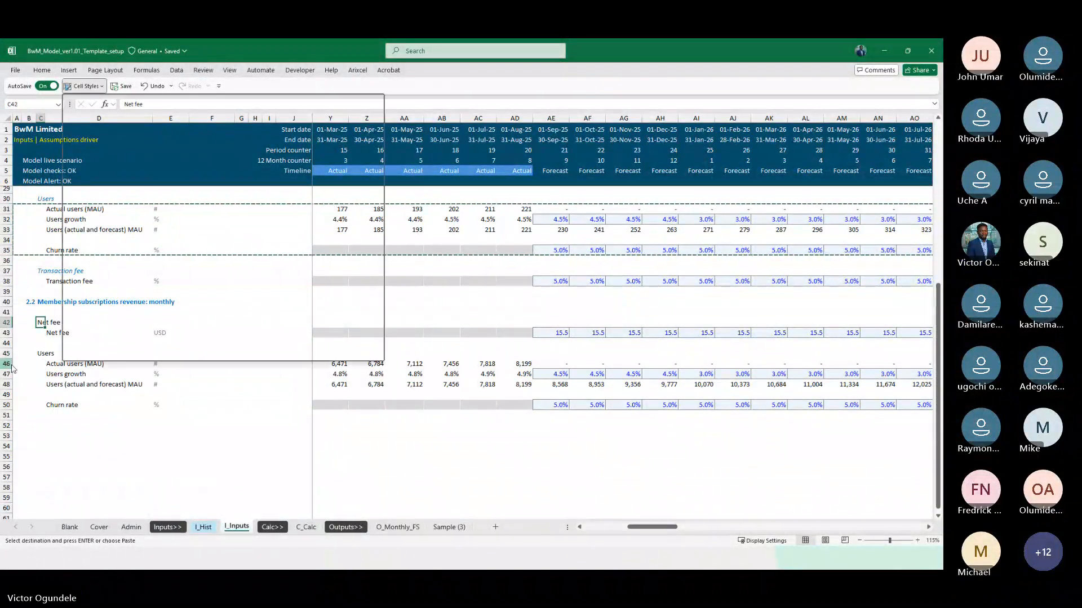
pyautogui.click(183, 212)
pyautogui.press('Down')
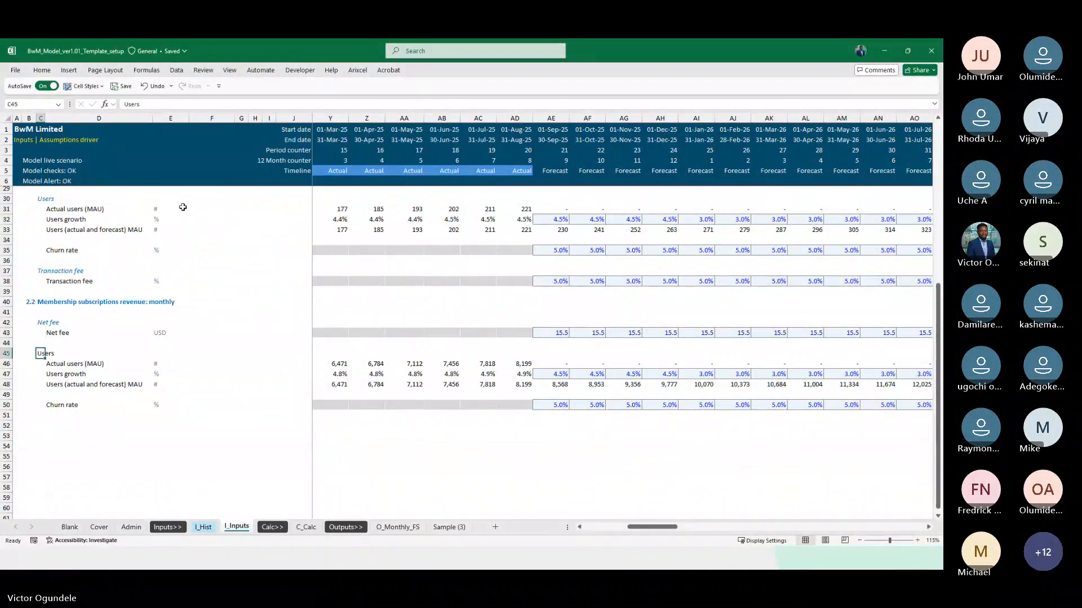
# Link the January 2024 Actual users cell K46 to the monthly membership Users in G75 on I_Hist
pyautogui.hotkey('ctrl', 'Right')
pyautogui.hotkey('ctrl', 'Right')
pyautogui.hotkey('ctrl', 'Right')
pyautogui.hotkey('ctrl', 'Right')
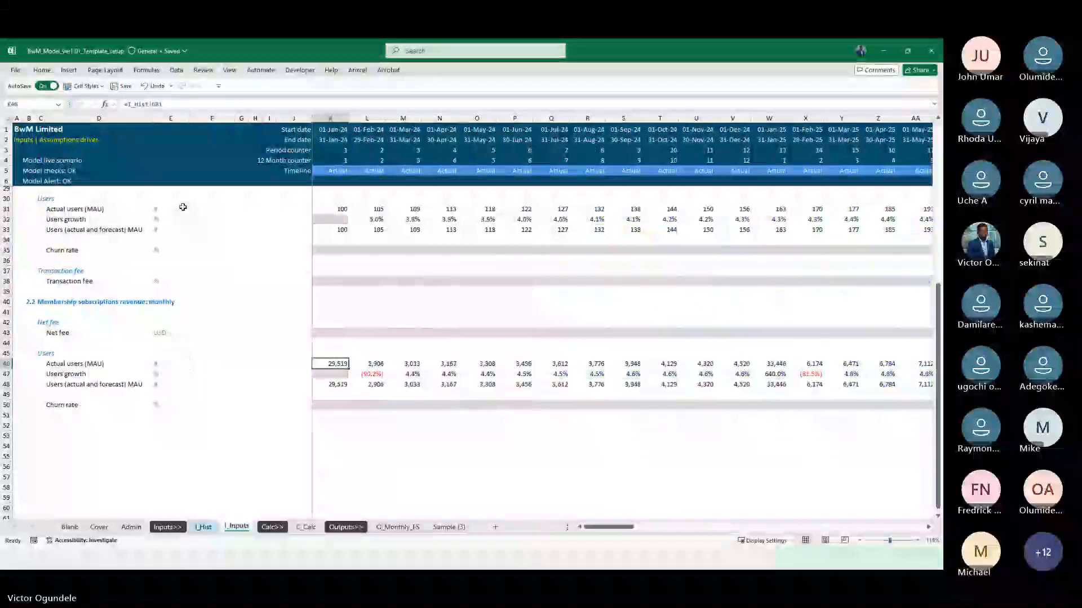
pyautogui.hotkey('ctrl', 'Left')
pyautogui.press('Left')
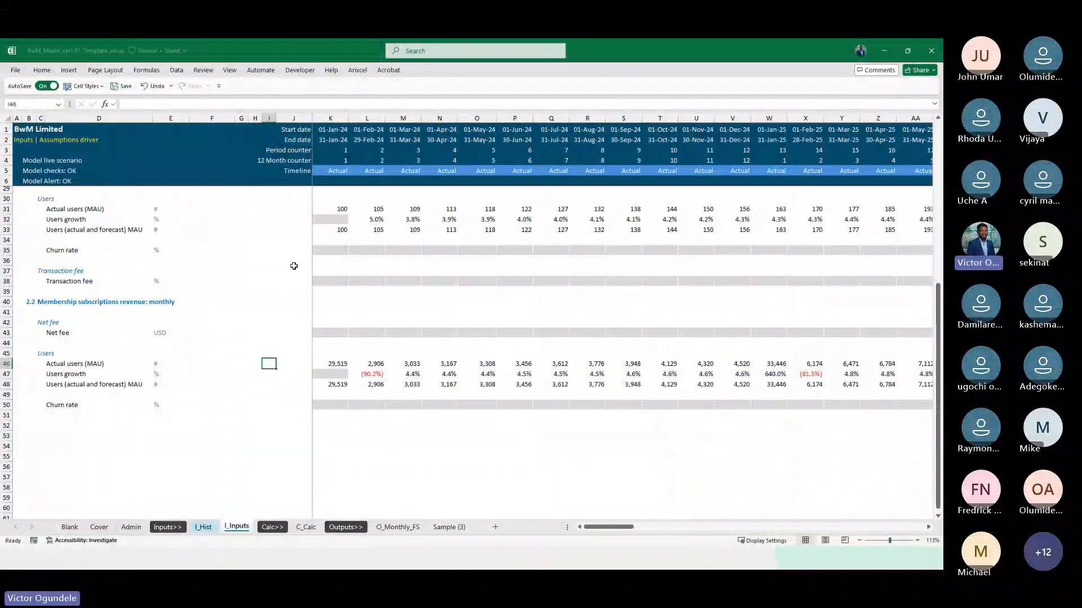
pyautogui.scroll(4, 315, 293)
pyautogui.click(333, 336)
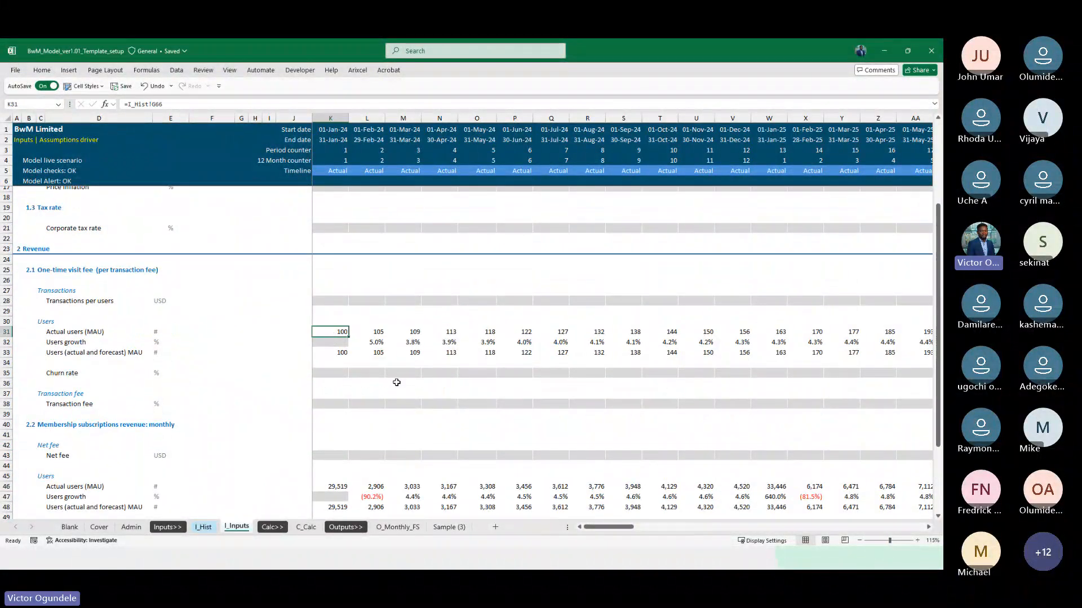
pyautogui.scroll(-2, 397, 383)
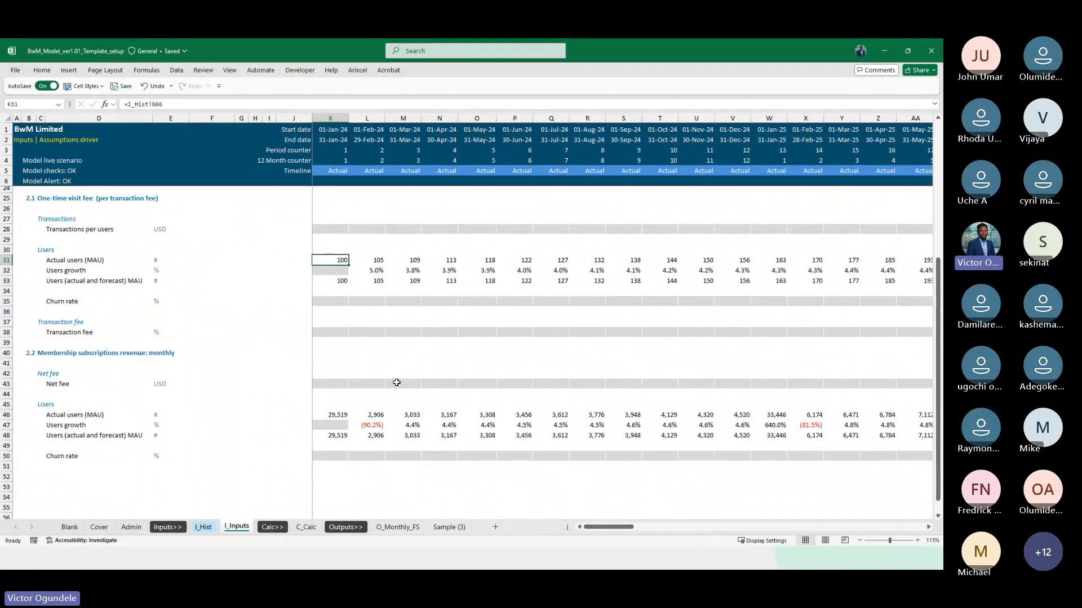
pyautogui.click(334, 413)
pyautogui.write('=')
pyautogui.press('Up')
pyautogui.press('Up')
pyautogui.press('Up')
pyautogui.press('Up')
pyautogui.press('Up')
pyautogui.press('Up')
pyautogui.press('Up')
pyautogui.press('Up')
pyautogui.press('Up')
pyautogui.press('Up')
pyautogui.press('Up')
pyautogui.press('Up')
pyautogui.press('Up')
pyautogui.hotkey('ctrl', 'pageup')
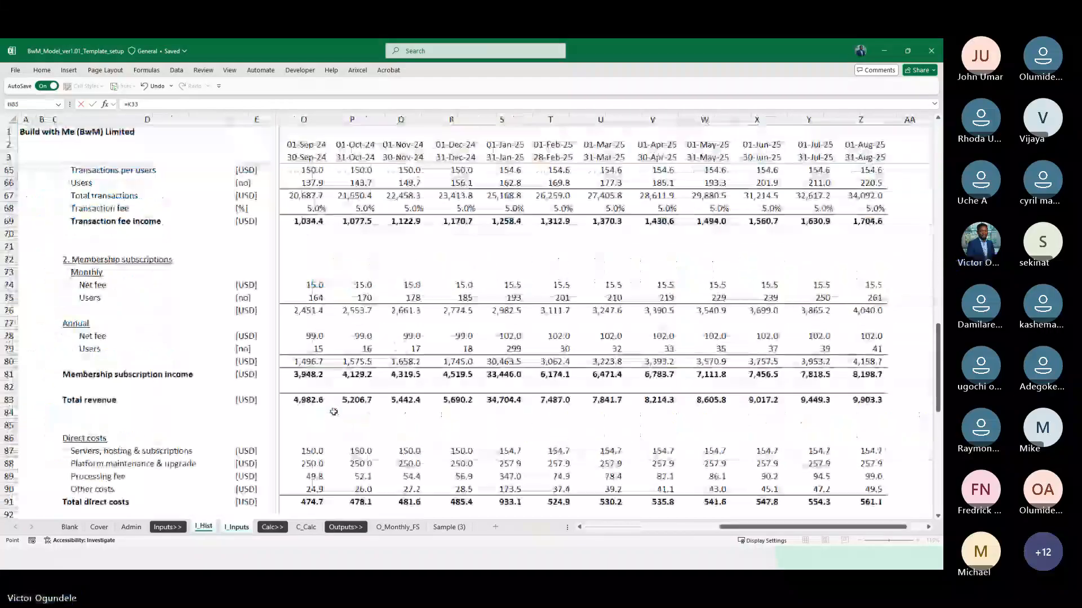
pyautogui.press('Right')
pyautogui.press('Right')
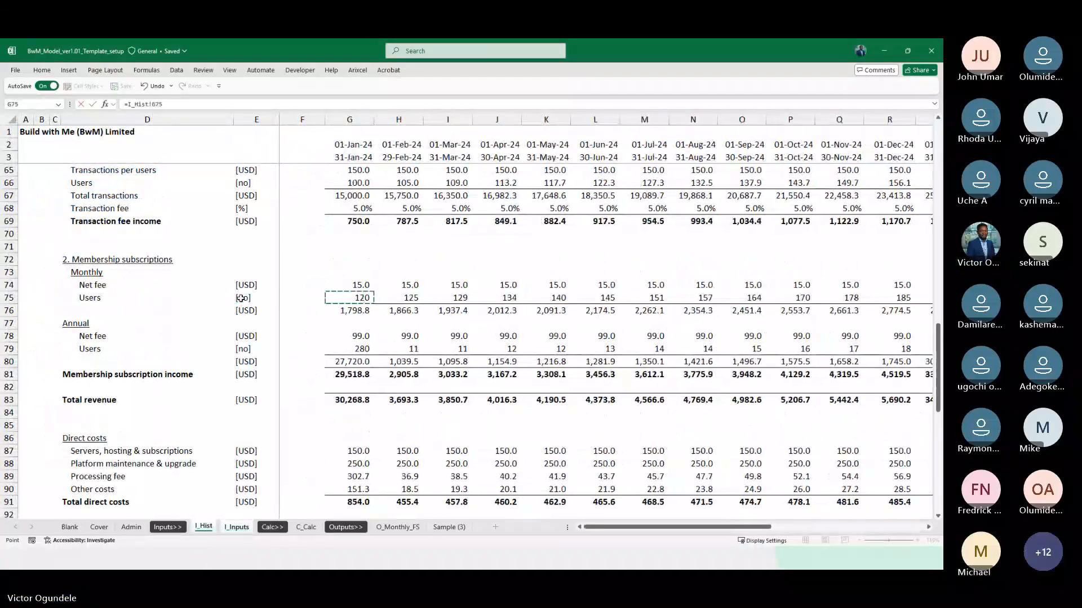
pyautogui.hotkey('ctrl', 'Return')
# Fill the K46 Actual users link across the whole timeline to DN46
pyautogui.hotkey('ctrl', 'shift', 'Right')
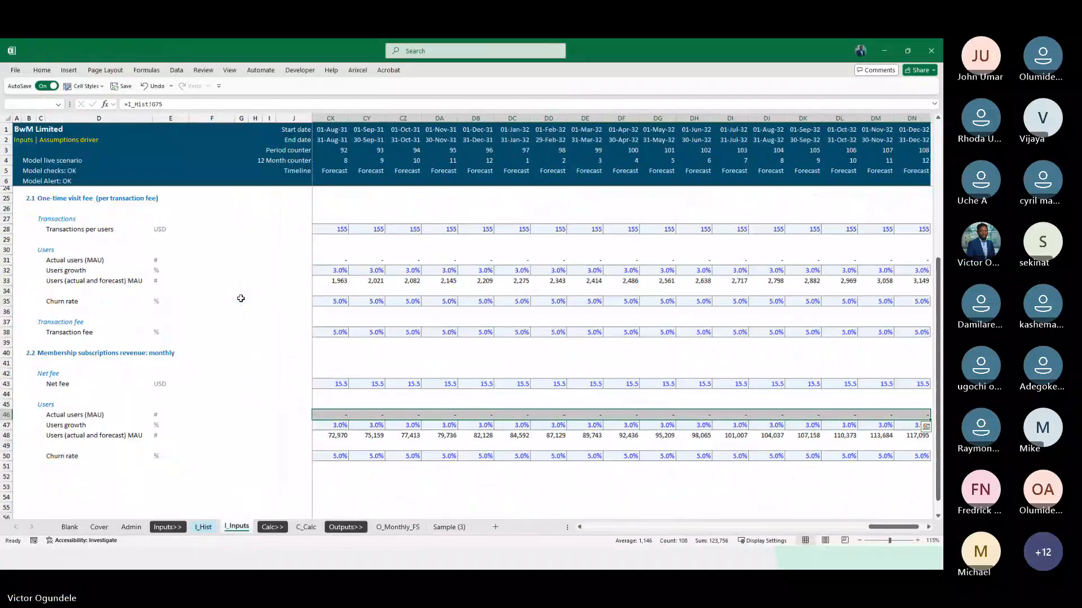
pyautogui.press('F2')
pyautogui.hotkey('ctrl', 'Return')
# Check the Users growth formulas in row 47 for the first actual months of 2024
pyautogui.press('Down')
pyautogui.press('Right')
pyautogui.press('Right')
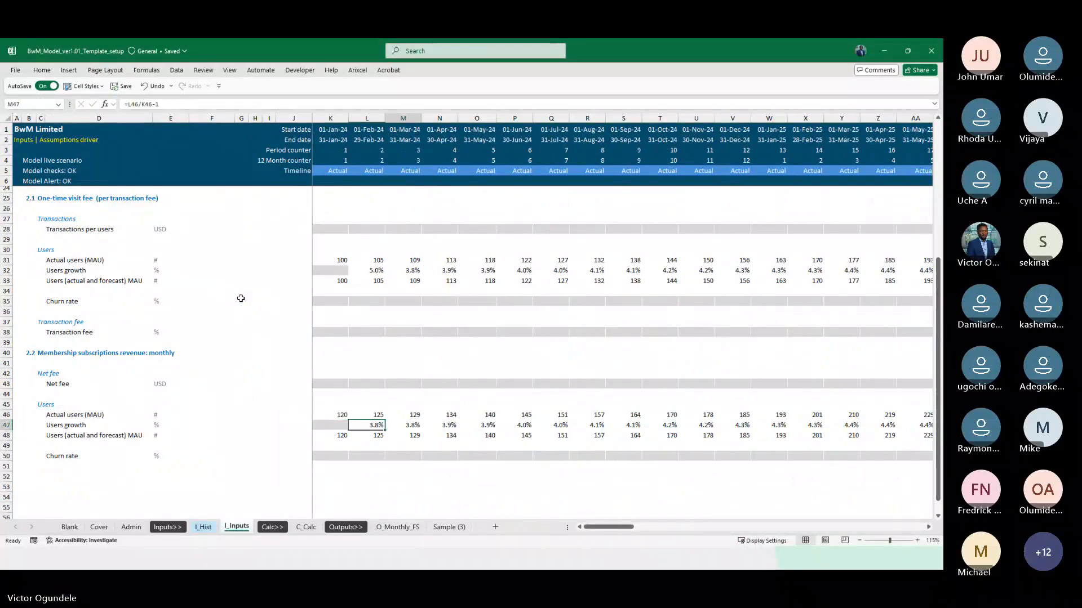
pyautogui.press('Left')
pyautogui.press('Left')
pyautogui.press('Right')
pyautogui.press('Right')
pyautogui.press('Right')
pyautogui.press('Right')
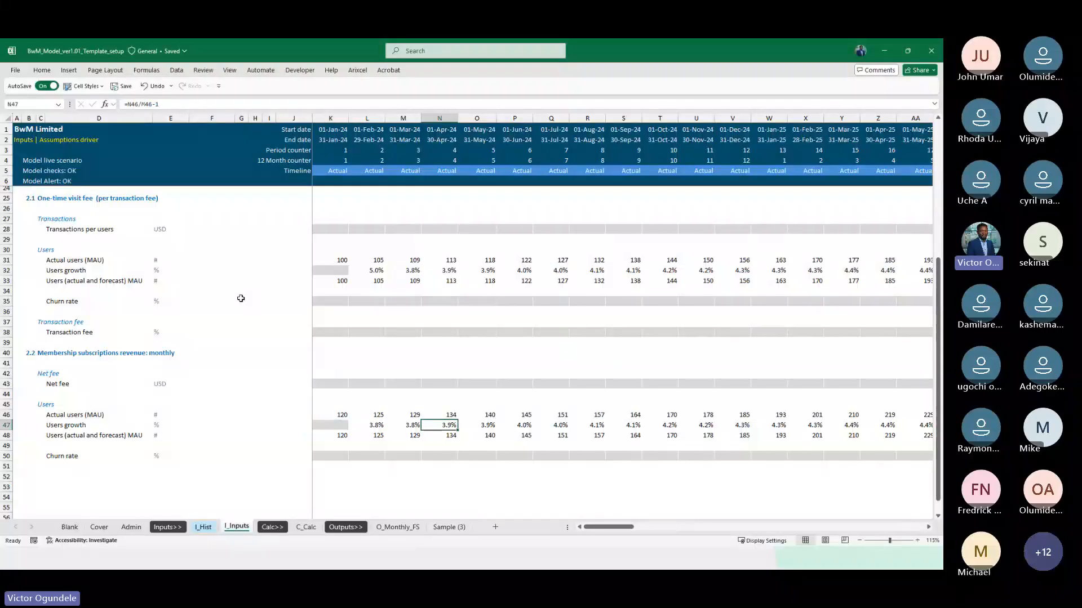
pyautogui.press('Left')
pyautogui.press('Left')
pyautogui.press('Left')
# Check the Users (actual and forecast) MAU formulas in row 48 from K48 through the first forecast months
pyautogui.press('Down')
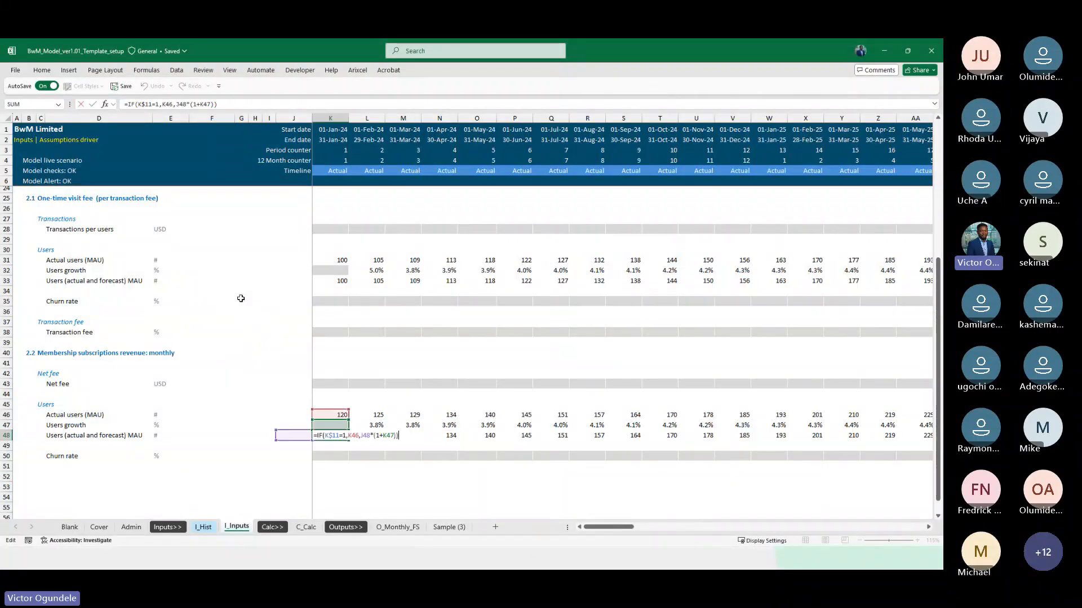
pyautogui.press('Right')
pyautogui.press('Right')
pyautogui.press('Right')
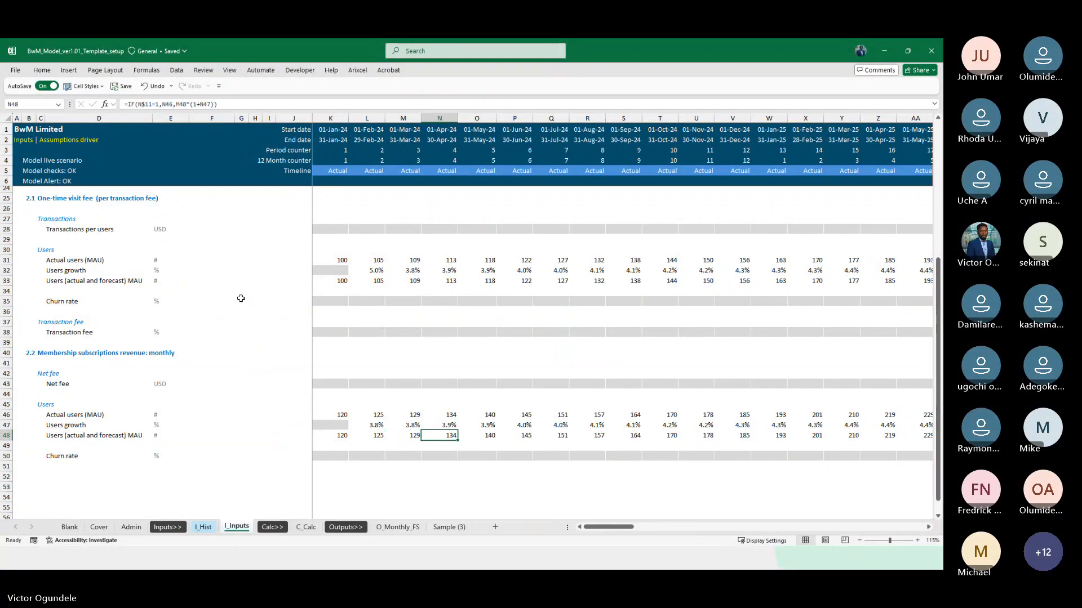
pyautogui.press('Right')
pyautogui.press('Right')
pyautogui.press('Right')
pyautogui.press('Right')
pyautogui.press('Right')
pyautogui.press('Right')
pyautogui.press('Right')
pyautogui.press('Right')
pyautogui.press('Right')
pyautogui.press('Right')
pyautogui.press('Right')
pyautogui.press('Right')
pyautogui.press('Right')
pyautogui.press('Right')
pyautogui.press('Right')
pyautogui.press('Right')
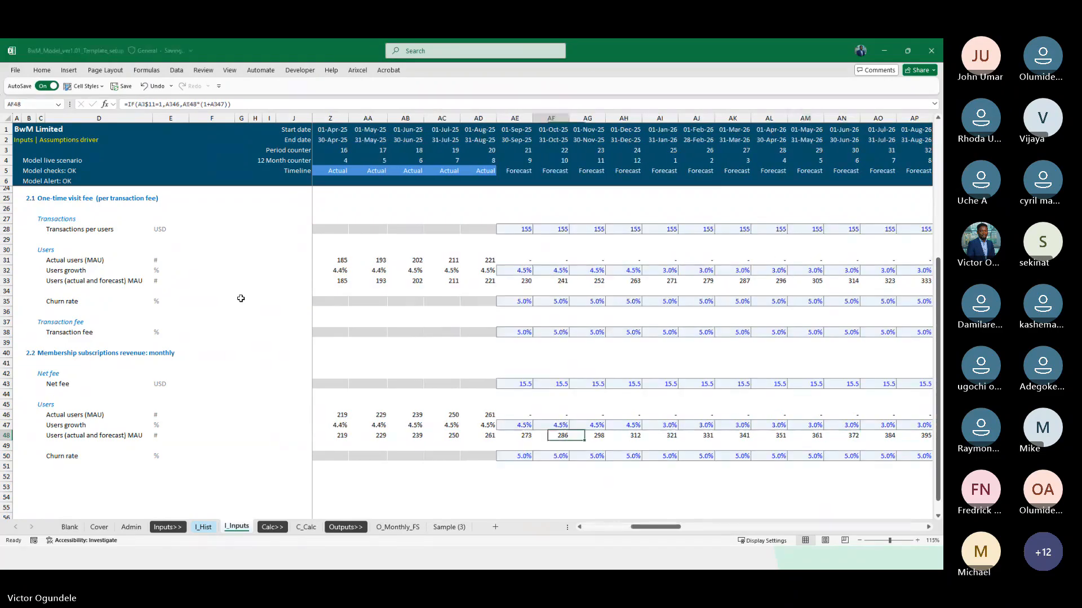
# Compare the section 2.2 Users growth rates in row 47 between the 2025 actual months and the first forecast months
pyautogui.press('Up')
pyautogui.press('Up')
pyautogui.press('Down')
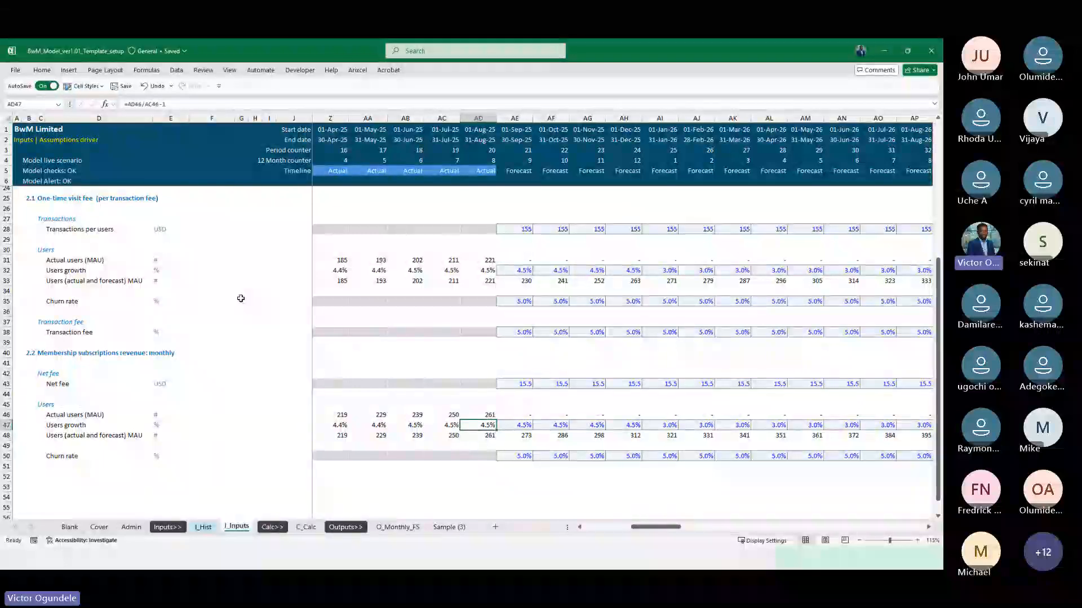
pyautogui.press('Left')
pyautogui.press('Left')
pyautogui.press('Left')
pyautogui.press('Left')
pyautogui.press('Left')
pyautogui.press('Left')
pyautogui.press('Right')
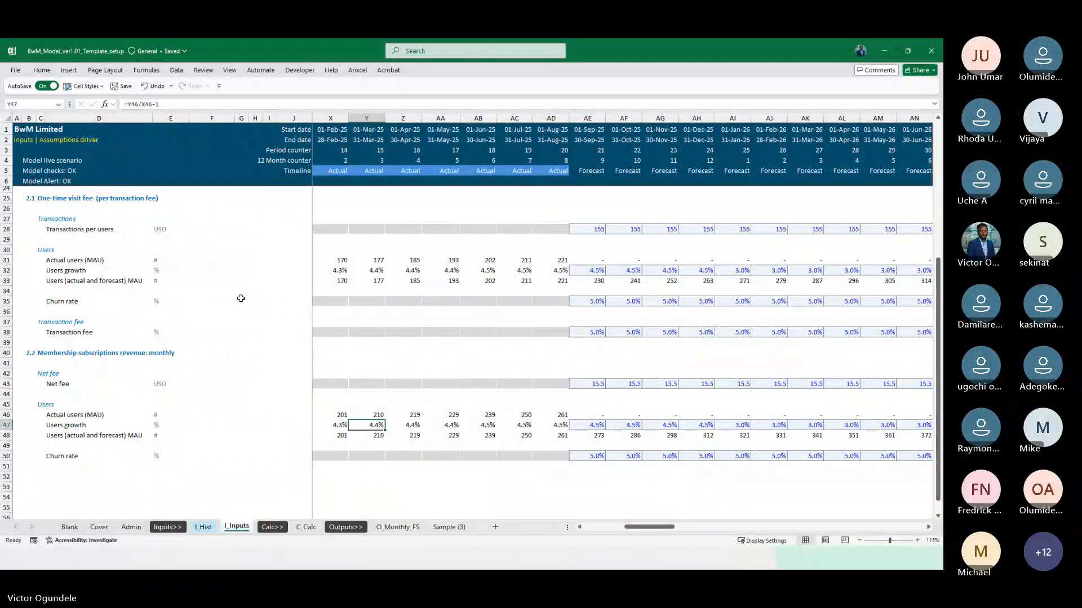
pyautogui.press('Left')
pyautogui.press('Left')
pyautogui.press('Right')
pyautogui.press('Right')
pyautogui.press('Right')
pyautogui.press('Right')
pyautogui.press('Right')
pyautogui.press('Right')
pyautogui.press('Right')
pyautogui.press('Right')
pyautogui.press('Right')
pyautogui.press('Right')
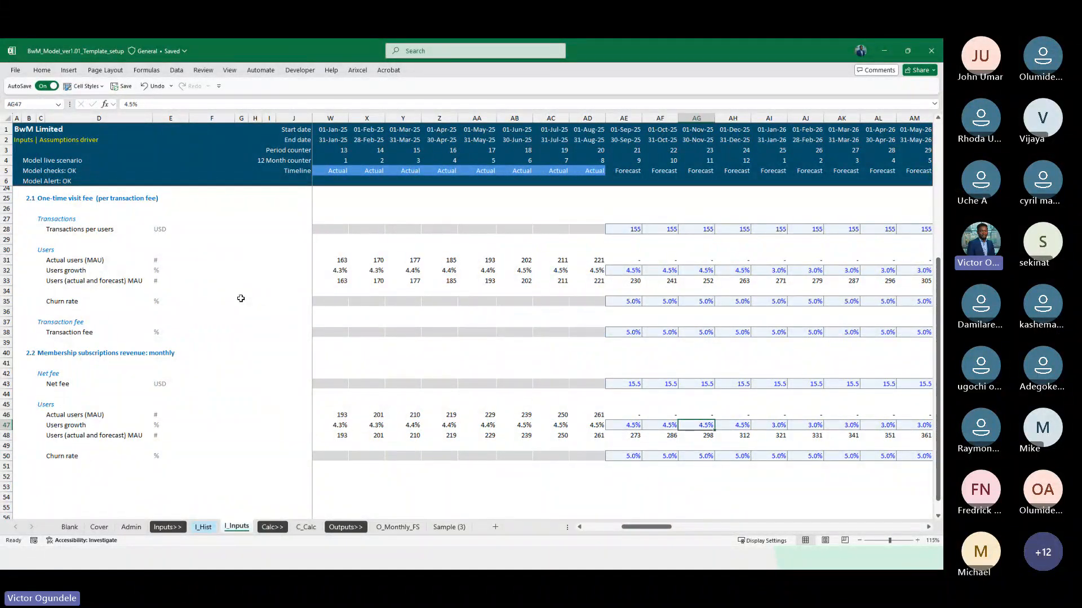
# Check the section 2.2 Churn rate inputs in row 50 around the switch from actual to forecast months
pyautogui.press('Left')
pyautogui.press('Left')
pyautogui.press('Left')
pyautogui.press('Down')
pyautogui.press('Down')
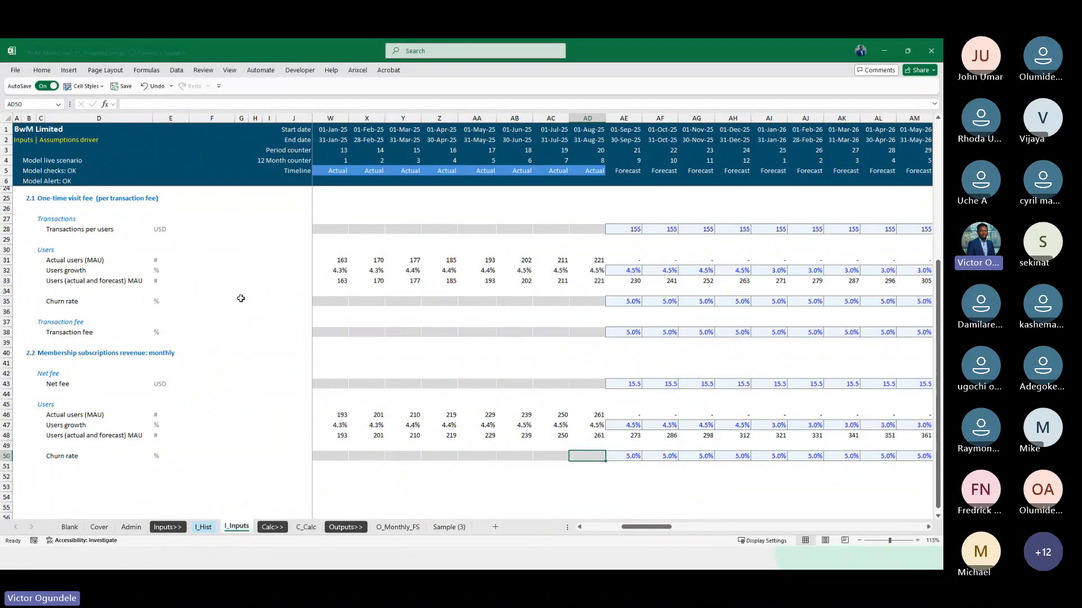
pyautogui.hscroll(4, 535, 416)
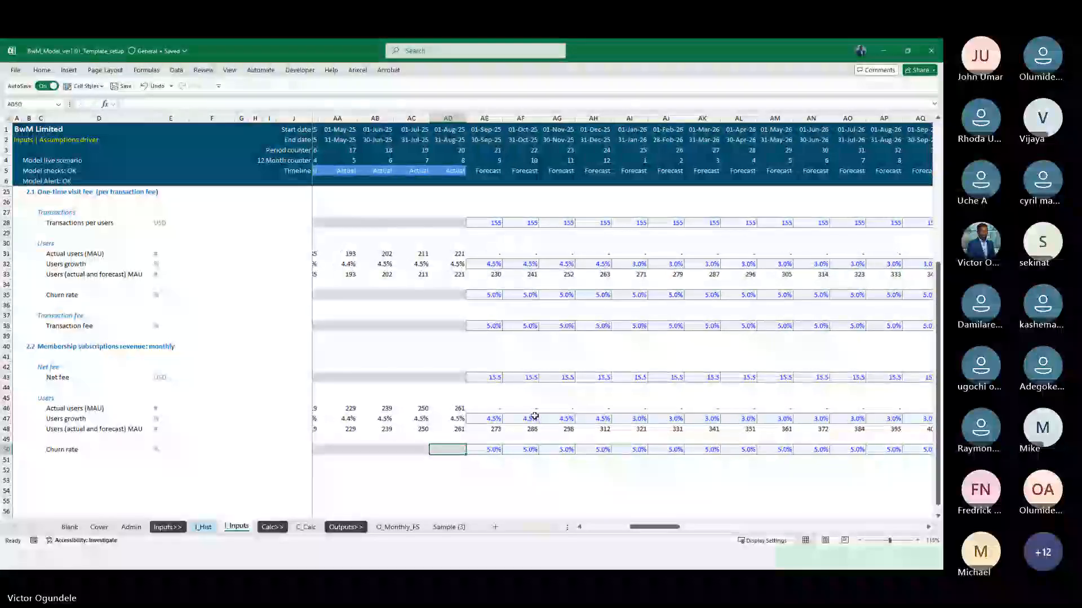
pyautogui.scroll(-2, 534, 416)
# Review the one-time visit forecast call-ups in C_Calc rows 106 to 109 as the pattern for the membership forecast call-ups
pyautogui.hotkey('ctrl', 'pagedown')
pyautogui.hotkey('ctrl', 'pagedown')
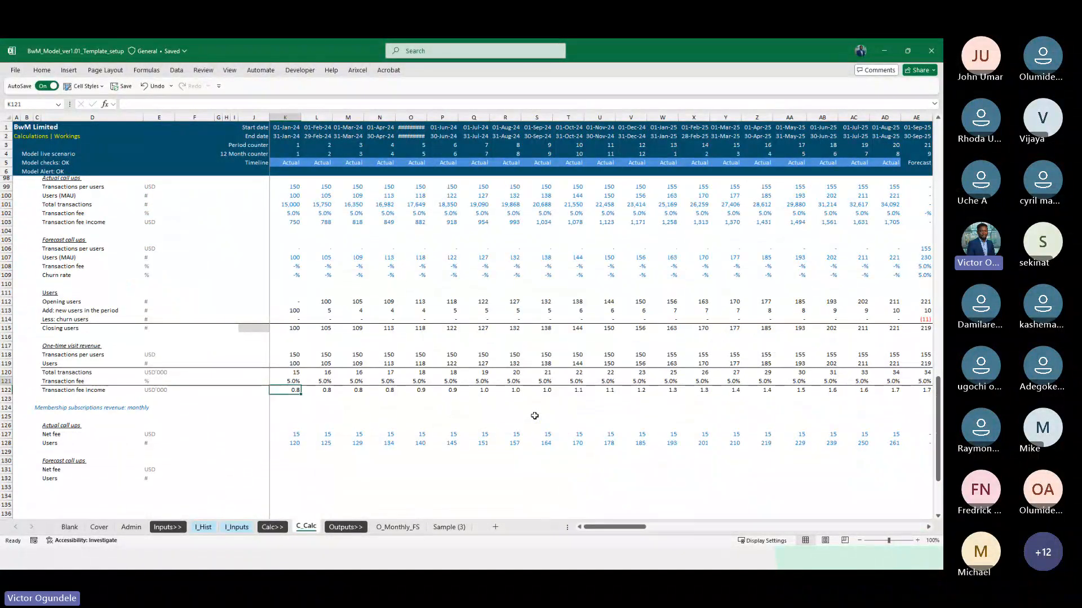
pyautogui.press('Up')
pyautogui.press('Up')
pyautogui.press('Up')
pyautogui.press('Up')
pyautogui.press('Up')
pyautogui.press('Up')
pyautogui.press('Up')
pyautogui.press('Up')
pyautogui.press('Up')
pyautogui.press('Up')
pyautogui.press('Up')
pyautogui.press('Up')
pyautogui.press('Up')
pyautogui.press('Up')
pyautogui.press('Up')
pyautogui.press('Up')
pyautogui.press('Up')
pyautogui.press('Up')
pyautogui.press('Up')
pyautogui.press('Up')
pyautogui.press('Down')
pyautogui.press('Down')
pyautogui.press('Down')
pyautogui.press('Down')
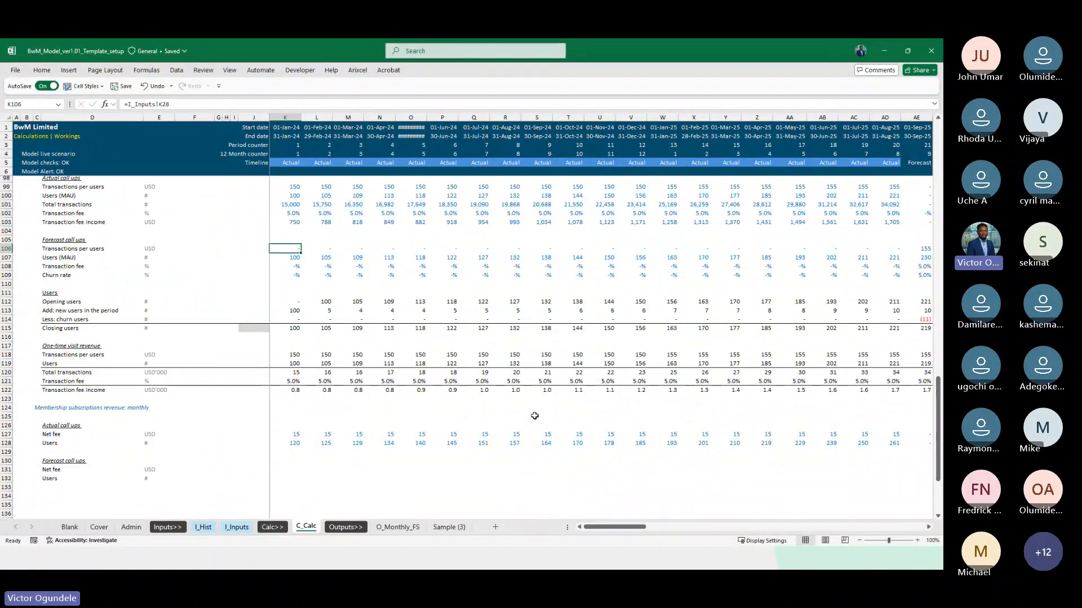
pyautogui.press('Down')
pyautogui.press('Down')
pyautogui.press('Down')
pyautogui.press('Down')
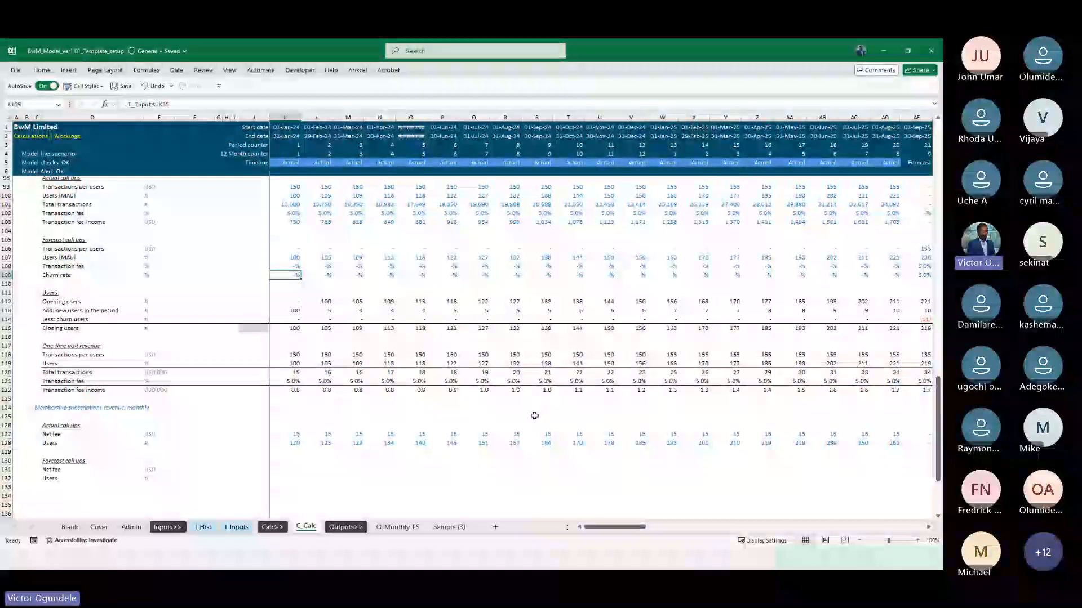
pyautogui.press('Down')
pyautogui.press('Down')
pyautogui.press('Down')
pyautogui.press('Down')
pyautogui.press('Down')
pyautogui.press('Down')
pyautogui.press('Down')
pyautogui.press('Down')
pyautogui.press('Down')
pyautogui.press('Down')
pyautogui.press('Down')
pyautogui.press('Down')
pyautogui.press('Down')
pyautogui.press('Down')
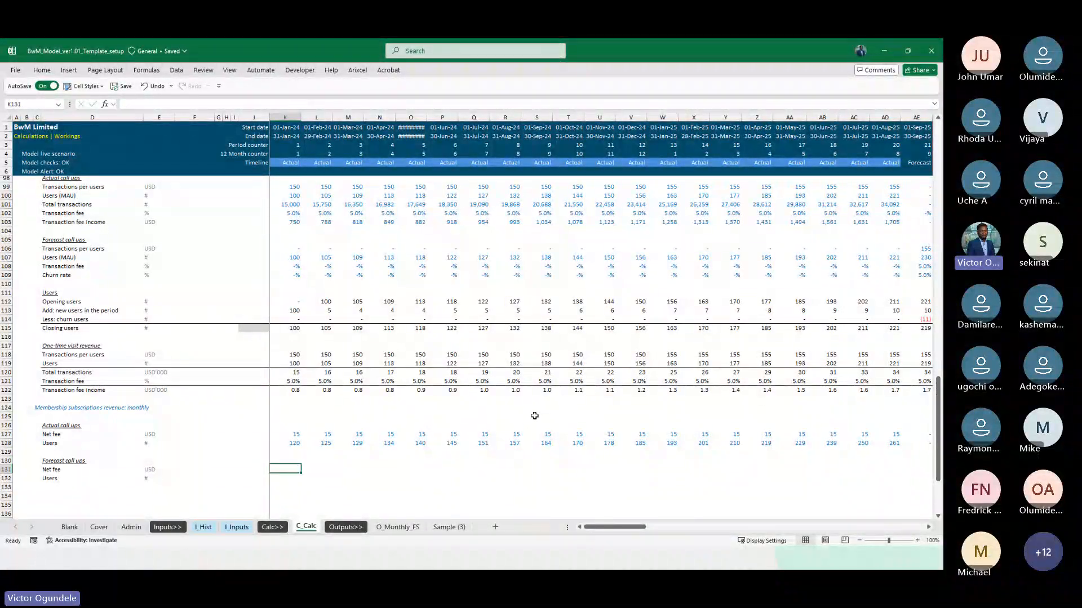
# Link the membership forecast Net fee in C_Calc K131 to I_Inputs K43
pyautogui.write('=')
pyautogui.hotkey('ctrl', 'pageup')
pyautogui.hotkey('ctrl', 'pageup')
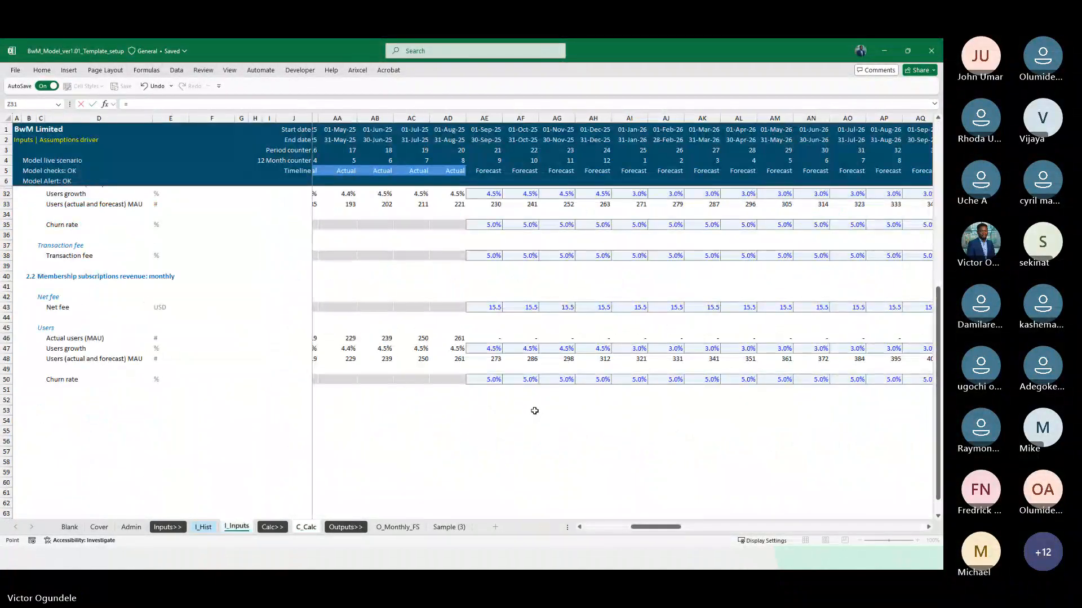
pyautogui.hotkey('ctrl', 'Left')
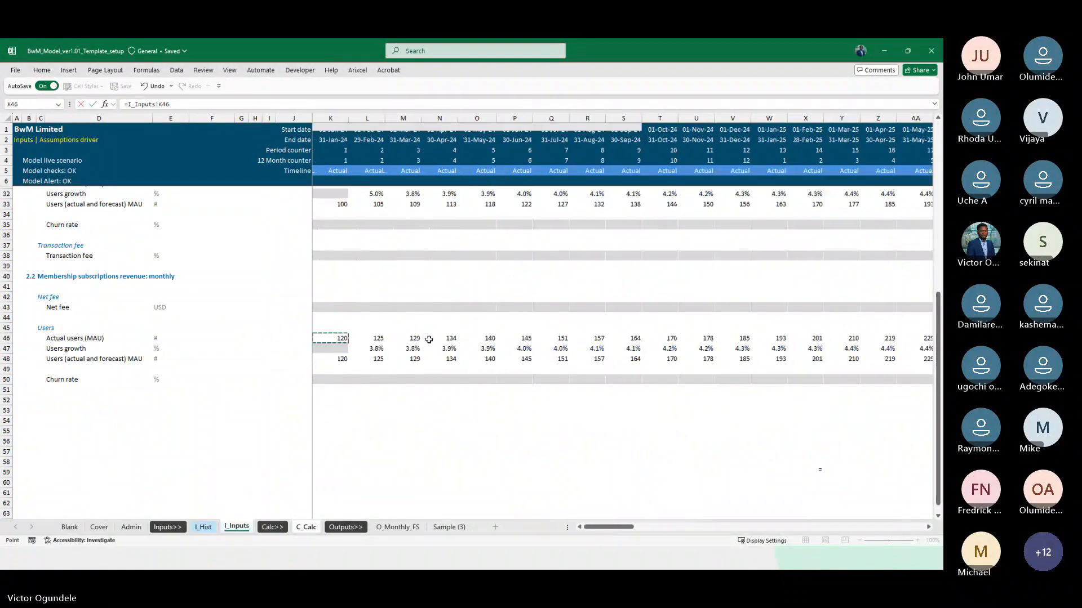
pyautogui.press('Up')
pyautogui.press('Up')
pyautogui.press('Up')
pyautogui.hotkey('ctrl', 'Return')
# Link the membership forecast Users in C_Calc K132 to Users (actual and forecast) MAU in I_Inputs K48
pyautogui.press('Down')
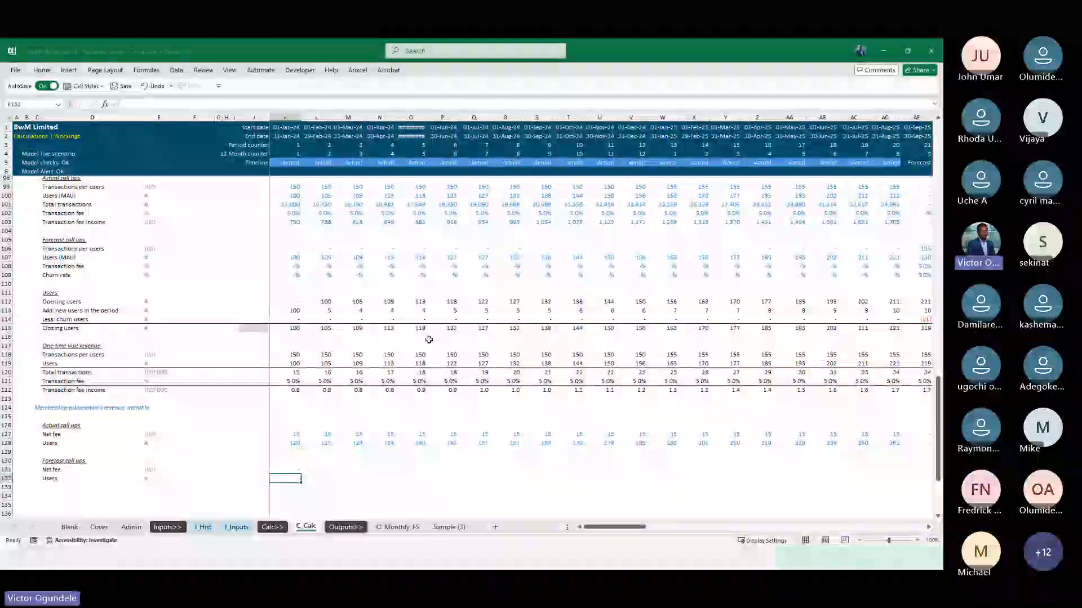
pyautogui.write('=')
pyautogui.hotkey('ctrl', 'pageup')
pyautogui.hotkey('ctrl', 'pageup')
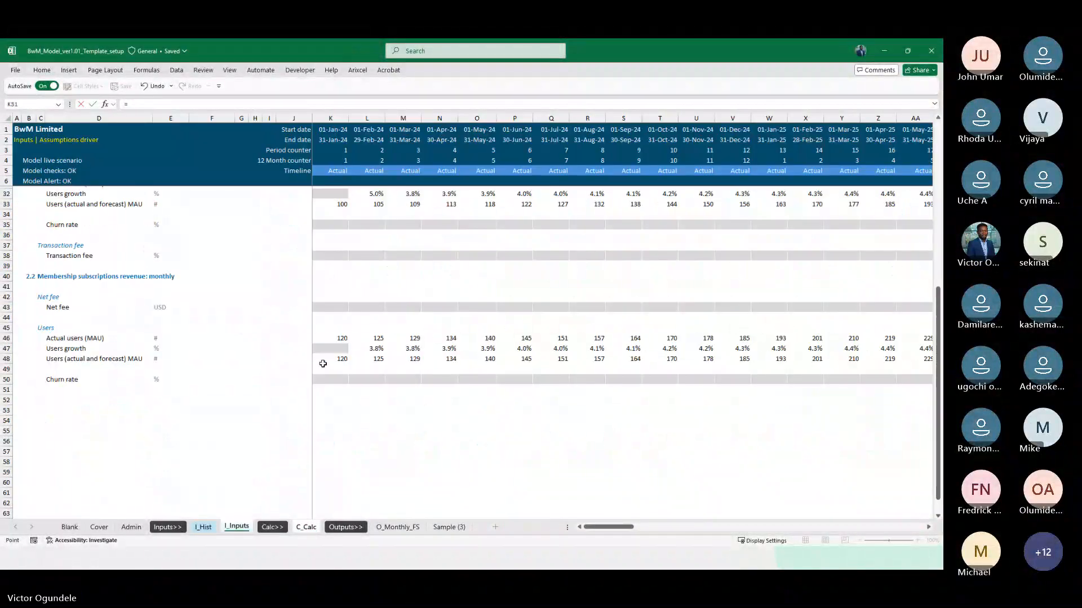
pyautogui.hotkey('ctrl', 'Return')
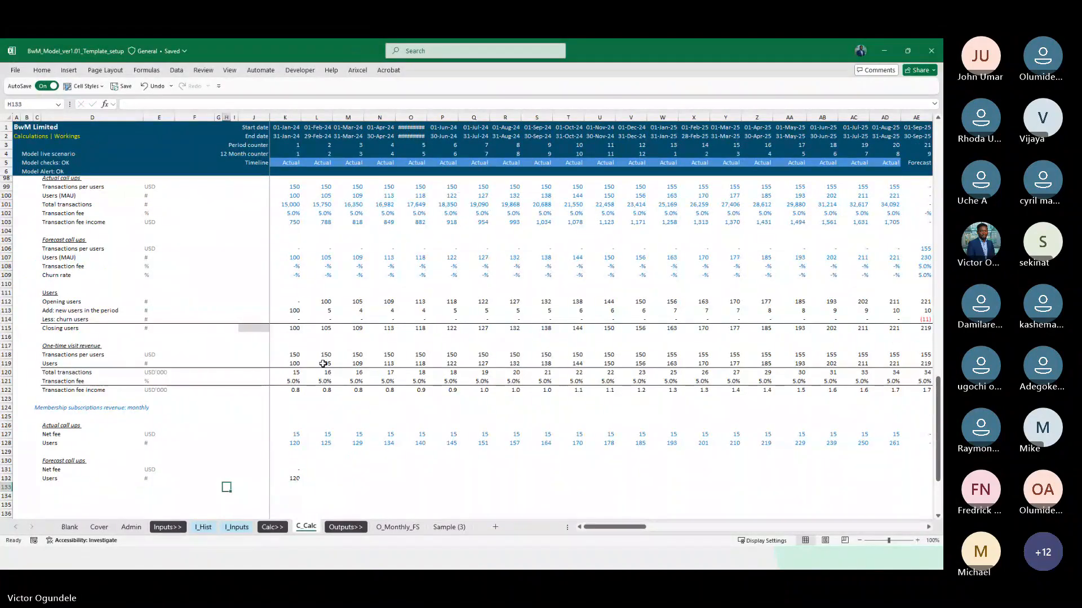
# Copy the Churn rate row 109 into row 133 beneath the membership forecast Users
pyautogui.click(85, 275)
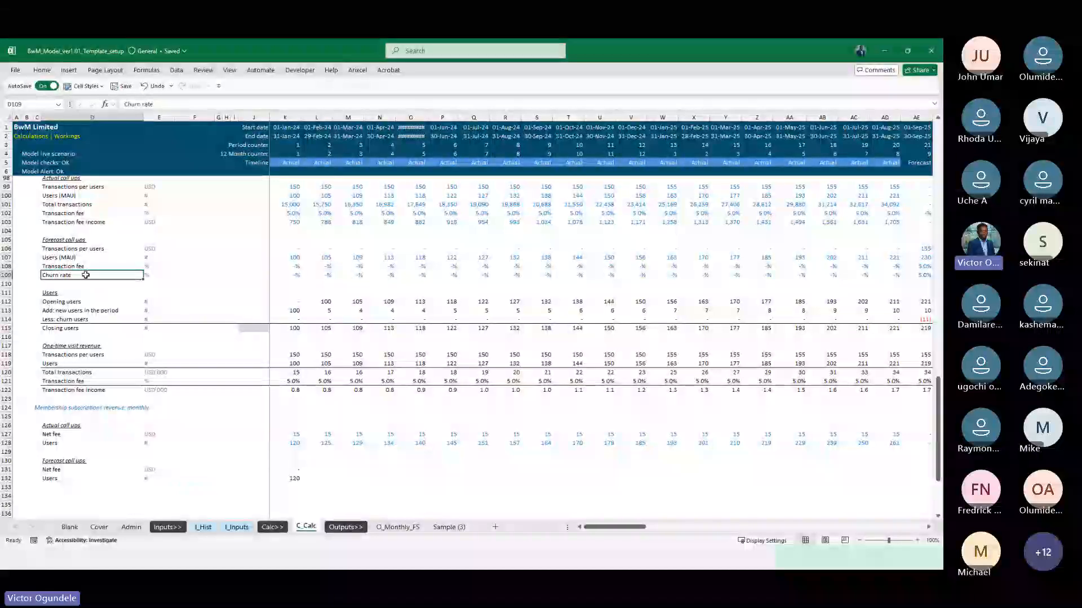
pyautogui.hotkey('shift', 'space')
pyautogui.hotkey('ctrl', 'c')
pyautogui.click(4, 487)
pyautogui.press('Right')
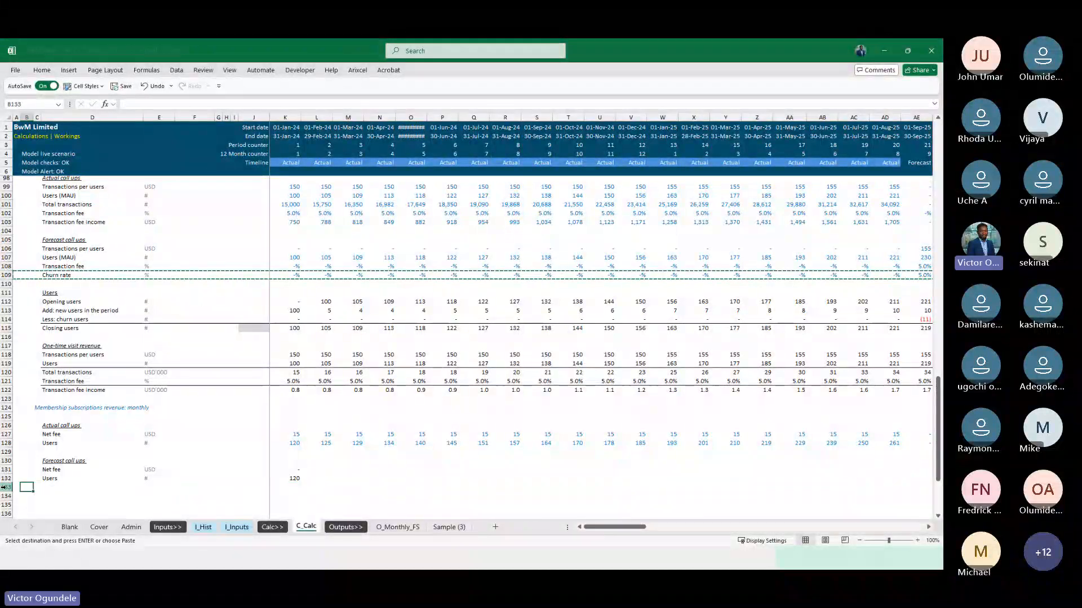
pyautogui.hotkey('ctrl', 'v')
pyautogui.hotkey('ctrl', 'Right')
pyautogui.hotkey('ctrl', 'Right')
pyautogui.hotkey('ctrl', 'Right')
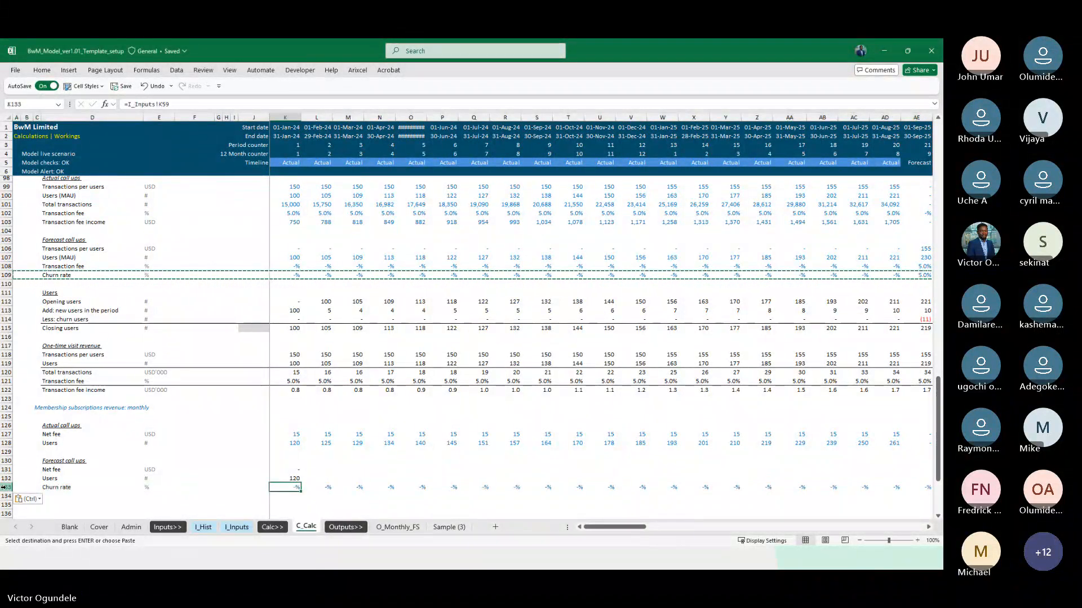
# Relink the membership Churn rate in C_Calc K133 to I_Inputs K50
pyautogui.write('=')
pyautogui.hotkey('ctrl', 'pageup')
pyautogui.hotkey('ctrl', 'pageup')
pyautogui.hotkey('ctrl', 'pagedown')
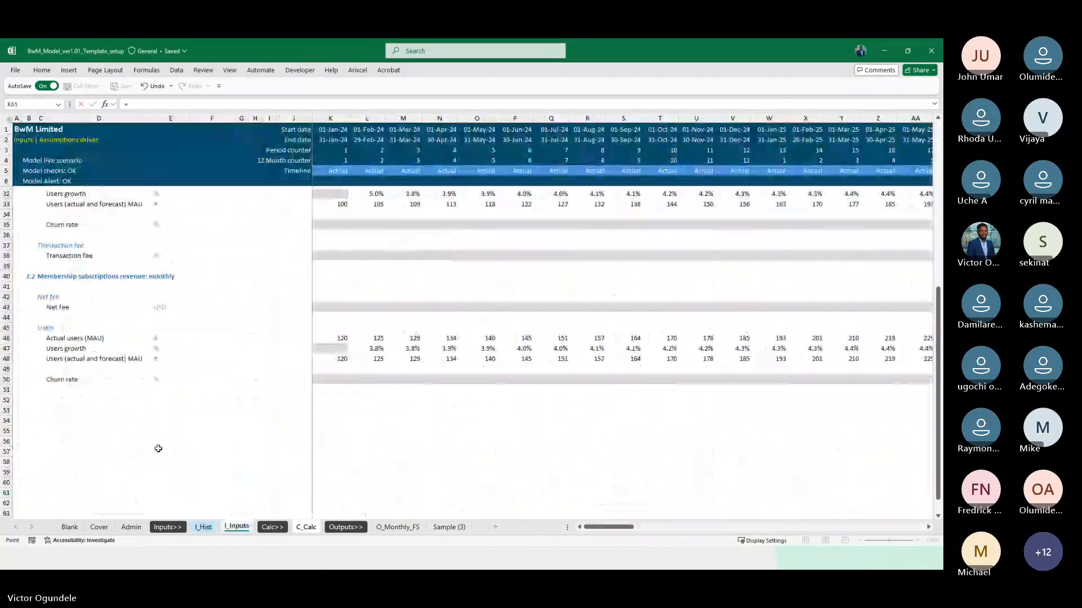
pyautogui.click(325, 380)
pyautogui.hotkey('ctrl', 'Return')
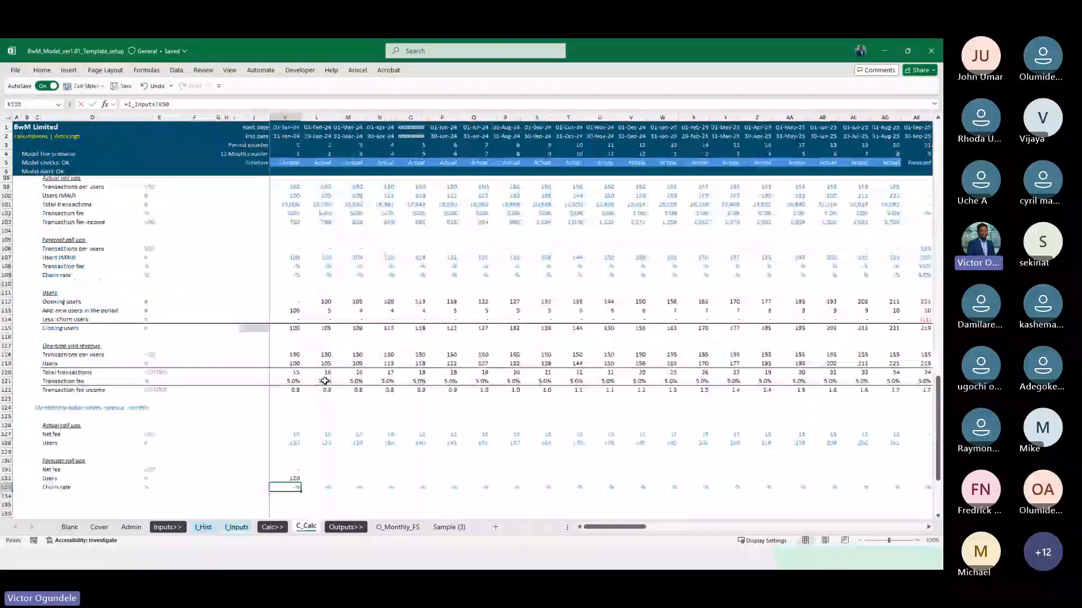
# Fill the Net fee, Users and Churn rate links in K131:K133 across the whole timeline to column DN
pyautogui.hotkey('shift', 'Down')
pyautogui.hotkey('shift', 'Down')
pyautogui.hotkey('ctrl', 'shift', 'Right')
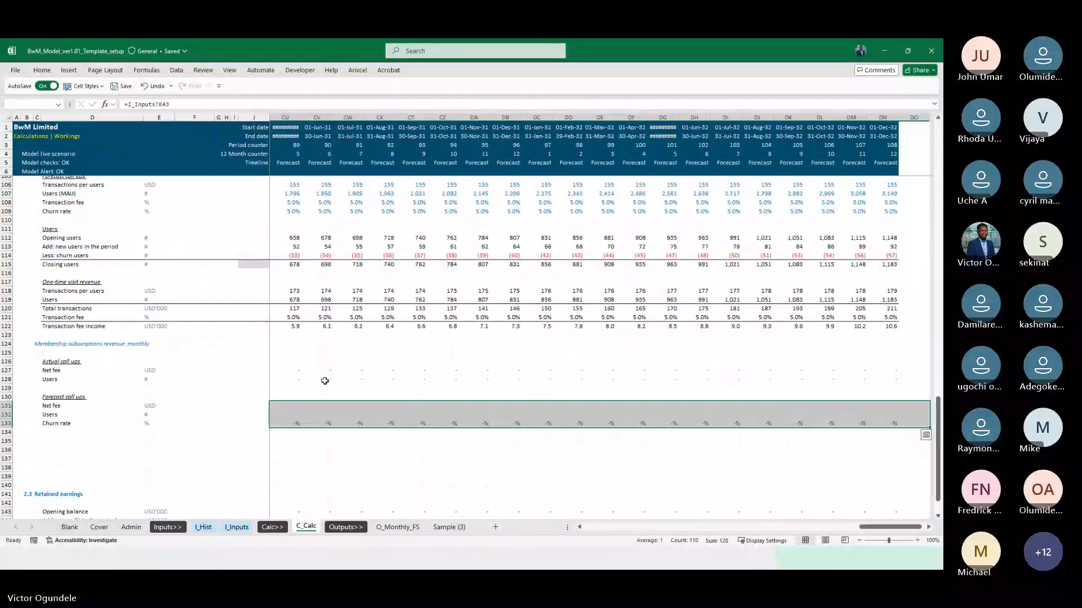
pyautogui.hotkey('shift', 'Left')
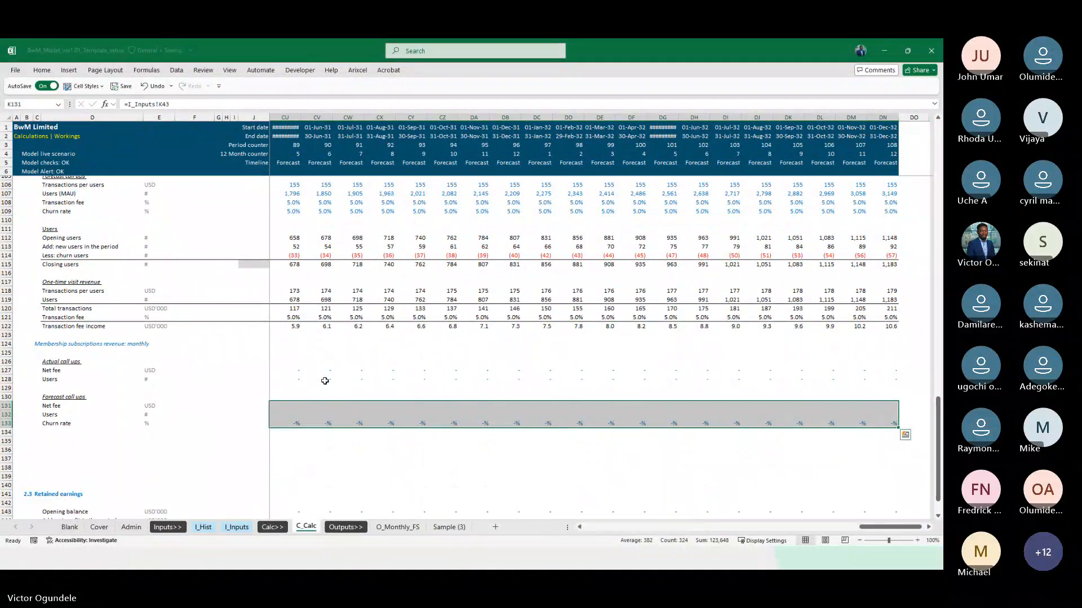
pyautogui.hotkey('ctrl', 'r')
# Apply the Linked Cell style to the forecast Net fee and Users rows 131 and 132 across the timeline
pyautogui.hotkey('ctrl', 'shift', 'Left')
pyautogui.hotkey('shift', 'Up')
pyautogui.hotkey('ctrl', 'shift', 'Right')
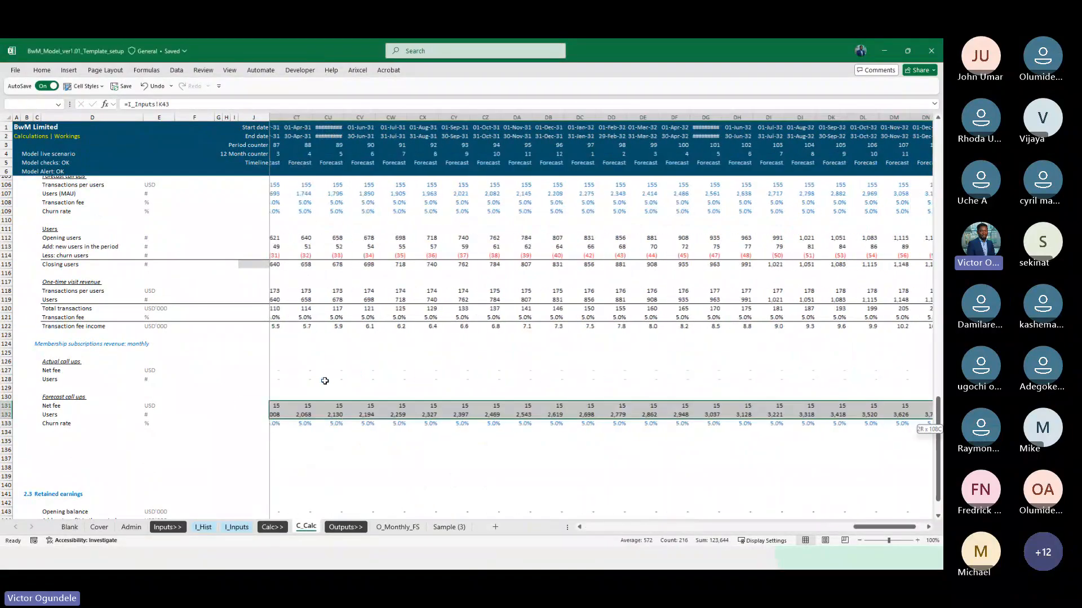
pyautogui.hotkey('alt', '2')
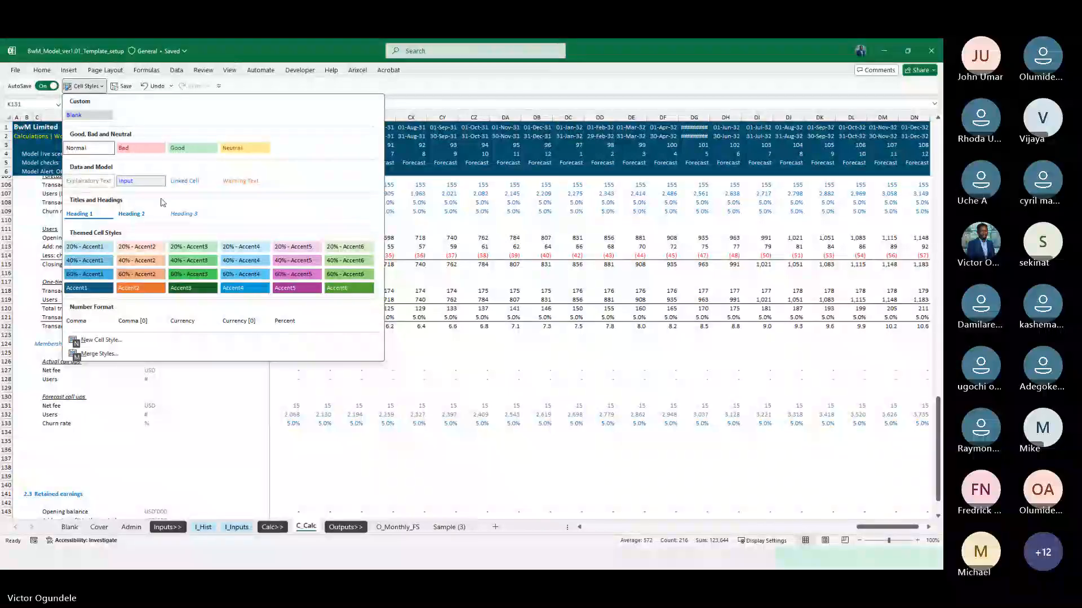
pyautogui.click(182, 181)
pyautogui.press('Right')
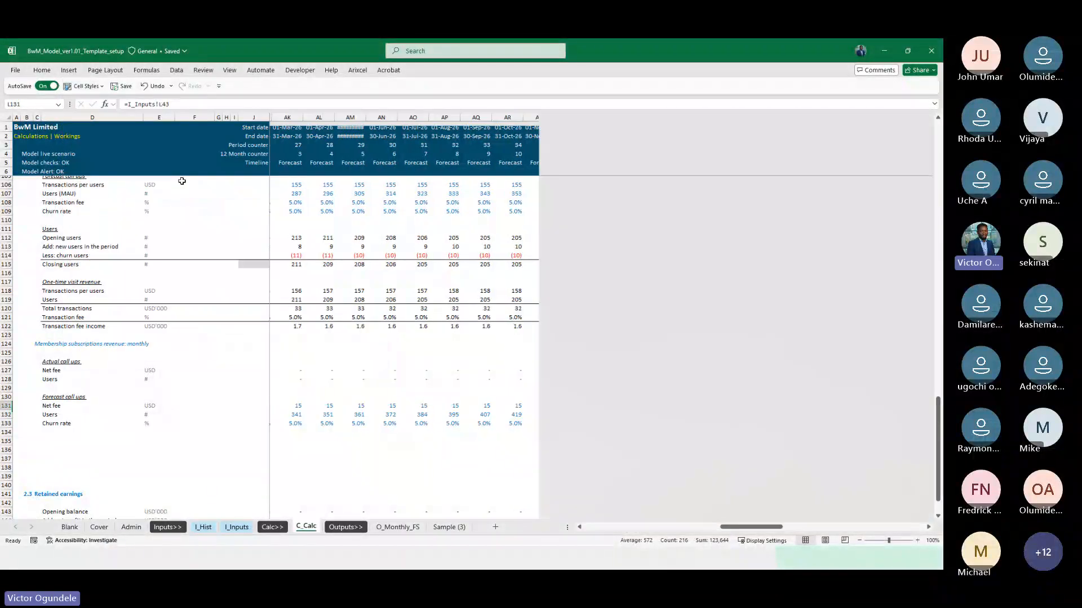
# Trace K131 to its source on I_Inputs and check the Net fee and Users inputs through the last forecast months
pyautogui.press('Left')
pyautogui.hotkey('ctrl', '[')
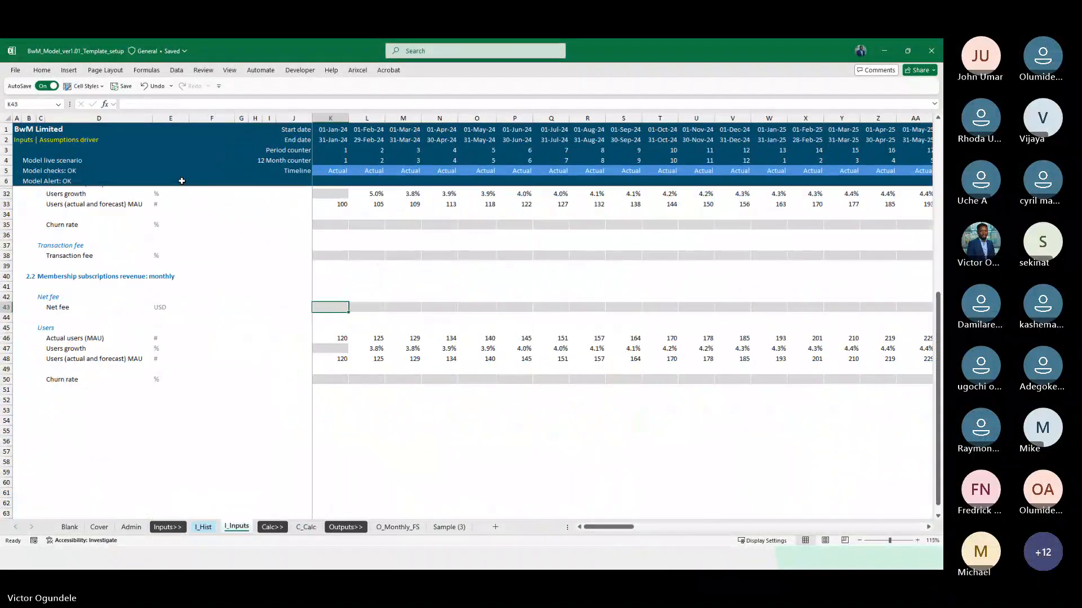
pyautogui.press('Right')
pyautogui.press('Right')
pyautogui.press('Right')
pyautogui.press('Right')
pyautogui.press('Right')
pyautogui.press('Right')
pyautogui.press('Right')
pyautogui.press('Right')
pyautogui.press('Right')
pyautogui.press('Right')
pyautogui.press('Right')
pyautogui.press('Right')
pyautogui.press('Right')
pyautogui.press('Right')
pyautogui.press('Right')
pyautogui.press('Right')
pyautogui.press('Right')
pyautogui.press('Right')
pyautogui.press('Right')
pyautogui.press('Right')
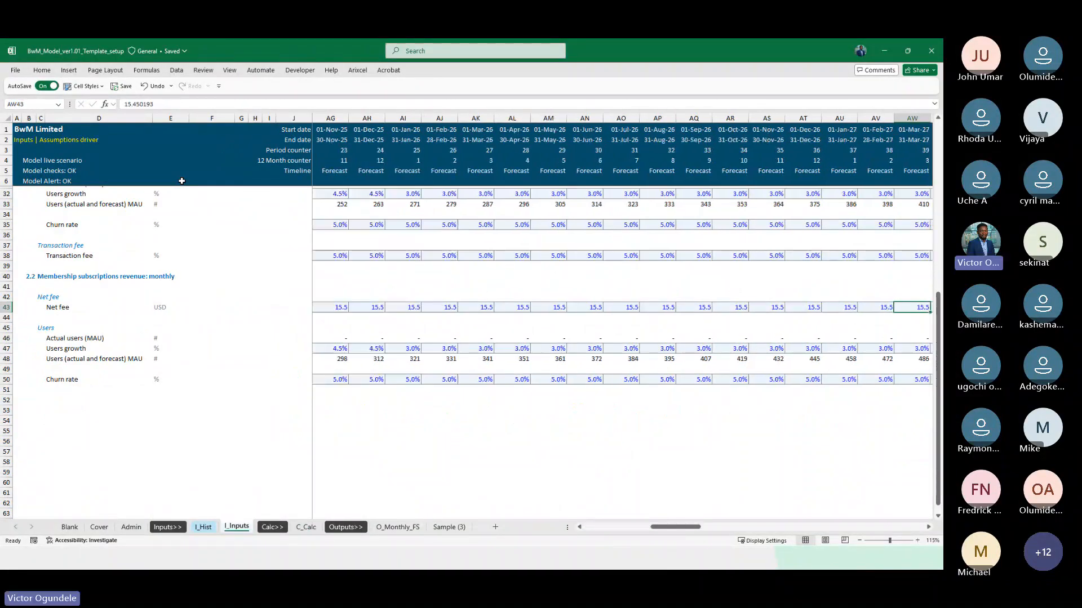
pyautogui.press('Right')
pyautogui.press('Right')
pyautogui.press('Right')
pyautogui.press('Right')
pyautogui.press('Right')
pyautogui.press('Right')
pyautogui.press('Right')
pyautogui.press('Right')
pyautogui.press('Right')
pyautogui.press('Right')
pyautogui.press('Right')
pyautogui.press('Right')
pyautogui.press('Right')
pyautogui.press('Right')
pyautogui.press('Right')
pyautogui.press('Right')
pyautogui.press('Right')
pyautogui.press('Right')
pyautogui.press('Right')
pyautogui.press('Right')
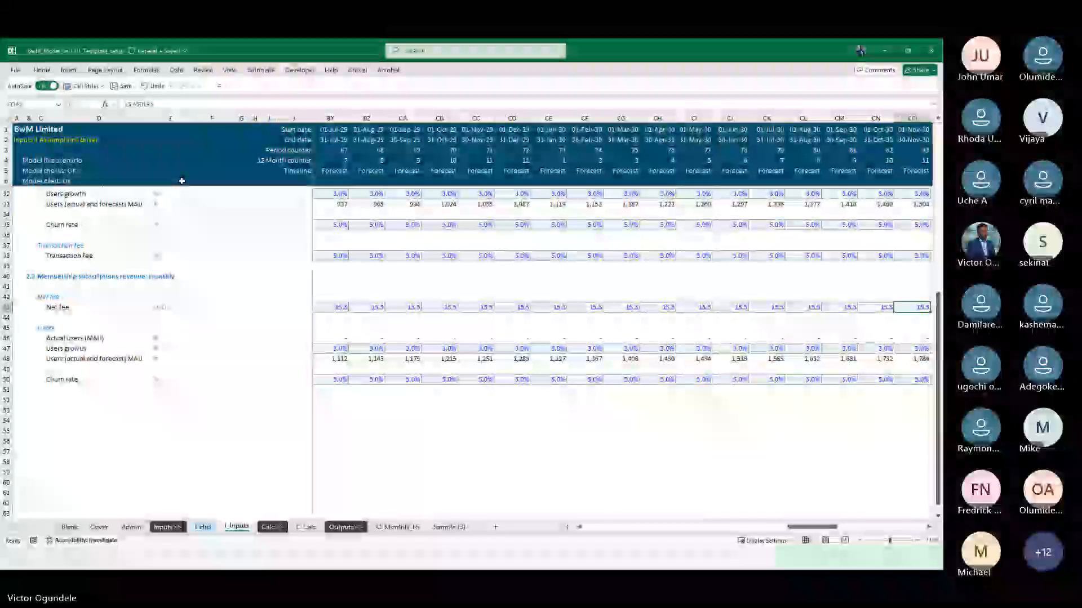
pyautogui.press('Right')
pyautogui.press('Right')
pyautogui.press('Right')
pyautogui.press('Right')
pyautogui.press('Right')
pyautogui.press('Right')
pyautogui.press('Right')
pyautogui.press('Right')
pyautogui.press('Right')
pyautogui.press('Right')
pyautogui.press('Right')
pyautogui.press('Right')
pyautogui.press('Right')
pyautogui.press('Right')
pyautogui.press('Right')
pyautogui.press('Right')
pyautogui.press('Right')
pyautogui.press('Right')
pyautogui.press('Right')
pyautogui.press('Right')
pyautogui.press('Down')
pyautogui.press('Down')
pyautogui.press('Down')
pyautogui.press('Down')
pyautogui.press('Left')
pyautogui.press('Left')
pyautogui.press('Left')
pyautogui.press('Left')
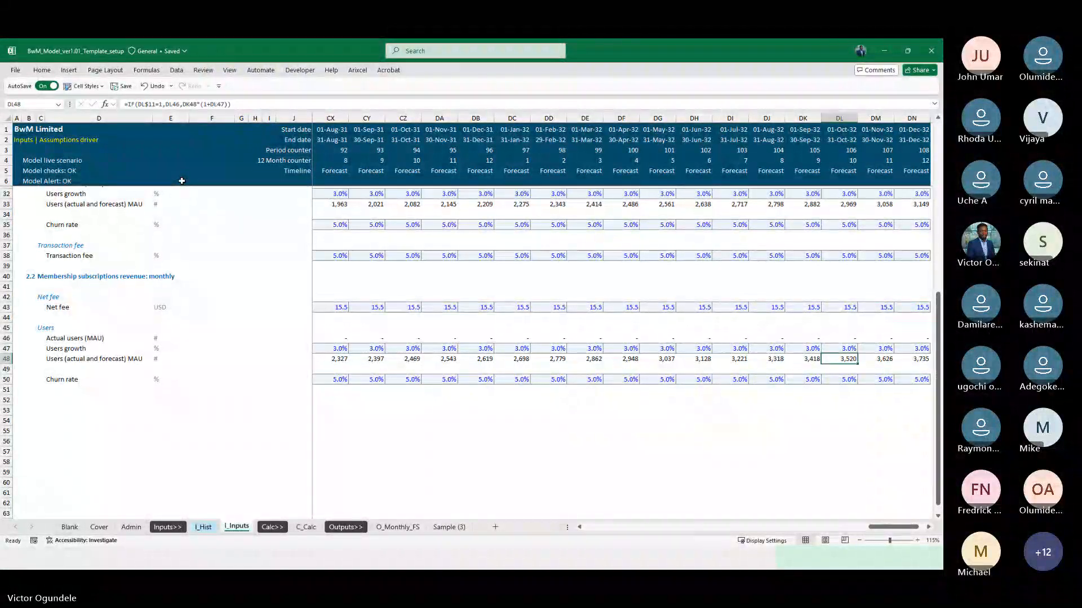
pyautogui.hotkey('ctrl', 'pagedown')
pyautogui.hotkey('ctrl', 'pagedown')
pyautogui.press('Left')
pyautogui.press('Left')
pyautogui.press('Left')
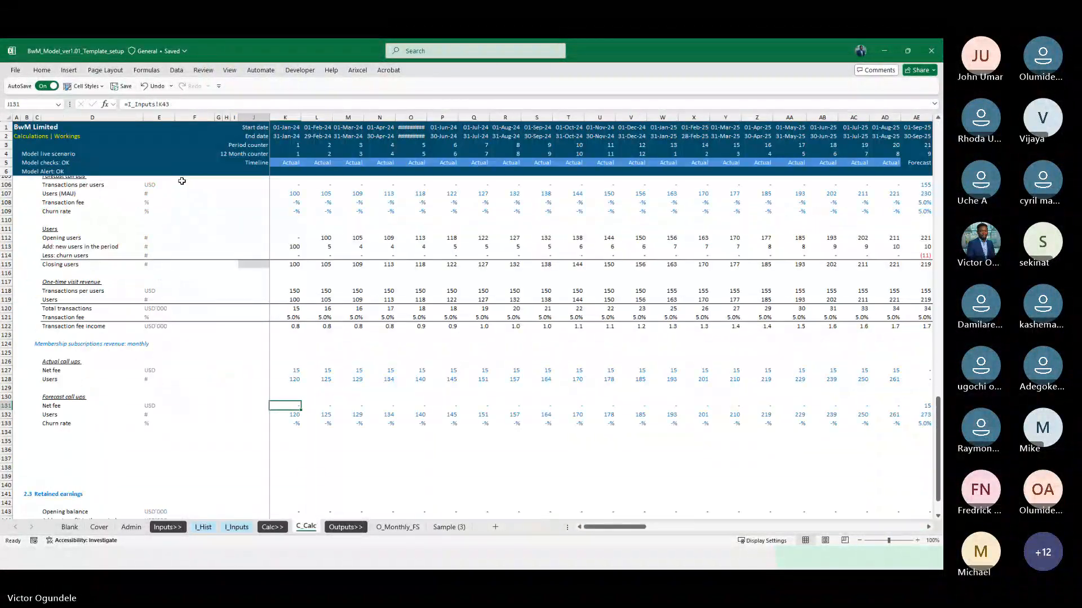
# Copy the Users block in rows 111 to 115 and insert it at row 135 under the membership forecast call-ups
pyautogui.scroll(3, 182, 181)
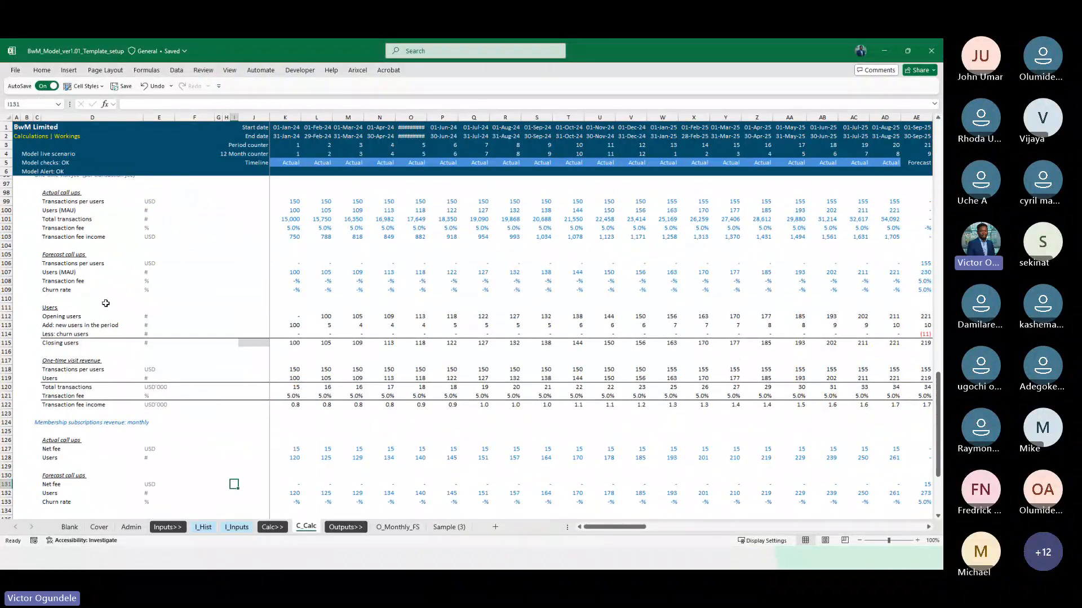
pyautogui.click(107, 306)
pyautogui.hotkey('shift', 'space')
pyautogui.hotkey('shift', 'Down')
pyautogui.hotkey('shift', 'Down')
pyautogui.hotkey('shift', 'Down')
pyautogui.hotkey('shift', 'Down')
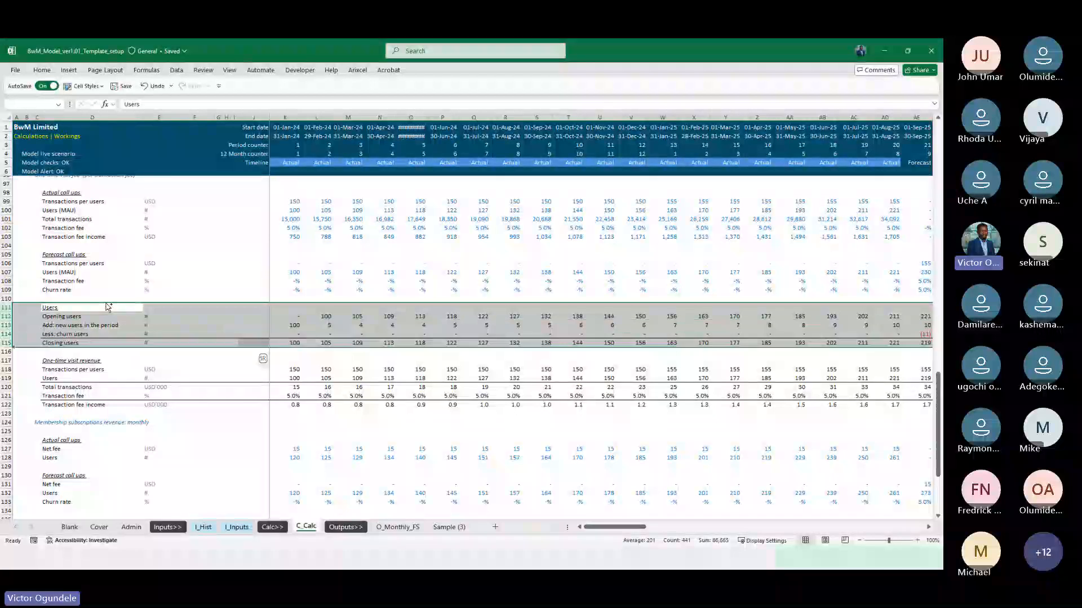
pyautogui.scroll(-5, 107, 307)
pyautogui.hotkey('ctrl', 'c')
pyautogui.click(12, 389)
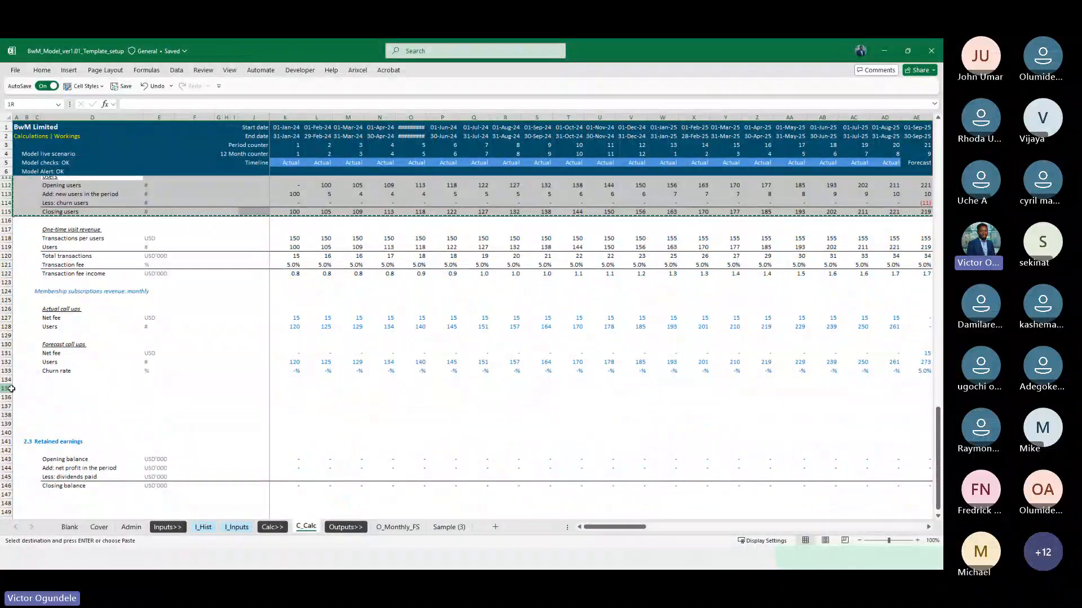
pyautogui.hotkey('ctrl', 'shift', '+')
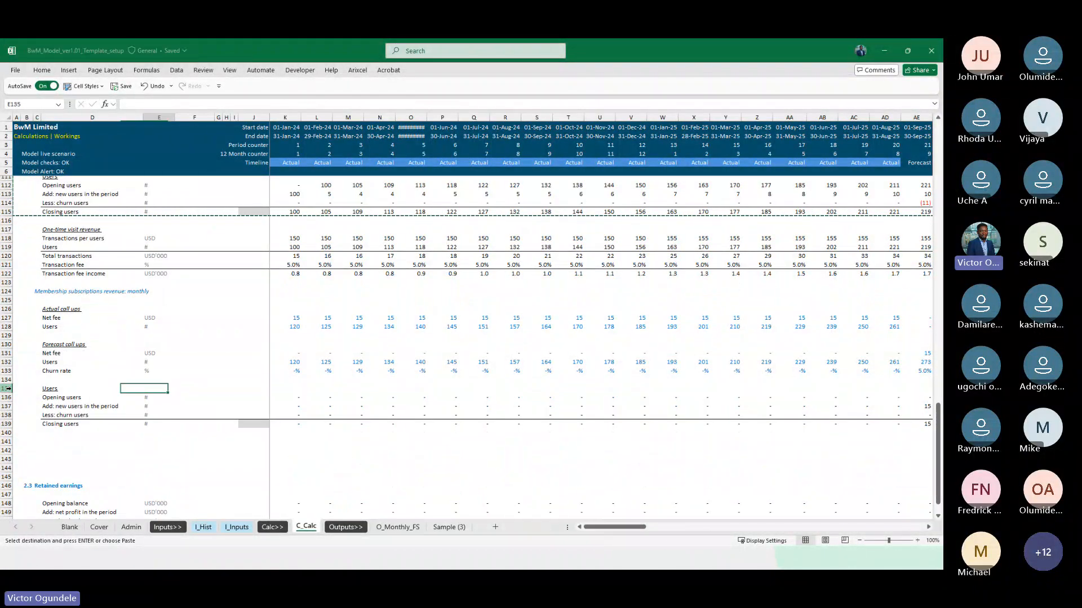
# Repoint the new users formula in K137 to the actual Users difference K128-J128 and the forecast Users difference K132-J132
pyautogui.press('Right')
pyautogui.press('Right')
pyautogui.press('Right')
pyautogui.press('Right')
pyautogui.press('Right')
pyautogui.press('Right')
pyautogui.press('Down')
pyautogui.press('Down')
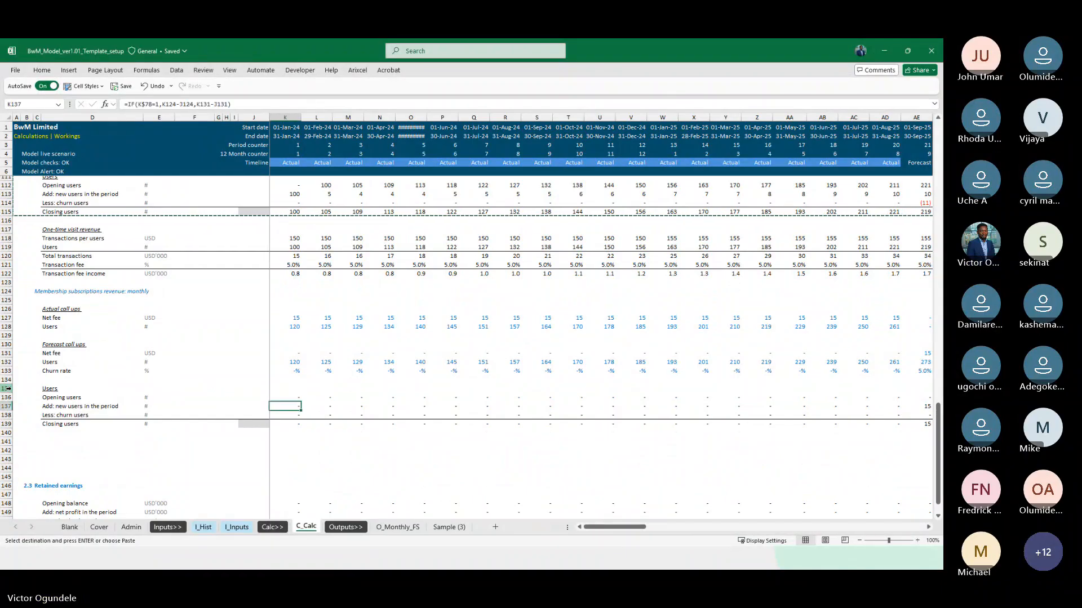
pyautogui.press('F2')
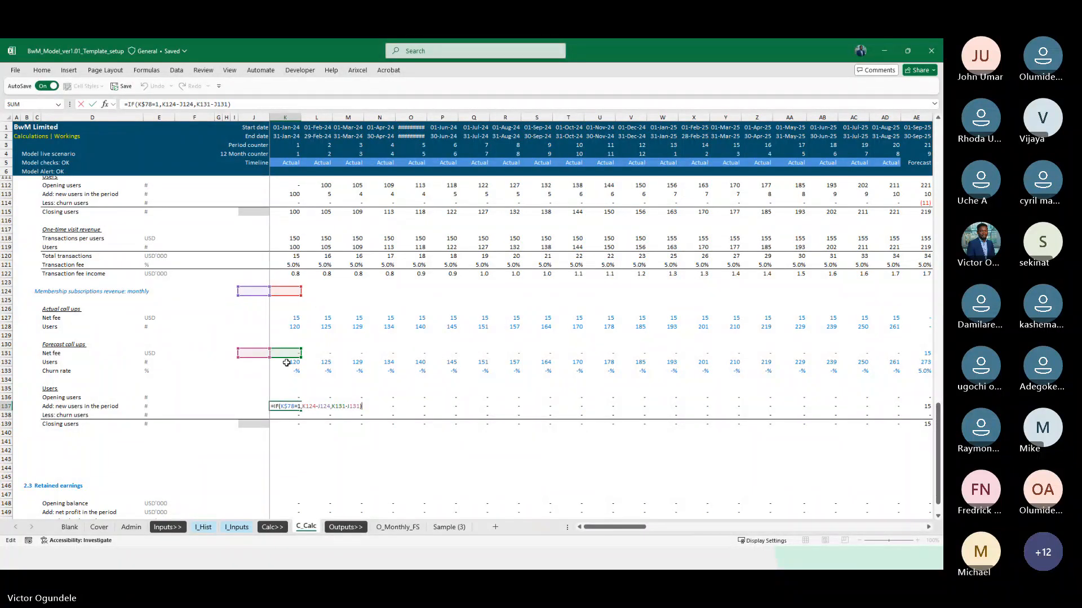
pyautogui.moveTo(284, 359); pyautogui.dragTo(288, 364)
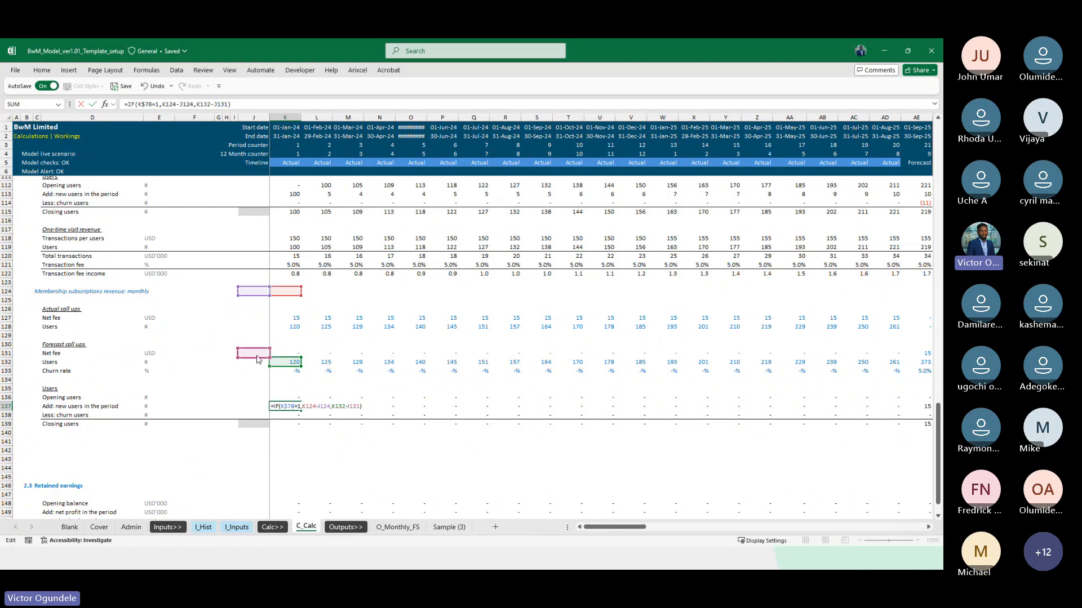
pyautogui.moveTo(257, 361); pyautogui.dragTo(258, 367)
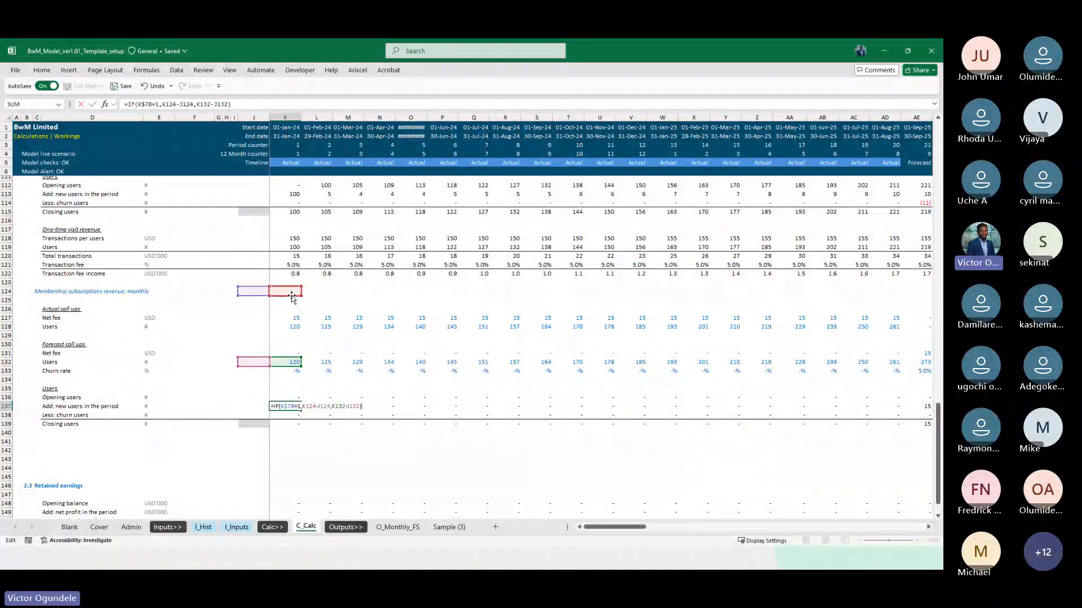
pyautogui.moveTo(293, 299); pyautogui.dragTo(294, 335)
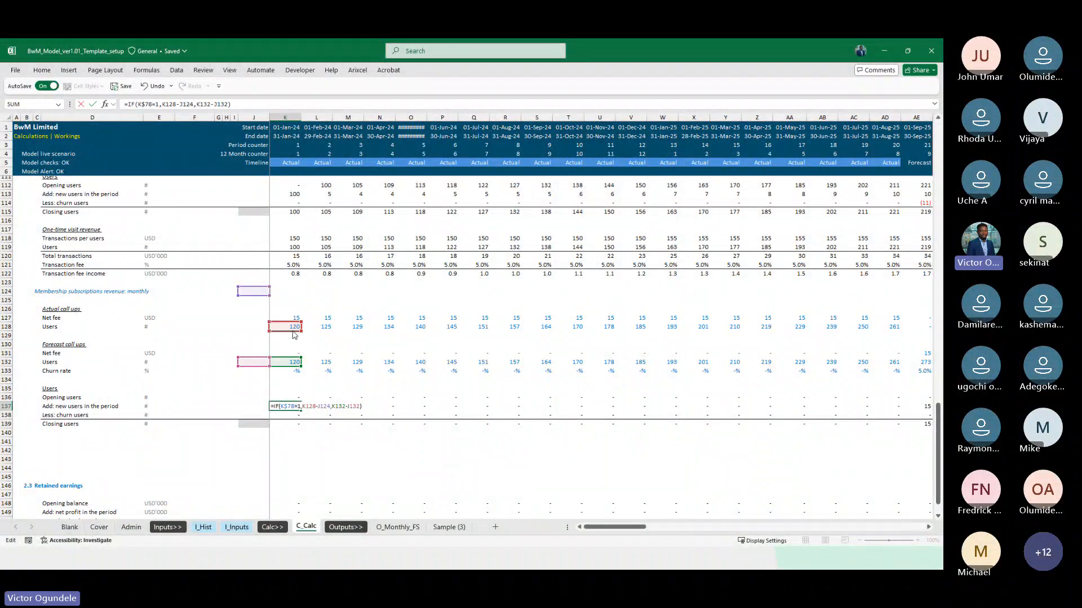
pyautogui.moveTo(251, 297); pyautogui.dragTo(259, 332)
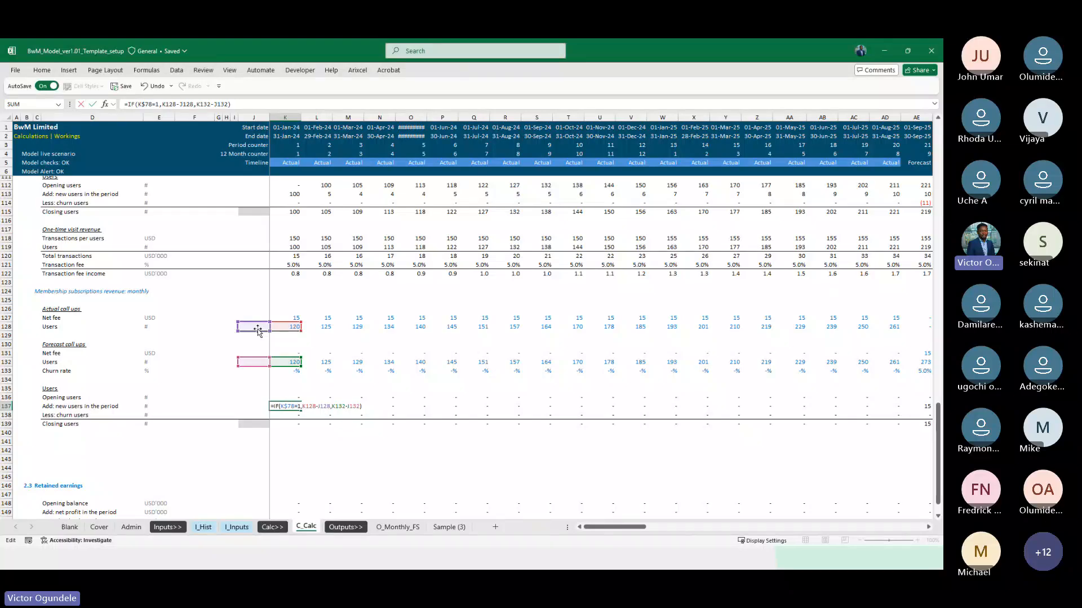
pyautogui.press('Return')
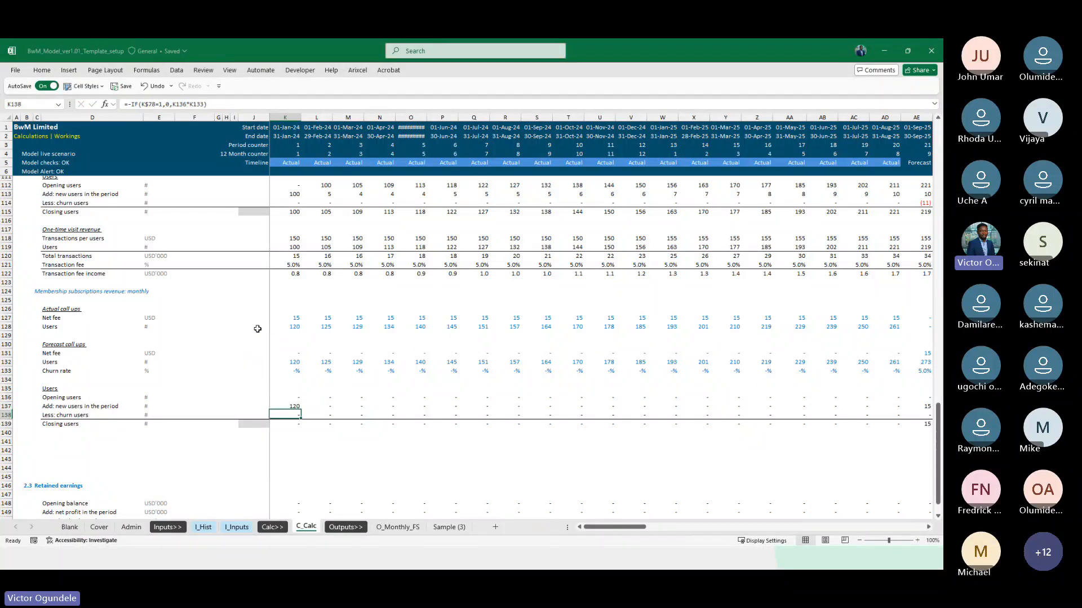
# Check the churn users formula in K138, then fill the Users roll-forward in rows 136 to 139 across the timeline to column DN
pyautogui.press('F2')
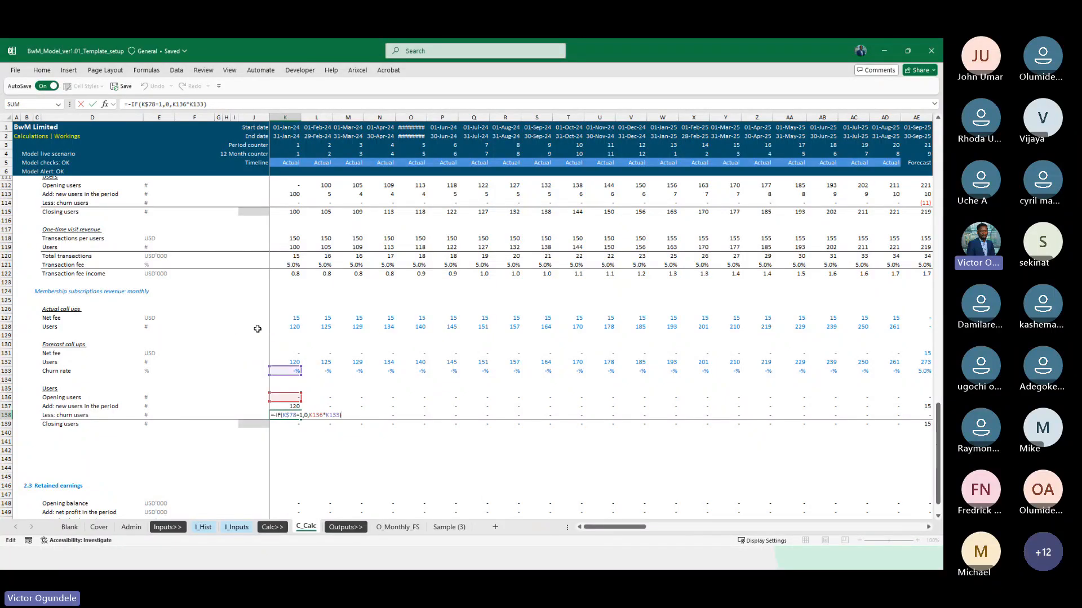
pyautogui.press('Escape')
pyautogui.press('Up')
pyautogui.press('Up')
pyautogui.hotkey('ctrl', 'shift', 'Right')
pyautogui.hotkey('ctrl', 'shift', 'Down')
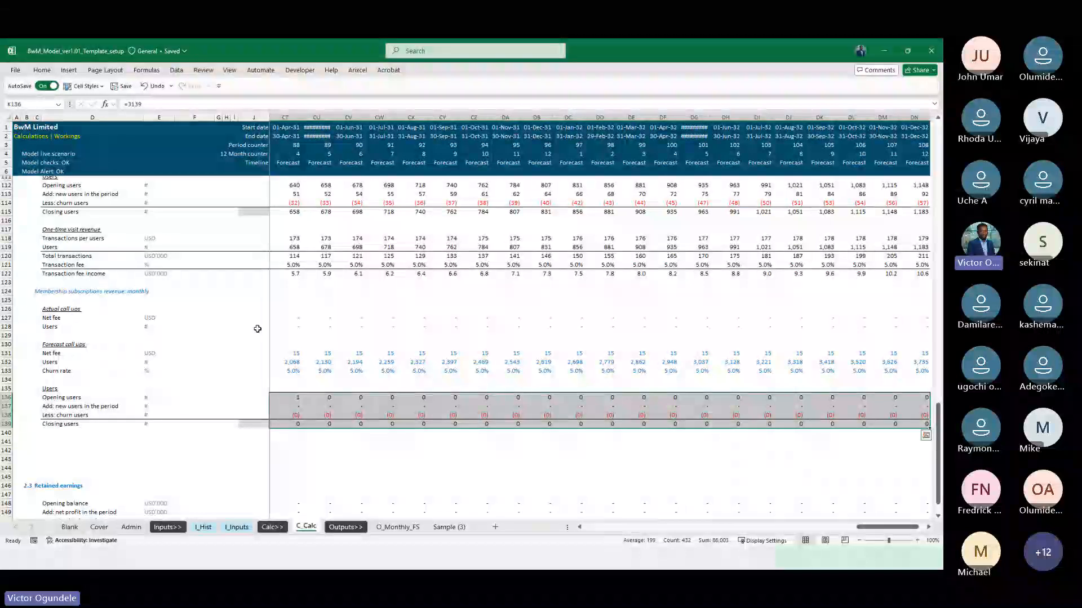
pyautogui.press('Left')
pyautogui.press('Right')
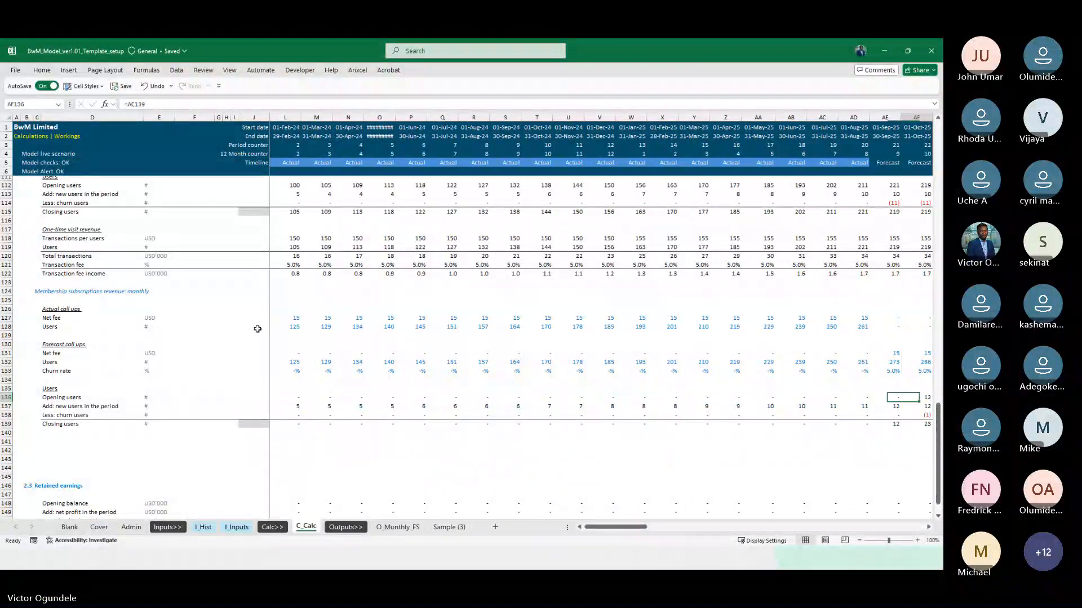
# Repoint the actual branch of the closing users formula in K139 to K128 and fill it across the timeline
pyautogui.press('Down')
pyautogui.press('Down')
pyautogui.press('Down')
pyautogui.press('F2')
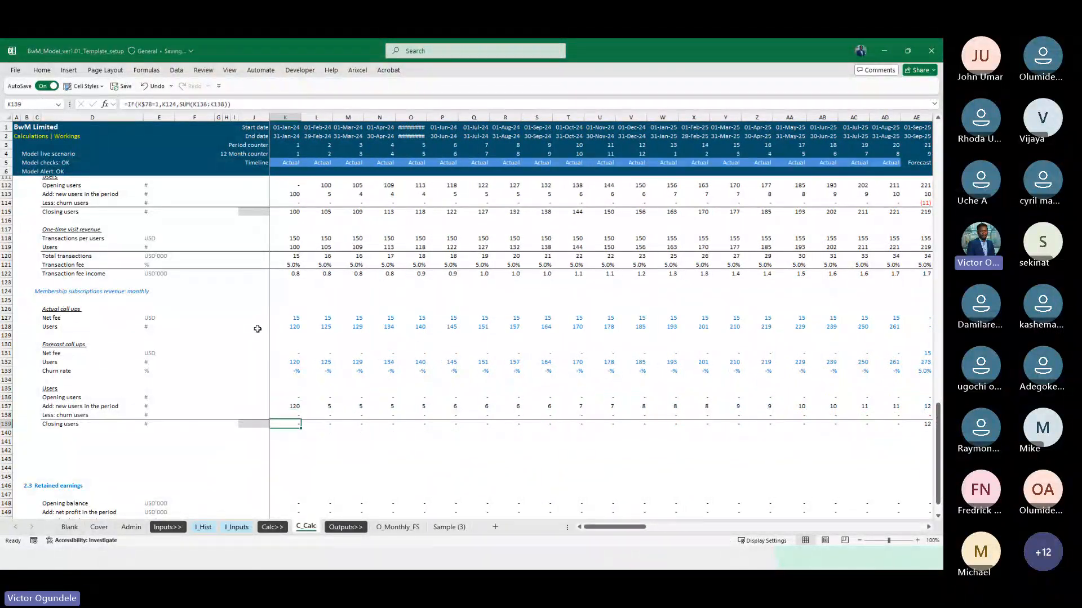
pyautogui.moveTo(282, 295); pyautogui.dragTo(288, 328)
pyautogui.hotkey('ctrl', 'Return')
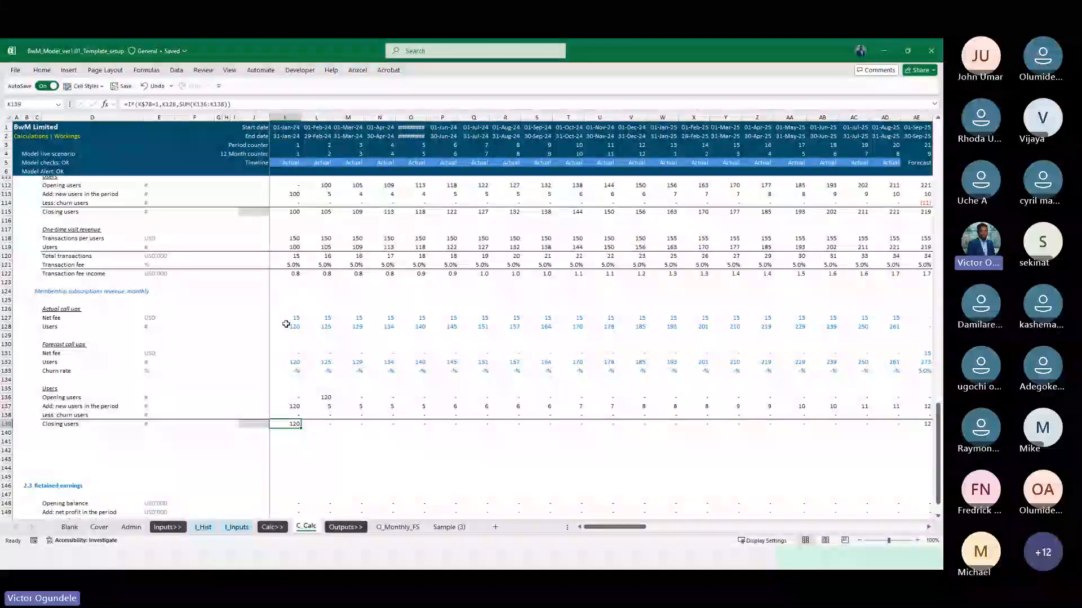
pyautogui.hotkey('ctrl', 'shift', 'Right')
pyautogui.hotkey('ctrl', 'r')
pyautogui.keyDown('ctrl'); pyautogui.click(286, 325); pyautogui.keyUp('ctrl')
pyautogui.press('Left')
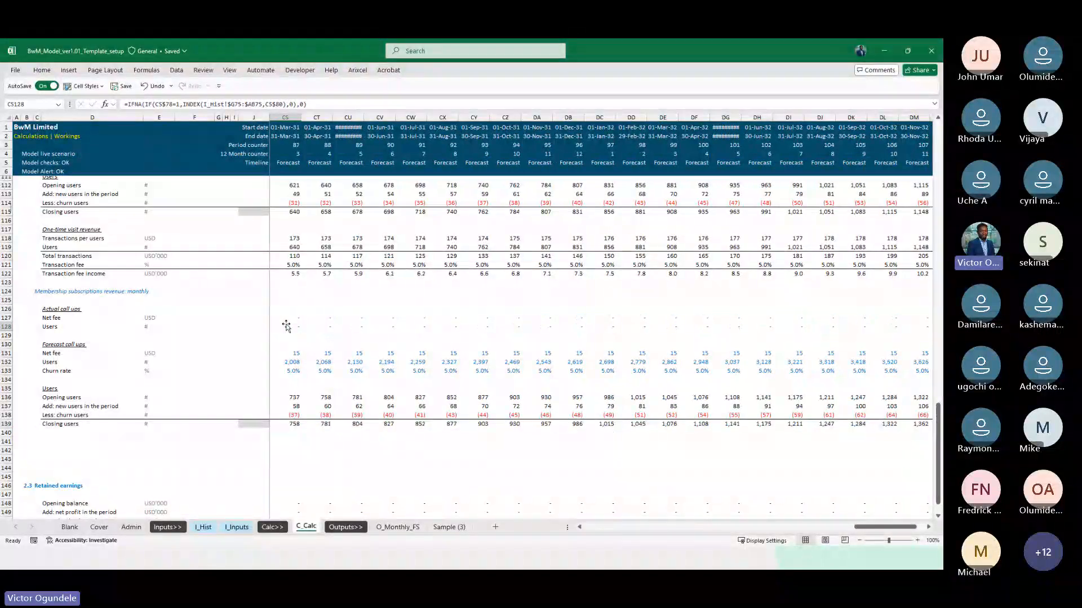
# Examine the membership Users roll-forward in rows 136 to 139, especially churn around the switch from actual to forecast months
pyautogui.press('Right')
pyautogui.press('Right')
pyautogui.press('Right')
pyautogui.press('Right')
pyautogui.press('Down')
pyautogui.press('Down')
pyautogui.press('Down')
pyautogui.press('Down')
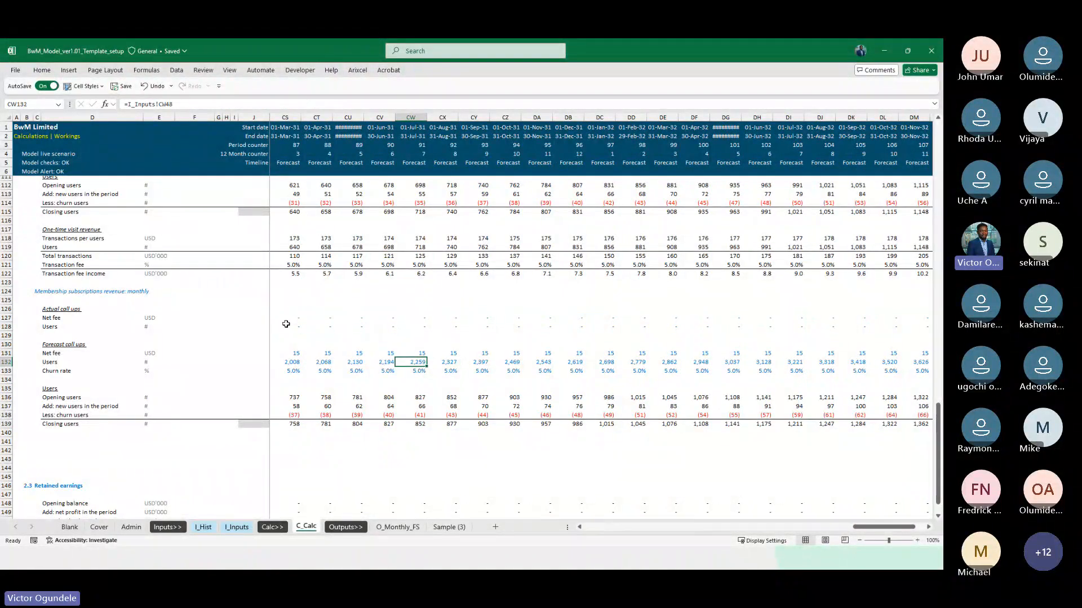
pyautogui.press('Down')
pyautogui.press('Down')
pyautogui.press('Down')
pyautogui.press('Down')
pyautogui.press('Down')
pyautogui.press('Down')
pyautogui.hotkey('ctrl', 'Left')
pyautogui.press('Left')
pyautogui.press('Right')
pyautogui.press('Right')
pyautogui.press('Right')
pyautogui.press('Right')
pyautogui.press('Right')
pyautogui.press('Right')
pyautogui.press('Right')
pyautogui.press('Right')
pyautogui.press('Right')
pyautogui.press('Right')
pyautogui.press('Right')
pyautogui.press('Right')
pyautogui.press('Right')
pyautogui.press('Right')
pyautogui.press('Right')
pyautogui.press('Right')
pyautogui.press('Right')
pyautogui.press('Right')
pyautogui.press('Right')
pyautogui.press('Right')
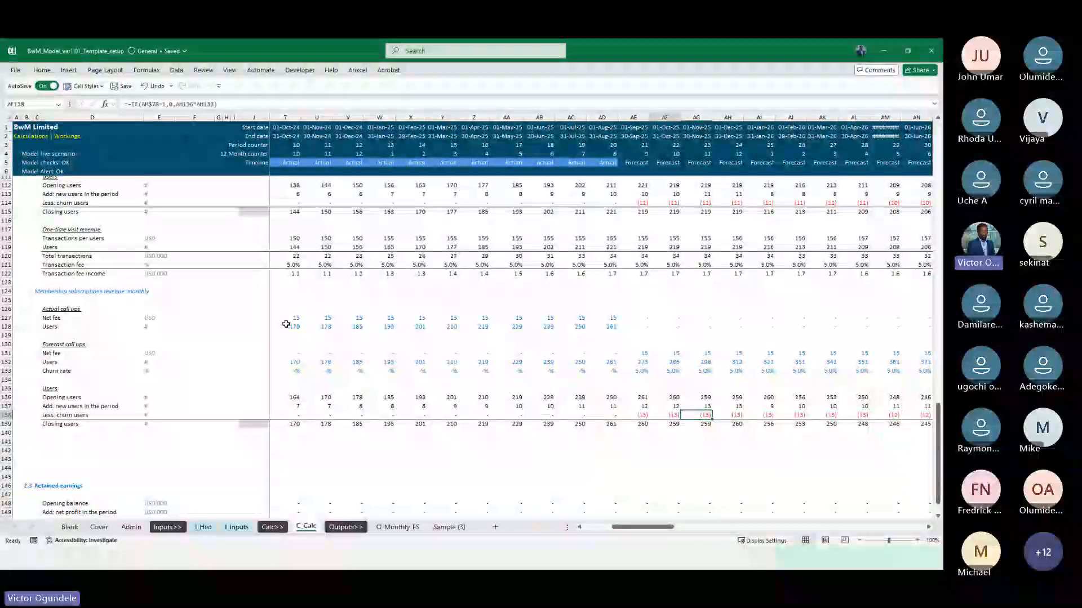
pyautogui.press('Left')
pyautogui.press('Left')
pyautogui.press('Left')
pyautogui.press('Left')
pyautogui.press('Left')
pyautogui.press('Left')
pyautogui.press('Left')
pyautogui.press('Left')
pyautogui.press('Right')
pyautogui.press('Right')
pyautogui.press('Right')
pyautogui.press('Right')
pyautogui.press('Right')
pyautogui.press('Right')
pyautogui.press('Right')
pyautogui.press('Right')
pyautogui.press('Right')
pyautogui.press('Right')
pyautogui.press('Right')
pyautogui.press('Right')
pyautogui.press('Right')
pyautogui.press('Right')
pyautogui.press('Right')
pyautogui.press('Right')
pyautogui.press('Right')
pyautogui.press('Right')
pyautogui.press('Right')
pyautogui.press('Right')
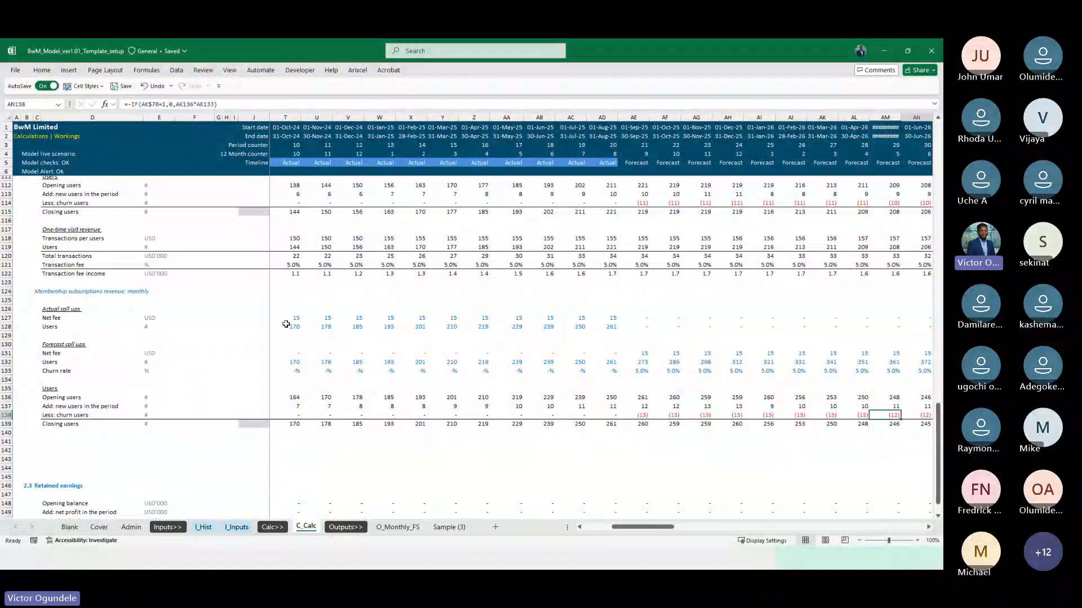
pyautogui.press('Left')
pyautogui.press('Left')
pyautogui.hotkey('ctrl', 'Left')
pyautogui.hotkey('ctrl', 'Left')
pyautogui.hotkey('ctrl', 'Left')
pyautogui.hotkey('ctrl', 'Left')
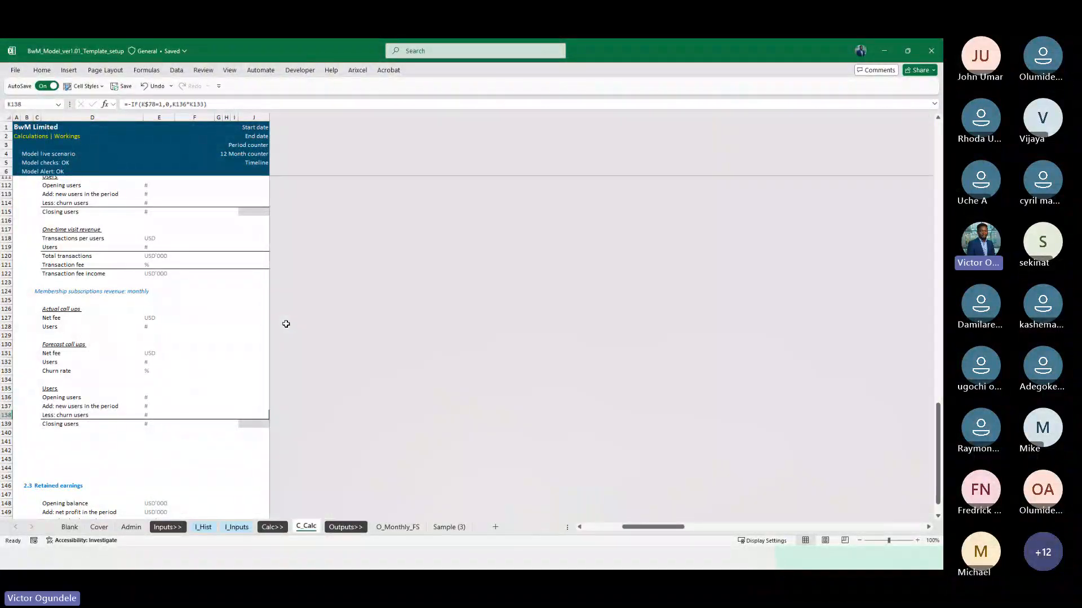
# Insert several blank rows at row 141, between the membership Users roll-forward and the 2.3 Retained earnings section
pyautogui.press('Right')
pyautogui.press('Right')
pyautogui.press('Right')
pyautogui.press('Right')
pyautogui.press('Down')
pyautogui.press('Down')
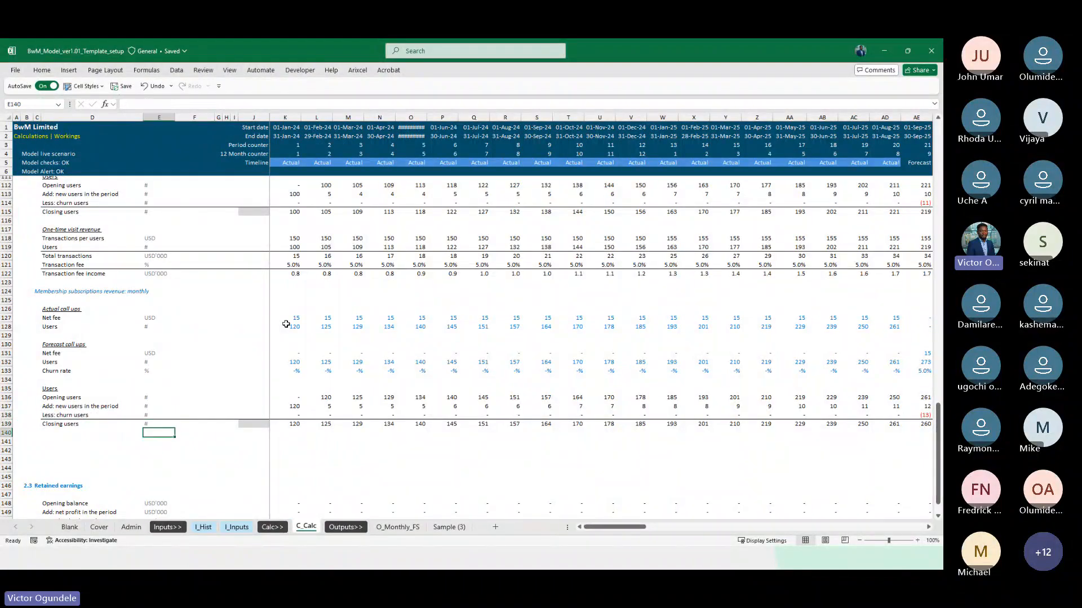
pyautogui.press('Left')
pyautogui.press('Left')
pyautogui.scroll(-3, 286, 324)
pyautogui.press('Down')
pyautogui.press('Down')
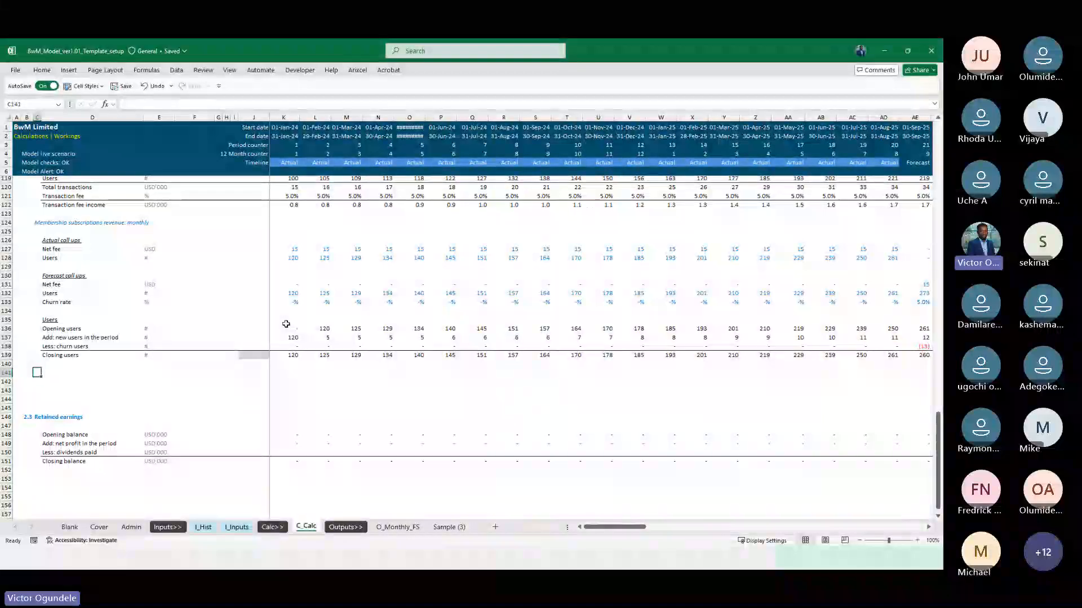
pyautogui.hotkey('shift', 'space')
pyautogui.hotkey('ctrl', 'shift', '+')
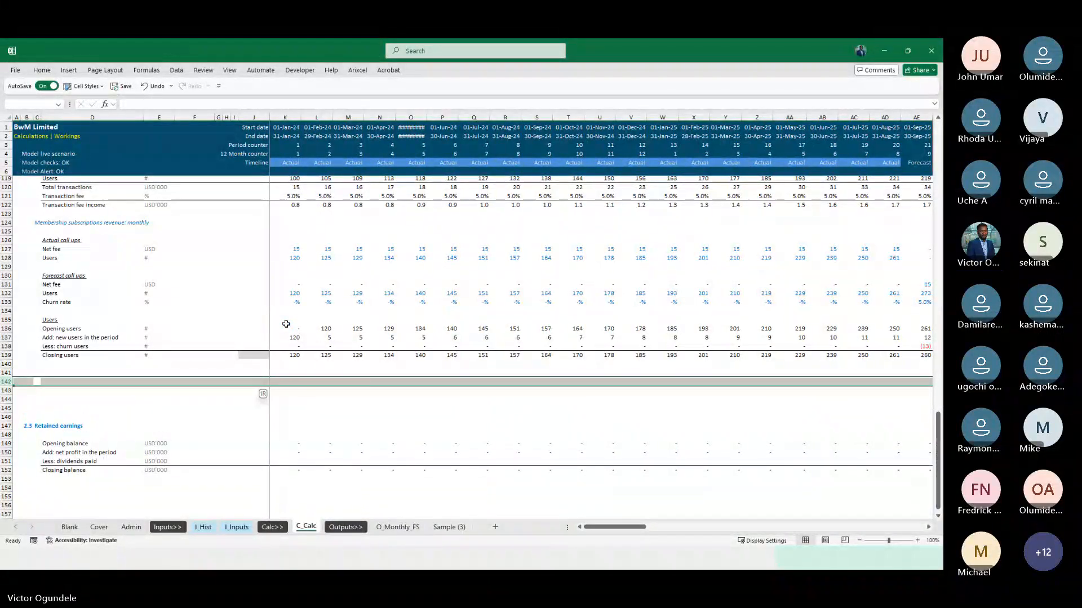
pyautogui.hotkey('ctrl', 'shift', '+')
pyautogui.hotkey('ctrl', 'shift', '+')
pyautogui.hotkey('ctrl', 'shift', '+')
pyautogui.hotkey('ctrl', 'shift', '+')
pyautogui.hotkey('ctrl', 'shift', '+')
pyautogui.press('Right')
pyautogui.press('Left')
pyautogui.press('Up')
# Examine the monthly and annual membership subscription figures on I_Hist and the membership assumptions on I_Inputs, then return to C_Calc
pyautogui.scroll(5, 286, 324)
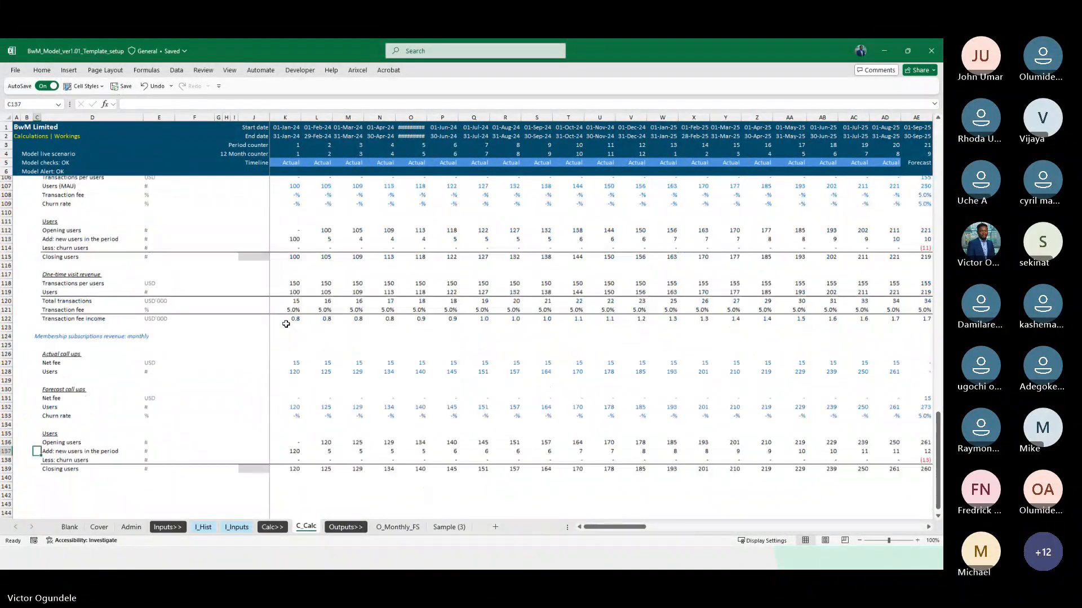
pyautogui.scroll(-2, 124, 473)
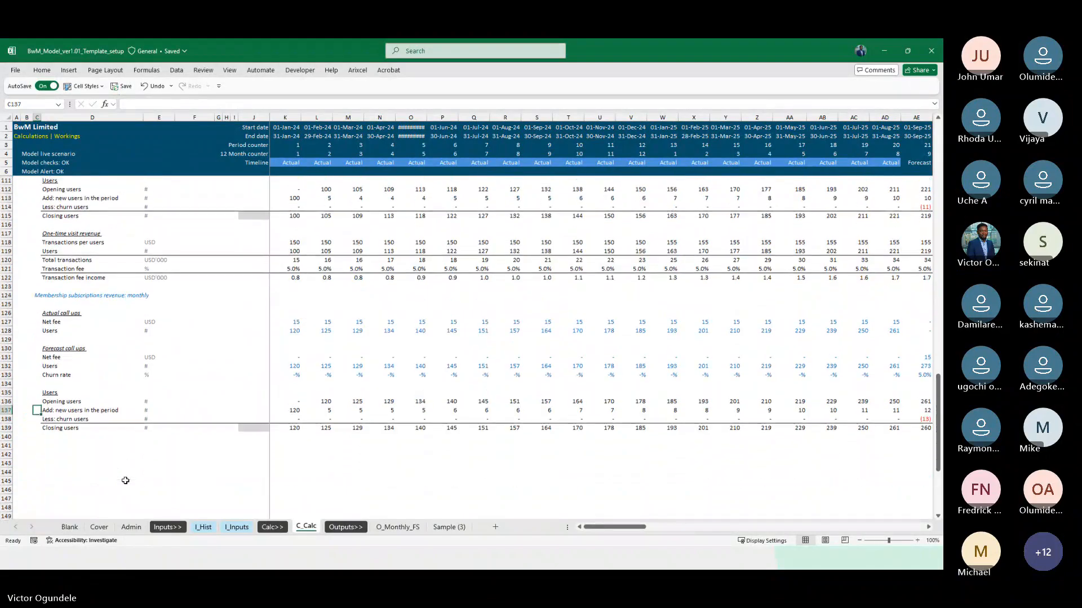
pyautogui.click(203, 527)
pyautogui.scroll(-1, 369, 411)
pyautogui.scroll(1, 368, 411)
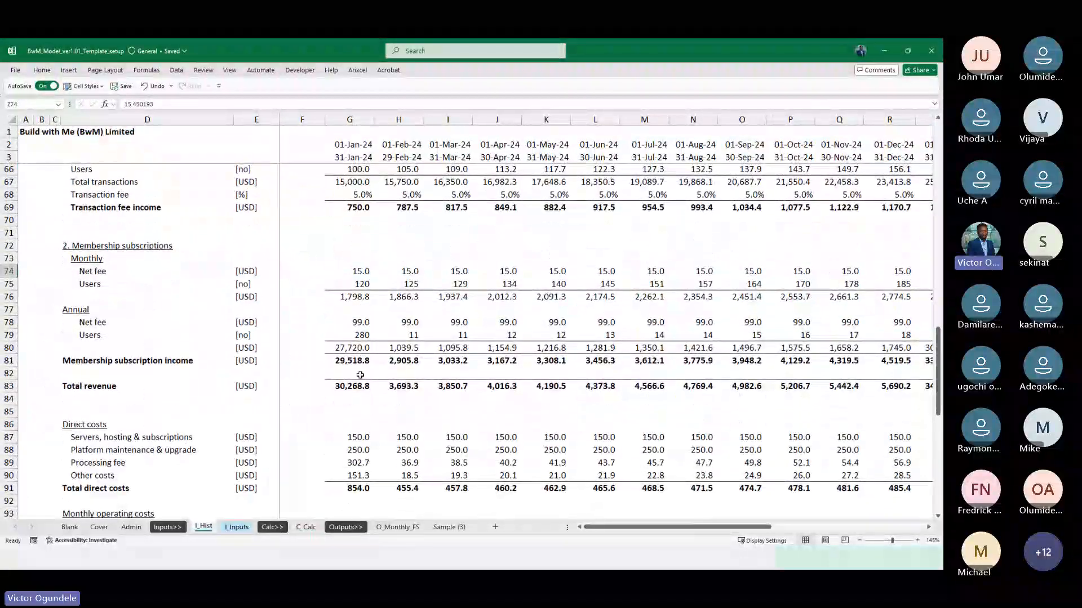
pyautogui.click(353, 334)
pyautogui.press('Down')
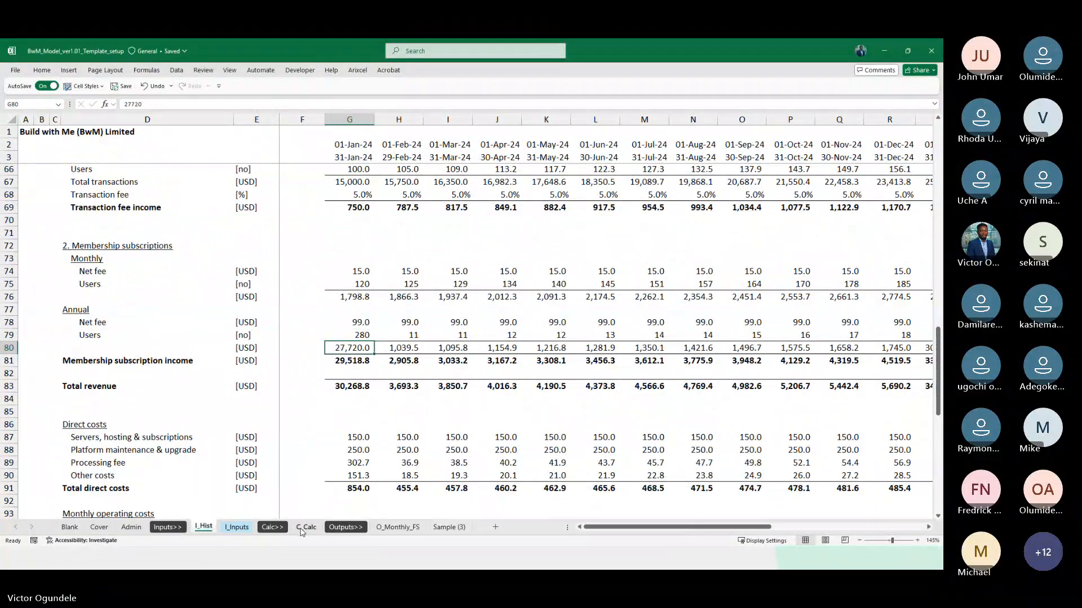
pyautogui.click(237, 527)
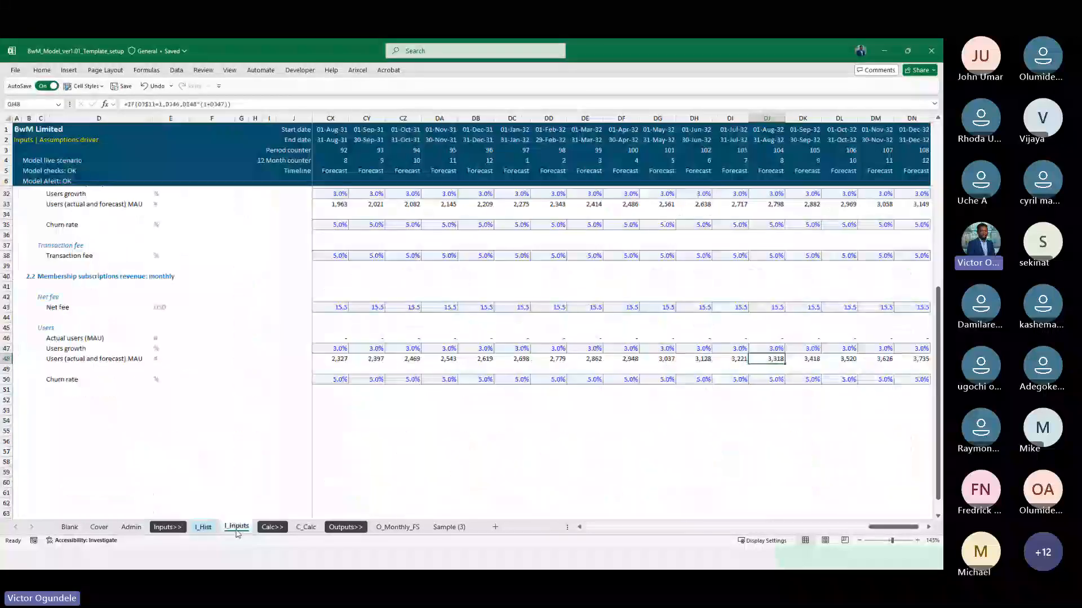
pyautogui.click(307, 527)
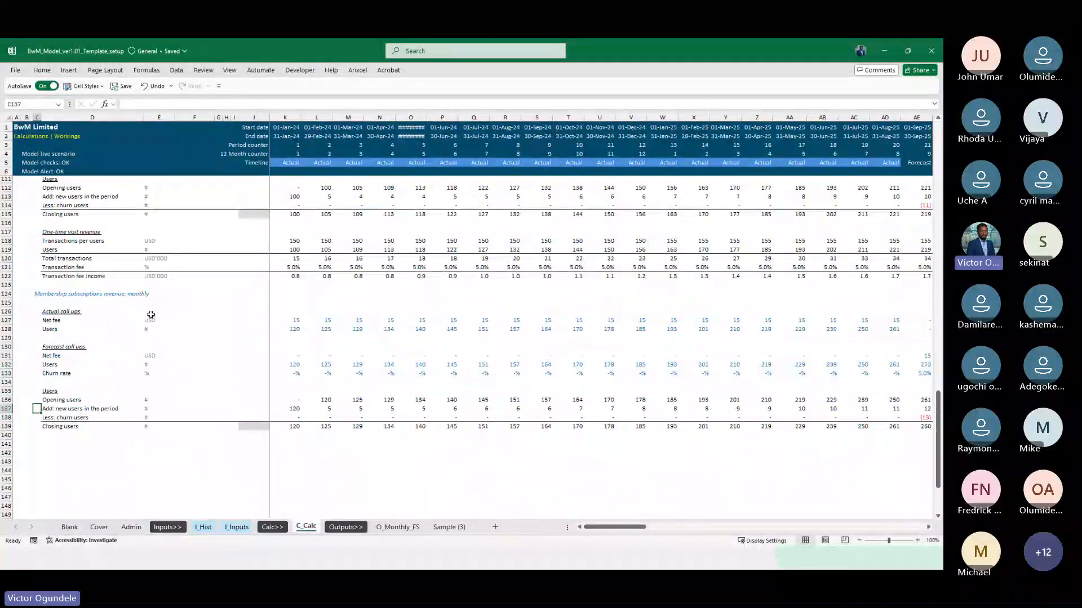
# Insert a blank row 129 directly below the Users line of the membership Actual call ups
pyautogui.scroll(1, 151, 315)
pyautogui.click(48, 362)
pyautogui.press('Down')
pyautogui.hotkey('shift', 'space')
pyautogui.hotkey('ctrl', 'shift', '+')
pyautogui.press('Up')
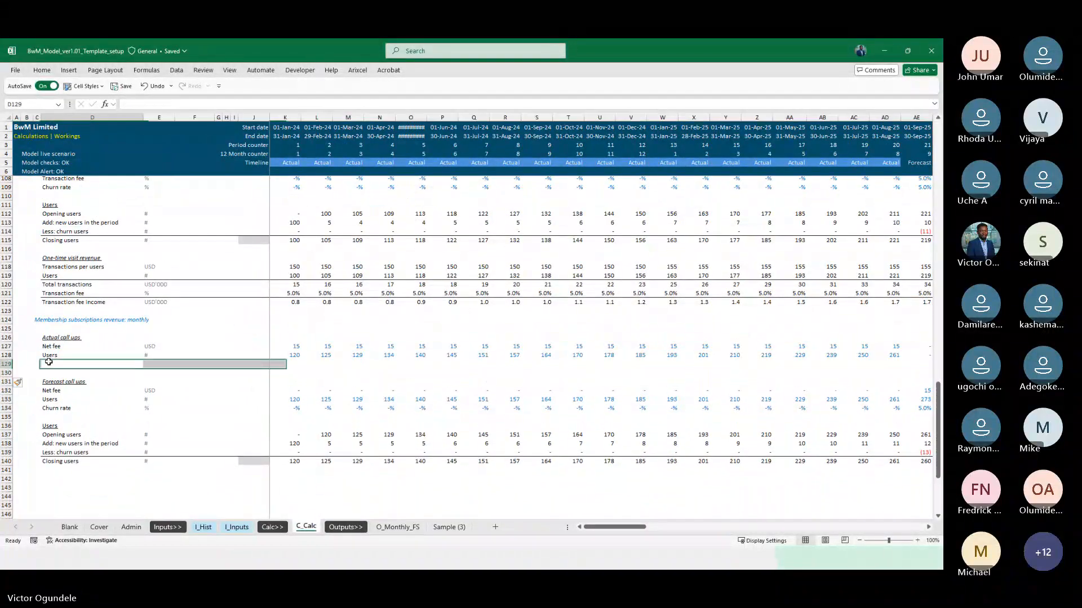
# Copy the label Membership subscription income from D81 on I_Hist into D129 on C_Calc
pyautogui.click(204, 527)
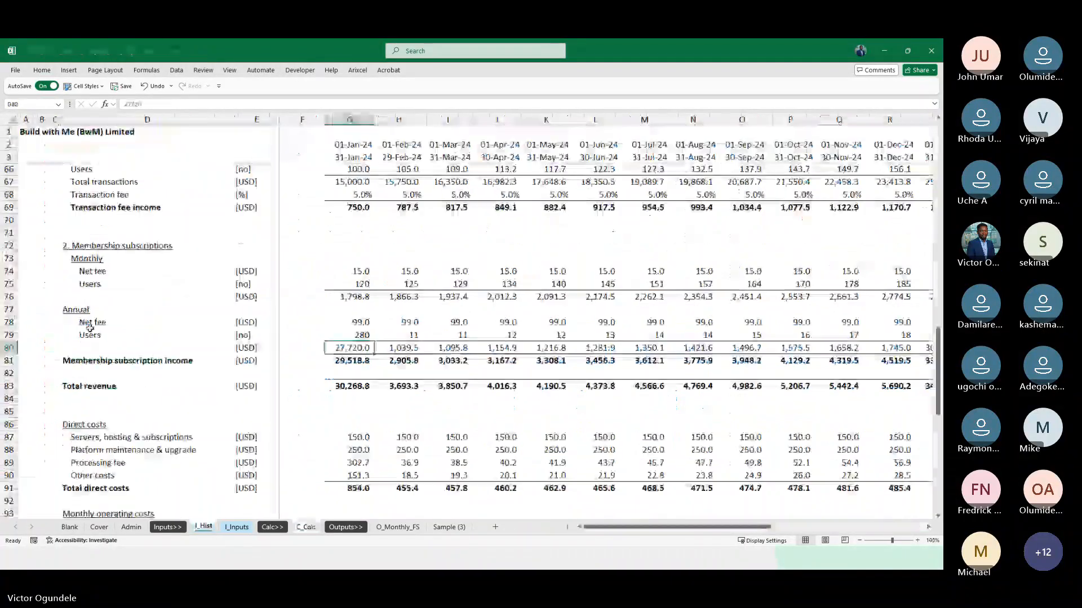
pyautogui.click(129, 361)
pyautogui.hotkey('ctrl', 'c')
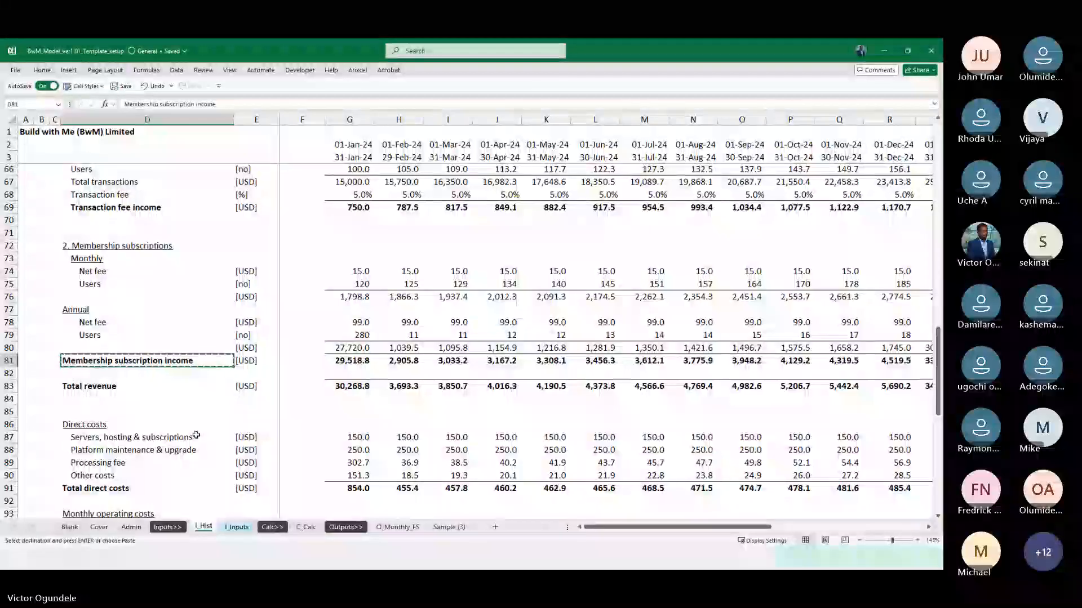
pyautogui.click(306, 527)
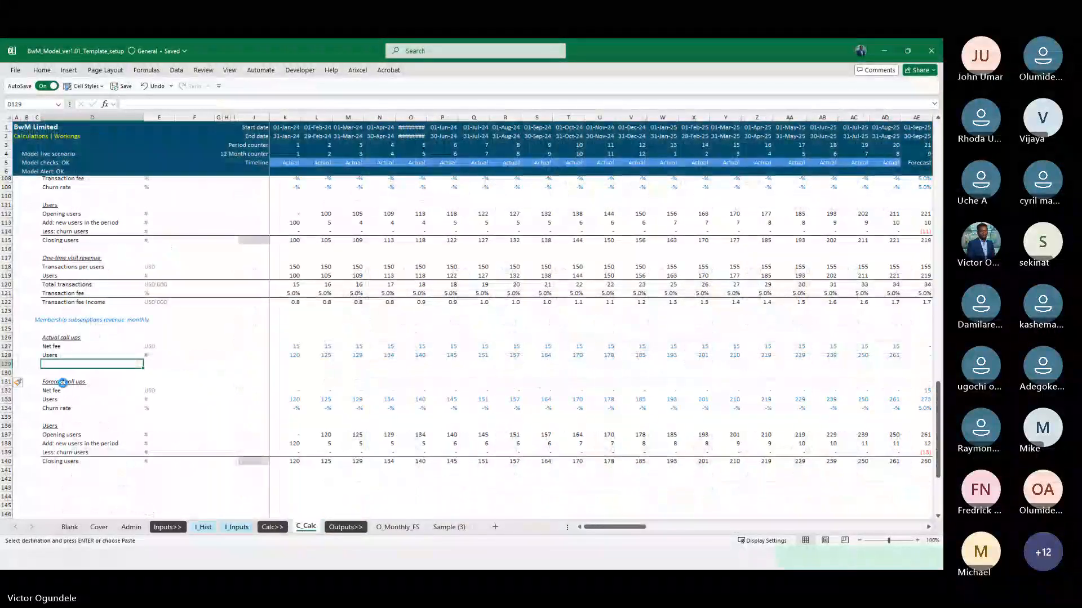
pyautogui.hotkey('ctrl', 'v')
# Copy the USD unit from the actual Net fee row in E127 to E129
pyautogui.press('Right')
pyautogui.press('Up')
pyautogui.press('Up')
pyautogui.hotkey('ctrl', 'c')
pyautogui.press('Down')
pyautogui.press('Down')
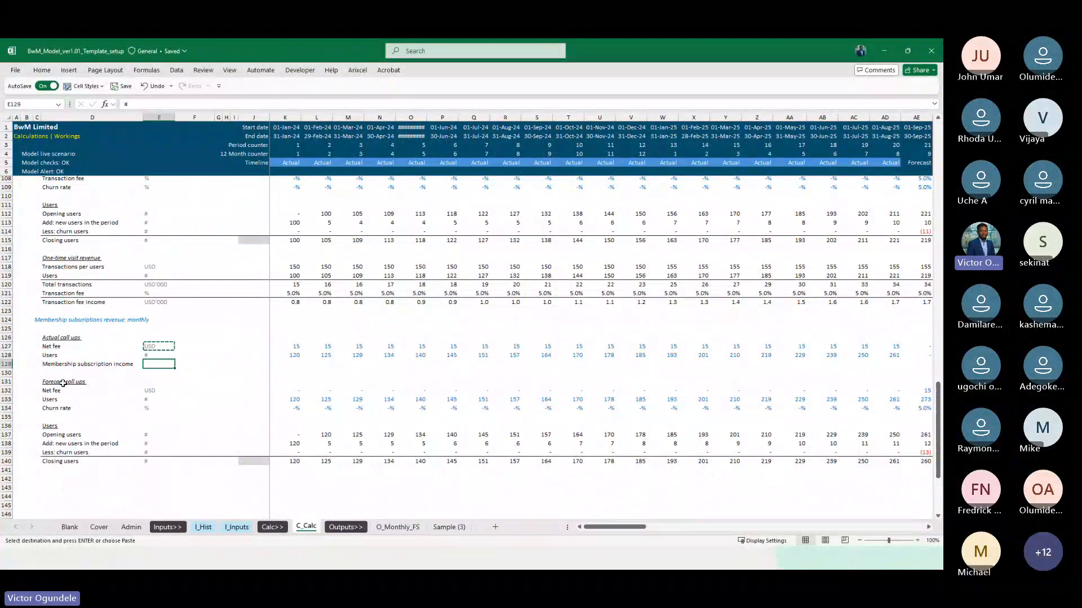
pyautogui.hotkey('ctrl', 'v')
# Extend the actual call-up INDEX formula into K129:L129, drawing on I_Hist row 76, and check it against I_Hist cell G76
pyautogui.press('Right')
pyautogui.press('Right')
pyautogui.press('Right')
pyautogui.press('Right')
pyautogui.press('Right')
pyautogui.press('Right')
pyautogui.press('Right')
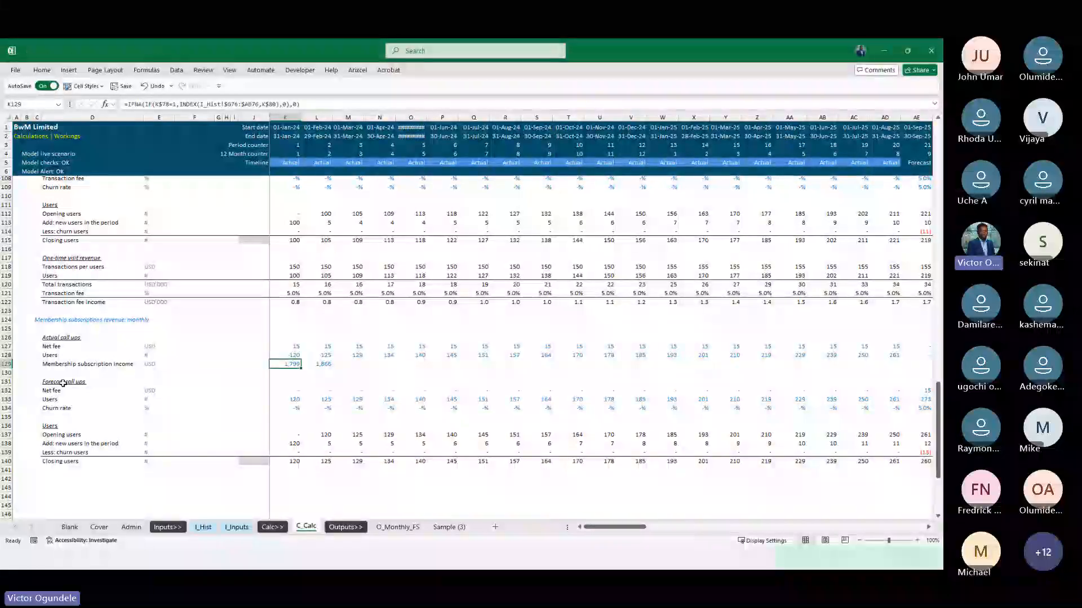
pyautogui.click(203, 528)
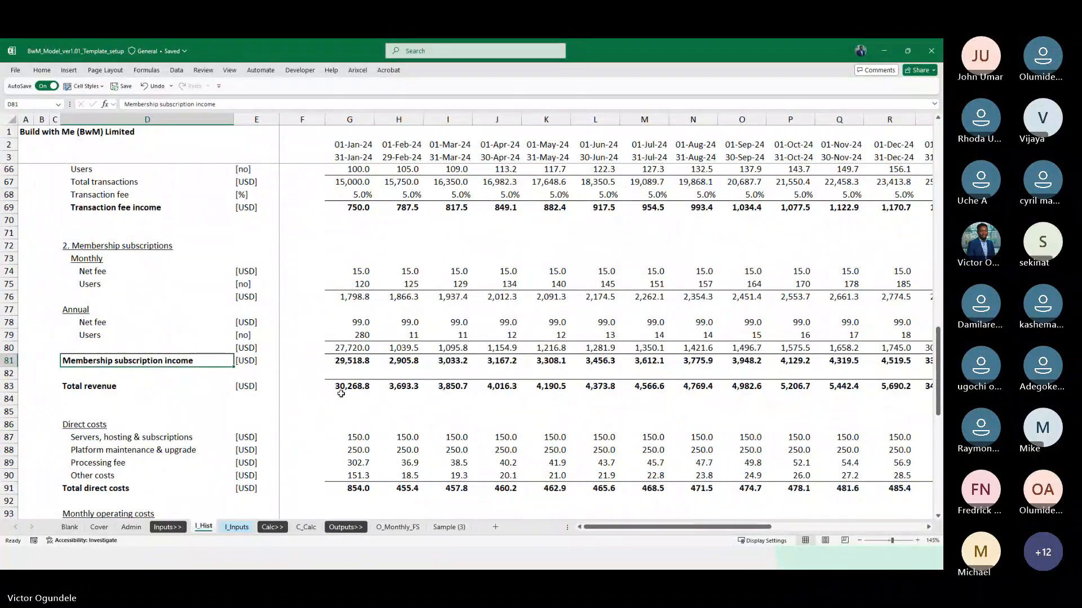
pyautogui.click(349, 296)
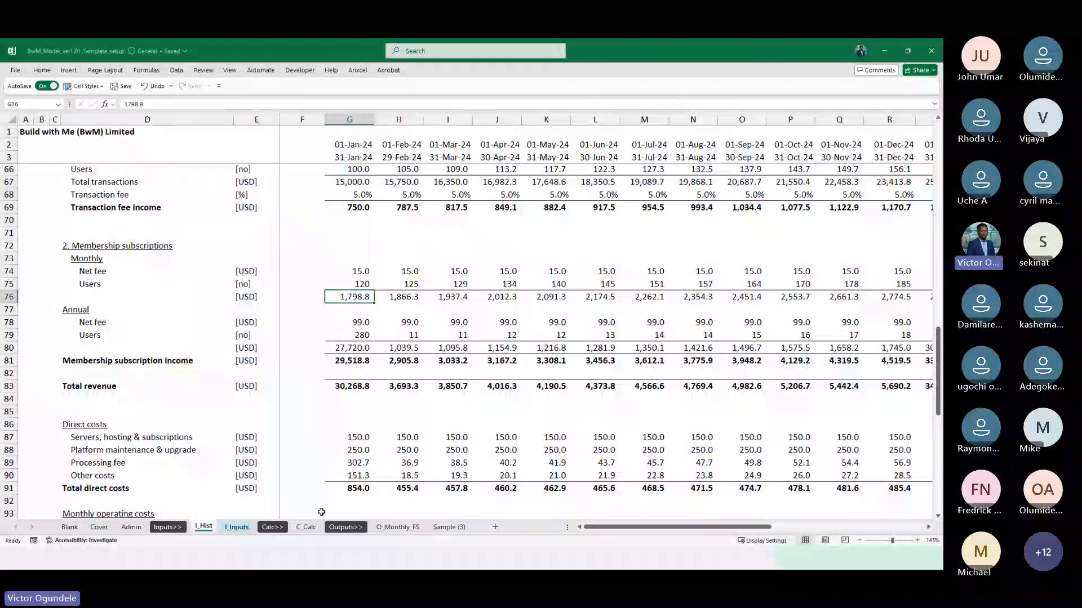
pyautogui.click(305, 528)
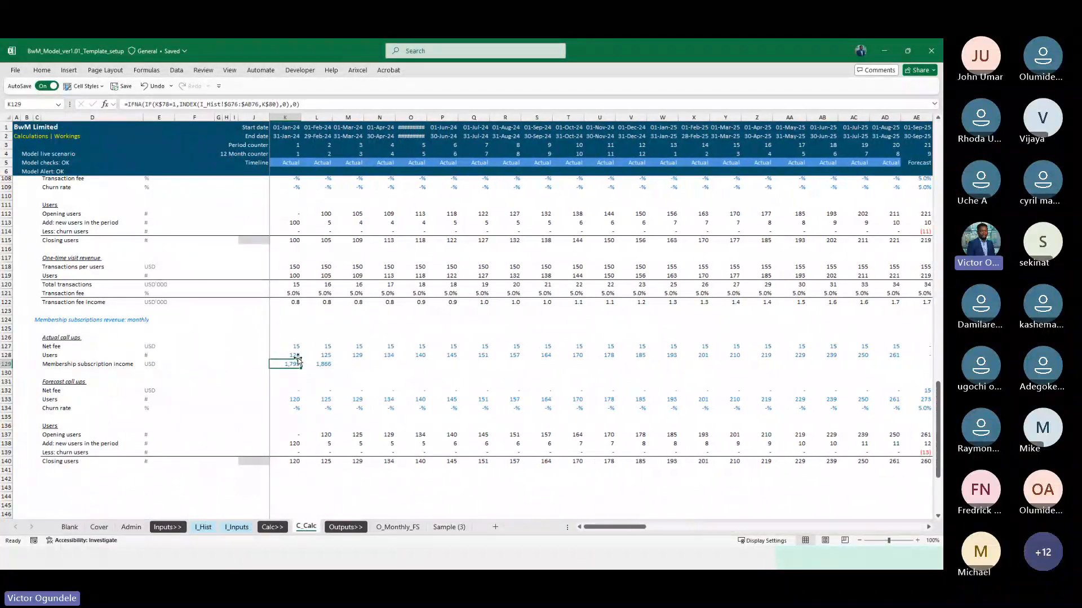
# Fill the actual Membership subscription income formula from K129 across the whole timeline to DN129 on C_Calc
pyautogui.click(203, 528)
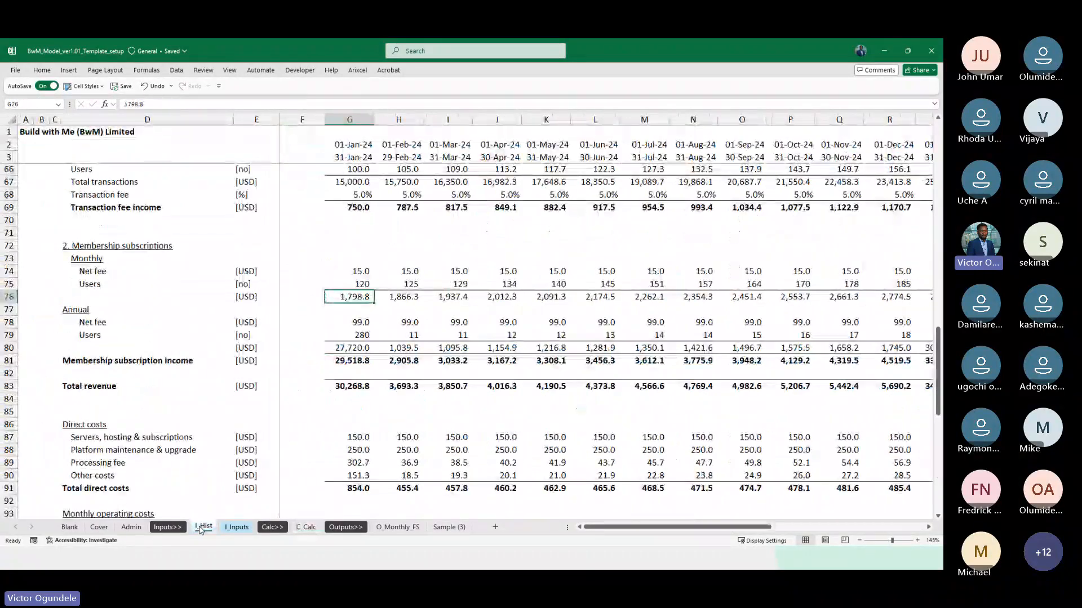
pyautogui.click(303, 531)
pyautogui.scroll(-4, 323, 432)
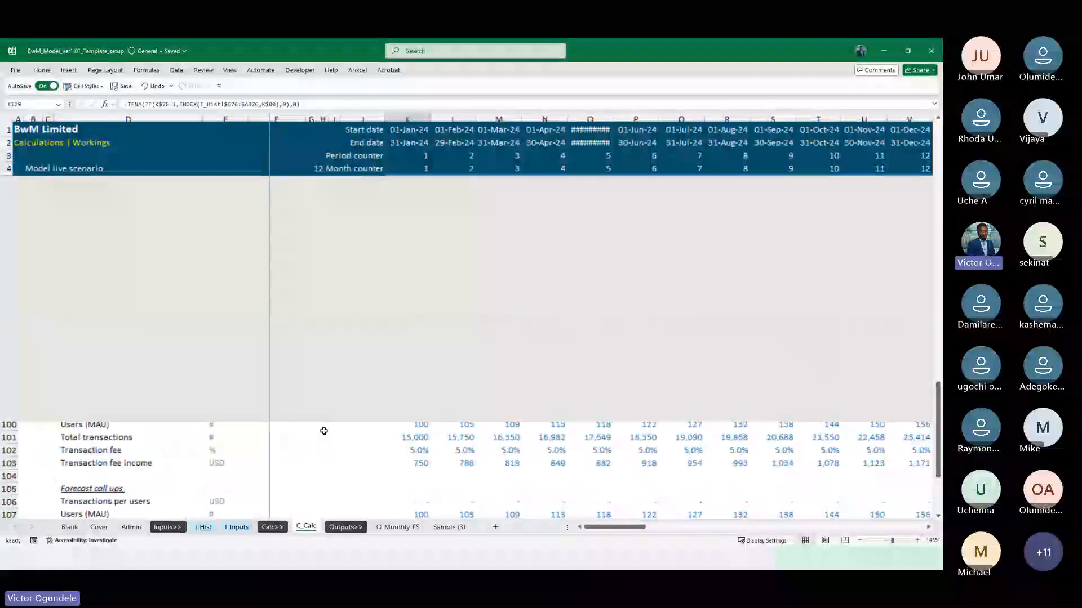
pyautogui.scroll(-2, 324, 431)
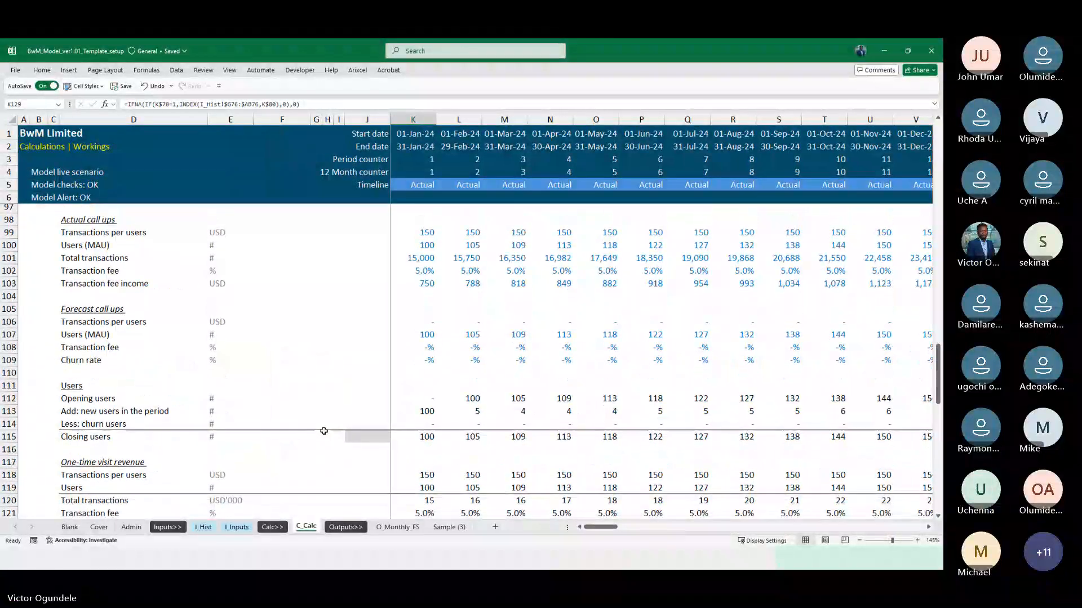
pyautogui.keyDown('ctrl'); pyautogui.scroll(-1, 324, 431); pyautogui.keyUp('ctrl')
pyautogui.scroll(-5, 414, 344)
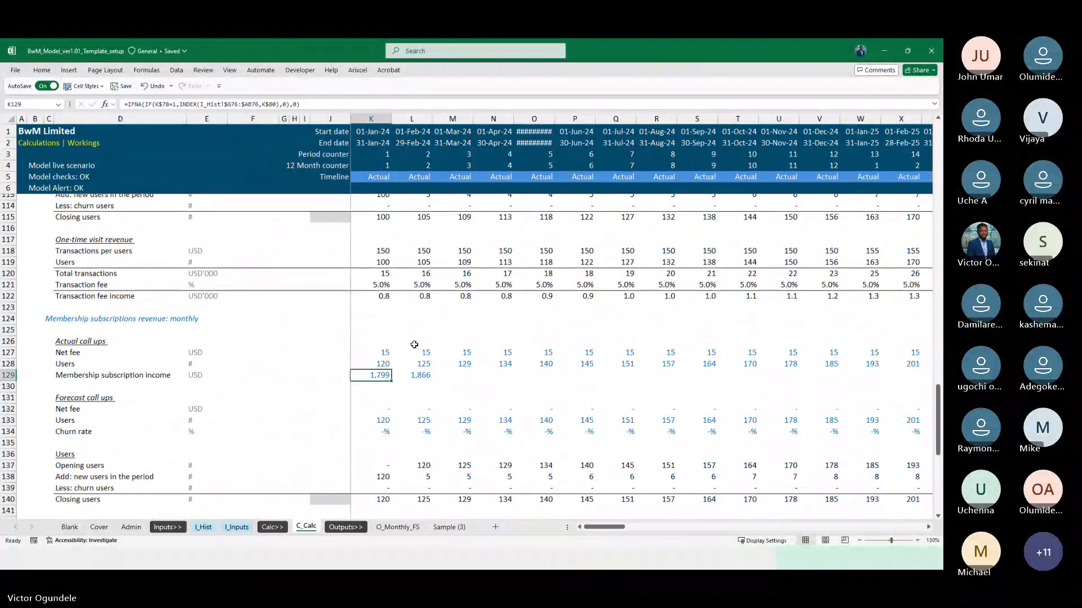
pyautogui.hotkey('ctrl', 'shift', 'Right')
pyautogui.hotkey('ctrl', 'shift', 'Right')
pyautogui.hotkey('ctrl', 'r')
pyautogui.press('Left')
pyautogui.press('Right')
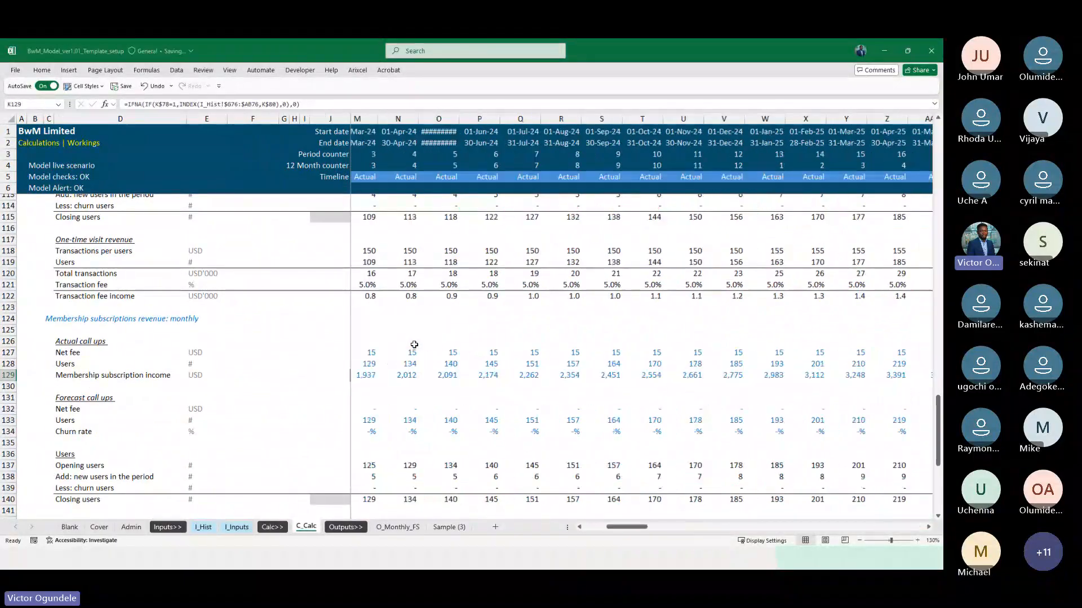
pyautogui.press('Right')
pyautogui.press('Right')
pyautogui.press('Right')
pyautogui.press('Right')
pyautogui.press('Right')
pyautogui.press('Right')
pyautogui.press('Right')
pyautogui.press('Right')
pyautogui.press('Right')
pyautogui.press('Right')
pyautogui.press('Right')
pyautogui.press('Right')
pyautogui.press('Right')
pyautogui.press('Right')
pyautogui.press('Right')
pyautogui.press('Right')
pyautogui.press('Right')
pyautogui.press('Right')
pyautogui.press('Right')
pyautogui.press('Right')
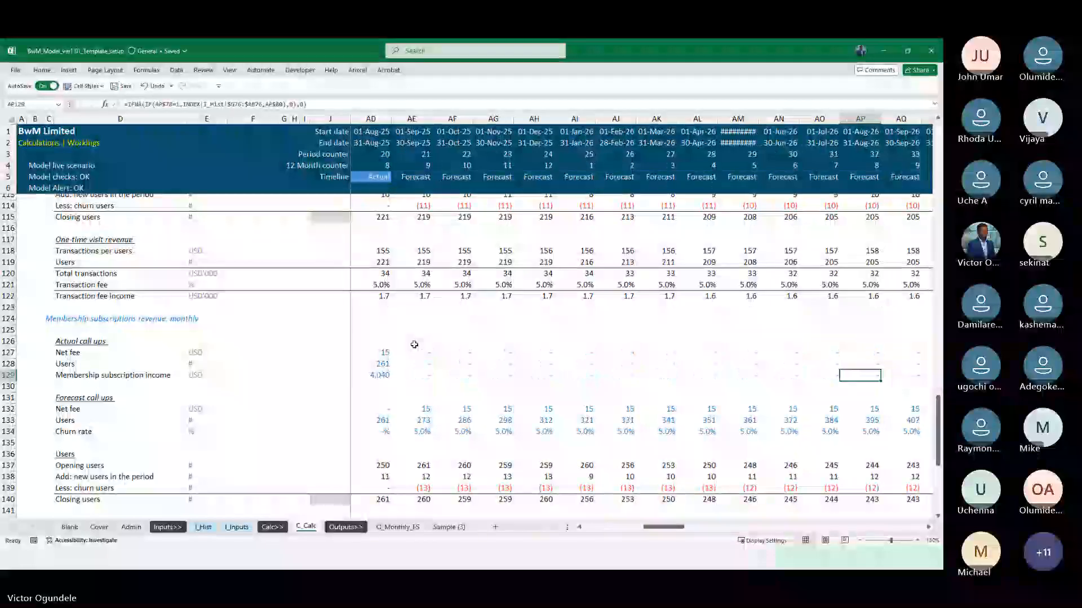
pyautogui.press('Left')
pyautogui.press('Left')
pyautogui.press('Left')
pyautogui.press('Left')
pyautogui.press('Left')
pyautogui.press('Left')
pyautogui.press('Left')
pyautogui.press('Left')
pyautogui.press('Left')
pyautogui.press('Left')
pyautogui.press('Left')
pyautogui.press('Left')
pyautogui.press('Left')
pyautogui.press('Left')
pyautogui.press('Left')
pyautogui.press('Left')
pyautogui.press('Left')
pyautogui.press('Left')
pyautogui.scroll(-3, 414, 344)
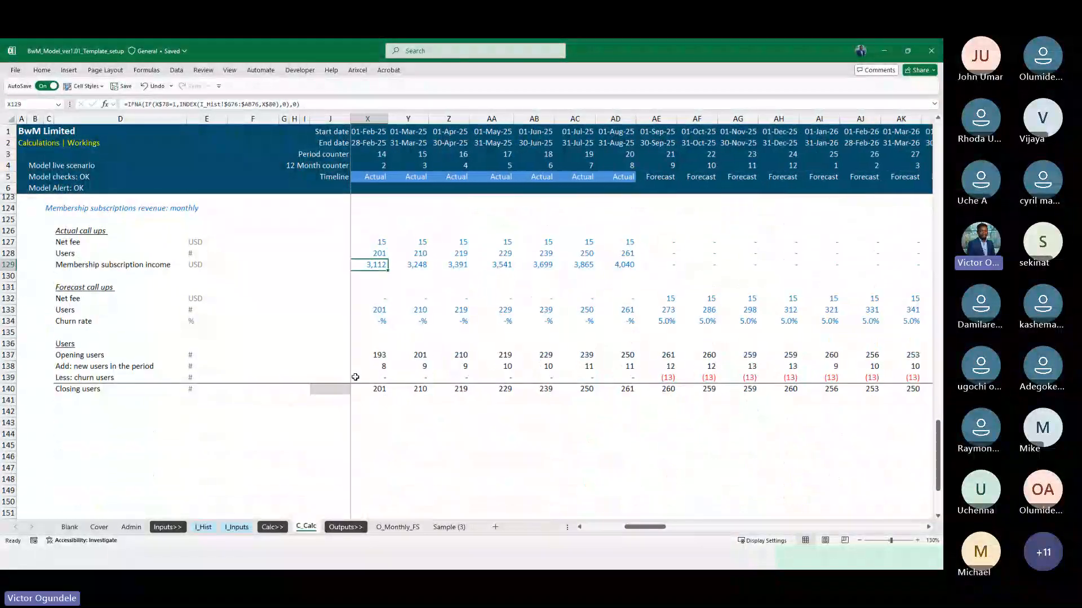
pyautogui.press('Left')
pyautogui.click(355, 378)
pyautogui.press('Down')
pyautogui.scroll(5, 355, 377)
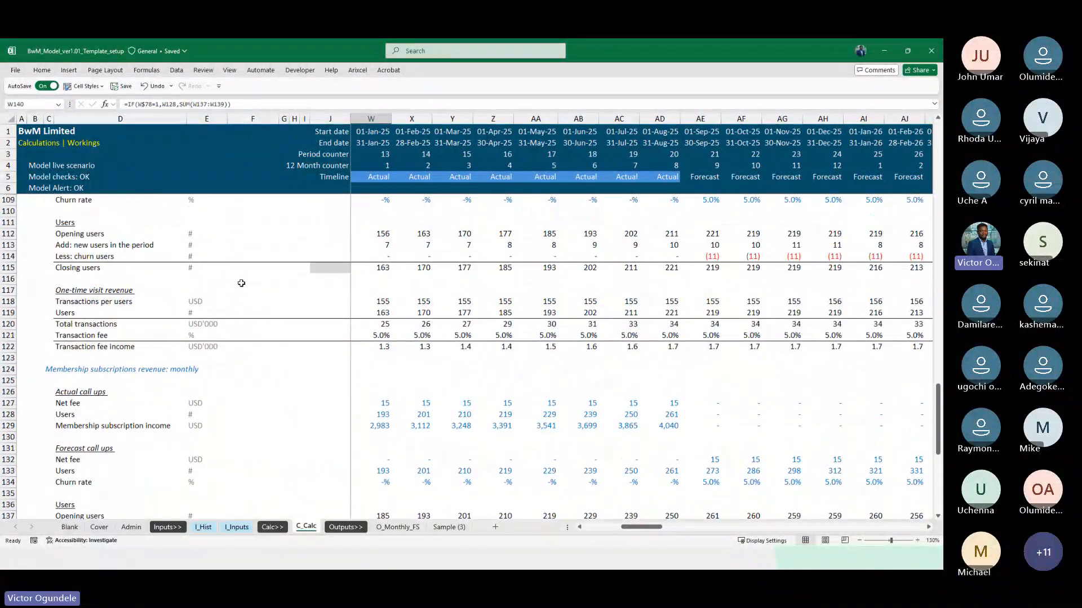
pyautogui.scroll(1, 224, 386)
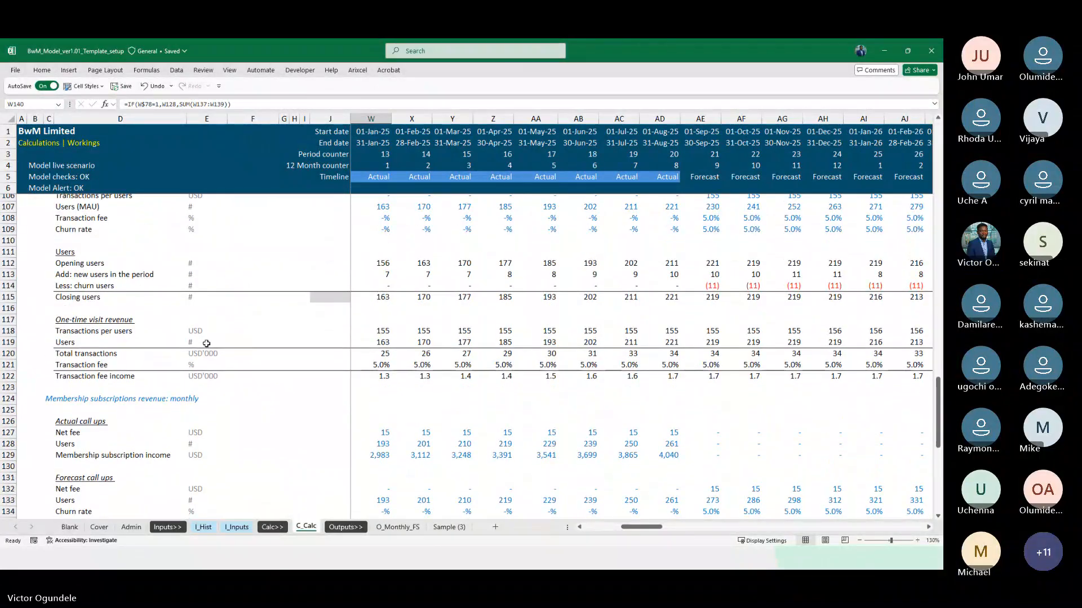
pyautogui.scroll(-4, 254, 386)
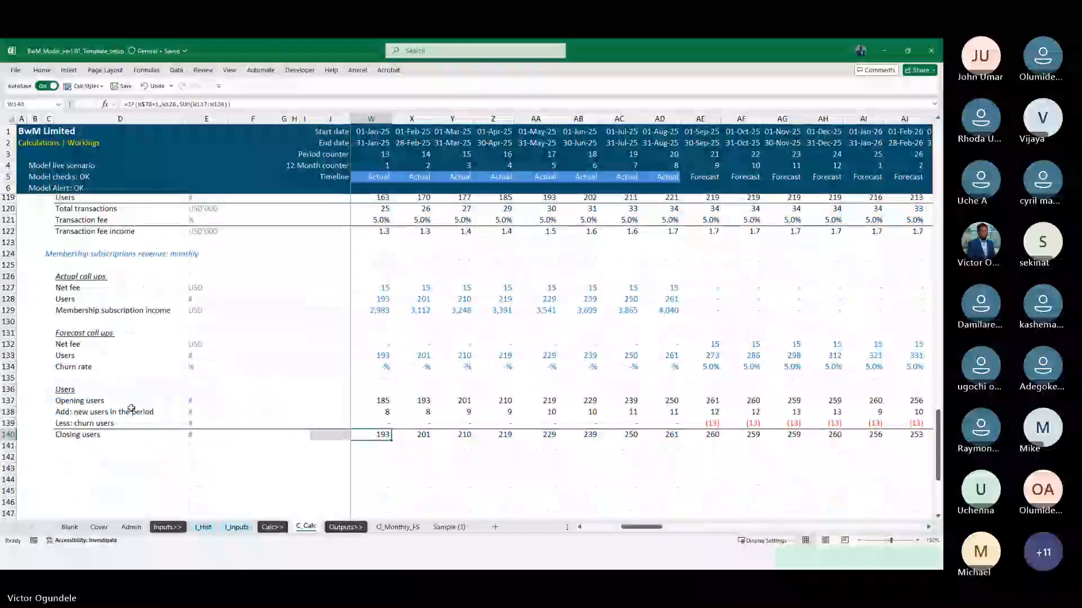
pyautogui.click(75, 452)
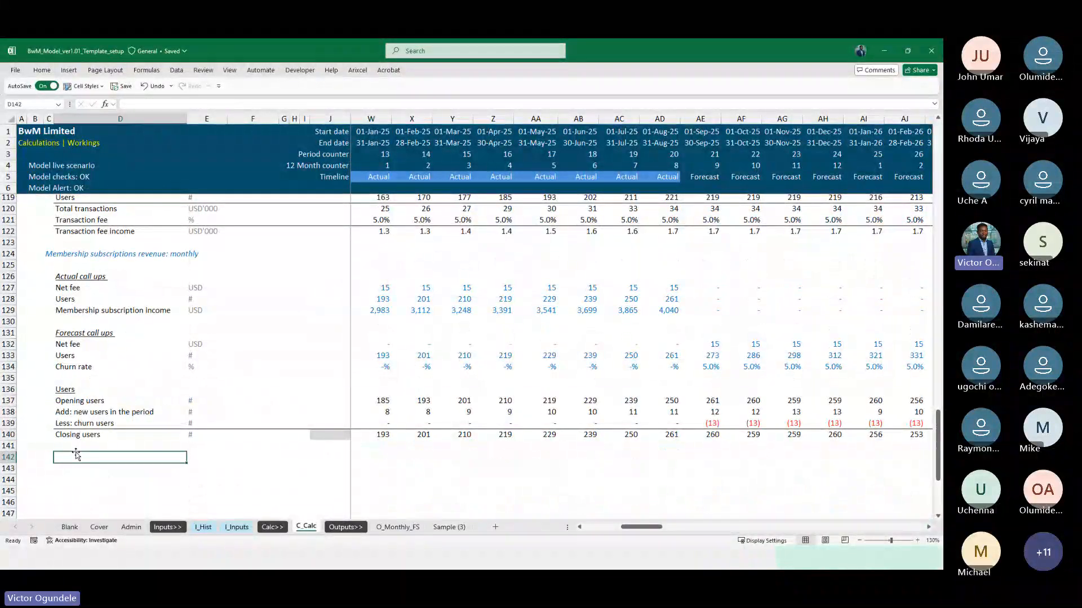
pyautogui.scroll(-1, 76, 455)
pyautogui.write('Ne')
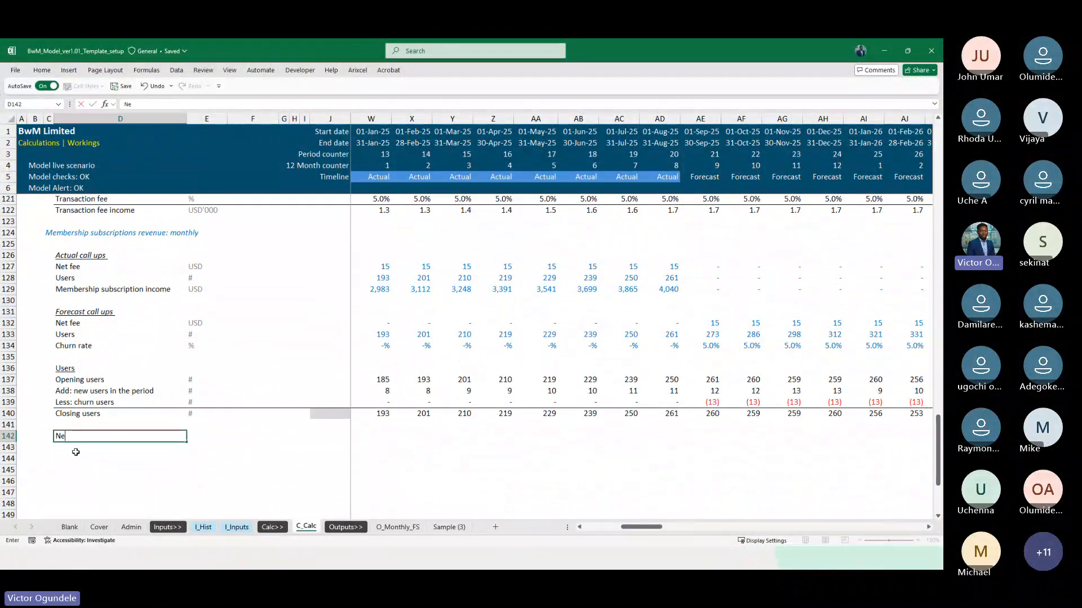
pyautogui.press('Escape')
# Copy the underlined One-time visit revenue heading from D117 to D142, below the membership Users roll-forward
pyautogui.scroll(3, 75, 445)
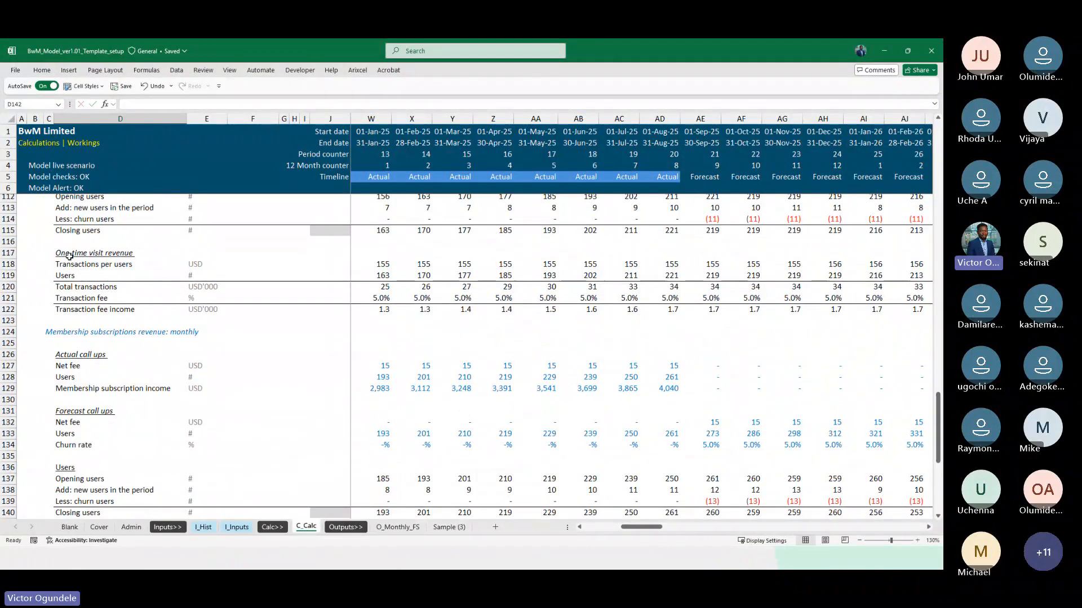
pyautogui.click(69, 255)
pyautogui.hotkey('ctrl', 'c')
pyautogui.scroll(-4, 94, 442)
pyautogui.click(69, 390)
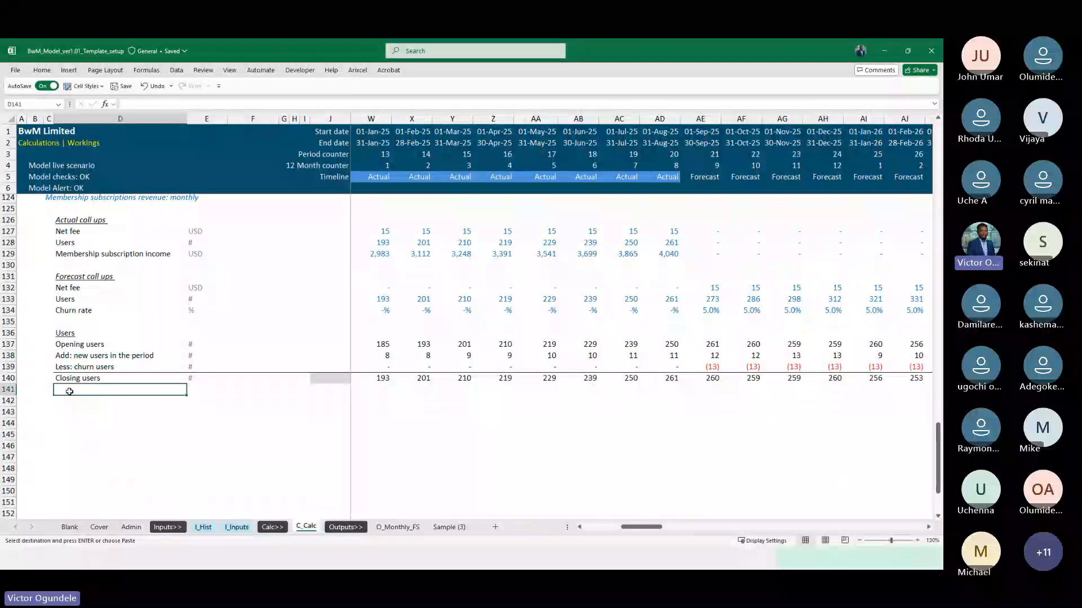
pyautogui.press('Down')
pyautogui.hotkey('ctrl', 'v')
# Italicise the Users heading in D136 of the membership section
pyautogui.press('Up')
pyautogui.hotkey('ctrl', 'Up')
pyautogui.hotkey('ctrl', 'Up')
pyautogui.hotkey('ctrl', 'i')
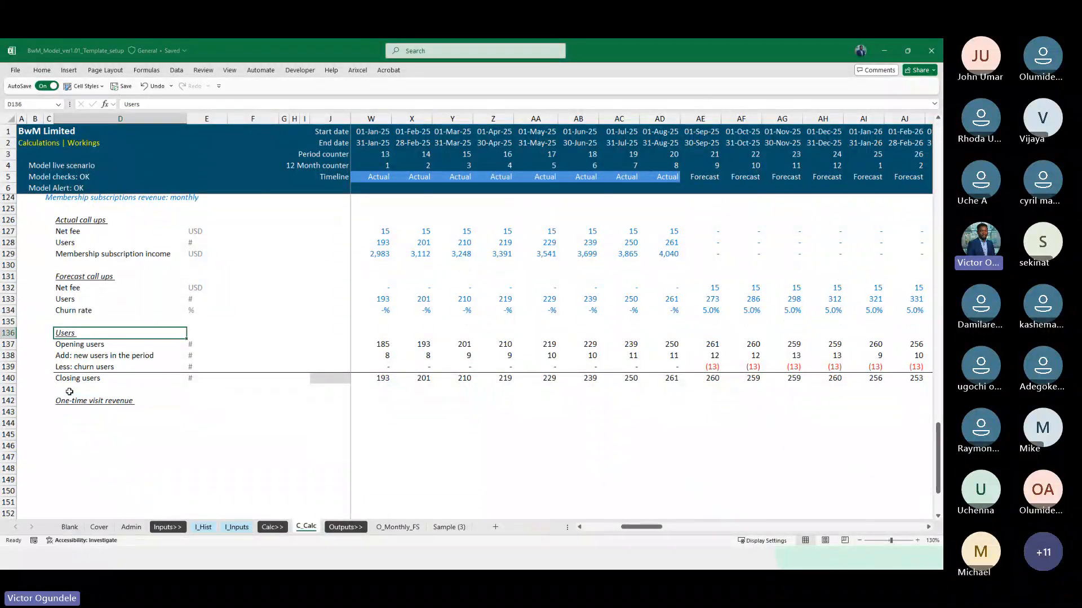
pyautogui.hotkey('ctrl', 'Down')
pyautogui.hotkey('ctrl', 'Down')
# Replace the heading in D142 with the text Membership subscriptions revenue: monthly from C124, keeping D142's formatting
pyautogui.scroll(2, 69, 392)
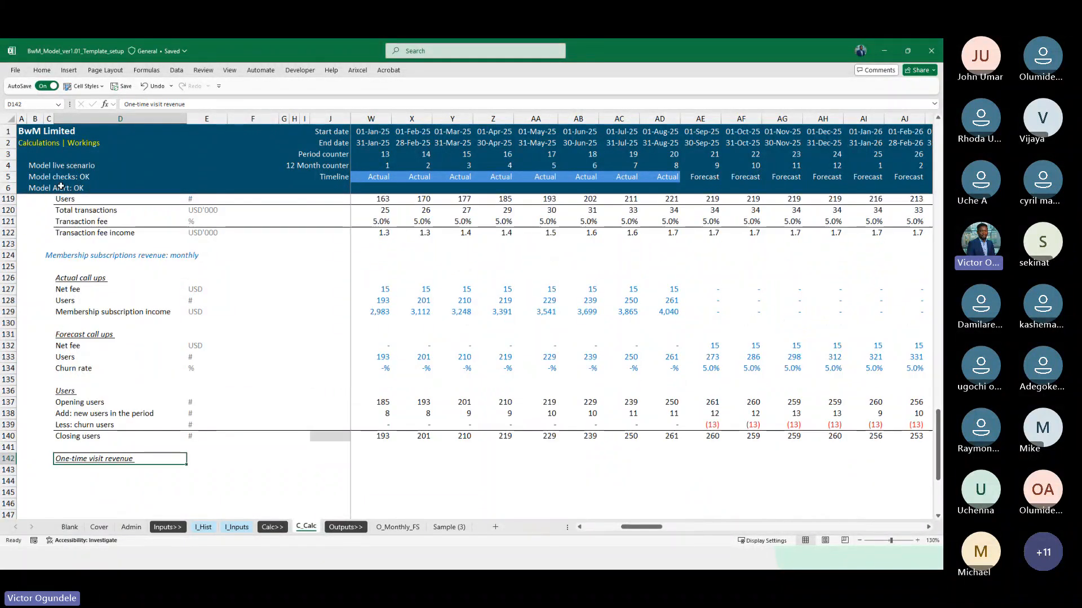
pyautogui.click(53, 254)
pyautogui.hotkey('ctrl', 'c')
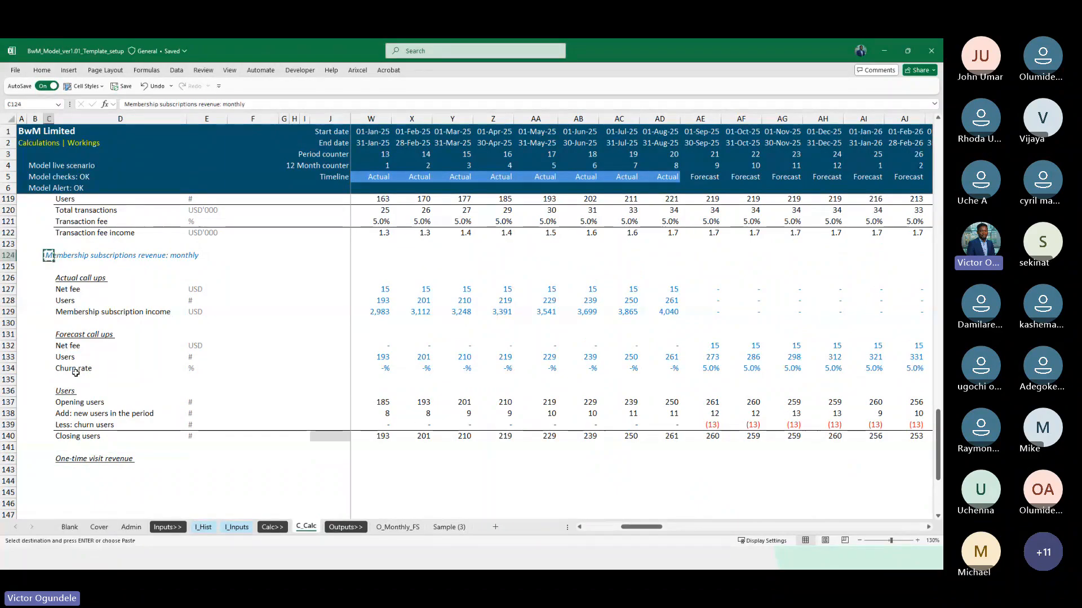
pyautogui.click(65, 460)
pyautogui.hotkey('ctrl', 'alt', 'v')
pyautogui.press('Return')
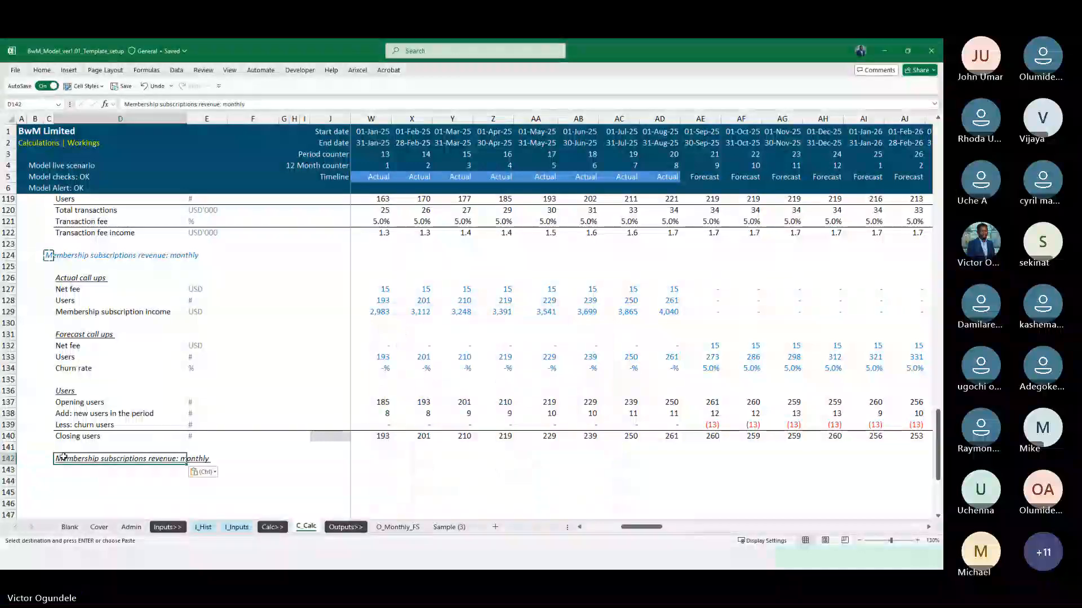
# Enter the row labels Net fee in D143 and Users in D144 under the new revenue heading
pyautogui.scroll(3, 64, 457)
pyautogui.scroll(-1, 64, 457)
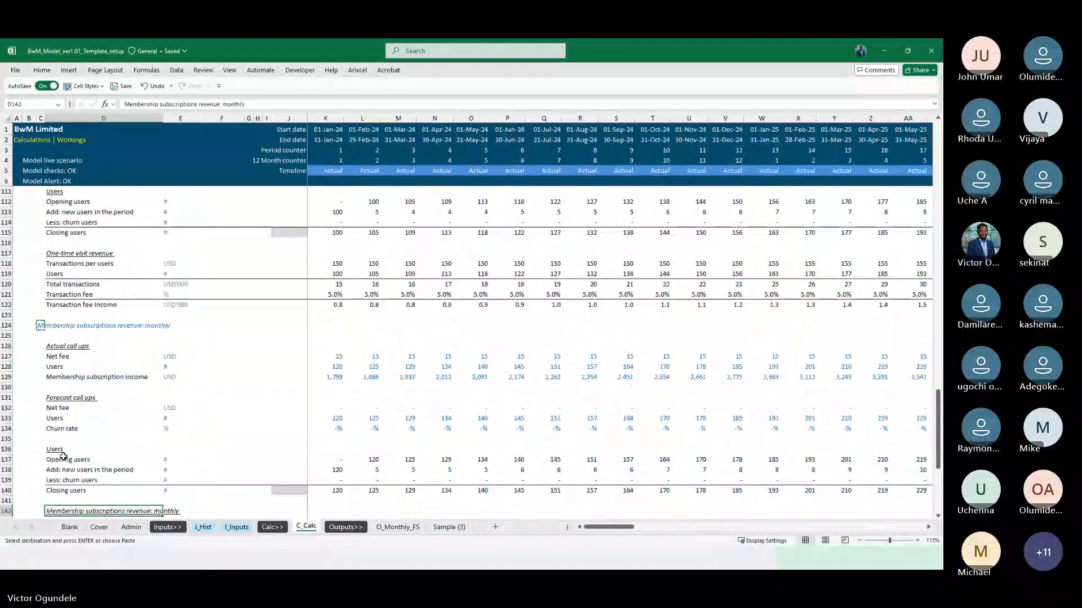
pyautogui.scroll(-2, 119, 486)
pyautogui.scroll(1, 88, 451)
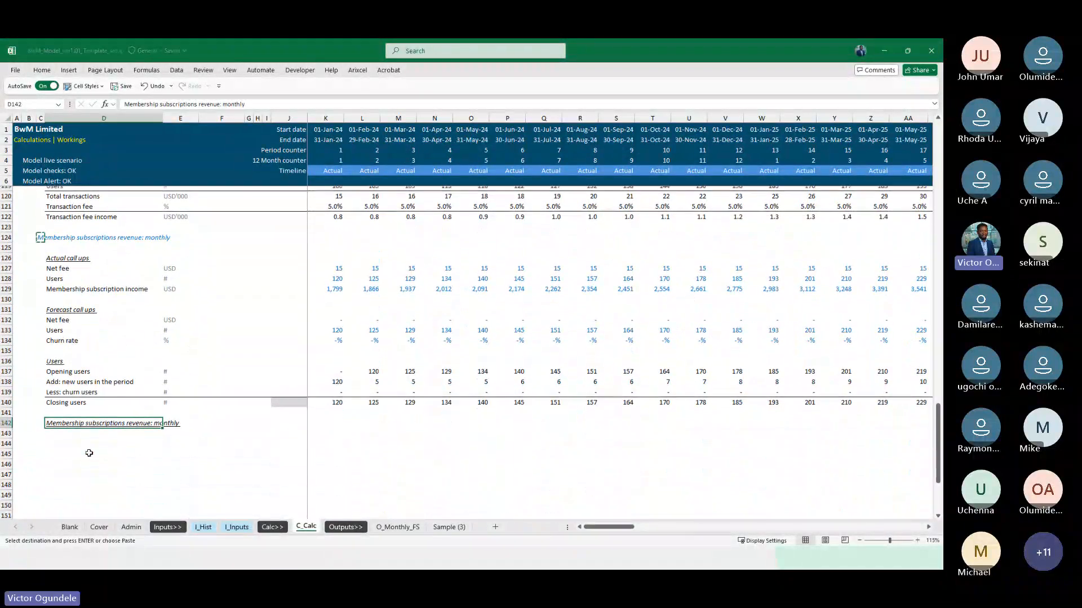
pyautogui.scroll(-2, 87, 450)
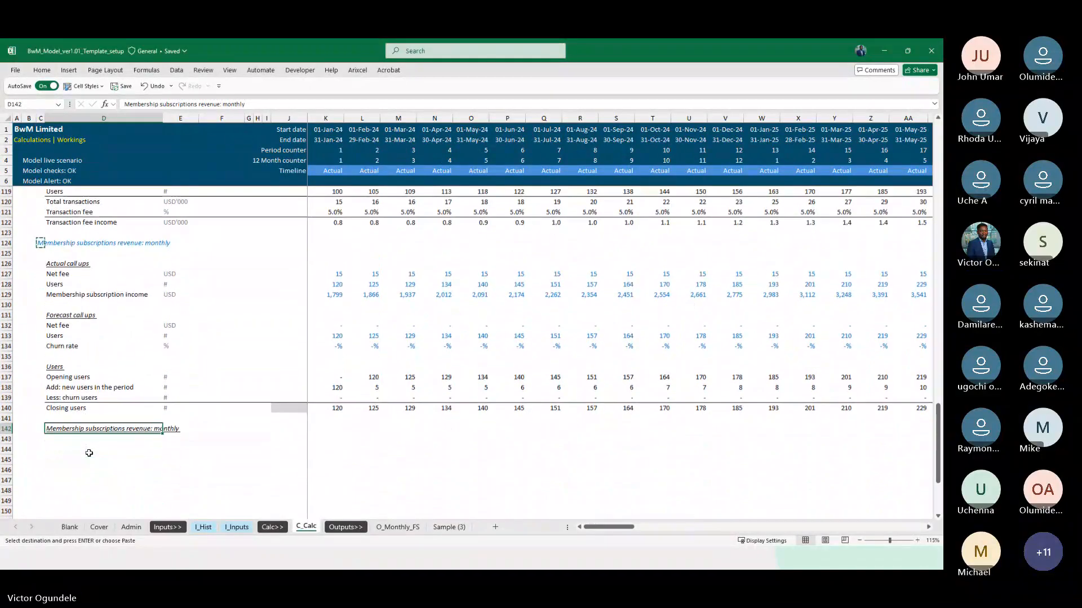
pyautogui.click(59, 444)
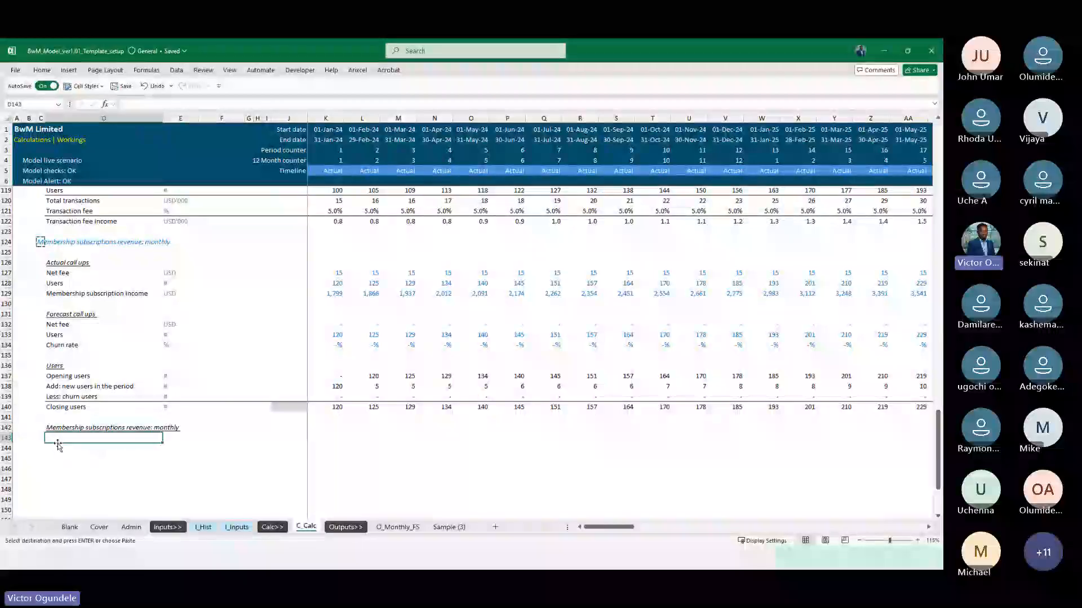
pyautogui.write('Net fee')
pyautogui.press('Return')
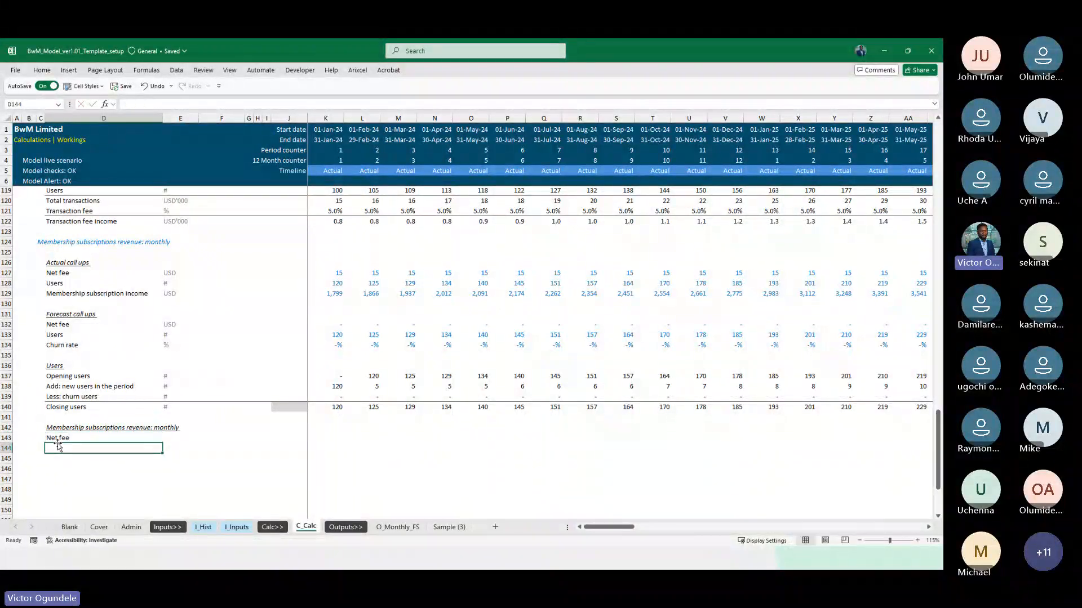
pyautogui.write('User')
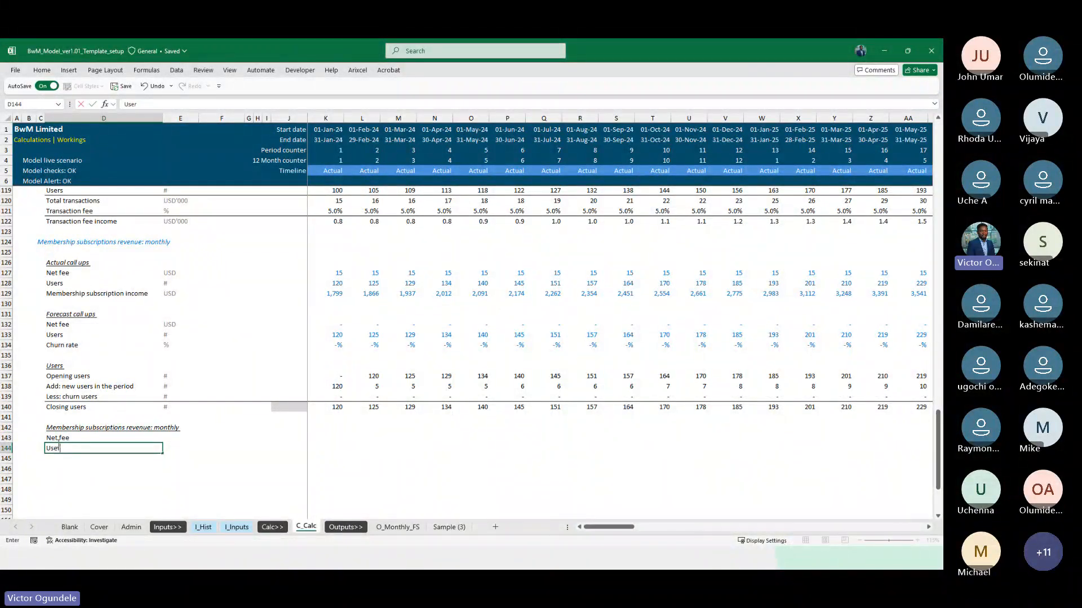
pyautogui.press('Return')
# Copy the heading text from D142 into D145 as an unformatted row label, Membership subscriptions revenue: monthly
pyautogui.press('Up')
pyautogui.press('Up')
pyautogui.press('Up')
pyautogui.hotkey('ctrl', 'c')
pyautogui.press('Down')
pyautogui.press('Down')
pyautogui.press('Down')
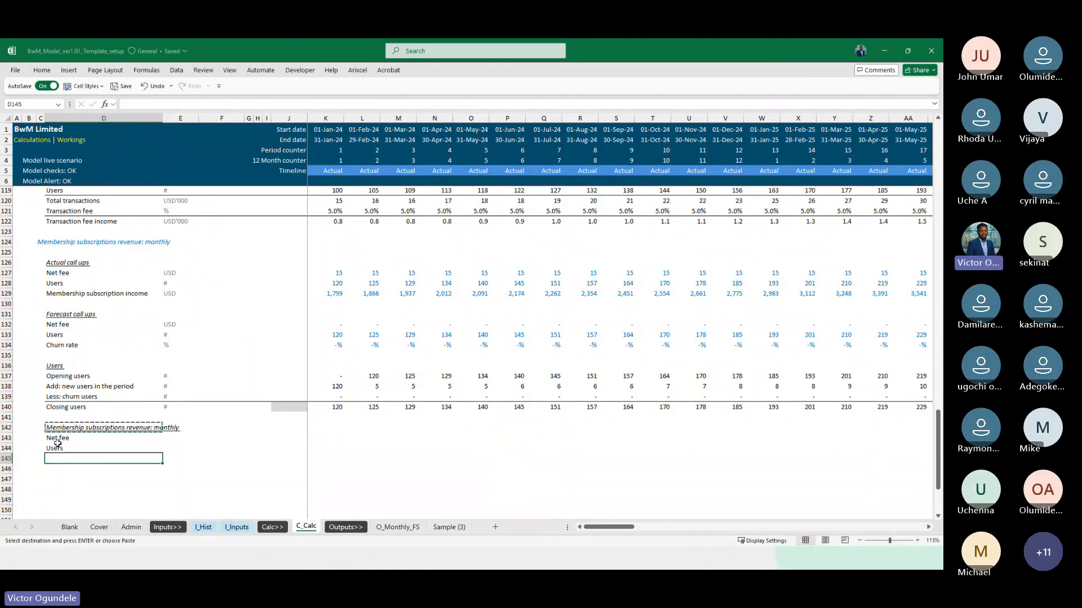
pyautogui.hotkey('ctrl', 'alt', 'v')
pyautogui.press('Return')
pyautogui.press('F2')
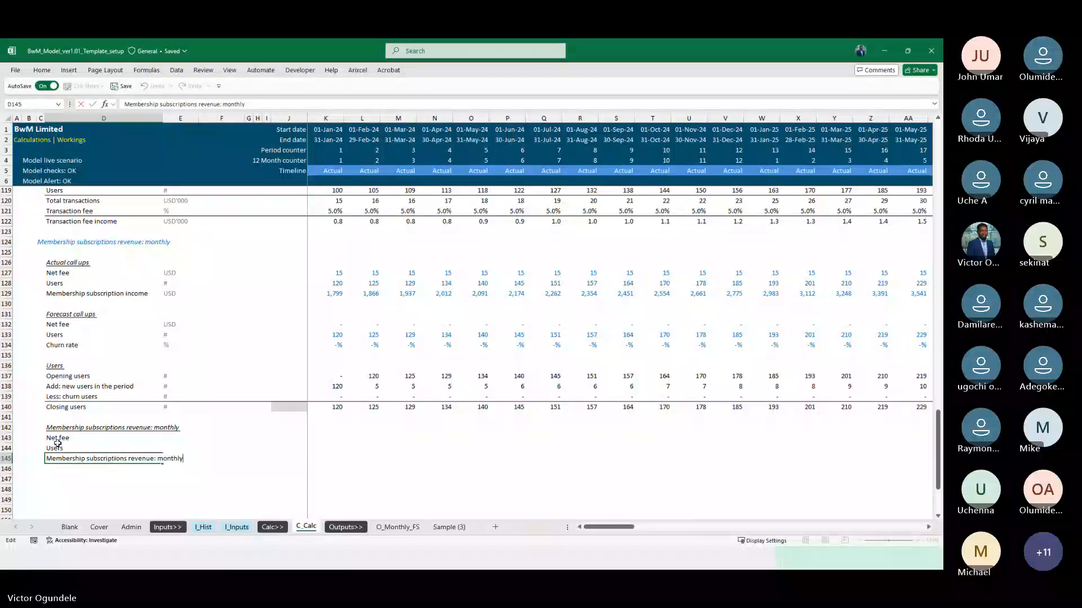
pyautogui.press('Tab')
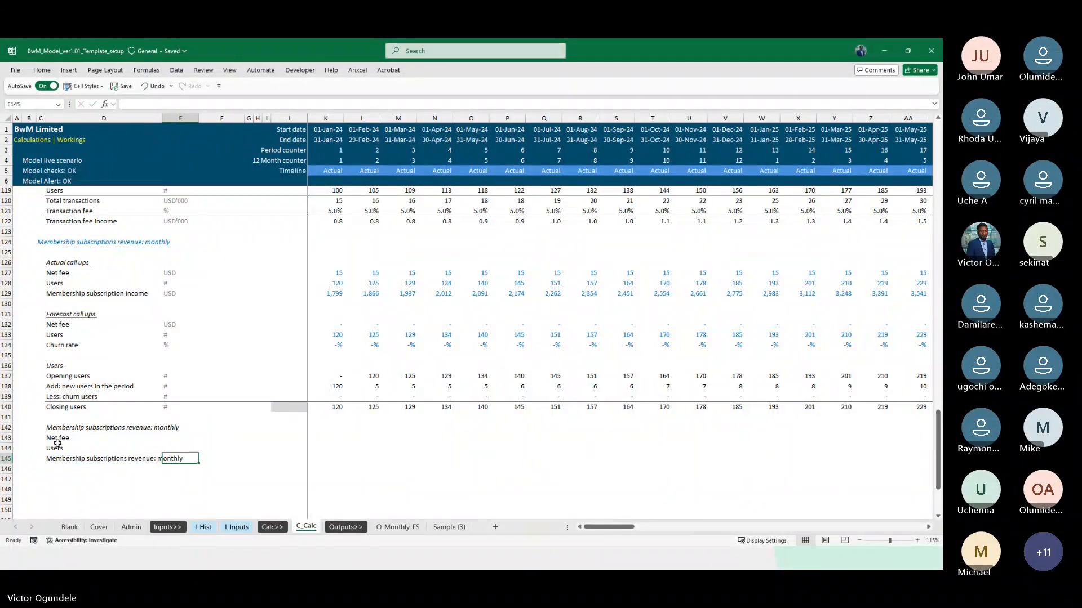
# Copy the USD unit from the forecast Net fee row in E132 to E143
pyautogui.press('Up')
pyautogui.press('Up')
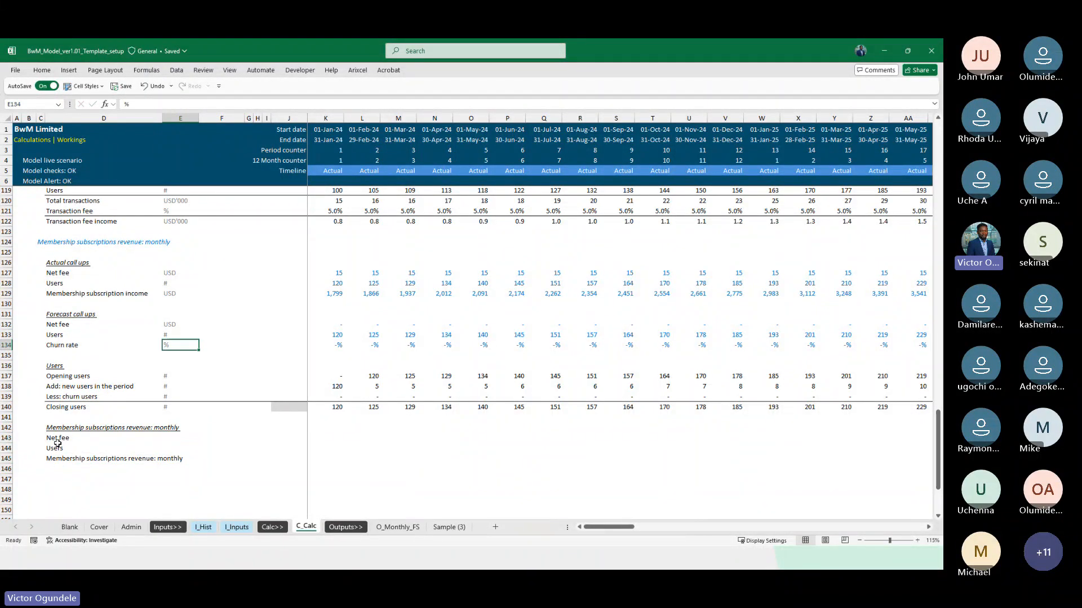
pyautogui.press('Up')
pyautogui.press('Up')
pyautogui.press('Up')
pyautogui.press('Up')
pyautogui.press('Up')
pyautogui.press('Up')
pyautogui.press('Up')
pyautogui.press('Up')
pyautogui.press('Up')
pyautogui.press('Up')
pyautogui.hotkey('shift', 'Up')
pyautogui.hotkey('ctrl', 'c')
pyautogui.press('Down')
pyautogui.press('Down')
pyautogui.press('Down')
pyautogui.press('Down')
pyautogui.press('Down')
pyautogui.press('Down')
pyautogui.press('Down')
pyautogui.press('Down')
pyautogui.press('Down')
pyautogui.press('Down')
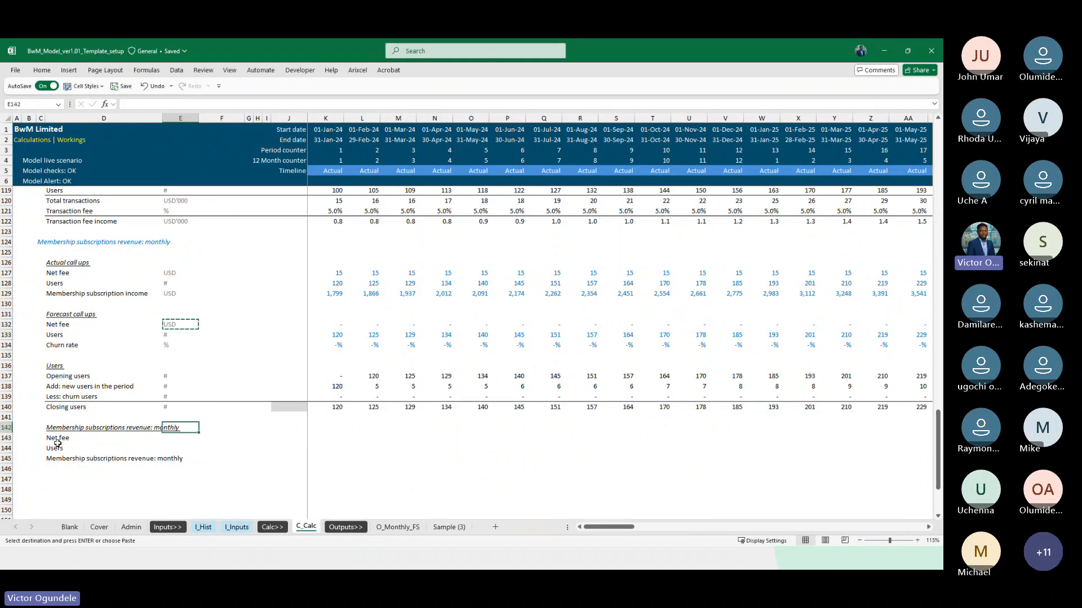
pyautogui.hotkey('ctrl', 'v')
# Enter # as the unit of the Users row in E144 and apply the grey unit formatting of E143
pyautogui.press('Down')
pyautogui.write('#')
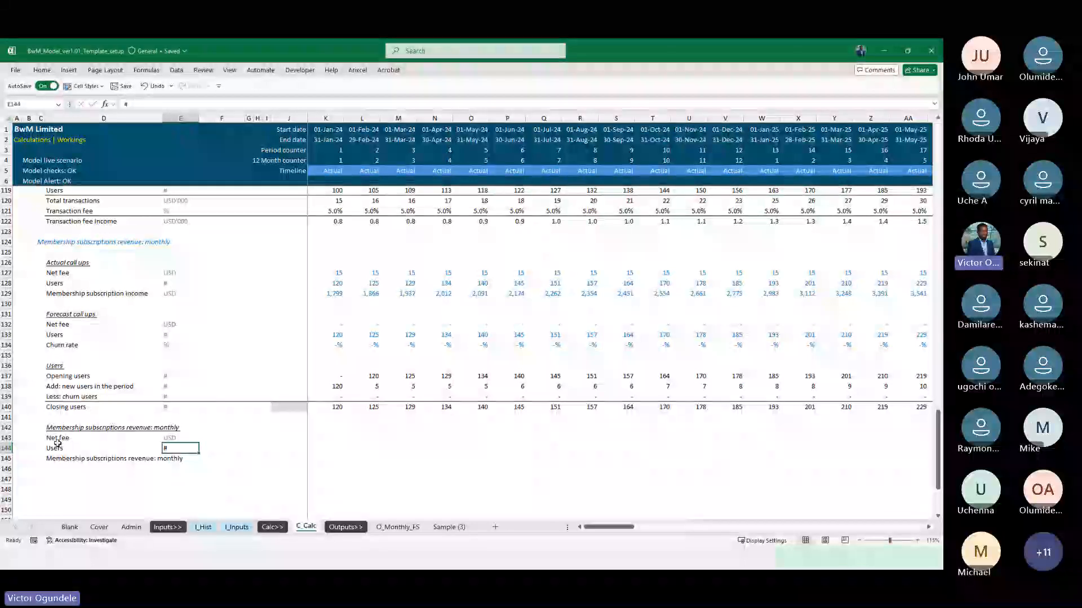
pyautogui.press('Up')
pyautogui.hotkey('alt', 'h')
pyautogui.press('f')
pyautogui.press('p')
pyautogui.press('Escape')
pyautogui.press('Down')
pyautogui.press('Down')
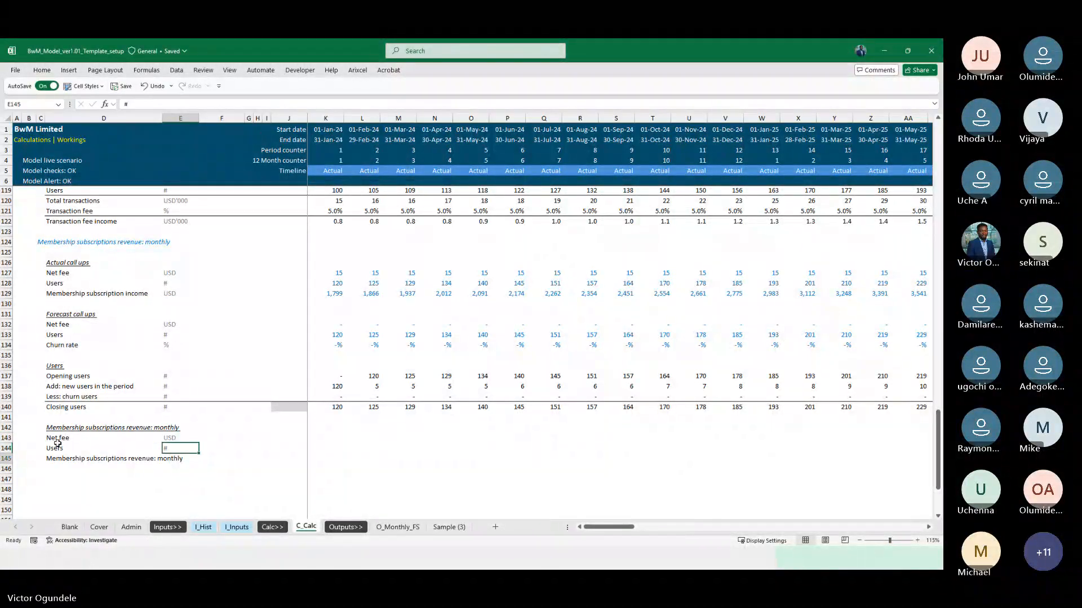
# Set the unit in E145 to the named cell ModelCurrency with a formula
pyautogui.write('=mod')
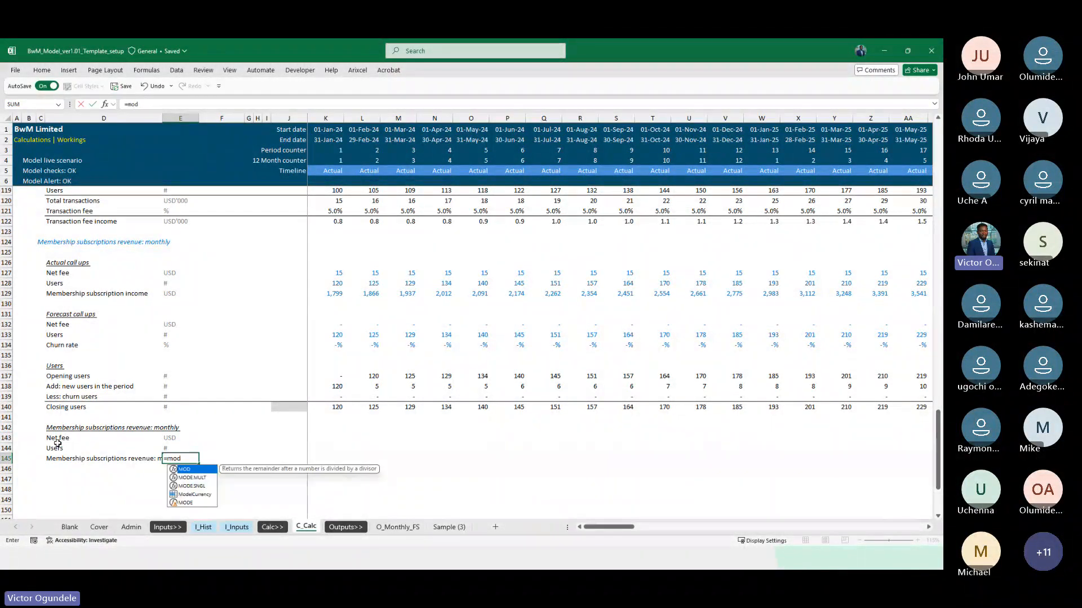
pyautogui.press('Escape')
pyautogui.press('Escape')
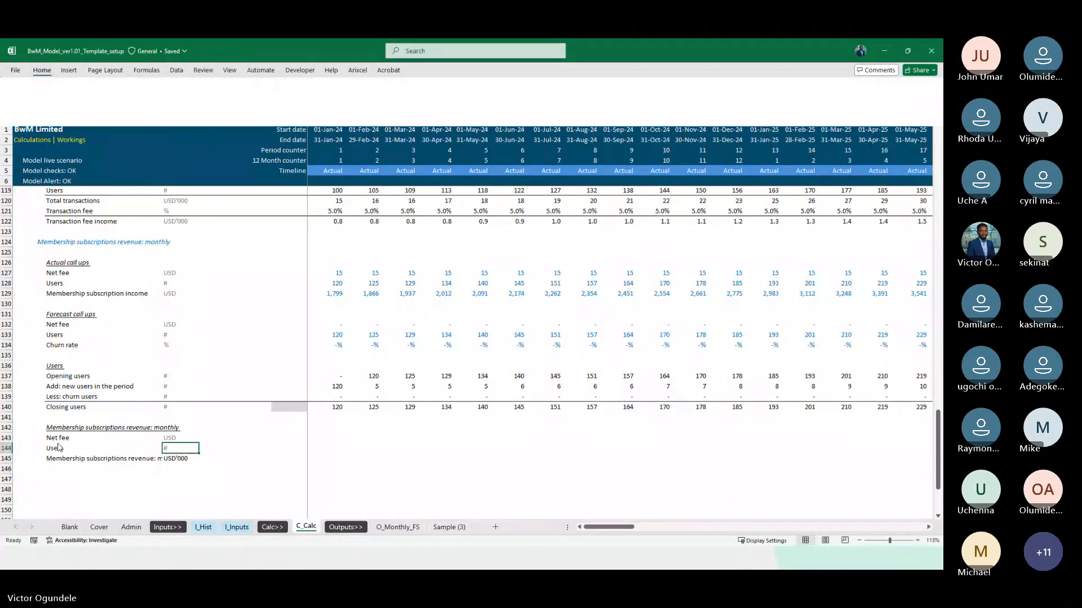
# Add a top border along the membership subscriptions revenue row from D145 to DN145
pyautogui.press('Left')
pyautogui.hotkey('ctrl', 'shift', 'Right')
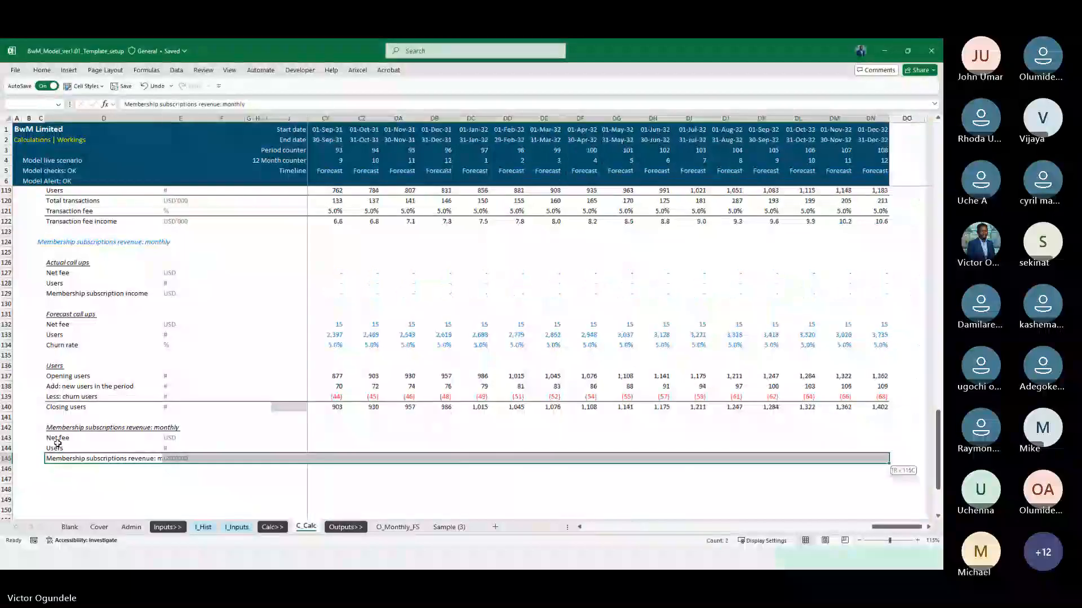
pyautogui.press('Left')
pyautogui.press('Right')
pyautogui.press('Right')
pyautogui.press('Right')
pyautogui.press('Right')
pyautogui.press('Right')
pyautogui.press('Right')
pyautogui.press('Right')
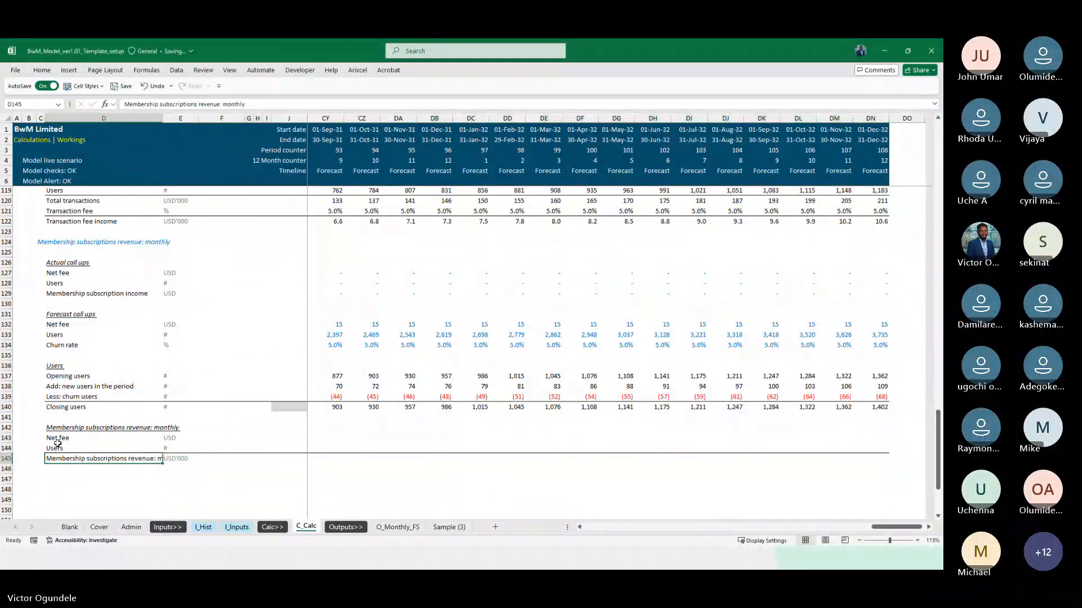
pyautogui.press('Up')
pyautogui.press('Up')
pyautogui.press('Right')
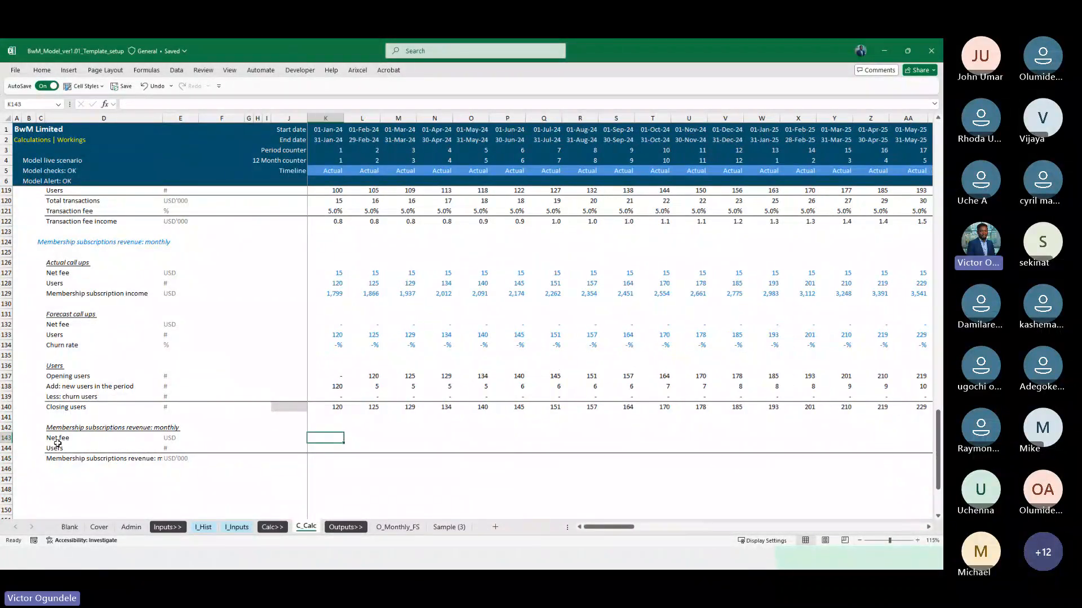
pyautogui.write('=')
pyautogui.press('Up')
pyautogui.press('Up')
pyautogui.press('Up')
pyautogui.press('Up')
pyautogui.press('Up')
pyautogui.press('Up')
pyautogui.press('Up')
pyautogui.press('Up')
pyautogui.press('Up')
pyautogui.press('Up')
pyautogui.press('Up')
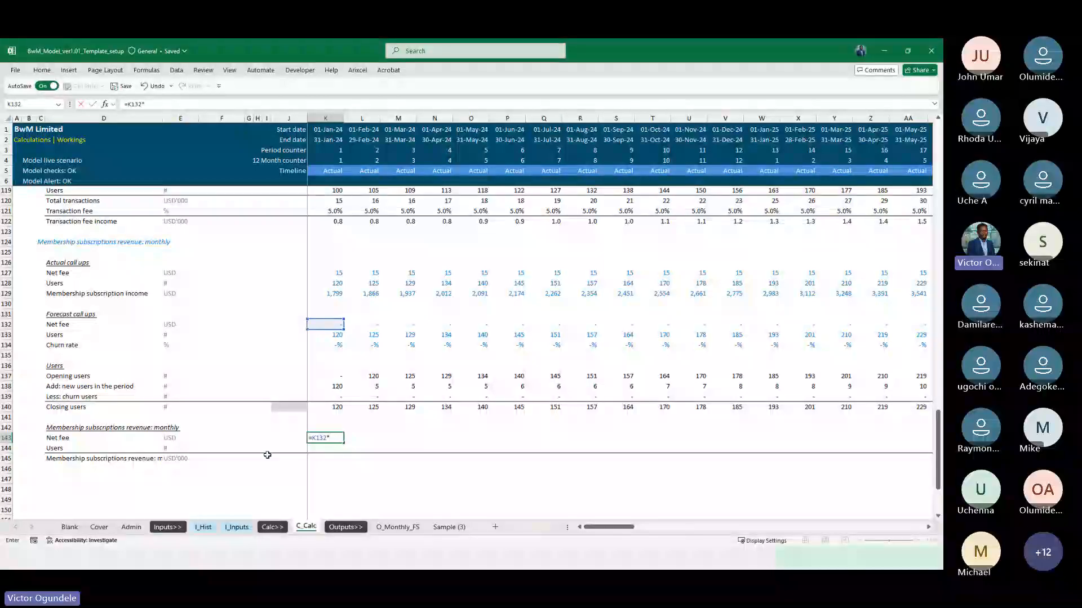
pyautogui.scroll(1, 398, 407)
pyautogui.scroll(1, 398, 408)
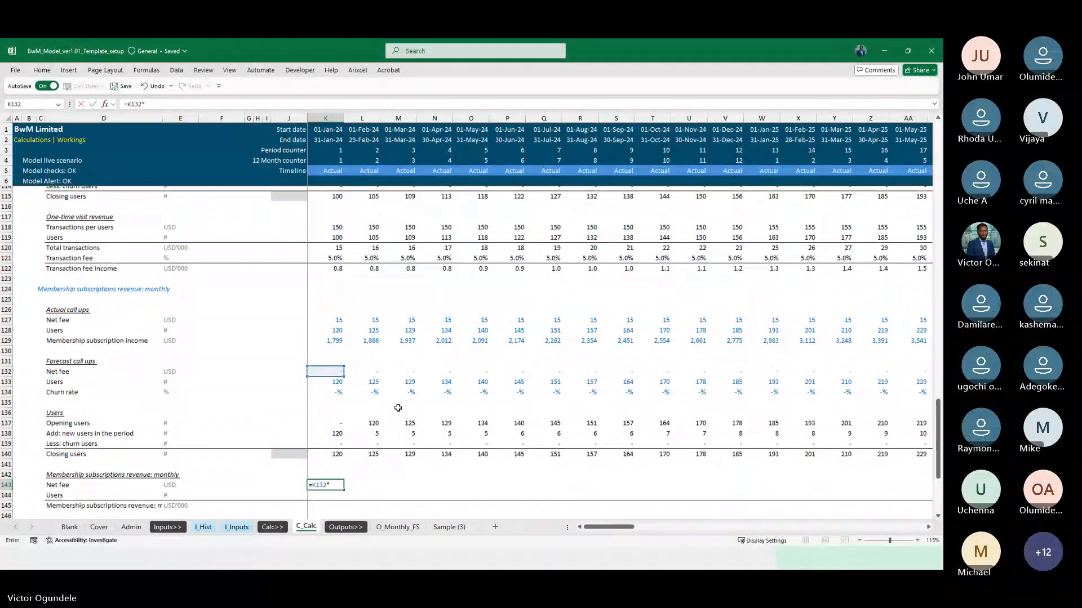
pyautogui.press('Escape')
# Copy the Transactions per users formula from K118 into the membership Net fee cell K143
pyautogui.click(332, 232)
pyautogui.scroll(1, 332, 232)
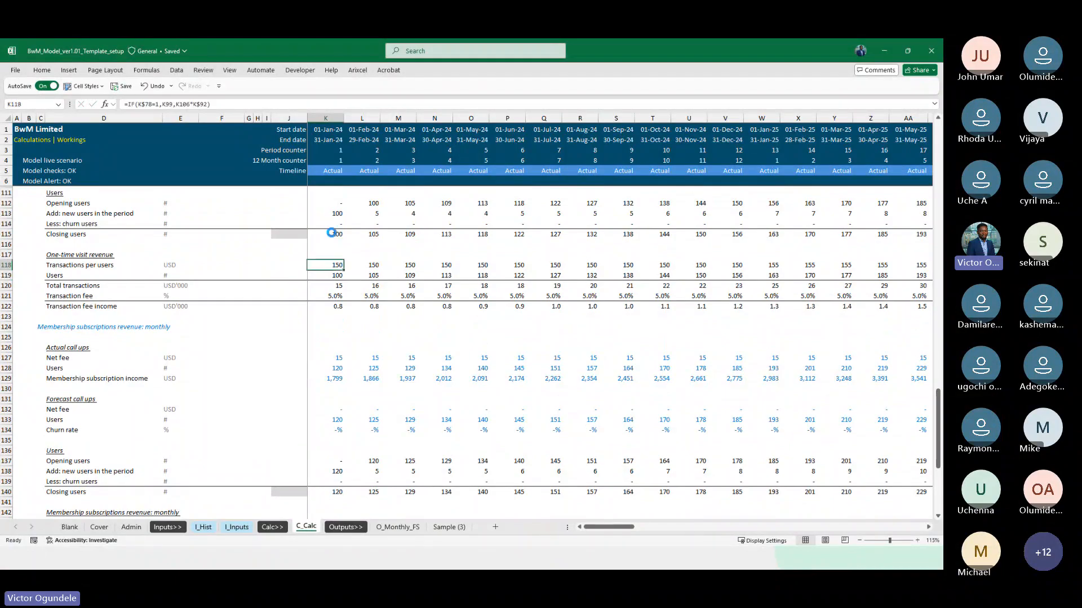
pyautogui.hotkey('ctrl', 'c')
pyautogui.scroll(-4, 363, 350)
pyautogui.scroll(-2, 364, 350)
pyautogui.click(319, 333)
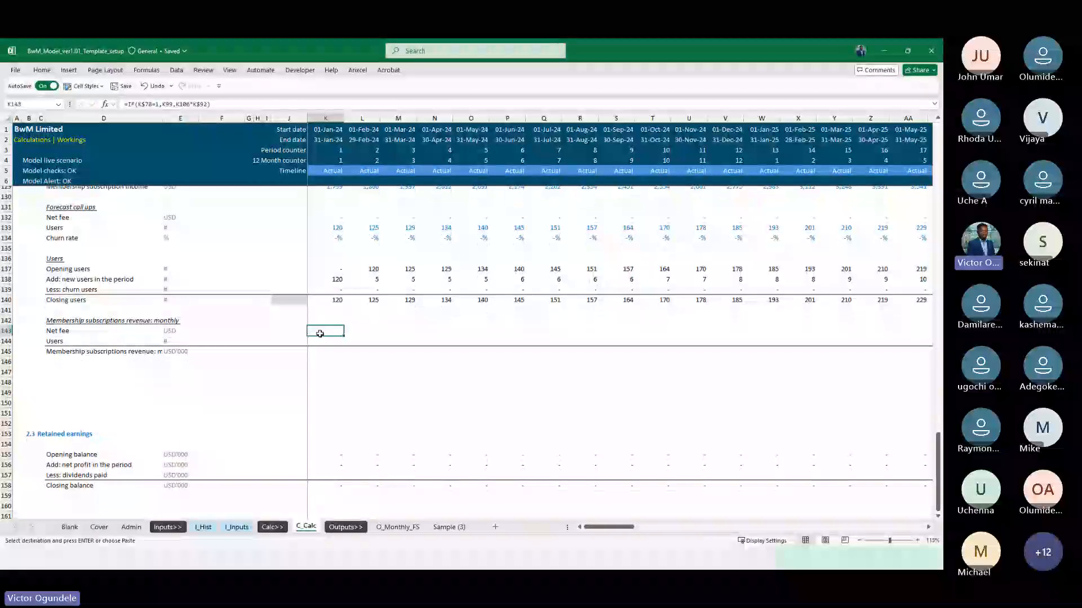
pyautogui.hotkey('ctrl', 'v')
pyautogui.press('F2')
pyautogui.press('Left')
pyautogui.hotkey('ctrl', 'shift', 'Left')
pyautogui.hotkey('ctrl', 'shift', 'Left')
pyautogui.hotkey('ctrl', 'shift', 'Left')
pyautogui.hotkey('ctrl', 'shift', 'Left')
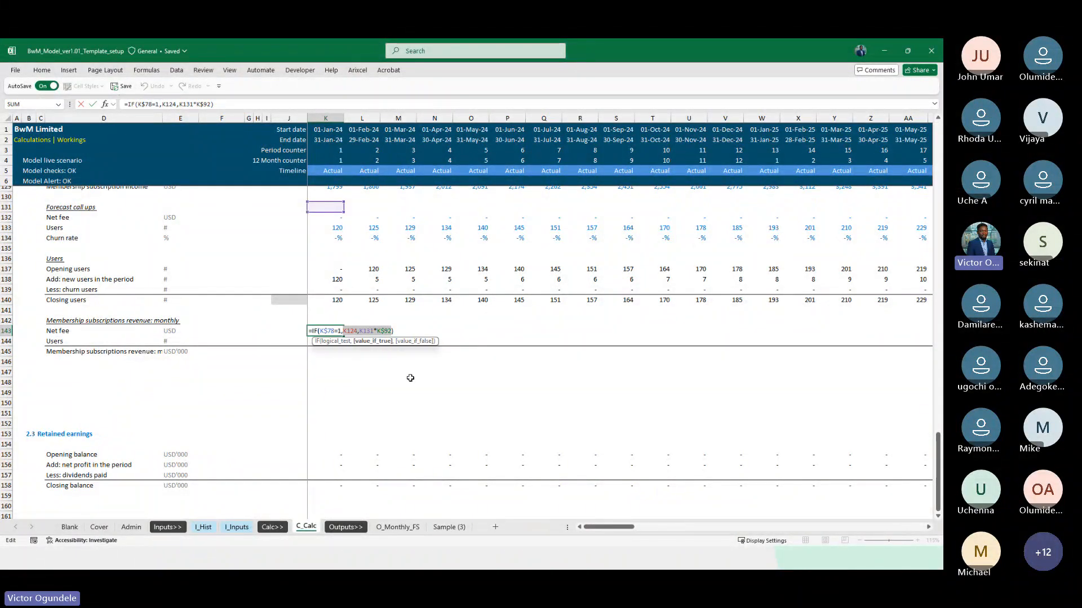
pyautogui.scroll(2, 410, 378)
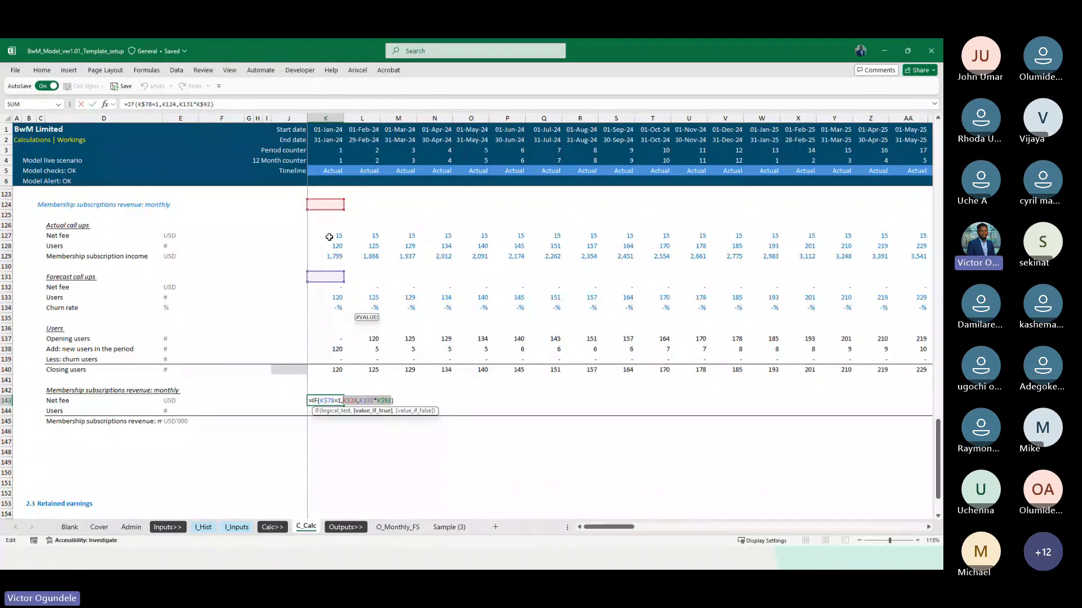
pyautogui.click(329, 238)
pyautogui.write(',')
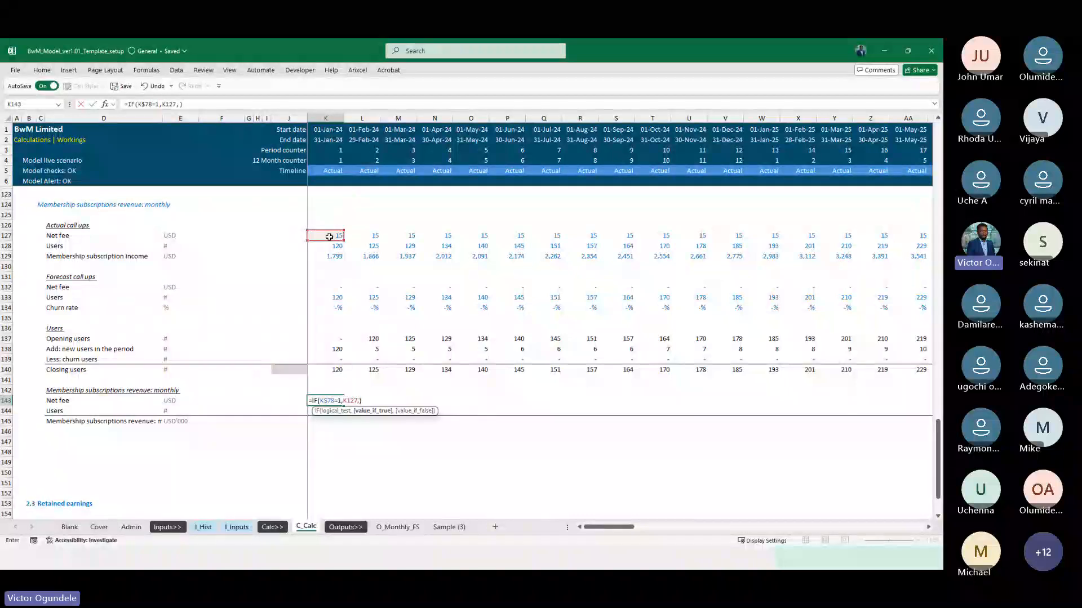
pyautogui.press('Escape')
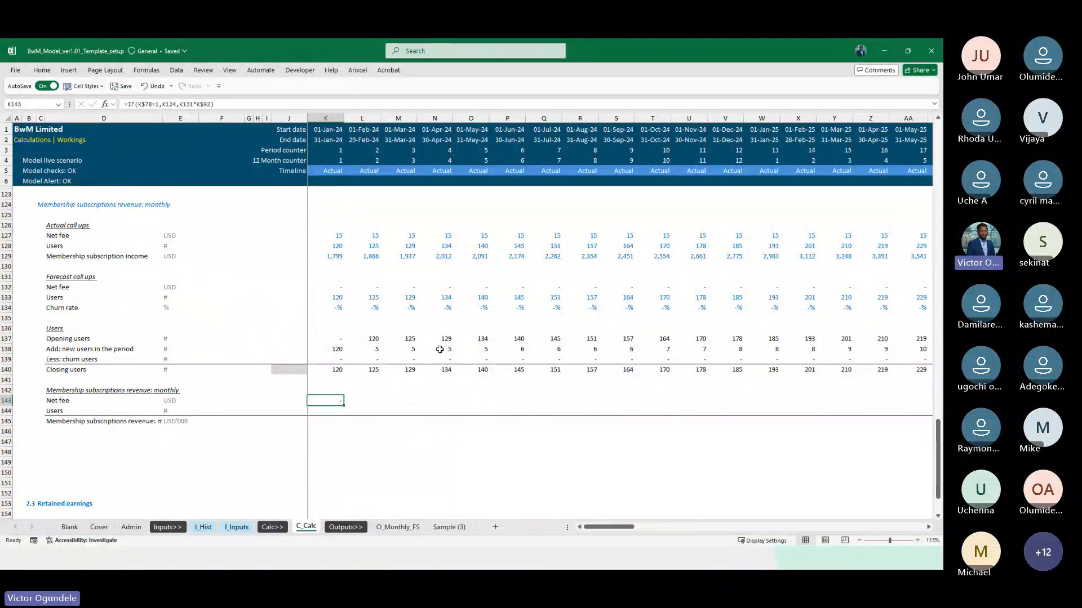
# Repoint the Net fee formula in K143 to the membership call-ups so it reads =IF(K$78=1,K127,K132*K$92)
pyautogui.press('F2')
pyautogui.scroll(13, 389, 385)
pyautogui.scroll(-8, 388, 385)
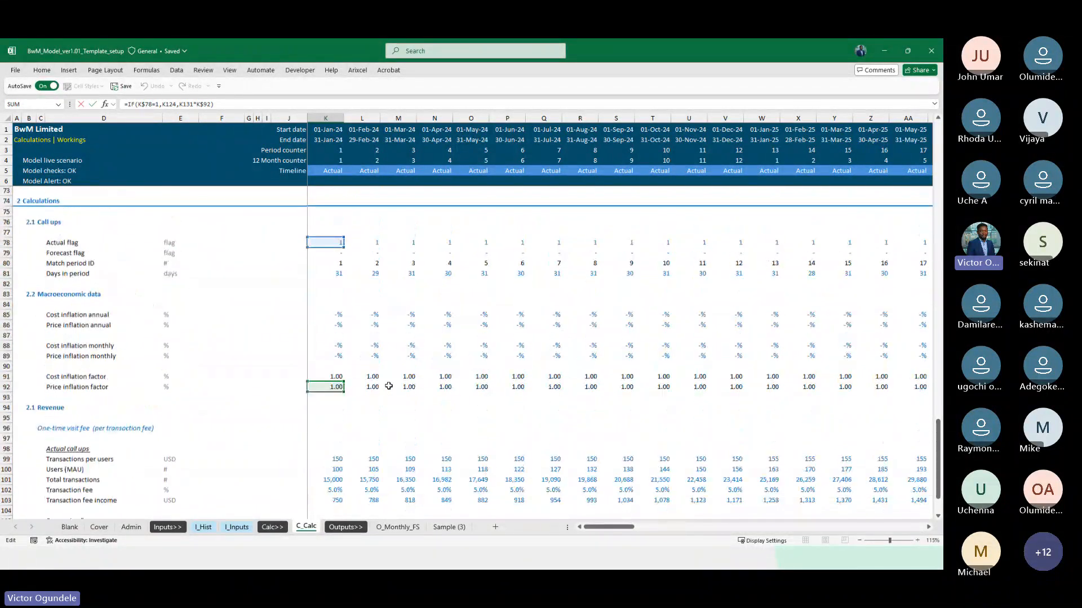
pyautogui.scroll(-5, 335, 487)
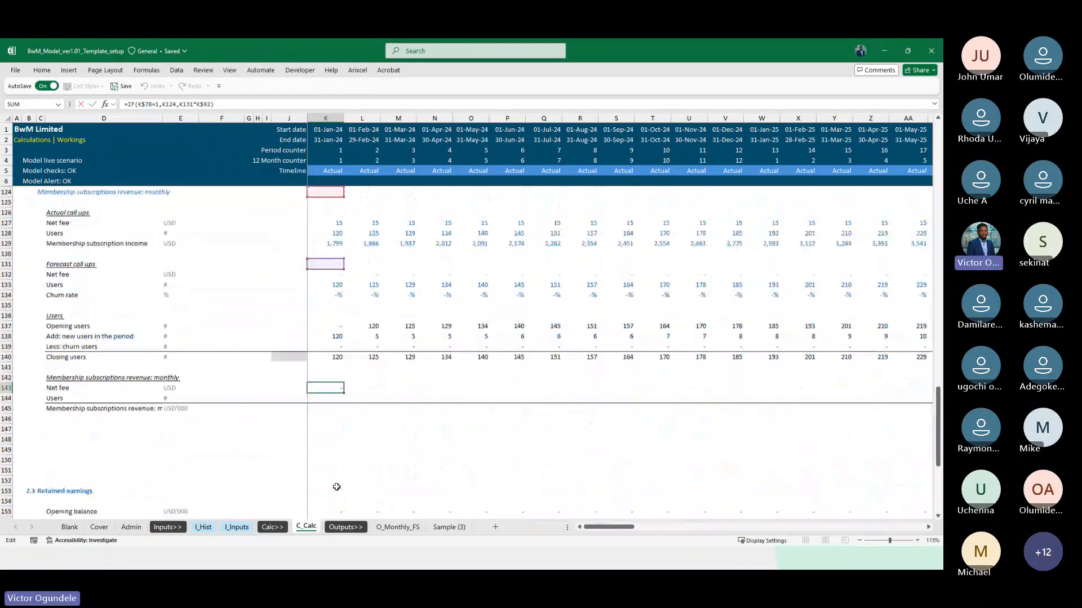
pyautogui.scroll(2, 333, 387)
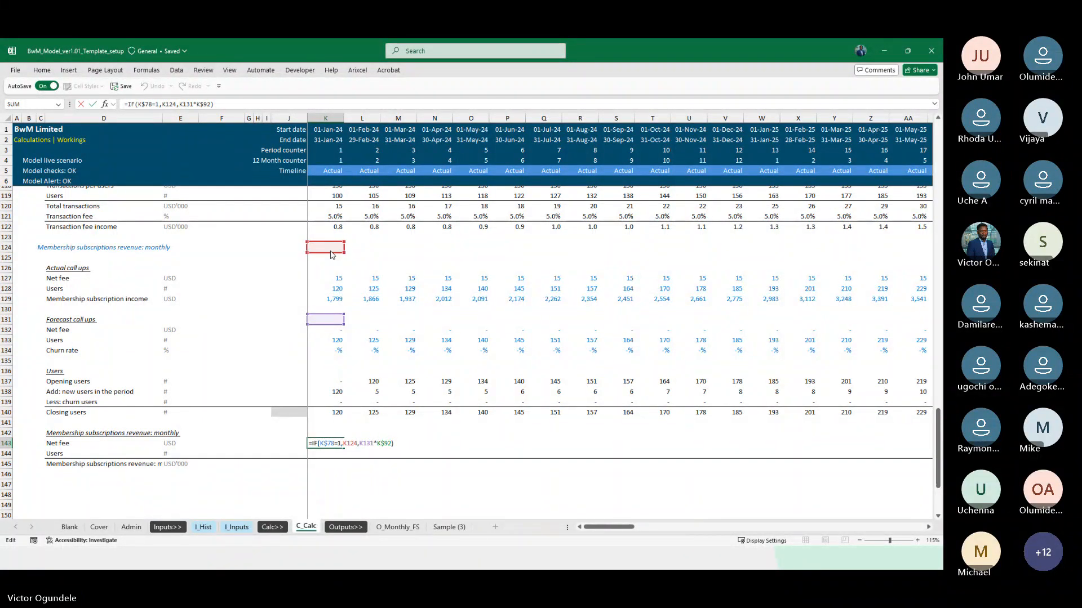
pyautogui.moveTo(331, 255); pyautogui.dragTo(331, 279)
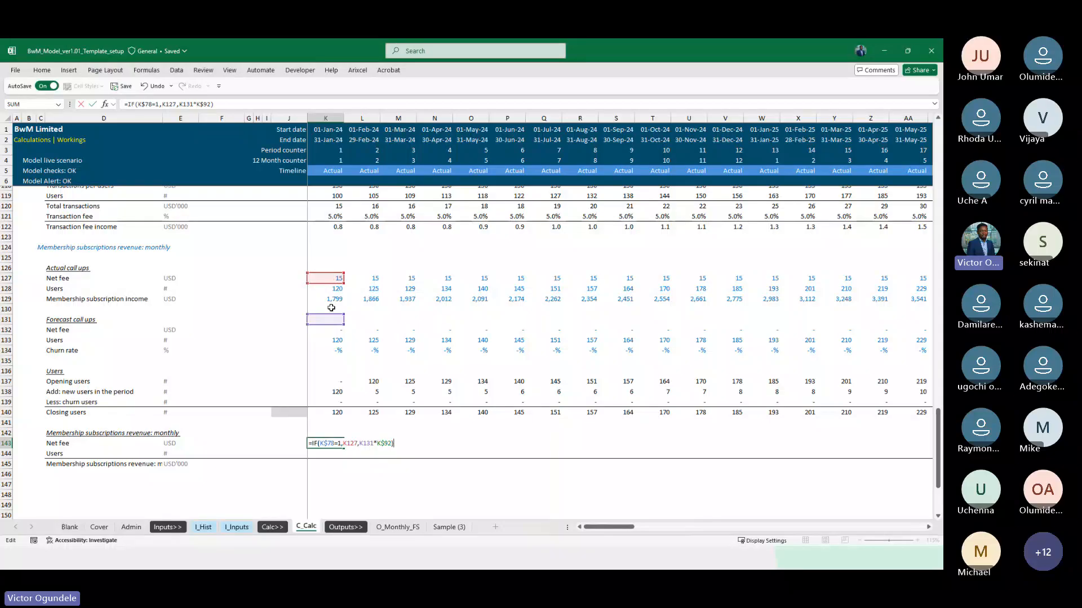
pyautogui.moveTo(332, 328); pyautogui.dragTo(334, 337)
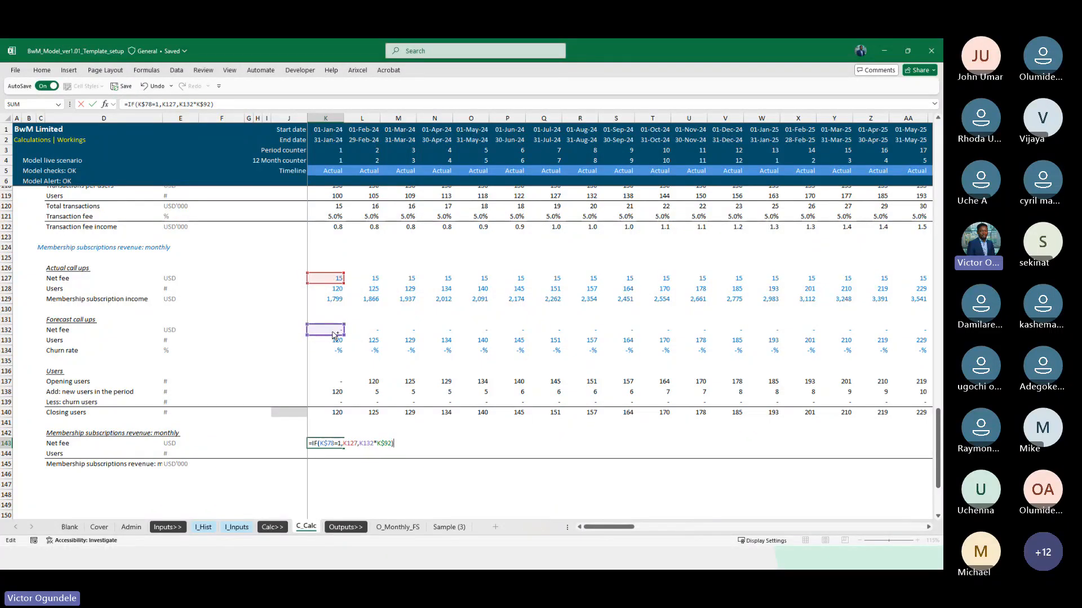
pyautogui.hotkey('ctrl', 'Return')
# Fill the Net fee formula from K143 across the timeline to DN143
pyautogui.hotkey('ctrl', 'shift', 'Right')
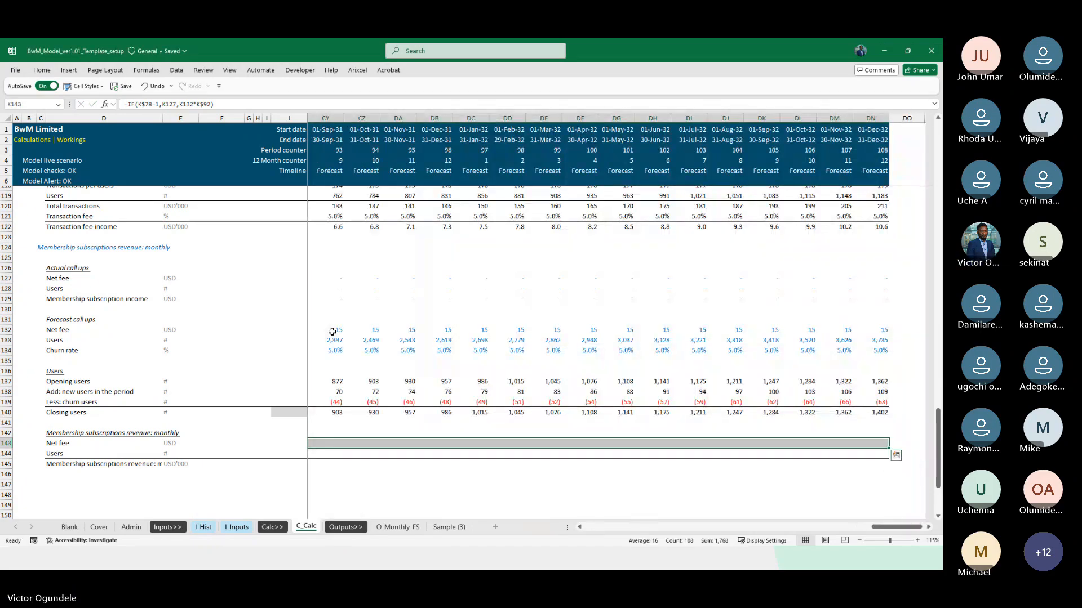
pyautogui.hotkey('ctrl', 'r')
pyautogui.hotkey('ctrl', 'shift', 'Right')
pyautogui.press('Right')
pyautogui.press('Right')
pyautogui.press('Right')
pyautogui.press('Left')
pyautogui.press('Left')
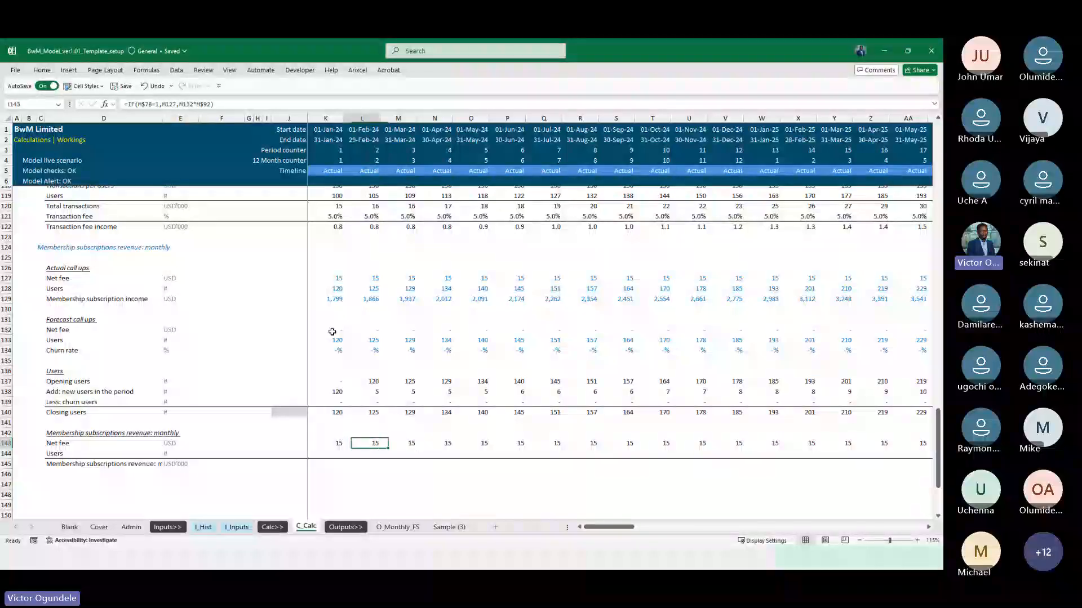
# Link the Users cell K144 to the closing users in K140
pyautogui.press('Left')
pyautogui.press('Down')
pyautogui.write('=')
pyautogui.press('Up')
pyautogui.press('Up')
pyautogui.press('Up')
pyautogui.press('Up')
pyautogui.press('Return')
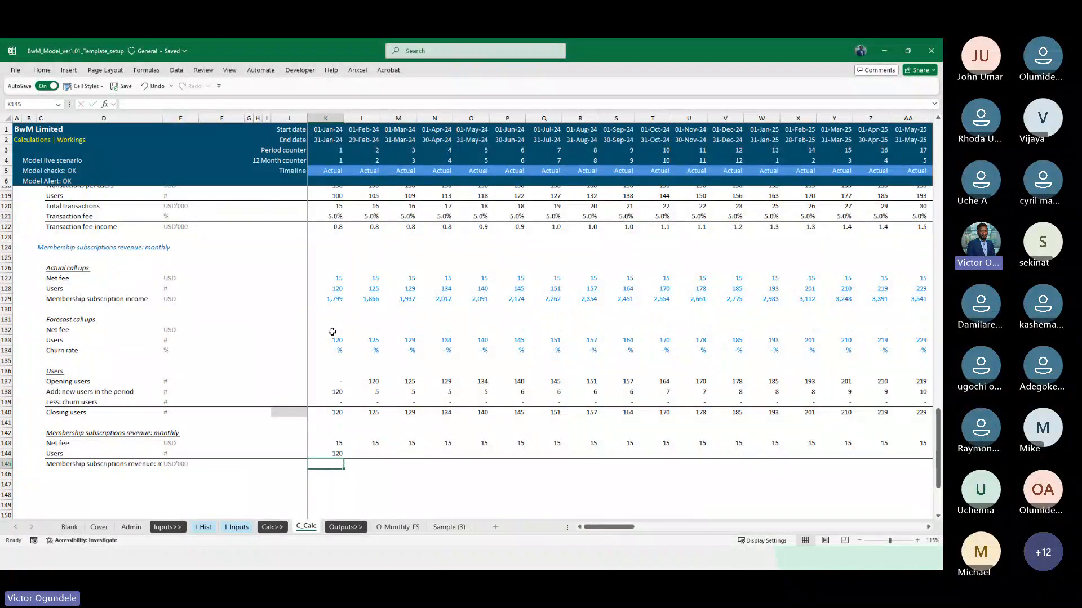
# Calculate the membership subscriptions revenue in K145 with the formula =(K143*K144)/Thousand
pyautogui.write('=(')
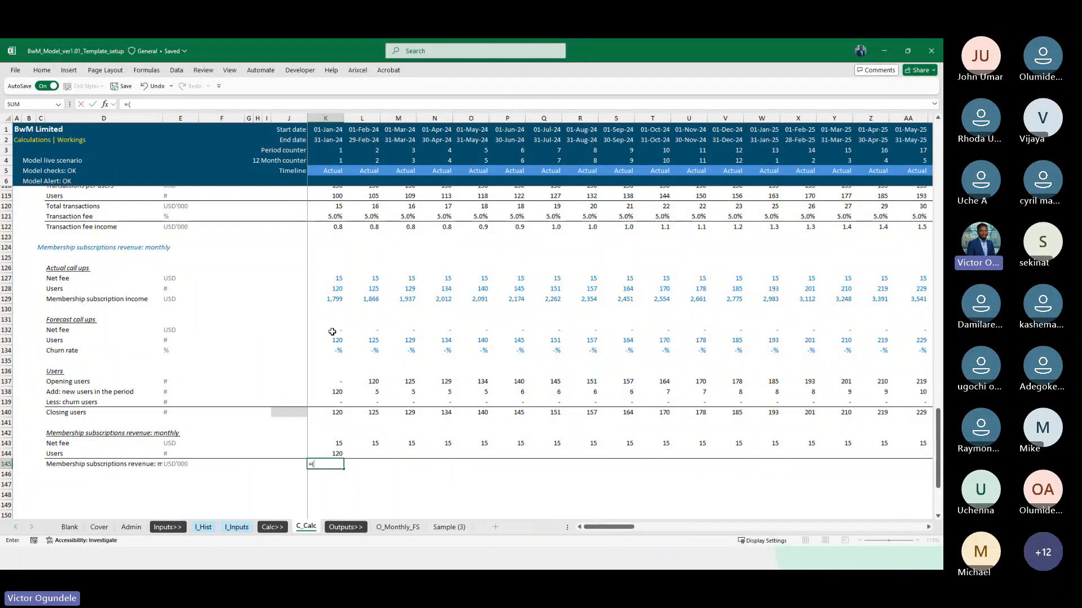
pyautogui.press('Up')
pyautogui.press('Up')
pyautogui.write('*')
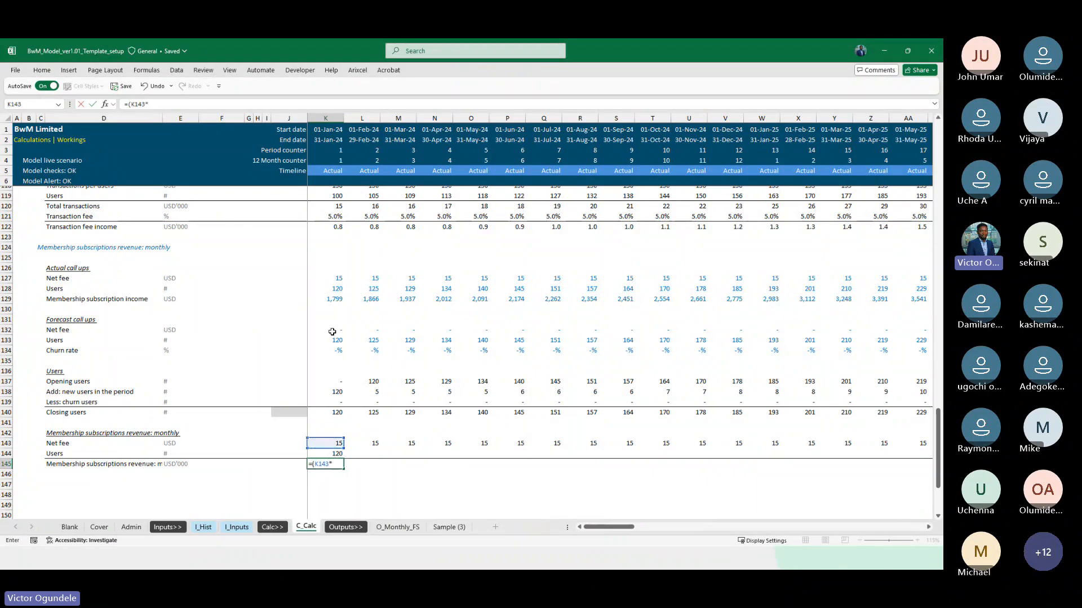
pyautogui.press('Up')
pyautogui.write(')/Thousand')
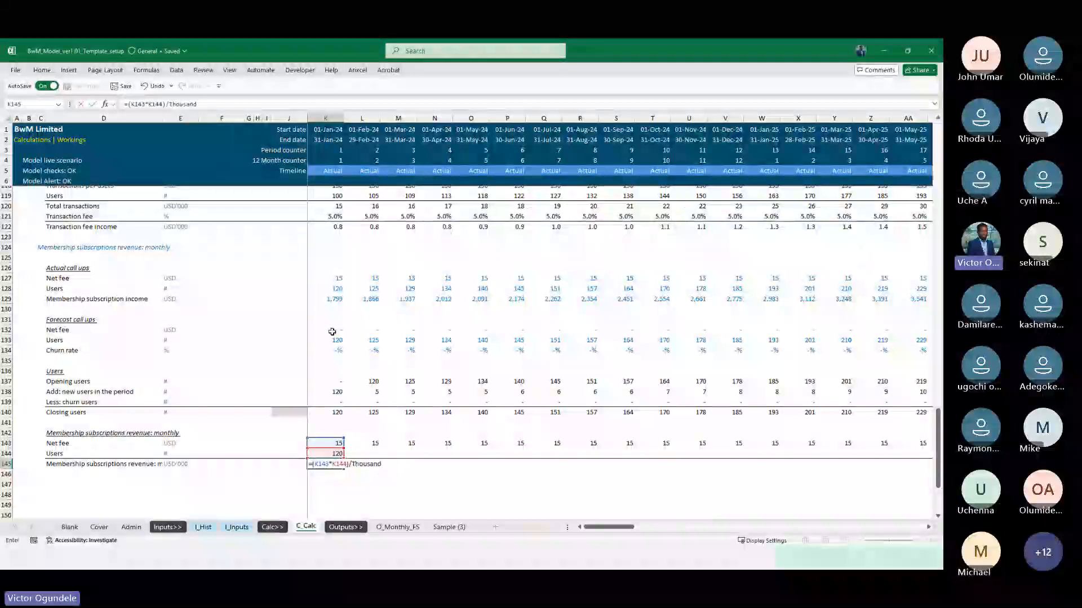
pyautogui.hotkey('ctrl', 'Return')
# Fill the Net fee, Users and revenue formulas in K143:K145 across the timeline to column DN
pyautogui.press('Up')
pyautogui.press('Up')
pyautogui.hotkey('shift', 'Down')
pyautogui.hotkey('shift', 'Down')
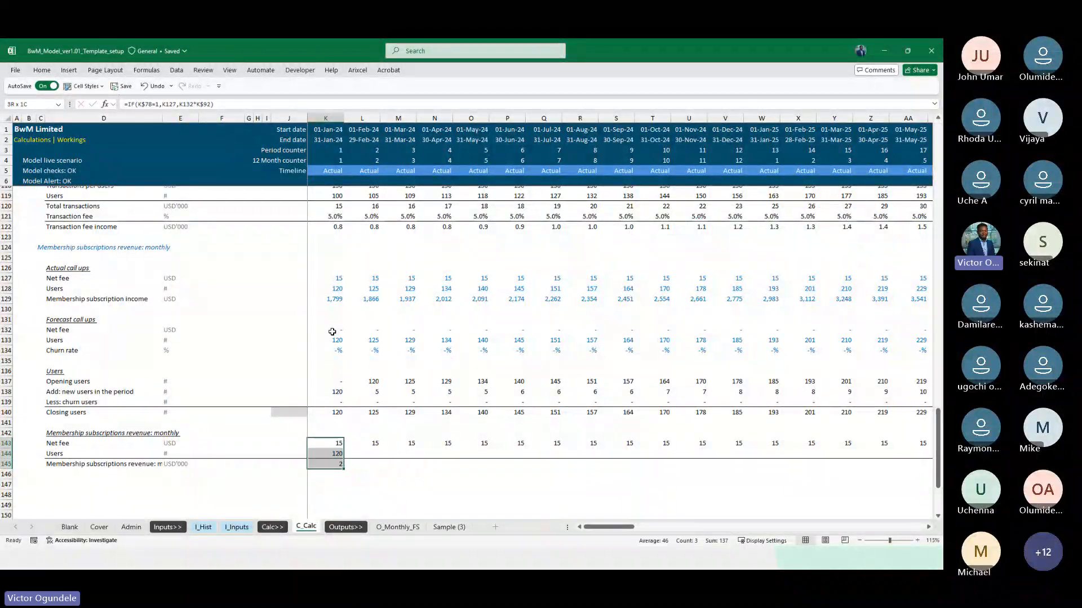
pyautogui.hotkey('ctrl', 'shift', 'Right')
pyautogui.hotkey('shift', 'Right')
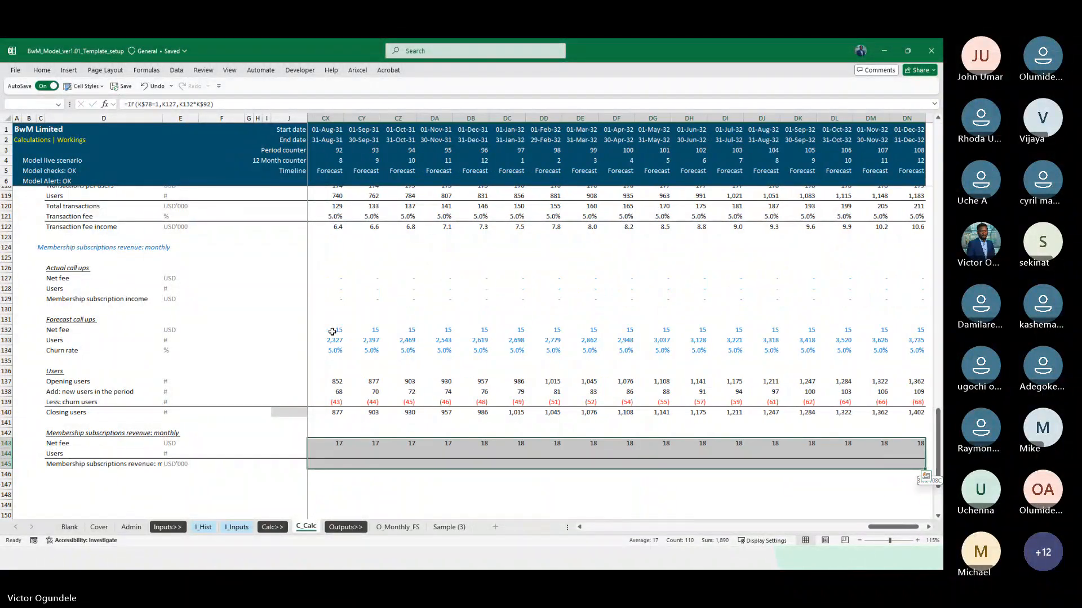
pyautogui.hotkey('ctrl', 'r')
# Format the membership subscriptions revenue values in row 145 to show one decimal place across the timeline
pyautogui.press('Down')
pyautogui.press('Down')
pyautogui.hotkey('ctrl', 'shift', 'Right')
pyautogui.hotkey('alt', 'h')
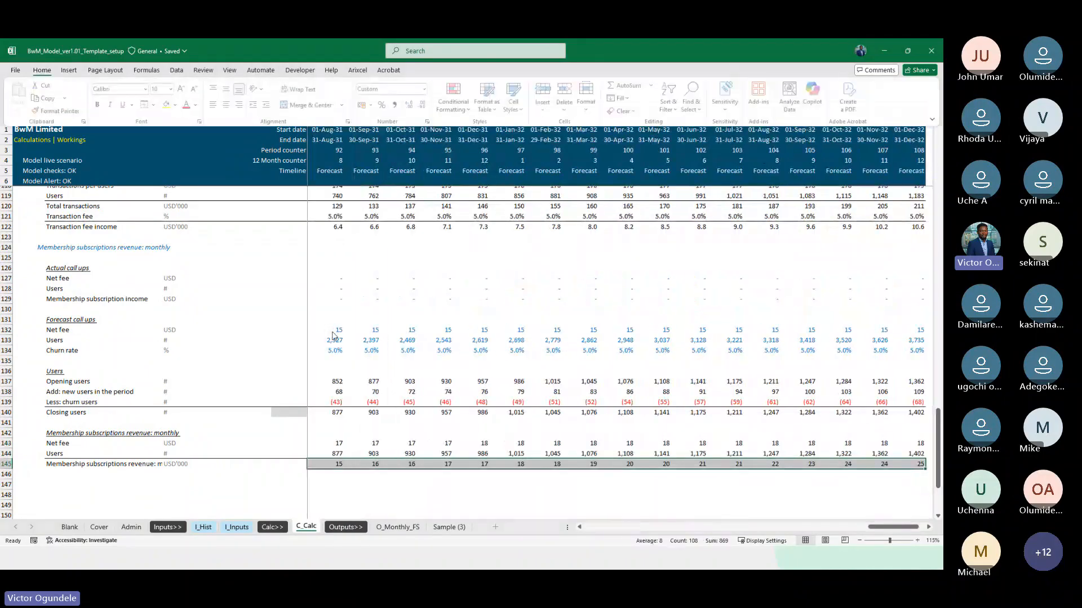
pyautogui.press('Escape')
# Review the monthly membership subscriptions revenue in row 145 across the actual and forecast periods
pyautogui.press('Right')
pyautogui.press('Right')
pyautogui.press('Right')
pyautogui.press('Right')
pyautogui.press('Right')
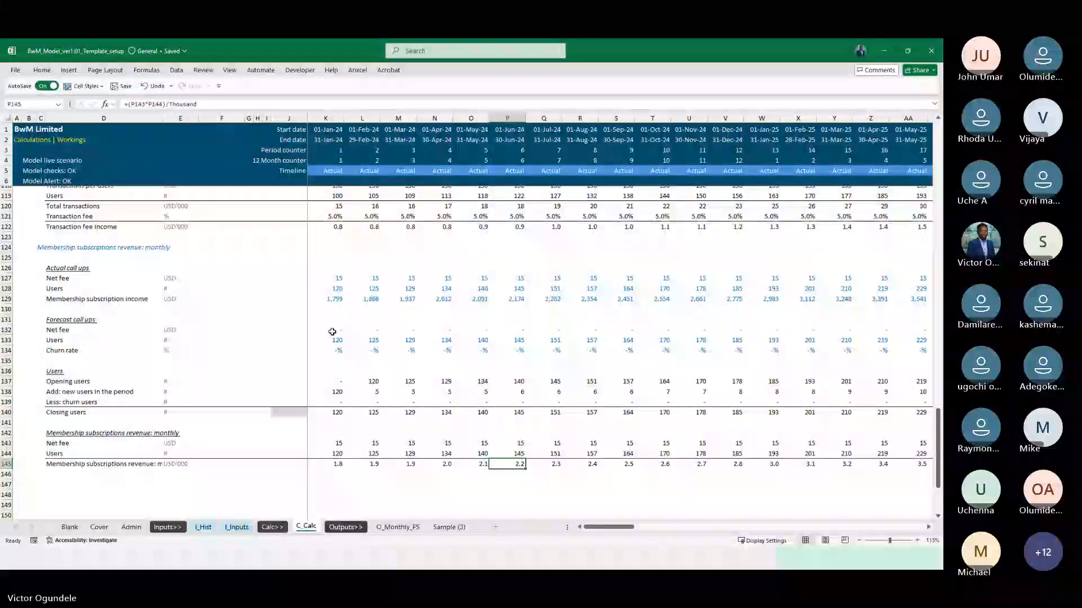
pyautogui.press('Left')
pyautogui.press('Left')
pyautogui.press('Left')
pyautogui.press('Left')
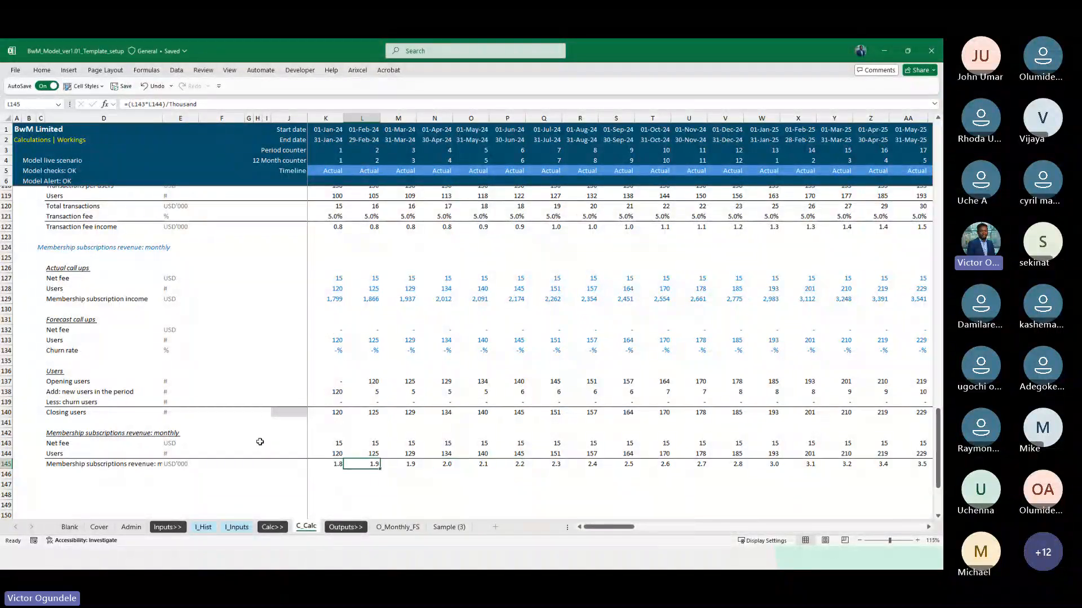
pyautogui.press('Right')
pyautogui.press('Right')
pyautogui.press('Right')
pyautogui.press('Right')
pyautogui.press('Right')
pyautogui.press('Right')
pyautogui.press('Right')
pyautogui.press('Right')
pyautogui.press('Right')
pyautogui.press('Right')
pyautogui.press('Right')
pyautogui.press('Right')
pyautogui.press('Right')
pyautogui.press('Right')
pyautogui.press('Right')
pyautogui.press('Right')
pyautogui.press('Right')
pyautogui.press('Right')
pyautogui.press('Right')
pyautogui.press('Right')
pyautogui.press('Right')
pyautogui.press('Right')
pyautogui.press('Right')
pyautogui.press('Right')
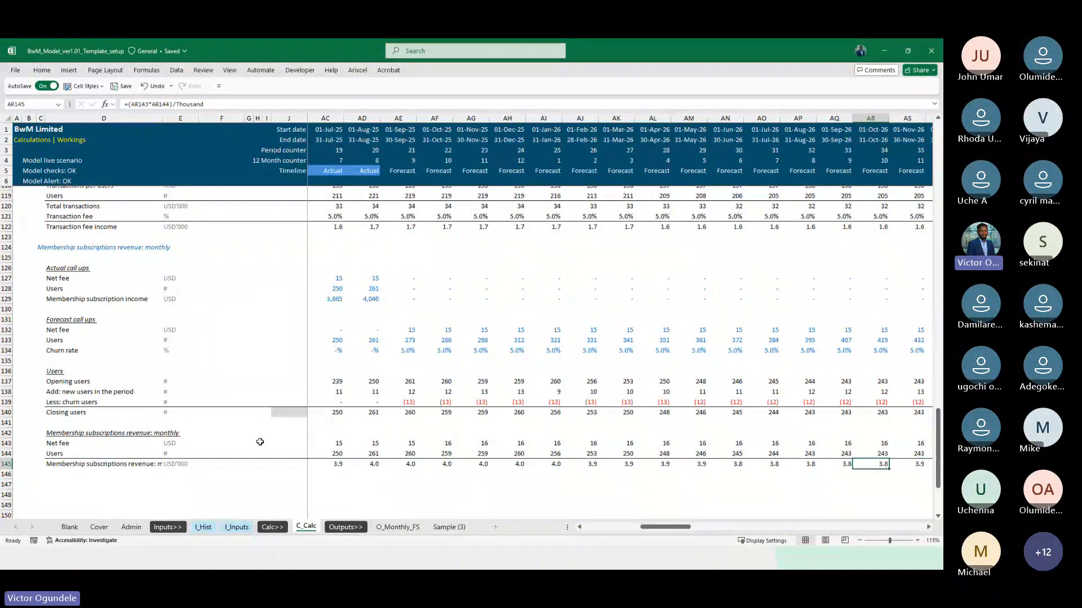
pyautogui.press('Left')
pyautogui.press('Left')
pyautogui.press('Left')
pyautogui.press('Right')
pyautogui.press('Right')
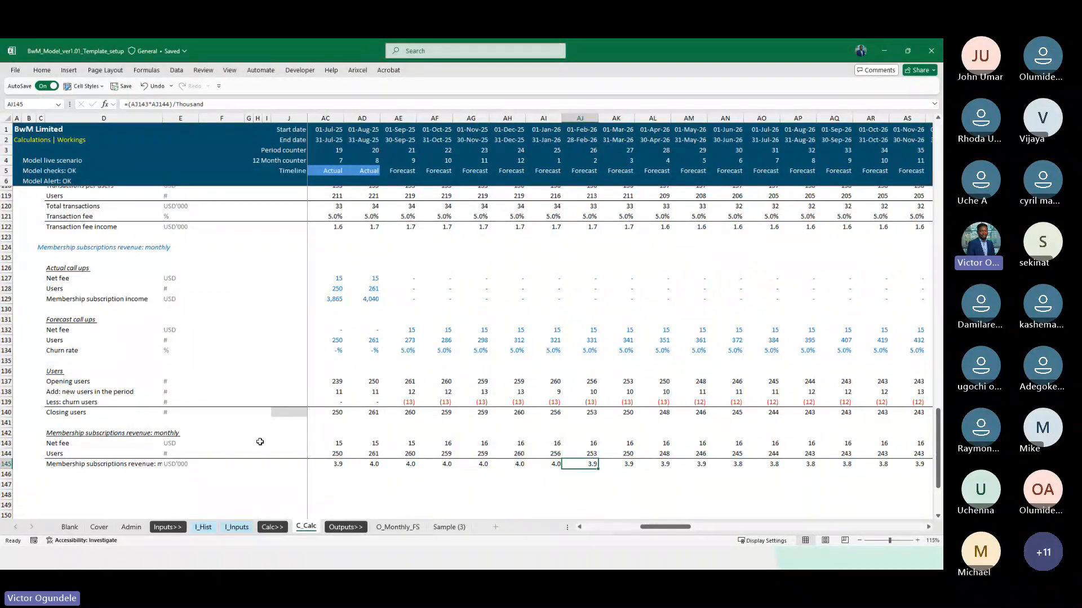
pyautogui.press('Right')
pyautogui.press('Right')
pyautogui.press('Right')
pyautogui.press('Right')
pyautogui.press('Right')
pyautogui.press('Right')
pyautogui.press('Right')
pyautogui.press('Right')
pyautogui.press('Right')
pyautogui.press('Right')
pyautogui.press('Right')
pyautogui.press('Right')
pyautogui.press('Right')
pyautogui.press('Right')
pyautogui.press('Right')
pyautogui.press('Right')
pyautogui.press('Right')
pyautogui.press('Right')
pyautogui.press('Right')
pyautogui.press('Right')
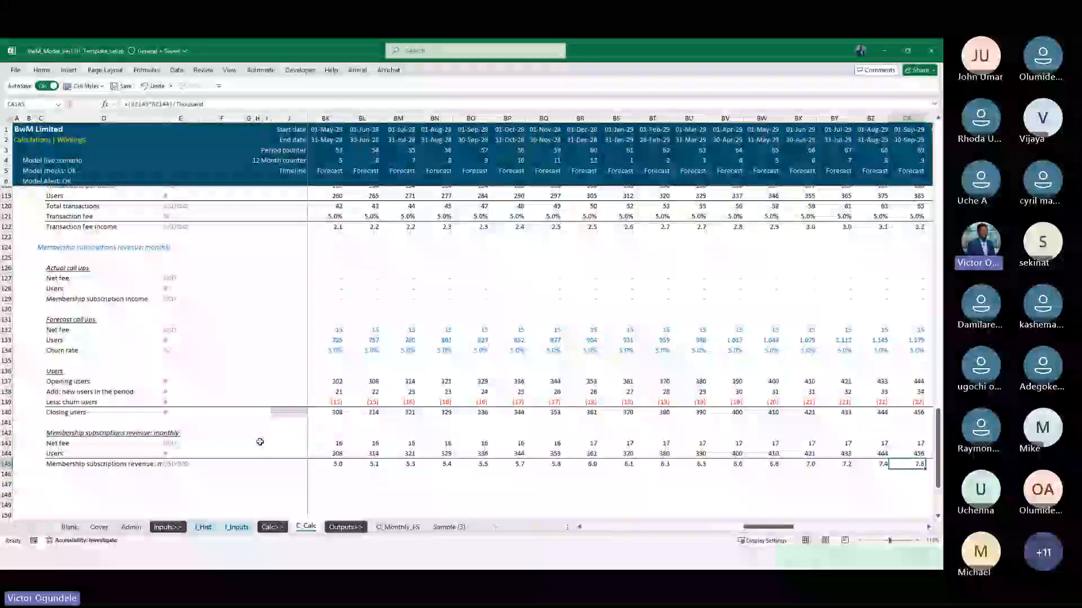
pyautogui.hotkey('ctrl', 'Left')
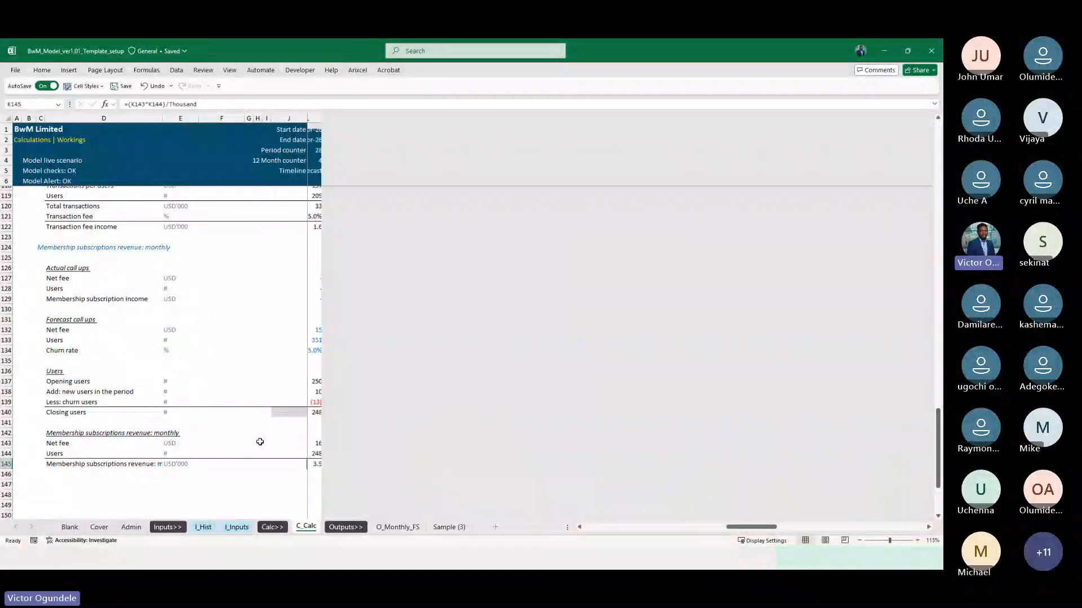
pyautogui.hotkey('ctrl', 'Left')
pyautogui.hotkey('ctrl', 'Left')
pyautogui.press('Right')
pyautogui.press('Right')
pyautogui.press('Right')
pyautogui.press('Right')
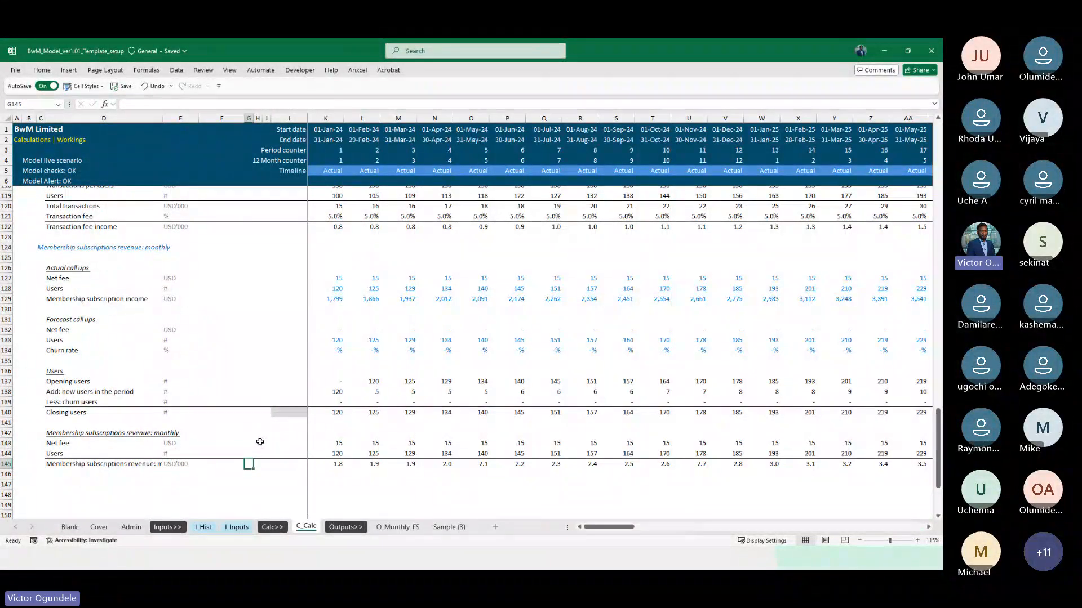
# Check the finished monthly section on C_Calc and locate the Annual membership subscriptions block on the I_Hist sheet
pyautogui.click(117, 465)
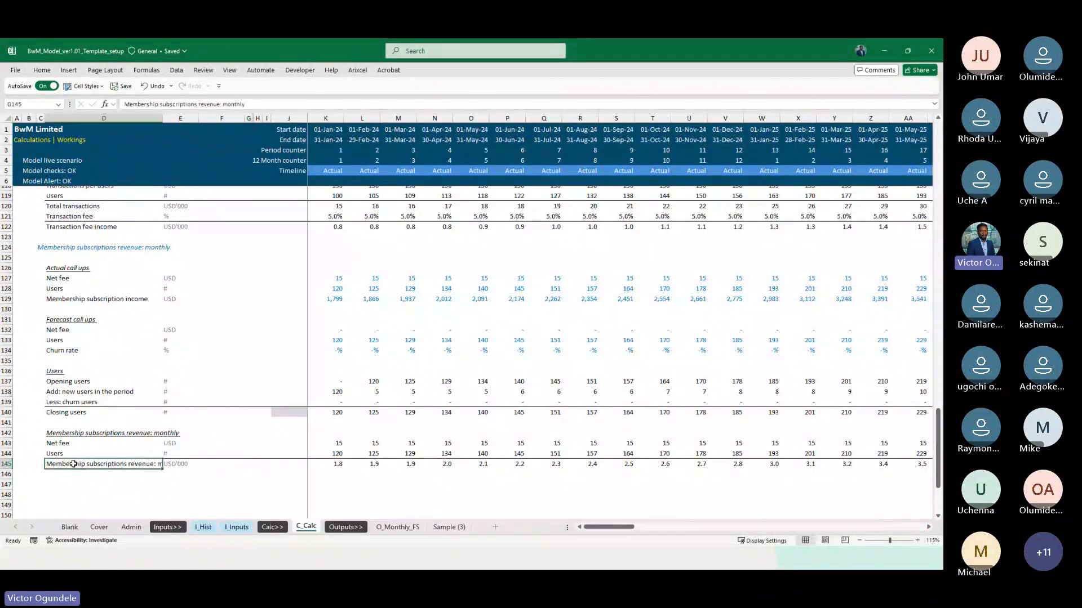
pyautogui.scroll(3, 103, 343)
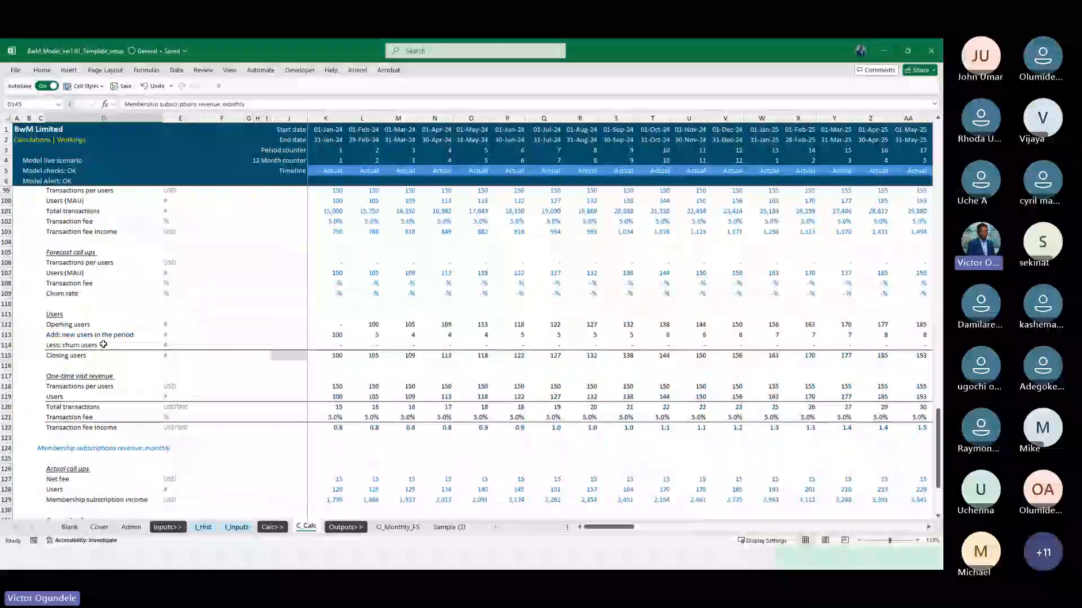
pyautogui.scroll(2, 103, 343)
pyautogui.scroll(-10, 103, 344)
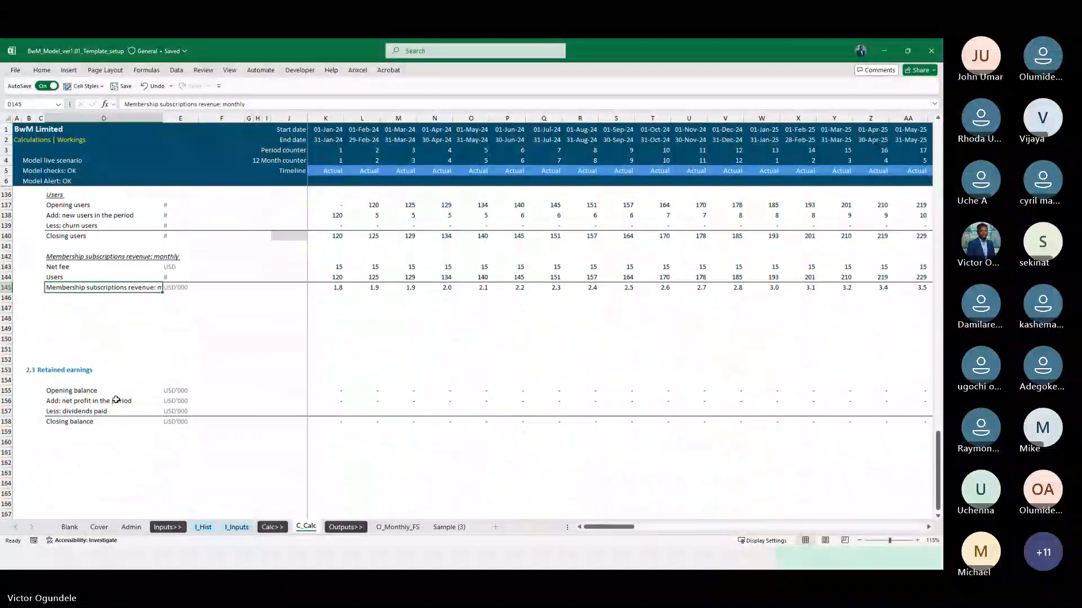
pyautogui.click(203, 527)
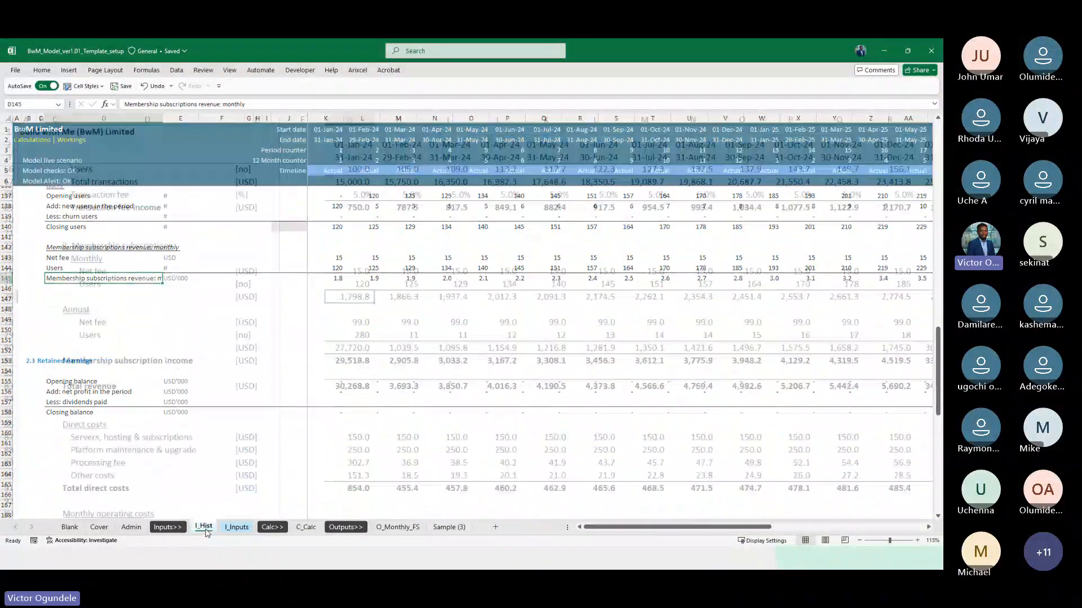
pyautogui.scroll(-2, 153, 380)
pyautogui.click(116, 267)
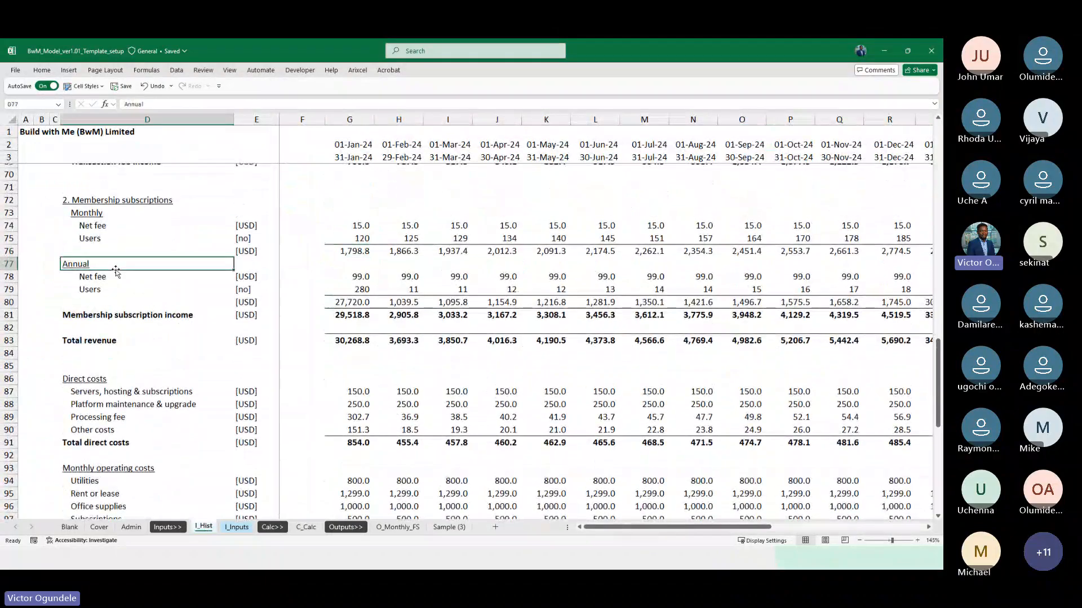
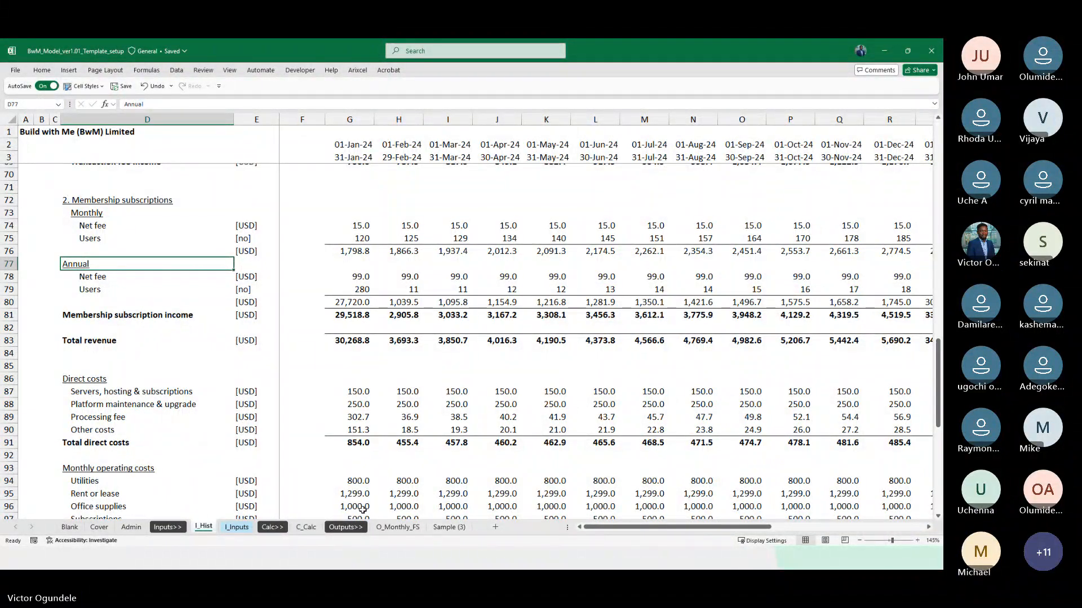
# Examine the annual membership Users figures in row 79 of I_Hist, comparing the 2024 months with January 2025
pyautogui.click(357, 290)
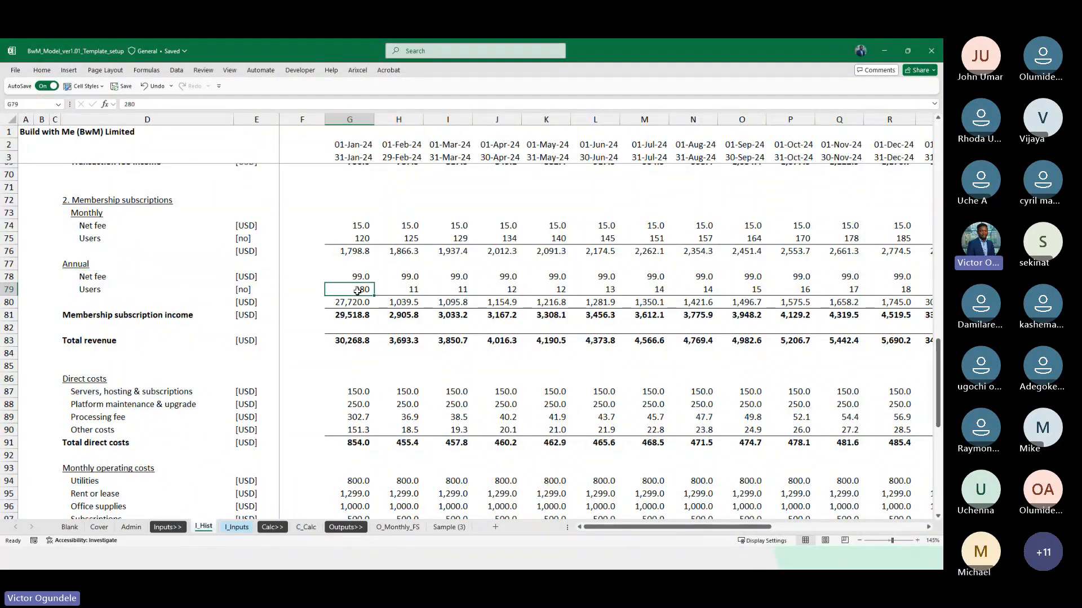
pyautogui.scroll(1, 423, 295)
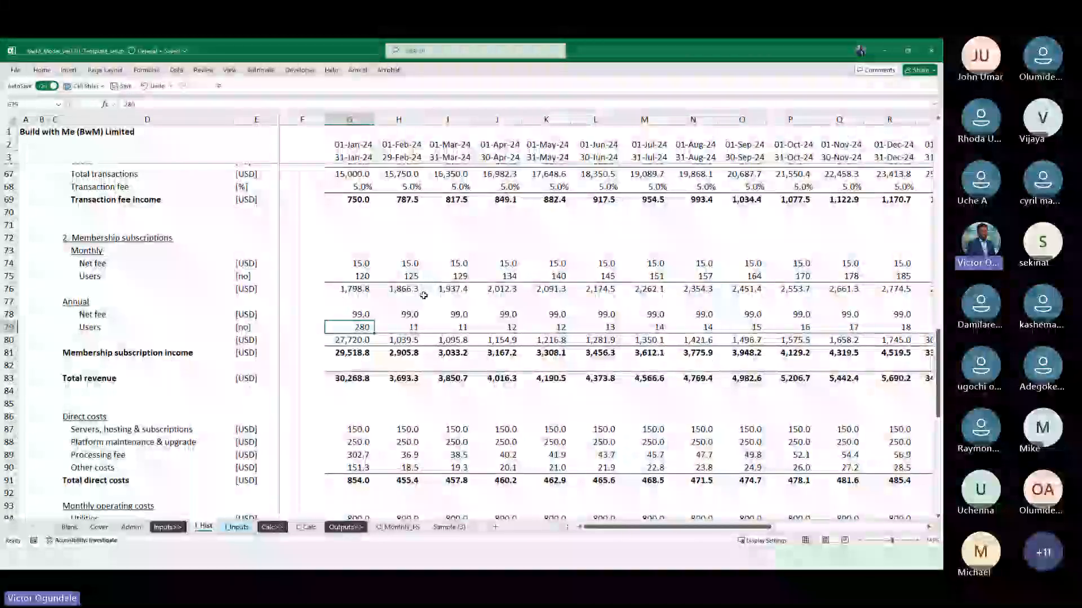
pyautogui.hscroll(6, 423, 295)
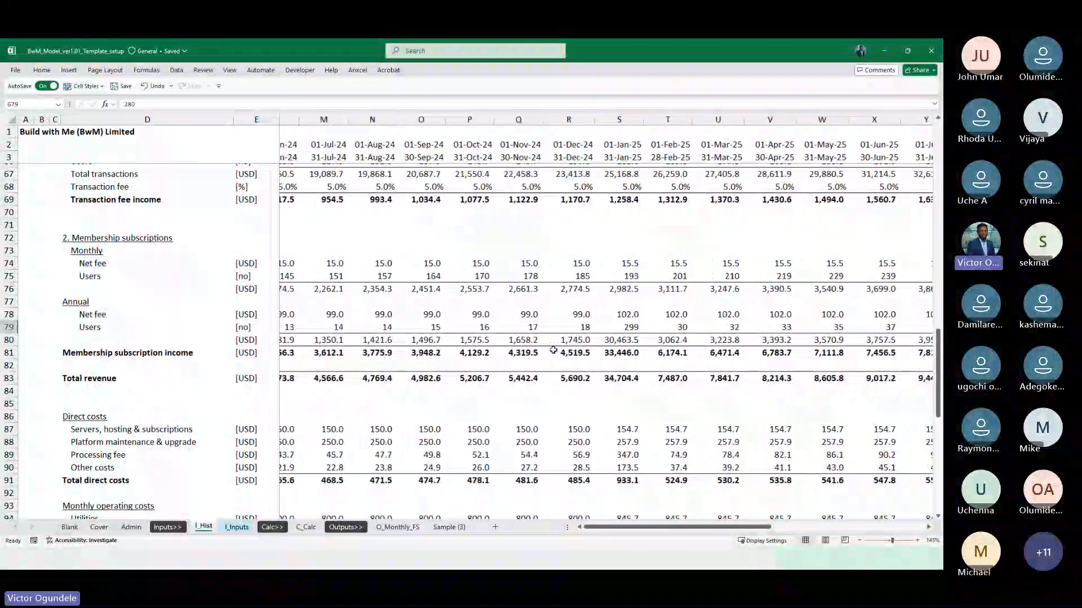
pyautogui.click(615, 327)
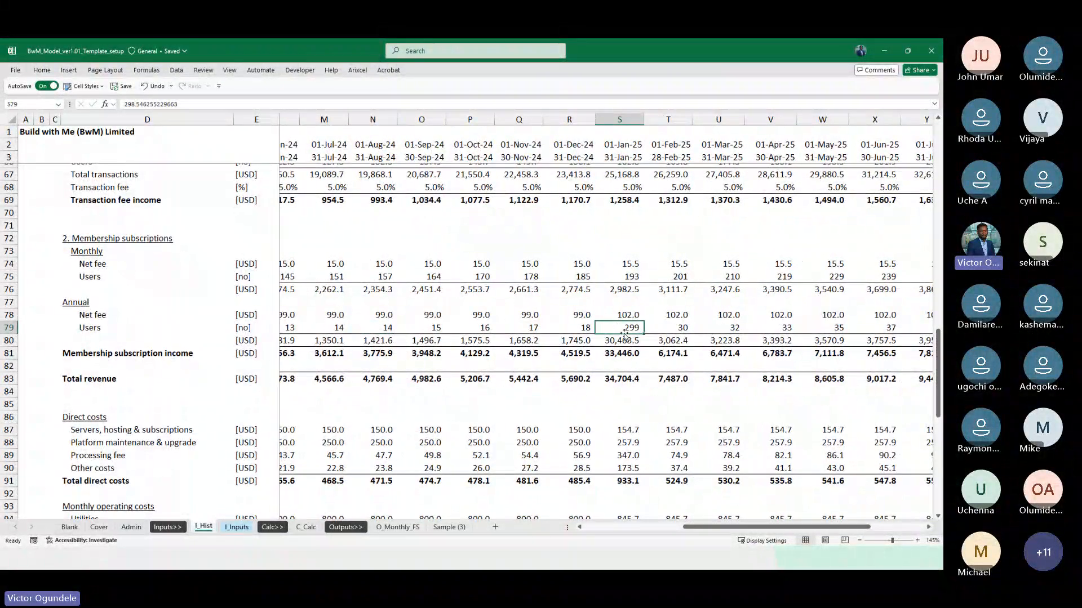
pyautogui.click(482, 327)
pyautogui.hscroll(-5, 485, 328)
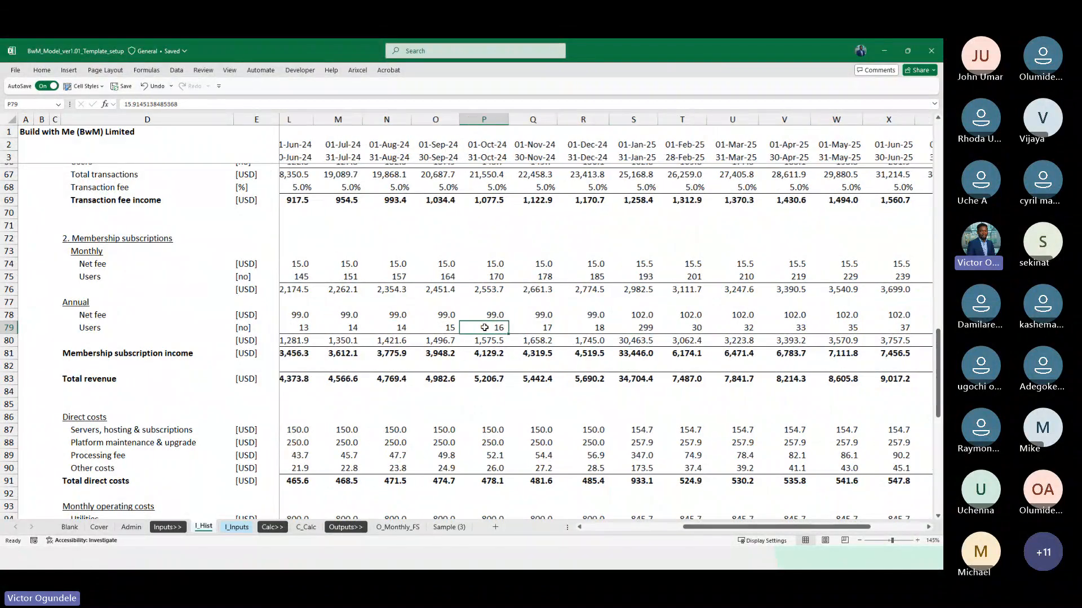
pyautogui.hscroll(-2, 484, 327)
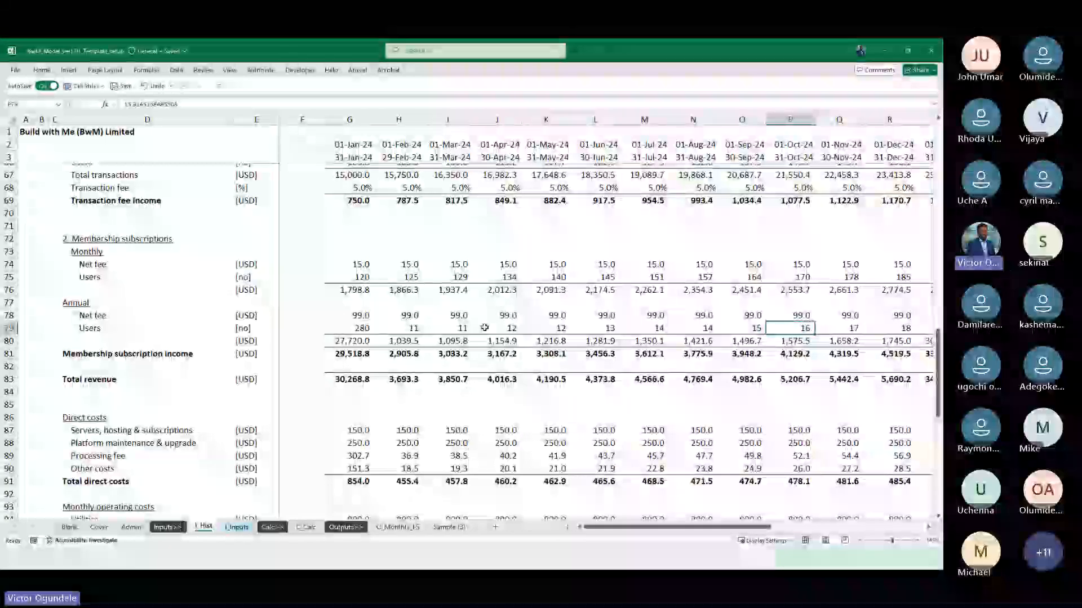
pyautogui.hscroll(5, 485, 327)
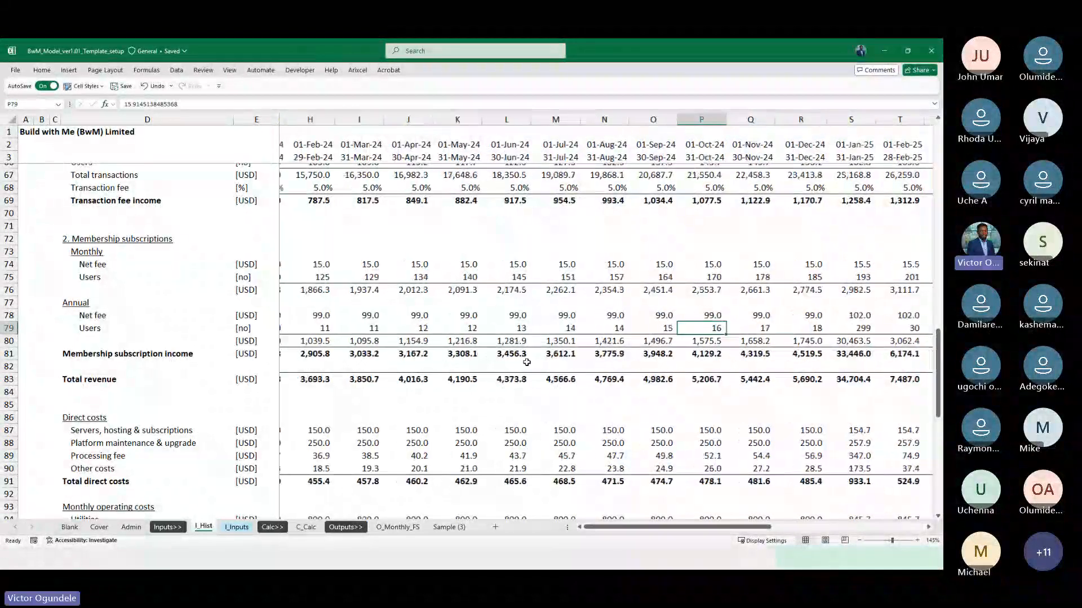
pyautogui.hscroll(1, 526, 362)
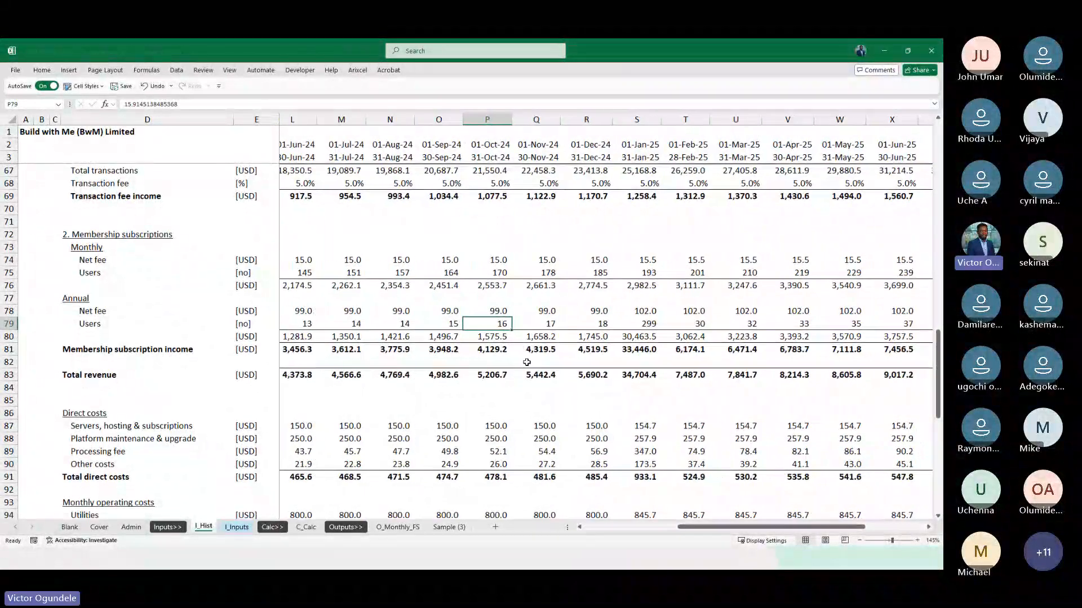
# Duplicate the monthly membership subscriptions block in rows 124 to 145 of C_Calc, placing the copy from row 147
pyautogui.click(307, 529)
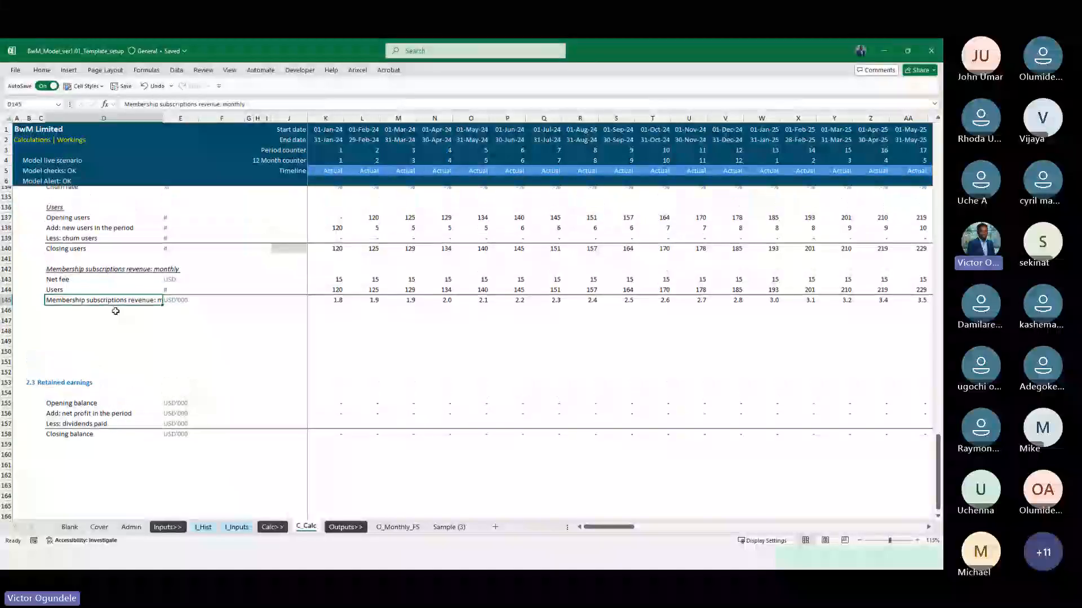
pyautogui.scroll(4, 116, 311)
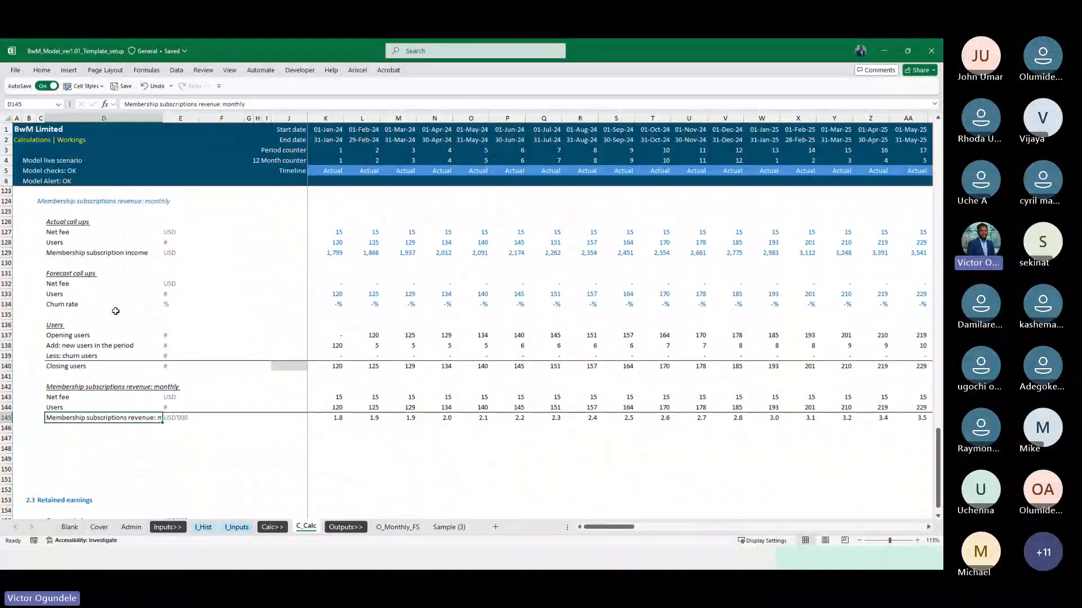
pyautogui.scroll(4, 90, 229)
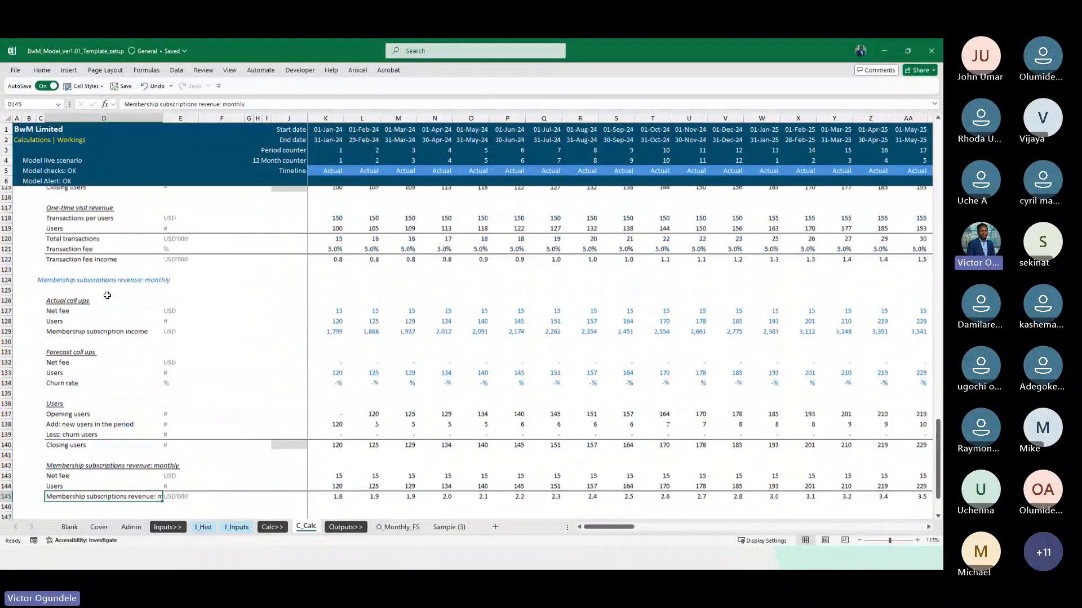
pyautogui.click(79, 301)
pyautogui.click(79, 305)
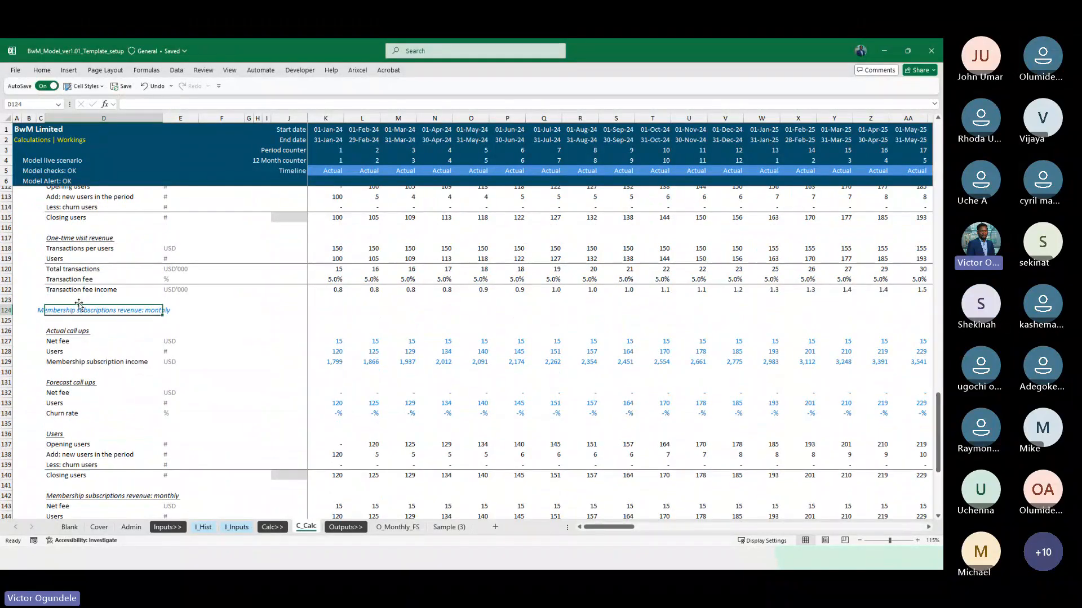
pyautogui.hotkey('shift', 'space')
pyautogui.scroll(-6, 122, 382)
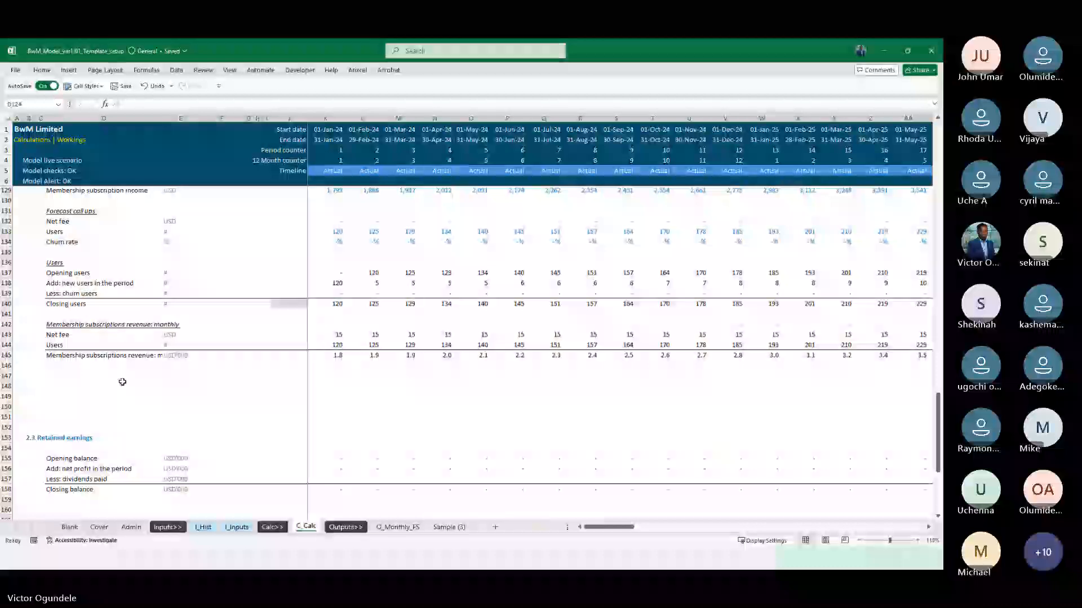
pyautogui.keyDown('shift'); pyautogui.click(7, 355); pyautogui.keyUp('shift')
pyautogui.hotkey('ctrl', 'c')
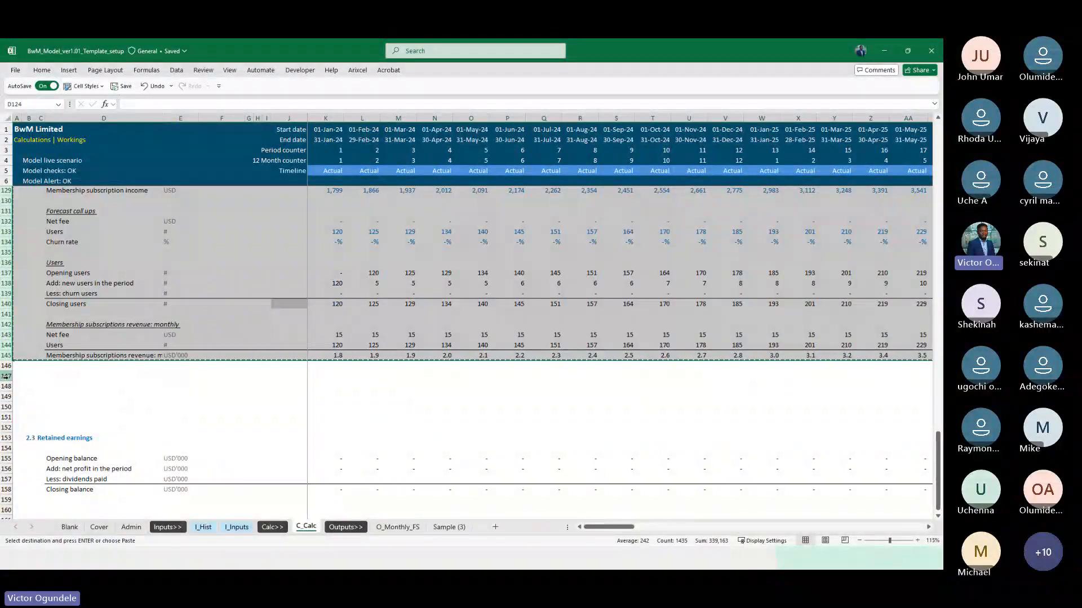
pyautogui.click(7, 376)
pyautogui.hotkey('ctrl', 'v')
# Rename the copied block's heading in C147 as "Membership subscriptions revenue: annual"
pyautogui.press('Right')
pyautogui.press('Right')
pyautogui.press('Right')
pyautogui.press('Left')
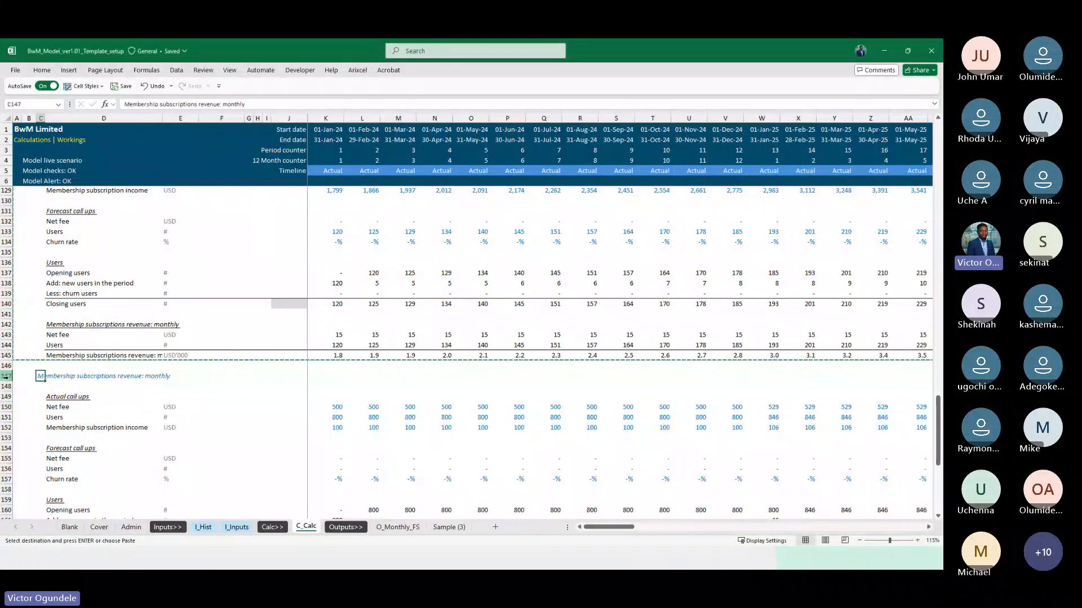
pyautogui.press('F2')
pyautogui.hotkey('ctrl', 'shift', 'Left')
pyautogui.write('annua')
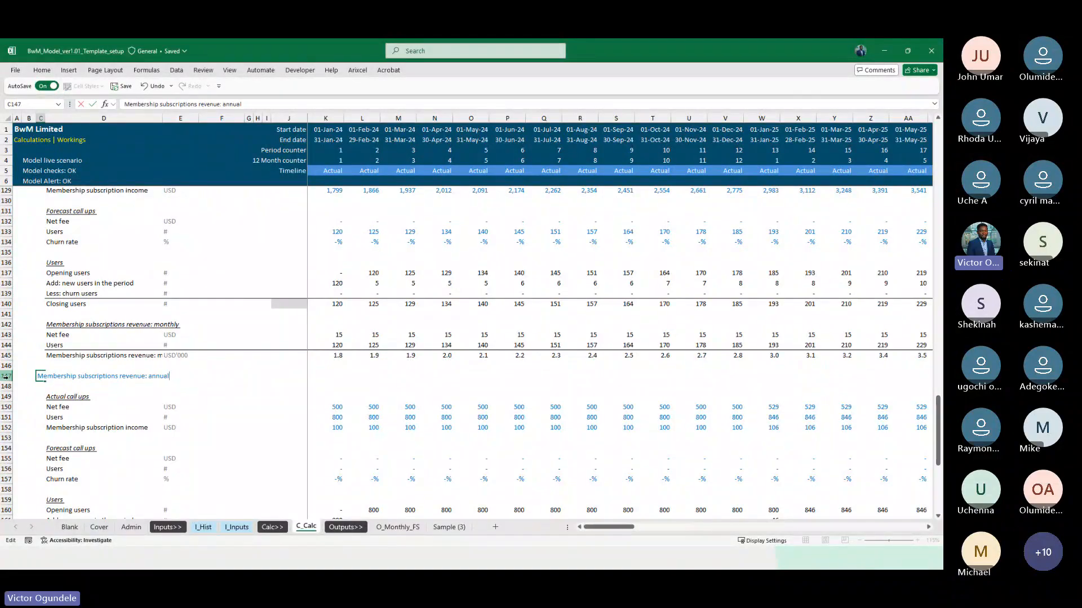
pyautogui.press('Return')
# Repoint the annual actual Net fee formula in K150 to the annual Net fee range I_Hist!$G78:$AB78
pyautogui.press('Down')
pyautogui.press('Down')
pyautogui.press('Down')
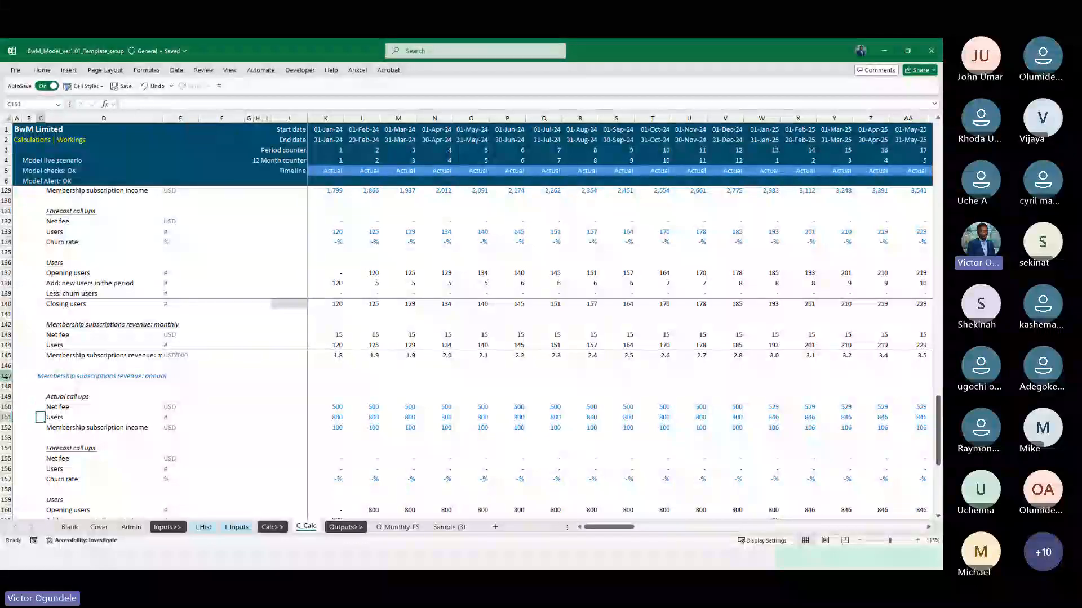
pyautogui.press('Up')
pyautogui.hotkey('ctrl', 'Right')
pyautogui.hotkey('ctrl', 'Right')
pyautogui.hotkey('ctrl', 'Right')
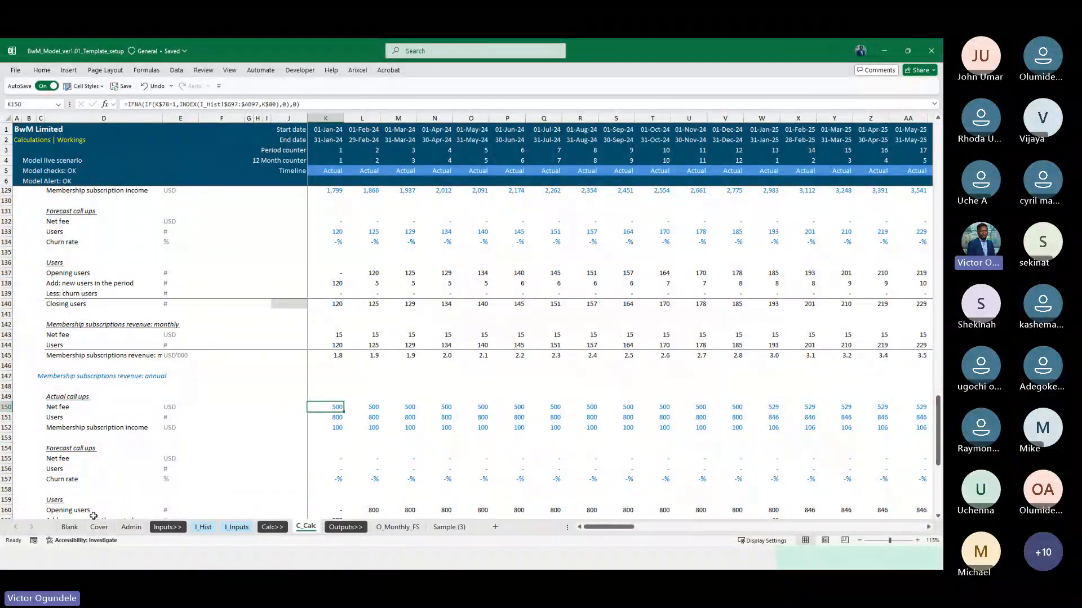
pyautogui.click(200, 527)
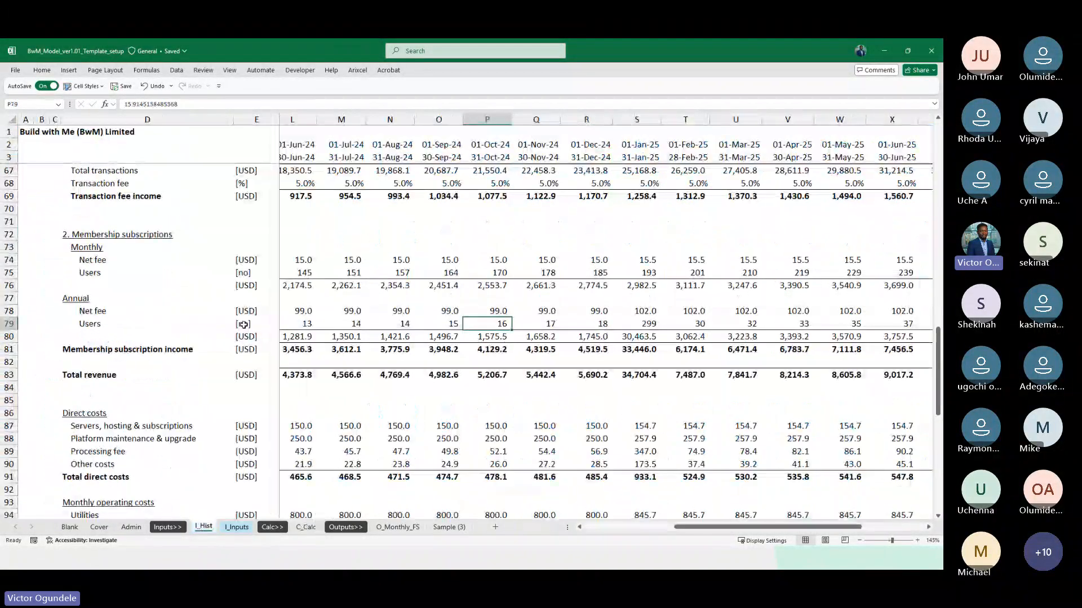
pyautogui.click(300, 313)
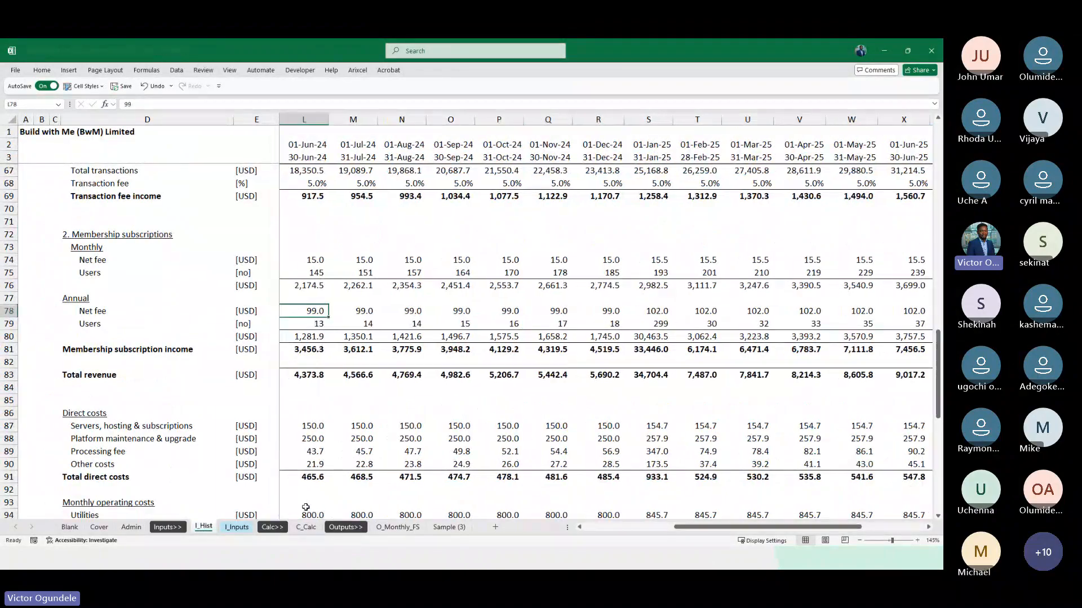
pyautogui.click(305, 527)
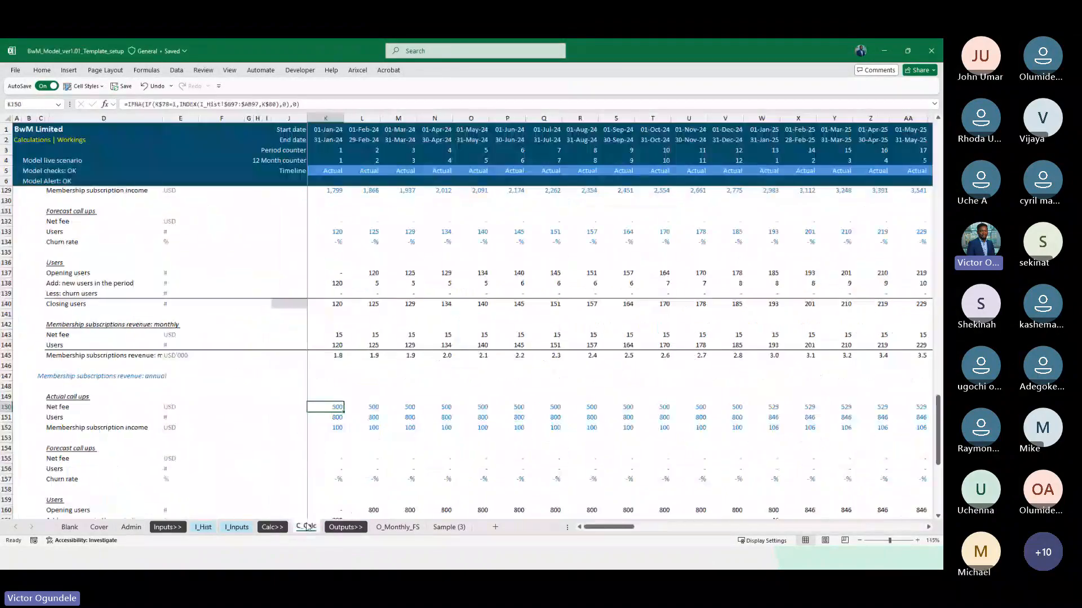
pyautogui.click(237, 104)
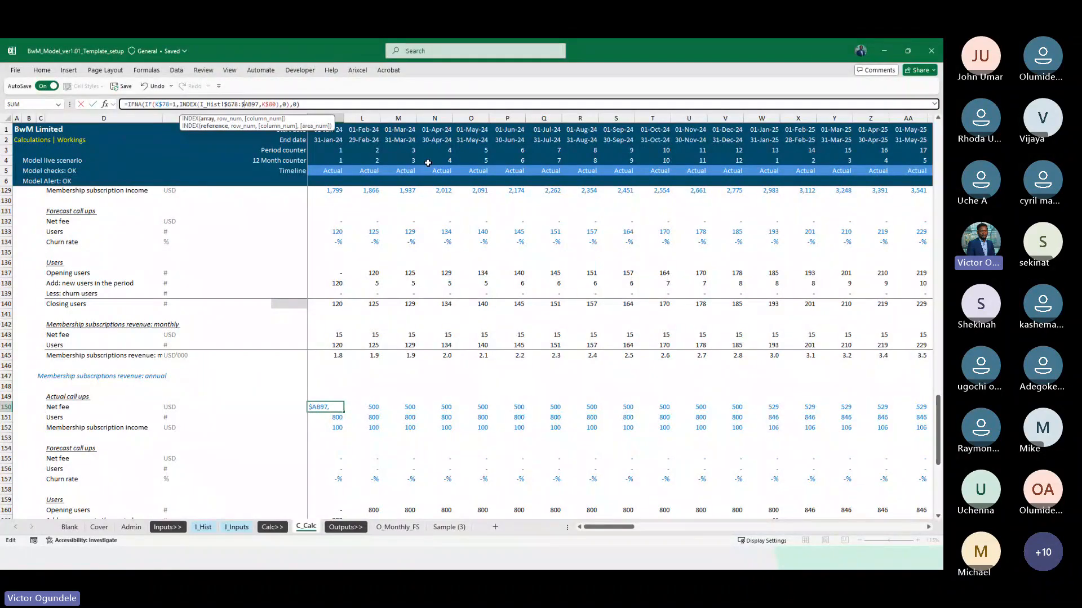
pyautogui.hotkey('shift', 'Left')
pyautogui.hotkey('shift', 'Left')
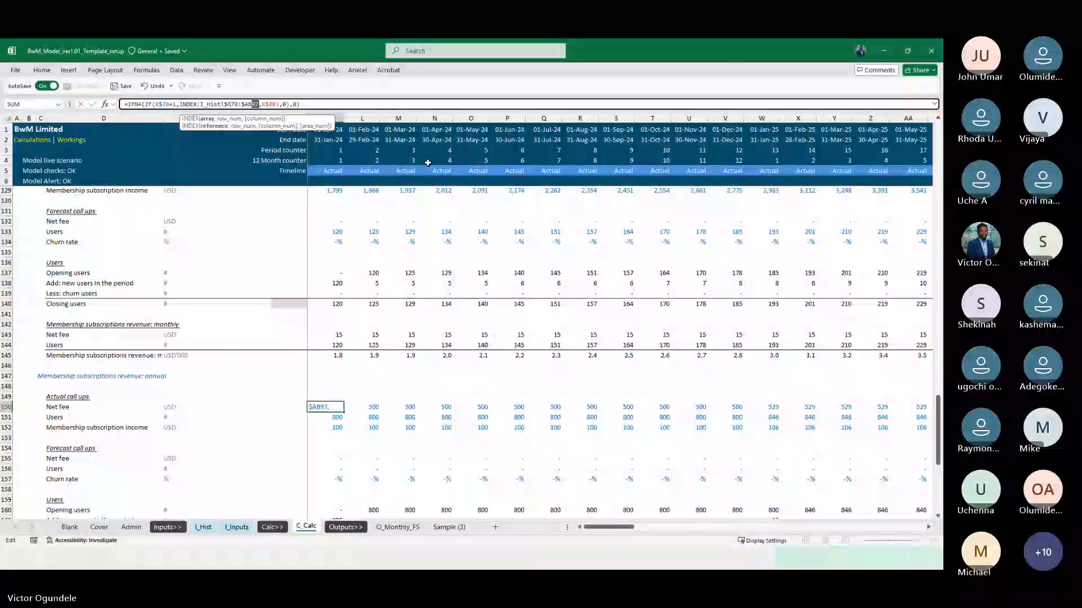
pyautogui.write('78')
pyautogui.hotkey('ctrl', 'Return')
# Fill the K150 Net fee formula across the timeline in row 150
pyautogui.hotkey('ctrl', 'shift', 'Right')
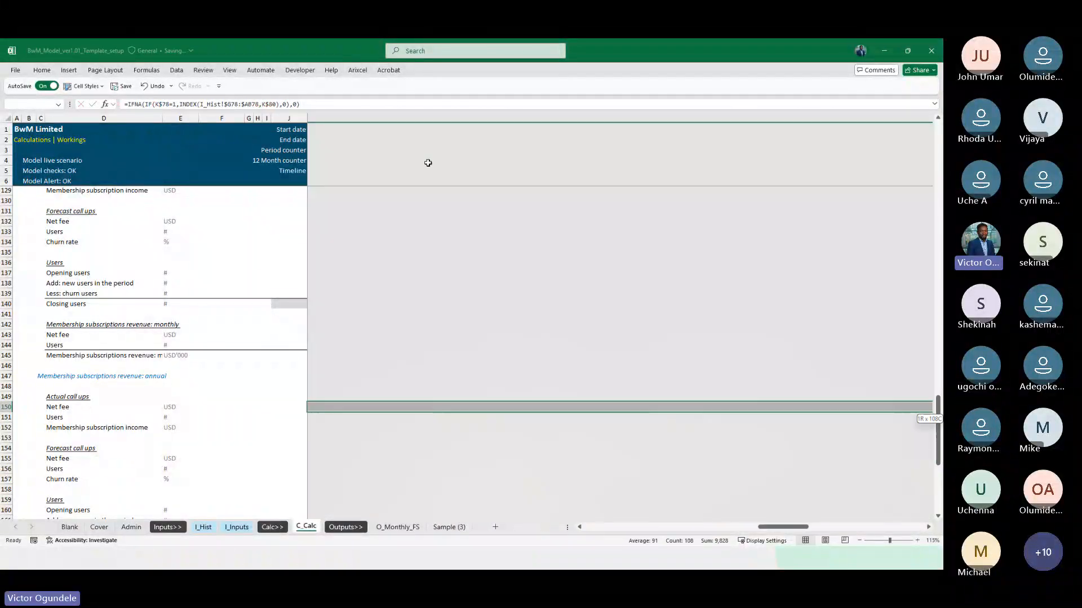
pyautogui.press('Left')
pyautogui.press('Right')
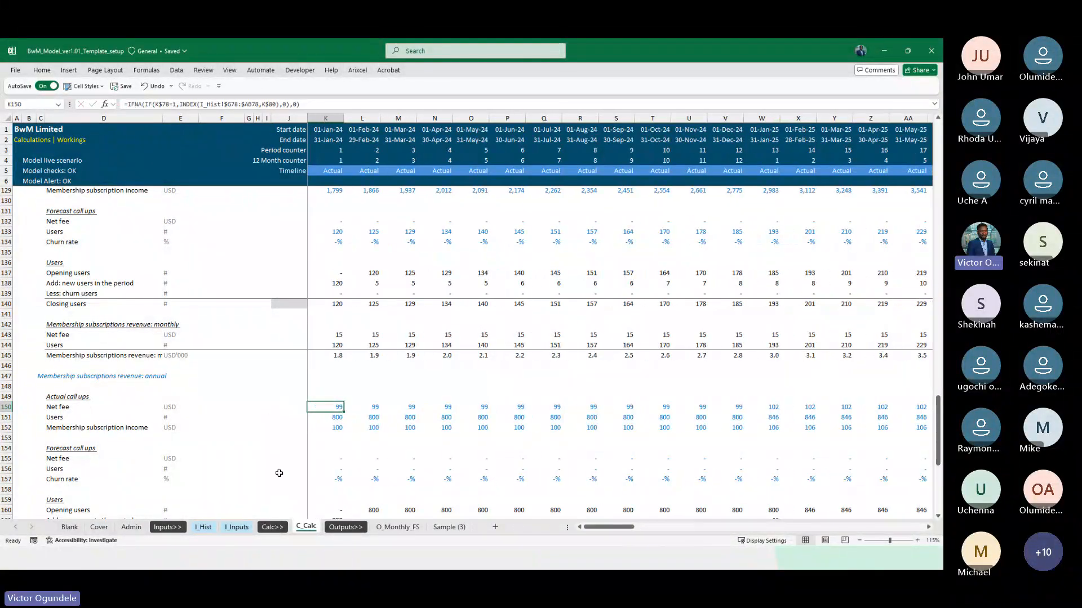
# Check the annual row order on I_Hist and copy the row 150 Net fee formulas down into the Users row 151
pyautogui.click(203, 528)
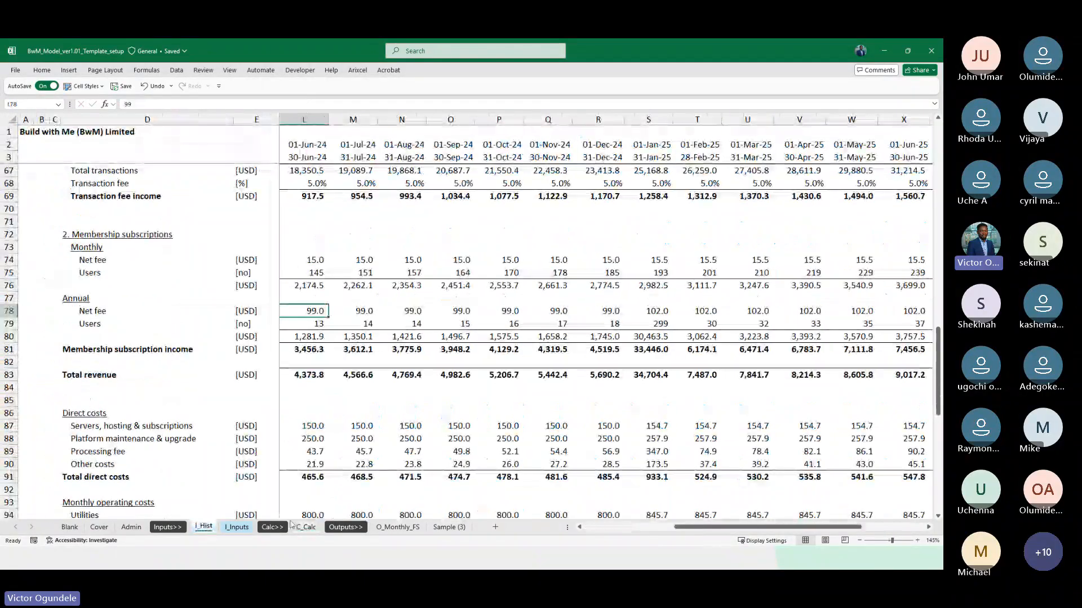
pyautogui.click(306, 528)
pyautogui.hotkey('shift', 'Down')
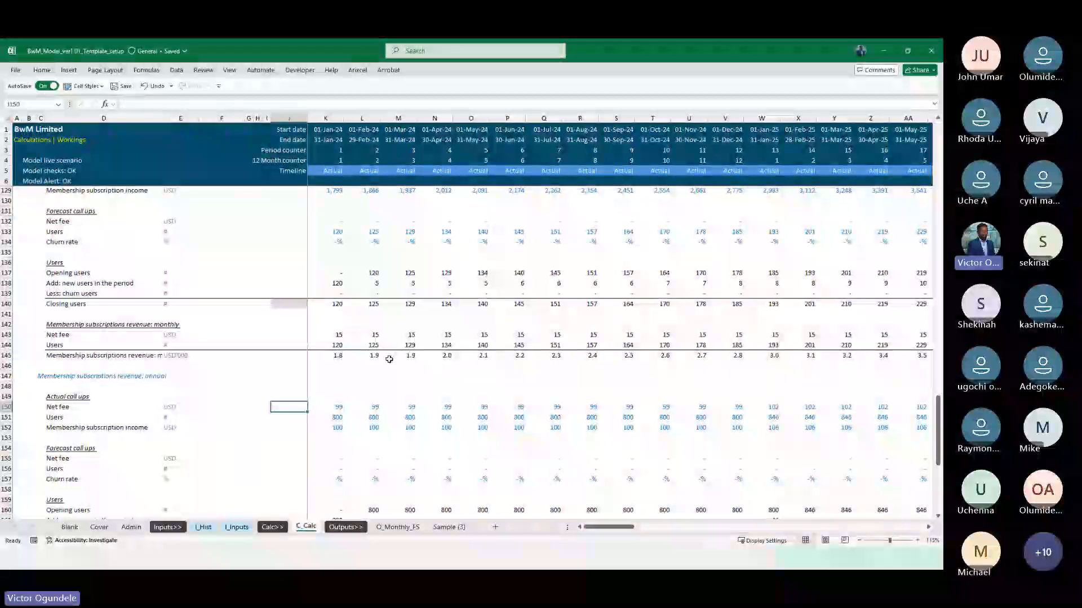
pyautogui.hotkey('ctrl', 'shift', 'Right')
pyautogui.hotkey('ctrl', 'd')
pyautogui.press('Left')
pyautogui.press('Right')
# Repoint the Membership subscription income formula in K152 to I_Hist!$G80:$AB80, check it against I_Hist and fill it across the timeline
pyautogui.press('Down')
pyautogui.press('Down')
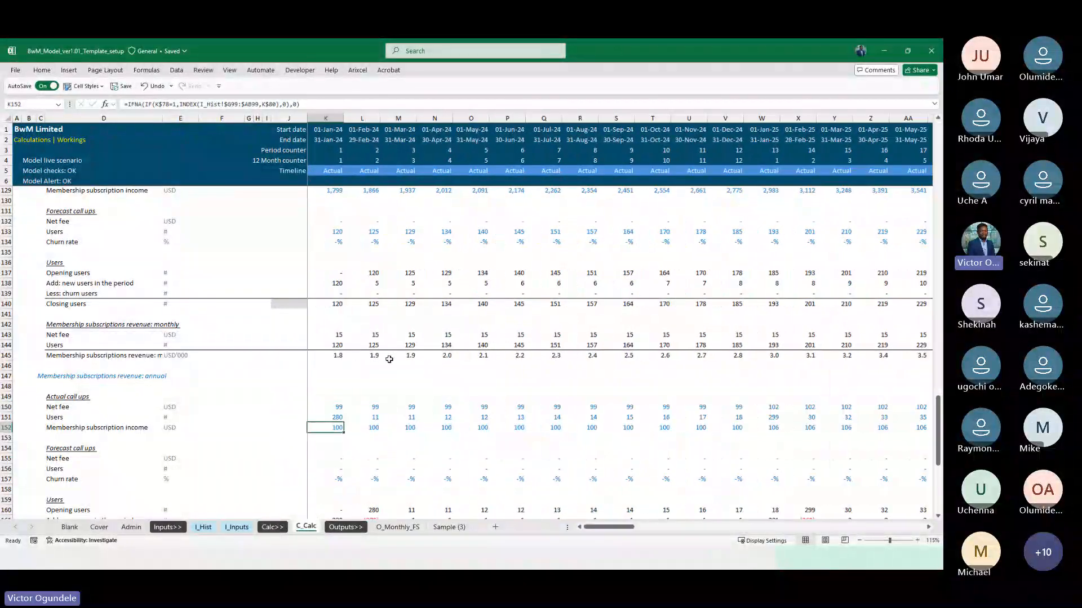
pyautogui.hotkey('ctrl', 'Left')
pyautogui.hotkey('ctrl', 'Left')
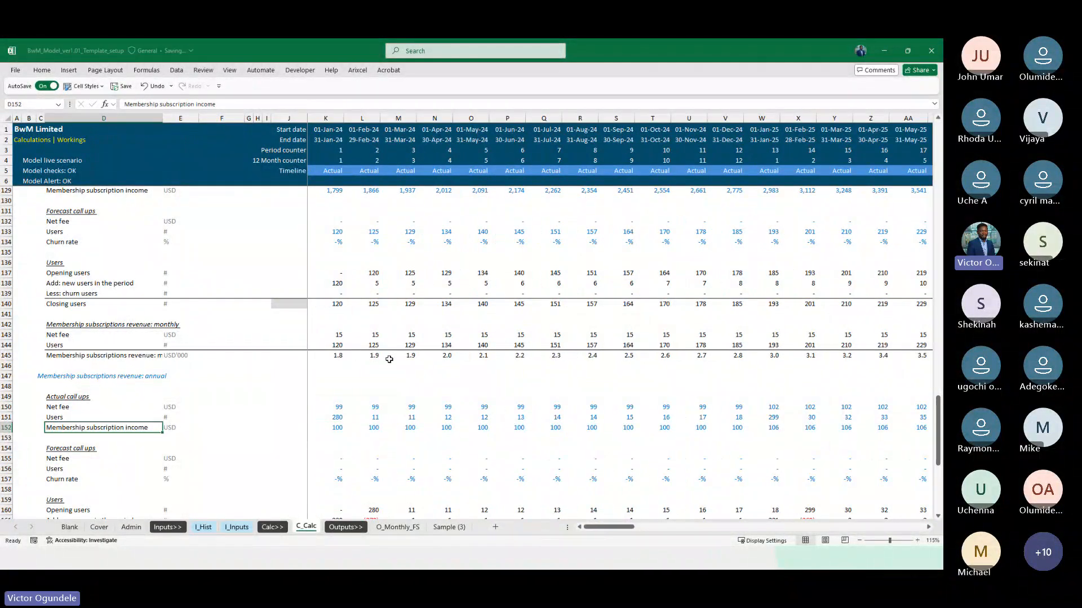
pyautogui.hotkey('ctrl', 'Right')
pyautogui.hotkey('ctrl', 'Right')
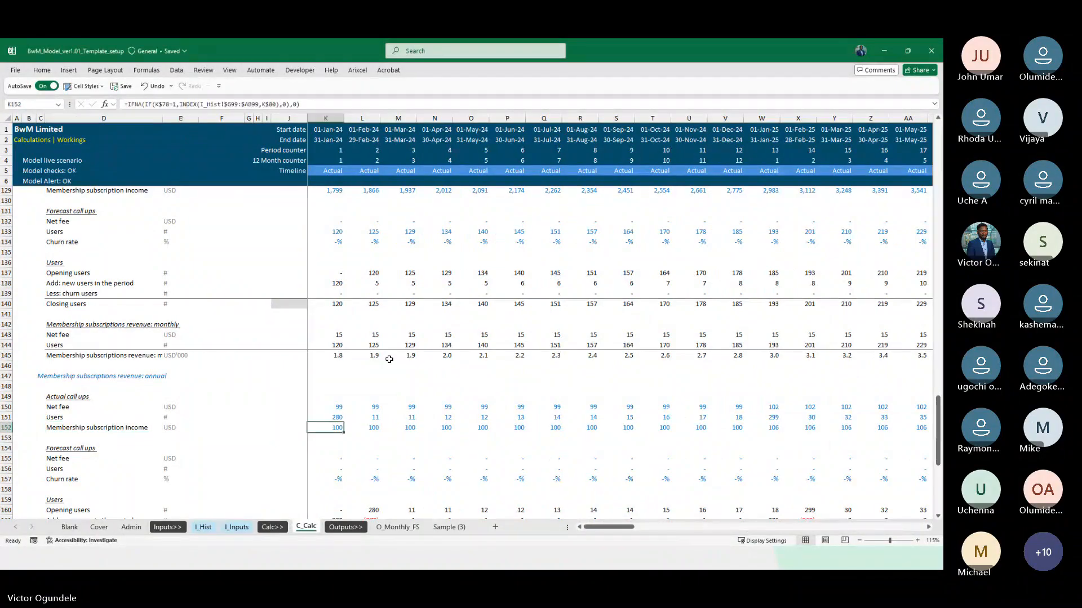
pyautogui.click(212, 529)
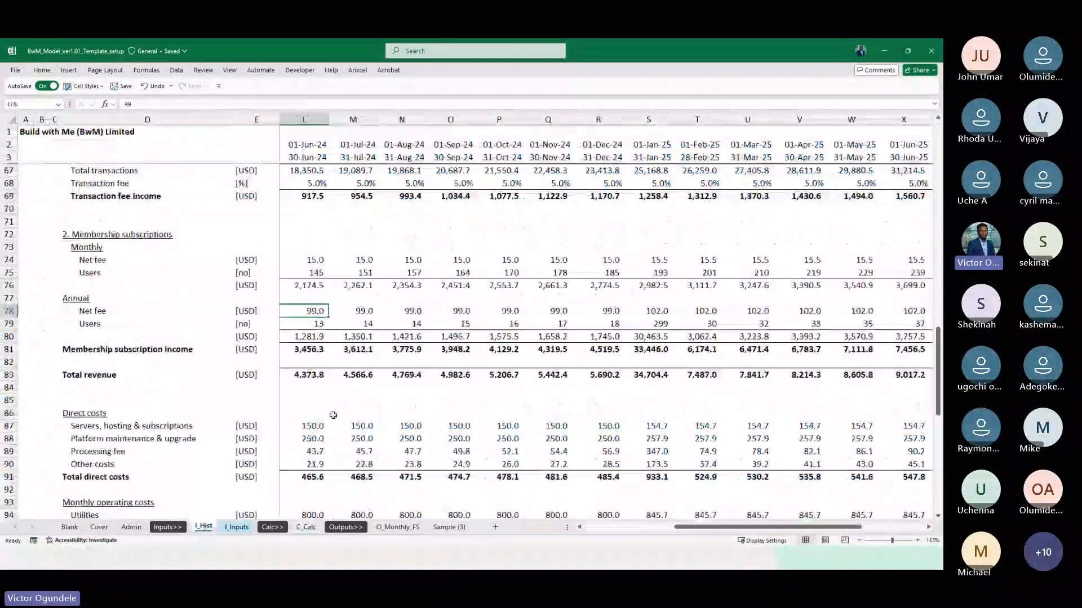
pyautogui.hotkey('ctrl', 'Left')
pyautogui.scroll(-1, 333, 352)
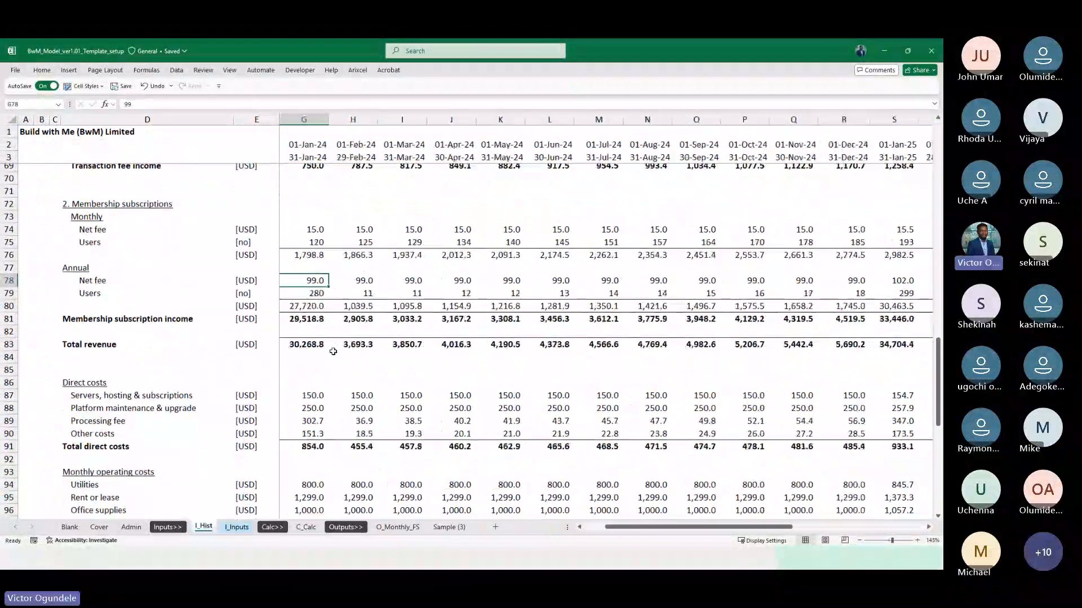
pyautogui.scroll(-1, 333, 351)
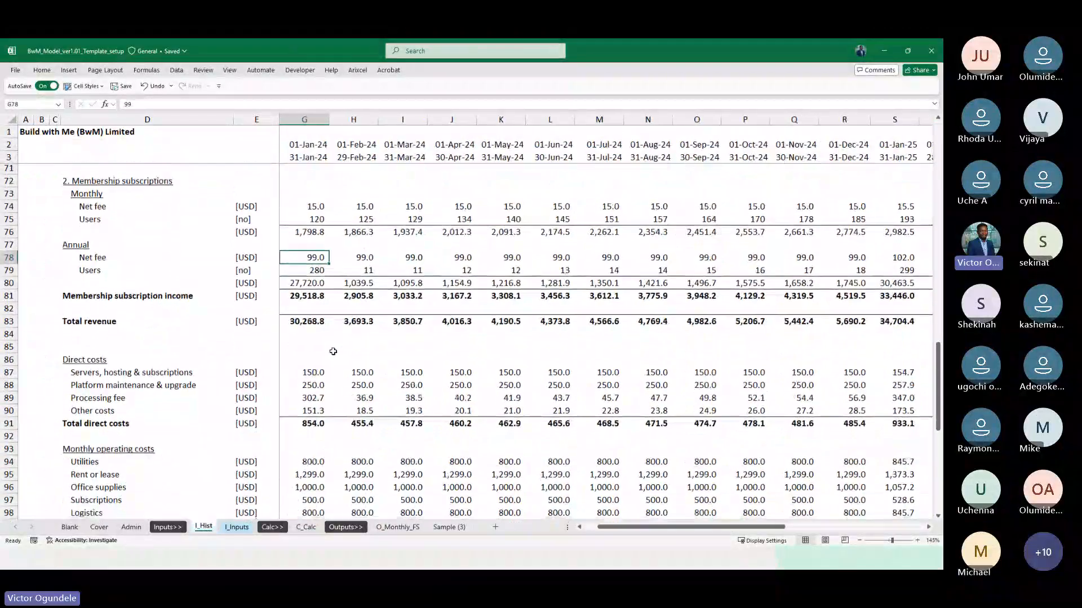
pyautogui.click(306, 527)
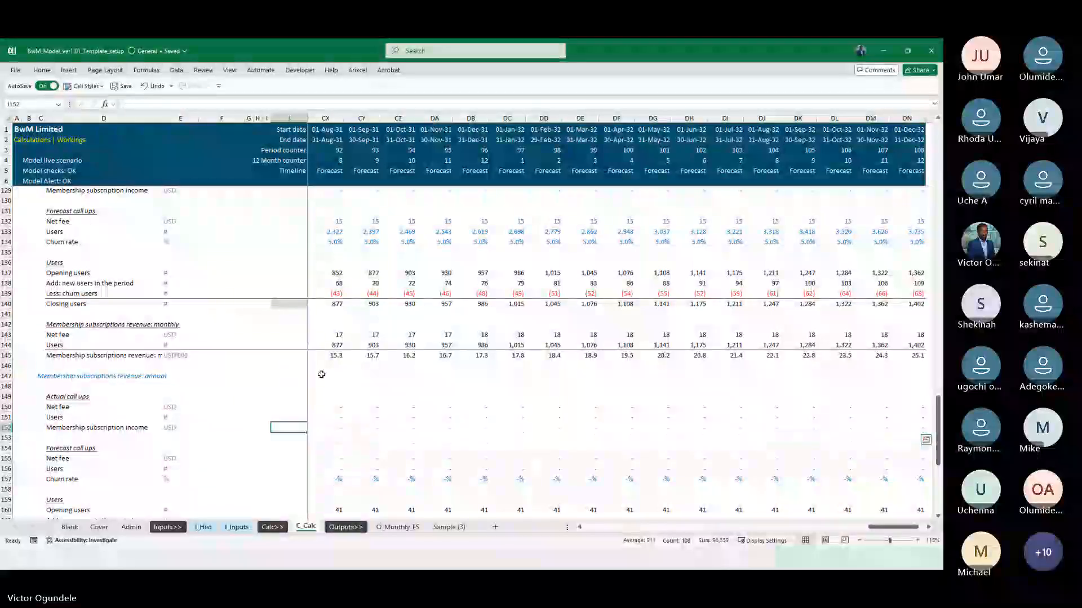
pyautogui.scroll(-4, 321, 374)
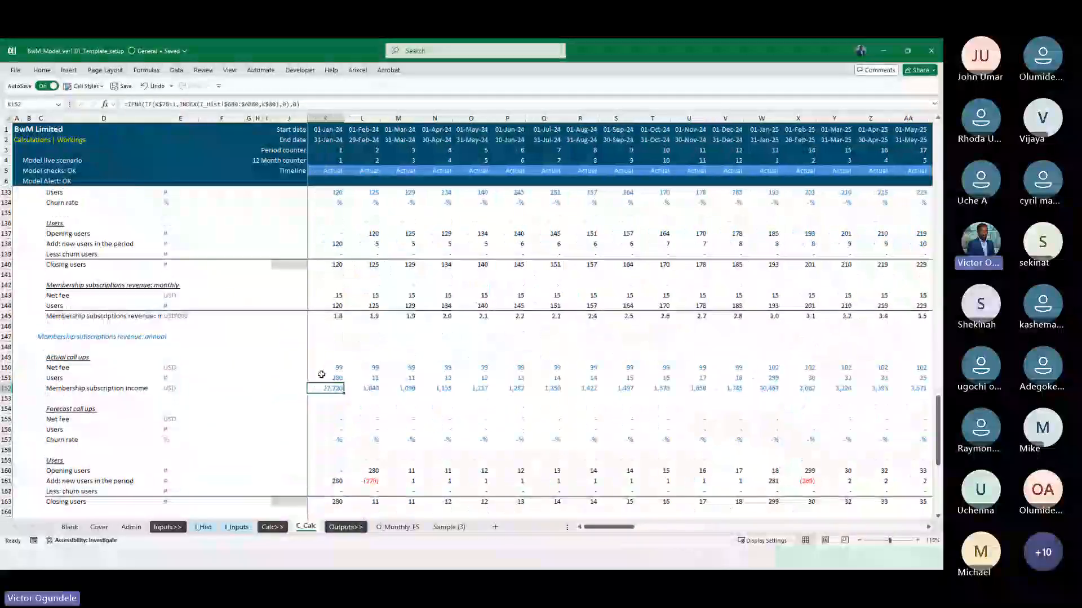
# On I_Inputs, copy the 2.2 Membership subscriptions revenue: monthly block in rows 40 to 50 and paste it starting at row 52
pyautogui.click(236, 527)
pyautogui.scroll(1, 118, 341)
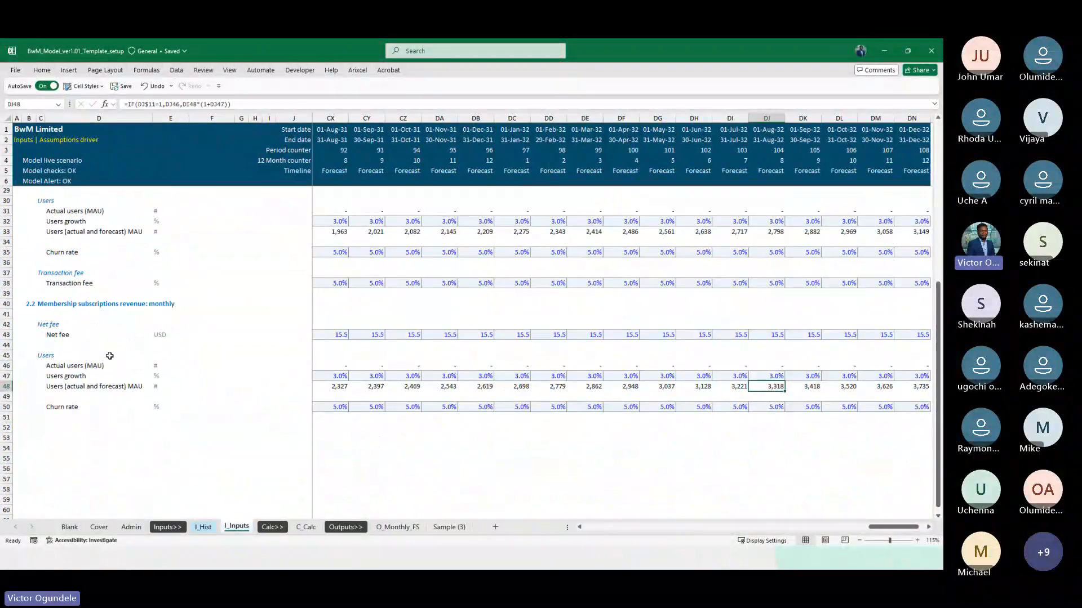
pyautogui.click(161, 323)
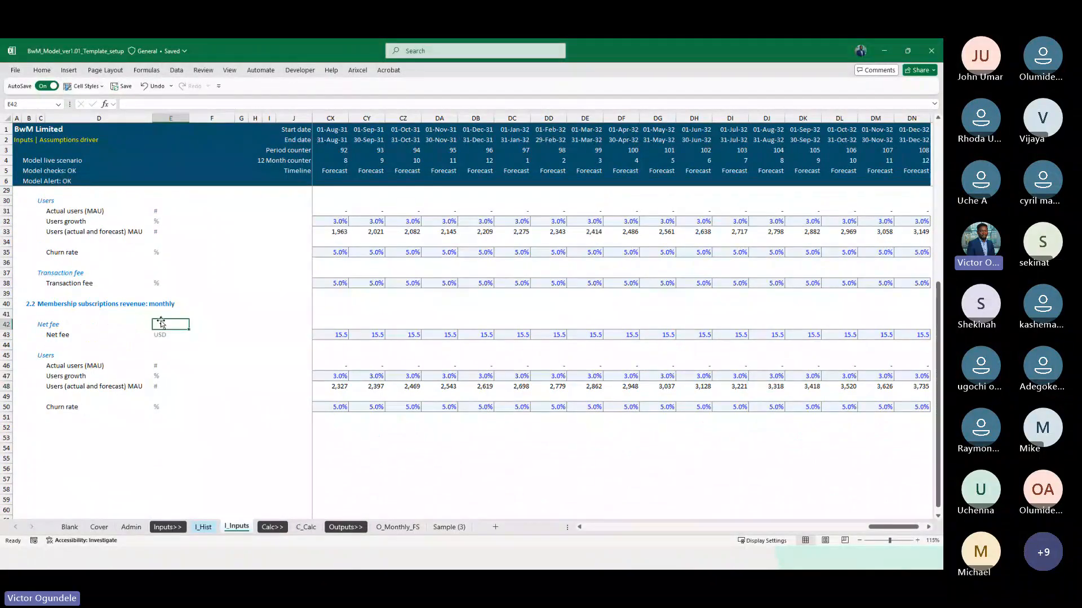
pyautogui.press('Up')
pyautogui.press('Down')
pyautogui.press('Up')
pyautogui.press('Up')
pyautogui.hotkey('shift', 'space')
pyautogui.hotkey('shift', 'Down')
pyautogui.hotkey('shift', 'Down')
pyautogui.hotkey('shift', 'Down')
pyautogui.hotkey('shift', 'Down')
pyautogui.hotkey('shift', 'Down')
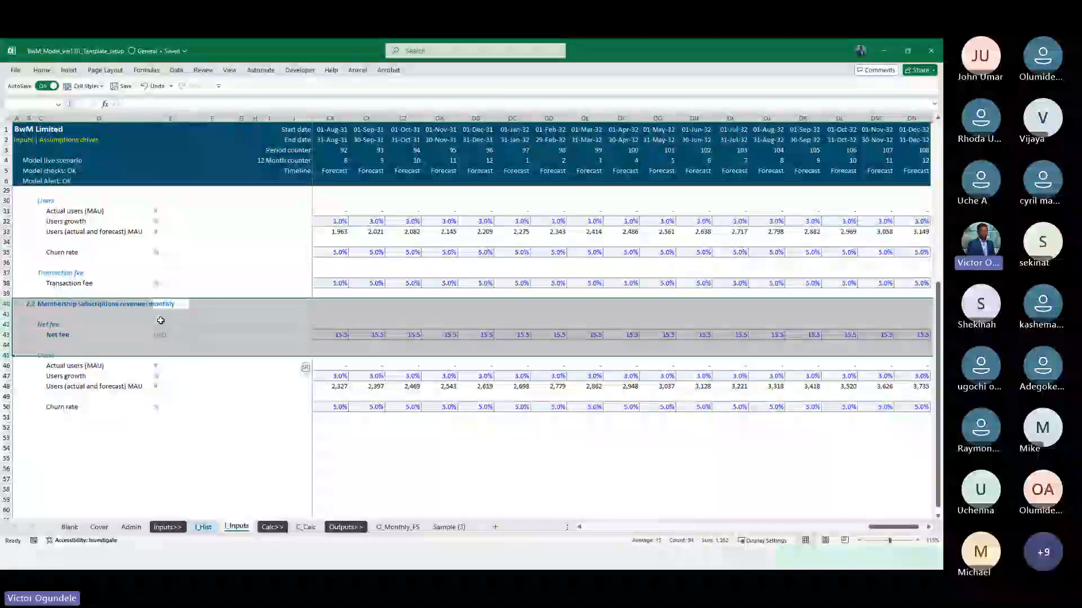
pyautogui.hotkey('shift', 'Down')
pyautogui.hotkey('shift', 'Down')
pyautogui.hotkey('shift', 'Down')
pyautogui.hotkey('shift', 'Down')
pyautogui.hotkey('shift', 'Down')
pyautogui.hotkey('ctrl', 'c')
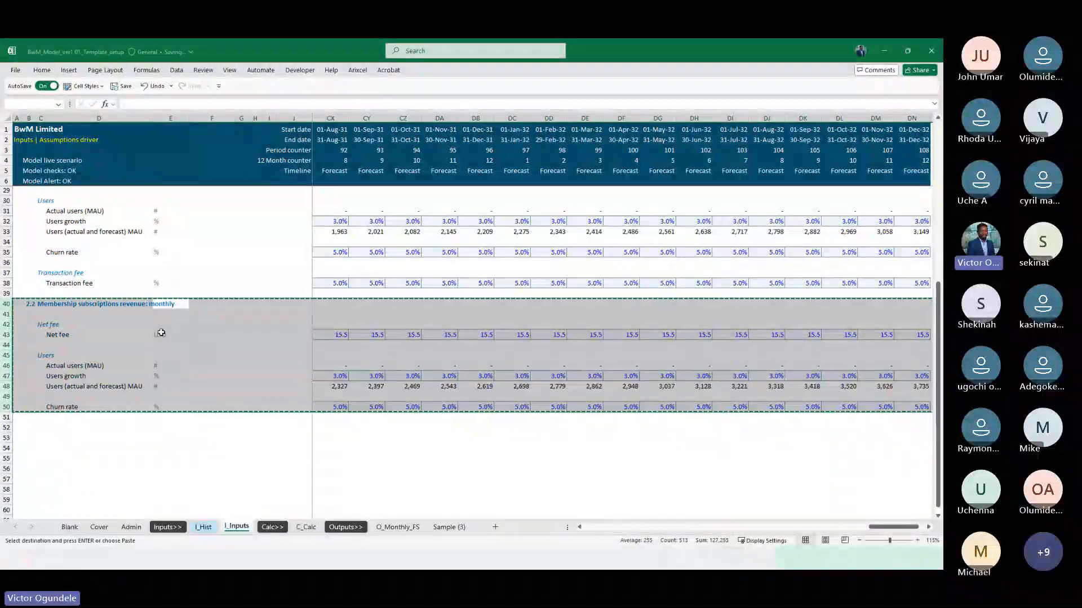
pyautogui.click(4, 427)
pyautogui.hotkey('ctrl', 'v')
# Rename the pasted section heading in C52 as "Membership subscriptions revenue: annual"
pyautogui.press('Right')
pyautogui.press('Right')
pyautogui.press('Right')
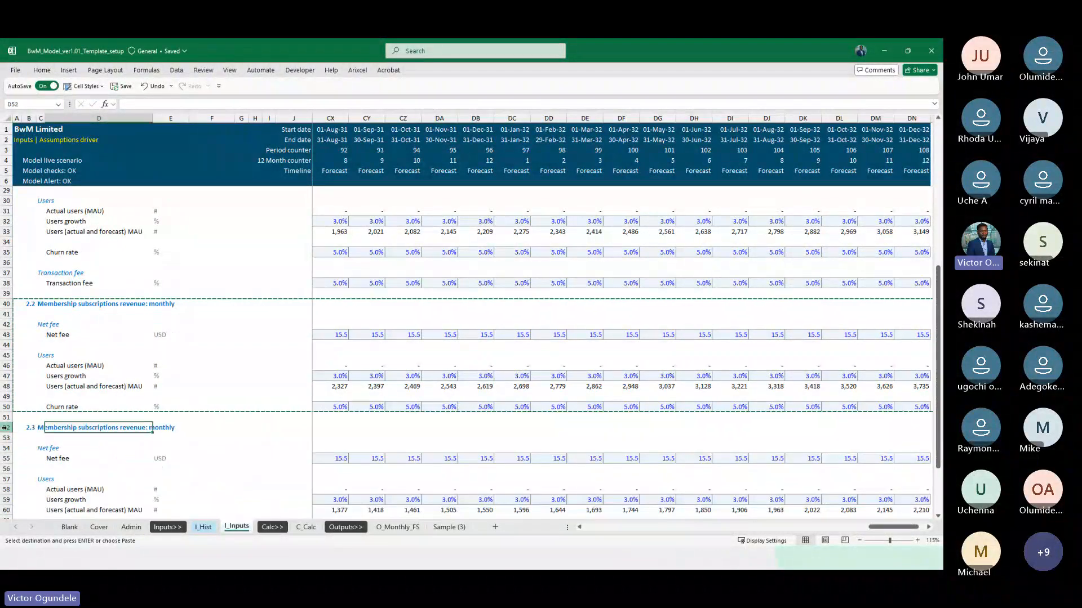
pyautogui.press('Escape')
pyautogui.press('Left')
pyautogui.press('F2')
pyautogui.hotkey('ctrl', 'shift', 'Left')
pyautogui.write('an')
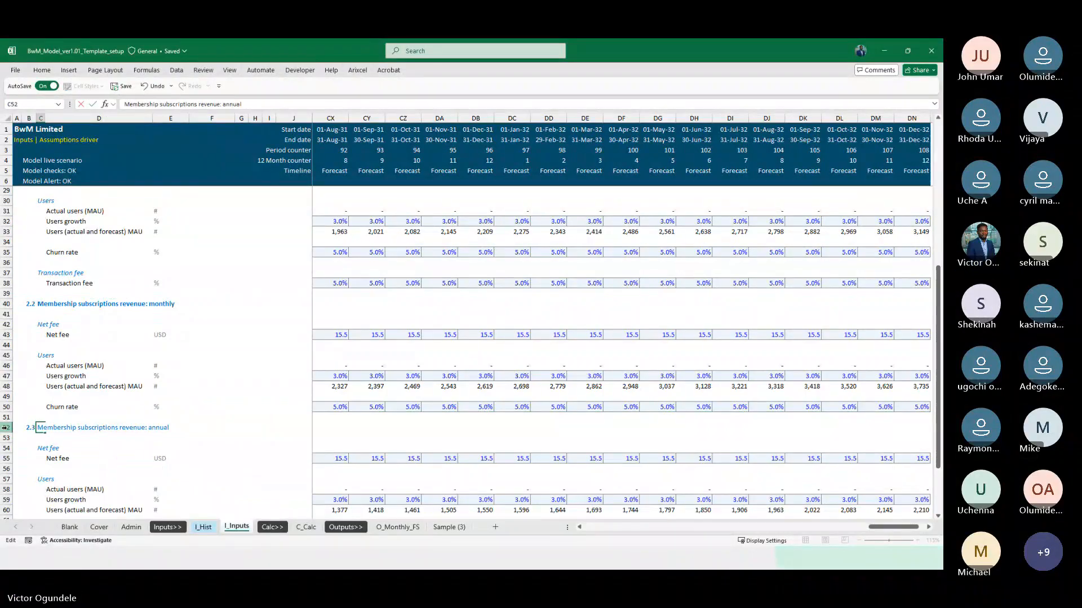
pyautogui.write('nual')
pyautogui.press('Return')
# Examine the annual section's Net fee row 55 where the actual periods change to forecast
pyautogui.scroll(-3, 179, 445)
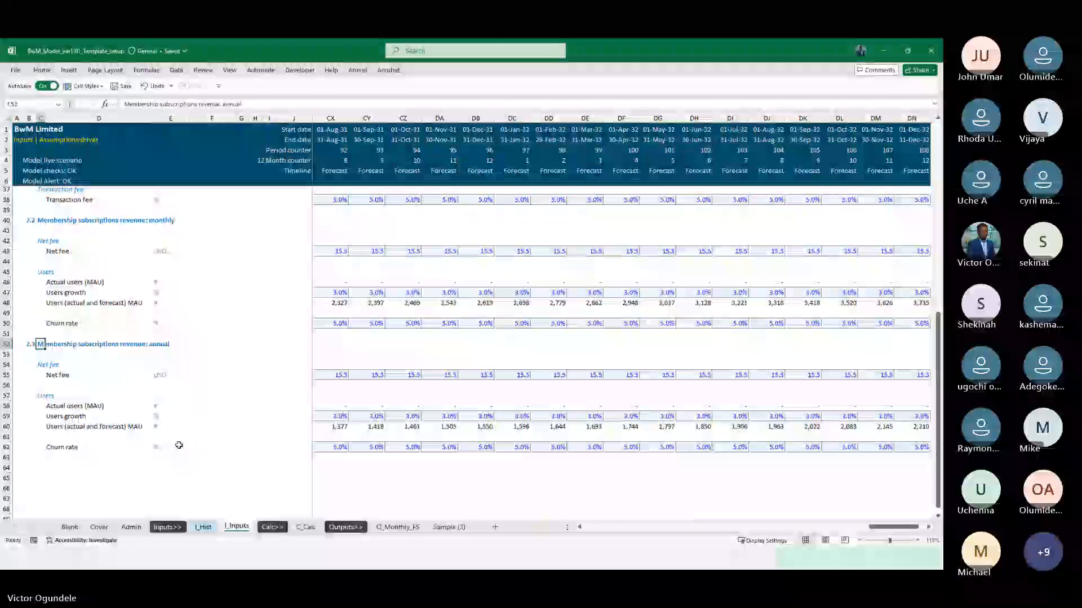
pyautogui.click(168, 379)
pyautogui.hotkey('ctrl', 'Right')
pyautogui.press('Left')
pyautogui.press('Right')
pyautogui.press('Right')
pyautogui.press('Right')
pyautogui.press('Right')
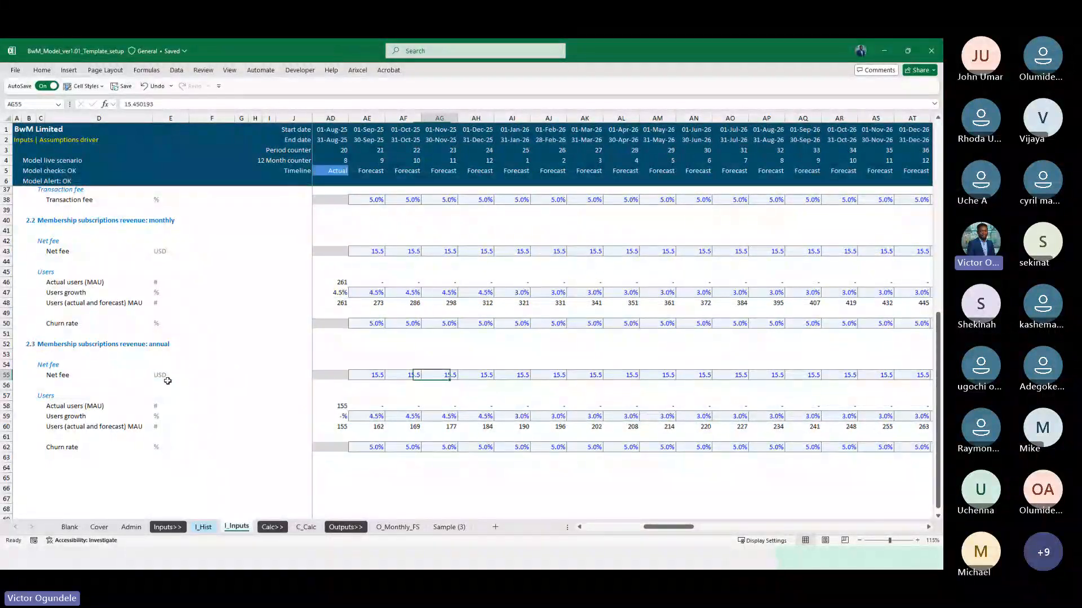
pyautogui.press('Left')
pyautogui.press('Left')
pyautogui.press('Left')
pyautogui.hotkey('ctrl', 'Left')
pyautogui.press('Right')
pyautogui.press('Right')
pyautogui.press('Right')
pyautogui.press('Right')
pyautogui.press('Right')
pyautogui.press('Right')
pyautogui.press('Right')
pyautogui.press('Right')
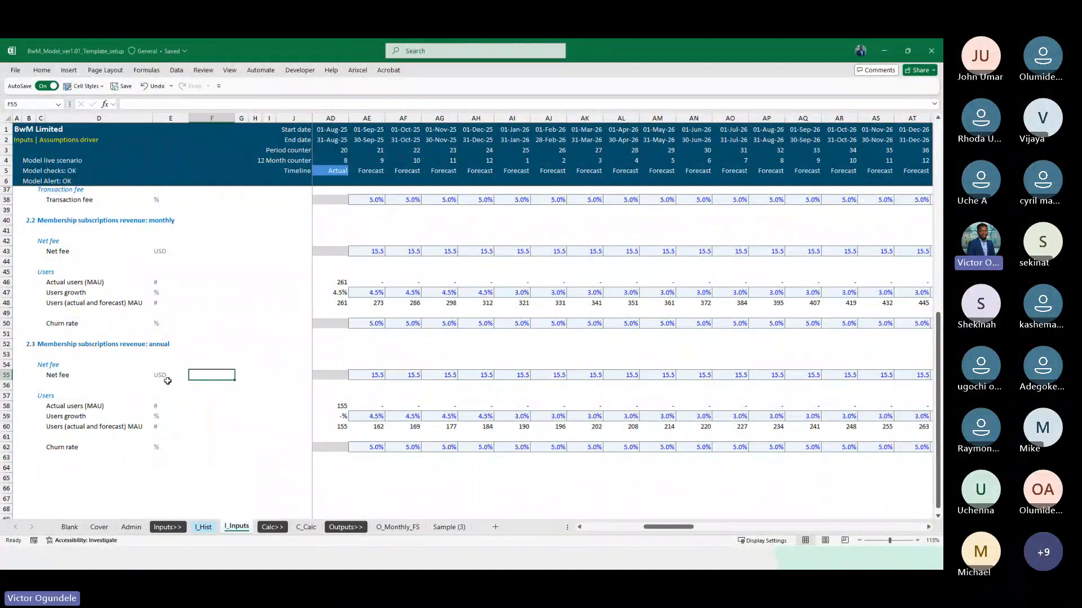
# Link the annual Actual users (MAU) cell K58 to the annual Users row on I_Hist with =I_Hist!G79
pyautogui.press('Down')
pyautogui.press('Down')
pyautogui.press('Down')
pyautogui.press('Left')
pyautogui.press('Left')
pyautogui.press('Left')
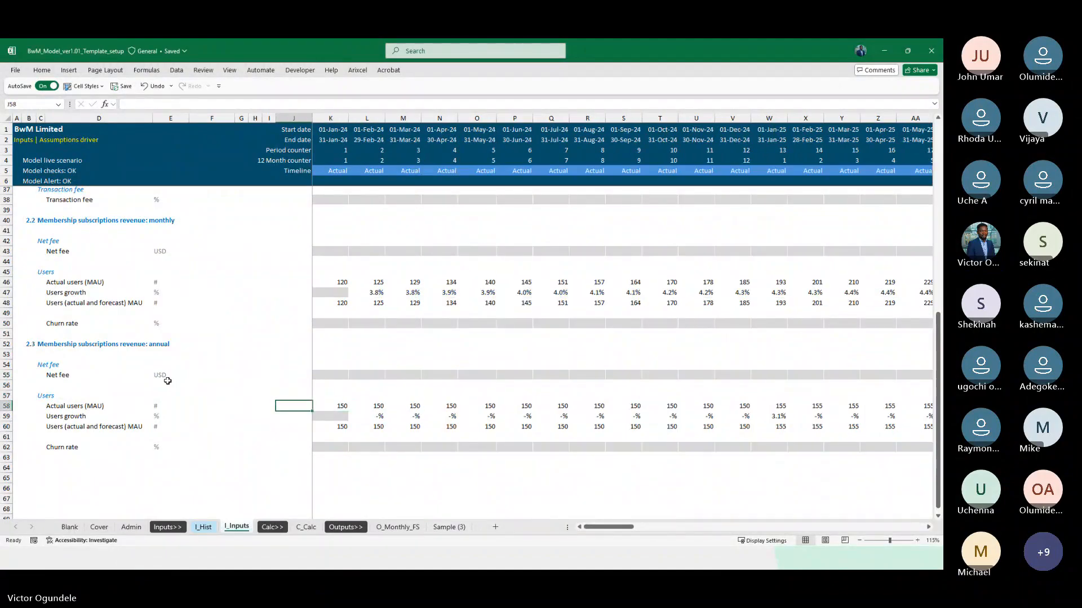
pyautogui.write('=')
pyautogui.hotkey('ctrl', 'pagedown')
pyautogui.hotkey('ctrl', 'pagedown')
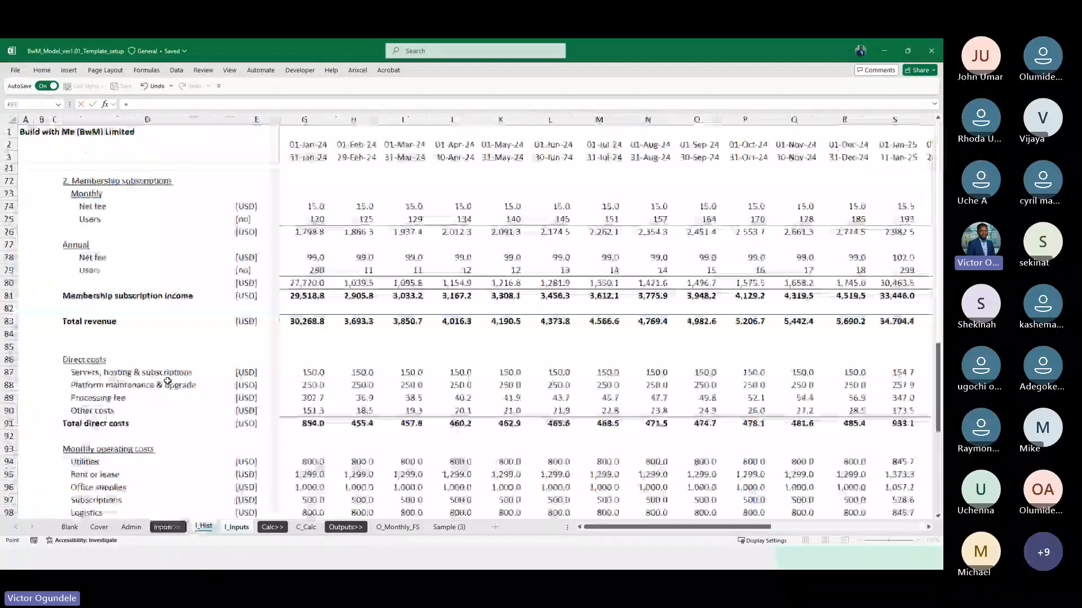
pyautogui.click(111, 269)
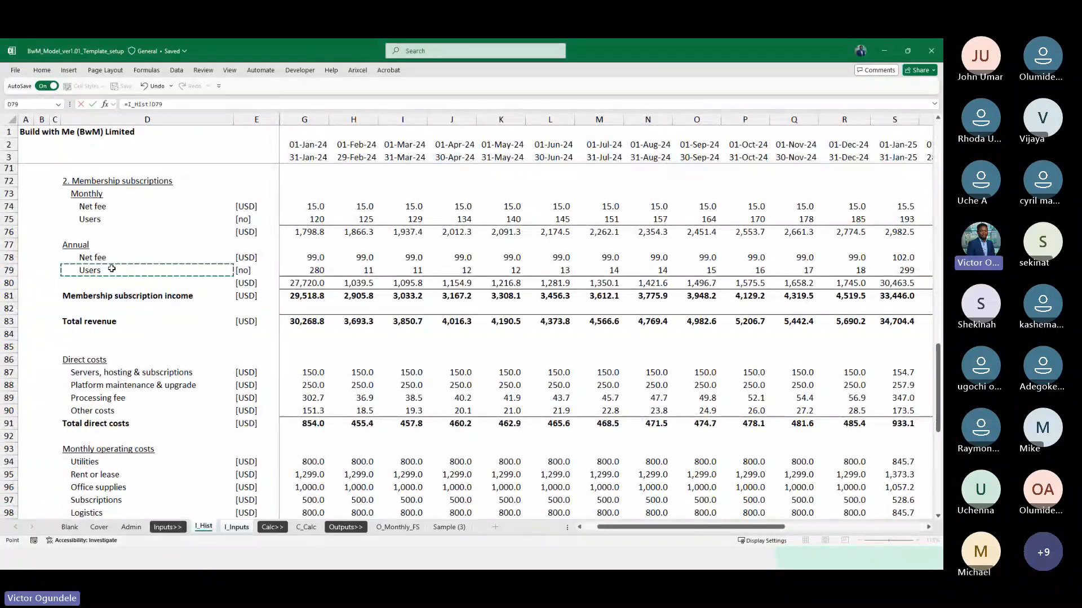
pyautogui.press('Right')
pyautogui.press('Right')
pyautogui.press('Right')
pyautogui.press('Return')
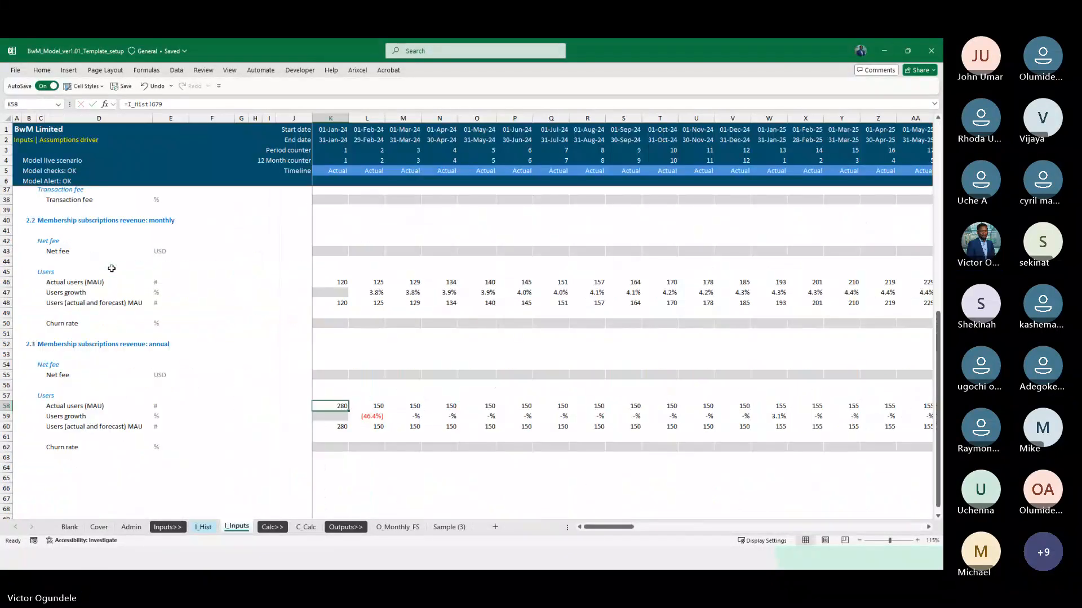
# Copy the K58 Actual users formula across the whole timeline in row 58
pyautogui.hotkey('ctrl', 'c')
pyautogui.hotkey('ctrl', 'shift', 'Right')
pyautogui.hotkey('ctrl', 'v')
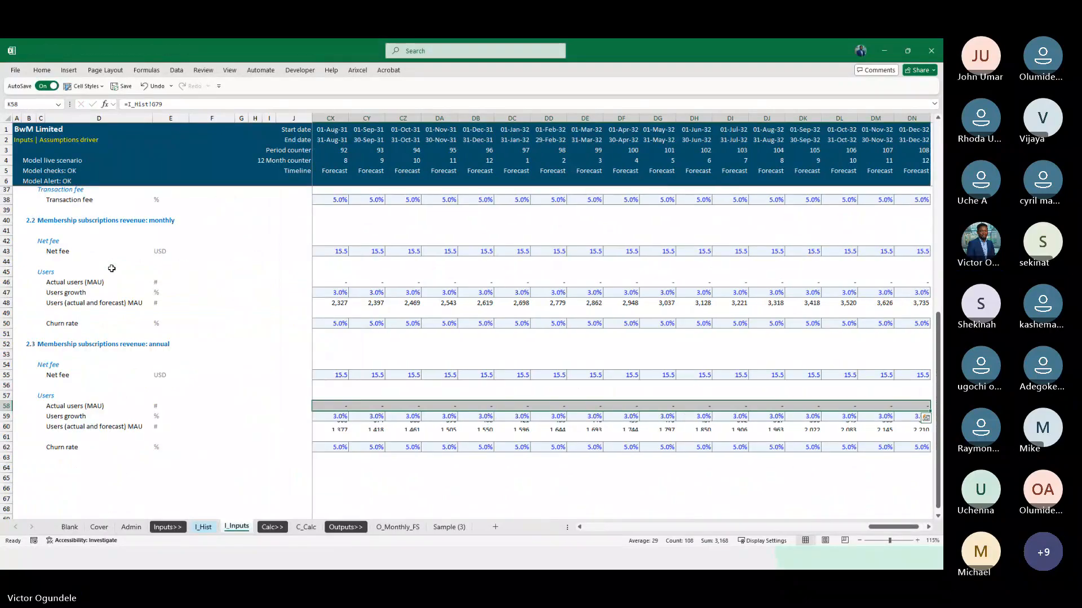
# Check the annual Actual users links in row 58 across the first periods of the timeline
pyautogui.press('Right')
pyautogui.press('Right')
pyautogui.press('Right')
pyautogui.press('Right')
pyautogui.press('Right')
pyautogui.press('Right')
pyautogui.press('Left')
pyautogui.press('Left')
pyautogui.press('Left')
pyautogui.press('Left')
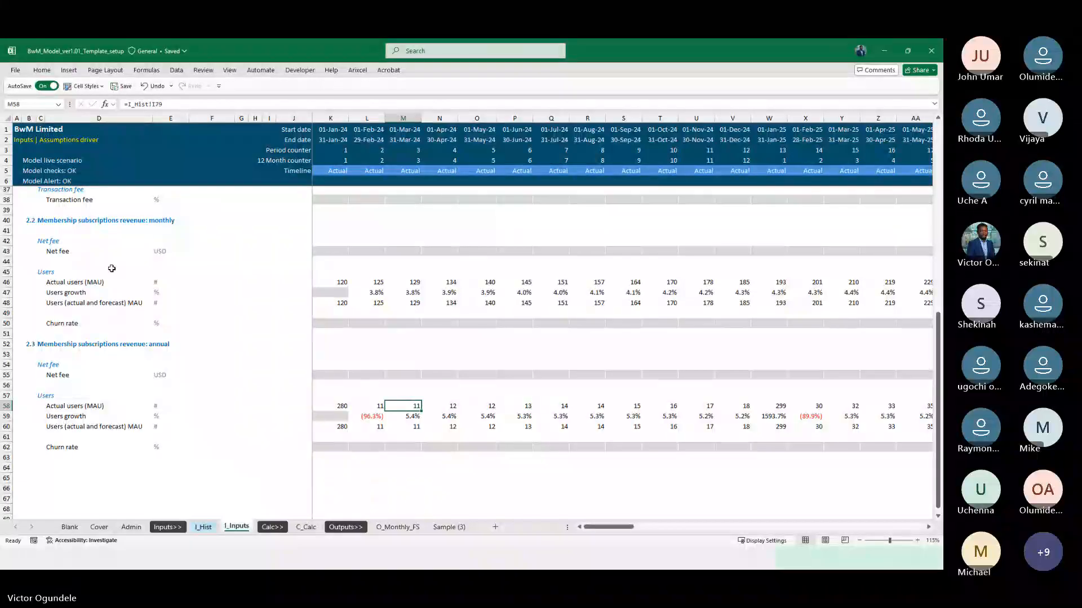
pyautogui.press('Left')
pyautogui.press('Left')
pyautogui.press('Left')
pyautogui.press('Right')
pyautogui.press('Right')
pyautogui.press('Right')
pyautogui.press('Right')
pyautogui.press('Left')
pyautogui.press('Left')
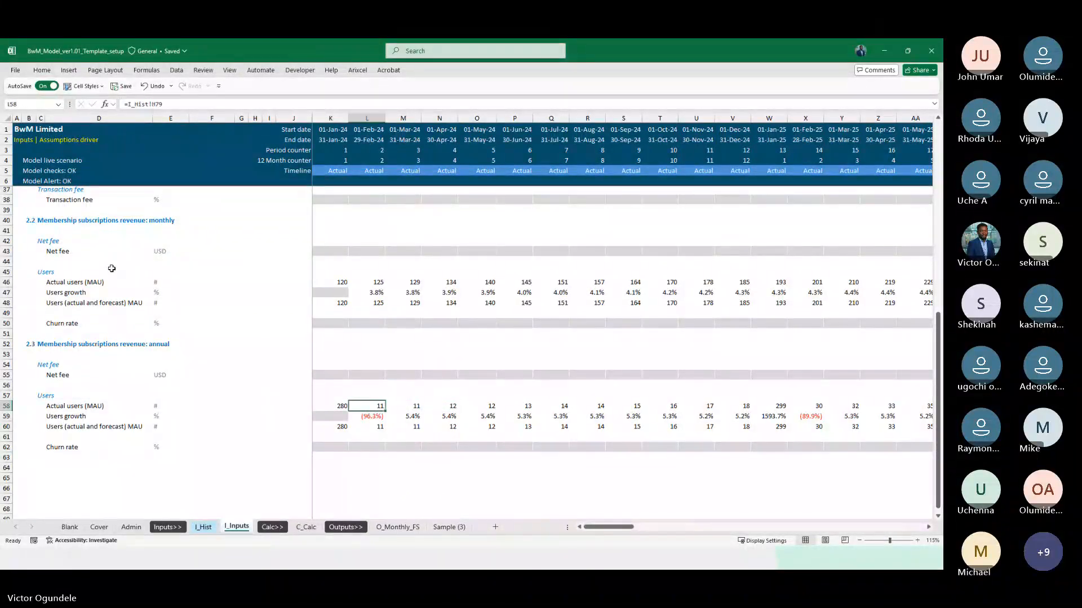
pyautogui.press('Left')
pyautogui.press('Left')
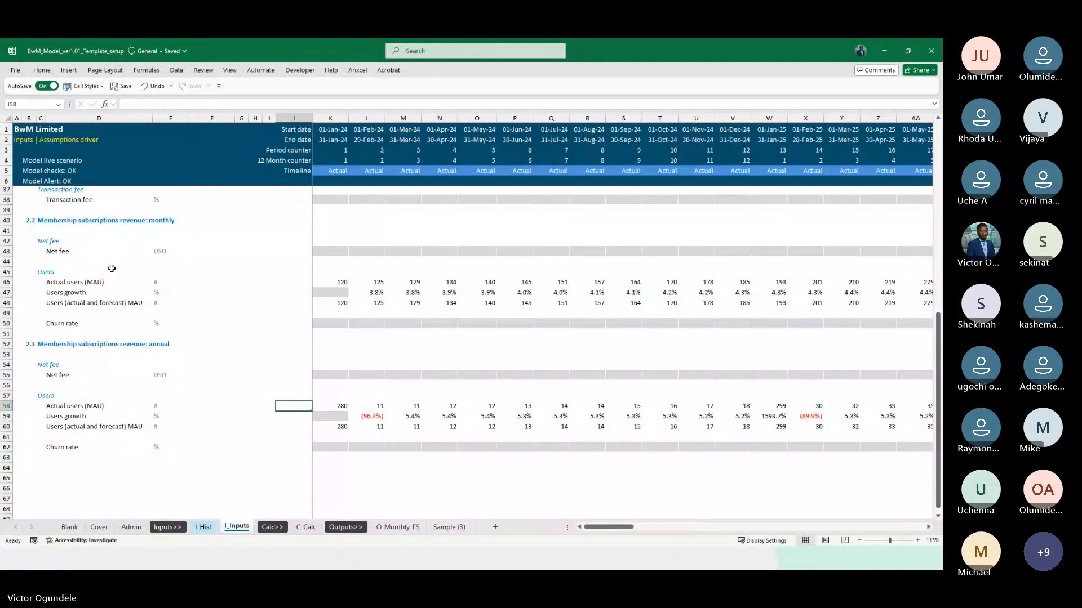
# Review the annual Users growth and Users (actual and forecast) rows 59 and 60 across actual and forecast periods, including the January spikes
pyautogui.press('Down')
pyautogui.press('Down')
pyautogui.press('Right')
pyautogui.press('Right')
pyautogui.press('Right')
pyautogui.press('Right')
pyautogui.press('Right')
pyautogui.press('Right')
pyautogui.press('Right')
pyautogui.press('Right')
pyautogui.press('Right')
pyautogui.press('Right')
pyautogui.press('Right')
pyautogui.press('Right')
pyautogui.press('Right')
pyautogui.press('Right')
pyautogui.press('Right')
pyautogui.press('Right')
pyautogui.press('Right')
pyautogui.press('Right')
pyautogui.press('Right')
pyautogui.press('Right')
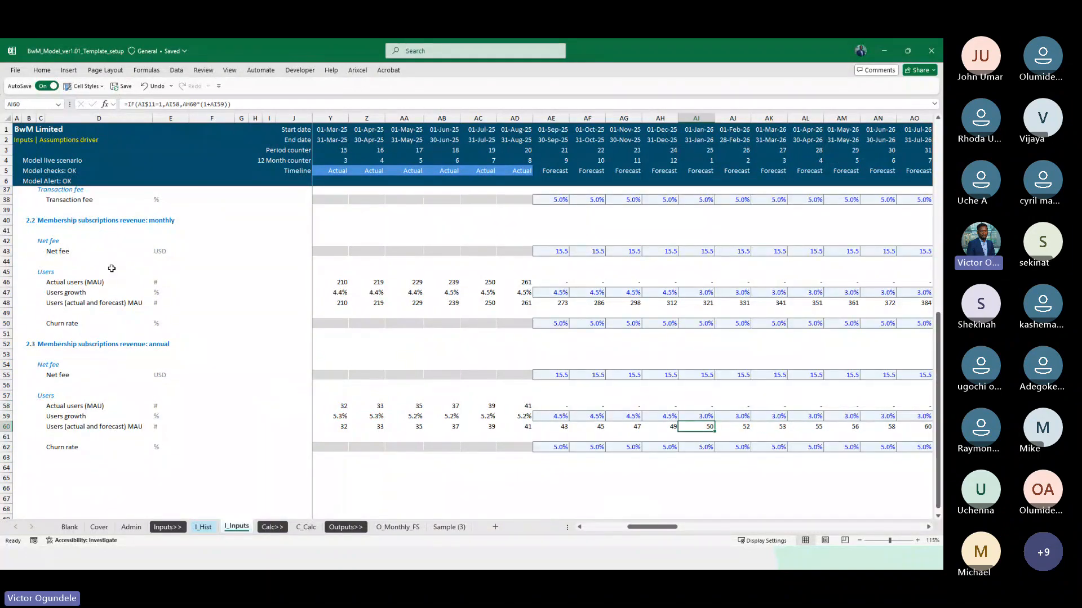
pyautogui.press('Up')
pyautogui.press('Left')
pyautogui.press('Left')
pyautogui.press('Left')
pyautogui.press('Left')
pyautogui.press('Left')
pyautogui.press('Left')
pyautogui.press('Left')
pyautogui.press('Left')
pyautogui.press('Left')
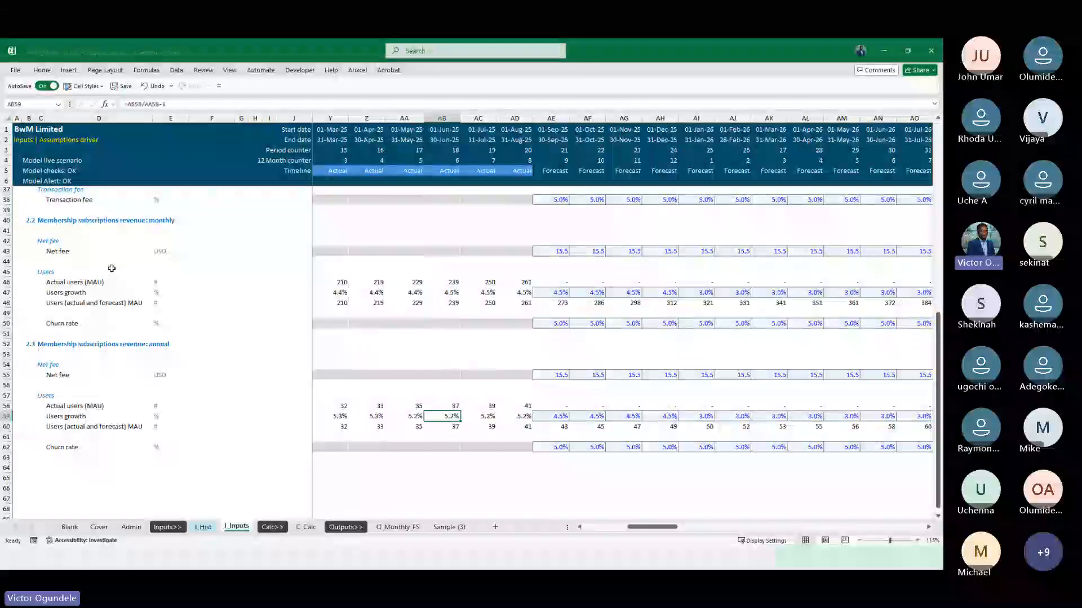
pyautogui.press('Left')
pyautogui.press('Left')
pyautogui.press('Left')
pyautogui.press('Left')
pyautogui.press('Left')
pyautogui.press('Left')
pyautogui.press('Left')
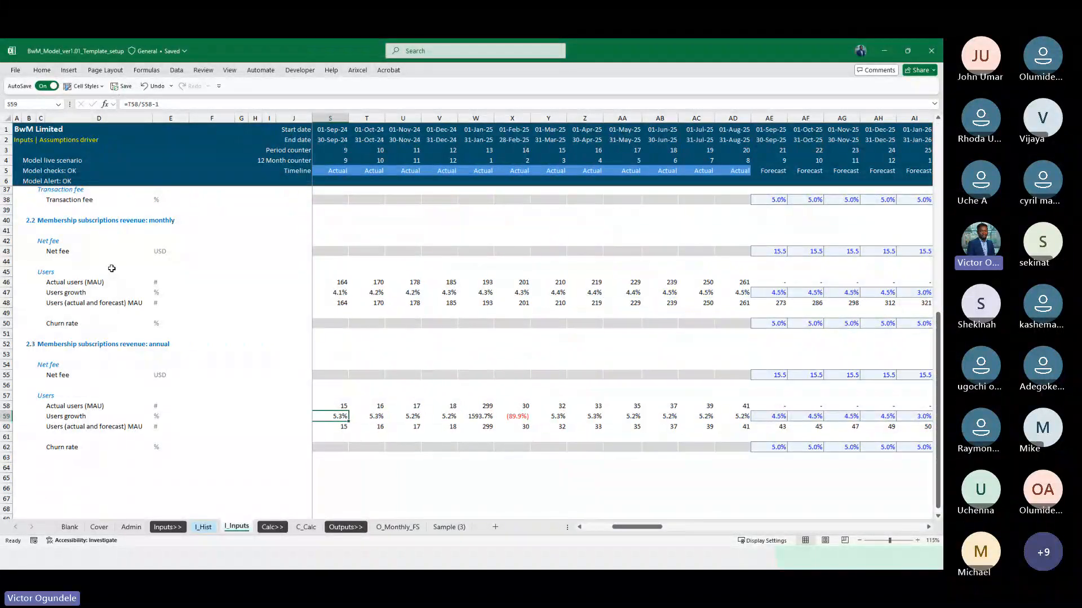
pyautogui.press('Left')
pyautogui.press('Left')
pyautogui.press('Left')
pyautogui.press('Right')
pyautogui.press('Right')
pyautogui.press('Right')
pyautogui.press('Right')
pyautogui.press('Right')
pyautogui.press('Right')
pyautogui.press('Right')
pyautogui.press('Right')
pyautogui.press('Right')
pyautogui.press('Right')
pyautogui.press('Right')
pyautogui.press('Right')
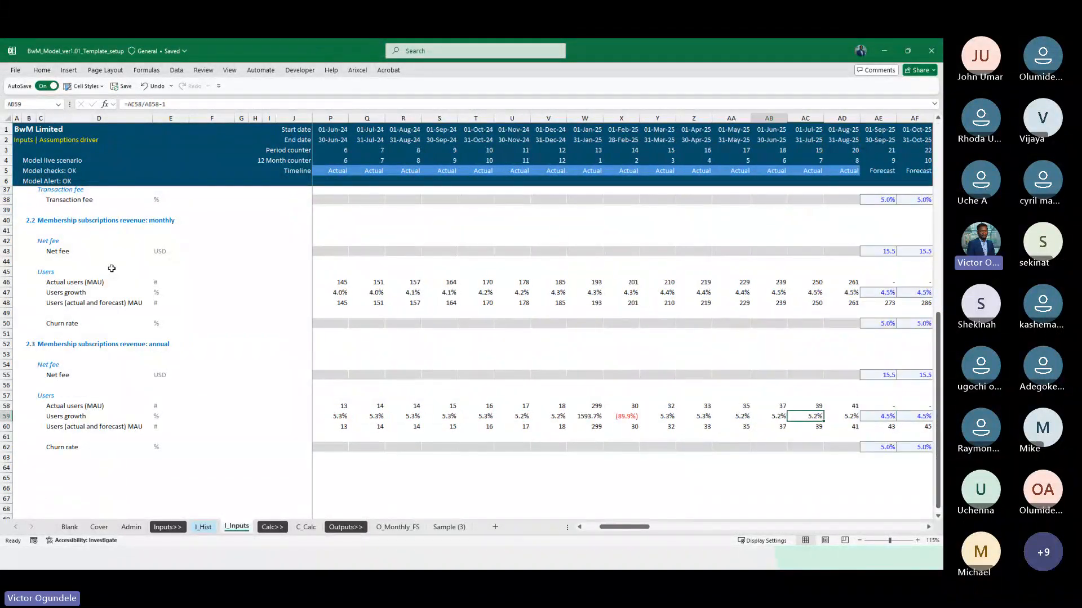
pyautogui.press('Left')
pyautogui.press('Left')
pyautogui.press('Left')
pyautogui.press('Left')
pyautogui.press('Left')
pyautogui.press('Left')
pyautogui.press('Right')
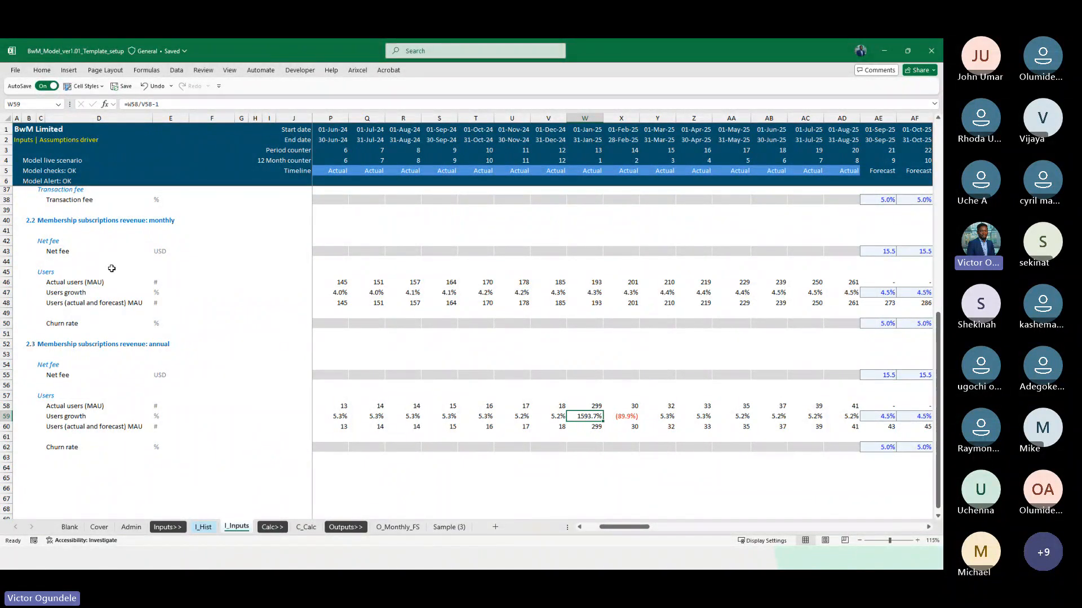
pyautogui.press('Right')
pyautogui.press('Right')
pyautogui.press('Right')
pyautogui.press('Right')
pyautogui.press('Right')
pyautogui.press('Right')
pyautogui.press('Right')
pyautogui.press('Right')
pyautogui.press('Right')
pyautogui.press('Right')
pyautogui.press('Right')
pyautogui.press('Right')
pyautogui.press('Right')
pyautogui.press('Right')
pyautogui.press('Right')
pyautogui.press('Right')
pyautogui.press('Right')
pyautogui.press('Right')
pyautogui.press('Right')
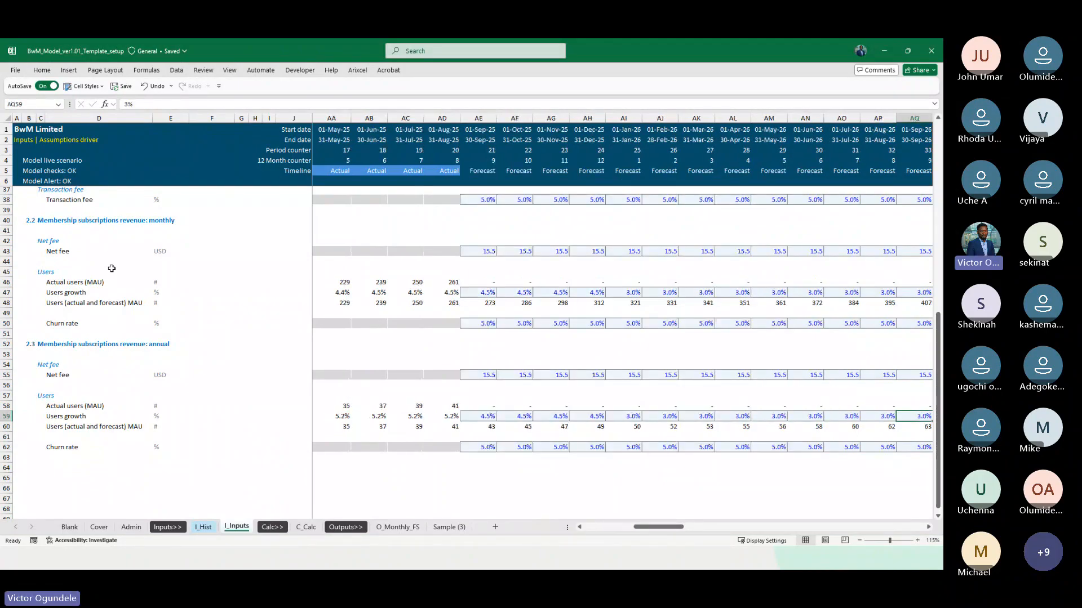
pyautogui.press('Left')
pyautogui.press('Left')
pyautogui.press('Left')
pyautogui.press('Left')
pyautogui.press('Left')
pyautogui.press('Left')
pyautogui.press('Left')
pyautogui.press('Left')
pyautogui.press('Left')
pyautogui.press('Left')
pyautogui.press('Left')
pyautogui.press('Left')
pyautogui.press('Left')
pyautogui.press('Left')
pyautogui.press('Left')
pyautogui.press('Left')
pyautogui.press('Left')
pyautogui.press('Left')
pyautogui.press('Left')
pyautogui.press('Left')
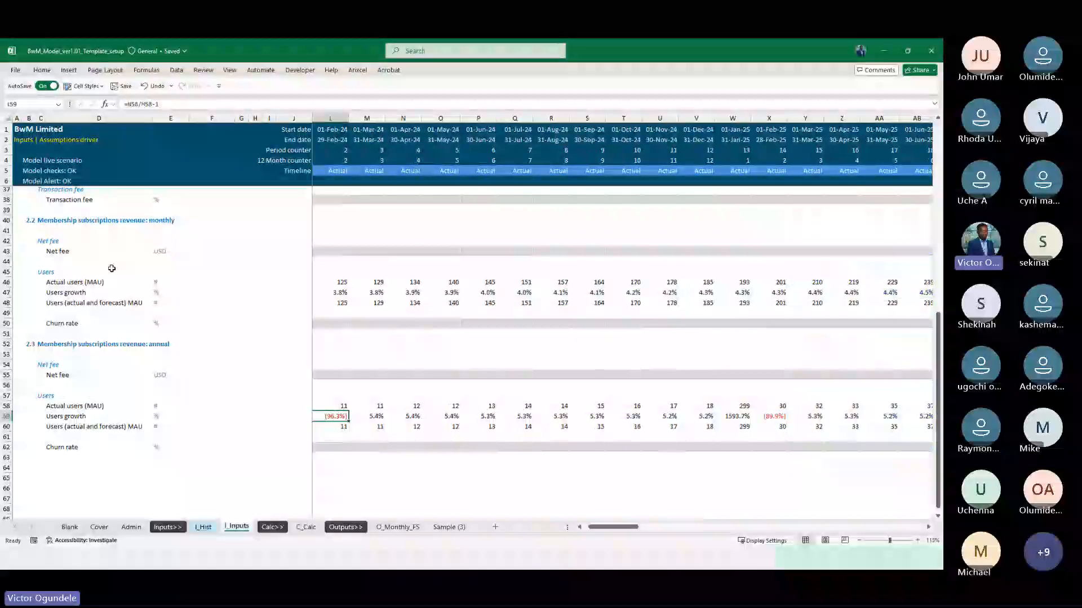
# Set the first forecast annual Users growth cell AE59 to the same month of the prior year with =S59
pyautogui.press('Right')
pyautogui.press('Right')
pyautogui.press('Right')
pyautogui.press('Right')
pyautogui.press('Right')
pyautogui.press('Right')
pyautogui.press('Right')
pyautogui.press('Right')
pyautogui.press('Right')
pyautogui.press('Right')
pyautogui.press('Right')
pyautogui.press('Right')
pyautogui.press('Right')
pyautogui.press('Right')
pyautogui.press('Right')
pyautogui.press('Right')
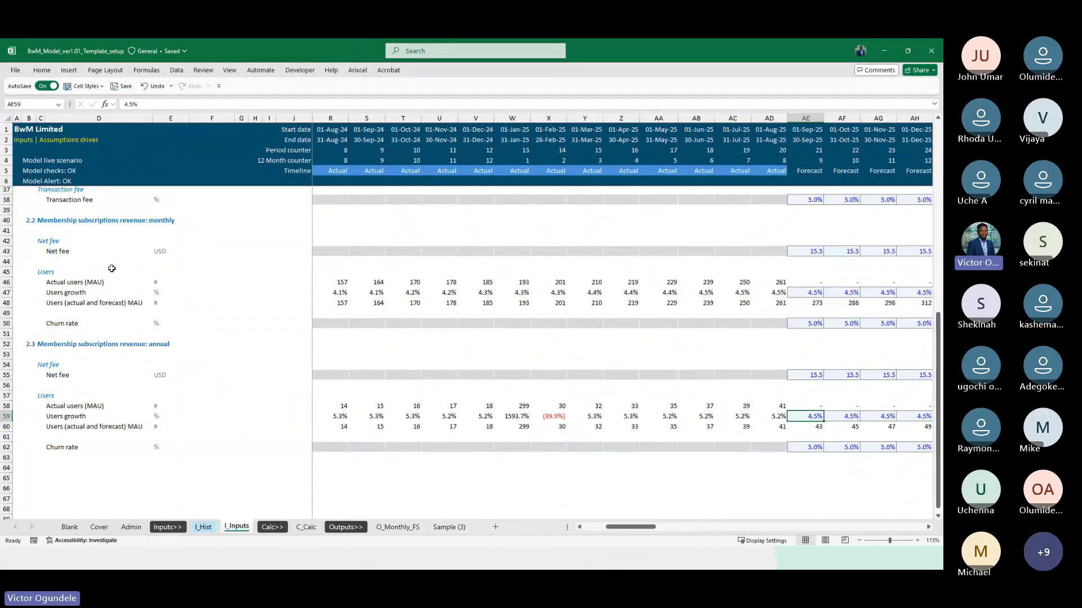
pyautogui.write('=')
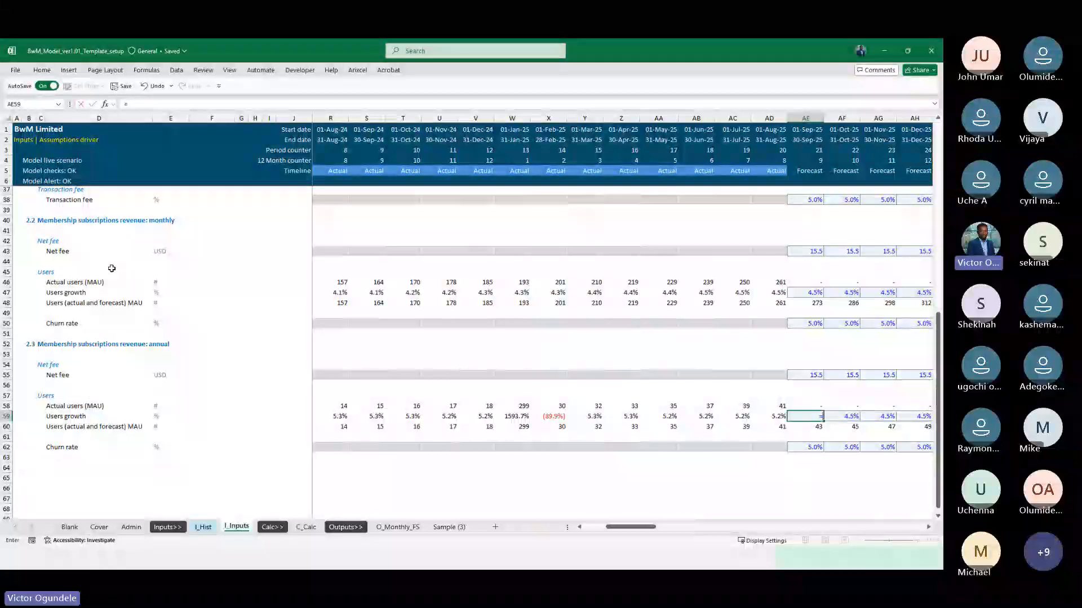
pyautogui.press('Left')
pyautogui.press('Left')
pyautogui.press('Left')
pyautogui.press('Left')
pyautogui.press('Left')
pyautogui.press('Left')
pyautogui.press('Left')
pyautogui.press('Left')
pyautogui.press('Left')
pyautogui.press('Left')
pyautogui.press('Left')
pyautogui.press('Left')
pyautogui.press('Left')
pyautogui.press('Left')
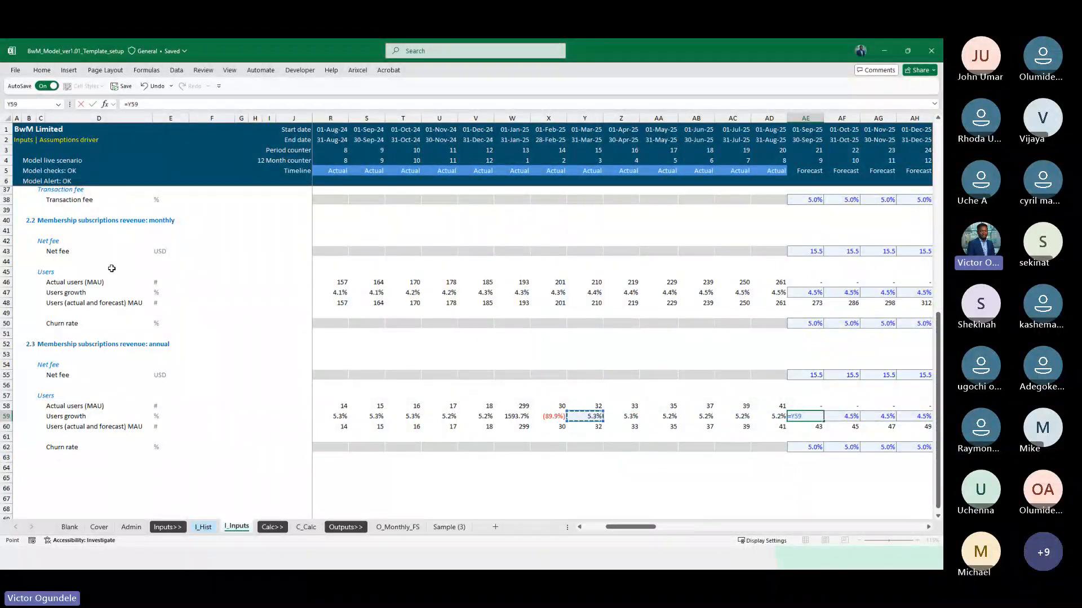
pyautogui.press('Right')
pyautogui.press('Right')
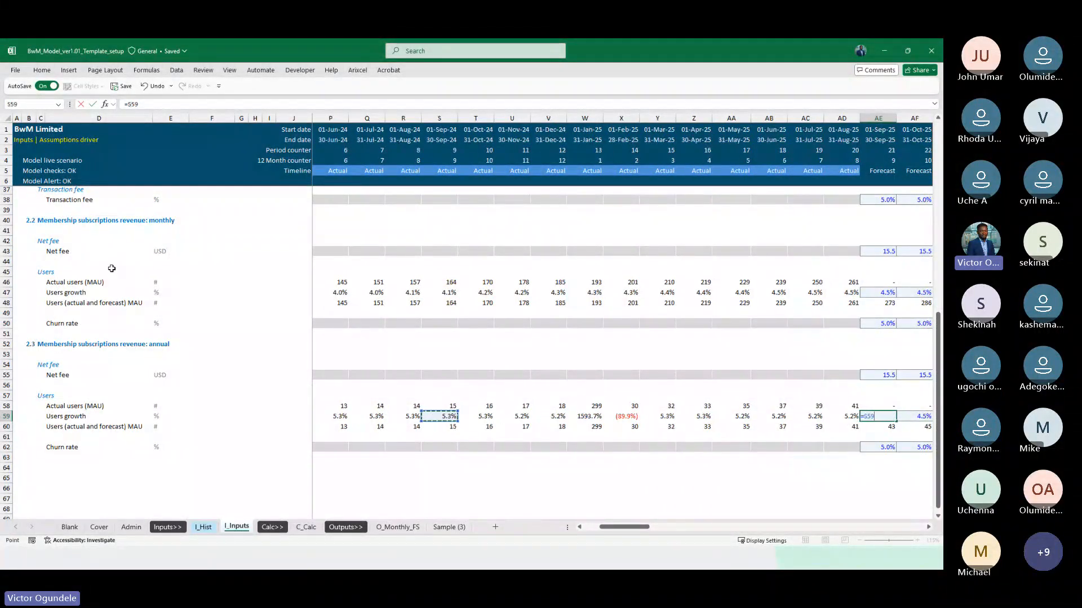
pyautogui.hotkey('ctrl', 'Return')
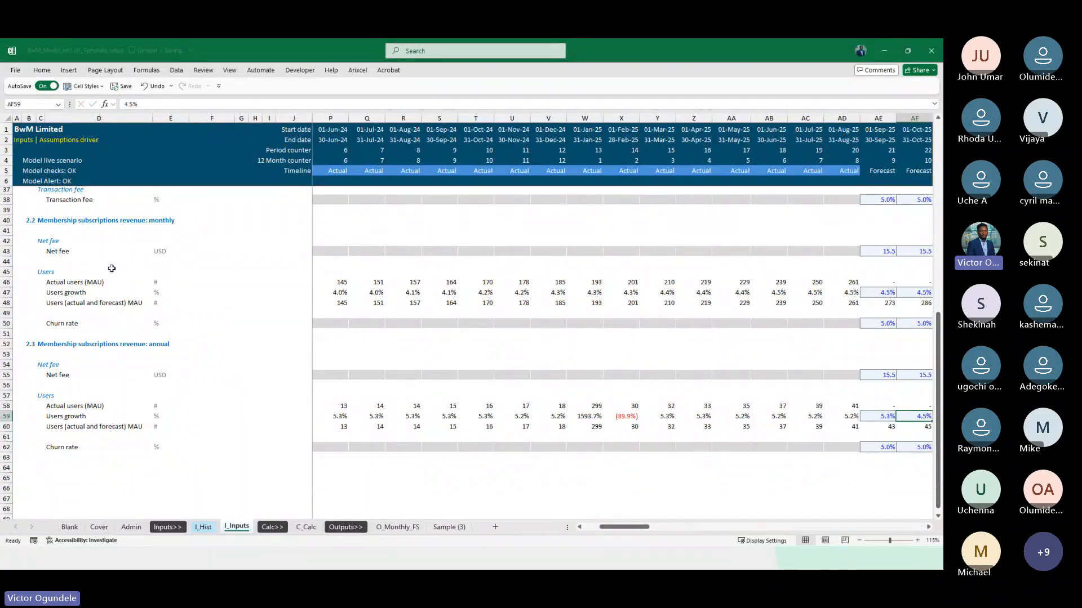
# Fill the AE59 growth formula across the remaining forecast periods in row 59
pyautogui.hotkey('ctrl', 'shift', 'Right')
pyautogui.hotkey('ctrl', 'r')
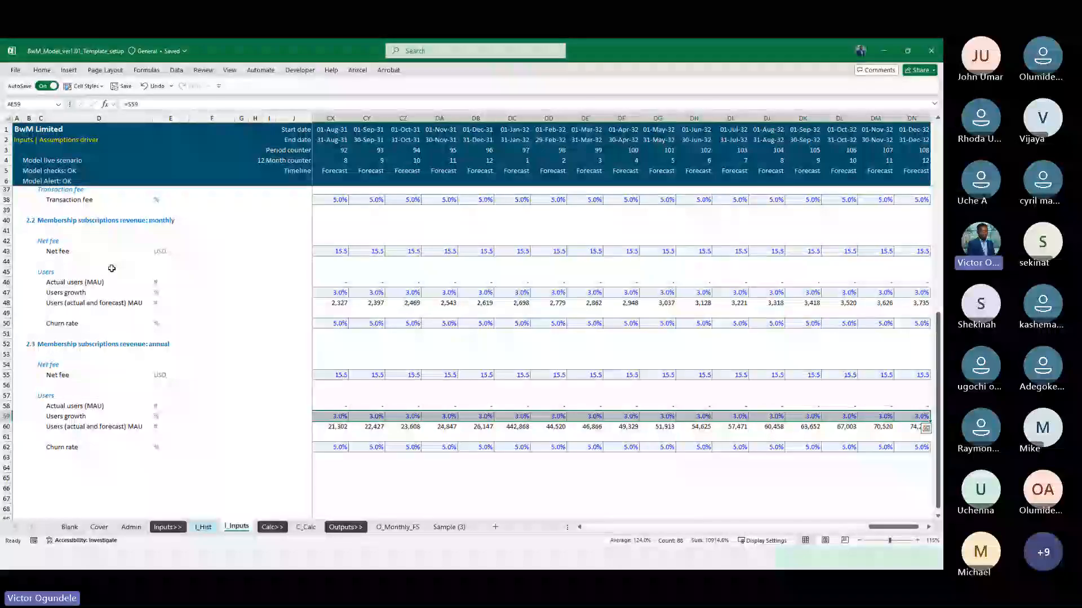
pyautogui.hotkey('ctrl', 'Left')
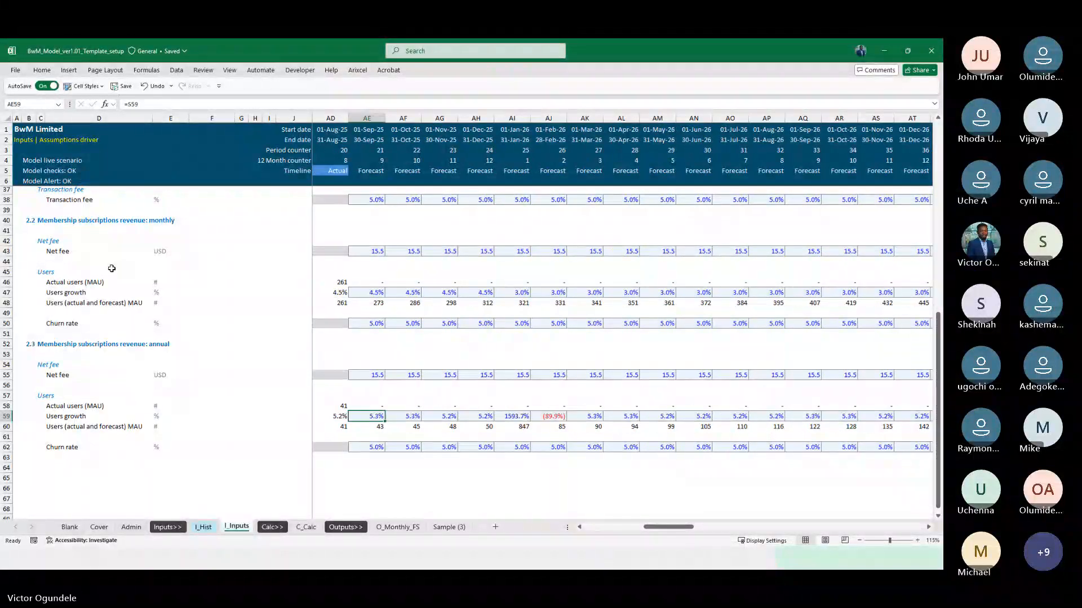
# Compare the forecast growth in row 59 with the prior-year actuals and inspect the January 2026 users formula in AI60
pyautogui.press('Left')
pyautogui.press('Left')
pyautogui.press('Left')
pyautogui.press('Left')
pyautogui.press('Left')
pyautogui.press('Left')
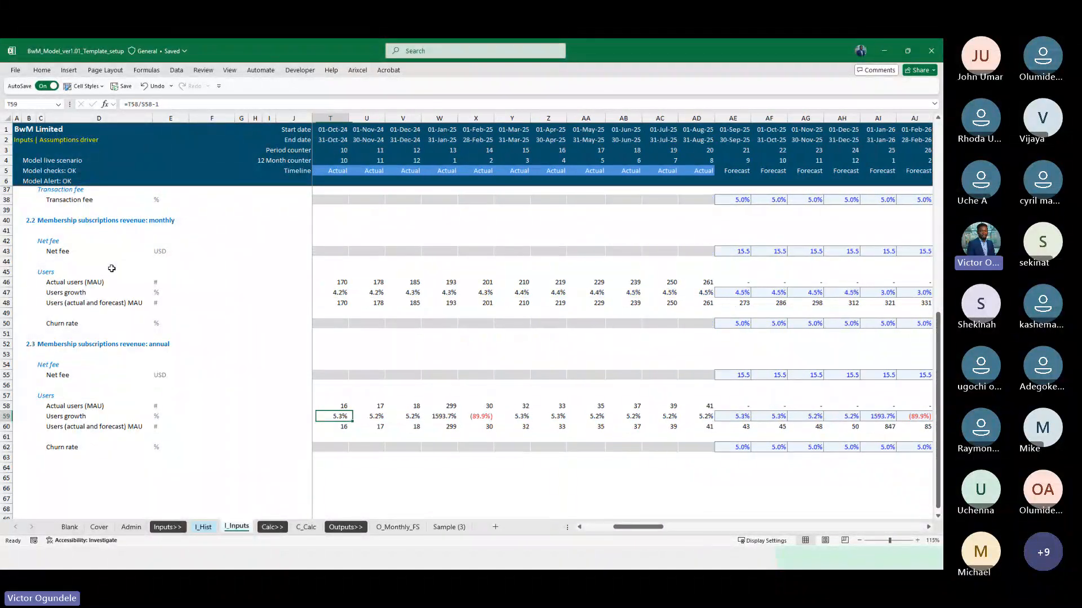
pyautogui.press('Right')
pyautogui.press('Right')
pyautogui.press('Right')
pyautogui.press('Right')
pyautogui.press('Right')
pyautogui.press('Right')
pyautogui.press('Right')
pyautogui.press('Right')
pyautogui.press('Right')
pyautogui.press('Right')
pyautogui.press('Right')
pyautogui.press('Right')
pyautogui.press('Right')
pyautogui.press('Right')
pyautogui.press('Right')
pyautogui.press('Right')
pyautogui.press('Right')
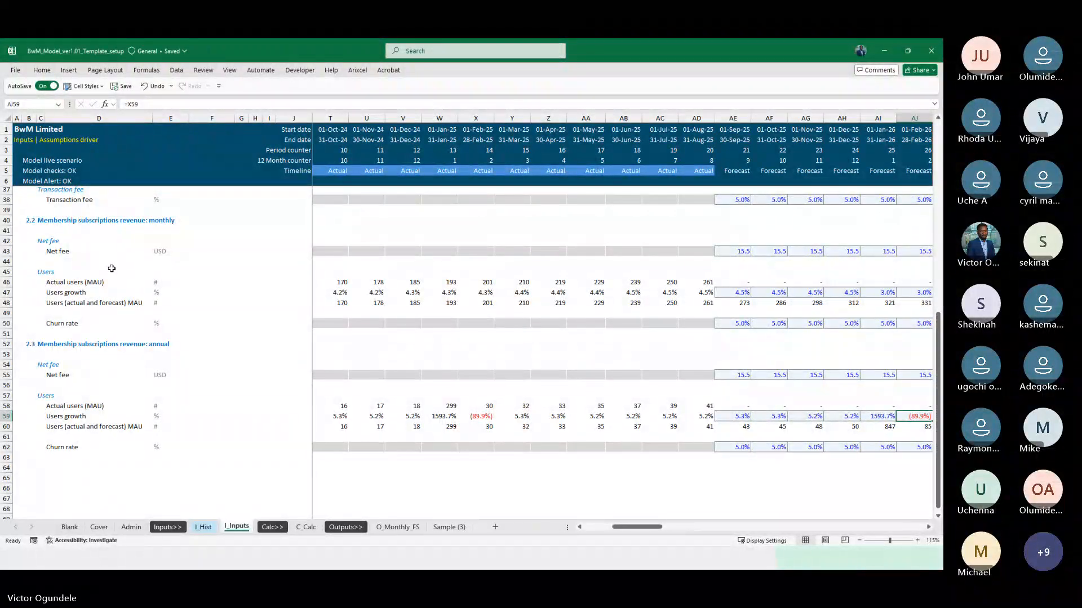
pyautogui.press('Left')
pyautogui.press('Down')
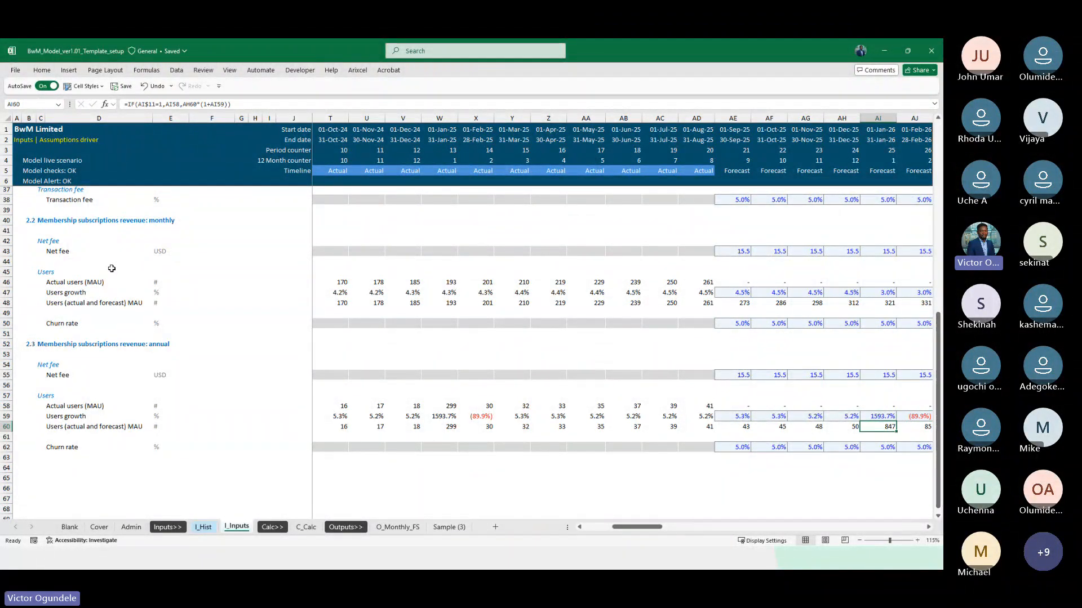
pyautogui.hscroll(1, 596, 451)
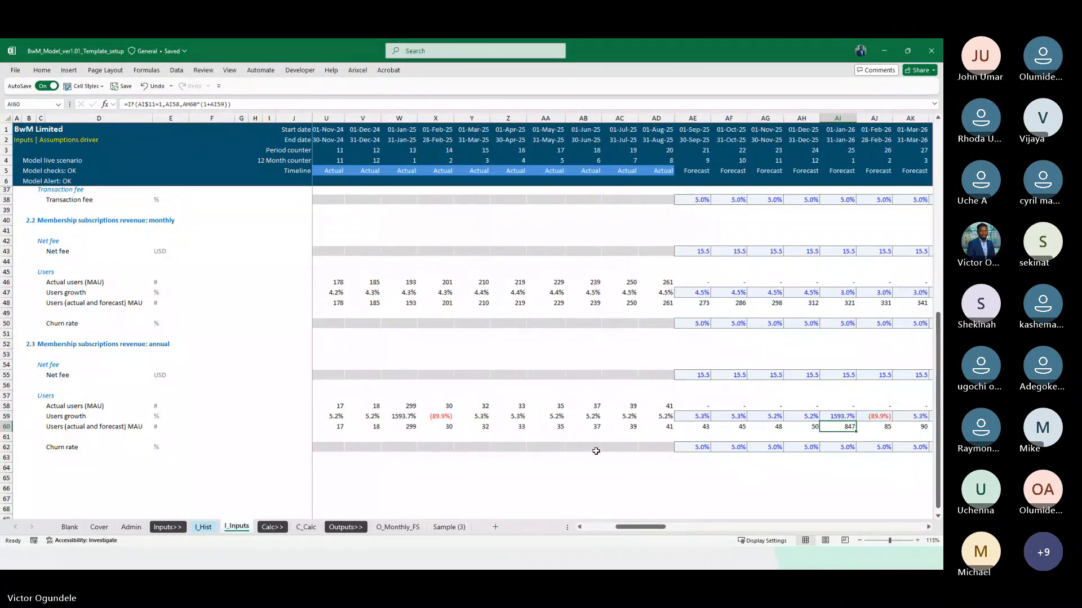
# Compare the January 2025 annual users in W60 with the January 2026 forecast in AI60 on I_Inputs
pyautogui.scroll(-1, 596, 449)
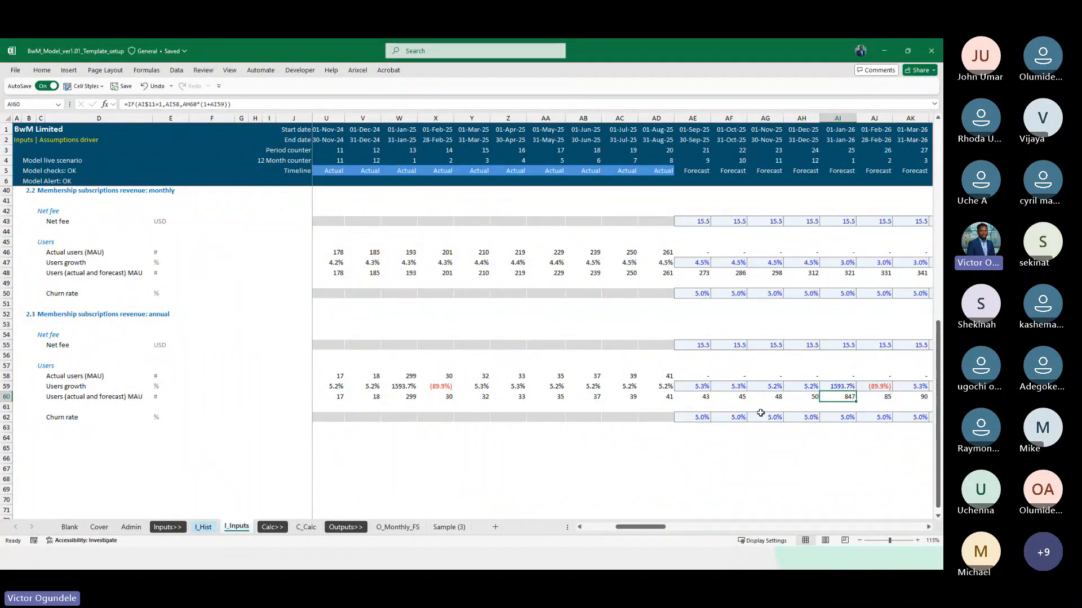
pyautogui.click(403, 397)
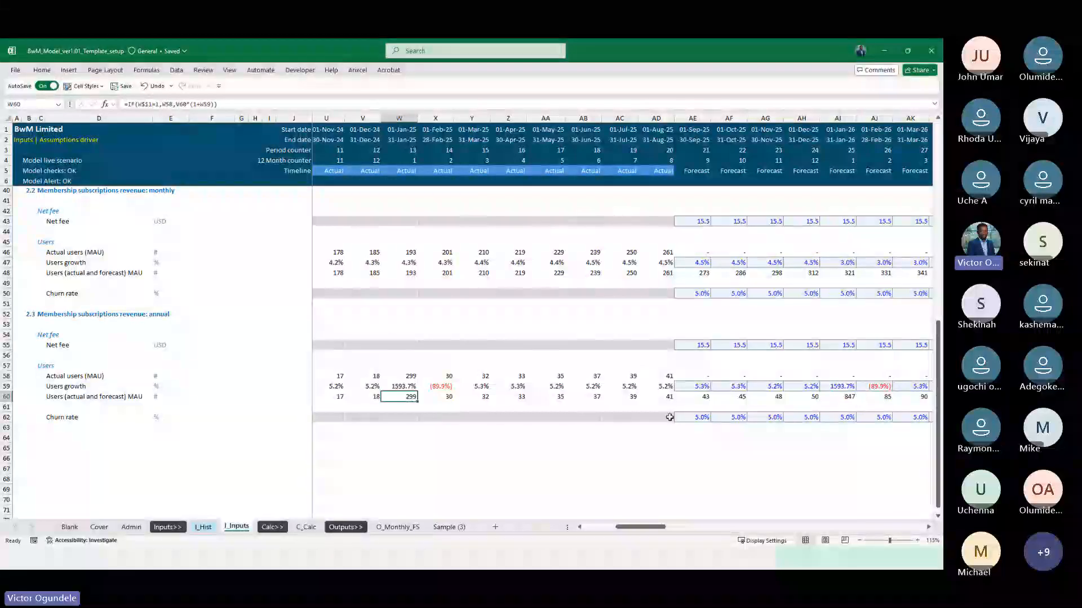
pyautogui.click(843, 400)
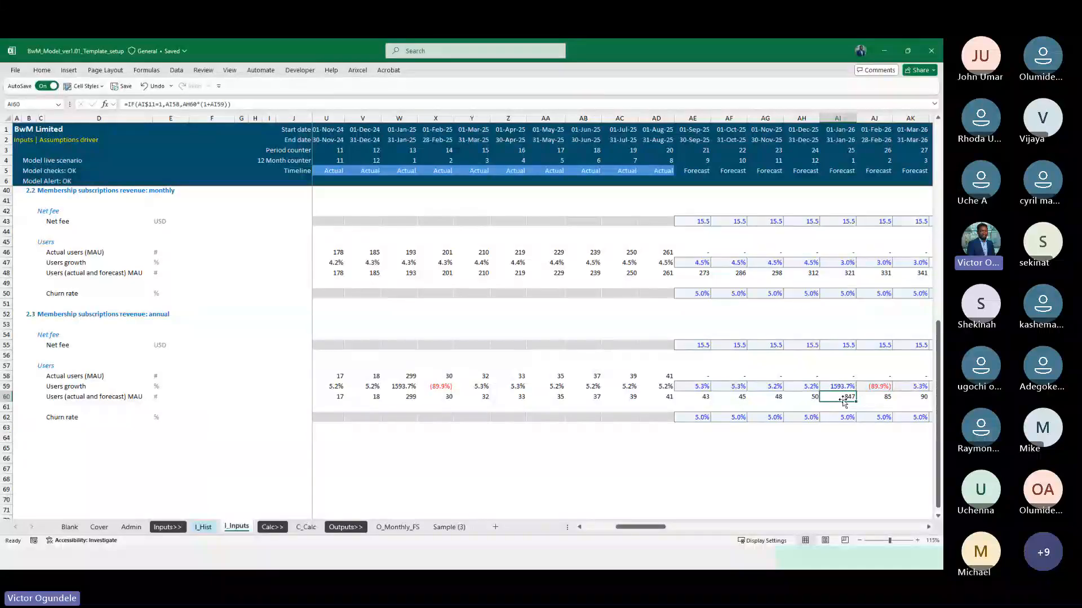
pyautogui.moveTo(843, 399); pyautogui.dragTo(840, 393)
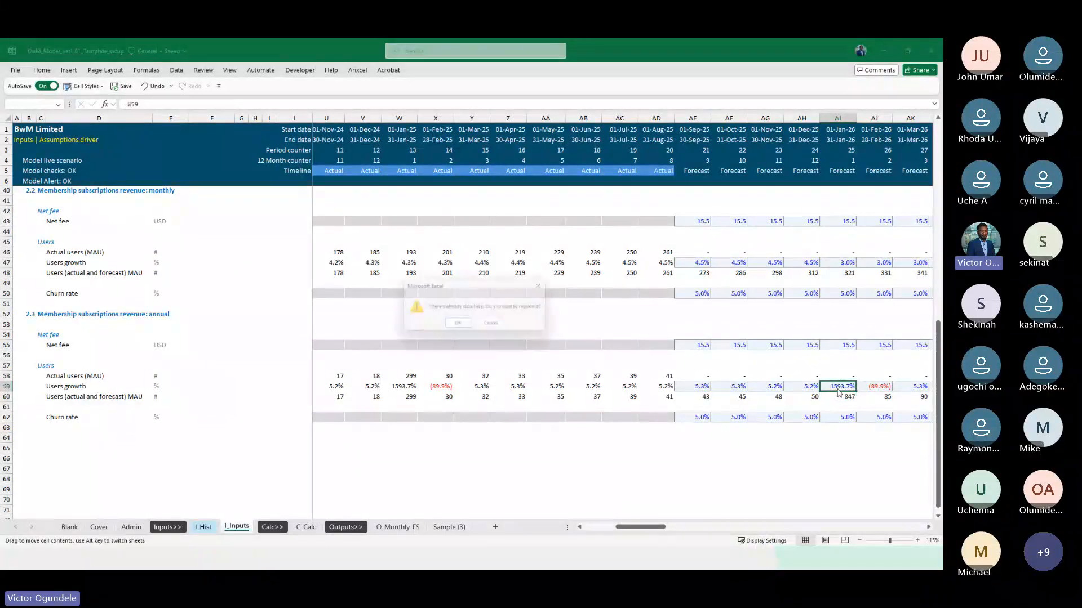
pyautogui.press('Escape')
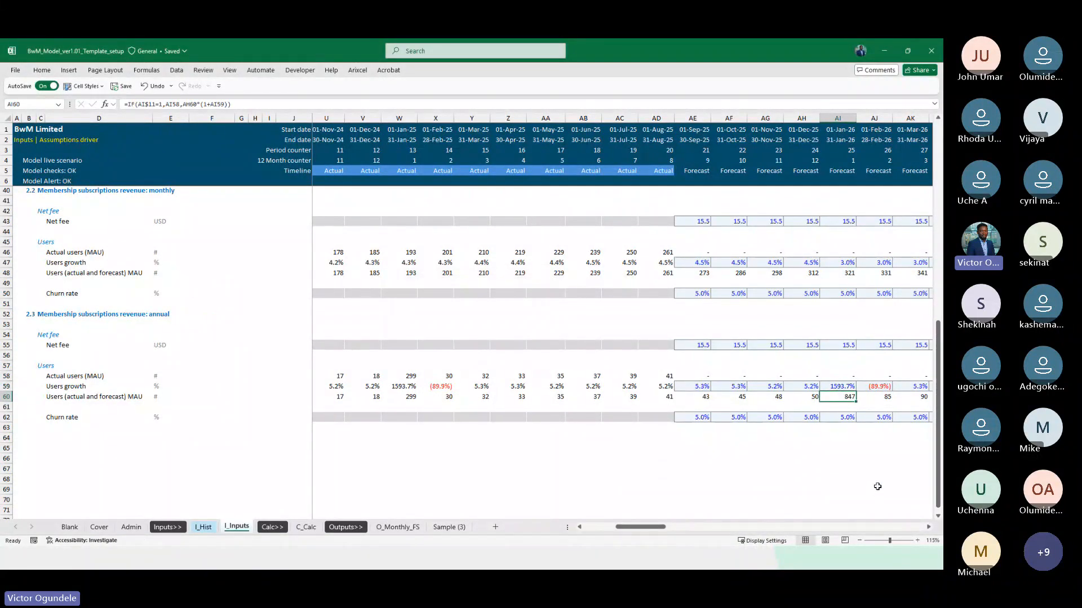
# Reduce the January 2026 annual Users growth in AI59, trying =W59/2 and settling on =W59/3
pyautogui.press('Up')
pyautogui.press('F2')
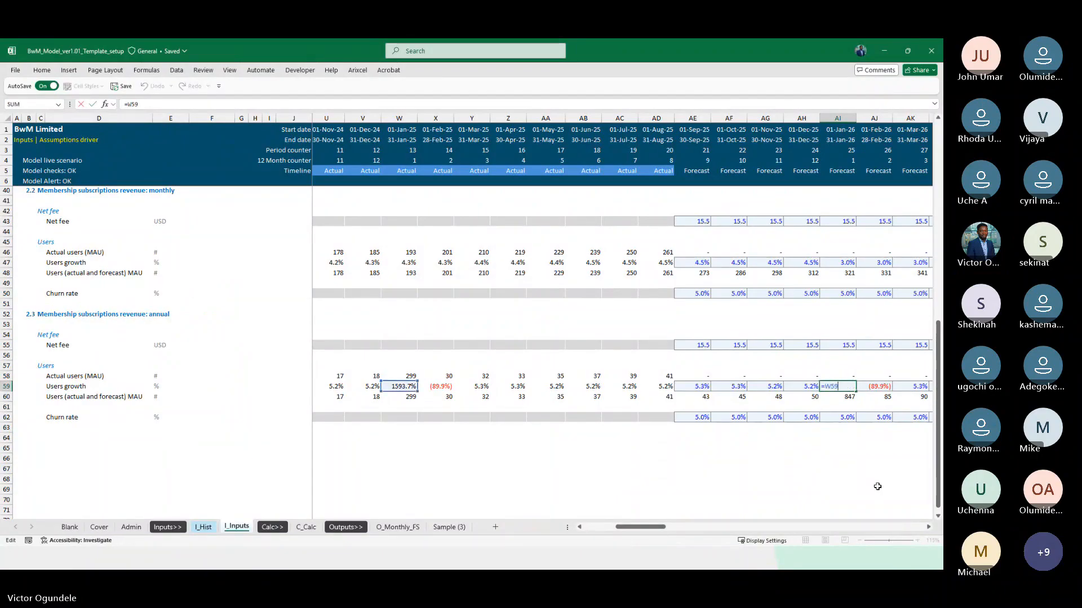
pyautogui.hotkey('ctrl', 'Return')
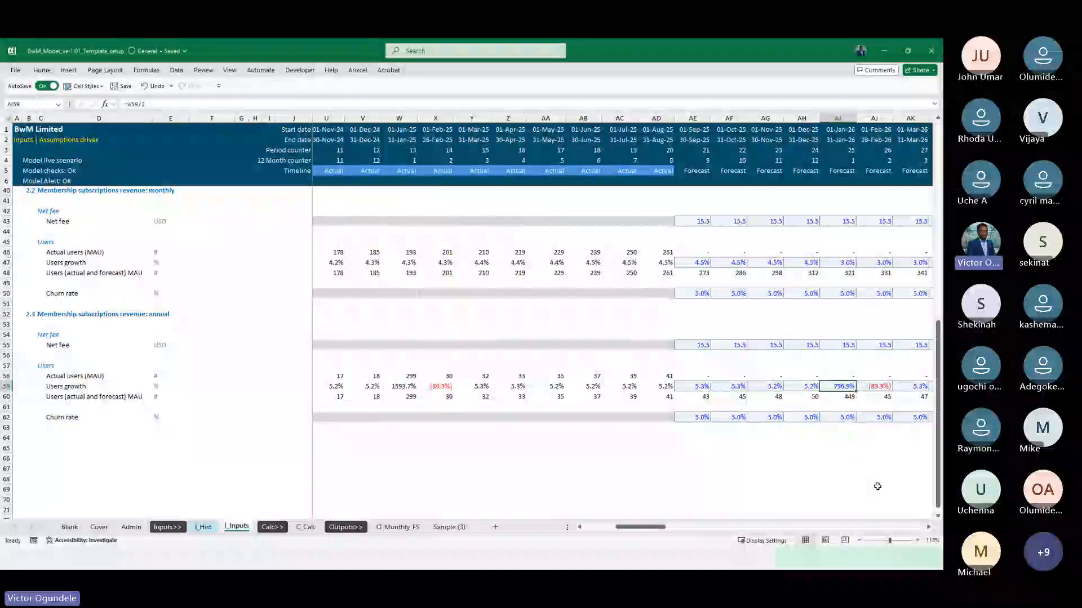
pyautogui.press('F2')
pyautogui.press('BackSpace')
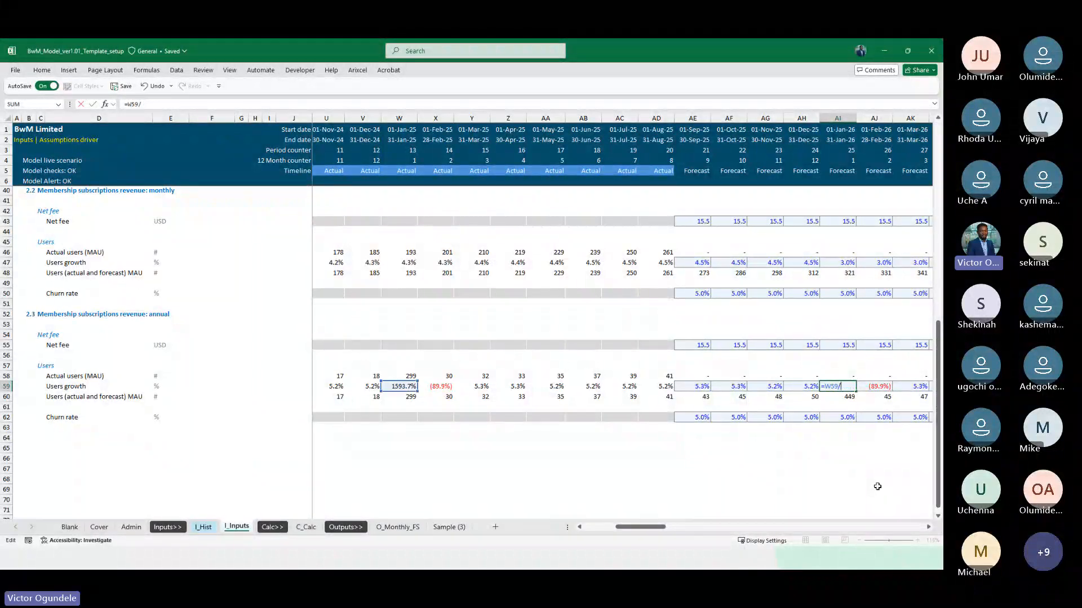
pyautogui.write('3')
pyautogui.hotkey('ctrl', 'Return')
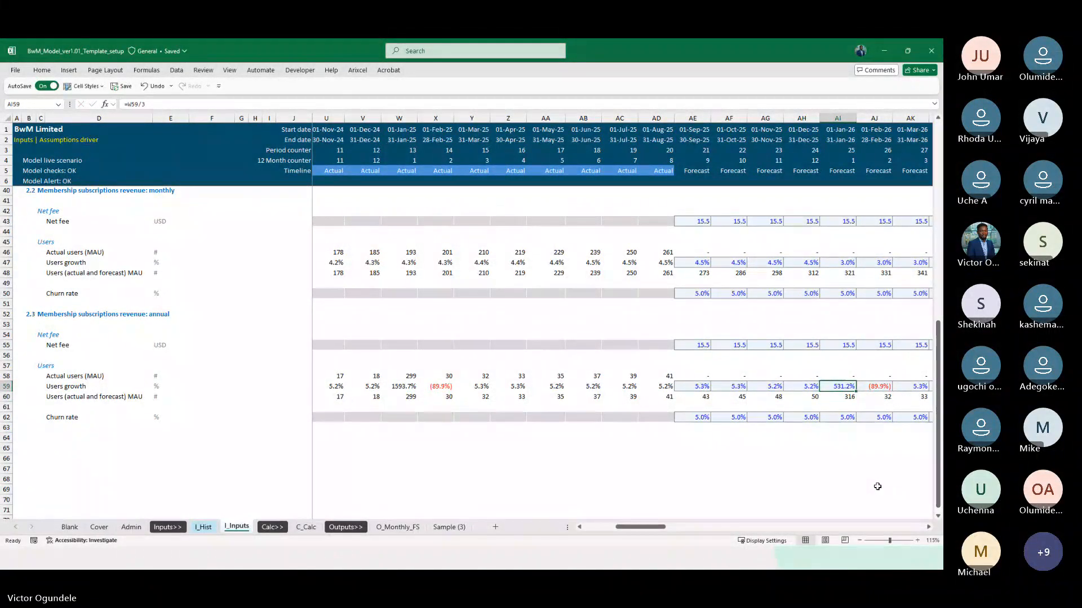
# Try =W59/4 as the January 2026 annual Users growth in AI59, and return the formula to =W59/3
pyautogui.press('F2')
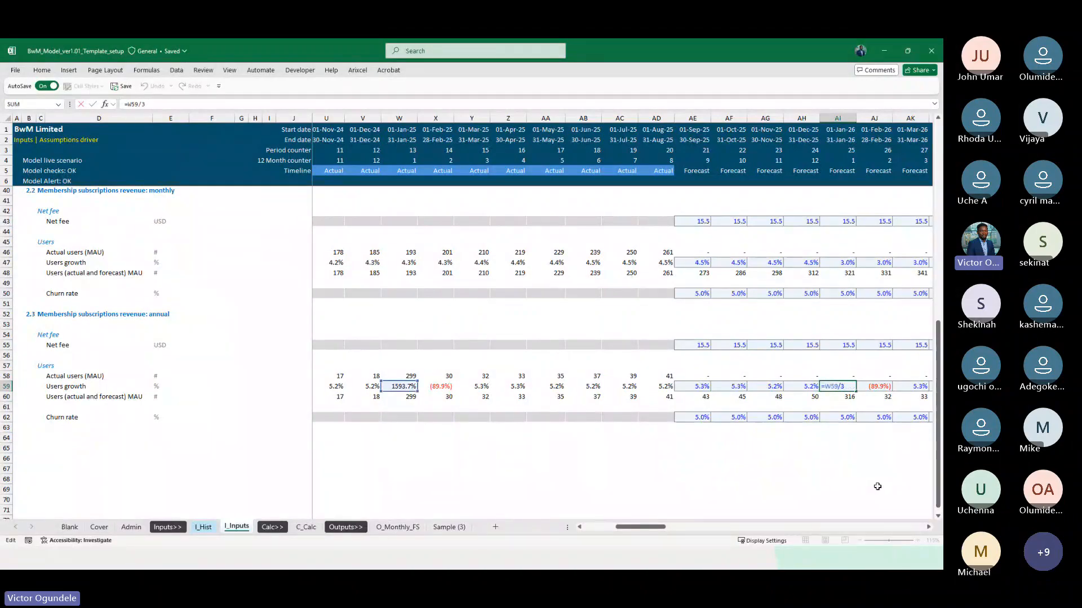
pyautogui.write('4')
pyautogui.hotkey('ctrl', 'Return')
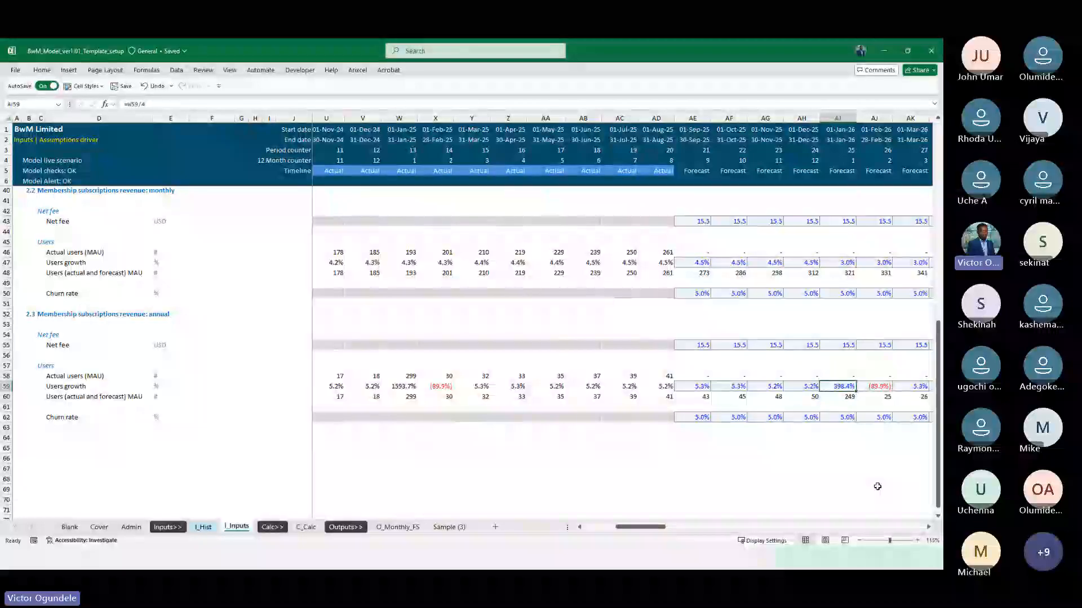
pyautogui.press('F2')
pyautogui.press('BackSpace')
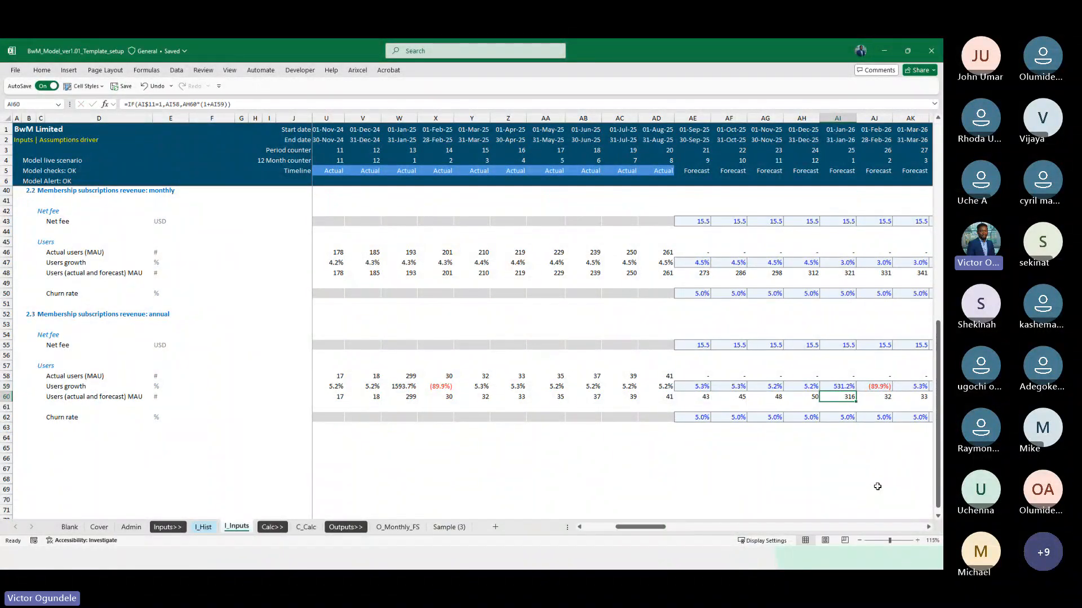
pyautogui.write('3')
pyautogui.hotkey('ctrl', 'Return')
# Examine how the January 2026 growth in AI59 carries through annual Users growth and Users in rows 59 and 60 across the 2027 and 2028 forecasts
pyautogui.hotkey('ctrl', 'c')
pyautogui.press('Right')
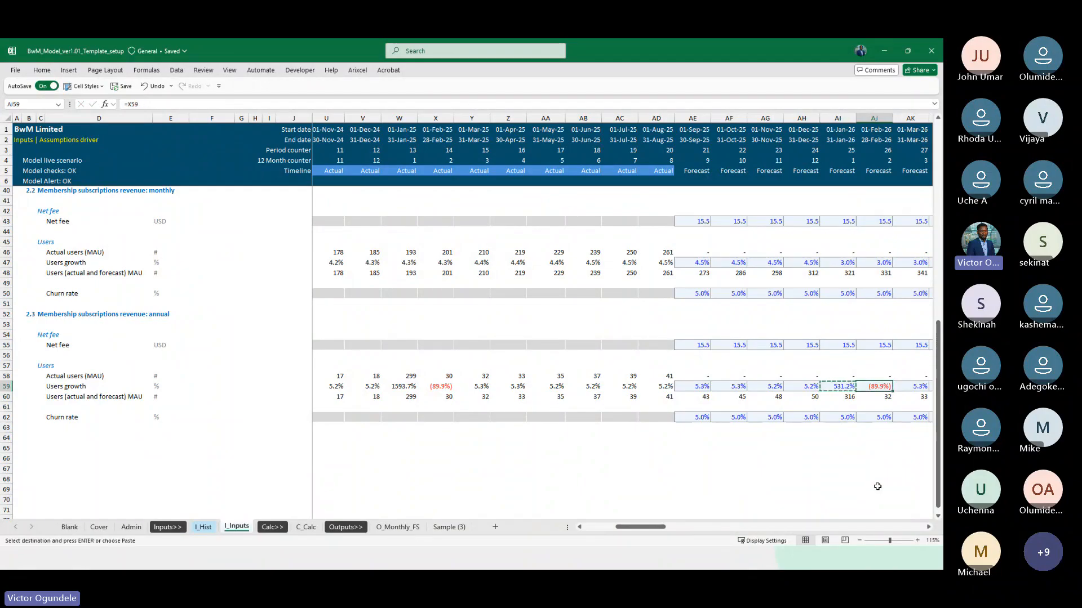
pyautogui.press('Right')
pyautogui.press('Right')
pyautogui.press('Right')
pyautogui.press('Right')
pyautogui.press('Right')
pyautogui.press('Right')
pyautogui.press('Right')
pyautogui.press('Right')
pyautogui.press('Right')
pyautogui.press('Right')
pyautogui.press('Right')
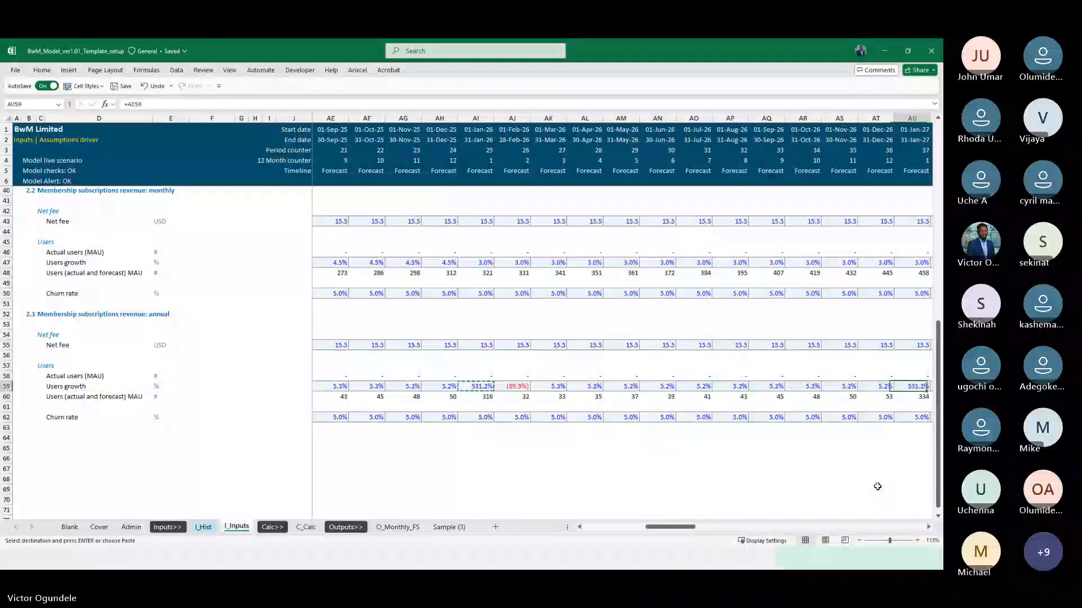
pyautogui.press('Right')
pyautogui.press('Right')
pyautogui.press('Left')
pyautogui.press('Left')
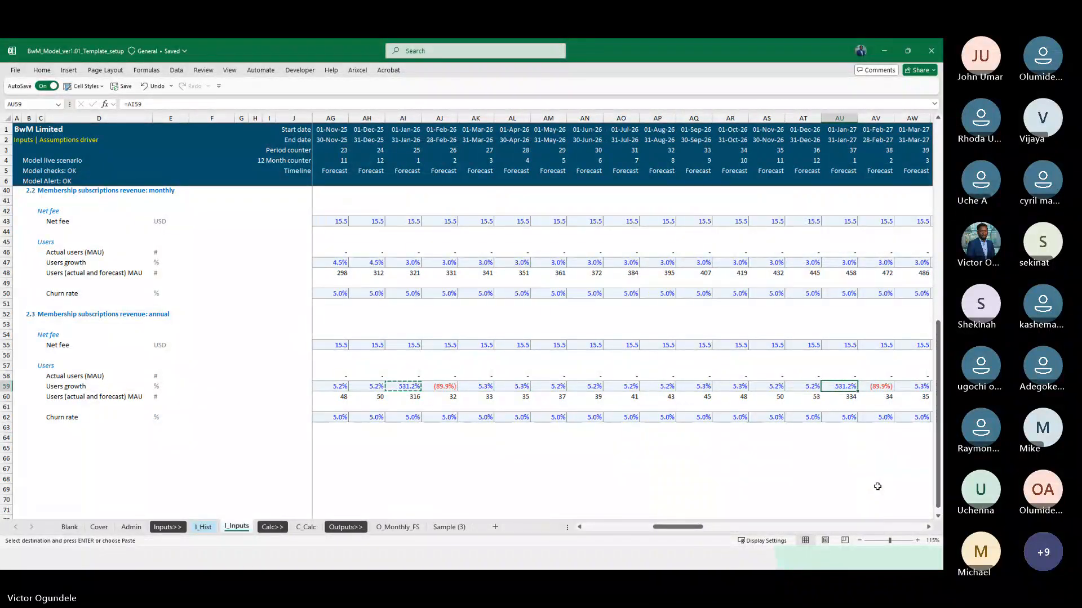
pyautogui.press('Right')
pyautogui.press('Right')
pyautogui.press('Right')
pyautogui.press('Right')
pyautogui.press('Right')
pyautogui.press('Right')
pyautogui.press('Right')
pyautogui.press('Right')
pyautogui.press('Right')
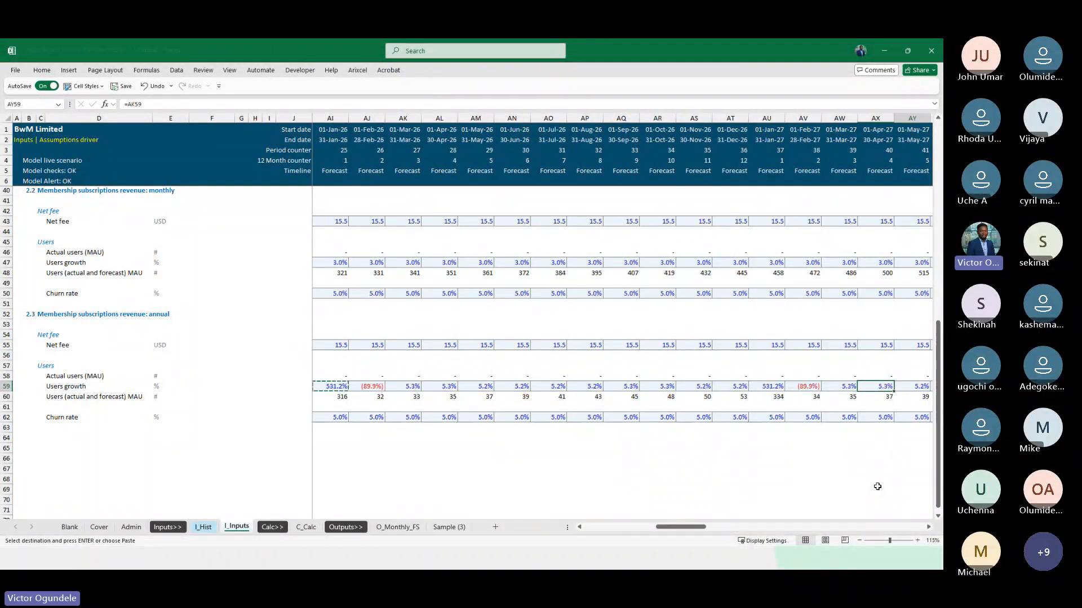
pyautogui.press('Right')
pyautogui.press('Right')
pyautogui.press('Right')
pyautogui.press('Right')
pyautogui.press('Right')
pyautogui.press('Right')
pyautogui.press('Right')
pyautogui.press('Right')
pyautogui.press('Right')
pyautogui.press('Right')
pyautogui.press('Right')
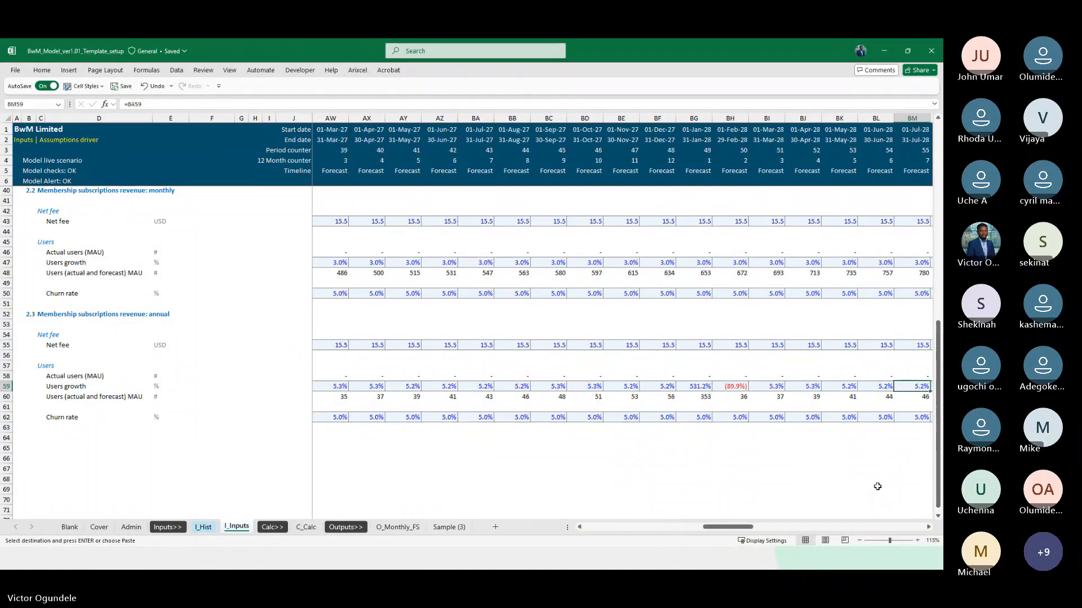
pyautogui.hotkey('ctrl', 'Left')
pyautogui.press('Right')
pyautogui.press('Right')
pyautogui.press('Right')
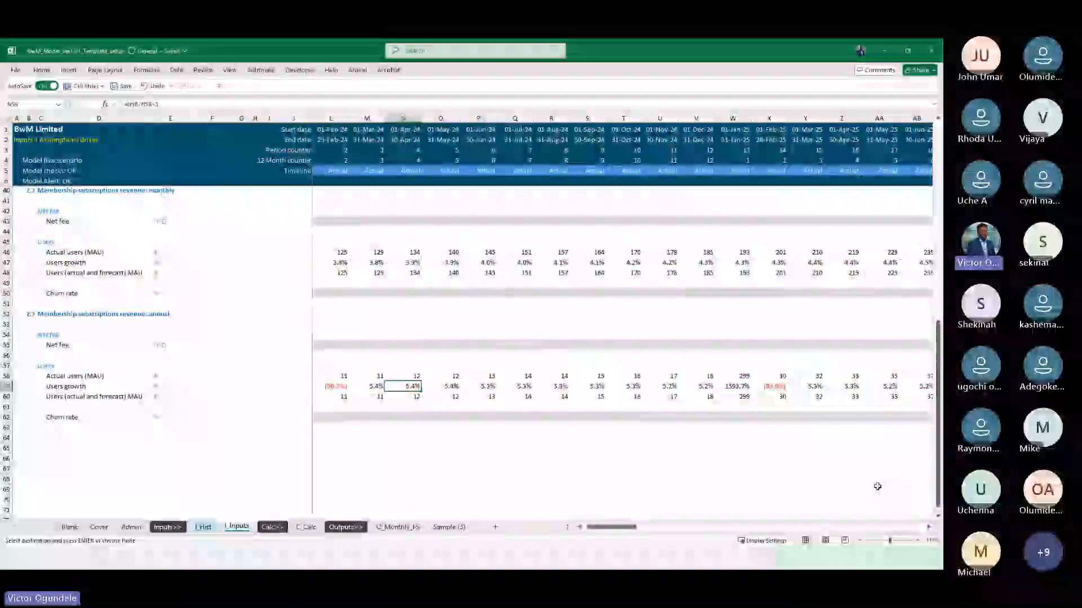
pyautogui.press('Right')
pyautogui.press('Right')
pyautogui.press('Right')
pyautogui.press('Right')
pyautogui.press('Right')
pyautogui.press('Right')
pyautogui.press('Right')
pyautogui.press('Right')
pyautogui.press('Right')
pyautogui.press('Right')
pyautogui.press('Right')
pyautogui.press('Right')
pyautogui.press('Right')
pyautogui.press('Right')
pyautogui.press('Right')
pyautogui.press('Right')
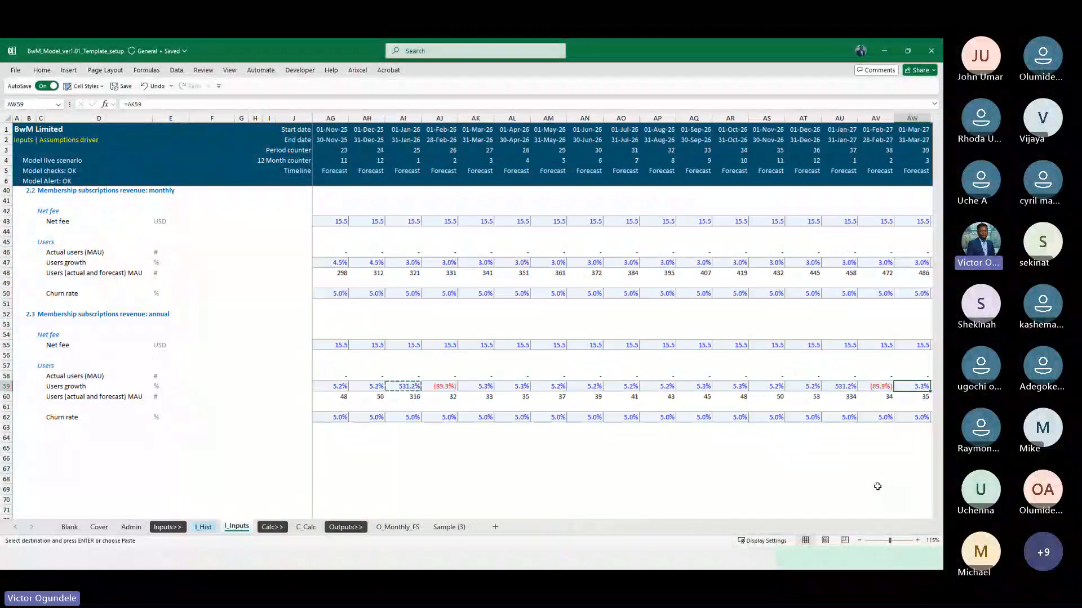
# Try linking the annual forecast Net fee in K155 on C_Calc to I_Inputs AE55, and trace the reference to its source
pyautogui.hotkey('ctrl', 'pagedown')
pyautogui.hotkey('ctrl', 'pagedown')
pyautogui.press('Down')
pyautogui.press('Down')
pyautogui.press('Down')
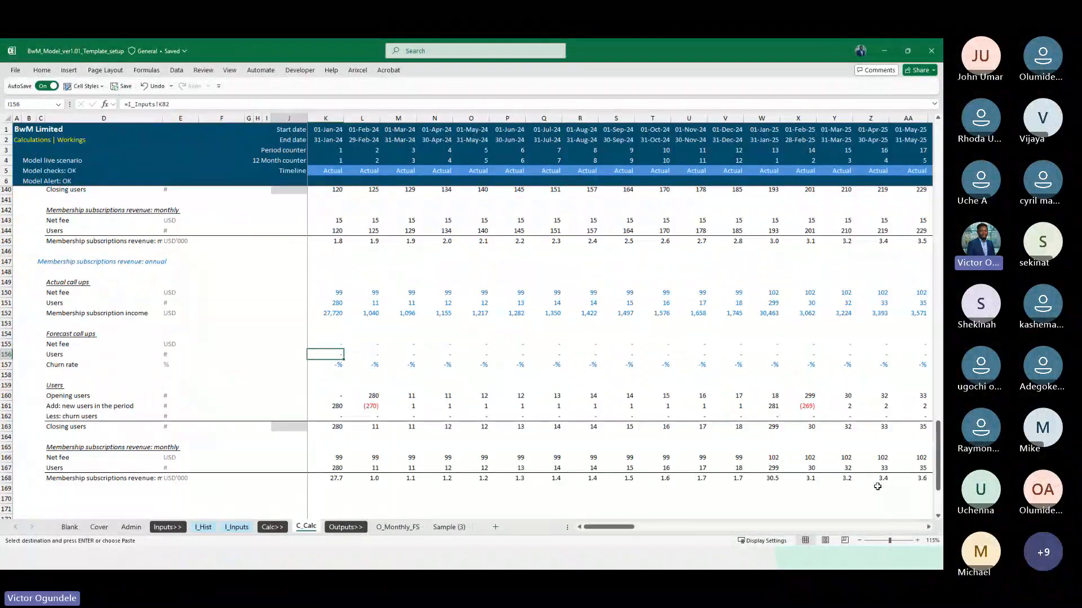
pyautogui.press('Left')
pyautogui.press('Right')
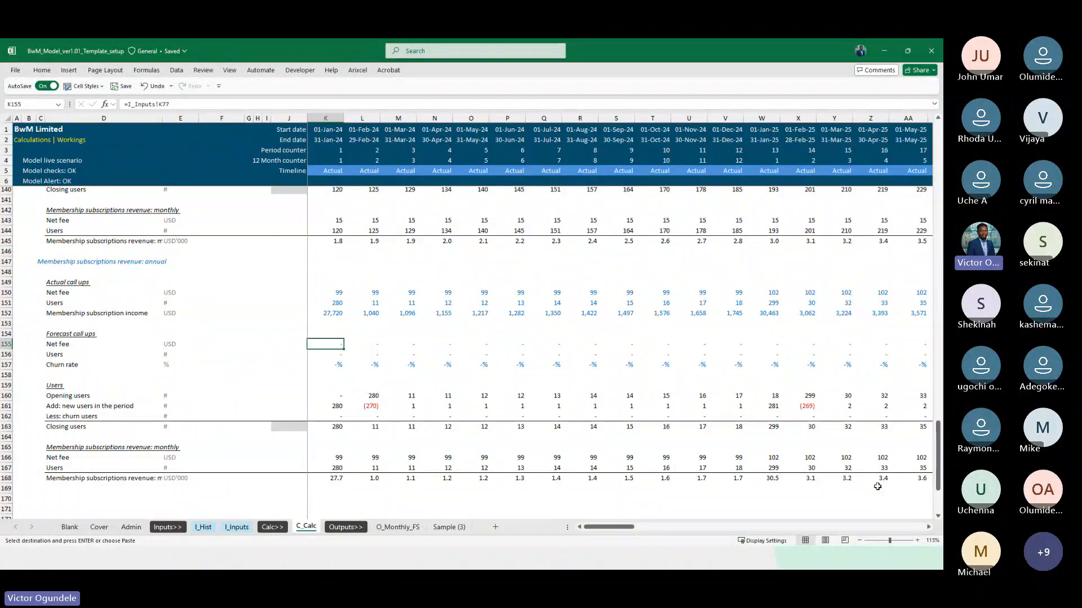
pyautogui.write('=')
pyautogui.hotkey('ctrl', 'pageup')
pyautogui.hotkey('ctrl', 'pageup')
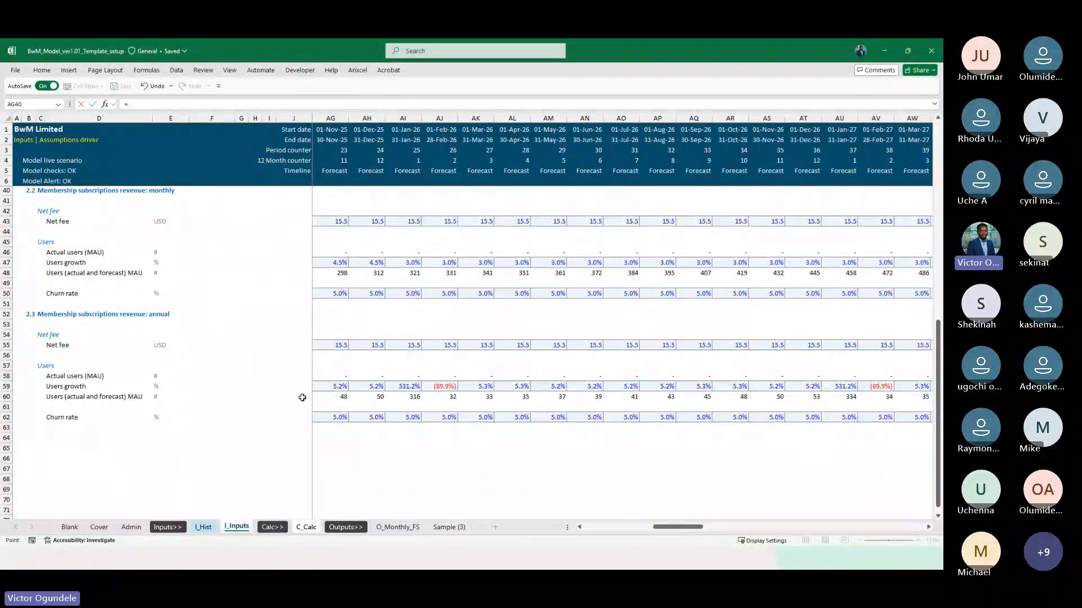
pyautogui.click(326, 349)
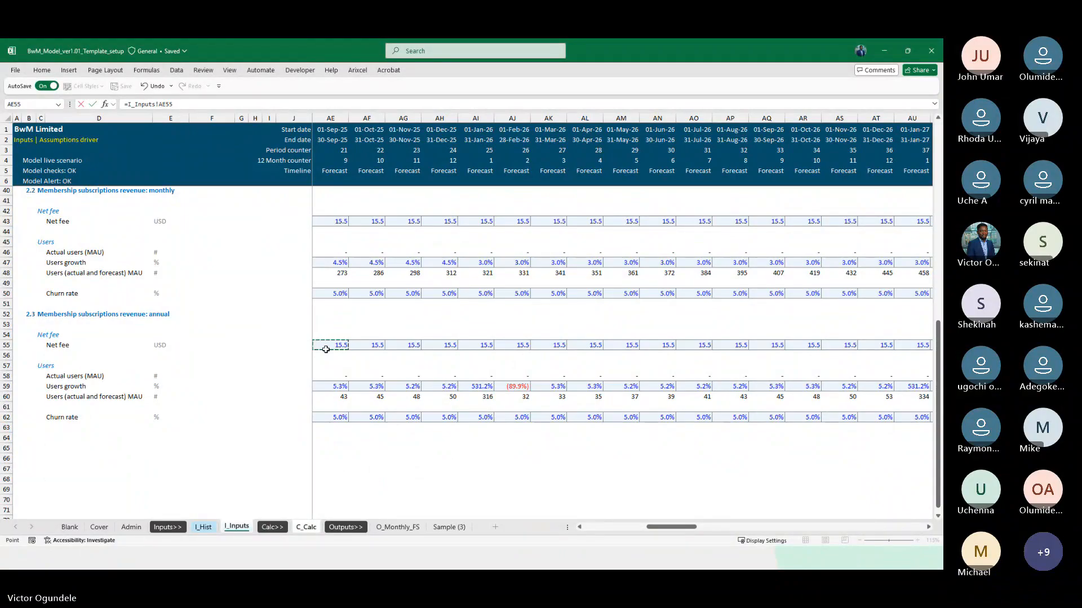
pyautogui.press('Return')
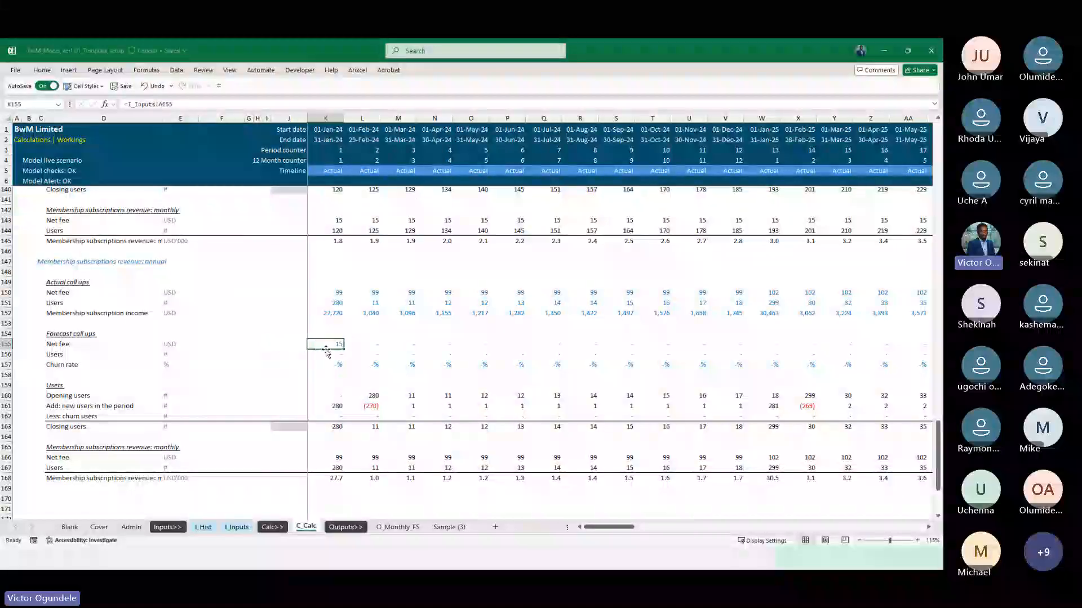
pyautogui.hotkey('ctrl', '[')
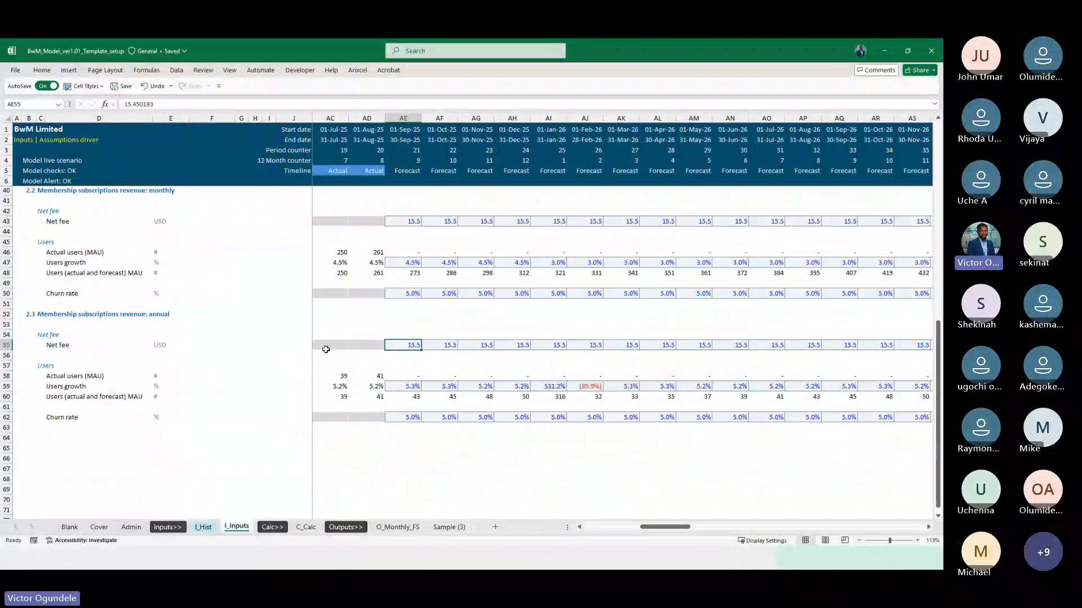
# Link the annual forecast Net fee in K155 on C_Calc to the January 2024 column with =I_Inputs!K55
pyautogui.hotkey('ctrl', 'pagedown')
pyautogui.hotkey('ctrl', 'pagedown')
pyautogui.write('=')
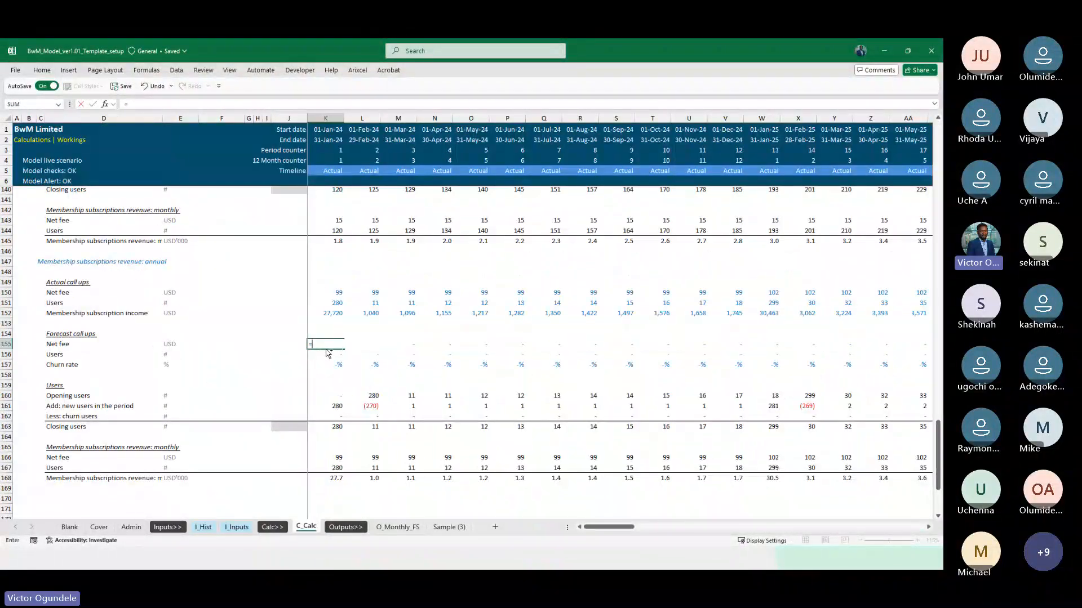
pyautogui.hotkey('ctrl', 'pageup')
pyautogui.hotkey('ctrl', 'pageup')
pyautogui.hotkey('ctrl', 'Left')
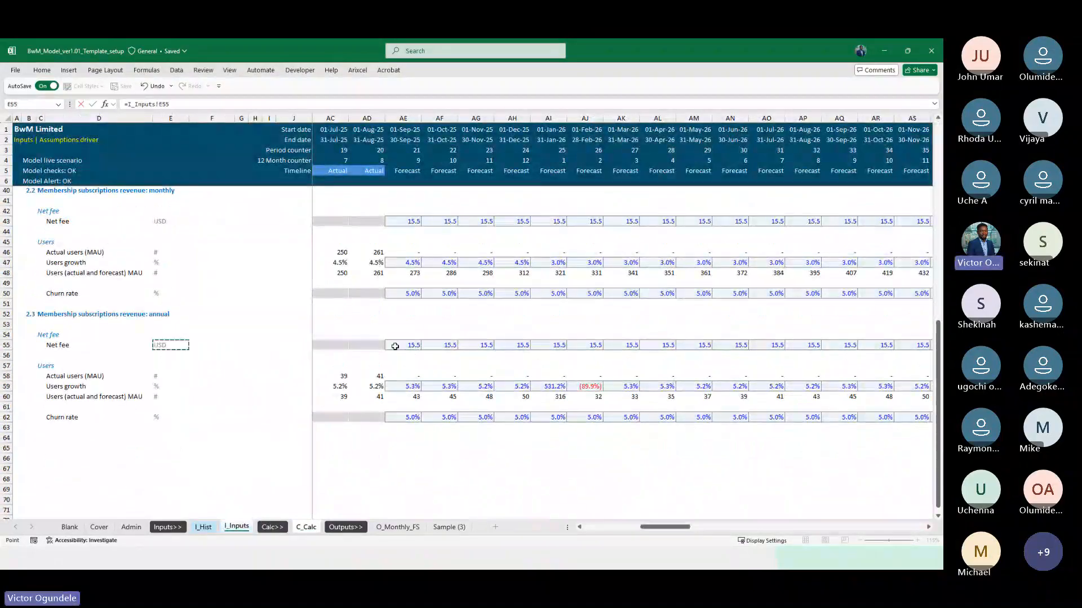
pyautogui.press('Right')
pyautogui.press('Right')
pyautogui.press('Right')
pyautogui.press('Right')
pyautogui.press('Right')
pyautogui.press('Right')
pyautogui.press('Return')
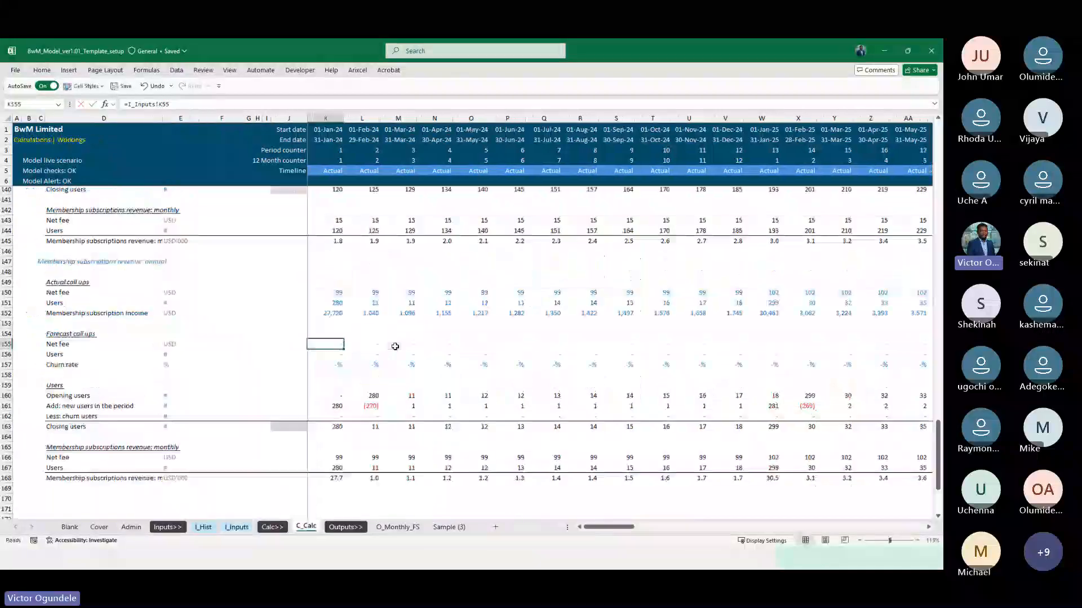
# Copy the August 2025 annual Net fee from Z78 on I_Hist as the basis for the annual forecast fee
pyautogui.hotkey('ctrl', 'pageup')
pyautogui.hotkey('ctrl', 'pageup')
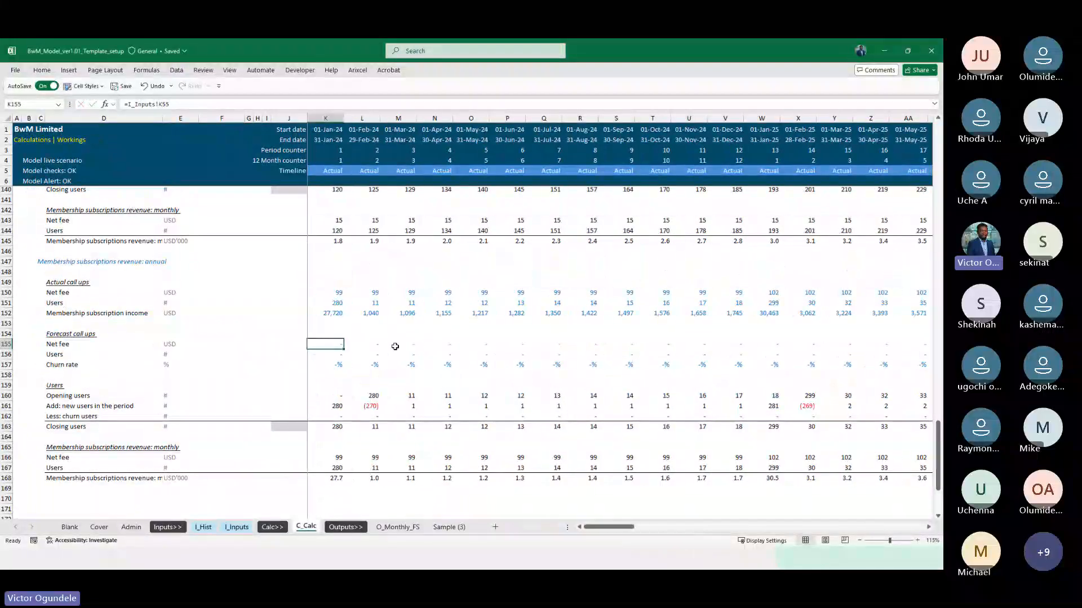
pyautogui.press('Right')
pyautogui.press('Right')
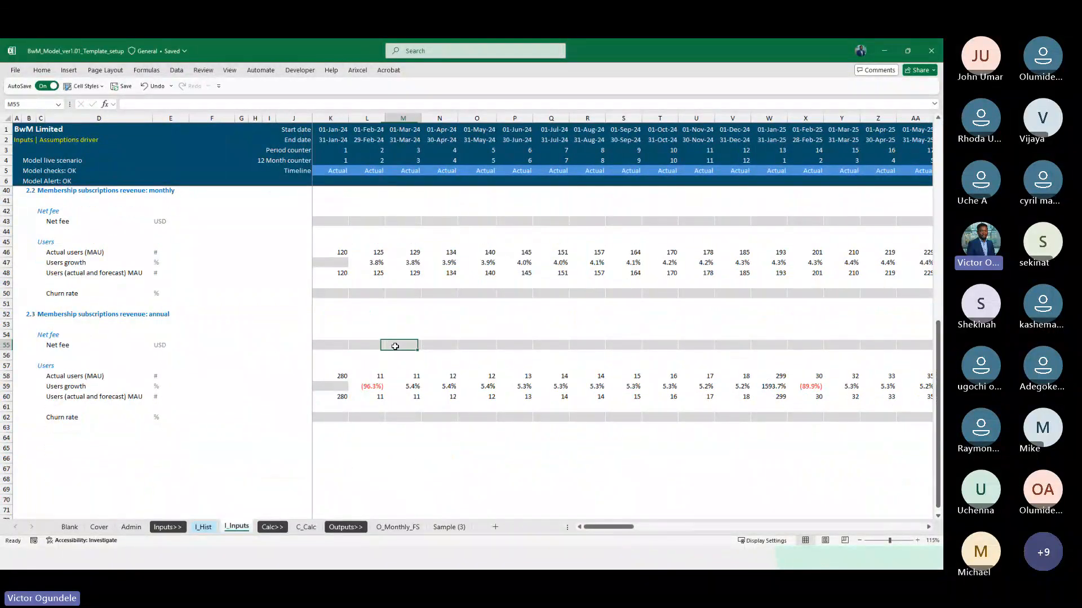
pyautogui.press('Right')
pyautogui.press('Right')
pyautogui.press('Right')
pyautogui.press('Right')
pyautogui.press('Right')
pyautogui.press('Right')
pyautogui.press('Right')
pyautogui.press('Right')
pyautogui.press('Right')
pyautogui.press('Right')
pyautogui.press('Right')
pyautogui.press('Right')
pyautogui.press('Right')
pyautogui.press('Right')
pyautogui.press('Right')
pyautogui.press('Right')
pyautogui.press('Right')
pyautogui.press('Right')
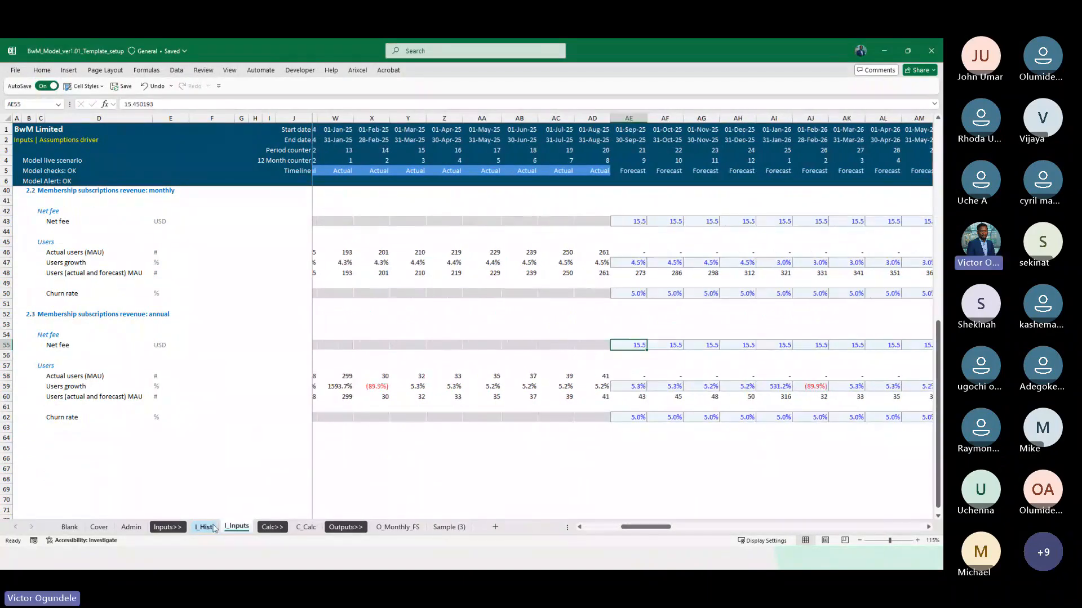
pyautogui.click(204, 527)
pyautogui.hotkey('ctrl', 'c')
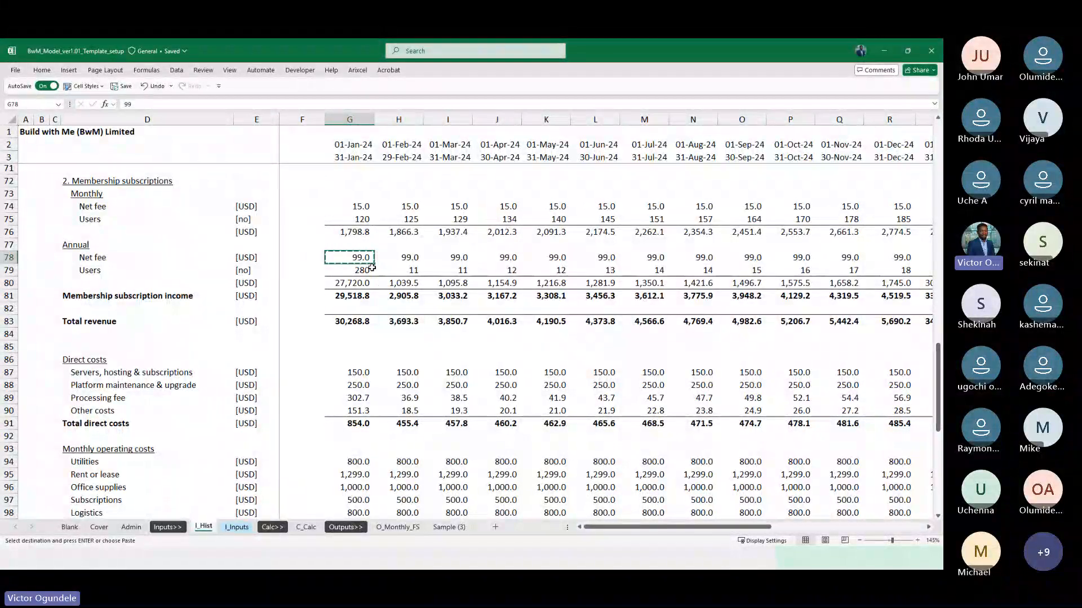
pyautogui.press('Right')
pyautogui.press('Right')
pyautogui.press('Right')
pyautogui.press('Right')
pyautogui.press('Right')
pyautogui.press('Right')
pyautogui.press('Right')
pyautogui.press('Right')
pyautogui.press('Right')
pyautogui.press('Right')
pyautogui.press('Right')
pyautogui.press('Right')
pyautogui.press('Right')
pyautogui.press('Right')
pyautogui.press('Right')
pyautogui.press('Right')
pyautogui.press('Right')
pyautogui.press('Right')
pyautogui.press('Right')
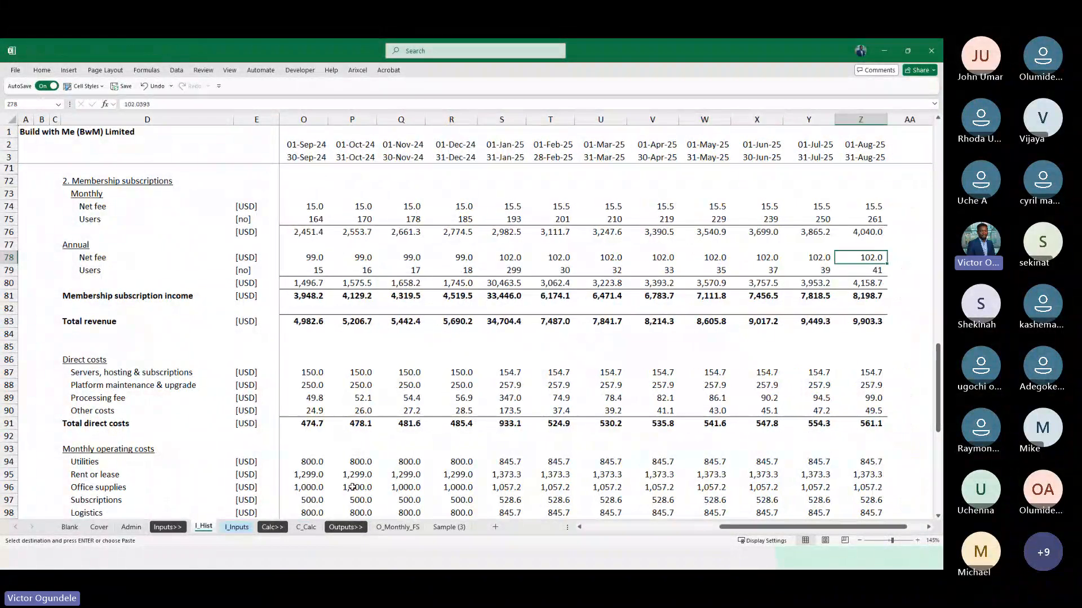
pyautogui.hotkey('ctrl', 'c')
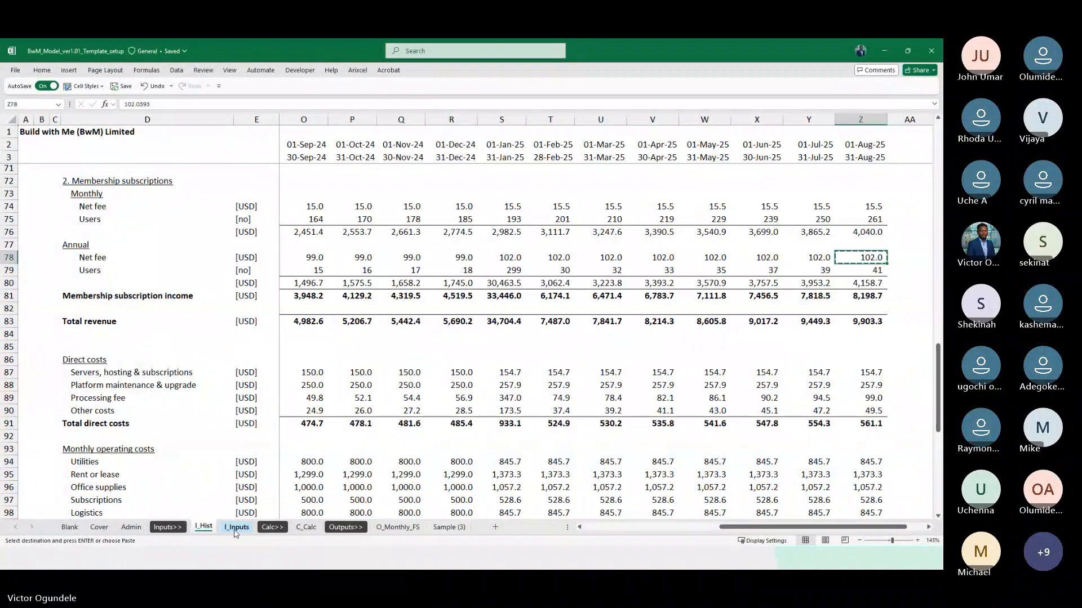
# Paste the copied fee as a value into AE55 on I_Inputs, and fill 102.0393 across the annual forecast Net fee row
pyautogui.hotkey('ctrl', 'pagedown')
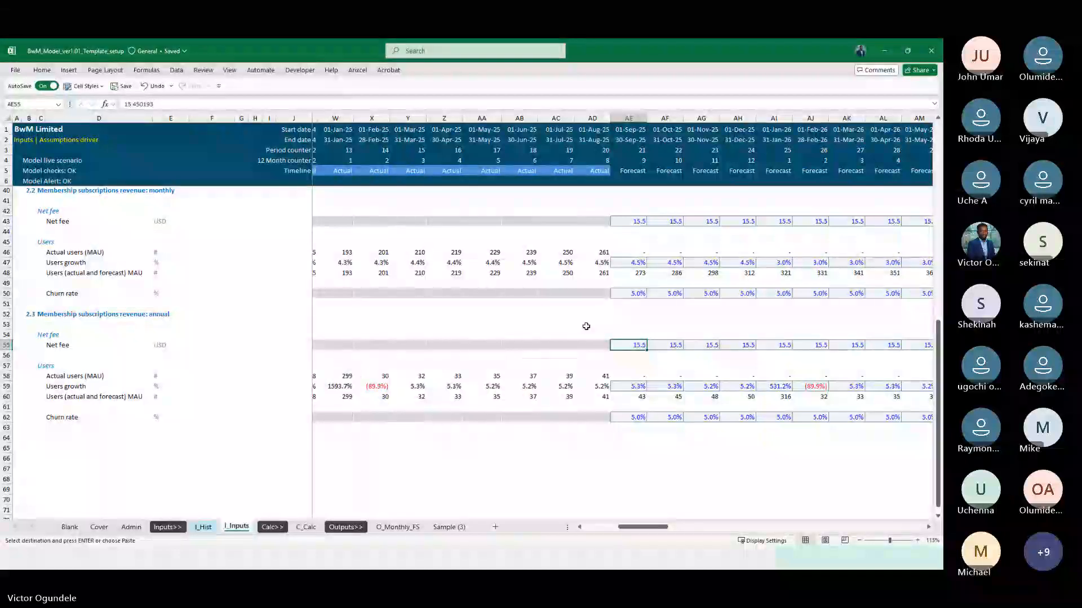
pyautogui.hotkey('ctrl', 'alt', 'v')
pyautogui.press('v')
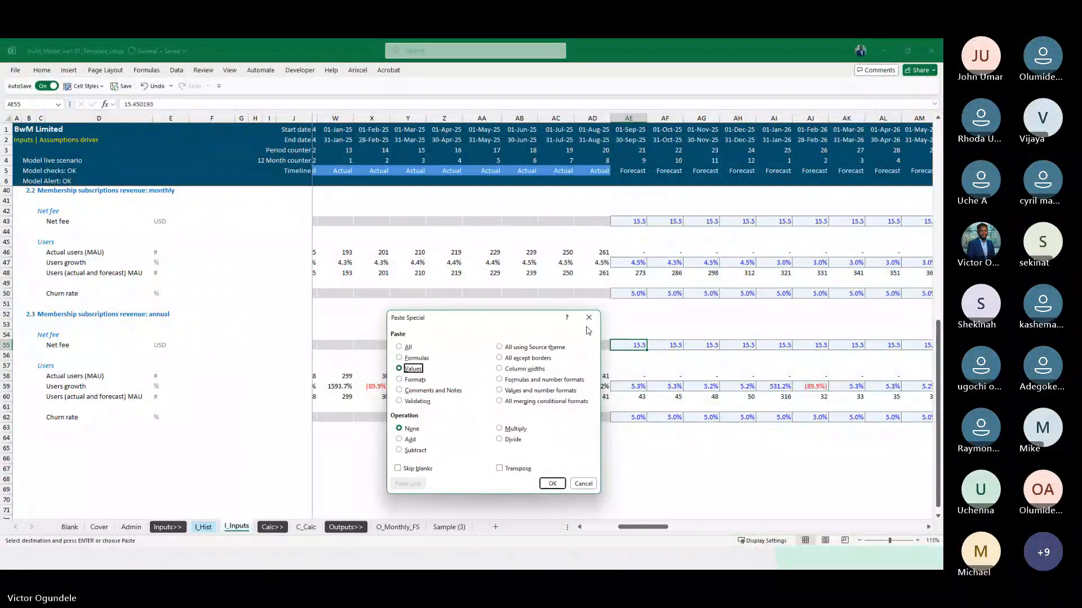
pyautogui.press('Return')
pyautogui.hotkey('ctrl', 'shift', 'Right')
pyautogui.press('F2')
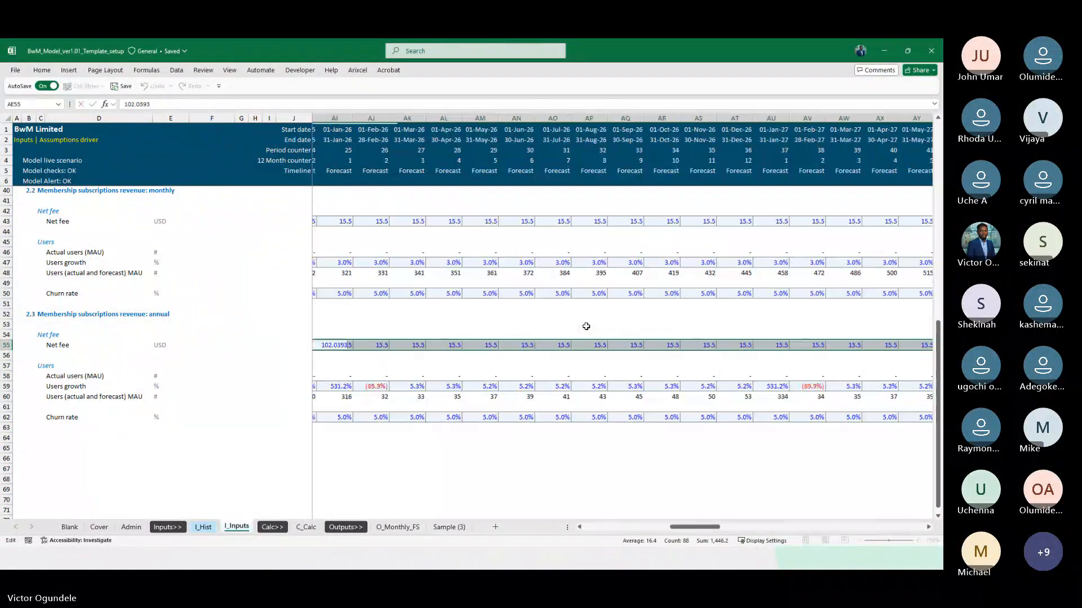
pyautogui.hotkey('ctrl', 'Return')
pyautogui.press('Left')
pyautogui.press('Left')
pyautogui.press('Left')
pyautogui.press('Right')
pyautogui.press('Right')
pyautogui.press('Right')
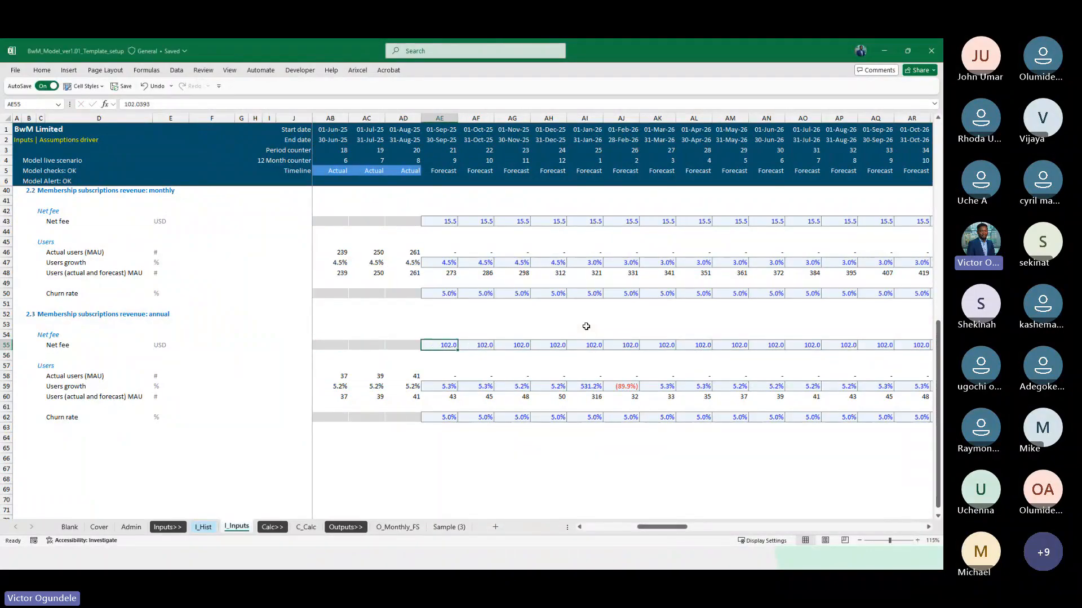
# Check the annual forecast Net fee links in row 155 on C_Calc from the actual months into the 2026 forecast
pyautogui.hotkey('ctrl', 'pagedown')
pyautogui.hotkey('ctrl', 'pagedown')
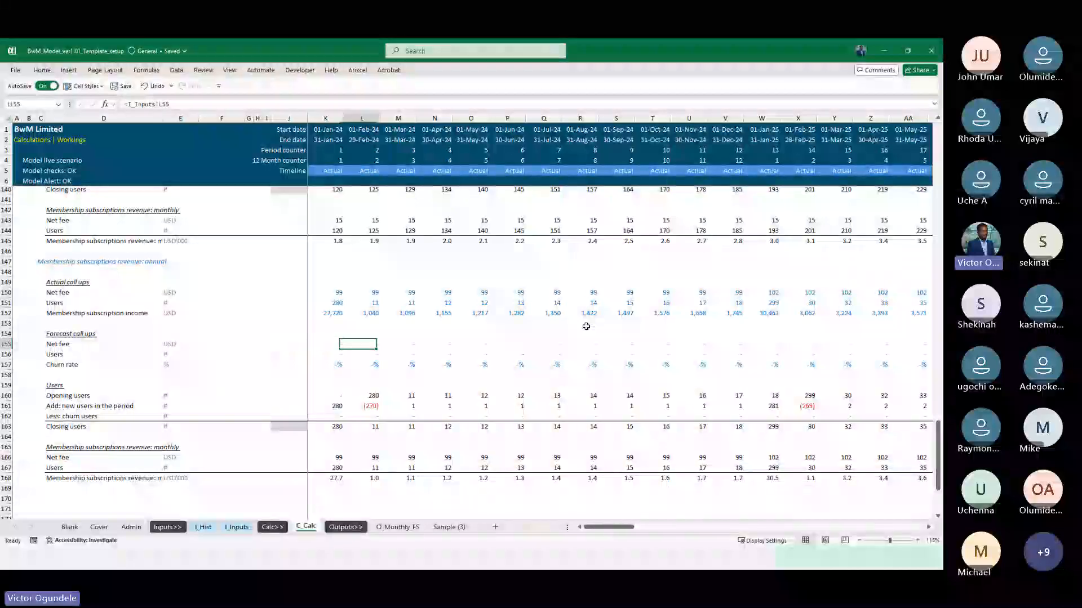
pyautogui.press('Right')
pyautogui.press('Right')
pyautogui.press('Right')
pyautogui.press('Right')
pyautogui.press('Right')
pyautogui.press('Right')
pyautogui.press('Right')
pyautogui.press('Right')
pyautogui.press('Right')
pyautogui.press('Right')
pyautogui.press('Right')
pyautogui.press('Right')
pyautogui.press('Right')
pyautogui.press('Right')
pyautogui.press('Right')
pyautogui.press('Right')
pyautogui.press('Right')
pyautogui.press('Right')
pyautogui.press('Right')
pyautogui.press('Right')
pyautogui.press('Right')
pyautogui.press('Right')
pyautogui.press('Right')
pyautogui.press('Right')
pyautogui.press('Right')
pyautogui.press('Right')
pyautogui.press('Right')
pyautogui.press('Right')
pyautogui.press('Right')
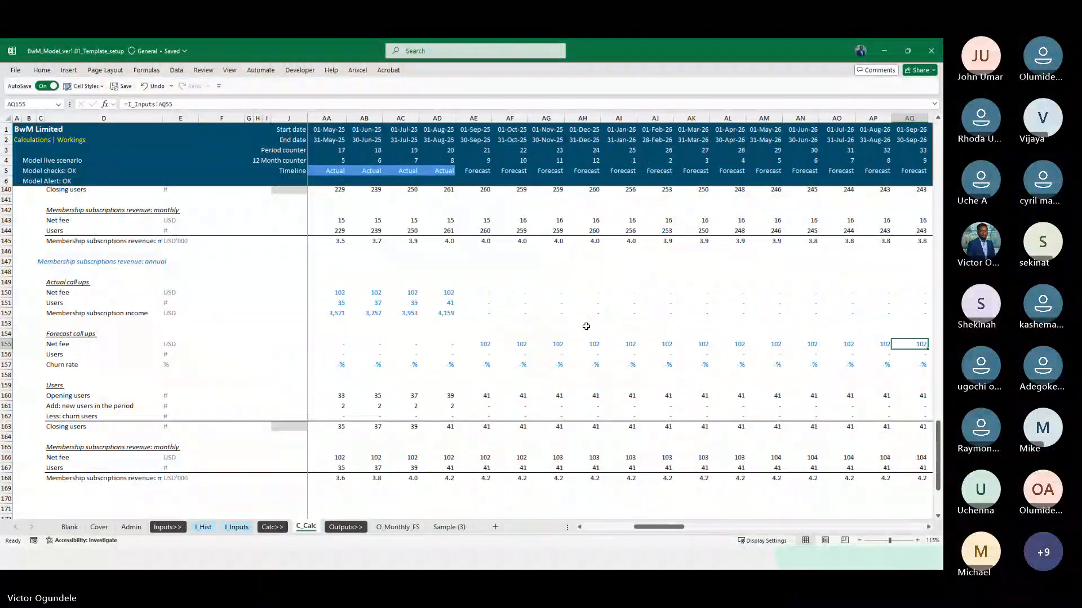
# Link the annual forecast Users in K156 on C_Calc with =I_Inputs!K60, and fill the formula across the timeline
pyautogui.hotkey('ctrl', 'Left')
pyautogui.press('Down')
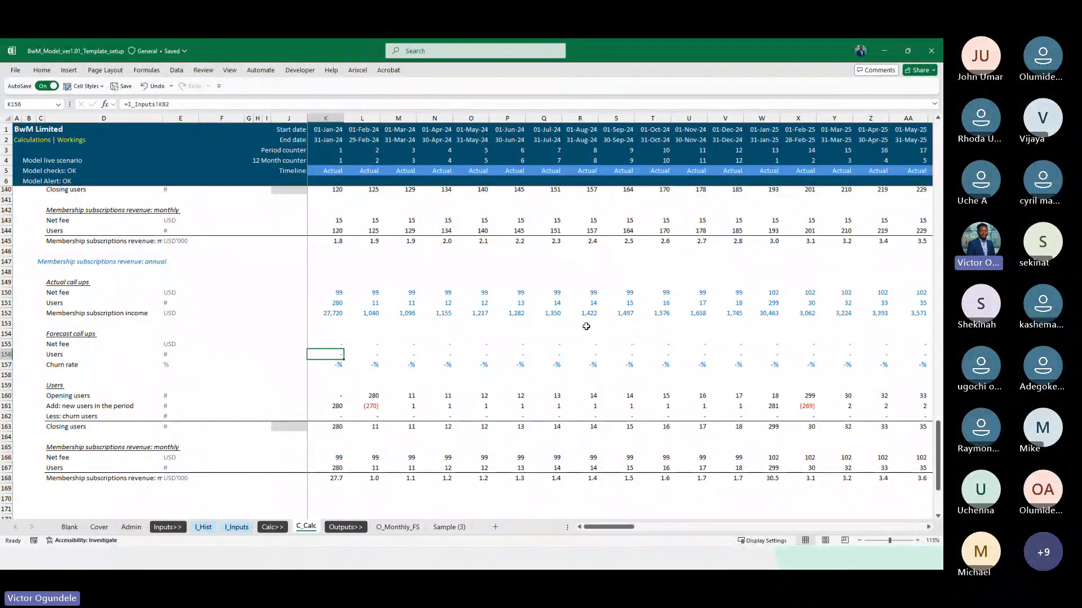
pyautogui.write('=')
pyautogui.hotkey('ctrl', 'pageup')
pyautogui.hotkey('ctrl', 'pageup')
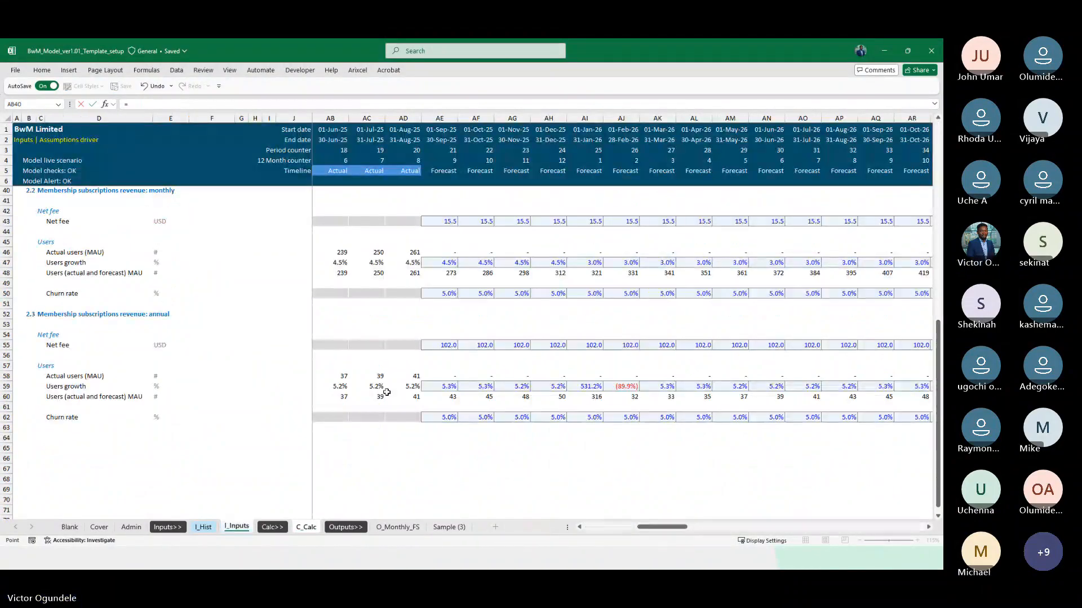
pyautogui.click(387, 393)
pyautogui.hotkey('ctrl', 'Left')
pyautogui.hotkey('ctrl', 'Return')
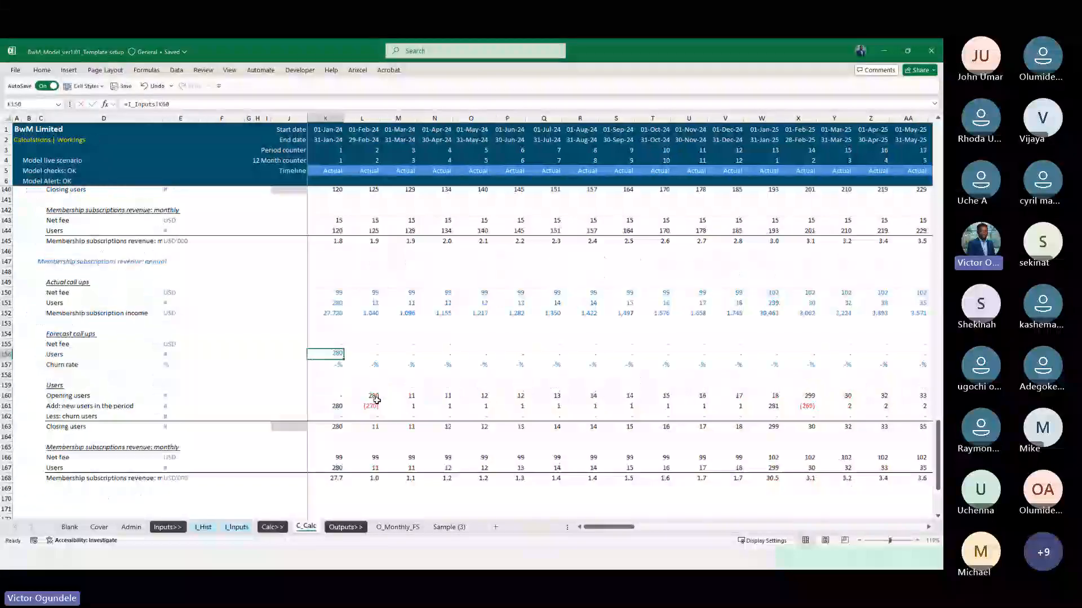
pyautogui.hotkey('ctrl', 'shift', 'Right')
pyautogui.hotkey('ctrl', 'r')
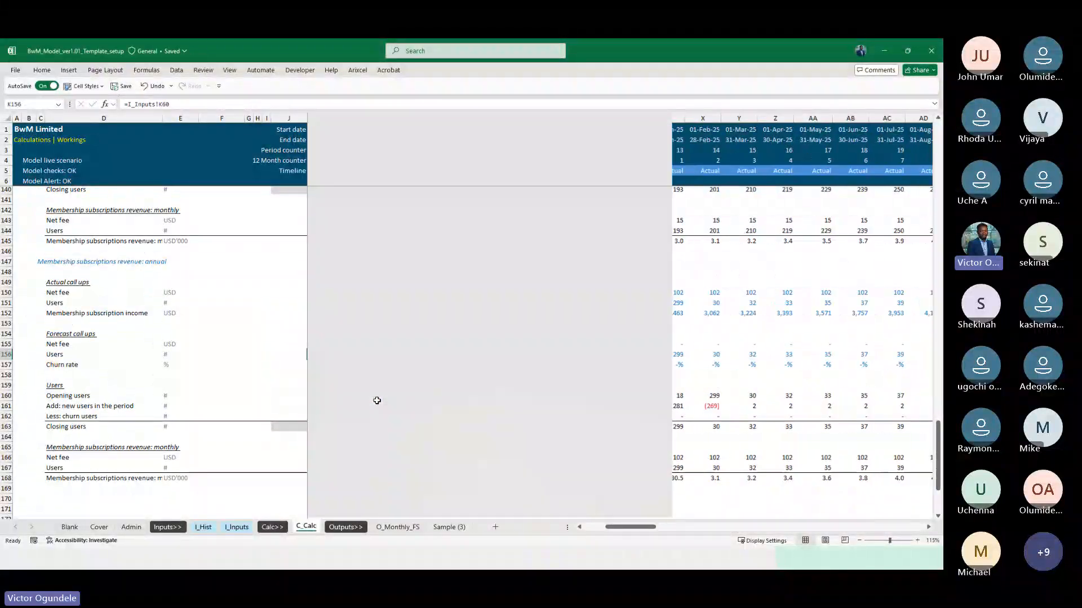
# Link the annual forecast Churn rate in row 157 on C_Calc to row 62 of I_Inputs across the timeline
pyautogui.write('=')
pyautogui.hotkey('ctrl', 'pageup')
pyautogui.hotkey('ctrl', 'pageup')
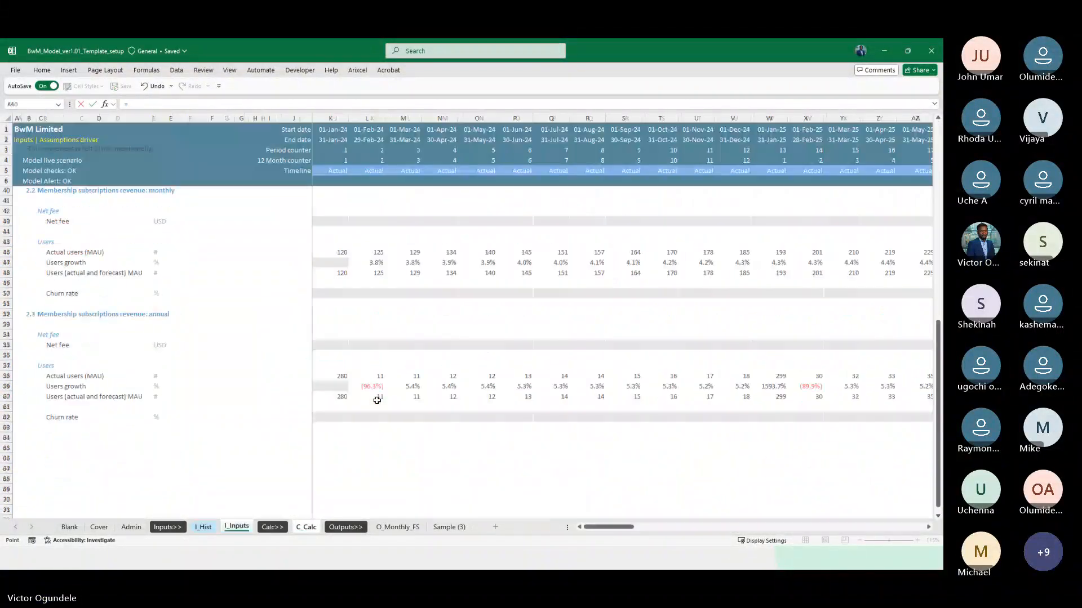
pyautogui.press('Down')
pyautogui.press('Down')
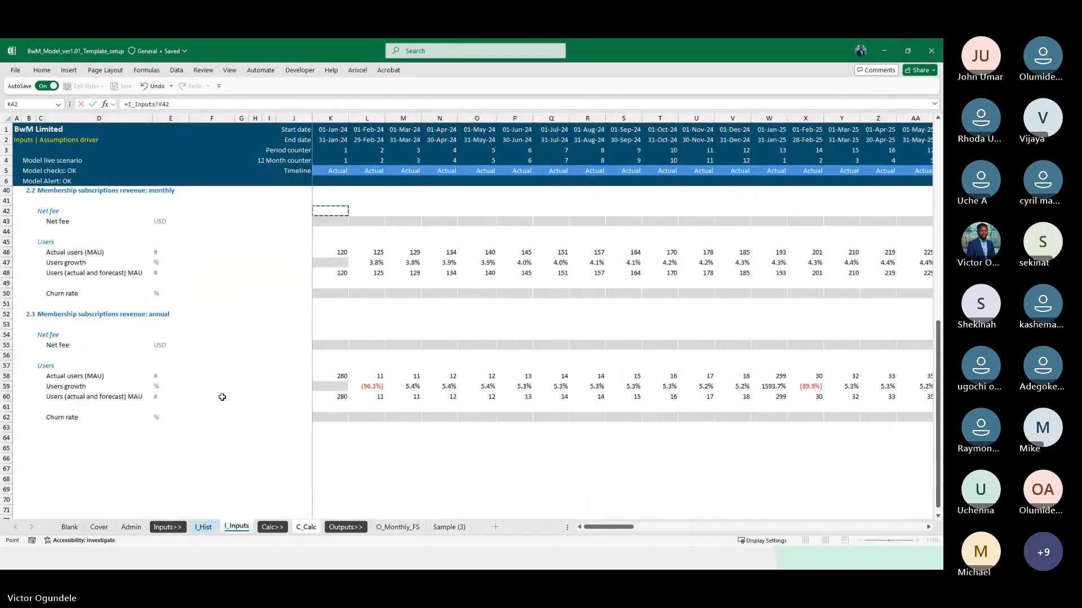
pyautogui.click(321, 417)
pyautogui.press('Return')
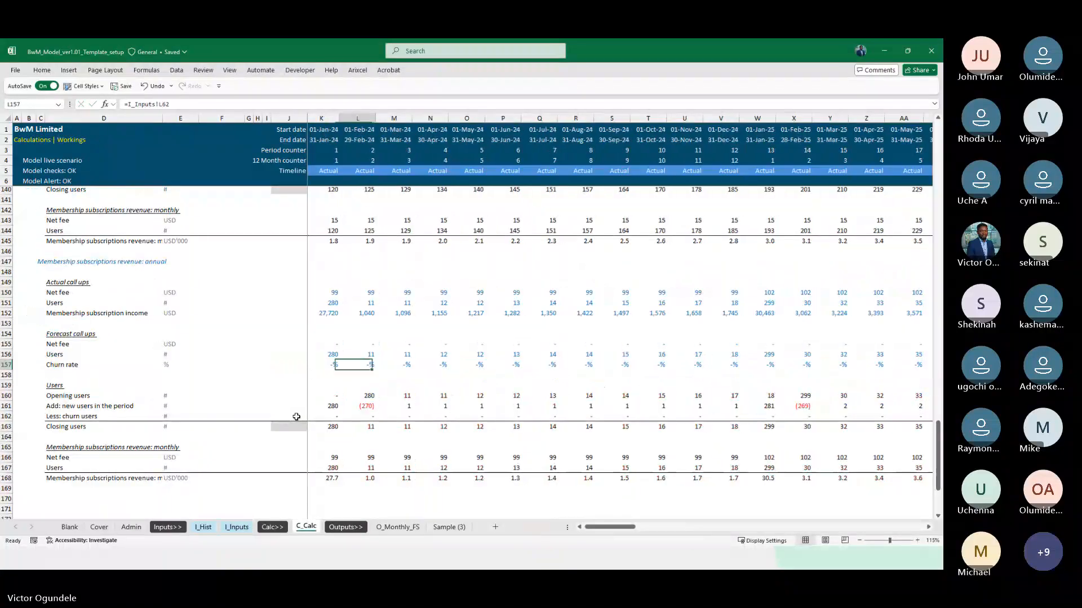
# Check the annual Churn rate links in row 157 across the first months of 2024
pyautogui.press('Right')
pyautogui.press('Left')
pyautogui.press('Left')
pyautogui.press('Left')
pyautogui.press('Right')
pyautogui.press('Right')
pyautogui.press('Right')
pyautogui.press('Right')
pyautogui.press('Right')
pyautogui.press('Left')
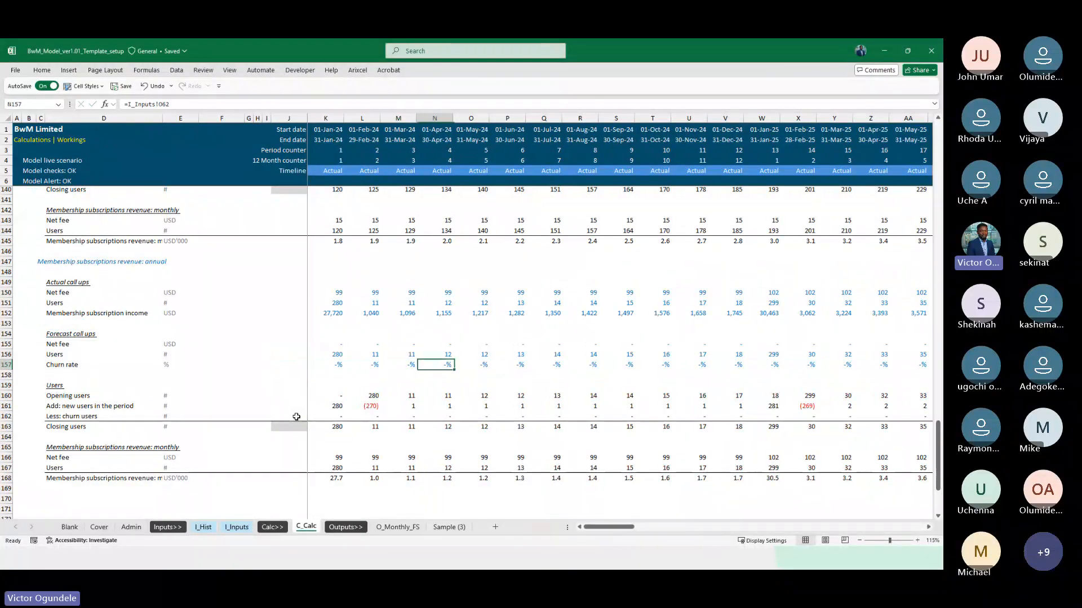
pyautogui.press('Left')
pyautogui.press('Left')
pyautogui.press('Left')
# Inspect the annual new users formula in K161 and the cells it references in rows 151 and 156
pyautogui.press('Down')
pyautogui.press('Down')
pyautogui.press('Down')
pyautogui.press('Down')
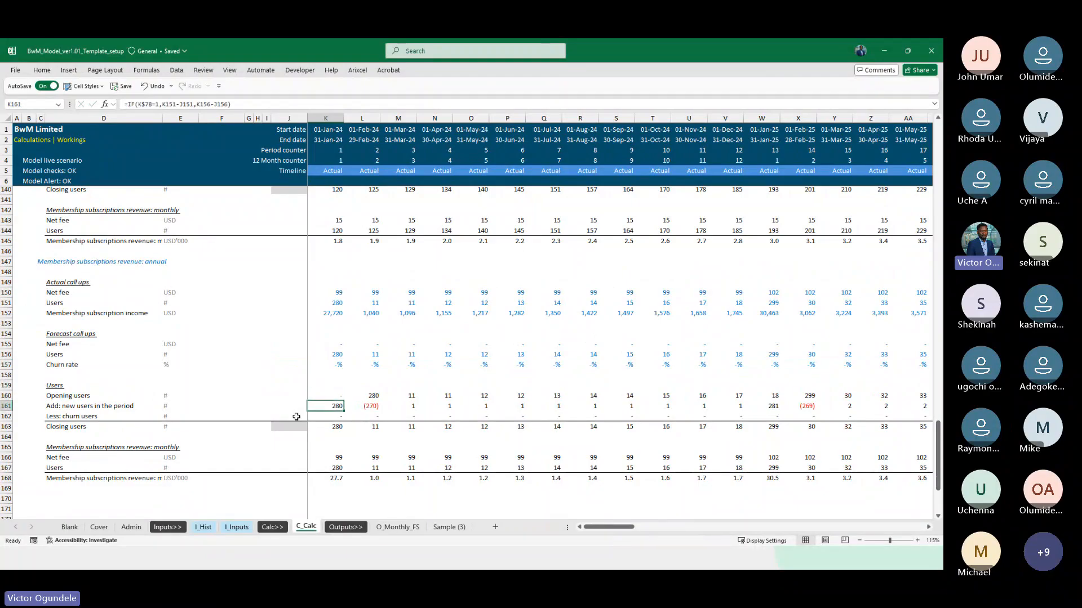
pyautogui.press('F2')
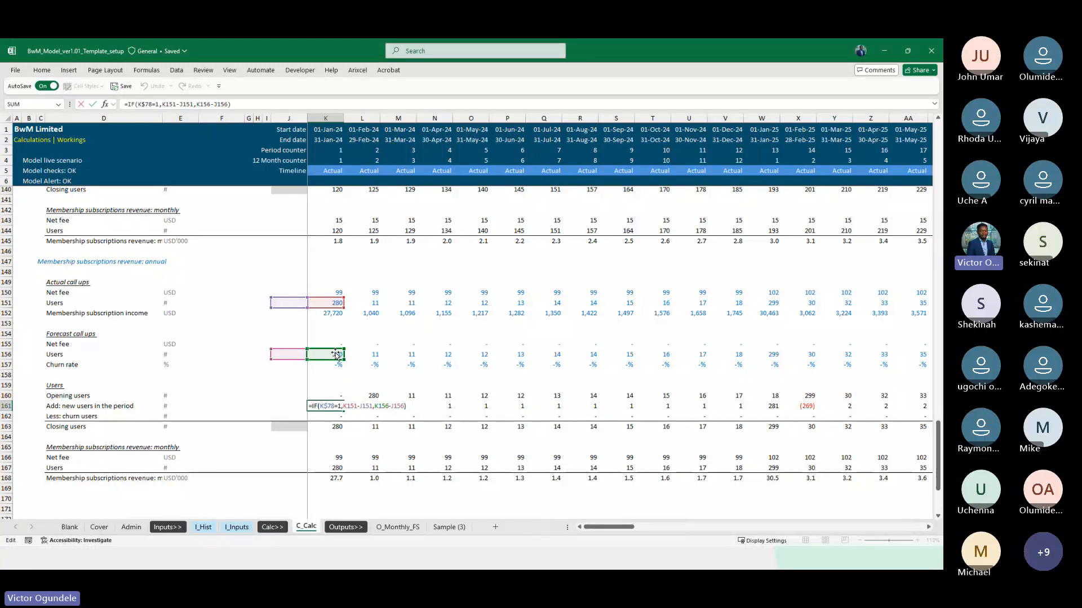
pyautogui.press('Return')
pyautogui.press('Up')
pyautogui.press('Right')
pyautogui.press('Right')
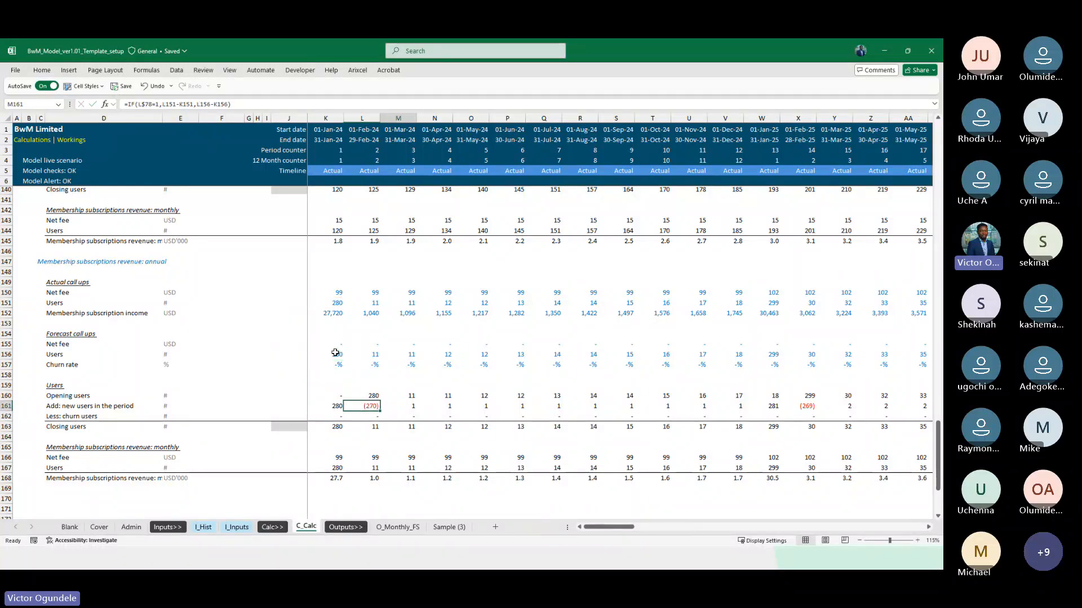
# Examine the annual new users in row 161 across the actual and forecast months through 2027
pyautogui.press('Right')
pyautogui.press('Right')
pyautogui.press('Right')
pyautogui.press('Right')
pyautogui.press('Right')
pyautogui.press('Right')
pyautogui.press('Right')
pyautogui.press('Right')
pyautogui.press('Right')
pyautogui.press('Right')
pyautogui.press('Right')
pyautogui.press('Right')
pyautogui.press('Right')
pyautogui.press('Right')
pyautogui.press('Right')
pyautogui.press('Right')
pyautogui.press('Right')
pyautogui.press('Right')
pyautogui.press('Right')
pyautogui.press('Right')
pyautogui.press('Right')
pyautogui.press('Right')
pyautogui.press('Right')
pyautogui.press('Right')
pyautogui.press('Right')
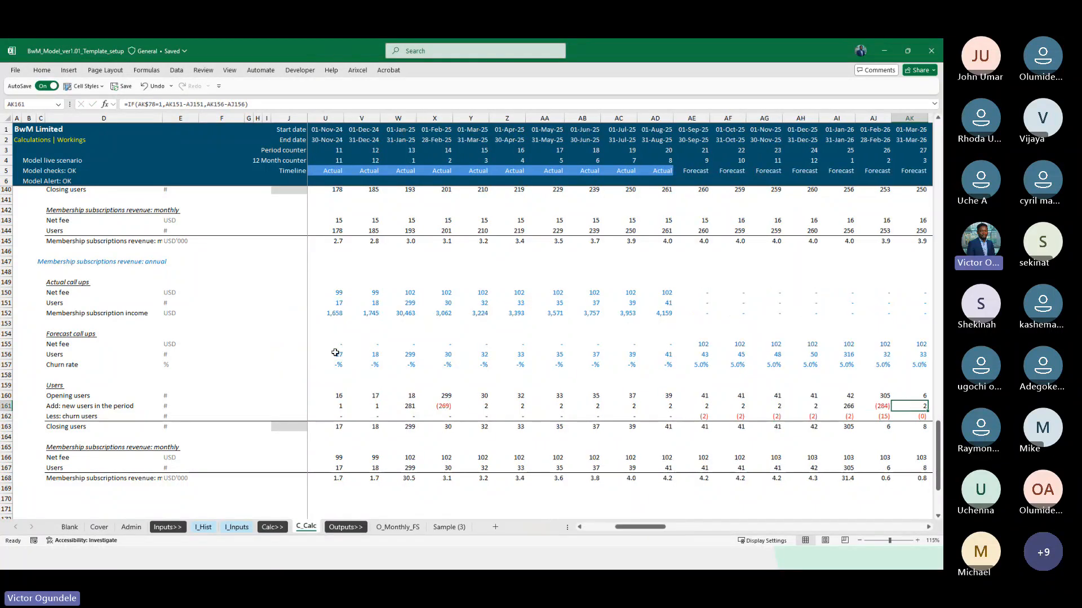
pyautogui.press('Right')
pyautogui.press('Right')
pyautogui.press('Right')
pyautogui.press('Right')
pyautogui.press('Right')
pyautogui.press('Right')
pyautogui.press('Right')
pyautogui.press('Right')
pyautogui.press('Right')
pyautogui.press('Right')
pyautogui.press('Right')
pyautogui.press('Right')
pyautogui.press('Right')
pyautogui.press('Right')
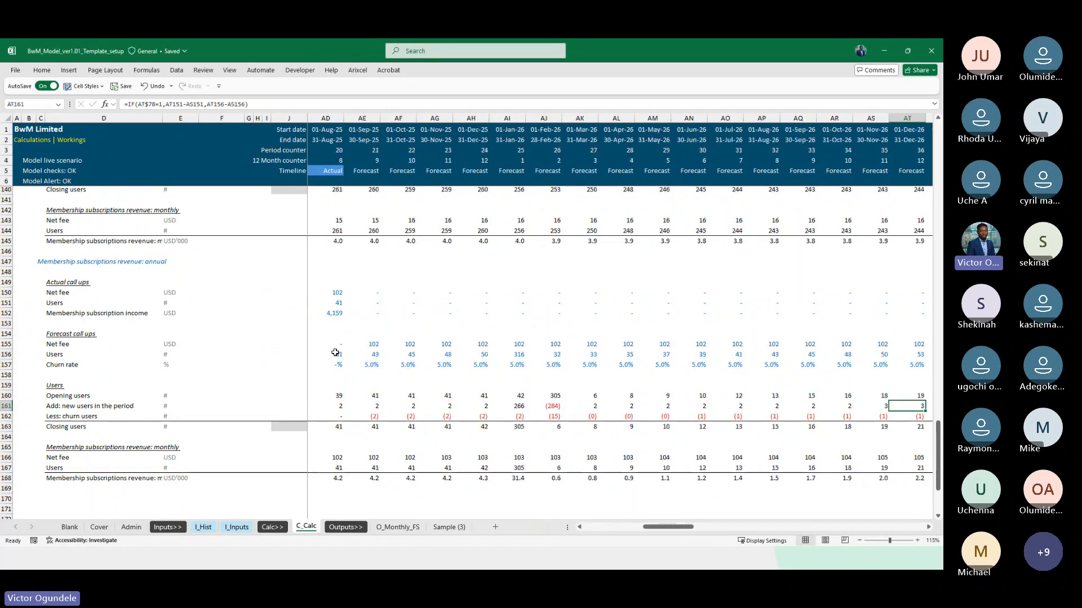
pyautogui.press('Right')
pyautogui.press('Right')
pyautogui.press('Right')
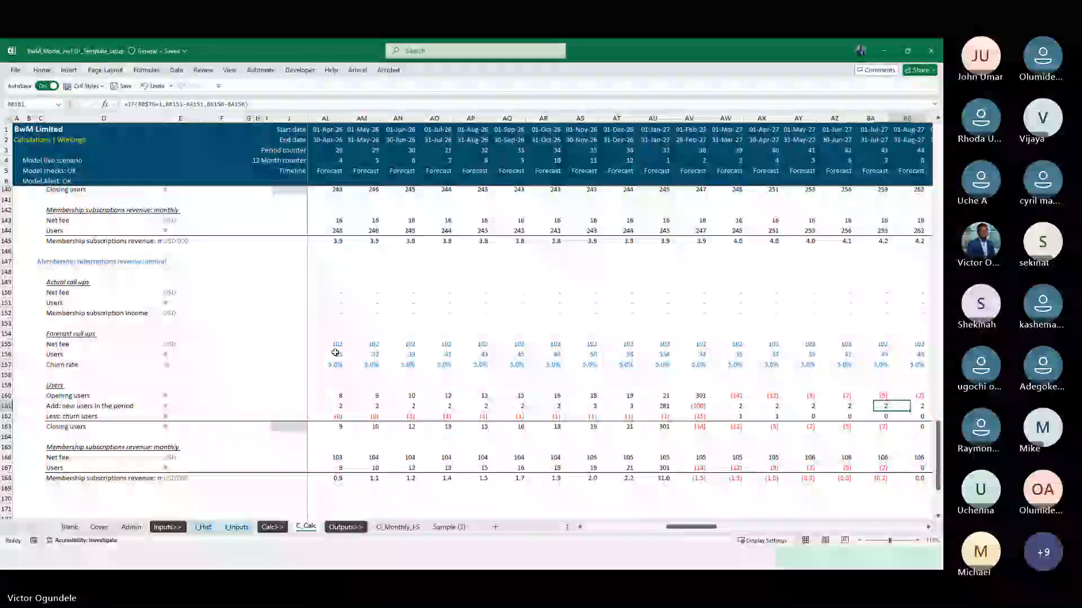
pyautogui.press('Left')
pyautogui.press('Left')
pyautogui.press('Left')
pyautogui.press('Left')
pyautogui.press('Left')
pyautogui.press('Left')
pyautogui.press('Left')
pyautogui.press('Left')
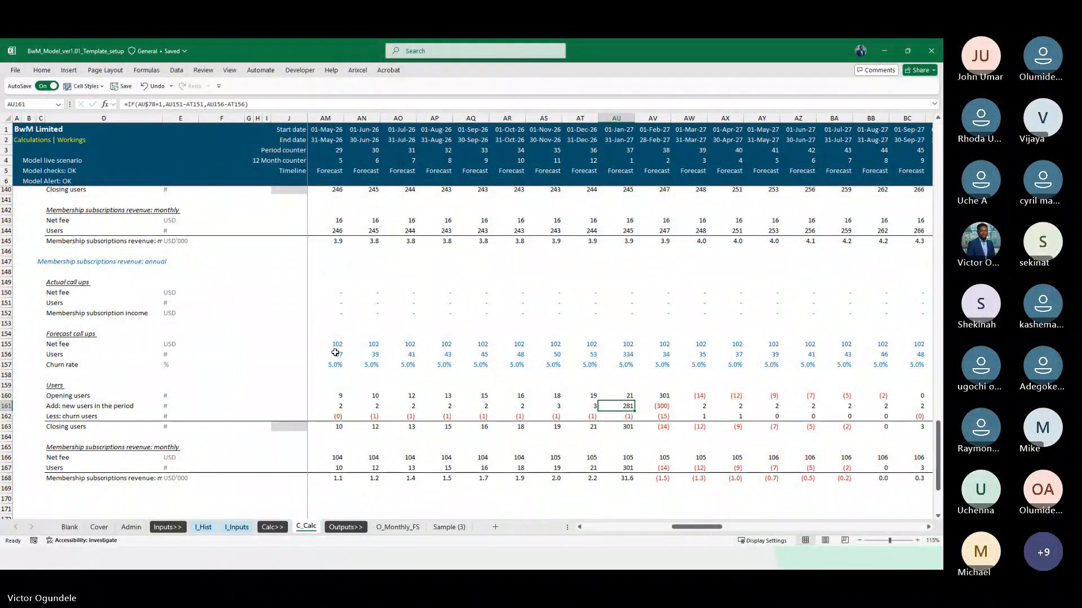
pyautogui.press('Right')
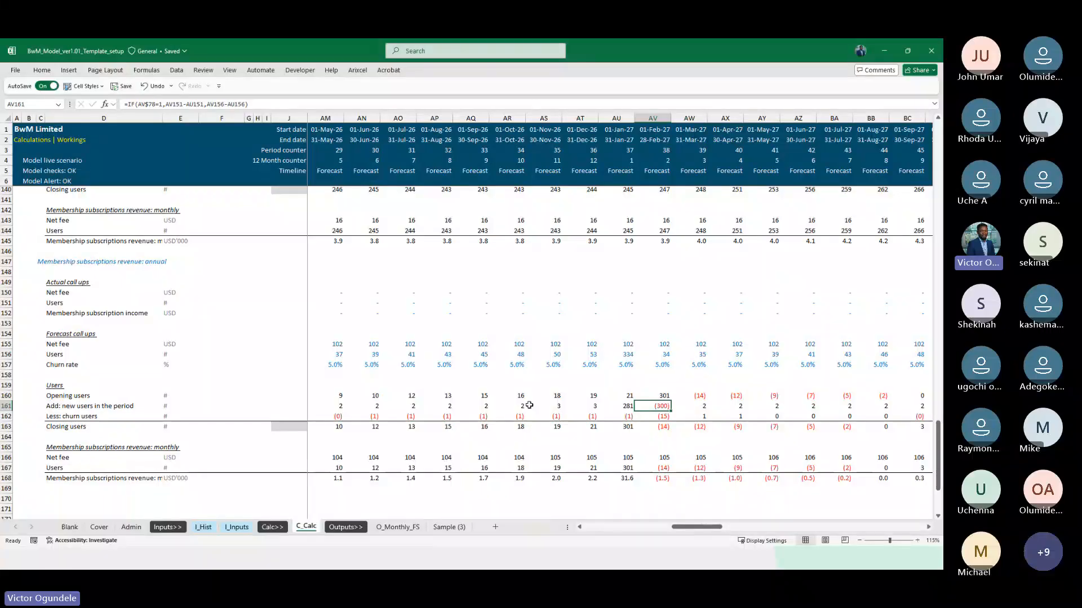
# Compare the January 2027 forecast Users in AU156 with the February 2027 new users in AV161 and the surrounding closing users
pyautogui.scroll(-1, 623, 338)
pyautogui.click(627, 322)
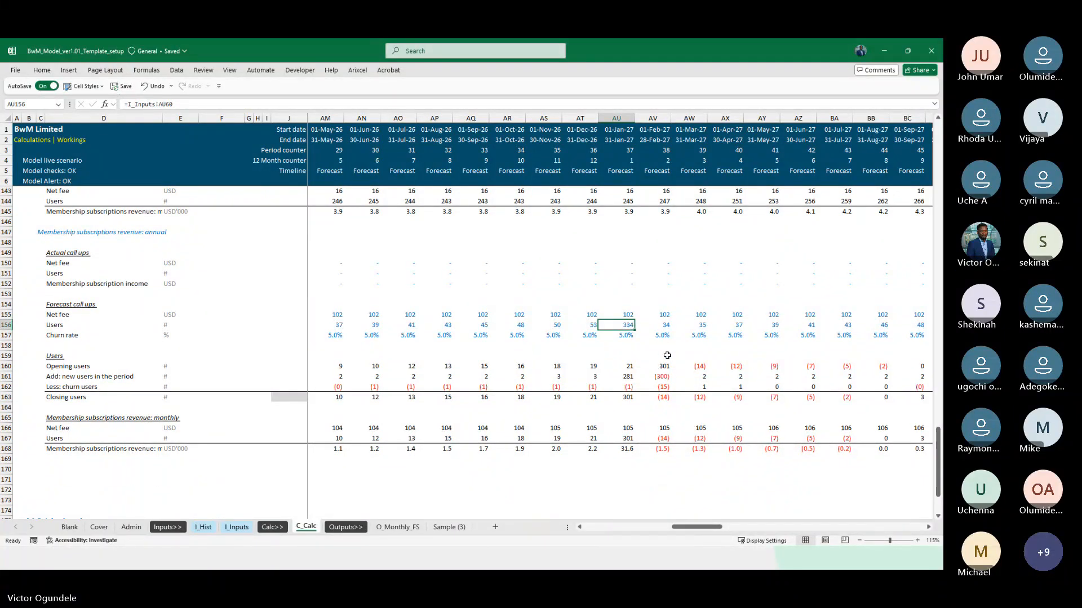
pyautogui.click(659, 376)
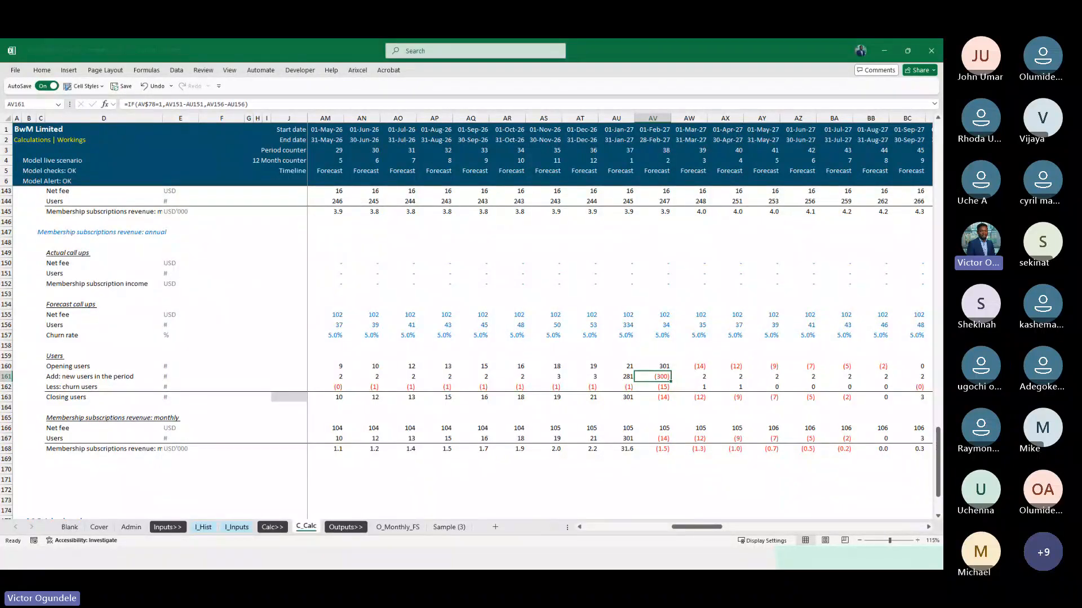
pyautogui.hotkey('alt', 'Tab')
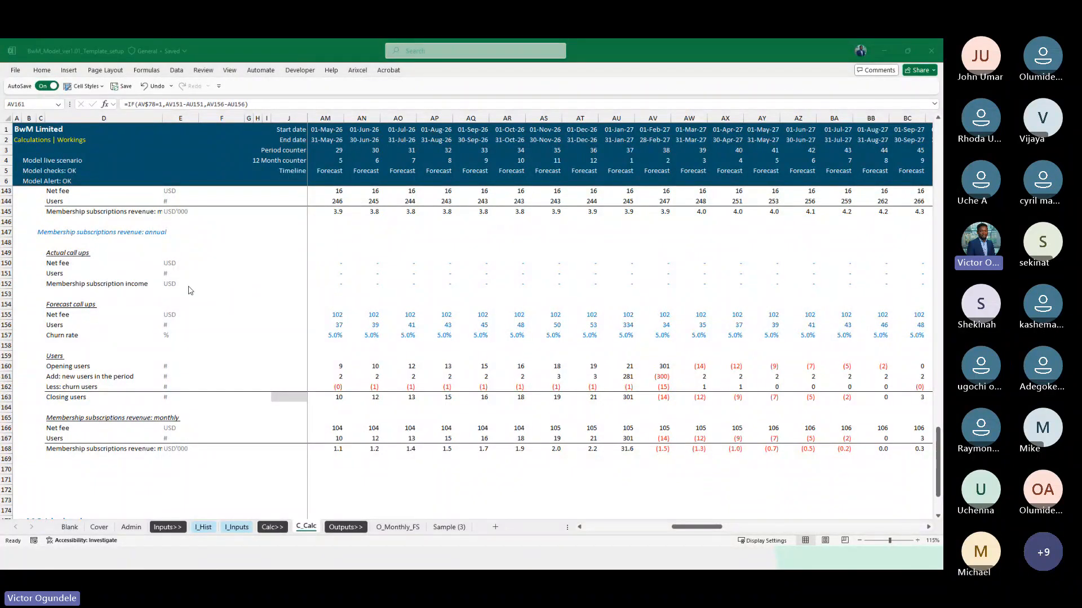
pyautogui.hotkey('alt', 'Tab')
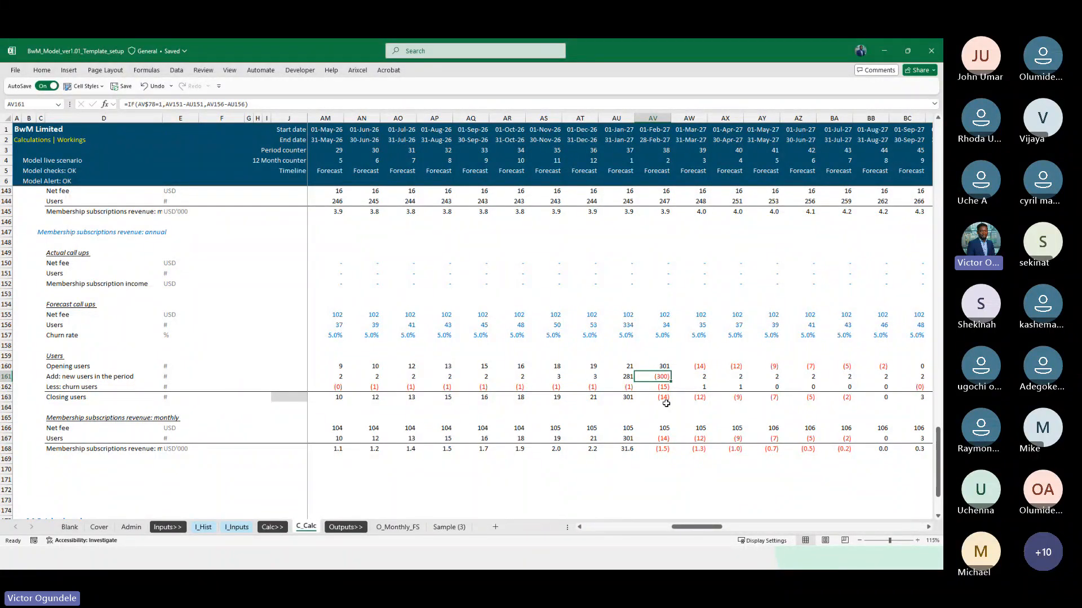
pyautogui.scroll(1, 661, 385)
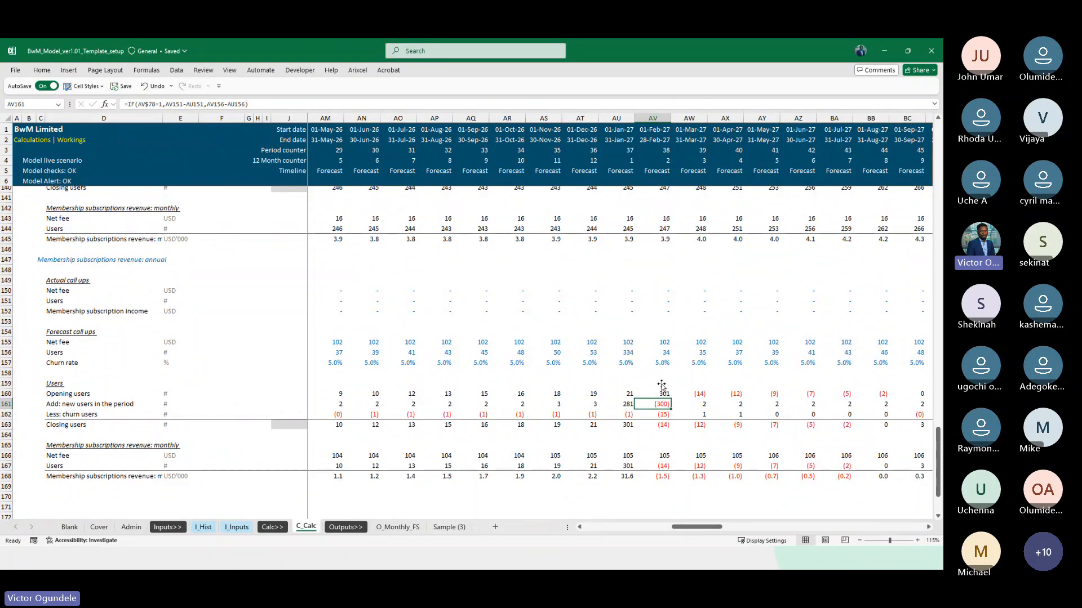
pyautogui.hscroll(2, 620, 388)
pyautogui.scroll(-1, 619, 389)
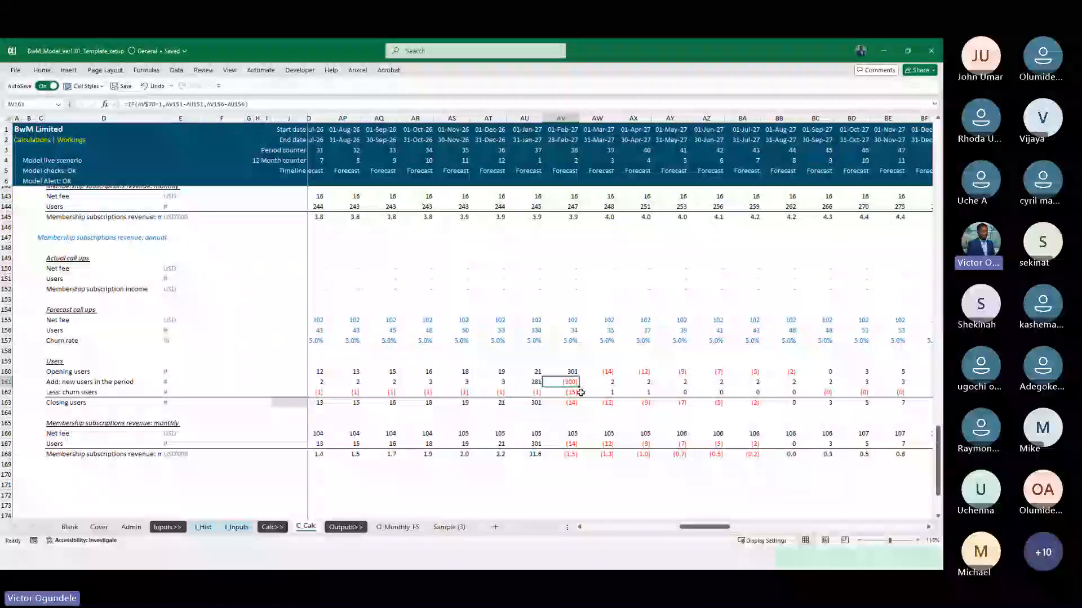
pyautogui.hscroll(2, 649, 398)
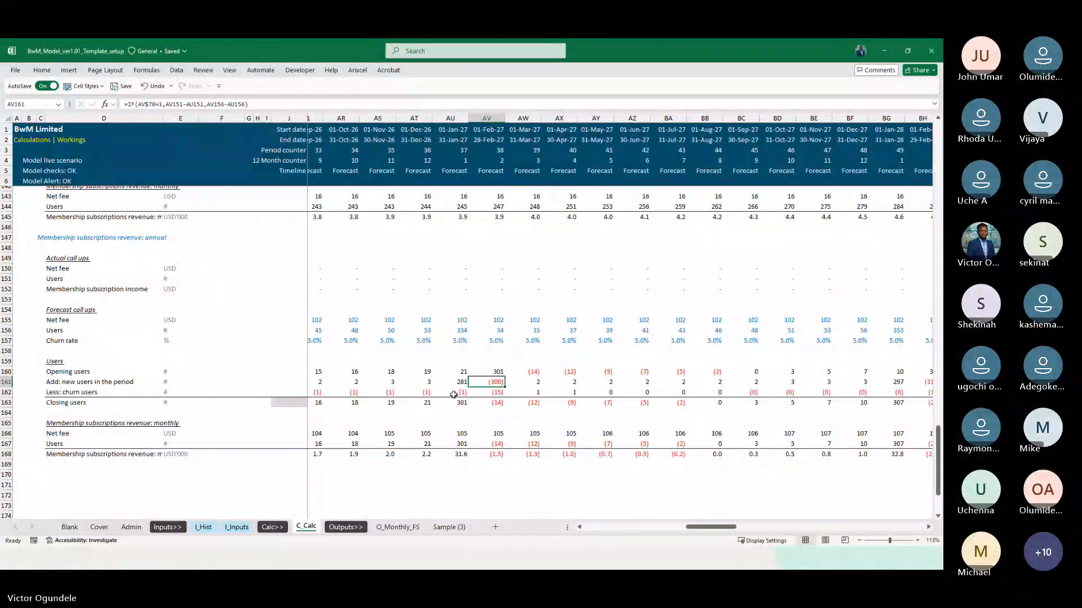
# Inspect the annual new users formula for September 2025 in AE161 and the actual and forecast Users cells it references
pyautogui.hscroll(-6, 442, 391)
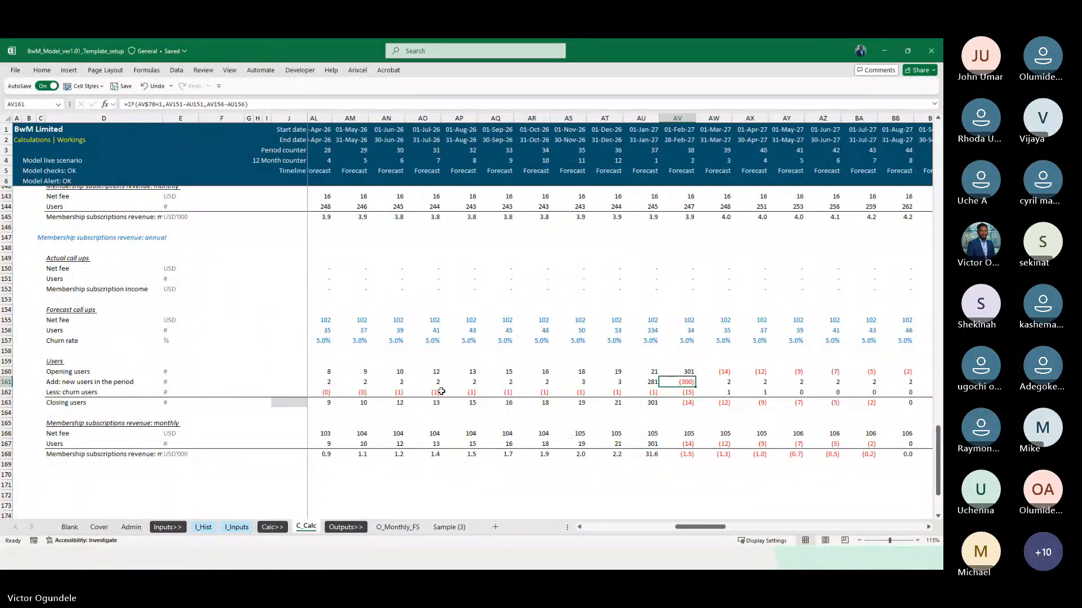
pyautogui.hscroll(-2, 441, 391)
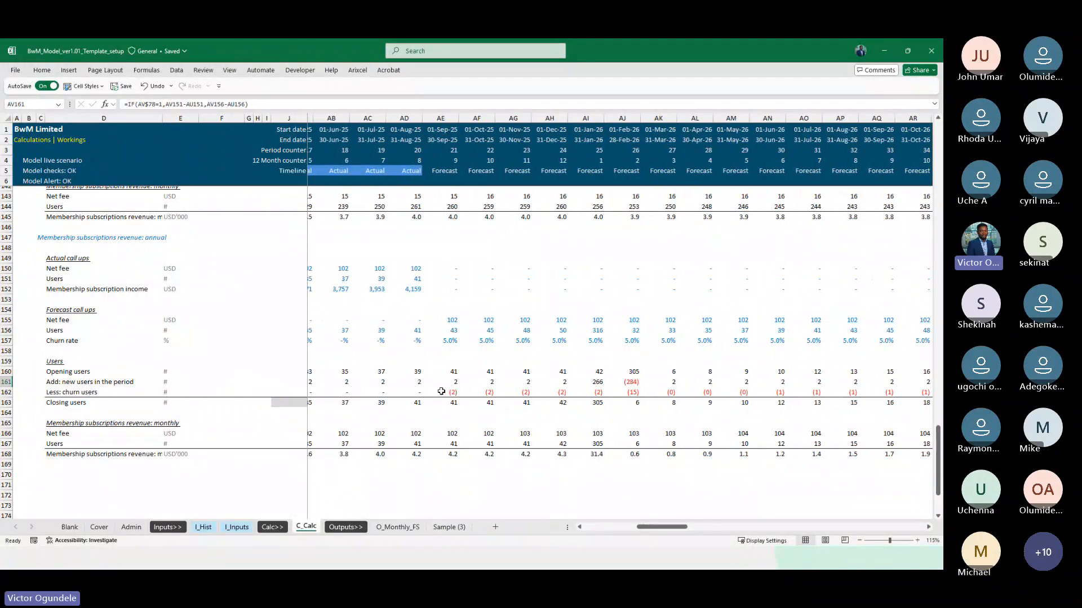
pyautogui.click(432, 379)
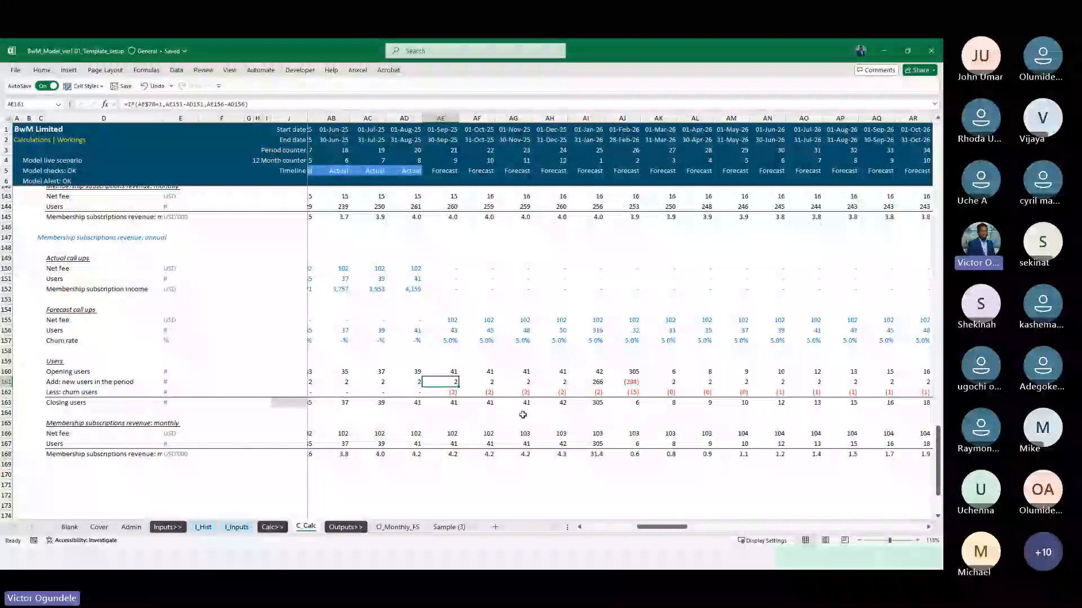
pyautogui.scroll(-1, 521, 415)
pyautogui.hscroll(-3, 523, 415)
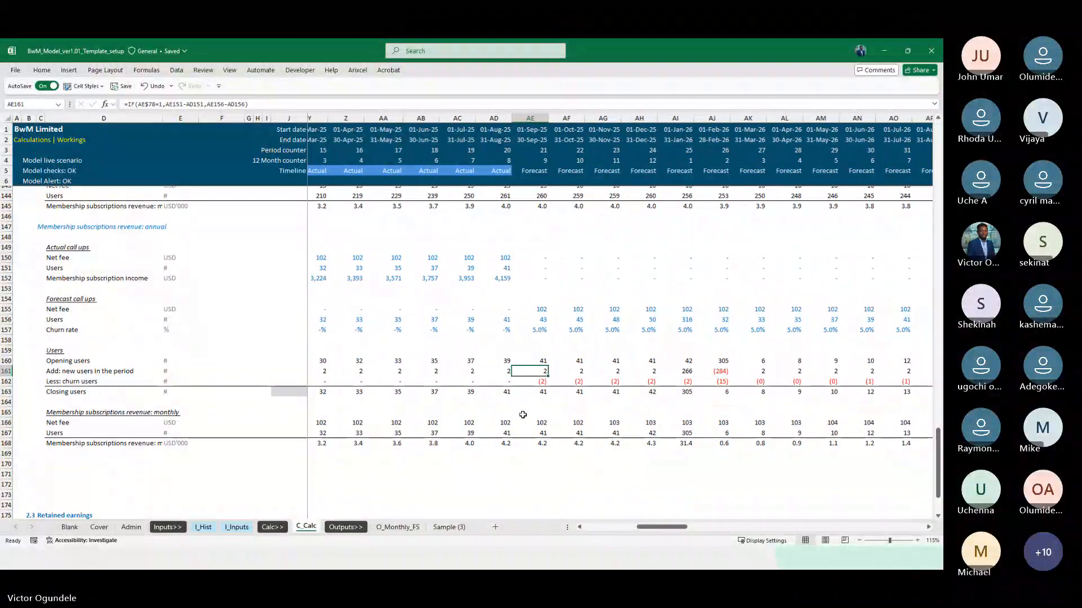
pyautogui.hscroll(3, 523, 415)
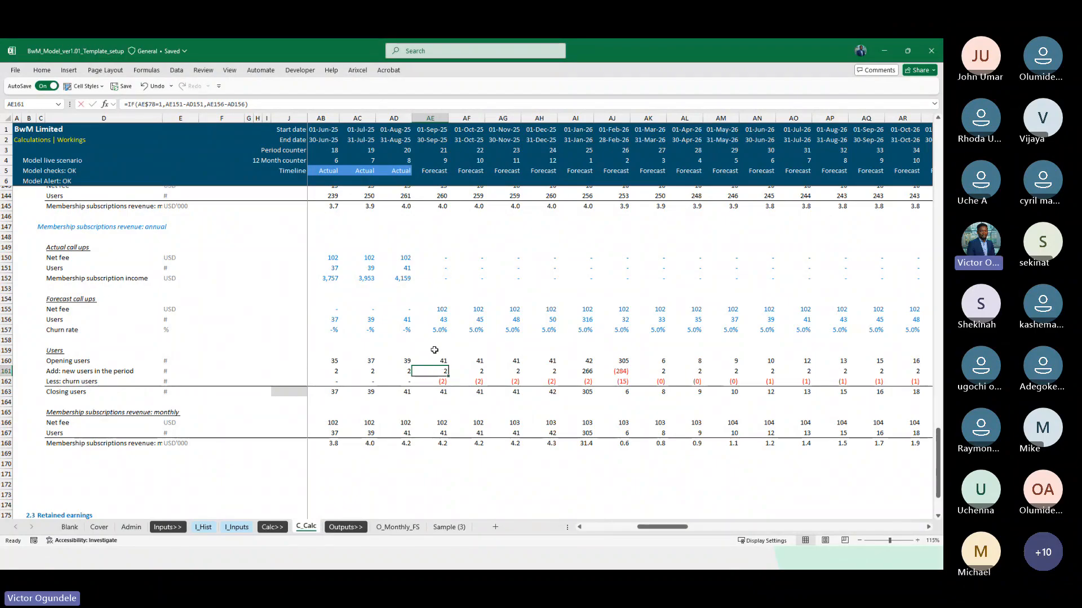
pyautogui.press('F2')
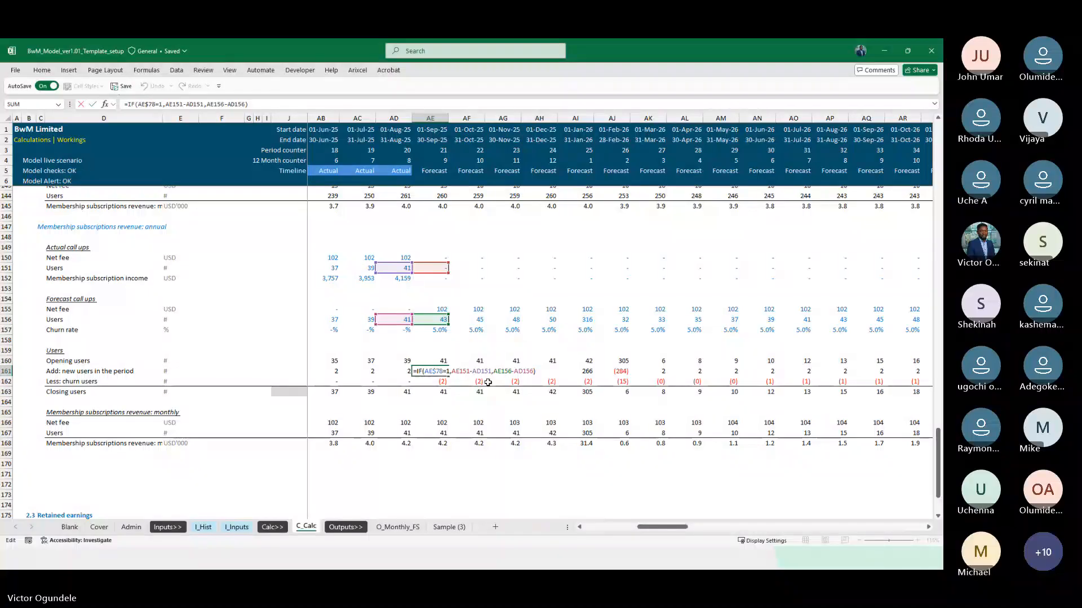
pyautogui.press('Escape')
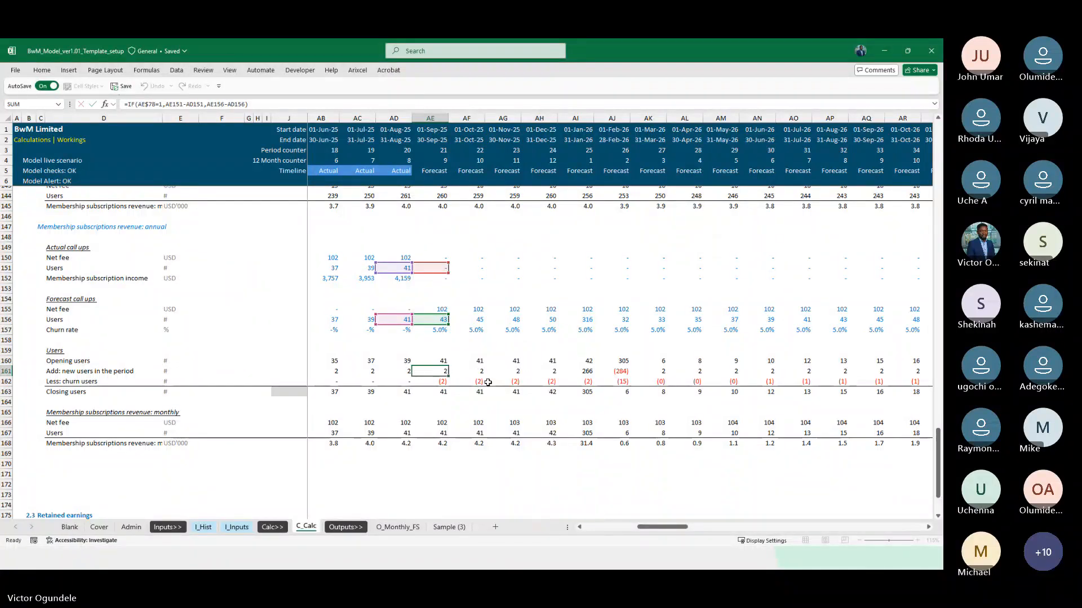
# Reword the row label in D161 as "Add: new and recurring users in the period"
pyautogui.click(56, 374)
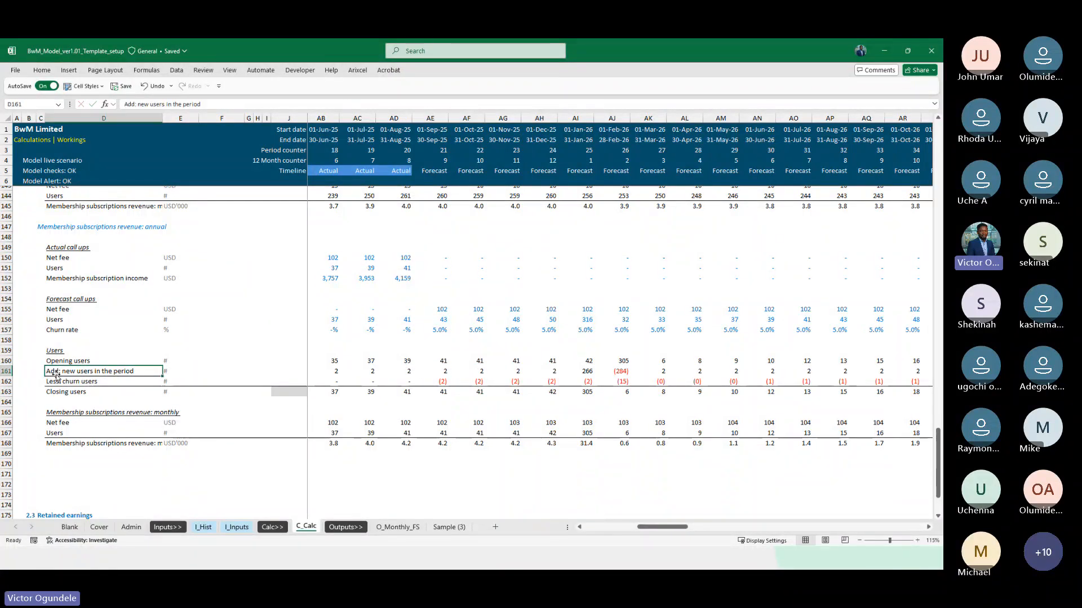
pyautogui.click(160, 103)
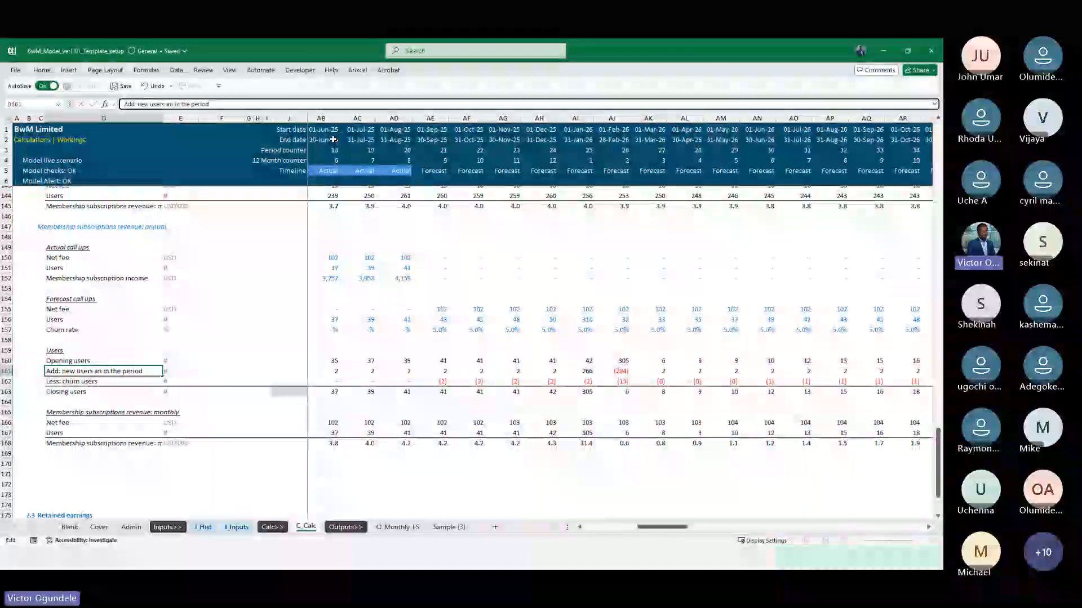
pyautogui.write('and r')
pyautogui.write('r')
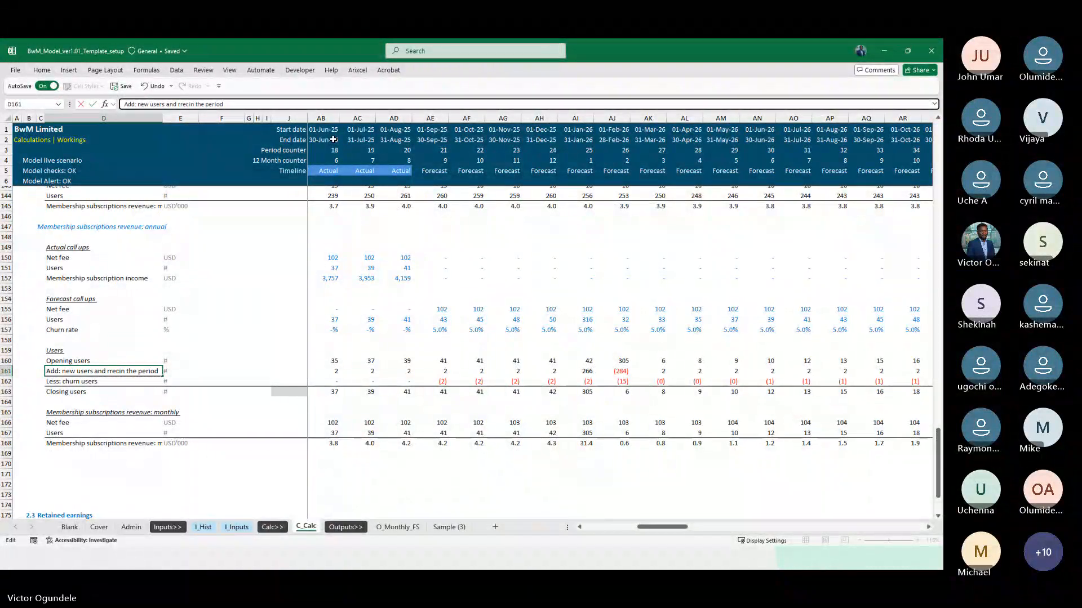
pyautogui.press('BackSpace')
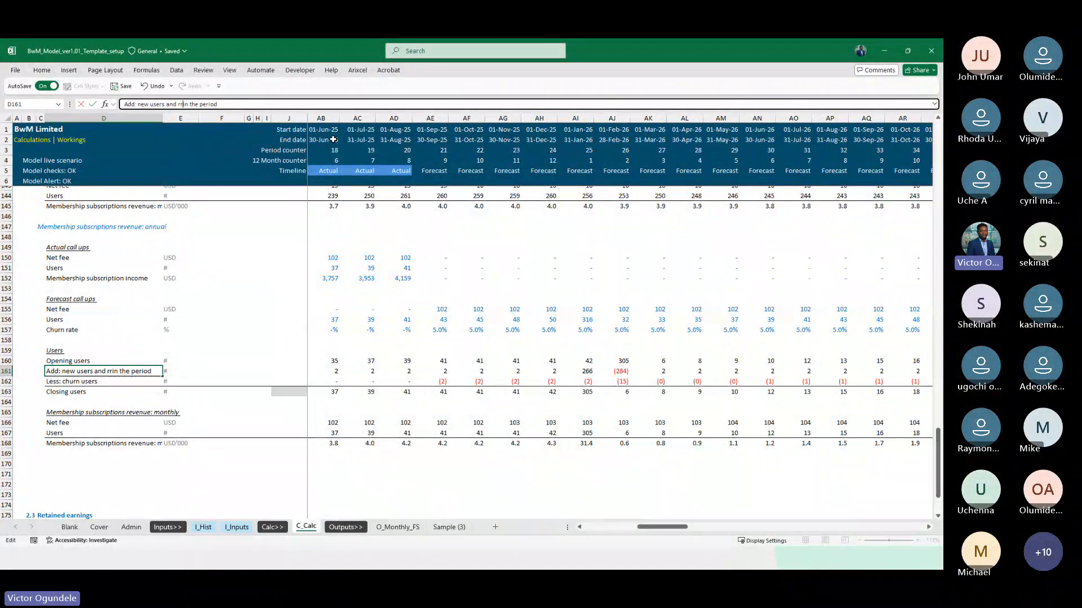
pyautogui.press('BackSpace')
pyautogui.write('ecurring users')
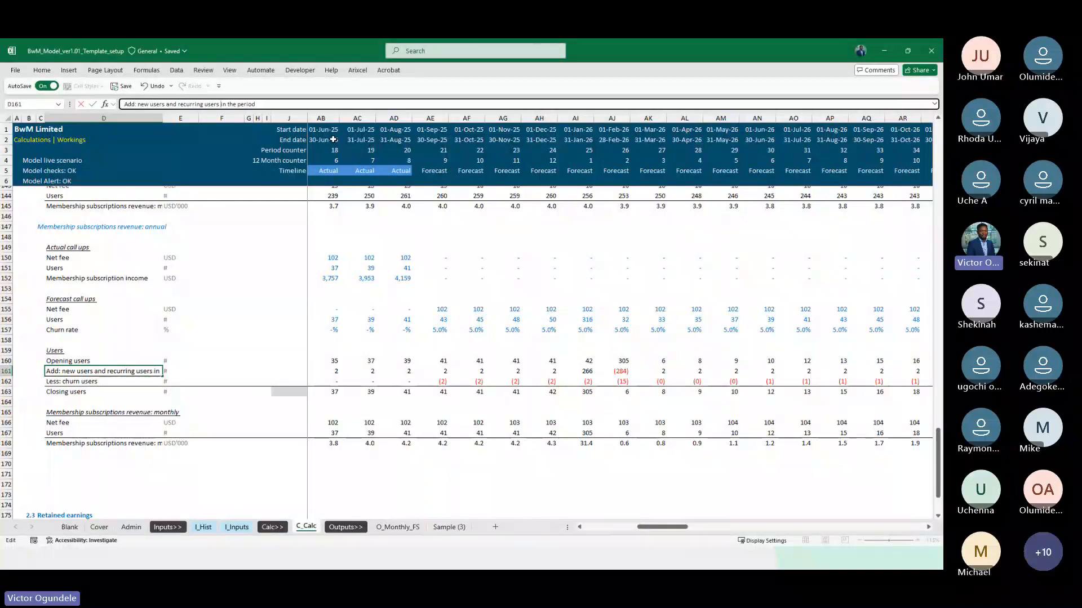
pyautogui.hotkey('ctrl', 'Left')
pyautogui.hotkey('ctrl', 'Left')
pyautogui.hotkey('ctrl', 'Left')
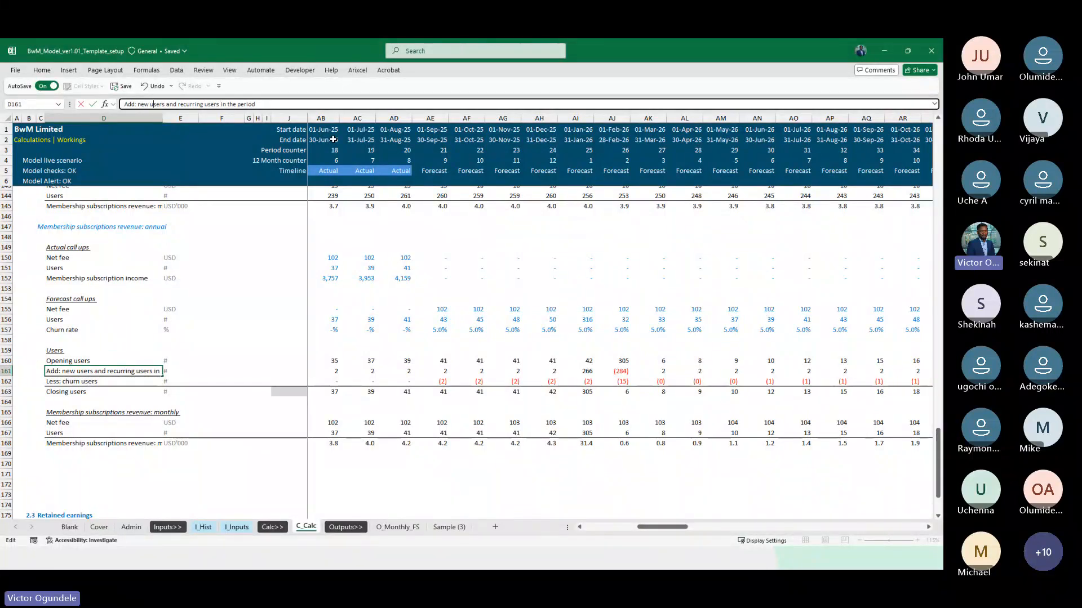
pyautogui.press('BackSpace')
pyautogui.press('BackSpace')
pyautogui.press('BackSpace')
pyautogui.press('BackSpace')
pyautogui.press('BackSpace')
pyautogui.press('BackSpace')
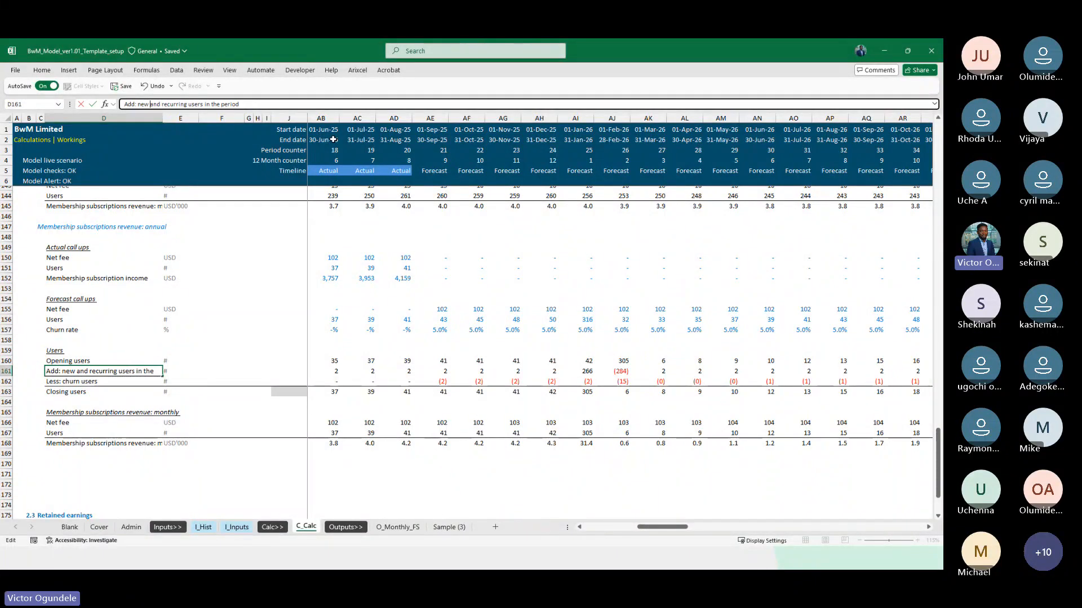
pyautogui.press('Return')
# Review the annual new and recurring users in row 161 from January 2025 through the forecast months to March 2027
pyautogui.press('Right')
pyautogui.press('Right')
pyautogui.press('Up')
pyautogui.press('Right')
pyautogui.press('Right')
pyautogui.press('Right')
pyautogui.press('Right')
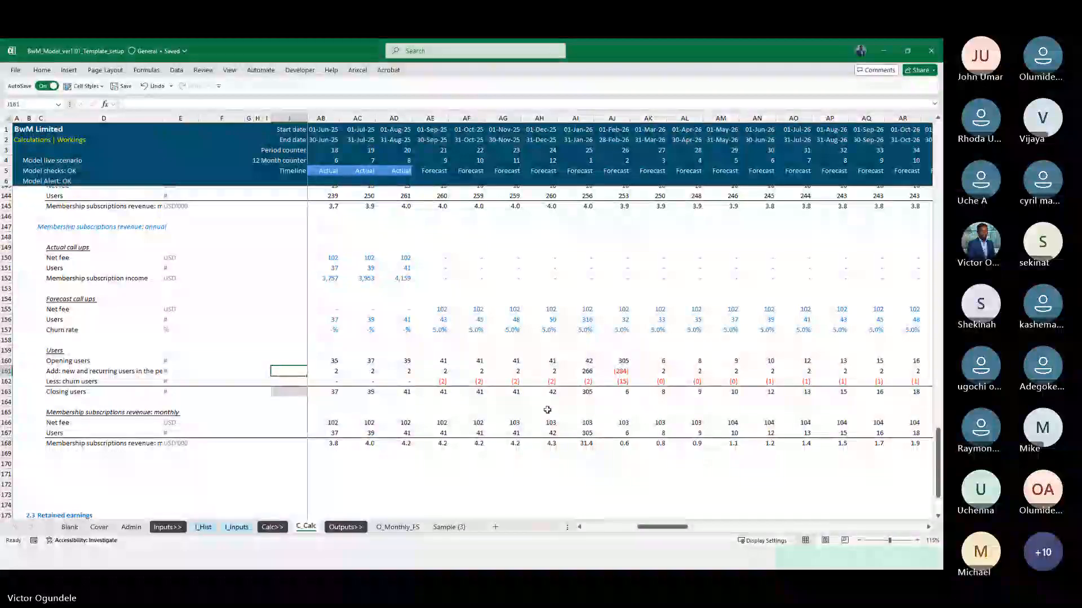
pyautogui.hscroll(-3, 485, 389)
pyautogui.click(486, 386)
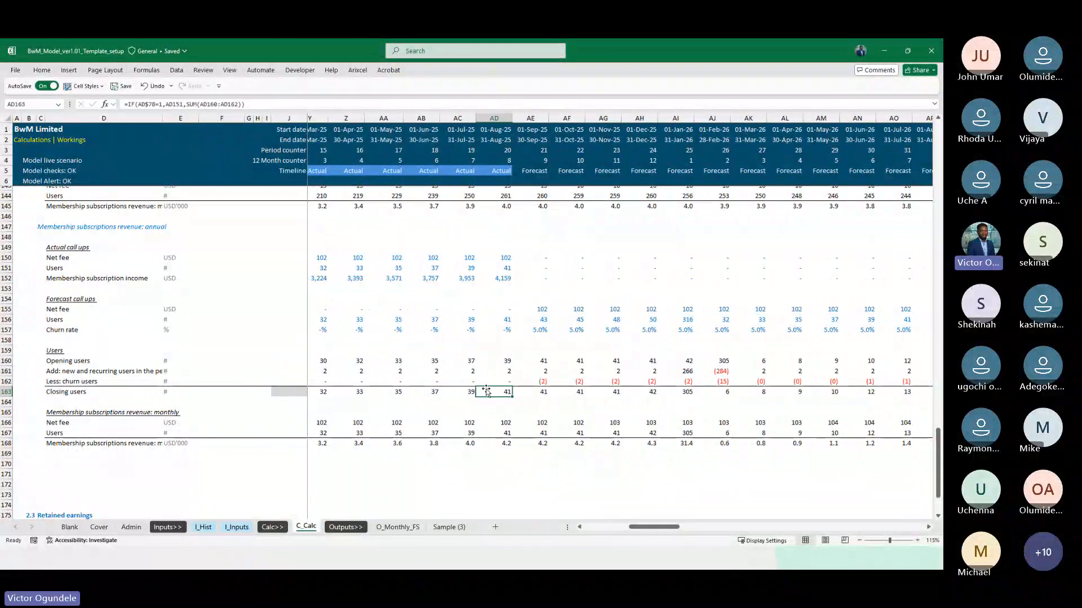
pyautogui.press('Up')
pyautogui.press('Left')
pyautogui.press('Left')
pyautogui.press('Left')
pyautogui.press('Left')
pyautogui.press('Left')
pyautogui.press('Left')
pyautogui.press('Left')
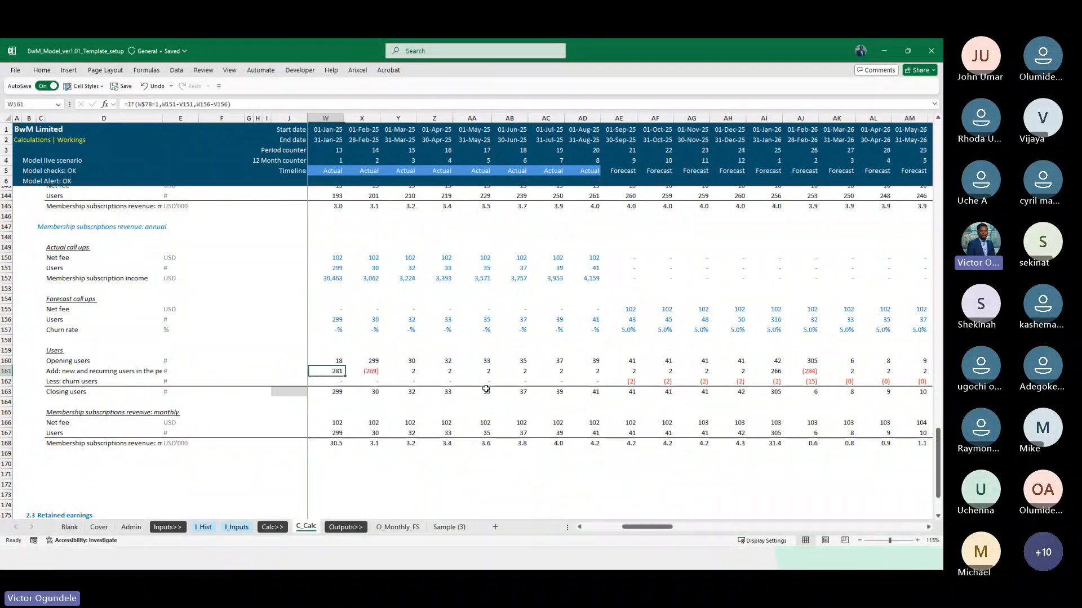
pyautogui.press('Right')
pyautogui.press('Right')
pyautogui.press('Right')
pyautogui.press('Right')
pyautogui.press('Right')
pyautogui.press('Right')
pyautogui.press('Right')
pyautogui.press('Right')
pyautogui.press('Right')
pyautogui.press('Right')
pyautogui.press('Right')
pyautogui.press('Right')
pyautogui.press('Right')
pyautogui.press('Right')
pyautogui.press('Right')
pyautogui.press('Right')
pyautogui.press('Right')
pyautogui.press('Right')
pyautogui.press('Right')
pyautogui.press('Right')
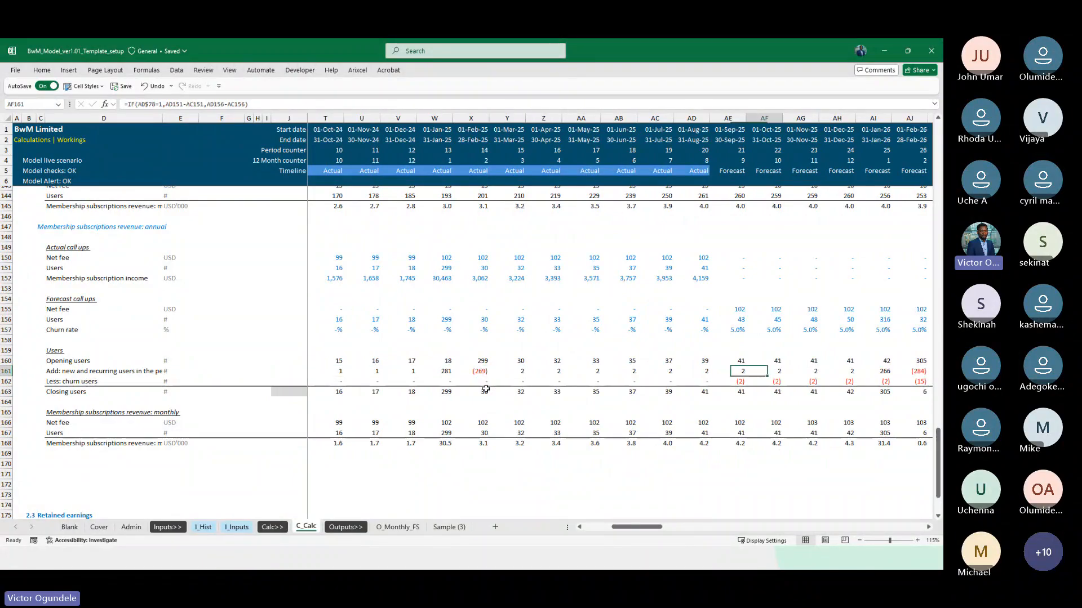
pyautogui.press('Right')
pyautogui.press('Right')
pyautogui.press('Right')
pyautogui.press('Right')
pyautogui.press('Right')
pyautogui.press('Right')
pyautogui.press('Right')
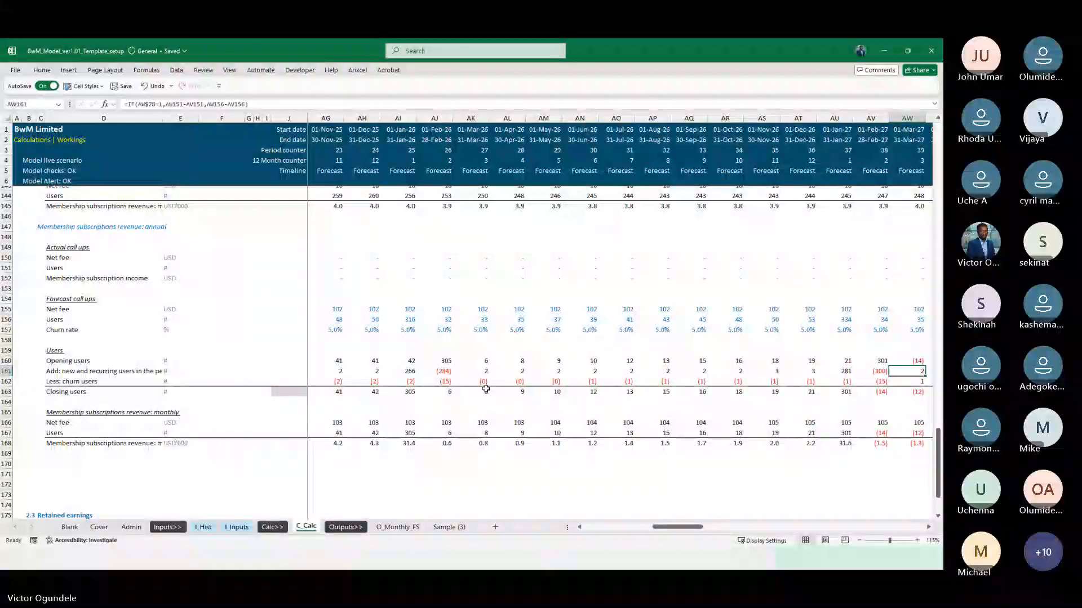
# Compare the January and February 2027 values in row 161 with the neighbouring forecast months and their closing users
pyautogui.press('Left')
pyautogui.press('Left')
pyautogui.press('Left')
pyautogui.press('Left')
pyautogui.press('Left')
pyautogui.press('Left')
pyautogui.press('Left')
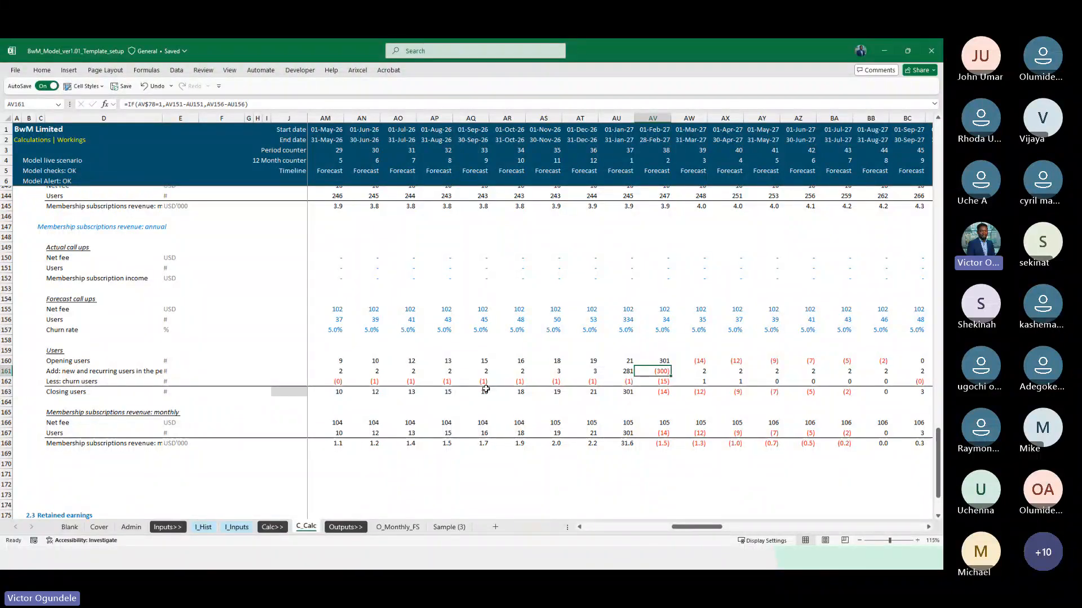
pyautogui.press('Right')
pyautogui.press('Right')
pyautogui.press('Right')
pyautogui.press('Right')
pyautogui.press('Right')
pyautogui.press('Right')
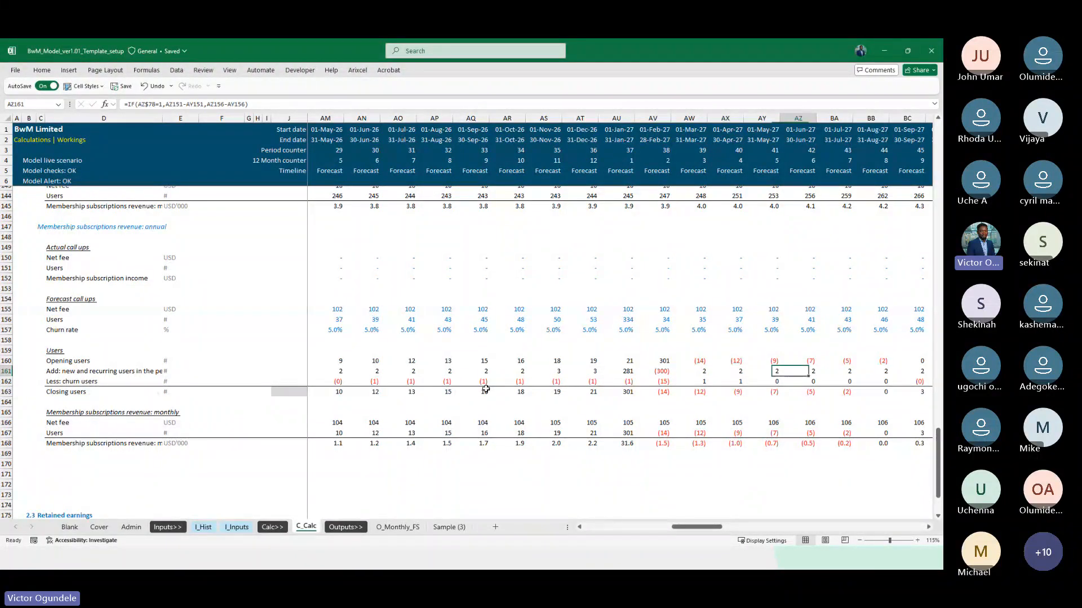
pyautogui.press('Left')
pyautogui.press('Left')
pyautogui.press('Left')
pyautogui.press('Left')
pyautogui.press('Left')
pyautogui.press('Left')
pyautogui.press('Left')
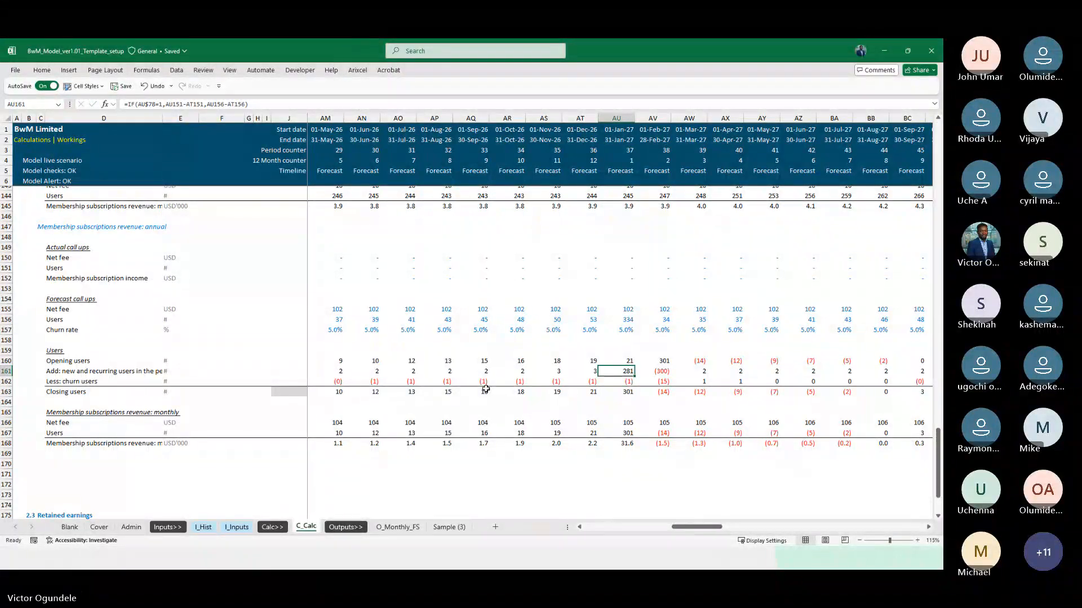
# Check the annual churn users in row 162 across the actual months and into the 2026 forecast
pyautogui.hotkey('ctrl', 'Left')
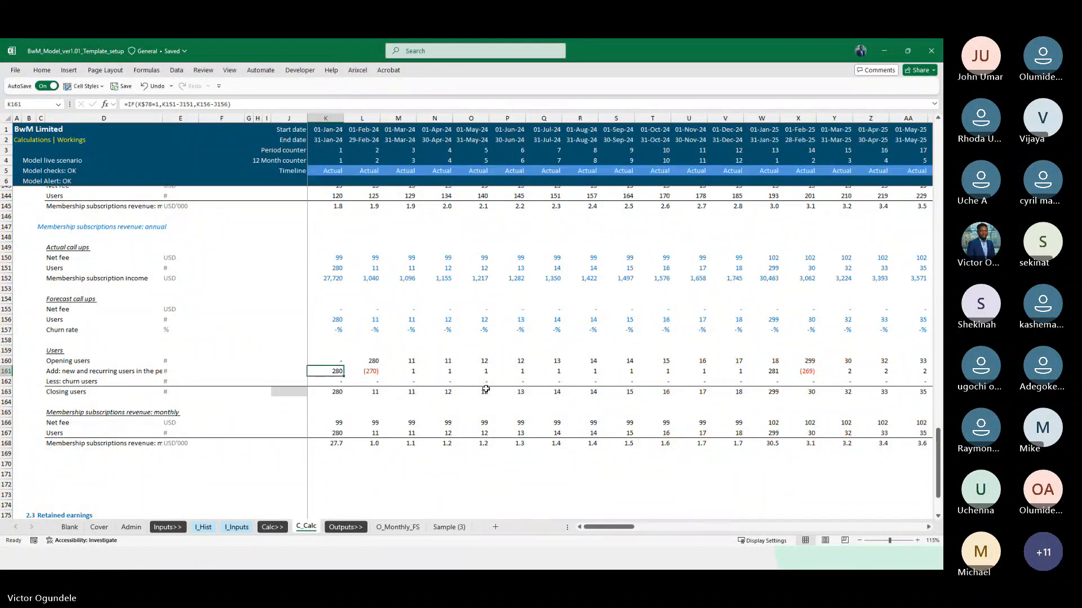
pyautogui.press('Down')
pyautogui.press('Right')
pyautogui.press('Right')
pyautogui.press('Right')
pyautogui.press('Right')
pyautogui.press('Right')
pyautogui.press('Right')
pyautogui.press('Right')
pyautogui.press('Right')
pyautogui.press('Right')
pyautogui.press('Right')
pyautogui.press('Right')
pyautogui.press('Right')
pyautogui.press('Right')
pyautogui.press('Right')
pyautogui.press('Right')
pyautogui.press('Right')
pyautogui.press('Right')
pyautogui.press('Right')
pyautogui.press('Right')
pyautogui.press('Right')
pyautogui.press('Right')
pyautogui.press('Right')
pyautogui.press('Right')
pyautogui.press('Right')
pyautogui.press('Right')
pyautogui.press('Right')
pyautogui.press('Right')
pyautogui.press('Right')
pyautogui.press('Left')
pyautogui.press('Left')
pyautogui.press('Left')
pyautogui.press('Left')
pyautogui.press('Left')
pyautogui.press('Left')
pyautogui.press('Left')
pyautogui.press('Left')
pyautogui.press('Left')
pyautogui.press('Left')
pyautogui.press('Left')
pyautogui.press('Left')
pyautogui.press('Left')
pyautogui.press('Left')
pyautogui.press('Left')
pyautogui.press('Left')
pyautogui.press('Left')
pyautogui.press('Left')
pyautogui.press('Left')
pyautogui.press('Left')
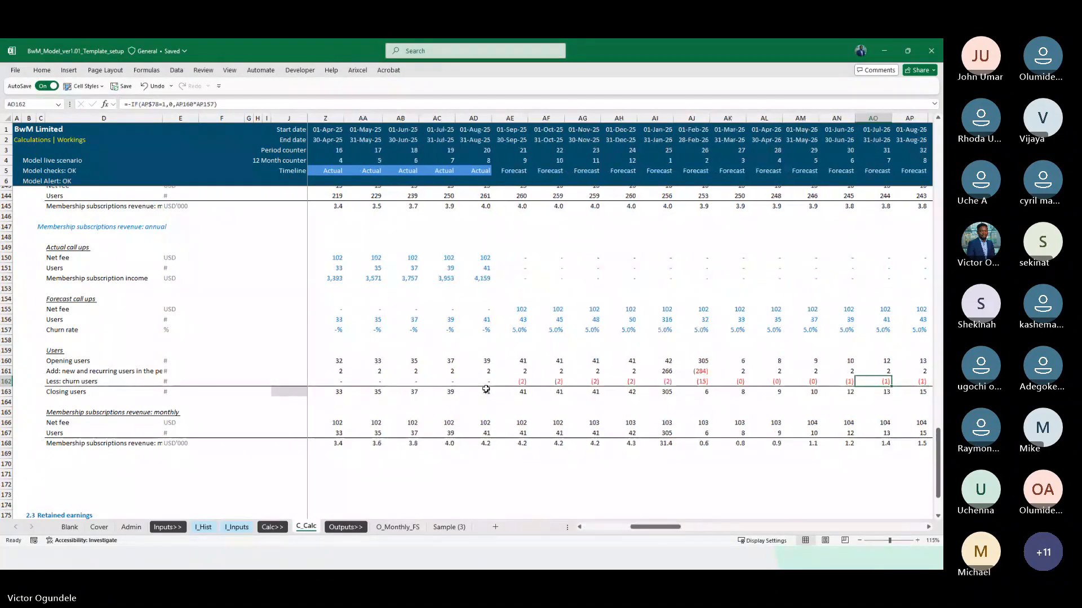
pyautogui.press('Left')
pyautogui.press('Left')
pyautogui.press('Right')
pyautogui.press('Right')
pyautogui.press('Right')
pyautogui.press('Right')
pyautogui.press('Right')
pyautogui.press('Right')
pyautogui.press('Right')
pyautogui.press('Right')
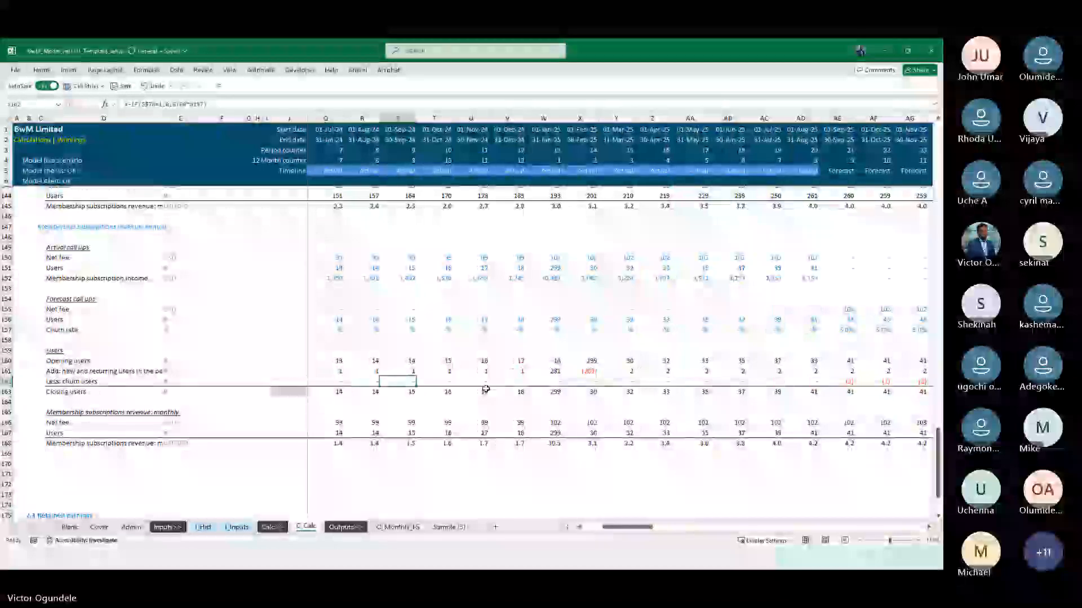
pyautogui.press('Left')
# Examine the new and recurring users in row 161 from January 2025 back to January 2024
pyautogui.press('Left')
pyautogui.press('Up')
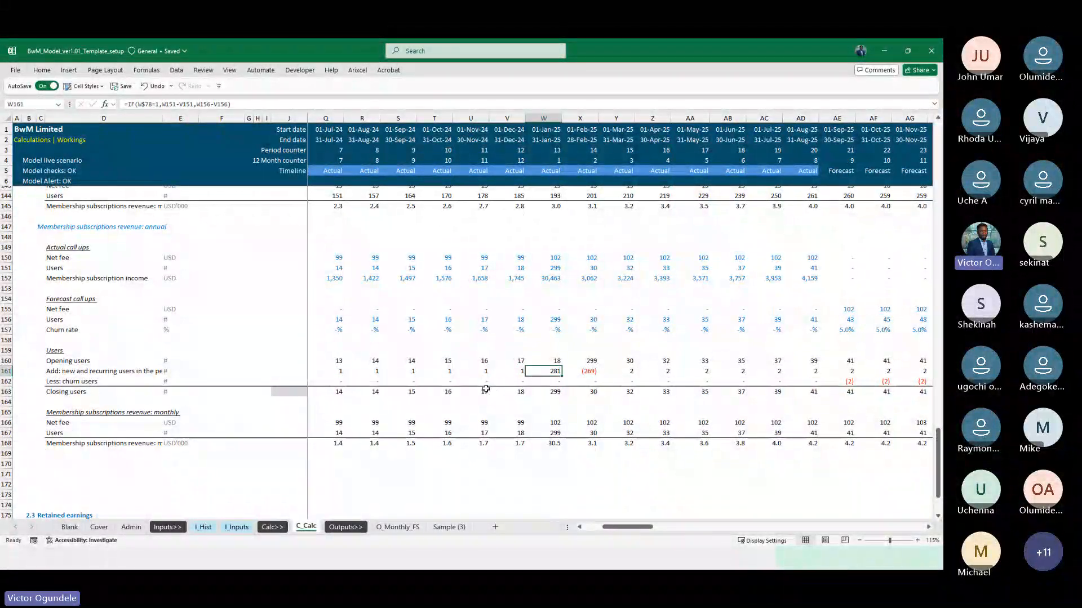
pyautogui.press('Left')
pyautogui.press('Left')
pyautogui.press('Left')
pyautogui.press('Left')
pyautogui.press('Left')
pyautogui.press('Left')
pyautogui.press('Left')
pyautogui.press('Left')
pyautogui.press('Left')
pyautogui.press('Left')
pyautogui.press('Left')
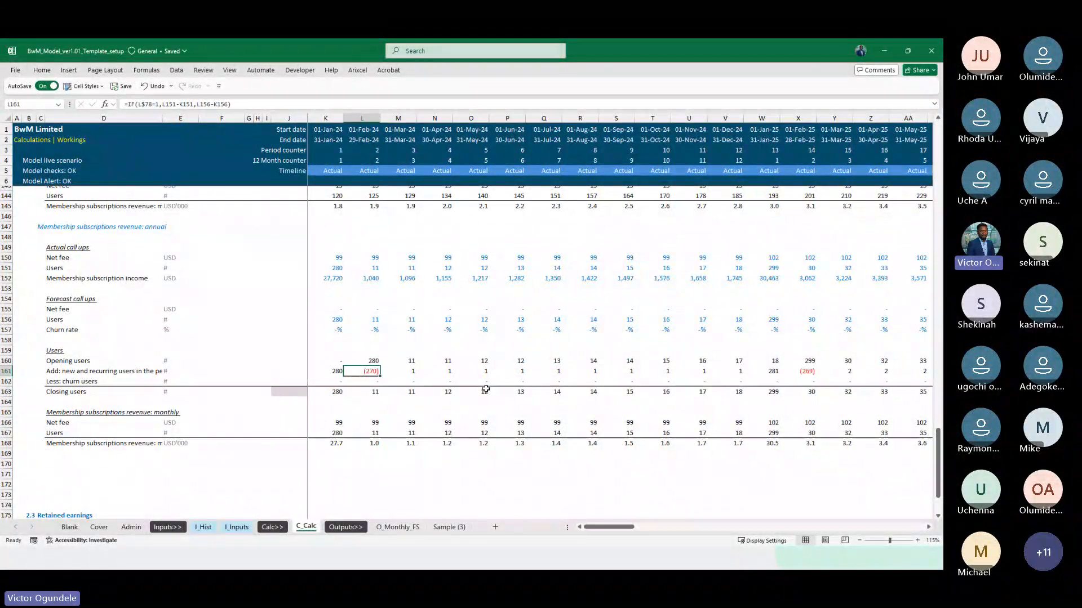
pyautogui.press('Left')
pyautogui.press('Left')
pyautogui.press('Right')
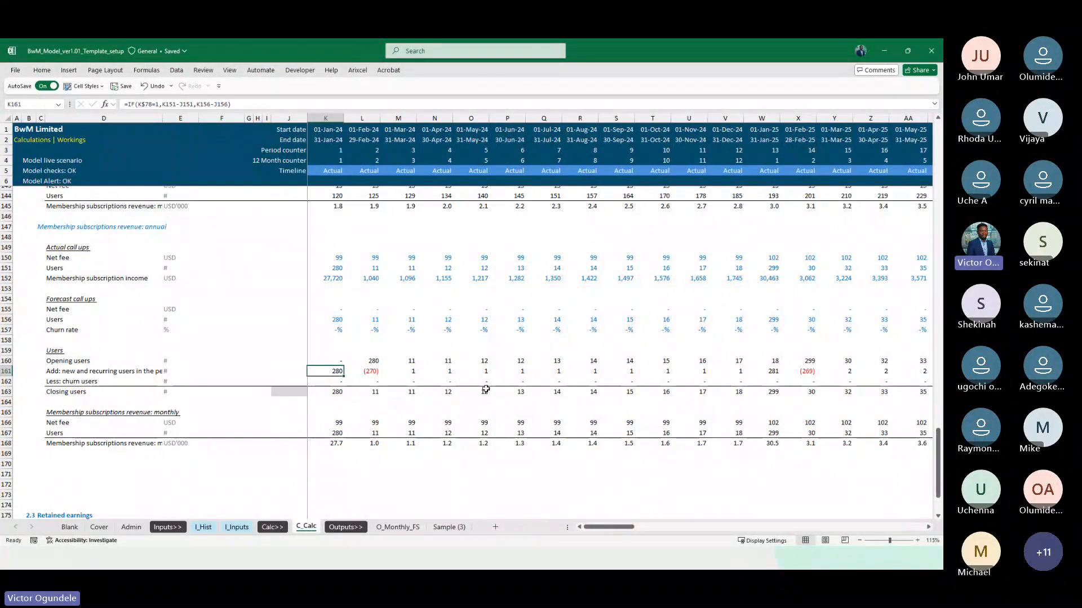
# Change the January 2024 new and recurring users formula in K161 to =IF(K$78=1,K151,K156-J156) and copy it across the timeline
pyautogui.keyDown('ctrl'); pyautogui.scroll(1, 485, 388); pyautogui.keyUp('ctrl')
pyautogui.scroll(-1, 485, 389)
pyautogui.press('Right')
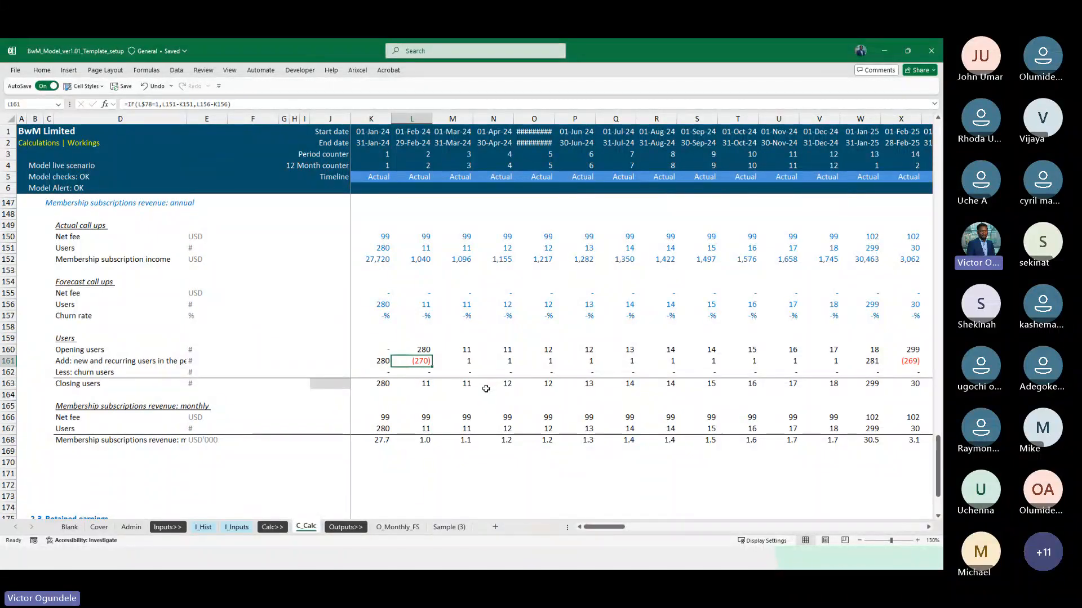
pyautogui.press('Left')
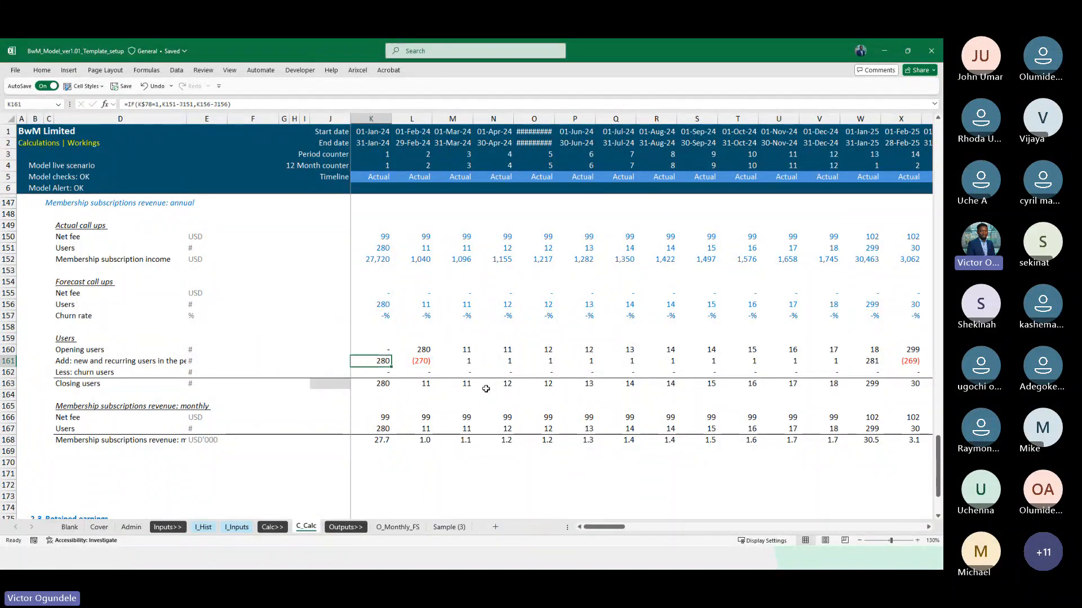
pyautogui.press('F2')
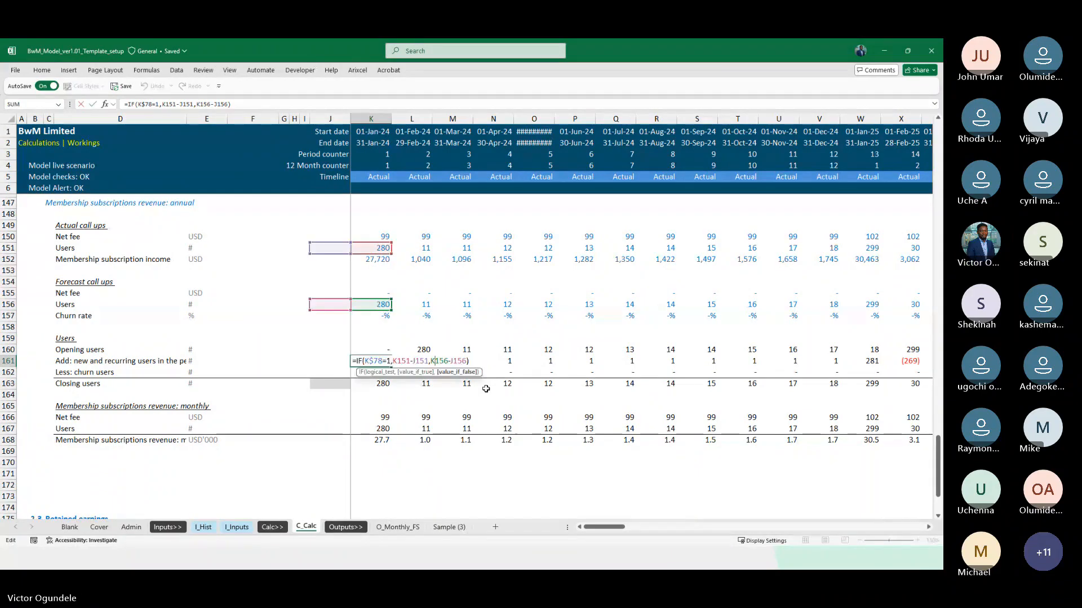
pyautogui.press('BackSpace')
pyautogui.press('BackSpace')
pyautogui.press('BackSpace')
pyautogui.press('BackSpace')
pyautogui.press('BackSpace')
pyautogui.press('BackSpace')
pyautogui.press('BackSpace')
pyautogui.press('BackSpace')
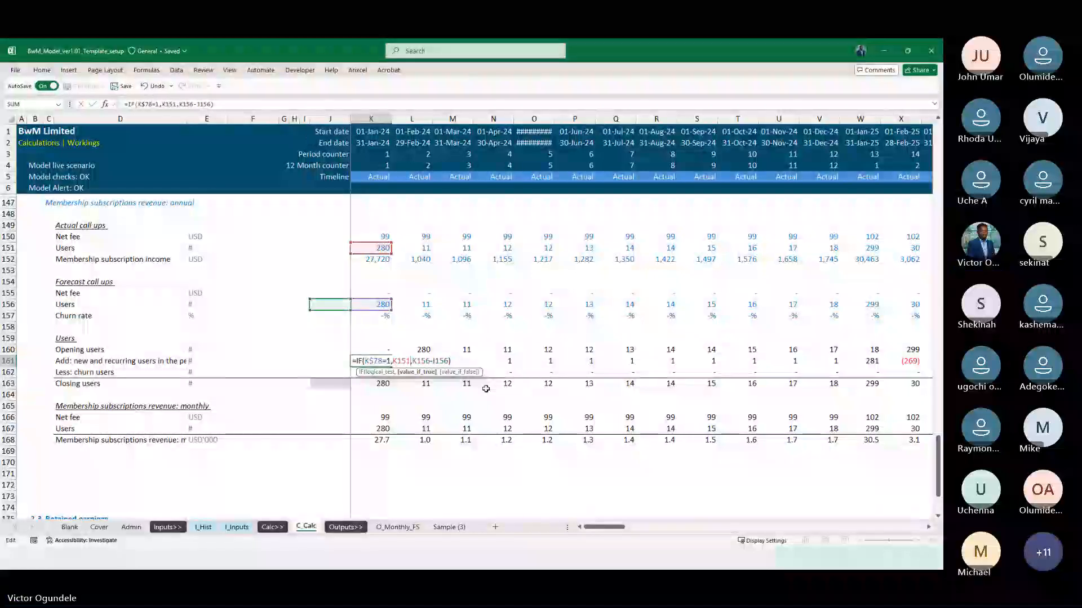
pyautogui.press('BackSpace')
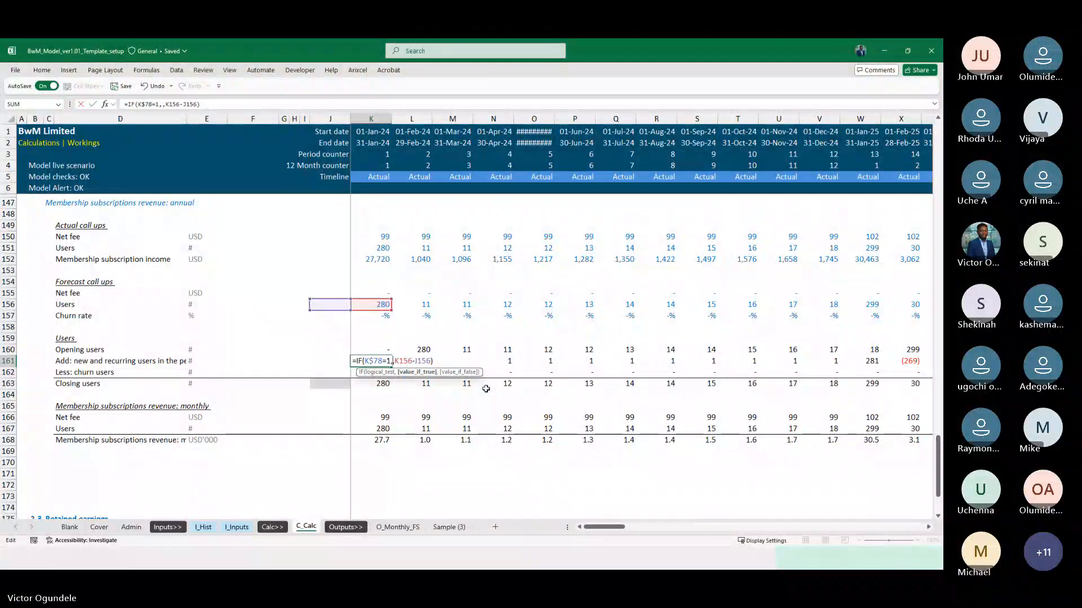
pyautogui.press('Up')
pyautogui.press('Up')
pyautogui.press('Up')
pyautogui.press('Up')
pyautogui.press('Up')
pyautogui.press('Up')
pyautogui.press('Up')
pyautogui.press('Up')
pyautogui.press('Up')
pyautogui.press('Up')
pyautogui.press('Up')
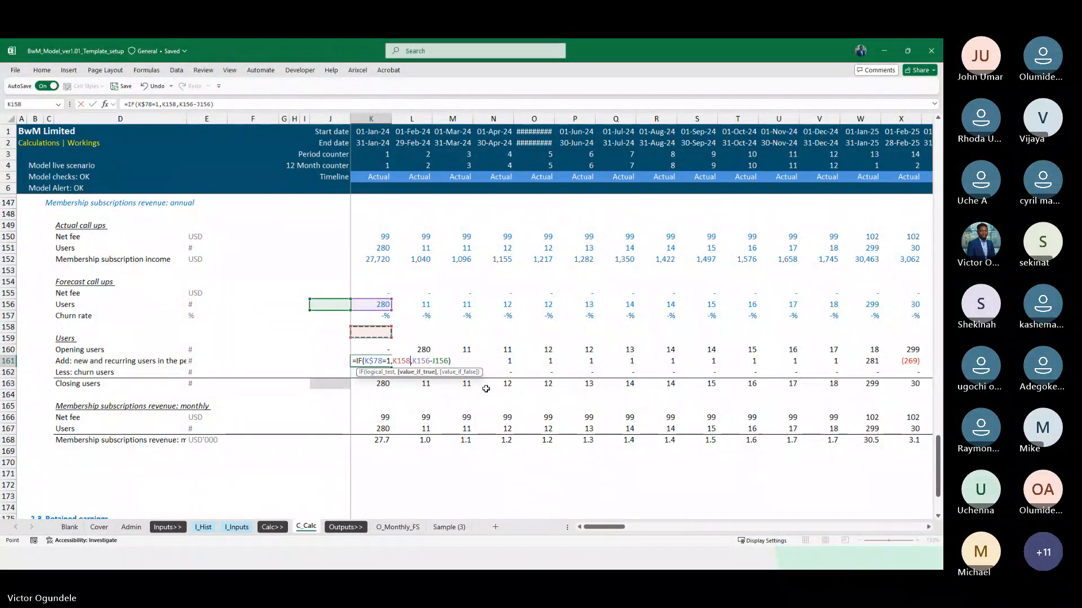
pyautogui.press('Down')
pyautogui.hotkey('ctrl', 'Return')
pyautogui.hotkey('ctrl', 'shift', 'Right')
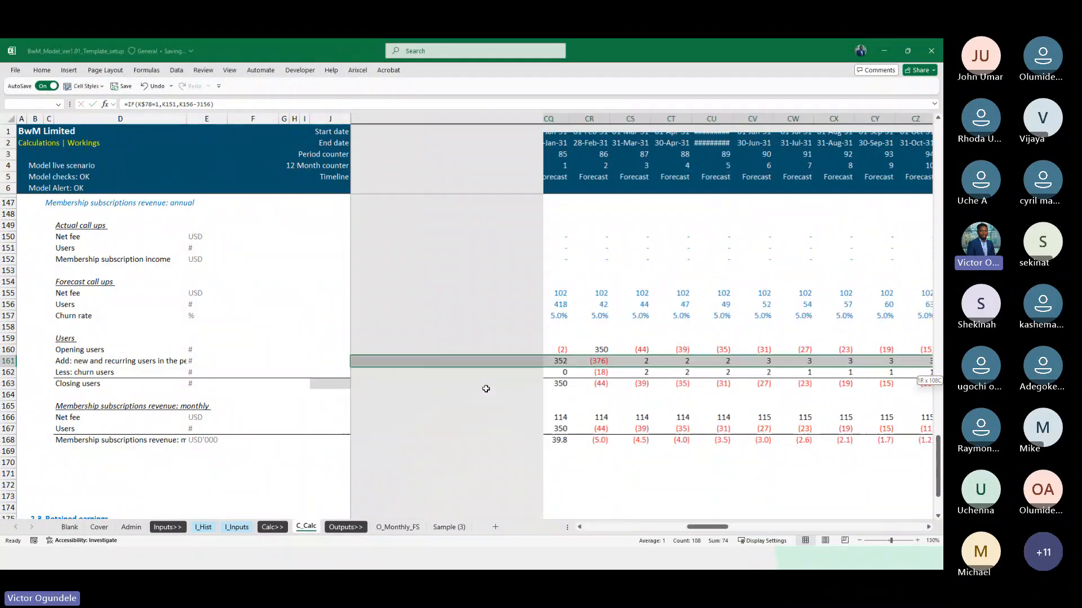
pyautogui.hotkey('ctrl', 'r')
# Review the new and recurring users in row 161 from January 2024 through the actual months into the September 2025 forecast
pyautogui.press('Left')
pyautogui.press('Right')
pyautogui.press('Right')
pyautogui.press('Right')
pyautogui.press('Right')
pyautogui.press('Right')
pyautogui.press('Right')
pyautogui.press('Right')
pyautogui.press('Right')
pyautogui.press('Right')
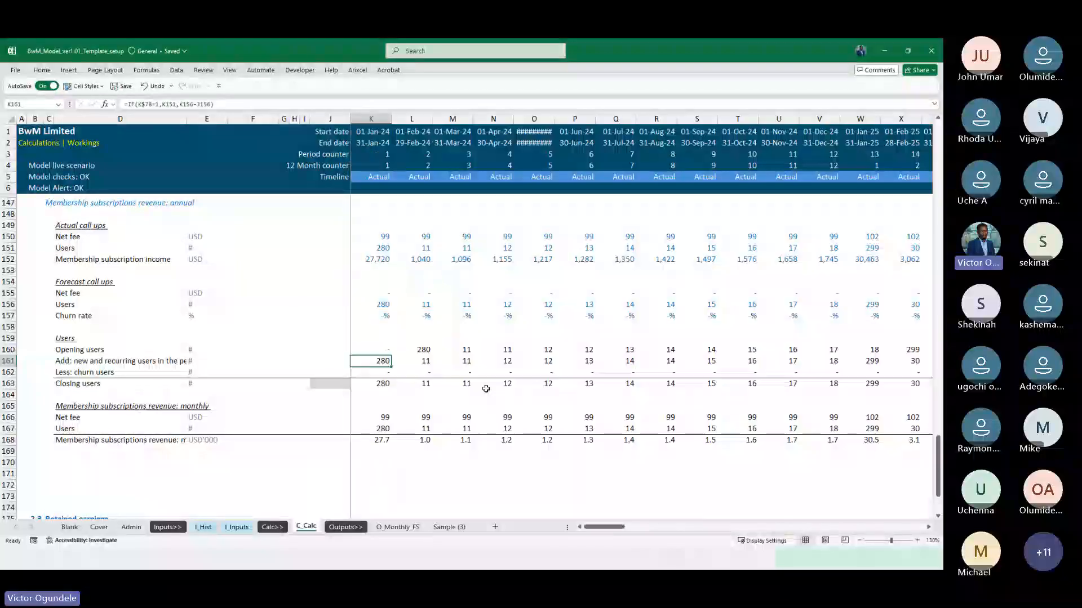
pyautogui.press('Right')
pyautogui.press('Right')
pyautogui.press('Right')
pyautogui.press('Right')
pyautogui.press('Right')
pyautogui.press('Right')
pyautogui.press('Right')
pyautogui.press('Right')
pyautogui.press('Right')
pyautogui.press('Right')
pyautogui.press('Right')
pyautogui.press('Right')
pyautogui.press('Right')
pyautogui.press('Right')
pyautogui.press('Right')
pyautogui.press('Right')
pyautogui.press('Left')
pyautogui.press('Left')
pyautogui.press('Left')
pyautogui.press('Left')
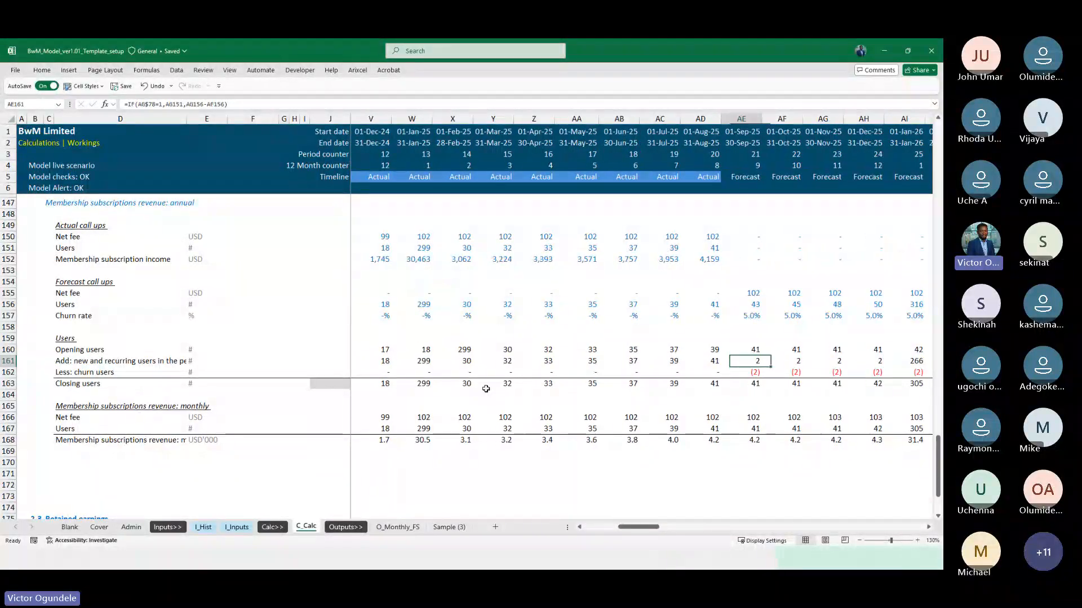
pyautogui.press('Left')
pyautogui.press('Left')
pyautogui.press('Left')
pyautogui.press('Left')
pyautogui.press('Right')
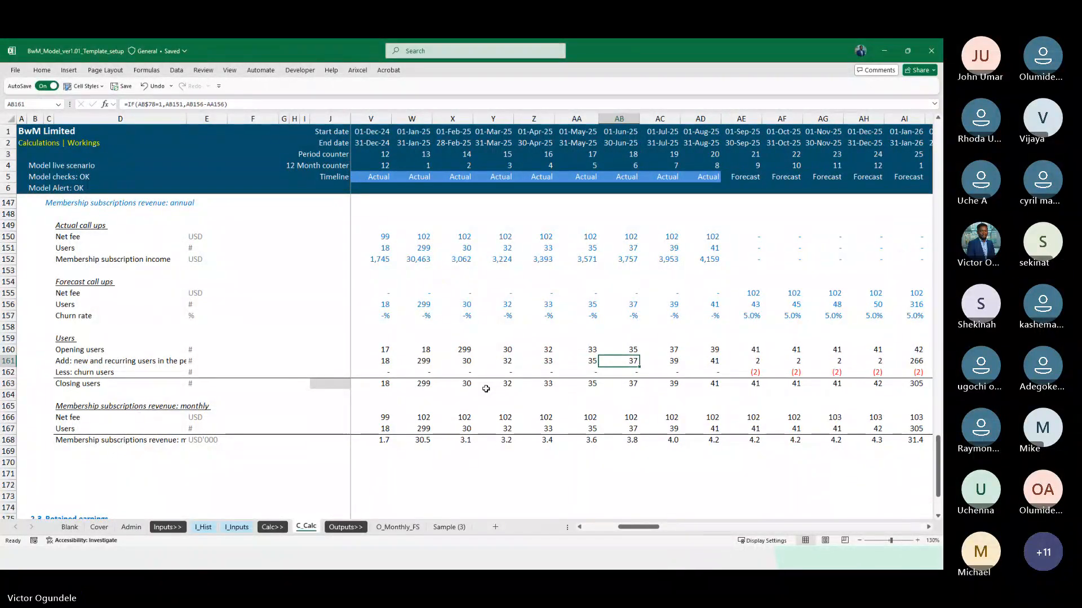
pyautogui.press('Right')
pyautogui.press('Right')
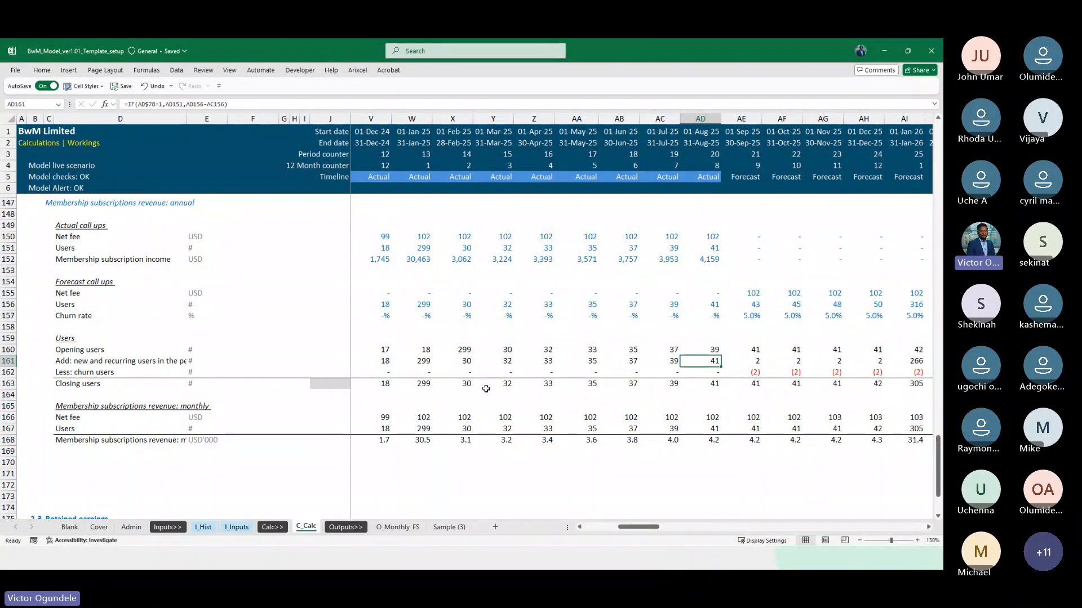
# Subtract opening users from actual users in K161 and L161, giving =IF(K$78=1,K151-K160,K156-J156) and =IF(L$78=1,L151-L160,L156-K156)
pyautogui.hotkey('ctrl', 'Left')
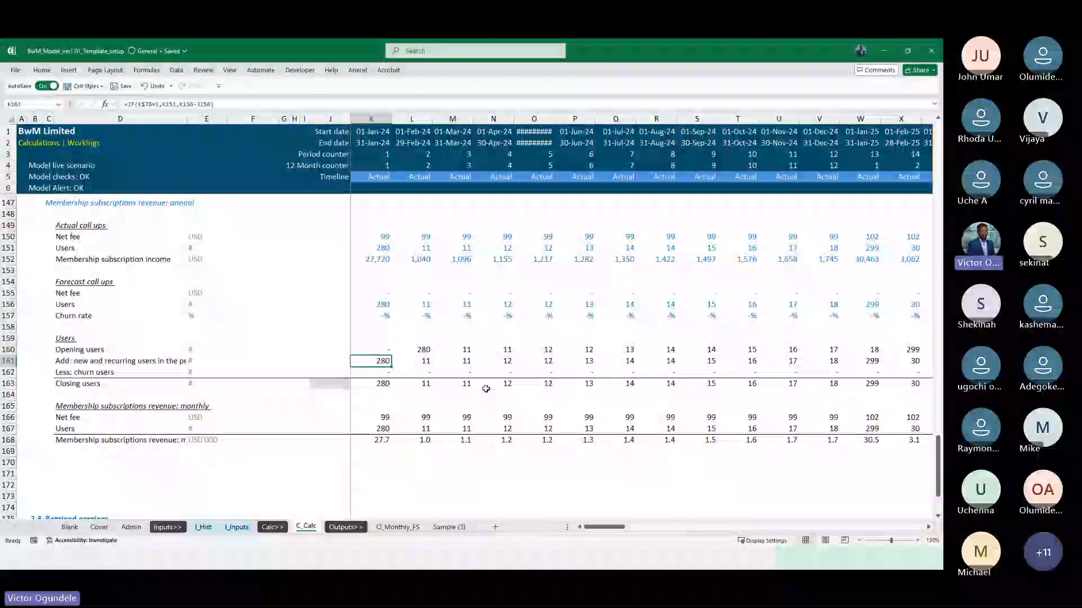
pyautogui.press('F2')
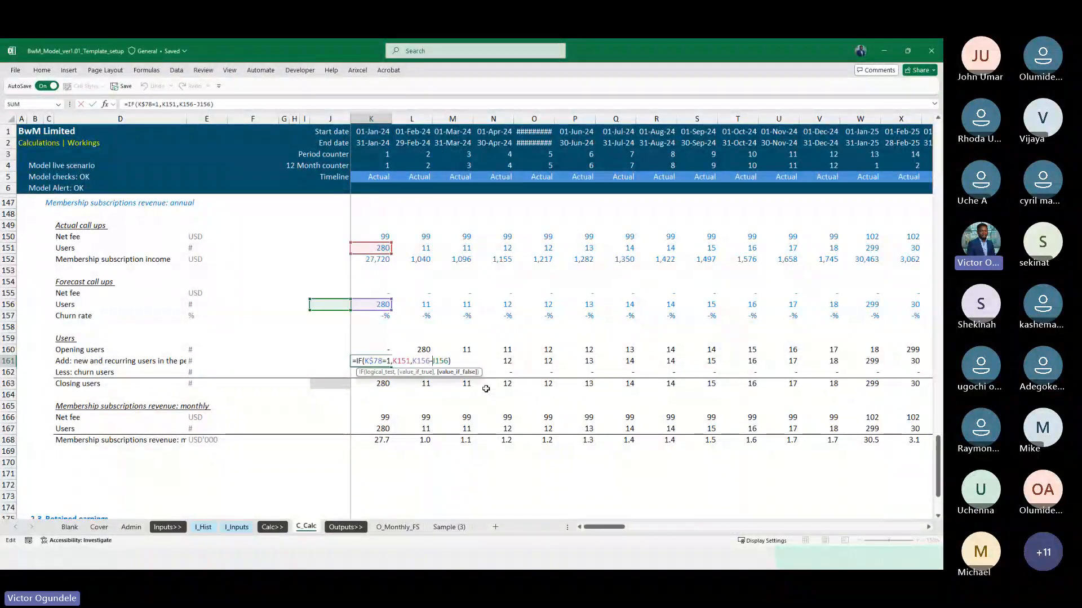
pyautogui.write('-')
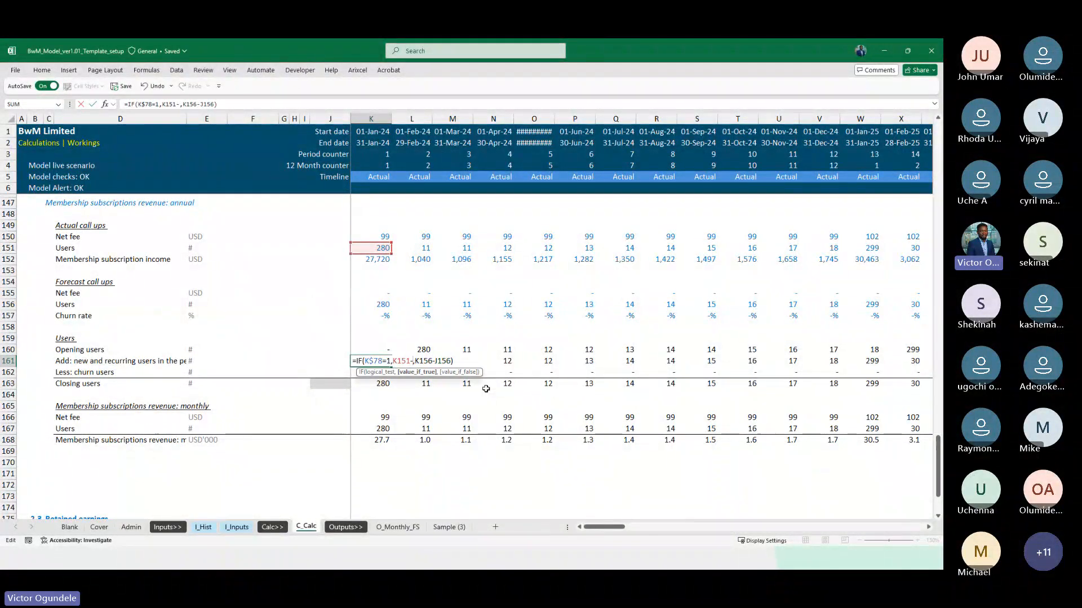
pyautogui.press('Up')
pyautogui.press('Tab')
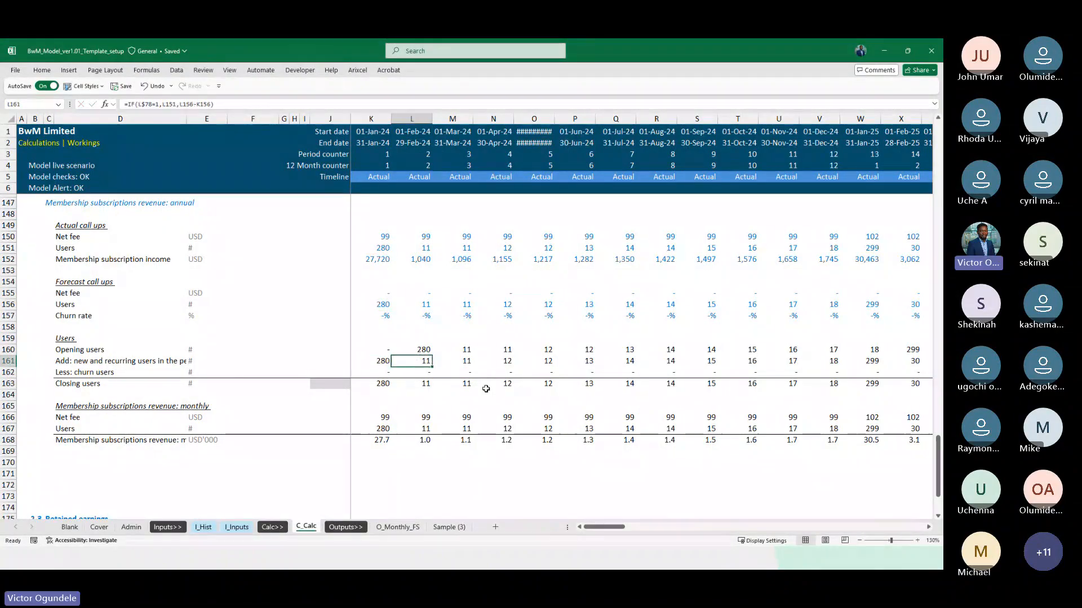
pyautogui.press('F2')
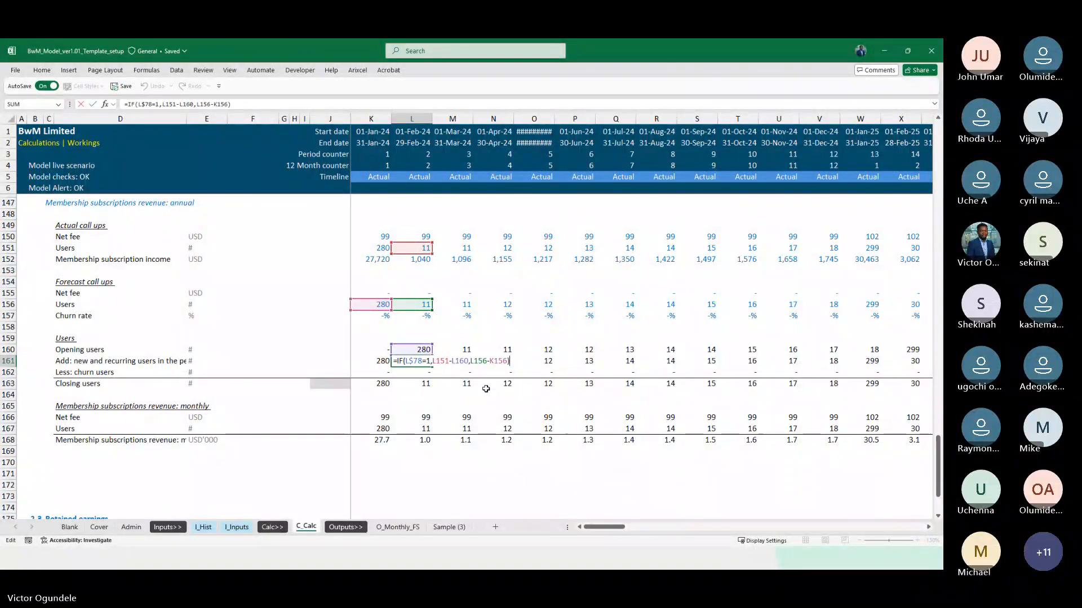
pyautogui.hotkey('ctrl', 'Return')
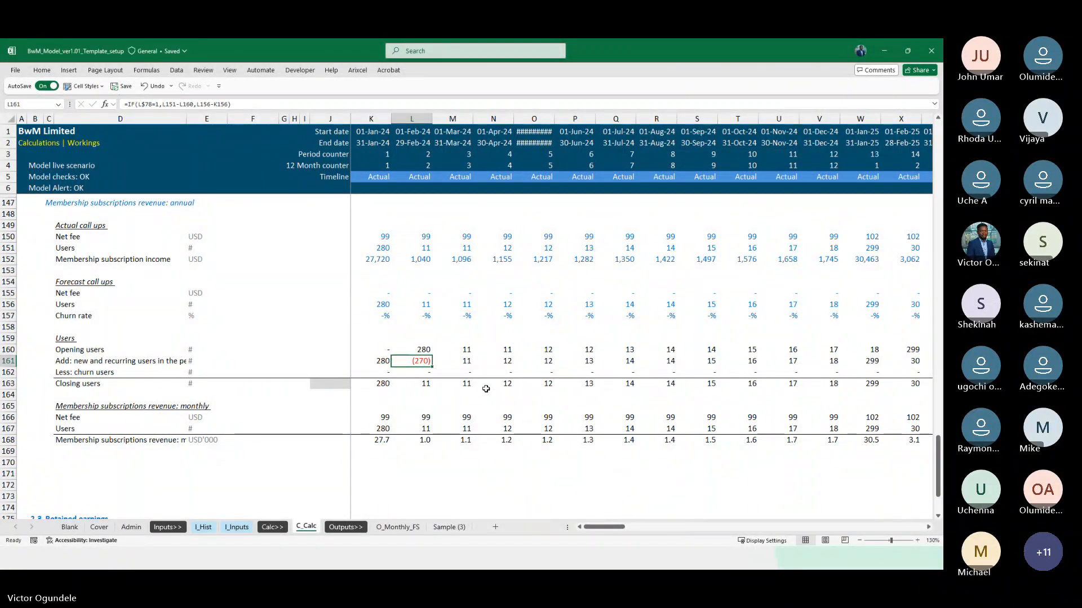
# Try relabelling the new and recurring users row in D161 as "Changes", and undo the rename
pyautogui.press('Left')
pyautogui.press('Left')
pyautogui.press('Left')
pyautogui.press('Left')
pyautogui.press('Left')
pyautogui.press('Left')
pyautogui.press('Left')
pyautogui.press('Left')
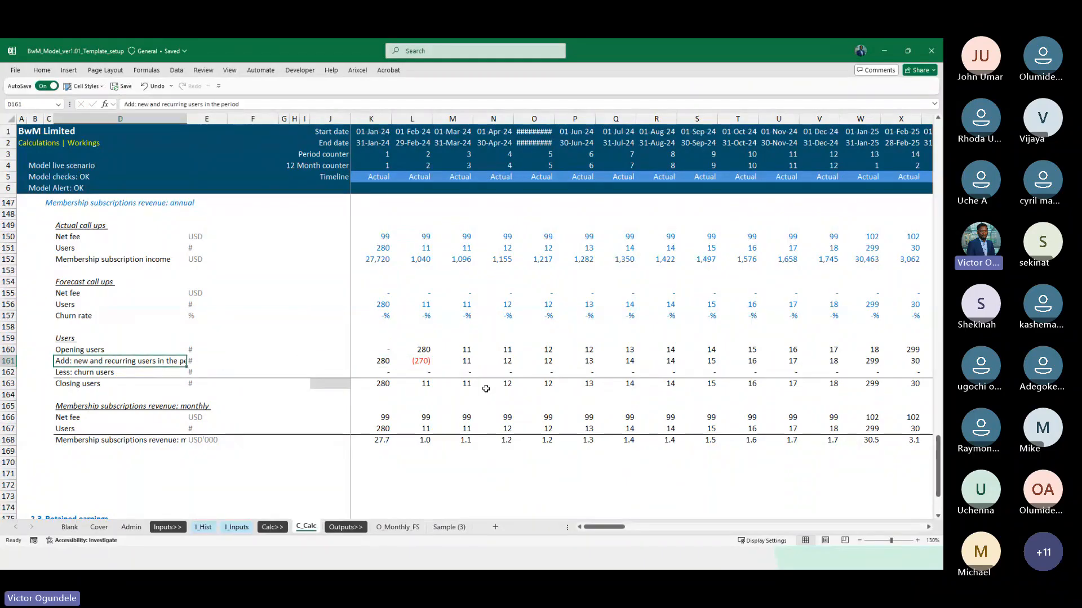
pyautogui.write('C')
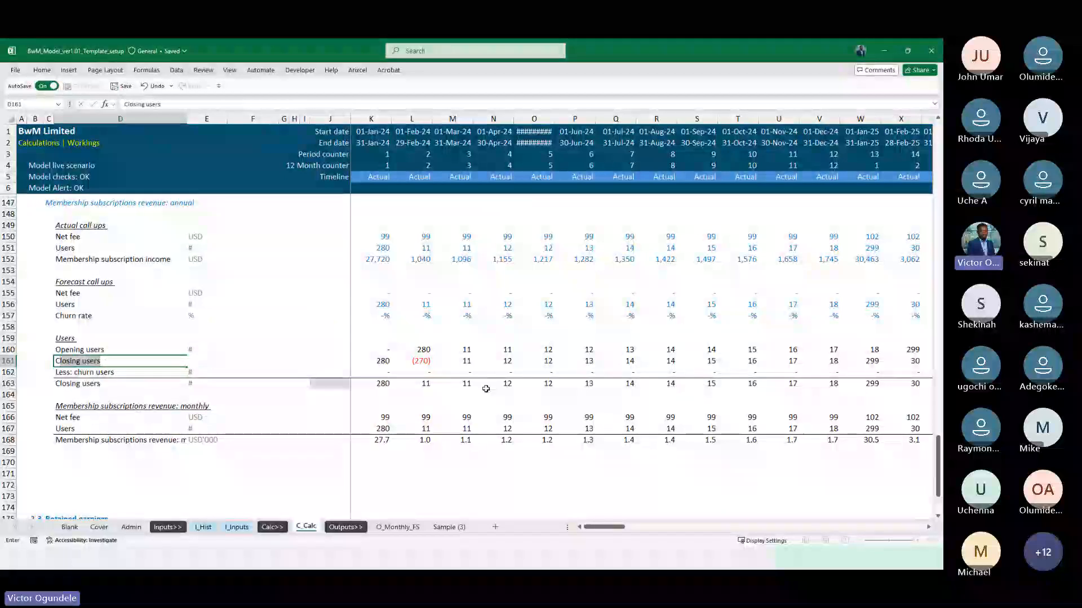
pyautogui.write('hanges')
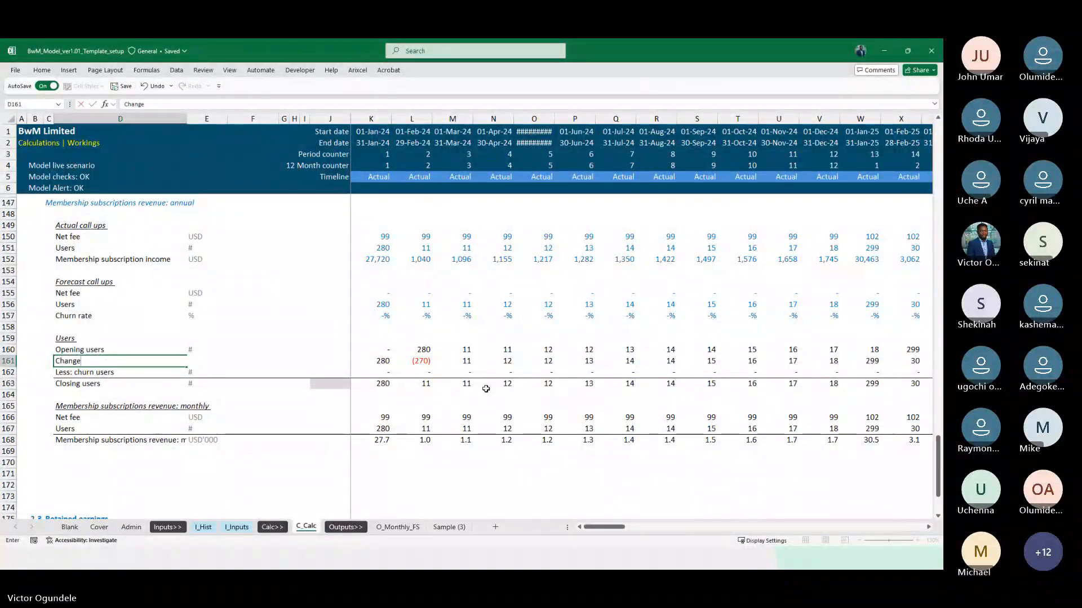
pyautogui.press('Tab')
pyautogui.press('Right')
pyautogui.press('Right')
pyautogui.press('Right')
pyautogui.press('Right')
pyautogui.press('Right')
pyautogui.press('Right')
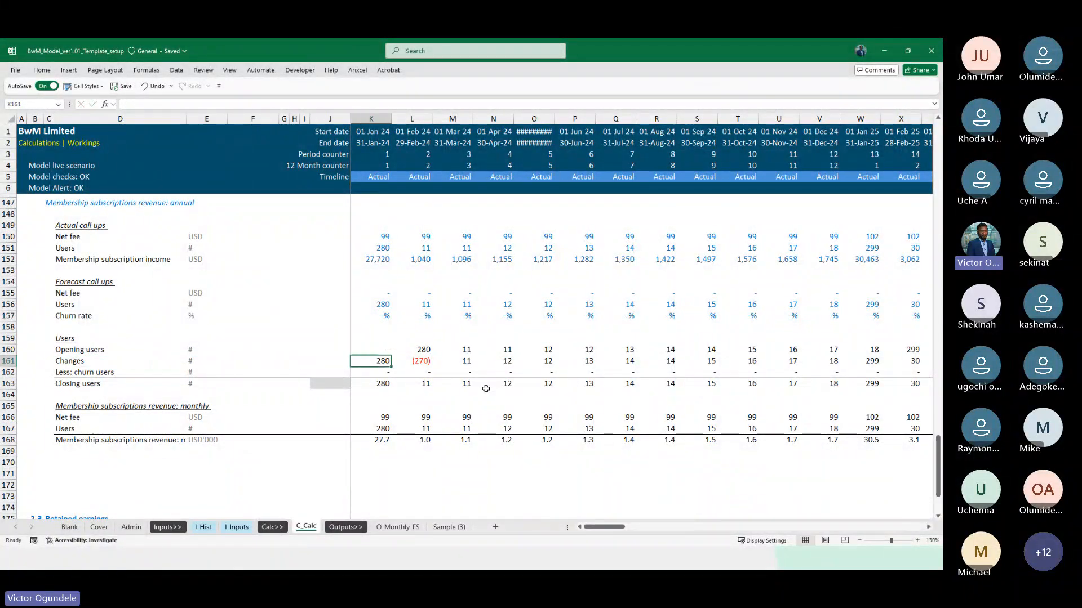
pyautogui.hotkey('ctrl', 'z')
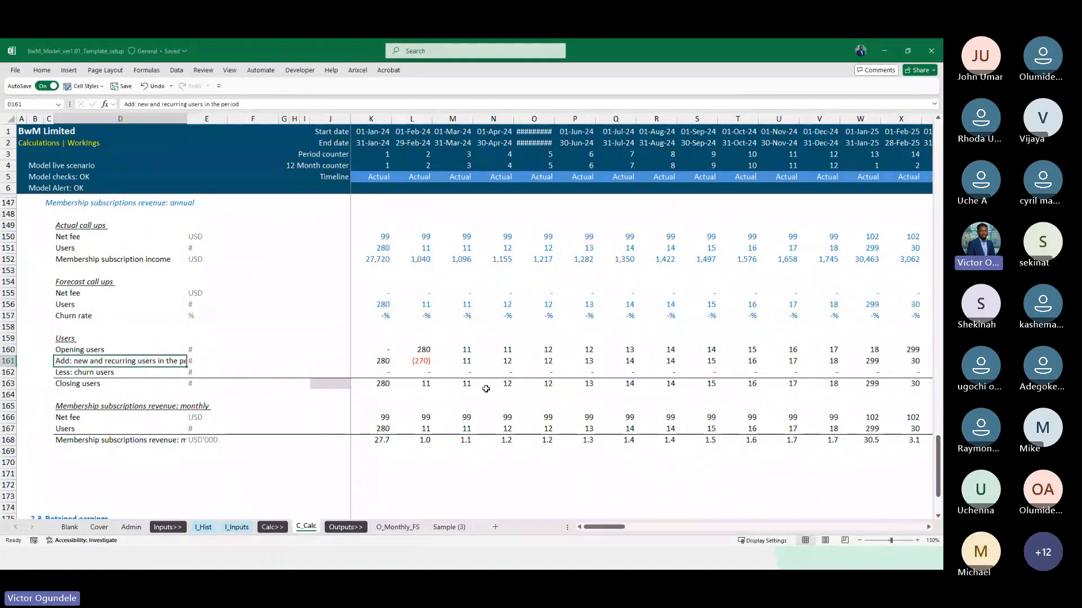
# Compare the early 2024 new and recurring users in row 161 with the opening and closing users of the same months
pyautogui.press('Right')
pyautogui.press('Right')
pyautogui.press('Right')
pyautogui.press('Right')
pyautogui.press('Right')
pyautogui.press('Right')
pyautogui.press('Right')
pyautogui.press('Right')
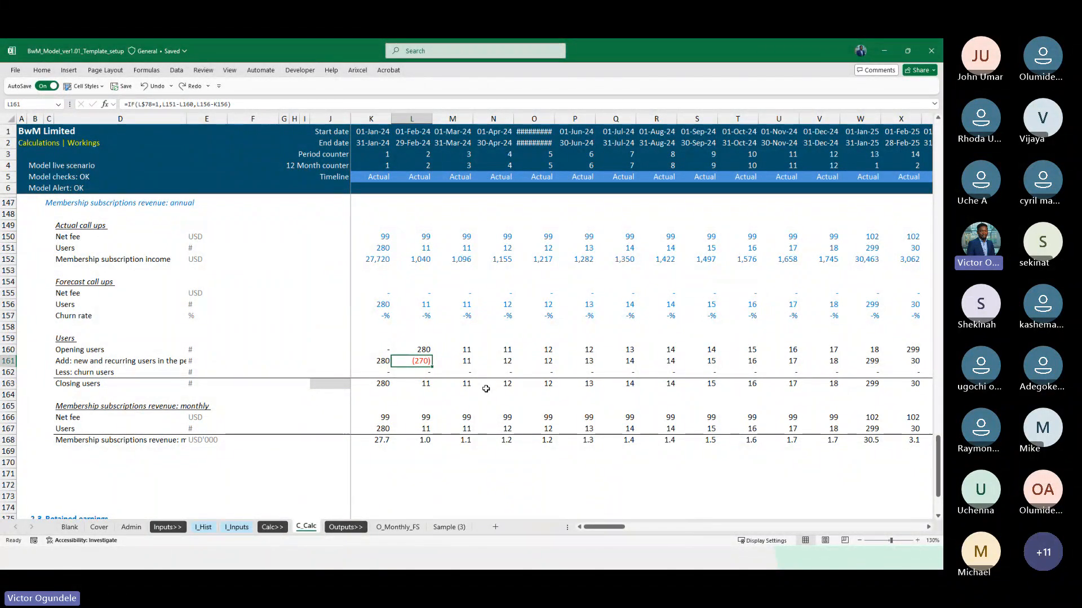
pyautogui.keyDown('ctrl'); pyautogui.scroll(1, 486, 389); pyautogui.keyUp('ctrl')
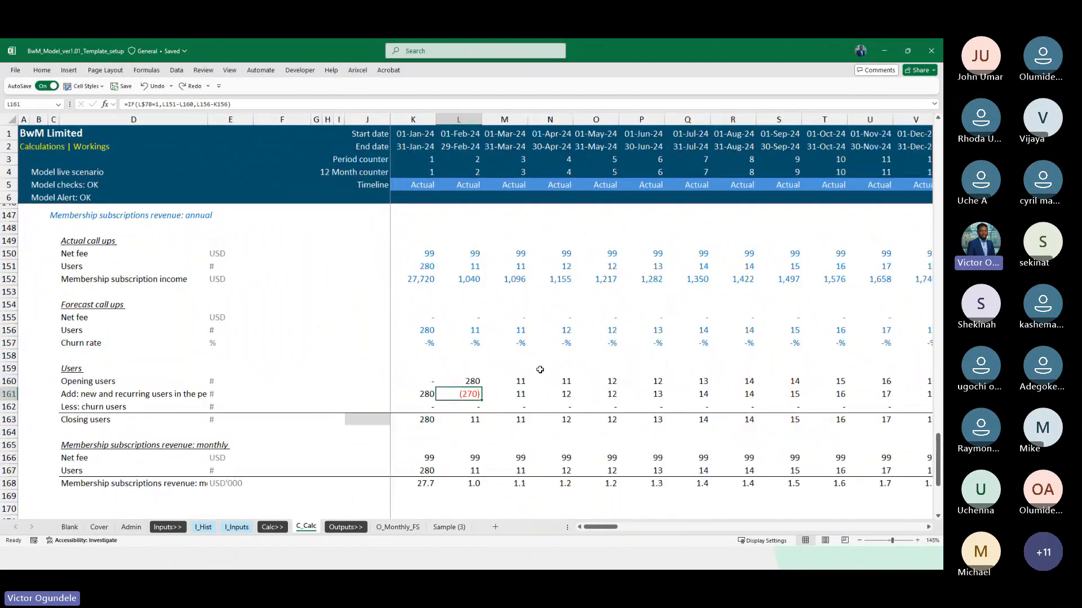
pyautogui.scroll(-1, 497, 393)
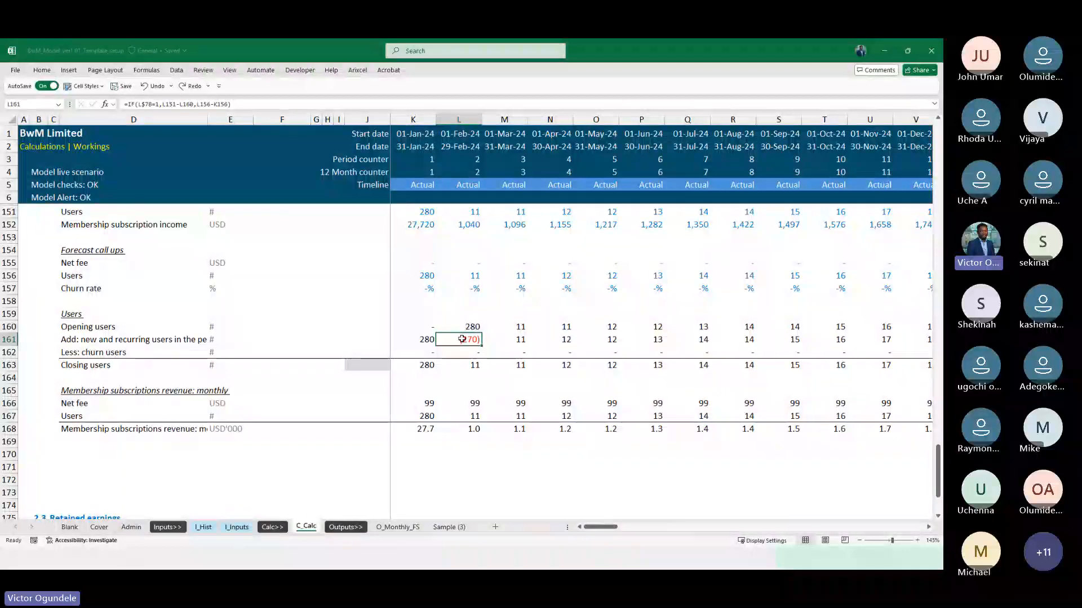
pyautogui.scroll(1, 479, 355)
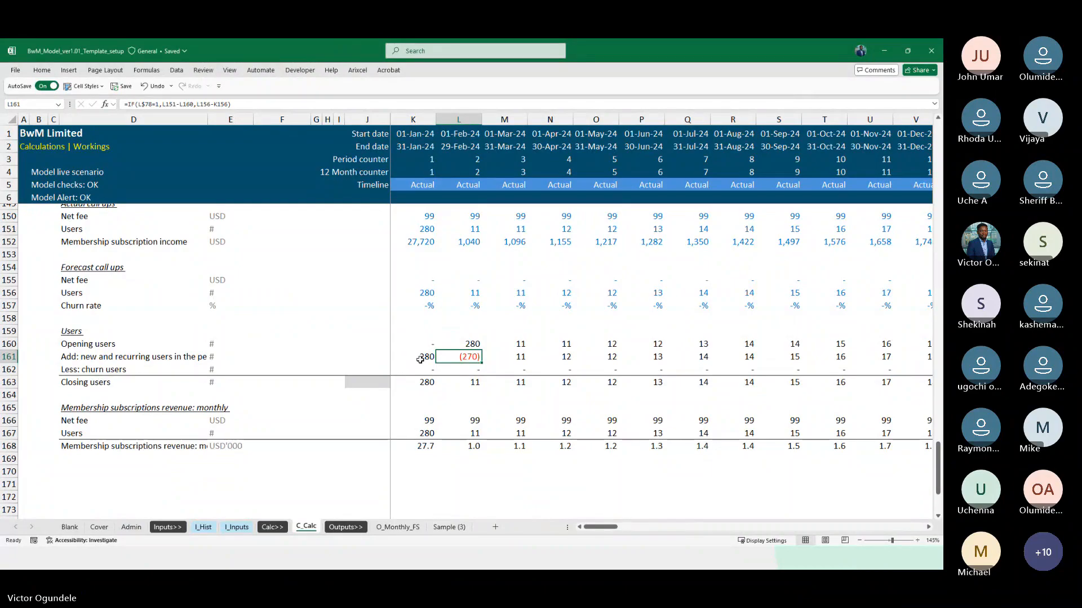
pyautogui.click(420, 358)
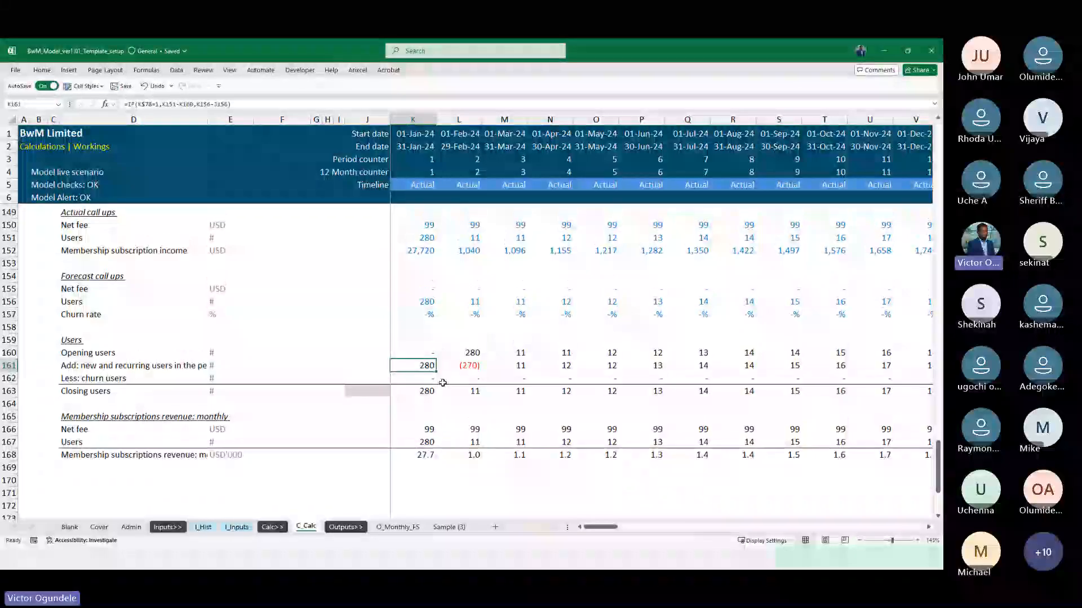
pyautogui.press('Right')
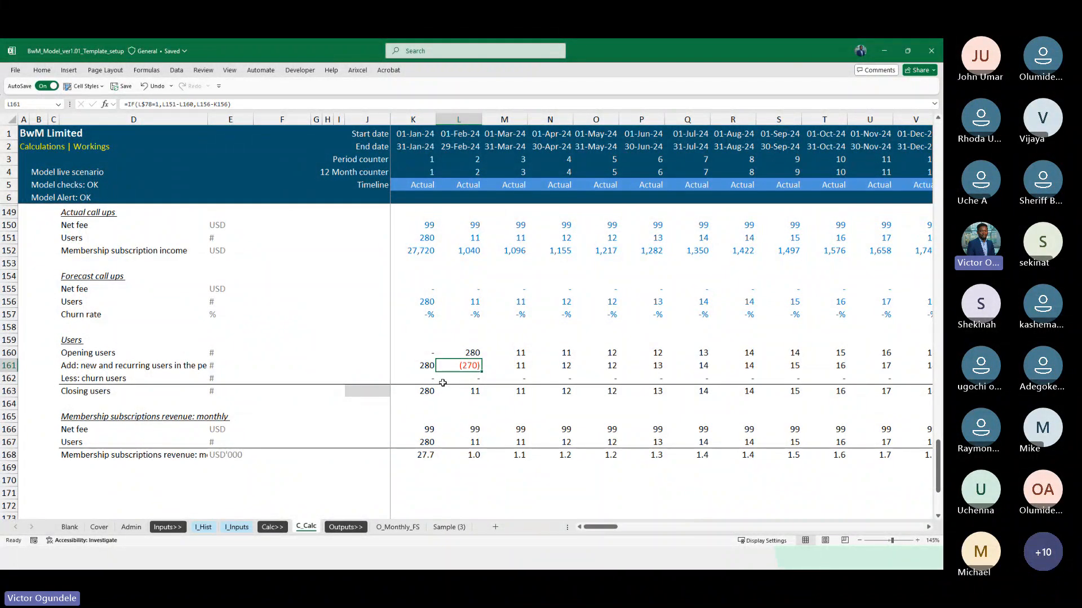
pyautogui.press('Right')
pyautogui.press('Right')
pyautogui.press('Left')
pyautogui.press('Left')
pyautogui.press('Left')
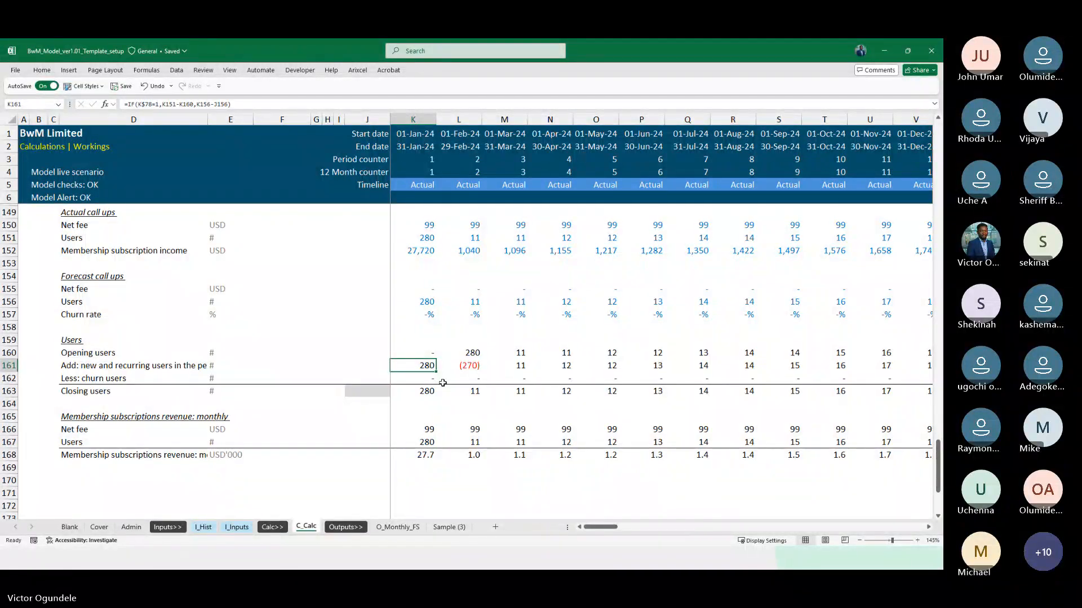
# Inspect the cell references in the January 2024 new and recurring users formula in K161
pyautogui.press('F2')
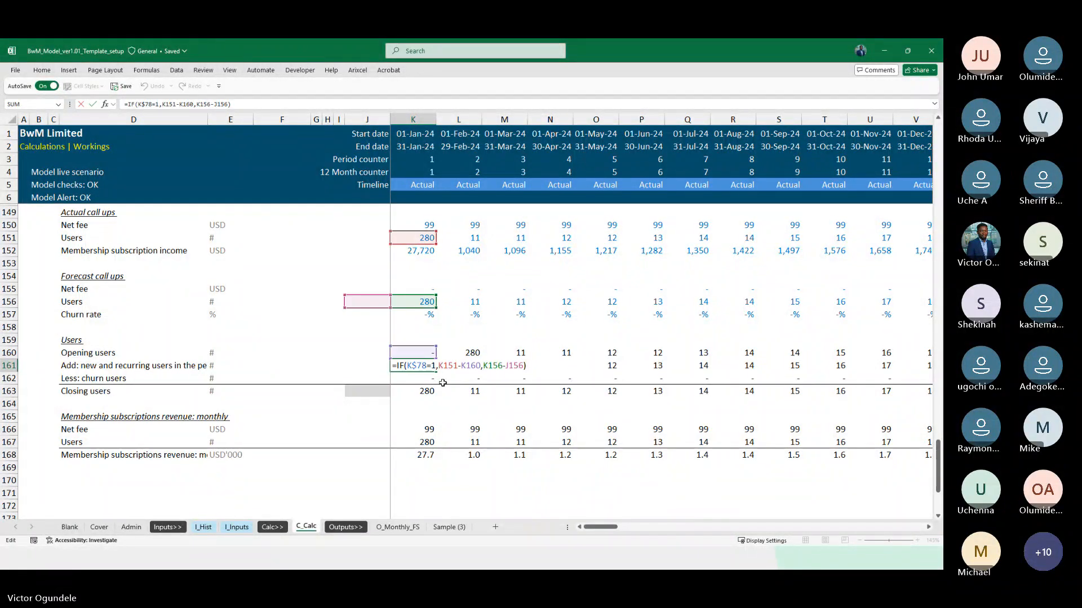
pyautogui.press('Return')
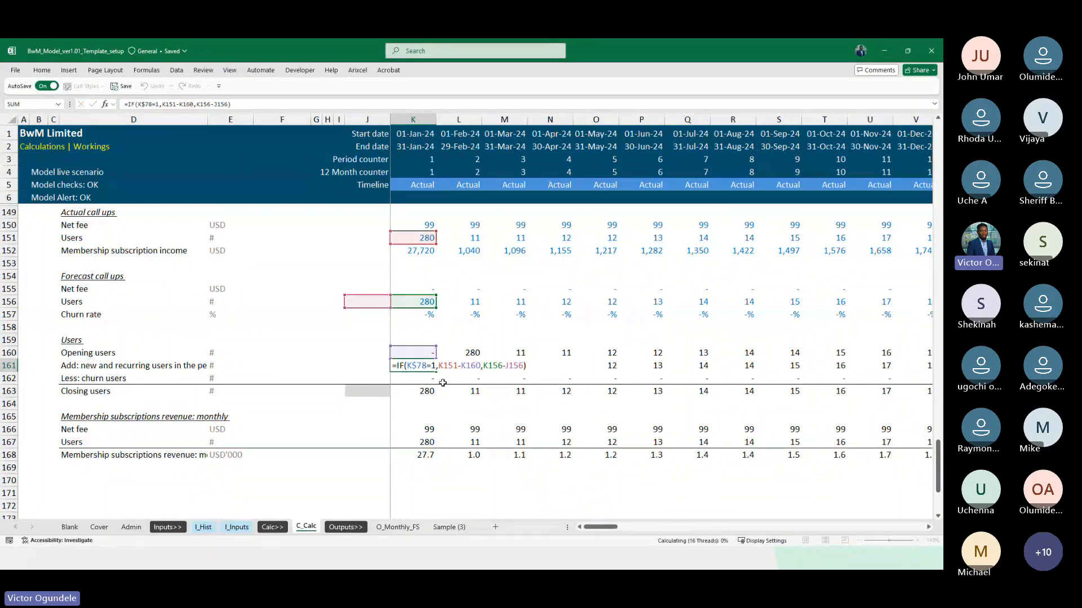
pyautogui.hotkey('ctrl', 'c')
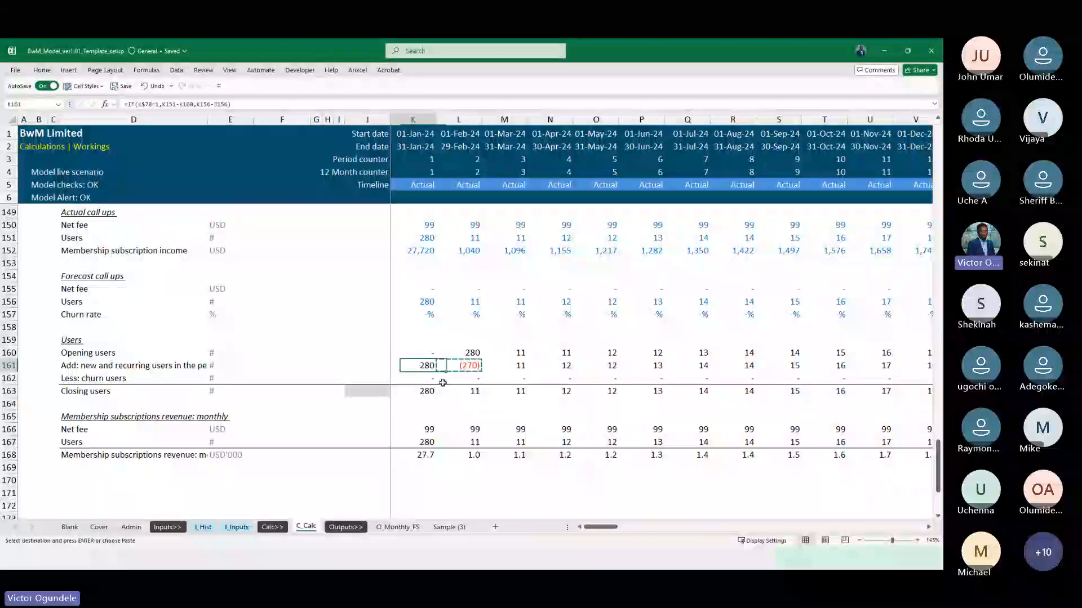
pyautogui.hotkey('ctrl', 'v')
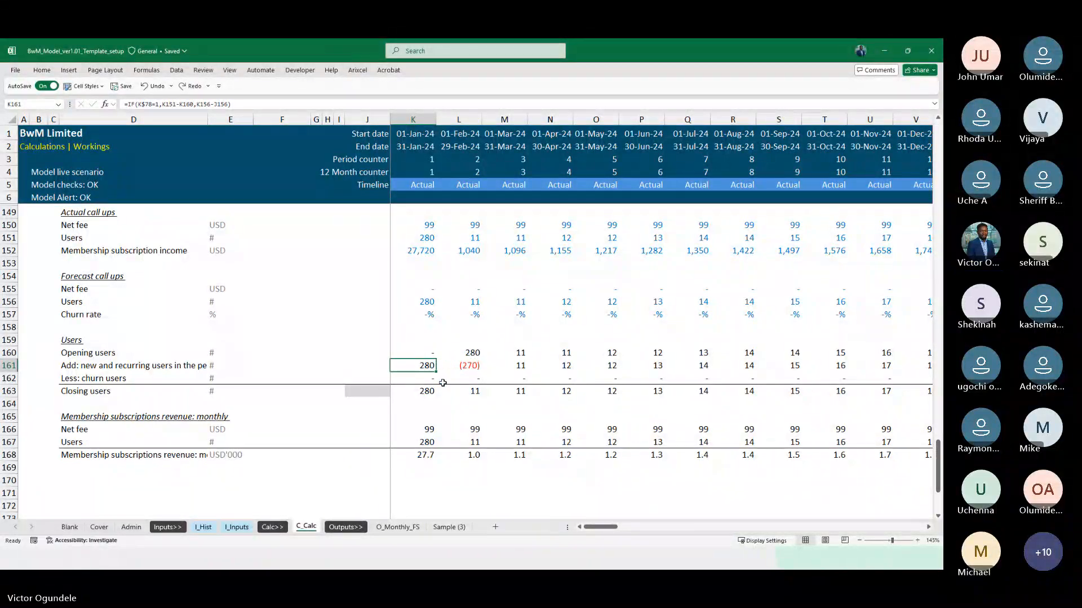
pyautogui.press('F2')
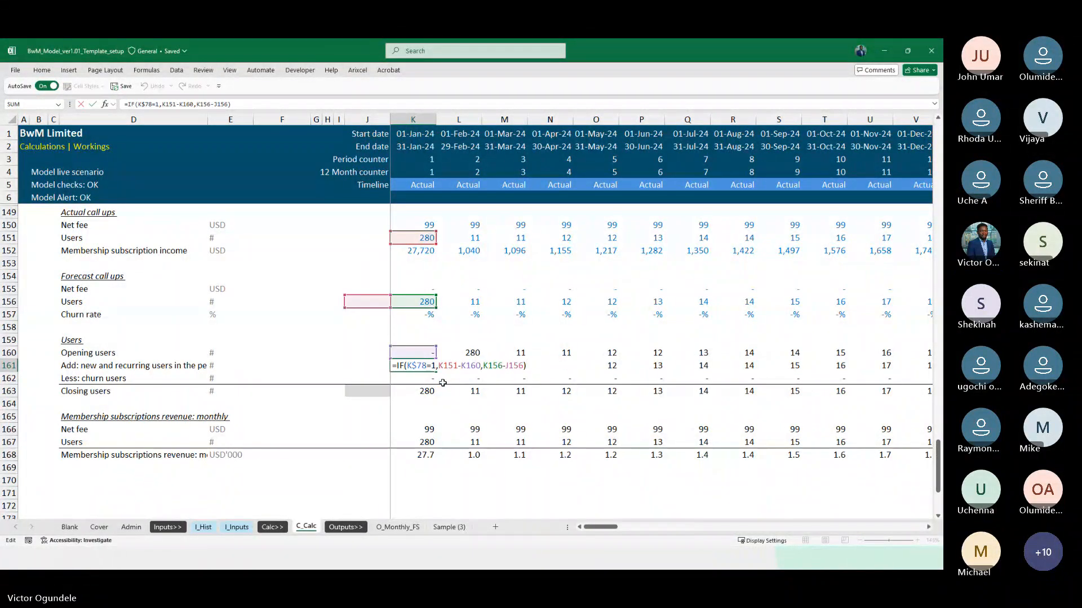
pyautogui.press('Escape')
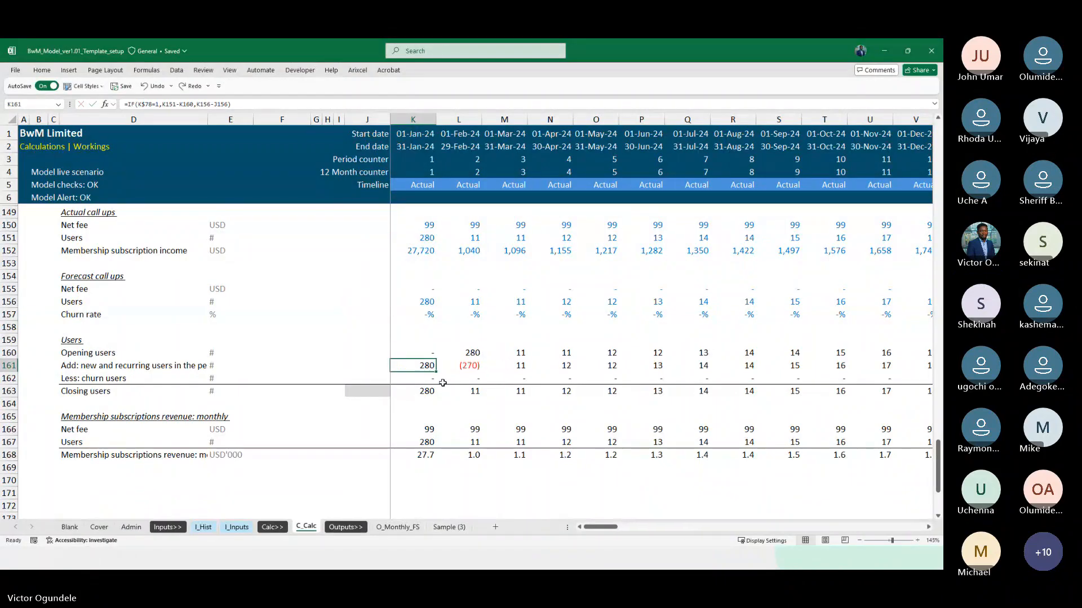
# Copy the January 2024 new and recurring users formula in K161 across to June 2024 in P161
pyautogui.hotkey('shift', 'Right')
pyautogui.hotkey('shift', 'Right')
pyautogui.hotkey('shift', 'Right')
pyautogui.hotkey('shift', 'Right')
pyautogui.hotkey('shift', 'Right')
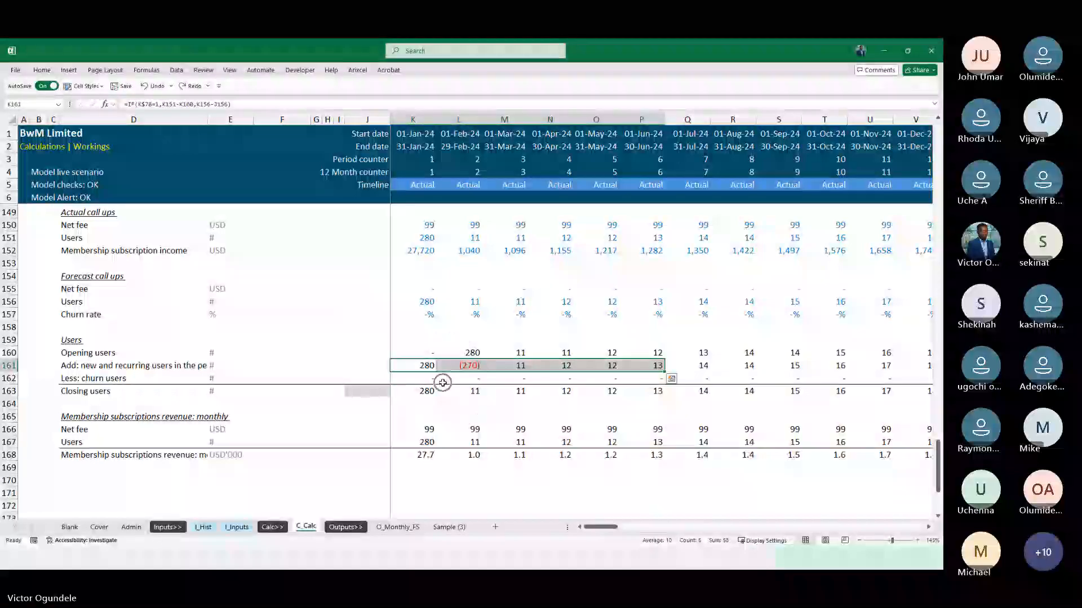
pyautogui.write('r')
pyautogui.press('Escape')
pyautogui.hotkey('ctrl', 'r')
pyautogui.press('Right')
pyautogui.press('Right')
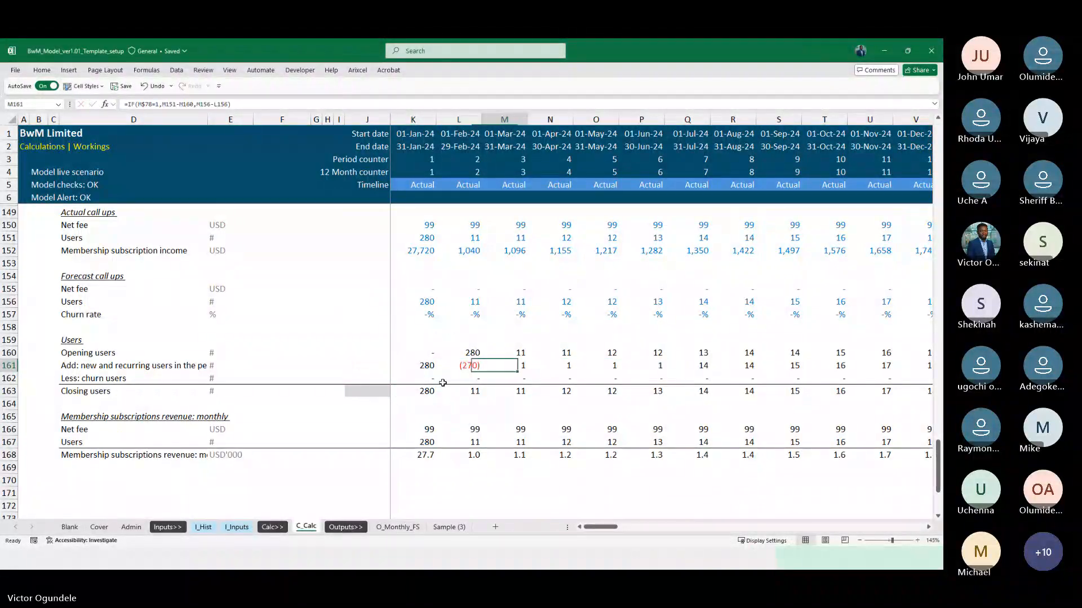
# Remove the opening users subtraction from the new and recurring users formula in K161, giving =IF(K$78=1,K151,K156-J156)
pyautogui.press('Left')
pyautogui.press('Left')
pyautogui.press('F2')
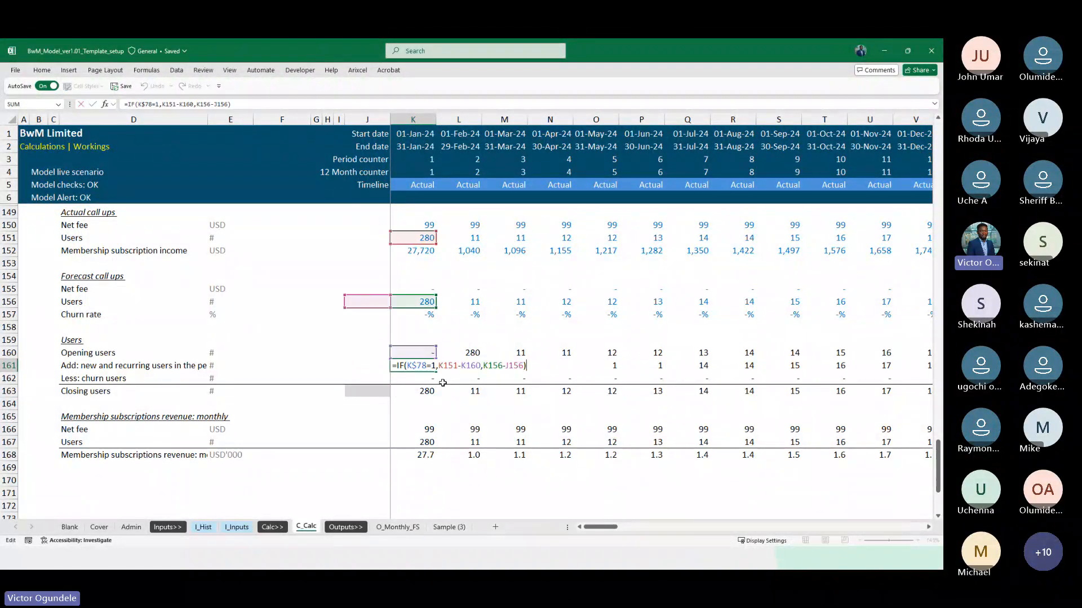
pyautogui.press('Left')
pyautogui.press('Left')
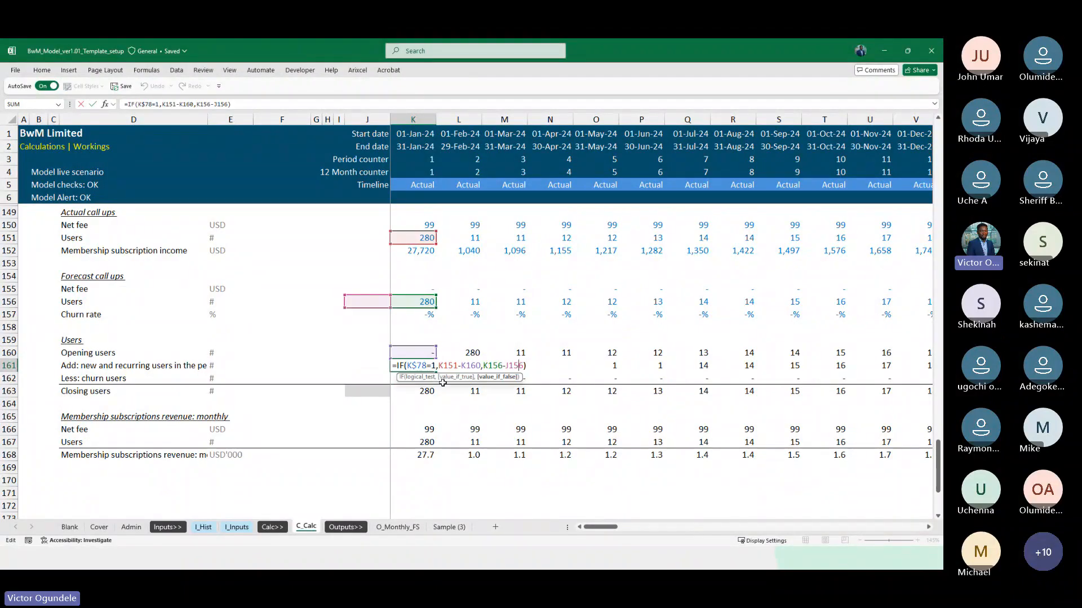
pyautogui.press('Left')
pyautogui.press('Left')
pyautogui.press('Left')
pyautogui.press('Left')
pyautogui.press('BackSpace')
pyautogui.press('BackSpace')
pyautogui.press('BackSpace')
pyautogui.press('BackSpace')
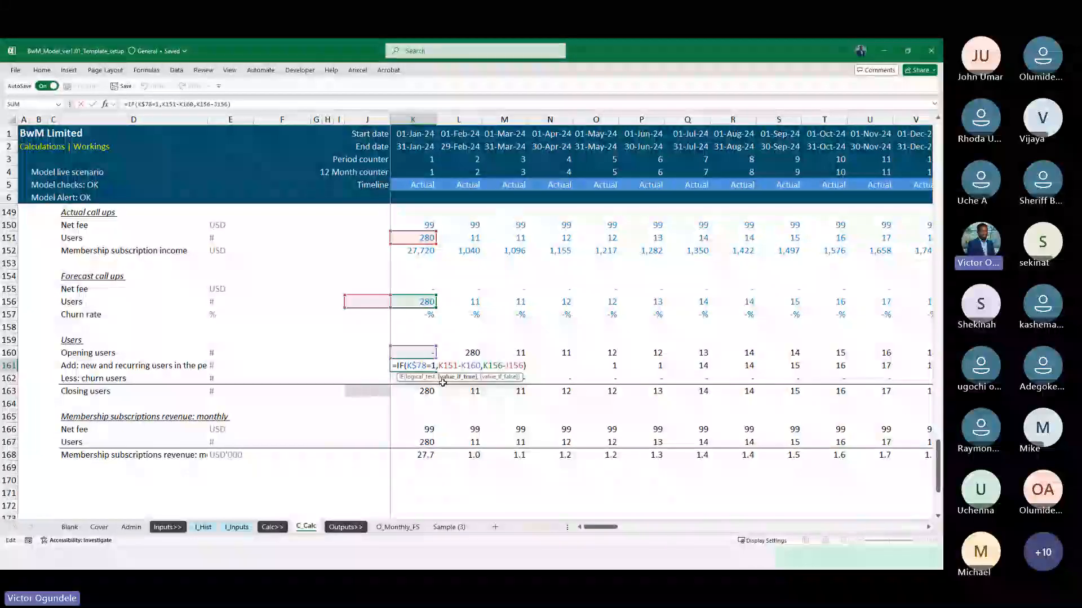
pyautogui.press('Up')
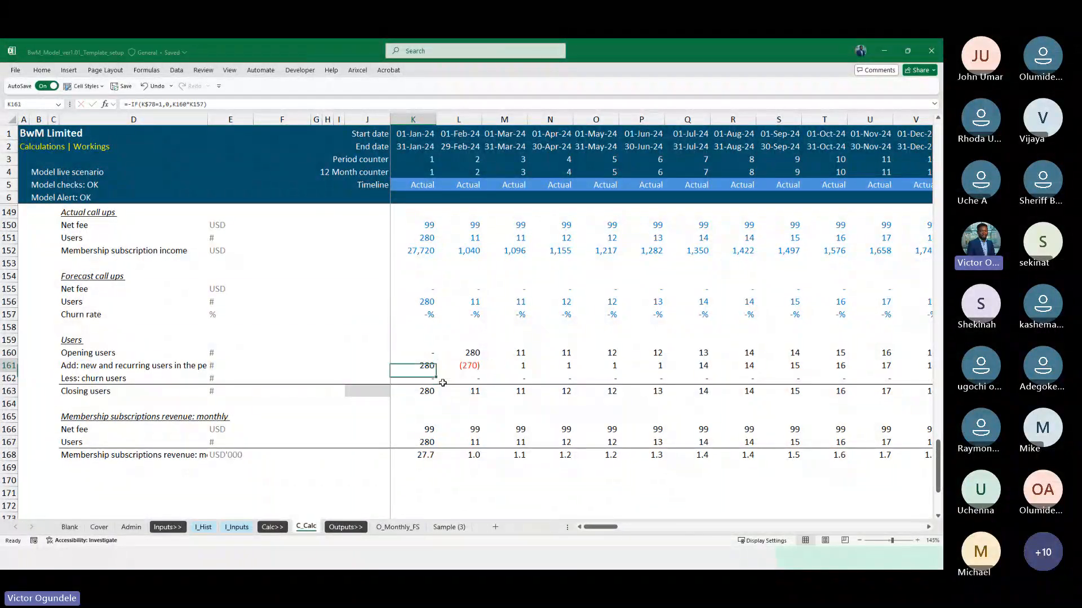
# Fill the revised K161 formula across the timeline to December 2032 in DN161
pyautogui.hotkey('shift', 'Right')
pyautogui.hotkey('shift', 'Right')
pyautogui.hotkey('shift', 'Right')
pyautogui.hotkey('shift', 'Right')
pyautogui.hotkey('shift', 'Right')
pyautogui.hotkey('shift', 'Right')
pyautogui.hotkey('ctrl', 'shift', 'Right')
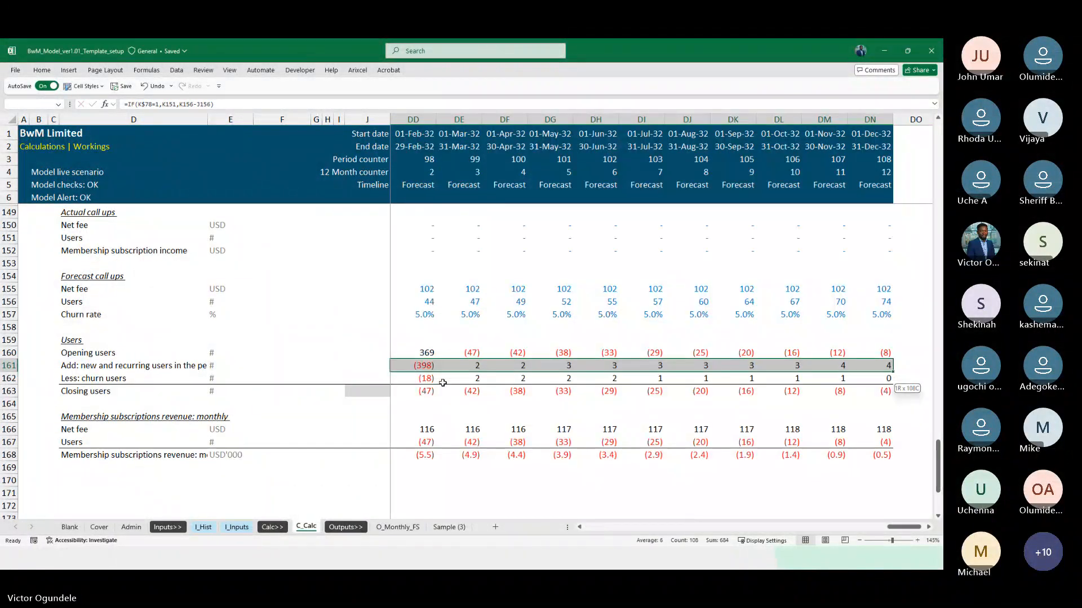
# Review new and recurring users in row 161 across the actual months and into the first forecast months
pyautogui.press('Left')
pyautogui.press('Right')
pyautogui.press('Right')
pyautogui.press('Right')
pyautogui.press('Right')
pyautogui.press('Right')
pyautogui.press('Right')
pyautogui.press('Right')
pyautogui.press('Right')
pyautogui.press('Right')
pyautogui.press('Right')
pyautogui.press('Right')
pyautogui.press('Right')
pyautogui.press('Right')
pyautogui.press('Right')
pyautogui.press('Right')
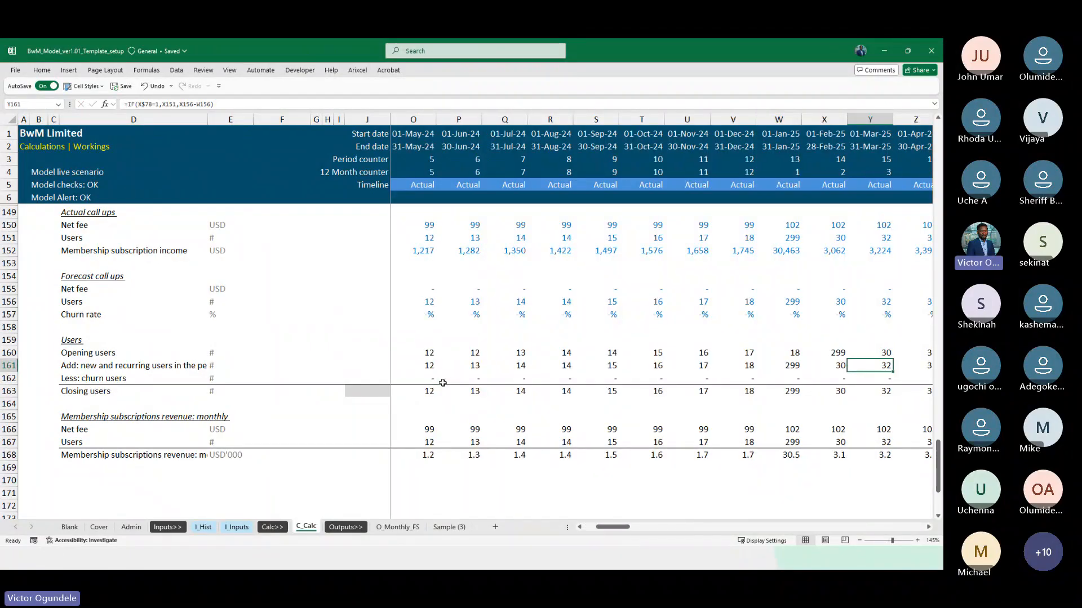
pyautogui.press('Right')
pyautogui.press('Right')
pyautogui.press('Right')
pyautogui.press('Right')
pyautogui.press('Right')
pyautogui.press('Right')
pyautogui.press('Right')
pyautogui.press('Right')
pyautogui.press('Right')
pyautogui.press('Right')
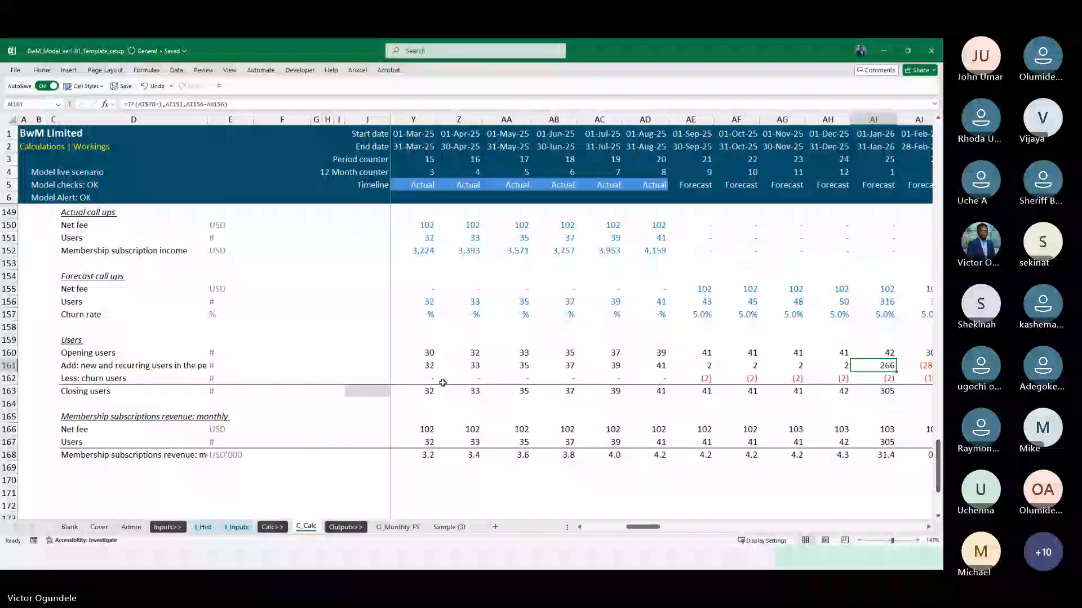
pyautogui.press('Left')
pyautogui.press('Left')
pyautogui.press('Left')
pyautogui.press('Left')
pyautogui.press('Left')
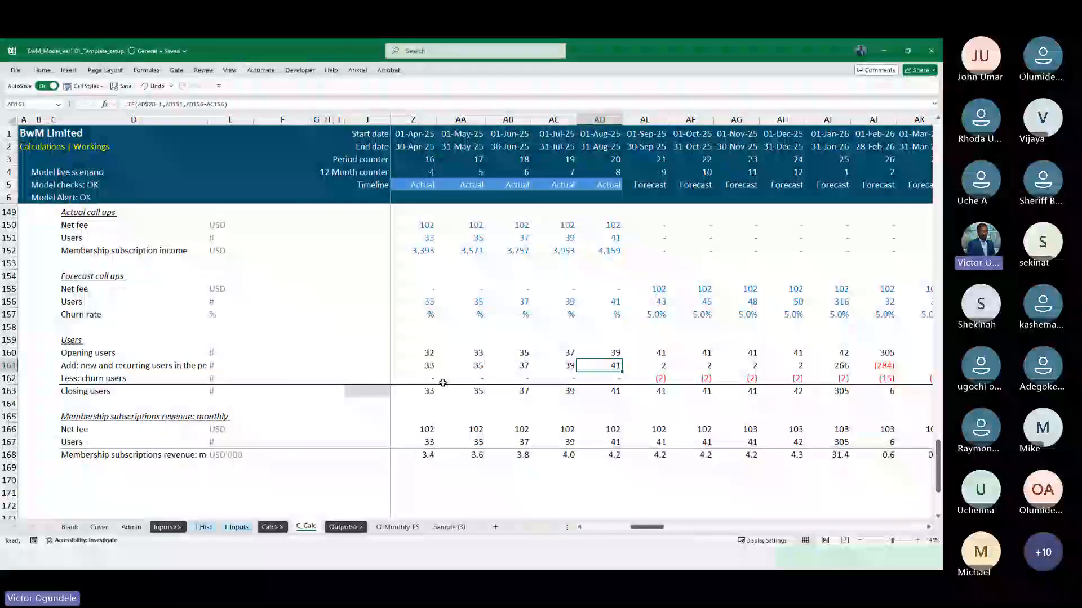
# Drop the prior-month subtraction from K161, giving =IF(K$78=1,K151,K156), and fill it across the timeline
pyautogui.hotkey('ctrl', 'Left')
pyautogui.press('F2')
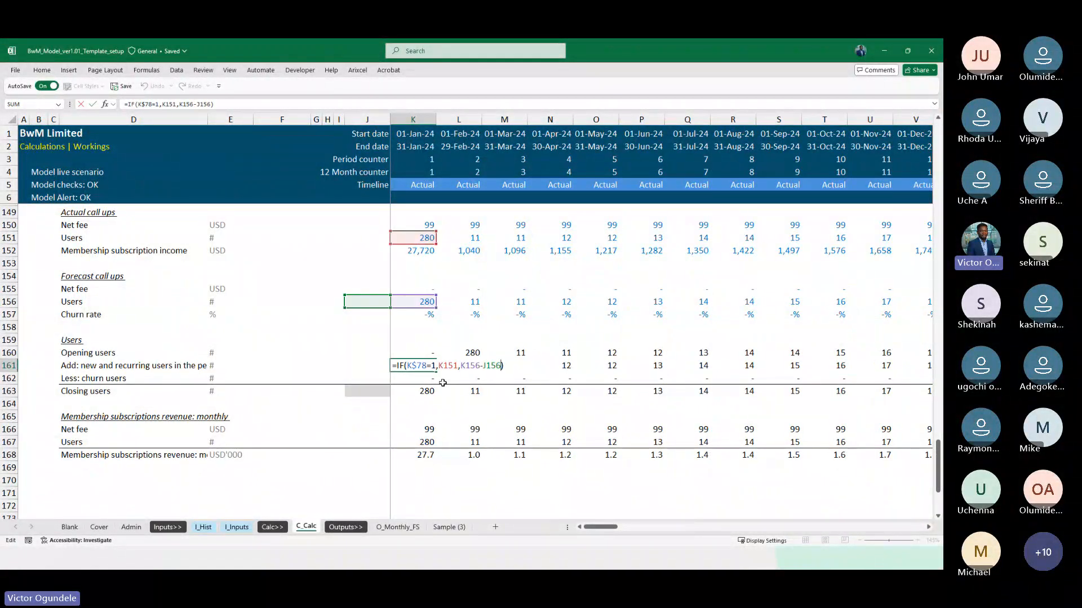
pyautogui.press('BackSpace')
pyautogui.hotkey('ctrl', 'Return')
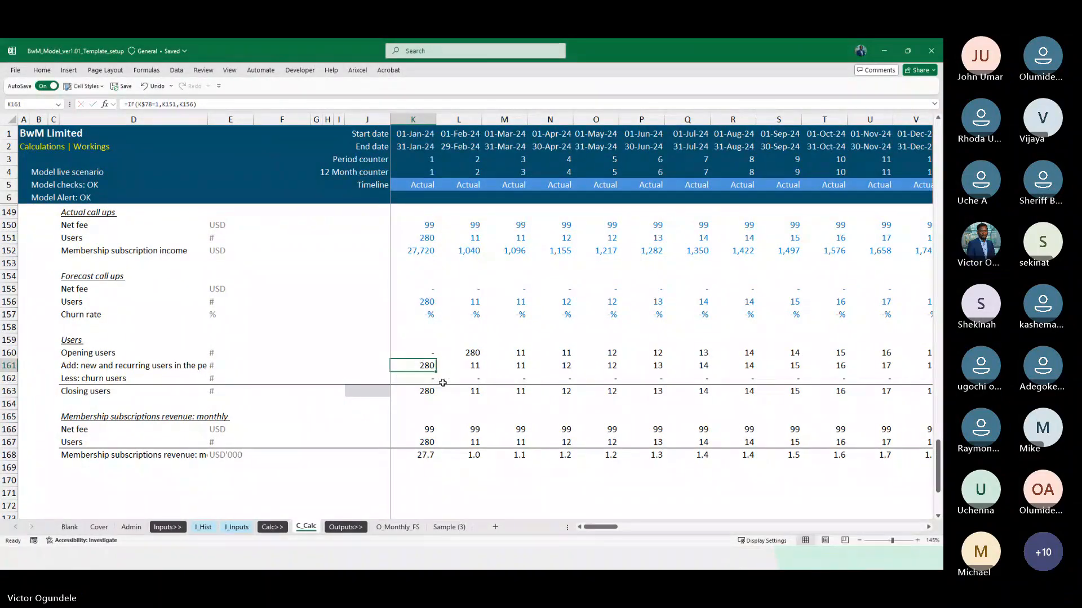
pyautogui.hotkey('ctrl', 'shift', 'Right')
pyautogui.hotkey('ctrl', 'r')
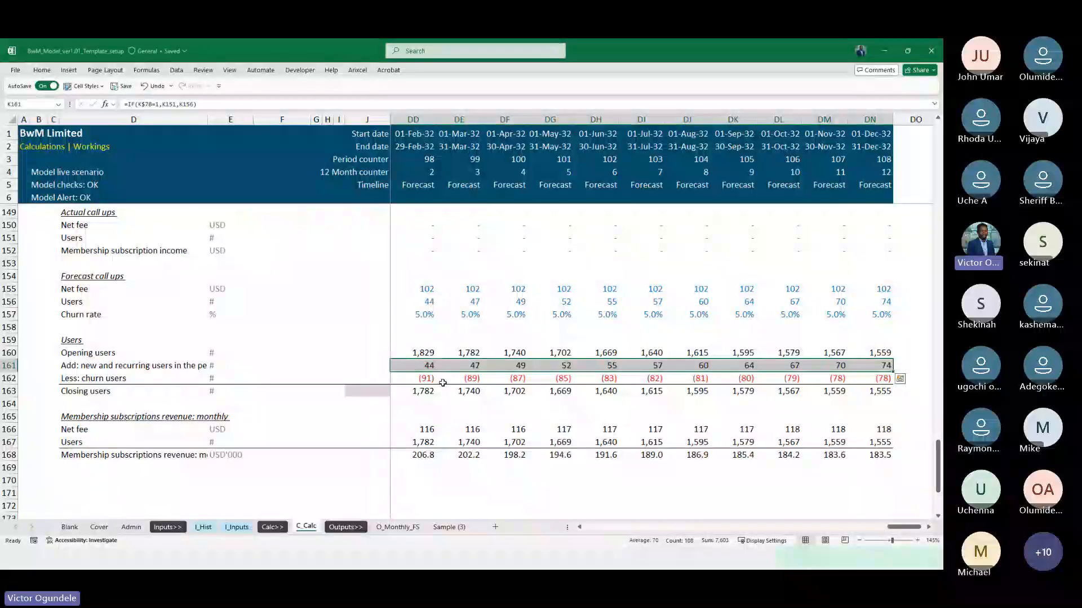
# Review row 161 across the timeline and return to September 2025, the first forecast month
pyautogui.press('Left')
pyautogui.press('Right')
pyautogui.press('Right')
pyautogui.press('Right')
pyautogui.press('Right')
pyautogui.press('Right')
pyautogui.press('Right')
pyautogui.press('Right')
pyautogui.press('Right')
pyautogui.press('Right')
pyautogui.press('Right')
pyautogui.press('Right')
pyautogui.press('Right')
pyautogui.press('Right')
pyautogui.press('Right')
pyautogui.press('Right')
pyautogui.press('Right')
pyautogui.press('Right')
pyautogui.press('Right')
pyautogui.press('Right')
pyautogui.press('Right')
pyautogui.press('Right')
pyautogui.press('Right')
pyautogui.press('Right')
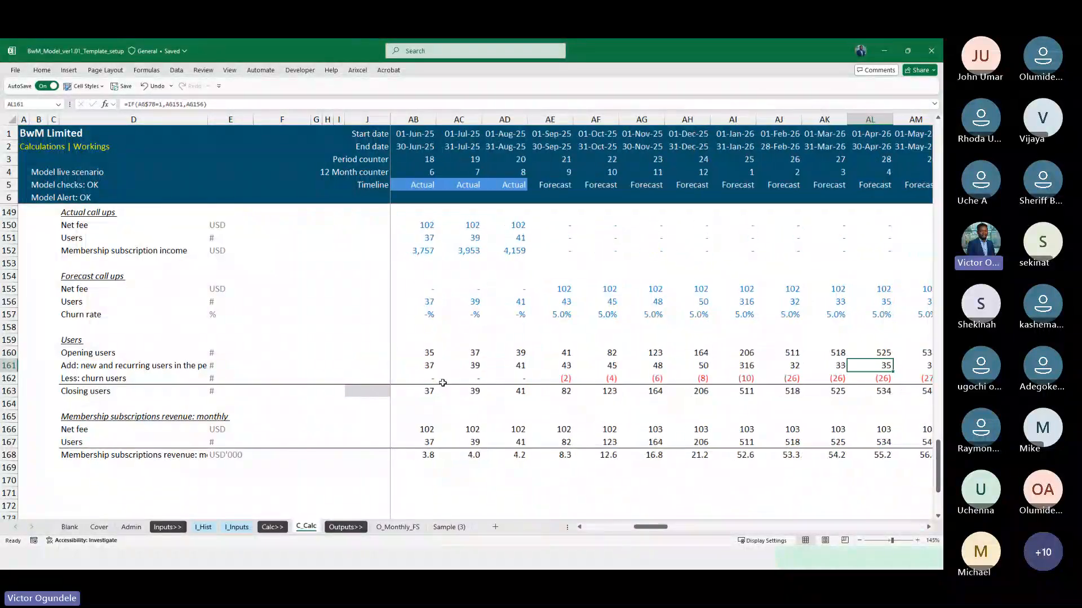
pyautogui.hscroll(-3, 442, 384)
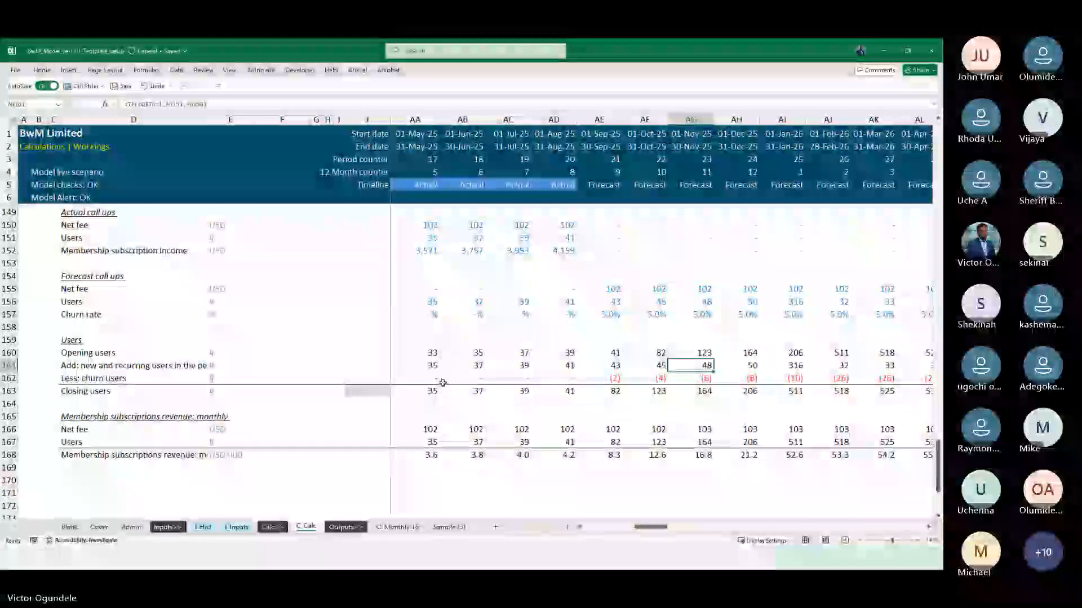
pyautogui.press('Left')
pyautogui.press('Left')
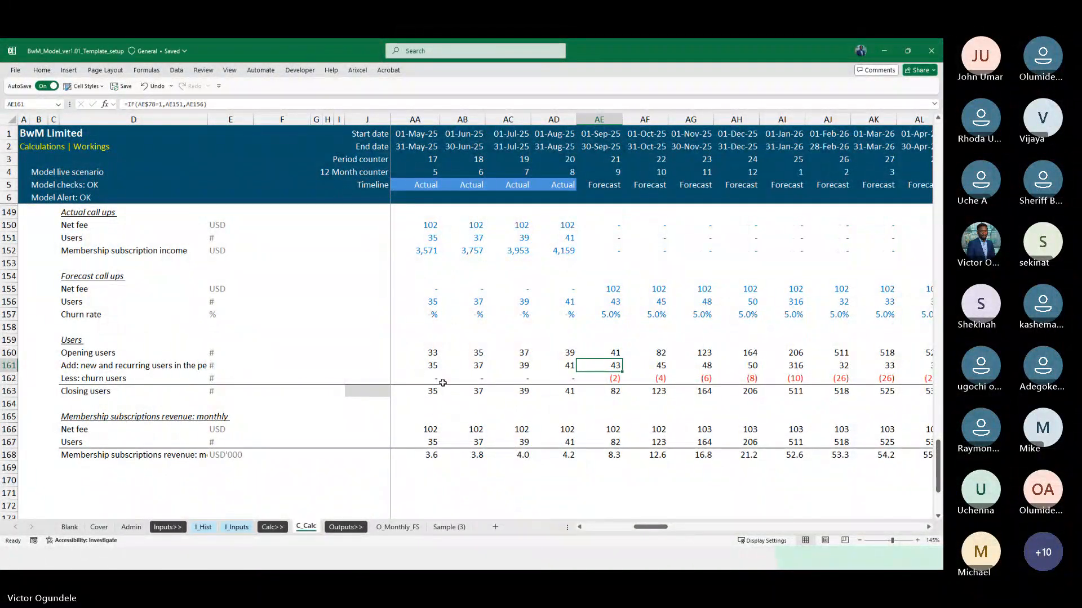
# Compare opening, new, churn and closing users around the switch from actual to forecast months, July to September 2025
pyautogui.press('Down')
pyautogui.press('Down')
pyautogui.press('Left')
pyautogui.press('Left')
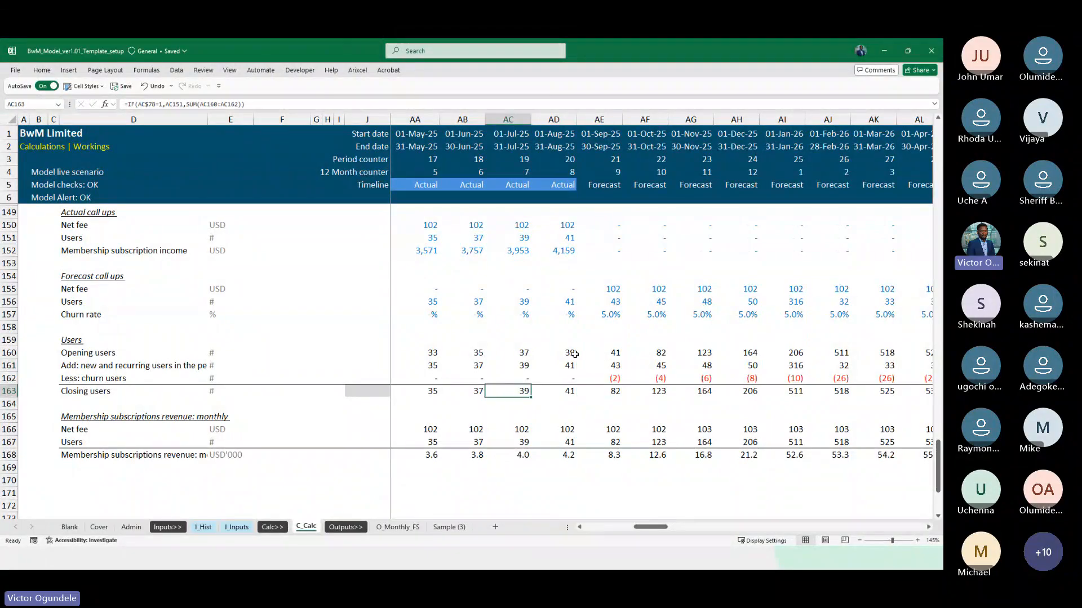
pyautogui.hscroll(2, 574, 354)
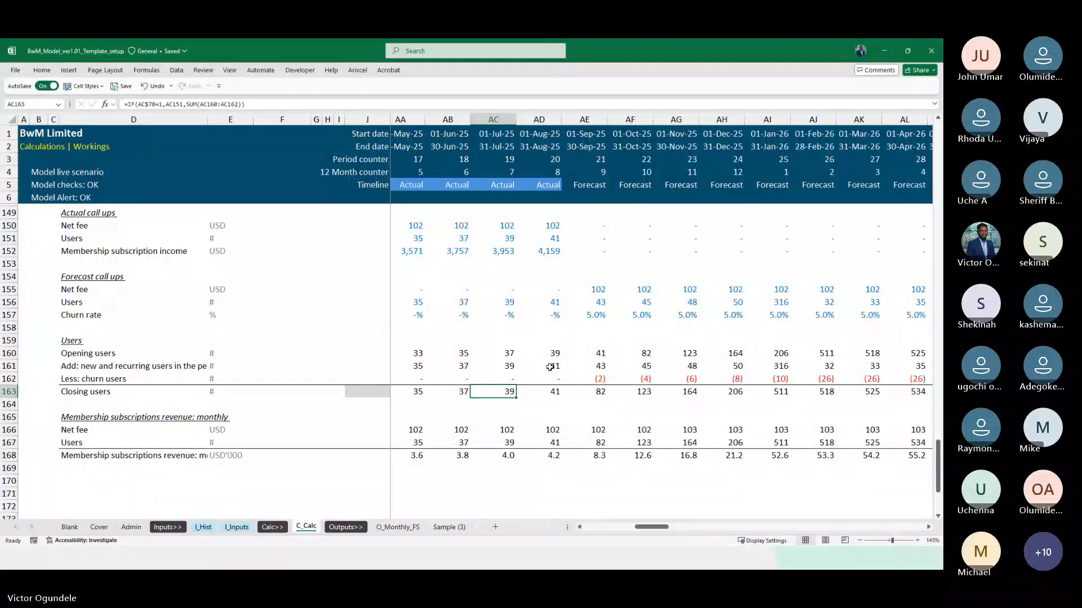
pyautogui.press('Right')
pyautogui.press('Right')
pyautogui.press('Up')
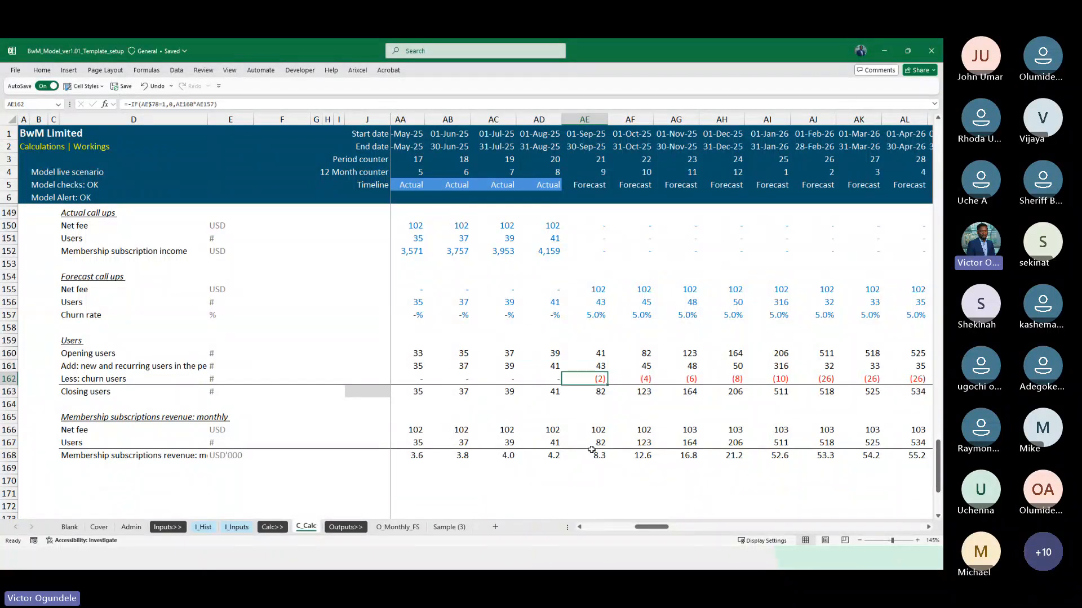
pyautogui.press('Down')
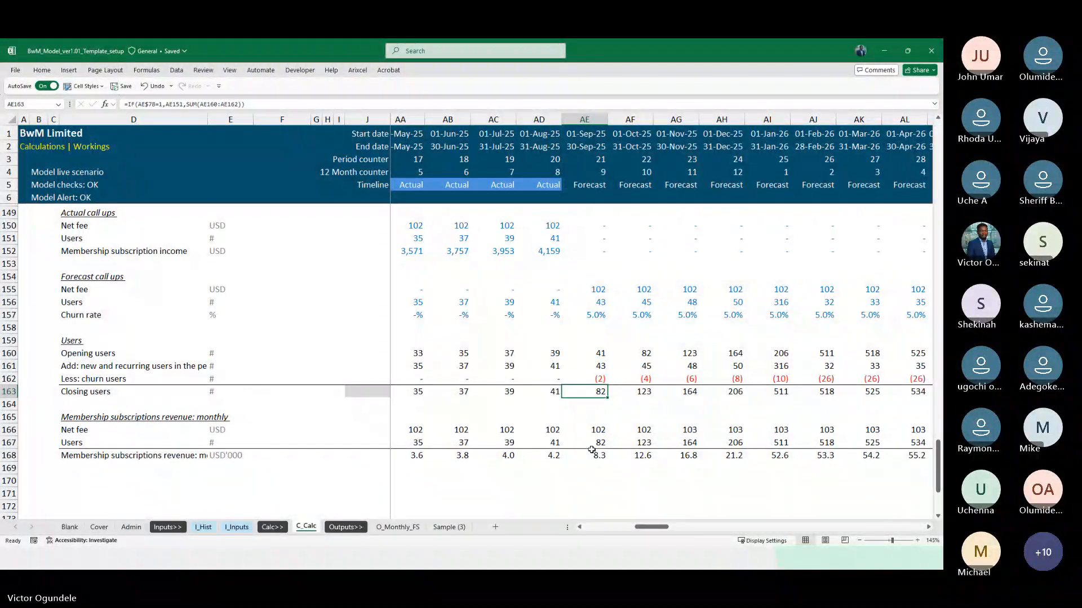
pyautogui.press('Up')
pyautogui.press('Up')
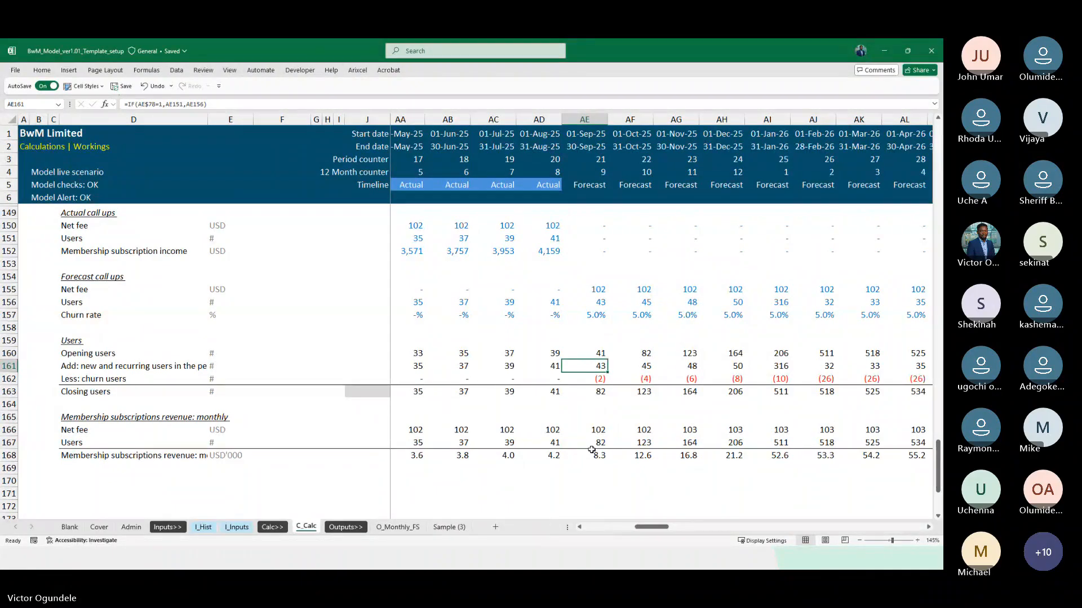
# Examine how the forecast user roll-forward develops through 2026 and 2027, and return to September 2025
pyautogui.press('Right')
pyautogui.press('Right')
pyautogui.press('Right')
pyautogui.press('Right')
pyautogui.press('Right')
pyautogui.press('Right')
pyautogui.press('Right')
pyautogui.press('Right')
pyautogui.press('Right')
pyautogui.press('Right')
pyautogui.press('Right')
pyautogui.press('Right')
pyautogui.press('Right')
pyautogui.press('Right')
pyautogui.press('Right')
pyautogui.press('Right')
pyautogui.press('Right')
pyautogui.press('Right')
pyautogui.press('Right')
pyautogui.press('Right')
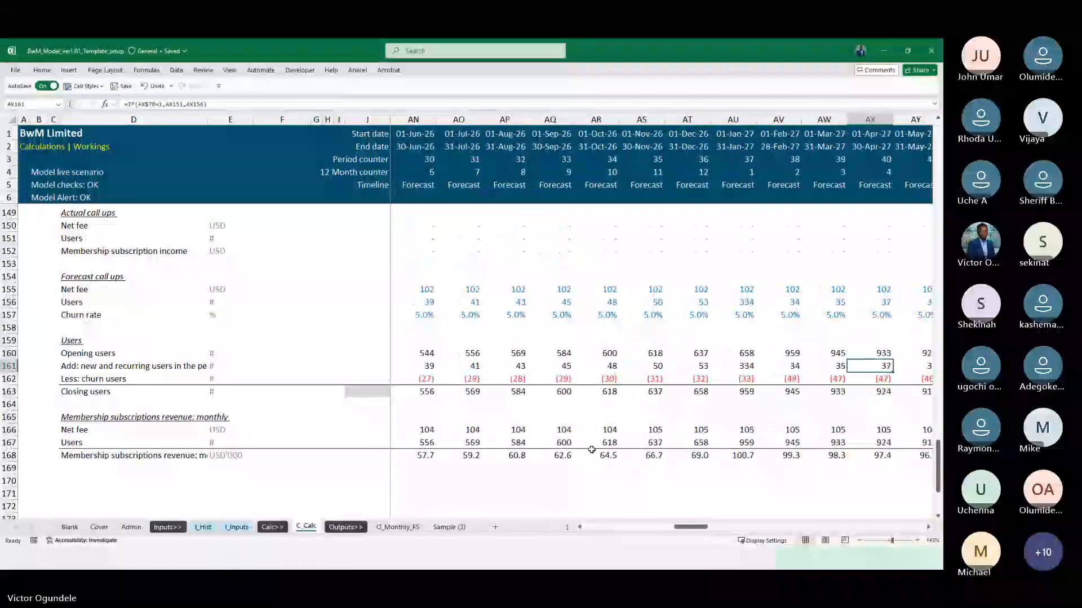
pyautogui.press('Right')
pyautogui.hotkey('ctrl', 'Left')
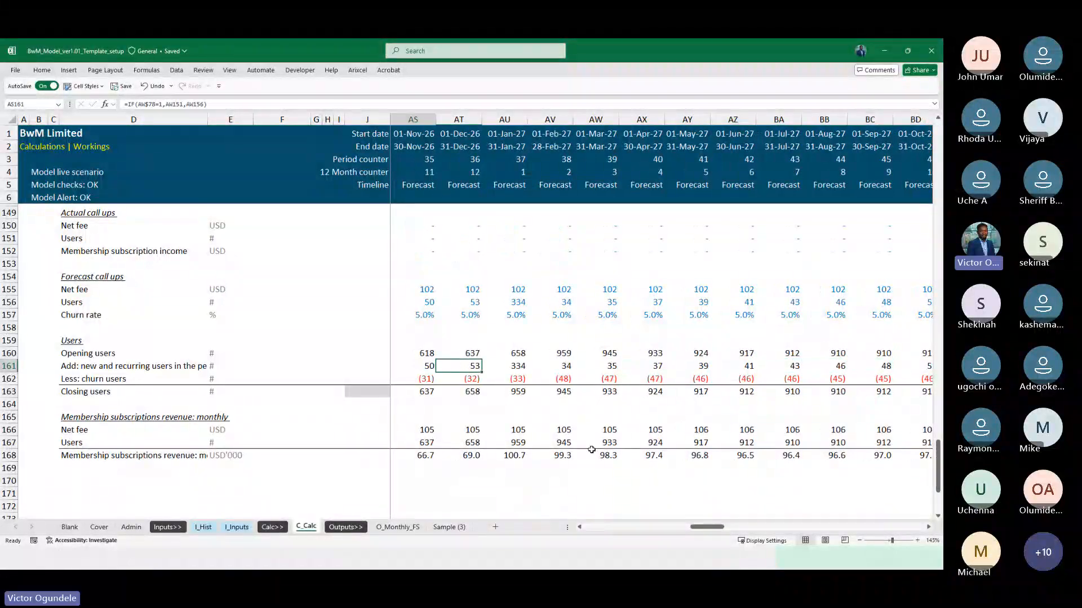
pyautogui.hscroll(-5, 591, 449)
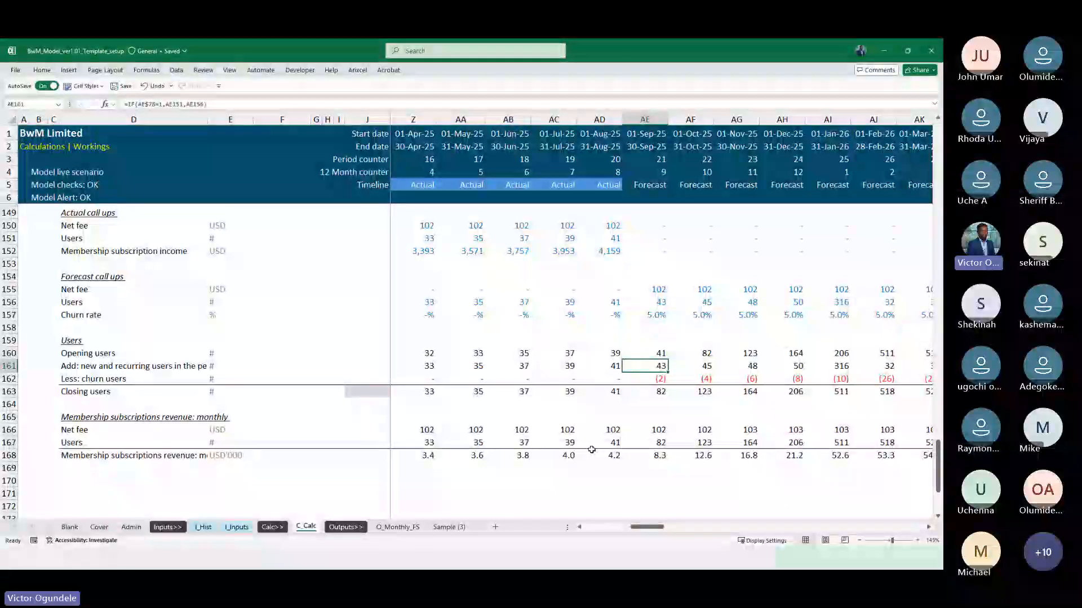
# Delete the whole Users roll-forward block in rows 159 to 163
pyautogui.press('Up')
pyautogui.press('Up')
pyautogui.press('Up')
pyautogui.press('Down')
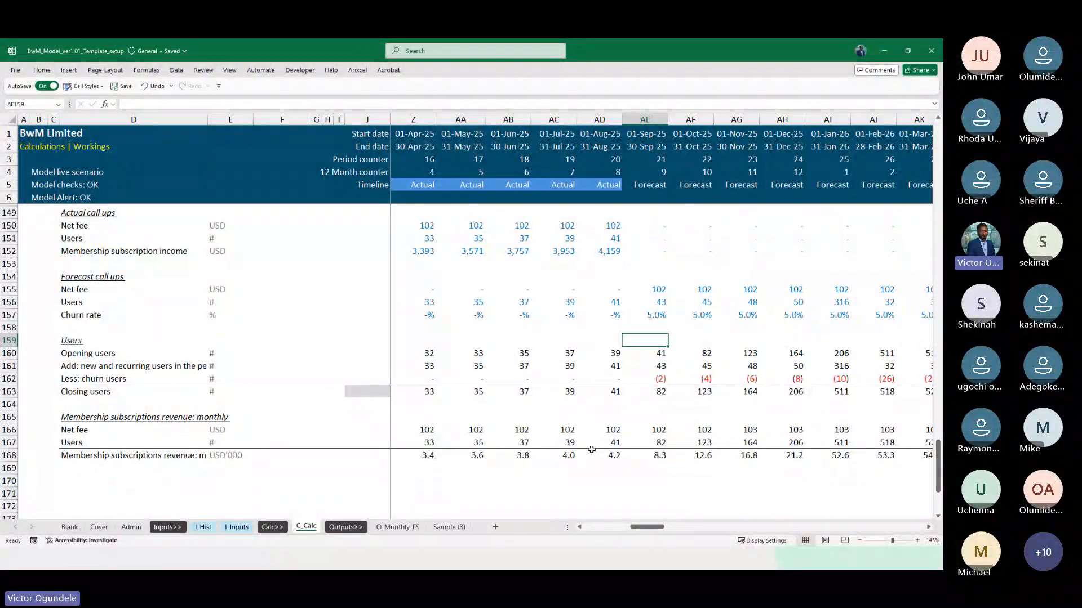
pyautogui.hotkey('shift', 'space')
pyautogui.hotkey('shift', 'Down')
pyautogui.hotkey('shift', 'Down')
pyautogui.hotkey('shift', 'Down')
pyautogui.hotkey('shift', 'Down')
pyautogui.hotkey('shift', 'Down')
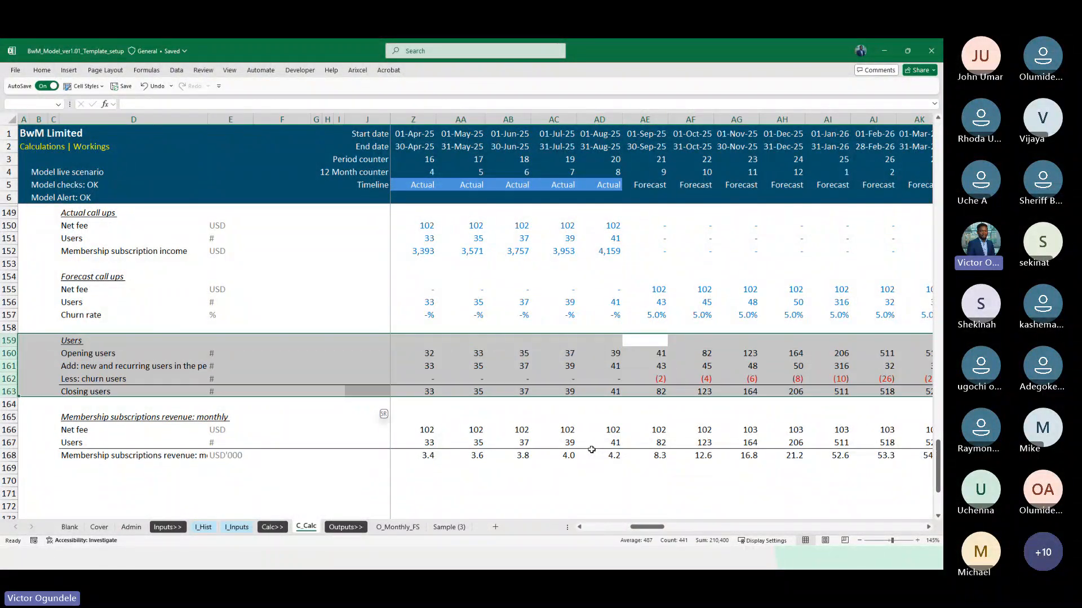
pyautogui.hotkey('ctrl', '-')
# Relink the January 2024 Users cell K161 under monthly membership subscriptions revenue to the forecast call-up users with =K156
pyautogui.press('Left')
pyautogui.press('Down')
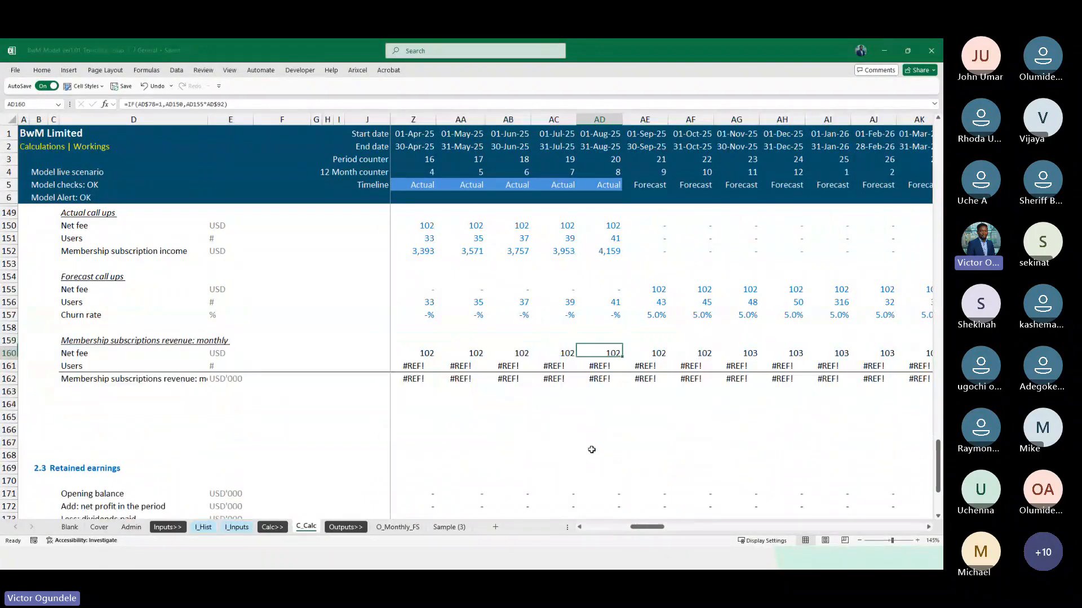
pyautogui.hotkey('ctrl', 'Left')
pyautogui.press('Down')
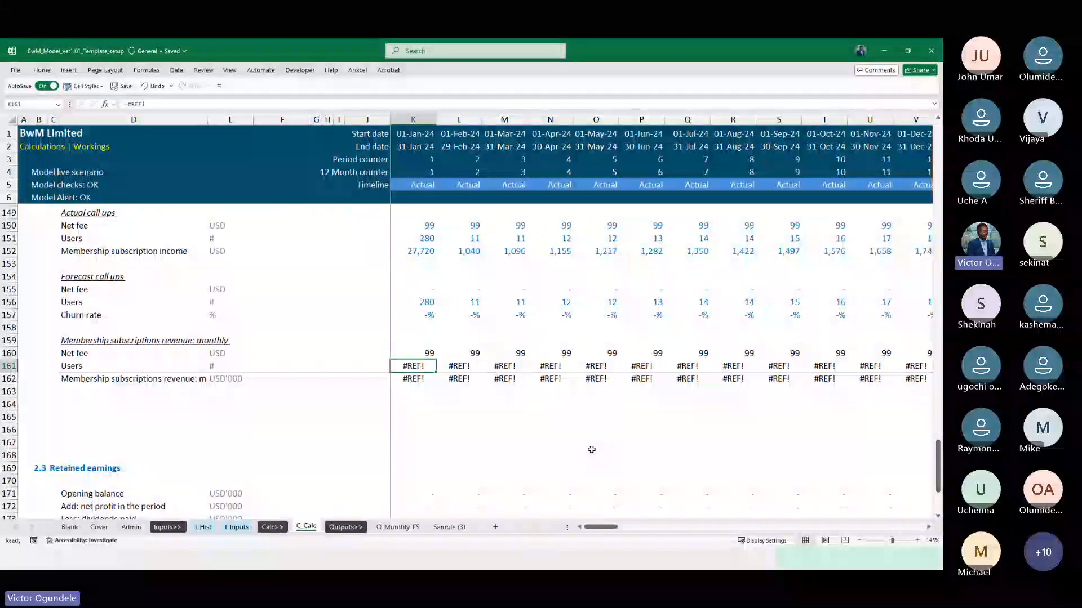
pyautogui.write('=')
pyautogui.press('Up')
pyautogui.press('Up')
pyautogui.press('Up')
pyautogui.press('Up')
pyautogui.press('Up')
pyautogui.hotkey('ctrl', 'Return')
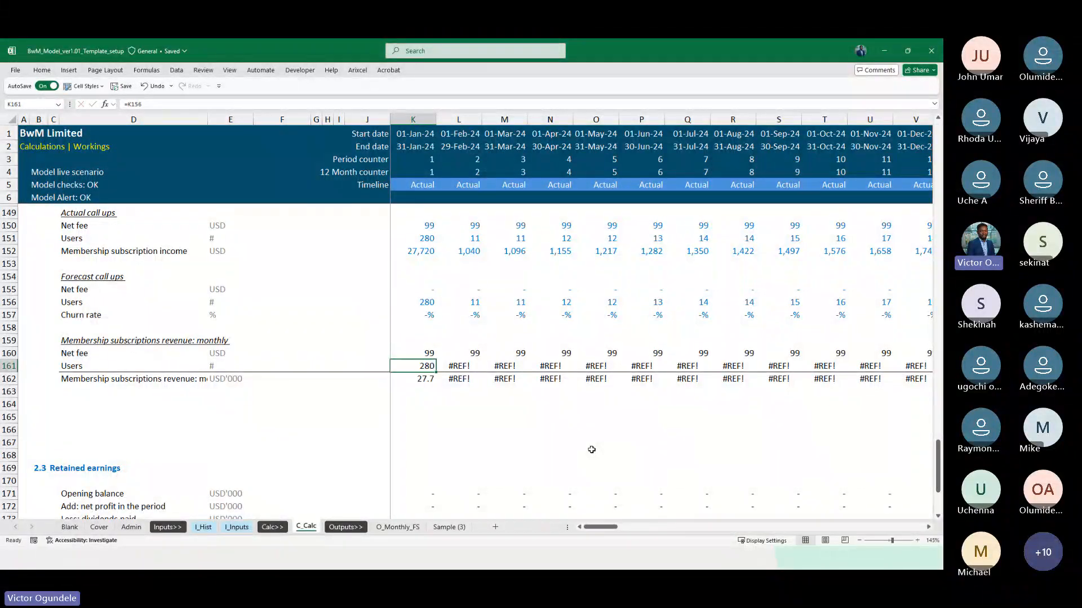
# Copy the K161 Users link across the rest of the timeline in row 161
pyautogui.hotkey('ctrl', 'c')
pyautogui.hotkey('ctrl', 'shift', 'Right')
pyautogui.hotkey('ctrl', 'BackSpace')
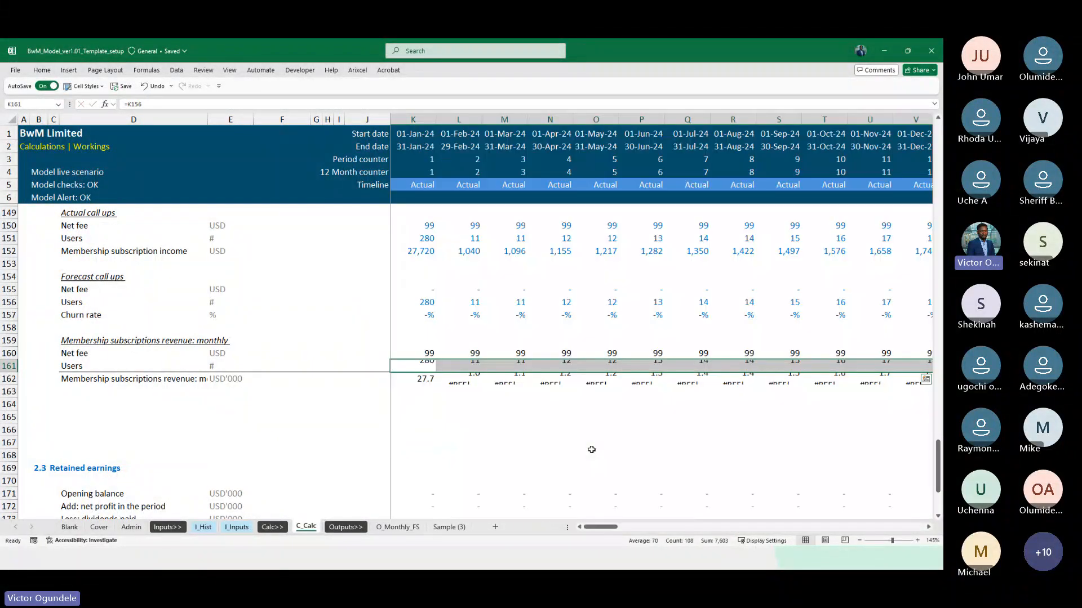
pyautogui.hotkey('ctrl', 'v')
pyautogui.hotkey('ctrl', 'Right')
pyautogui.hotkey('ctrl', 'Left')
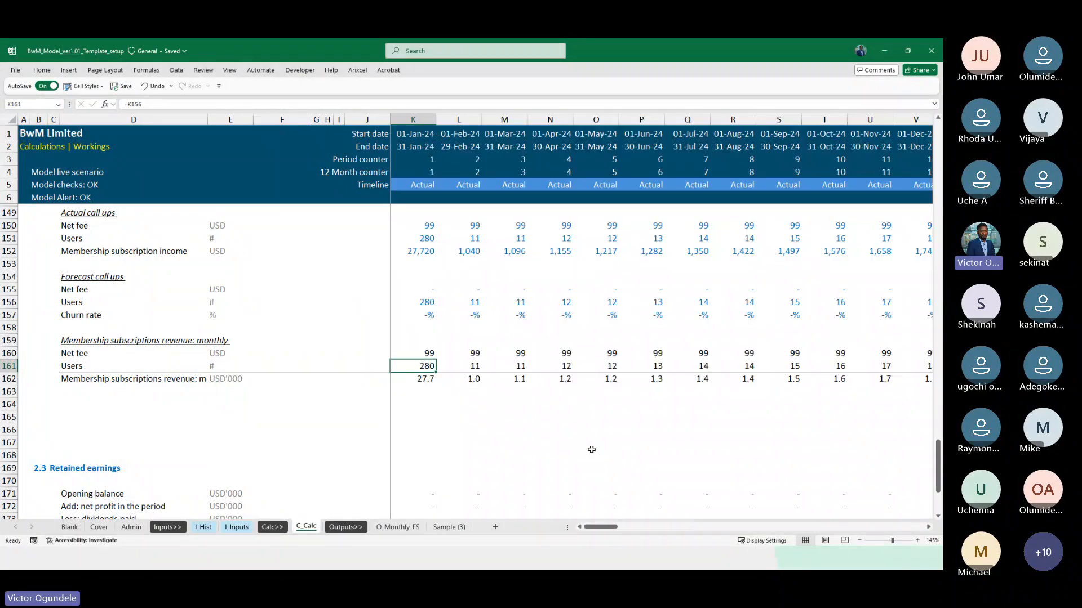
# Check the relinked users and the monthly membership subscriptions revenue across the actual and forecast months to 2032
pyautogui.press('Right')
pyautogui.press('Right')
pyautogui.press('Right')
pyautogui.press('Right')
pyautogui.press('Right')
pyautogui.press('Right')
pyautogui.press('Right')
pyautogui.press('Right')
pyautogui.press('Right')
pyautogui.press('Right')
pyautogui.press('Right')
pyautogui.press('Right')
pyautogui.press('Right')
pyautogui.press('Right')
pyautogui.press('Right')
pyautogui.press('Right')
pyautogui.press('Right')
pyautogui.press('Right')
pyautogui.press('Right')
pyautogui.press('Right')
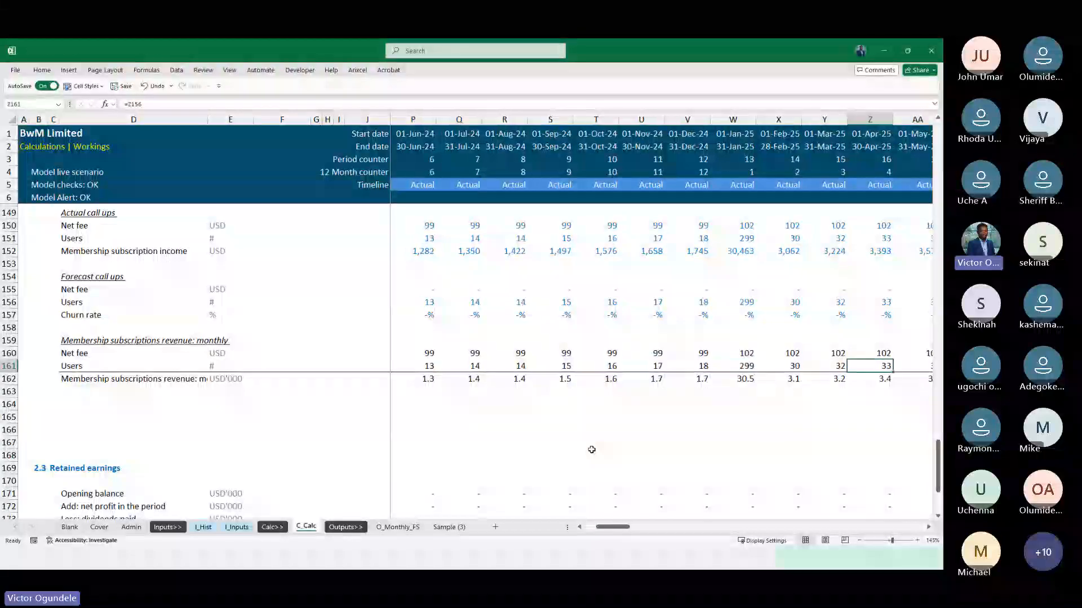
pyautogui.press('Right')
pyautogui.press('Right')
pyautogui.press('Right')
pyautogui.press('Right')
pyautogui.press('Right')
pyautogui.press('Right')
pyautogui.press('Right')
pyautogui.press('Right')
pyautogui.press('Right')
pyautogui.press('Right')
pyautogui.press('Right')
pyautogui.press('Right')
pyautogui.press('Right')
pyautogui.press('Right')
pyautogui.press('Right')
pyautogui.press('Right')
pyautogui.press('Right')
pyautogui.press('Right')
pyautogui.press('Right')
pyautogui.press('Right')
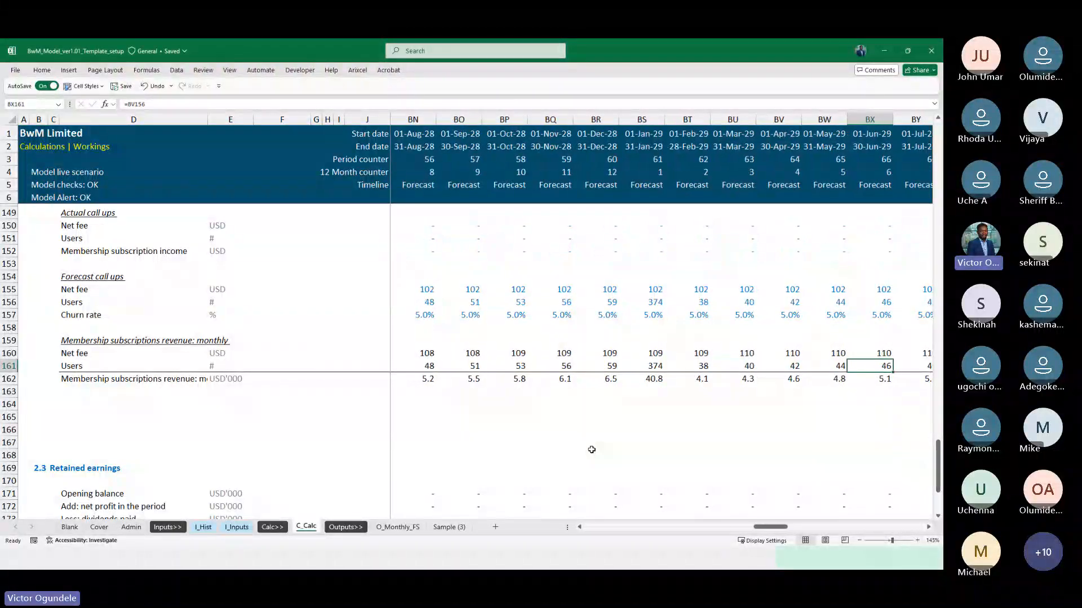
pyautogui.press('Right')
pyautogui.press('Right')
pyautogui.press('Right')
pyautogui.press('Right')
pyautogui.press('Right')
pyautogui.press('Right')
pyautogui.press('Right')
pyautogui.press('Right')
pyautogui.press('Right')
pyautogui.press('Right')
pyautogui.press('Right')
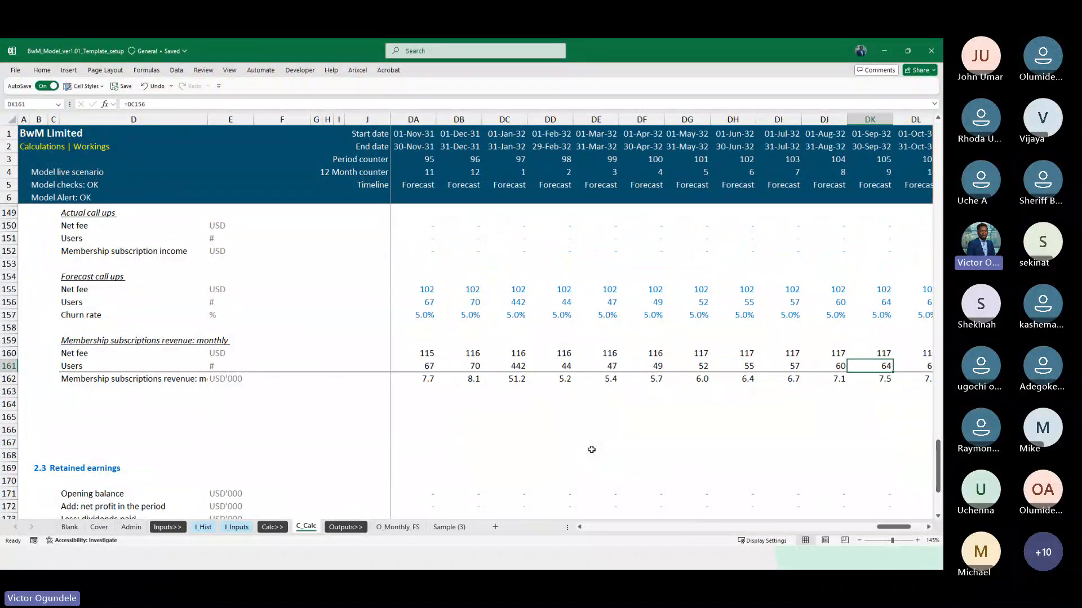
pyautogui.press('Right')
pyautogui.press('Right')
pyautogui.press('Right')
pyautogui.press('Left')
pyautogui.press('Left')
pyautogui.press('Left')
pyautogui.press('Left')
pyautogui.press('Left')
pyautogui.press('Left')
pyautogui.press('Left')
pyautogui.press('Left')
pyautogui.press('Left')
pyautogui.press('Left')
pyautogui.press('Left')
pyautogui.press('Left')
pyautogui.press('Left')
pyautogui.press('Left')
pyautogui.press('Left')
pyautogui.press('Left')
pyautogui.press('Left')
pyautogui.press('Left')
pyautogui.press('Left')
pyautogui.press('Left')
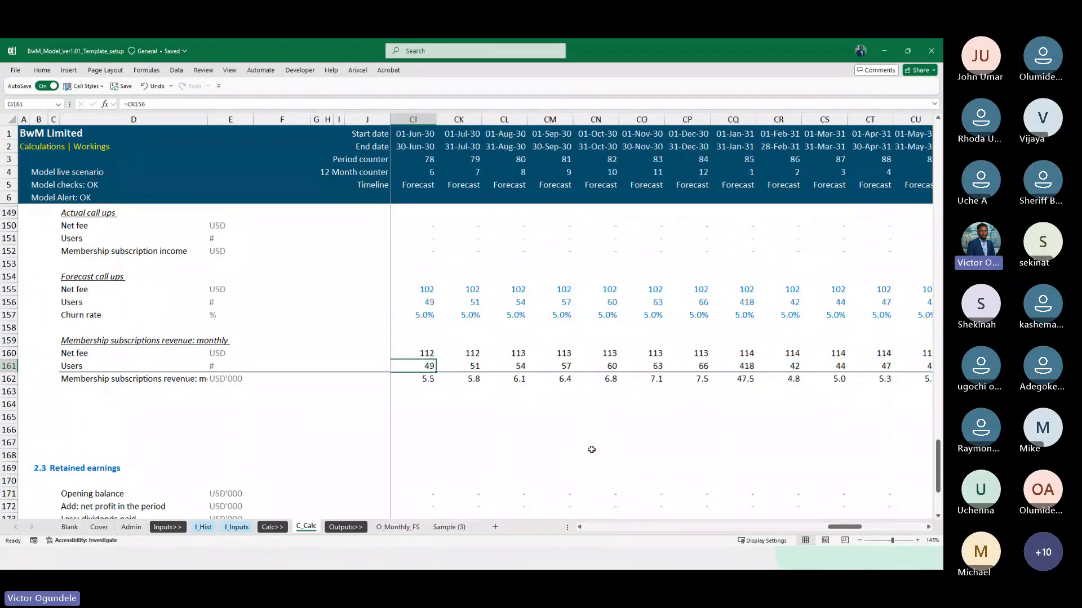
# Examine the relinked Users row 161 and revenue row 162 across the 2028 to 2030 forecast months
pyautogui.press('Left')
pyautogui.press('Left')
pyautogui.press('Left')
pyautogui.press('Left')
pyautogui.press('Left')
pyautogui.press('Left')
pyautogui.press('Left')
pyautogui.press('Left')
pyautogui.press('Left')
pyautogui.press('Left')
pyautogui.press('Left')
pyautogui.press('Left')
pyautogui.press('Left')
pyautogui.press('Left')
pyautogui.press('Left')
pyautogui.press('Left')
pyautogui.press('Left')
pyautogui.press('Left')
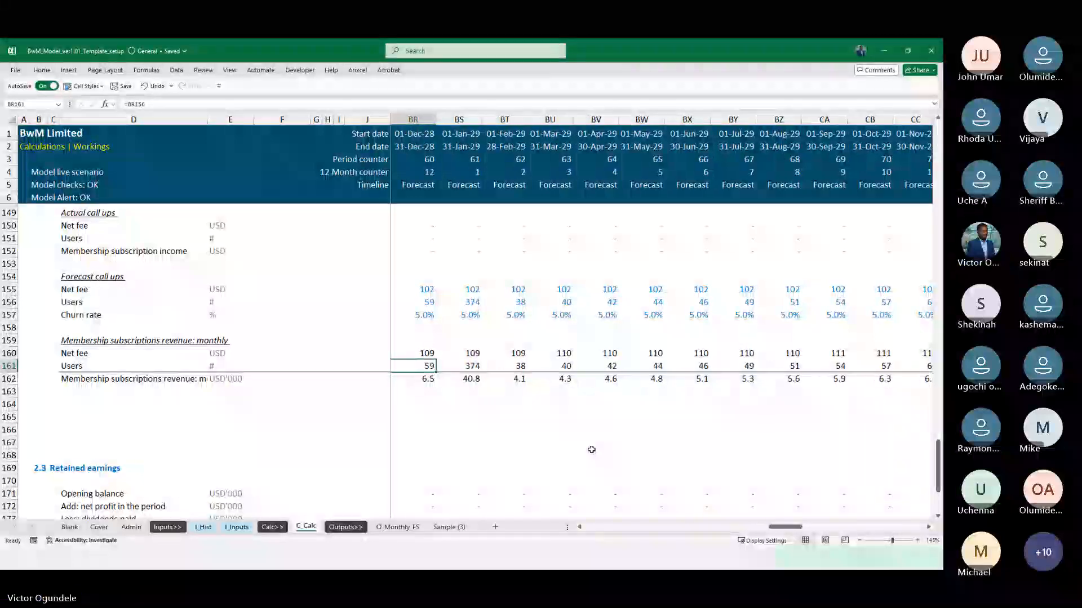
pyautogui.press('Right')
pyautogui.press('Right')
pyautogui.press('Right')
pyautogui.press('Right')
pyautogui.press('Right')
pyautogui.press('Right')
pyautogui.press('Right')
pyautogui.press('Right')
pyautogui.press('Right')
pyautogui.press('Right')
pyautogui.press('Right')
pyautogui.press('Right')
pyautogui.press('Right')
pyautogui.press('Right')
pyautogui.press('Right')
pyautogui.press('Right')
pyautogui.press('Right')
pyautogui.press('Right')
pyautogui.press('Right')
pyautogui.press('Right')
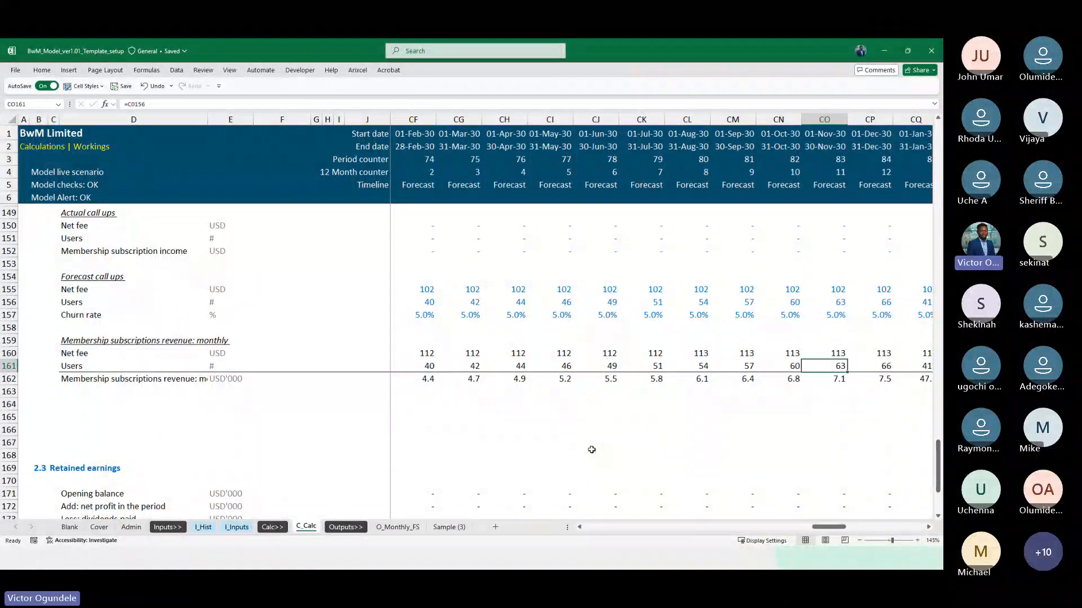
pyautogui.press('Left')
pyautogui.press('Left')
pyautogui.press('Left')
pyautogui.press('Left')
pyautogui.press('Left')
pyautogui.press('Left')
pyautogui.press('Left')
pyautogui.press('Left')
pyautogui.press('Left')
pyautogui.press('Left')
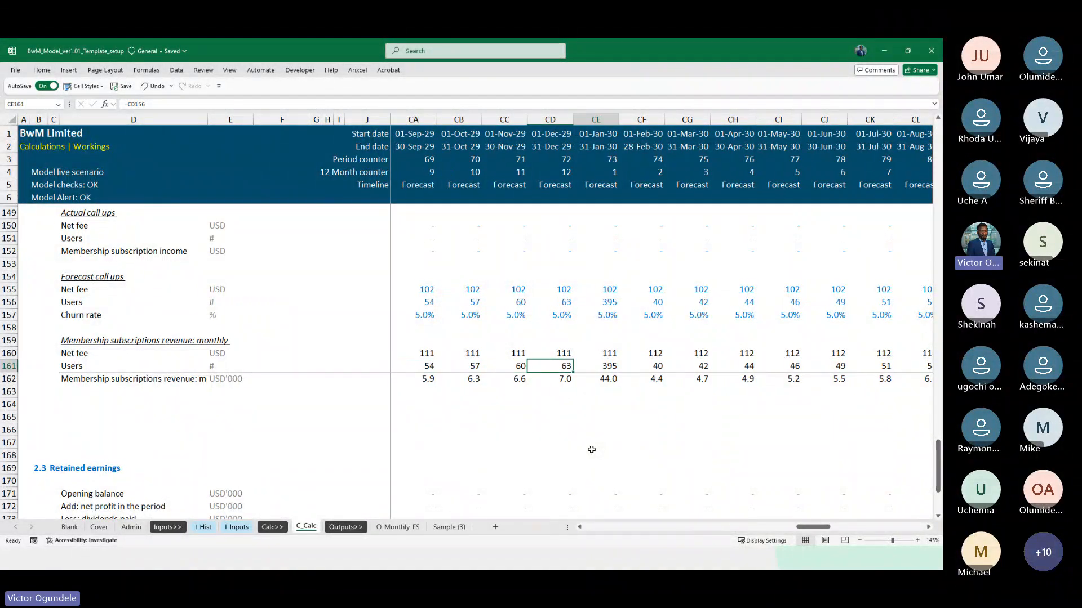
# Check the annual membership users growth assumptions in I_Inputs row 59 for the forecast months, including February 2026
pyautogui.hotkey('ctrl', 'pageup')
pyautogui.hotkey('ctrl', 'pageup')
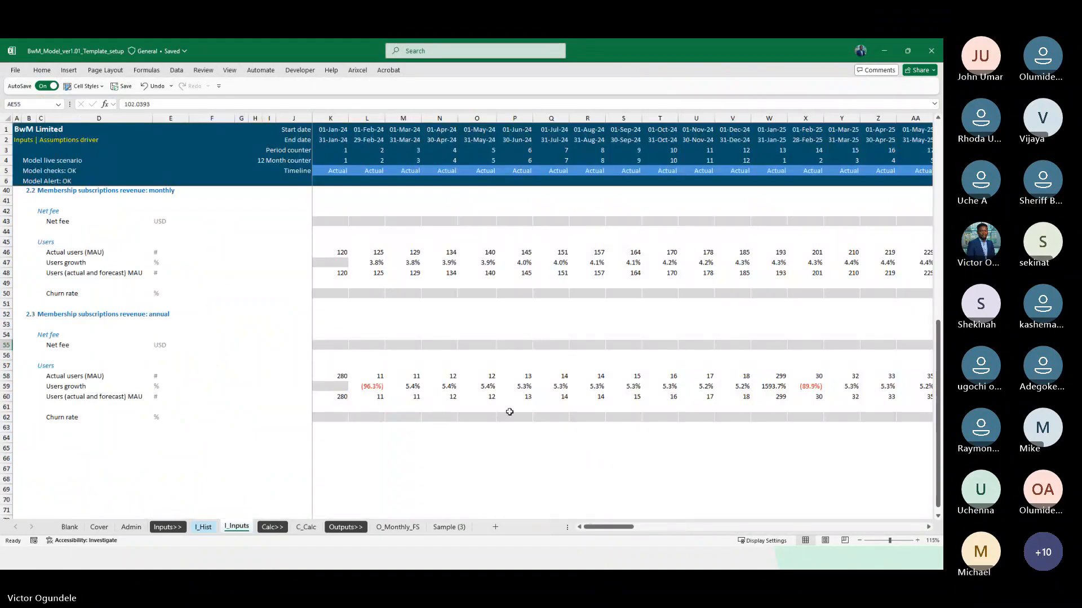
pyautogui.hscroll(6, 509, 412)
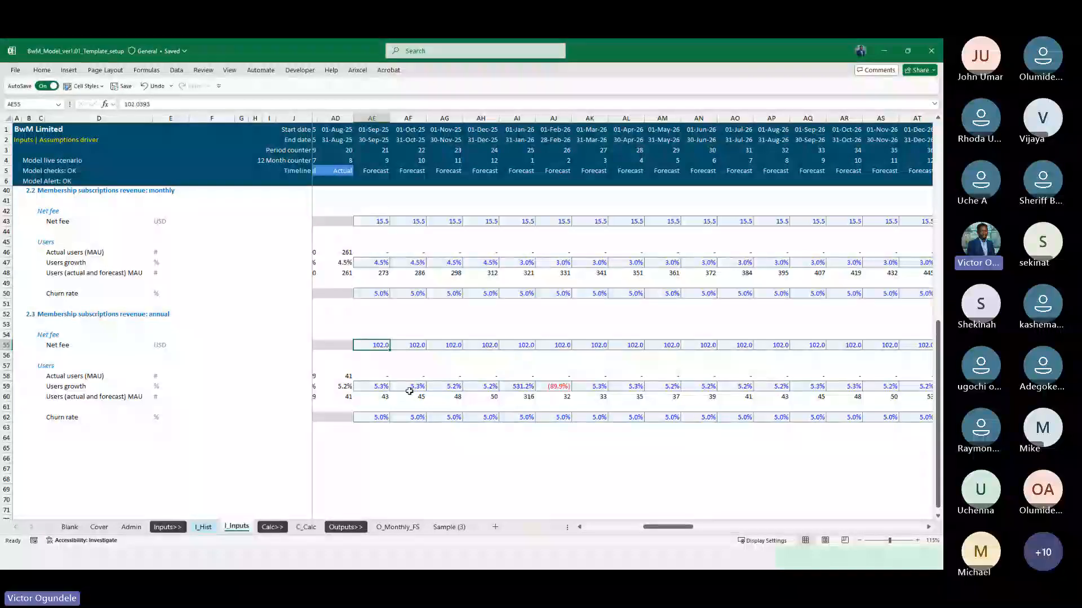
pyautogui.click(553, 386)
pyautogui.hscroll(1, 753, 422)
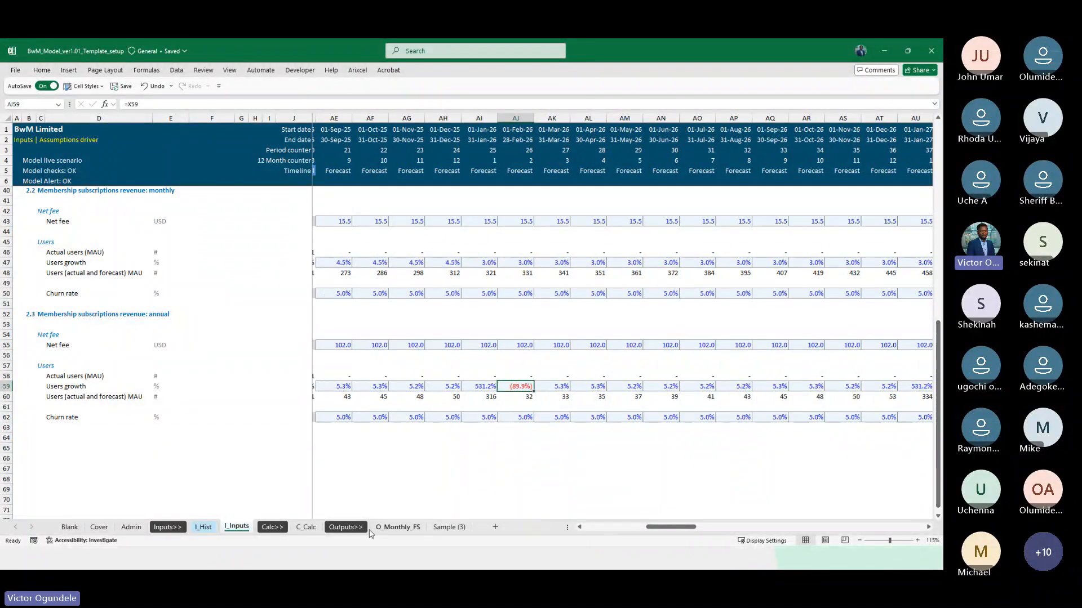
pyautogui.click(307, 528)
# Rename the total line label in D162 of C_Calc to "Membership subscriptions revenue: annual"
pyautogui.hotkey('ctrl', 'Left')
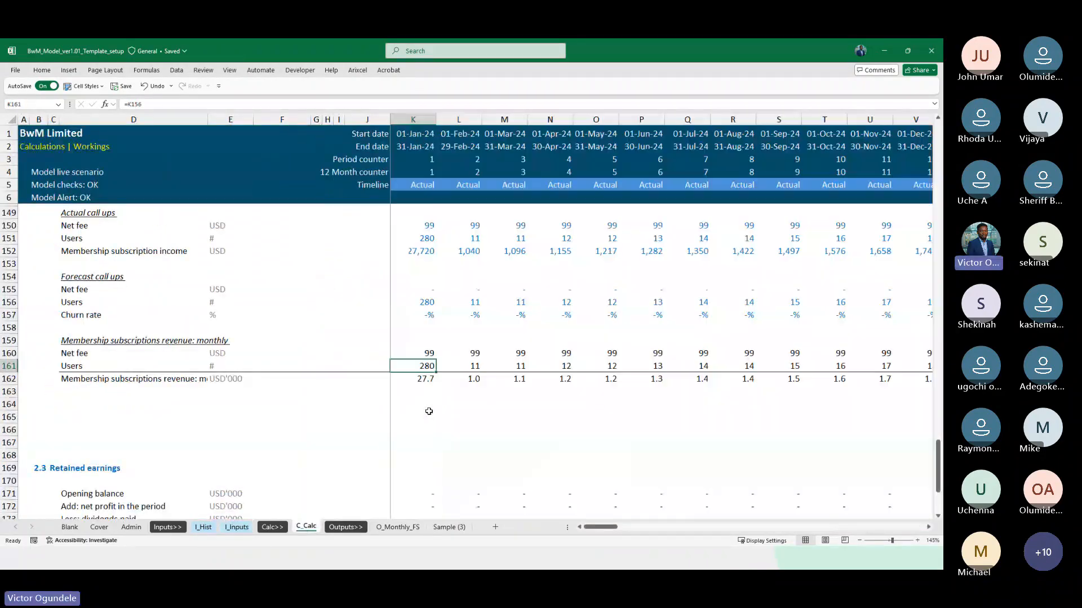
pyautogui.press('Down')
pyautogui.press('Left')
pyautogui.press('Left')
pyautogui.press('Right')
pyautogui.press('Right')
pyautogui.press('Right')
pyautogui.hotkey('ctrl', 'Left')
pyautogui.hotkey('ctrl', 'Left')
pyautogui.hotkey('ctrl', 'Left')
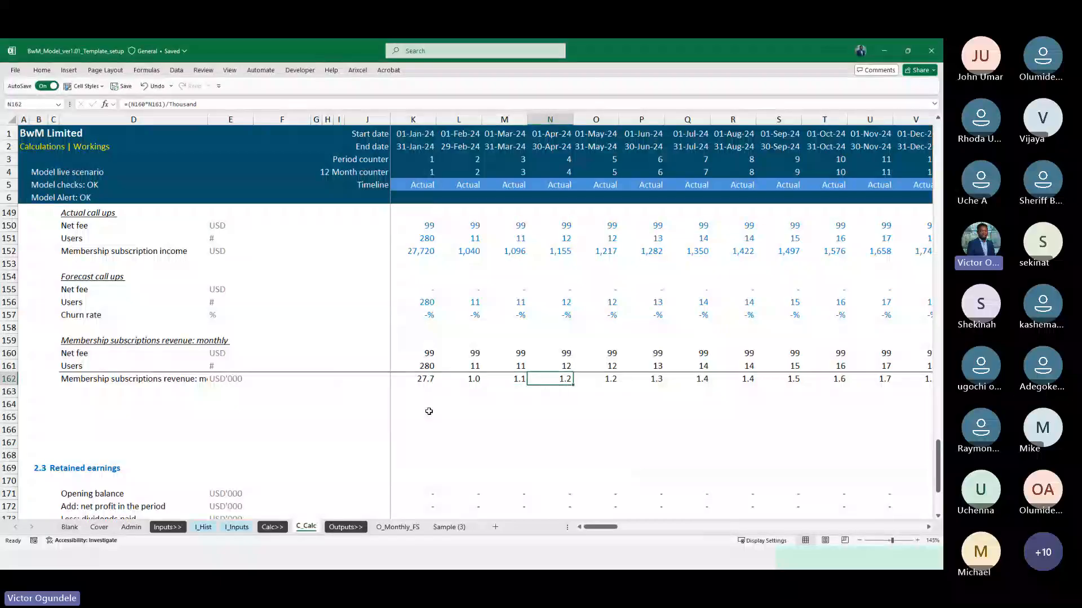
pyautogui.press('F2')
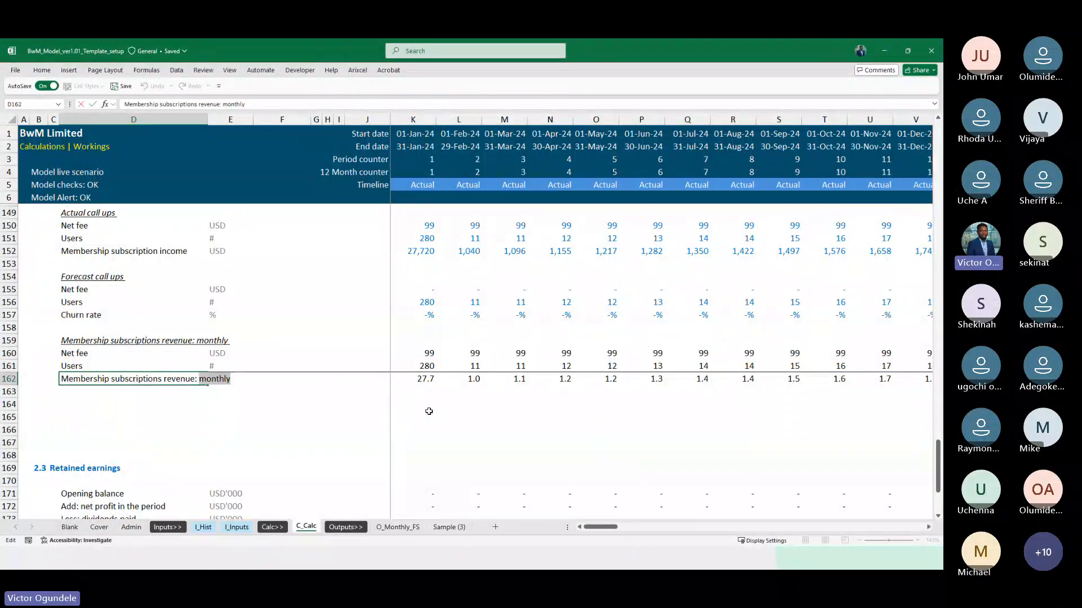
pyautogui.write('annua')
pyautogui.hotkey('ctrl', 'Return')
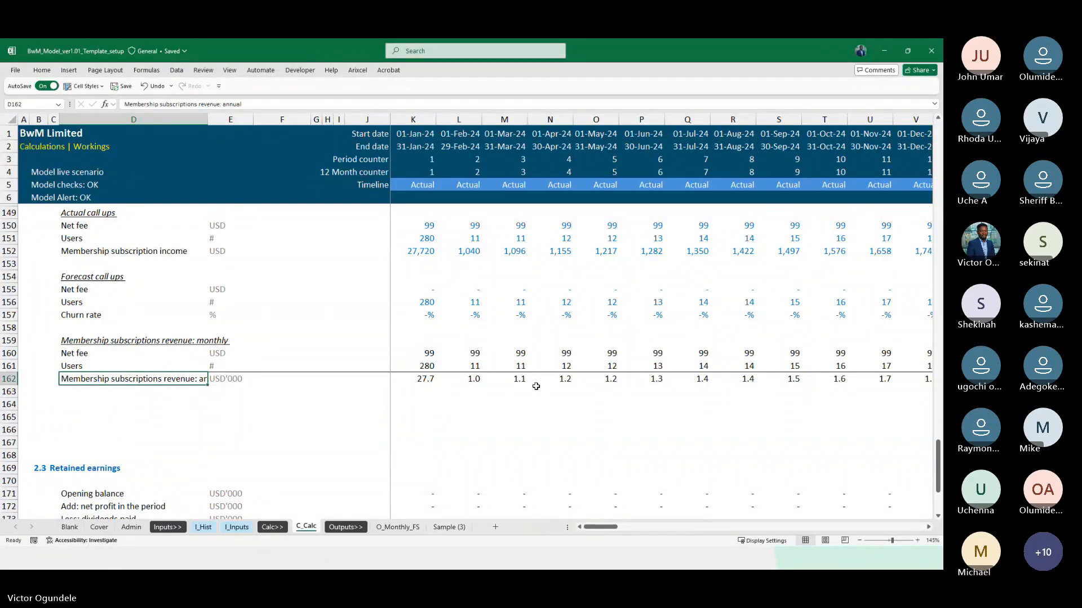
# Review the annual membership users and revenue in rows 161 and 162 across the actual and forecast timeline to 2032
pyautogui.scroll(1, 536, 386)
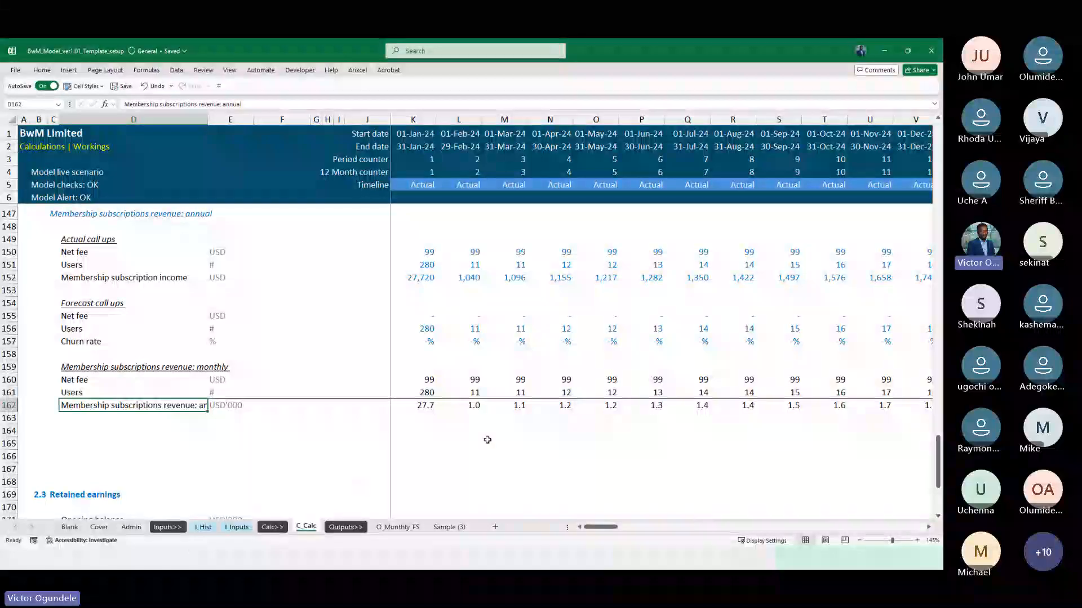
pyautogui.click(419, 394)
pyautogui.press('Right')
pyautogui.press('Right')
pyautogui.press('Right')
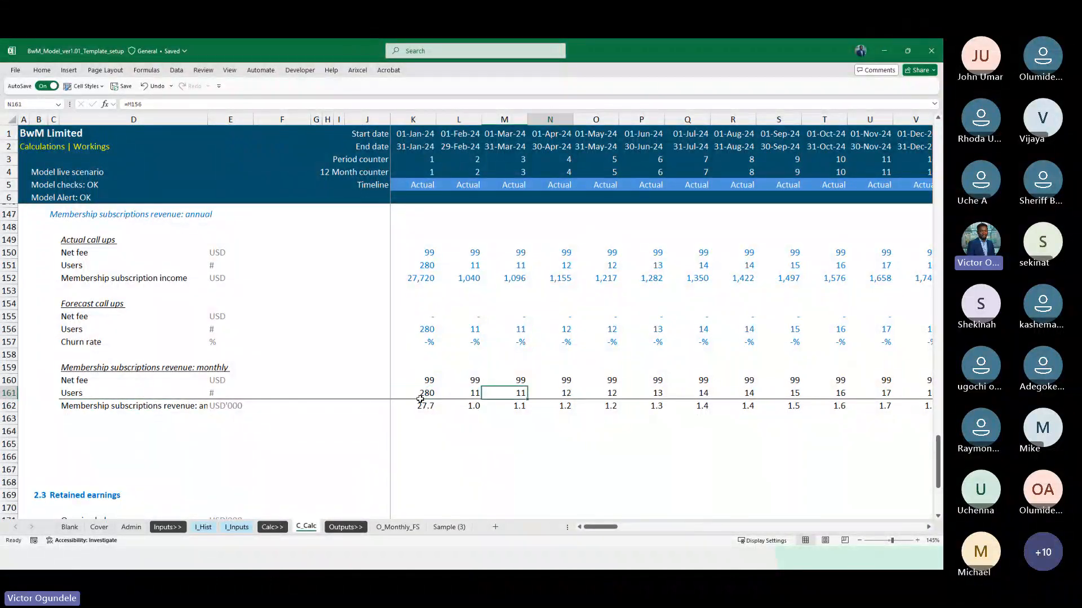
pyautogui.press('Right')
pyautogui.press('Down')
pyautogui.press('Right')
pyautogui.press('Right')
pyautogui.press('Right')
pyautogui.press('Right')
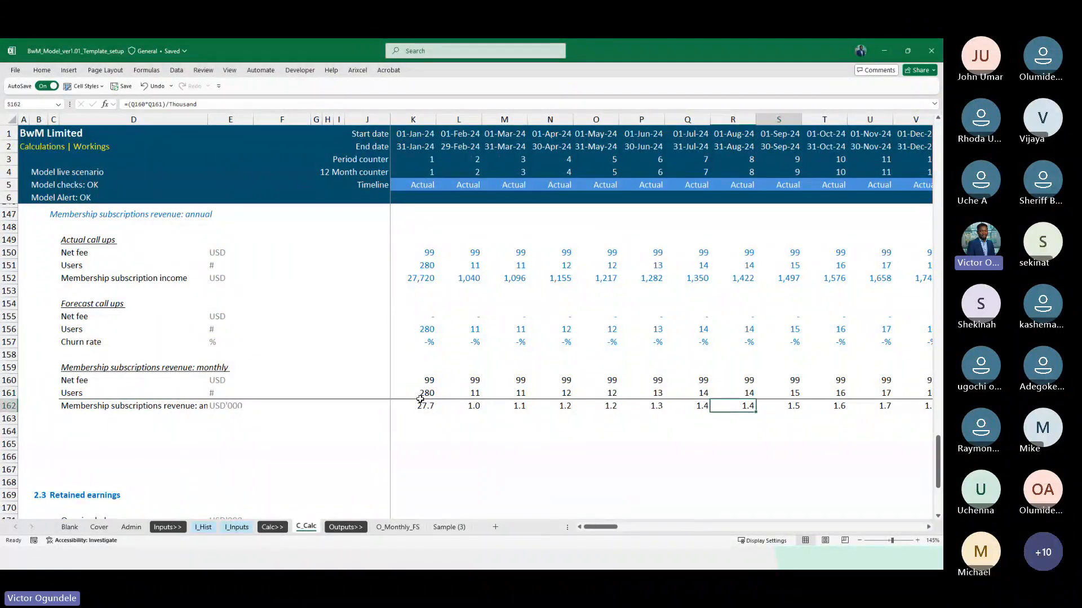
pyautogui.press('Right')
pyautogui.press('Right')
pyautogui.press('Right')
pyautogui.press('Right')
pyautogui.press('Right')
pyautogui.press('Right')
pyautogui.press('Right')
pyautogui.press('Right')
pyautogui.press('Right')
pyautogui.press('Right')
pyautogui.press('Right')
pyautogui.press('Right')
pyautogui.press('Right')
pyautogui.press('Right')
pyautogui.press('Right')
pyautogui.press('Right')
pyautogui.press('Right')
pyautogui.press('Right')
pyautogui.press('Right')
pyautogui.press('Right')
pyautogui.press('Left')
pyautogui.press('Left')
pyautogui.press('Left')
pyautogui.press('Left')
pyautogui.press('Left')
pyautogui.press('Left')
pyautogui.press('Left')
pyautogui.press('Left')
pyautogui.press('Left')
pyautogui.press('Left')
pyautogui.press('Left')
pyautogui.press('Left')
pyautogui.press('Left')
pyautogui.press('Left')
pyautogui.press('Left')
pyautogui.press('Left')
pyautogui.press('Left')
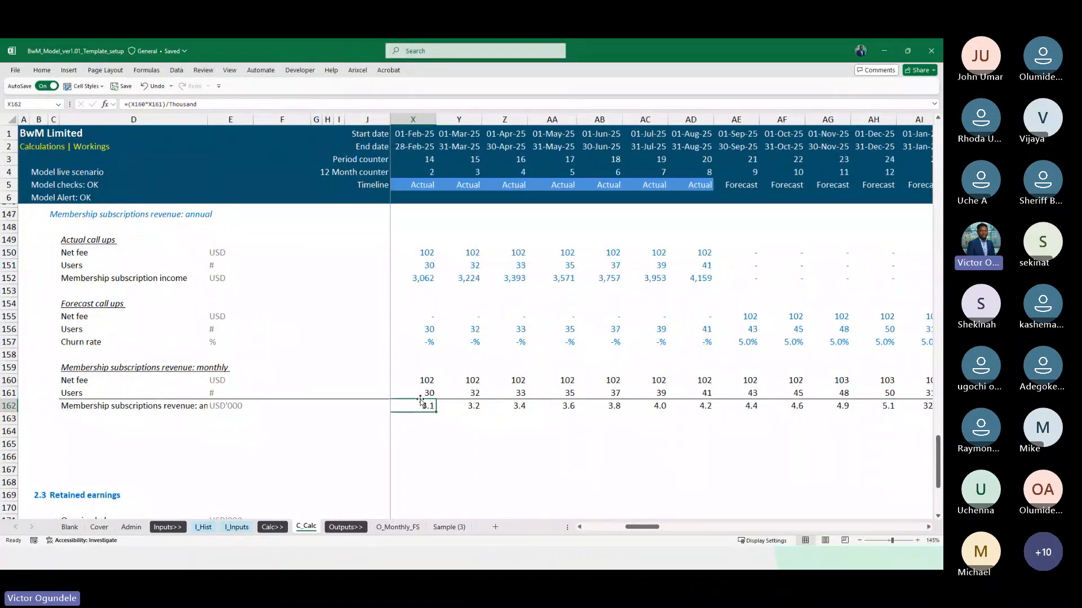
pyautogui.press('Right')
pyautogui.press('Right')
pyautogui.press('Right')
pyautogui.press('Right')
pyautogui.press('Right')
pyautogui.press('Right')
pyautogui.press('Right')
pyautogui.press('Right')
pyautogui.press('Right')
pyautogui.press('Right')
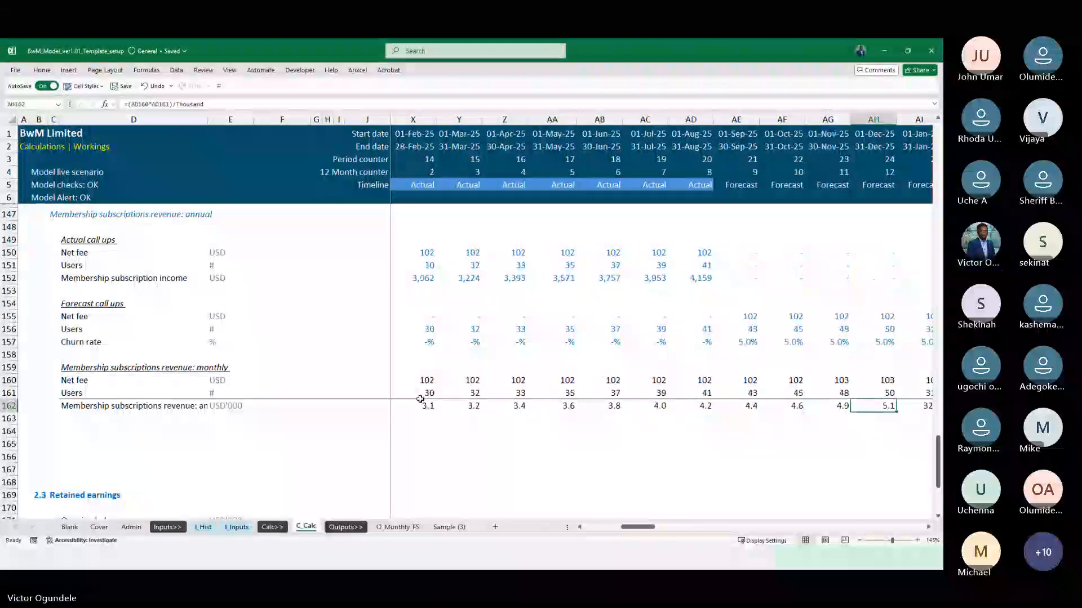
pyautogui.press('Right')
pyautogui.press('Right')
pyautogui.press('Right')
pyautogui.press('Right')
pyautogui.press('Right')
pyautogui.press('Right')
pyautogui.press('Right')
pyautogui.press('Right')
pyautogui.press('Right')
pyautogui.press('Right')
pyautogui.press('Right')
pyautogui.press('Right')
pyautogui.press('Right')
pyautogui.press('Right')
pyautogui.press('Right')
pyautogui.press('Right')
pyautogui.press('Right')
pyautogui.press('Right')
pyautogui.press('Right')
pyautogui.press('Right')
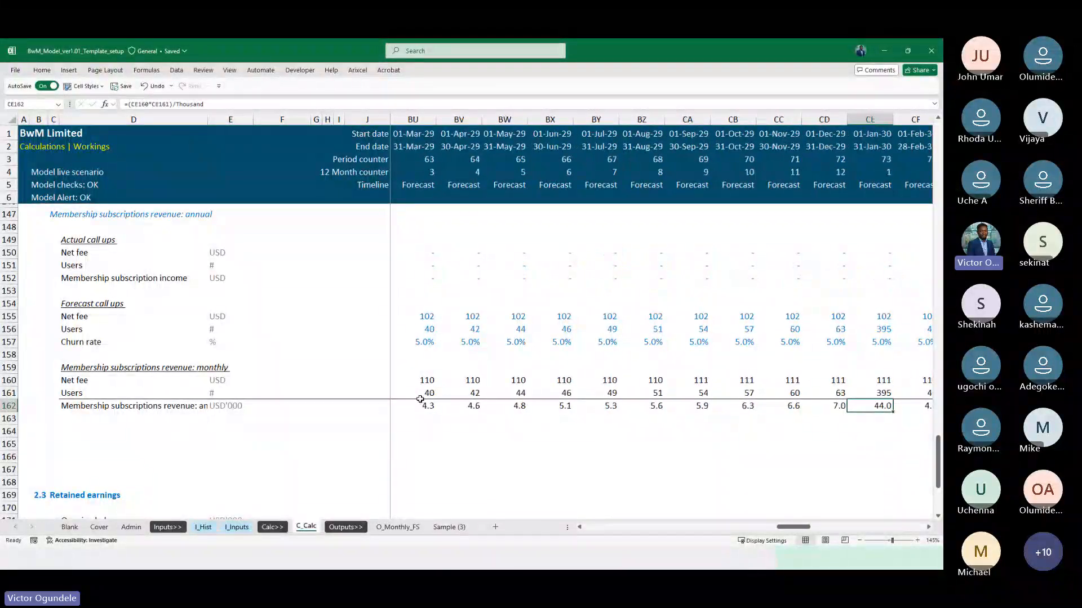
pyautogui.hotkey('ctrl', 'Right')
pyautogui.press('Left')
pyautogui.press('Left')
pyautogui.press('Left')
pyautogui.press('Left')
pyautogui.press('Left')
pyautogui.press('Left')
pyautogui.press('Left')
pyautogui.press('Left')
pyautogui.press('Left')
pyautogui.press('Left')
pyautogui.press('Left')
pyautogui.press('Left')
pyautogui.press('Left')
pyautogui.press('Left')
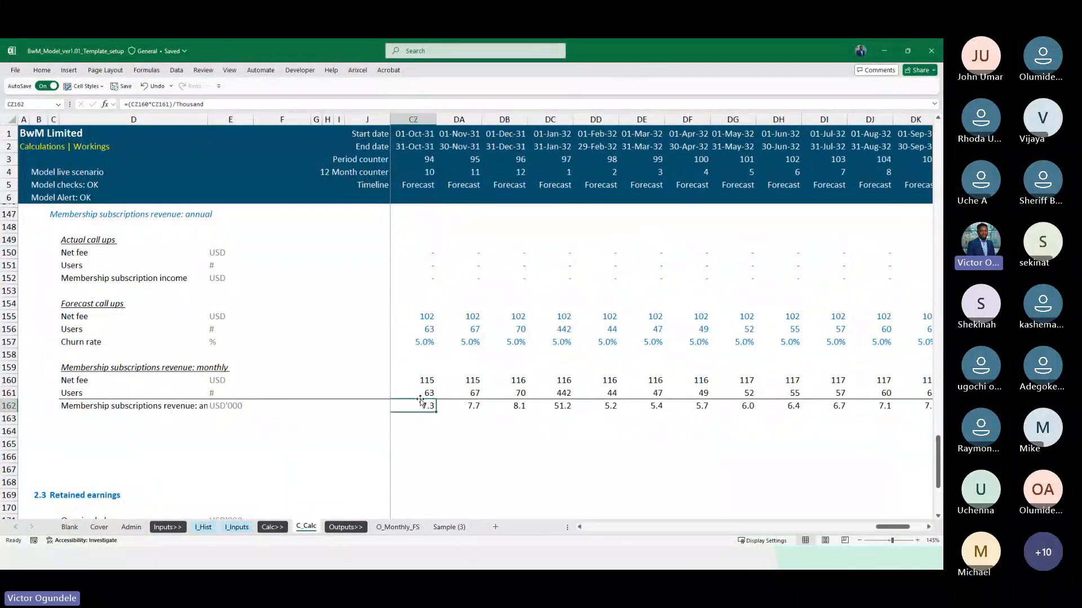
pyautogui.hotkey('ctrl', 'Left')
pyautogui.press('Left')
# Insert nine blank rows above the One-time visit fee heading in the Revenue section
pyautogui.scroll(-1, 421, 399)
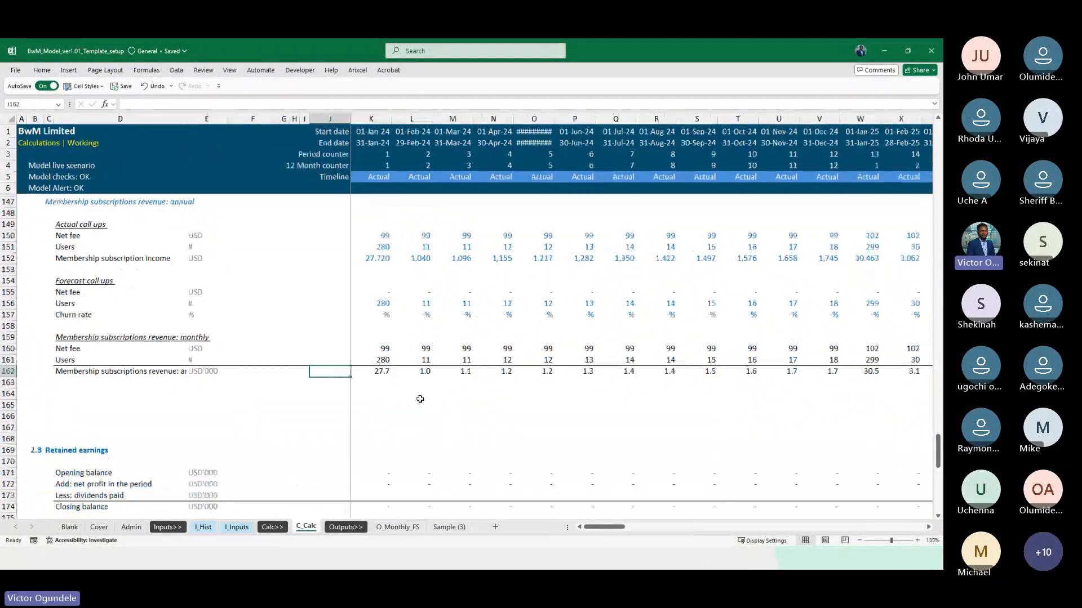
pyautogui.scroll(-2, 420, 400)
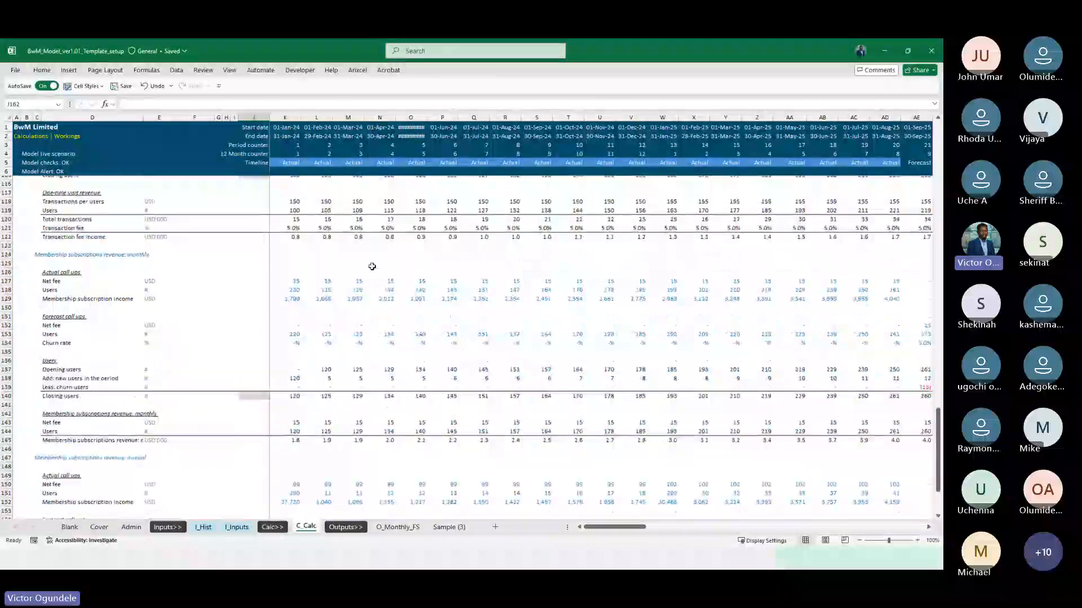
pyautogui.scroll(5, 372, 266)
pyautogui.scroll(8, 372, 266)
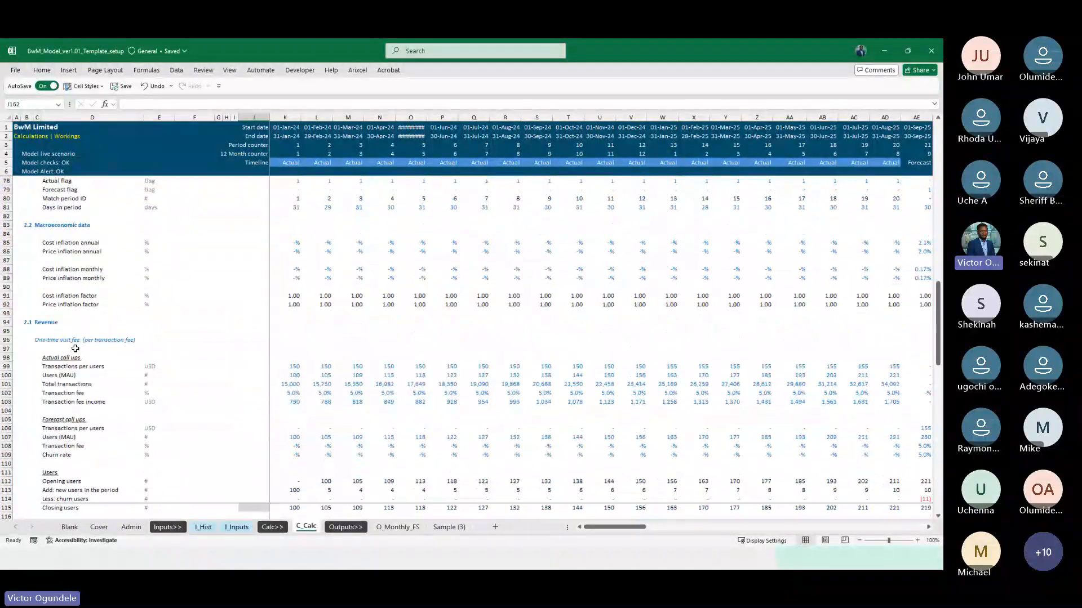
pyautogui.click(75, 349)
pyautogui.press('Up')
pyautogui.hotkey('shift', 'space')
pyautogui.hotkey('shift', 'Down')
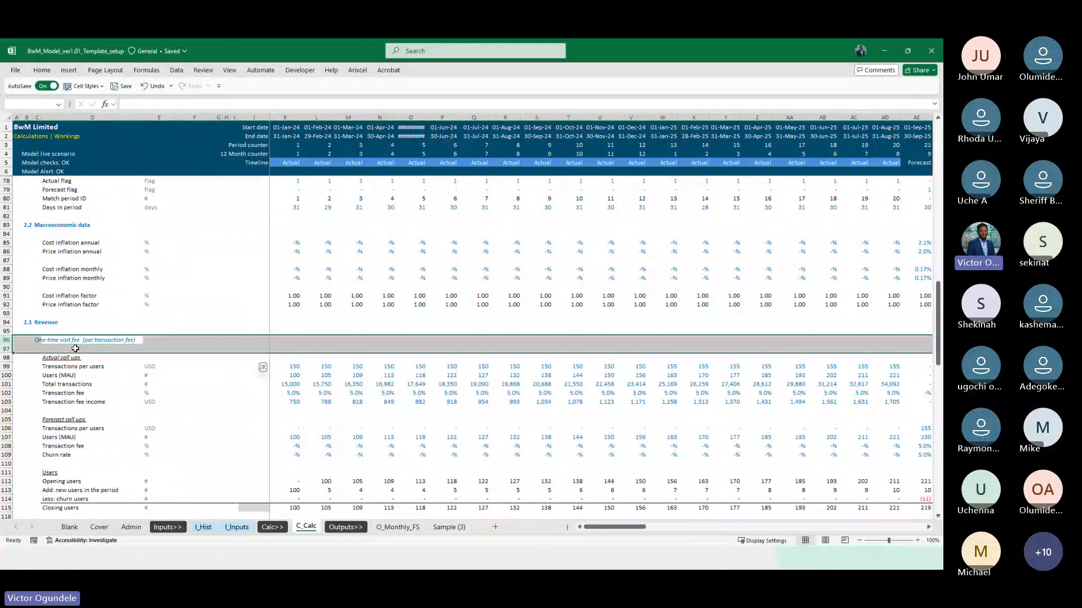
pyautogui.hotkey('shift', 'Down')
pyautogui.hotkey('shift', 'Down')
pyautogui.hotkey('shift', 'Down')
pyautogui.hotkey('shift', 'Down')
pyautogui.hotkey('shift', 'Down')
pyautogui.hotkey('shift', 'Down')
pyautogui.hotkey('shift', 'Down')
pyautogui.hotkey('ctrl', 'shift', '+')
pyautogui.press('Left')
pyautogui.hotkey('ctrl', 'Down')
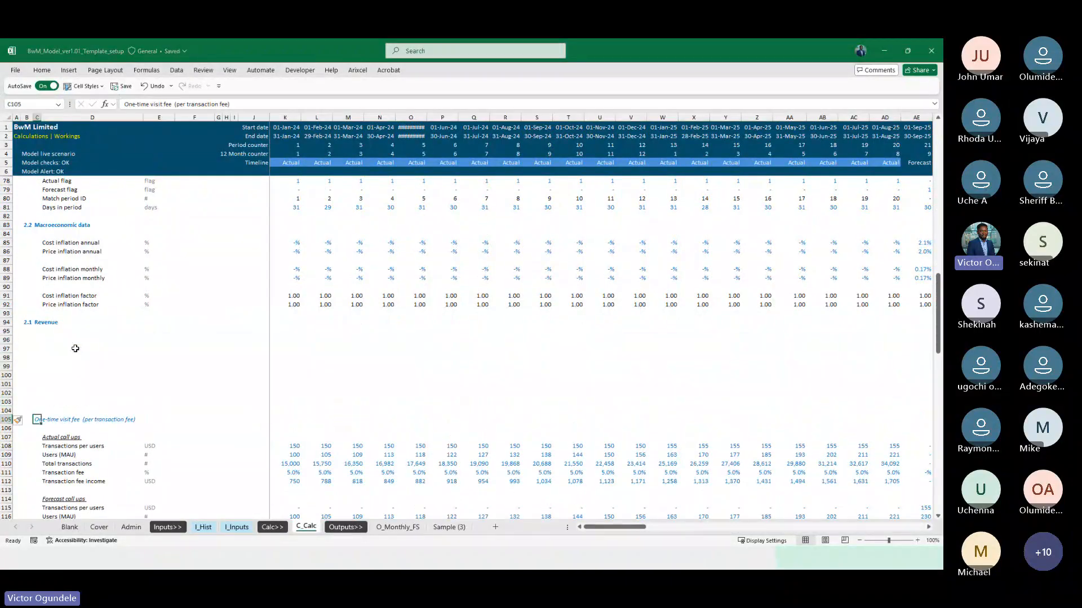
pyautogui.hotkey('shift', 'space')
pyautogui.hotkey('ctrl', 'c')
pyautogui.hotkey('ctrl', 'Left')
pyautogui.press('Up')
pyautogui.press('Up')
pyautogui.press('Up')
pyautogui.press('Up')
pyautogui.press('Up')
pyautogui.press('Up')
pyautogui.press('Up')
pyautogui.press('Up')
pyautogui.press('Up')
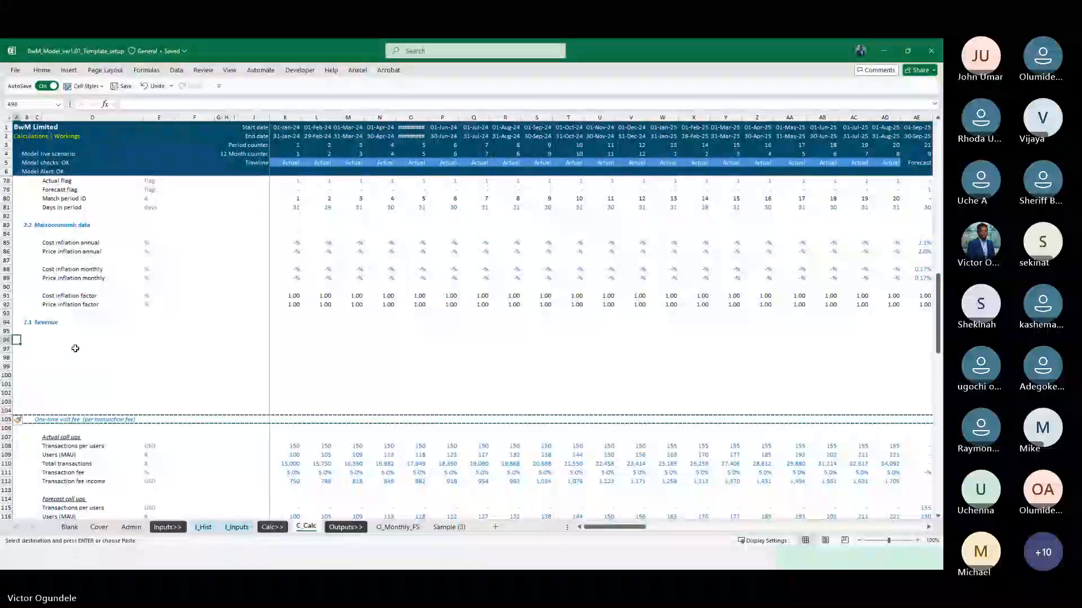
pyautogui.press('Escape')
pyautogui.press('Right')
pyautogui.hotkey('ctrl', 'Down')
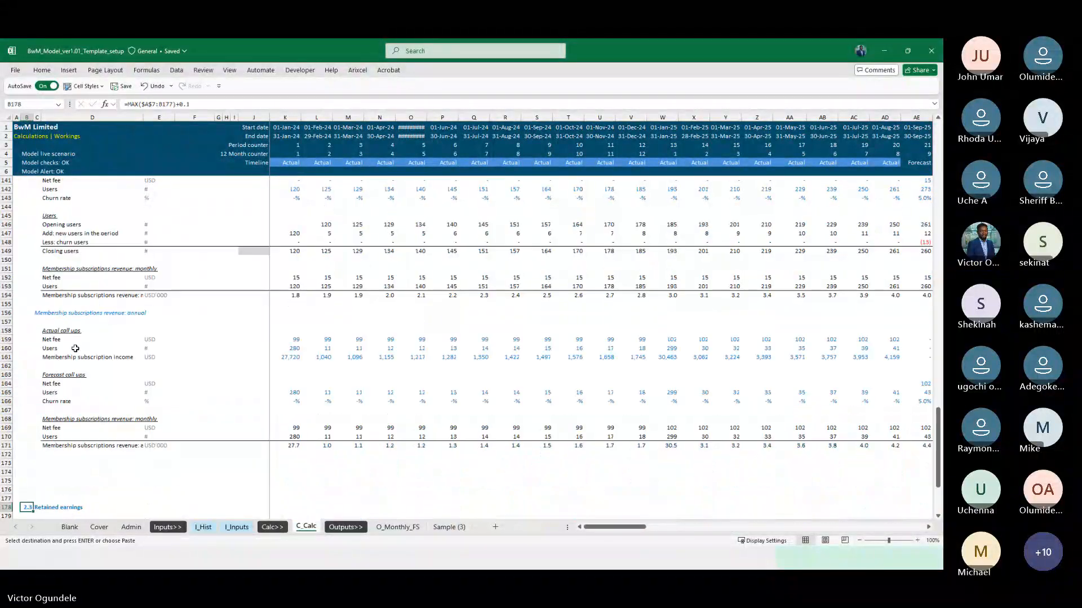
# Apply the One-time visit fee heading row's format to row 96 and enter the heading "Revenue summary" in C96
pyautogui.hotkey('ctrl', 'Up')
pyautogui.press('Down')
pyautogui.press('Right')
pyautogui.hotkey('ctrl', 'Down')
pyautogui.hotkey('shift', 'space')
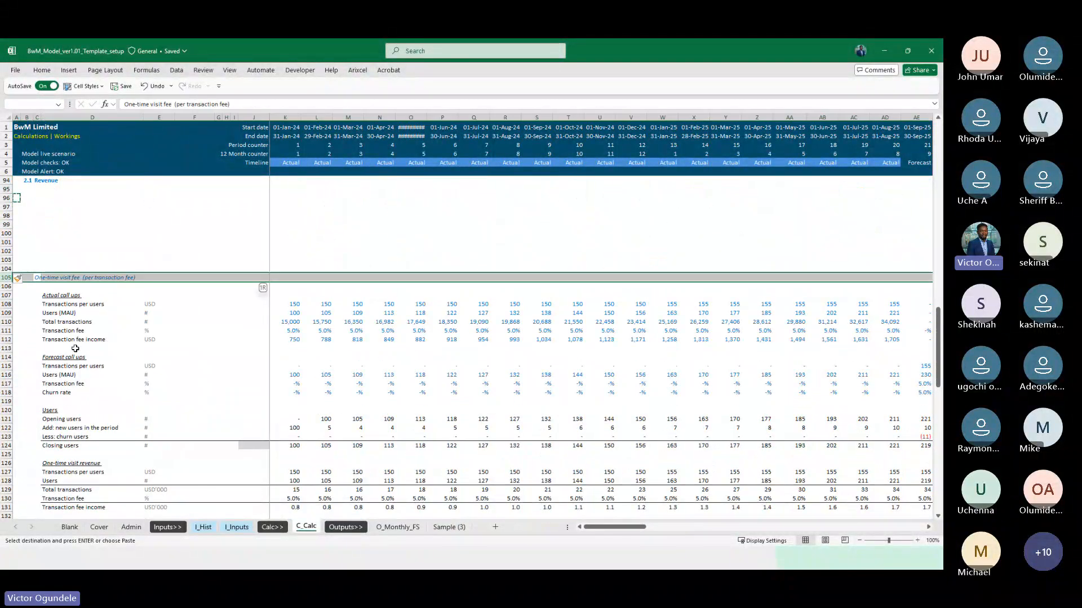
pyautogui.hotkey('ctrl', 'c')
pyautogui.hotkey('ctrl', 'Left')
pyautogui.press('Up')
pyautogui.press('Up')
pyautogui.press('Up')
pyautogui.press('Up')
pyautogui.press('Up')
pyautogui.press('Up')
pyautogui.press('Up')
pyautogui.press('Up')
pyautogui.press('Up')
pyautogui.press('Right')
pyautogui.press('Right')
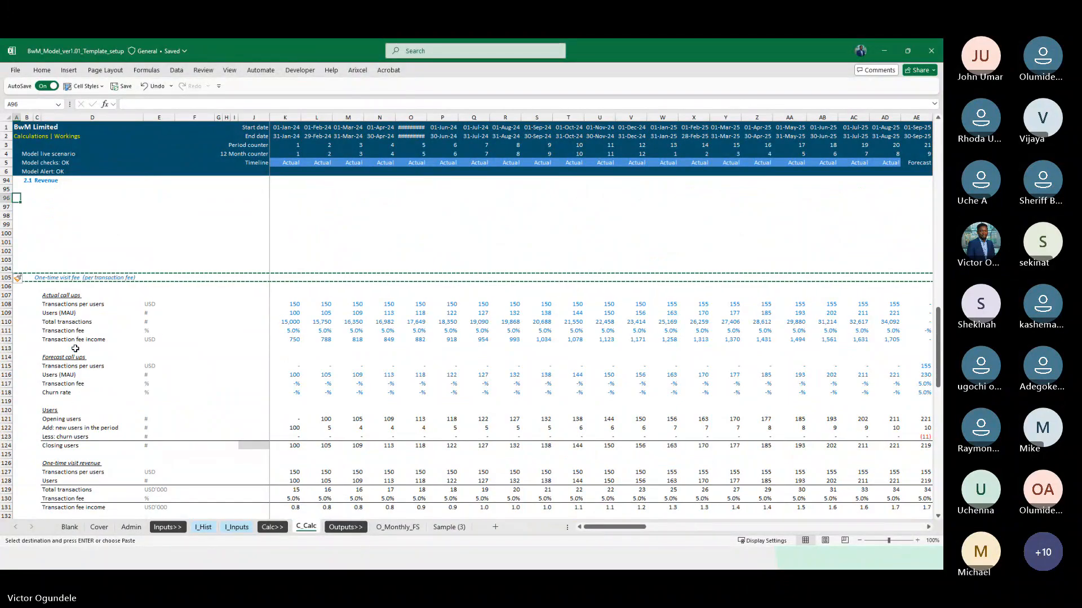
pyautogui.write('Bevenue sy')
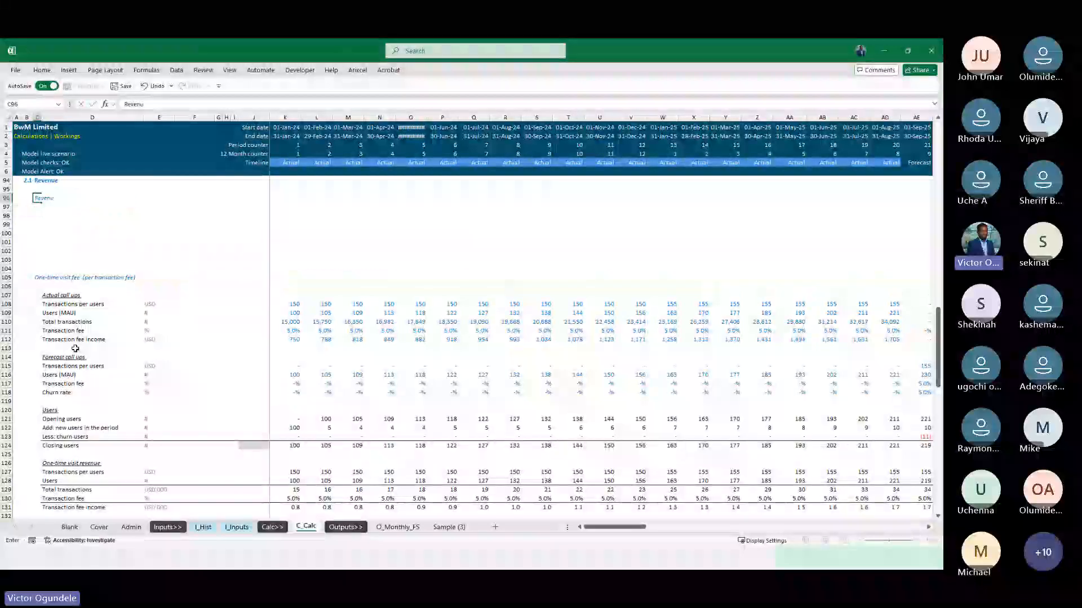
pyautogui.write('ummary')
pyautogui.hotkey('ctrl', 'Return')
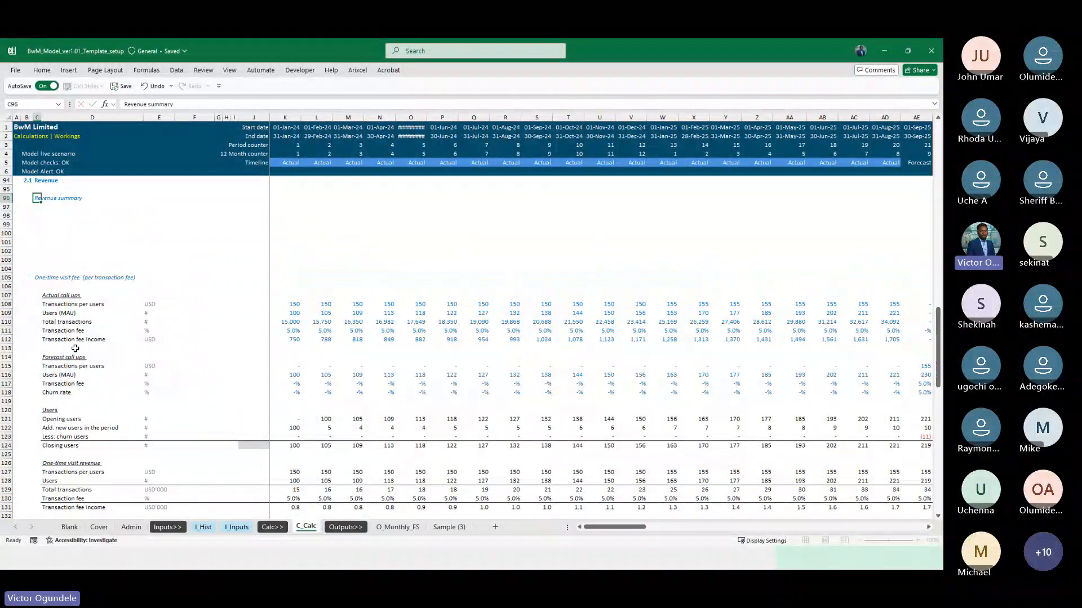
# Link D98 in the revenue summary to the Transaction fee income label of the one-time visit revenue block
pyautogui.press('Down')
pyautogui.press('Down')
pyautogui.press('Right')
pyautogui.write('=')
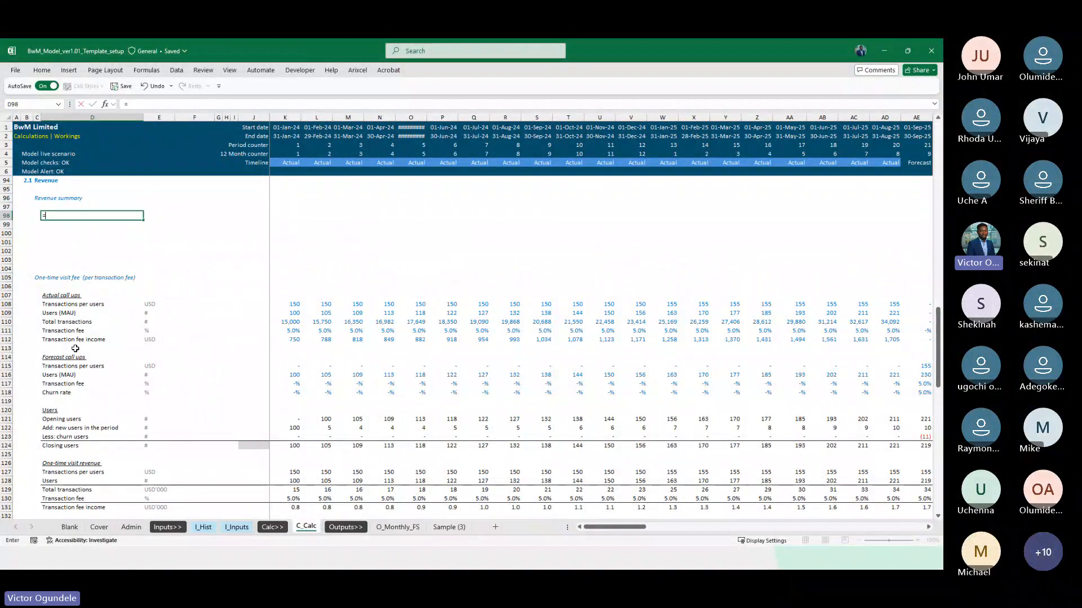
pyautogui.press('Down')
pyautogui.press('Down')
pyautogui.press('Down')
pyautogui.press('Down')
pyautogui.press('Down')
pyautogui.press('Down')
pyautogui.press('Down')
pyautogui.press('Down')
pyautogui.press('Down')
pyautogui.press('Down')
pyautogui.press('Down')
pyautogui.press('Down')
pyautogui.press('Down')
pyautogui.press('Down')
pyautogui.press('Down')
pyautogui.press('Down')
pyautogui.press('Down')
pyautogui.press('Down')
pyautogui.press('Down')
pyautogui.press('Down')
pyautogui.press('Down')
pyautogui.press('Down')
pyautogui.press('Down')
pyautogui.press('Down')
pyautogui.press('Down')
pyautogui.press('Down')
pyautogui.press('Down')
pyautogui.press('Down')
pyautogui.press('Down')
pyautogui.press('Down')
pyautogui.press('Down')
pyautogui.press('Down')
pyautogui.press('Down')
pyautogui.press('Down')
pyautogui.press('Down')
pyautogui.press('Down')
pyautogui.press('Down')
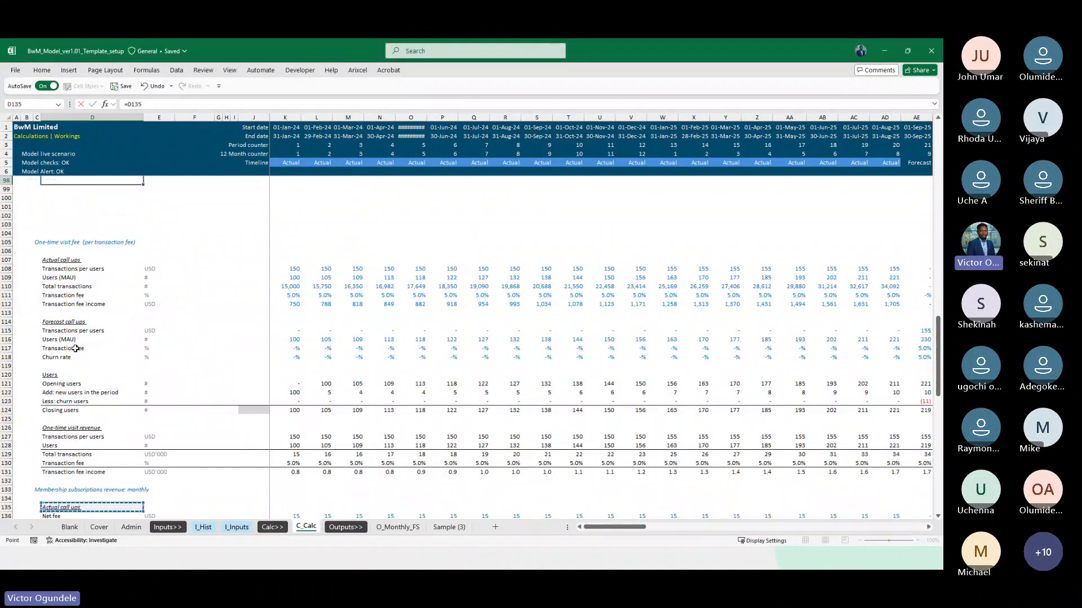
pyautogui.press('Up')
pyautogui.press('Up')
pyautogui.press('Up')
pyautogui.press('Up')
pyautogui.press('Return')
# Link D99 and D100 in the revenue summary to the monthly and annual membership subscriptions revenue labels in D154 and D171
pyautogui.write('=')
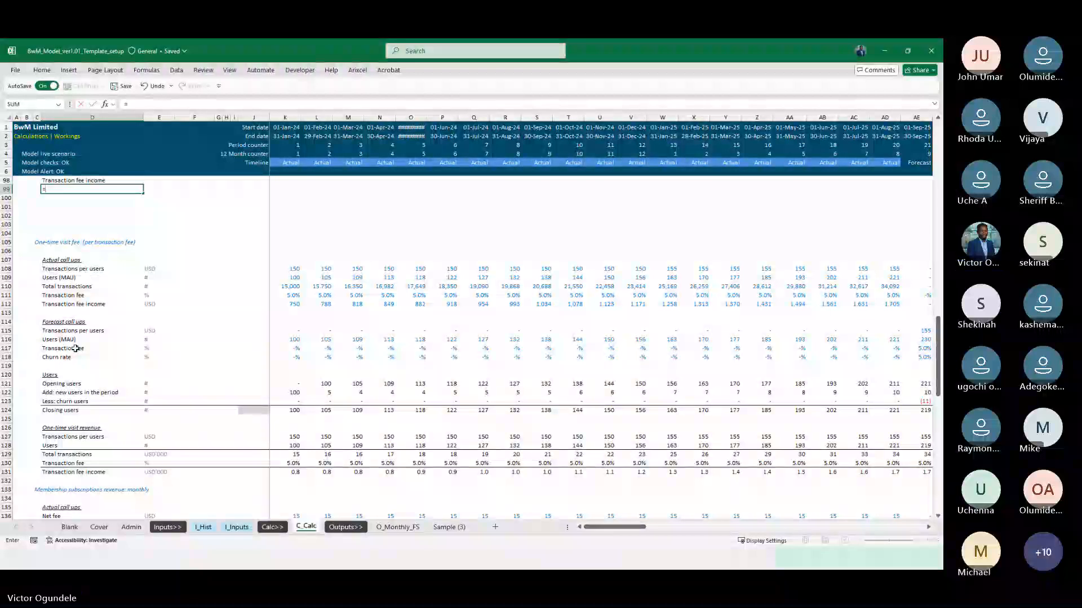
pyautogui.scroll(-3, 84, 411)
pyautogui.scroll(-5, 92, 469)
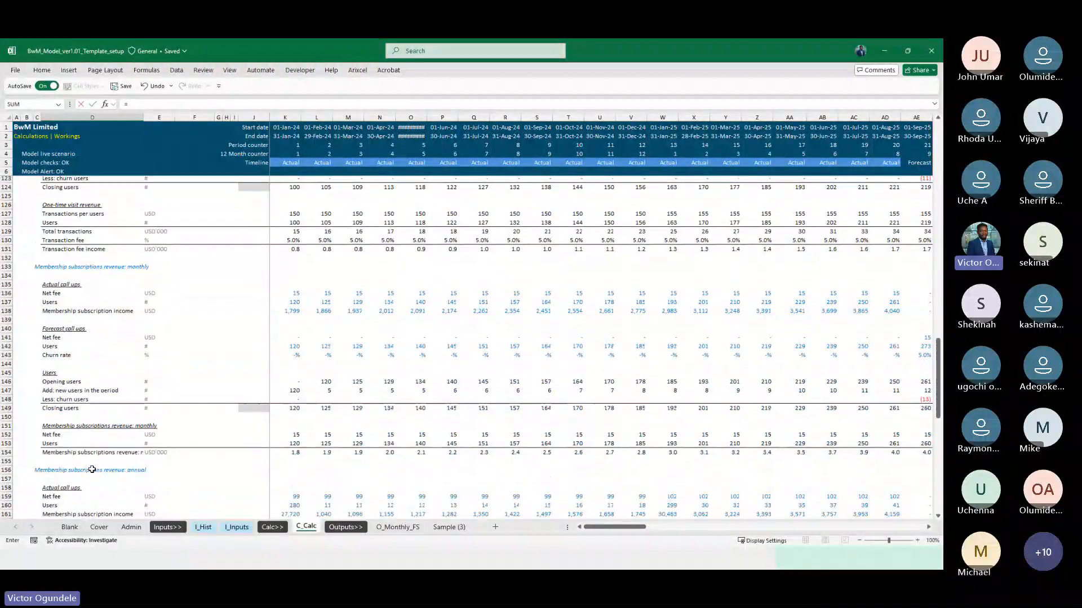
pyautogui.scroll(8, 68, 454)
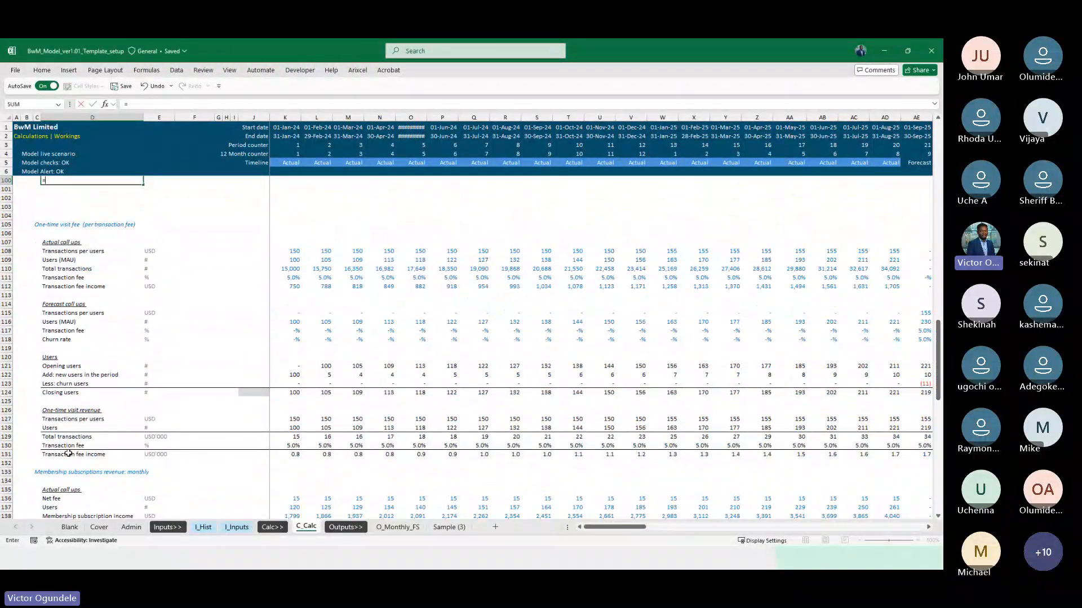
pyautogui.scroll(-5, 68, 454)
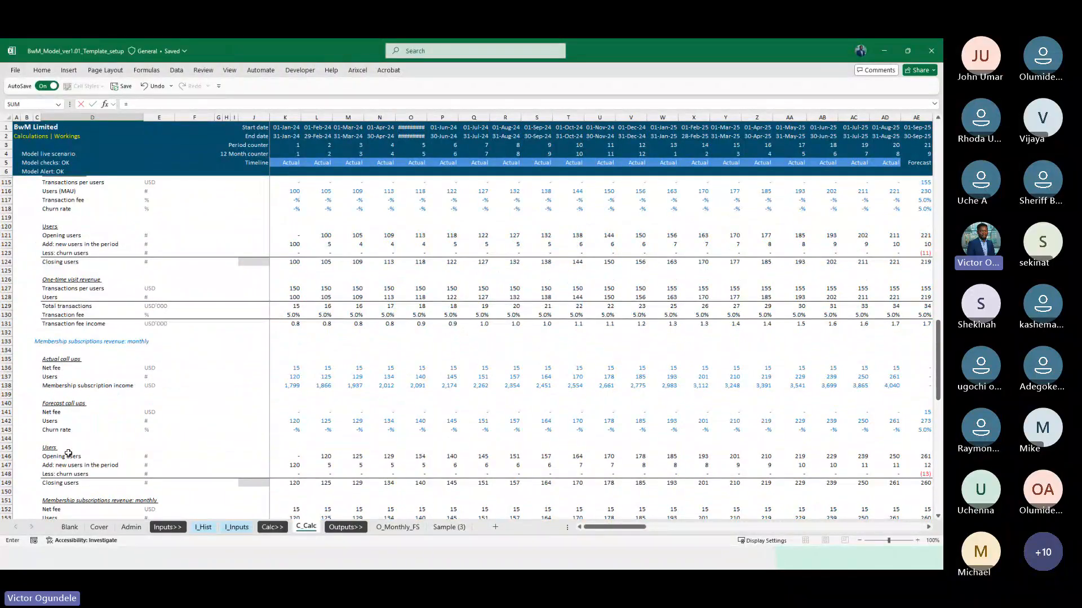
pyautogui.scroll(-4, 68, 454)
pyautogui.click(75, 410)
pyautogui.scroll(-6, 75, 411)
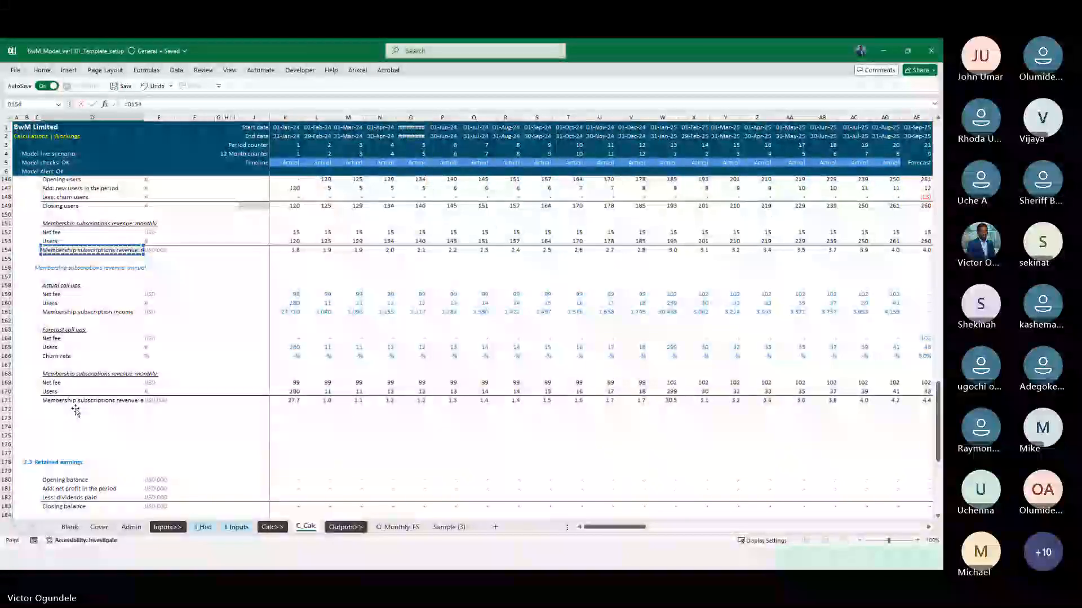
pyautogui.click(72, 401)
pyautogui.press('Escape')
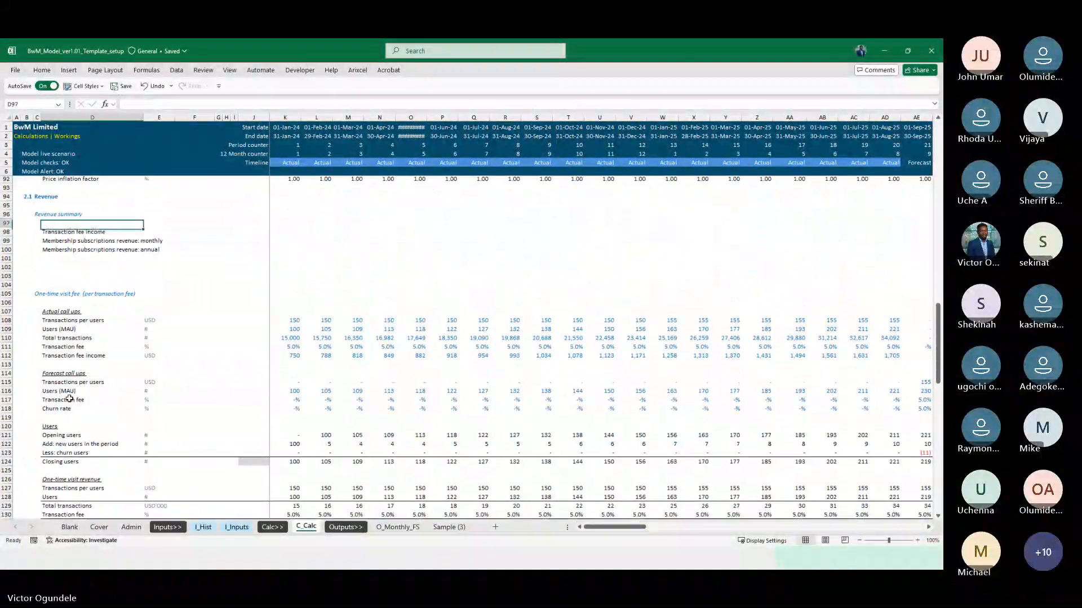
# Copy the three linked labels in D98:D100 and paste only their formulas into K98:K100 to pull the first month's revenue figures
pyautogui.press('Down')
pyautogui.hotkey('shift', 'Down')
pyautogui.hotkey('shift', 'Down')
pyautogui.hotkey('ctrl', 'c')
pyautogui.press('Right')
pyautogui.press('Right')
pyautogui.press('Right')
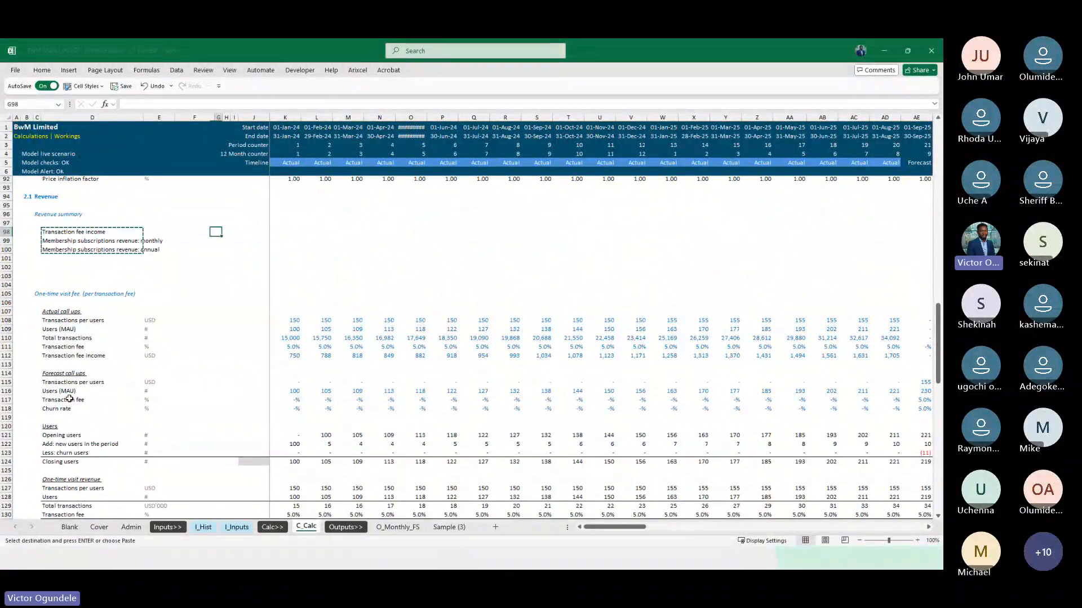
pyautogui.press('Right')
pyautogui.press('Right')
pyautogui.press('Right')
pyautogui.press('Right')
pyautogui.hotkey('ctrl', 'v')
pyautogui.hotkey('ctrl', 'alt', 'v')
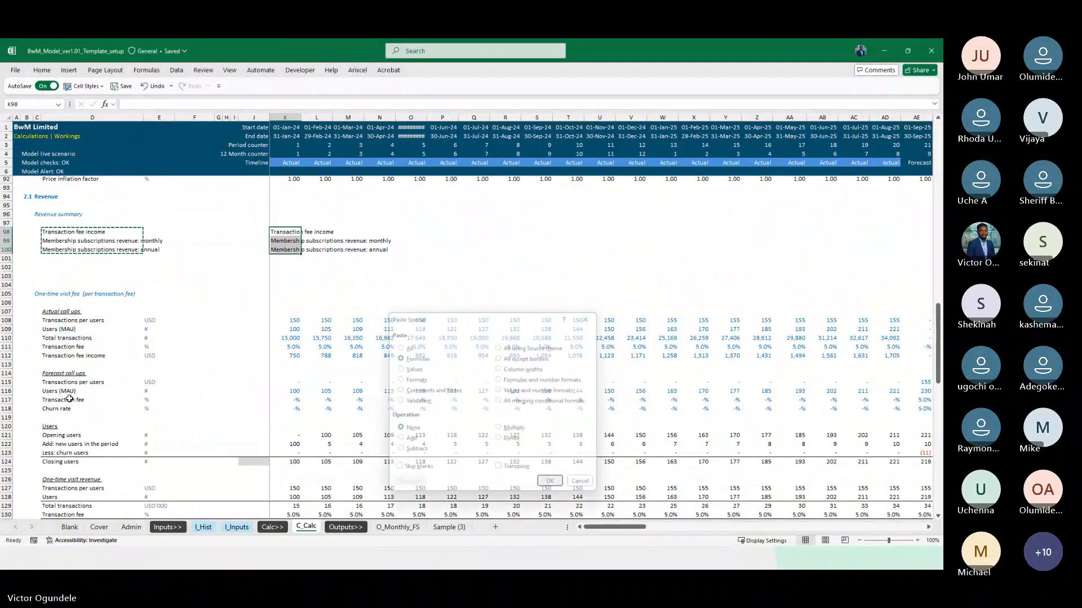
pyautogui.press('Return')
# Fill the unit cells E98:E100 of the revenue summary with the CurrencyUnit named reference
pyautogui.hotkey('ctrl', 'Left')
pyautogui.press('Right')
pyautogui.hotkey('shift', 'Down')
pyautogui.hotkey('shift', 'Down')
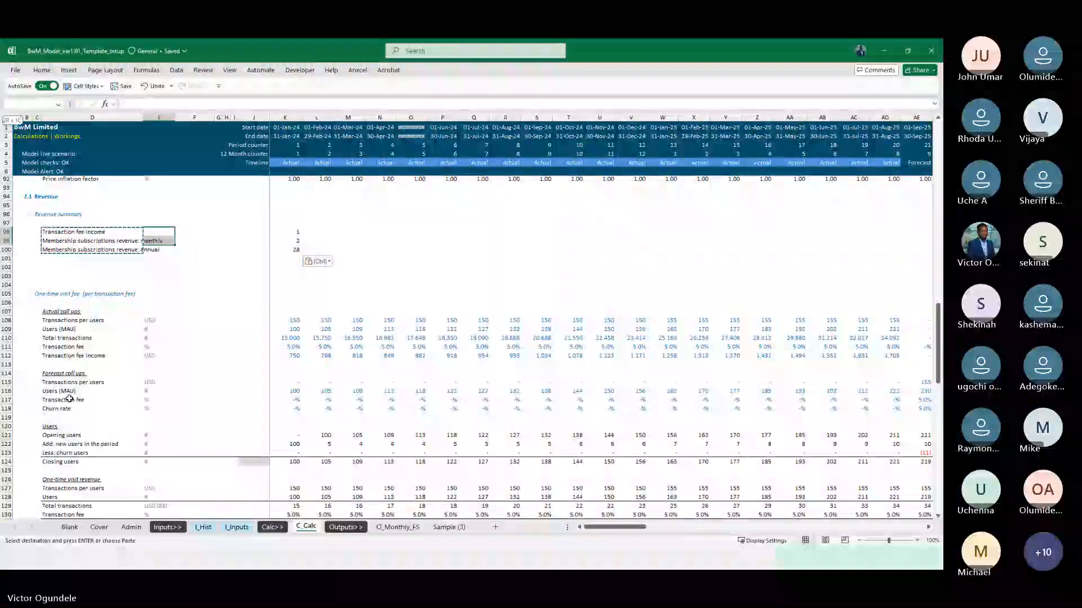
pyautogui.write('=cu')
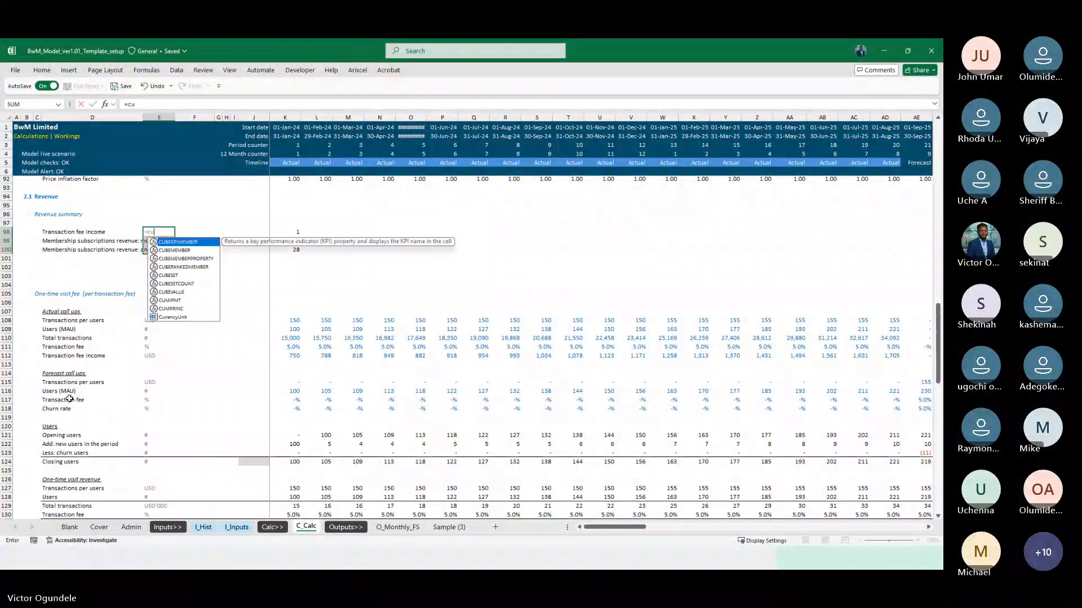
pyautogui.write('rrencyUn')
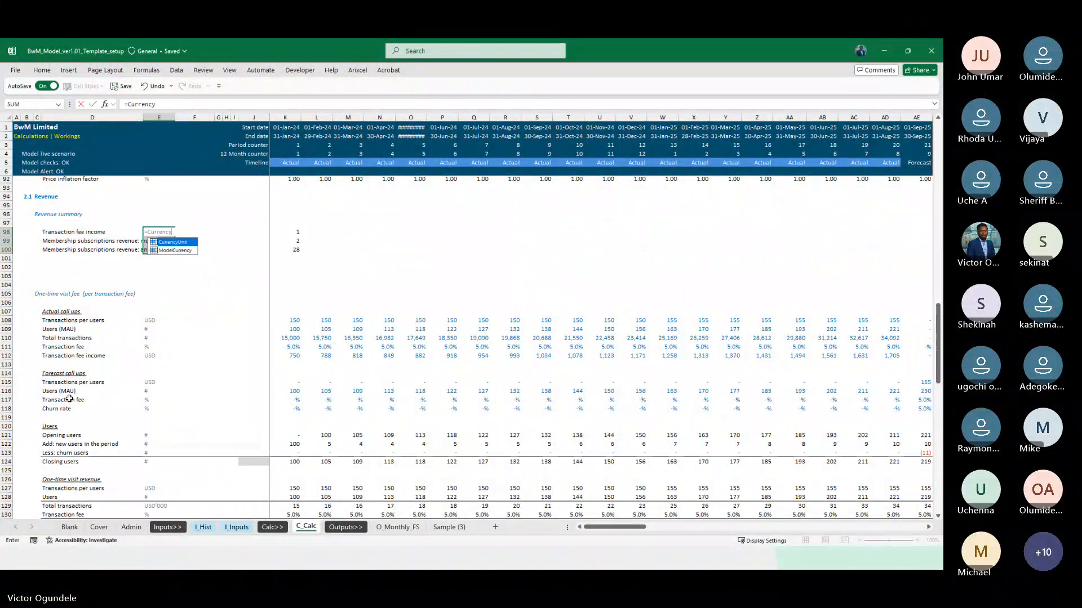
pyautogui.press('Down')
pyautogui.press('Tab')
pyautogui.hotkey('ctrl', 'Return')
# Add a "Total revenue" label in D101 and copy the unit from the row above into E101
pyautogui.hotkey('ctrl', 'Down')
pyautogui.press('Left')
pyautogui.press('Down')
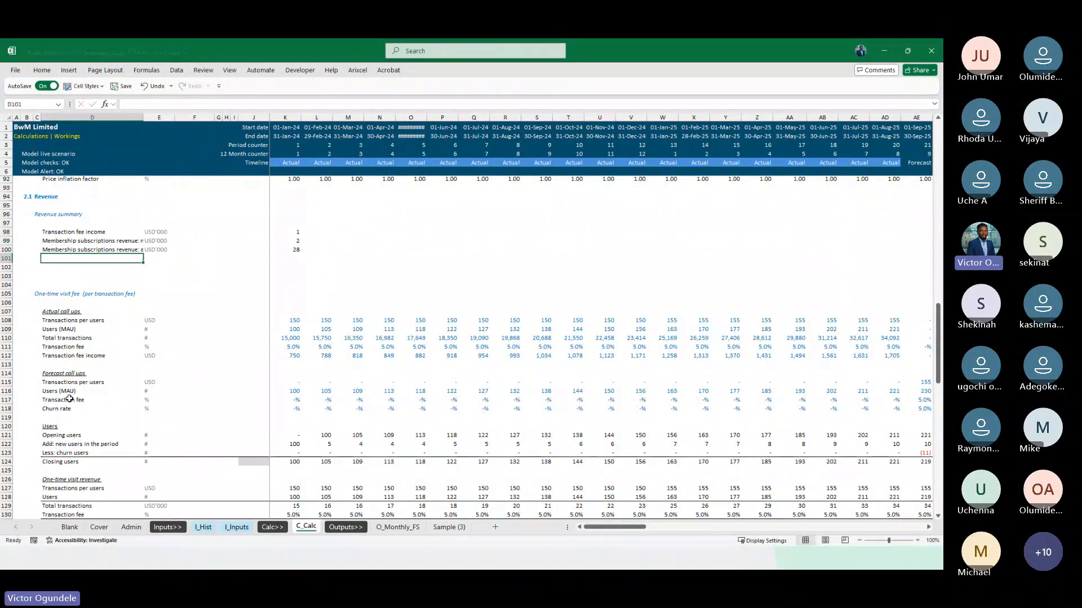
pyautogui.write('Total revenue')
pyautogui.hotkey('ctrl', 'Return')
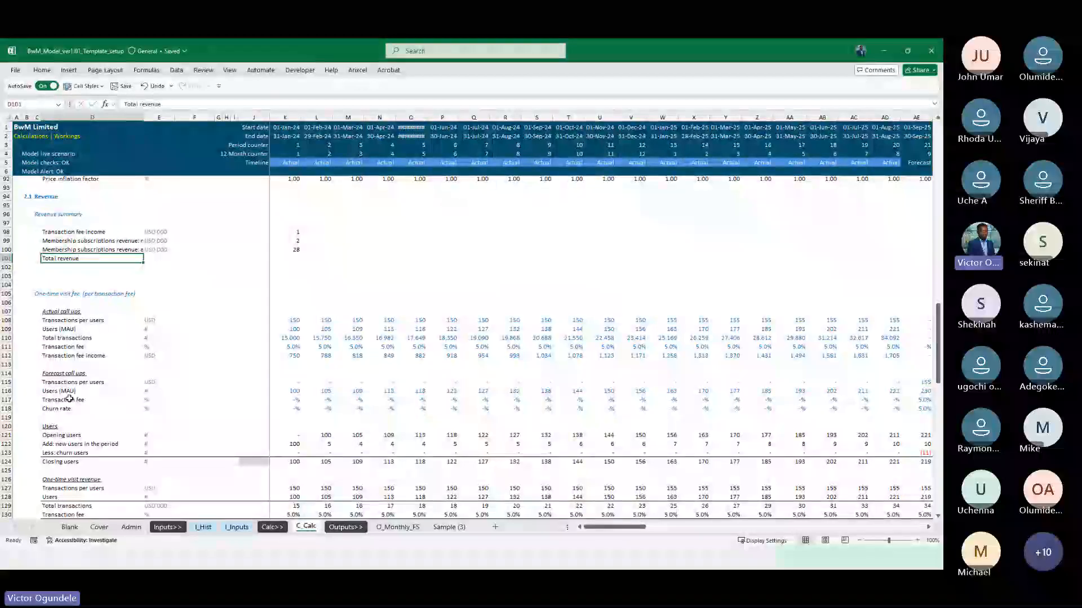
pyautogui.press('Right')
pyautogui.hotkey('ctrl', 'd')
# Apply a top border to the Total revenue row from D101 to the last timeline column
pyautogui.press('Left')
pyautogui.hotkey('ctrl', 'shift', 'Right')
pyautogui.hotkey('ctrl', 'shift', 'Right')
pyautogui.hotkey('alt', 'h')
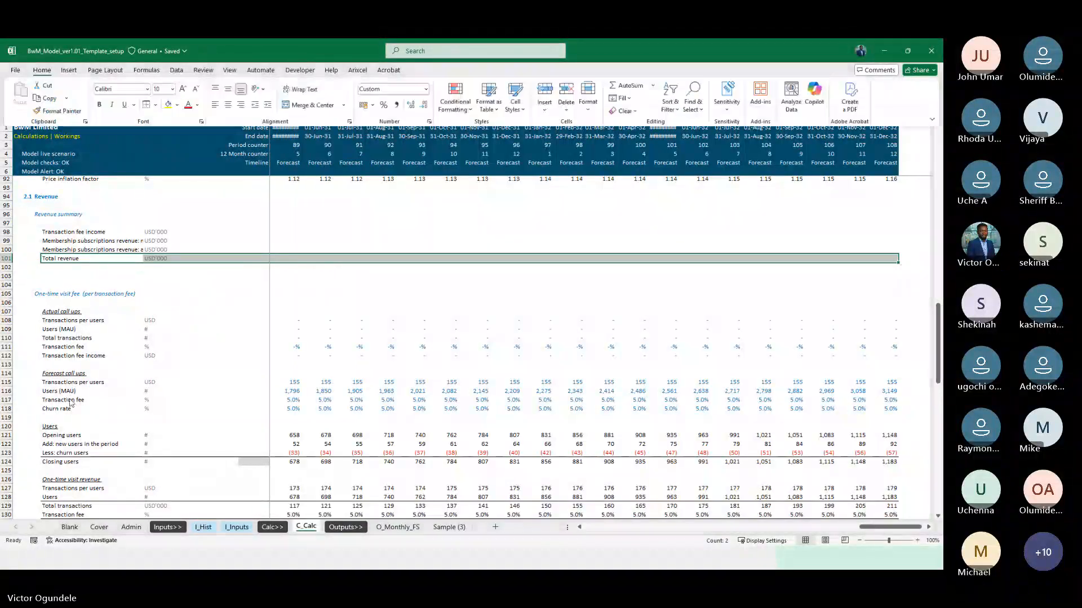
pyautogui.press('b')
pyautogui.press('p')
# Sum the three revenue streams K98:K100 in the Total revenue cell K101
pyautogui.press('Right')
pyautogui.press('Right')
pyautogui.press('Right')
pyautogui.press('Right')
pyautogui.press('Right')
pyautogui.press('Right')
pyautogui.press('Right')
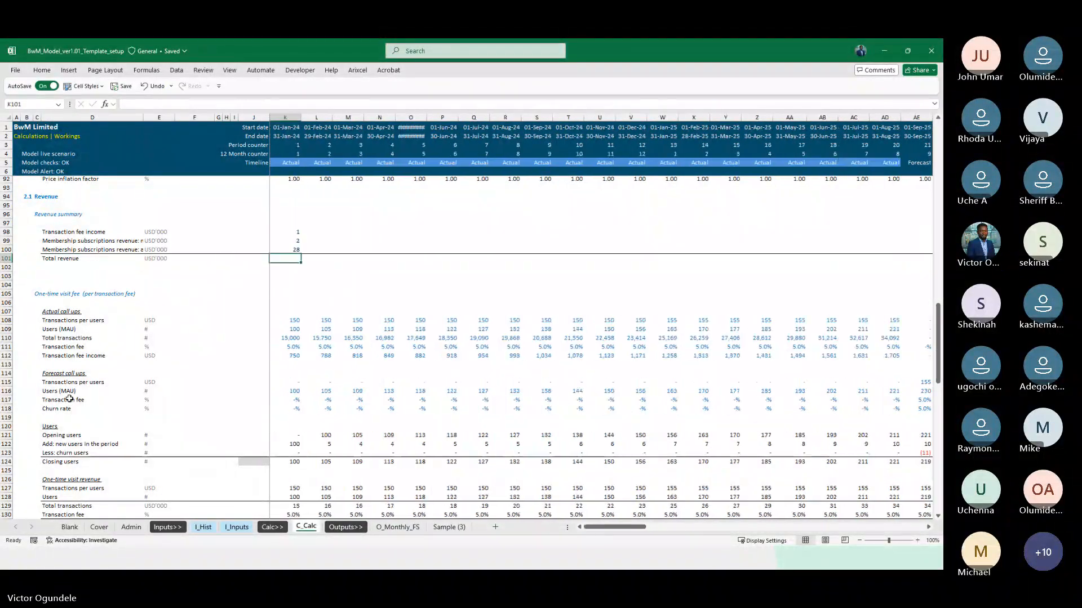
pyautogui.hotkey('alt', '=')
pyautogui.hotkey('ctrl', 'Return')
# Format the revenue summary figures in K98:K101 to show one decimal place
pyautogui.press('Up')
pyautogui.press('Up')
pyautogui.press('Up')
pyautogui.hotkey('shift', 'Down')
pyautogui.hotkey('shift', 'Down')
pyautogui.hotkey('shift', 'Down')
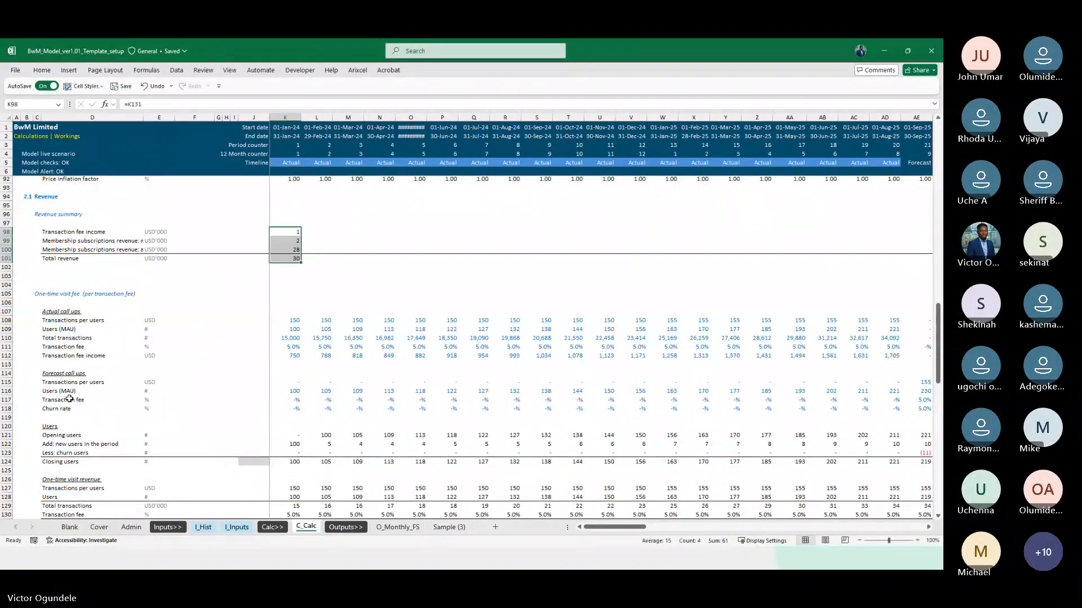
pyautogui.hotkey('alt', 'h')
pyautogui.press('0')
# Fill the revenue summary formulas in K98:K101 right across the whole timeline to December 2032
pyautogui.hotkey('ctrl', 'shift', 'Right')
pyautogui.hotkey('ctrl', 'r')
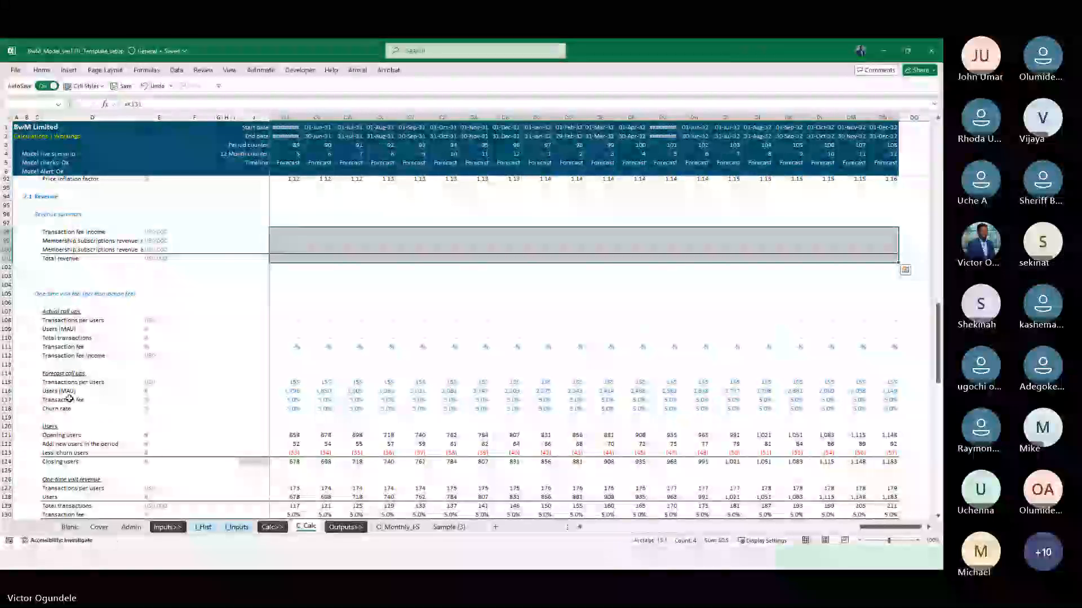
pyautogui.press('Right')
pyautogui.press('Right')
pyautogui.press('Left')
pyautogui.press('Left')
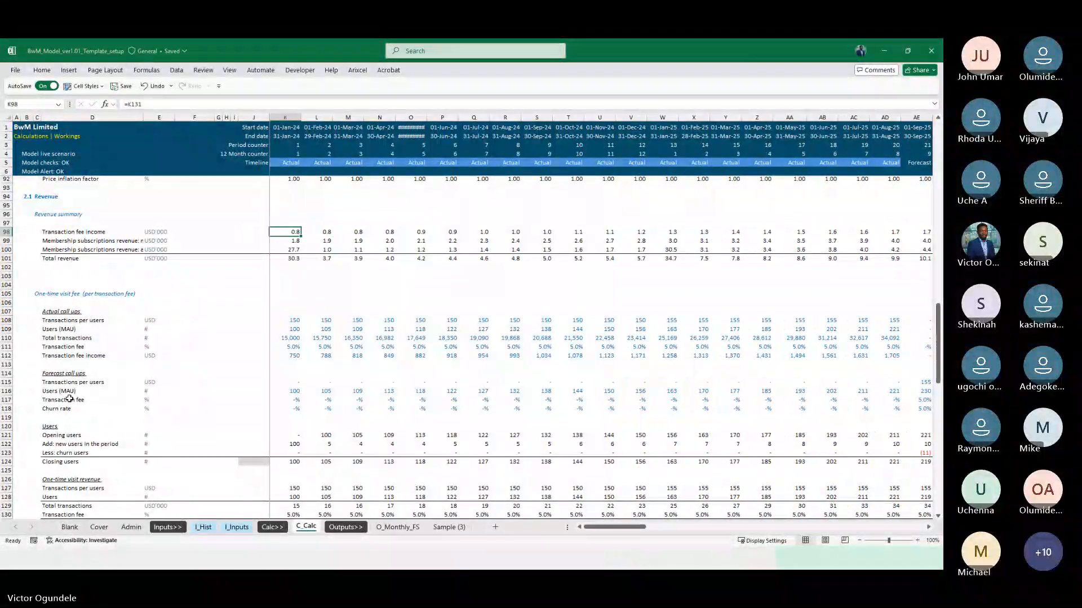
# Apply the Linked Cell style to the three revenue stream rows 98 to 100 across the whole timeline
pyautogui.hotkey('ctrl', 'shift', 'Down')
pyautogui.hotkey('shift', 'Up')
pyautogui.hotkey('ctrl', 'shift', 'Right')
pyautogui.hotkey('alt', '2')
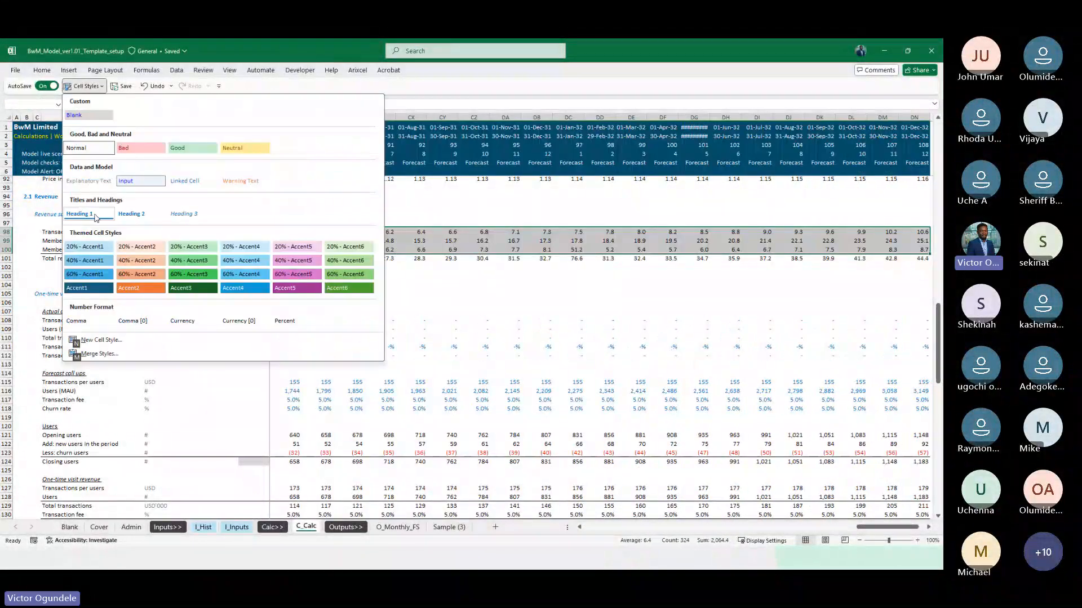
pyautogui.click(183, 183)
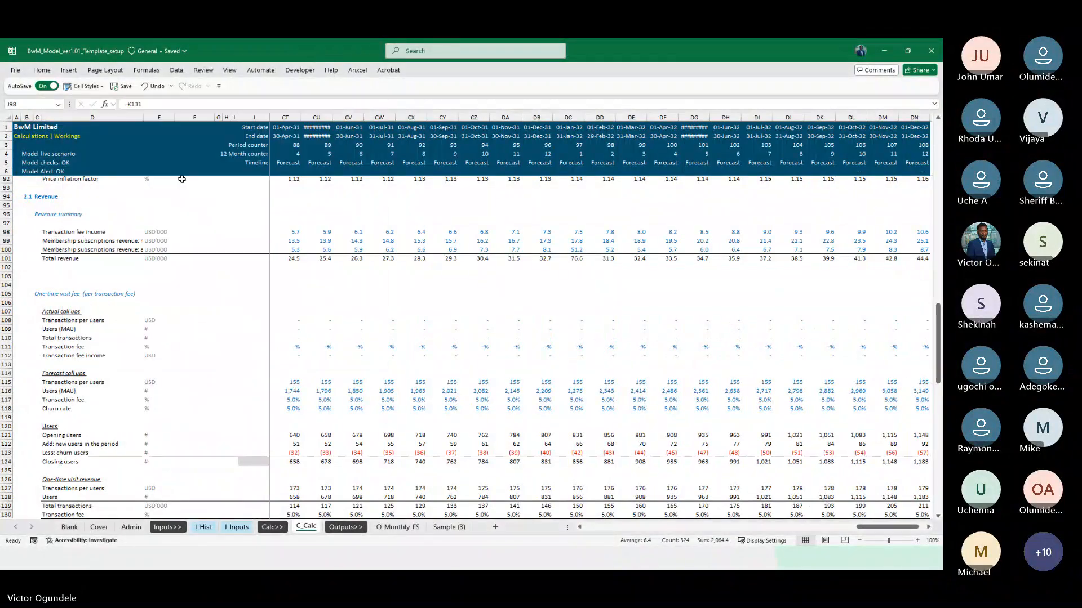
# Review the revenue summary rows across the actual and forecast months to the end of the timeline
pyautogui.press('Right')
pyautogui.press('Right')
pyautogui.press('Right')
pyautogui.press('Right')
pyautogui.press('Right')
pyautogui.press('Right')
pyautogui.press('Right')
pyautogui.press('Right')
pyautogui.press('Right')
pyautogui.press('Right')
pyautogui.press('Right')
pyautogui.press('Right')
pyautogui.press('Right')
pyautogui.press('Right')
pyautogui.press('Right')
pyautogui.press('Right')
pyautogui.press('Right')
pyautogui.press('Right')
pyautogui.press('Right')
pyautogui.press('Right')
pyautogui.press('Right')
pyautogui.press('Right')
pyautogui.press('Right')
pyautogui.press('Right')
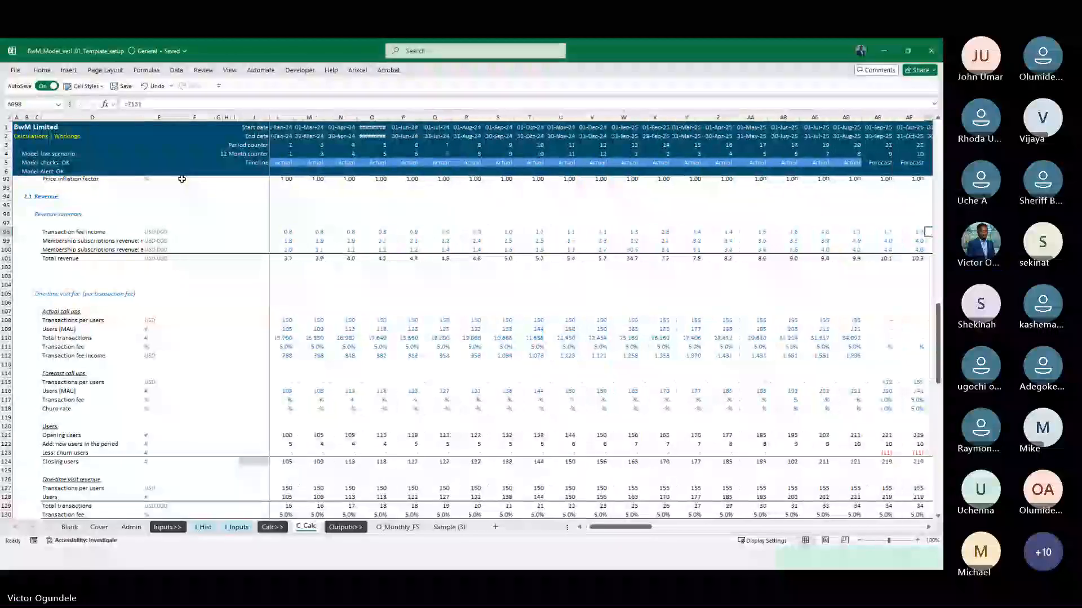
pyautogui.press('Right')
pyautogui.press('Right')
pyautogui.press('Right')
pyautogui.press('Right')
pyautogui.press('Right')
pyautogui.press('Right')
pyautogui.press('Right')
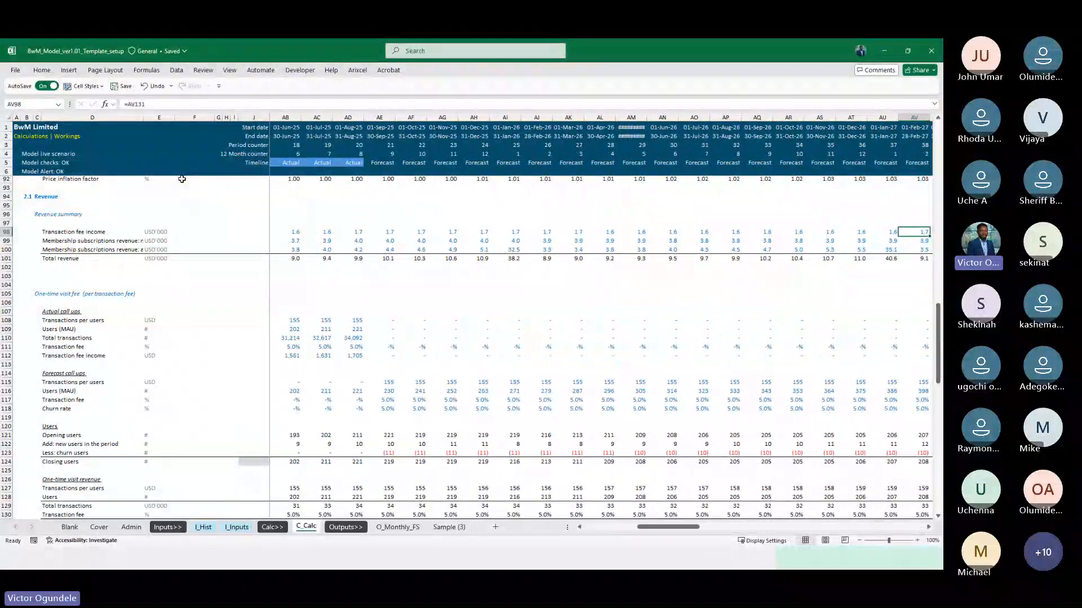
pyautogui.hotkey('ctrl', 'Right')
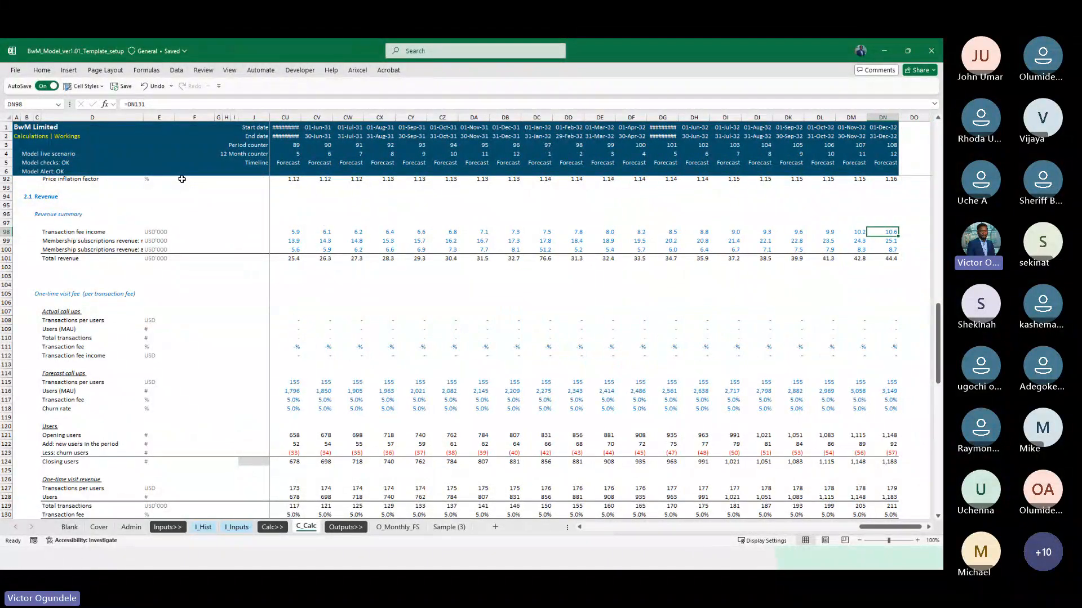
pyautogui.hotkey('ctrl', 'Left')
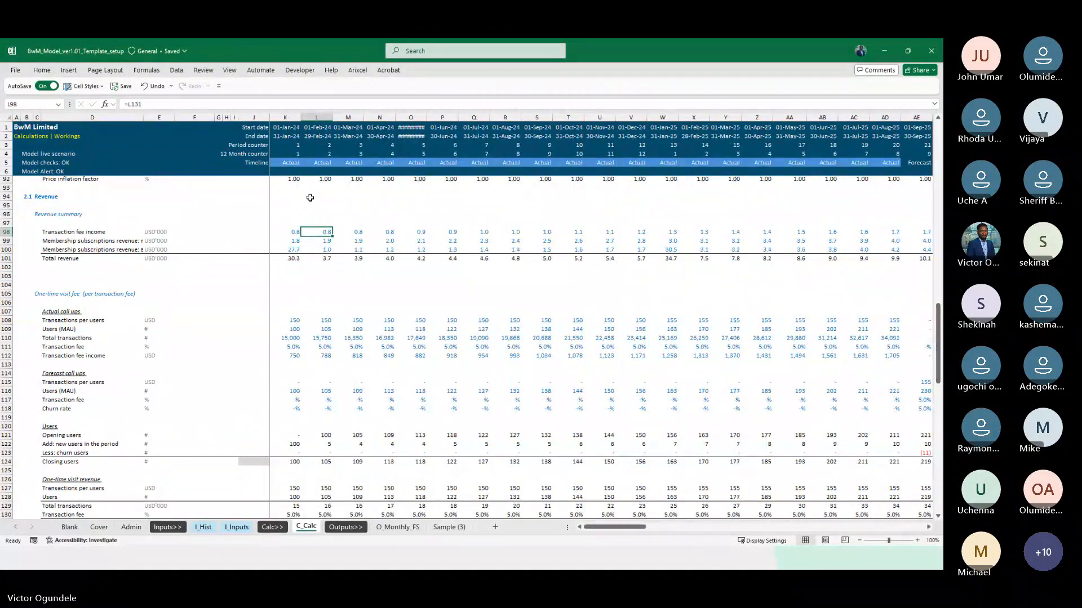
# Delete the two surplus blank rows between the revenue summary and the One-time visit fee heading
pyautogui.press('Down')
pyautogui.press('Down')
pyautogui.press('Down')
pyautogui.press('Down')
pyautogui.press('Down')
pyautogui.hotkey('shift', 'space')
pyautogui.hotkey('shift', 'Down')
pyautogui.hotkey('ctrl', '-')
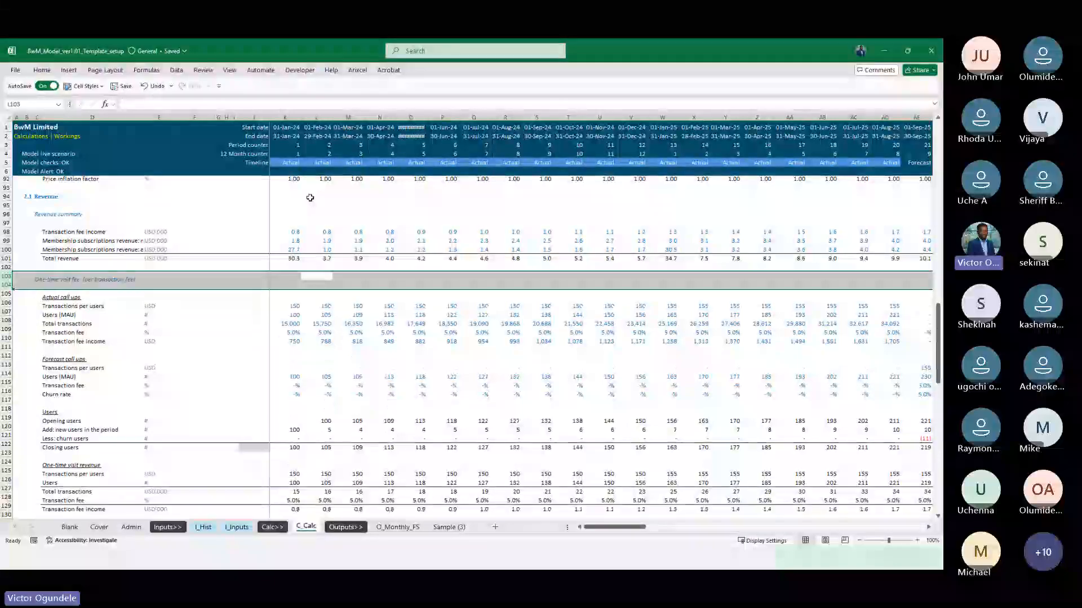
# Go to the Income statement section at the start of the C_Calc sheet
pyautogui.press('Left')
pyautogui.hotkey('ctrl', 'Home')
pyautogui.press('Down')
pyautogui.press('Down')
pyautogui.press('Down')
pyautogui.press('Down')
pyautogui.press('Down')
pyautogui.press('Down')
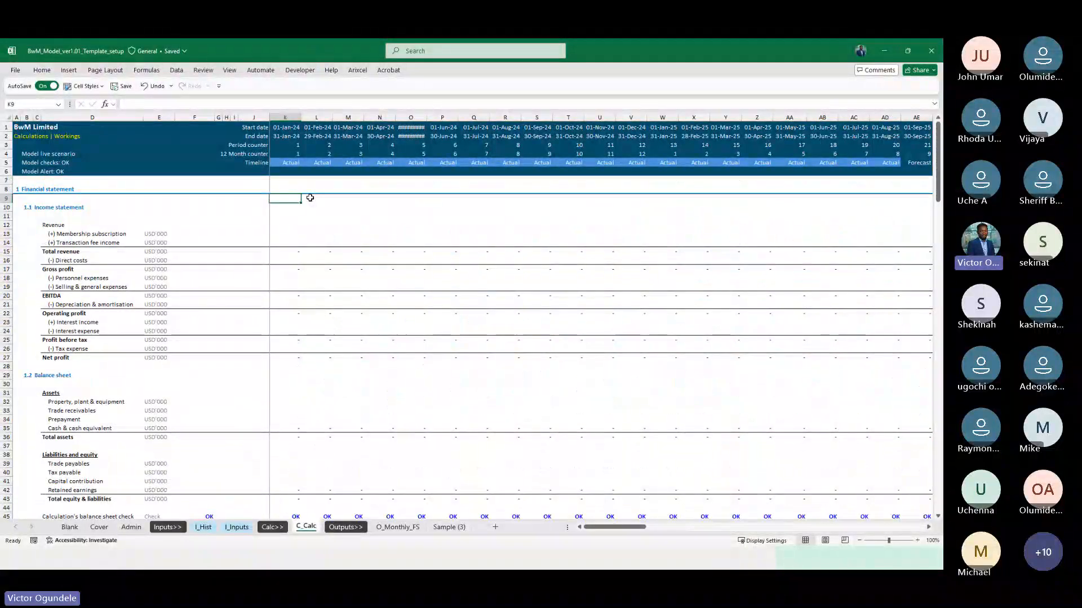
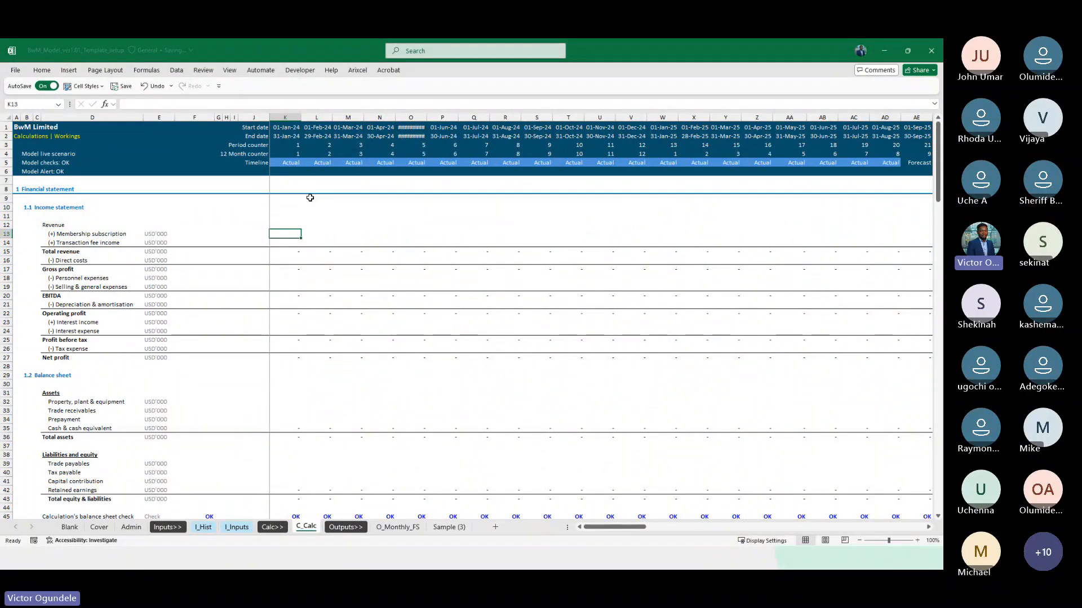
pyautogui.write('=')
pyautogui.press('Escape')
pyautogui.scroll(-20, 314, 229)
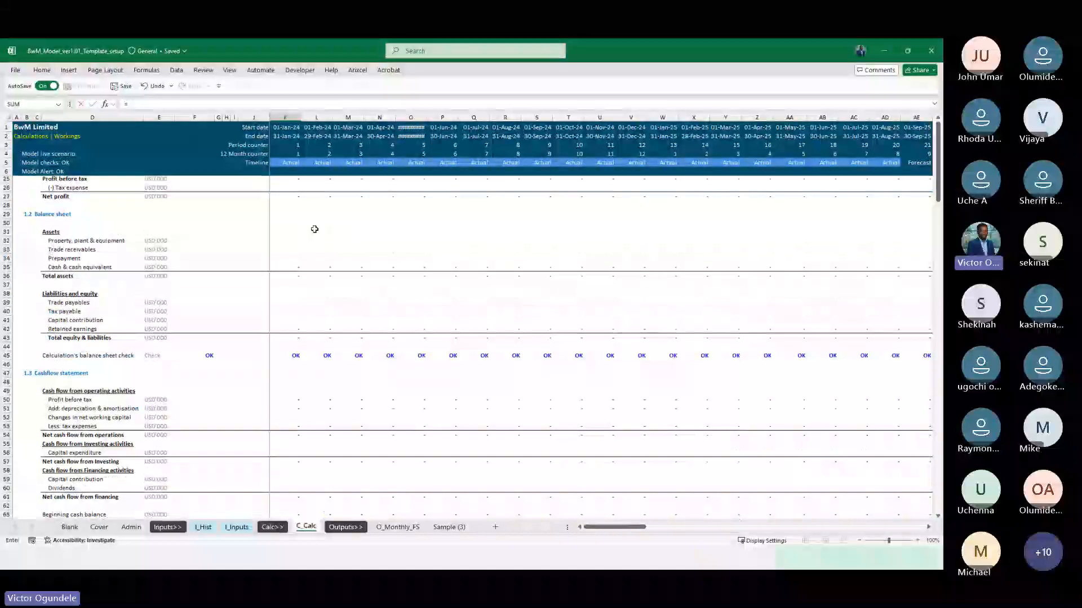
pyautogui.scroll(20, 333, 440)
pyautogui.scroll(-20, 332, 440)
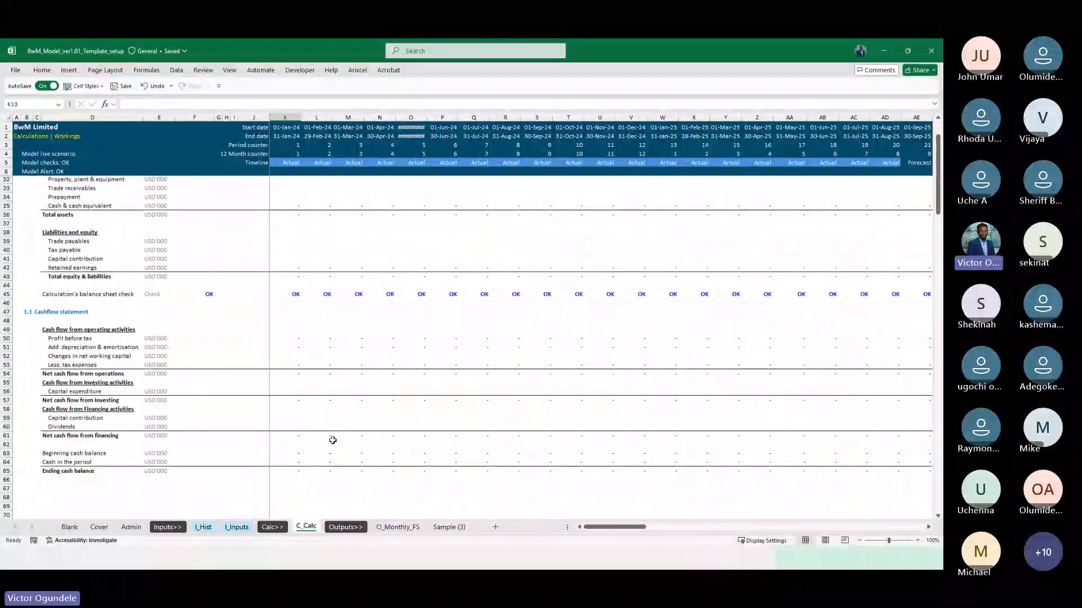
# Clear the contents of the three revenue stream rows 98 to 100 in the Revenue summary
pyautogui.scroll(-8, 332, 440)
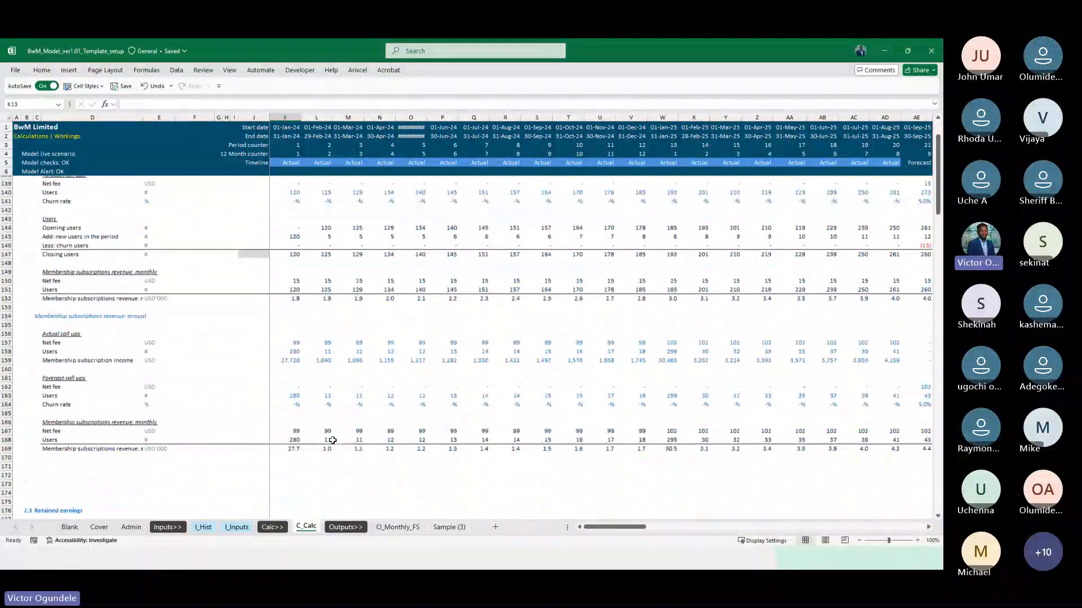
pyautogui.scroll(10, 332, 441)
pyautogui.click(282, 342)
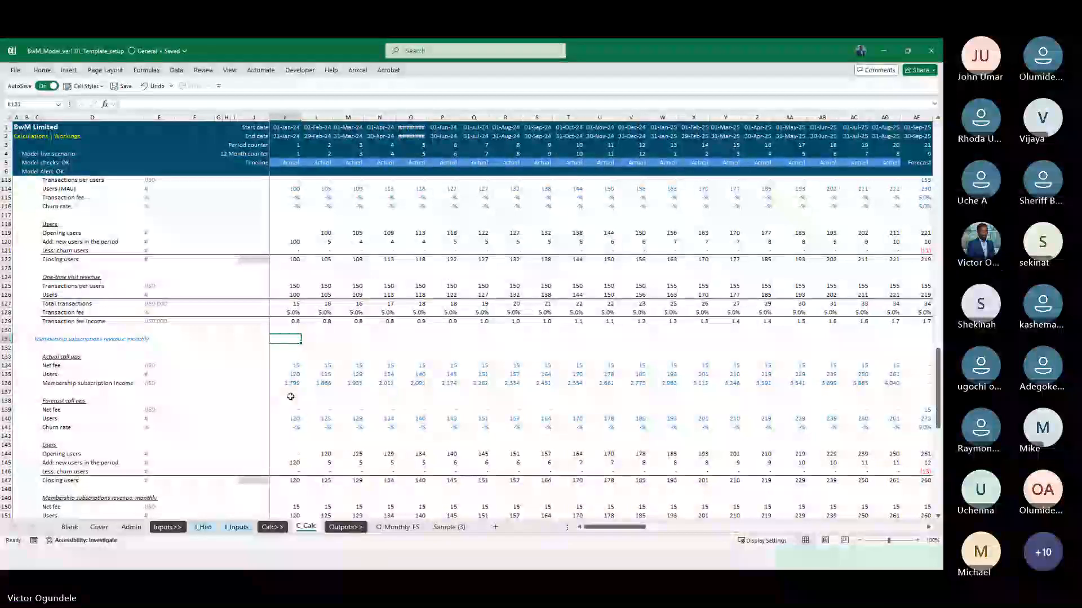
pyautogui.scroll(11, 291, 341)
pyautogui.click(291, 341)
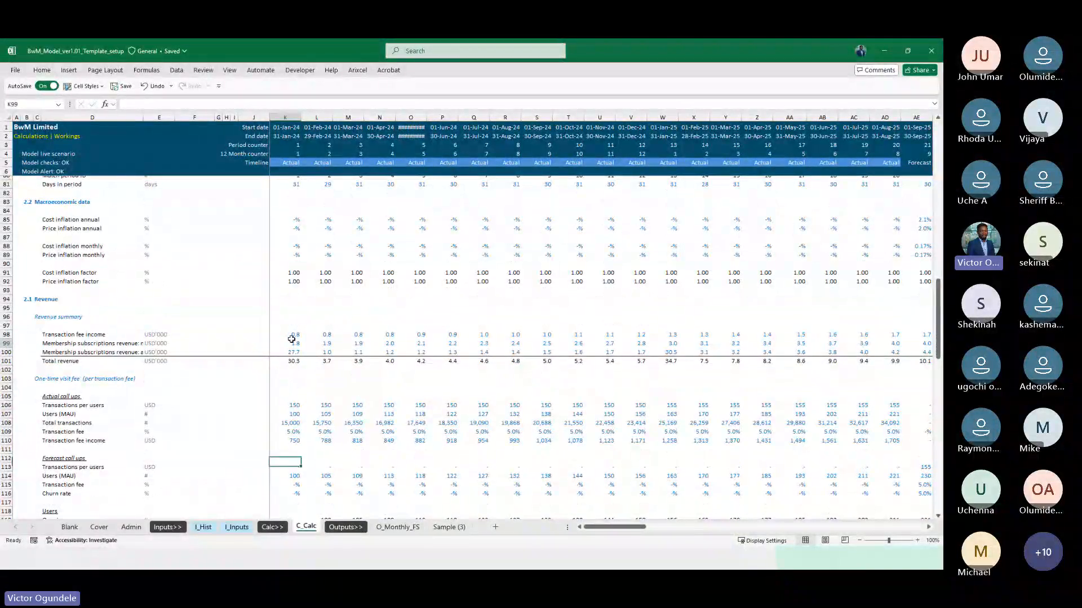
pyautogui.press('Up')
pyautogui.hotkey('shift', 'space')
pyautogui.hotkey('shift', 'Down')
pyautogui.hotkey('shift', 'Down')
pyautogui.press('Delete')
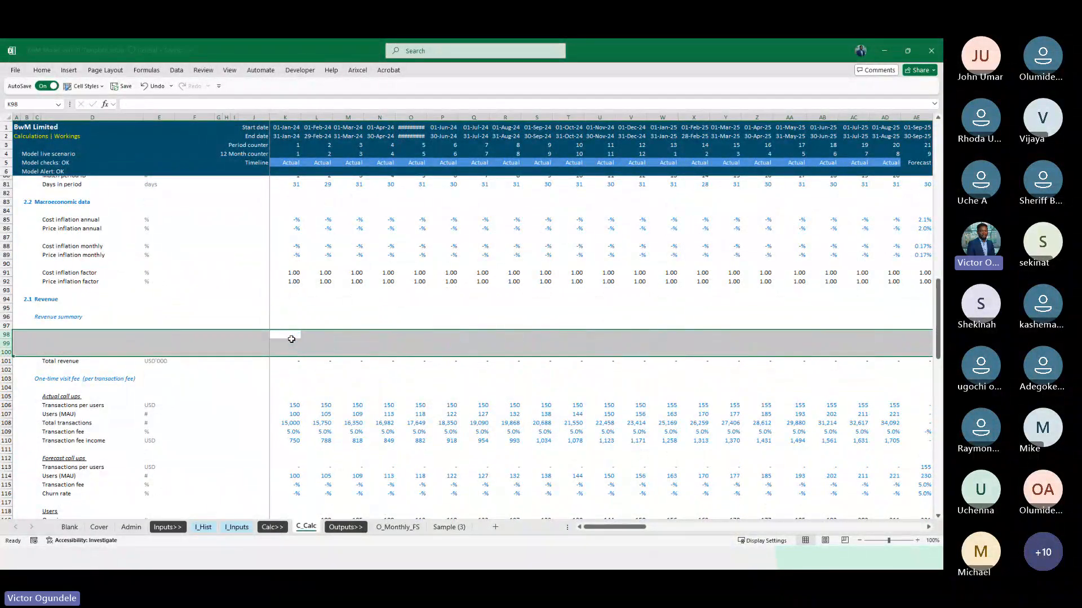
# Copy the Membership subscription and Transaction fee income labels from the Income statement and paste them as values into the Revenue summary from D98
pyautogui.hotkey('ctrl', 'Home')
pyautogui.press('Down')
pyautogui.press('Down')
pyautogui.press('Down')
pyautogui.moveTo(82, 231); pyautogui.dragTo(84, 242)
pyautogui.hotkey('ctrl', 'c')
pyautogui.scroll(-20, 134, 396)
pyautogui.scroll(3, 134, 396)
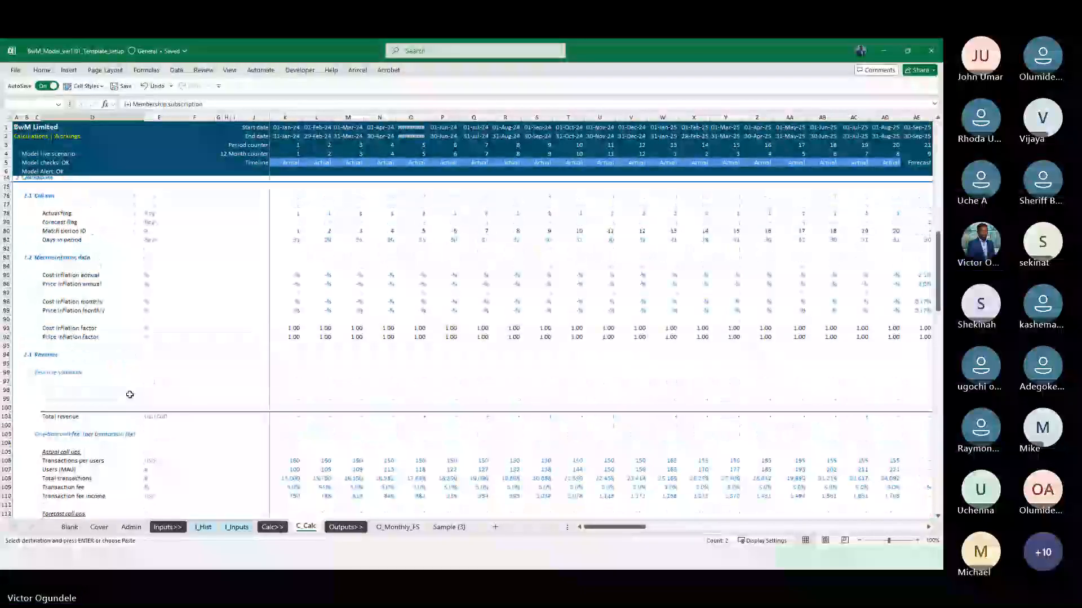
pyautogui.click(48, 388)
pyautogui.hotkey('ctrl', 'alt', 'v')
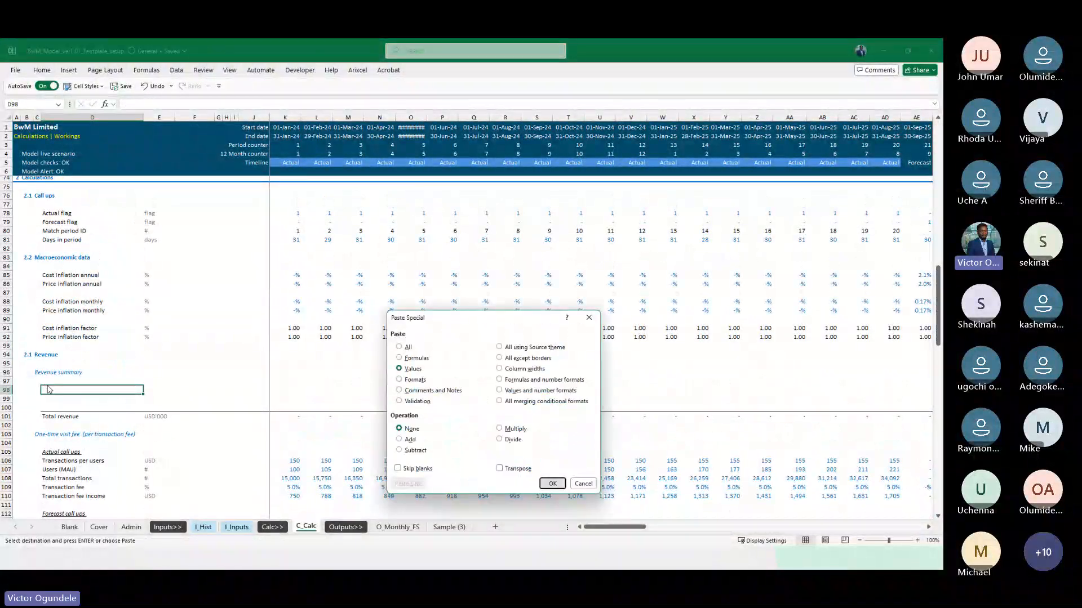
pyautogui.press('Return')
# Remove the "(+)" prefix from the Membership subscription and Transaction fee income labels in D98 and D99
pyautogui.press('F2')
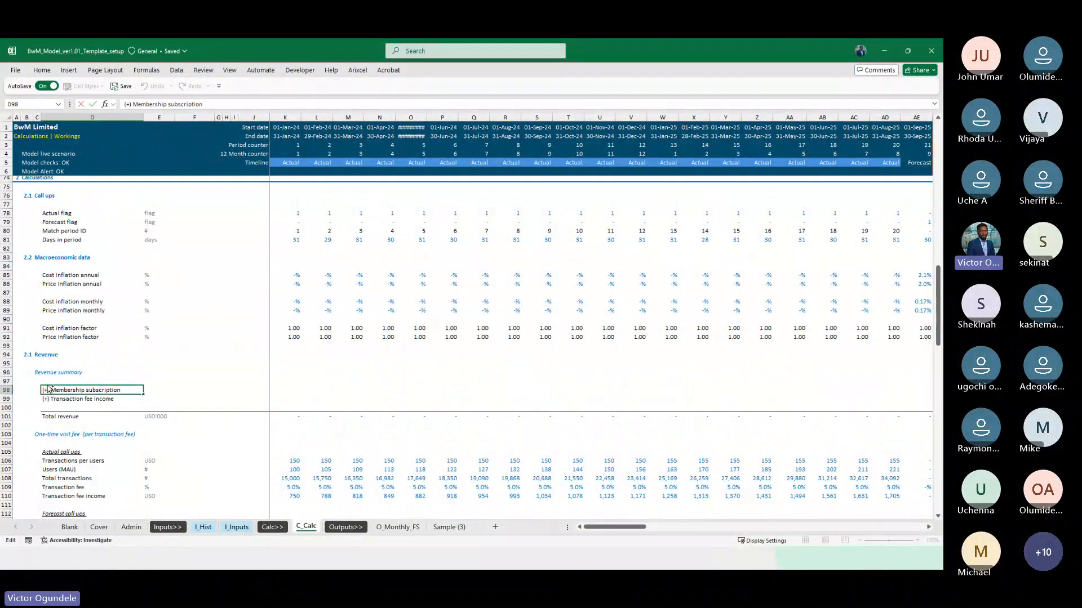
pyautogui.press('Right')
pyautogui.press('Right')
pyautogui.press('Right')
pyautogui.press('Right')
pyautogui.press('Right')
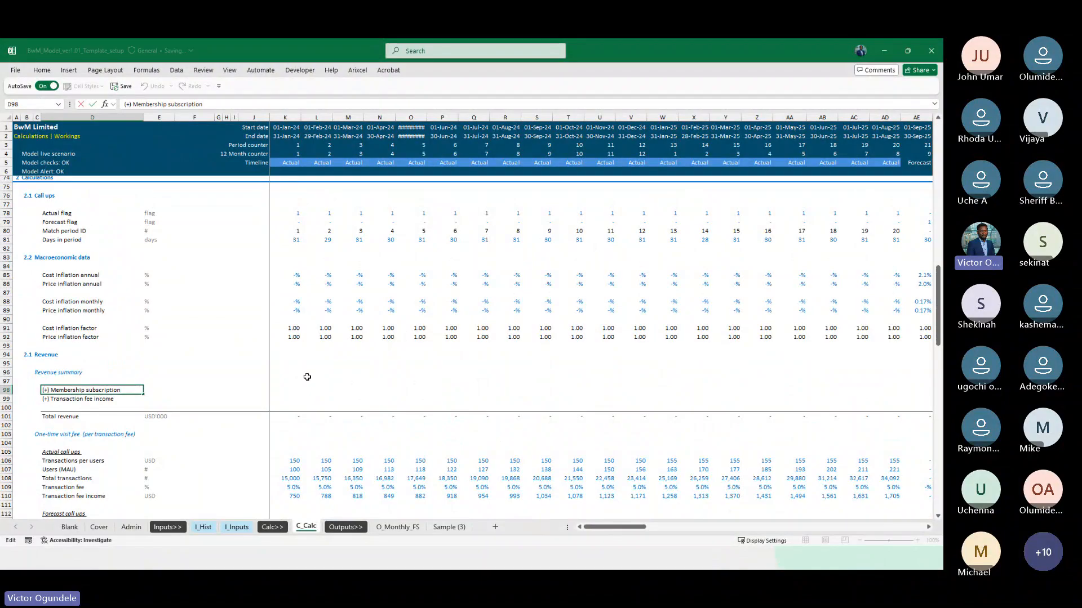
pyautogui.press('BackSpace')
pyautogui.press('BackSpace')
pyautogui.press('BackSpace')
pyautogui.press('BackSpace')
pyautogui.press('Return')
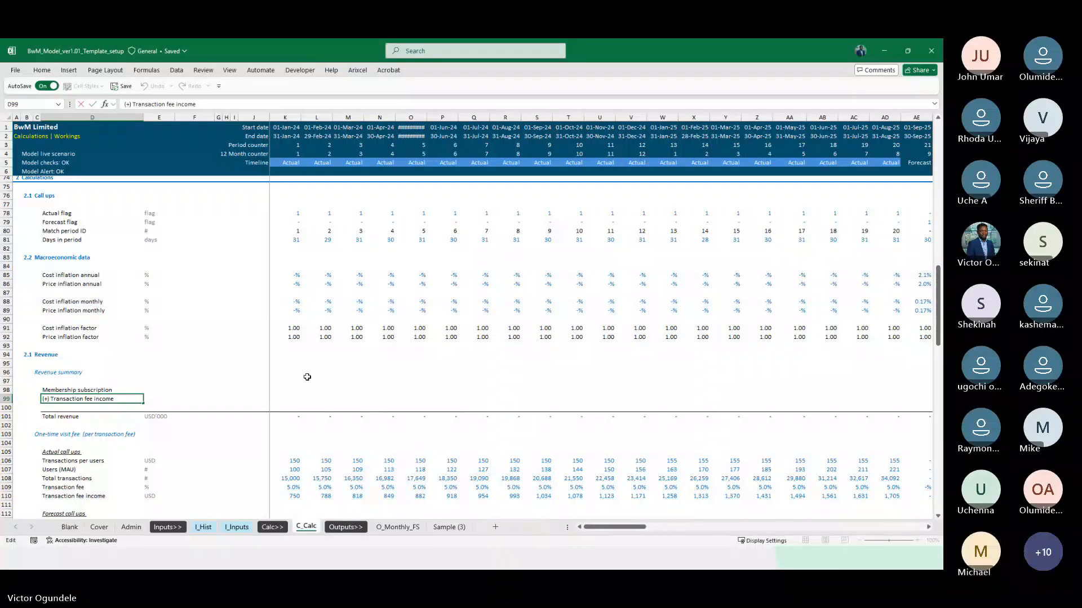
pyautogui.press('BackSpace')
pyautogui.press('BackSpace')
pyautogui.press('BackSpace')
pyautogui.press('BackSpace')
pyautogui.press('Return')
# Delete the empty row 100 above Total revenue and paste the total's USD'000 unit as formulas into E98 and E99
pyautogui.hotkey('shift', 'space')
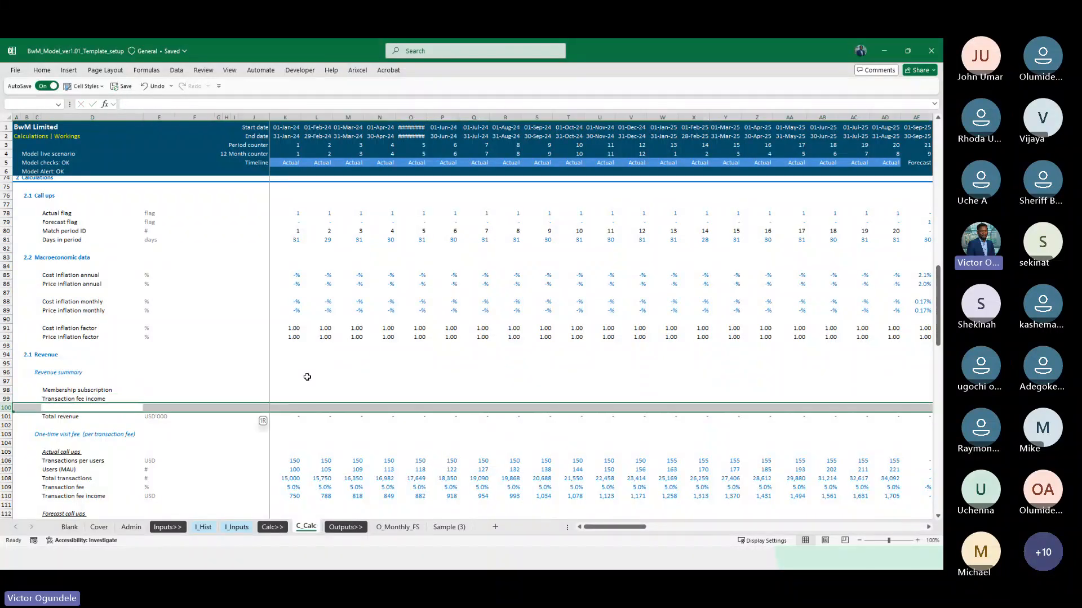
pyautogui.hotkey('ctrl', '-')
pyautogui.press('Right')
pyautogui.press('Up')
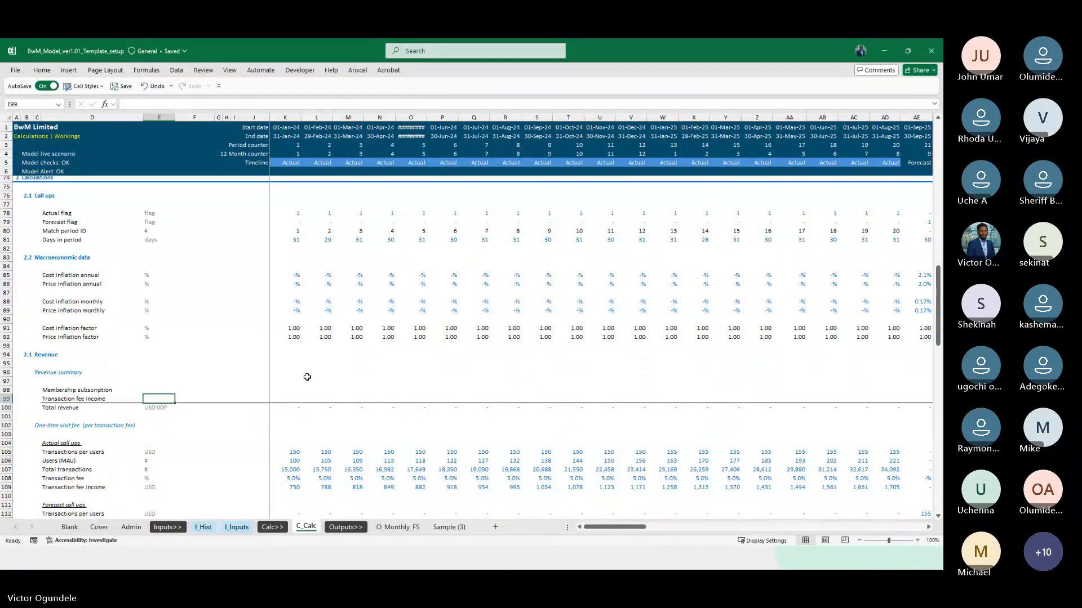
pyautogui.press('Down')
pyautogui.hotkey('ctrl', 'c')
pyautogui.press('Up')
pyautogui.press('Up')
pyautogui.hotkey('shift', 'Down')
pyautogui.hotkey('ctrl', 'alt', 'v')
pyautogui.press('f')
pyautogui.press('Return')
# Set Membership subscription in K98 to the sum of the monthly and annual subscription revenues, =K151+K168
pyautogui.press('Home')
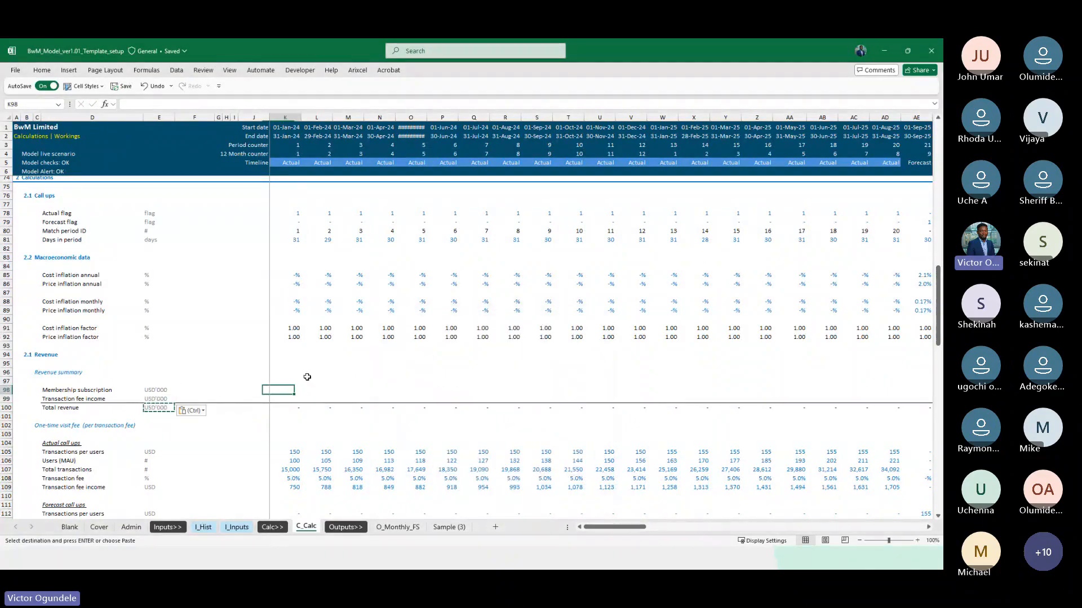
pyautogui.write('=')
pyautogui.scroll(-15, 307, 377)
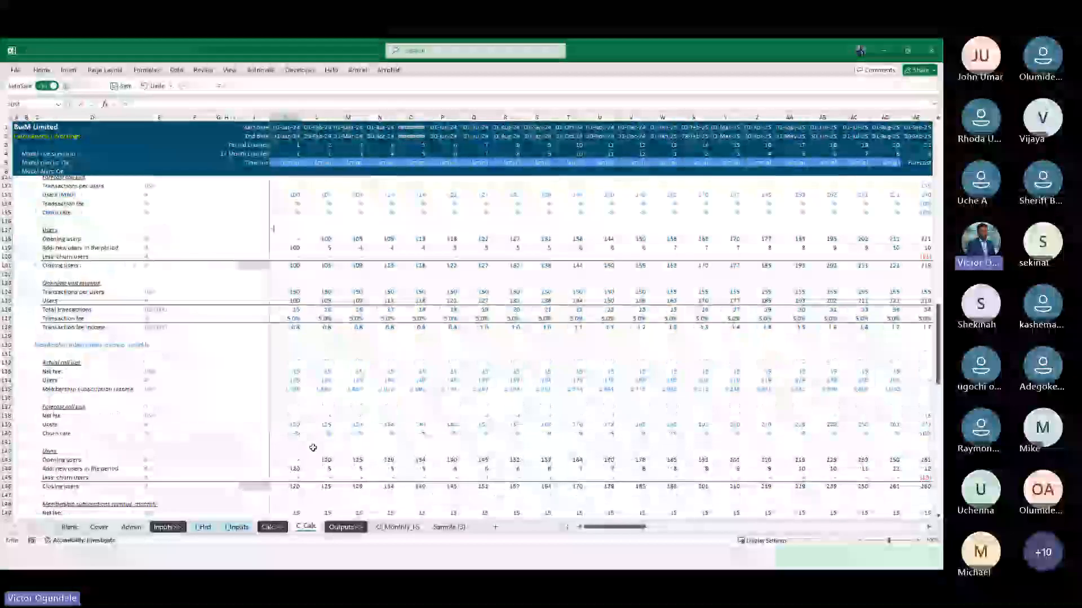
pyautogui.scroll(-2, 313, 447)
pyautogui.click(279, 389)
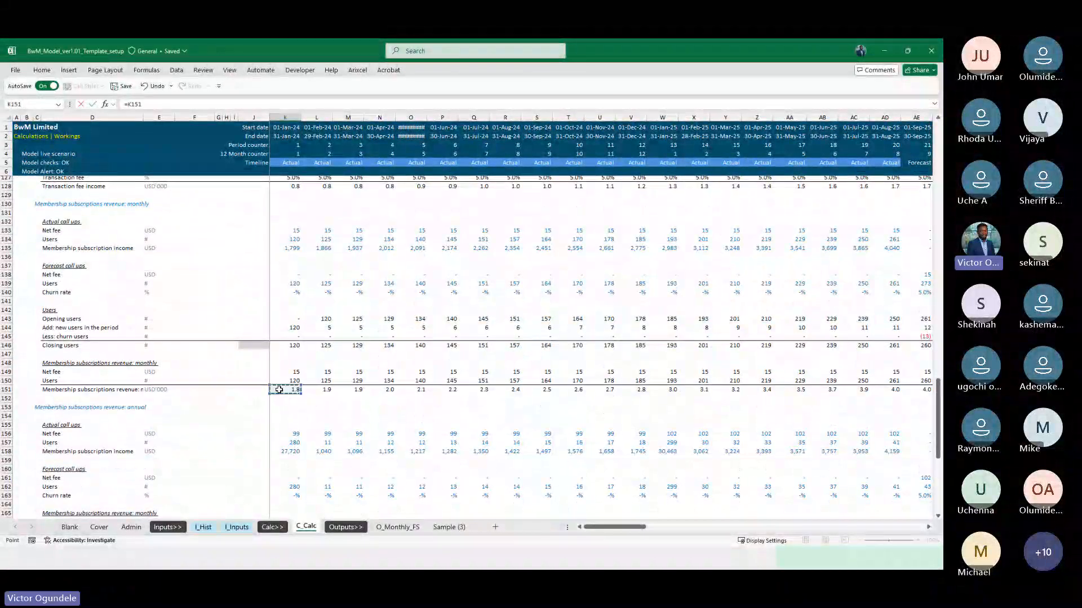
pyautogui.write('+')
pyautogui.scroll(-10, 279, 390)
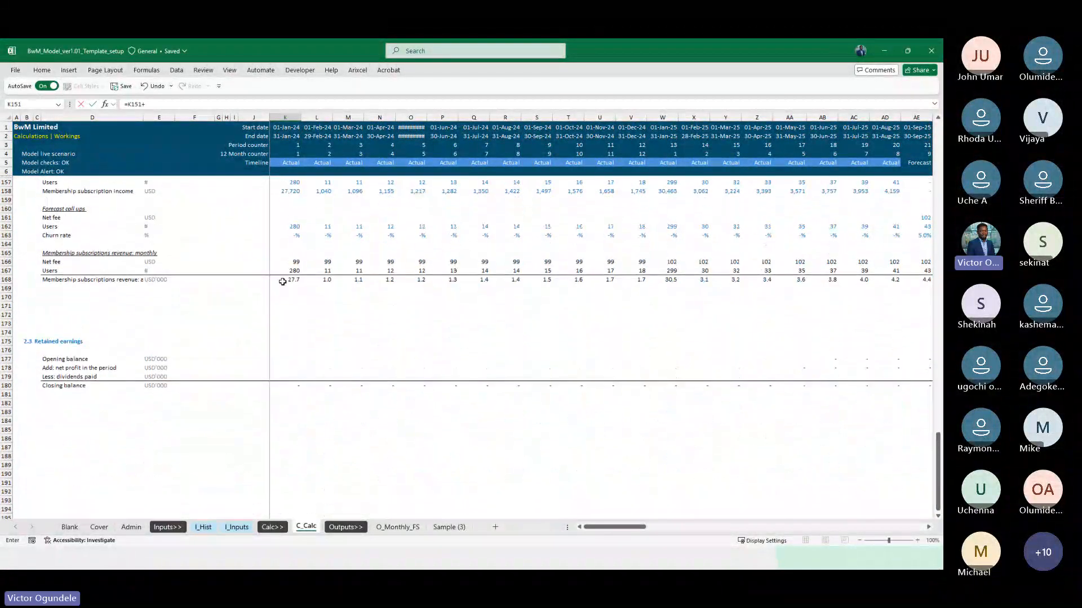
pyautogui.click(284, 279)
pyautogui.press('BackSpace')
pyautogui.press('BackSpace')
pyautogui.press('BackSpace')
pyautogui.press('BackSpace')
pyautogui.press('BackSpace')
pyautogui.press('BackSpace')
pyautogui.press('BackSpace')
pyautogui.press('BackSpace')
pyautogui.press('BackSpace')
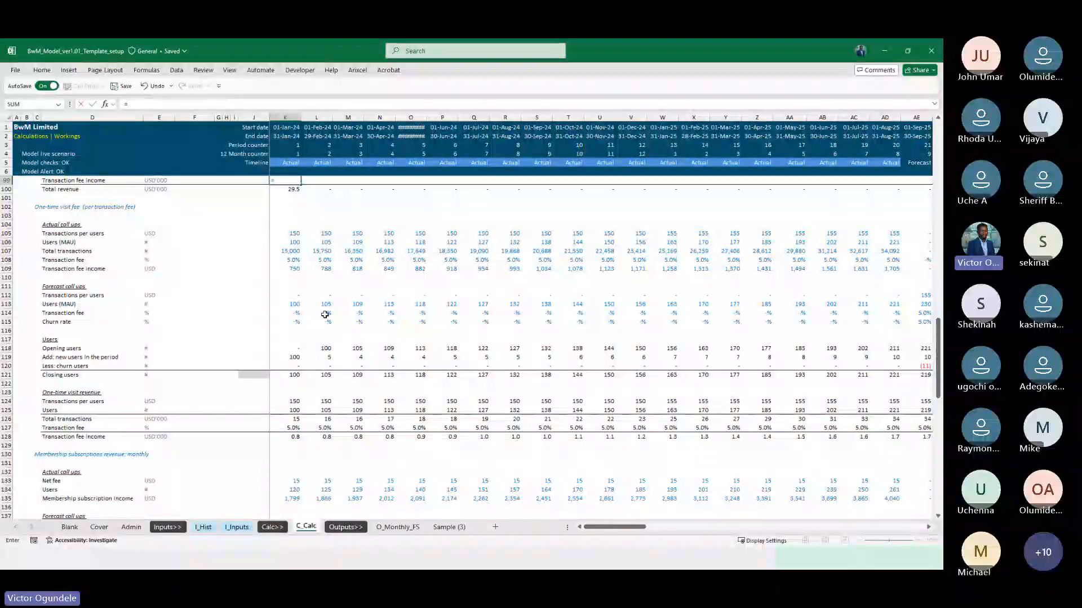
# Link Transaction fee income in K99 to K128 and fill revenue summary rows 98 to 100 across the timeline
pyautogui.scroll(-2, 292, 384)
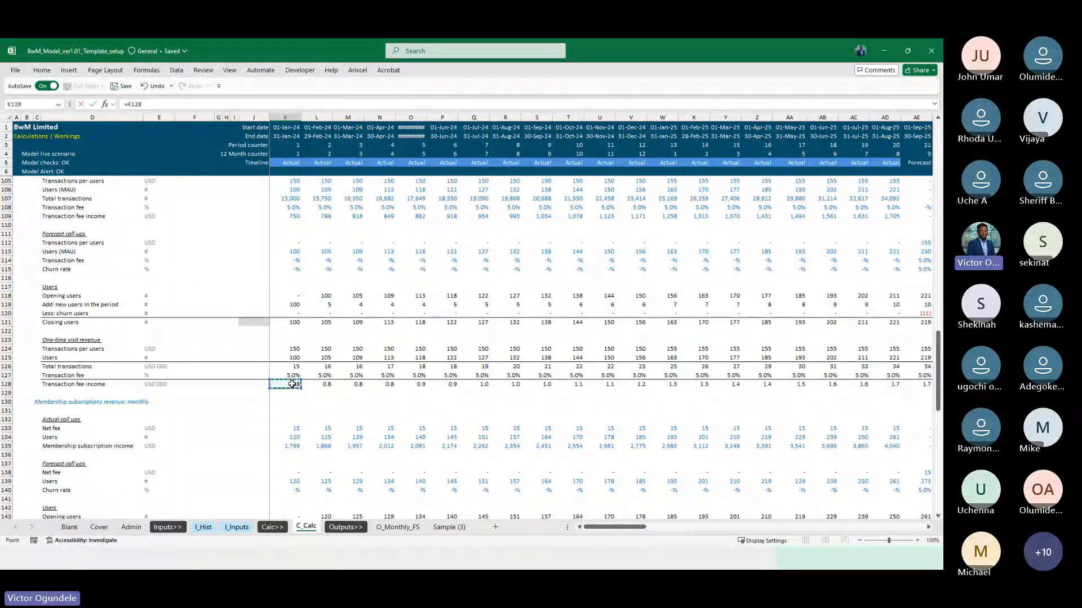
pyautogui.press('Escape')
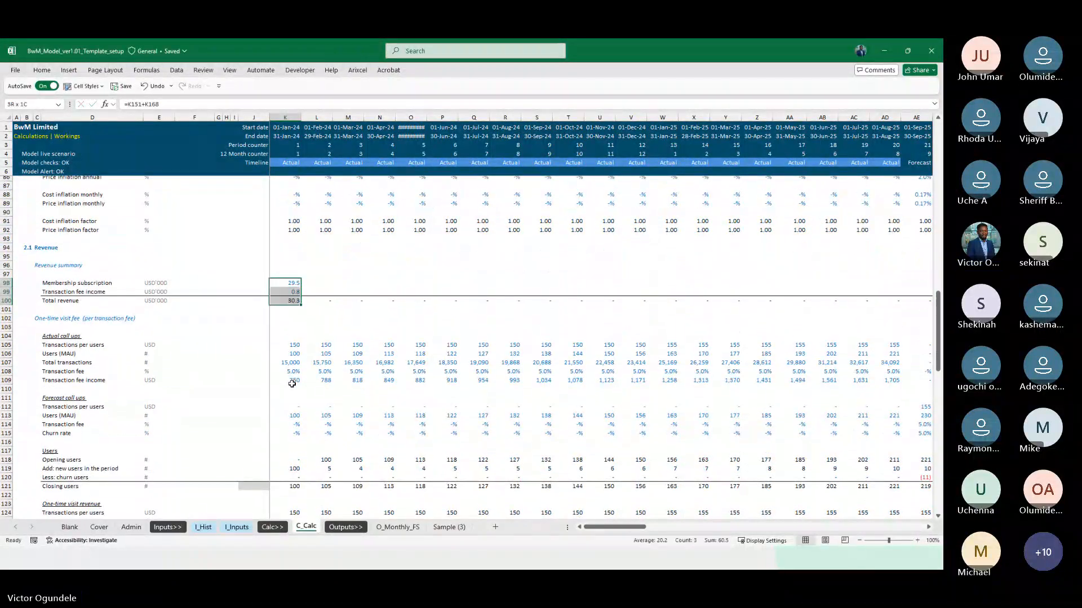
pyautogui.hotkey('ctrl', 'shift', 'Right')
pyautogui.press('Right')
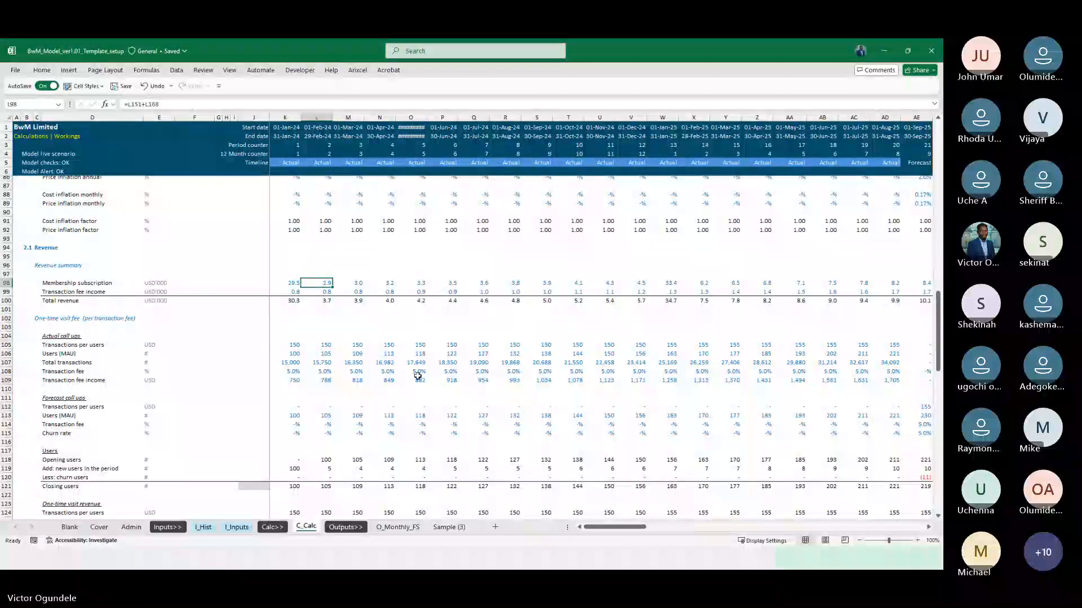
# Insert two blank rows above the One-time visit fee heading, below the Revenue summary total
pyautogui.scroll(1, 346, 294)
pyautogui.scroll(1, 345, 294)
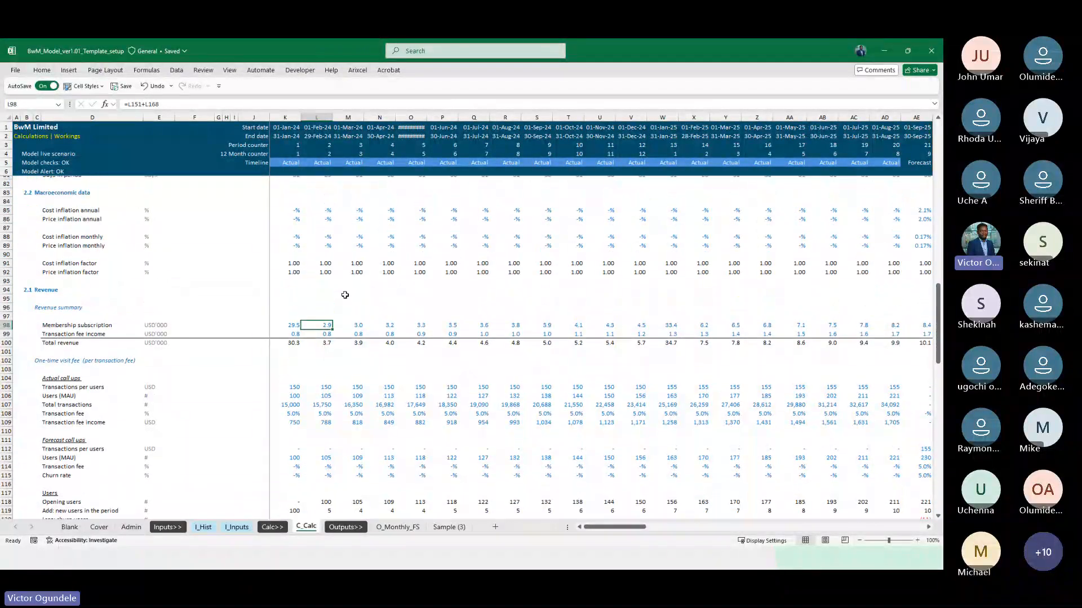
pyautogui.click(51, 360)
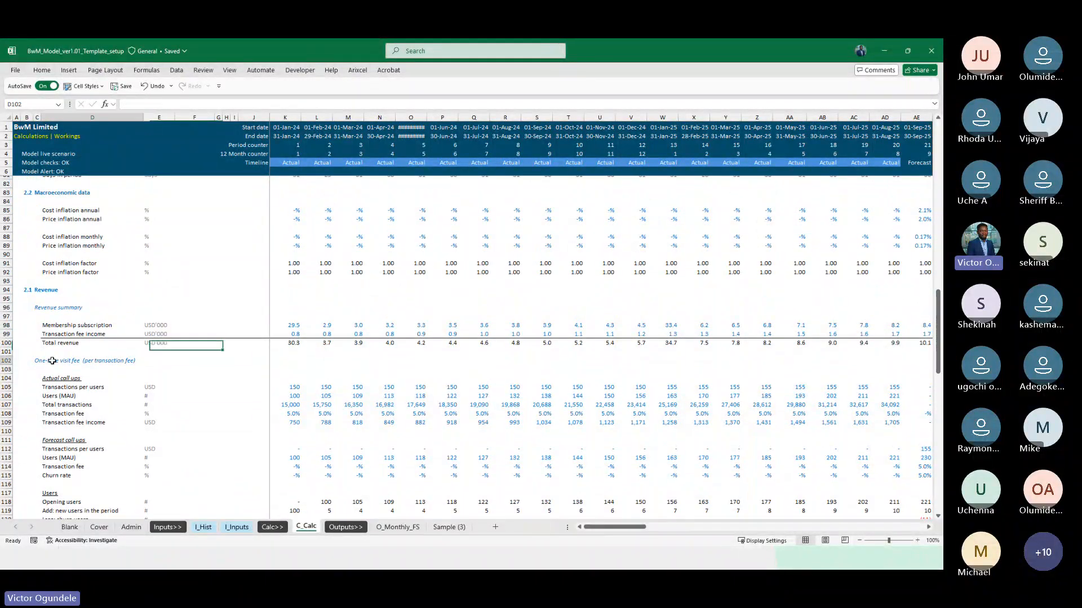
pyautogui.hotkey('shift', 'space')
pyautogui.hotkey('shift', 'Down')
pyautogui.hotkey('ctrl', 'shift', '+')
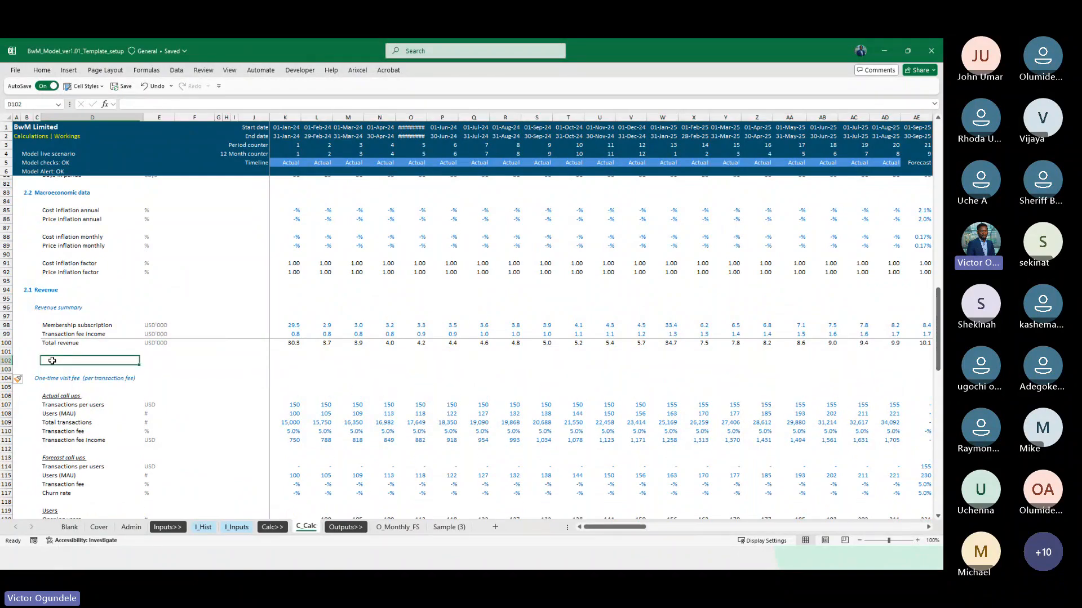
# Label row 102 "Historical revenue match with revenue in calculations" with the unit "check"
pyautogui.scroll(2, 52, 361)
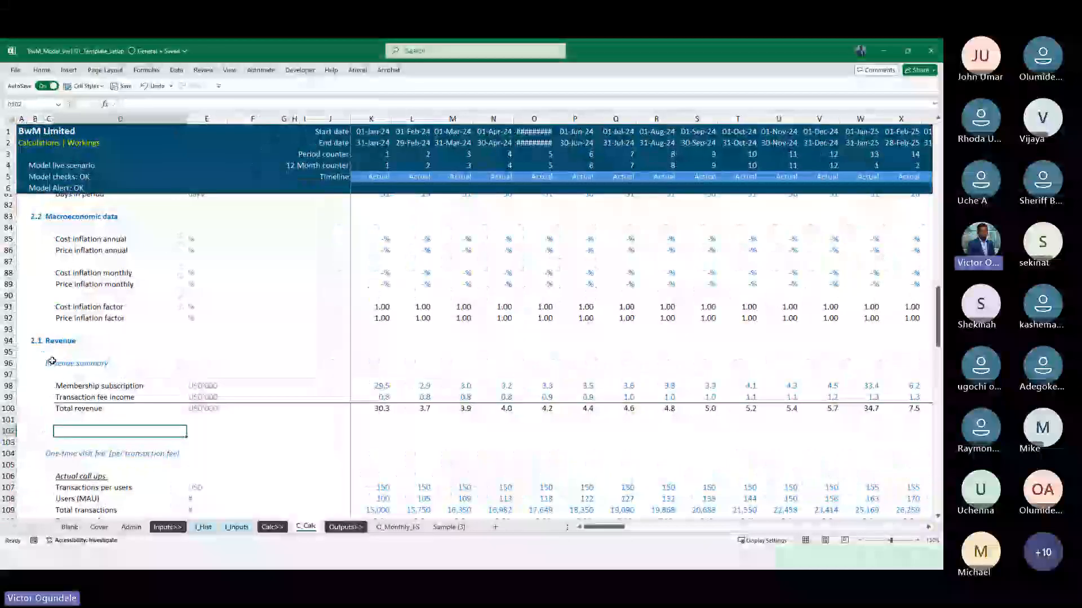
pyautogui.write('Historical revenue match with revenue i')
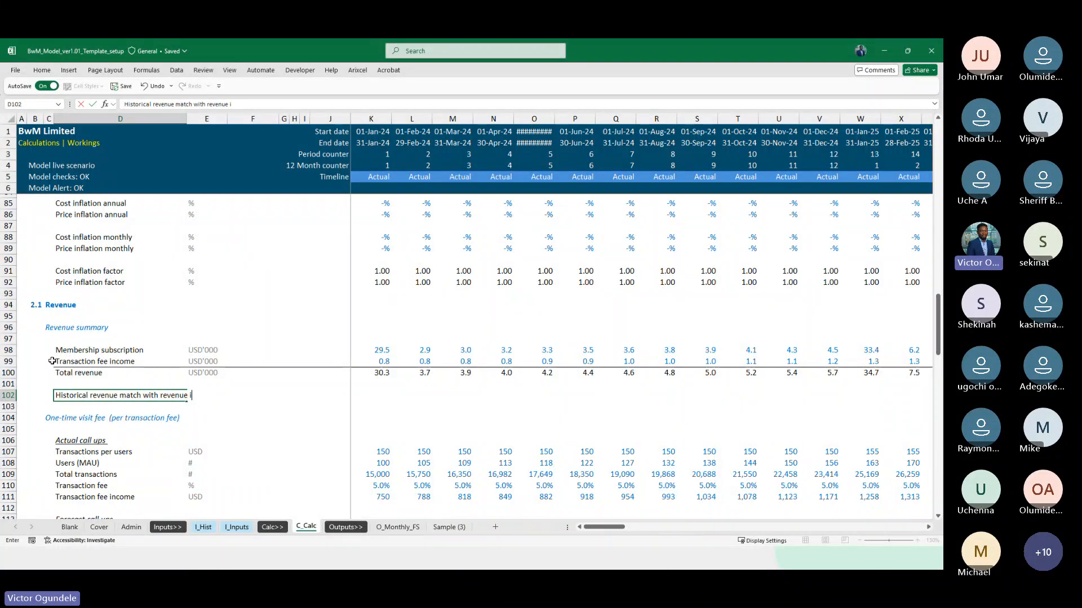
pyautogui.write('ns')
pyautogui.press('Tab')
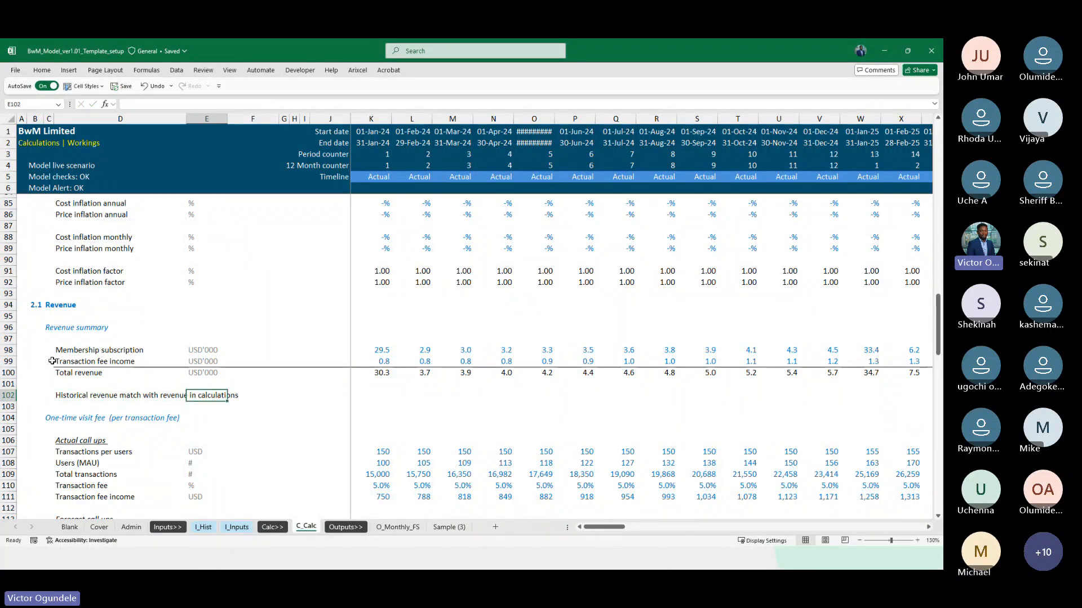
pyautogui.write('check')
pyautogui.press('Tab')
pyautogui.press('Tab')
pyautogui.press('Tab')
pyautogui.press('Tab')
pyautogui.press('Tab')
pyautogui.press('Tab')
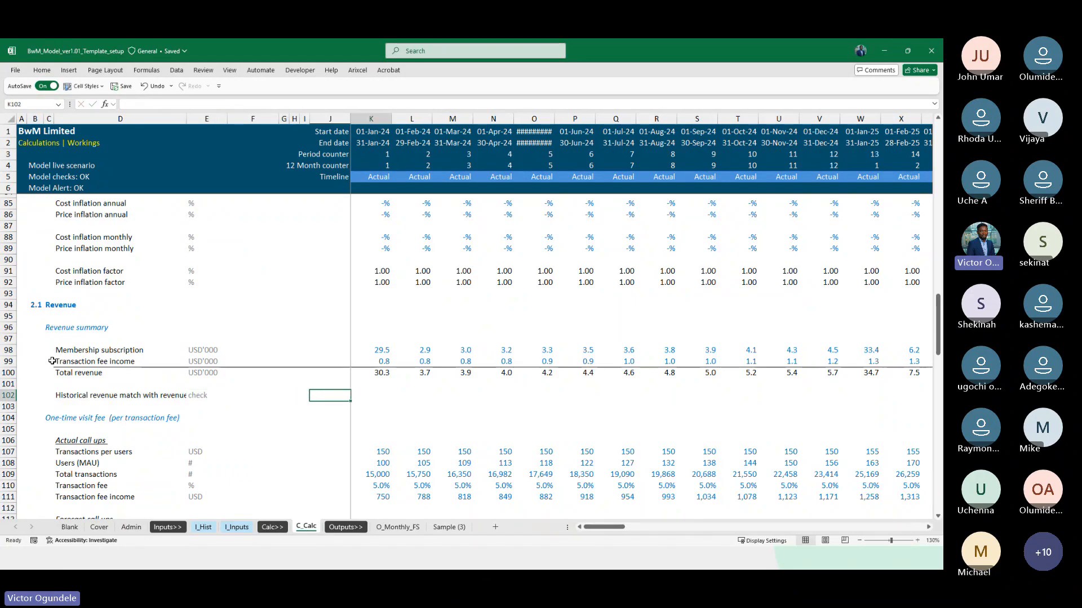
pyautogui.write('=IF(')
pyautogui.scroll(1, 198, 308)
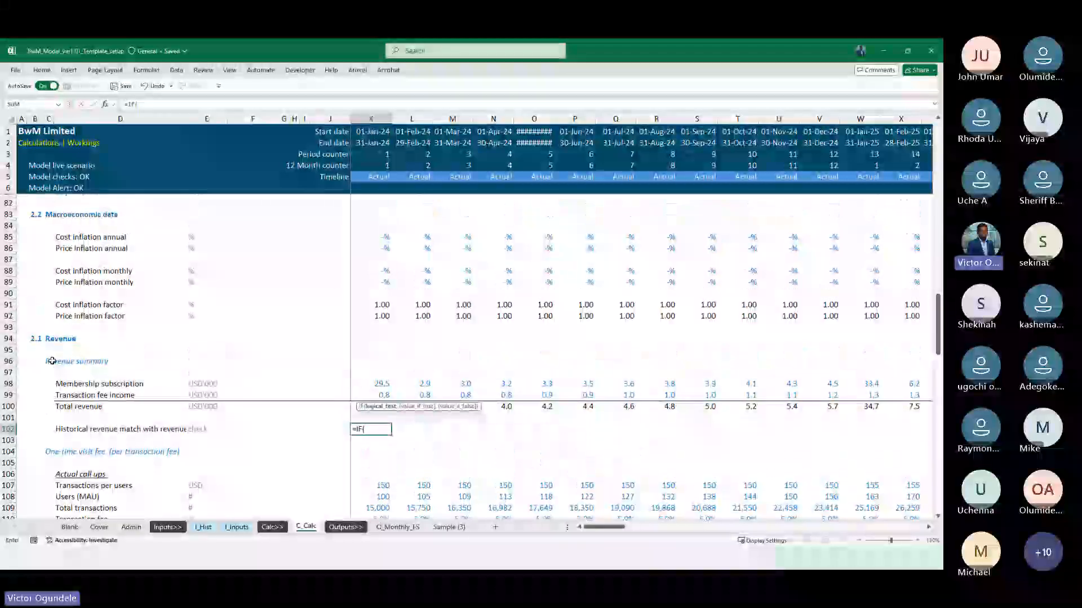
pyautogui.scroll(5, 198, 308)
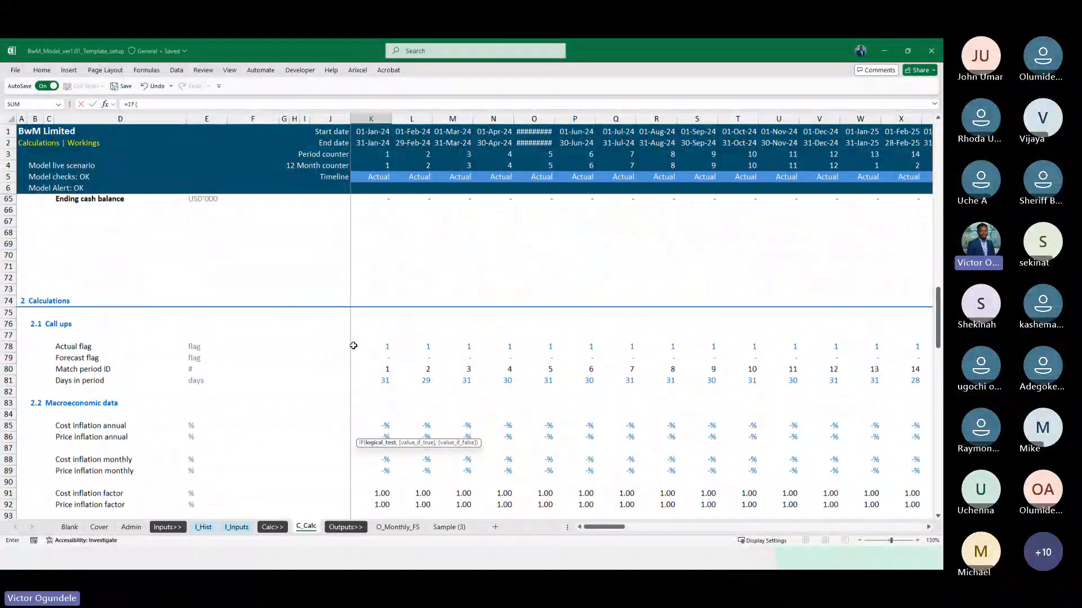
pyautogui.click(369, 345)
pyautogui.press('BackSpace')
pyautogui.press('BackSpace')
pyautogui.press('BackSpace')
pyautogui.press('BackSpace')
pyautogui.press('BackSpace')
pyautogui.press('BackSpace')
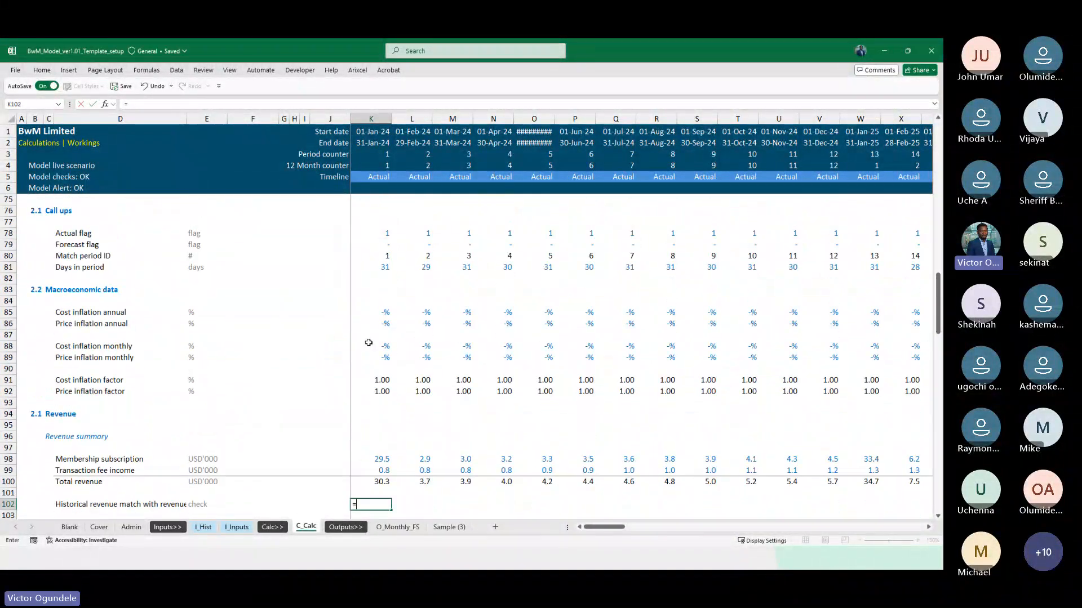
pyautogui.write('IF(')
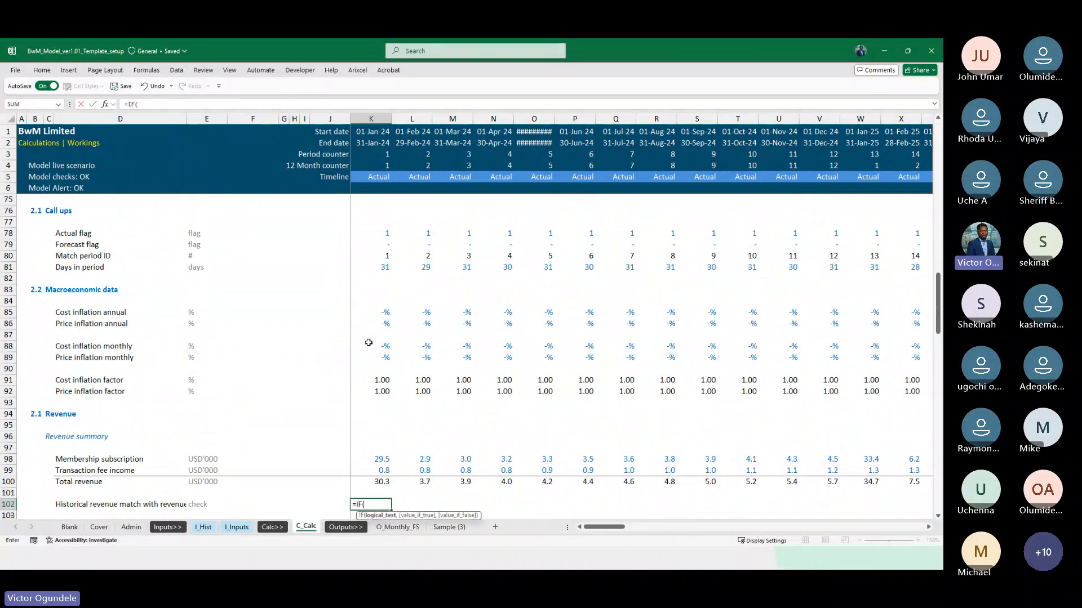
pyautogui.scroll(-4, 411, 357)
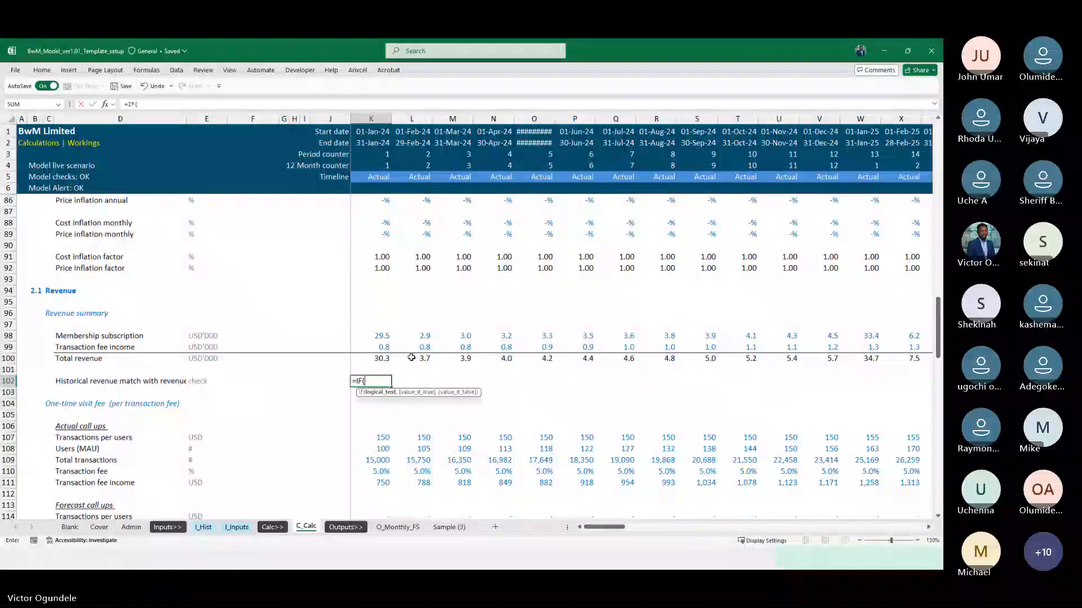
pyautogui.press('Escape')
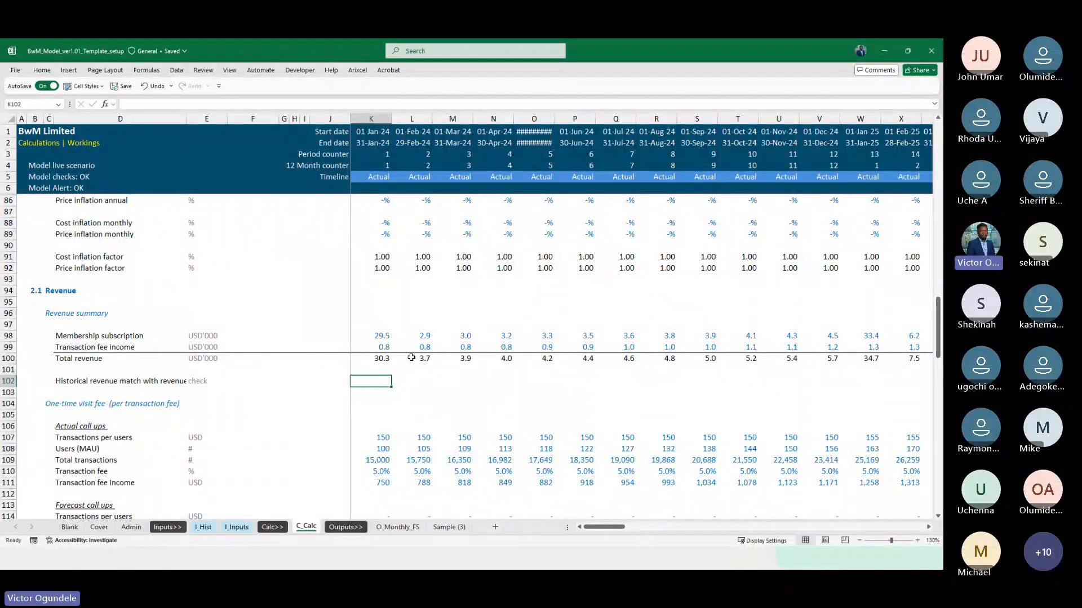
pyautogui.scroll(-1, 412, 357)
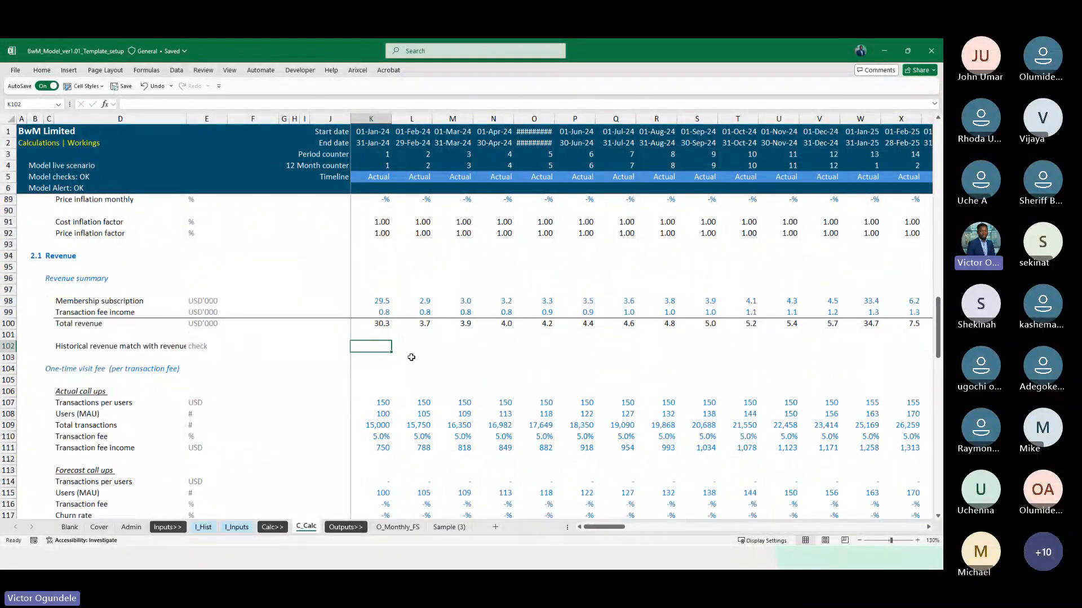
# Insert two blank rows above the One-time visit fee heading and label D103 "Historical revenue call ups"
pyautogui.click(103, 366)
pyautogui.hotkey('shift', 'space')
pyautogui.hotkey('ctrl', 'shift', '+')
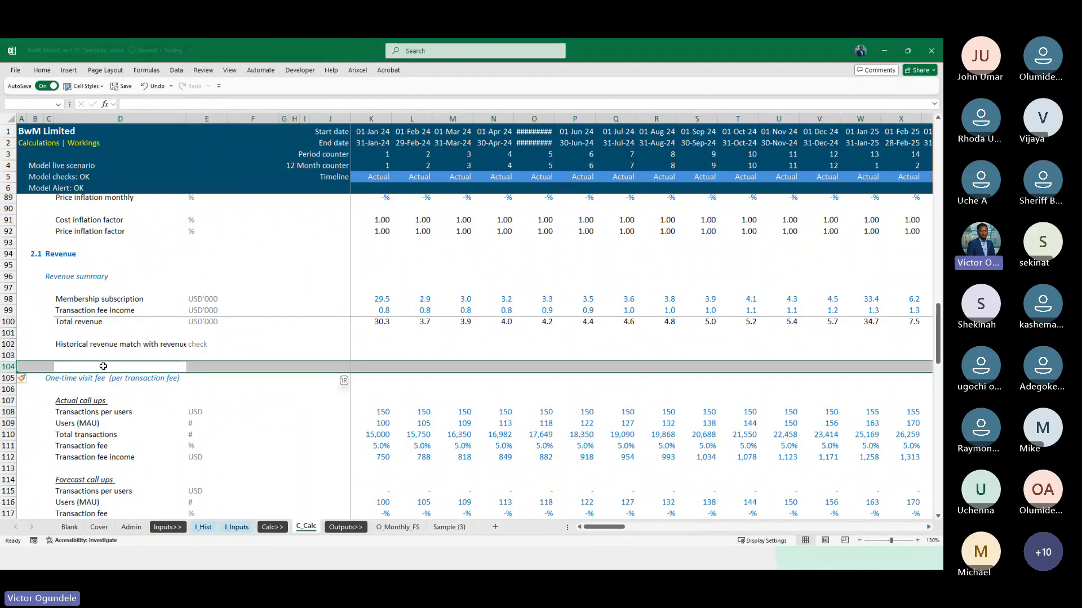
pyautogui.press('Up')
pyautogui.write('Histor')
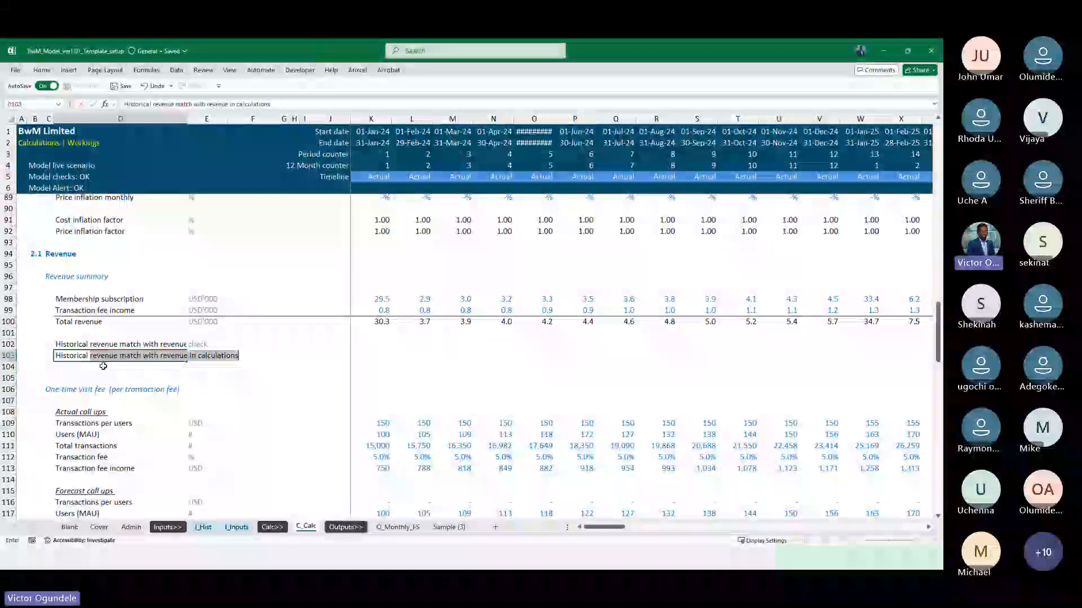
pyautogui.write('ical reven')
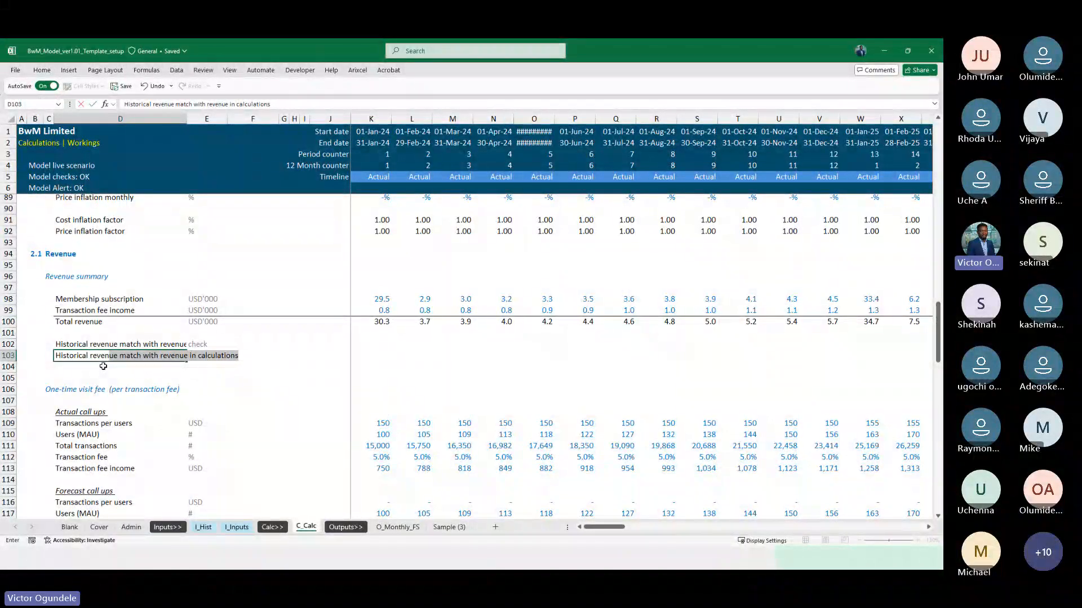
pyautogui.write('ue call ups')
pyautogui.hotkey('ctrl', 'Return')
# Copy the model currency unit from the Membership subscription row into E103 for the Historical revenue call ups row
pyautogui.press('Right')
pyautogui.press('Up')
pyautogui.press('Up')
pyautogui.press('Up')
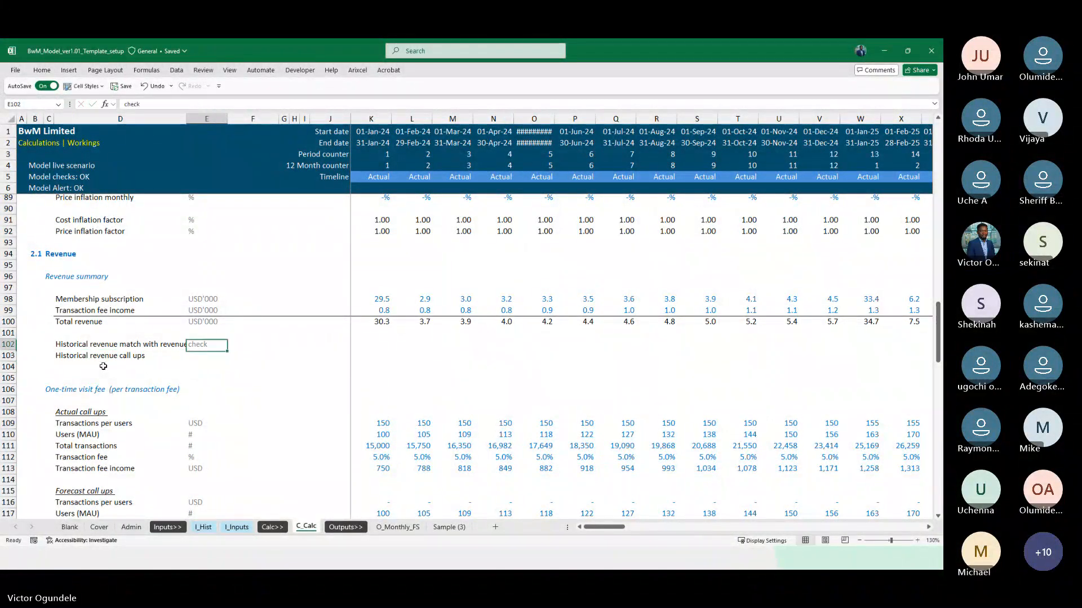
pyautogui.press('Up')
pyautogui.press('Up')
pyautogui.hotkey('ctrl', 'c')
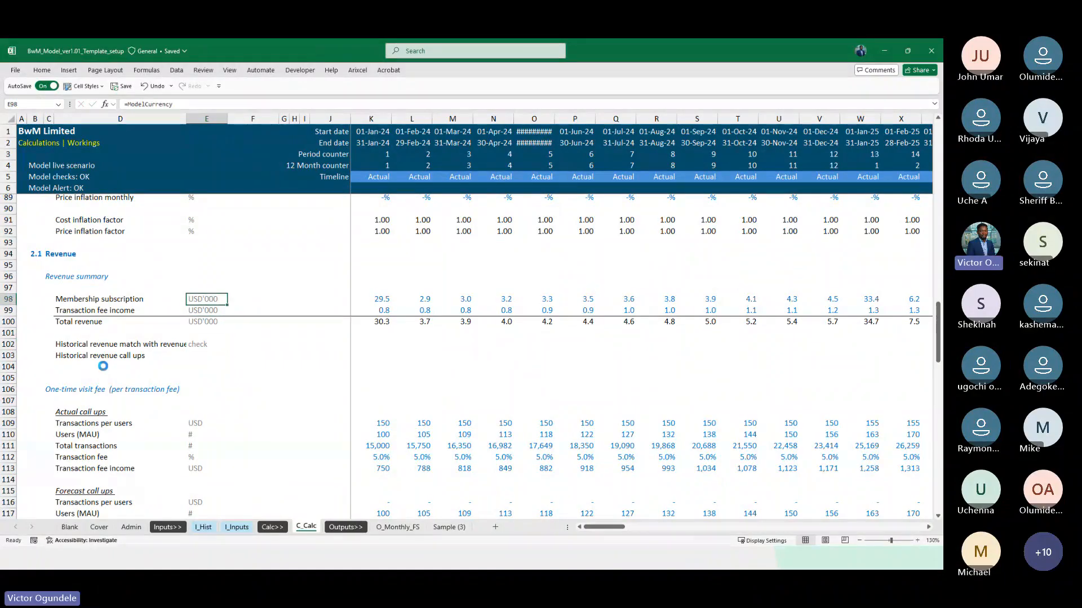
pyautogui.press('Down')
pyautogui.press('Down')
pyautogui.press('Down')
pyautogui.press('Down')
pyautogui.press('Down')
pyautogui.hotkey('ctrl', 'v')
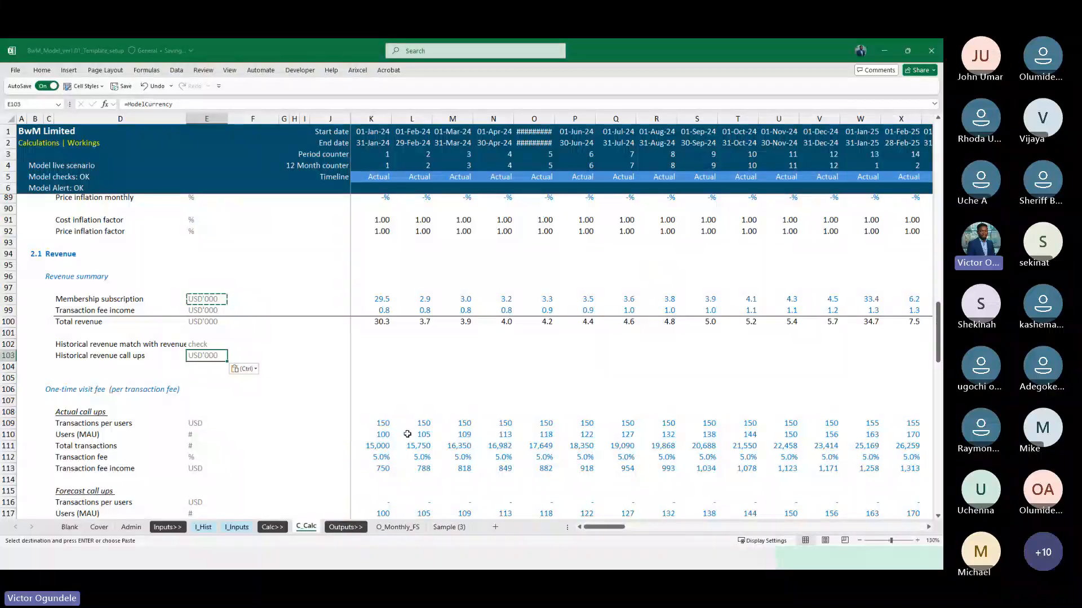
# Copy the historical call-up formula from Transactions per users in K109 into K103
pyautogui.click(385, 426)
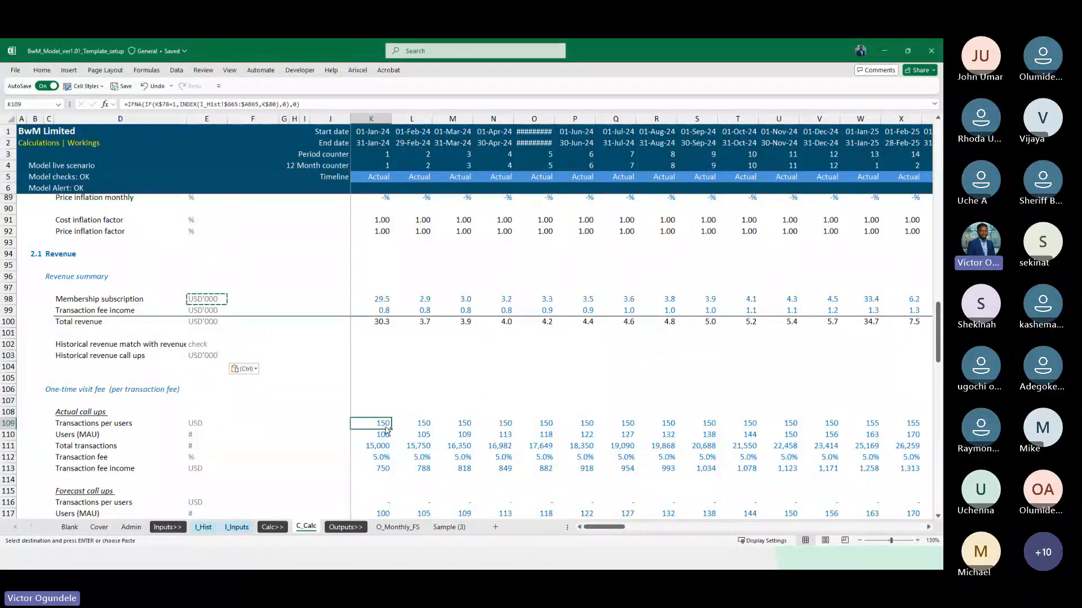
pyautogui.hotkey('ctrl', 'c')
pyautogui.press('Up')
pyautogui.press('Up')
pyautogui.press('Up')
pyautogui.press('Up')
pyautogui.press('Up')
pyautogui.press('Up')
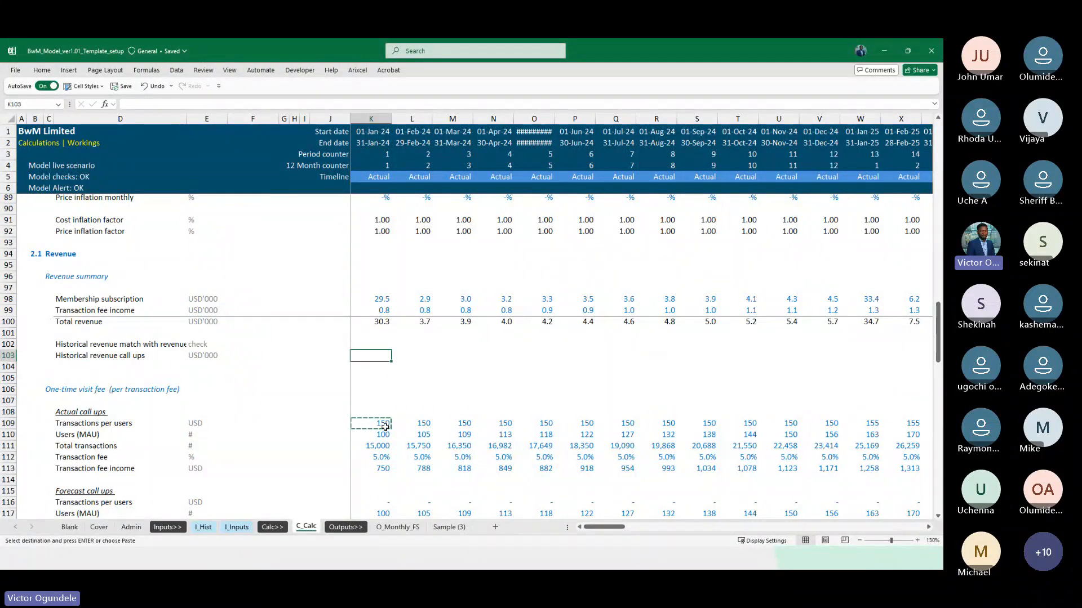
pyautogui.hotkey('ctrl', 'v')
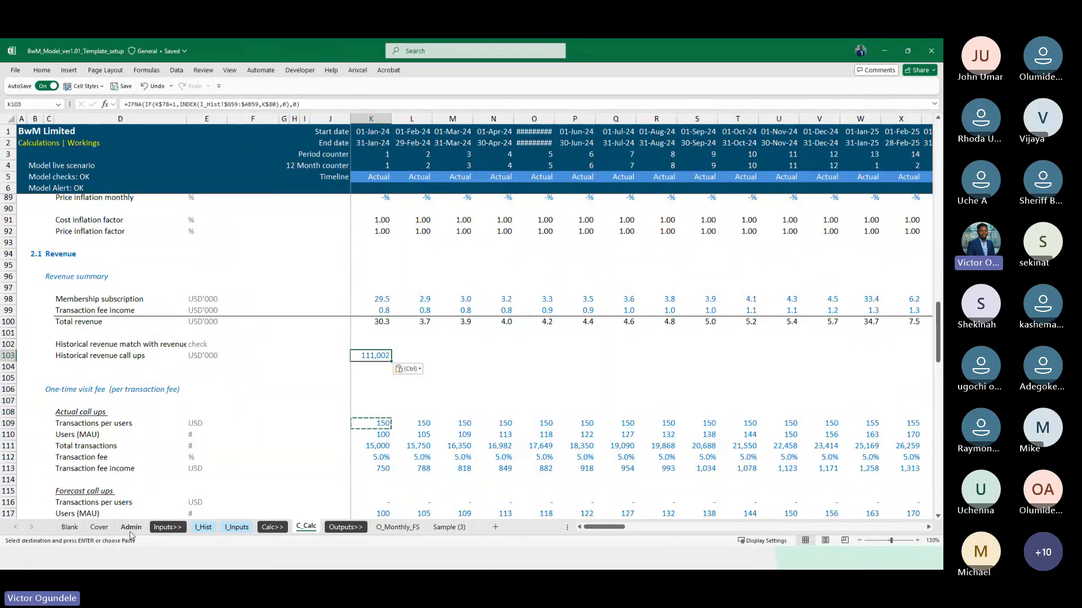
# Find the Total revenue row on I_Hist and point the INDEX range in K103 to I_Hist!$G9:$AB9
pyautogui.click(210, 528)
pyautogui.scroll(20, 356, 306)
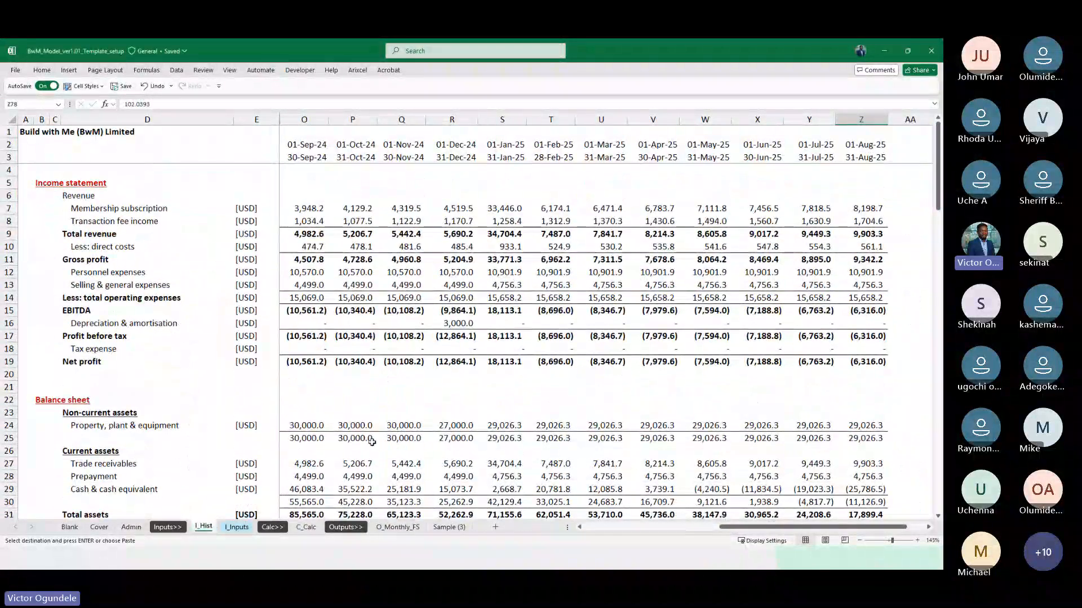
pyautogui.hscroll(-4, 372, 442)
pyautogui.hscroll(-2, 372, 442)
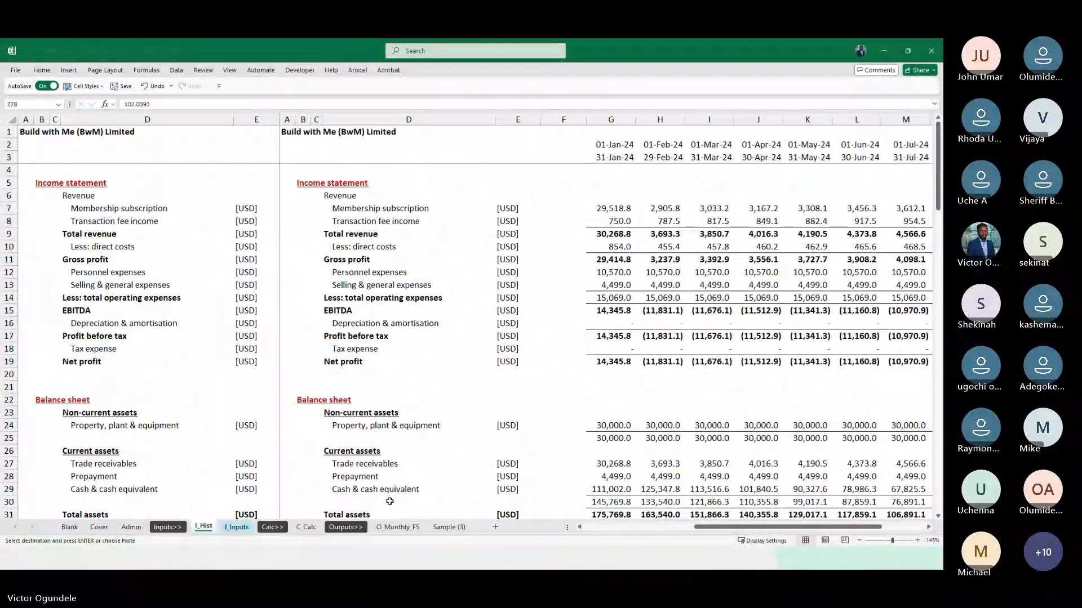
pyautogui.click(306, 527)
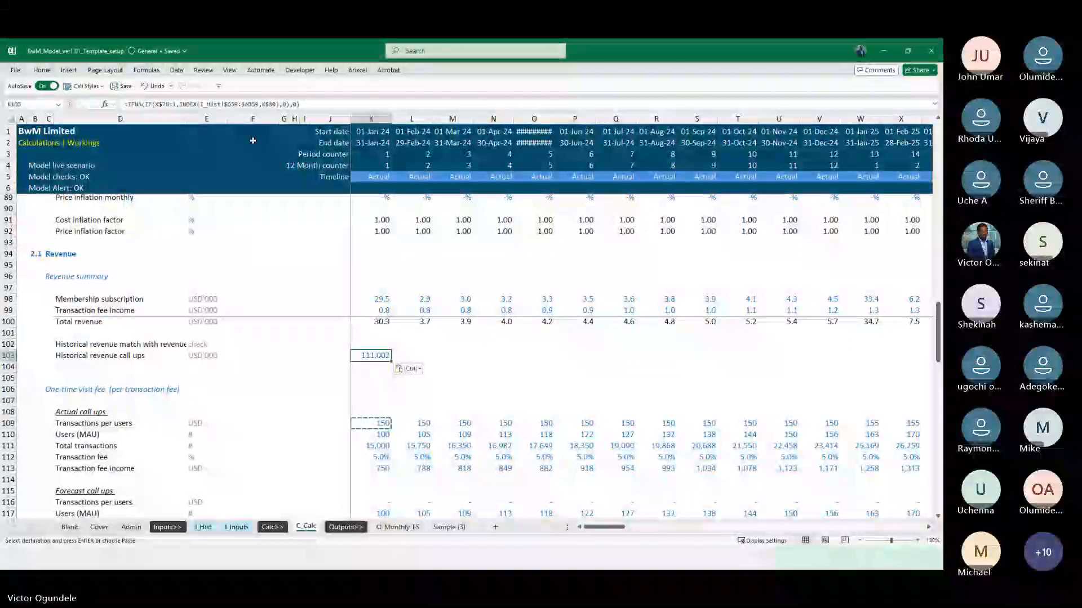
pyautogui.click(237, 104)
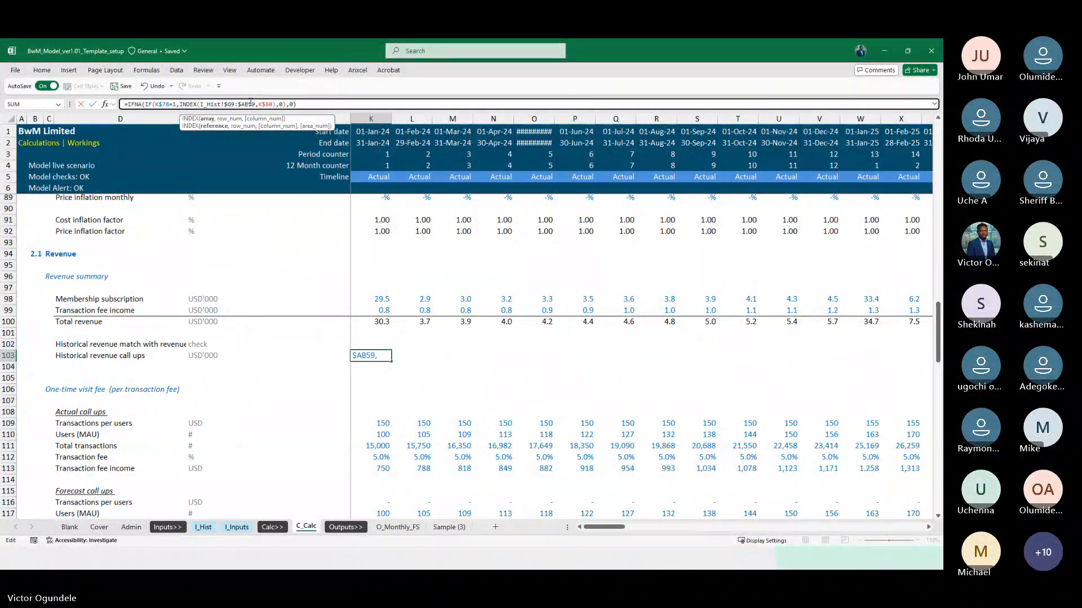
pyautogui.hotkey('ctrl', 'Return')
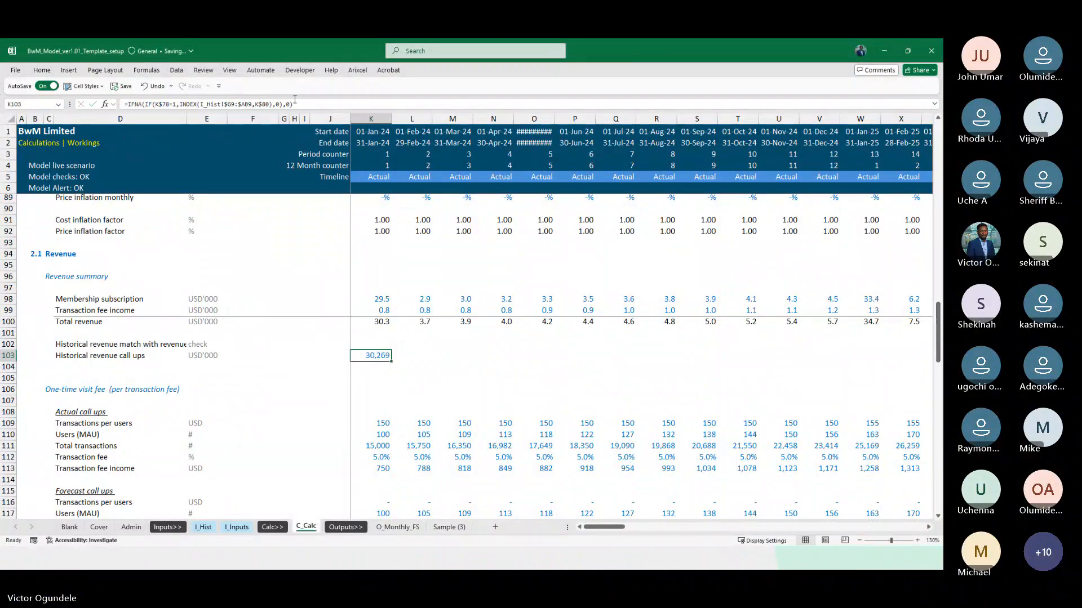
# Divide the INDEX result in K103 by Thousand and fill the formula across the timeline in row 103
pyautogui.click(273, 103)
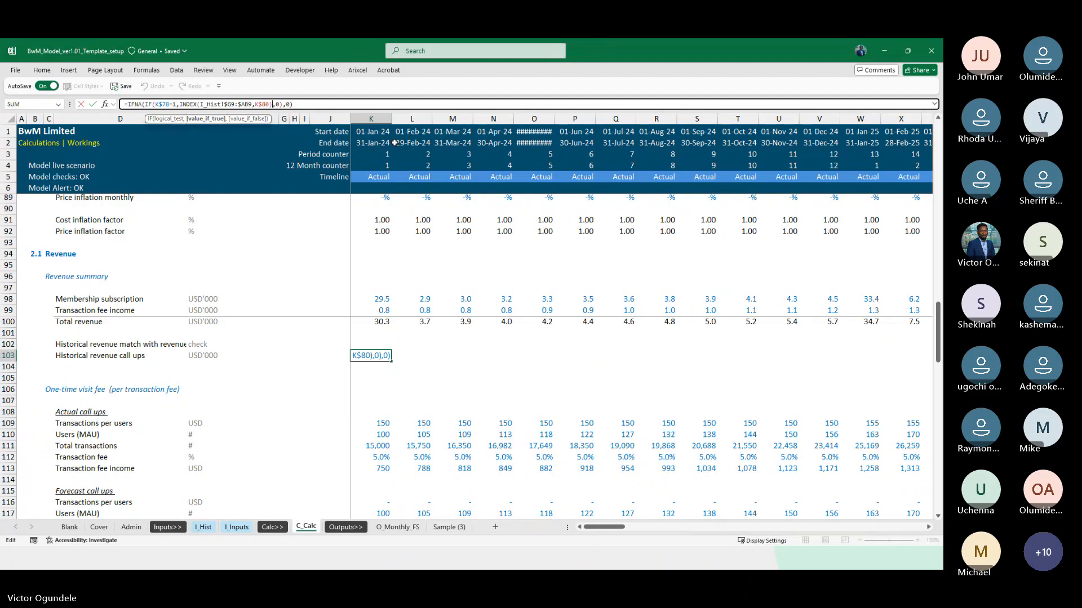
pyautogui.press('Left')
pyautogui.press('Left')
pyautogui.press('Left')
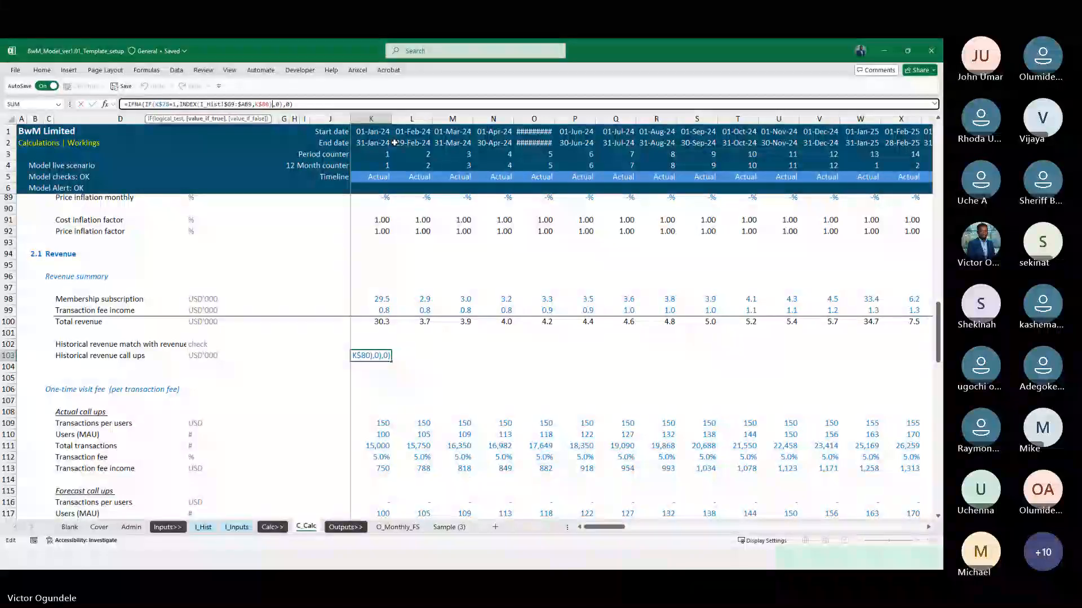
pyautogui.press('Right')
pyautogui.press('Right')
pyautogui.press('Right')
pyautogui.write('Thousand')
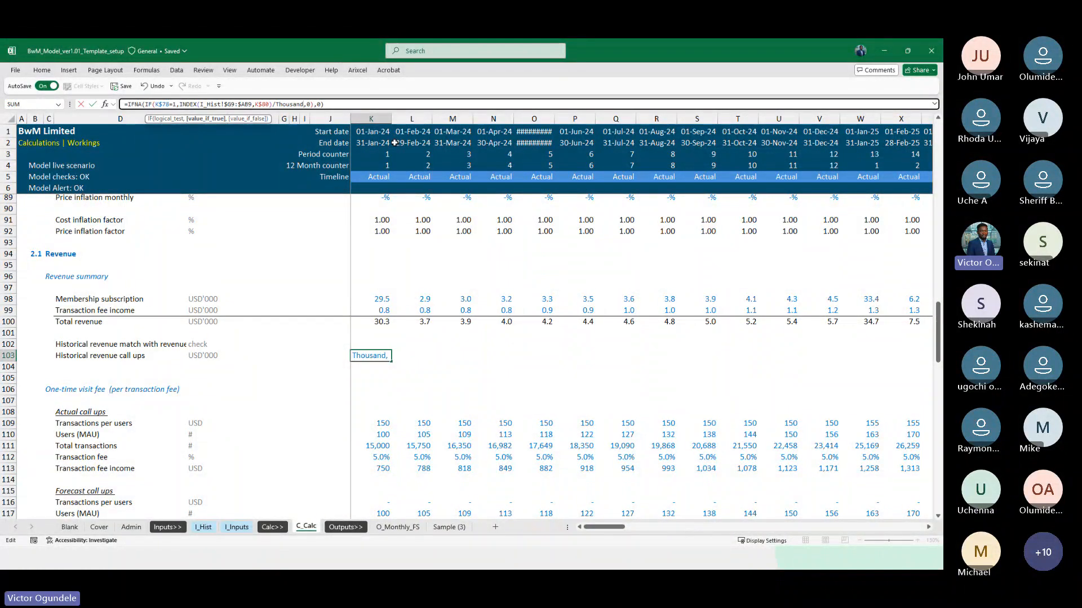
pyautogui.hotkey('ctrl', 'Return')
pyautogui.hotkey('ctrl', 'shift', 'Right')
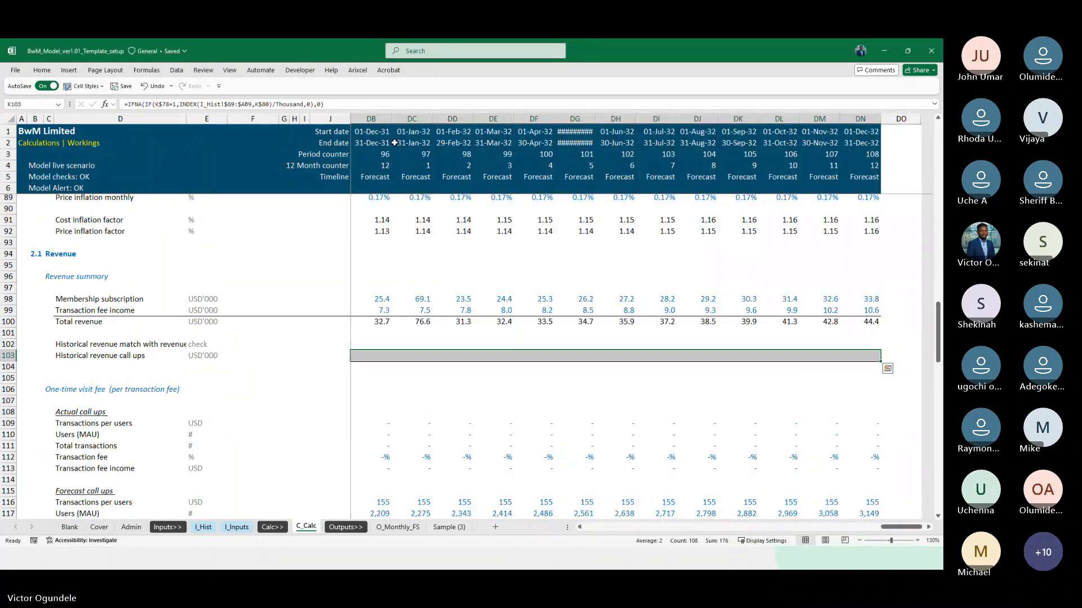
pyautogui.scroll(-1, 394, 143)
pyautogui.press('Left')
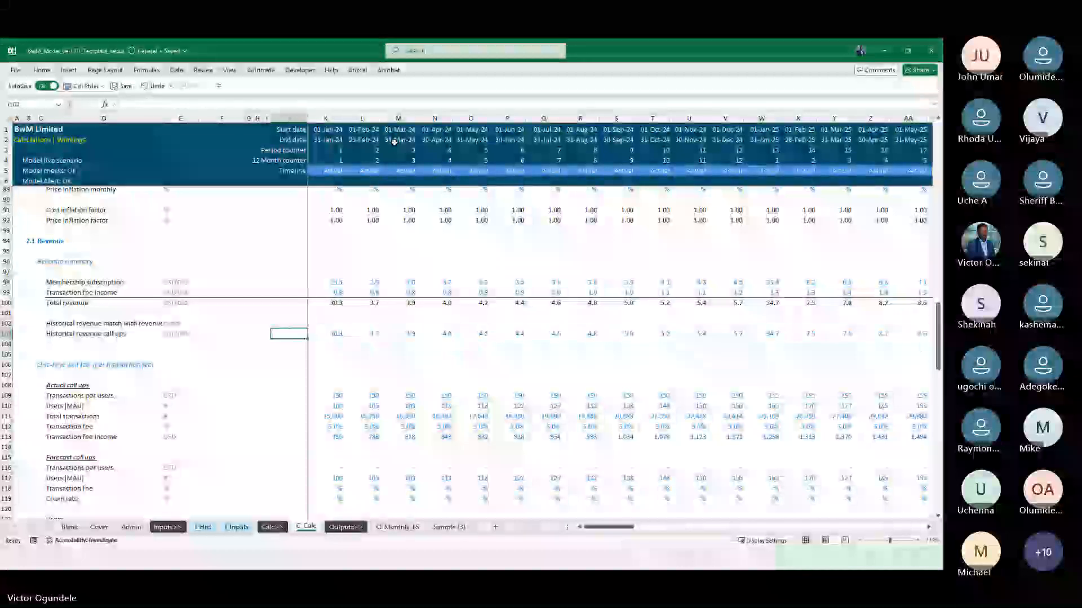
# Build the revenue check in K102 comparing Total revenue with the historical call up, =IF((K100-K103)<Tolerance,0,1)
pyautogui.press('Right')
pyautogui.press('Right')
pyautogui.press('Right')
pyautogui.press('Up')
pyautogui.press('Left')
pyautogui.press('Left')
pyautogui.scroll(2, 394, 143)
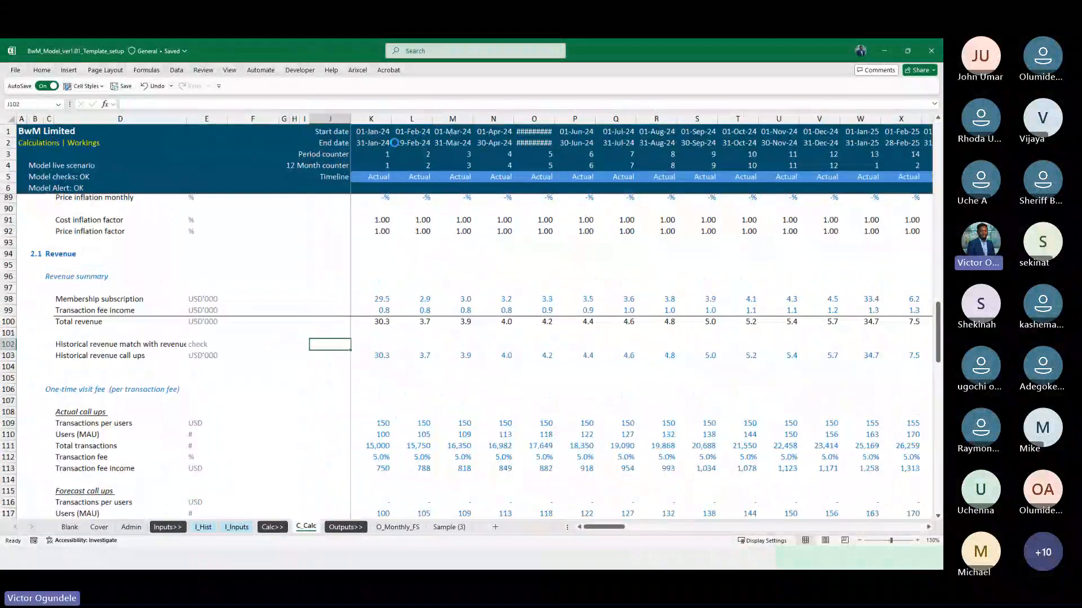
pyautogui.write('=IF(')
pyautogui.press('Up')
pyautogui.press('Up')
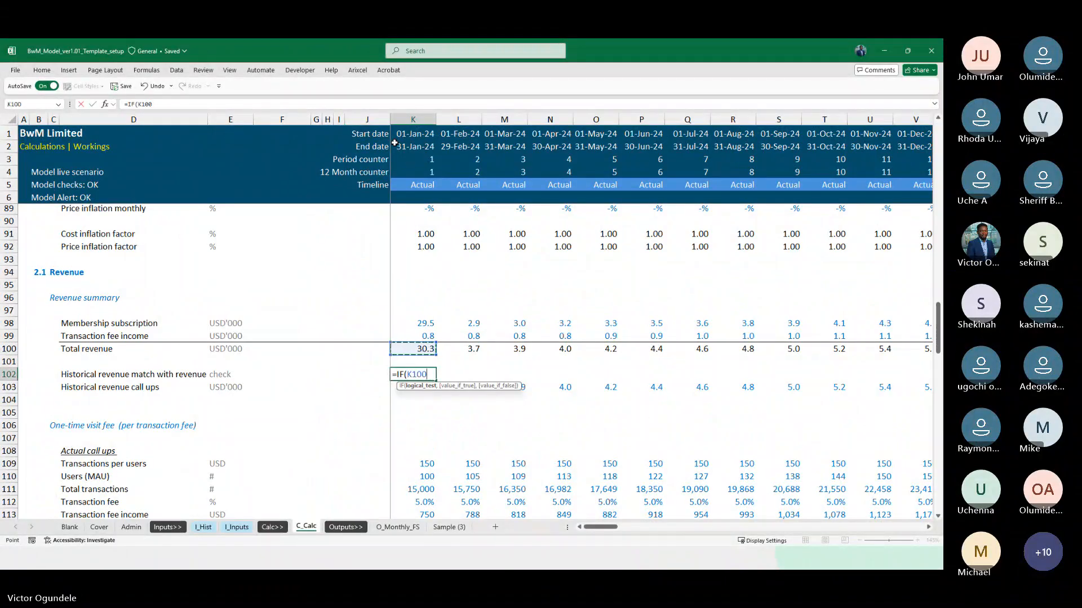
pyautogui.write('-')
pyautogui.press('Down')
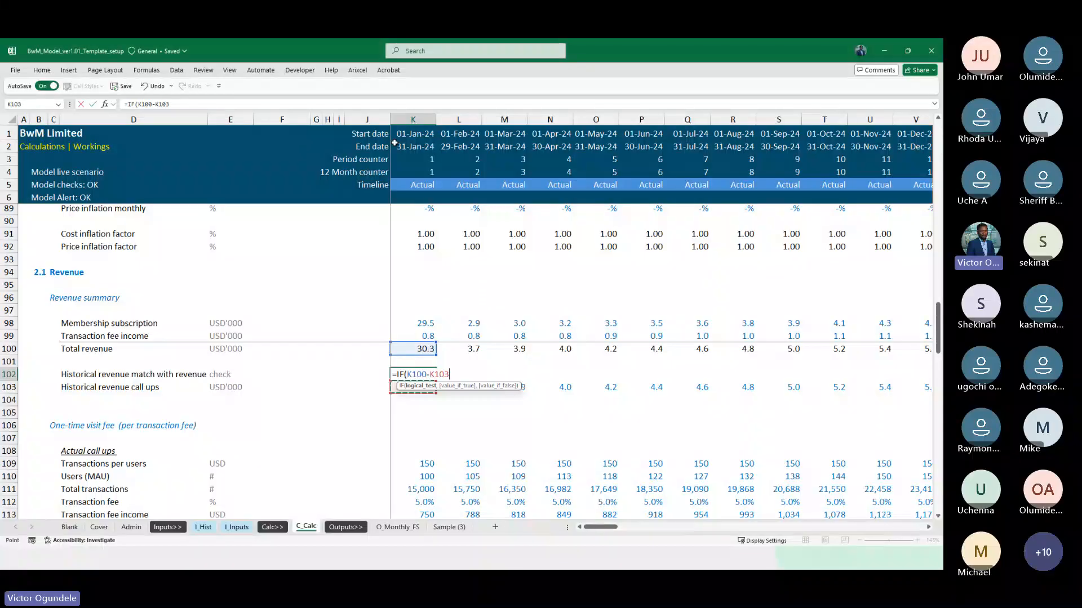
pyautogui.press('F2')
pyautogui.write('<Tolerance')
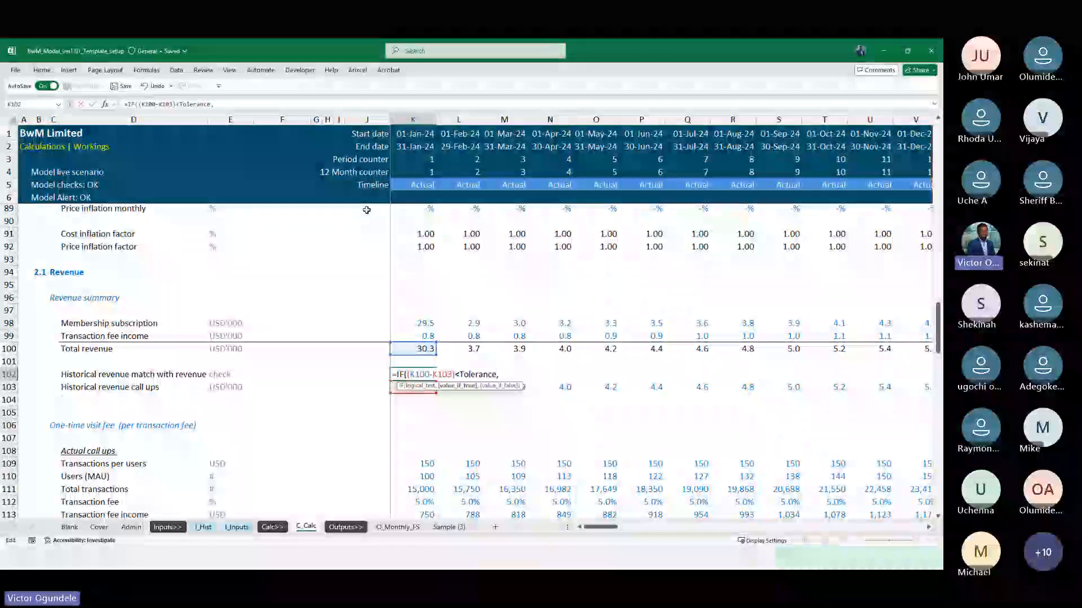
pyautogui.write(',0,1)')
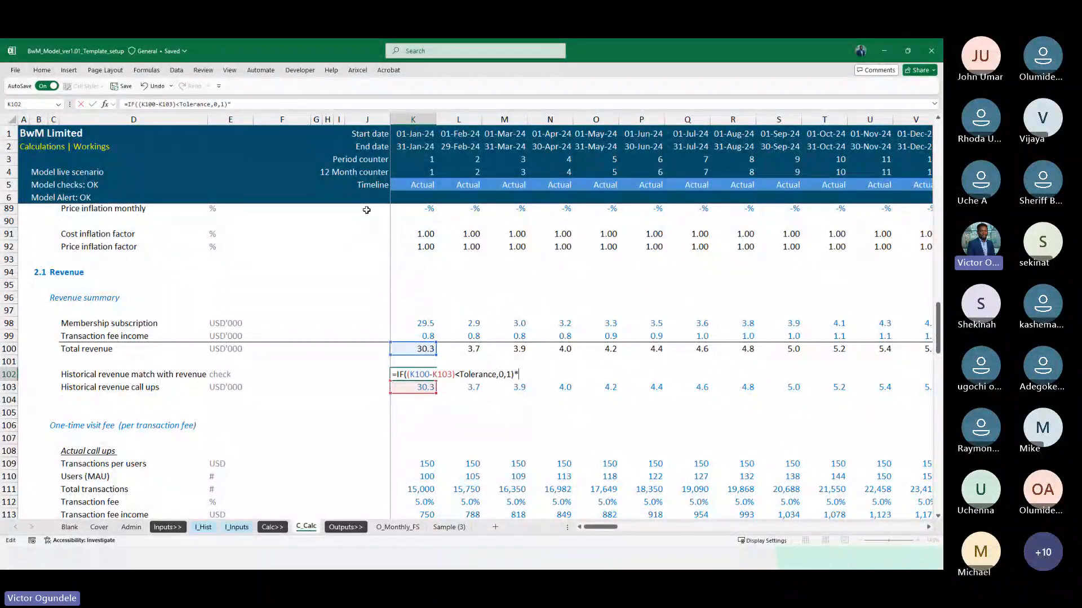
pyautogui.write('*')
# Multiply the K102 check by the Actual flag in K78 and commit the formula
pyautogui.scroll(7, 420, 362)
pyautogui.scroll(-2, 420, 362)
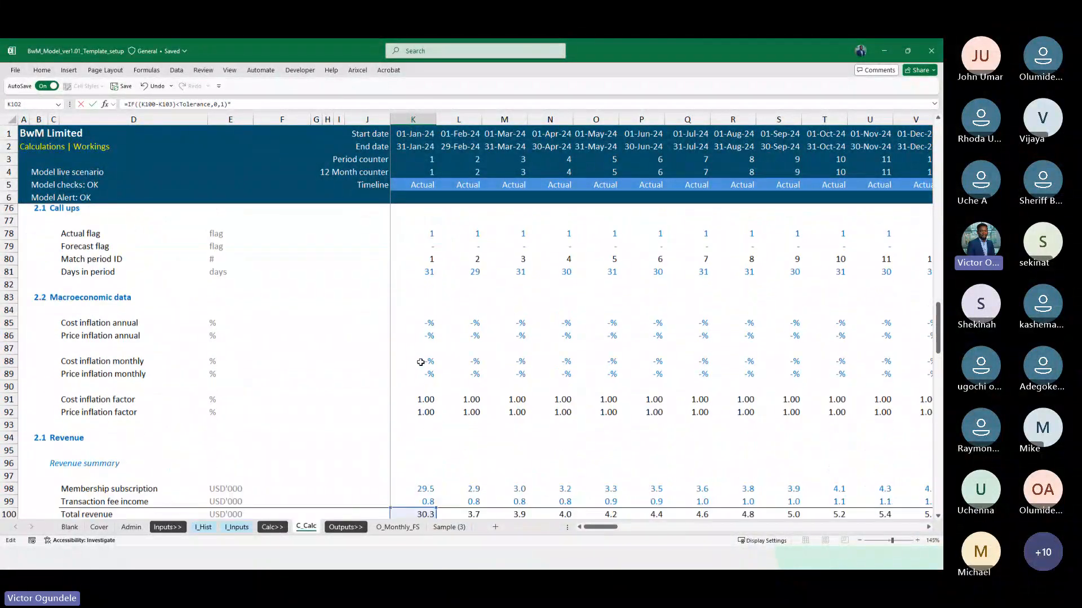
pyautogui.click(427, 237)
pyautogui.press('Return')
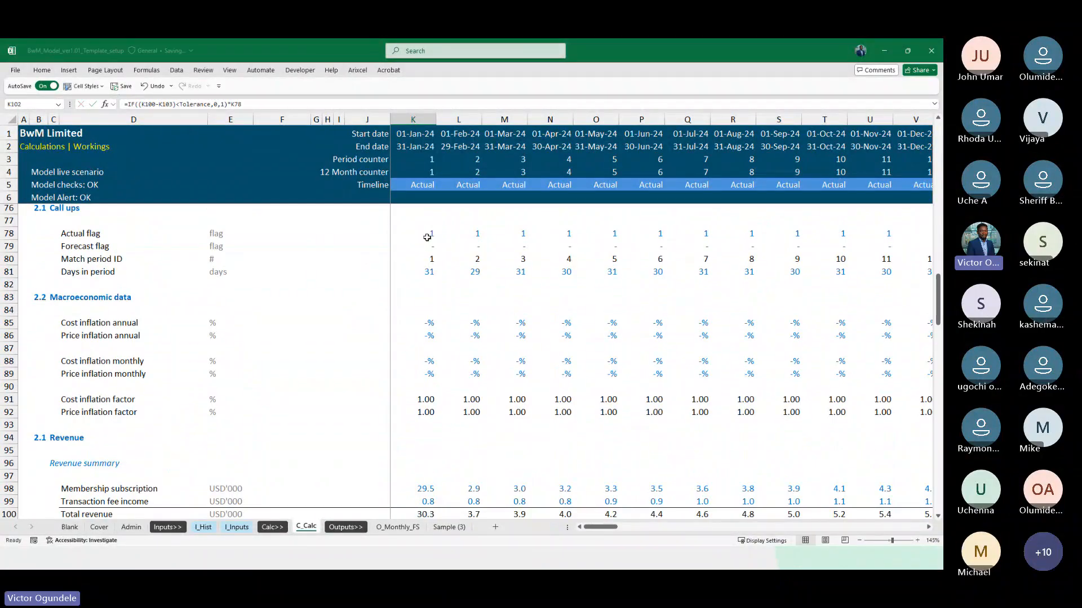
# Copy the formatting of the balance sheet check in K45 onto the revenue check in K102
pyautogui.scroll(-11, 428, 238)
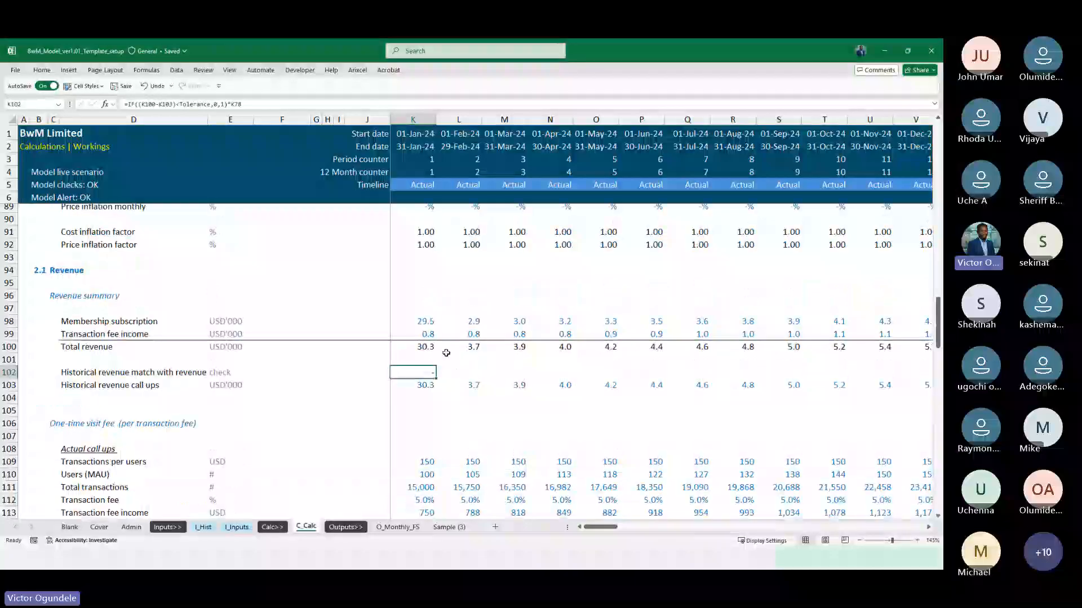
pyautogui.scroll(20, 445, 353)
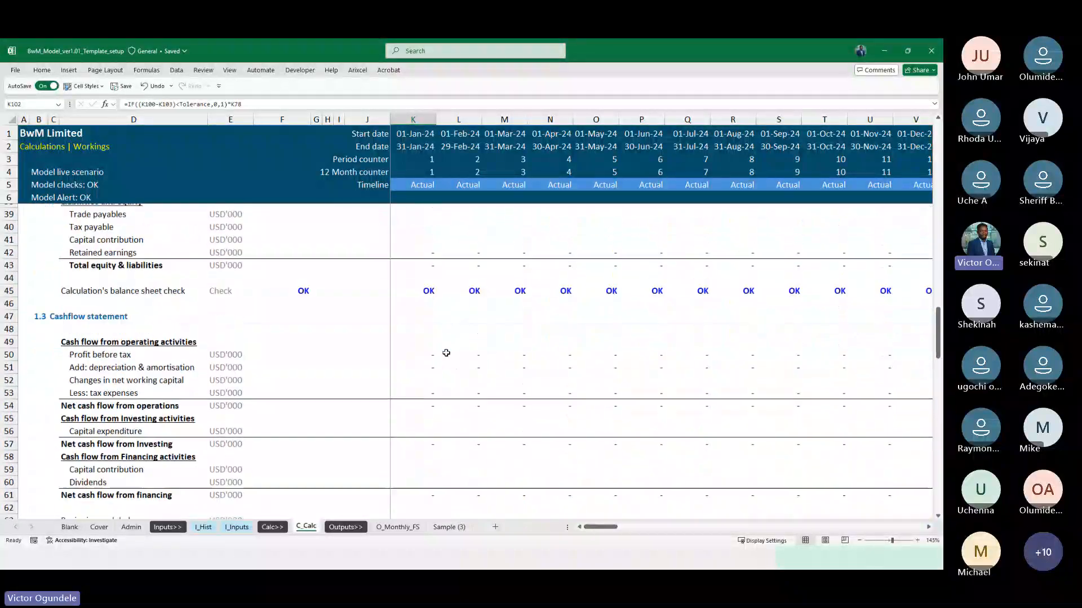
pyautogui.click(425, 293)
pyautogui.hotkey('alt', 'h')
pyautogui.press('f')
pyautogui.press('p')
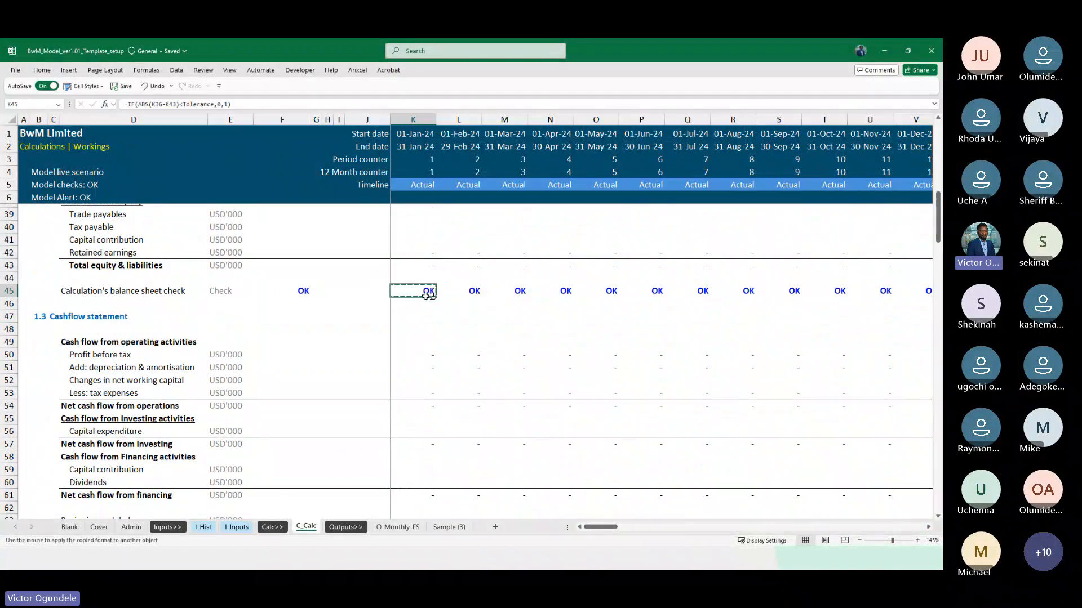
pyautogui.scroll(-6, 428, 296)
pyautogui.scroll(-13, 429, 296)
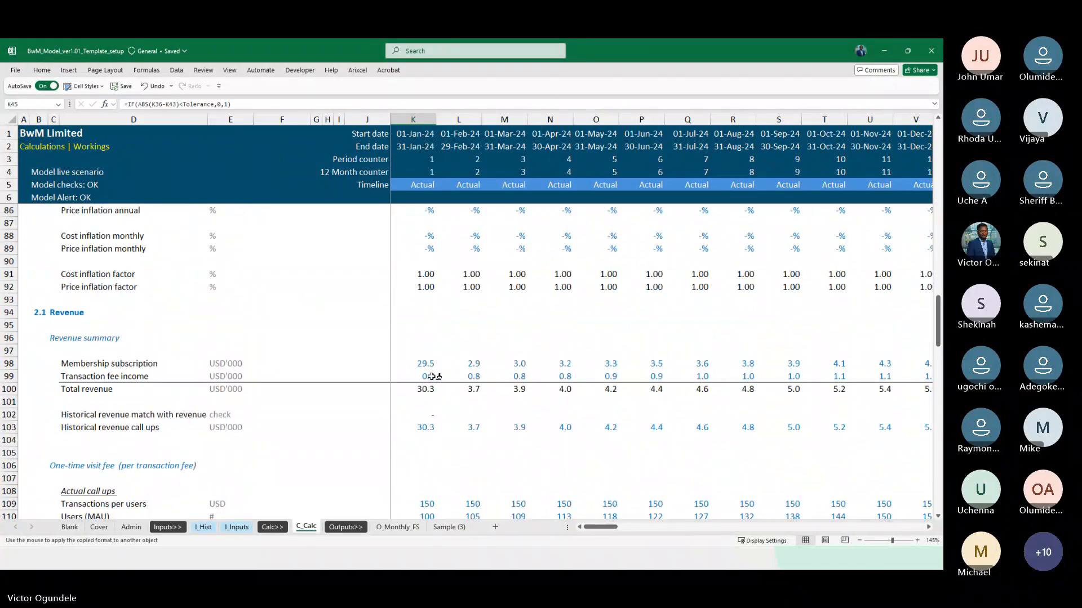
pyautogui.click(423, 283)
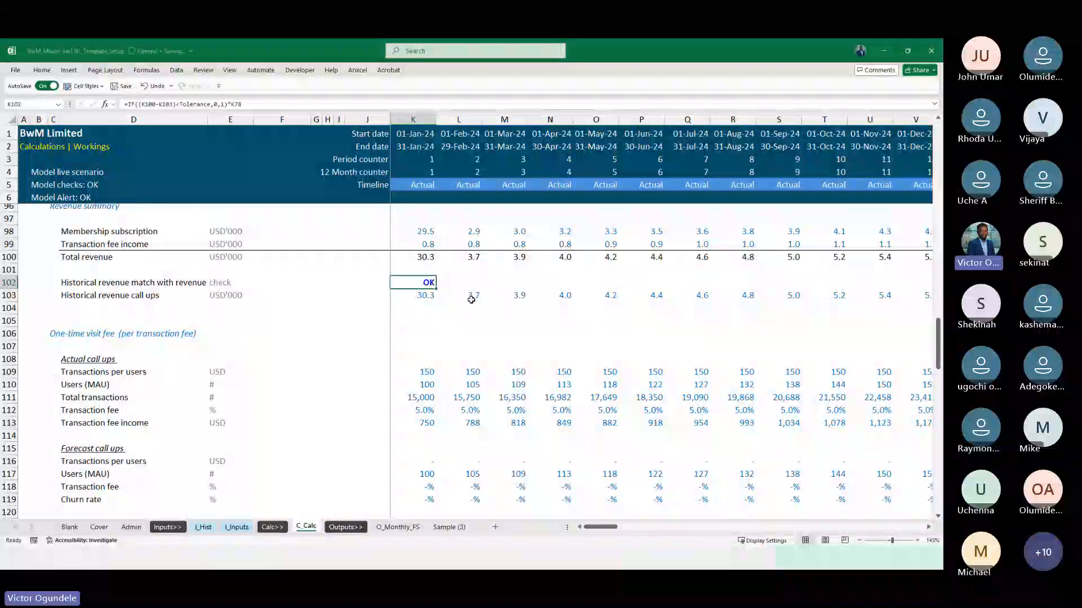
# Change the custom number format of K102 to [Red]"Alert";;[Blue]"OK"
pyautogui.hotkey('ctrl', '1')
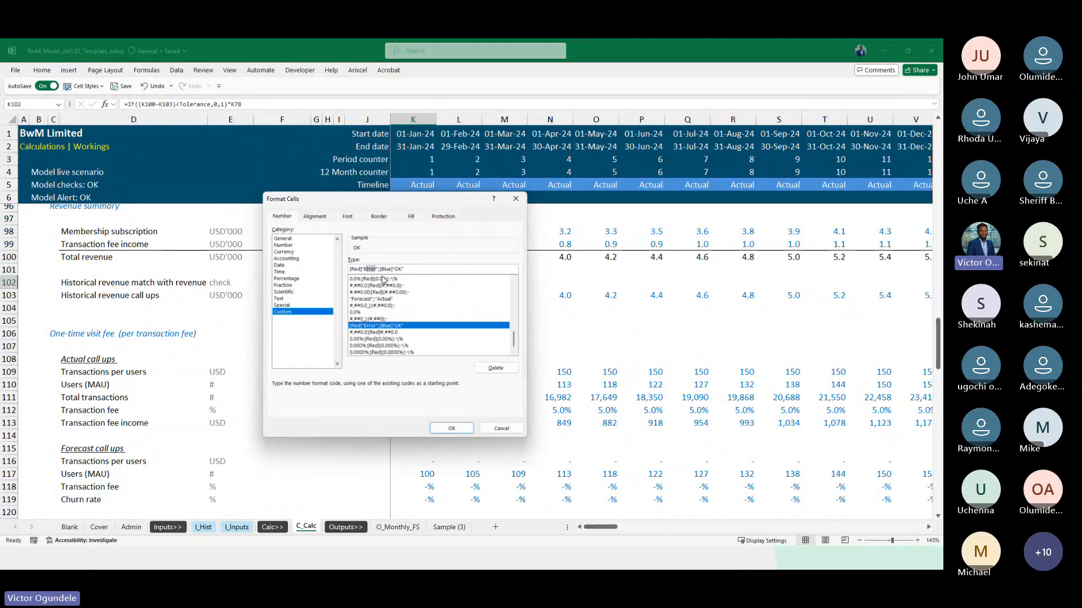
pyautogui.write('Alert')
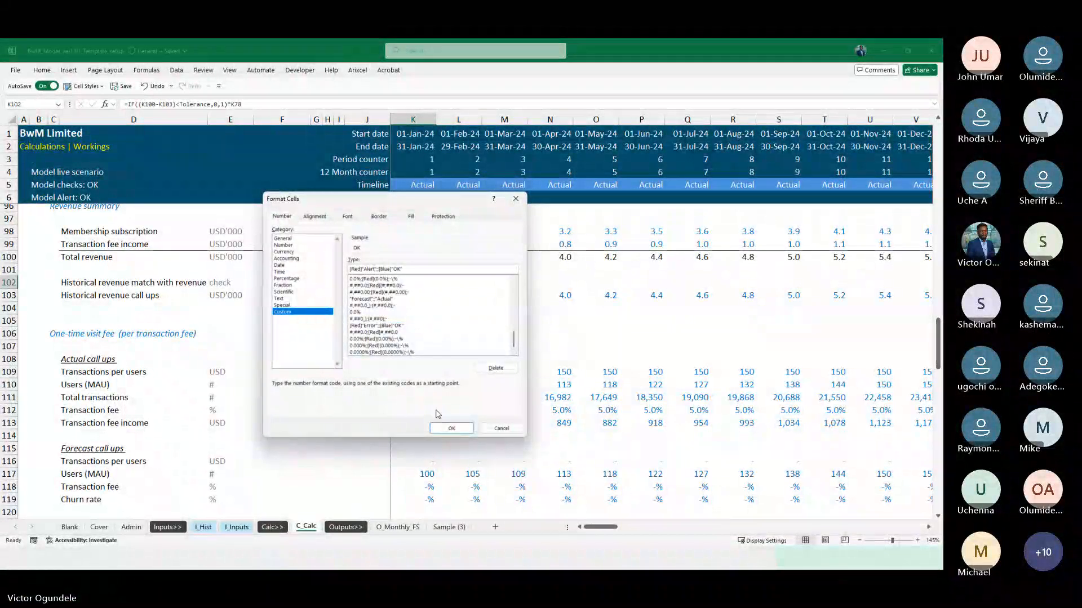
pyautogui.click(452, 428)
# Fill the K102 historical revenue check across the timeline in row 102
pyautogui.moveTo(423, 282); pyautogui.dragTo(424, 281)
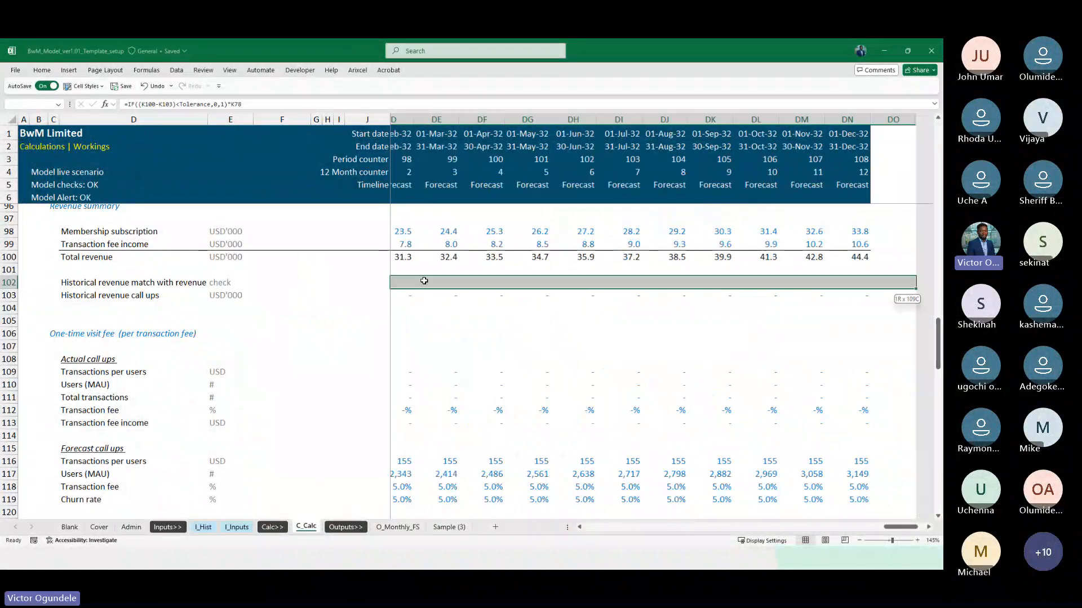
pyautogui.hotkey('shift', 'Left')
pyautogui.hotkey('ctrl', 'r')
pyautogui.press('Left')
pyautogui.press('Right')
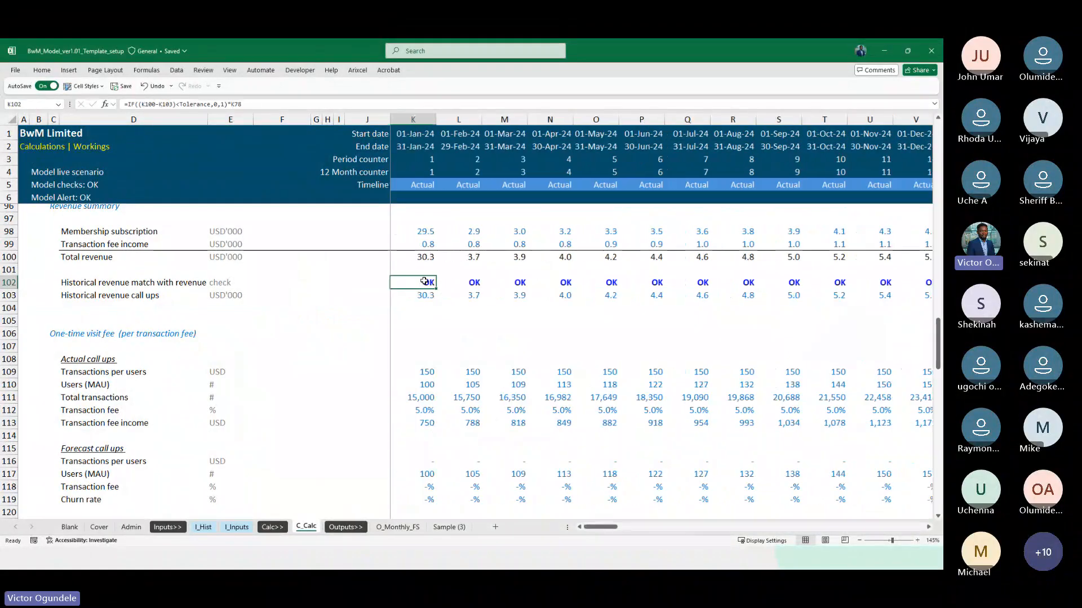
# Copy the overall balance sheet check formula from F45 into F102 for the historical revenue check
pyautogui.keyDown('ctrl'); pyautogui.scroll(-1, 424, 281); pyautogui.keyUp('ctrl')
pyautogui.scroll(20, 423, 281)
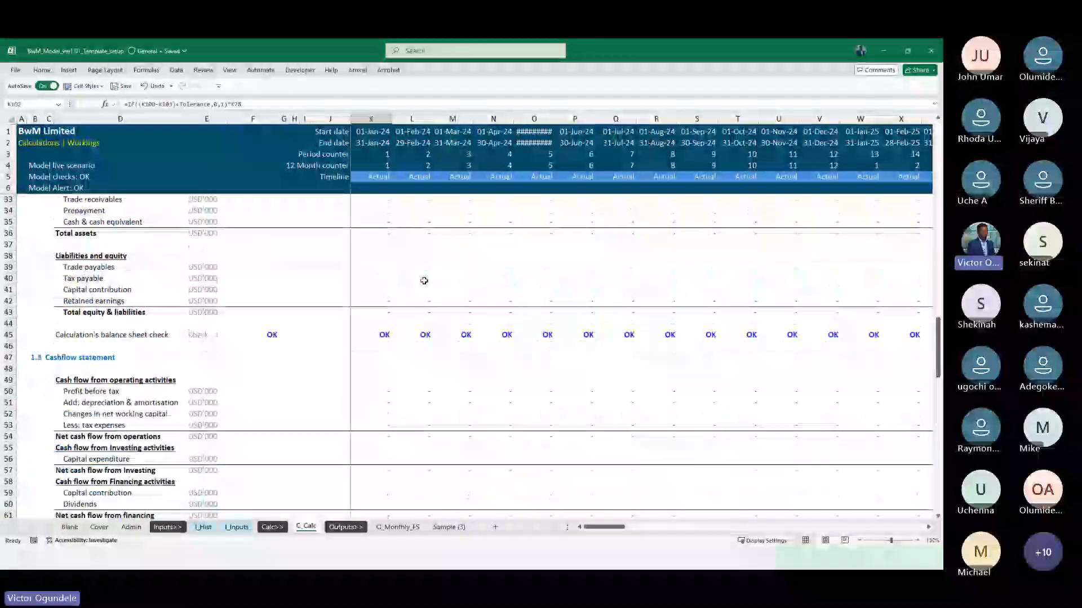
pyautogui.click(272, 291)
pyautogui.hotkey('ctrl', 'c')
pyautogui.scroll(-16, 276, 361)
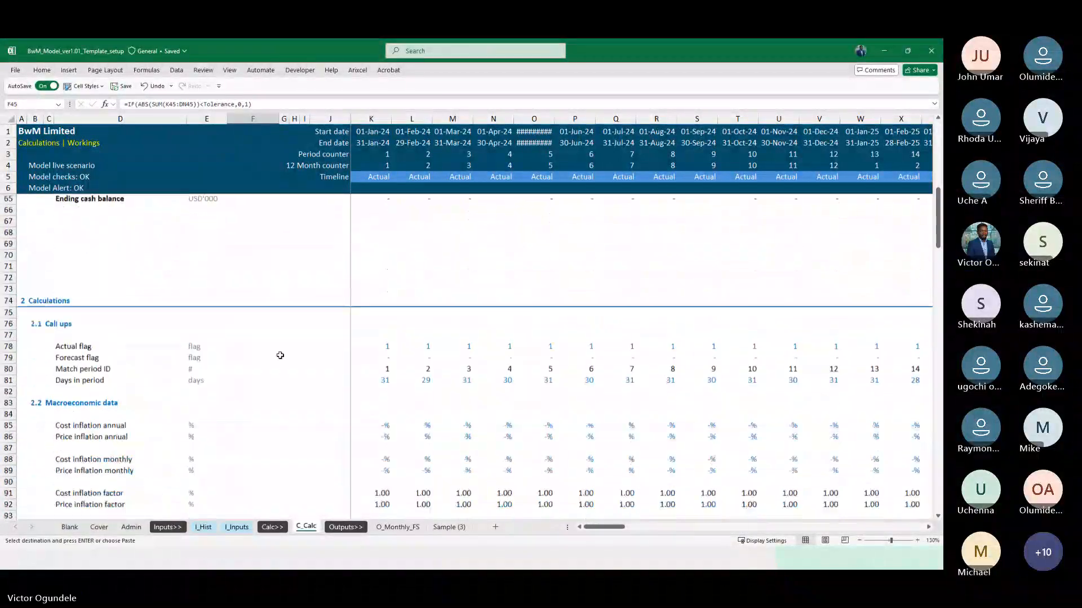
pyautogui.click(254, 393)
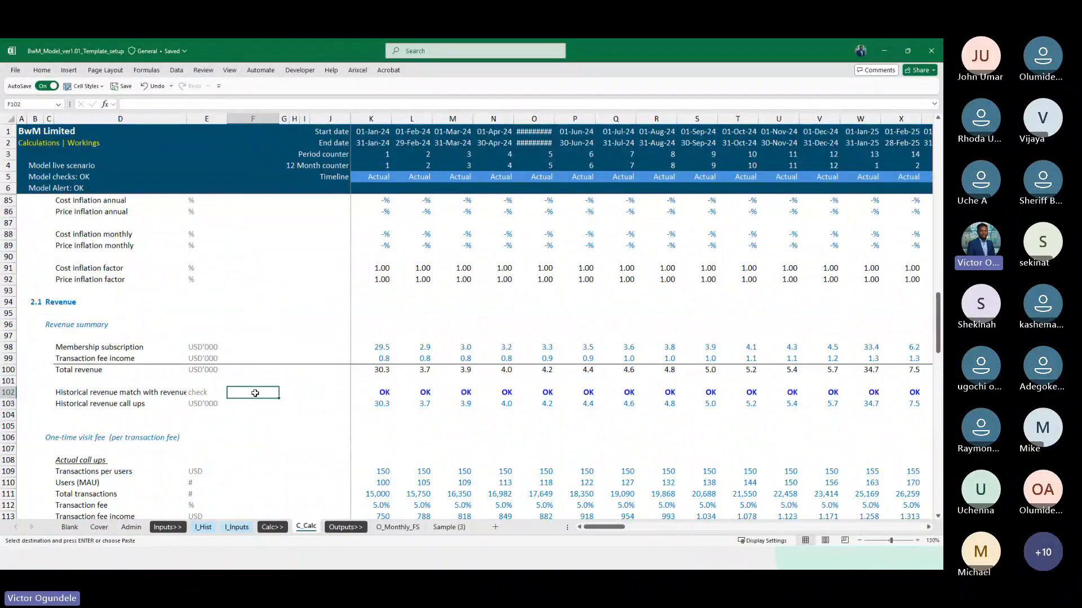
pyautogui.press('Return')
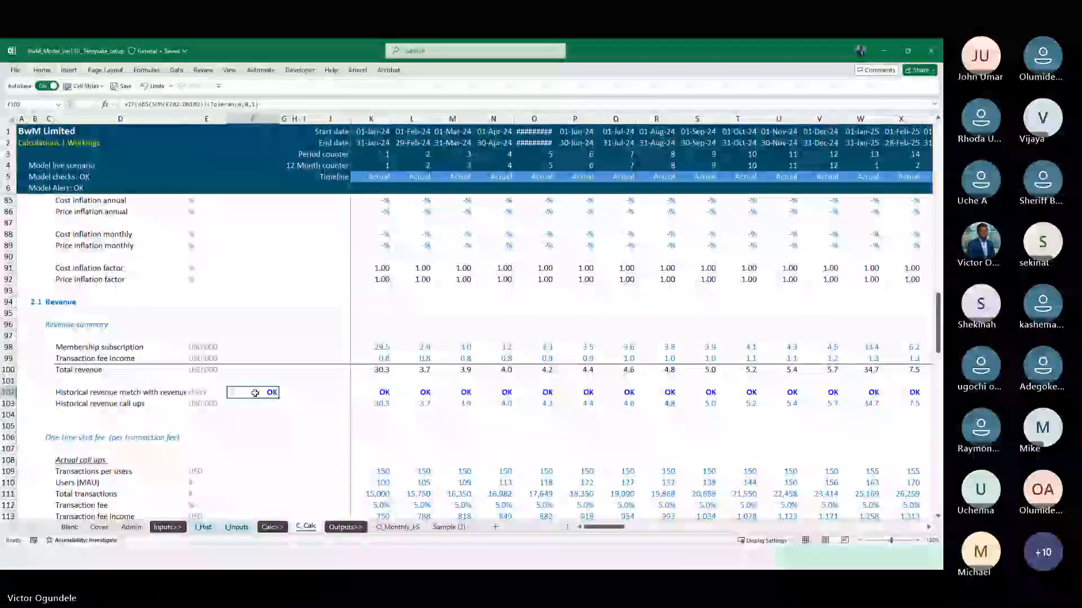
# On the Admin sheet, link the second alert's label in D101 to the historical revenue check label in C_Calc D102
pyautogui.click(127, 526)
pyautogui.scroll(-20, 186, 453)
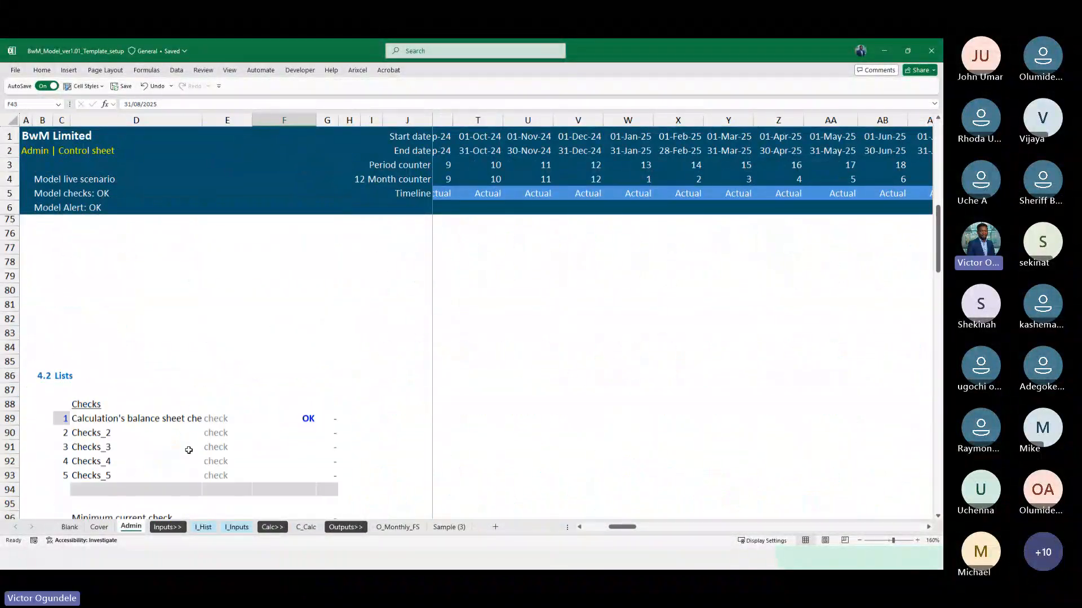
pyautogui.scroll(5, 188, 450)
pyautogui.scroll(-5, 189, 451)
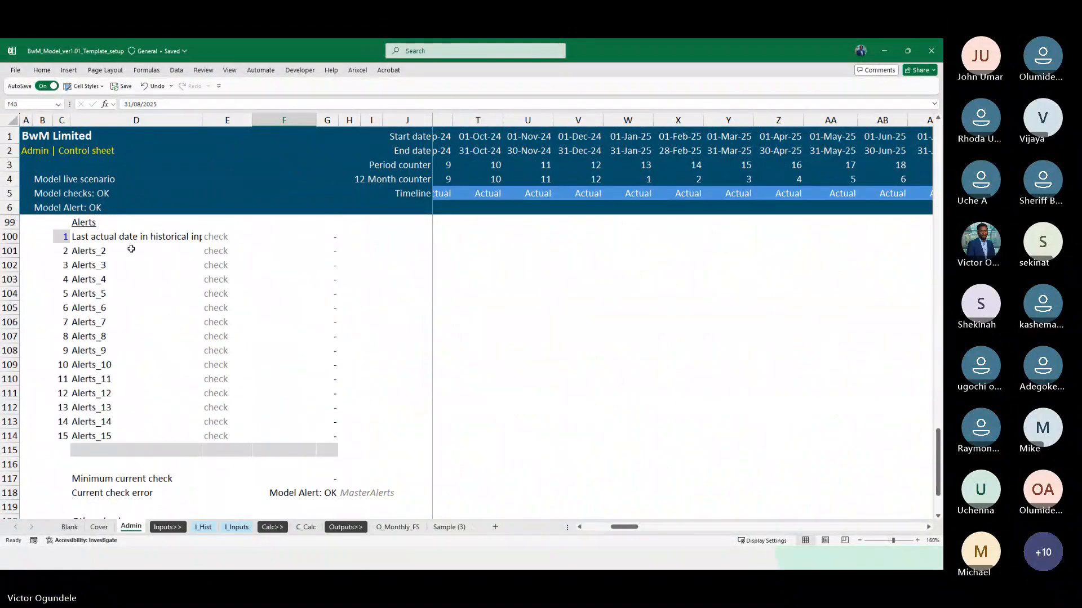
pyautogui.click(90, 250)
pyautogui.write('=')
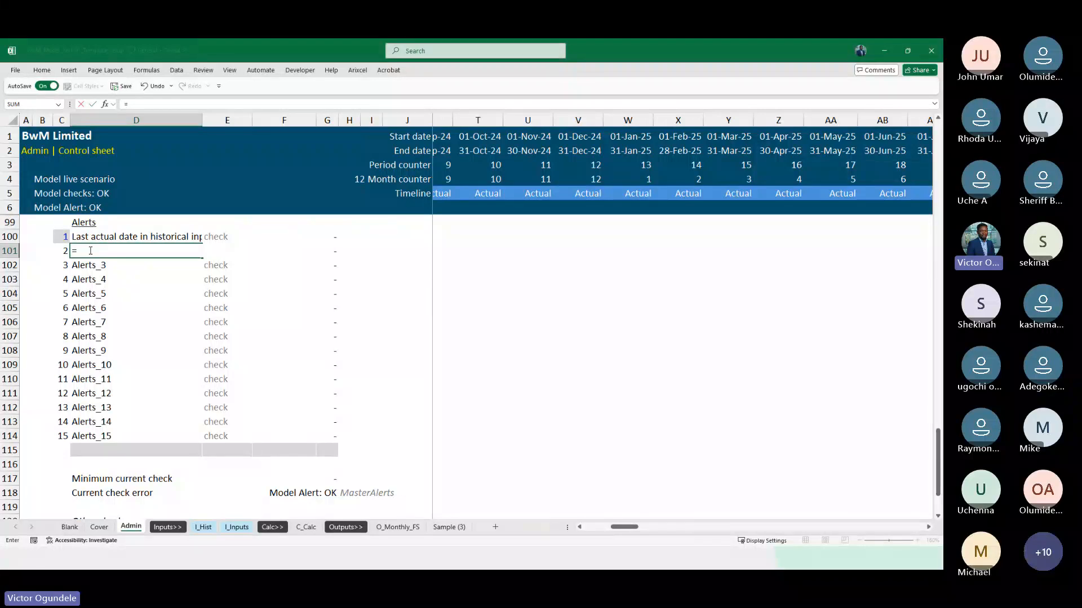
pyautogui.click(307, 527)
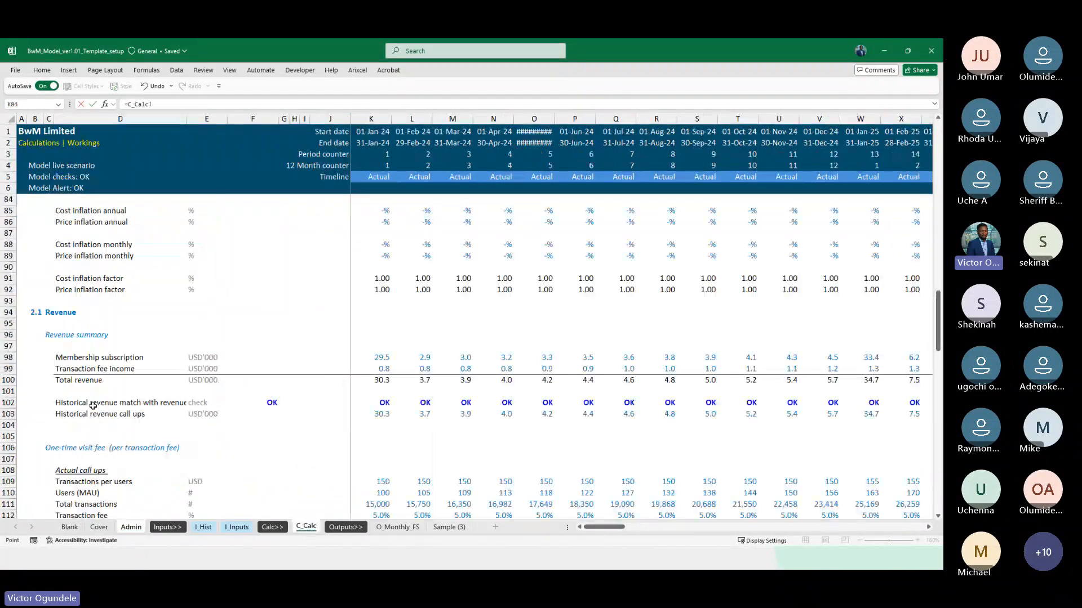
pyautogui.click(87, 405)
pyautogui.press('Return')
# Try linking G101 of the second alert to the overall revenue check in C_Calc F102
pyautogui.press('Right')
pyautogui.press('Right')
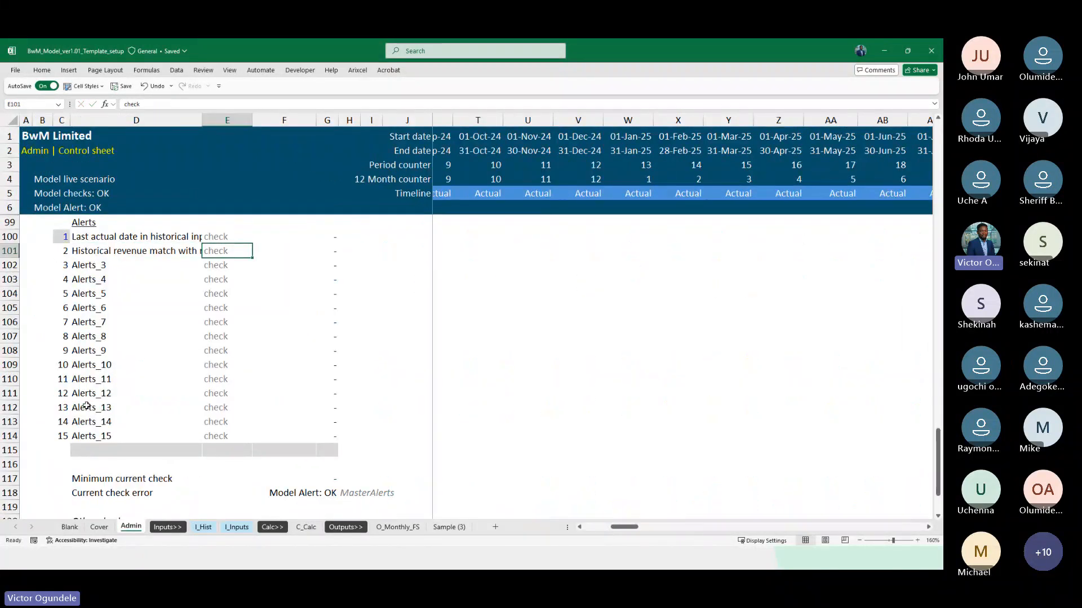
pyautogui.scroll(1, 87, 405)
pyautogui.press('Right')
pyautogui.write('=')
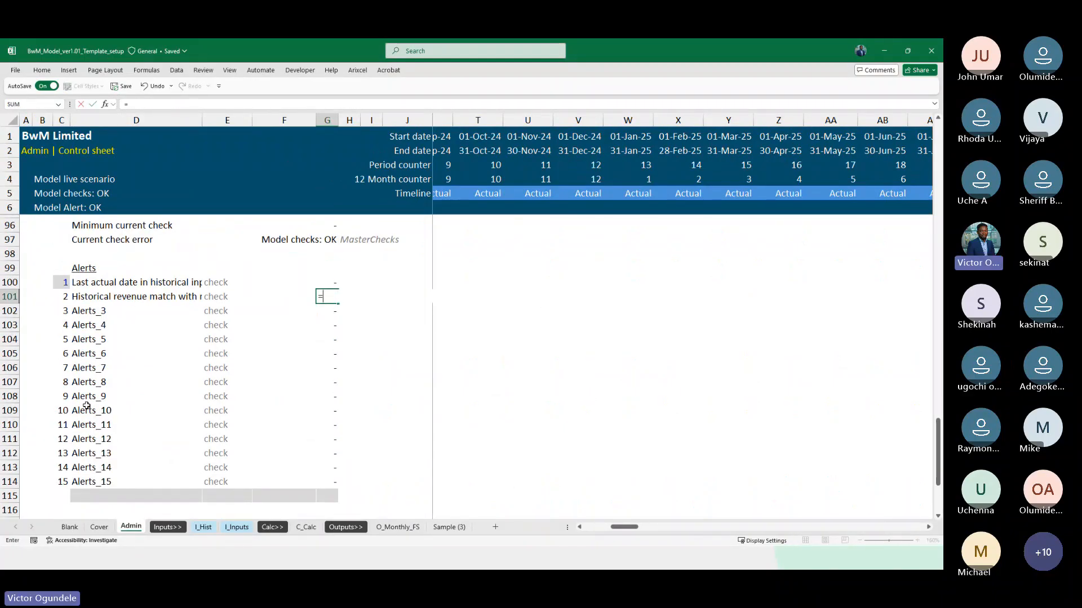
pyautogui.click(307, 527)
pyautogui.click(258, 404)
pyautogui.press('Return')
pyautogui.press('Up')
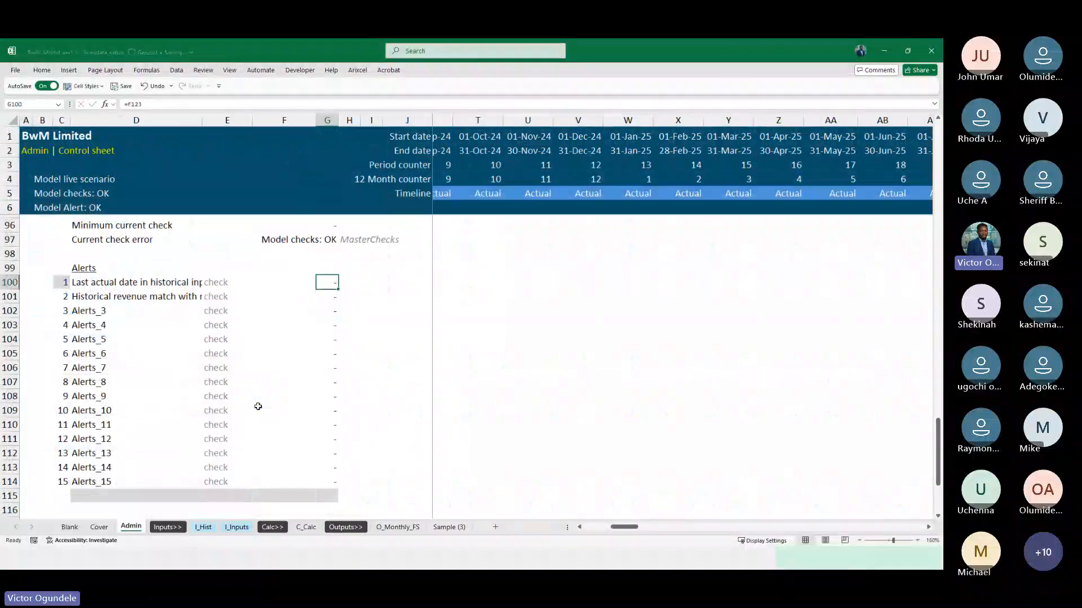
# Try the custom number format [Red]"Alert";;[Blue]"OK" on the alert results in G100:G114
pyautogui.hotkey('ctrl', 'shift', 'Down')
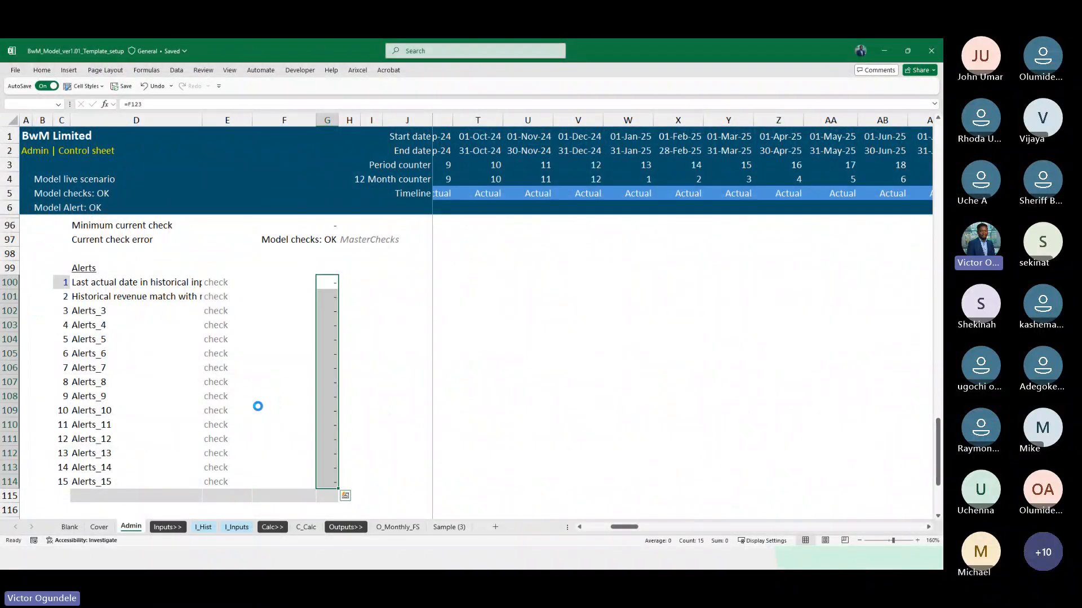
pyautogui.hotkey('ctrl', '1')
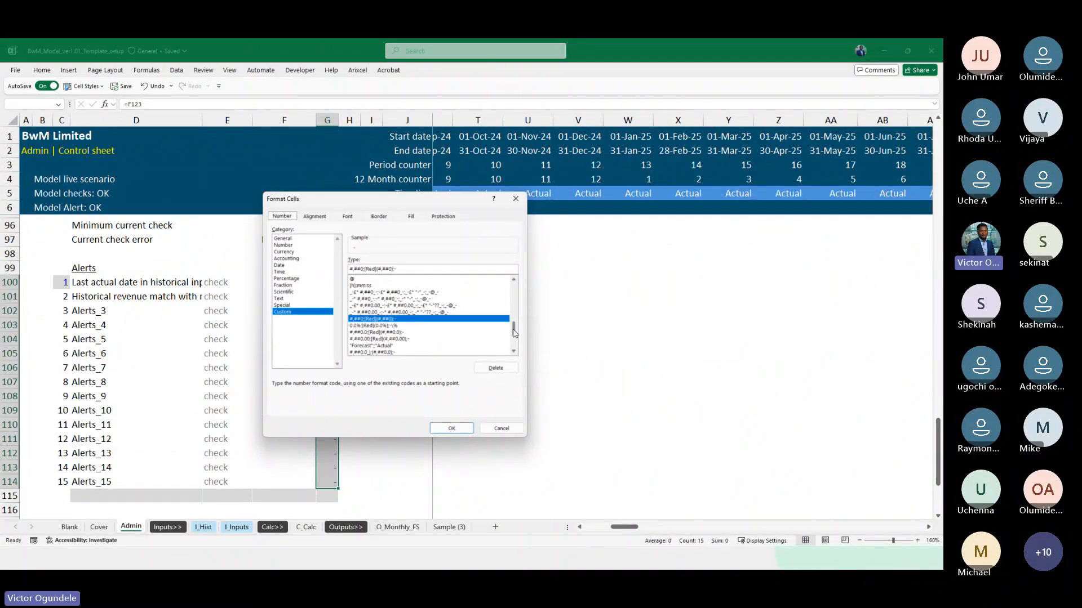
pyautogui.scroll(-3, 515, 356)
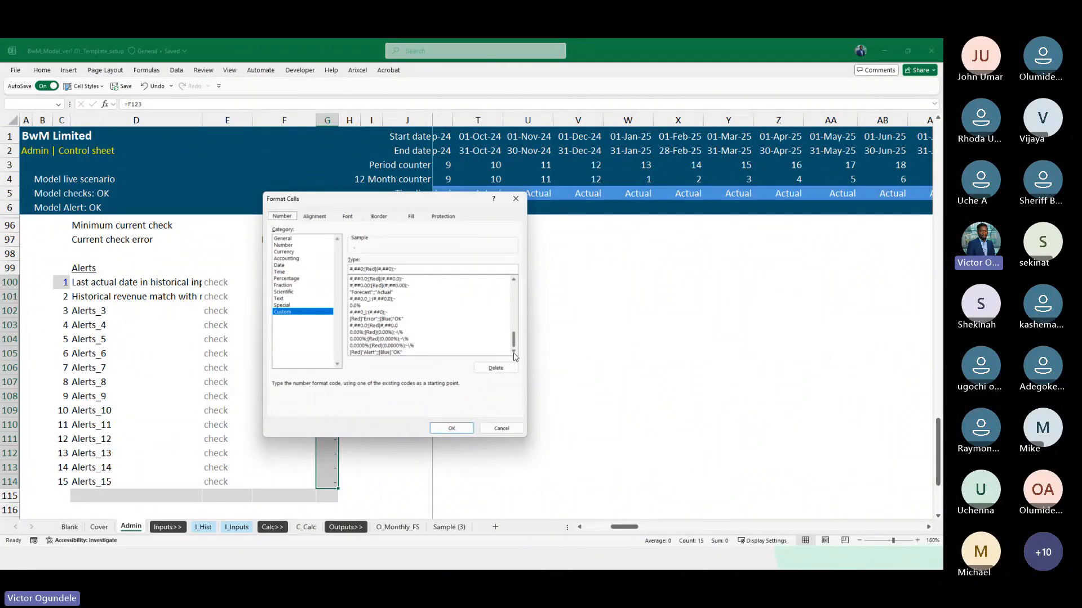
pyautogui.click(379, 352)
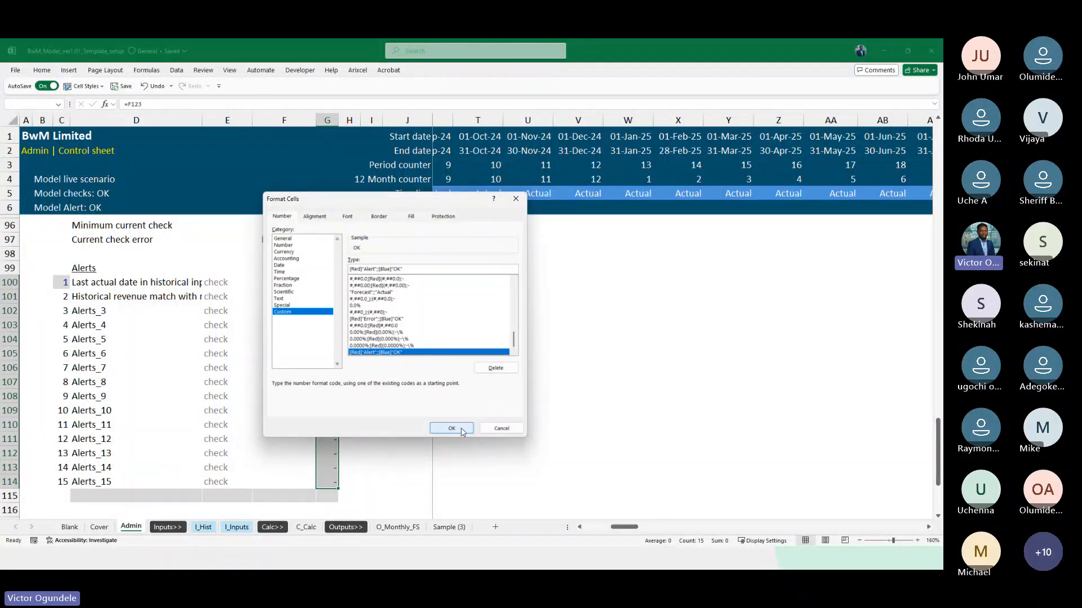
pyautogui.click(461, 430)
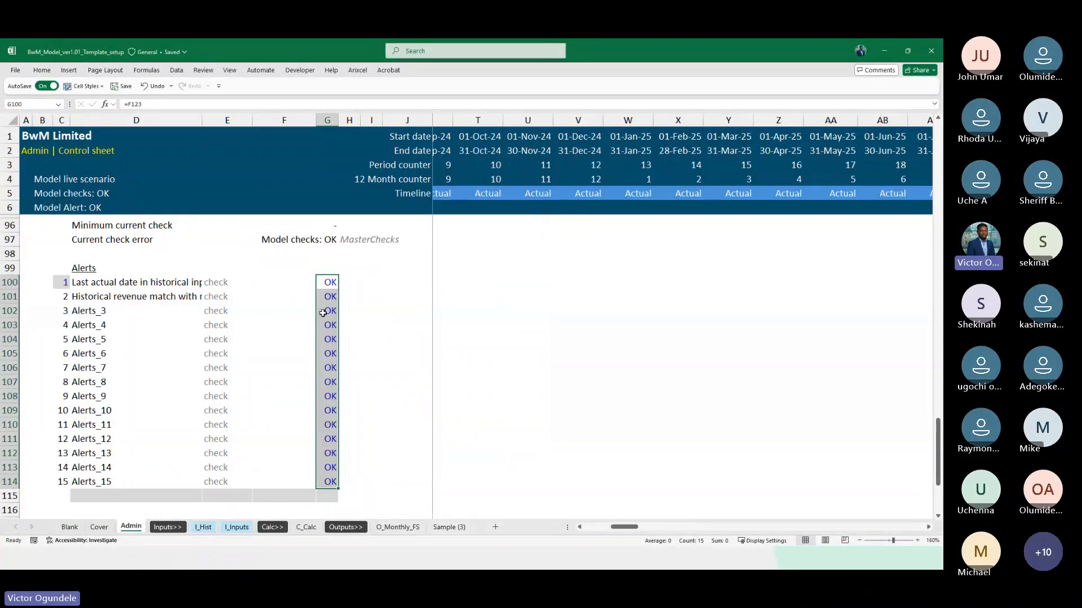
# Undo the number format change on G100:G114 and the link entered in G101
pyautogui.click(330, 310)
pyautogui.hotkey('ctrl', 'shift', 'Down')
pyautogui.click(311, 314)
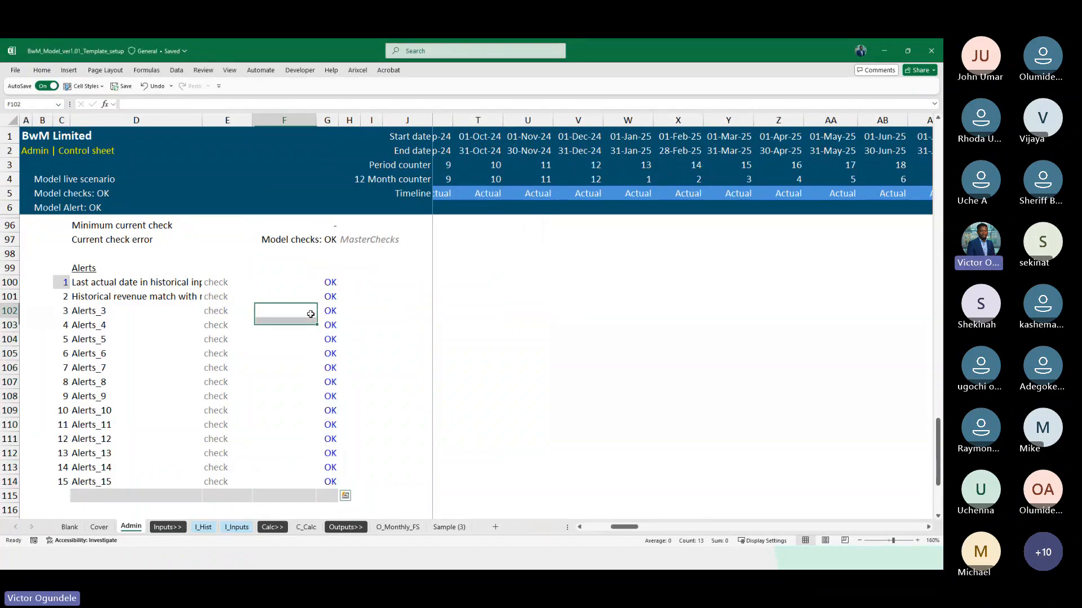
pyautogui.hotkey('ctrl', 'z')
# Copy the second alert's formula from G101 into G100 to replace the direct link there
pyautogui.press('Left')
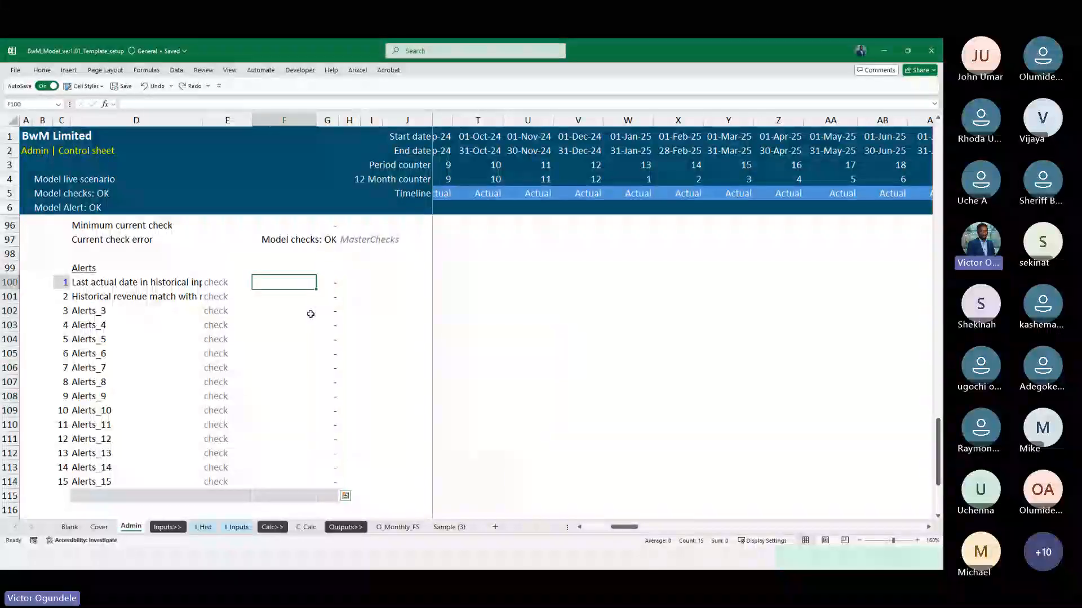
pyautogui.press('Right')
pyautogui.press('Down')
pyautogui.press('Down')
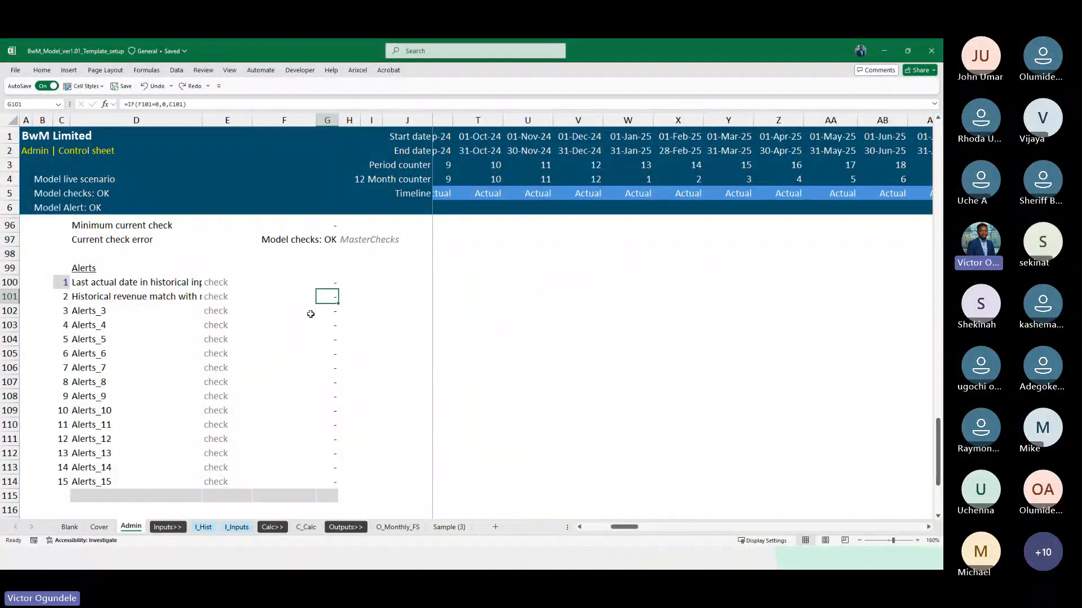
pyautogui.hotkey('ctrl', 'c')
pyautogui.press('Up')
pyautogui.hotkey('ctrl', 'v')
# Trace the first alert's label in D100 to its source and examine how F89 links to the balance sheet check
pyautogui.press('Left')
pyautogui.press('Left')
pyautogui.press('Left')
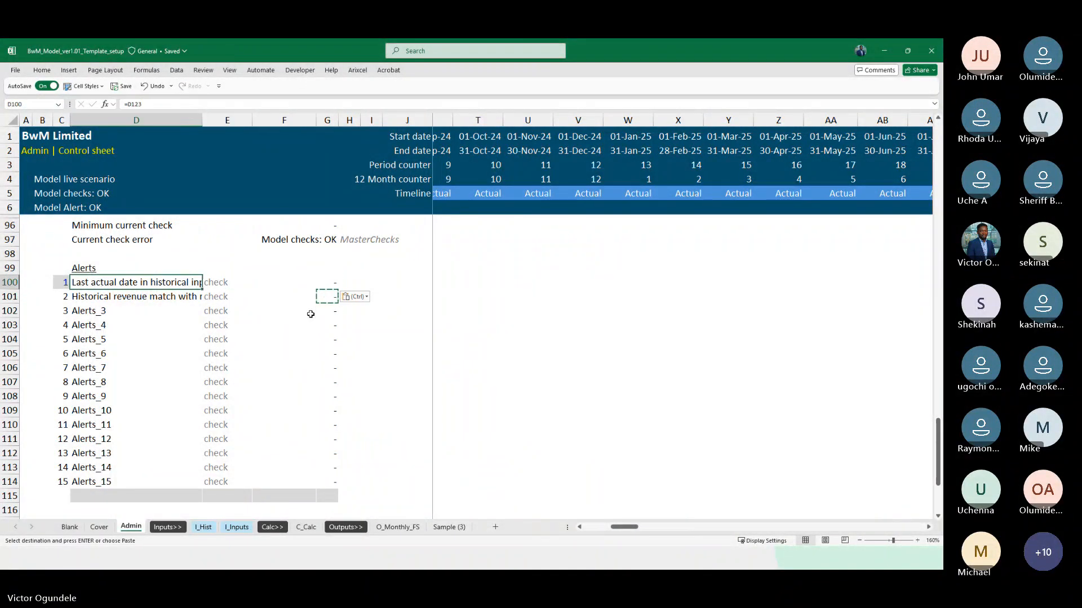
pyautogui.press('Down')
pyautogui.press('Up')
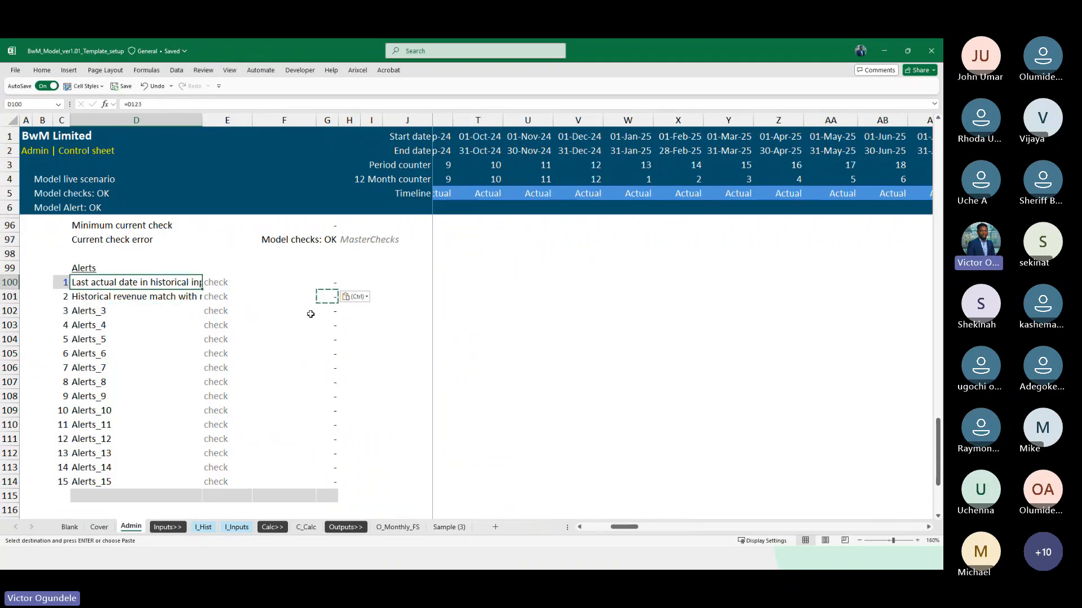
pyautogui.hotkey('ctrl', '[')
pyautogui.scroll(6, 310, 313)
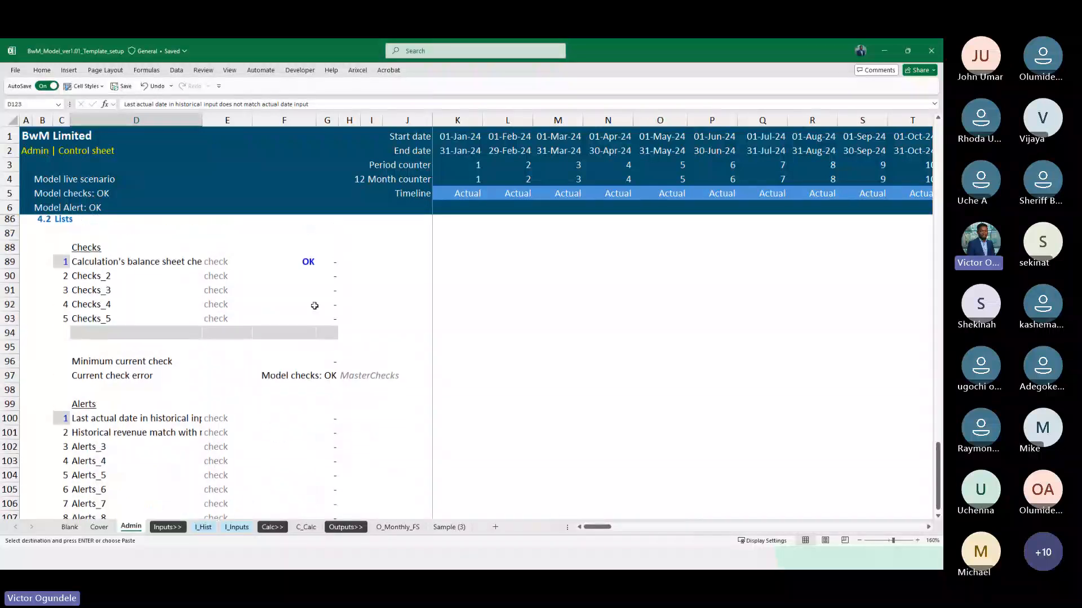
pyautogui.click(297, 265)
pyautogui.scroll(-1, 297, 264)
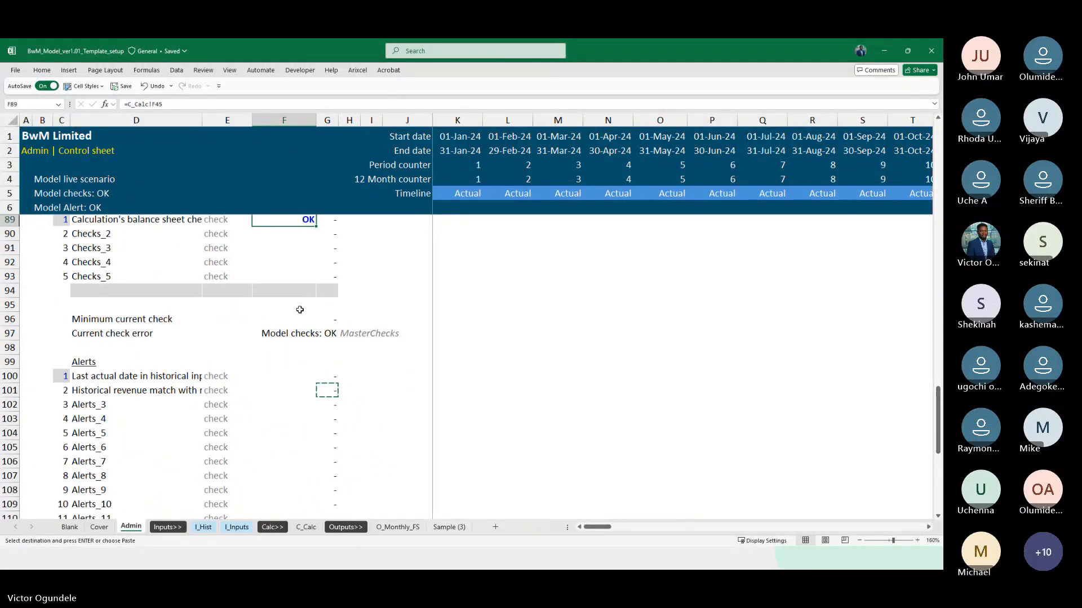
# Link F100 of the first alert to the last actual date check in F123
pyautogui.click(281, 371)
pyautogui.write('=')
pyautogui.scroll(-8, 293, 377)
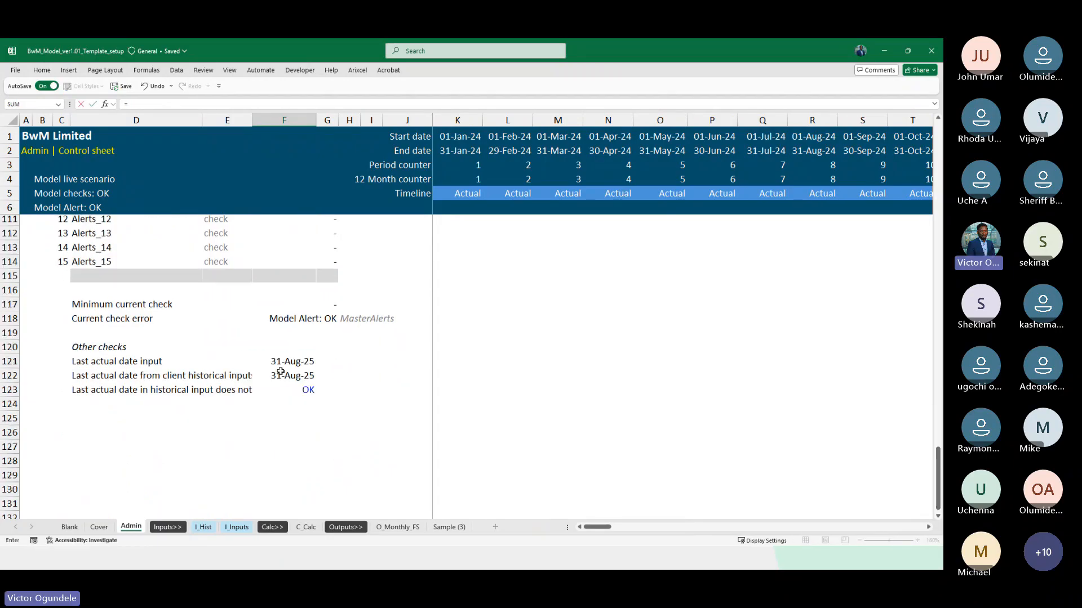
pyautogui.click(292, 379)
pyautogui.press('Escape')
# Change the custom number format of the date check in F123 to [Red]"Alert";;[Blue]"OK"
pyautogui.click(292, 378)
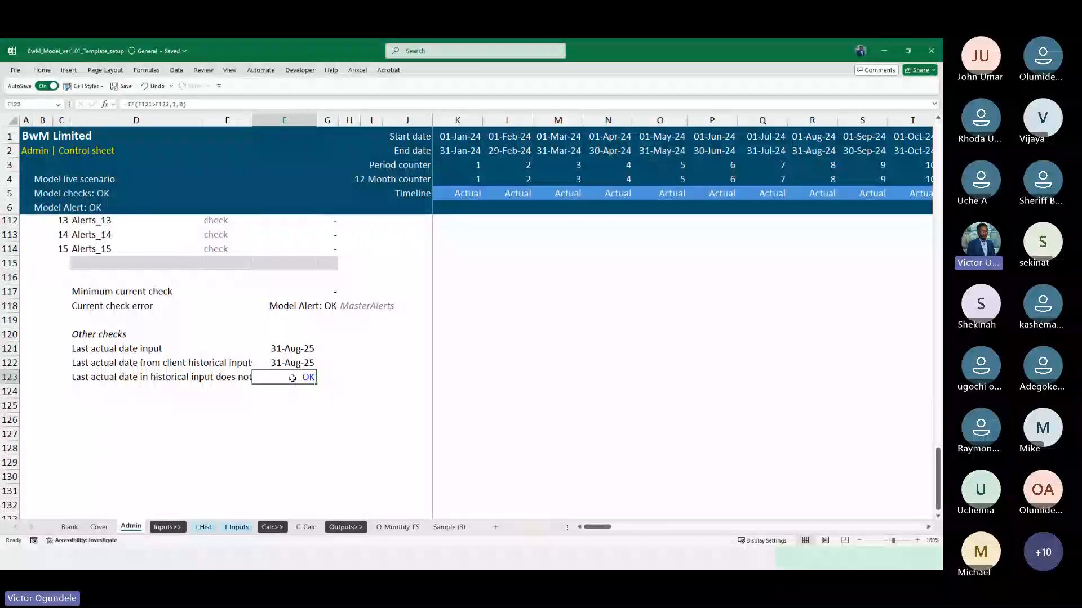
pyautogui.hotkey('ctrl', '1')
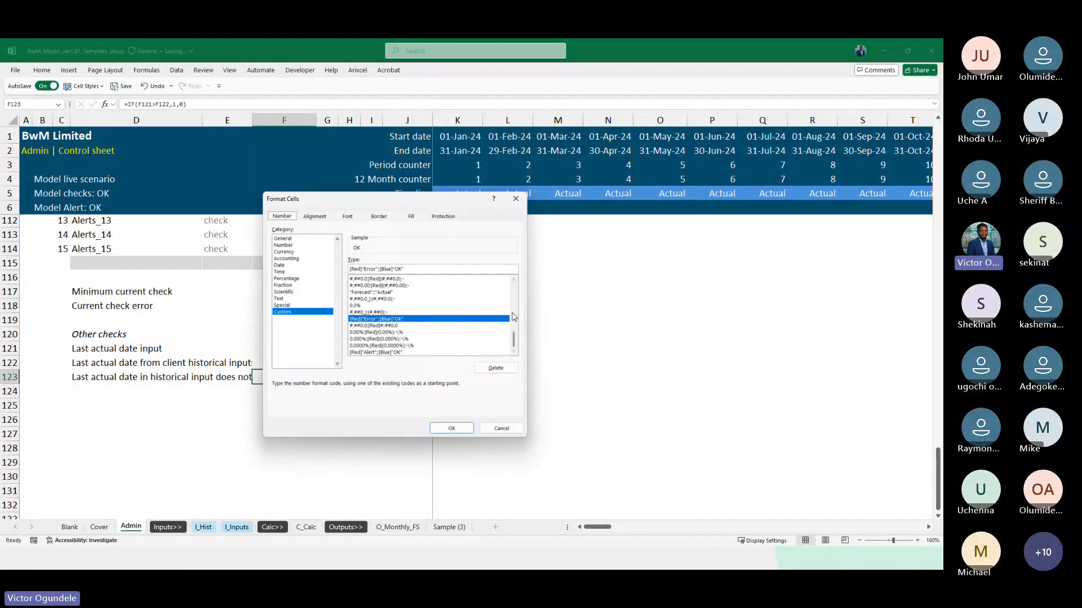
pyautogui.click(386, 352)
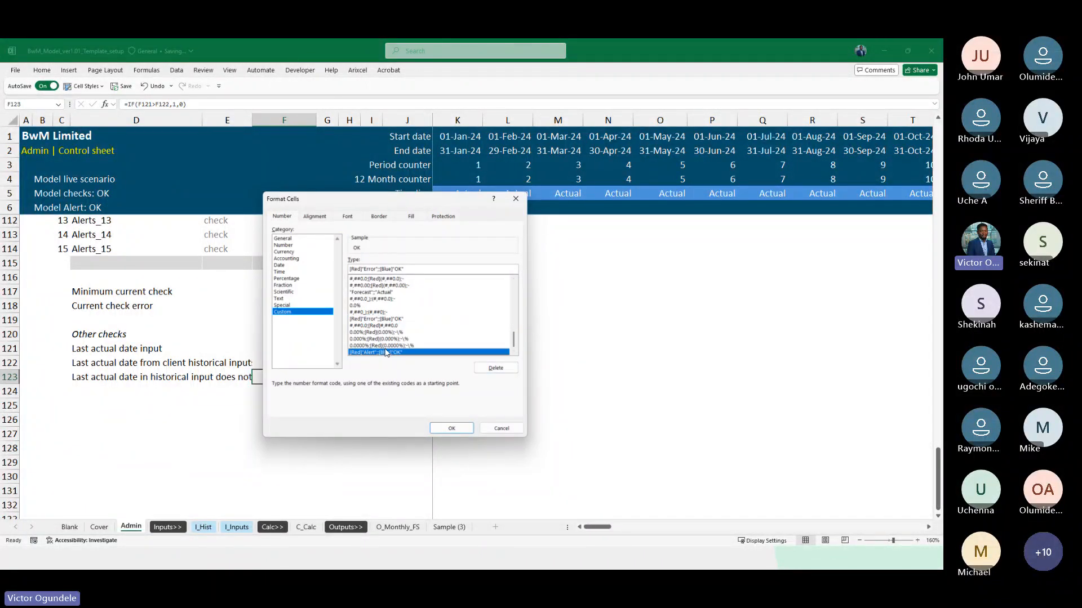
pyautogui.click(448, 428)
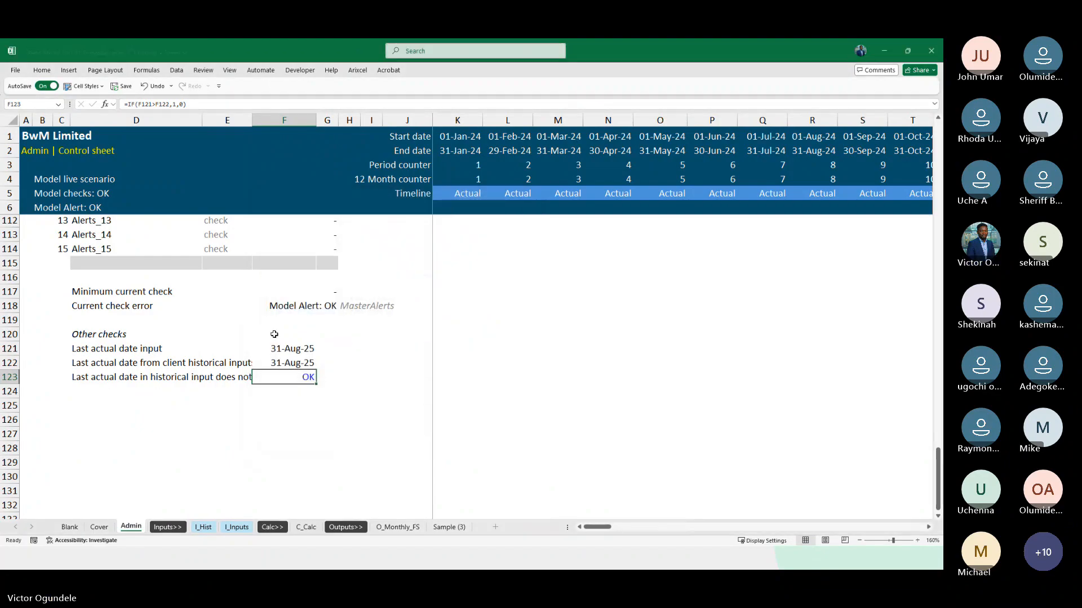
# Link F101 of the second alert to the overall historical revenue check in C_Calc F102
pyautogui.scroll(5, 274, 334)
pyautogui.click(292, 279)
pyautogui.write('=')
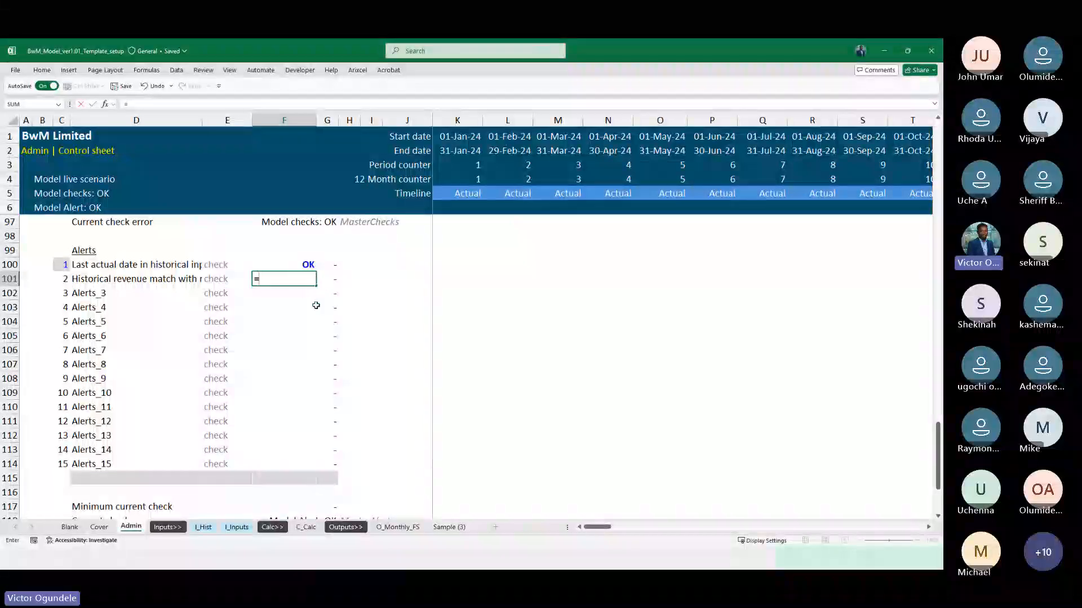
pyautogui.click(307, 527)
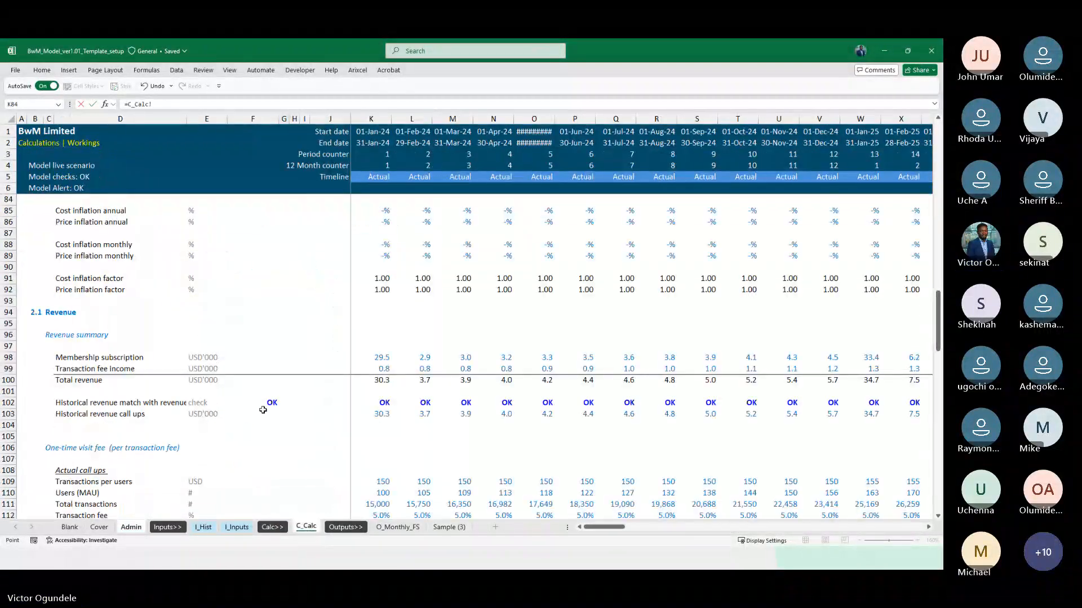
pyautogui.press('Return')
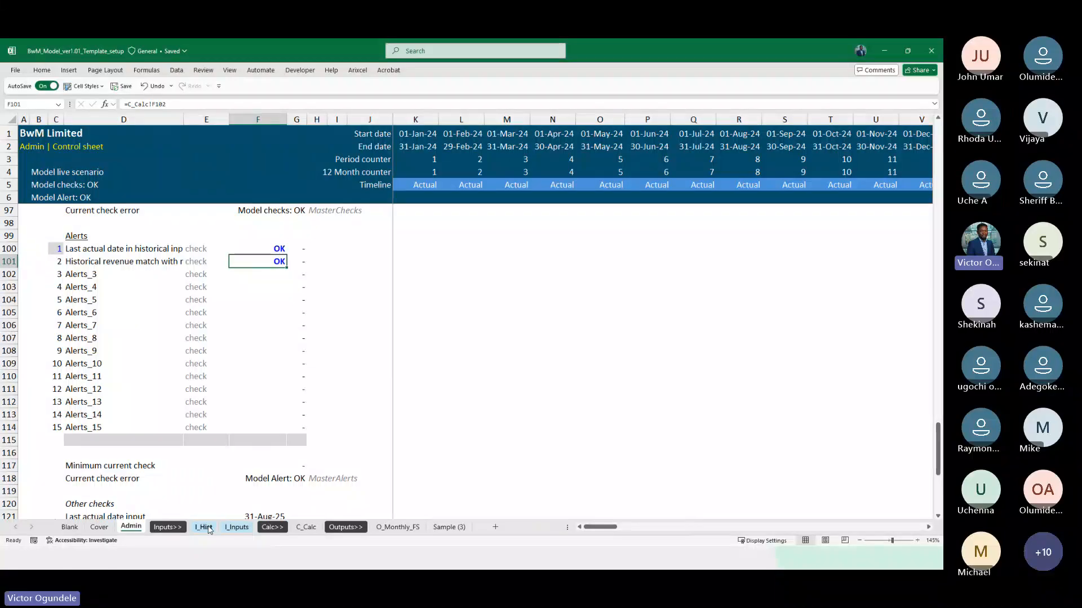
# Clear the January 2024 membership subscription in I_Hist G7 and examine the historical revenue check in C_Calc
pyautogui.click(204, 527)
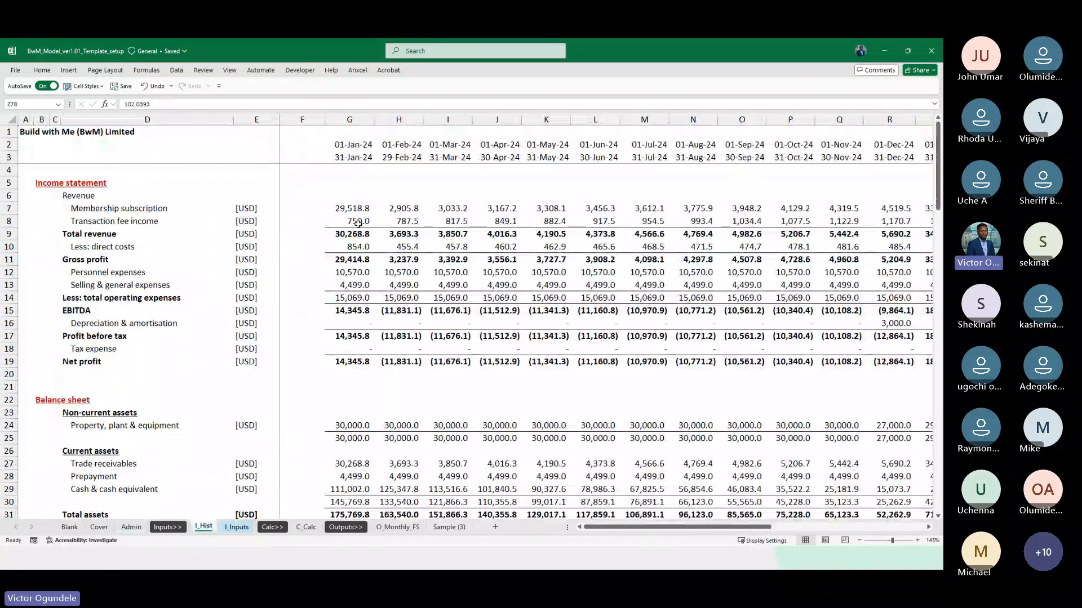
pyautogui.click(345, 206)
pyautogui.press('Delete')
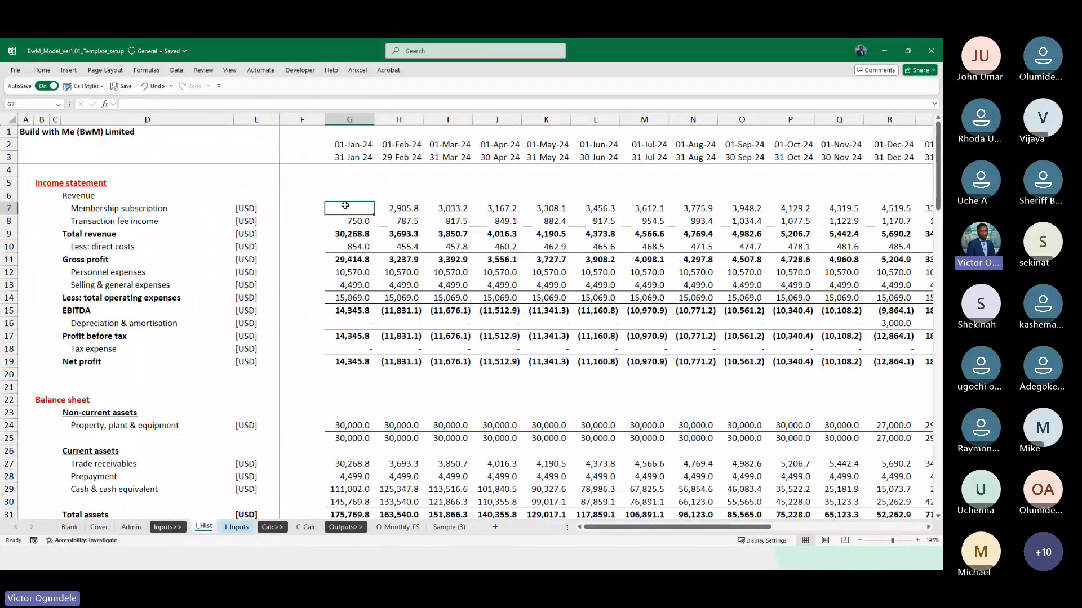
pyautogui.click(306, 527)
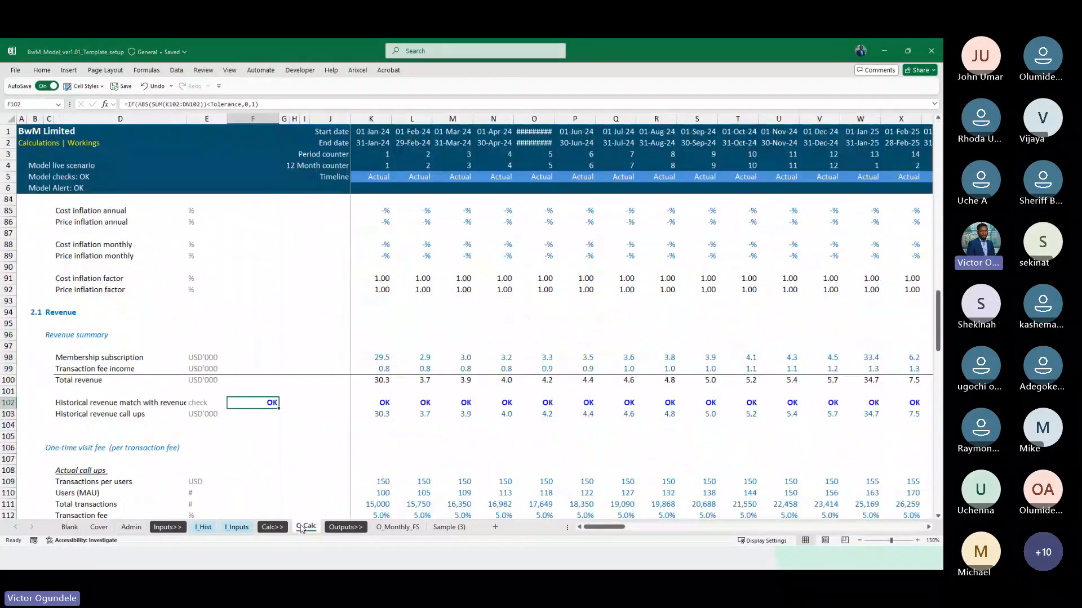
pyautogui.press('Down')
pyautogui.press('Down')
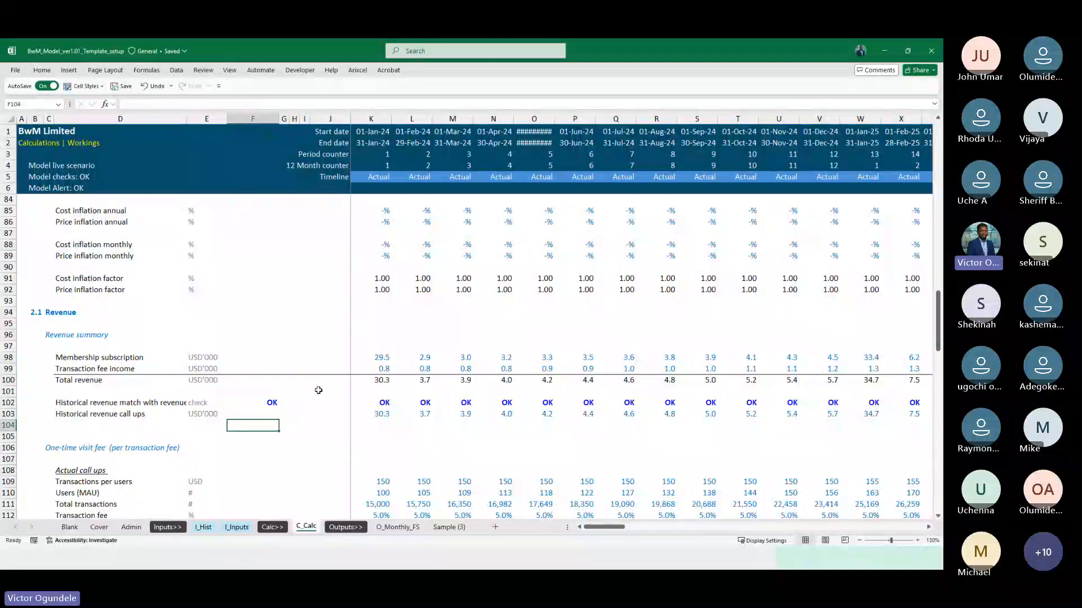
# Examine the historical revenue check formulas in C_Calc K102 and K103 and trace the cells feeding the January call up
pyautogui.press('Right')
pyautogui.press('Right')
pyautogui.press('Right')
pyautogui.press('Right')
pyautogui.press('Right')
pyautogui.press('Right')
pyautogui.press('Up')
pyautogui.press('Up')
pyautogui.press('Left')
pyautogui.press('Left')
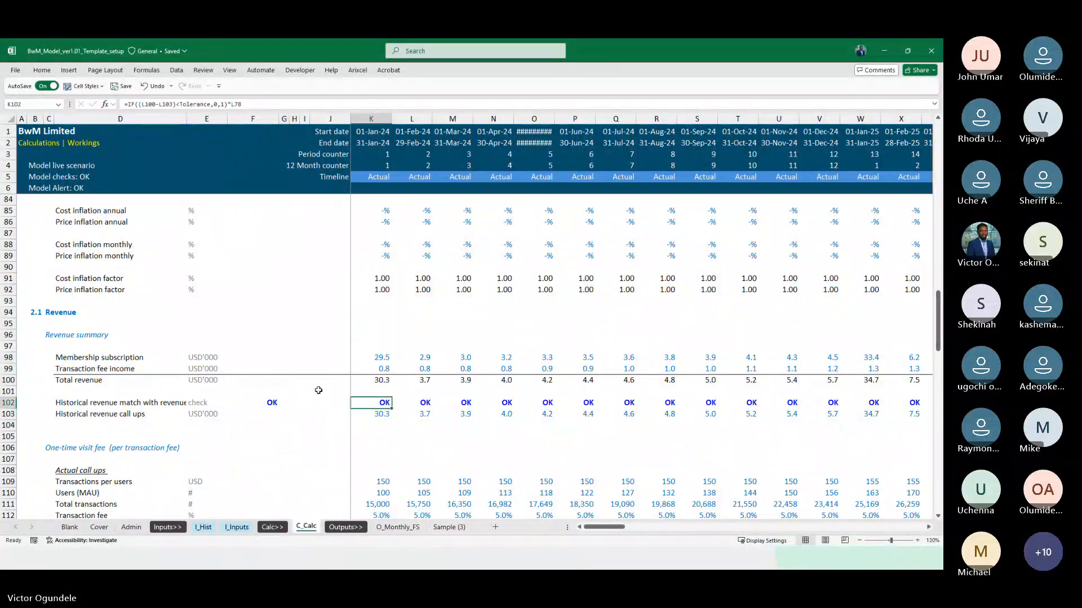
pyautogui.press('Down')
pyautogui.press('Right')
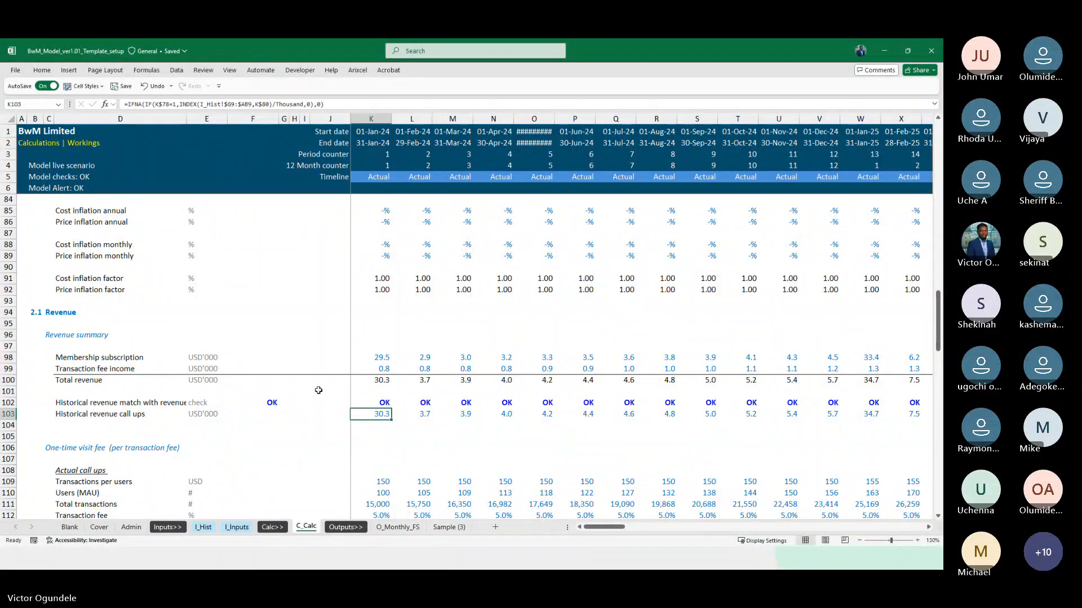
pyautogui.hotkey('ctrl', '[')
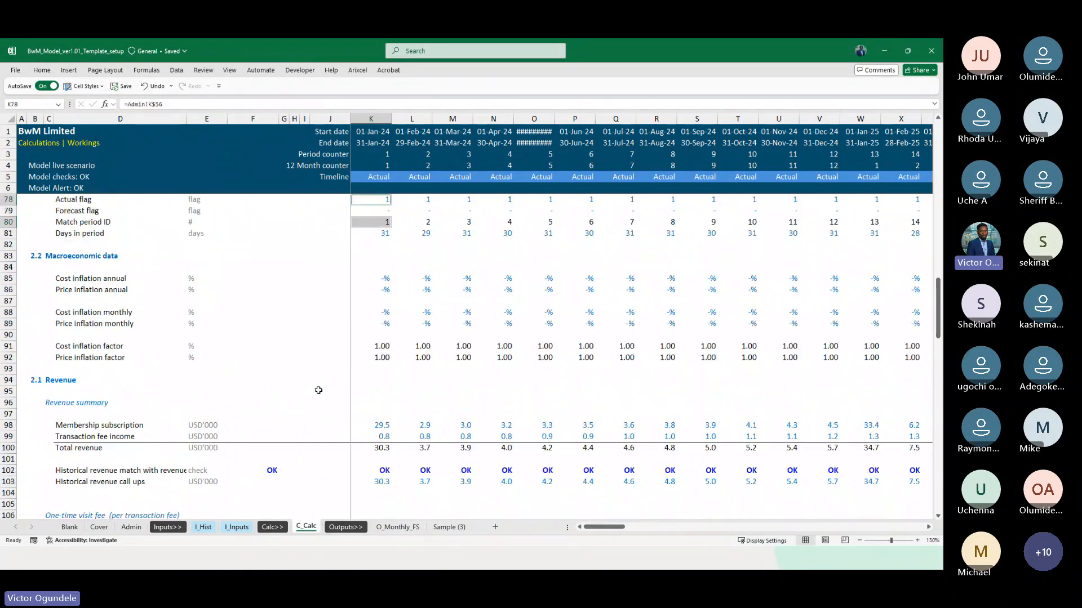
pyautogui.scroll(-1, 366, 357)
pyautogui.click(372, 435)
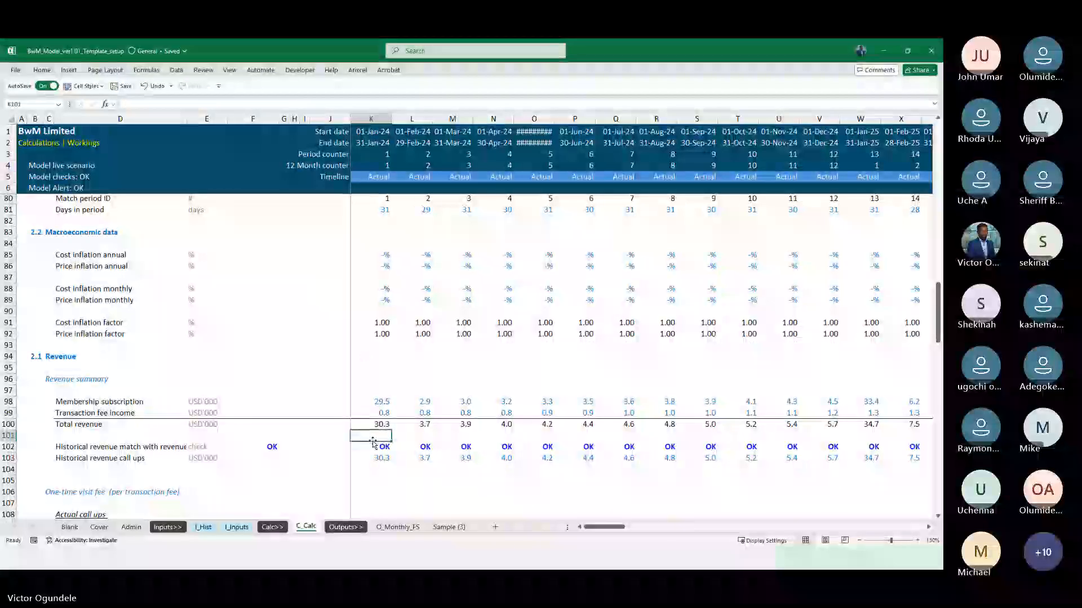
pyautogui.scroll(-8, 377, 451)
pyautogui.scroll(6, 384, 492)
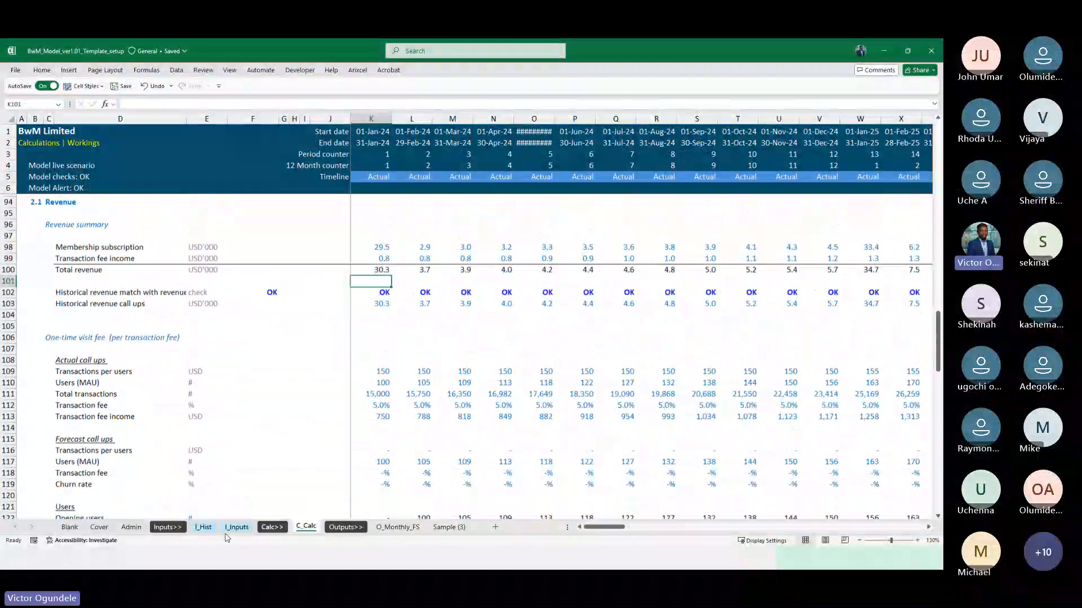
# Restore the January 2024 membership subscription in I_Hist G7, clear the January total revenue in G9, and return to the C_Calc check
pyautogui.click(203, 528)
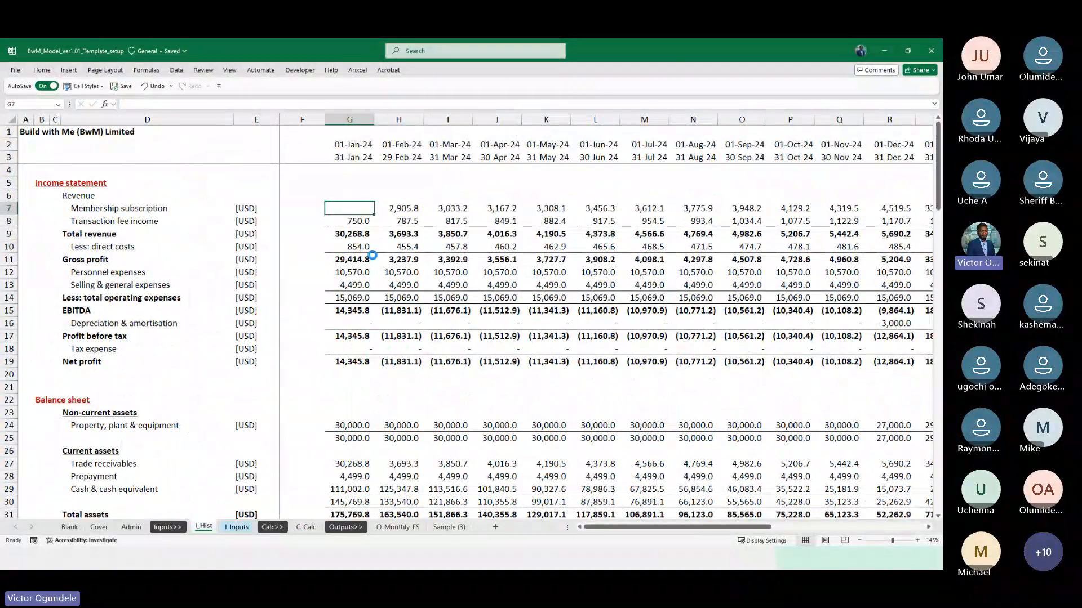
pyautogui.press('Down')
pyautogui.press('Down')
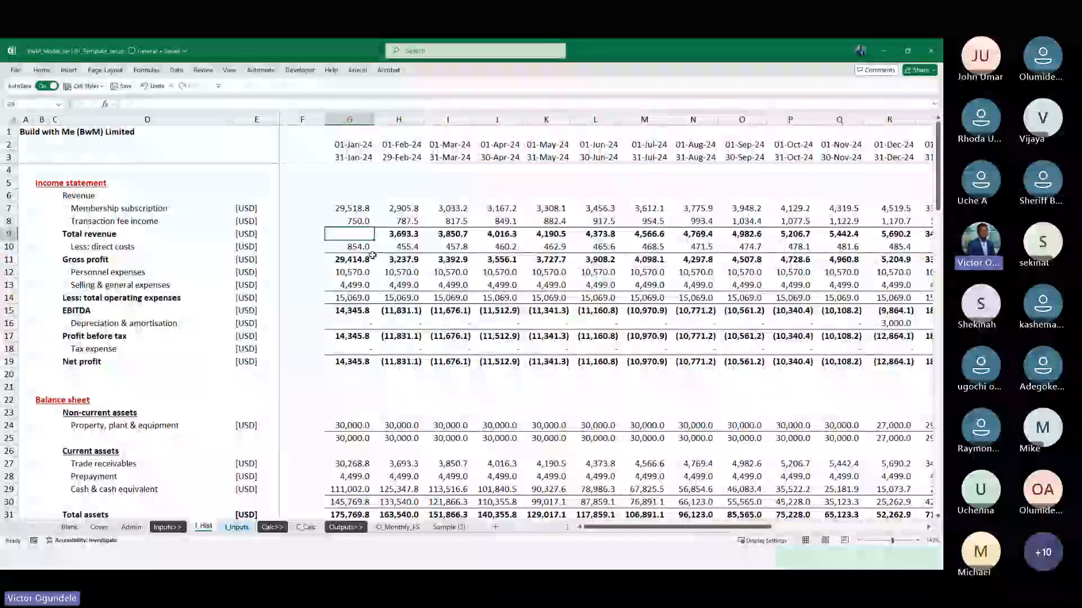
pyautogui.click(306, 527)
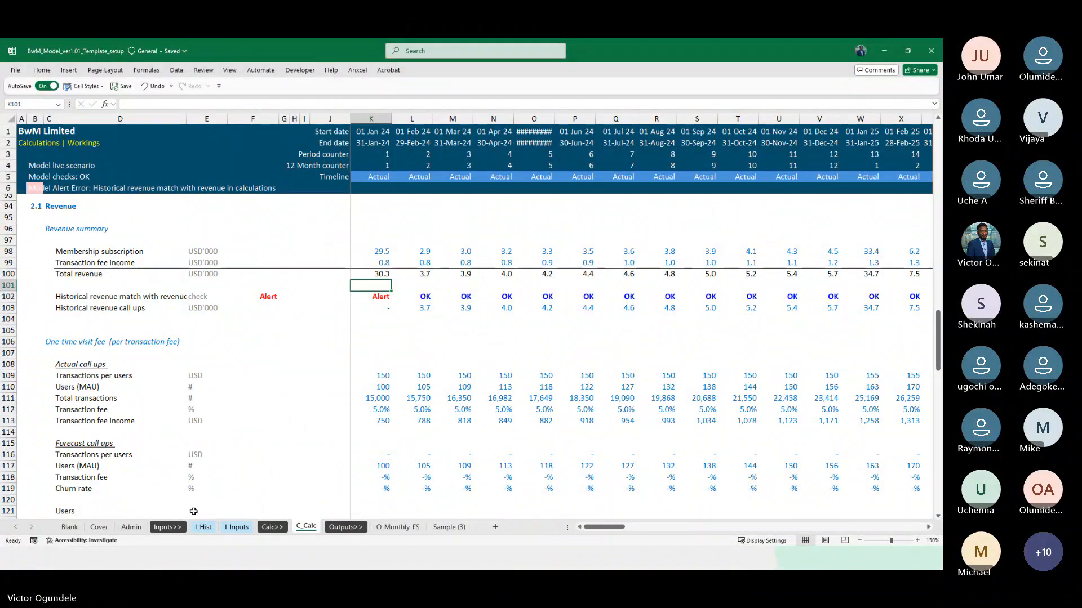
# Trace the second Admin alert's label to C_Calc D102 and reword it to "Historical revenue does not match with revenue in calculations"
pyautogui.click(131, 527)
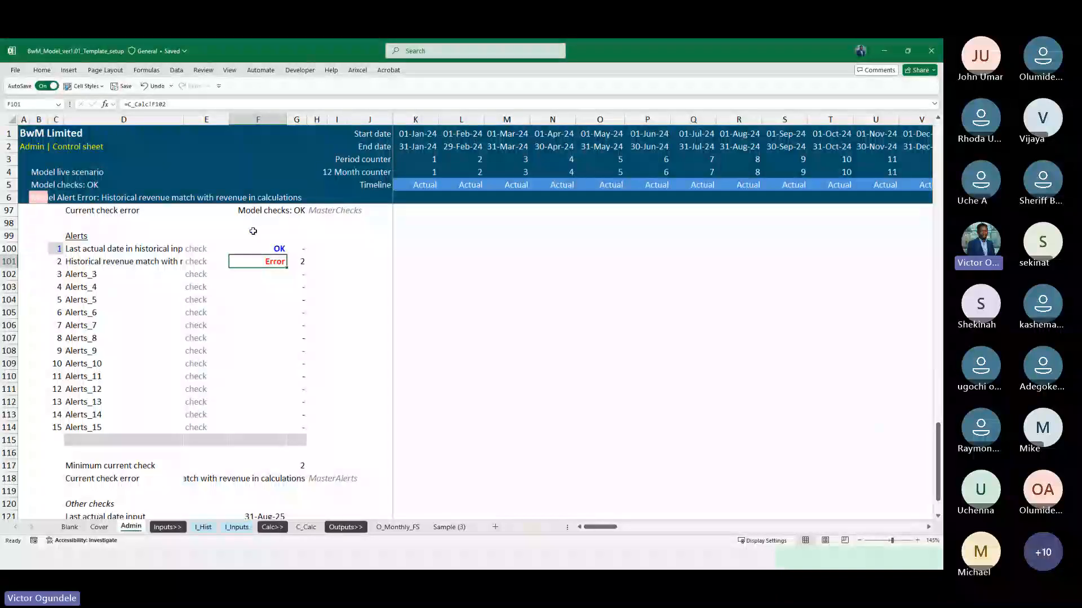
pyautogui.click(101, 261)
pyautogui.press('Right')
pyautogui.press('Right')
pyautogui.click(101, 262)
pyautogui.hotkey('ctrl', '[')
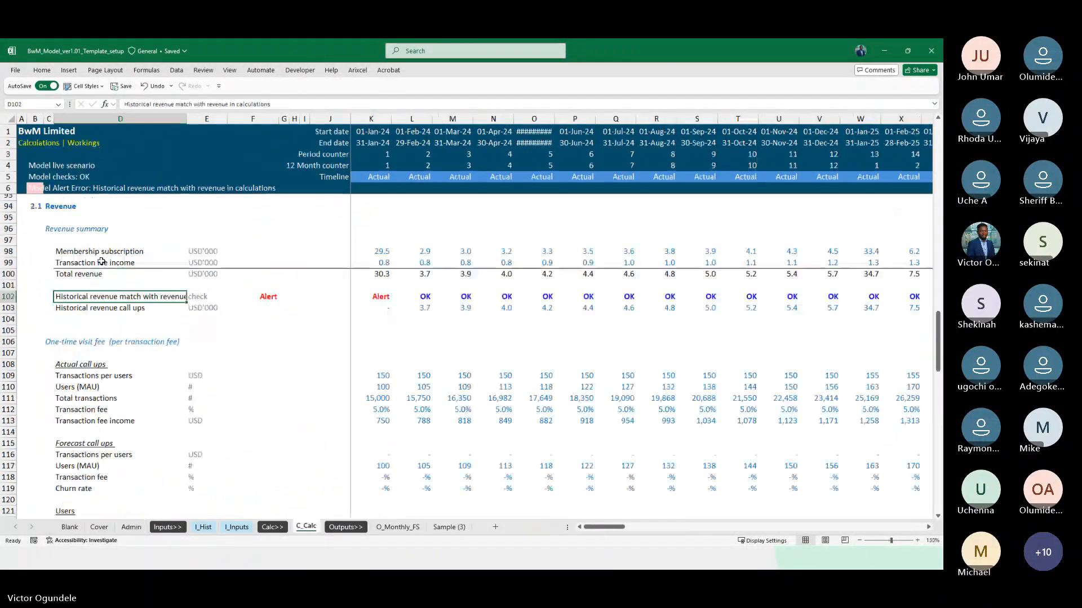
pyautogui.click(153, 104)
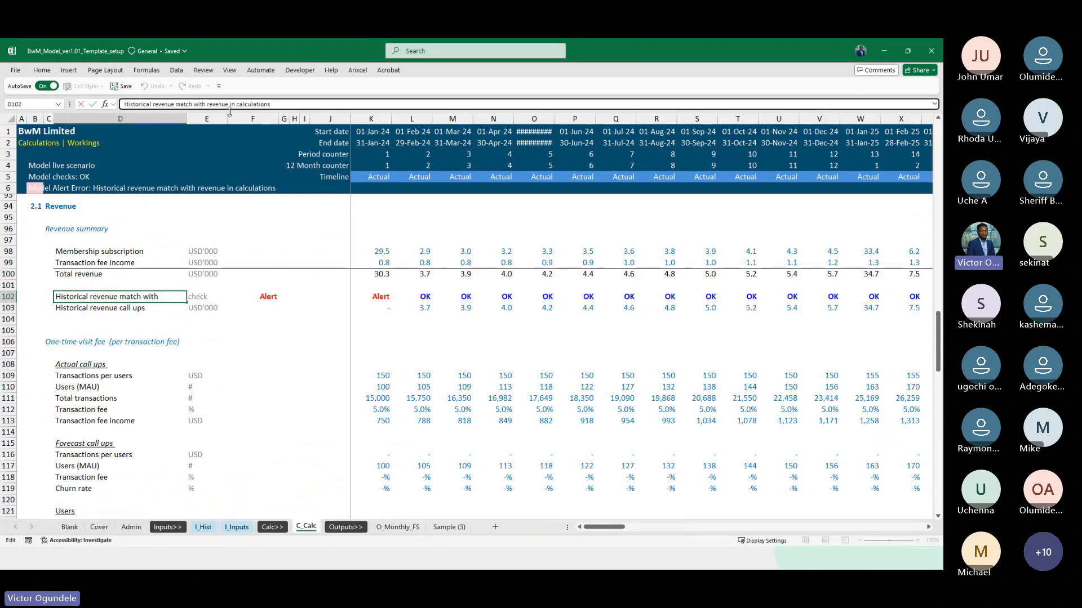
pyautogui.write('does not')
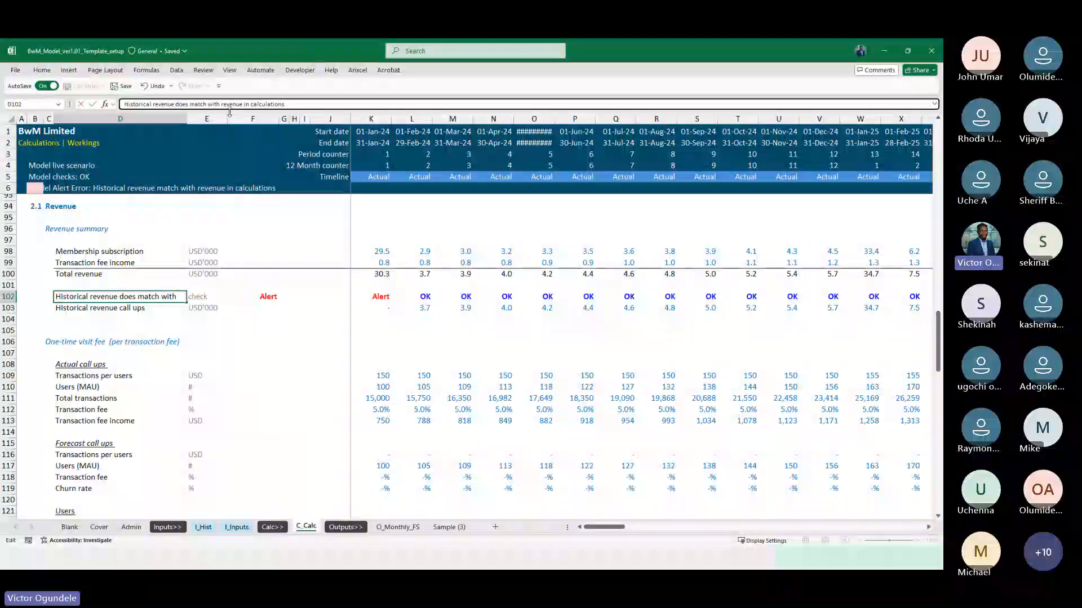
pyautogui.hotkey('ctrl', 'Return')
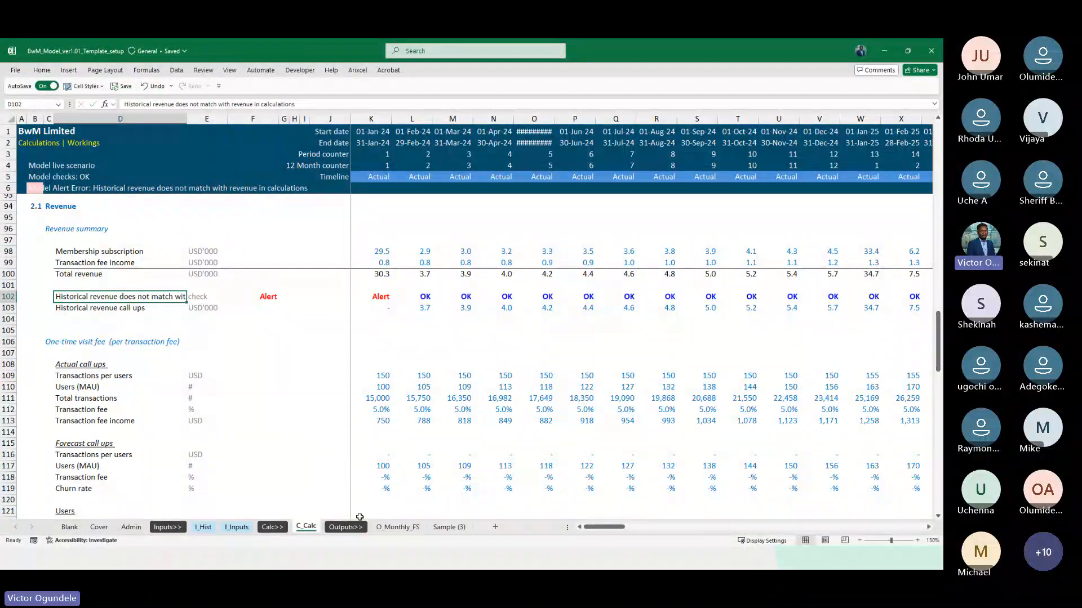
# Rebuild the January 2024 total revenue in I_Hist G9 with the formula =SUM(G7:G8)
pyautogui.click(204, 526)
pyautogui.click(387, 235)
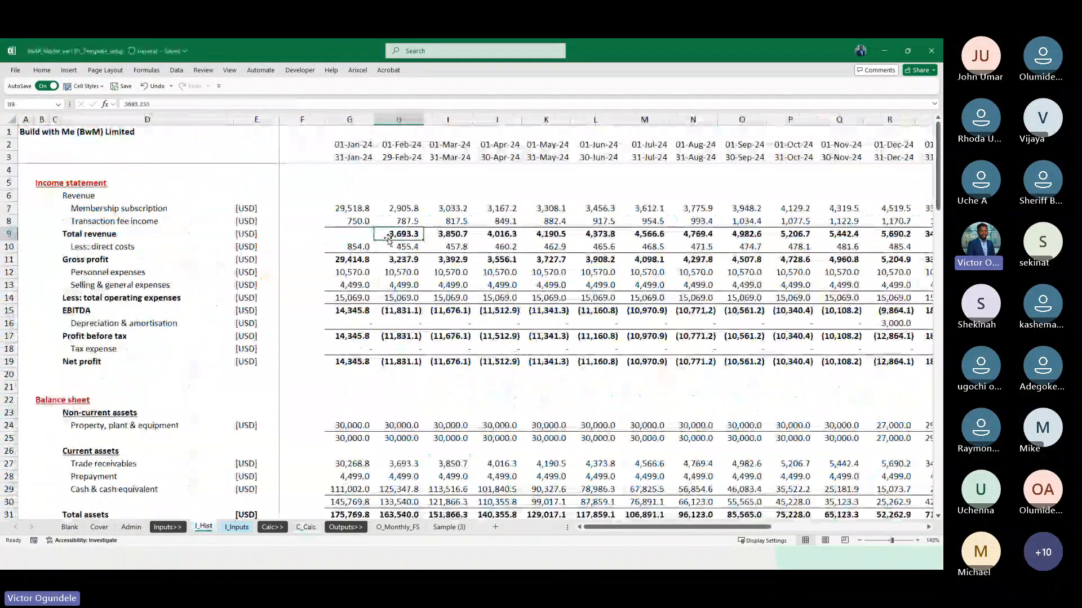
pyautogui.press('Left')
pyautogui.hotkey('alt', '=')
pyautogui.hotkey('ctrl', 'Return')
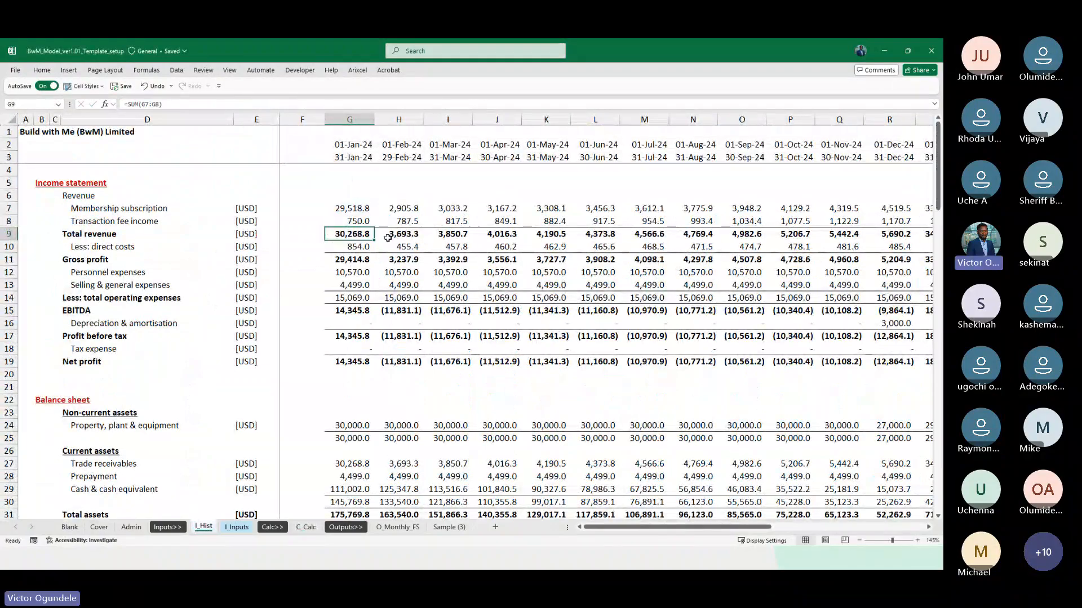
# Convert the January total revenue formula in I_Hist G9 to a fixed value
pyautogui.hotkey('ctrl', 'c')
pyautogui.hotkey('ctrl', 'alt', 'v')
pyautogui.press('v')
pyautogui.press('Return')
pyautogui.press('Escape')
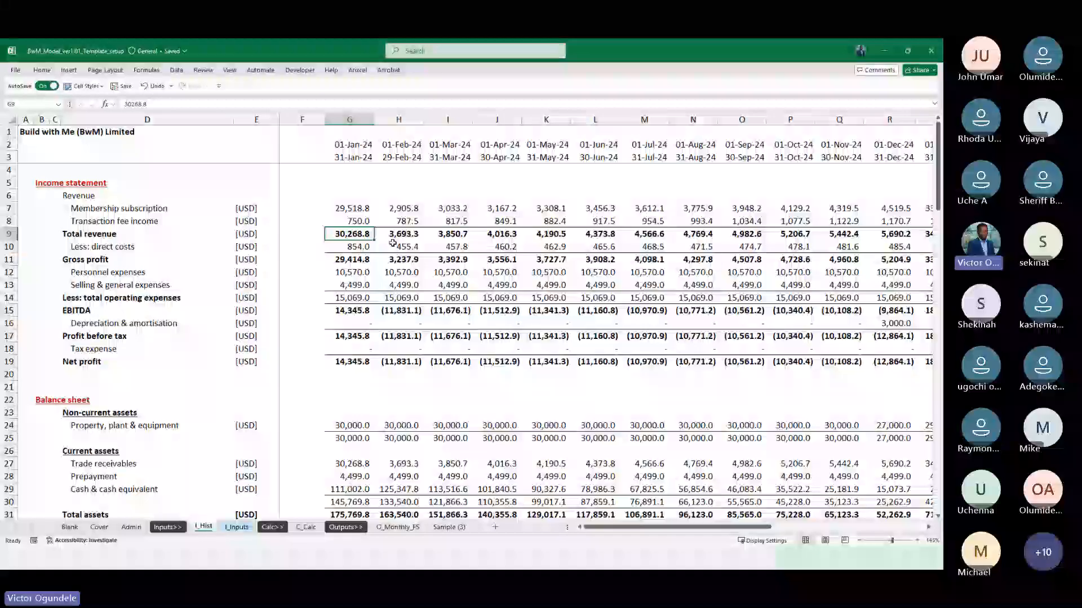
# Link the January membership subscription in the C_Calc income statement, K13, to the revenue summary with =K98
pyautogui.click(302, 528)
pyautogui.scroll(-2, 363, 387)
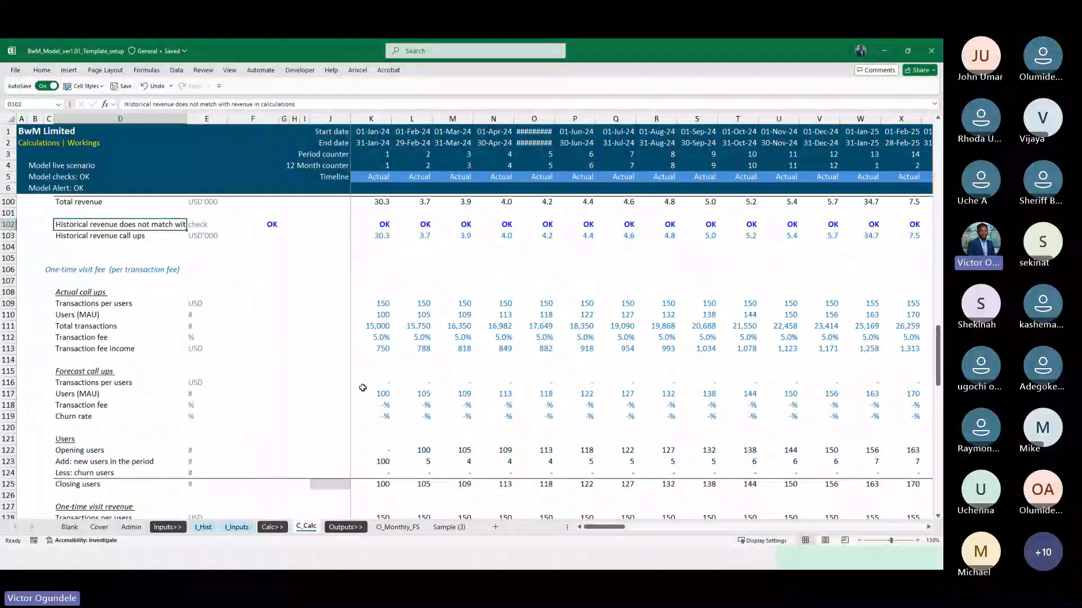
pyautogui.scroll(-3, 362, 388)
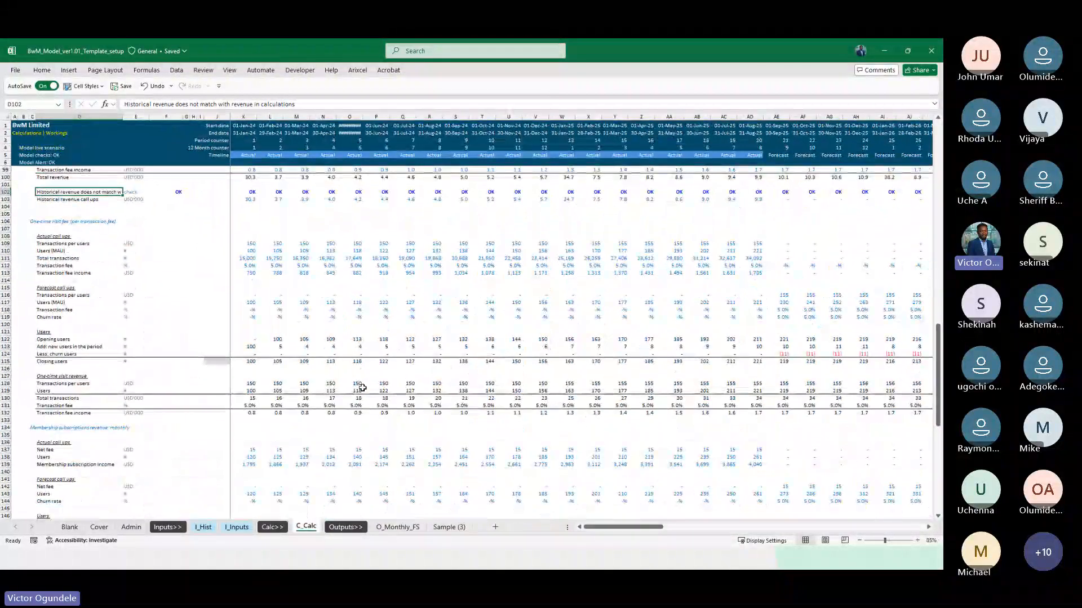
pyautogui.scroll(1, 363, 388)
pyautogui.scroll(20, 360, 384)
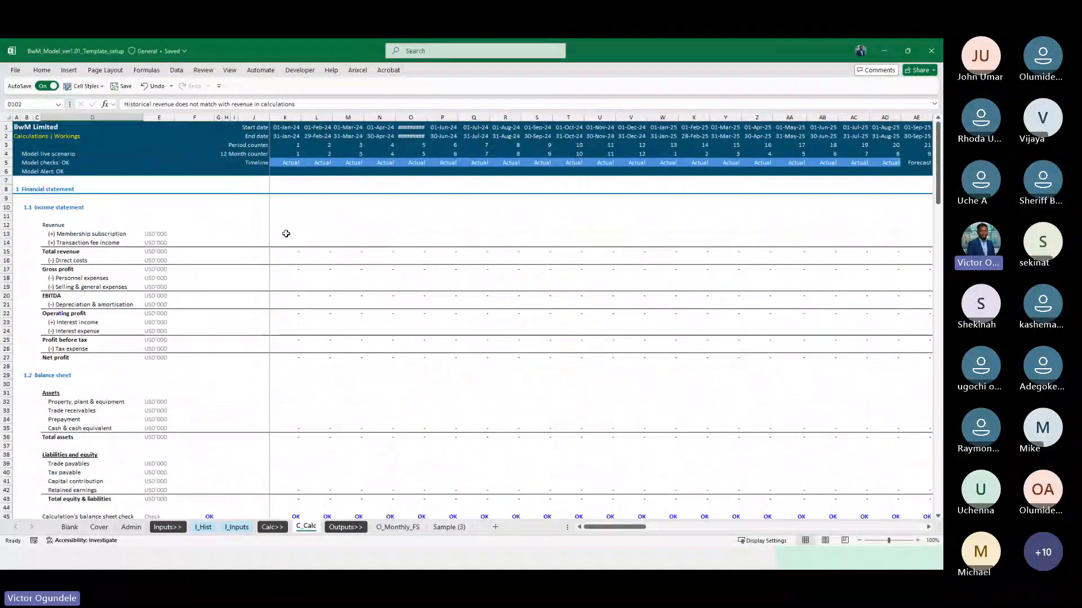
pyautogui.click(287, 234)
pyautogui.write('=')
pyautogui.scroll(-1, 286, 233)
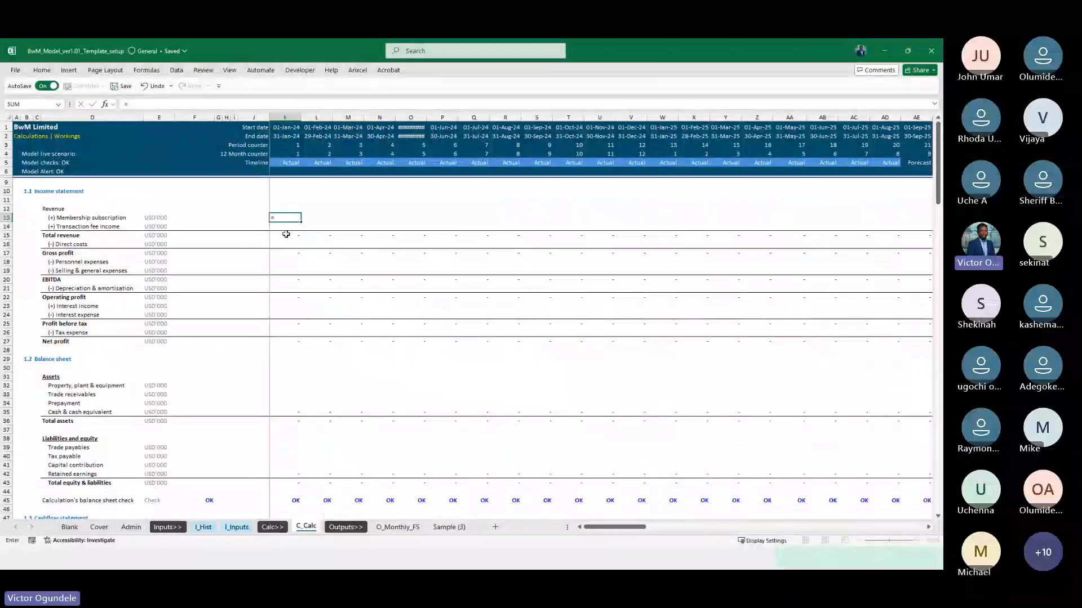
pyautogui.scroll(-20, 332, 410)
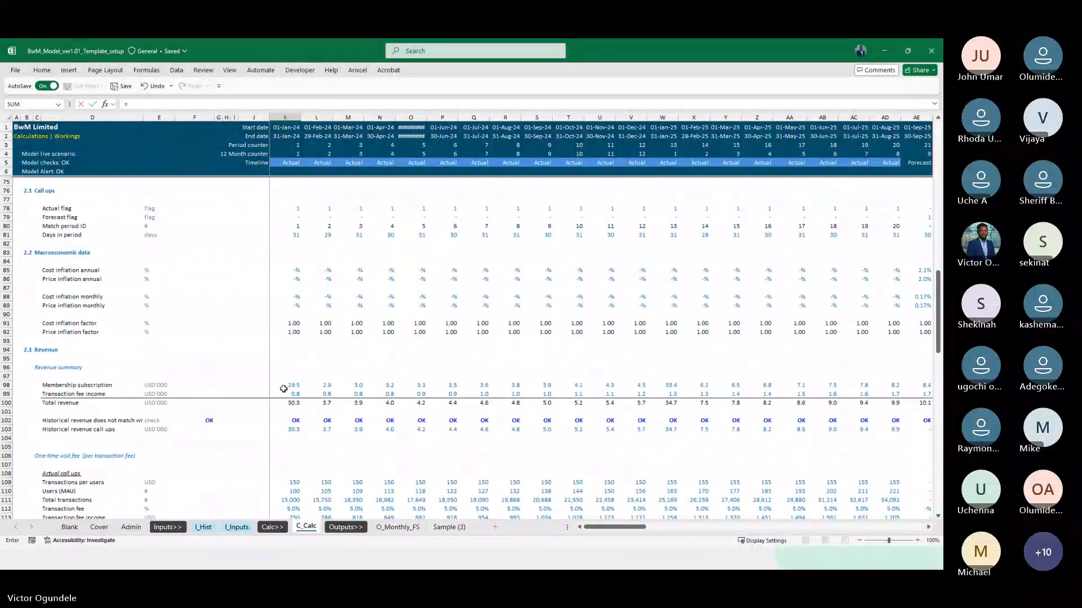
pyautogui.click(283, 387)
pyautogui.press('Return')
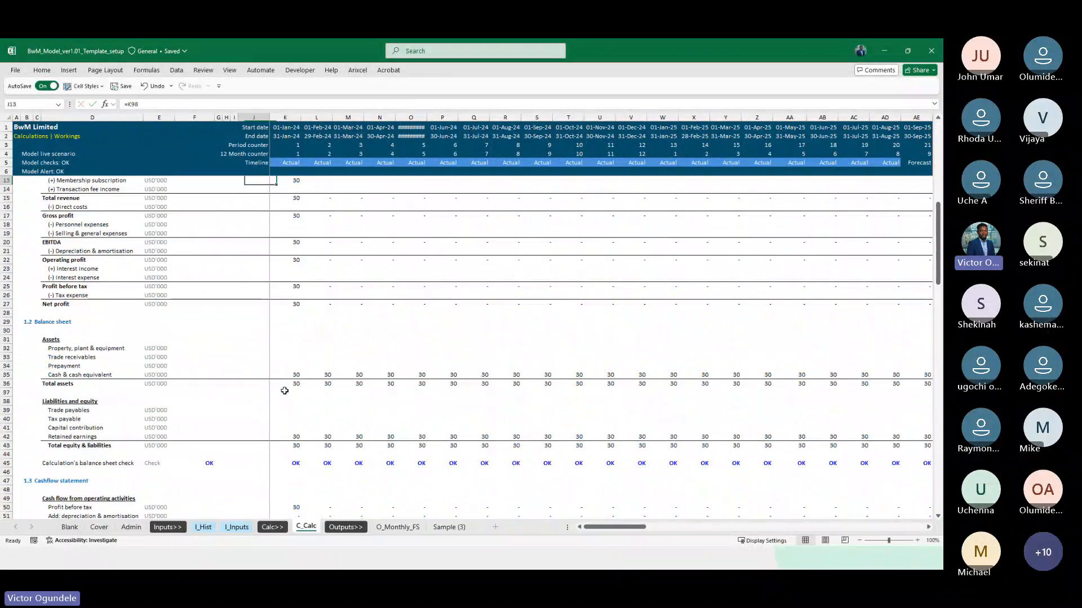
# Copy the K13 link down to transaction fee income in row 14 and across all monthly columns through December 2032
pyautogui.press('Right')
pyautogui.hotkey('shift', 'Down')
pyautogui.hotkey('ctrl', 'shift', 'Right')
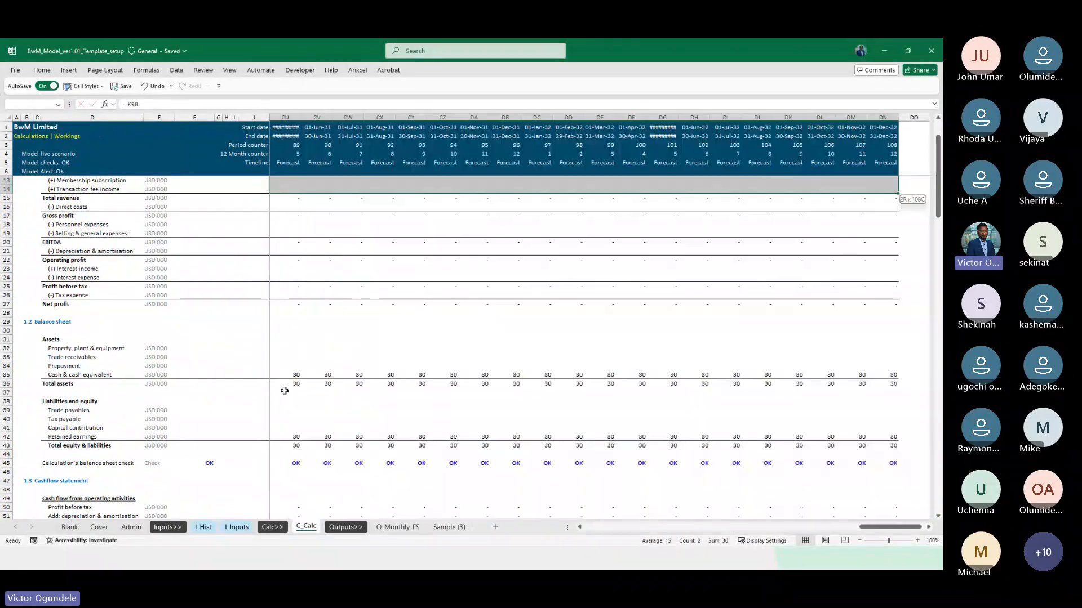
pyautogui.hotkey('ctrl', 'r')
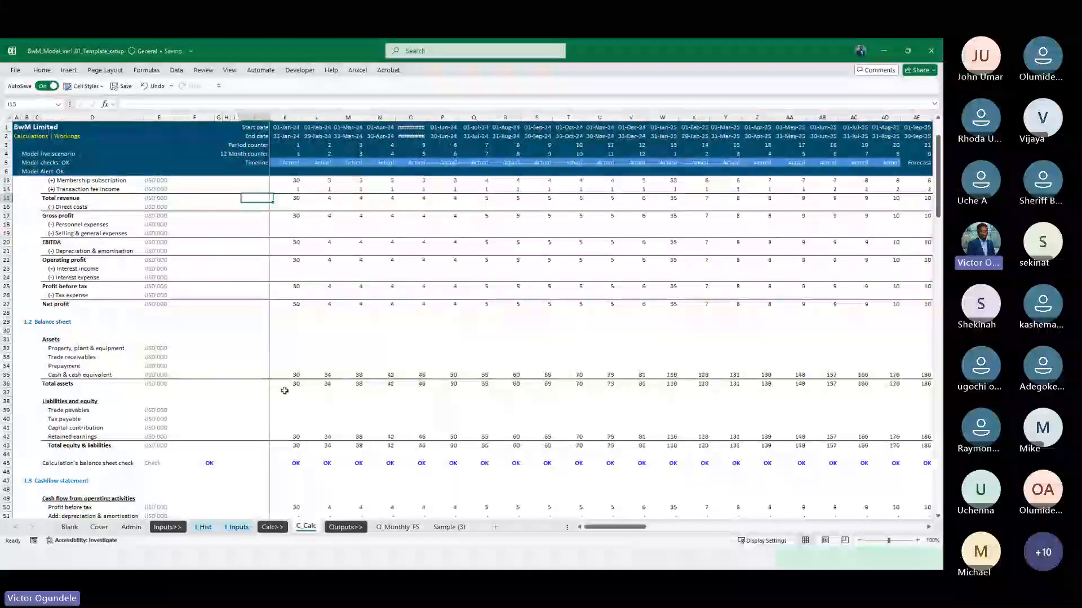
pyautogui.press('Down')
pyautogui.press('Down')
# Review how revenue flows through the C_Calc financial statements, and look over the supporting revenue calculations
pyautogui.keyDown('ctrl'); pyautogui.scroll(1, 284, 390); pyautogui.keyUp('ctrl')
pyautogui.scroll(2, 360, 353)
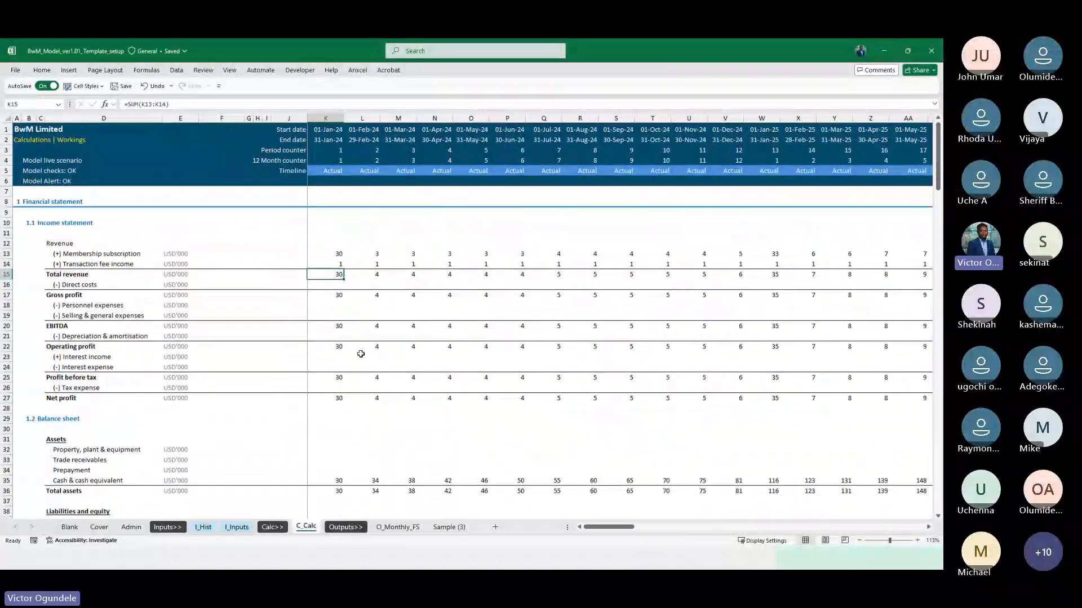
pyautogui.scroll(-1, 359, 379)
pyautogui.scroll(-14, 359, 381)
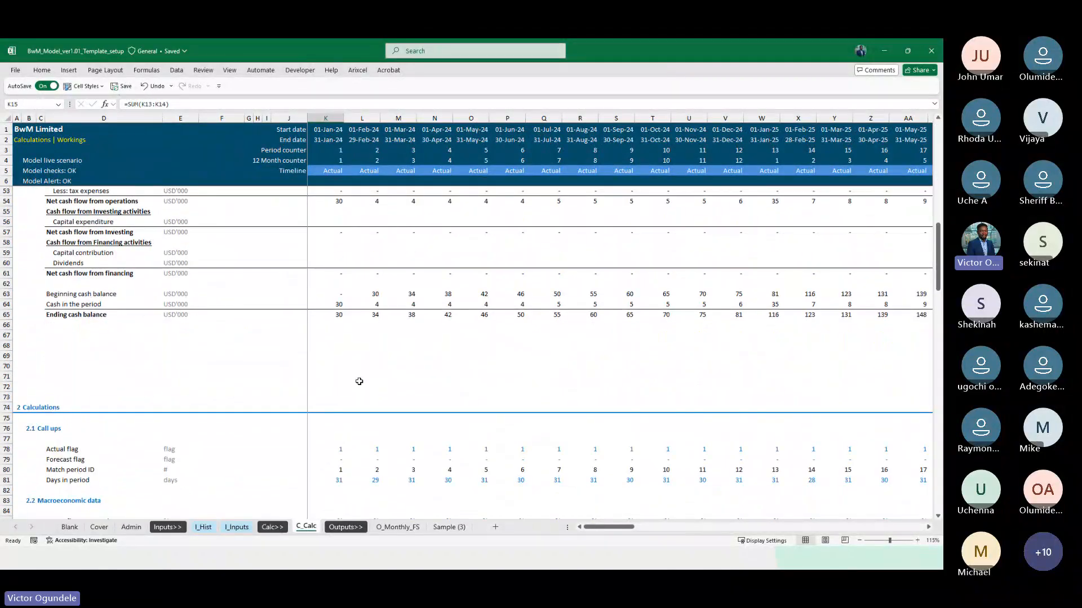
pyautogui.scroll(2, 359, 382)
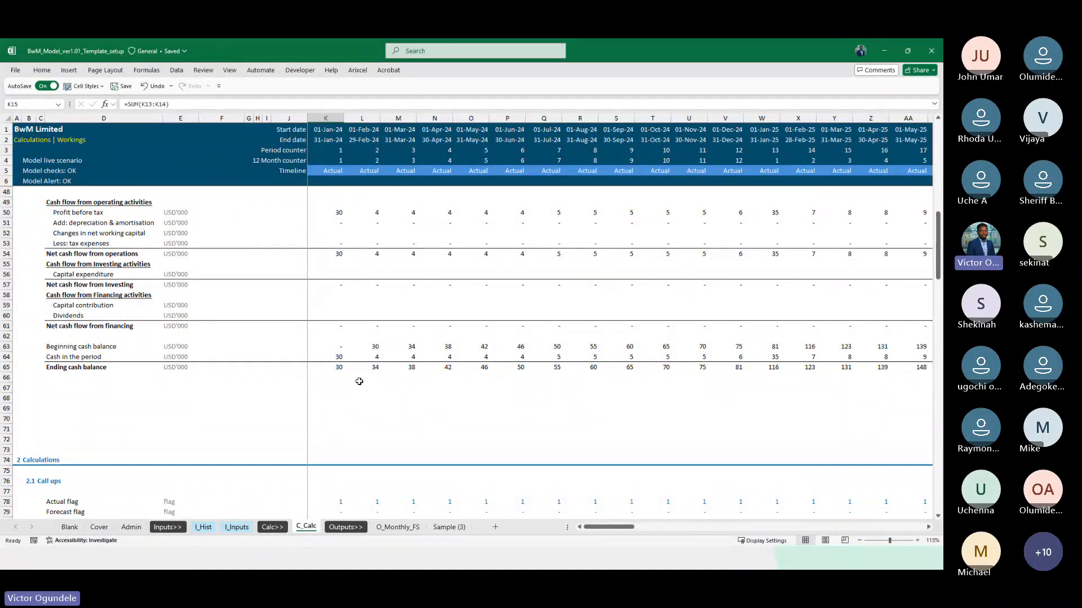
pyautogui.click(243, 377)
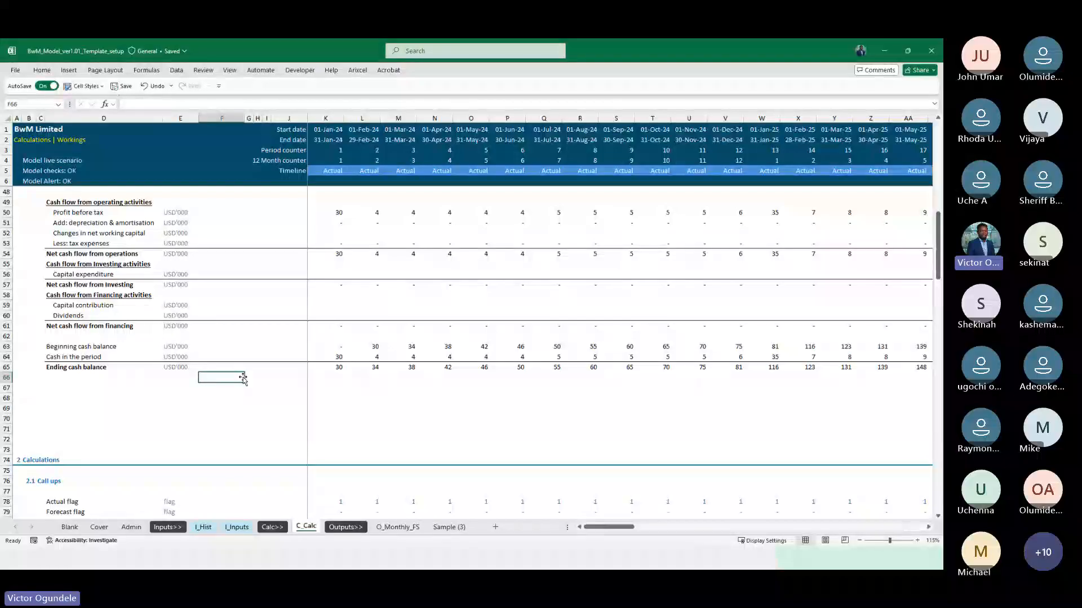
pyautogui.scroll(-10, 258, 432)
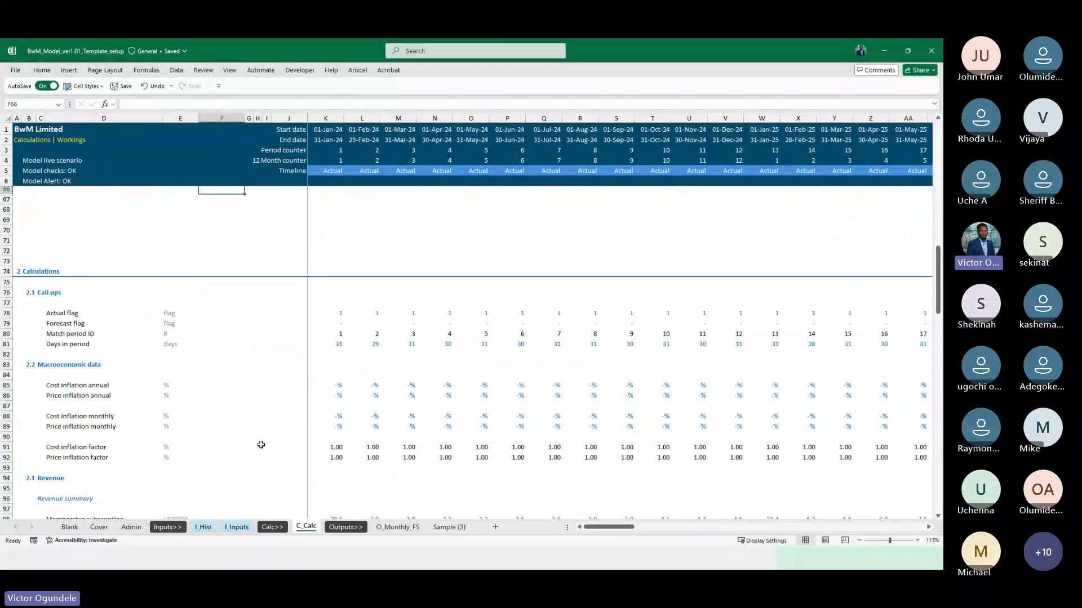
pyautogui.scroll(-12, 261, 445)
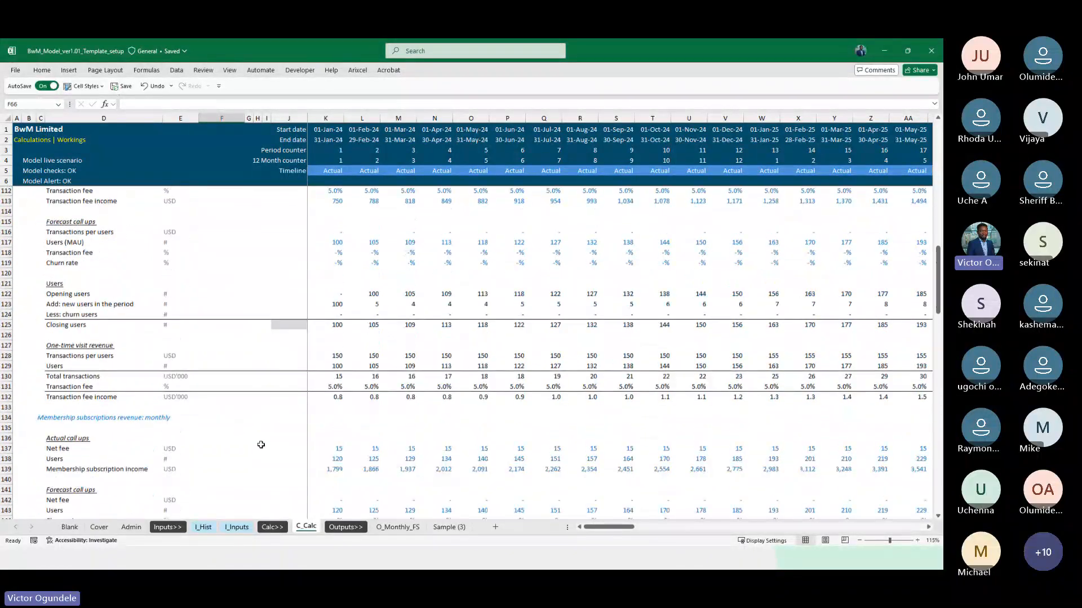
pyautogui.scroll(-9, 261, 445)
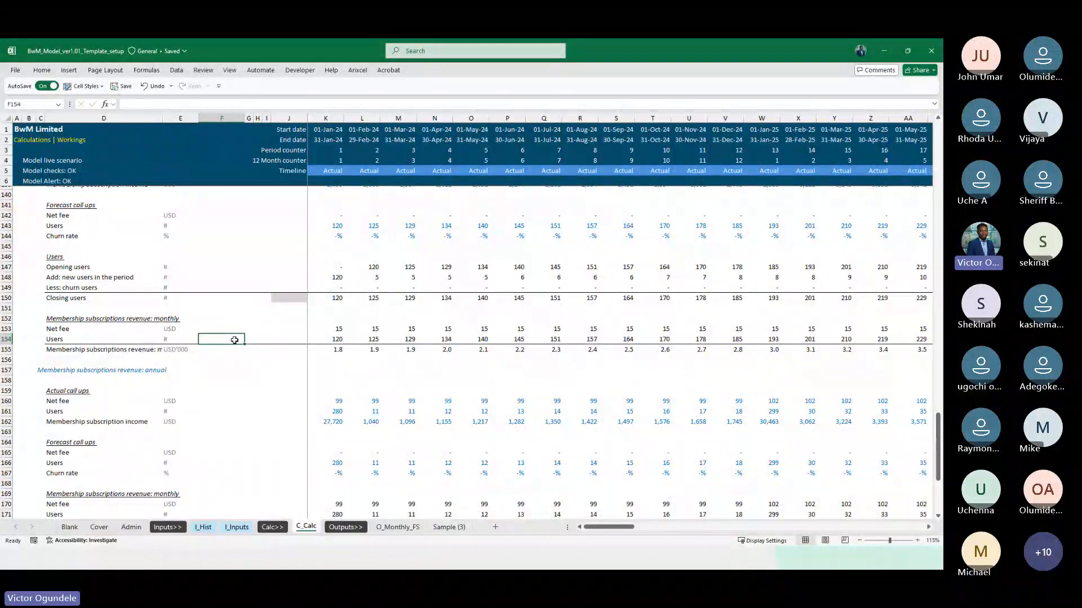
pyautogui.hotkey('ctrl', 'Home')
pyautogui.click(260, 364)
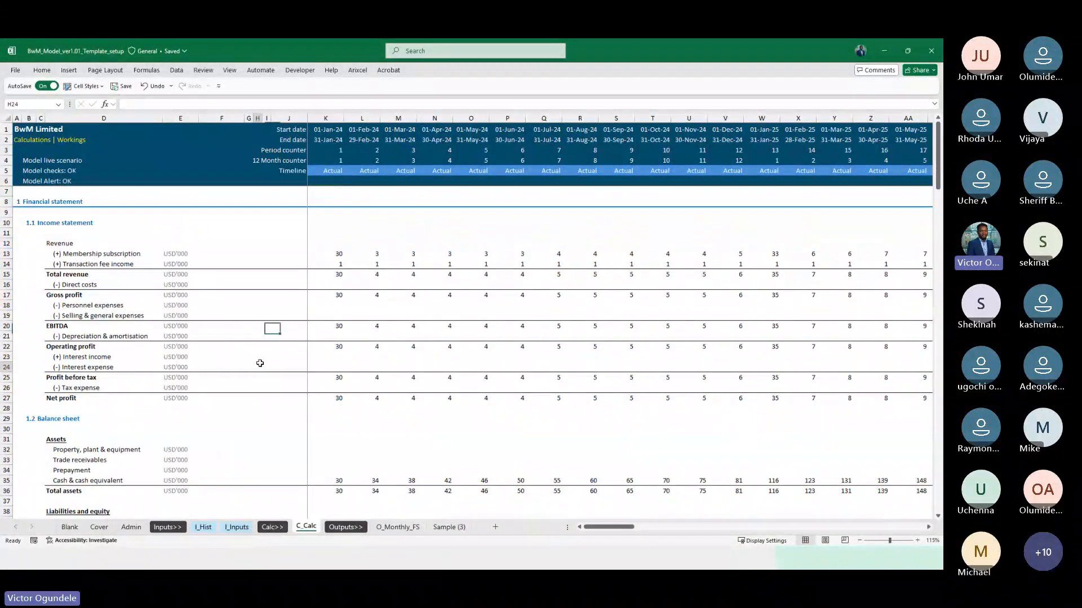
pyautogui.scroll(2, 259, 364)
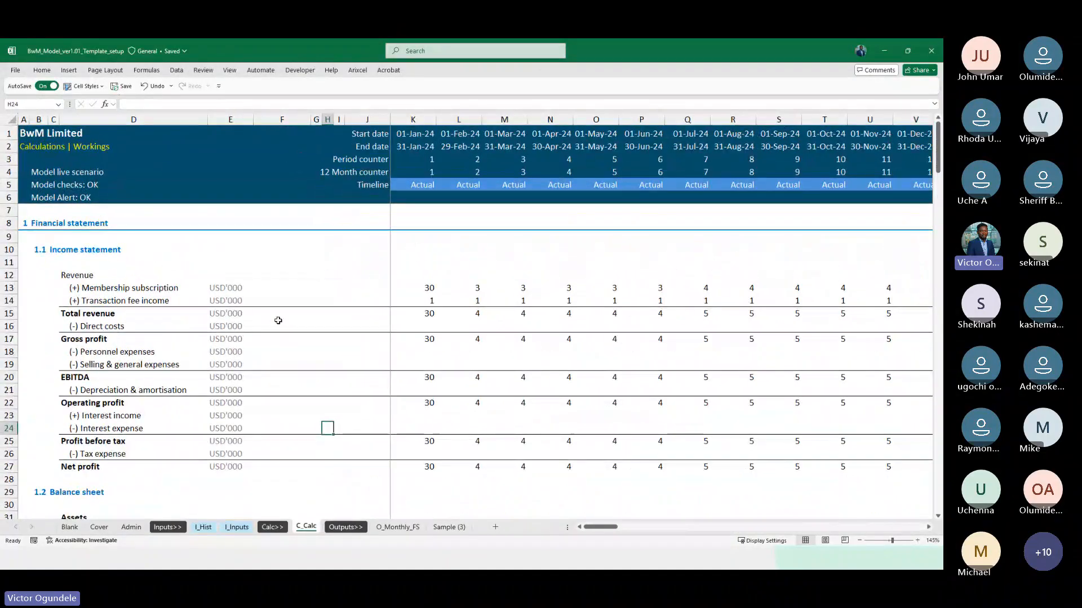
# Examine the formulas for transaction fee income in L14 and total revenue in K15 of the income statement
pyautogui.press('Up')
pyautogui.press('Up')
pyautogui.press('Up')
pyautogui.press('Up')
pyautogui.press('Up')
pyautogui.press('Up')
pyautogui.press('Up')
pyautogui.press('Up')
pyautogui.press('Up')
pyautogui.press('Up')
pyautogui.press('Right')
pyautogui.press('Right')
pyautogui.press('Right')
pyautogui.press('Right')
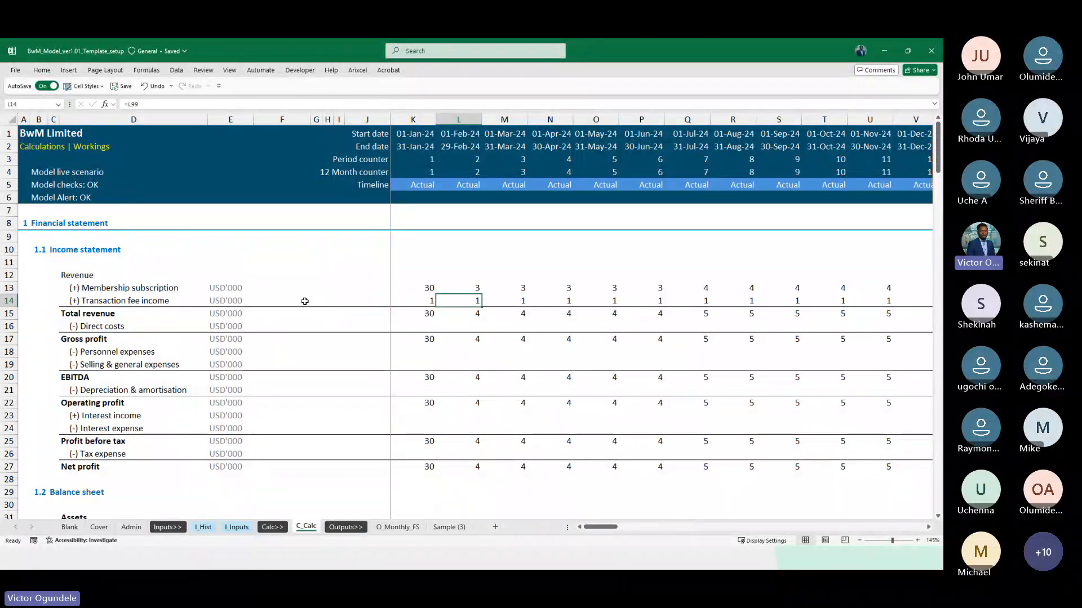
pyautogui.press('Down')
pyautogui.press('Left')
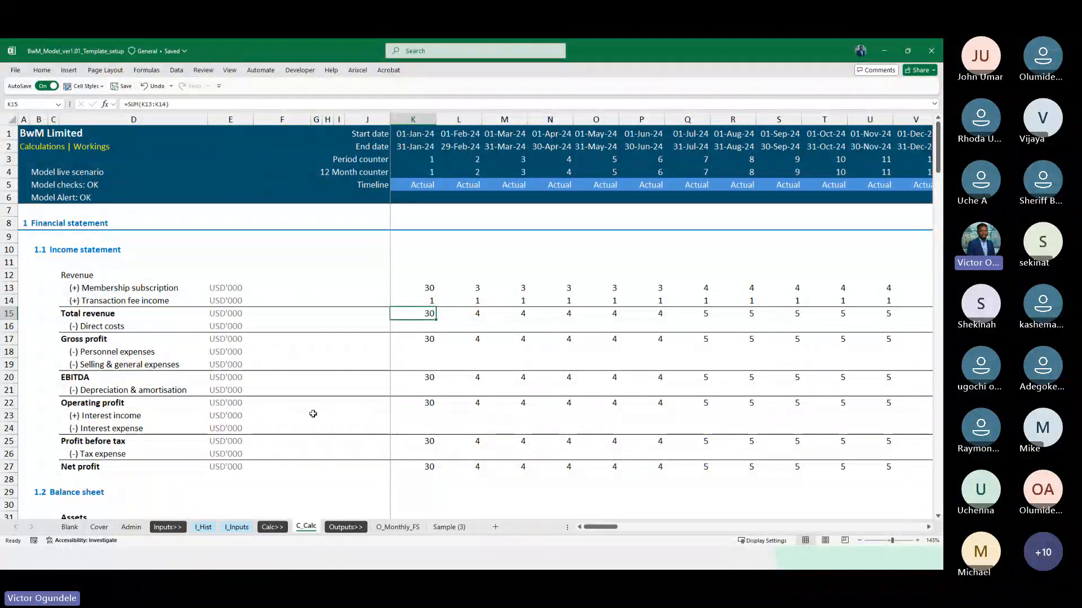
# Review the C_Calc sheet from the financial statements through the revenue summary, transaction fee and membership subscription calculations to retained earnings
pyautogui.scroll(-18, 314, 414)
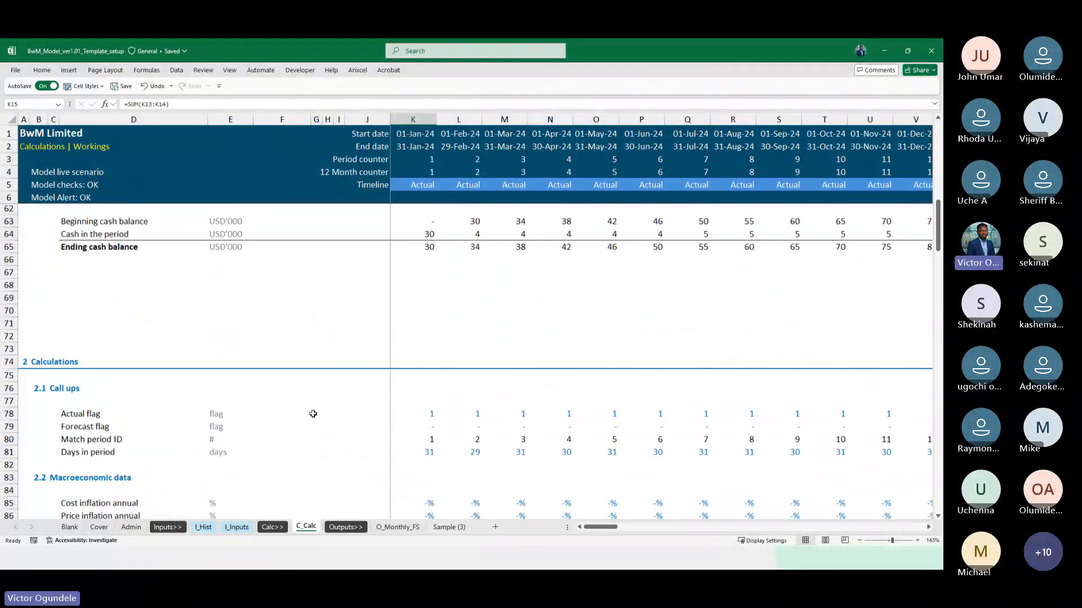
pyautogui.scroll(-4, 313, 414)
pyautogui.scroll(-2, 313, 414)
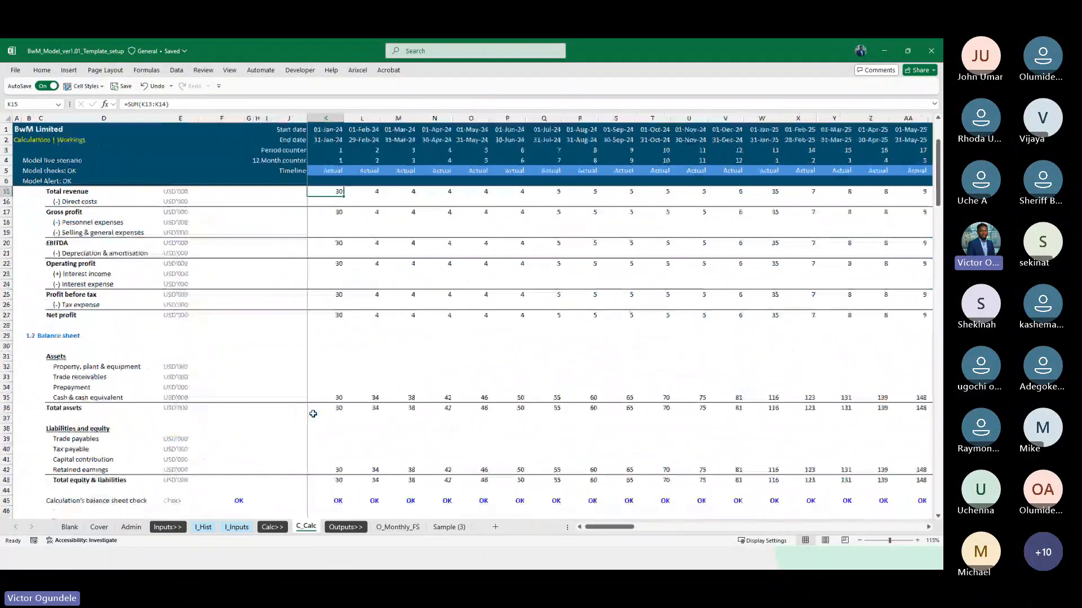
pyautogui.scroll(-20, 313, 414)
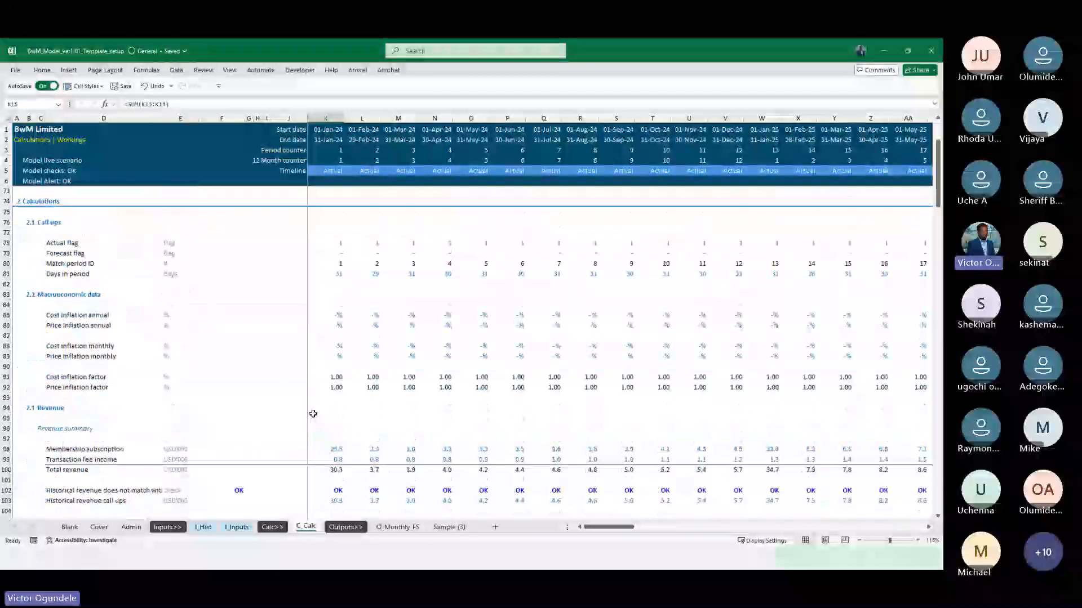
pyautogui.scroll(-1, 313, 414)
pyautogui.scroll(-5, 270, 414)
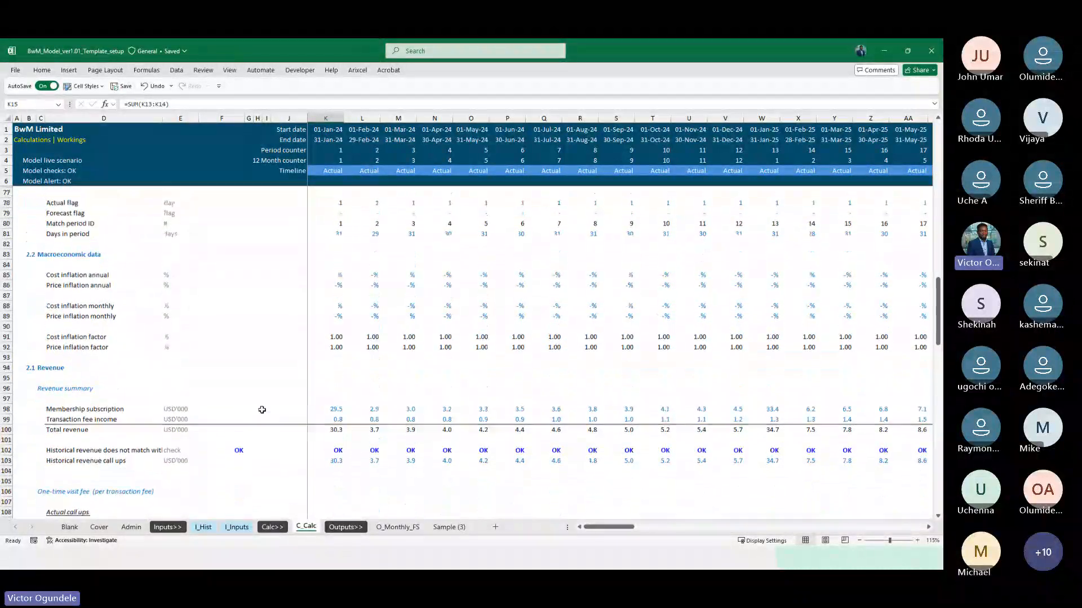
pyautogui.scroll(-2, 262, 410)
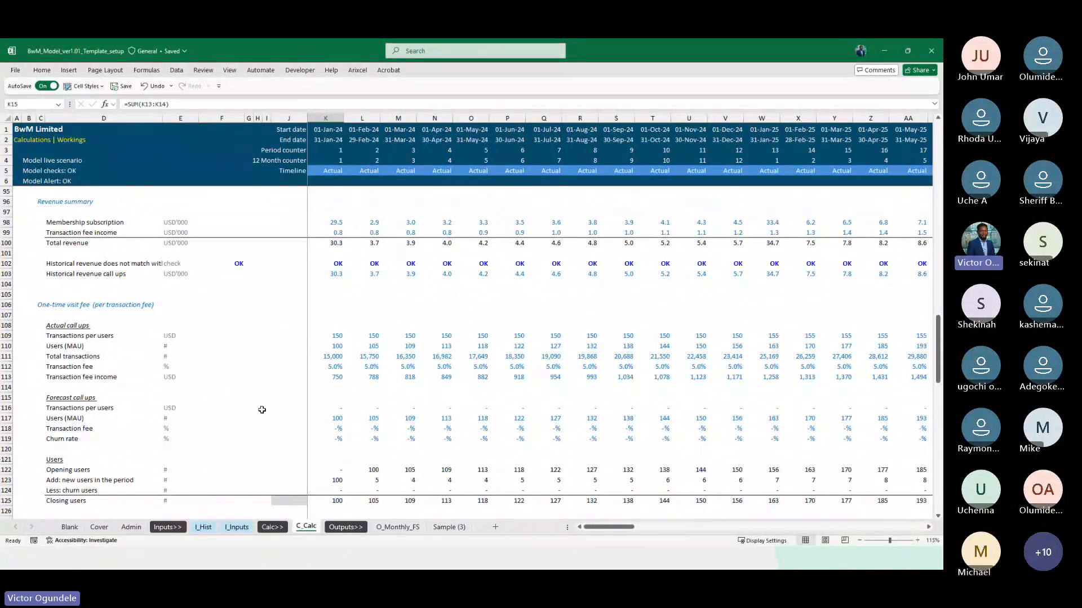
pyautogui.scroll(-2, 262, 409)
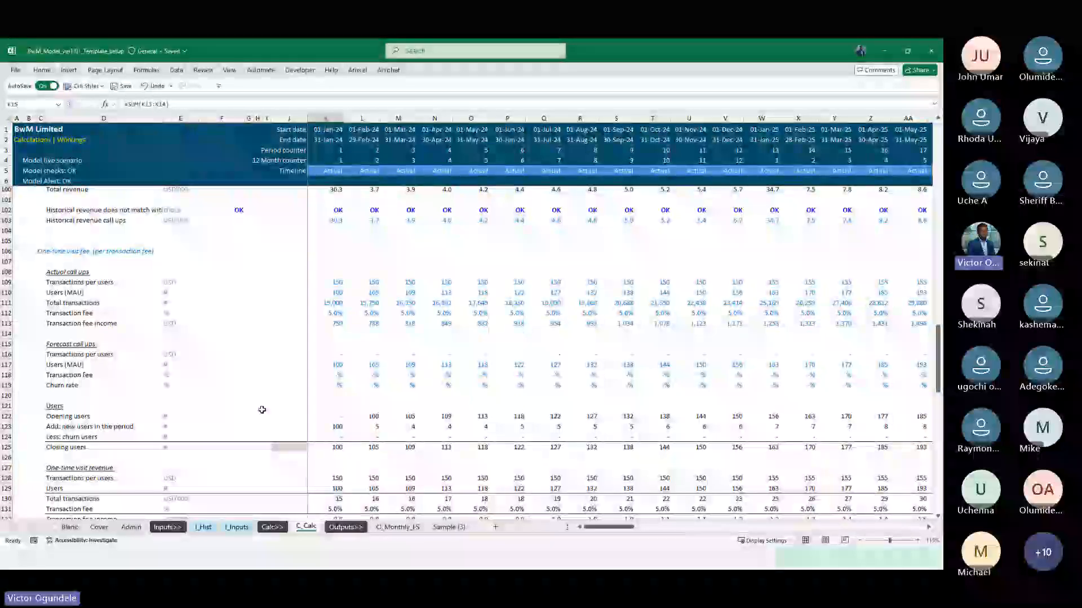
pyautogui.click(121, 395)
pyautogui.scroll(-1, 122, 397)
pyautogui.scroll(-6, 156, 417)
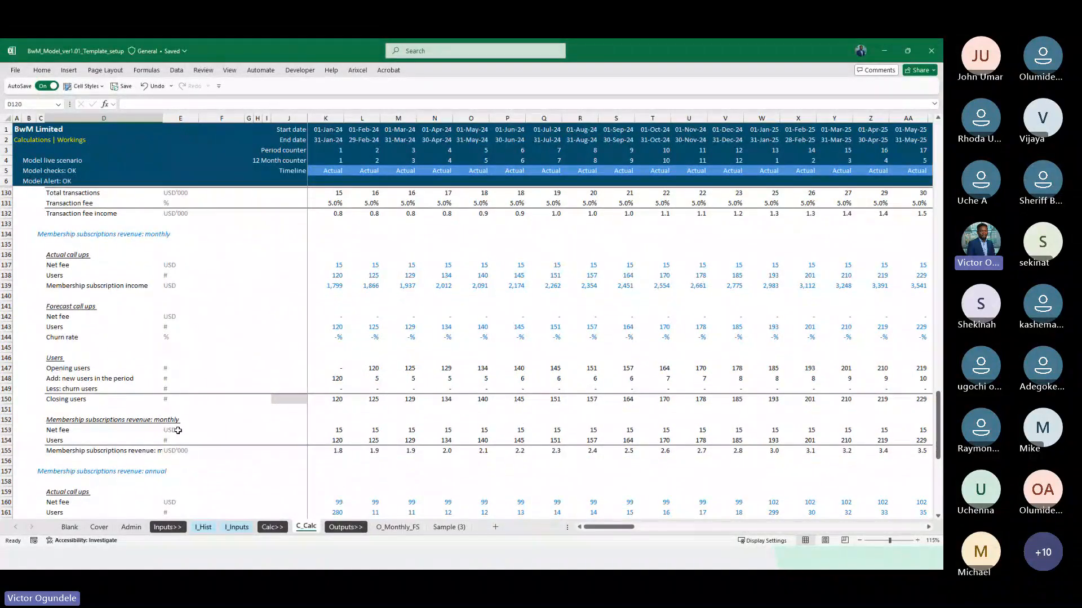
pyautogui.scroll(-7, 178, 431)
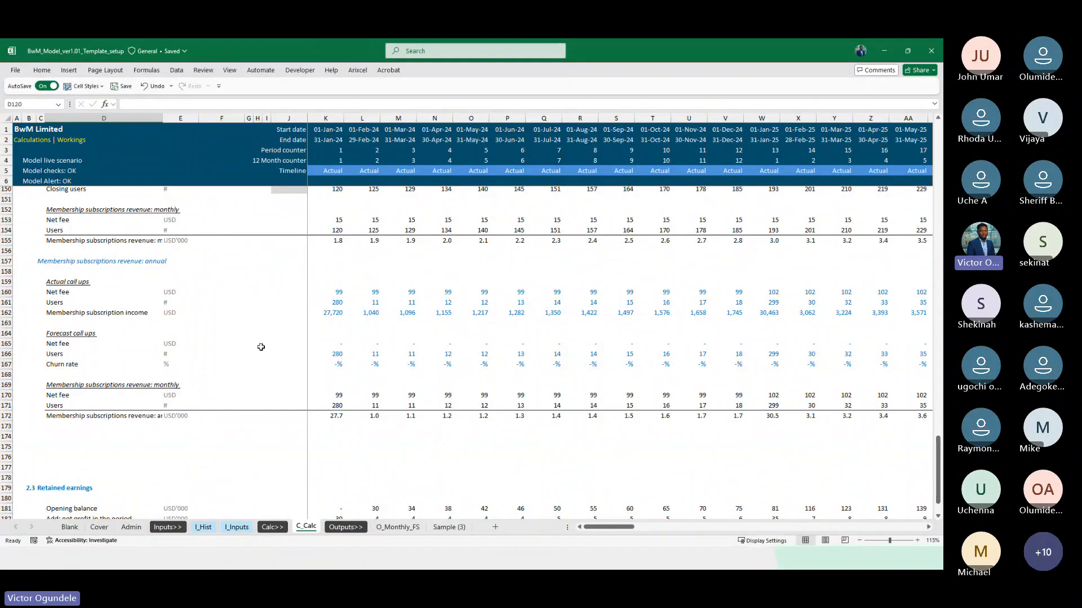
pyautogui.scroll(6, 261, 341)
pyautogui.scroll(17, 260, 340)
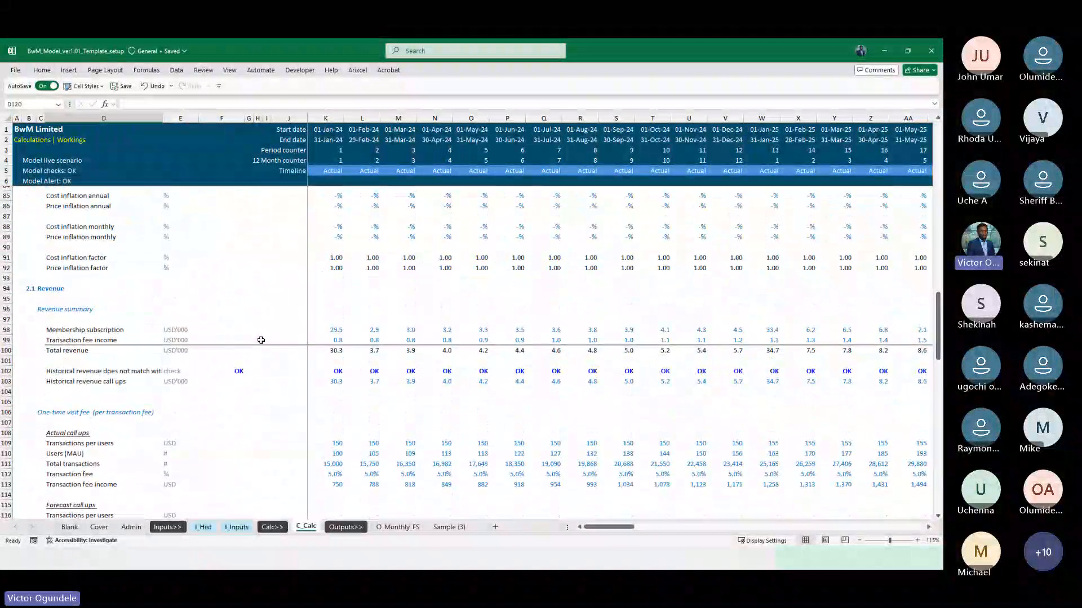
pyautogui.scroll(1, 261, 340)
pyautogui.scroll(-1, 261, 340)
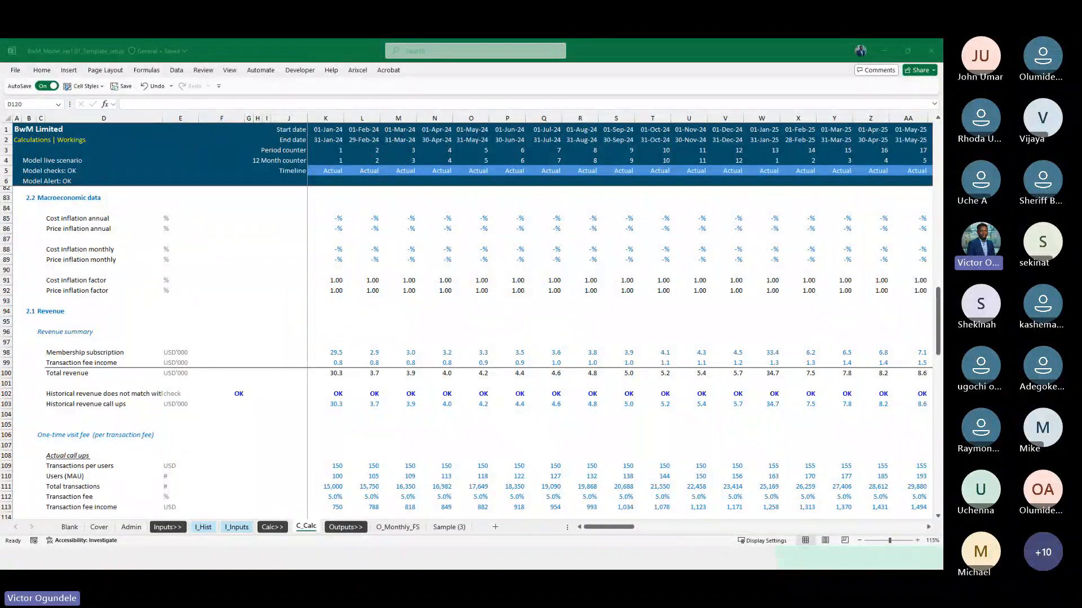
# Switch to YouTube Studio in the browser and view the videos in the Mentorship Program FY25 Level_3 playlist
pyautogui.hotkey('alt', 'Tab')
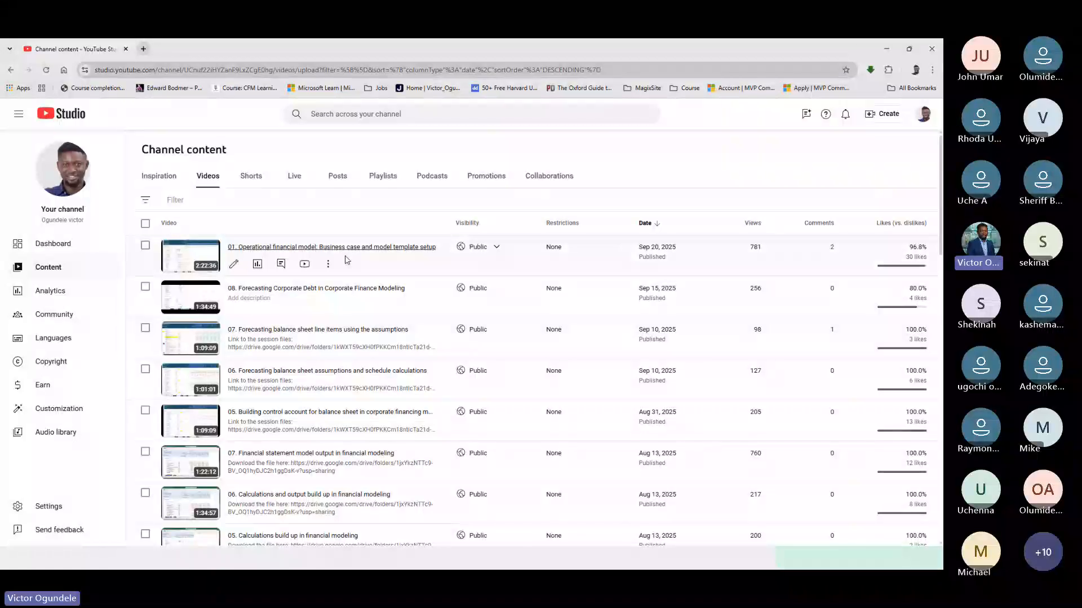
pyautogui.click(383, 182)
pyautogui.scroll(-1, 322, 356)
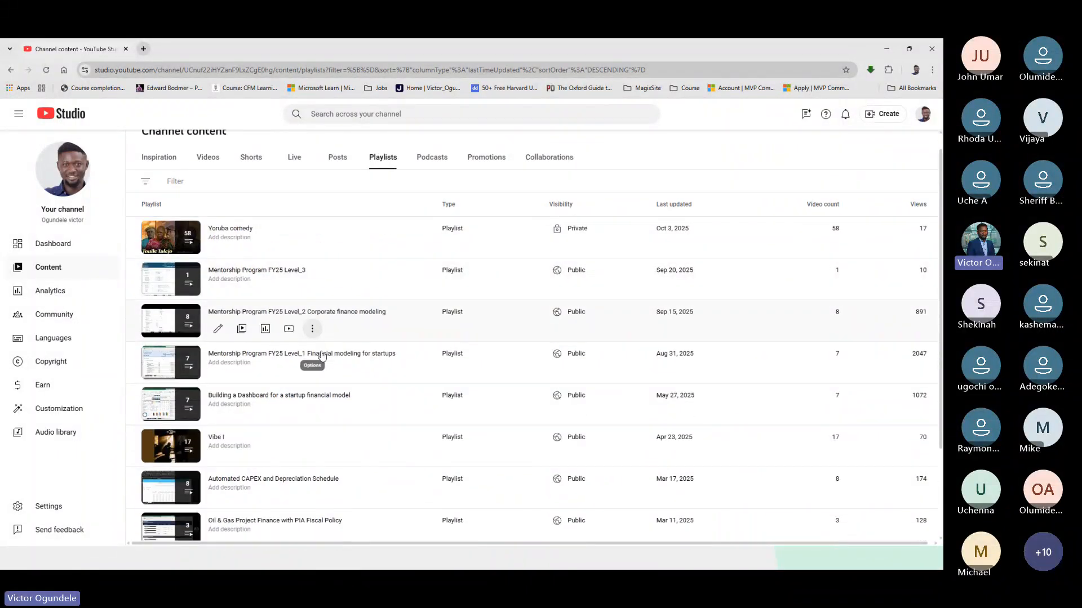
pyautogui.scroll(-1, 307, 267)
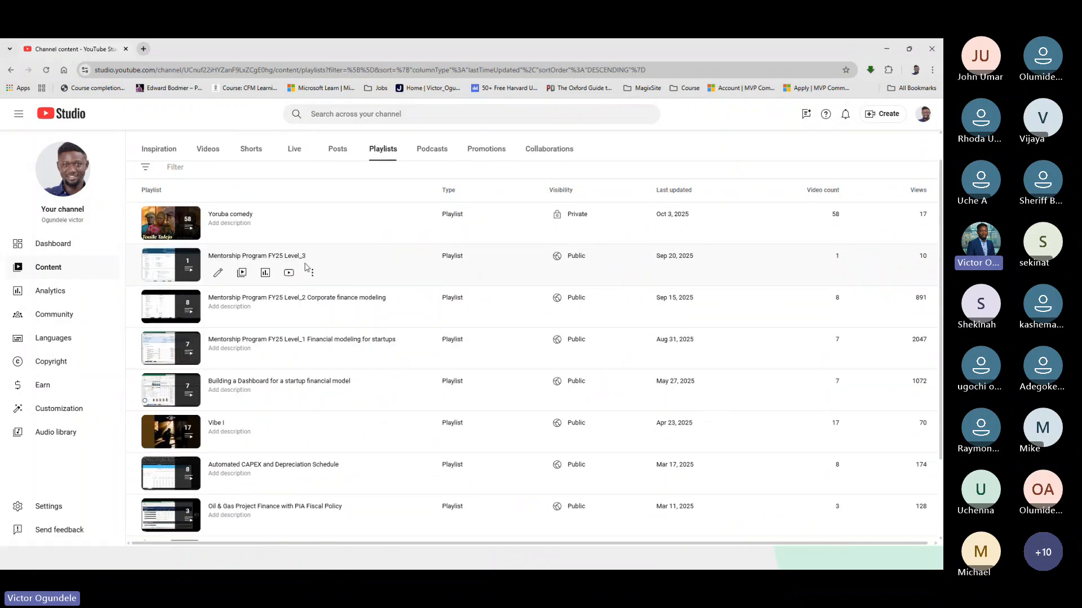
pyautogui.click(273, 257)
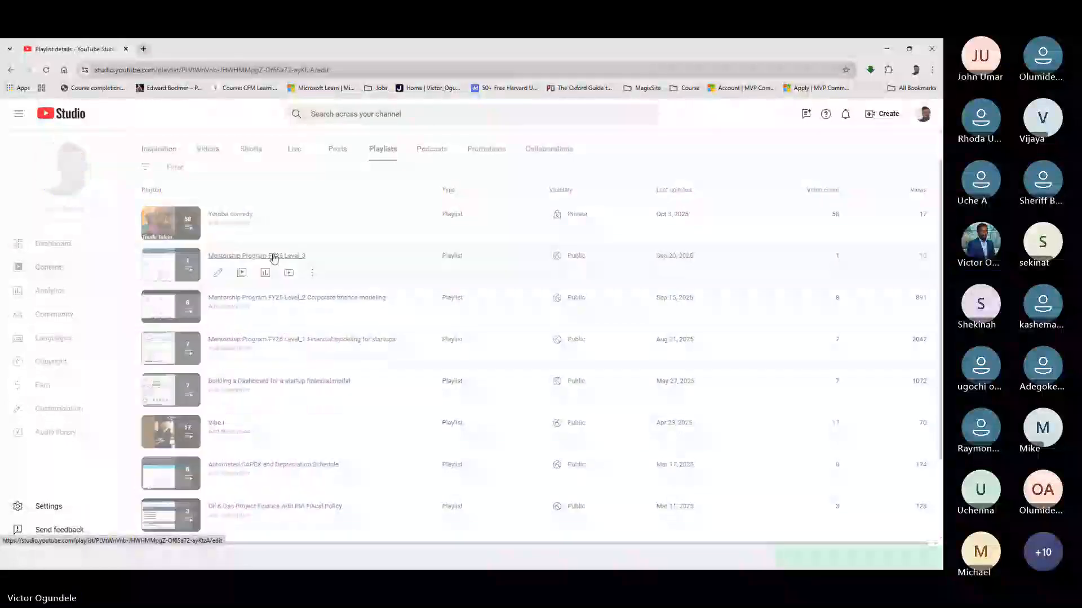
pyautogui.click(50, 304)
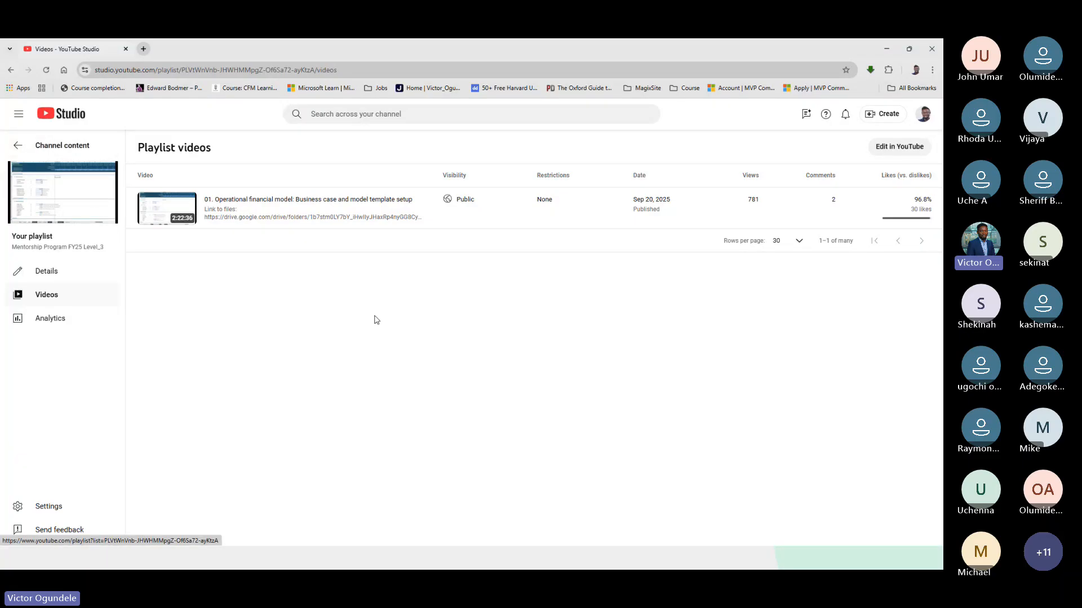
# Switch back to the Excel workbook and examine the January price inflation factor formula in K92 of C_Calc
pyautogui.hotkey('alt', 'Tab')
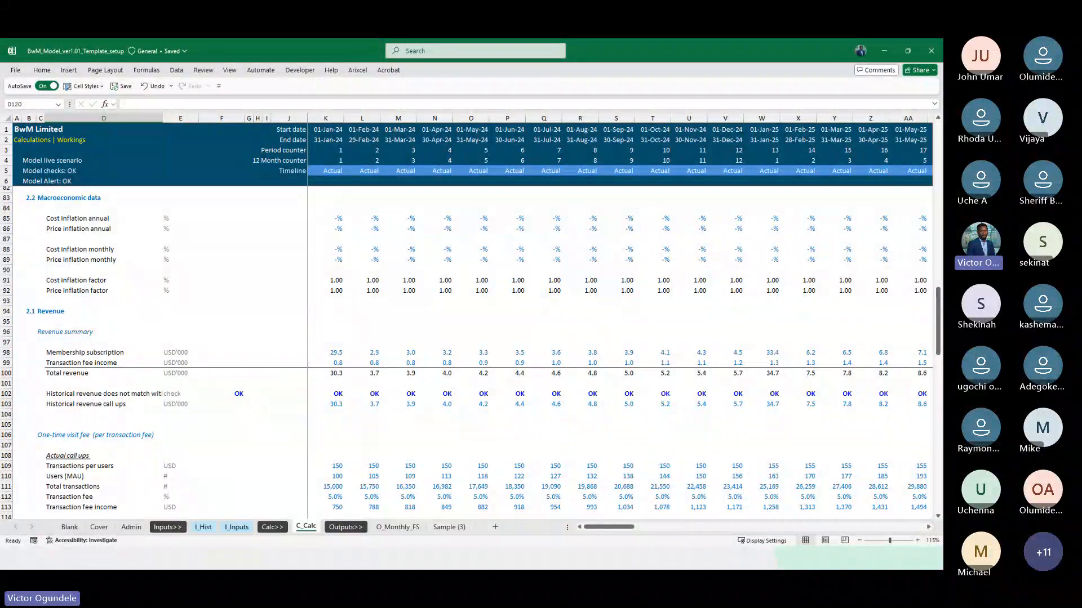
pyautogui.click(378, 338)
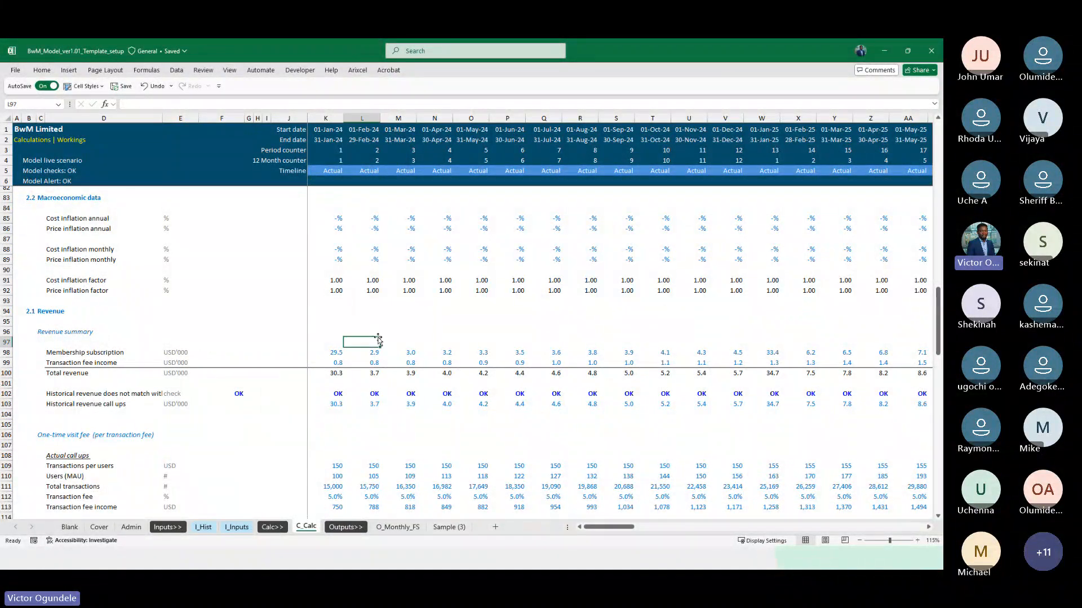
pyautogui.click(362, 318)
pyautogui.hotkey('ctrl', 'Up')
pyautogui.press('Left')
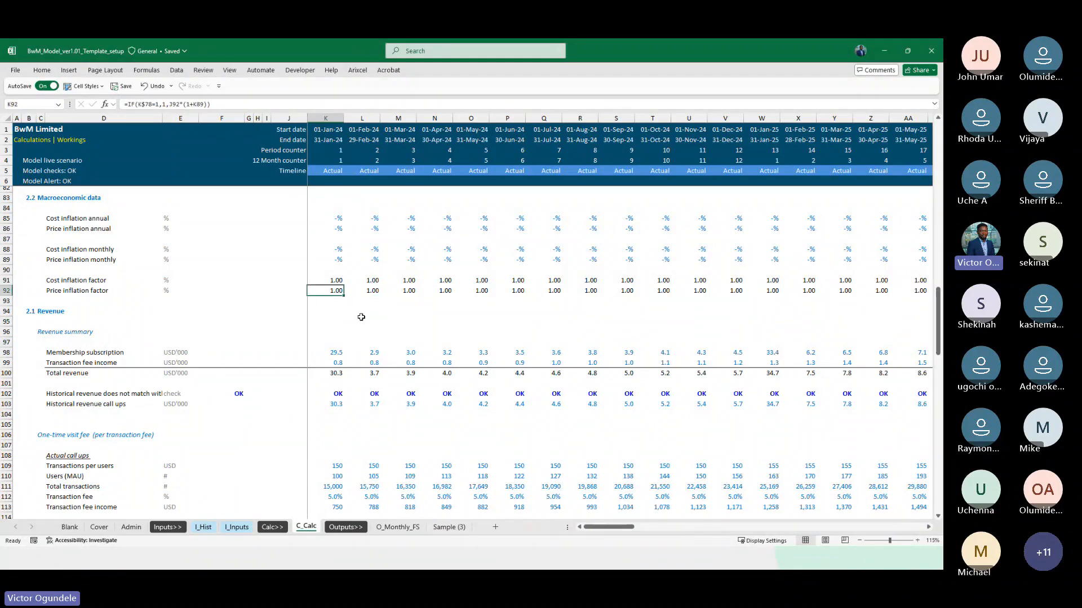
pyautogui.scroll(1, 361, 318)
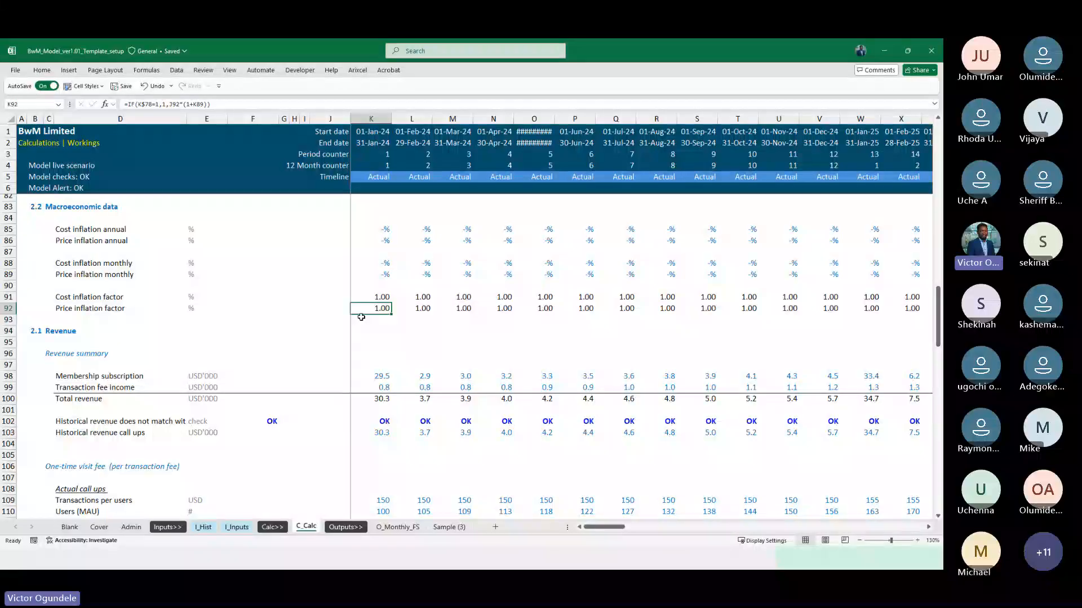